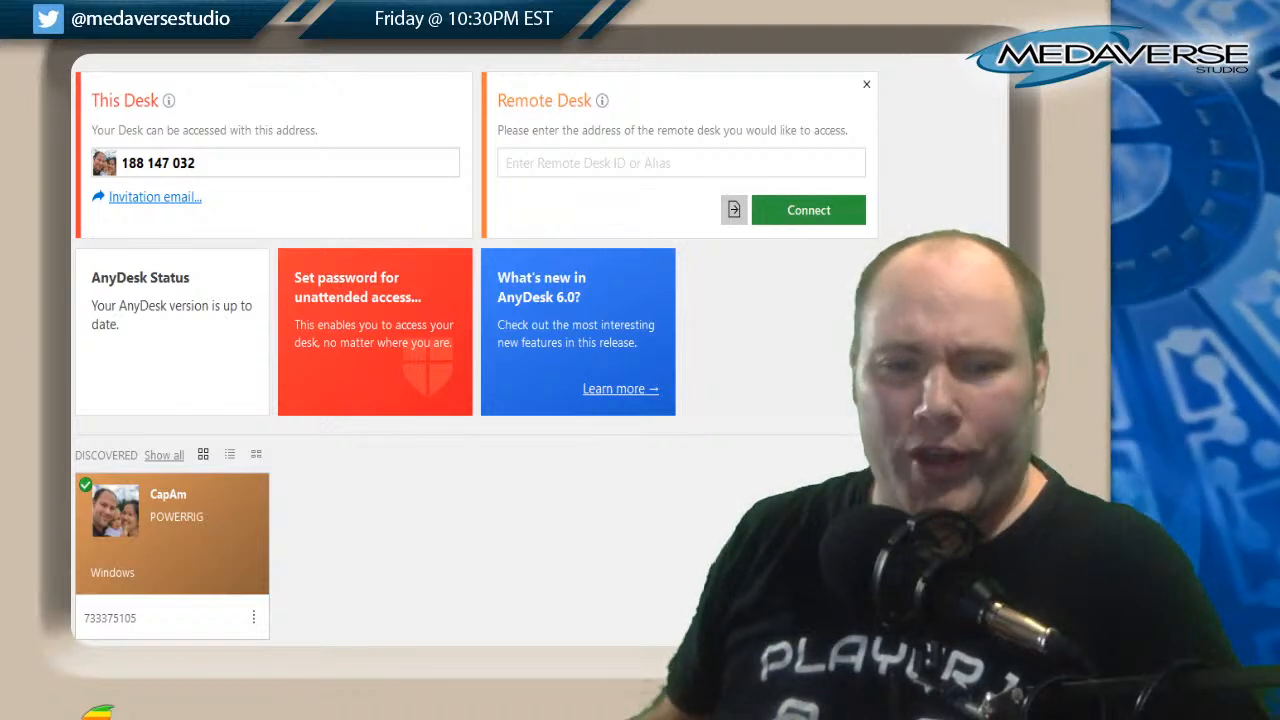
Connect to the discovered Windows computer POWERRIG through AnyDesk.
{"action": "double_click", "coordinate": [170, 560]}
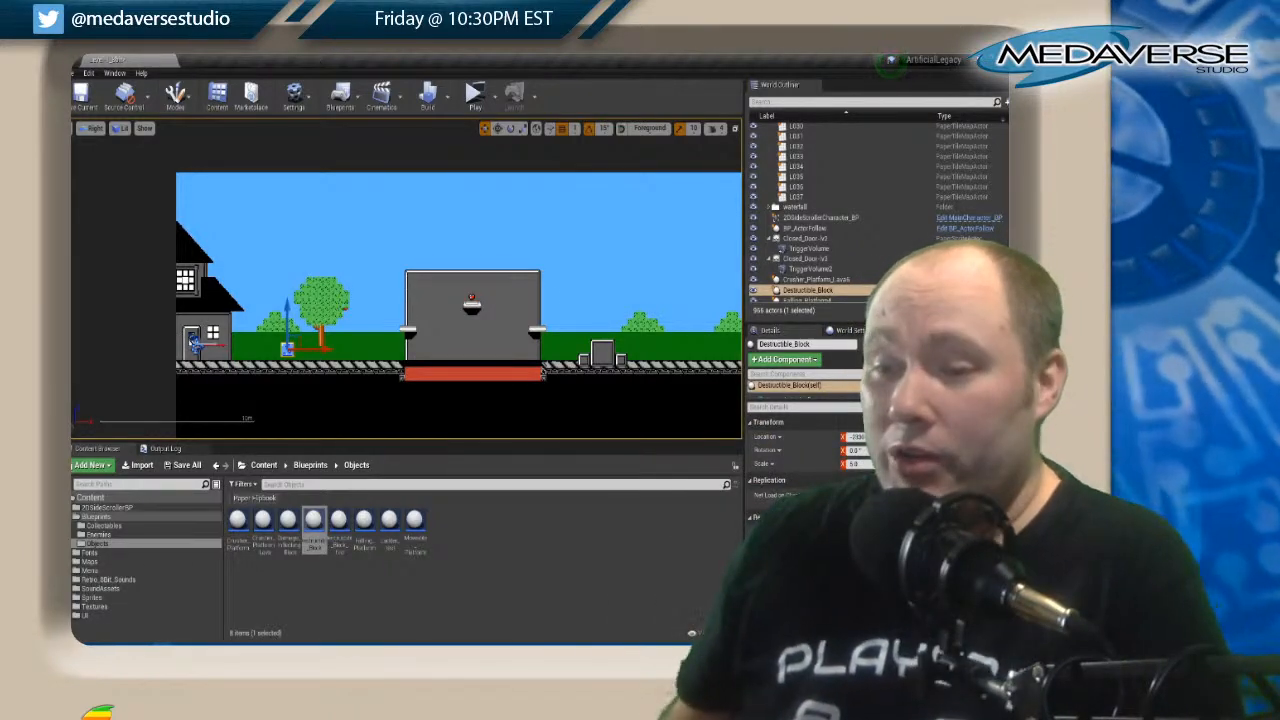
Enlarge the level viewport by shrinking the Content Browser and the World Outliner area.
{"action": "scroll", "coordinate": [320, 235], "scroll_direction": "down", "scroll_amount": 5}
{"action": "scroll", "coordinate": [320, 235], "scroll_direction": "down", "scroll_amount": 3}
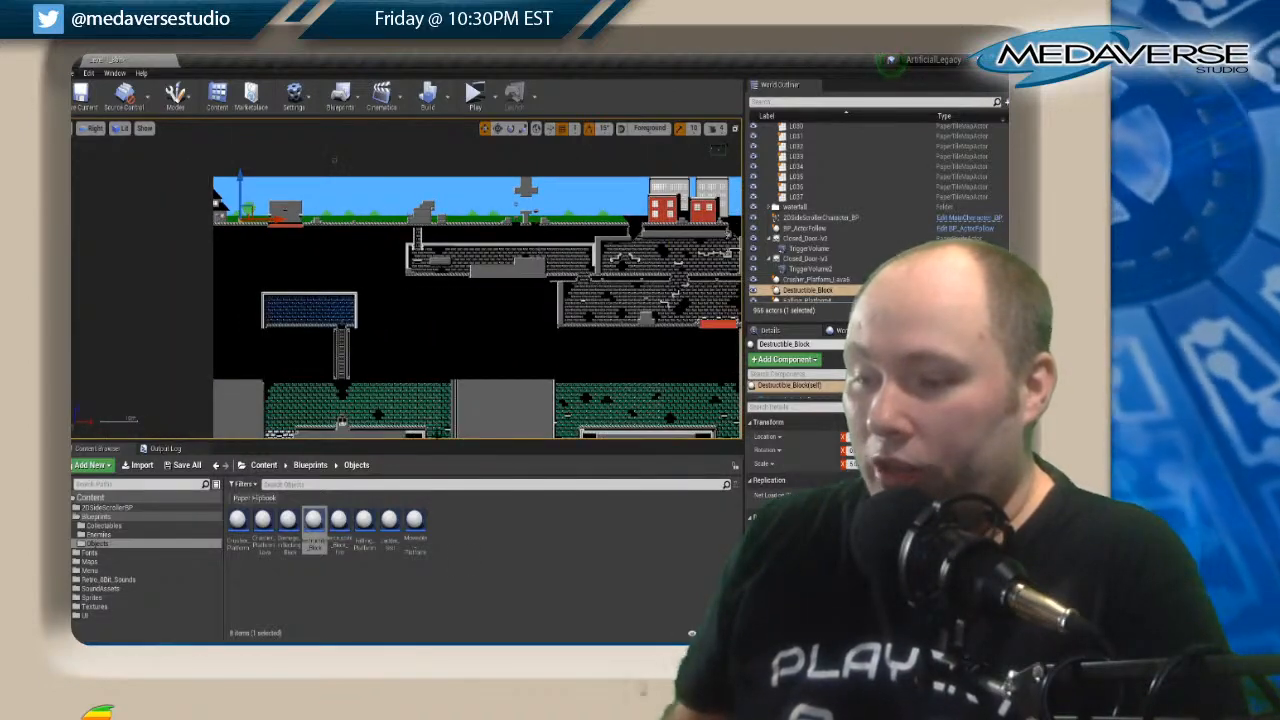
{"action": "left_click_drag", "start_coordinate": [440, 446], "coordinate": [462, 504]}
{"action": "left_click_drag", "start_coordinate": [745, 300], "coordinate": [833, 300]}
Examine the overall level layout, from the surface buildings down to the full extent of the underground tile maps.
{"action": "right_click_drag", "start_coordinate": [636, 369], "coordinate": [450, 310]}
{"action": "scroll", "coordinate": [450, 310], "scroll_direction": "down", "scroll_amount": 2}
{"action": "scroll", "coordinate": [531, 313], "scroll_direction": "down", "scroll_amount": 3}
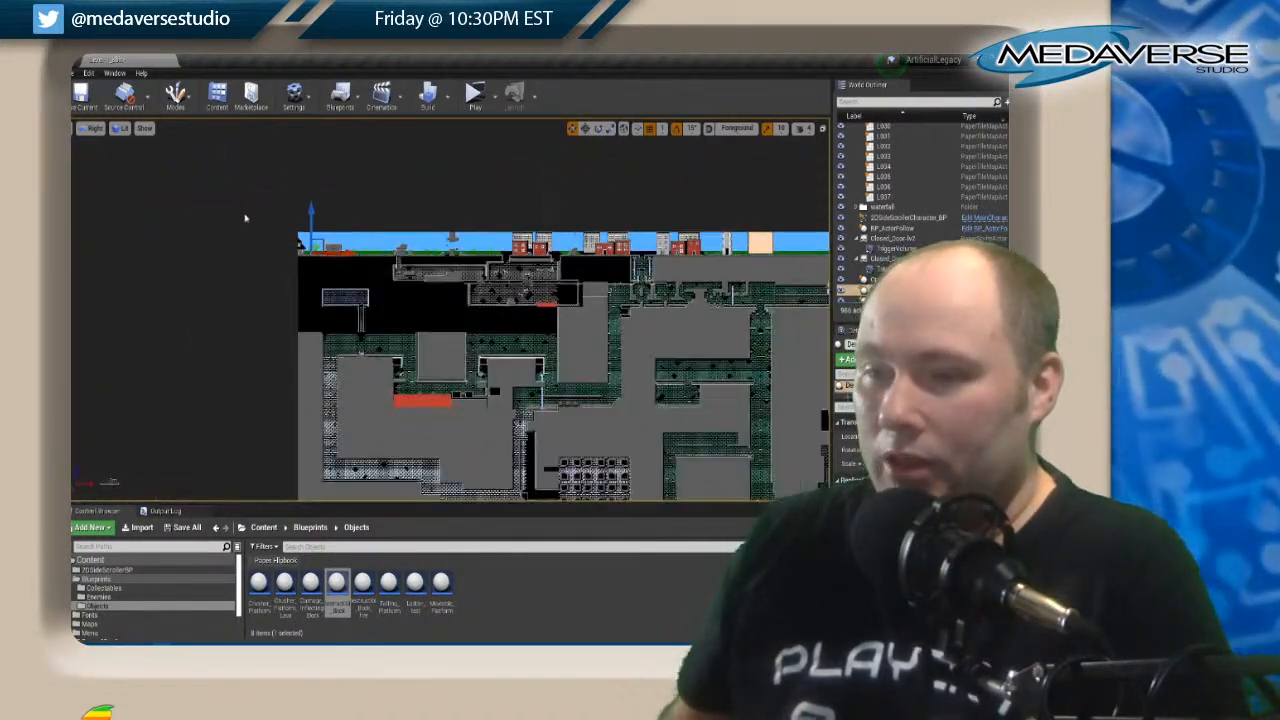
{"action": "right_click_drag", "start_coordinate": [567, 338], "coordinate": [301, 235]}
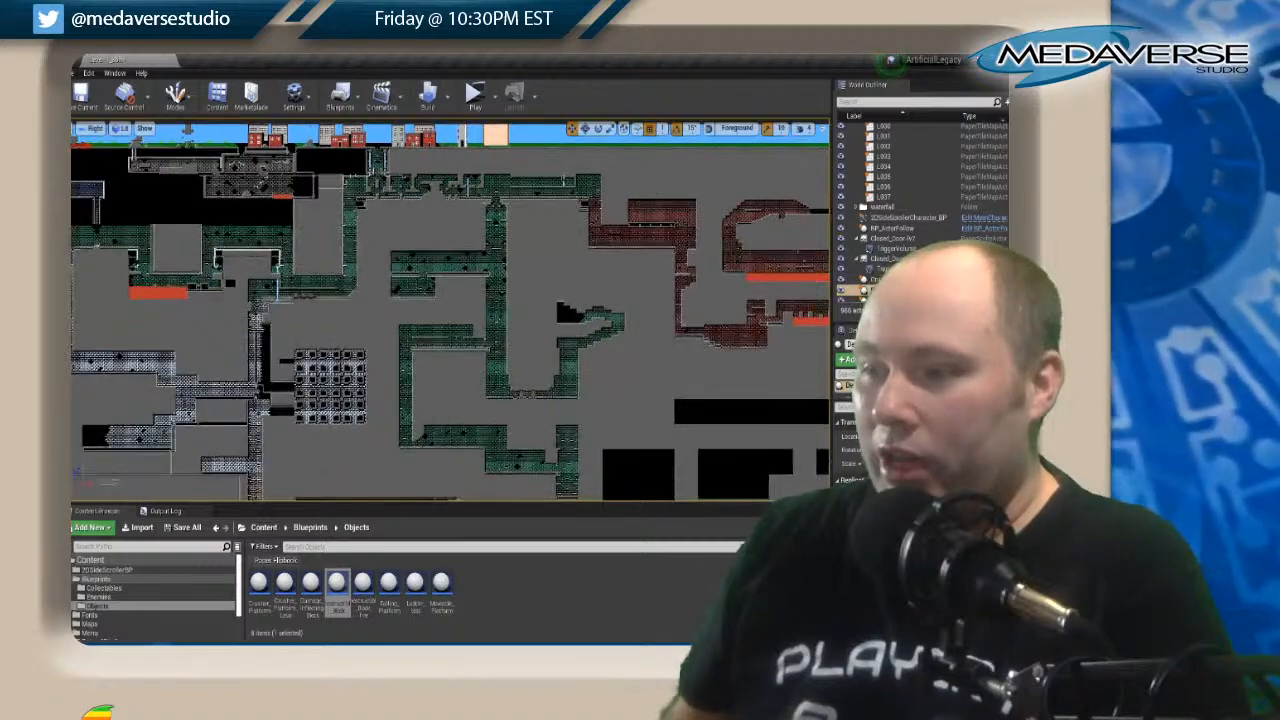
{"action": "scroll", "coordinate": [612, 237], "scroll_direction": "down", "scroll_amount": 2}
{"action": "scroll", "coordinate": [612, 236], "scroll_direction": "down", "scroll_amount": 3}
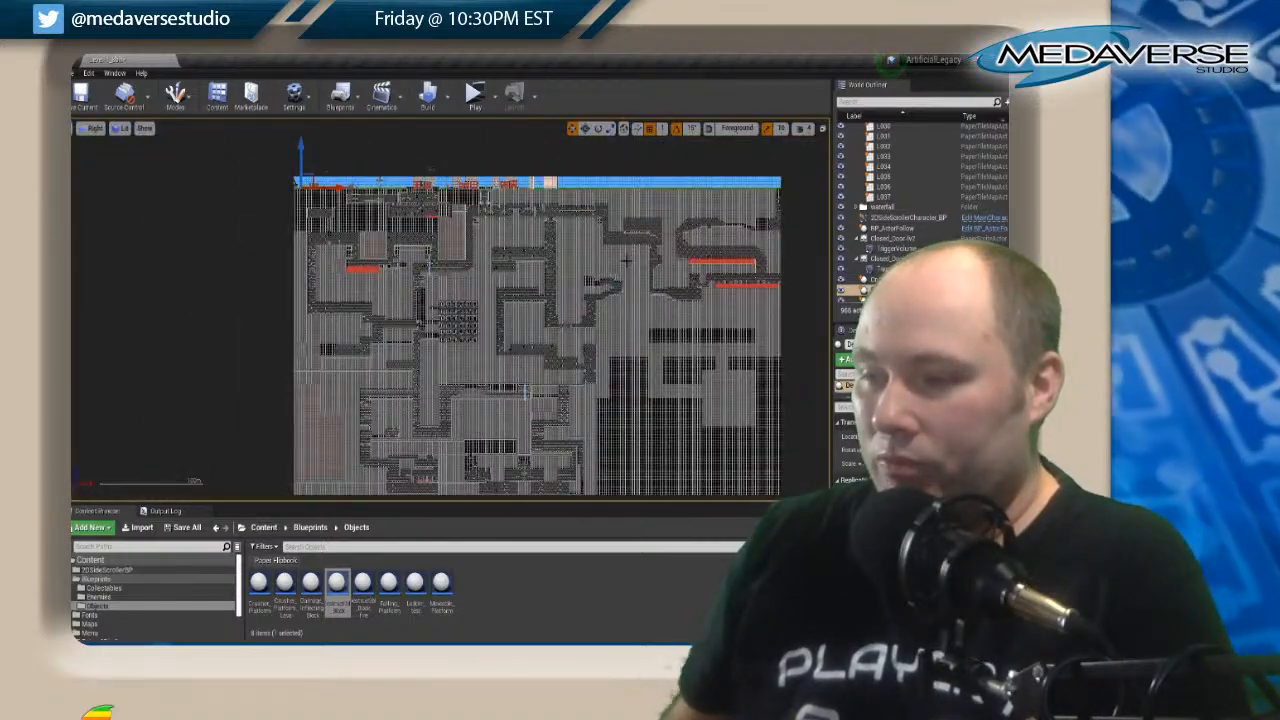
{"action": "scroll", "coordinate": [624, 261], "scroll_direction": "up", "scroll_amount": 5}
{"action": "right_click_drag", "start_coordinate": [463, 285], "coordinate": [466, 140]}
{"action": "right_click_drag", "start_coordinate": [300, 377], "coordinate": [371, 512]}
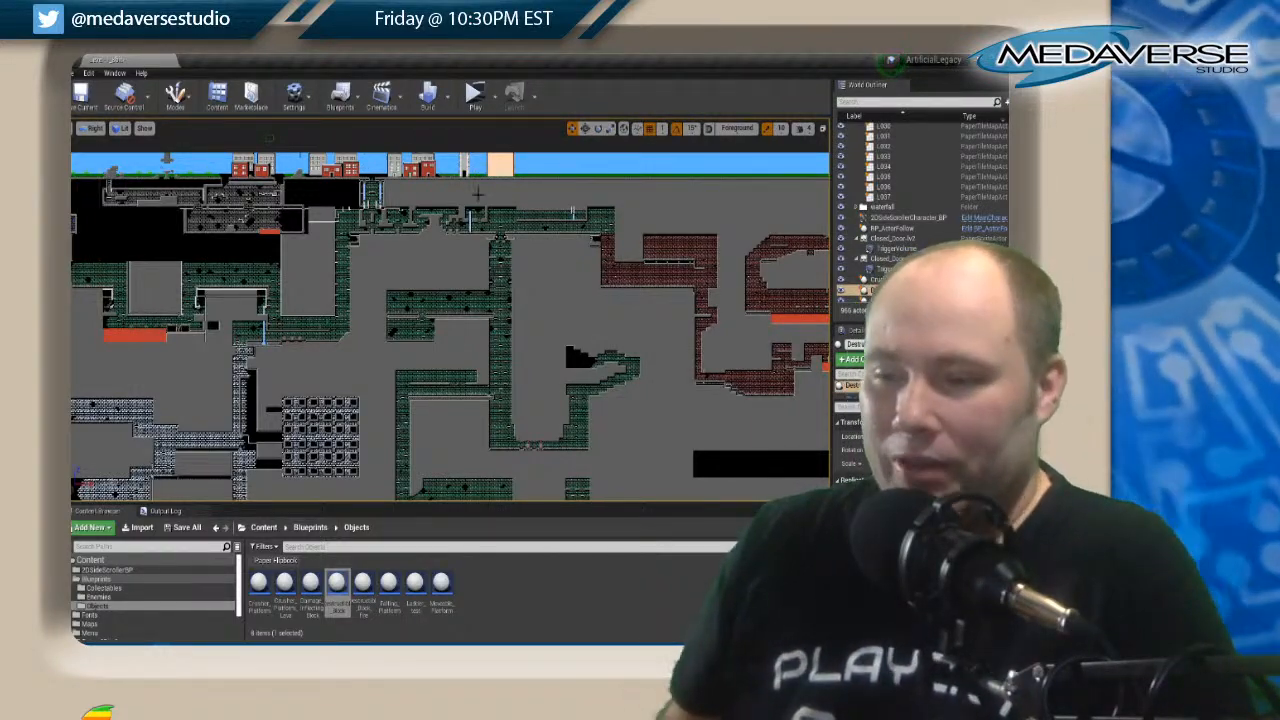
Examine the blue brick passages and the grid-patterned room in the middle of the underground map.
{"action": "right_click_drag", "start_coordinate": [376, 346], "coordinate": [419, 218]}
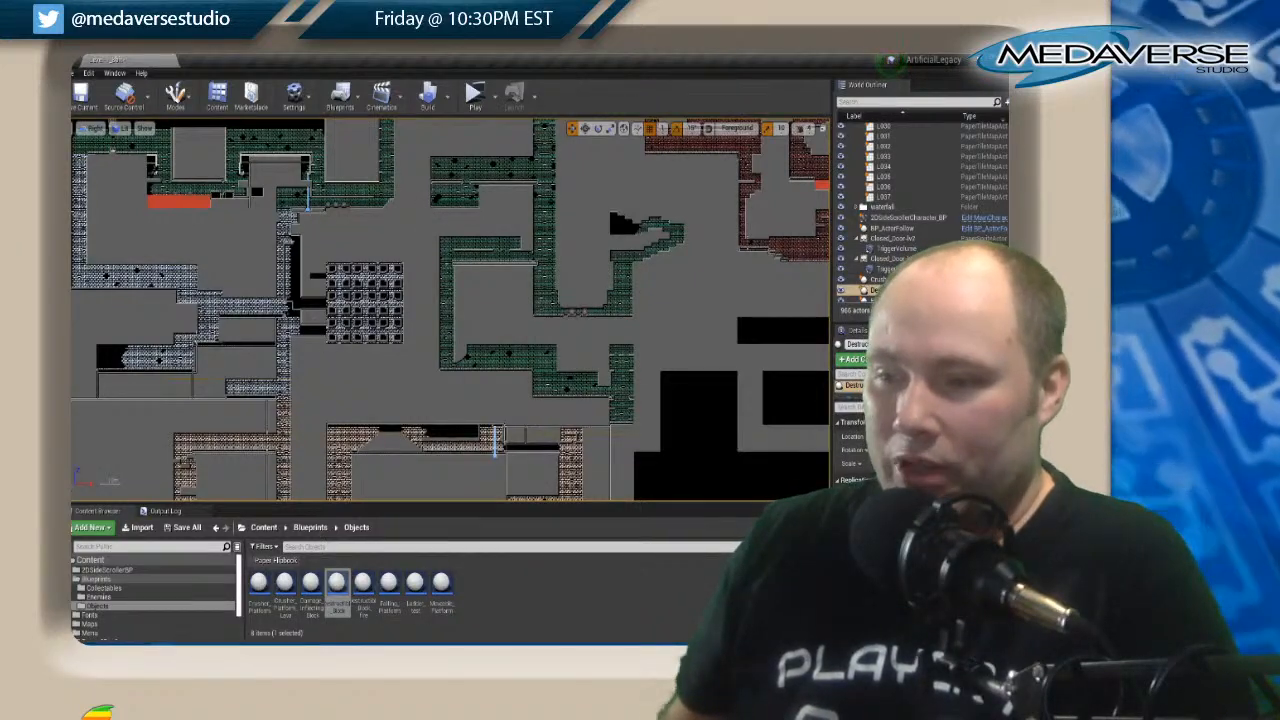
{"action": "scroll", "coordinate": [363, 298], "scroll_direction": "up", "scroll_amount": 3}
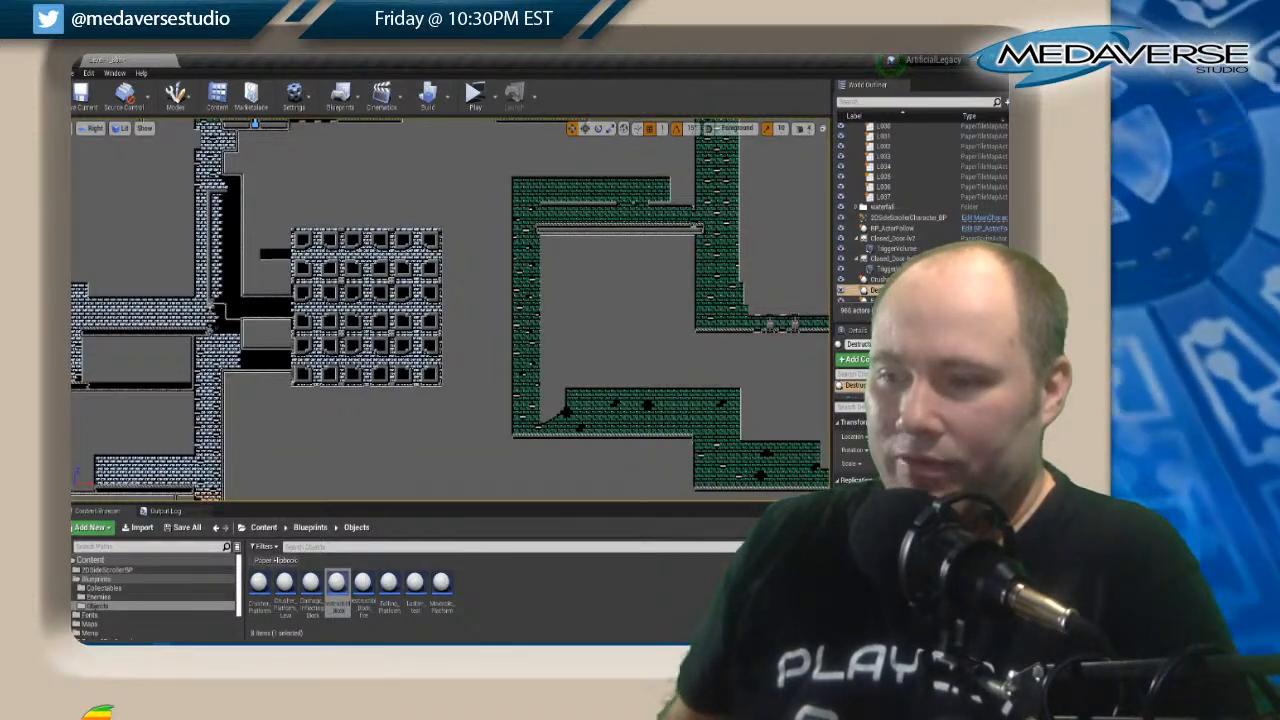
{"action": "scroll", "coordinate": [365, 303], "scroll_direction": "down", "scroll_amount": 2}
{"action": "right_click_drag", "start_coordinate": [322, 306], "coordinate": [414, 247]}
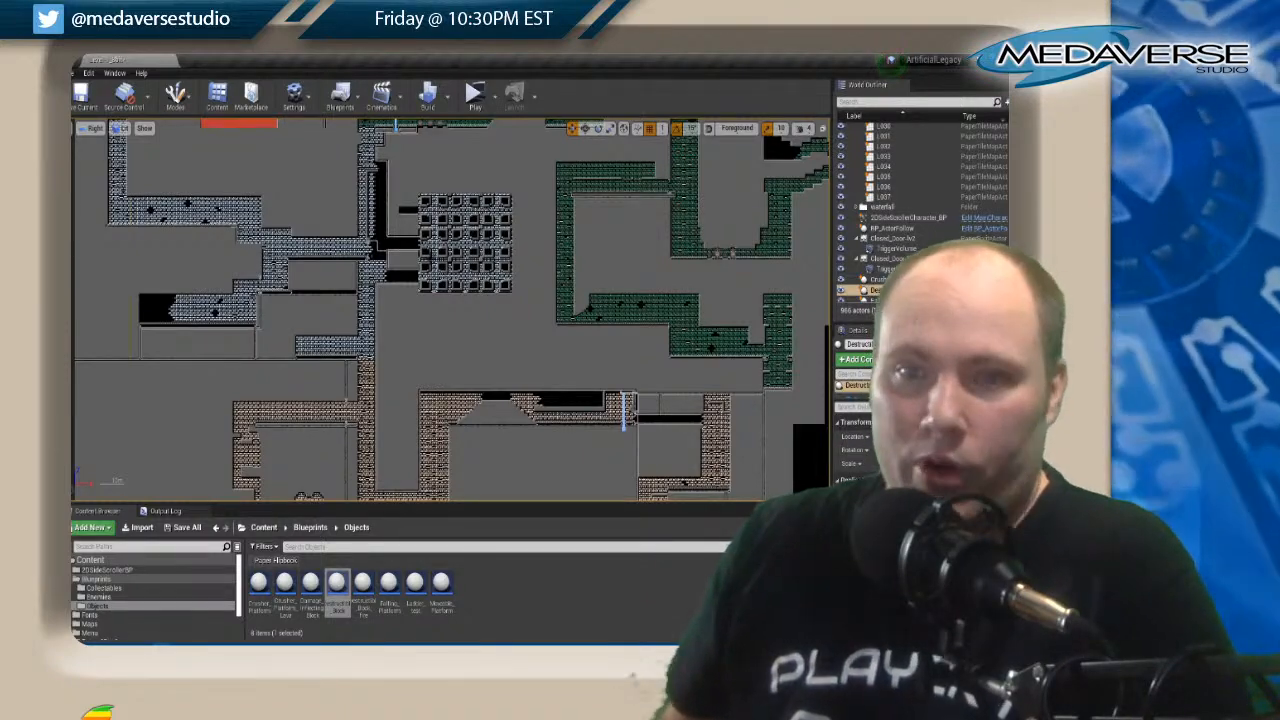
{"action": "scroll", "coordinate": [352, 216], "scroll_direction": "down", "scroll_amount": 3}
{"action": "scroll", "coordinate": [399, 331], "scroll_direction": "up", "scroll_amount": 5}
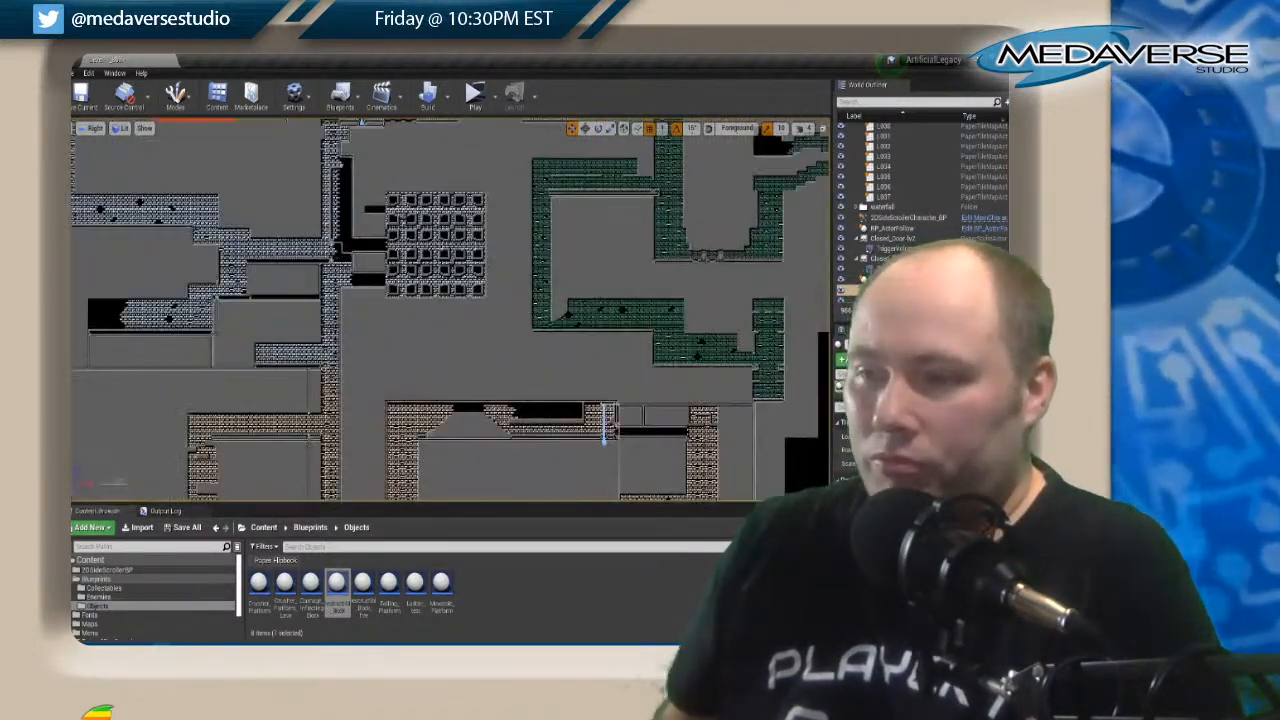
{"action": "scroll", "coordinate": [457, 381], "scroll_direction": "up", "scroll_amount": 2}
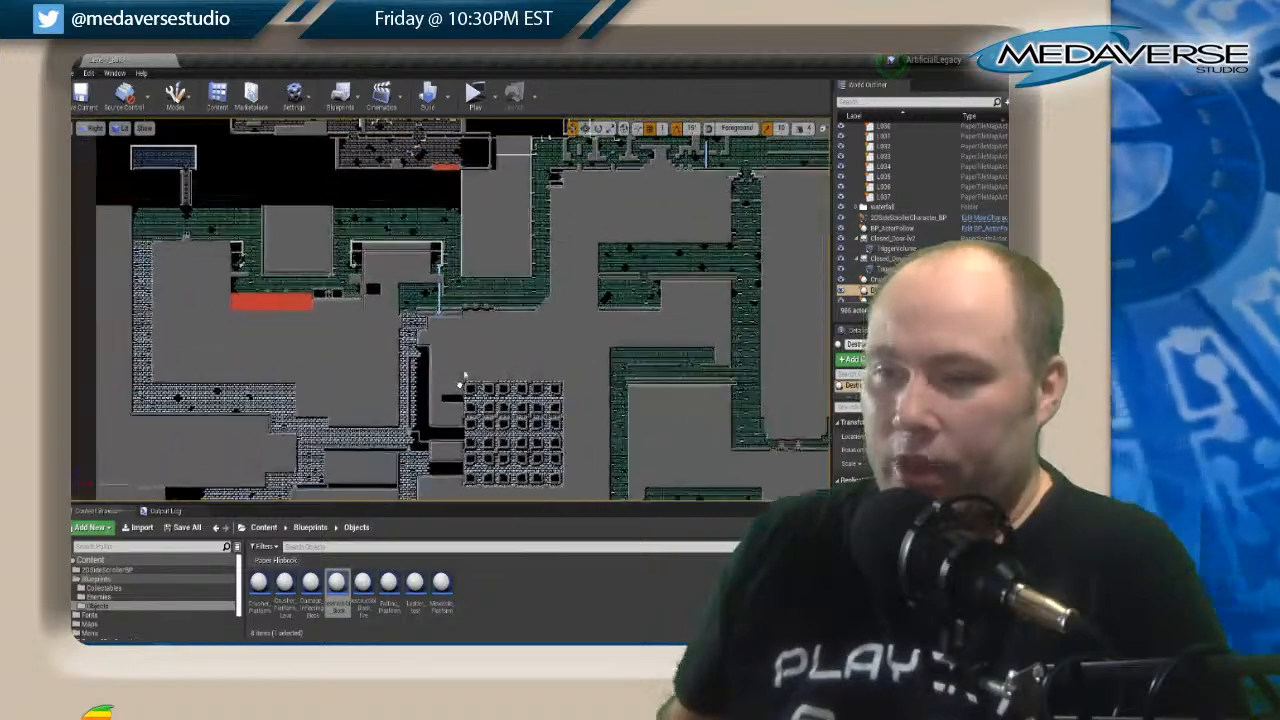
Examine how the green brick corridors below the surface lead across to the red brick section.
{"action": "right_click_drag", "start_coordinate": [456, 381], "coordinate": [390, 345]}
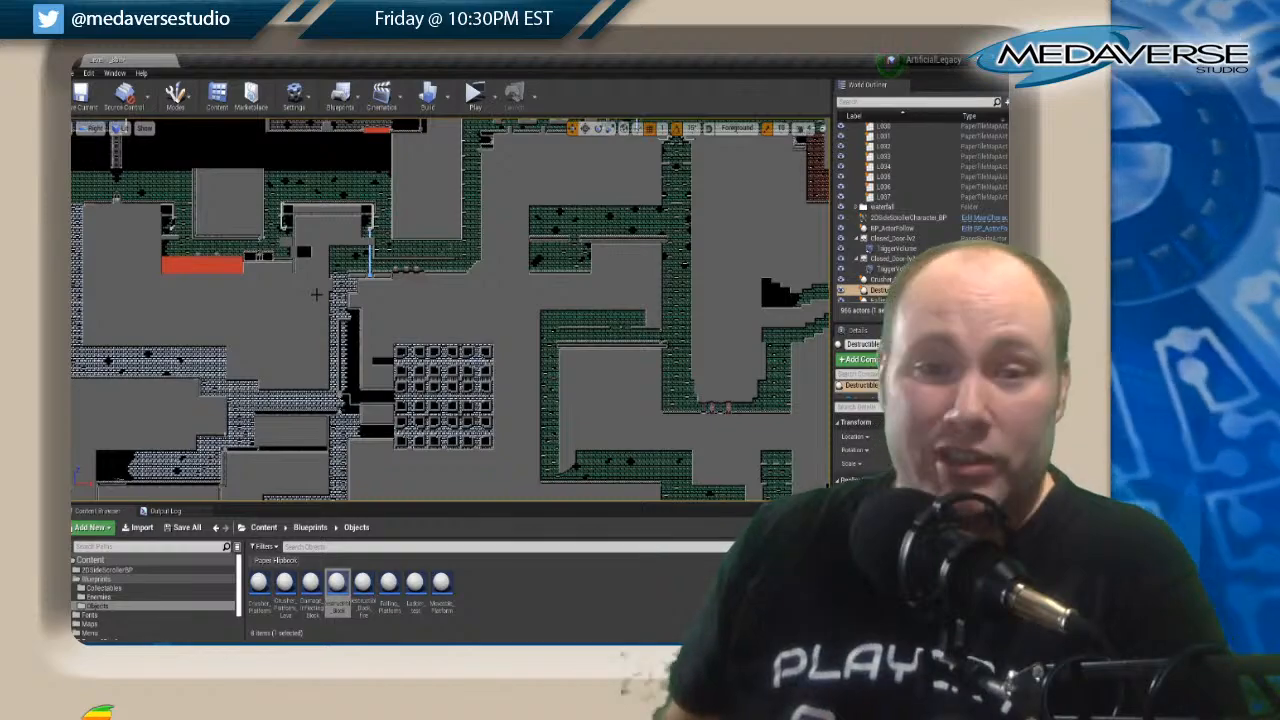
{"action": "right_click_drag", "start_coordinate": [303, 333], "coordinate": [317, 191]}
{"action": "right_click_drag", "start_coordinate": [319, 303], "coordinate": [305, 440]}
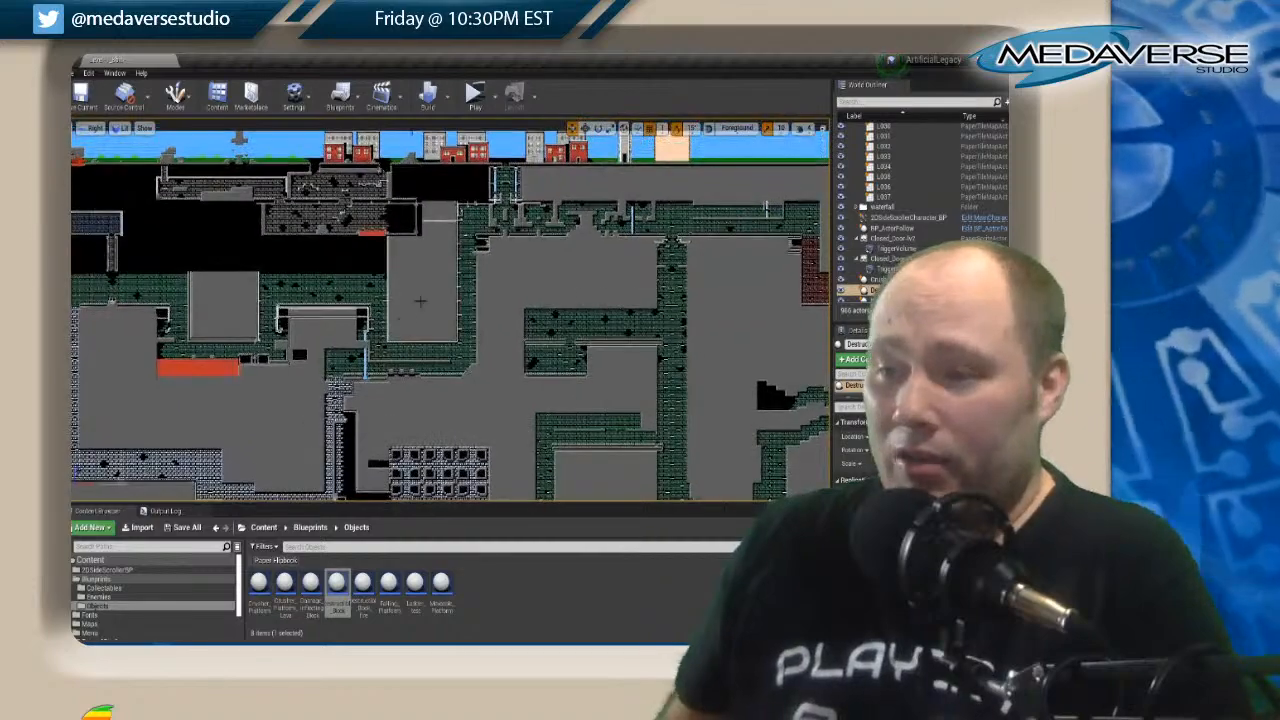
{"action": "mouse_move", "coordinate": [551, 293]}
{"action": "right_mouse_down"}
{"action": "mouse_move", "coordinate": [430, 314]}
{"action": "mouse_move", "coordinate": [376, 288]}
{"action": "right_mouse_up"}
{"action": "mouse_move", "coordinate": [600, 343]}
{"action": "right_mouse_down"}
{"action": "mouse_move", "coordinate": [471, 251]}
{"action": "mouse_move", "coordinate": [485, 177]}
{"action": "mouse_move", "coordinate": [666, 286]}
{"action": "right_mouse_up"}
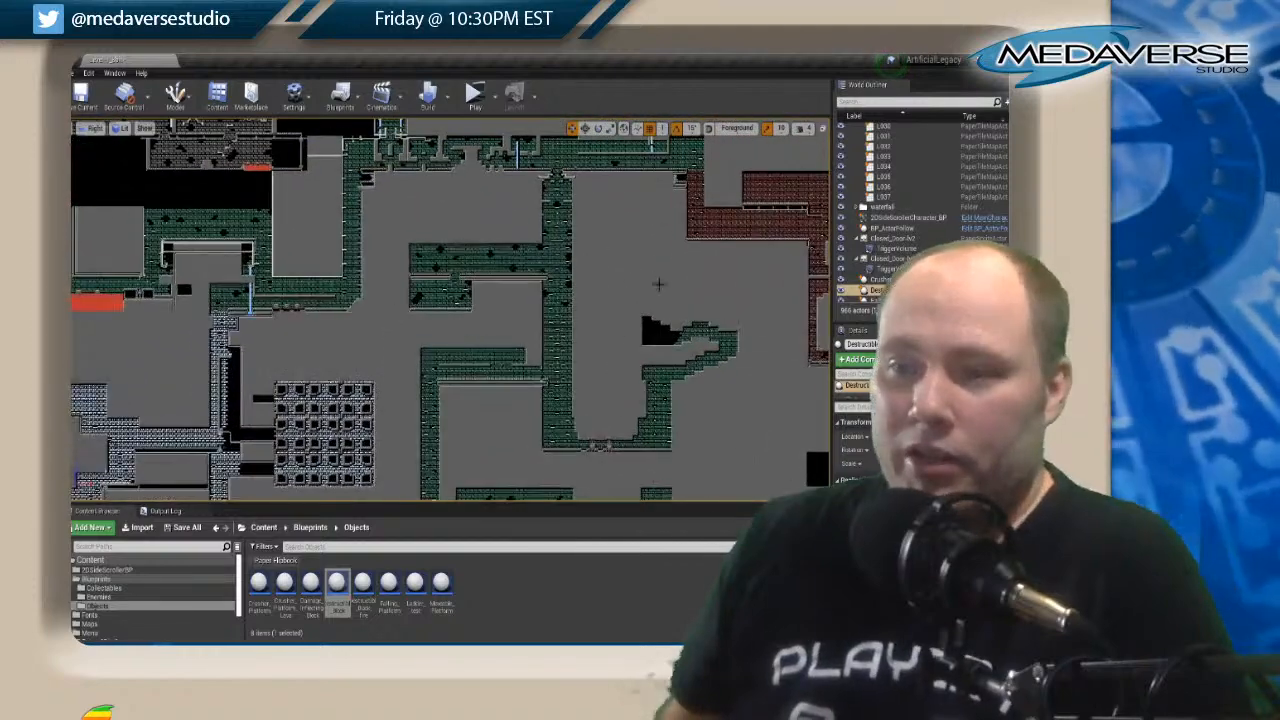
{"action": "right_click_drag", "start_coordinate": [308, 207], "coordinate": [341, 264]}
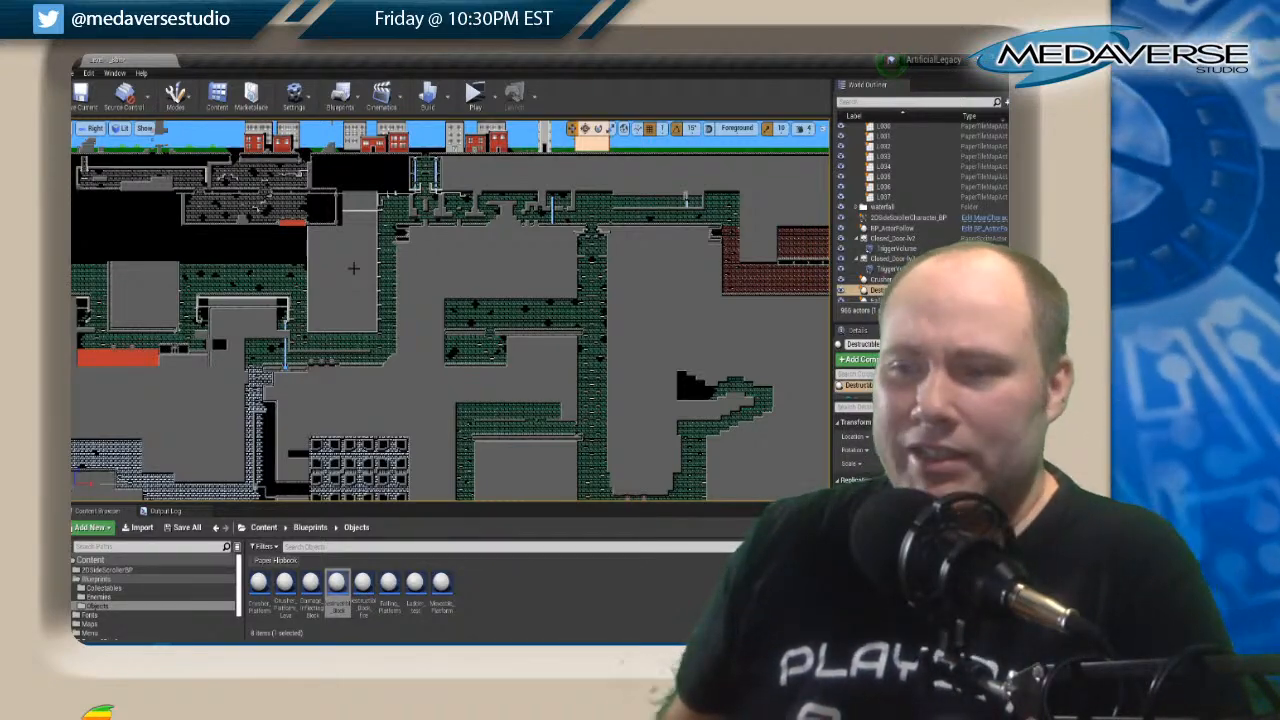
{"action": "right_click_drag", "start_coordinate": [353, 268], "coordinate": [419, 171]}
{"action": "right_click_drag", "start_coordinate": [302, 252], "coordinate": [278, 176]}
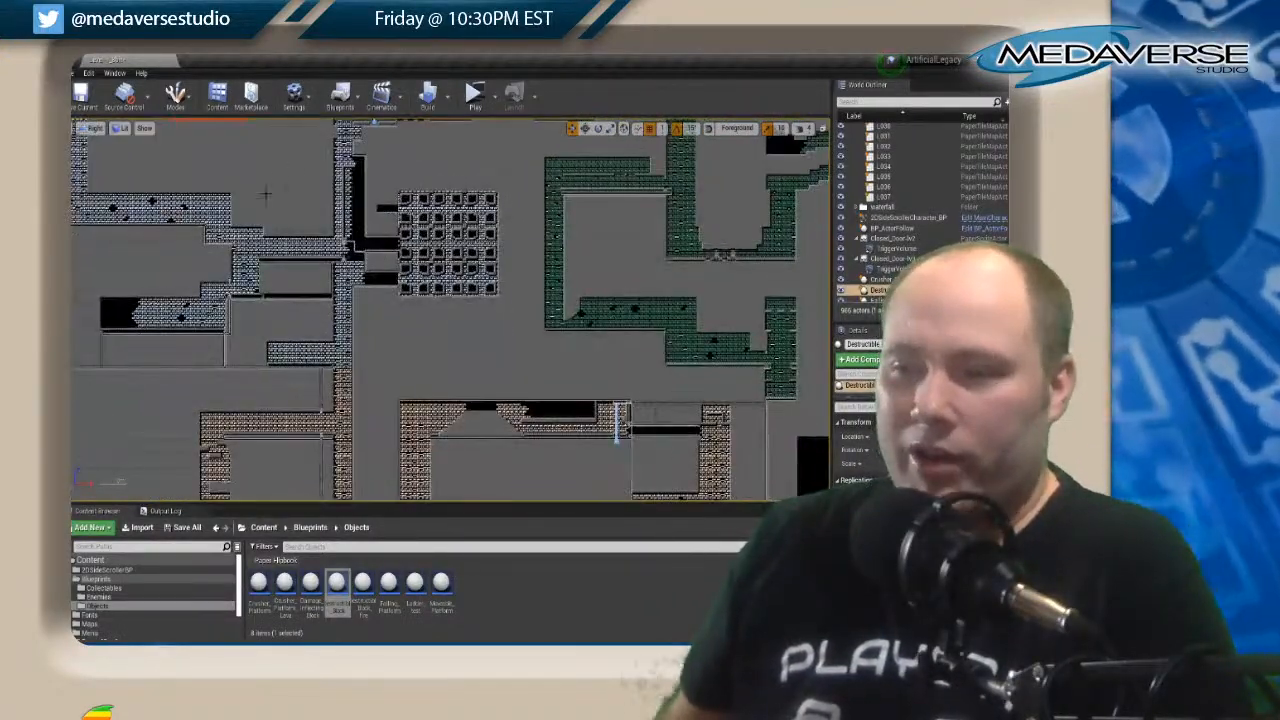
{"action": "right_click_drag", "start_coordinate": [314, 221], "coordinate": [364, 329]}
{"action": "right_click_drag", "start_coordinate": [551, 263], "coordinate": [152, 294]}
{"action": "right_click_drag", "start_coordinate": [676, 268], "coordinate": [540, 372]}
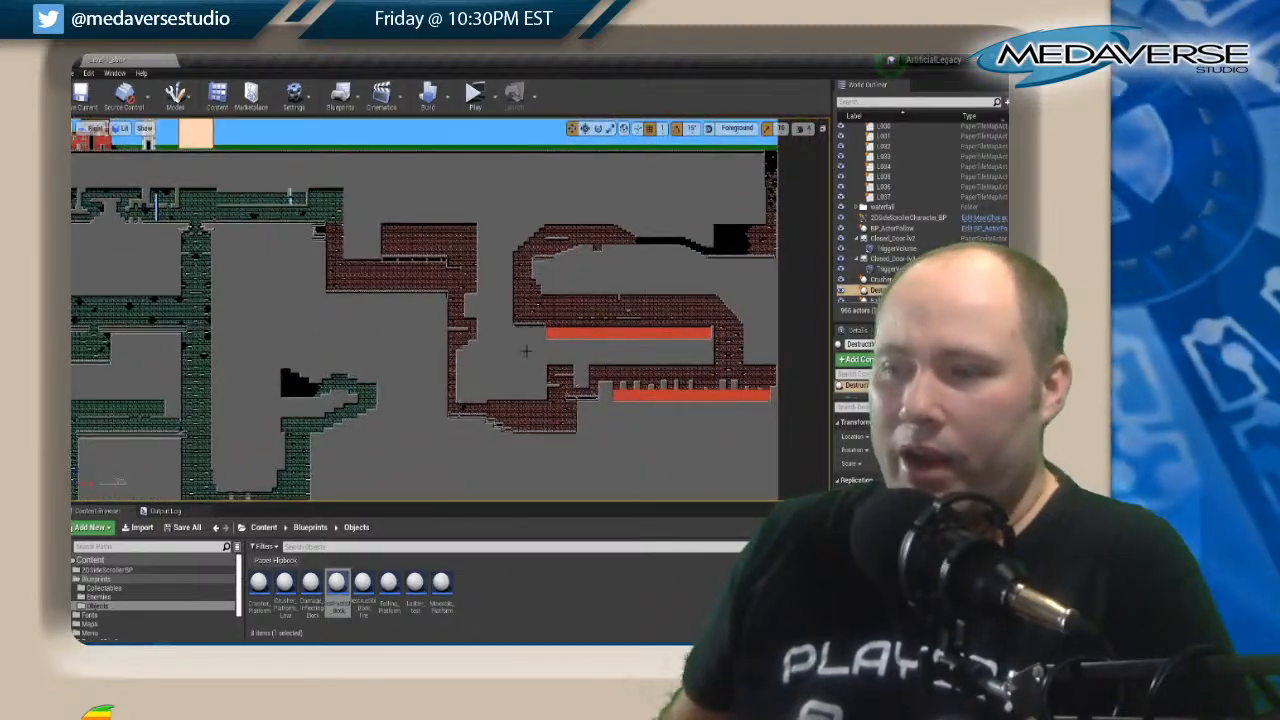
Examine the brown brick rooms and the unfinished black areas at the bottom of the map.
{"action": "right_click_drag", "start_coordinate": [284, 362], "coordinate": [367, 199]}
{"action": "right_click_drag", "start_coordinate": [220, 331], "coordinate": [574, 407]}
{"action": "right_click_drag", "start_coordinate": [226, 347], "coordinate": [228, 184]}
{"action": "mouse_move", "coordinate": [399, 356]}
{"action": "right_mouse_down"}
{"action": "mouse_move", "coordinate": [157, 359]}
{"action": "mouse_move", "coordinate": [123, 393]}
{"action": "mouse_move", "coordinate": [219, 304]}
{"action": "mouse_move", "coordinate": [322, 129]}
{"action": "right_mouse_up"}
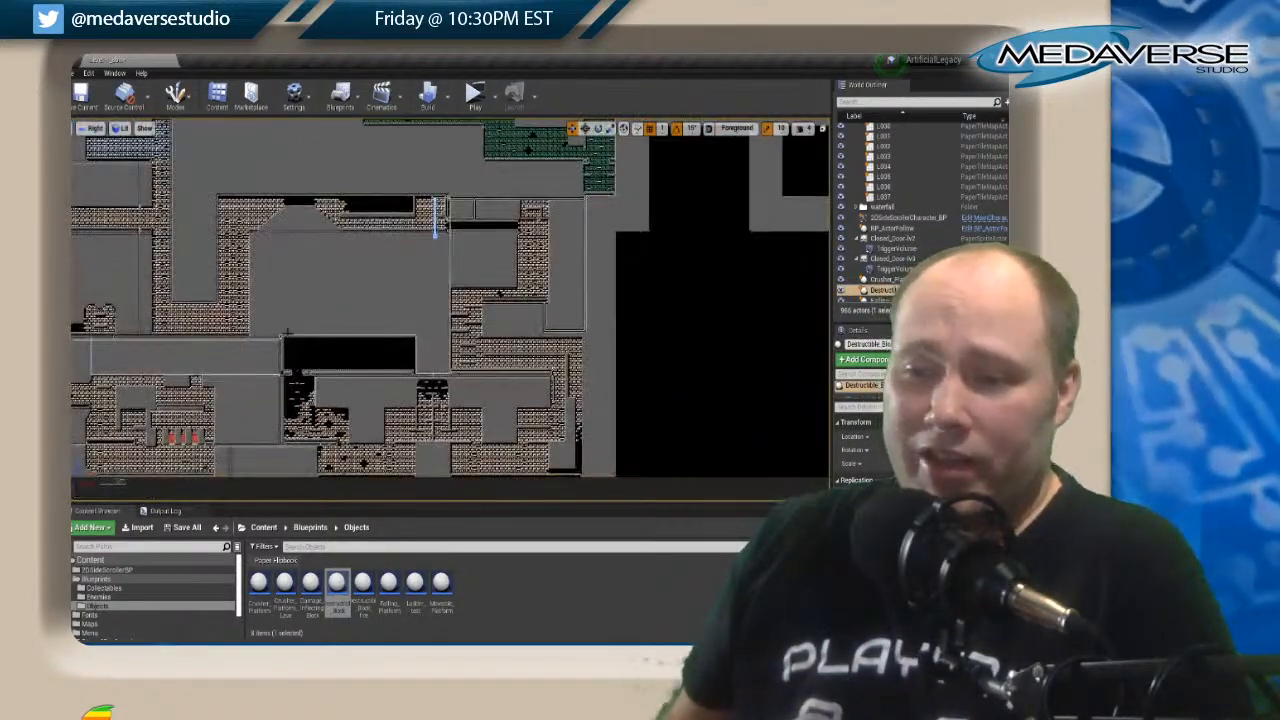
{"action": "right_click_drag", "start_coordinate": [245, 170], "coordinate": [279, 480]}
{"action": "scroll", "coordinate": [364, 341], "scroll_direction": "down", "scroll_amount": 3}
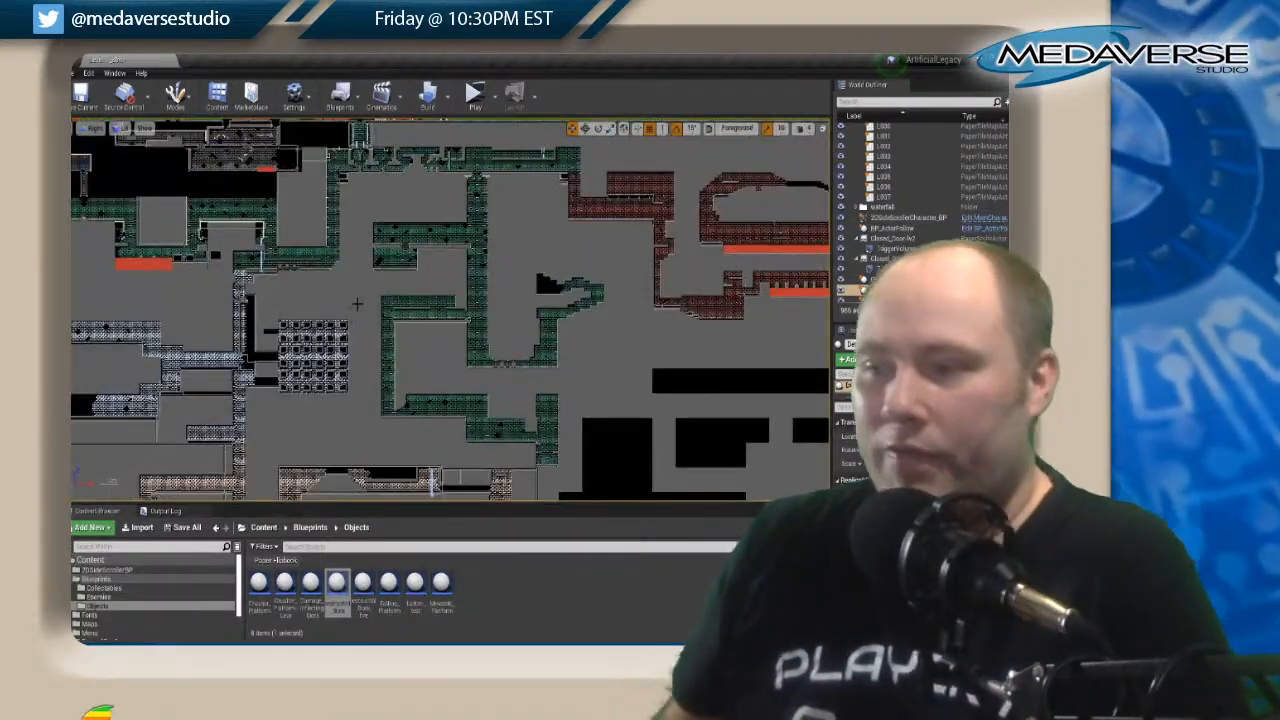
{"action": "right_click_drag", "start_coordinate": [357, 297], "coordinate": [361, 158]}
{"action": "scroll", "coordinate": [296, 216], "scroll_direction": "up", "scroll_amount": 4}
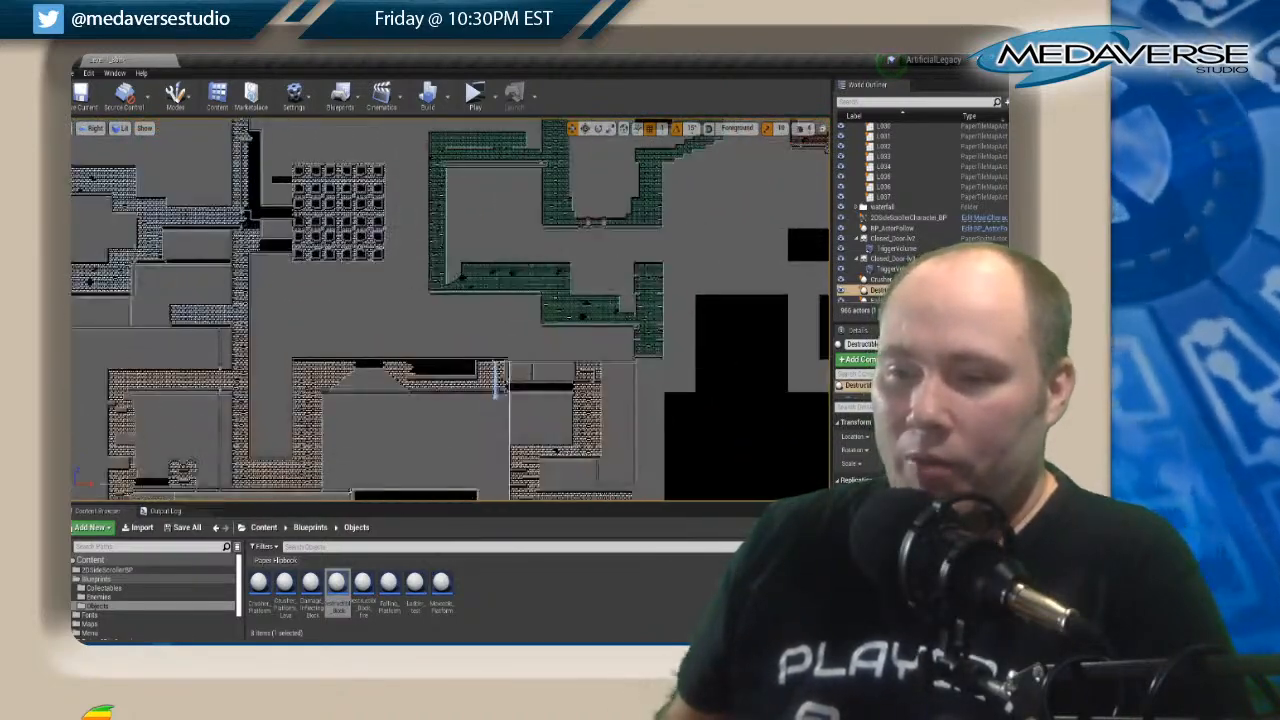
{"action": "right_click_drag", "start_coordinate": [283, 328], "coordinate": [404, 180]}
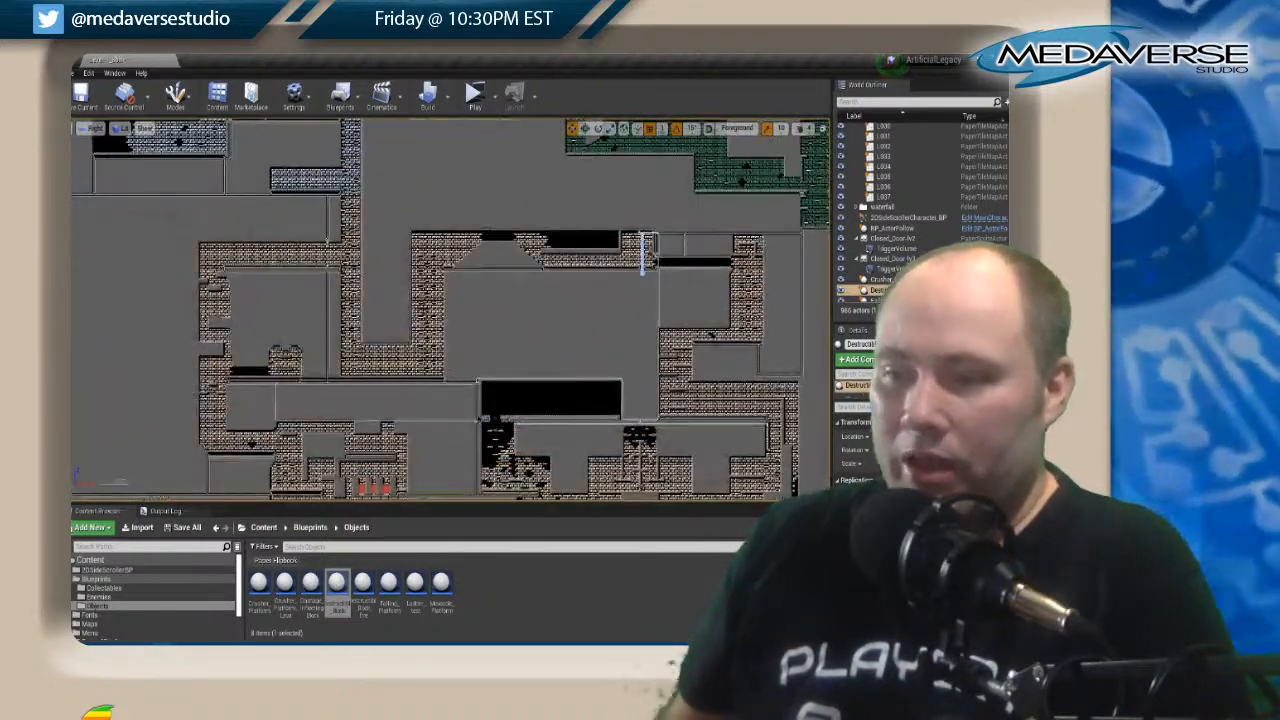
{"action": "scroll", "coordinate": [396, 316], "scroll_direction": "up", "scroll_amount": 2}
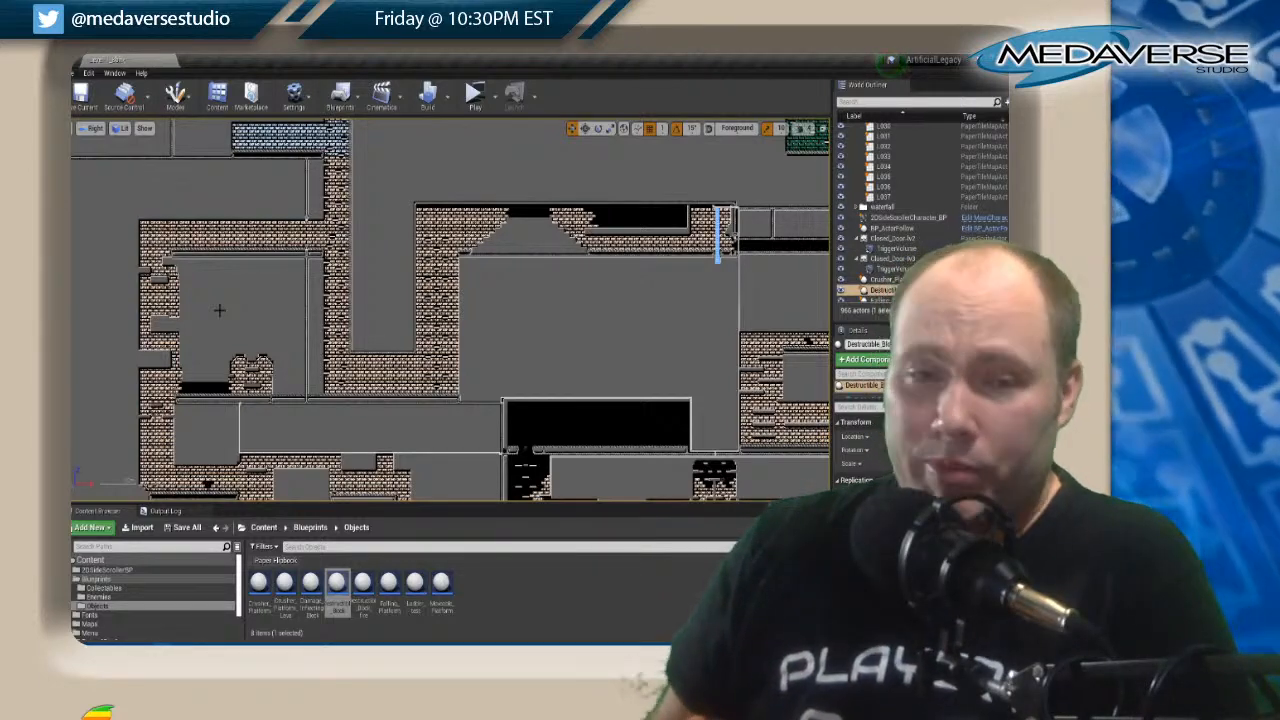
{"action": "scroll", "coordinate": [400, 195], "scroll_direction": "down", "scroll_amount": 2}
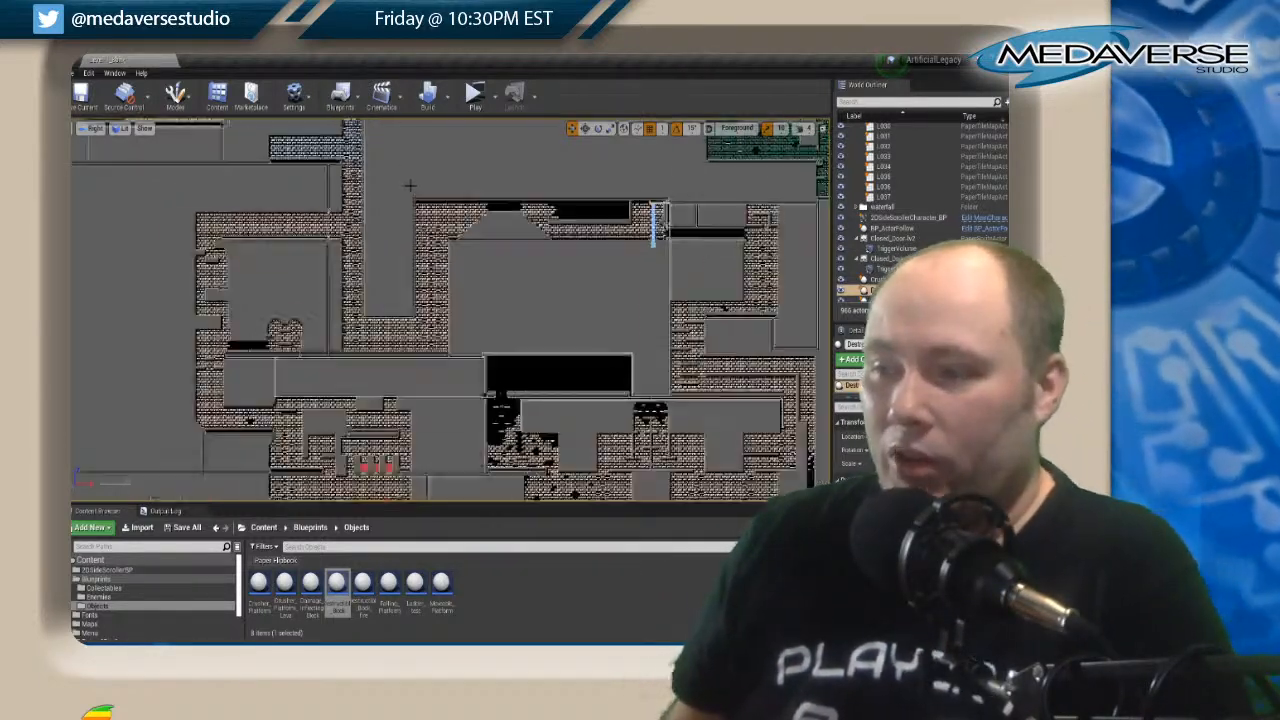
Examine the connection between the green corridors near the red pool and the blue brick shaft beside the grid-patterned room.
{"action": "right_click_drag", "start_coordinate": [398, 195], "coordinate": [495, 454]}
{"action": "right_click_drag", "start_coordinate": [368, 213], "coordinate": [348, 285]}
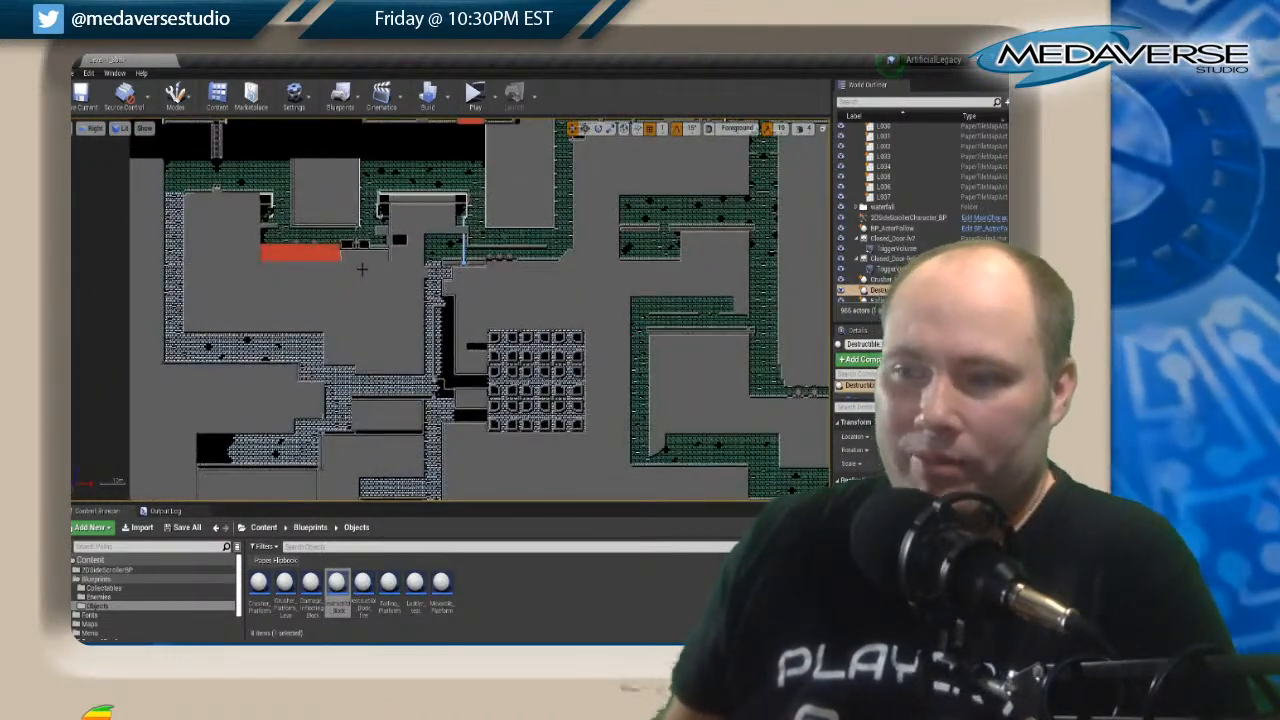
{"action": "scroll", "coordinate": [370, 280], "scroll_direction": "down", "scroll_amount": 1}
{"action": "scroll", "coordinate": [370, 280], "scroll_direction": "up", "scroll_amount": 2}
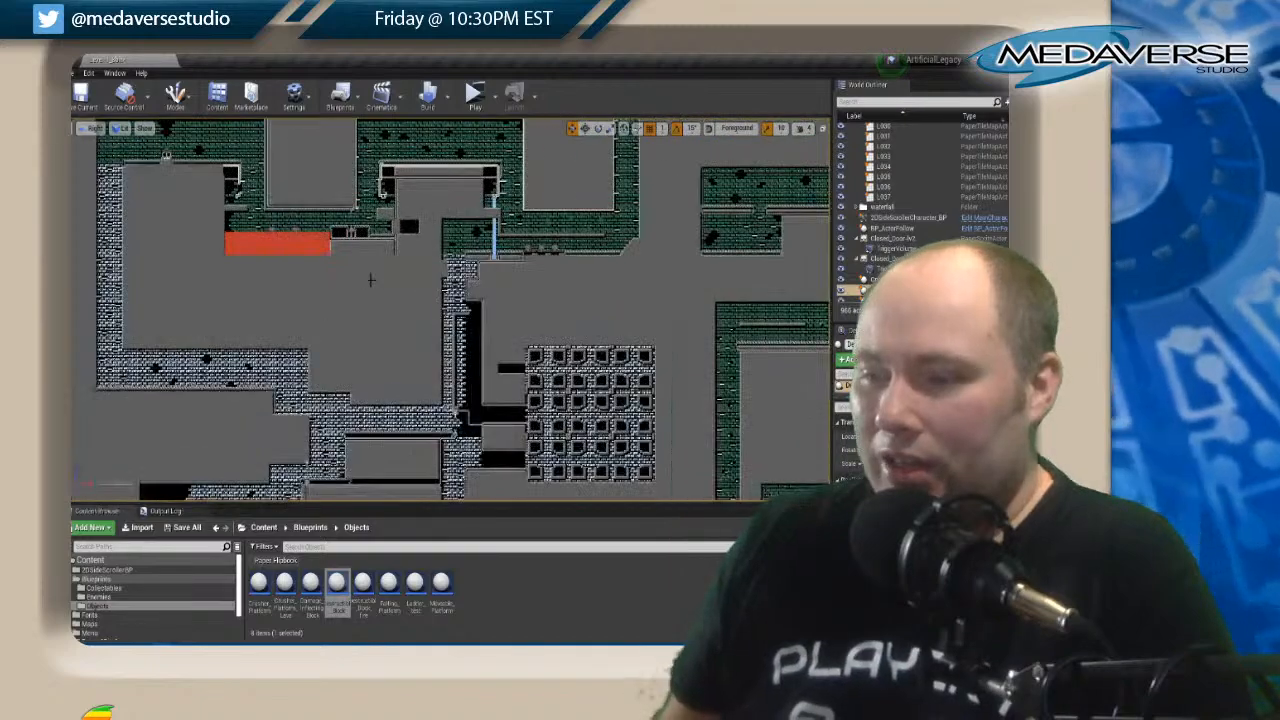
{"action": "right_click_drag", "start_coordinate": [370, 280], "coordinate": [196, 419]}
{"action": "right_click_drag", "start_coordinate": [468, 240], "coordinate": [467, 317]}
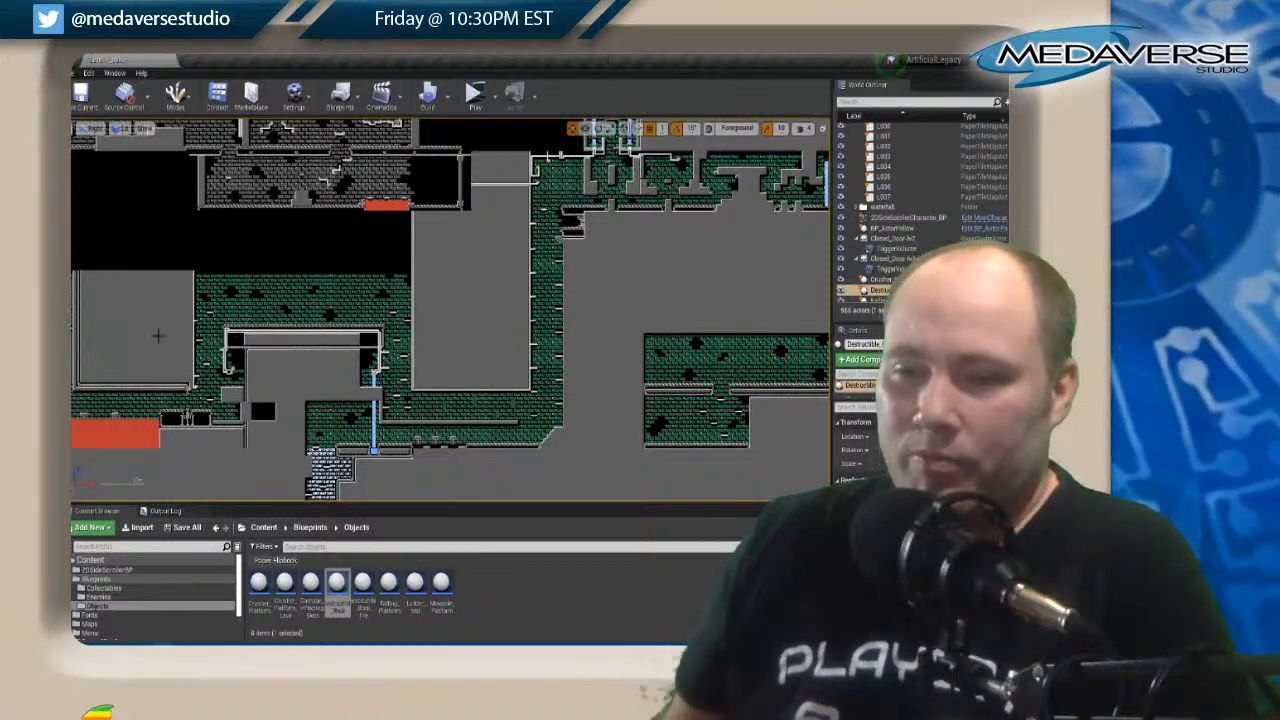
{"action": "scroll", "coordinate": [433, 302], "scroll_direction": "up", "scroll_amount": 2}
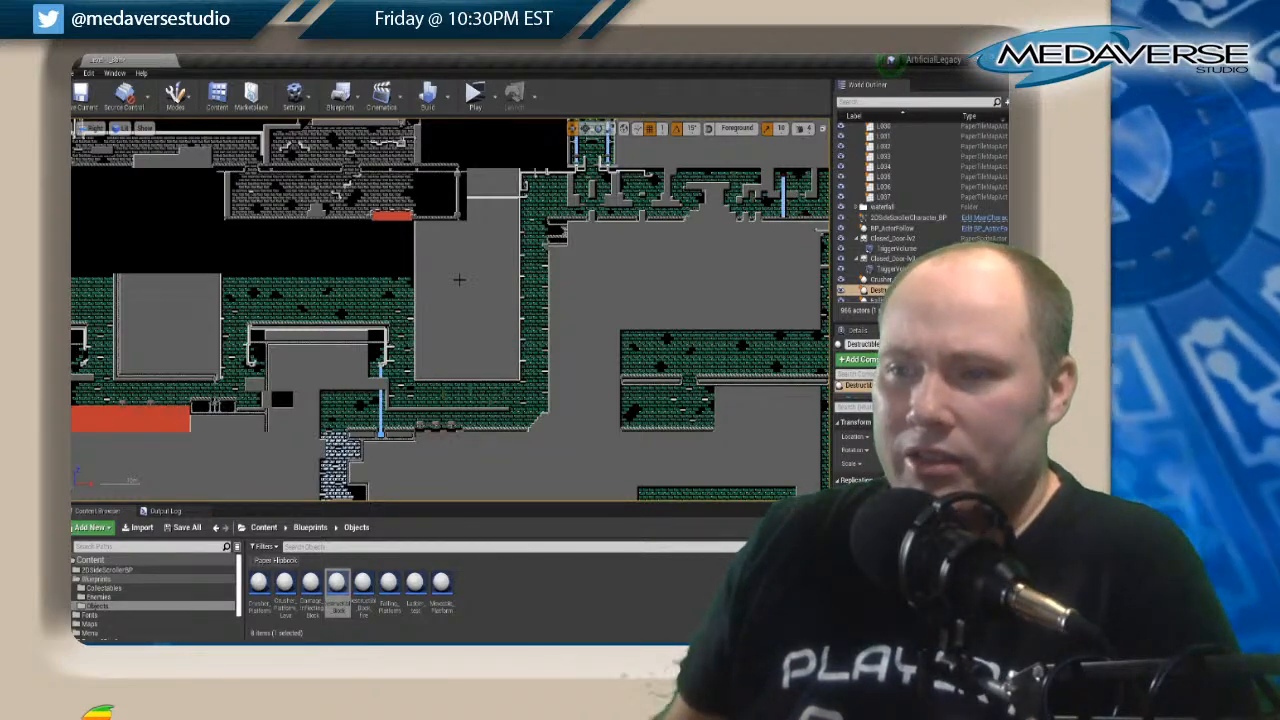
{"action": "right_click_drag", "start_coordinate": [477, 297], "coordinate": [401, 177]}
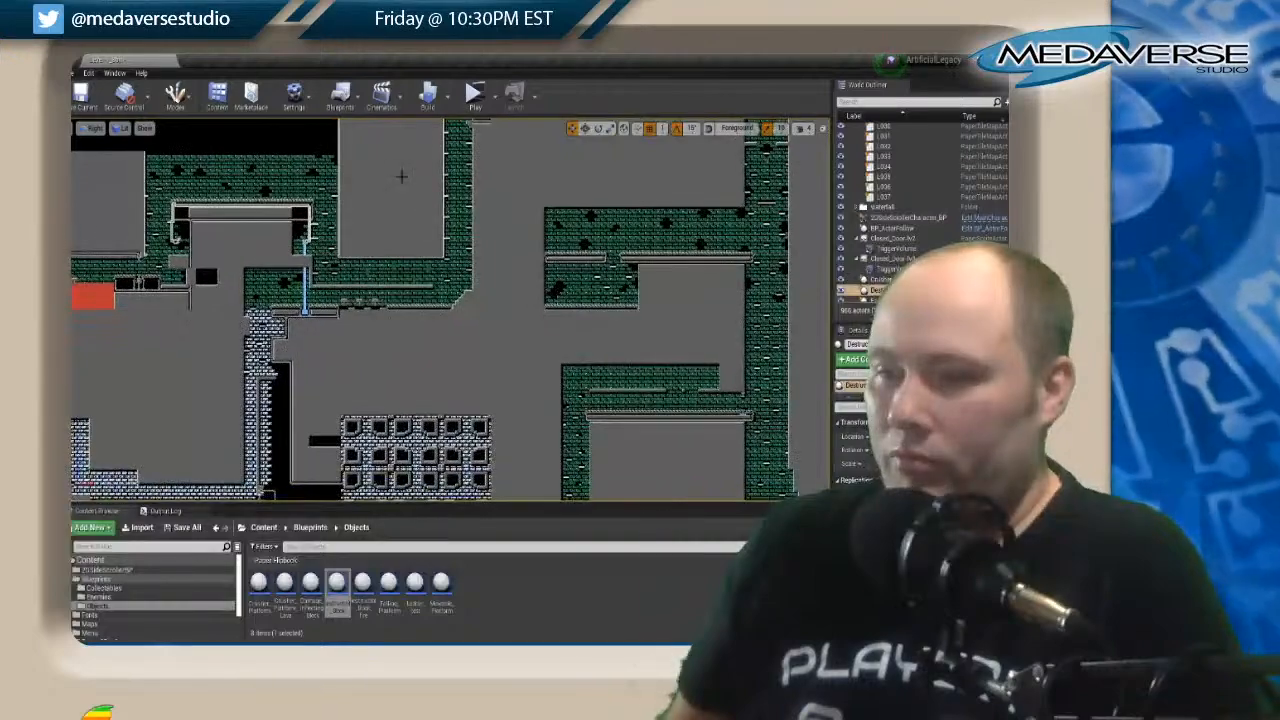
{"action": "right_click_drag", "start_coordinate": [411, 349], "coordinate": [455, 216]}
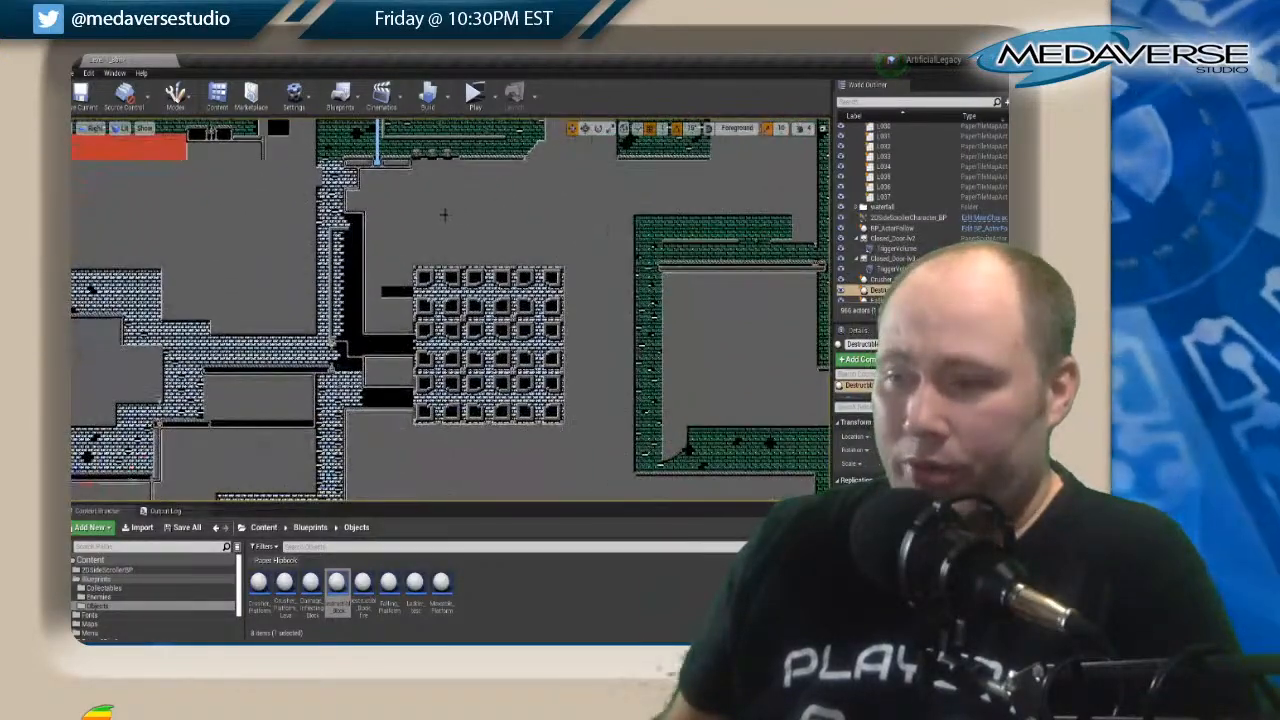
Inspect the brown brick area by selecting the square tile map above the long floor and the one directly below it.
{"action": "right_click_drag", "start_coordinate": [531, 333], "coordinate": [556, 111]}
{"action": "right_click_drag", "start_coordinate": [204, 290], "coordinate": [526, 288]}
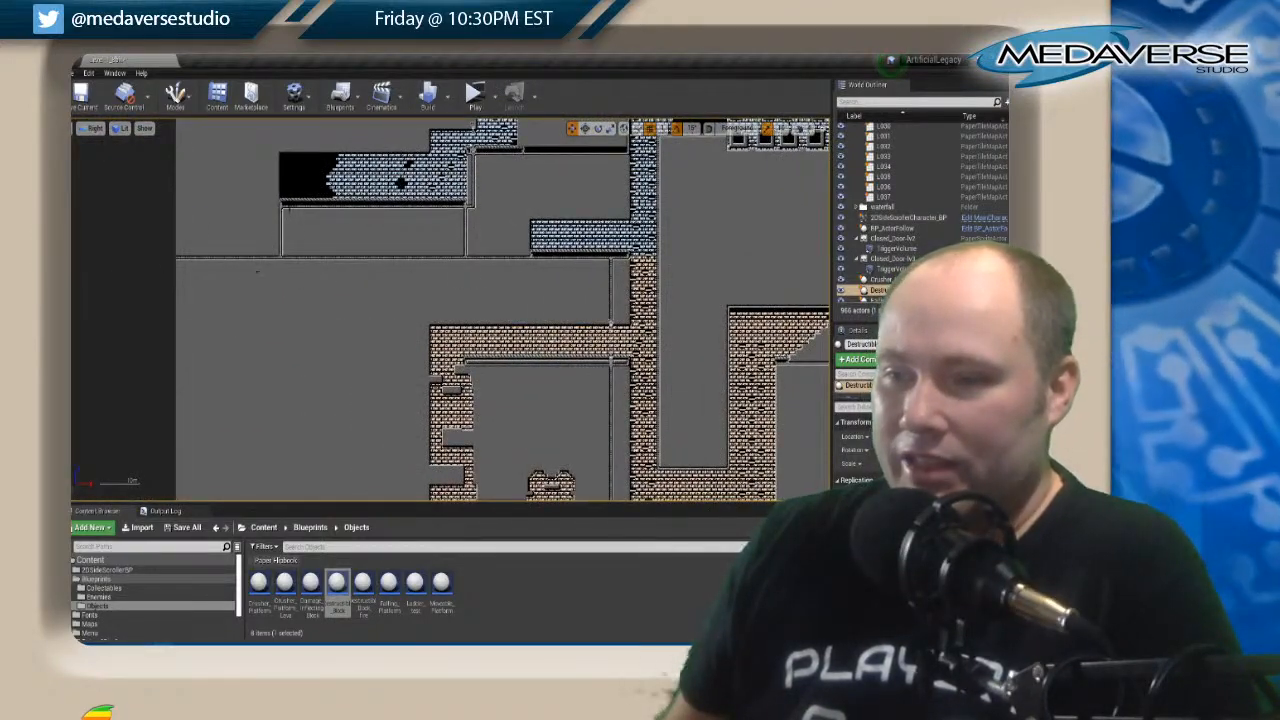
{"action": "right_click_drag", "start_coordinate": [527, 436], "coordinate": [351, 249]}
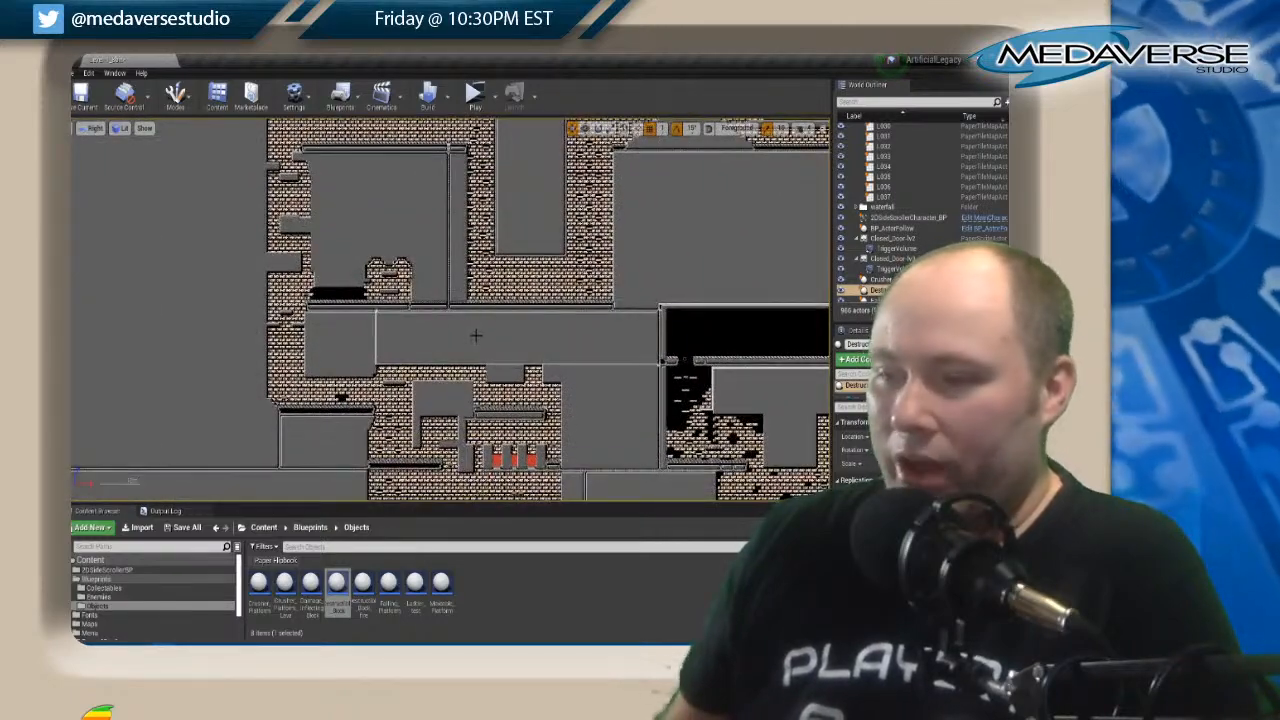
{"action": "left_click", "coordinate": [439, 284]}
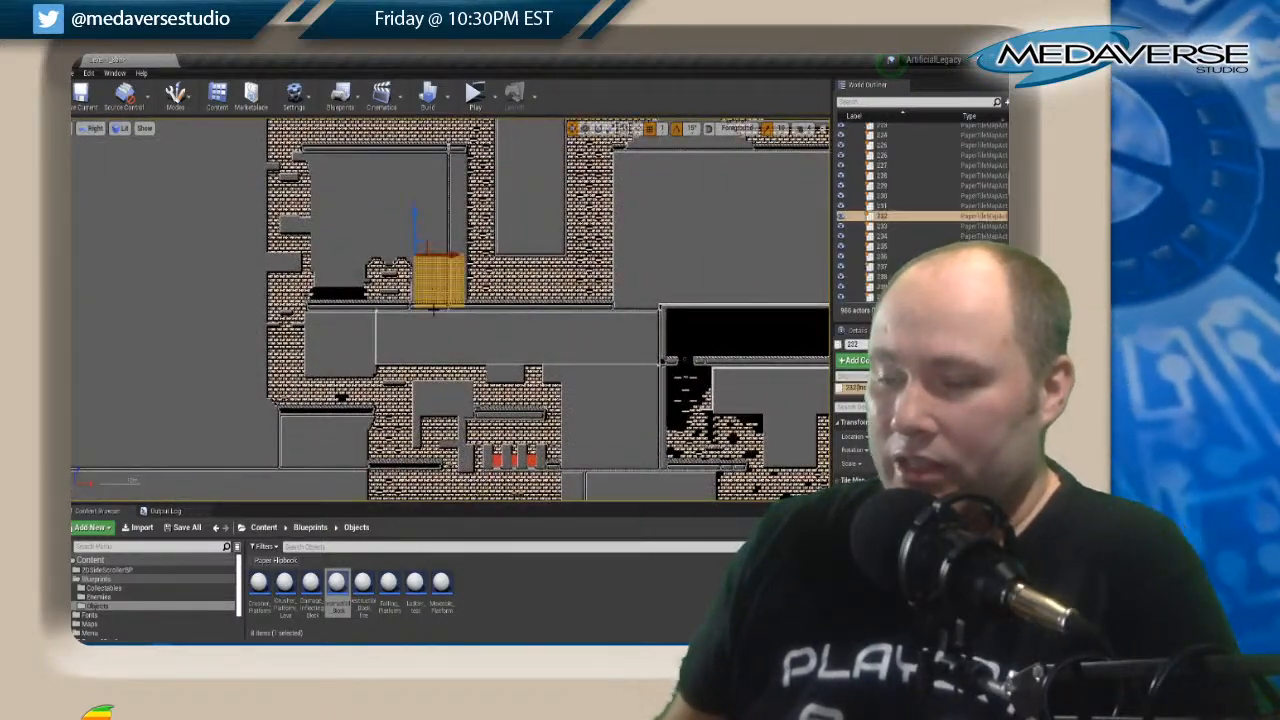
{"action": "scroll", "coordinate": [425, 290], "scroll_direction": "up", "scroll_amount": 4}
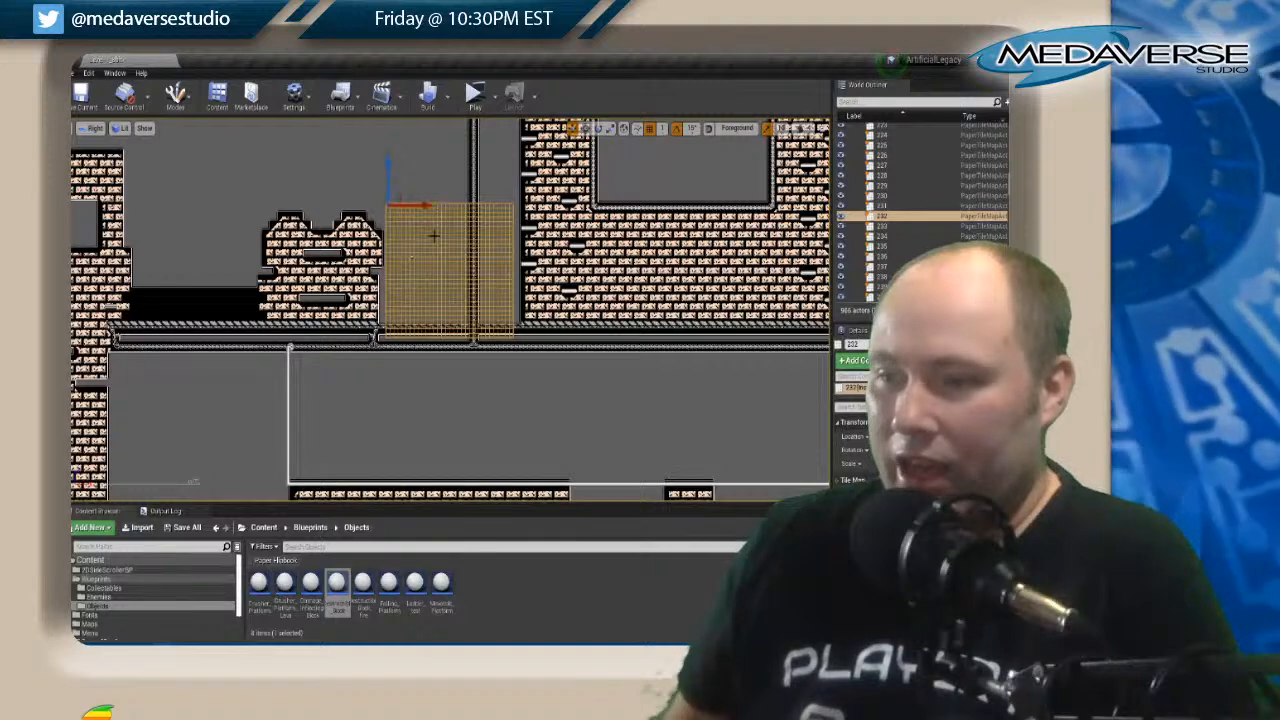
{"action": "left_click", "coordinate": [452, 387]}
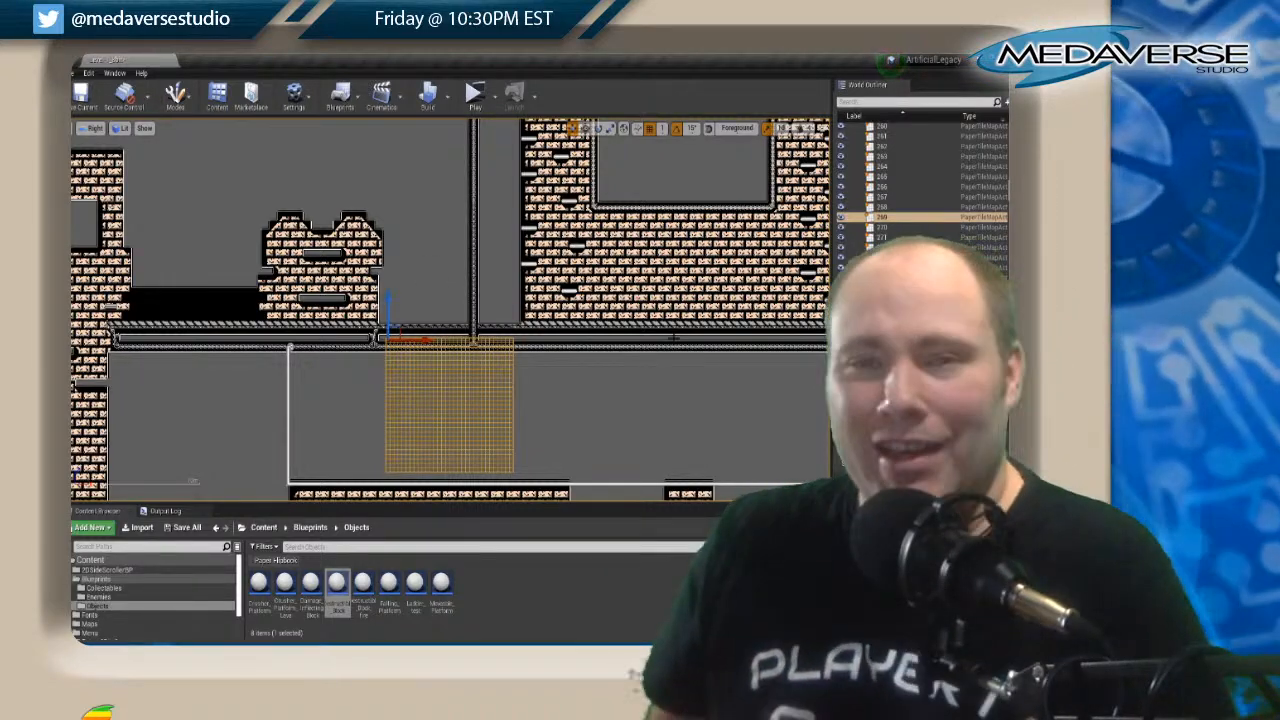
{"action": "scroll", "coordinate": [673, 338], "scroll_direction": "down", "scroll_amount": 1}
{"action": "right_click_drag", "start_coordinate": [615, 390], "coordinate": [502, 277]}
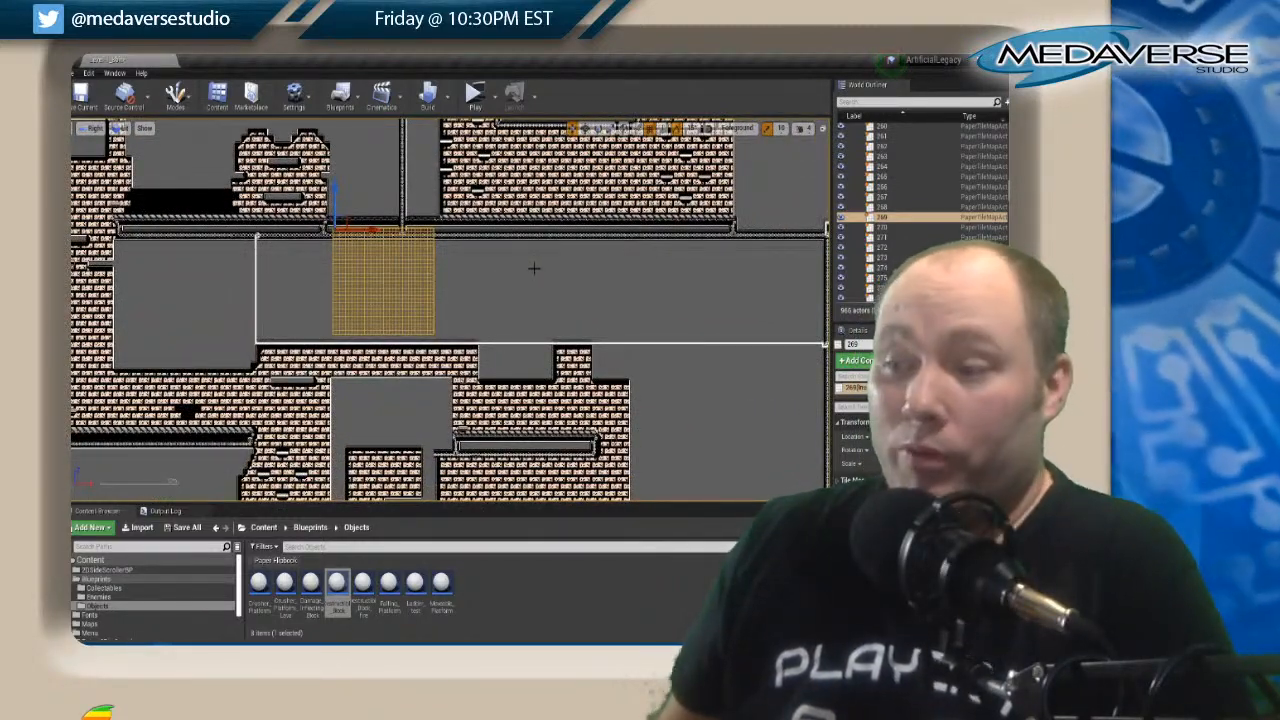
Examine the brown brick rooms around the small red pits and follow them up to the blue brick shaft.
{"action": "right_click_drag", "start_coordinate": [520, 396], "coordinate": [465, 285]}
{"action": "scroll", "coordinate": [543, 264], "scroll_direction": "down", "scroll_amount": 1}
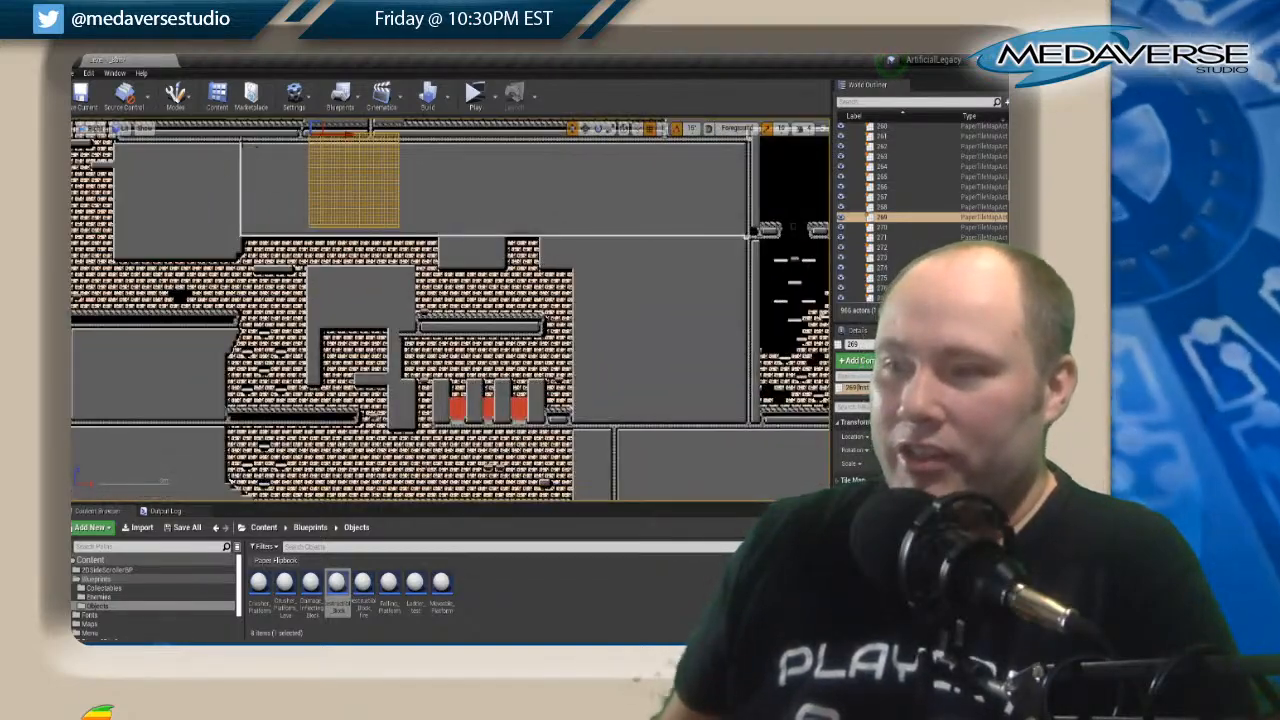
{"action": "right_click_drag", "start_coordinate": [670, 279], "coordinate": [548, 336]}
{"action": "right_click_drag", "start_coordinate": [402, 277], "coordinate": [547, 214]}
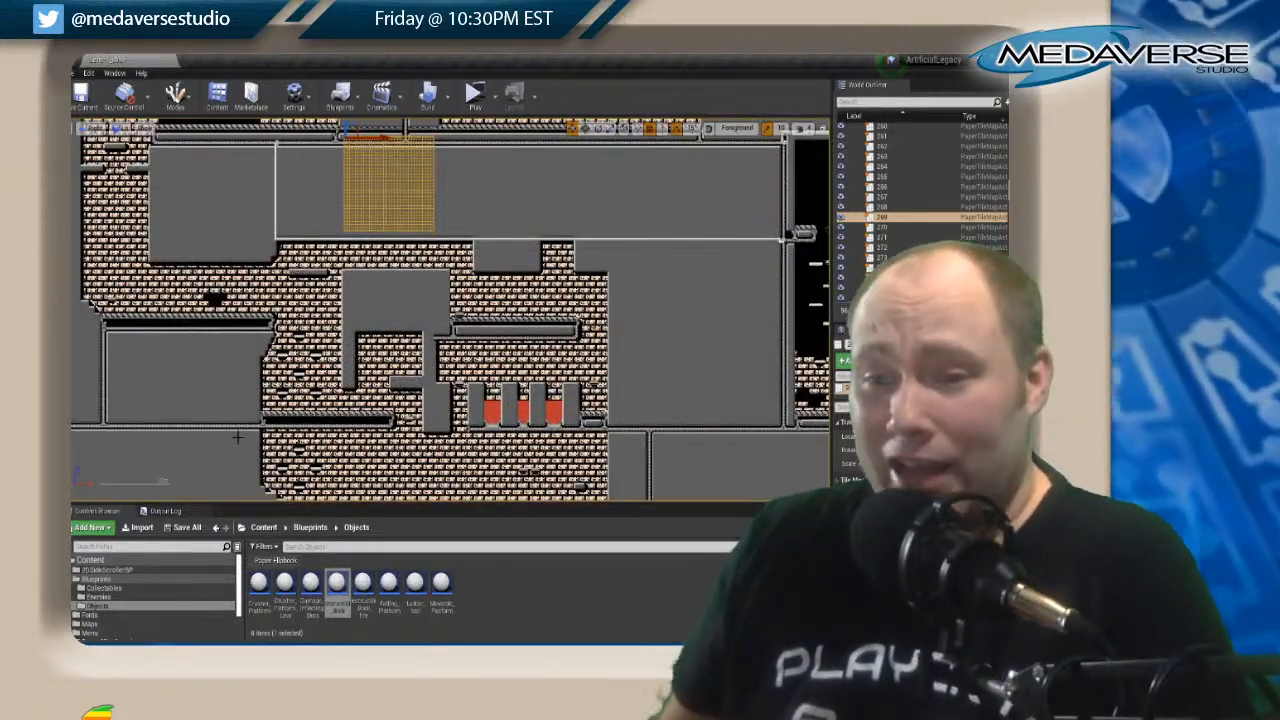
{"action": "right_click_drag", "start_coordinate": [234, 442], "coordinate": [375, 424]}
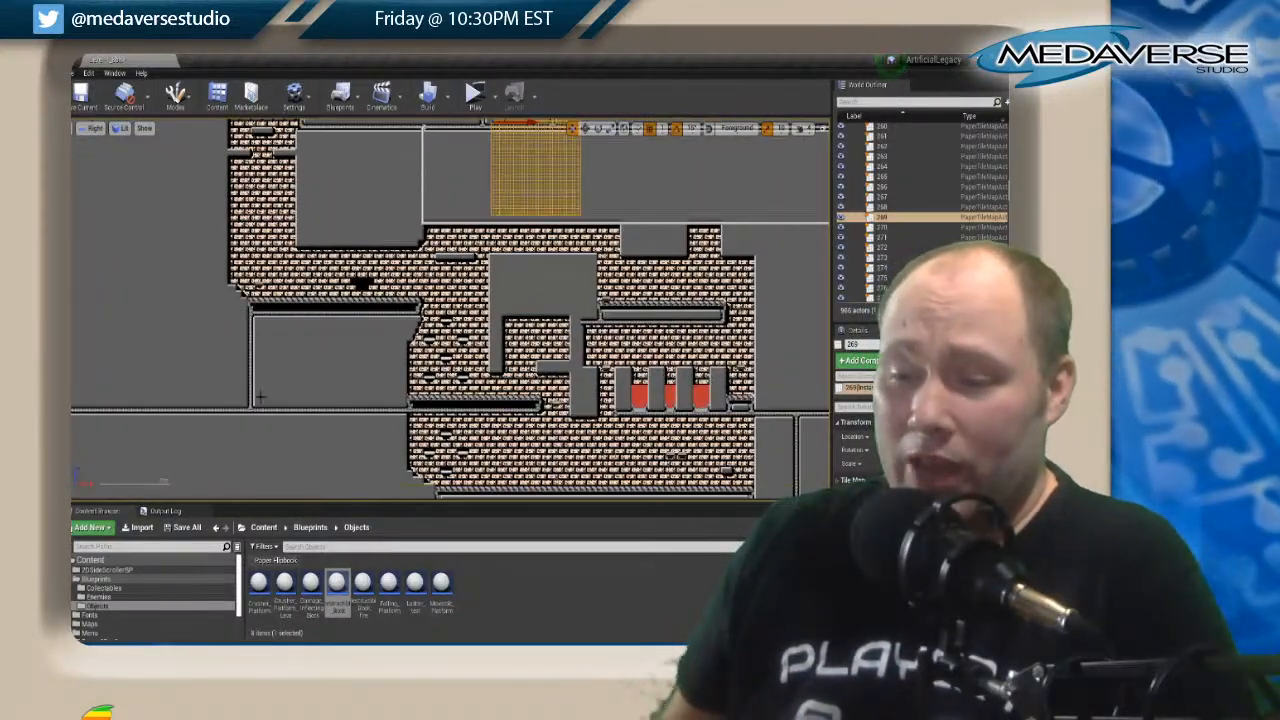
{"action": "scroll", "coordinate": [281, 321], "scroll_direction": "down", "scroll_amount": 3}
{"action": "right_click_drag", "start_coordinate": [296, 196], "coordinate": [374, 349]}
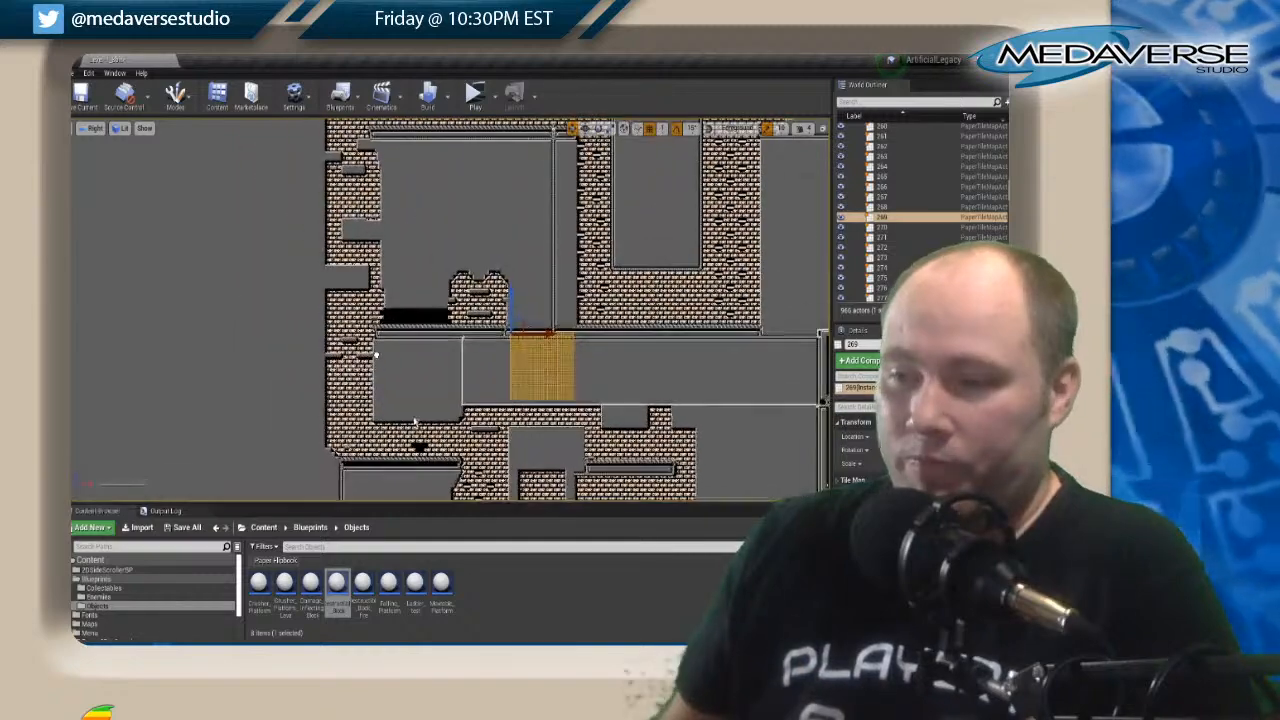
{"action": "right_click_drag", "start_coordinate": [396, 213], "coordinate": [315, 394]}
{"action": "right_click_drag", "start_coordinate": [340, 177], "coordinate": [326, 336]}
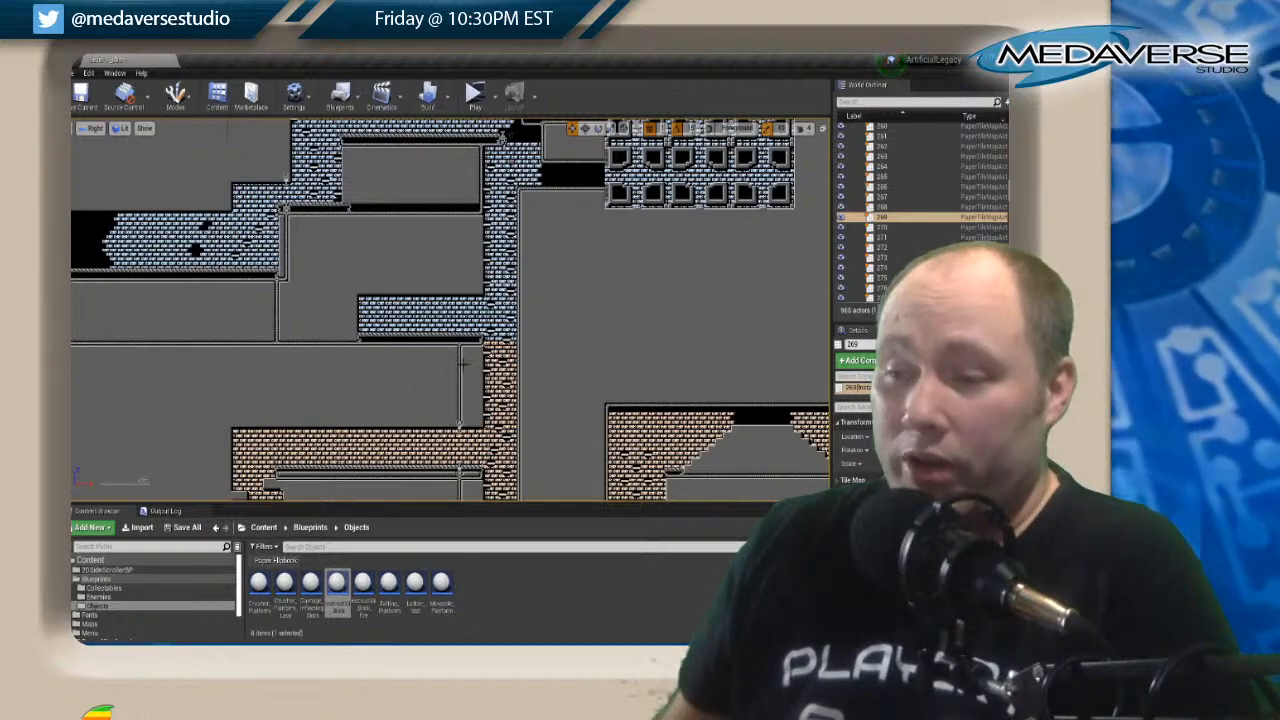
Examine the rooms along the map's lower edge and the route from there back up to the city surface.
{"action": "right_click_drag", "start_coordinate": [418, 407], "coordinate": [471, 120]}
{"action": "right_click_drag", "start_coordinate": [161, 419], "coordinate": [150, 158]}
{"action": "right_click_drag", "start_coordinate": [737, 348], "coordinate": [600, 331]}
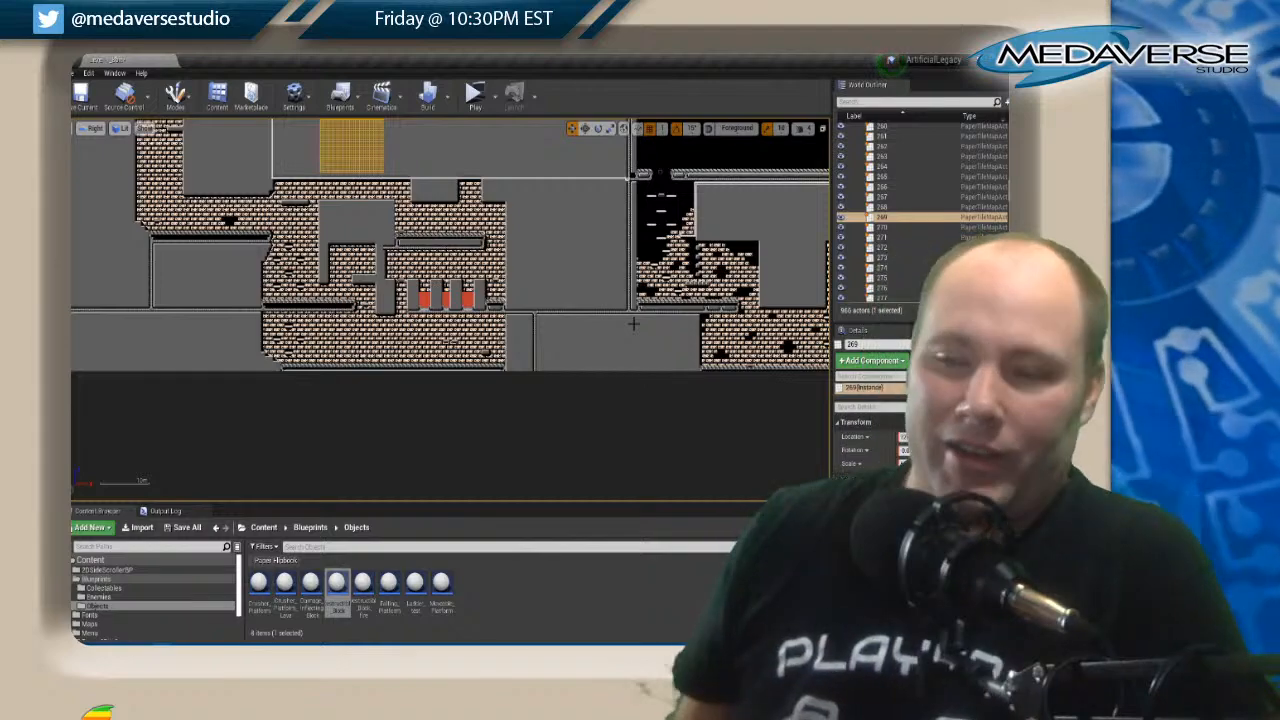
{"action": "scroll", "coordinate": [589, 323], "scroll_direction": "down", "scroll_amount": 3}
{"action": "right_click_drag", "start_coordinate": [564, 277], "coordinate": [491, 400]}
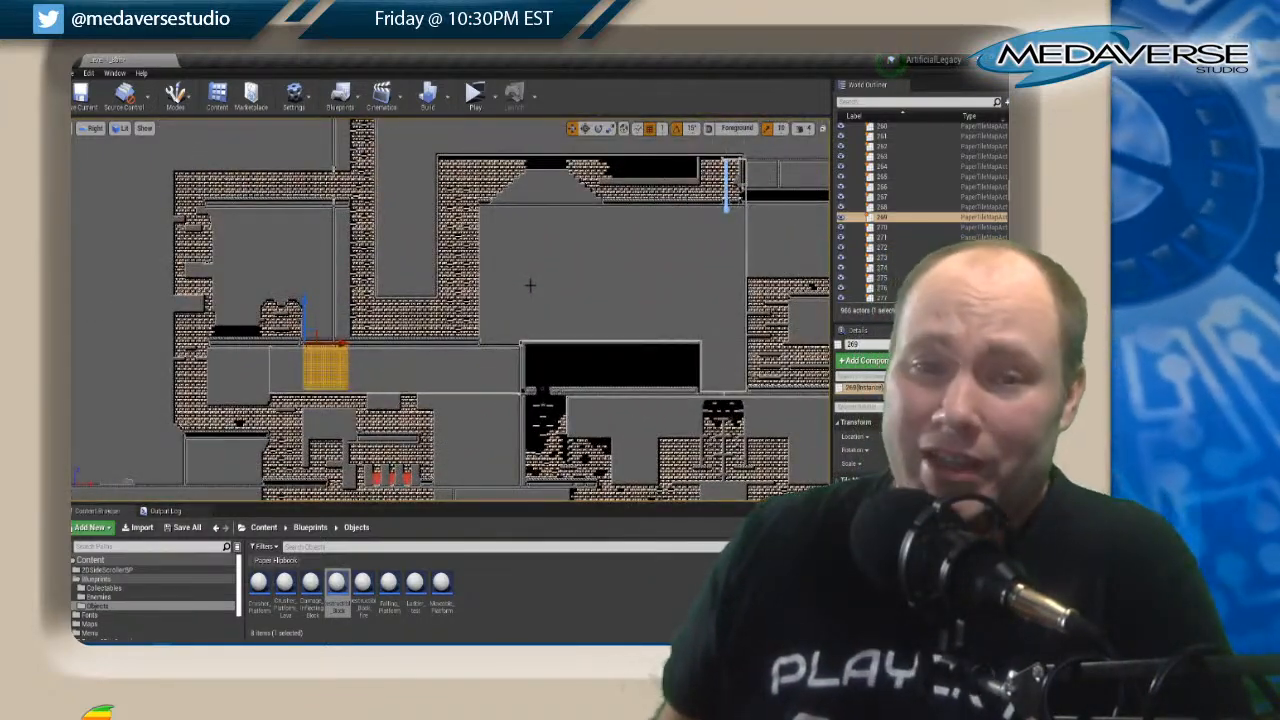
{"action": "right_click_drag", "start_coordinate": [523, 283], "coordinate": [422, 447]}
{"action": "right_click_drag", "start_coordinate": [341, 270], "coordinate": [339, 360]}
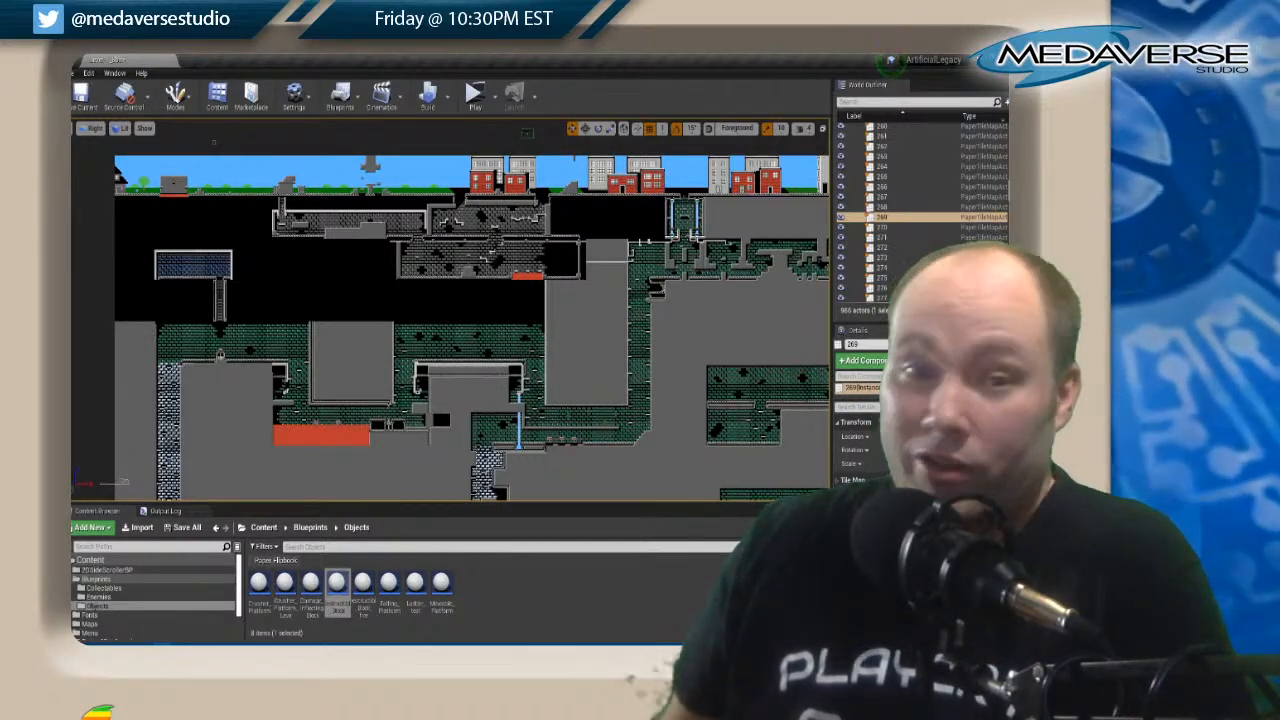
Examine the green corridors below the city and the brown brick rooms beside the large black areas at the map's bottom.
{"action": "right_click_drag", "start_coordinate": [596, 274], "coordinate": [557, 295]}
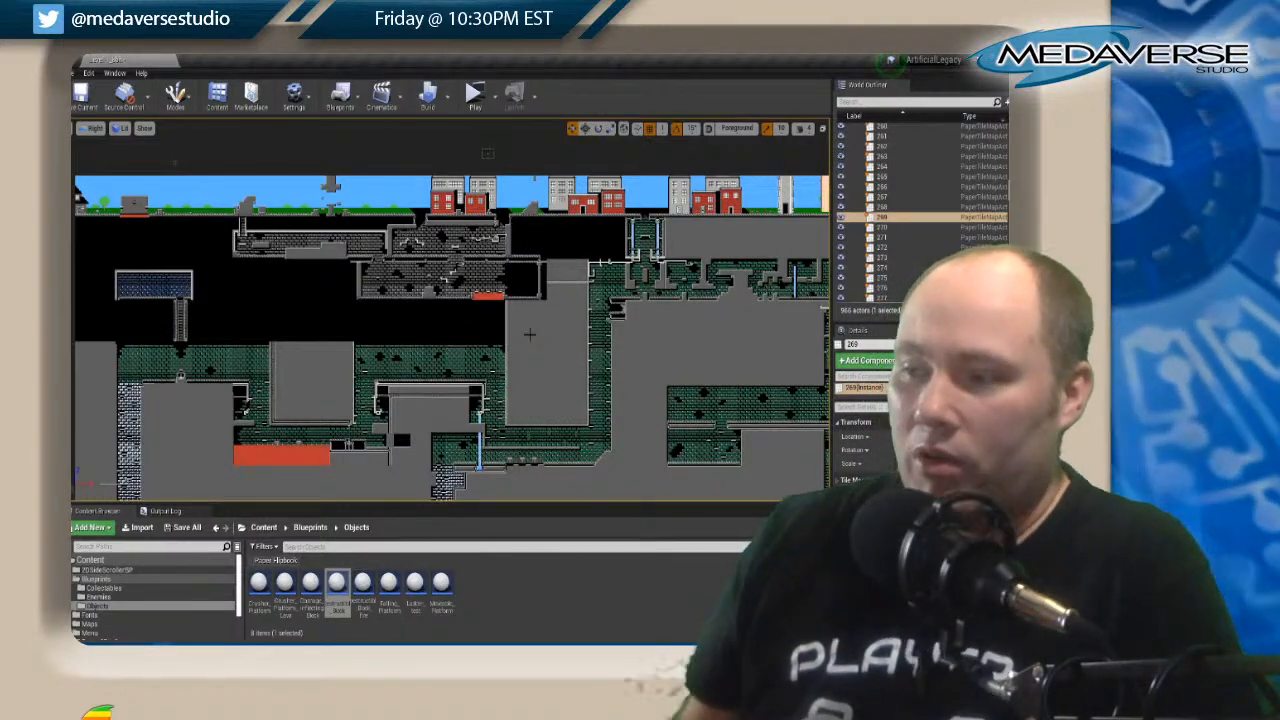
{"action": "right_click_drag", "start_coordinate": [736, 346], "coordinate": [462, 316]}
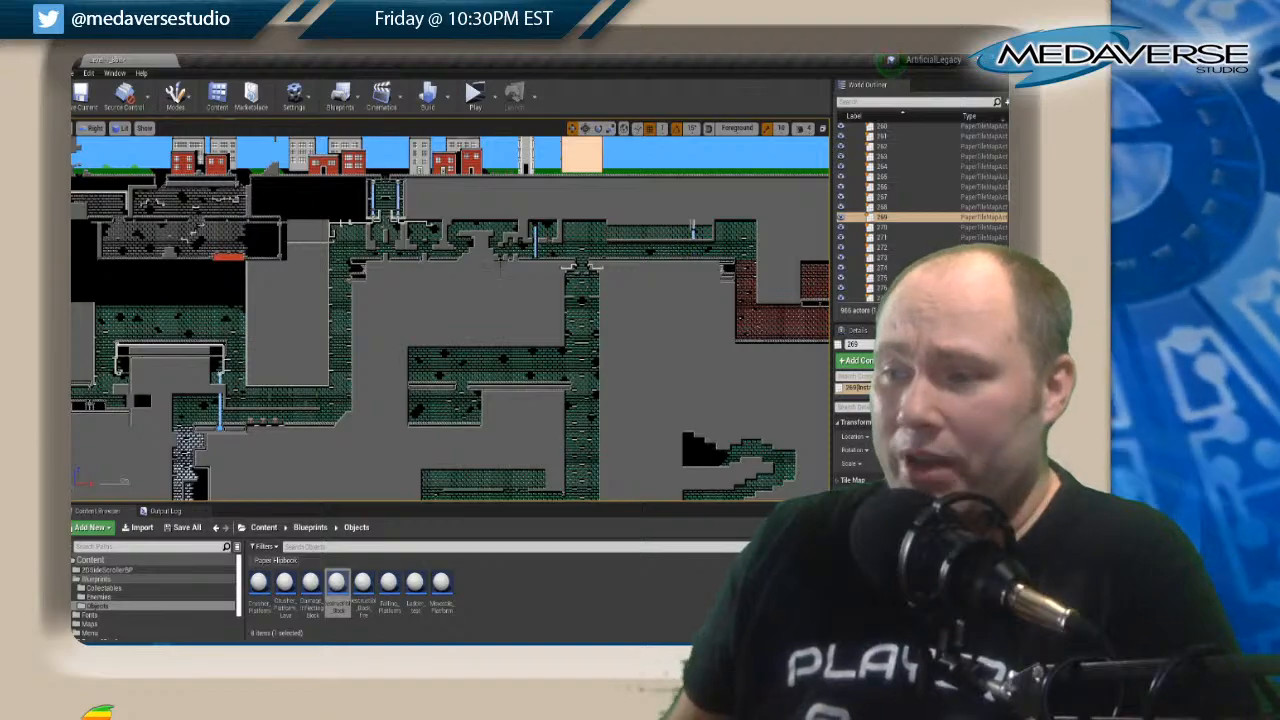
{"action": "right_click_drag", "start_coordinate": [488, 303], "coordinate": [472, 130]}
{"action": "scroll", "coordinate": [470, 150], "scroll_direction": "down", "scroll_amount": 3}
{"action": "right_click_drag", "start_coordinate": [307, 404], "coordinate": [434, 279]}
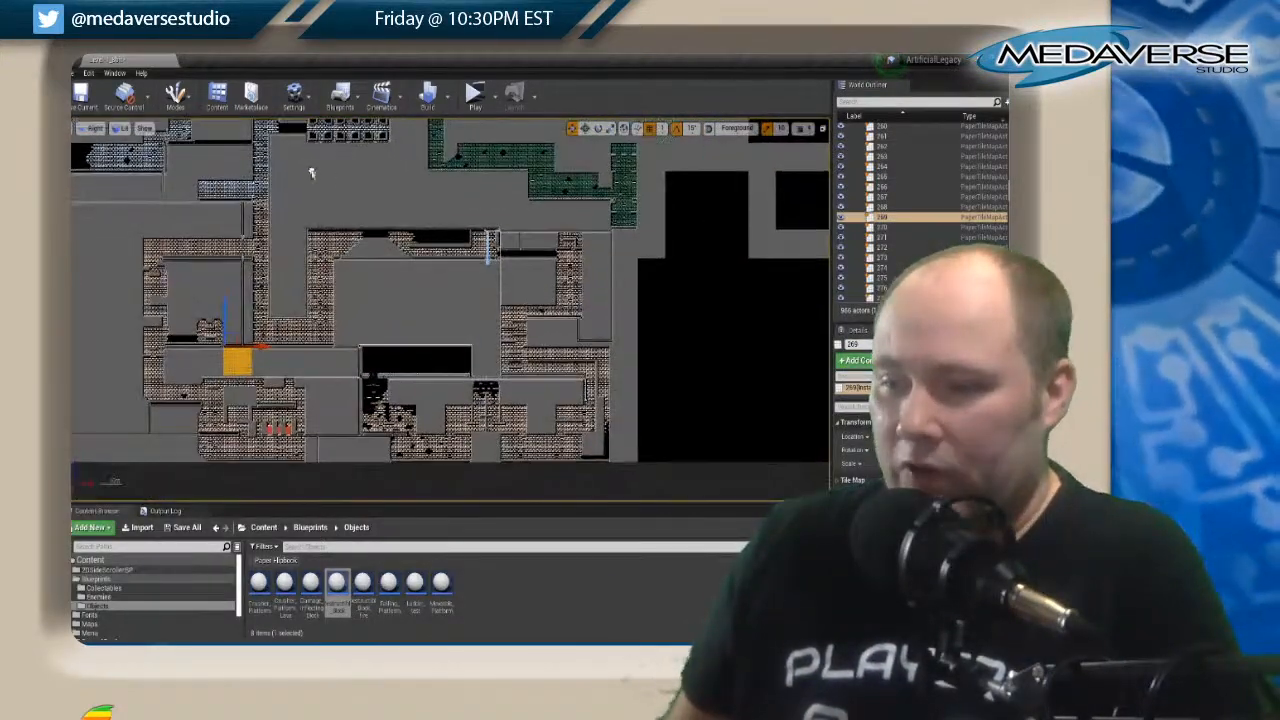
{"action": "right_click_drag", "start_coordinate": [446, 340], "coordinate": [416, 276]}
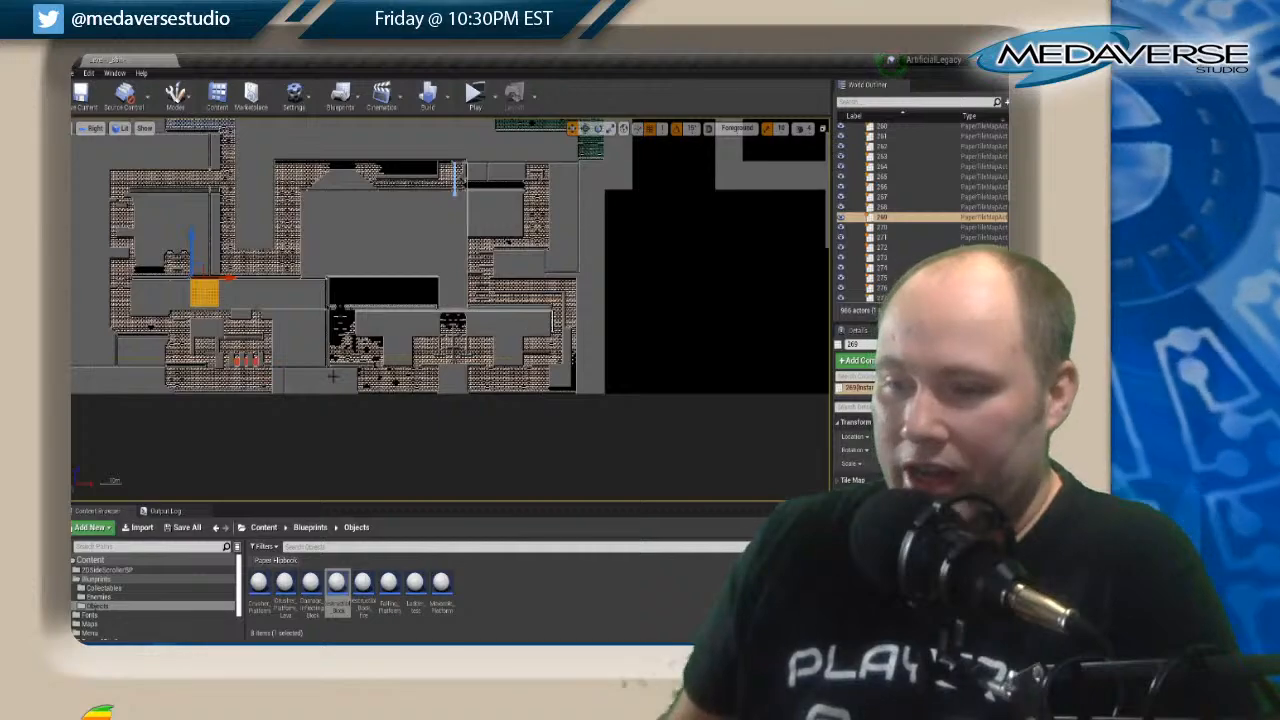
{"action": "scroll", "coordinate": [373, 260], "scroll_direction": "down", "scroll_amount": 1}
{"action": "scroll", "coordinate": [377, 268], "scroll_direction": "down", "scroll_amount": 2}
{"action": "right_click_drag", "start_coordinate": [574, 211], "coordinate": [463, 420]}
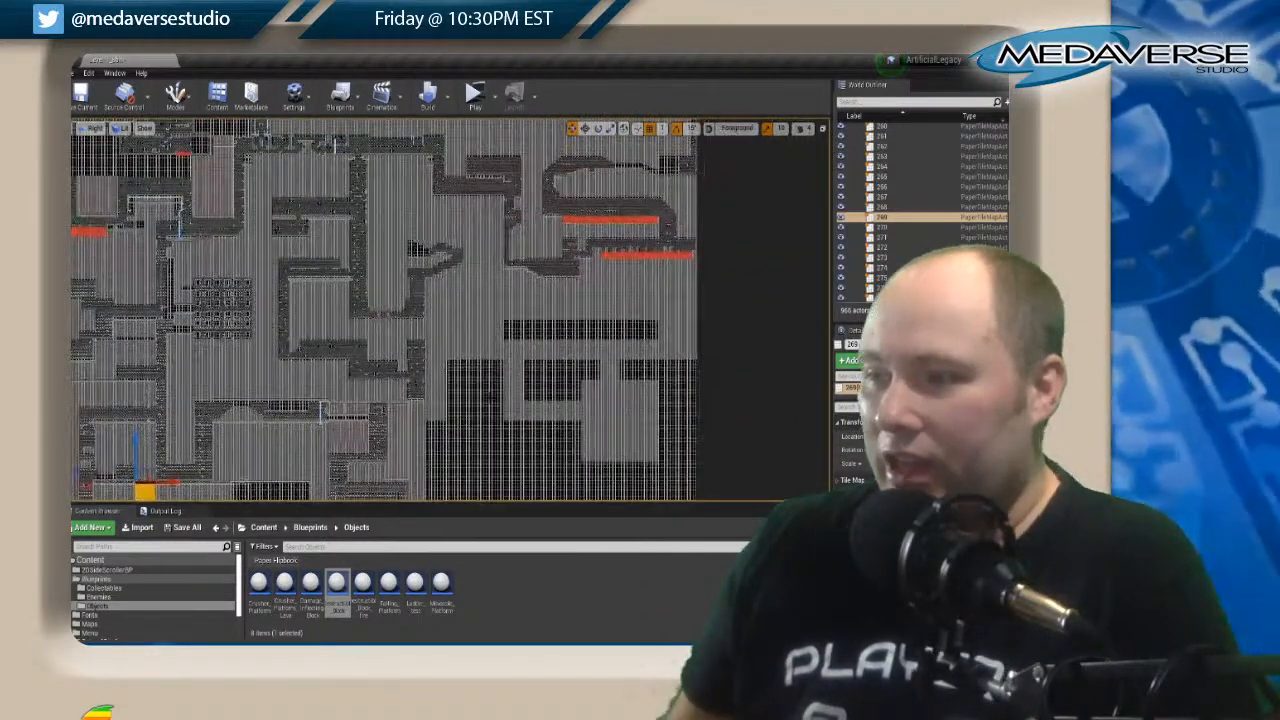
Examine the red brick corridors with the two long red pools and trace them back to the green corridors.
{"action": "scroll", "coordinate": [500, 378], "scroll_direction": "up", "scroll_amount": 4}
{"action": "right_click_drag", "start_coordinate": [500, 215], "coordinate": [508, 400]}
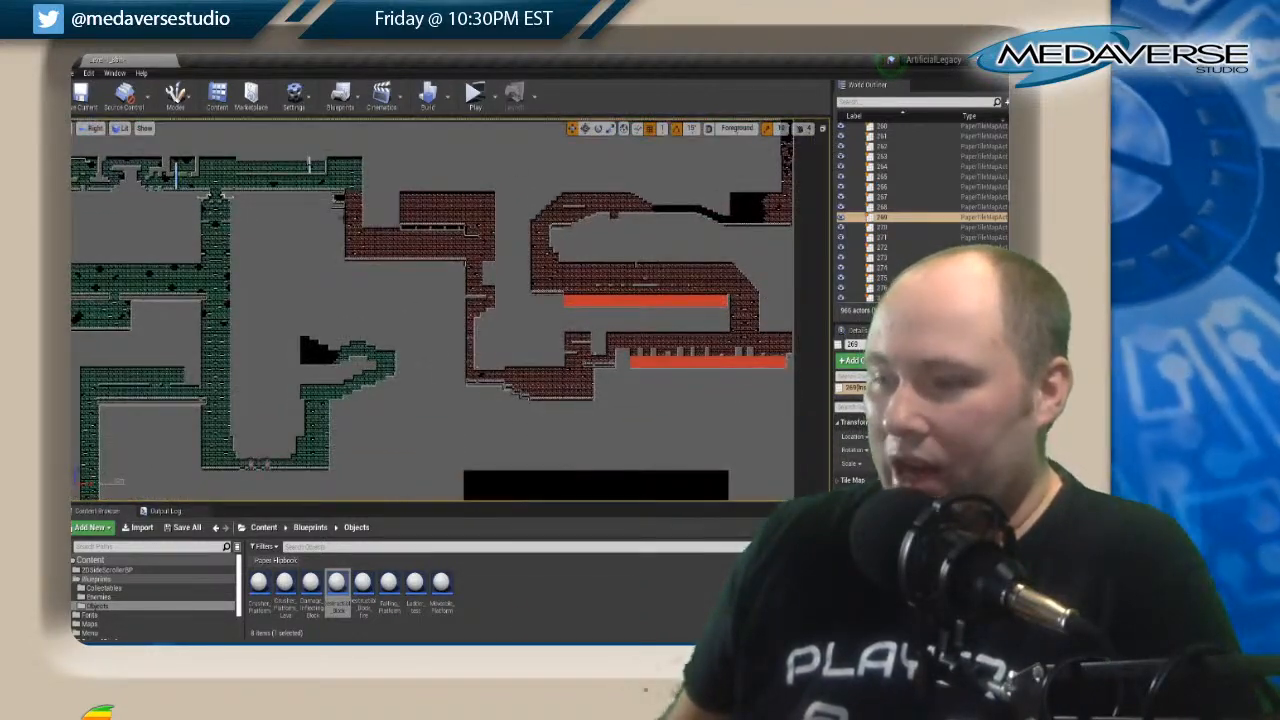
{"action": "right_click_drag", "start_coordinate": [361, 425], "coordinate": [646, 250]}
{"action": "right_click_drag", "start_coordinate": [324, 403], "coordinate": [371, 494]}
{"action": "right_click_drag", "start_coordinate": [369, 255], "coordinate": [517, 371]}
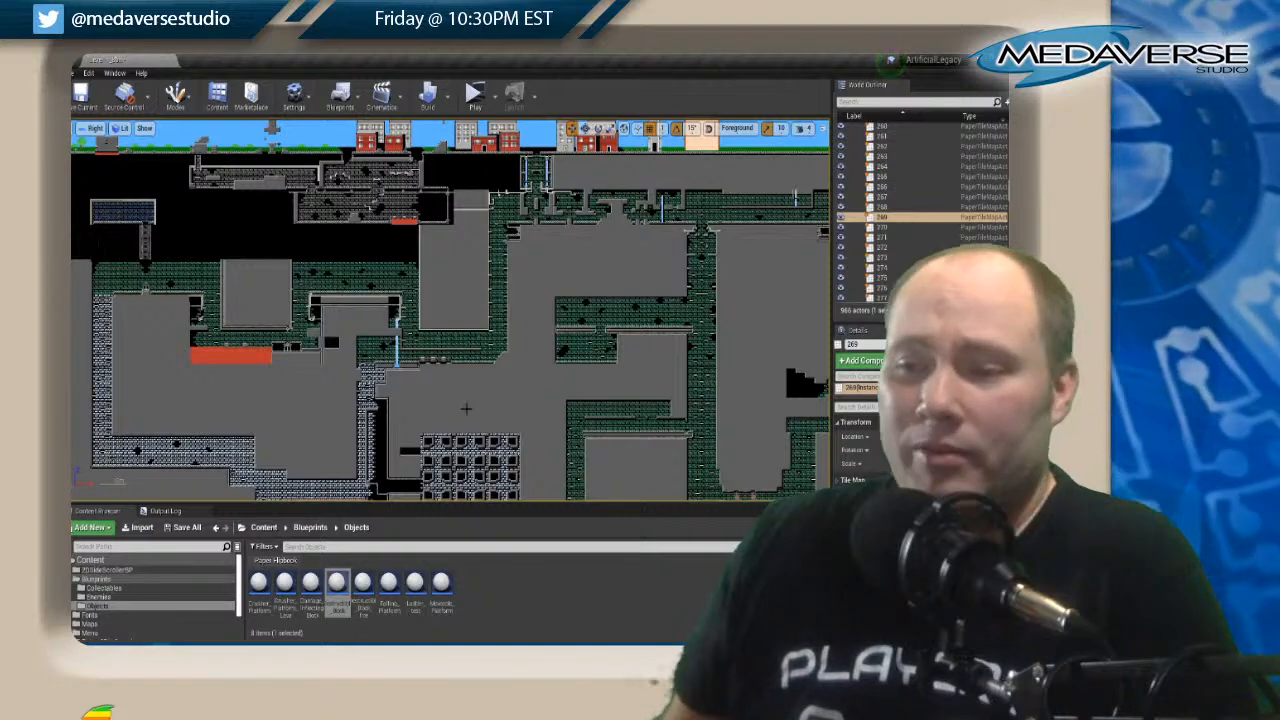
{"action": "right_click_drag", "start_coordinate": [308, 414], "coordinate": [291, 358]}
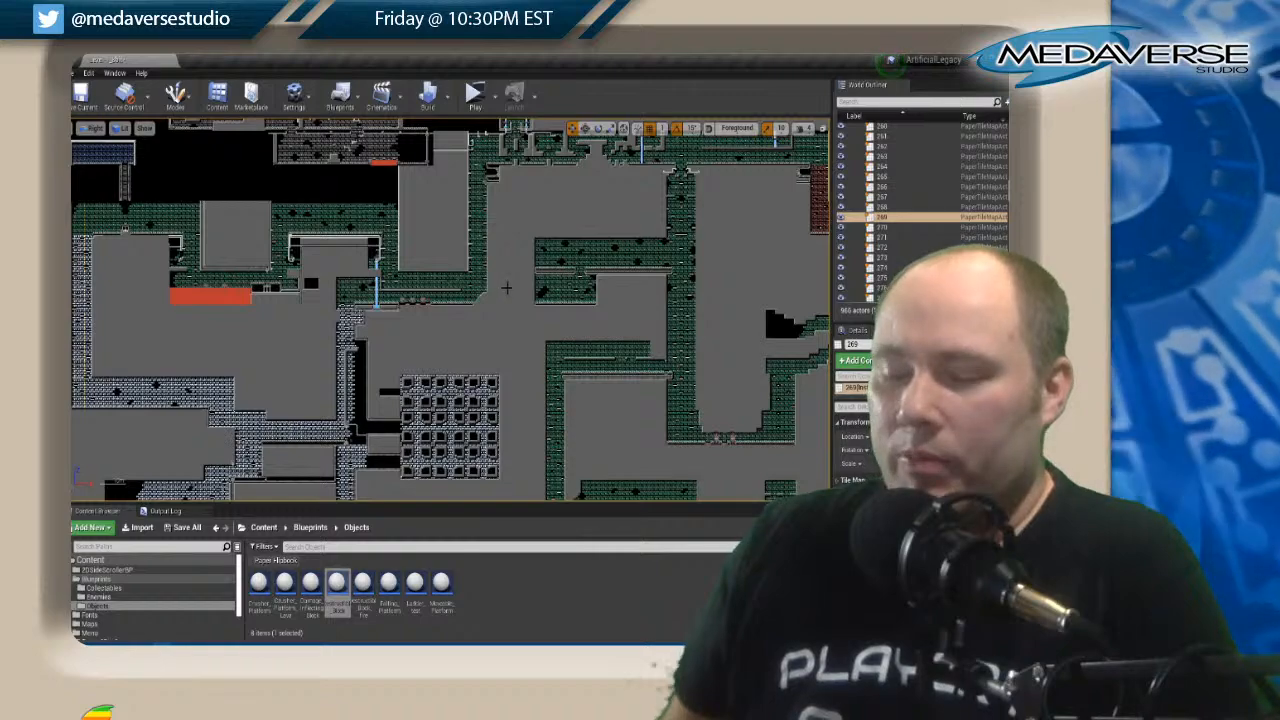
Examine the grid-patterned room and the gap between the blue brick shaft and the surrounding green corridors.
{"action": "right_click_drag", "start_coordinate": [506, 288], "coordinate": [478, 262]}
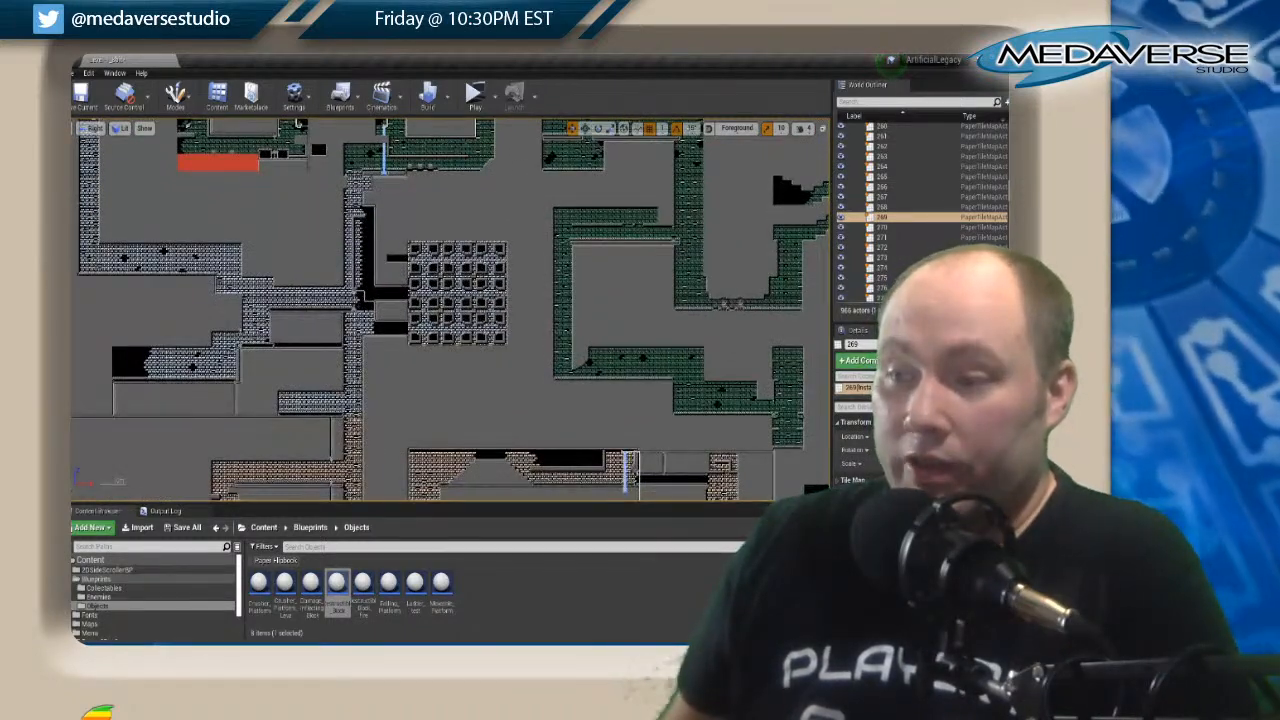
{"action": "scroll", "coordinate": [456, 300], "scroll_direction": "up", "scroll_amount": 2}
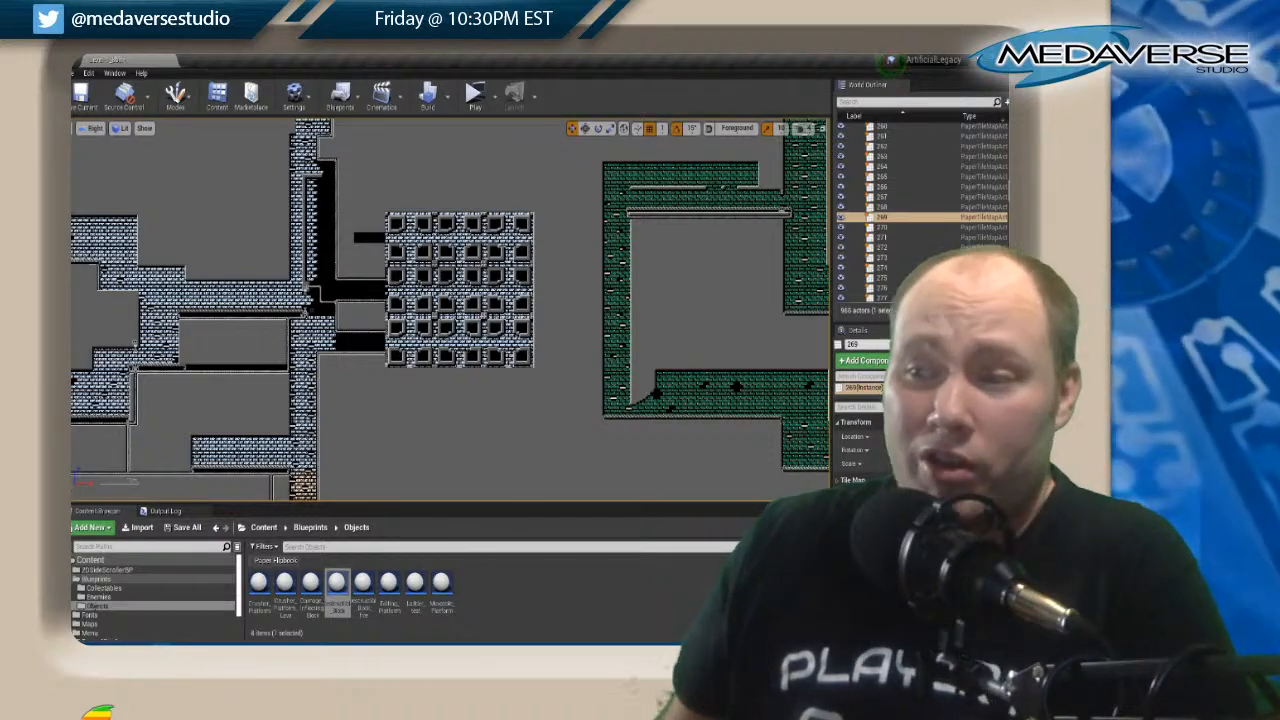
{"action": "scroll", "coordinate": [475, 330], "scroll_direction": "down", "scroll_amount": 2}
{"action": "right_click_drag", "start_coordinate": [484, 379], "coordinate": [411, 388]}
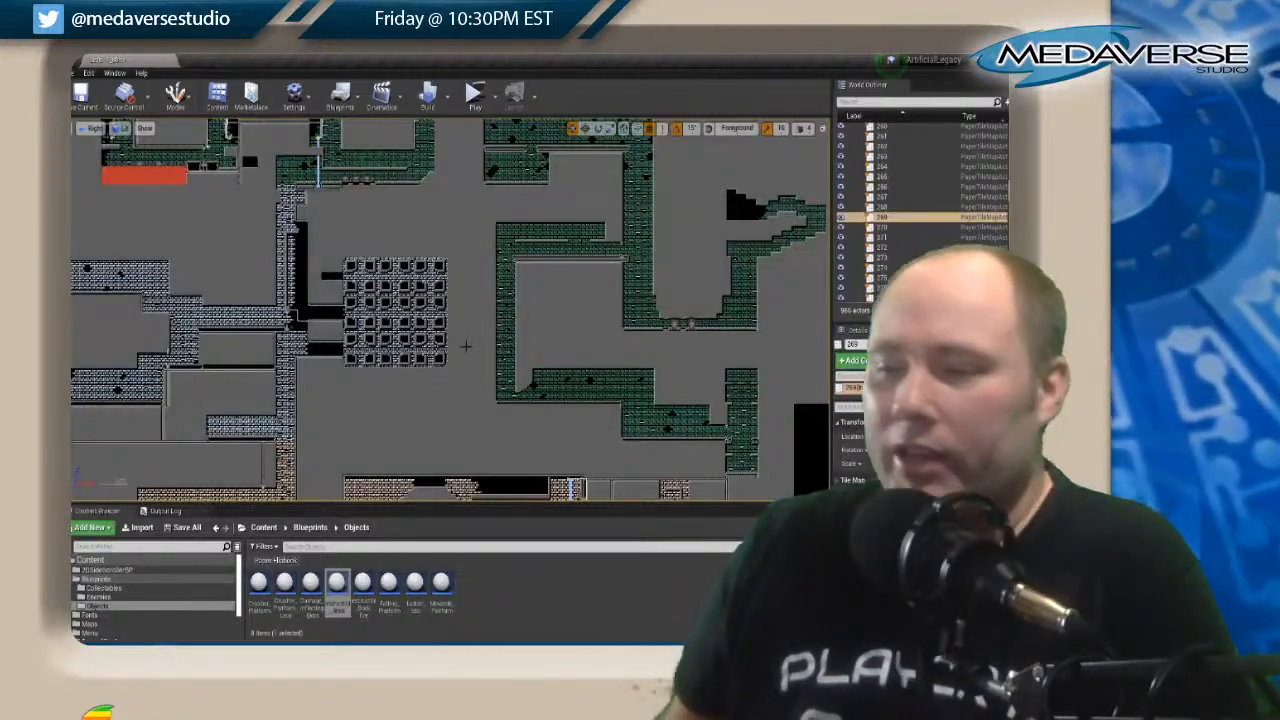
{"action": "scroll", "coordinate": [467, 347], "scroll_direction": "down", "scroll_amount": 1}
{"action": "right_click_drag", "start_coordinate": [475, 434], "coordinate": [397, 440]}
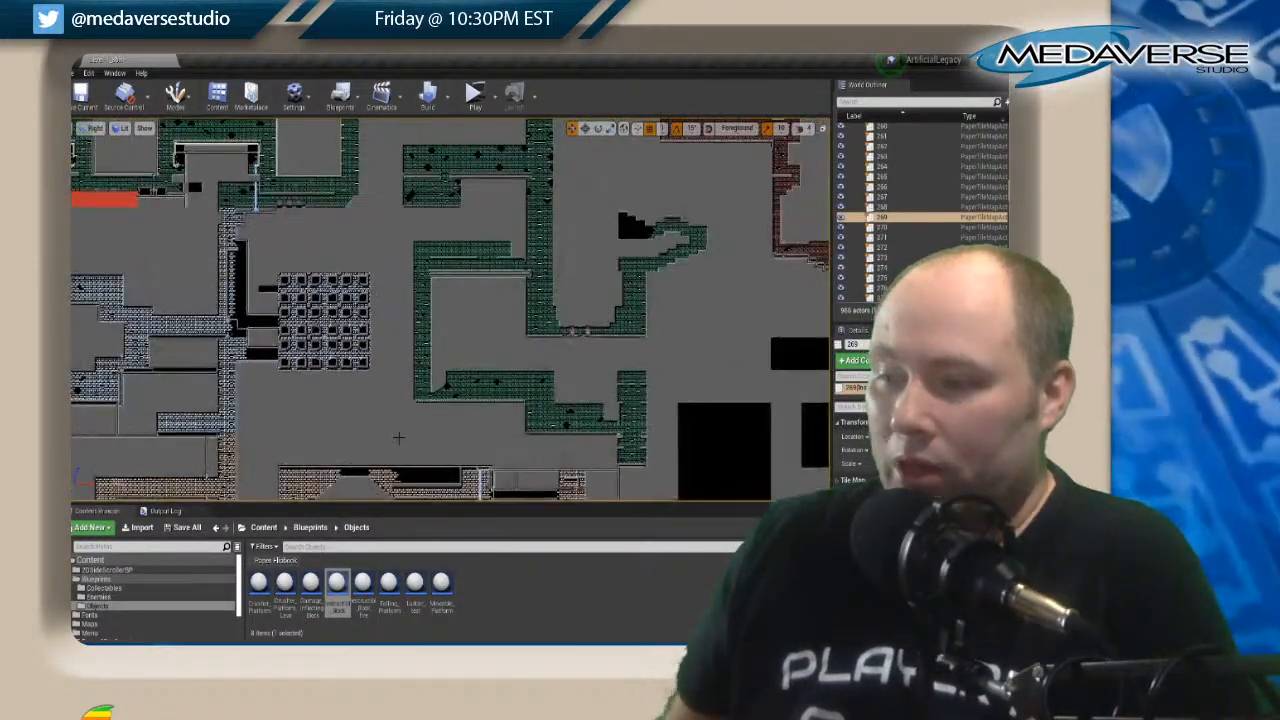
{"action": "right_click_drag", "start_coordinate": [389, 336], "coordinate": [371, 416]}
{"action": "right_click_drag", "start_coordinate": [365, 312], "coordinate": [367, 343]}
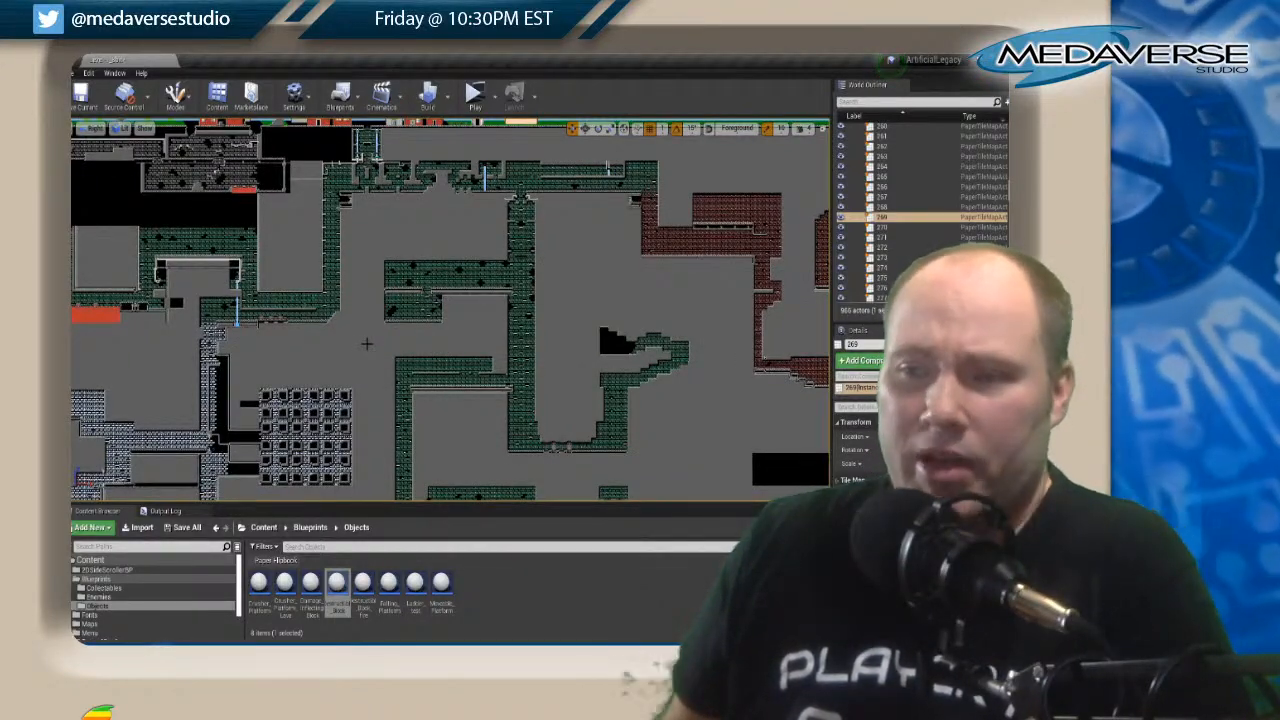
{"action": "scroll", "coordinate": [367, 344], "scroll_direction": "down", "scroll_amount": 3}
{"action": "mouse_move", "coordinate": [418, 303]}
{"action": "right_mouse_down"}
{"action": "mouse_move", "coordinate": [449, 329]}
{"action": "mouse_move", "coordinate": [414, 331]}
{"action": "mouse_move", "coordinate": [417, 320]}
{"action": "right_mouse_up"}
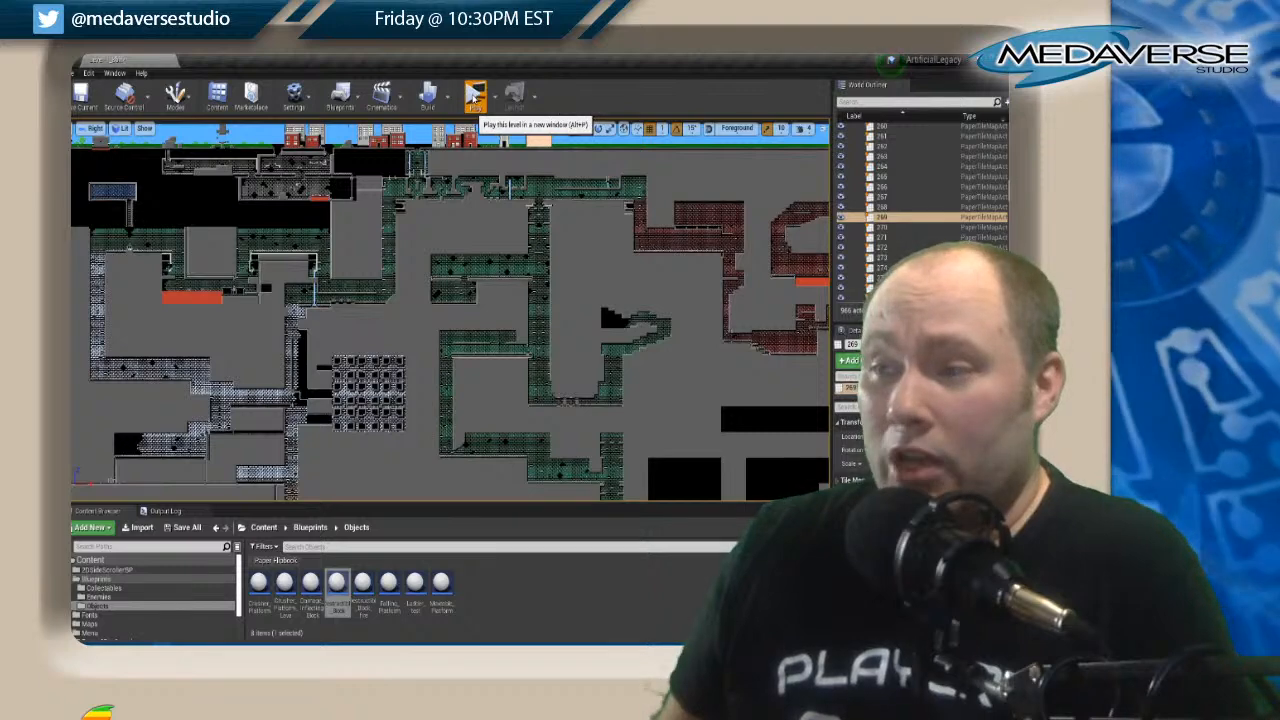
Launch the level preview in a new window and test the character's movement in front of the house.
{"action": "left_click", "coordinate": [474, 96]}
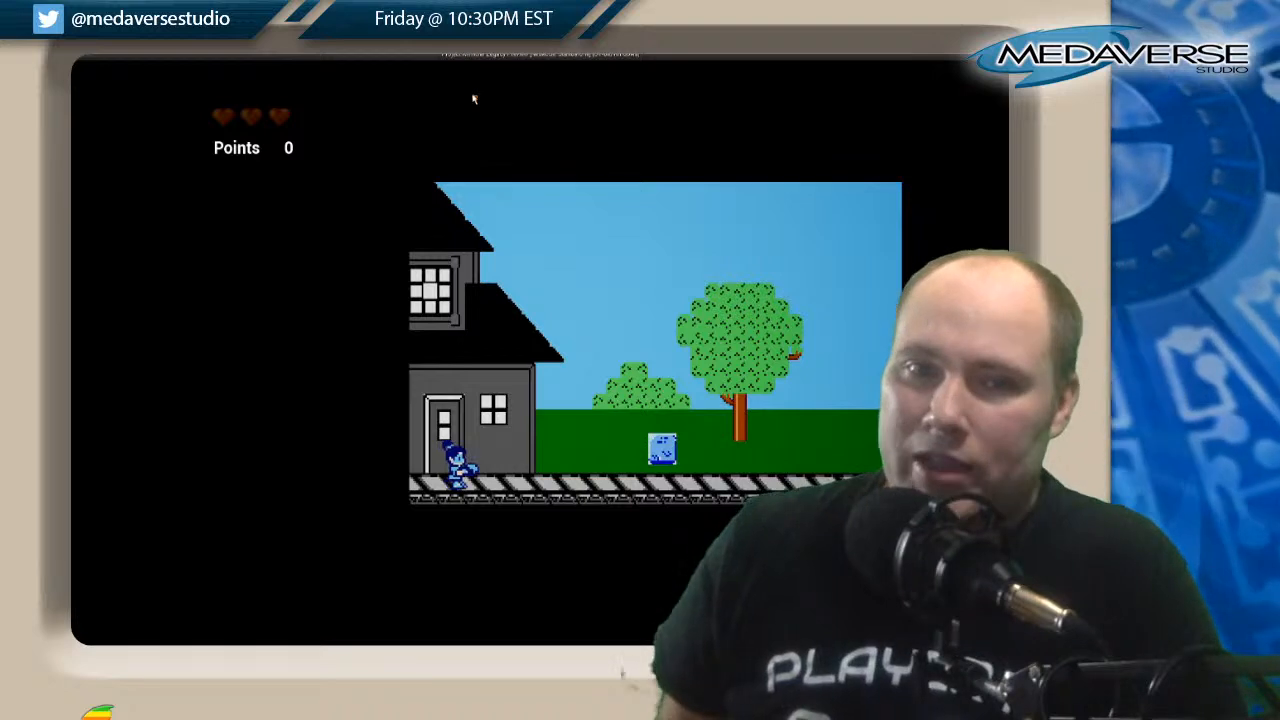
{"action": "key", "text": "Right"}
{"action": "key", "text": "Left"}
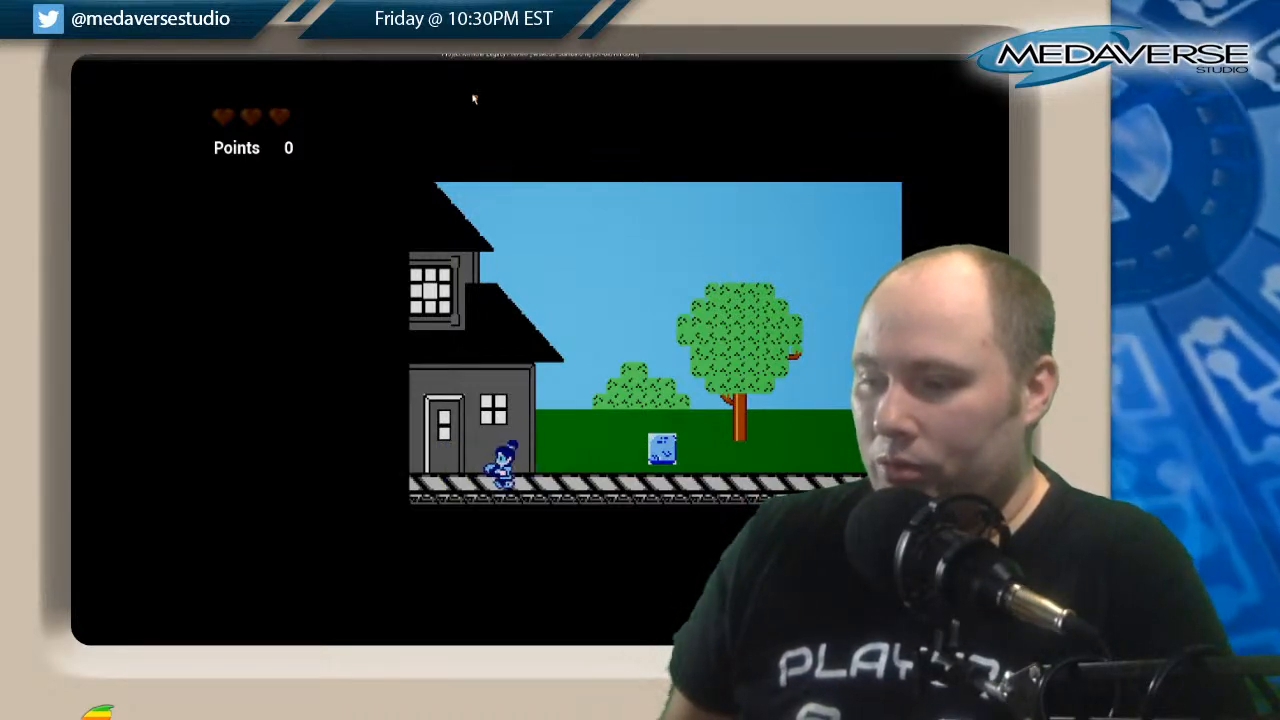
{"action": "key", "text": "Right"}
{"action": "key", "text": "space"}
{"action": "key", "text": "Left"}
{"action": "key", "text": "Right"}
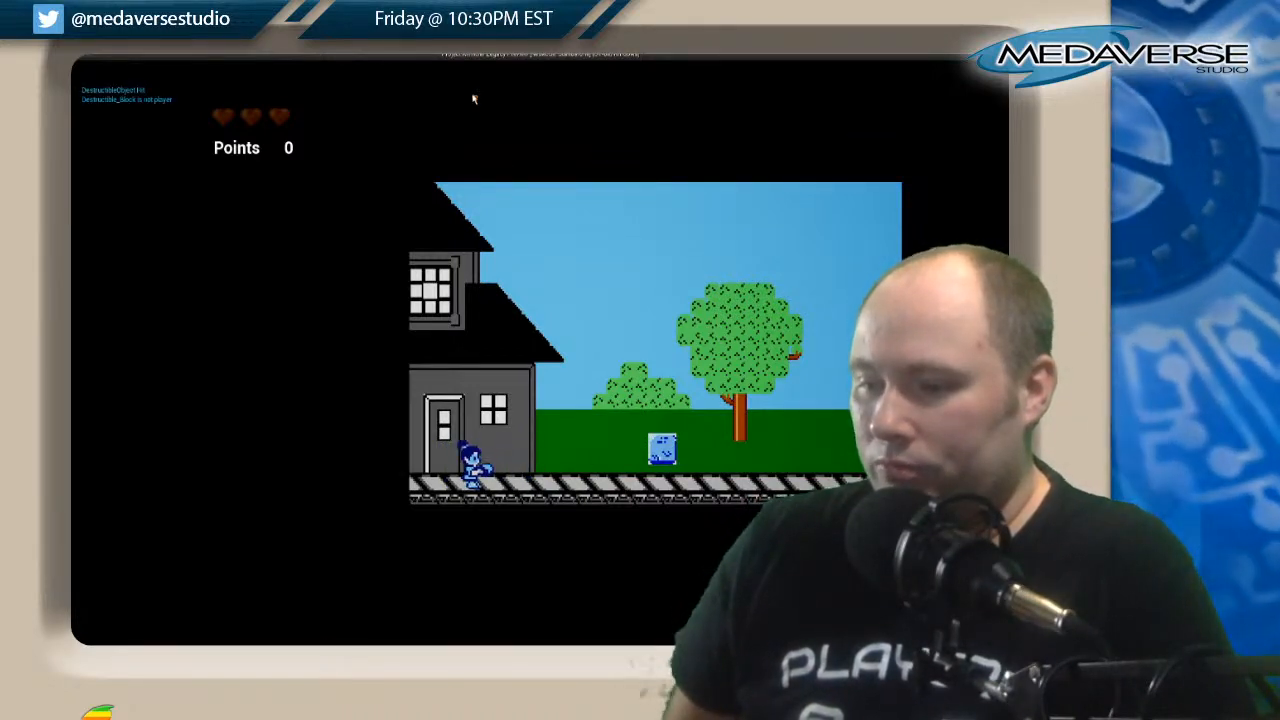
Test jumping over the blue block and back to the house, and shoot the block until it breaks.
{"action": "key", "text": "space"}
{"action": "key", "text": "Right"}
{"action": "key", "text": "space"}
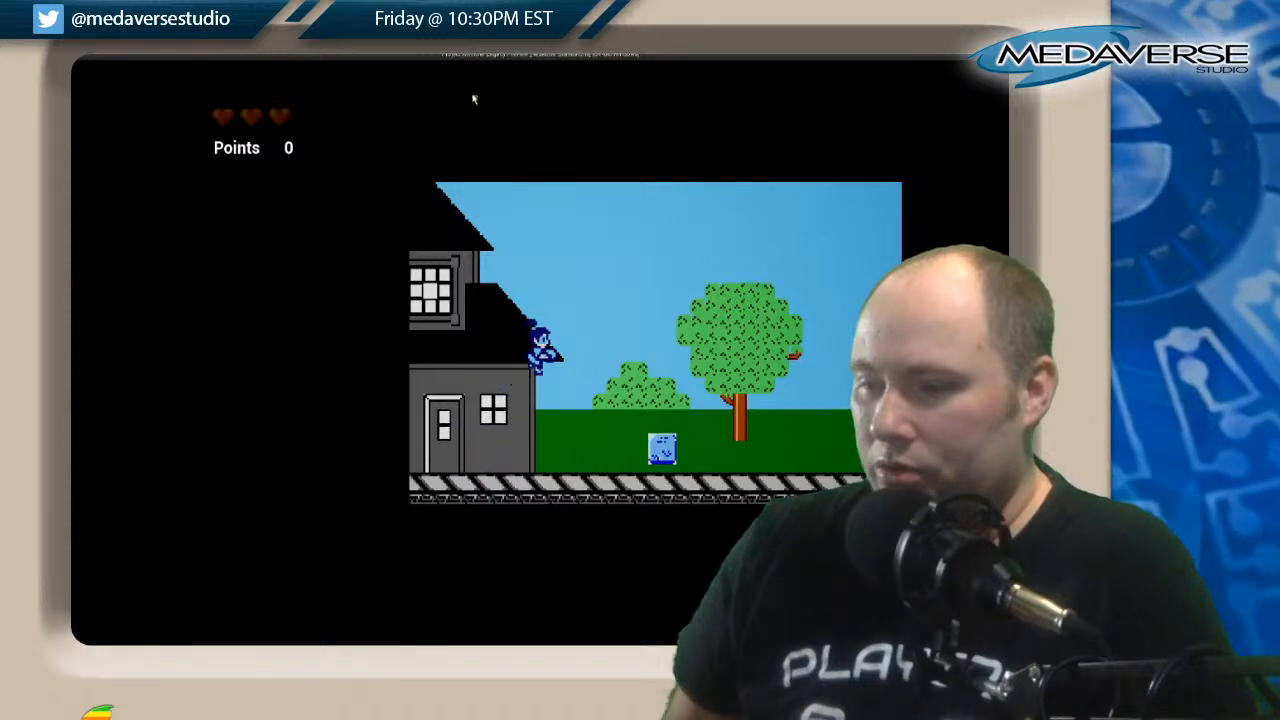
{"action": "key", "text": "Right"}
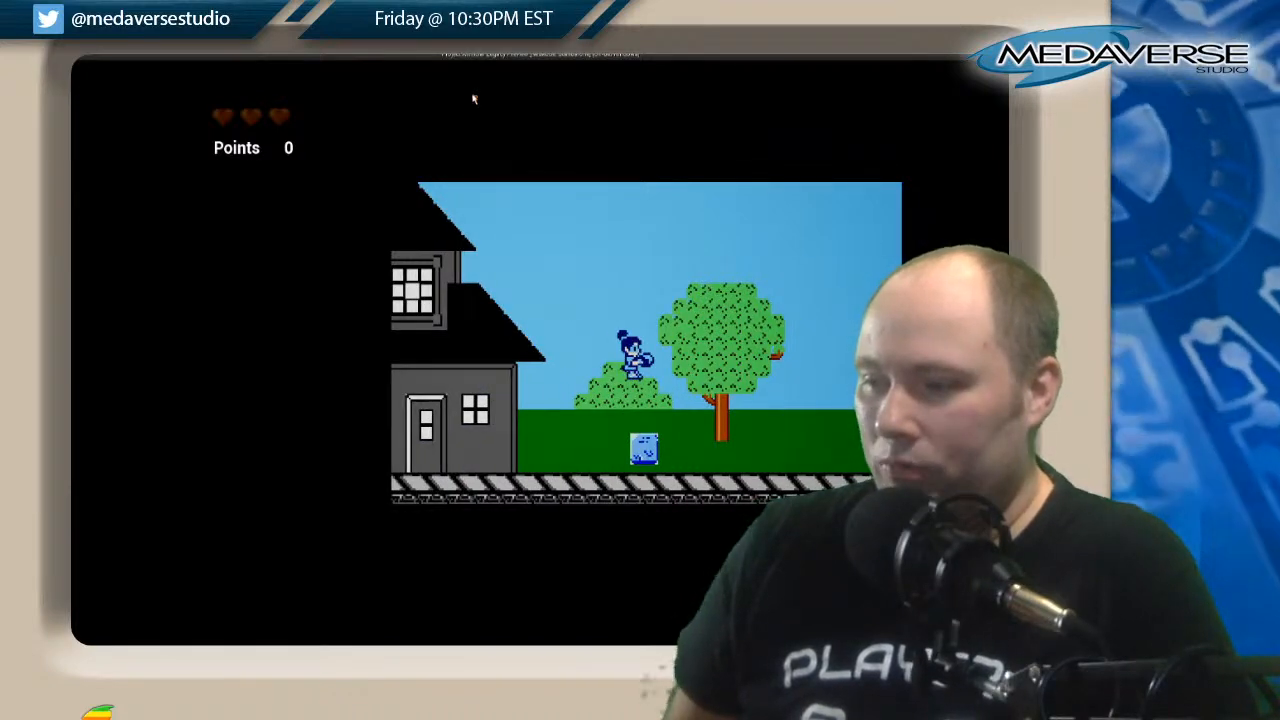
{"action": "key", "text": "Left"}
{"action": "key", "text": "space"}
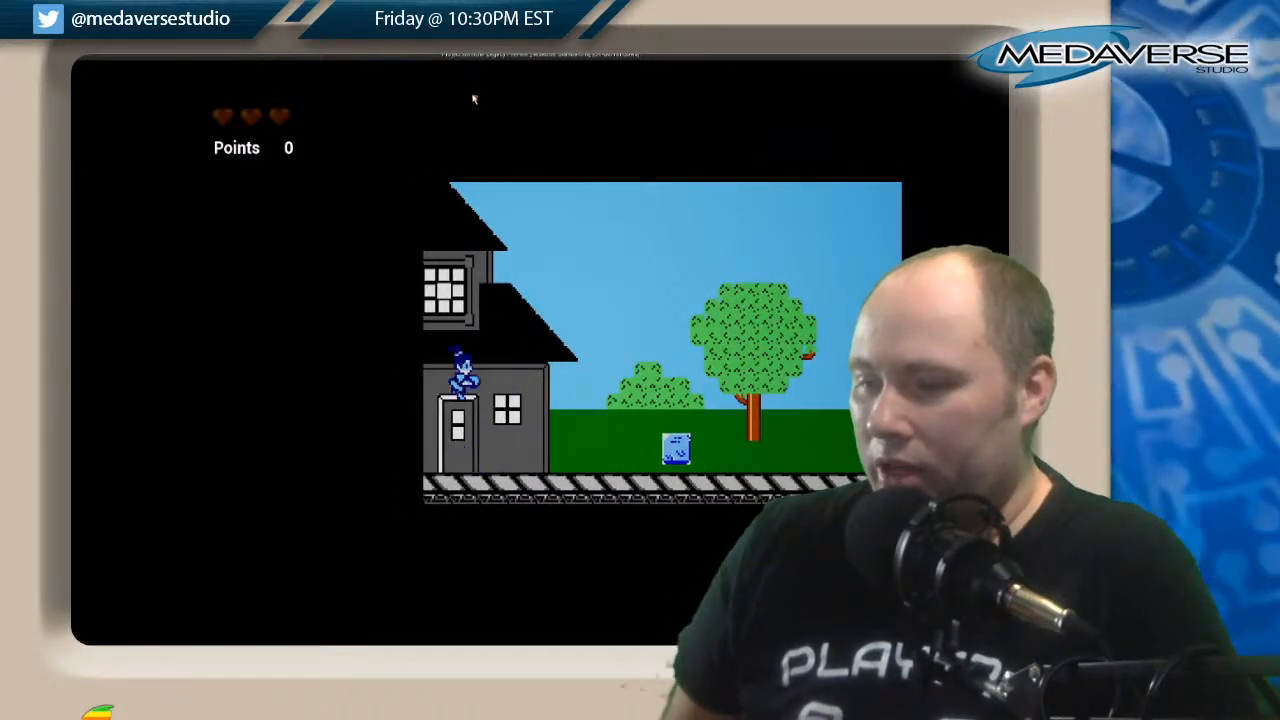
{"action": "key", "text": "x"}
{"action": "key", "text": "x"}
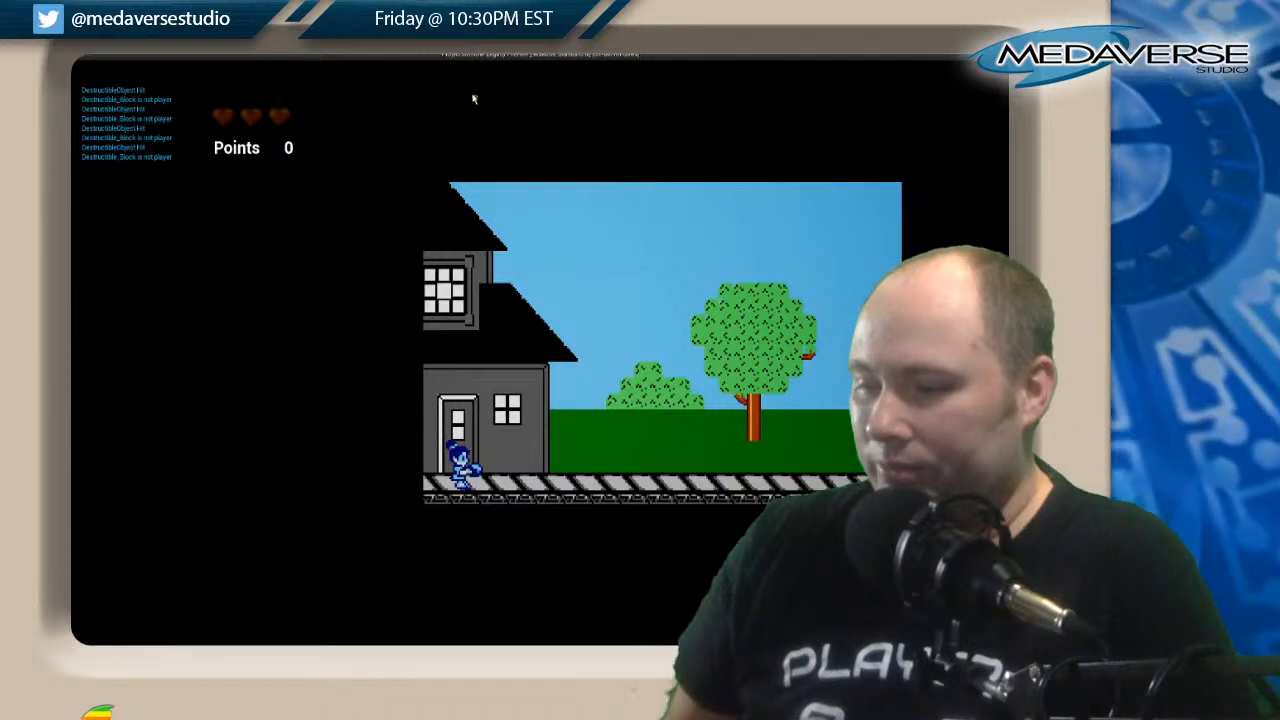
Walk the character past the house toward the destroyed block's spot and end the level preview.
{"action": "key", "text": "Right"}
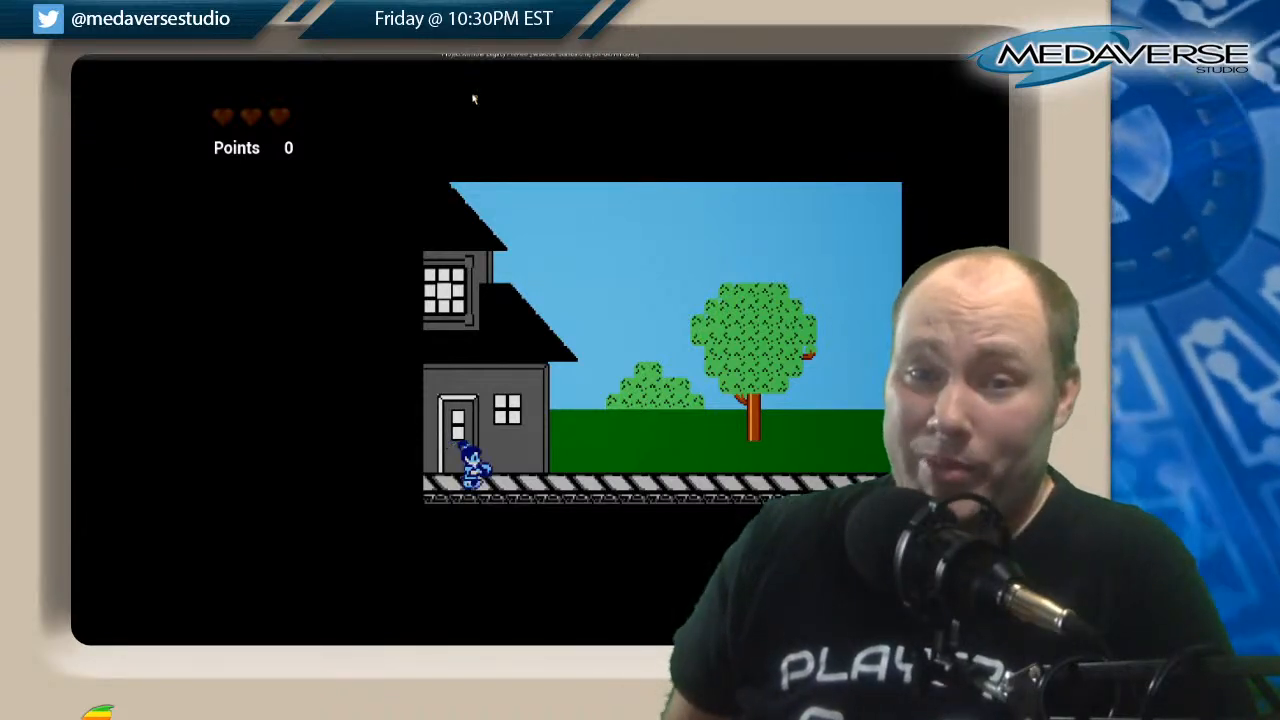
{"action": "key", "text": "Right"}
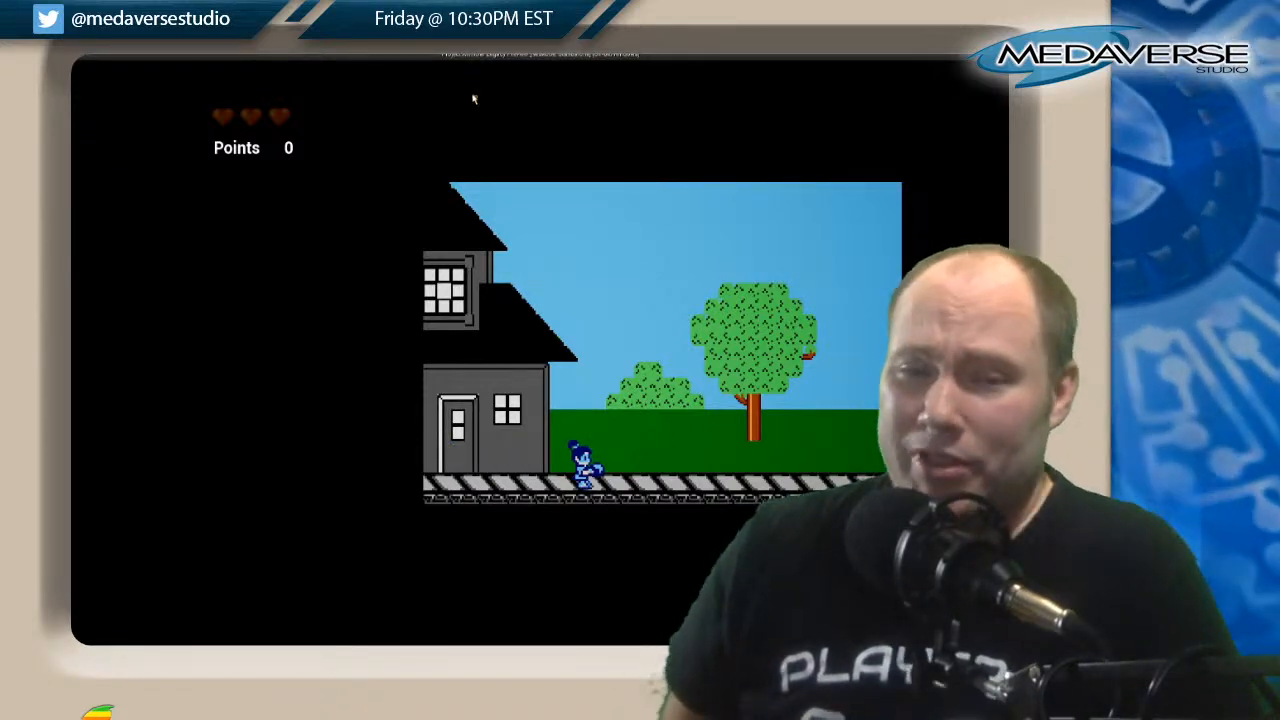
{"action": "key", "text": "Left"}
{"action": "key", "text": "Right"}
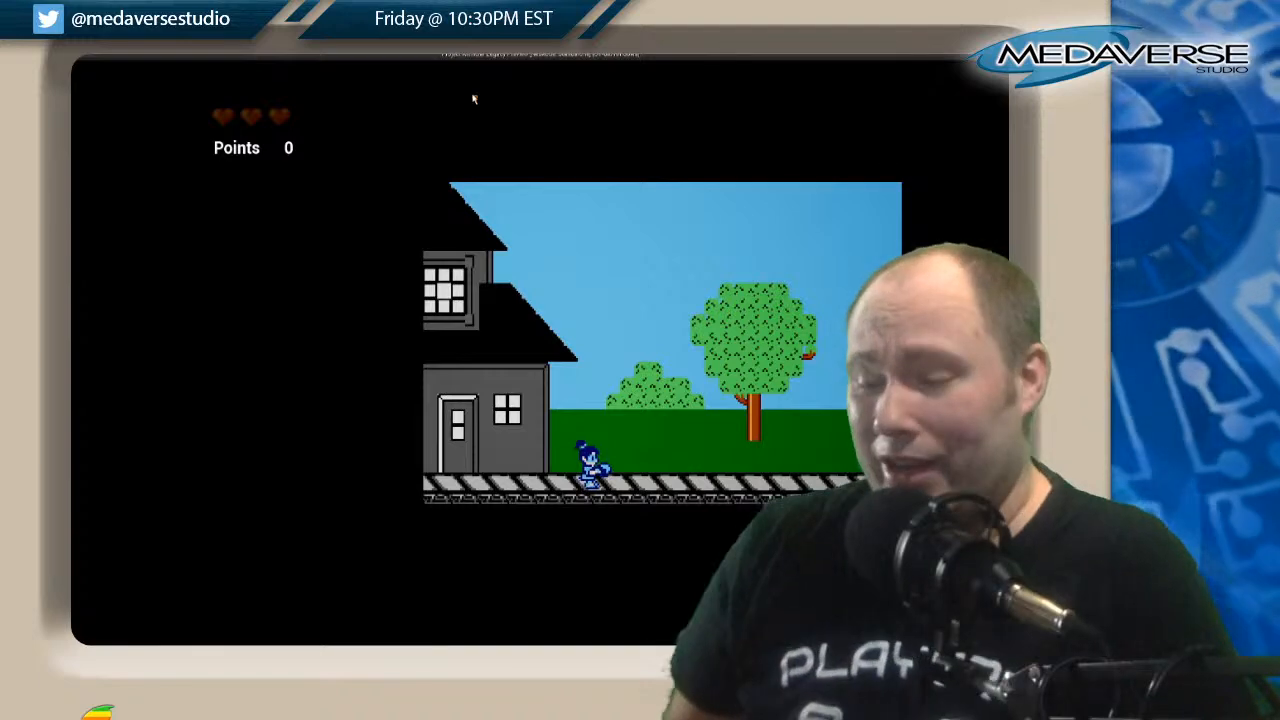
{"action": "key", "text": "Escape"}
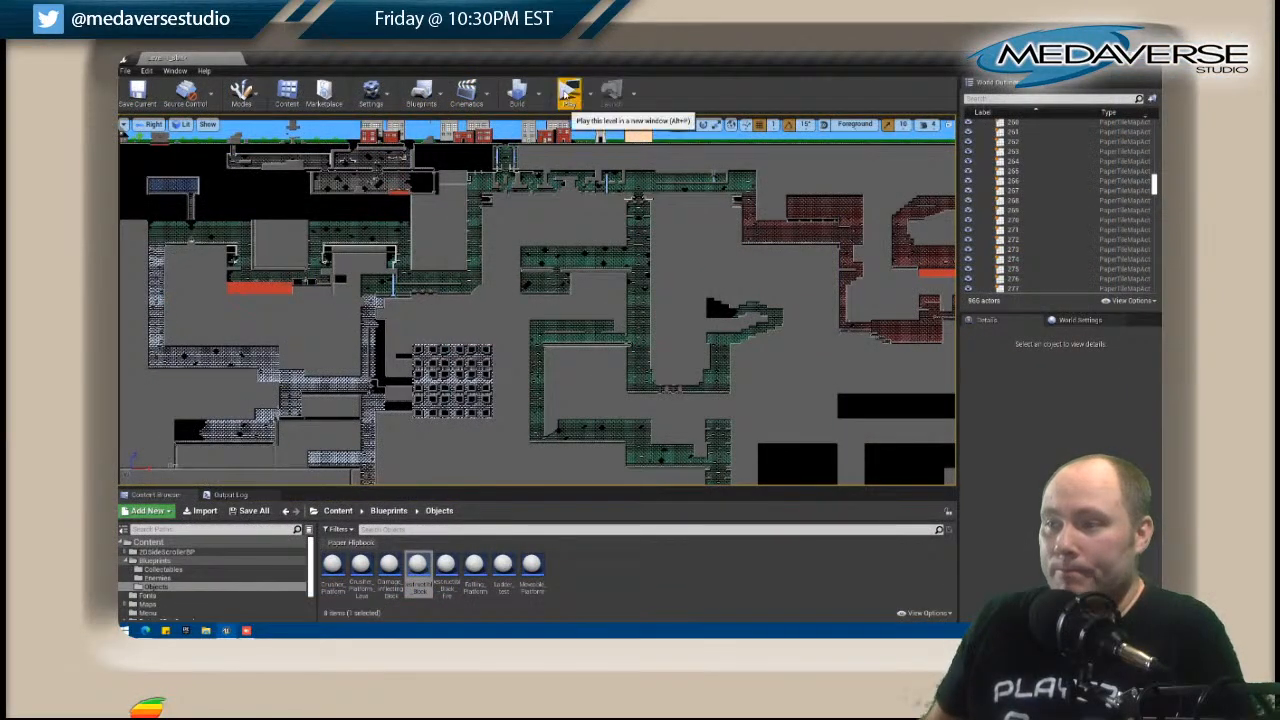
Launch the level preview again and shoot the blue block from the house door.
{"action": "left_click", "coordinate": [568, 95]}
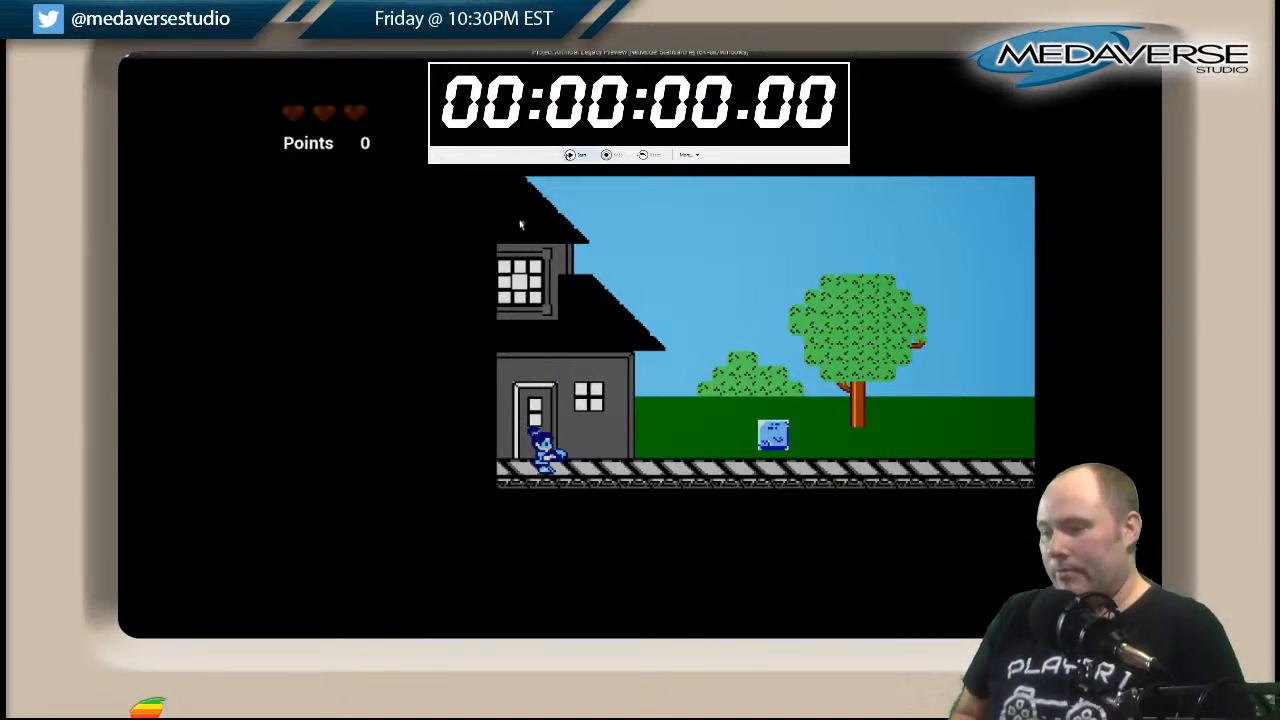
{"action": "key", "text": "space"}
{"action": "key", "text": "x"}
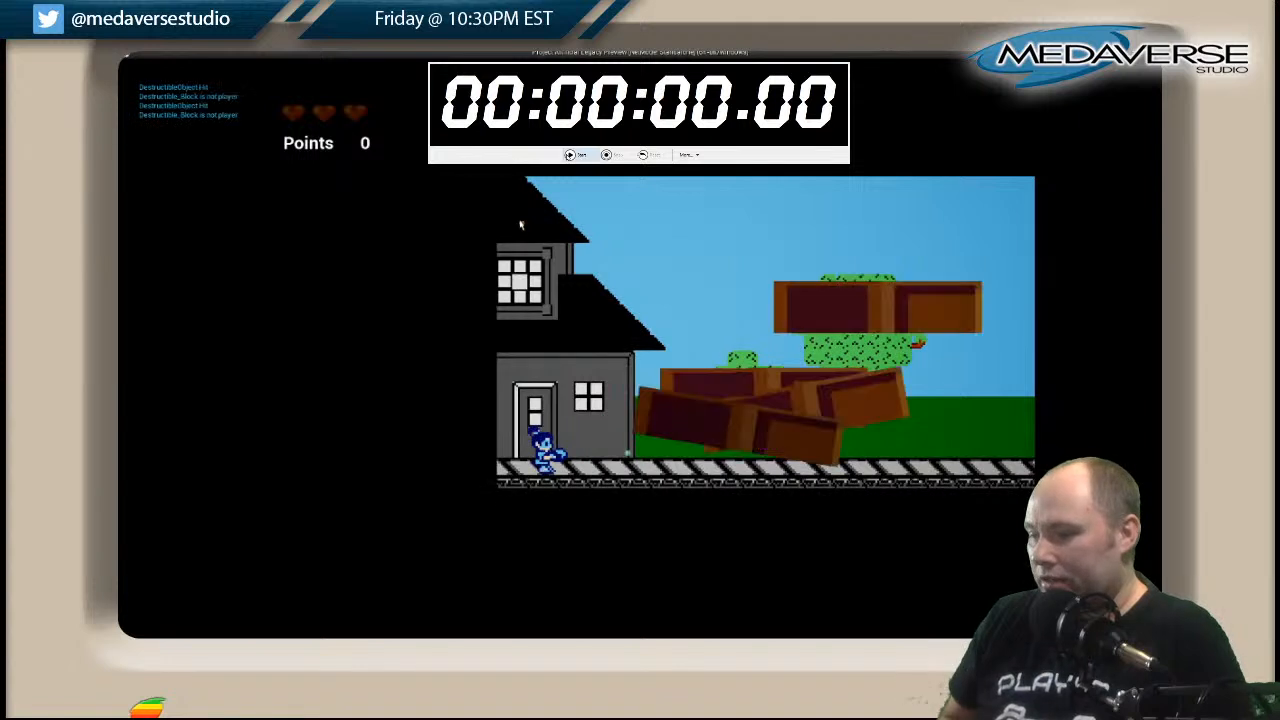
Test jumping across the spot of the destroyed block and bring the character back to the house door.
{"action": "key", "text": "Right"}
{"action": "key", "text": "space"}
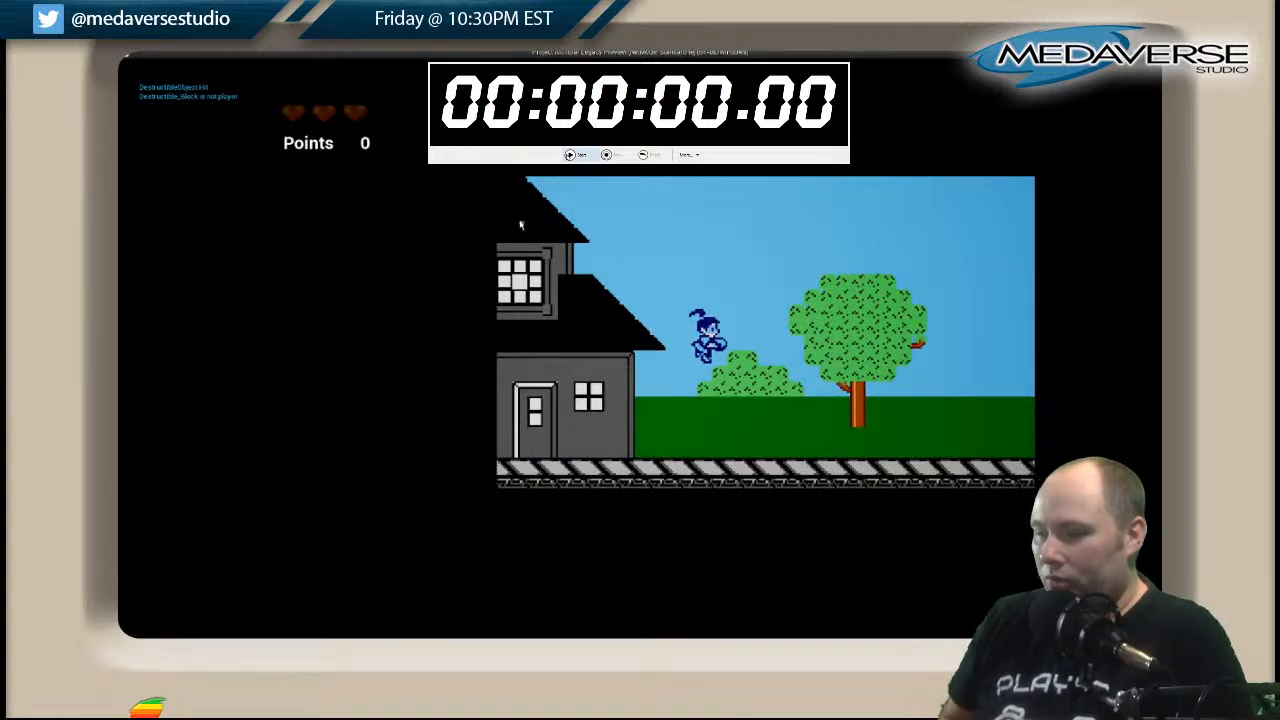
{"action": "key", "text": "Left"}
{"action": "key", "text": "space"}
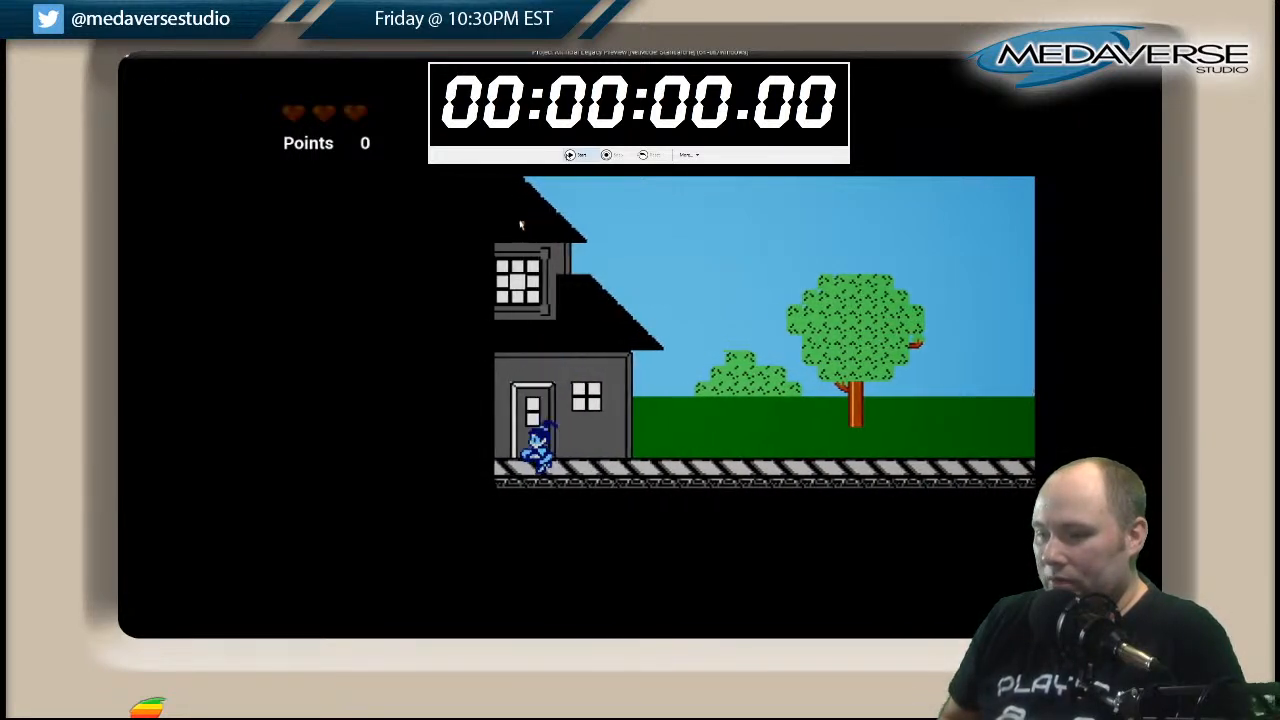
{"action": "key", "text": "Left"}
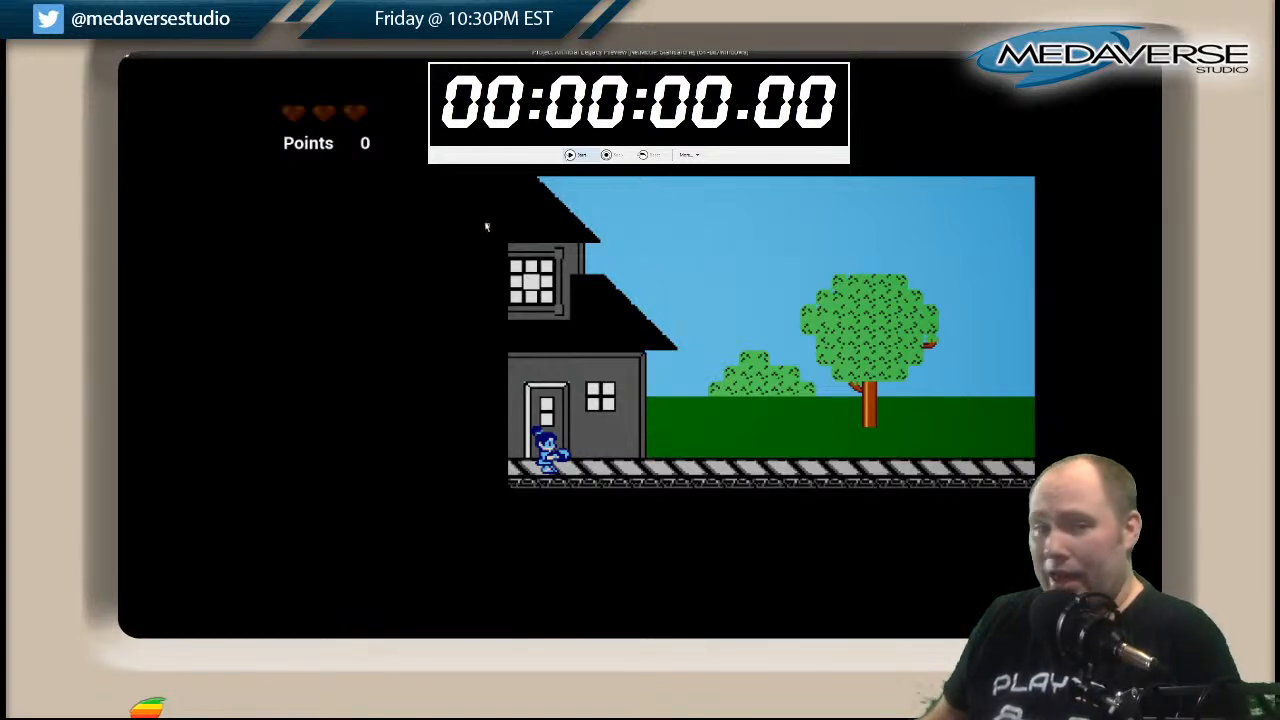
Start the stopwatch and run the character past the tree, jumping up to the heart platform above the red pit.
{"action": "left_click", "coordinate": [572, 157]}
{"action": "key", "text": "Right"}
{"action": "key", "text": "space"}
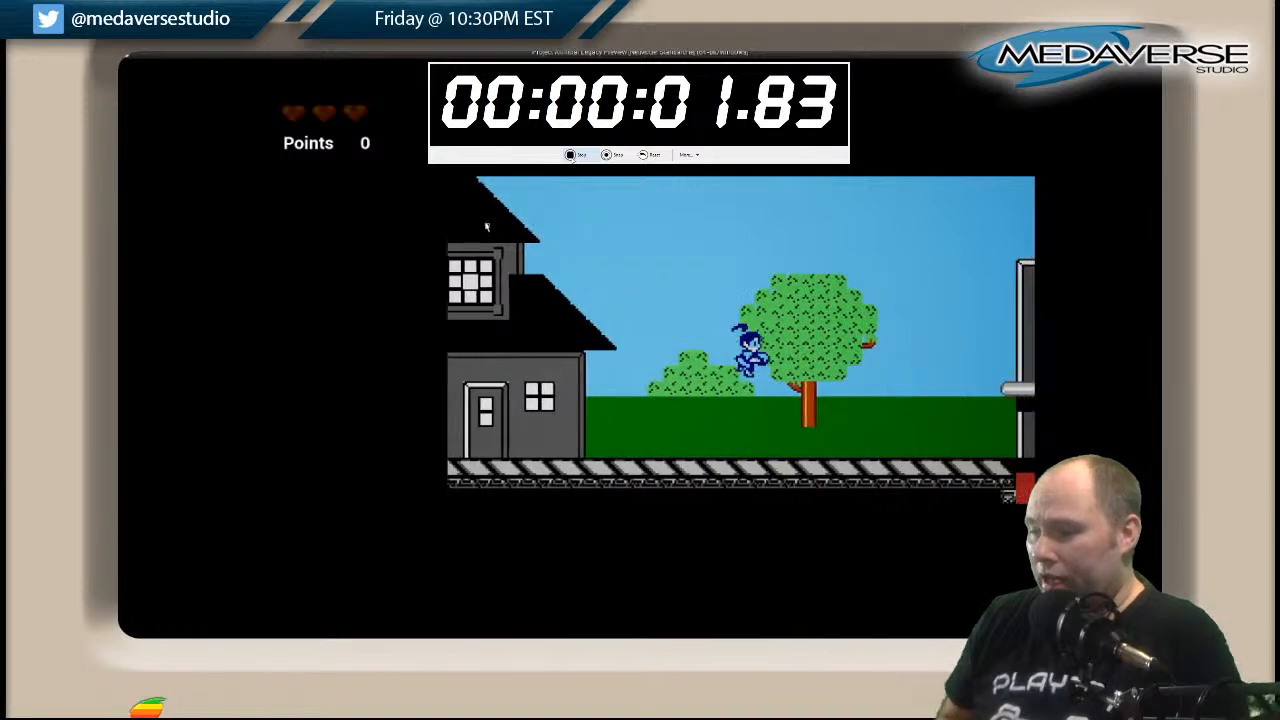
{"action": "key", "text": "Left"}
{"action": "key", "text": "Right"}
{"action": "key", "text": "space"}
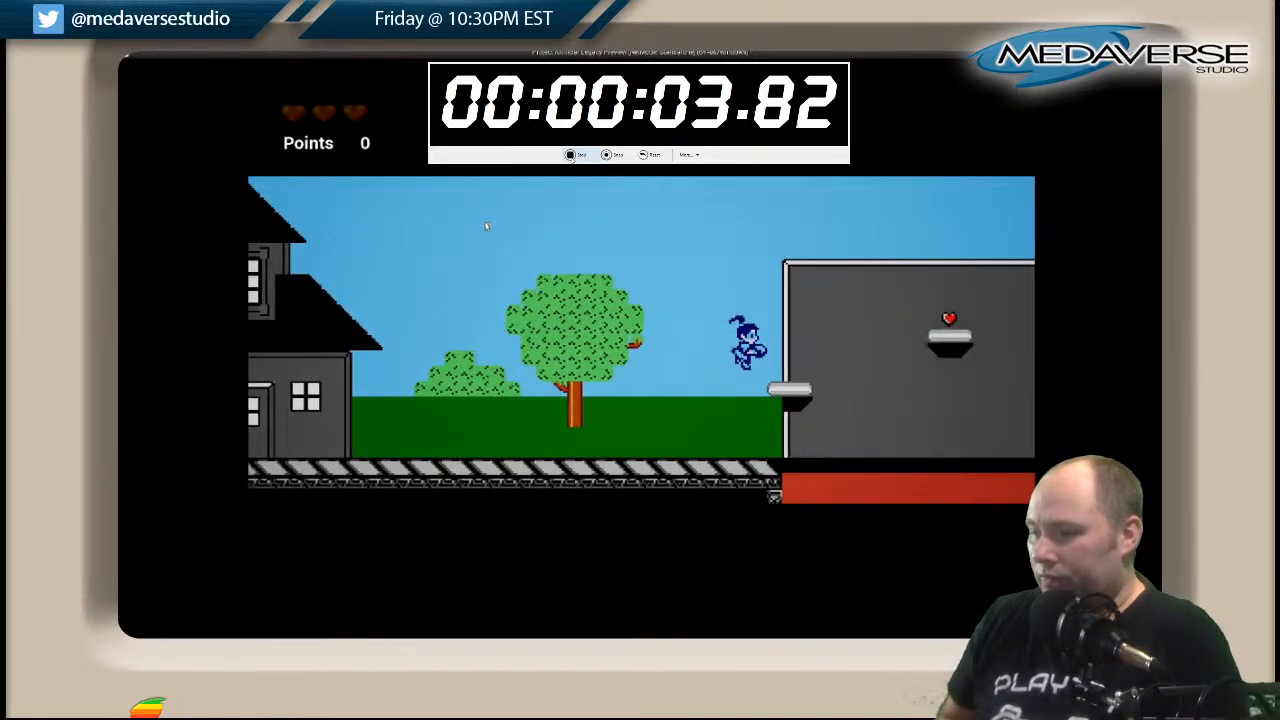
{"action": "key", "text": "Right"}
{"action": "key", "text": "space"}
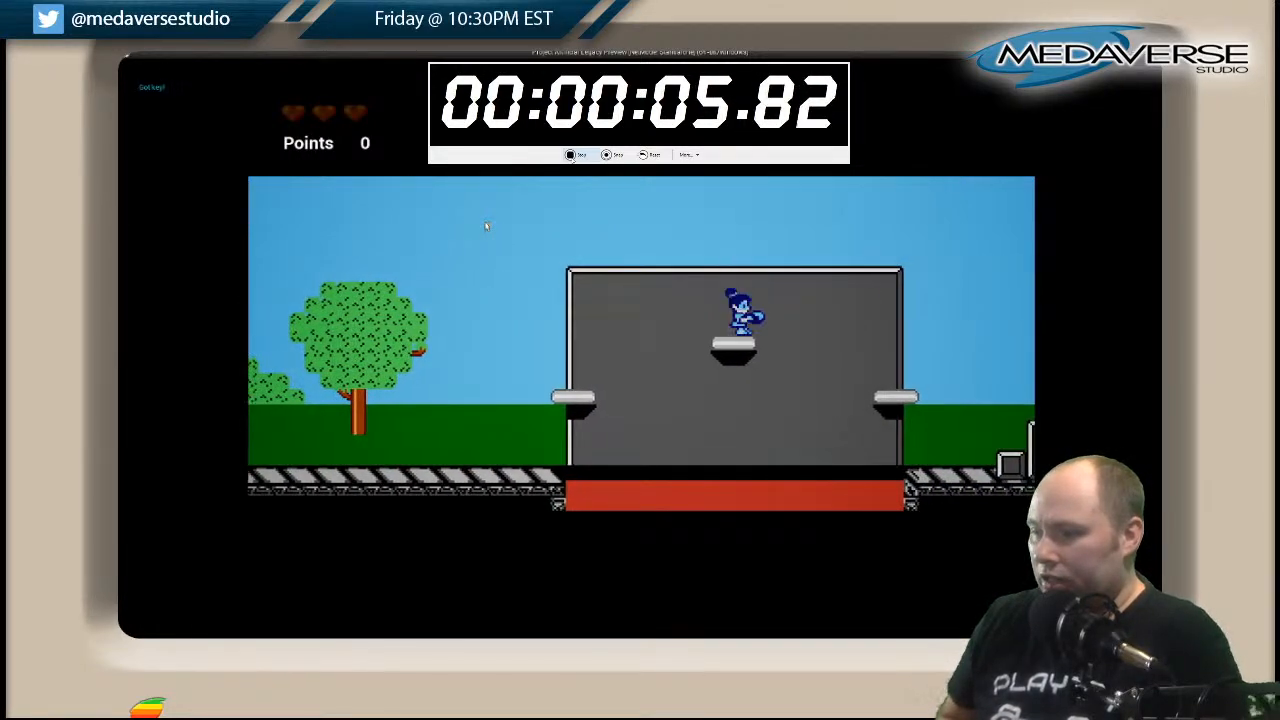
Jump off the middle platform past the red pit and over the small blocks to the foot of the tall stepped structure.
{"action": "key", "text": "Right"}
{"action": "key", "text": "space"}
{"action": "key", "text": "space"}
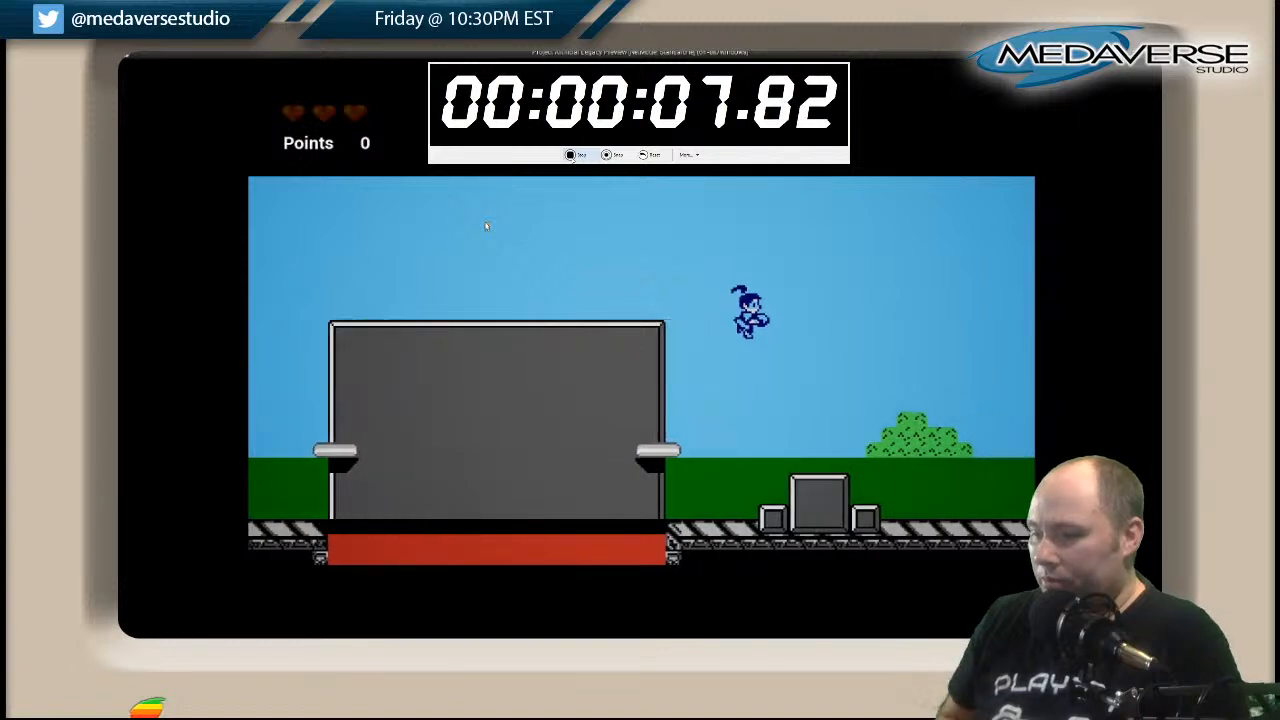
{"action": "key", "text": "Right"}
{"action": "key", "text": "Right"}
{"action": "key", "text": "space"}
{"action": "key", "text": "Right"}
{"action": "key", "text": "space"}
{"action": "key", "text": "Right"}
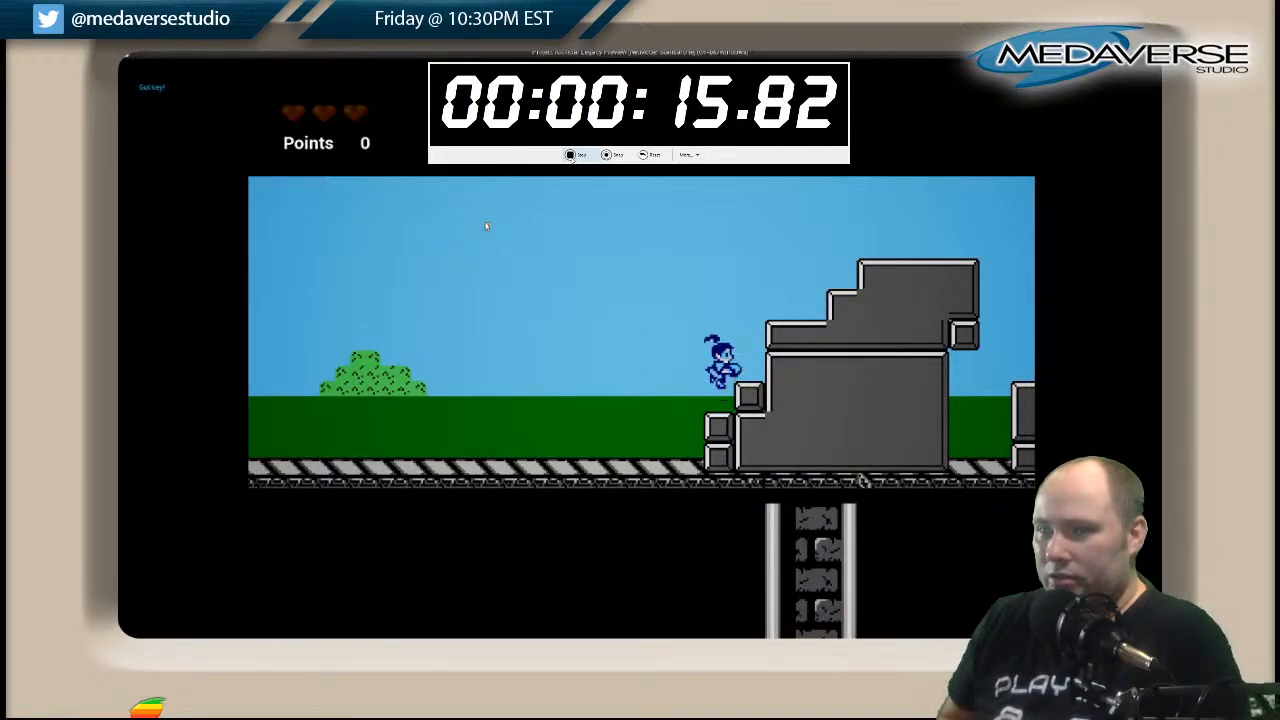
Climb over the tall stepped structure and land on the separate block stack beyond it.
{"action": "key", "text": "Right"}
{"action": "key", "text": "space"}
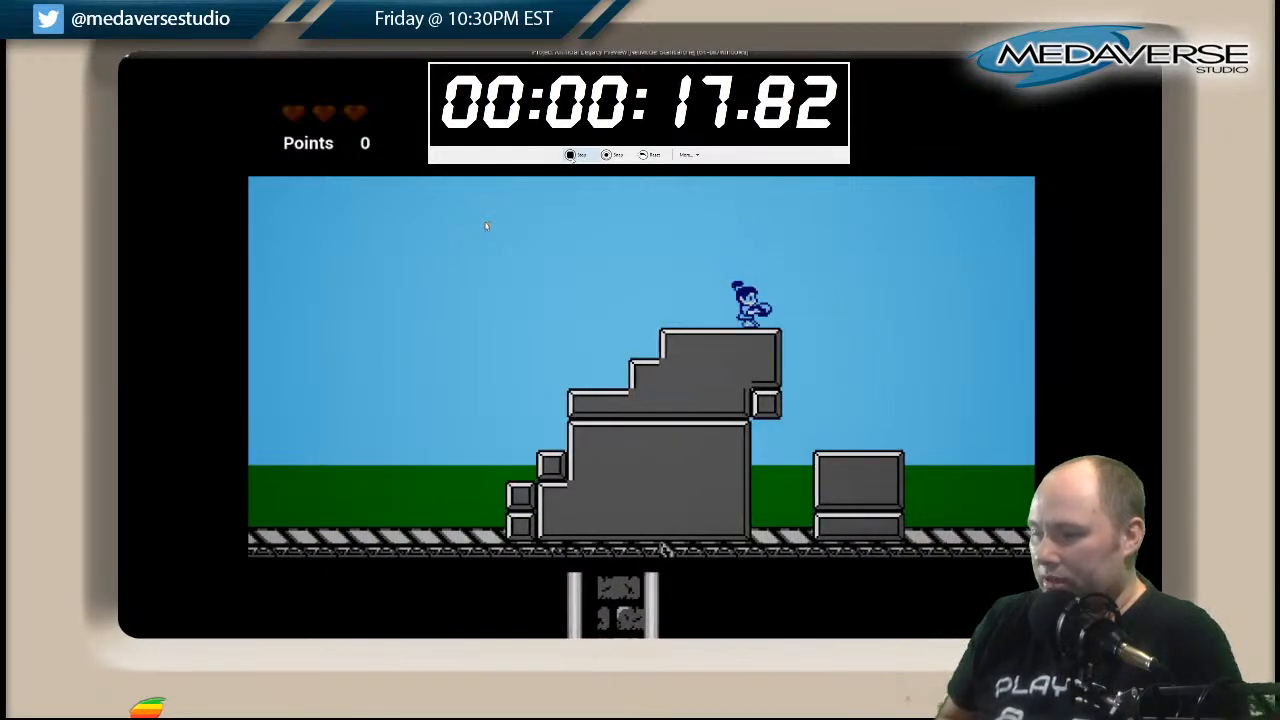
{"action": "key", "text": "Right"}
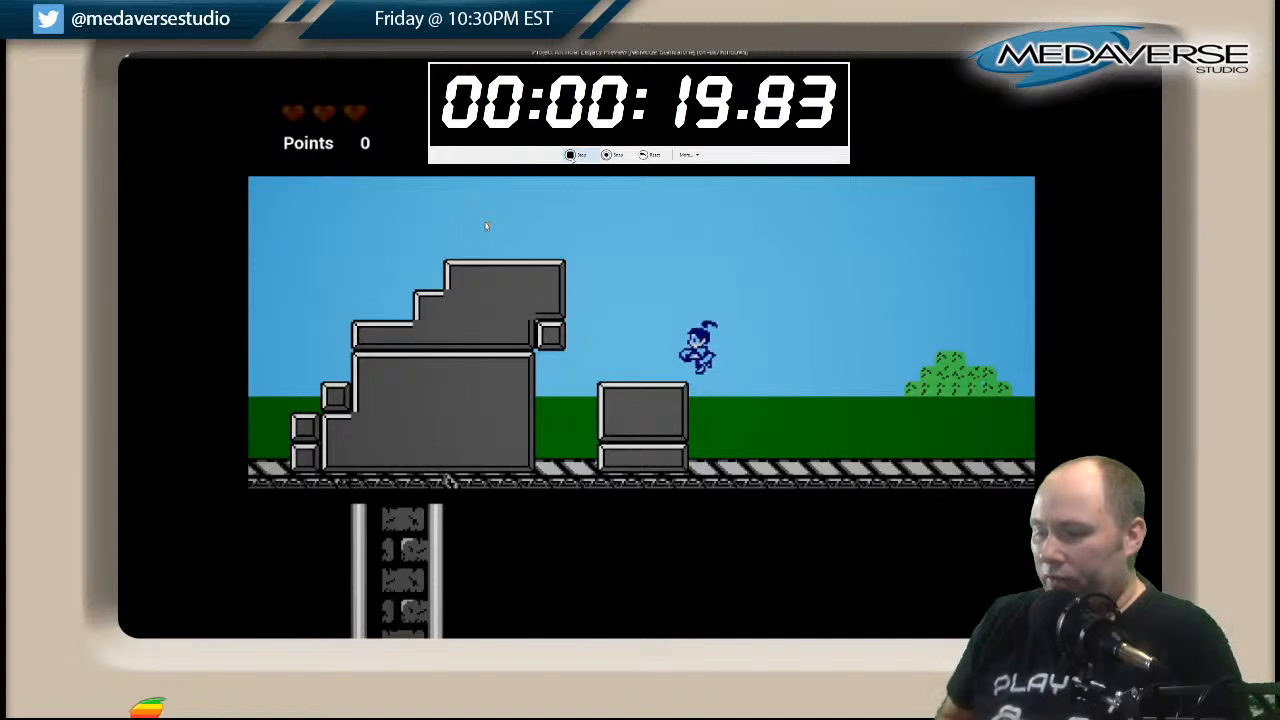
{"action": "key", "text": "Left"}
{"action": "key", "text": "Right"}
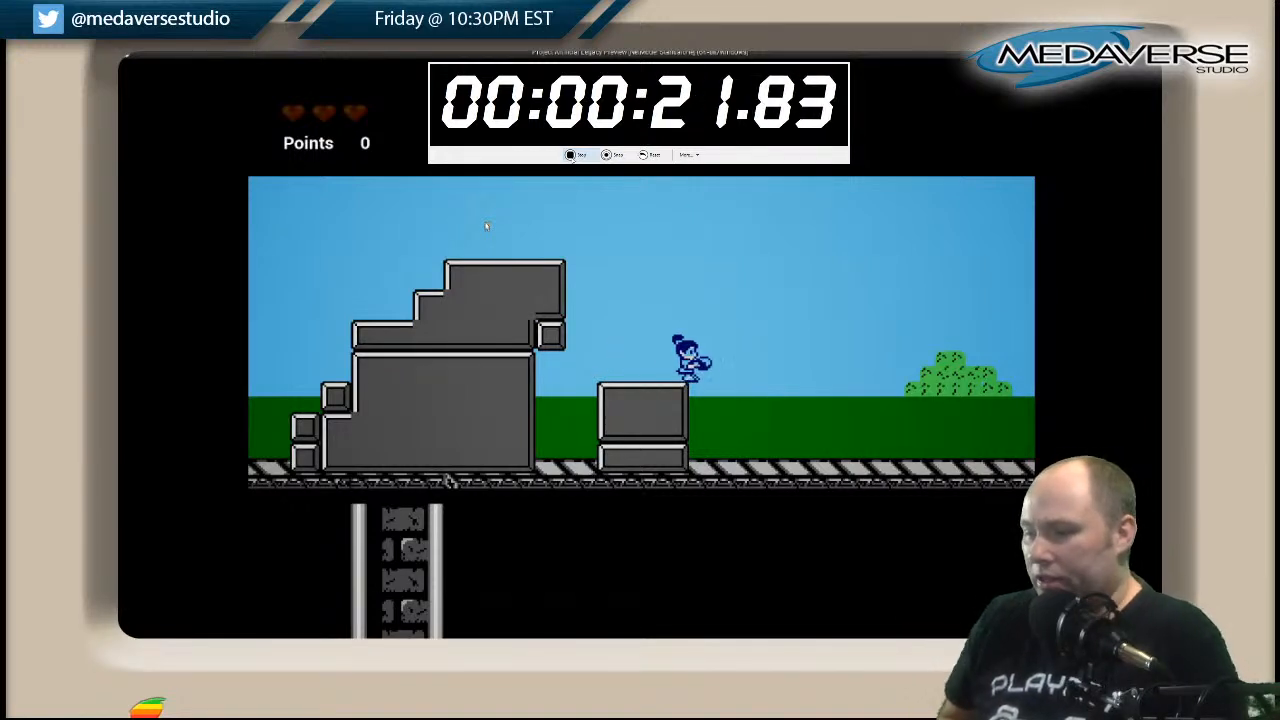
Jump across the ground gaps and the T-shaped pillar to the open stretch of ground with bushes.
{"action": "key", "text": "Right"}
{"action": "key", "text": "Right"}
{"action": "key", "text": "space"}
{"action": "key", "text": "space"}
{"action": "key", "text": "Right"}
{"action": "key", "text": "space"}
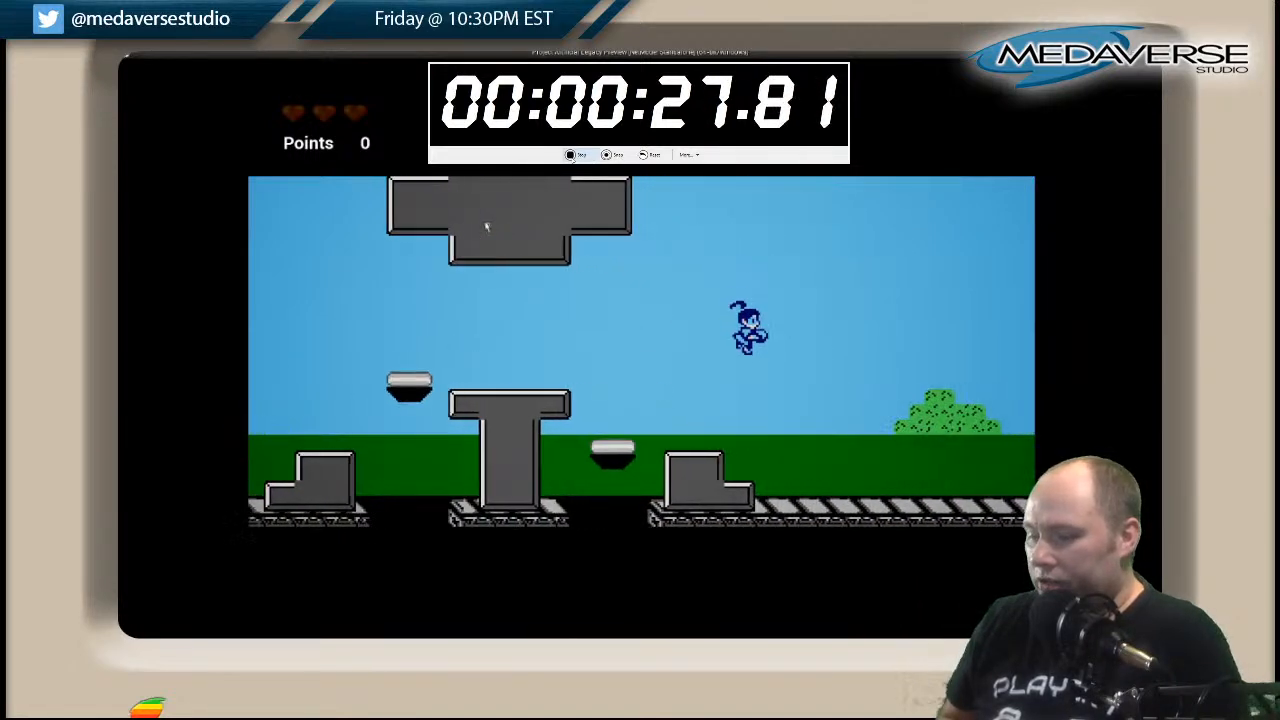
{"action": "key", "text": "Right"}
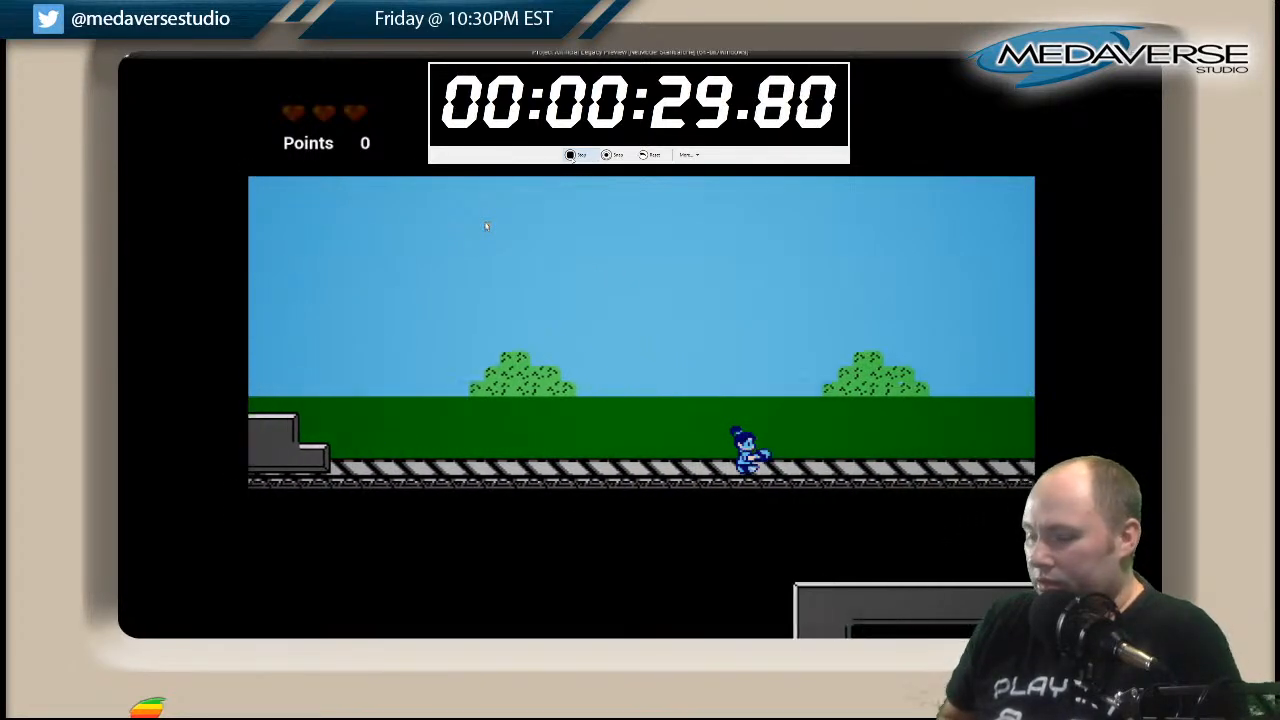
Jump the gap before the red brick building and continue past it over the next gap to the staircase block.
{"action": "key", "text": "Right"}
{"action": "key", "text": "space"}
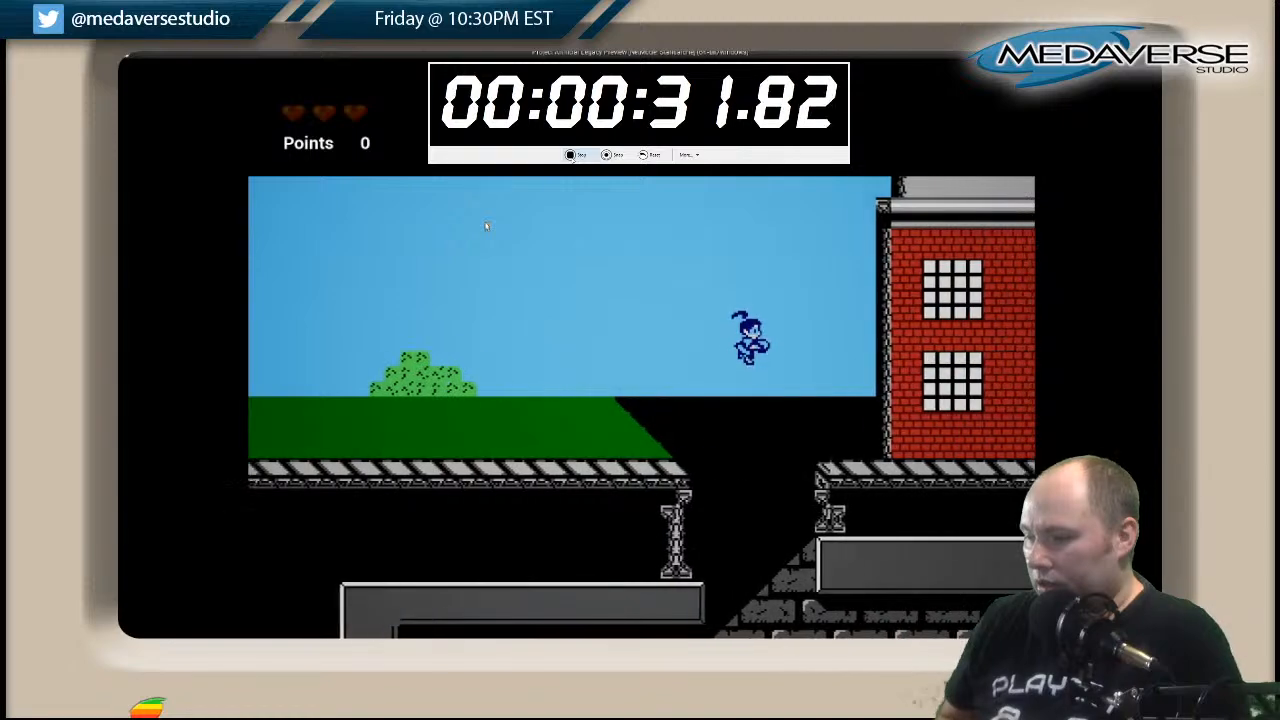
{"action": "key", "text": "Right"}
{"action": "key", "text": "space"}
{"action": "key", "text": "Right"}
{"action": "key", "text": "space"}
{"action": "key", "text": "Right"}
{"action": "key", "text": "space"}
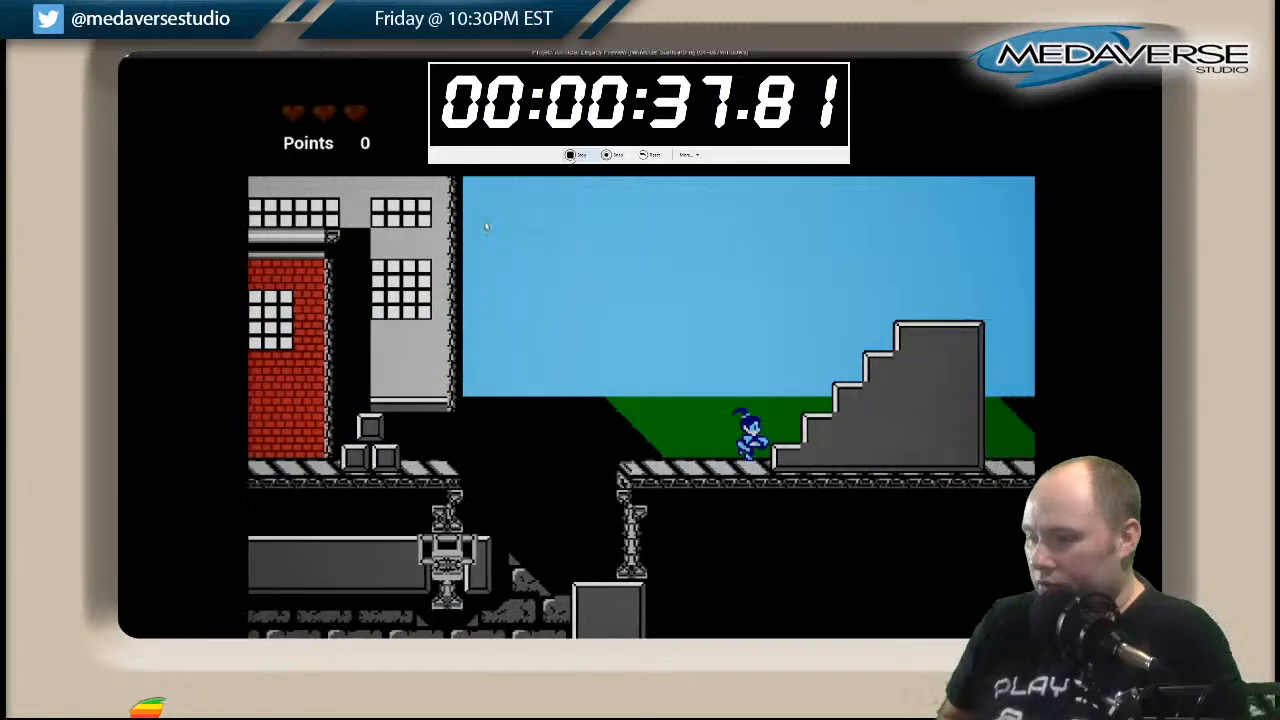
Climb the staircase block and turn back with a jump to the gap beside the grey building.
{"action": "key", "text": "Right"}
{"action": "key", "text": "space"}
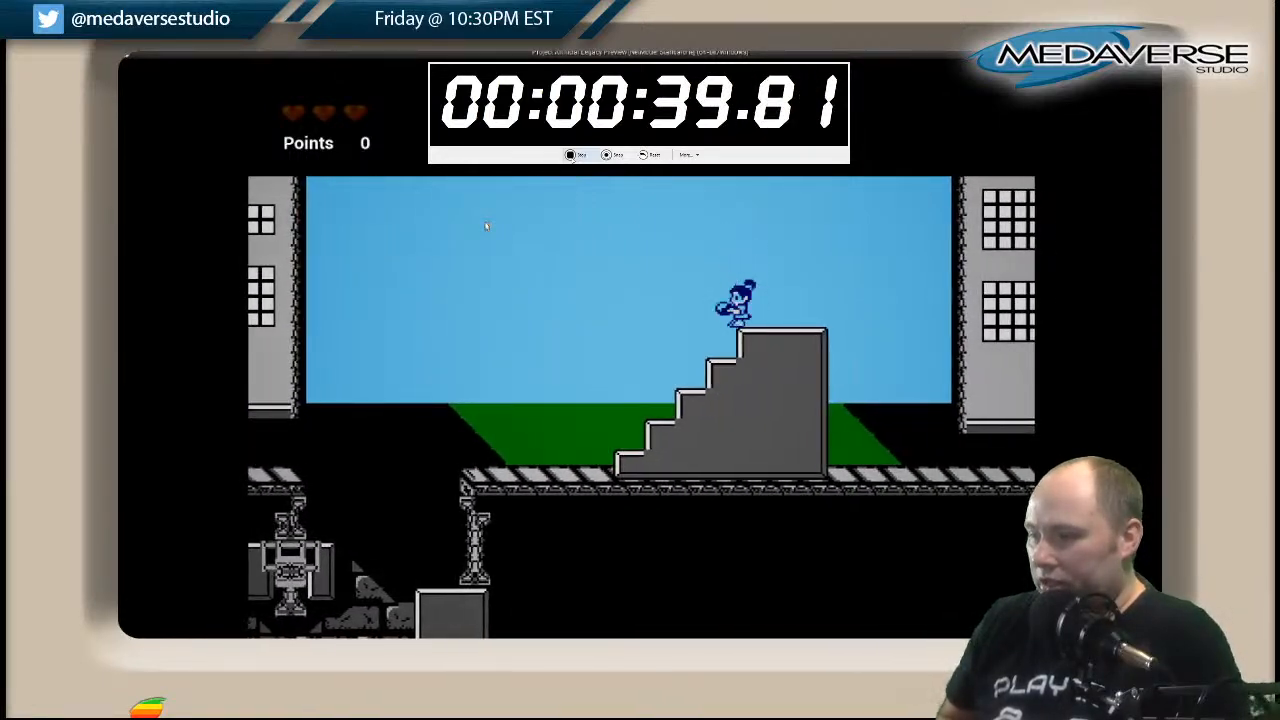
{"action": "key", "text": "Right"}
{"action": "key", "text": "Left"}
{"action": "key", "text": "space"}
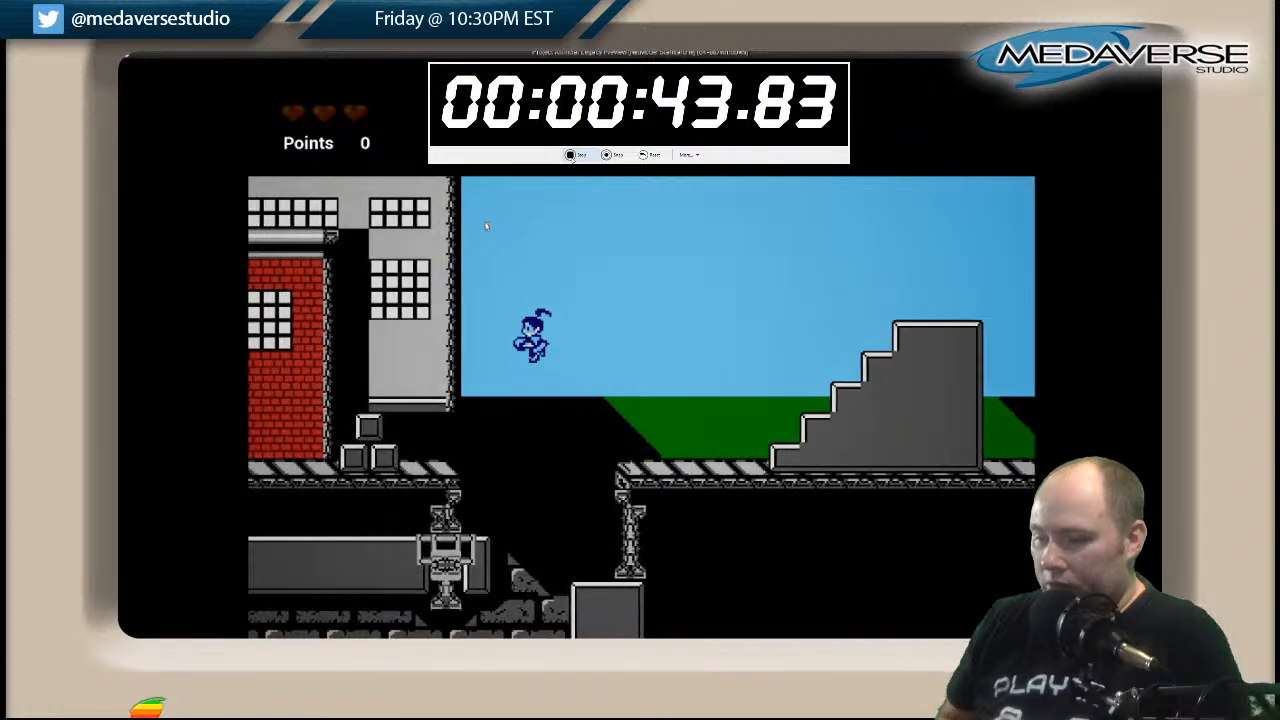
Drop the character through the ground gap beside the grey building into the underground brick area.
{"action": "key", "text": "Left"}
{"action": "key", "text": "space"}
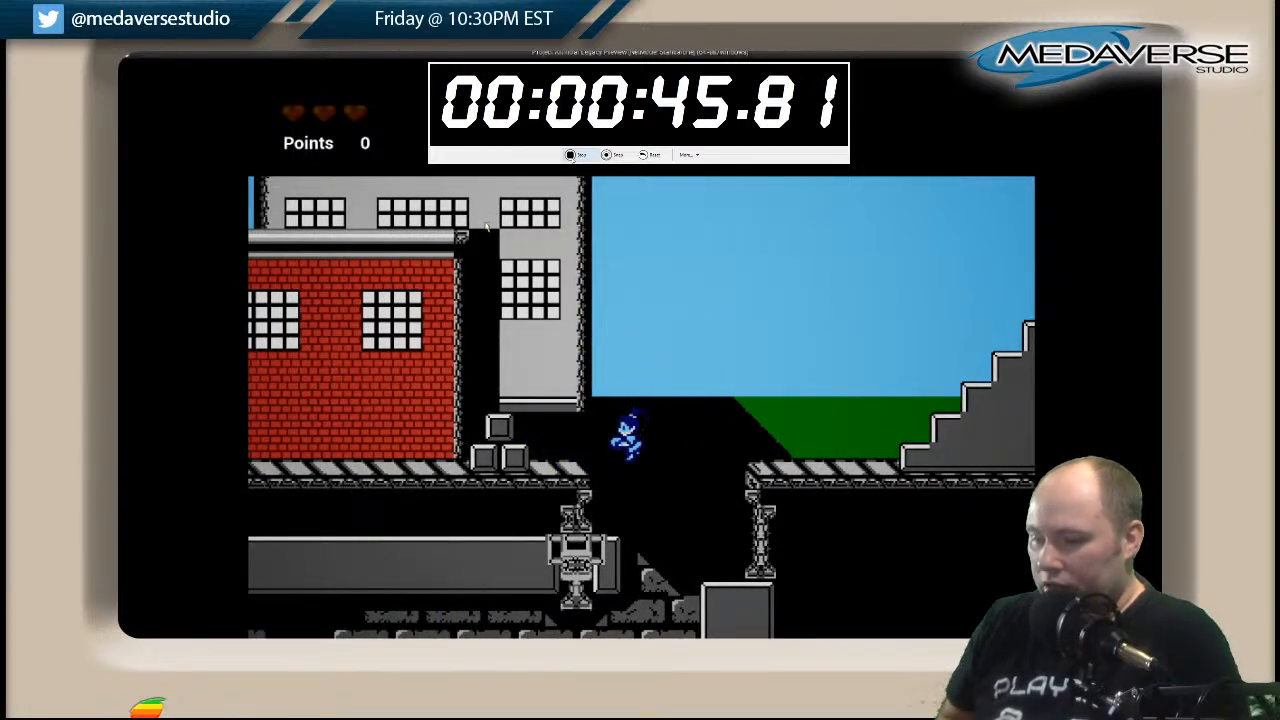
{"action": "key", "text": "Right"}
{"action": "key", "text": "Left"}
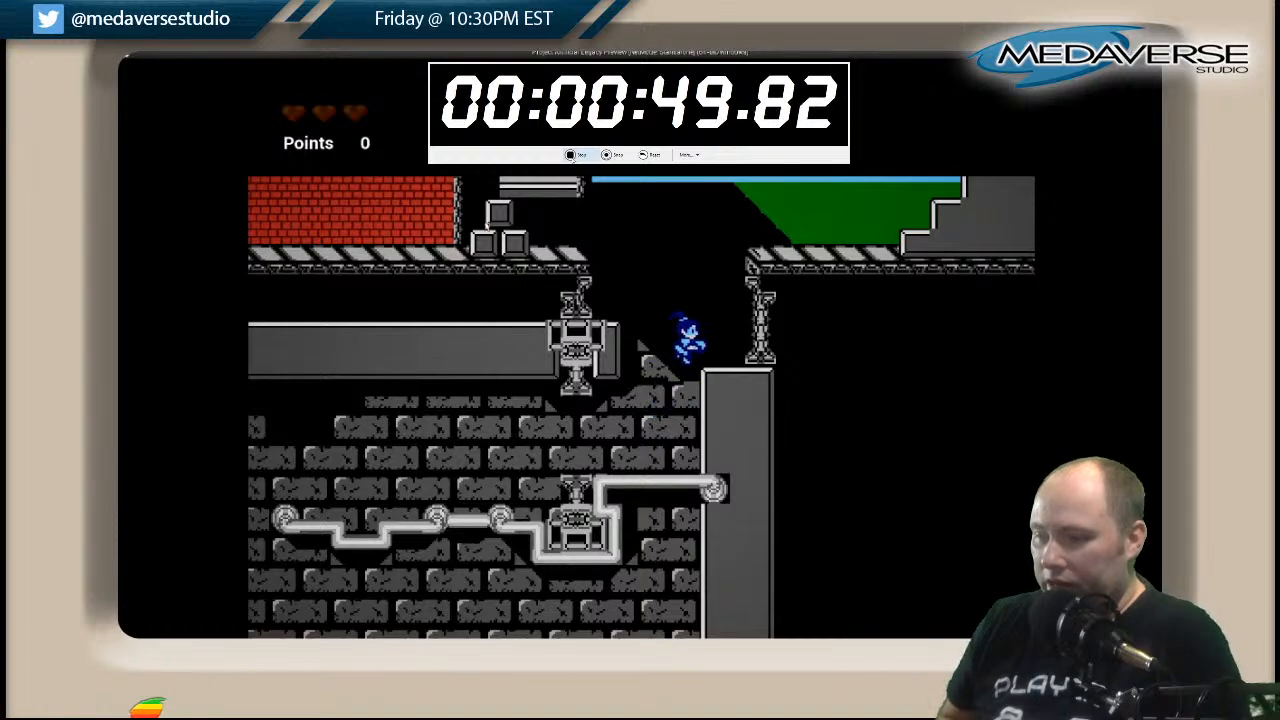
{"action": "key", "text": "Right"}
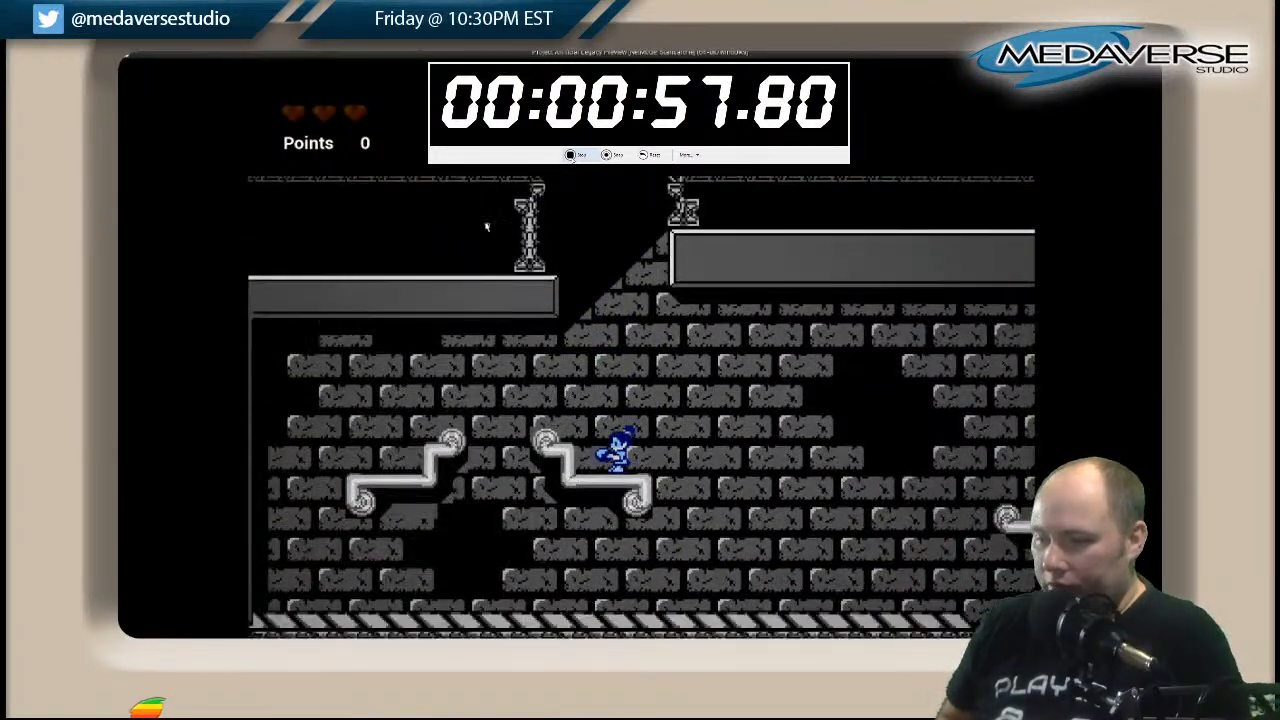
Jump from the bent pipe ledge to the short pipe platform near the gap in the underground floor.
{"action": "key", "text": "Left"}
{"action": "key", "text": "Right"}
{"action": "key", "text": "space"}
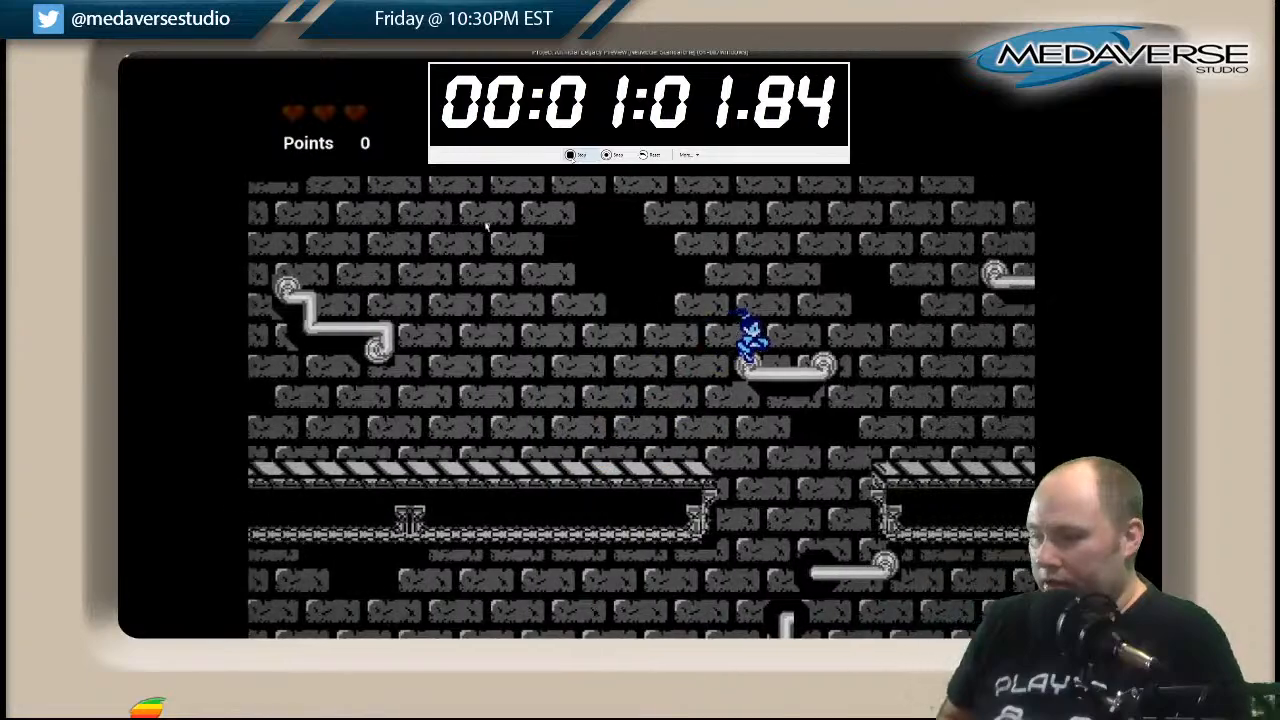
Drop through the gap in the underground floor and move back along the lower level to the stepped block.
{"action": "key", "text": "Right"}
{"action": "key", "text": "Left"}
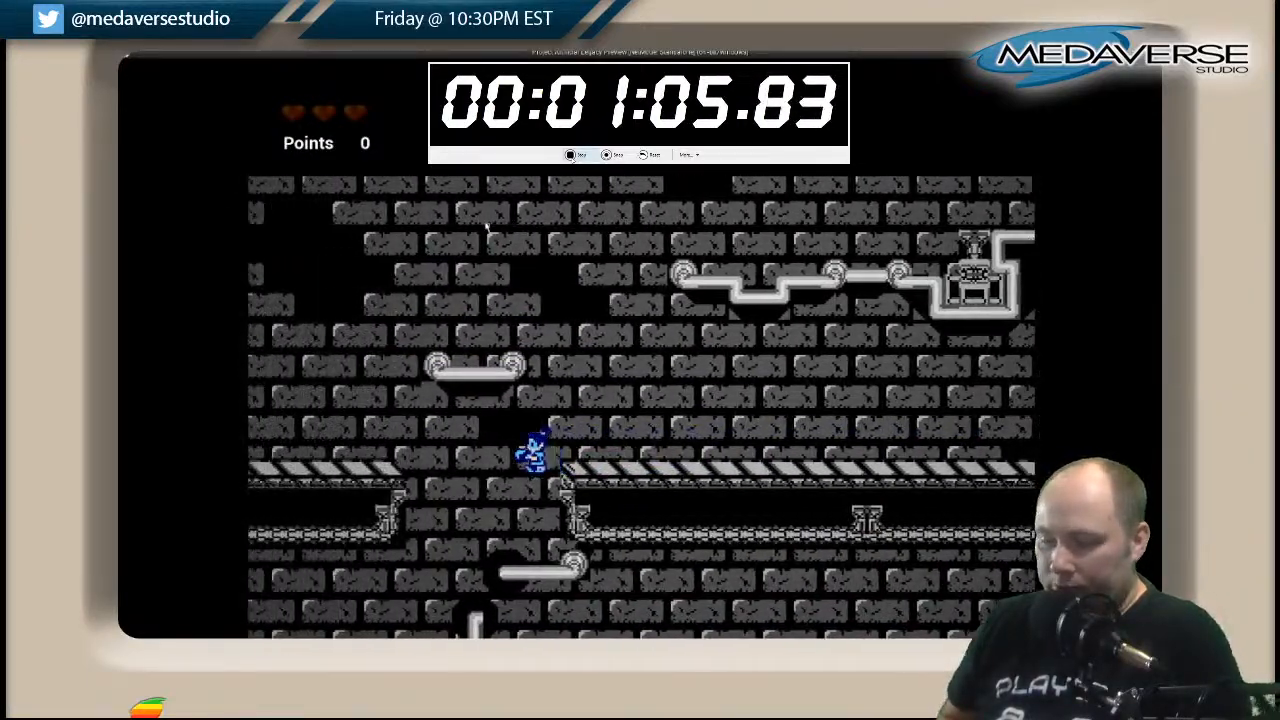
{"action": "key", "text": "Left"}
{"action": "key", "text": "space"}
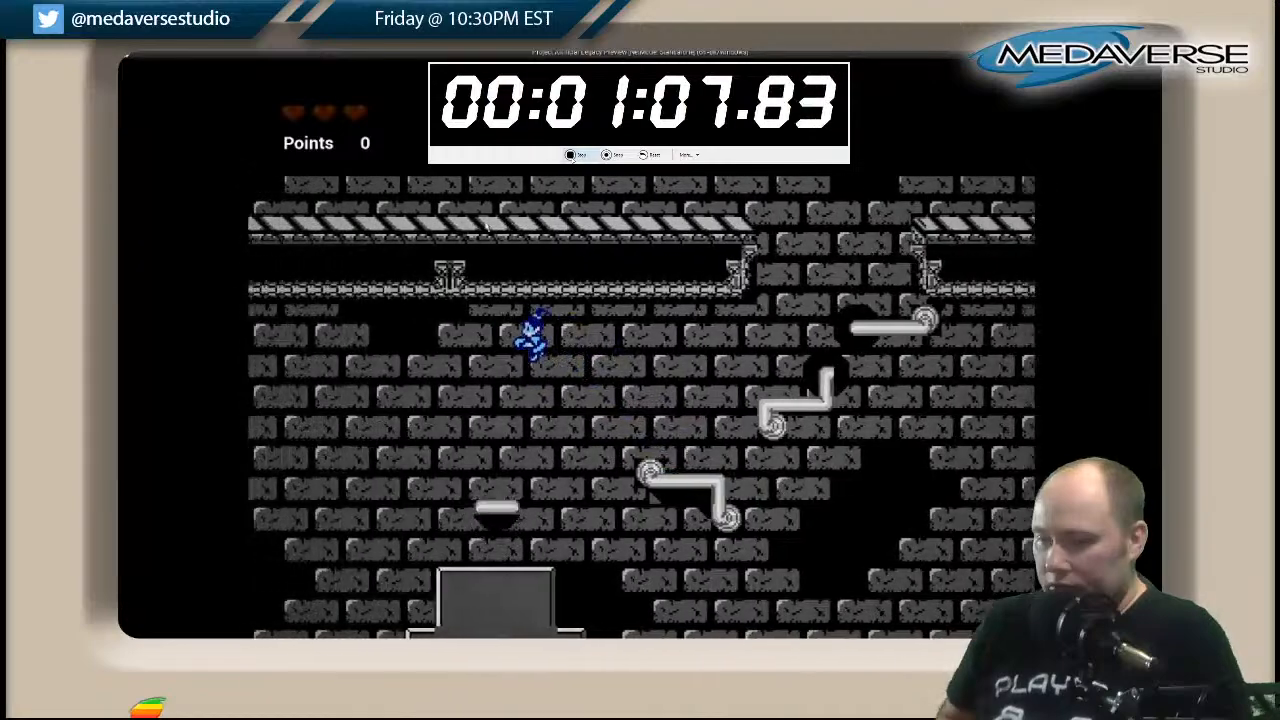
{"action": "key", "text": "Left"}
{"action": "key", "text": "space"}
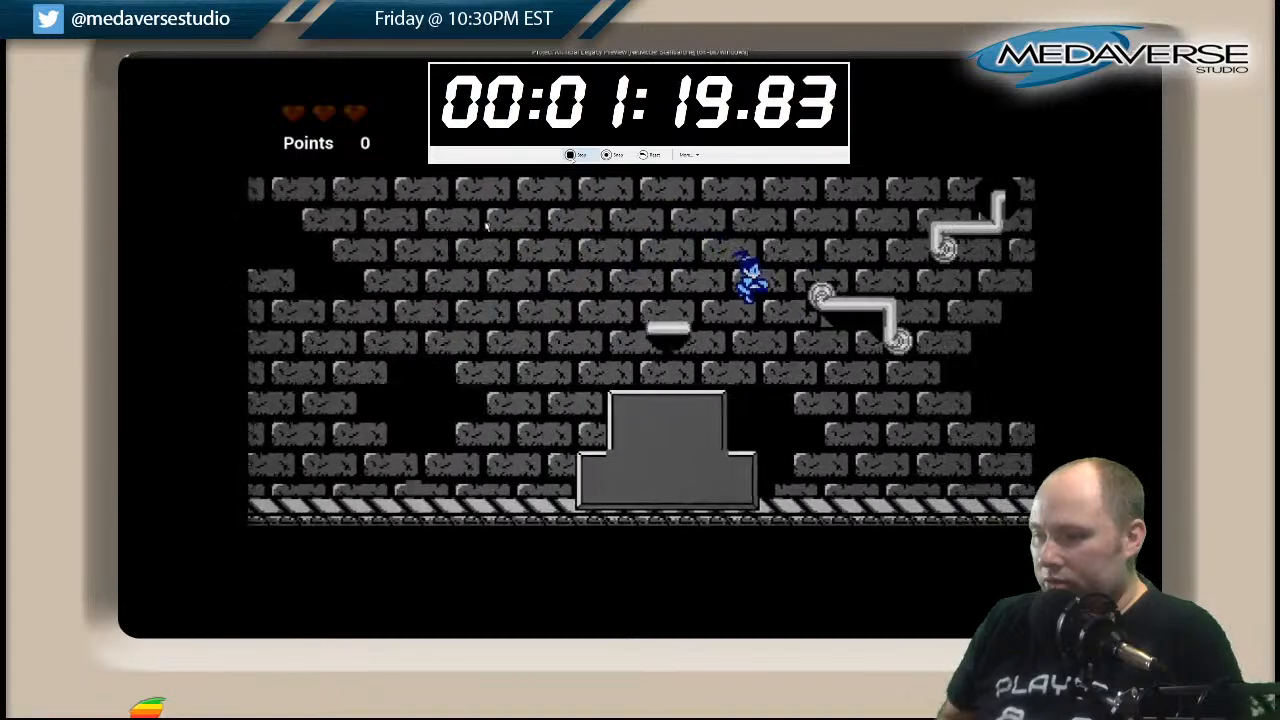
Run from the stepped block across the underground red pit's floating platforms and collect the orange power-up beyond it.
{"action": "key", "text": "Right"}
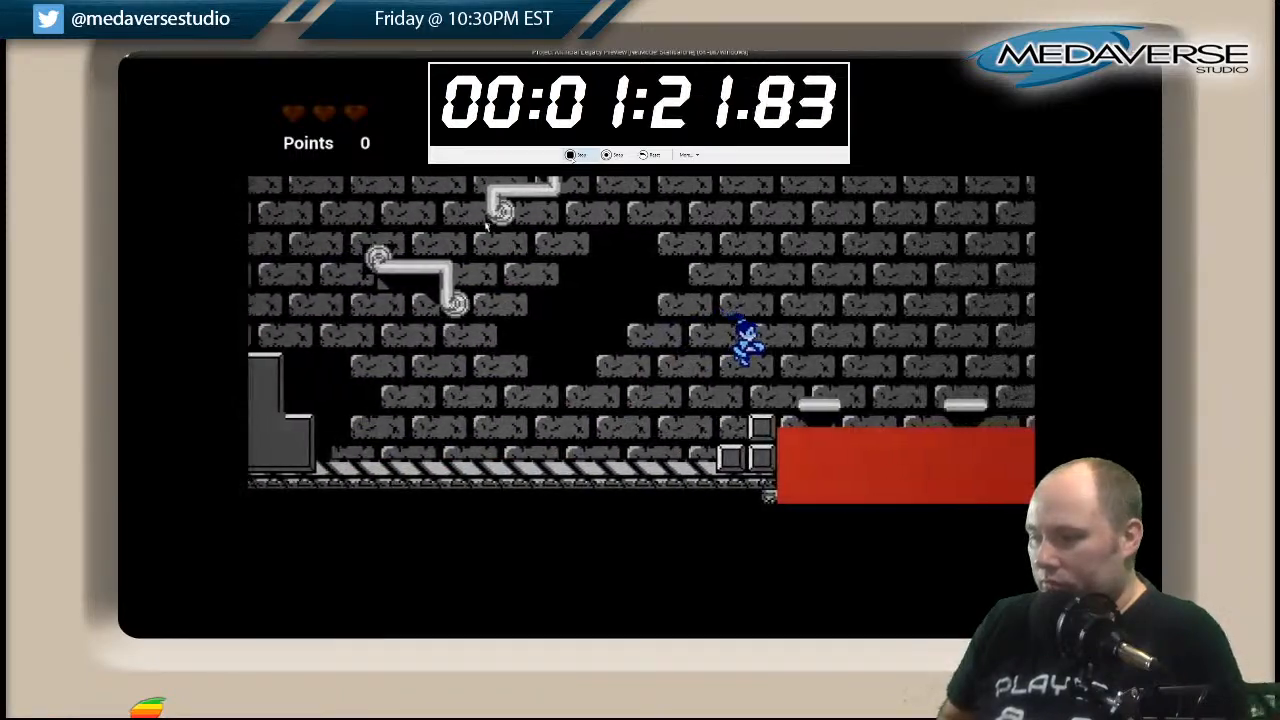
{"action": "key", "text": "Right"}
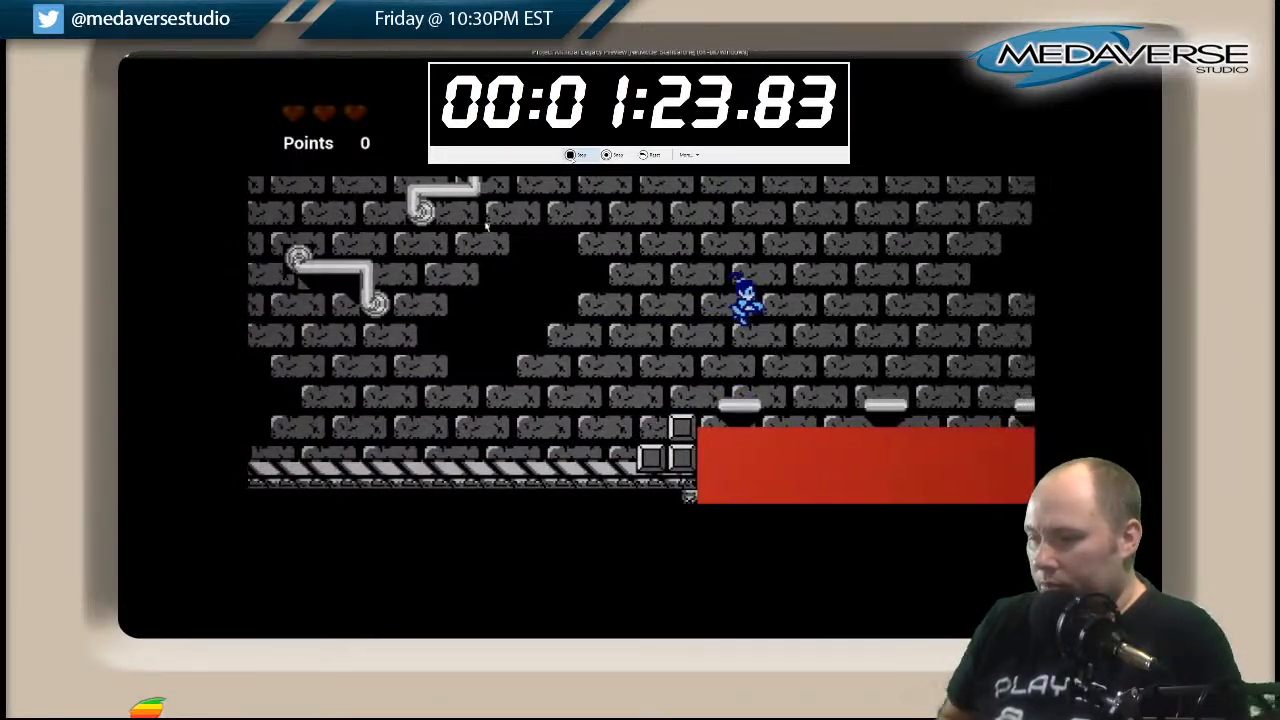
{"action": "key", "text": "Right"}
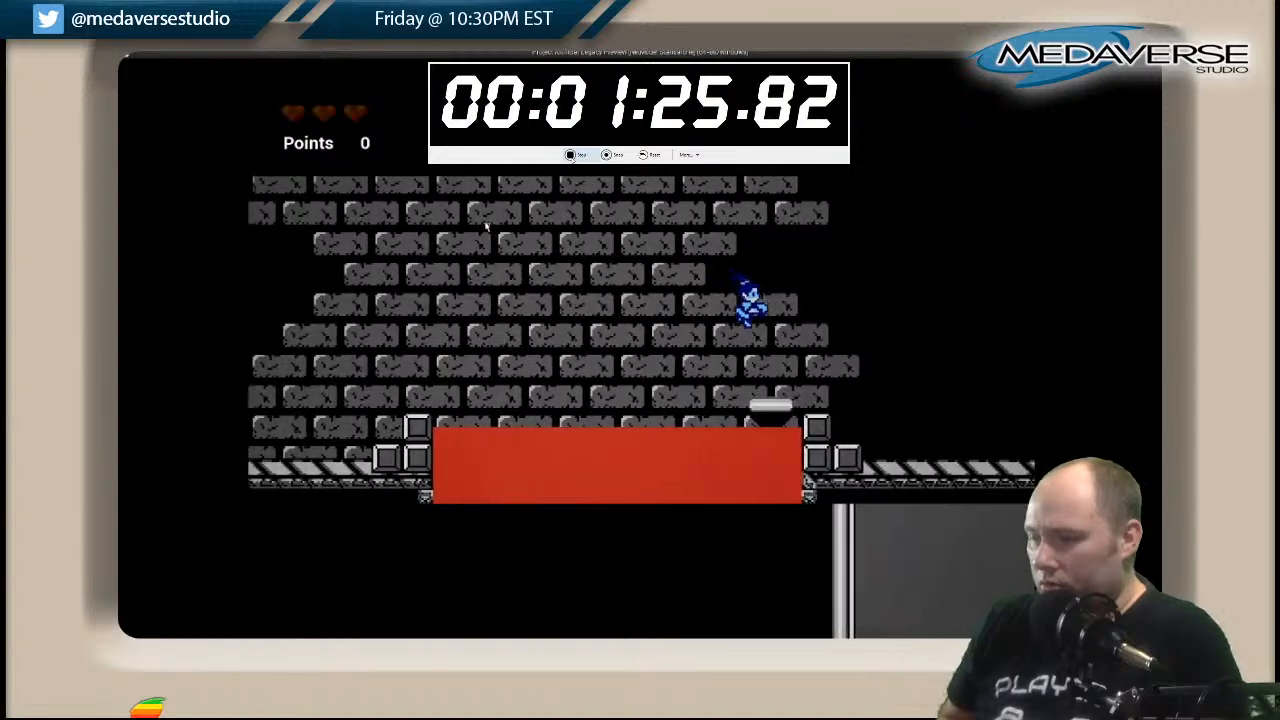
{"action": "key", "text": "Right"}
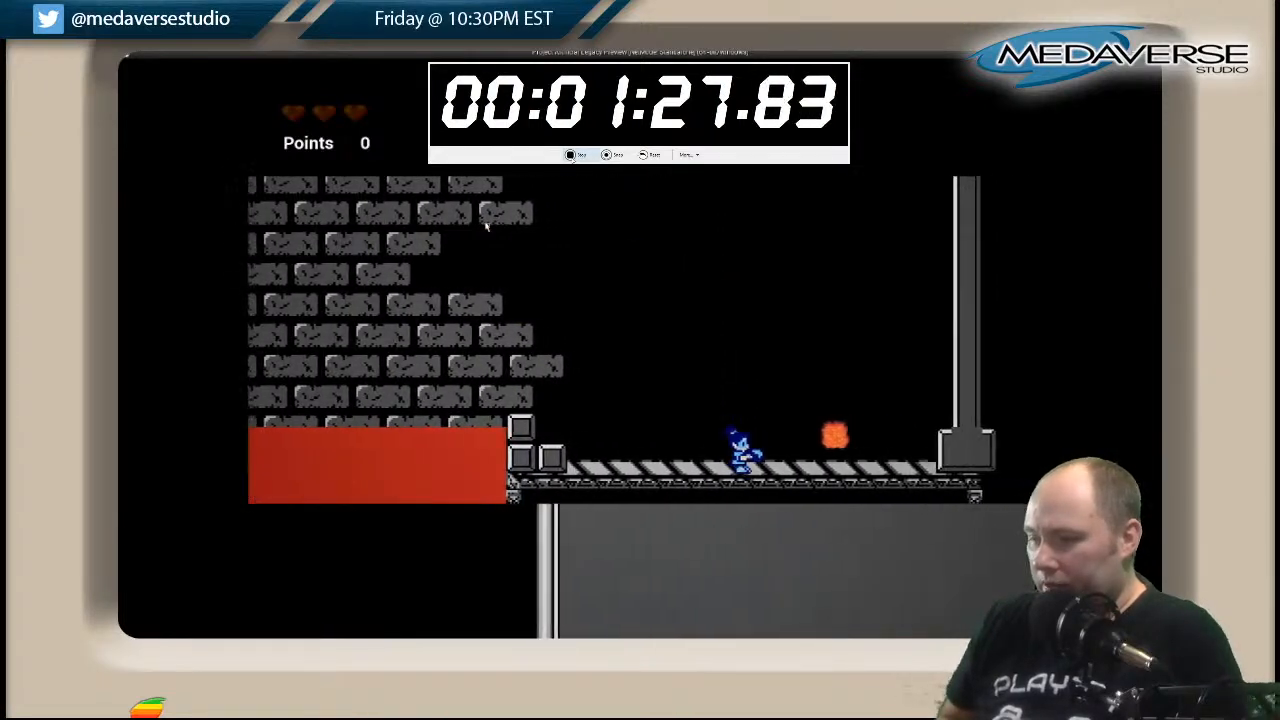
{"action": "key", "text": "Right"}
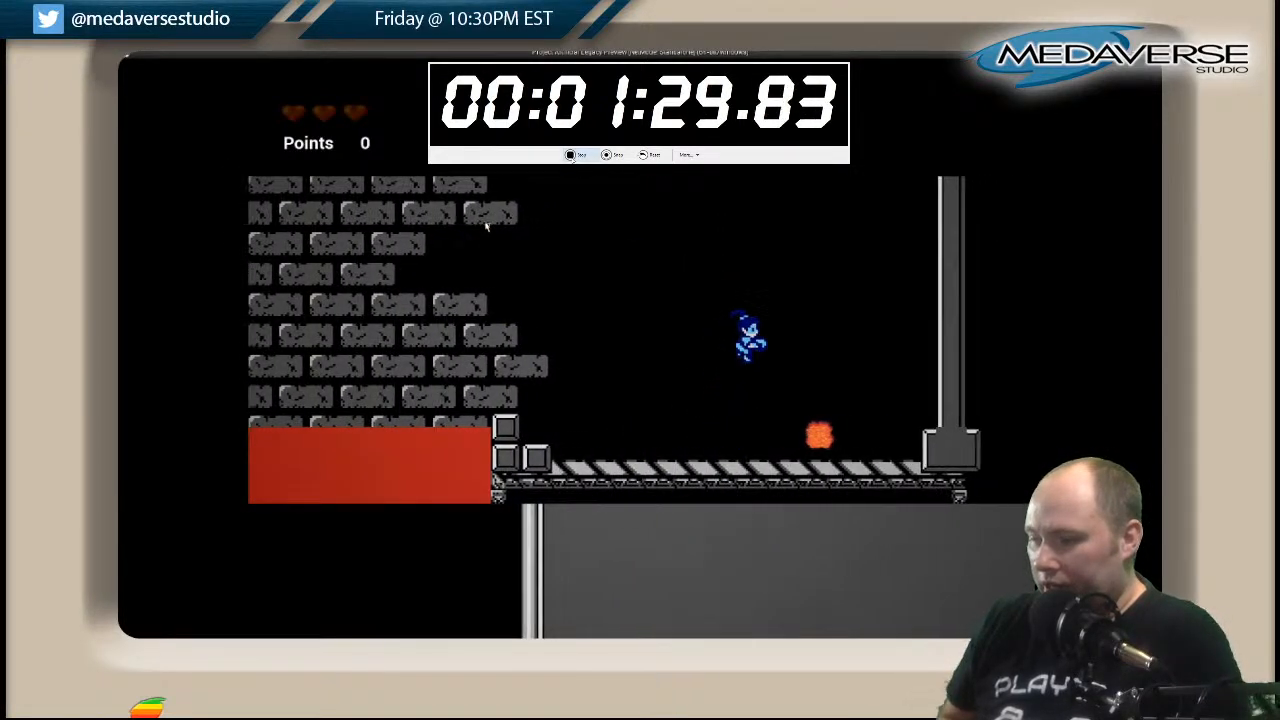
Move the character back from the power-up spot over the stepped blocks and red pit to the striped floor on its far side.
{"action": "key", "text": "Left"}
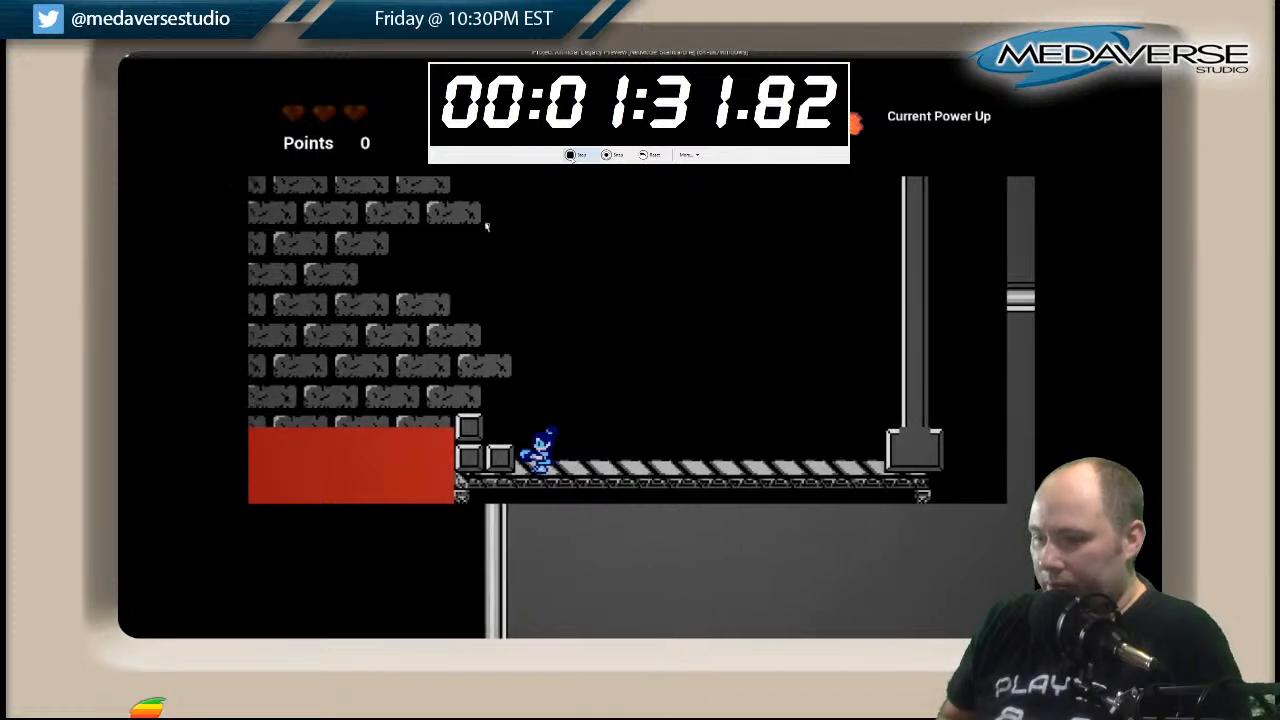
{"action": "key", "text": "space"}
{"action": "key", "text": "Left"}
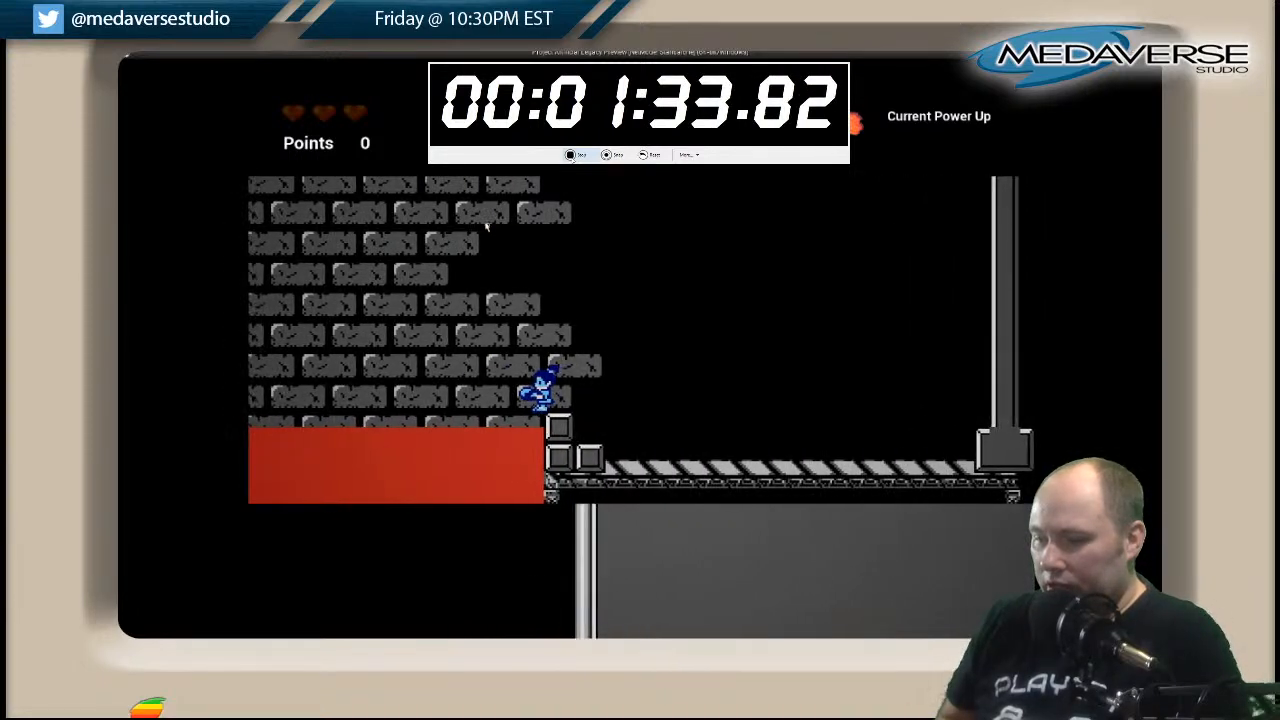
{"action": "key", "text": "Left"}
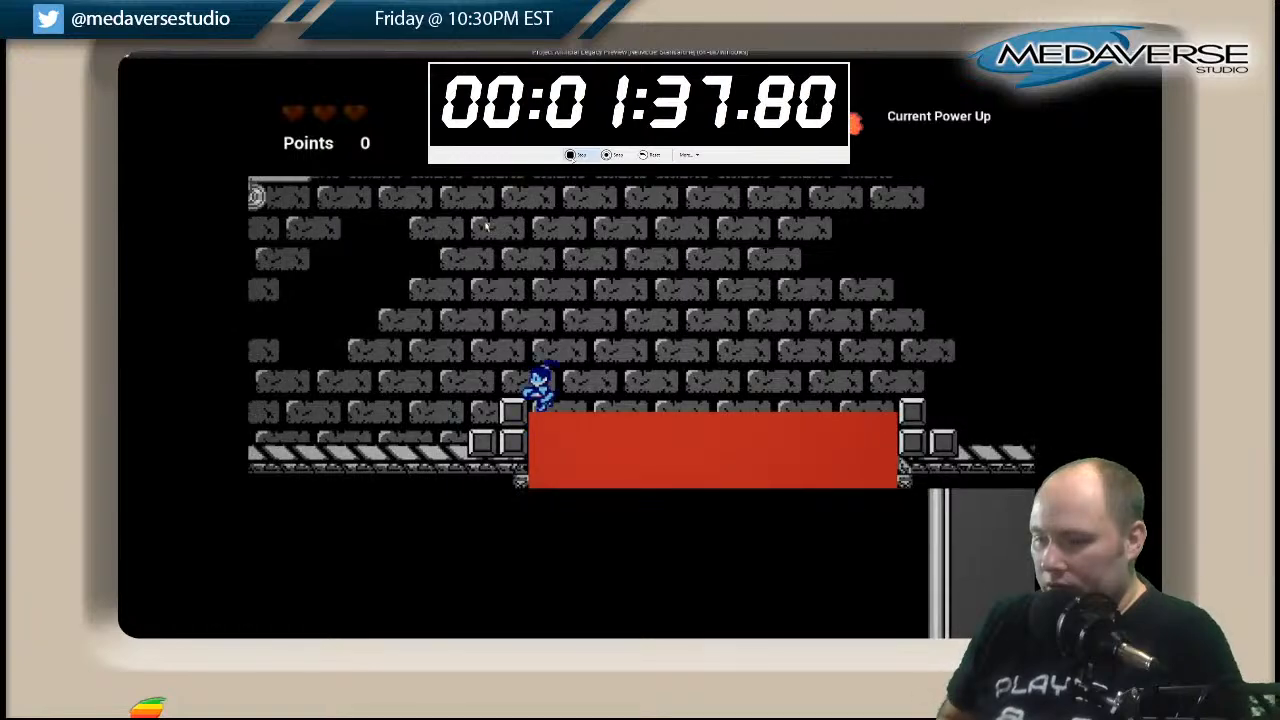
{"action": "key", "text": "Left"}
{"action": "key", "text": "space"}
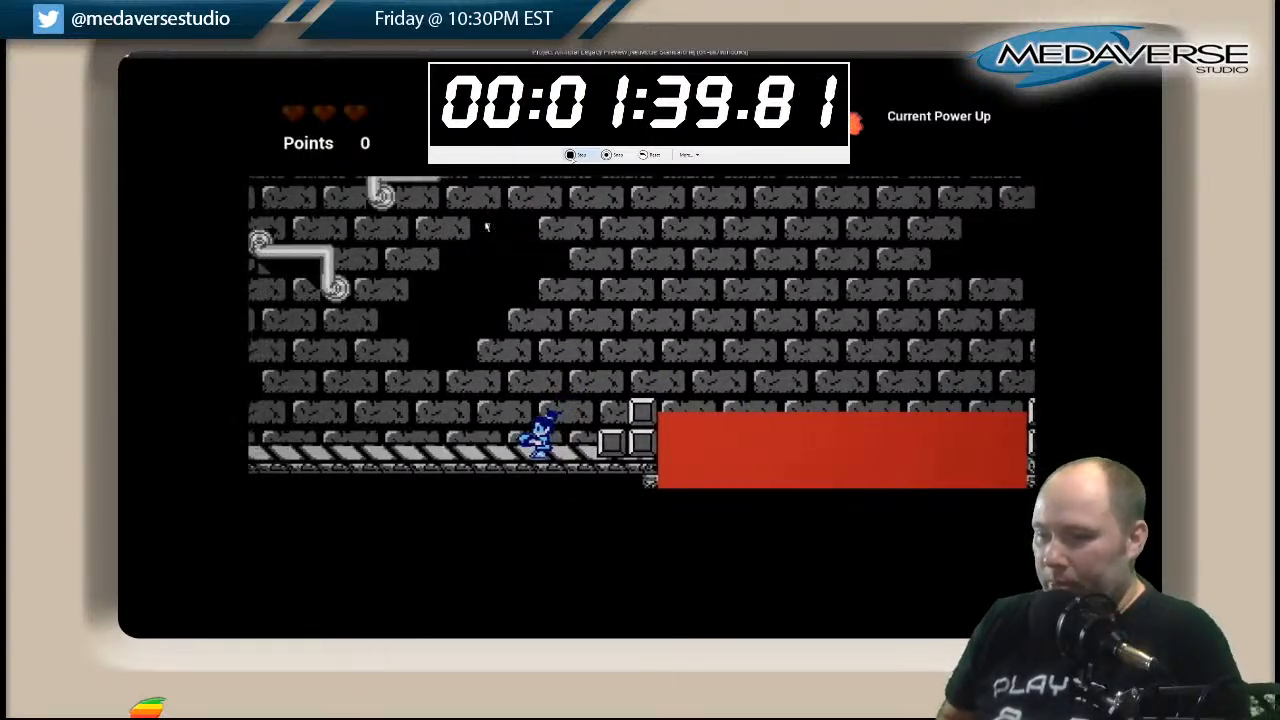
Climb from the stepped grey block over the short pipe platform and bent pipe ledges, through the floor gap to the upper floor.
{"action": "key", "text": "Left"}
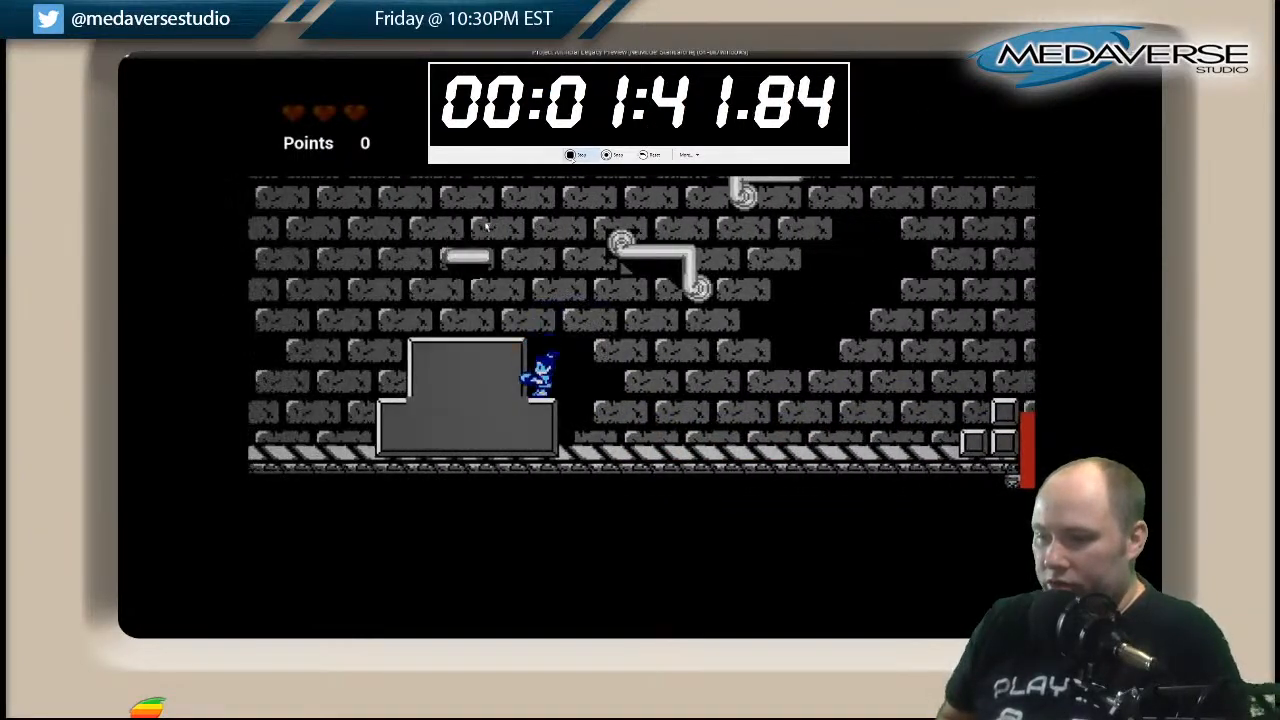
{"action": "key", "text": "Left"}
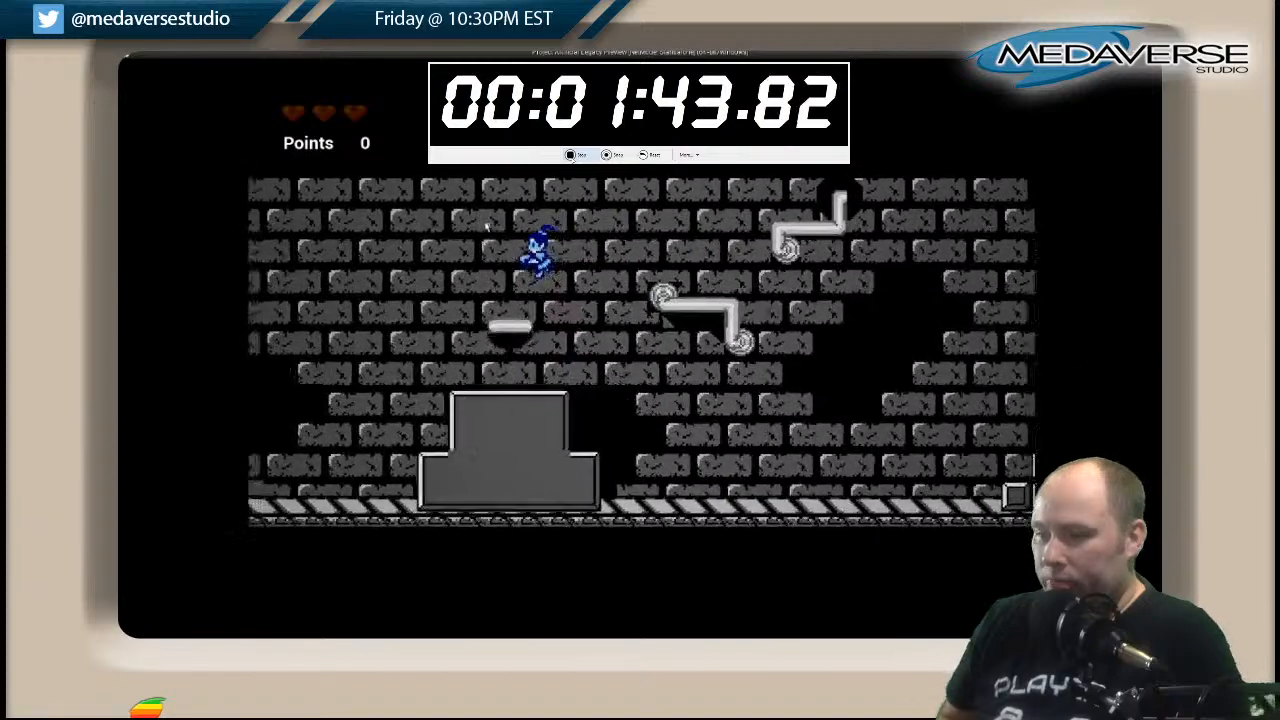
{"action": "key", "text": "space"}
{"action": "key", "text": "Right"}
{"action": "key", "text": "Right"}
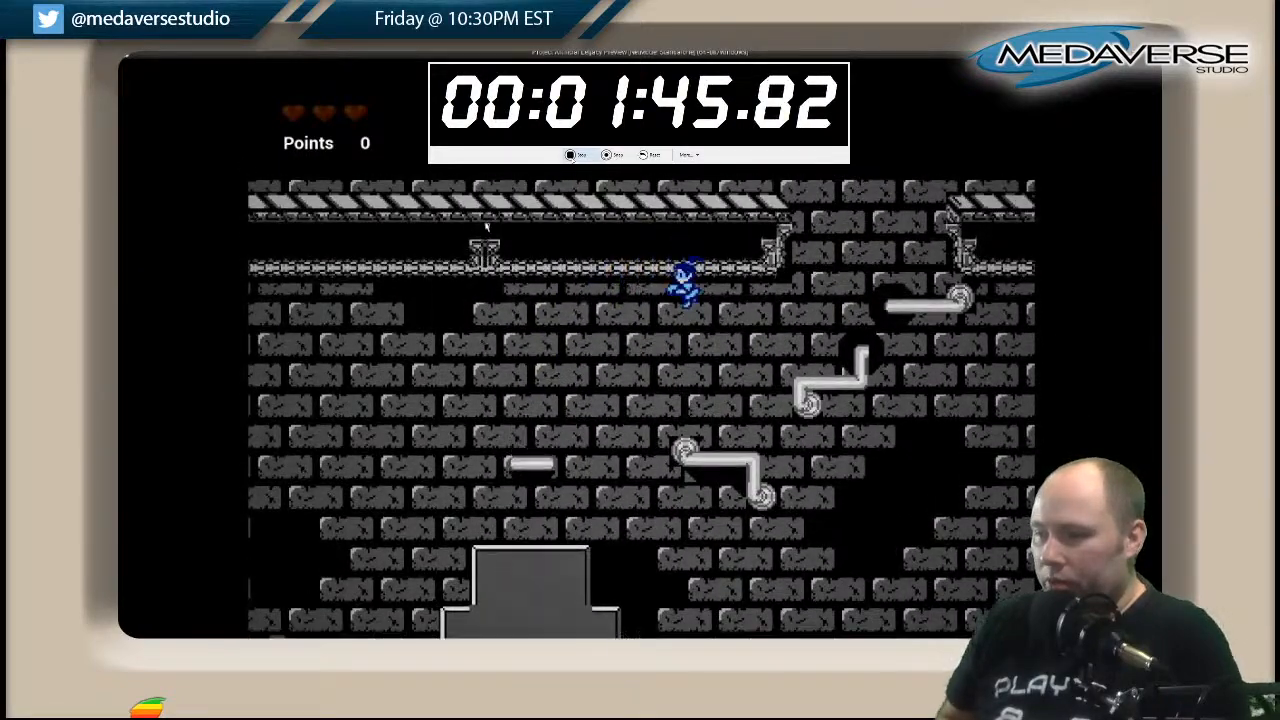
{"action": "key", "text": "Right"}
{"action": "key", "text": "space"}
{"action": "key", "text": "Right"}
{"action": "key", "text": "space"}
Jump onto the pipe platform above the floor gap and try to reach the long bent pipe ledge.
{"action": "key", "text": "Right"}
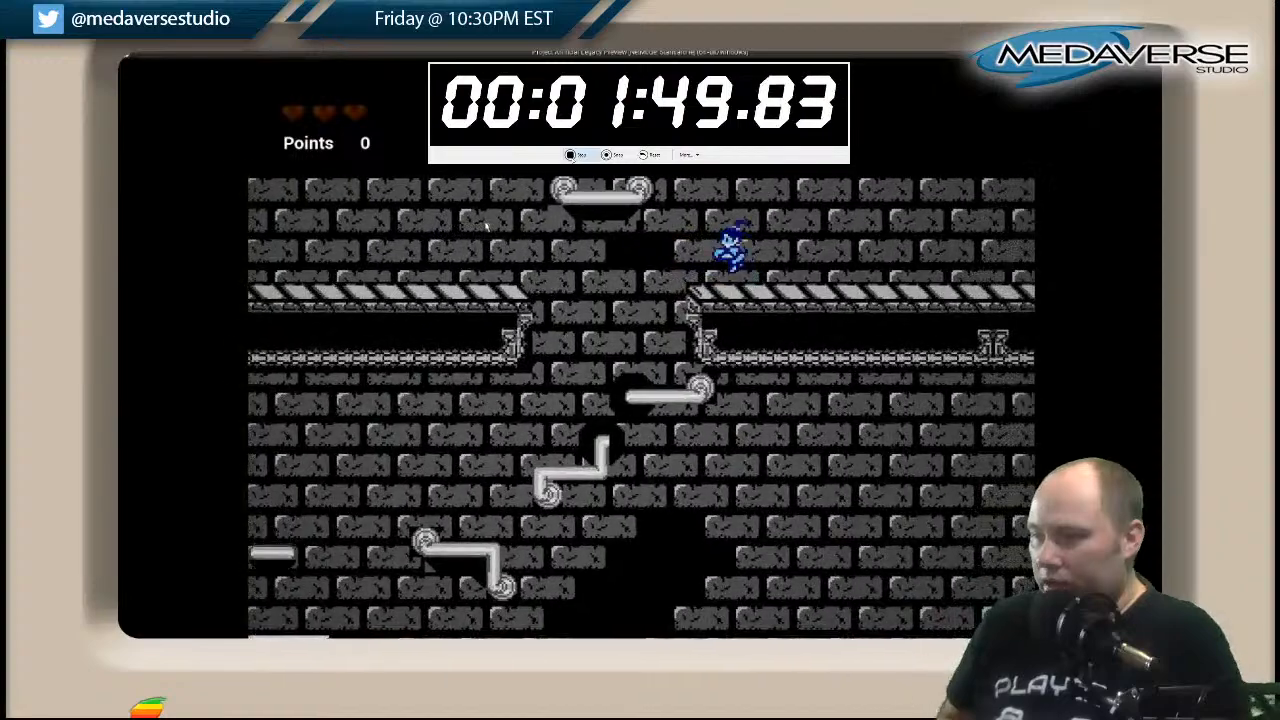
{"action": "key", "text": "space"}
{"action": "key", "text": "Left"}
{"action": "key", "text": "Right"}
{"action": "key", "text": "space"}
{"action": "key", "text": "Right"}
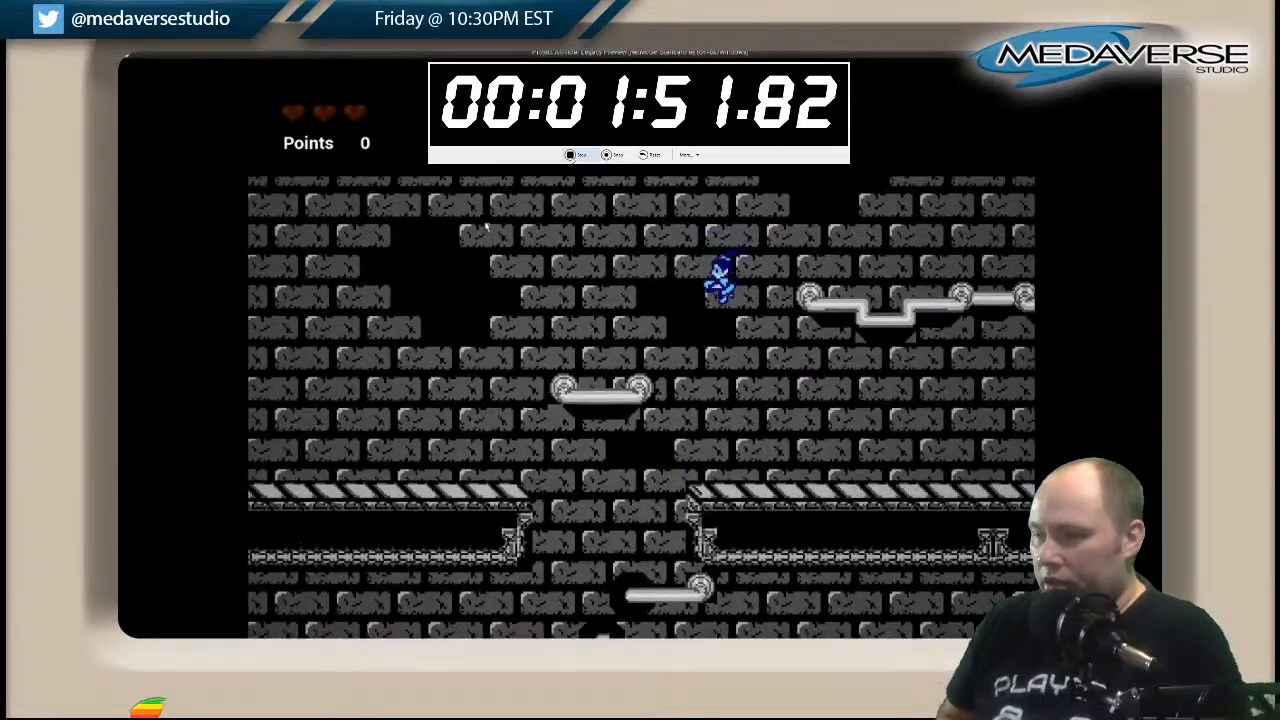
{"action": "key", "text": "Right"}
{"action": "key", "text": "Left"}
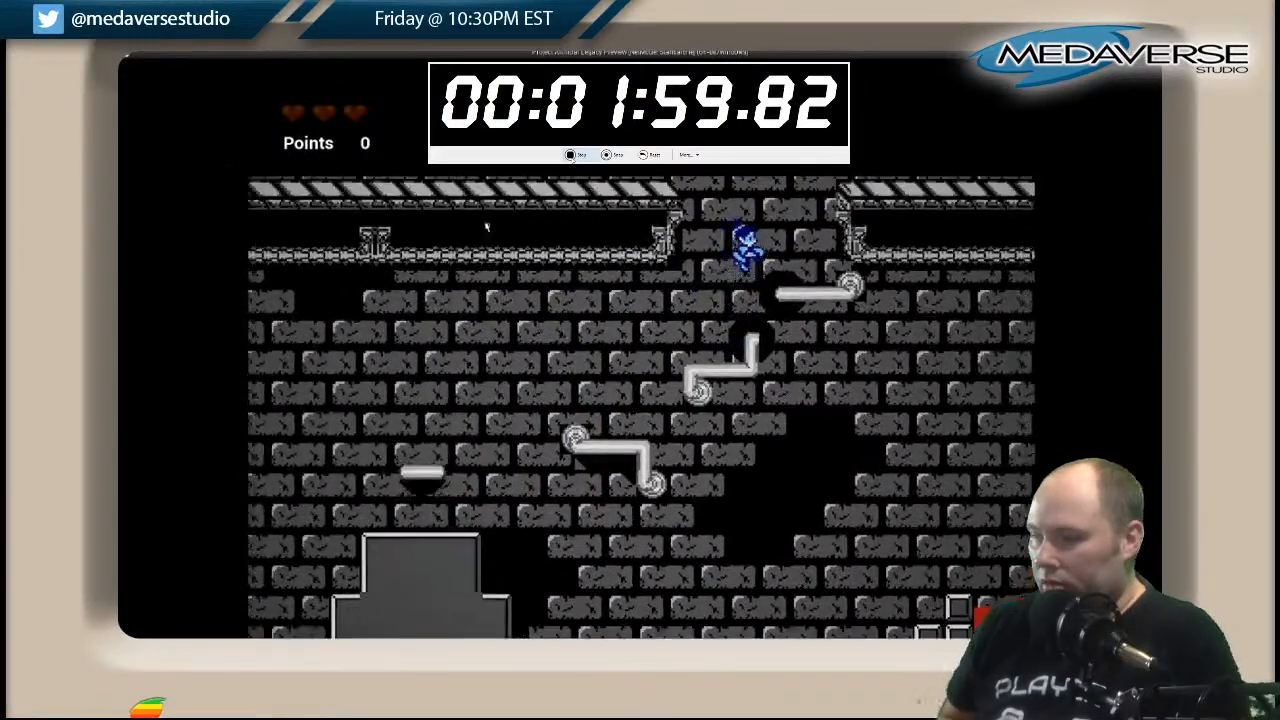
Climb through the floor gap, run to the tall grey column, and return to the pipe platform above the gap.
{"action": "key", "text": "Right"}
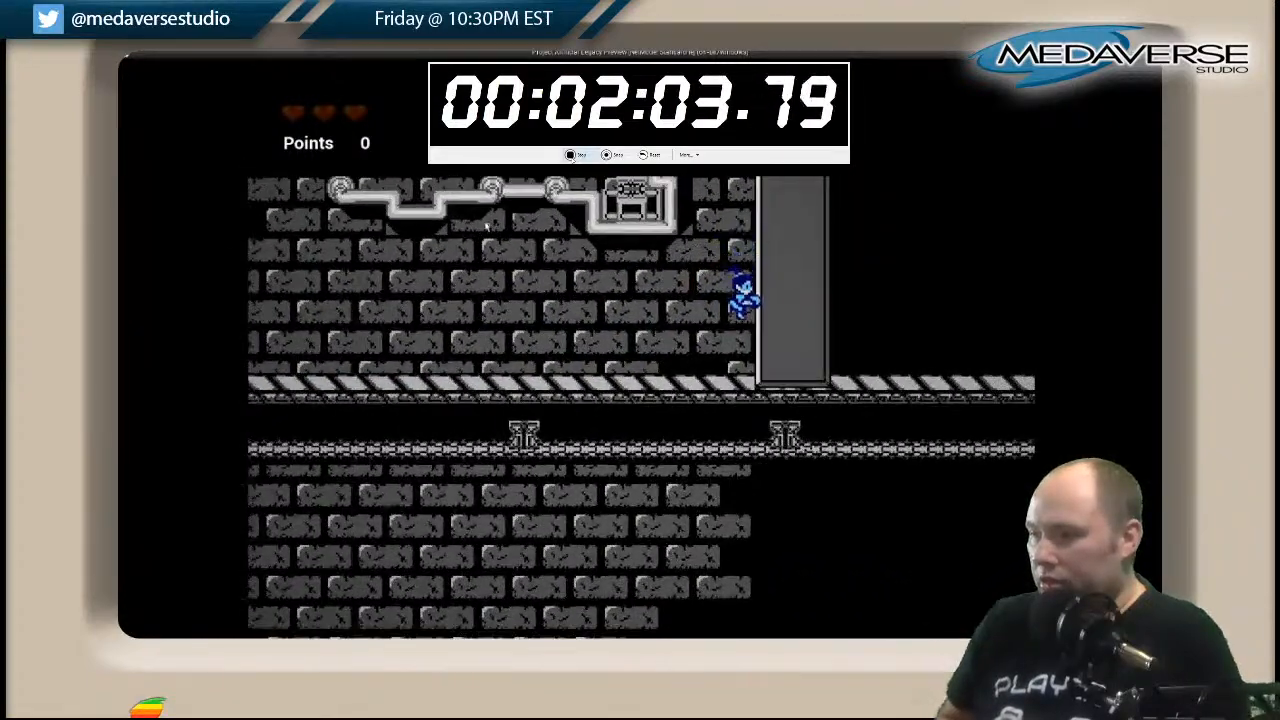
{"action": "key", "text": "Left"}
{"action": "key", "text": "space"}
{"action": "key", "text": "Right"}
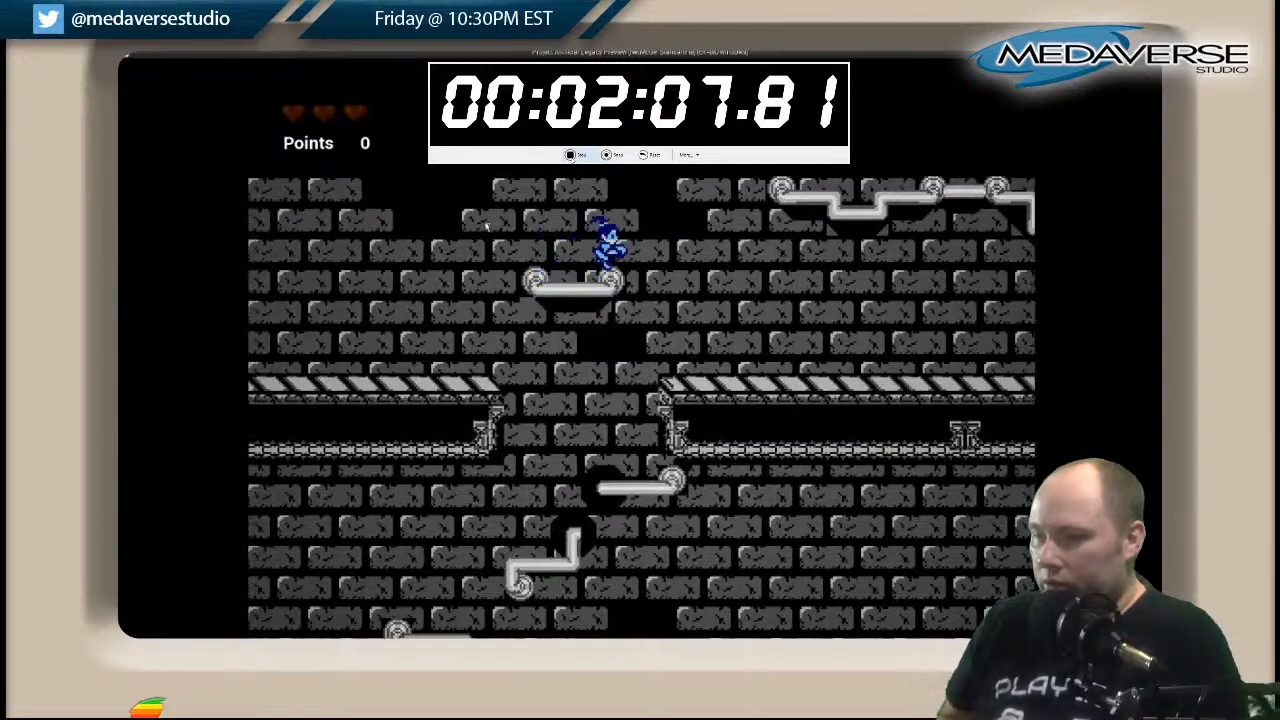
Jump from the pipe platform to the long bent pipe ledge and along it toward the tall grey column.
{"action": "key", "text": "space"}
{"action": "key", "text": "space"}
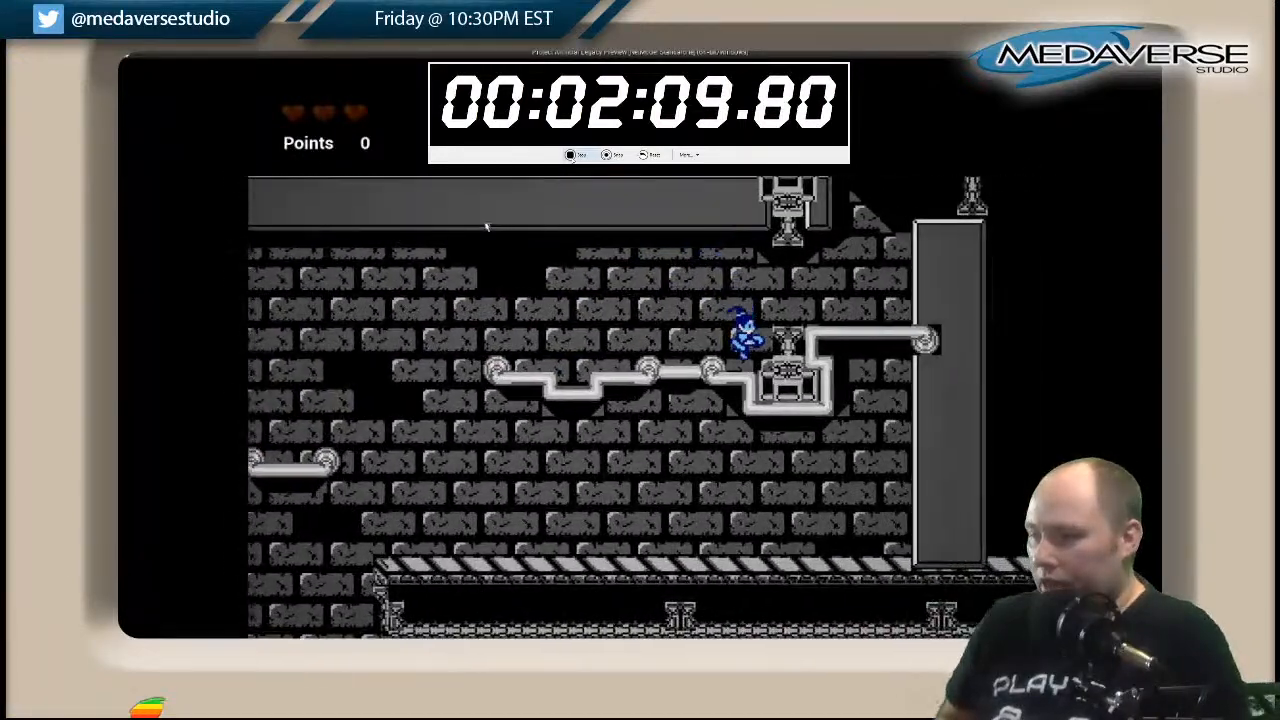
{"action": "key", "text": "space"}
{"action": "key", "text": "space"}
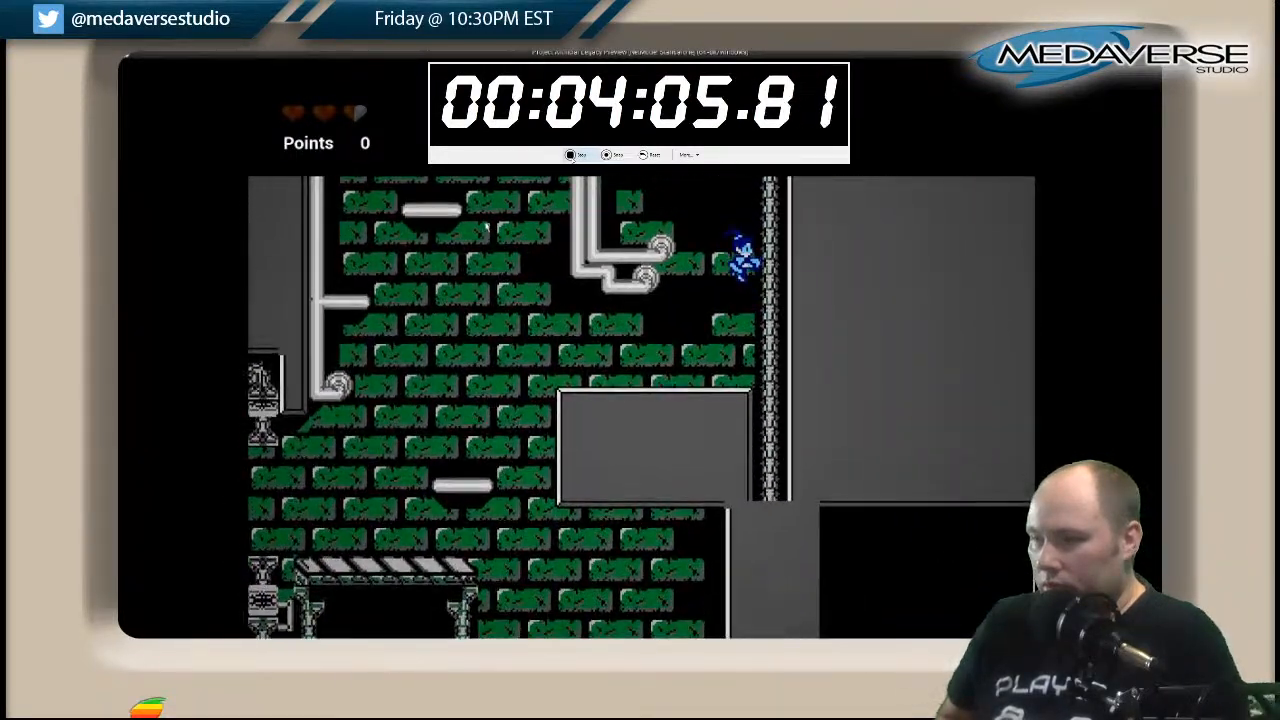
Drop past the grey block in the green brick area and run along the striped walkway to the red pit.
{"action": "key", "text": "Left"}
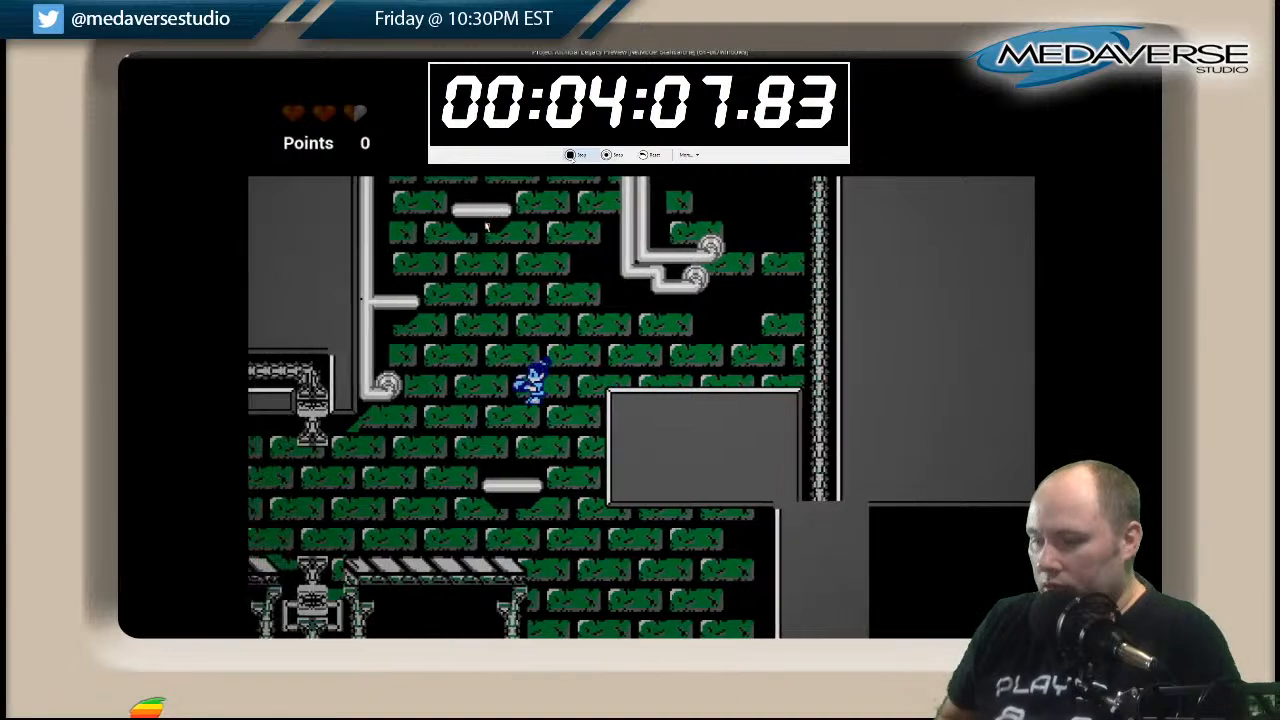
{"action": "key", "text": "Right"}
{"action": "key", "text": "Left"}
{"action": "key", "text": "space"}
{"action": "key", "text": "Left"}
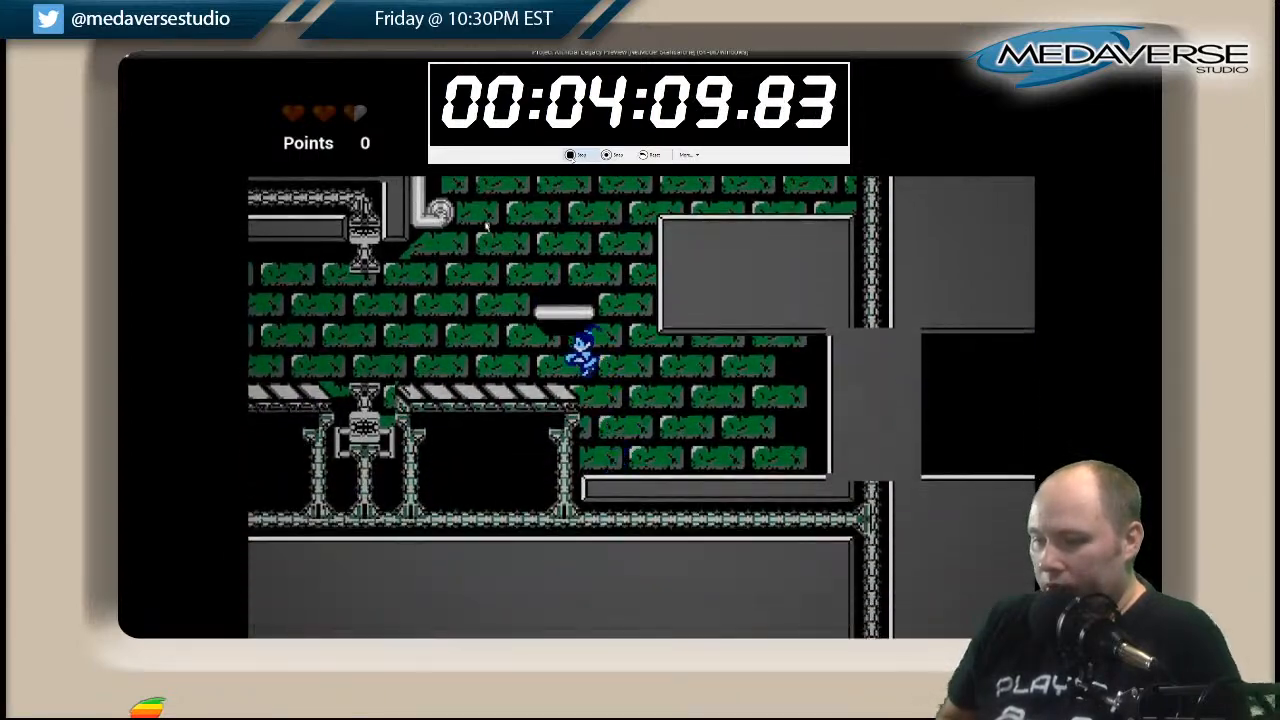
{"action": "key", "text": "Left"}
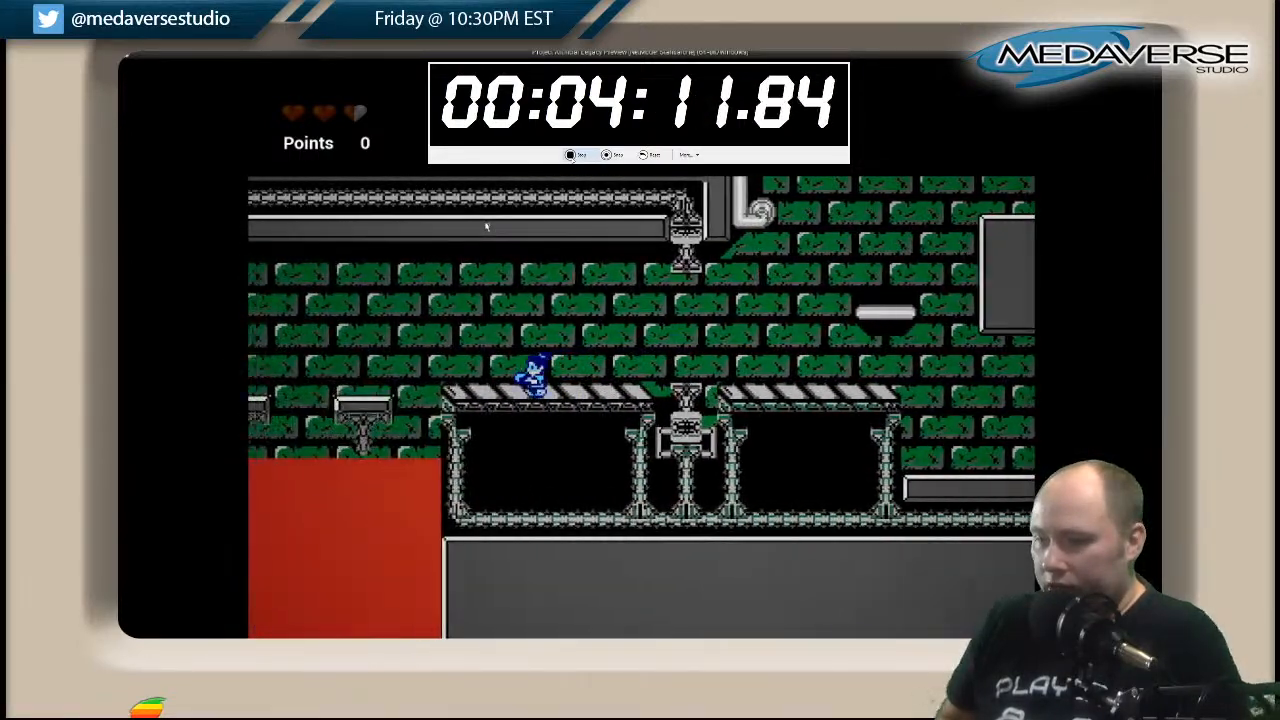
Cross the green area's wide red pit on its small platforms to the floating pipe platforms at the far end.
{"action": "key", "text": "space"}
{"action": "key", "text": "Left"}
{"action": "key", "text": "space"}
{"action": "key", "text": "Left"}
{"action": "key", "text": "space"}
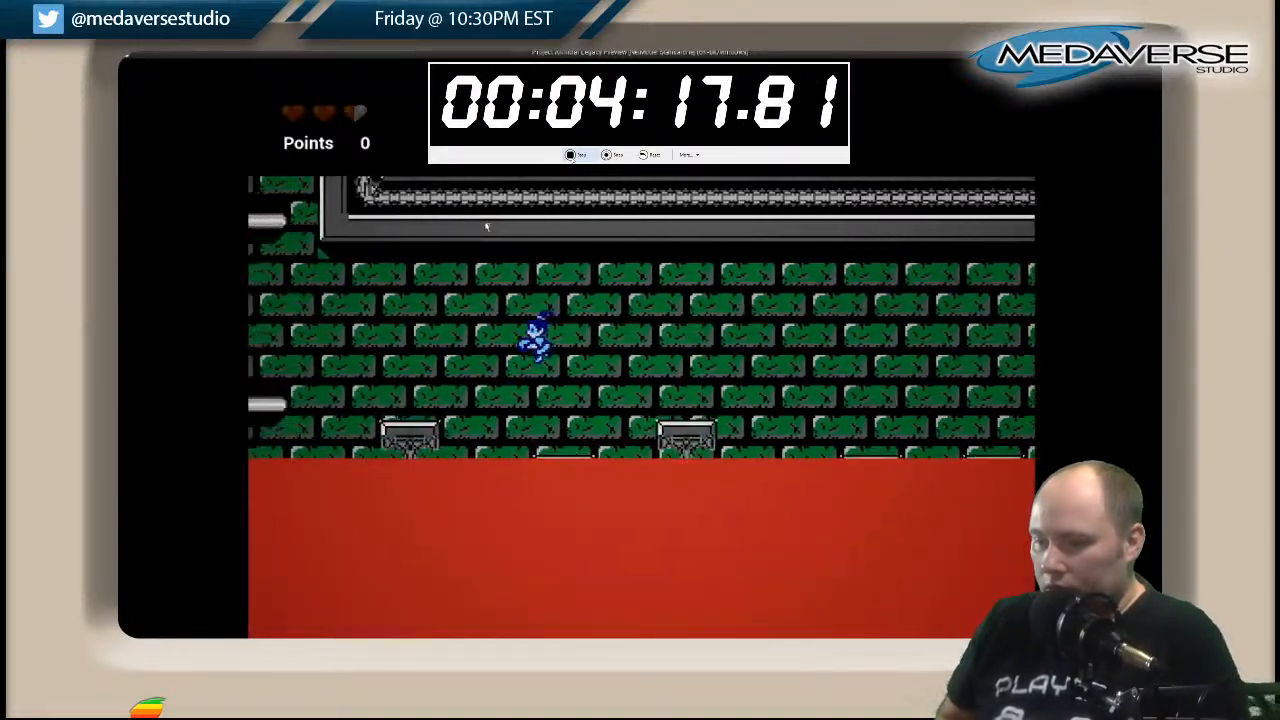
{"action": "key", "text": "Left"}
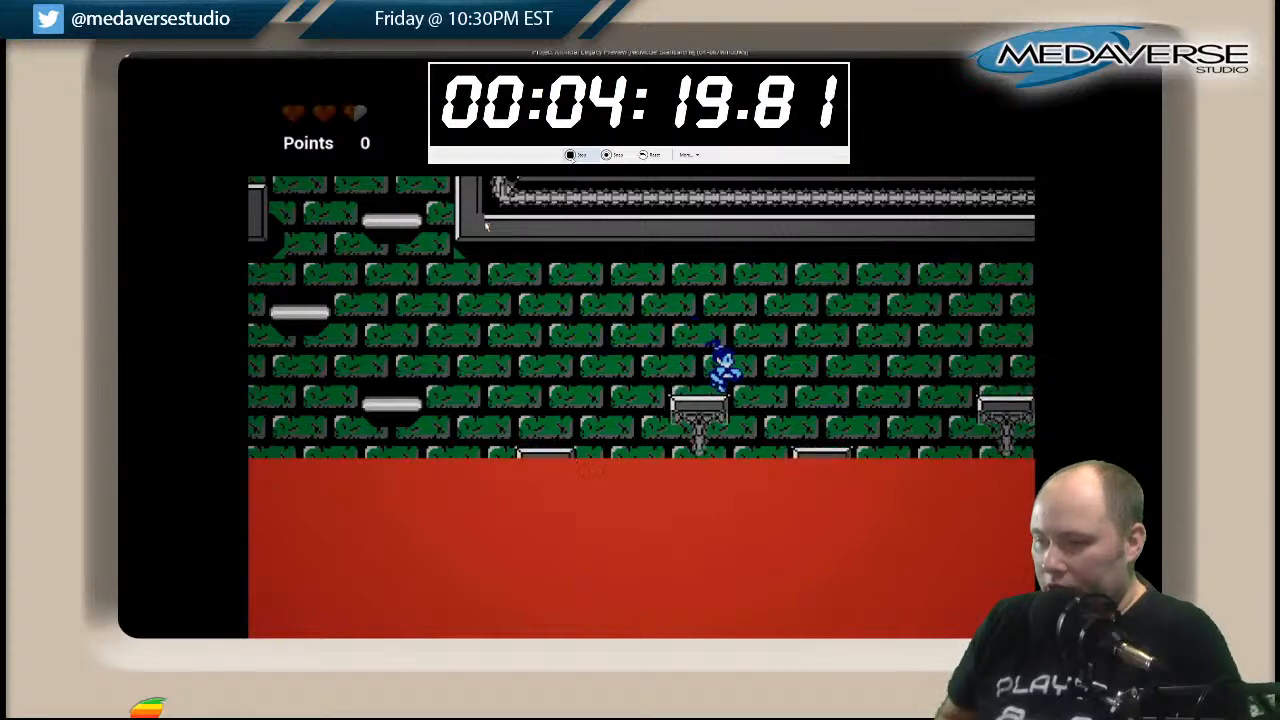
{"action": "key", "text": "Left"}
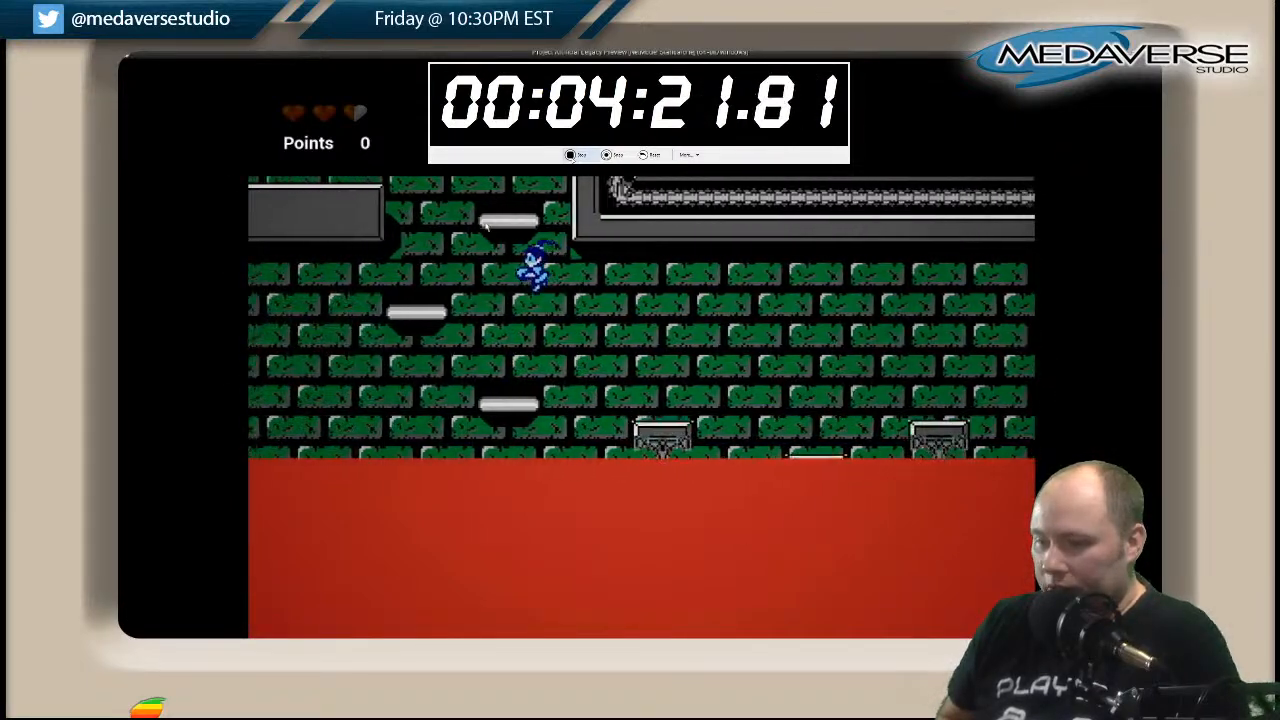
Climb the floating pipe platforms out of the red pit area up to the grey ledge in the green brick shaft.
{"action": "key", "text": "Right"}
{"action": "key", "text": "Left"}
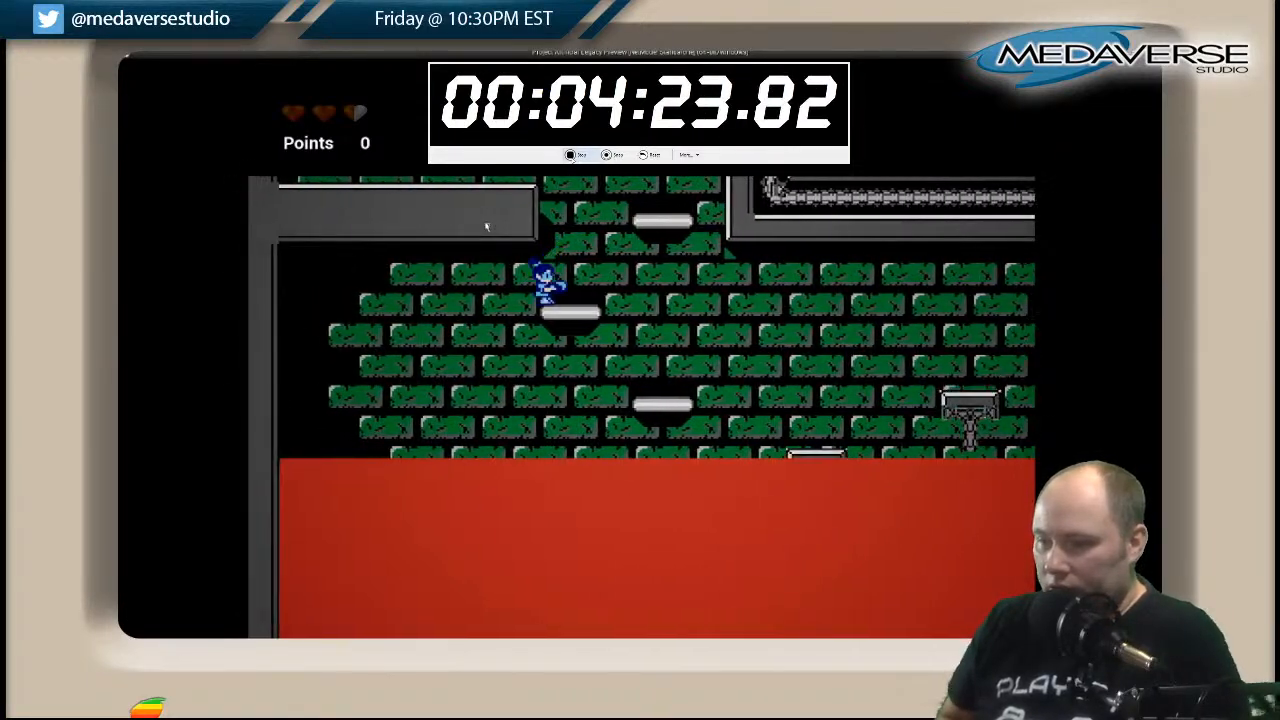
{"action": "key", "text": "Right"}
{"action": "key", "text": "space"}
{"action": "key", "text": "Left"}
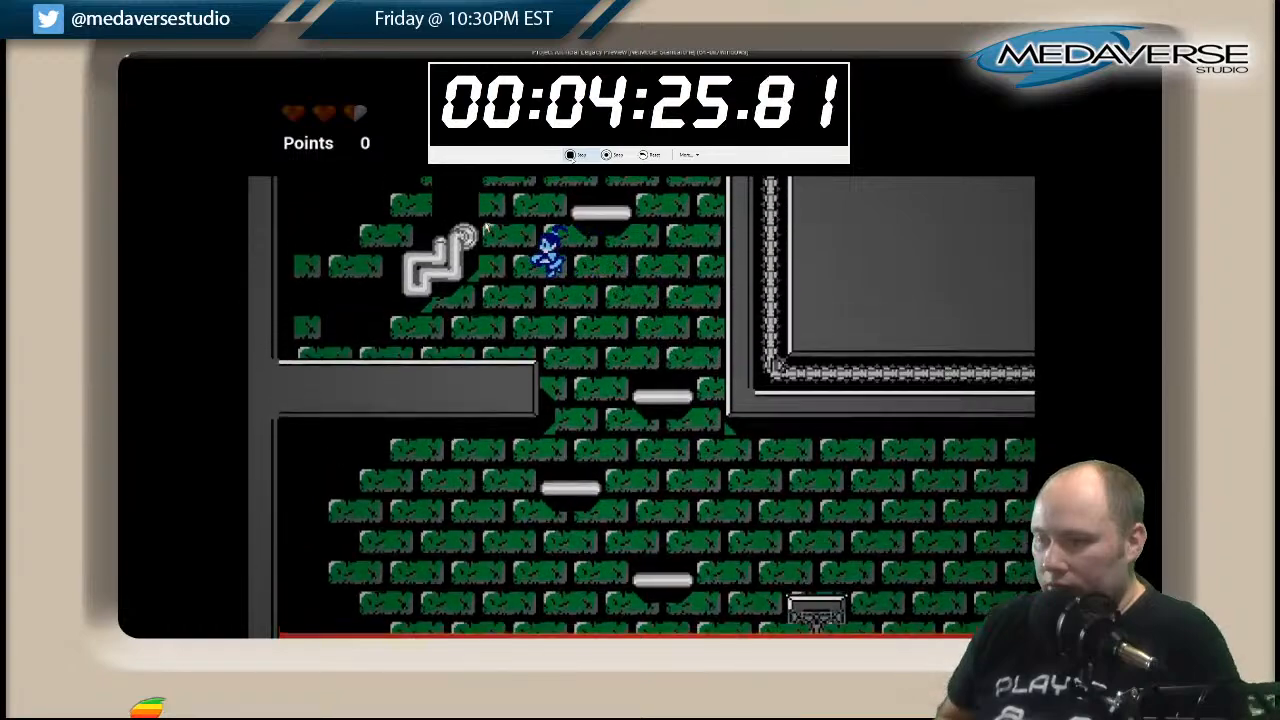
{"action": "key", "text": "space"}
{"action": "key", "text": "Right"}
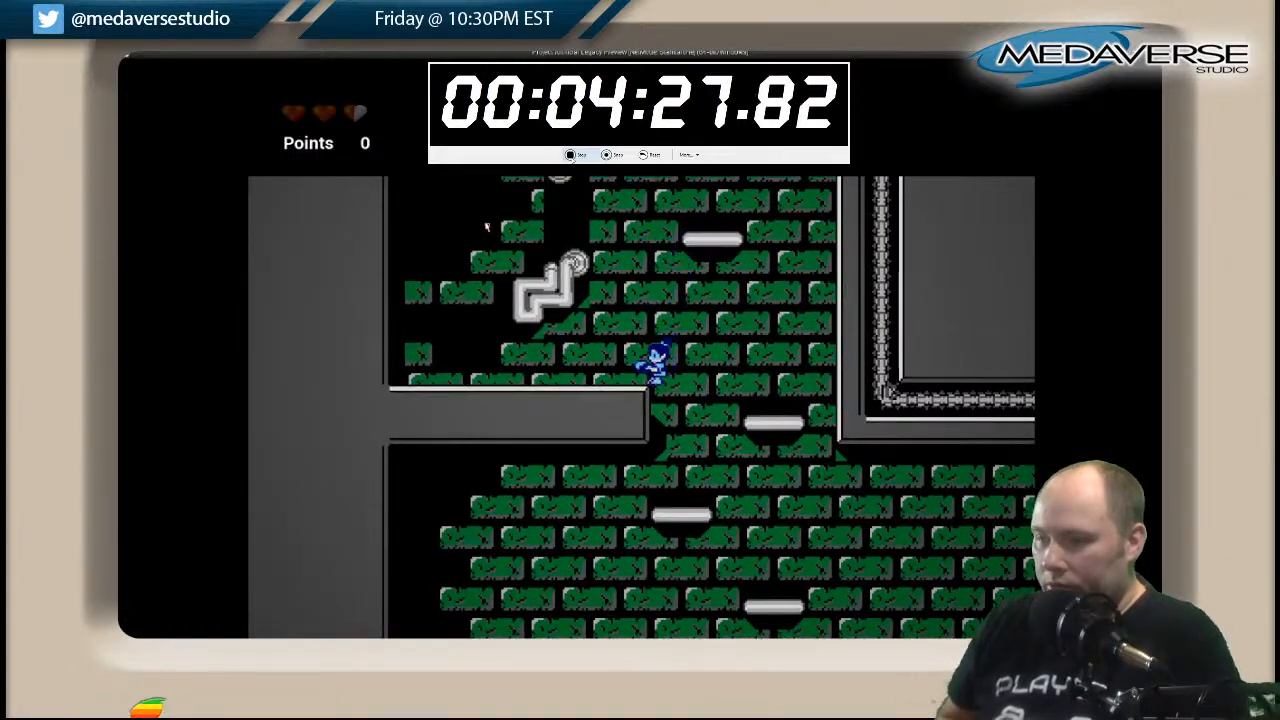
Jump from the grey ledge onto the bent pipe and across toward the short pipe platform in the shaft.
{"action": "key", "text": "Left"}
{"action": "key", "text": "space"}
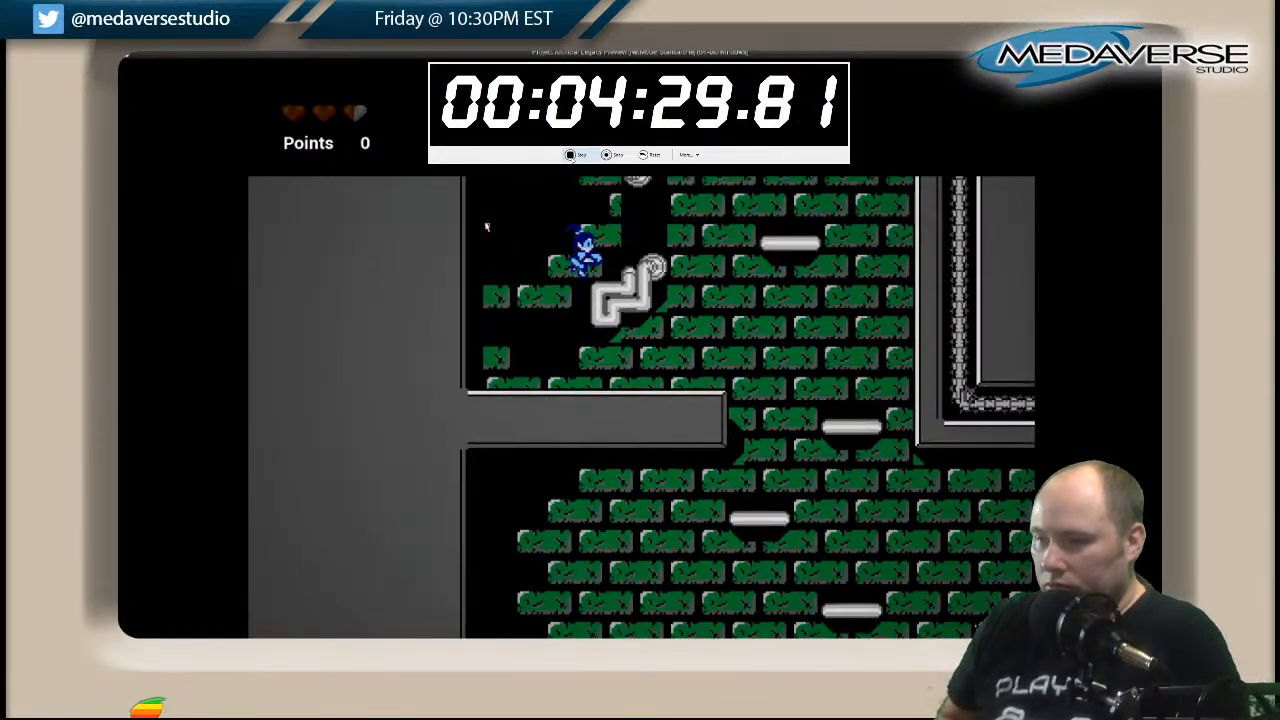
{"action": "key", "text": "space"}
{"action": "key", "text": "Right"}
{"action": "key", "text": "space"}
{"action": "key", "text": "Right"}
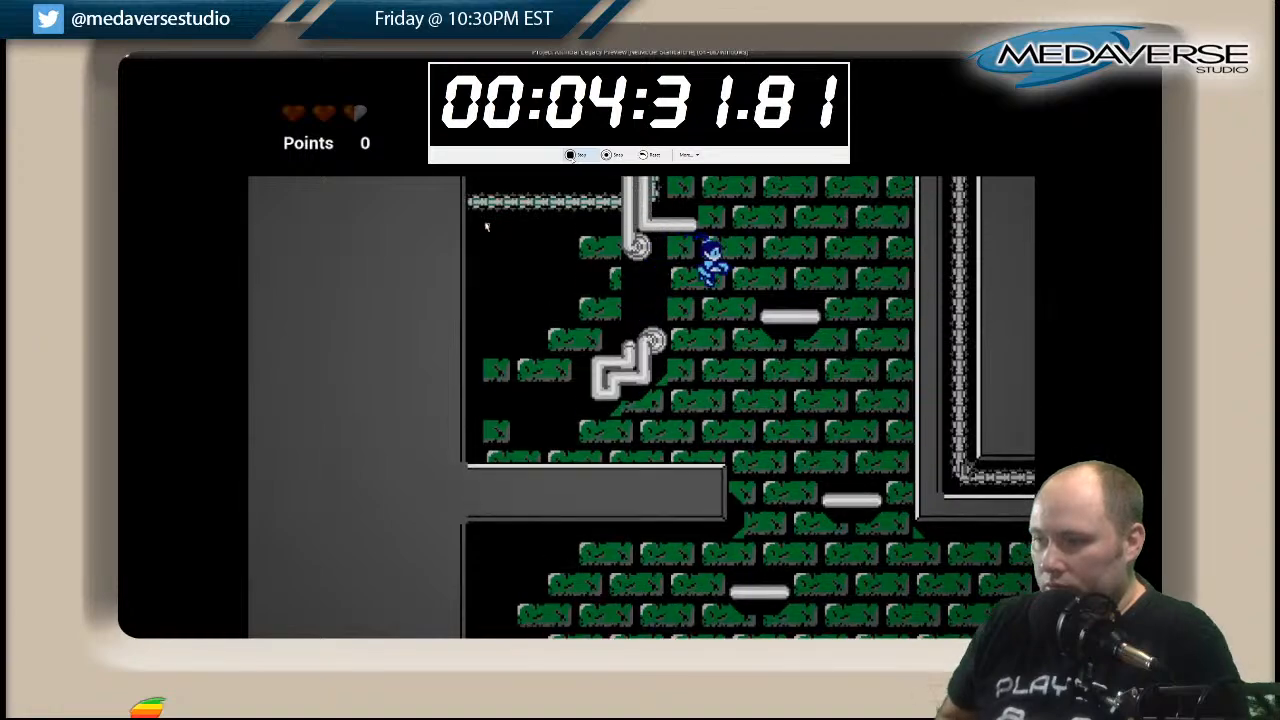
Climb the pipe ledge and floating platforms to the highest platform beside the grey wall.
{"action": "key", "text": "space"}
{"action": "key", "text": "Left"}
{"action": "key", "text": "space"}
{"action": "key", "text": "Right"}
{"action": "key", "text": "space"}
{"action": "key", "text": "Right"}
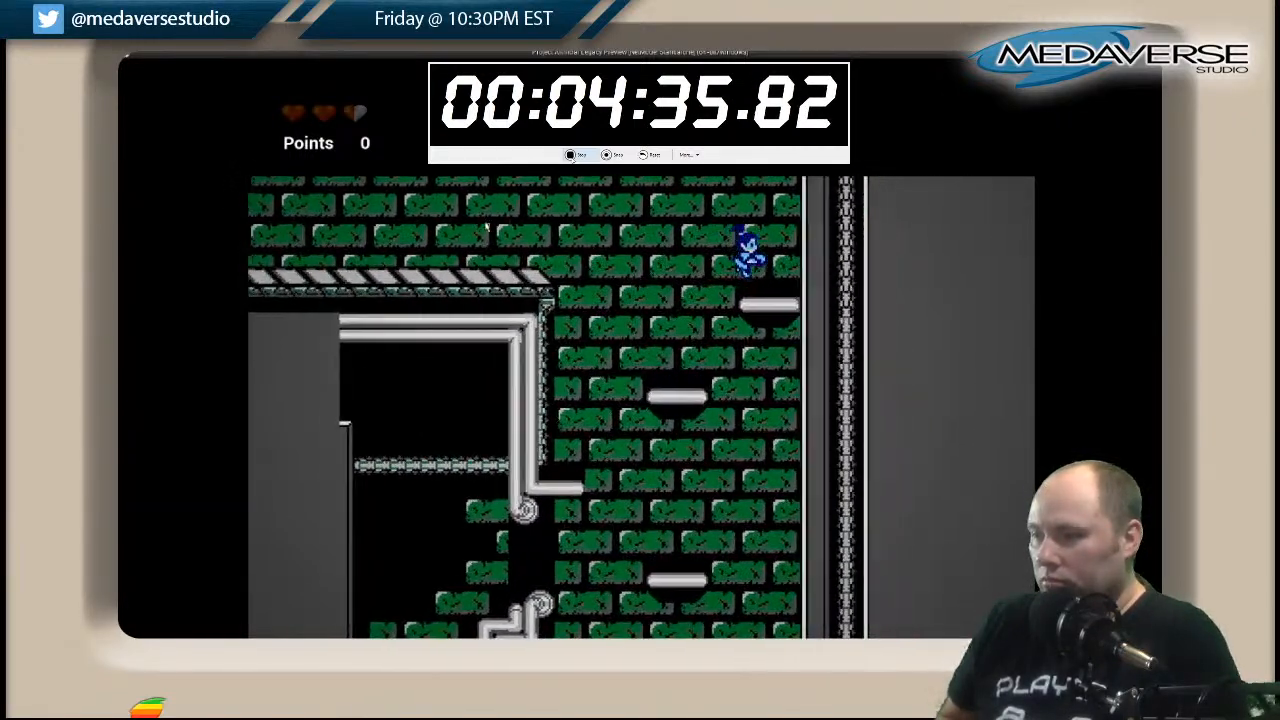
Jump from the highest shaft platform onto the striped walkway and run along it toward the raised machine.
{"action": "key", "text": "space"}
{"action": "key", "text": "Left"}
{"action": "key", "text": "Left"}
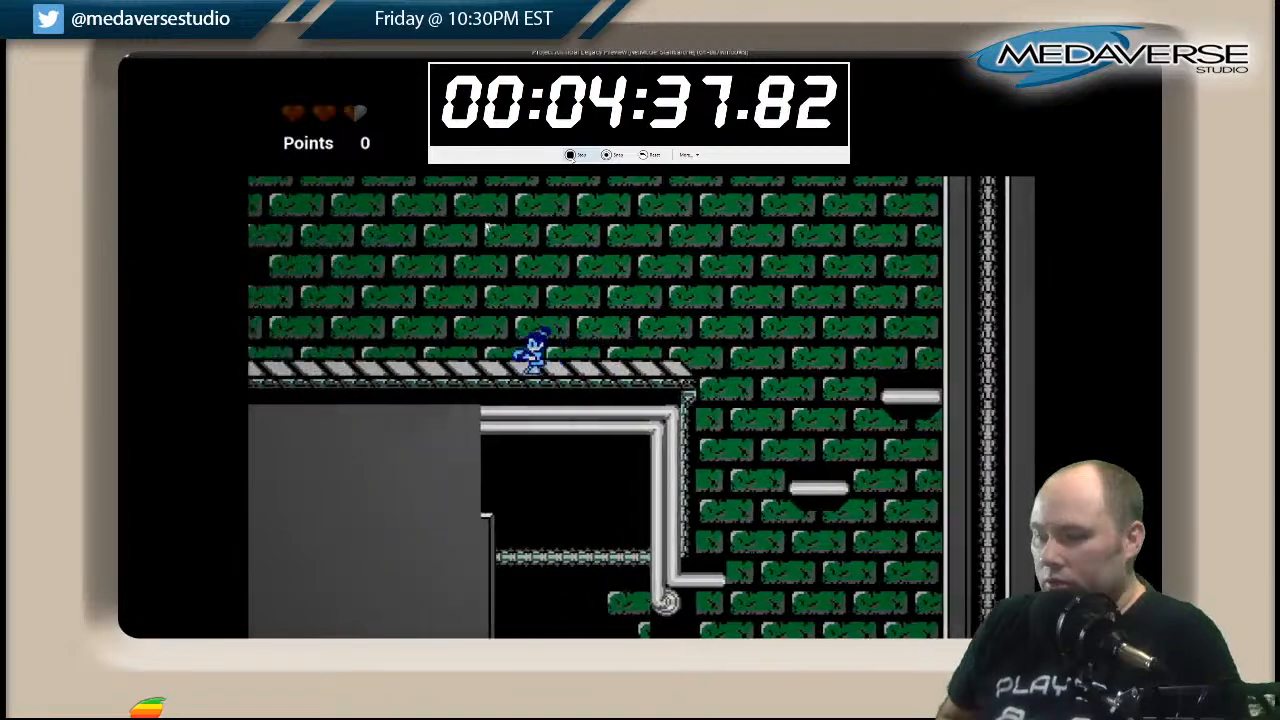
{"action": "key", "text": "Left"}
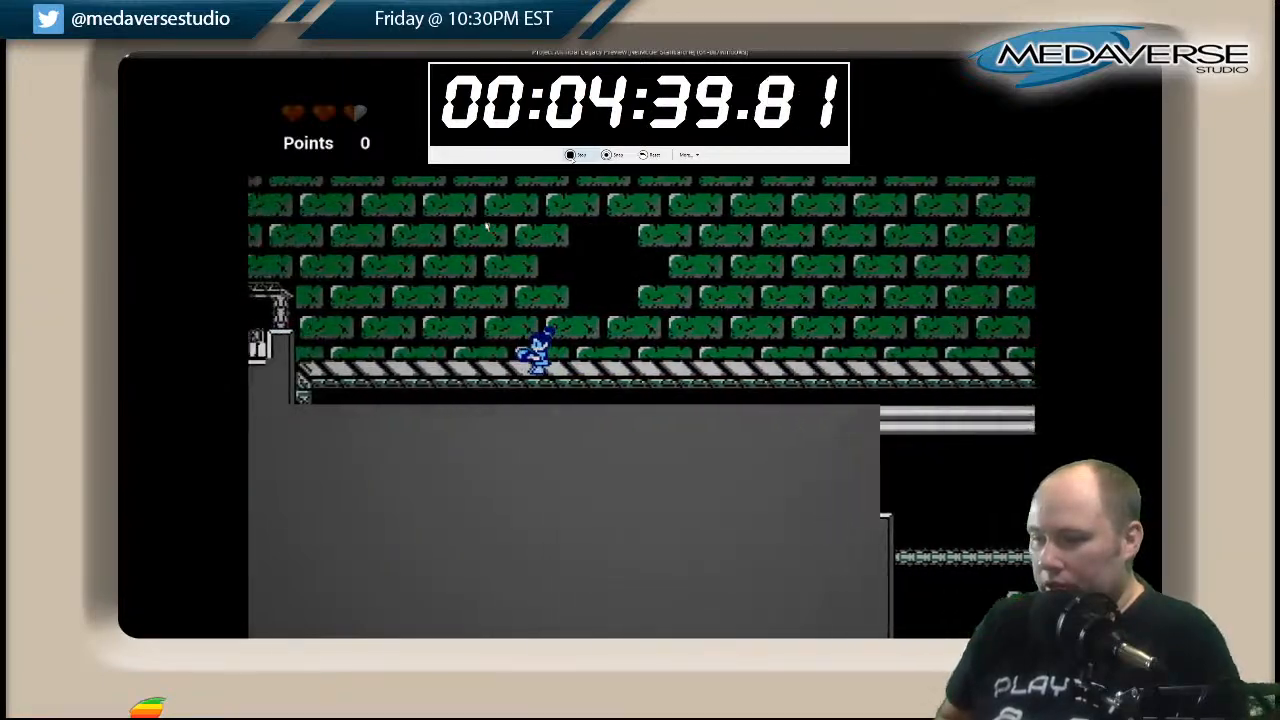
Jump onto the raised machine in the walkway and test a jump toward the short pipe platform above it.
{"action": "key", "text": "space"}
{"action": "key", "text": "Right"}
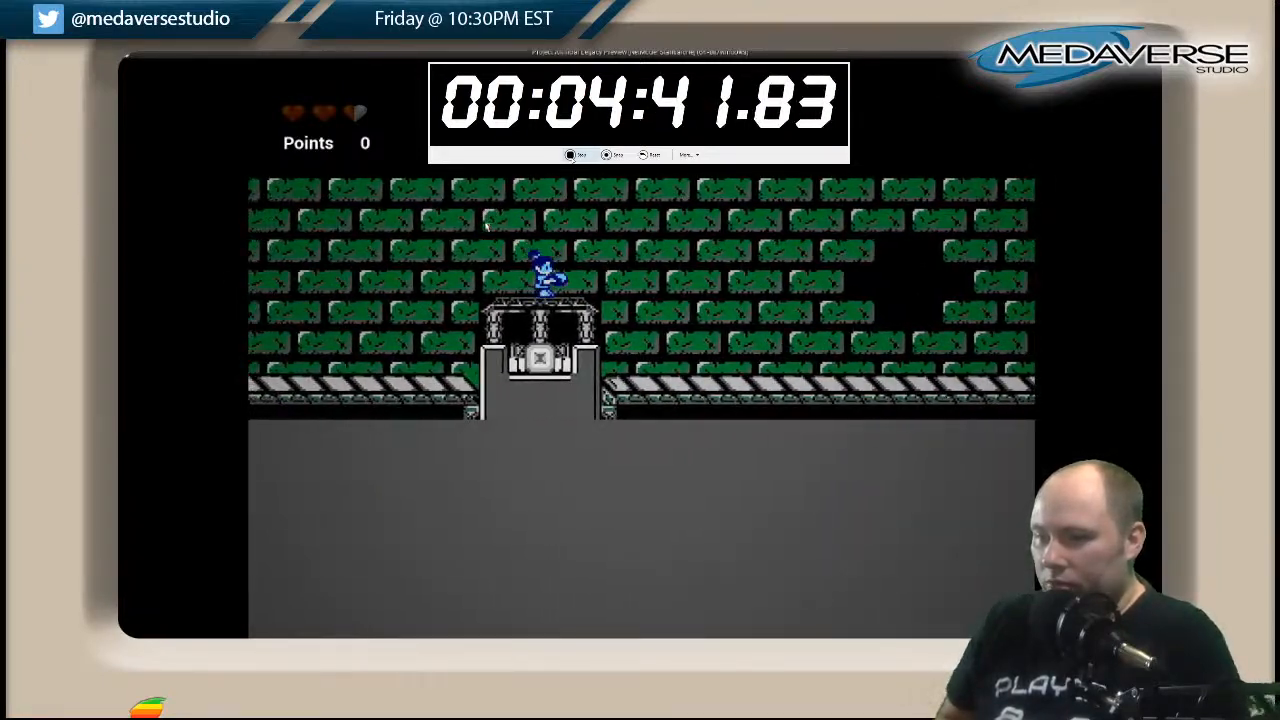
{"action": "key", "text": "space"}
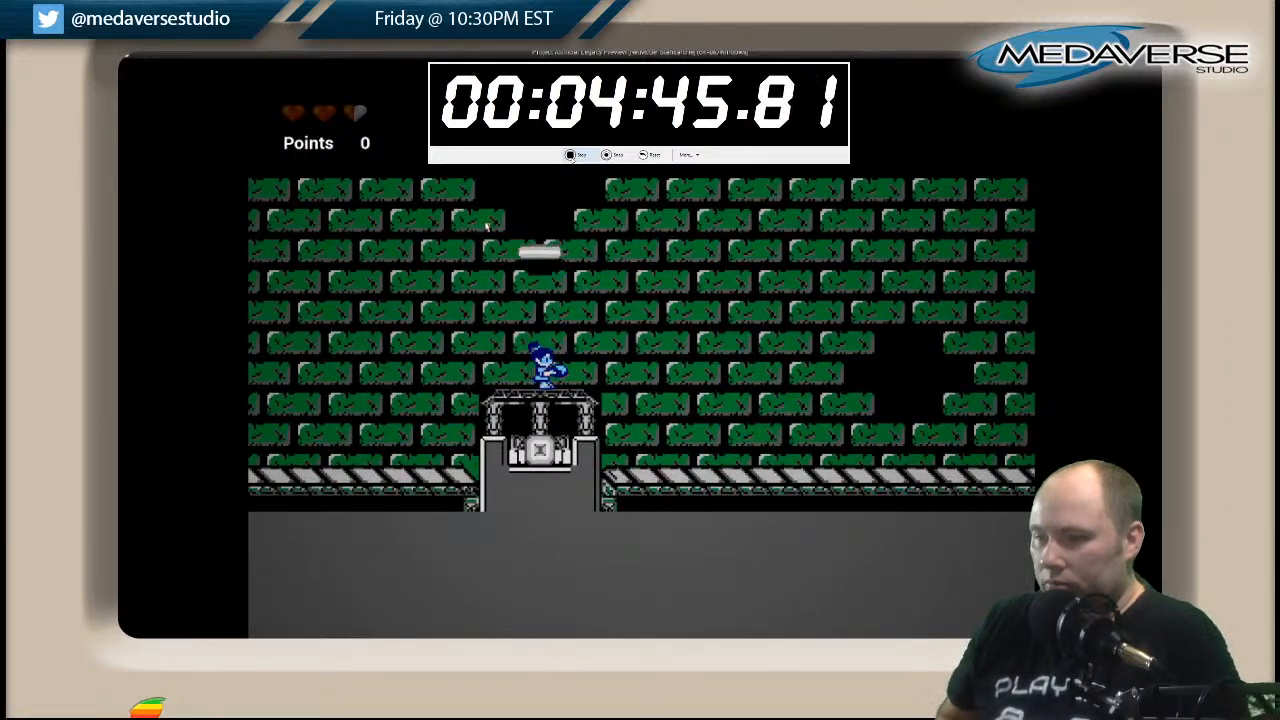
Run back from the raised machine along the striped walkway and drop onto a floating platform in the white brick shaft.
{"action": "key", "text": "Left"}
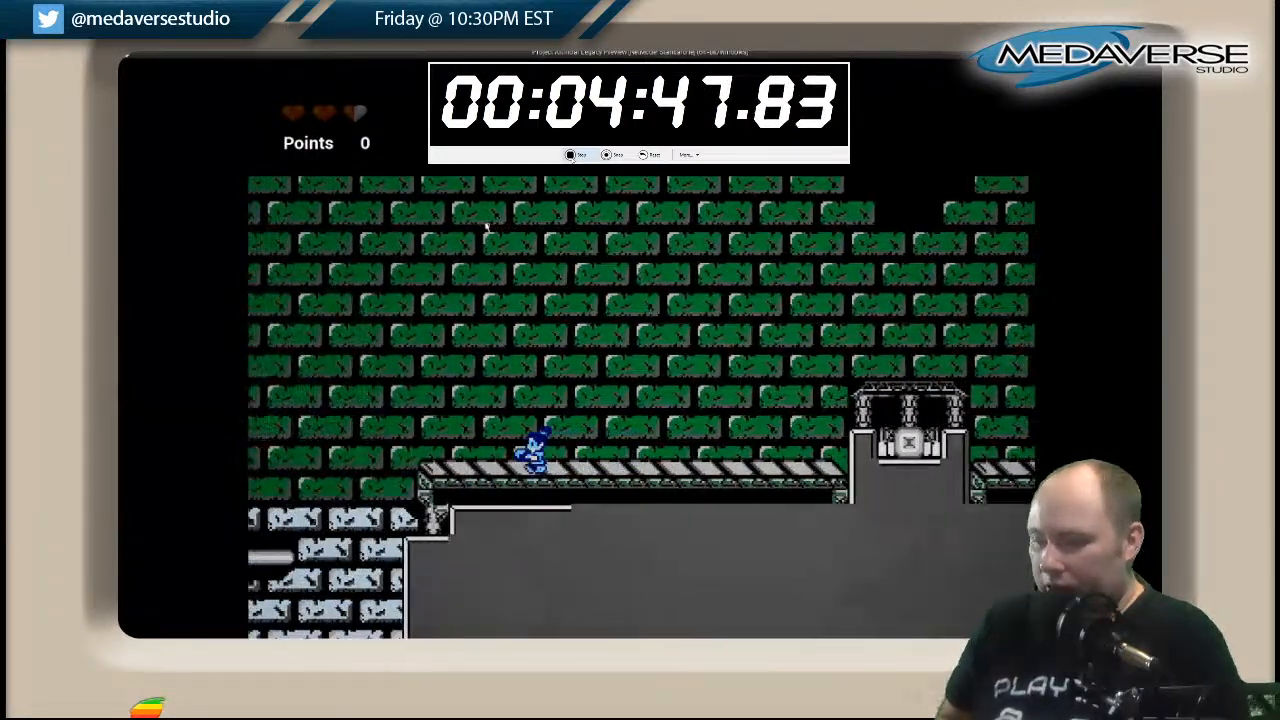
{"action": "key", "text": "space"}
{"action": "key", "text": "Right"}
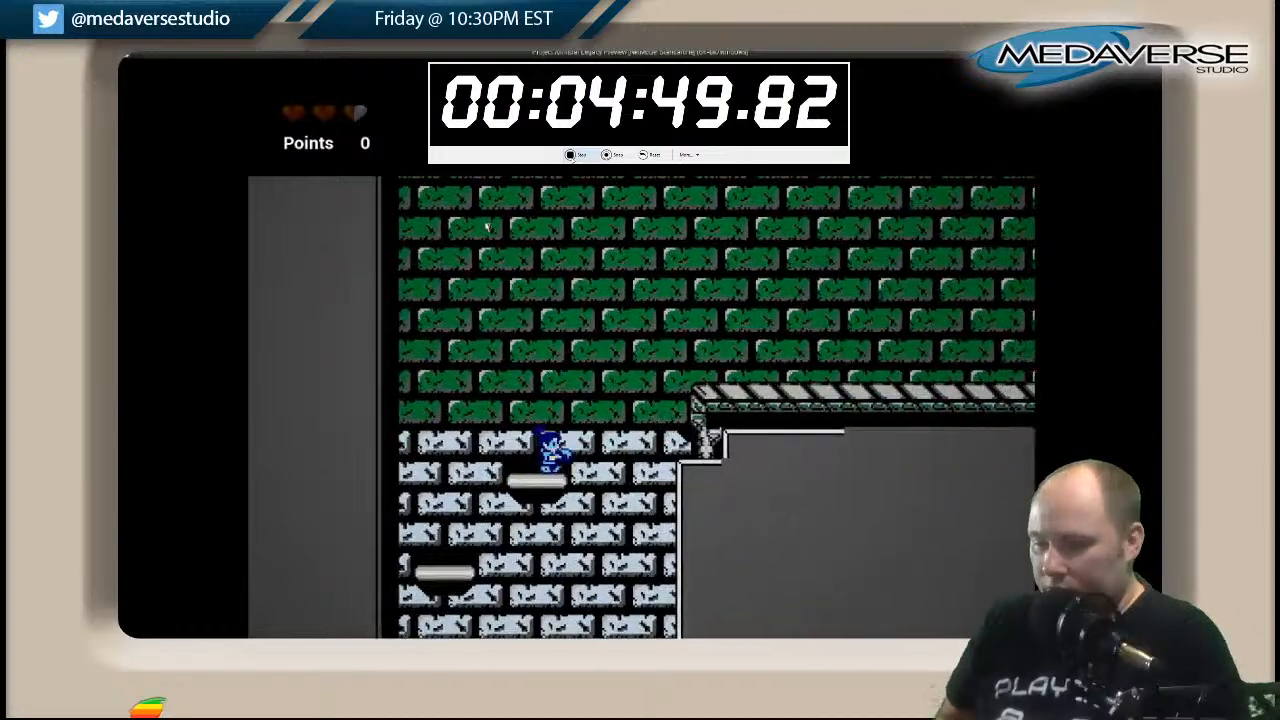
Descend the upper part of the white brick shaft by dropping between the floating platforms.
{"action": "key", "text": "Right"}
{"action": "key", "text": "Left"}
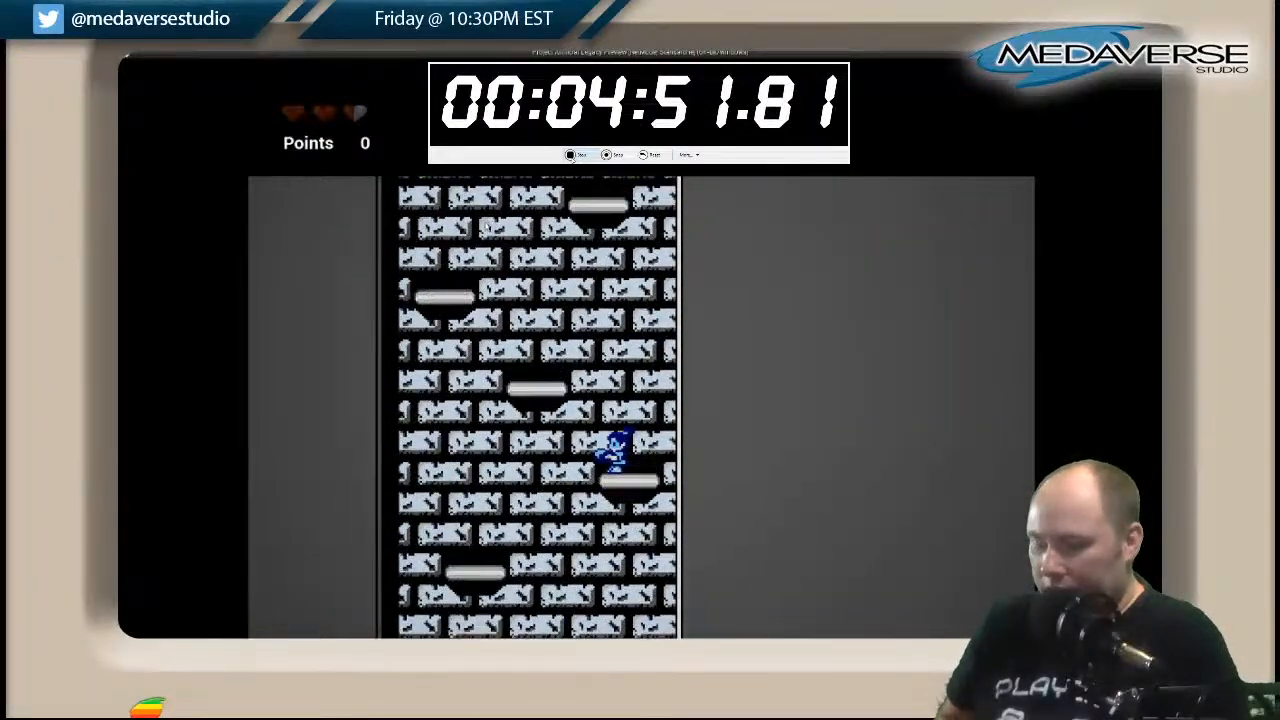
{"action": "key", "text": "Left"}
{"action": "key", "text": "Right"}
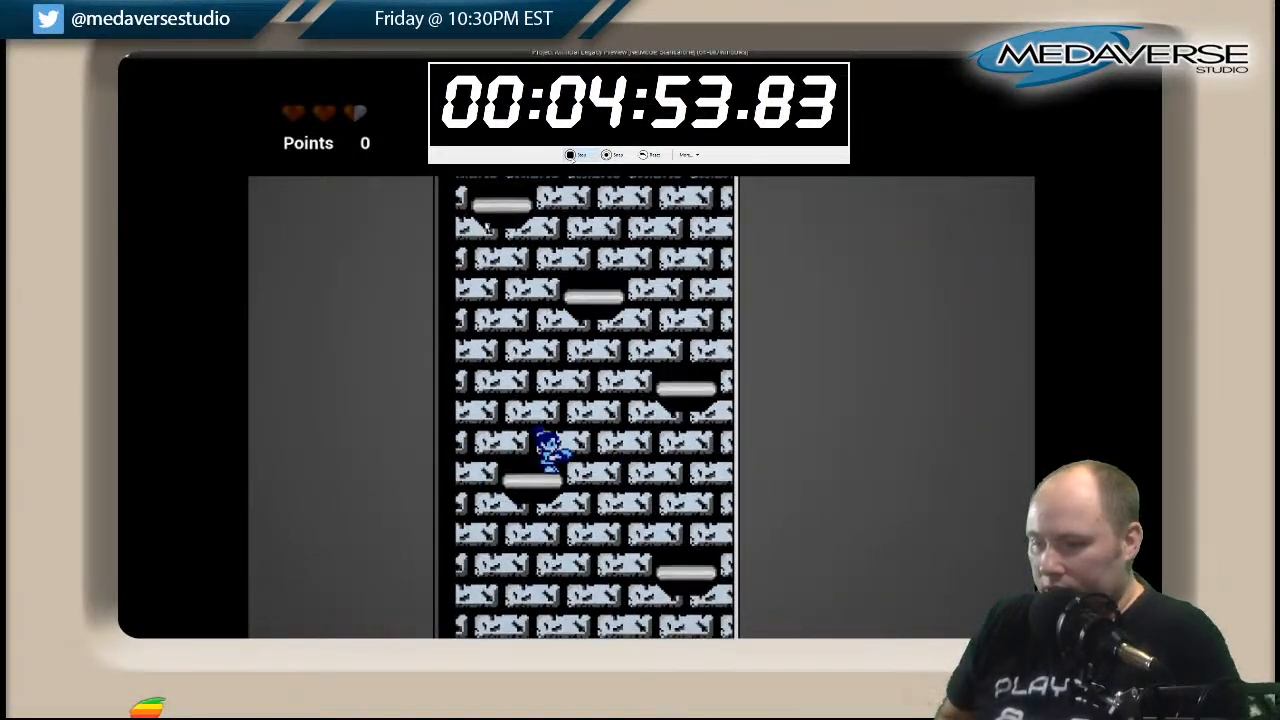
{"action": "key", "text": "Left"}
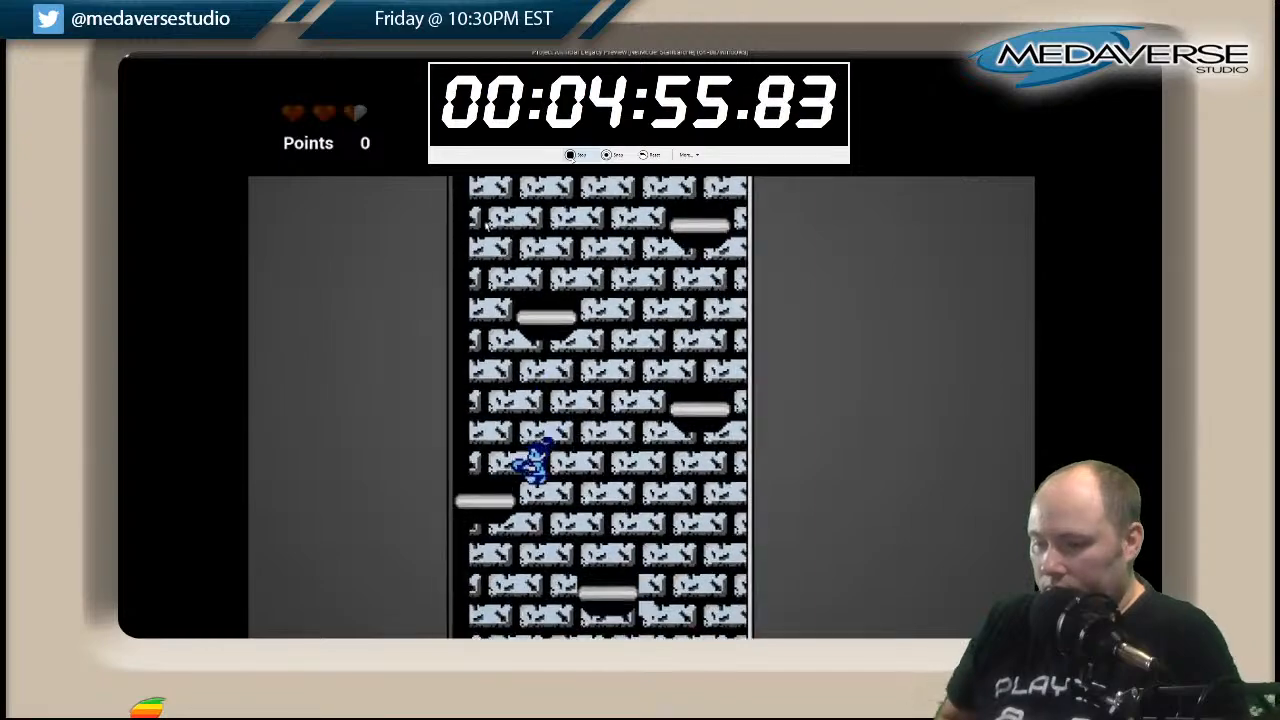
{"action": "key", "text": "Right"}
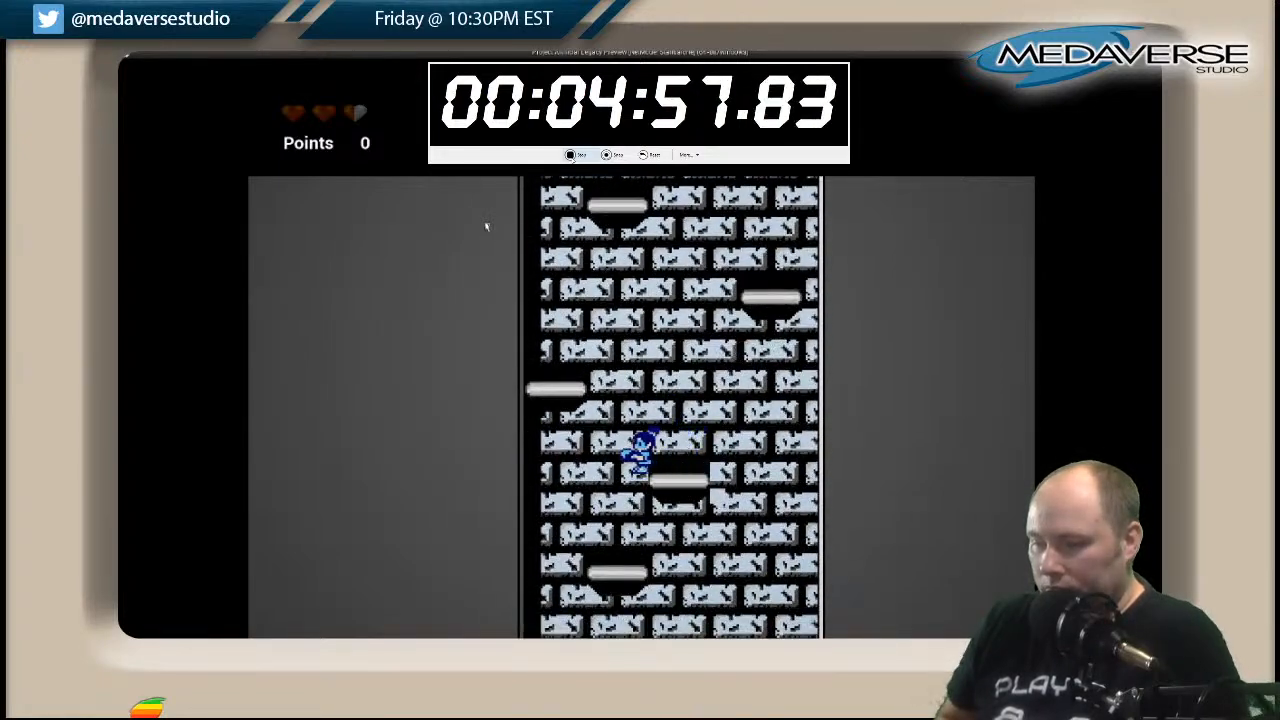
Continue down the middle of the white brick shaft, crossing between the platforms near both grey walls.
{"action": "key", "text": "Right"}
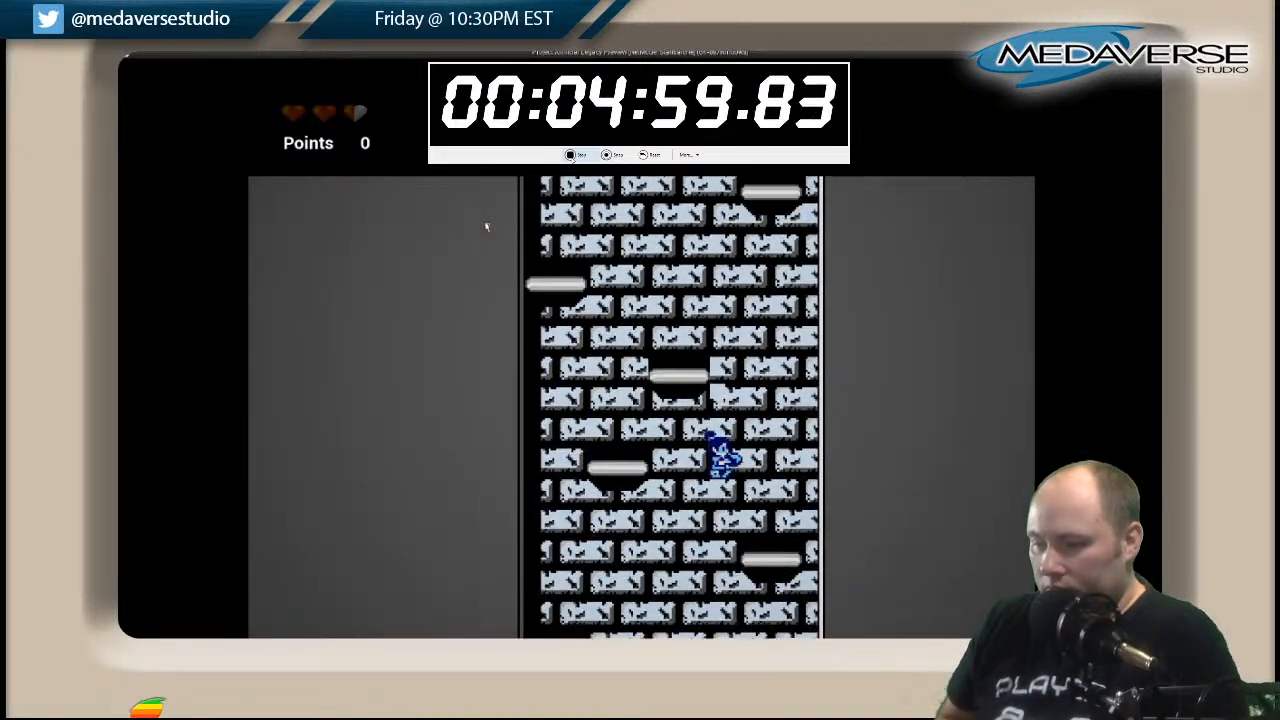
{"action": "key", "text": "Right"}
{"action": "key", "text": "space"}
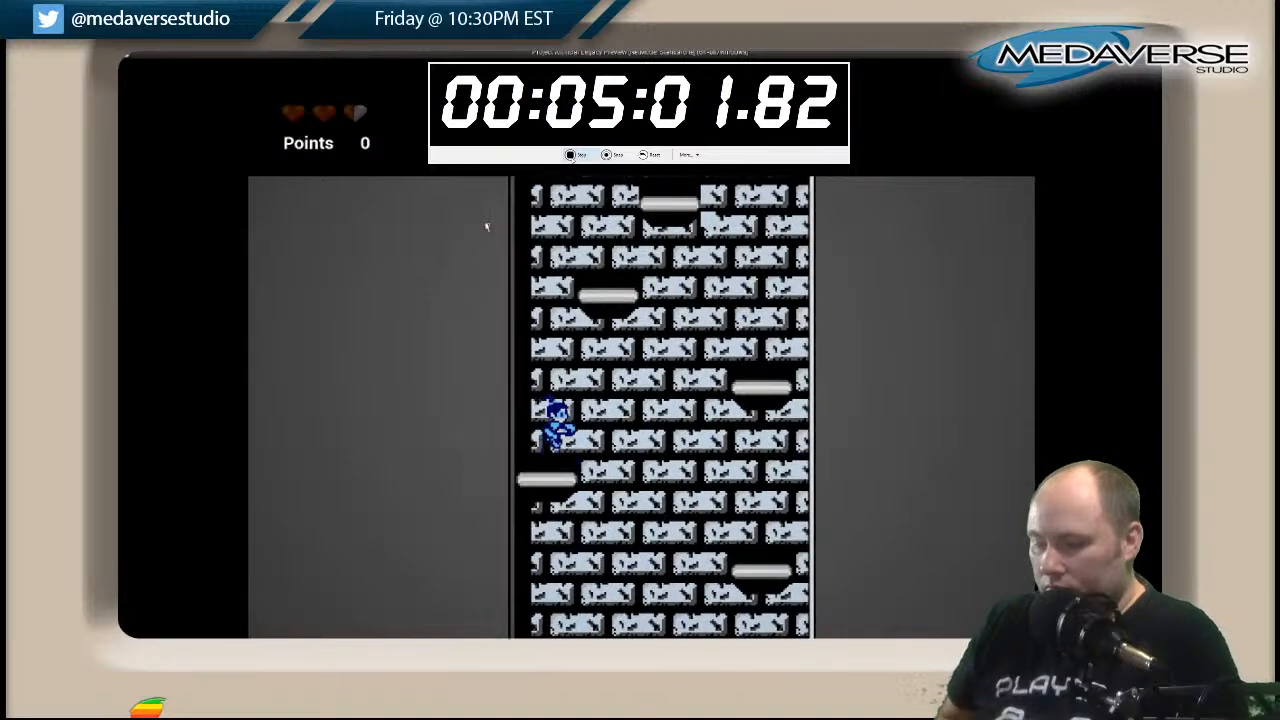
{"action": "key", "text": "Right"}
{"action": "key", "text": "Left"}
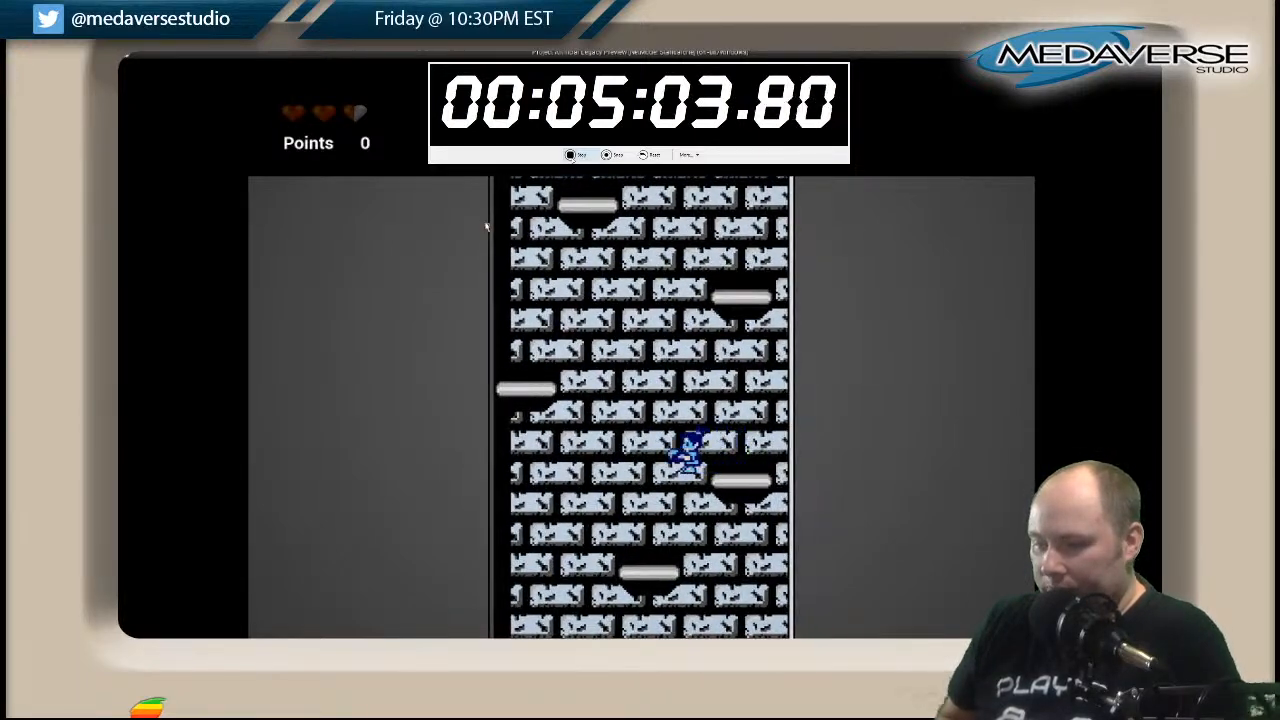
{"action": "key", "text": "Left"}
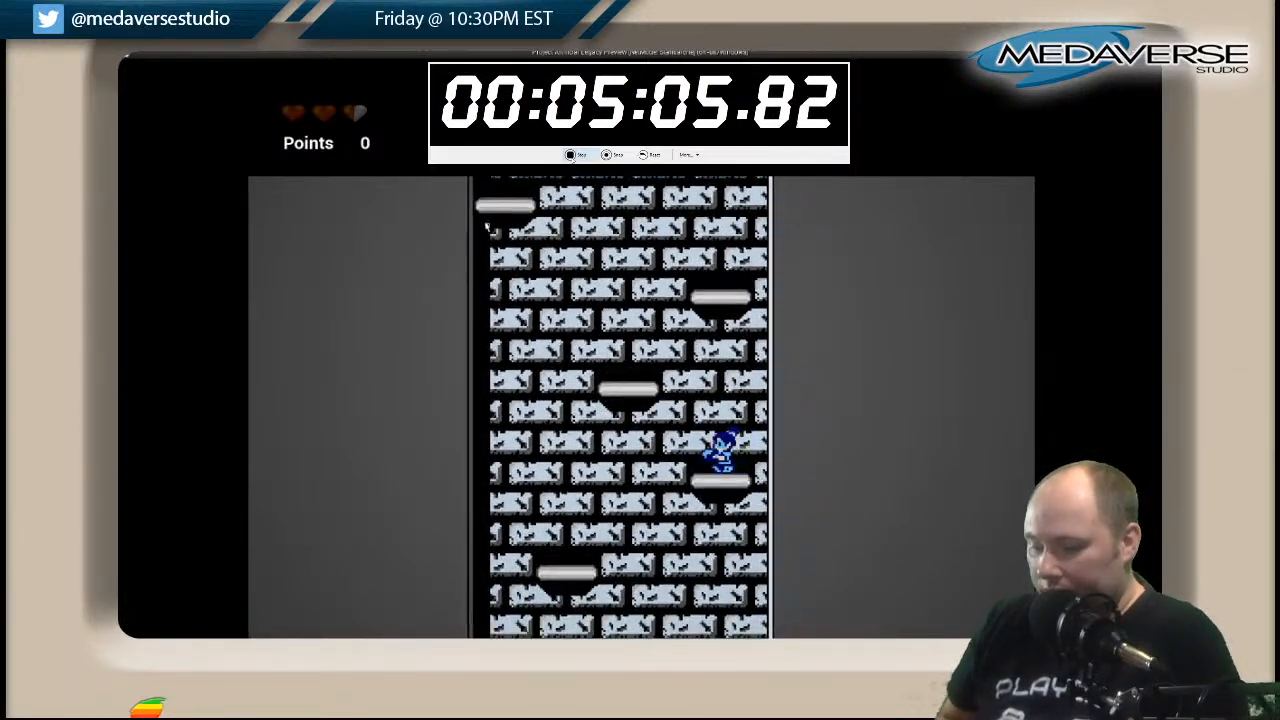
Drop past the last floating platforms onto the striped floor at the base of the shaft.
{"action": "key", "text": "Right"}
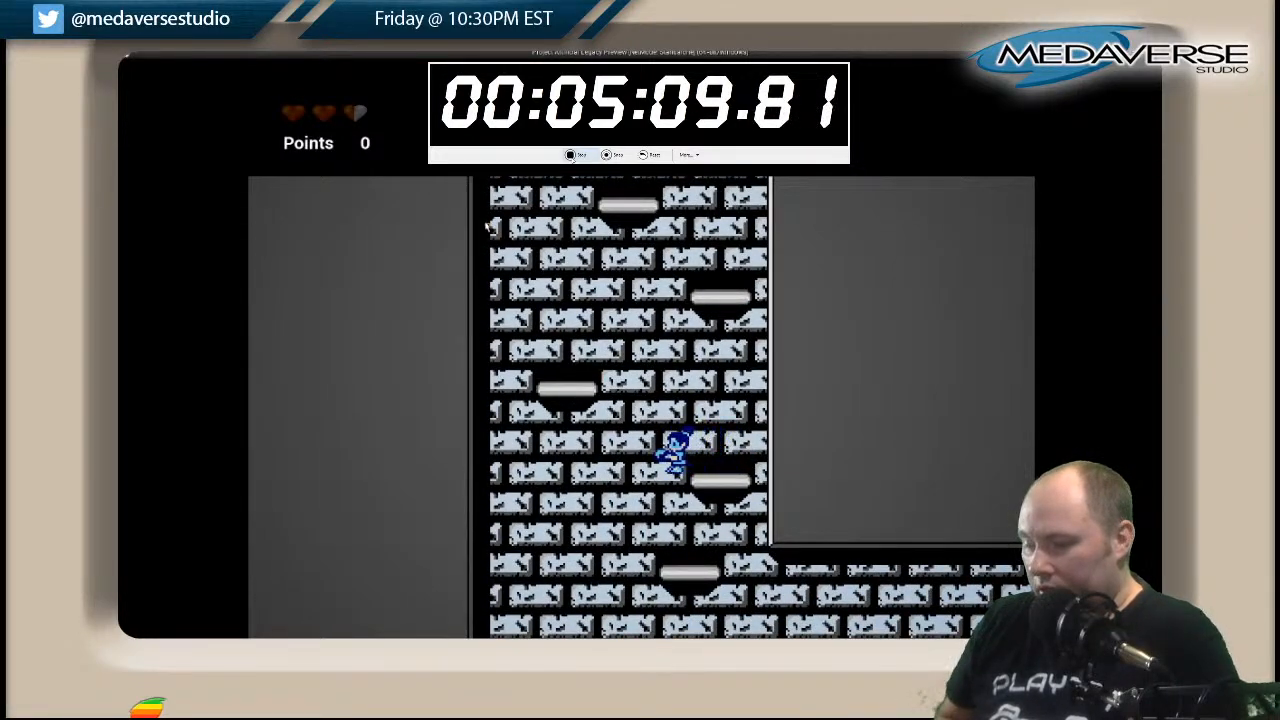
{"action": "key", "text": "Left"}
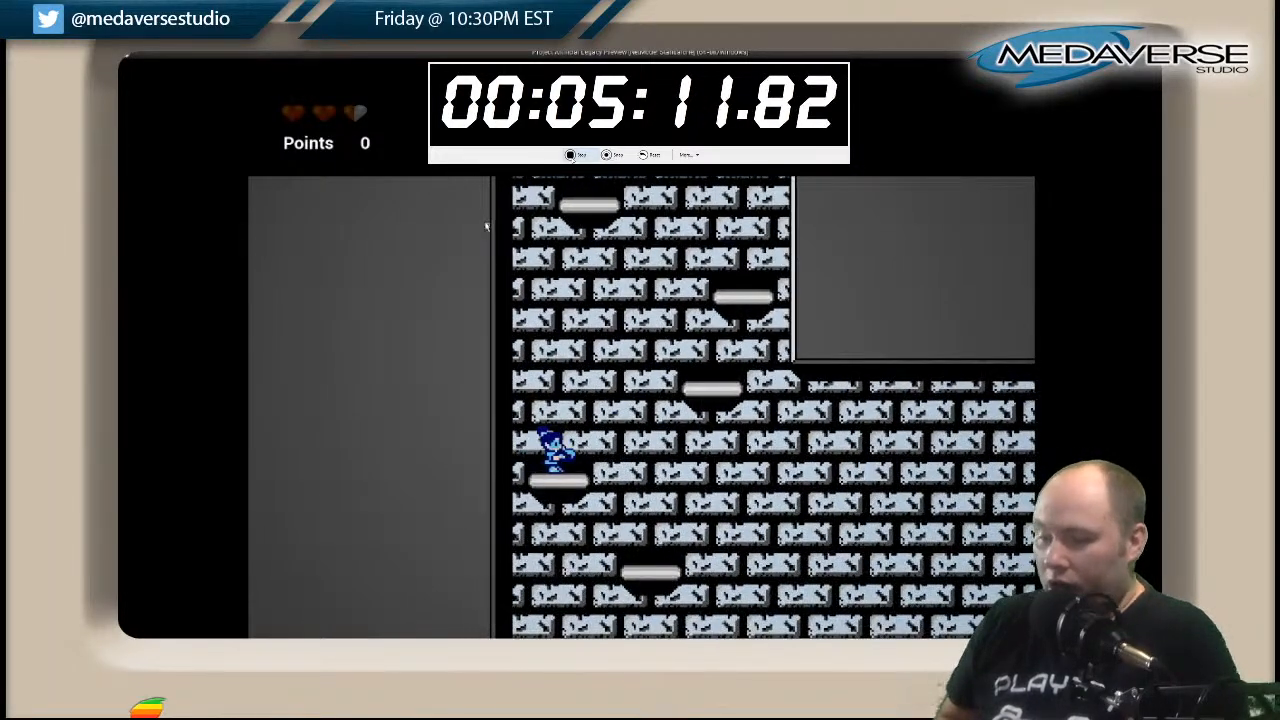
{"action": "key", "text": "Right"}
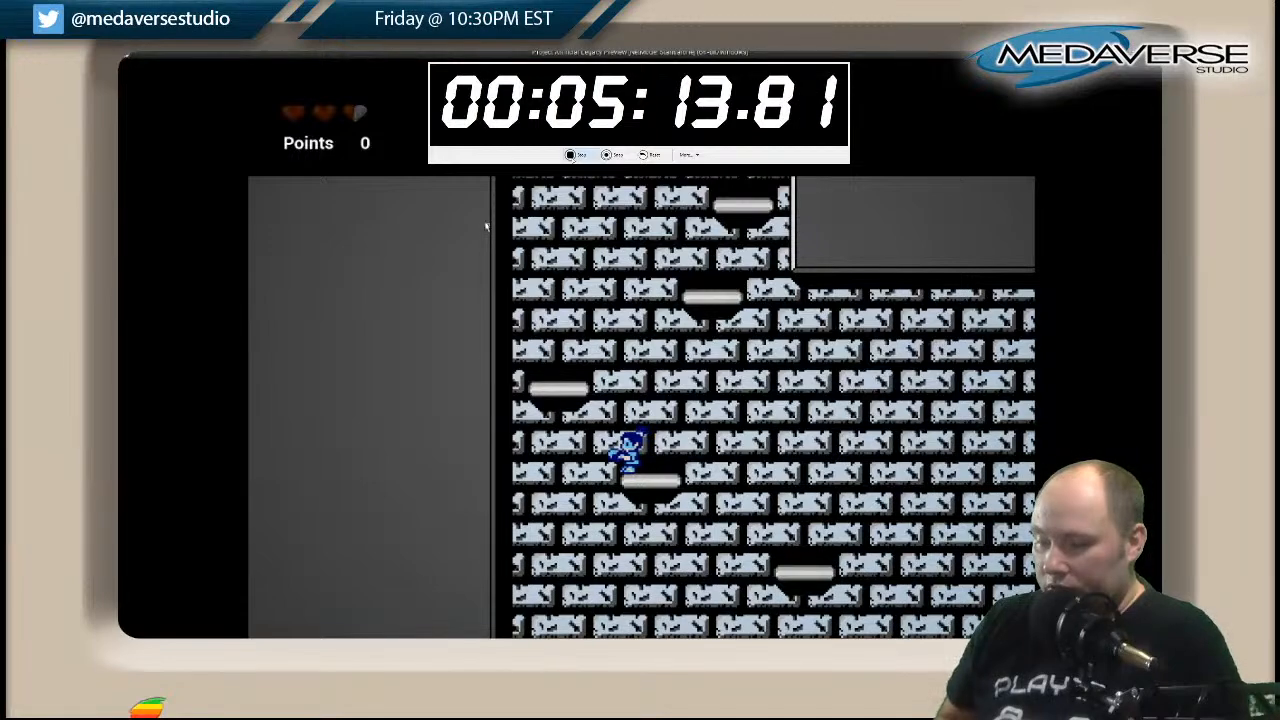
{"action": "key", "text": "Left"}
{"action": "key", "text": "Right"}
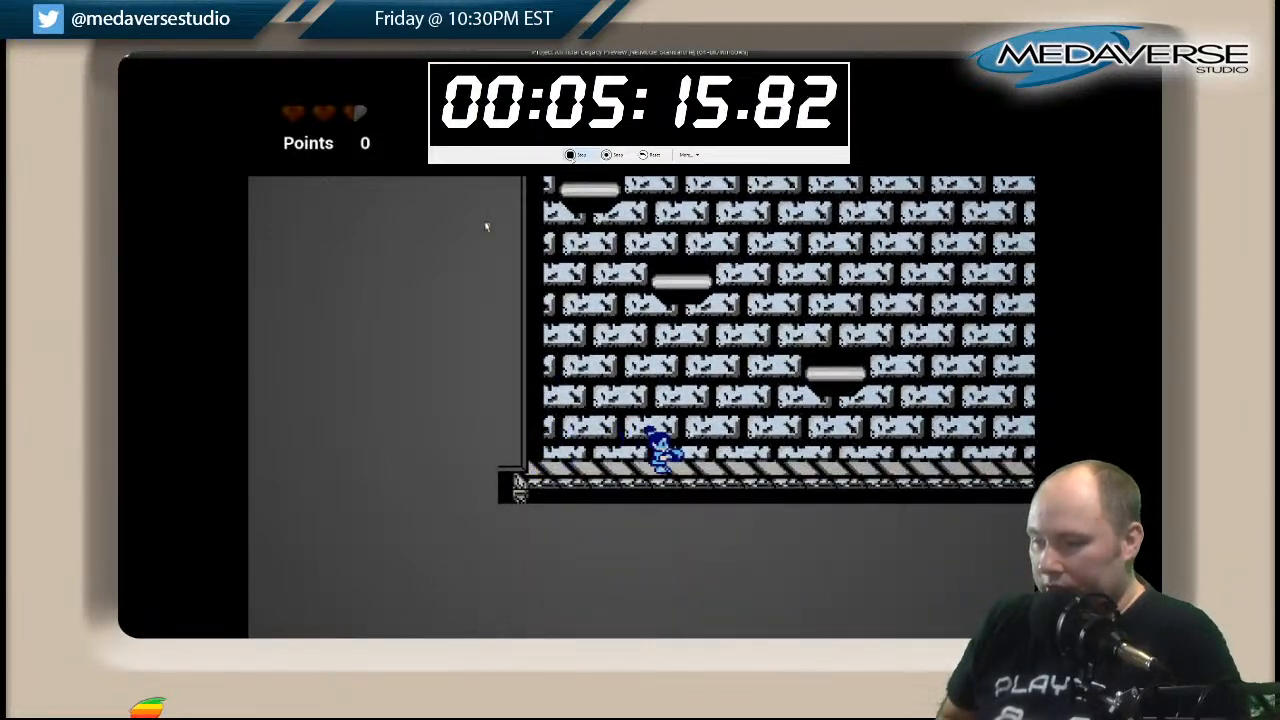
Run along the striped floor through the white brick corridor to the edge above the next drop.
{"action": "key", "text": "Right"}
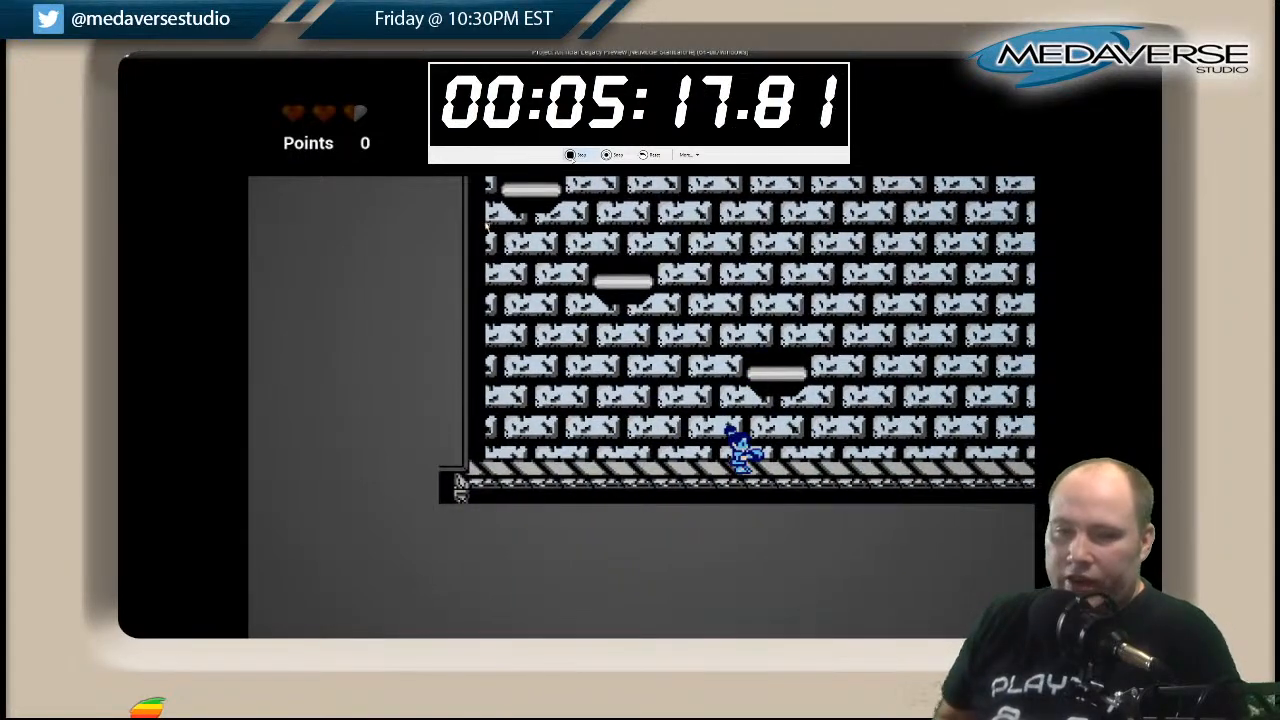
{"action": "key", "text": "Right"}
{"action": "key", "text": "Right"}
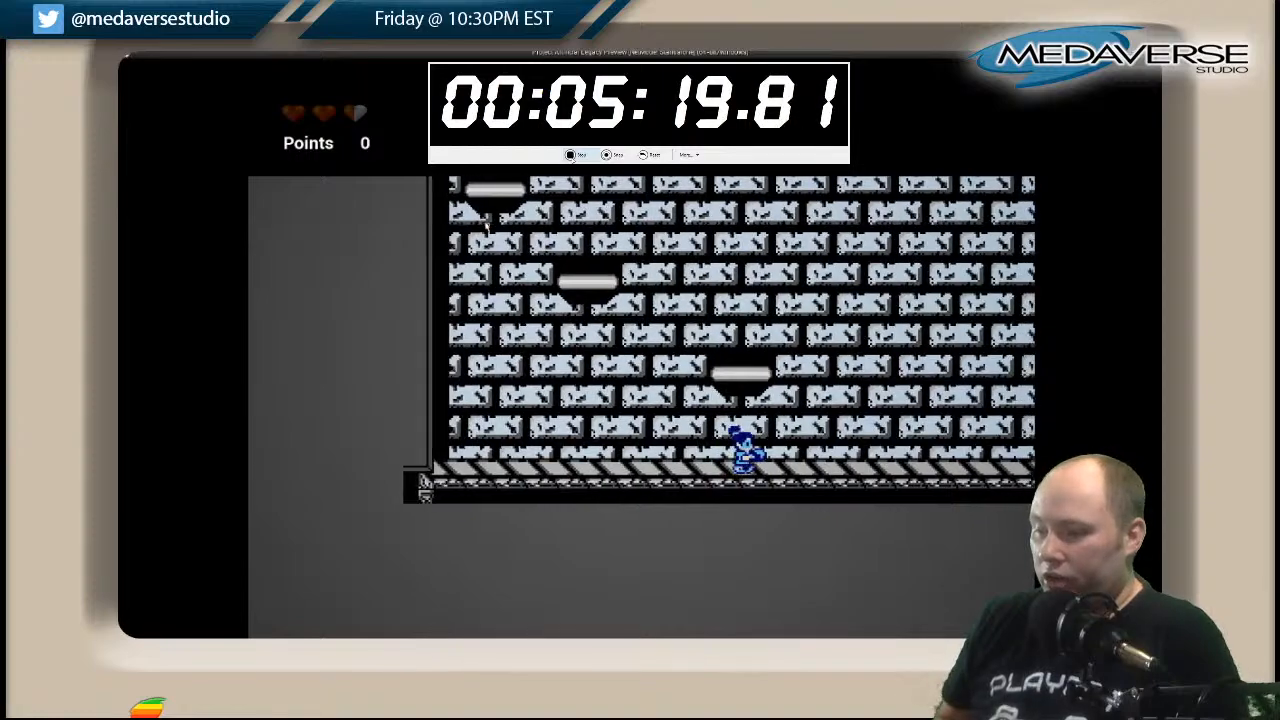
{"action": "key", "text": "Right"}
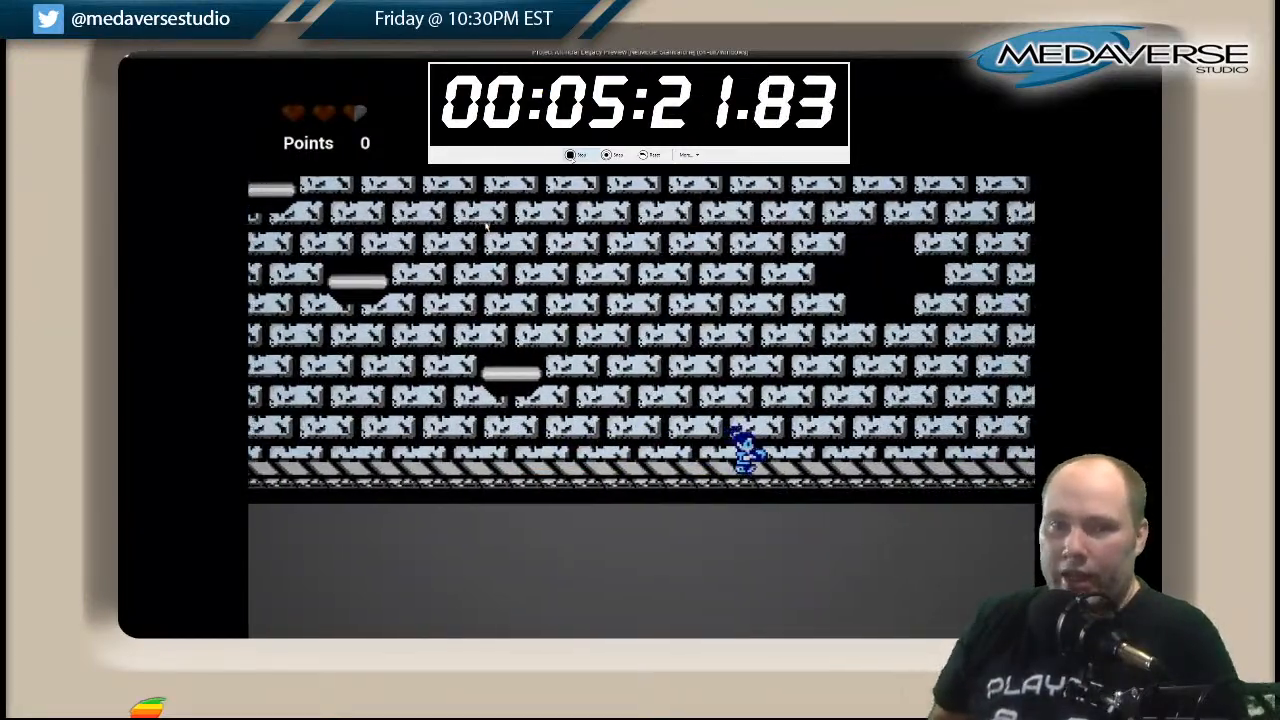
{"action": "key", "text": "Right"}
{"action": "key", "text": "Right"}
{"action": "key", "text": "Right"}
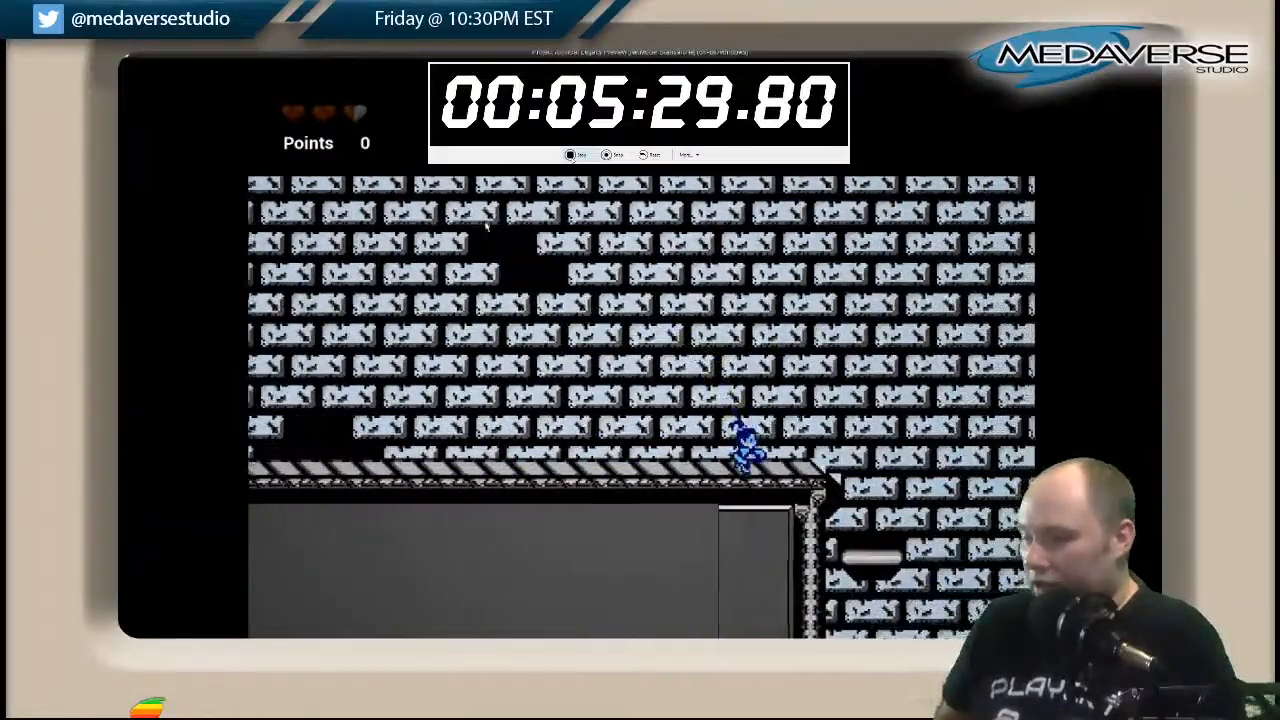
Drop from the corridor's edge over the floating platforms and grey ledge to a platform deeper in the next shaft.
{"action": "key", "text": "Right"}
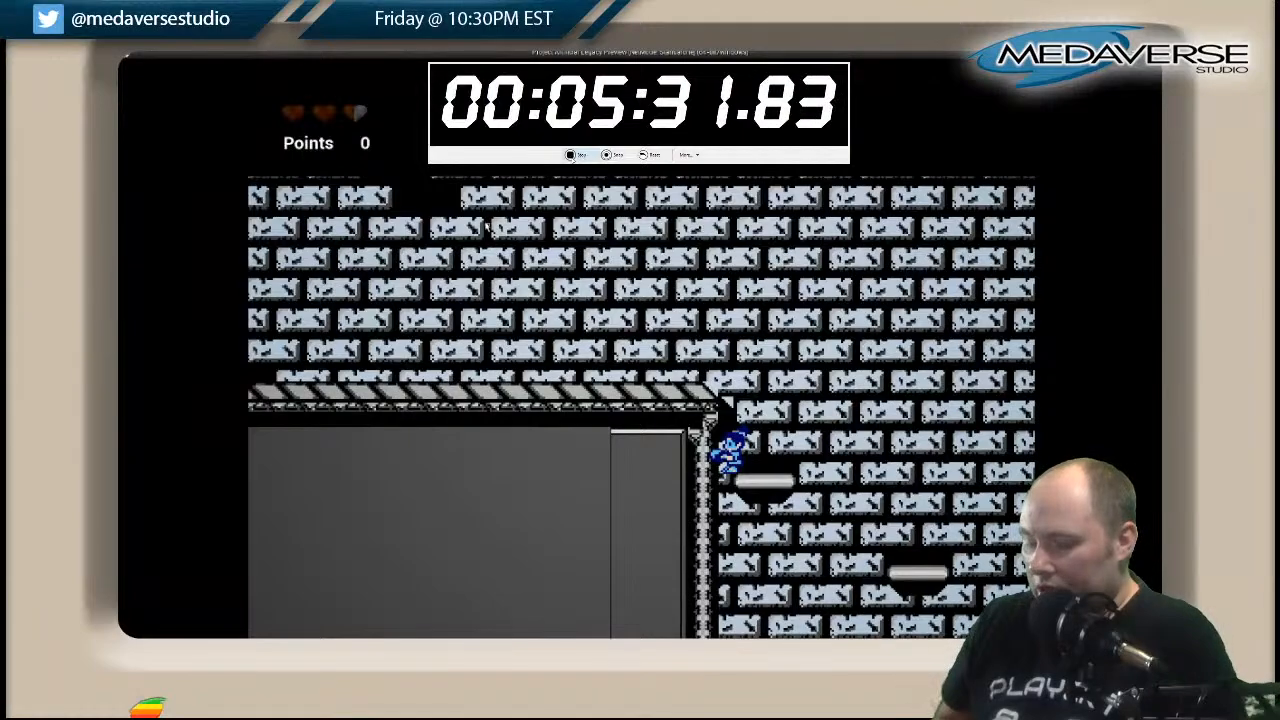
{"action": "key", "text": "Right"}
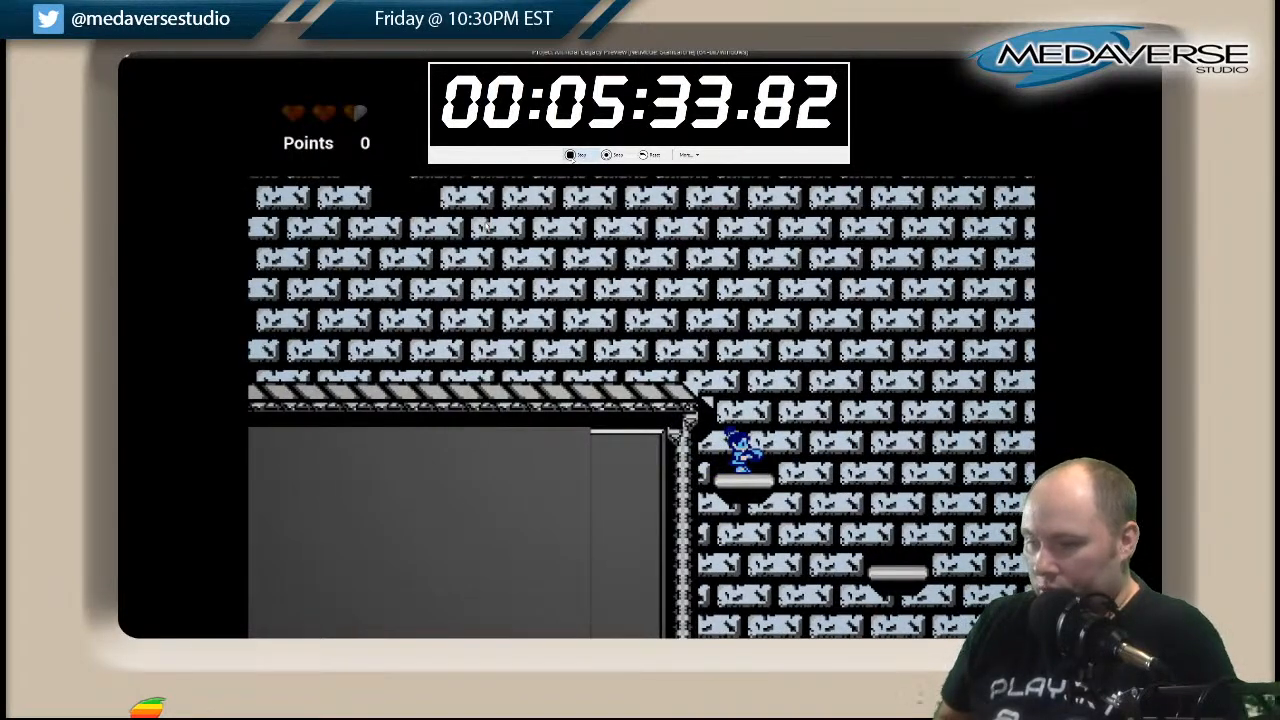
{"action": "key", "text": "Right"}
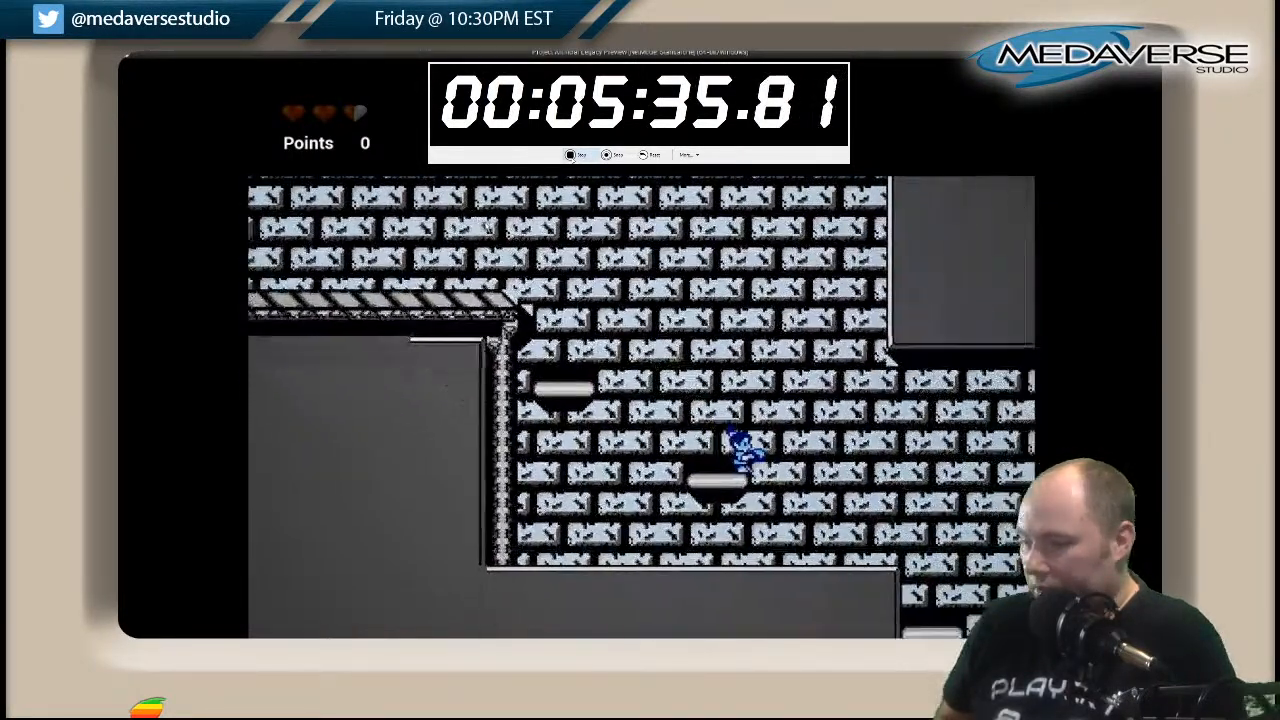
{"action": "key", "text": "Left"}
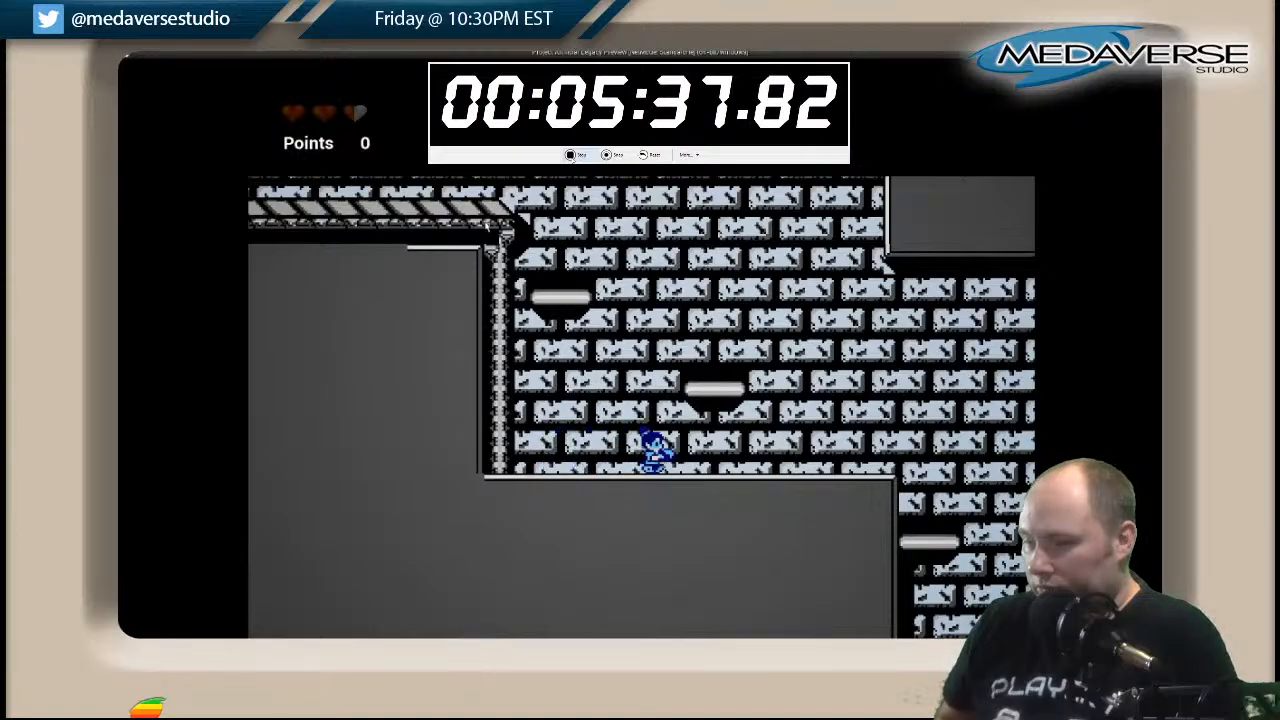
{"action": "key", "text": "Right"}
{"action": "key", "text": "Right"}
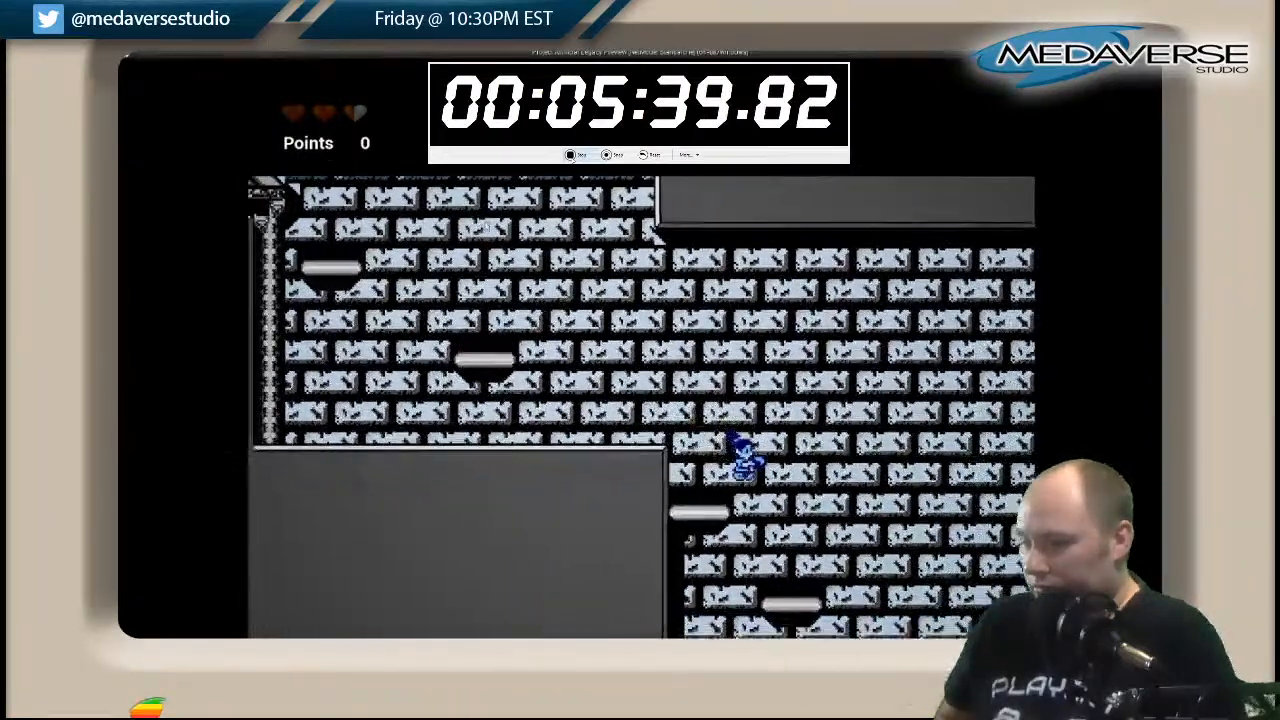
Test jumps between the floating platforms beside the striped walkway that starts above the grey wall.
{"action": "key", "text": "Right"}
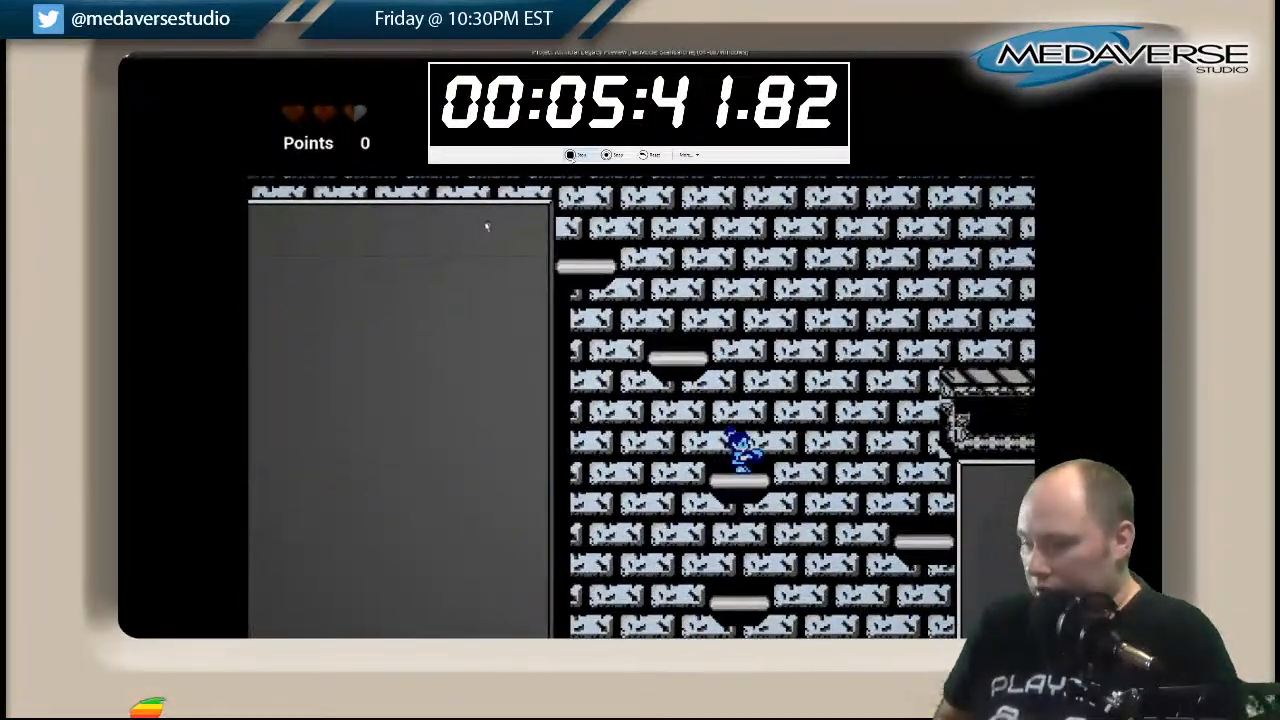
{"action": "key", "text": "space"}
{"action": "key", "text": "Right"}
{"action": "key", "text": "Left"}
{"action": "key", "text": "space"}
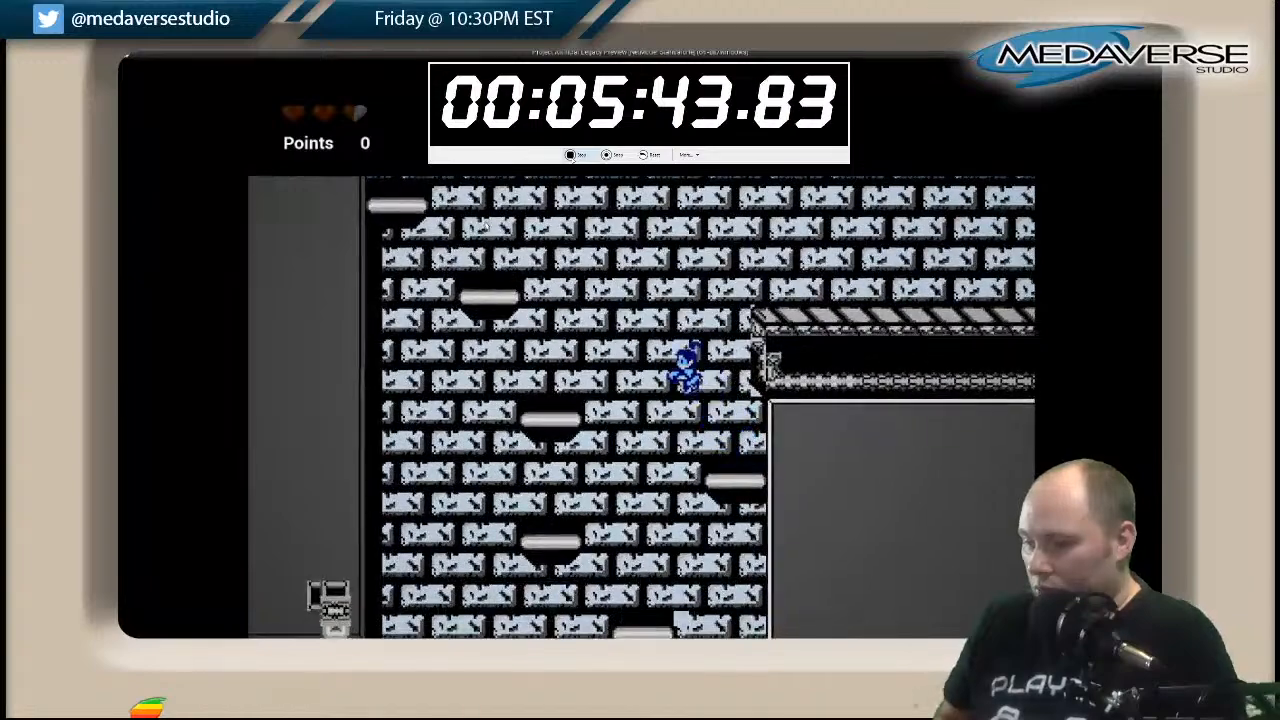
{"action": "key", "text": "Right"}
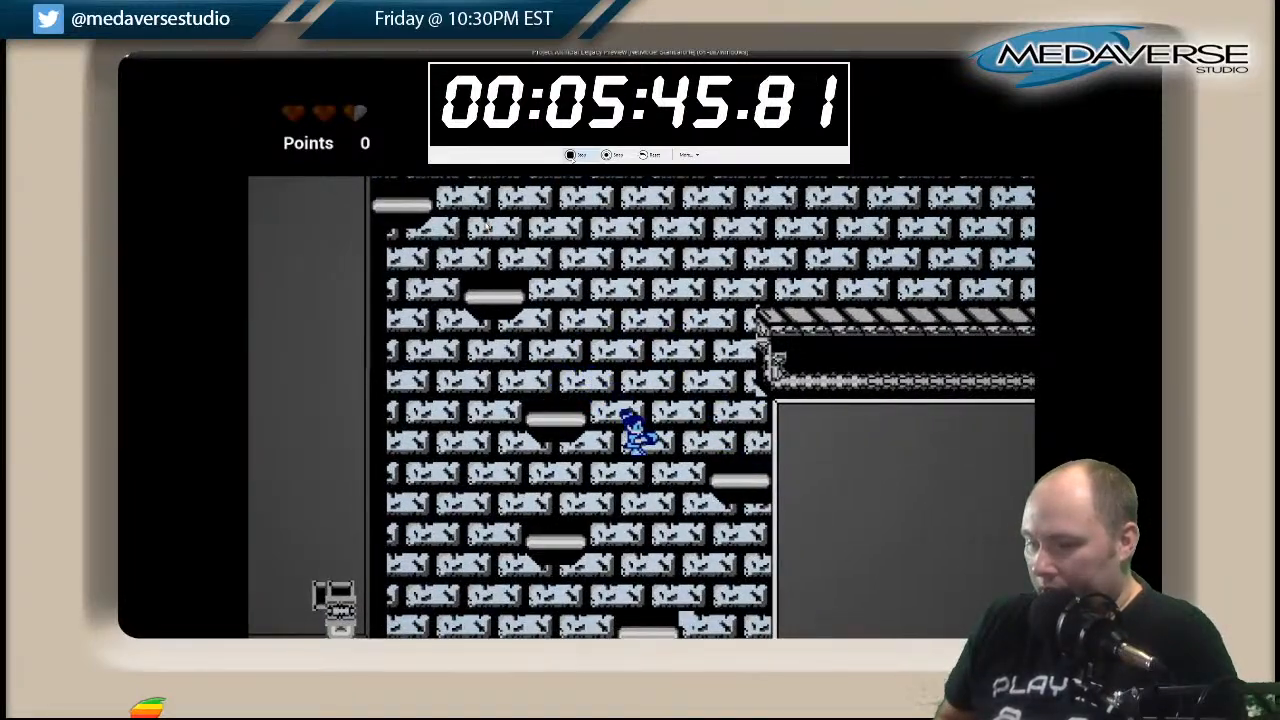
Descend past the lower striped walkway and its pipe junction, continuing down the platforms into the bottom white brick area.
{"action": "key", "text": "Left"}
{"action": "key", "text": "Left"}
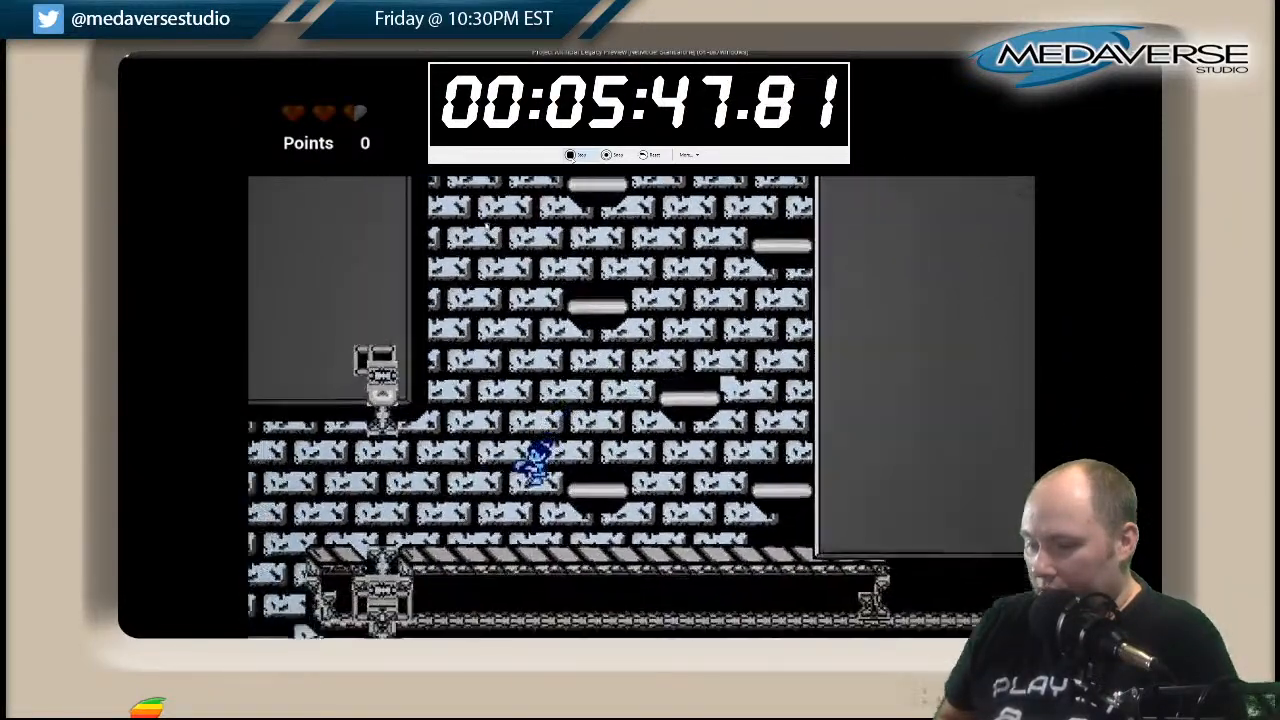
{"action": "key", "text": "Left"}
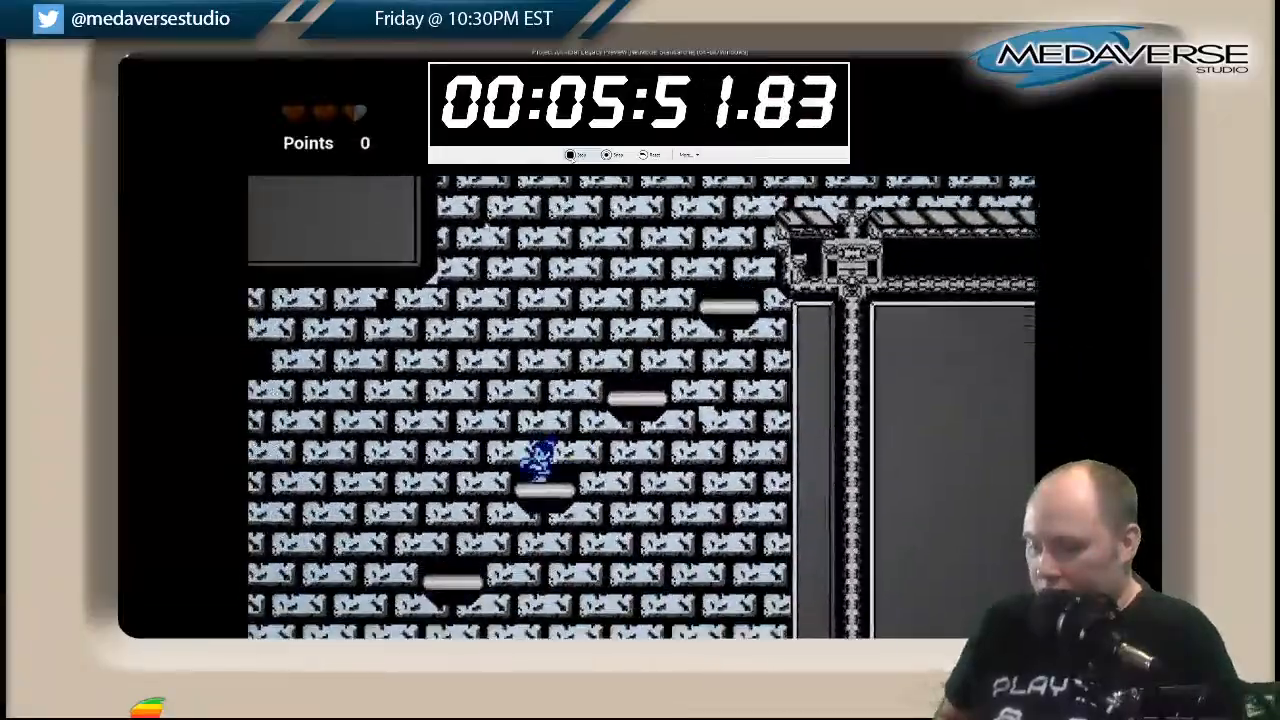
{"action": "key", "text": "Left"}
{"action": "key", "text": "Right"}
{"action": "key", "text": "Left"}
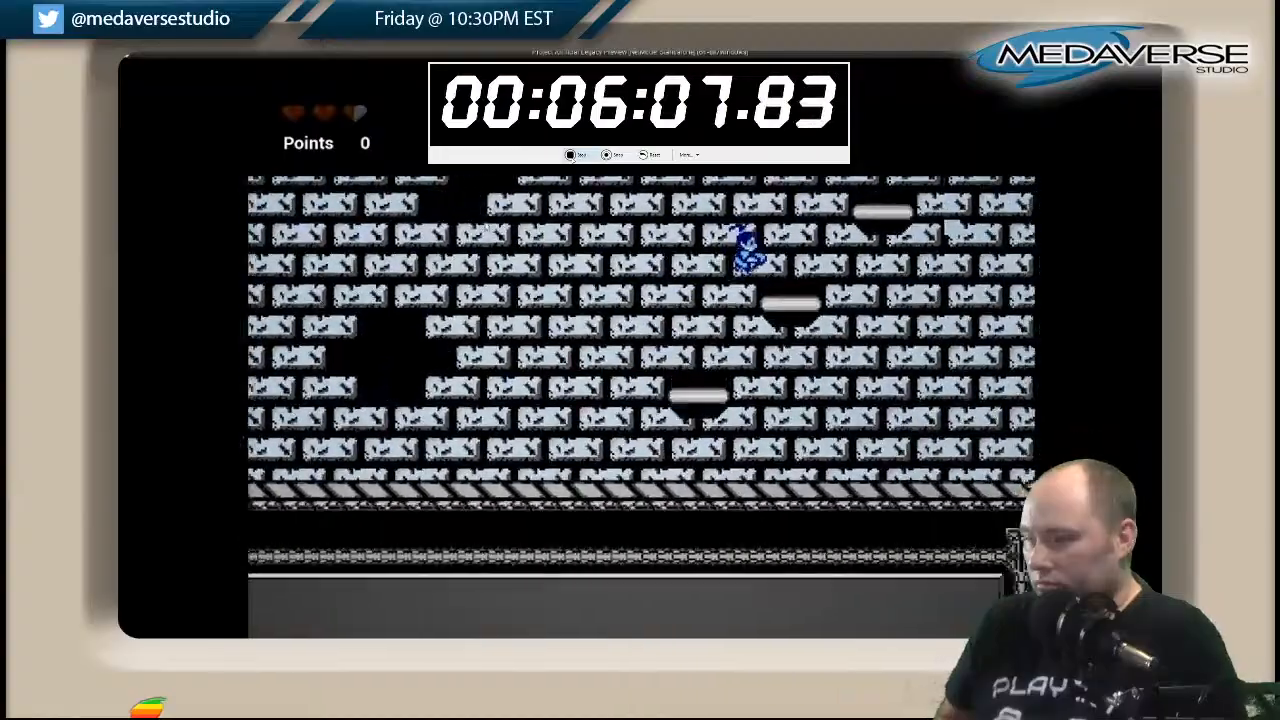
Climb the diagonal row of floating platforms from the bottom area back toward the lower striped walkway.
{"action": "key", "text": "Right"}
{"action": "key", "text": "space"}
{"action": "key", "text": "space"}
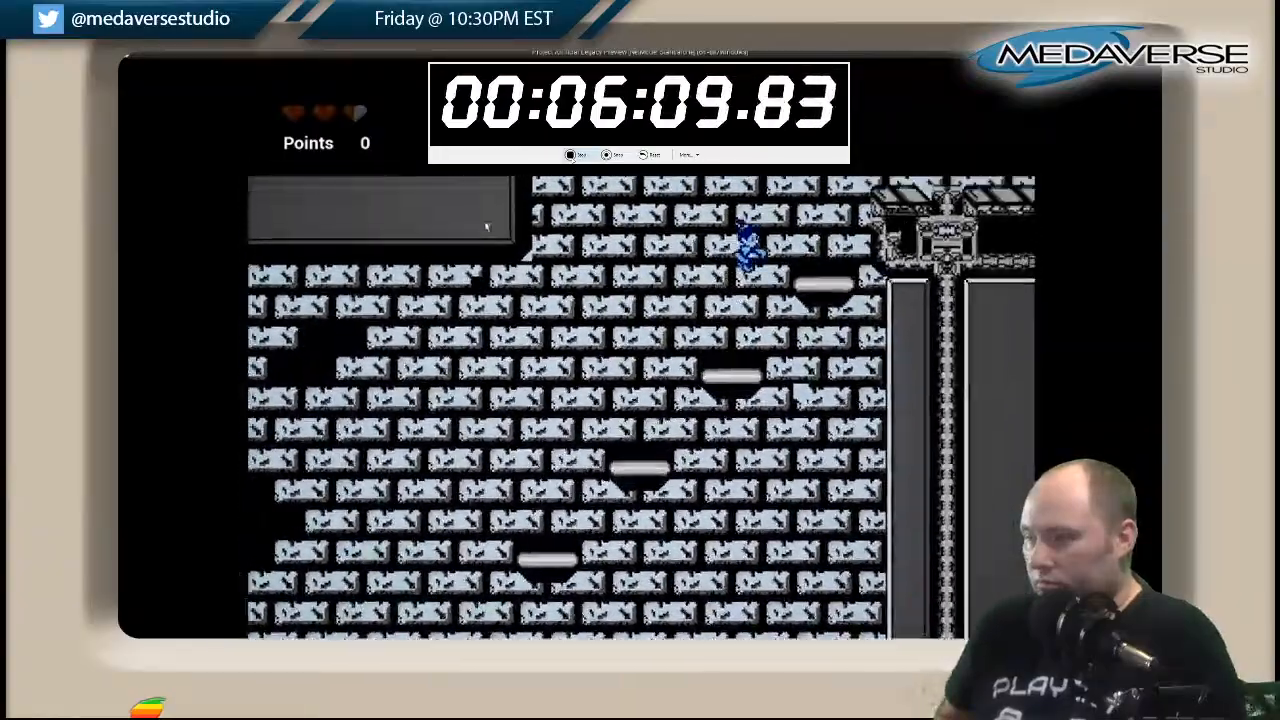
{"action": "key", "text": "space"}
{"action": "key", "text": "Right"}
{"action": "key", "text": "space"}
Jump up the staggered platforms above the lower walkway to the platform against the grey wall.
{"action": "key", "text": "Right"}
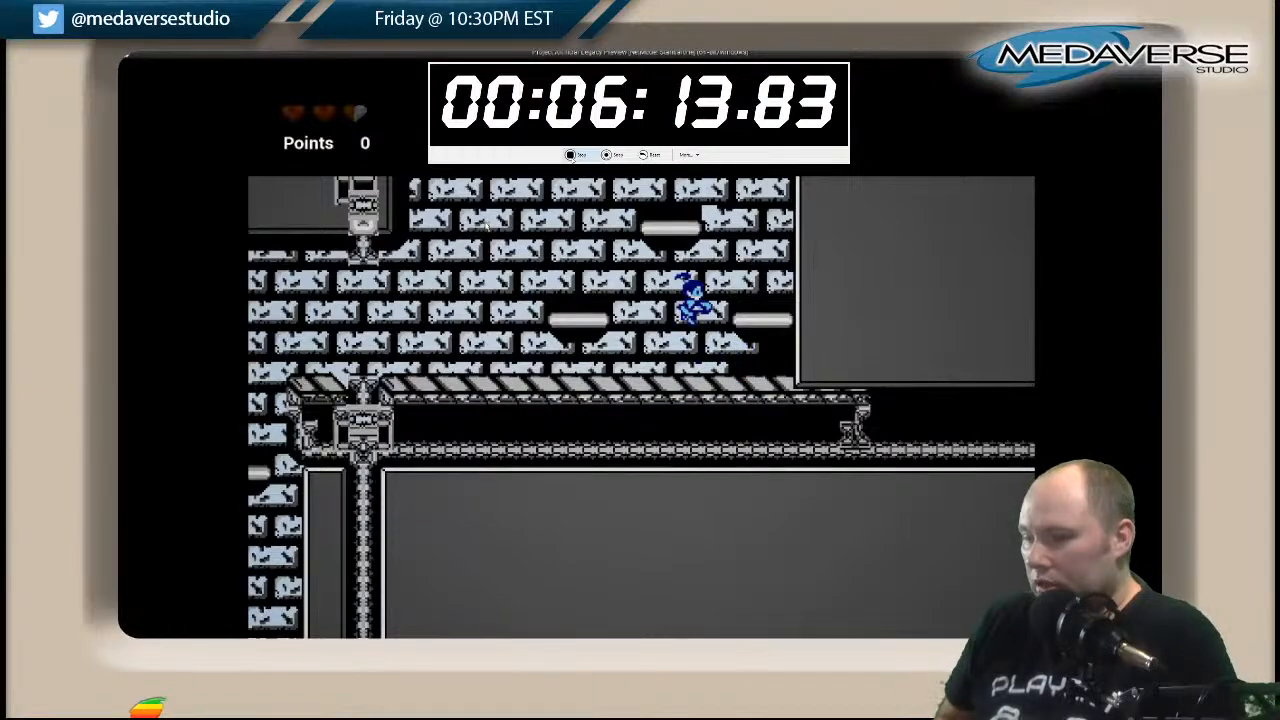
{"action": "key", "text": "Right"}
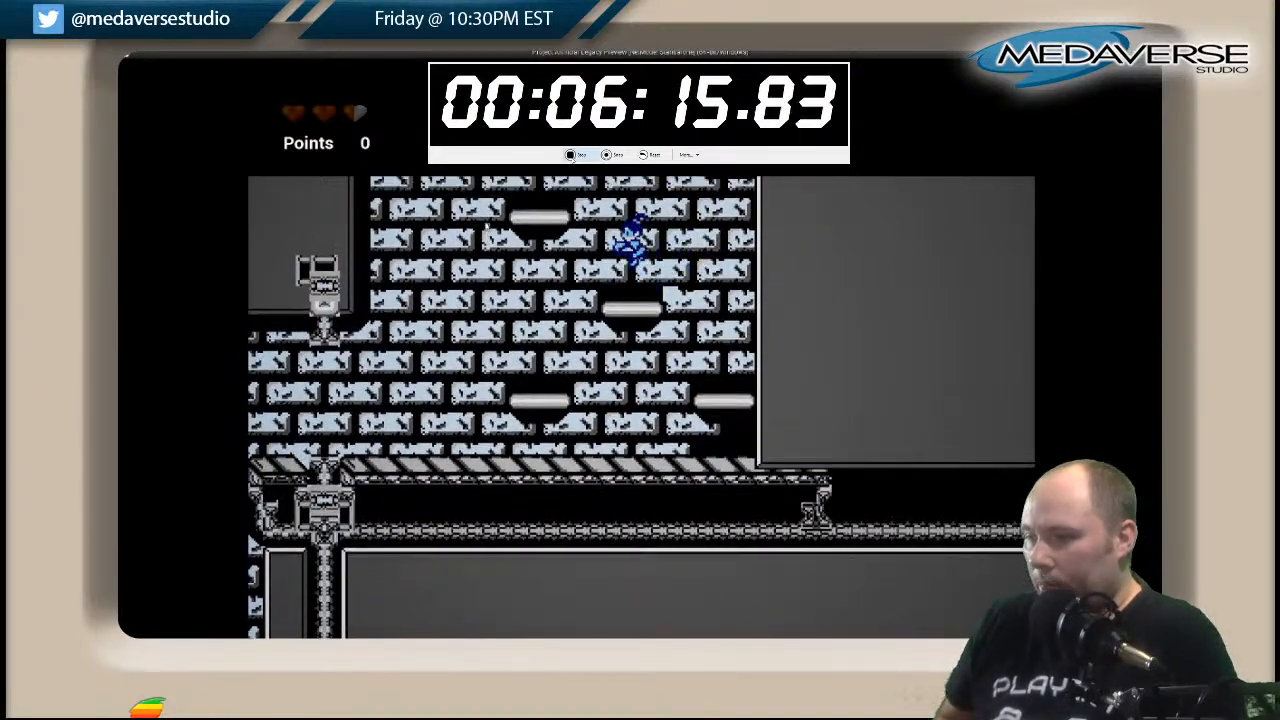
{"action": "key", "text": "Left"}
{"action": "key", "text": "space"}
{"action": "key", "text": "Right"}
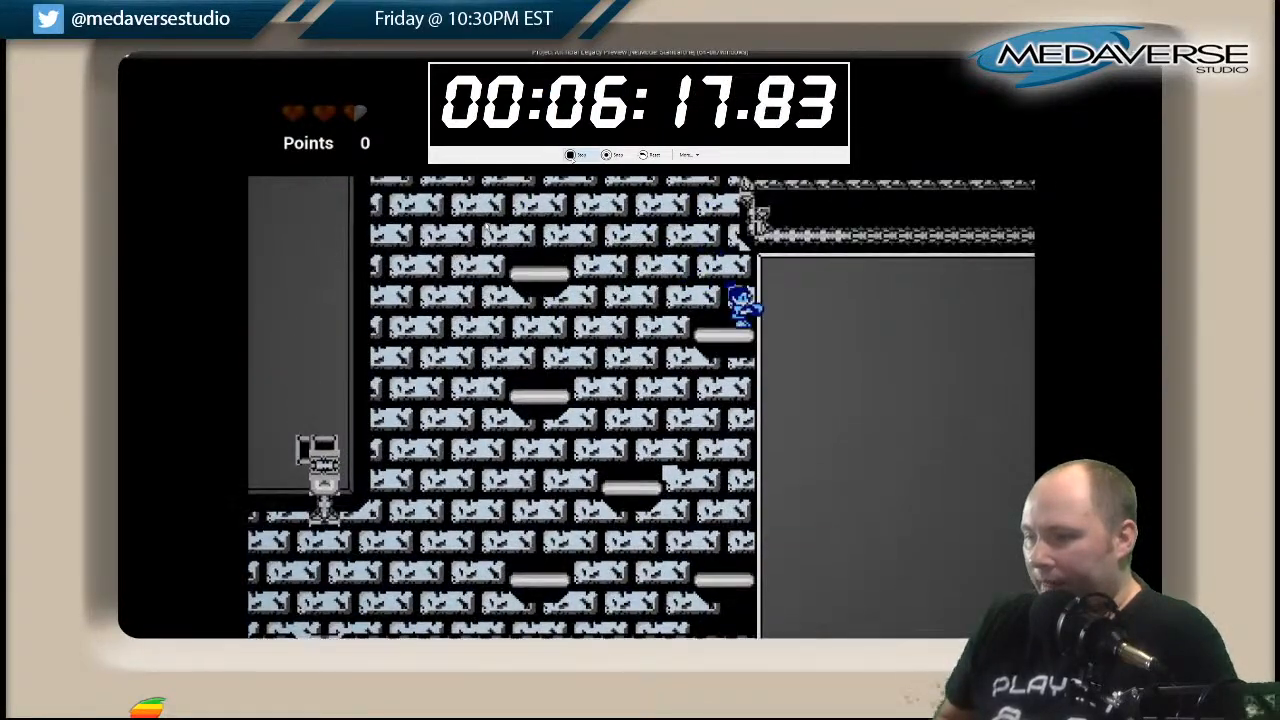
Jump across the top shaft platforms onto the upper striped walkway and run along it away from the shaft.
{"action": "key", "text": "Left"}
{"action": "key", "text": "space"}
{"action": "key", "text": "Right"}
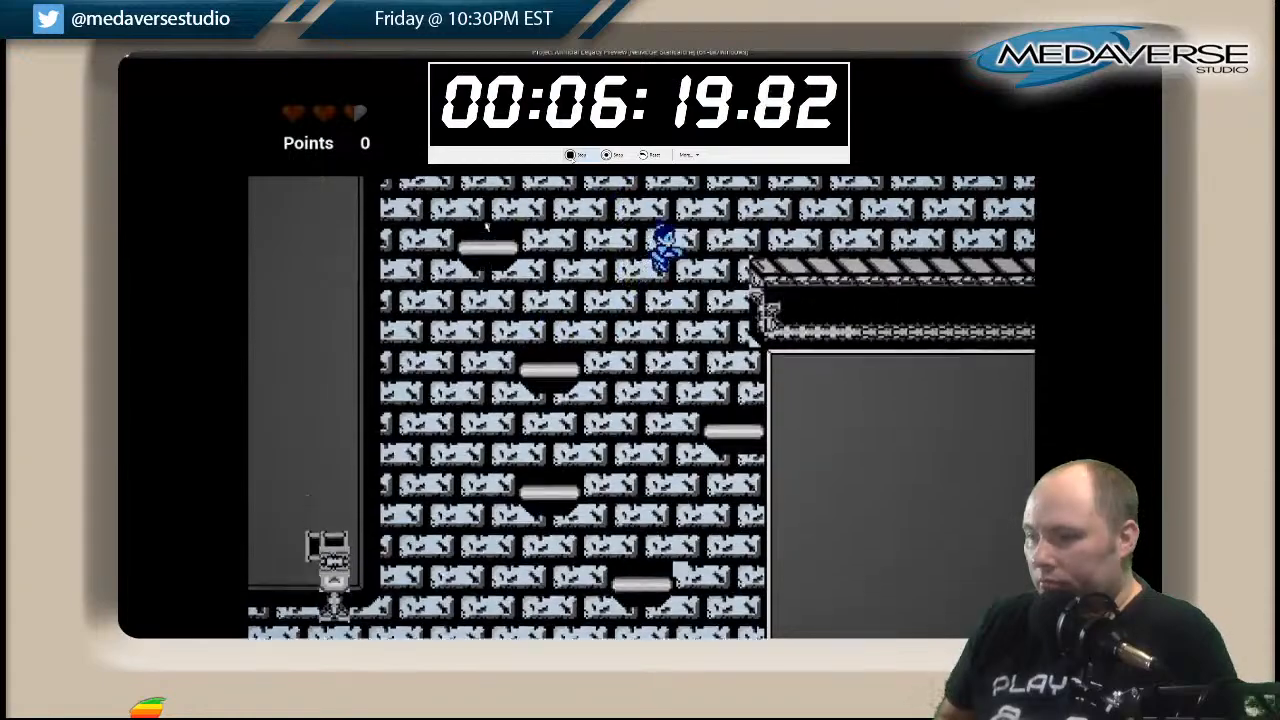
{"action": "key", "text": "Right"}
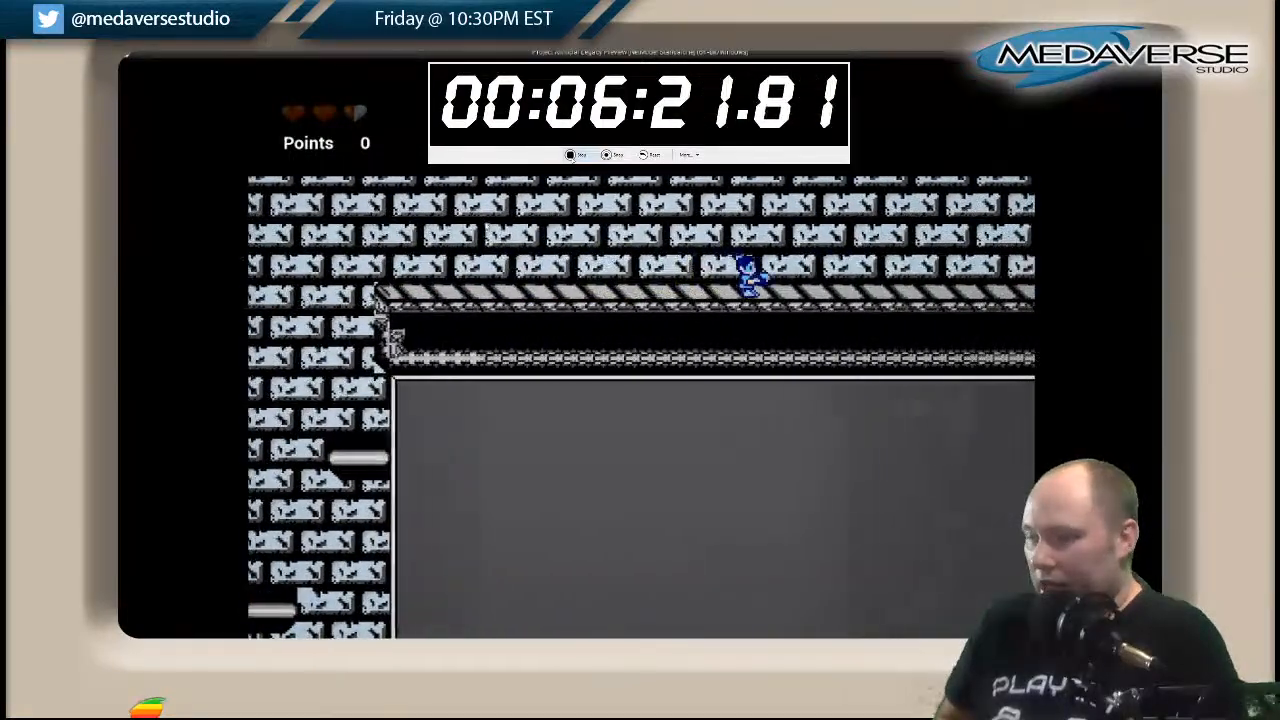
Run along the upper striped walkway to its far pipe junction and jump over the junction.
{"action": "key", "text": "Right"}
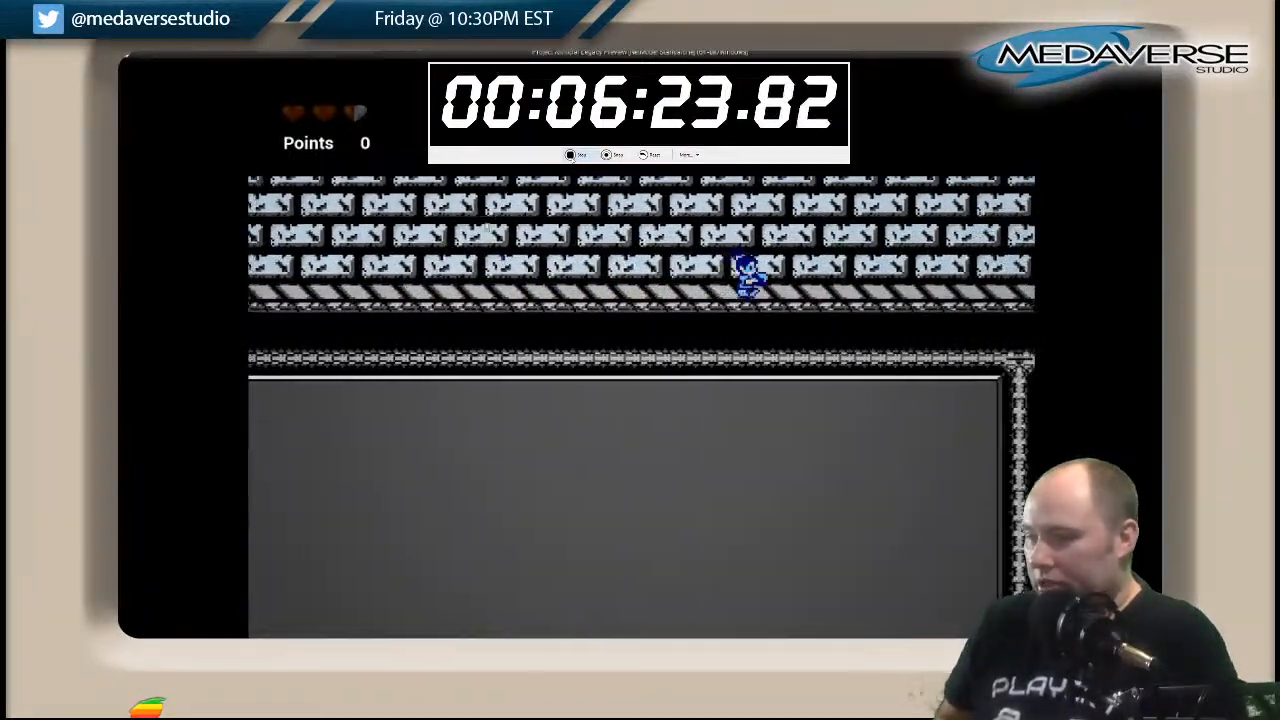
{"action": "key", "text": "Right"}
{"action": "key", "text": "space"}
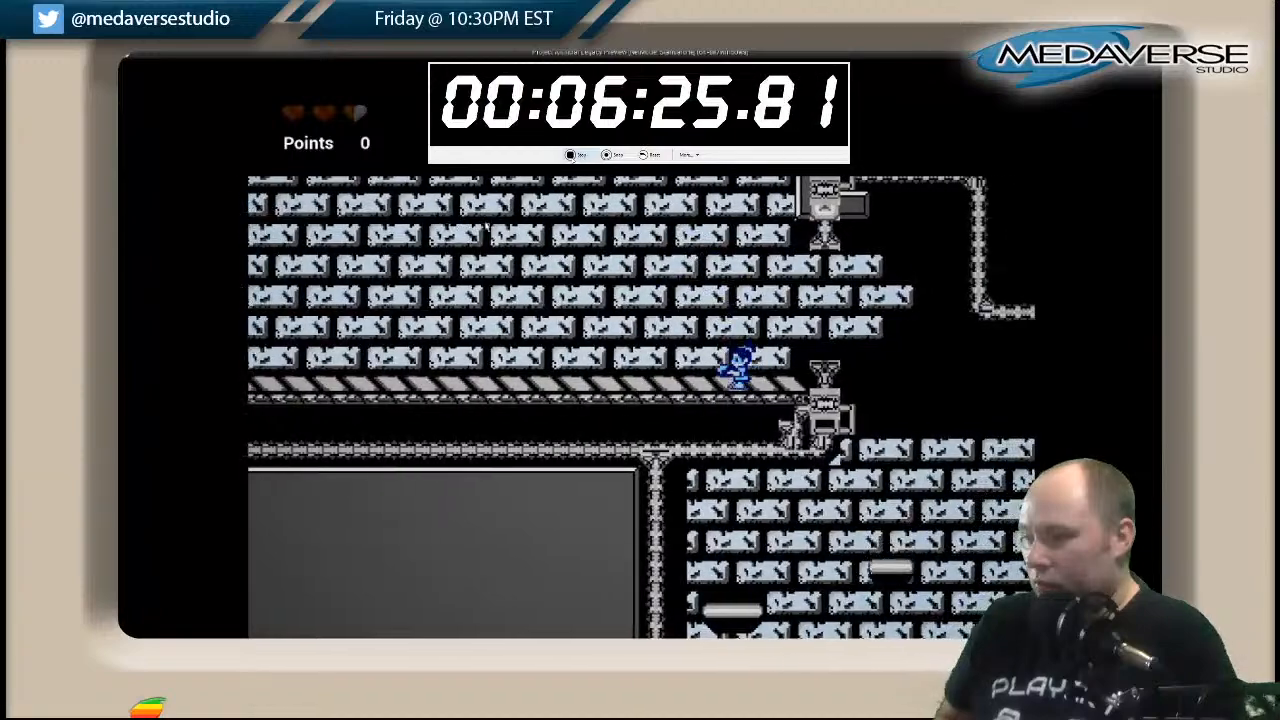
{"action": "key", "text": "Right"}
{"action": "key", "text": "space"}
{"action": "key", "text": "Right"}
{"action": "key", "text": "space"}
{"action": "key", "text": "Right"}
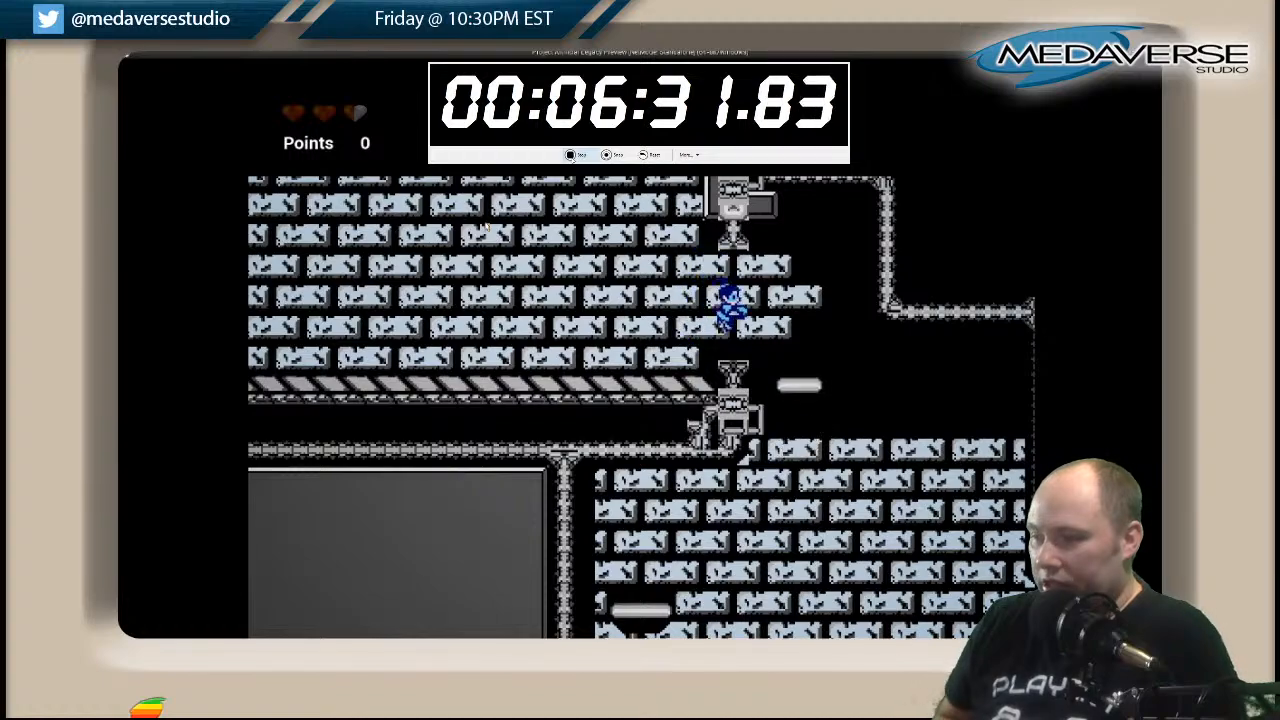
Descend the floating platforms beyond the pipe junction and cross to the ledge of the dark side corridor.
{"action": "key", "text": "Right"}
{"action": "key", "text": "Left"}
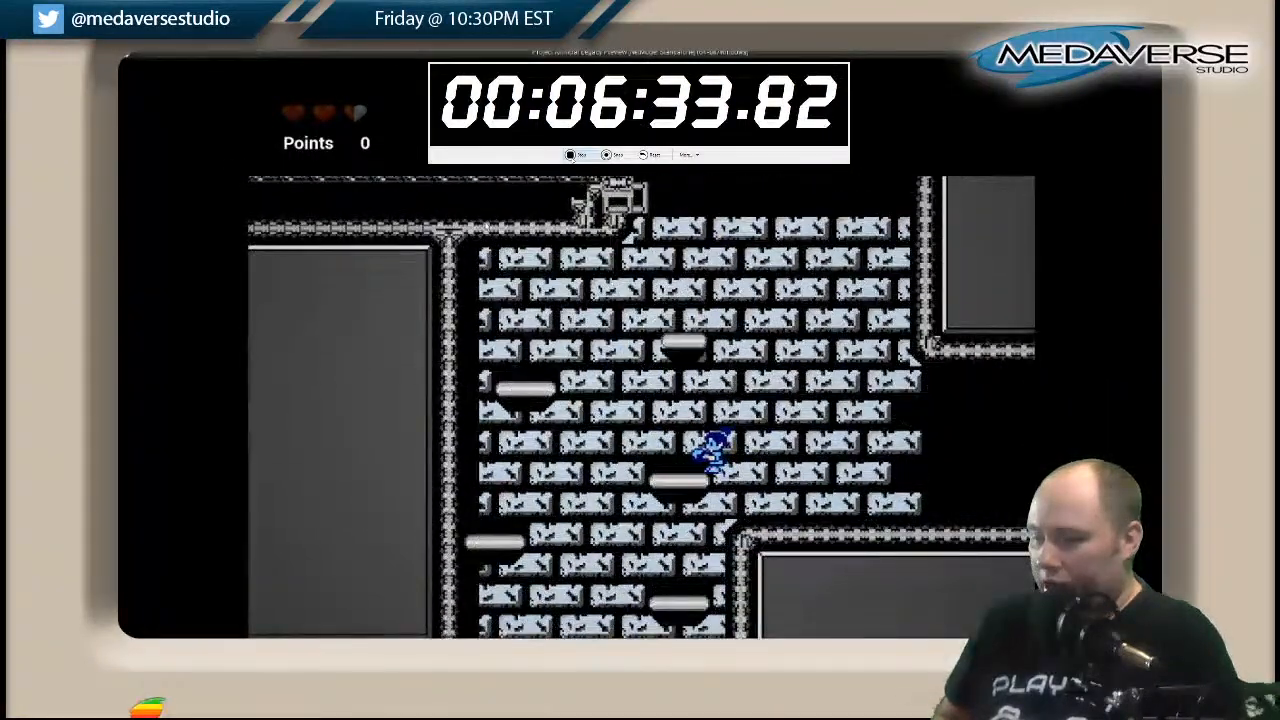
{"action": "key", "text": "Left"}
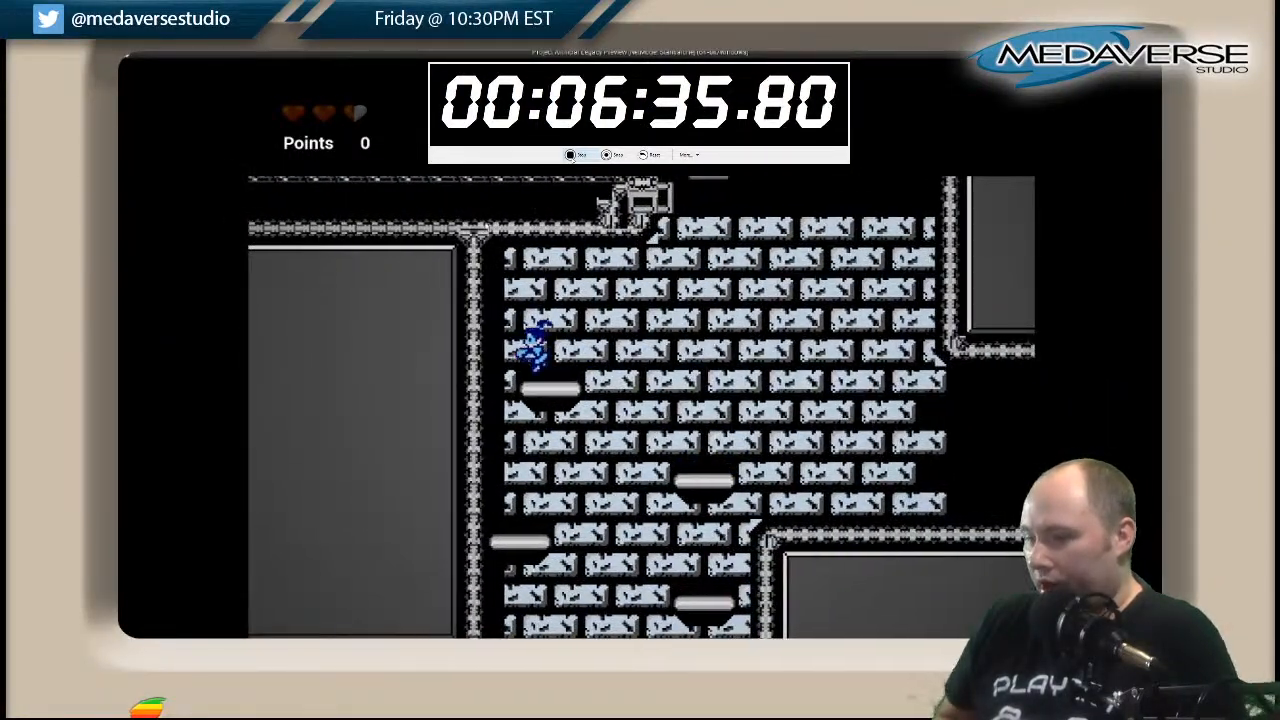
{"action": "key", "text": "Right"}
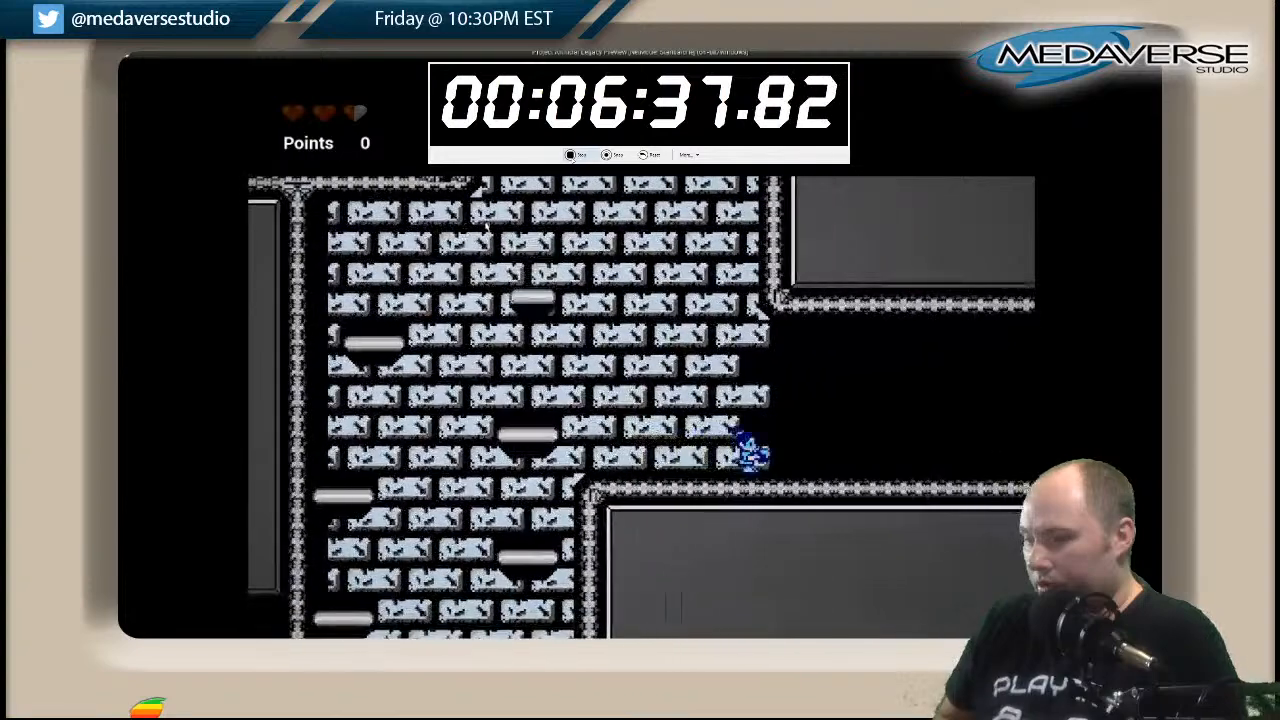
Run through the dark corridor into the white brick room and jump across its first grey blocks.
{"action": "key", "text": "Right"}
{"action": "key", "text": "space"}
{"action": "key", "text": "space"}
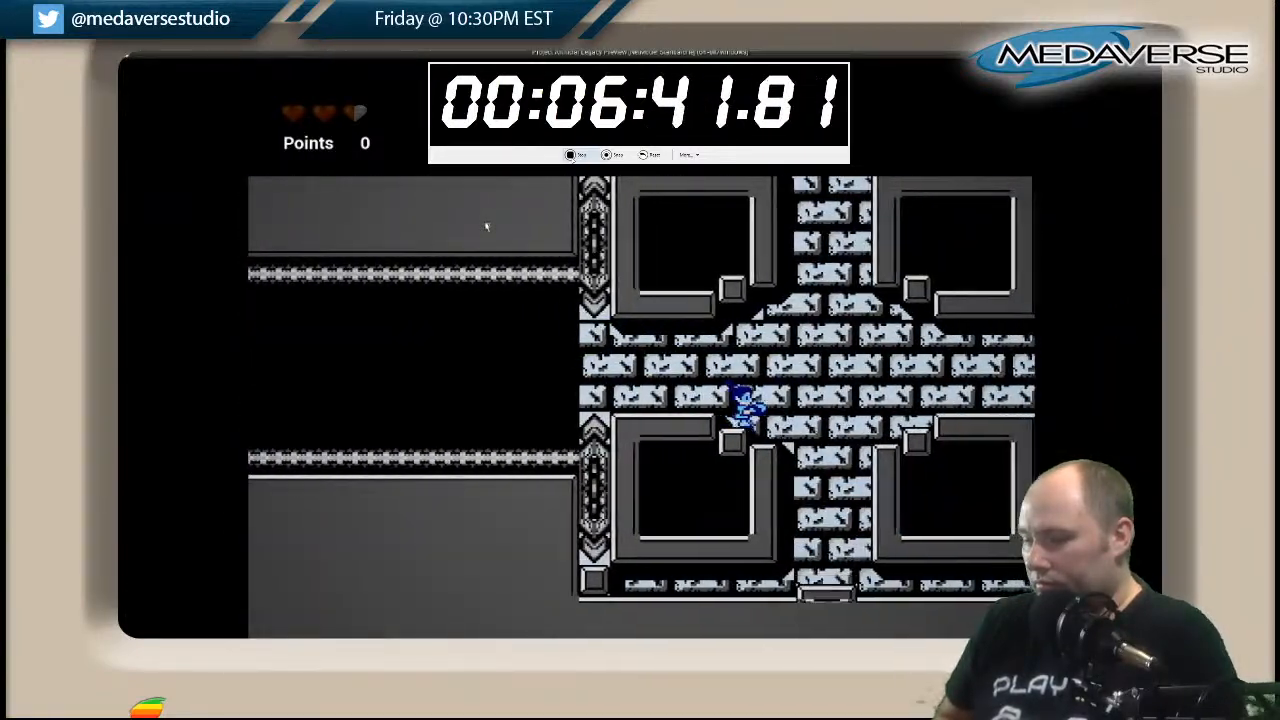
{"action": "key", "text": "Right"}
{"action": "key", "text": "Left"}
{"action": "key", "text": "space"}
{"action": "key", "text": "Right"}
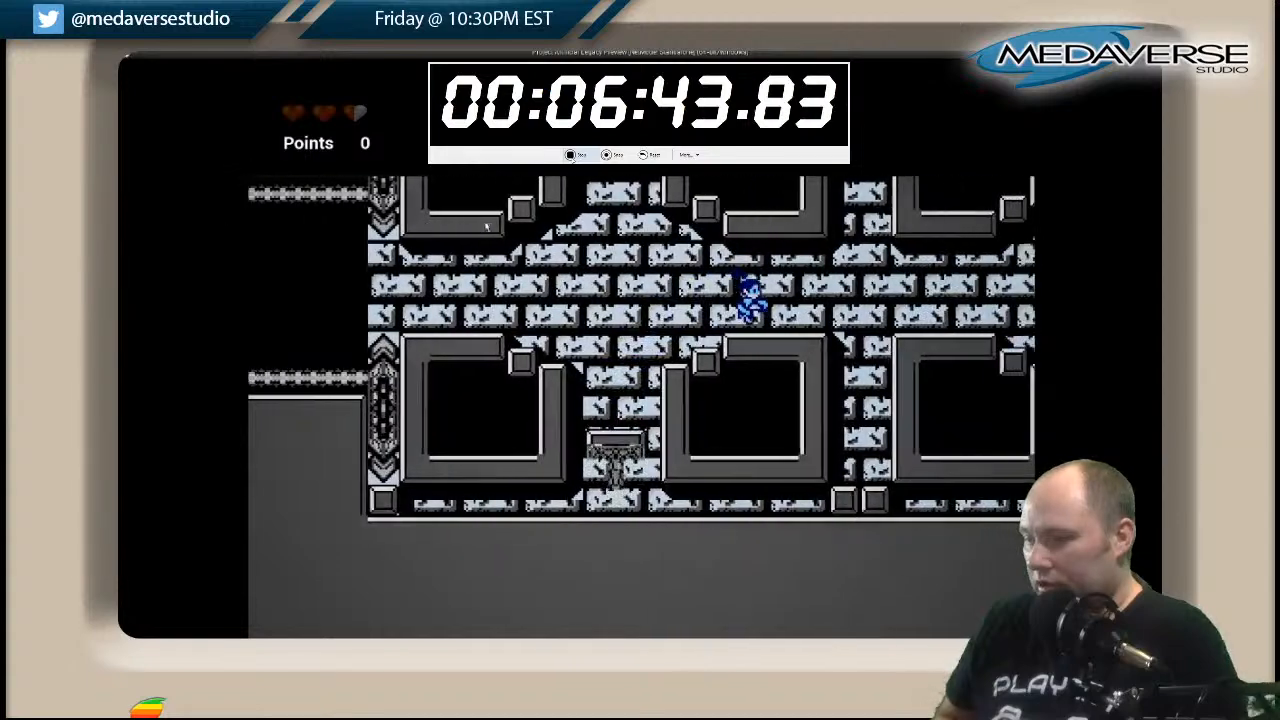
Return from the grey block room through the dark corridor to the platform shaft.
{"action": "key", "text": "Left"}
{"action": "key", "text": "space"}
{"action": "key", "text": "Left"}
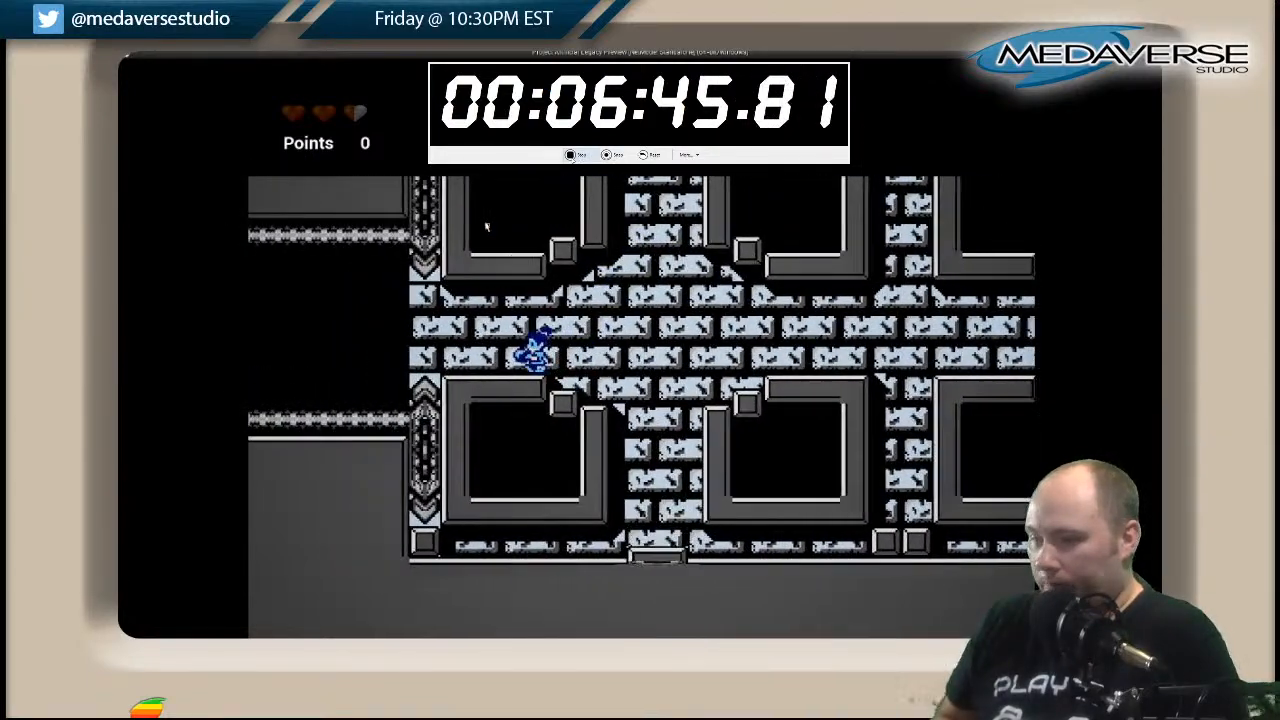
{"action": "key", "text": "Left"}
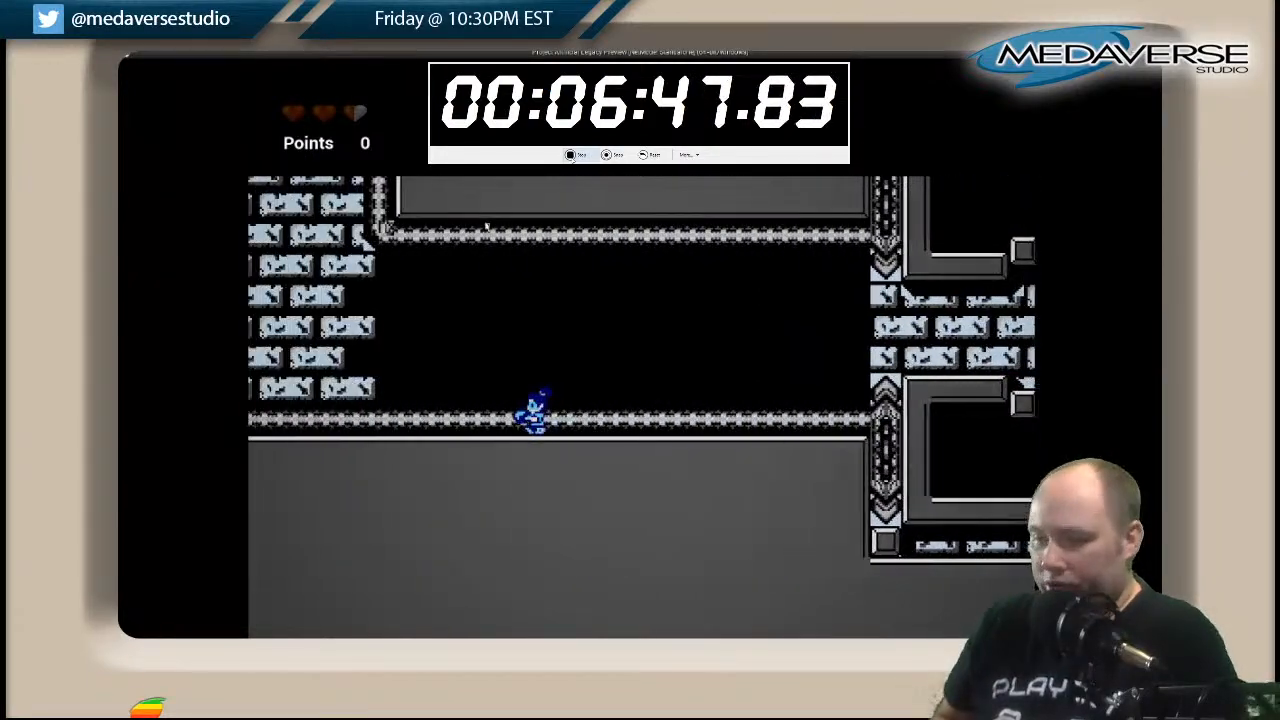
{"action": "key", "text": "space"}
{"action": "key", "text": "Left"}
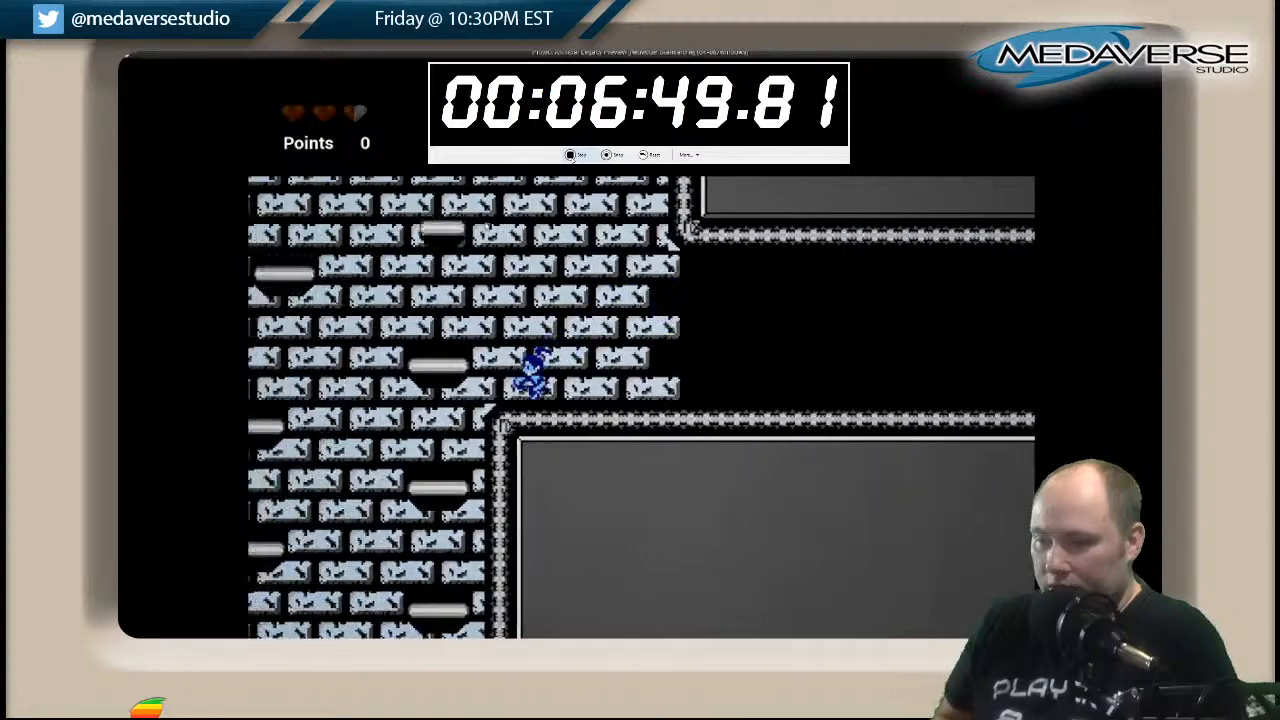
Descend the white brick shaft's alternating platforms to the opening above the next striped walkway.
{"action": "key", "text": "Left"}
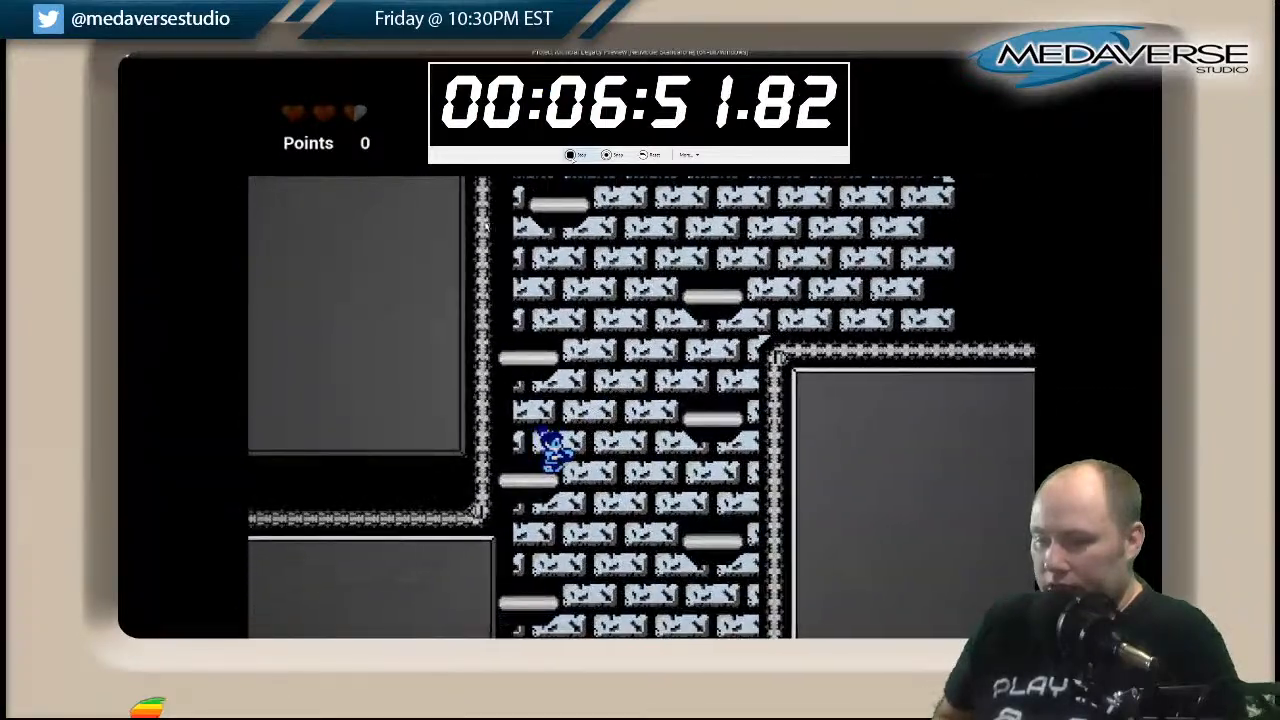
{"action": "key", "text": "Left"}
{"action": "key", "text": "Right"}
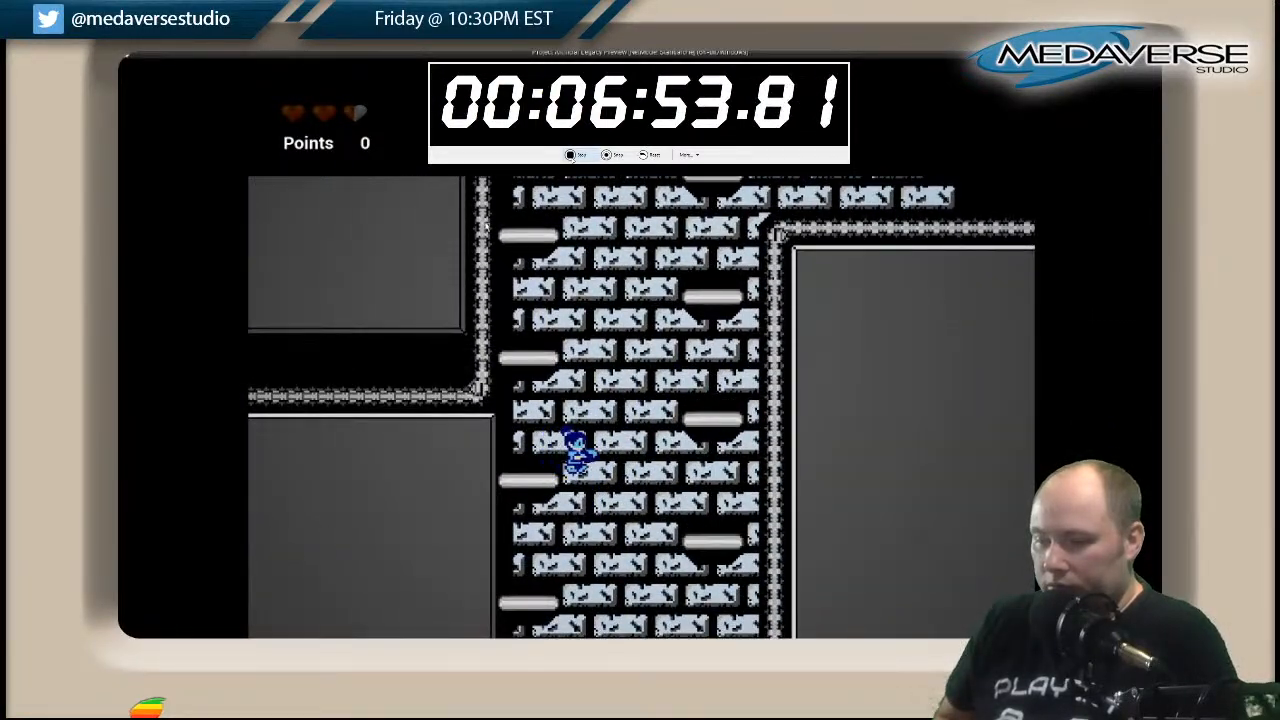
{"action": "key", "text": "Left"}
{"action": "key", "text": "Right"}
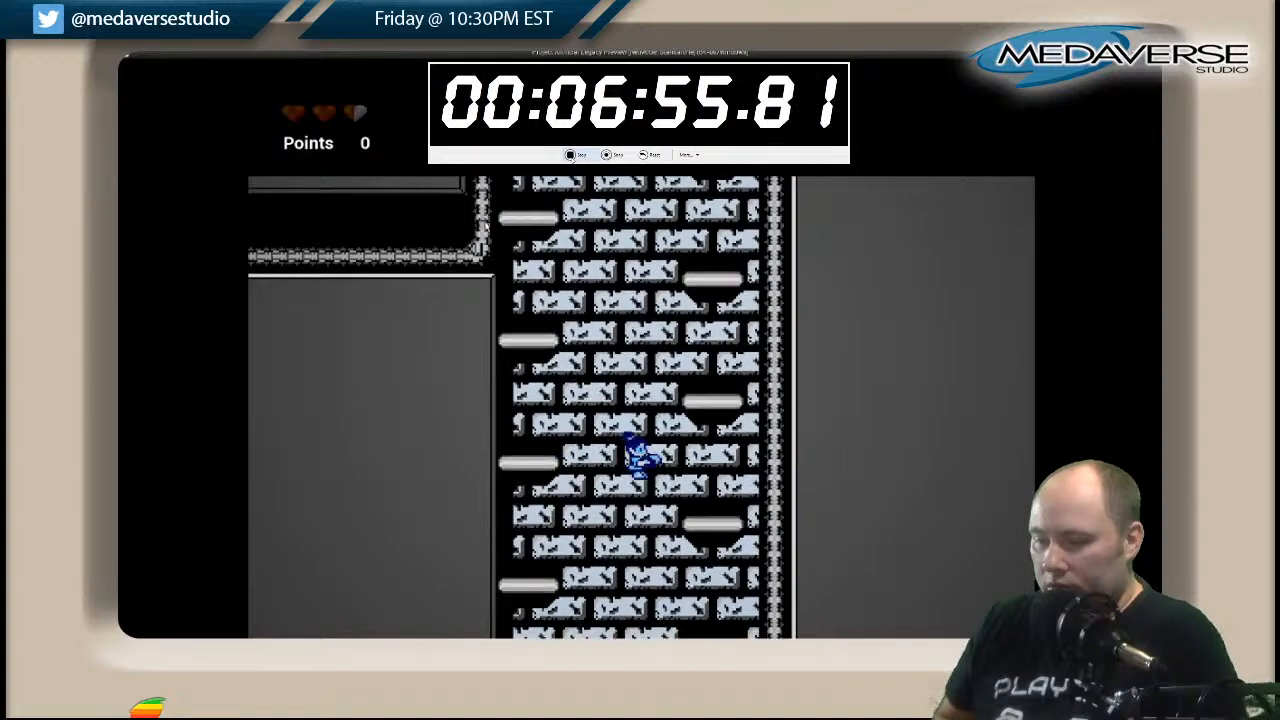
{"action": "key", "text": "Left"}
{"action": "key", "text": "Right"}
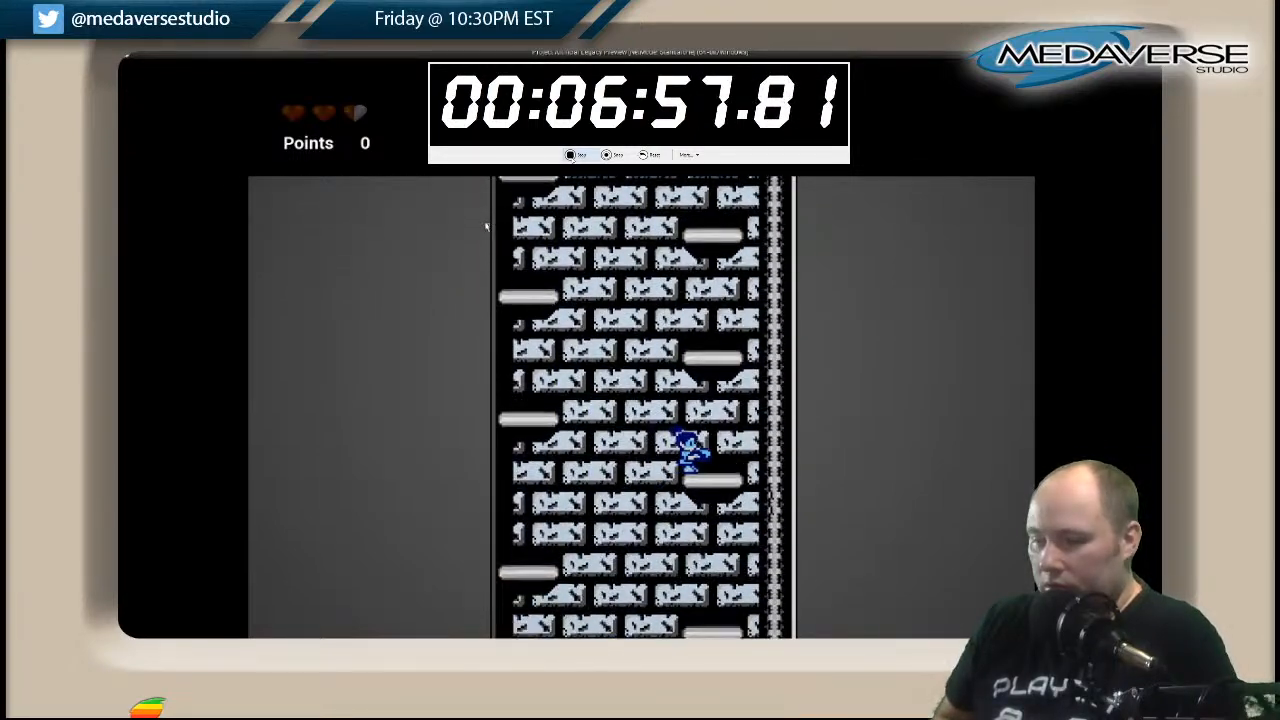
{"action": "key", "text": "Left"}
{"action": "key", "text": "Right"}
{"action": "key", "text": "Left"}
{"action": "key", "text": "Left"}
{"action": "key", "text": "Right"}
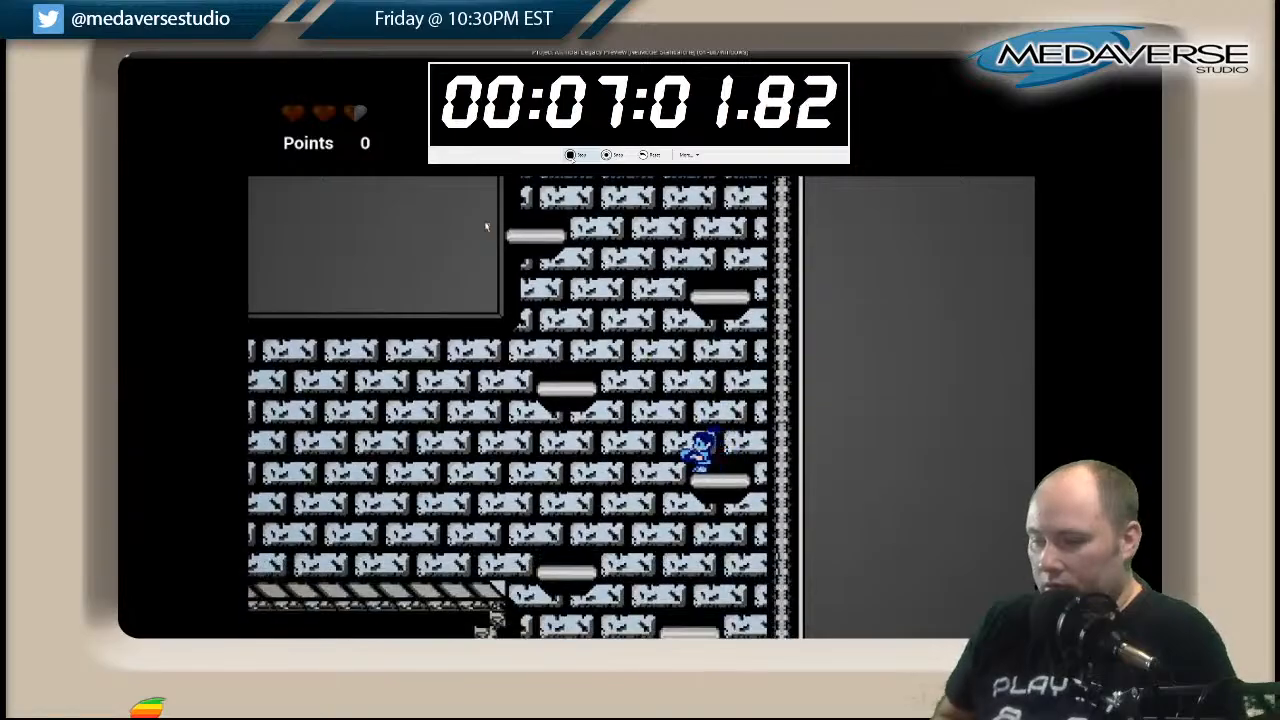
Jump from the shaft onto the adjoining striped walkway and run along it to the grey wall.
{"action": "key", "text": "Left"}
{"action": "key", "text": "Left"}
{"action": "key", "text": "space"}
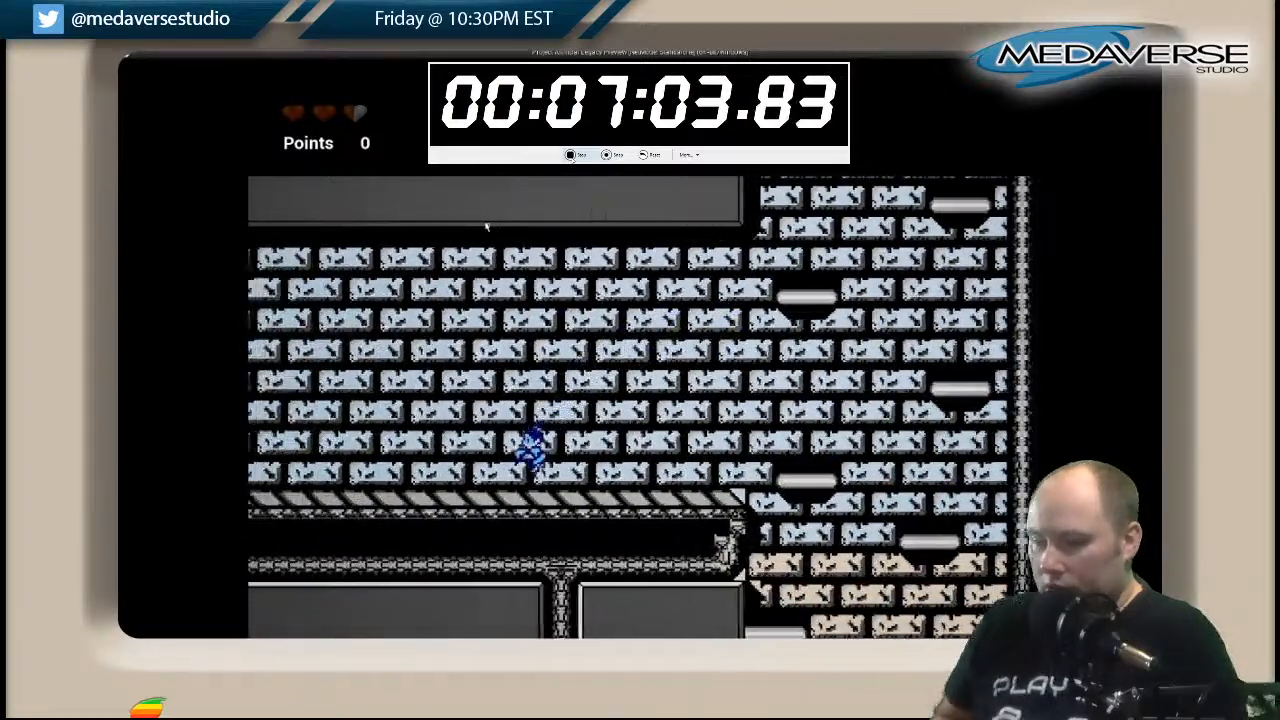
{"action": "key", "text": "Left"}
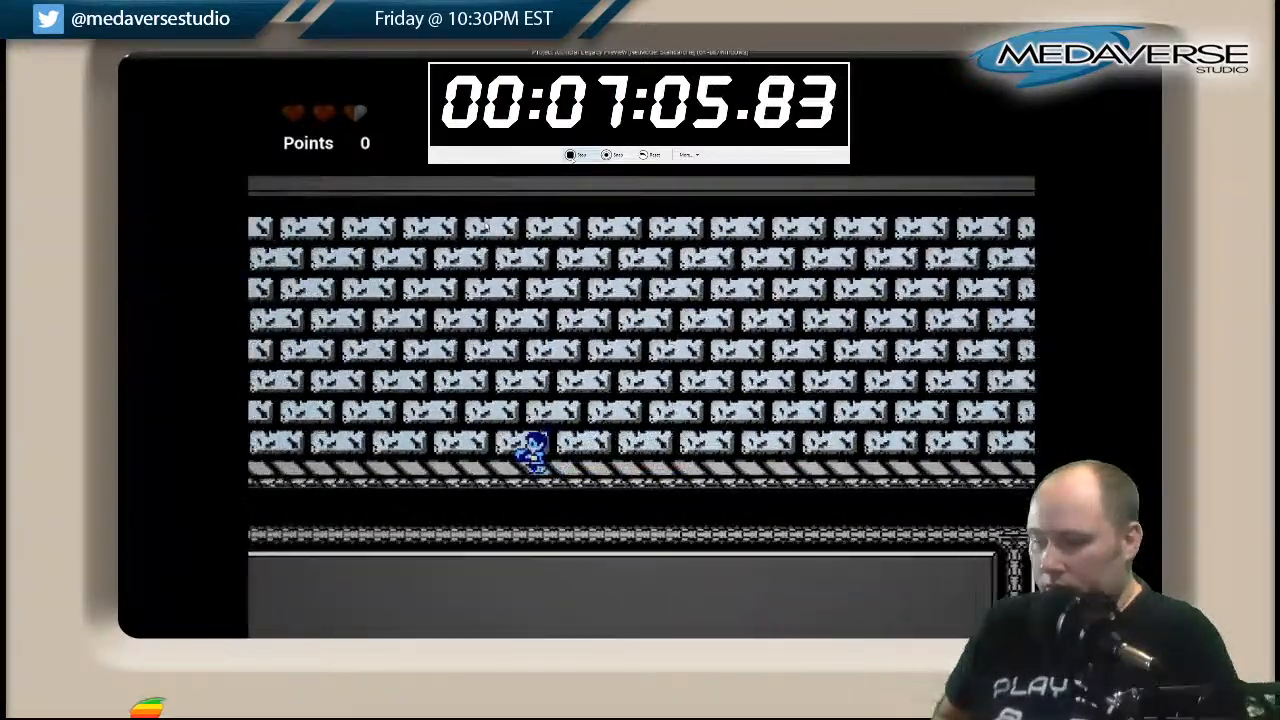
{"action": "key", "text": "Left"}
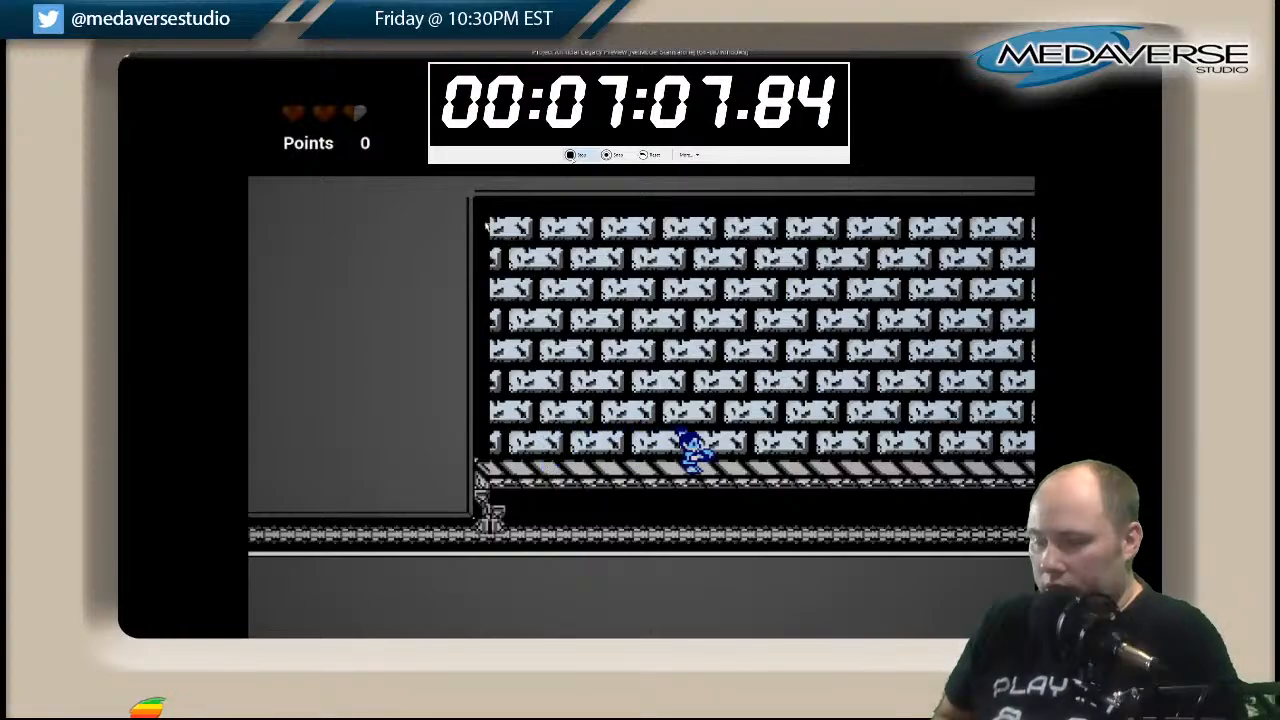
Run back along the walkway and jump off its end into the platform shaft.
{"action": "key", "text": "Right"}
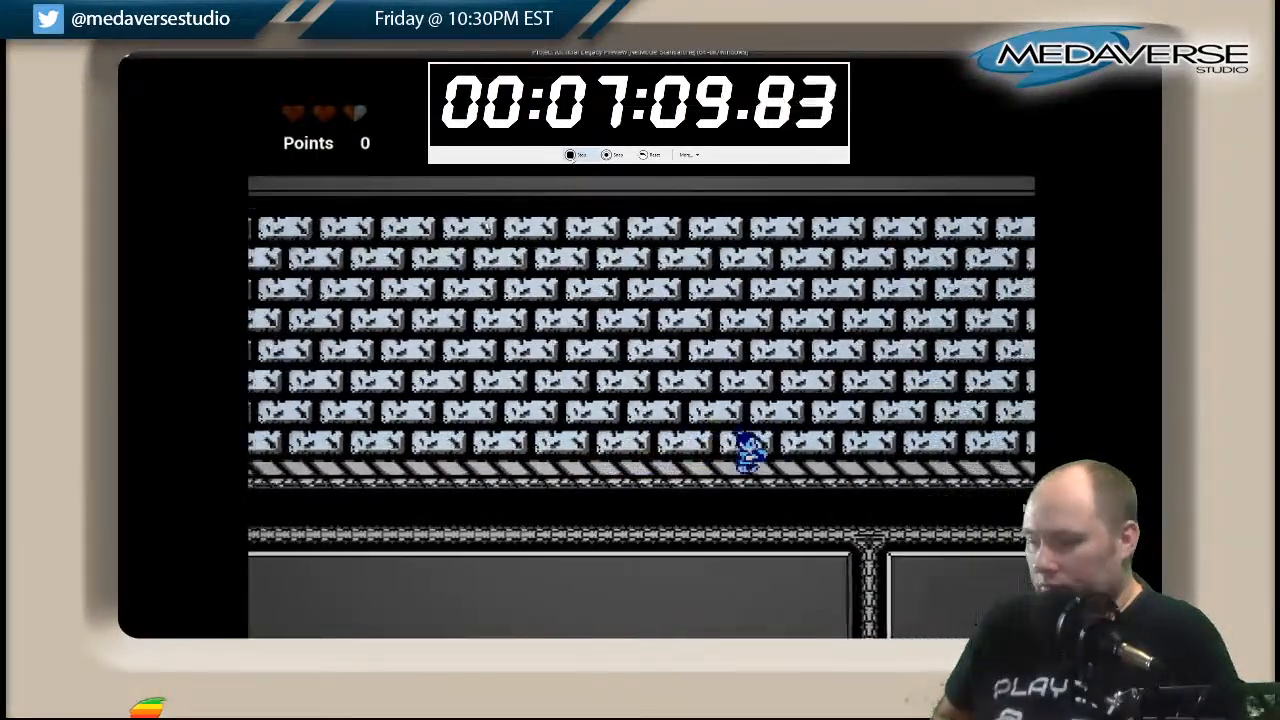
{"action": "key", "text": "Right"}
{"action": "key", "text": "space"}
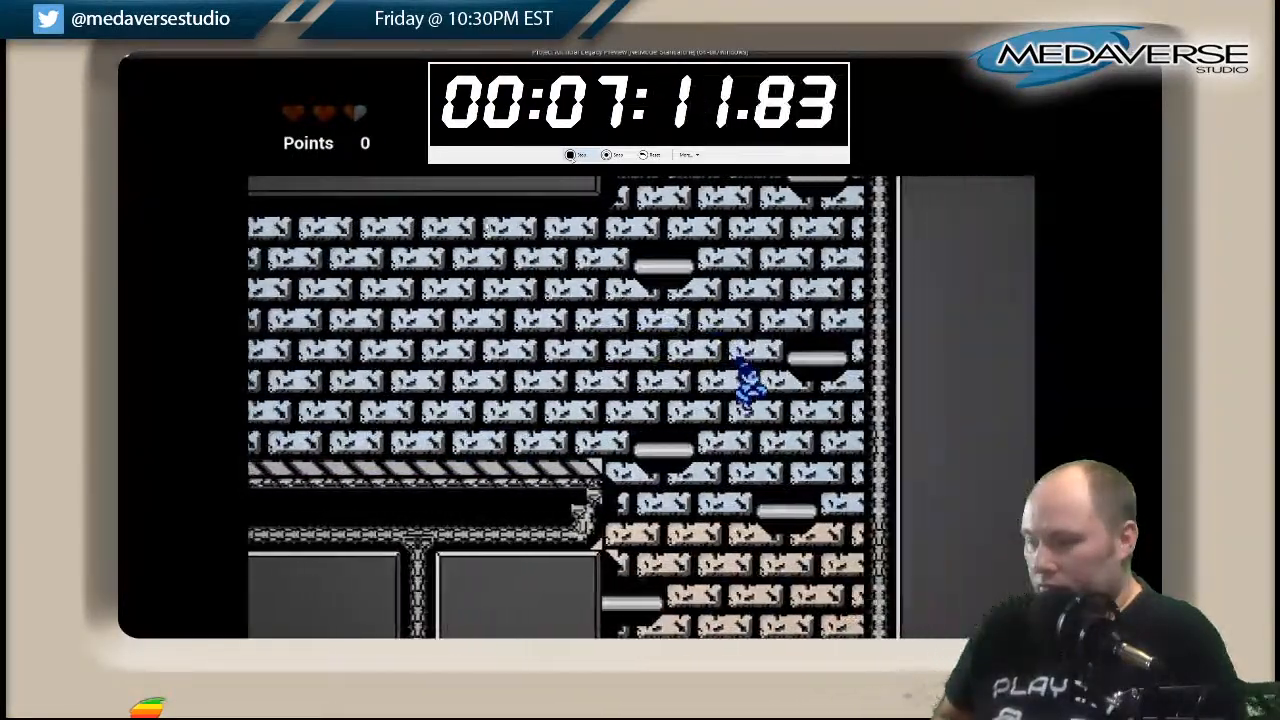
Descend the tan brick shaft's platforms past the striped walkway with the pipe junction.
{"action": "key", "text": "Left"}
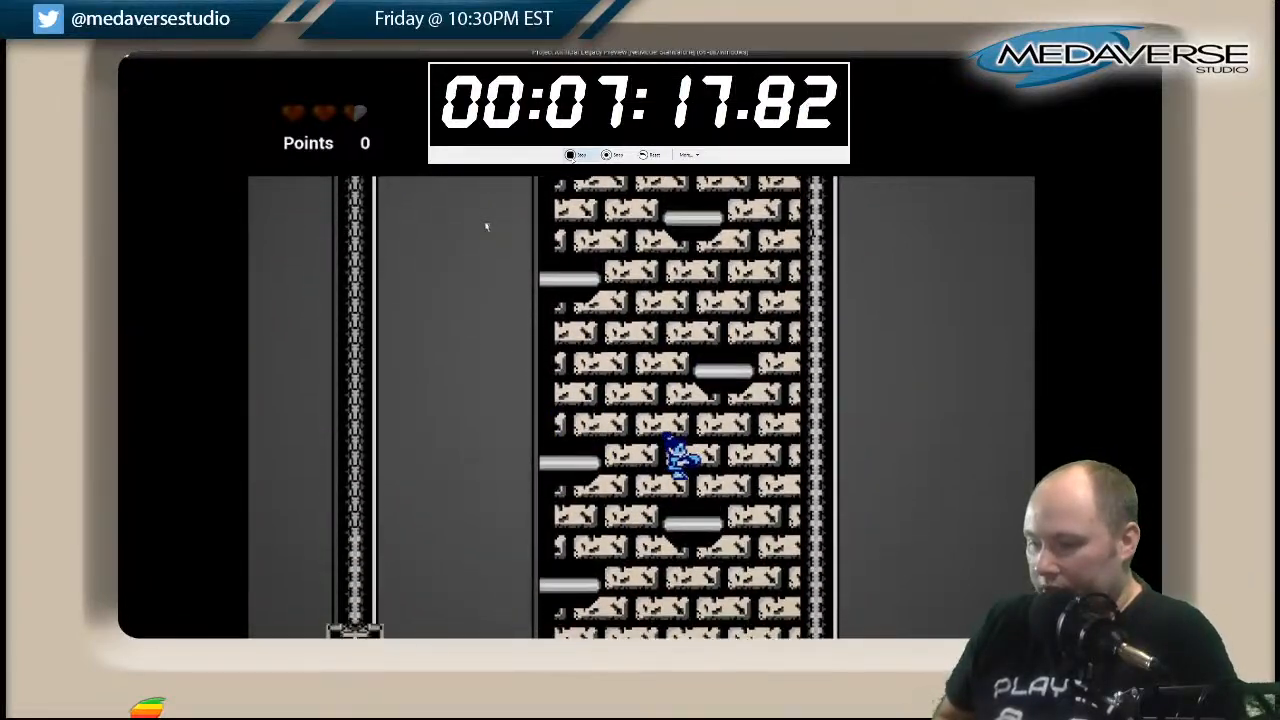
{"action": "key", "text": "Left"}
{"action": "key", "text": "Right"}
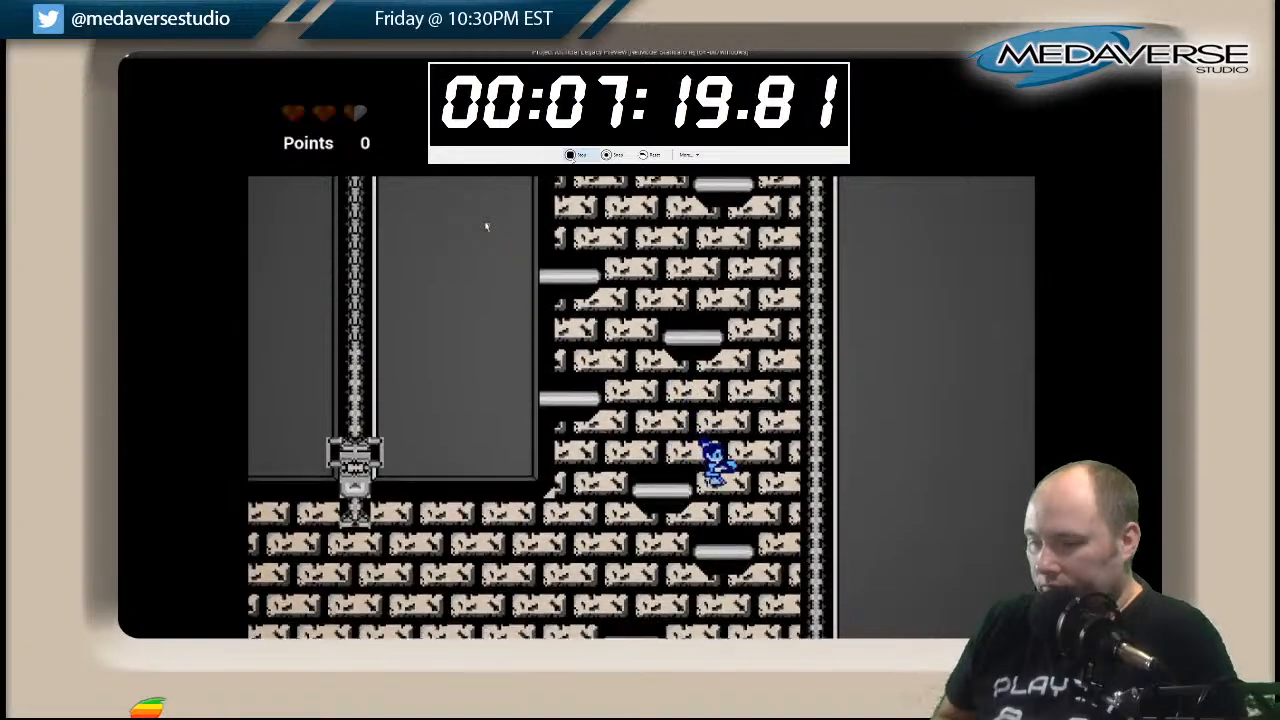
{"action": "key", "text": "Left"}
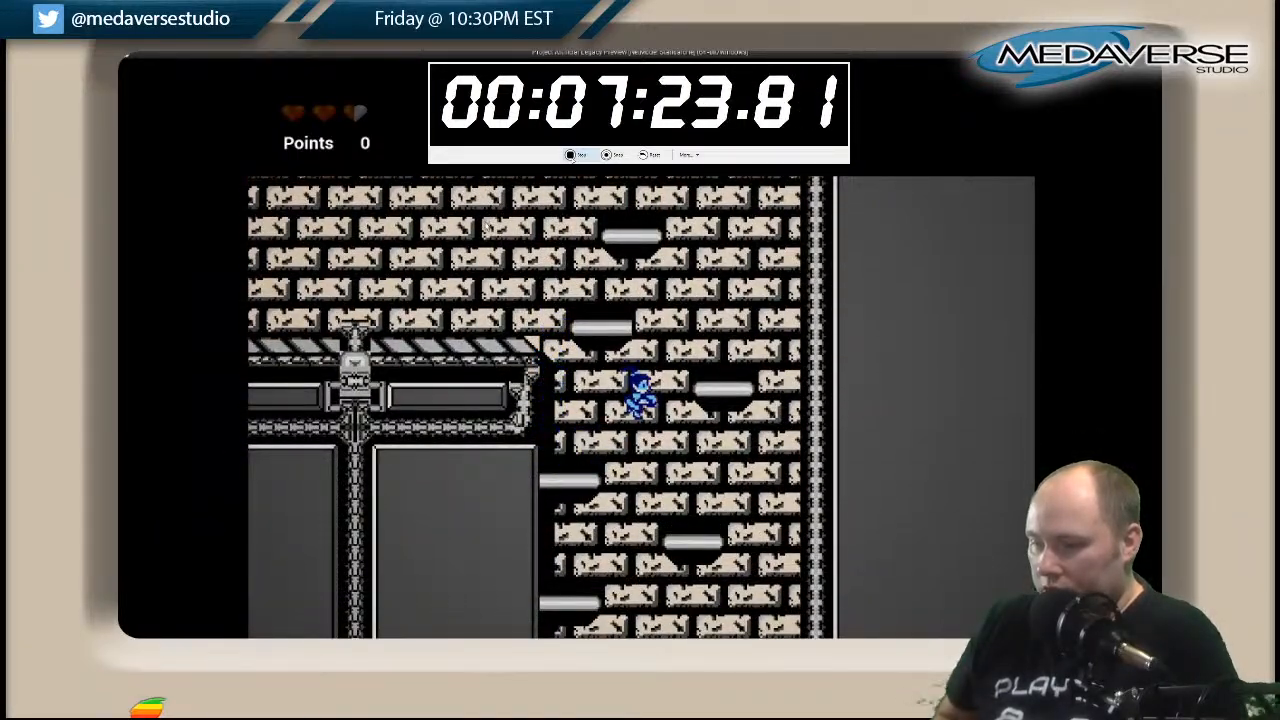
{"action": "key", "text": "Right"}
{"action": "key", "text": "Left"}
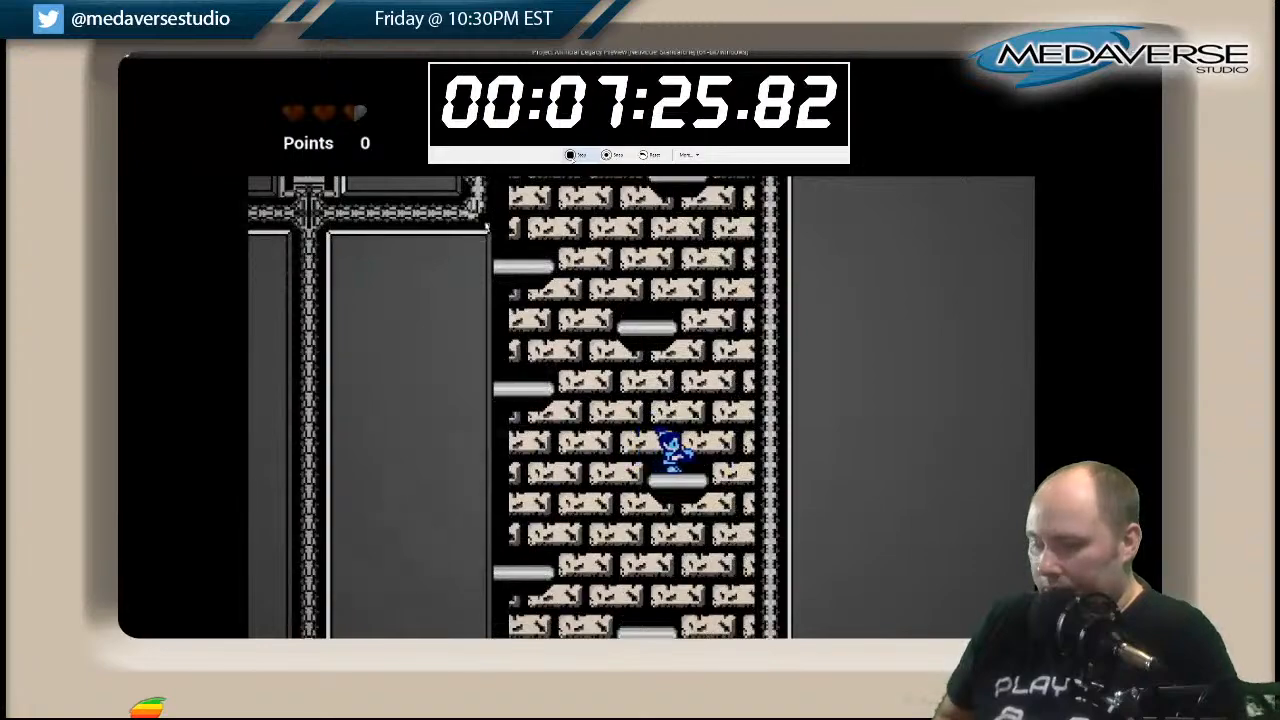
Climb the tan brick shaft's platforms back up and jump onto the striped walkway.
{"action": "key", "text": "Left"}
{"action": "key", "text": "Right"}
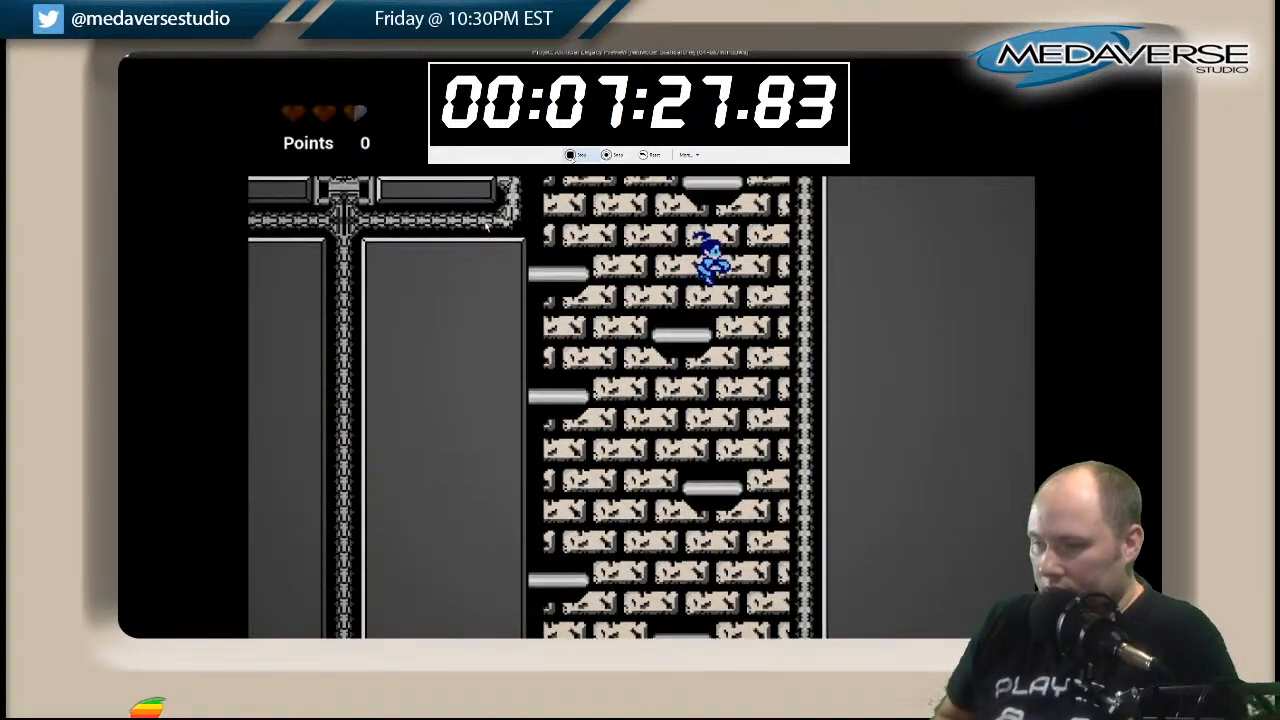
{"action": "key", "text": "Left"}
{"action": "key", "text": "Right"}
{"action": "key", "text": "space"}
{"action": "key", "text": "Left"}
{"action": "key", "text": "Left"}
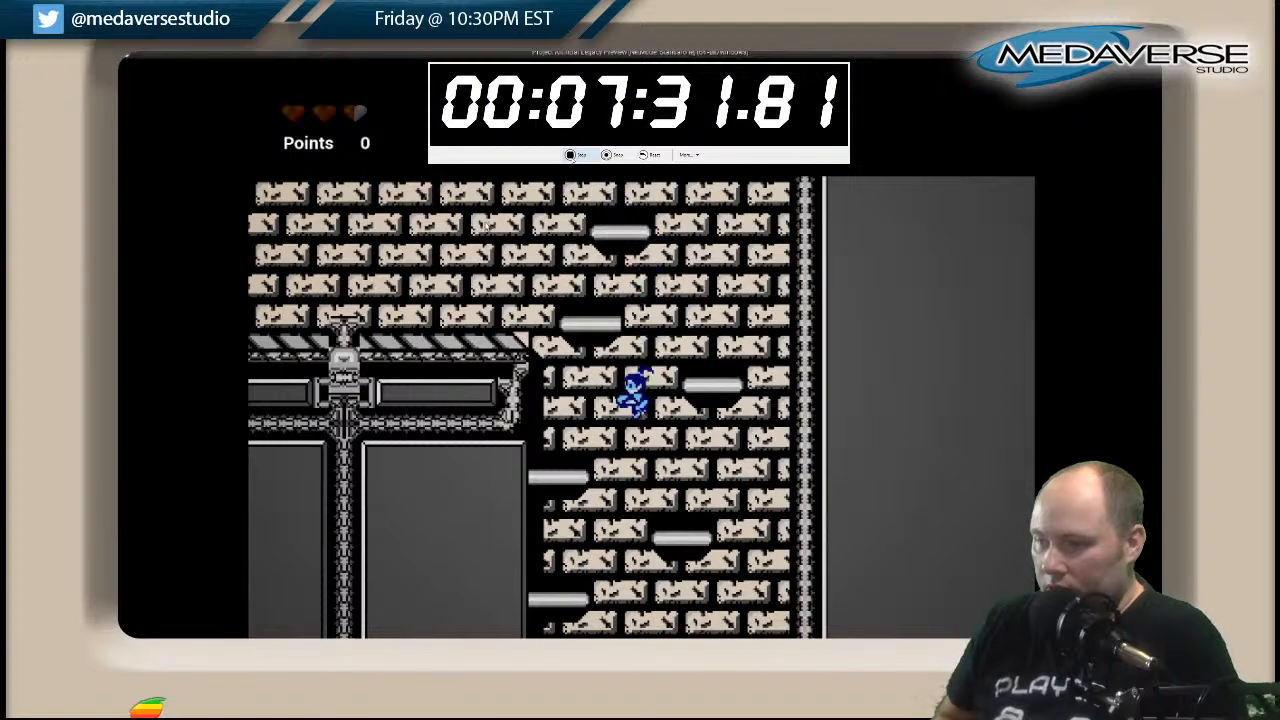
{"action": "key", "text": "Left"}
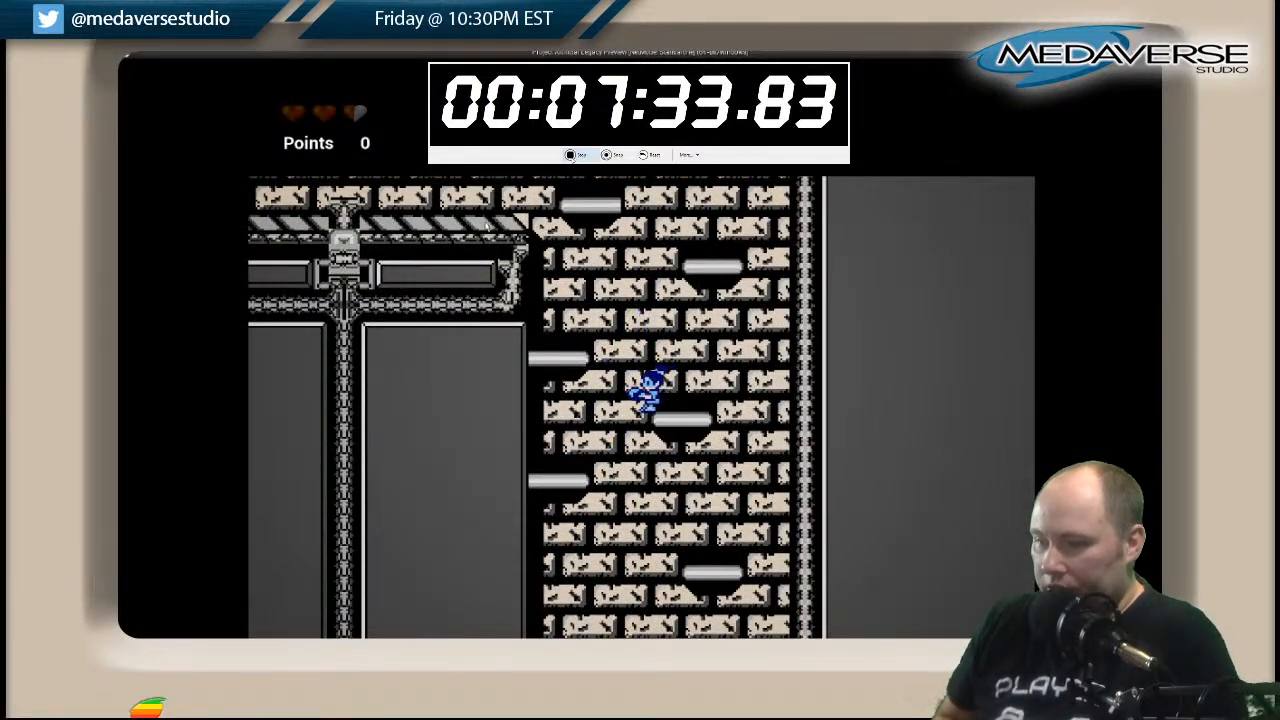
{"action": "key", "text": "Right"}
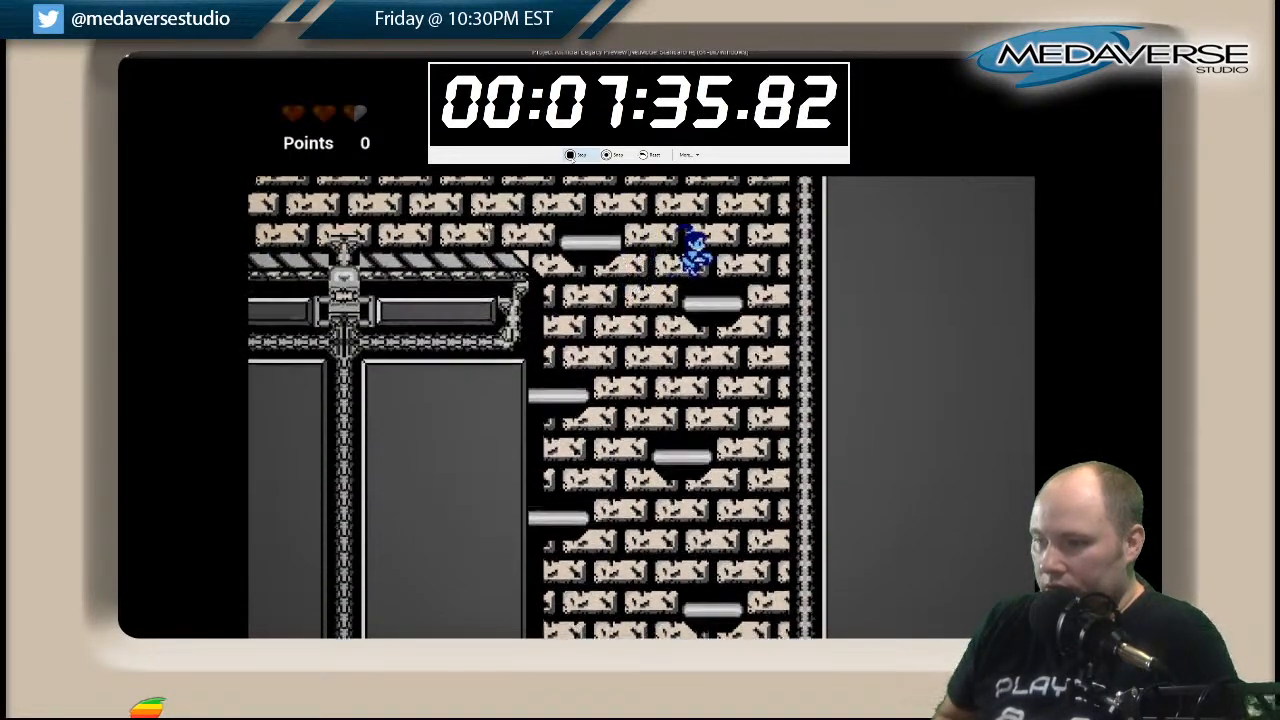
{"action": "key", "text": "space"}
{"action": "key", "text": "Left"}
Jump over the pipe junction and run along the tan brick walkway to its far end.
{"action": "key", "text": "Left"}
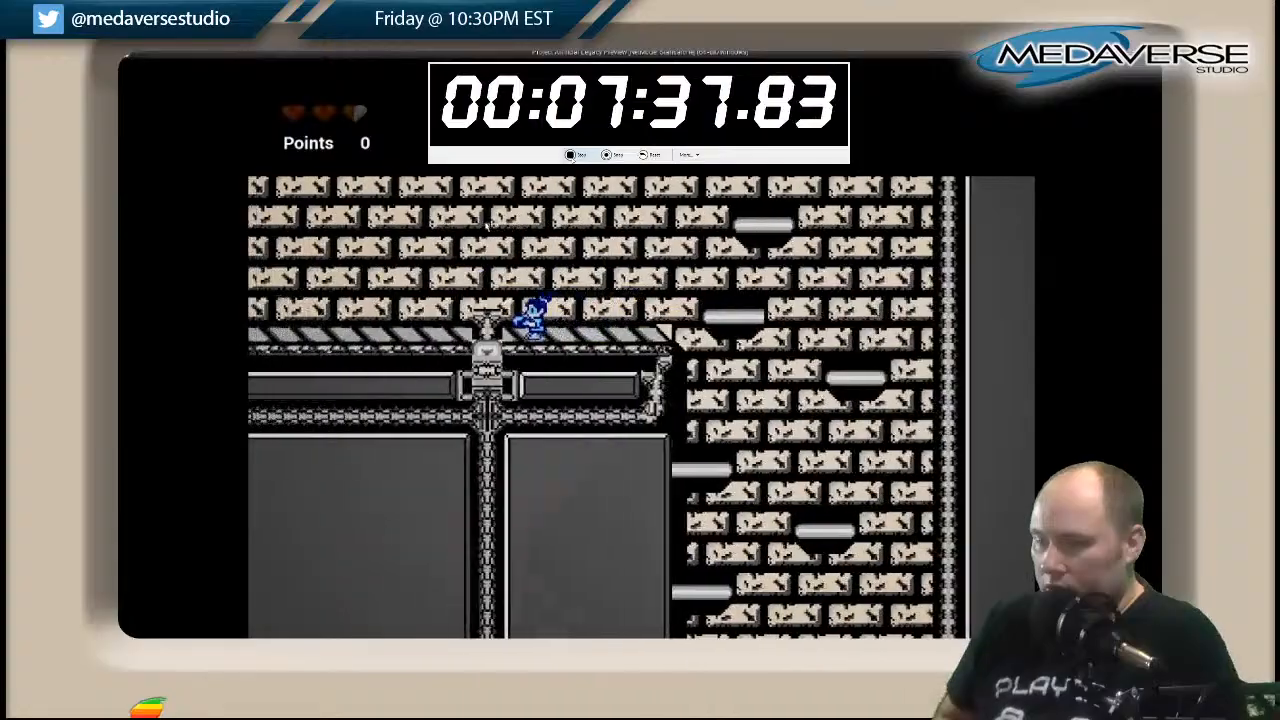
{"action": "key", "text": "space"}
{"action": "key", "text": "Left"}
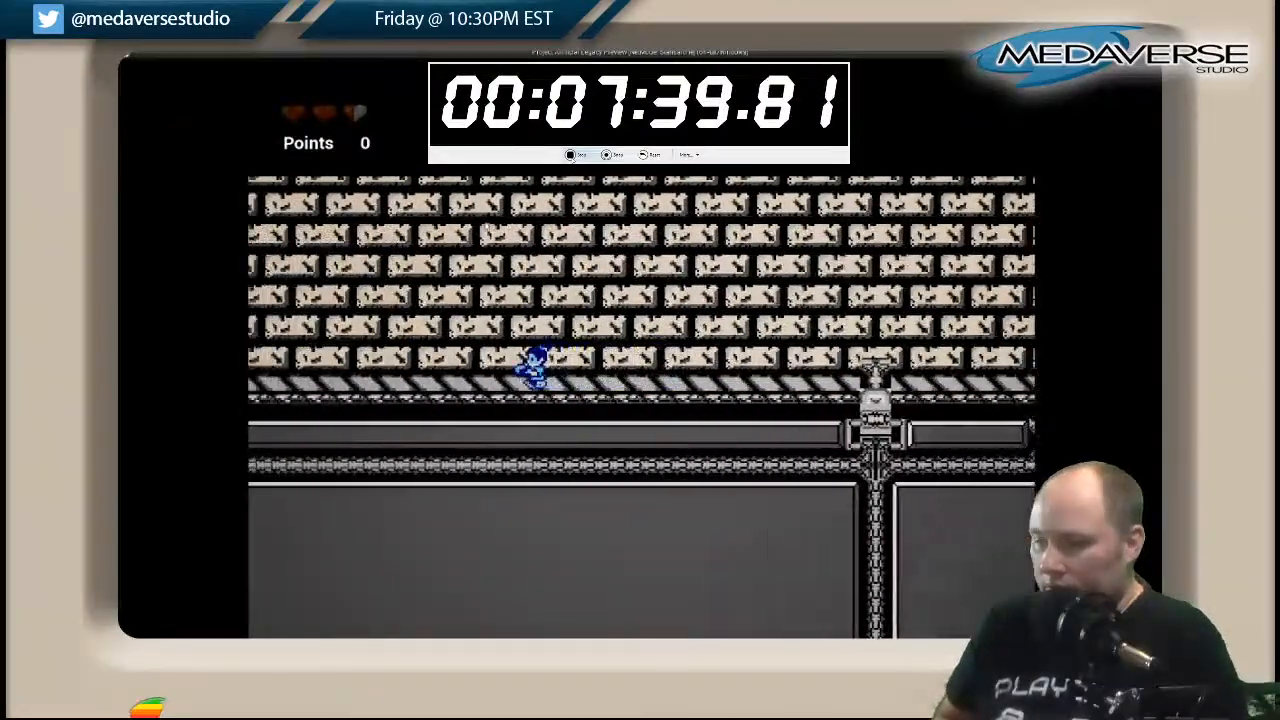
{"action": "key", "text": "Left"}
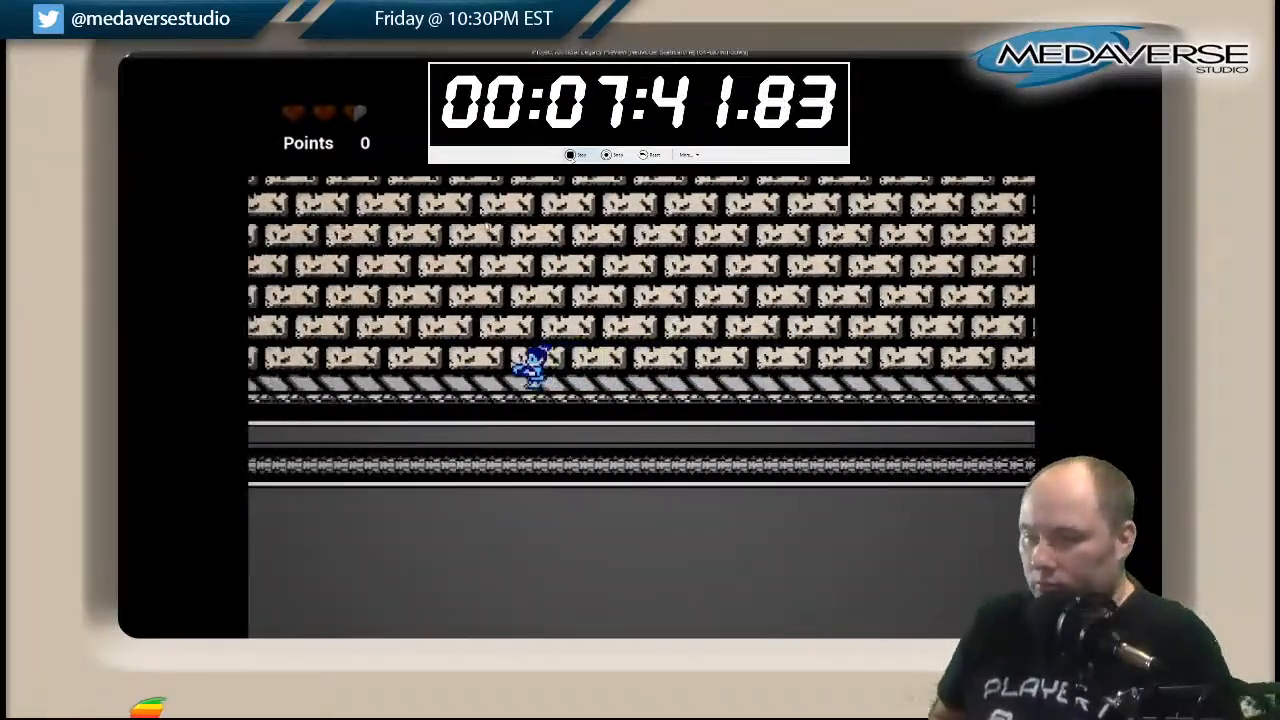
{"action": "key", "text": "Left"}
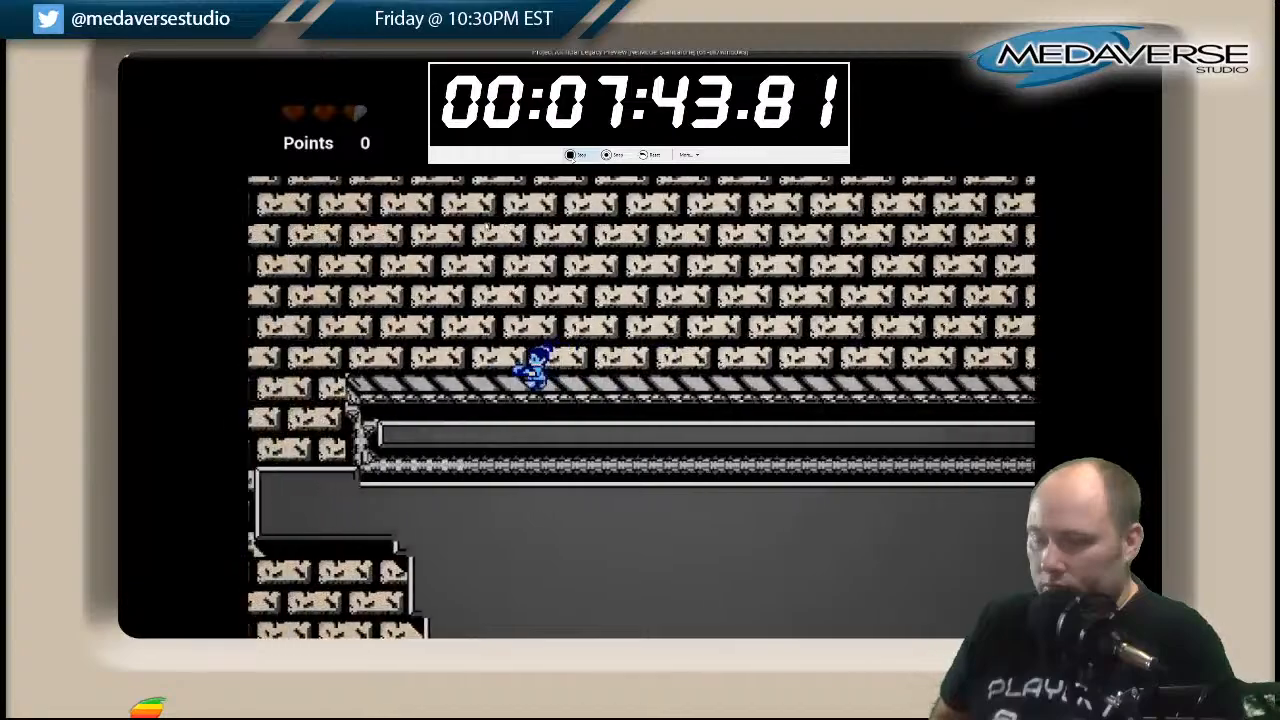
Descend the tan brick shaft past its ledges and drop through the narrow passage beneath it.
{"action": "key", "text": "Right"}
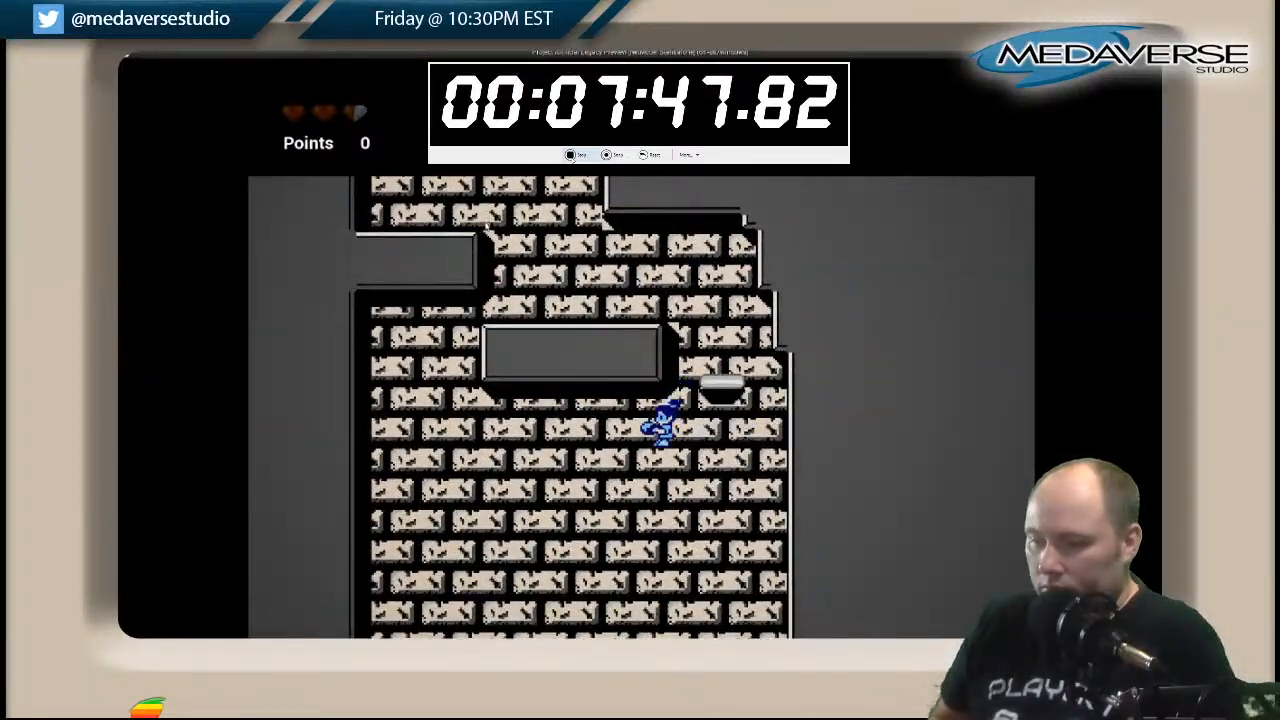
{"action": "key", "text": "Left"}
{"action": "key", "text": "space"}
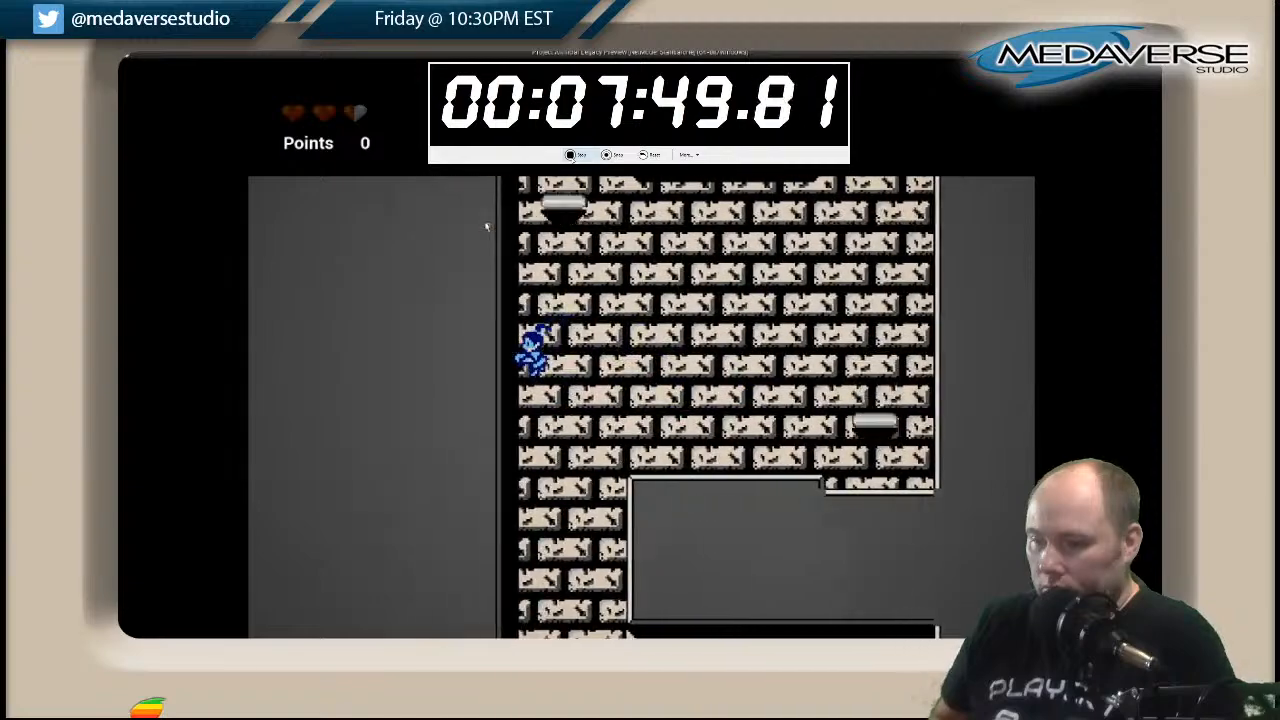
{"action": "key", "text": "Right"}
{"action": "key", "text": "Right"}
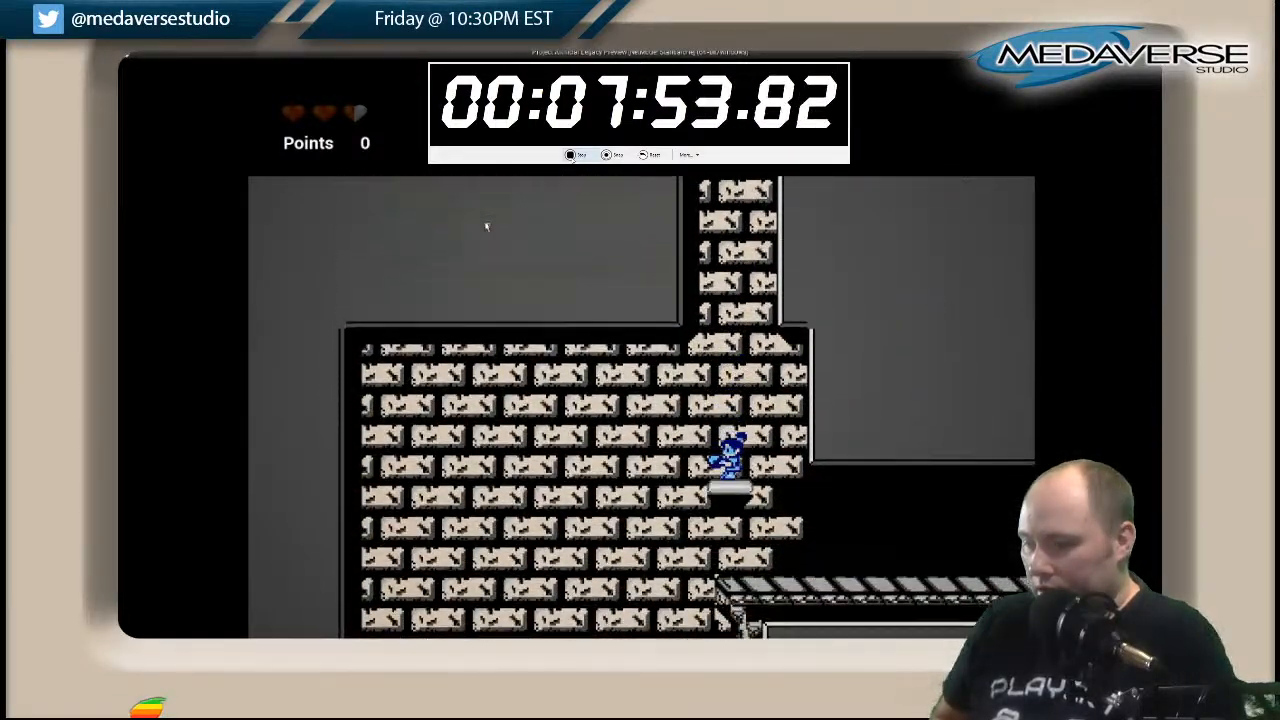
Drop from the floating platform, run along the striped walkway and jump onto the lower ledge in the twin-arched brick chamber.
{"action": "key", "text": "Left"}
{"action": "key", "text": "Left"}
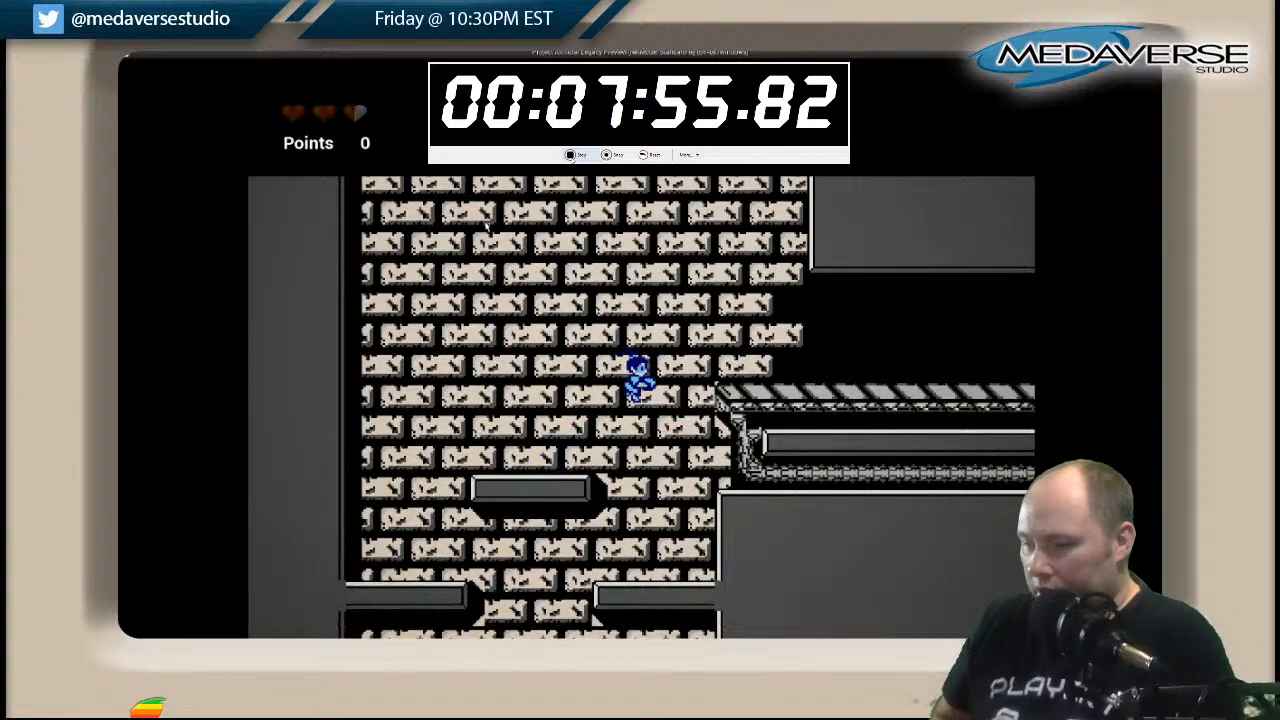
{"action": "key", "text": "Right"}
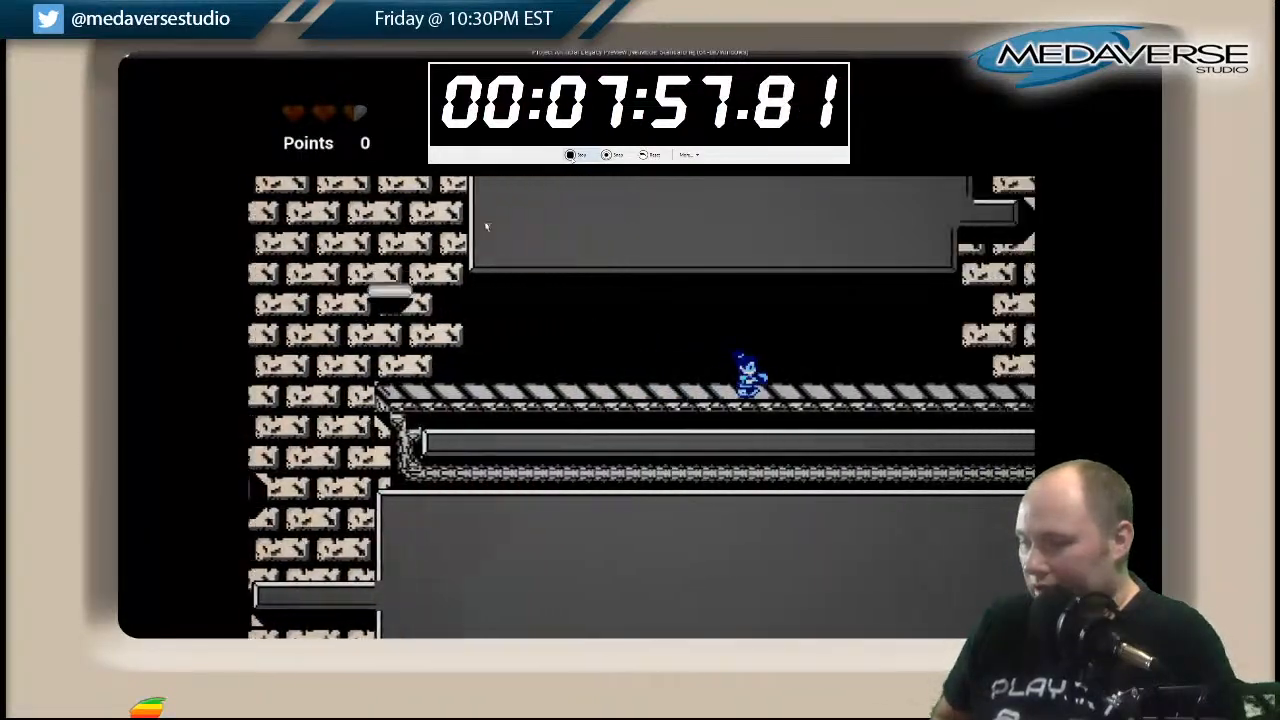
{"action": "key", "text": "Right"}
{"action": "key", "text": "space"}
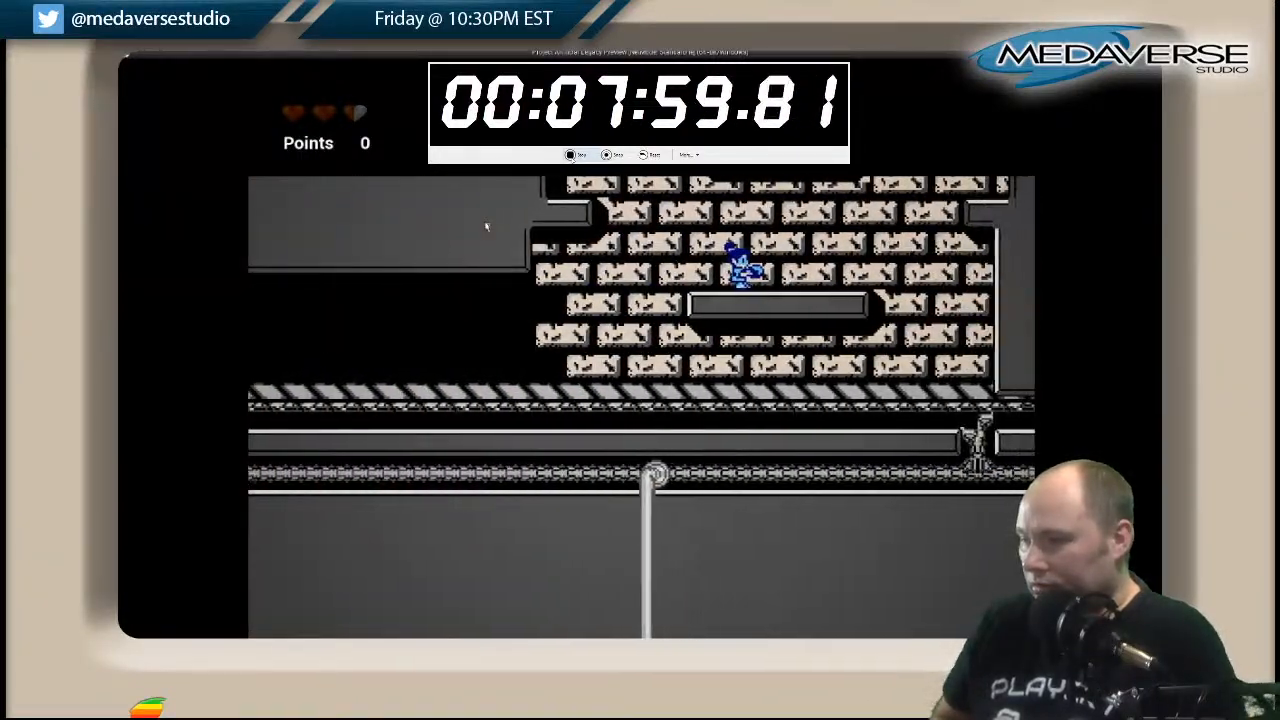
Climb past the twin-arched chamber's ledges to its ceiling and come down on the side ledge near the entrance.
{"action": "key", "text": "Right"}
{"action": "key", "text": "space"}
{"action": "key", "text": "space"}
{"action": "key", "text": "Left"}
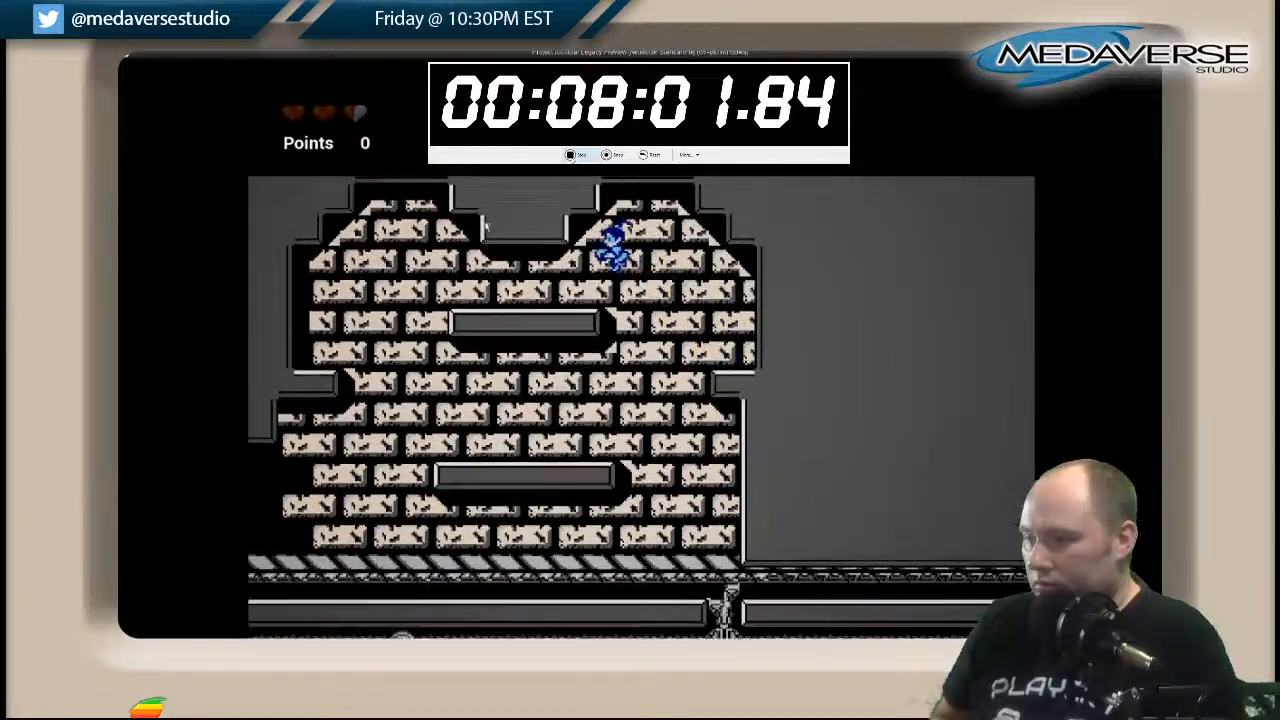
{"action": "key", "text": "Left"}
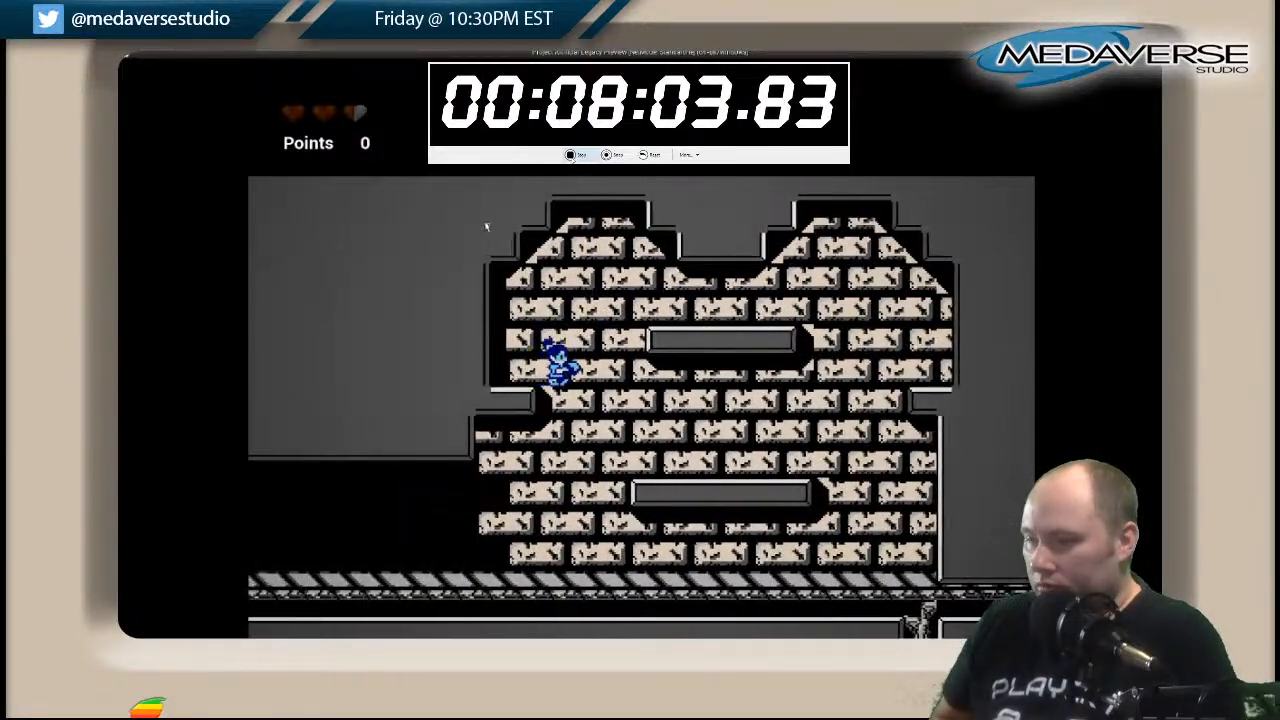
Leave the twin-arched chamber, run back along the striped walkway and jump off its end into the shaft.
{"action": "key", "text": "Left"}
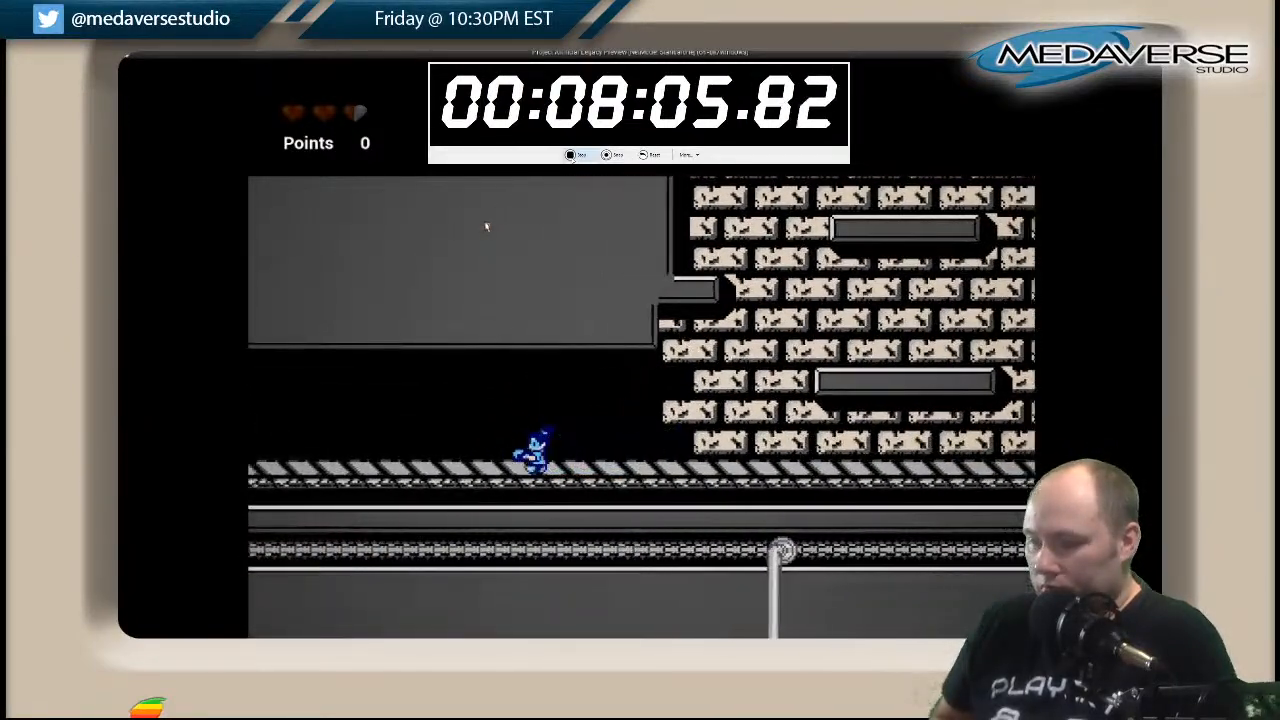
{"action": "key", "text": "Left"}
{"action": "key", "text": "space"}
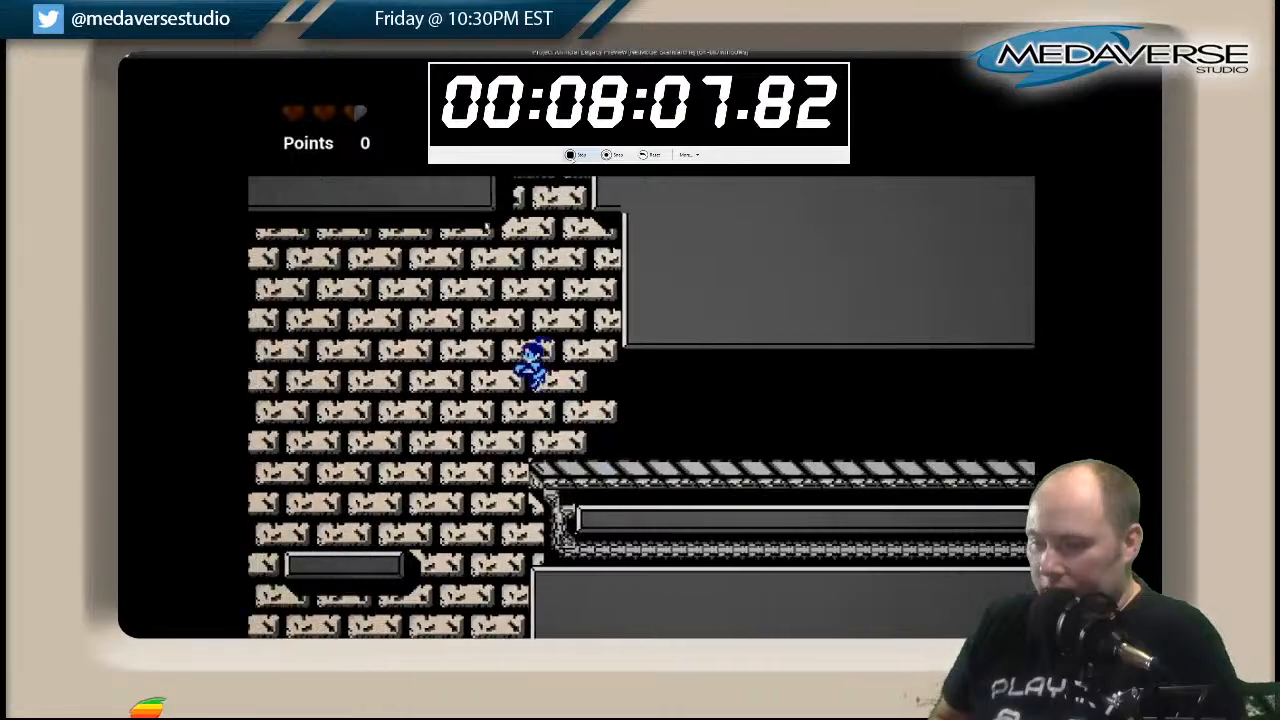
Descend to the lower striped walkway, check its closed end, and run back along it to jump off the opposite end.
{"action": "key", "text": "Left"}
{"action": "key", "text": "Left"}
{"action": "key", "text": "Right"}
{"action": "key", "text": "Right"}
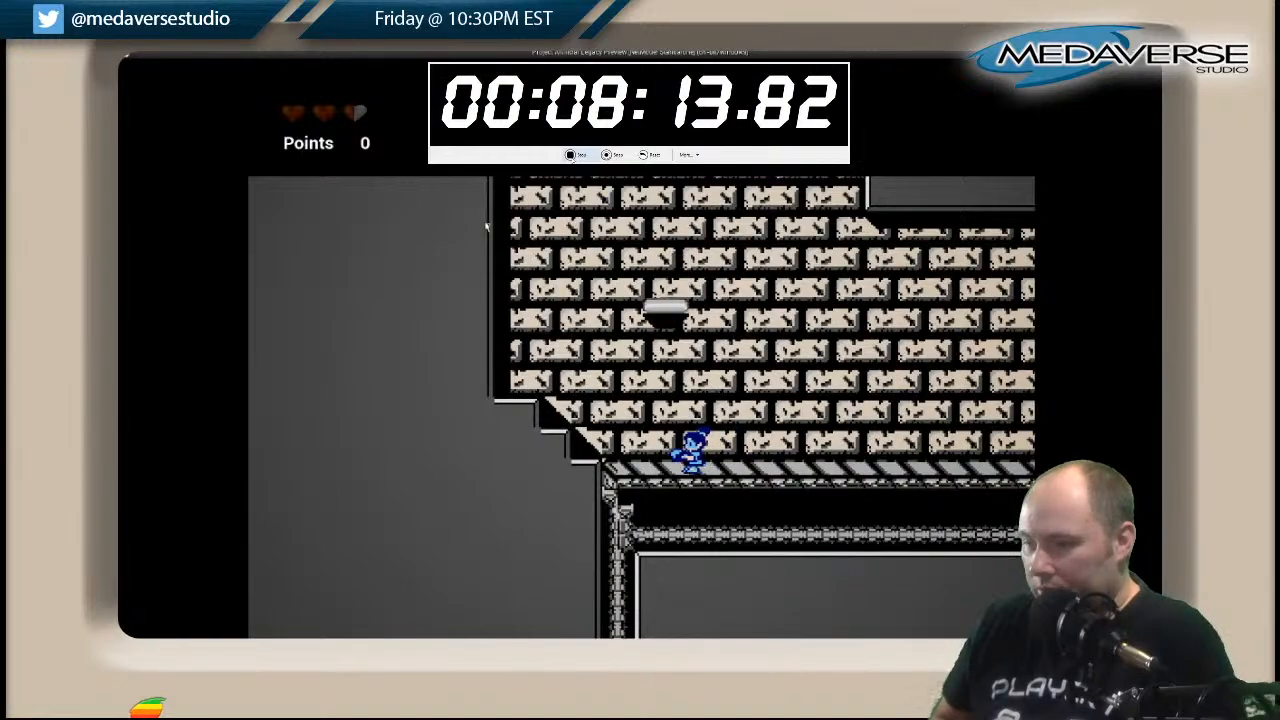
{"action": "key", "text": "Left"}
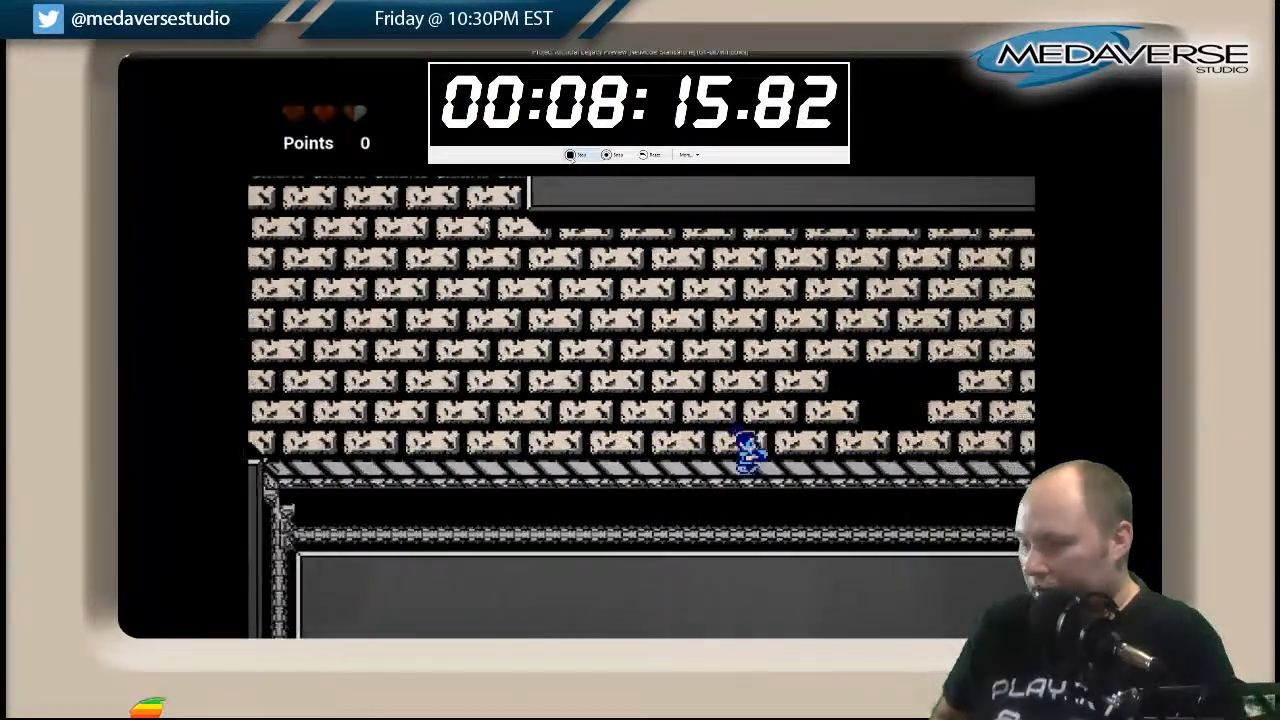
{"action": "key", "text": "Left"}
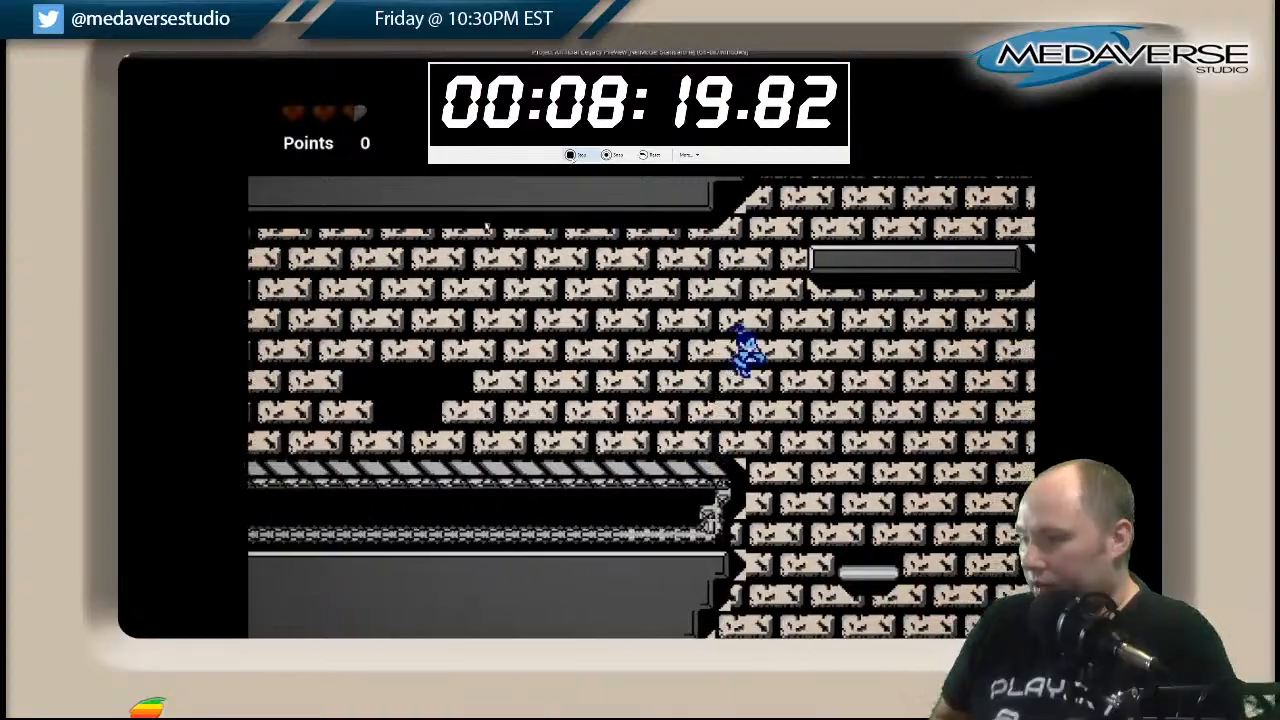
{"action": "key", "text": "Right"}
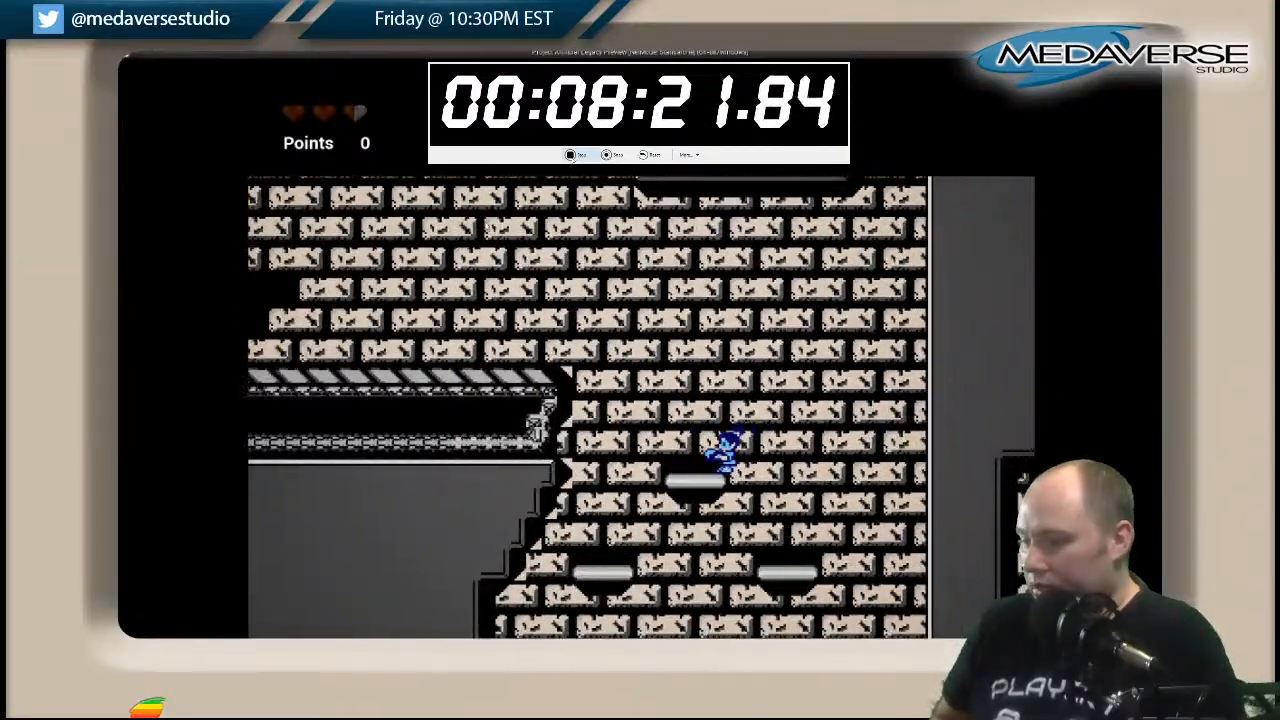
Descend the staggered floating platforms, pass under the hanging wall and jump near the end of the next striped walkway.
{"action": "key", "text": "Right"}
{"action": "key", "text": "Left"}
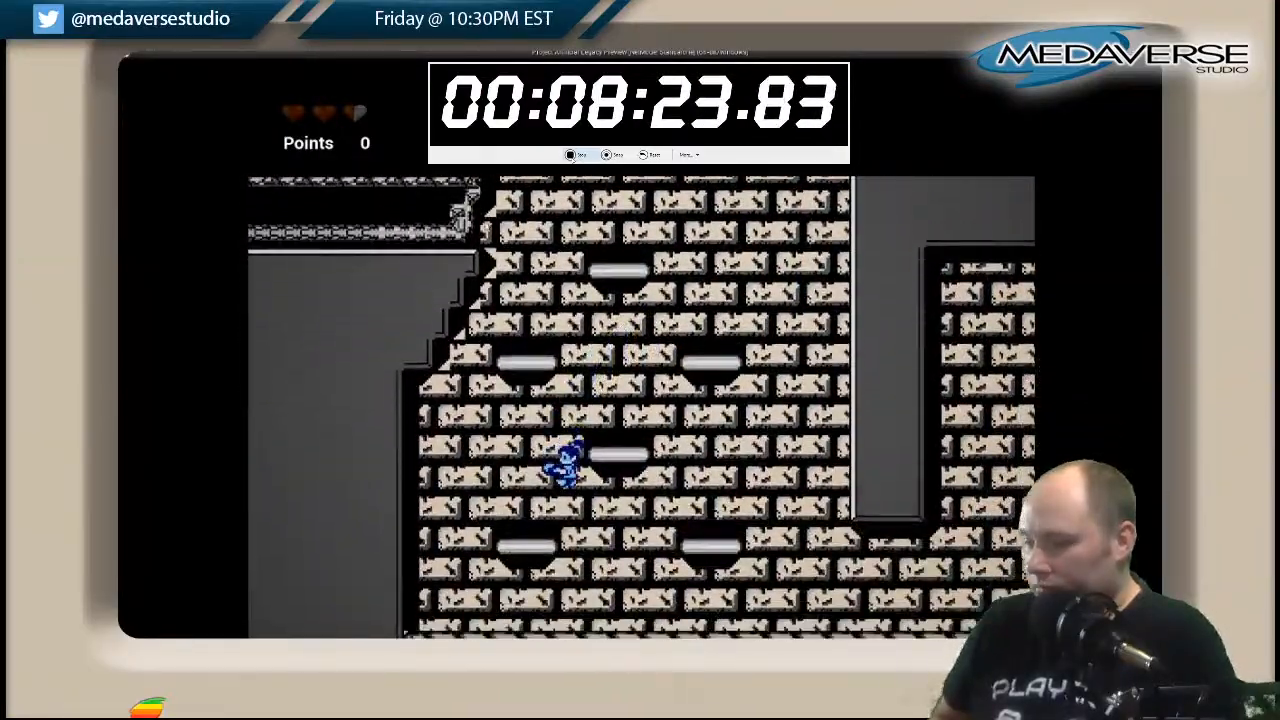
{"action": "key", "text": "Right"}
{"action": "key", "text": "Right"}
{"action": "key", "text": "space"}
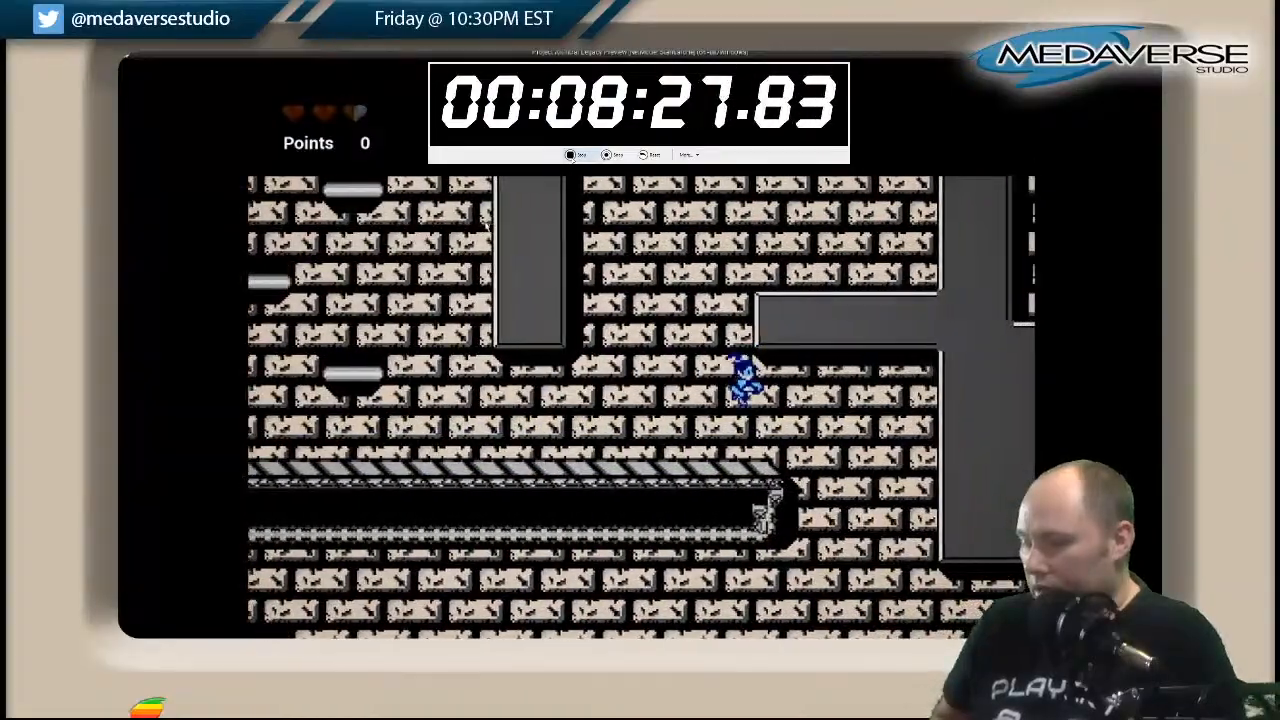
Drop to the level's lowest area and cross it by way of the four platforms above the stepped wall.
{"action": "key", "text": "Right"}
{"action": "key", "text": "Left"}
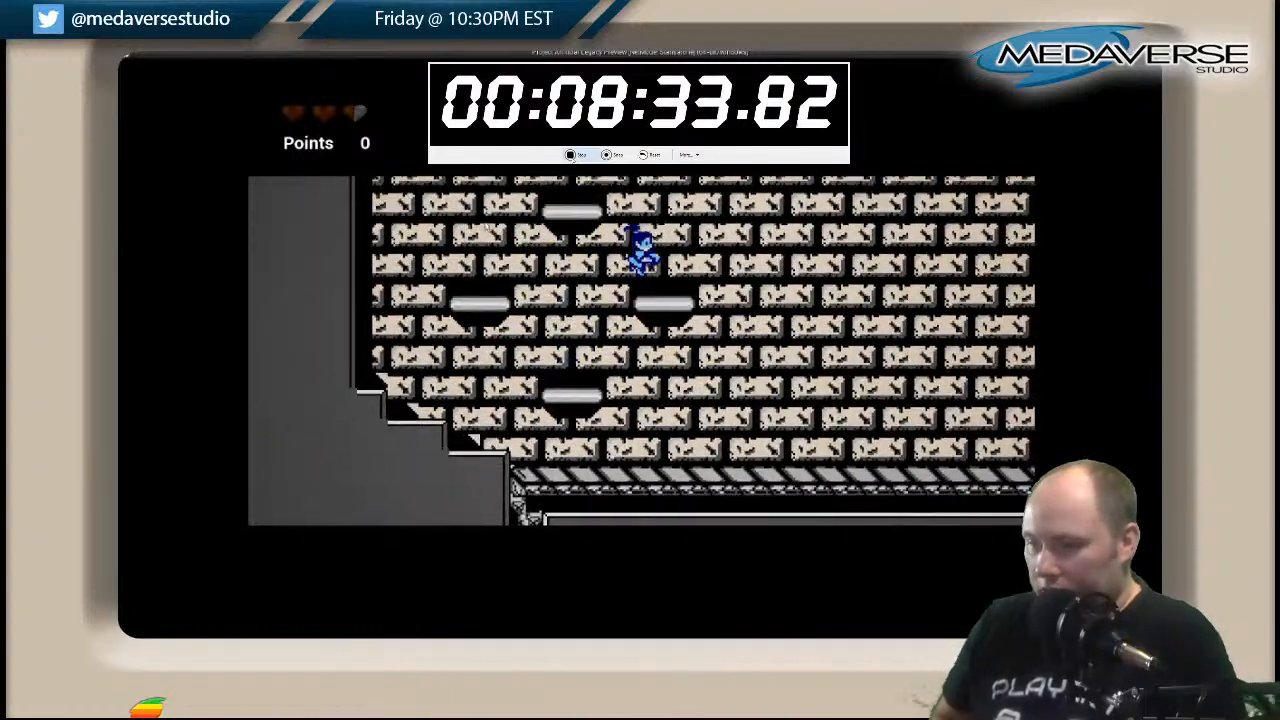
{"action": "key", "text": "Left"}
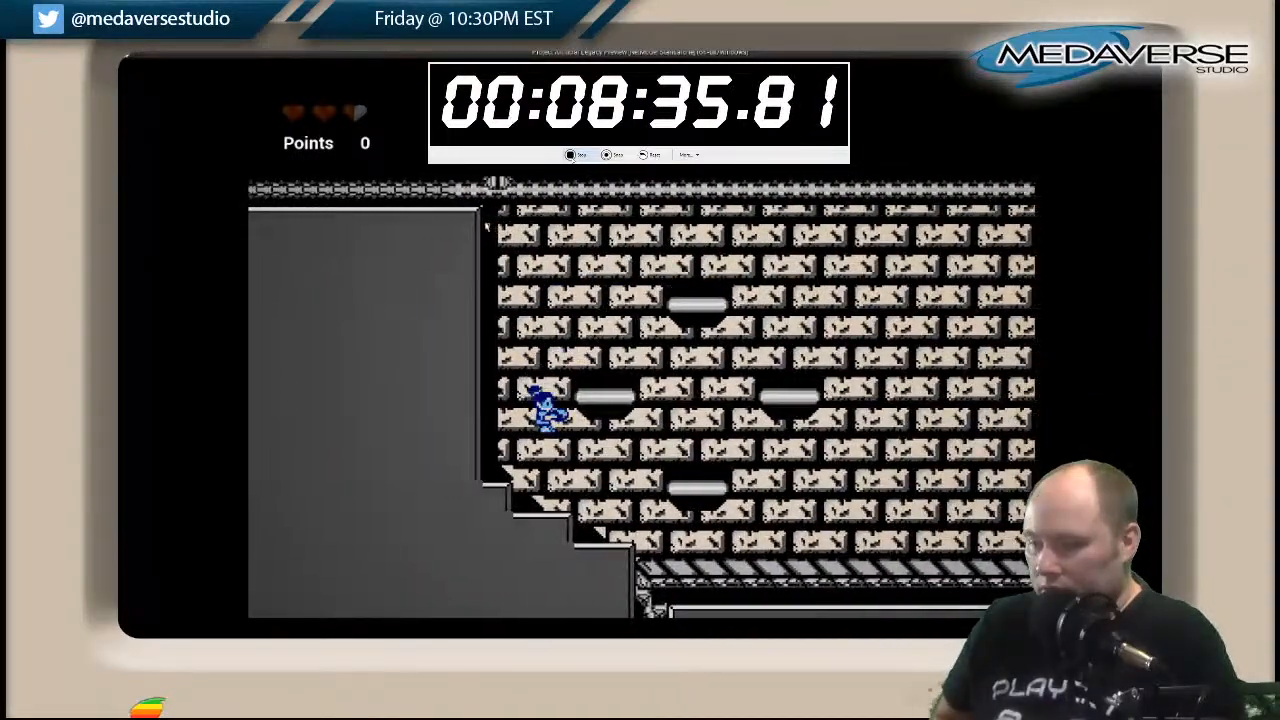
{"action": "key", "text": "Right"}
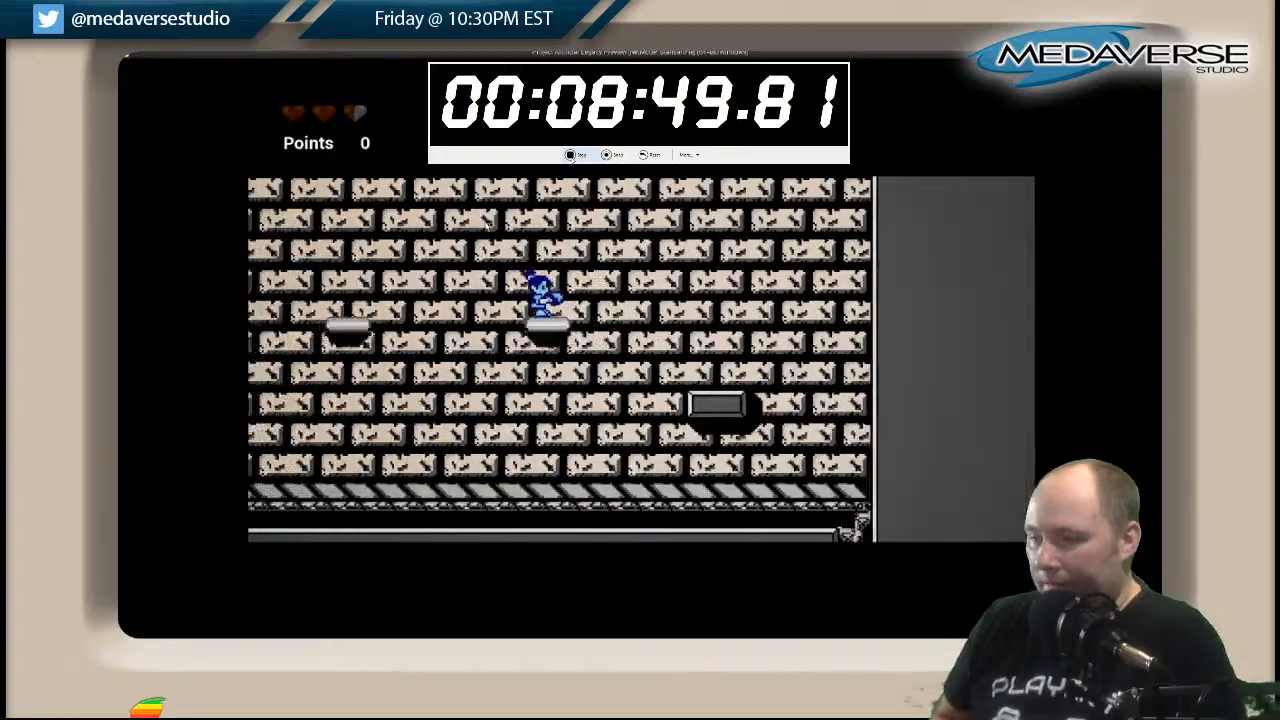
Jump back across the floating platforms and ride up the narrow shaft beside the red pits.
{"action": "key", "text": "Left"}
{"action": "key", "text": "space"}
{"action": "key", "text": "space"}
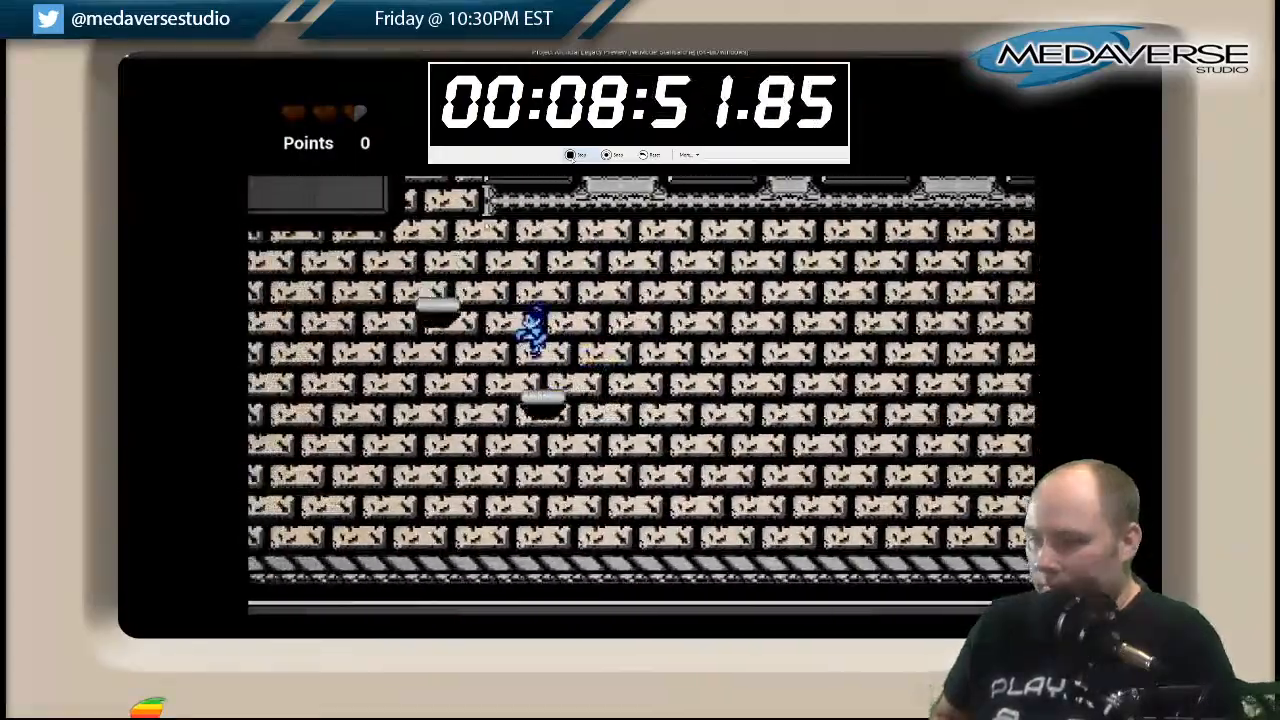
{"action": "key", "text": "Left"}
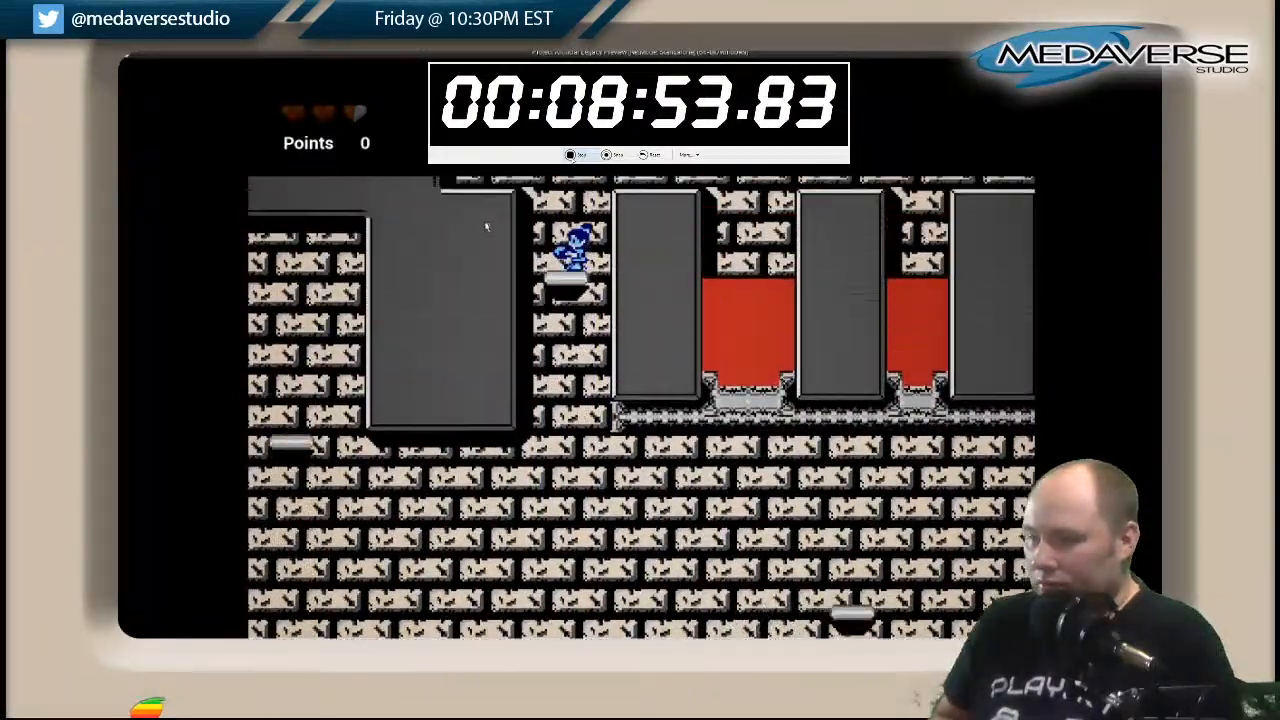
Jump out of the narrow shaft, cross the pillars over the red pits and climb to the striped walkway above.
{"action": "key", "text": "space"}
{"action": "key", "text": "Right"}
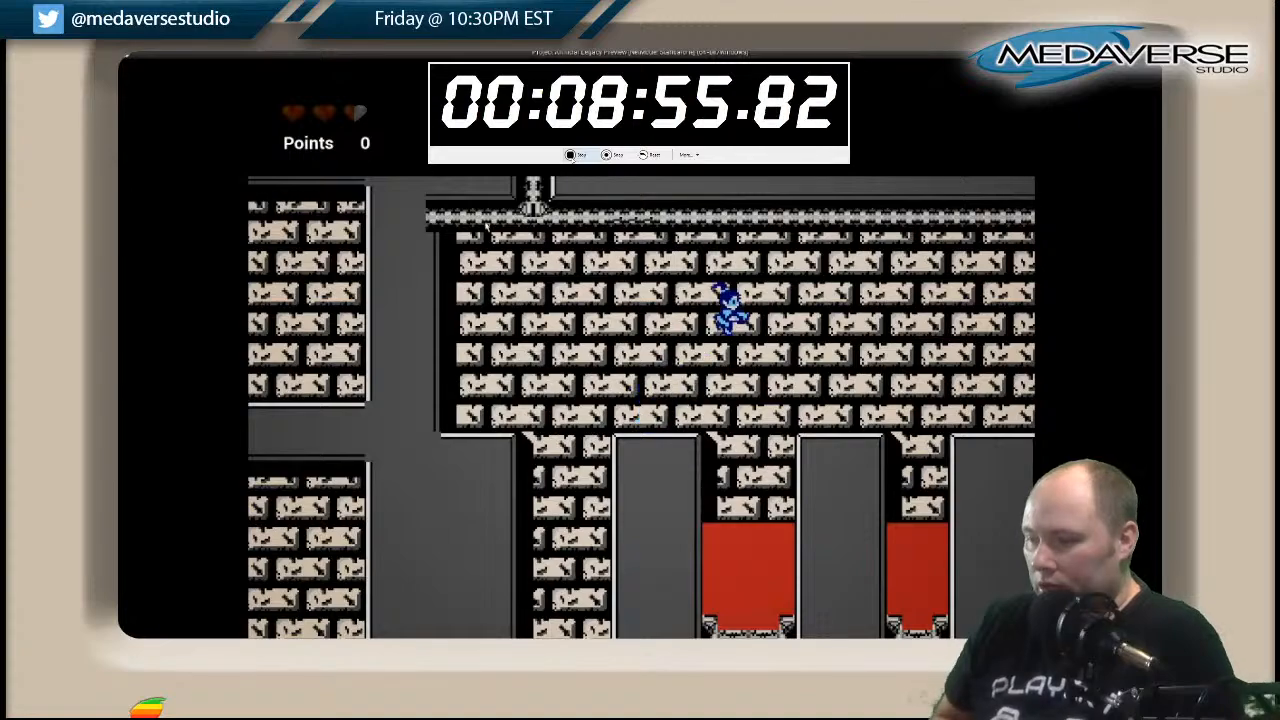
{"action": "key", "text": "Right"}
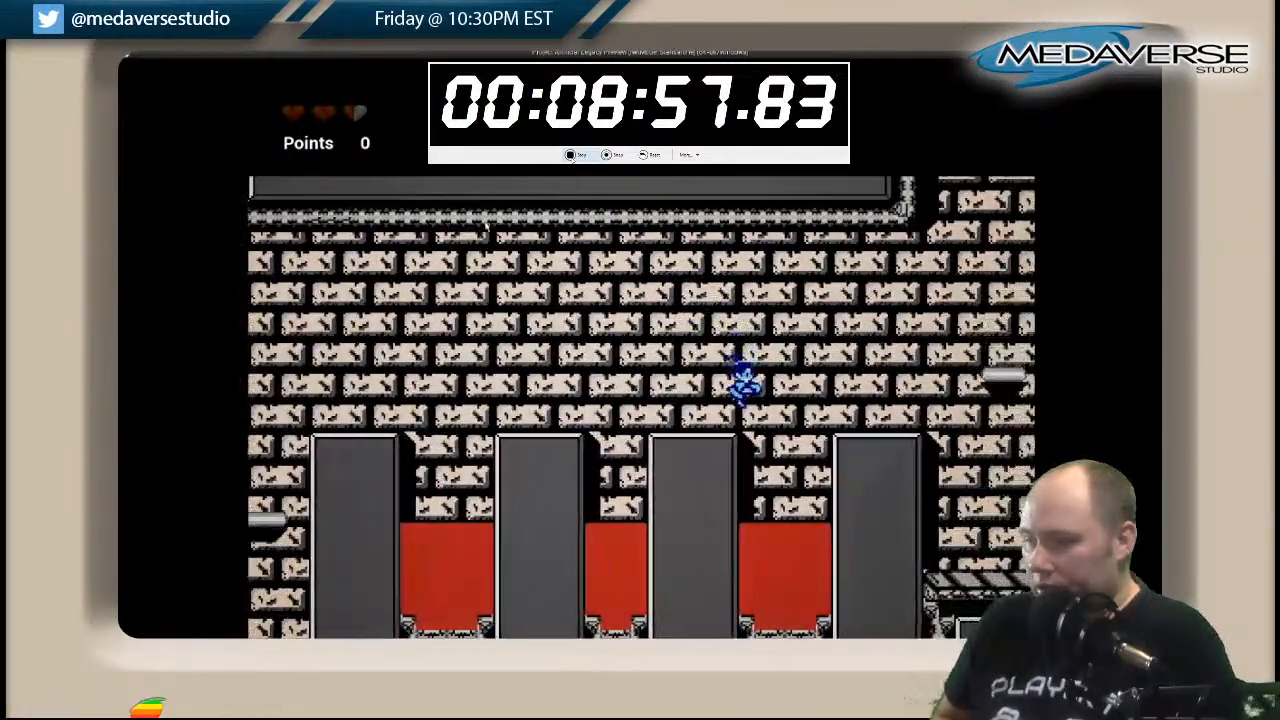
{"action": "key", "text": "space"}
{"action": "key", "text": "Right"}
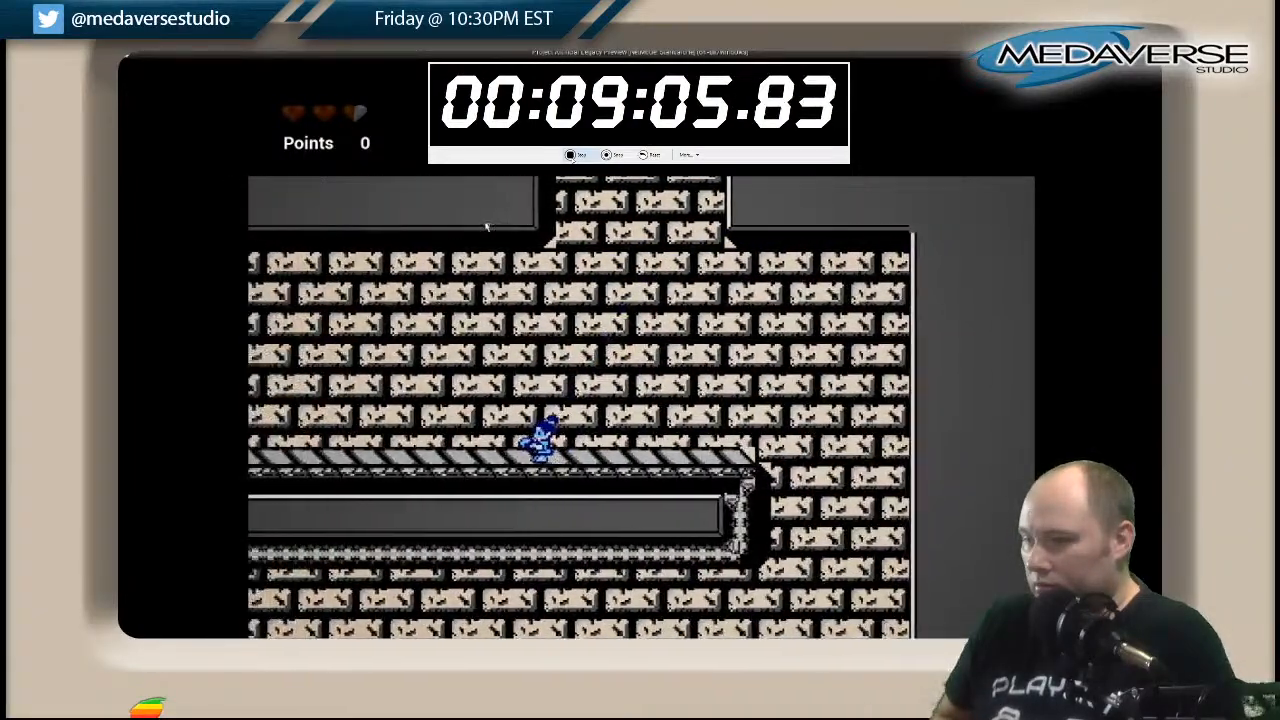
Run back along the upper striped walkway and use the floating platform to climb onto the large block above.
{"action": "key", "text": "Left"}
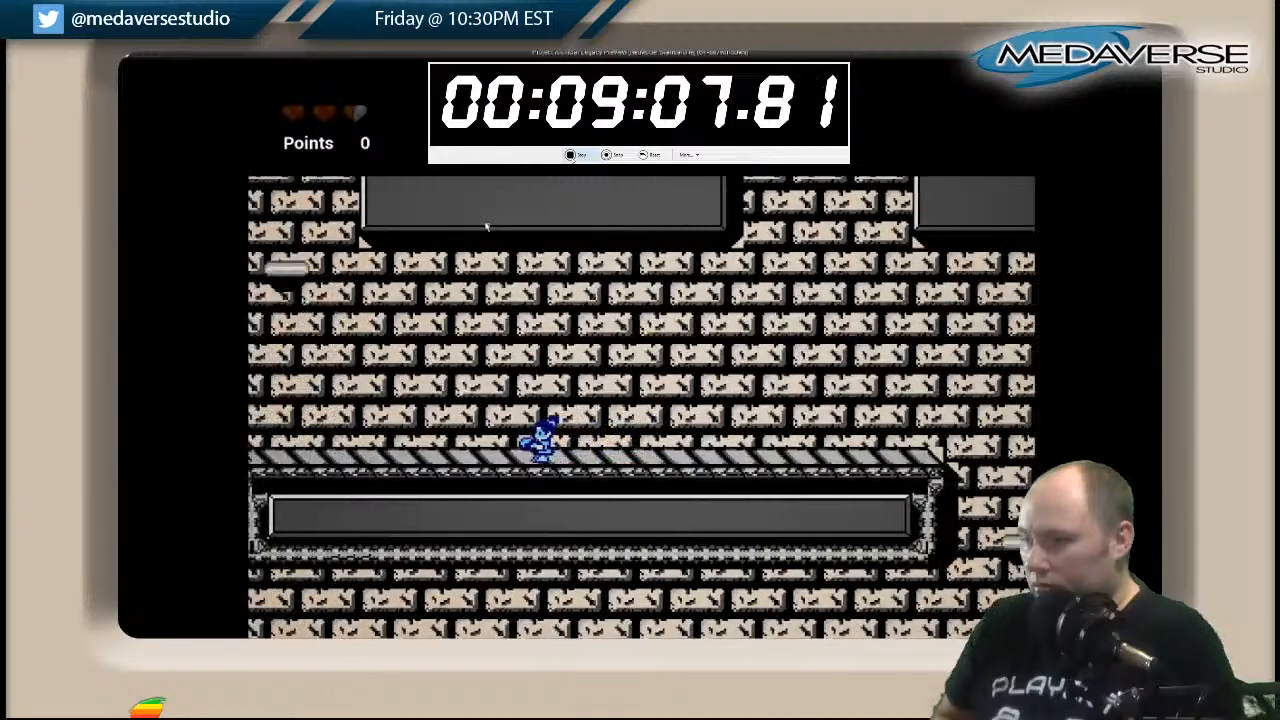
{"action": "key", "text": "Left"}
{"action": "key", "text": "space"}
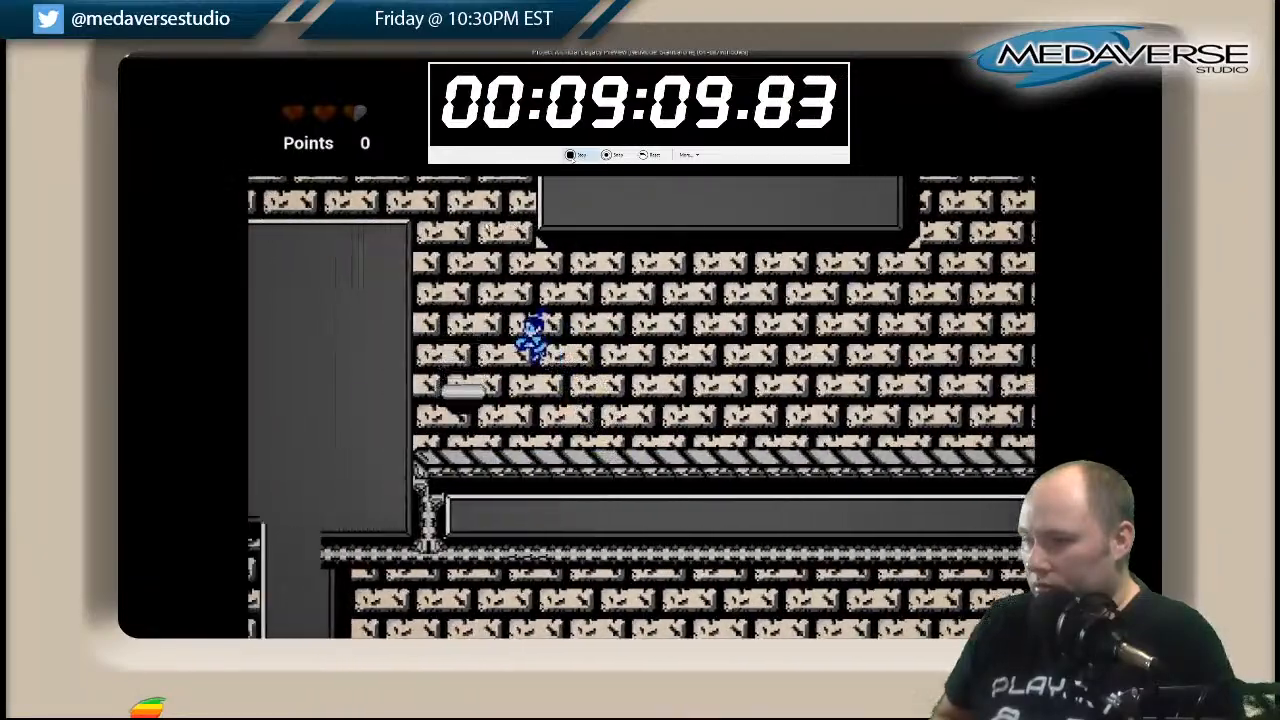
{"action": "key", "text": "Right"}
{"action": "key", "text": "space"}
{"action": "key", "text": "Left"}
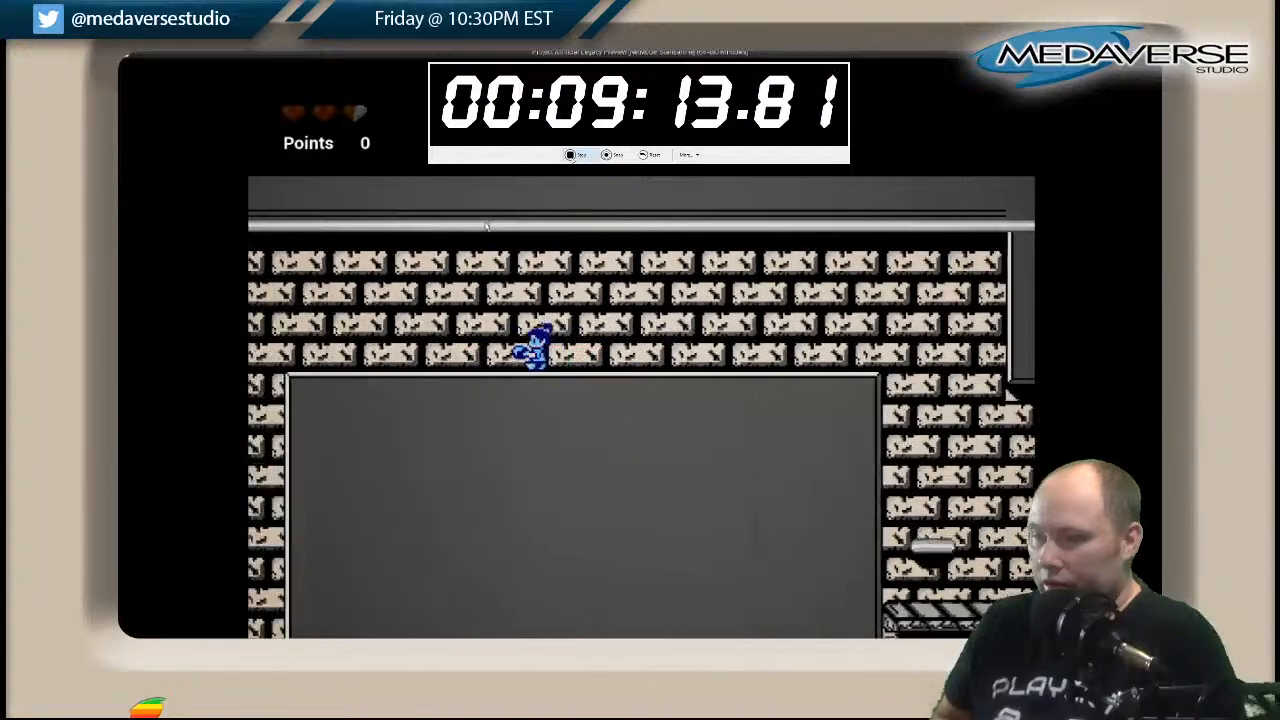
Run across the large block, turn back, drop to the striped walkway and run toward its far end.
{"action": "key", "text": "Left"}
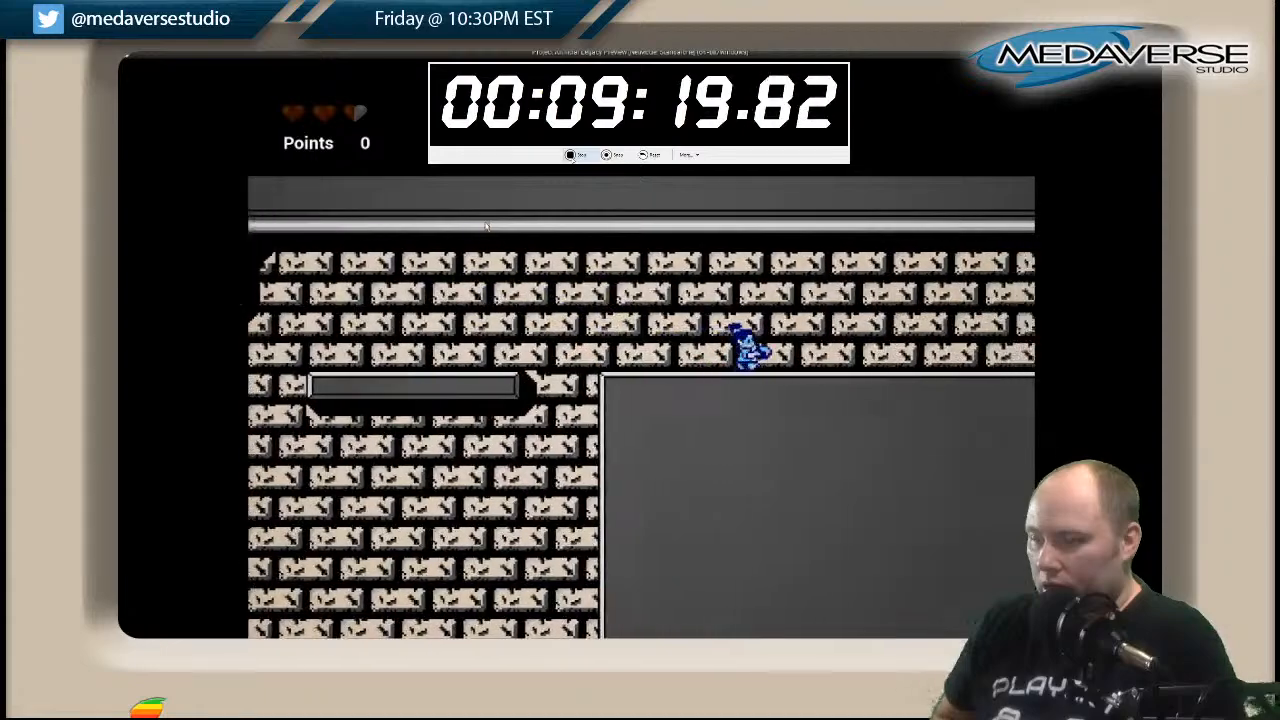
{"action": "key", "text": "Right"}
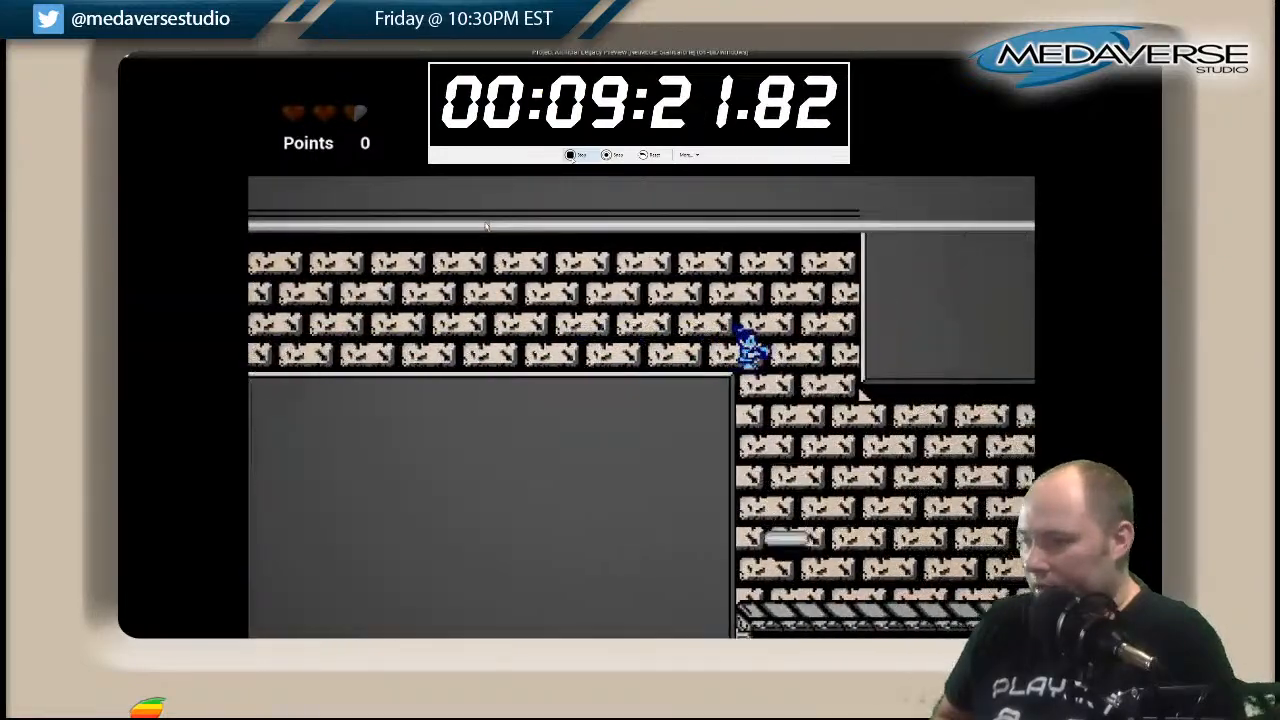
{"action": "key", "text": "Right"}
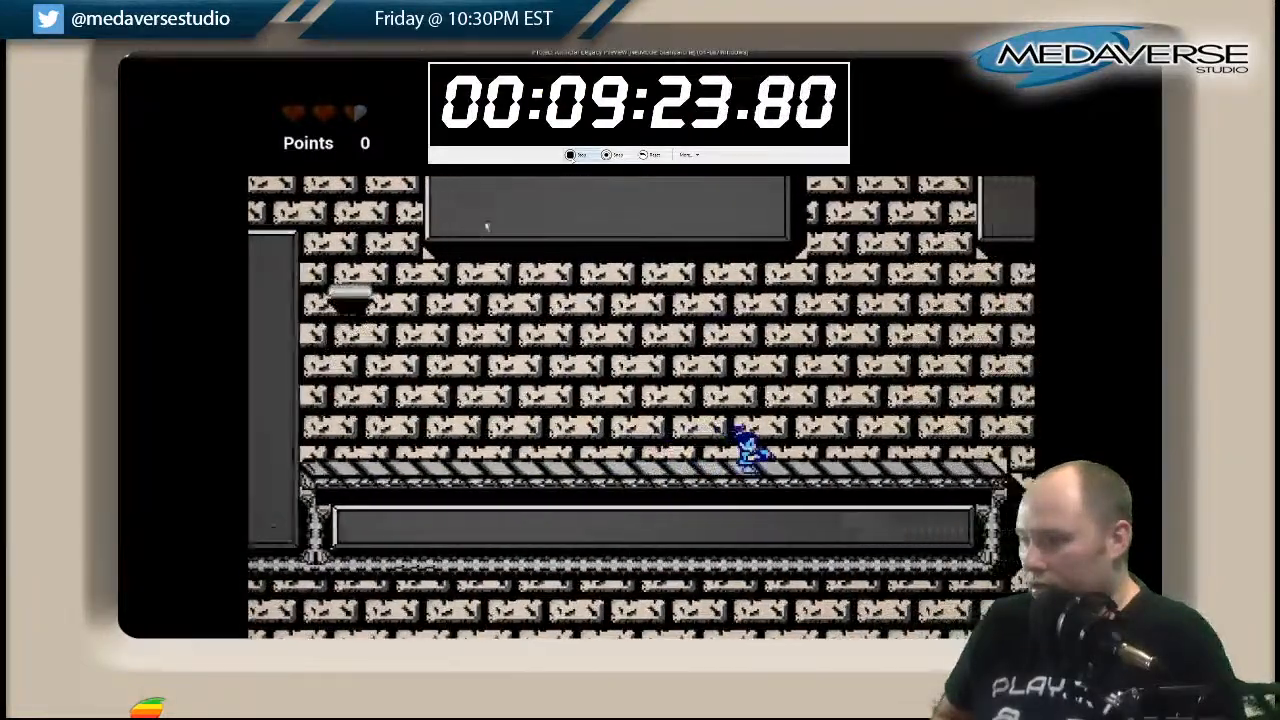
{"action": "key", "text": "Right"}
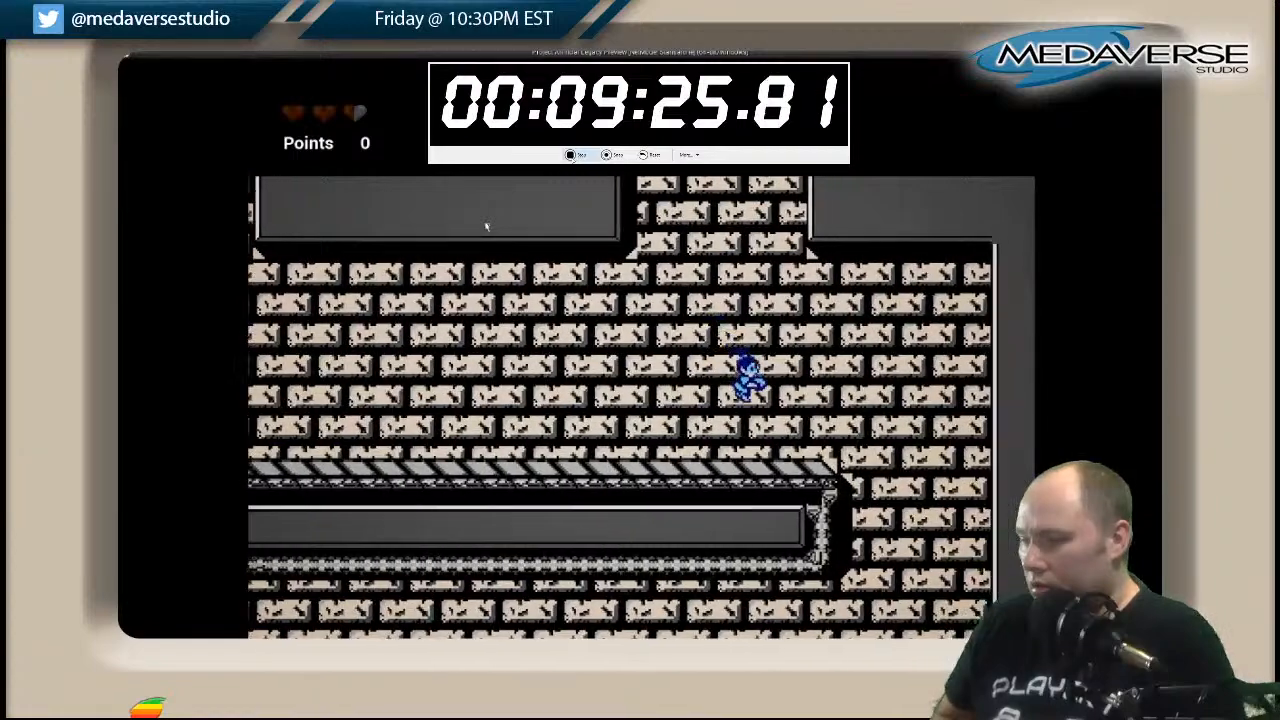
Drop off the end of the striped walkway and land on the pillars over the red pits.
{"action": "key", "text": "Left"}
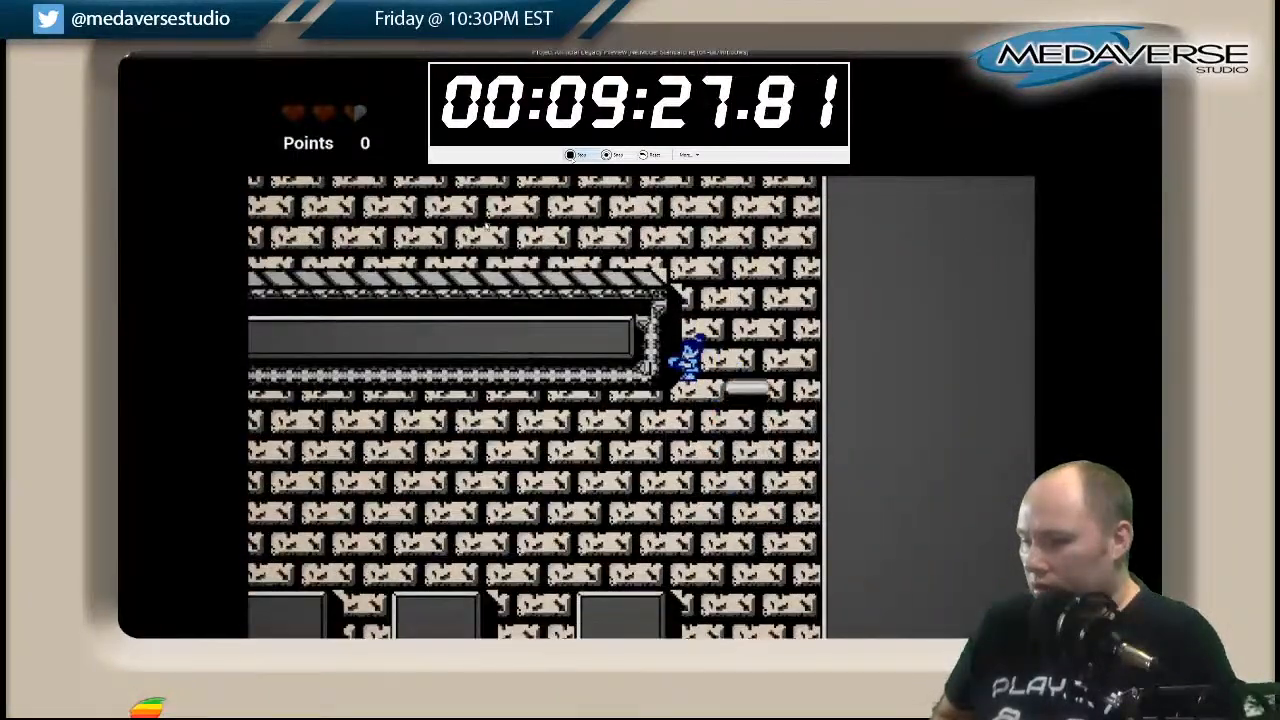
{"action": "key", "text": "Left"}
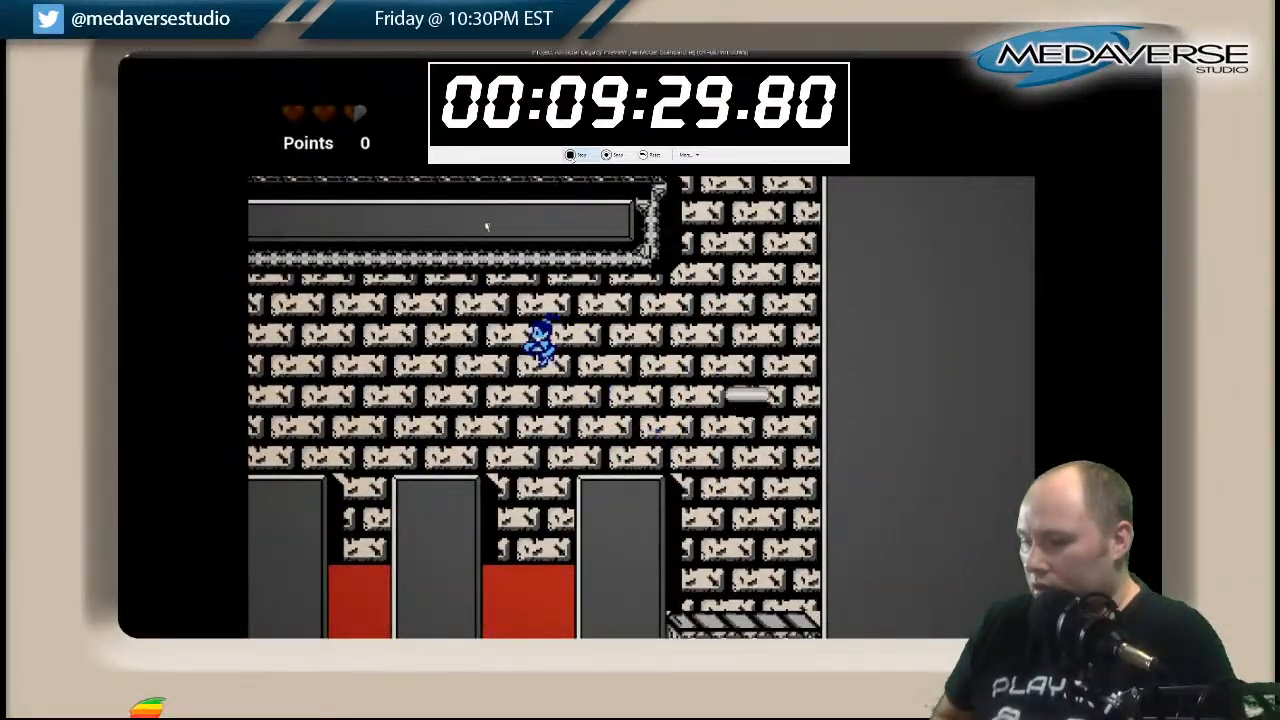
{"action": "key", "text": "Left"}
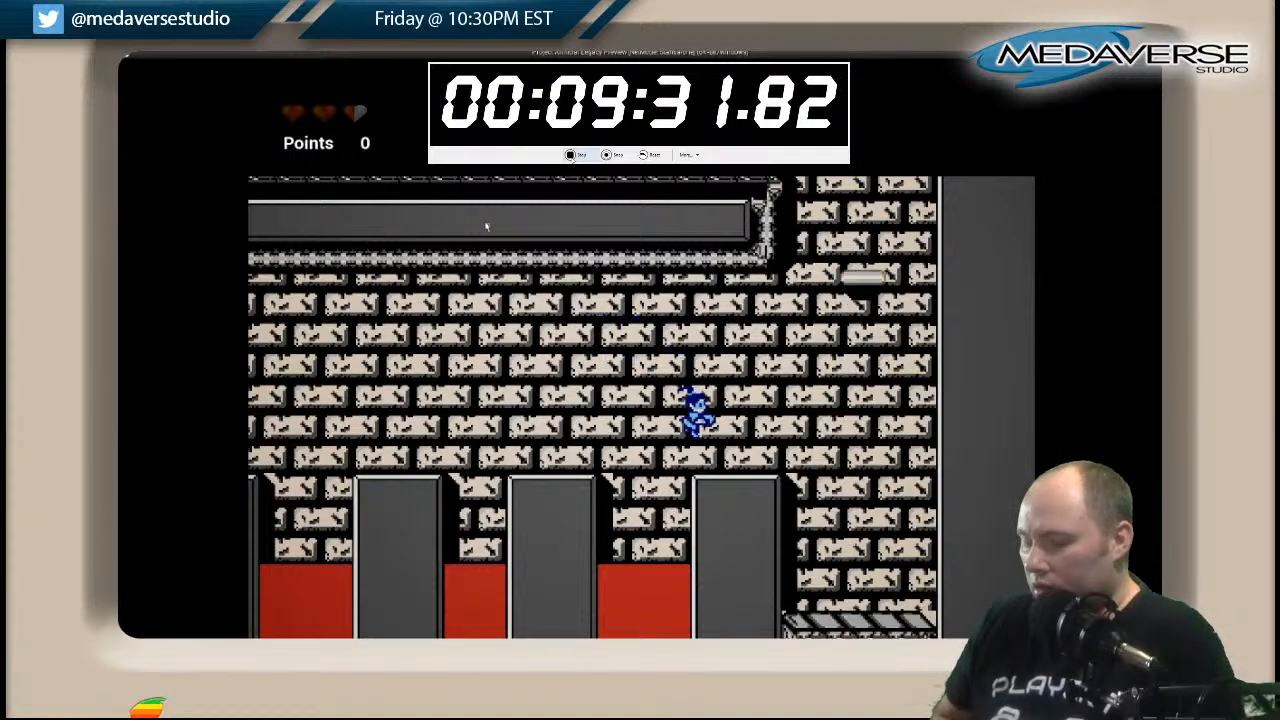
Jump from the last pillar onto the floating platform and ride it up to return to the striped walkway.
{"action": "key", "text": "Right"}
{"action": "key", "text": "space"}
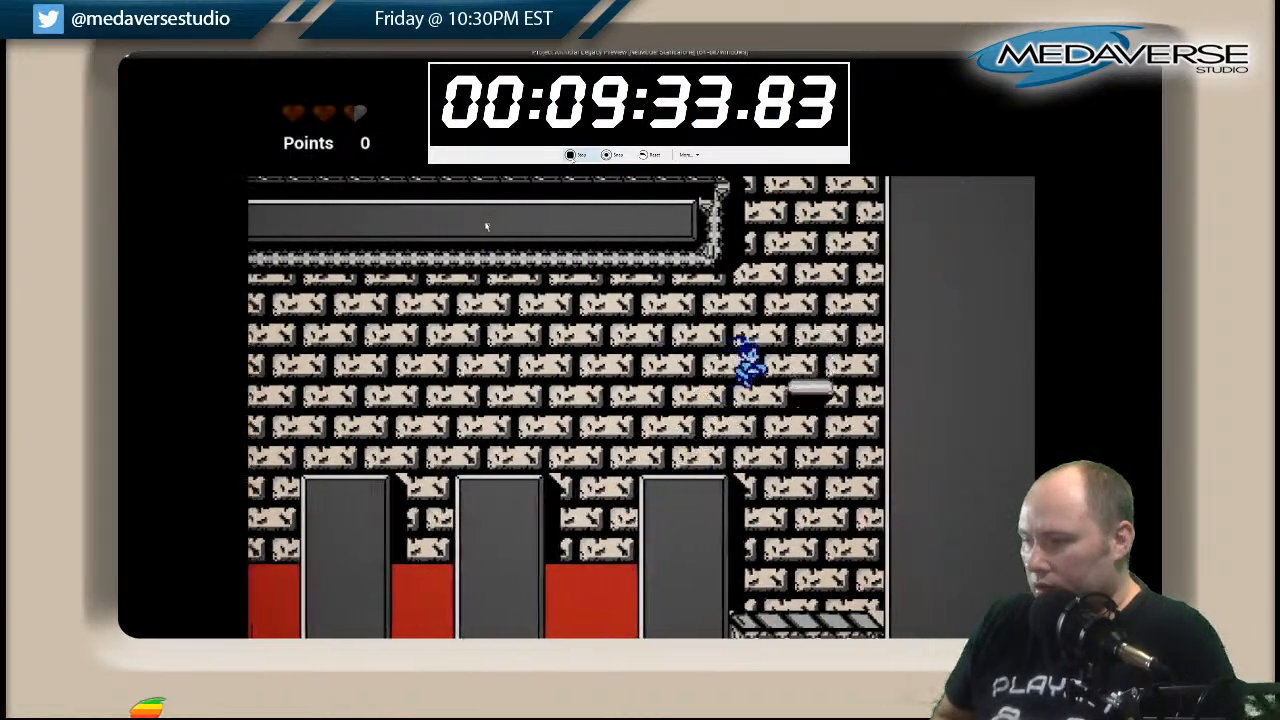
{"action": "key", "text": "Left"}
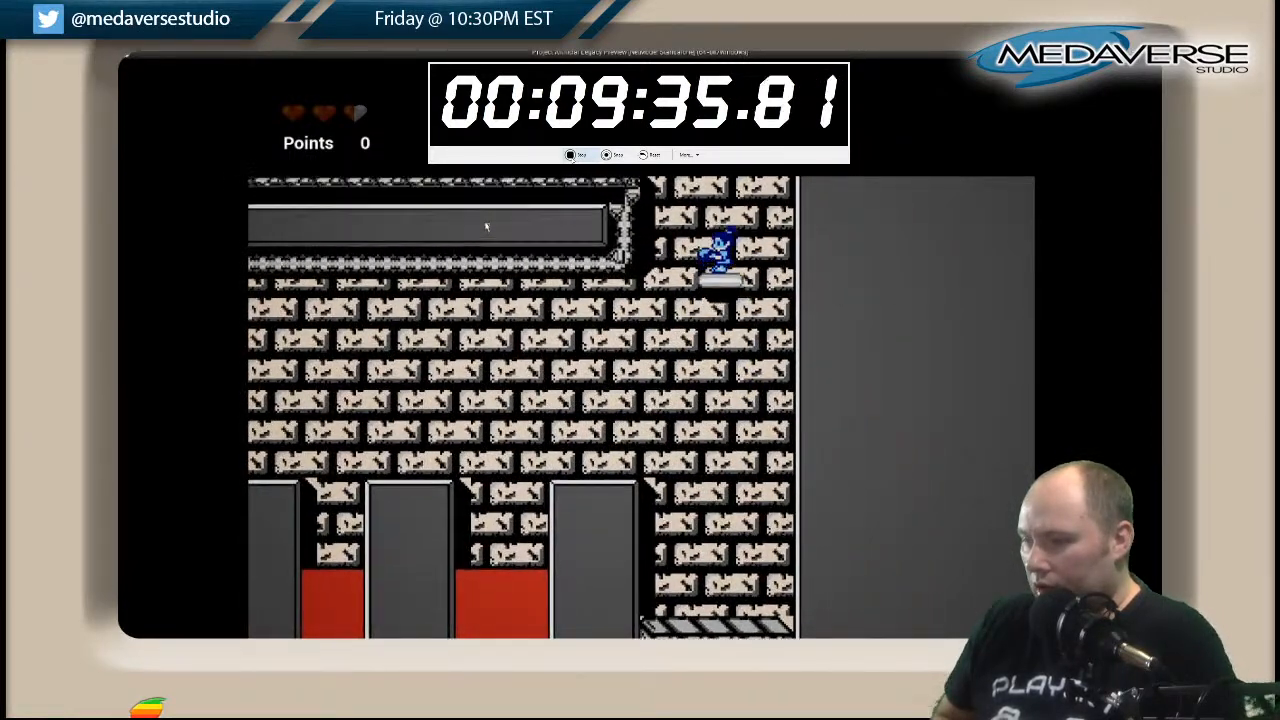
{"action": "key", "text": "space"}
{"action": "key", "text": "Left"}
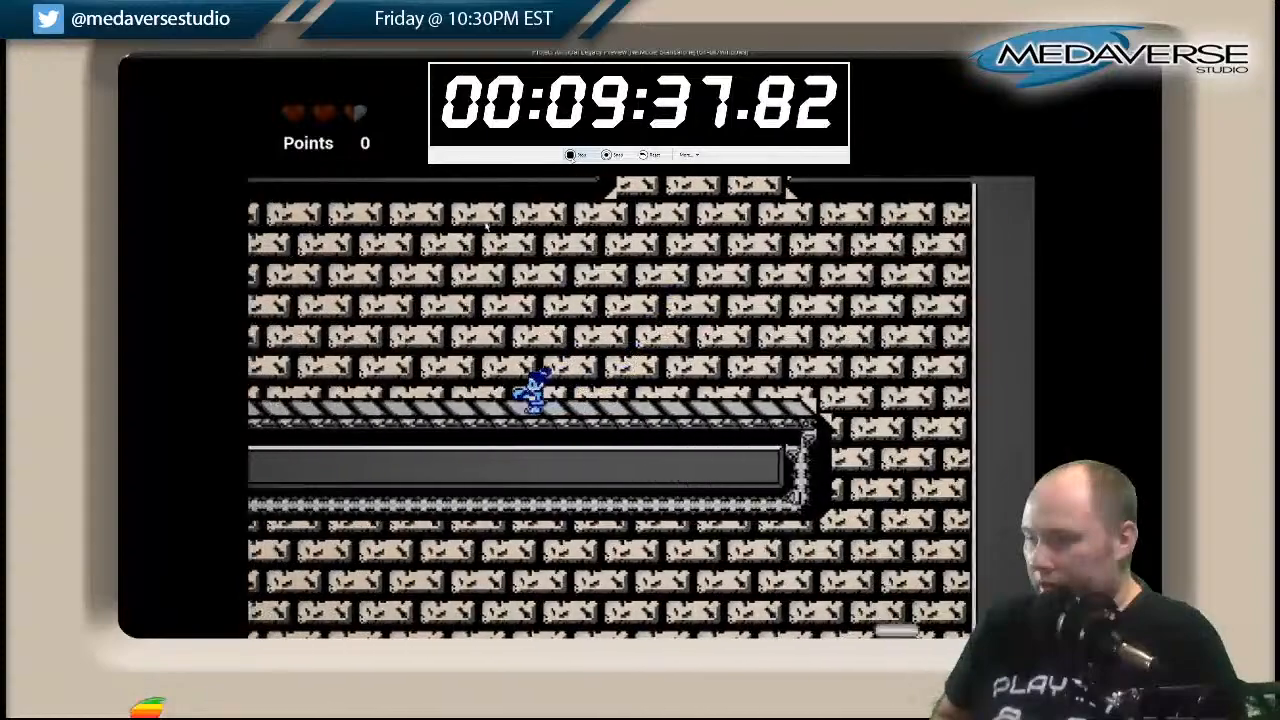
Run to the far end of the striped walkway and ride the floating platform up onto the large block.
{"action": "key", "text": "Left"}
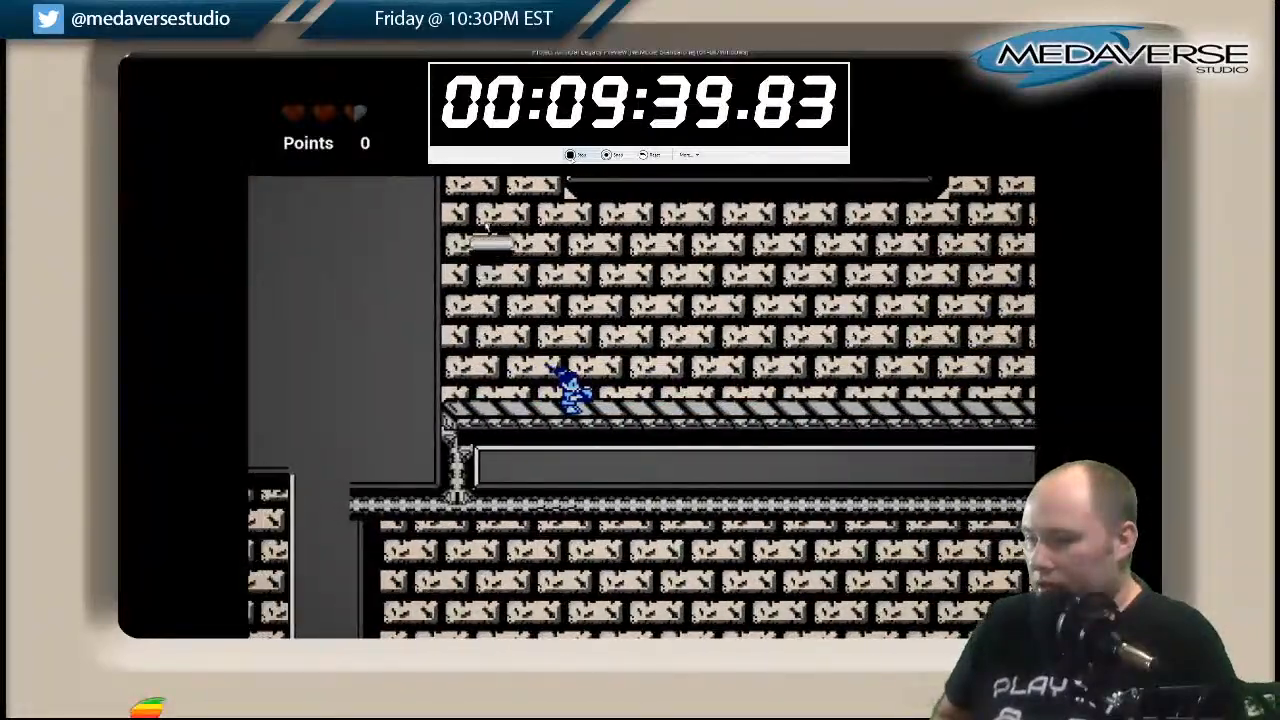
{"action": "key", "text": "Left"}
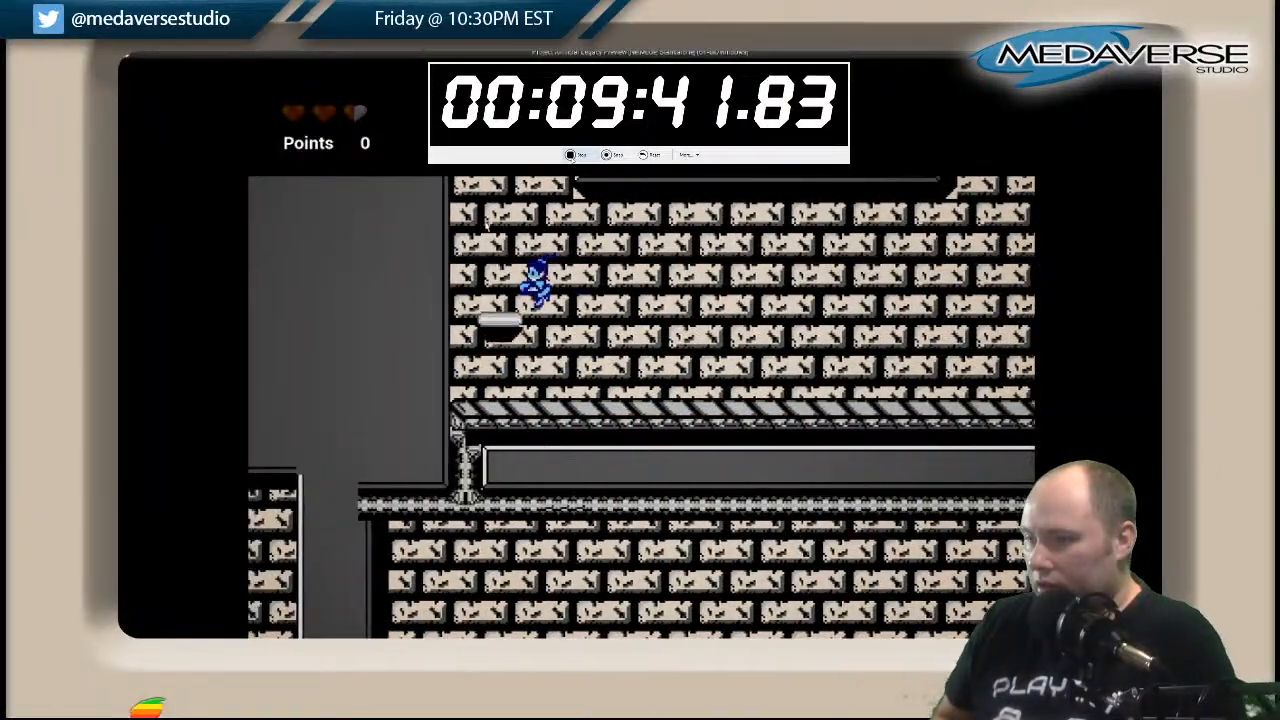
{"action": "key", "text": "Right"}
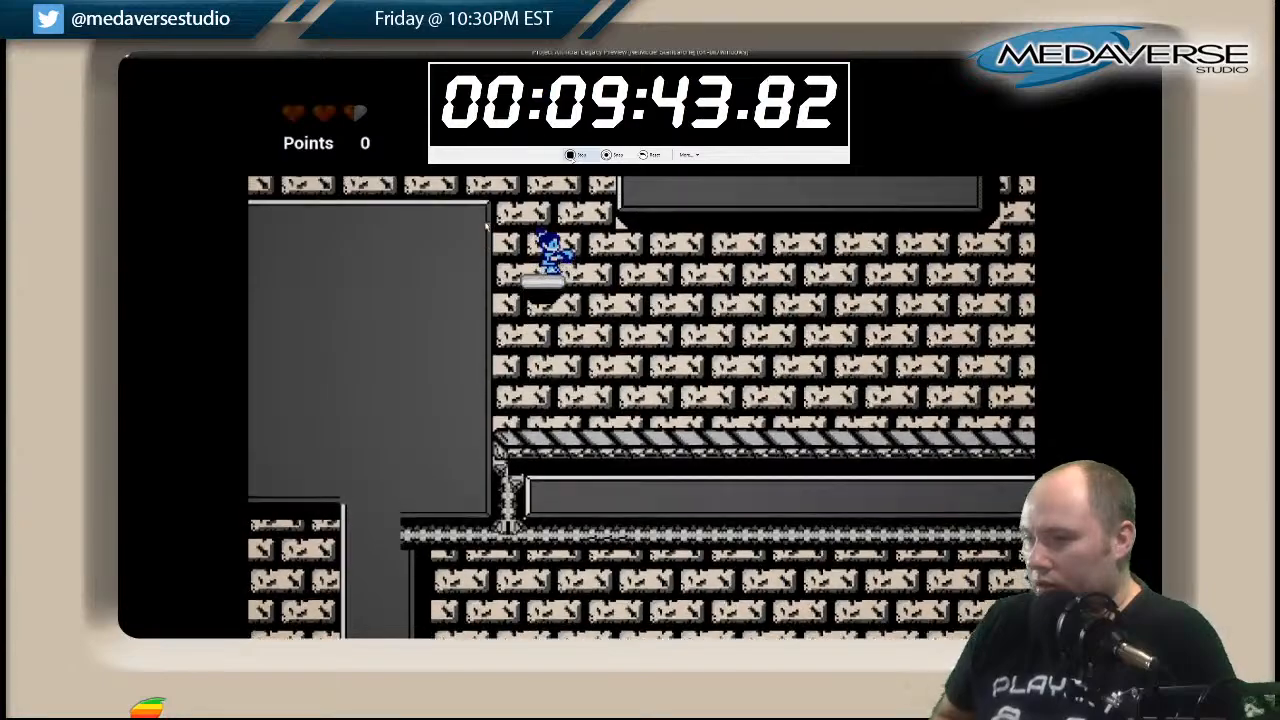
{"action": "key", "text": "space"}
{"action": "key", "text": "Left"}
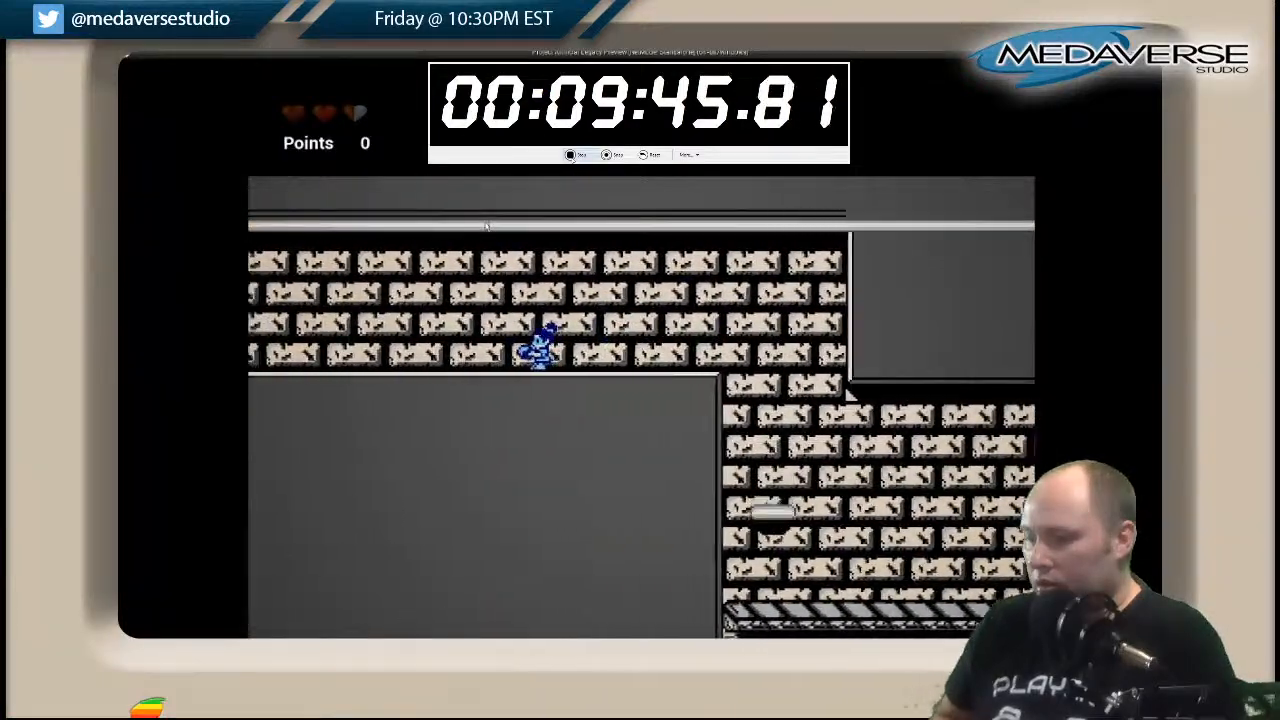
Run across the large block and thin ledge, drop to the lower striped walkway and reach the steps at its far end.
{"action": "key", "text": "Left"}
{"action": "key", "text": "Left"}
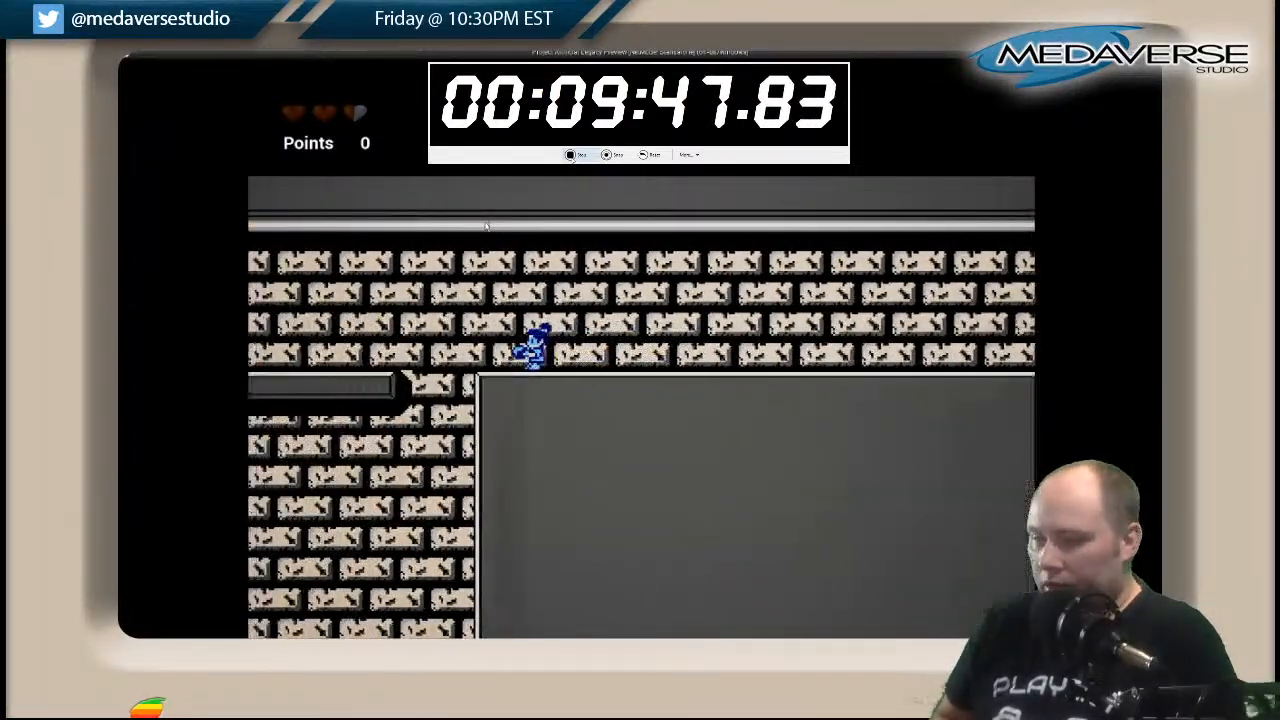
{"action": "key", "text": "Left"}
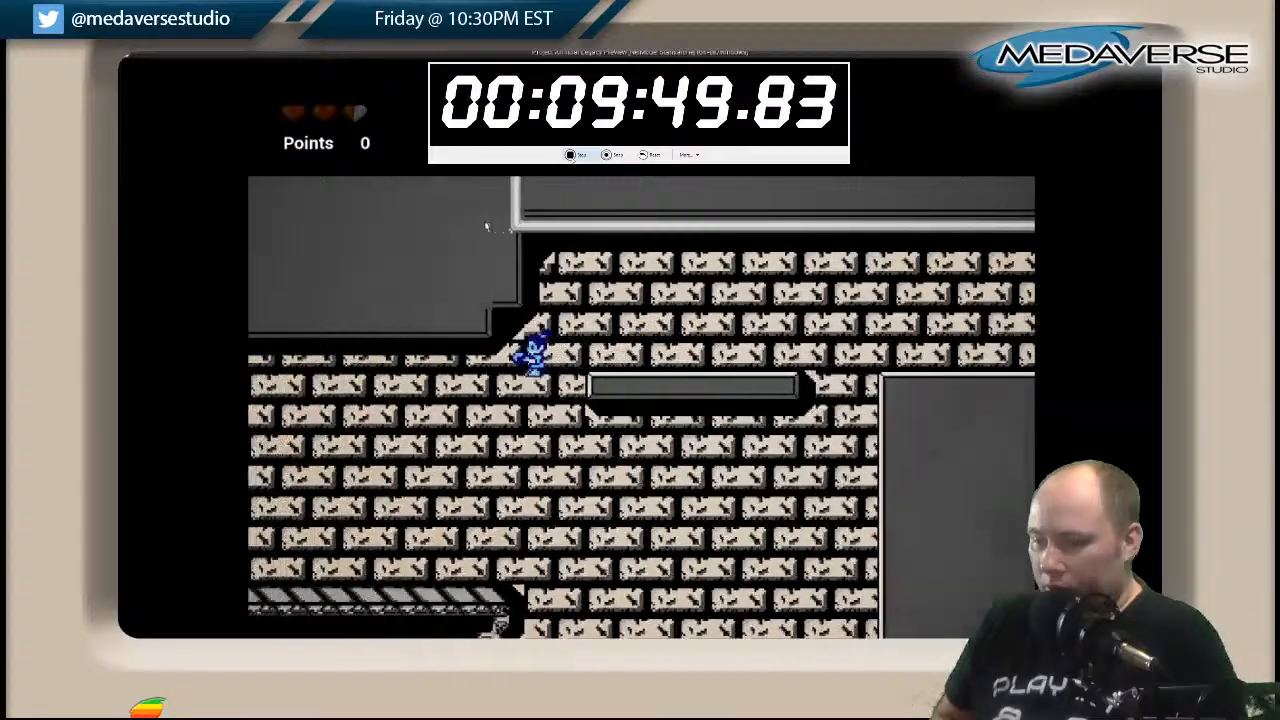
{"action": "key", "text": "Left"}
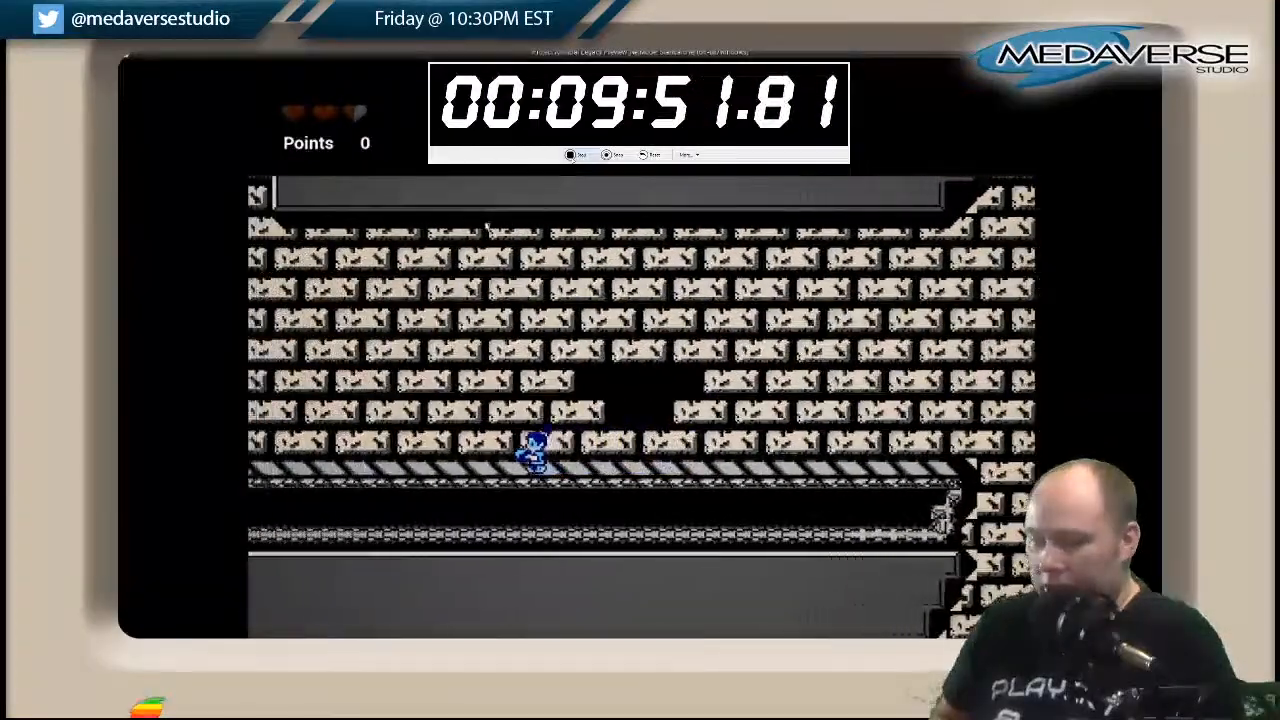
{"action": "key", "text": "Left"}
{"action": "key", "text": "space"}
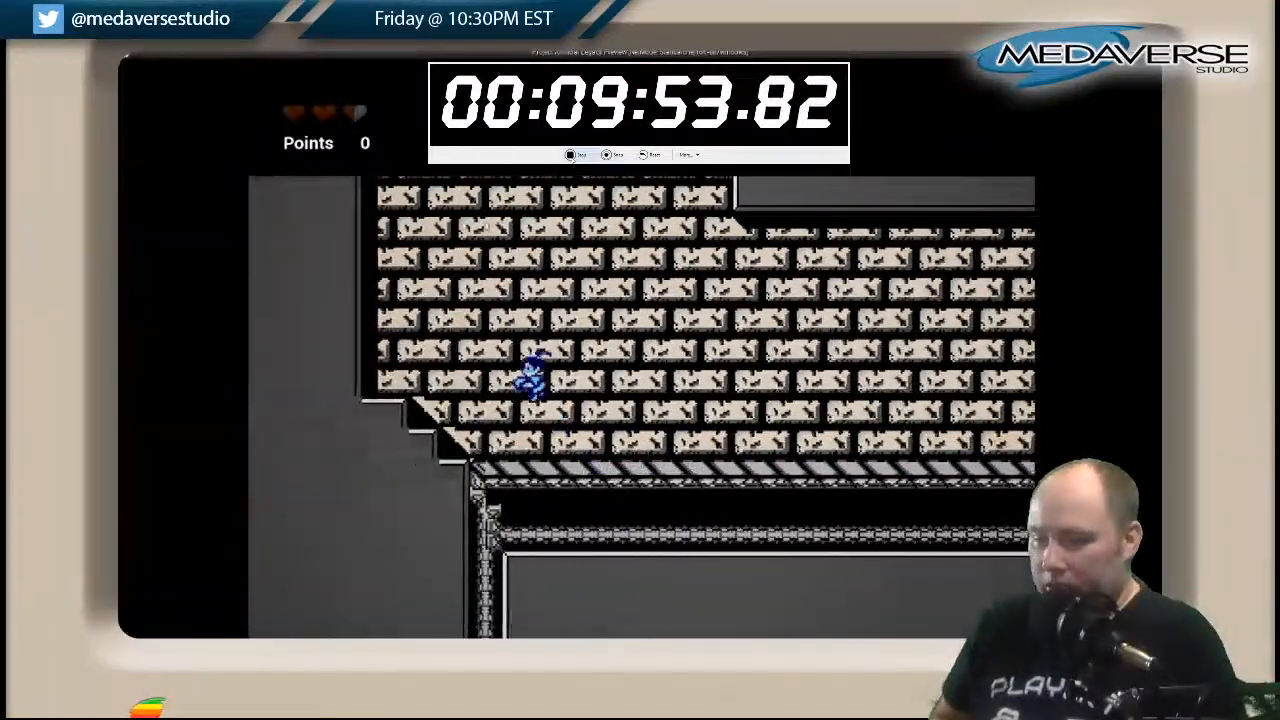
Ride the floating platform up the wide brick shaft from the steps and try to jump toward the opposite wall.
{"action": "key", "text": "Right"}
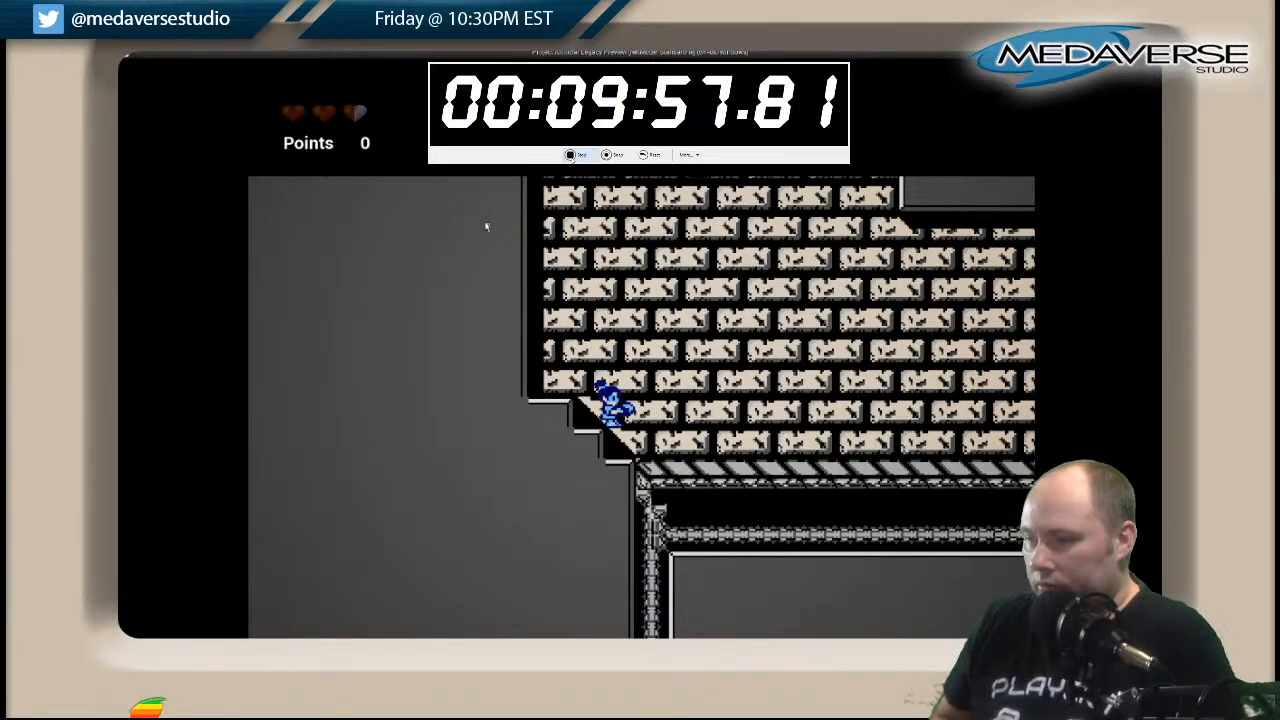
{"action": "key", "text": "Right"}
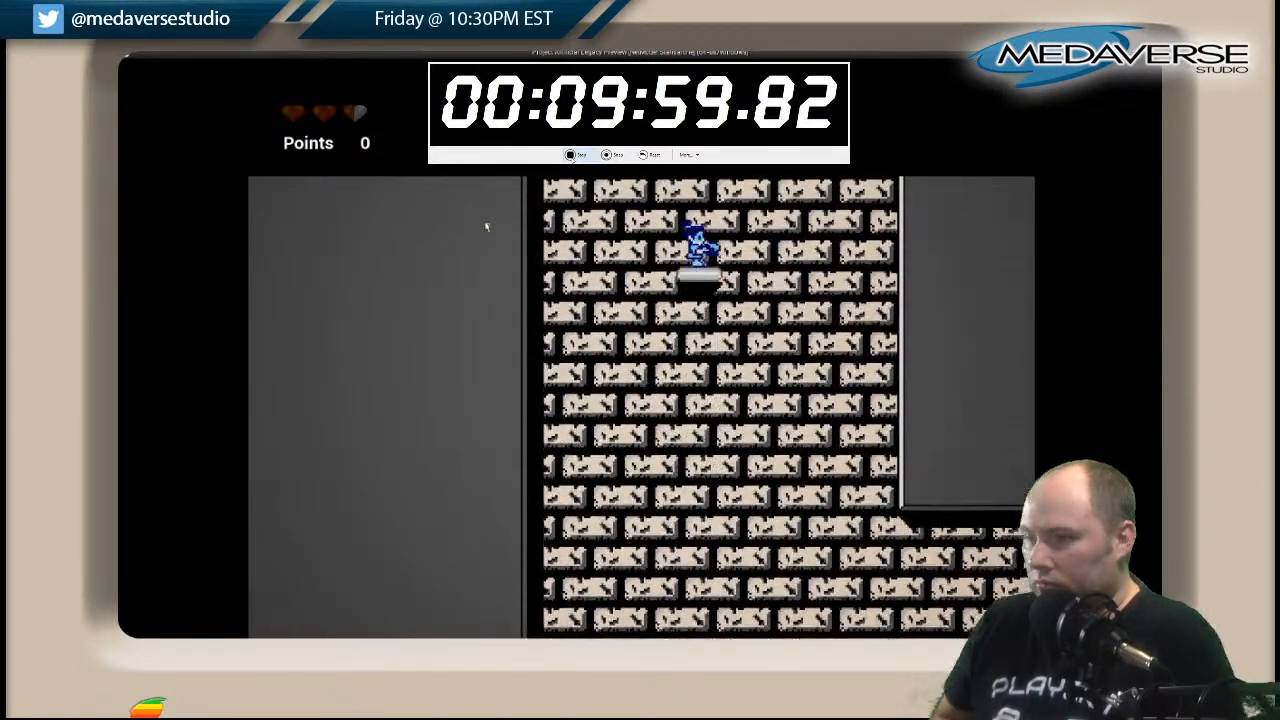
{"action": "key", "text": "space"}
{"action": "key", "text": "Right"}
{"action": "key", "text": "Right"}
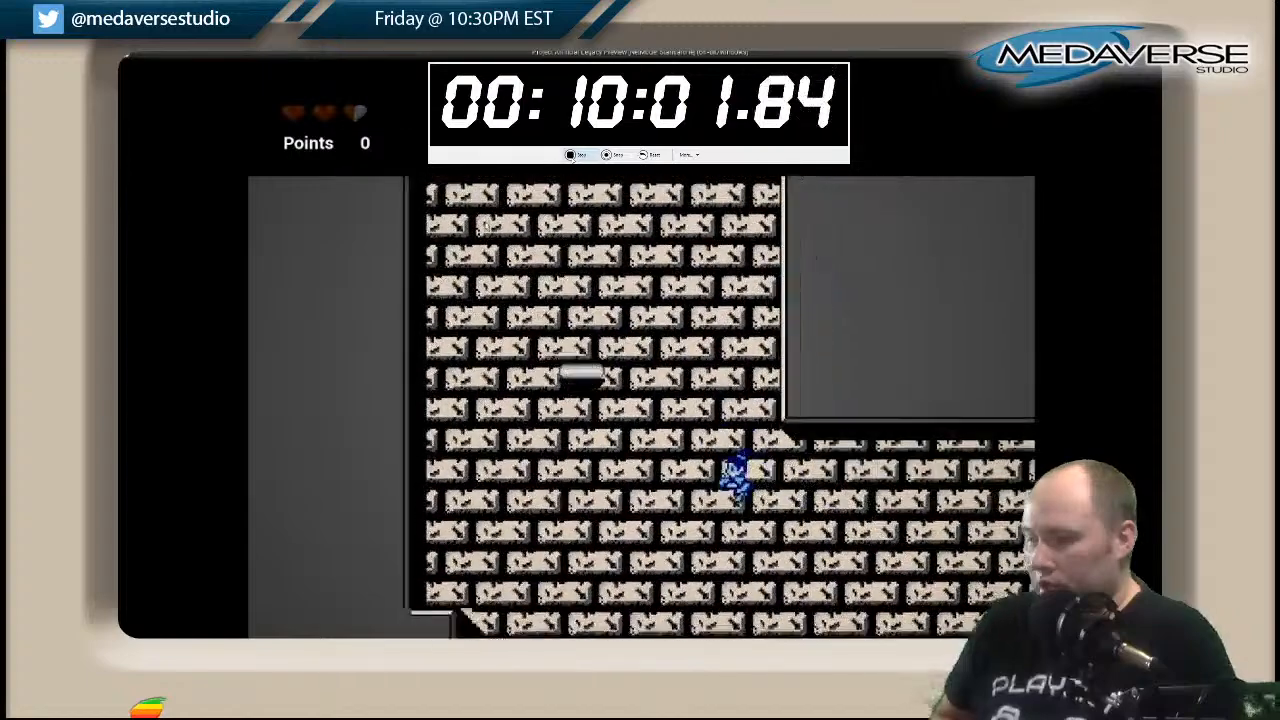
Return to the shaft's floating platform, attempt the jump toward the opposite wall again and go back to the steps.
{"action": "key", "text": "Left"}
{"action": "key", "text": "Left"}
{"action": "key", "text": "space"}
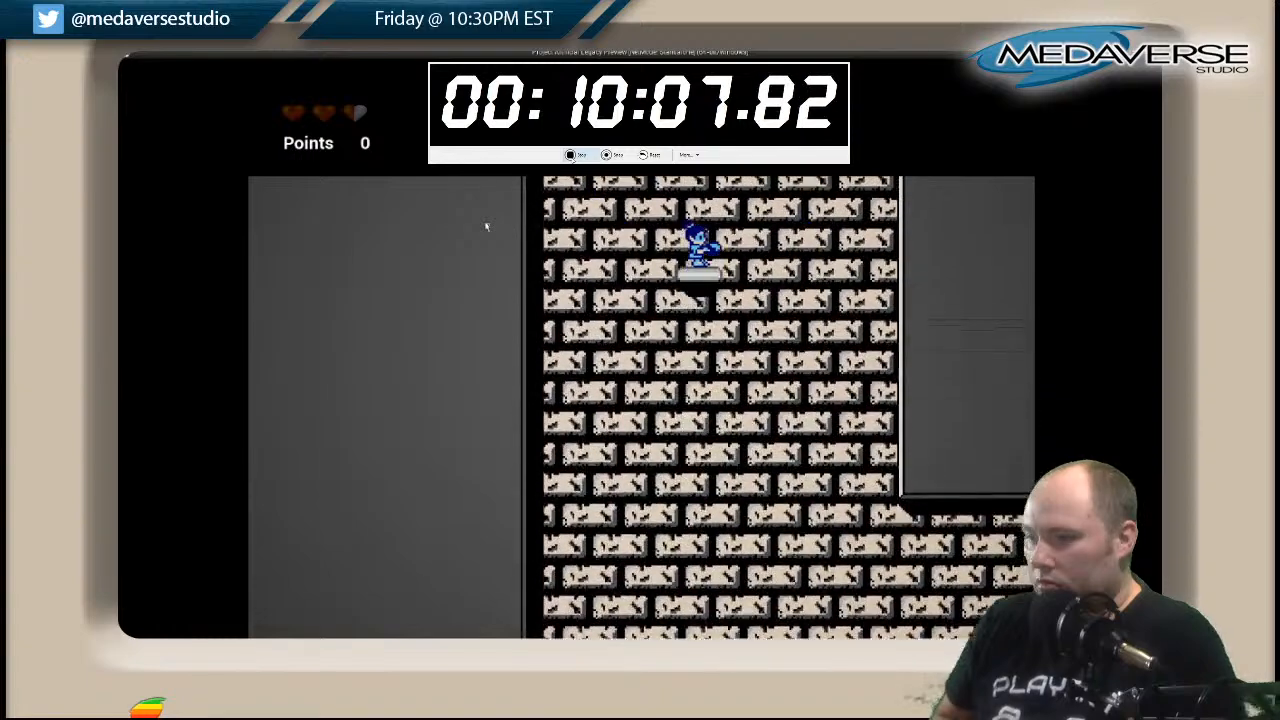
{"action": "key", "text": "space"}
{"action": "key", "text": "Right"}
{"action": "key", "text": "Right"}
{"action": "key", "text": "Left"}
{"action": "key", "text": "Left"}
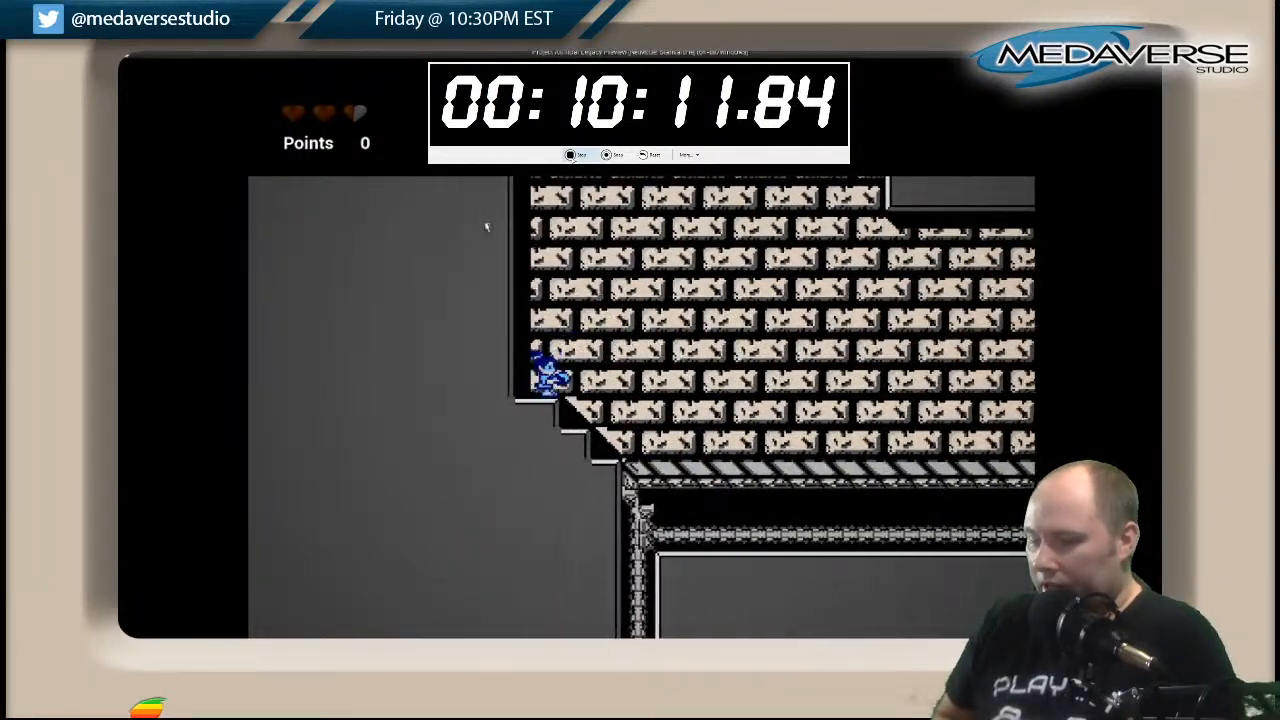
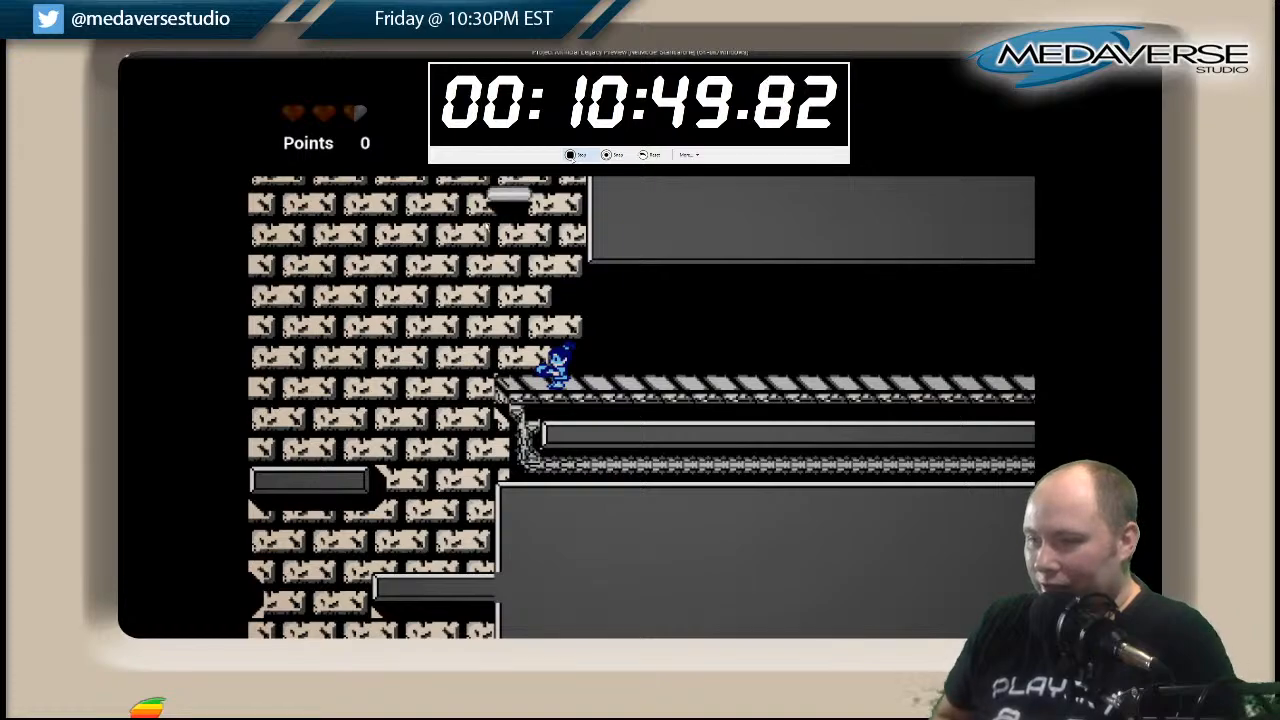
Ride the floating platforms up the two narrow brick shafts, crossing the ledge that connects them.
{"action": "key", "text": "Left"}
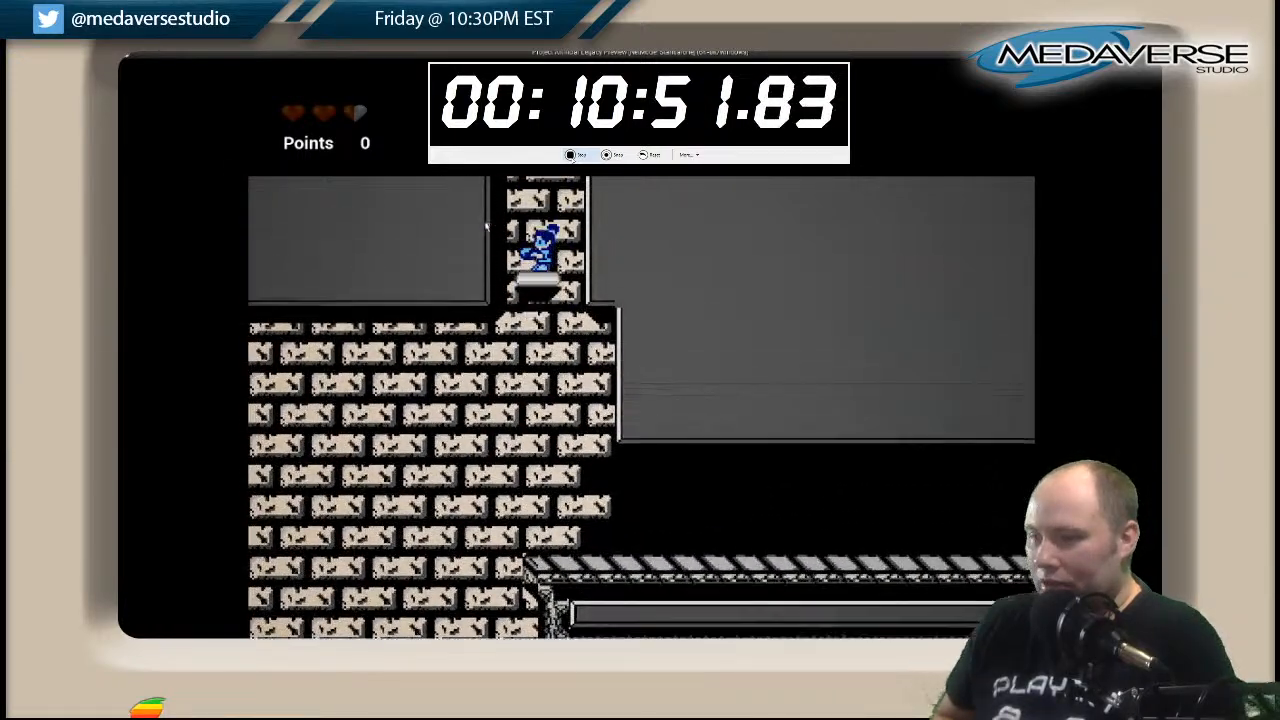
{"action": "key", "text": "space"}
{"action": "key", "text": "Left"}
{"action": "key", "text": "Left"}
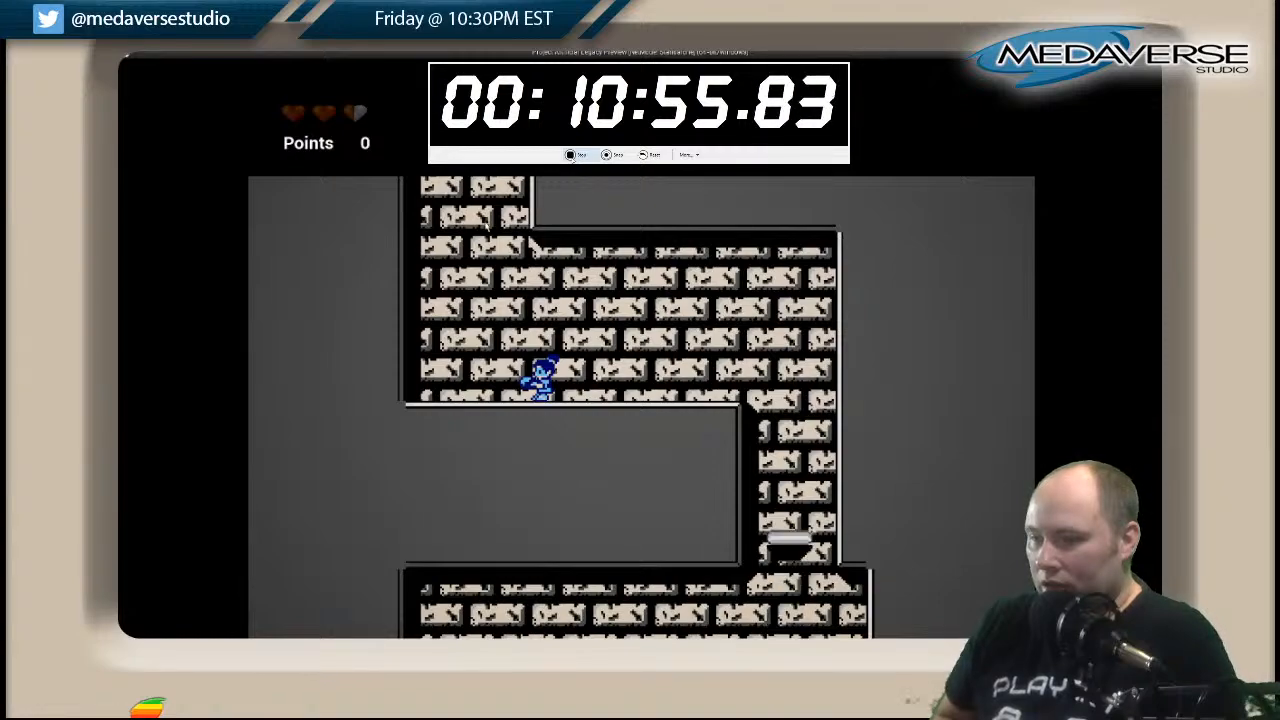
{"action": "key", "text": "space"}
{"action": "key", "text": "Left"}
{"action": "key", "text": "Right"}
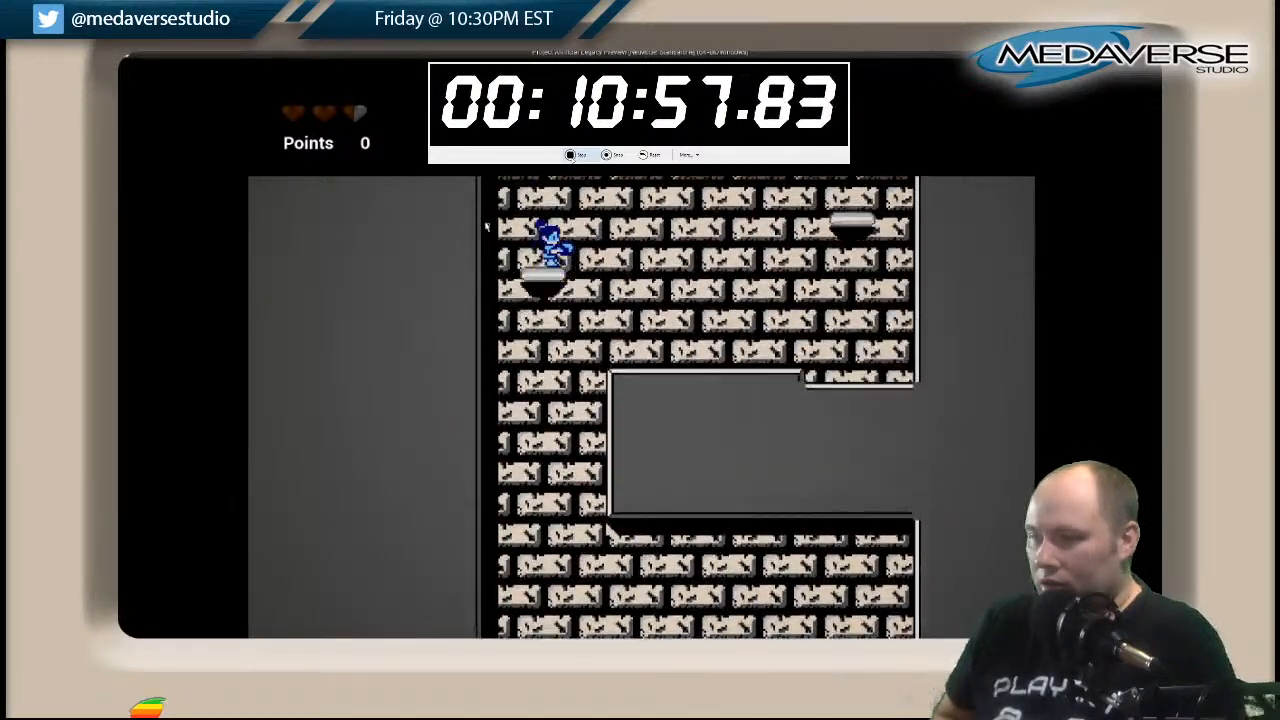
Cross the block beside the shaft and ride up on the floating platform near the opposite wall.
{"action": "key", "text": "space"}
{"action": "key", "text": "Right"}
{"action": "key", "text": "Right"}
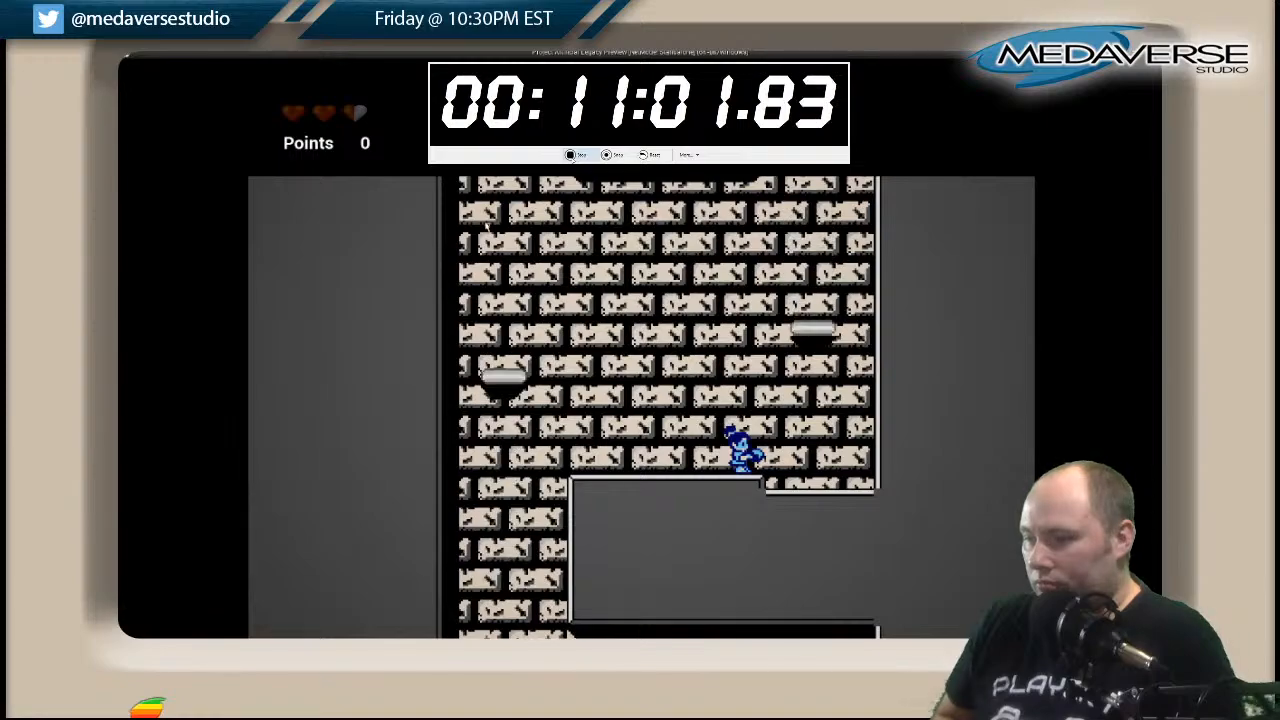
{"action": "key", "text": "space"}
{"action": "key", "text": "Left"}
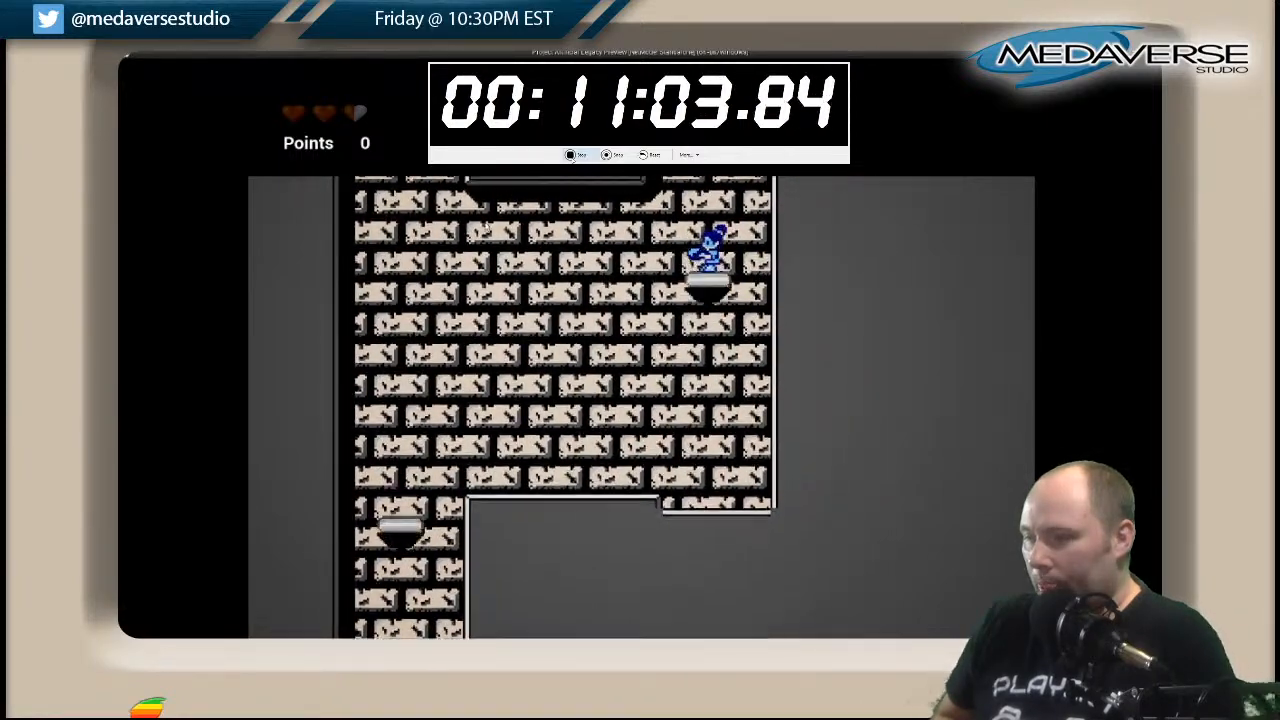
Jump from the floating platform to the ledge on the far wall, and from there onto the upper striped walkway.
{"action": "key", "text": "space"}
{"action": "key", "text": "Left"}
{"action": "key", "text": "space"}
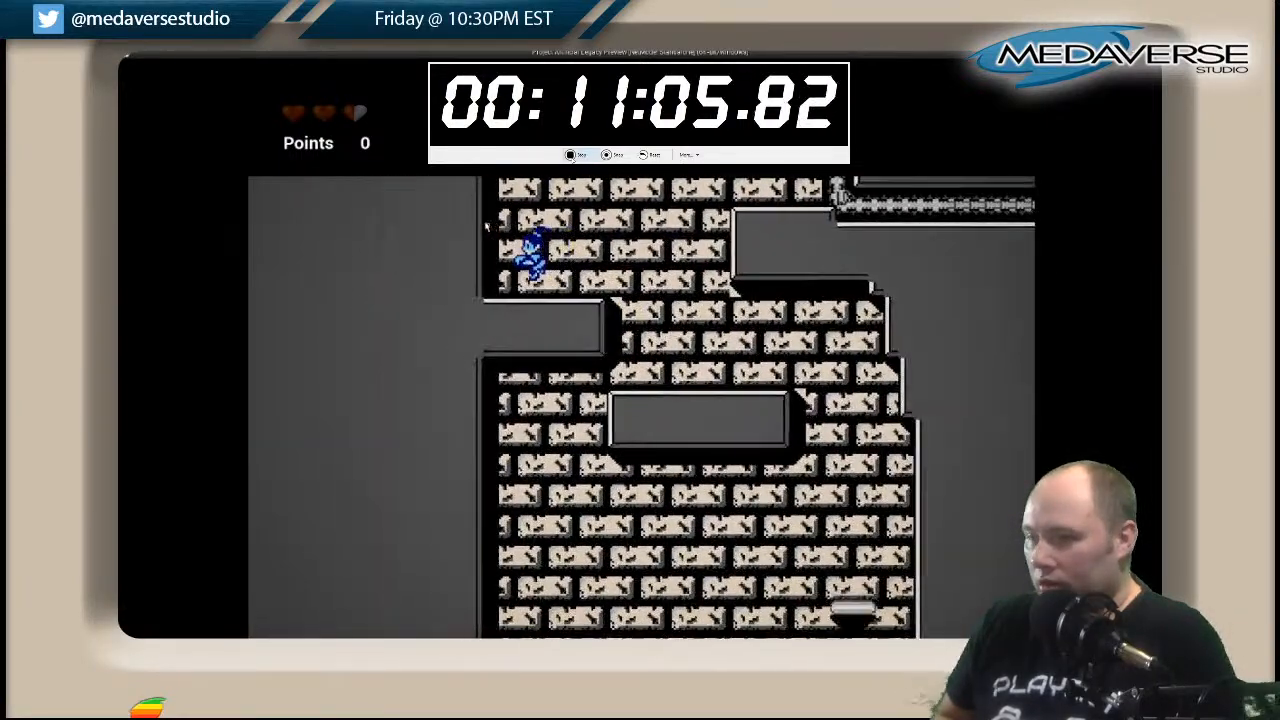
{"action": "key", "text": "space"}
{"action": "key", "text": "Right"}
{"action": "key", "text": "space"}
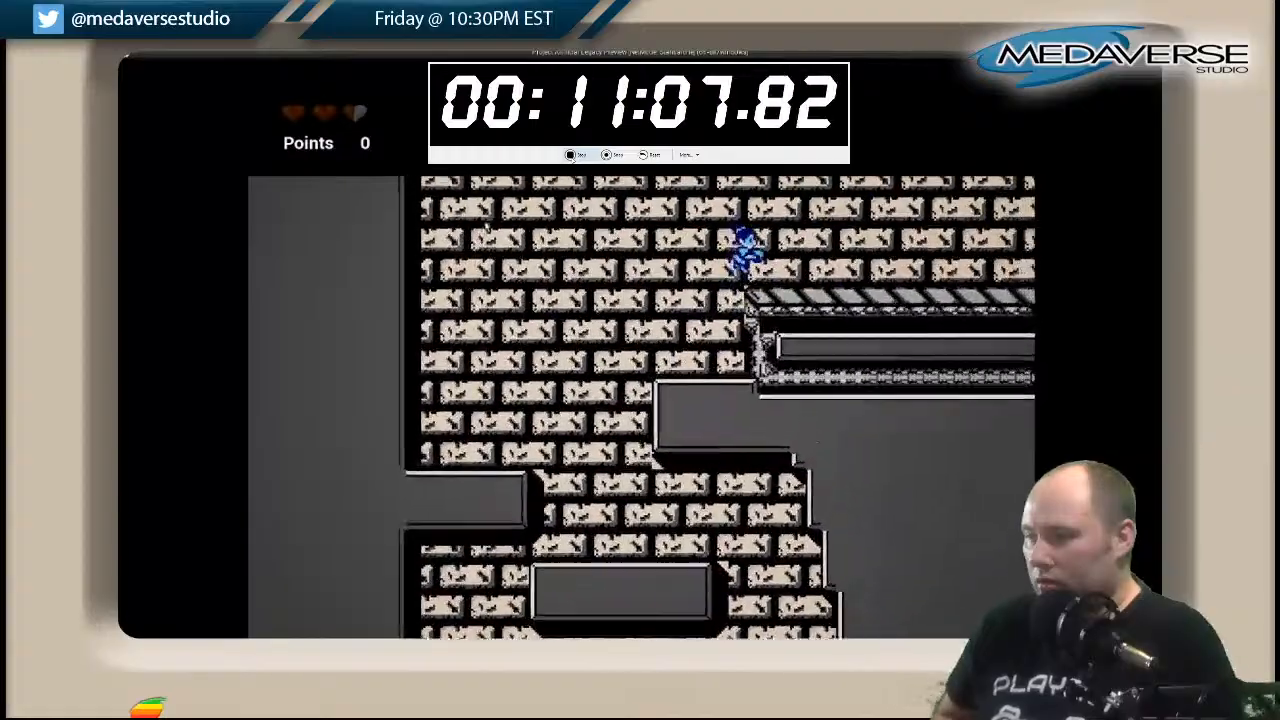
Run along the striped walkway past the pipe junction and drop into the brick shaft at its end.
{"action": "key", "text": "Right"}
{"action": "key", "text": "space"}
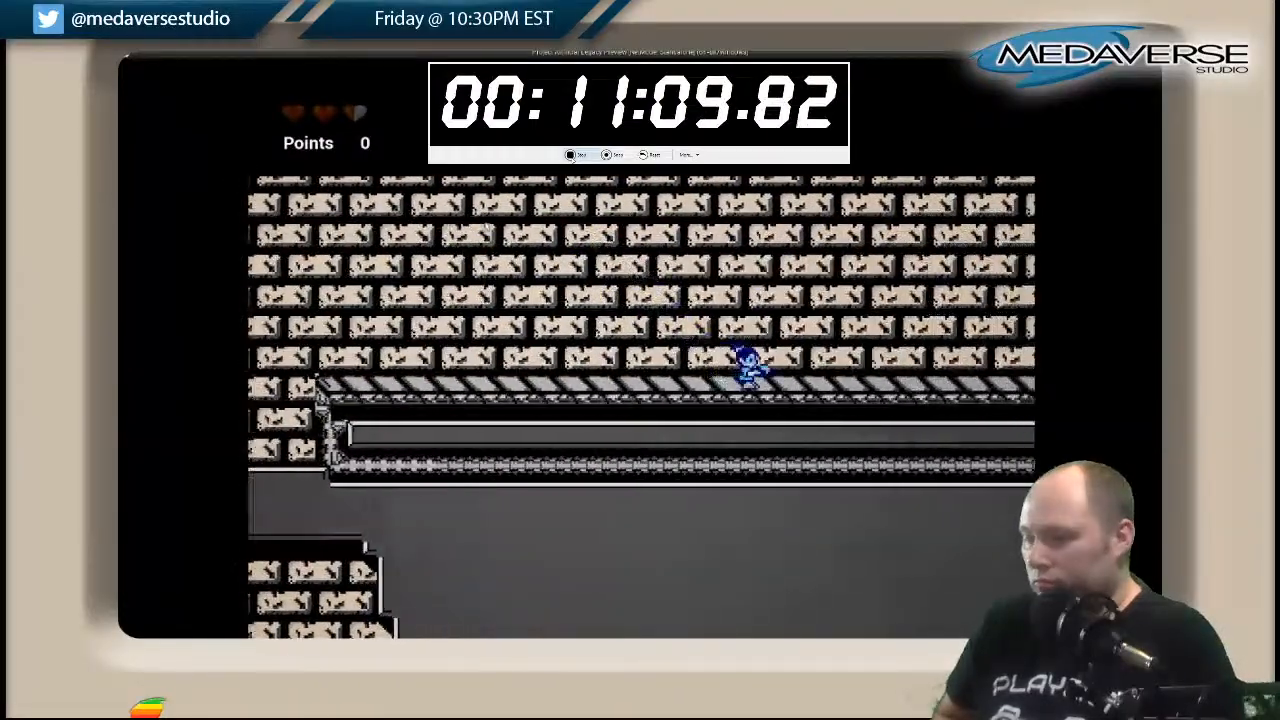
{"action": "key", "text": "Right"}
{"action": "key", "text": "Right"}
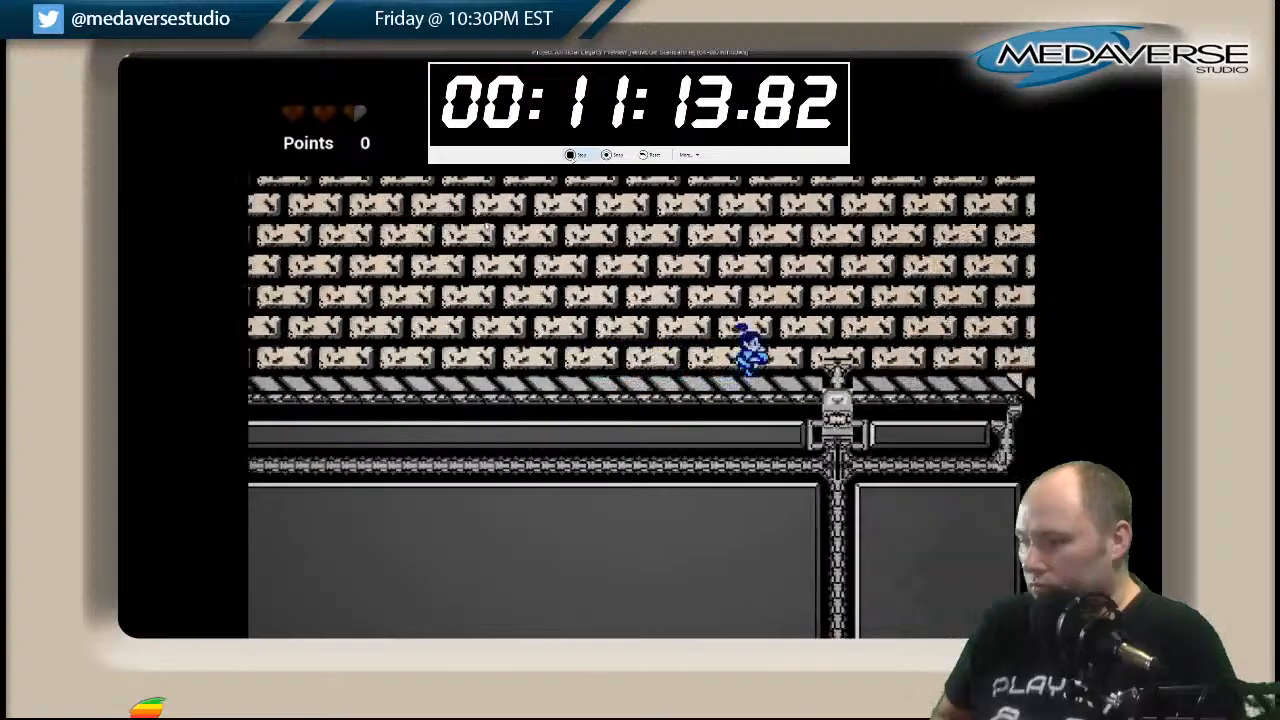
{"action": "key", "text": "Right"}
{"action": "key", "text": "space"}
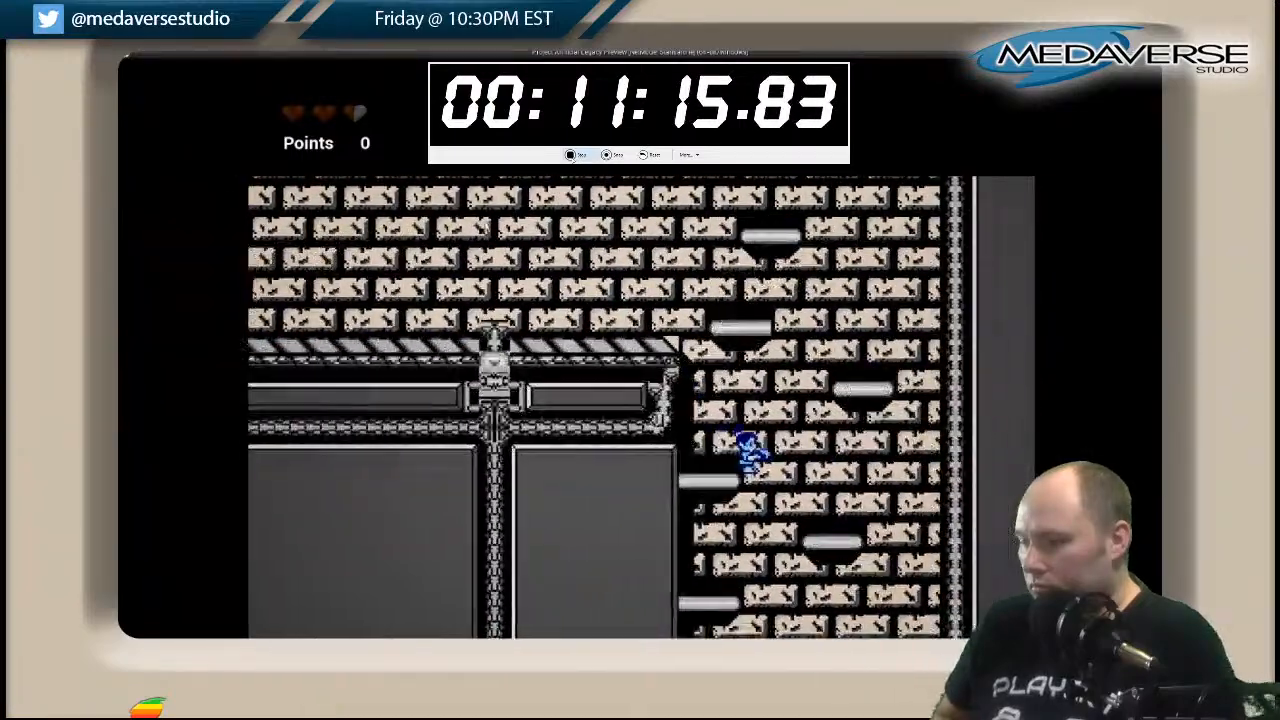
Descend the brick shaft past its wall ledges and small platforms to the striped walkway at the base.
{"action": "key", "text": "Right"}
{"action": "key", "text": "Left"}
{"action": "key", "text": "Right"}
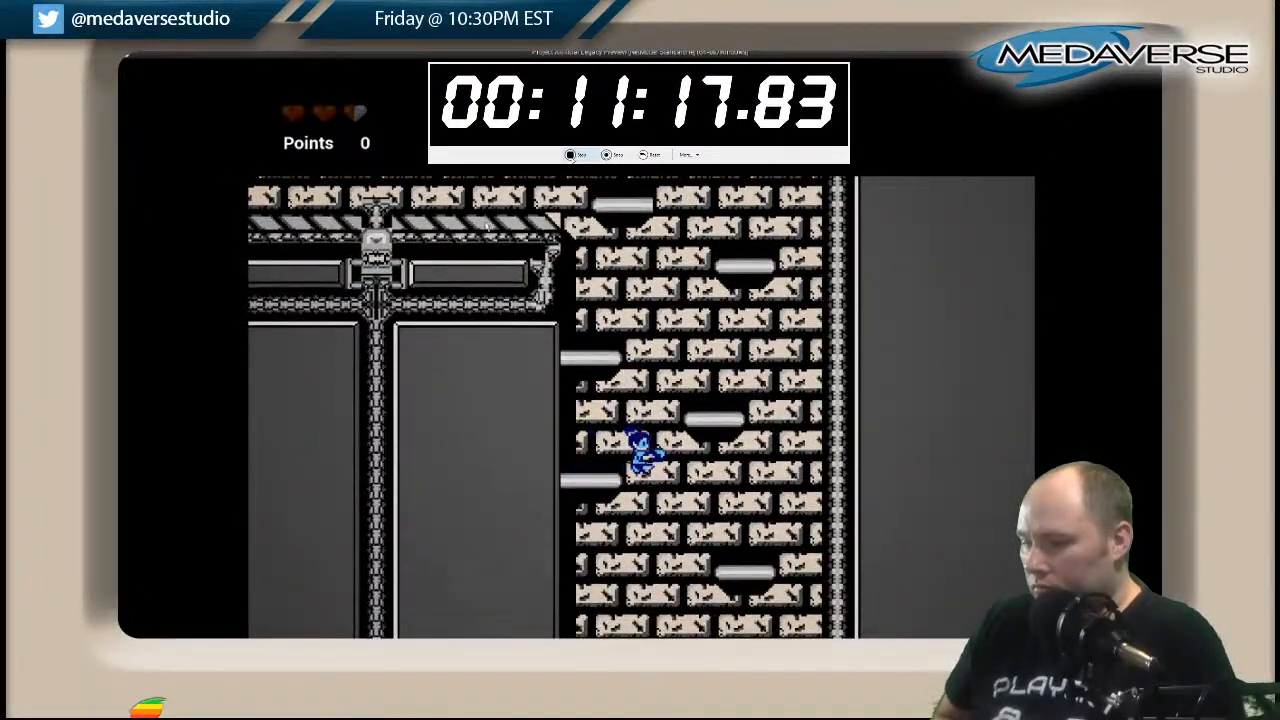
{"action": "key", "text": "Left"}
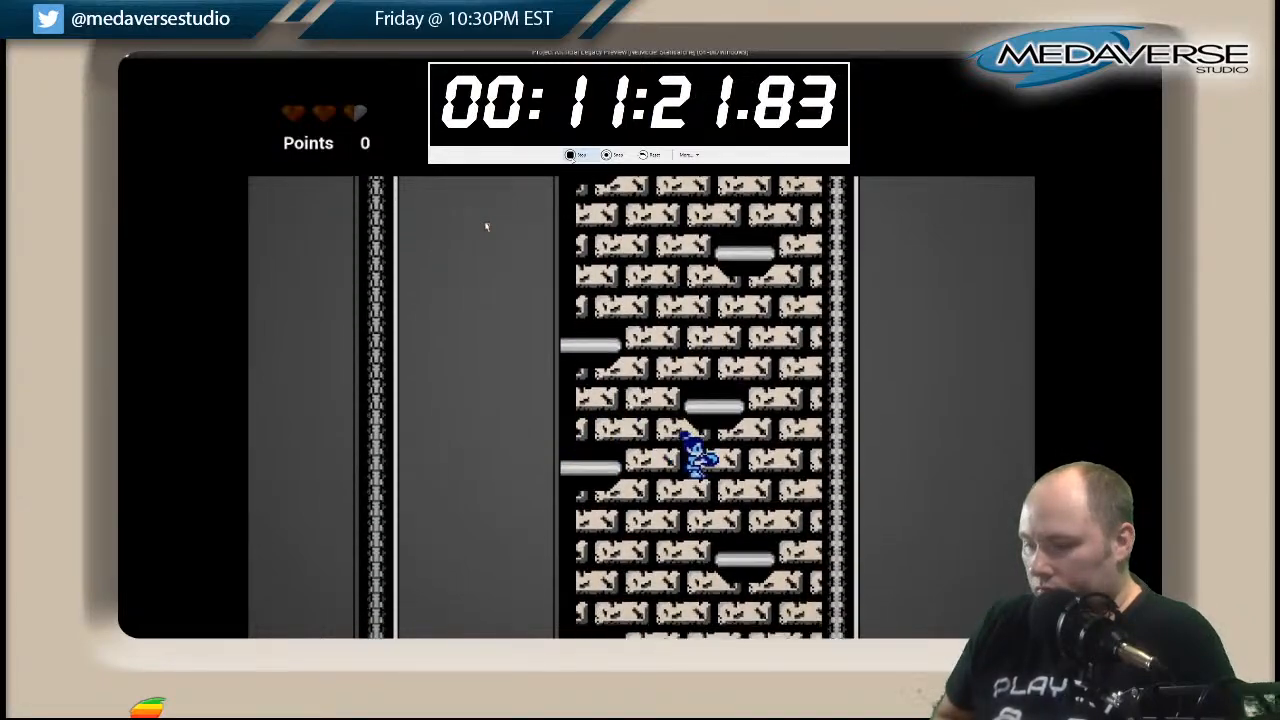
{"action": "key", "text": "Right"}
{"action": "key", "text": "Left"}
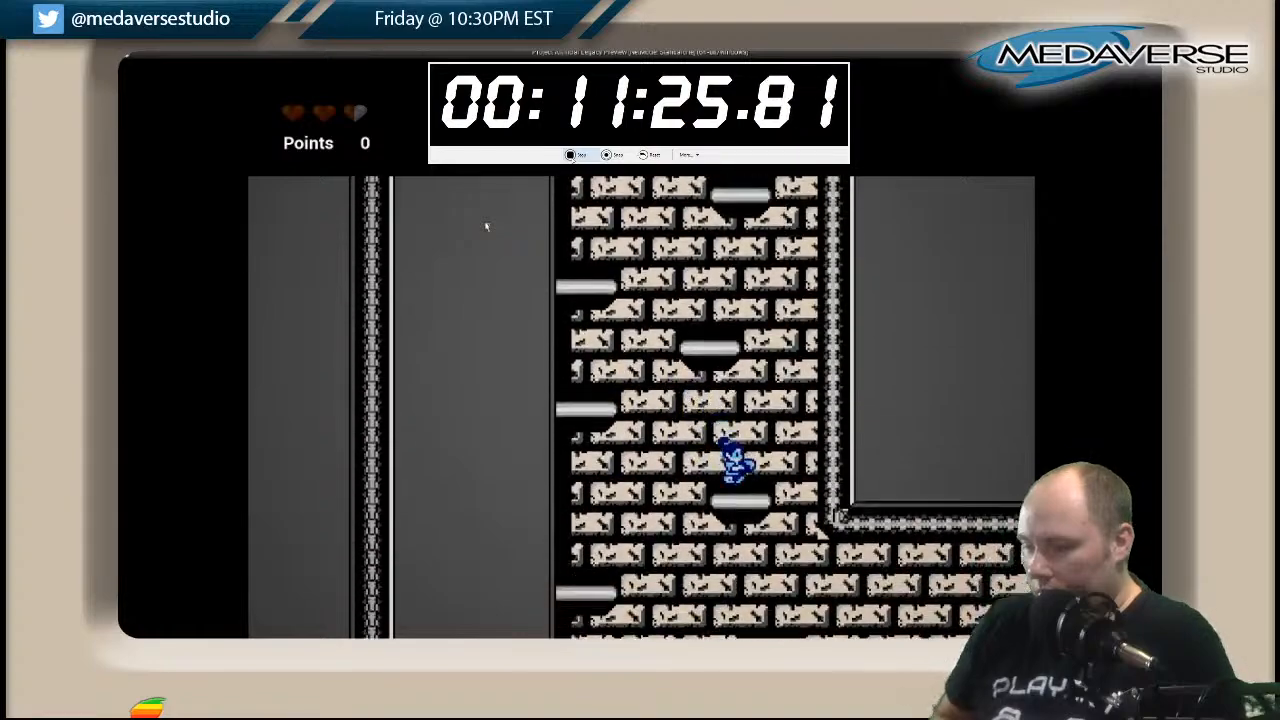
{"action": "key", "text": "Right"}
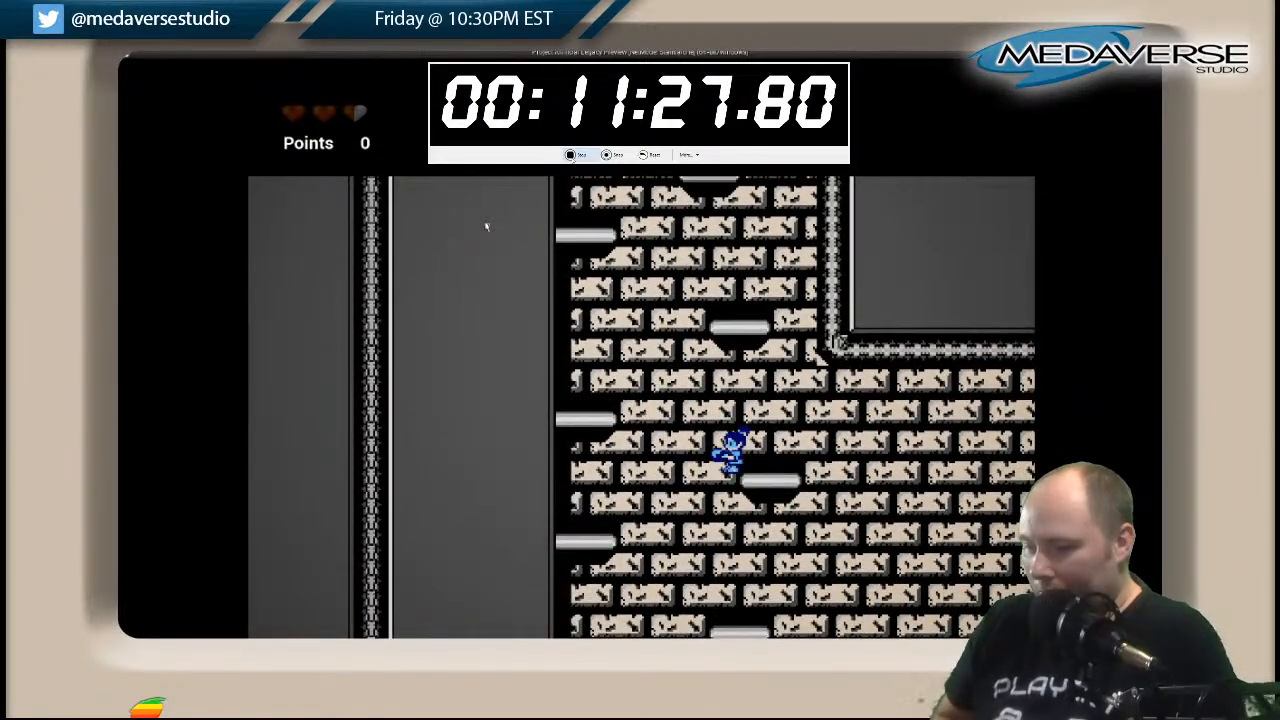
{"action": "key", "text": "Left"}
{"action": "key", "text": "Right"}
{"action": "key", "text": "Left"}
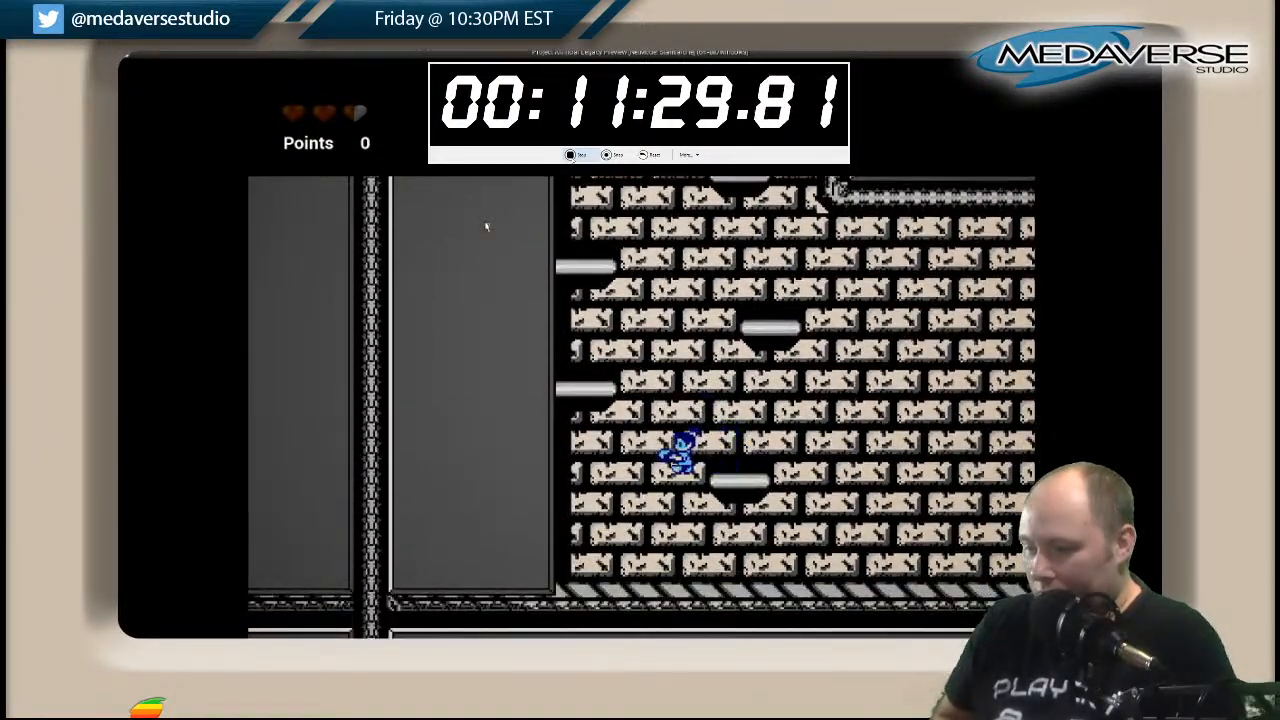
{"action": "key", "text": "Right"}
Run along the base walkway and jump up the first staggered platforms near its end wall.
{"action": "key", "text": "Right"}
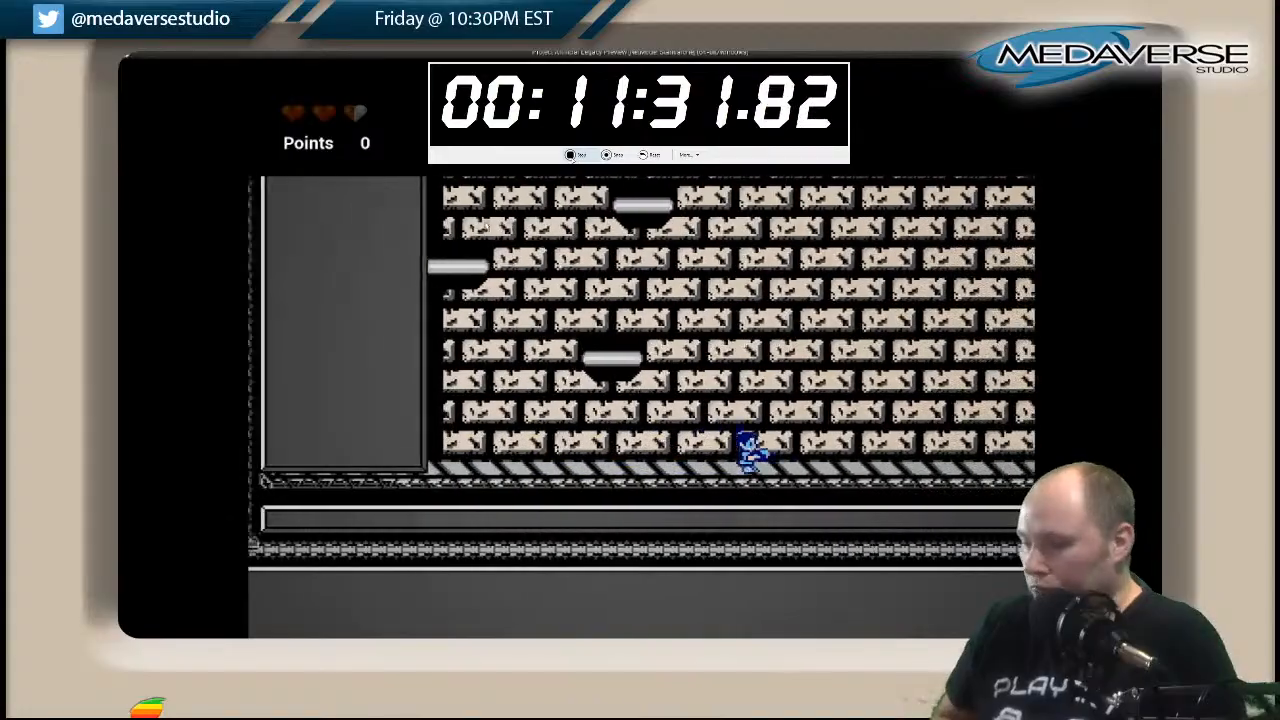
{"action": "key", "text": "Right"}
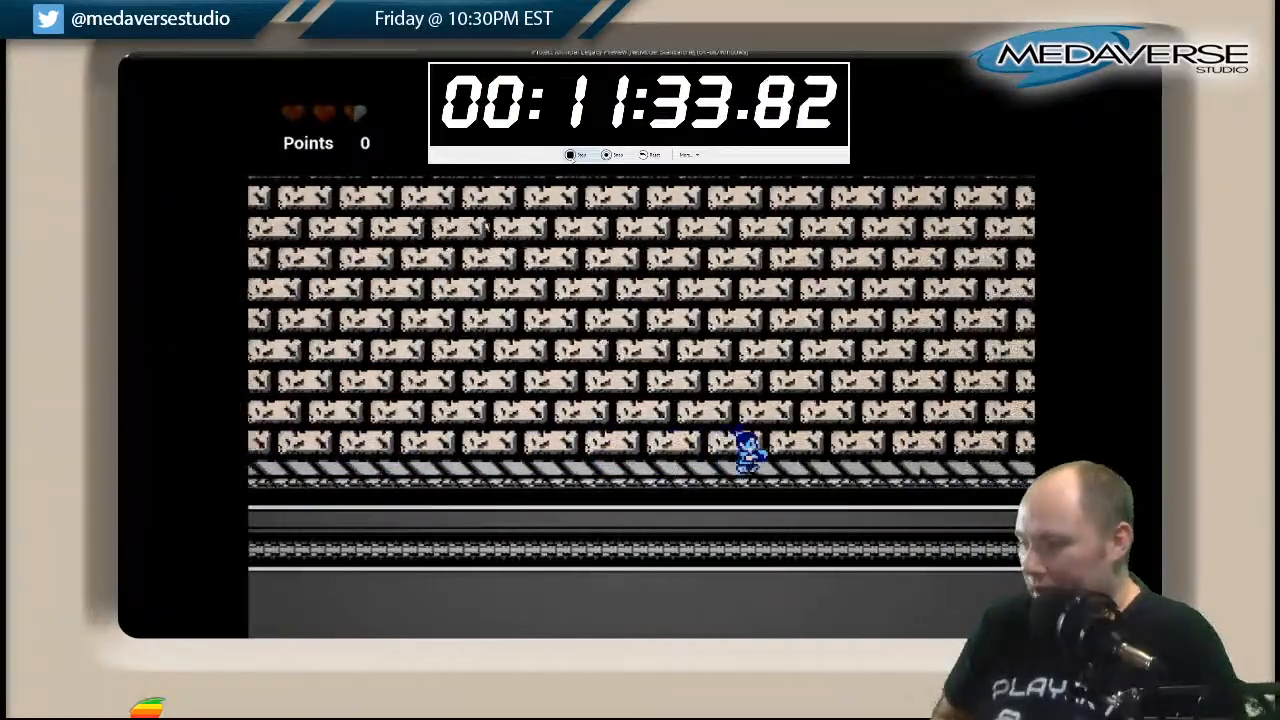
{"action": "key", "text": "Right"}
{"action": "key", "text": "space"}
{"action": "key", "text": "space"}
{"action": "key", "text": "Right"}
Climb the middle stretch of the tall shaft by jumping between the side and centre platforms.
{"action": "key", "text": "space"}
{"action": "key", "text": "Left"}
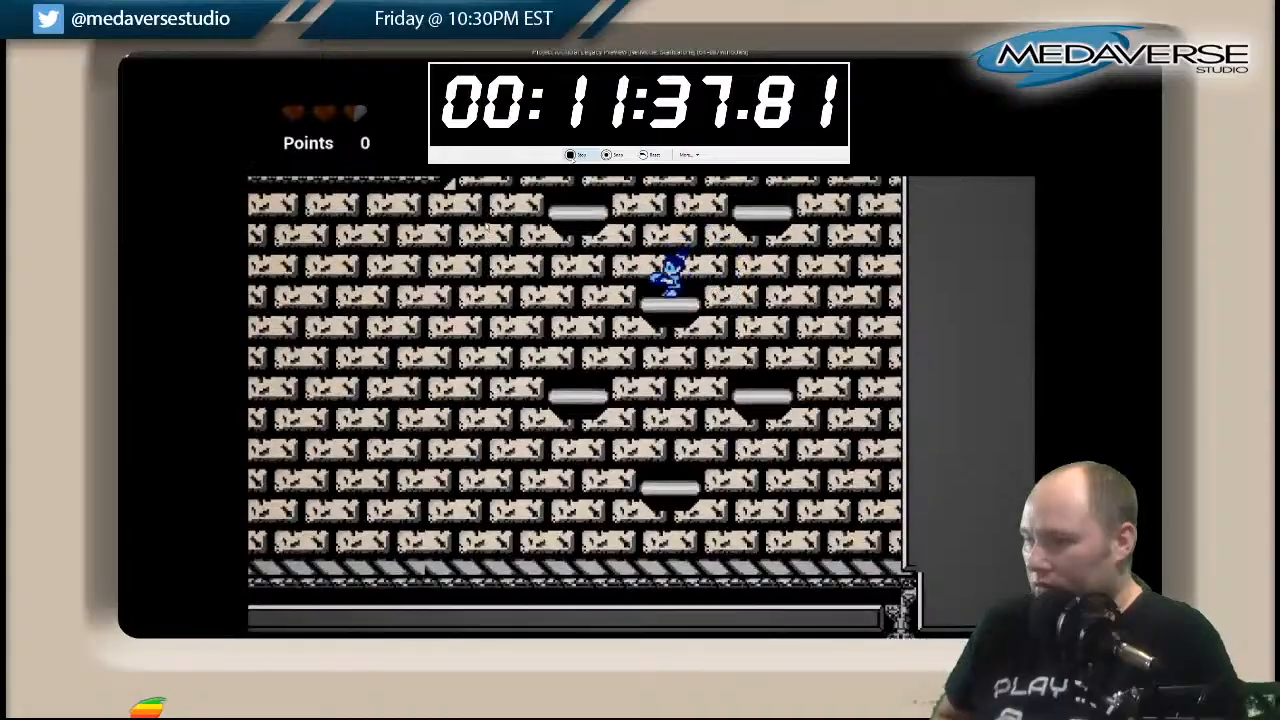
{"action": "key", "text": "space"}
{"action": "key", "text": "Right"}
{"action": "key", "text": "space"}
{"action": "key", "text": "Left"}
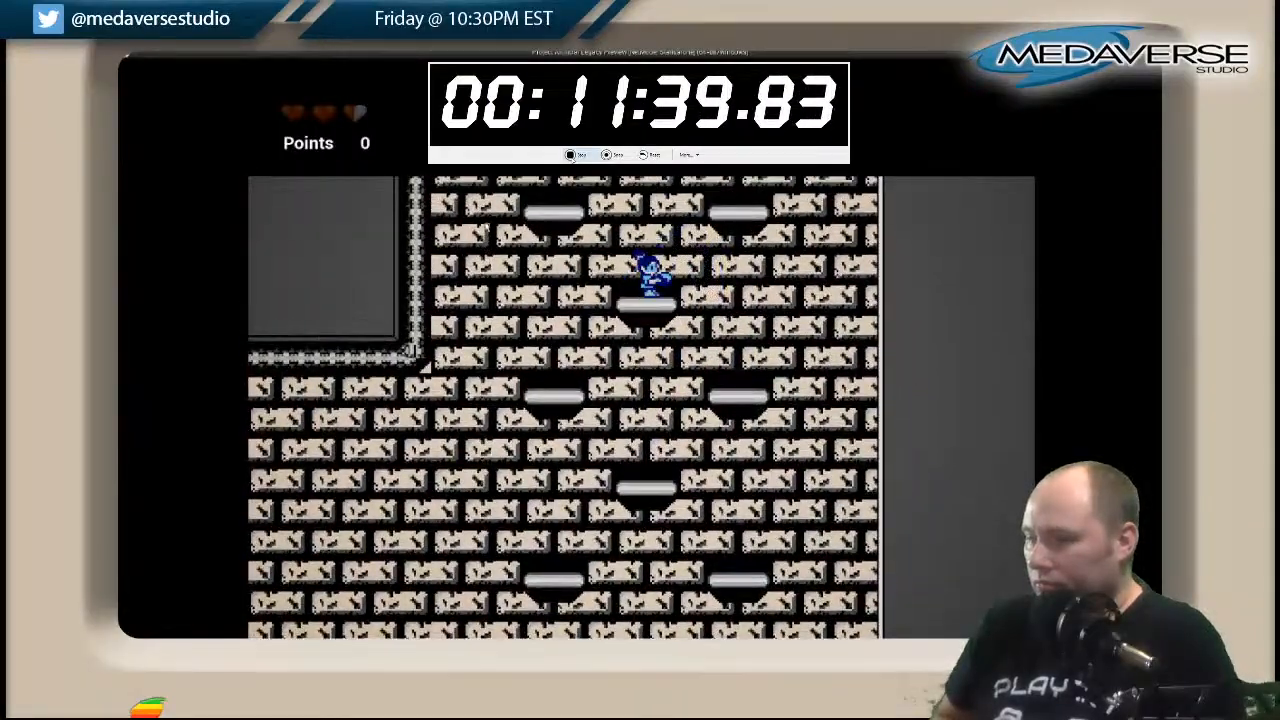
{"action": "key", "text": "space"}
{"action": "key", "text": "Right"}
Climb the remaining staggered platforms until level with the short striped ledge beside the stairs.
{"action": "key", "text": "space"}
{"action": "key", "text": "Left"}
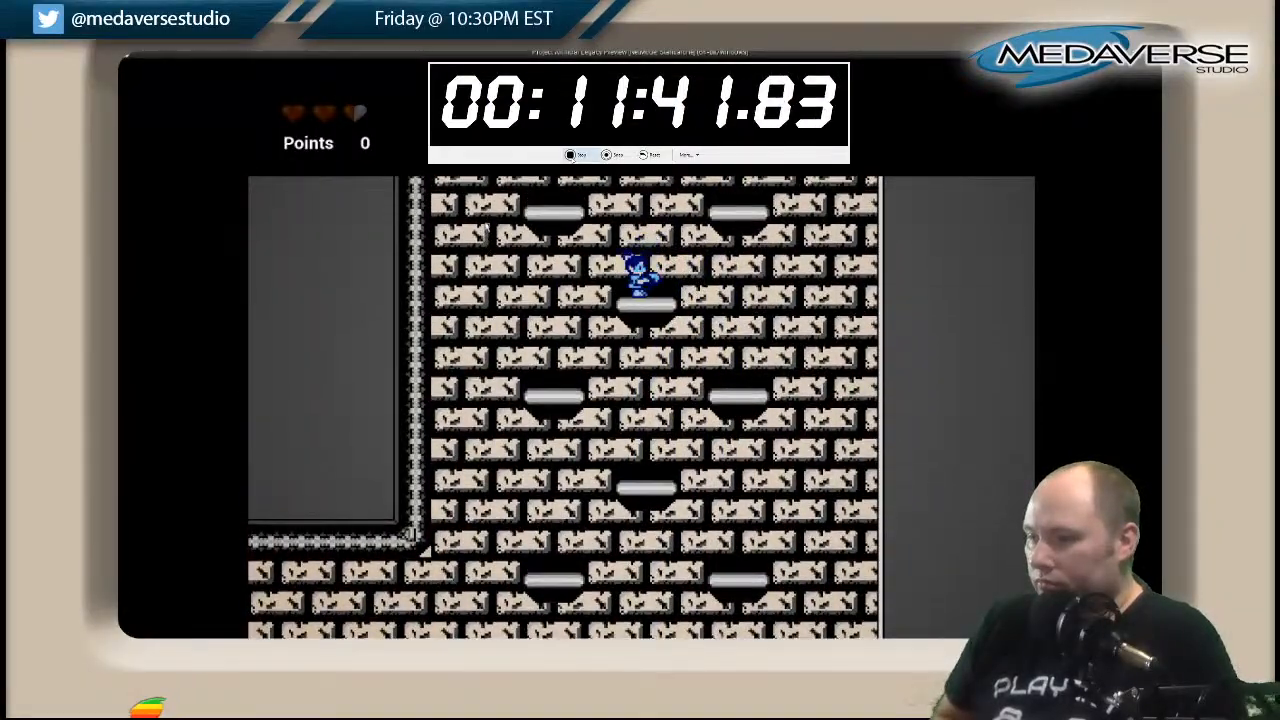
{"action": "key", "text": "space"}
{"action": "key", "text": "Right"}
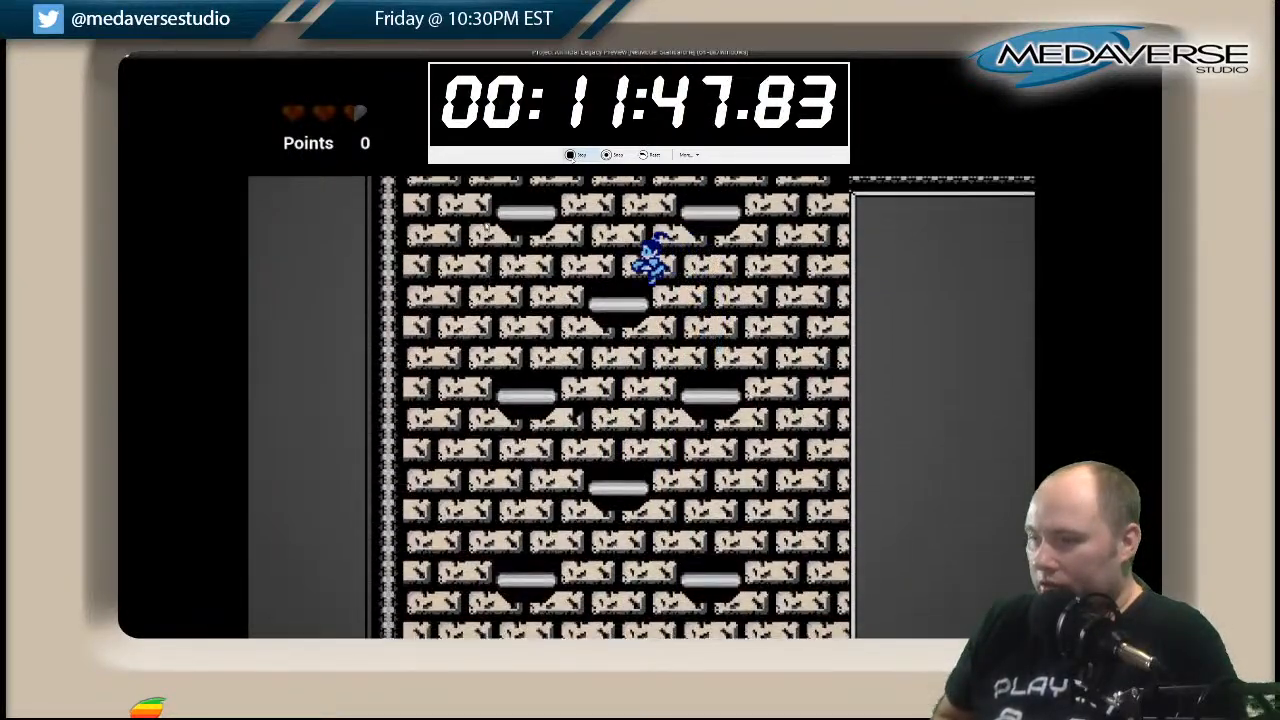
{"action": "key", "text": "space"}
{"action": "key", "text": "Right"}
{"action": "key", "text": "space"}
{"action": "key", "text": "Left"}
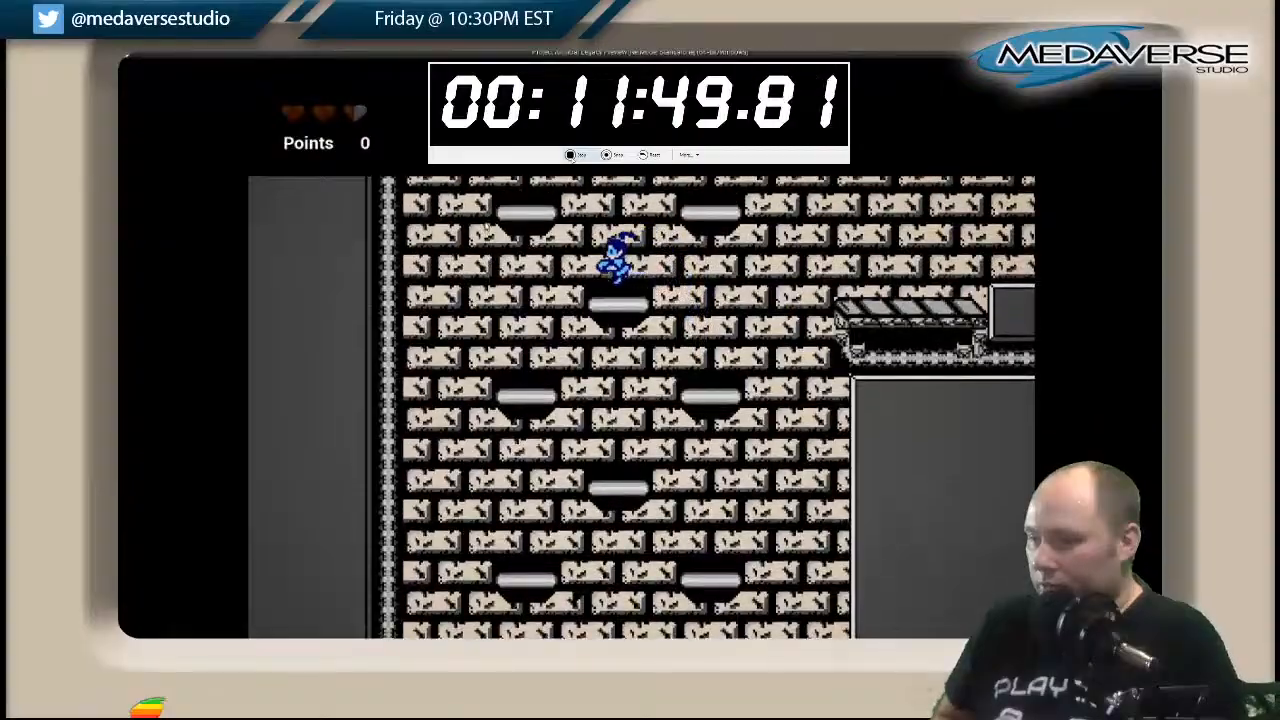
Leap from the platforms over the short striped ledge and climb the stairs to the flat summit.
{"action": "key", "text": "Right"}
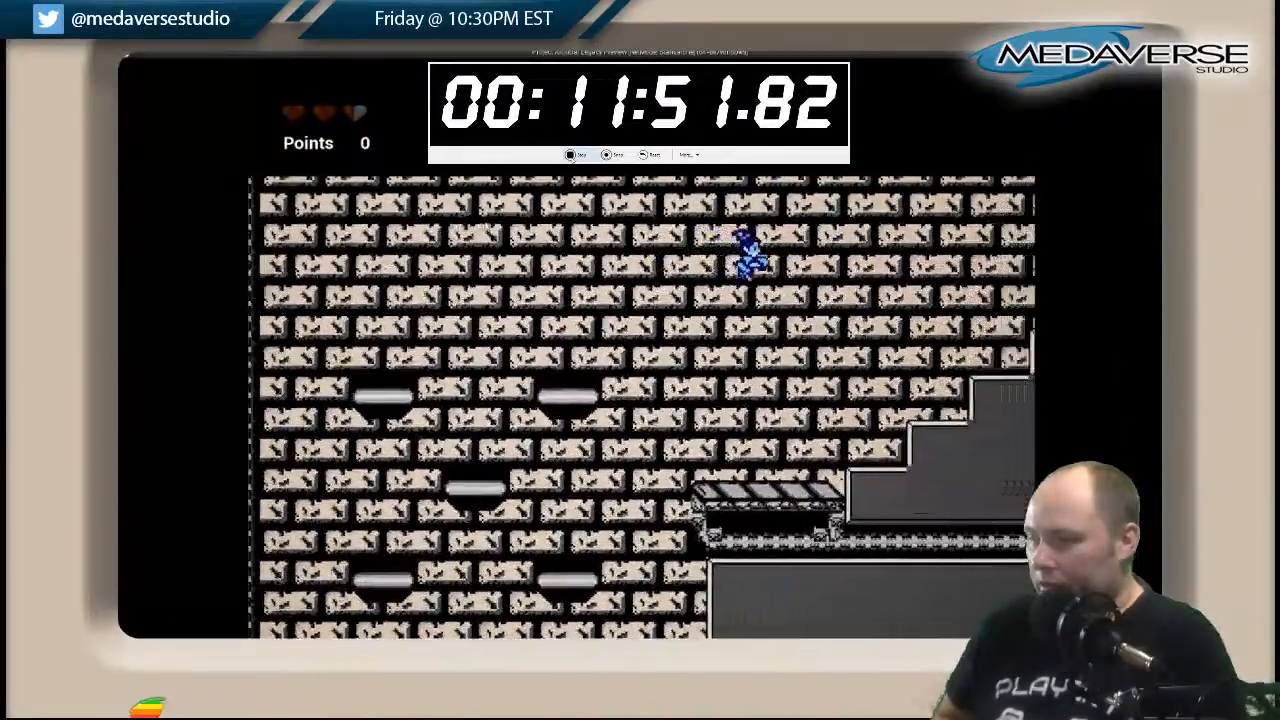
{"action": "key", "text": "Right"}
{"action": "key", "text": "space"}
{"action": "key", "text": "space"}
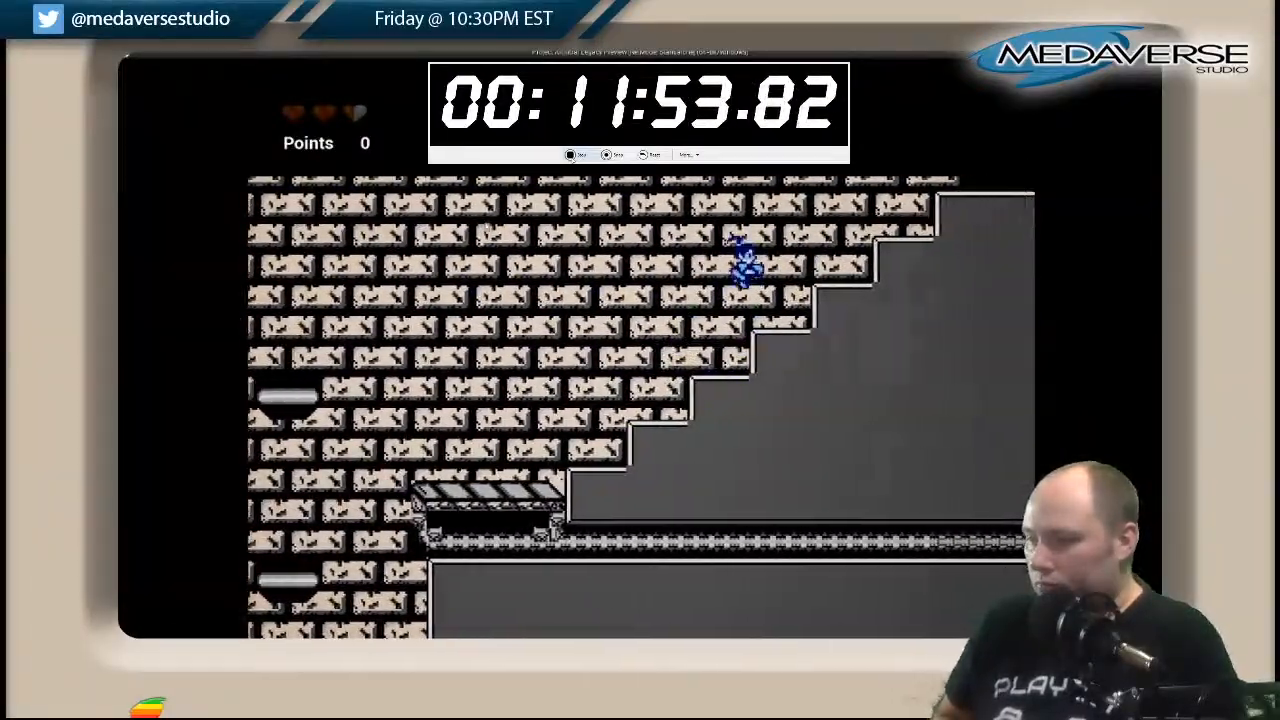
{"action": "key", "text": "Right"}
{"action": "key", "text": "space"}
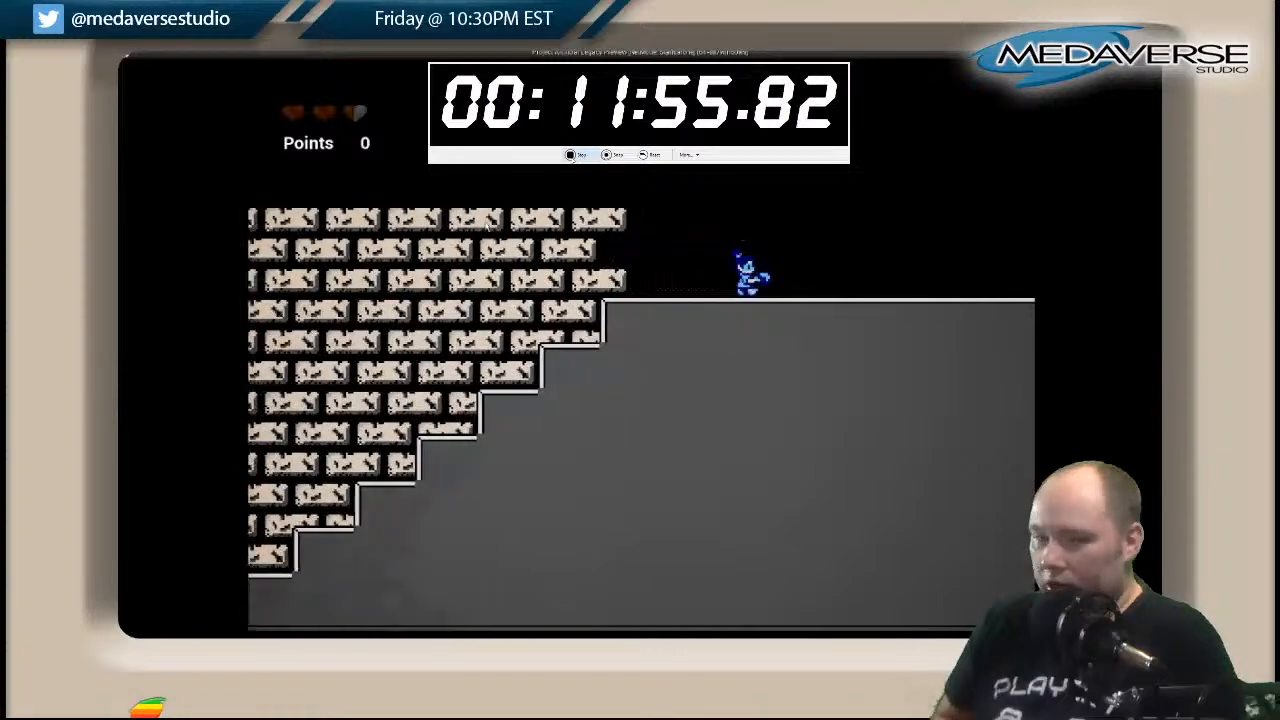
Descend the far stairs and run along the walkway, past the waterfall and through the dark corridor.
{"action": "key", "text": "Right"}
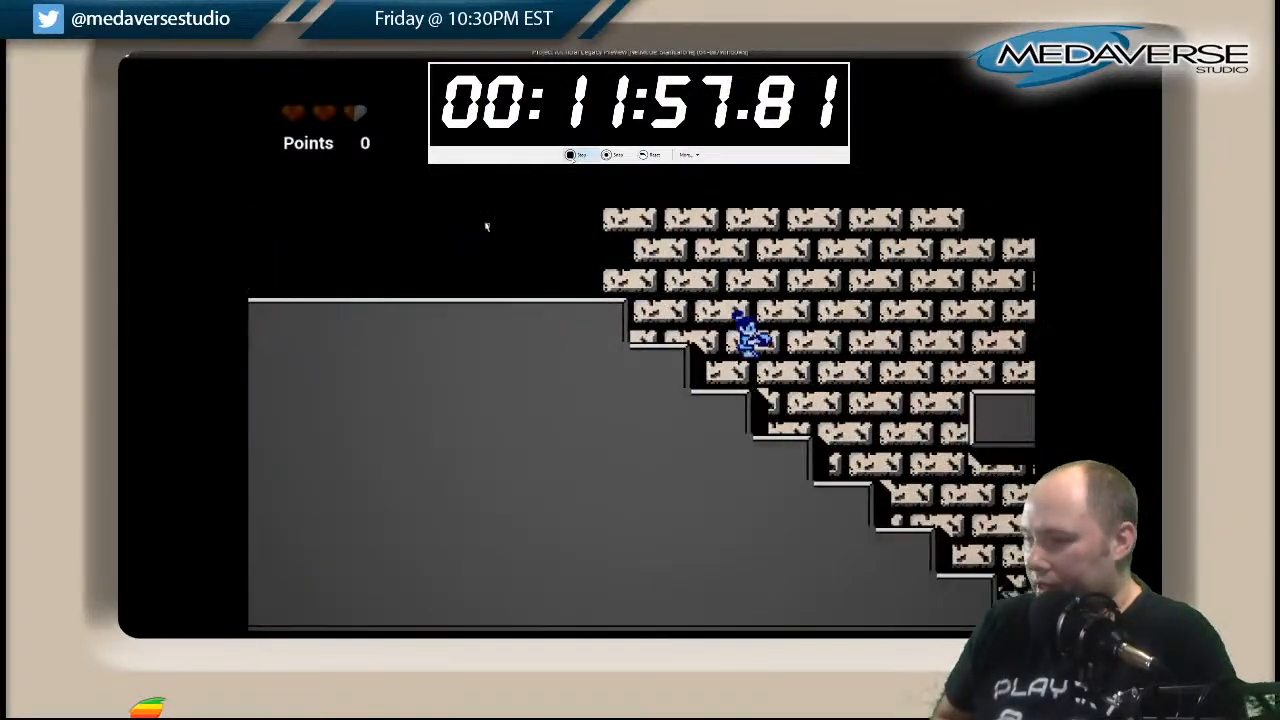
{"action": "key", "text": "Right"}
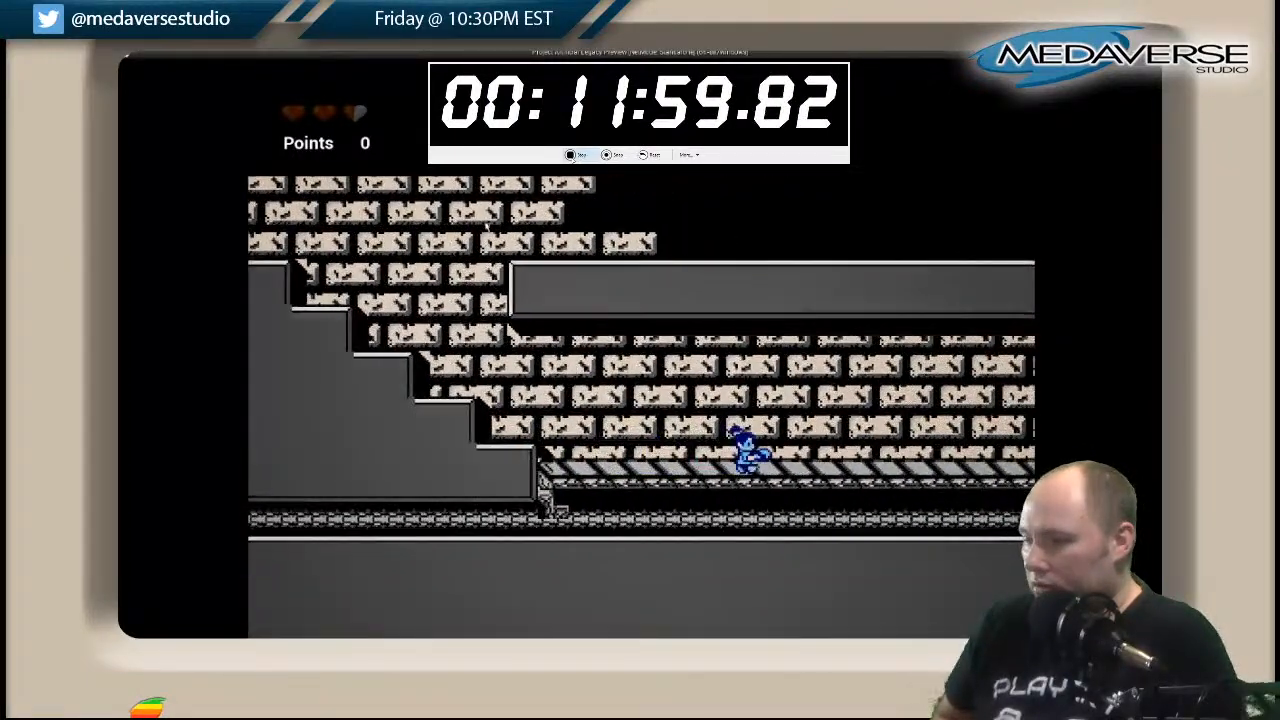
{"action": "key", "text": "Right"}
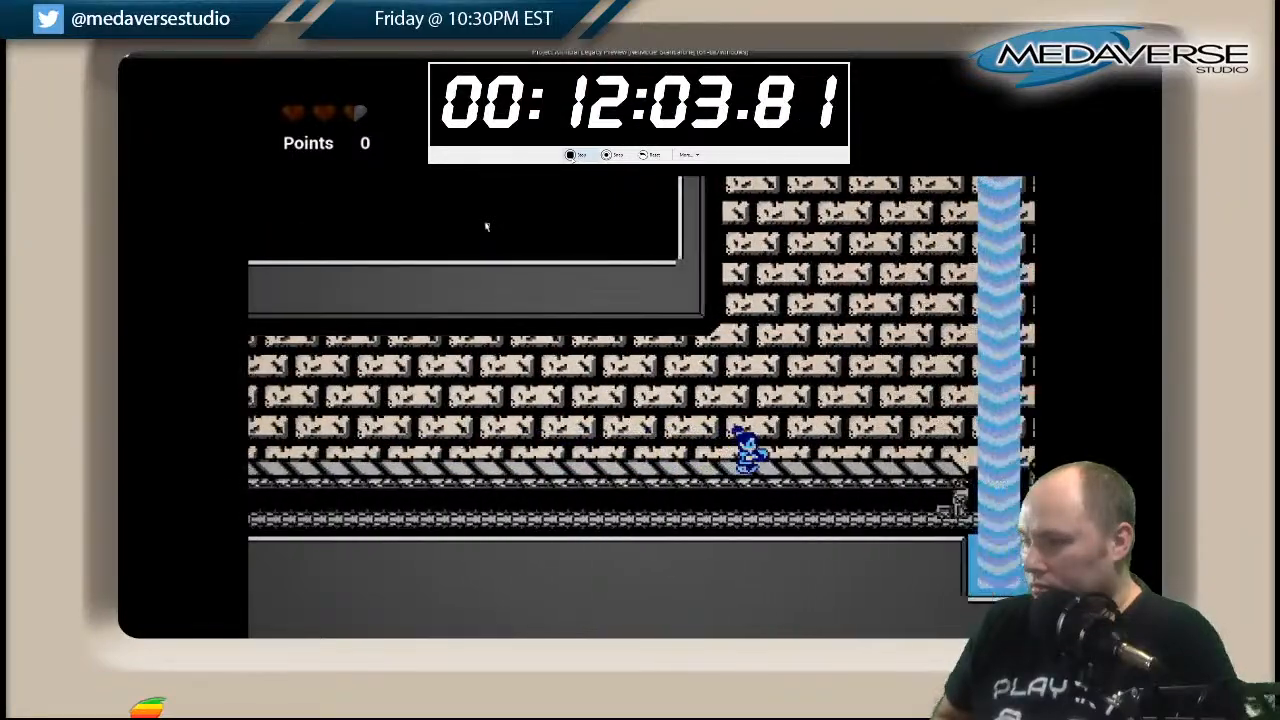
{"action": "key", "text": "Right"}
{"action": "key", "text": "Right"}
{"action": "key", "text": "Right"}
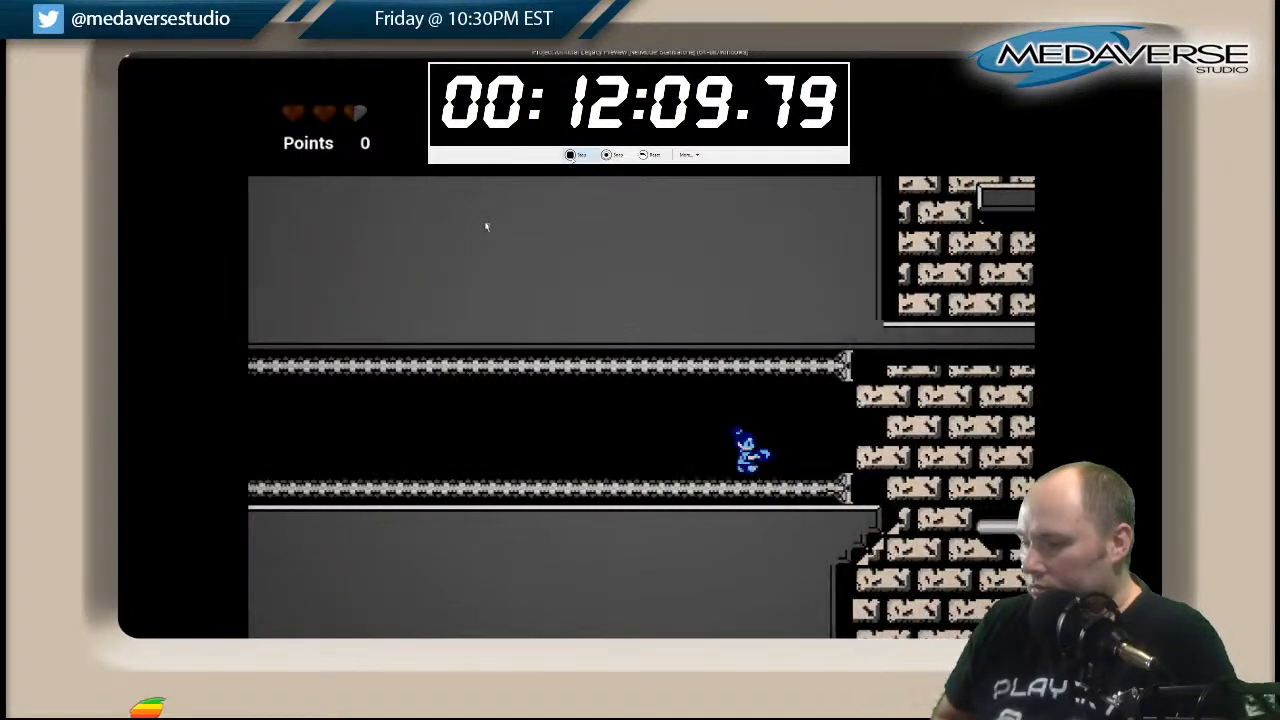
Land on the first platform beyond the corridor and try to jump up toward the opening in the ceiling.
{"action": "key", "text": "Right"}
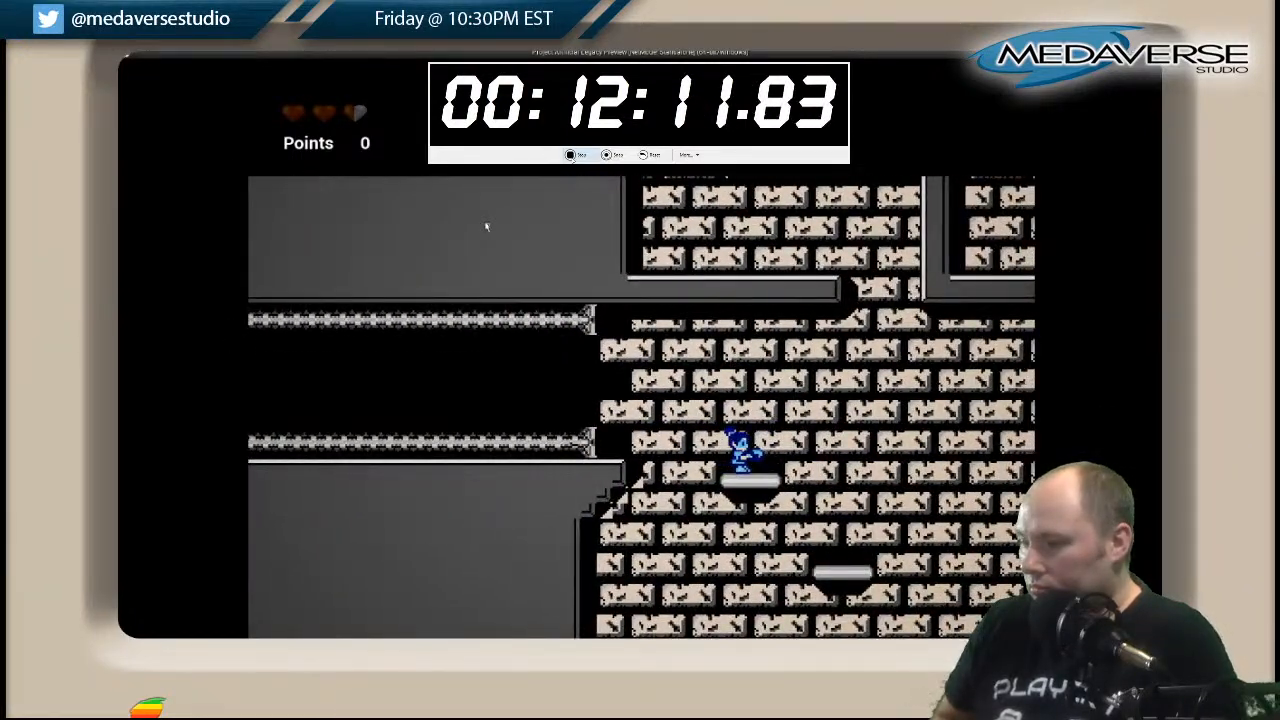
{"action": "key", "text": "Right"}
{"action": "key", "text": "Left"}
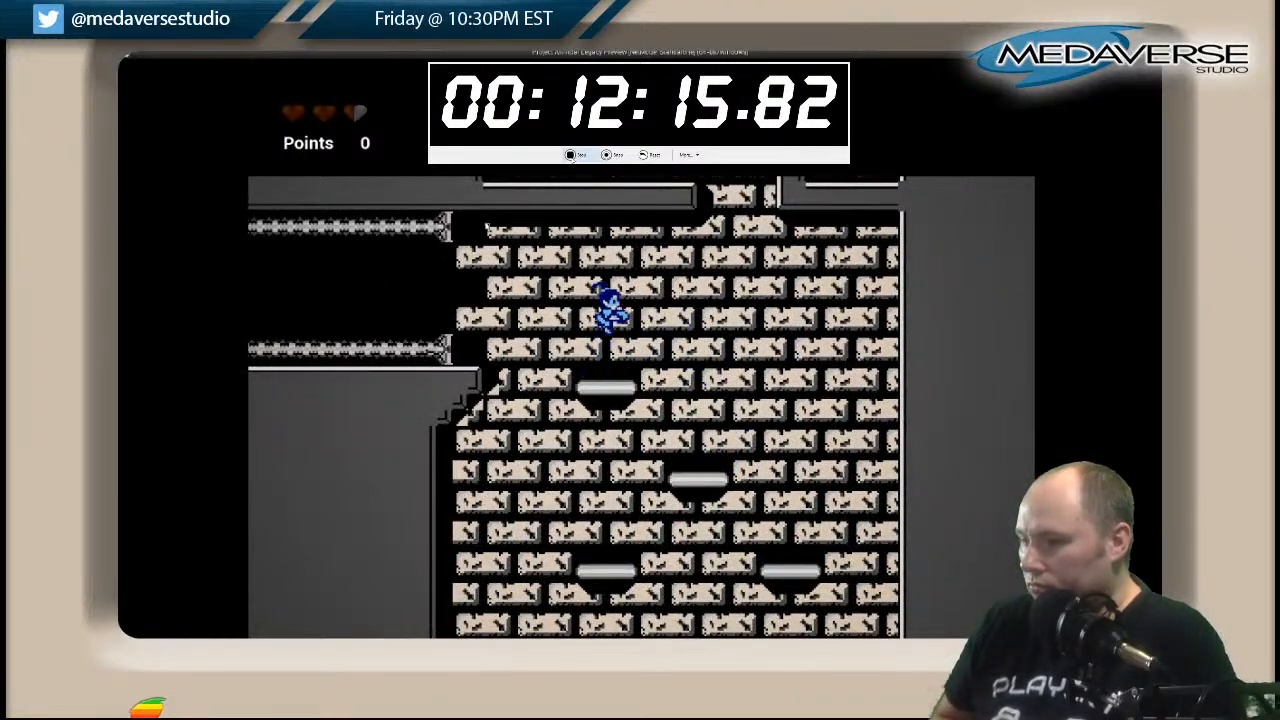
{"action": "key", "text": "Right"}
{"action": "key", "text": "Left"}
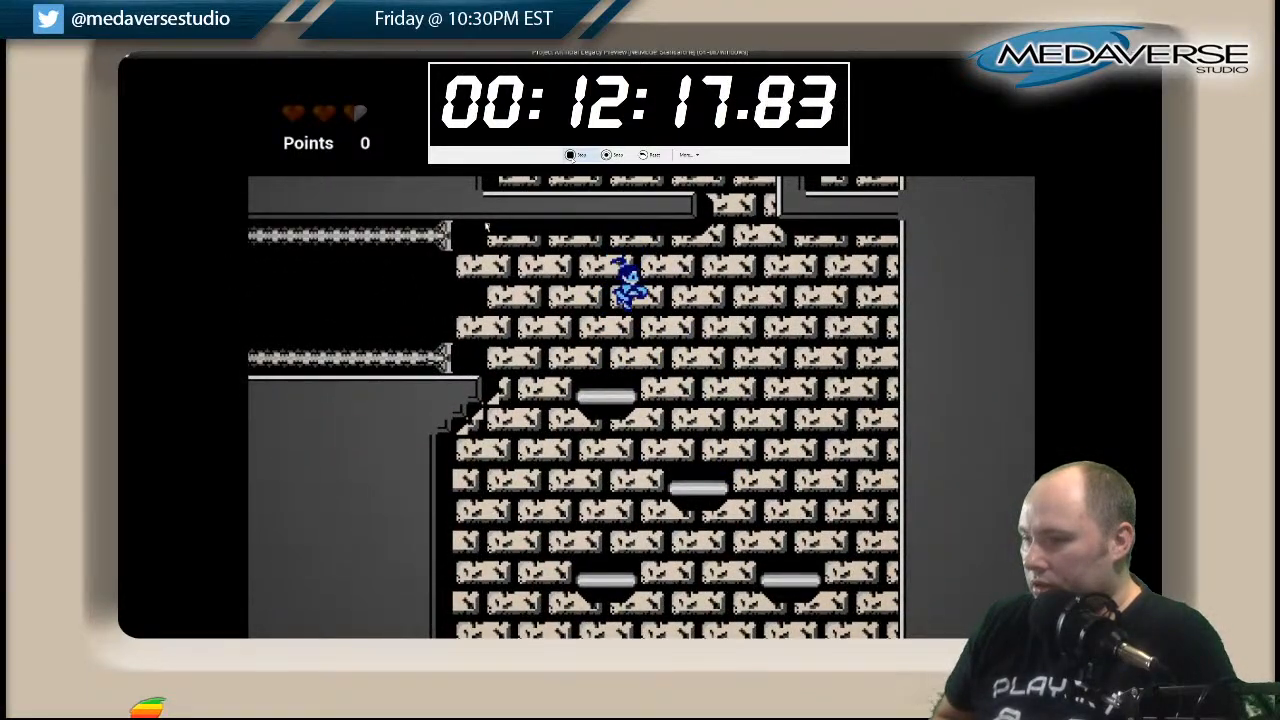
{"action": "key", "text": "Right"}
Descend the brick shaft over the staggered floating platforms toward the striped walkway at its base.
{"action": "key", "text": "Left"}
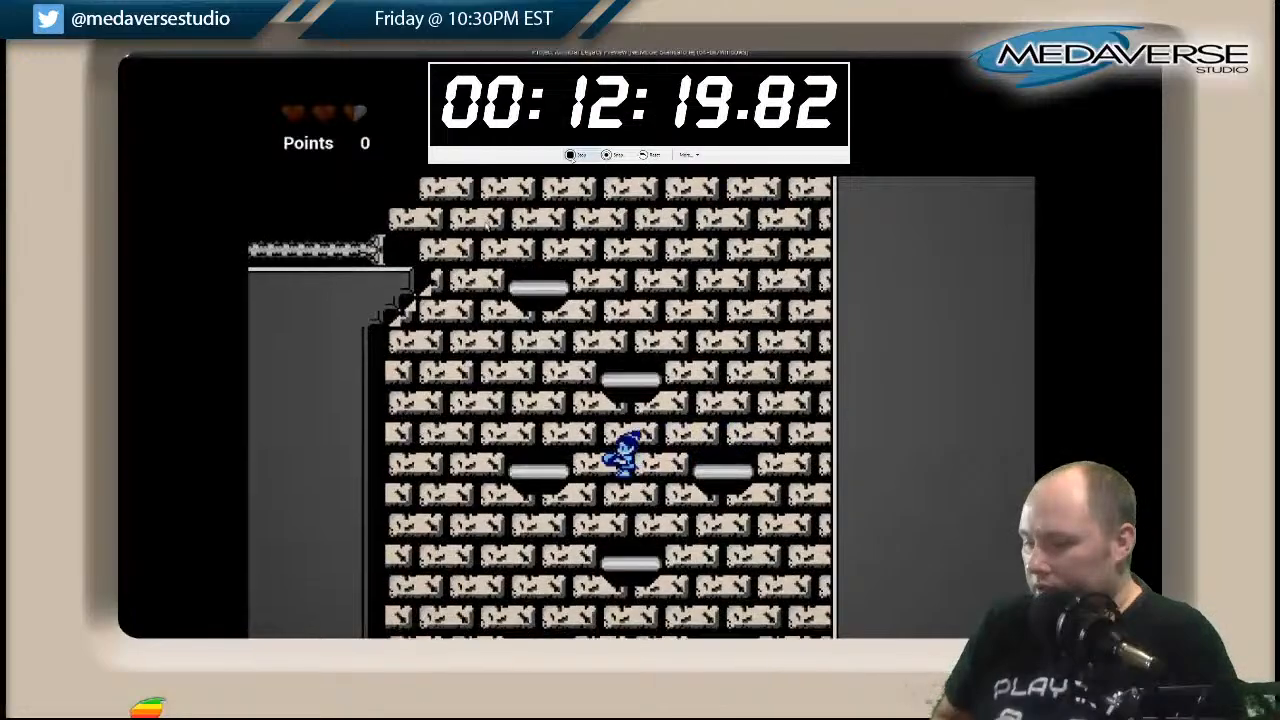
{"action": "key", "text": "Right"}
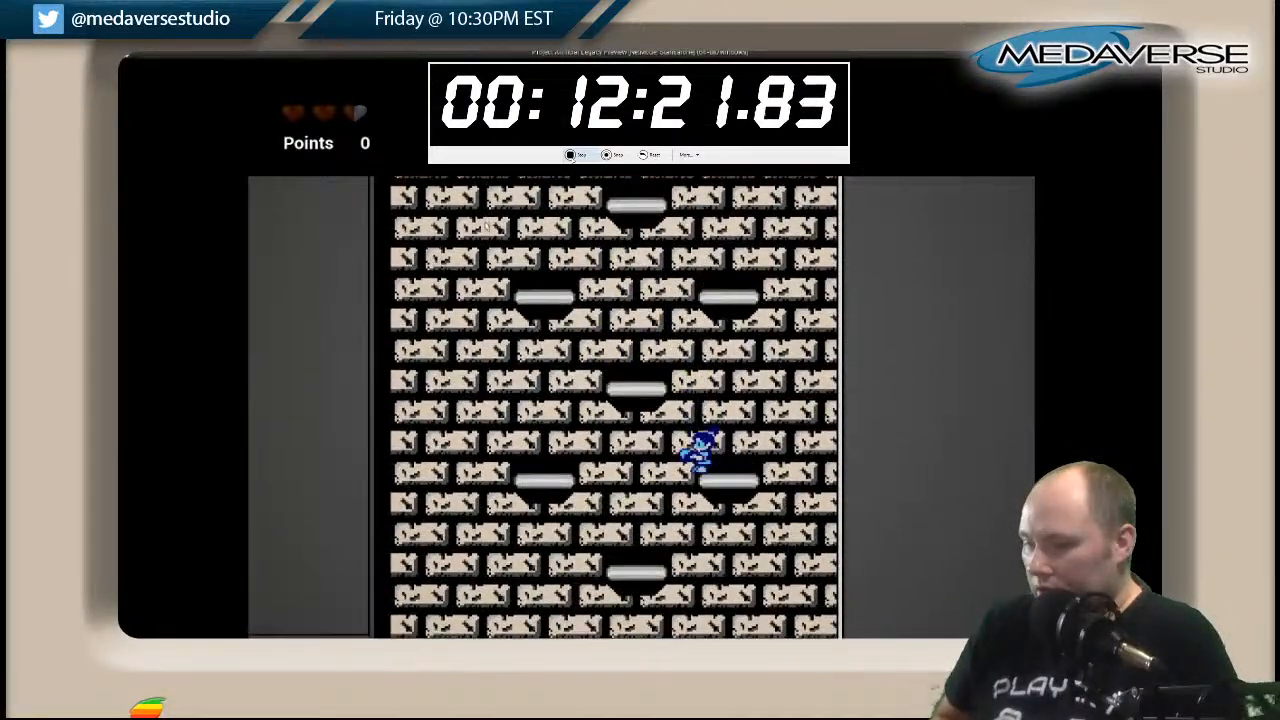
{"action": "key", "text": "Left"}
{"action": "key", "text": "Left"}
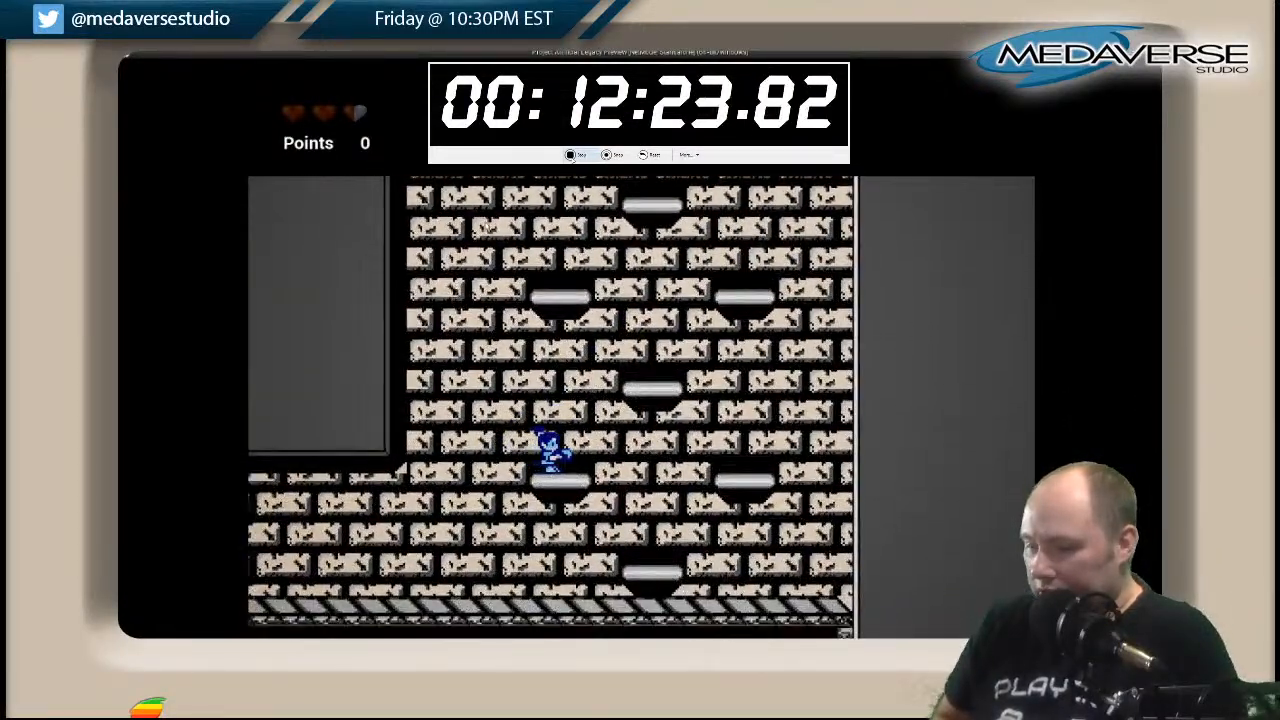
{"action": "key", "text": "Right"}
Run along the striped walkway, drop off its end and land on the second of the staggered ledges.
{"action": "key", "text": "Left"}
{"action": "key", "text": "space"}
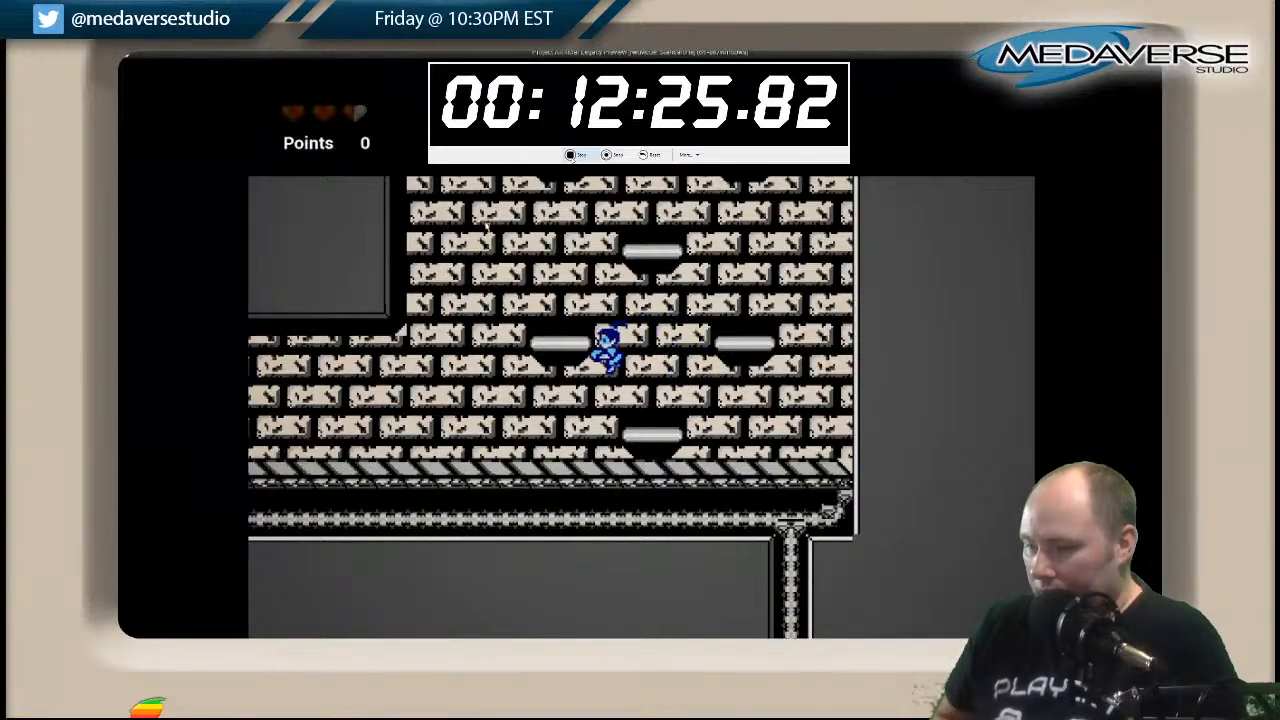
{"action": "key", "text": "Left"}
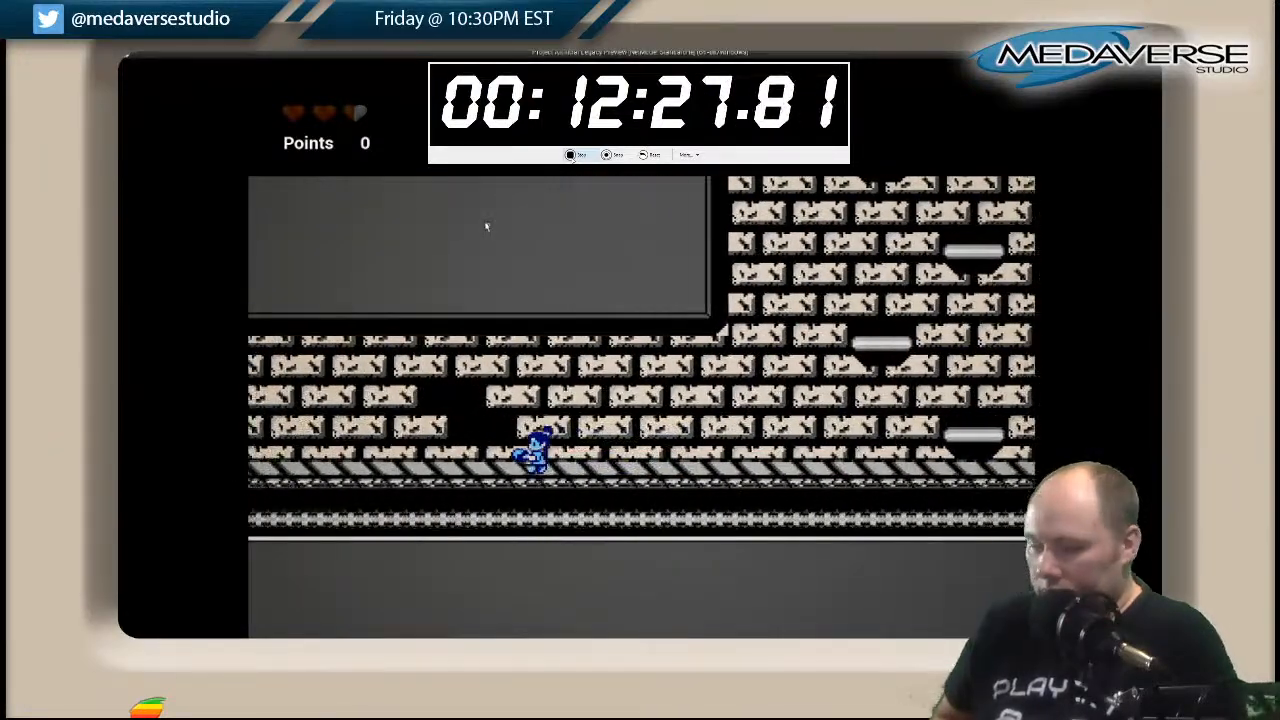
{"action": "key", "text": "Left"}
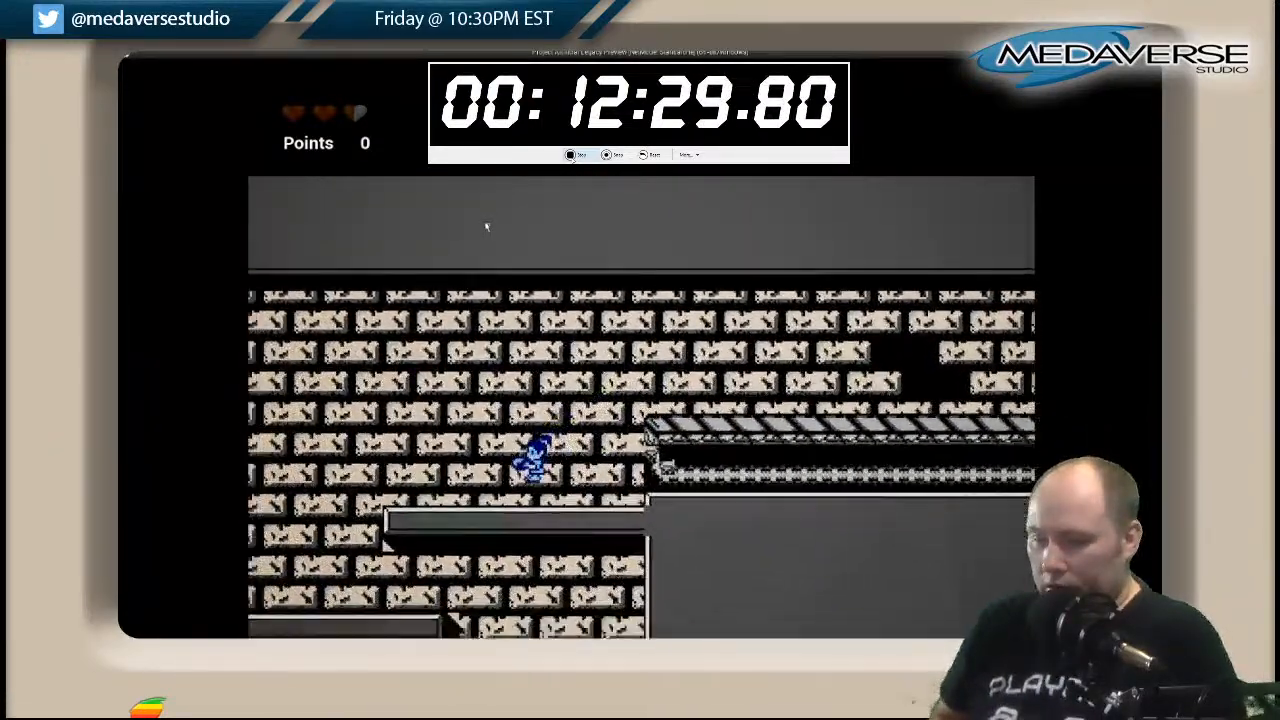
{"action": "key", "text": "Left"}
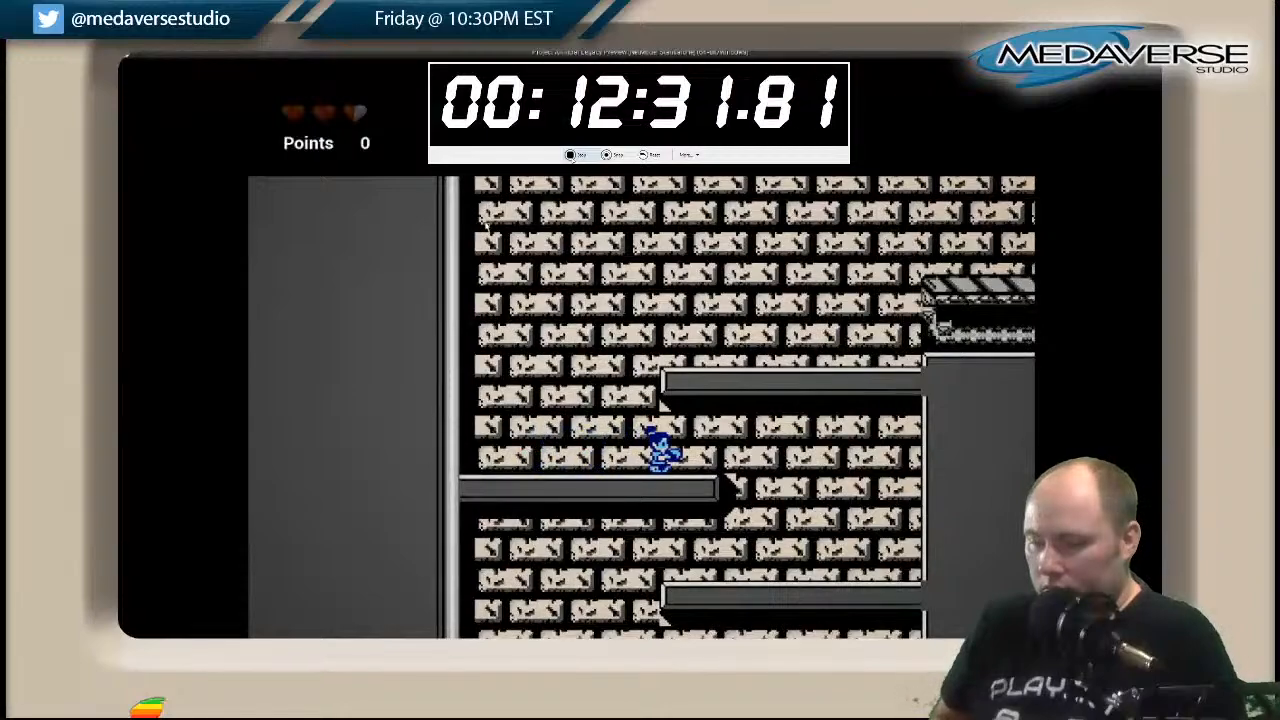
Zigzag down the remaining staggered ledges toward the lower striped walkway.
{"action": "key", "text": "Right"}
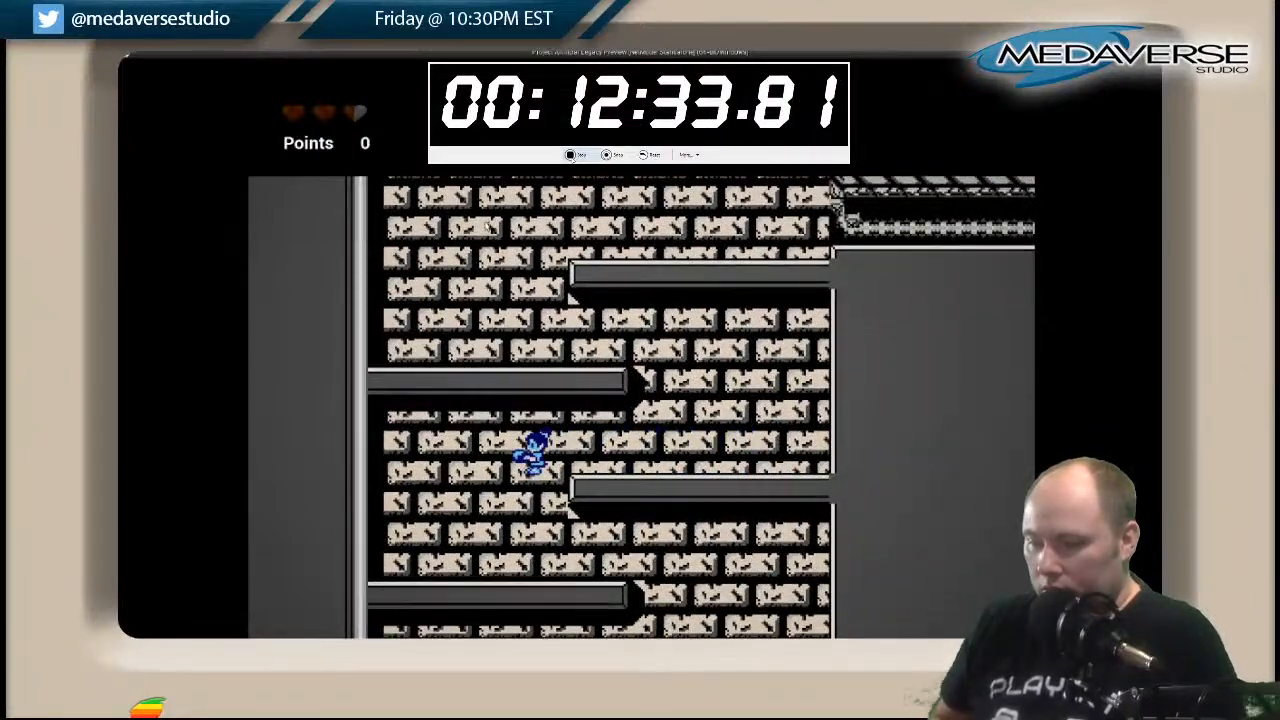
{"action": "key", "text": "Right"}
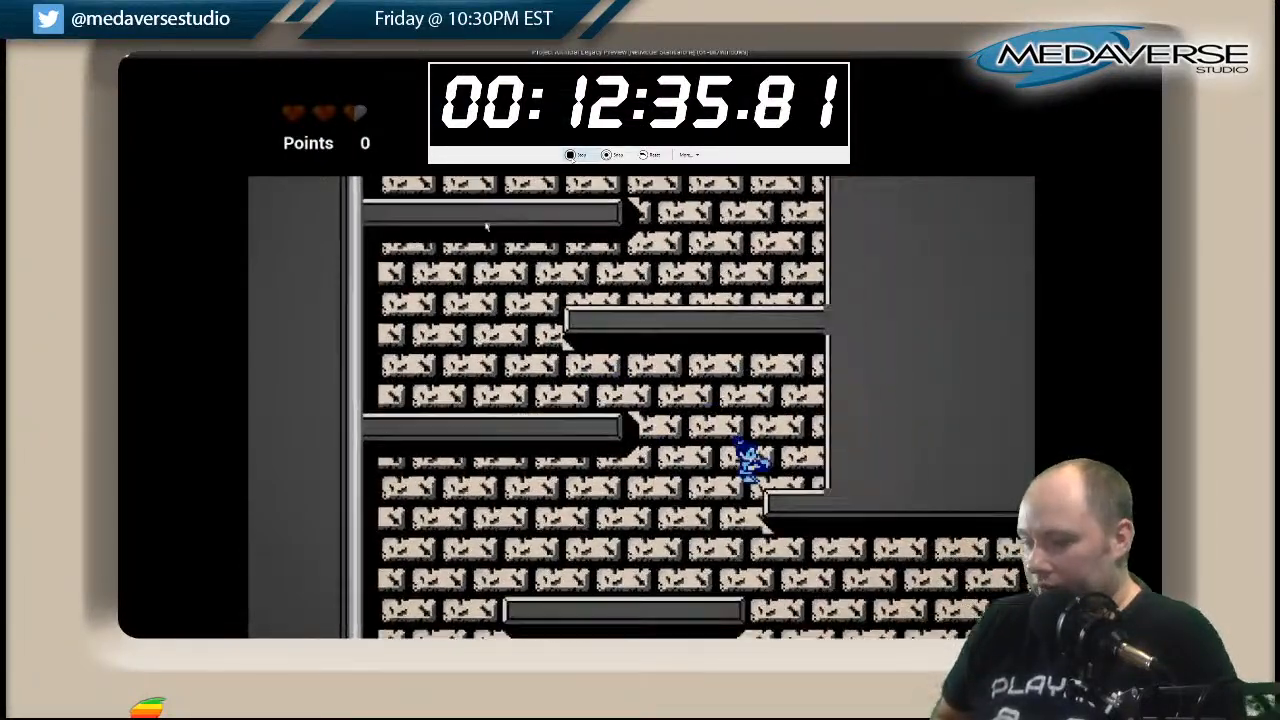
{"action": "key", "text": "Left"}
{"action": "key", "text": "Left"}
Run and jump along the lower striped walkway to its end and drop into the narrow shaft beyond.
{"action": "key", "text": "Right"}
{"action": "key", "text": "Right"}
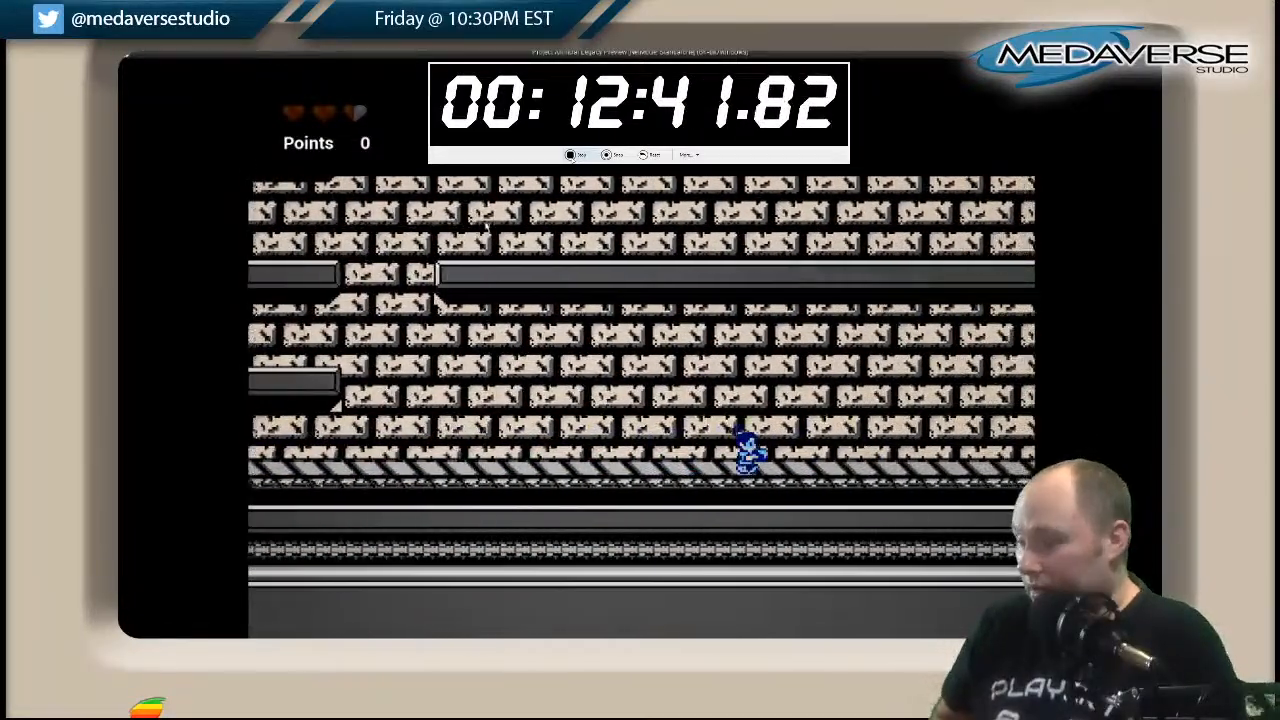
{"action": "key", "text": "Right"}
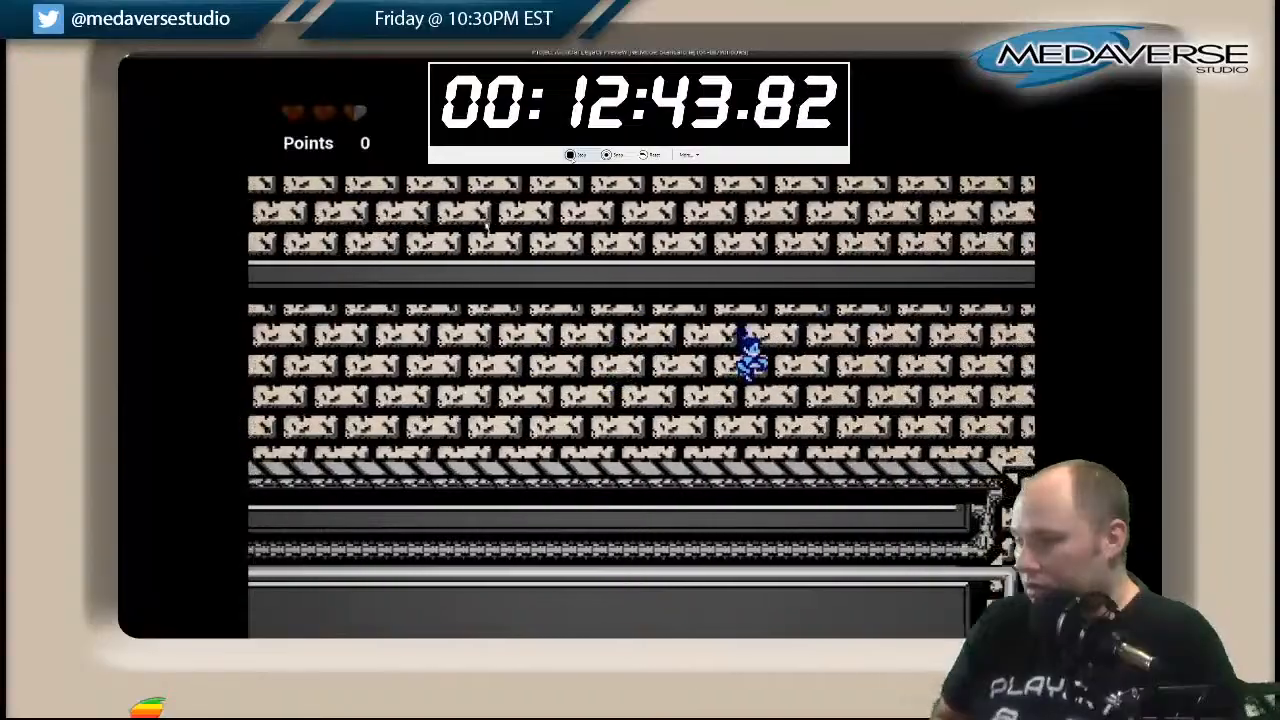
{"action": "key", "text": "Right"}
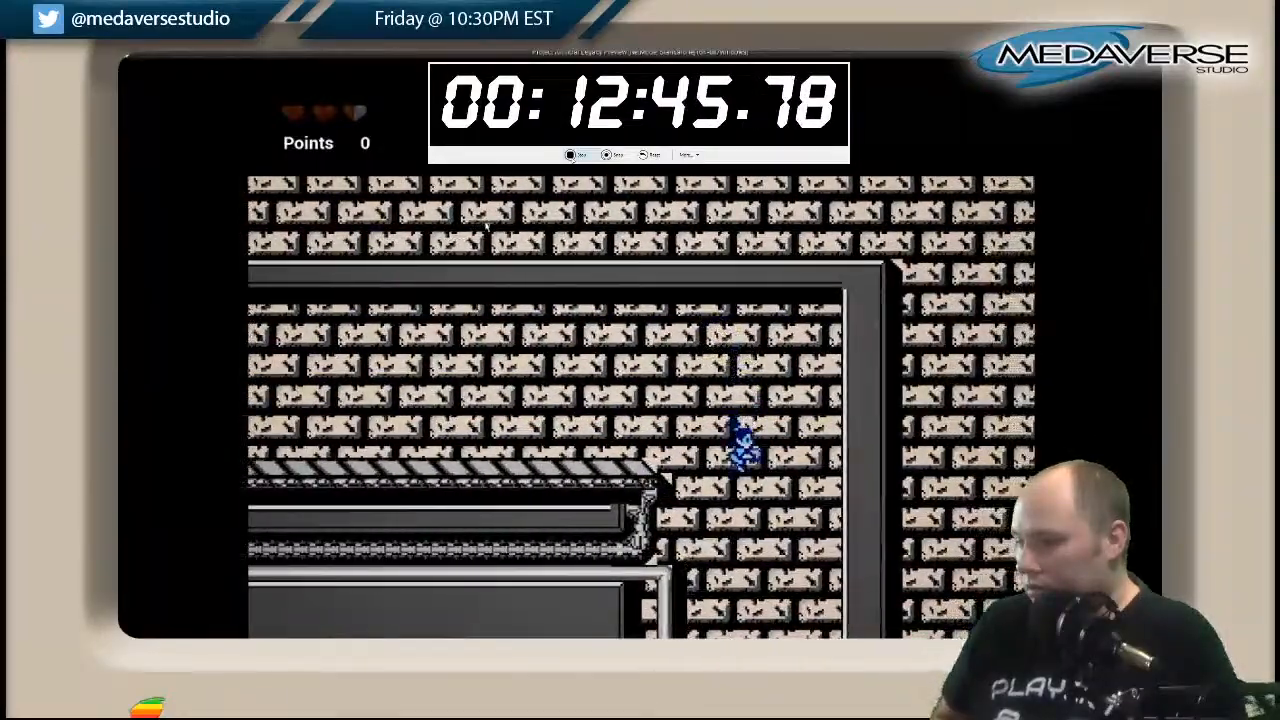
{"action": "key", "text": "Right"}
Drop past the floating platforms beneath the hanging pole to the level of the long grey ledge.
{"action": "key", "text": "Left"}
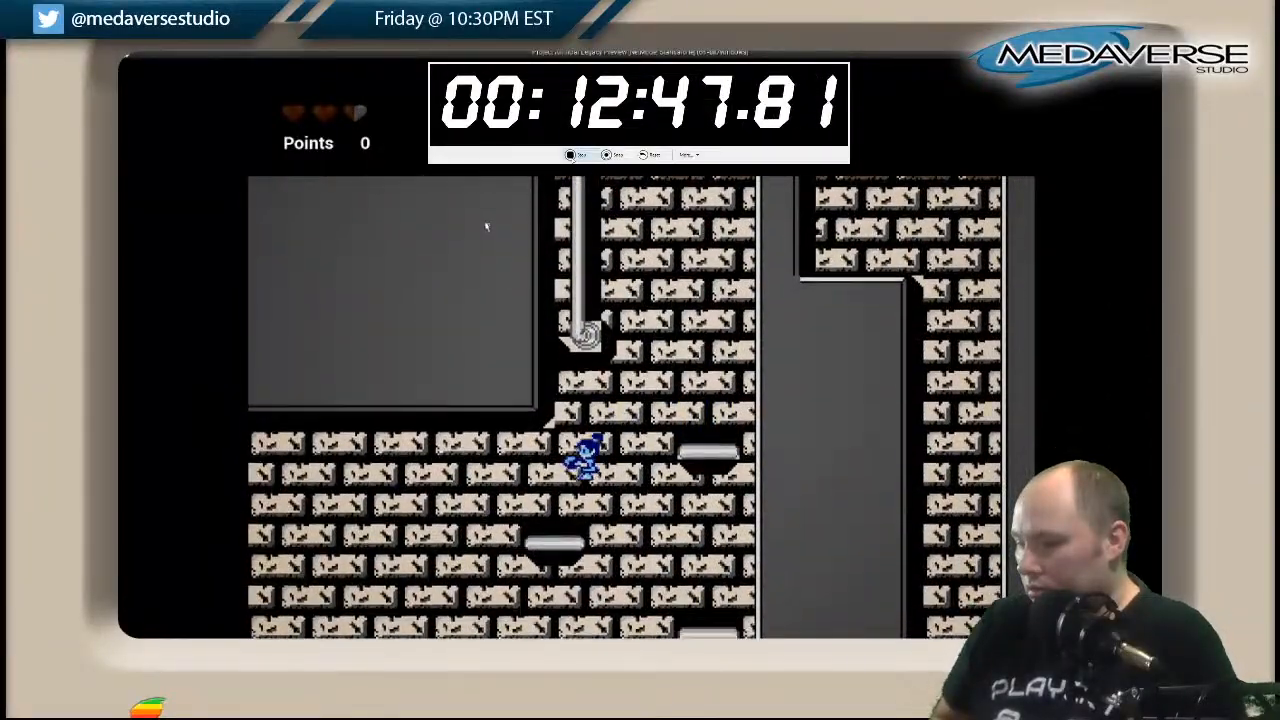
{"action": "key", "text": "Right"}
{"action": "key", "text": "Left"}
Drop through the gap between the ledges and continue to the floating platform cluster above the bottom striped floor.
{"action": "key", "text": "Left"}
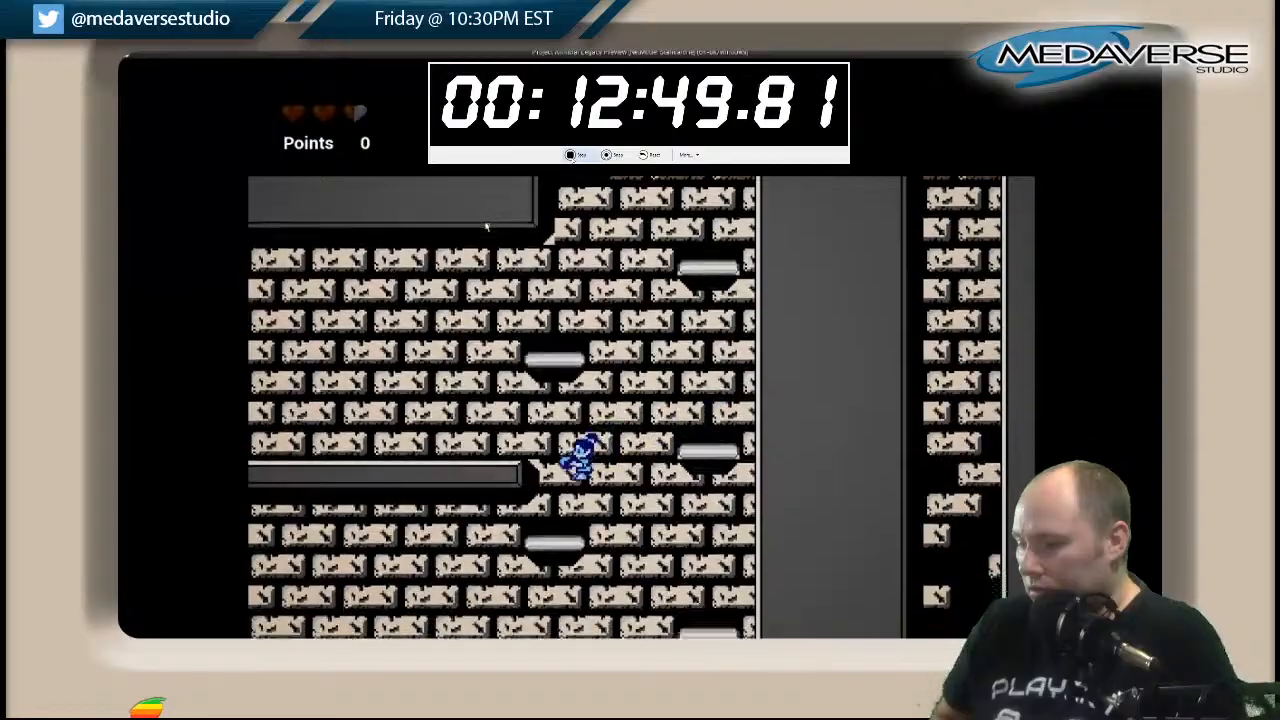
{"action": "key", "text": "Left"}
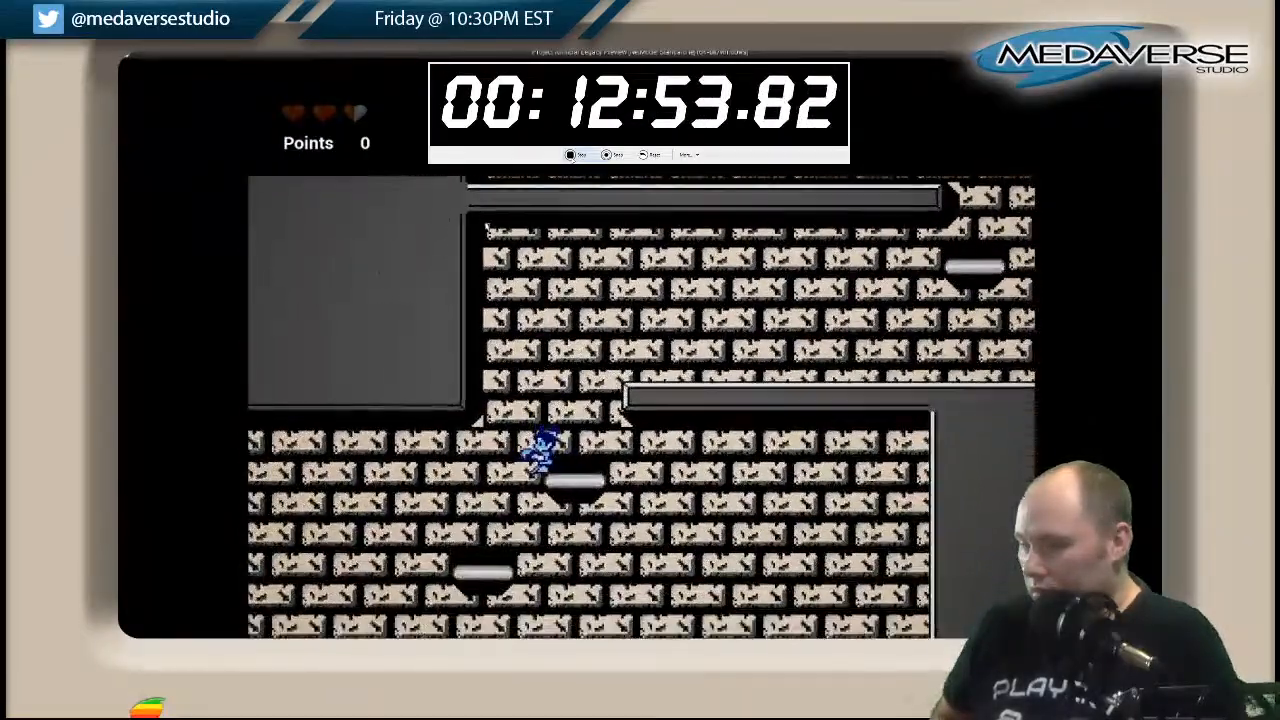
{"action": "key", "text": "Left"}
{"action": "key", "text": "Right"}
{"action": "key", "text": "Right"}
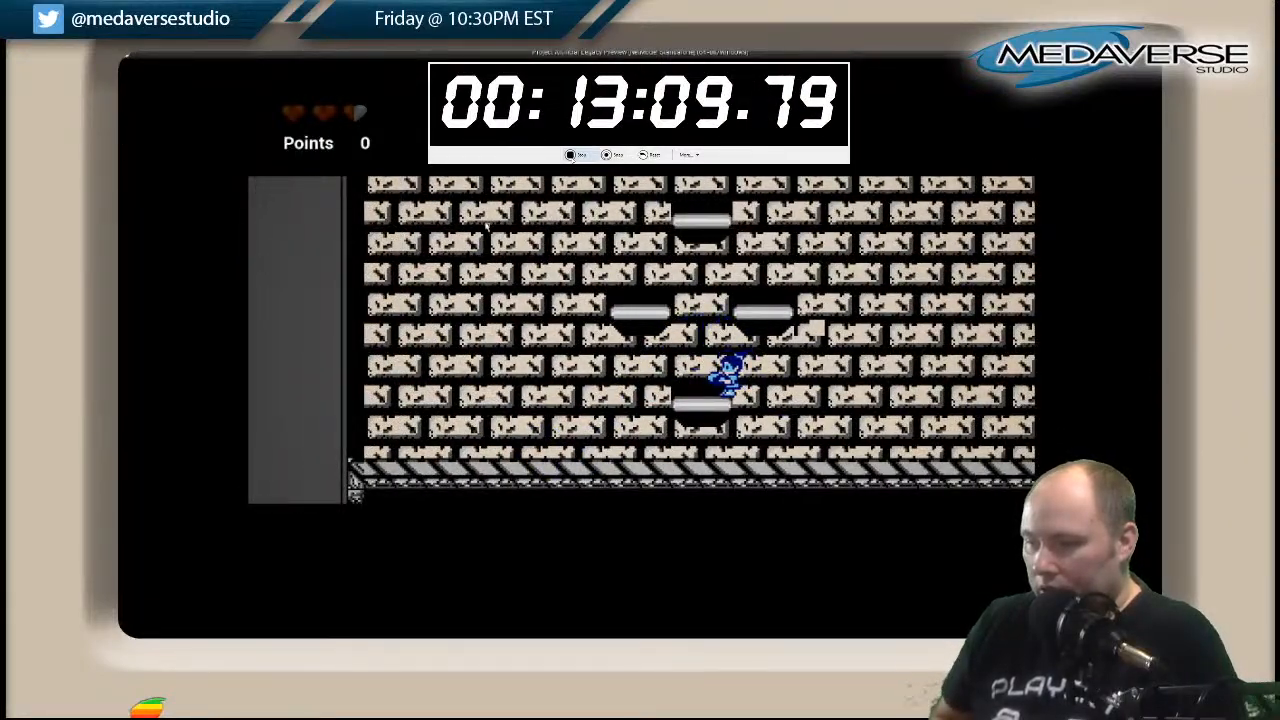
Climb the cluster of floating platforms through the ceiling opening and land on the long ledge above.
{"action": "key", "text": "space"}
{"action": "key", "text": "d"}
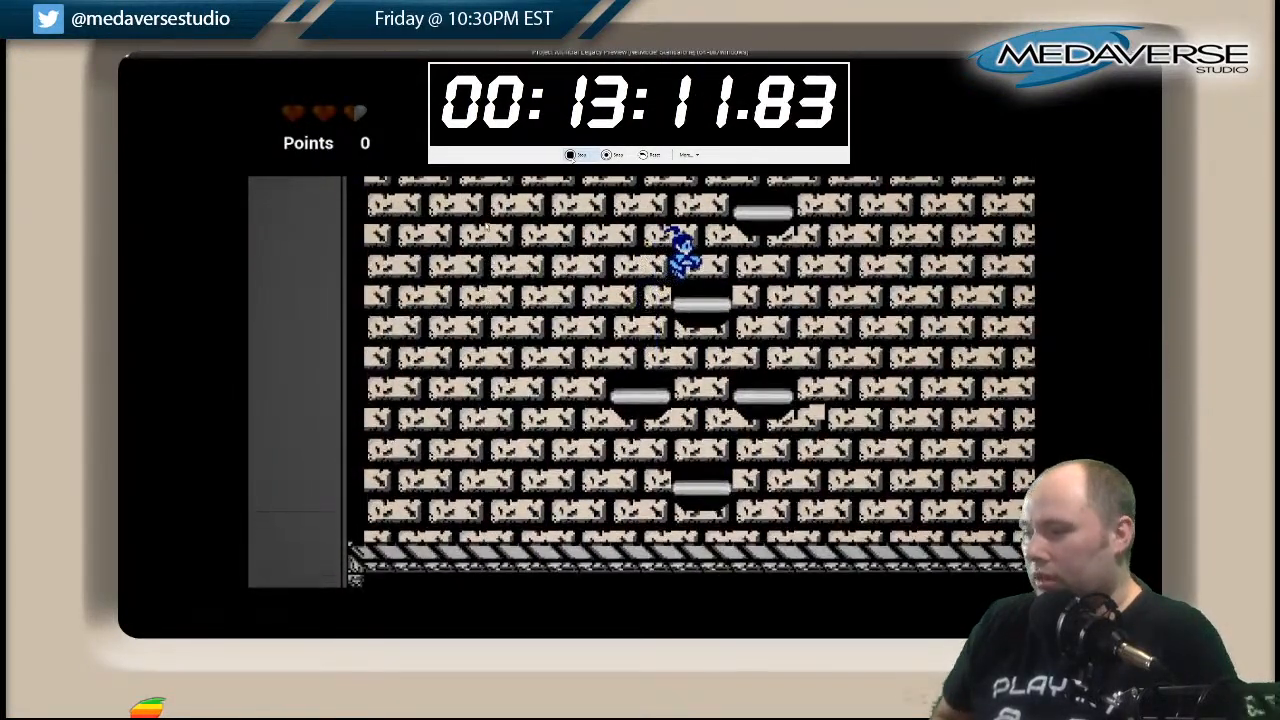
{"action": "key", "text": "space"}
Run along the long ledge, jumping beneath the row of square blocks, to the tall central pillar.
{"action": "key", "text": "space"}
{"action": "key", "text": "a"}
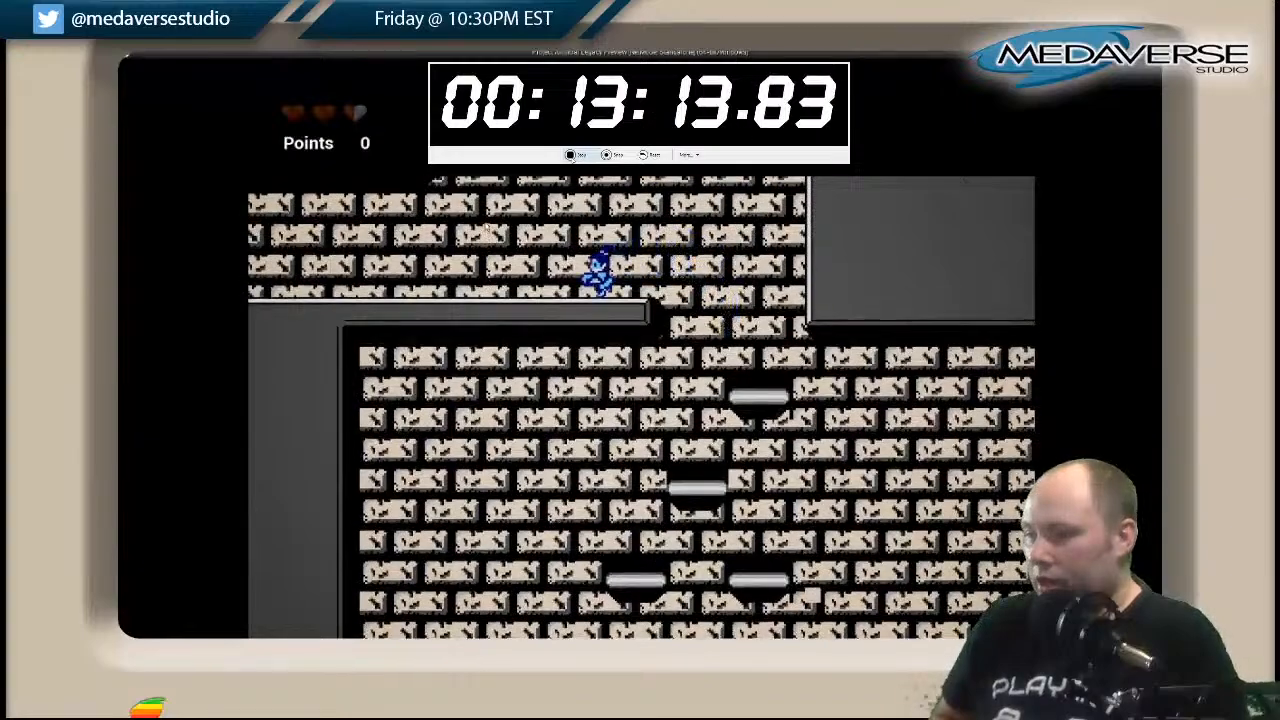
{"action": "key", "text": "space"}
{"action": "key", "text": "a"}
{"action": "key", "text": "space"}
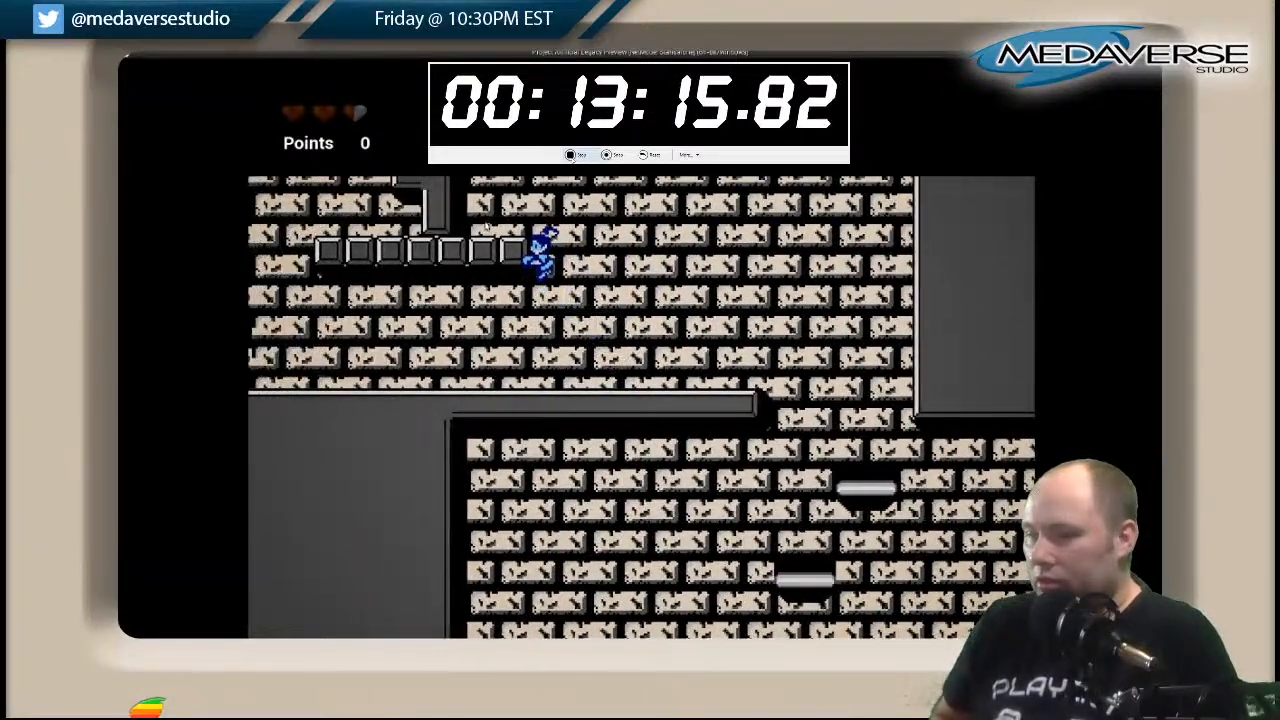
Jump between the pillar's short stub, the block row and the wall stub to reach the pillar's wide crossbeam.
{"action": "key", "text": "space"}
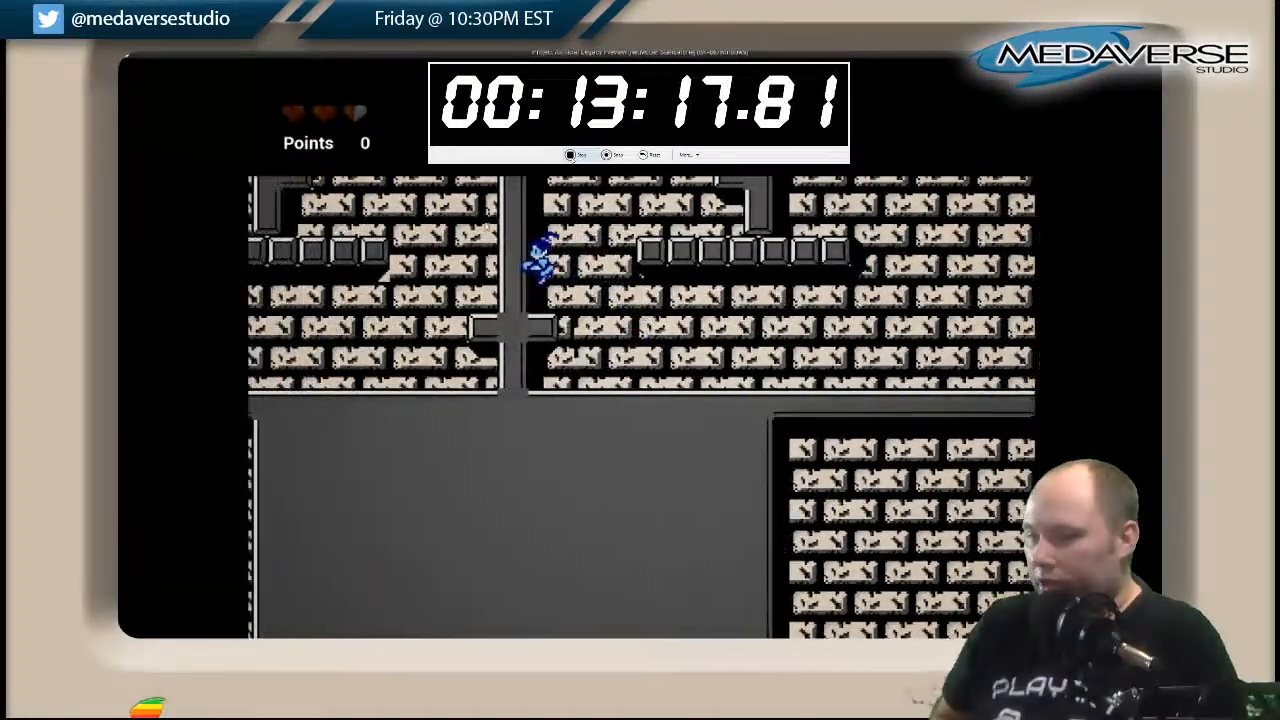
{"action": "key", "text": "d"}
{"action": "key", "text": "space"}
{"action": "key", "text": "space"}
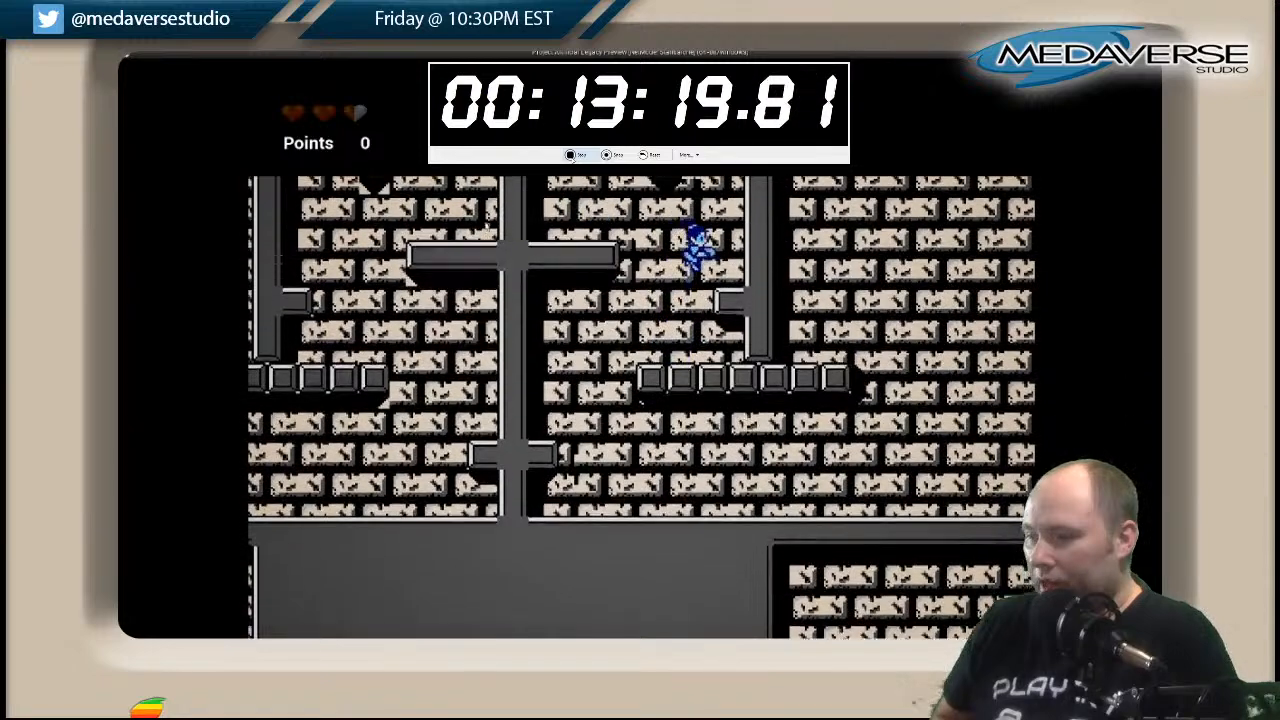
{"action": "key", "text": "space"}
{"action": "key", "text": "a"}
{"action": "key", "text": "space"}
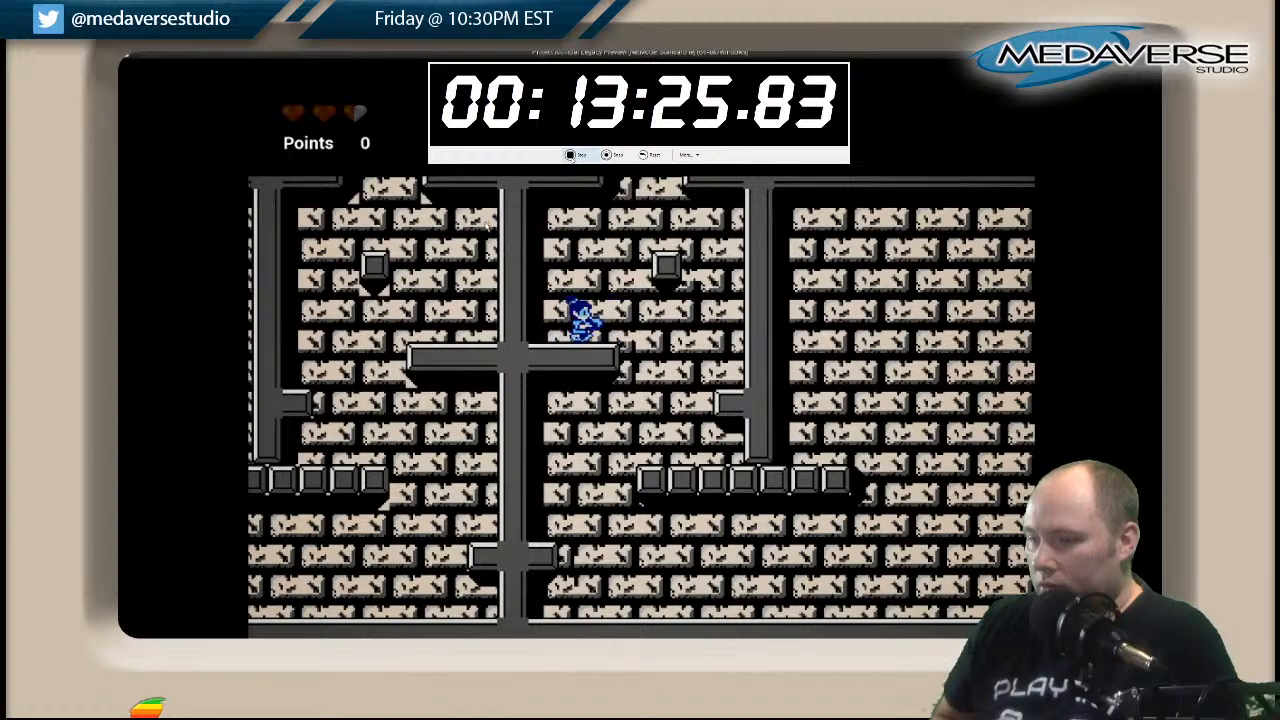
Jump from the crossbeam past the single floating block and up through the gap onto the short wall ledge.
{"action": "key", "text": "d"}
{"action": "key", "text": "space"}
{"action": "key", "text": "d"}
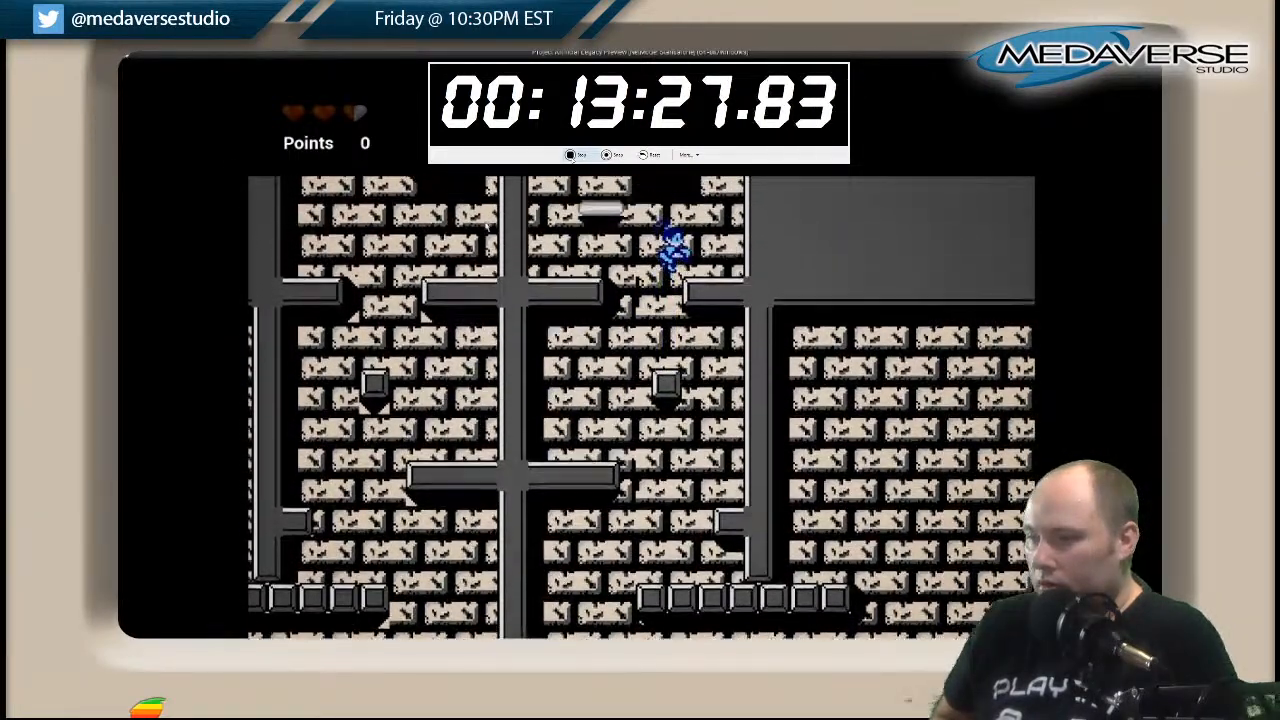
{"action": "key", "text": "a"}
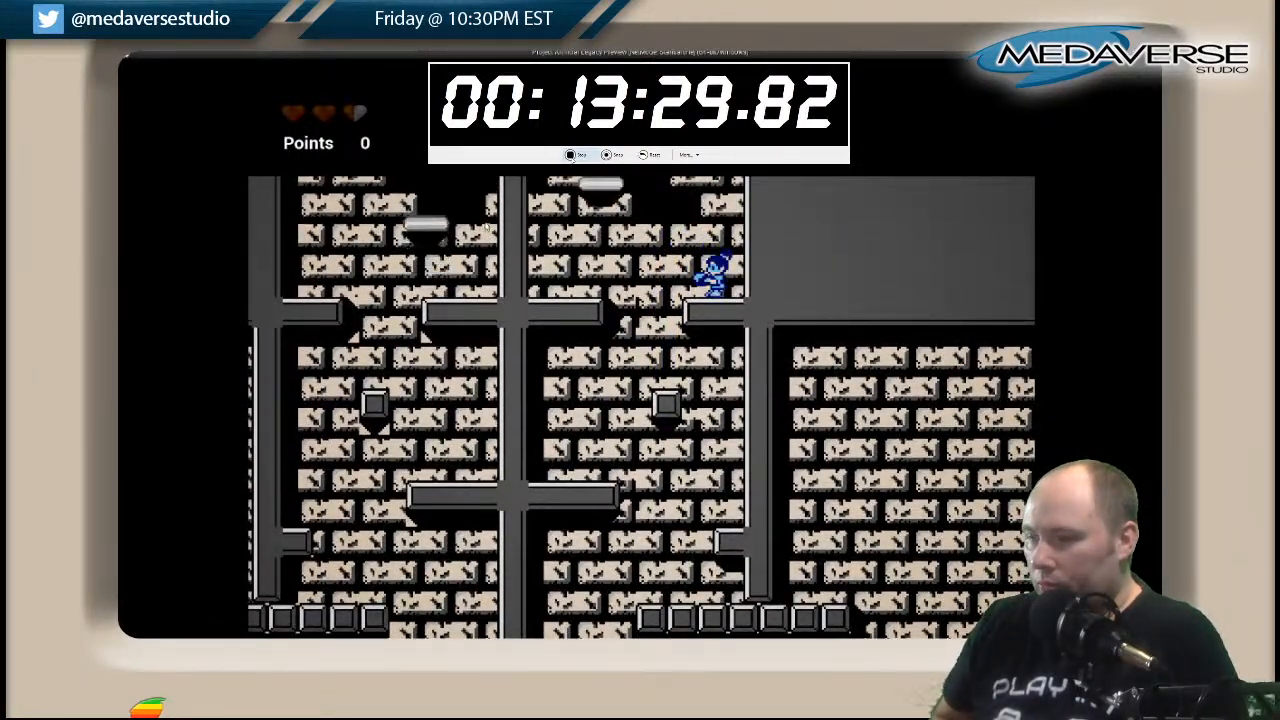
Board the moving platform beside the pillar and try to jump to the wall ledge above.
{"action": "key", "text": "space"}
{"action": "key", "text": "a"}
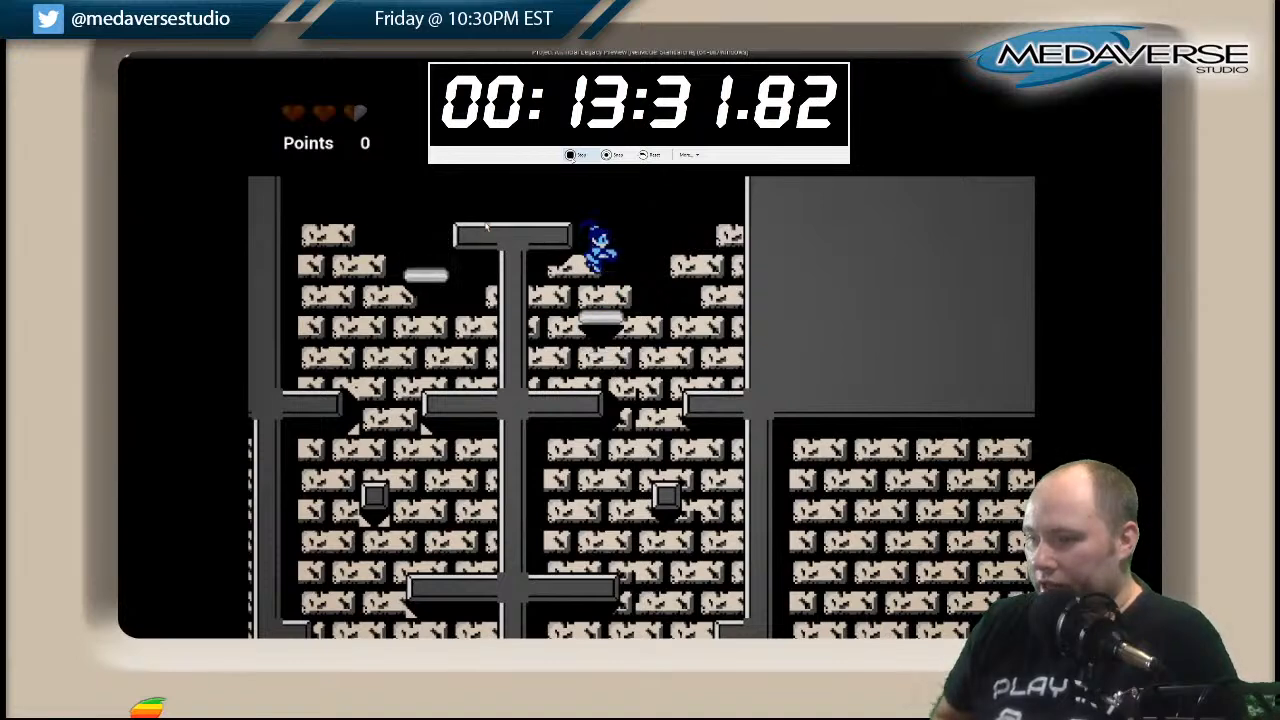
{"action": "key", "text": "a"}
{"action": "key", "text": "space"}
{"action": "key", "text": "d"}
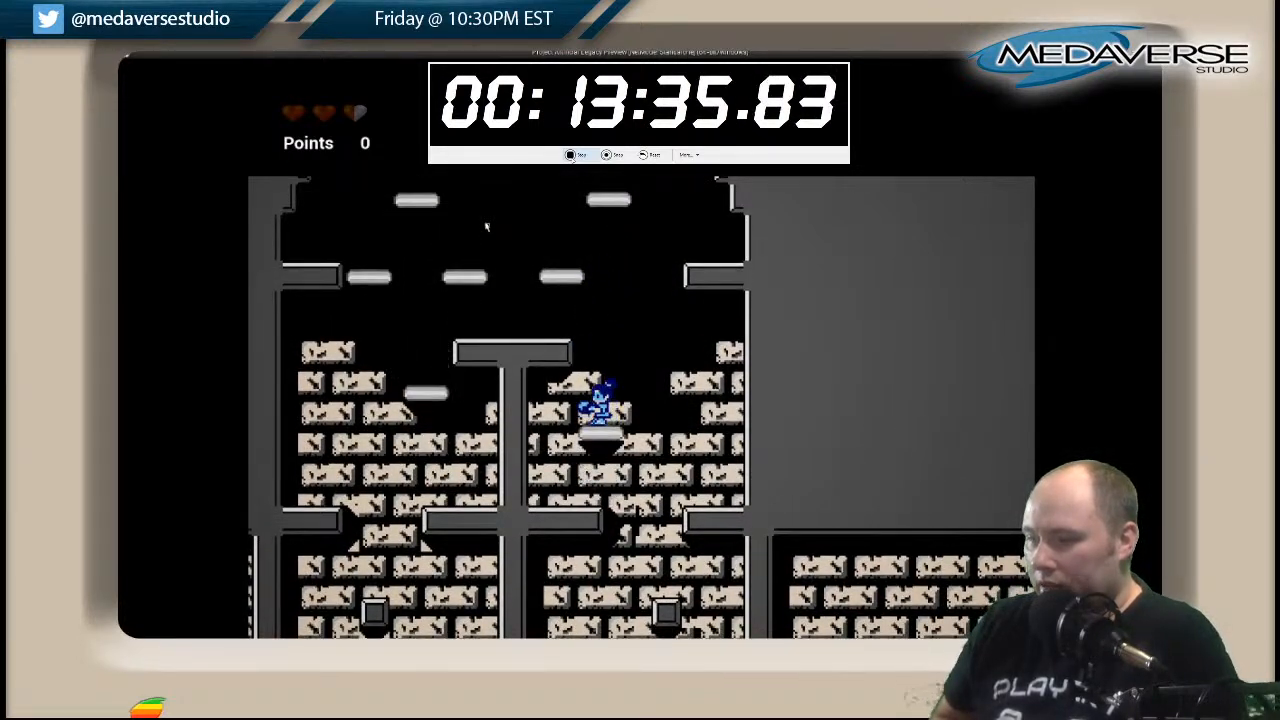
{"action": "key", "text": "a"}
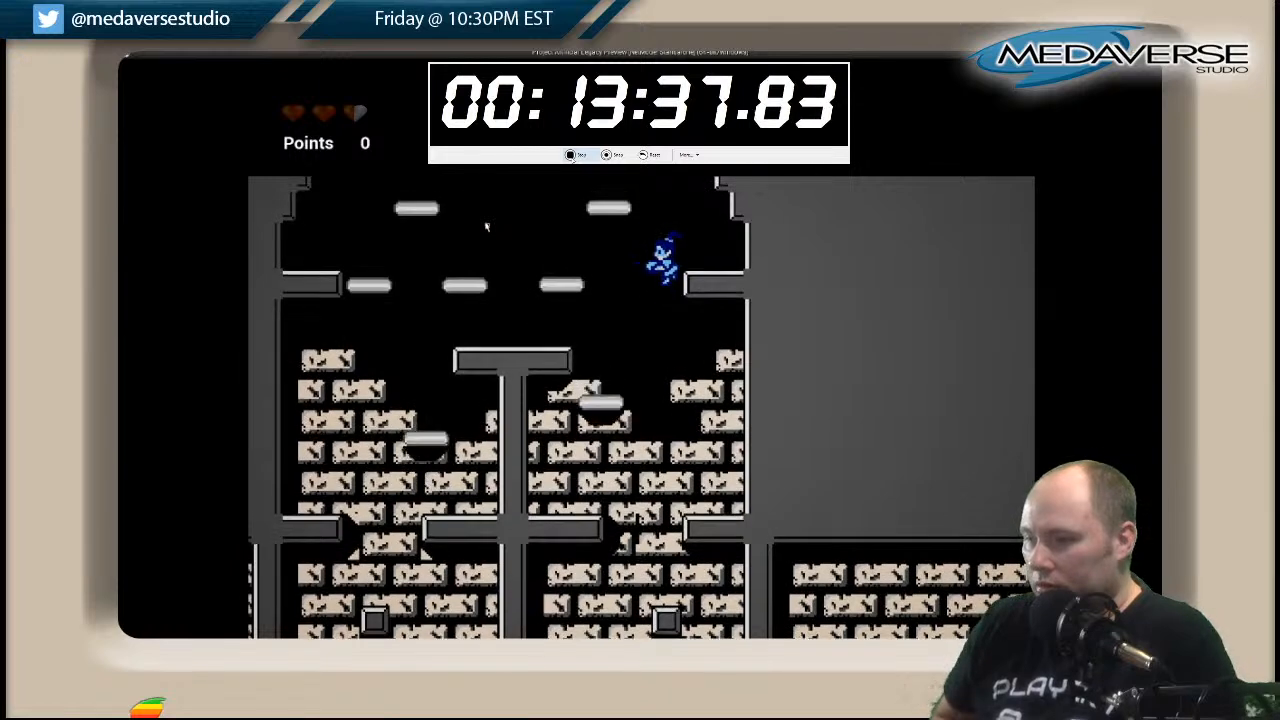
{"action": "key", "text": "d"}
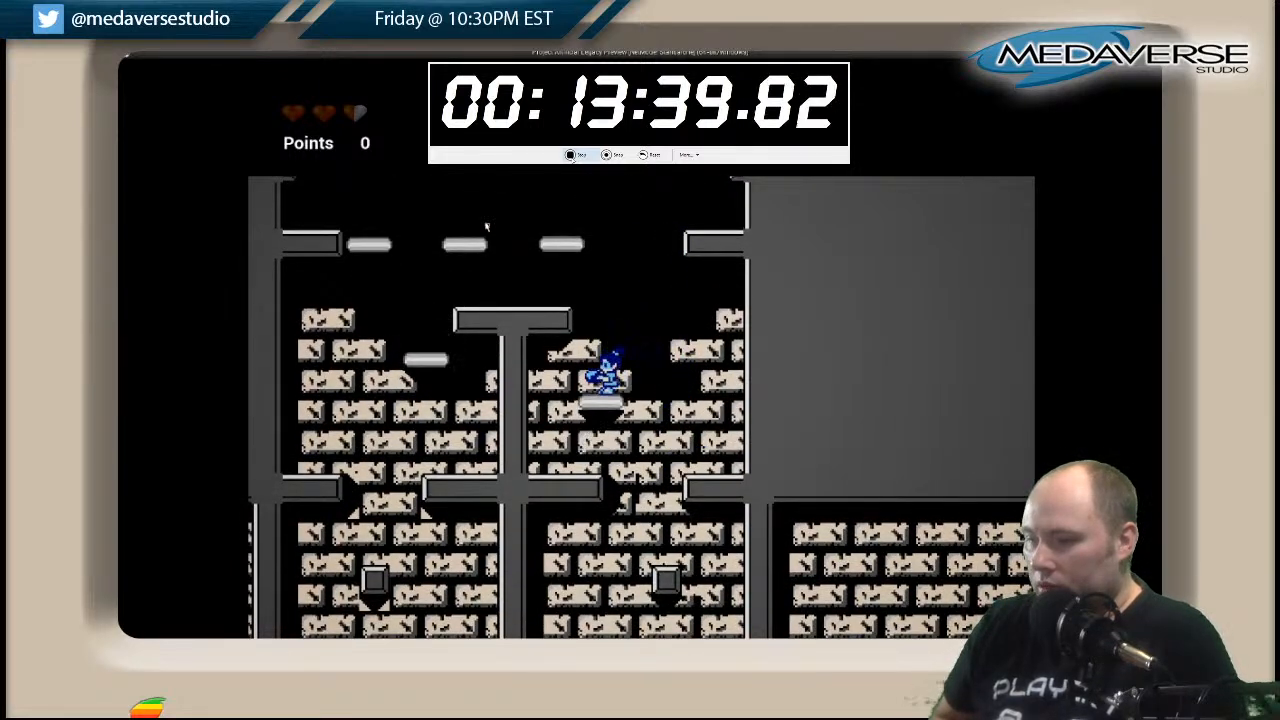
Leap from the moving platform onto the upper row of floating platforms and cross toward the far side of the chamber.
{"action": "key", "text": "space"}
{"action": "key", "text": "a"}
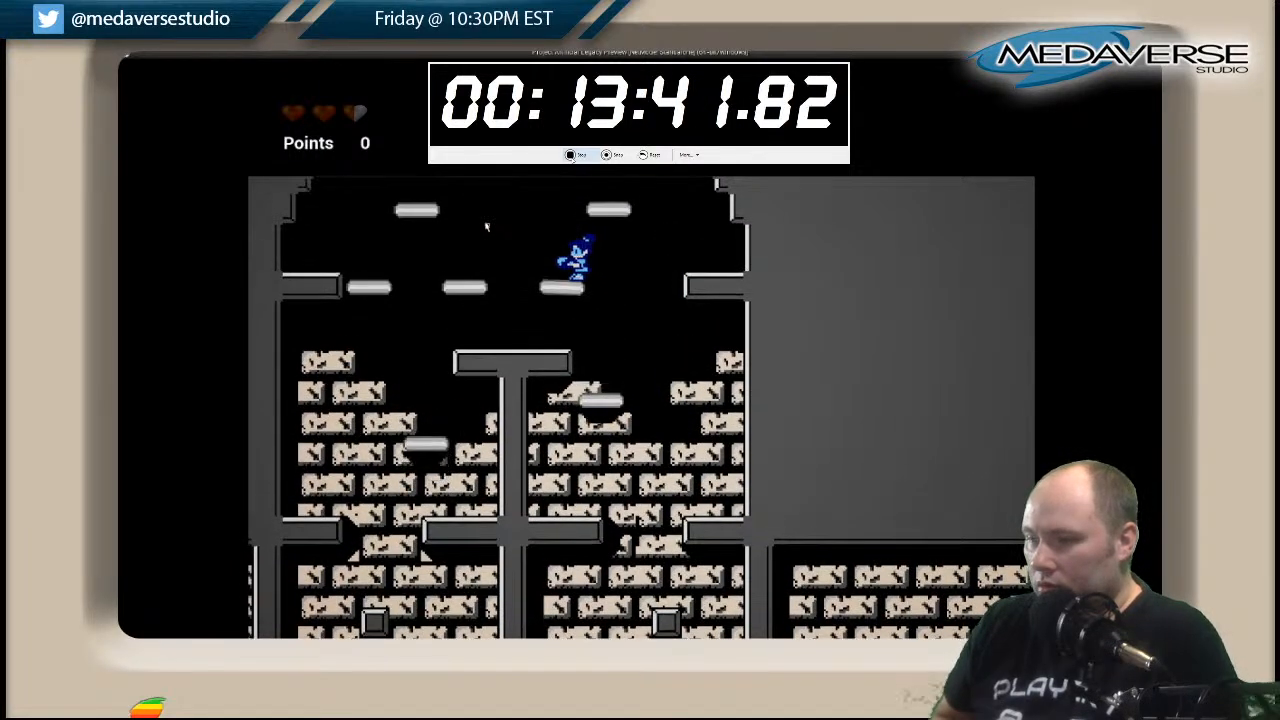
{"action": "key", "text": "d"}
{"action": "key", "text": "space"}
{"action": "key", "text": "a"}
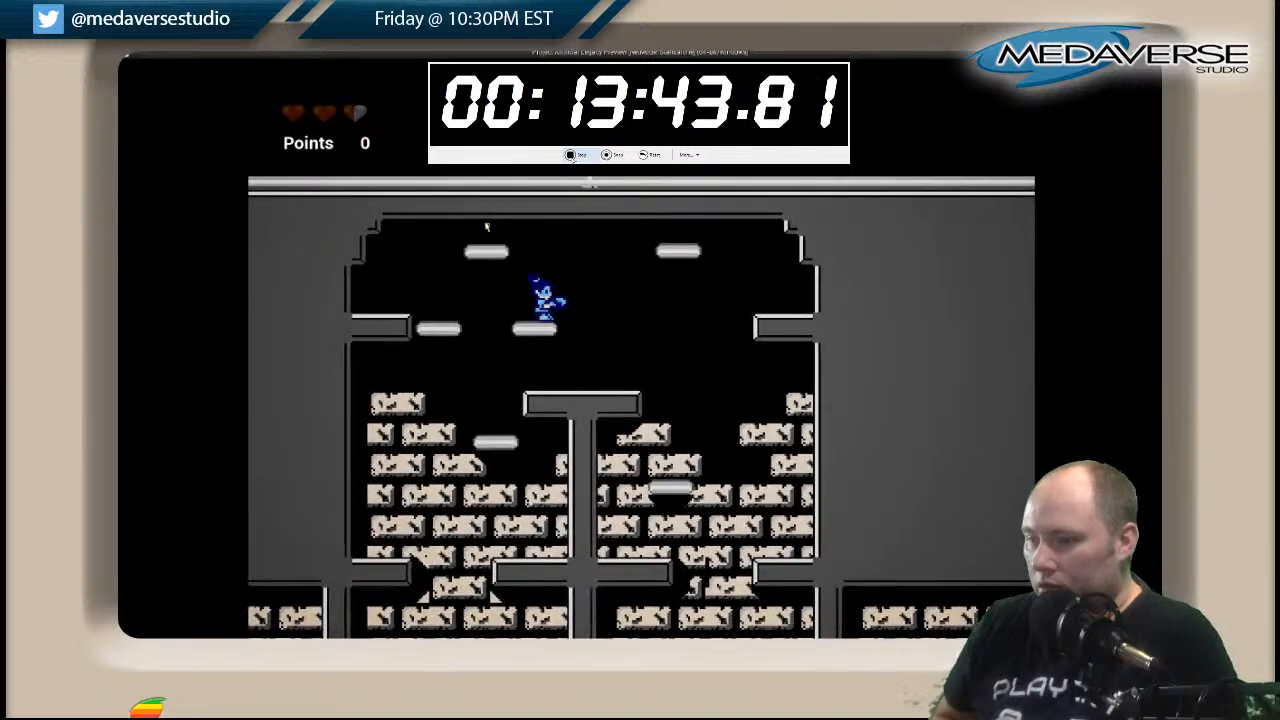
{"action": "key", "text": "space"}
{"action": "key", "text": "a"}
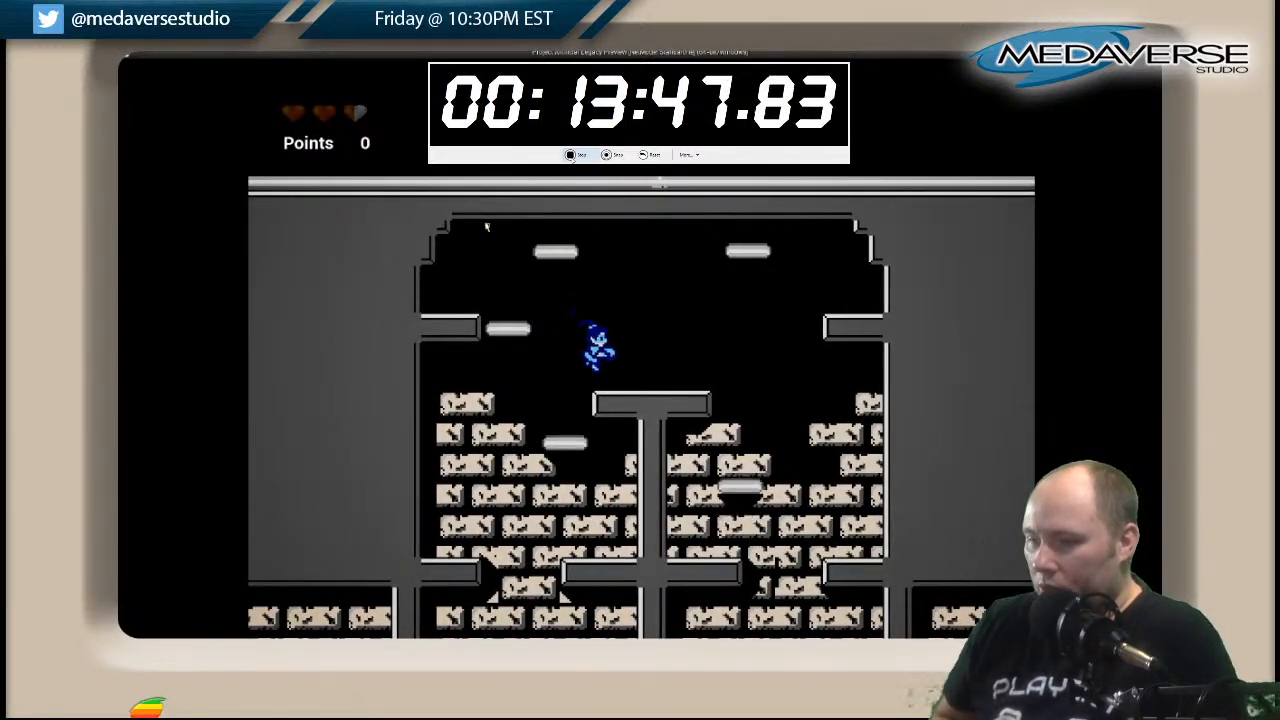
Drop down the pillar's far side past the single block and wall stub, and descend to the floating platforms below.
{"action": "key", "text": "a"}
{"action": "key", "text": "d"}
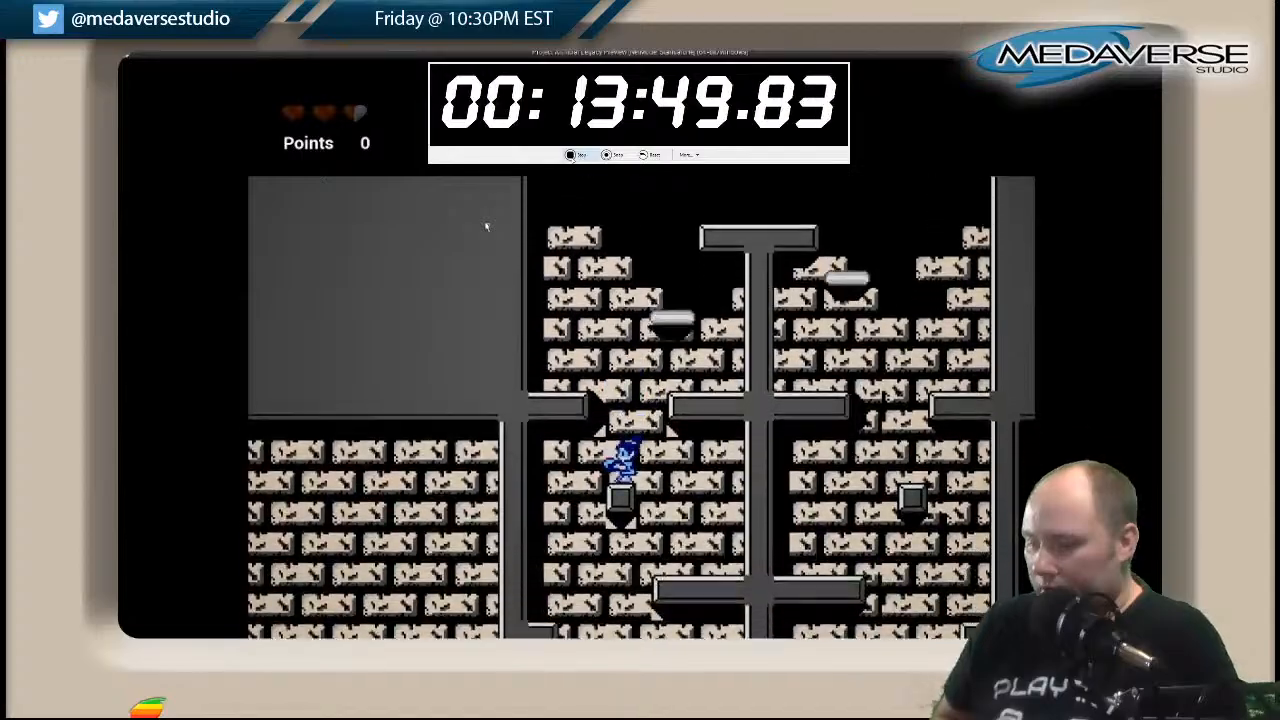
{"action": "key", "text": "a"}
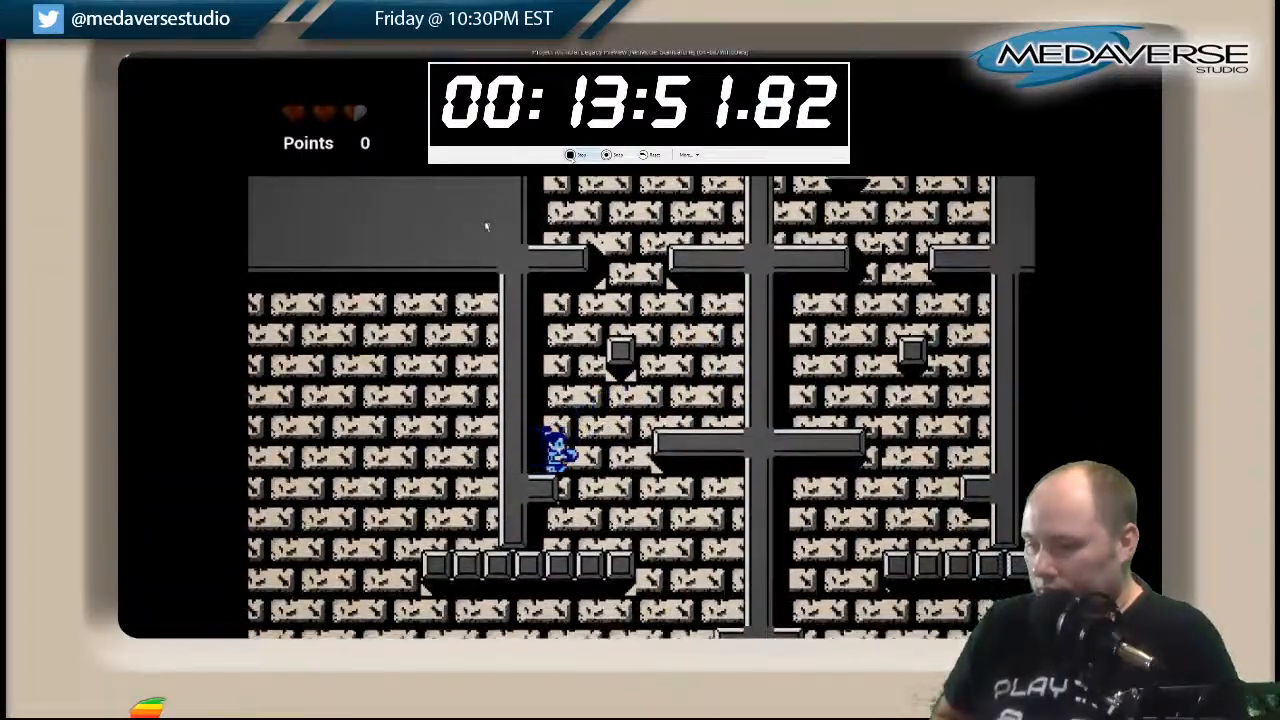
{"action": "key", "text": "d"}
{"action": "key", "text": "a"}
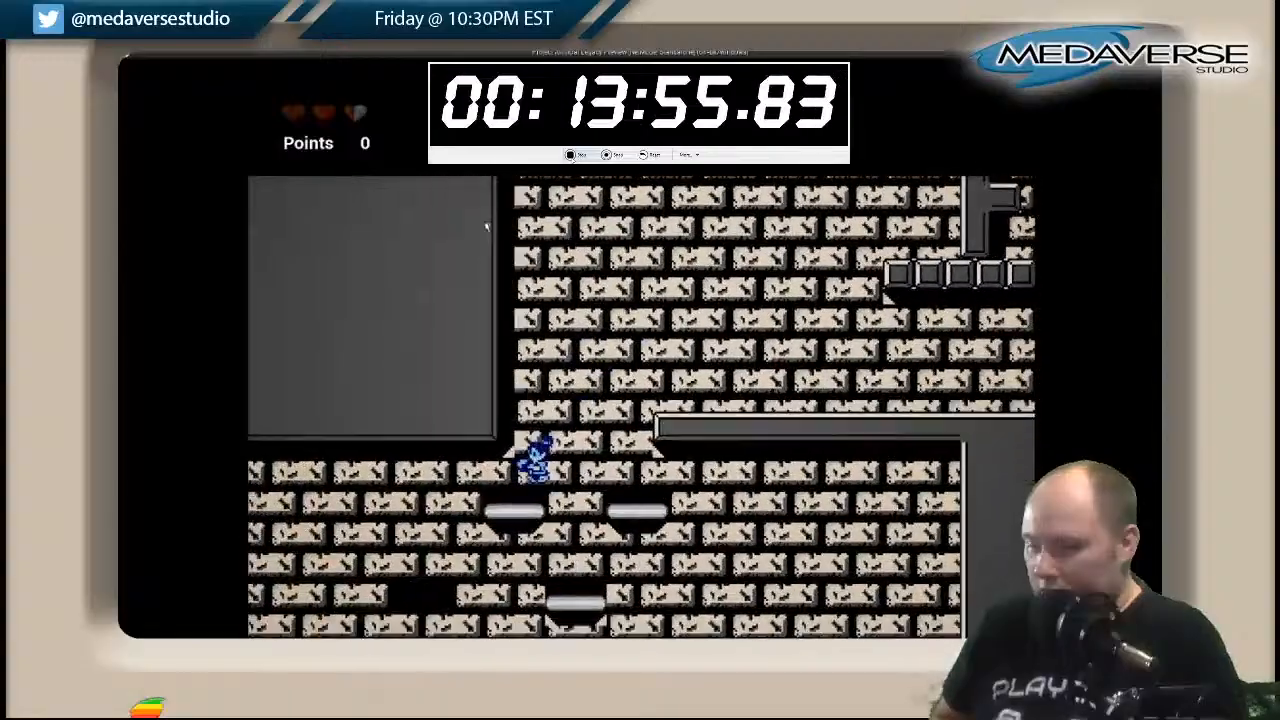
{"action": "key", "text": "d"}
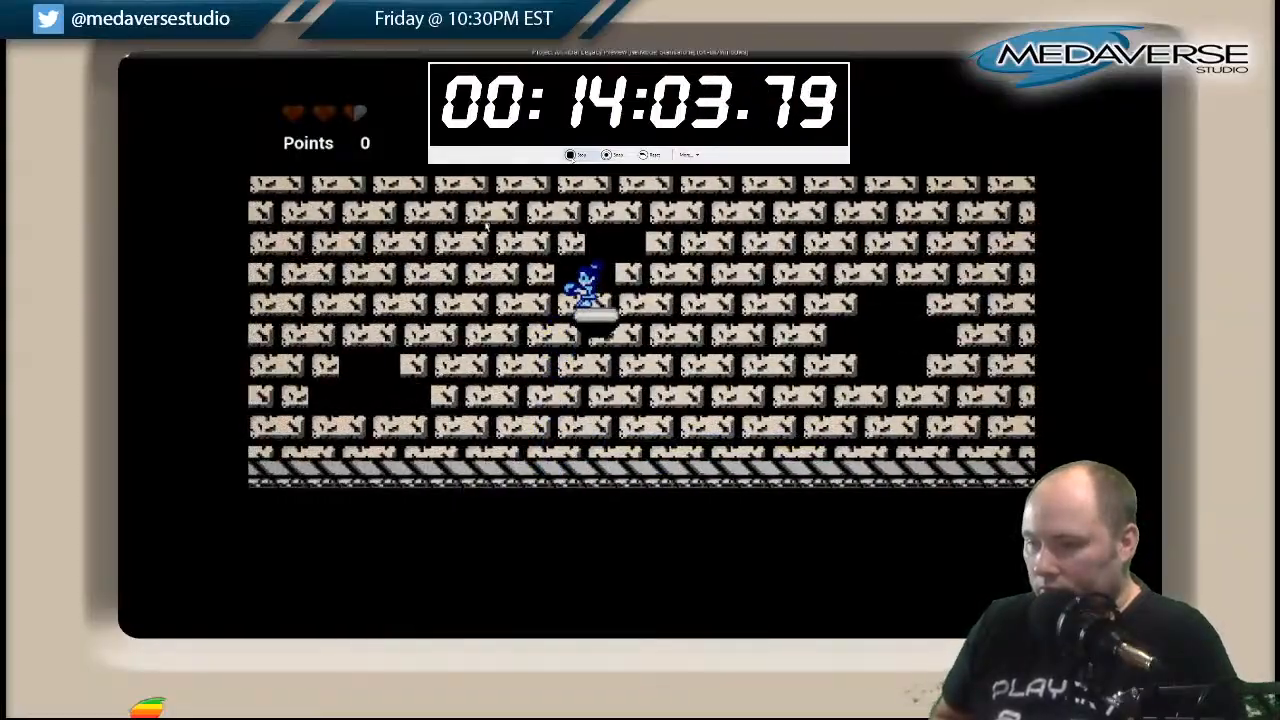
Jump from the moving platform up to the walkway and run back along it toward the lowest floating platform.
{"action": "key", "text": "space"}
{"action": "key", "text": "a"}
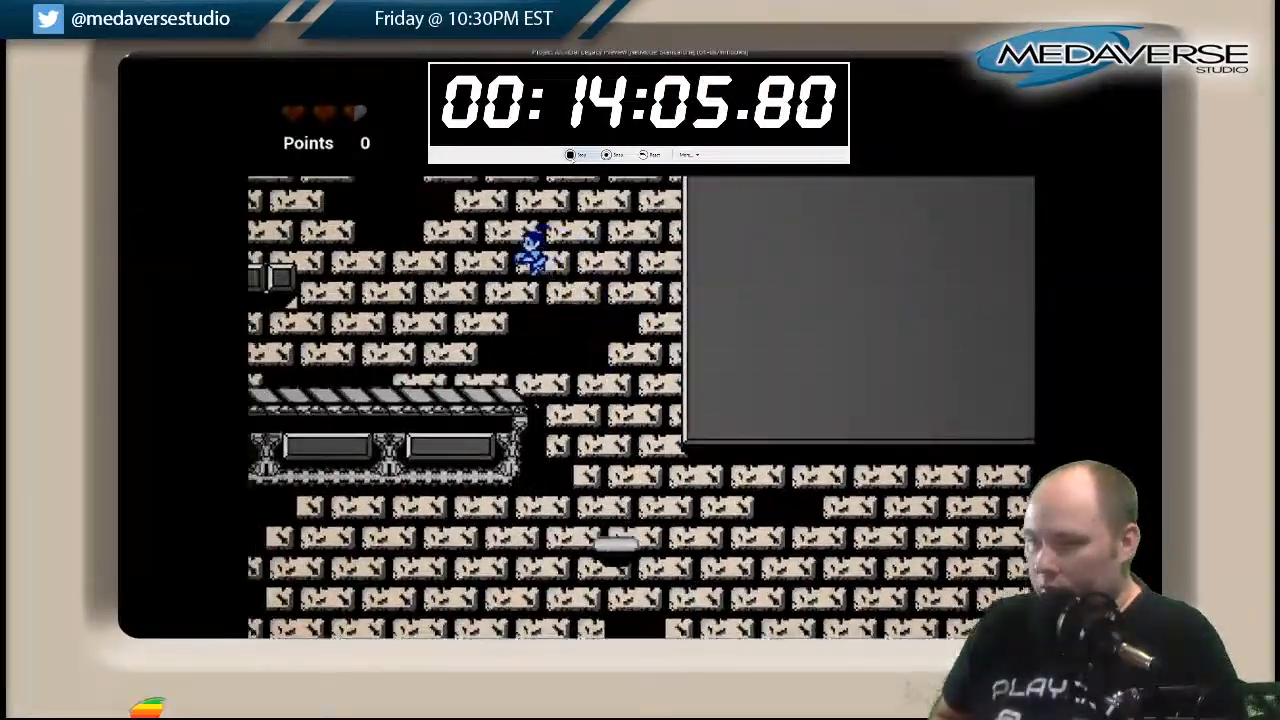
{"action": "key", "text": "Left"}
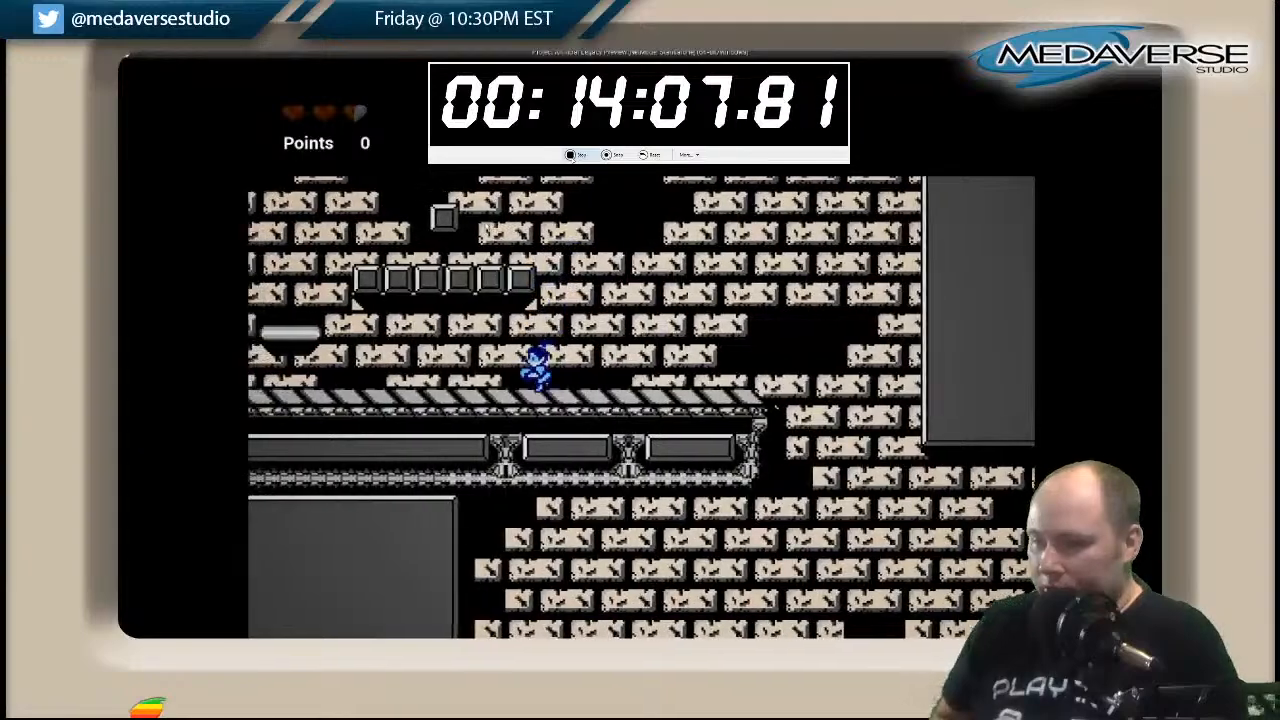
{"action": "key", "text": "space"}
{"action": "key", "text": "Left"}
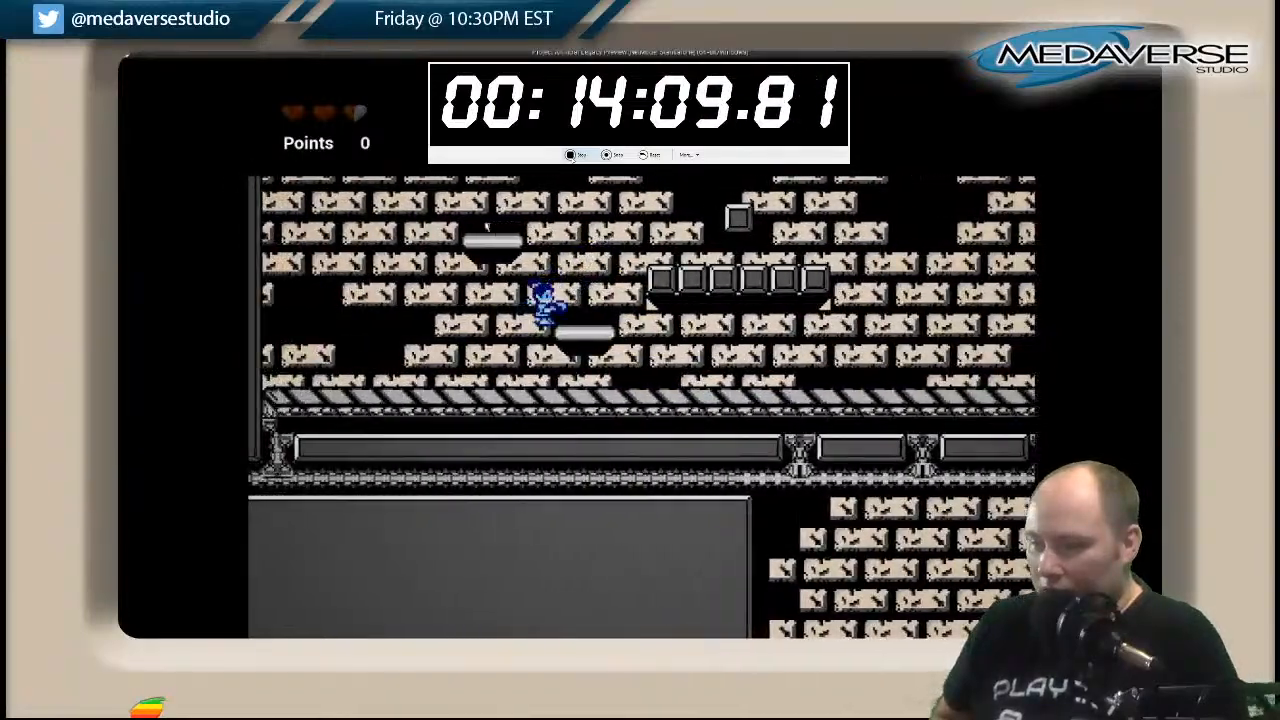
Climb the lower floating platforms beside the block row to the one nearest the chamber's outer wall.
{"action": "key", "text": "Right"}
{"action": "key", "text": "space"}
{"action": "key", "text": "Left"}
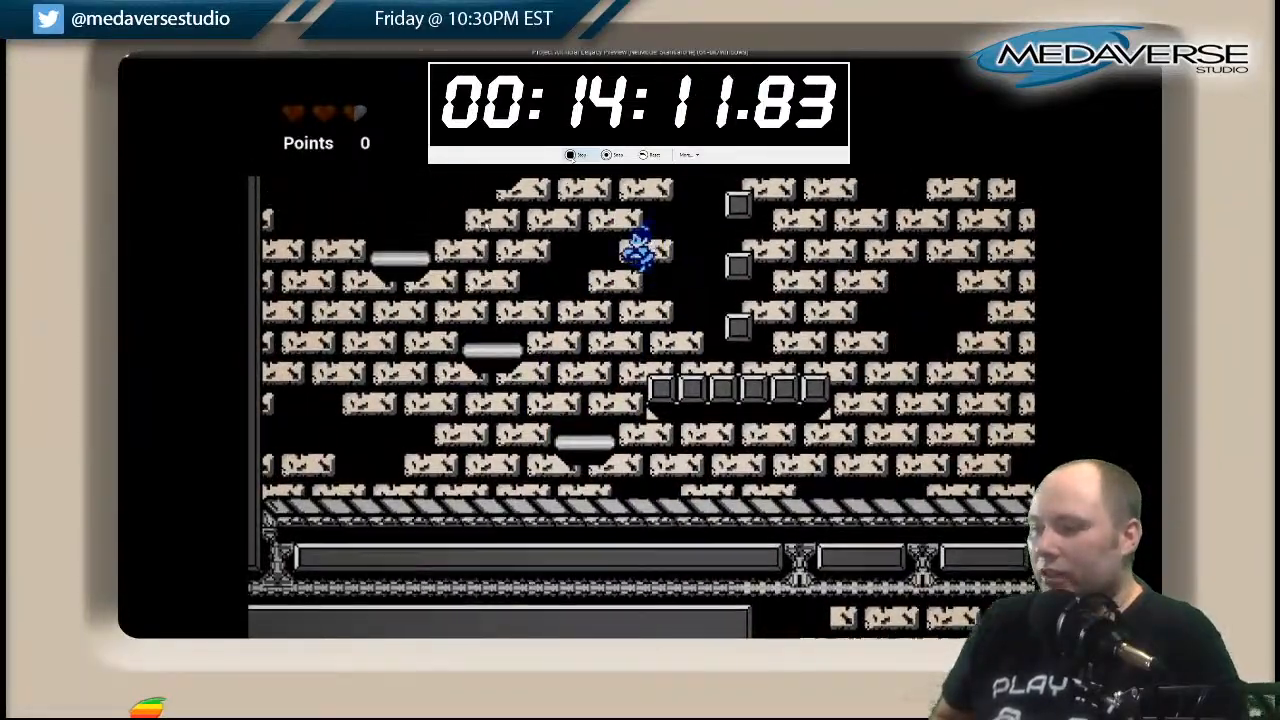
{"action": "key", "text": "Left"}
{"action": "key", "text": "space"}
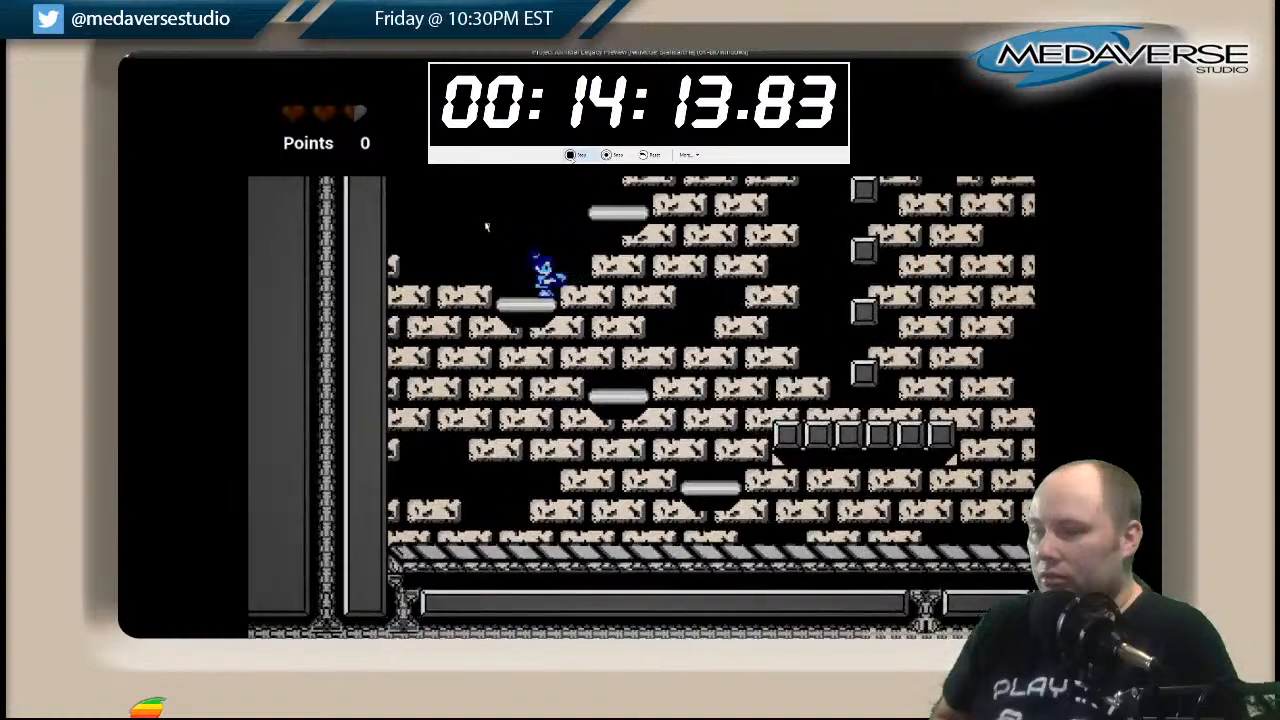
Zigzag up the staggered floating platforms into the dark shaft above the brick area.
{"action": "key", "text": "space"}
{"action": "key", "text": "Right"}
{"action": "key", "text": "Right"}
{"action": "key", "text": "space"}
{"action": "key", "text": "Left"}
{"action": "key", "text": "space"}
{"action": "key", "text": "Right"}
{"action": "key", "text": "space"}
{"action": "key", "text": "Left"}
Climb the remaining shaft platforms and jump through the gap onto the longer upper walkway.
{"action": "key", "text": "Right"}
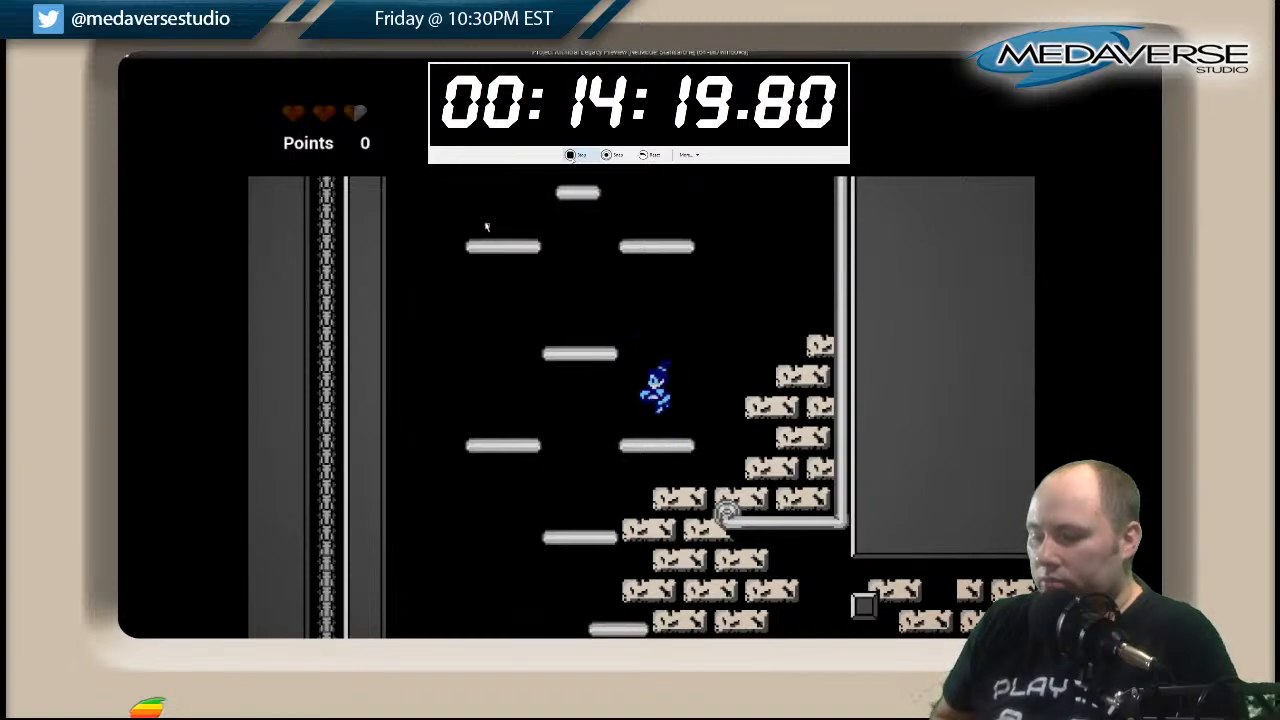
{"action": "key", "text": "space"}
{"action": "key", "text": "Right"}
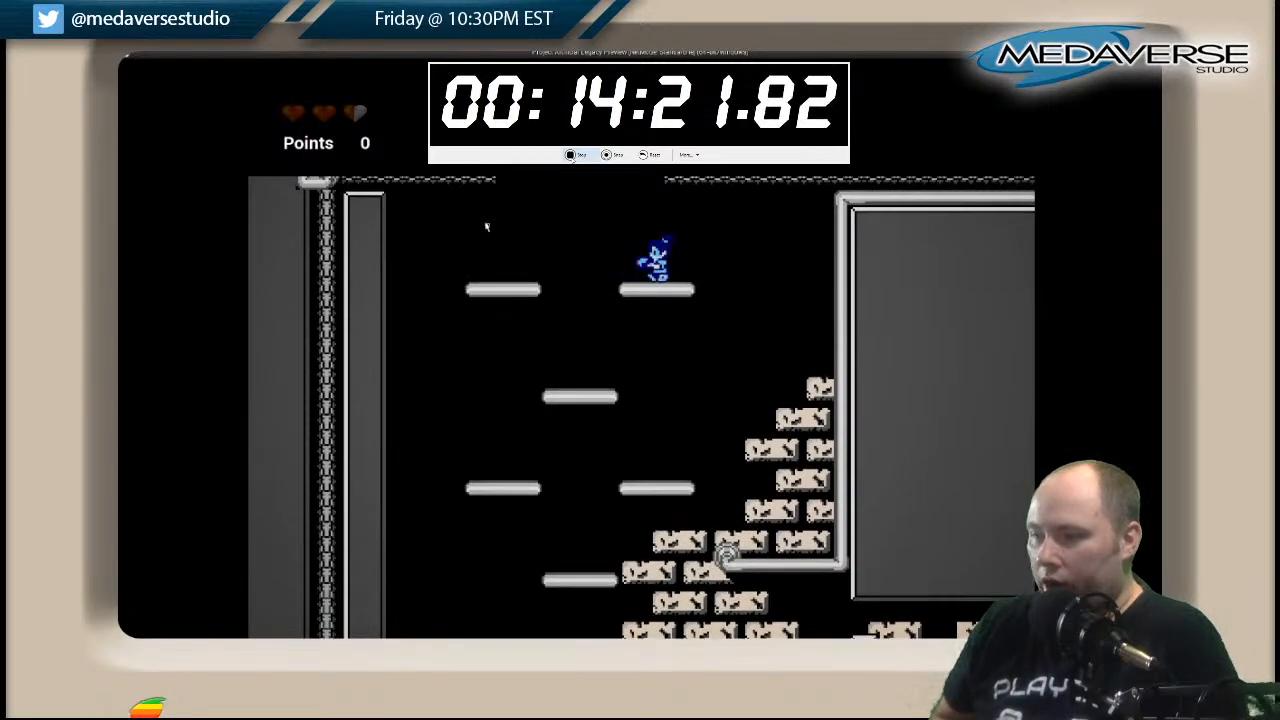
{"action": "key", "text": "space"}
{"action": "key", "text": "Left"}
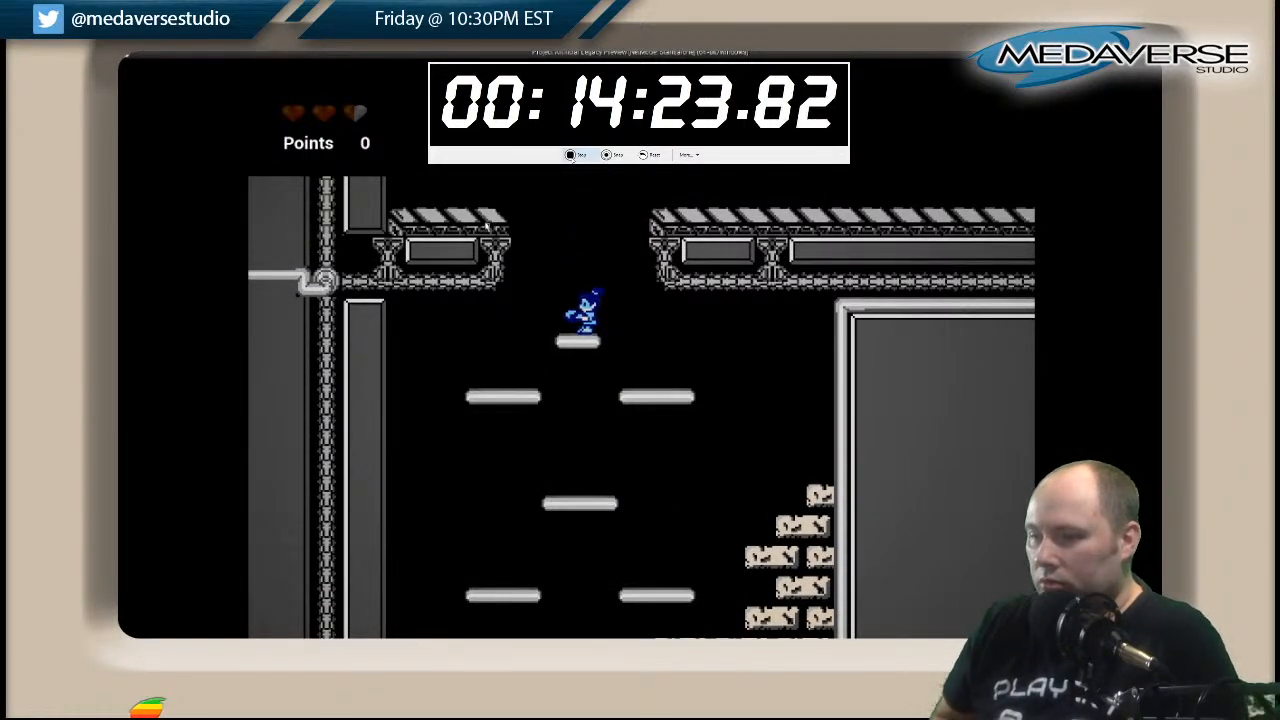
{"action": "key", "text": "Right"}
{"action": "key", "text": "space"}
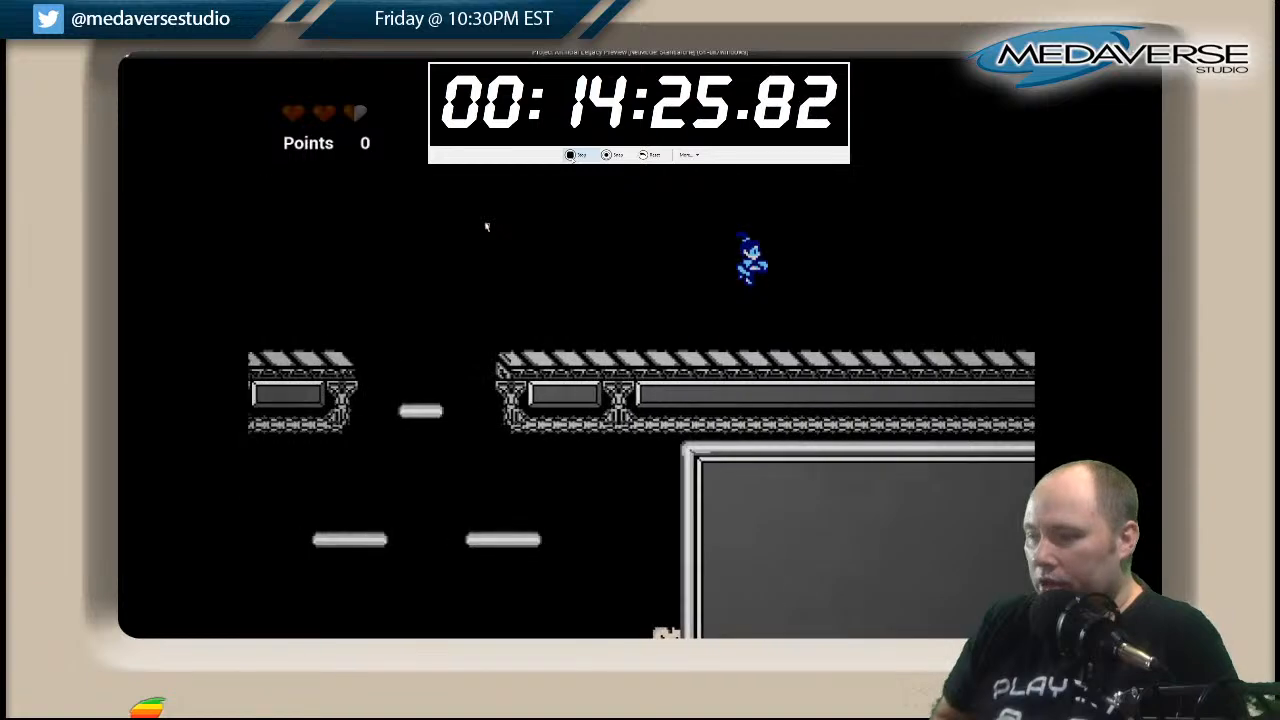
Run along the upper walkway to the wall at its far end and return to the gap.
{"action": "key", "text": "Right"}
{"action": "key", "text": "space"}
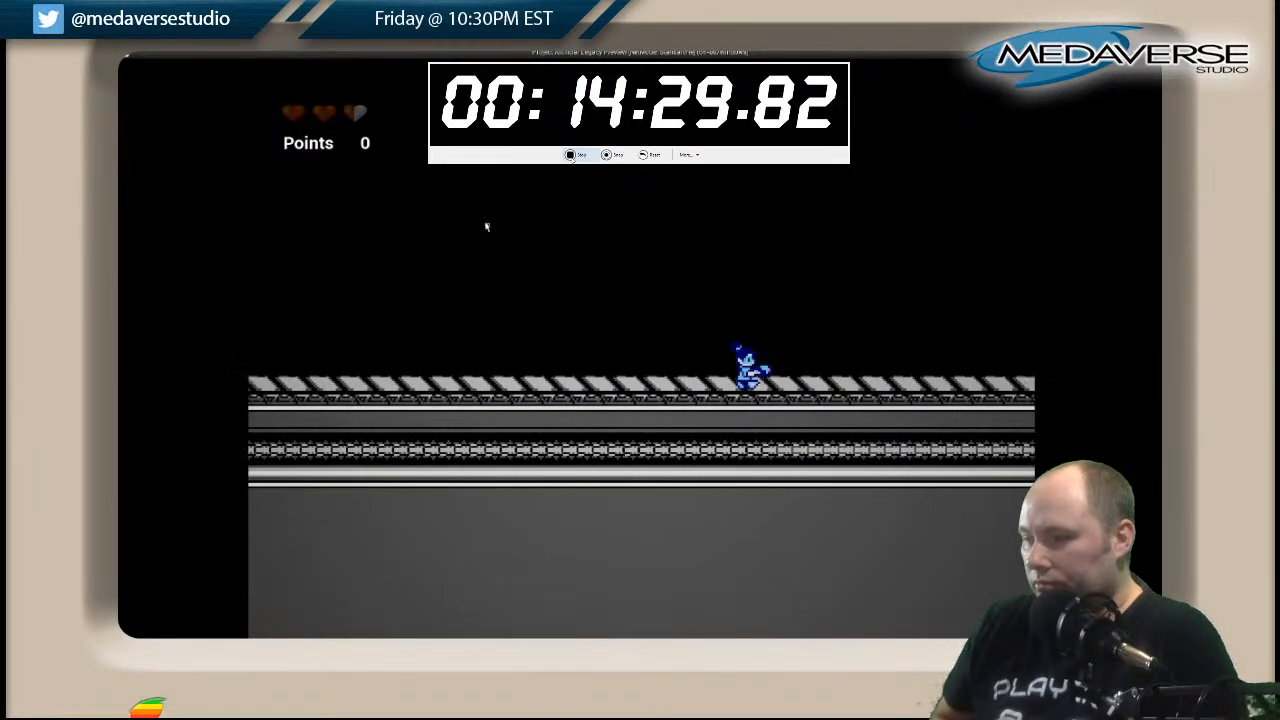
{"action": "key", "text": "Right"}
{"action": "key", "text": "space"}
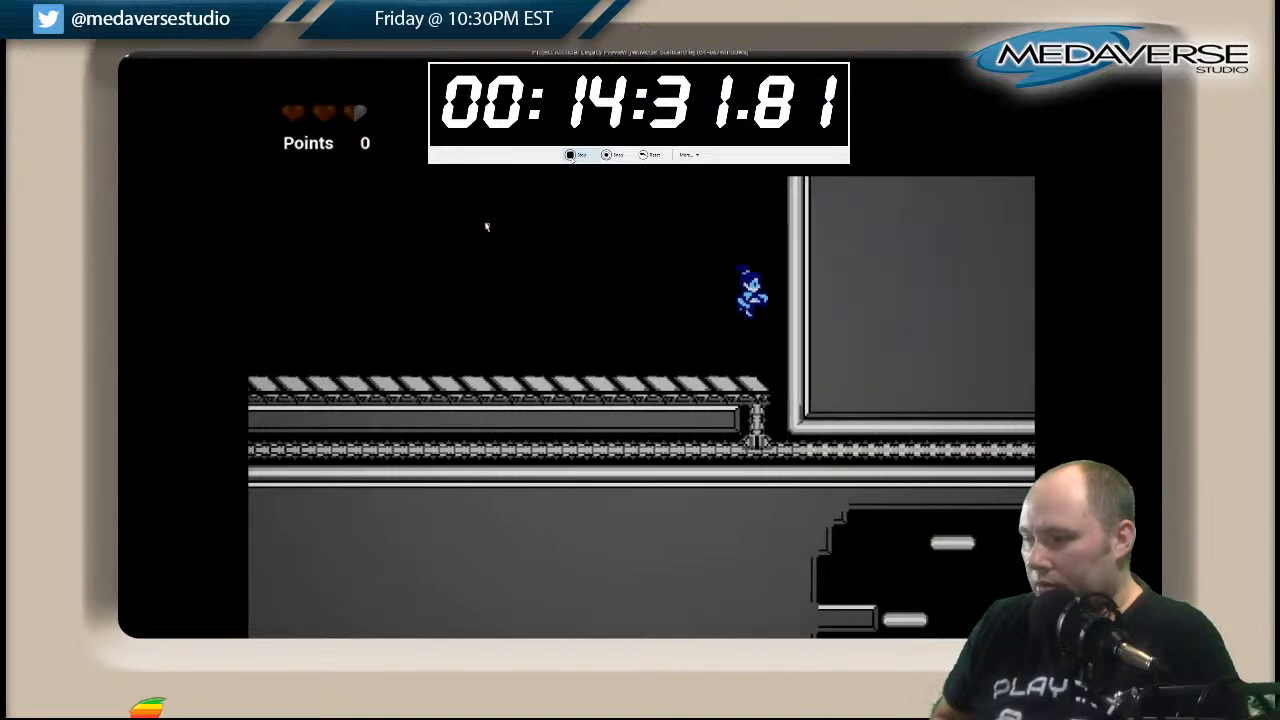
{"action": "key", "text": "Left"}
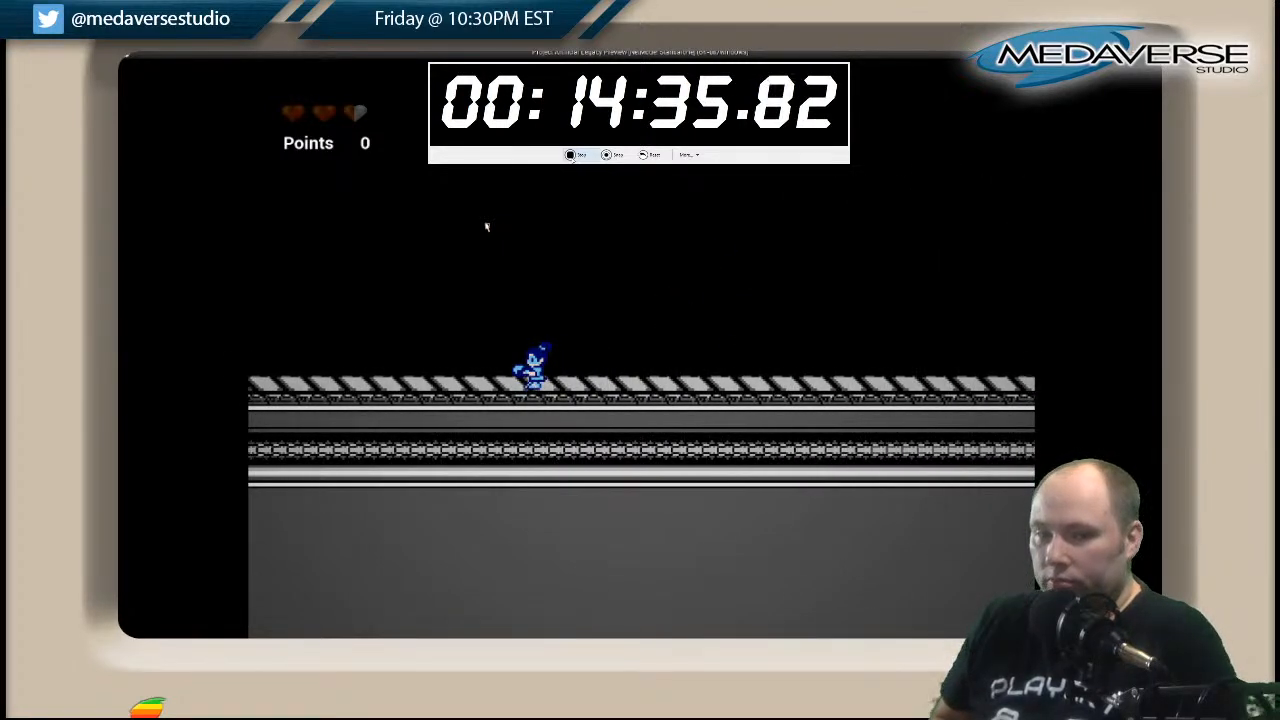
{"action": "key", "text": "Left"}
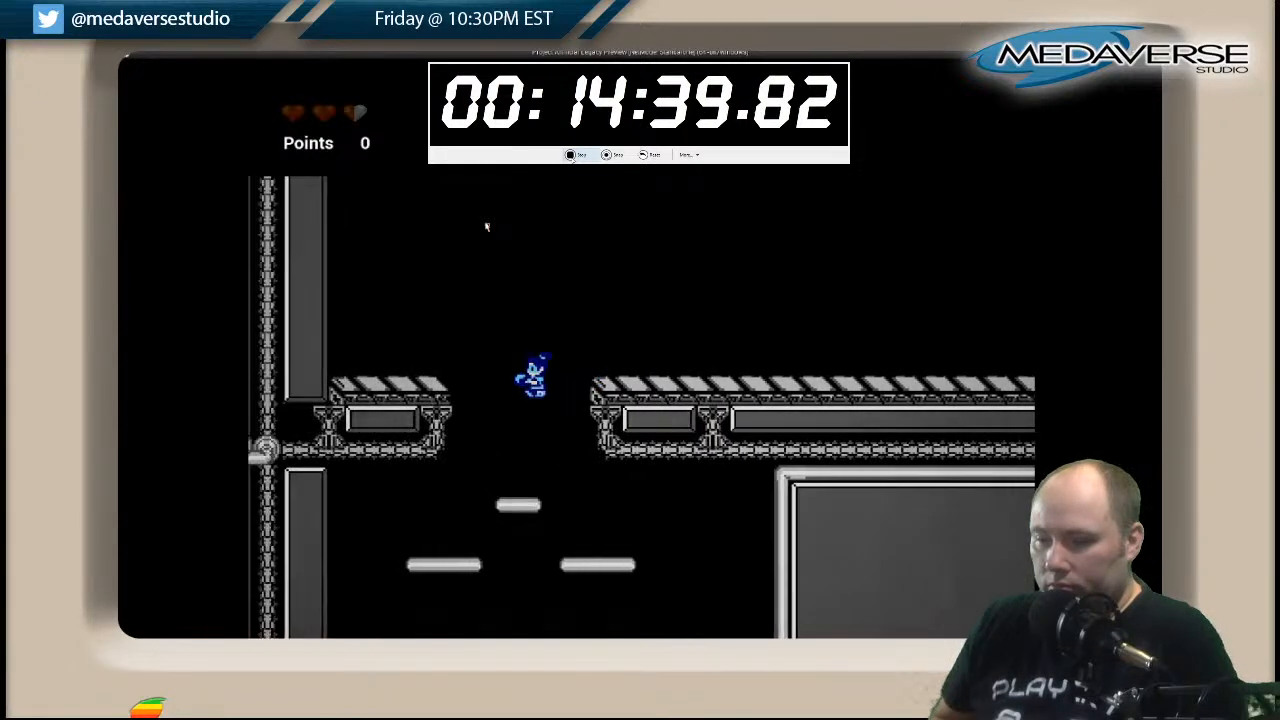
Drop through the gap and descend the shaft to the lowest floating platform beside the block row.
{"action": "key", "text": "Right"}
{"action": "key", "text": "Right"}
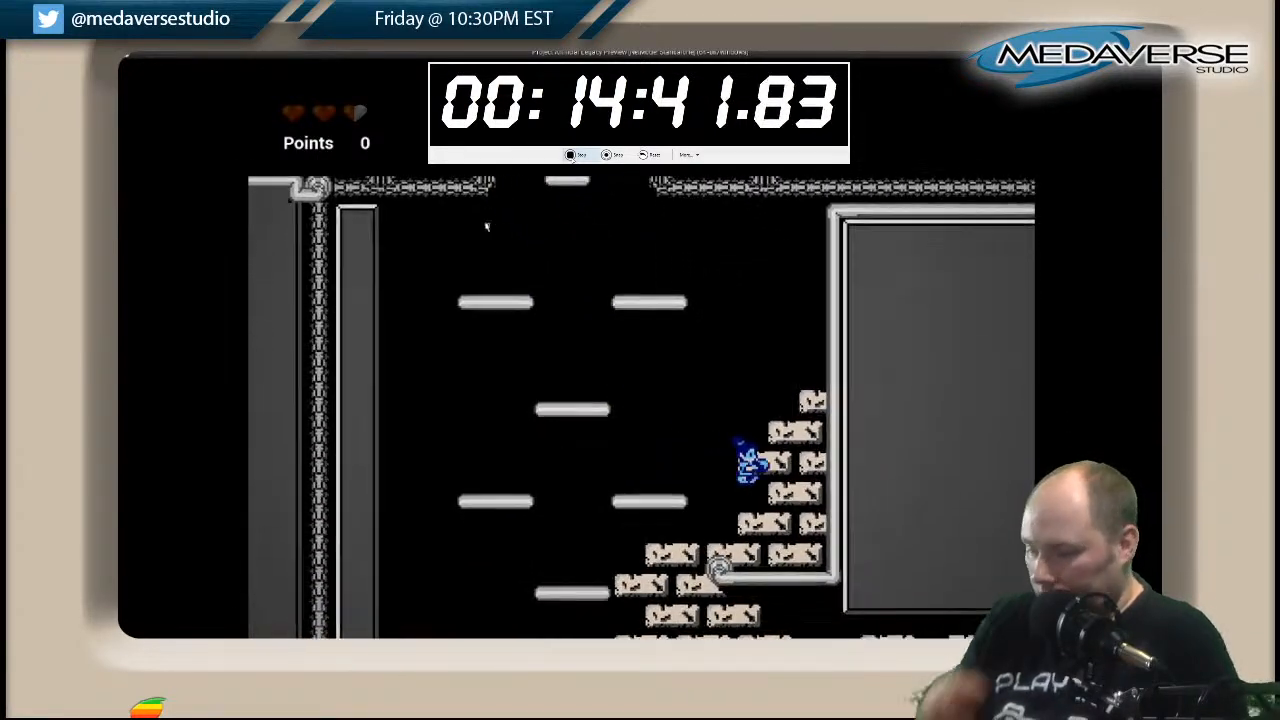
{"action": "key", "text": "Left"}
{"action": "key", "text": "Right"}
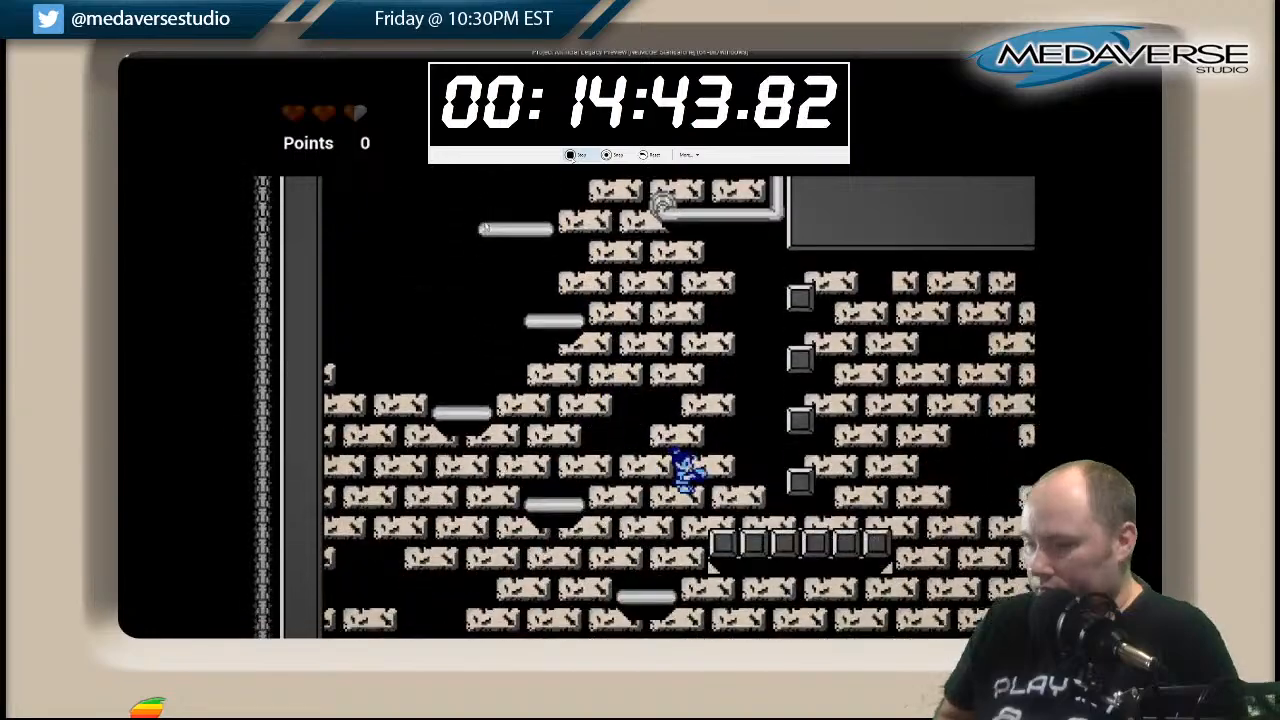
{"action": "key", "text": "Left"}
{"action": "key", "text": "Right"}
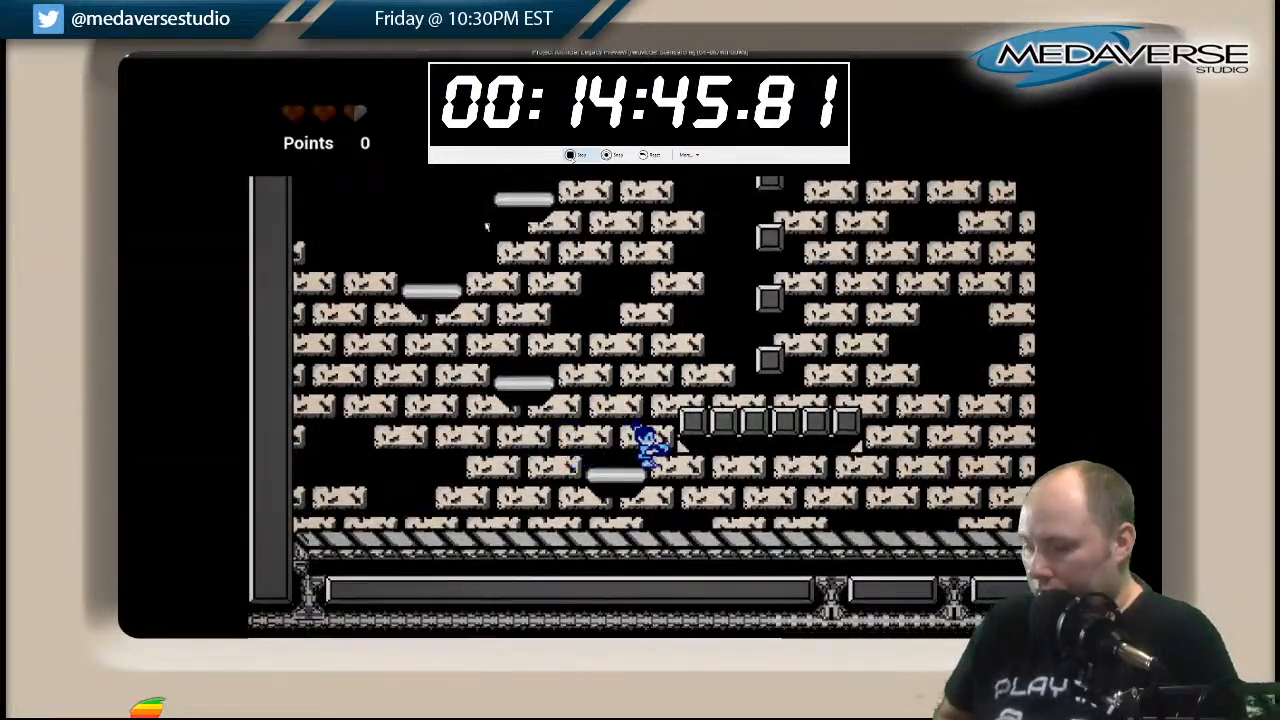
Descend past the walkway's end by the moving platform and climb the diamond of floating platforms in the lower corridor.
{"action": "key", "text": "space"}
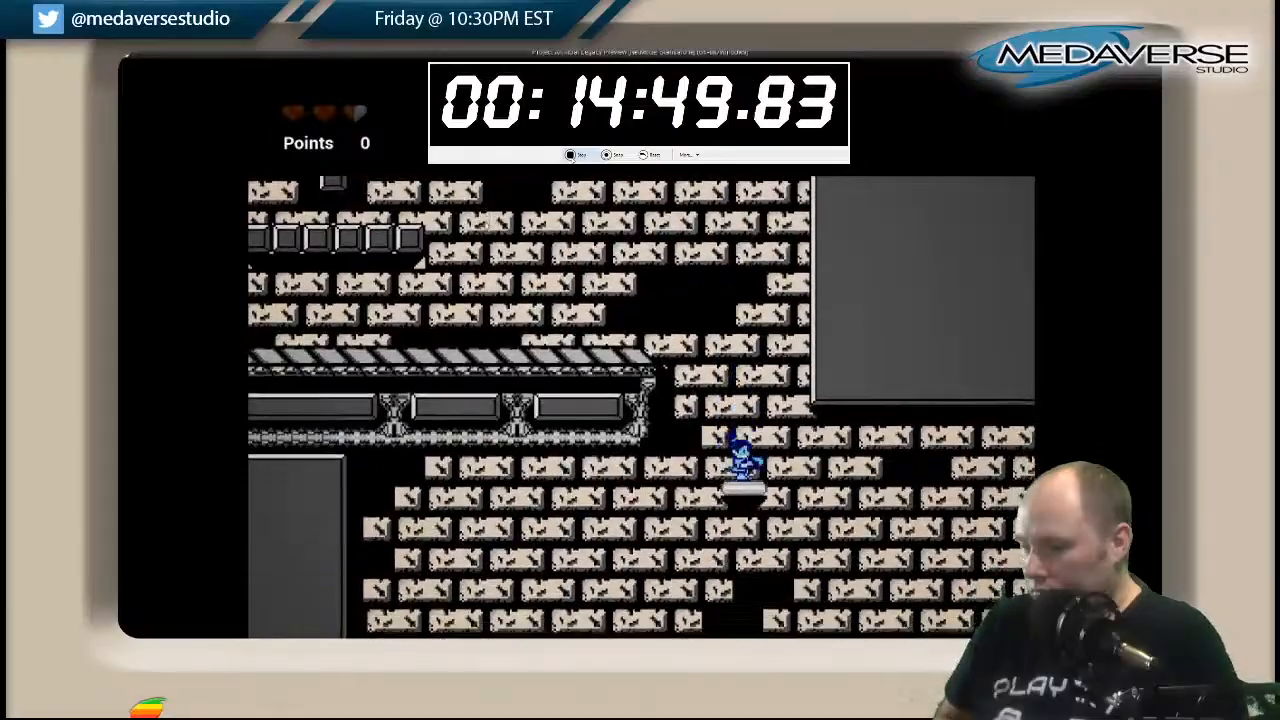
{"action": "key", "text": "Right"}
{"action": "key", "text": "Right"}
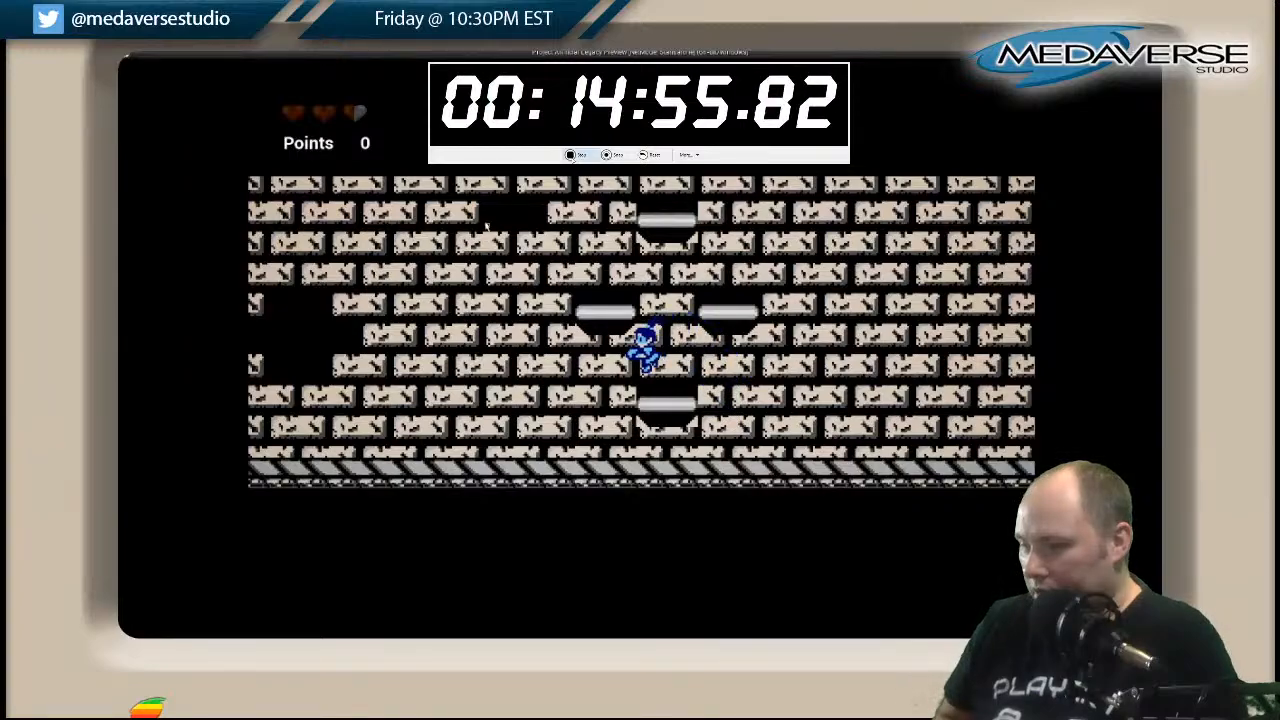
{"action": "key", "text": "Left"}
{"action": "key", "text": "Right"}
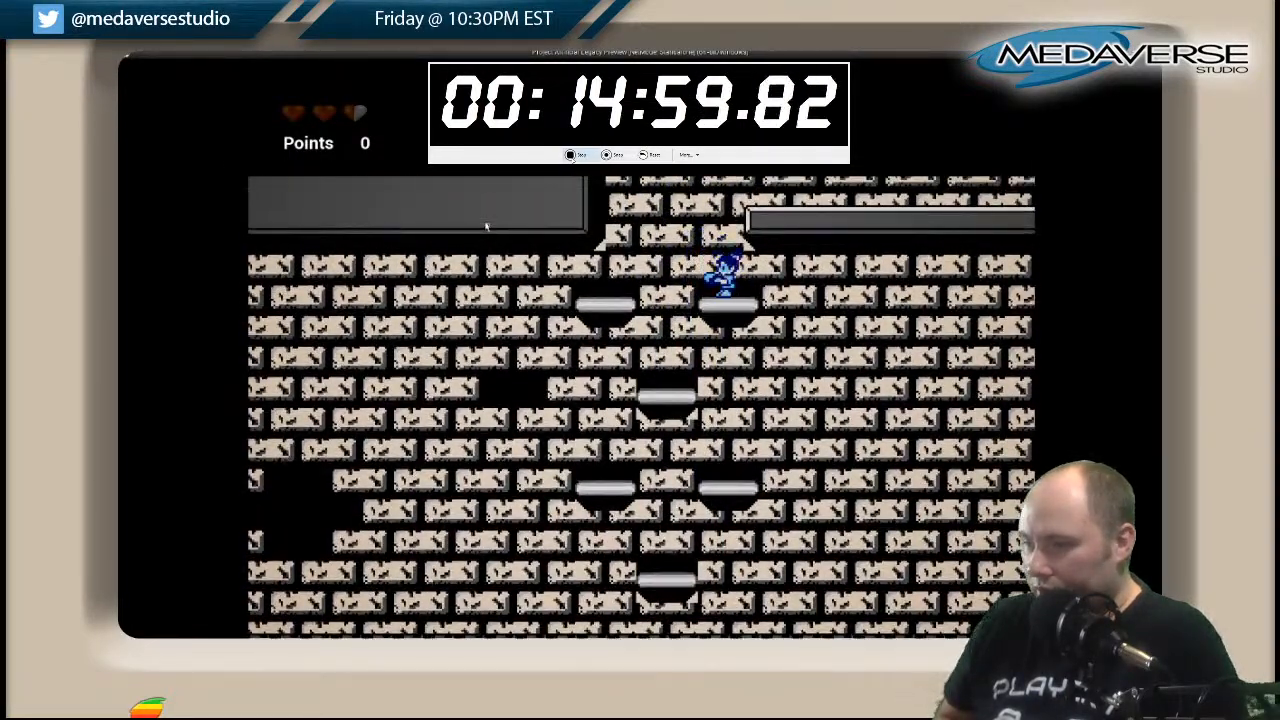
Jump from the top floating platform onto the ledge and advance to the pillared chamber's first block row.
{"action": "key", "text": "space"}
{"action": "key", "text": "Right"}
Climb over the pillared chamber's first block row and jump toward the stub on the hanging wall.
{"action": "key", "text": "Right"}
{"action": "key", "text": "space"}
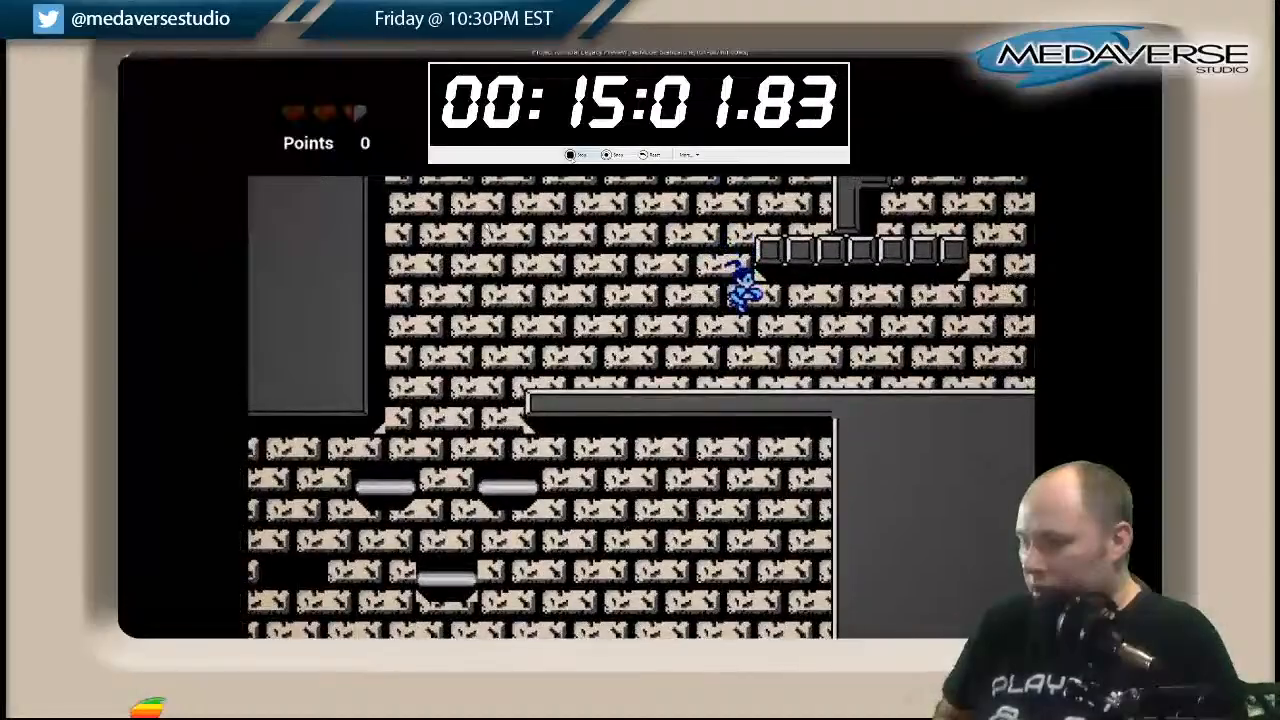
{"action": "key", "text": "Right"}
{"action": "key", "text": "space"}
{"action": "key", "text": "space"}
{"action": "key", "text": "Left"}
{"action": "key", "text": "Right"}
Jump from the wall stub past the crossbeam and single block up through the ceiling gap.
{"action": "key", "text": "space"}
{"action": "key", "text": "Left"}
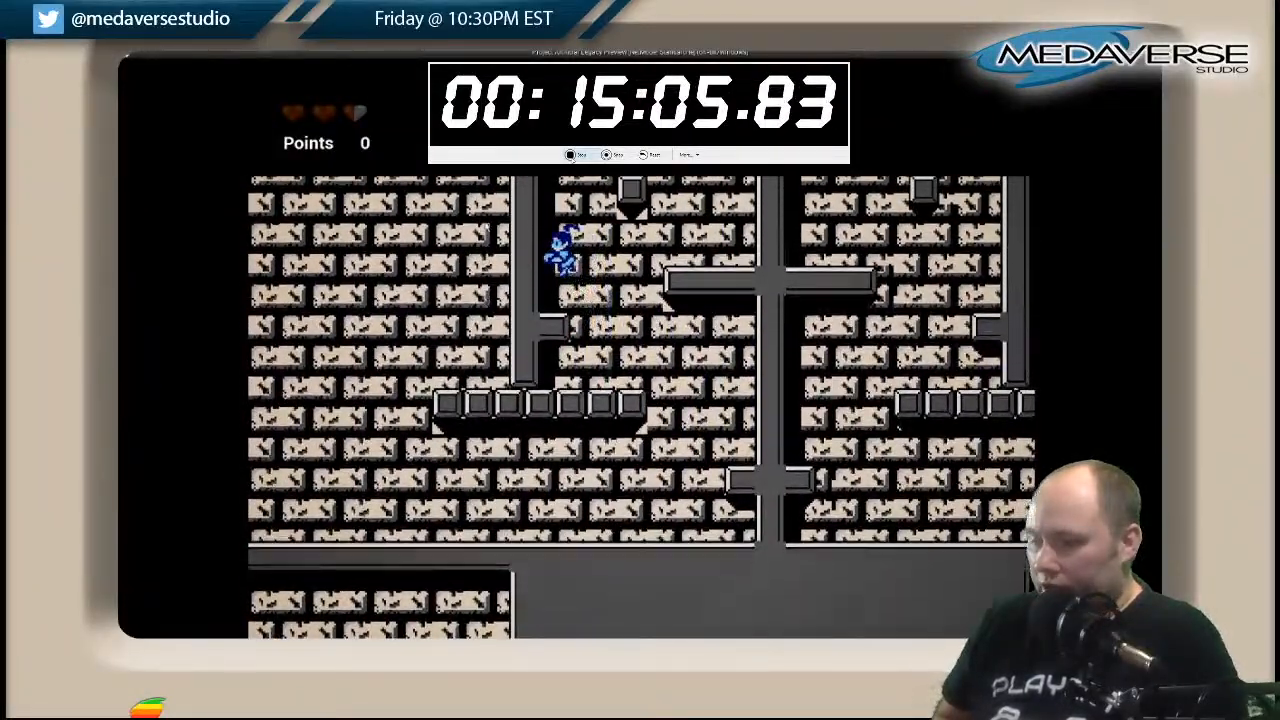
{"action": "key", "text": "space"}
{"action": "key", "text": "Right"}
{"action": "key", "text": "Left"}
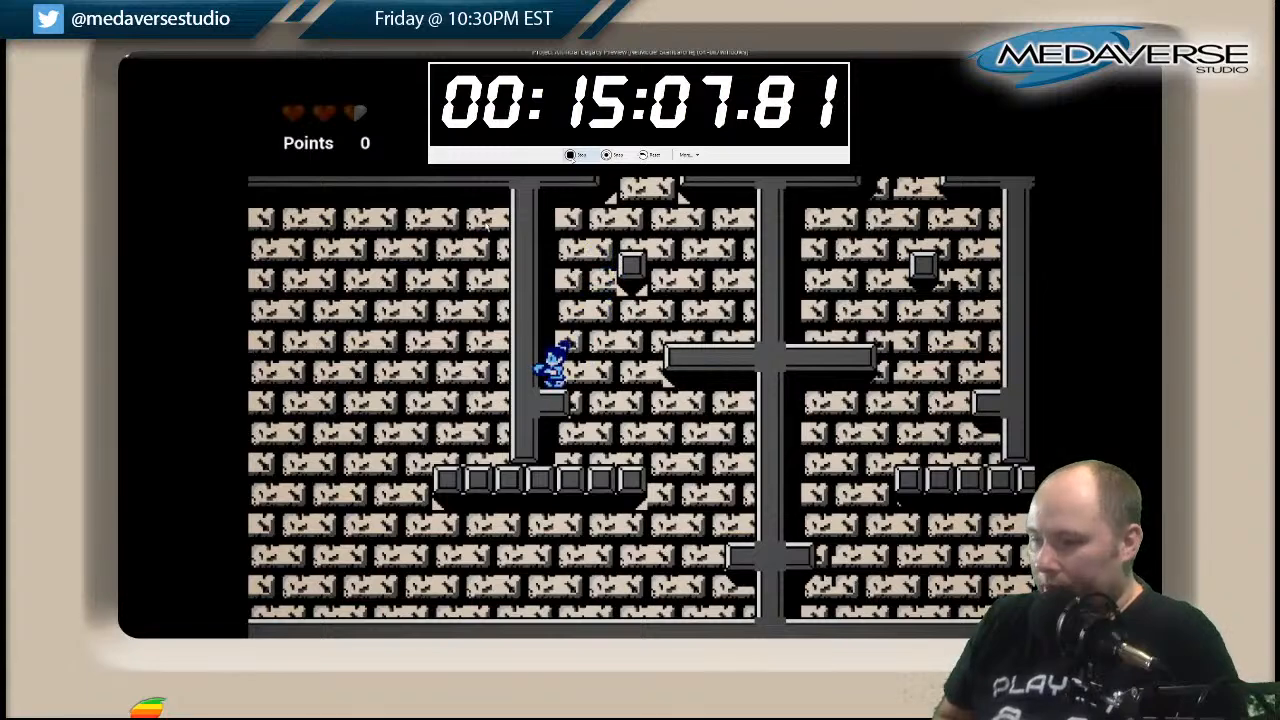
{"action": "key", "text": "Left"}
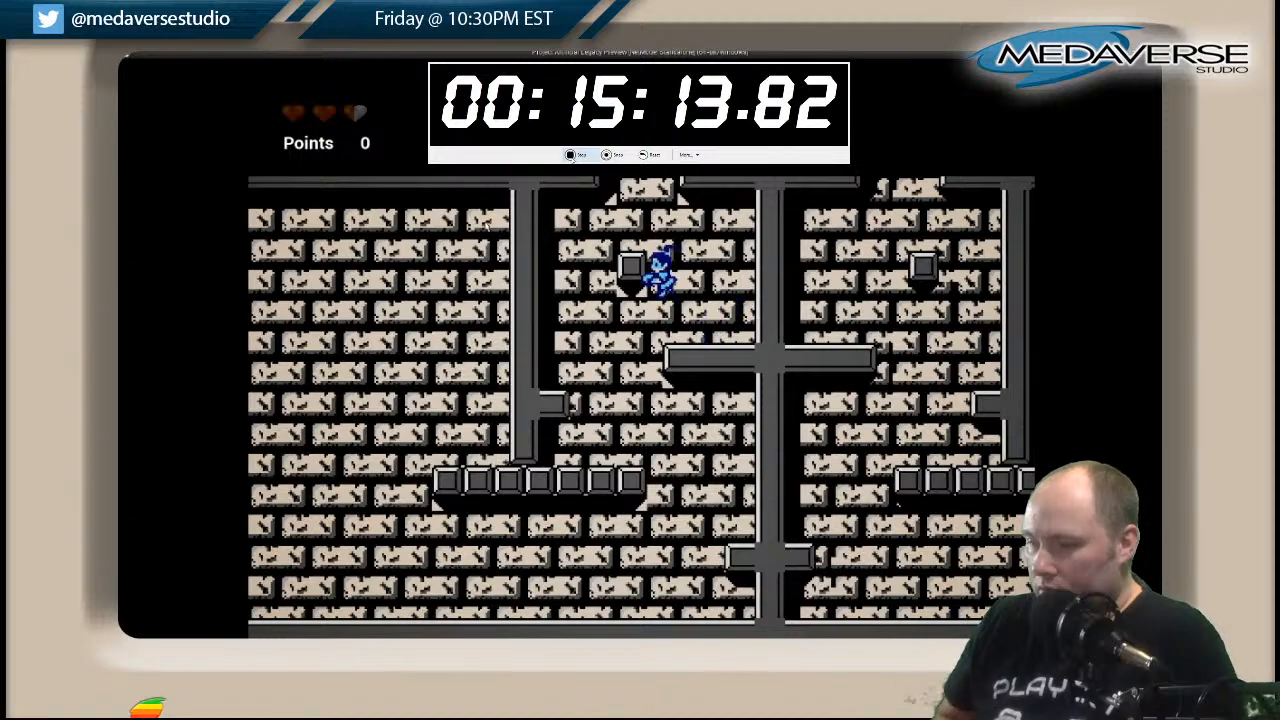
{"action": "key", "text": "space"}
{"action": "key", "text": "Right"}
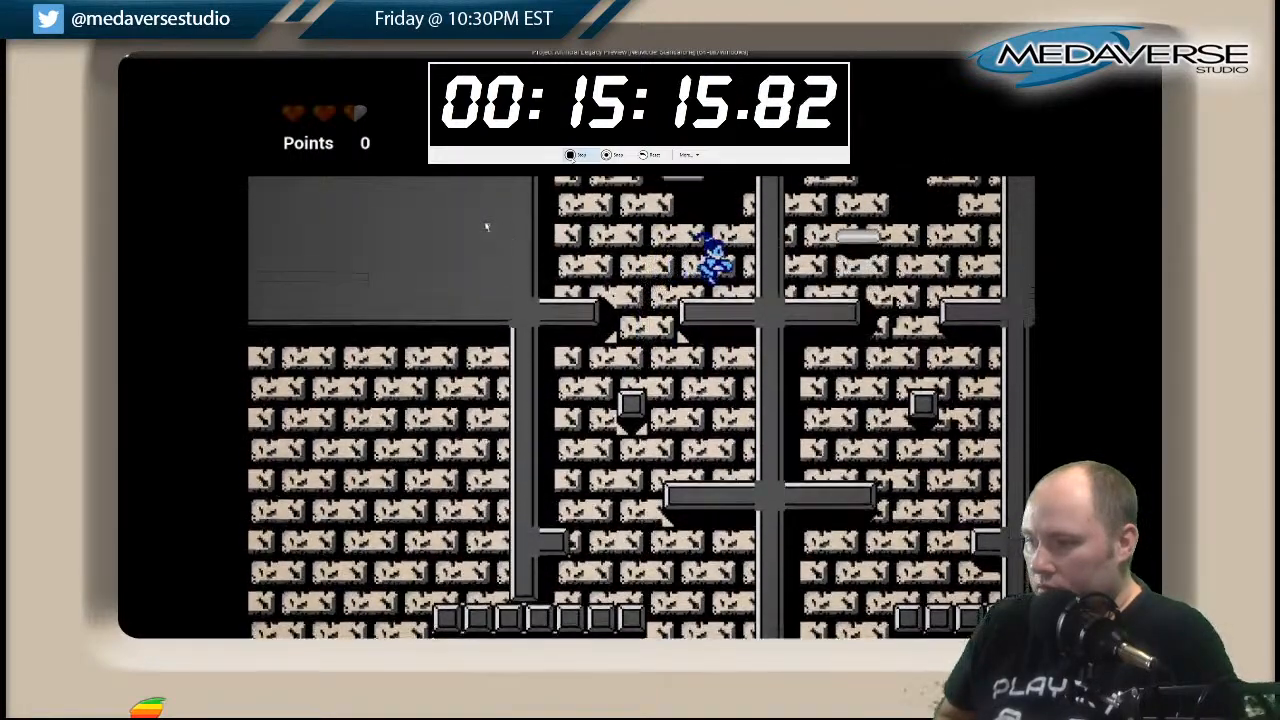
Board the moving platform, leap over the central pillar and drop down its far side to the second block row.
{"action": "key", "text": "space"}
{"action": "key", "text": "Left"}
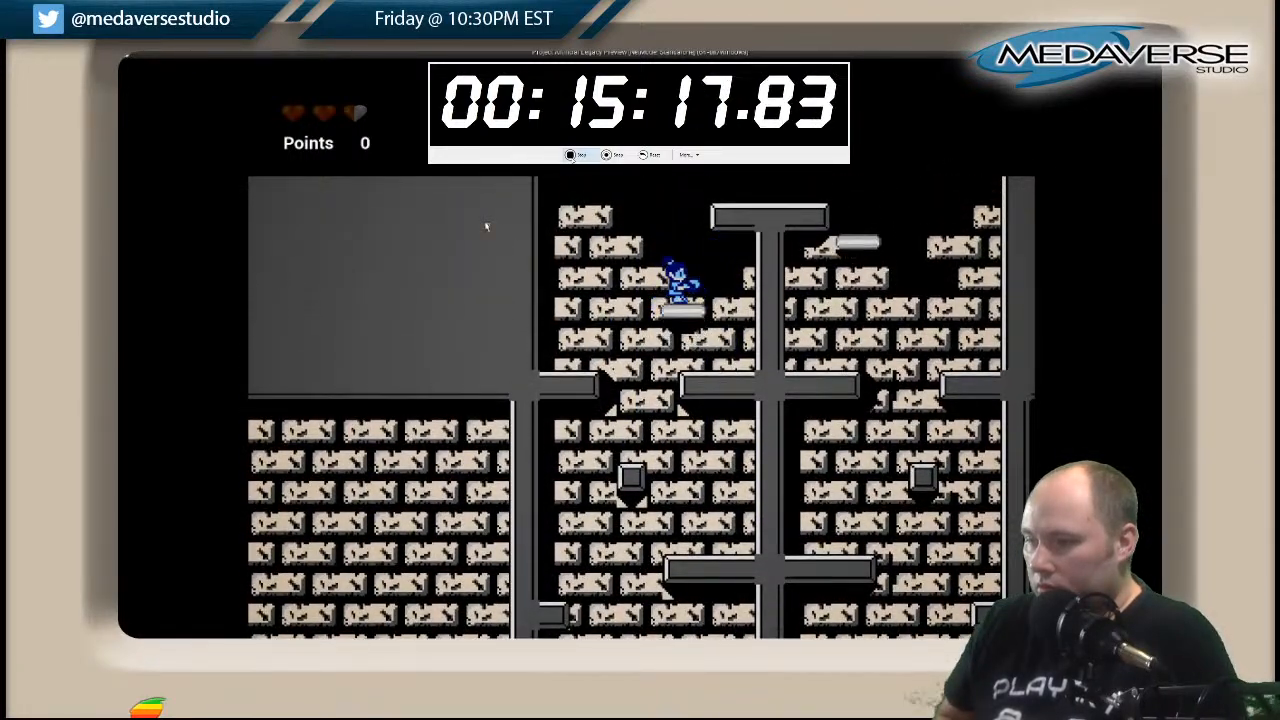
{"action": "key", "text": "space"}
{"action": "key", "text": "Right"}
{"action": "key", "text": "Left"}
{"action": "key", "text": "Right"}
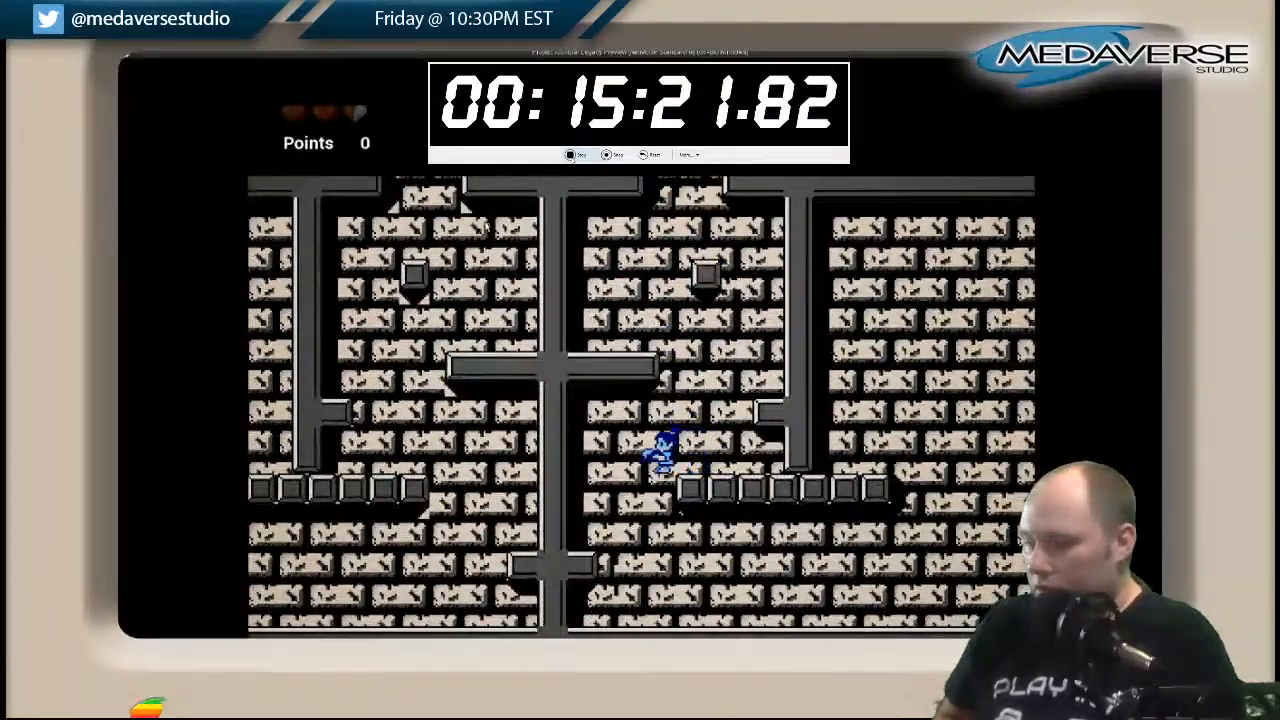
Leave the pillared chamber through the lower corridor and climb its floating platforms onto the next ledge.
{"action": "key", "text": "Right"}
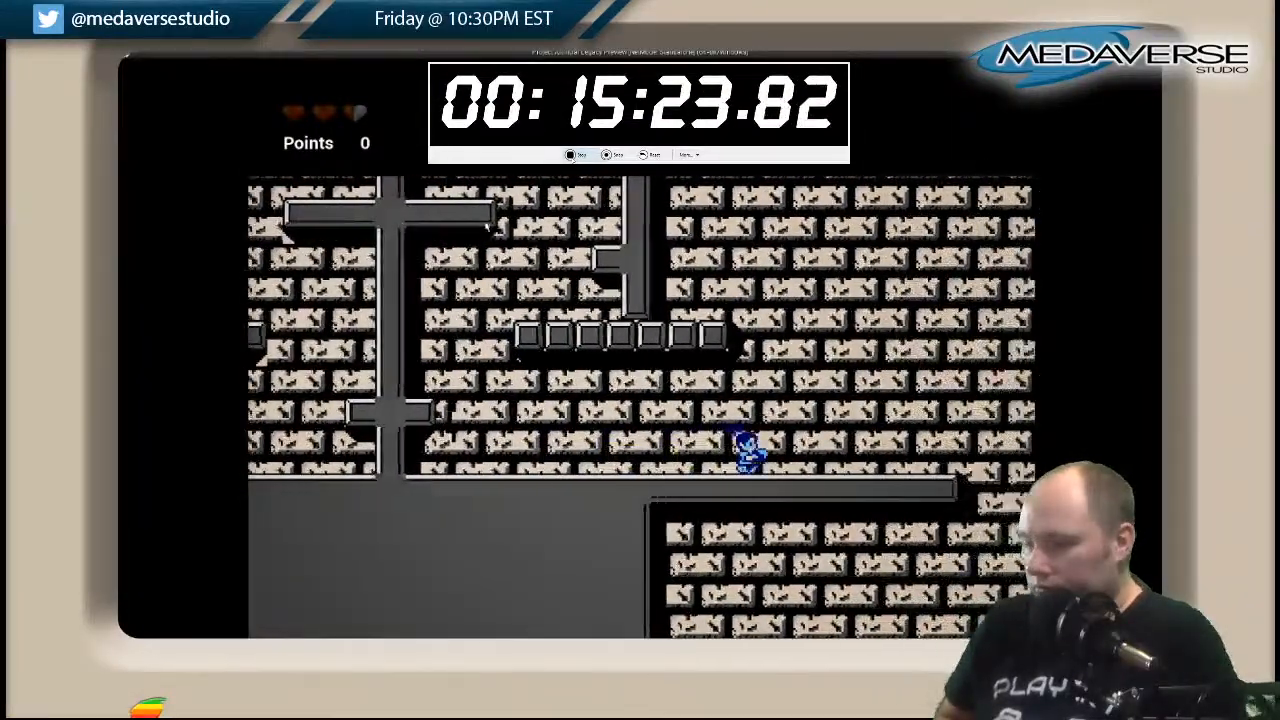
{"action": "key", "text": "Right"}
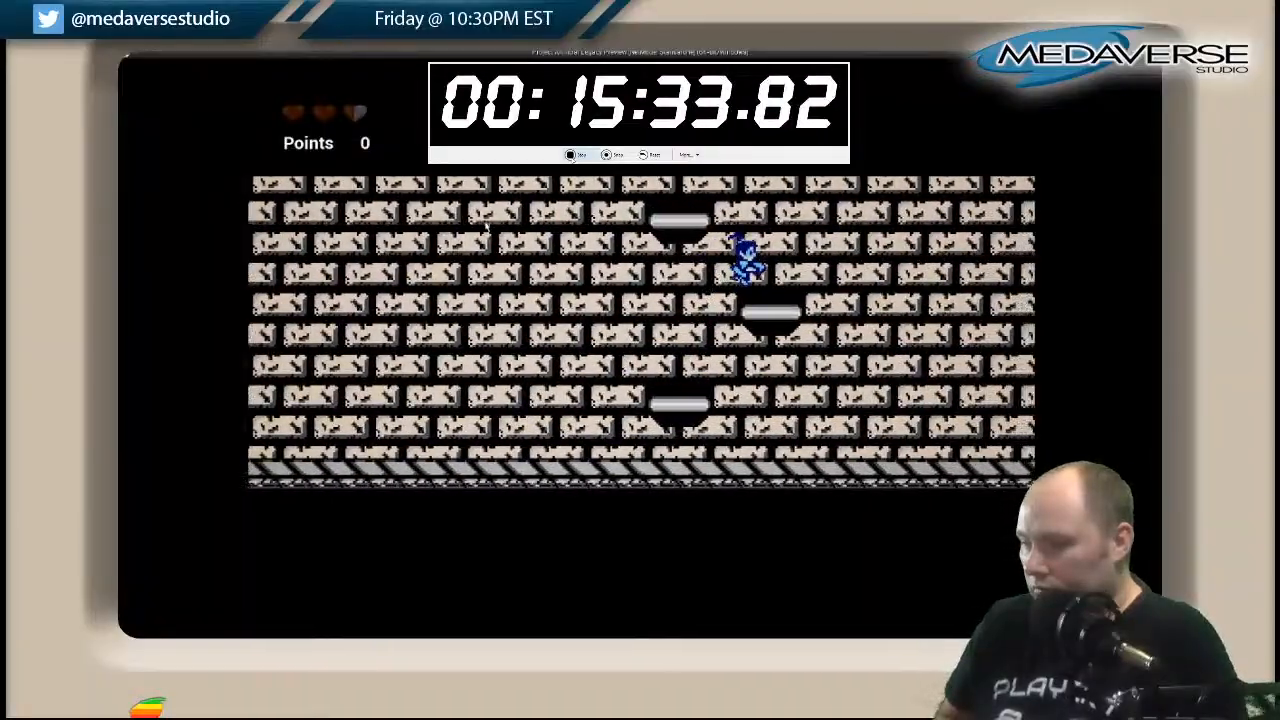
{"action": "key", "text": "Right"}
{"action": "key", "text": "space"}
{"action": "key", "text": "Right"}
{"action": "key", "text": "space"}
{"action": "key", "text": "Right"}
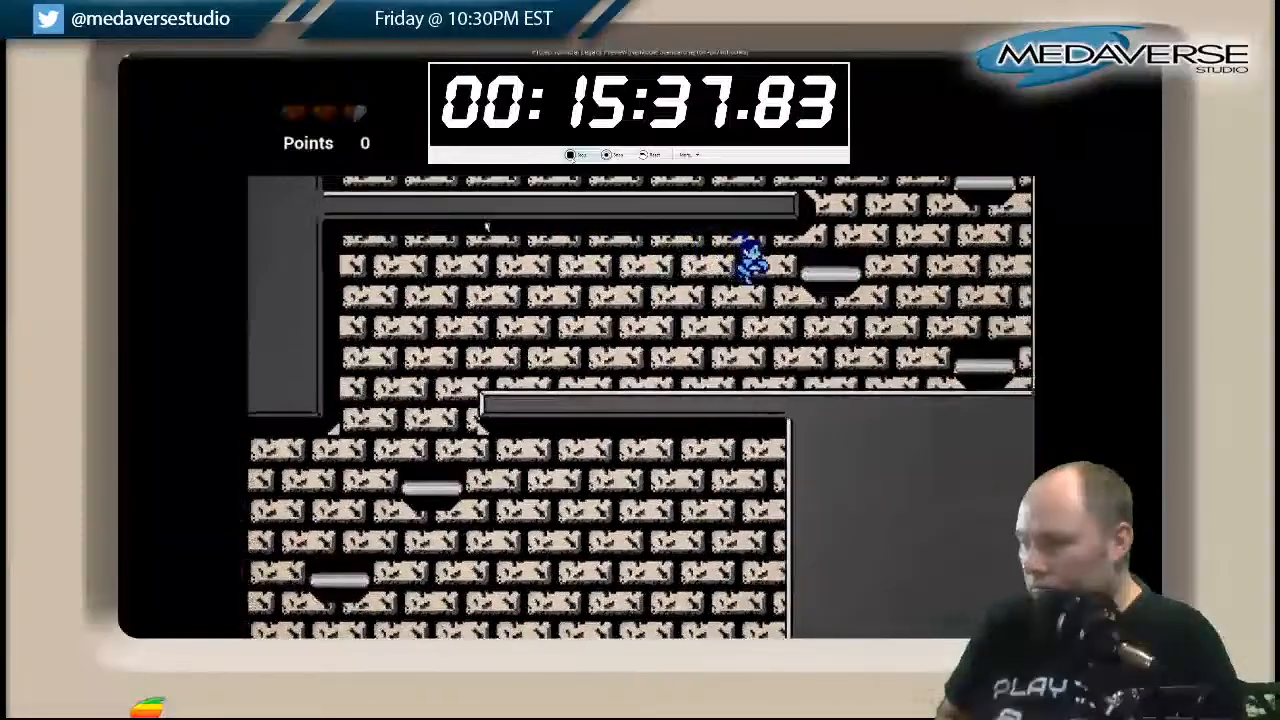
Cross to the tall end wall and climb the alternating floating platforms beside it.
{"action": "key", "text": "space"}
{"action": "key", "text": "Left"}
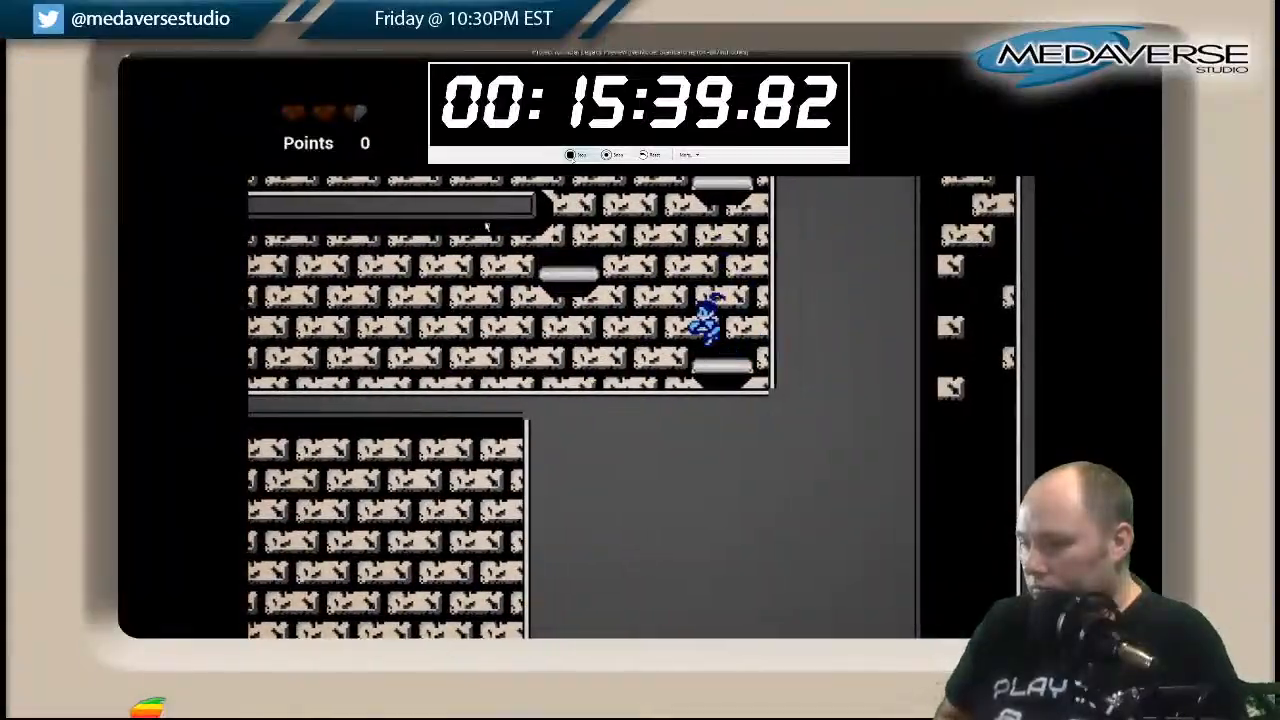
{"action": "key", "text": "space"}
{"action": "key", "text": "Right"}
{"action": "key", "text": "space"}
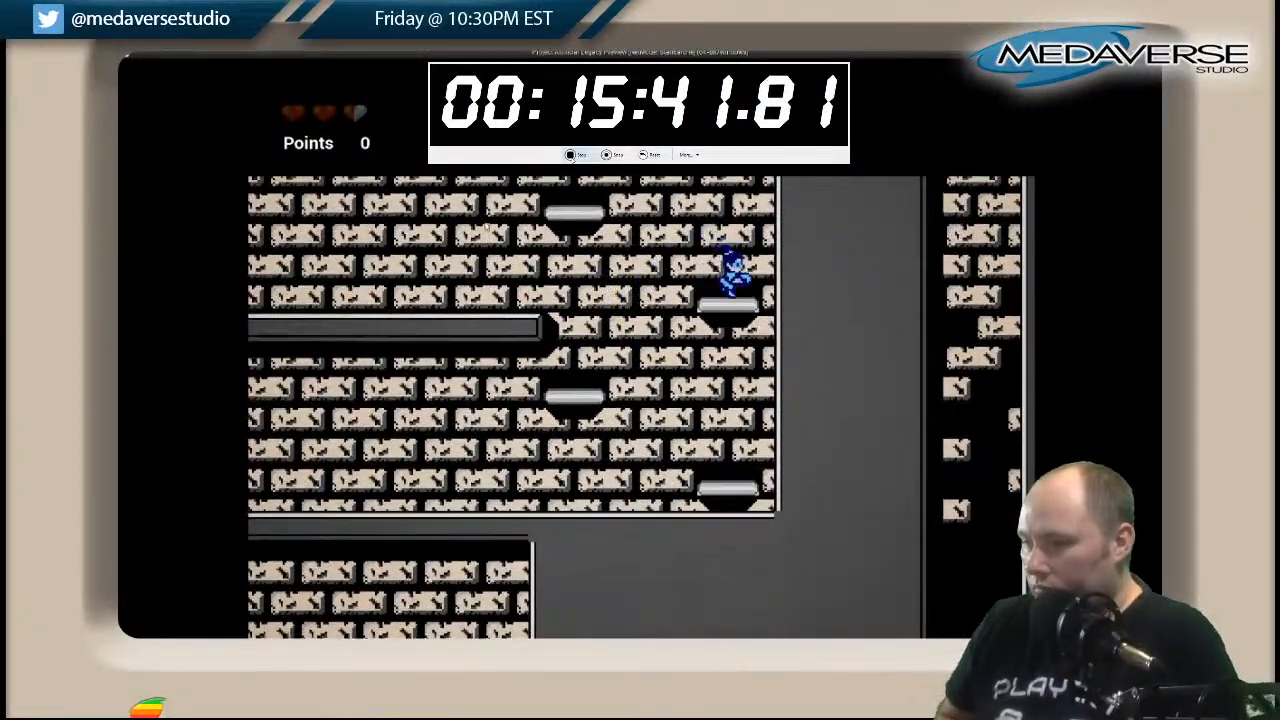
Jump back across the floating platforms into the enclosed alcove above the long beam.
{"action": "key", "text": "space"}
{"action": "key", "text": "Left"}
{"action": "key", "text": "space"}
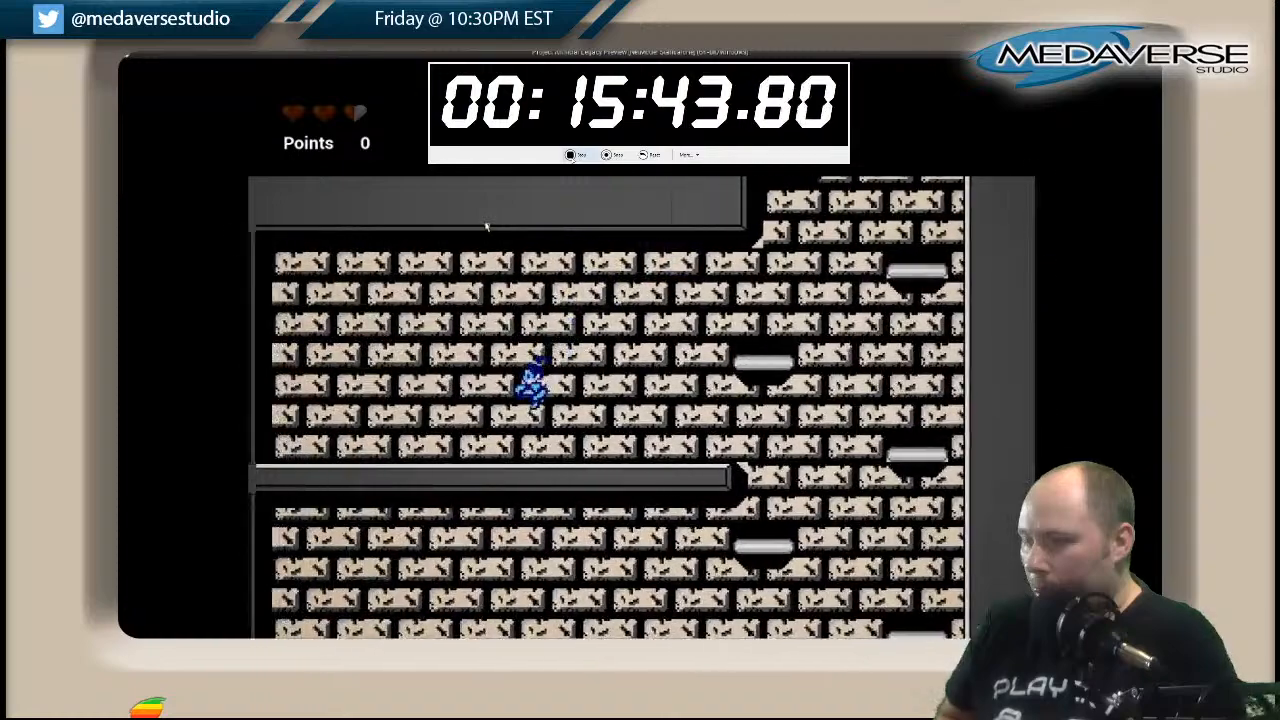
Return from the alcove to the floating platforms and climb to the higher one against the end wall.
{"action": "key", "text": "Right"}
{"action": "key", "text": "Right"}
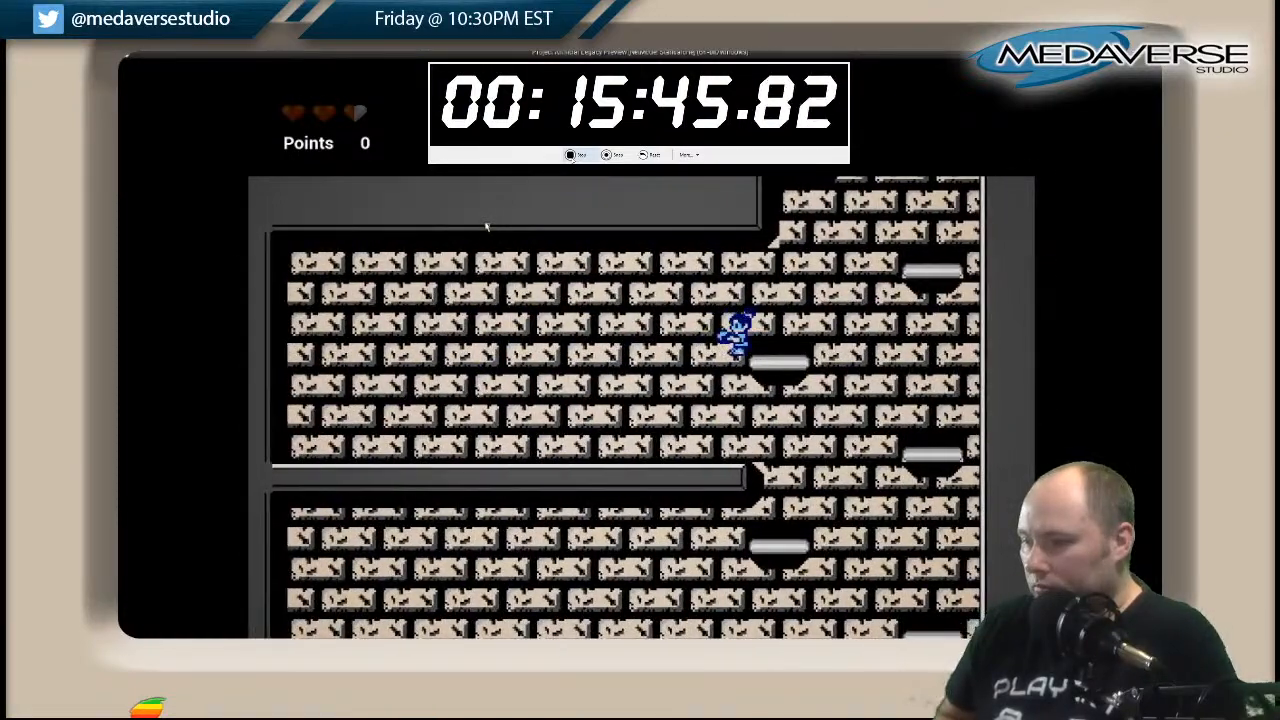
{"action": "key", "text": "space"}
{"action": "key", "text": "Right"}
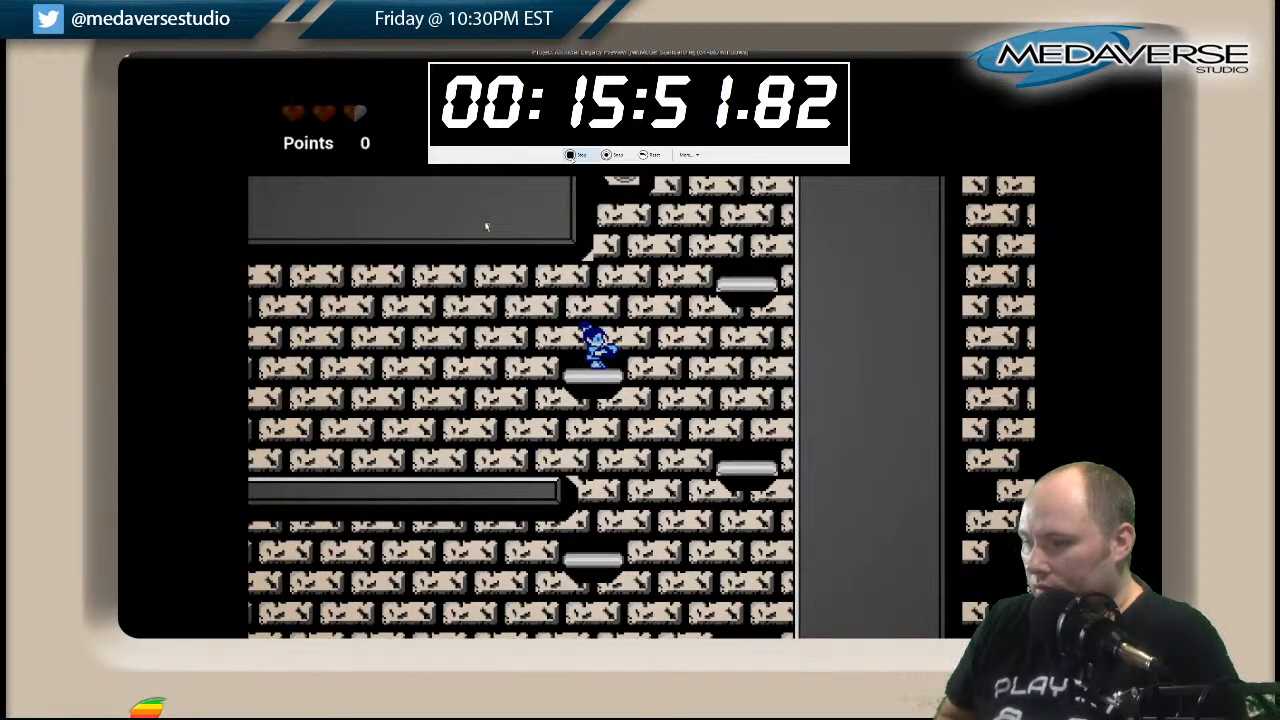
{"action": "key", "text": "Right"}
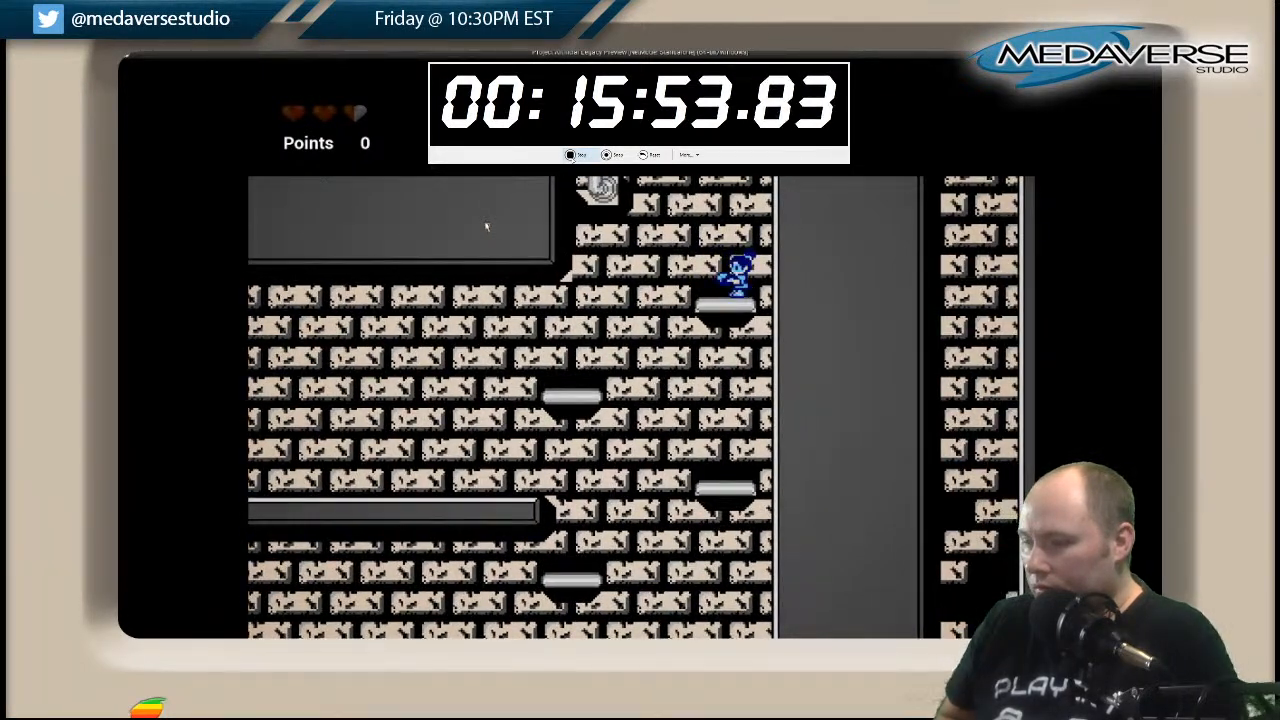
Climb the remaining floating platforms between the end wall and the vertical pipe onto the hatched walkway above.
{"action": "key", "text": "space"}
{"action": "key", "text": "Left"}
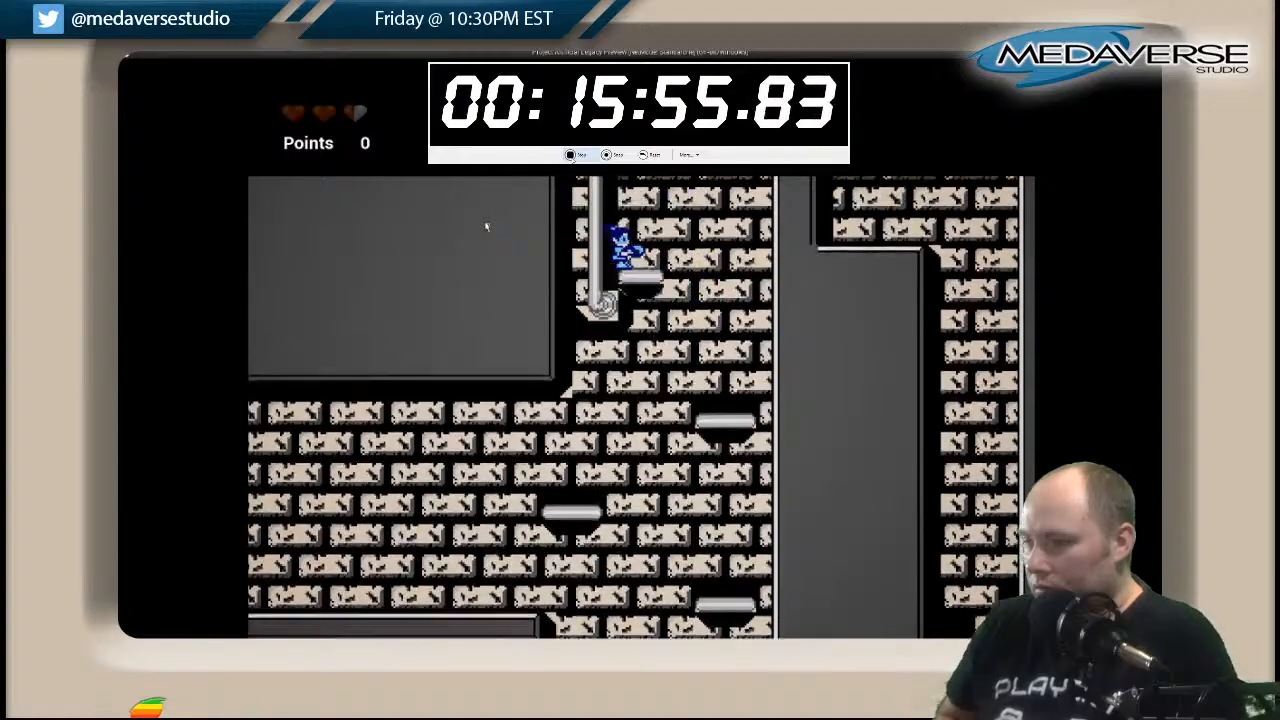
{"action": "key", "text": "Right"}
{"action": "key", "text": "space"}
{"action": "key", "text": "Left"}
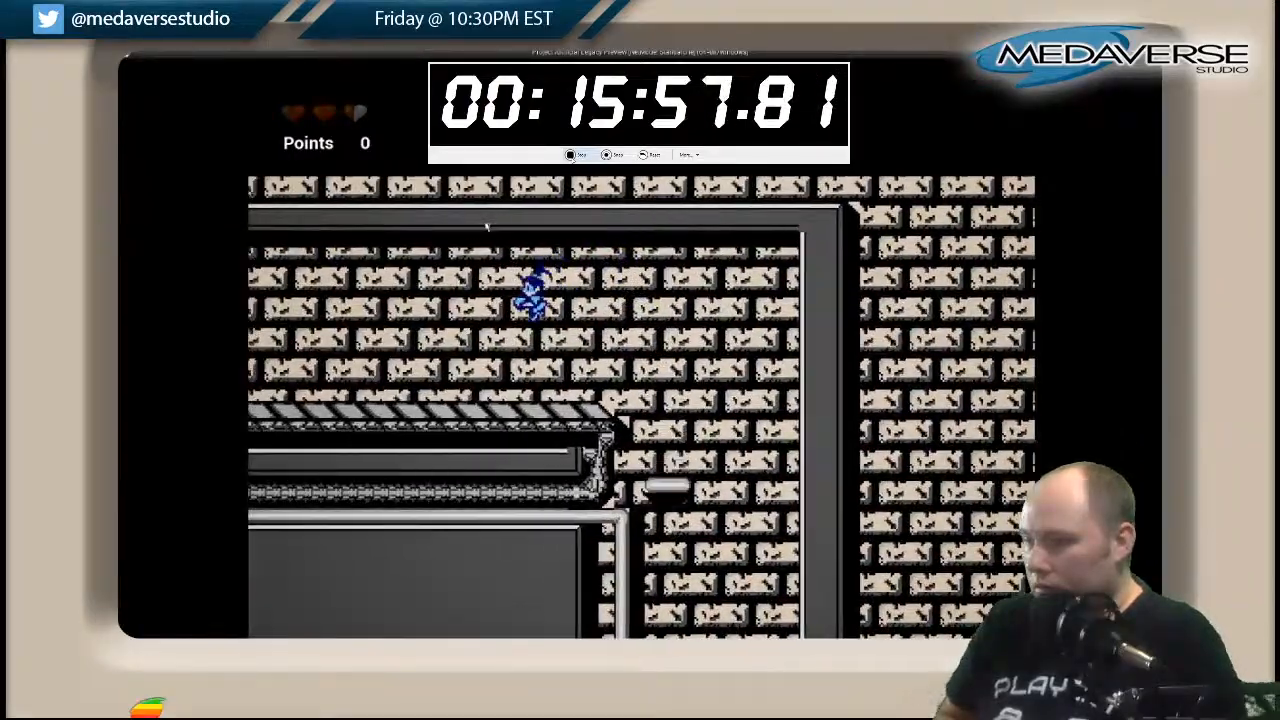
Follow the hatched walkway to its far wall and jump from the small floating platform there toward the beams overhead.
{"action": "key", "text": "Left"}
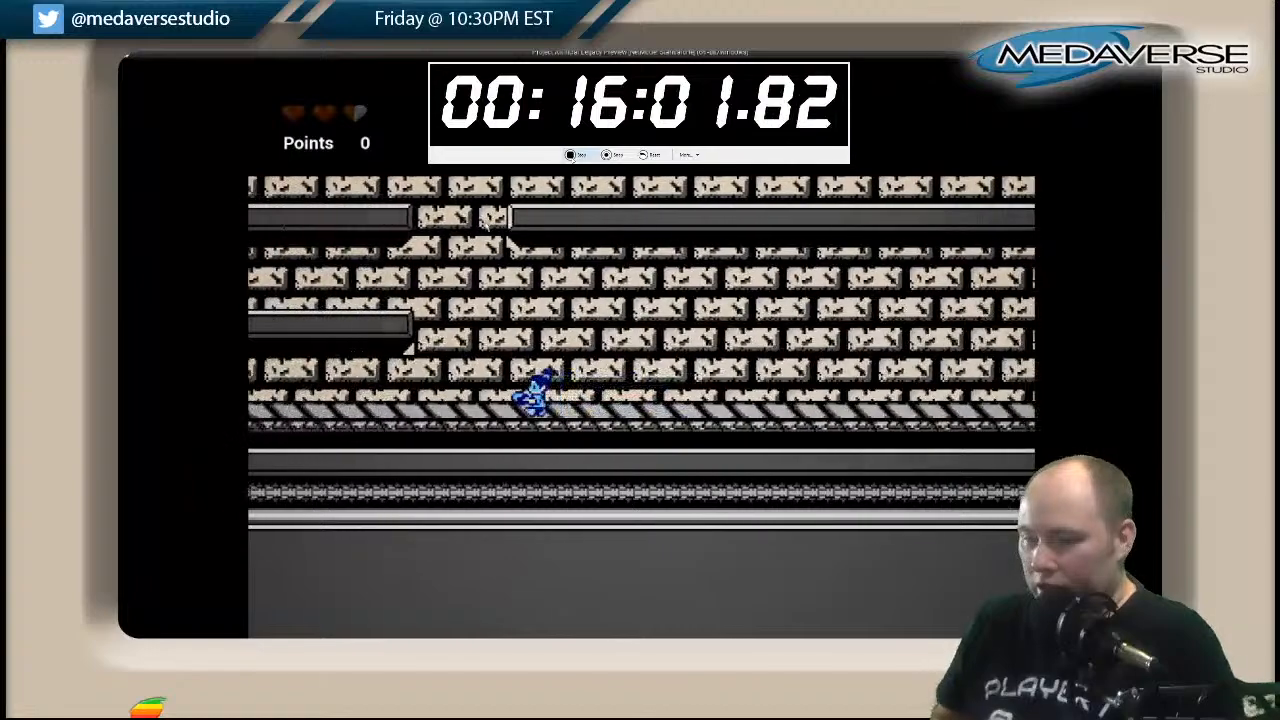
{"action": "key", "text": "space"}
{"action": "key", "text": "Left"}
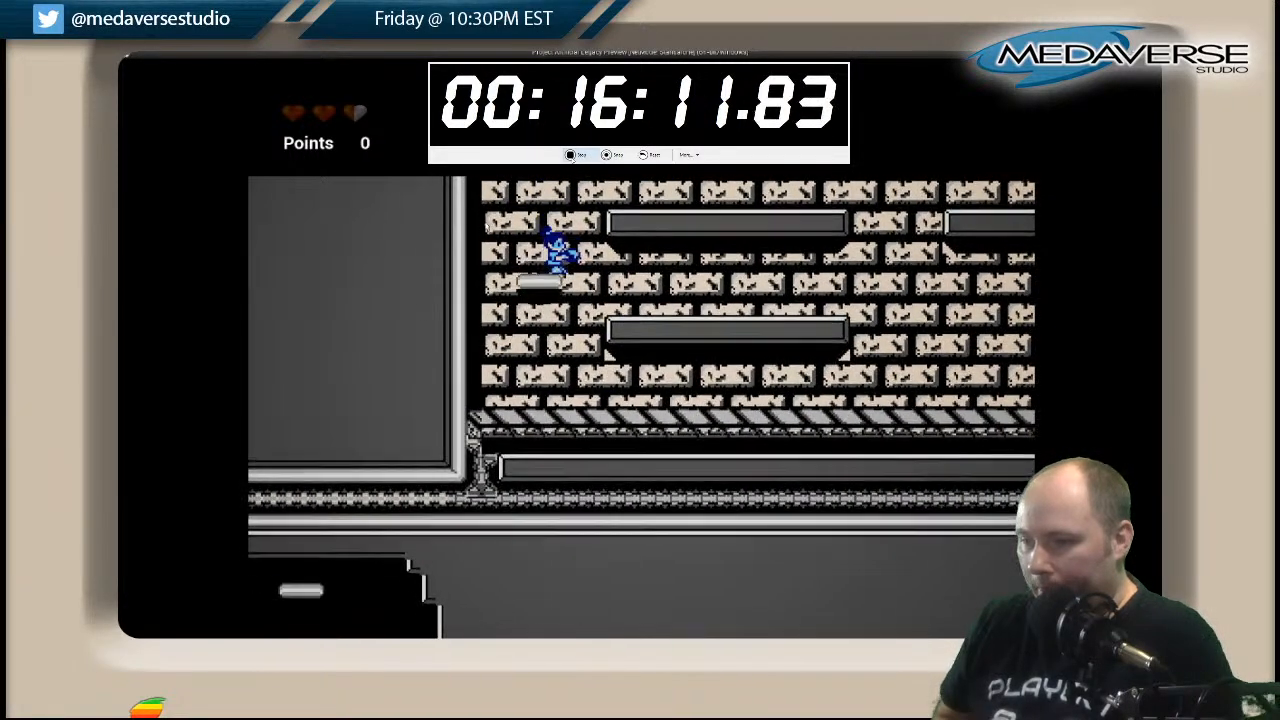
{"action": "key", "text": "space"}
{"action": "key", "text": "Right"}
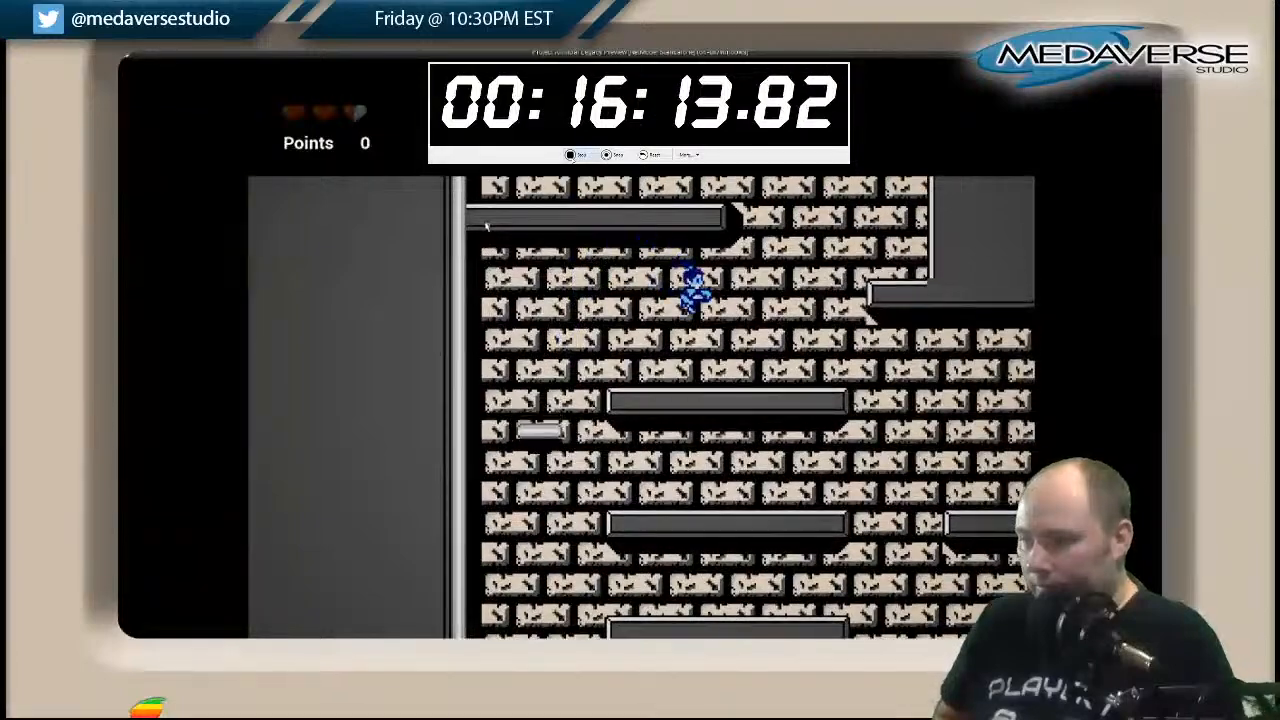
Climb the alternating ledges up the shaft and run out along the upper hatched walkway.
{"action": "key", "text": "space"}
{"action": "key", "text": "Left"}
{"action": "key", "text": "space"}
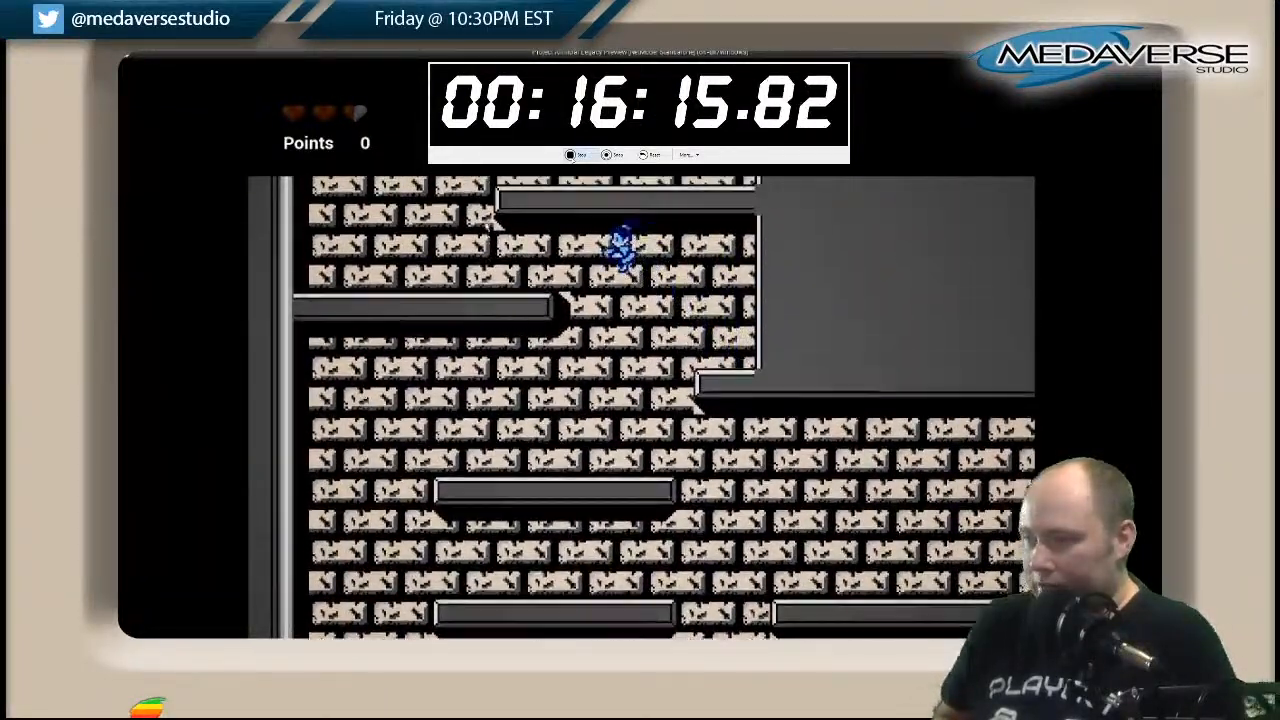
{"action": "key", "text": "Right"}
{"action": "key", "text": "space"}
{"action": "key", "text": "space"}
{"action": "key", "text": "Left"}
{"action": "key", "text": "Right"}
{"action": "key", "text": "space"}
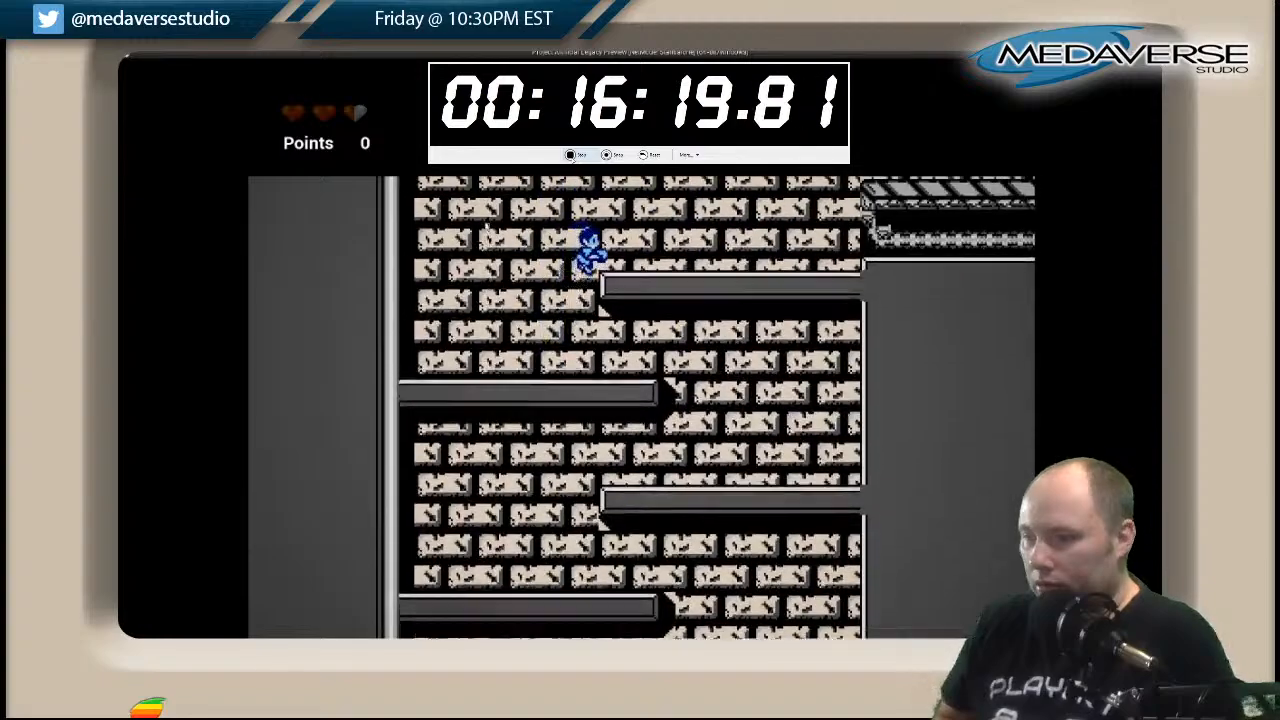
{"action": "key", "text": "space"}
{"action": "key", "text": "Right"}
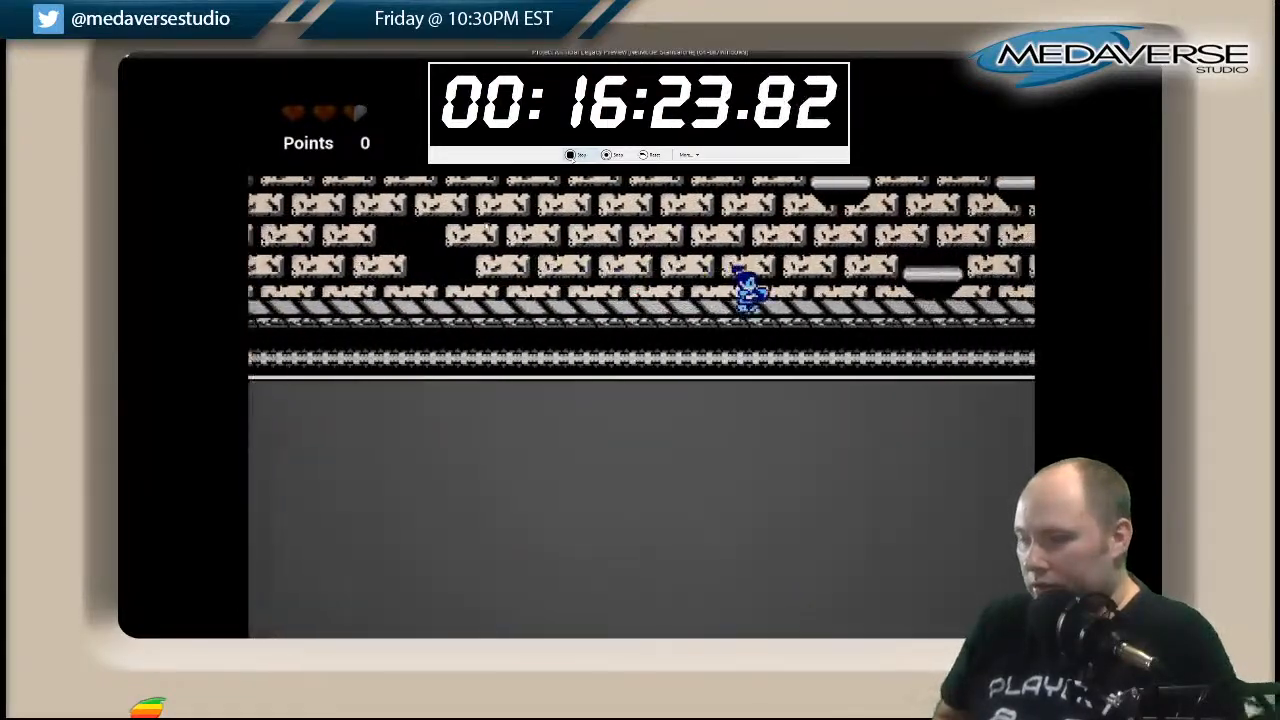
Jump onto the floating platforms at the walkway's end and zigzag up the lower part of the tall shaft.
{"action": "key", "text": "space"}
{"action": "key", "text": "Left"}
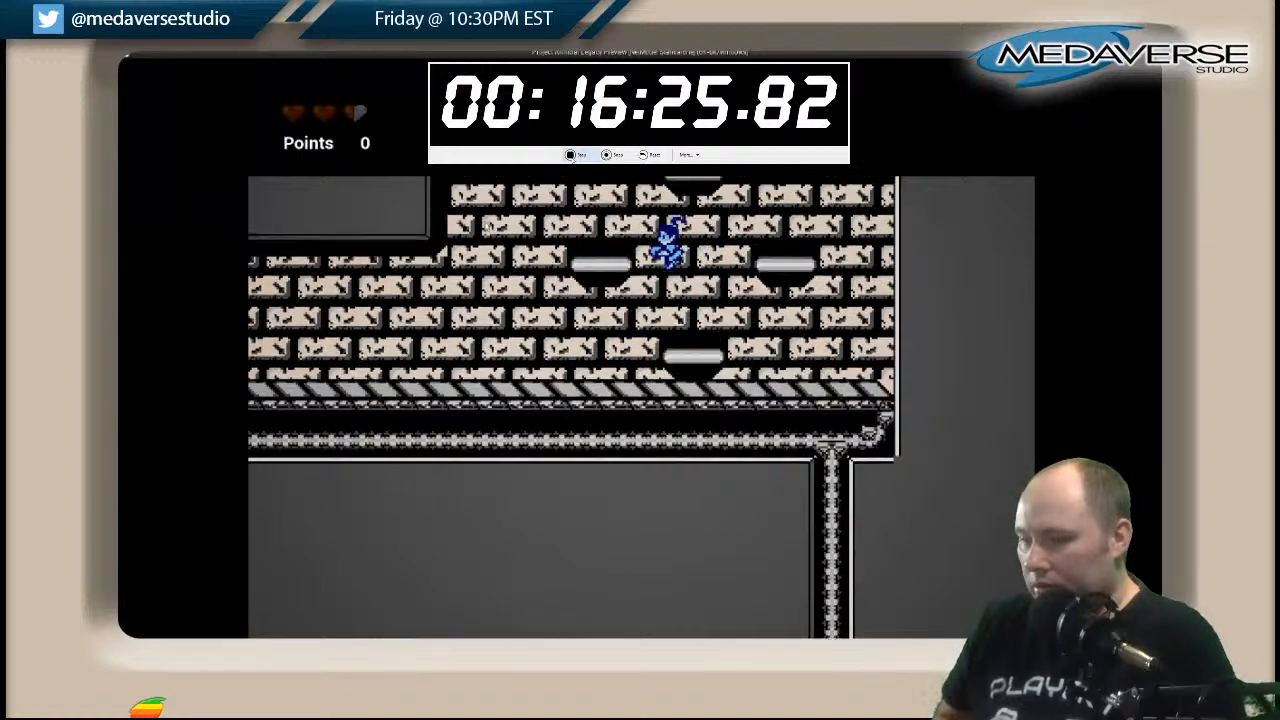
{"action": "key", "text": "space"}
{"action": "key", "text": "Right"}
{"action": "key", "text": "space"}
{"action": "key", "text": "Left"}
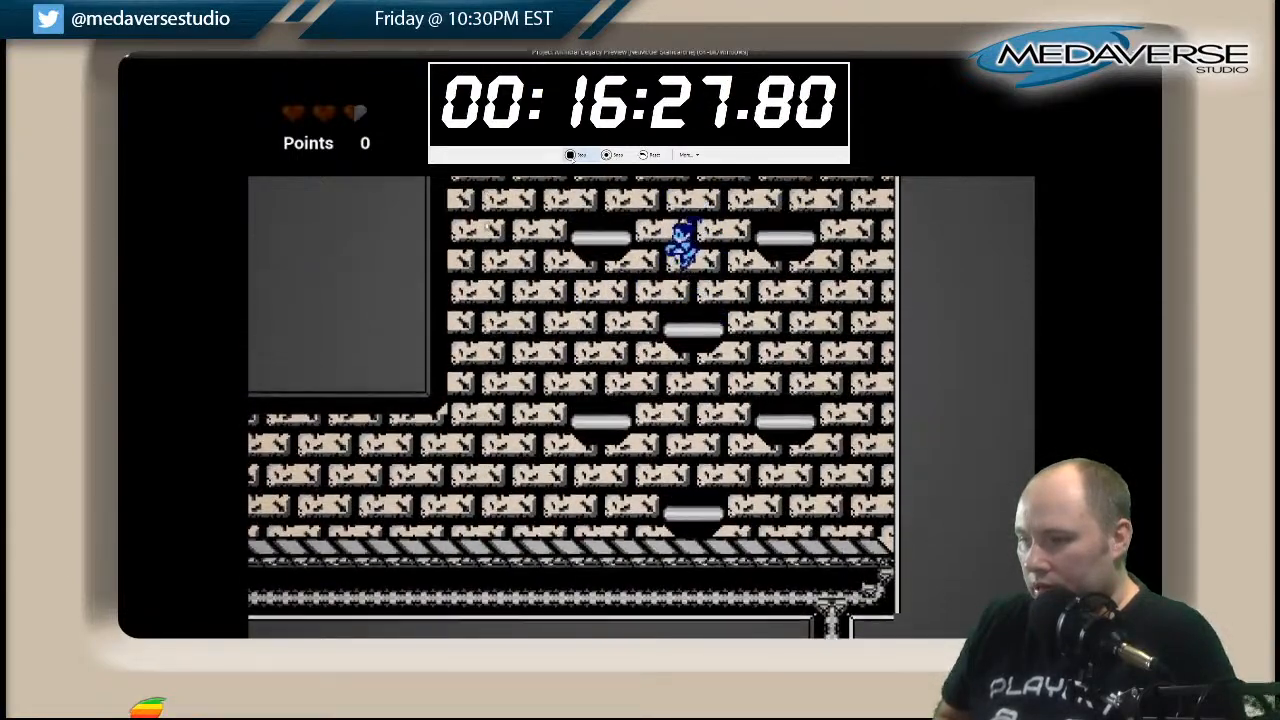
{"action": "key", "text": "space"}
{"action": "key", "text": "Right"}
{"action": "key", "text": "space"}
{"action": "key", "text": "Left"}
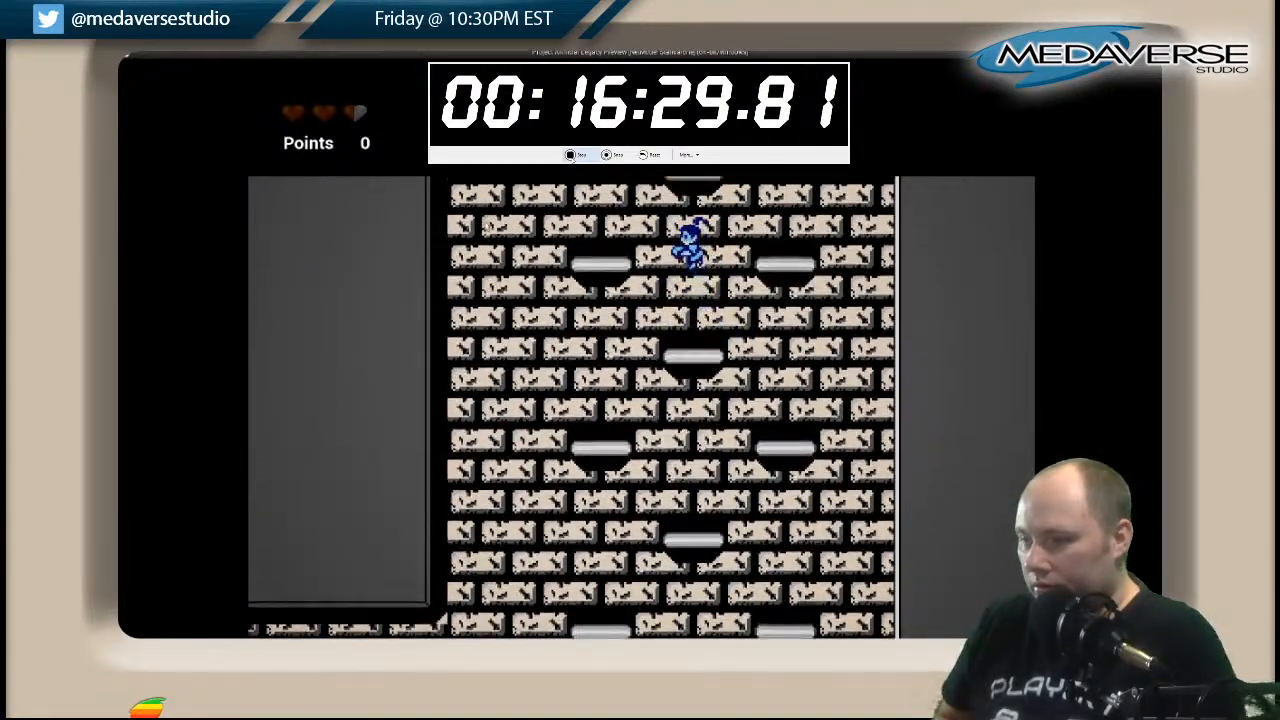
Zigzag up the remaining floating platforms to the corridor opening at the head of the shaft.
{"action": "key", "text": "space"}
{"action": "key", "text": "Right"}
{"action": "key", "text": "space"}
{"action": "key", "text": "Left"}
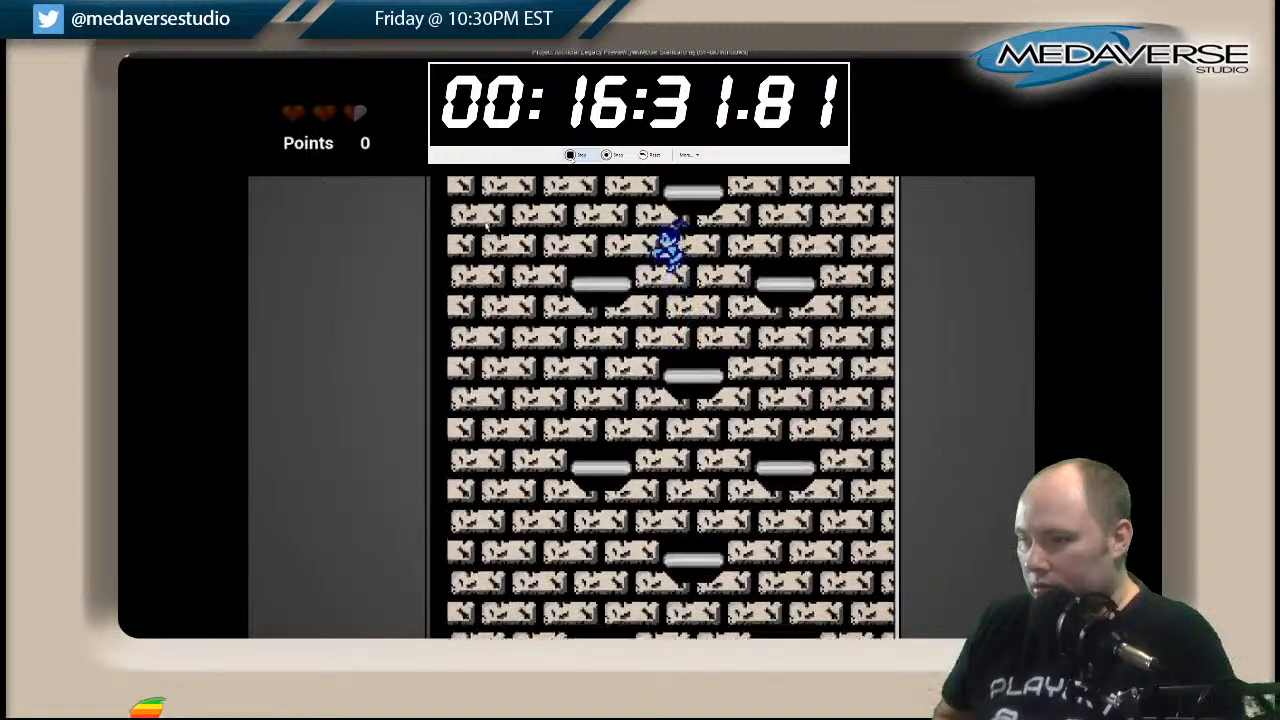
{"action": "key", "text": "space"}
{"action": "key", "text": "Right"}
{"action": "key", "text": "space"}
{"action": "key", "text": "Left"}
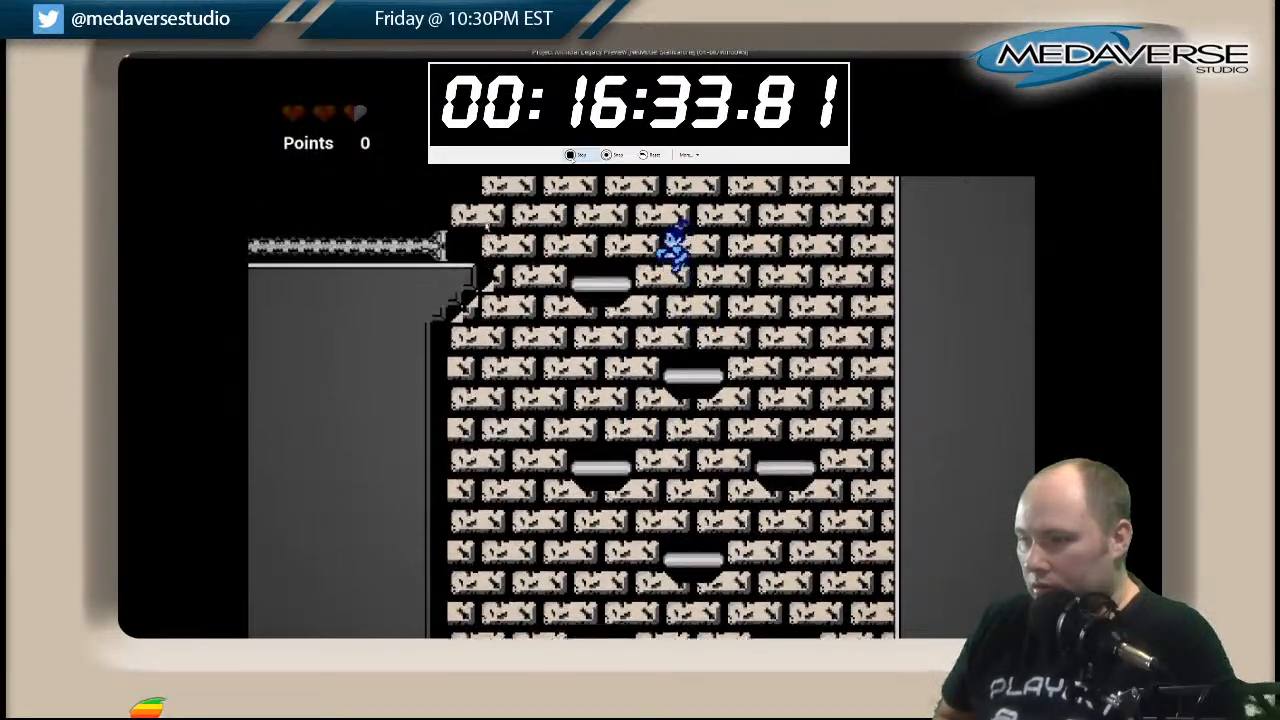
Run through the dark pipe-lined corridor and jump across the waterfall channel beyond it.
{"action": "key", "text": "Left"}
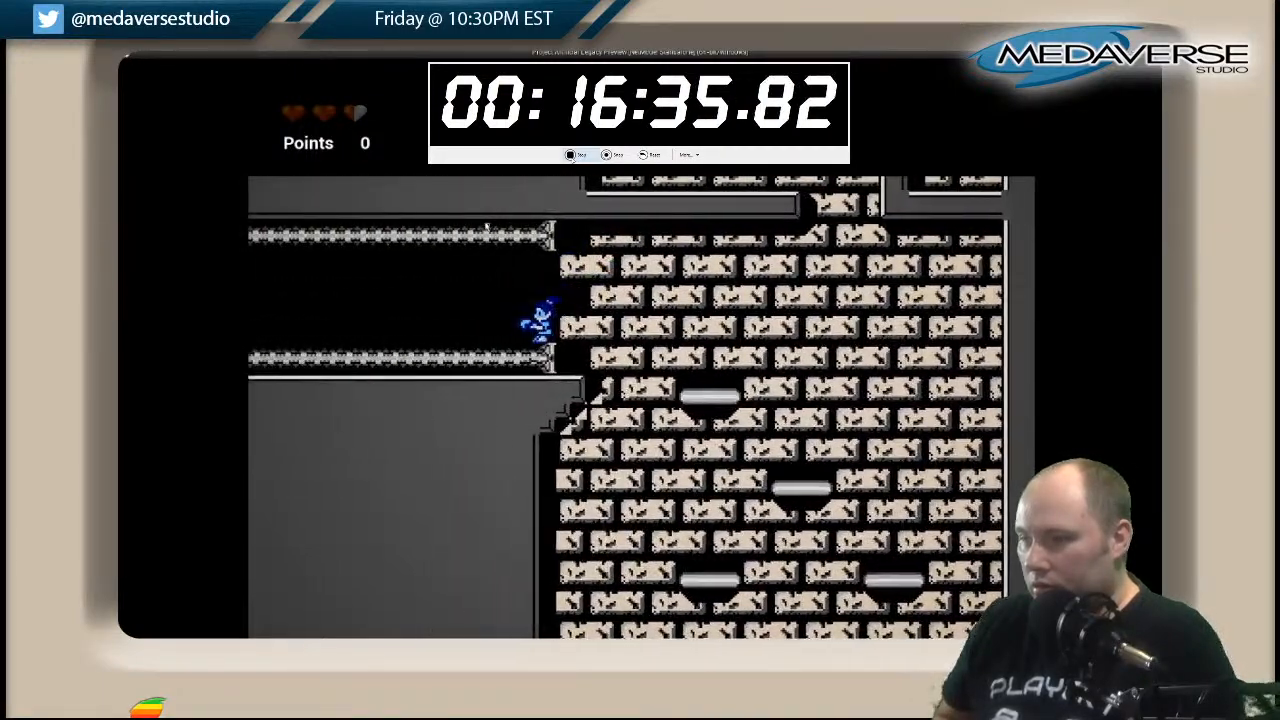
{"action": "key", "text": "Left"}
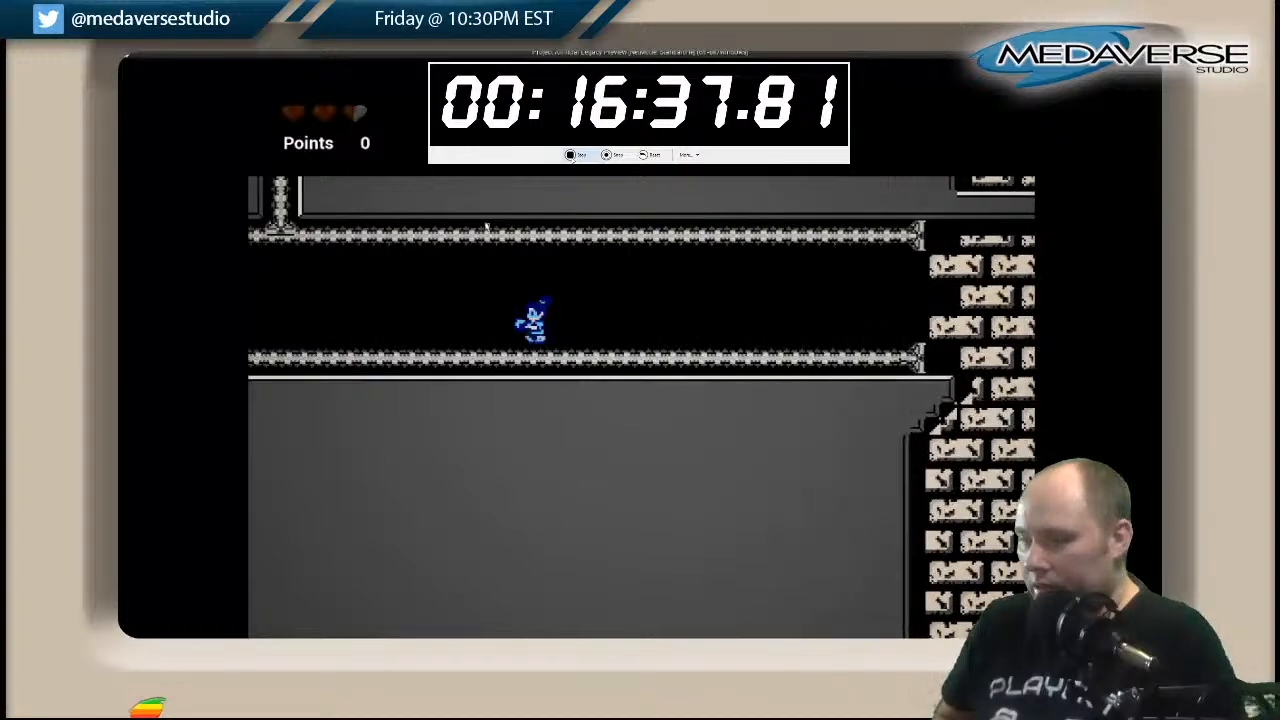
{"action": "key", "text": "Left"}
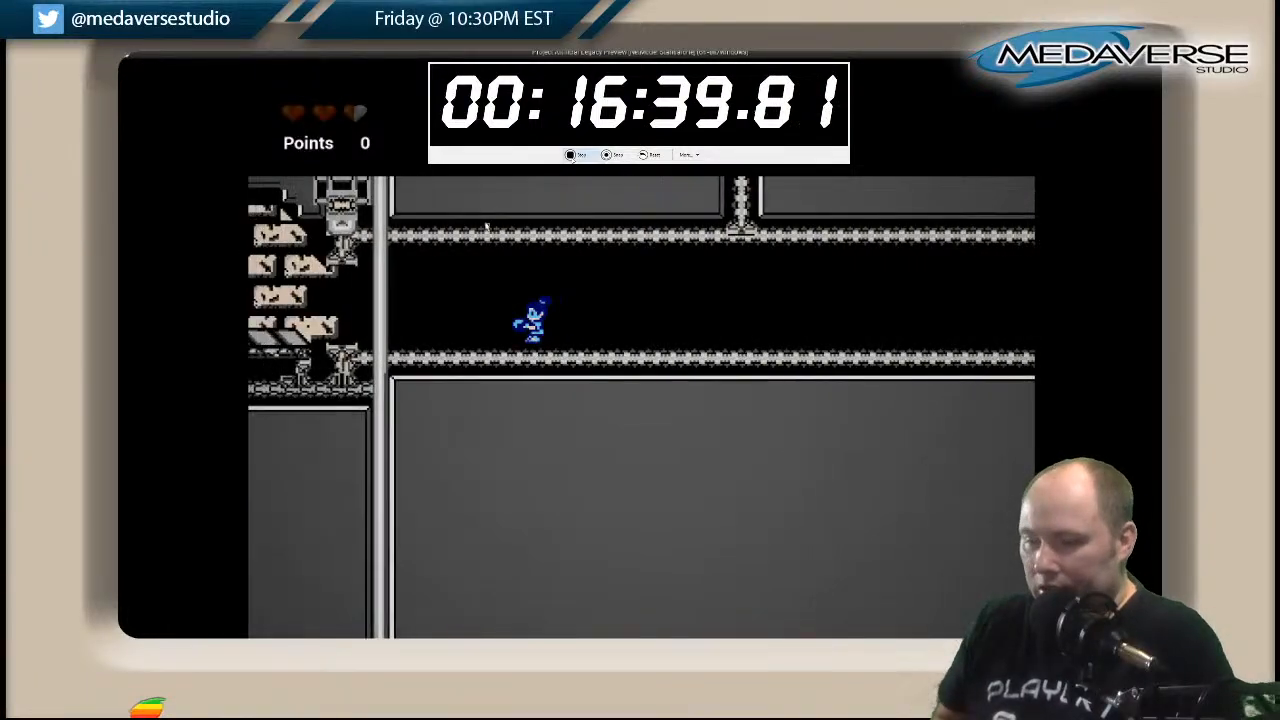
{"action": "key", "text": "space"}
{"action": "key", "text": "Left"}
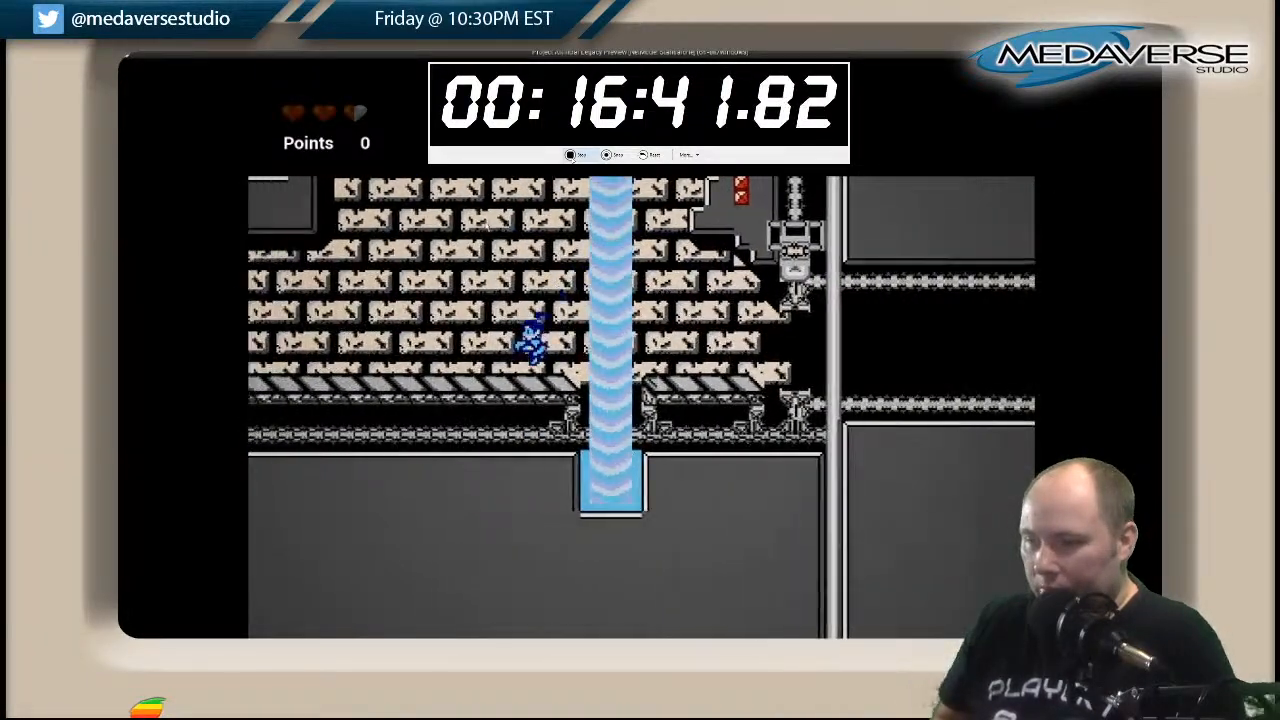
Follow the hatched walkway to the staircase, climb its steps and jump back onto the long beam above the walkway.
{"action": "key", "text": "Left"}
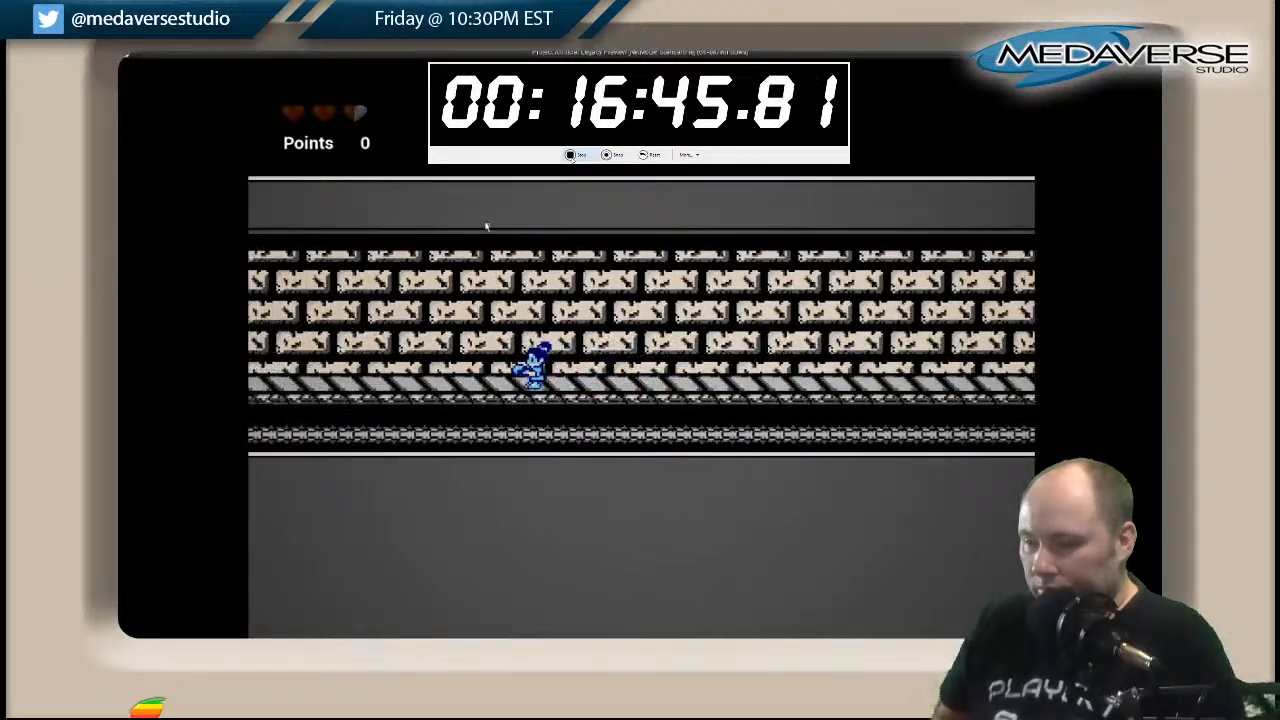
{"action": "key", "text": "Left"}
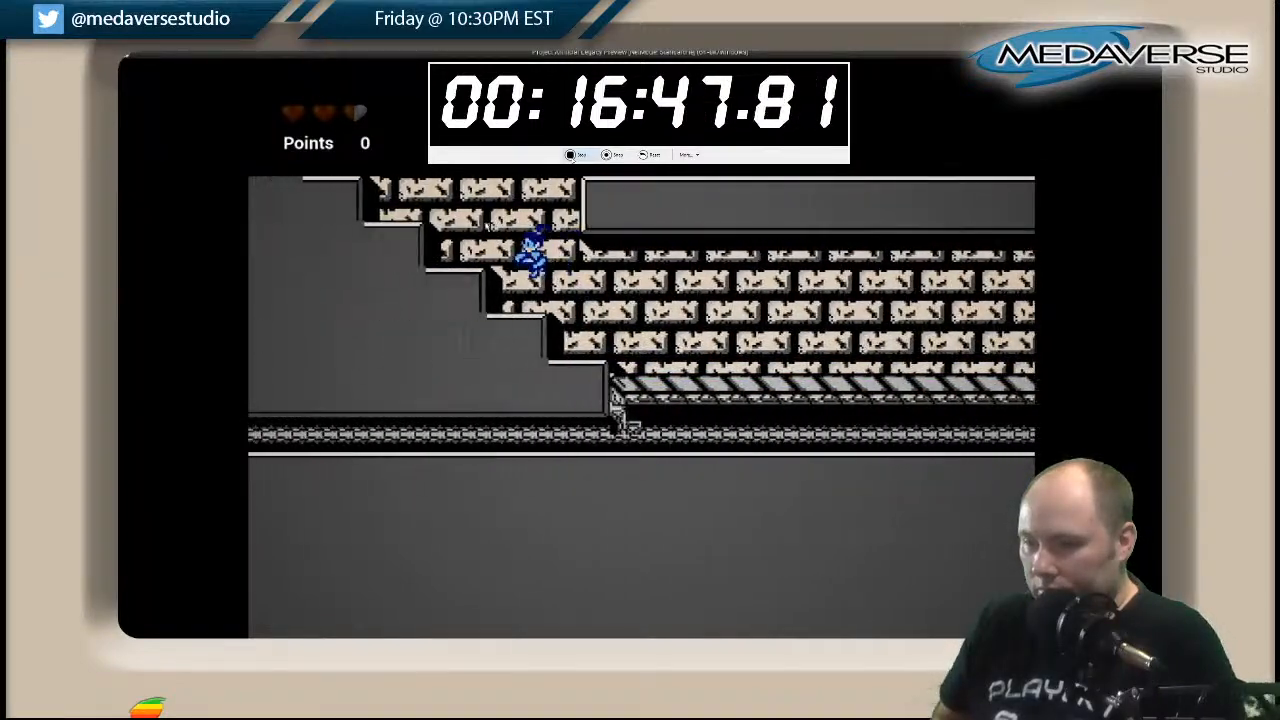
{"action": "key", "text": "Left"}
{"action": "key", "text": "space"}
{"action": "key", "text": "Right"}
{"action": "key", "text": "space"}
{"action": "key", "text": "Right"}
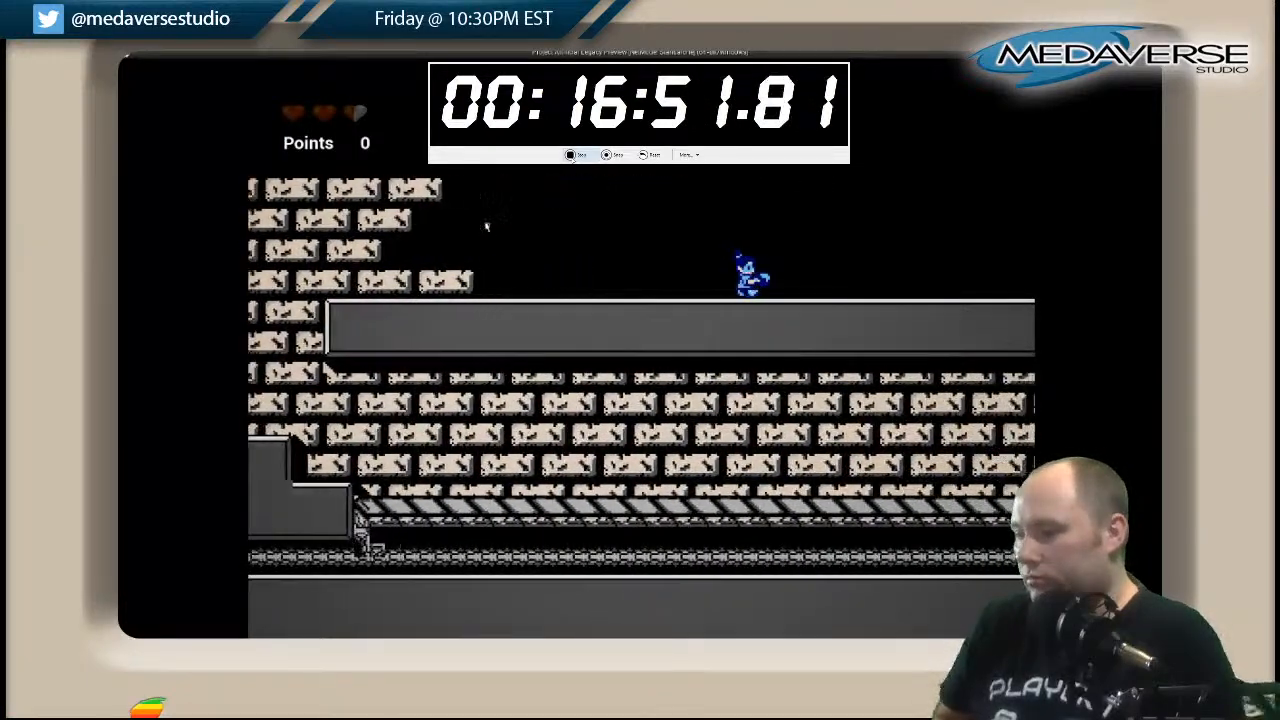
Run and jump along the long beam toward the upright wall at its end.
{"action": "key", "text": "Right"}
{"action": "key", "text": "space"}
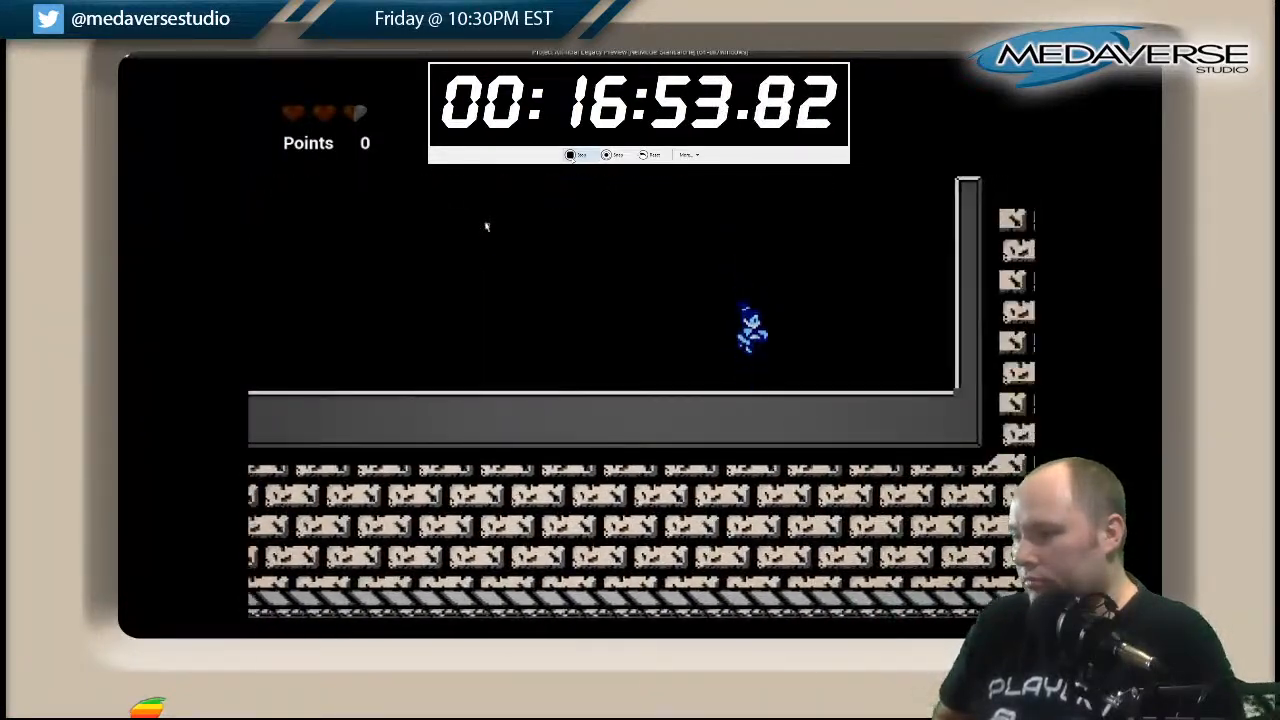
{"action": "key", "text": "Right"}
{"action": "key", "text": "space"}
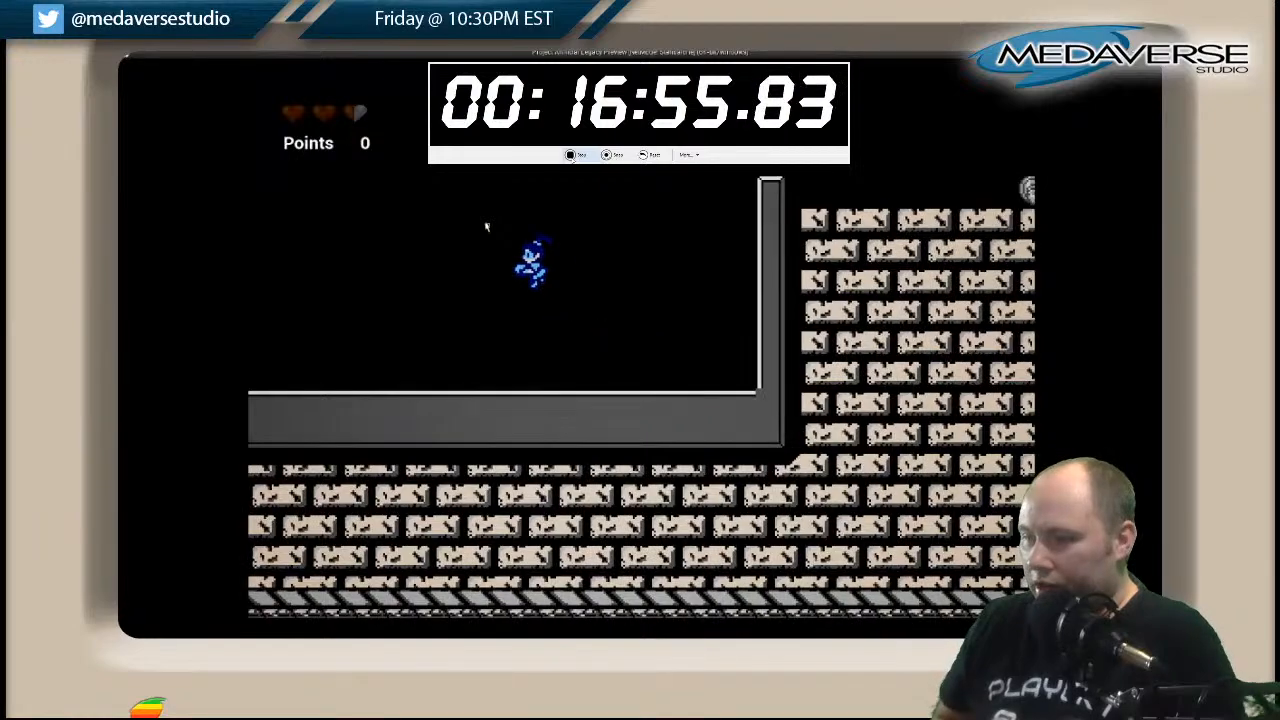
Double back along the beam and jump across the gap to the top of the stepped block.
{"action": "key", "text": "Left"}
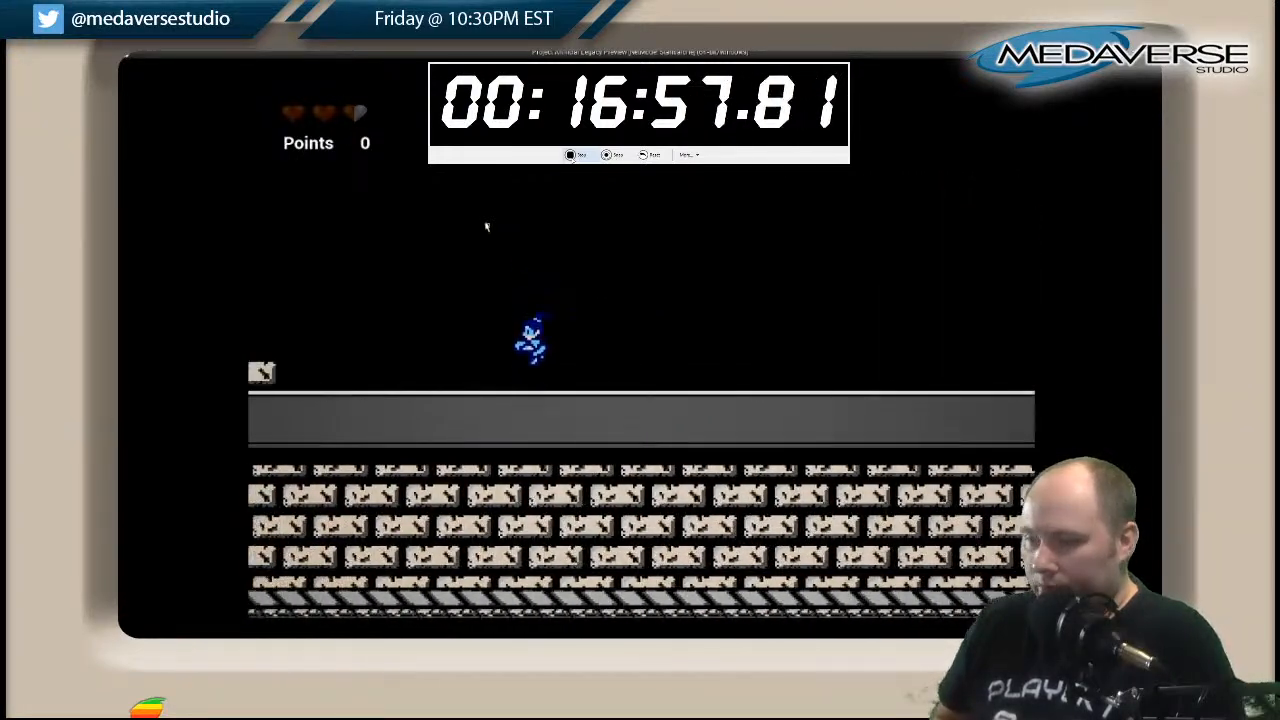
{"action": "key", "text": "Left"}
{"action": "key", "text": "space"}
{"action": "key", "text": "space"}
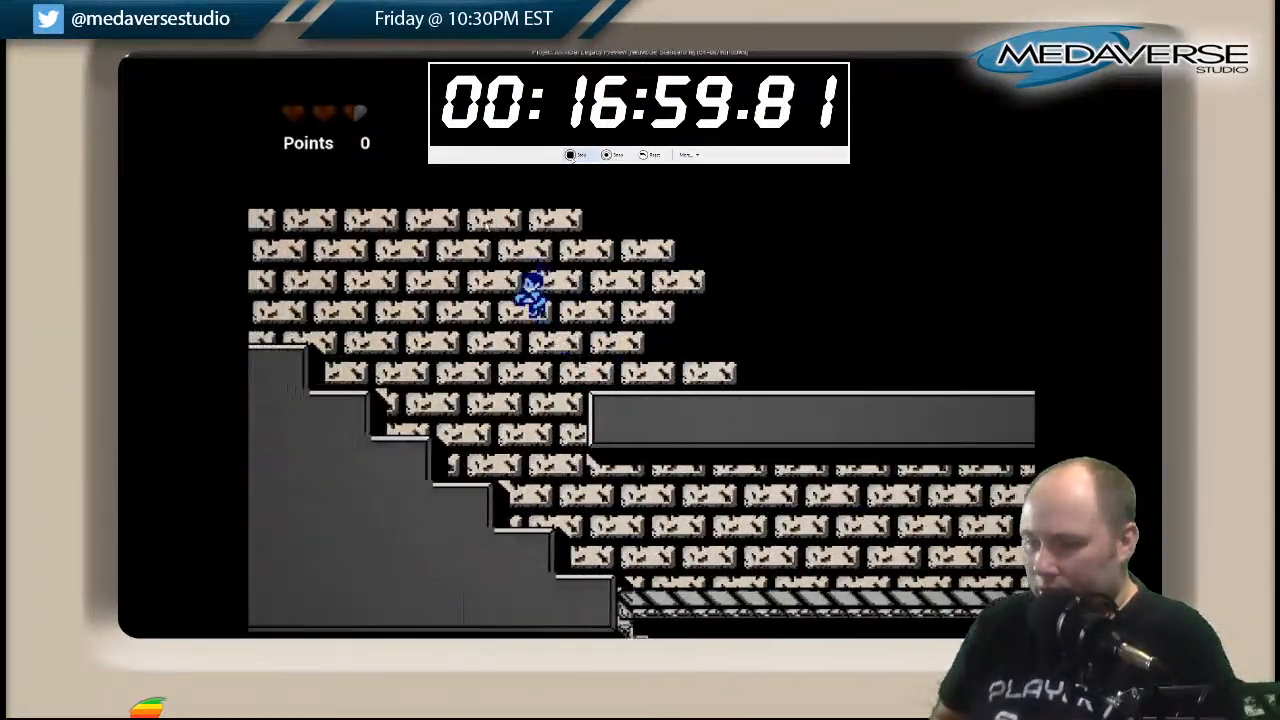
{"action": "key", "text": "Left"}
{"action": "key", "text": "space"}
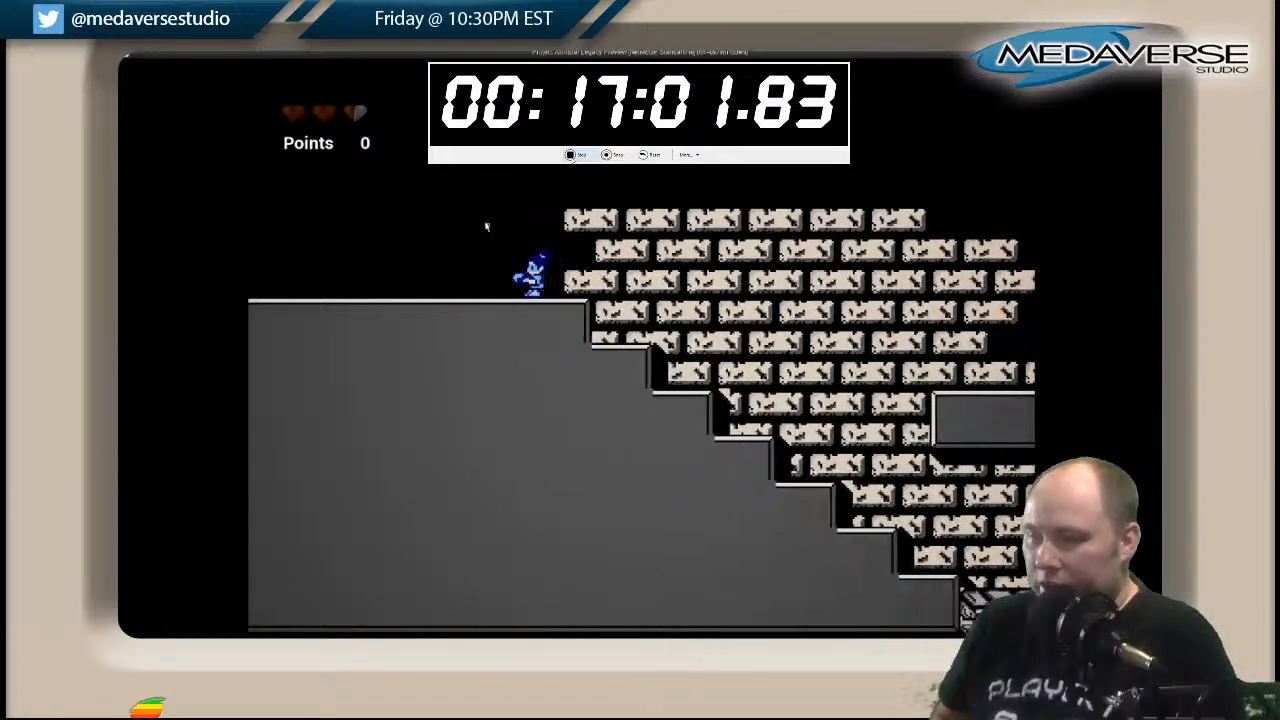
Cross the stepped block, descend its far staircase and leap from the short hatched ledge into the platform shaft.
{"action": "key", "text": "Left"}
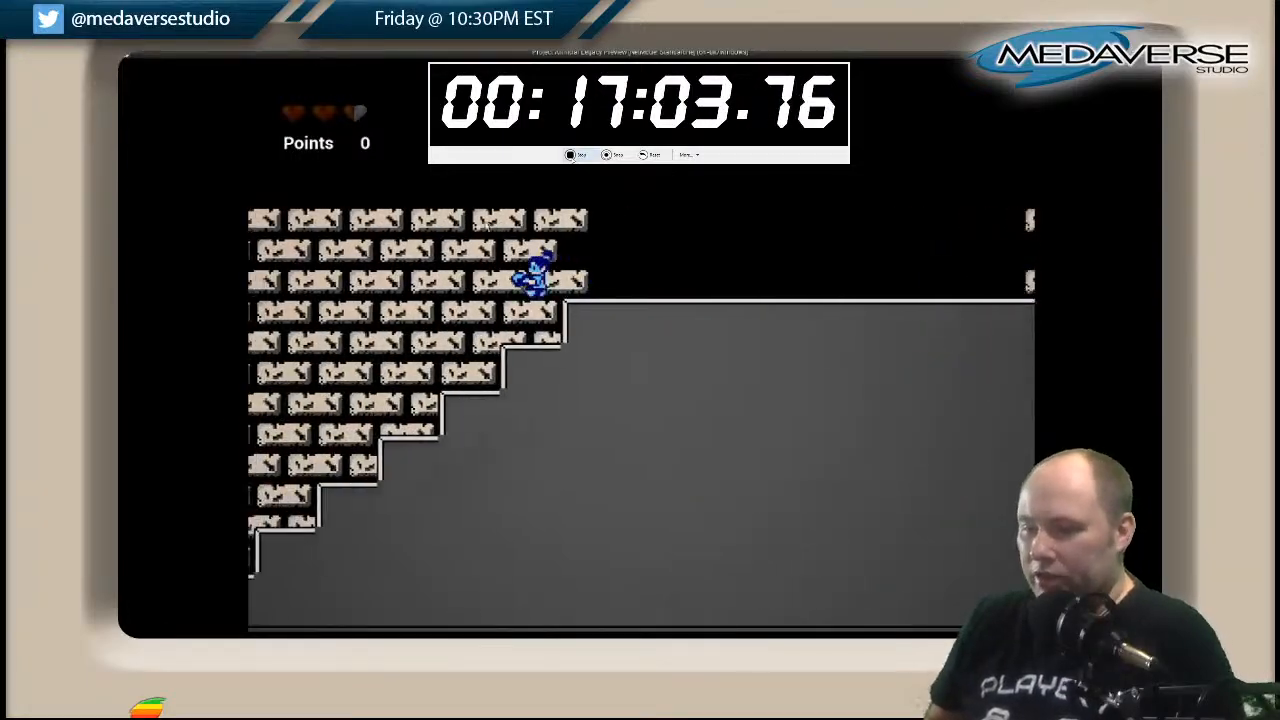
{"action": "key", "text": "Left"}
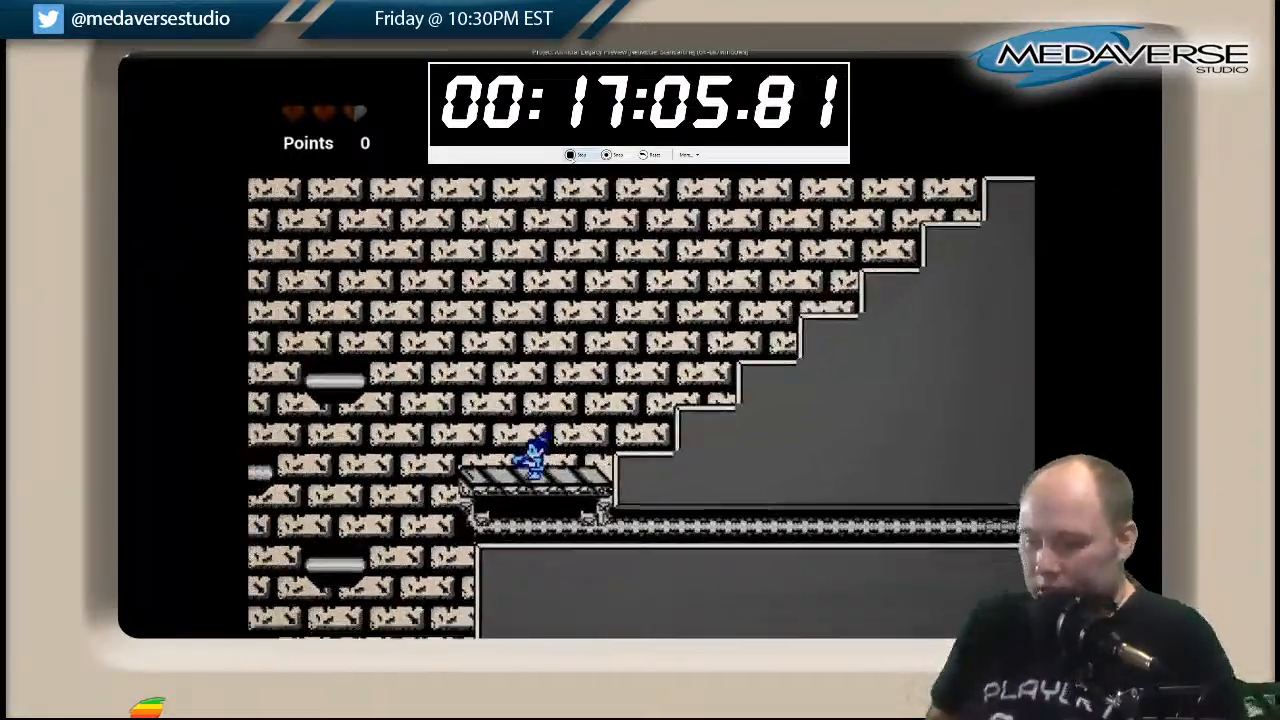
{"action": "key", "text": "Left"}
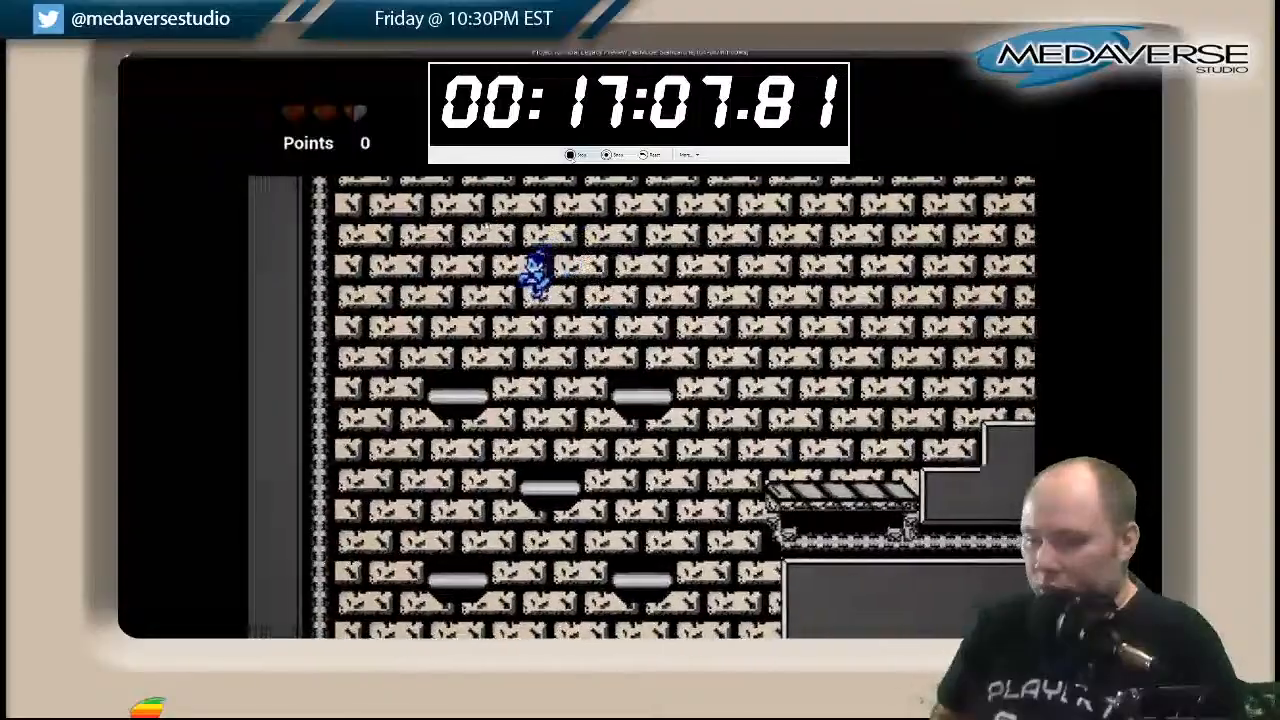
Drop down the shaft past its staggered floating platforms to the hatched floor at the base.
{"action": "key", "text": "Left"}
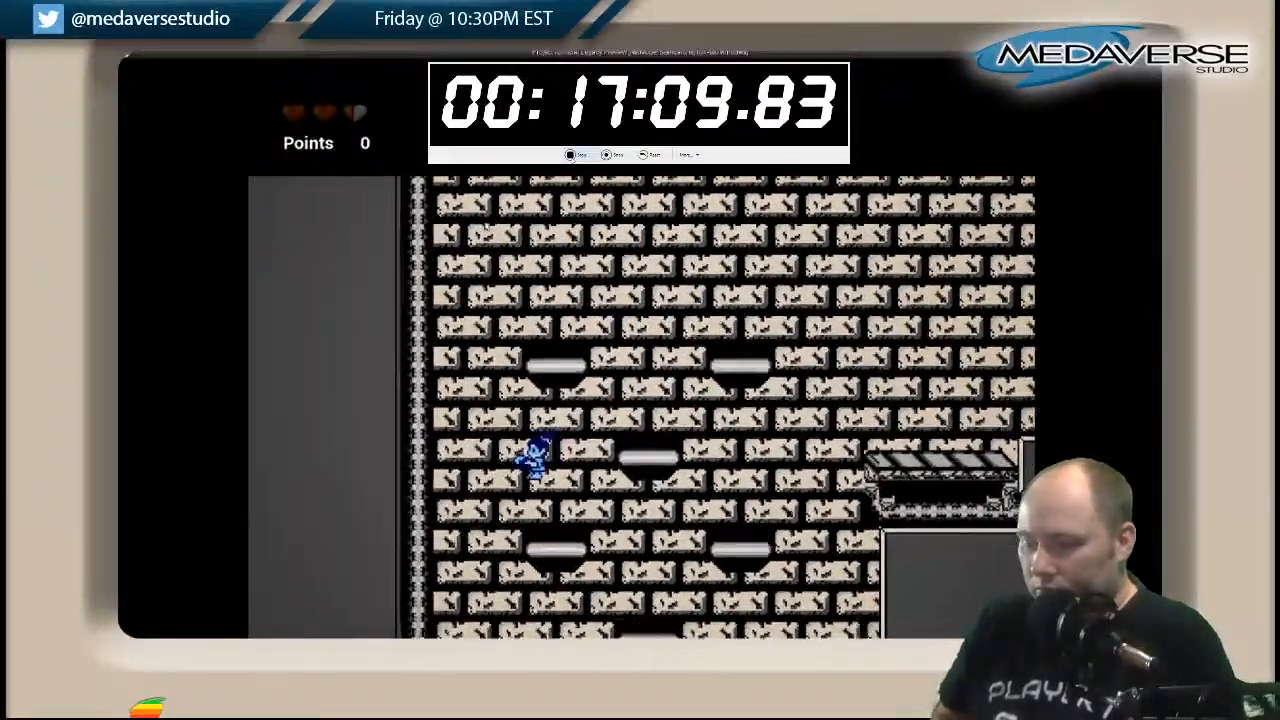
{"action": "key", "text": "Right"}
{"action": "key", "text": "Right"}
{"action": "key", "text": "Left"}
{"action": "key", "text": "Right"}
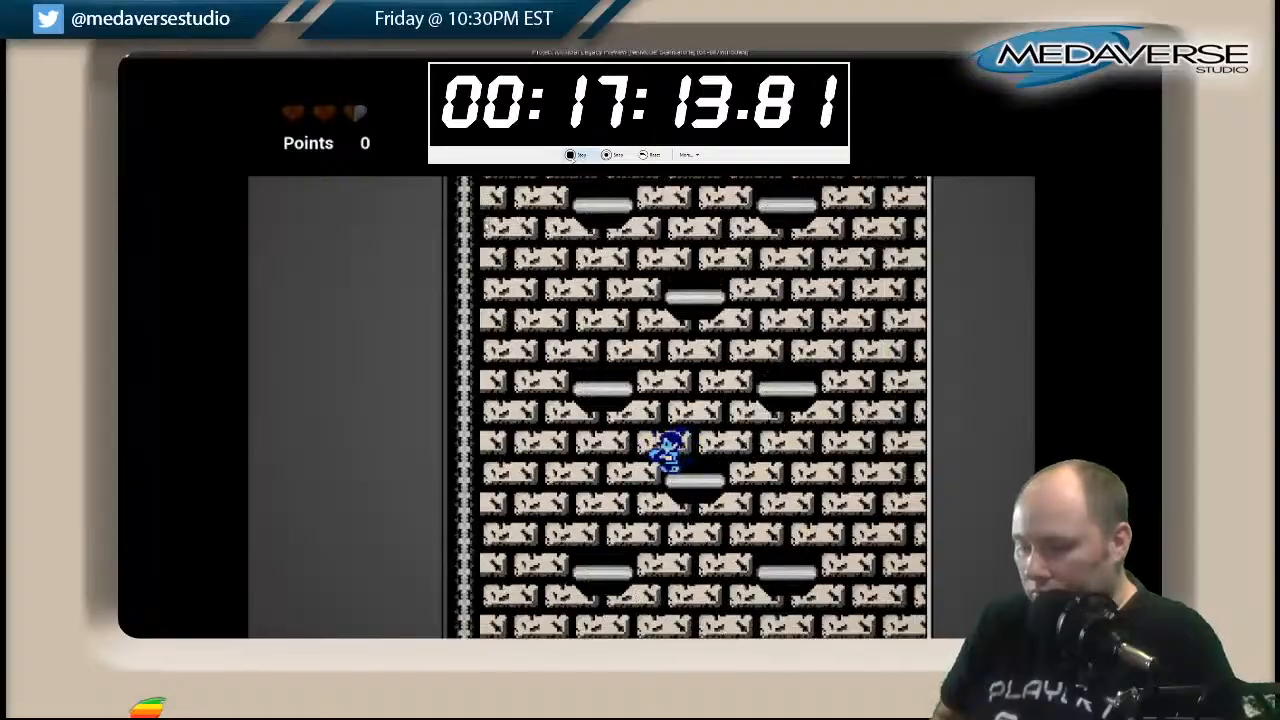
{"action": "key", "text": "Left"}
Run back along the hatched corridor to the far shaft and try to jump onto its lowest floating platform.
{"action": "key", "text": "Right"}
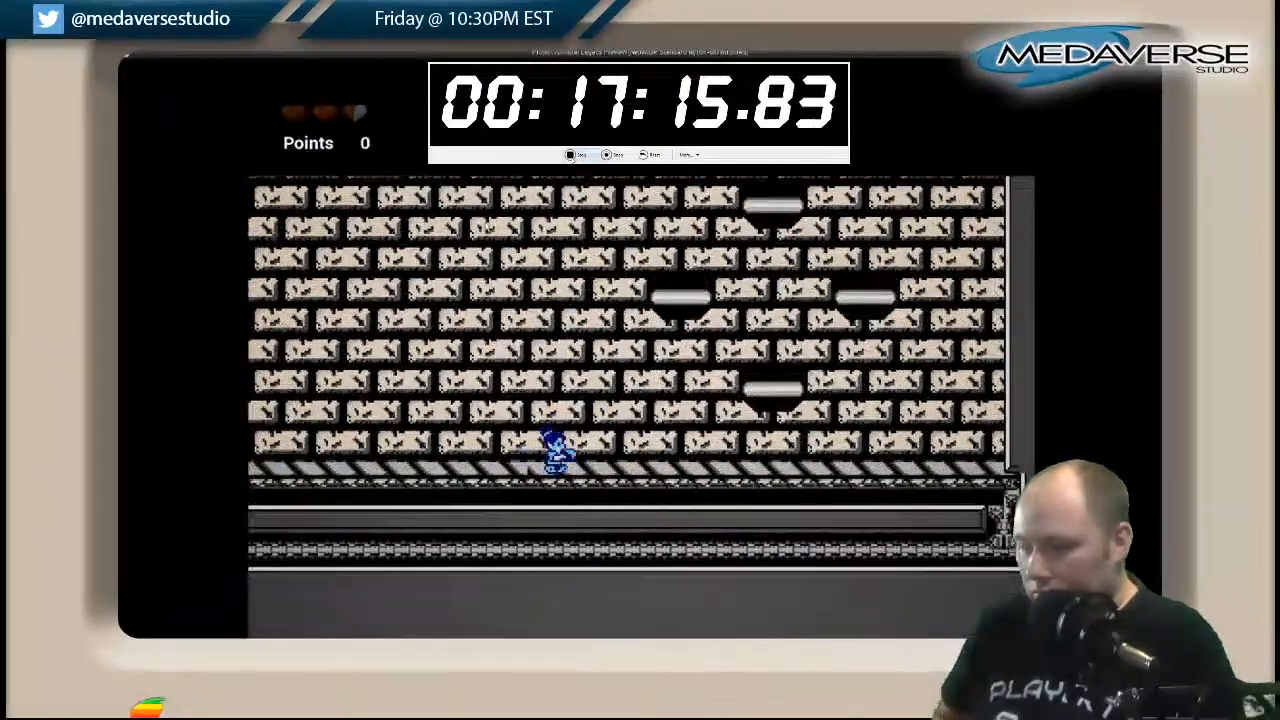
{"action": "key", "text": "Right"}
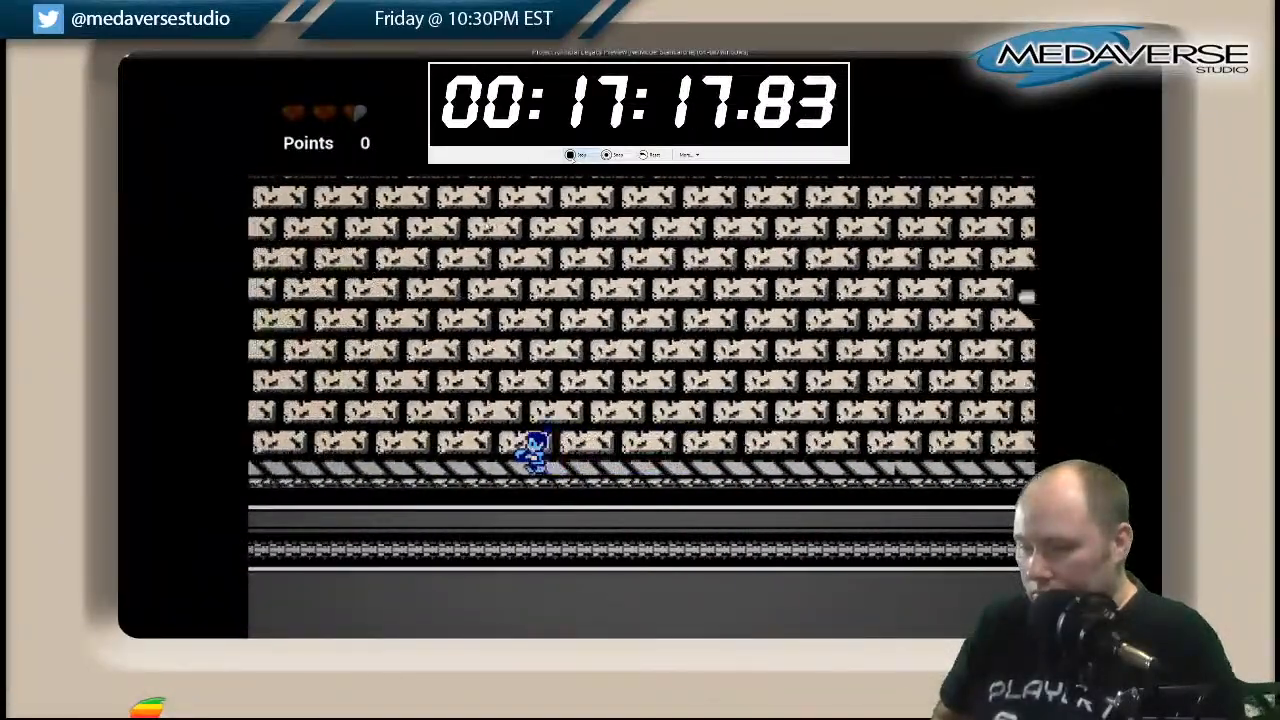
{"action": "key", "text": "Left"}
{"action": "key", "text": "space"}
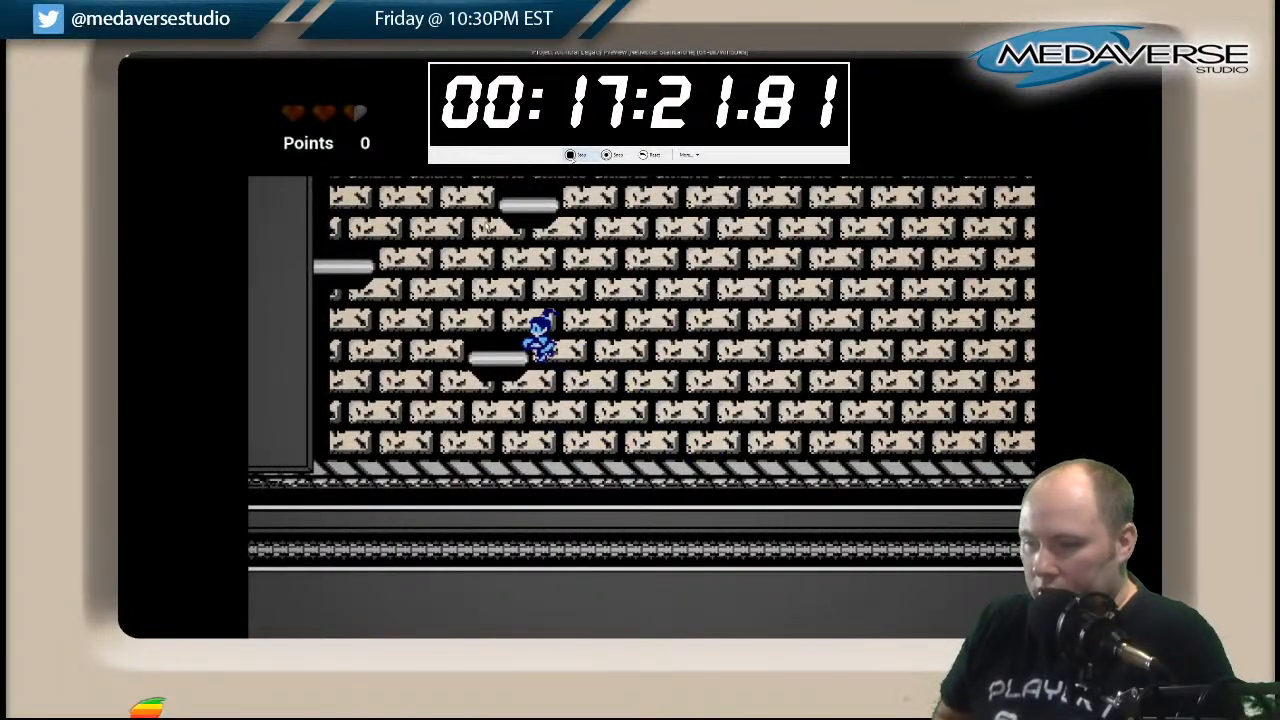
{"action": "key", "text": "Right"}
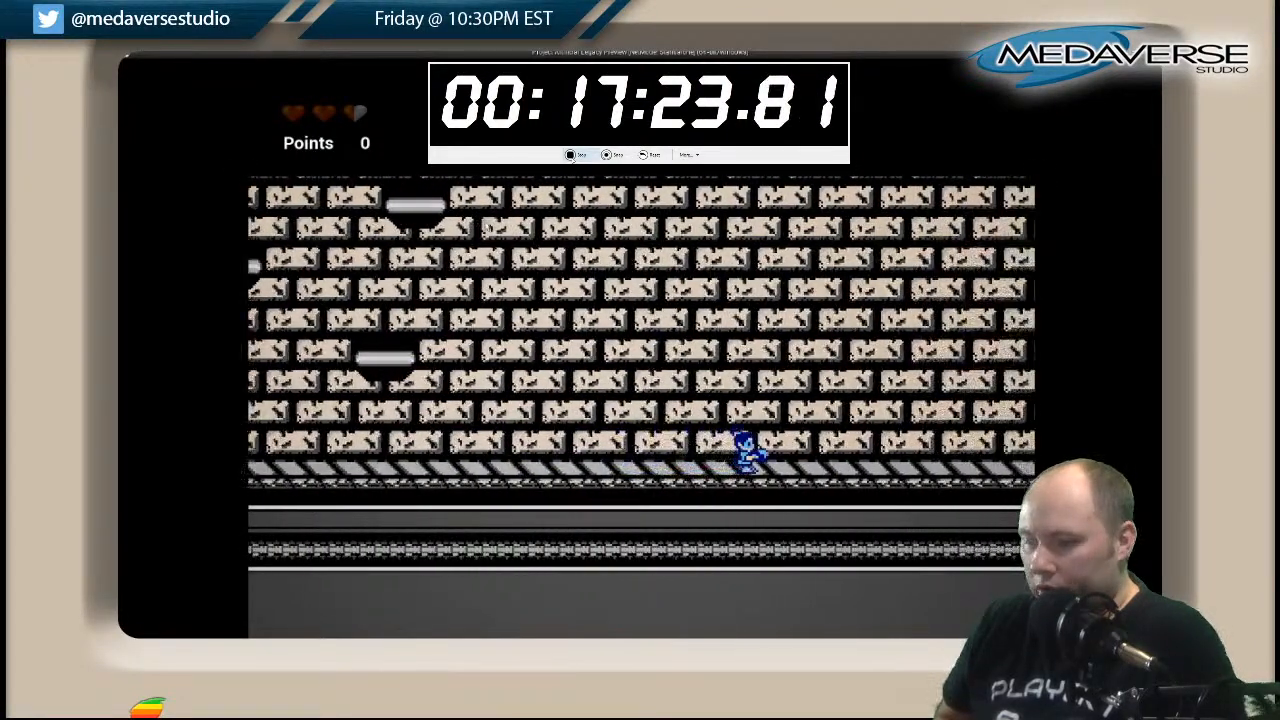
{"action": "key", "text": "Left"}
{"action": "key", "text": "space"}
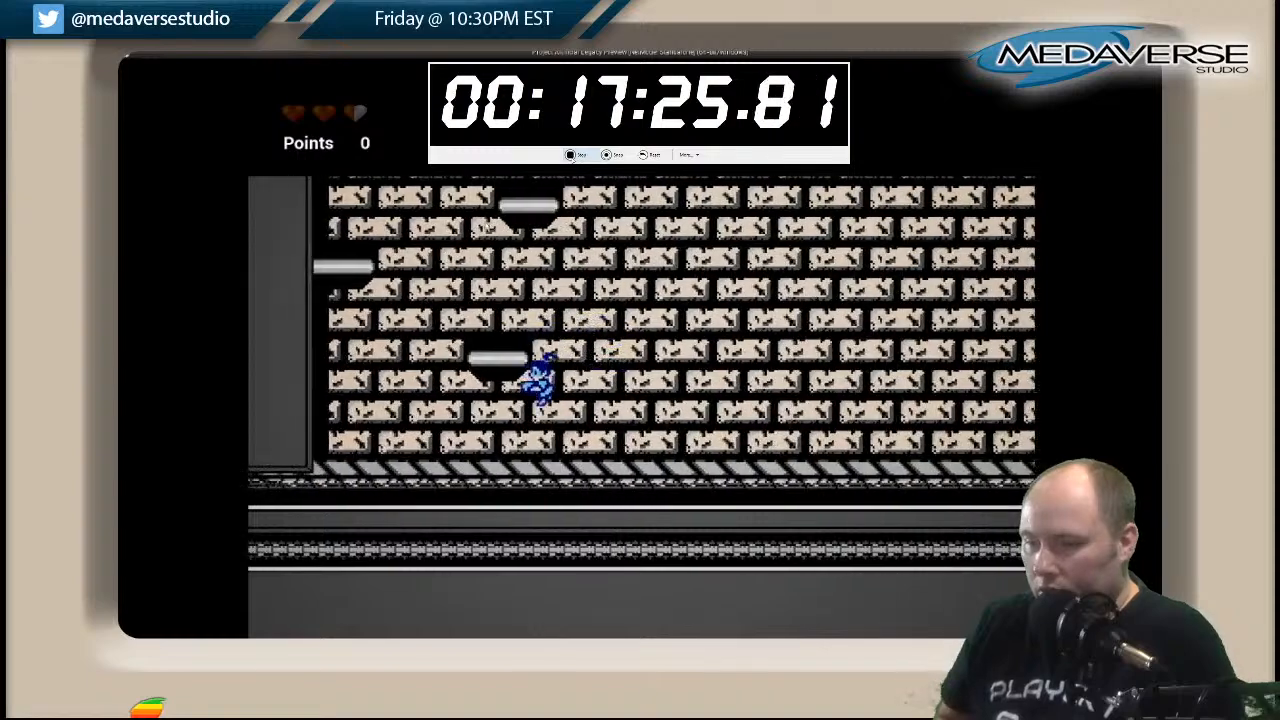
Try to reach the shaft's lowest floating platform by jumping from its wall side.
{"action": "key", "text": "d"}
{"action": "key", "text": "space"}
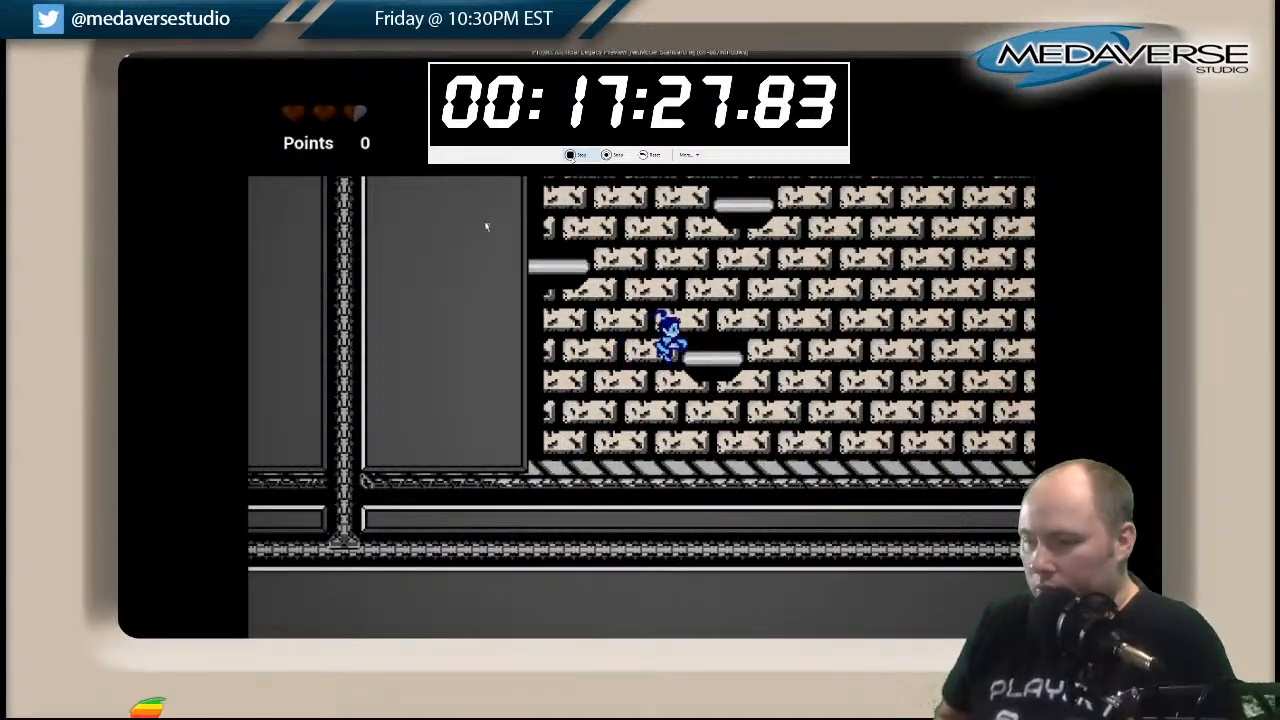
{"action": "key", "text": "a"}
{"action": "key", "text": "space"}
{"action": "key", "text": "d"}
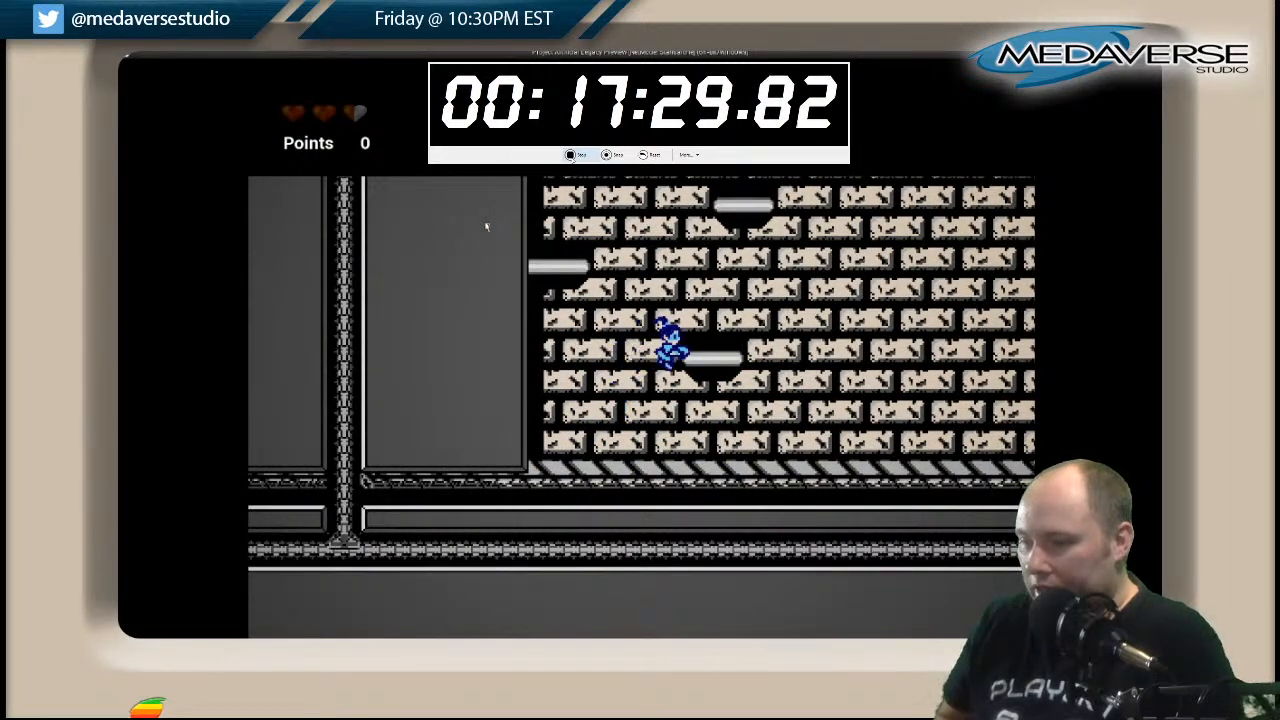
Retry the jump to the lowest platform from the corridor side and end the playtest preview.
{"action": "key", "text": "d"}
{"action": "key", "text": "a"}
{"action": "key", "text": "space"}
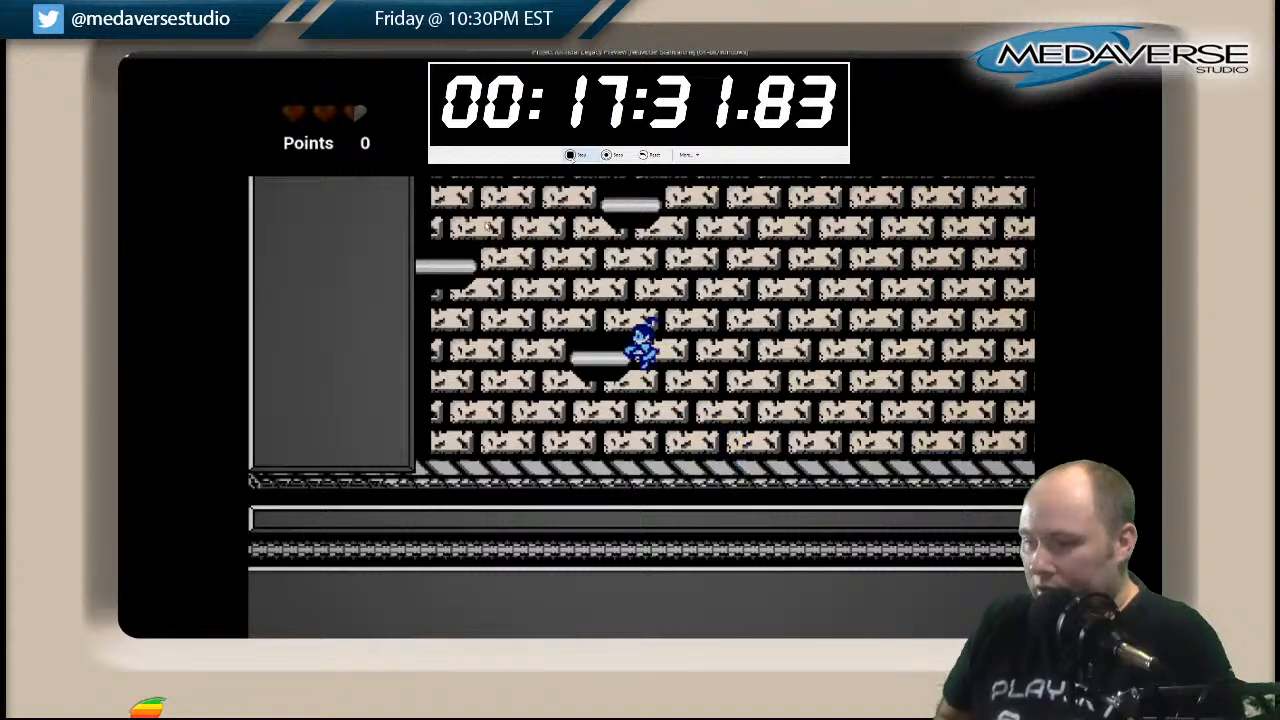
{"action": "key", "text": "d"}
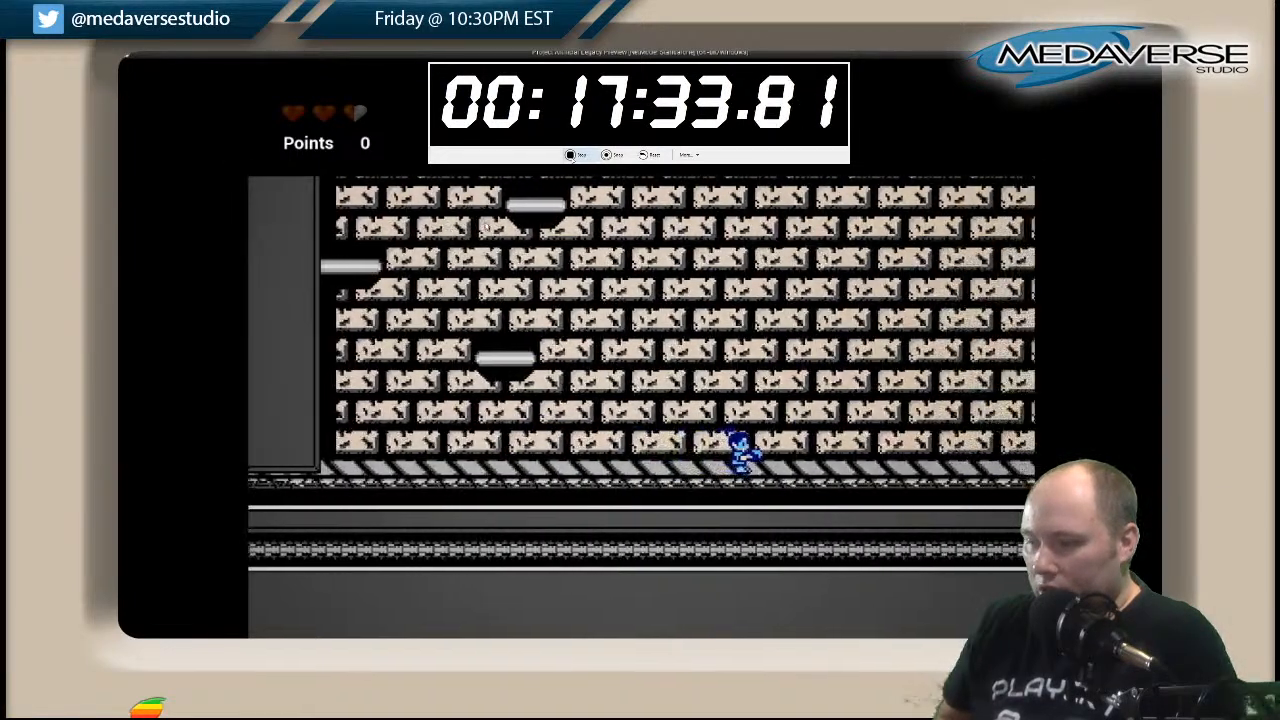
{"action": "key", "text": "a"}
{"action": "key", "text": "space"}
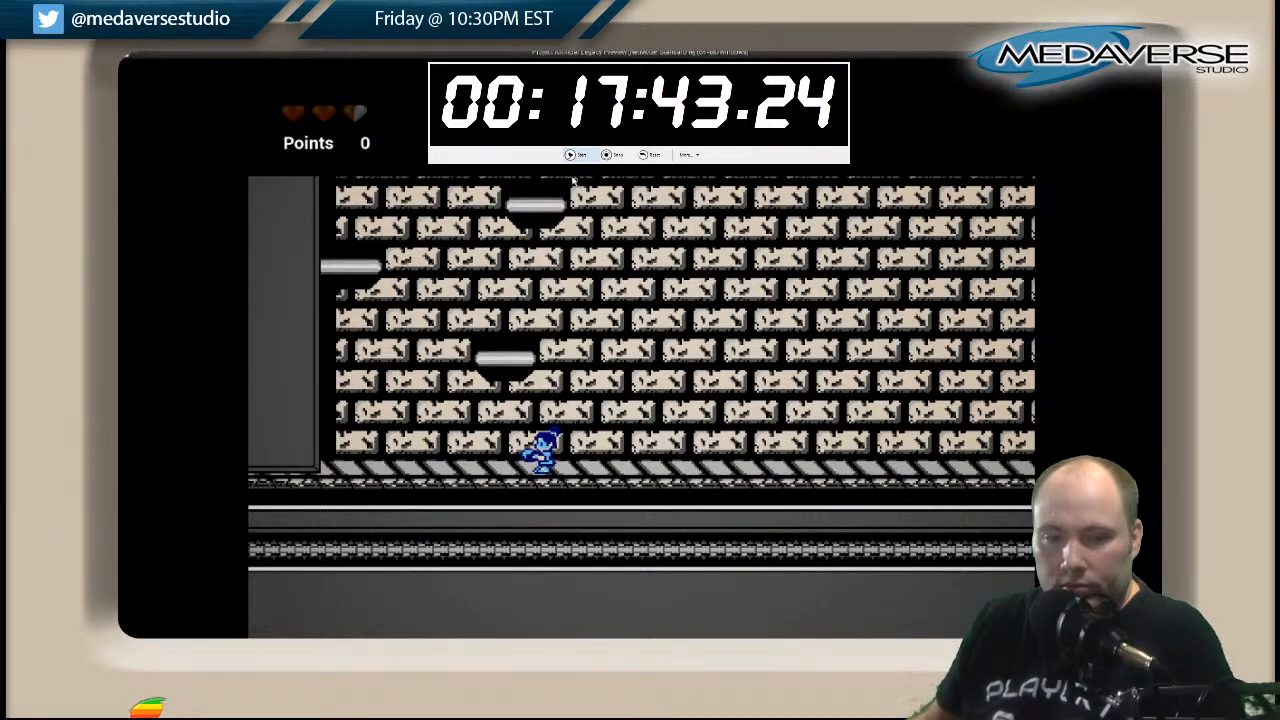
{"action": "key", "text": "Escape"}
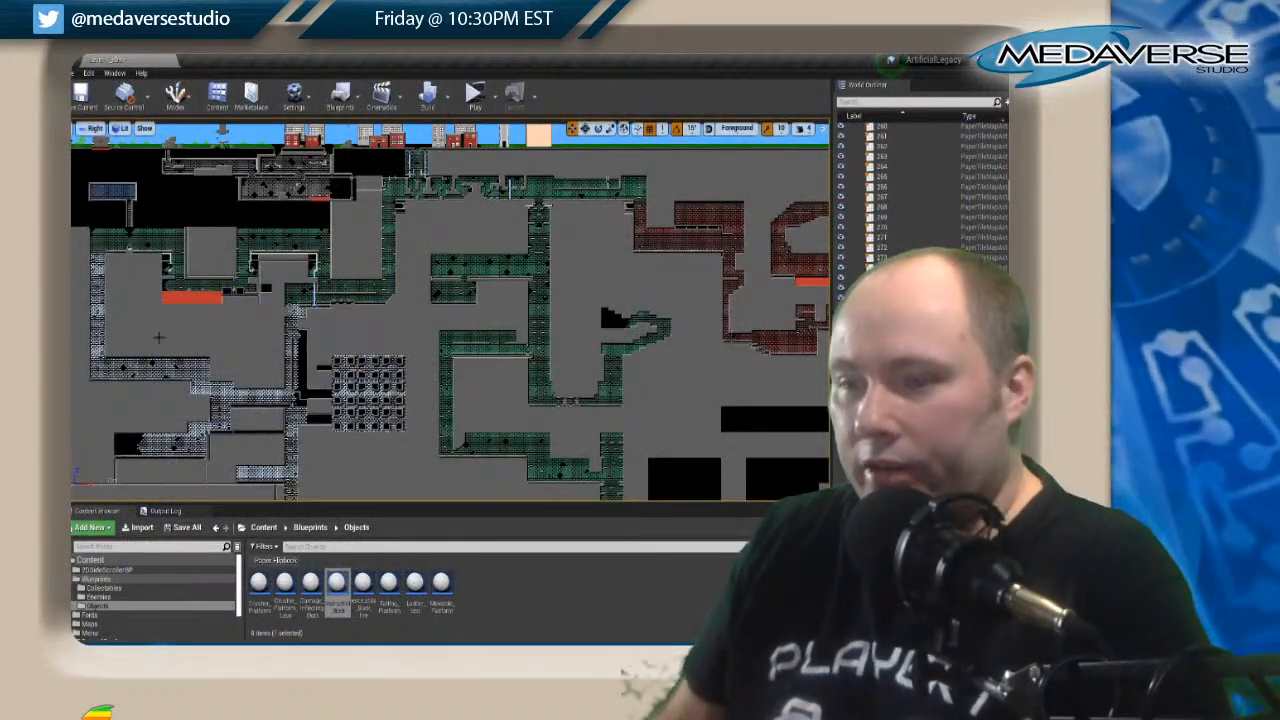
Open the tile map at the base of the brick floating-platform shaft for editing.
{"action": "scroll", "coordinate": [246, 420], "scroll_direction": "up", "scroll_amount": 7}
{"action": "right_click_drag", "start_coordinate": [246, 420], "coordinate": [338, 58]}
{"action": "right_click_drag", "start_coordinate": [327, 375], "coordinate": [360, 71]}
{"action": "right_click_drag", "start_coordinate": [503, 392], "coordinate": [433, 335]}
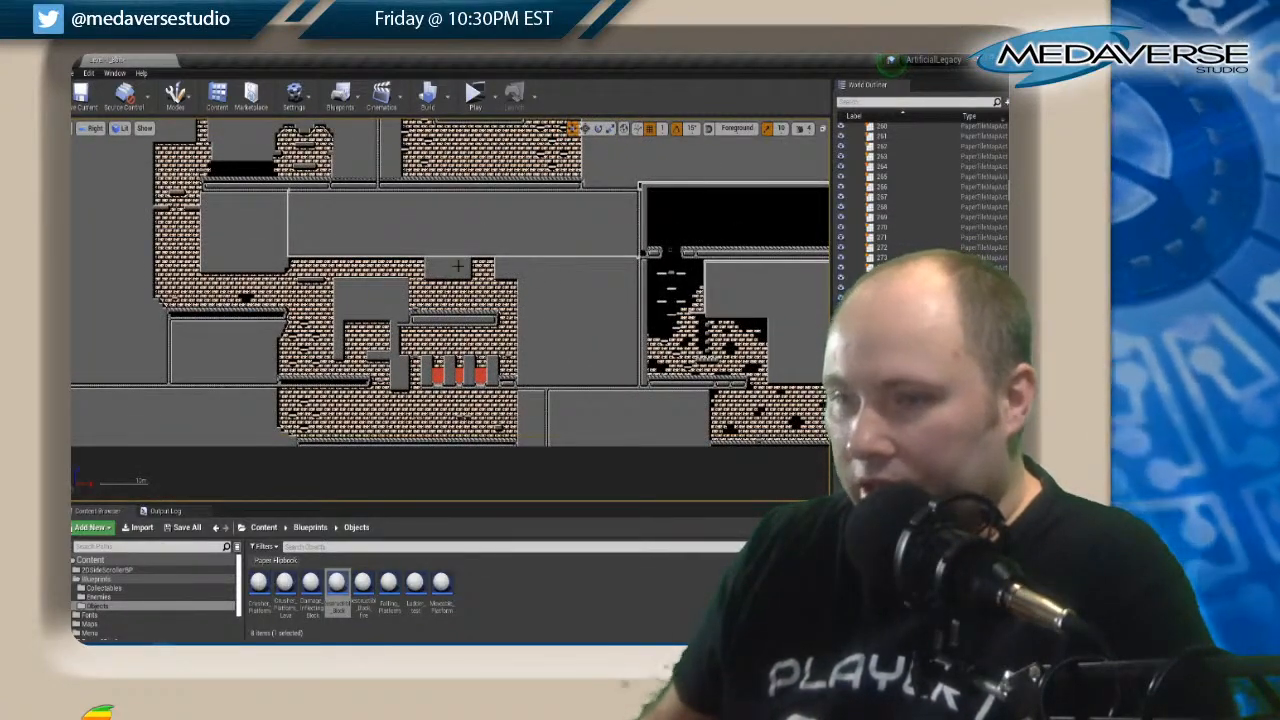
{"action": "scroll", "coordinate": [457, 265], "scroll_direction": "down", "scroll_amount": 1}
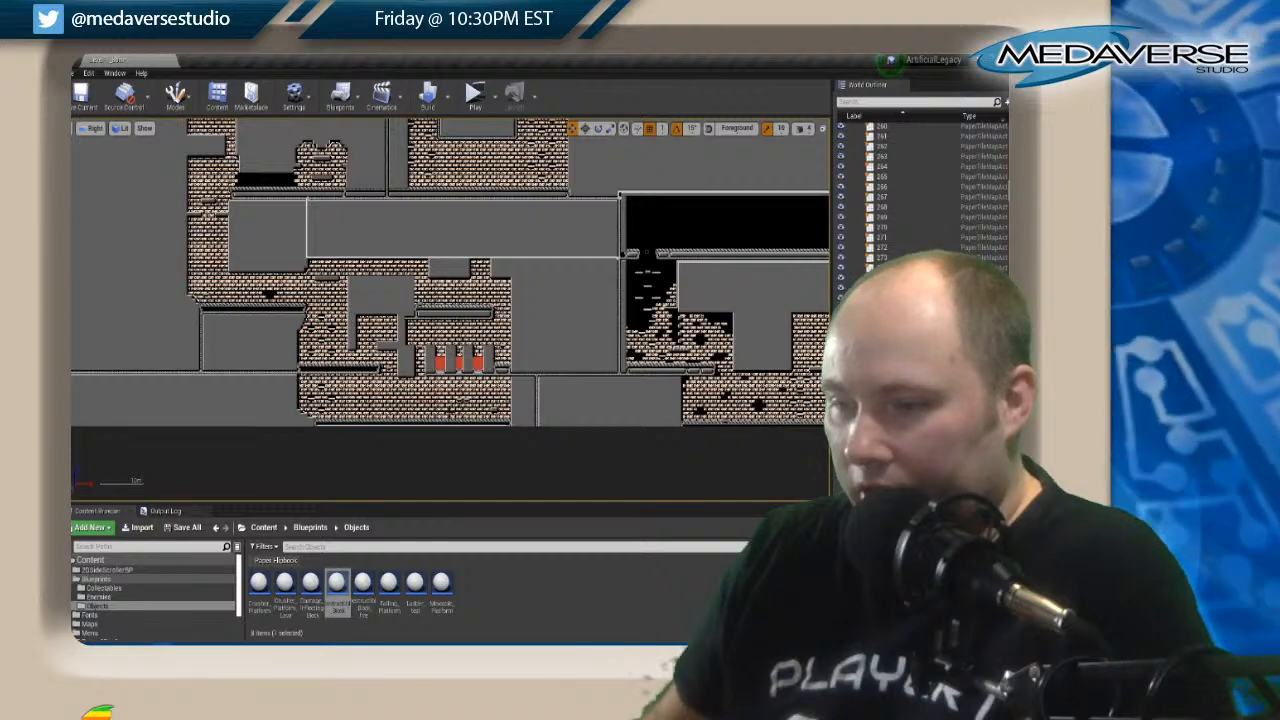
{"action": "right_click_drag", "start_coordinate": [501, 250], "coordinate": [423, 443]}
{"action": "scroll", "coordinate": [355, 380], "scroll_direction": "up", "scroll_amount": 10}
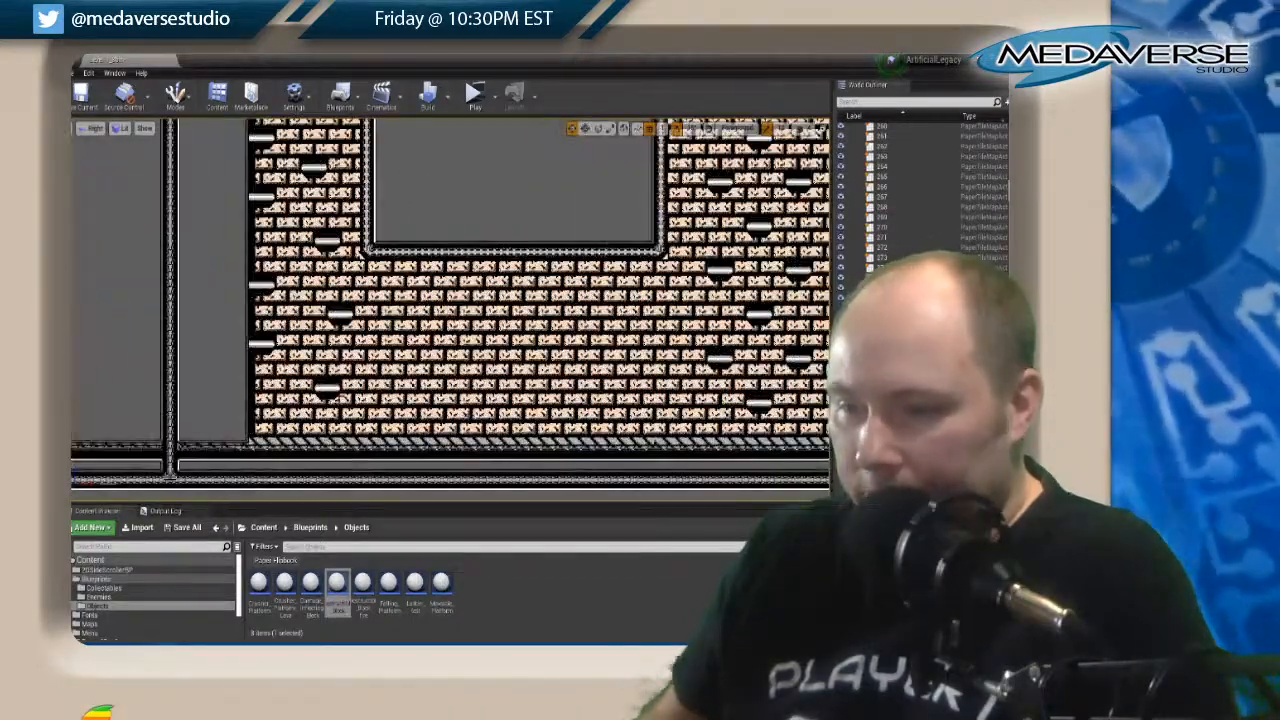
{"action": "left_click", "coordinate": [329, 386]}
{"action": "scroll", "coordinate": [329, 384], "scroll_direction": "up", "scroll_amount": 1}
{"action": "scroll", "coordinate": [329, 384], "scroll_direction": "down", "scroll_amount": 5}
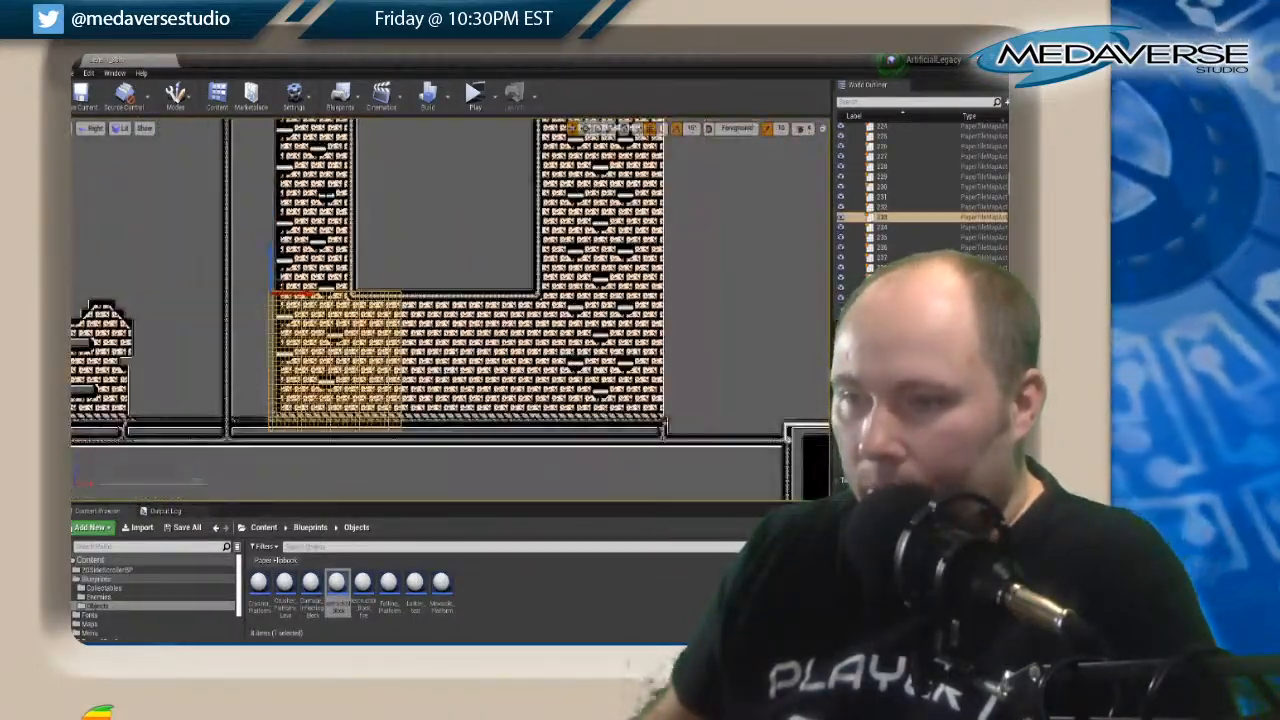
{"action": "right_click_drag", "start_coordinate": [326, 200], "coordinate": [338, 353]}
{"action": "right_click_drag", "start_coordinate": [330, 420], "coordinate": [396, 315]}
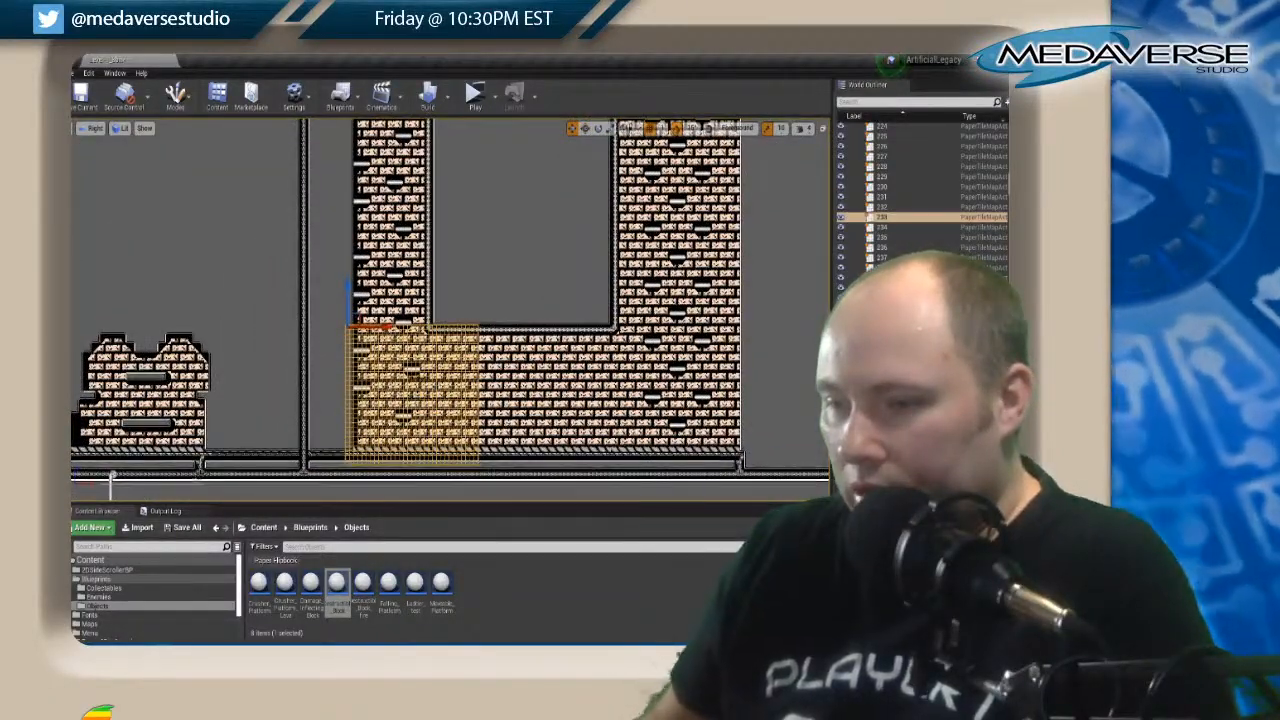
{"action": "right_click", "coordinate": [421, 385]}
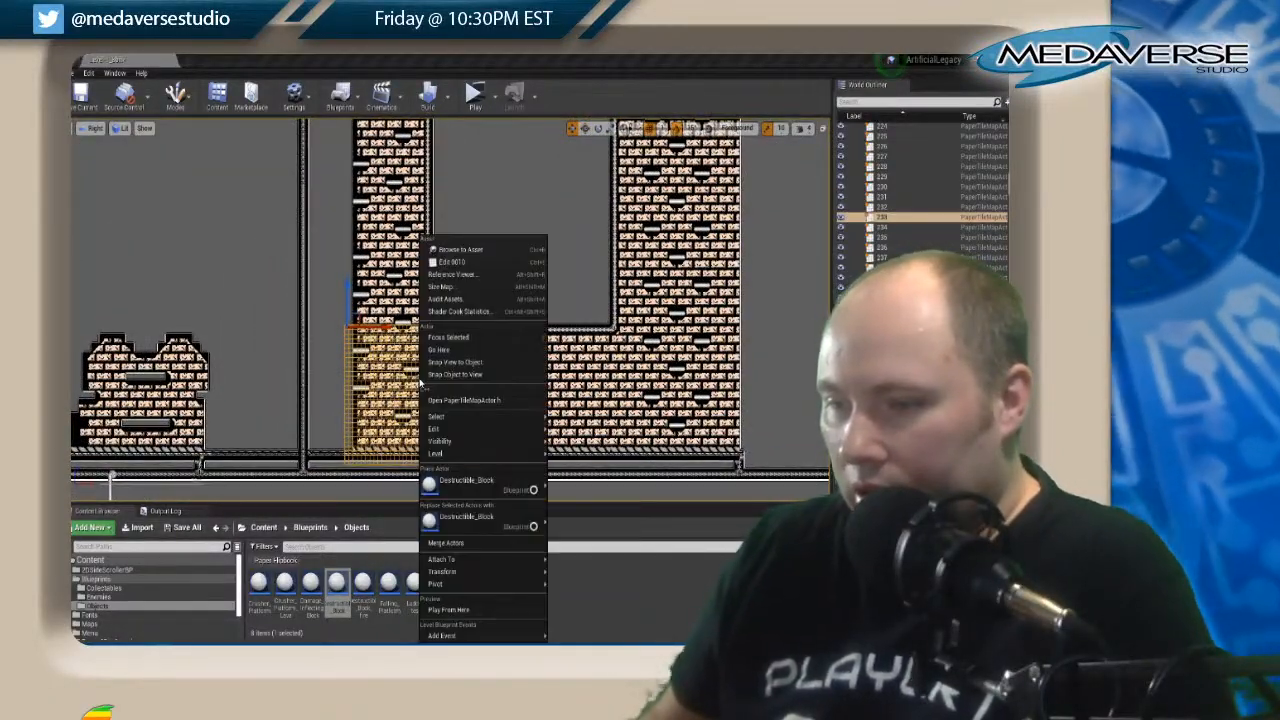
{"action": "left_click", "coordinate": [475, 262]}
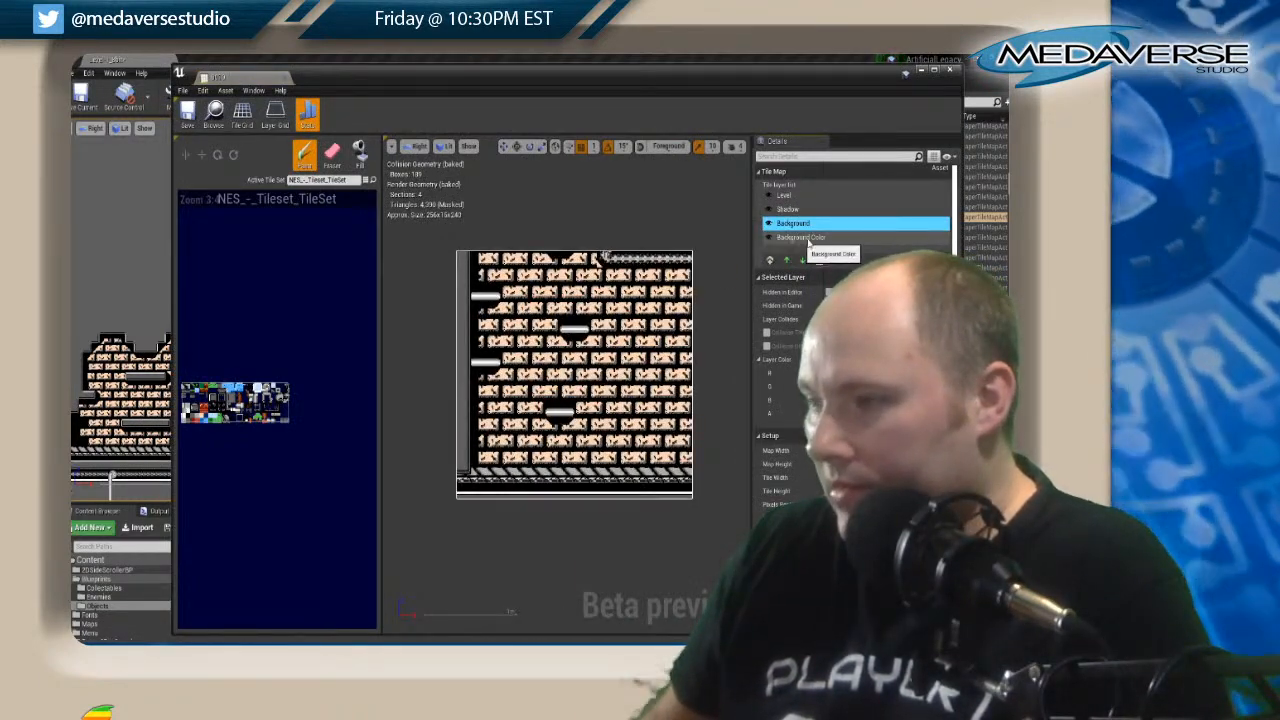
Copy the floating platforms on the Level layer and paint them slightly lower and closer to the shaft's wall.
{"action": "left_click", "coordinate": [769, 196]}
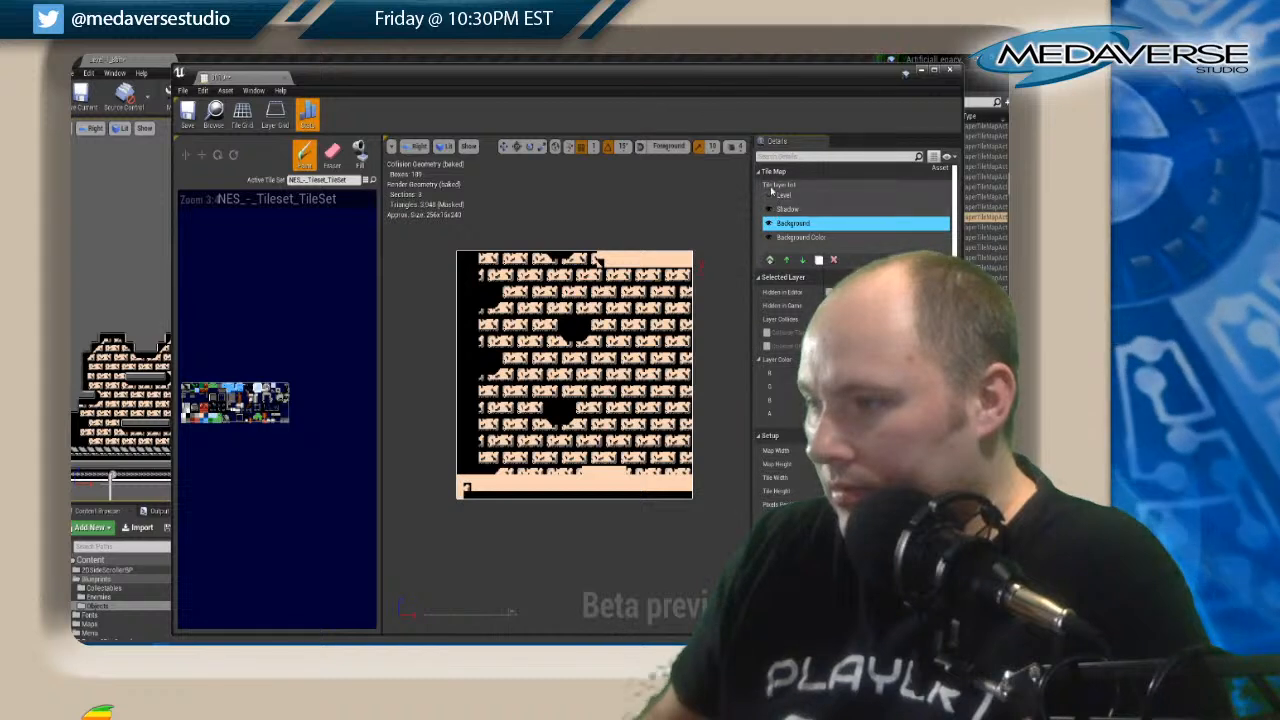
{"action": "left_click", "coordinate": [769, 196]}
{"action": "left_click", "coordinate": [785, 196]}
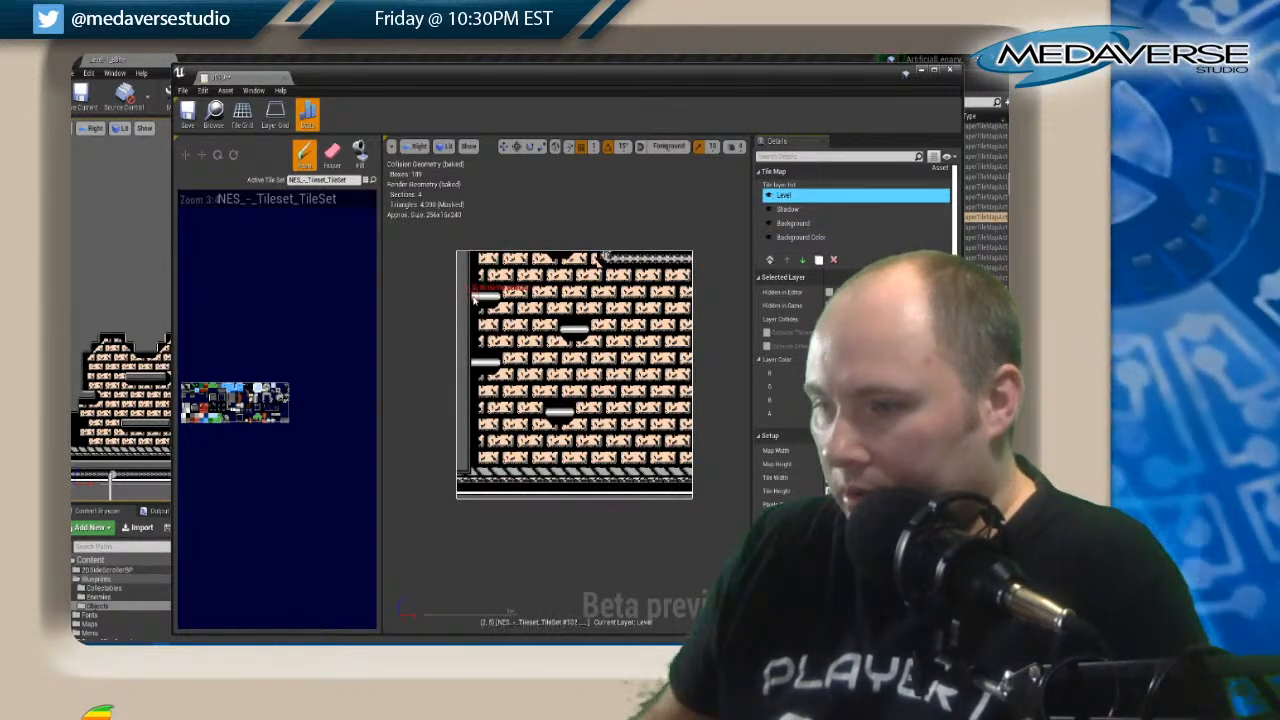
{"action": "left_click_drag", "start_coordinate": [475, 300], "coordinate": [589, 416], "text": "shift"}
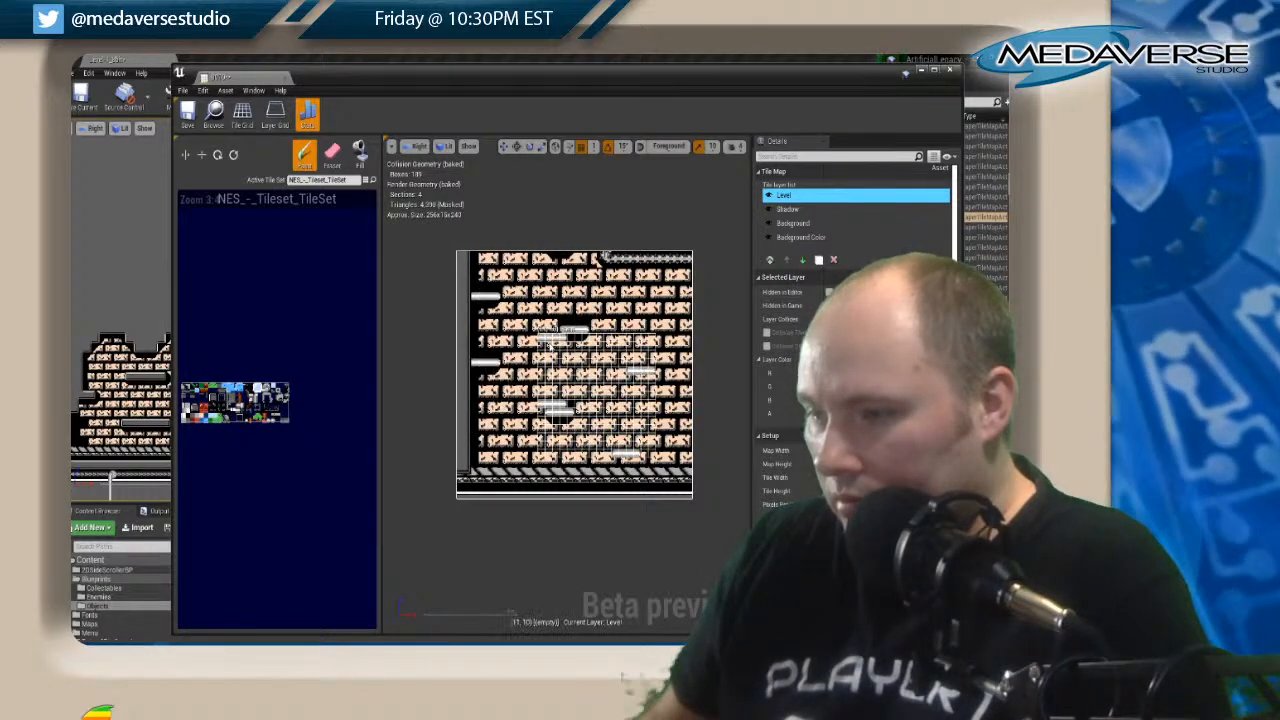
{"action": "key", "text": "shift"}
{"action": "left_click_drag", "start_coordinate": [586, 415], "coordinate": [489, 284], "text": "shift"}
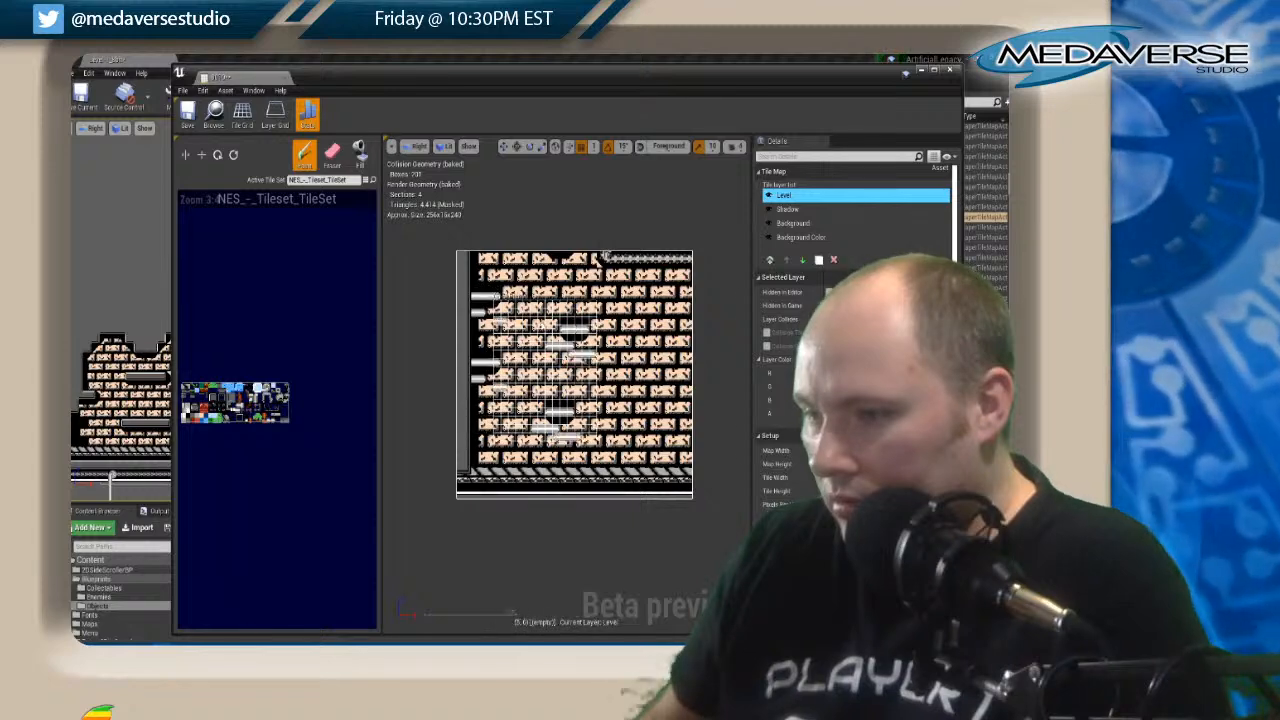
Erase the original floating platforms from their old positions on the Level layer.
{"action": "key", "text": "shift+e"}
{"action": "left_click_drag", "start_coordinate": [508, 292], "coordinate": [478, 300]}
{"action": "left_click", "coordinate": [568, 329]}
{"action": "left_click", "coordinate": [588, 326]}
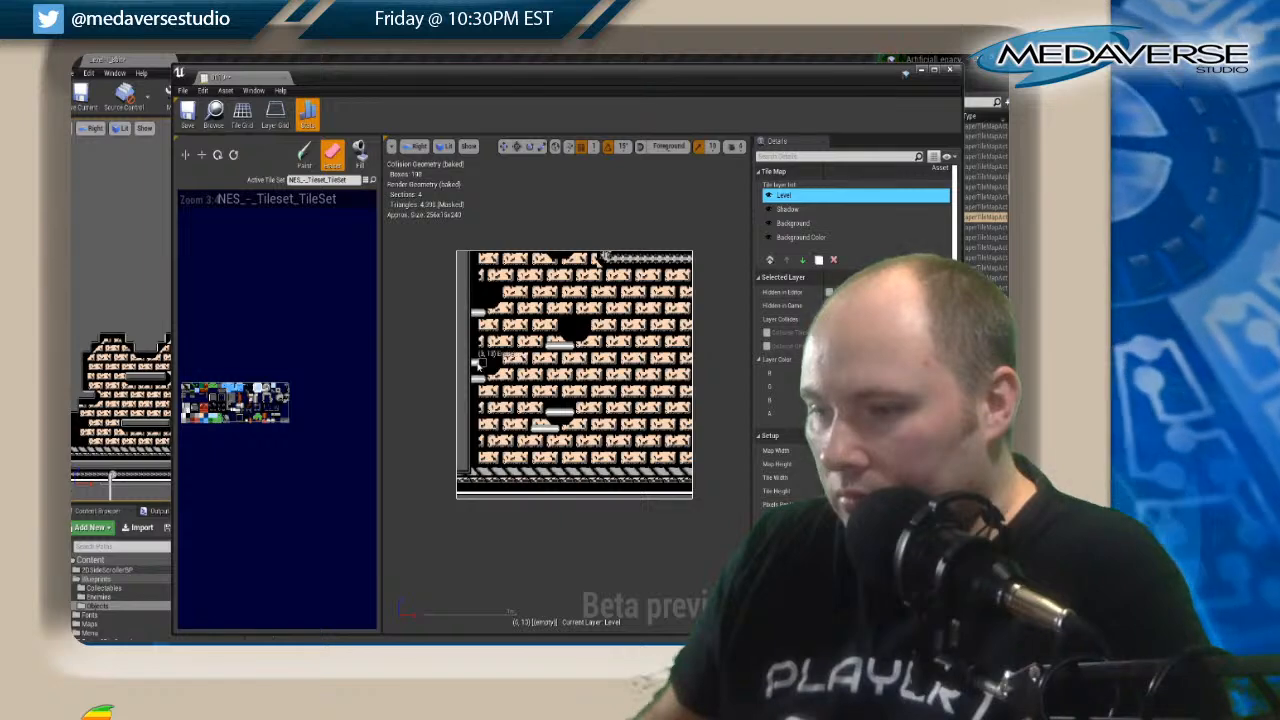
{"action": "left_click_drag", "start_coordinate": [480, 365], "coordinate": [475, 364]}
{"action": "left_click_drag", "start_coordinate": [549, 413], "coordinate": [564, 413]}
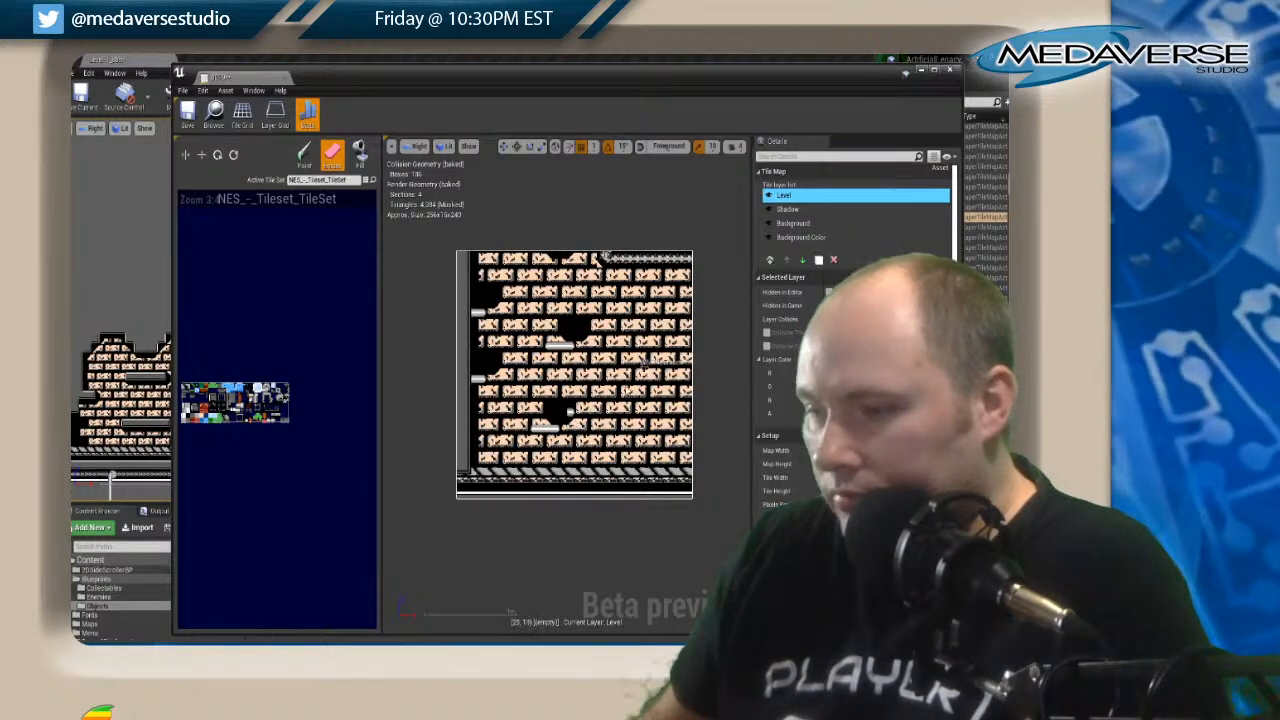
Shift the platform shadows on the Shadow layer beneath the lowered platforms and erase the leftover shadow tiles.
{"action": "left_click", "coordinate": [790, 209]}
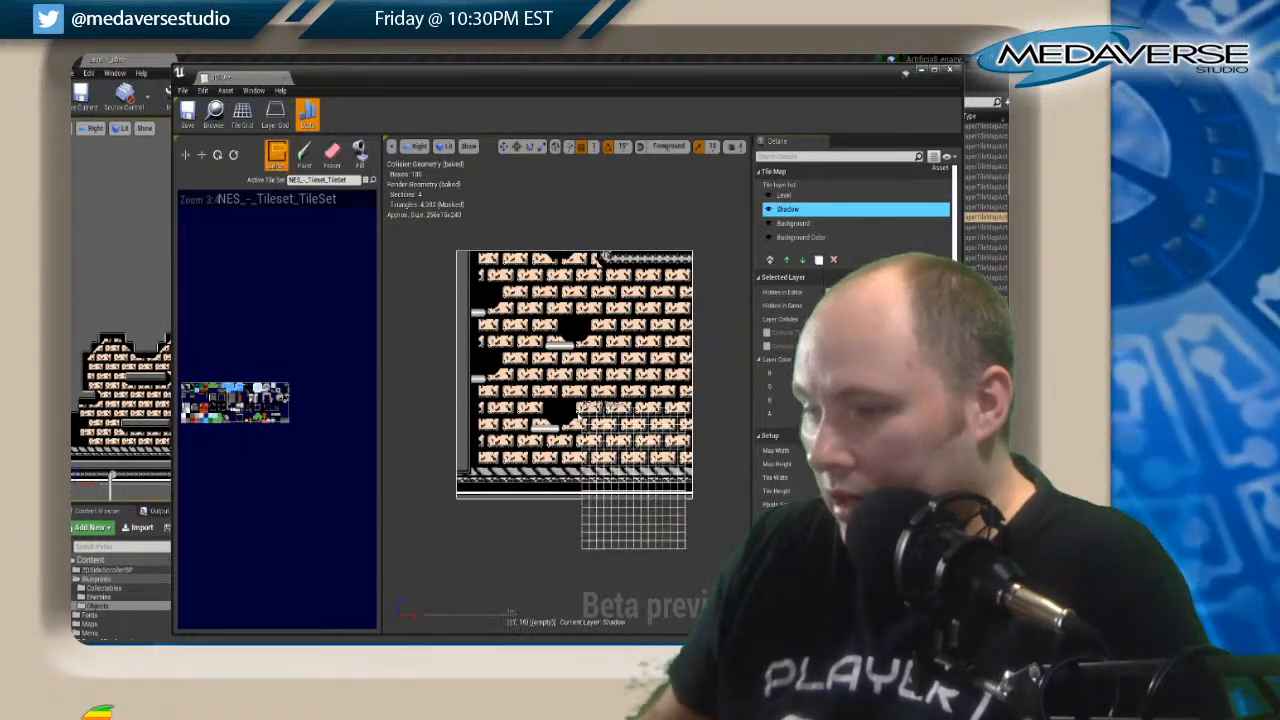
{"action": "left_click", "coordinate": [584, 428]}
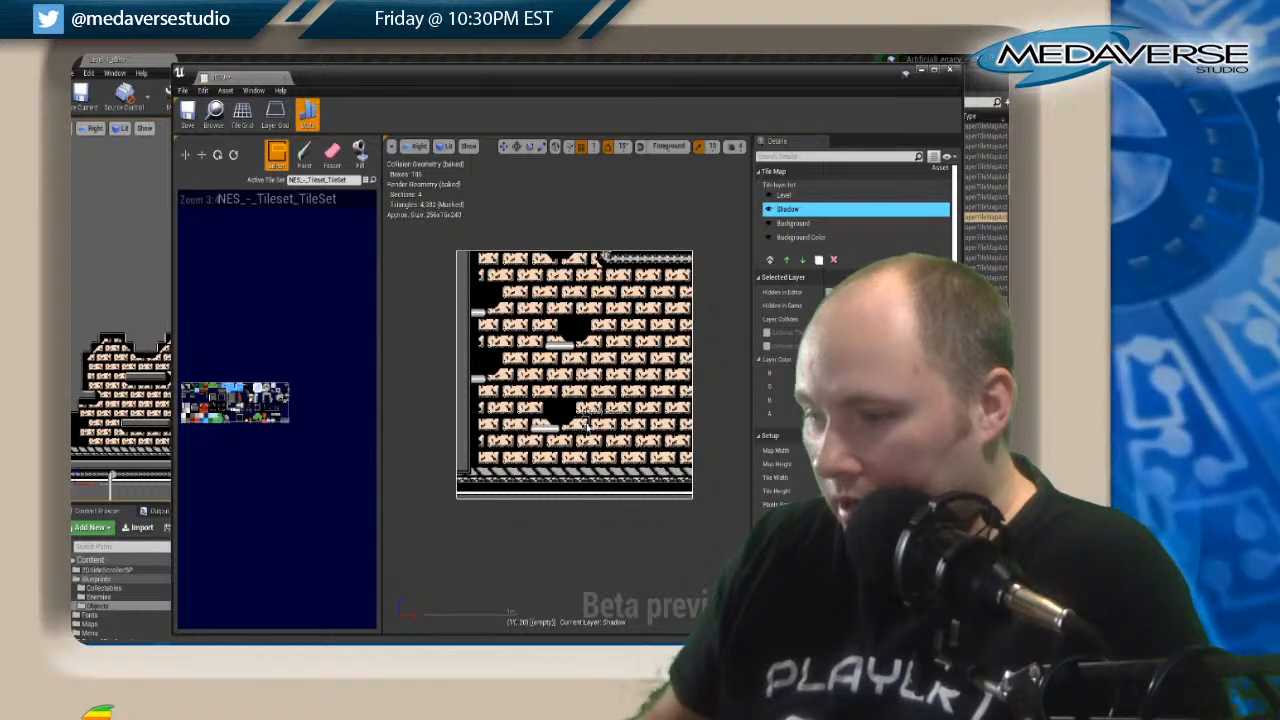
{"action": "mouse_move", "coordinate": [588, 426]}
{"action": "left_mouse_down"}
{"action": "mouse_move", "coordinate": [498, 358]}
{"action": "mouse_move", "coordinate": [465, 262]}
{"action": "left_mouse_up"}
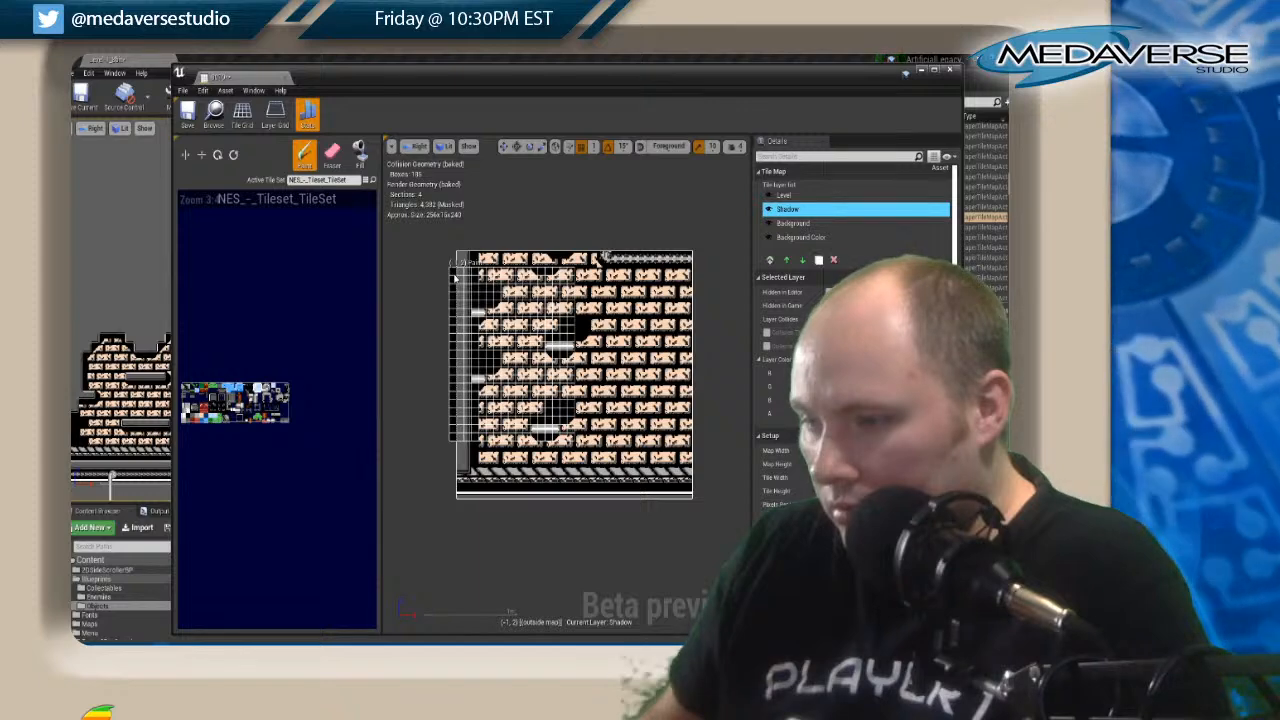
{"action": "left_click", "coordinate": [331, 152]}
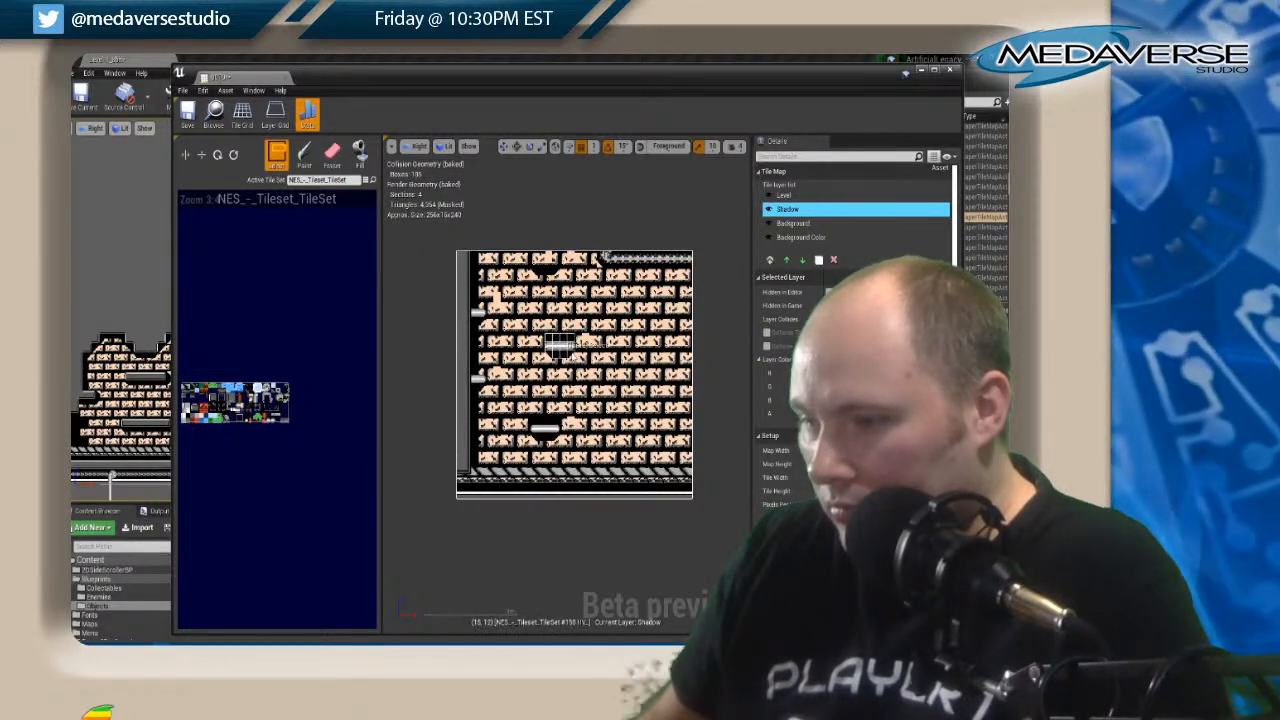
Add another floating platform with its shadow at the upper edge of the tile map on the Shadow and Level layers.
{"action": "key", "text": "shift+b"}
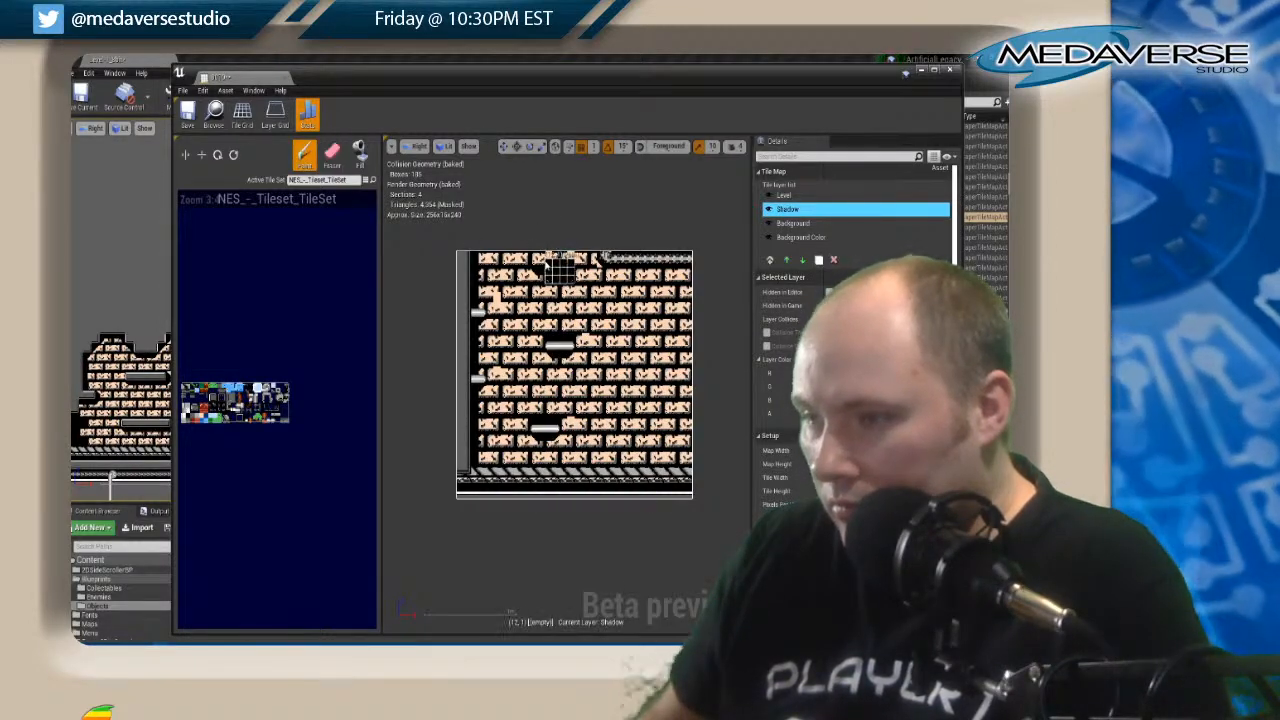
{"action": "left_click", "coordinate": [537, 260]}
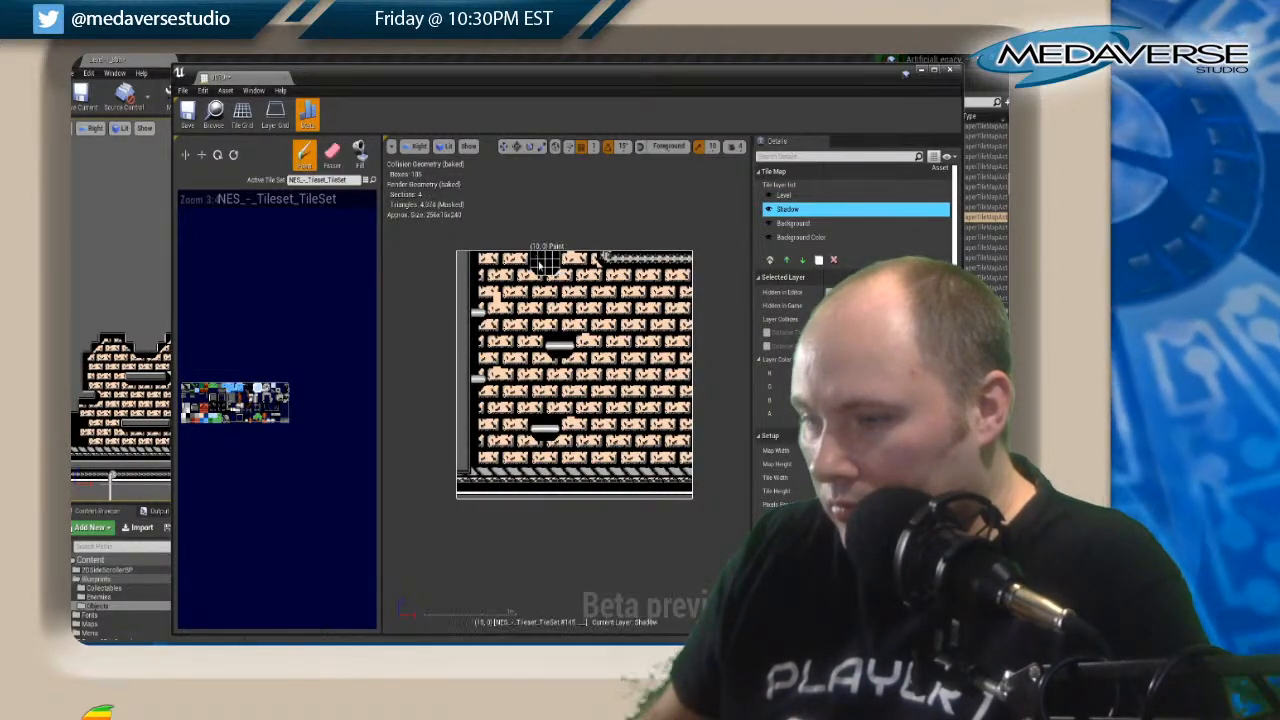
{"action": "left_click", "coordinate": [787, 196]}
{"action": "key", "text": "shift+b"}
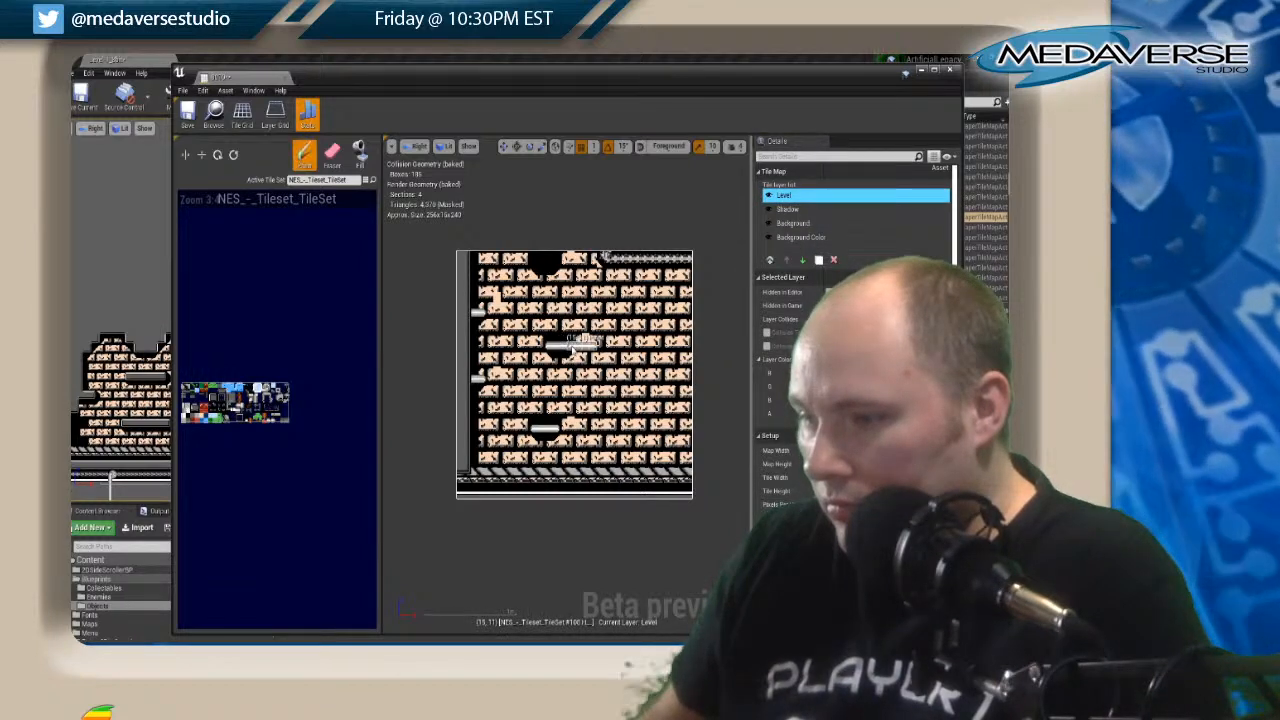
Repair the mismatched brick tiles around the platforms on the Background layer using sampled bricks, and close the tile map editor.
{"action": "left_click", "coordinate": [793, 224]}
{"action": "key", "text": "shift+i"}
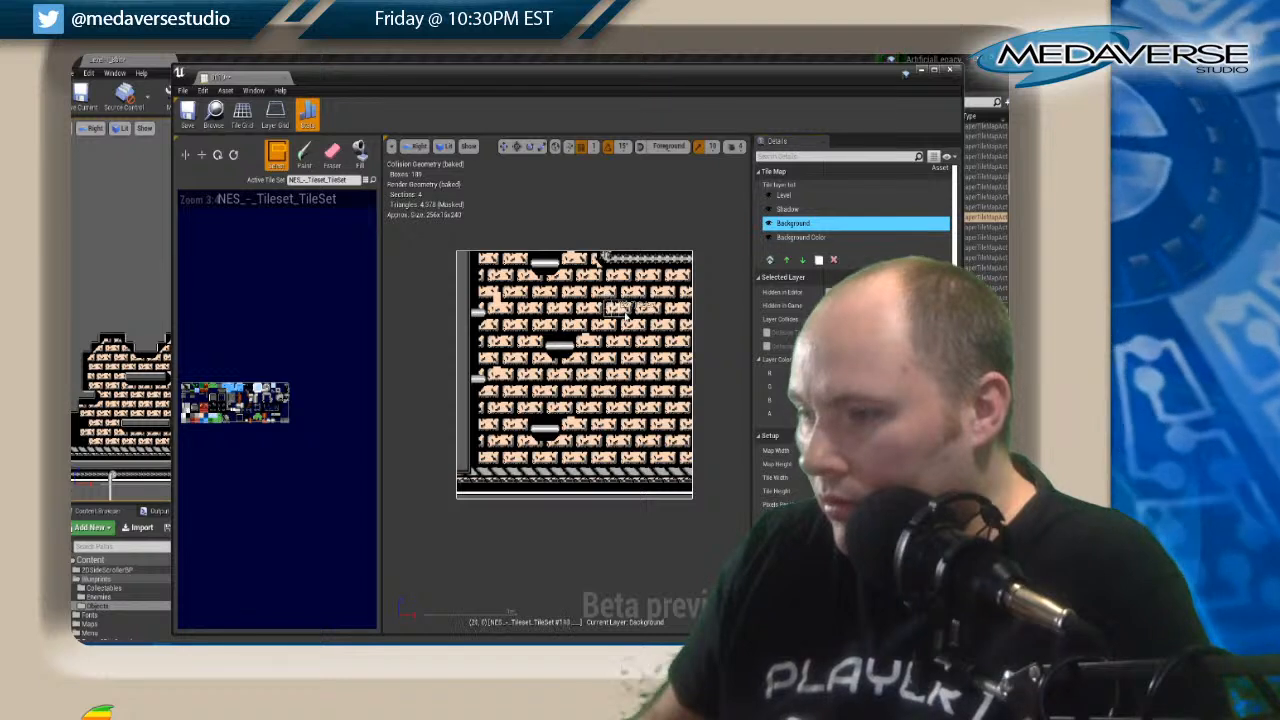
{"action": "key", "text": "shift+b"}
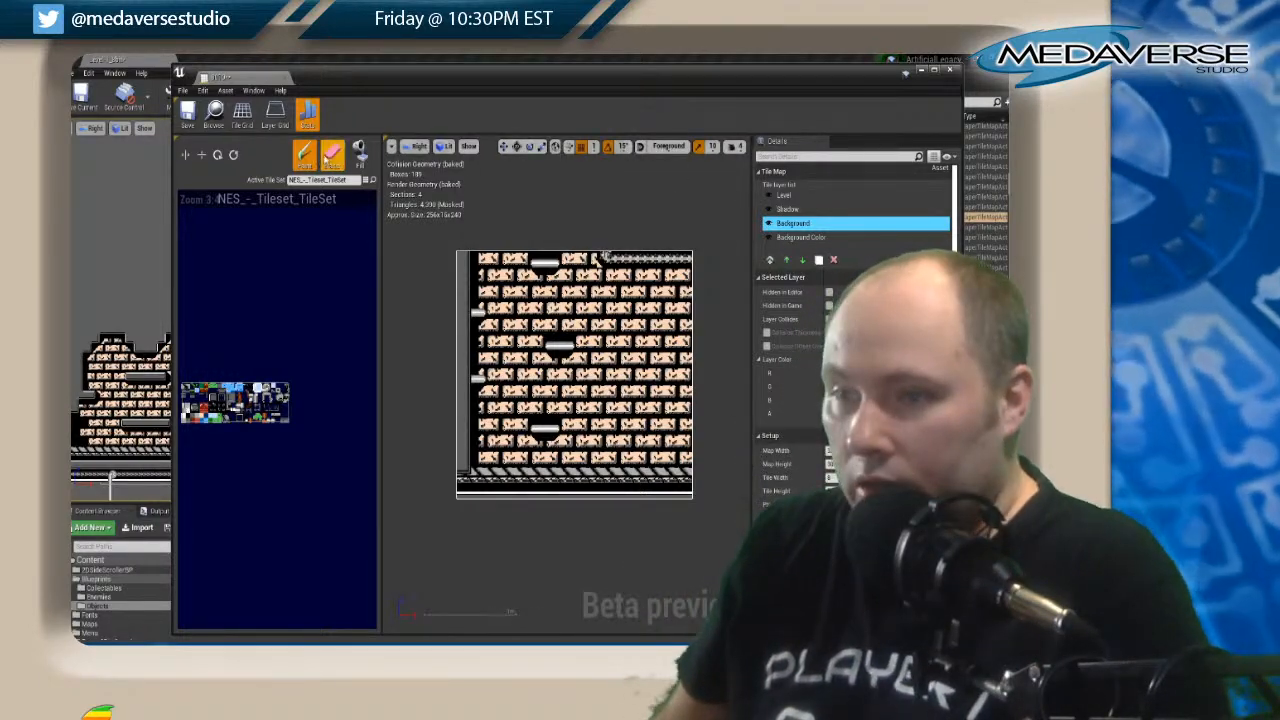
{"action": "left_click", "coordinate": [332, 155]}
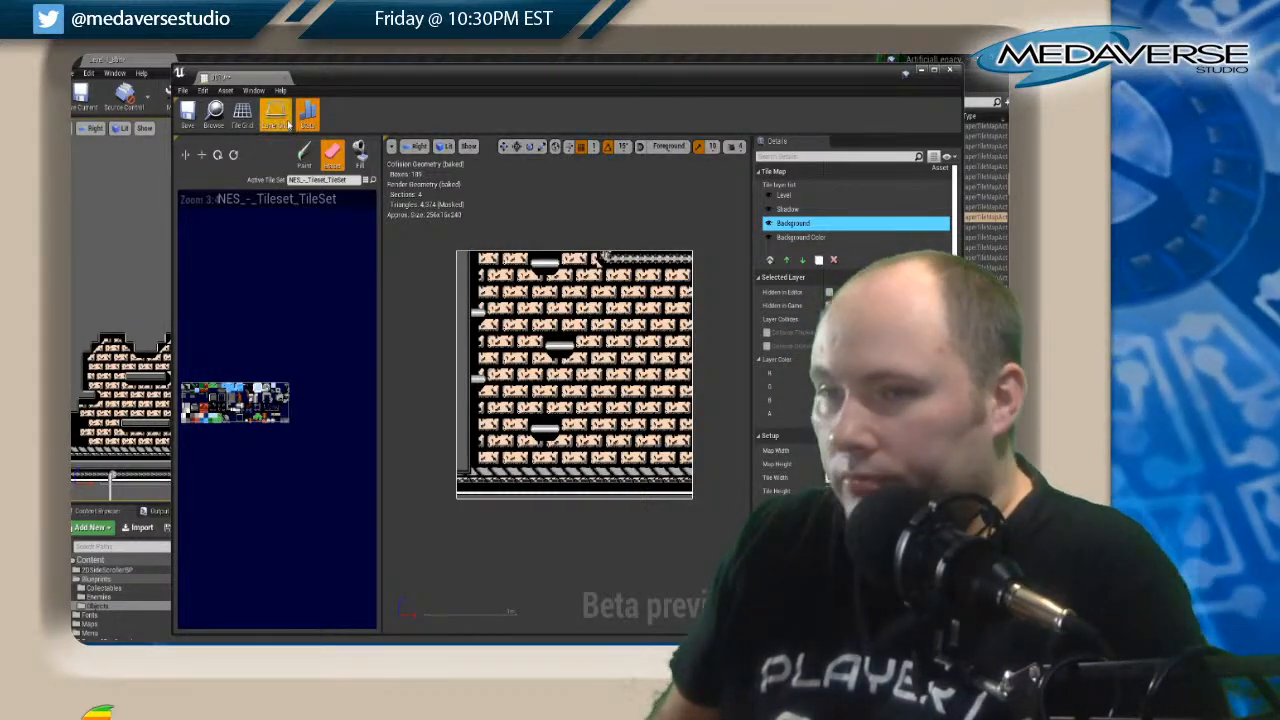
{"action": "left_click", "coordinate": [949, 69]}
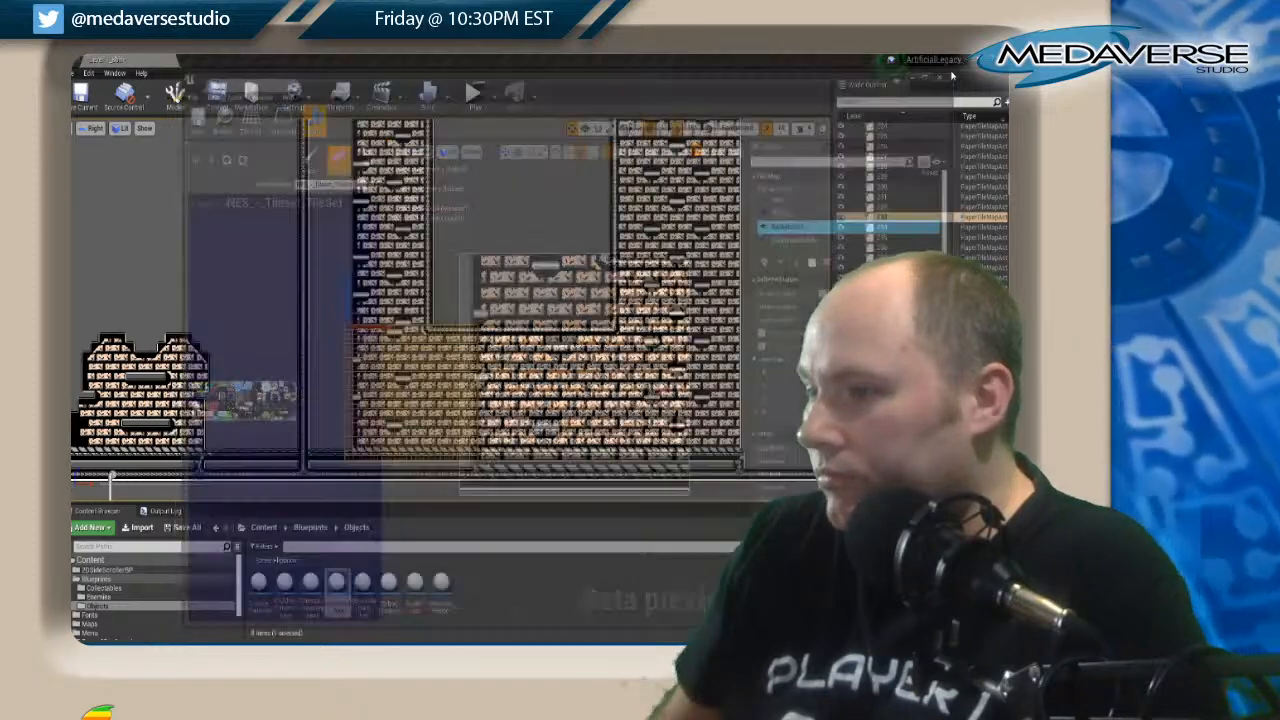
Examine the tall shaft beyond the dark corridor and check the moveable platform near its upper opening.
{"action": "scroll", "coordinate": [766, 289], "scroll_direction": "down", "scroll_amount": 2}
{"action": "right_click_drag", "start_coordinate": [766, 289], "coordinate": [577, 362]}
{"action": "right_click_drag", "start_coordinate": [825, 352], "coordinate": [669, 420]}
{"action": "right_click_drag", "start_coordinate": [769, 397], "coordinate": [425, 352]}
{"action": "scroll", "coordinate": [673, 279], "scroll_direction": "up", "scroll_amount": 8}
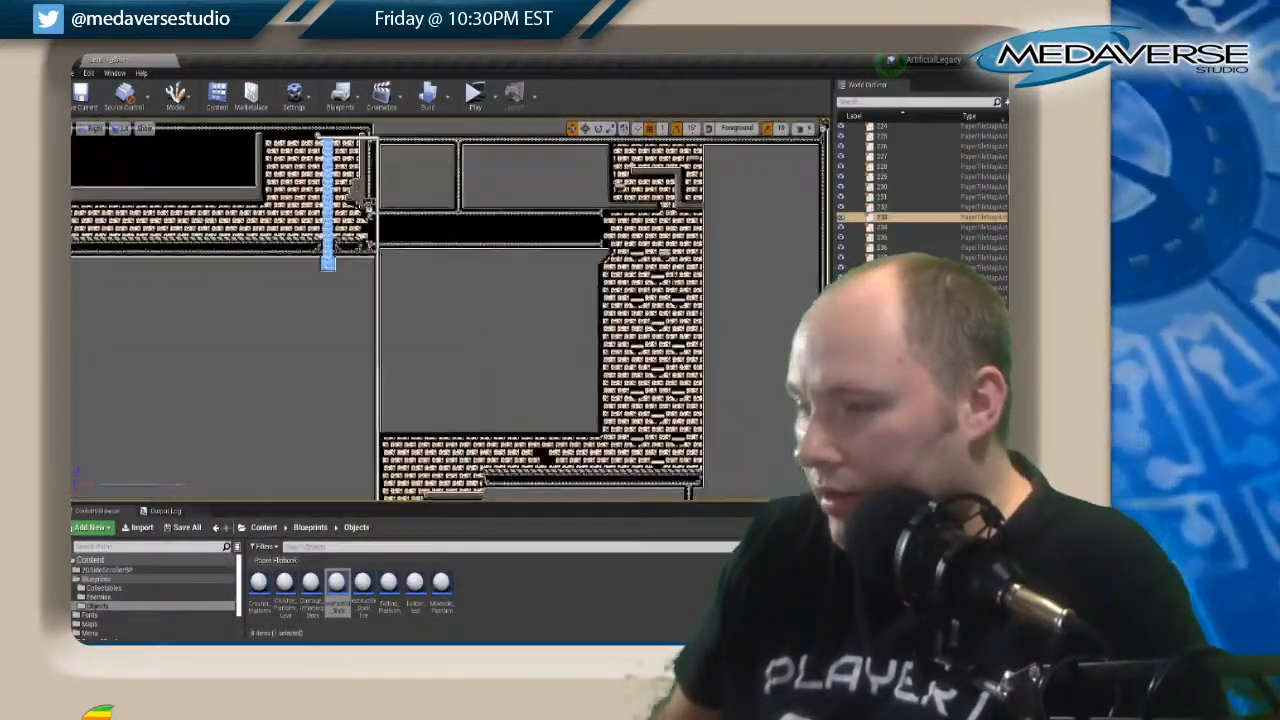
{"action": "right_click_drag", "start_coordinate": [677, 244], "coordinate": [634, 343]}
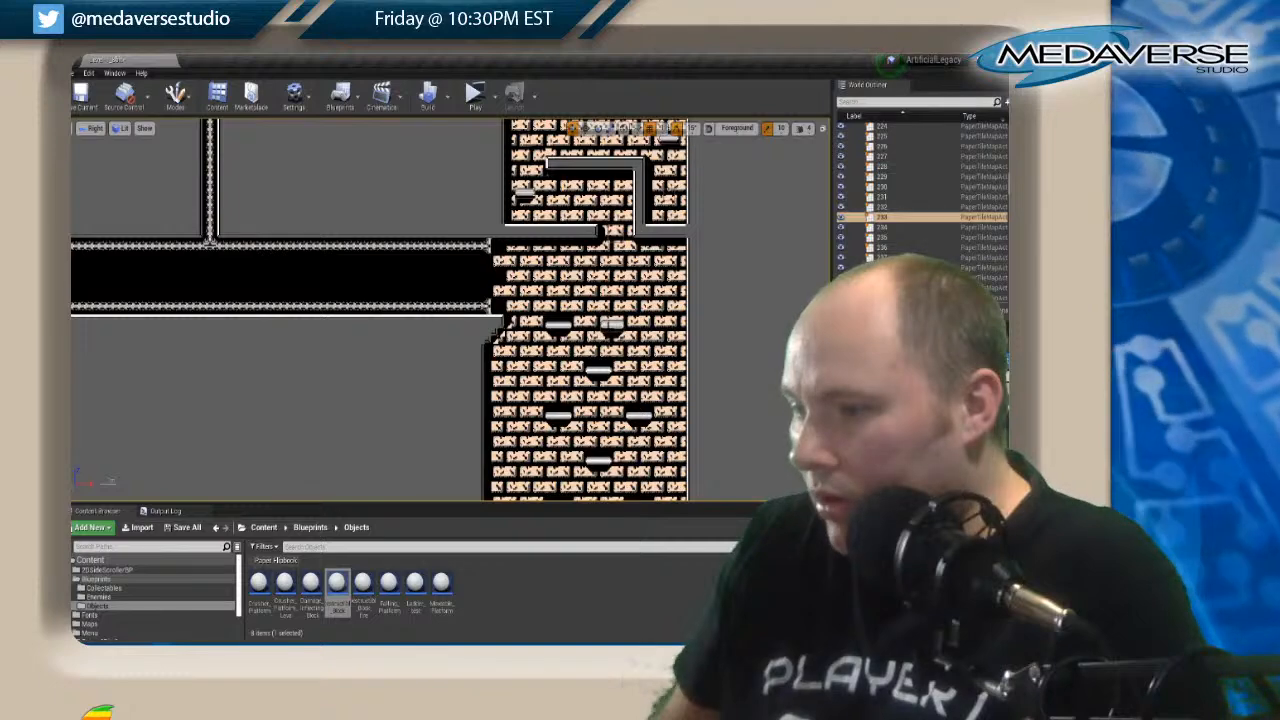
{"action": "left_click", "coordinate": [610, 323]}
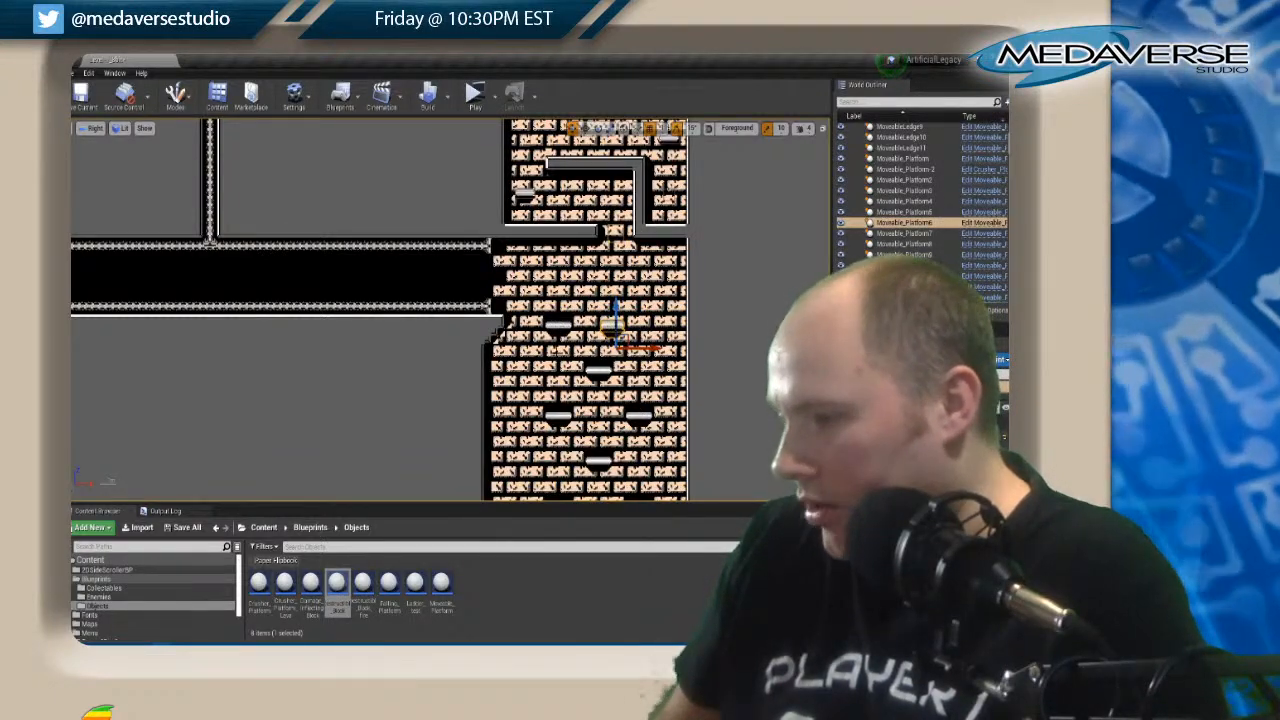
{"action": "left_click", "coordinate": [625, 340]}
Look over the neighbouring and lower rooms and check their moveable platforms against the one in the tall shaft.
{"action": "scroll", "coordinate": [620, 323], "scroll_direction": "down", "scroll_amount": 7}
{"action": "right_click_drag", "start_coordinate": [428, 354], "coordinate": [608, 381]}
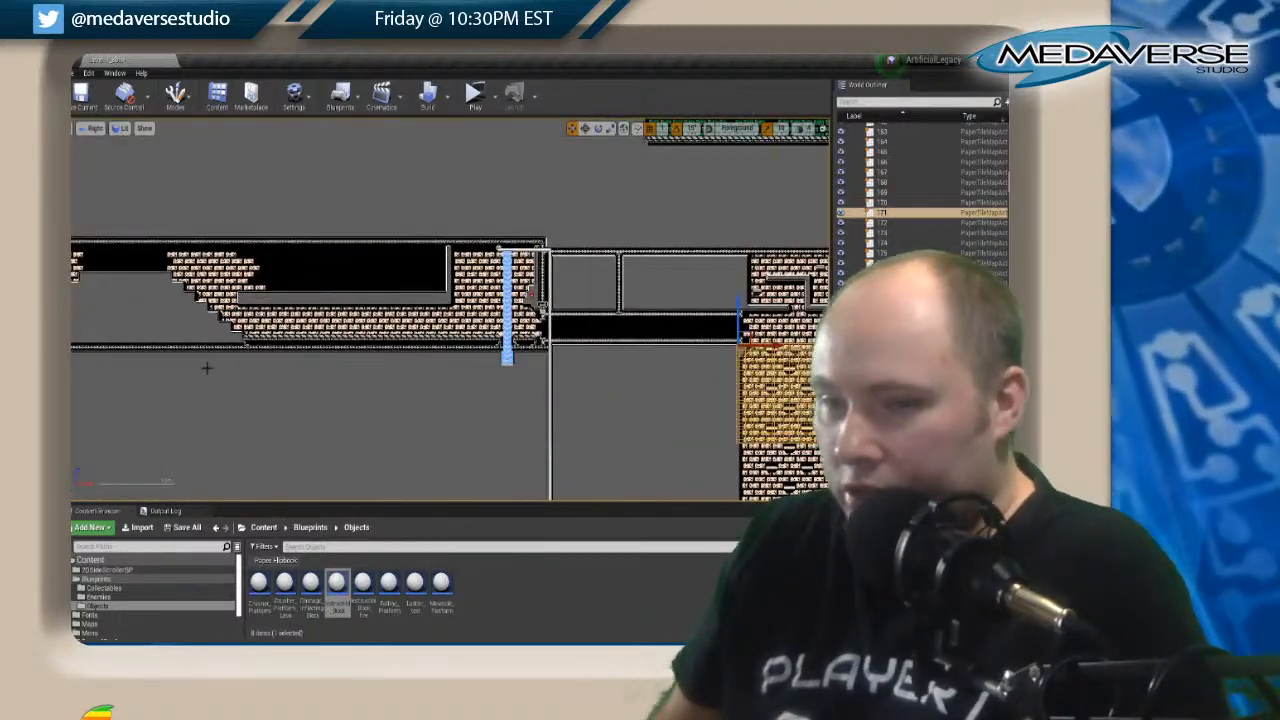
{"action": "scroll", "coordinate": [176, 364], "scroll_direction": "down", "scroll_amount": 2}
{"action": "right_click_drag", "start_coordinate": [174, 363], "coordinate": [548, 270]}
{"action": "right_click_drag", "start_coordinate": [240, 480], "coordinate": [574, 240]}
{"action": "left_click", "coordinate": [589, 447]}
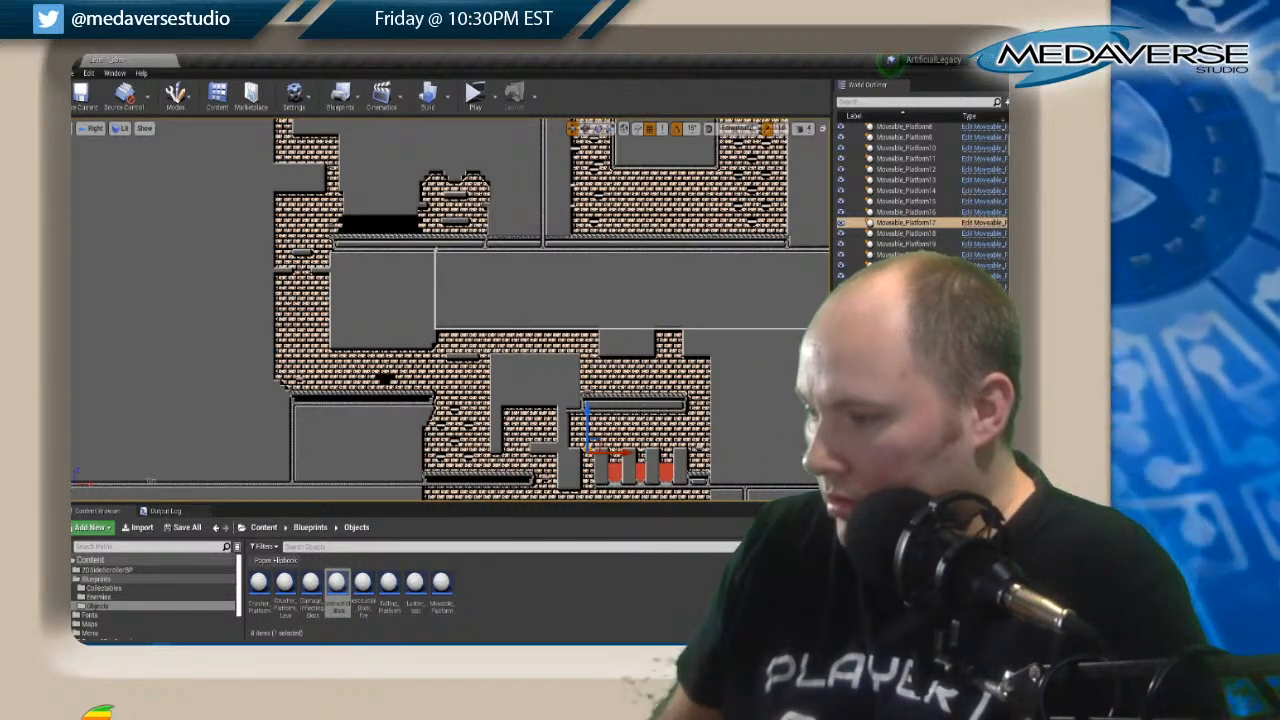
{"action": "right_click_drag", "start_coordinate": [658, 231], "coordinate": [168, 457]}
{"action": "right_click_drag", "start_coordinate": [557, 334], "coordinate": [79, 307]}
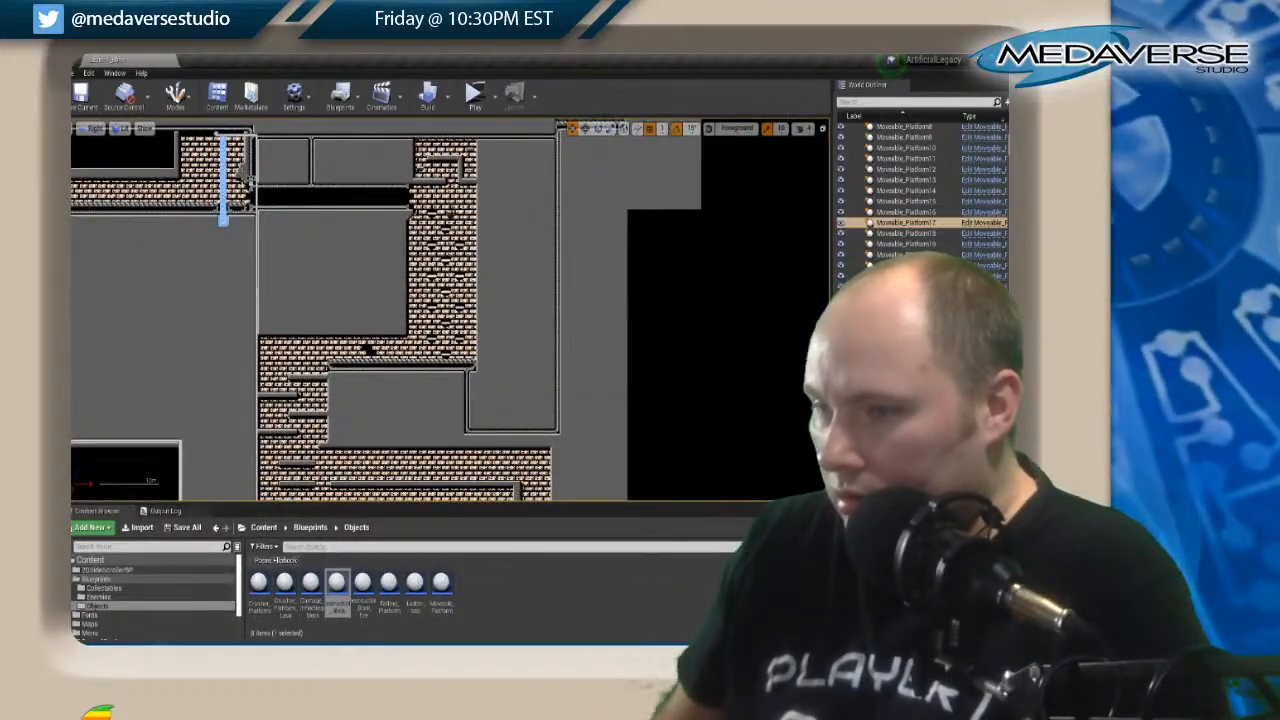
{"action": "left_click", "coordinate": [451, 218]}
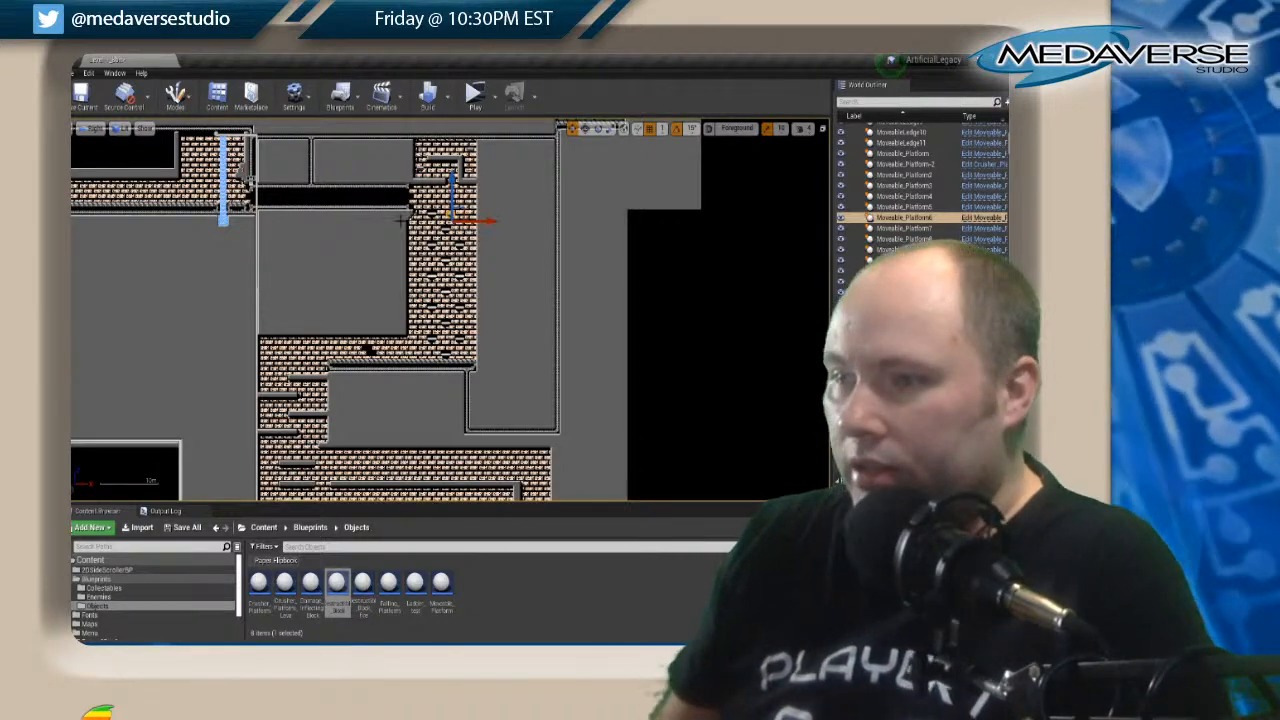
{"action": "scroll", "coordinate": [400, 220], "scroll_direction": "up", "scroll_amount": 4}
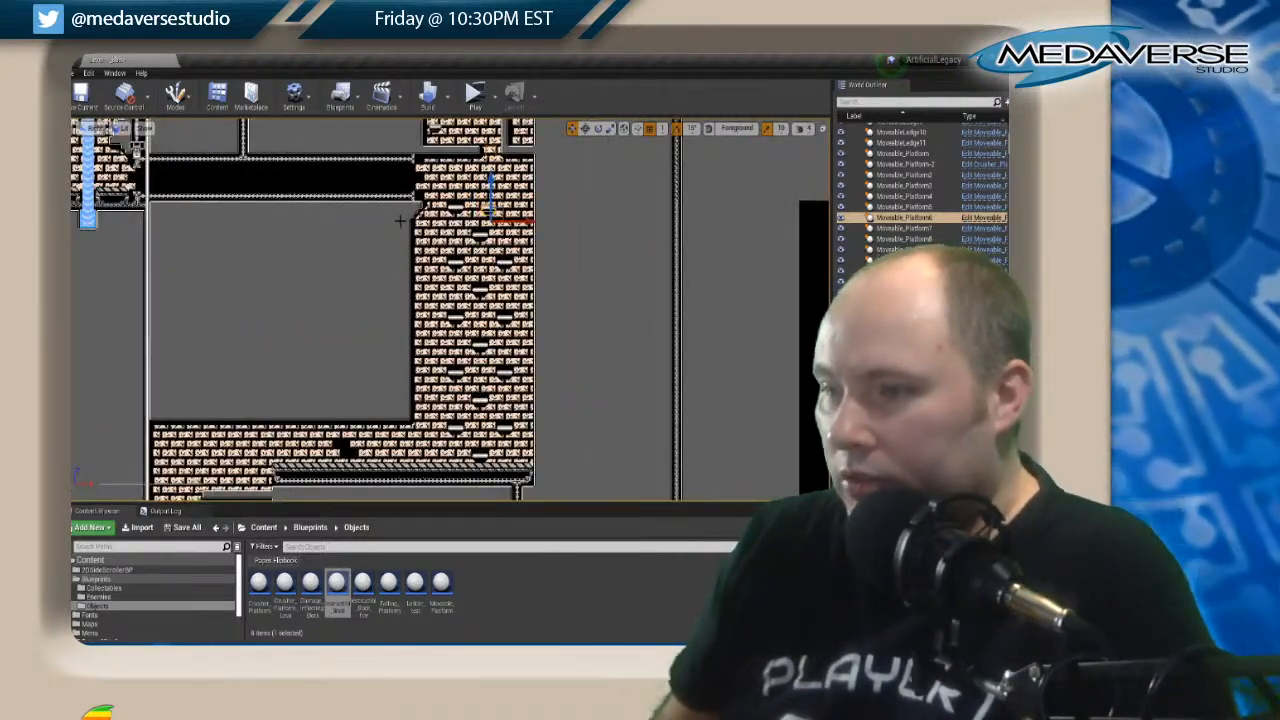
{"action": "scroll", "coordinate": [400, 220], "scroll_direction": "down", "scroll_amount": 4}
Delete the unneeded objects near the top of the dark domed chamber in the lower part of the level.
{"action": "right_click_drag", "start_coordinate": [247, 304], "coordinate": [541, 217]}
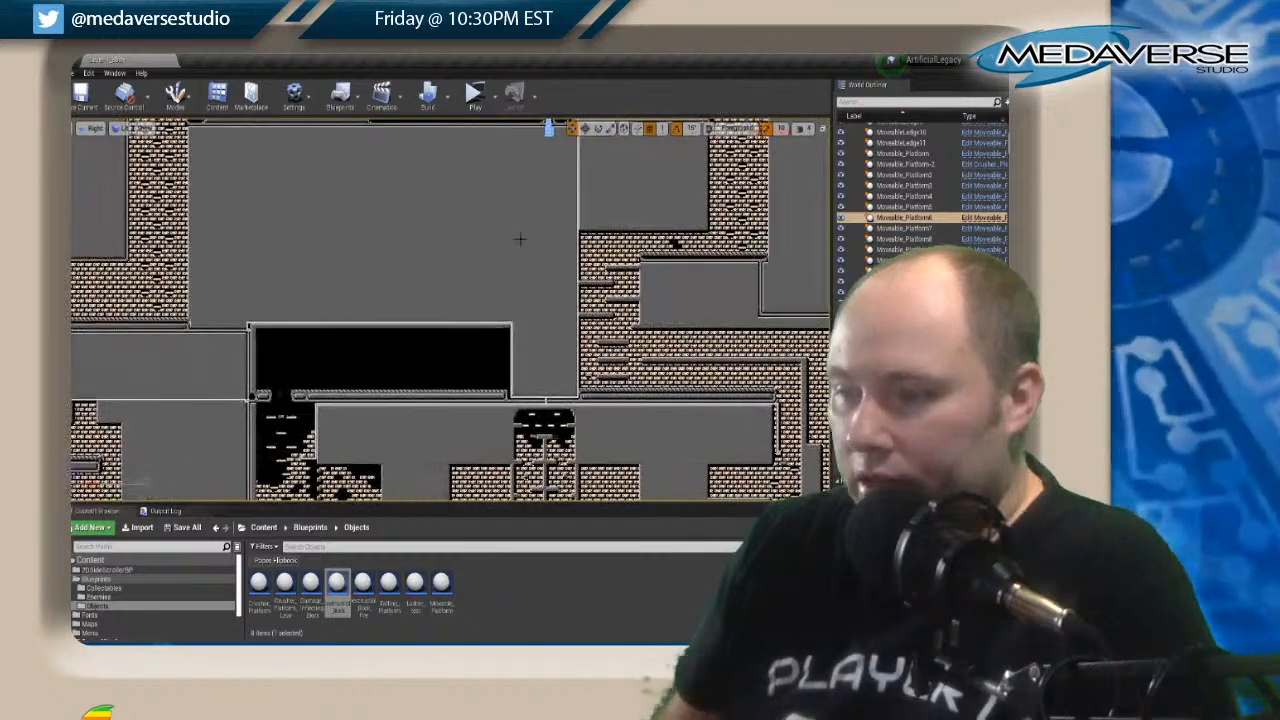
{"action": "scroll", "coordinate": [435, 281], "scroll_direction": "down", "scroll_amount": 3}
{"action": "scroll", "coordinate": [520, 384], "scroll_direction": "up", "scroll_amount": 4}
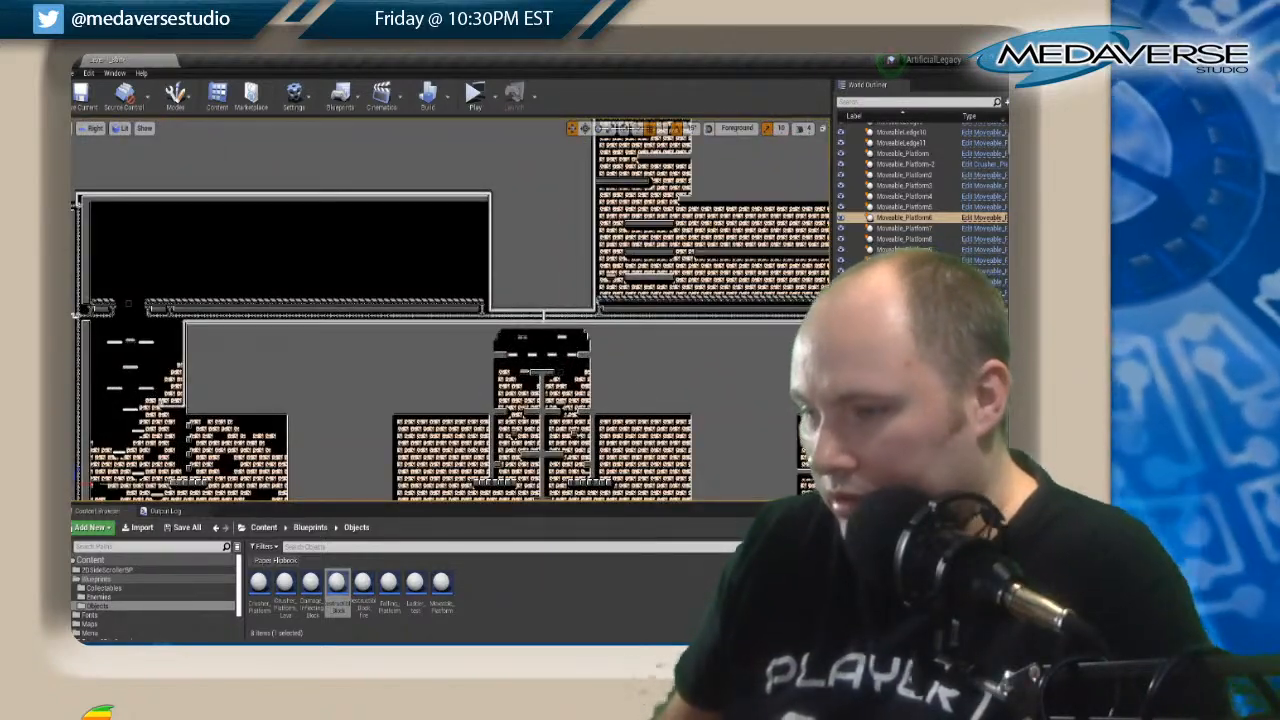
{"action": "left_click", "coordinate": [542, 336]}
{"action": "key", "text": "Delete"}
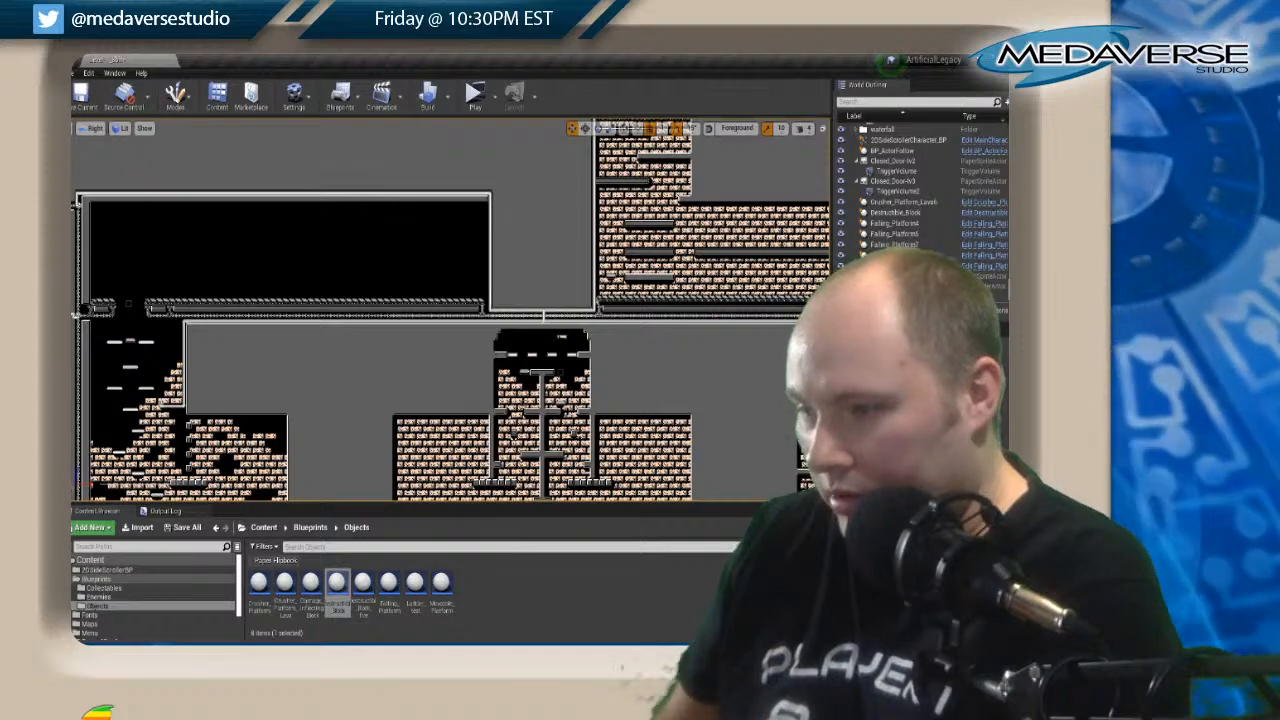
{"action": "key", "text": "Delete"}
Examine the lower brick rooms and the domed chamber, and check the moveable platform beside its central column.
{"action": "scroll", "coordinate": [500, 300], "scroll_direction": "down", "scroll_amount": 3}
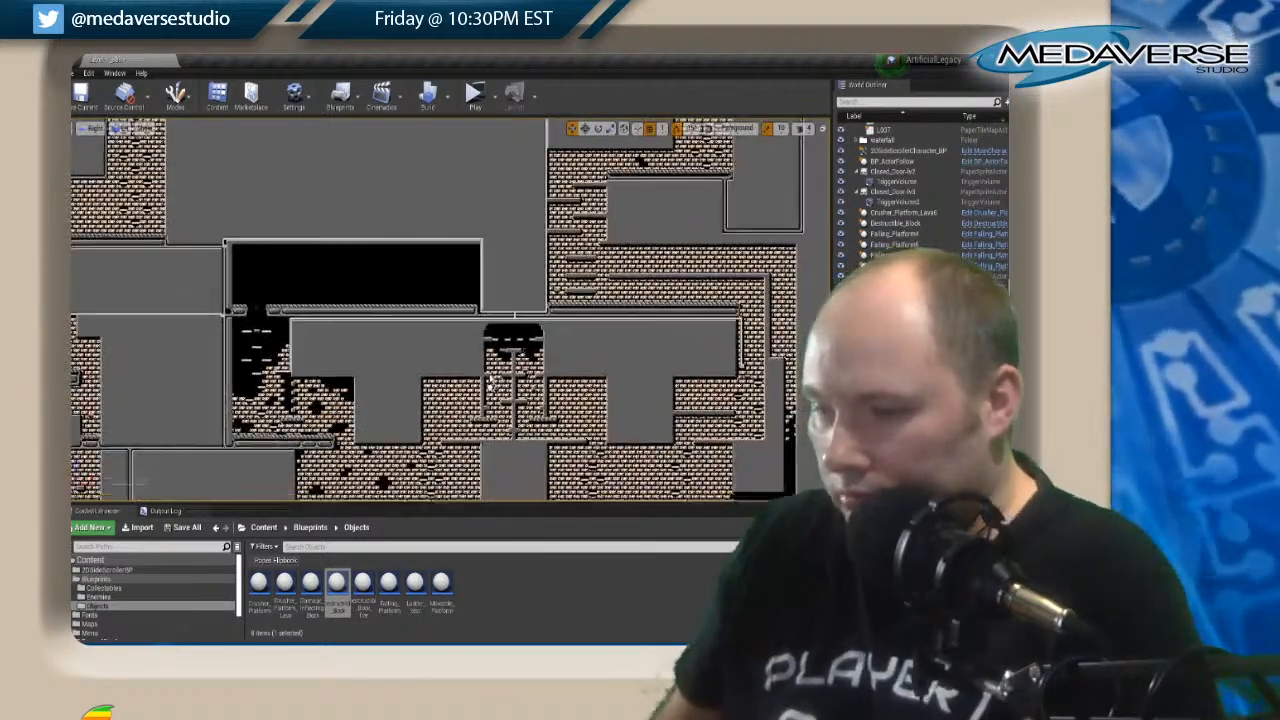
{"action": "scroll", "coordinate": [626, 379], "scroll_direction": "up", "scroll_amount": 9}
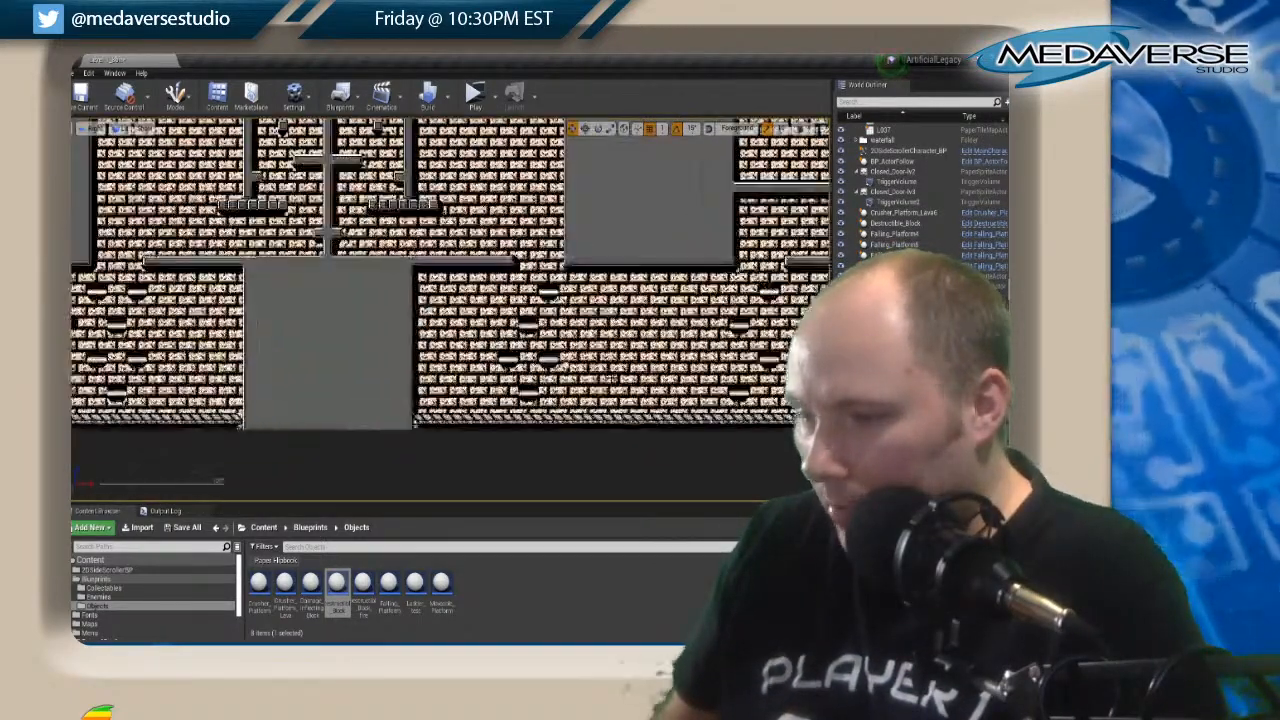
{"action": "mouse_move", "coordinate": [425, 331]}
{"action": "right_mouse_down"}
{"action": "mouse_move", "coordinate": [659, 294]}
{"action": "mouse_move", "coordinate": [297, 382]}
{"action": "right_mouse_up"}
{"action": "mouse_move", "coordinate": [621, 295]}
{"action": "right_mouse_down"}
{"action": "mouse_move", "coordinate": [411, 417]}
{"action": "mouse_move", "coordinate": [403, 518]}
{"action": "mouse_move", "coordinate": [681, 480]}
{"action": "right_mouse_up"}
{"action": "right_click_drag", "start_coordinate": [262, 322], "coordinate": [1007, 76]}
{"action": "right_click_drag", "start_coordinate": [620, 323], "coordinate": [317, 343]}
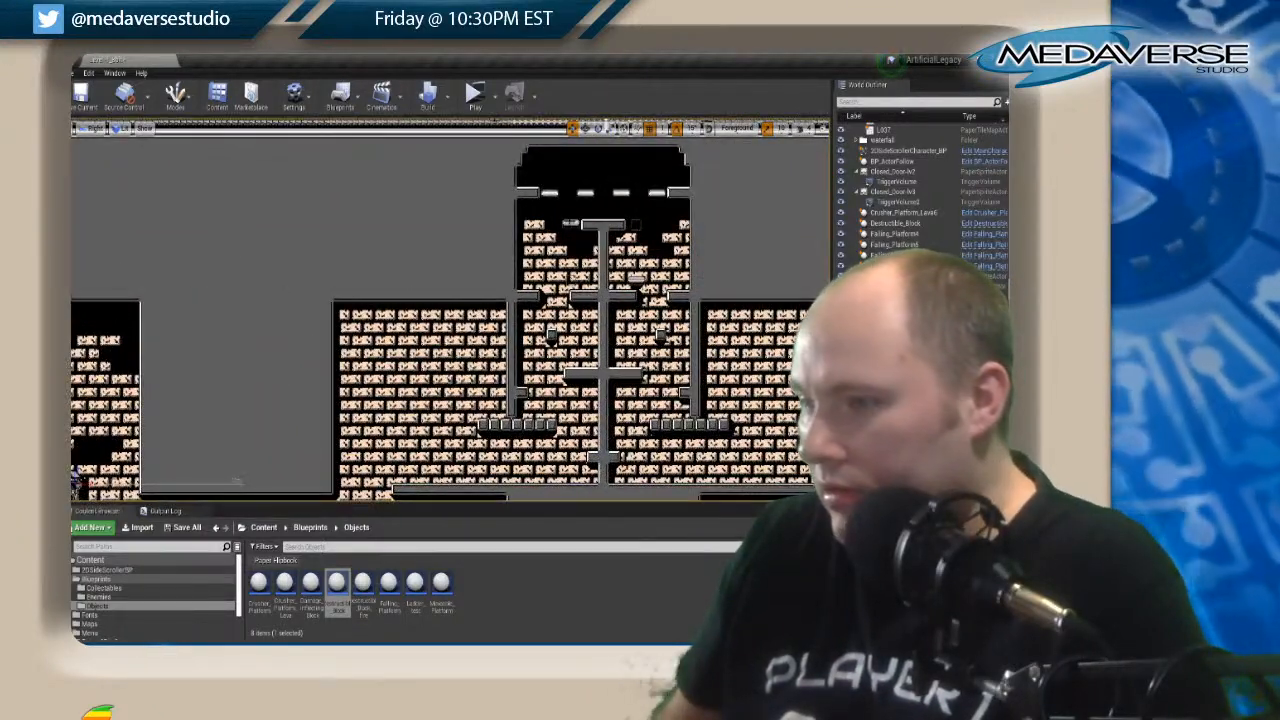
{"action": "left_click", "coordinate": [570, 224]}
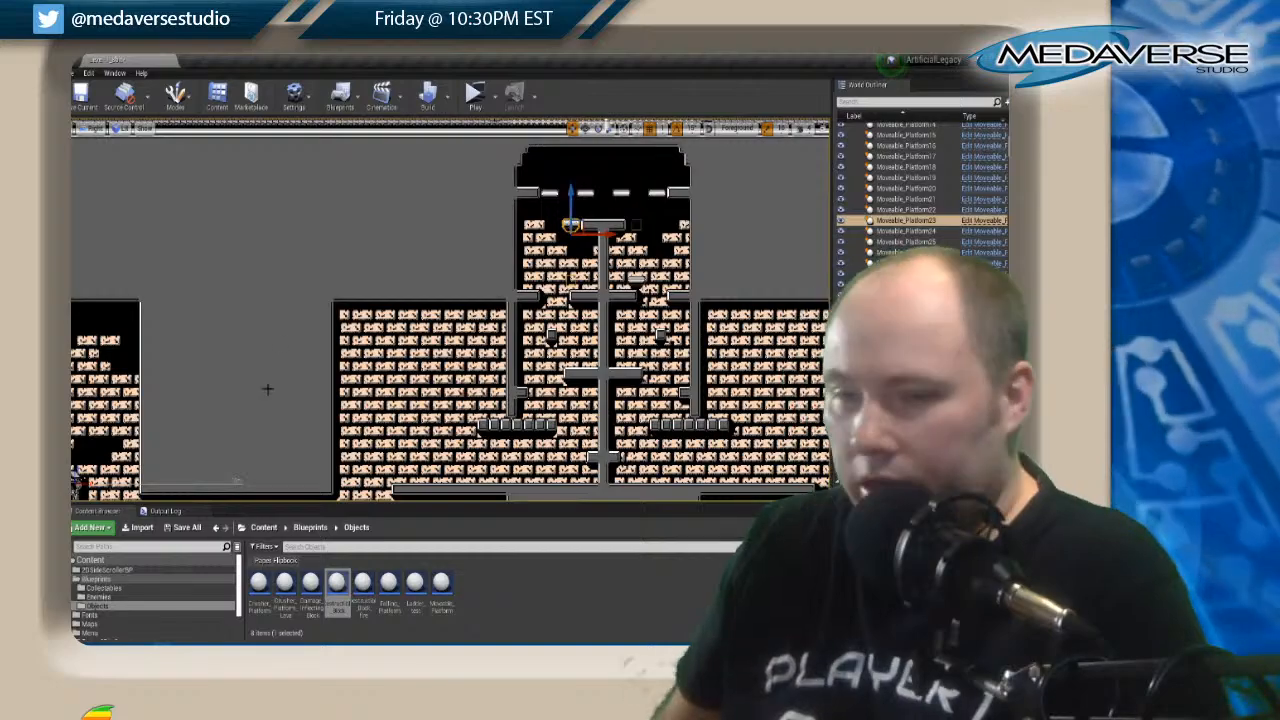
{"action": "right_click_drag", "start_coordinate": [260, 394], "coordinate": [609, 273]}
{"action": "right_click_drag", "start_coordinate": [538, 235], "coordinate": [607, 571]}
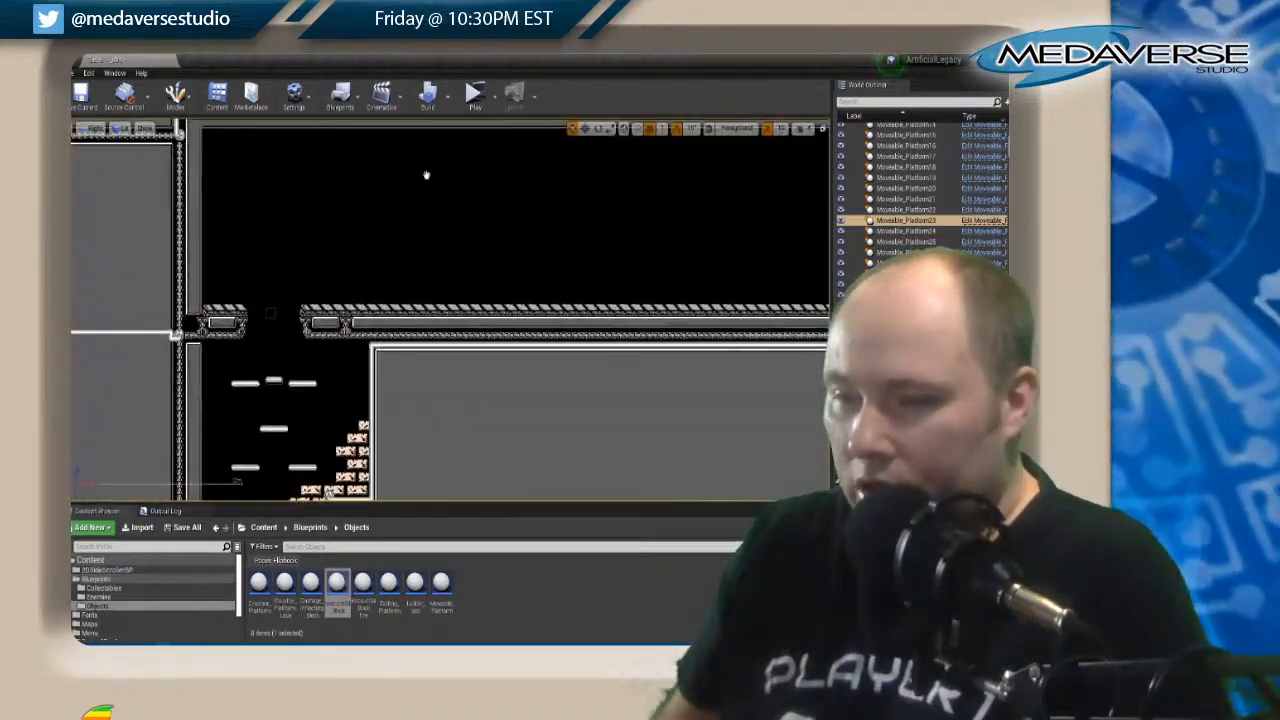
Open the tile map of the narrow brick shaft with small ledges along its wall for editing.
{"action": "right_click_drag", "start_coordinate": [329, 493], "coordinate": [72, 123]}
{"action": "right_click_drag", "start_coordinate": [523, 457], "coordinate": [804, 411]}
{"action": "right_click_drag", "start_coordinate": [251, 223], "coordinate": [603, 714]}
{"action": "right_click_drag", "start_coordinate": [562, 586], "coordinate": [927, 317]}
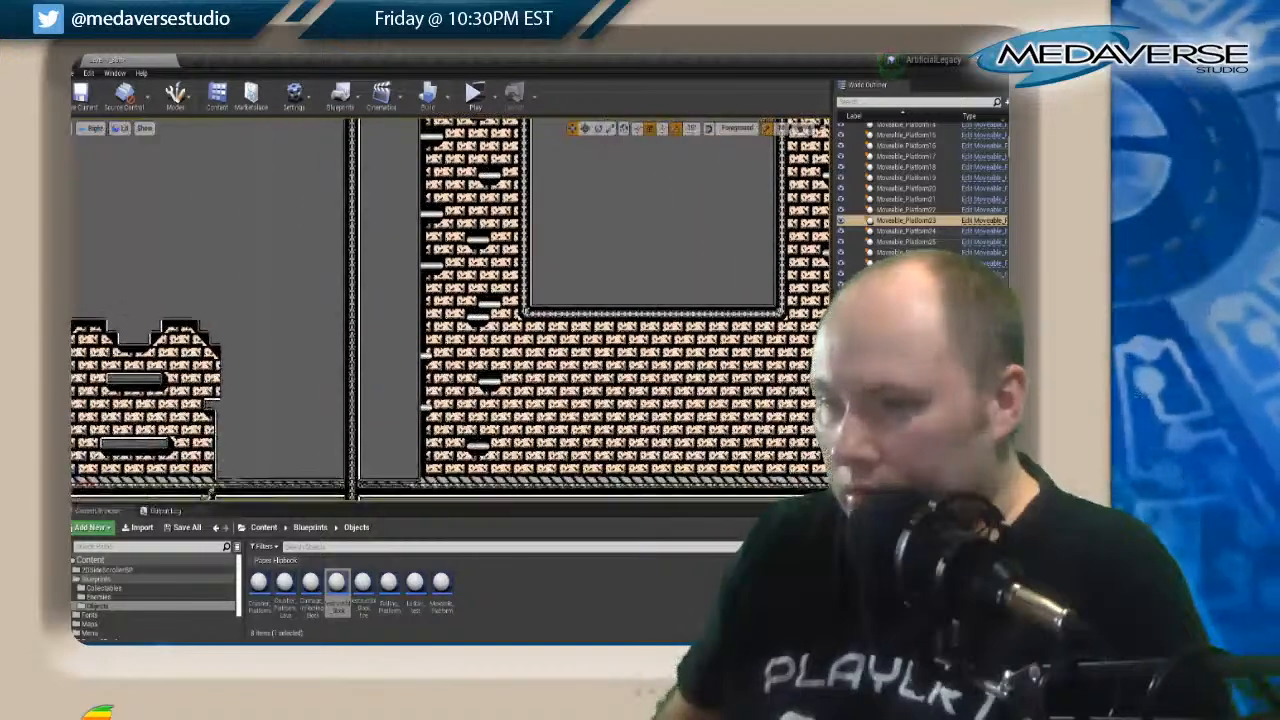
{"action": "right_click_drag", "start_coordinate": [590, 393], "coordinate": [586, 394]}
{"action": "left_click", "coordinate": [490, 238]}
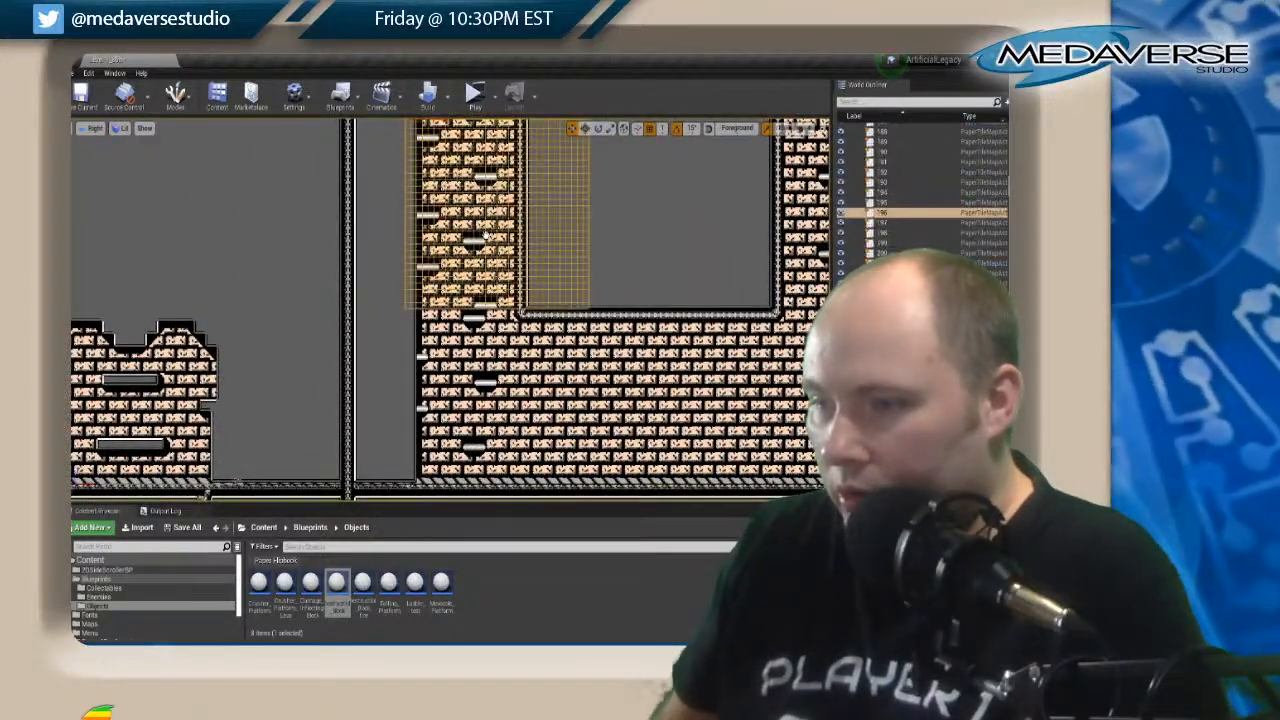
{"action": "right_click", "coordinate": [486, 234]}
{"action": "left_click", "coordinate": [526, 268]}
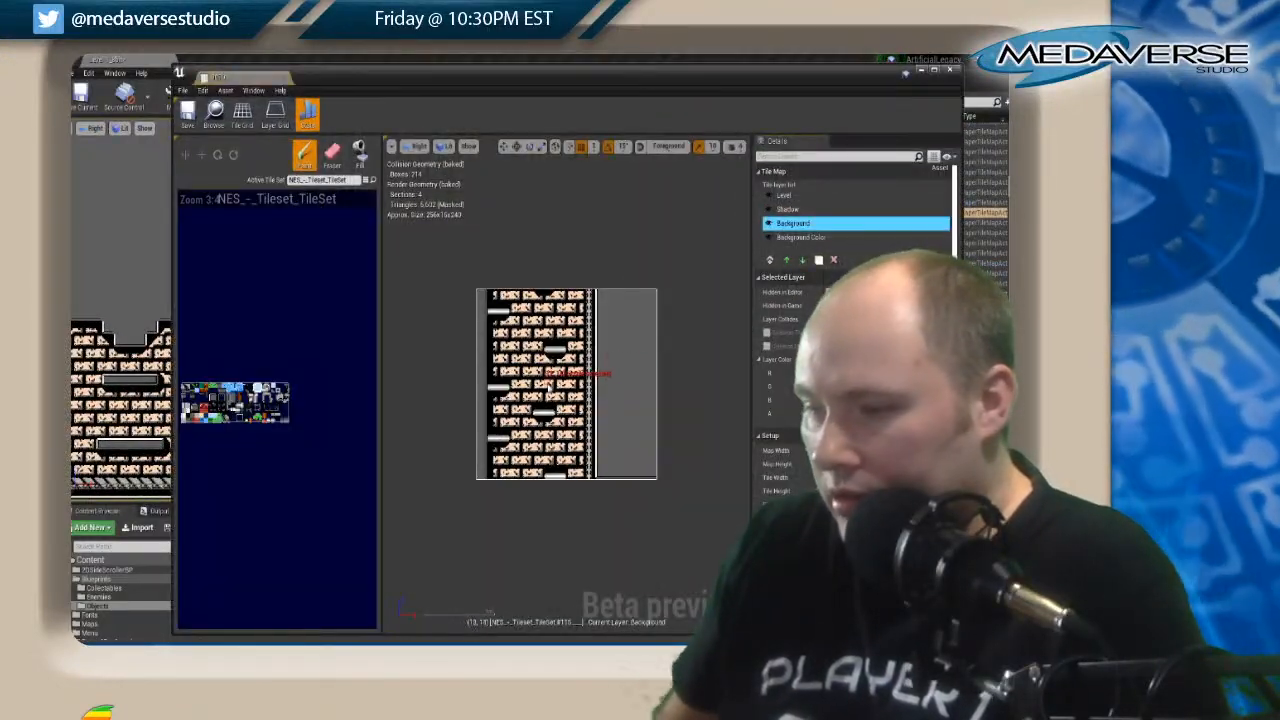
Copy the shaft's floating platforms on the Level layer and paint them one row lower.
{"action": "left_click", "coordinate": [784, 195]}
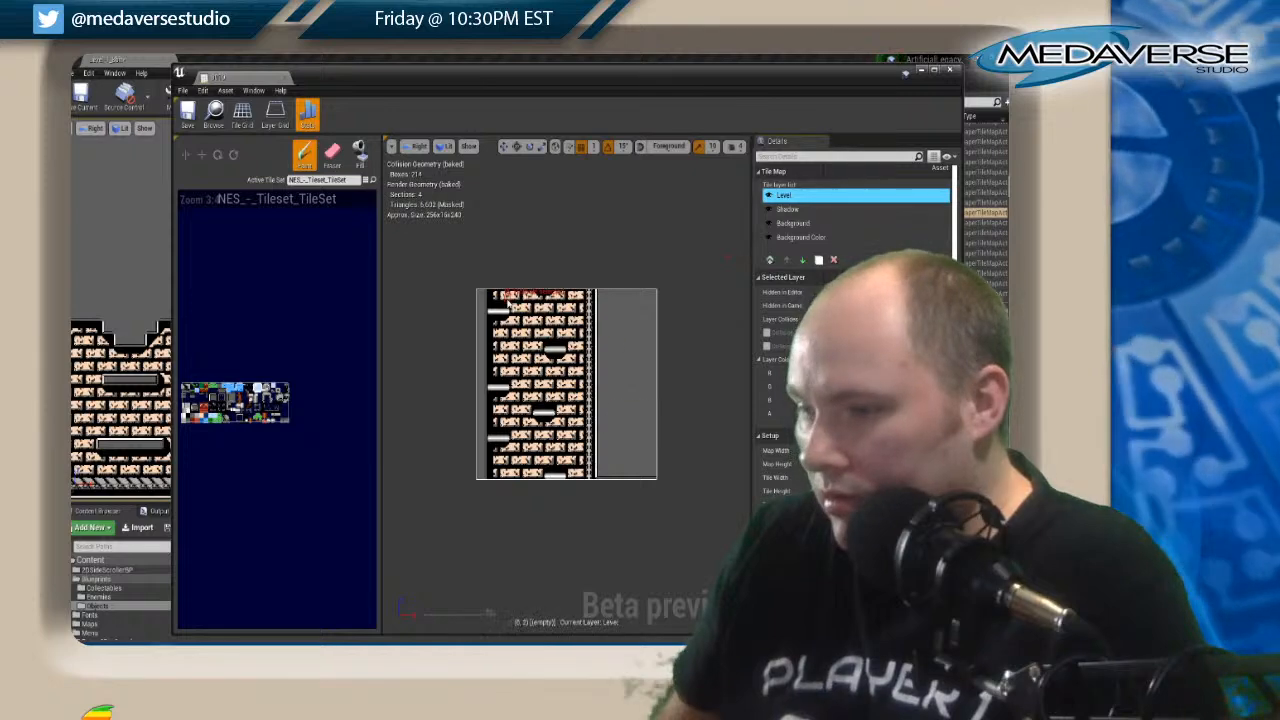
{"action": "left_click_drag", "start_coordinate": [490, 314], "coordinate": [571, 489], "text": "shift"}
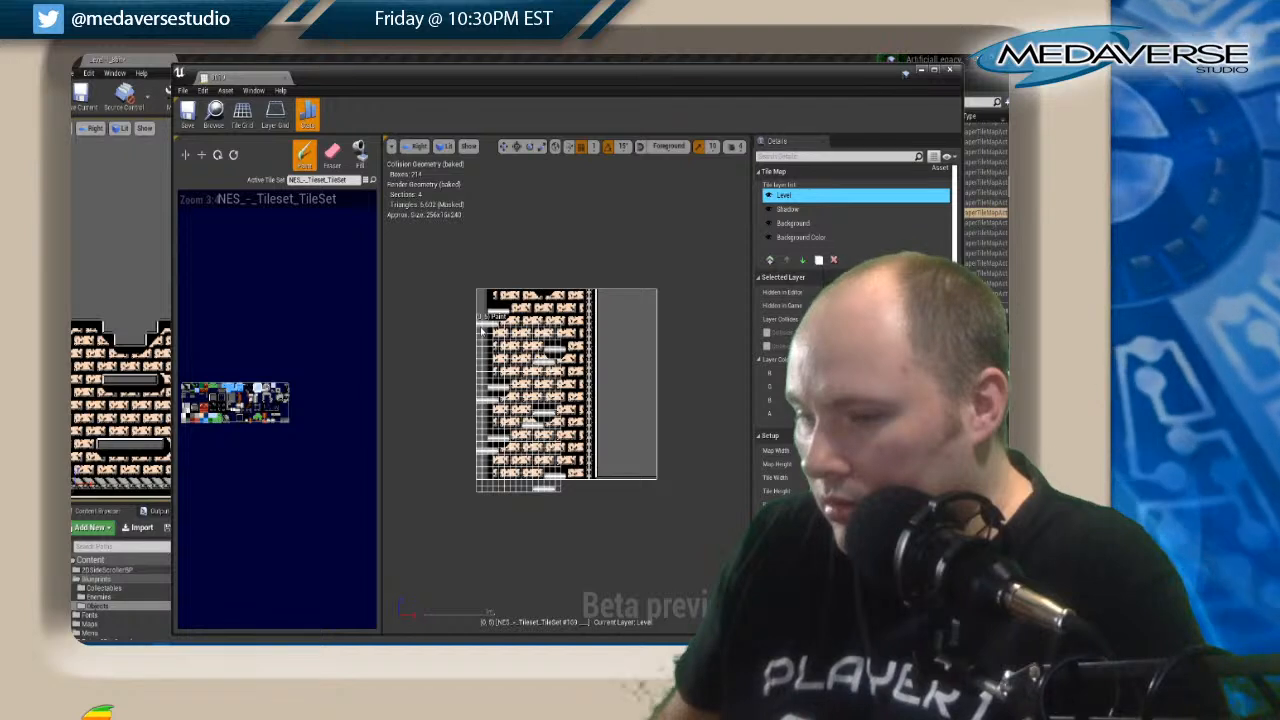
Erase the original platforms from the Level layer and trim the wall ledges that overhang the shaft's outer edge.
{"action": "key", "text": "shift+e"}
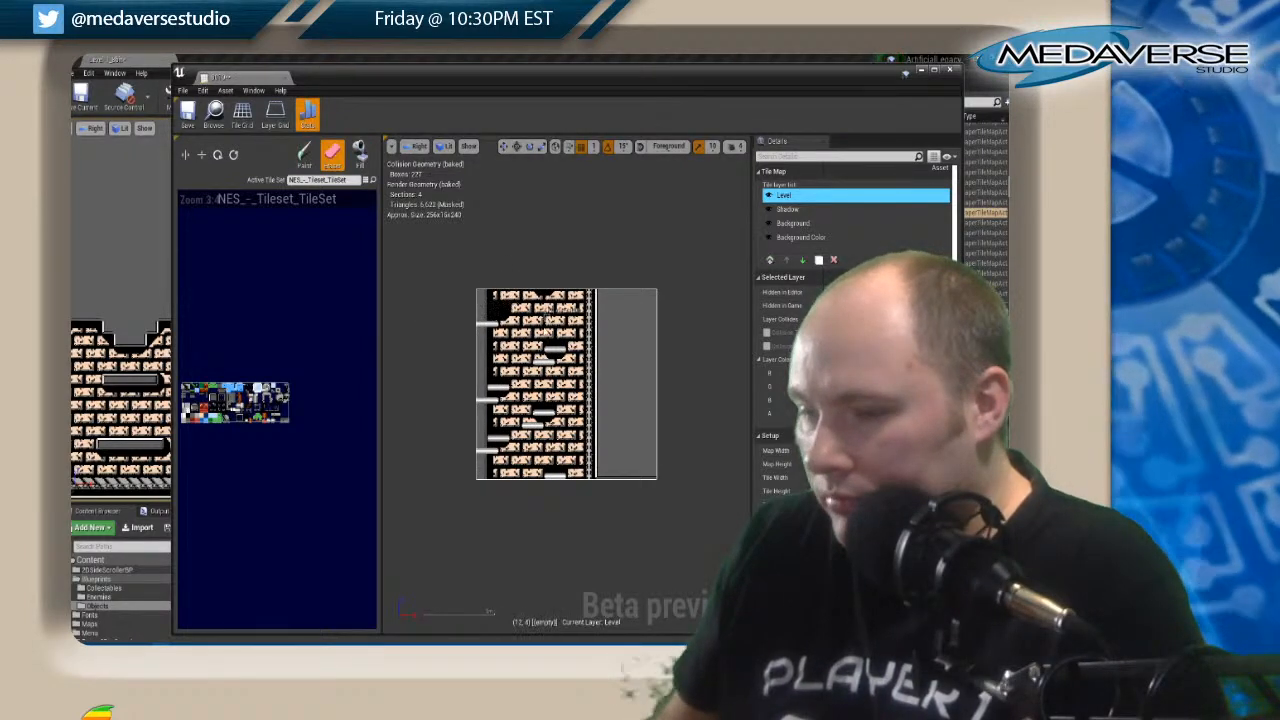
{"action": "left_click_drag", "start_coordinate": [547, 347], "coordinate": [565, 348]}
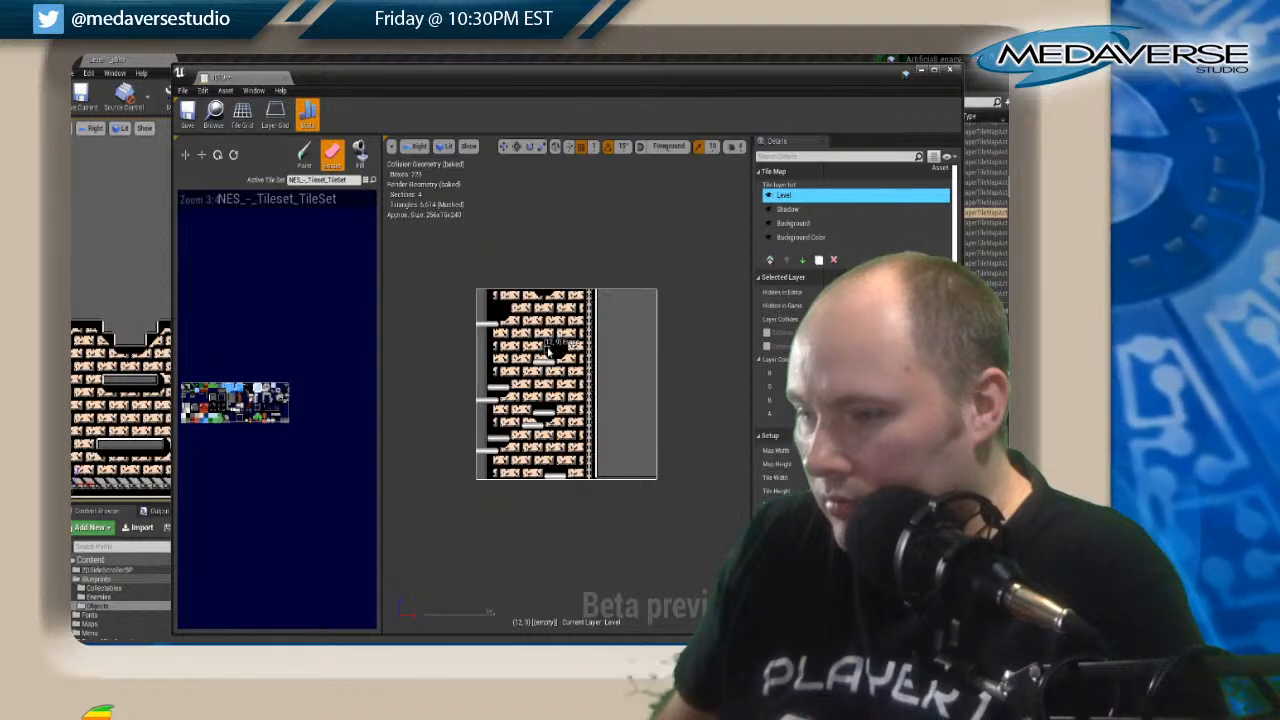
{"action": "left_click", "coordinate": [500, 385]}
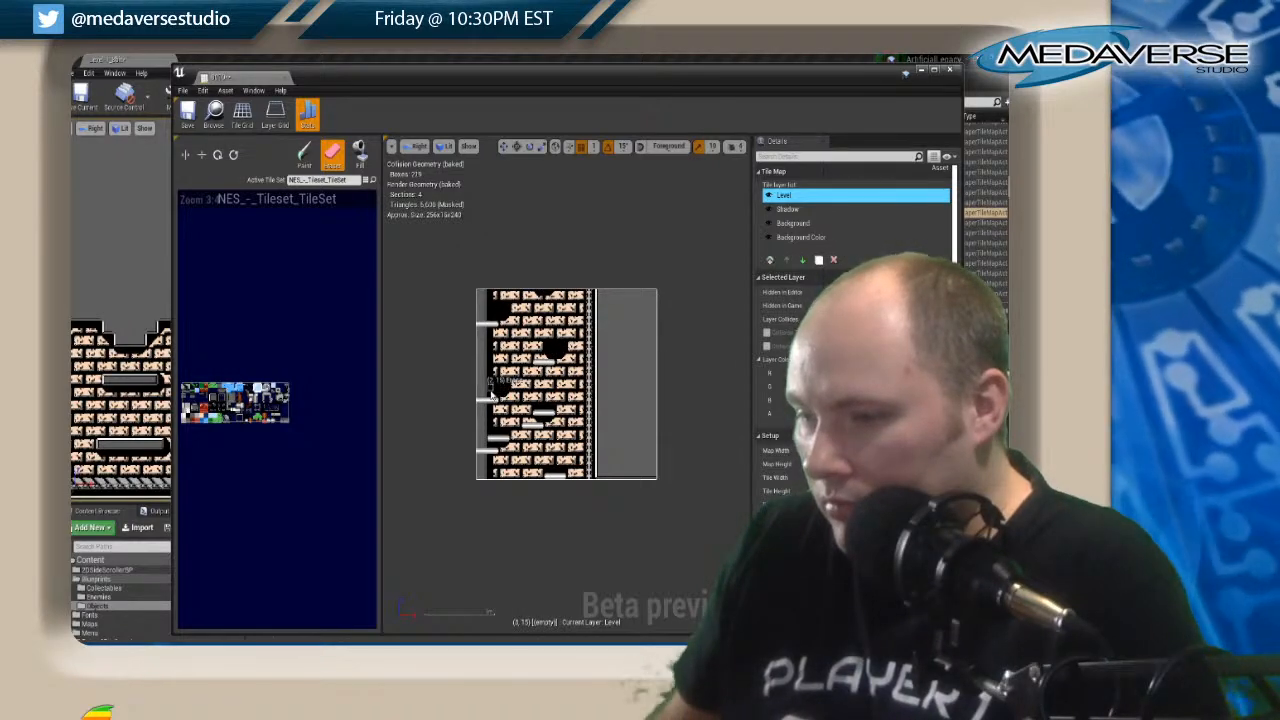
{"action": "left_click", "coordinate": [503, 440]}
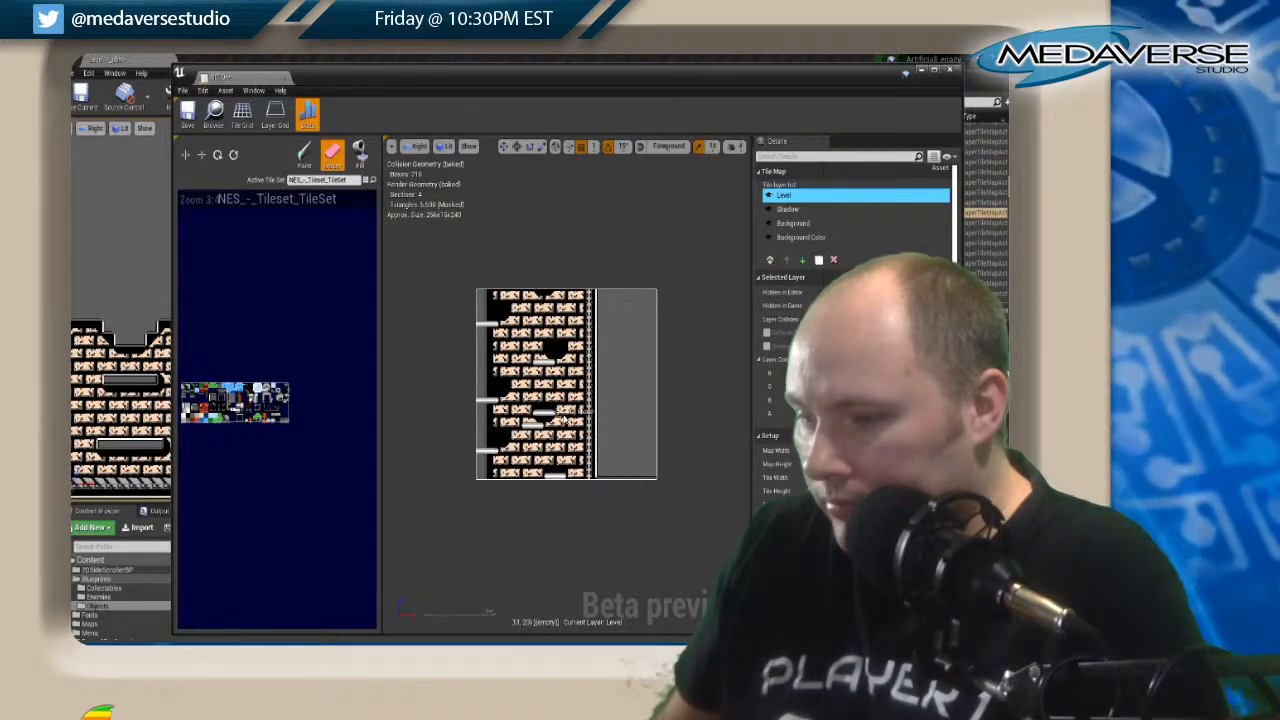
{"action": "left_click_drag", "start_coordinate": [552, 412], "coordinate": [536, 412]}
{"action": "left_click", "coordinate": [551, 474]}
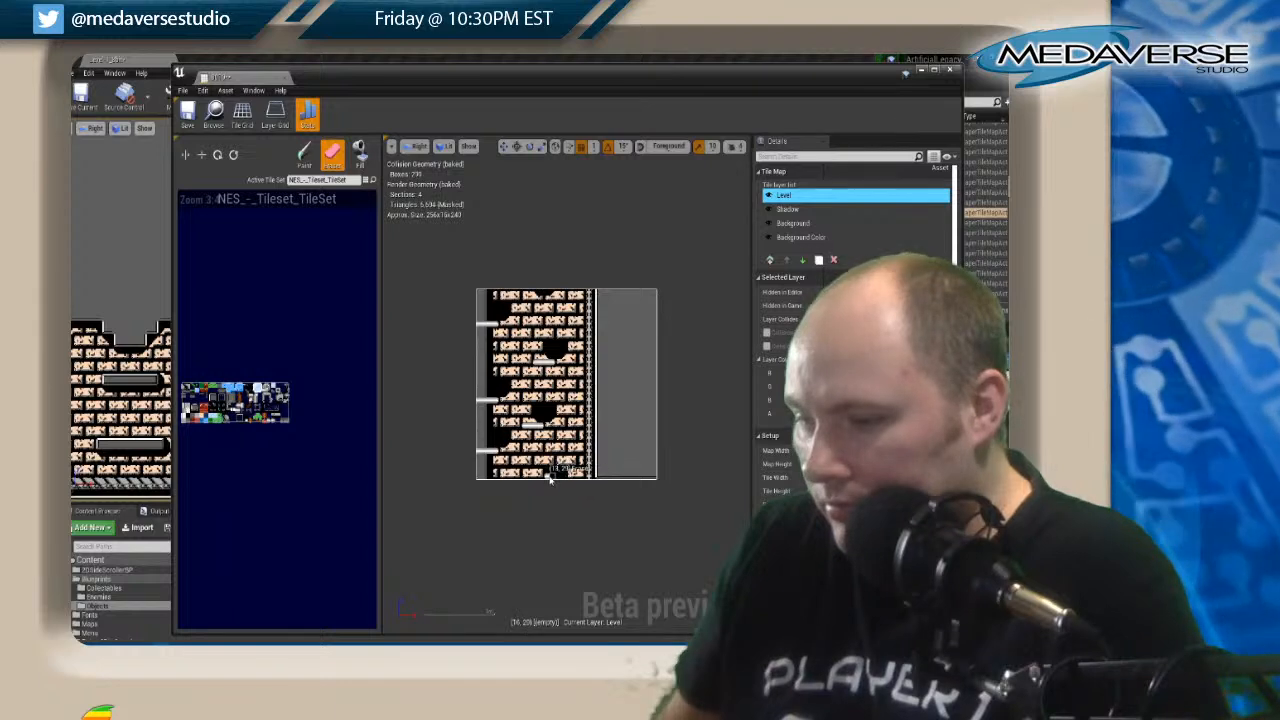
{"action": "left_click", "coordinate": [477, 303], "text": "shift"}
{"action": "key", "text": "shift+p"}
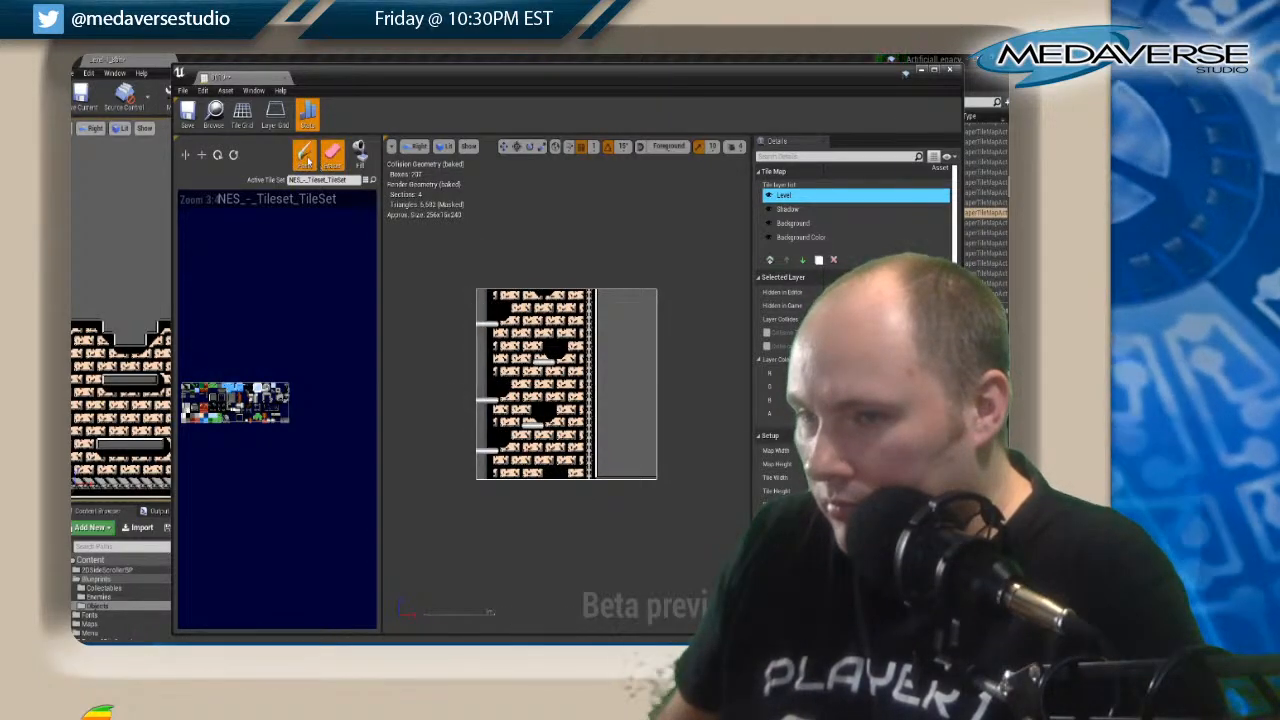
Copy the platform shadows on the Shadow layer beneath the lowered platforms and erase the leftover shadow tiles.
{"action": "left_click", "coordinate": [790, 210]}
{"action": "key", "text": "shift+s"}
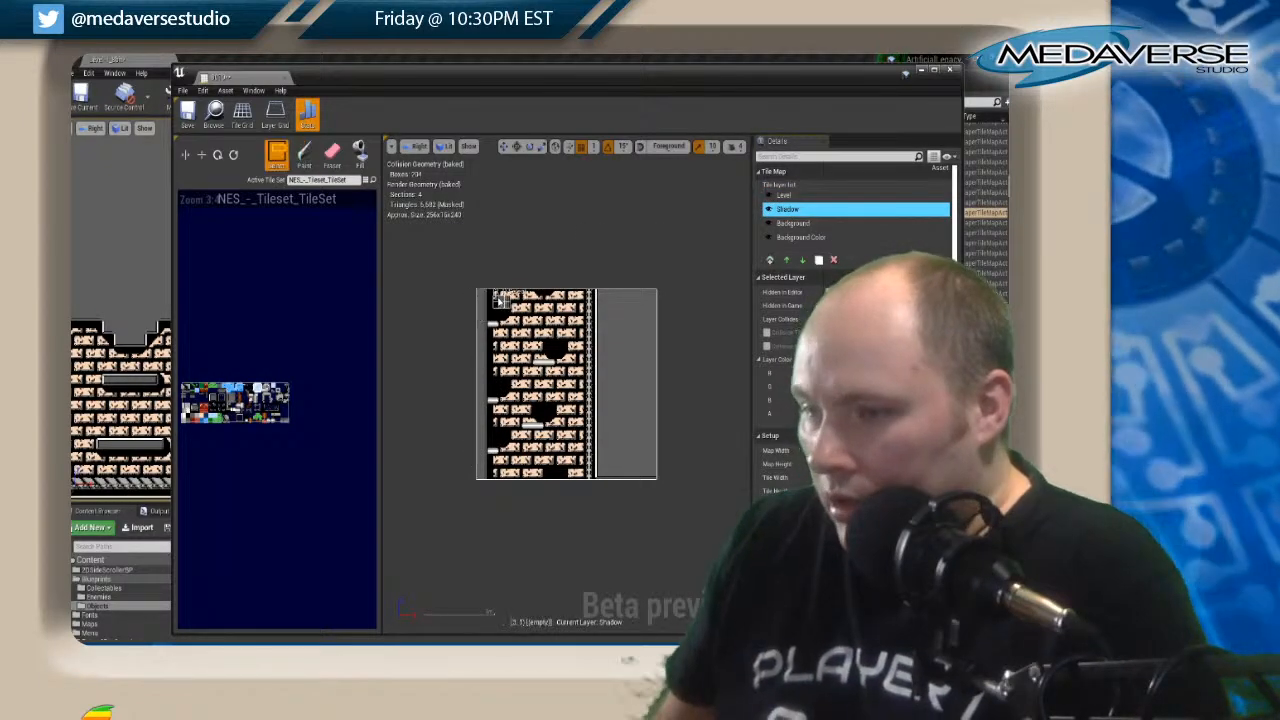
{"action": "mouse_move", "coordinate": [516, 377]}
{"action": "left_mouse_down", "text": "shift"}
{"action": "mouse_move", "coordinate": [554, 470]}
{"action": "mouse_move", "coordinate": [573, 479]}
{"action": "left_mouse_up", "text": "shift"}
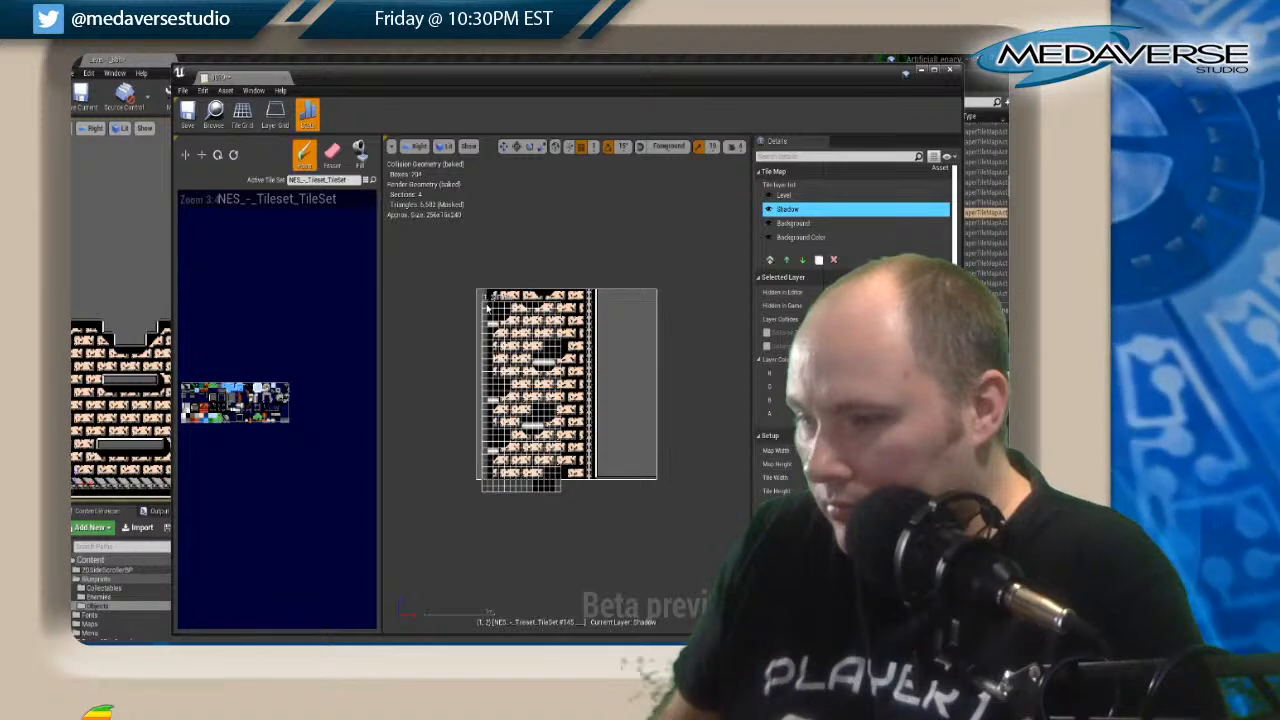
{"action": "key", "text": "shift+e"}
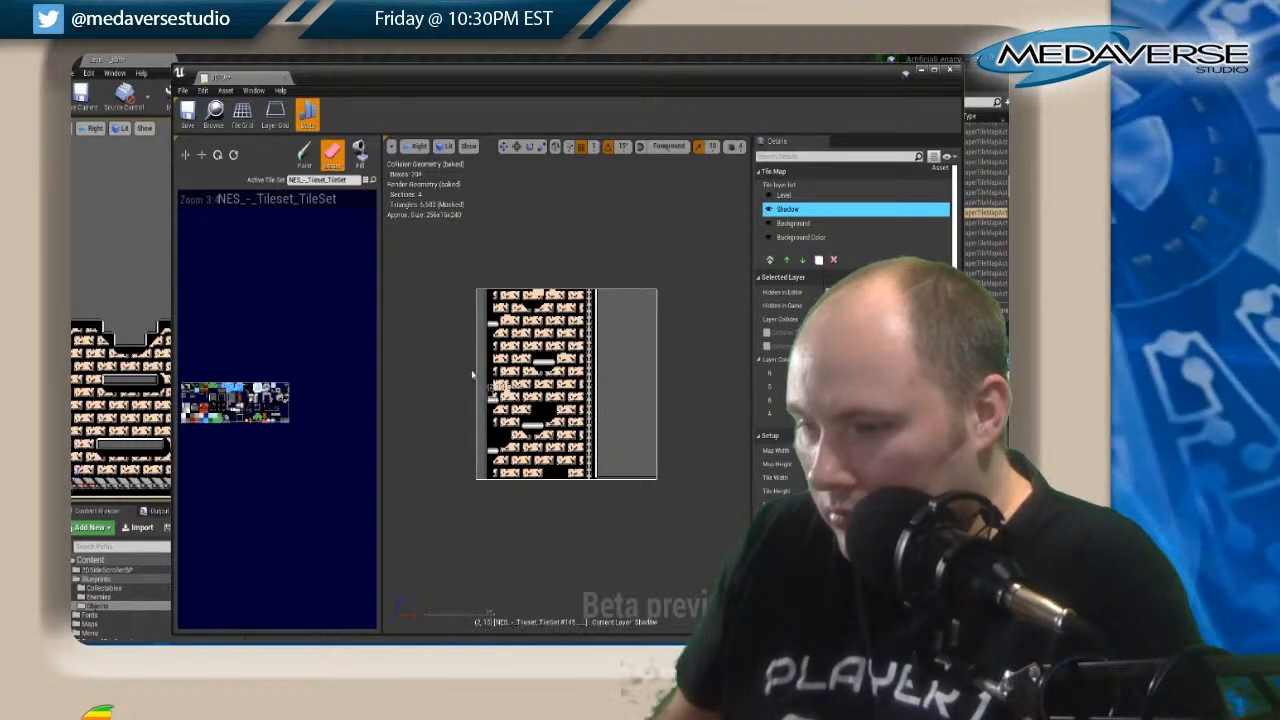
{"action": "left_click", "coordinate": [306, 157]}
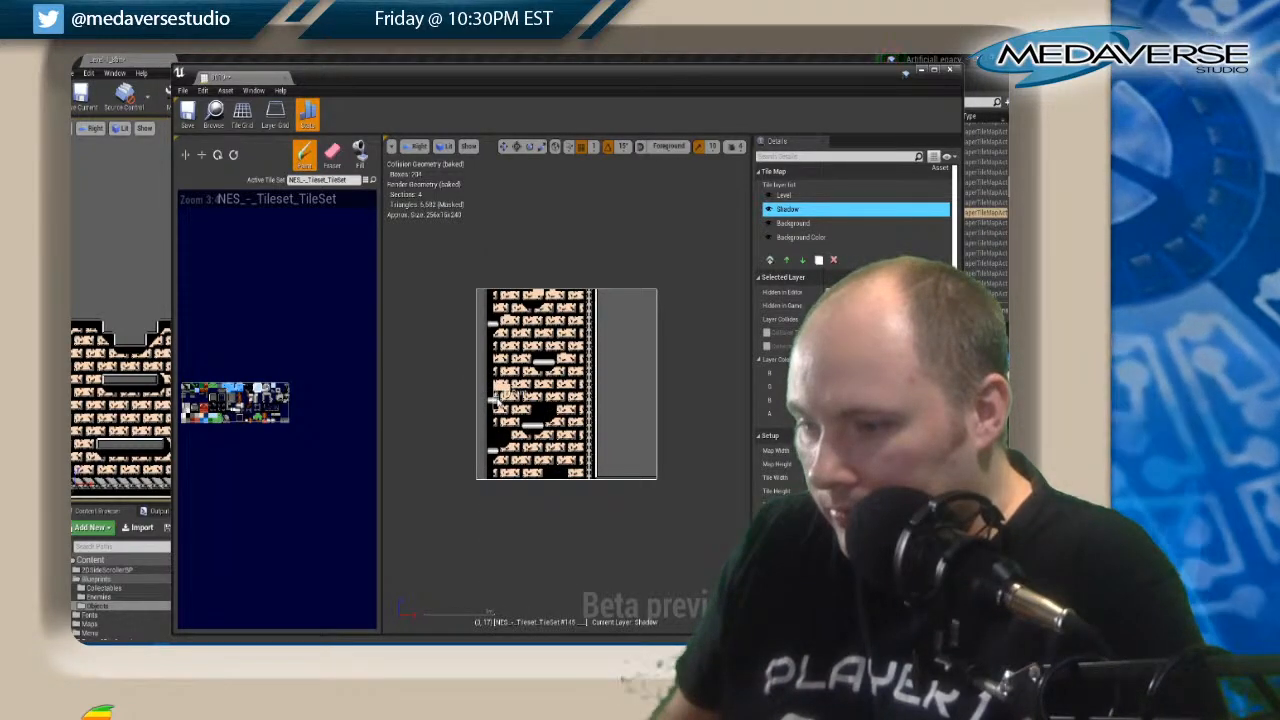
{"action": "left_click", "coordinate": [333, 157]}
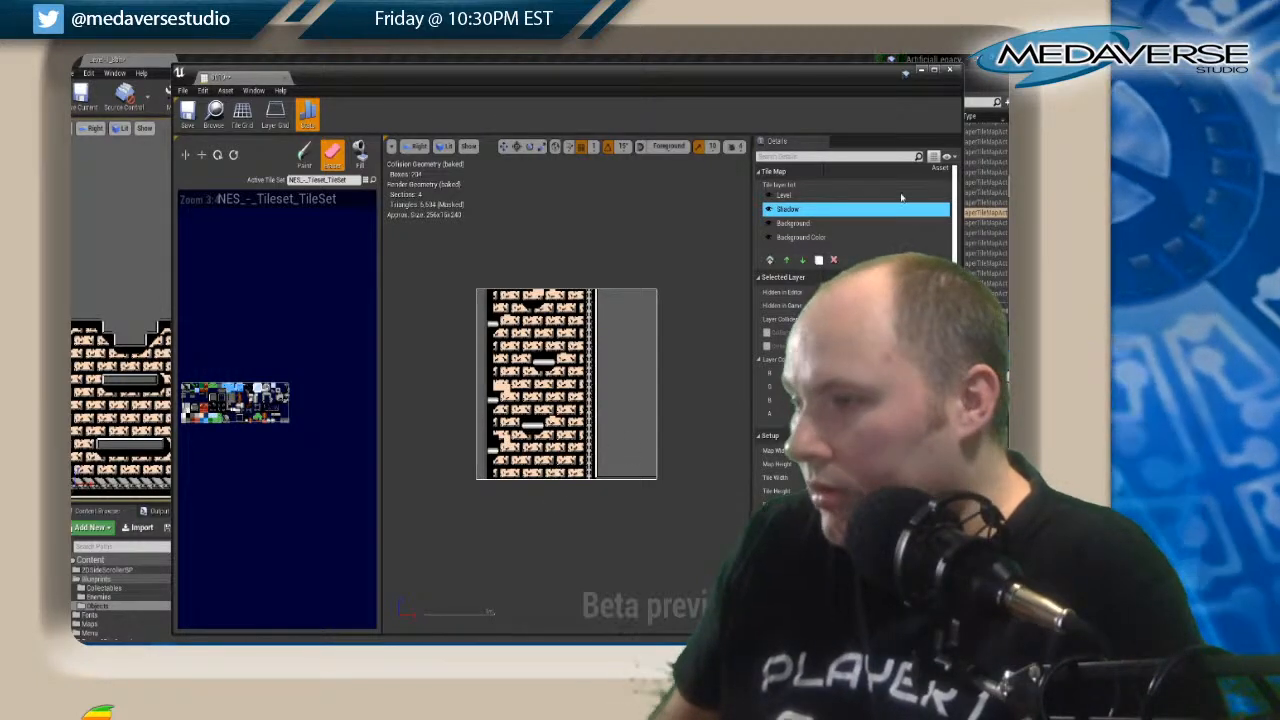
Repaint the mismatched bricks around the moved platforms on the Background layer and clear the stray brick tiles.
{"action": "left_click", "coordinate": [786, 224]}
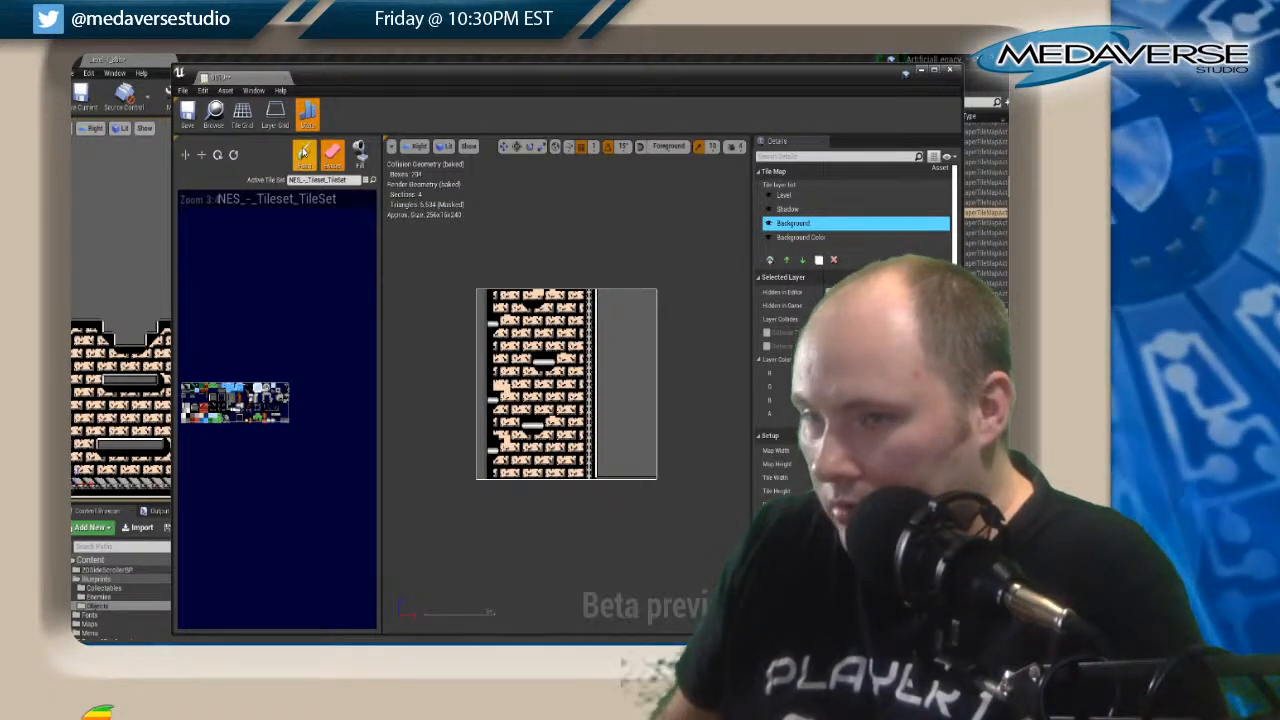
{"action": "left_click", "coordinate": [305, 156]}
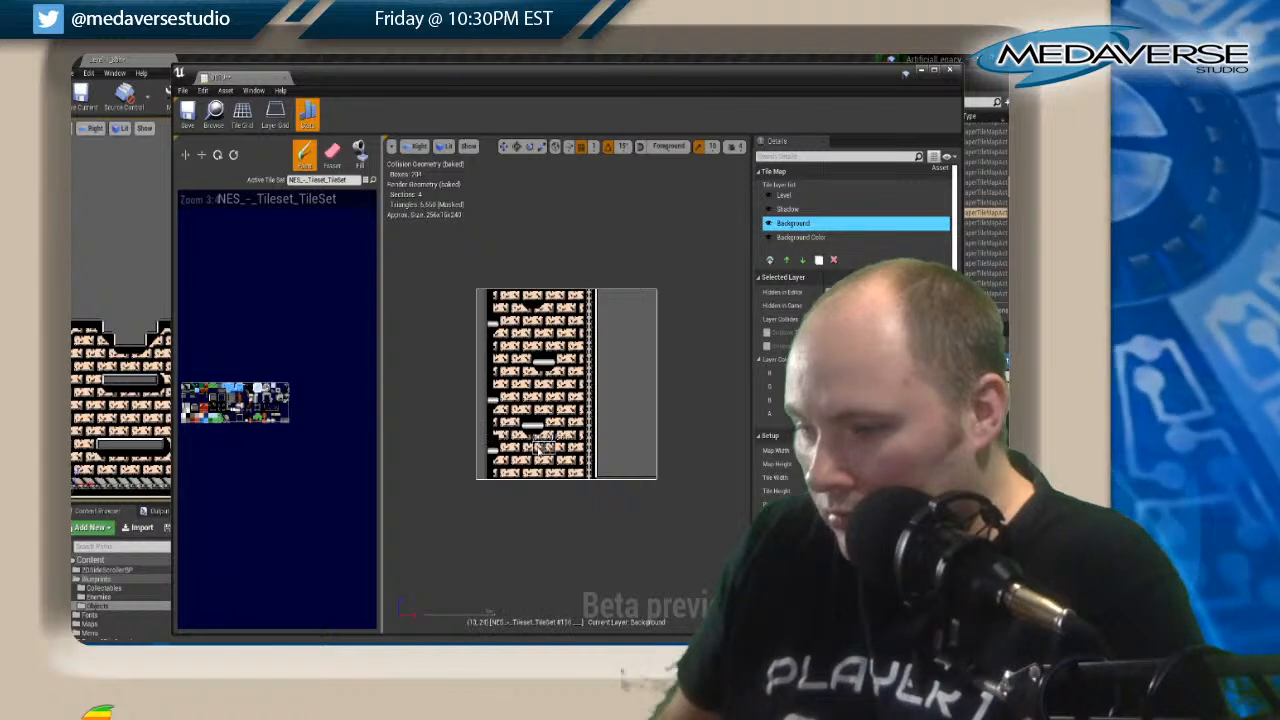
{"action": "left_click", "coordinate": [332, 155]}
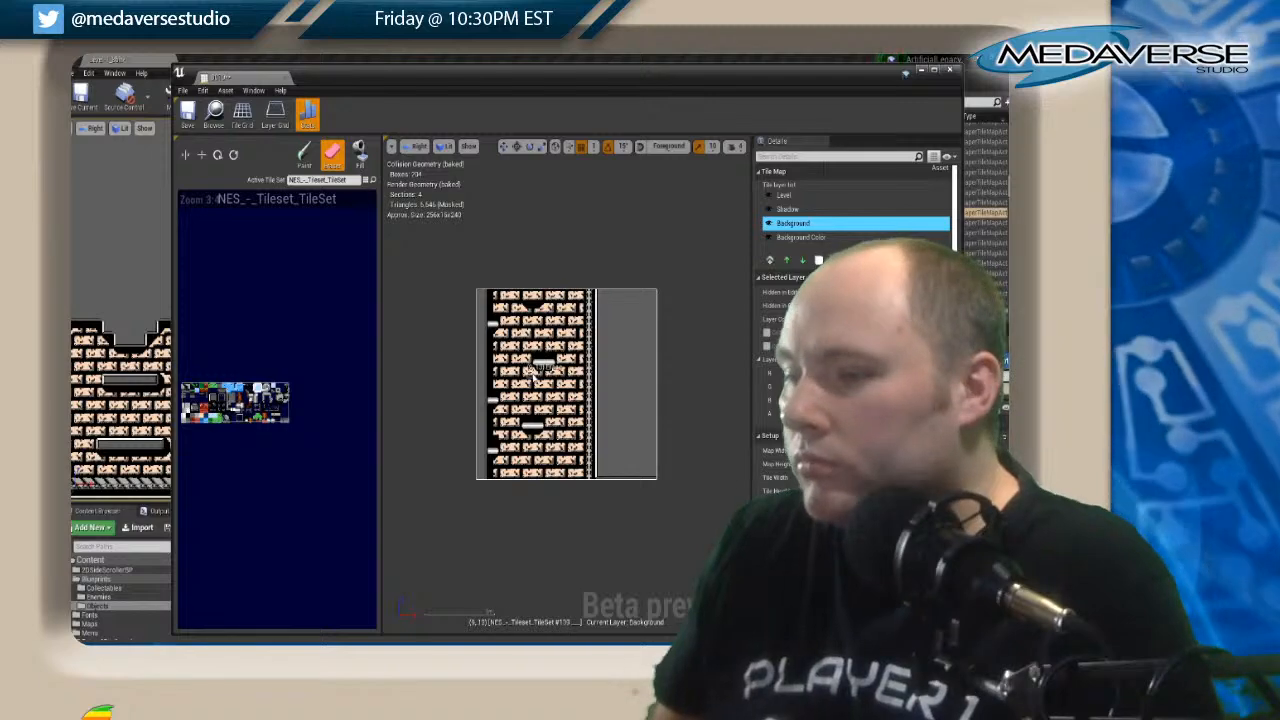
Paint a floating platform and its shadow at the upper edge of the shaft's tile map, clearing stray Background bricks beneath it.
{"action": "left_click", "coordinate": [787, 209]}
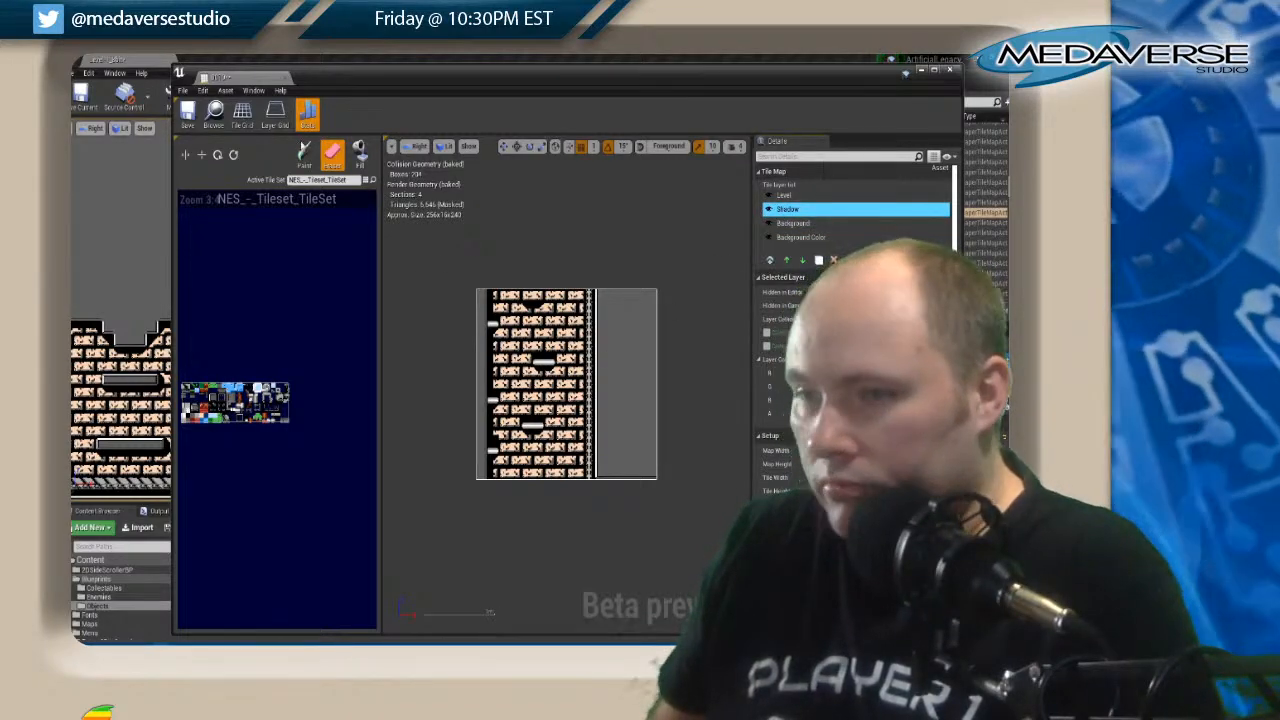
{"action": "left_click", "coordinate": [304, 153]}
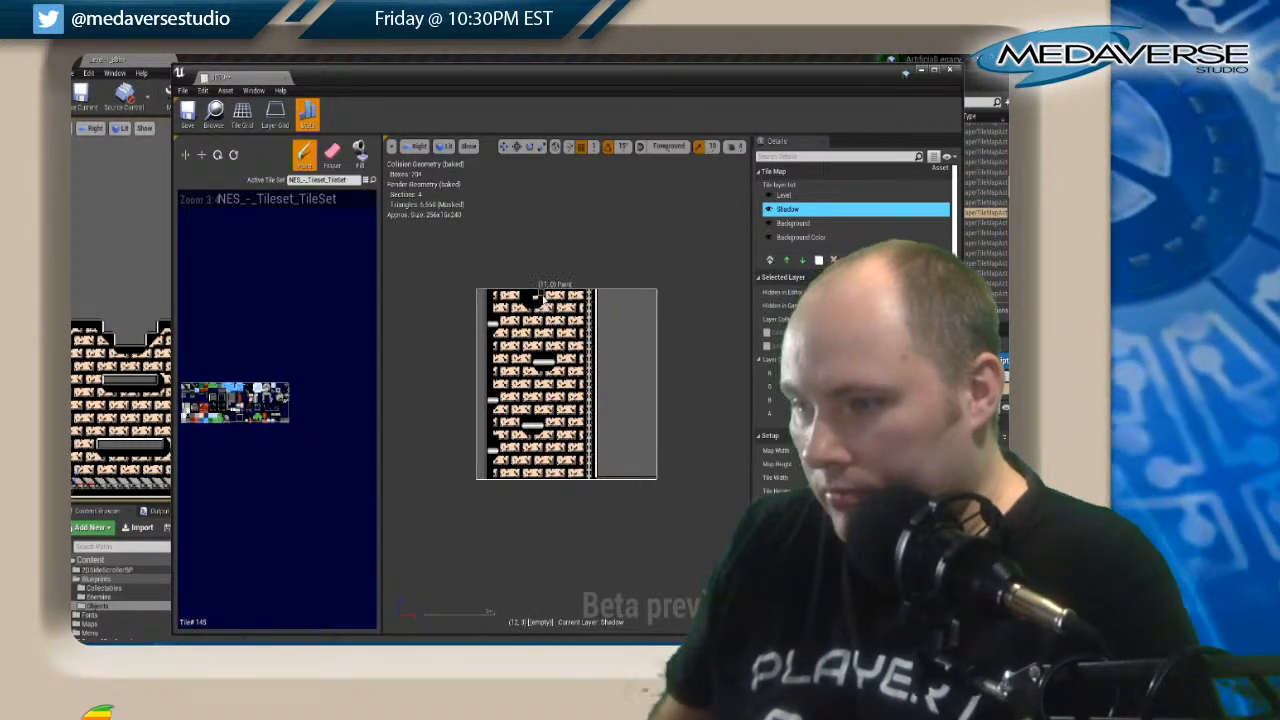
{"action": "left_click", "coordinate": [793, 223]}
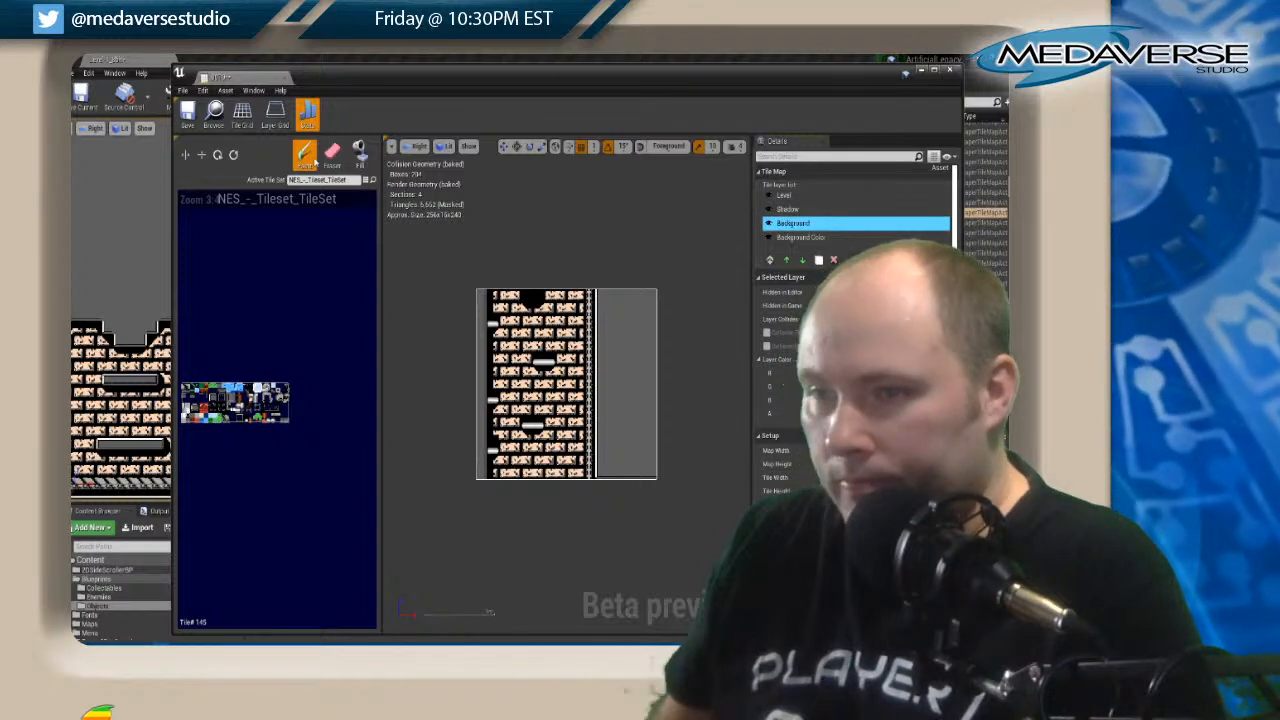
{"action": "left_click", "coordinate": [332, 155]}
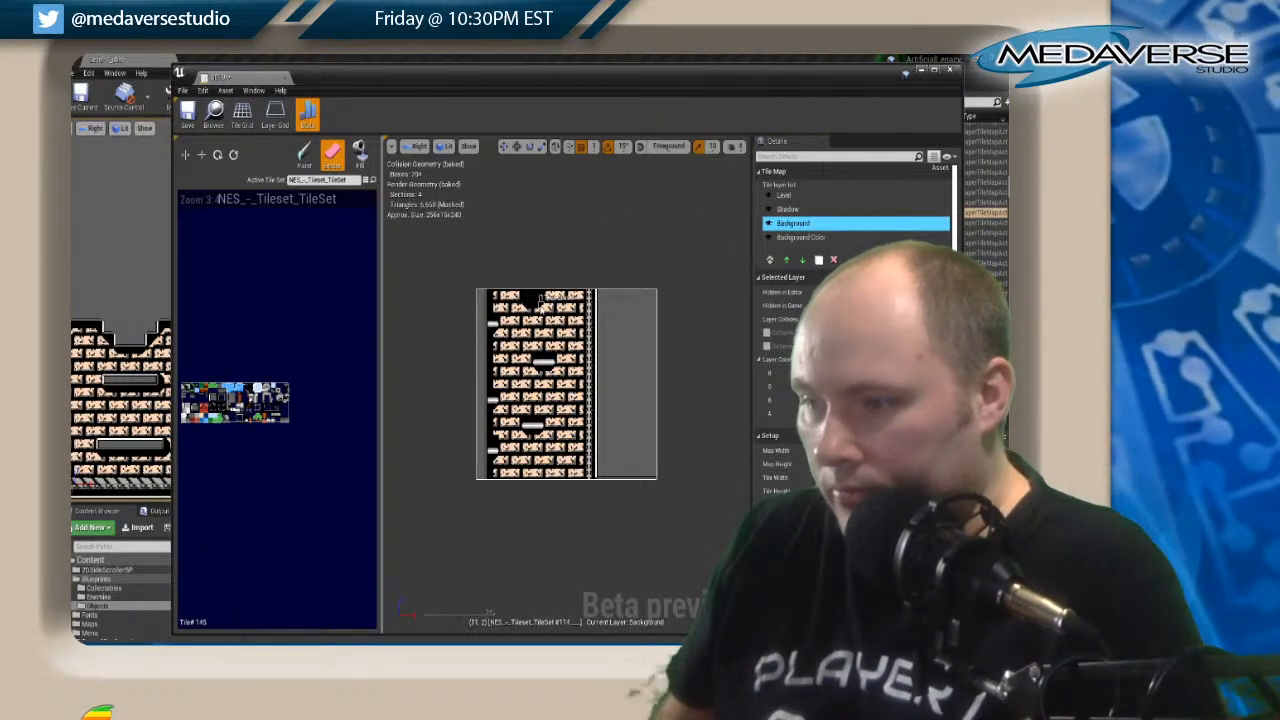
{"action": "left_click", "coordinate": [783, 195]}
{"action": "left_click", "coordinate": [277, 155]}
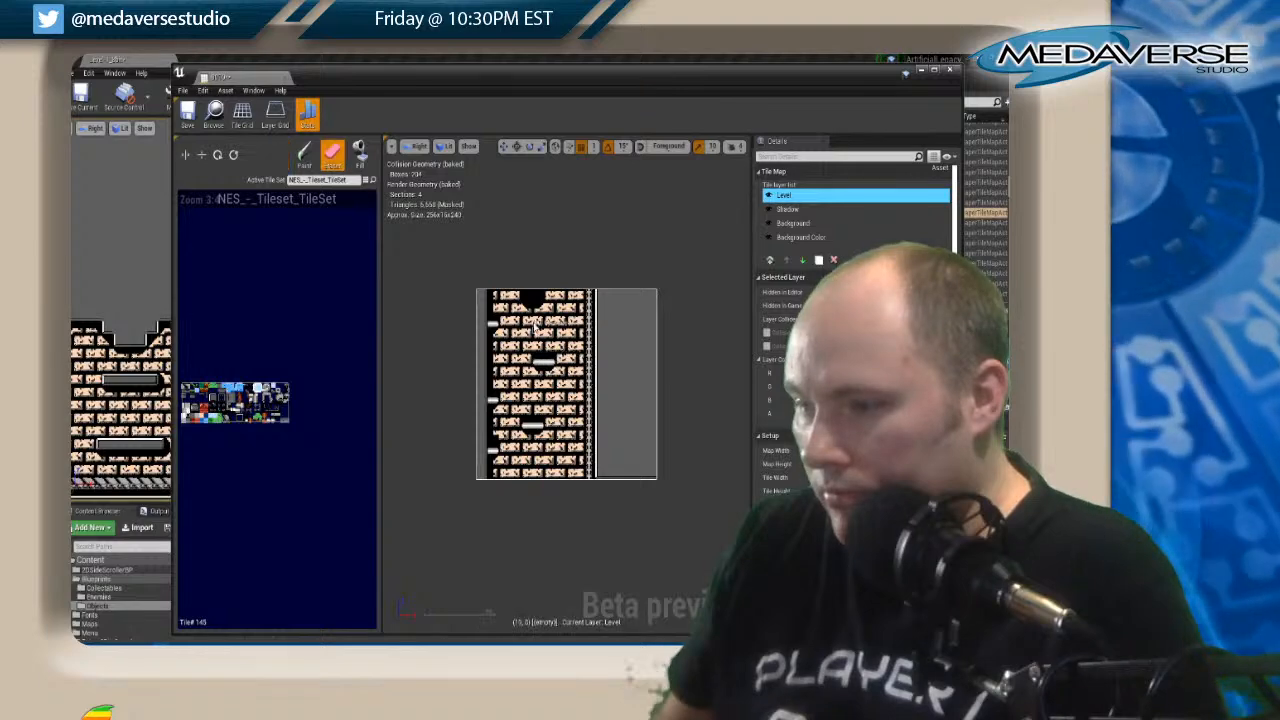
{"action": "left_click", "coordinate": [305, 157]}
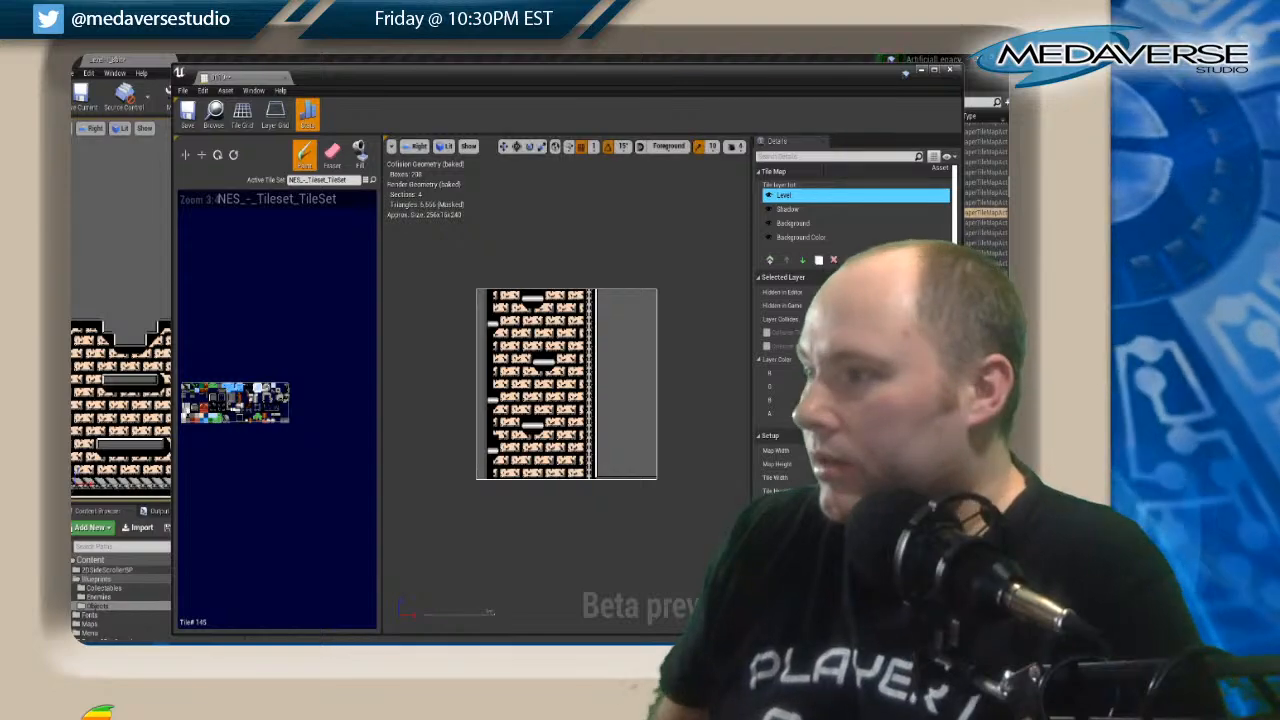
{"action": "left_click", "coordinate": [951, 69]}
Move the floating platforms in the tile map of the shaft section above one brick row lower on the Level layer.
{"action": "right_click_drag", "start_coordinate": [453, 125], "coordinate": [453, 358]}
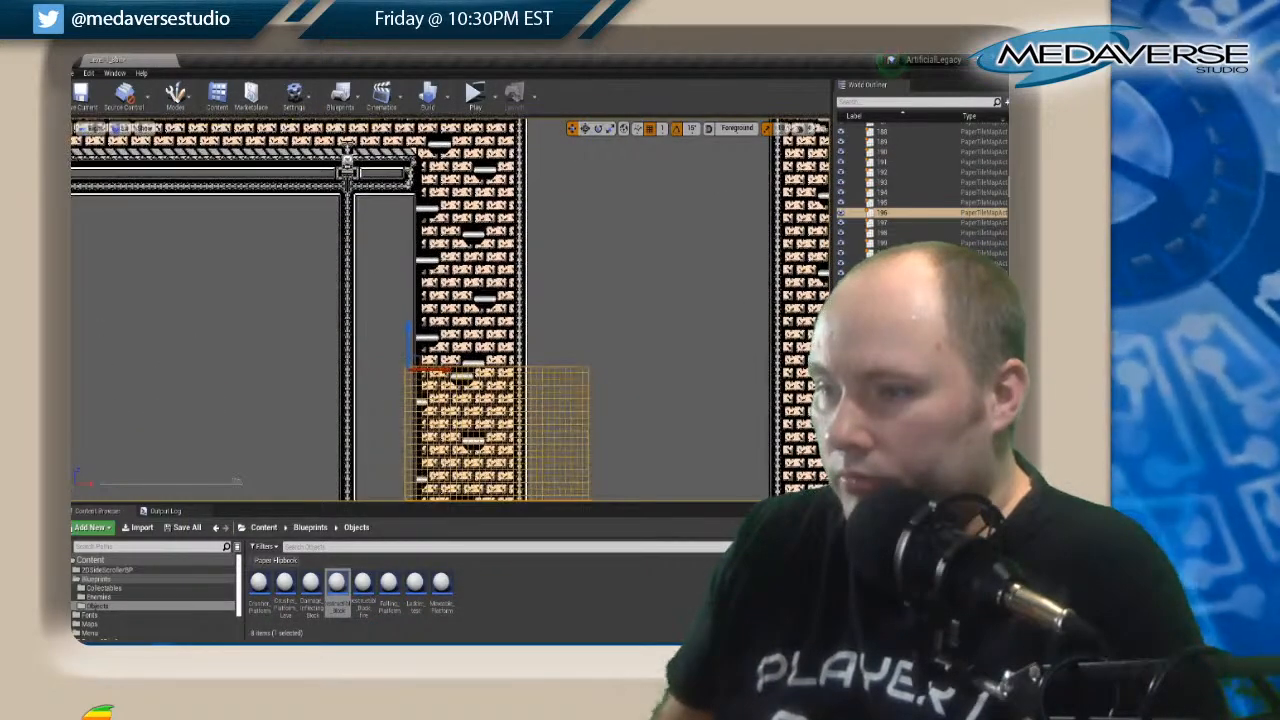
{"action": "left_click", "coordinate": [453, 356]}
{"action": "left_click", "coordinate": [509, 262]}
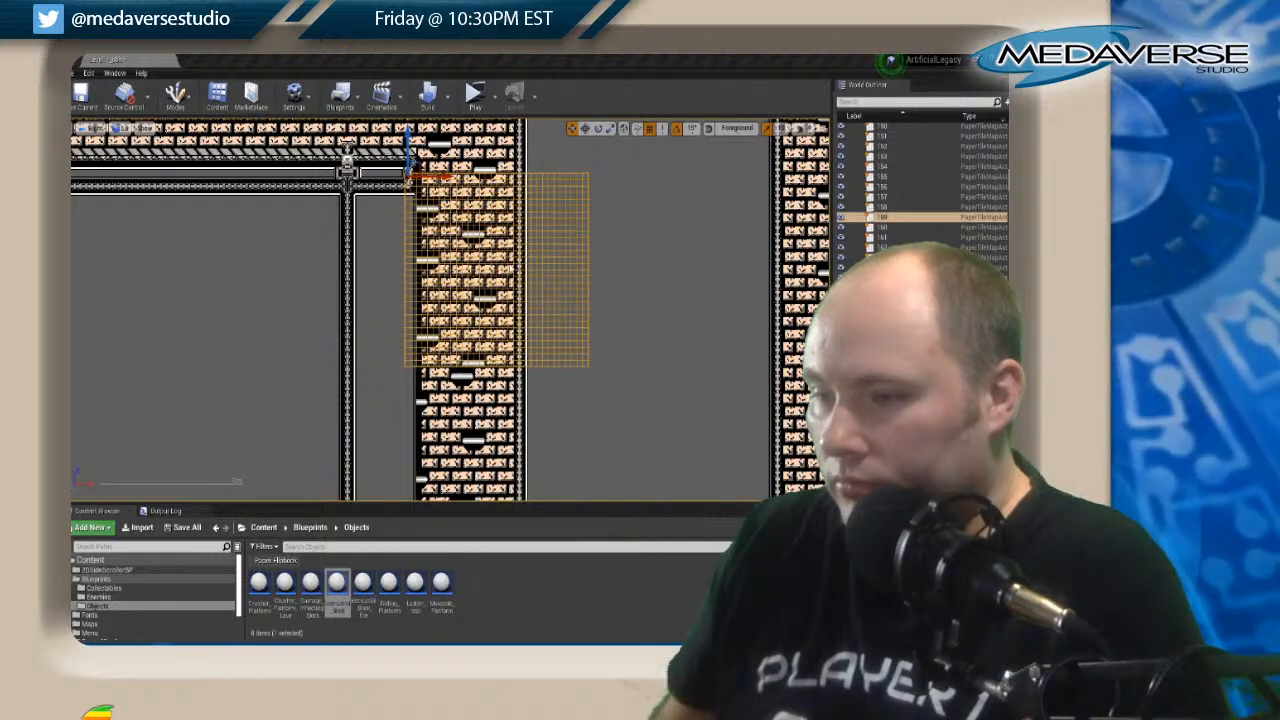
{"action": "left_click", "coordinate": [785, 195]}
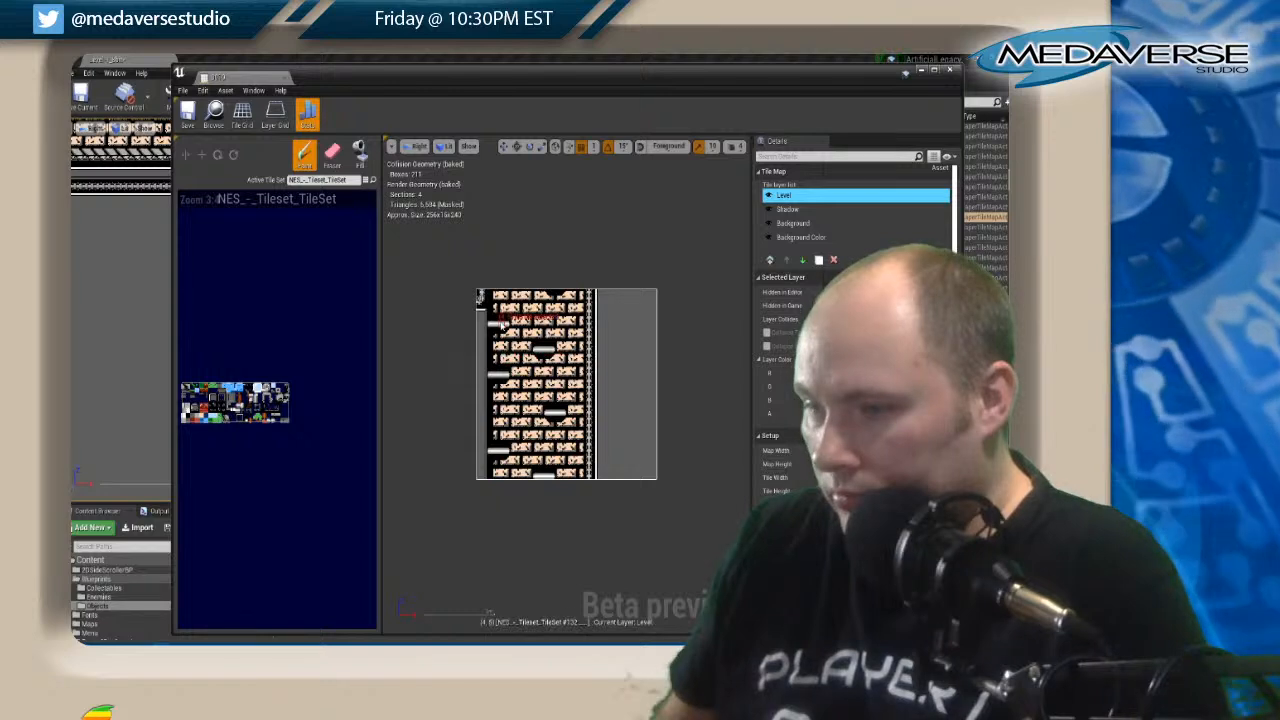
{"action": "mouse_move", "coordinate": [502, 325]}
{"action": "left_mouse_down", "text": "shift"}
{"action": "mouse_move", "coordinate": [528, 442]}
{"action": "mouse_move", "coordinate": [557, 497]}
{"action": "mouse_move", "coordinate": [570, 470]}
{"action": "mouse_move", "coordinate": [600, 630]}
{"action": "left_mouse_up", "text": "shift"}
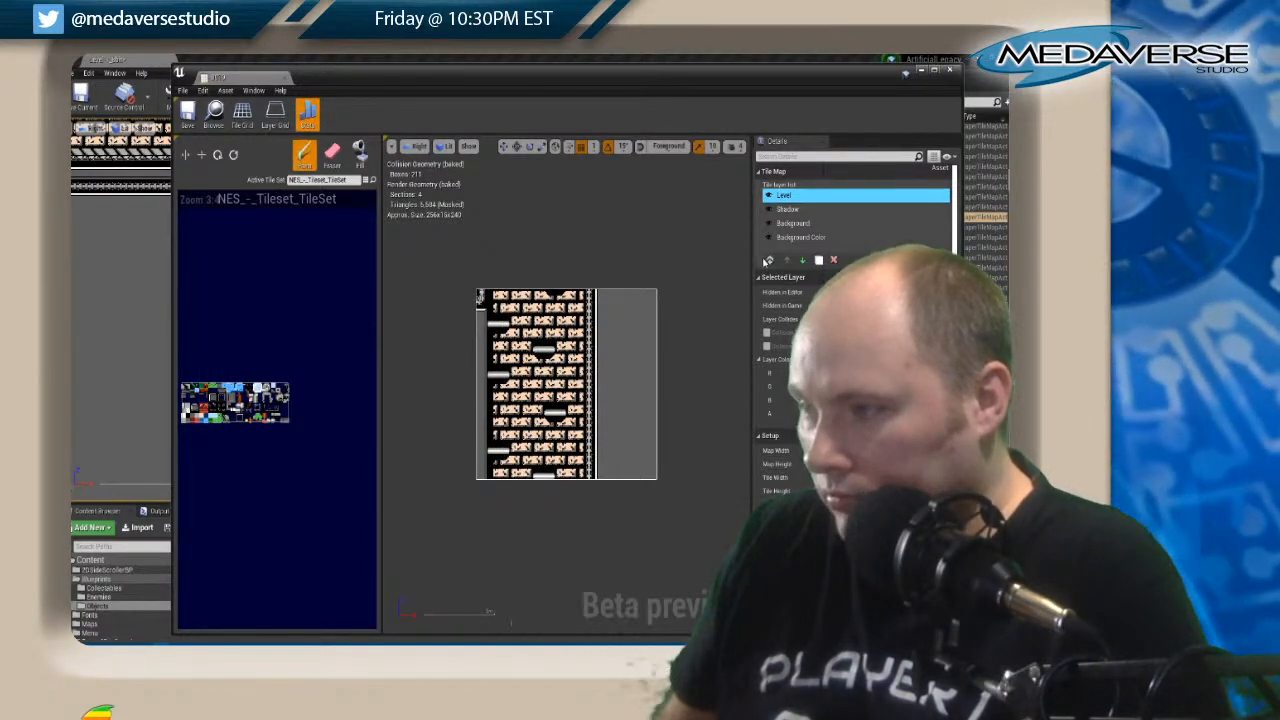
{"action": "left_click", "coordinate": [491, 341]}
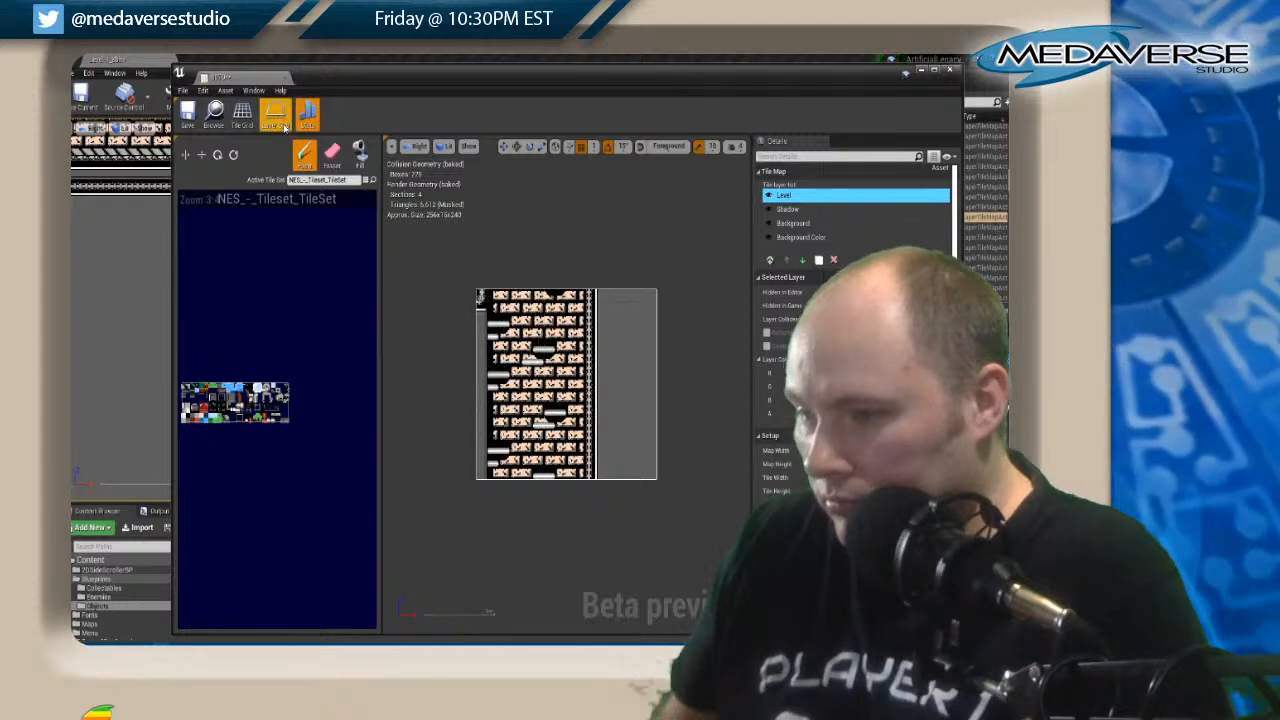
{"action": "left_click", "coordinate": [332, 153]}
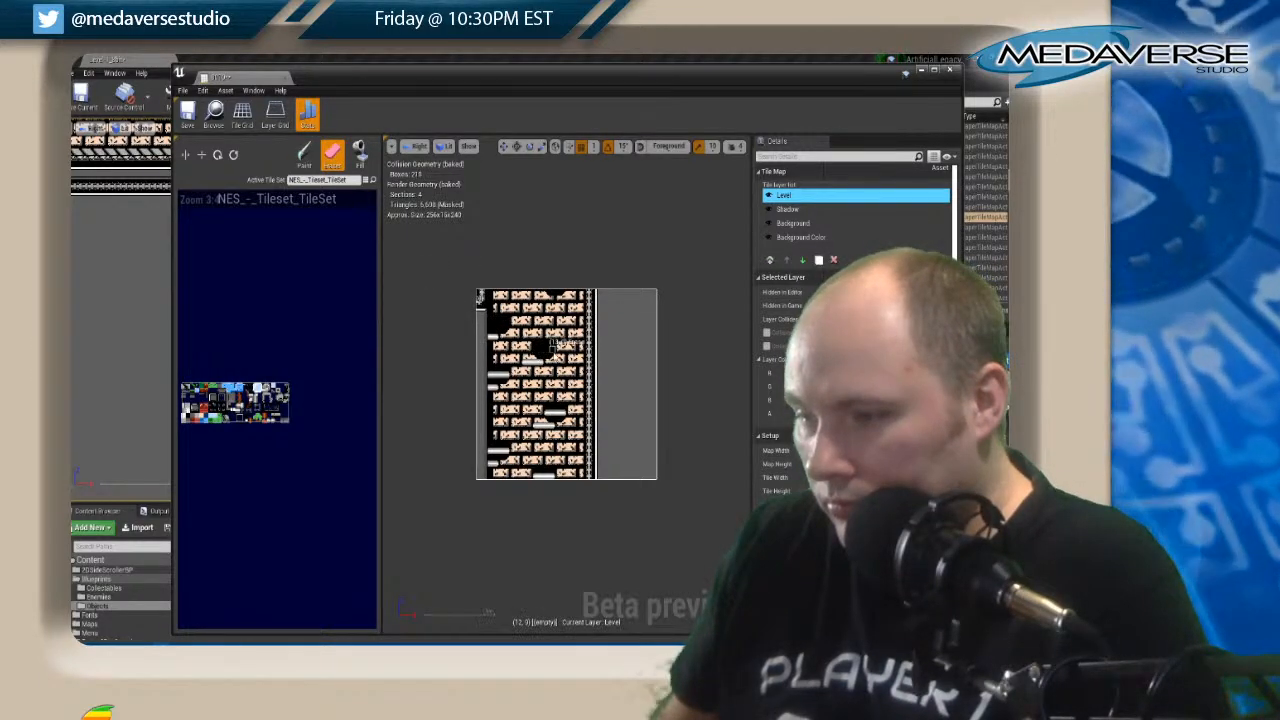
{"action": "left_click_drag", "start_coordinate": [507, 376], "coordinate": [490, 378]}
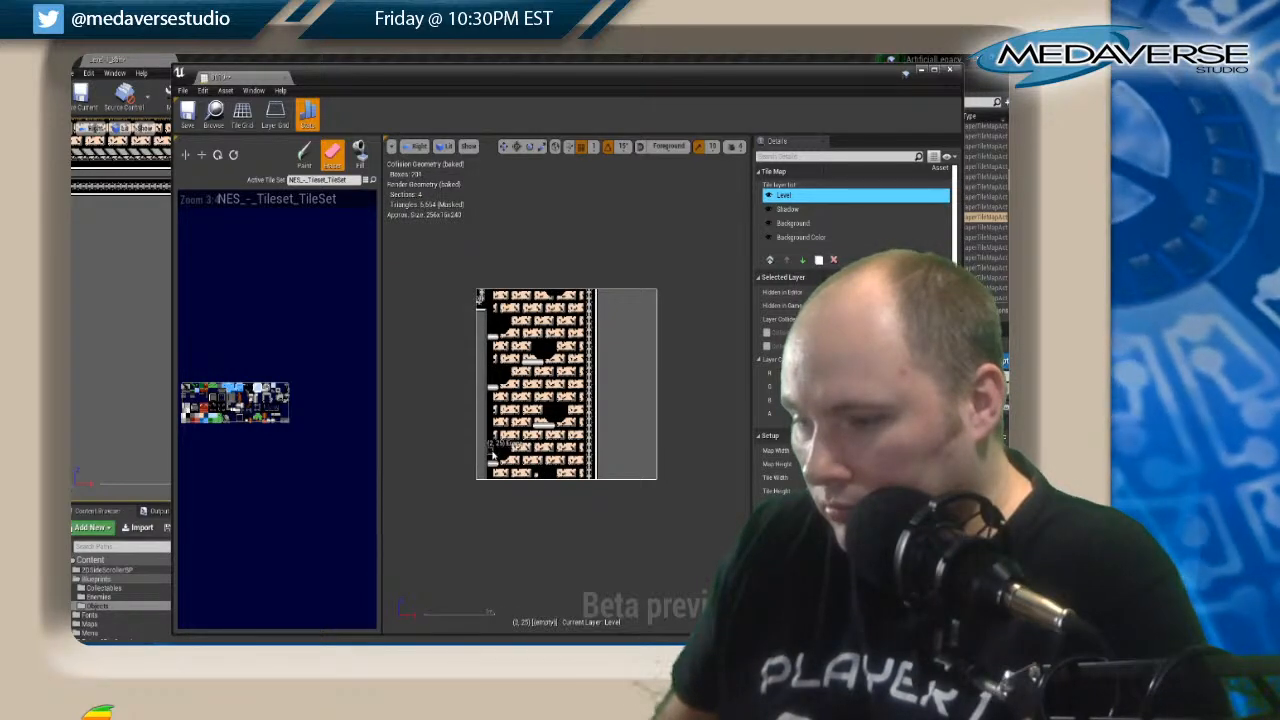
Copy the platform shadows on the Shadow layer beneath the lowered platforms and erase the old shadow tiles.
{"action": "left_click", "coordinate": [793, 210]}
{"action": "key", "text": "shift"}
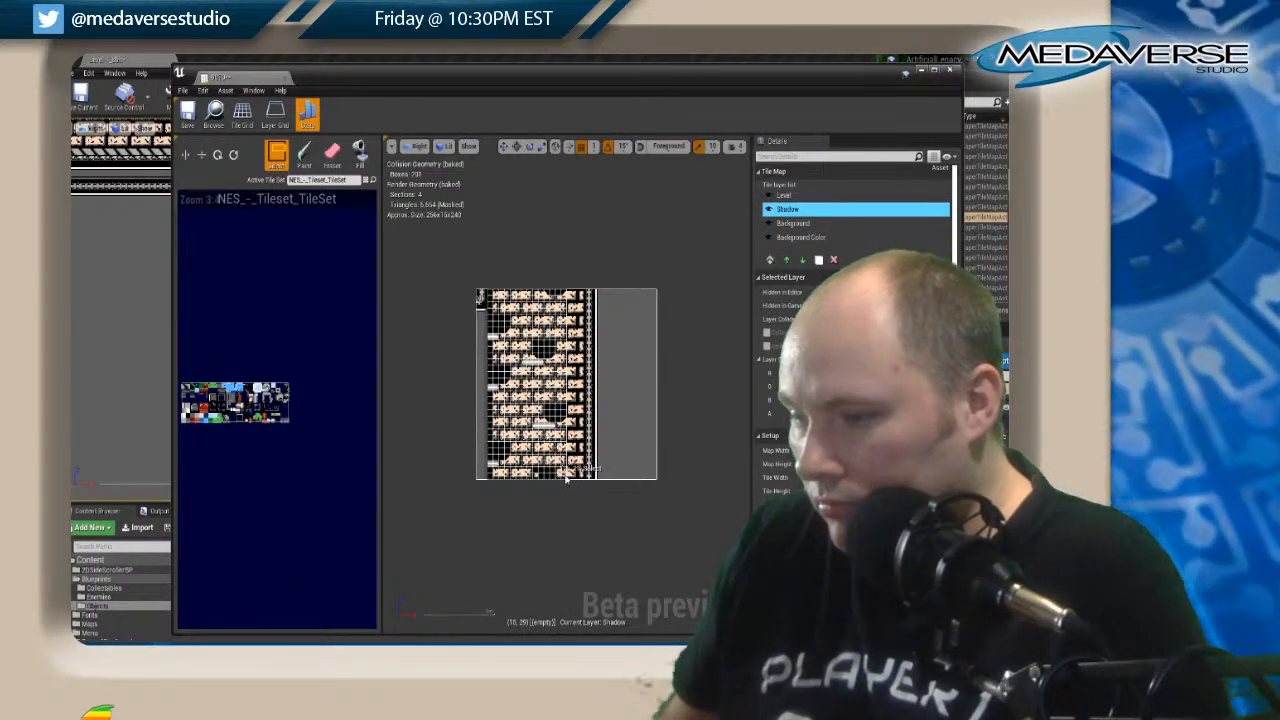
{"action": "left_click_drag", "start_coordinate": [566, 478], "coordinate": [567, 478], "text": "shift"}
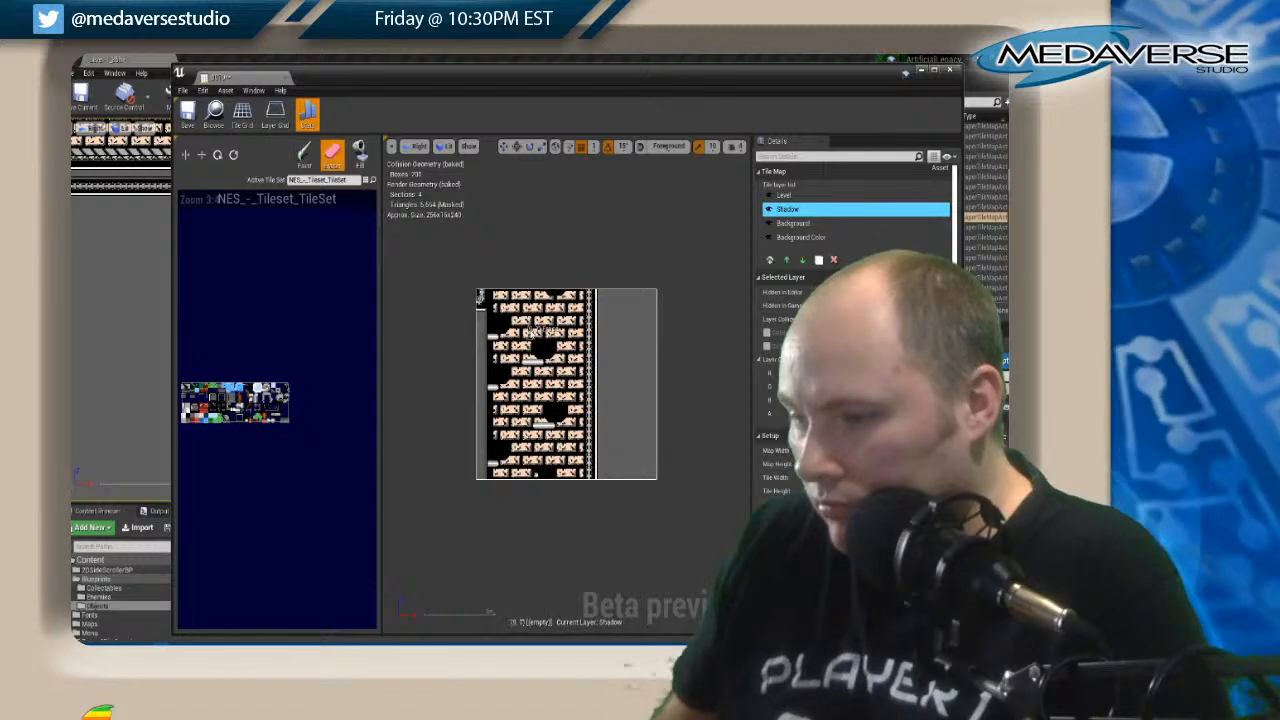
{"action": "left_click", "coordinate": [305, 153]}
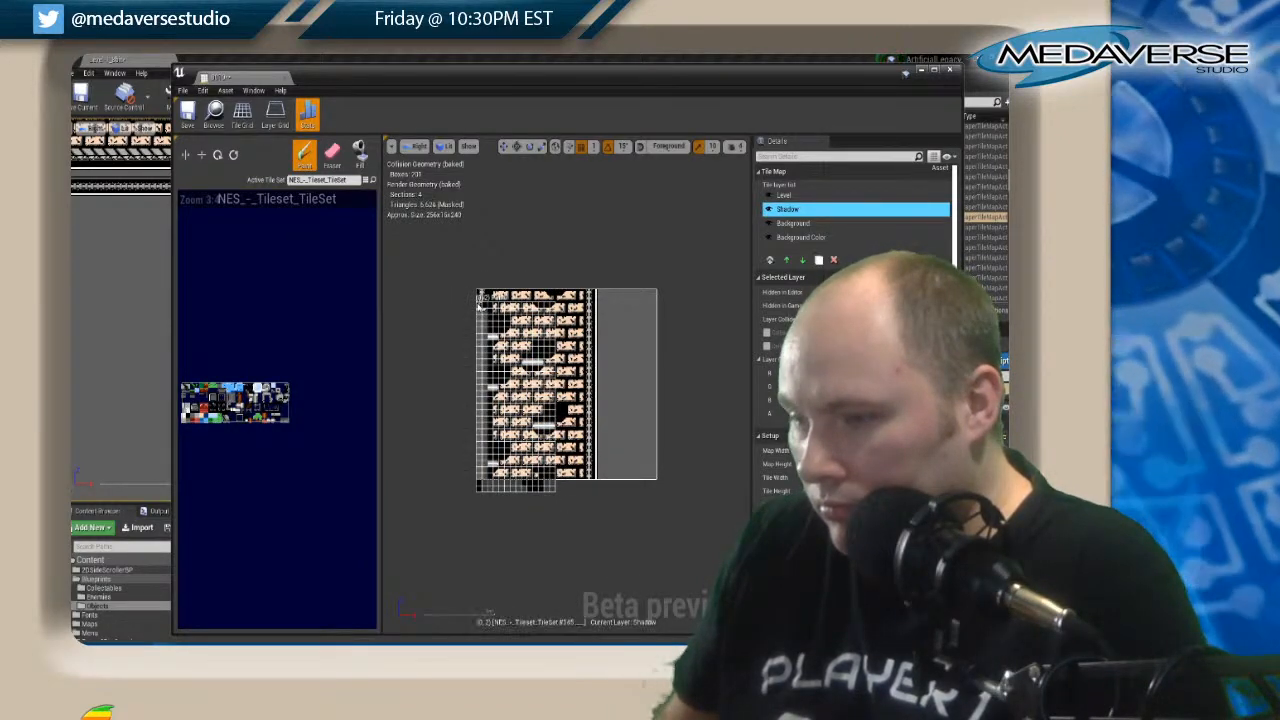
{"action": "left_click", "coordinate": [333, 154]}
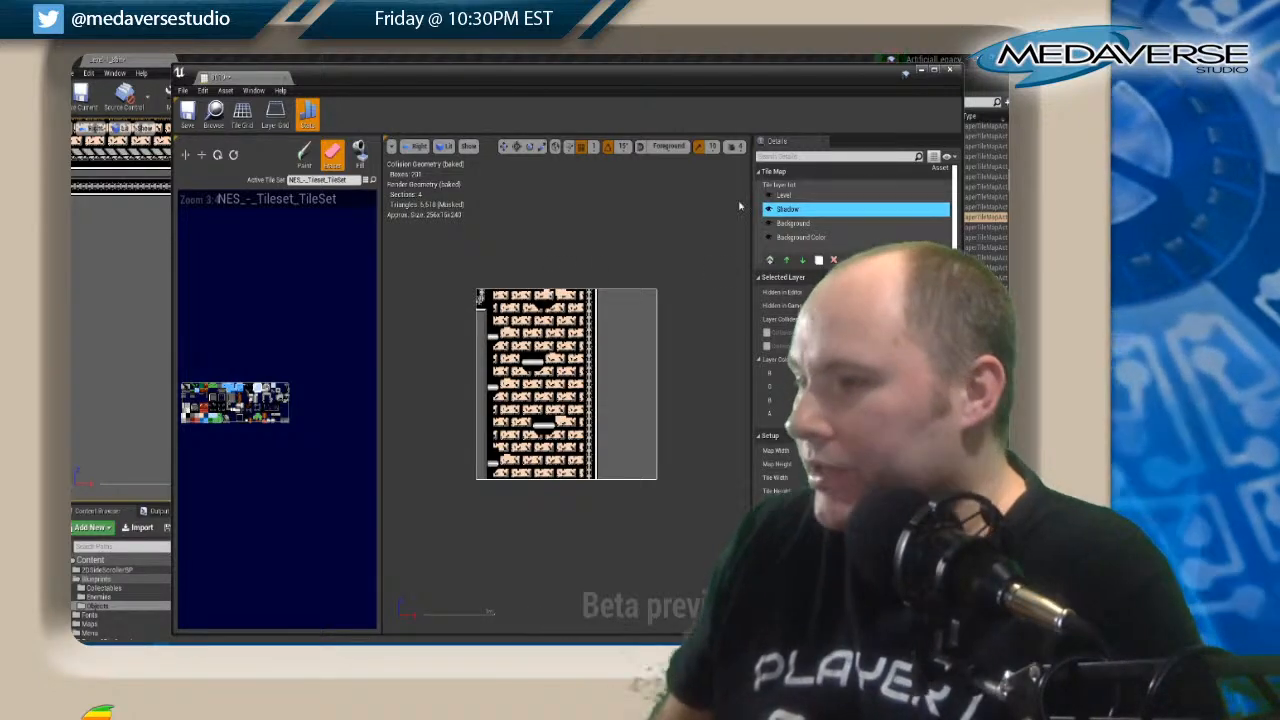
Paint a platform shadow at the map's upper edge and erase the stray shadow tile near the lower wall ledge.
{"action": "left_click", "coordinate": [187, 419]}
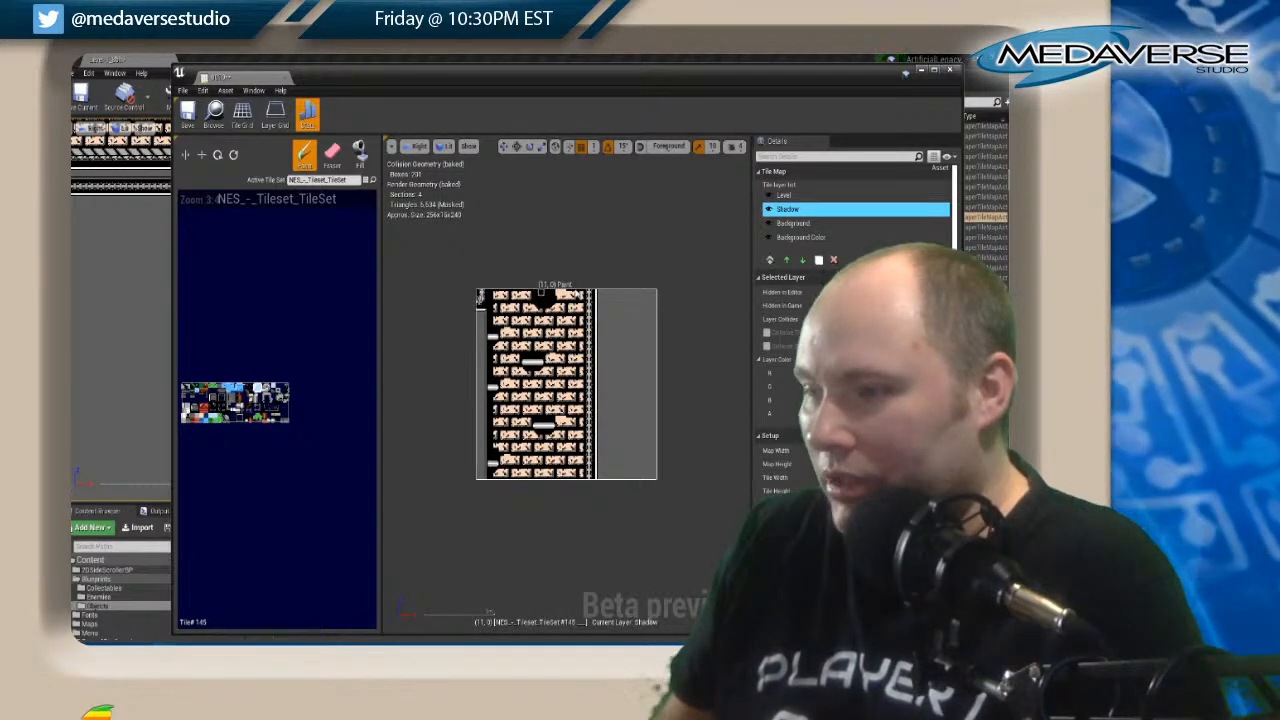
{"action": "left_click", "coordinate": [795, 223]}
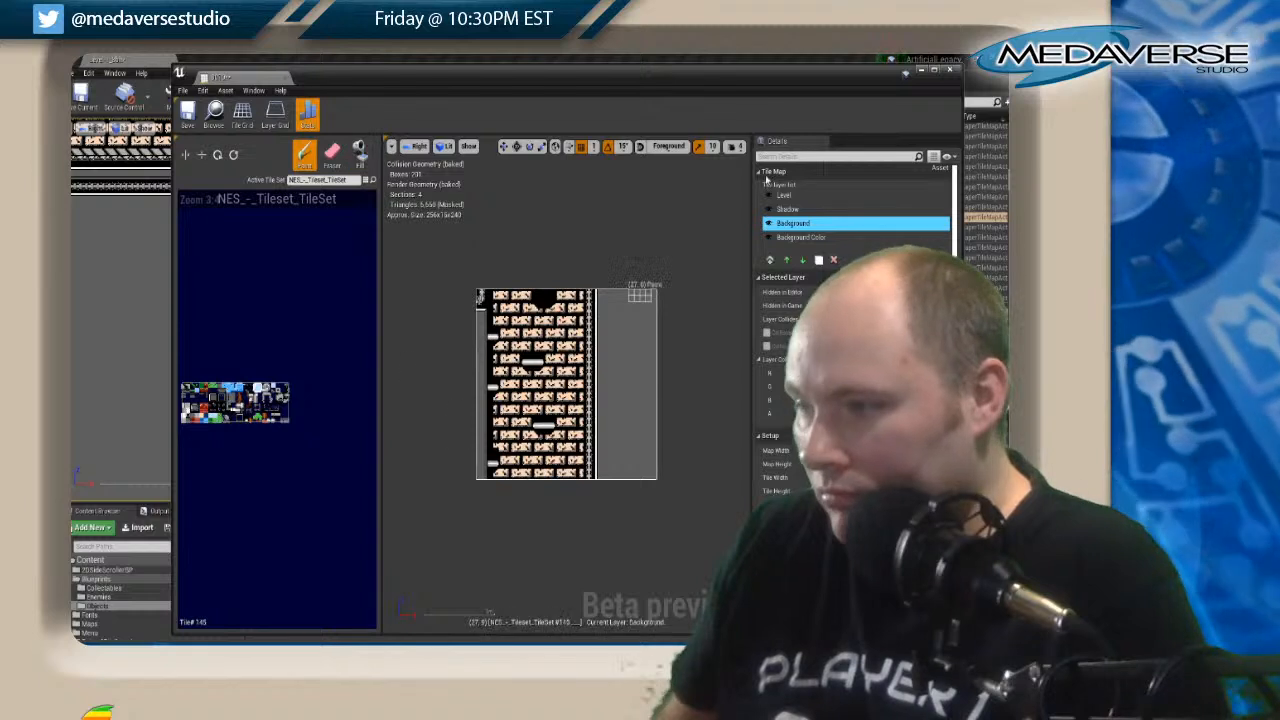
{"action": "left_click", "coordinate": [787, 209]}
{"action": "left_click", "coordinate": [332, 155]}
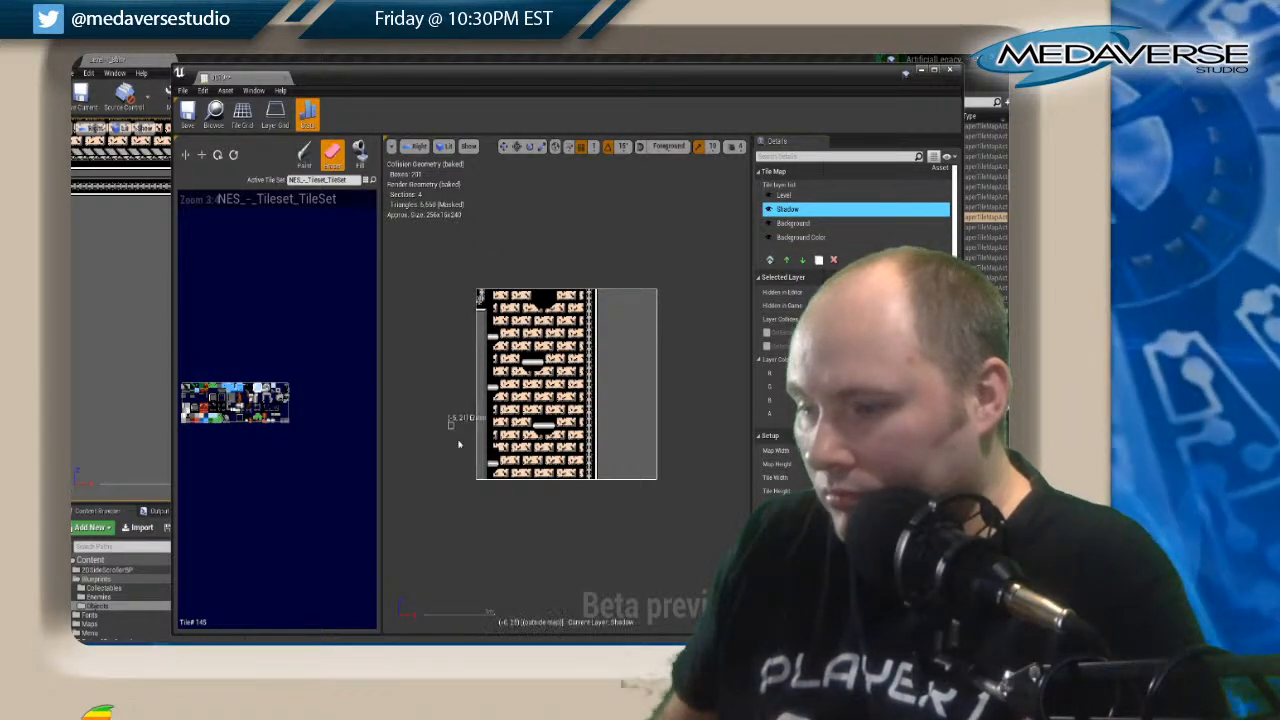
{"action": "left_click", "coordinate": [503, 454]}
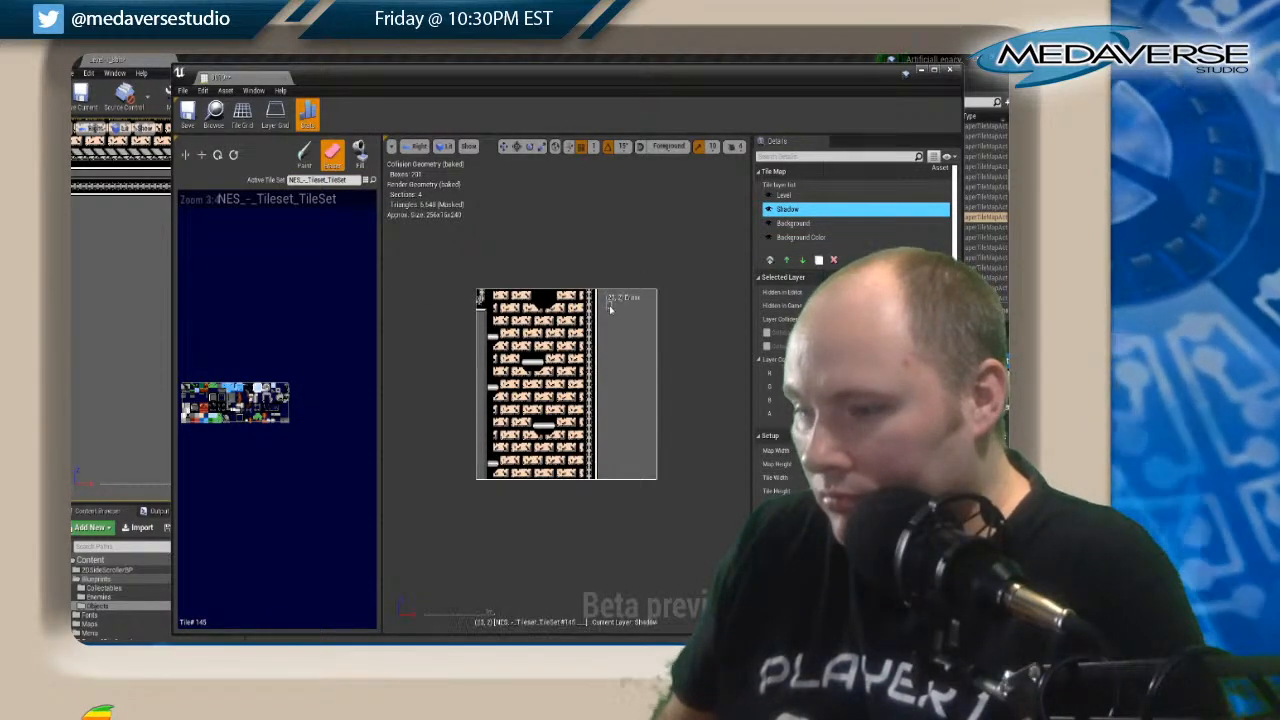
Copy a floating platform on the Level layer and paint it over the new shadow at the map's upper edge.
{"action": "left_click", "coordinate": [802, 197]}
{"action": "key", "text": "shift"}
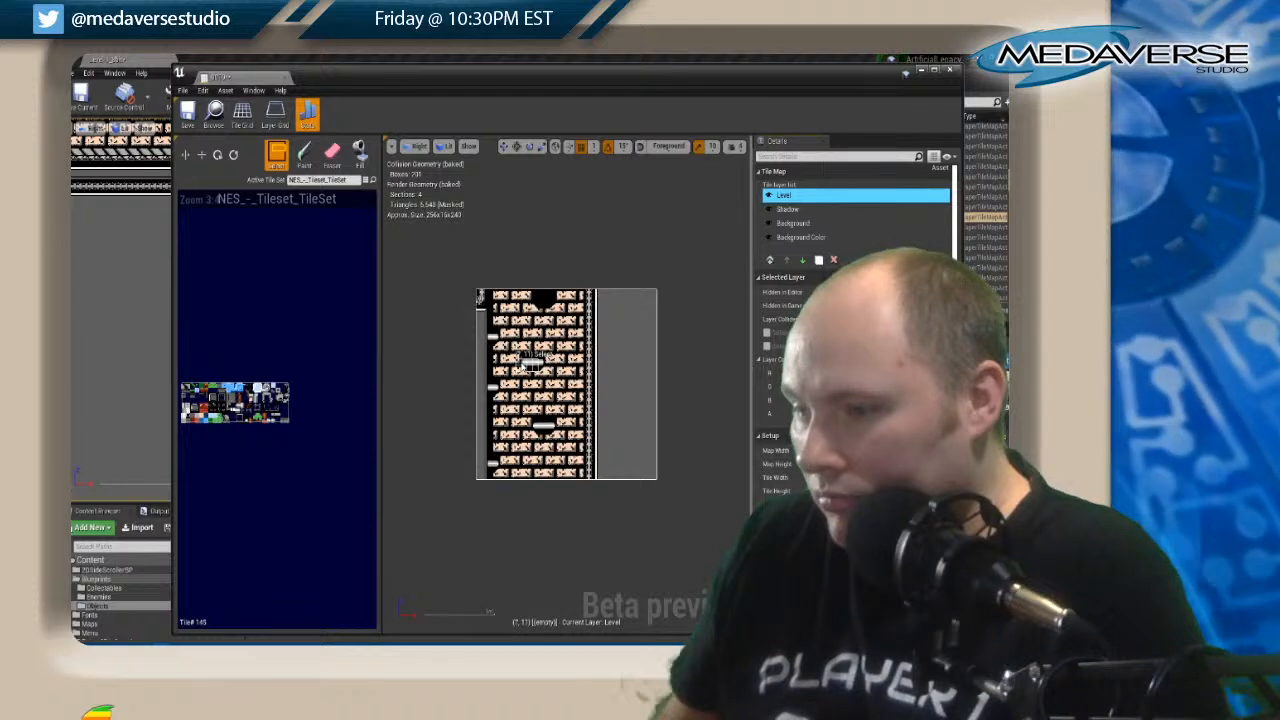
{"action": "key", "text": "shift+3"}
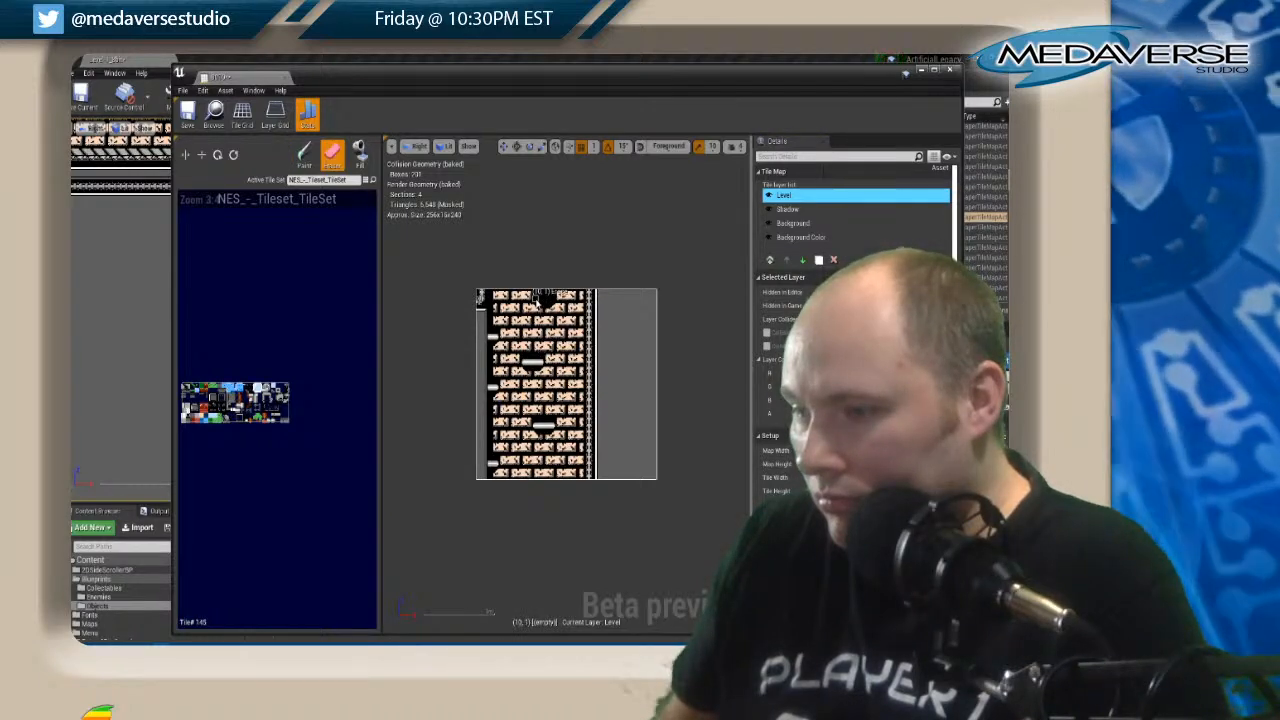
{"action": "key", "text": "shift+b"}
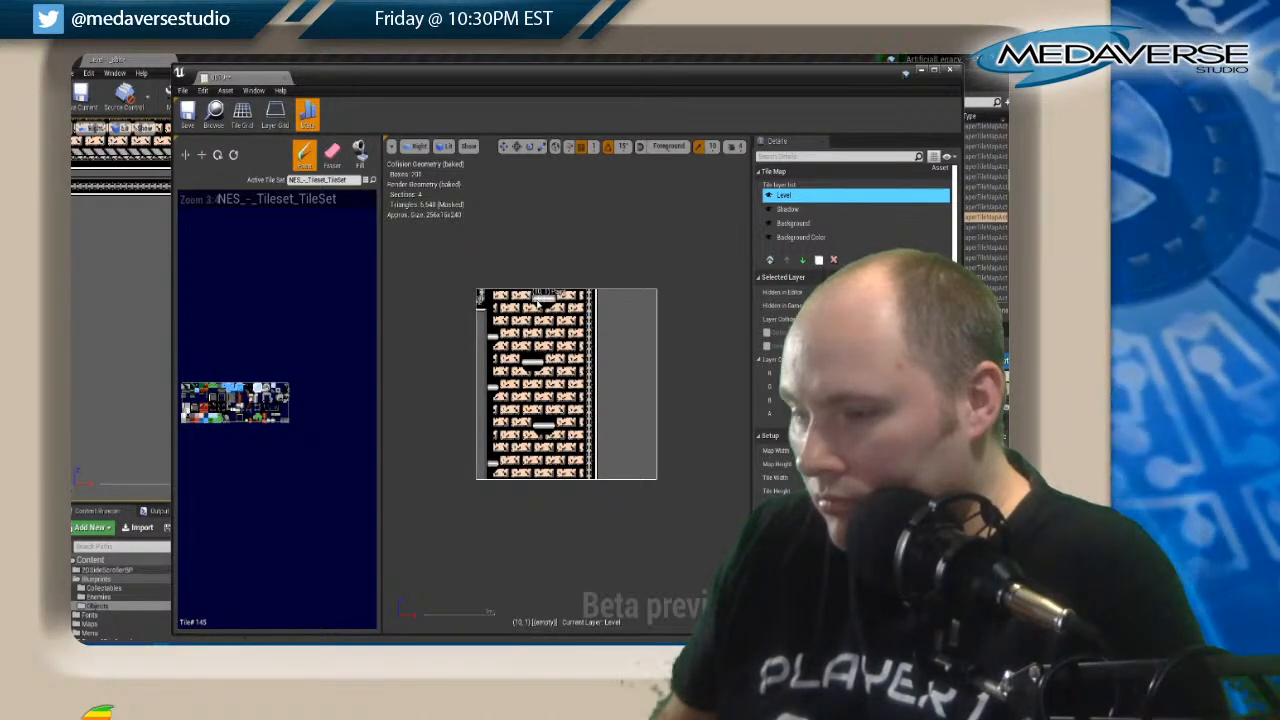
{"action": "left_click", "coordinate": [545, 298]}
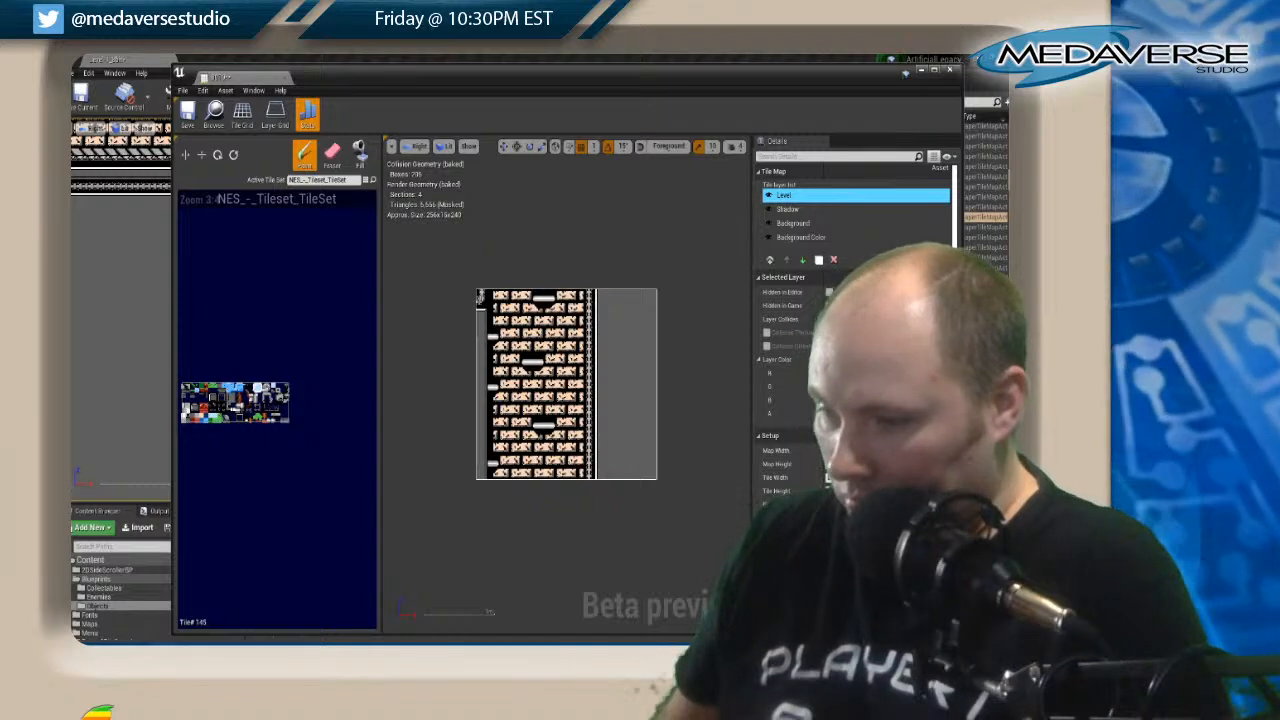
Erase the stray brick tiles beneath the platforms and wall ledges on the Background layer and close the tile map.
{"action": "left_click", "coordinate": [333, 156]}
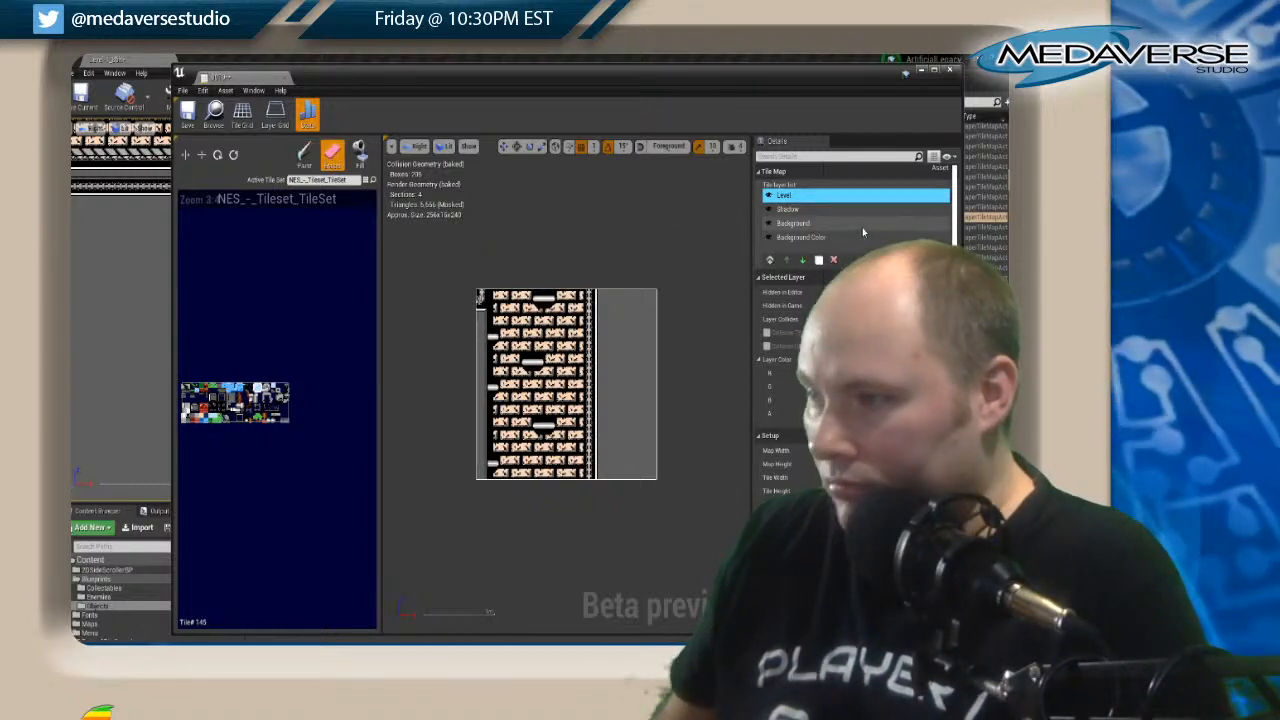
{"action": "left_click", "coordinate": [797, 223]}
{"action": "left_click", "coordinate": [541, 371]}
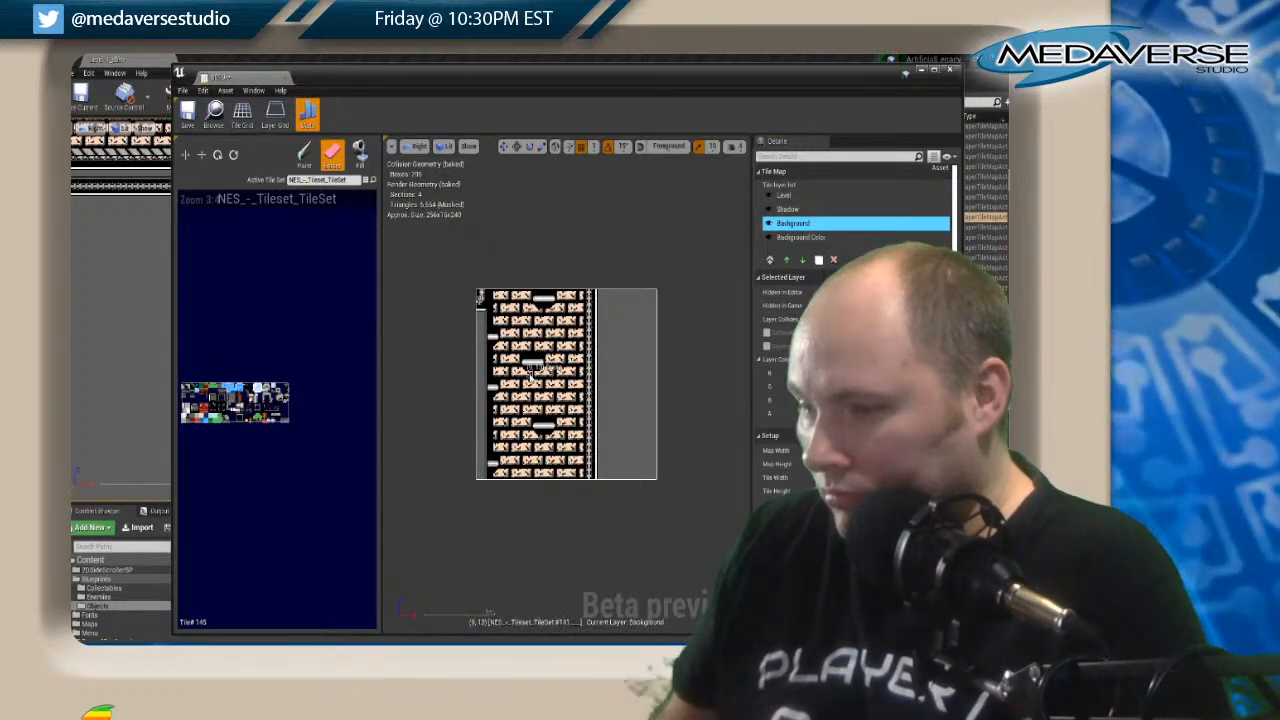
{"action": "left_click", "coordinate": [526, 372]}
{"action": "left_click", "coordinate": [498, 398]}
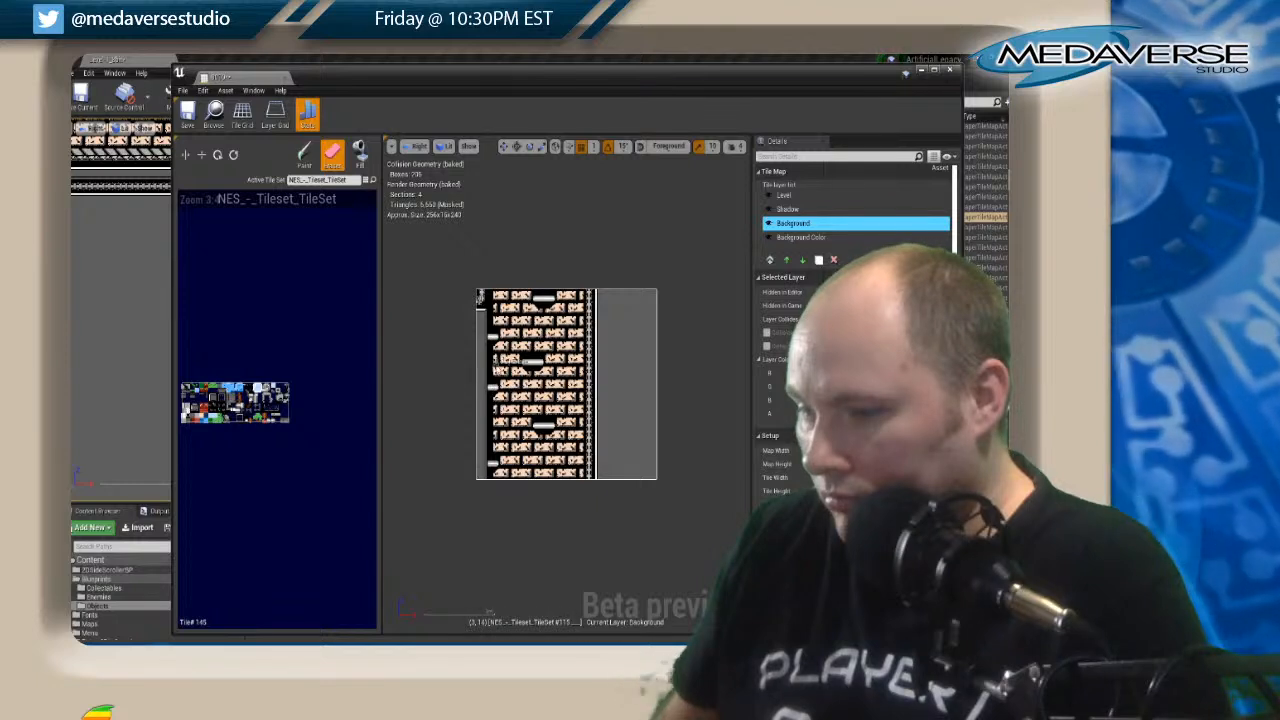
{"action": "left_click", "coordinate": [498, 346]}
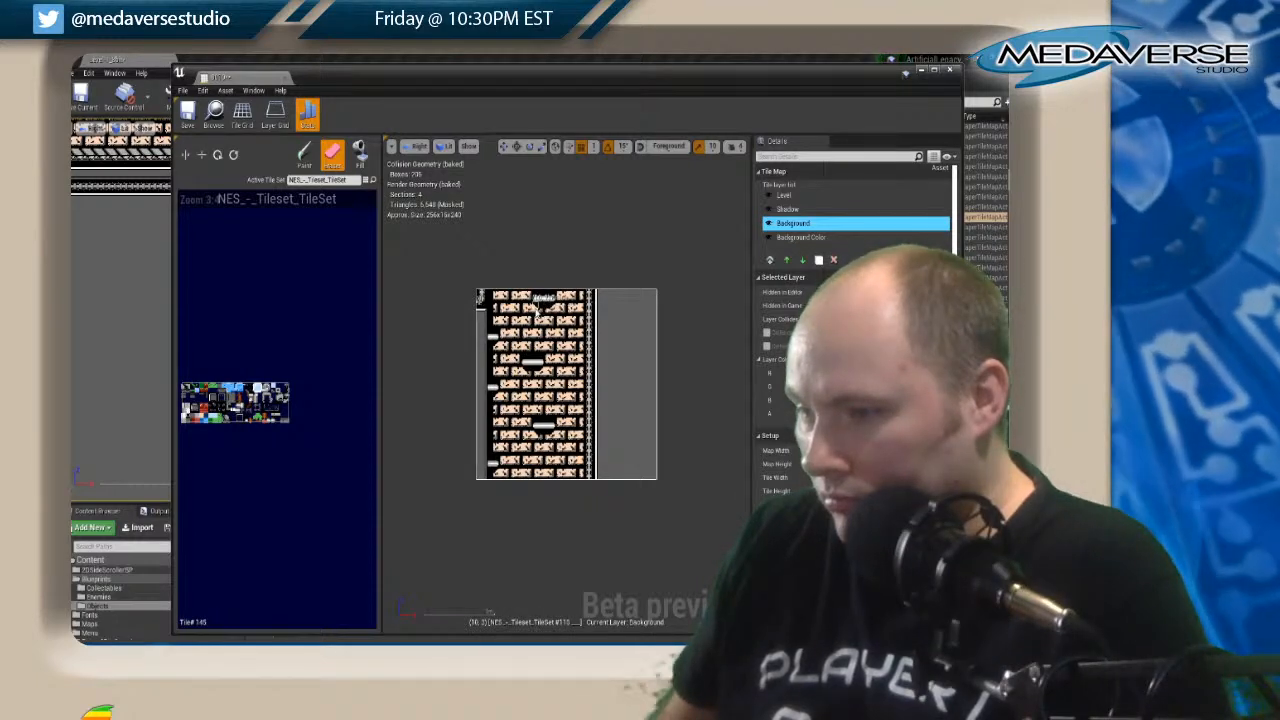
{"action": "left_click", "coordinate": [537, 312]}
{"action": "left_click", "coordinate": [551, 312]}
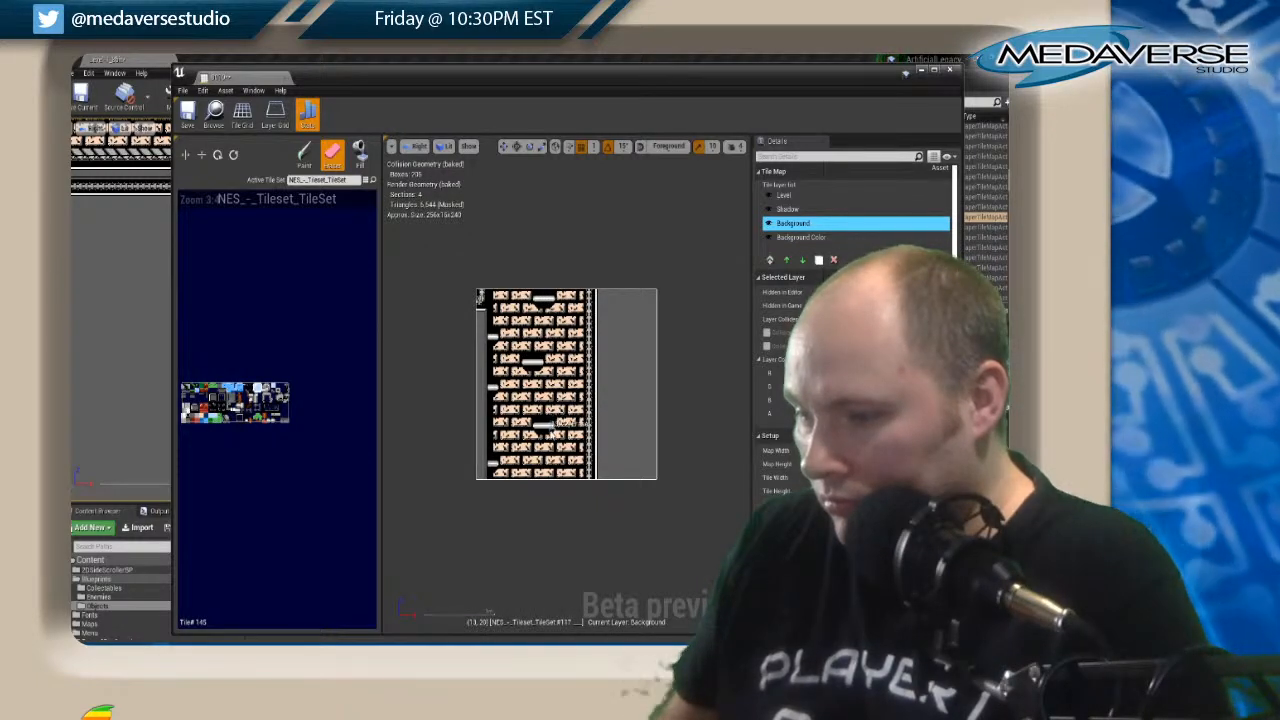
{"action": "left_click", "coordinate": [538, 432]}
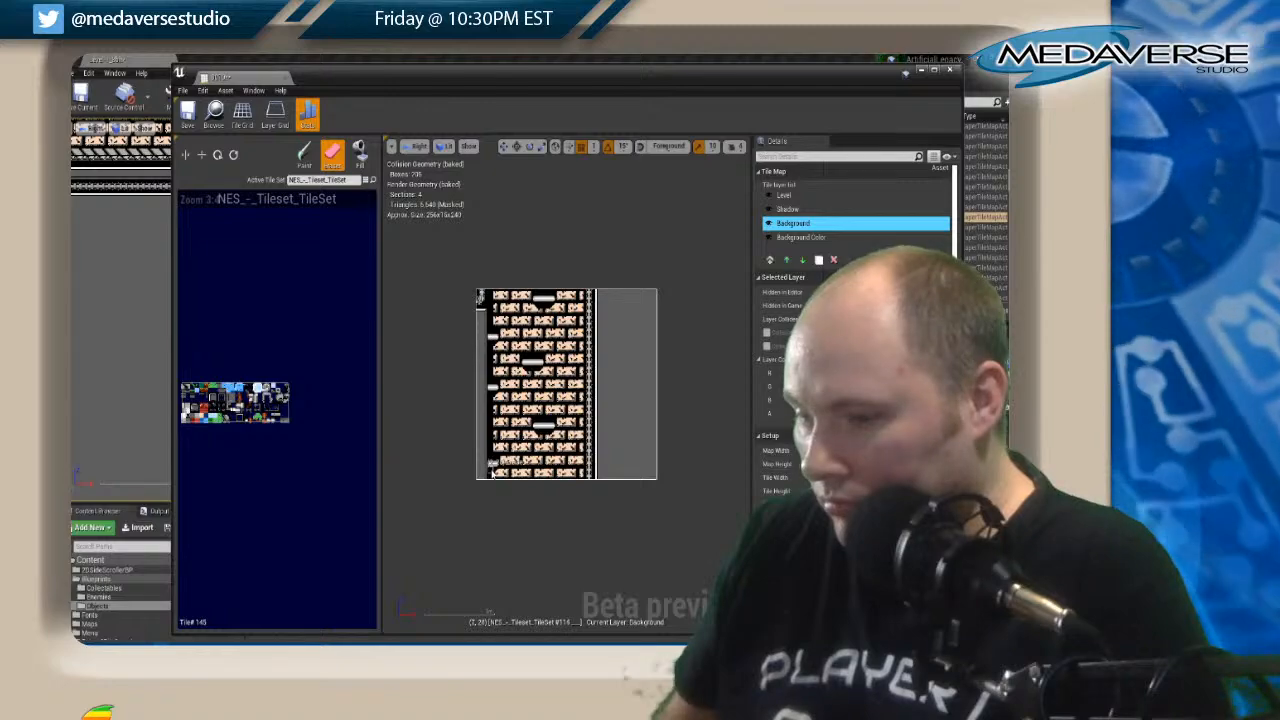
{"action": "left_click", "coordinate": [951, 71]}
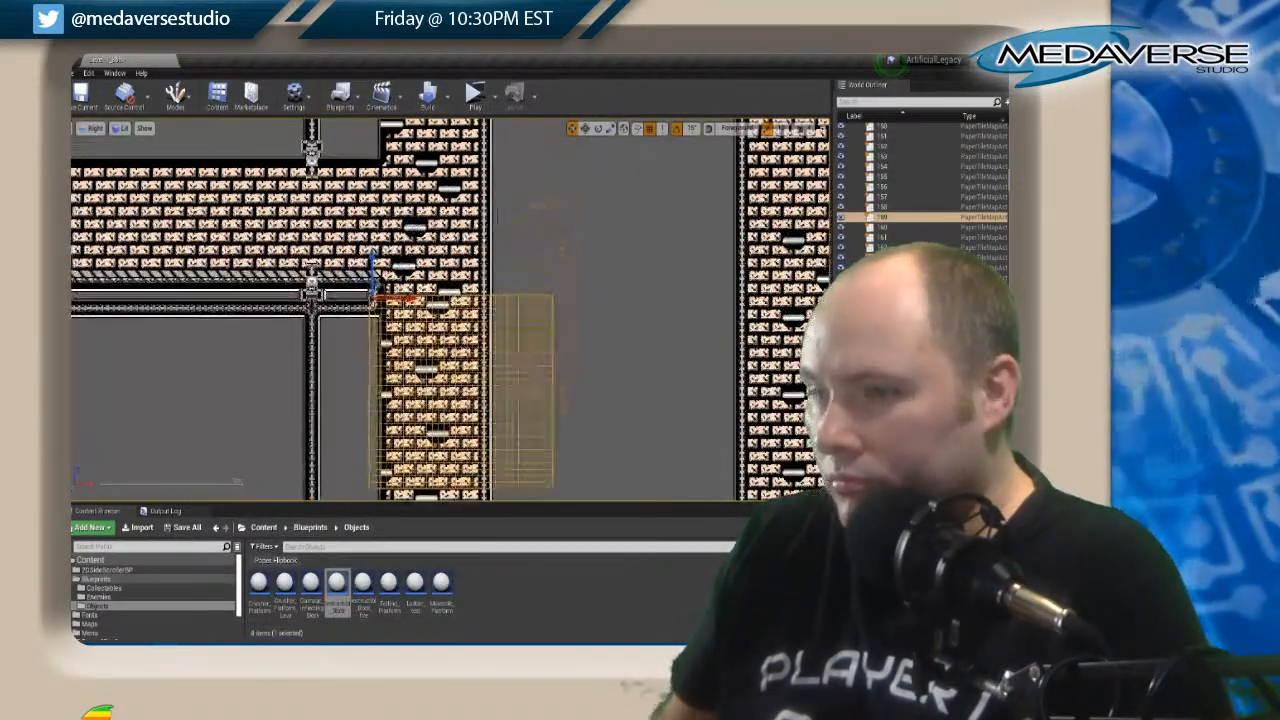
Open the tile map of the shaft section beside the corridor and paint a lowered copy of its lower floating platforms on the Level layer.
{"action": "left_click", "coordinate": [428, 231]}
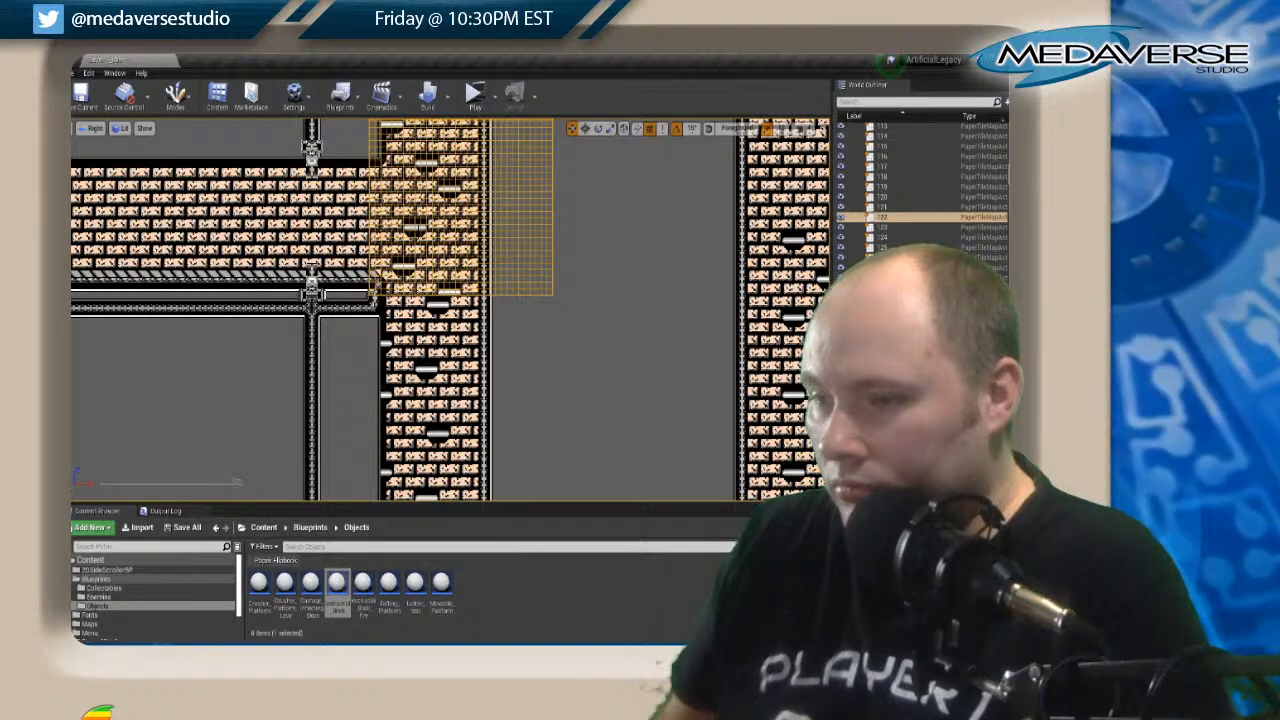
{"action": "right_click", "coordinate": [420, 232]}
{"action": "left_click", "coordinate": [445, 248]}
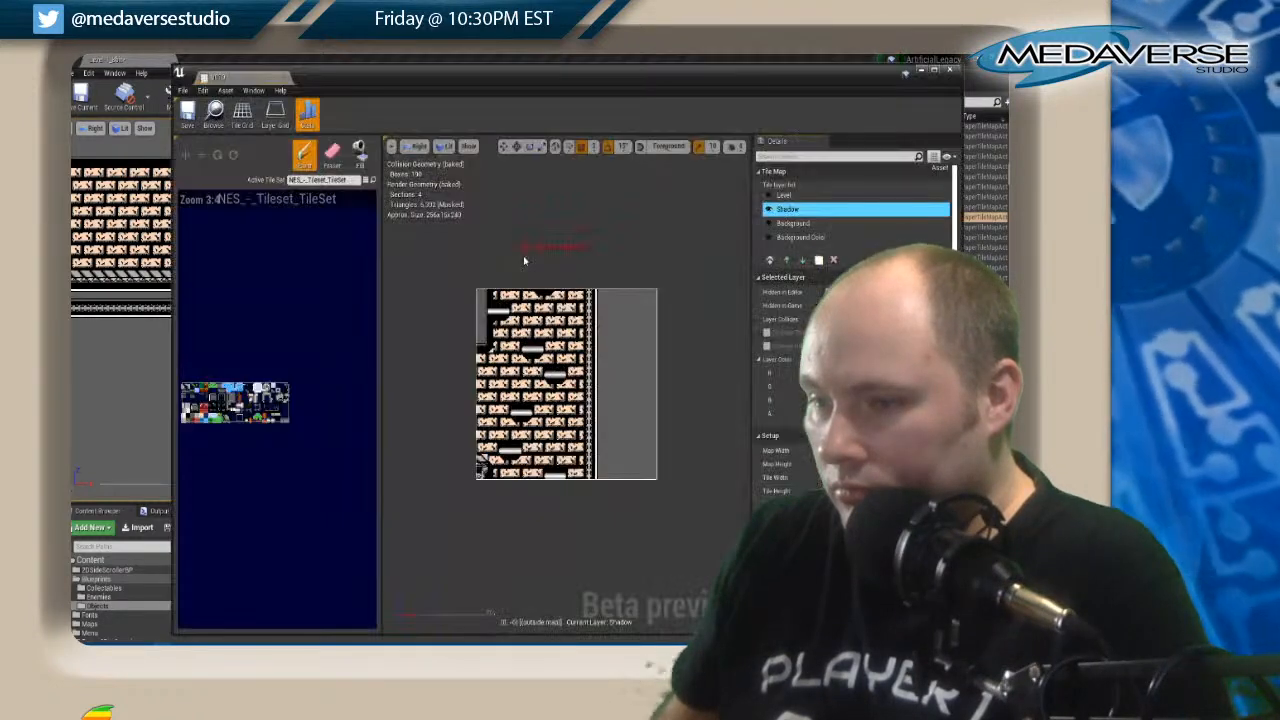
{"action": "scroll", "coordinate": [540, 399], "scroll_direction": "up", "scroll_amount": 1}
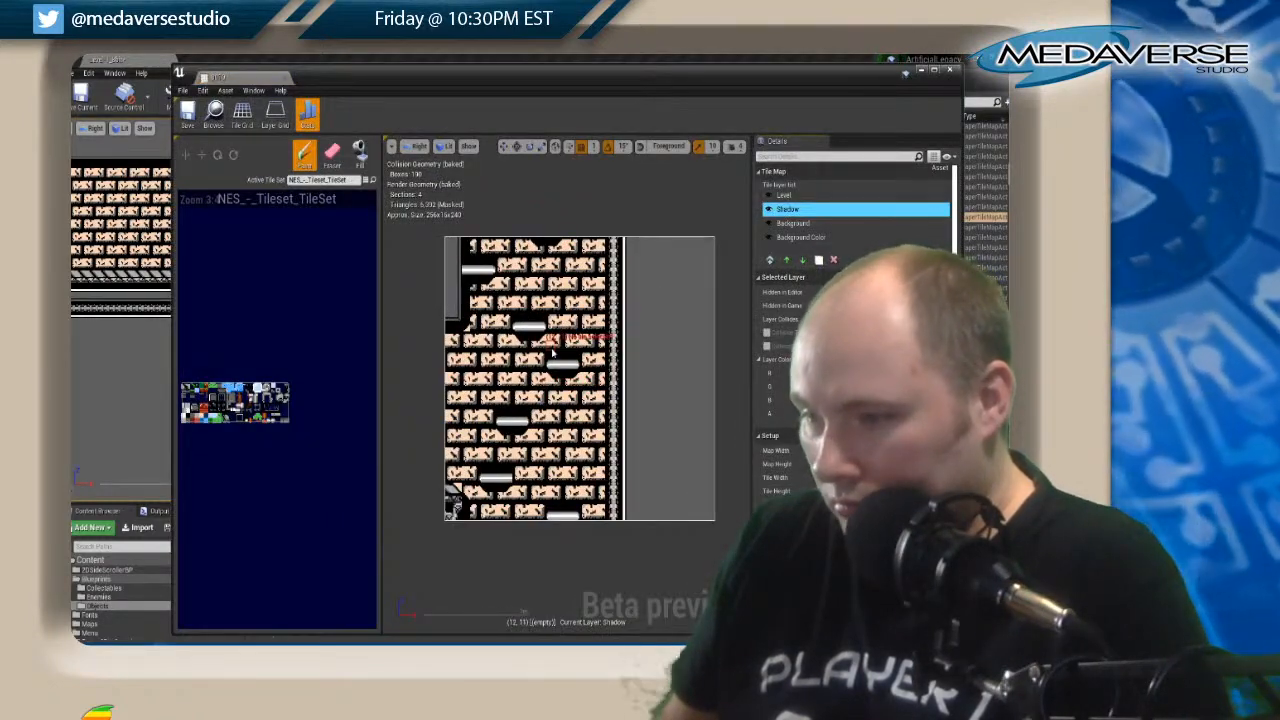
{"action": "right_click_drag", "start_coordinate": [552, 354], "coordinate": [552, 282]}
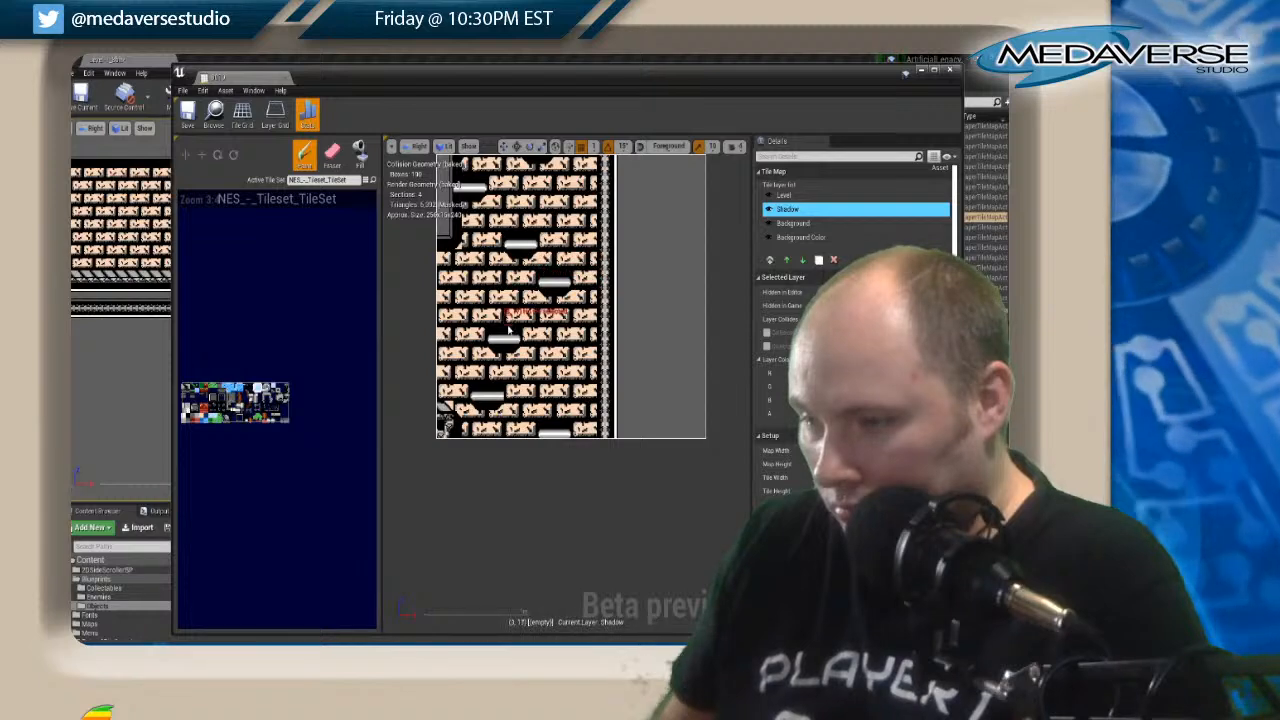
{"action": "left_click", "coordinate": [785, 195]}
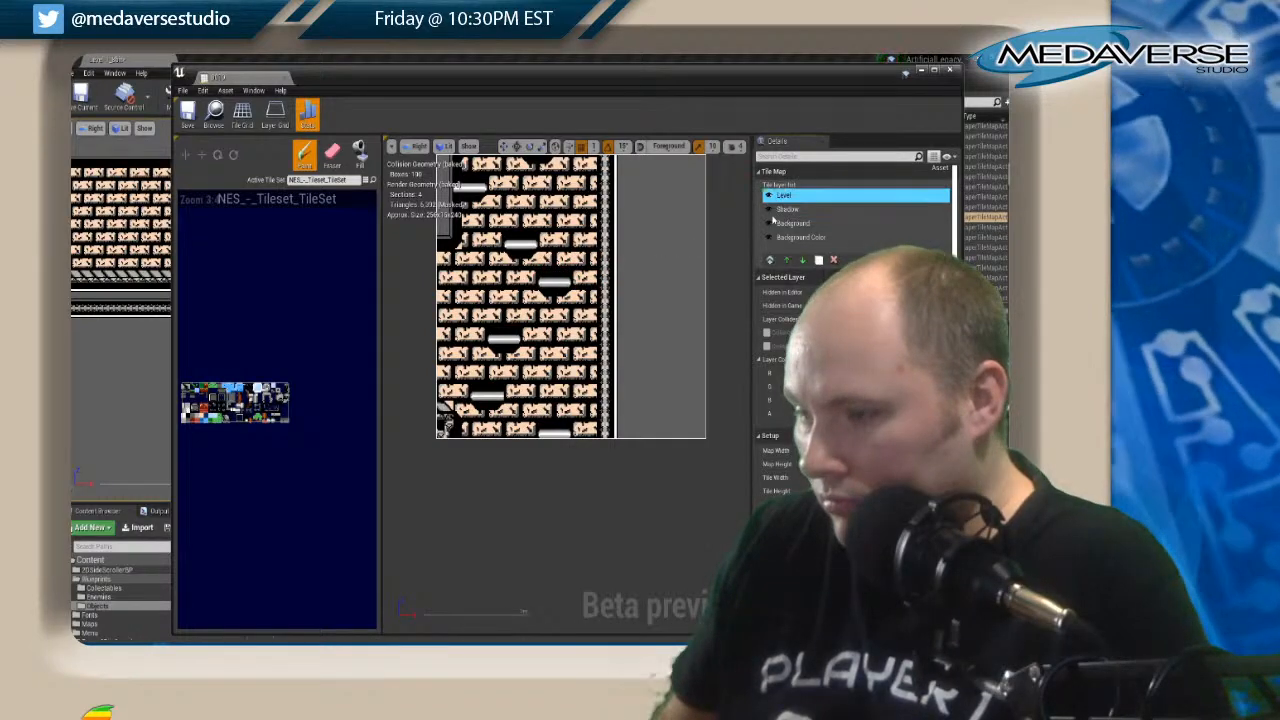
{"action": "scroll", "coordinate": [515, 290], "scroll_direction": "down", "scroll_amount": 1}
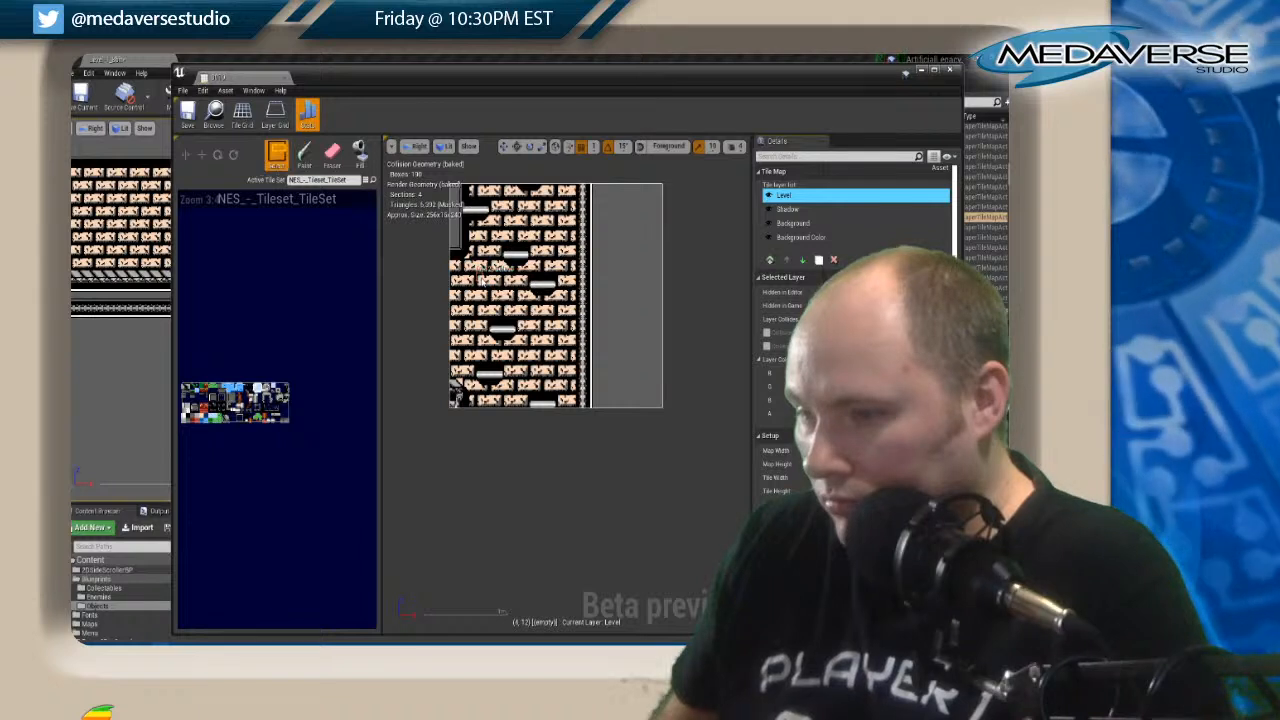
{"action": "left_click_drag", "start_coordinate": [481, 279], "coordinate": [571, 438], "text": "shift"}
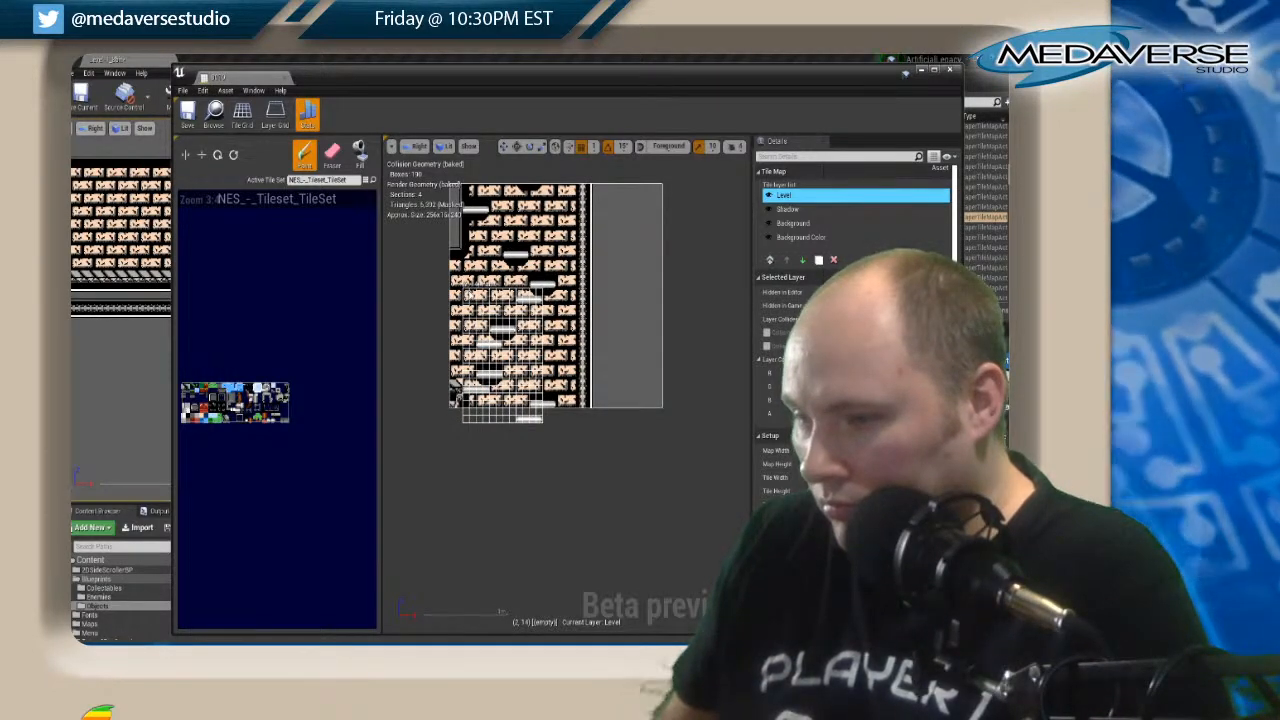
Erase the original lower platforms and the lowest copied platform from the Level layer.
{"action": "key", "text": "shift+e"}
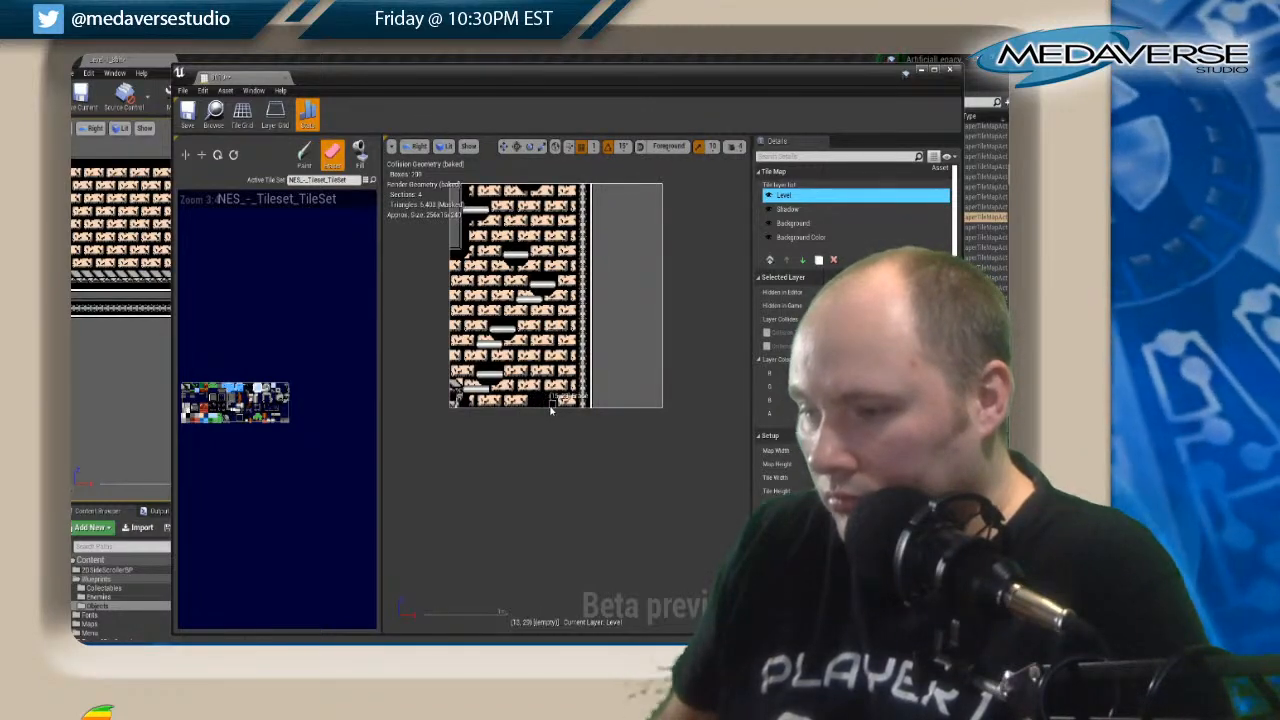
{"action": "left_click_drag", "start_coordinate": [480, 374], "coordinate": [493, 330]}
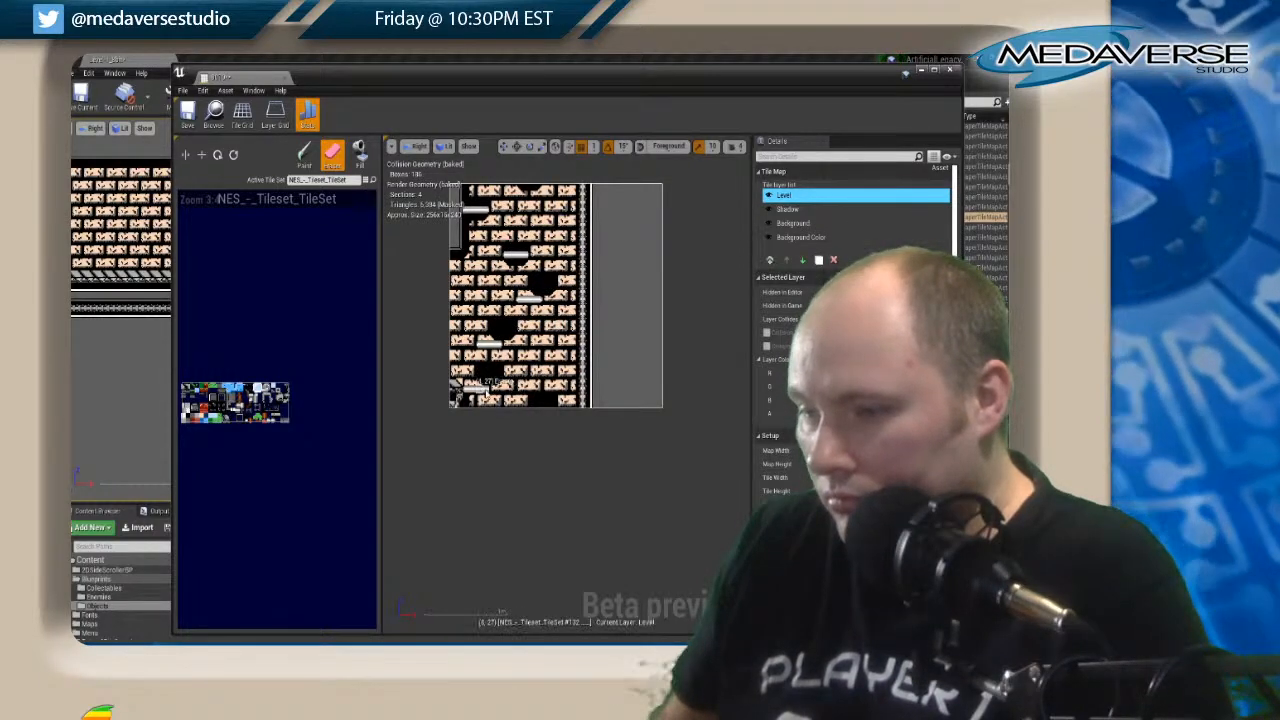
{"action": "left_click_drag", "start_coordinate": [487, 390], "coordinate": [471, 391]}
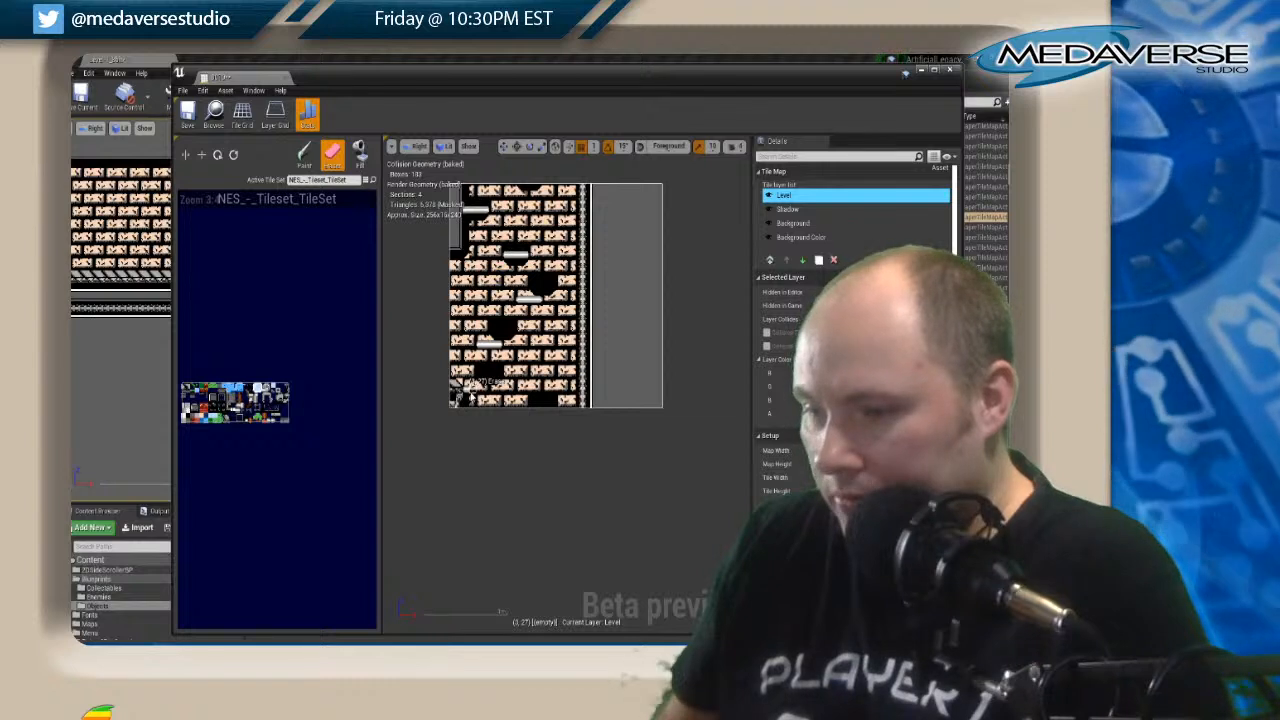
Copy a platform shadow on the Shadow layer beneath the two lowered platforms and erase the leftover shadow tiles.
{"action": "left_click", "coordinate": [788, 209]}
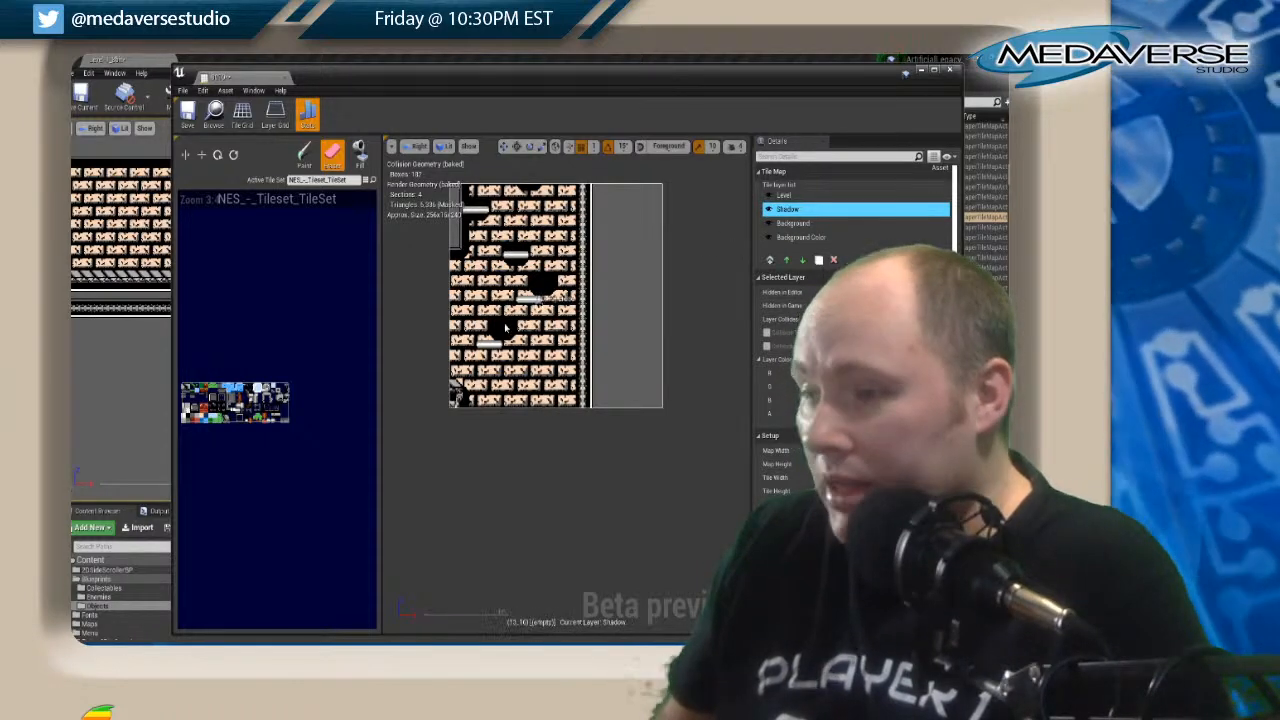
{"action": "left_click_drag", "start_coordinate": [493, 322], "coordinate": [515, 345], "text": "shift"}
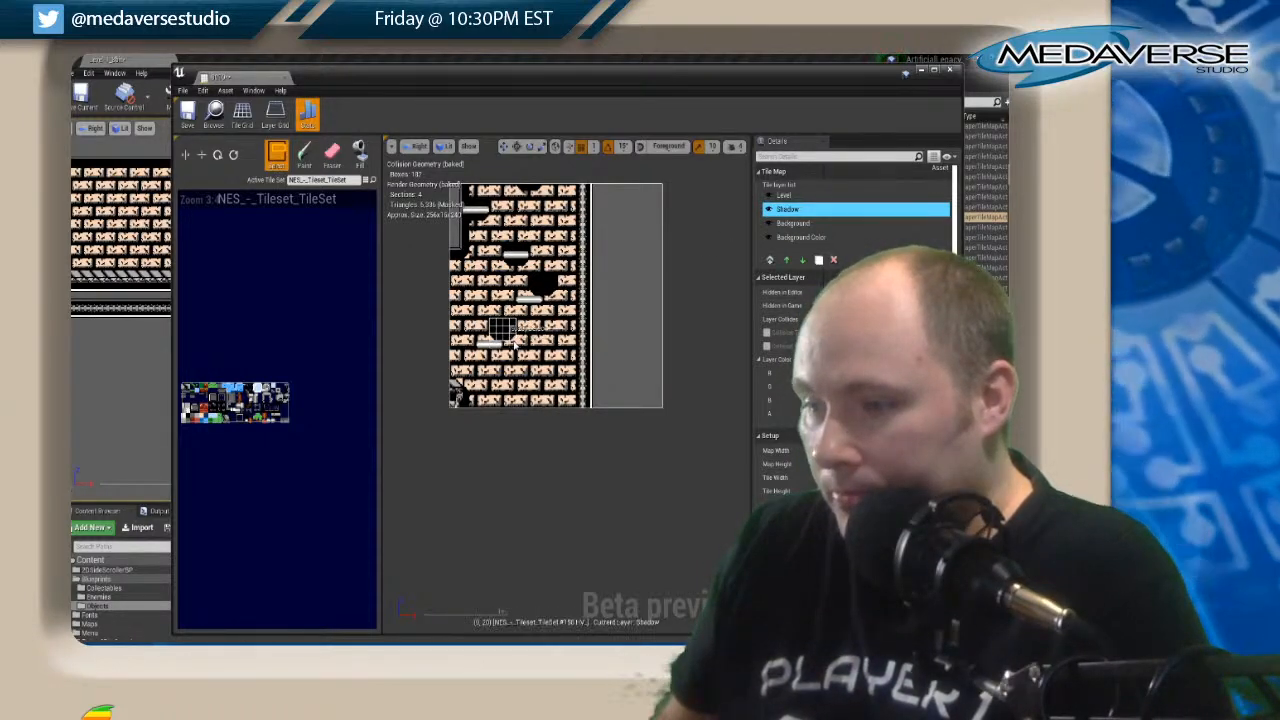
{"action": "left_click", "coordinate": [306, 160]}
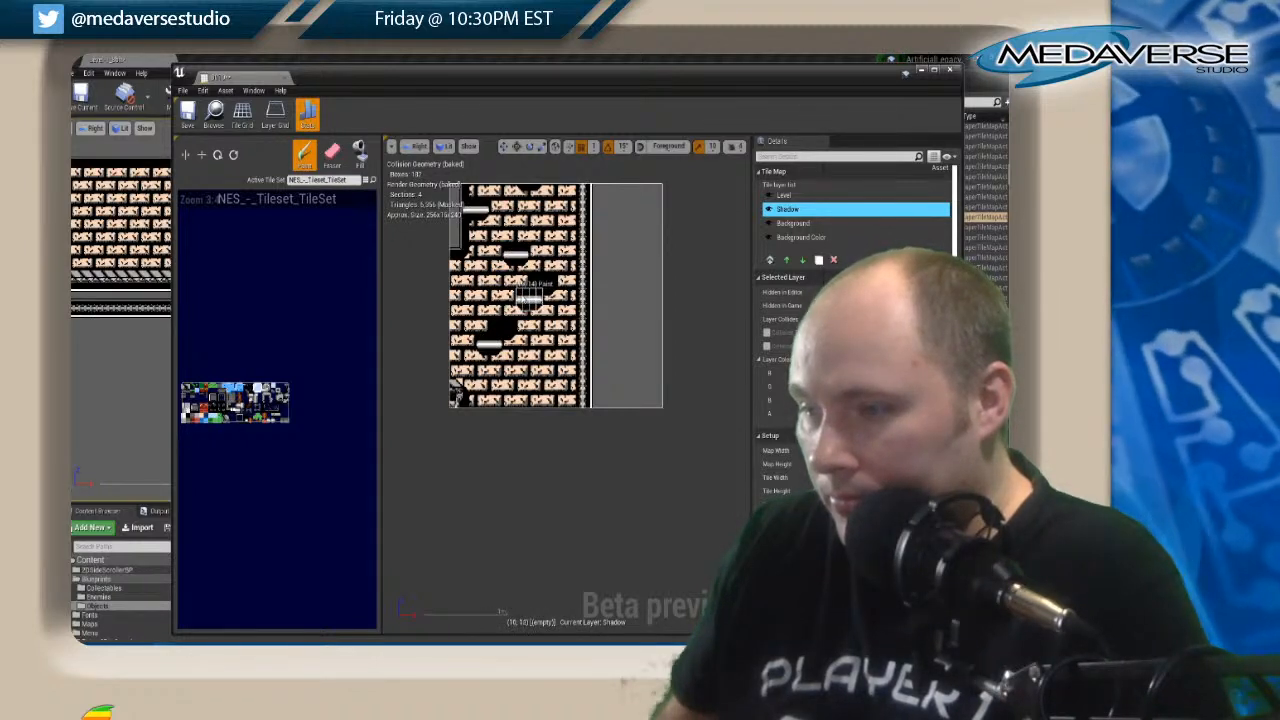
{"action": "key", "text": "shift+e"}
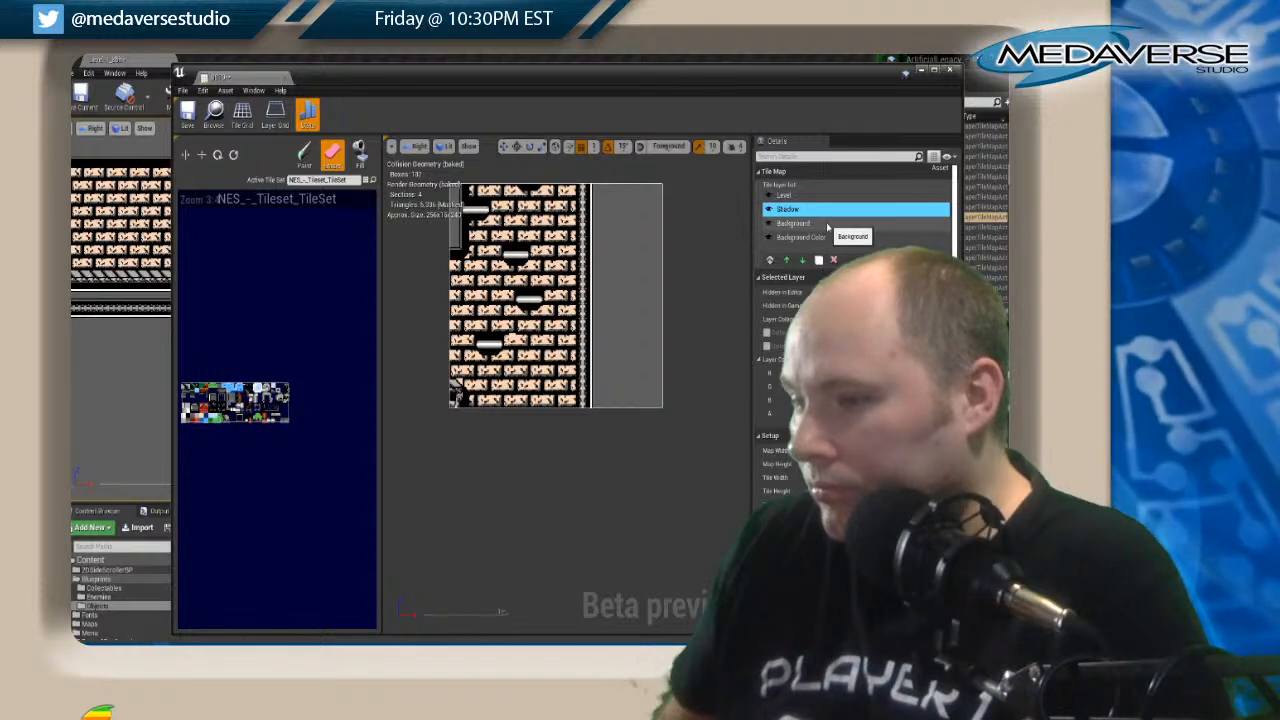
Touch up the bricks around the lowered platforms on the Background layer with copied brick tiles and close the tile map.
{"action": "left_click", "coordinate": [823, 224]}
{"action": "key", "text": "shift+p"}
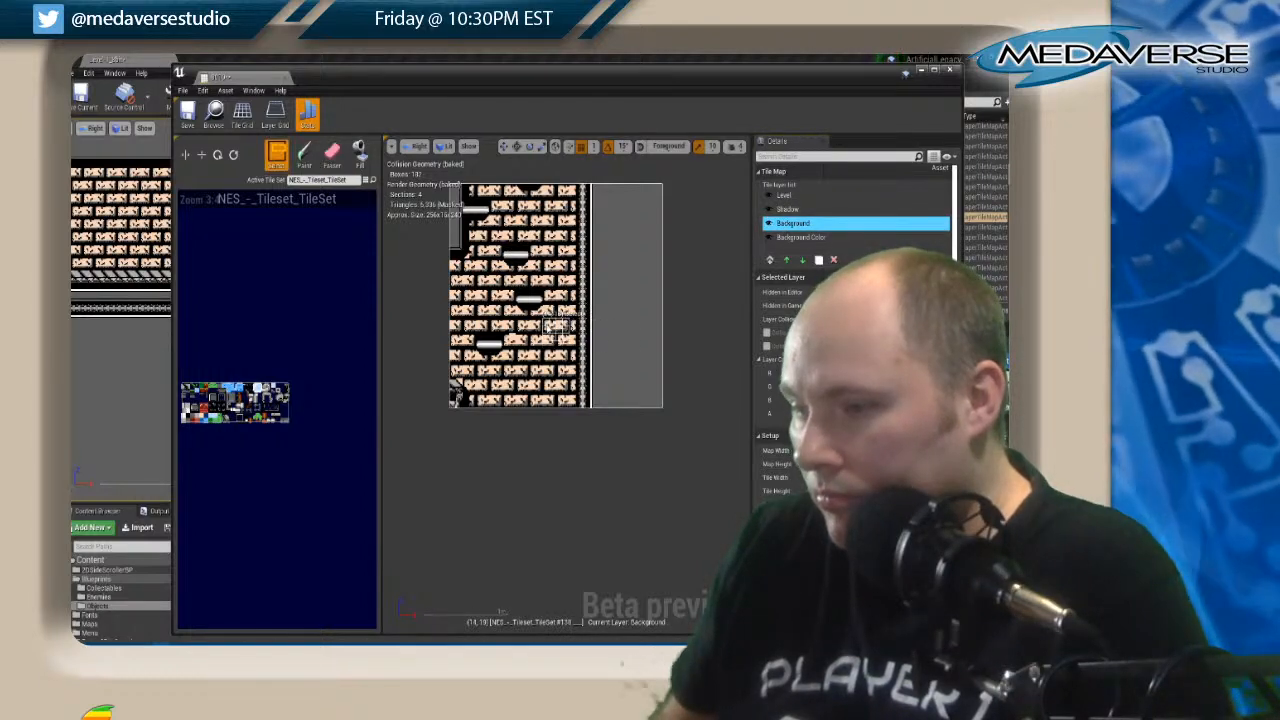
{"action": "left_click", "coordinate": [306, 158]}
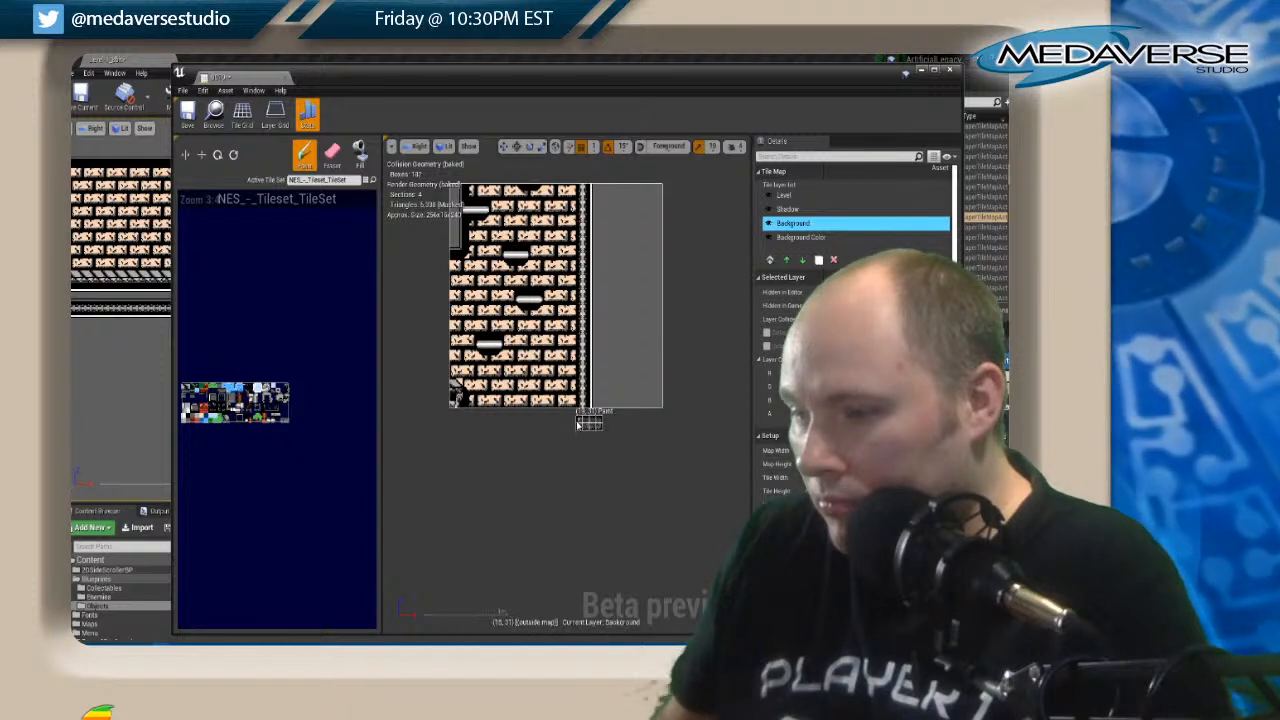
{"action": "key", "text": "shift+e"}
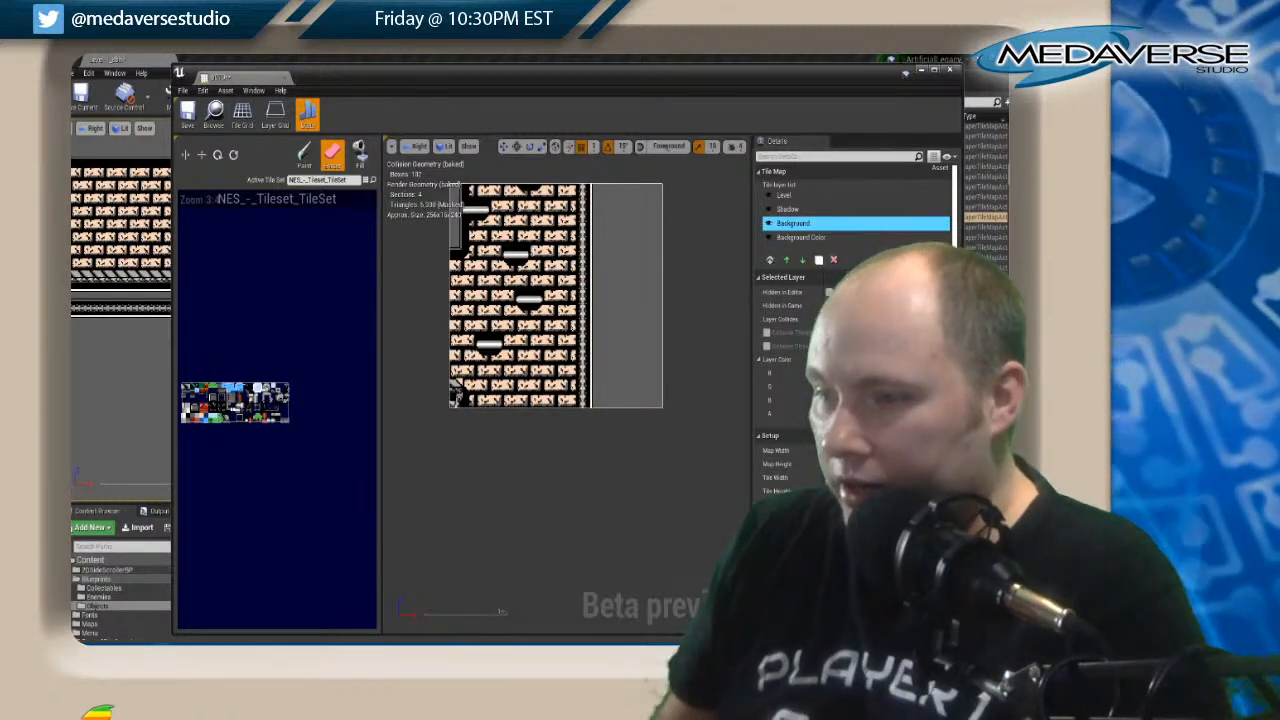
{"action": "left_click", "coordinate": [951, 73]}
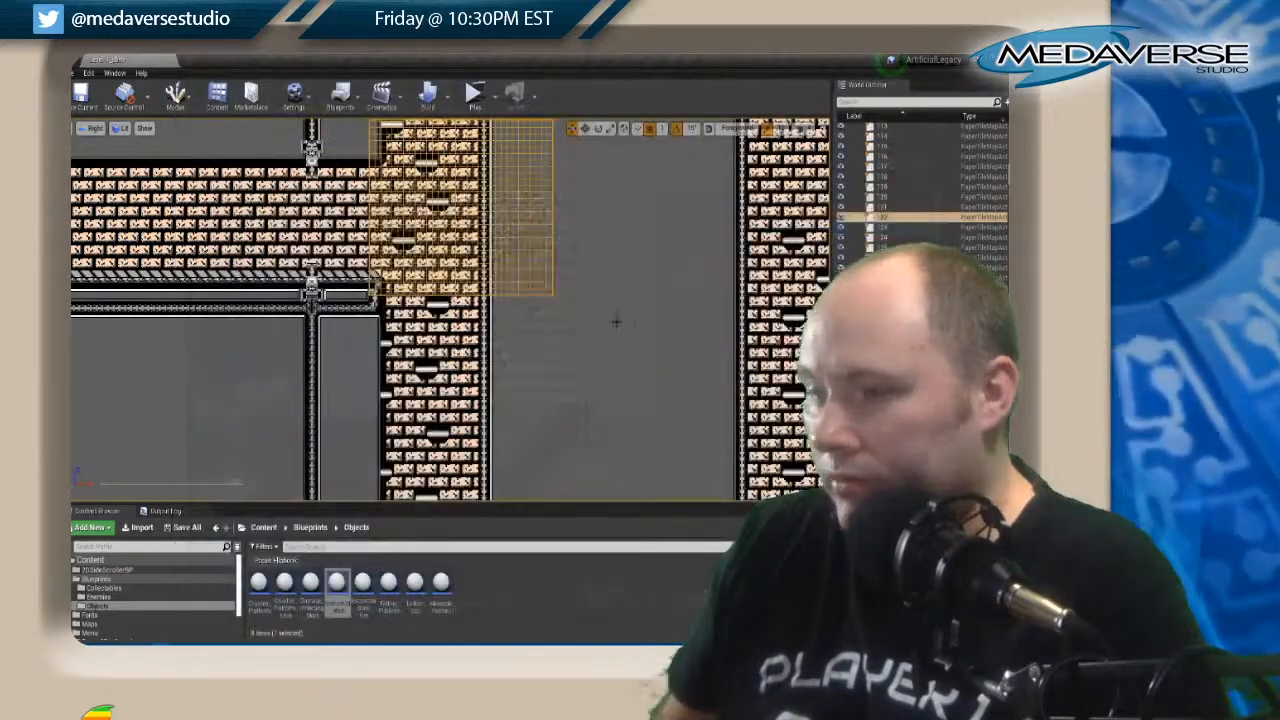
Look over the level's other rooms and shafts, ending at the green-brick room beneath the ladder.
{"action": "scroll", "coordinate": [467, 363], "scroll_direction": "down", "scroll_amount": 3}
{"action": "right_click_drag", "start_coordinate": [240, 338], "coordinate": [656, 243]}
{"action": "right_click_drag", "start_coordinate": [475, 409], "coordinate": [477, 231]}
{"action": "right_click_drag", "start_coordinate": [485, 473], "coordinate": [507, 208]}
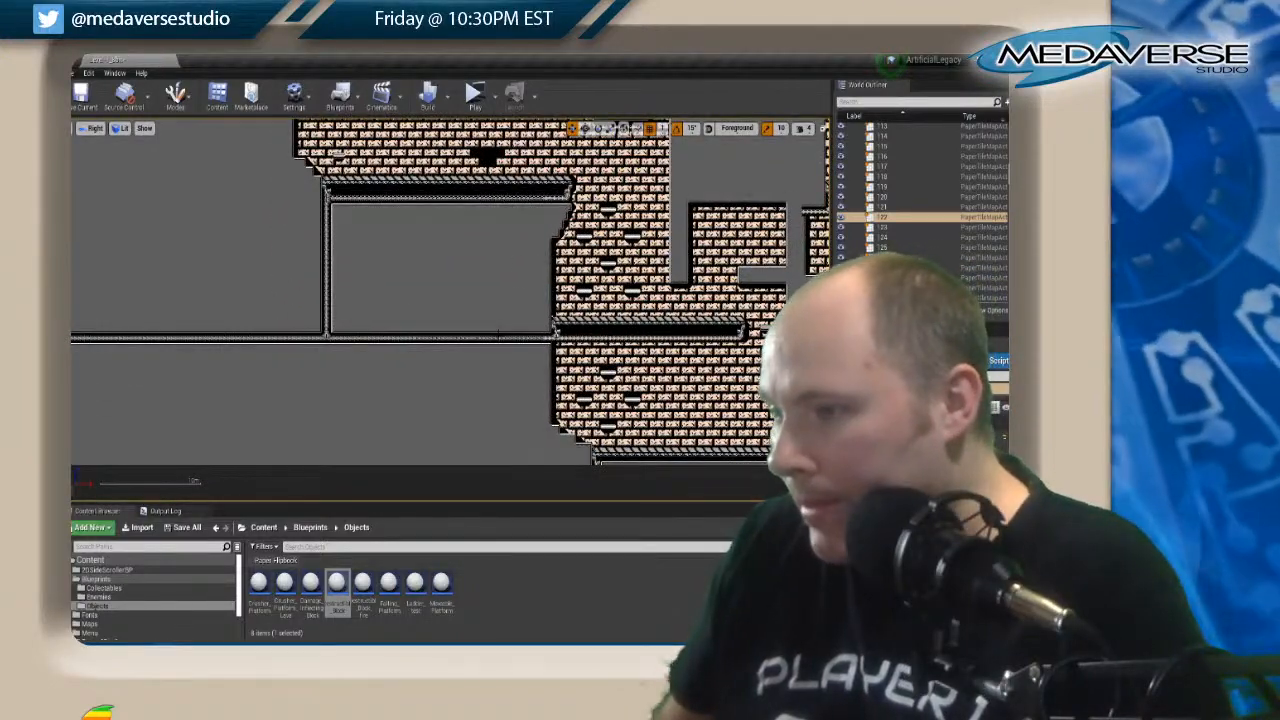
{"action": "scroll", "coordinate": [674, 266], "scroll_direction": "down", "scroll_amount": 2}
{"action": "right_click_drag", "start_coordinate": [723, 210], "coordinate": [458, 337]}
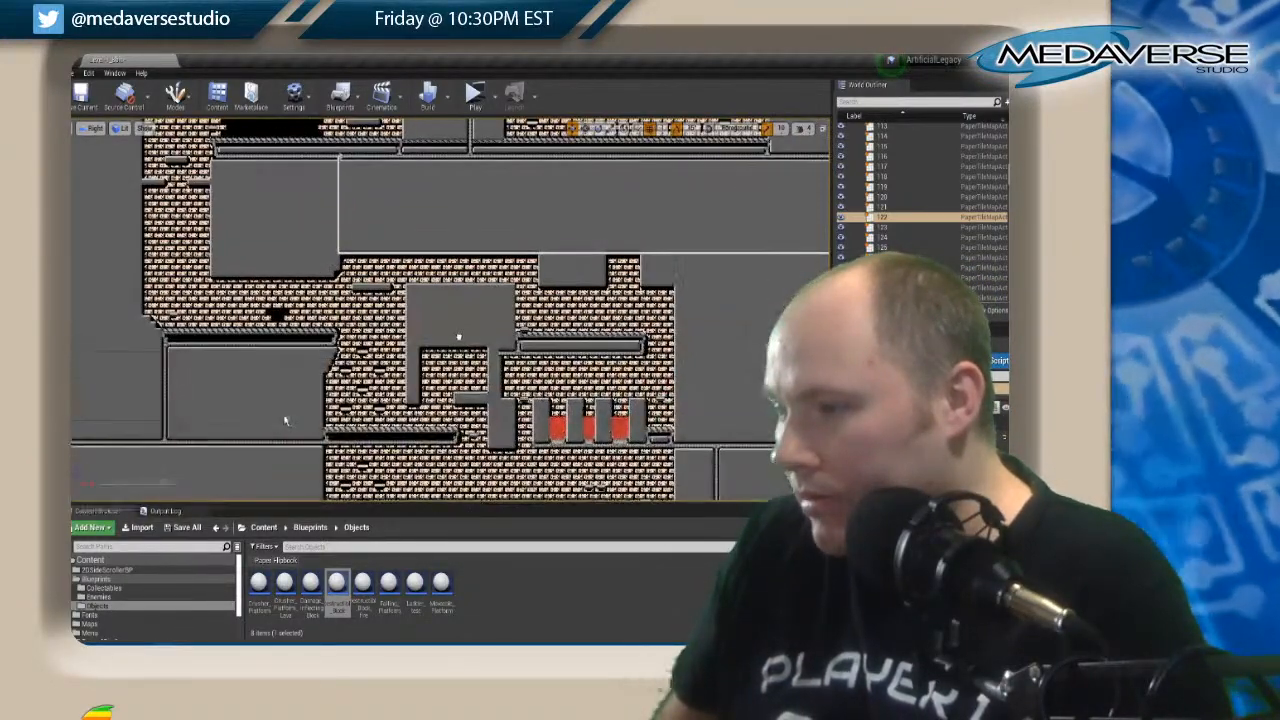
{"action": "right_click_drag", "start_coordinate": [587, 221], "coordinate": [511, 383]}
{"action": "scroll", "coordinate": [546, 290], "scroll_direction": "down", "scroll_amount": 3}
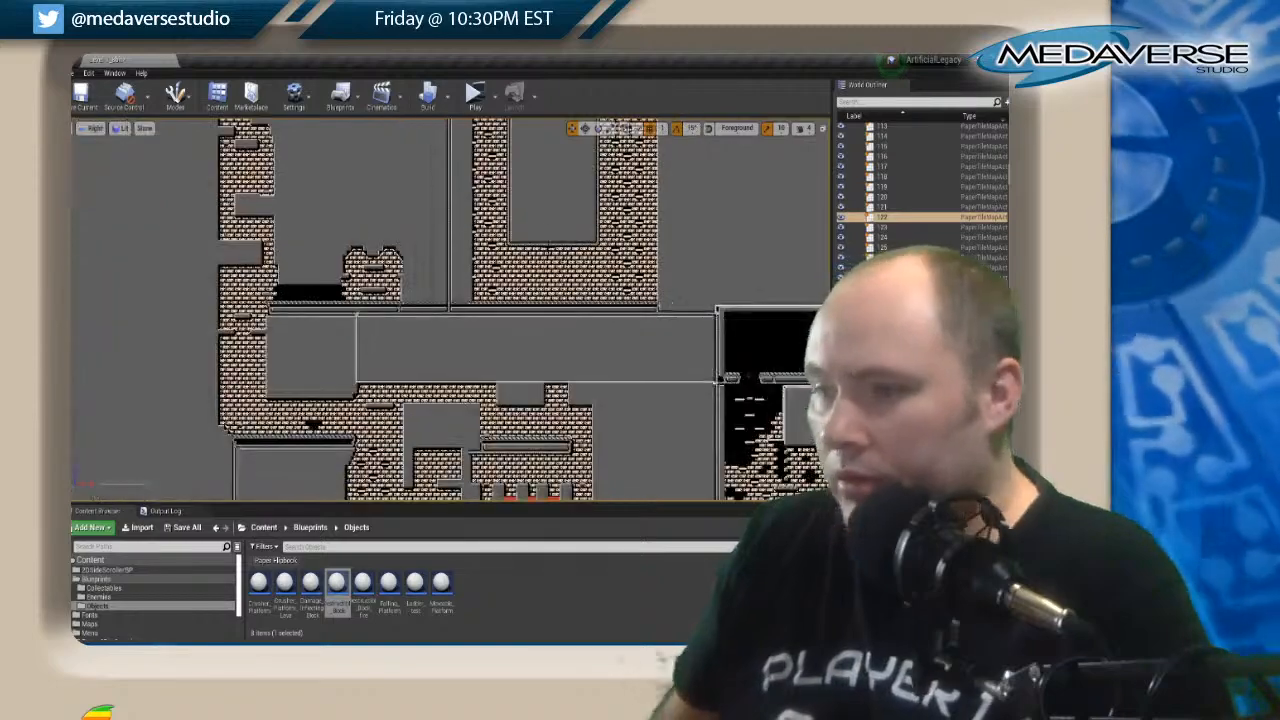
{"action": "scroll", "coordinate": [546, 288], "scroll_direction": "up", "scroll_amount": 3}
{"action": "right_click_drag", "start_coordinate": [529, 181], "coordinate": [543, 406]}
{"action": "right_click_drag", "start_coordinate": [521, 206], "coordinate": [514, 418]}
{"action": "right_click_drag", "start_coordinate": [289, 179], "coordinate": [461, 467]}
{"action": "scroll", "coordinate": [280, 312], "scroll_direction": "up", "scroll_amount": 3}
{"action": "scroll", "coordinate": [407, 291], "scroll_direction": "up", "scroll_amount": 2}
{"action": "right_click_drag", "start_coordinate": [554, 292], "coordinate": [131, 187]}
{"action": "right_click_drag", "start_coordinate": [296, 327], "coordinate": [254, 66]}
{"action": "right_click_drag", "start_coordinate": [266, 160], "coordinate": [306, 391]}
{"action": "right_click_drag", "start_coordinate": [187, 203], "coordinate": [682, 352]}
{"action": "right_click_drag", "start_coordinate": [149, 149], "coordinate": [650, 320]}
{"action": "right_click_drag", "start_coordinate": [334, 331], "coordinate": [675, 331]}
{"action": "right_click_drag", "start_coordinate": [350, 227], "coordinate": [358, 453]}
{"action": "right_click_drag", "start_coordinate": [377, 195], "coordinate": [382, 472]}
{"action": "right_click_drag", "start_coordinate": [381, 196], "coordinate": [368, 364]}
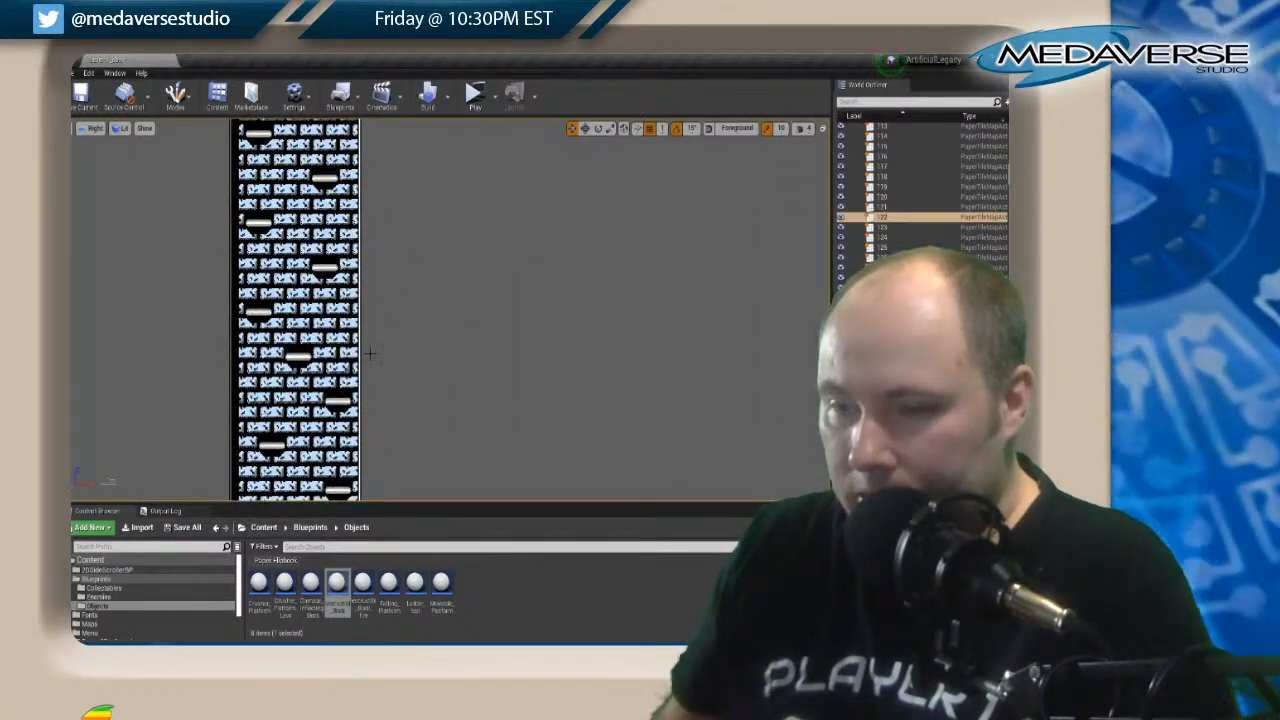
{"action": "right_click_drag", "start_coordinate": [377, 250], "coordinate": [179, 575]}
{"action": "right_click_drag", "start_coordinate": [380, 300], "coordinate": [383, 400]}
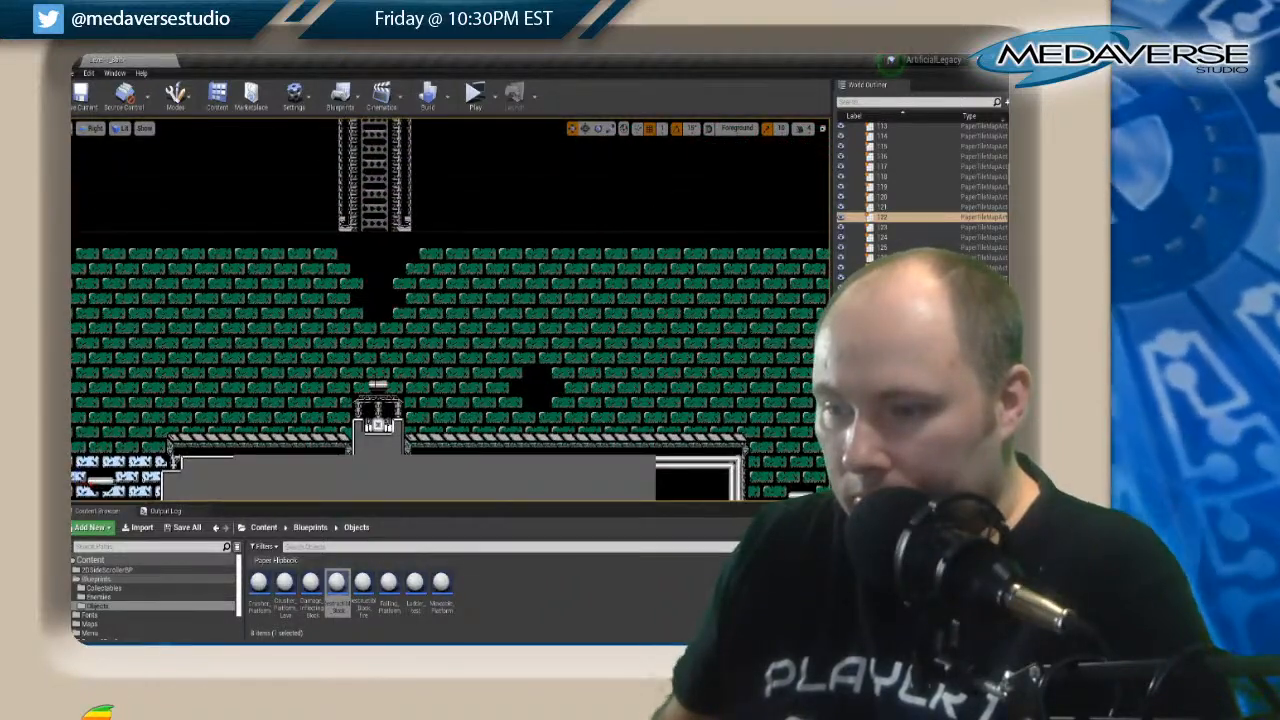
Raise the Moveable_Platform in the green-brick room into the dark gap beneath the ladder.
{"action": "left_click", "coordinate": [378, 386]}
{"action": "scroll", "coordinate": [378, 388], "scroll_direction": "down", "scroll_amount": 4}
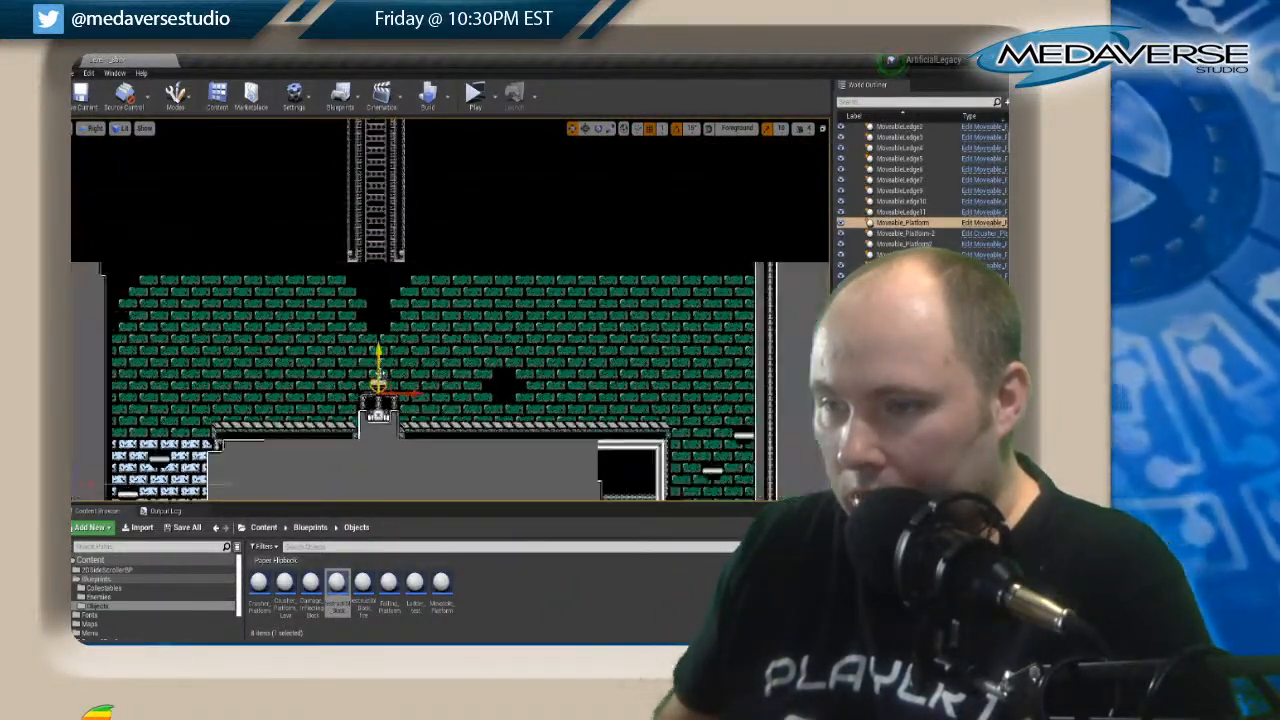
{"action": "left_click_drag", "start_coordinate": [379, 352], "coordinate": [374, 308]}
Lower the Moveable_Platform's end point from the blue-brick room to the upper end of the ladder.
{"action": "right_click_drag", "start_coordinate": [552, 296], "coordinate": [574, 392]}
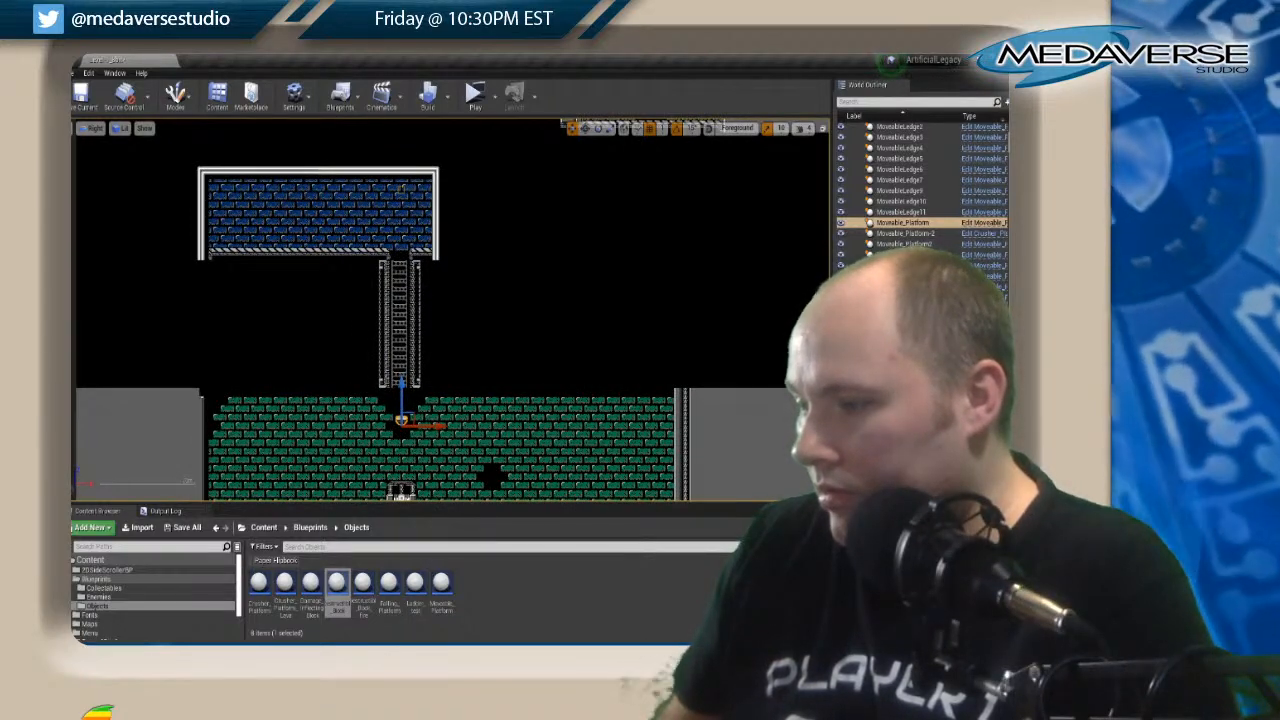
{"action": "left_click", "coordinate": [401, 188]}
{"action": "mouse_move", "coordinate": [405, 148]}
{"action": "left_mouse_down"}
{"action": "mouse_move", "coordinate": [408, 225]}
{"action": "mouse_move", "coordinate": [404, 203]}
{"action": "left_mouse_up"}
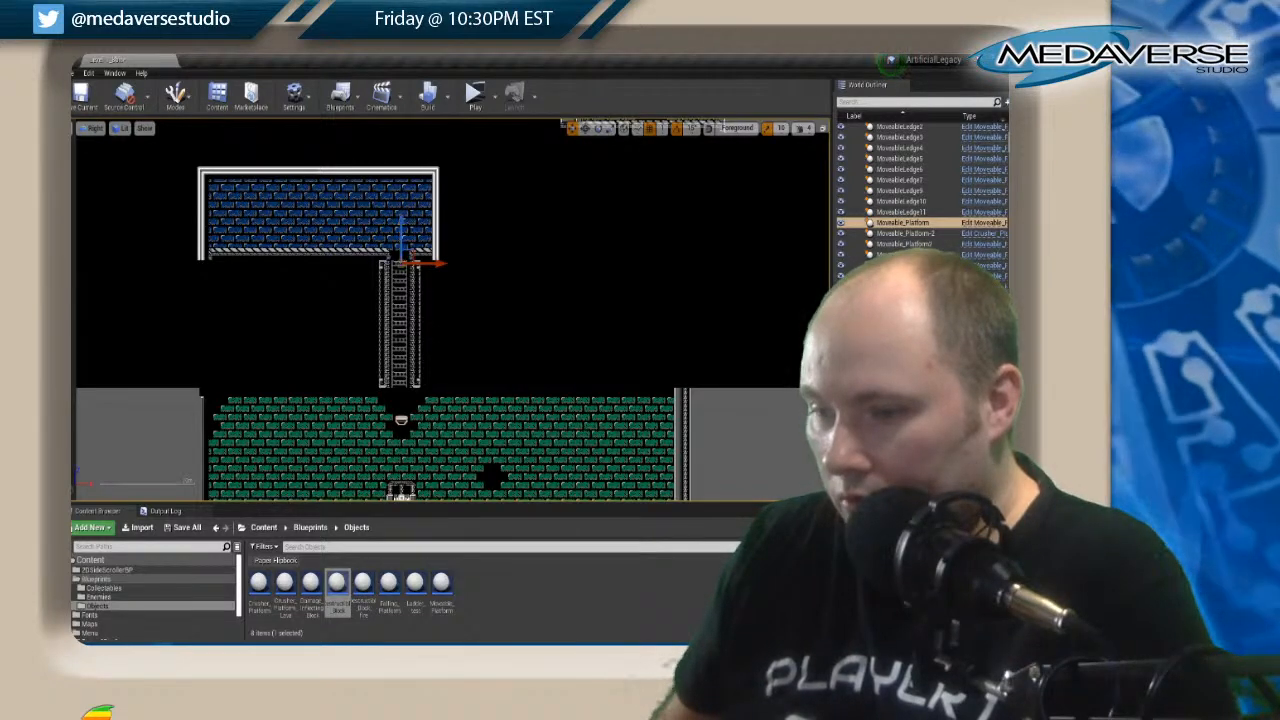
{"action": "scroll", "coordinate": [425, 370], "scroll_direction": "down", "scroll_amount": 1}
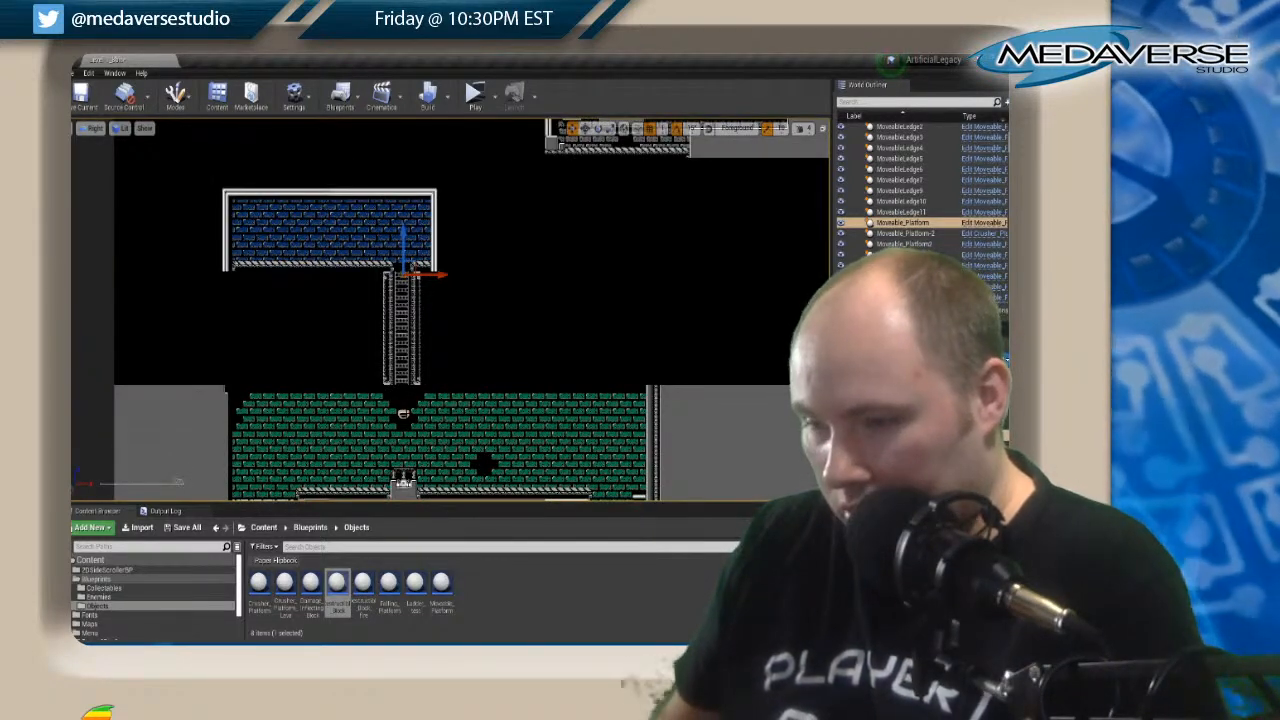
{"action": "mouse_move", "coordinate": [402, 248]}
{"action": "left_mouse_down"}
{"action": "mouse_move", "coordinate": [402, 298]}
{"action": "mouse_move", "coordinate": [402, 251]}
{"action": "left_mouse_up"}
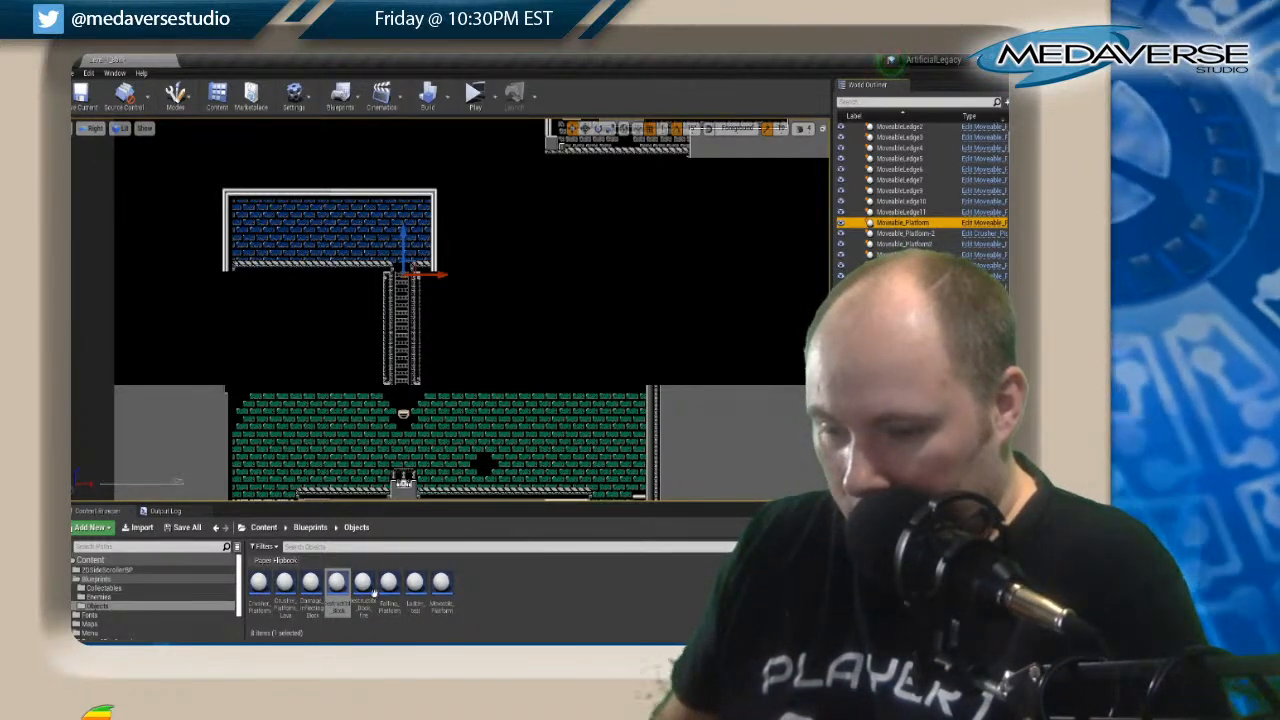
Place a new Moveable_Platform in the green-brick room and raise it beside the existing platform beneath the ladder.
{"action": "left_click_drag", "start_coordinate": [441, 585], "coordinate": [432, 466]}
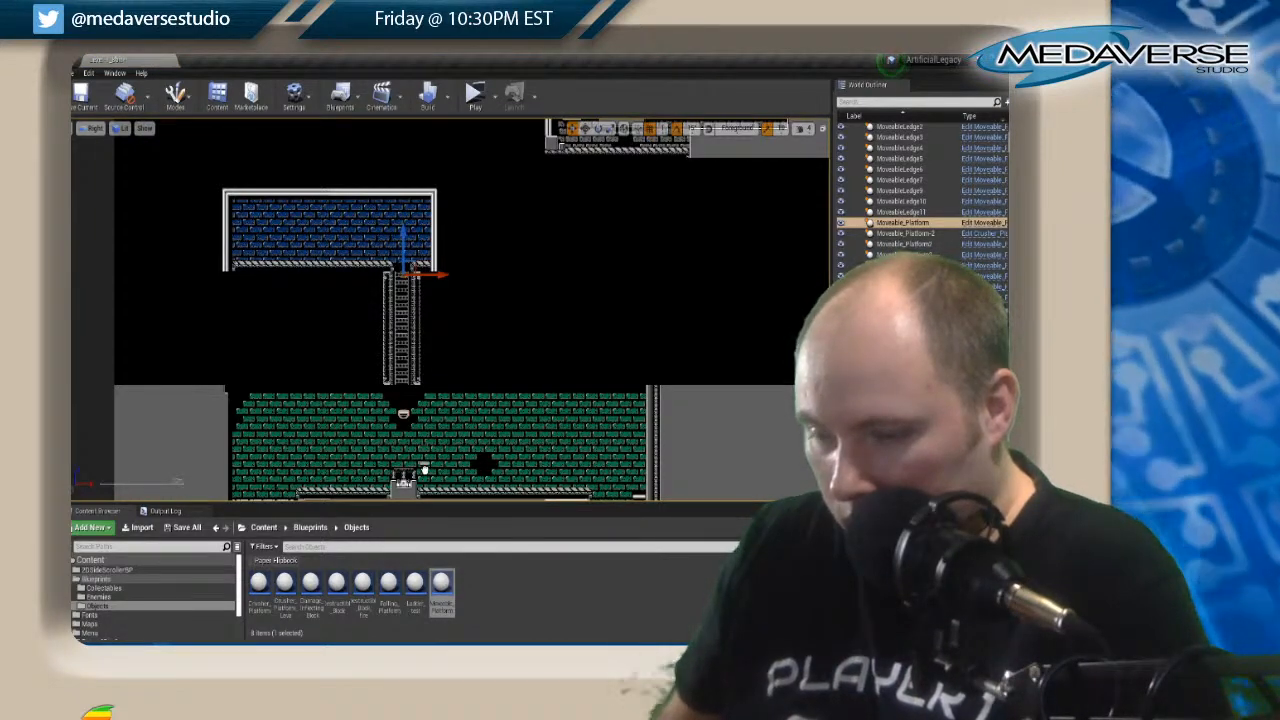
{"action": "left_click_drag", "start_coordinate": [424, 470], "coordinate": [424, 467]}
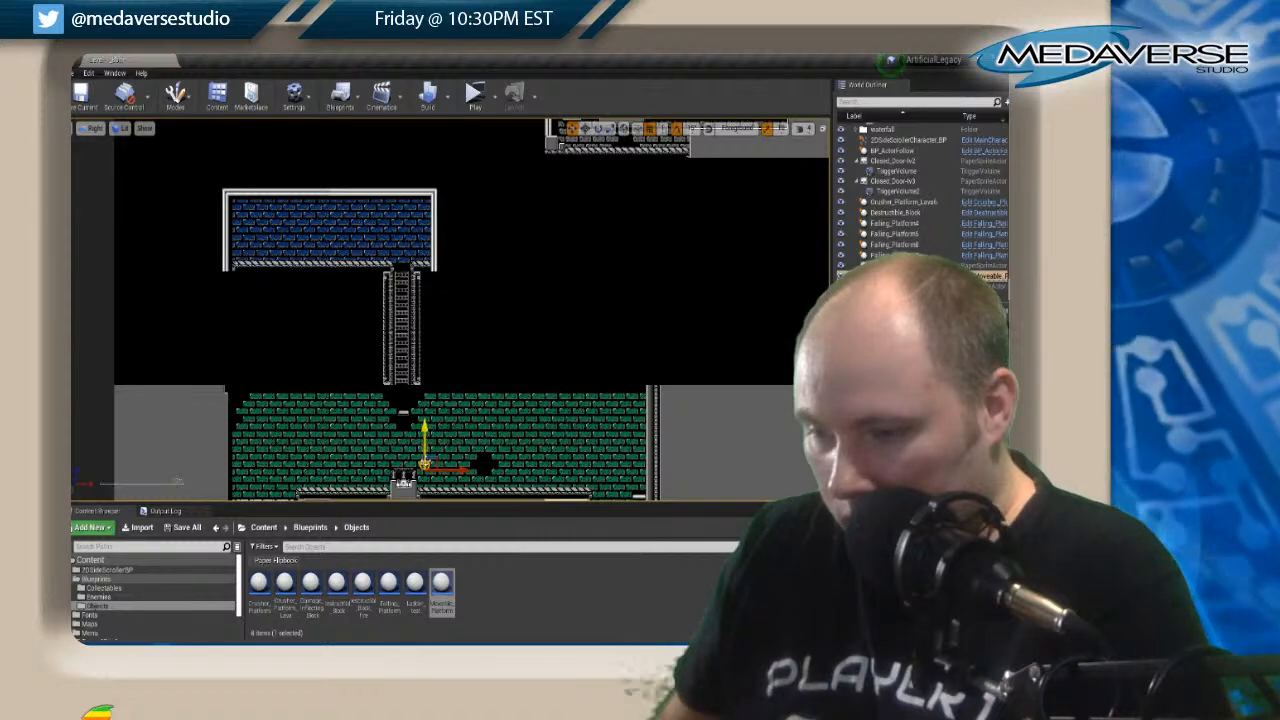
{"action": "scroll", "coordinate": [424, 467], "scroll_direction": "up", "scroll_amount": 2}
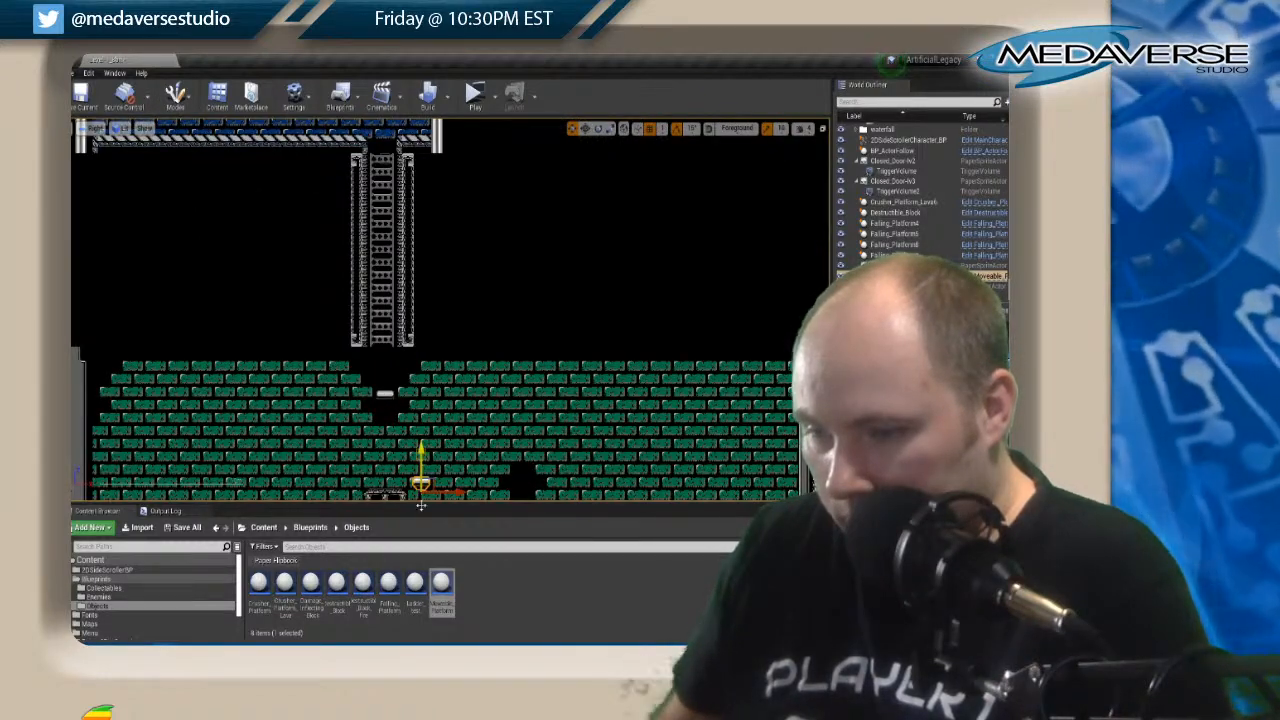
{"action": "left_click_drag", "start_coordinate": [421, 482], "coordinate": [422, 395]}
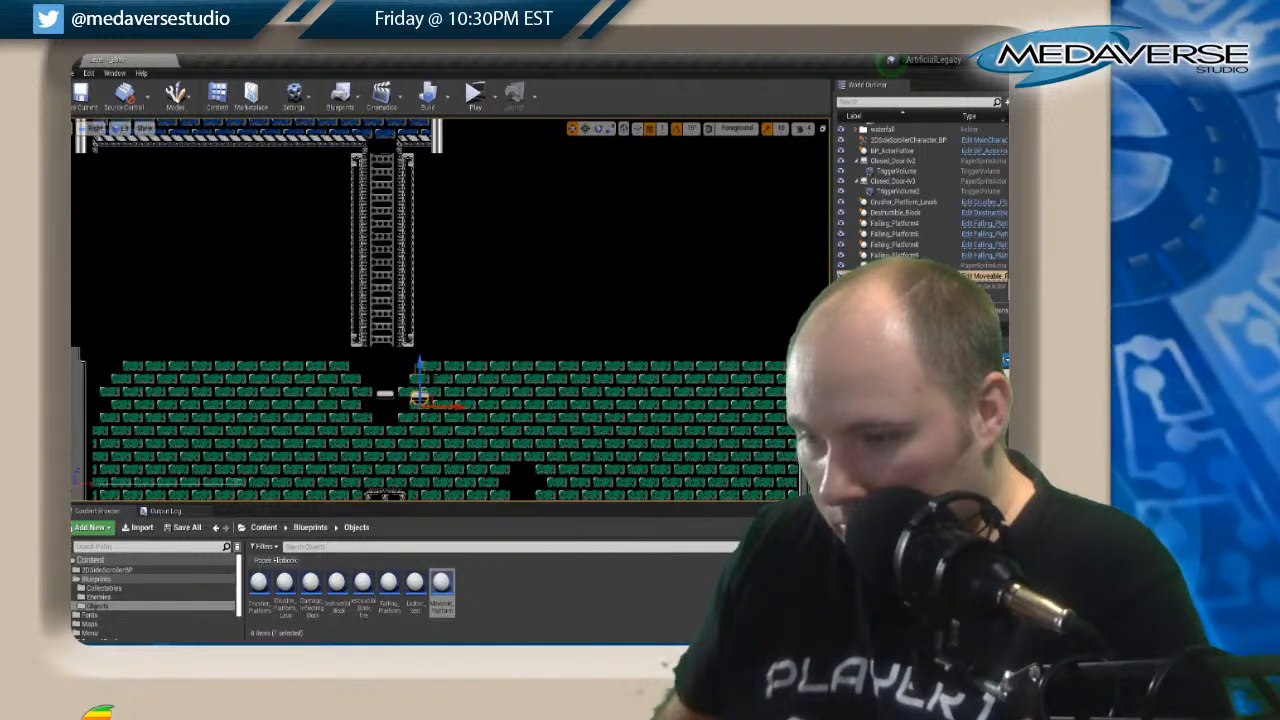
{"action": "left_click_drag", "start_coordinate": [420, 366], "coordinate": [420, 368]}
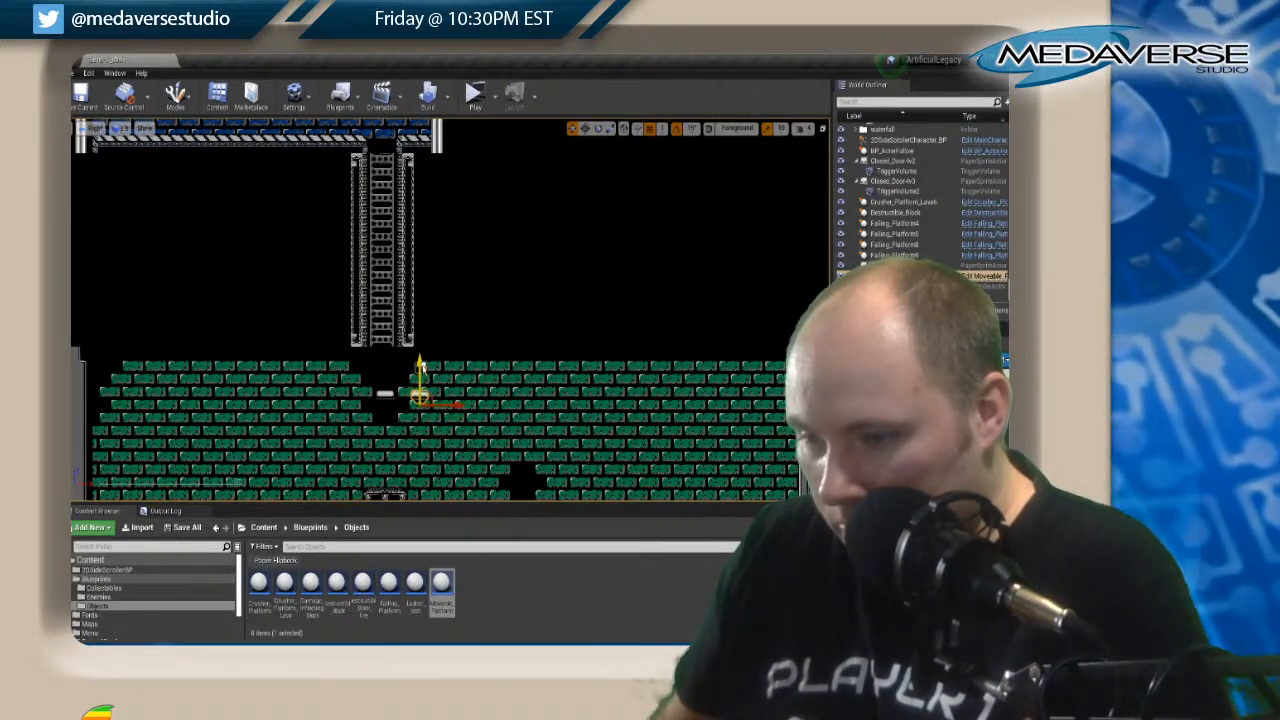
Lower the new Moveable_Platform's end point deep into the green bricks below the platform.
{"action": "left_click", "coordinate": [421, 368]}
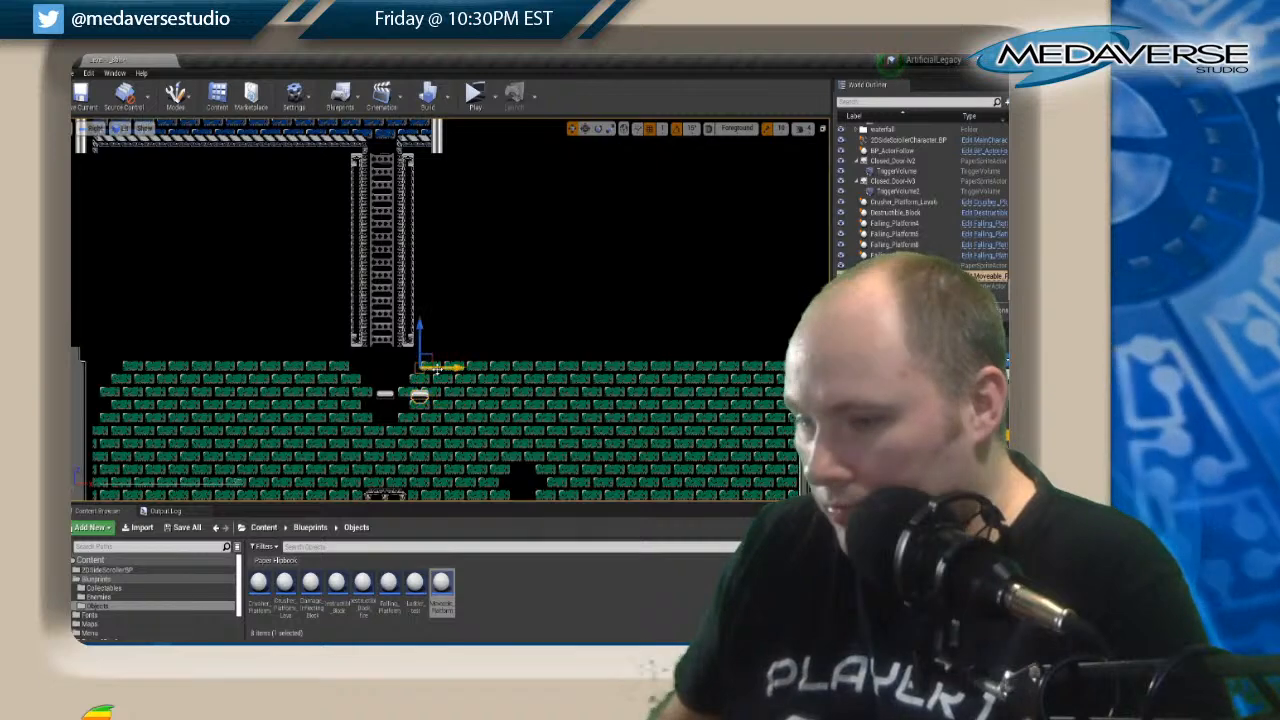
{"action": "middle_click_drag", "start_coordinate": [414, 420], "coordinate": [416, 440]}
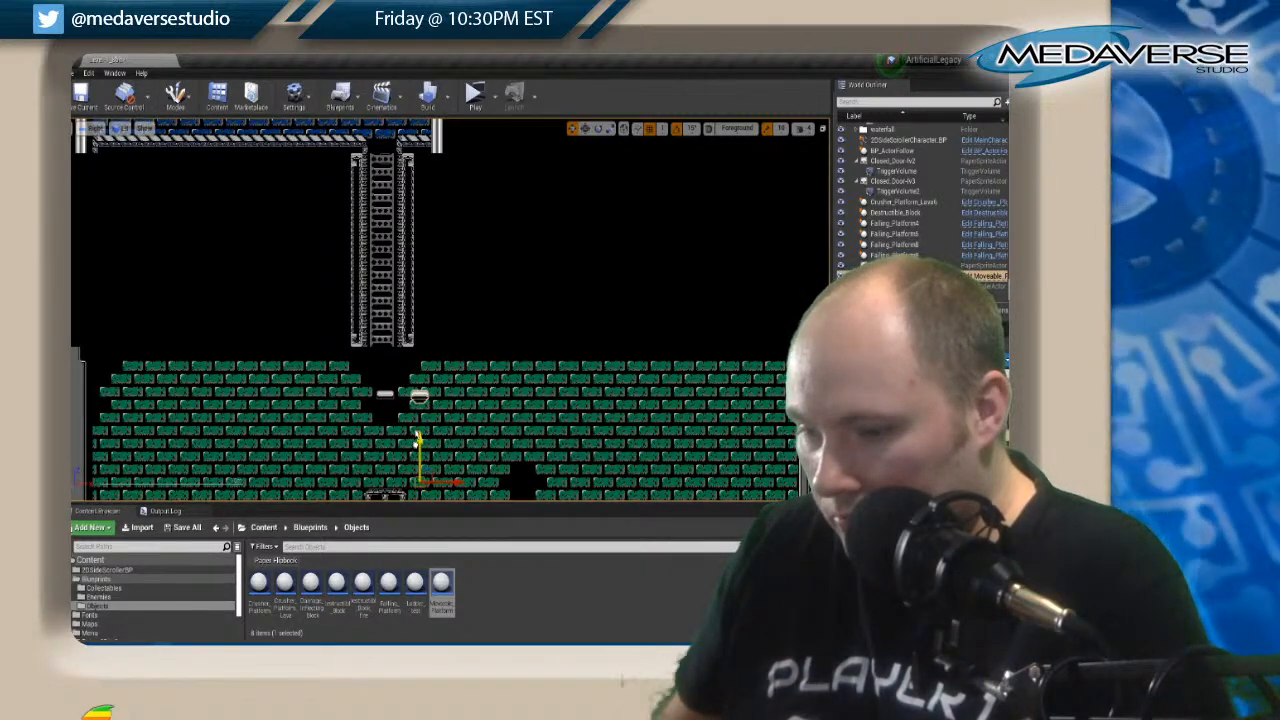
{"action": "left_click", "coordinate": [534, 250]}
Duplicate the new Moveable_Platform to the opposite side of the gap beneath the ladder, and save the level.
{"action": "left_click", "coordinate": [418, 395]}
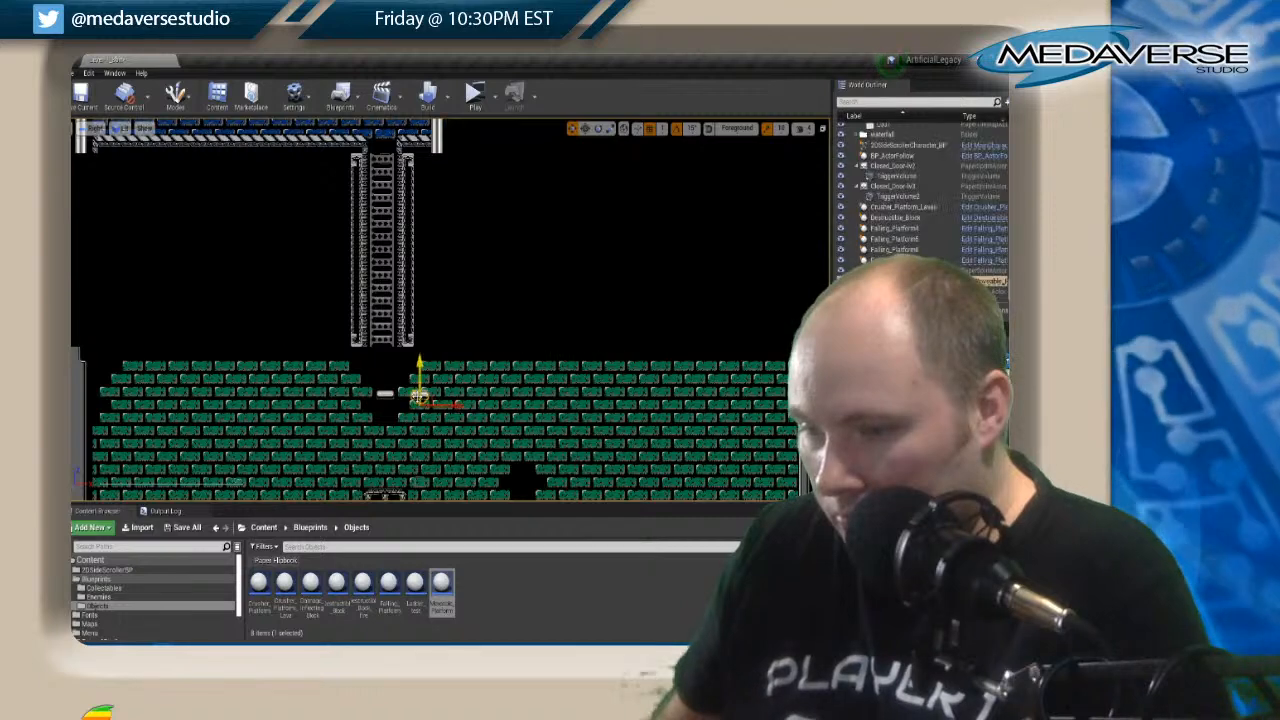
{"action": "key", "text": "ctrl+w"}
{"action": "left_click_drag", "start_coordinate": [450, 406], "coordinate": [382, 412]}
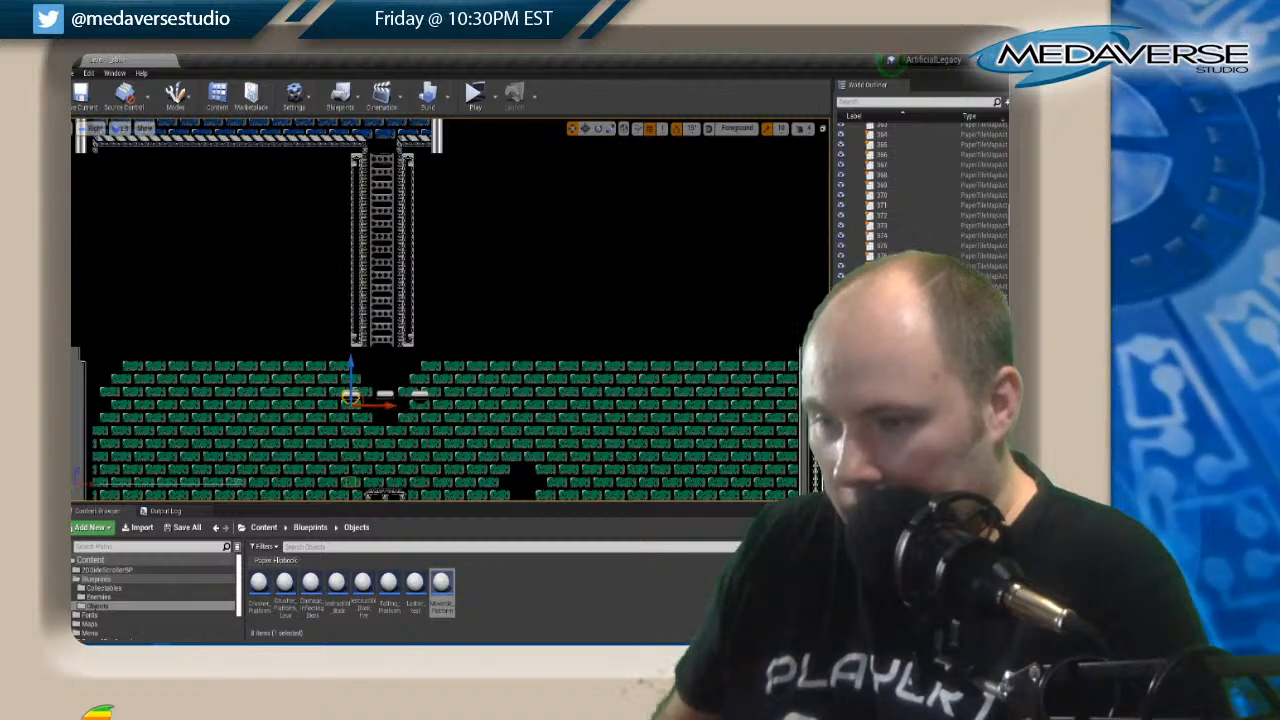
{"action": "left_click", "coordinate": [602, 289]}
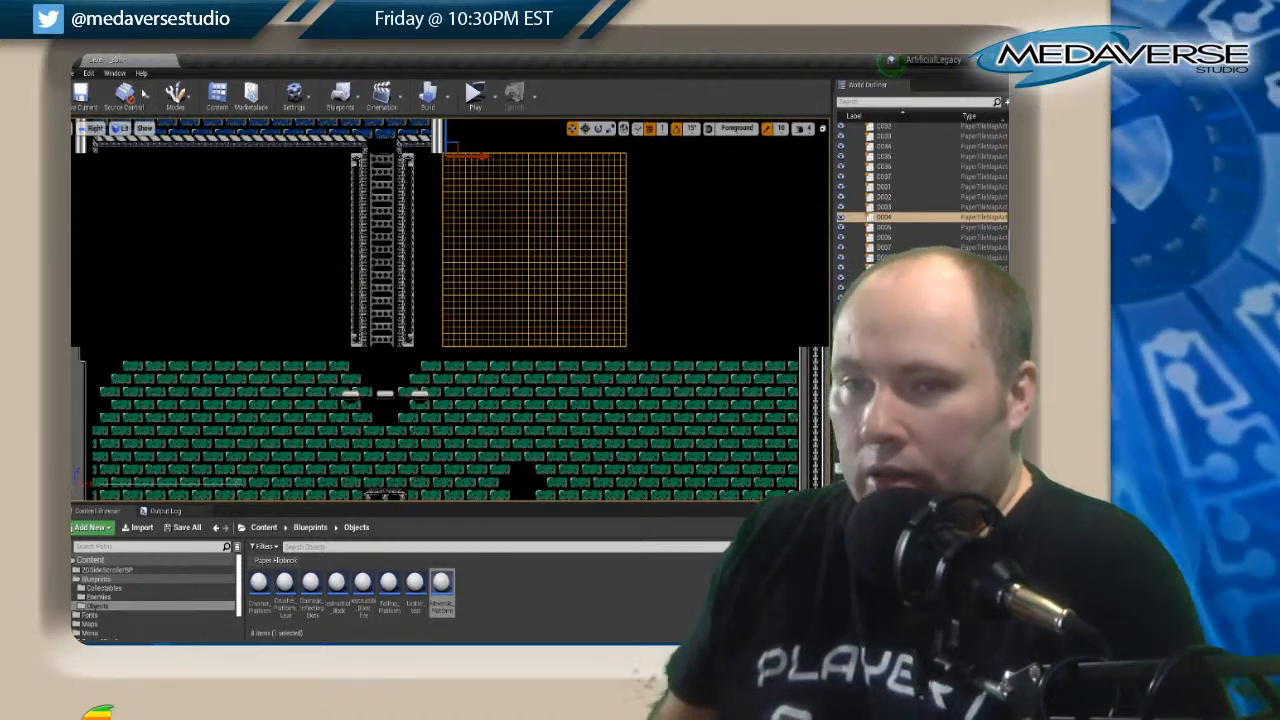
{"action": "left_click", "coordinate": [81, 95]}
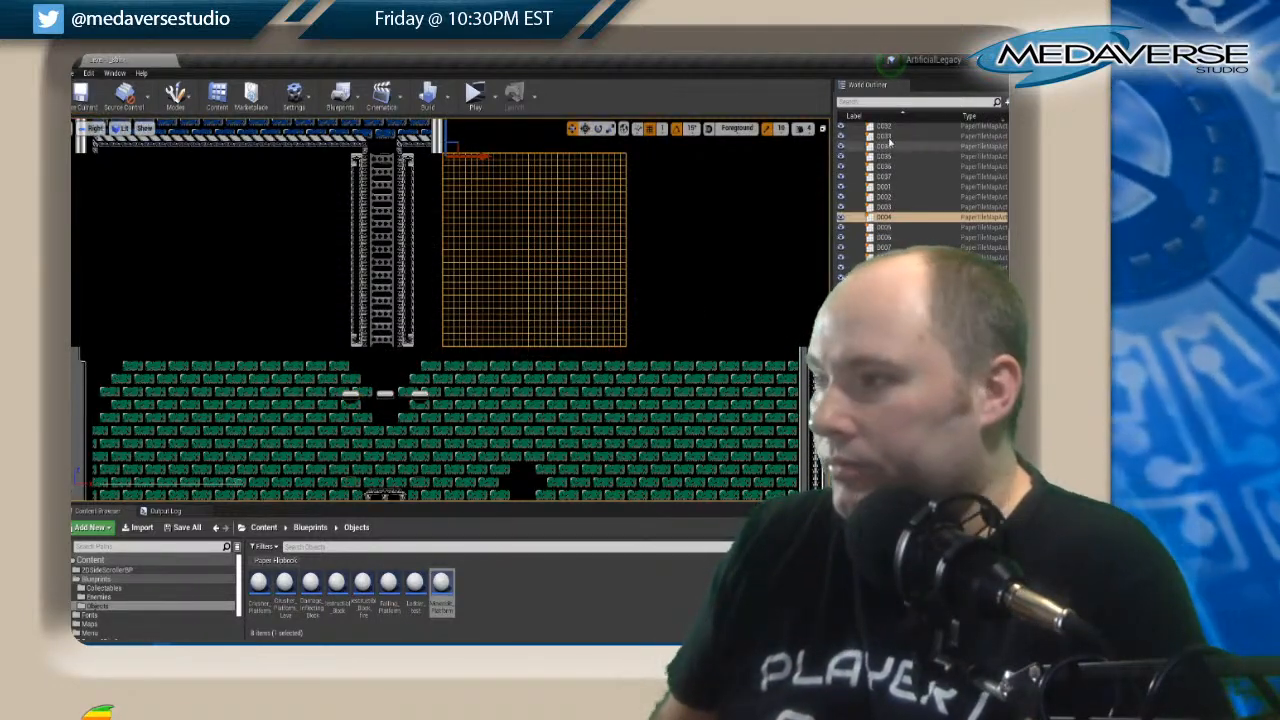
Inspect the platform placement in the green-brick rooms and shafts around the waterfalls.
{"action": "scroll", "coordinate": [521, 398], "scroll_direction": "down", "scroll_amount": 3}
{"action": "right_click_drag", "start_coordinate": [521, 398], "coordinate": [288, 241]}
{"action": "right_click_drag", "start_coordinate": [743, 478], "coordinate": [493, 343]}
{"action": "right_click_drag", "start_coordinate": [176, 277], "coordinate": [174, 277]}
{"action": "right_click_drag", "start_coordinate": [555, 316], "coordinate": [189, 388]}
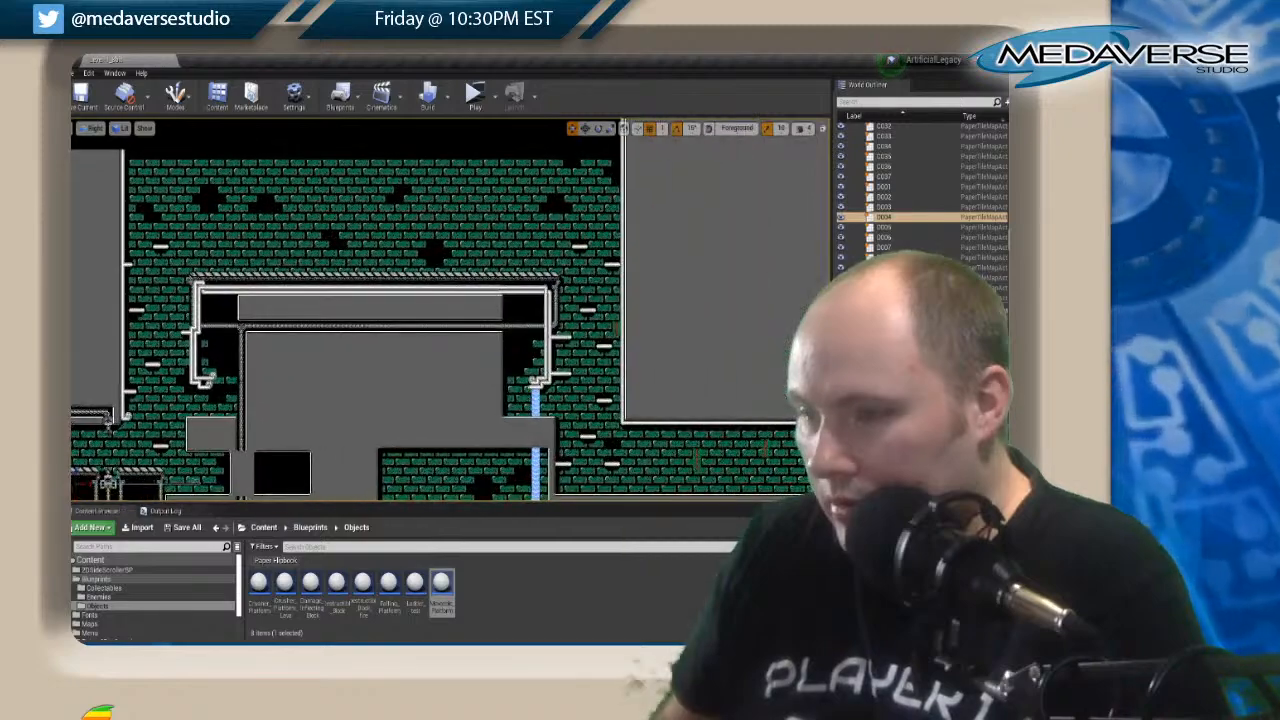
{"action": "right_click_drag", "start_coordinate": [553, 392], "coordinate": [332, 274]}
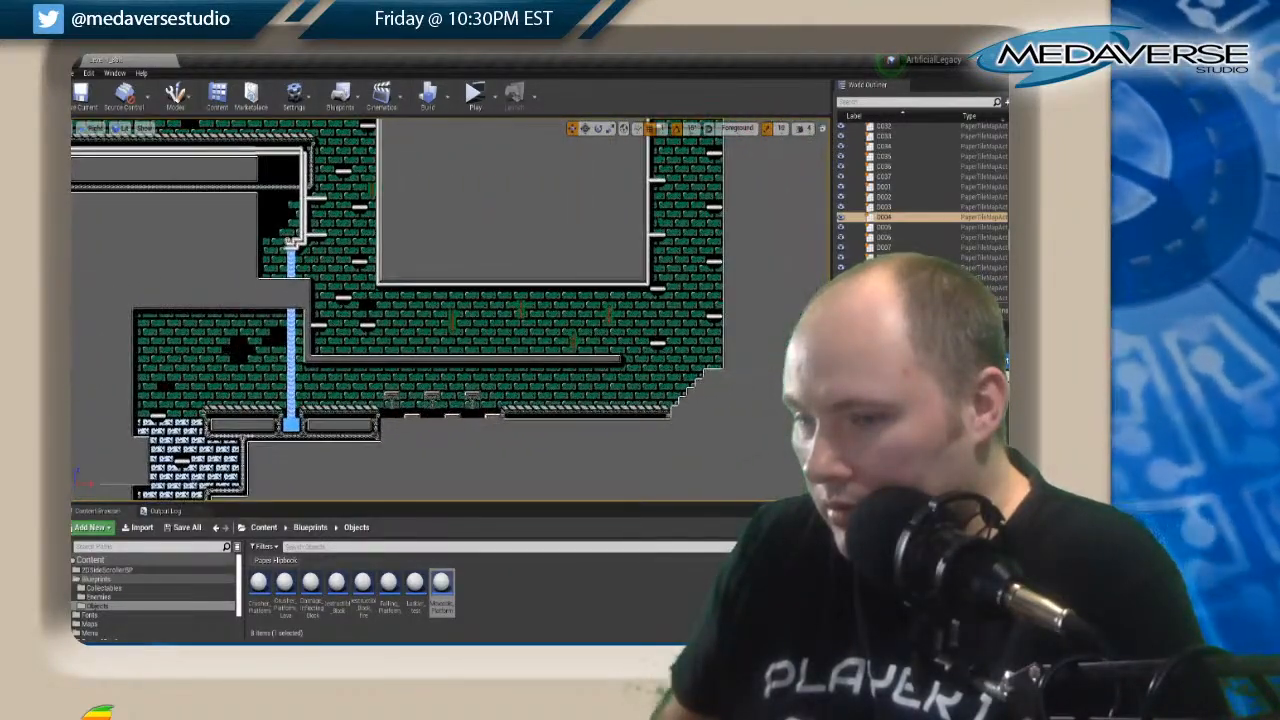
{"action": "right_click_drag", "start_coordinate": [234, 311], "coordinate": [331, 359]}
{"action": "right_click_drag", "start_coordinate": [563, 298], "coordinate": [436, 484]}
{"action": "right_click_drag", "start_coordinate": [428, 290], "coordinate": [421, 551]}
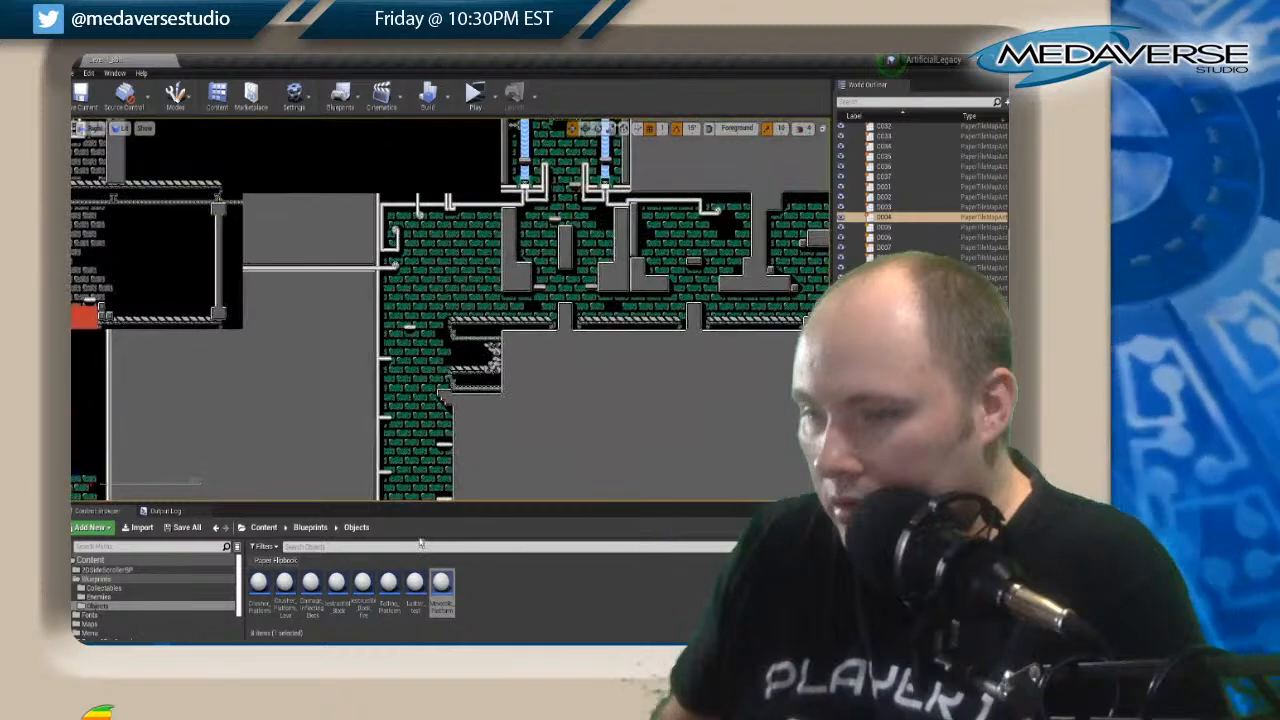
Examine the gray-brick rooms, checking the pipes and floating platforms for spots that cannot be reached.
{"action": "right_click_drag", "start_coordinate": [528, 327], "coordinate": [349, 395]}
{"action": "right_click_drag", "start_coordinate": [333, 350], "coordinate": [758, 443]}
{"action": "scroll", "coordinate": [460, 310], "scroll_direction": "up", "scroll_amount": 1}
{"action": "scroll", "coordinate": [424, 345], "scroll_direction": "up", "scroll_amount": 1}
{"action": "right_click_drag", "start_coordinate": [332, 334], "coordinate": [494, 432]}
{"action": "scroll", "coordinate": [356, 398], "scroll_direction": "up", "scroll_amount": 2}
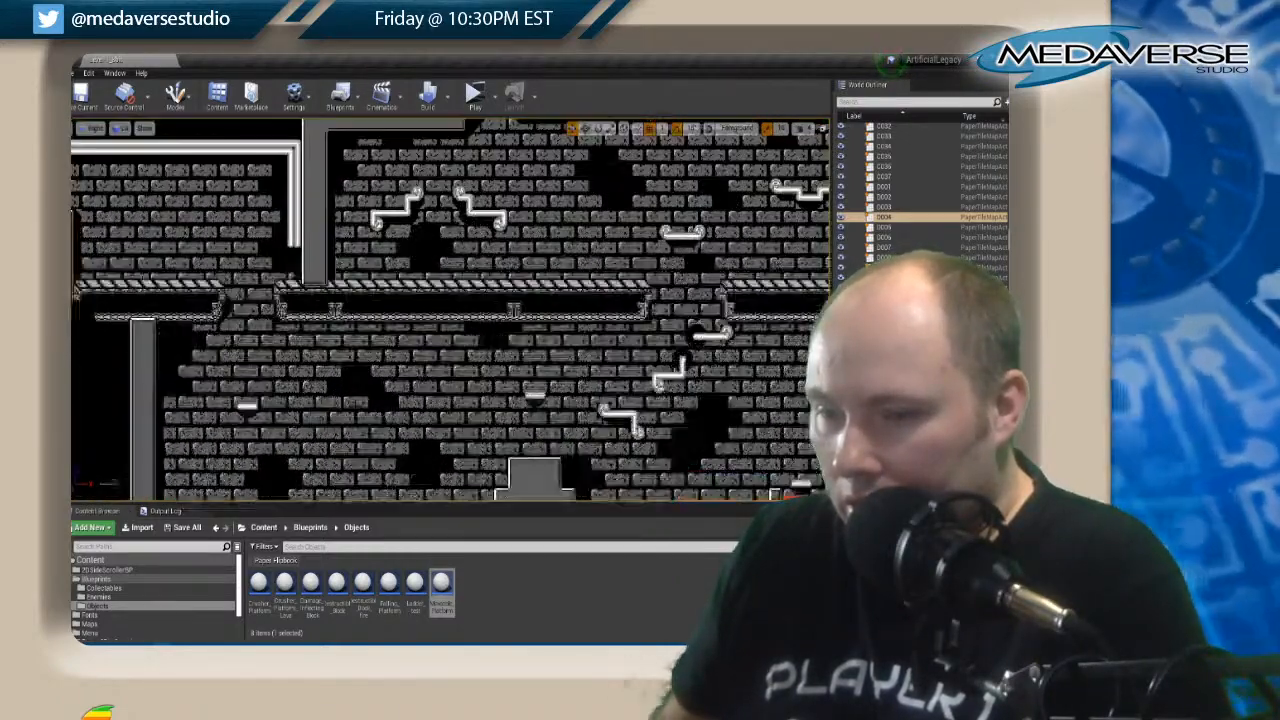
{"action": "right_click_drag", "start_coordinate": [356, 407], "coordinate": [73, 414]}
{"action": "right_click_drag", "start_coordinate": [628, 282], "coordinate": [176, 211]}
{"action": "right_click_drag", "start_coordinate": [716, 339], "coordinate": [543, 52]}
{"action": "right_click_drag", "start_coordinate": [531, 414], "coordinate": [553, 213]}
Recheck the platform spacing in the green-brick shafts and pipe passages beside the waterfall.
{"action": "right_click_drag", "start_coordinate": [560, 404], "coordinate": [872, 160]}
{"action": "right_click_drag", "start_coordinate": [332, 278], "coordinate": [558, 445]}
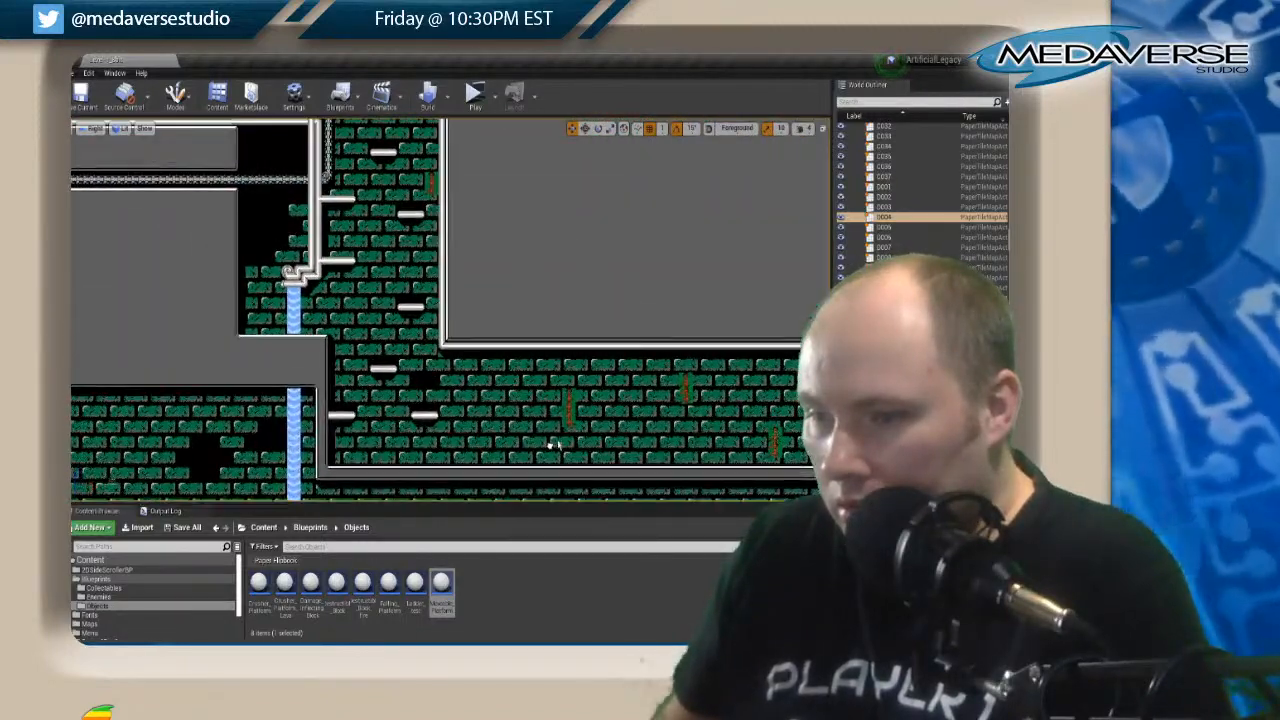
{"action": "right_click_drag", "start_coordinate": [409, 268], "coordinate": [746, 483]}
{"action": "right_click_drag", "start_coordinate": [395, 478], "coordinate": [603, 486]}
{"action": "right_click_drag", "start_coordinate": [288, 423], "coordinate": [464, 298]}
{"action": "scroll", "coordinate": [464, 298], "scroll_direction": "up", "scroll_amount": 4}
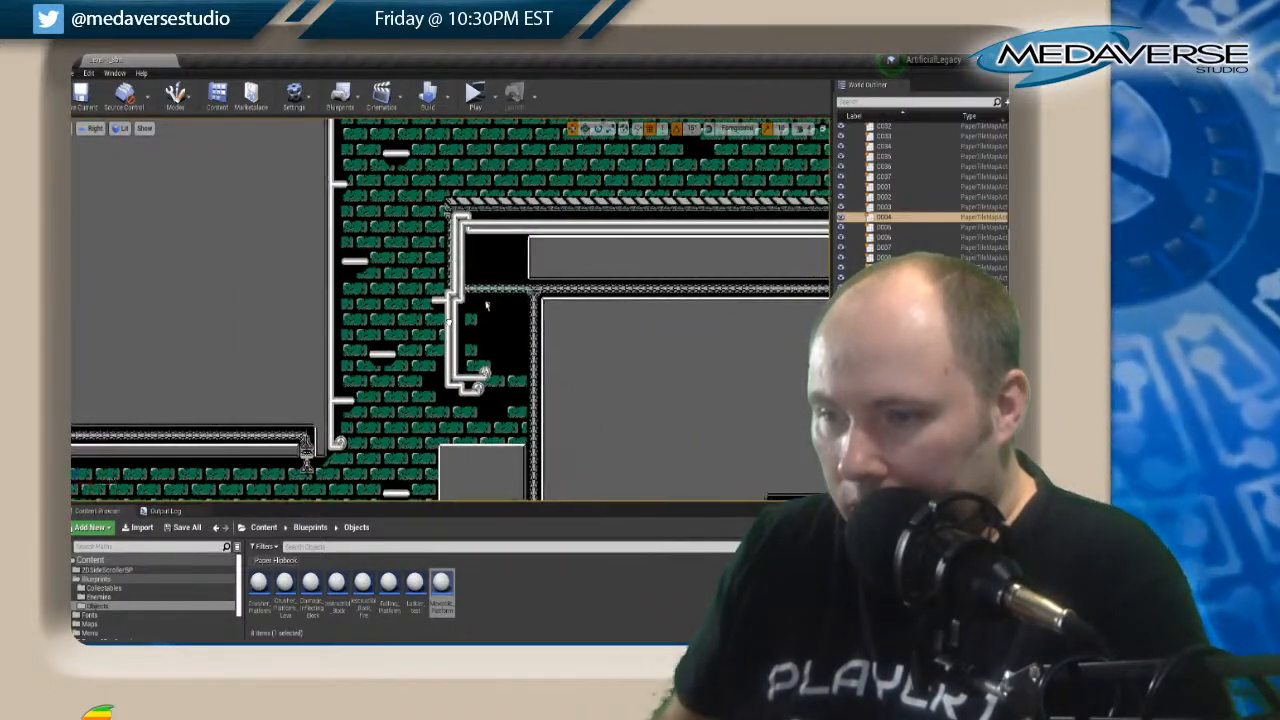
{"action": "right_click_drag", "start_coordinate": [407, 257], "coordinate": [395, 134]}
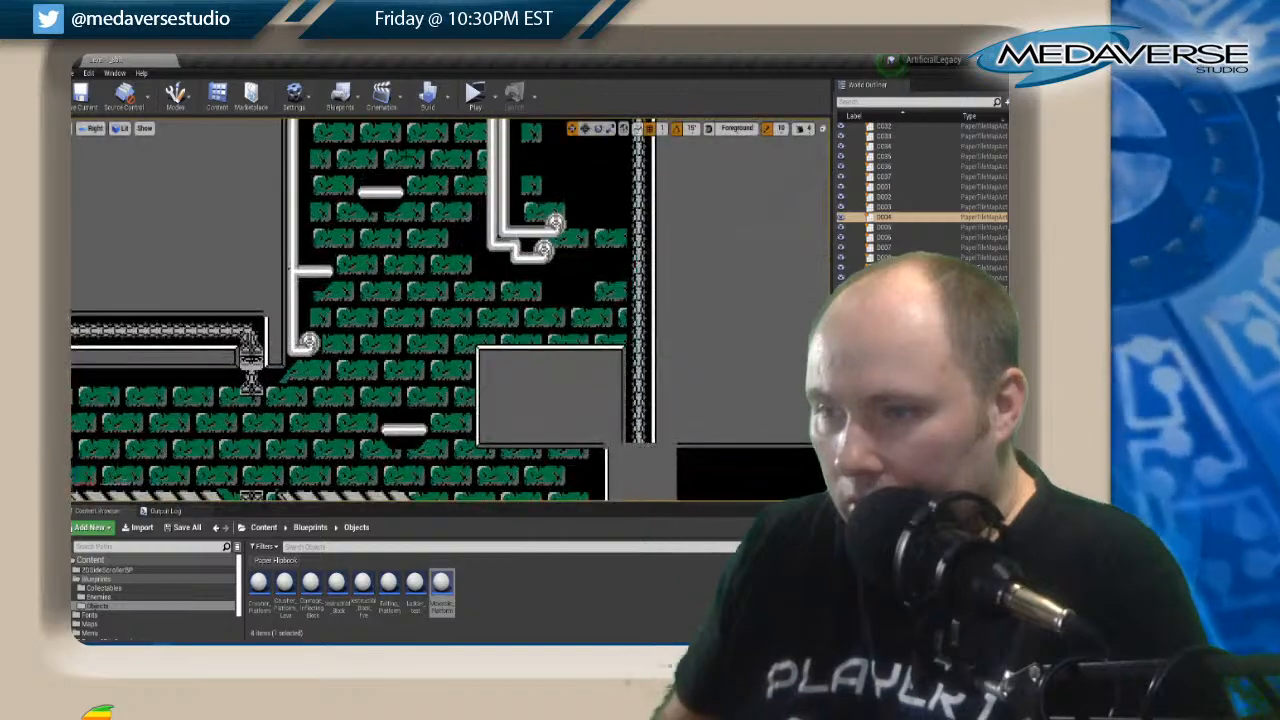
{"action": "right_click_drag", "start_coordinate": [401, 376], "coordinate": [782, 346]}
{"action": "right_click_drag", "start_coordinate": [417, 346], "coordinate": [786, 319]}
{"action": "right_click_drag", "start_coordinate": [249, 302], "coordinate": [413, 524]}
Follow the light-blue brick shaft down to its wide room, checking the spacing of its floating platforms.
{"action": "right_click_drag", "start_coordinate": [313, 264], "coordinate": [873, 453]}
{"action": "right_click_drag", "start_coordinate": [147, 359], "coordinate": [569, 300]}
{"action": "right_click_drag", "start_coordinate": [261, 318], "coordinate": [556, 81]}
{"action": "right_click_drag", "start_coordinate": [476, 430], "coordinate": [476, 154]}
{"action": "right_click_drag", "start_coordinate": [335, 205], "coordinate": [363, 172]}
{"action": "right_click_drag", "start_coordinate": [332, 354], "coordinate": [332, 152]}
{"action": "right_click_drag", "start_coordinate": [310, 300], "coordinate": [307, 257]}
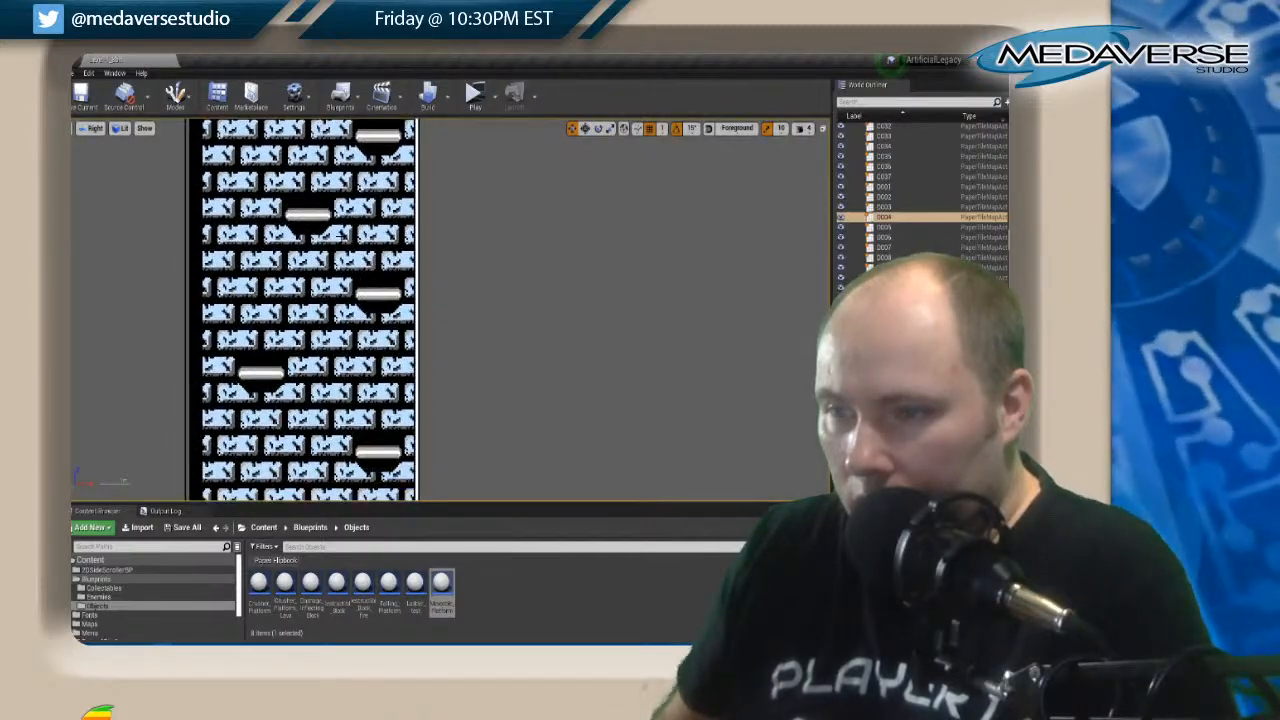
{"action": "right_click_drag", "start_coordinate": [327, 398], "coordinate": [301, 113]}
{"action": "right_click_drag", "start_coordinate": [343, 337], "coordinate": [75, 178]}
{"action": "mouse_move", "coordinate": [650, 312]}
{"action": "right_mouse_down"}
{"action": "mouse_move", "coordinate": [228, 303]}
{"action": "mouse_move", "coordinate": [557, 303]}
{"action": "right_mouse_up"}
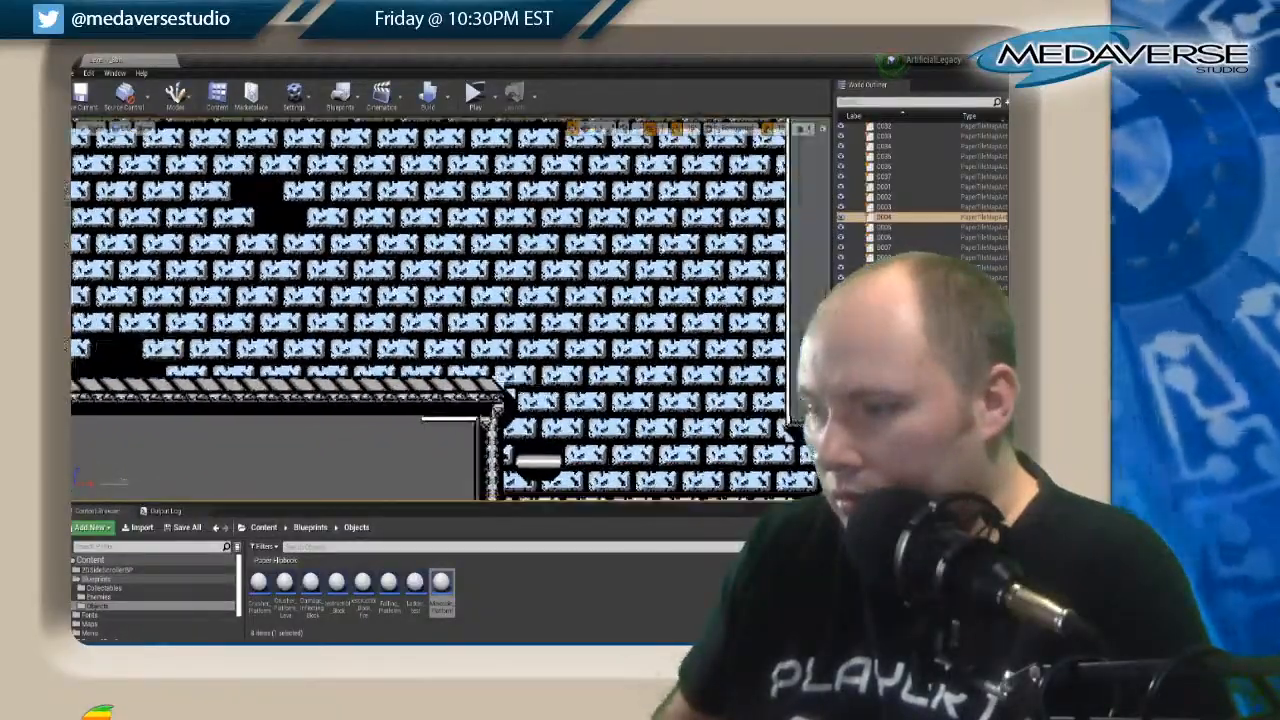
Check the passages beyond the wide light-blue room and the alternating platforms in the next light-blue shaft.
{"action": "right_click_drag", "start_coordinate": [790, 425], "coordinate": [643, 362]}
{"action": "right_click_drag", "start_coordinate": [682, 401], "coordinate": [357, 222]}
{"action": "right_click_drag", "start_coordinate": [466, 348], "coordinate": [462, 142]}
{"action": "right_click_drag", "start_coordinate": [530, 355], "coordinate": [534, 158]}
{"action": "right_click_drag", "start_coordinate": [159, 490], "coordinate": [101, 428]}
{"action": "right_click_drag", "start_coordinate": [388, 394], "coordinate": [129, 620]}
{"action": "right_click_drag", "start_coordinate": [594, 314], "coordinate": [663, 643]}
{"action": "right_click_drag", "start_coordinate": [780, 511], "coordinate": [386, 480]}
{"action": "right_click_drag", "start_coordinate": [739, 386], "coordinate": [382, 357]}
{"action": "right_click_drag", "start_coordinate": [655, 387], "coordinate": [585, 211]}
{"action": "right_click_drag", "start_coordinate": [512, 557], "coordinate": [457, 182]}
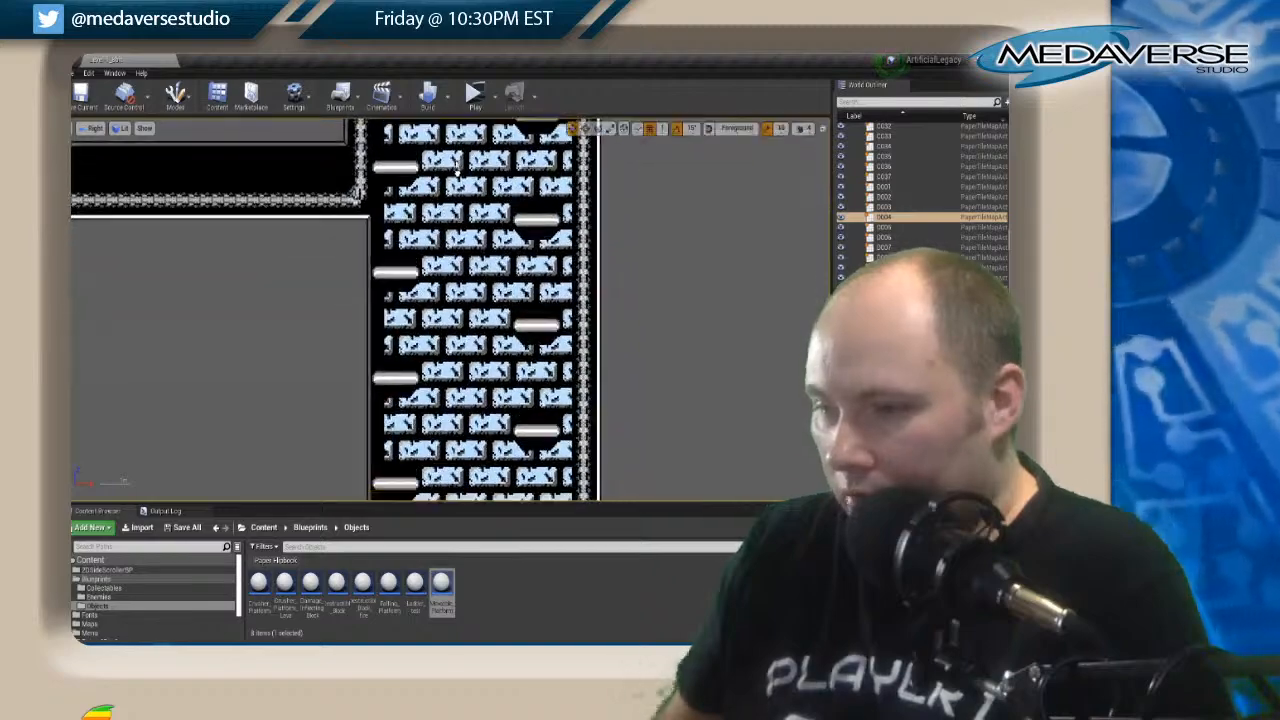
Examine the floating platforms down the rest of the light-blue shaft and through the peach-brick shaft to its floor.
{"action": "right_click_drag", "start_coordinate": [460, 480], "coordinate": [478, 100]}
{"action": "right_click_drag", "start_coordinate": [375, 390], "coordinate": [460, 105]}
{"action": "right_click_drag", "start_coordinate": [535, 386], "coordinate": [446, 262]}
{"action": "right_click_drag", "start_coordinate": [440, 440], "coordinate": [438, 164]}
{"action": "right_click_drag", "start_coordinate": [425, 388], "coordinate": [454, 98]}
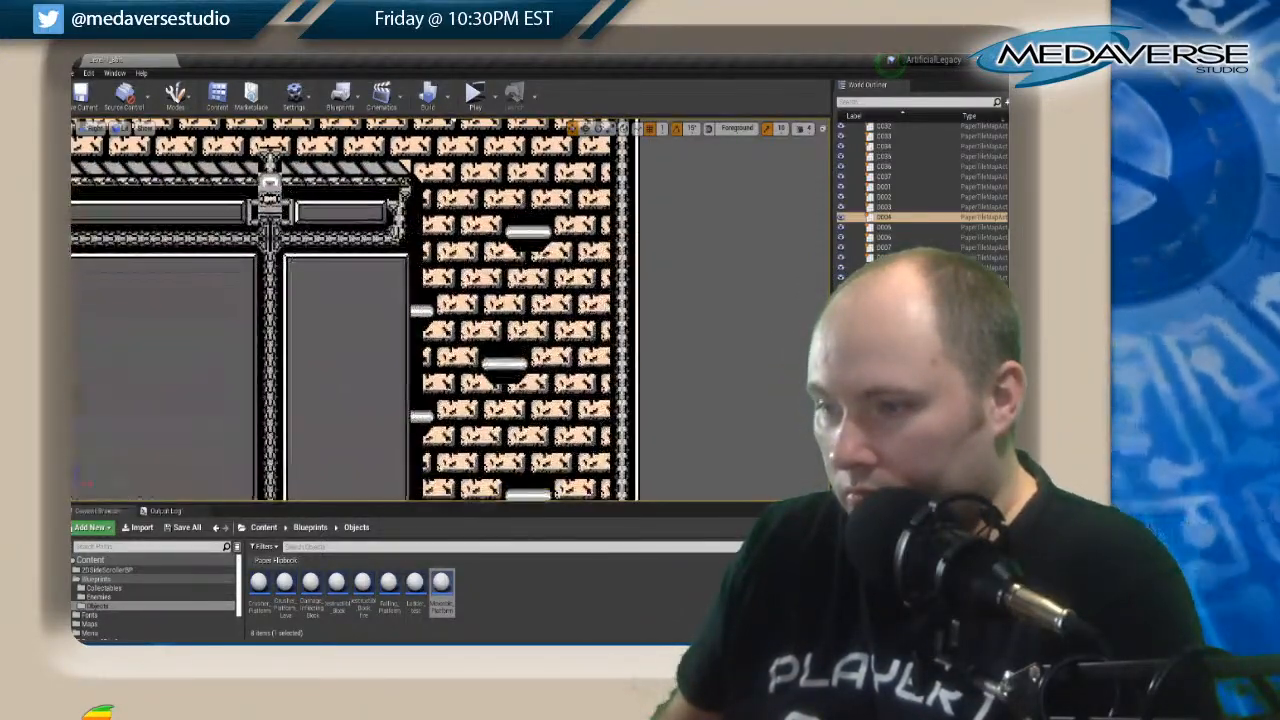
{"action": "right_click_drag", "start_coordinate": [454, 421], "coordinate": [498, 448]}
{"action": "right_click_drag", "start_coordinate": [547, 328], "coordinate": [435, 0]}
Clear the tile map selection and save the level's changes.
{"action": "left_click", "coordinate": [412, 162]}
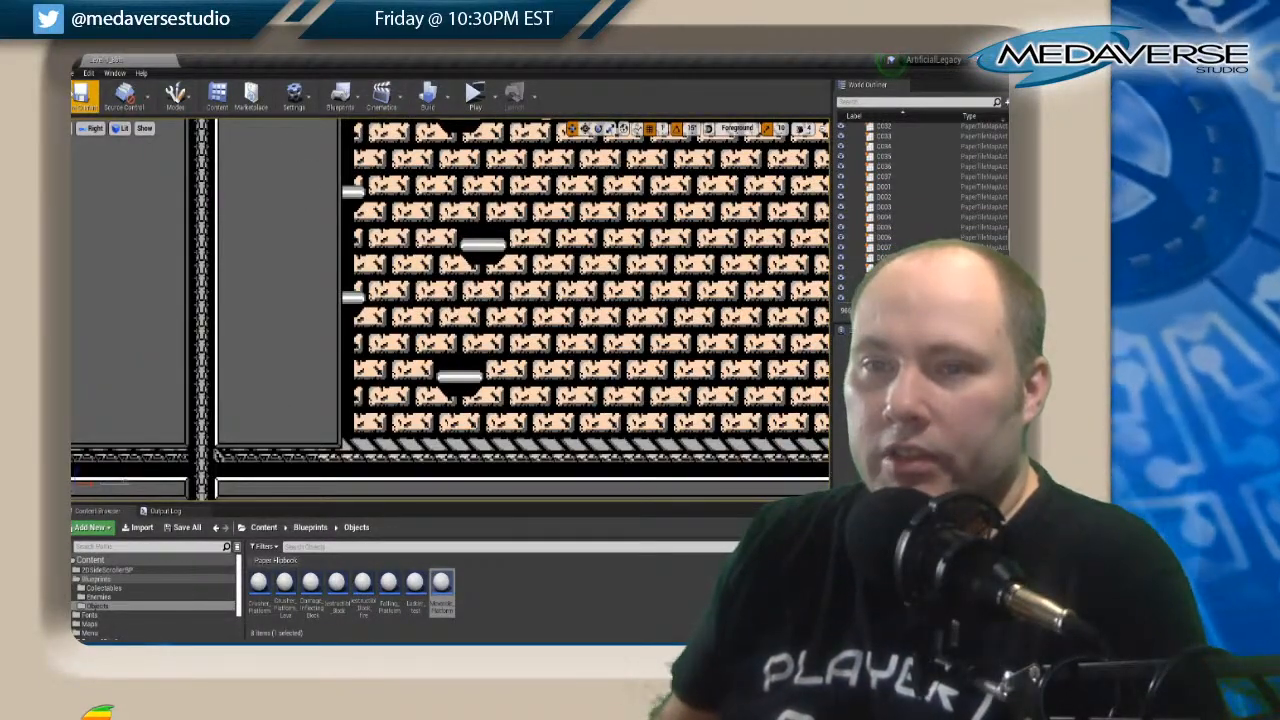
{"action": "left_click", "coordinate": [74, 73]}
{"action": "left_click", "coordinate": [107, 173]}
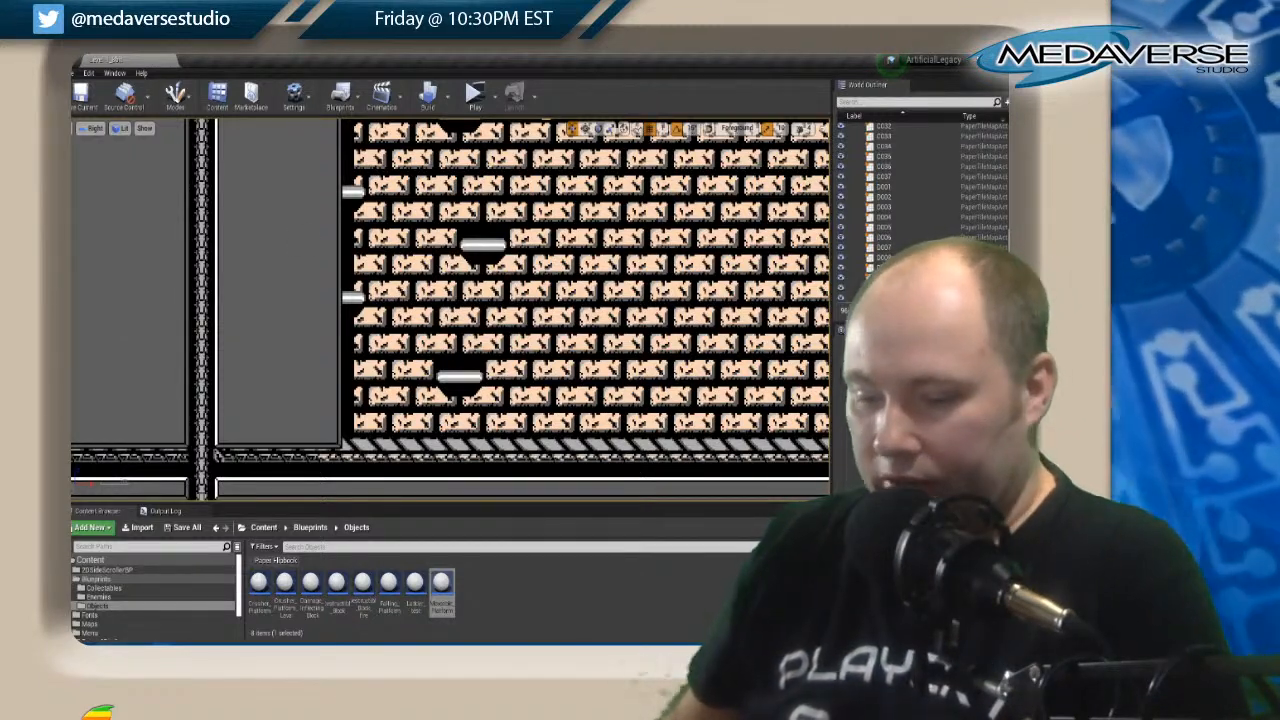
{"action": "key", "text": "super"}
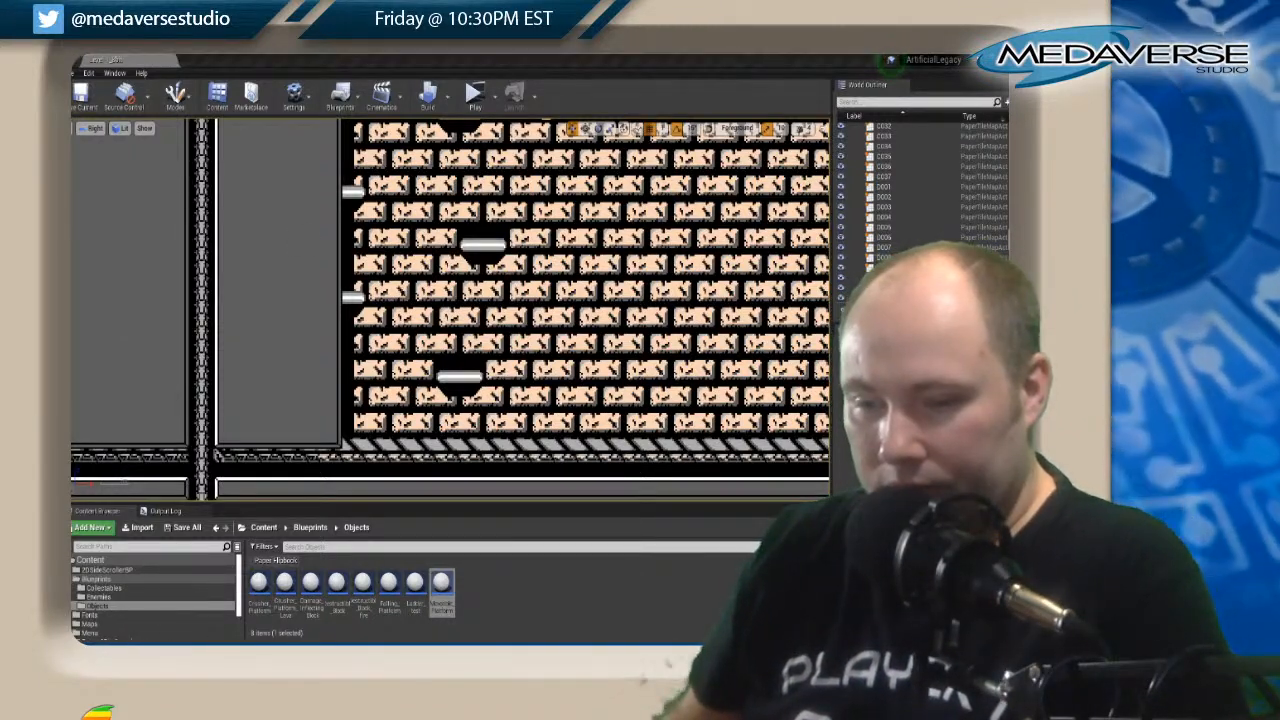
{"action": "key", "text": "super"}
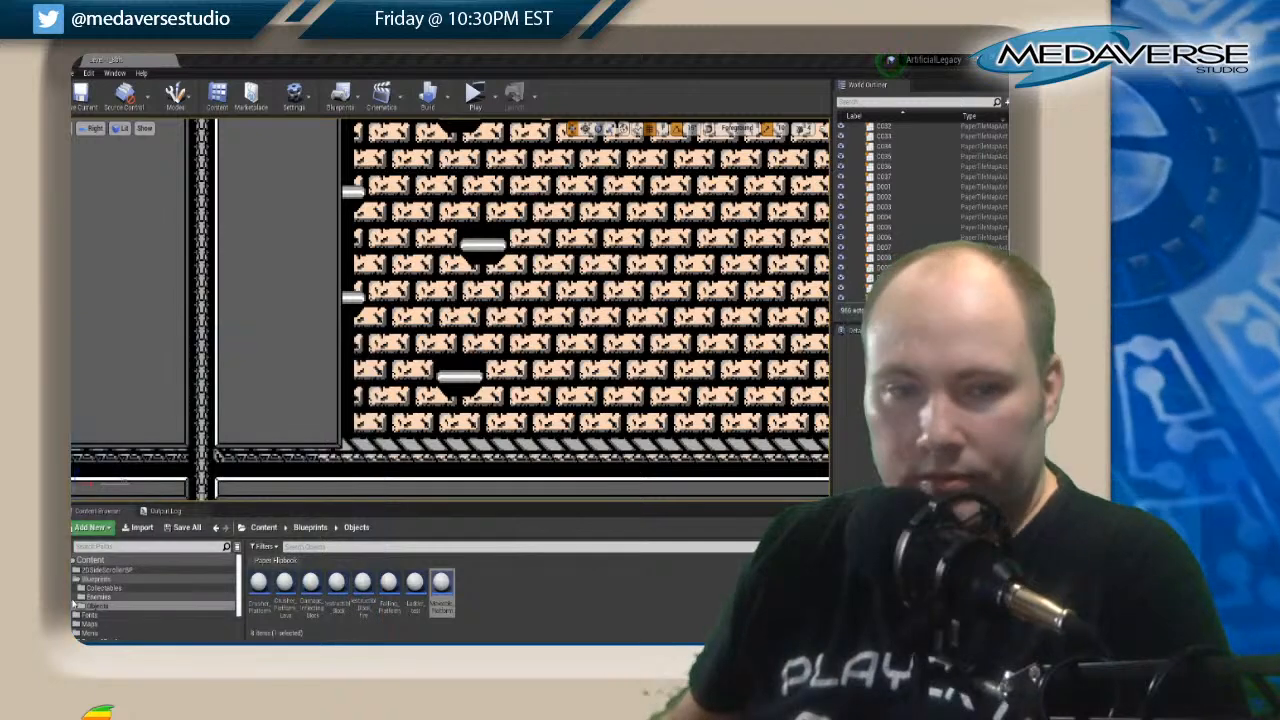
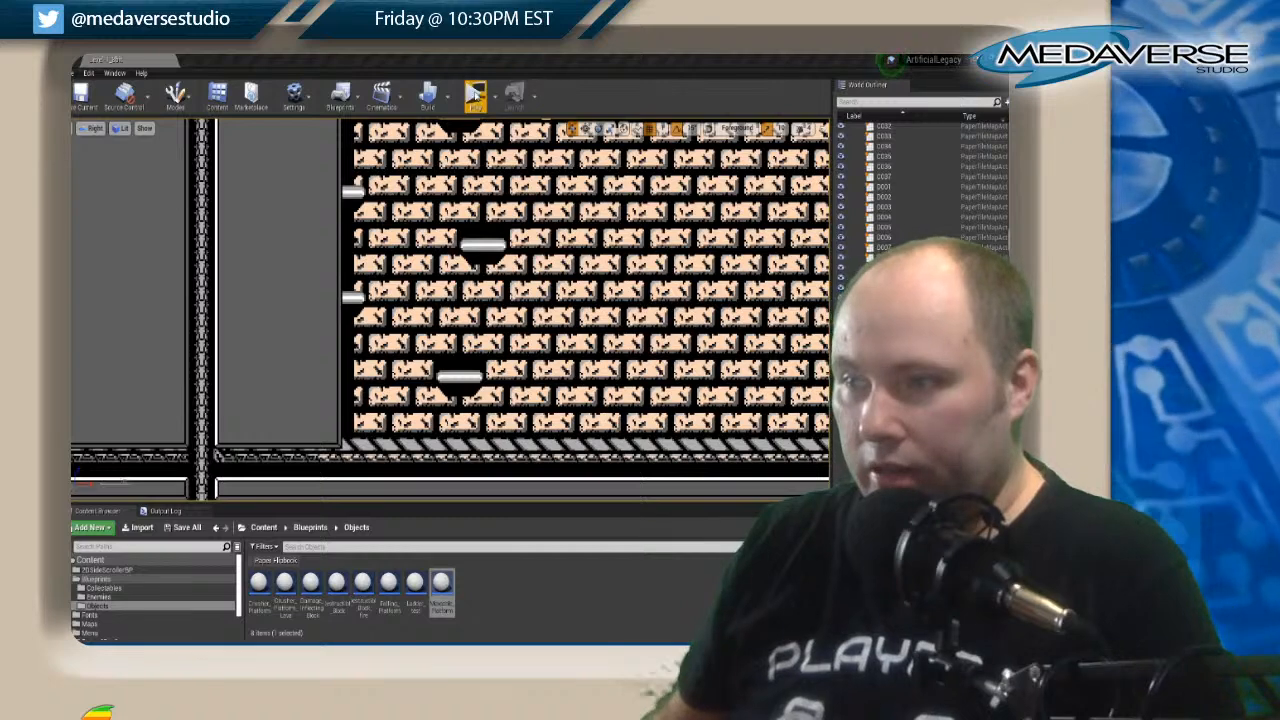
Start a play test of the level and take the character past the house, across the red pit and over the first blocks.
{"action": "left_click", "coordinate": [475, 95]}
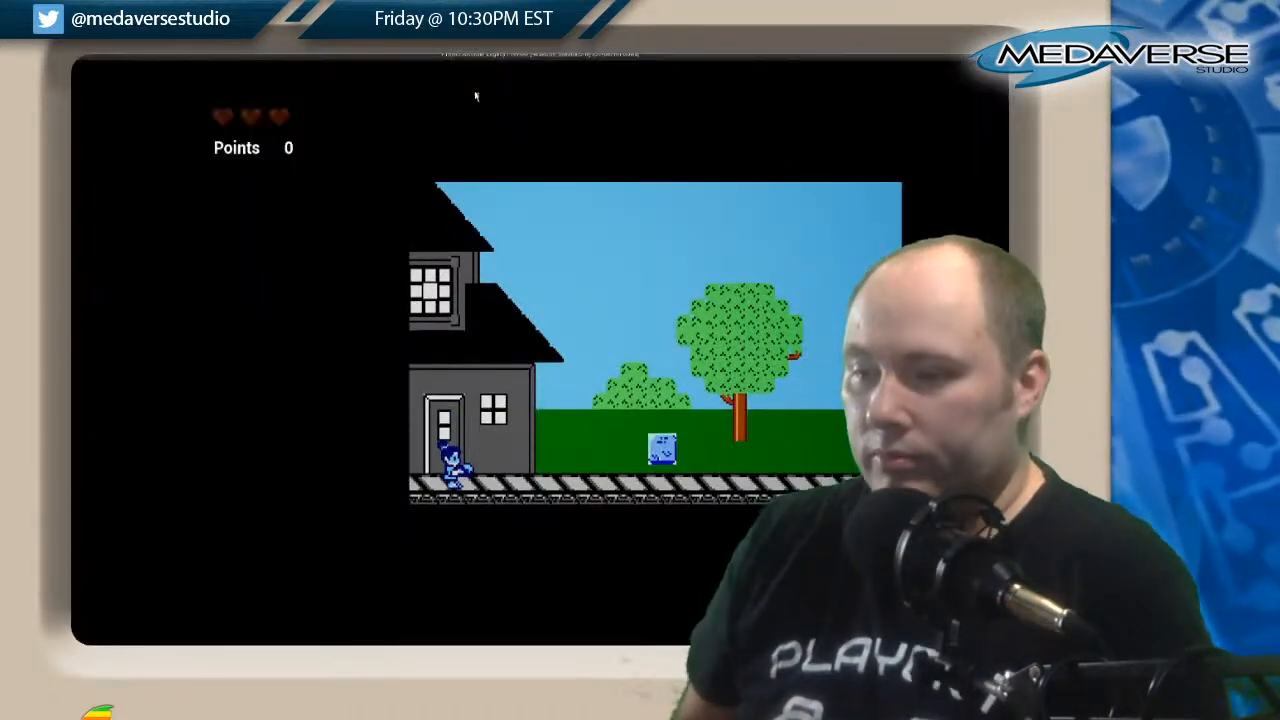
{"action": "key", "text": "Right"}
{"action": "key", "text": "Right"}
{"action": "key", "text": "space"}
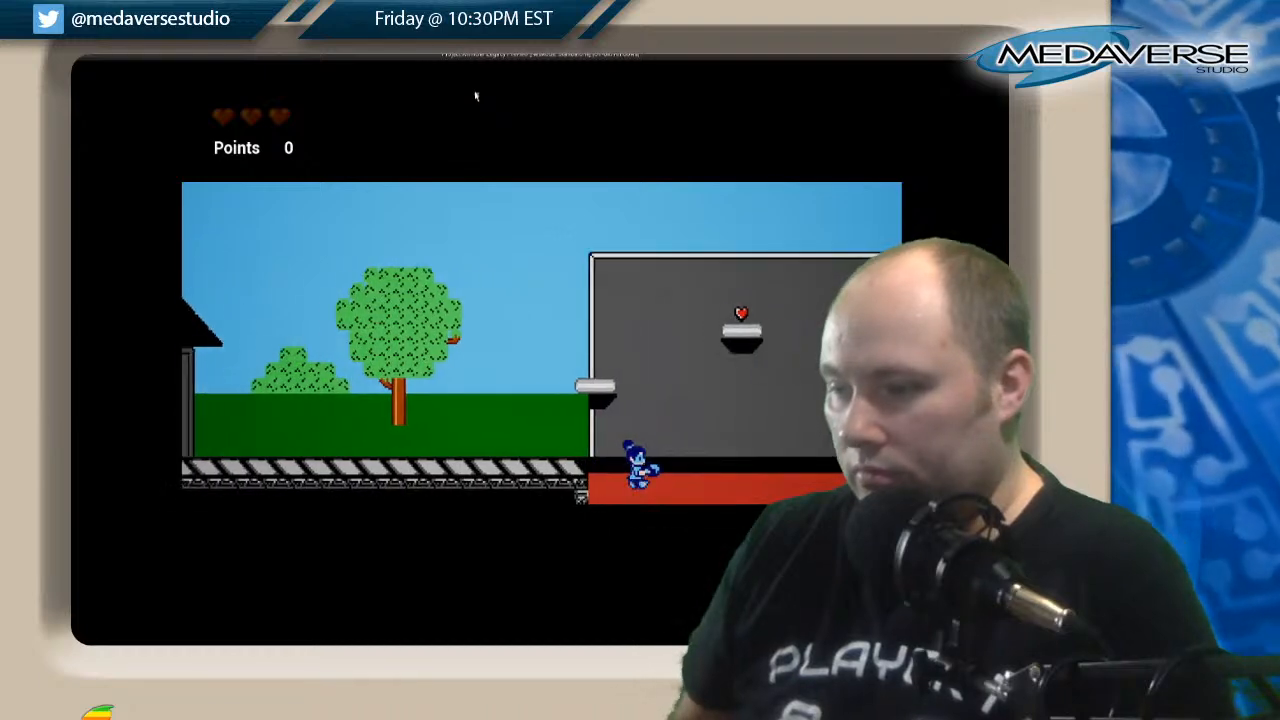
{"action": "key", "text": "Right"}
{"action": "key", "text": "space"}
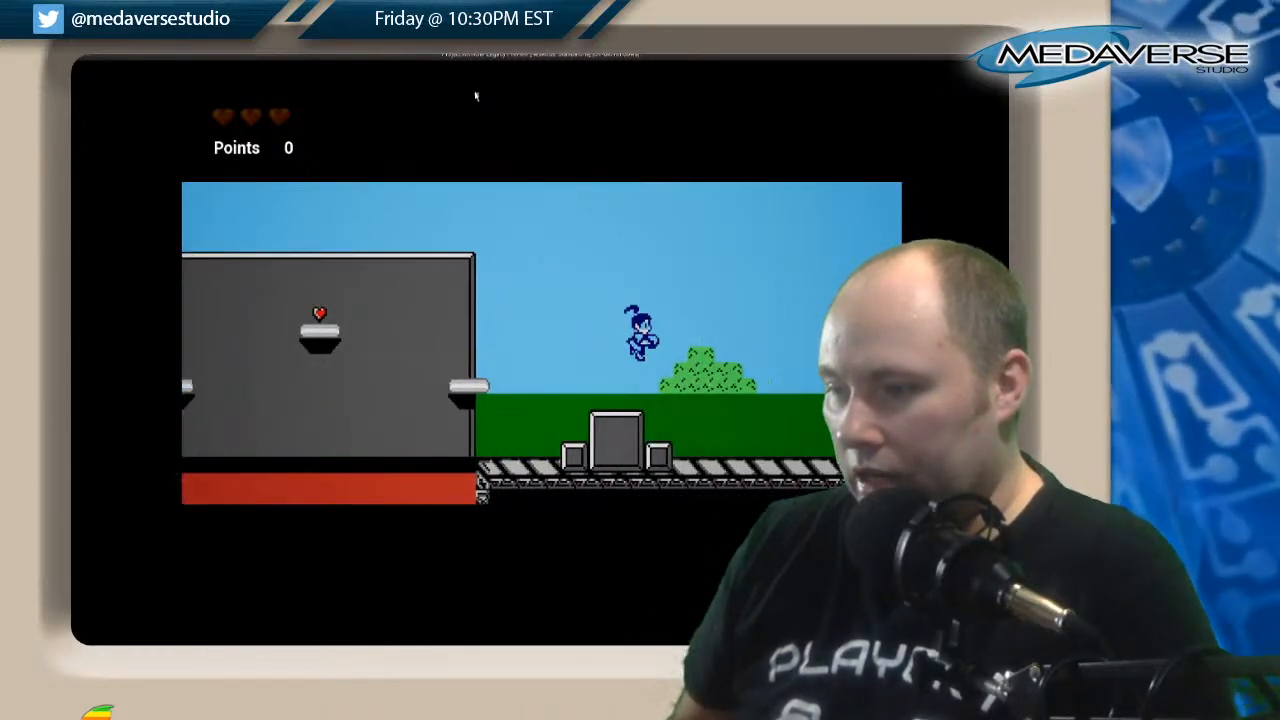
{"action": "key", "text": "Right"}
{"action": "key", "text": "space"}
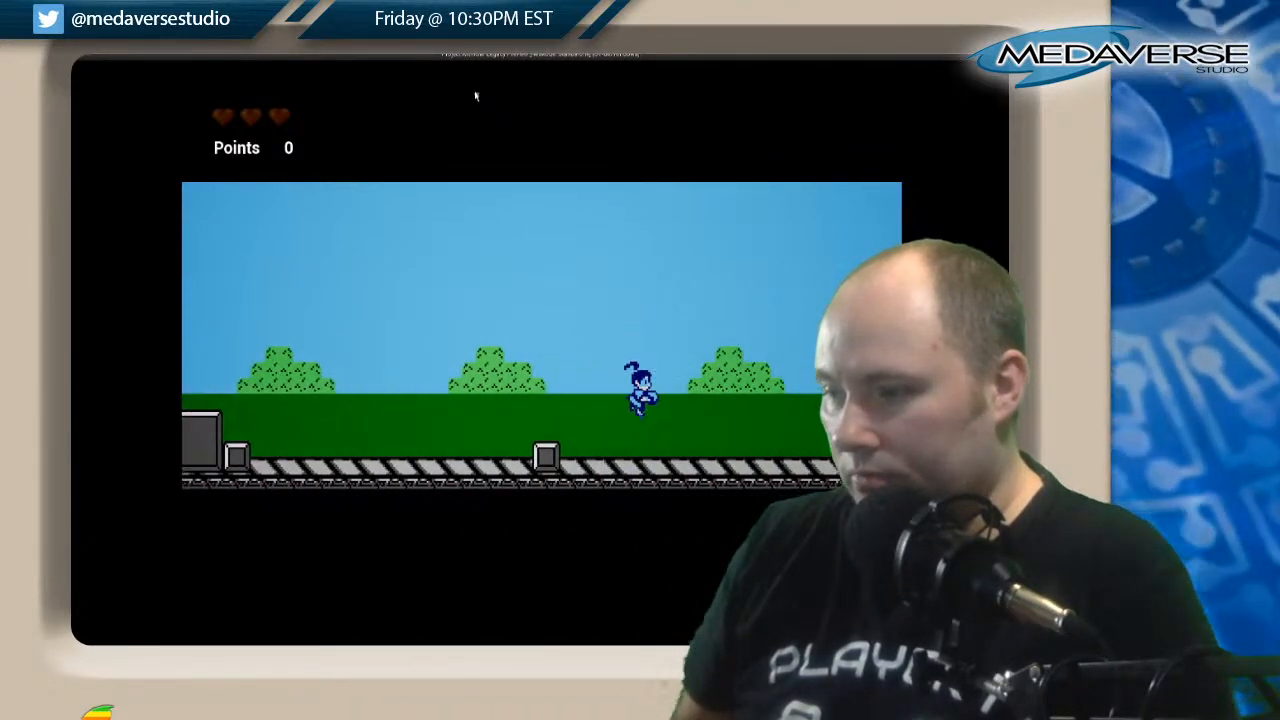
Test the jumps over the tall stepped grey structure and on to the stepped block before the T-shaped pillar.
{"action": "key", "text": "Right"}
{"action": "key", "text": "space"}
{"action": "key", "text": "Right"}
{"action": "key", "text": "Right"}
{"action": "key", "text": "space"}
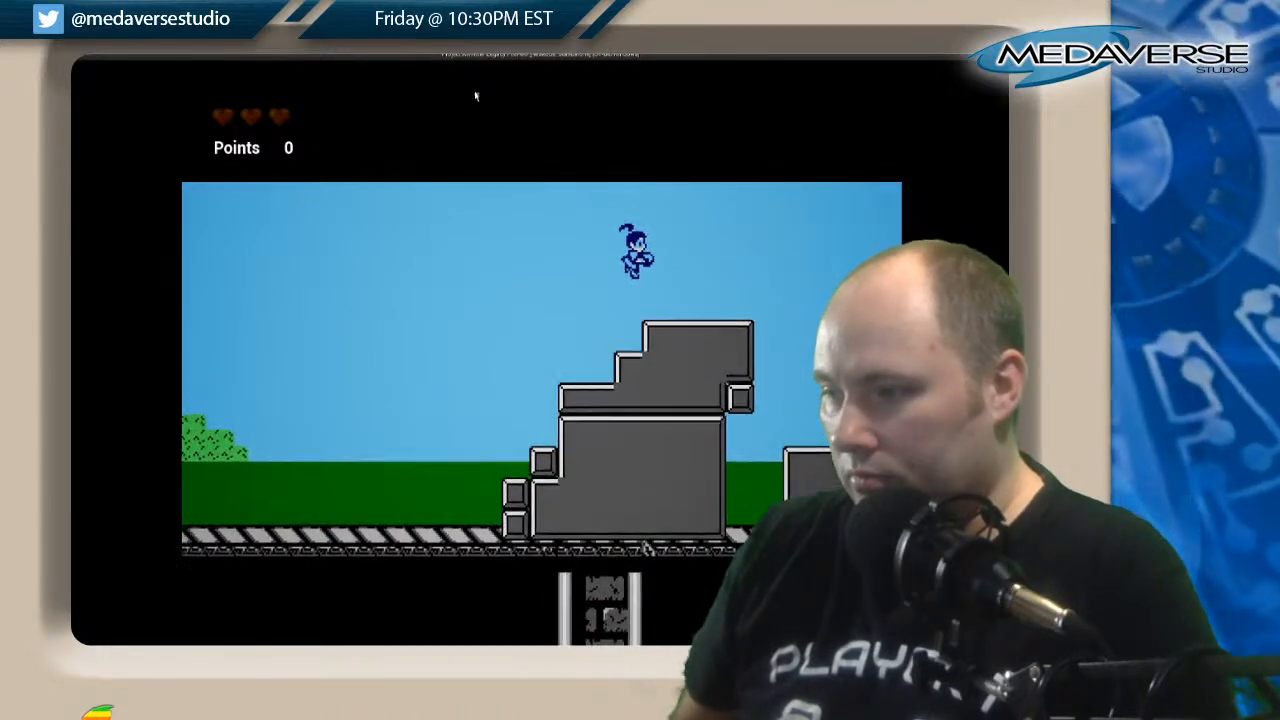
{"action": "key", "text": "Right"}
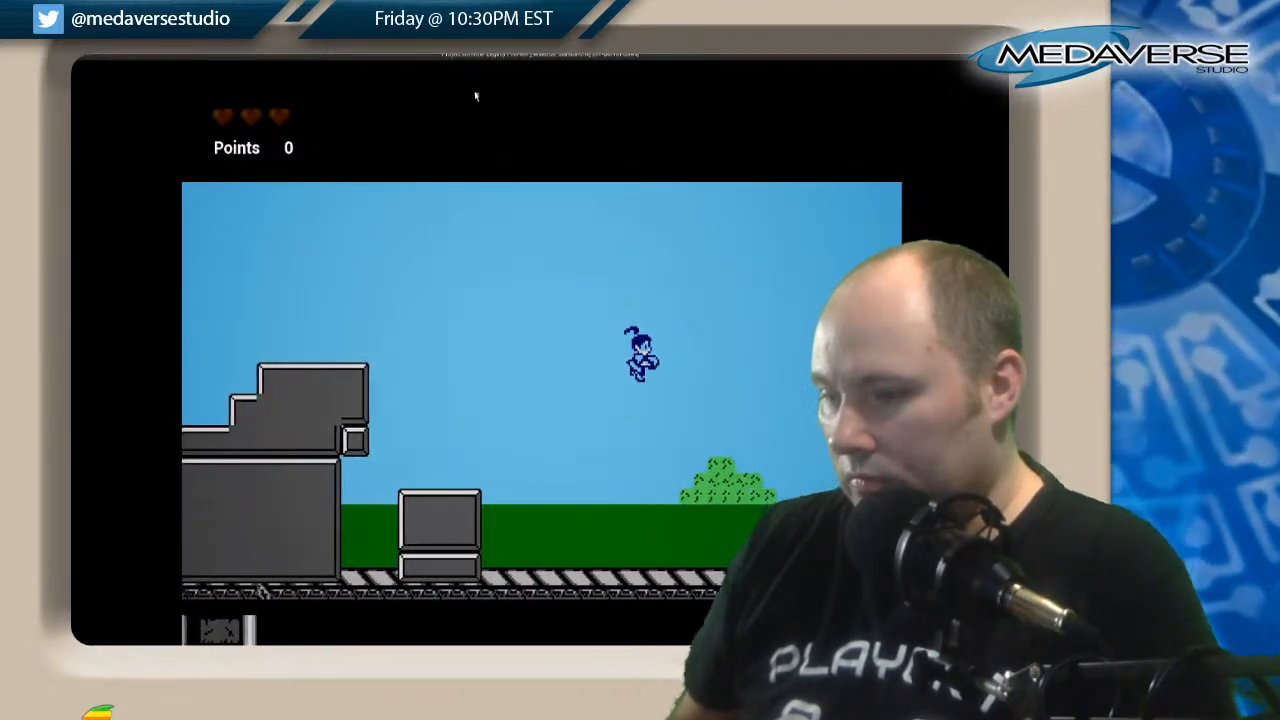
{"action": "key", "text": "Right"}
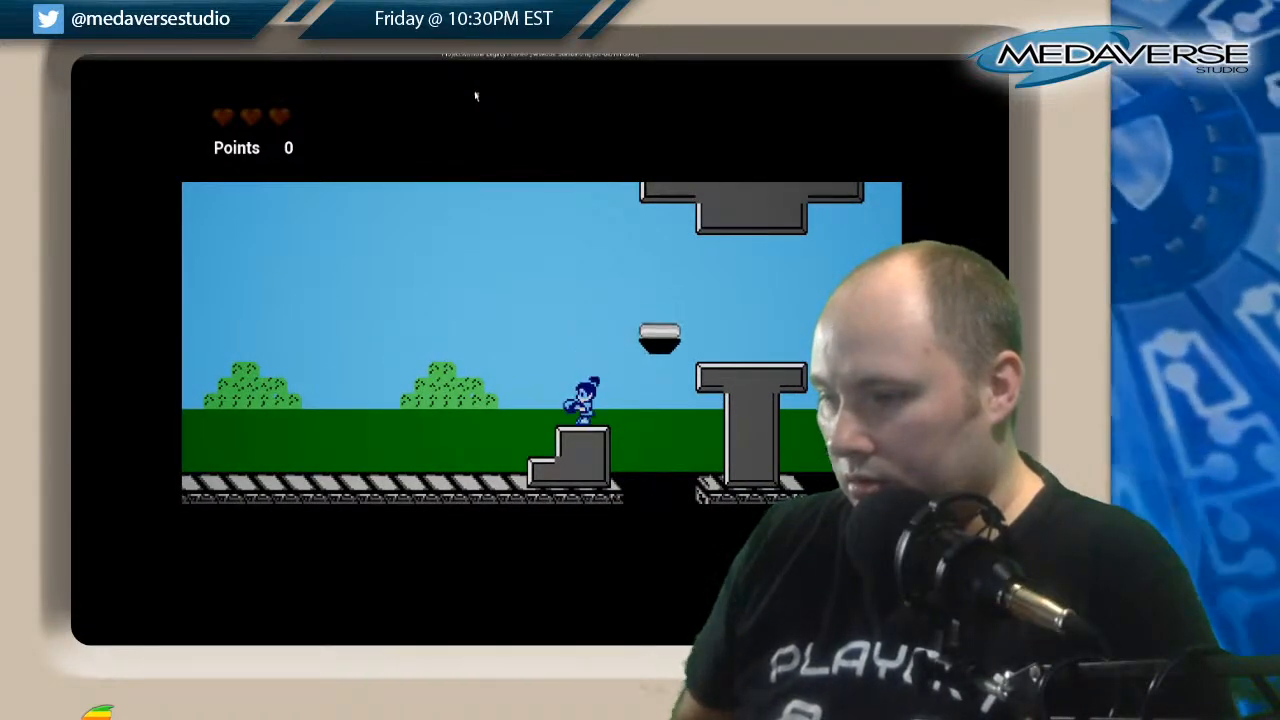
Take the character across the gaps around the T-shaped pillar and over the gap before the first red-brick building.
{"action": "key", "text": "Right"}
{"action": "key", "text": "space"}
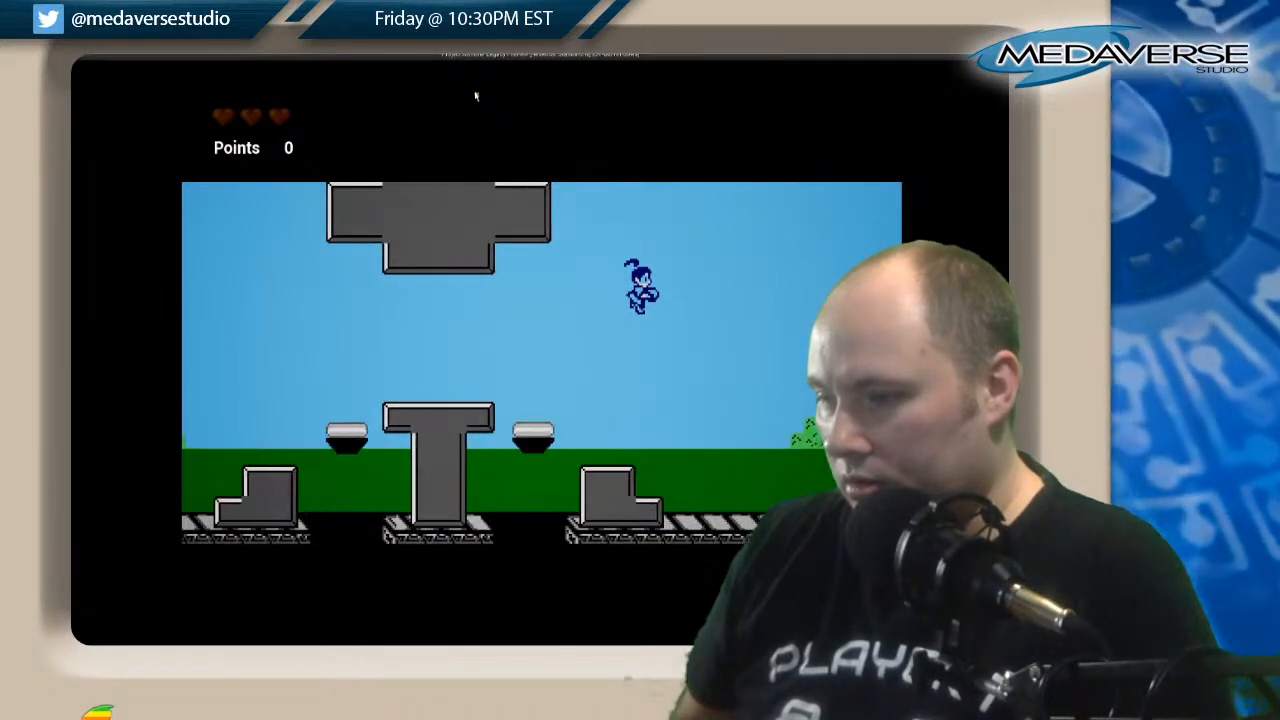
{"action": "key", "text": "Right"}
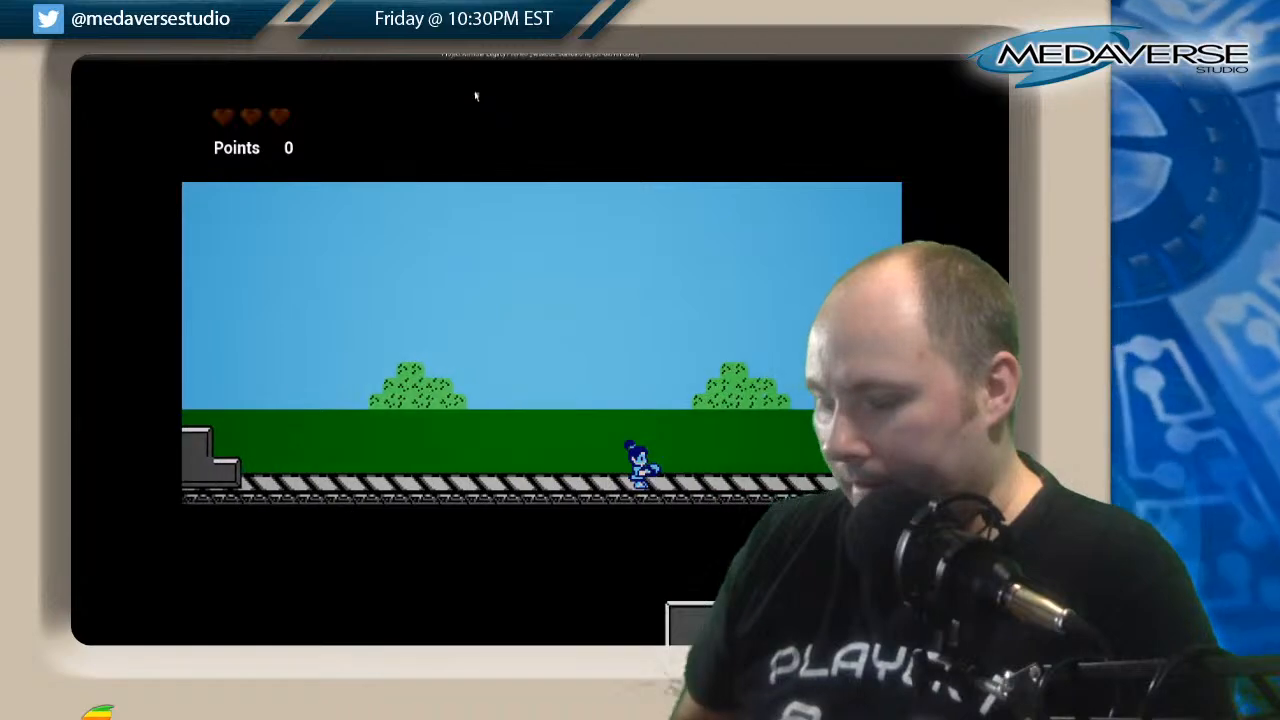
{"action": "key", "text": "Right"}
{"action": "key", "text": "space"}
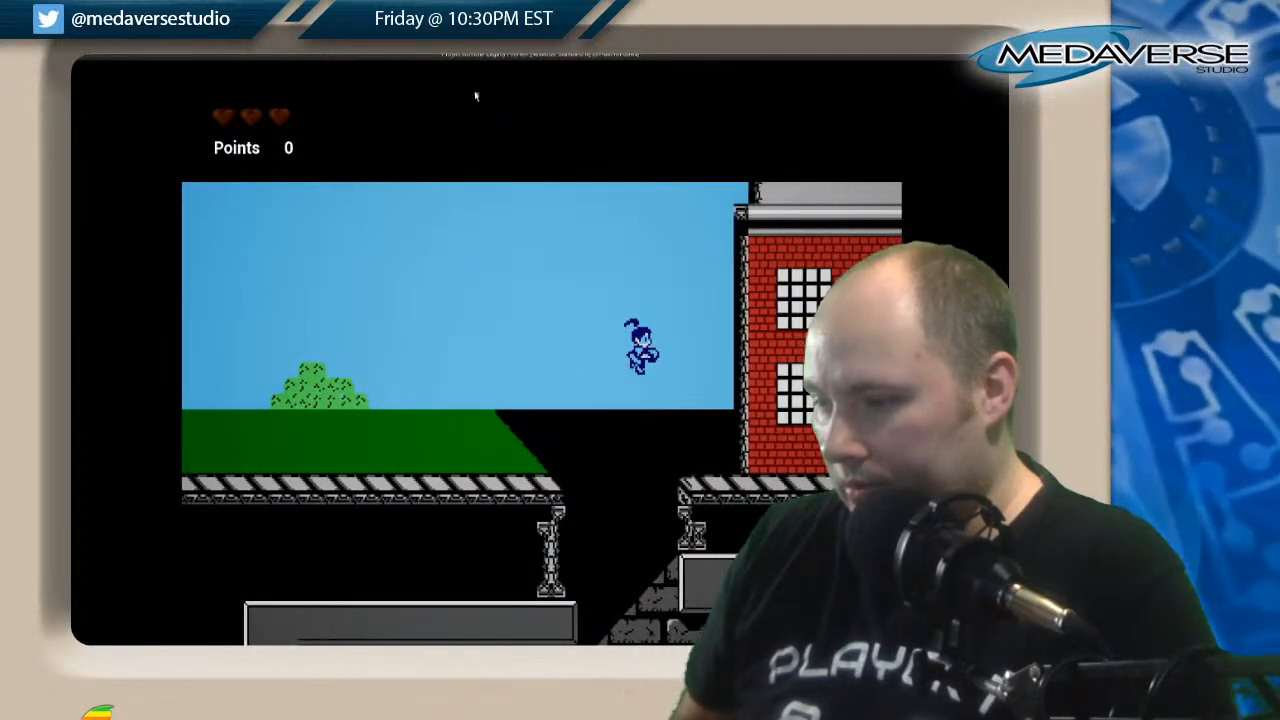
Run past the red-brick buildings, testing the jumps over the crates, the gap and the grey staircase.
{"action": "key", "text": "Right"}
{"action": "key", "text": "space"}
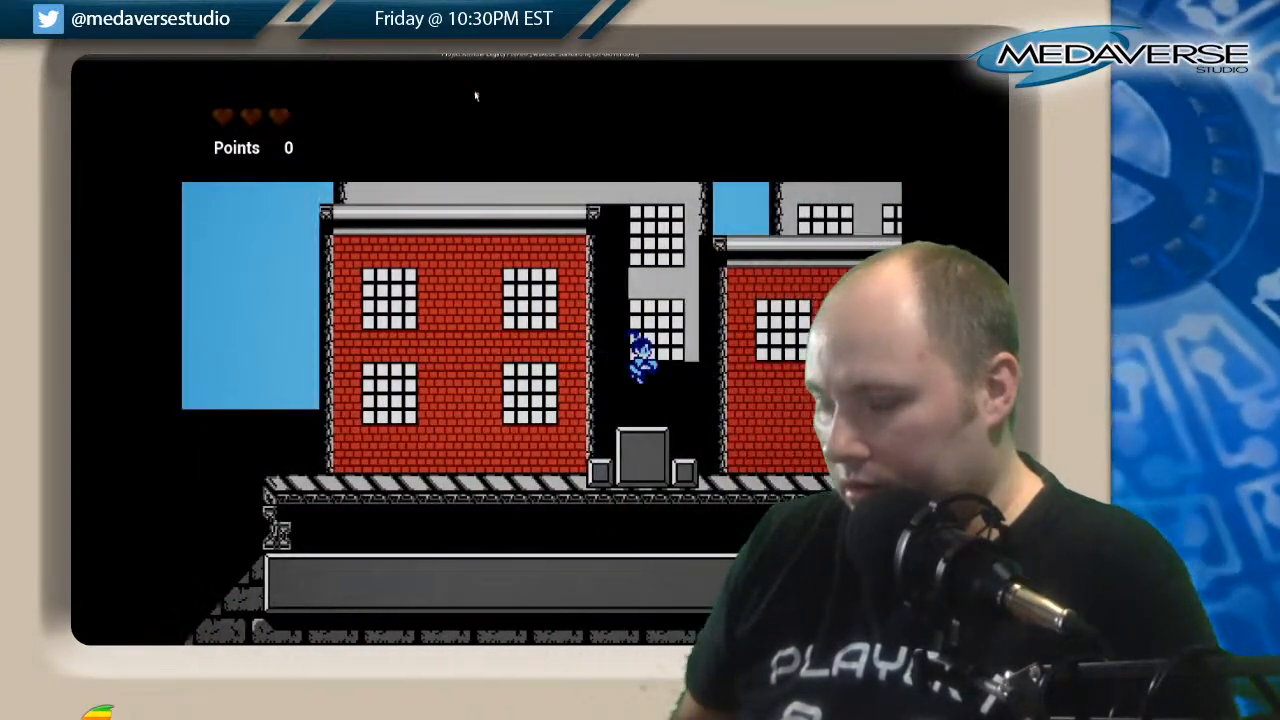
{"action": "key", "text": "Right"}
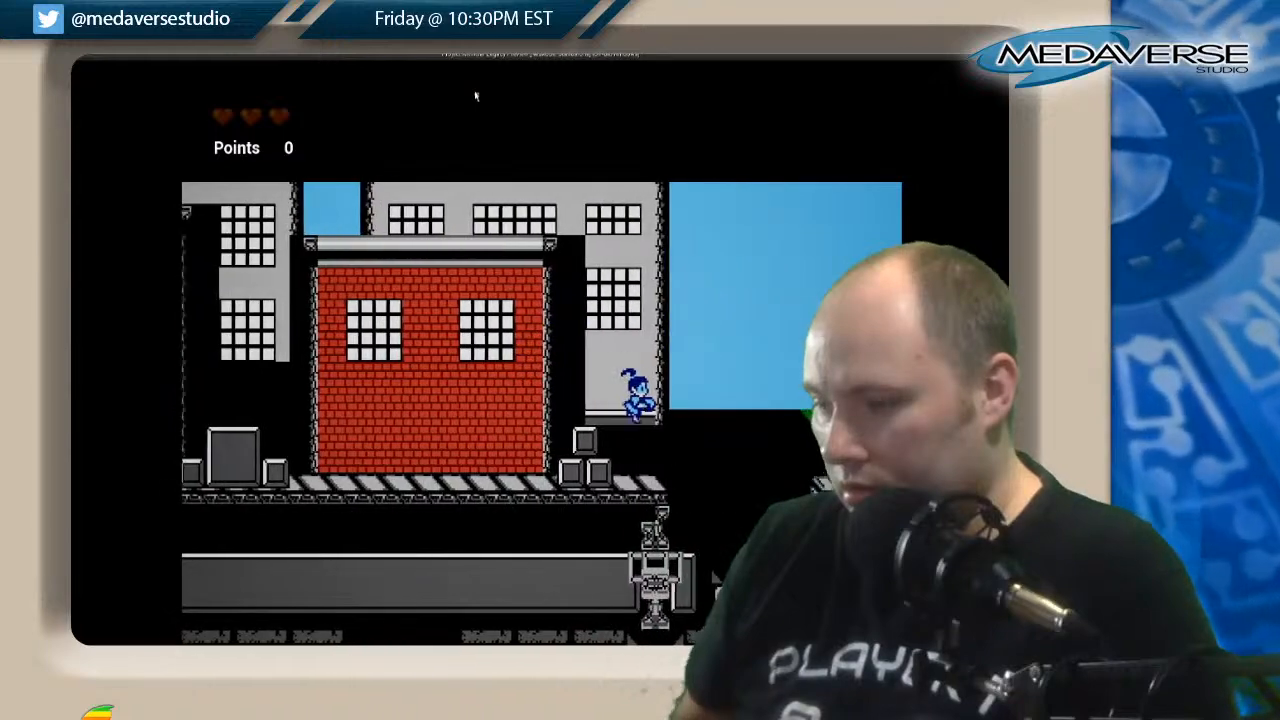
{"action": "key", "text": "Right"}
{"action": "key", "text": "space"}
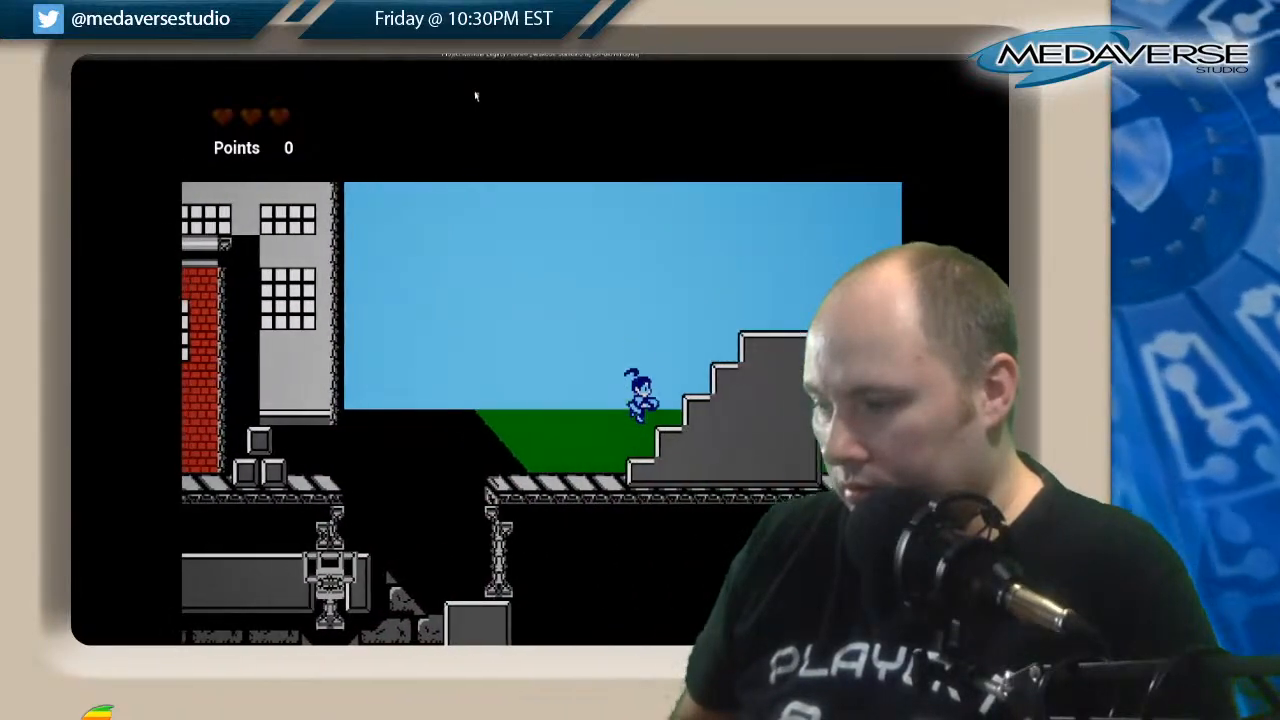
{"action": "key", "text": "Right"}
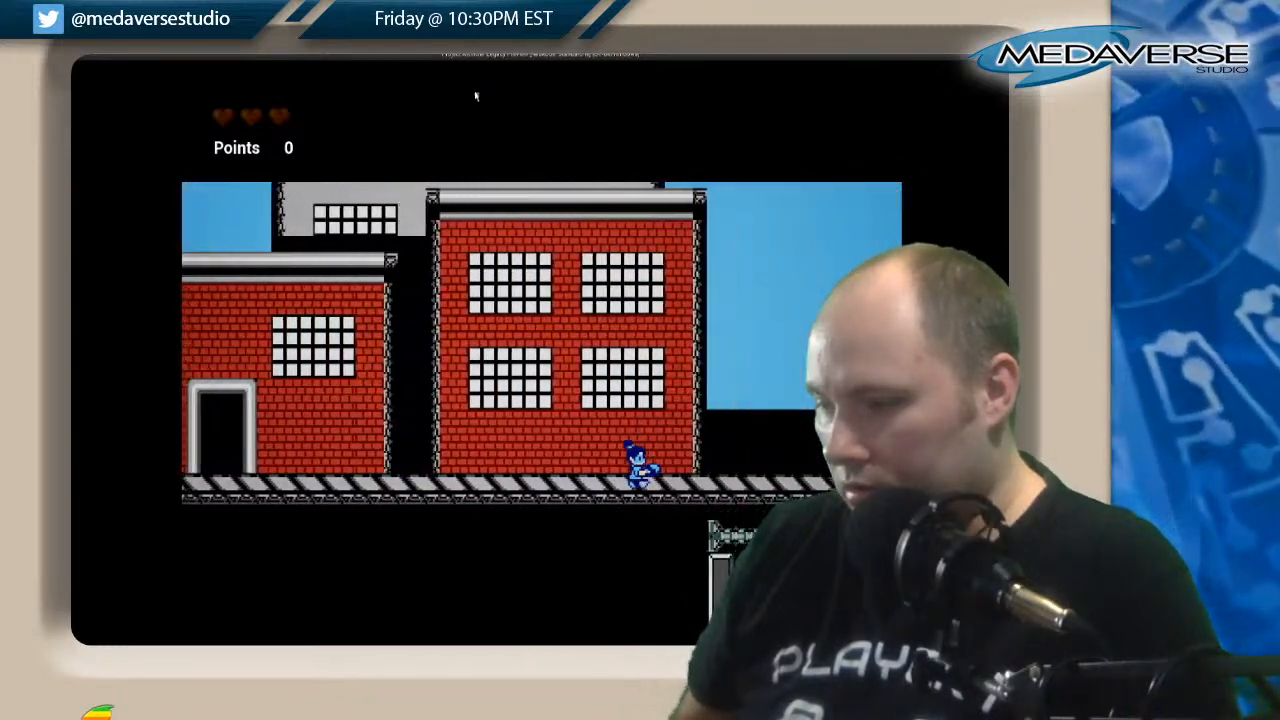
Drop the character into the green-brick shaft and descend past its floating platforms to the walkway below.
{"action": "key", "text": "Right"}
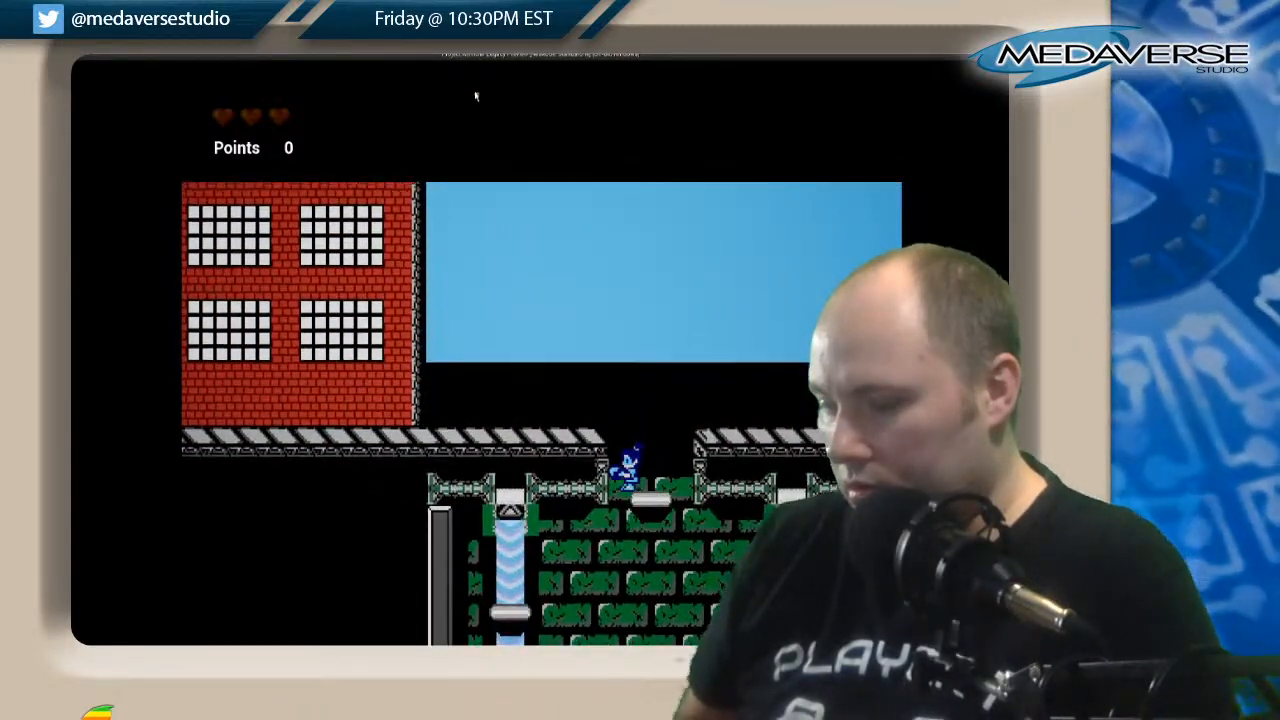
{"action": "key", "text": "Left"}
{"action": "key", "text": "Right"}
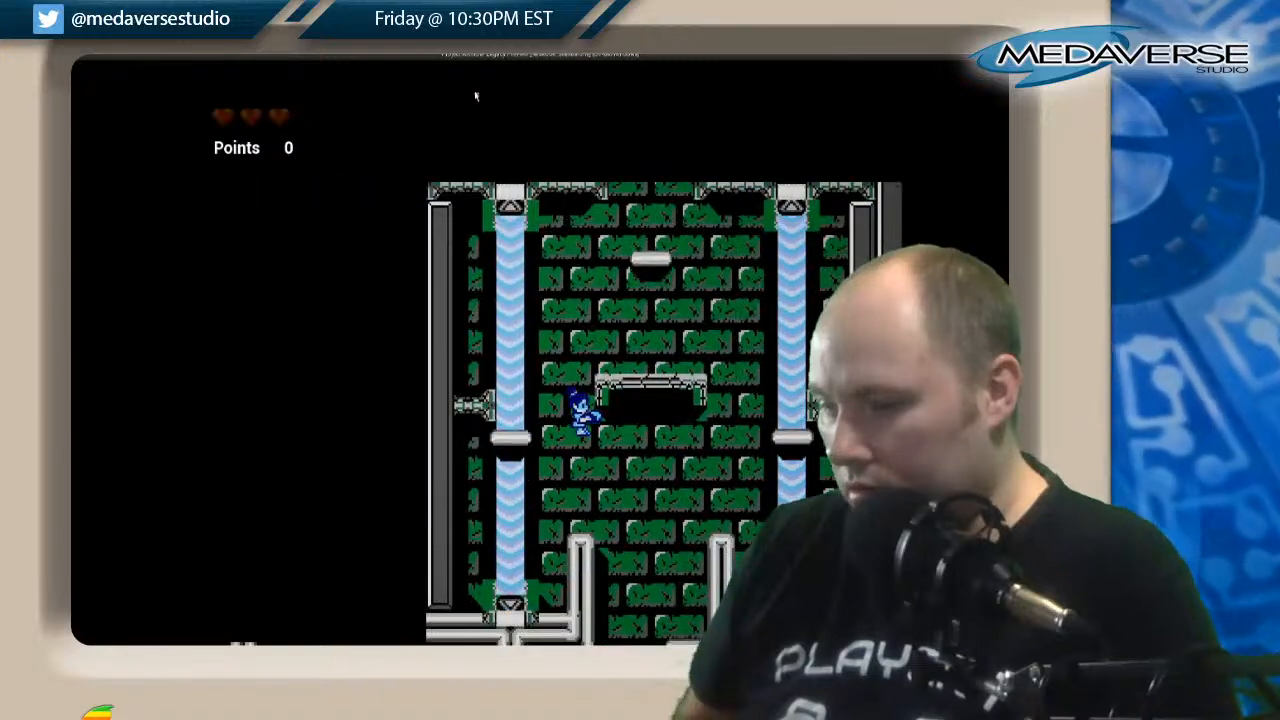
{"action": "key", "text": "Left"}
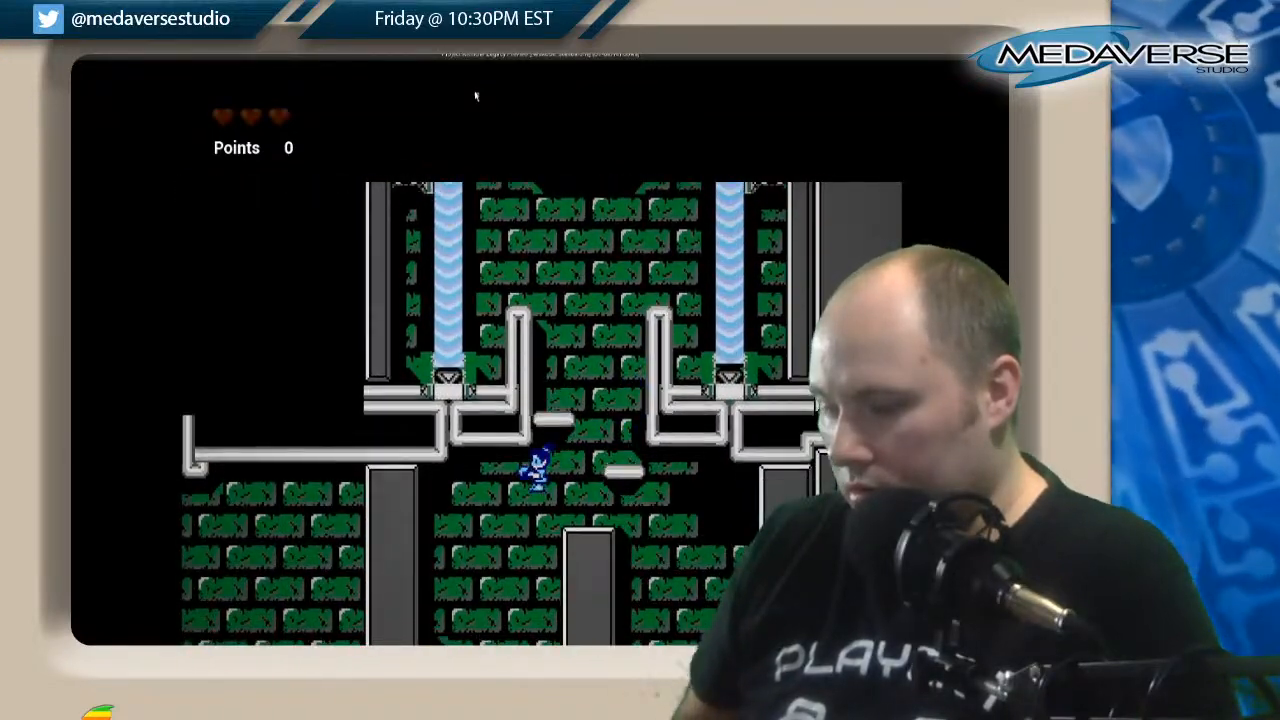
{"action": "key", "text": "Right"}
{"action": "key", "text": "Left"}
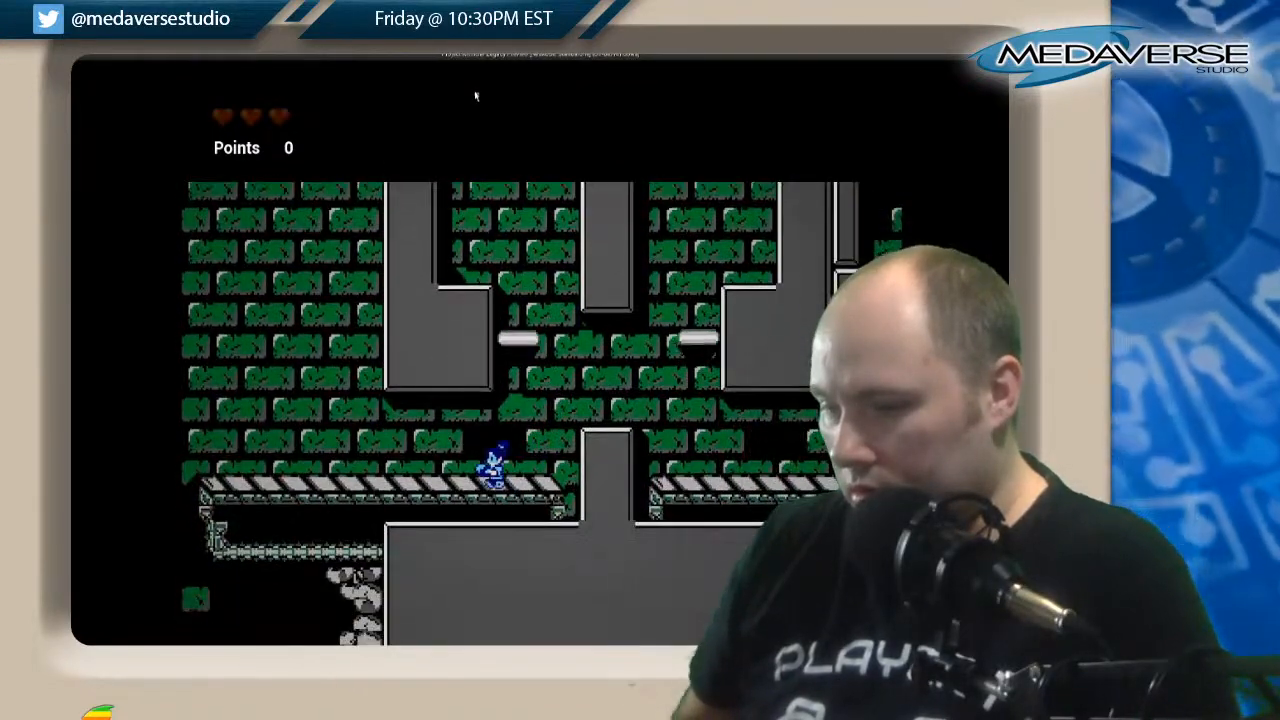
Cross the green-brick room, testing the stairs, the row of small raised platforms and the jump through the waterfall.
{"action": "key", "text": "Left"}
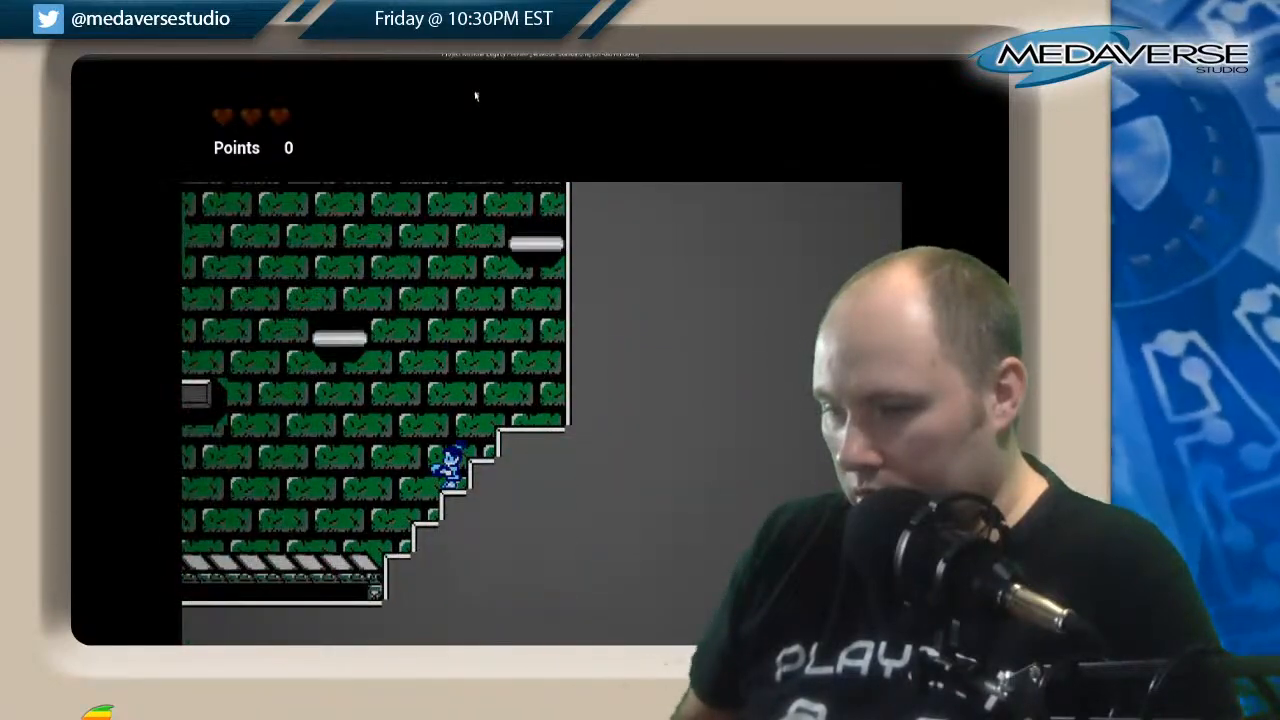
{"action": "key", "text": "Left"}
{"action": "key", "text": "Left"}
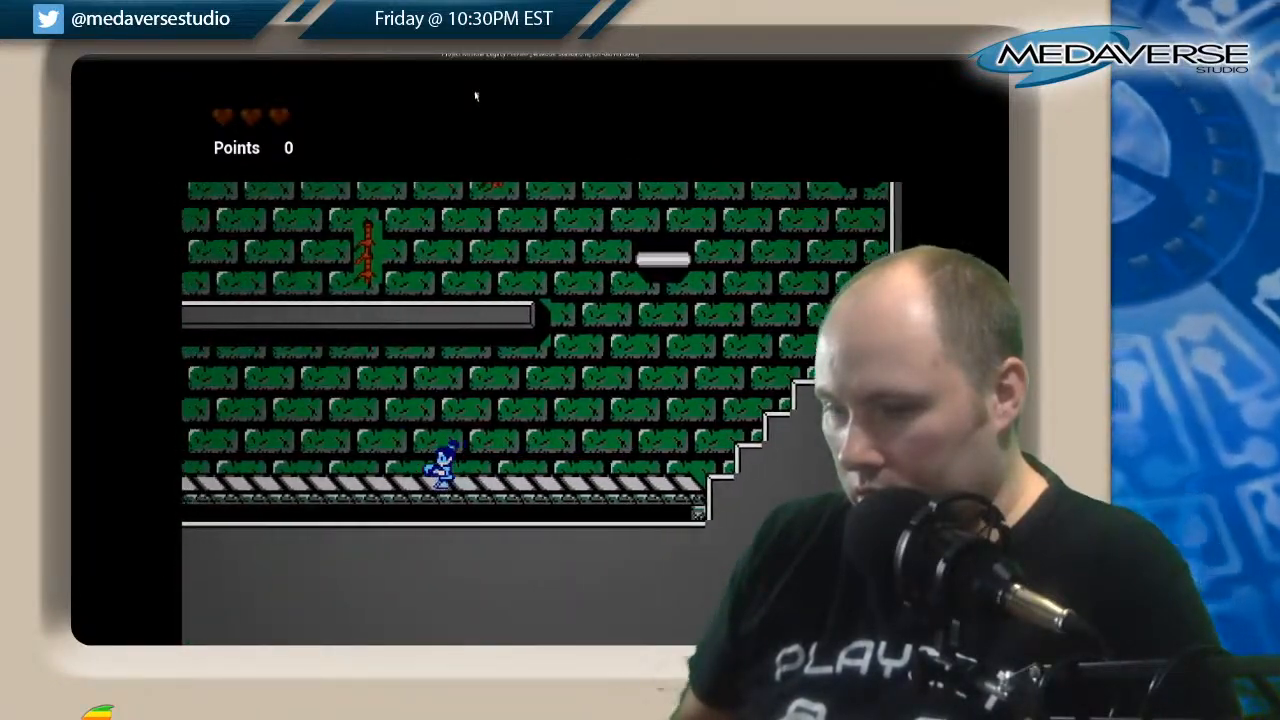
{"action": "key", "text": "Left"}
{"action": "key", "text": "space"}
{"action": "key", "text": "space"}
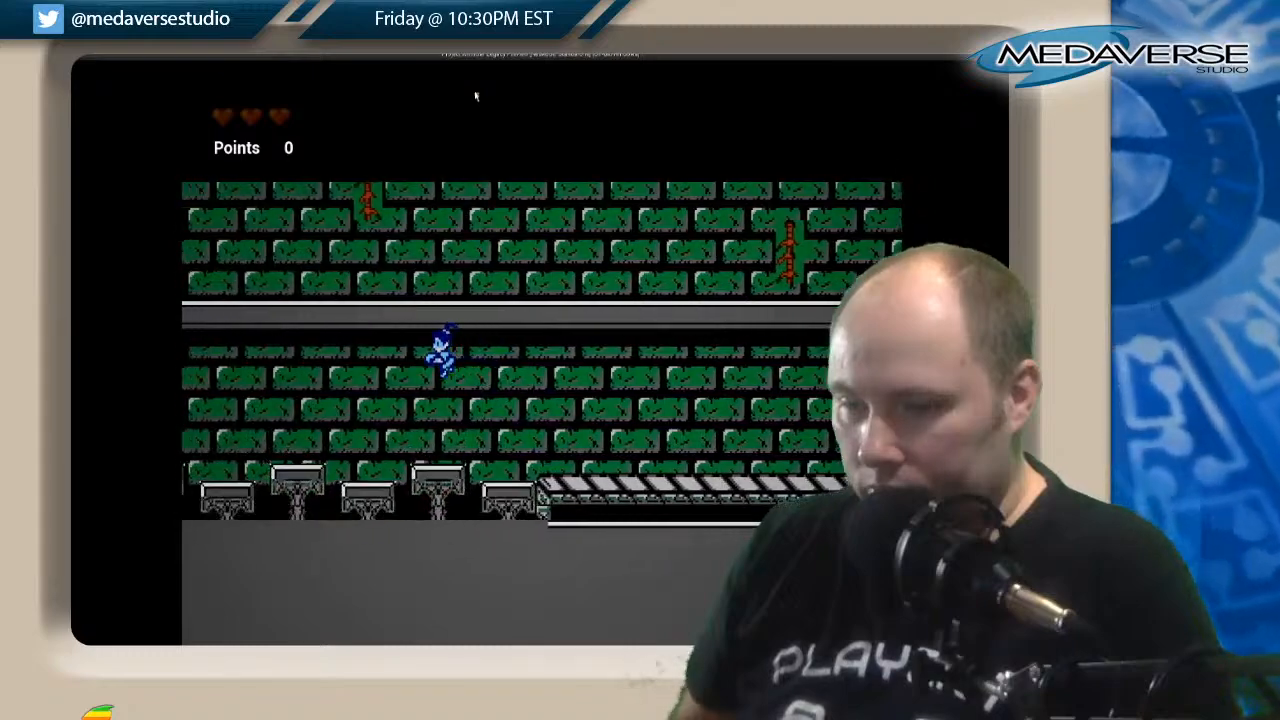
{"action": "key", "text": "Left"}
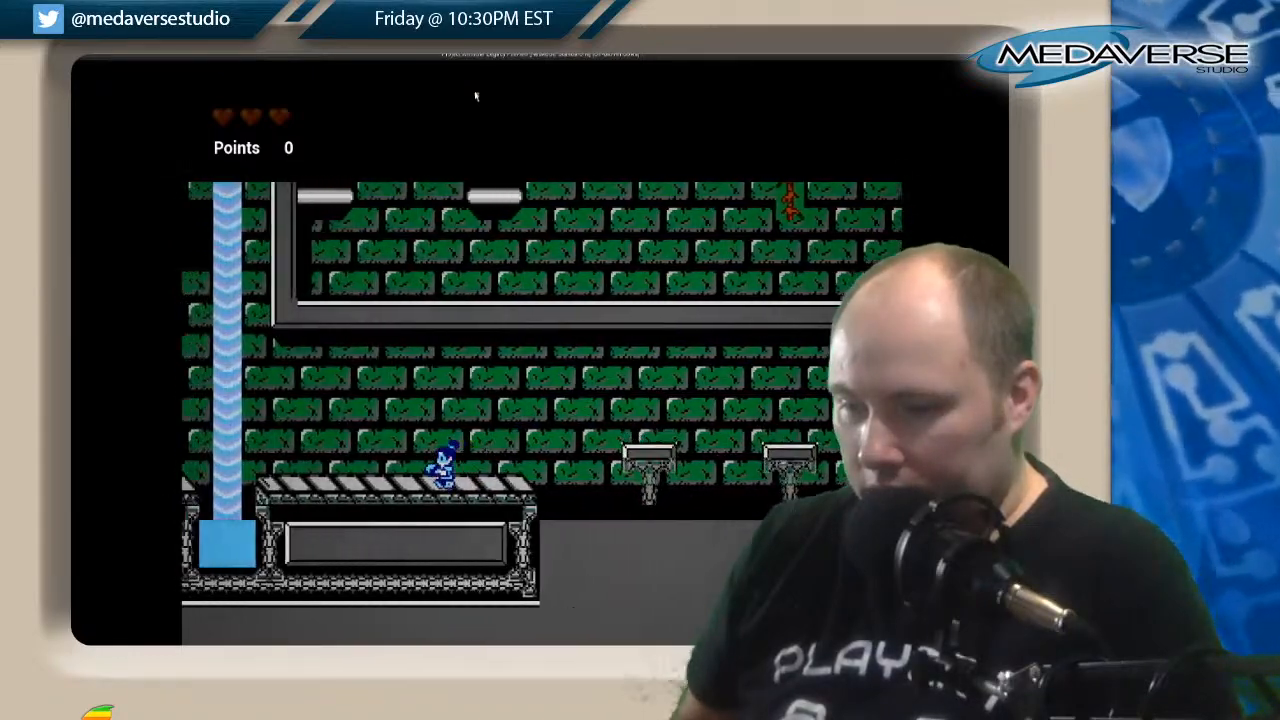
{"action": "key", "text": "space"}
{"action": "key", "text": "Left"}
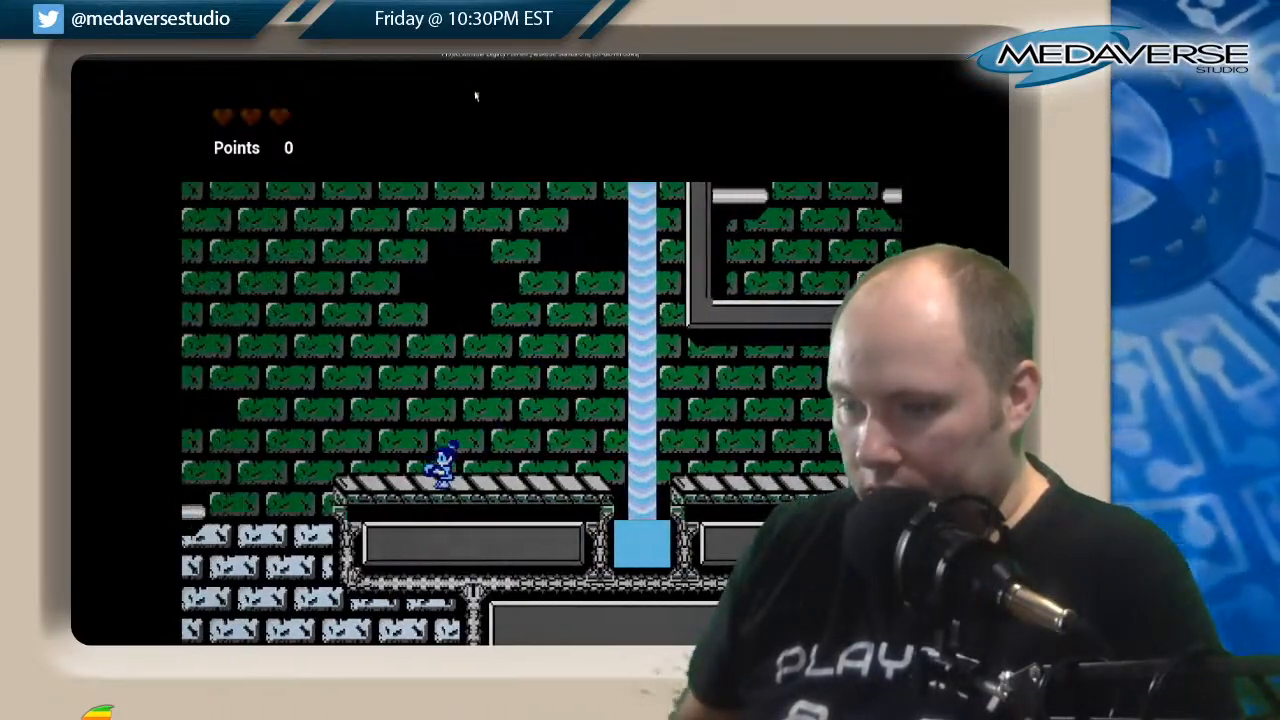
Drop into the light-blue brick shaft and test the way from its ledge through the passage into the next shaft.
{"action": "key", "text": "Right"}
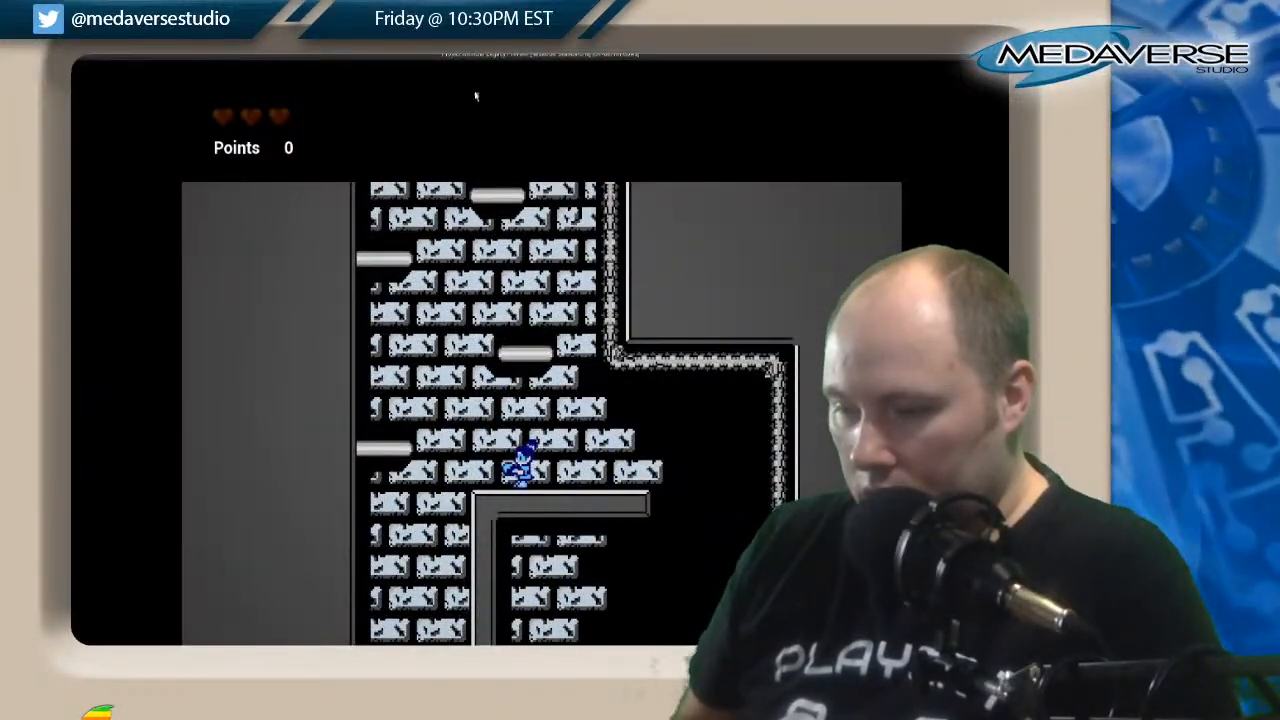
{"action": "key", "text": "Right"}
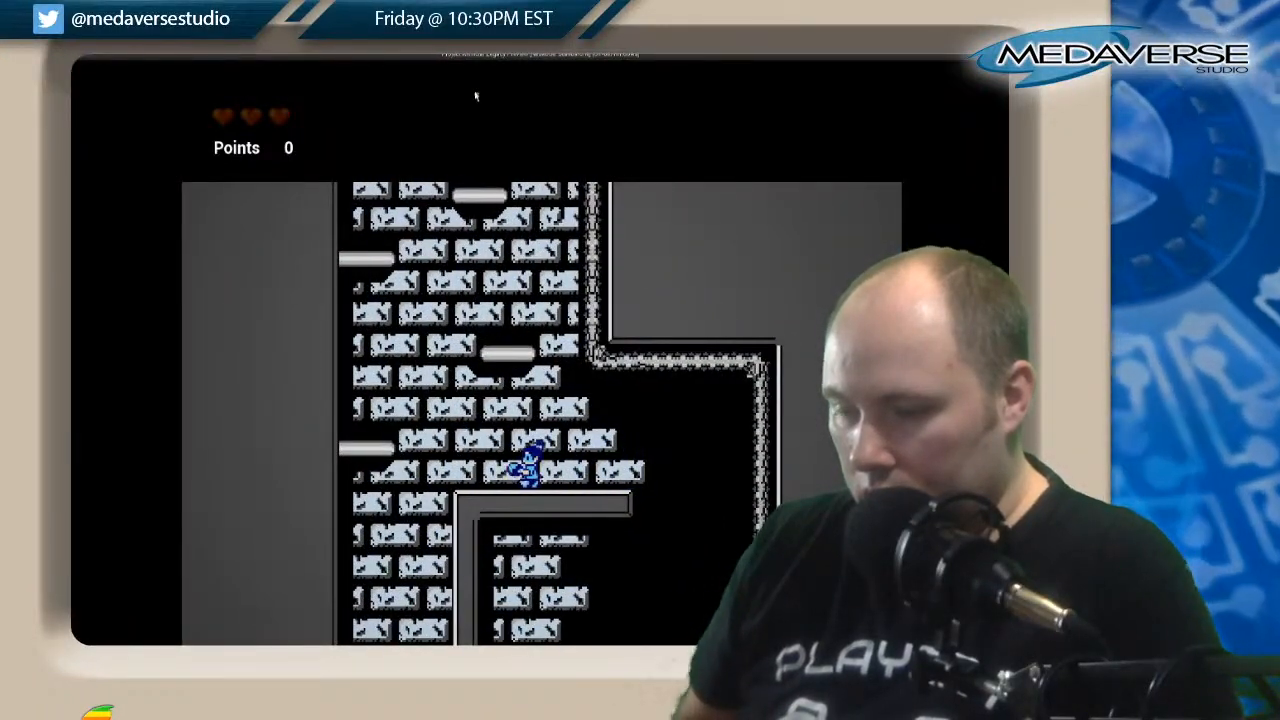
{"action": "key", "text": "Left"}
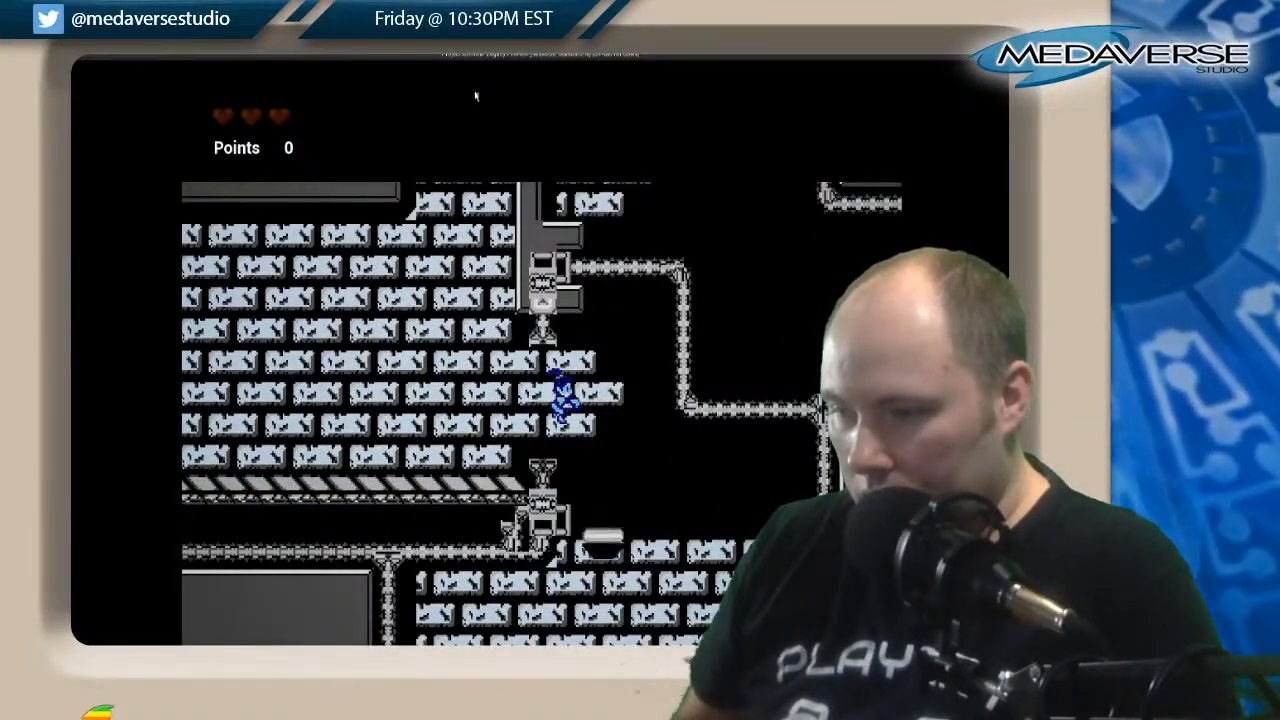
{"action": "key", "text": "Right"}
{"action": "key", "text": "Left"}
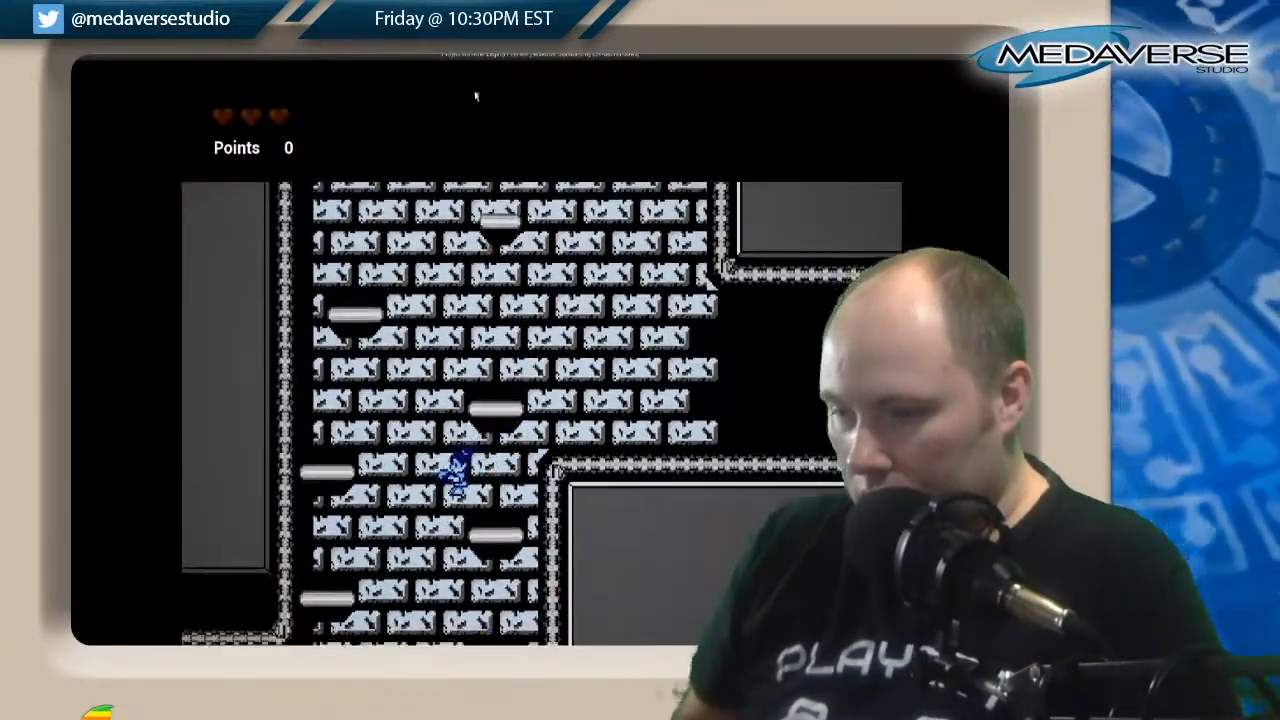
Descend the alternating platforms of the lower light-blue shaft to the start of the peach-brick section.
{"action": "key", "text": "Right"}
{"action": "key", "text": "Left"}
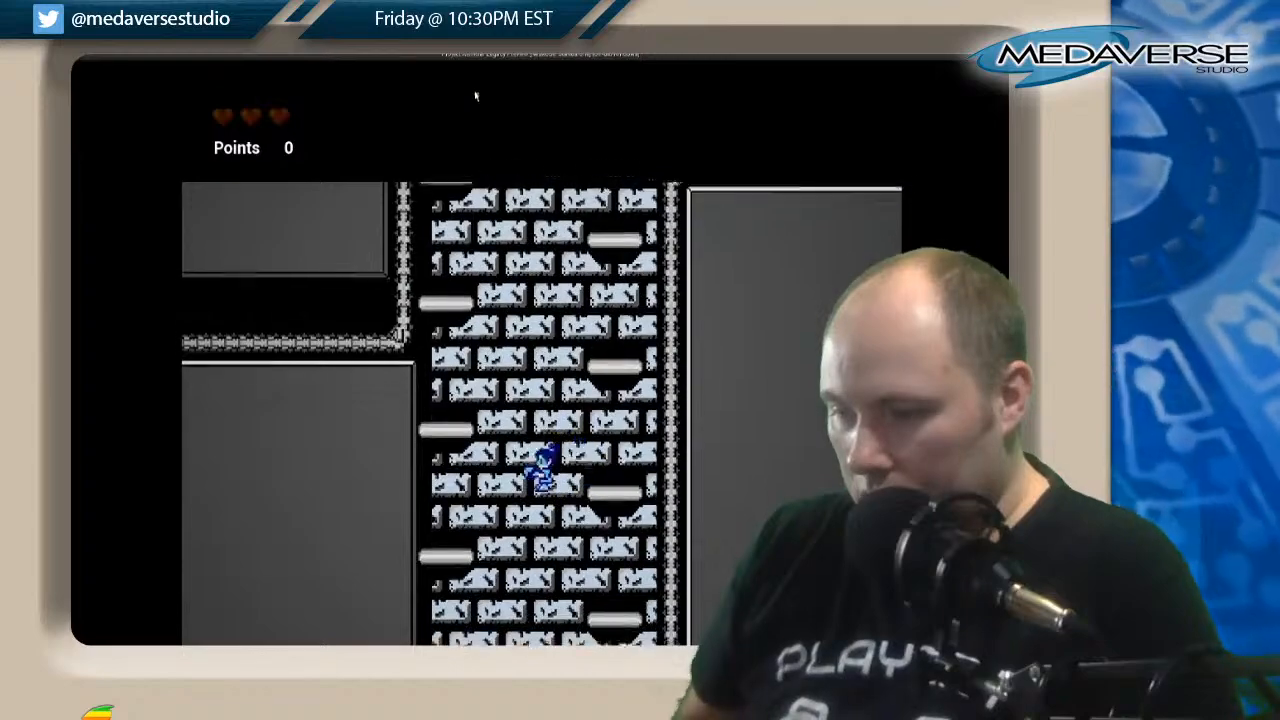
{"action": "key", "text": "Right"}
{"action": "key", "text": "Left"}
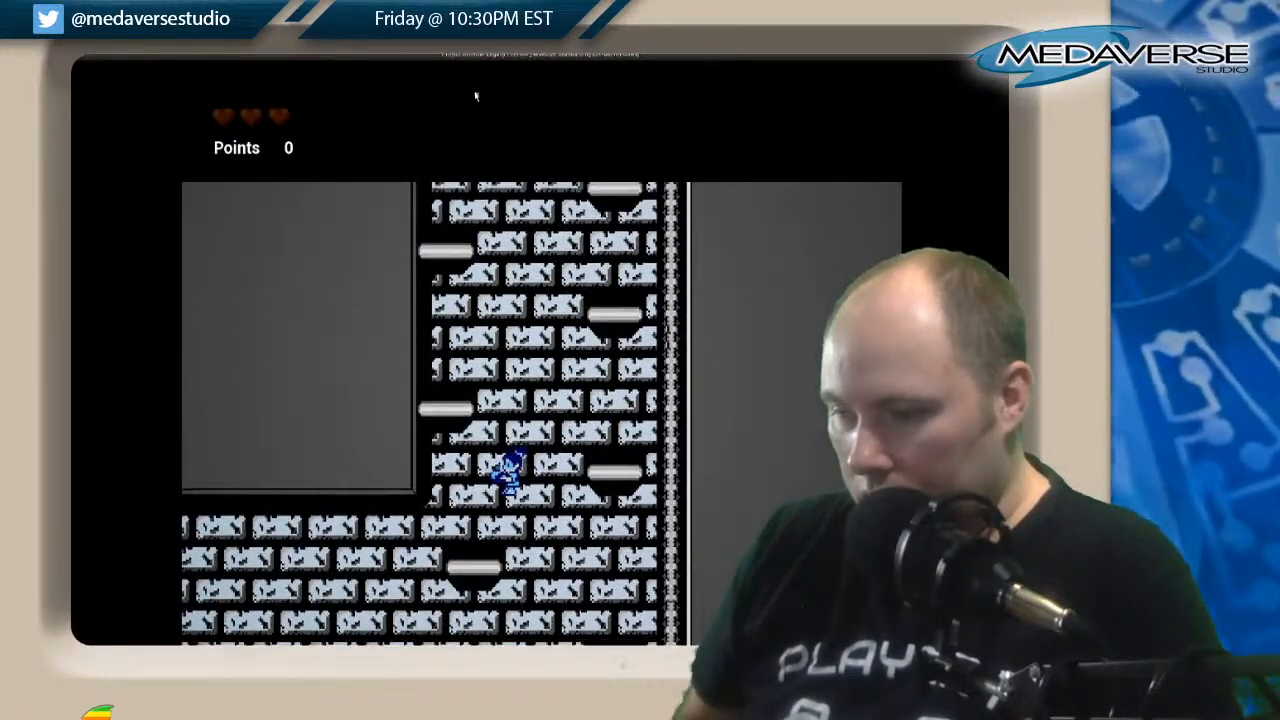
{"action": "key", "text": "Right"}
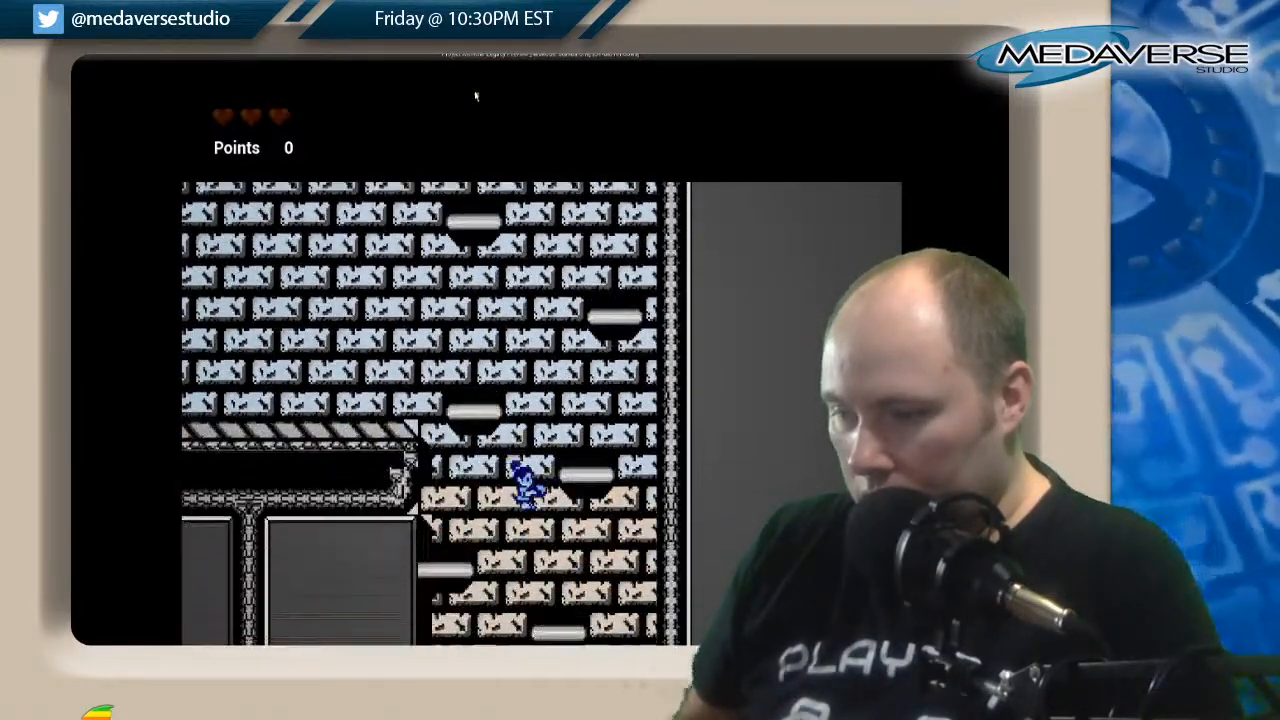
Play down the upper peach-brick shaft past the side room, testing the drops between its floating platforms.
{"action": "key", "text": "Left"}
{"action": "key", "text": "Right"}
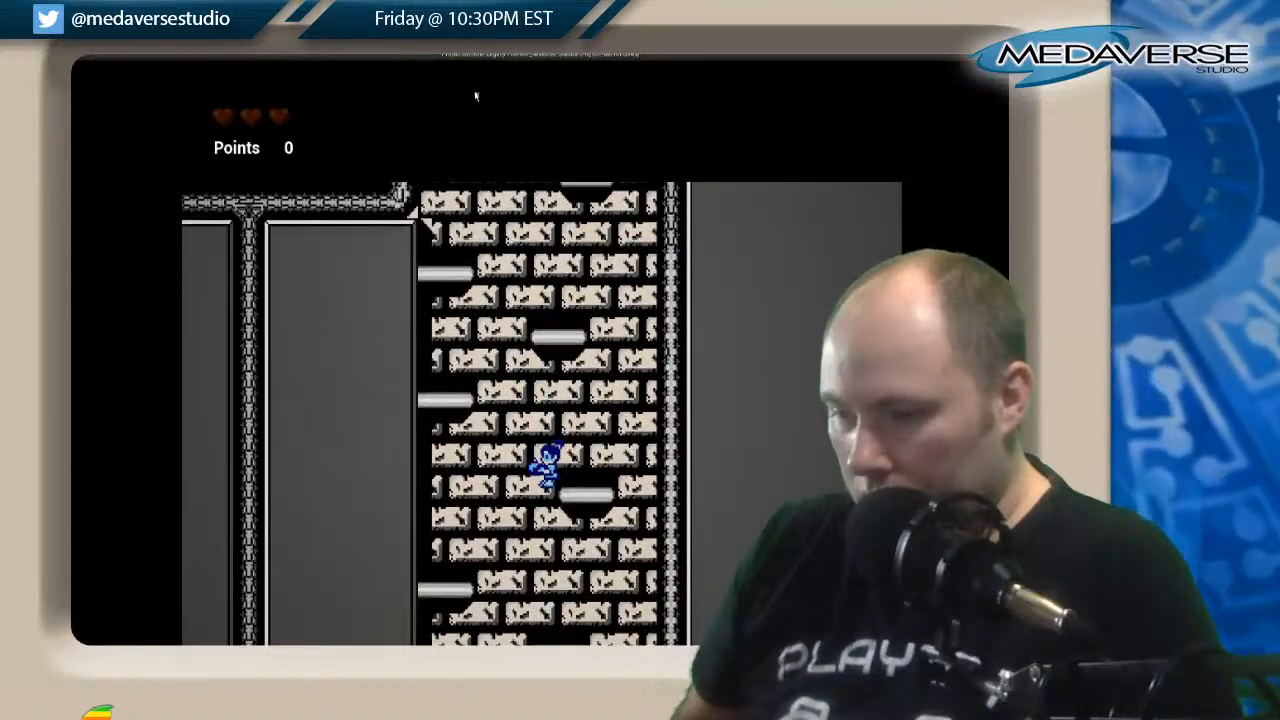
{"action": "key", "text": "Left"}
{"action": "key", "text": "Right"}
{"action": "key", "text": "Left"}
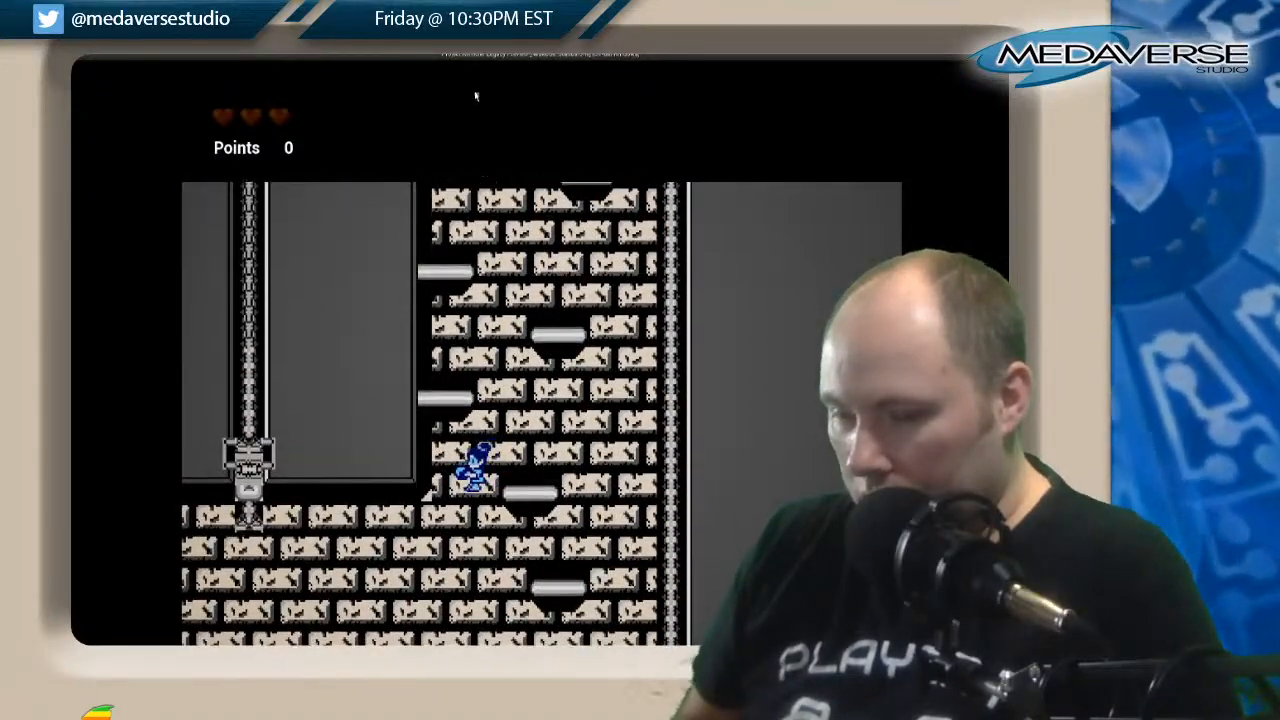
{"action": "key", "text": "Right"}
{"action": "key", "text": "Left"}
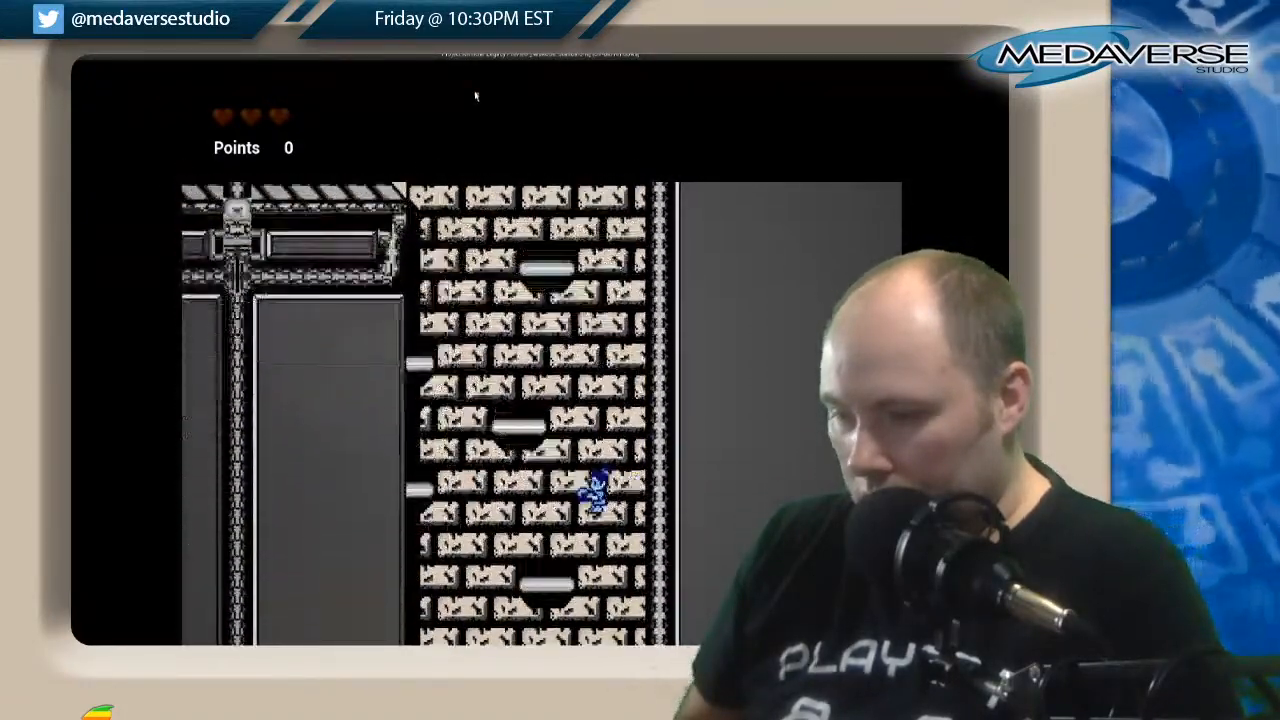
Descend the lower peach-brick shaft by its floating platforms to the floor of the wide room beneath it.
{"action": "key", "text": "Right"}
{"action": "key", "text": "Left"}
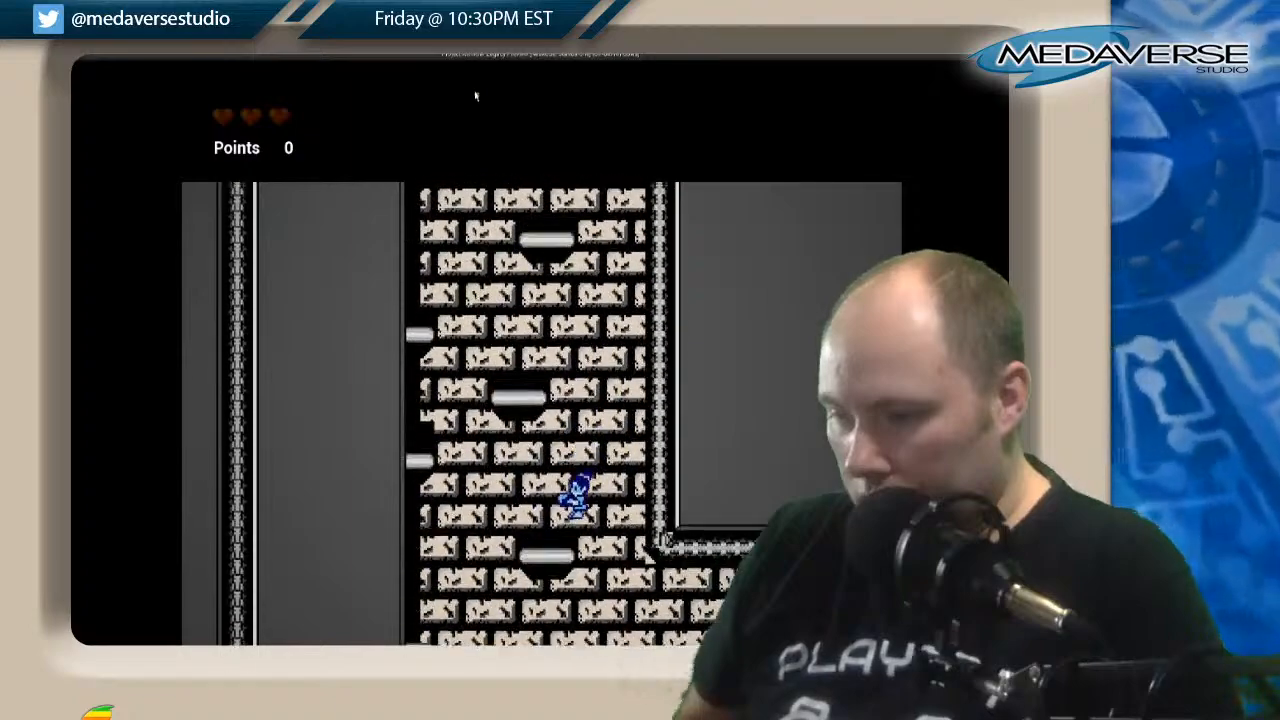
{"action": "key", "text": "Right"}
{"action": "key", "text": "Left"}
{"action": "key", "text": "Right"}
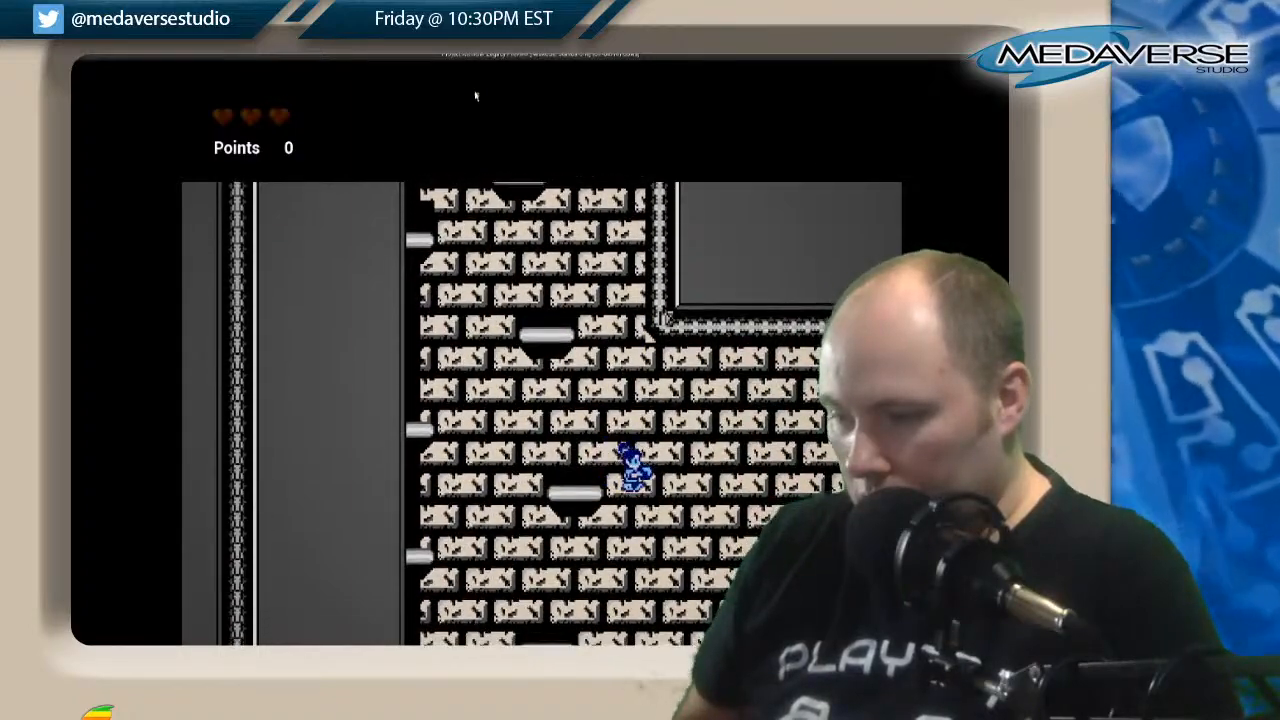
{"action": "key", "text": "Left"}
{"action": "key", "text": "Left"}
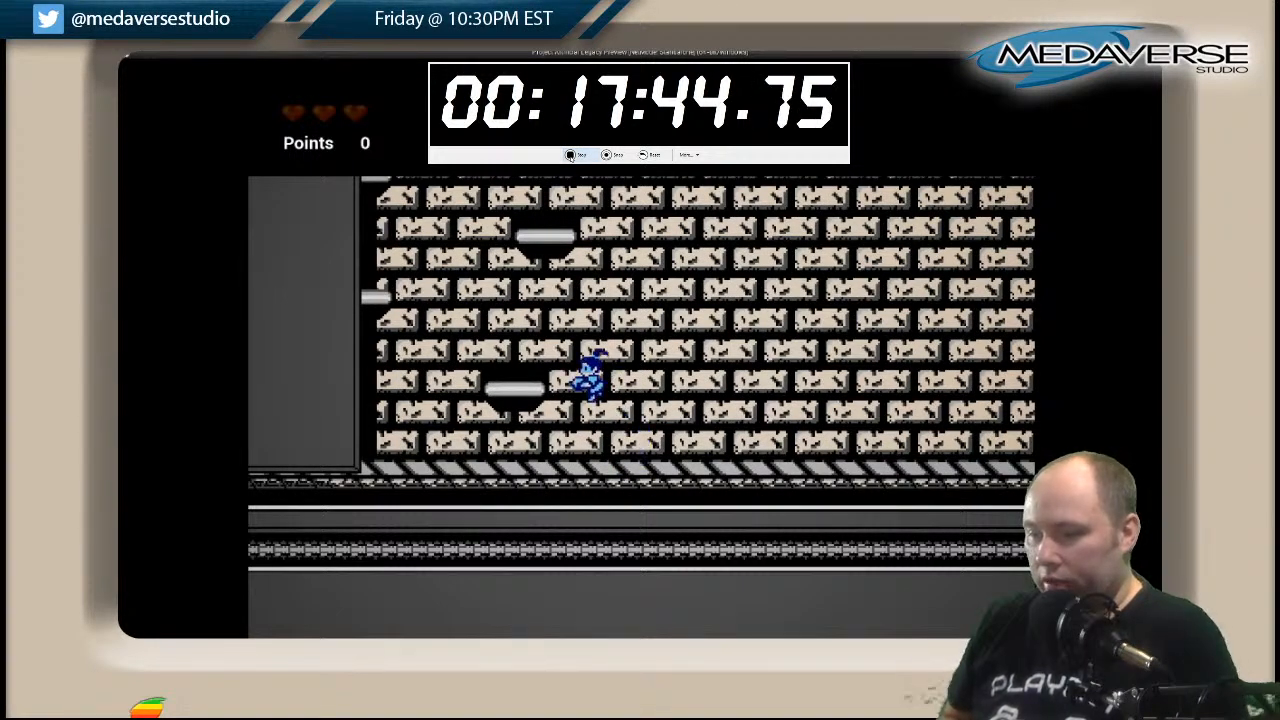
Test the climb from the wide peach-brick room's floor back up to the platform at the shaft's mouth.
{"action": "key", "text": "space"}
{"action": "key", "text": "Left"}
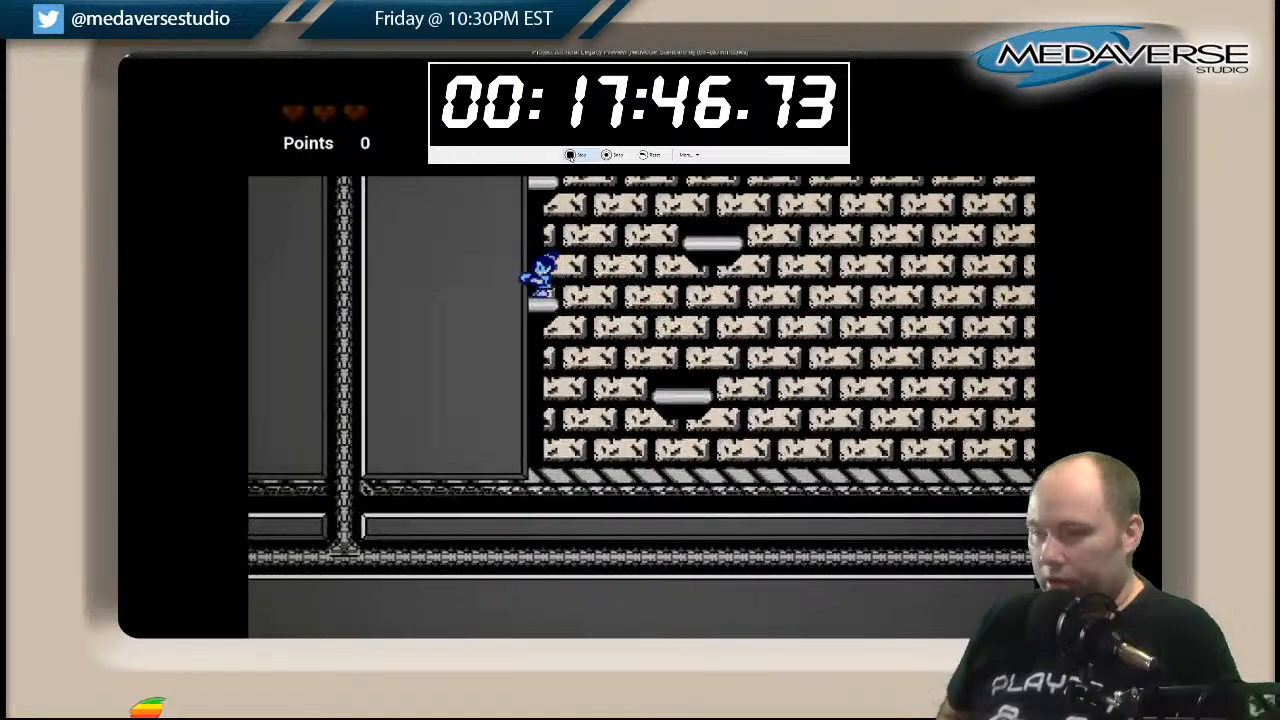
{"action": "key", "text": "space"}
{"action": "key", "text": "Right"}
{"action": "key", "text": "Left"}
{"action": "key", "text": "Right"}
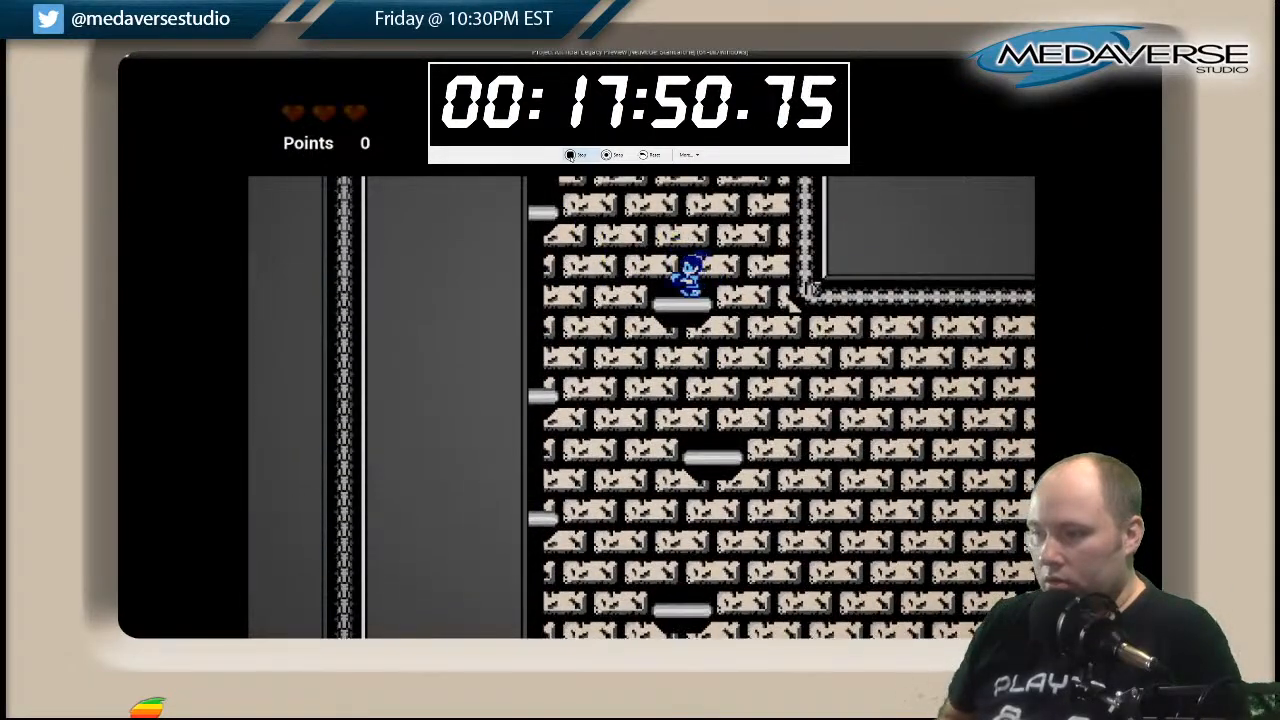
Climb the lower peach-brick shaft, testing the jumps between the small wall ledges and the floating platforms.
{"action": "key", "text": "space"}
{"action": "key", "text": "Left"}
{"action": "key", "text": "space"}
{"action": "key", "text": "Right"}
{"action": "key", "text": "space"}
{"action": "key", "text": "Left"}
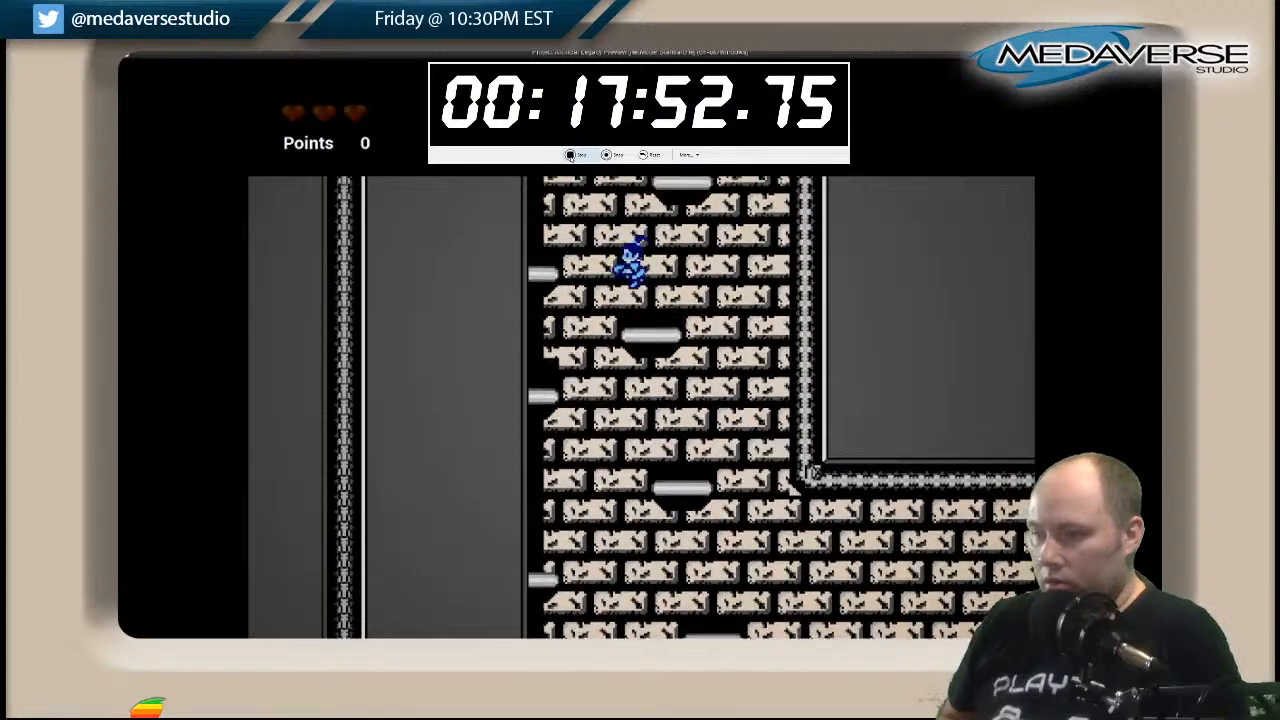
{"action": "key", "text": "space"}
{"action": "key", "text": "Left"}
{"action": "key", "text": "space"}
{"action": "key", "text": "Right"}
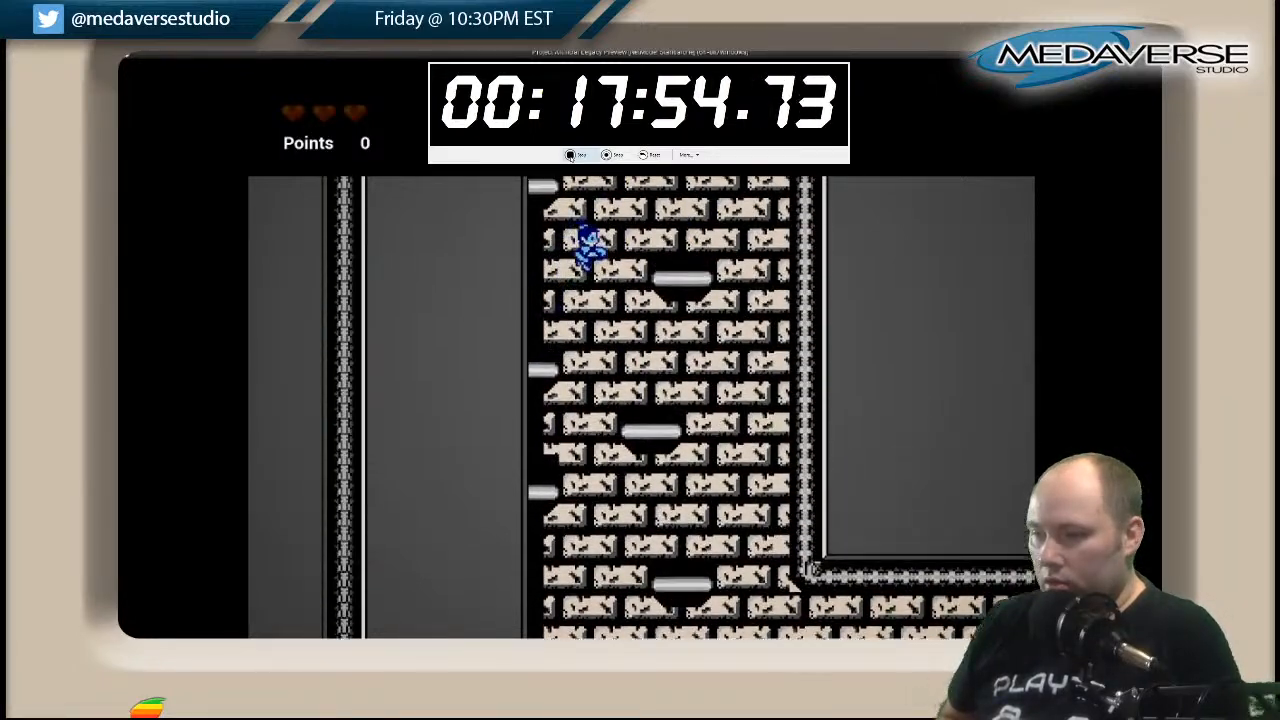
{"action": "key", "text": "space"}
{"action": "key", "text": "Left"}
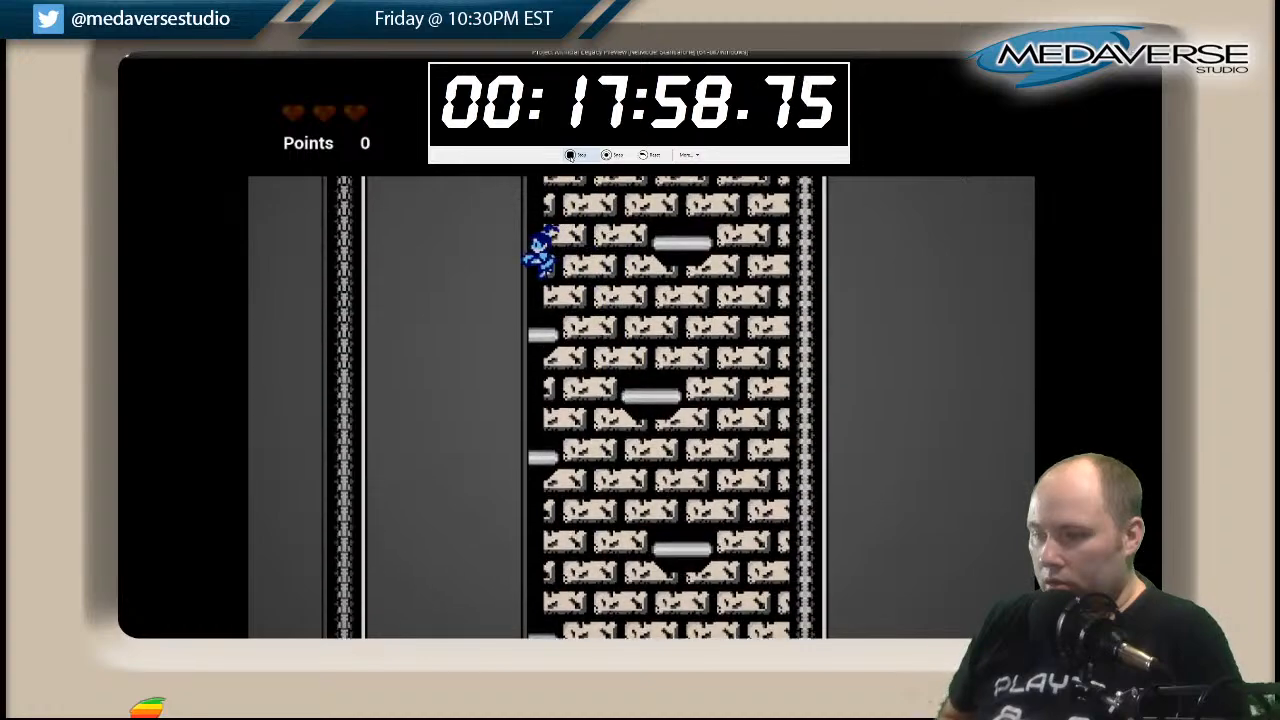
Continue up the peach-brick shaft to the side room's opening, testing the platforms around its entrance.
{"action": "key", "text": "Right"}
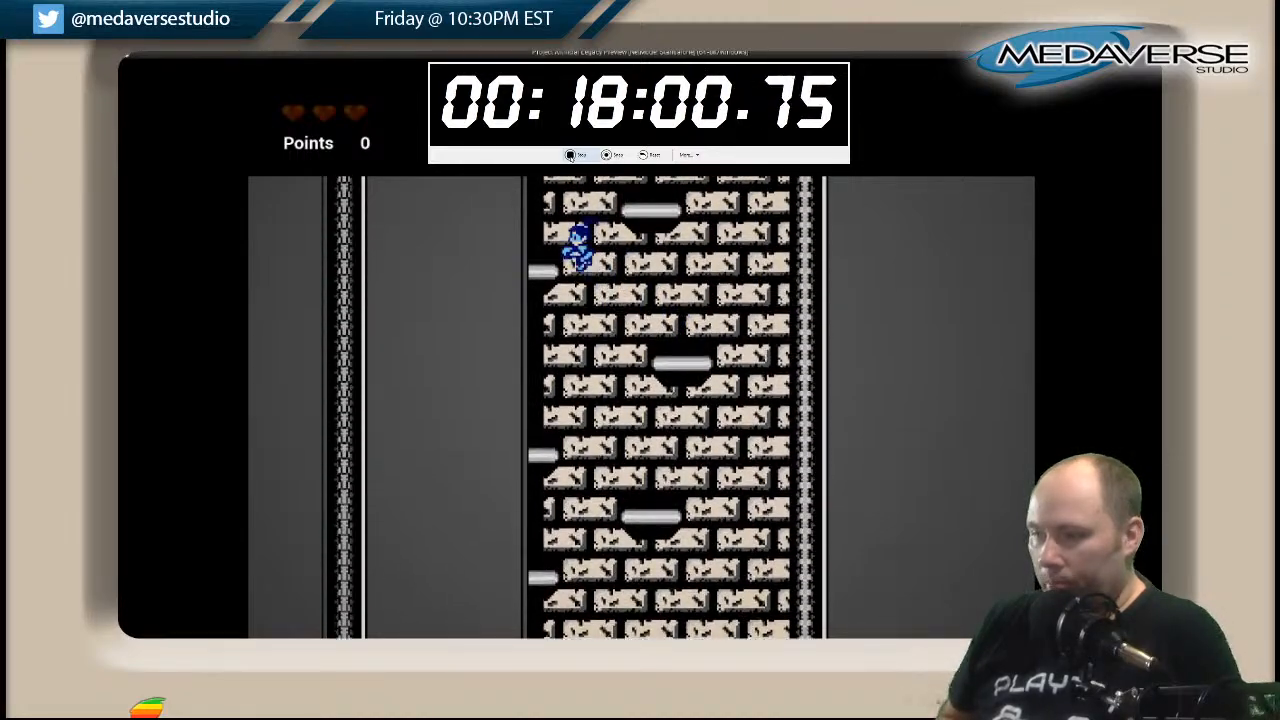
{"action": "key", "text": "Right"}
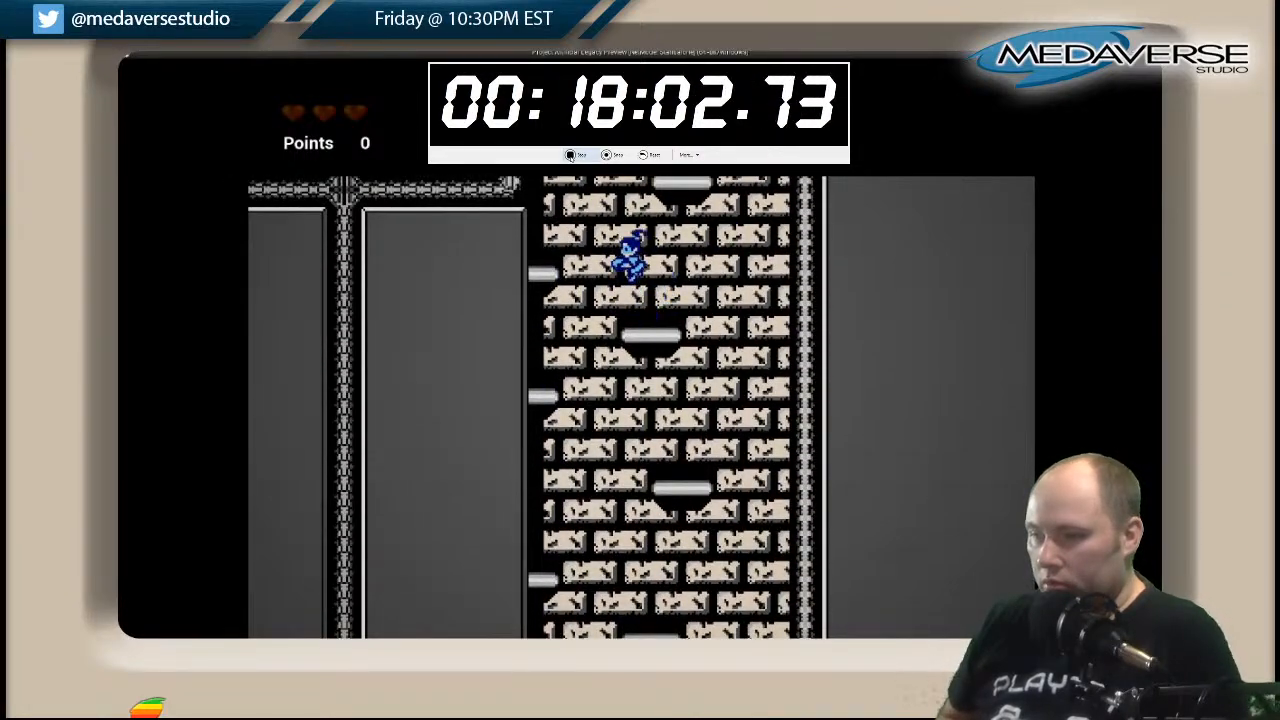
{"action": "key", "text": "Left"}
{"action": "key", "text": "space"}
{"action": "key", "text": "Right"}
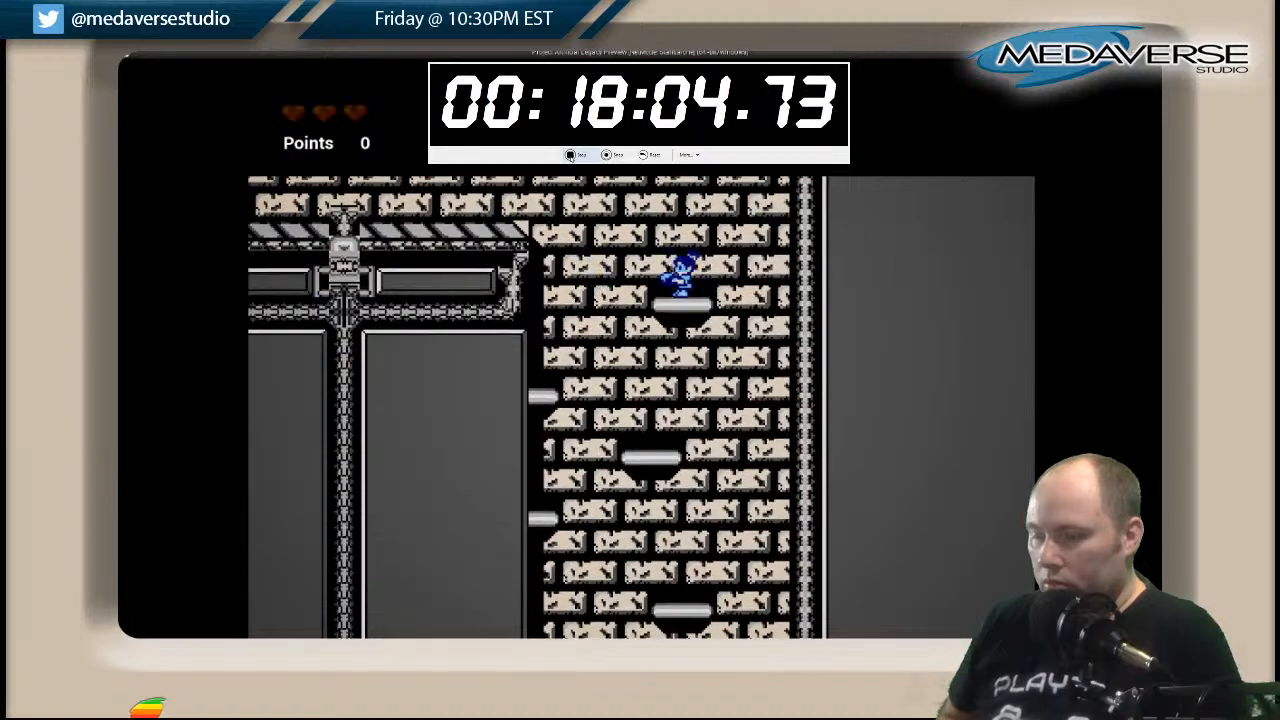
{"action": "key", "text": "space"}
{"action": "key", "text": "Left"}
{"action": "key", "text": "space"}
{"action": "key", "text": "Right"}
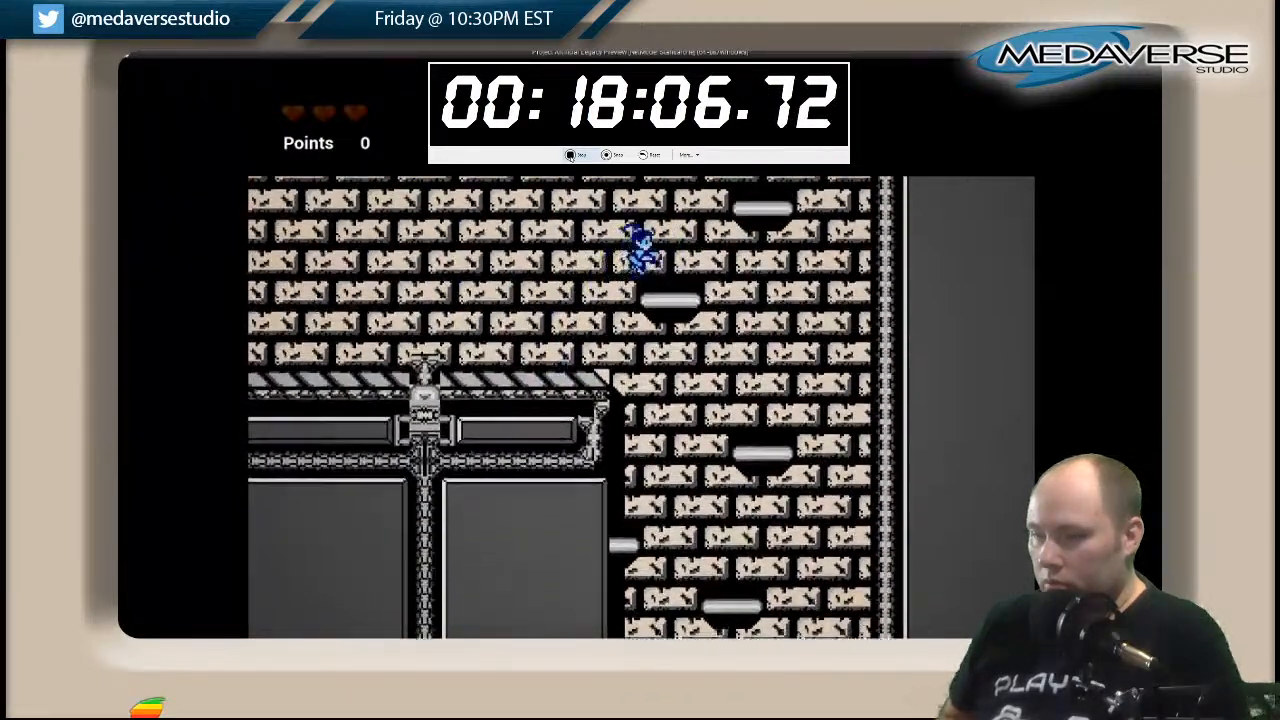
Climb past the peach-brick side room to the wide wall ledges of the upper shaft.
{"action": "key", "text": "space"}
{"action": "key", "text": "Right"}
{"action": "key", "text": "space"}
{"action": "key", "text": "Left"}
{"action": "key", "text": "space"}
{"action": "key", "text": "Left"}
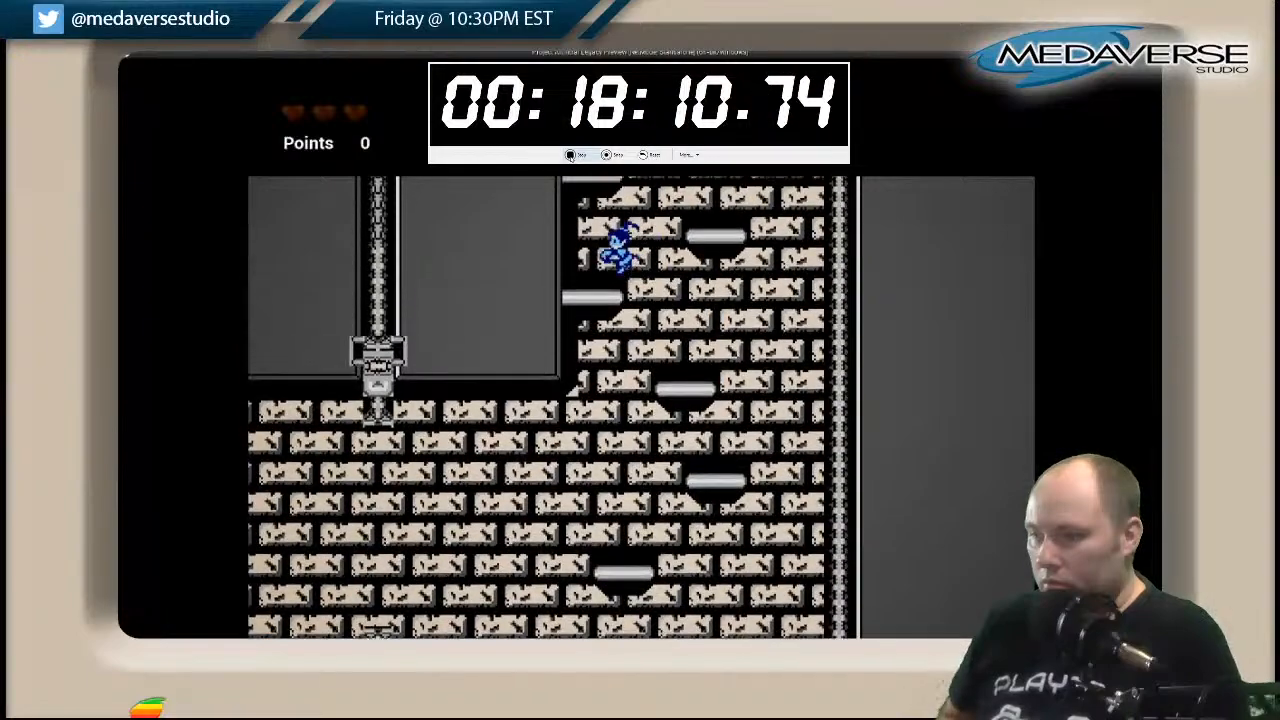
Test the remaining upward jumps of the upper peach-brick shaft to reach the start of the light-blue section.
{"action": "key", "text": "space"}
{"action": "key", "text": "Right"}
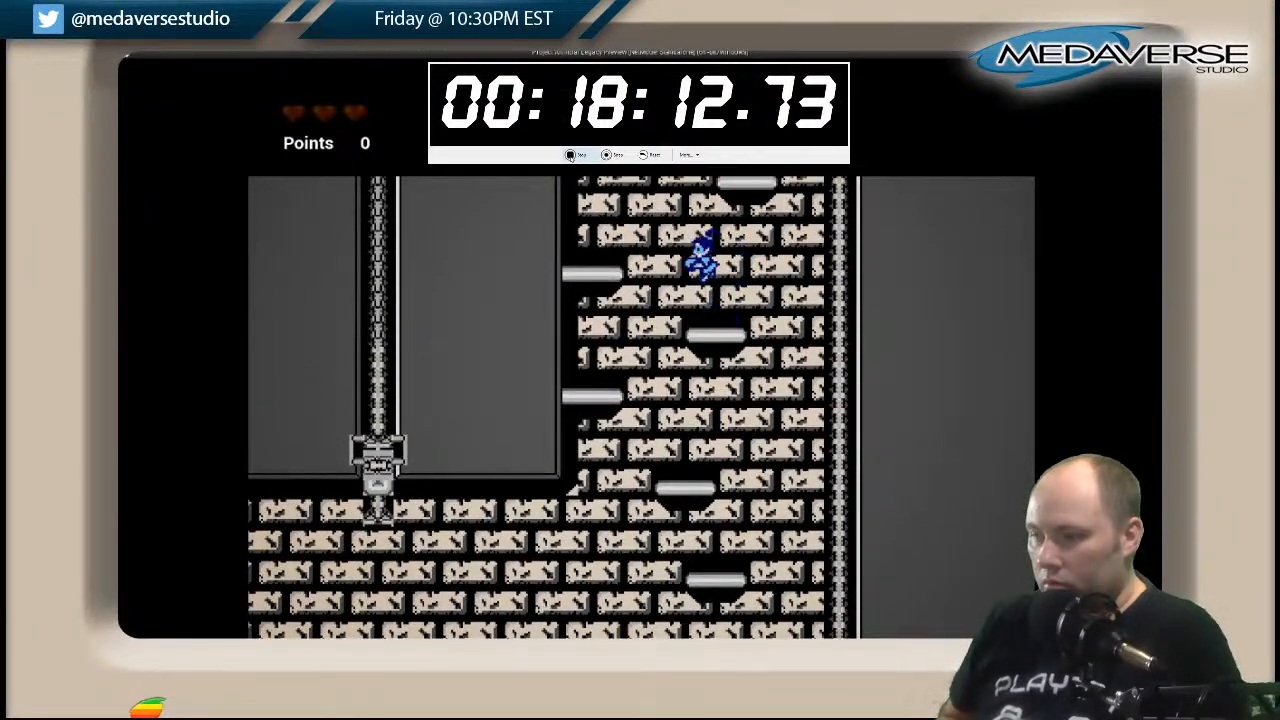
{"action": "key", "text": "space"}
{"action": "key", "text": "Right"}
{"action": "key", "text": "space"}
{"action": "key", "text": "Left"}
{"action": "key", "text": "space"}
{"action": "key", "text": "Left"}
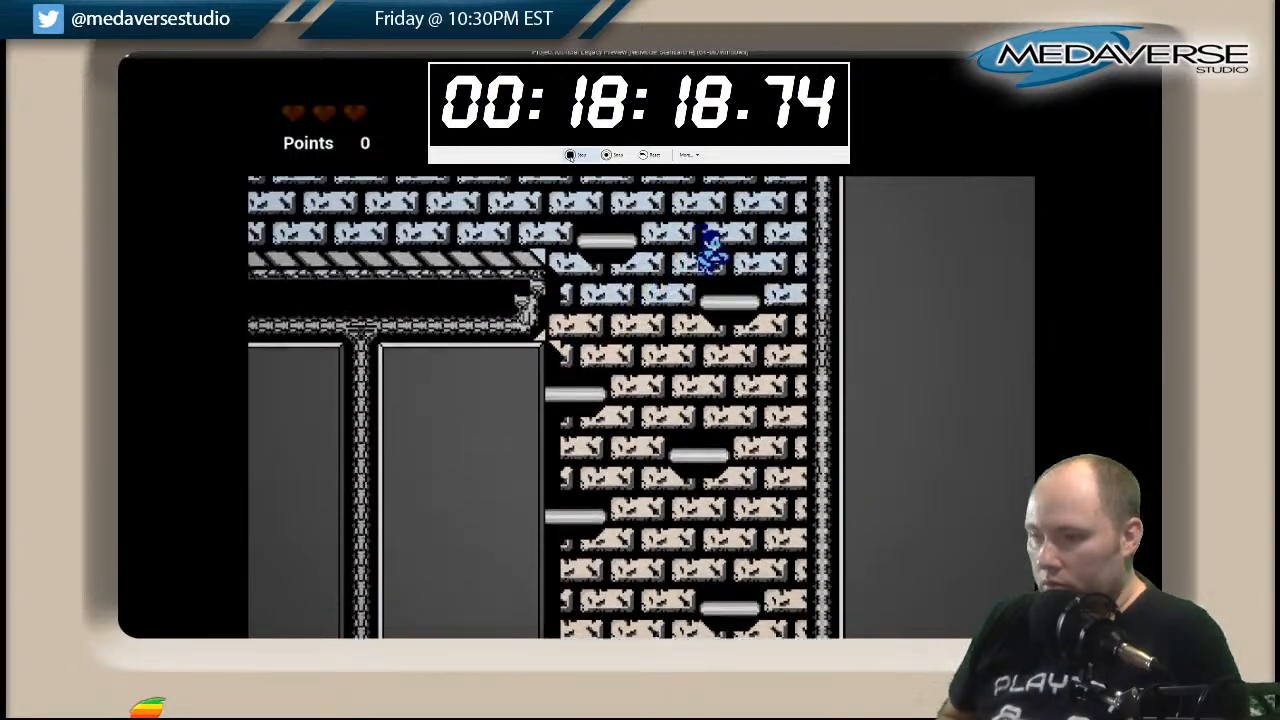
Climb the floating platforms beside the light-blue side room to the first wall ledge of the shaft above.
{"action": "key", "text": "space"}
{"action": "key", "text": "Left"}
{"action": "key", "text": "space"}
{"action": "key", "text": "Right"}
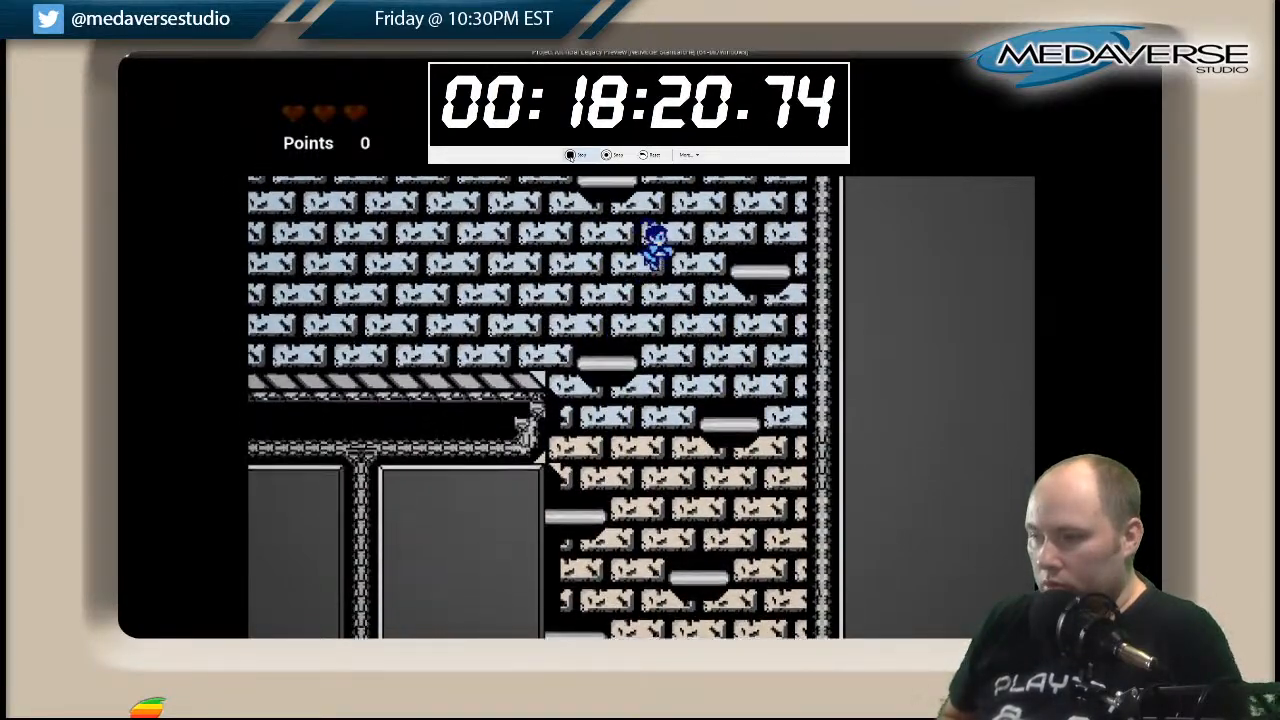
{"action": "key", "text": "space"}
{"action": "key", "text": "Left"}
{"action": "key", "text": "space"}
{"action": "key", "text": "Right"}
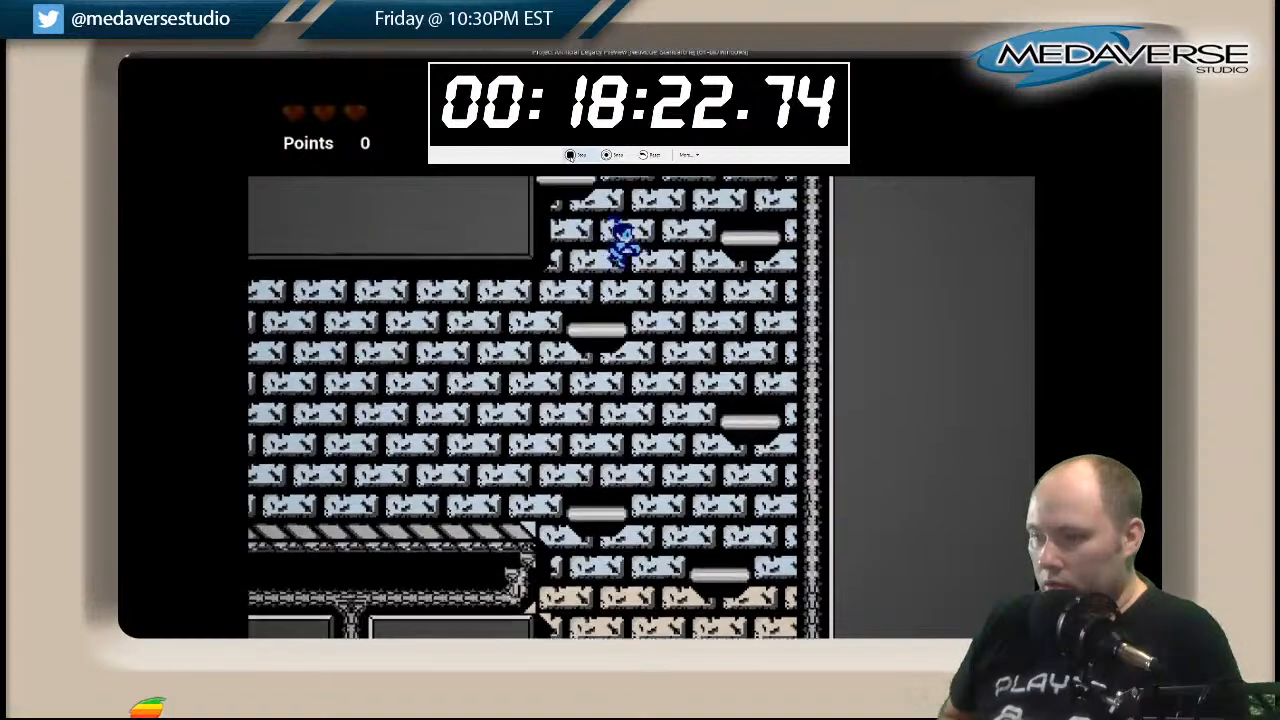
{"action": "key", "text": "space"}
{"action": "key", "text": "Left"}
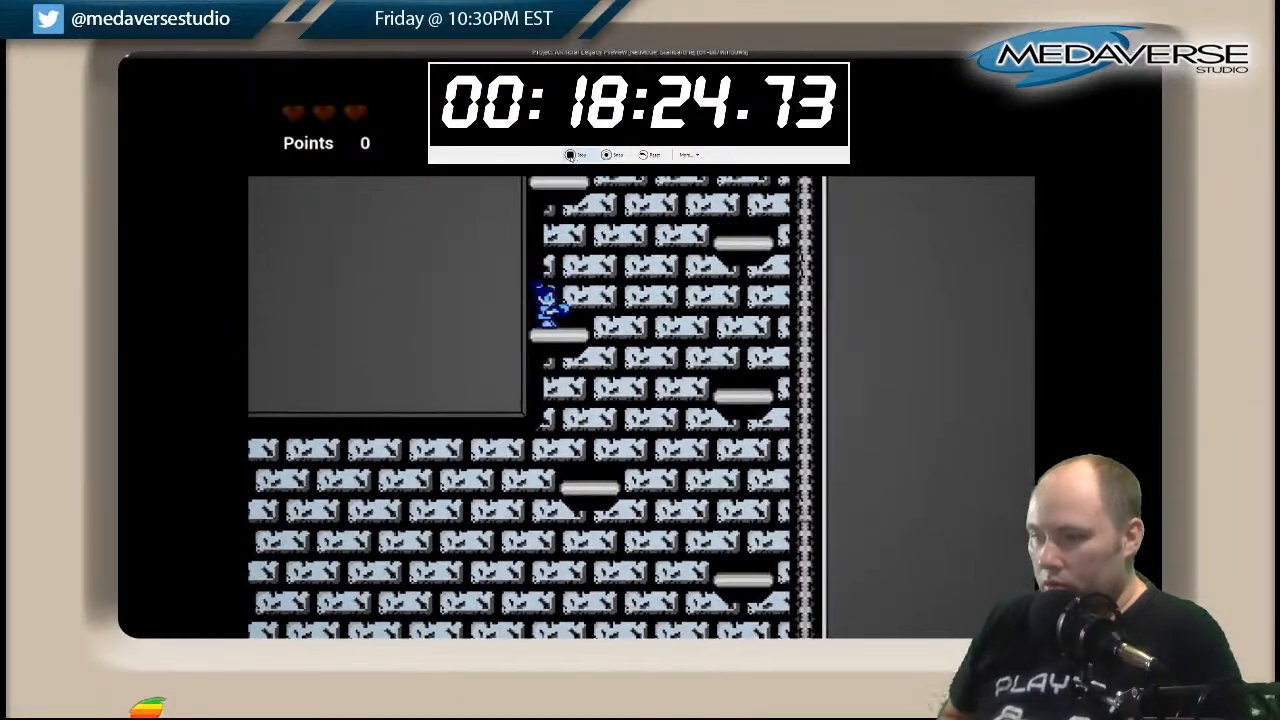
Test the upward jumps between the alternating wall ledges and floating platforms in the lower light-blue shaft.
{"action": "key", "text": "space"}
{"action": "key", "text": "Right"}
{"action": "key", "text": "space"}
{"action": "key", "text": "Left"}
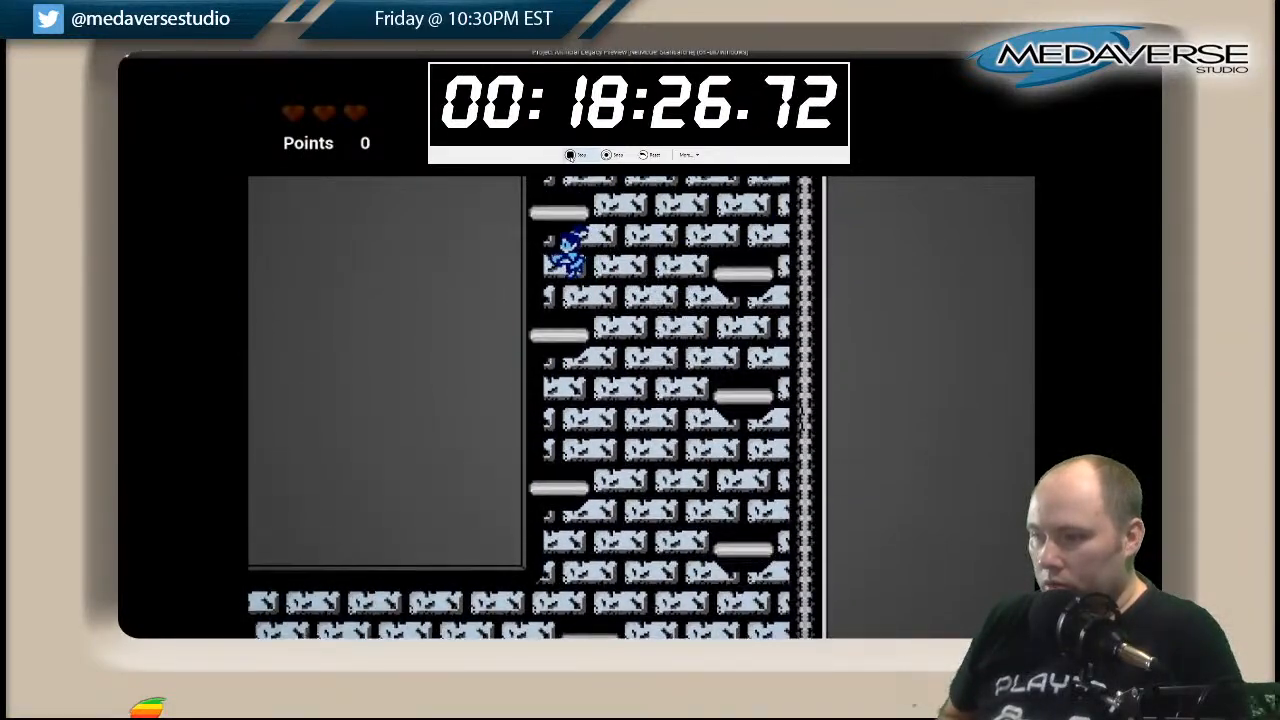
{"action": "key", "text": "space"}
{"action": "key", "text": "Right"}
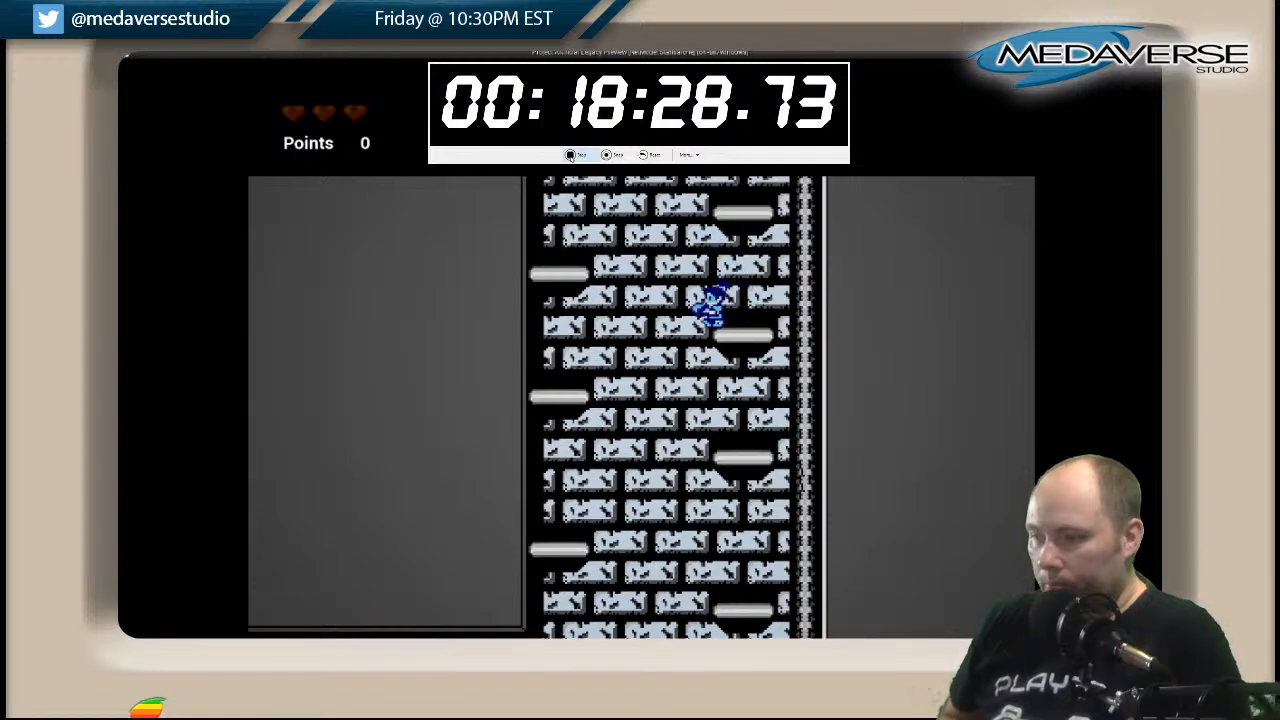
{"action": "key", "text": "space"}
{"action": "key", "text": "Left"}
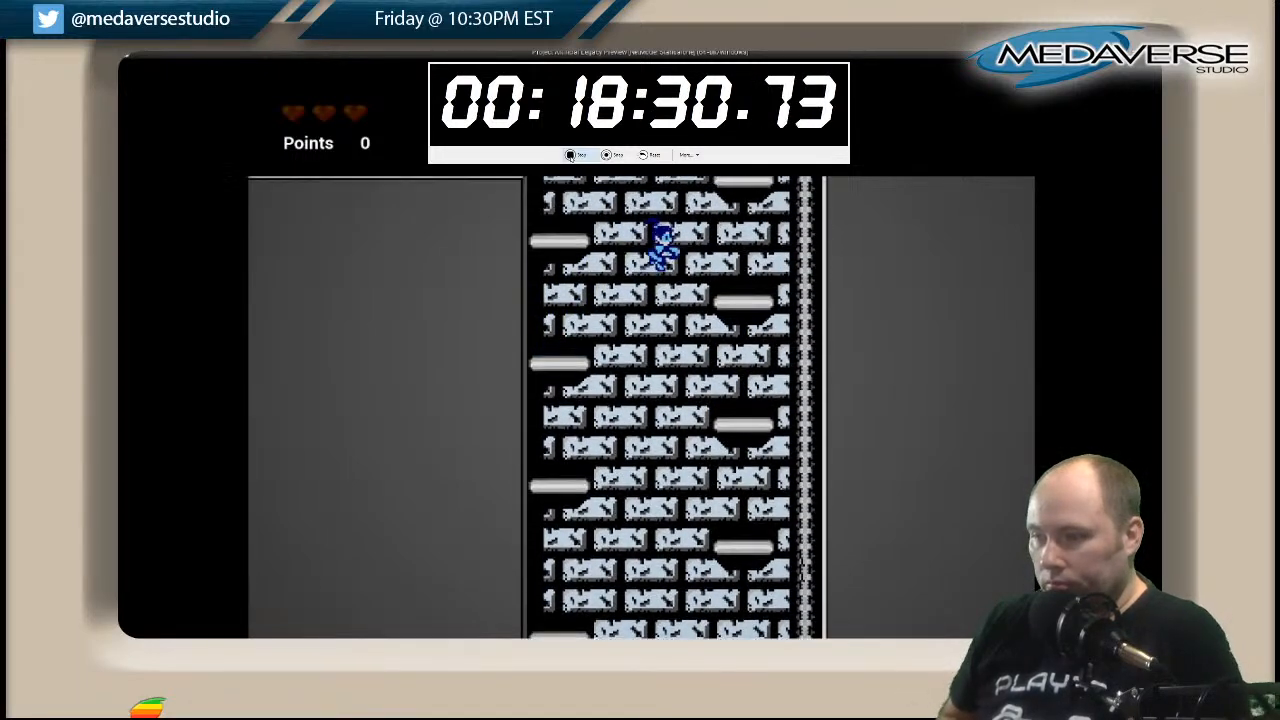
Climb the rest of the light-blue shaft's ledges to the platforms just below the side passage.
{"action": "key", "text": "Left"}
{"action": "key", "text": "space"}
{"action": "key", "text": "space"}
{"action": "key", "text": "Right"}
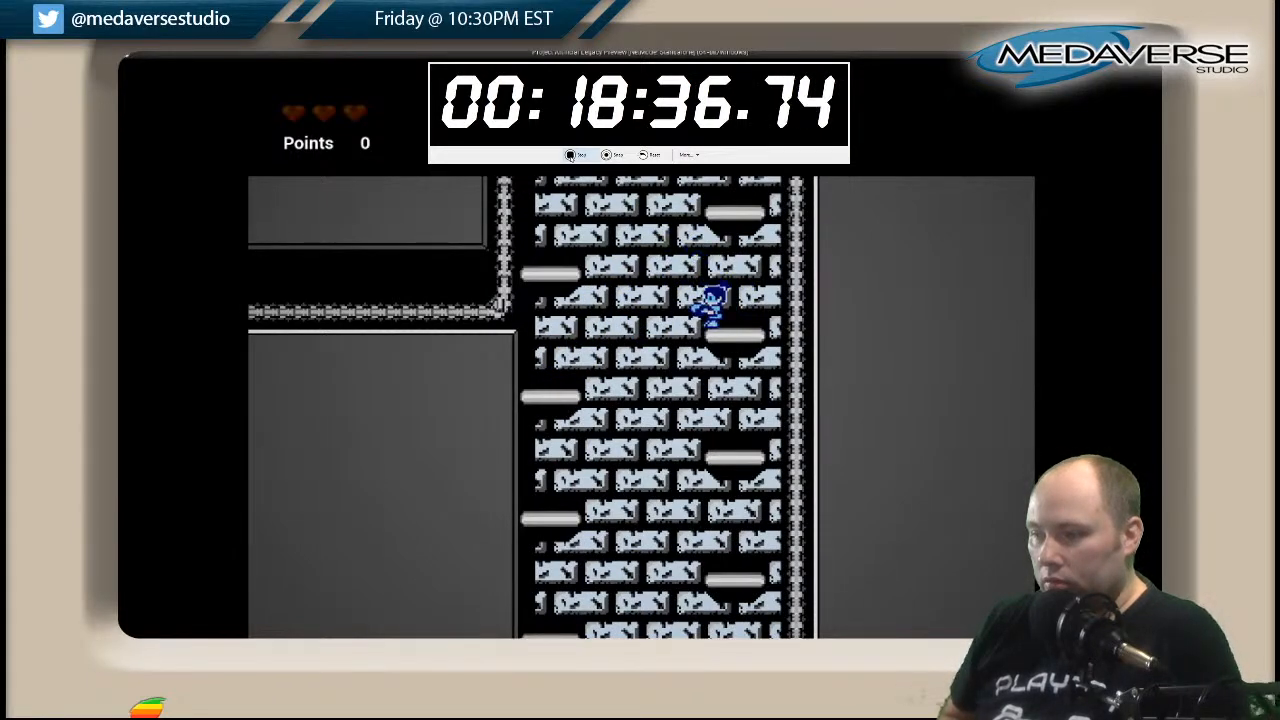
{"action": "key", "text": "space"}
{"action": "key", "text": "Left"}
{"action": "key", "text": "Right"}
{"action": "key", "text": "space"}
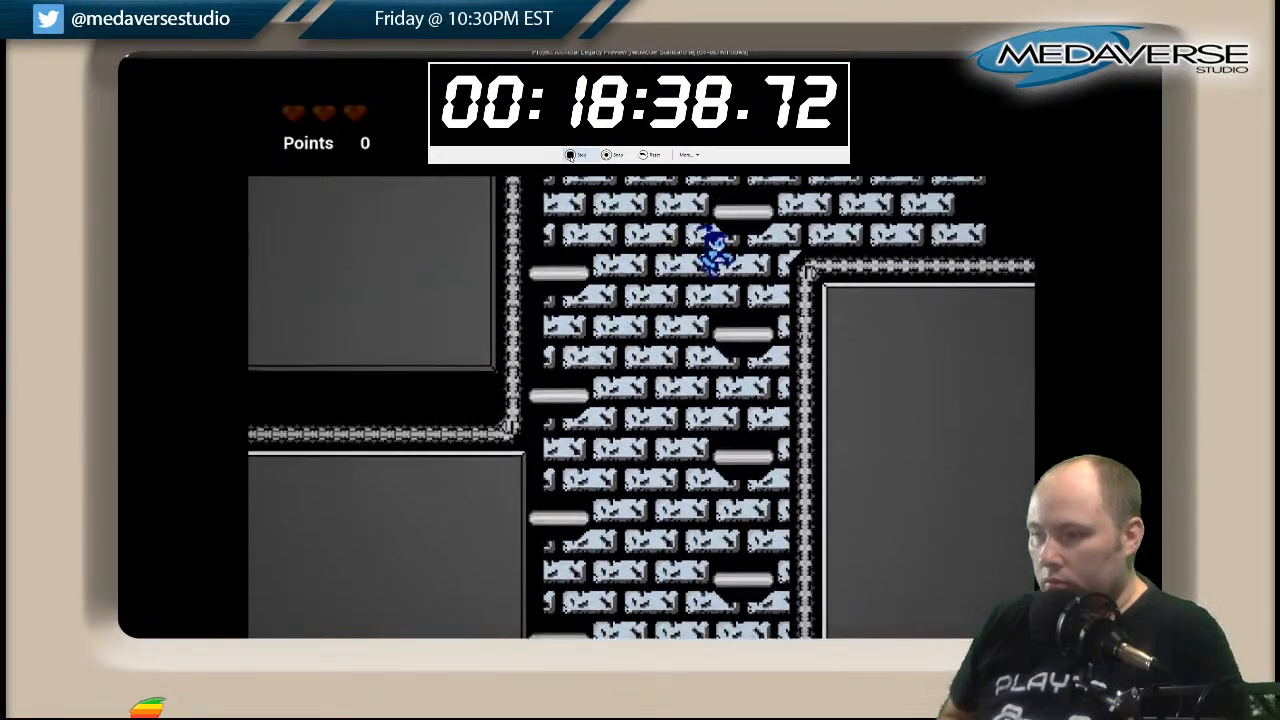
Test the jumps between the highest wall ledge and the floating platforms at the side passage opening.
{"action": "key", "text": "space"}
{"action": "key", "text": "Left"}
{"action": "key", "text": "Right"}
{"action": "key", "text": "space"}
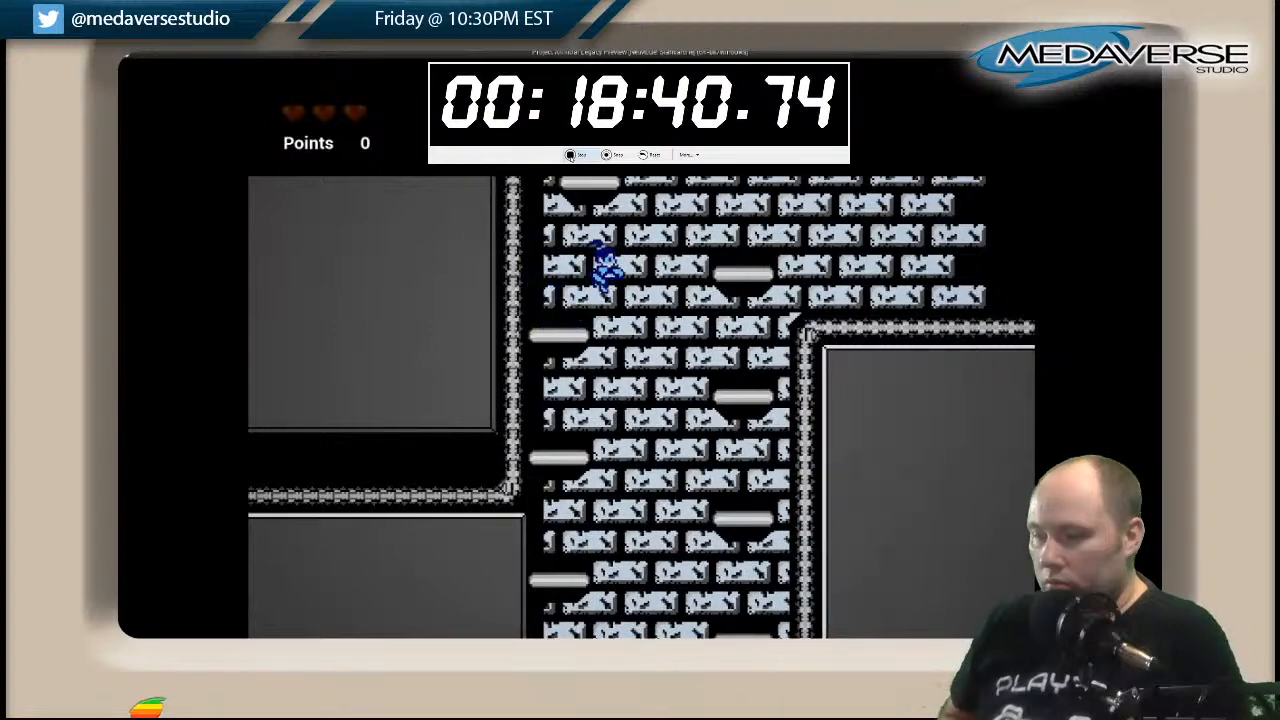
{"action": "key", "text": "space"}
{"action": "key", "text": "Right"}
{"action": "key", "text": "Left"}
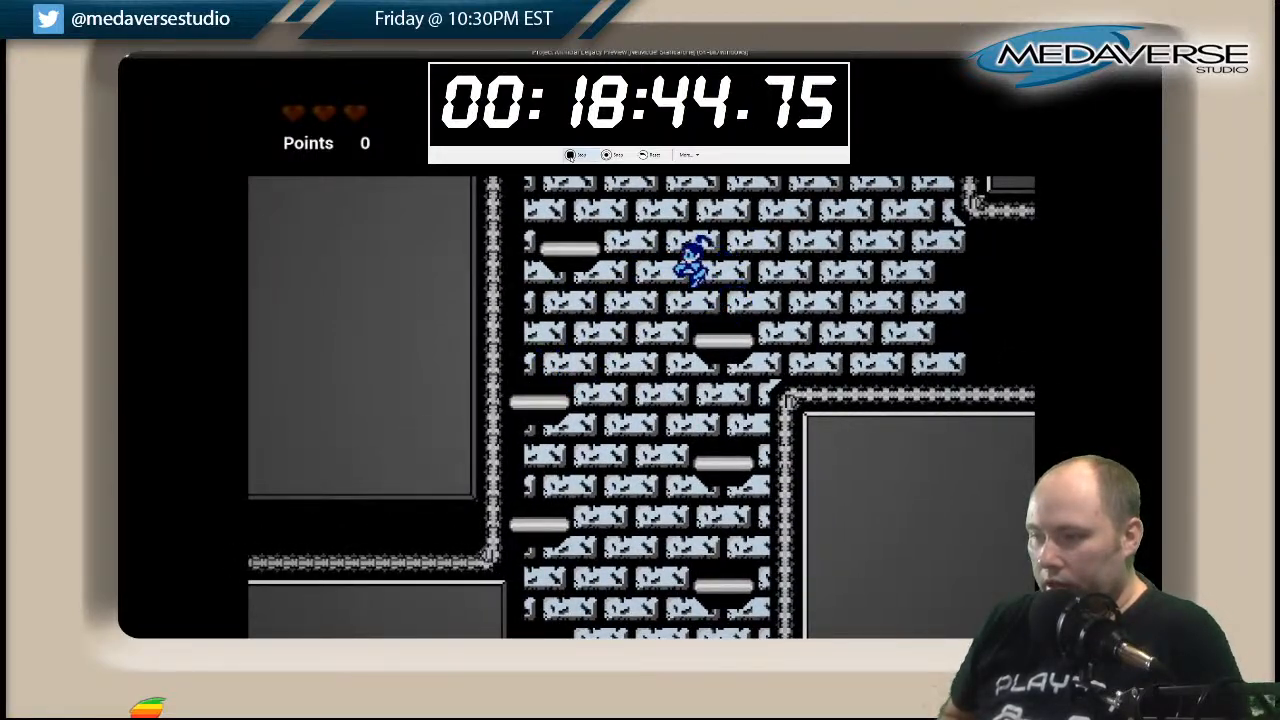
Try the jump from the upper floating platform to the small platform beneath the corridor entrance.
{"action": "key", "text": "Left"}
{"action": "key", "text": "space"}
{"action": "key", "text": "Right"}
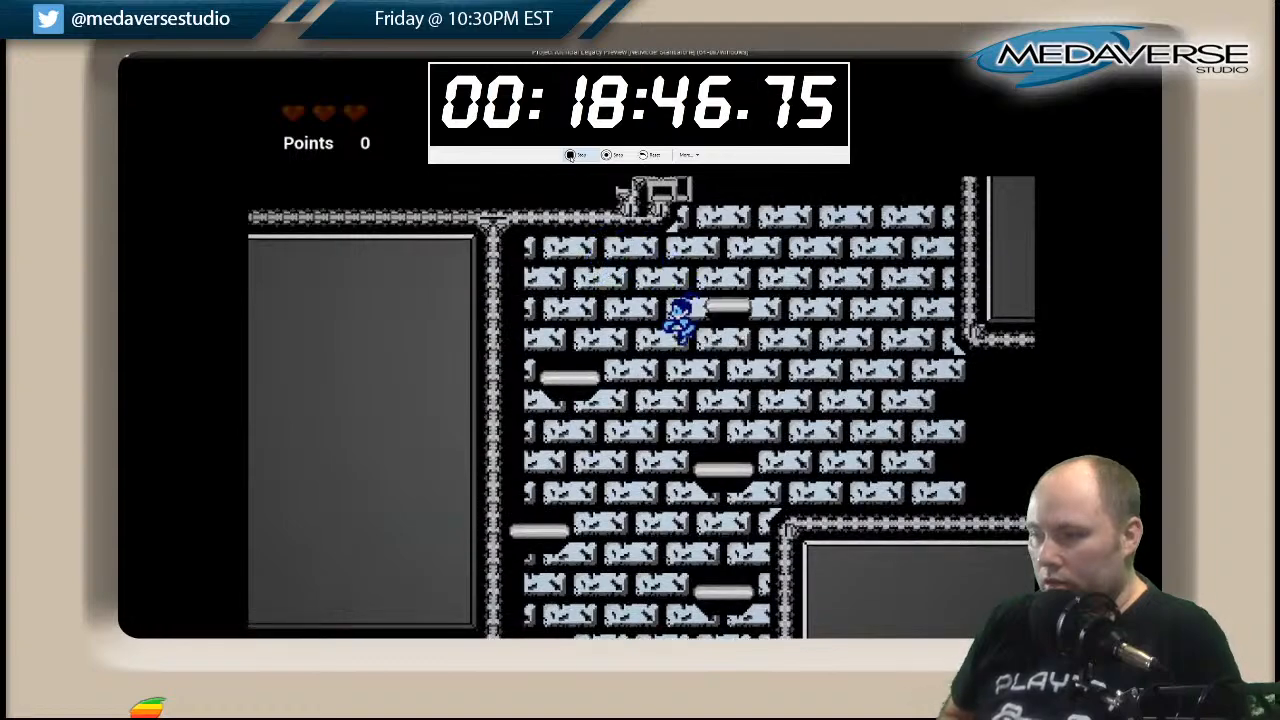
{"action": "key", "text": "Left"}
{"action": "key", "text": "Right"}
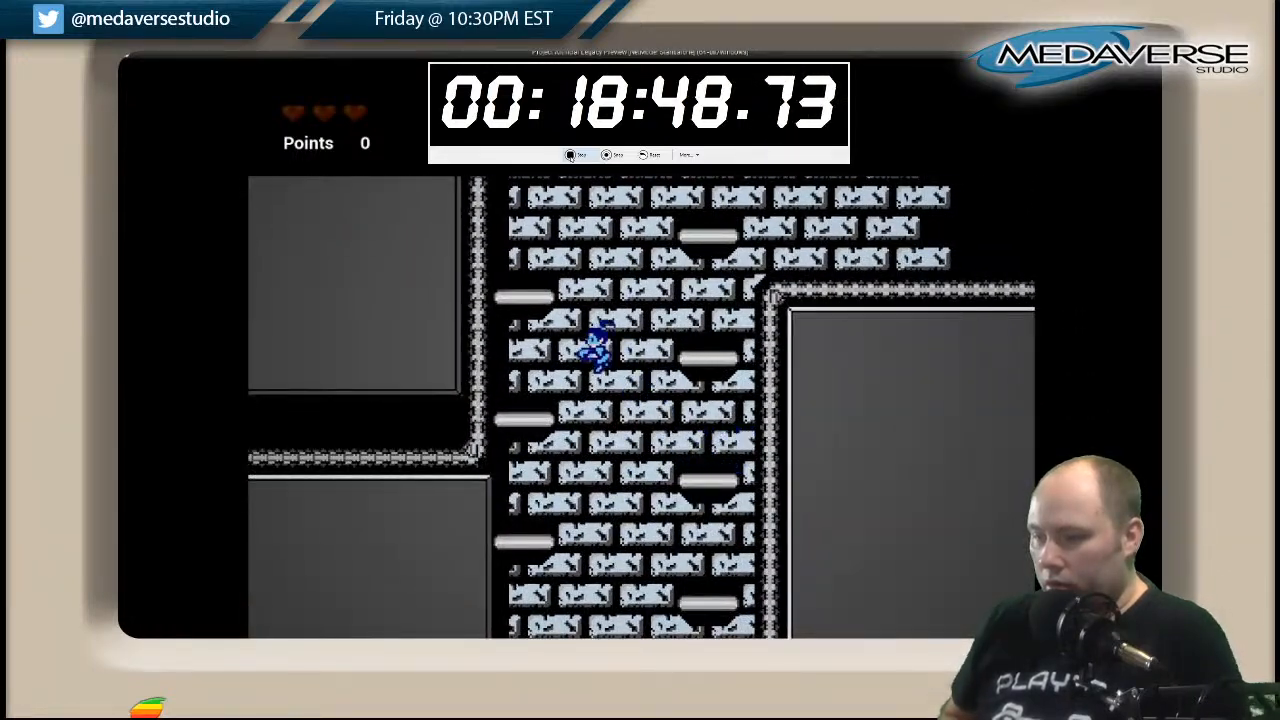
Climb the light-blue shaft's ledges back to the floating platform at the side passage opening.
{"action": "key", "text": "Left"}
{"action": "key", "text": "space"}
{"action": "key", "text": "Left"}
{"action": "key", "text": "space"}
{"action": "key", "text": "Right"}
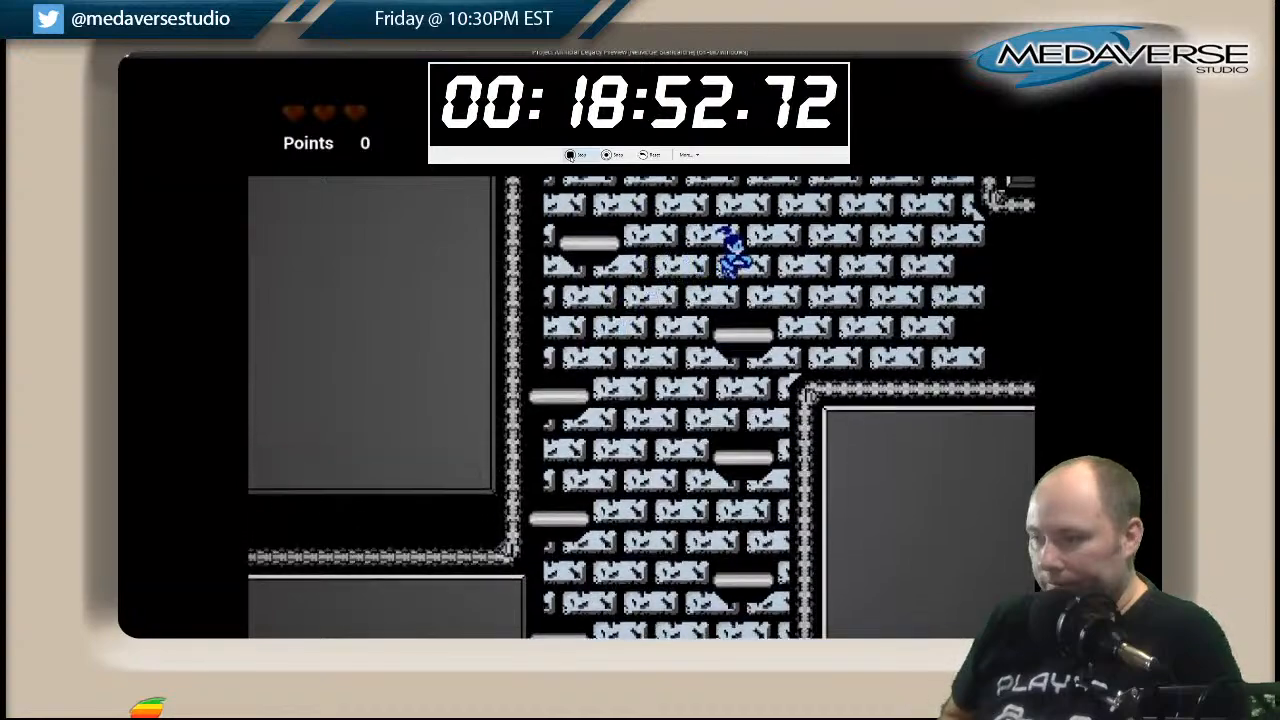
{"action": "key", "text": "space"}
{"action": "key", "text": "Left"}
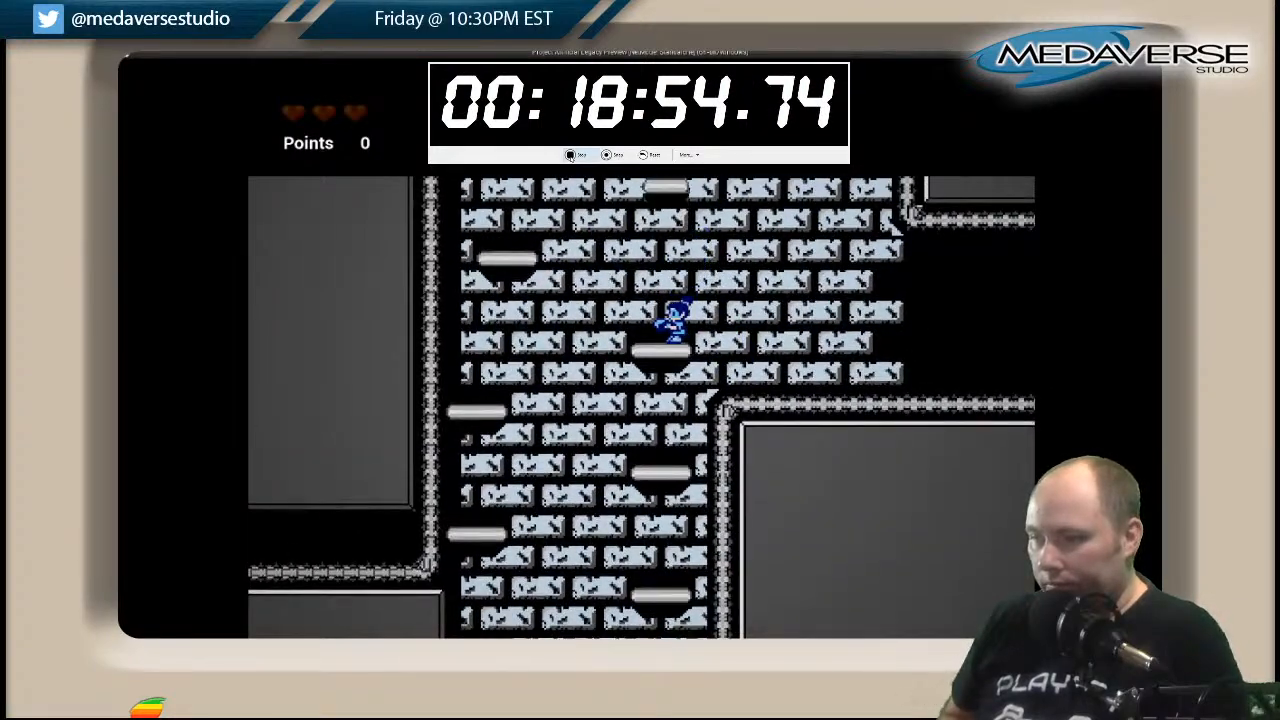
Retry the route over the upper floating platform and the small platform, and jump up into the light-blue corridor.
{"action": "key", "text": "Left"}
{"action": "key", "text": "Right"}
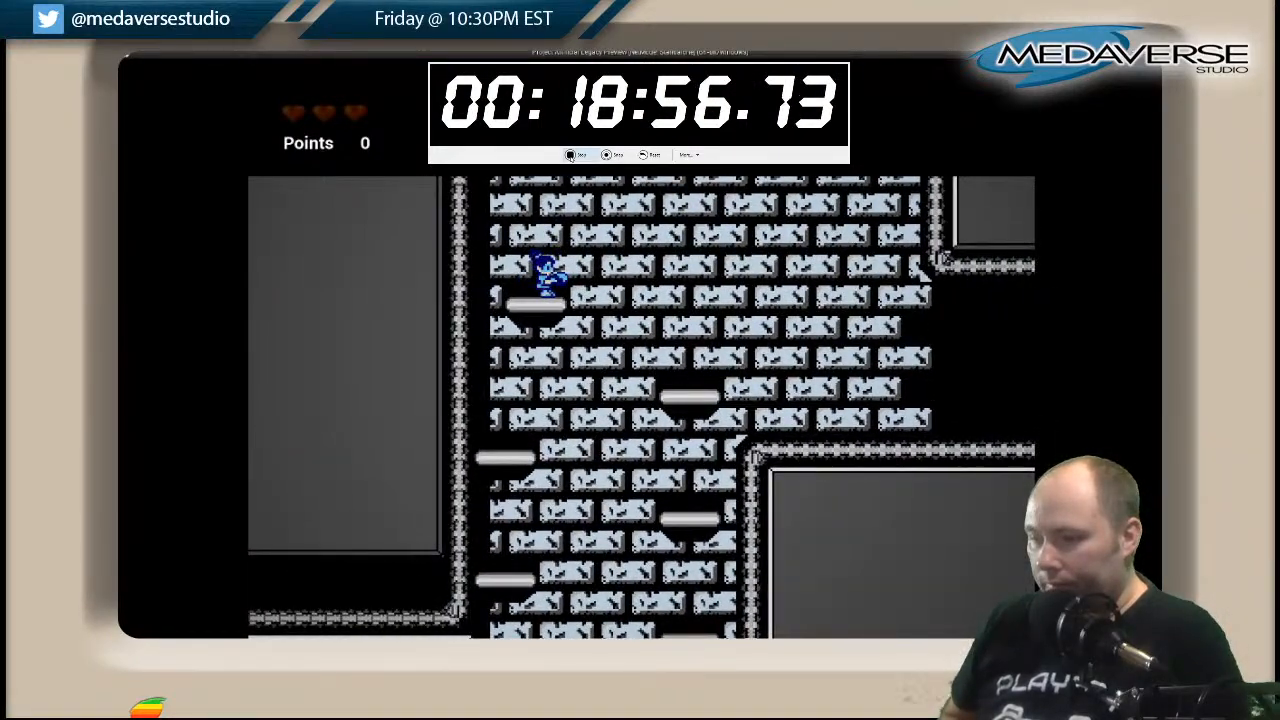
{"action": "key", "text": "space"}
{"action": "key", "text": "Right"}
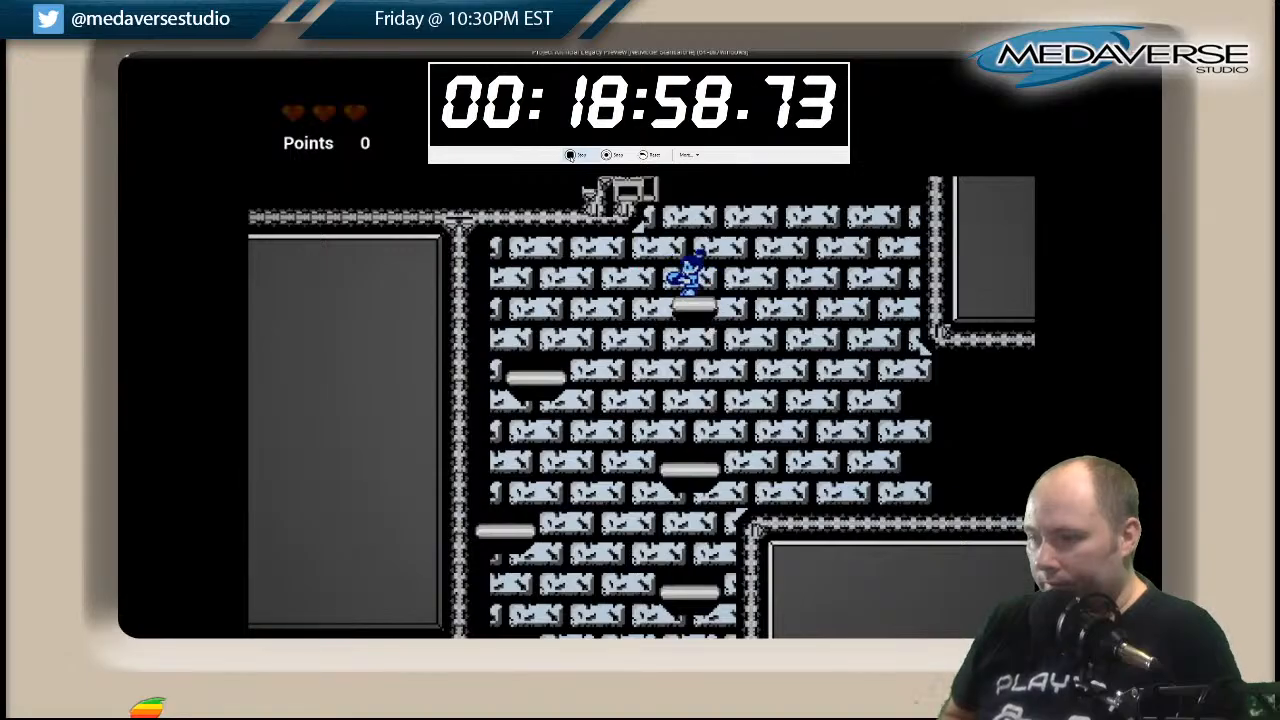
{"action": "key", "text": "space"}
{"action": "key", "text": "Left"}
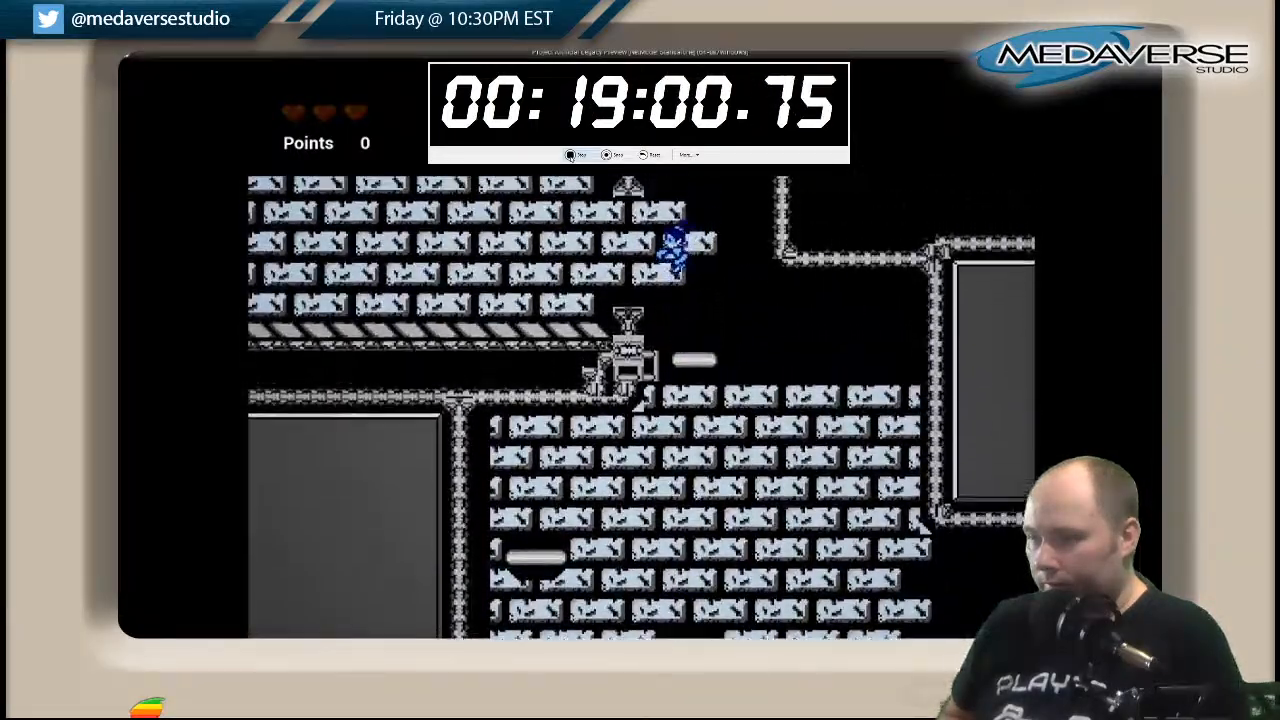
Run along the light-blue corridor and jump off its far end toward the next shaft's floating platforms.
{"action": "key", "text": "space"}
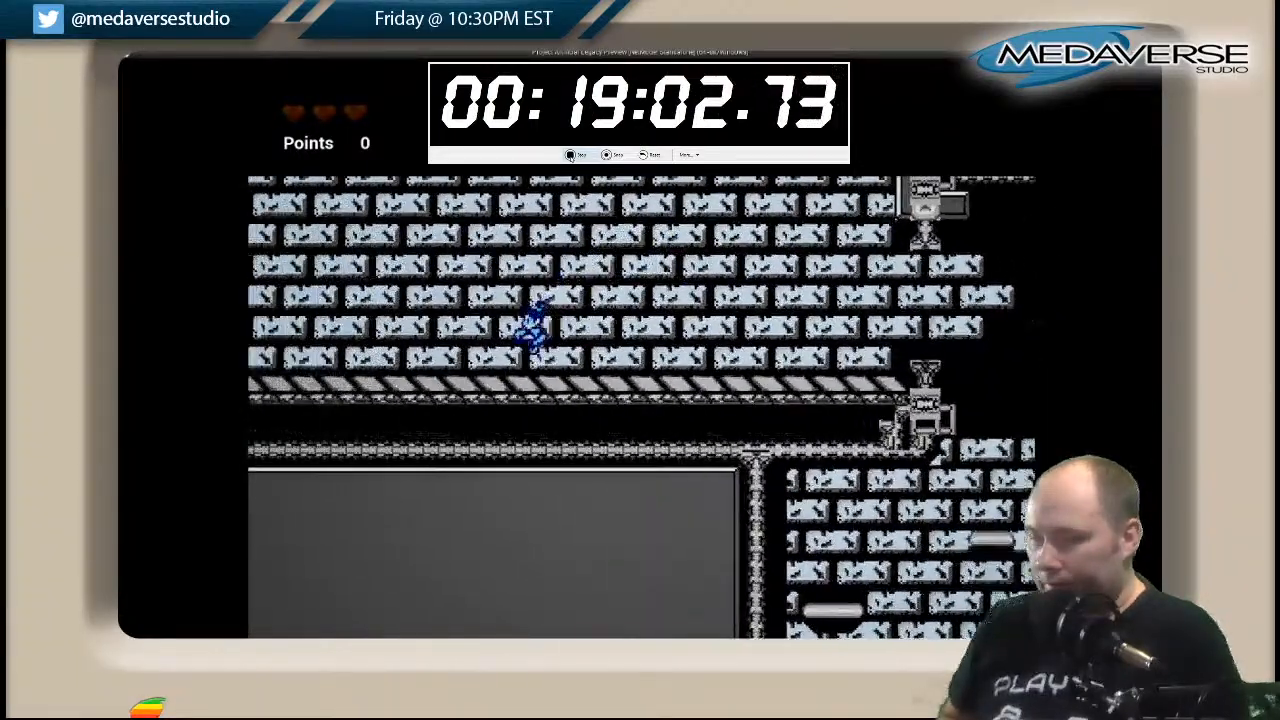
{"action": "key", "text": "Left"}
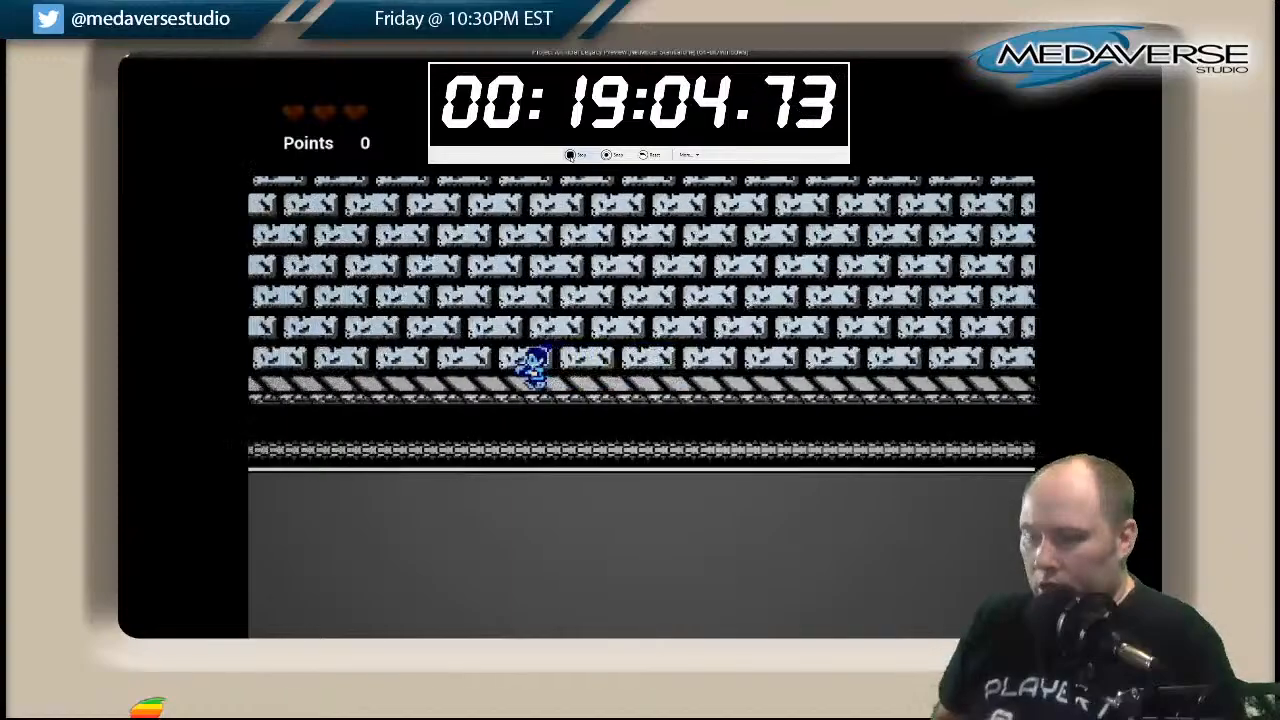
{"action": "key", "text": "space"}
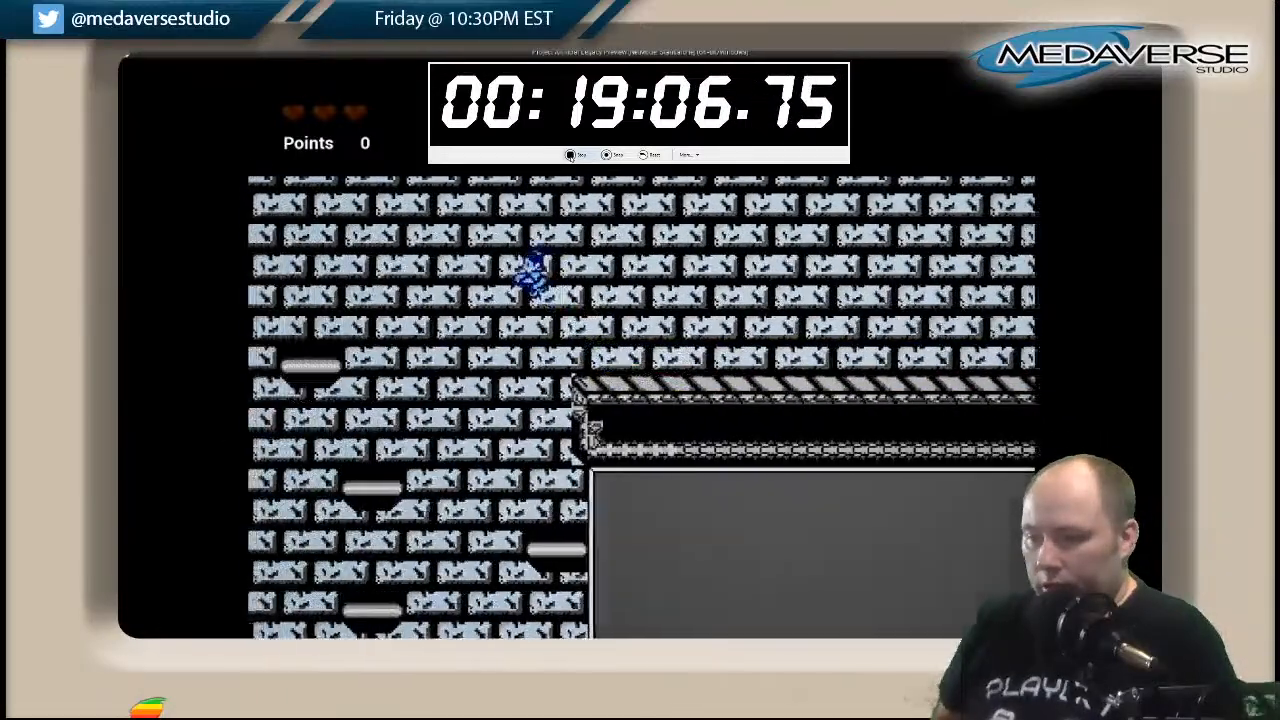
Try the jump toward the shaft's middle floating platform and return to the striped walkway.
{"action": "key", "text": "Left"}
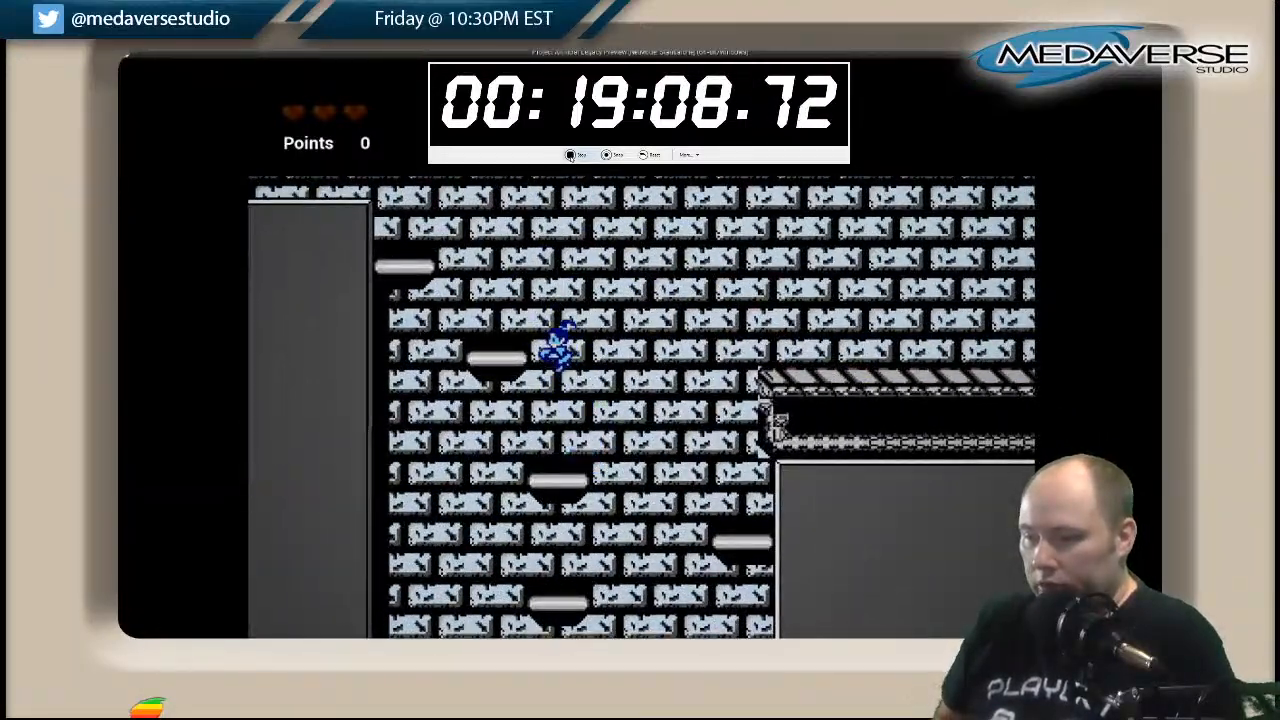
{"action": "key", "text": "Right"}
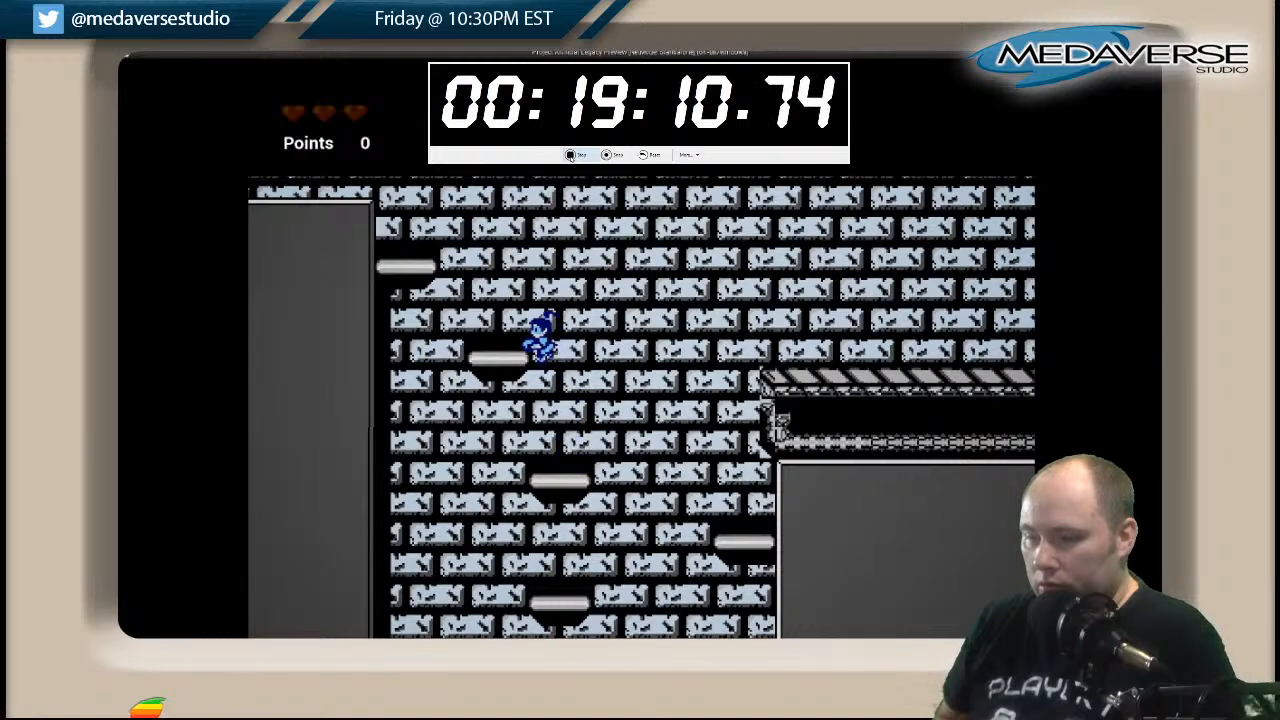
{"action": "key", "text": "Right"}
{"action": "key", "text": "Right"}
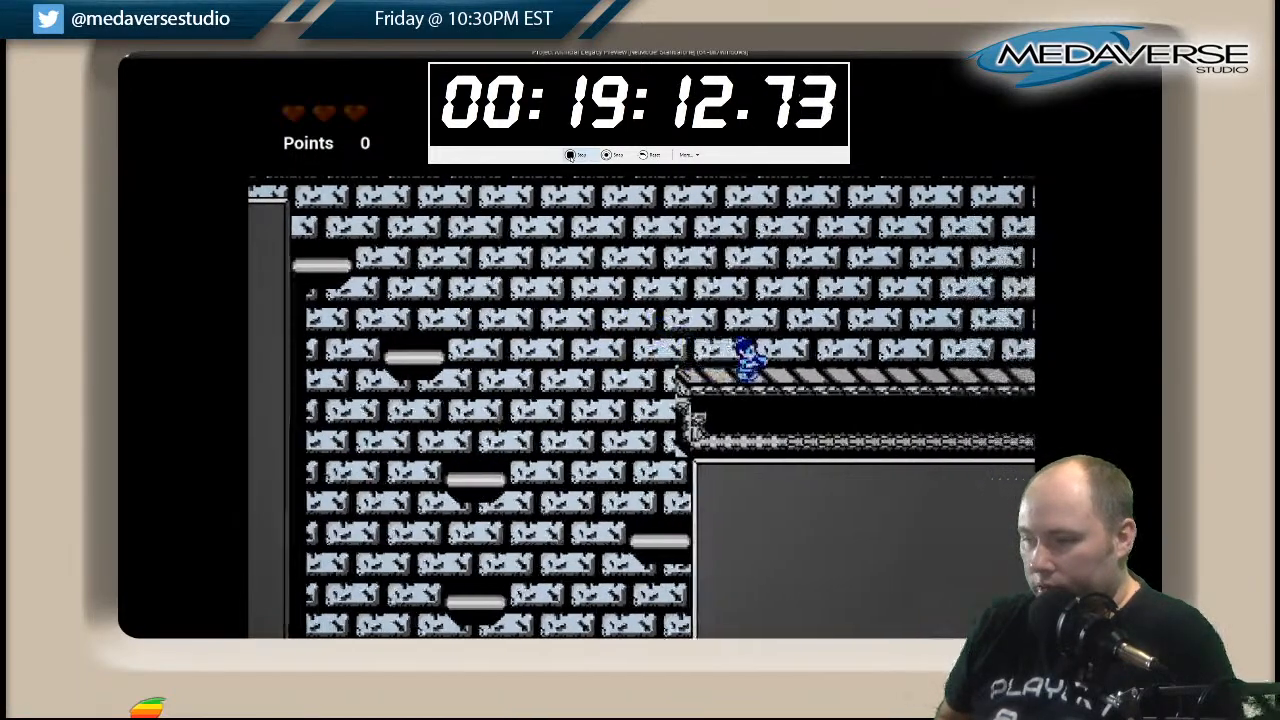
Retry the jump from the walkway's edge and climb the floating platforms to above the grey block.
{"action": "key", "text": "Left"}
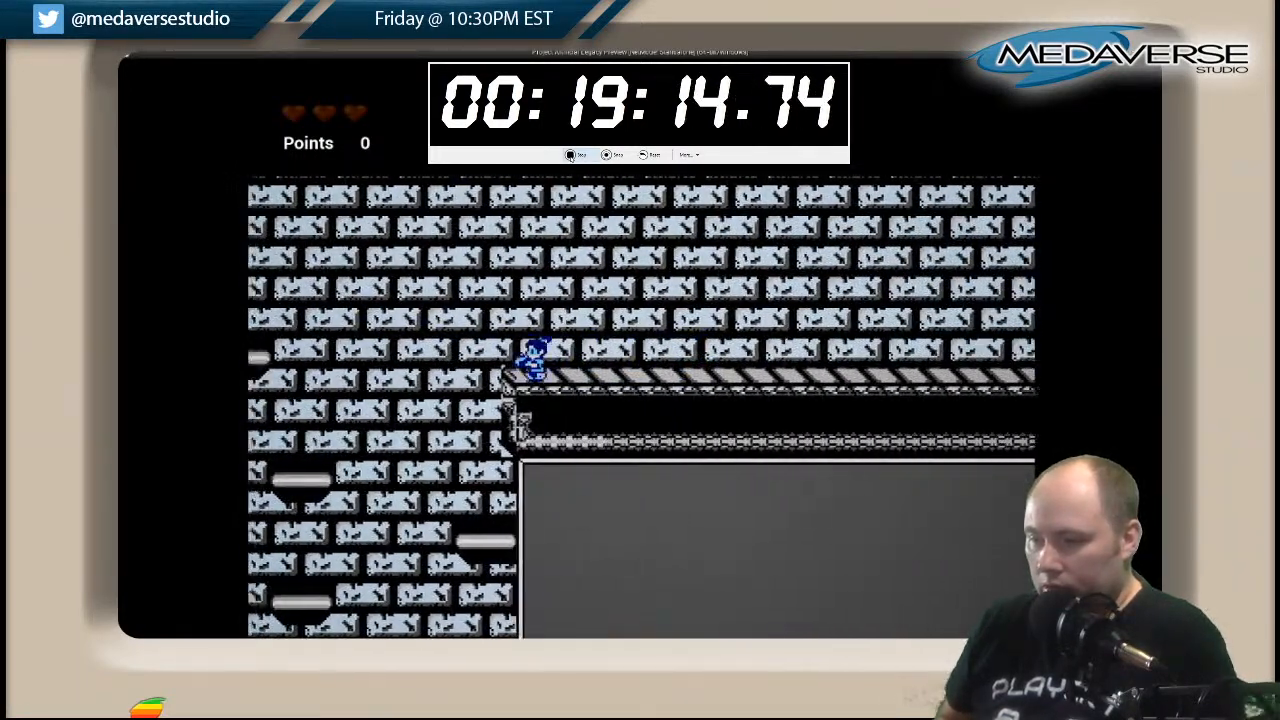
{"action": "key", "text": "space"}
{"action": "key", "text": "Right"}
{"action": "key", "text": "space"}
{"action": "key", "text": "Left"}
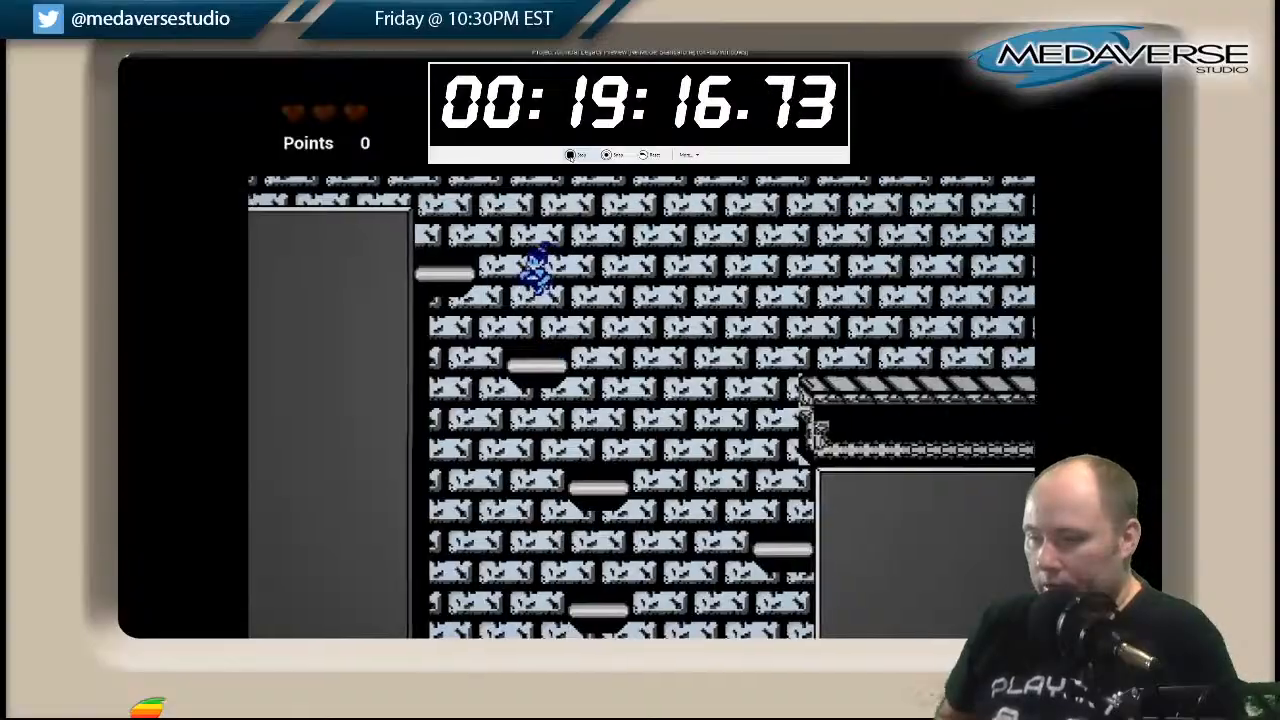
{"action": "key", "text": "space"}
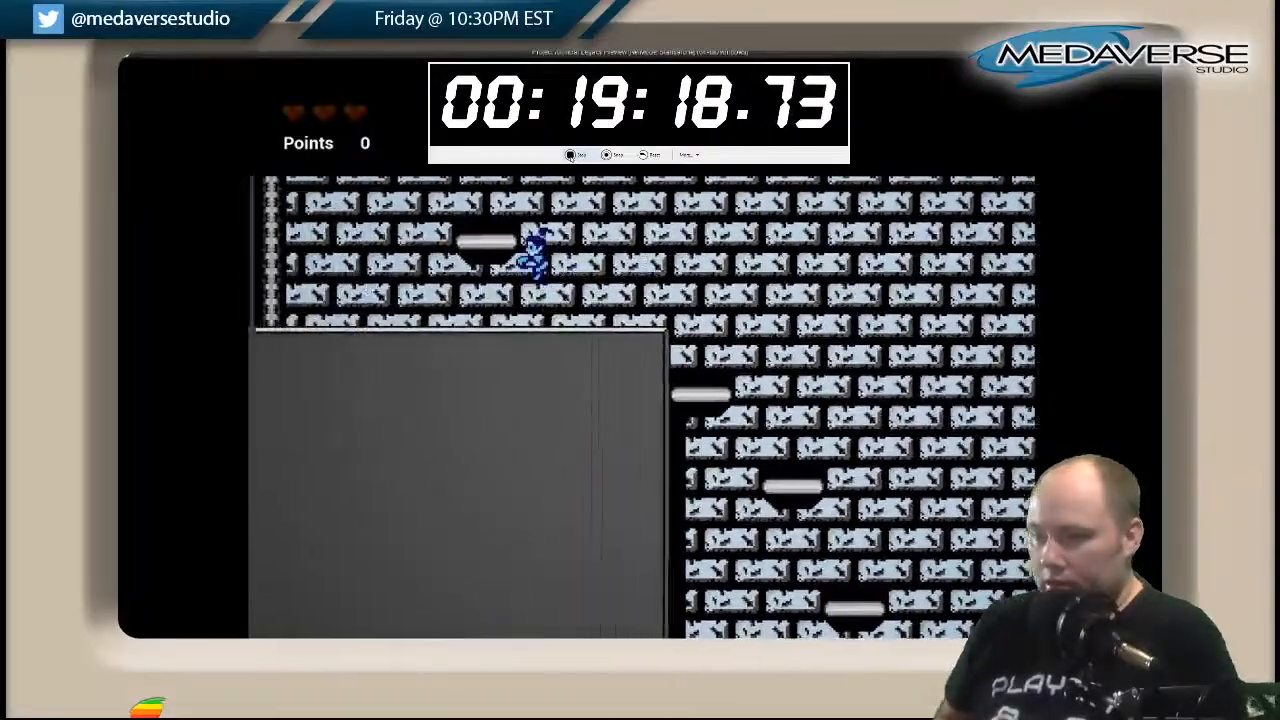
Climb the two floating platforms above the grey block and jump onto the upper striped walkway.
{"action": "key", "text": "space"}
{"action": "key", "text": "Left"}
{"action": "key", "text": "space"}
{"action": "key", "text": "Left"}
{"action": "key", "text": "Right"}
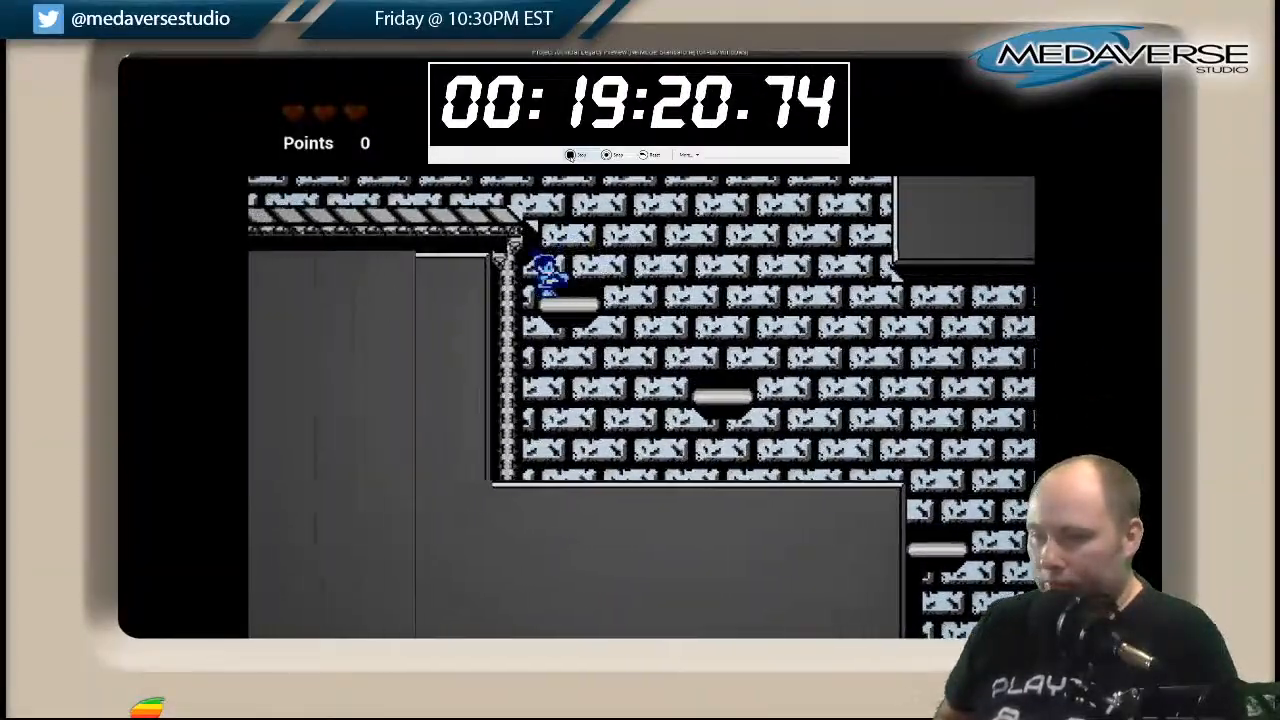
{"action": "key", "text": "space"}
{"action": "key", "text": "Left"}
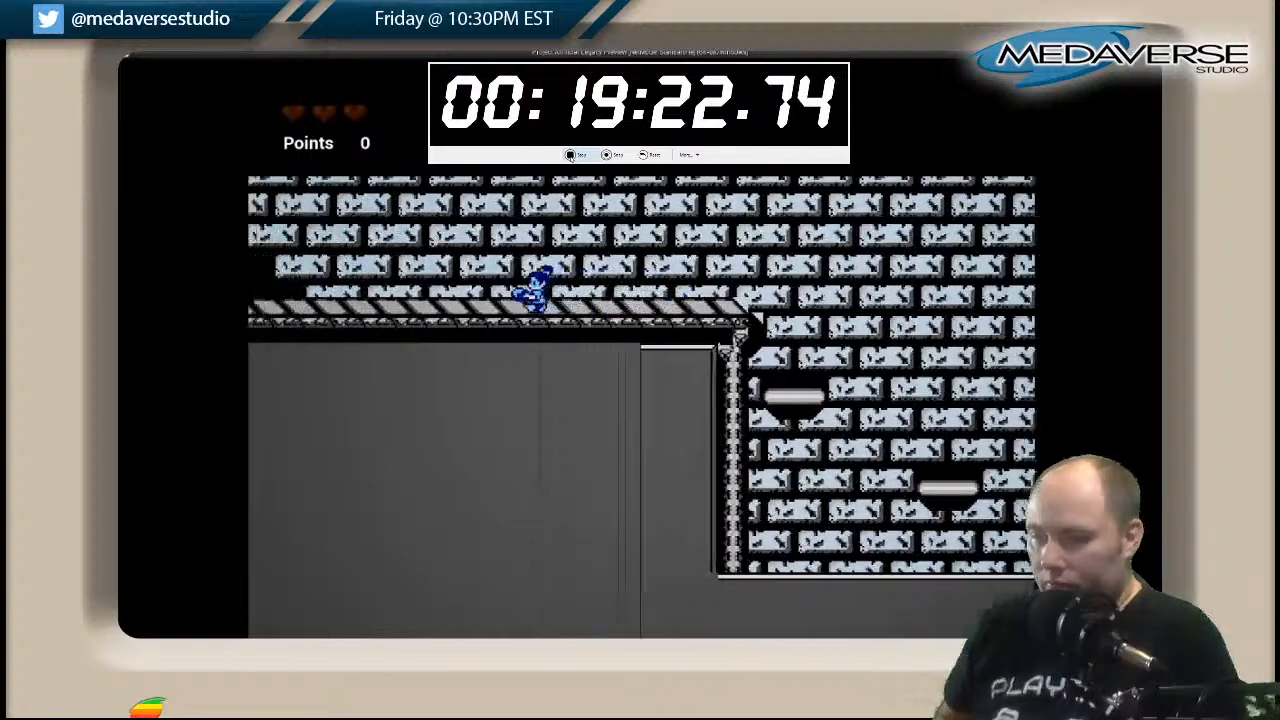
Run to the far end of the upper walkway and jump up the first floating platforms there.
{"action": "key", "text": "Left"}
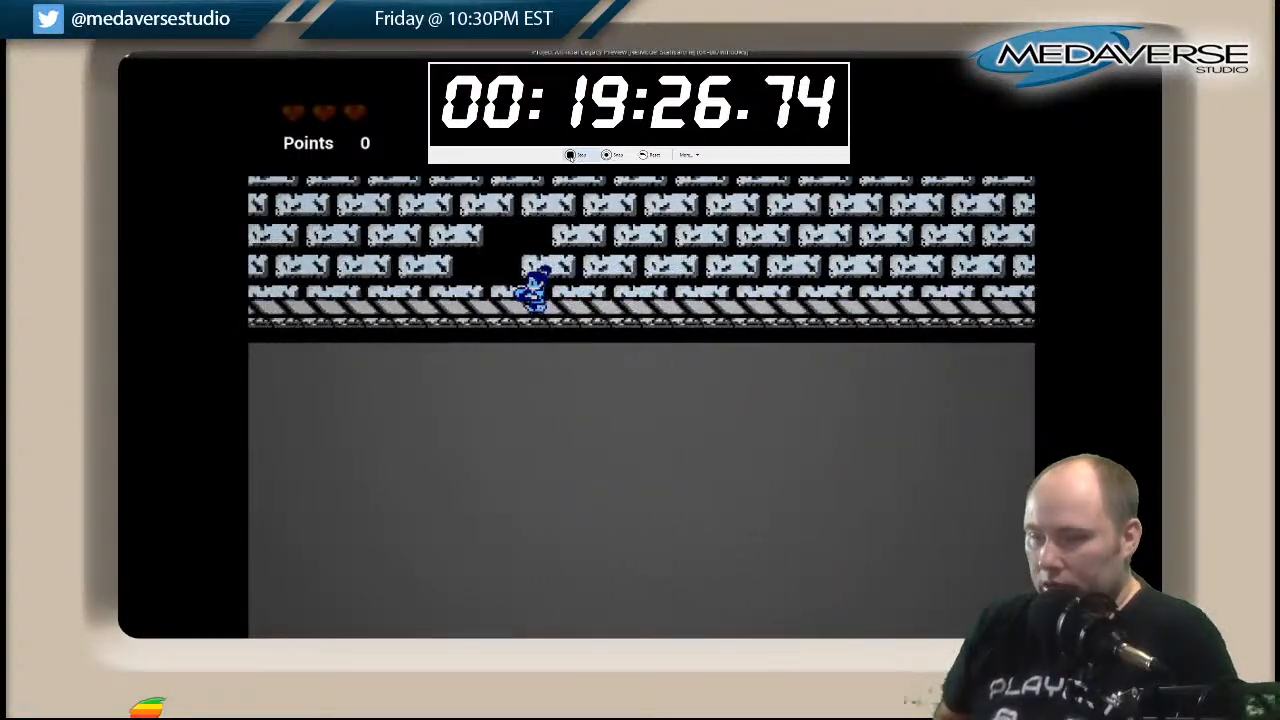
{"action": "key", "text": "Left"}
{"action": "key", "text": "space"}
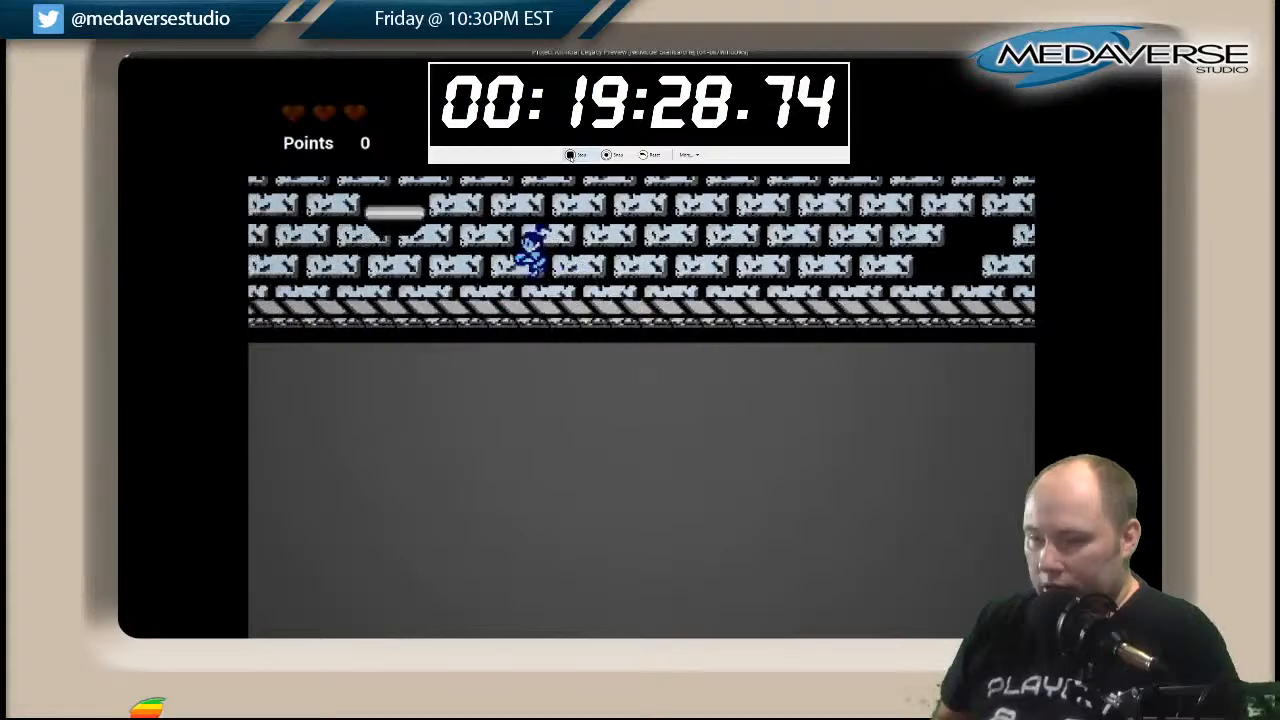
{"action": "key", "text": "Right"}
{"action": "key", "text": "Left"}
{"action": "key", "text": "space"}
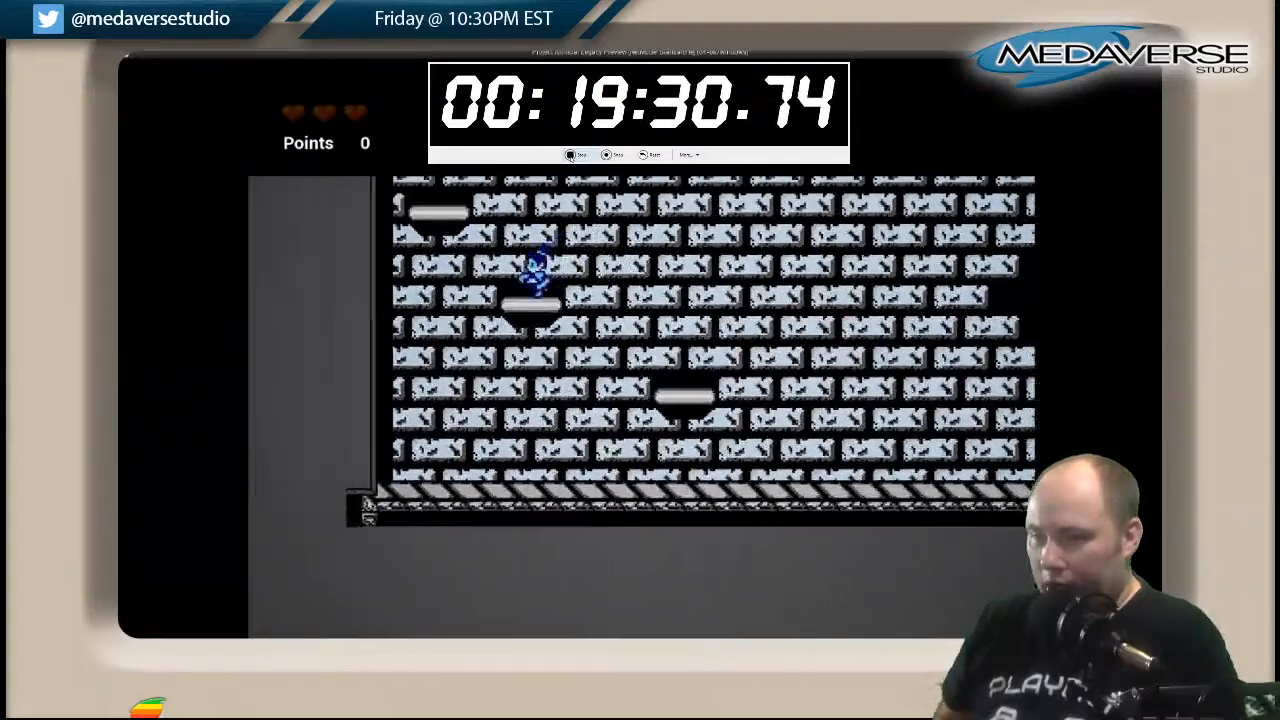
Climb the light-blue shaft's floating platforms from the walkway into the narrow section between the grey walls.
{"action": "key", "text": "Left"}
{"action": "key", "text": "space"}
{"action": "key", "text": "Right"}
{"action": "key", "text": "space"}
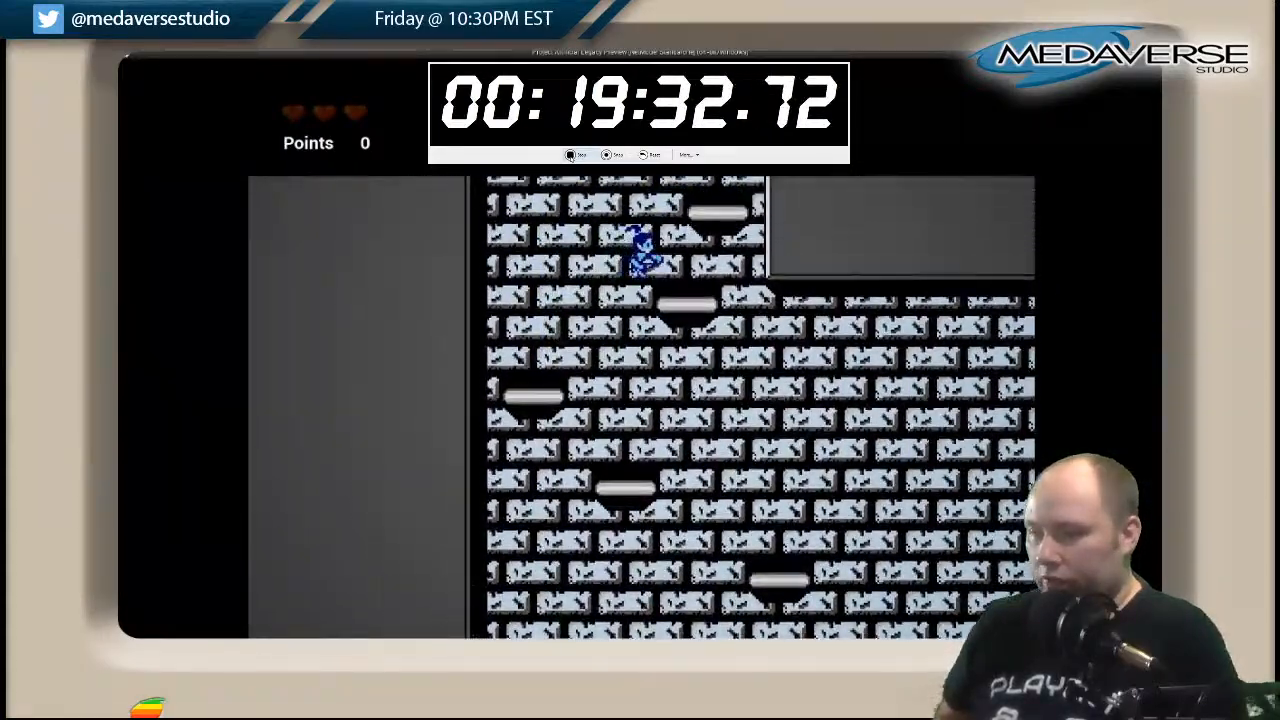
{"action": "key", "text": "space"}
{"action": "key", "text": "Right"}
{"action": "key", "text": "Left"}
{"action": "key", "text": "space"}
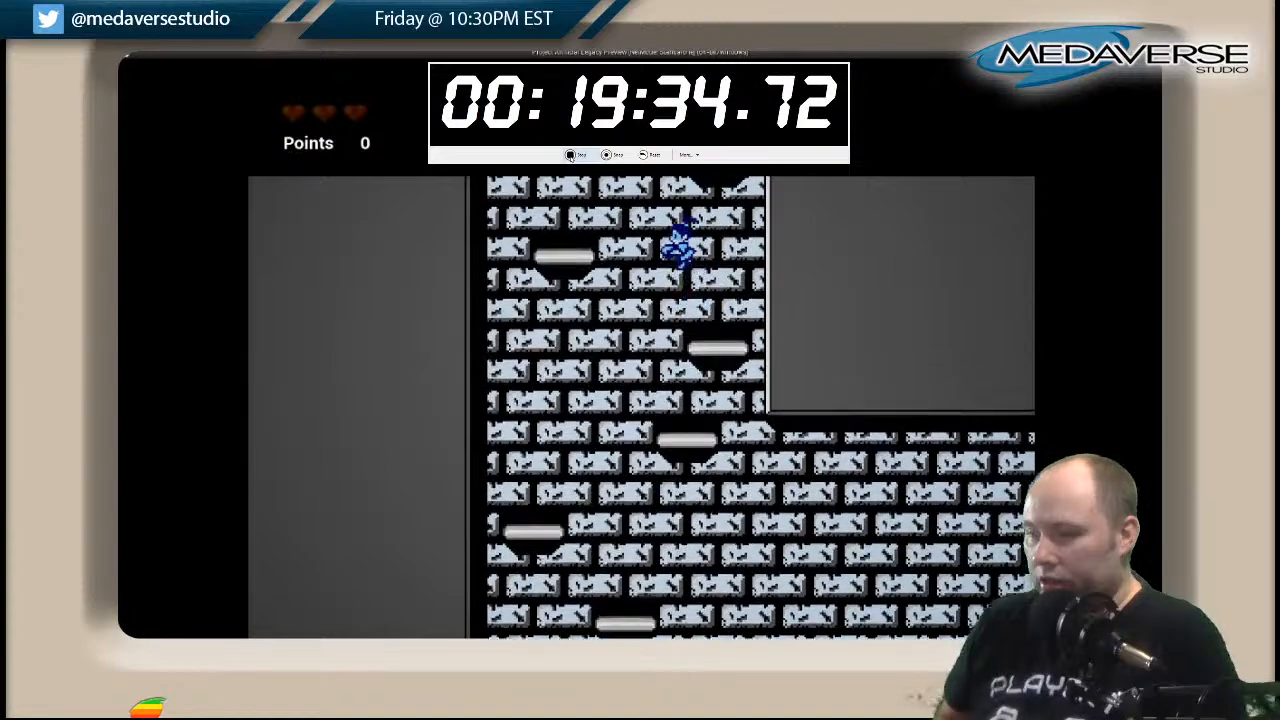
Climb the narrow shaft's alternating platforms to the top and jump onto the green-brick room's walkway.
{"action": "key", "text": "space"}
{"action": "key", "text": "Right"}
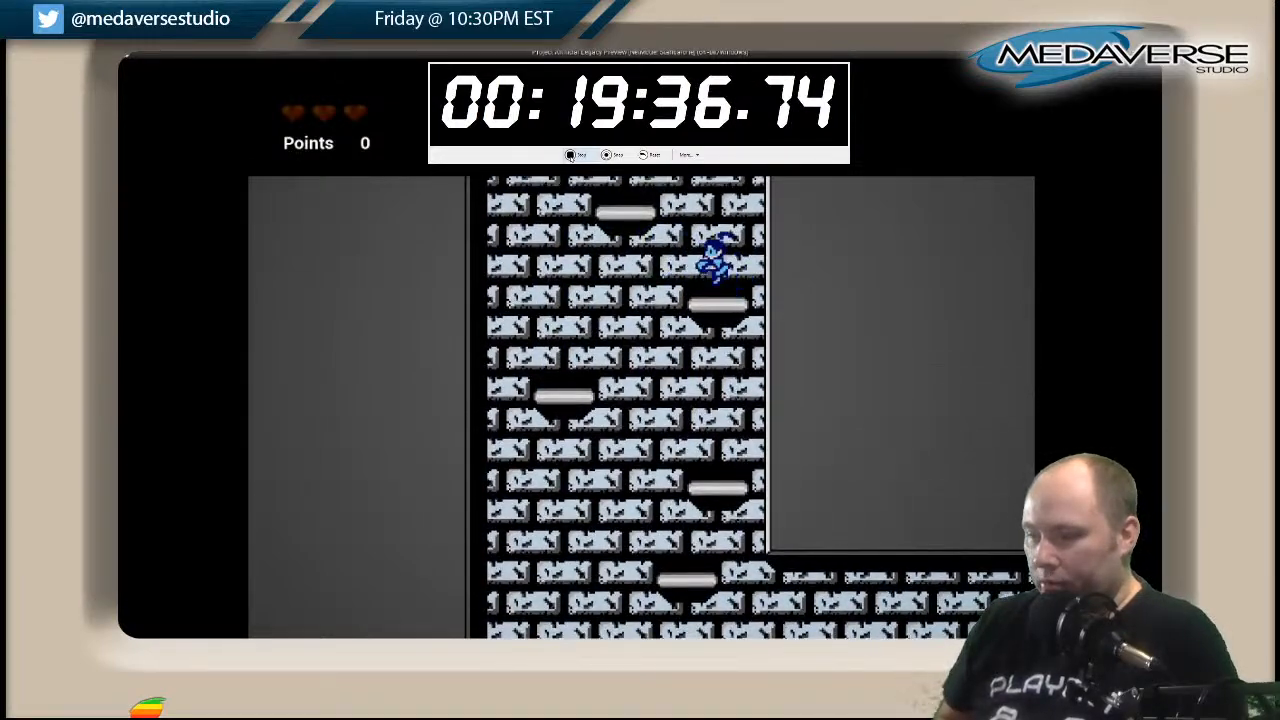
{"action": "key", "text": "space"}
{"action": "key", "text": "Left"}
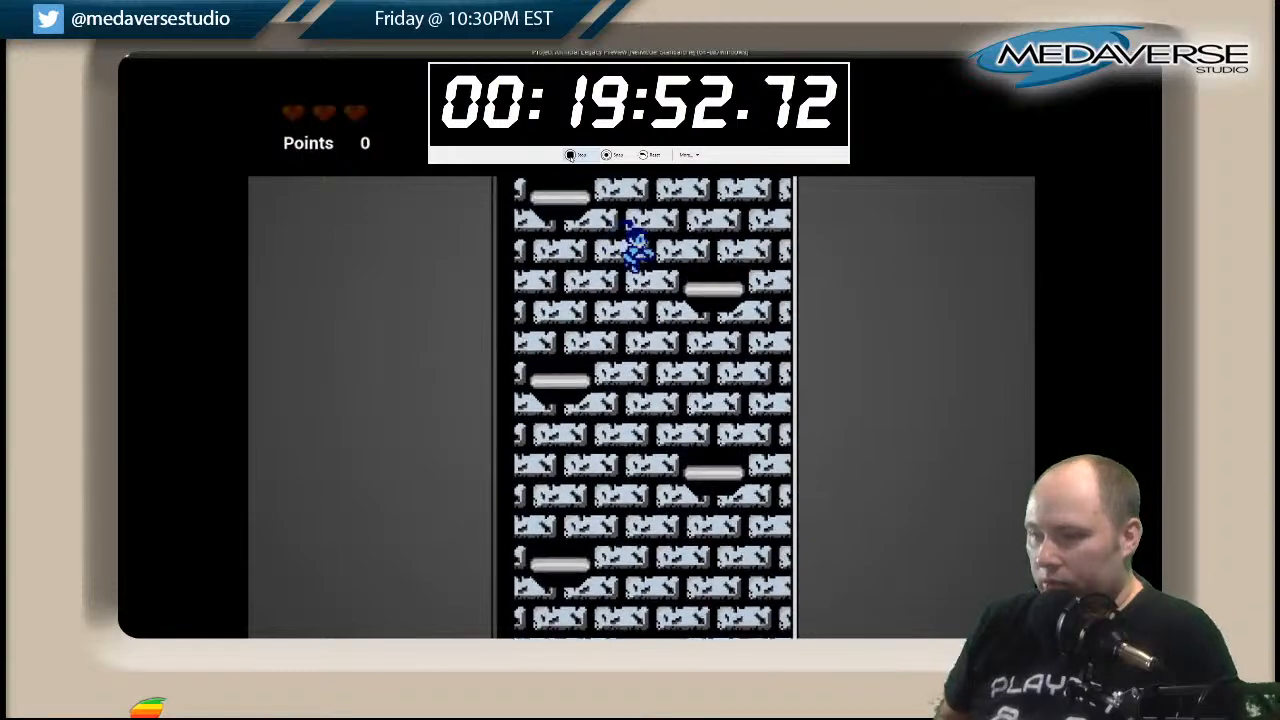
{"action": "key", "text": "space"}
{"action": "key", "text": "Right"}
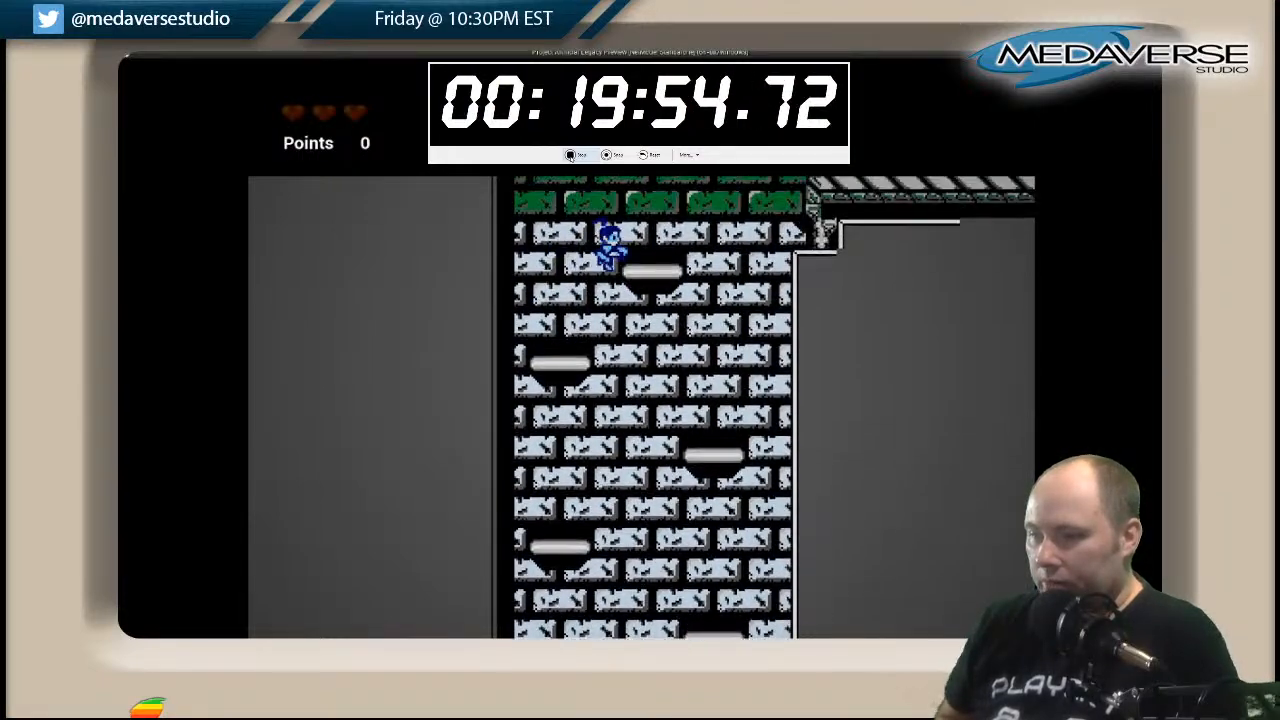
{"action": "key", "text": "space"}
{"action": "key", "text": "Right"}
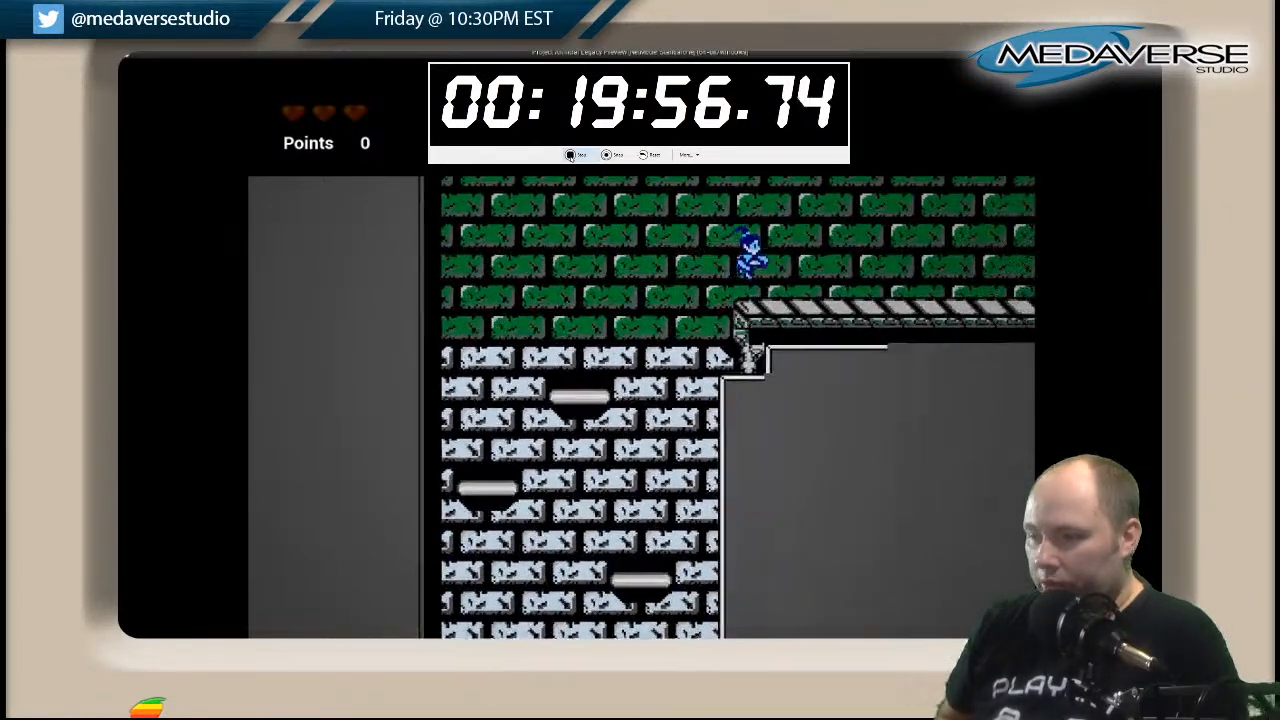
Try climbing from the green room's floating platforms to the central platform beneath the ladder shaft.
{"action": "key", "text": "space"}
{"action": "key", "text": "space"}
{"action": "key", "text": "Left"}
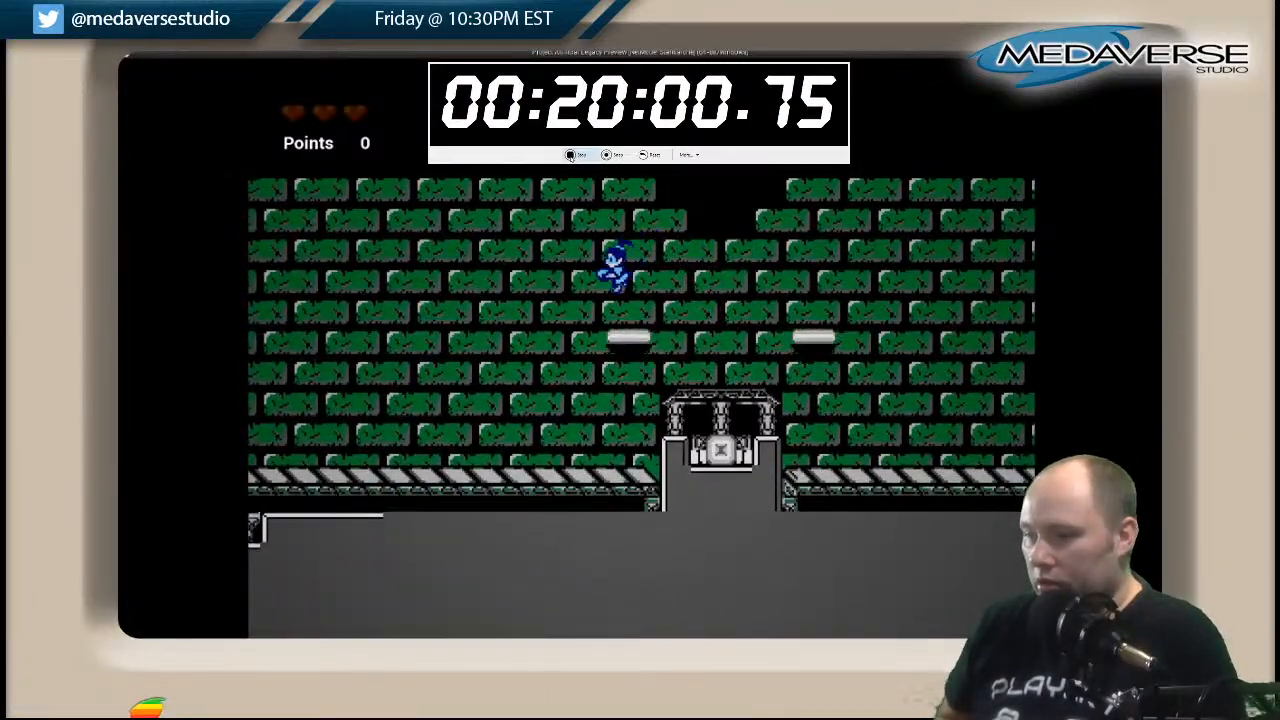
{"action": "key", "text": "space"}
{"action": "key", "text": "Right"}
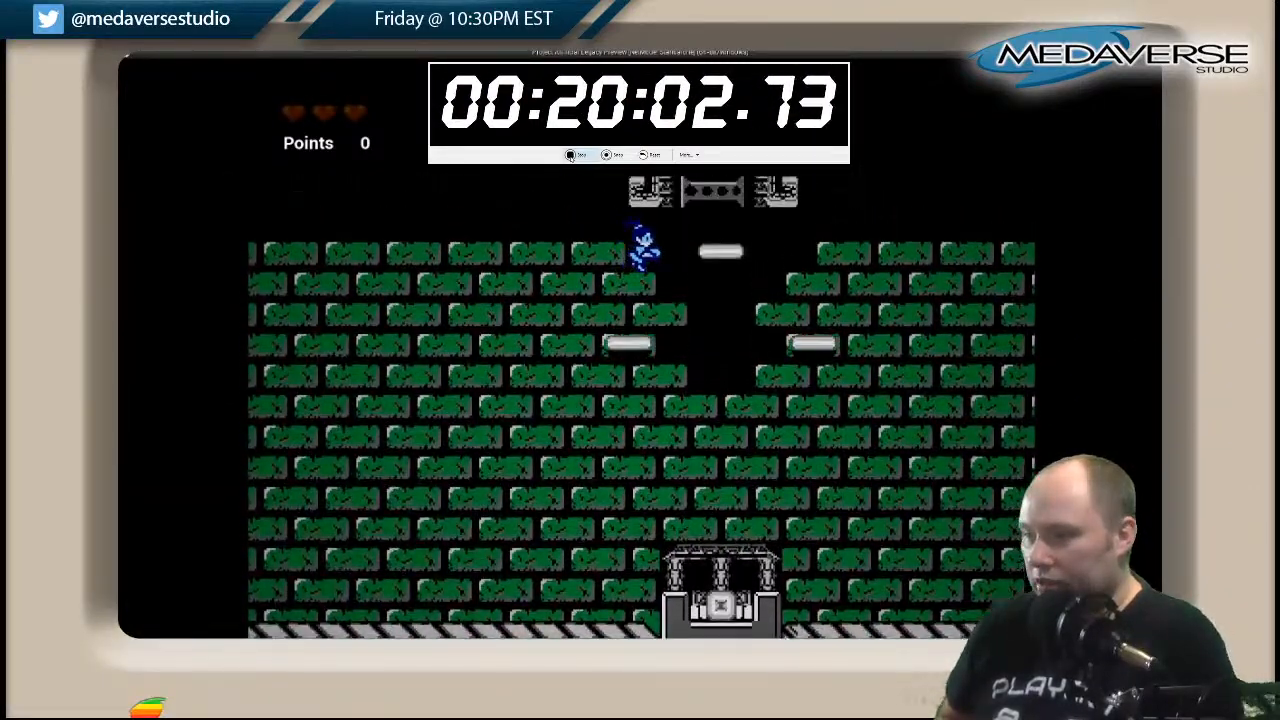
{"action": "key", "text": "Left"}
{"action": "key", "text": "space"}
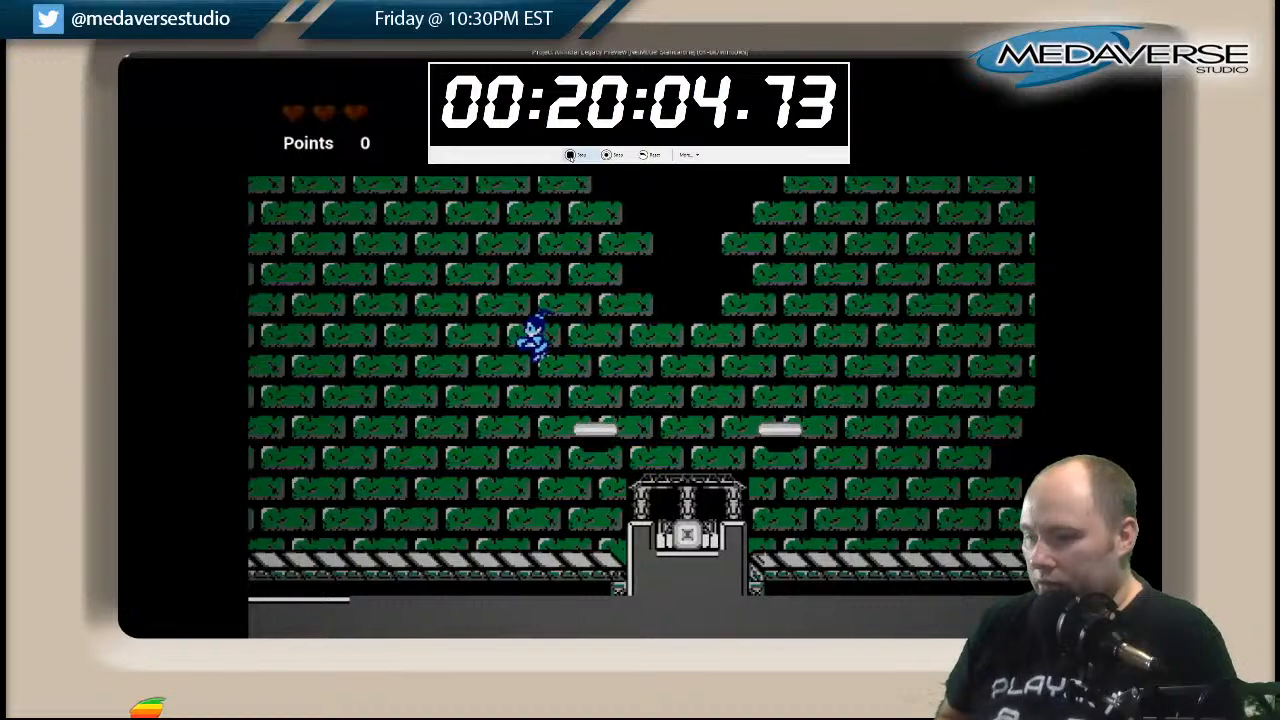
Retry the climb from the central pedestal over the floating platforms and up the ladder shaft into the dark-blue room.
{"action": "key", "text": "Right"}
{"action": "key", "text": "Left"}
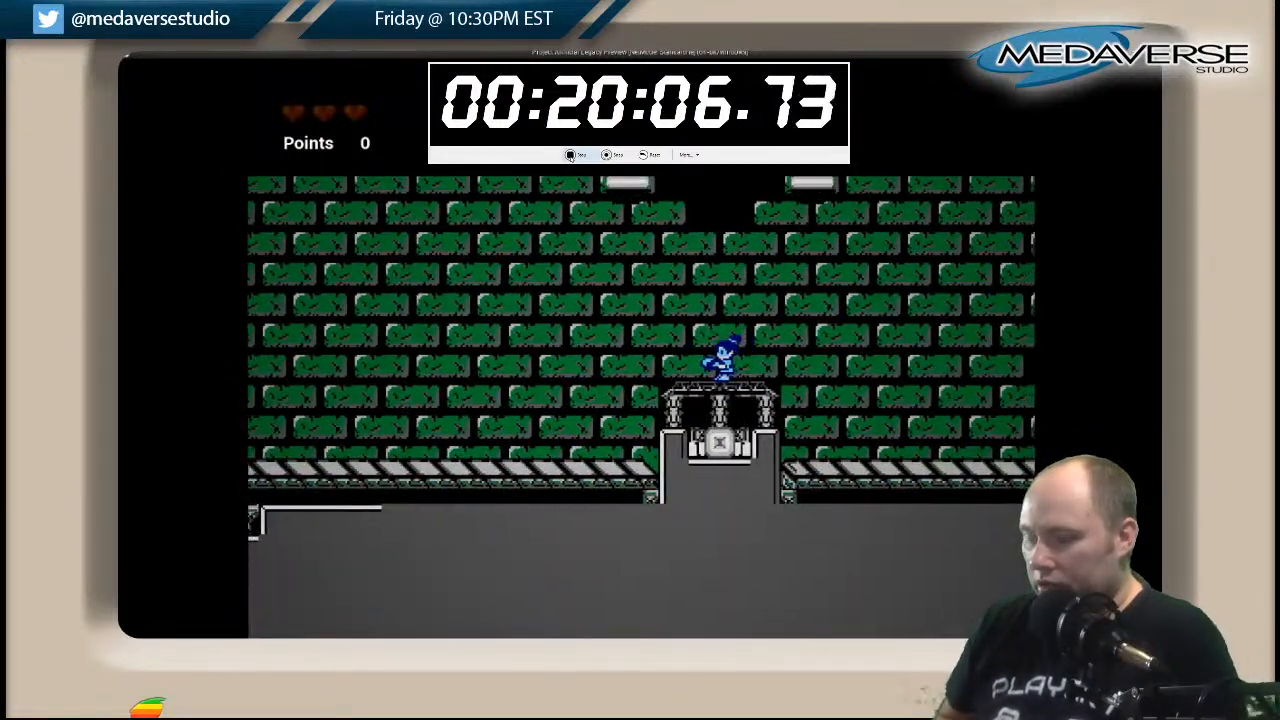
{"action": "key", "text": "Left"}
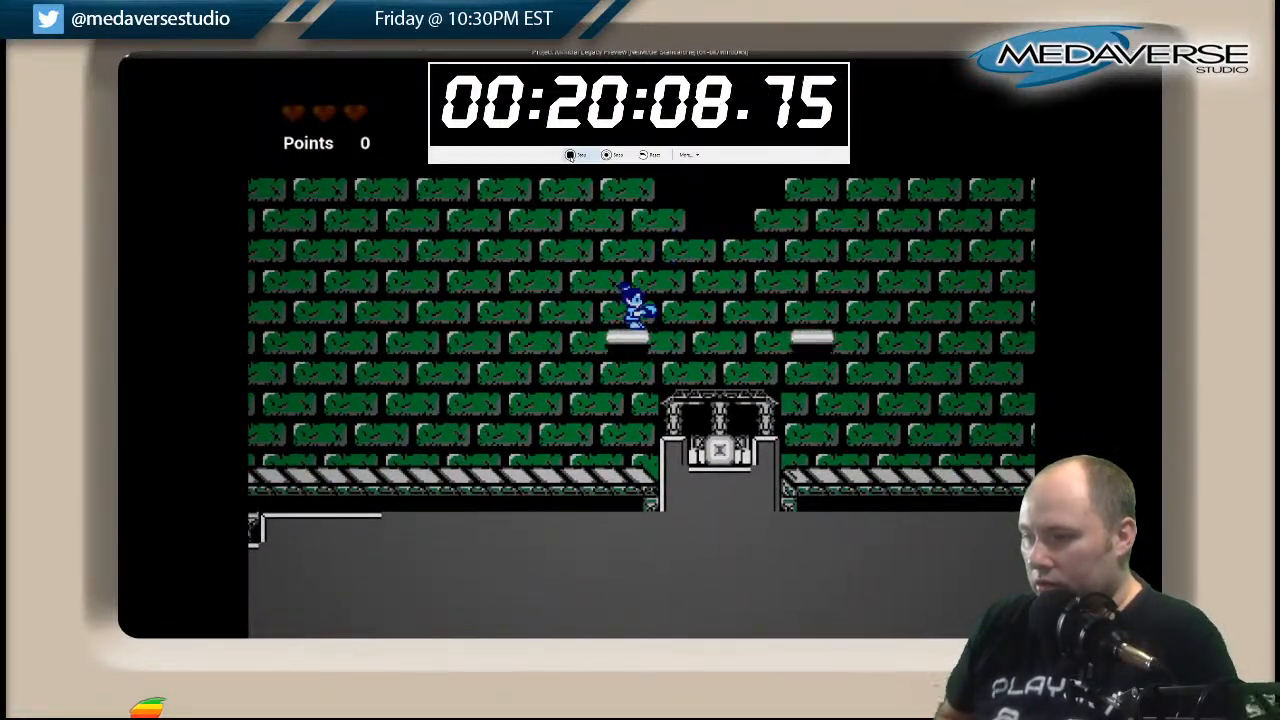
{"action": "key", "text": "space"}
{"action": "key", "text": "Right"}
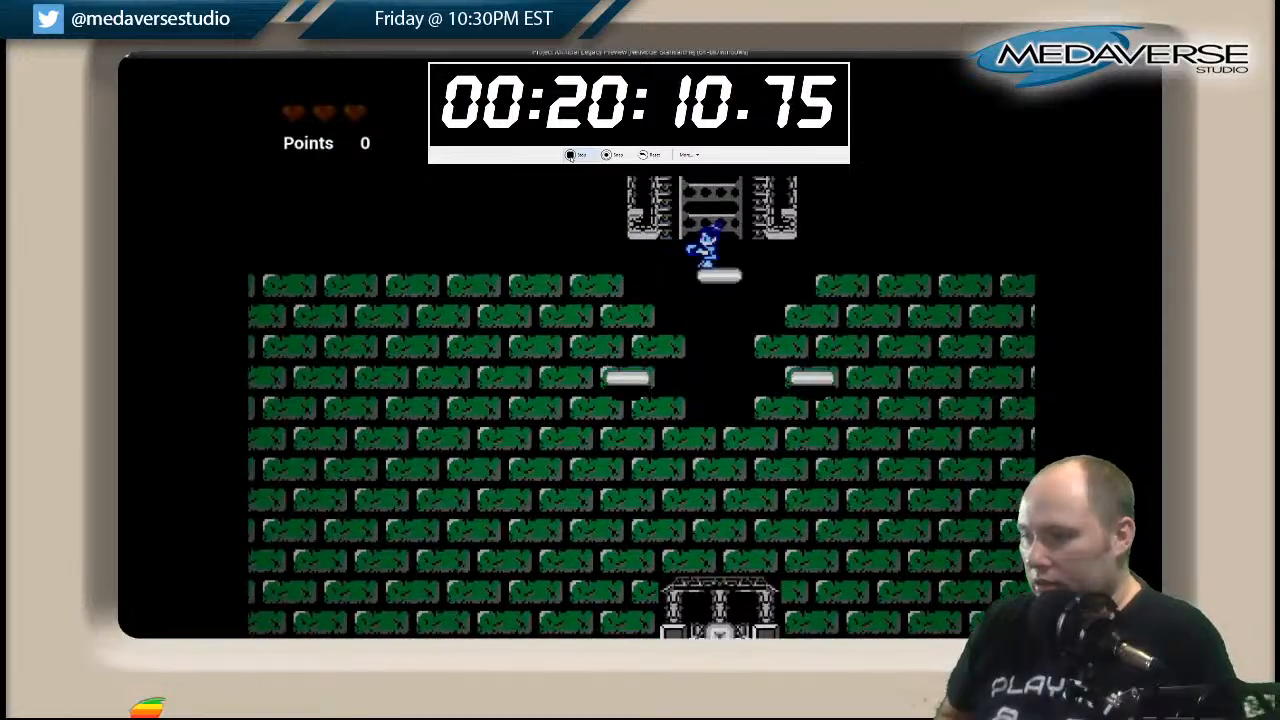
{"action": "key", "text": "Left"}
{"action": "key", "text": "Left"}
{"action": "key", "text": "space"}
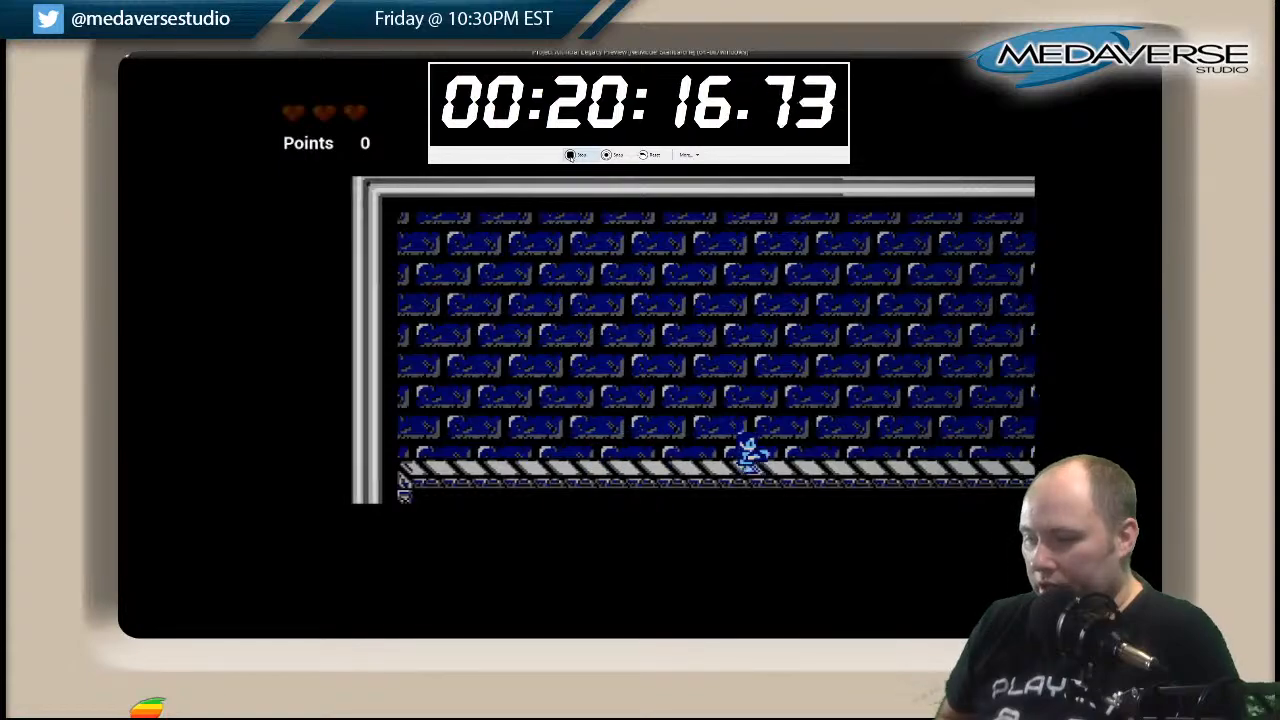
Cross the dark-blue room, drop back down the ladder shaft and run to the far edge of the green walkway.
{"action": "key", "text": "Right"}
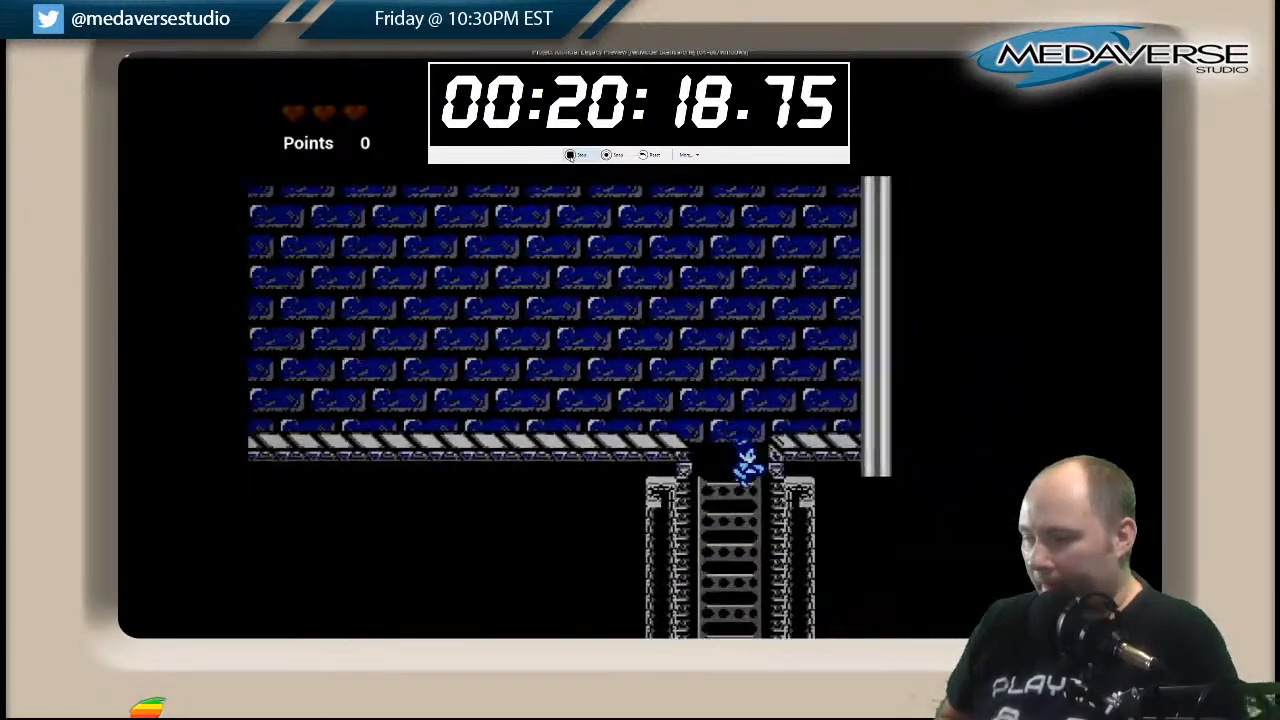
{"action": "key", "text": "Right"}
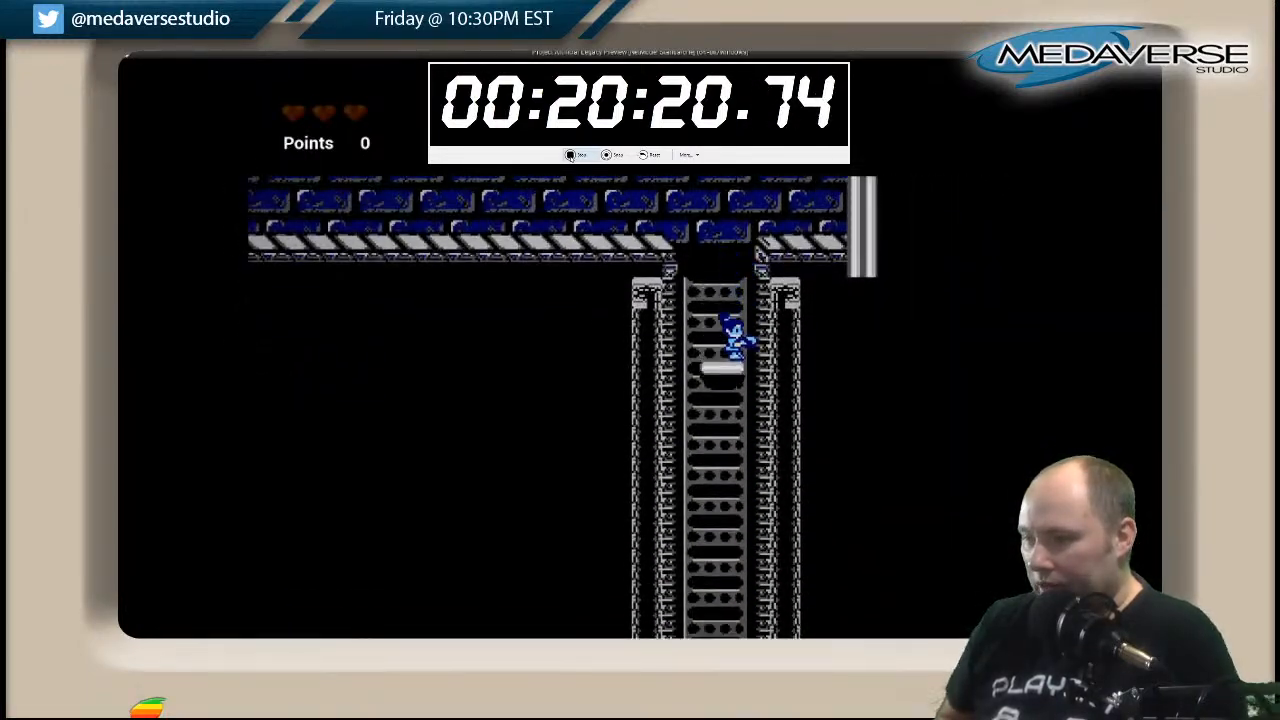
{"action": "key", "text": "Right"}
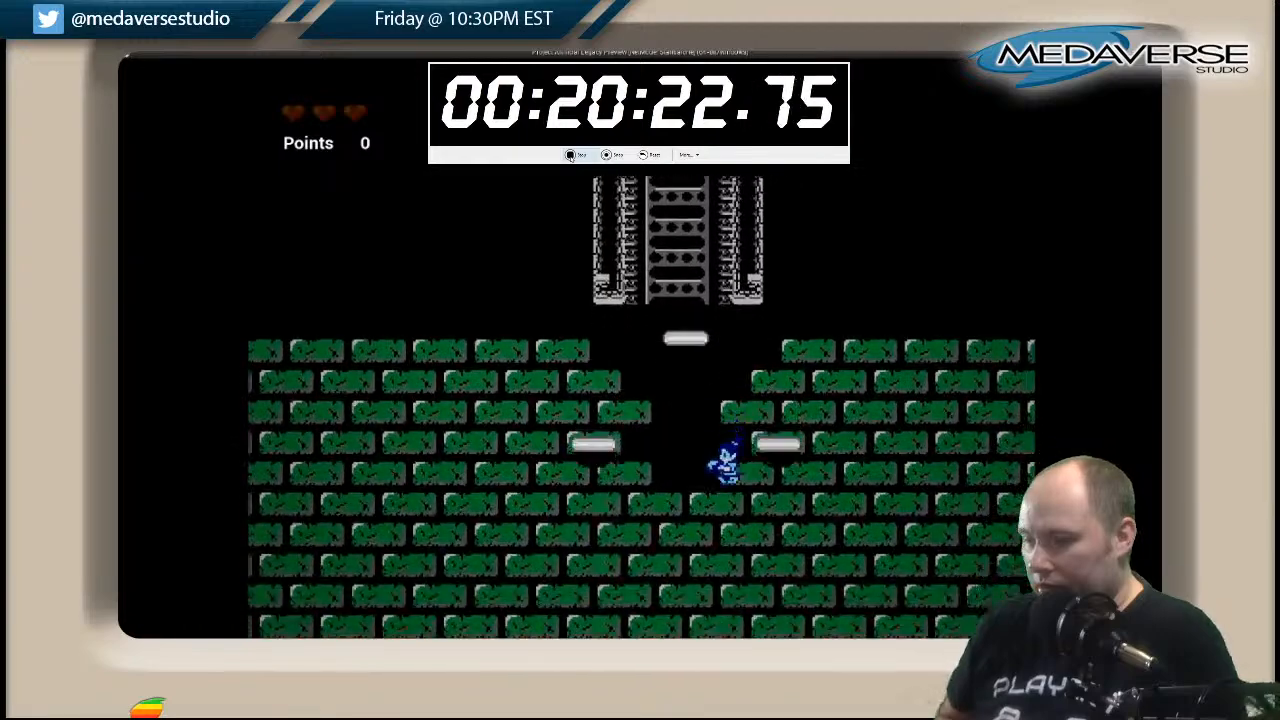
{"action": "key", "text": "Right"}
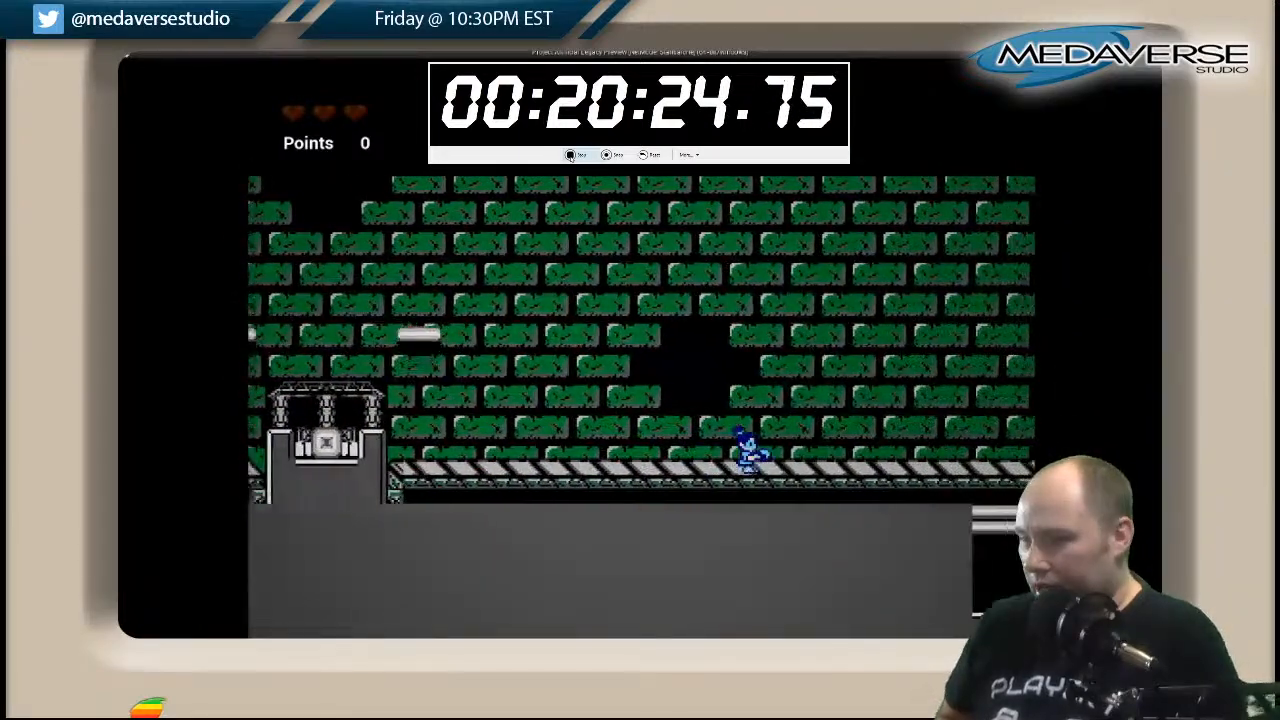
{"action": "key", "text": "Right"}
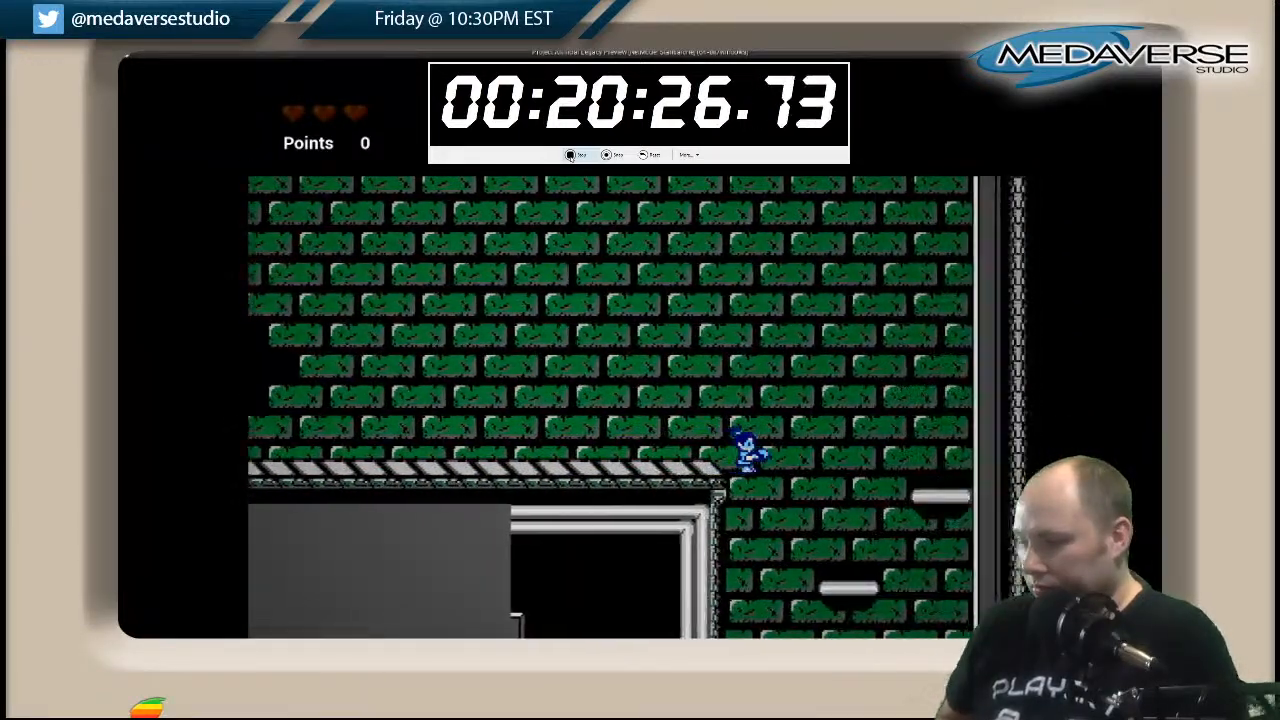
Descend the green-brick shaft over its alternating floating platforms to the passage at the bottom.
{"action": "key", "text": "Left"}
{"action": "key", "text": "Right"}
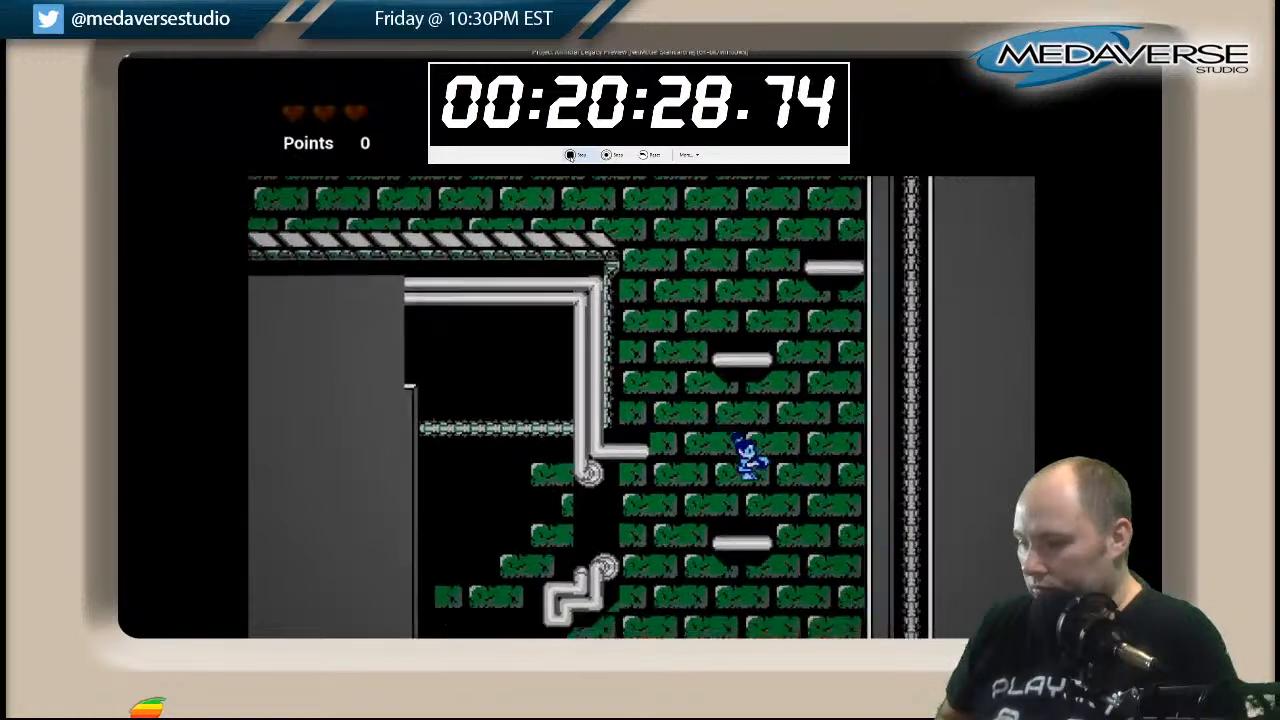
{"action": "key", "text": "Left"}
{"action": "key", "text": "Right"}
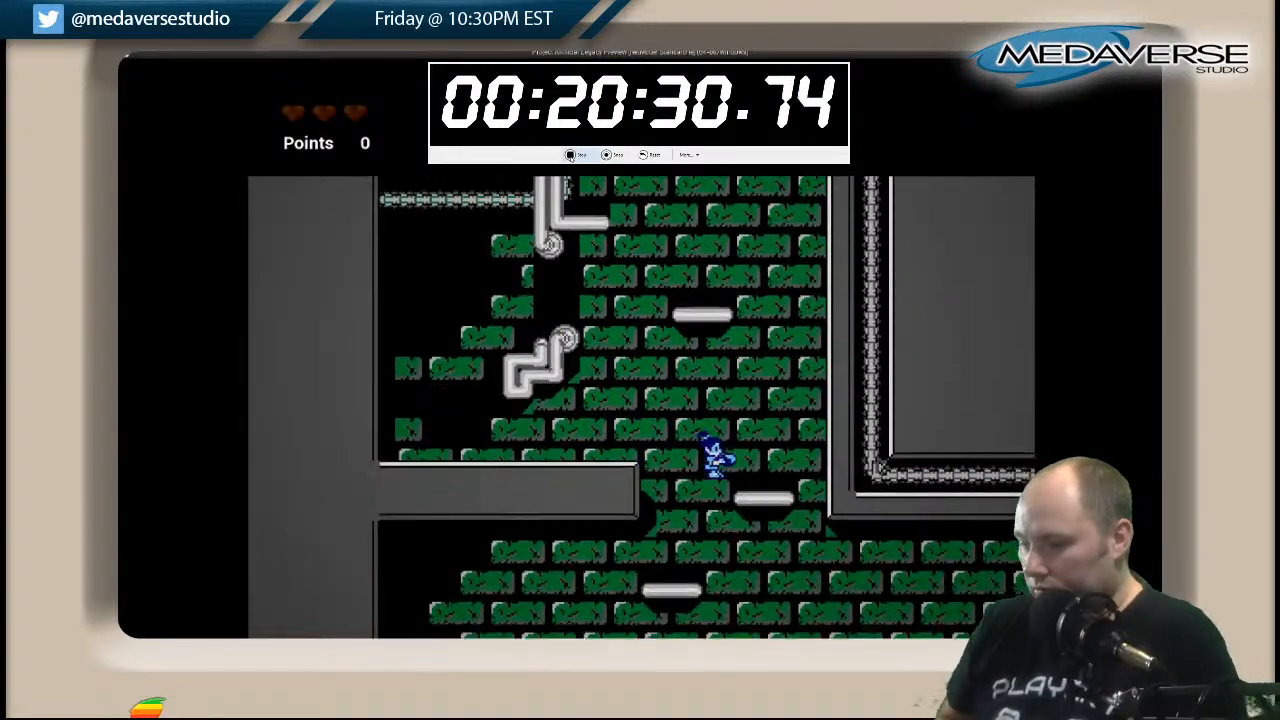
{"action": "key", "text": "Left"}
{"action": "key", "text": "Right"}
{"action": "key", "text": "Right"}
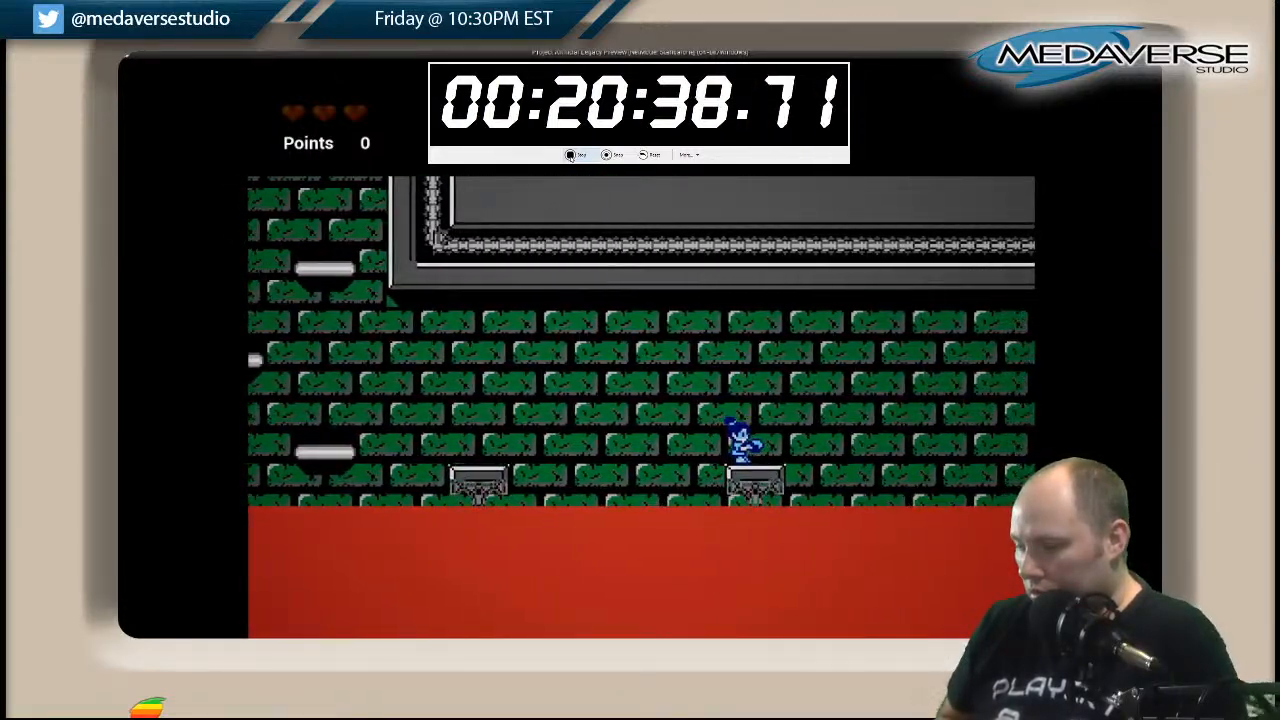
Cross the red pool by jumping across its small pillars toward the striped walkway.
{"action": "key", "text": "Right"}
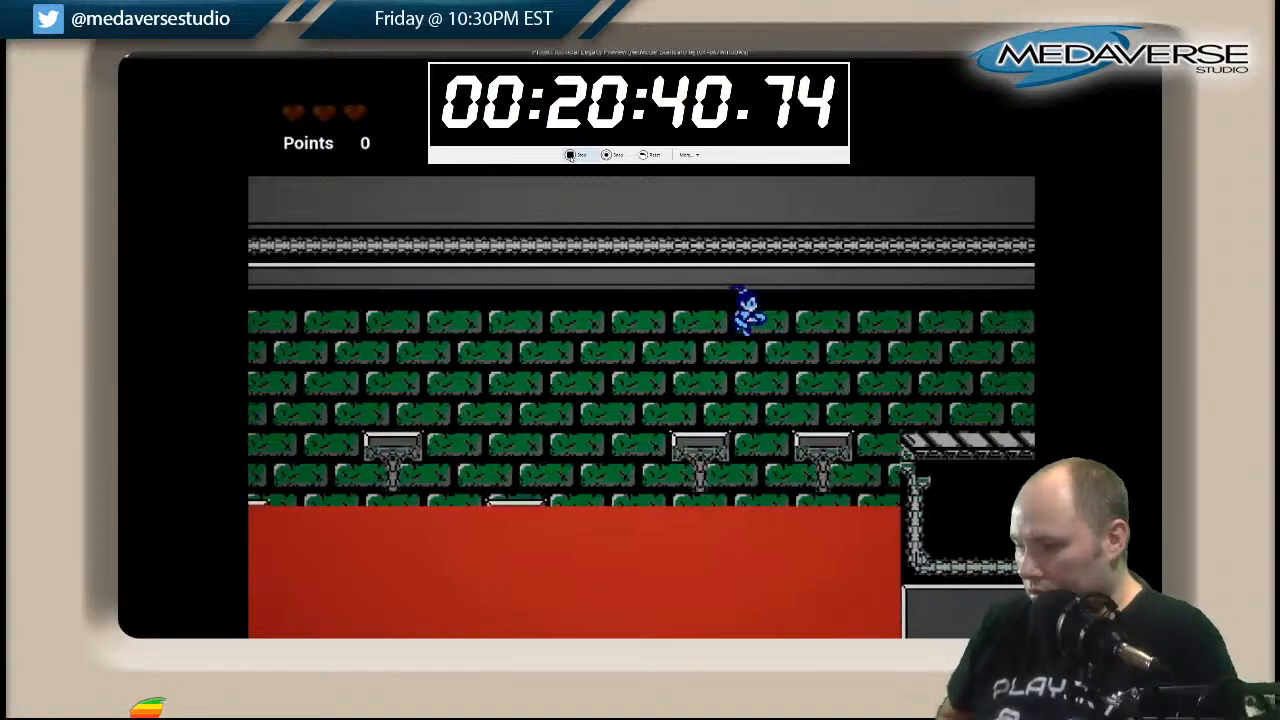
{"action": "key", "text": "Right"}
{"action": "key", "text": "Right"}
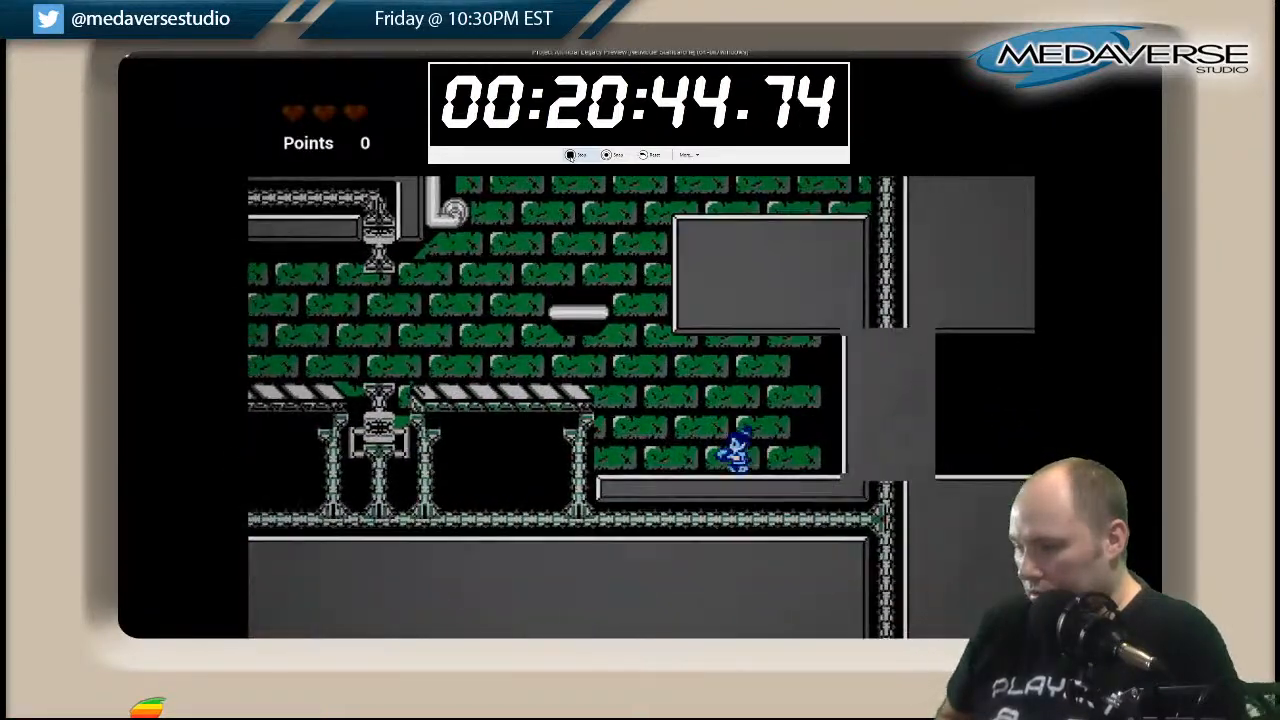
Clear the rest of the red pool and hop over the floating platform onto the raised grey block in the green-brick shaft.
{"action": "key", "text": "space"}
{"action": "key", "text": "Right"}
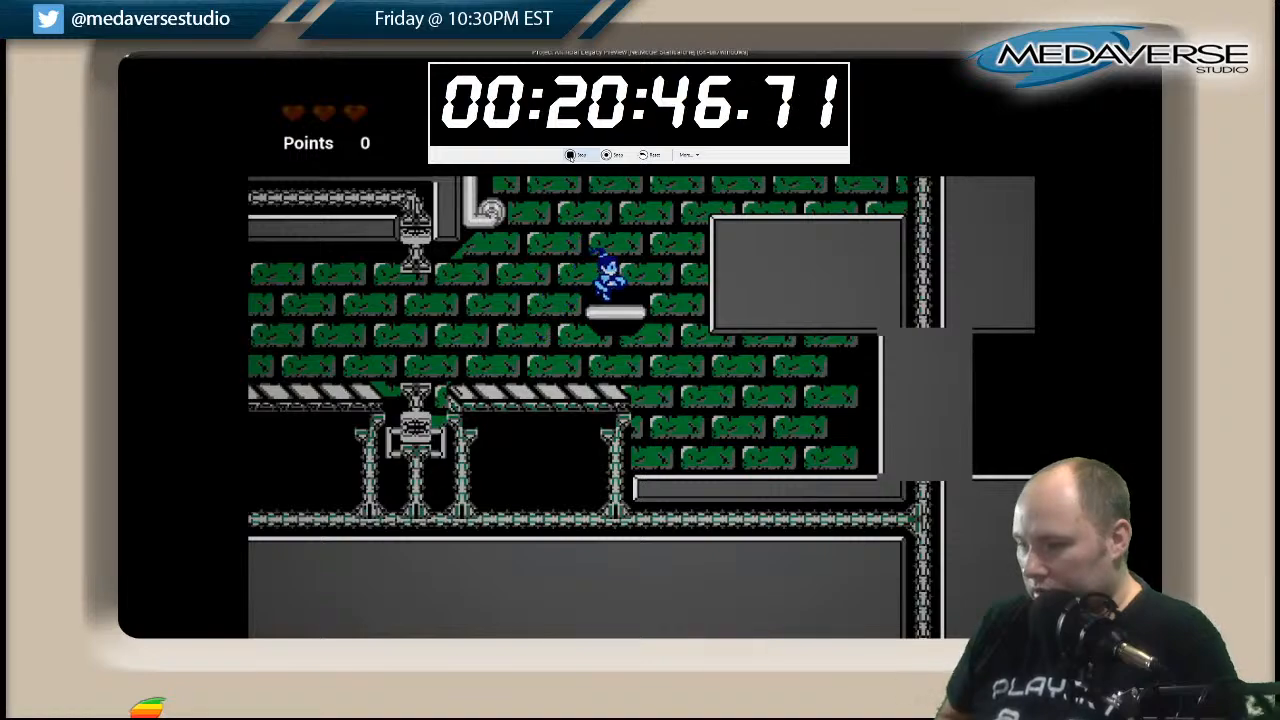
{"action": "key", "text": "space"}
{"action": "key", "text": "Right"}
{"action": "key", "text": "Left"}
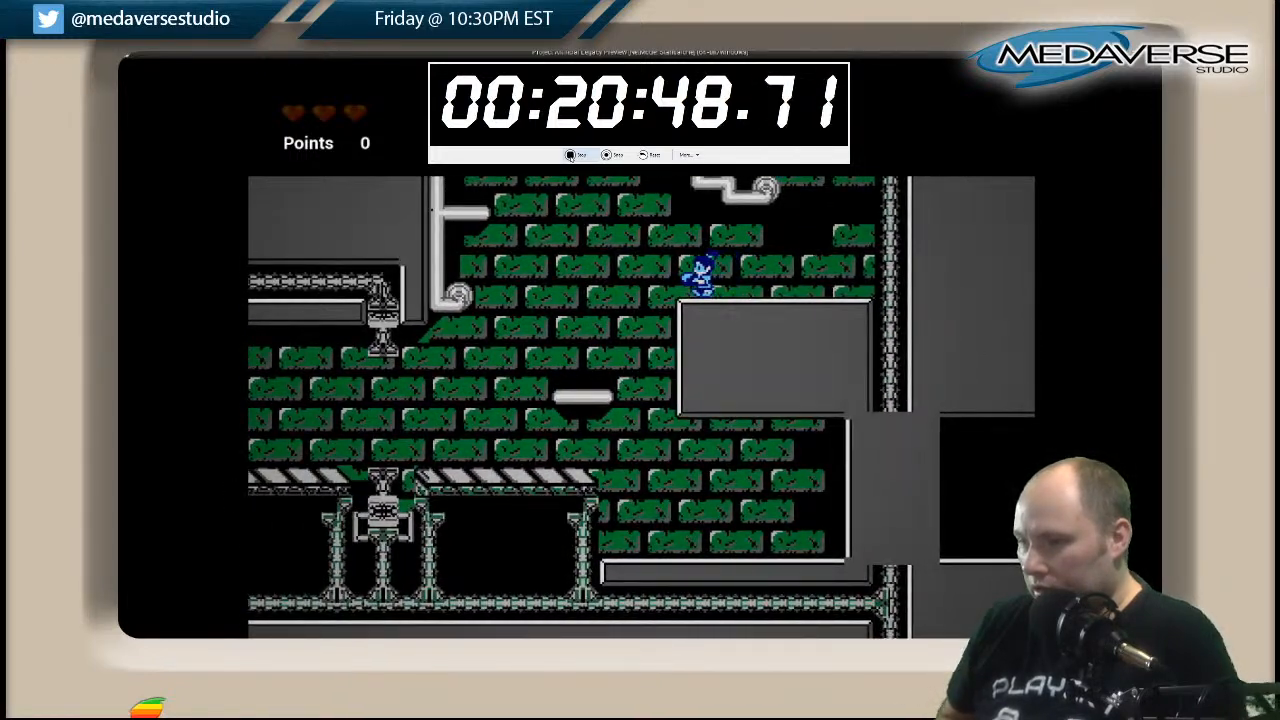
Climb the green-brick shaft from the grey block over its alternating floating platforms onto the upper striped walkway.
{"action": "key", "text": "space"}
{"action": "key", "text": "Left"}
{"action": "key", "text": "space"}
{"action": "key", "text": "Right"}
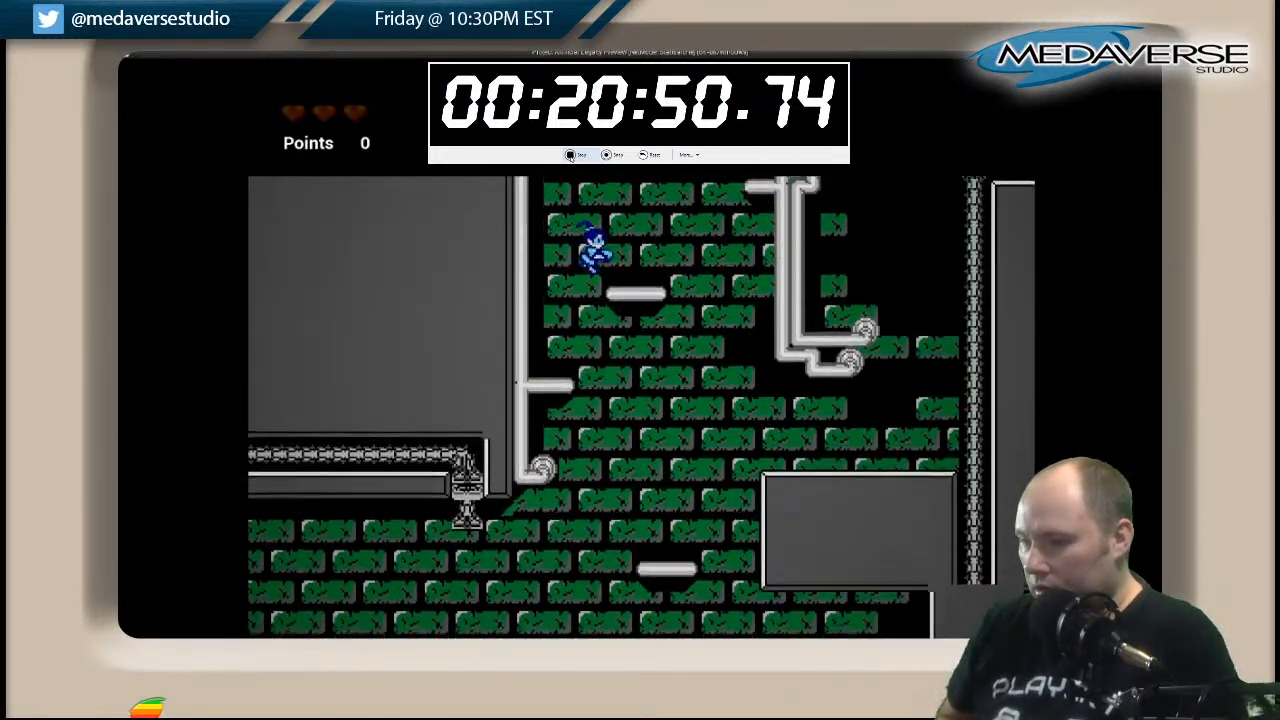
{"action": "key", "text": "Right"}
{"action": "key", "text": "Right"}
{"action": "key", "text": "space"}
{"action": "key", "text": "Left"}
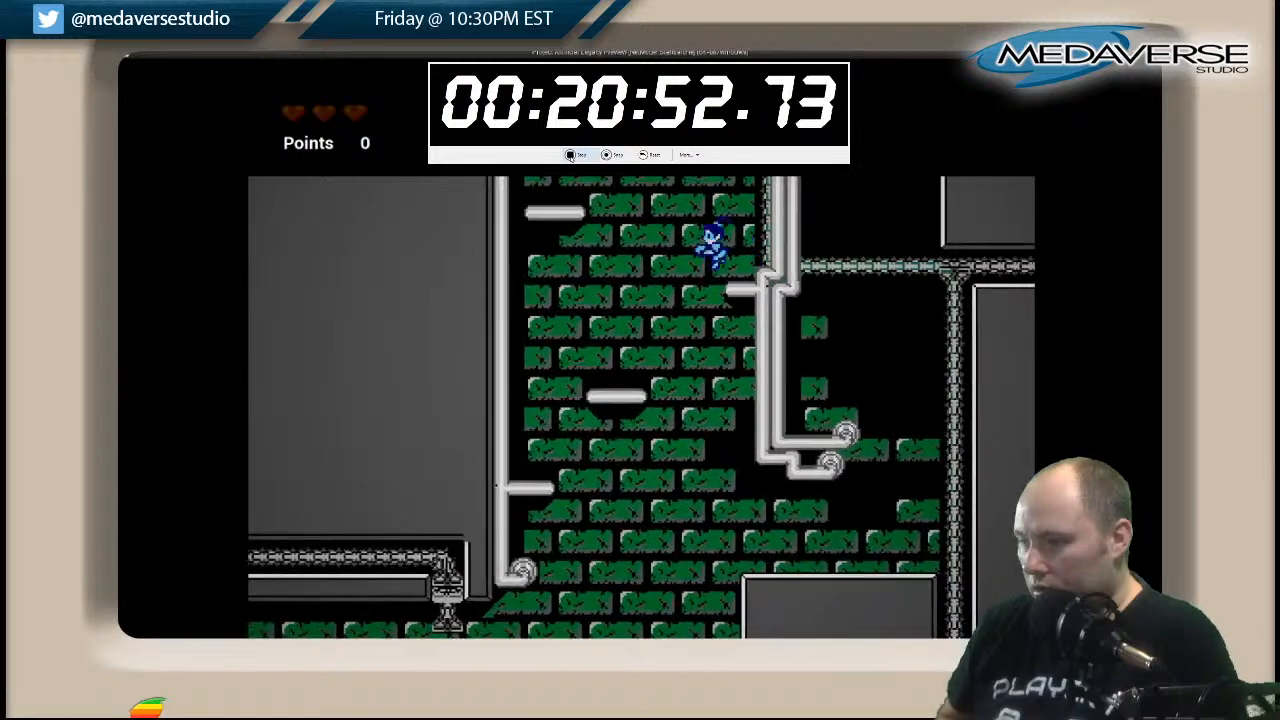
{"action": "key", "text": "Right"}
{"action": "key", "text": "space"}
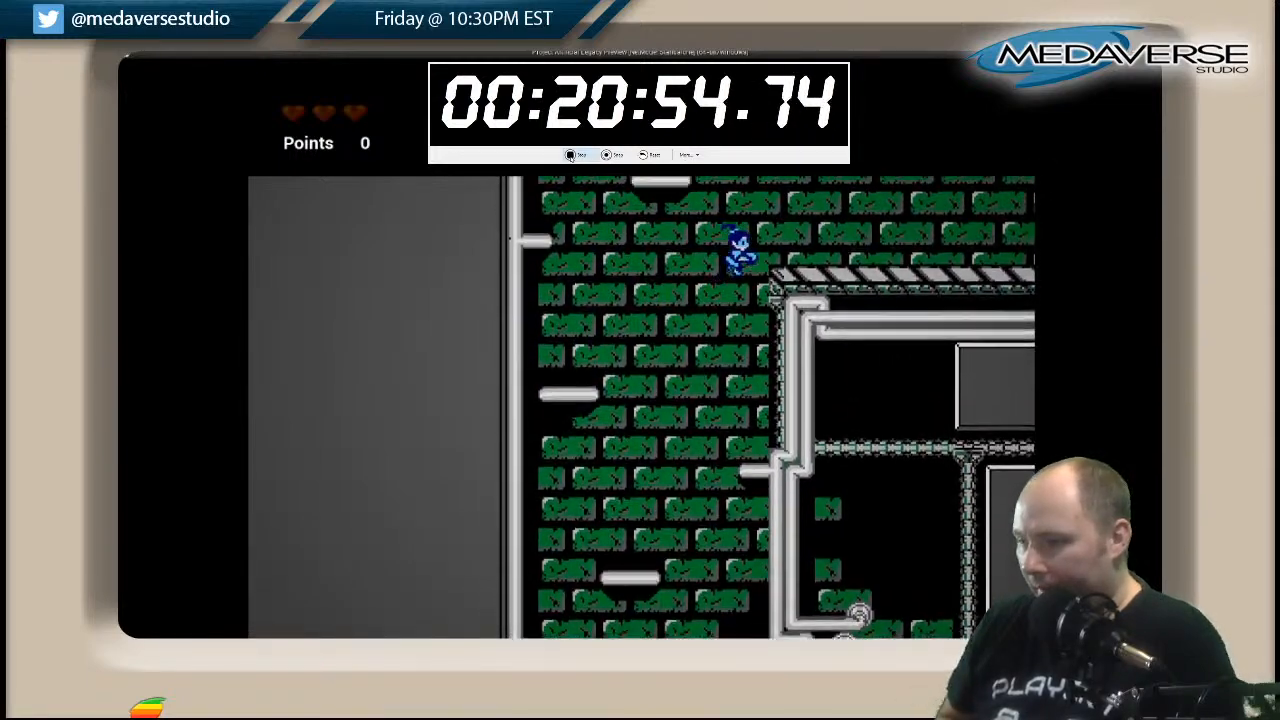
{"action": "key", "text": "space"}
Run across the upper striped walkway and descend the shaft beside the waterfall pipe over its floating platforms.
{"action": "key", "text": "Right"}
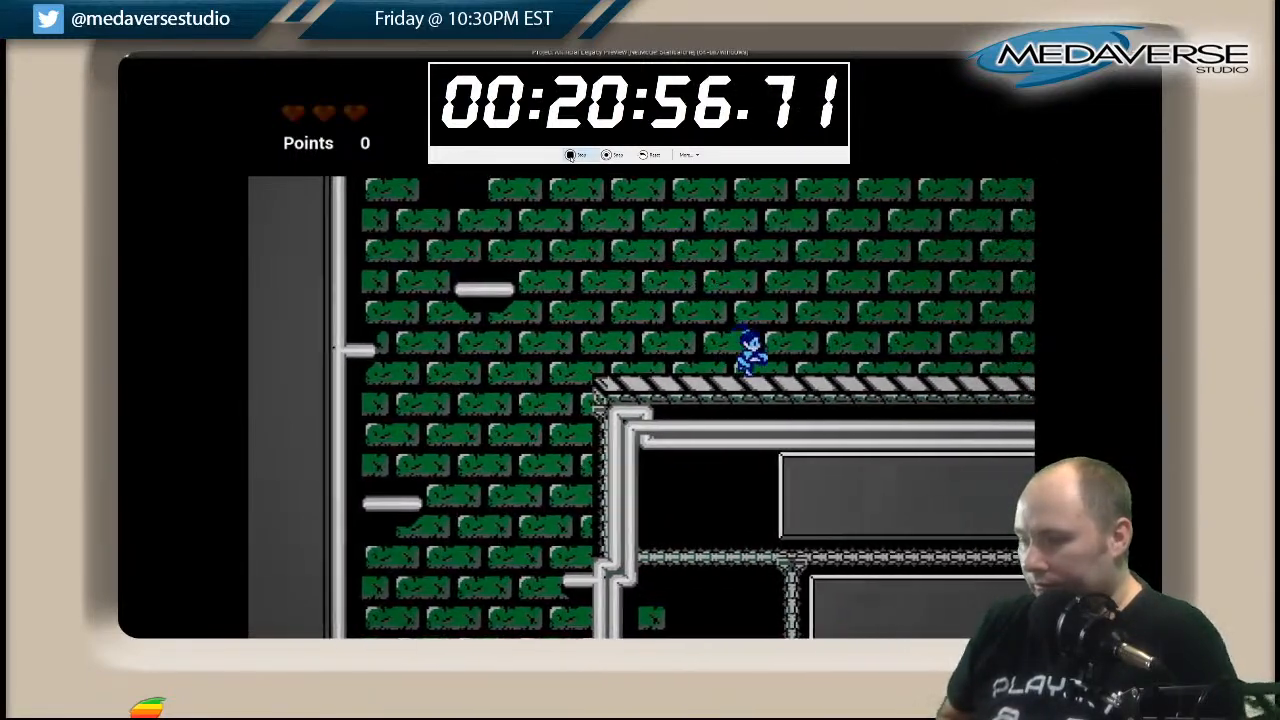
{"action": "key", "text": "Right"}
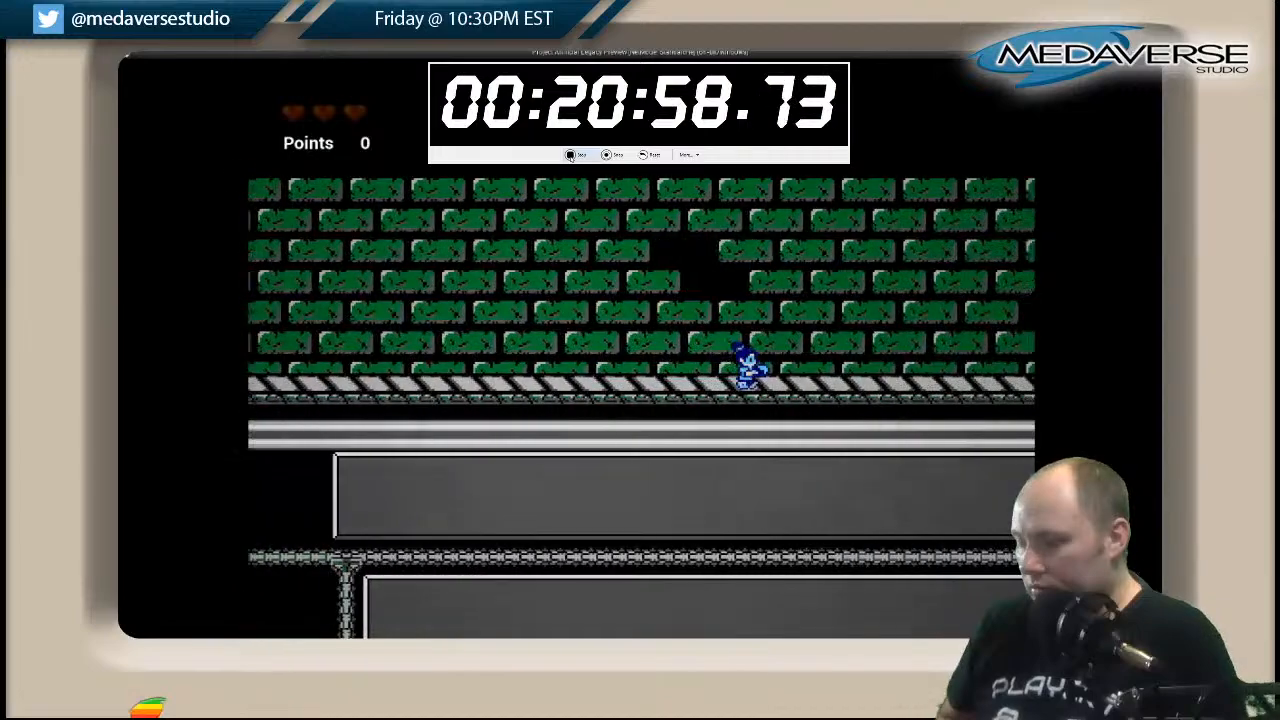
{"action": "key", "text": "Right"}
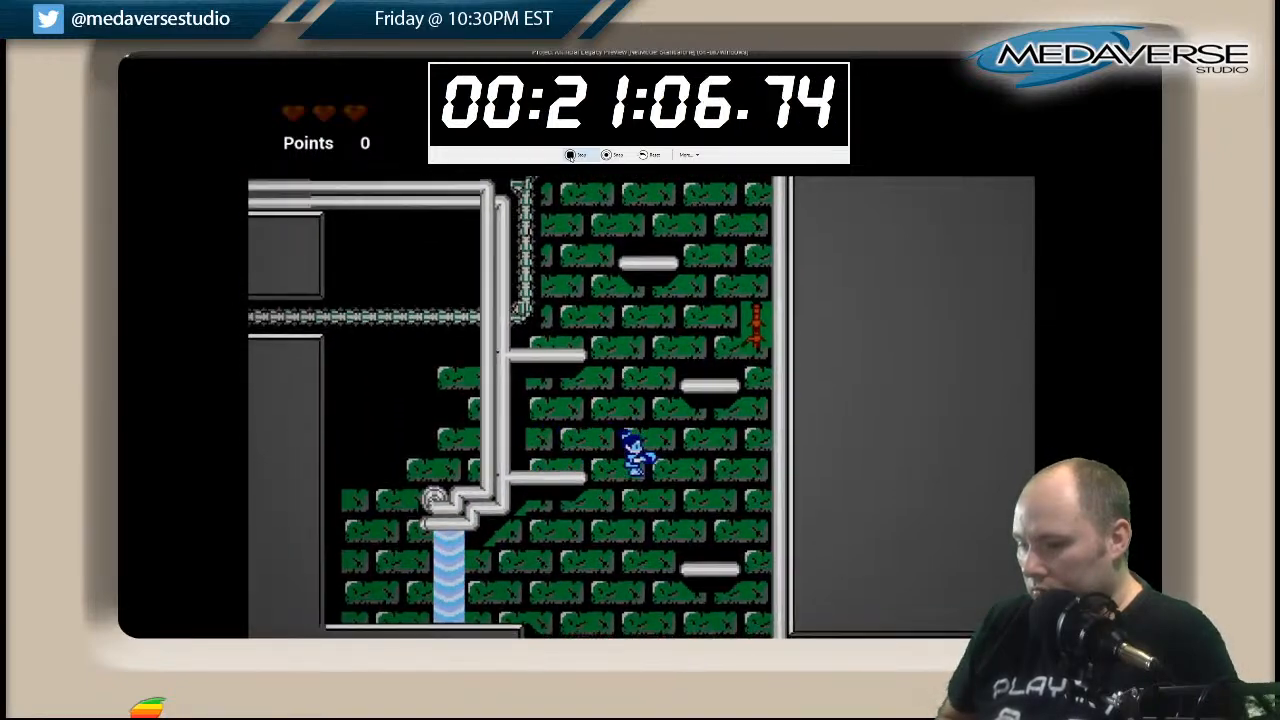
{"action": "key", "text": "Left"}
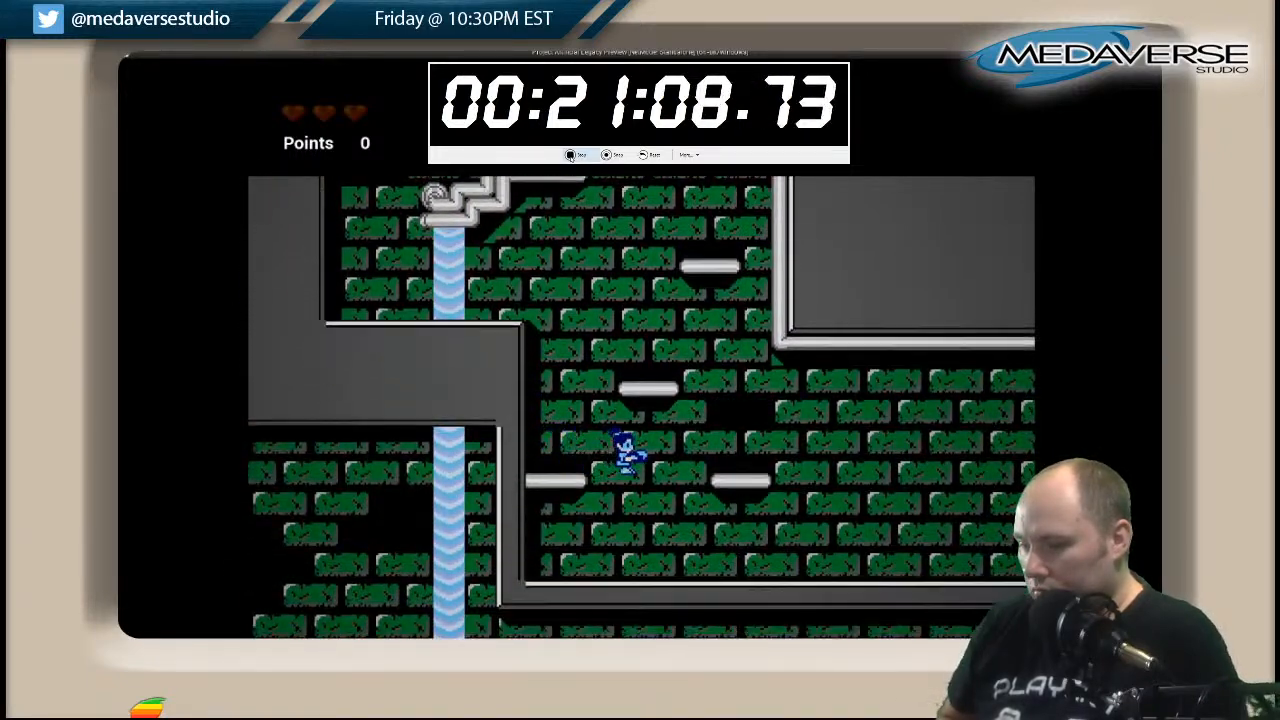
Follow the long grey ledge past the red vines to its end and drop to the striped walkway below.
{"action": "key", "text": "Right"}
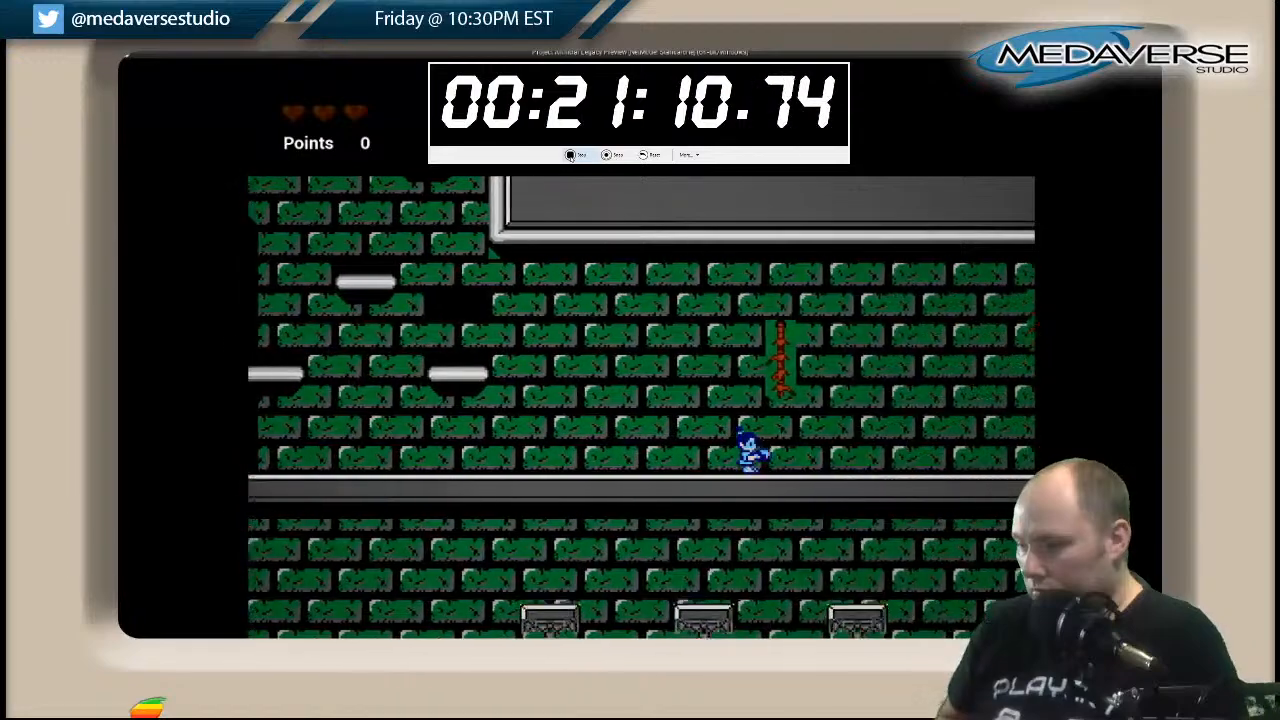
{"action": "key", "text": "Right"}
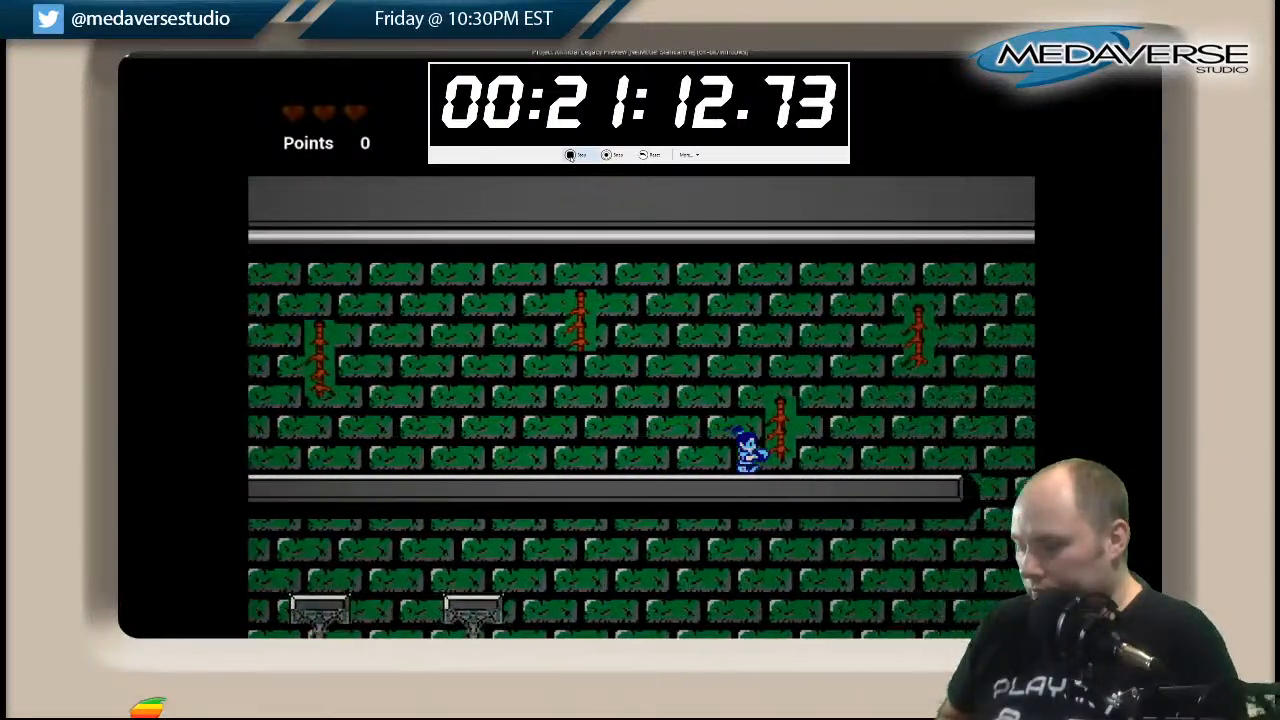
{"action": "key", "text": "Right"}
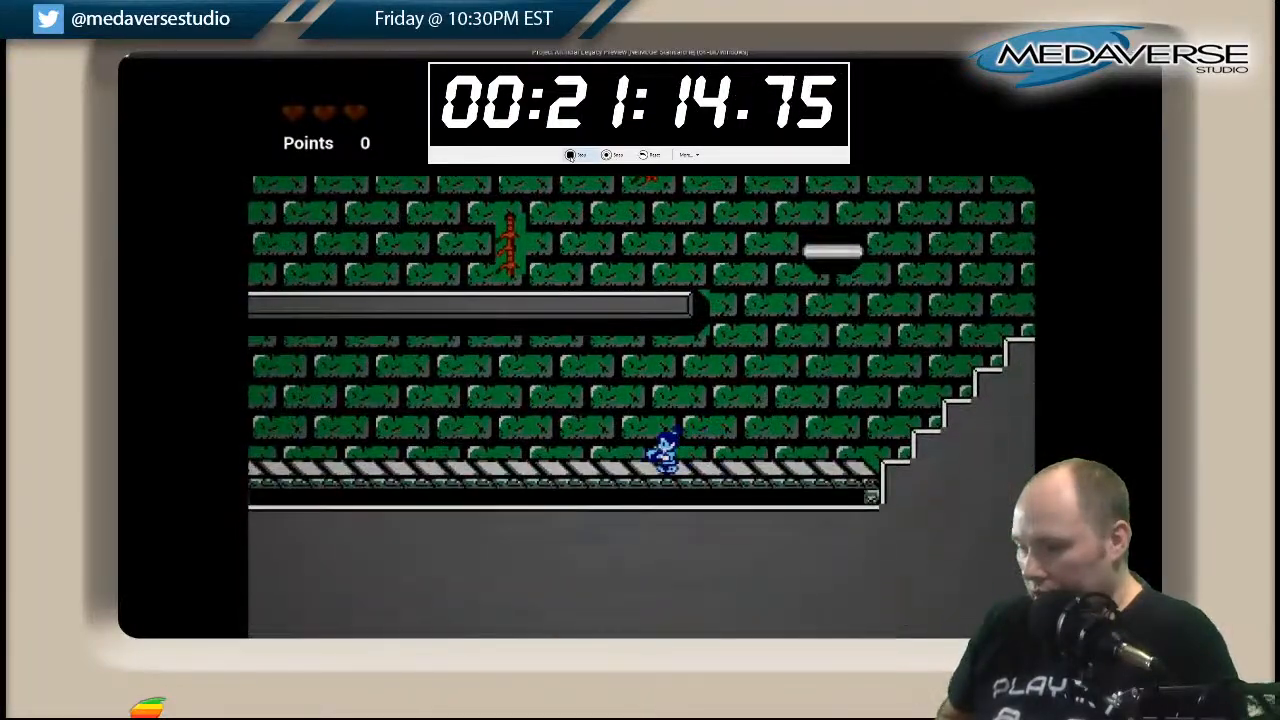
Double back beneath the grey ledge, jumping over the pedestals and the waterfall to the floating platform above the white-brick shaft.
{"action": "key", "text": "Left"}
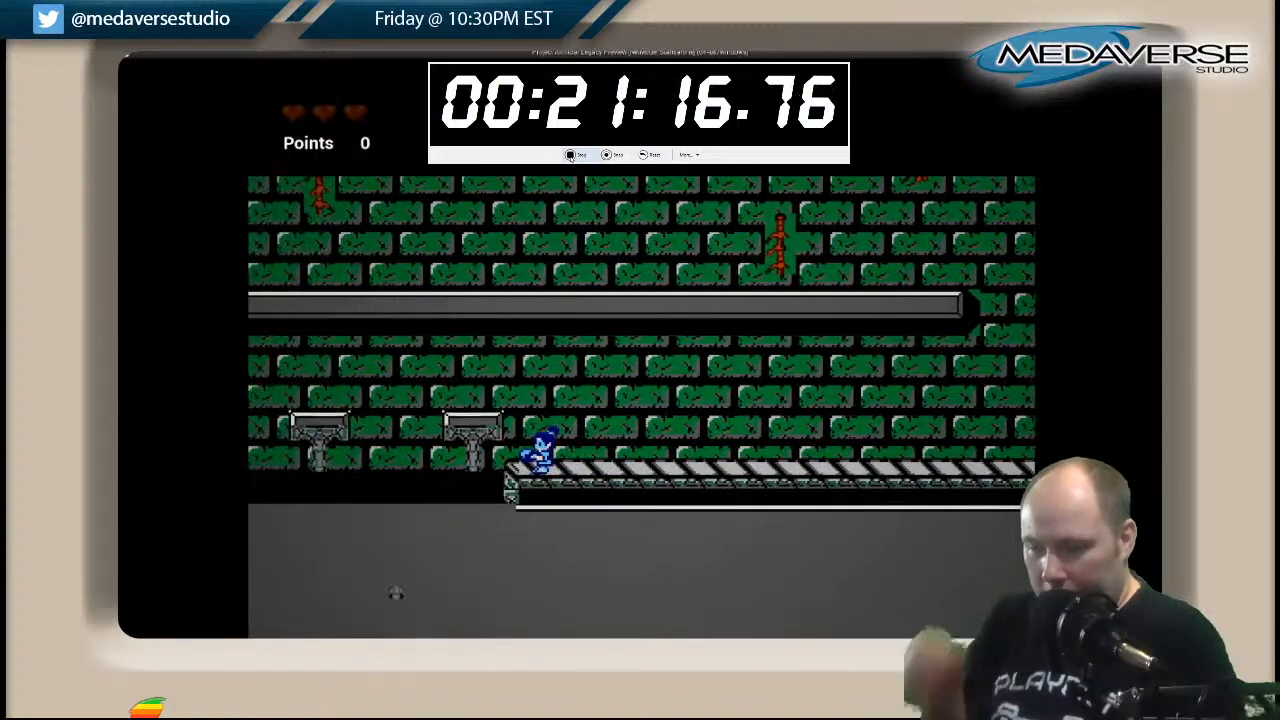
{"action": "key", "text": "Left"}
{"action": "key", "text": "Left"}
{"action": "key", "text": "space"}
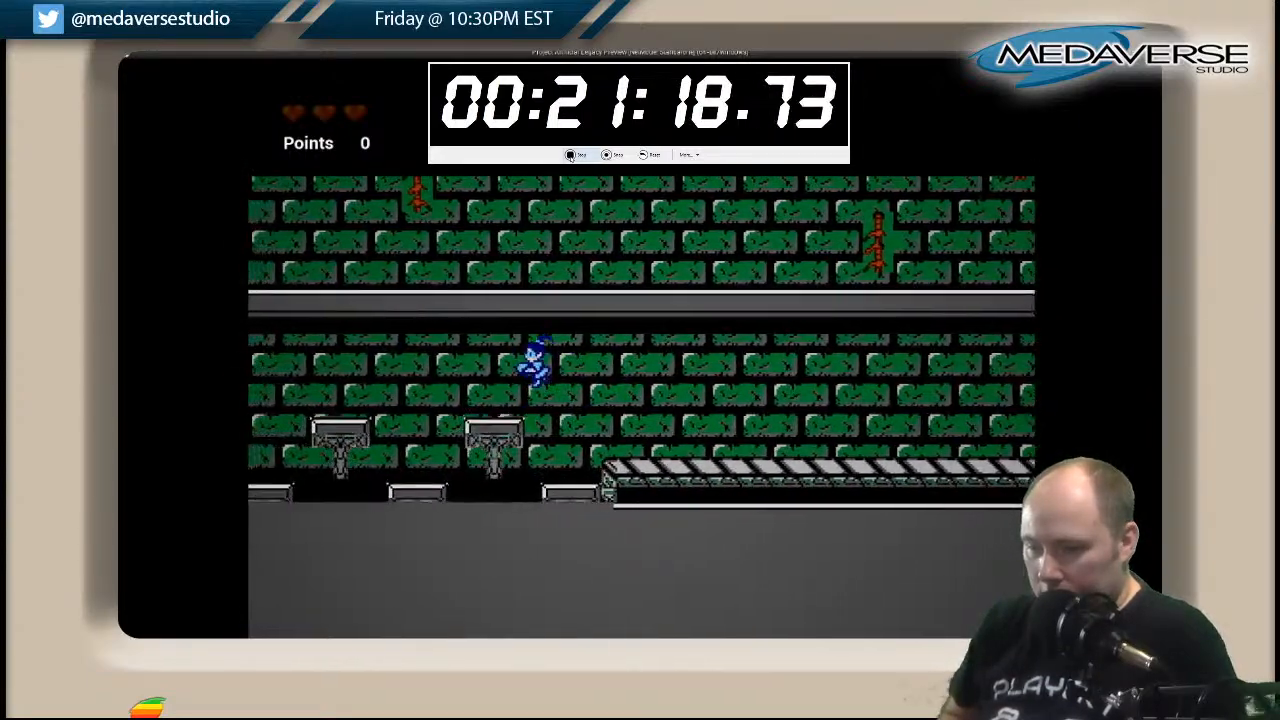
{"action": "key", "text": "space"}
{"action": "key", "text": "Left"}
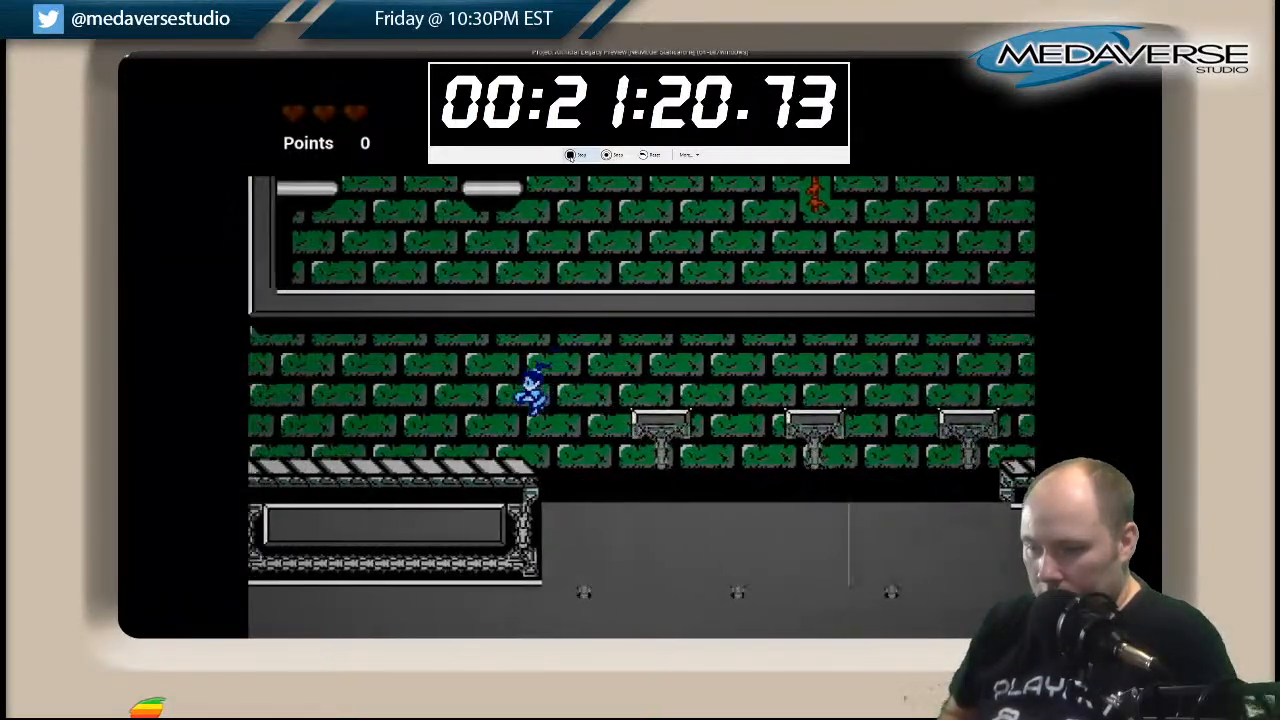
{"action": "key", "text": "space"}
{"action": "key", "text": "Left"}
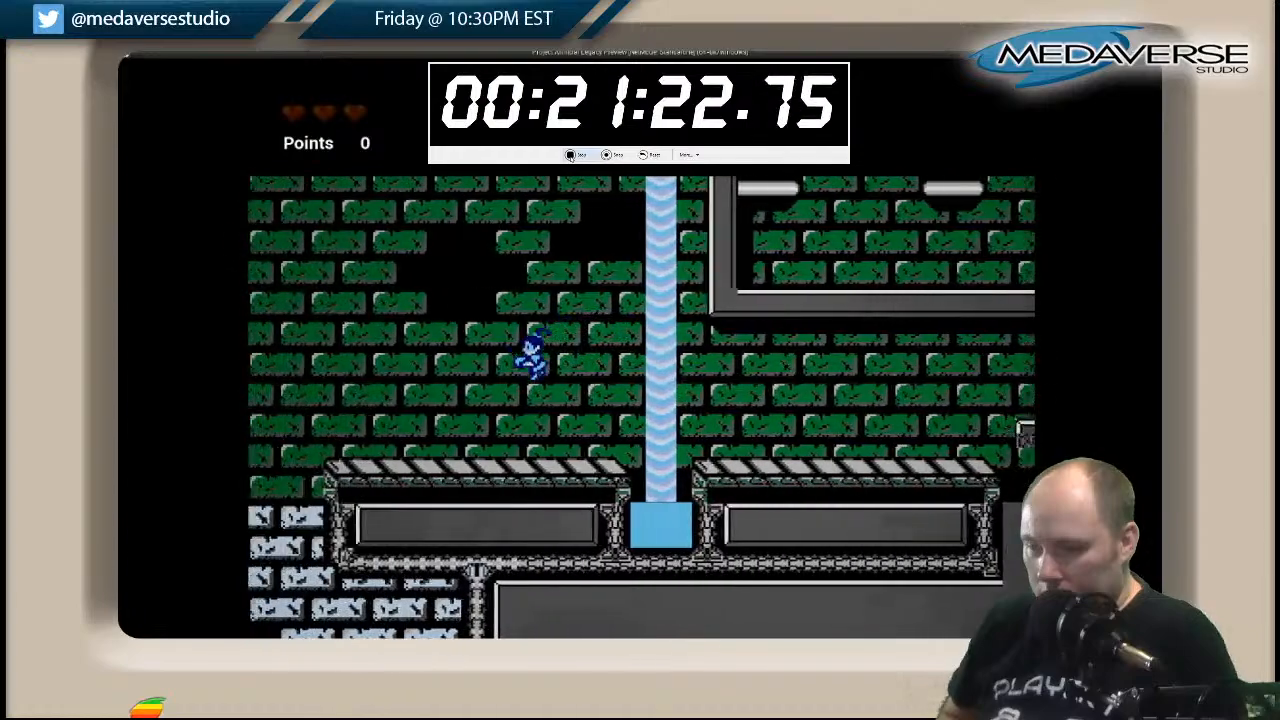
{"action": "key", "text": "space"}
{"action": "key", "text": "Left"}
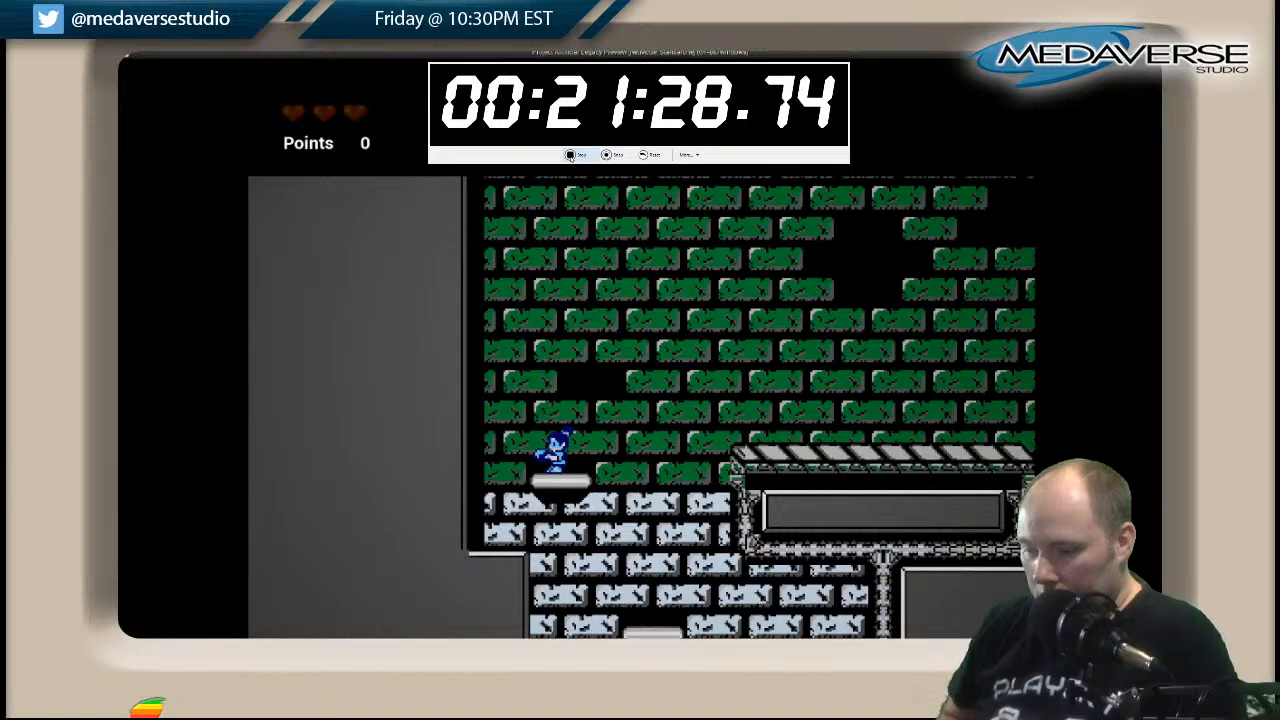
Descend the white-brick shaft over its floating platforms and side ledge to the grey ledge farther down.
{"action": "key", "text": "Right"}
{"action": "key", "text": "Left"}
{"action": "key", "text": "Right"}
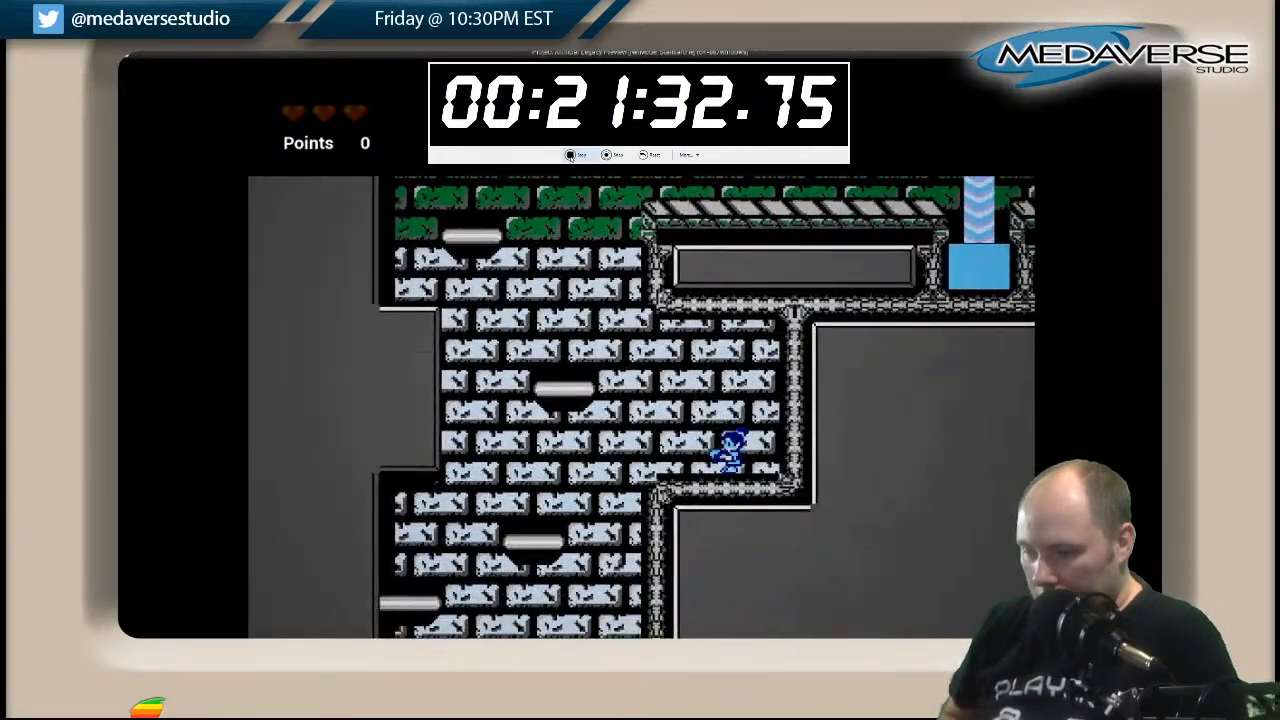
{"action": "key", "text": "Left"}
{"action": "key", "text": "Right"}
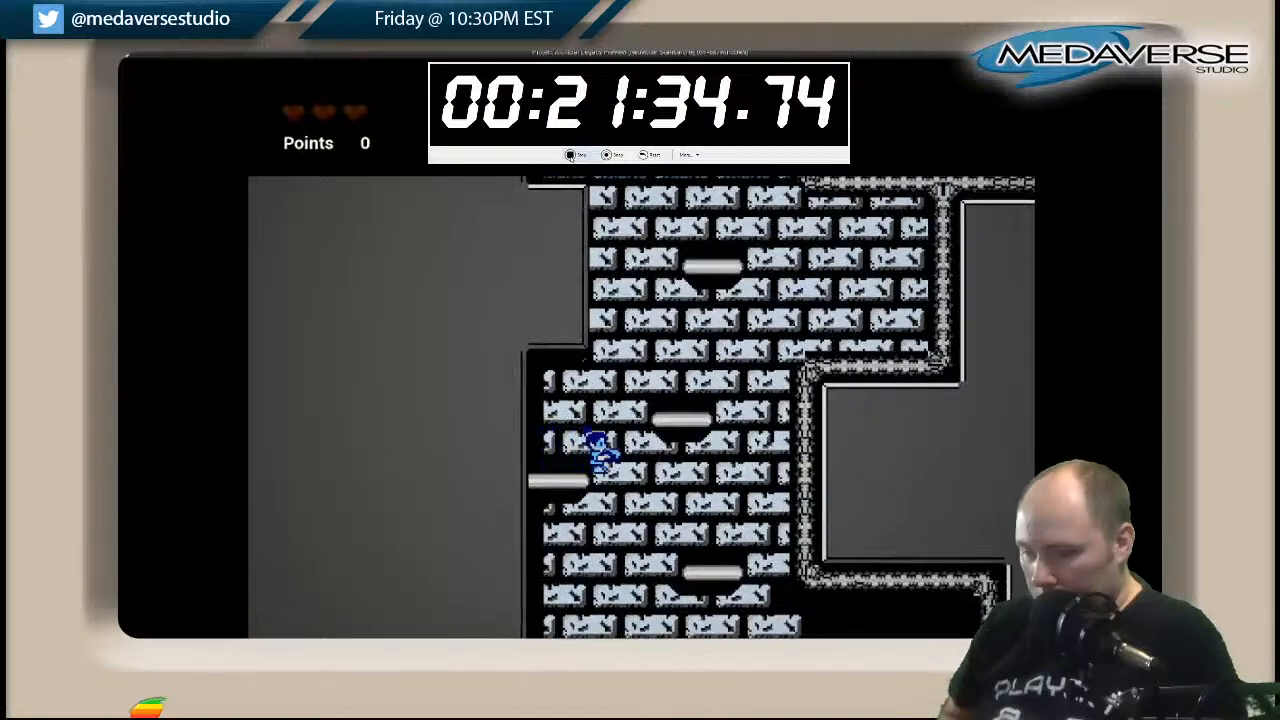
{"action": "key", "text": "Right"}
{"action": "key", "text": "Left"}
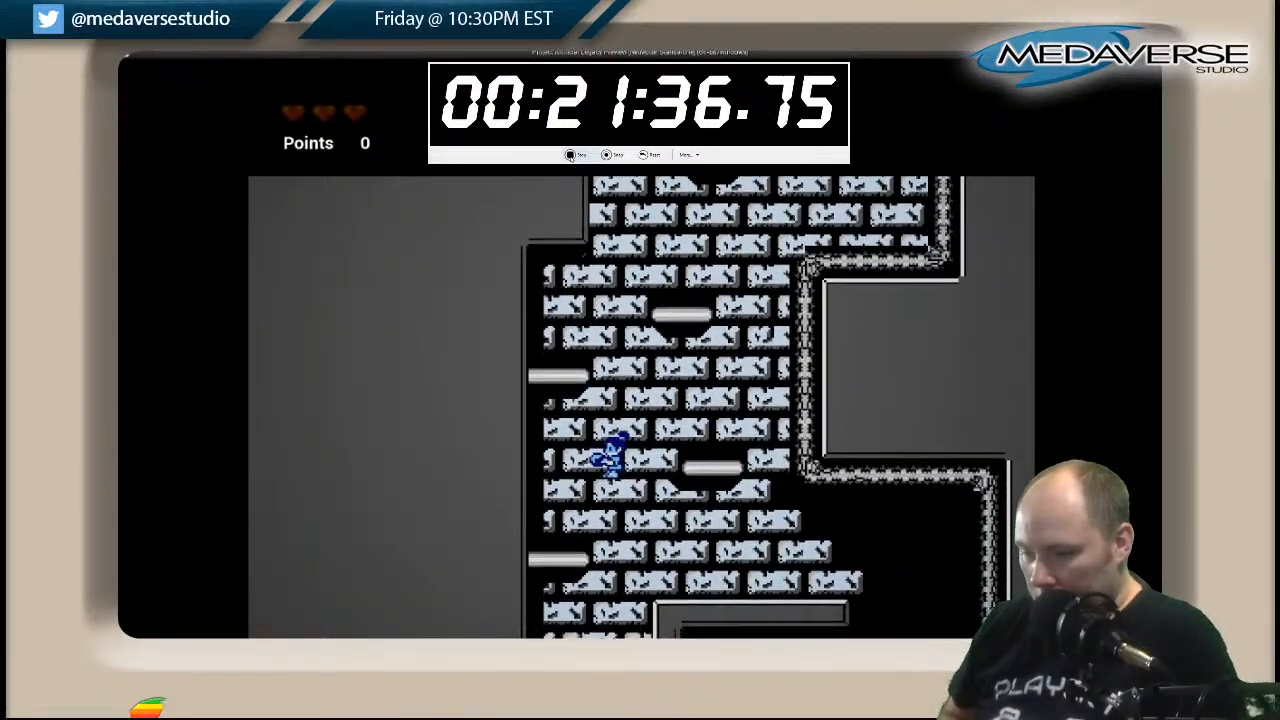
{"action": "key", "text": "Right"}
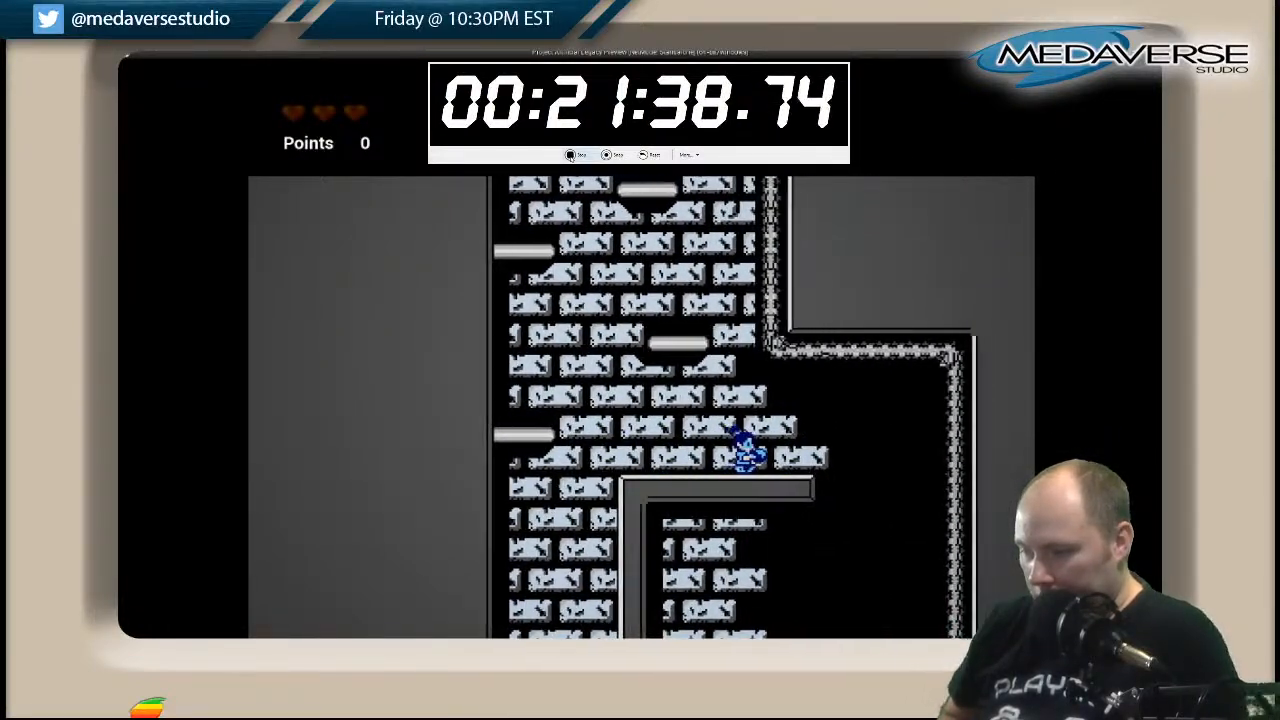
Climb back up the white-brick shaft from the grey ledge to the central platform below the shaft's mouth.
{"action": "key", "text": "Left"}
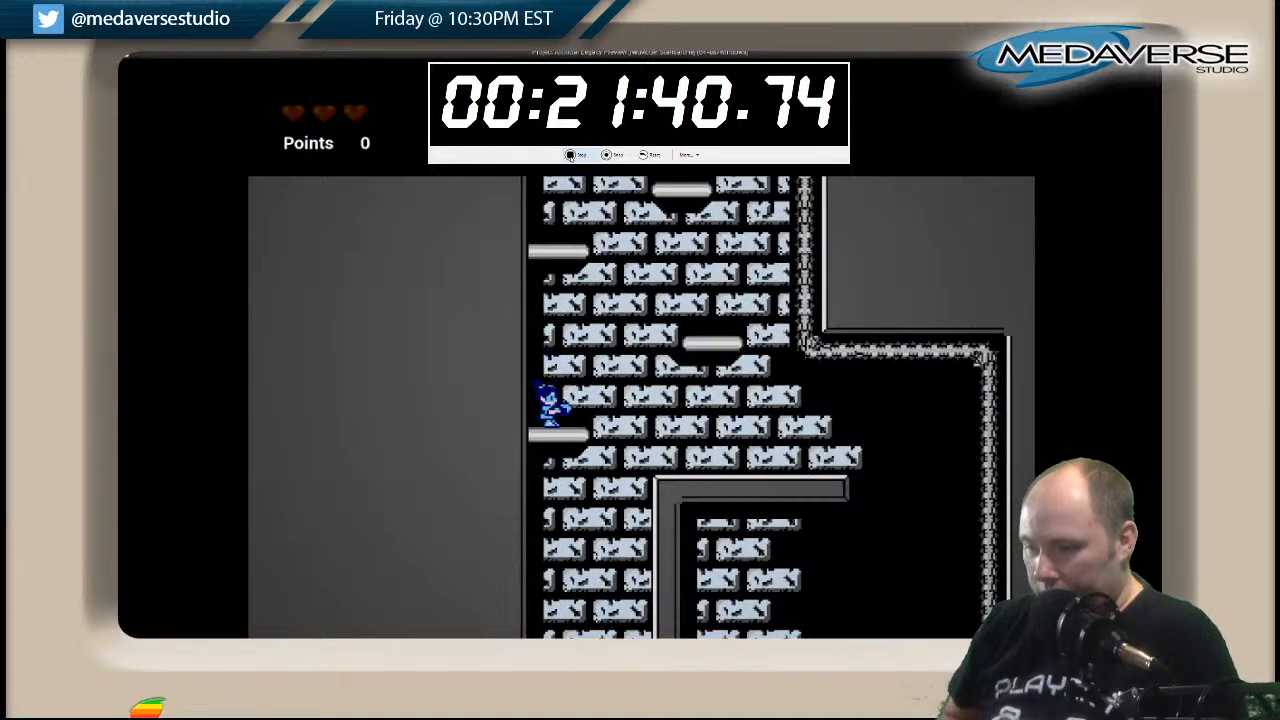
{"action": "key", "text": "Right"}
{"action": "key", "text": "space"}
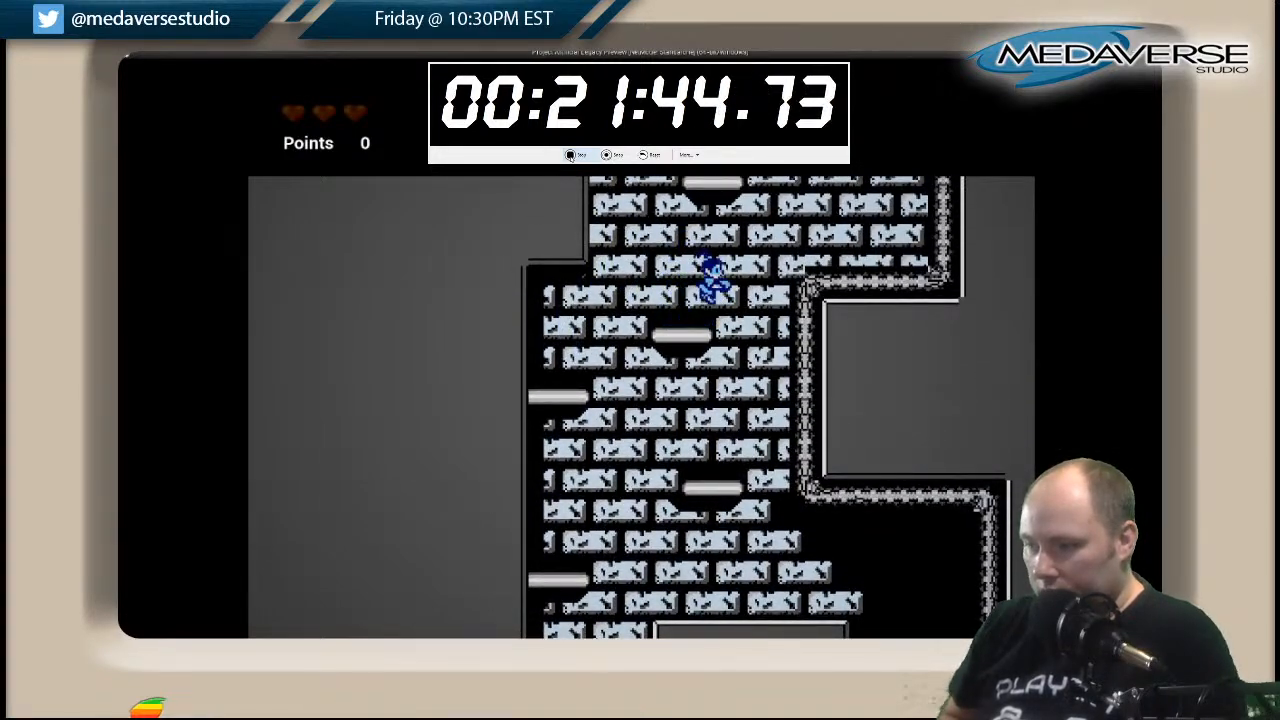
{"action": "key", "text": "Right"}
{"action": "key", "text": "space"}
{"action": "key", "text": "Left"}
{"action": "key", "text": "space"}
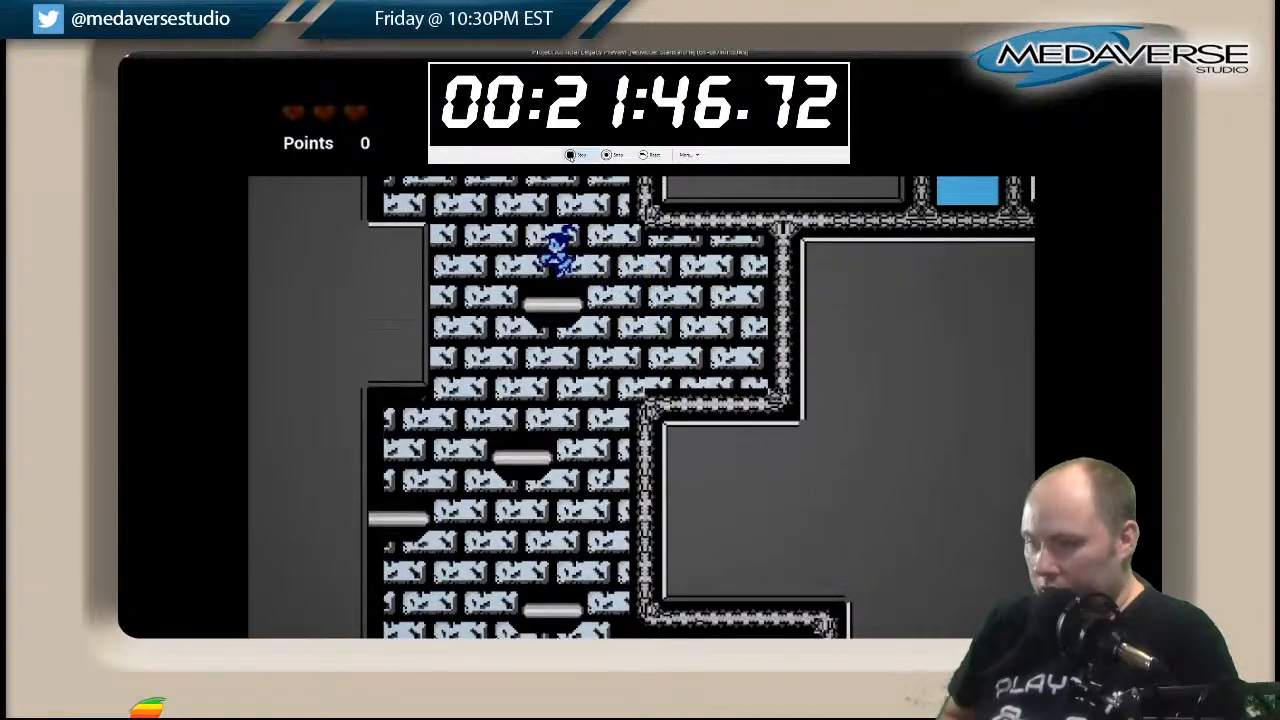
Jump out of the white-brick shaft over its topmost floating platform onto the striped walkway beside the waterfall.
{"action": "key", "text": "Left"}
{"action": "key", "text": "space"}
{"action": "key", "text": "space"}
{"action": "key", "text": "Right"}
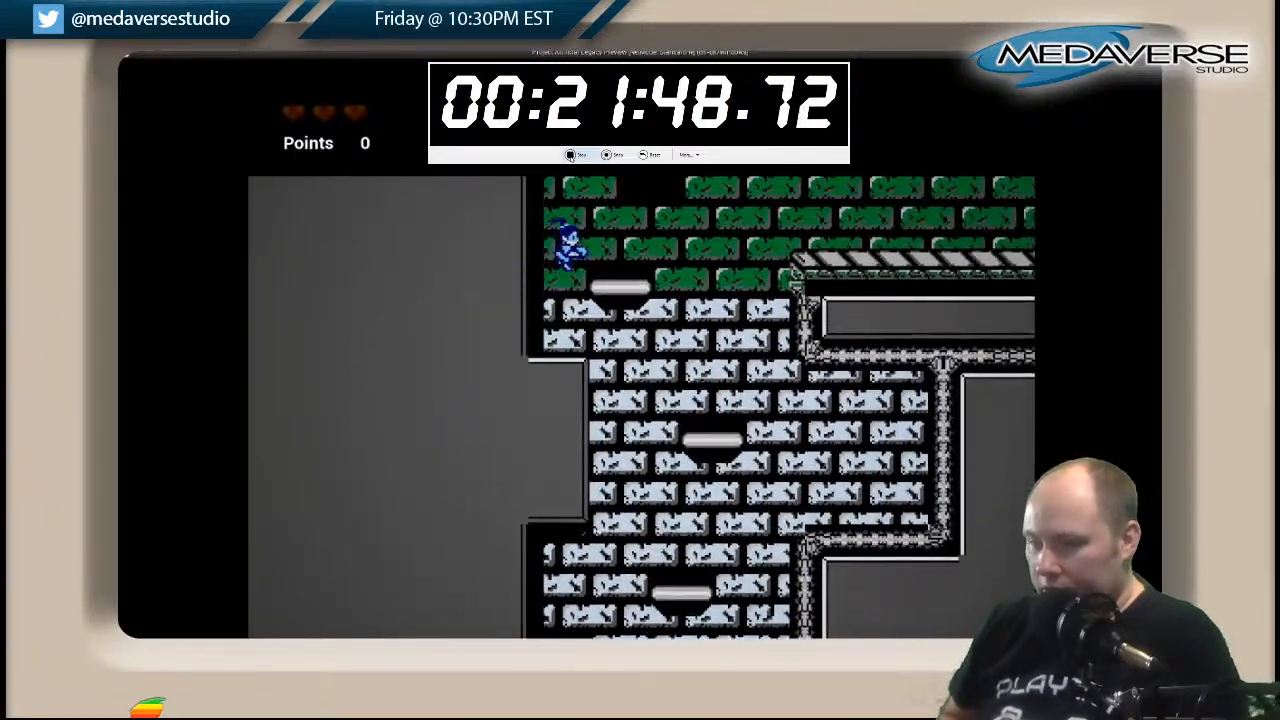
{"action": "key", "text": "Right"}
{"action": "key", "text": "space"}
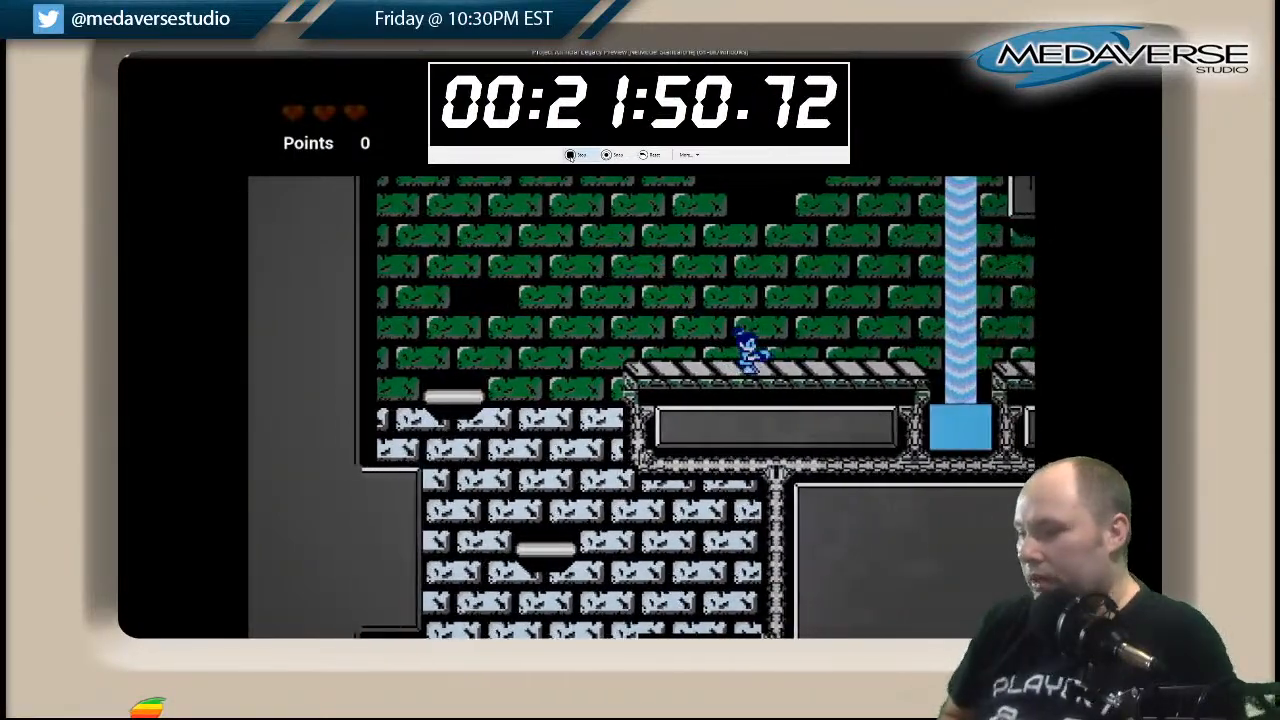
Jump back across the waterfall and the row of pedestals to the long striped walkway.
{"action": "key", "text": "Right"}
{"action": "key", "text": "space"}
{"action": "key", "text": "Right"}
{"action": "key", "text": "space"}
{"action": "key", "text": "Right"}
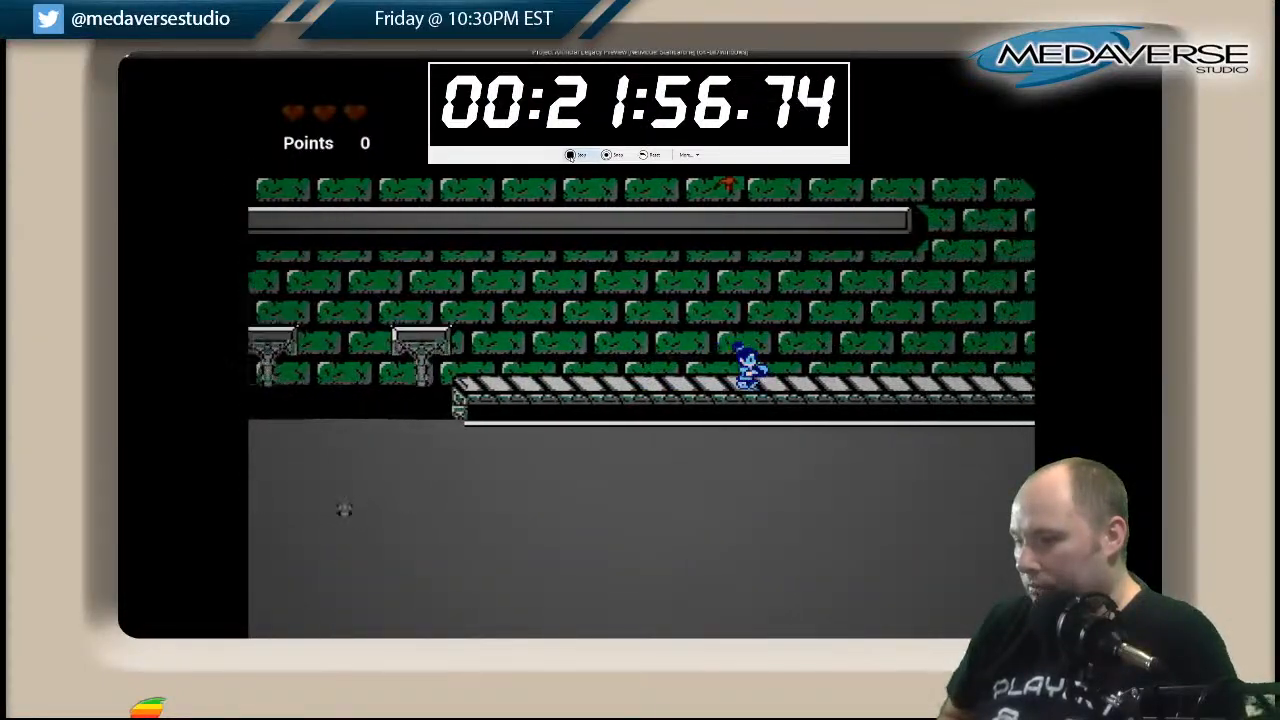
Go up past the stair-stepped wall and over the lowest floating platforms into the green-brick shaft.
{"action": "key", "text": "Right"}
{"action": "key", "text": "space"}
{"action": "key", "text": "Right"}
{"action": "key", "text": "Left"}
{"action": "key", "text": "space"}
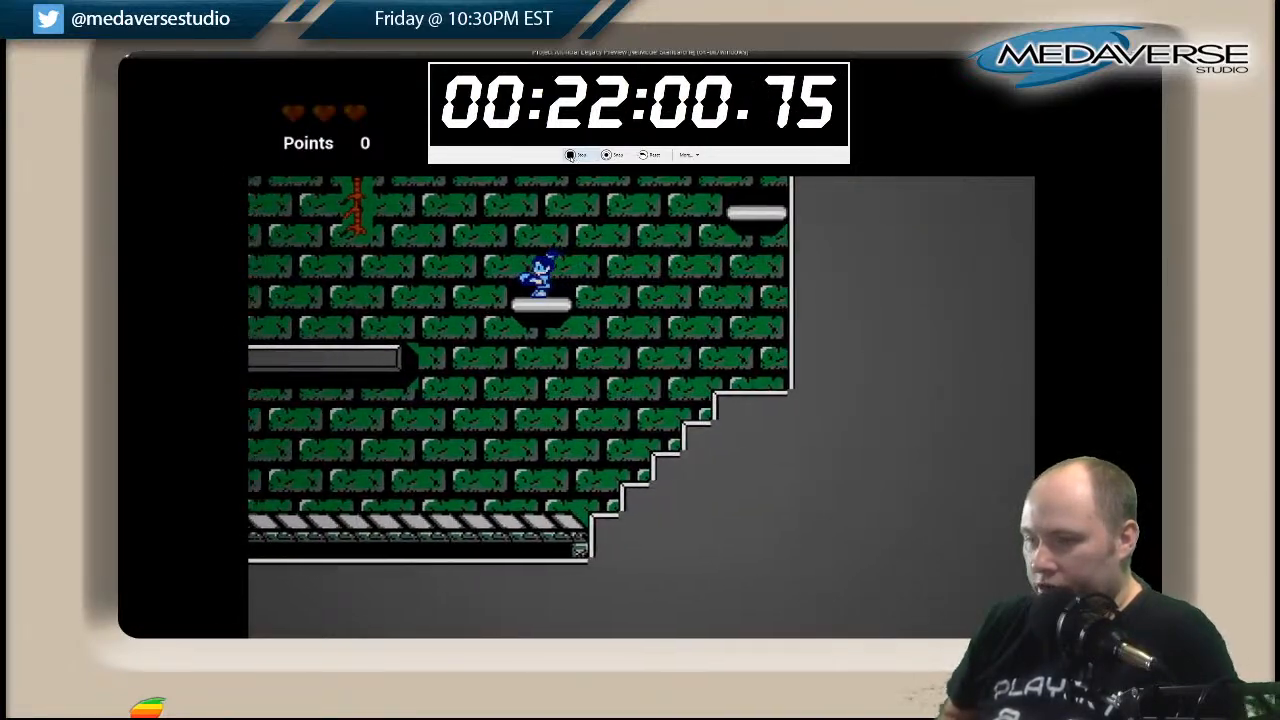
{"action": "key", "text": "Right"}
{"action": "key", "text": "space"}
{"action": "key", "text": "Left"}
{"action": "key", "text": "space"}
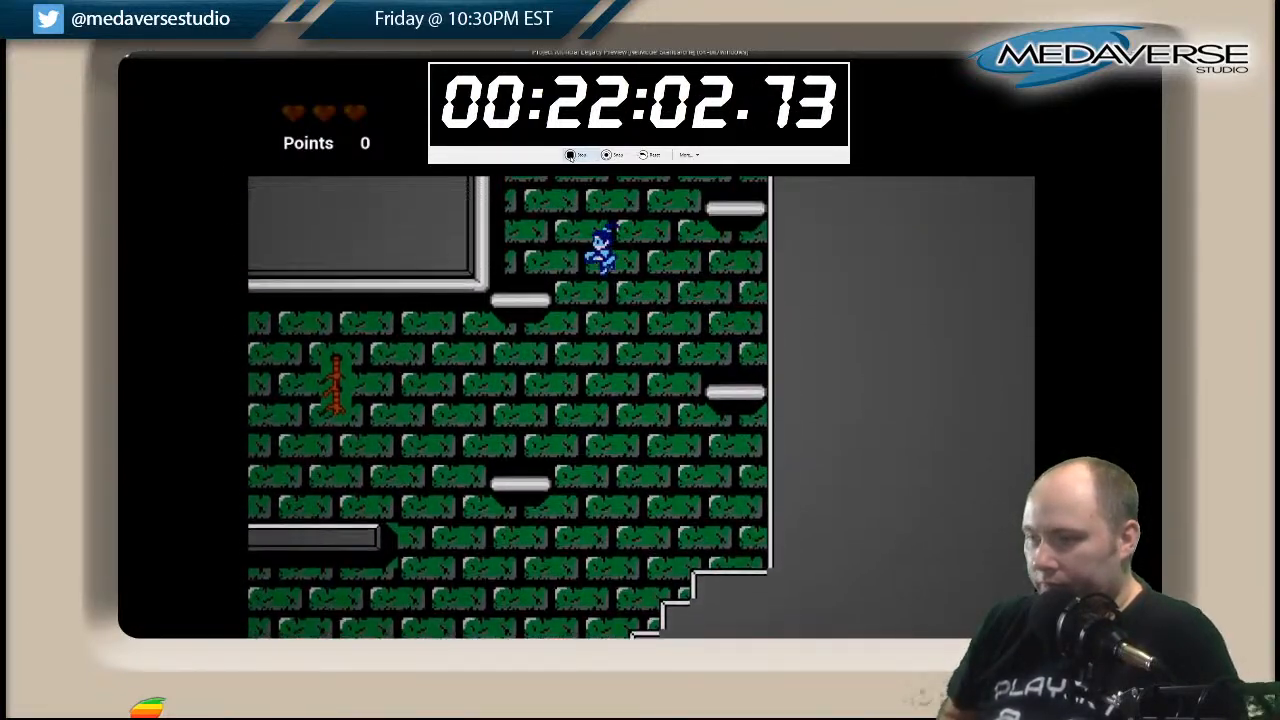
Continue up the narrow green-brick shaft by jumping between the alternating platforms on its two walls.
{"action": "key", "text": "Right"}
{"action": "key", "text": "space"}
{"action": "key", "text": "Left"}
{"action": "key", "text": "space"}
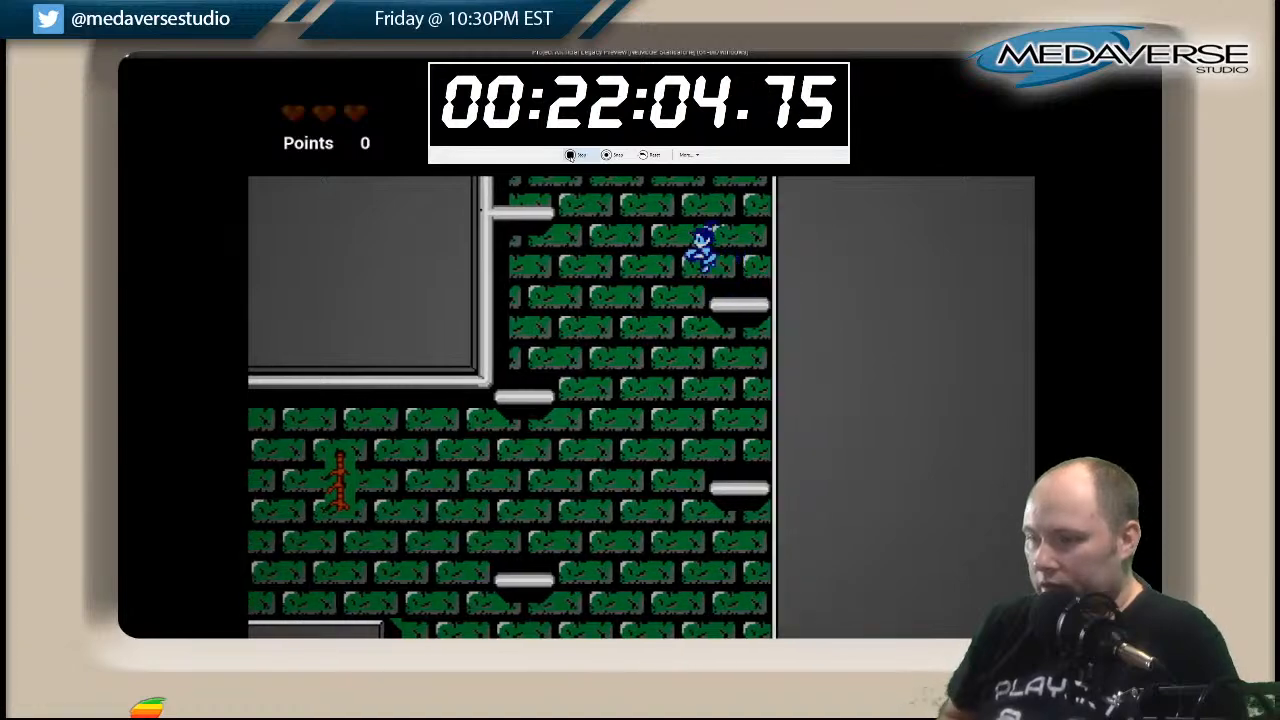
{"action": "key", "text": "Right"}
{"action": "key", "text": "space"}
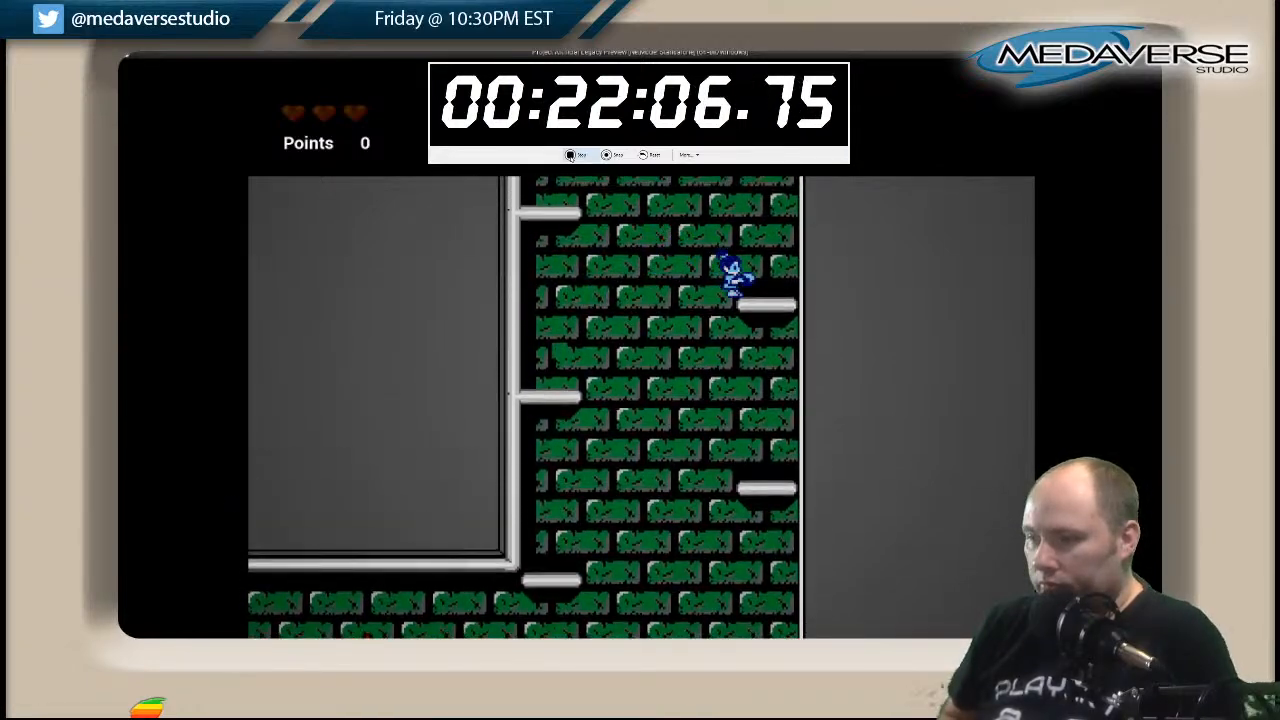
{"action": "key", "text": "Left"}
{"action": "key", "text": "space"}
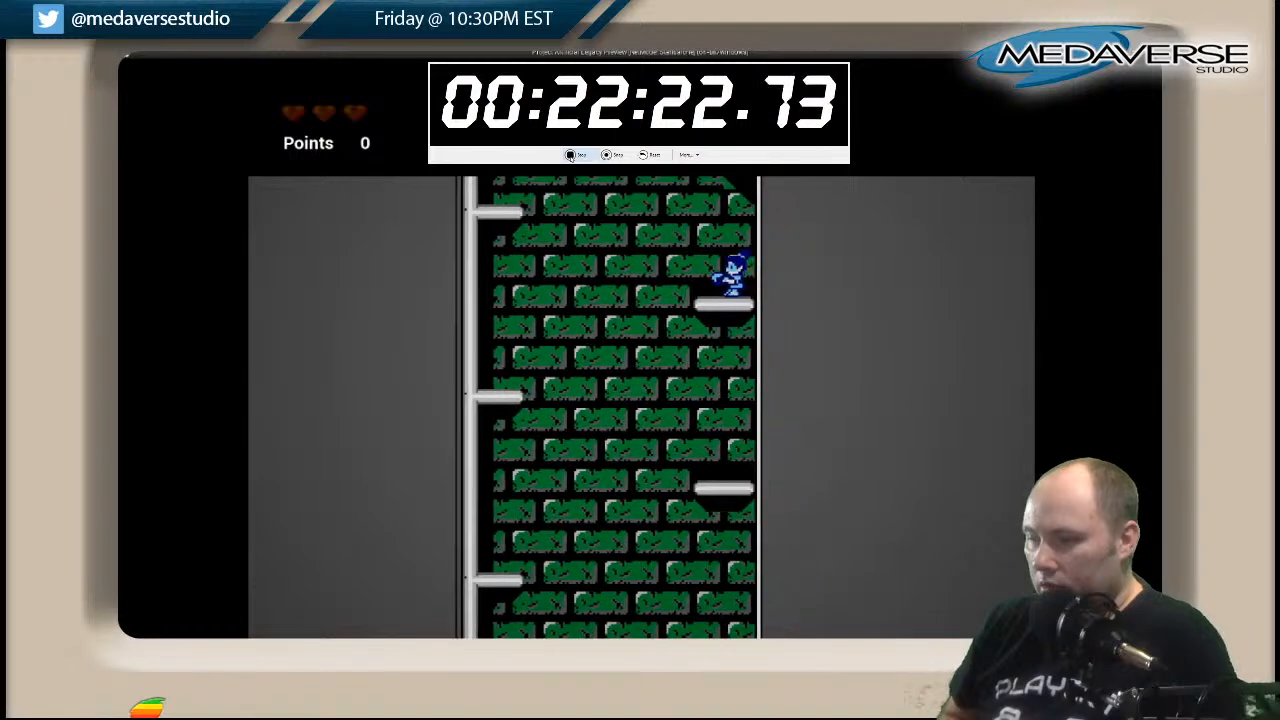
Jump between the top platforms of the green-brick shaft and out onto the upper striped walkway above the rubble rooms.
{"action": "key", "text": "Right"}
{"action": "key", "text": "space"}
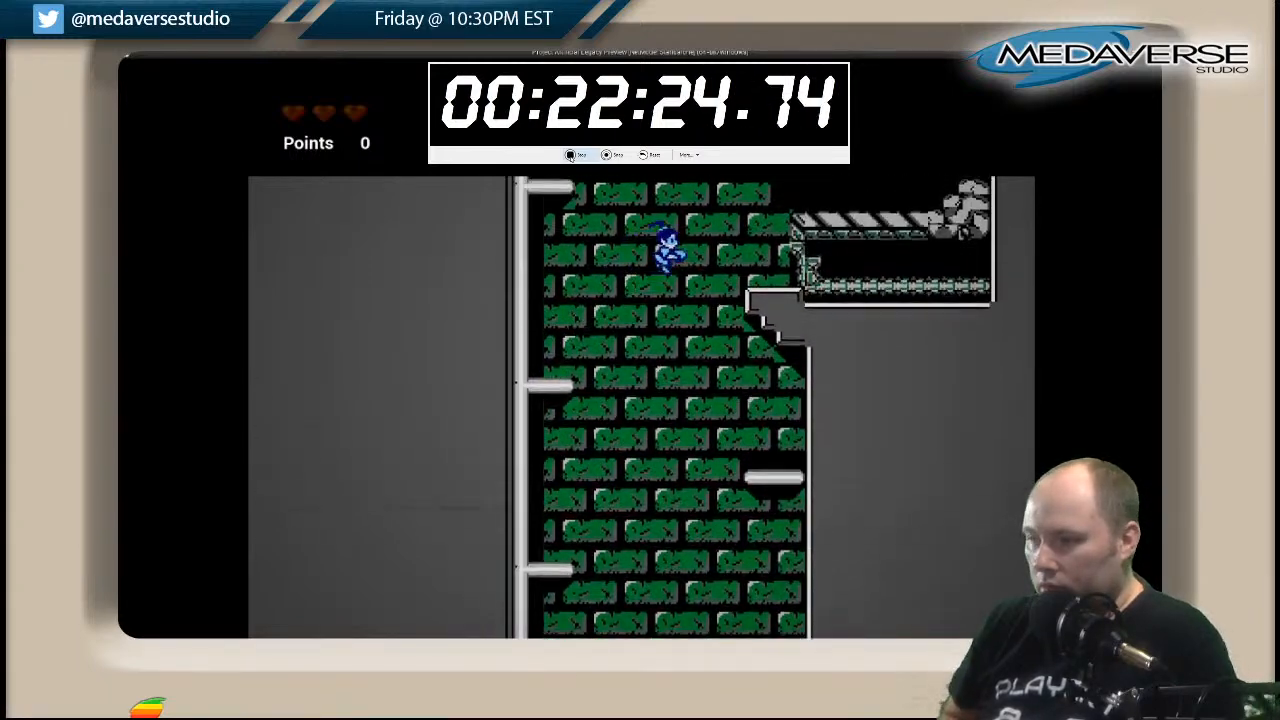
{"action": "key", "text": "Left"}
{"action": "key", "text": "space"}
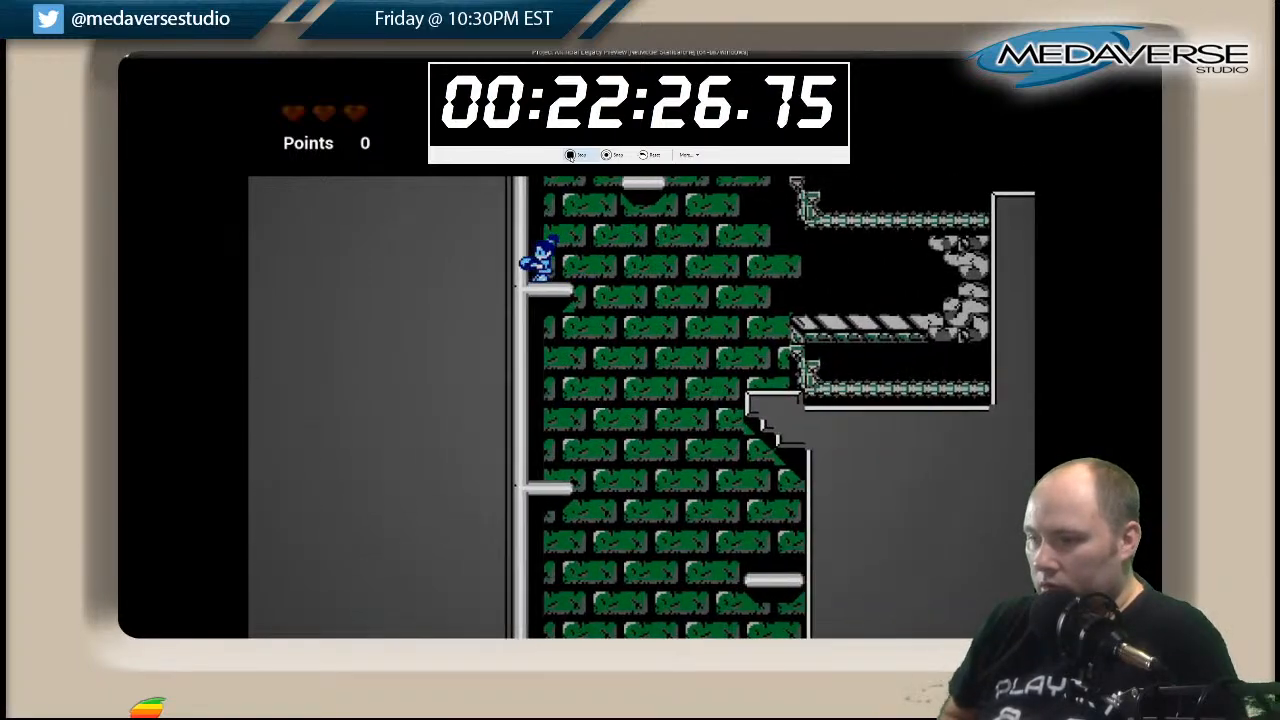
{"action": "key", "text": "space"}
{"action": "key", "text": "Right"}
{"action": "key", "text": "space"}
{"action": "key", "text": "Right"}
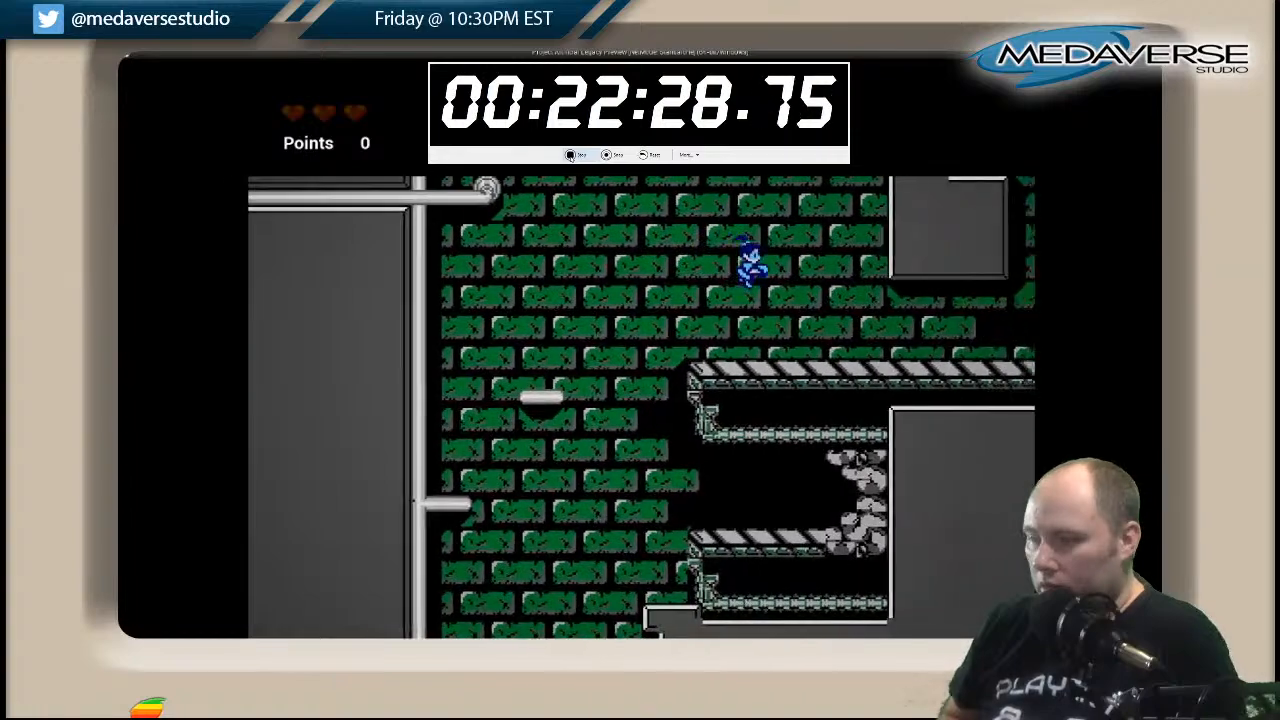
Cross the striped walkway past its first gray pillar and jump up to the L-shaped ledge beyond.
{"action": "key", "text": "space"}
{"action": "key", "text": "Right"}
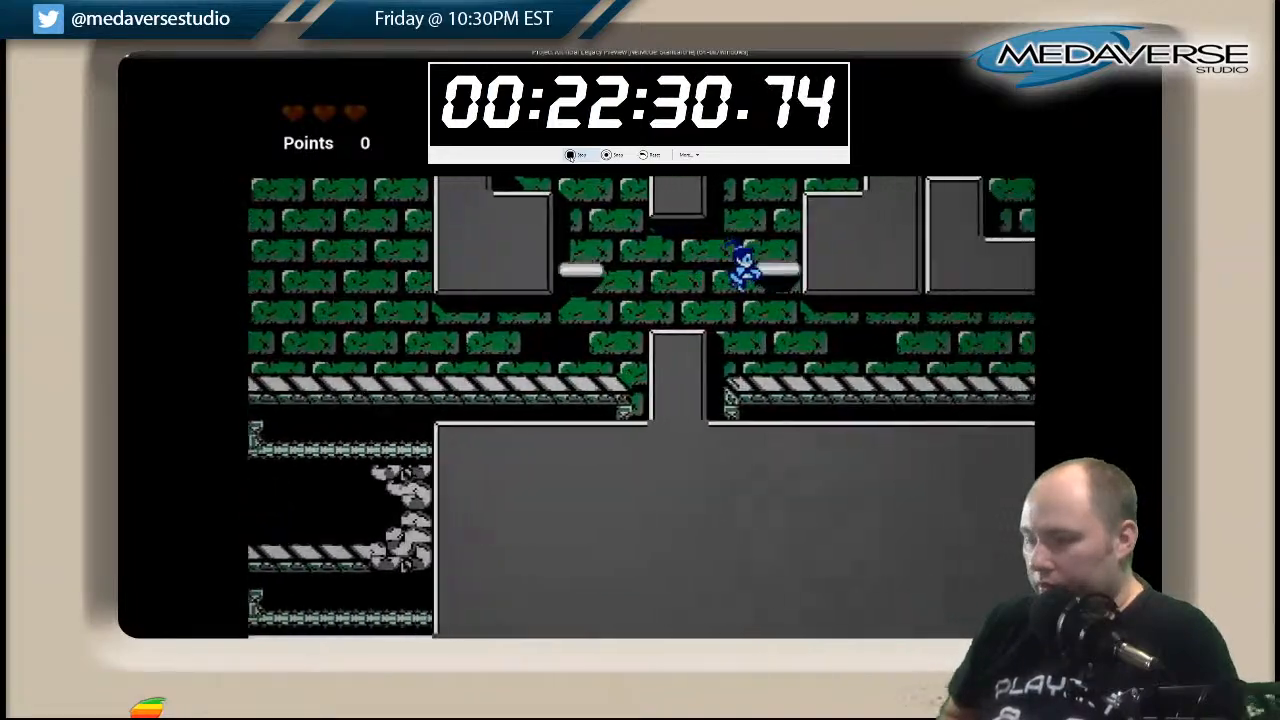
{"action": "key", "text": "Right"}
{"action": "key", "text": "space"}
{"action": "key", "text": "Left"}
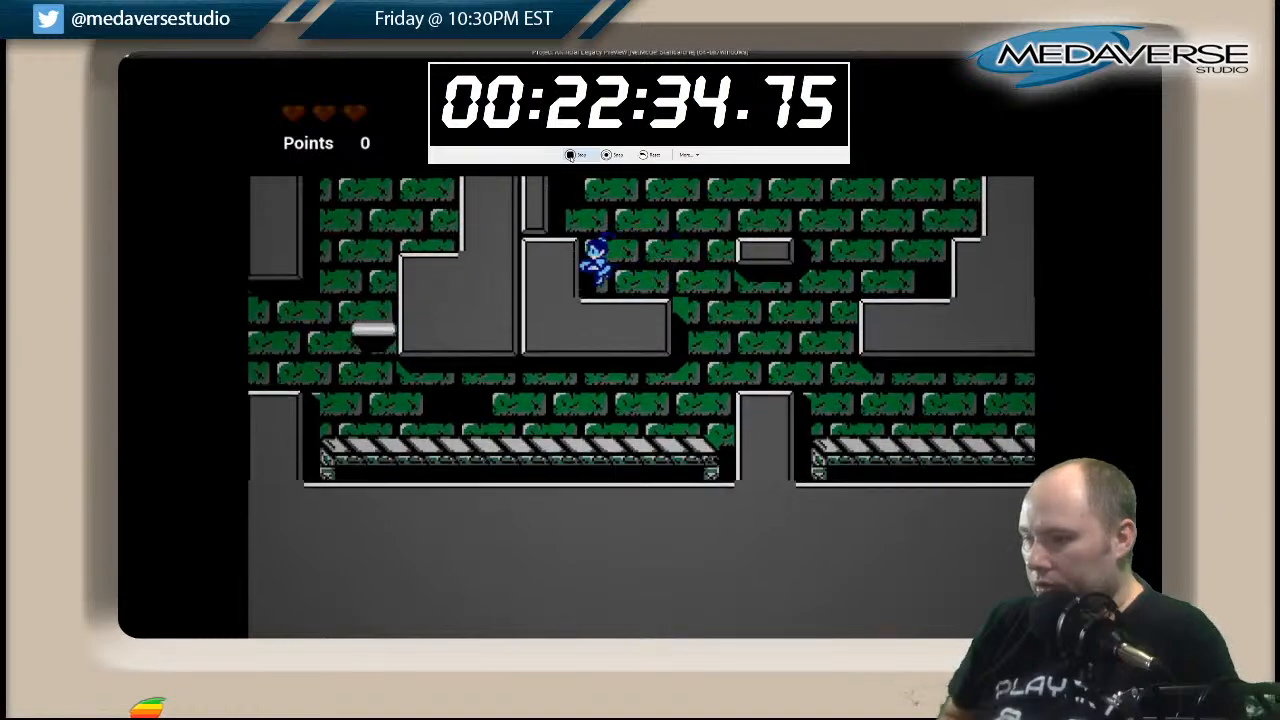
Jump across the ledges around the small floating block, then follow the striped walkway to the stair-stepped wall.
{"action": "key", "text": "Right"}
{"action": "key", "text": "space"}
{"action": "key", "text": "Left"}
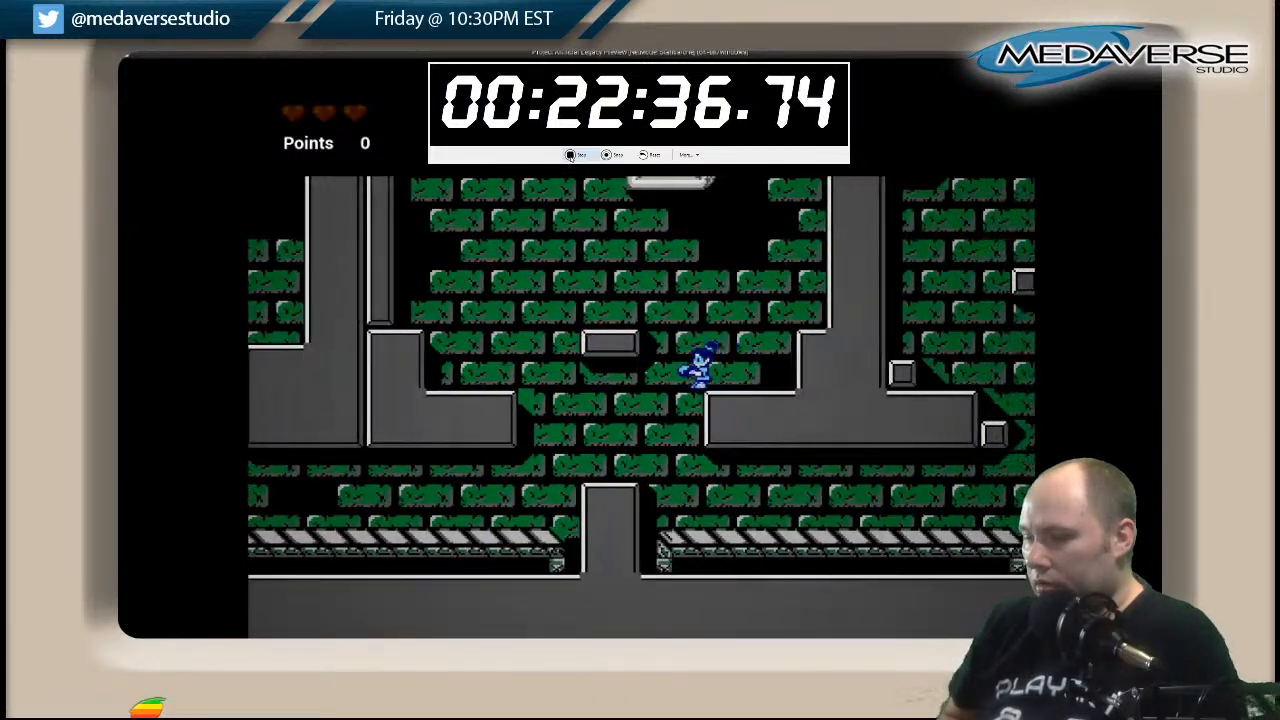
{"action": "key", "text": "Right"}
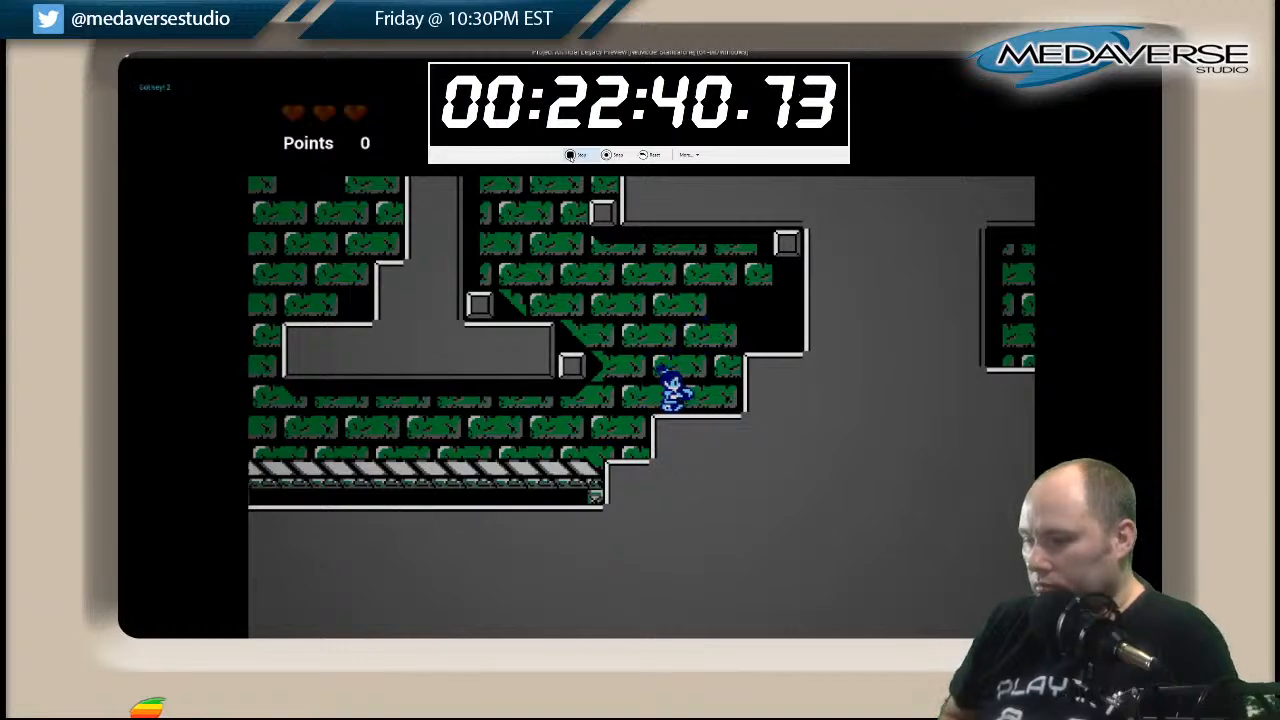
Climb from the stair-stepped wall past the small corner blocks into the long upper green-brick corridor.
{"action": "key", "text": "space"}
{"action": "key", "text": "Left"}
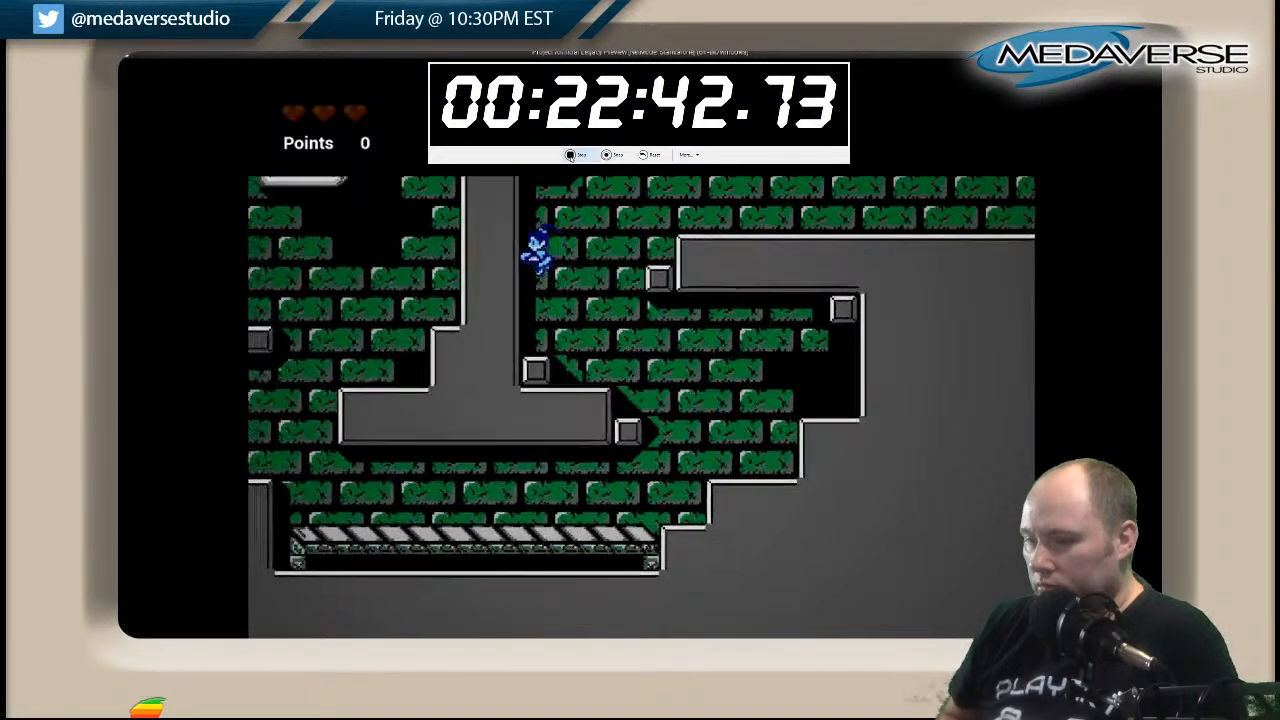
{"action": "key", "text": "space"}
{"action": "key", "text": "Right"}
{"action": "key", "text": "space"}
{"action": "key", "text": "Right"}
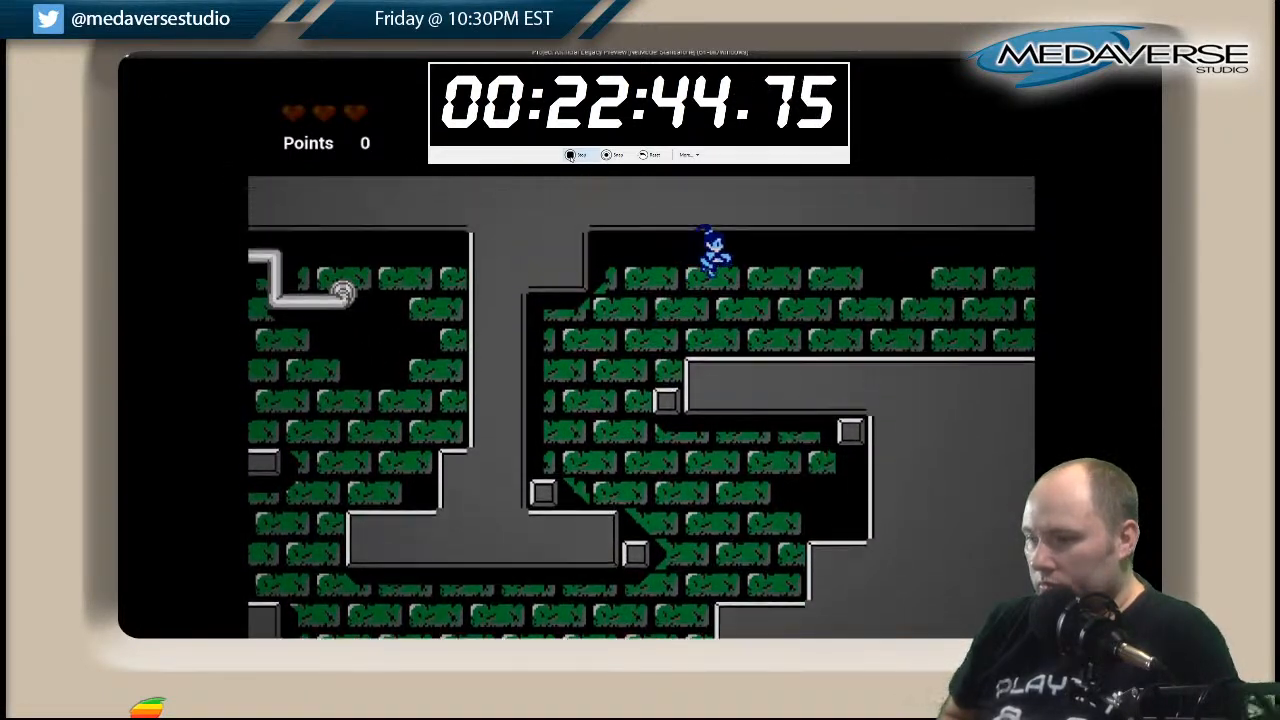
Follow the upper corridor, drop through its opening and cross the pillars to the far side of the waterfall.
{"action": "key", "text": "Right"}
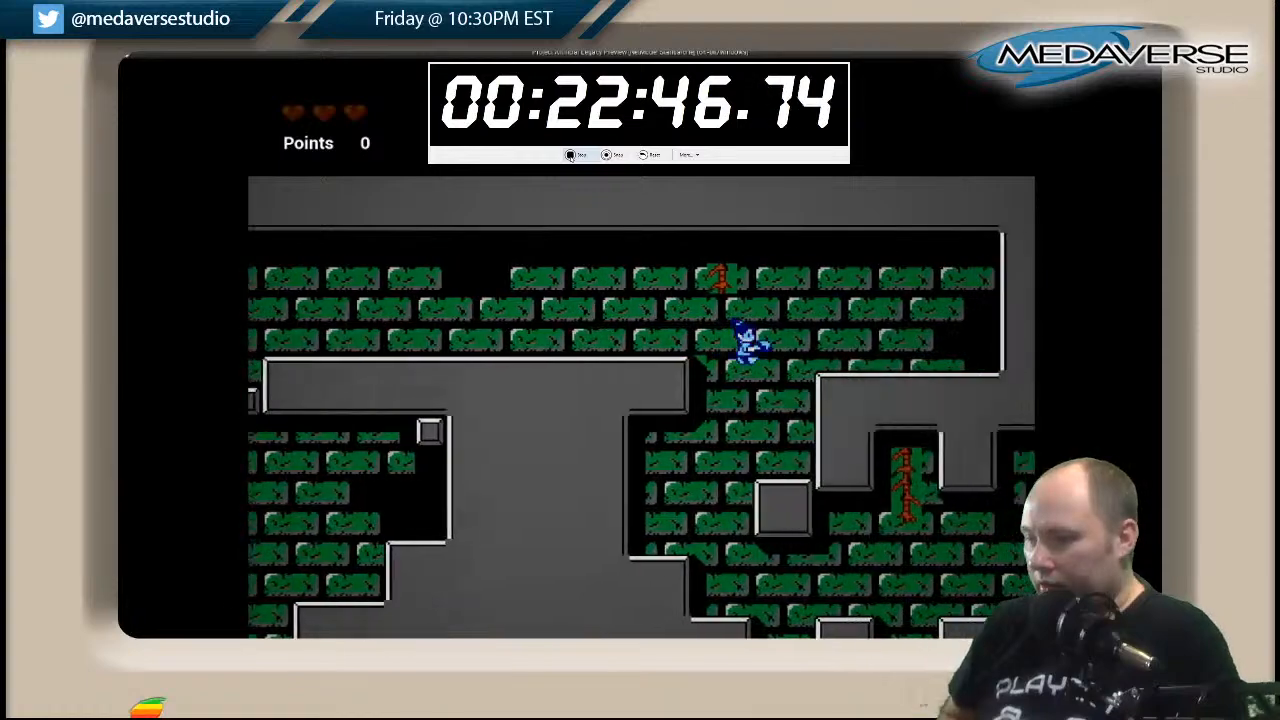
{"action": "key", "text": "Left"}
{"action": "key", "text": "Right"}
{"action": "key", "text": "Right"}
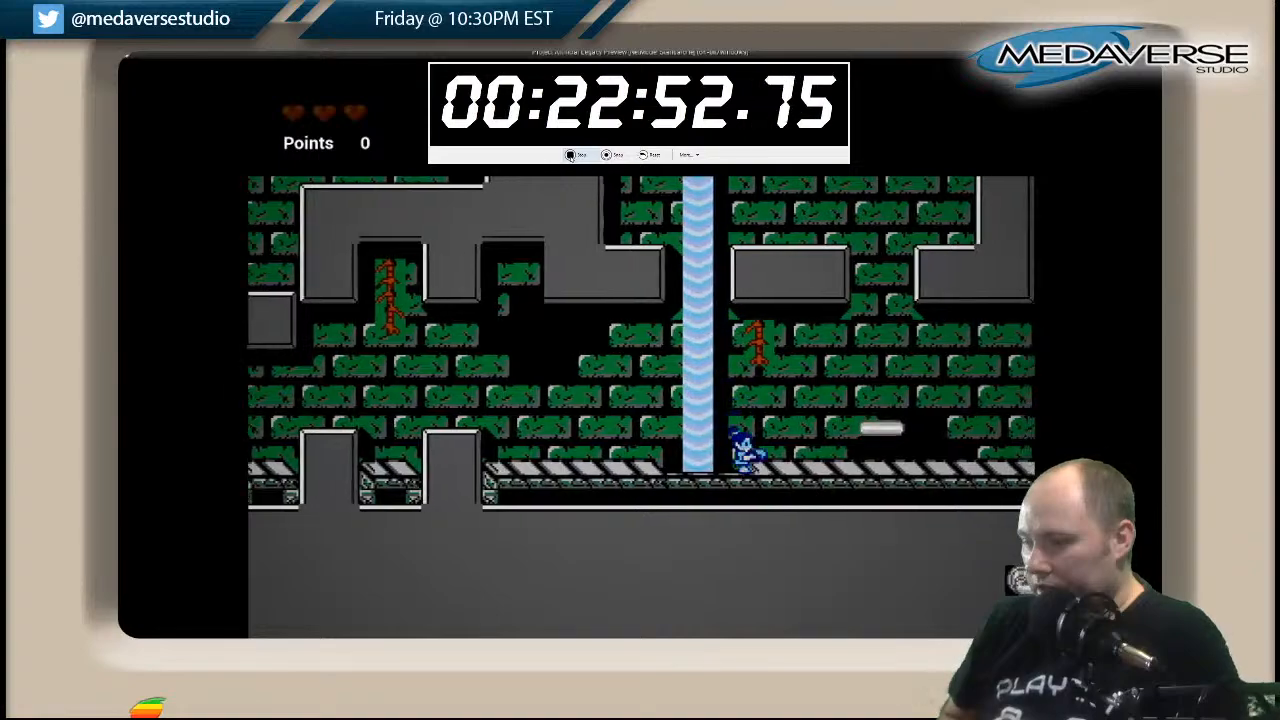
Test the jump to the ledge opening beside the waterfall, then cross the piped pit over its floating platform.
{"action": "key", "text": "space"}
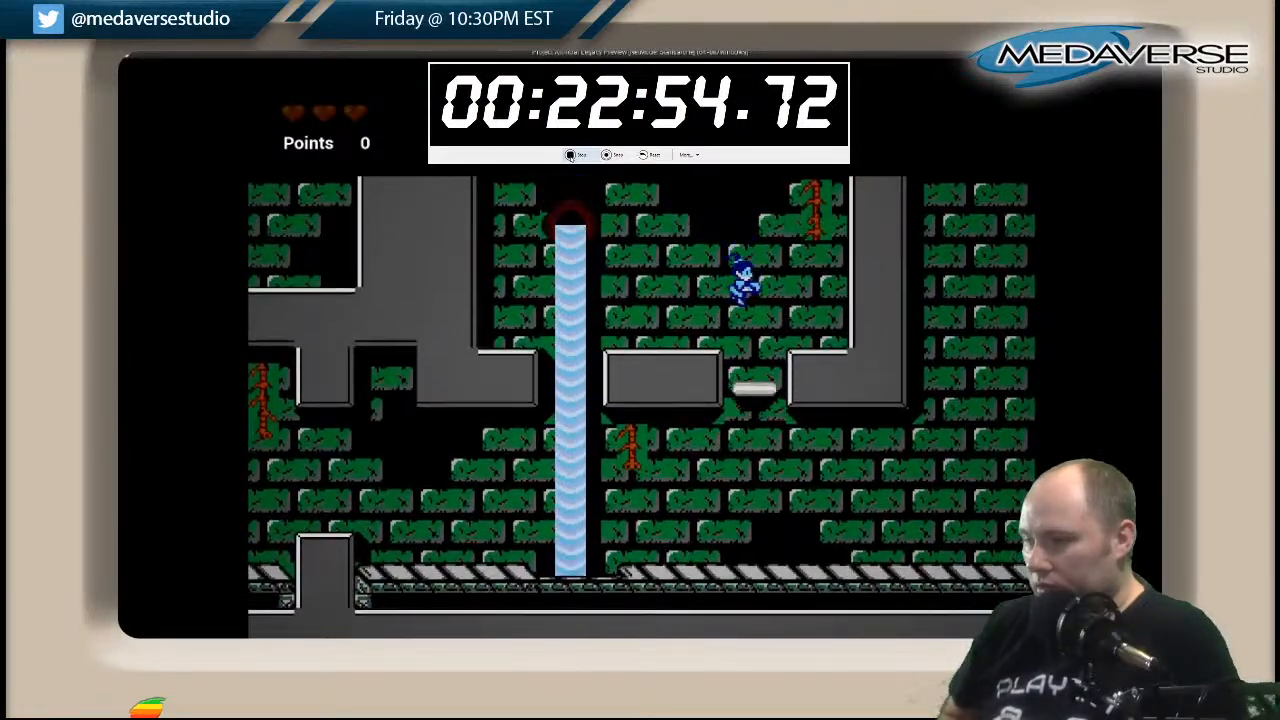
{"action": "key", "text": "Right"}
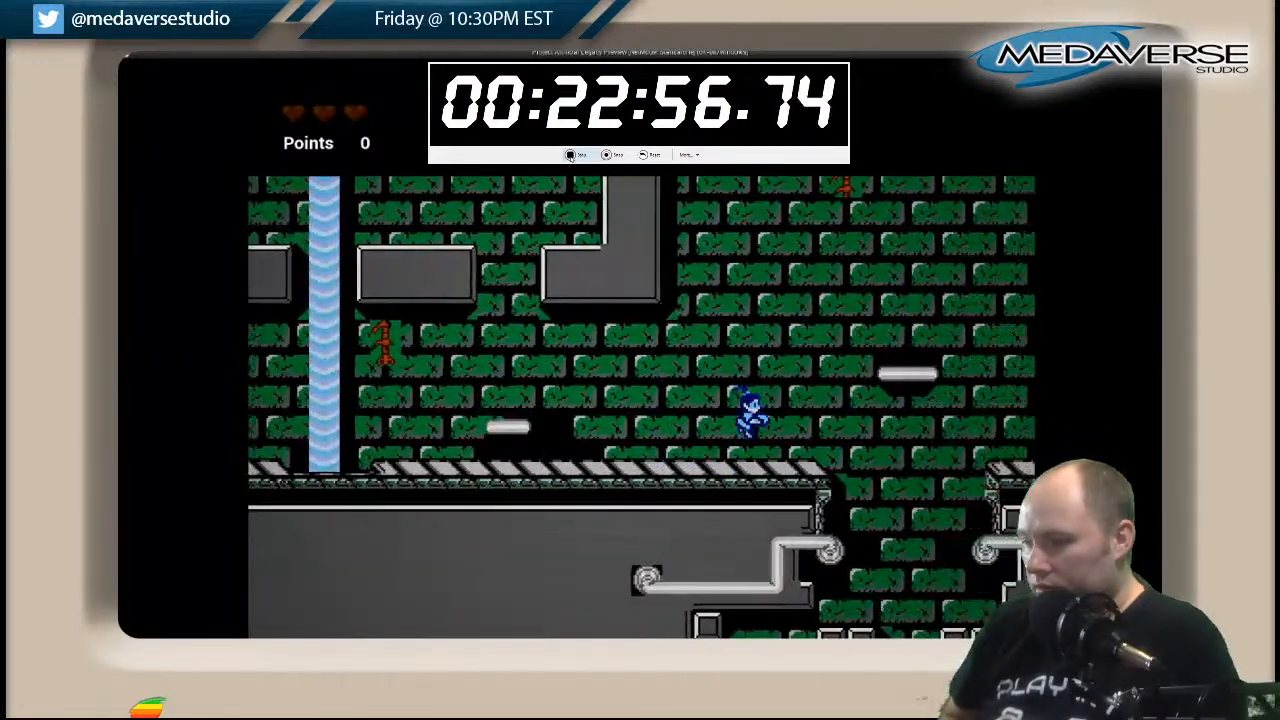
{"action": "key", "text": "space"}
{"action": "key", "text": "Right"}
{"action": "key", "text": "space"}
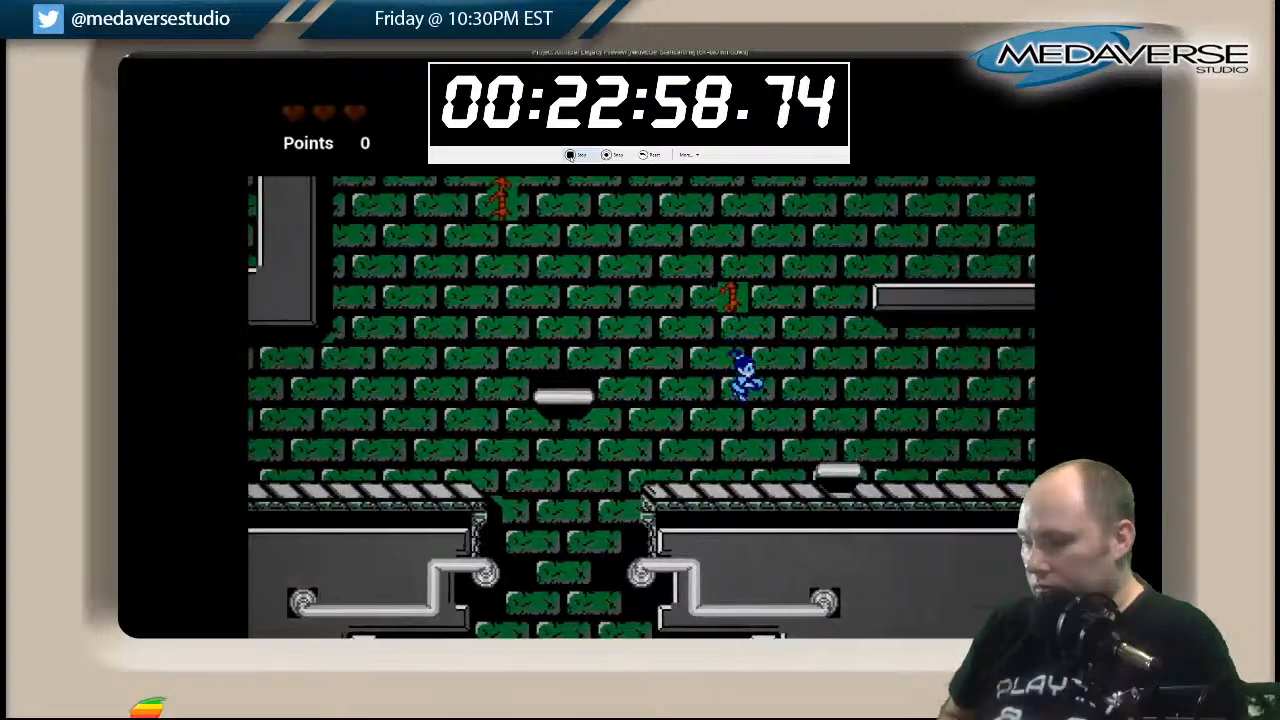
Drop into the pit between the curled pipes and descend to the platform above the yellow key.
{"action": "key", "text": "Left"}
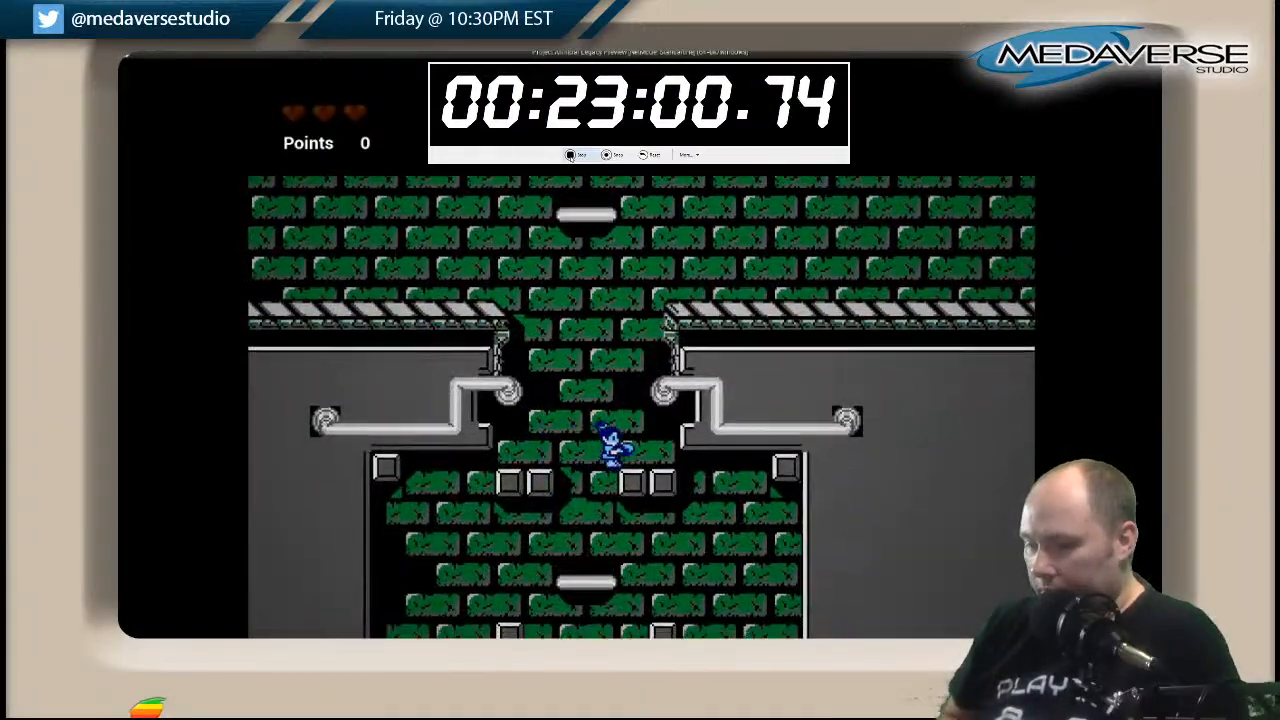
{"action": "key", "text": "Right"}
{"action": "key", "text": "Left"}
{"action": "key", "text": "Left"}
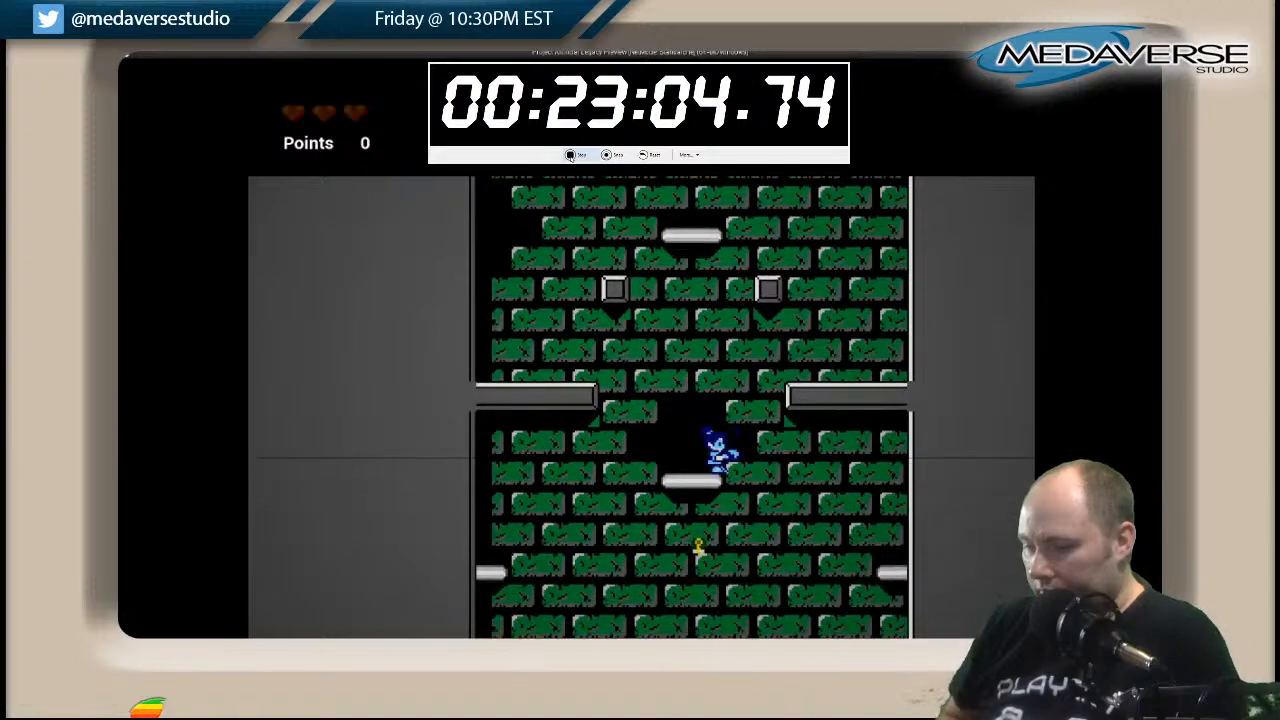
Collect the yellow key and continue down the wide shaft to the long floating platform.
{"action": "key", "text": "Right"}
{"action": "key", "text": "space"}
{"action": "key", "text": "Left"}
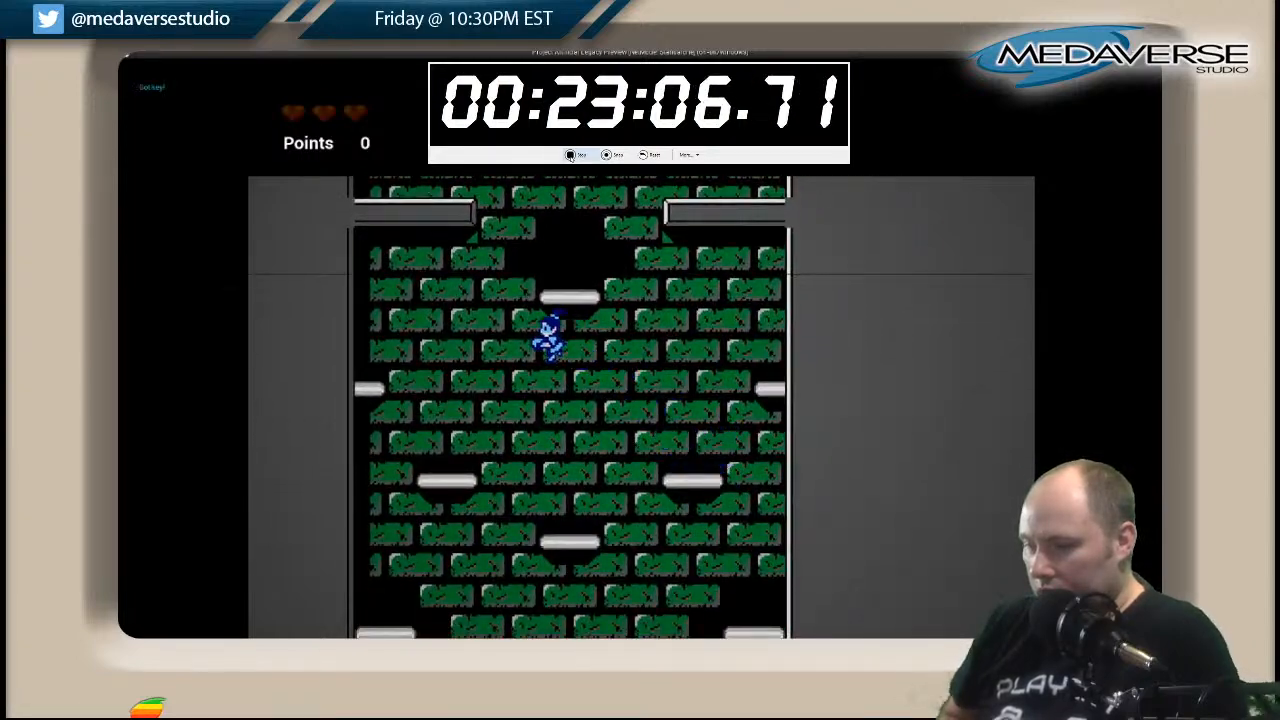
{"action": "key", "text": "Left"}
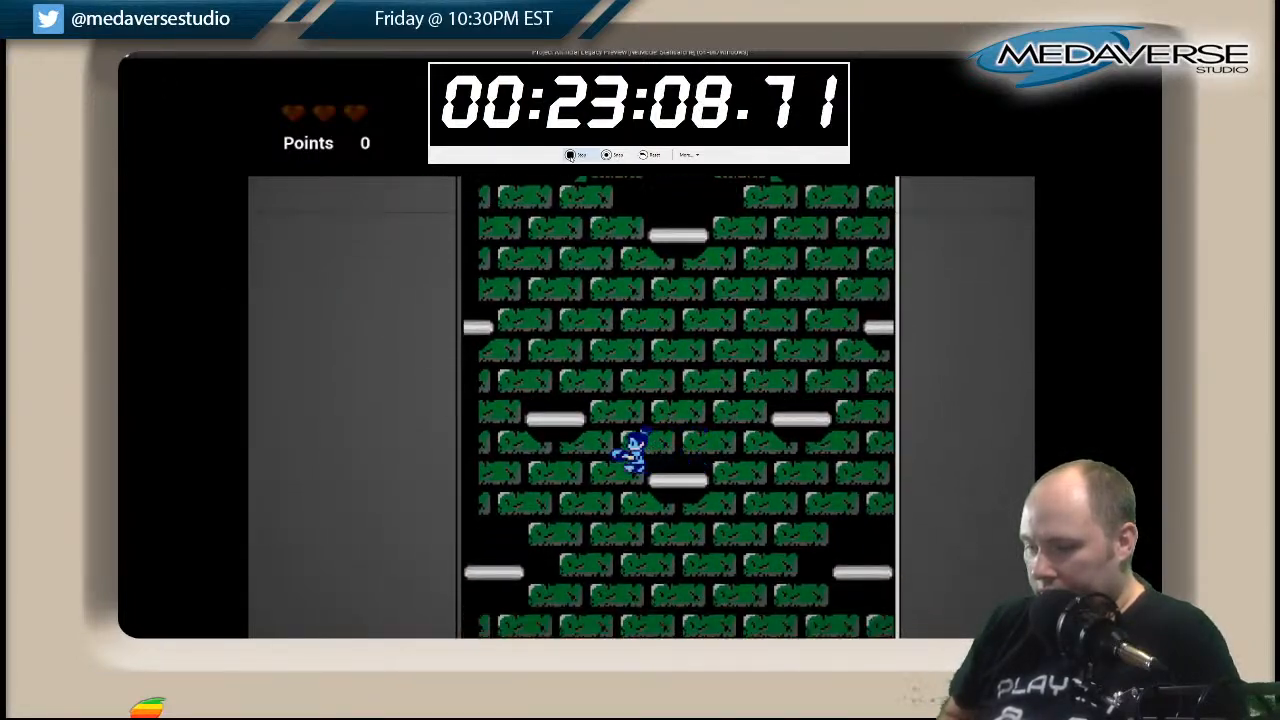
{"action": "key", "text": "Right"}
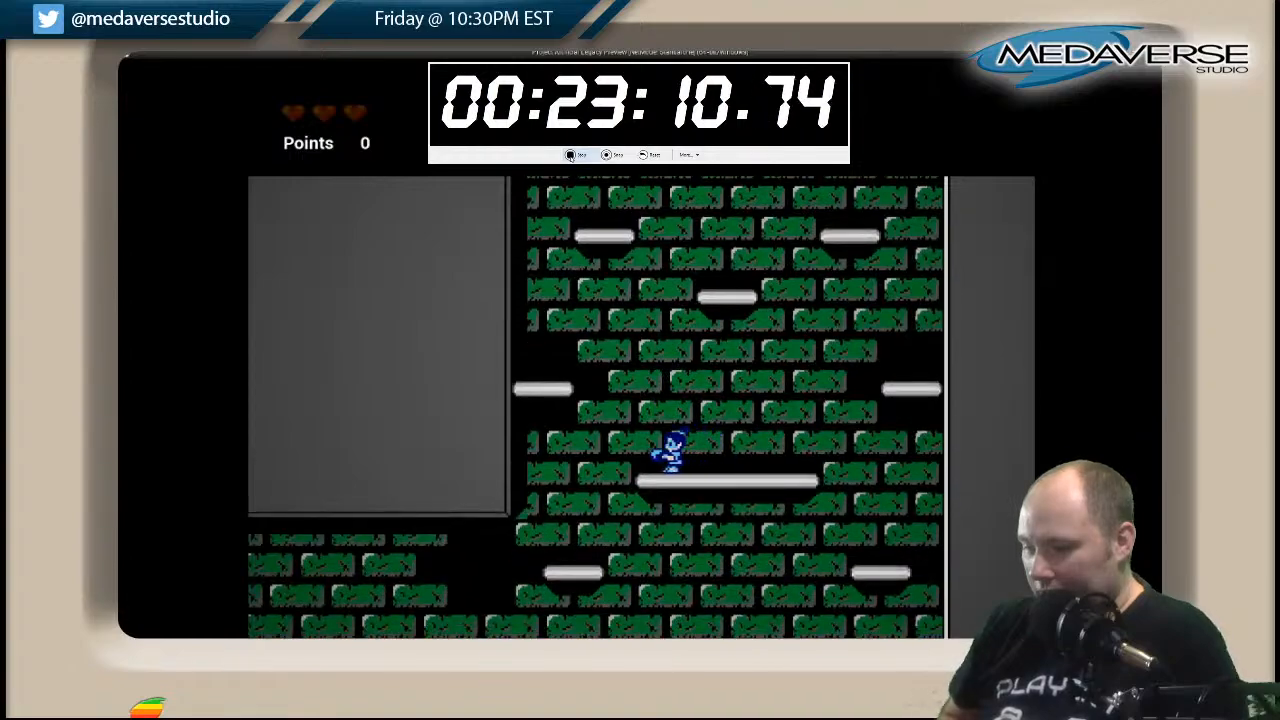
Descend past the long platform and down the next shaft section to the pedestal on the side corridor's walkway.
{"action": "key", "text": "Left"}
{"action": "key", "text": "Right"}
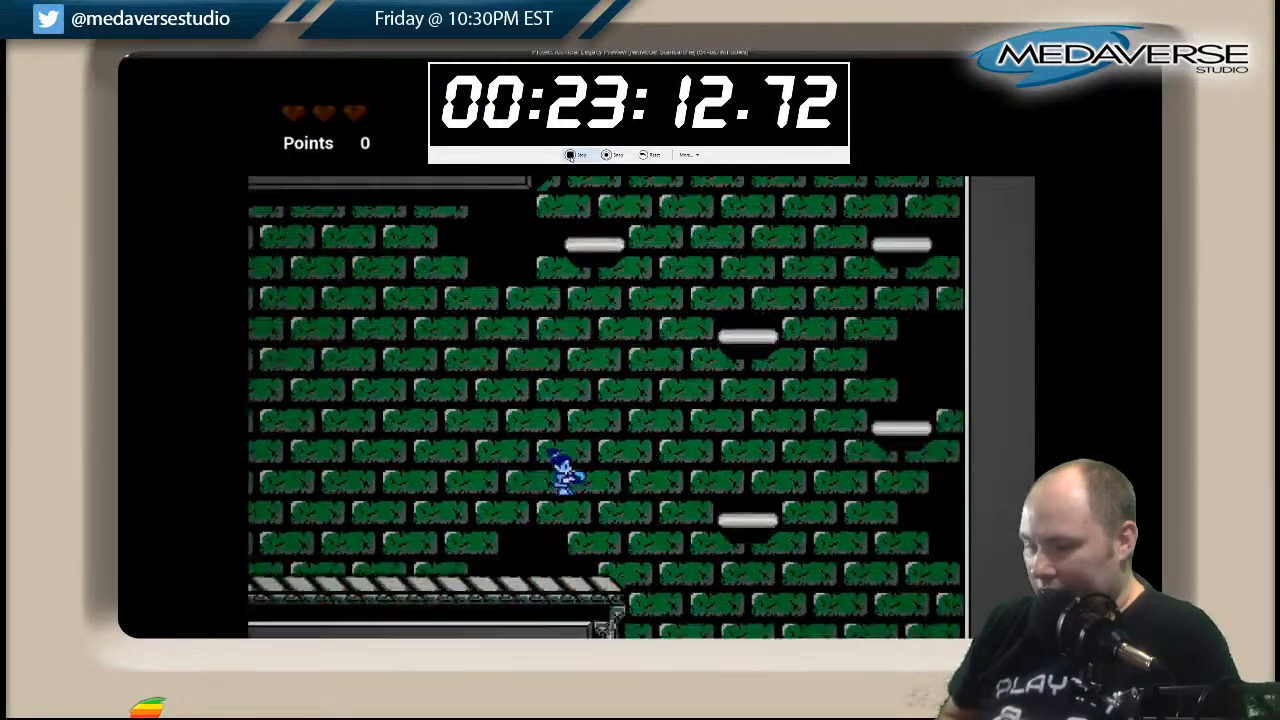
{"action": "key", "text": "Left"}
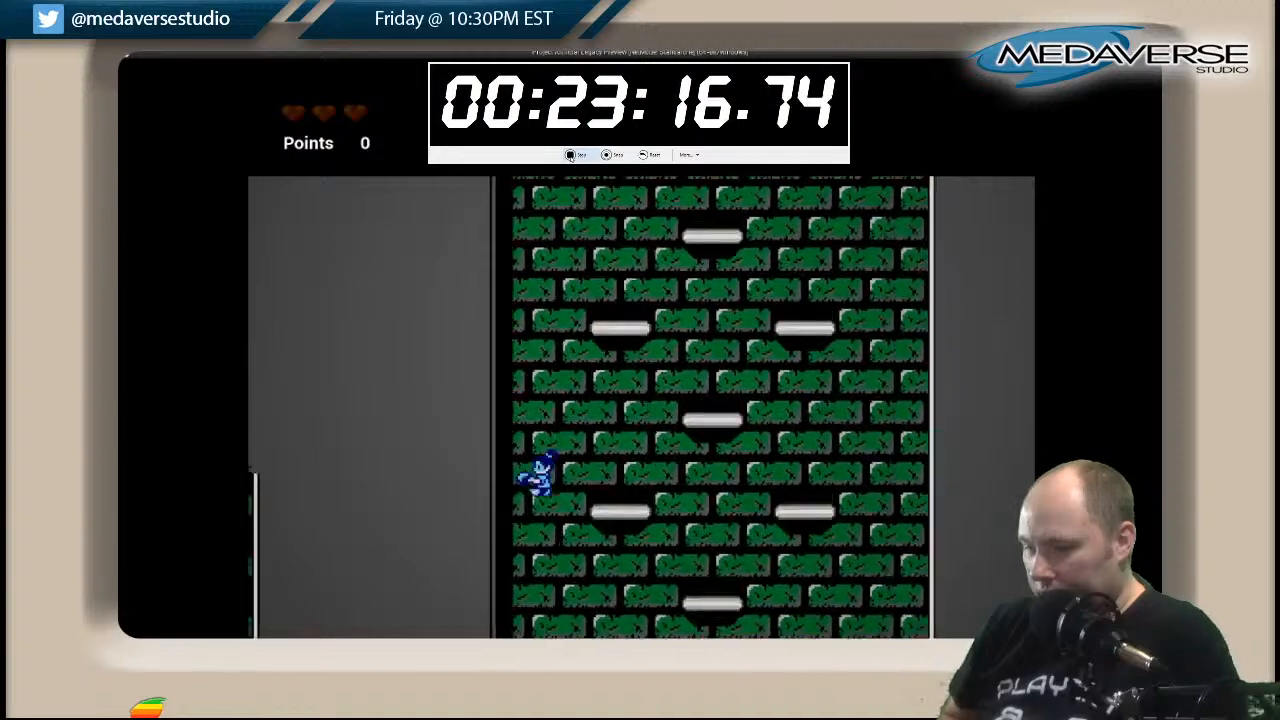
{"action": "key", "text": "Right"}
{"action": "key", "text": "Left"}
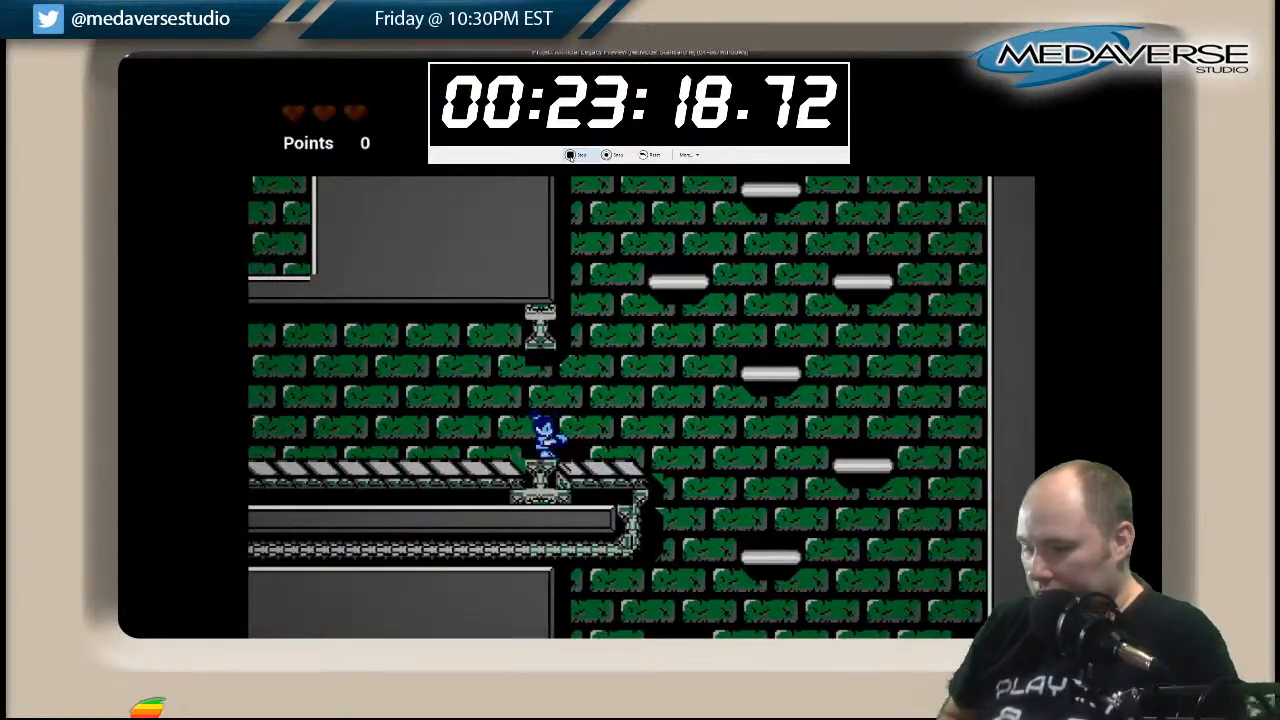
Leave the side corridor over the floating platforms and drop to the striped floor of the shaft.
{"action": "key", "text": "Right"}
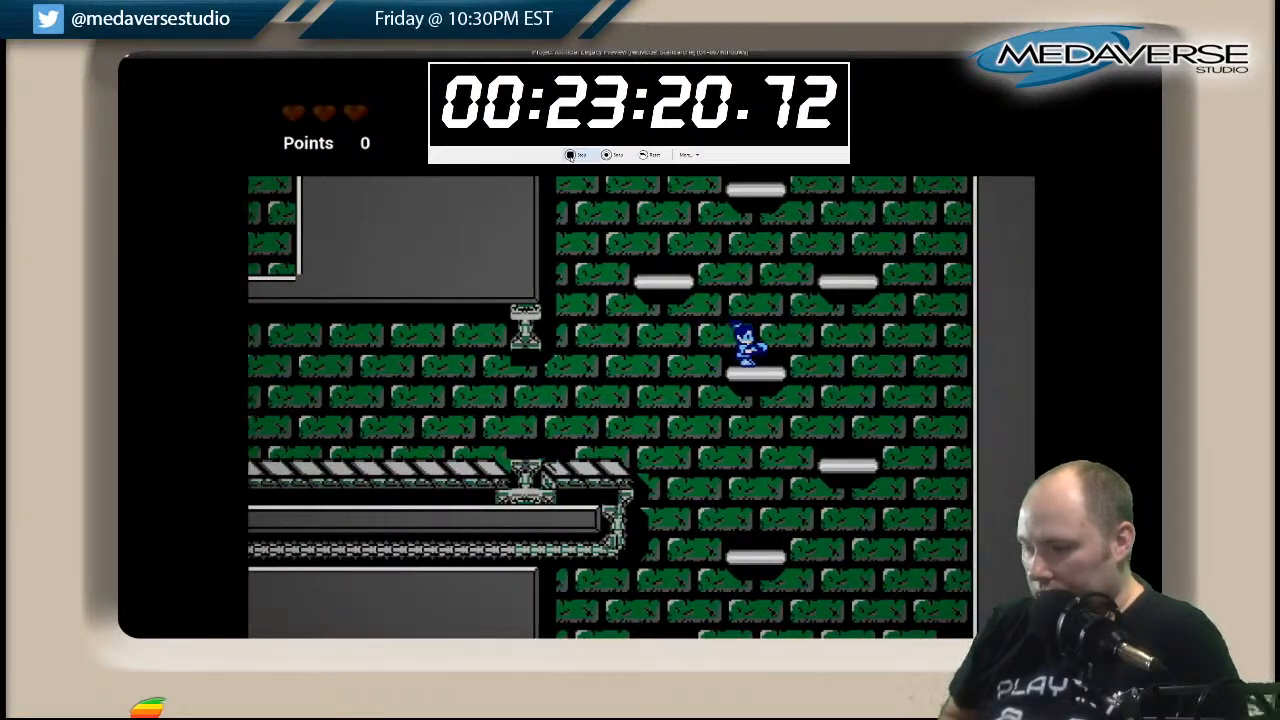
{"action": "key", "text": "Right"}
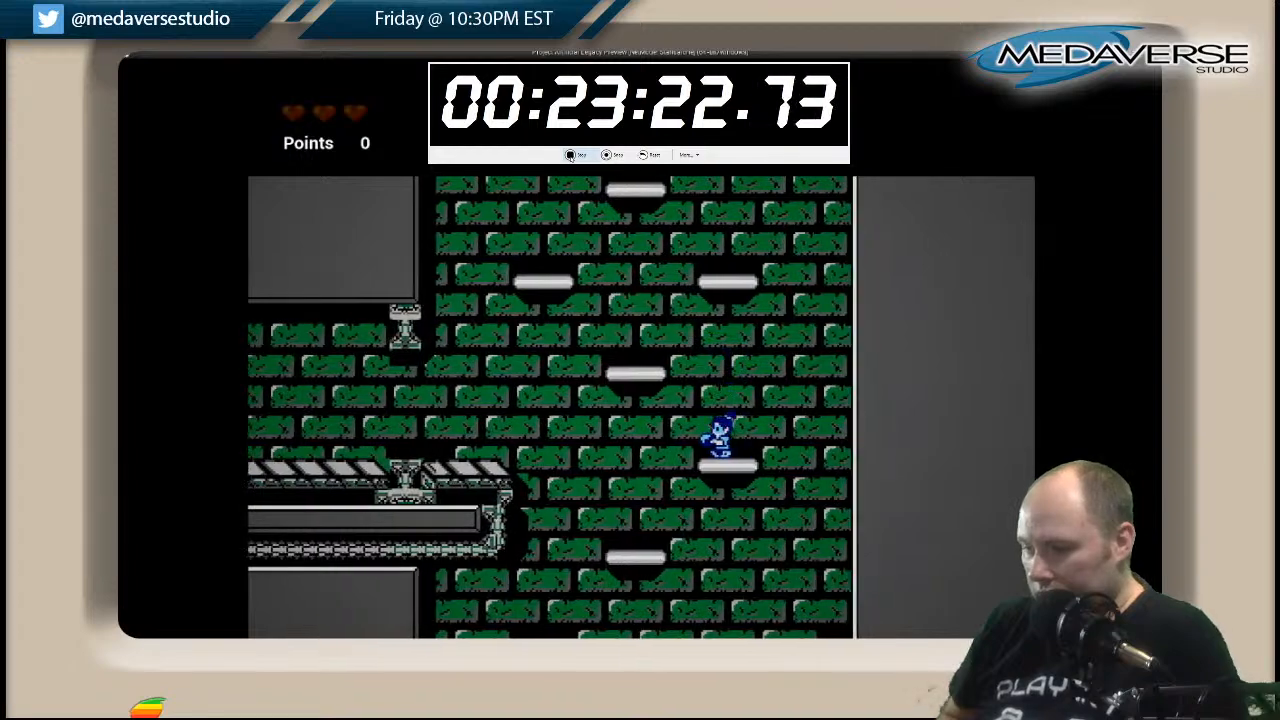
{"action": "key", "text": "Left"}
{"action": "key", "text": "Right"}
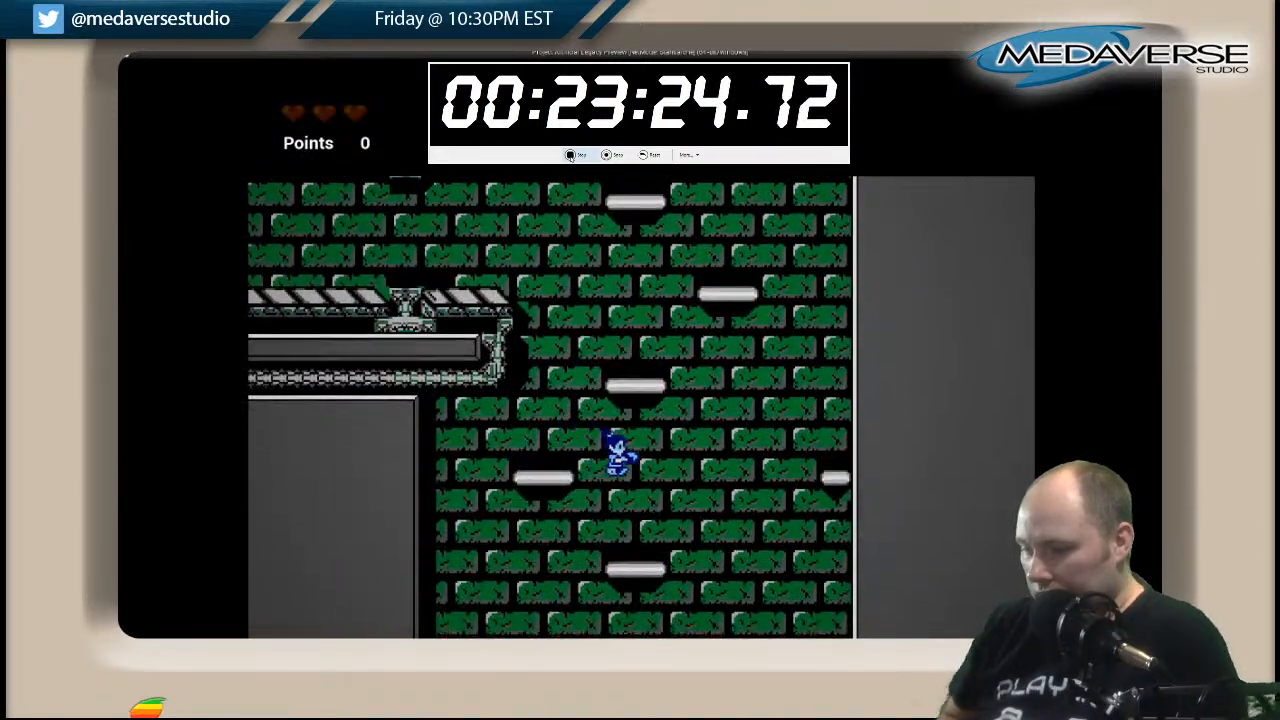
{"action": "key", "text": "Left"}
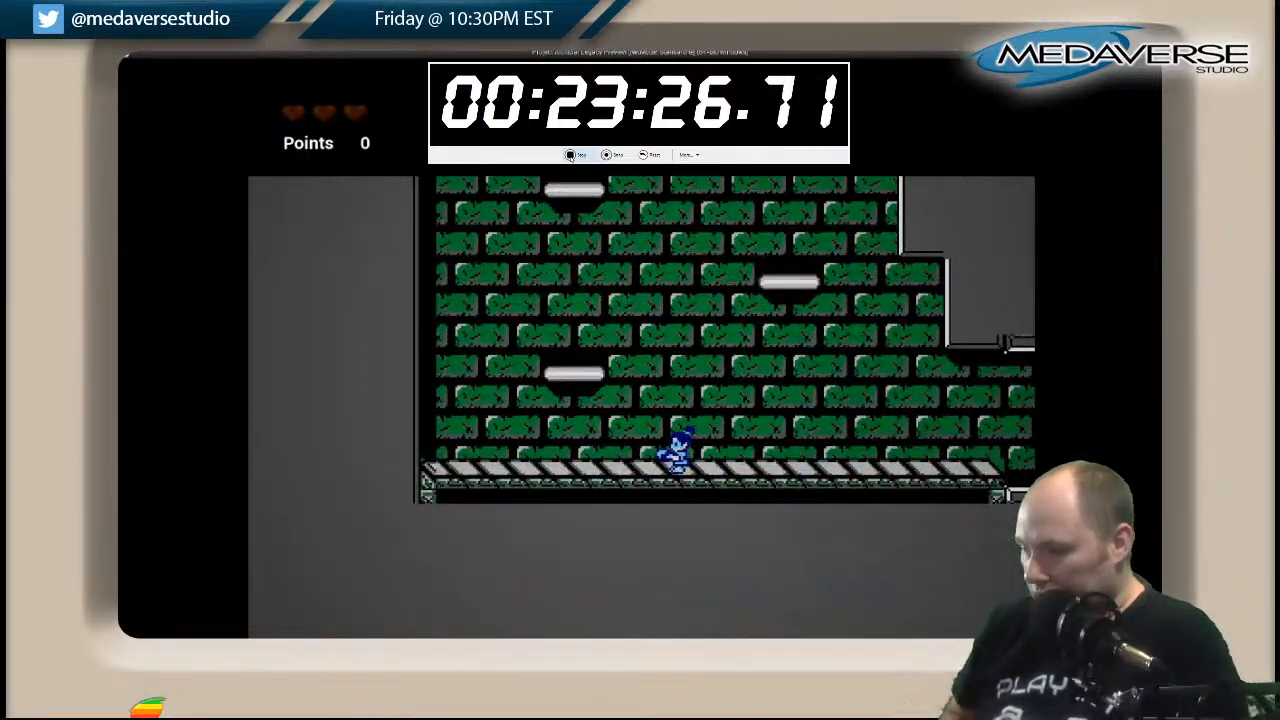
Go through the low corridor at the shaft's base, jumping past the moving pedestal blocks to the continuous striped walkway.
{"action": "key", "text": "Right"}
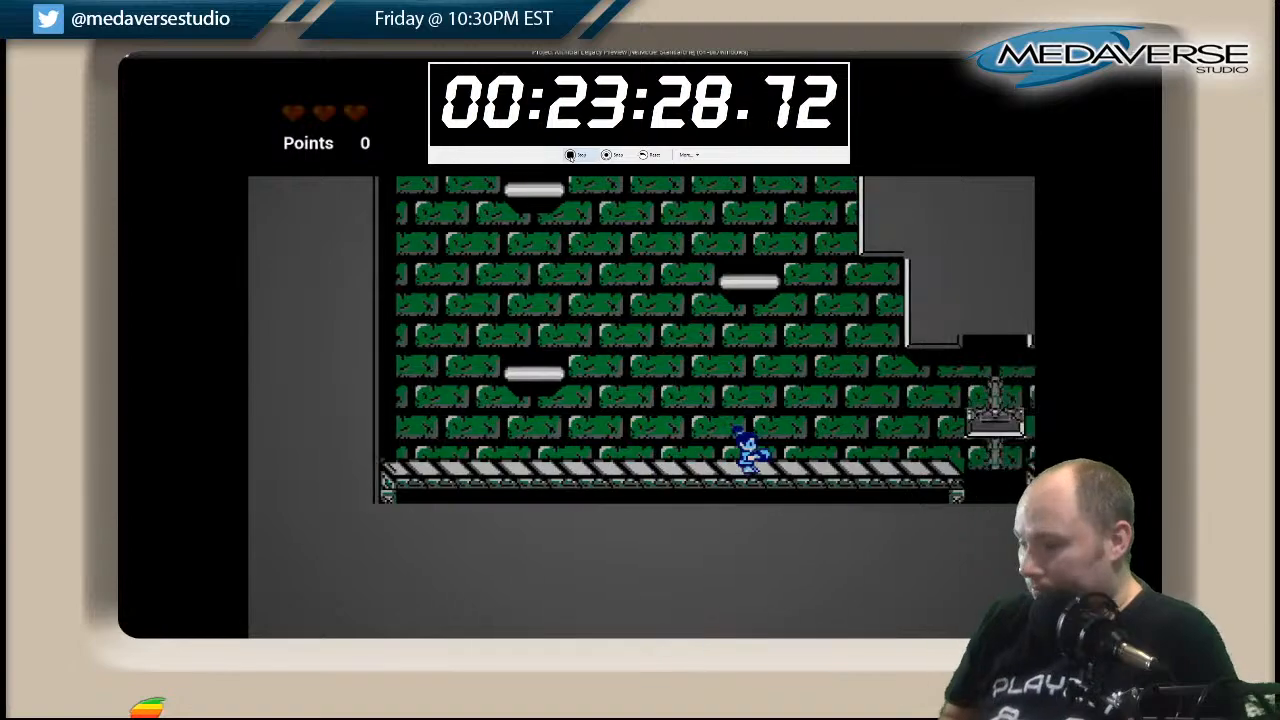
{"action": "key", "text": "space"}
{"action": "key", "text": "Right"}
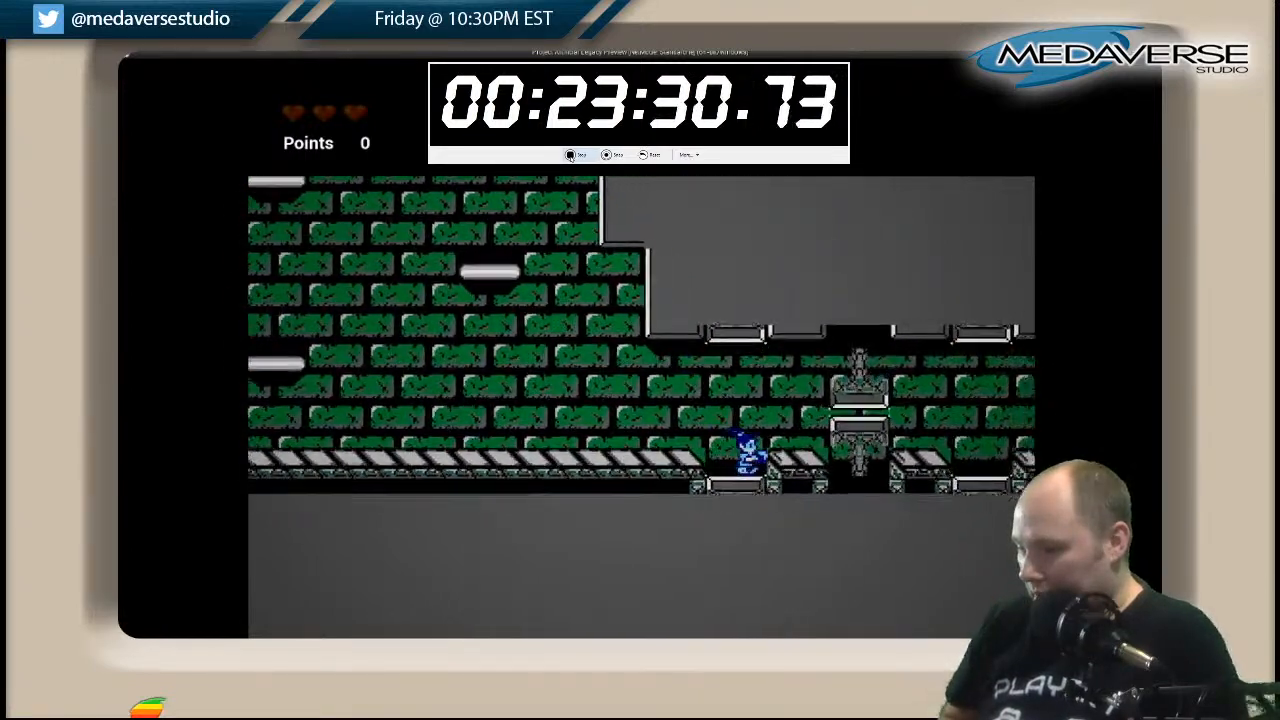
{"action": "key", "text": "space"}
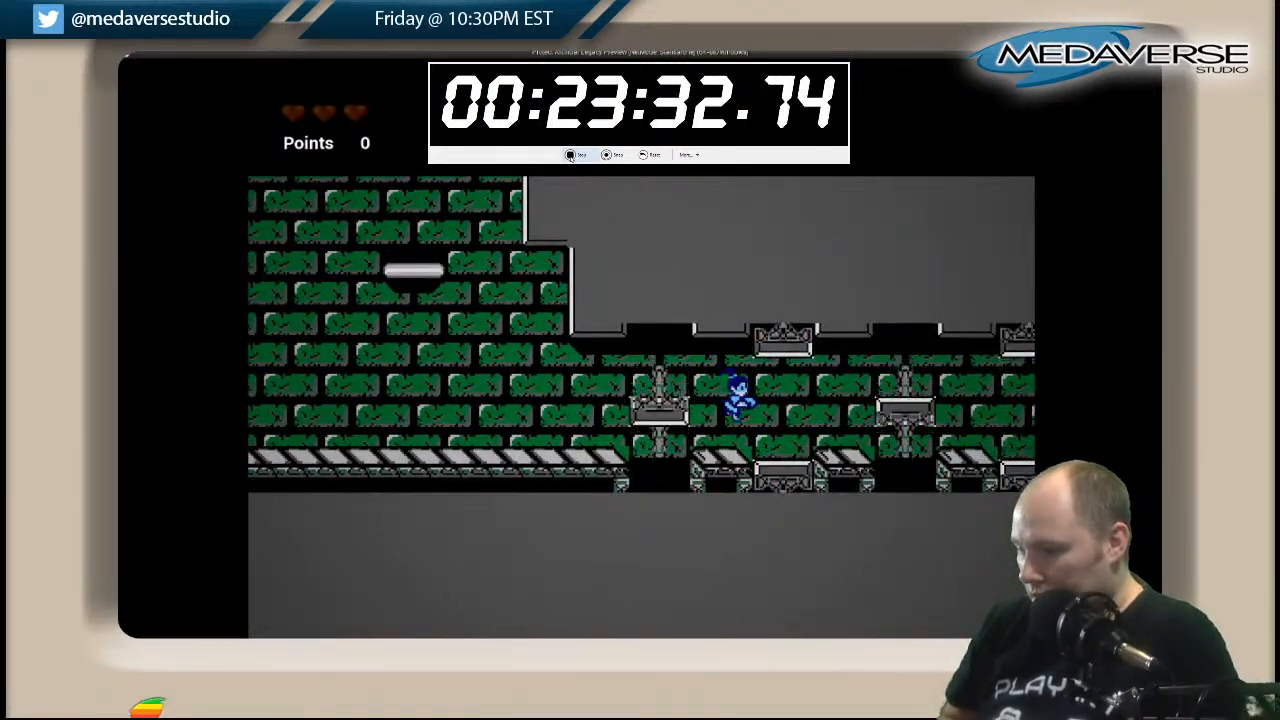
{"action": "key", "text": "Right"}
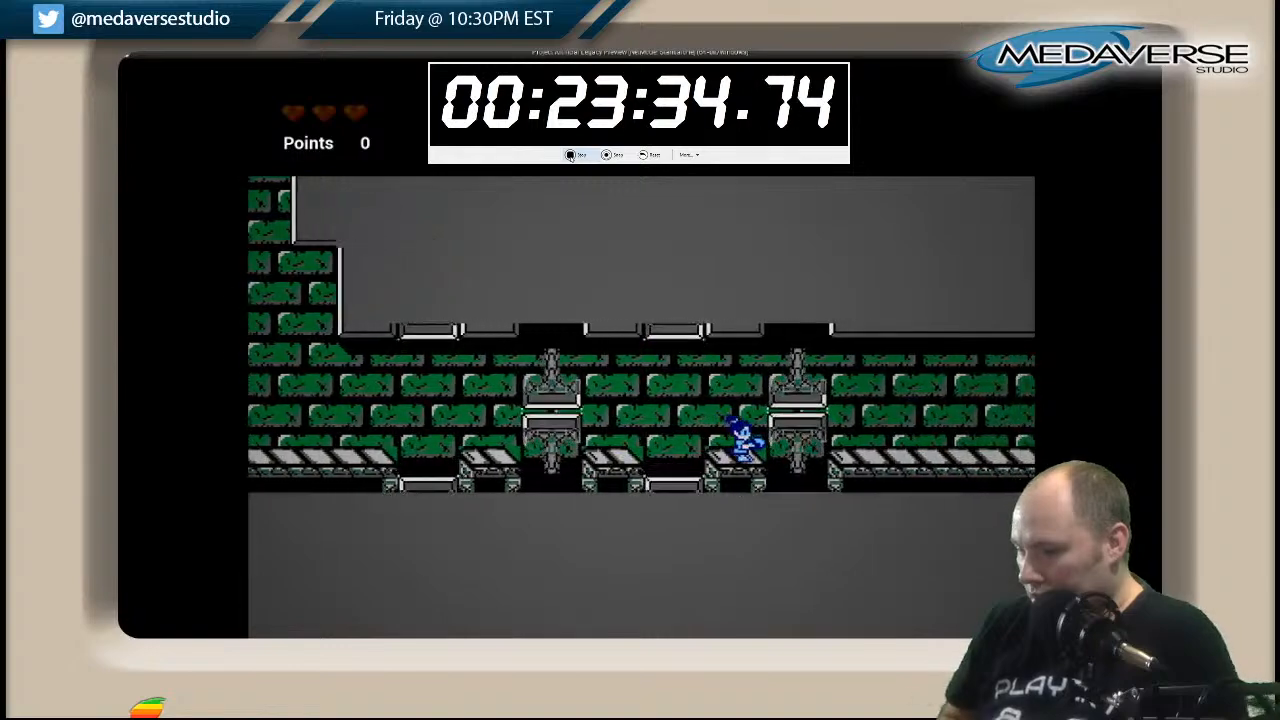
{"action": "key", "text": "Right"}
Follow the striped walkway into the far shaft and climb its lowest wall platforms to the small floating platform.
{"action": "key", "text": "Right"}
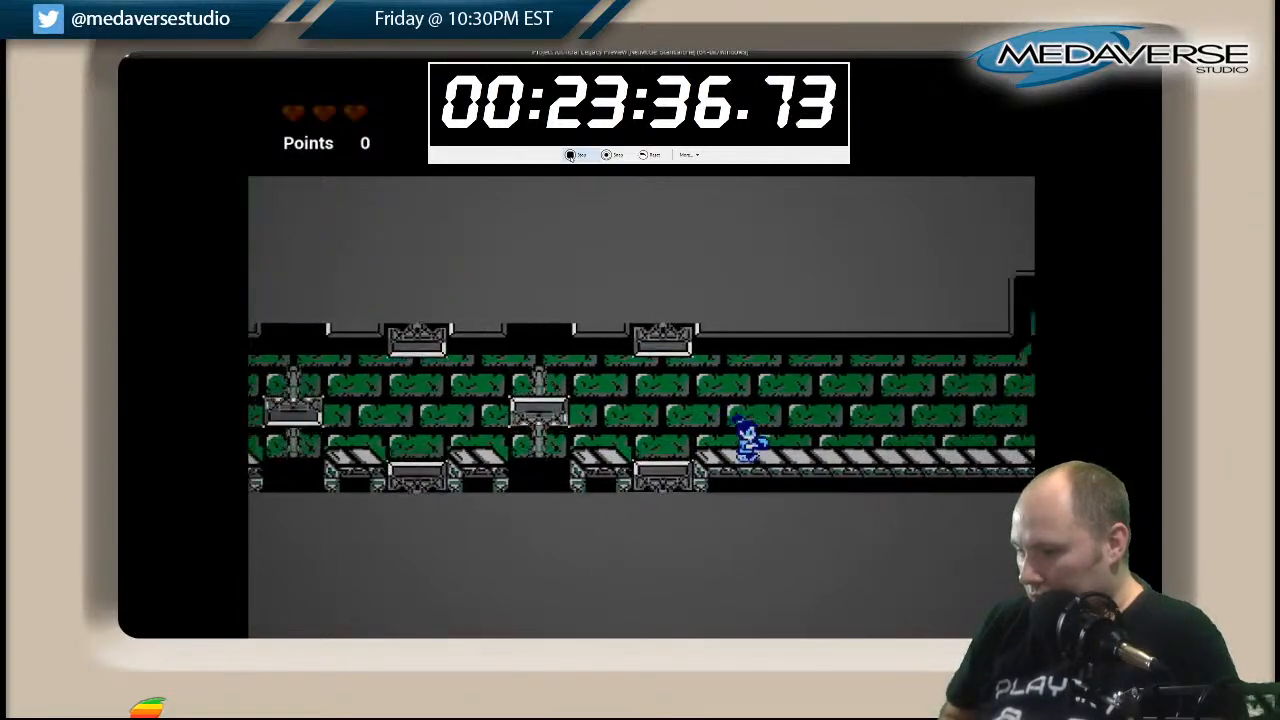
{"action": "key", "text": "Right"}
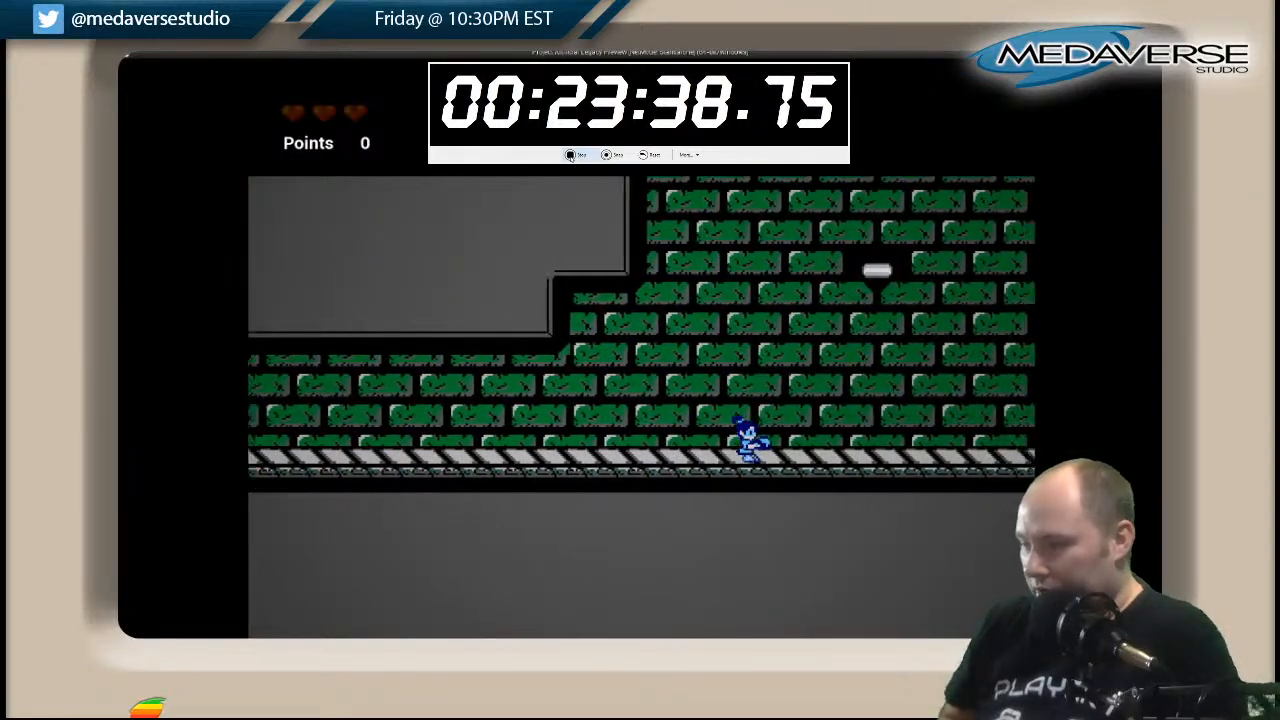
{"action": "key", "text": "space"}
{"action": "key", "text": "space"}
{"action": "key", "text": "Left"}
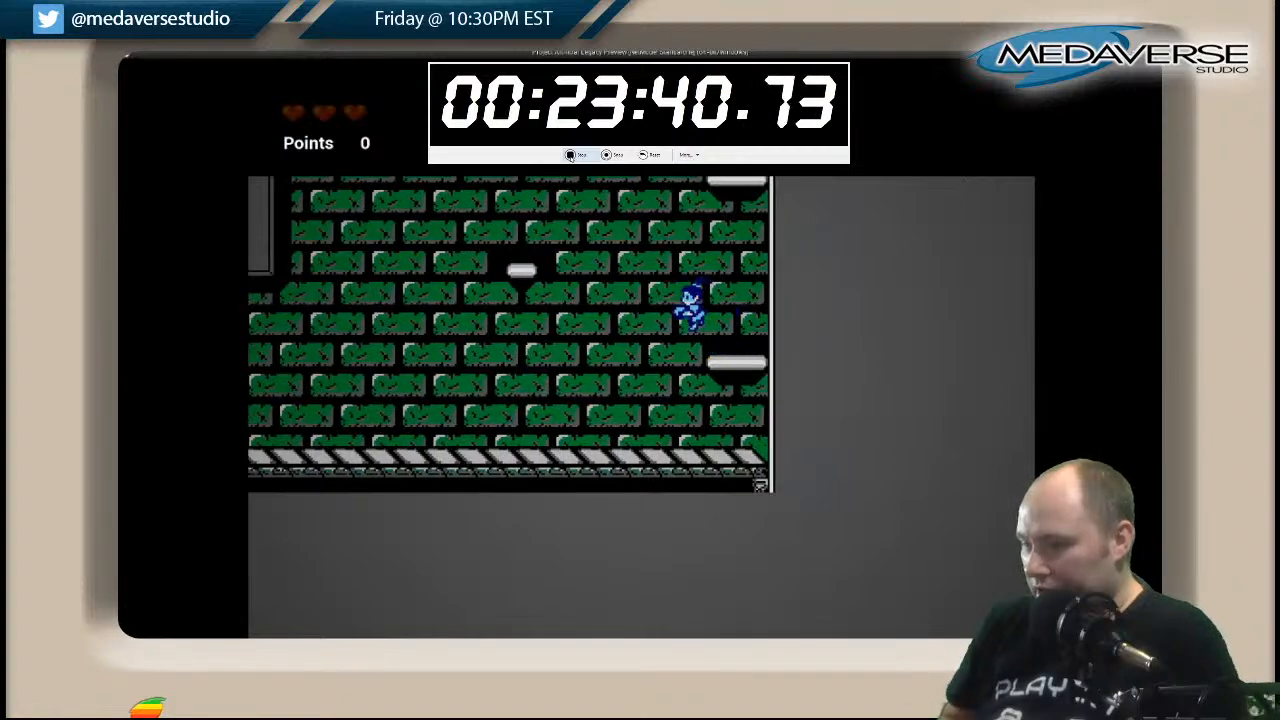
{"action": "key", "text": "Right"}
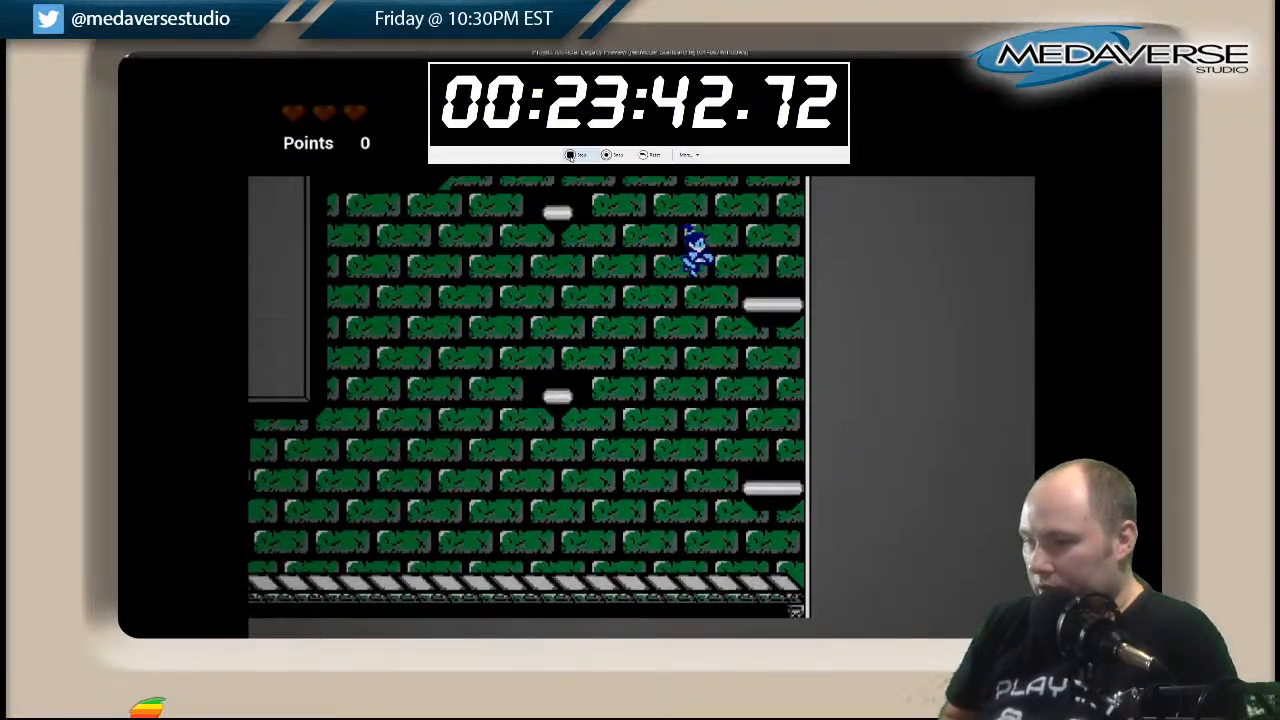
{"action": "key", "text": "space"}
{"action": "key", "text": "Left"}
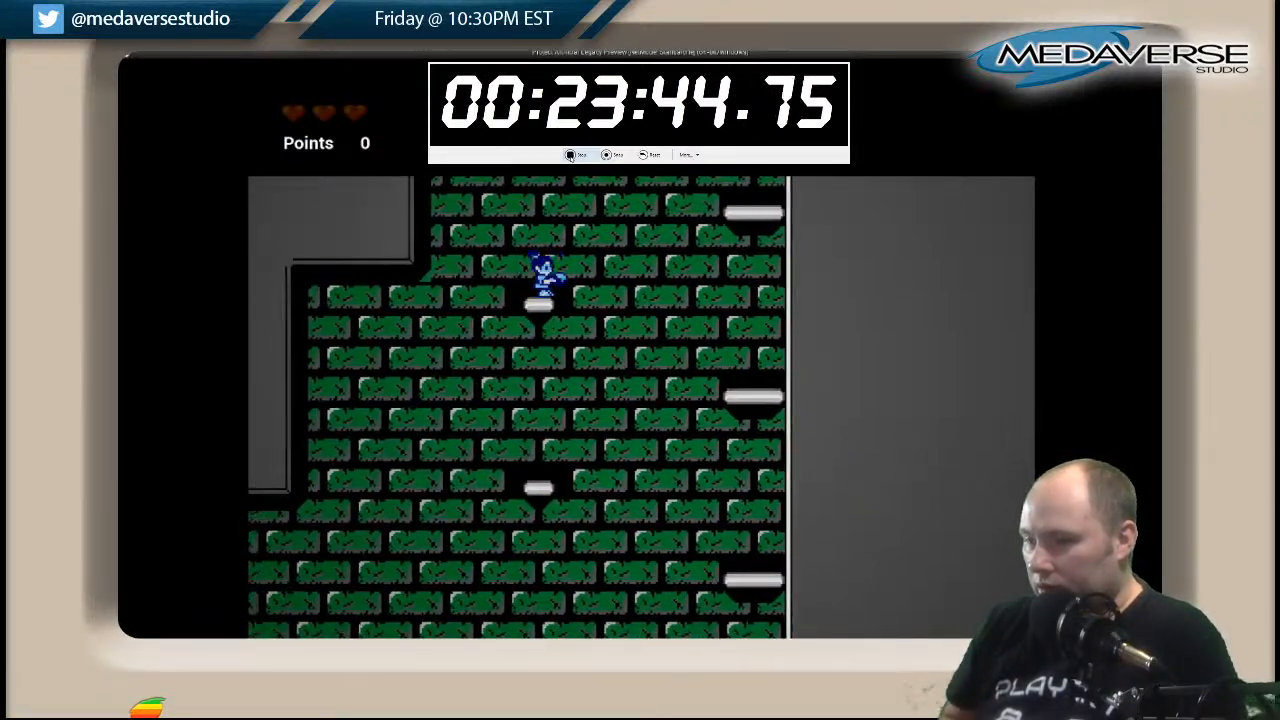
Climb the narrow part of the shaft over the small floating platforms to the open ledges at its top.
{"action": "key", "text": "space"}
{"action": "key", "text": "Right"}
{"action": "key", "text": "Left"}
{"action": "key", "text": "space"}
{"action": "key", "text": "Left"}
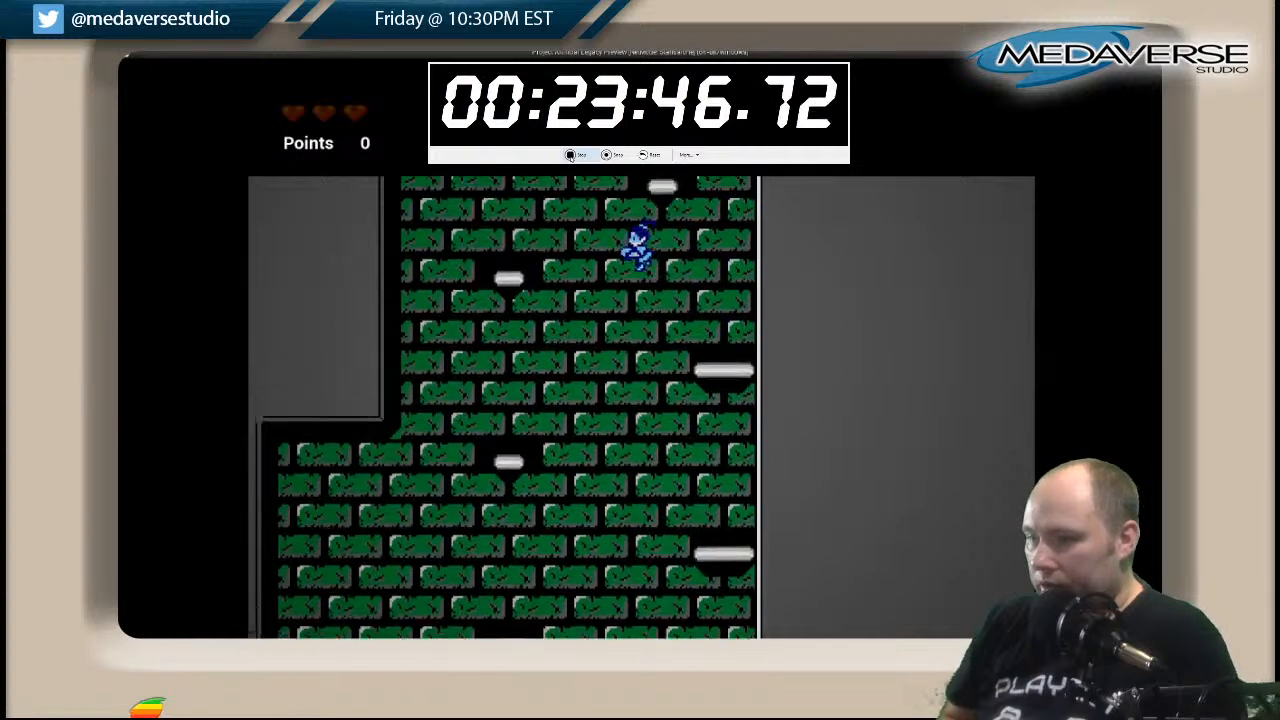
{"action": "key", "text": "space"}
{"action": "key", "text": "Right"}
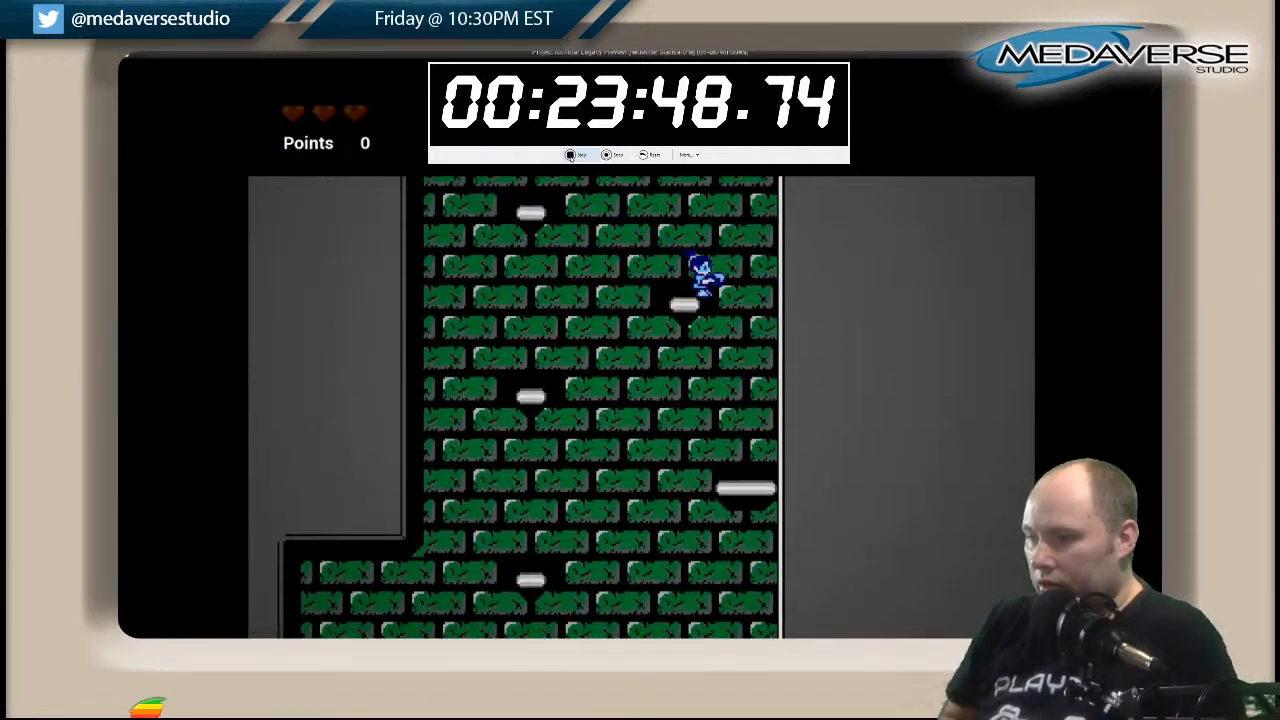
{"action": "key", "text": "space"}
{"action": "key", "text": "Left"}
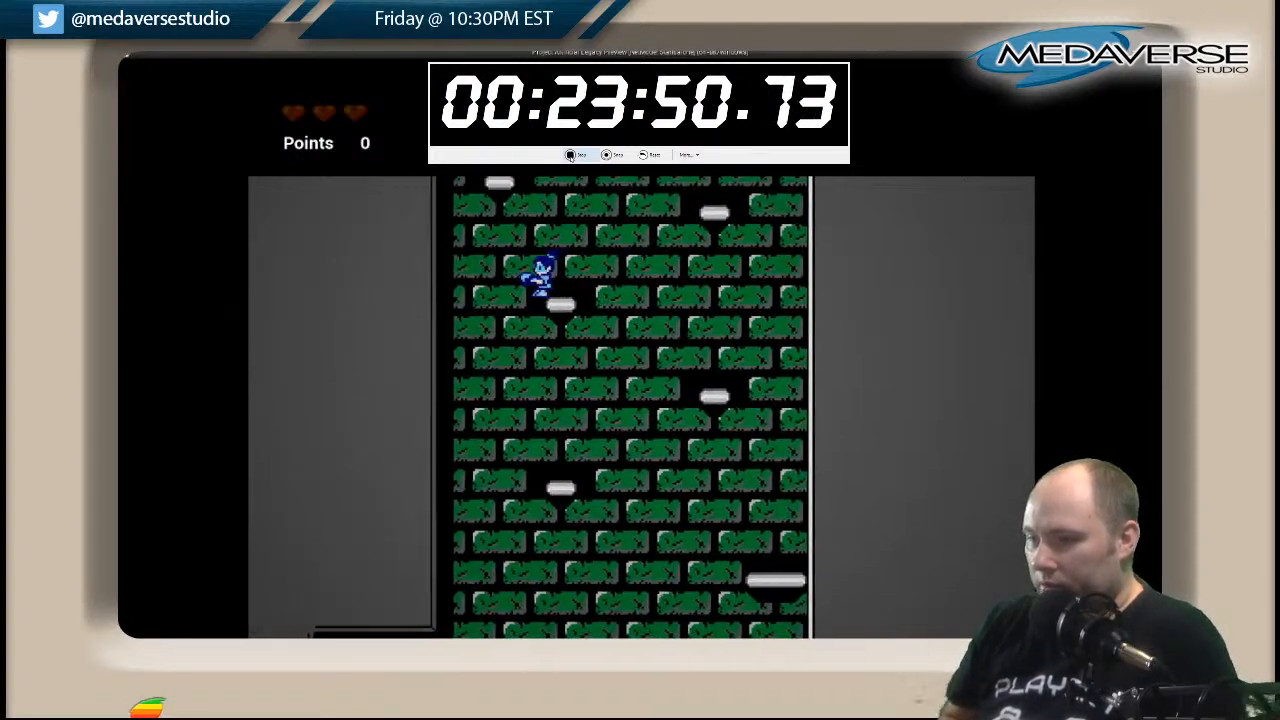
{"action": "key", "text": "space"}
{"action": "key", "text": "Right"}
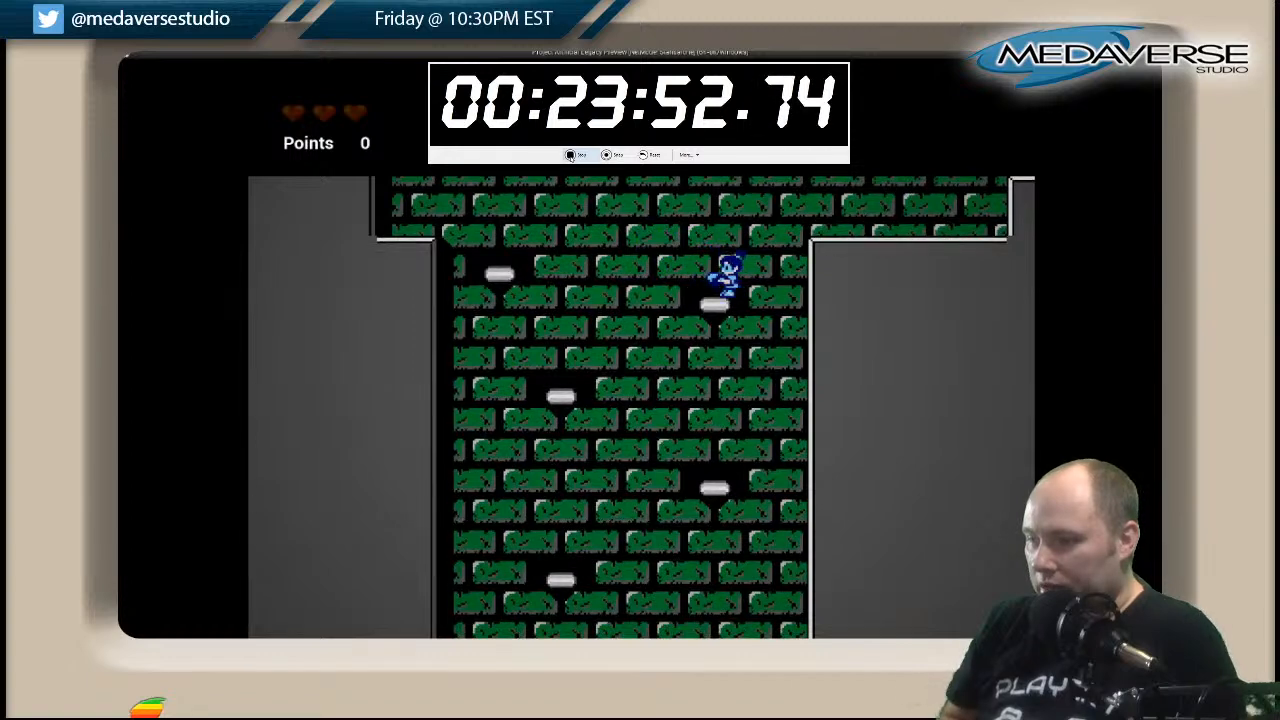
{"action": "key", "text": "space"}
{"action": "key", "text": "Right"}
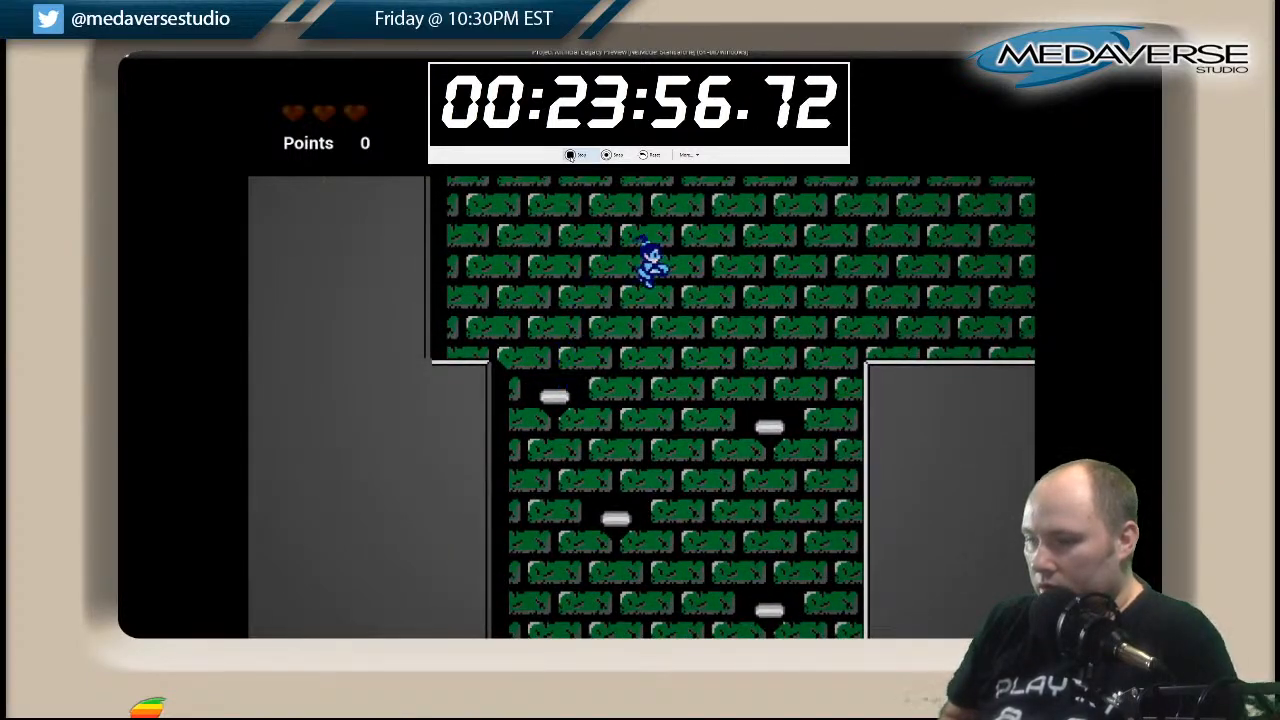
Climb the stepped passage from the shaft's opening to the highest step beside the moving platform.
{"action": "key", "text": "space"}
{"action": "key", "text": "Right"}
{"action": "key", "text": "space"}
{"action": "key", "text": "Right"}
{"action": "key", "text": "space"}
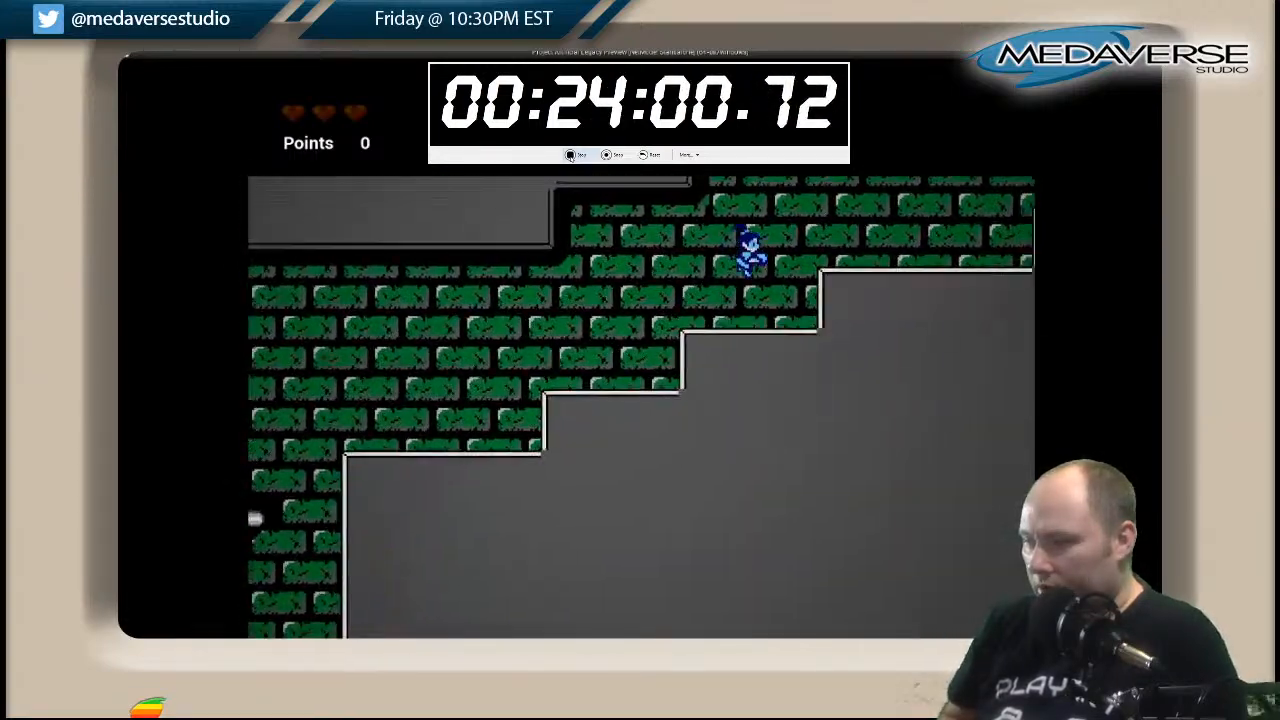
{"action": "key", "text": "space"}
{"action": "key", "text": "Right"}
{"action": "key", "text": "space"}
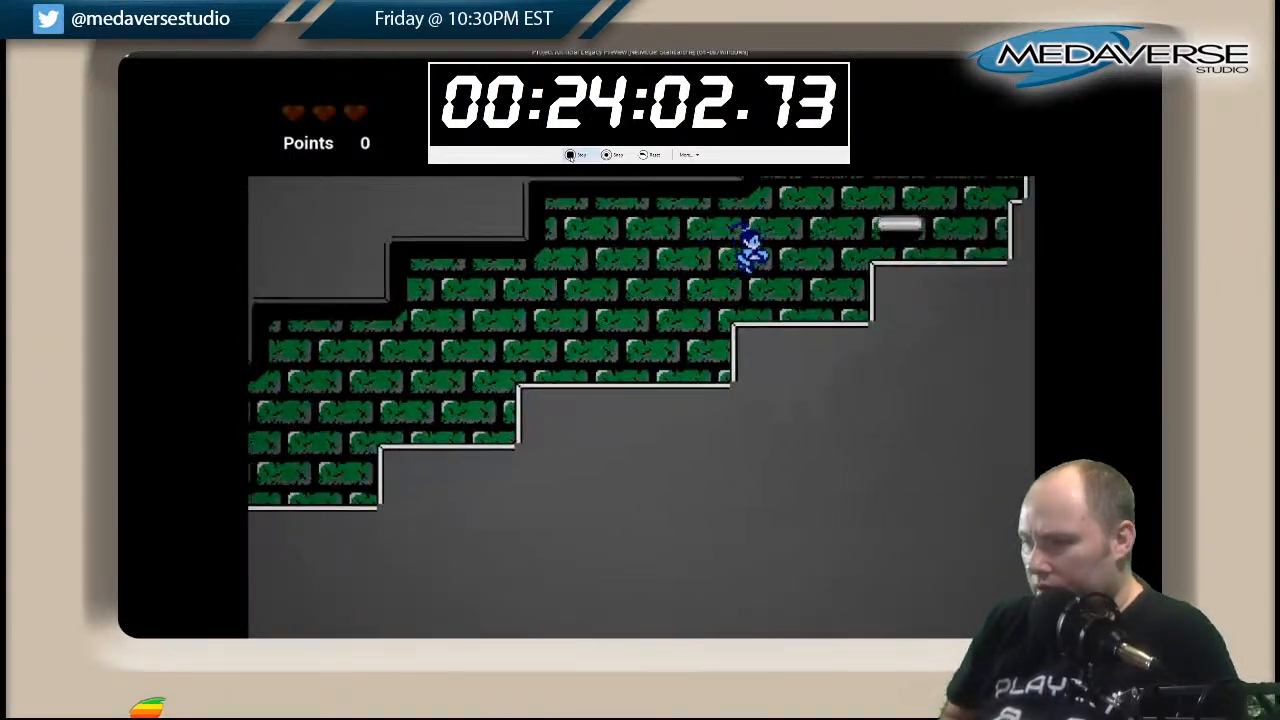
{"action": "key", "text": "space"}
{"action": "key", "text": "Right"}
Use the moving platform to climb the short vertical section and jump onto the upper ledge.
{"action": "key", "text": "Left"}
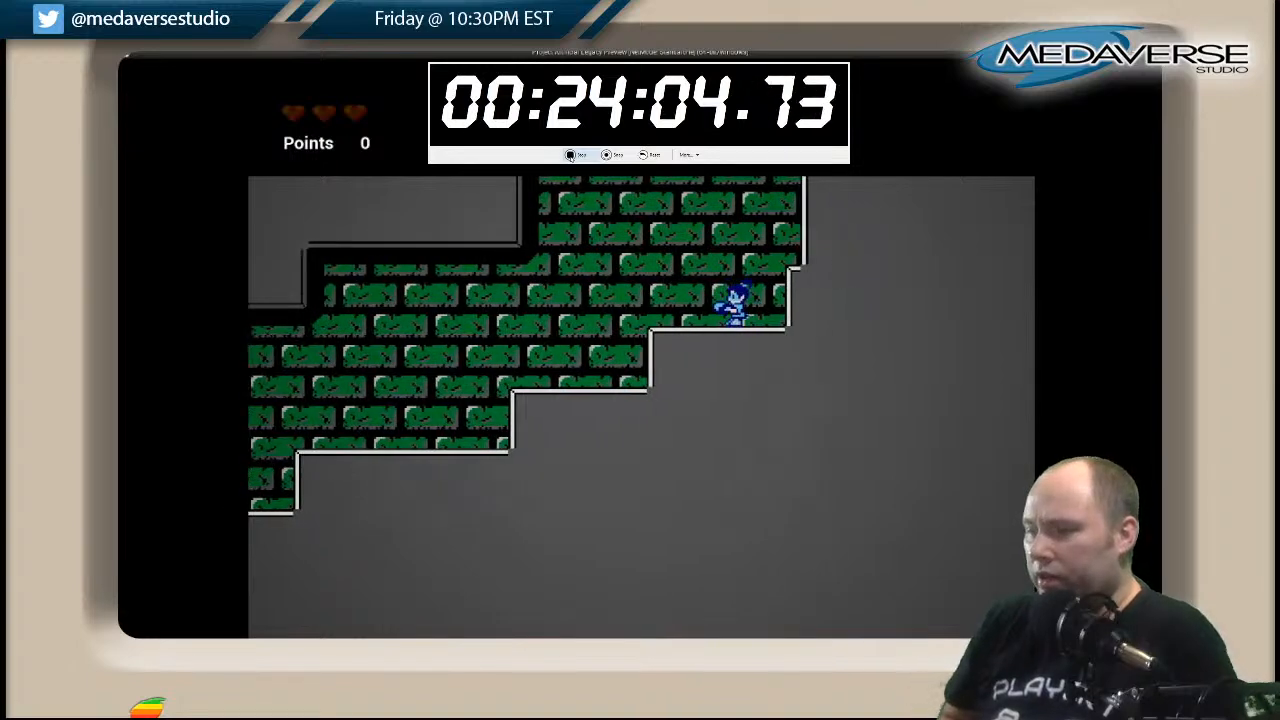
{"action": "key", "text": "space"}
{"action": "key", "text": "Left"}
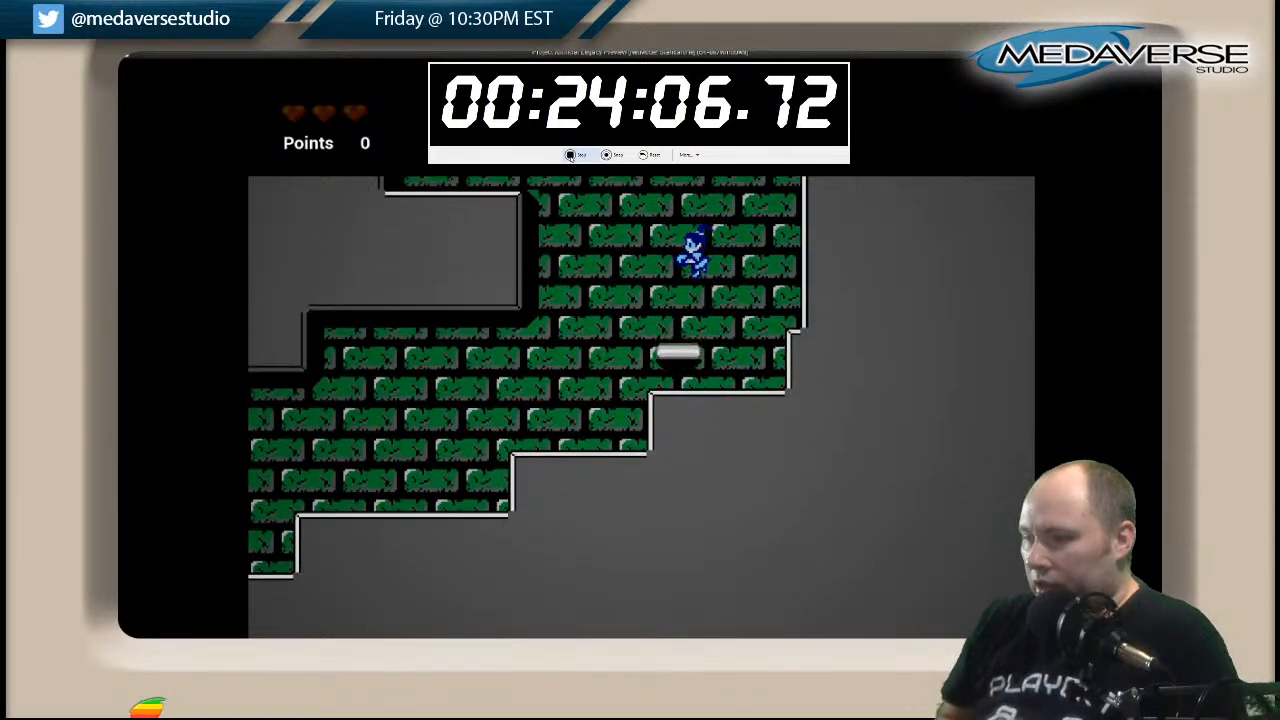
{"action": "key", "text": "space"}
{"action": "key", "text": "Left"}
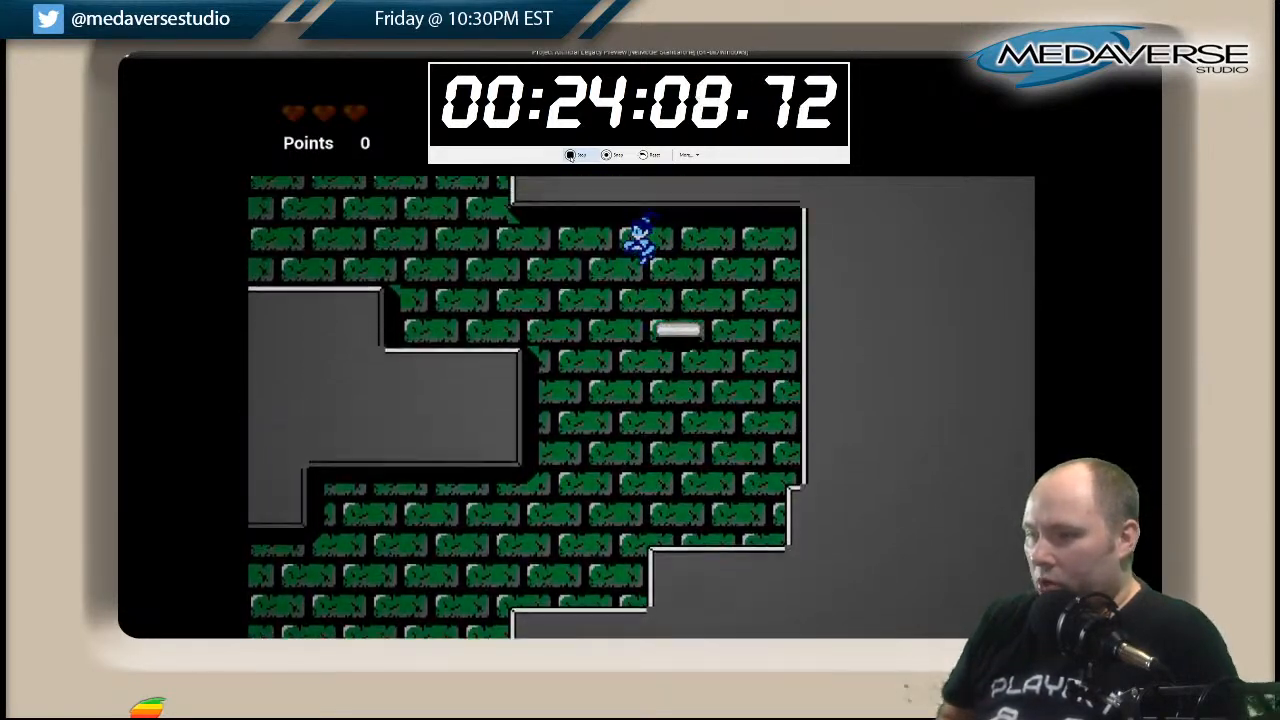
{"action": "key", "text": "space"}
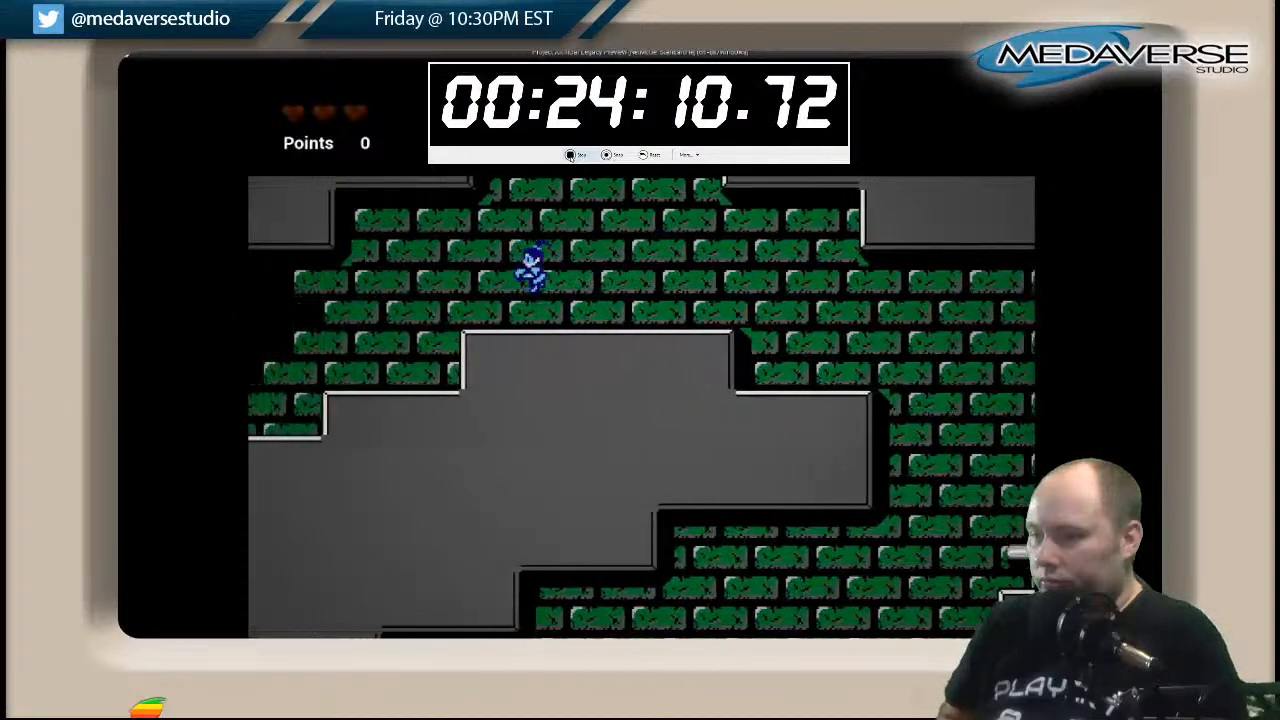
Cross the upper ledge and go down the steps into the black, brickless room.
{"action": "key", "text": "space"}
{"action": "key", "text": "Left"}
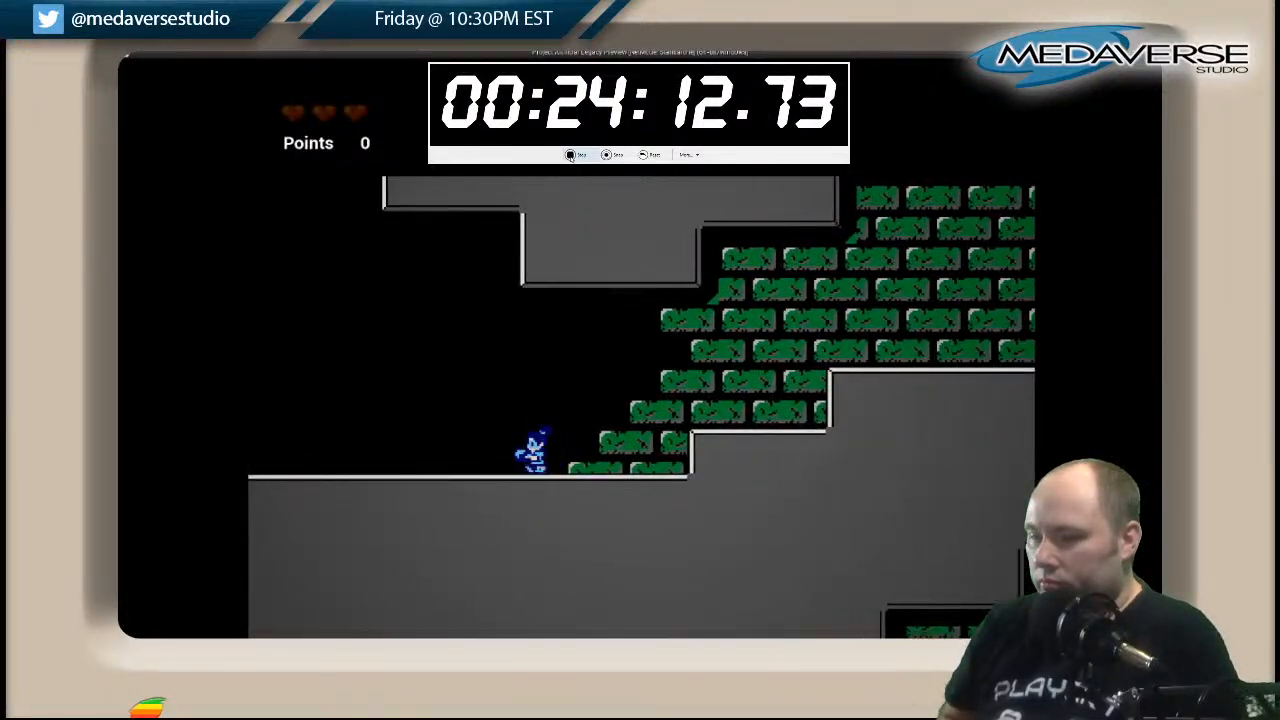
{"action": "key", "text": "space"}
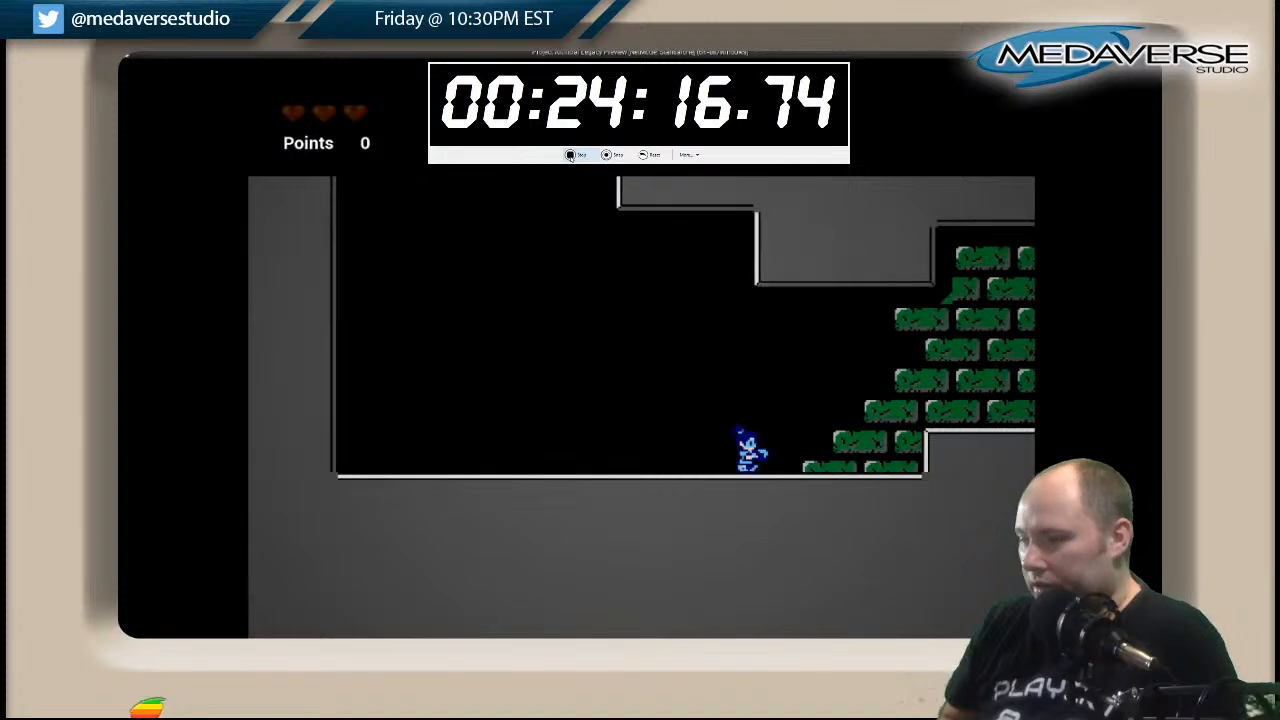
Leave the black room over the ledges and drop back down the narrow shaft to the striped walkway.
{"action": "key", "text": "space"}
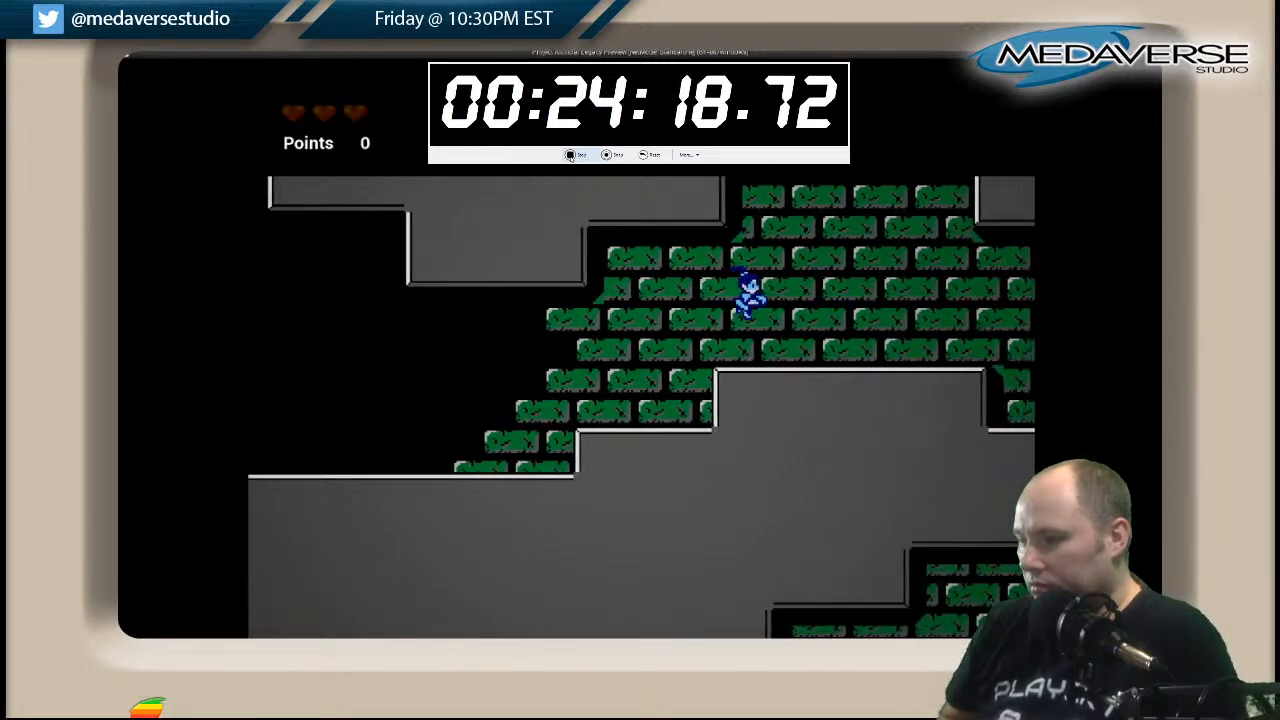
{"action": "key", "text": "space"}
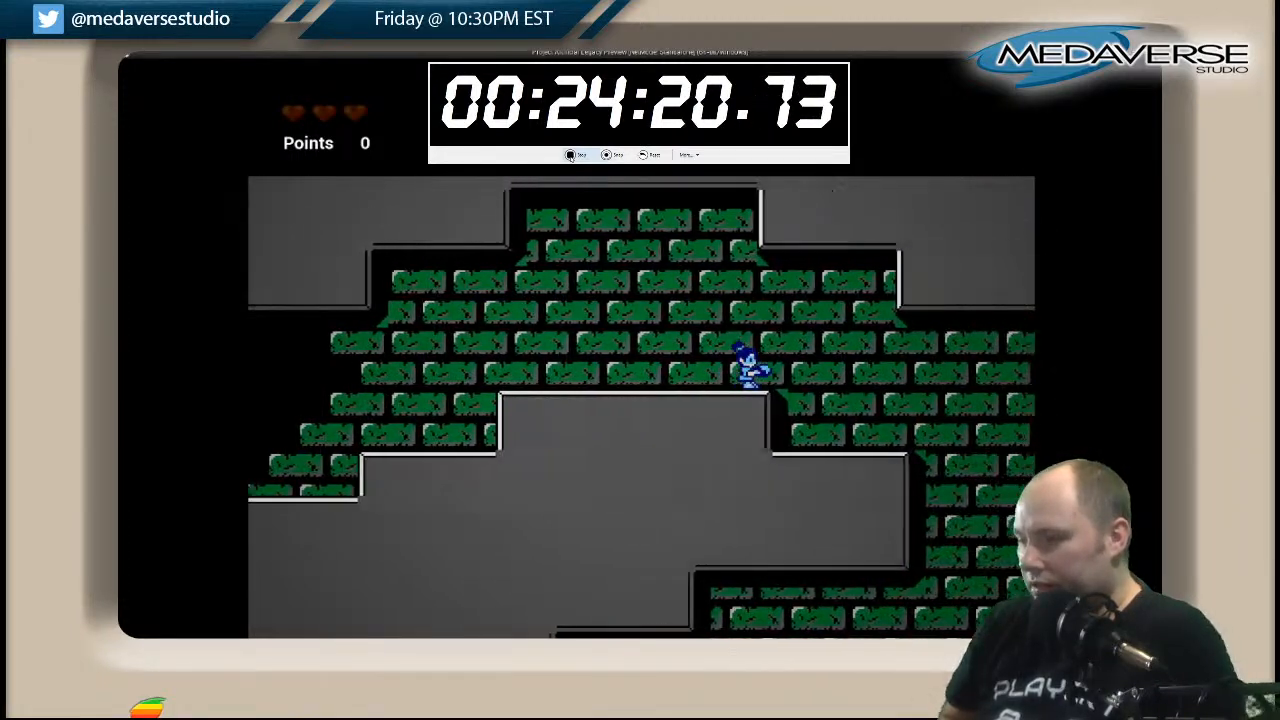
{"action": "key", "text": "Left"}
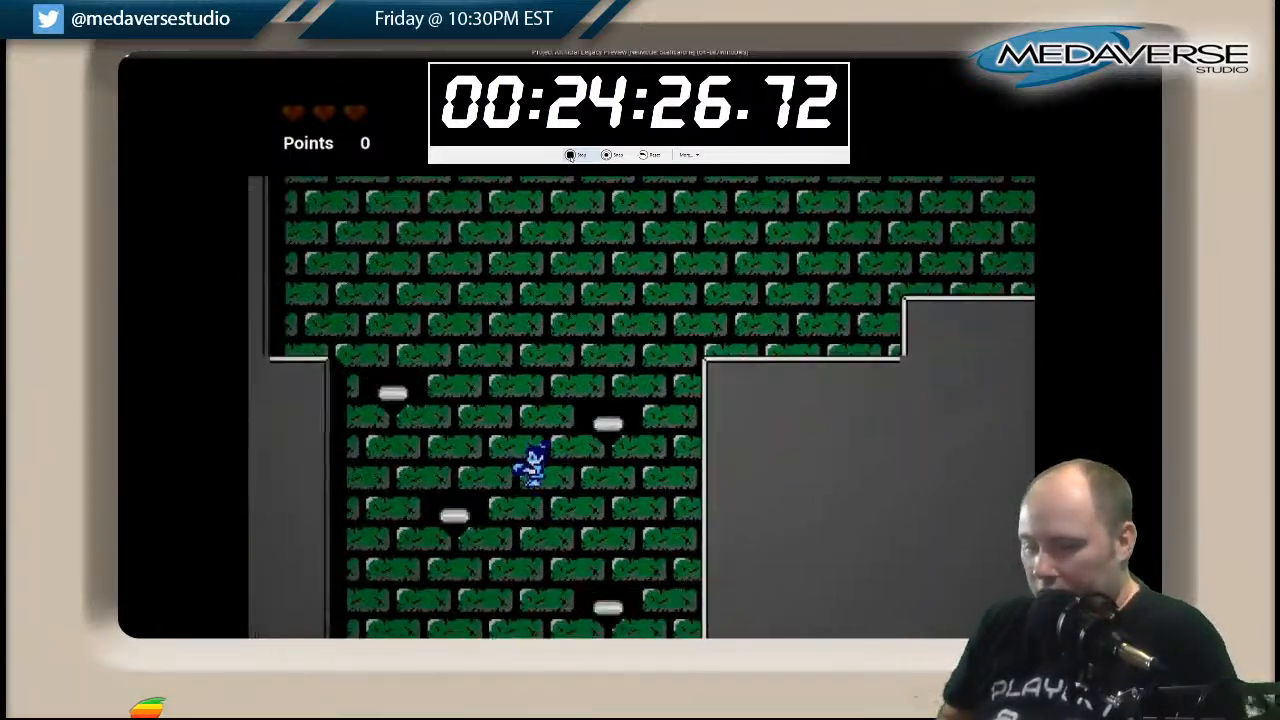
{"action": "key", "text": "Right"}
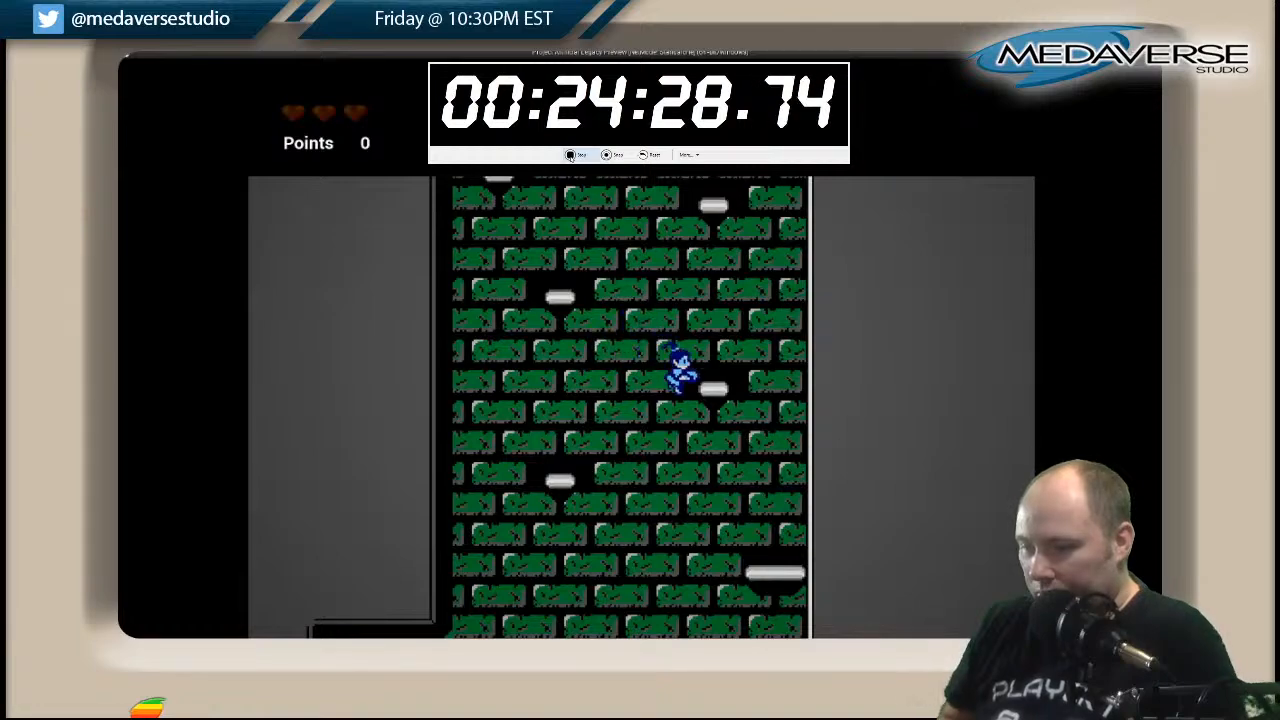
{"action": "key", "text": "Right"}
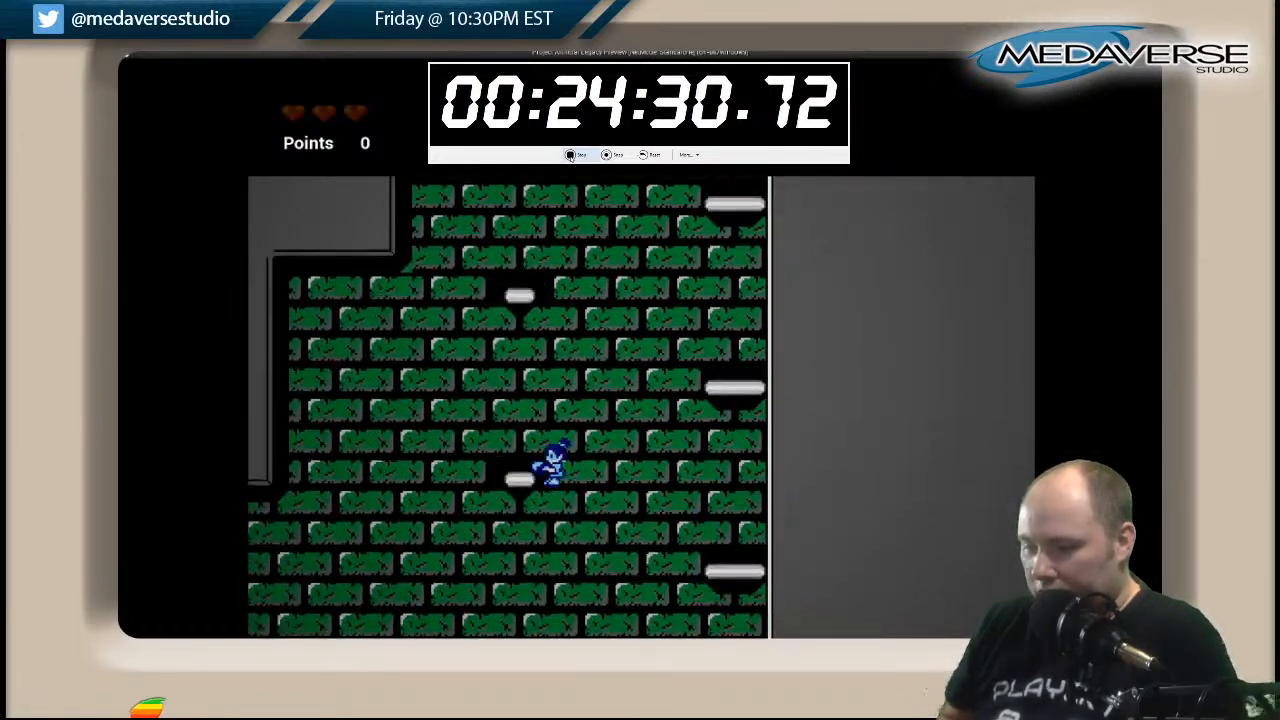
{"action": "key", "text": "Left"}
Go back through the low corridor past the moving pedestal blocks to the base of the wide shaft.
{"action": "key", "text": "Left"}
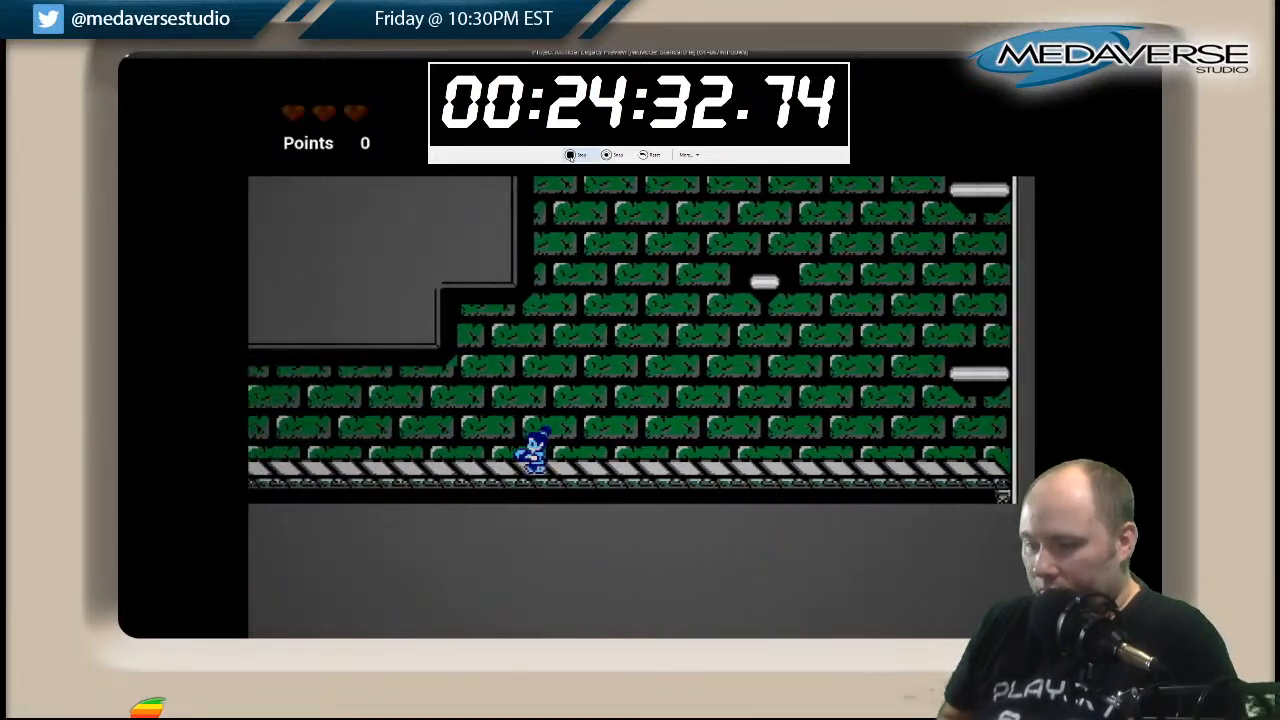
{"action": "key", "text": "Left"}
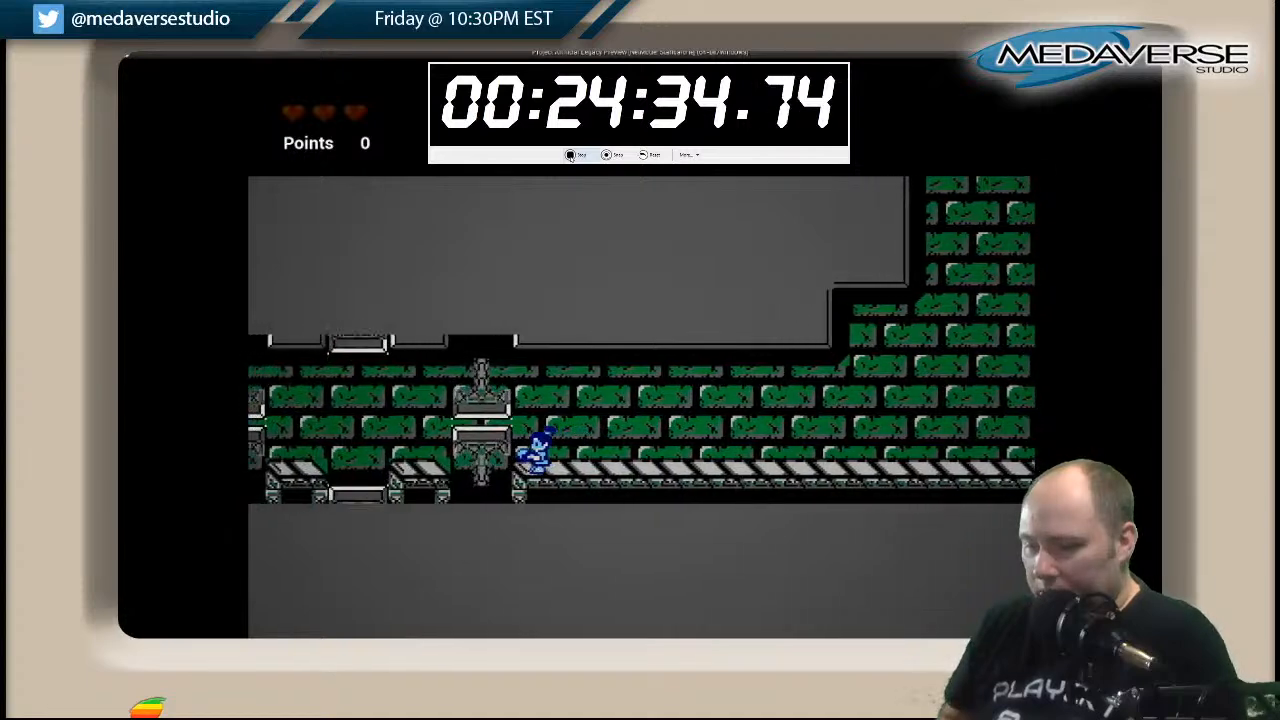
{"action": "key", "text": "Left"}
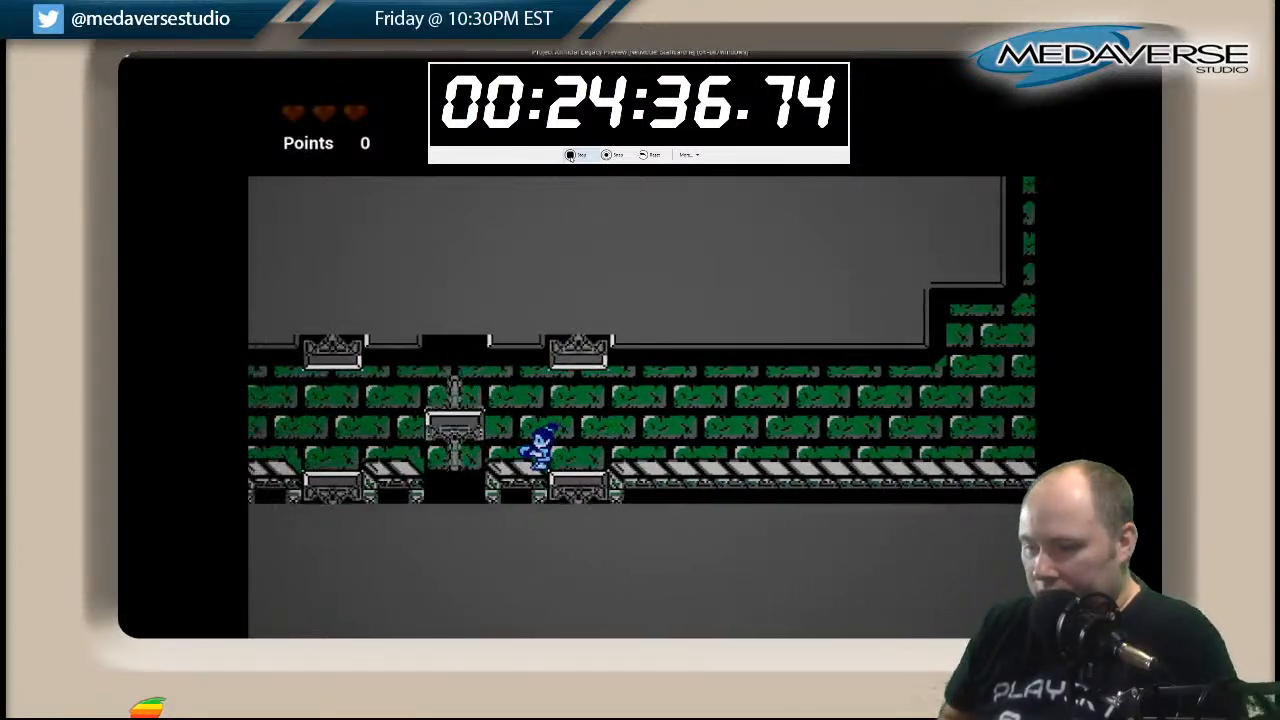
{"action": "key", "text": "Left"}
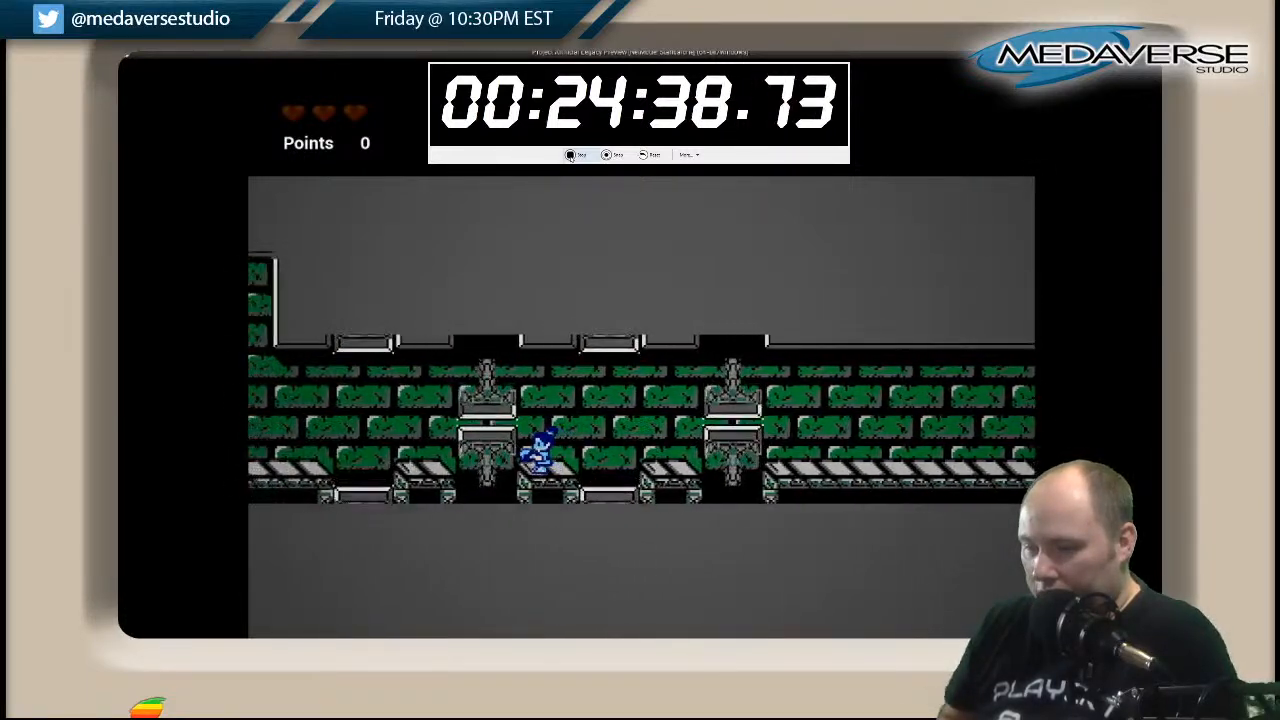
{"action": "key", "text": "Left"}
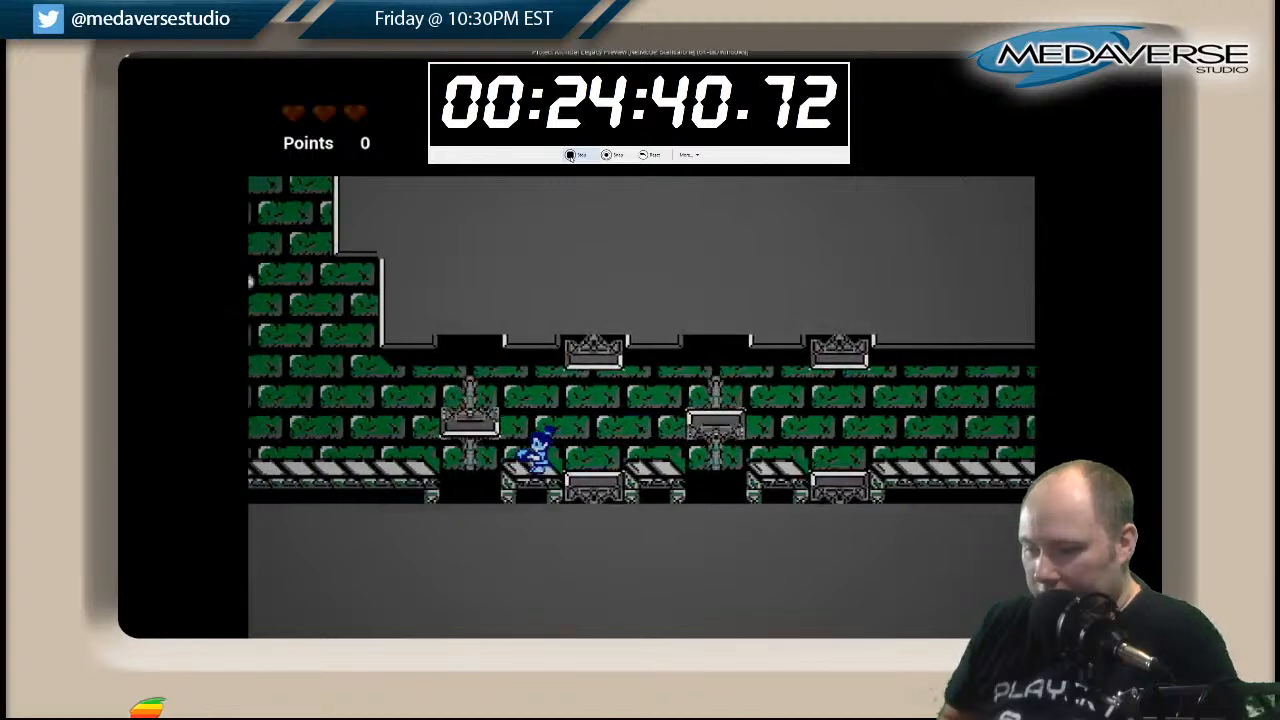
Climb the lower part of the wide shaft, alternating between the floating platforms on its two sides.
{"action": "key", "text": "Left"}
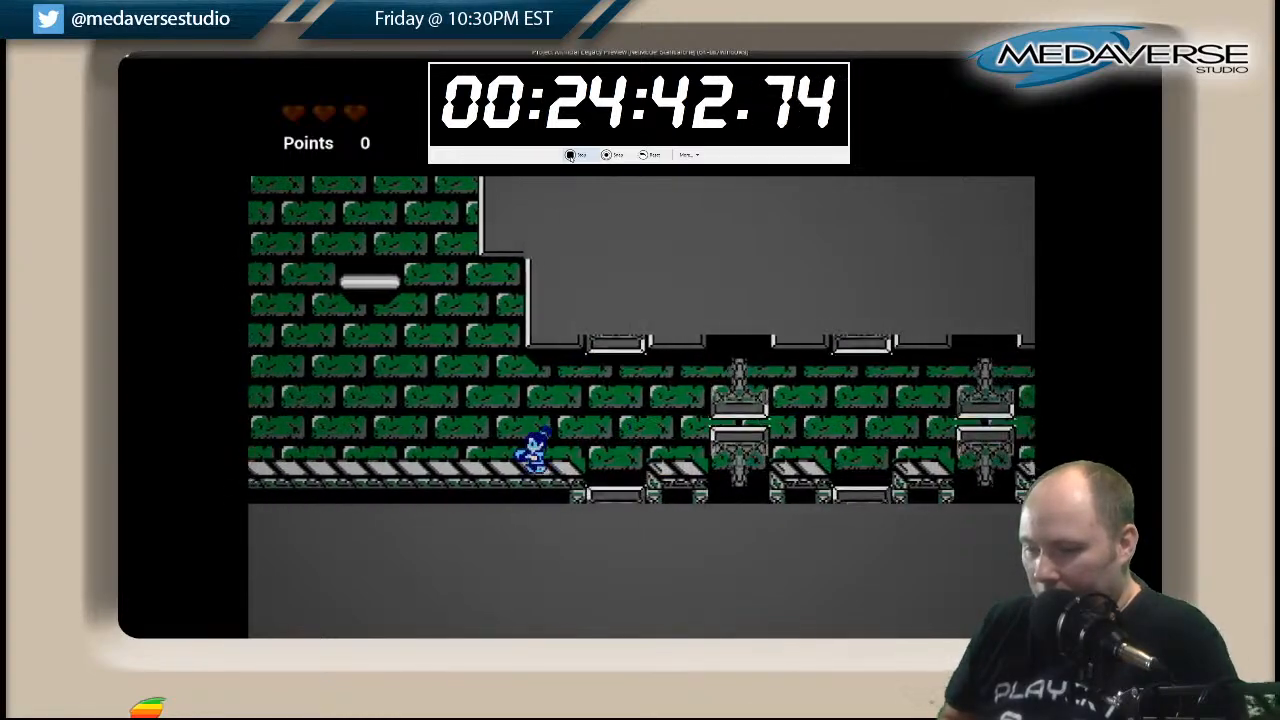
{"action": "key", "text": "Left"}
{"action": "key", "text": "space"}
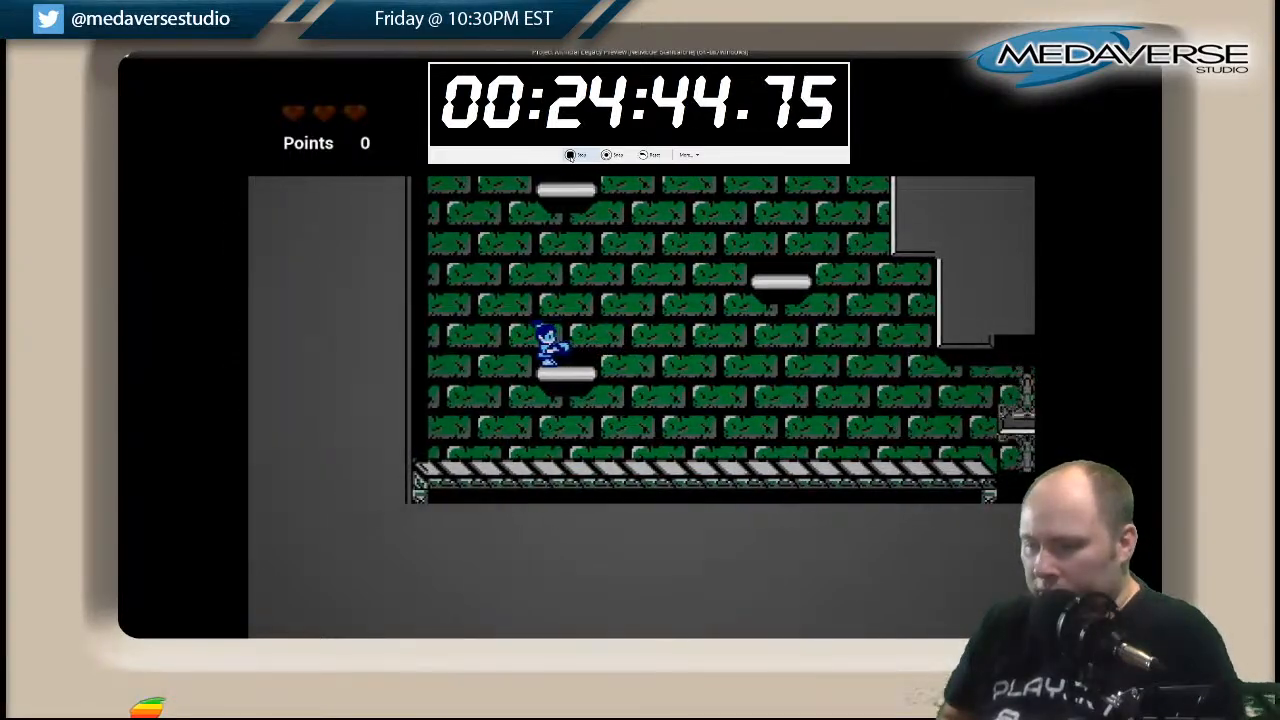
{"action": "key", "text": "Right"}
{"action": "key", "text": "space"}
{"action": "key", "text": "space"}
{"action": "key", "text": "Left"}
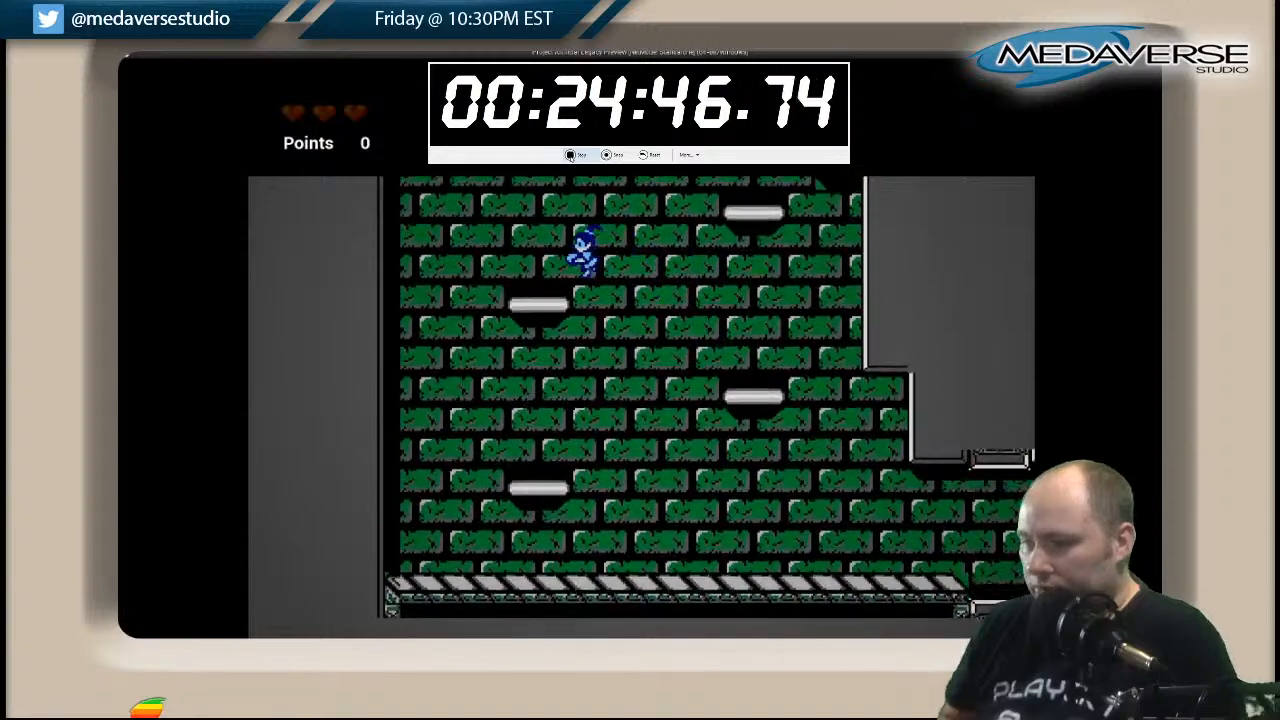
{"action": "key", "text": "space"}
{"action": "key", "text": "Right"}
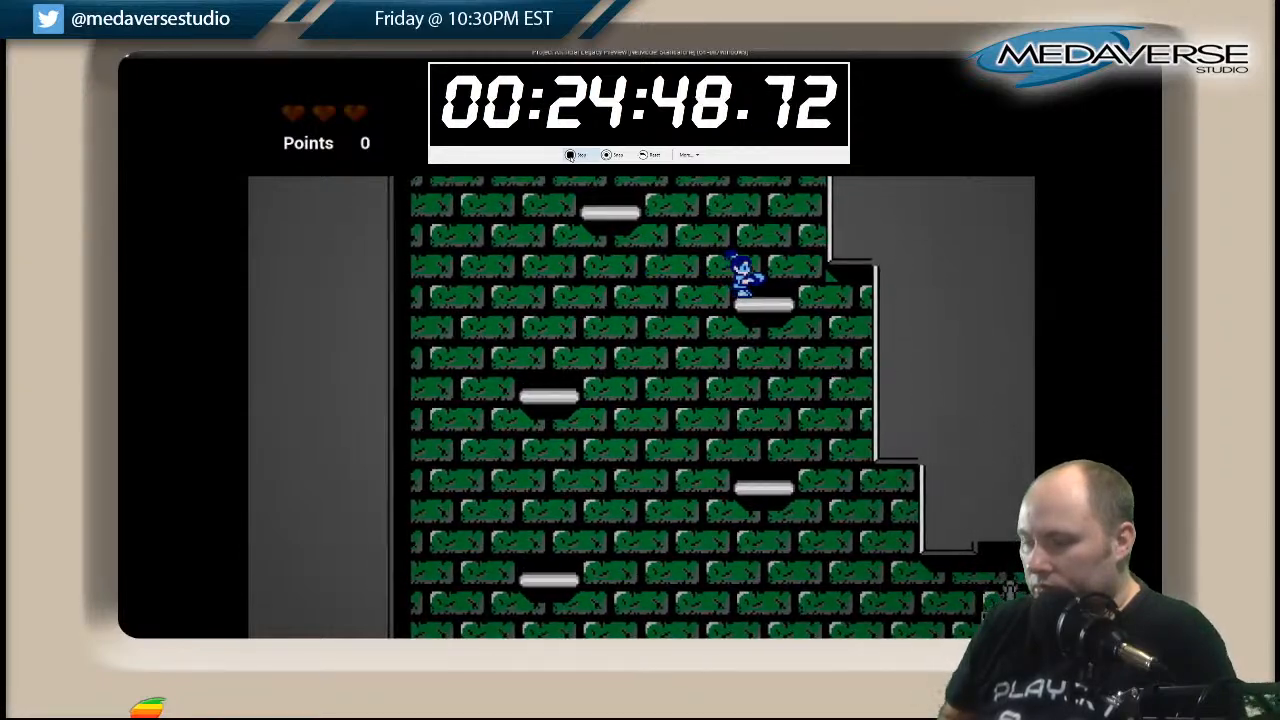
Continue up the wide shaft over the middle and wall platforms to above the side corridor's walkway.
{"action": "key", "text": "space"}
{"action": "key", "text": "Left"}
{"action": "key", "text": "space"}
{"action": "key", "text": "Right"}
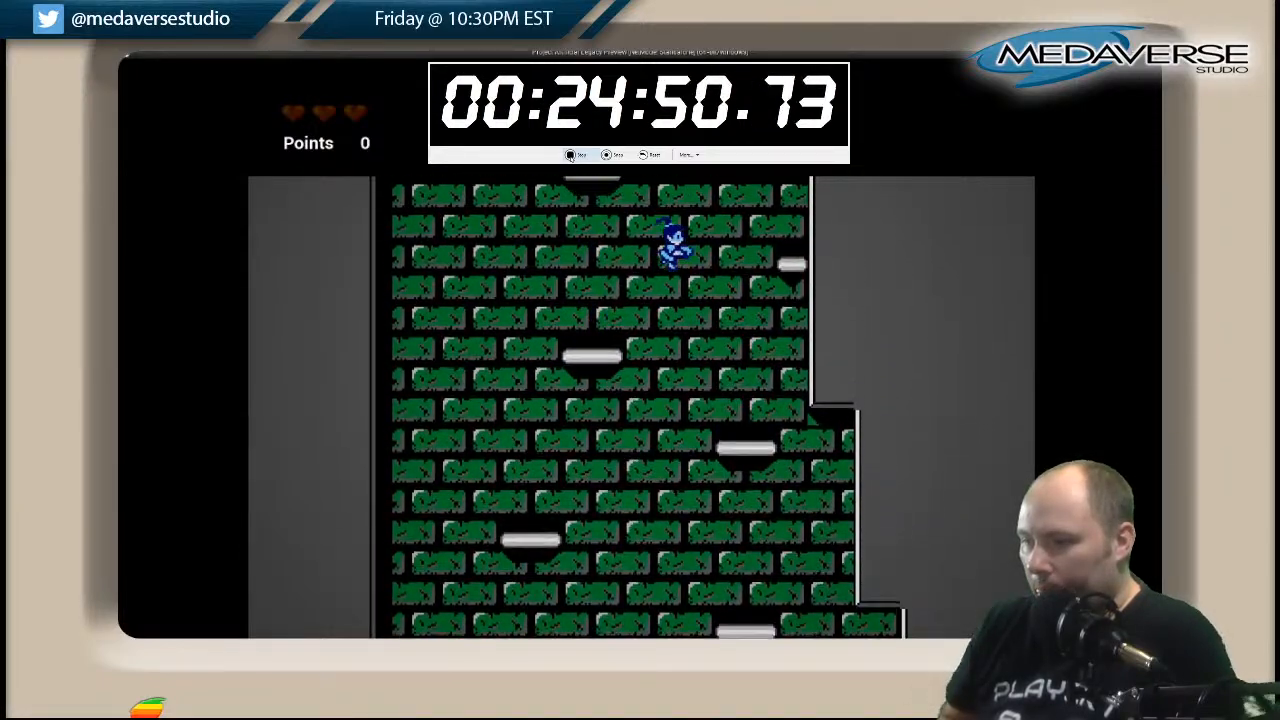
{"action": "key", "text": "space"}
{"action": "key", "text": "Left"}
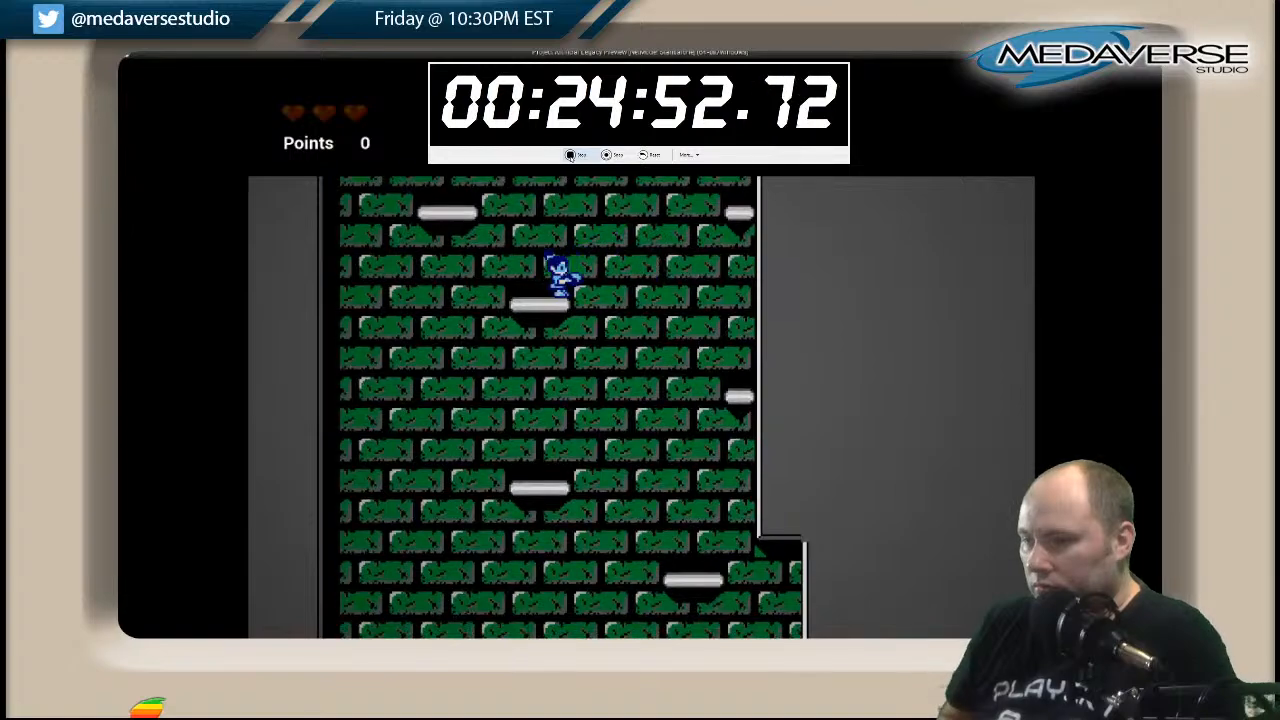
{"action": "key", "text": "space"}
{"action": "key", "text": "Right"}
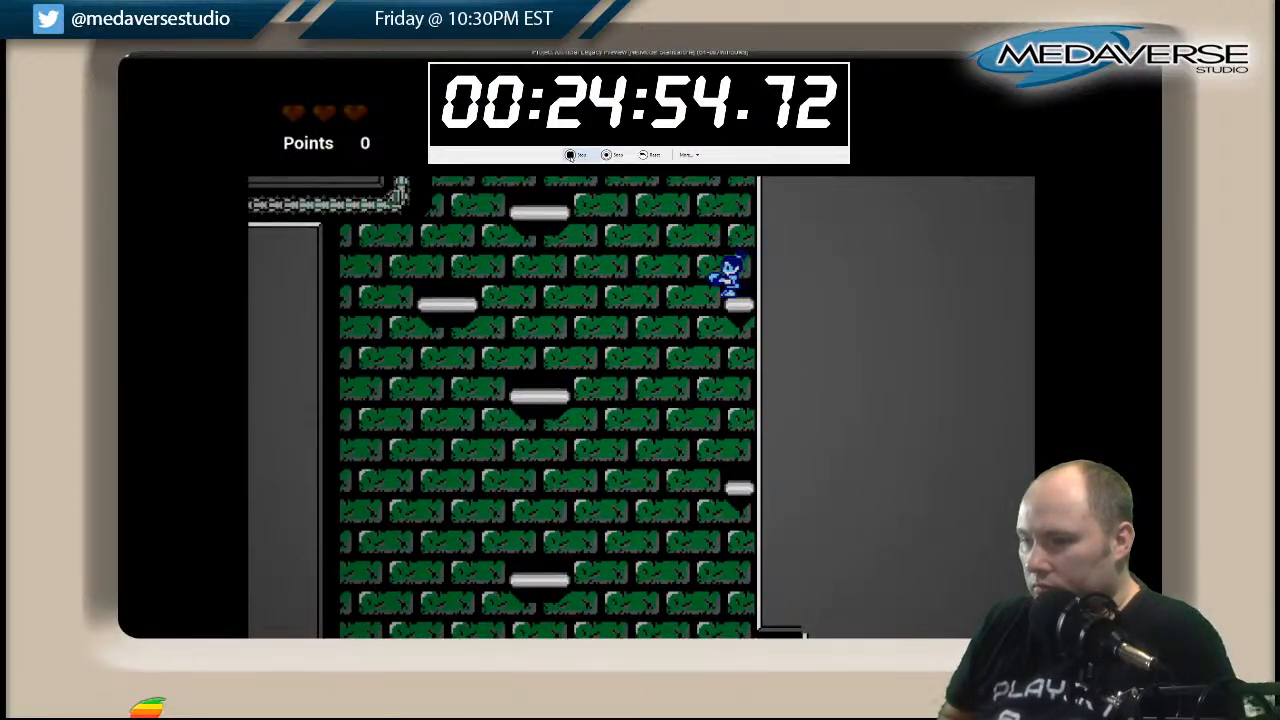
{"action": "key", "text": "space"}
{"action": "key", "text": "Left"}
{"action": "key", "text": "space"}
{"action": "key", "text": "Right"}
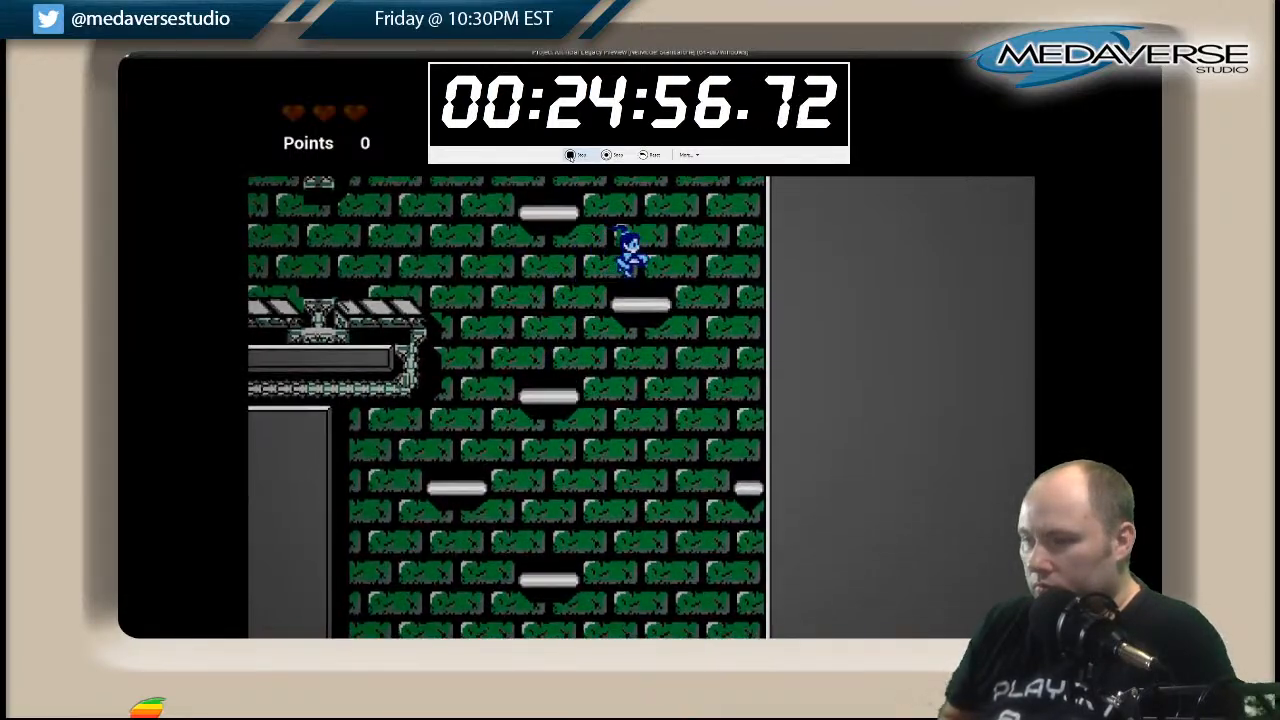
Hop across the platforms above the side corridor and cross over into the corridor's entrance beneath the hanging pedestal.
{"action": "key", "text": "space"}
{"action": "key", "text": "Left"}
{"action": "key", "text": "space"}
{"action": "key", "text": "Right"}
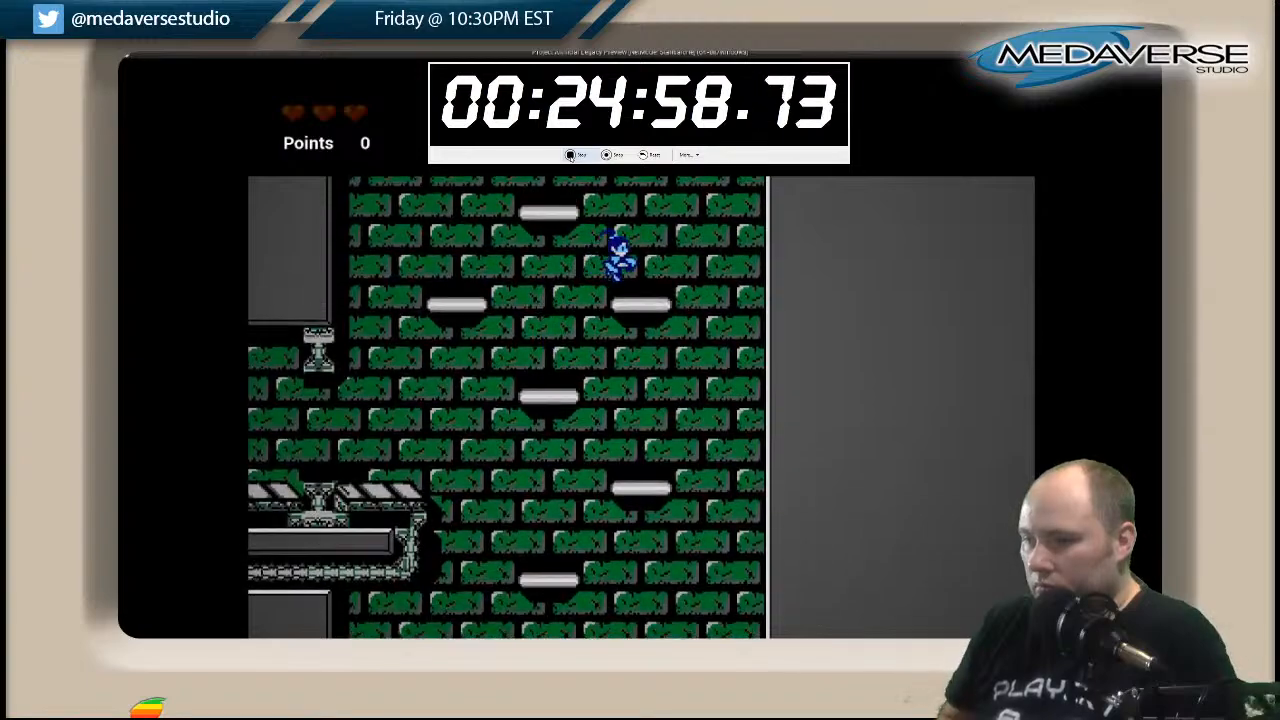
{"action": "key", "text": "space"}
{"action": "key", "text": "Left"}
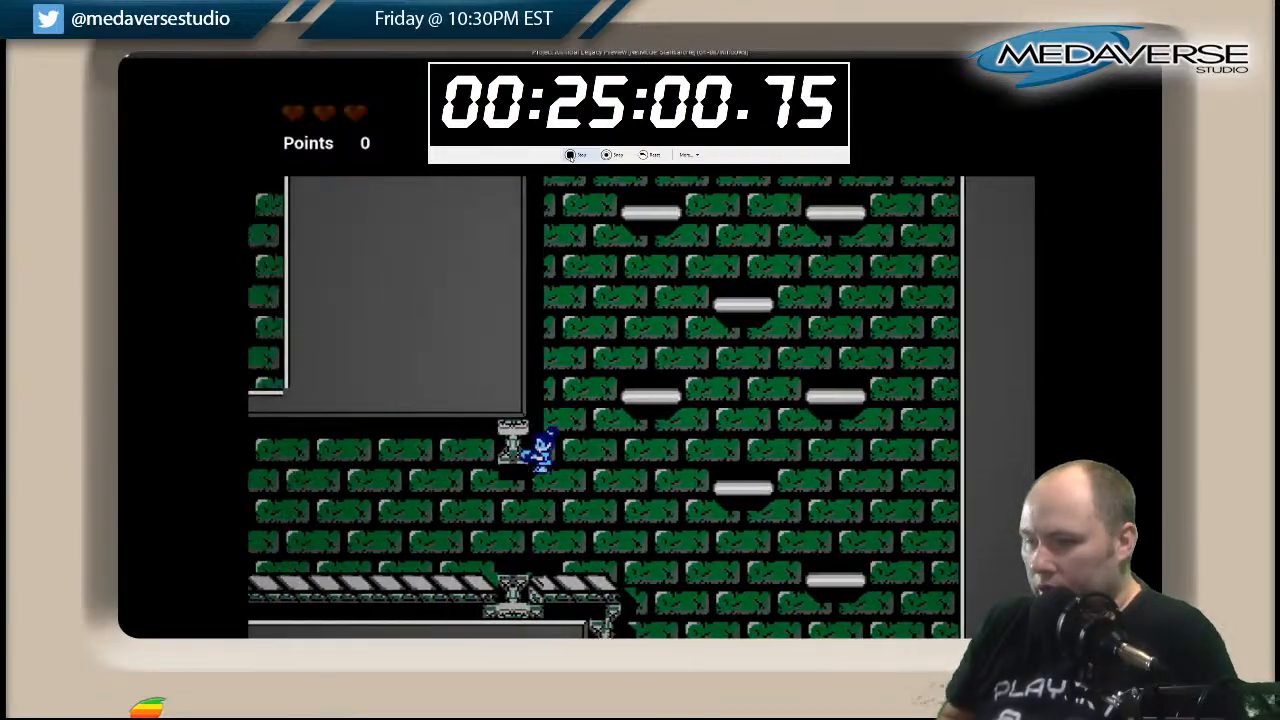
Run left along the side corridor's striped walkway and drop off its far end into the narrow shaft.
{"action": "key", "text": "Left"}
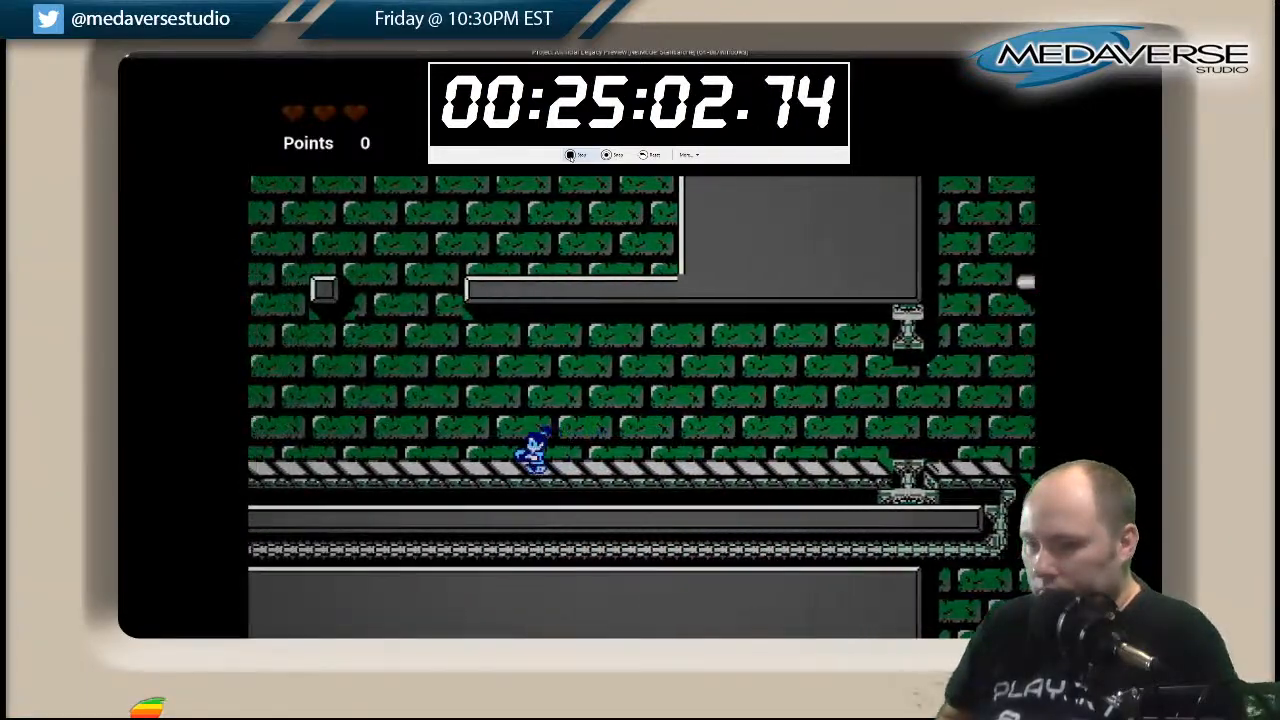
{"action": "key", "text": "Left"}
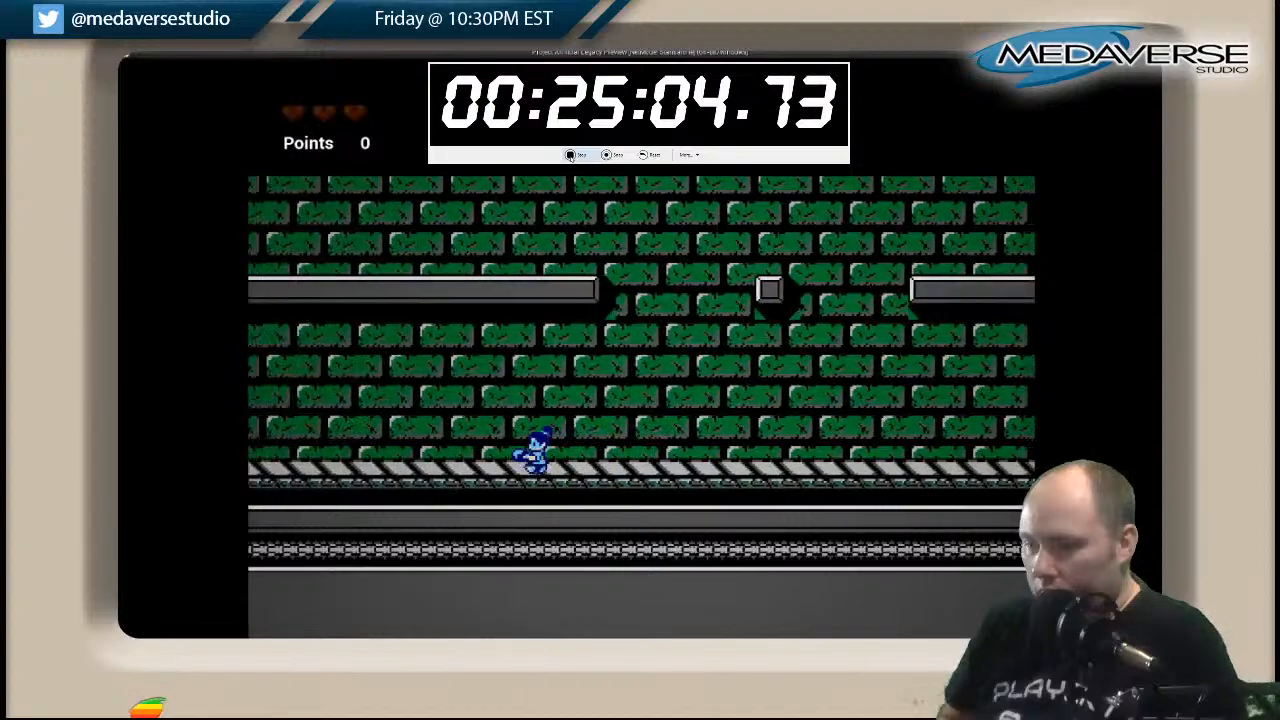
{"action": "key", "text": "Left"}
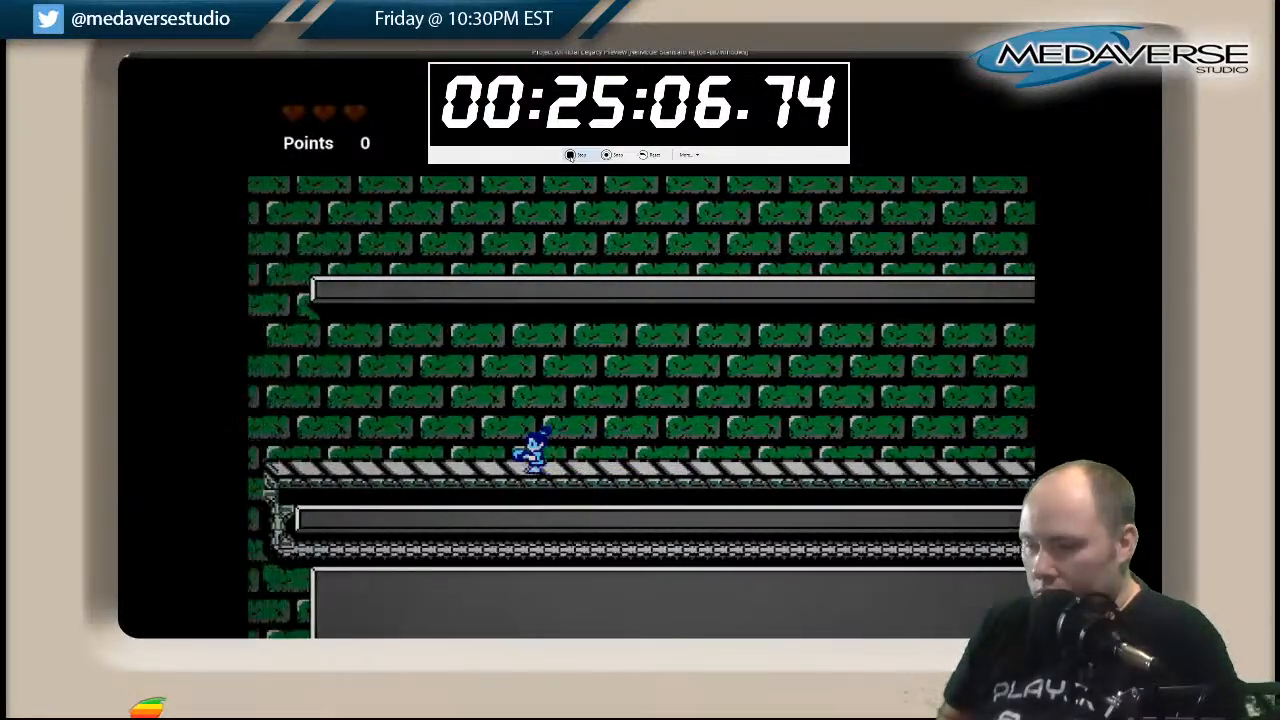
{"action": "key", "text": "Left"}
{"action": "key", "text": "Left"}
{"action": "key", "text": "Right"}
Descend the narrow shaft past its alternating floating platforms down to the striped walkway at its base.
{"action": "key", "text": "Left"}
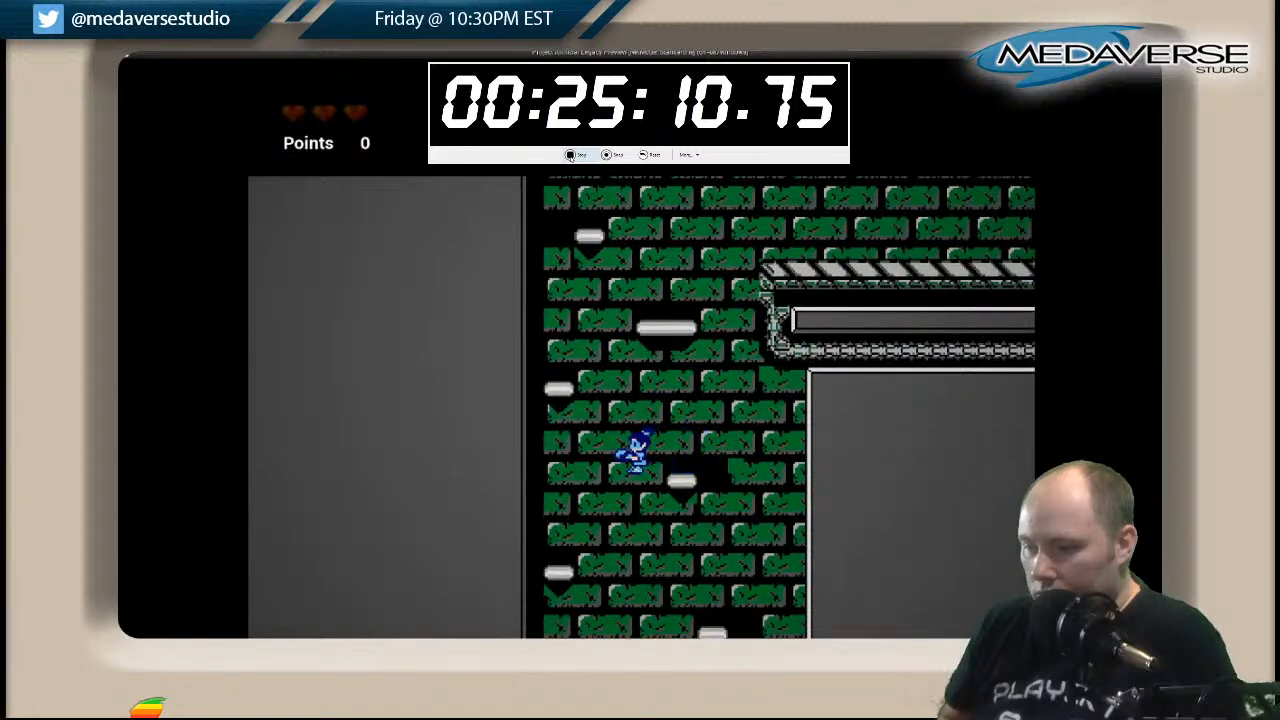
{"action": "key", "text": "Left"}
{"action": "key", "text": "Right"}
{"action": "key", "text": "Left"}
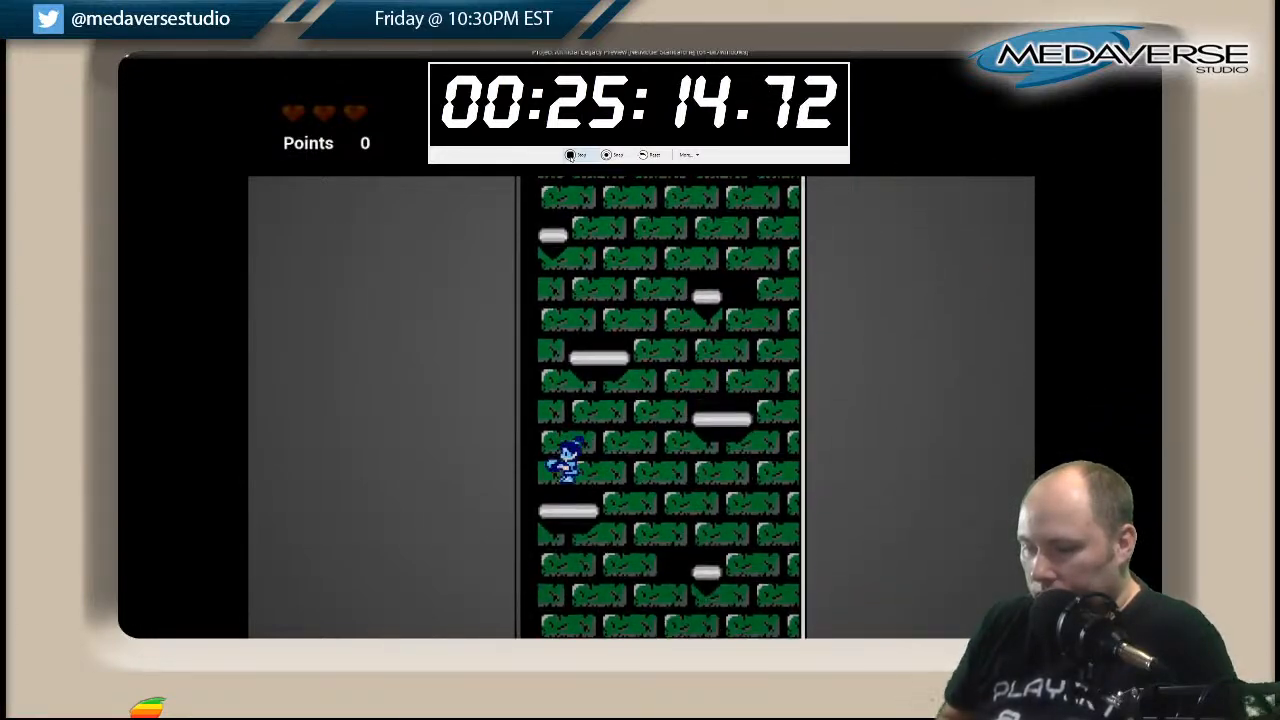
{"action": "key", "text": "Left"}
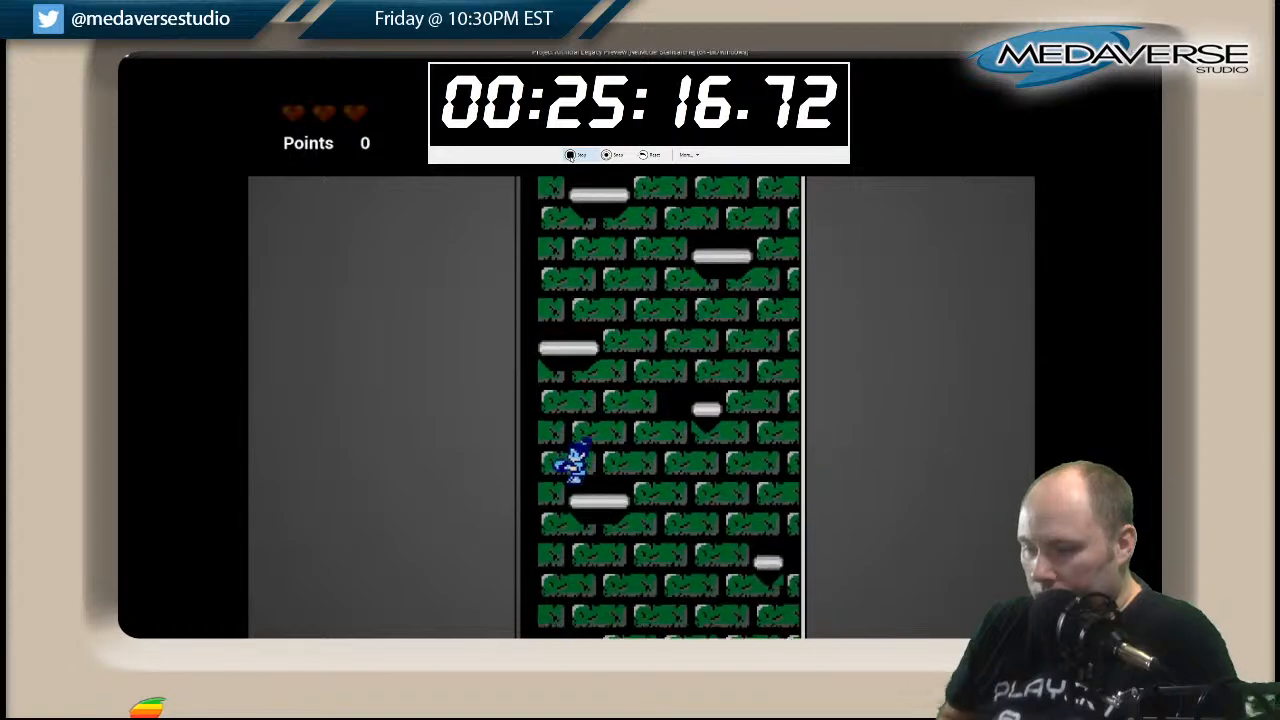
{"action": "key", "text": "Right"}
{"action": "key", "text": "Left"}
{"action": "key", "text": "Right"}
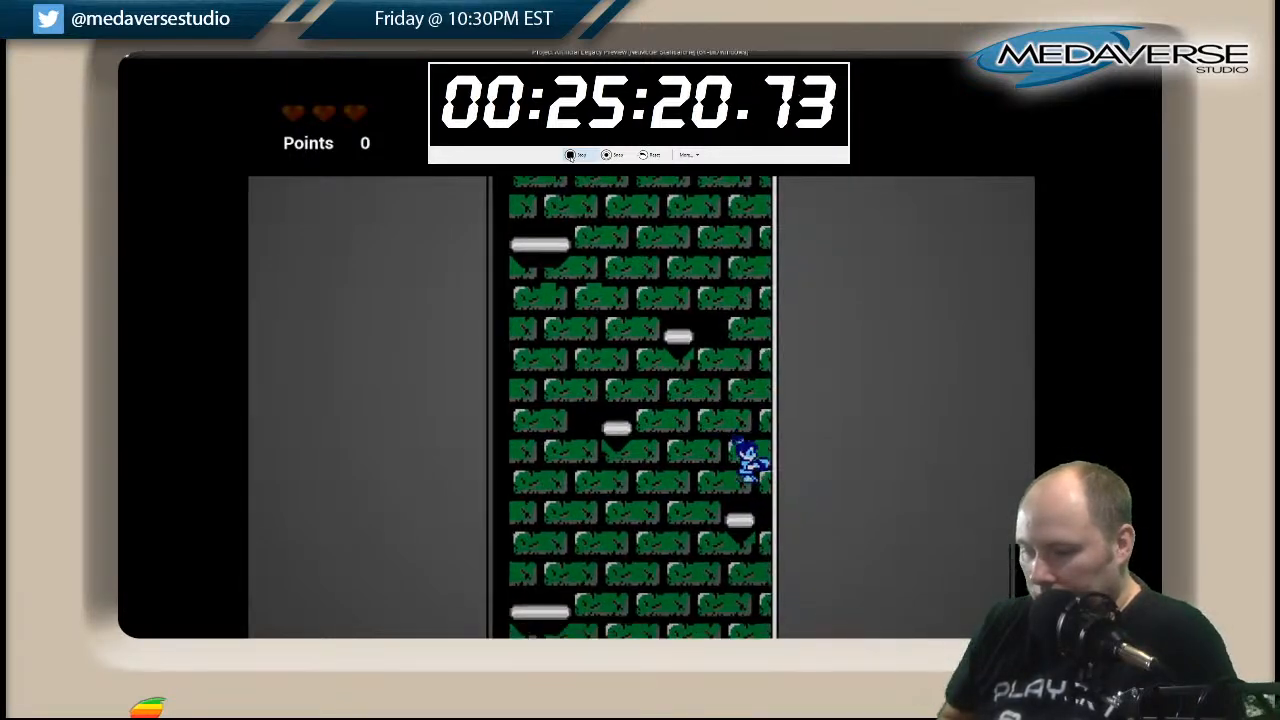
{"action": "key", "text": "Left"}
{"action": "key", "text": "Right"}
{"action": "key", "text": "Left"}
{"action": "key", "text": "Right"}
{"action": "key", "text": "Right"}
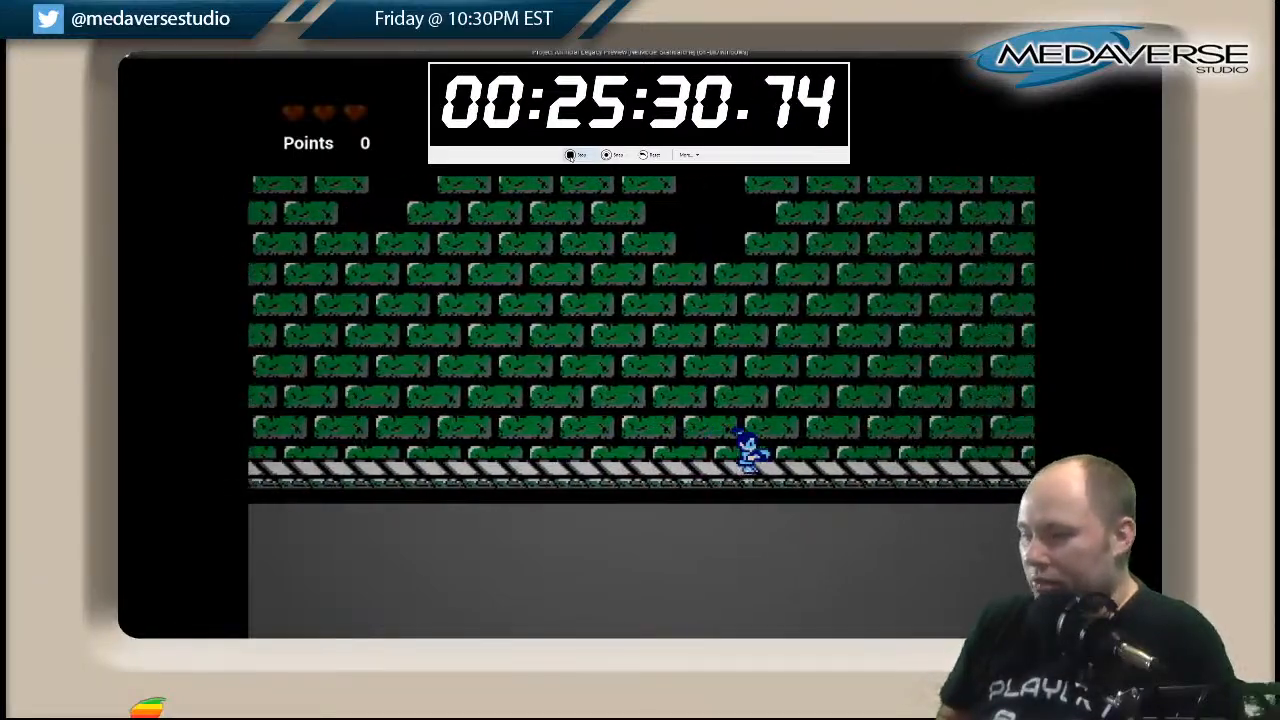
Run right along the raised walkway, leap off its end and continue along the lower walkway to the pedestal at the wide shaft.
{"action": "key", "text": "Right"}
{"action": "key", "text": "space"}
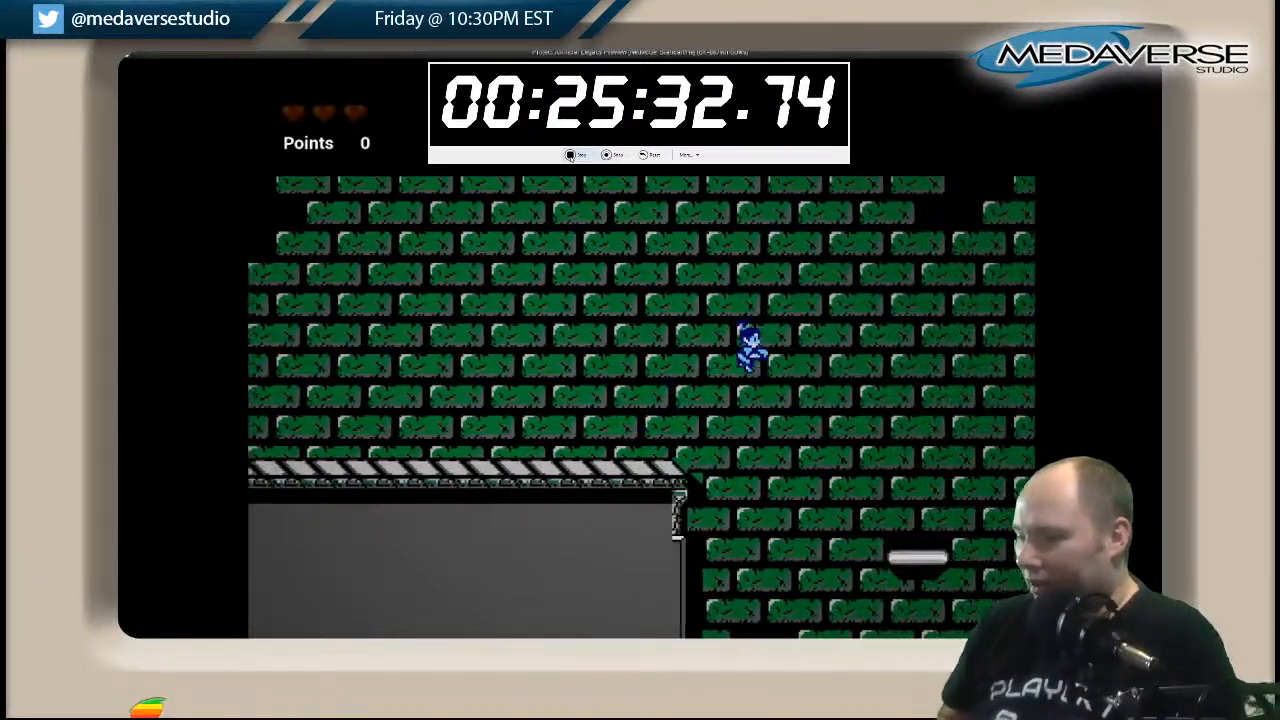
{"action": "key", "text": "Right"}
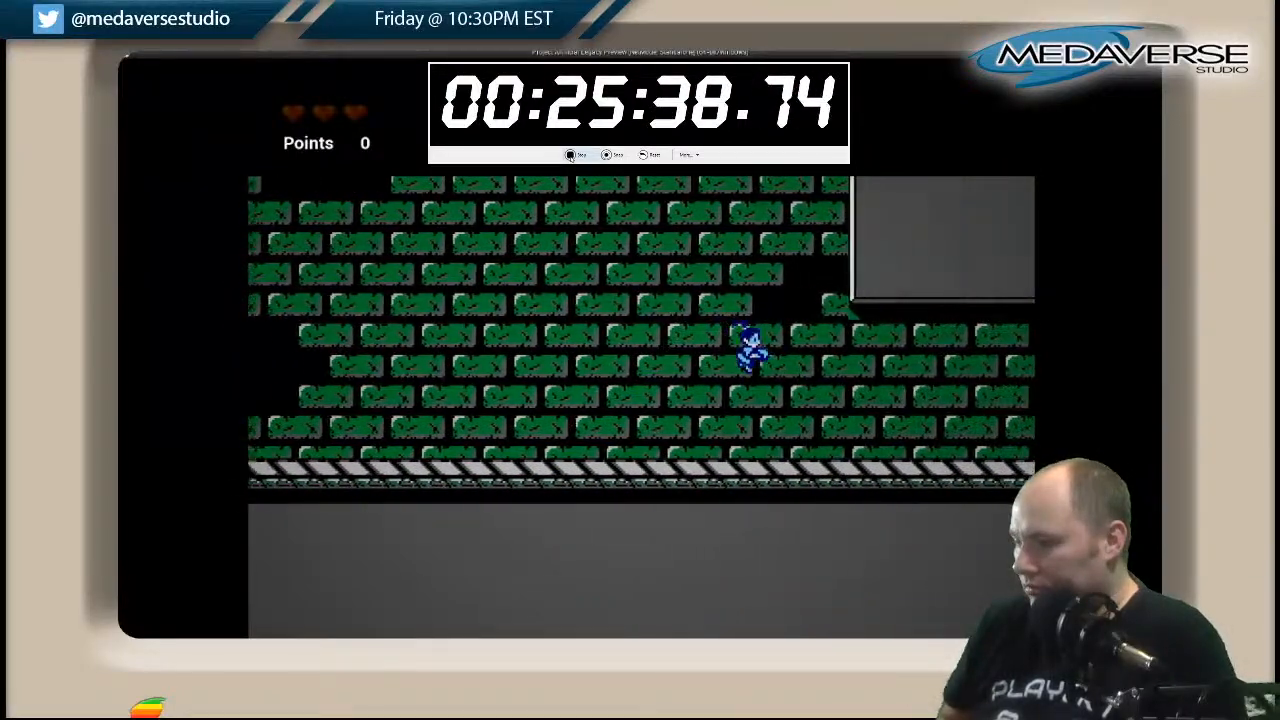
{"action": "key", "text": "Right"}
{"action": "key", "text": "space"}
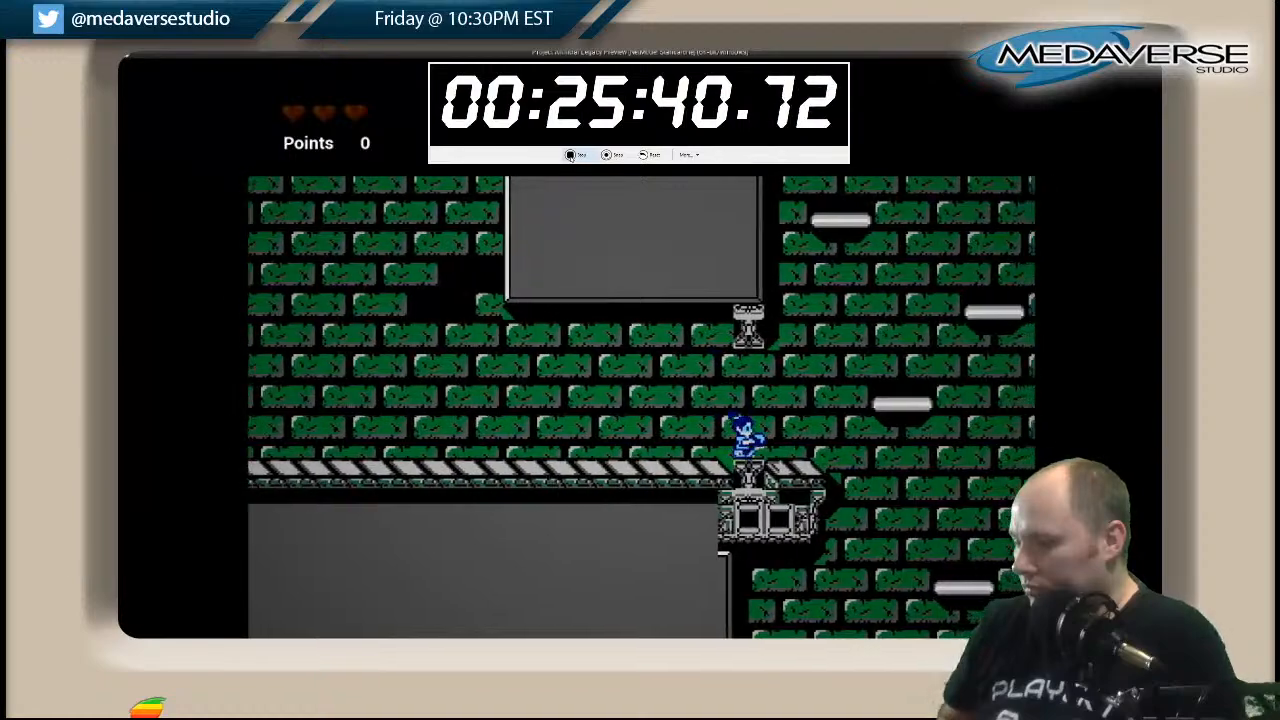
Climb the wide shaft from the pedestal over the floating platforms to the grey ledge on its left wall.
{"action": "key", "text": "Right"}
{"action": "key", "text": "space"}
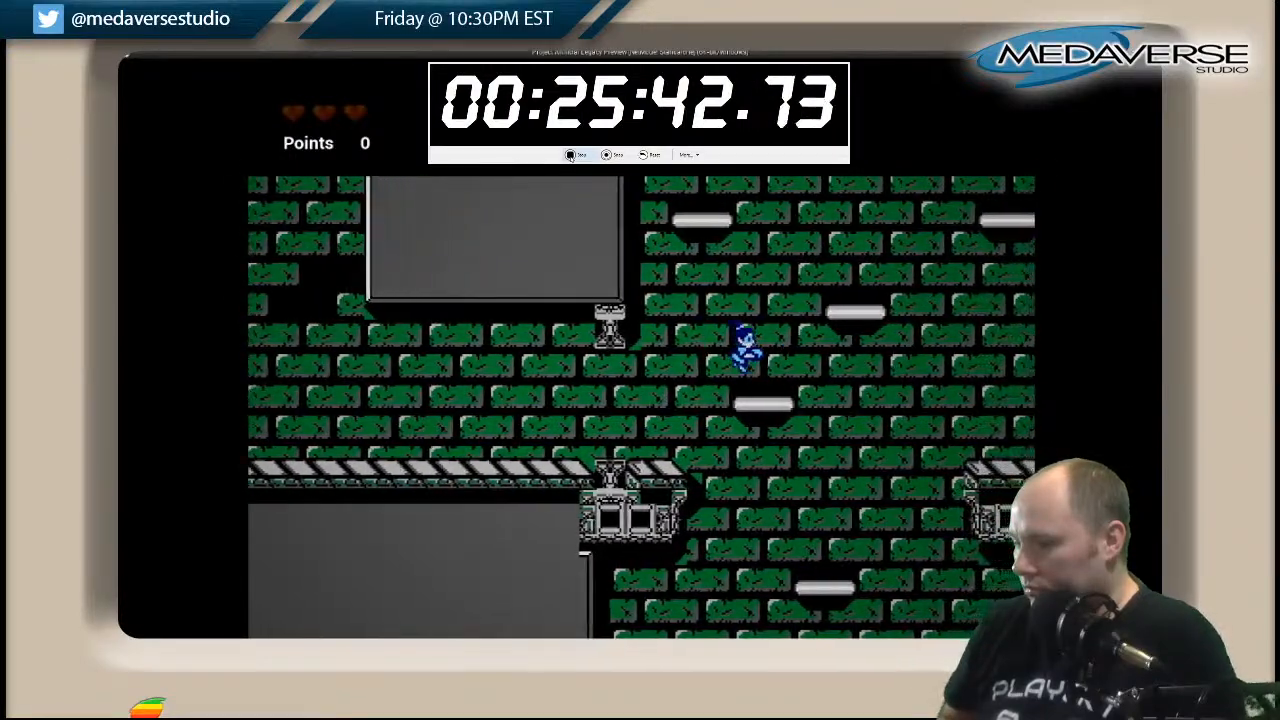
{"action": "key", "text": "Right"}
{"action": "key", "text": "space"}
{"action": "key", "text": "space"}
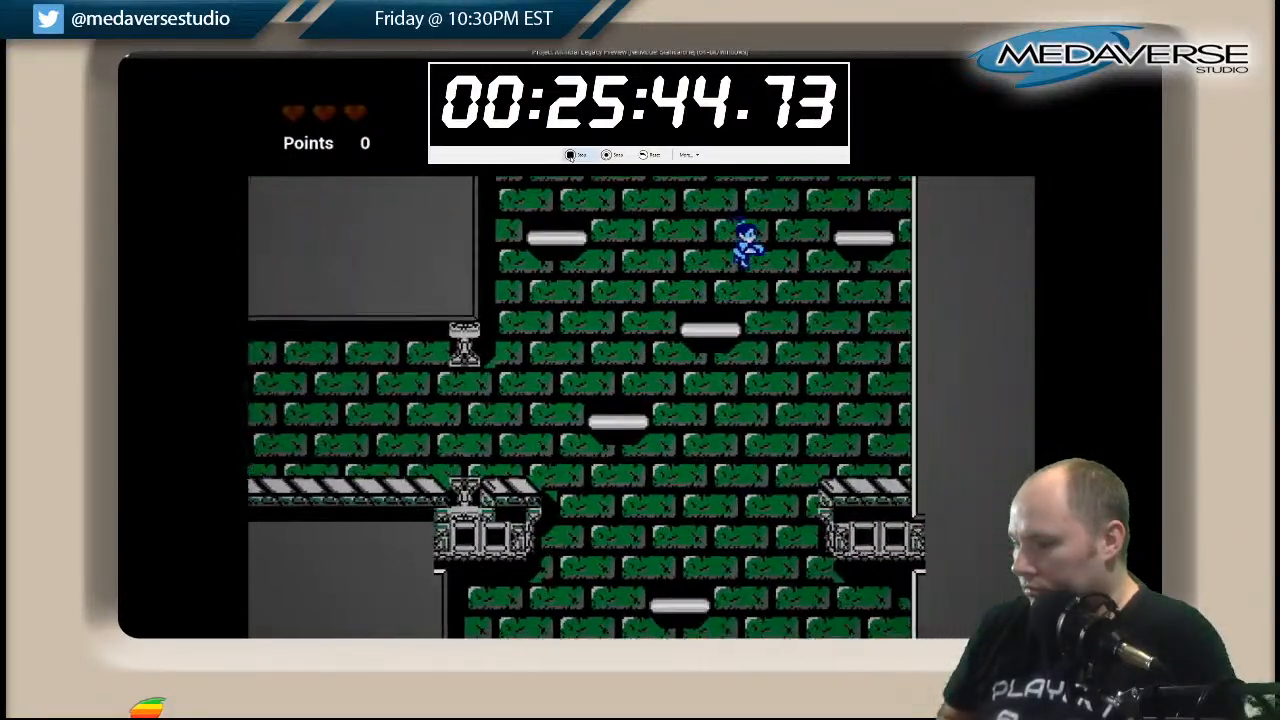
{"action": "key", "text": "Right"}
{"action": "key", "text": "Left"}
{"action": "key", "text": "space"}
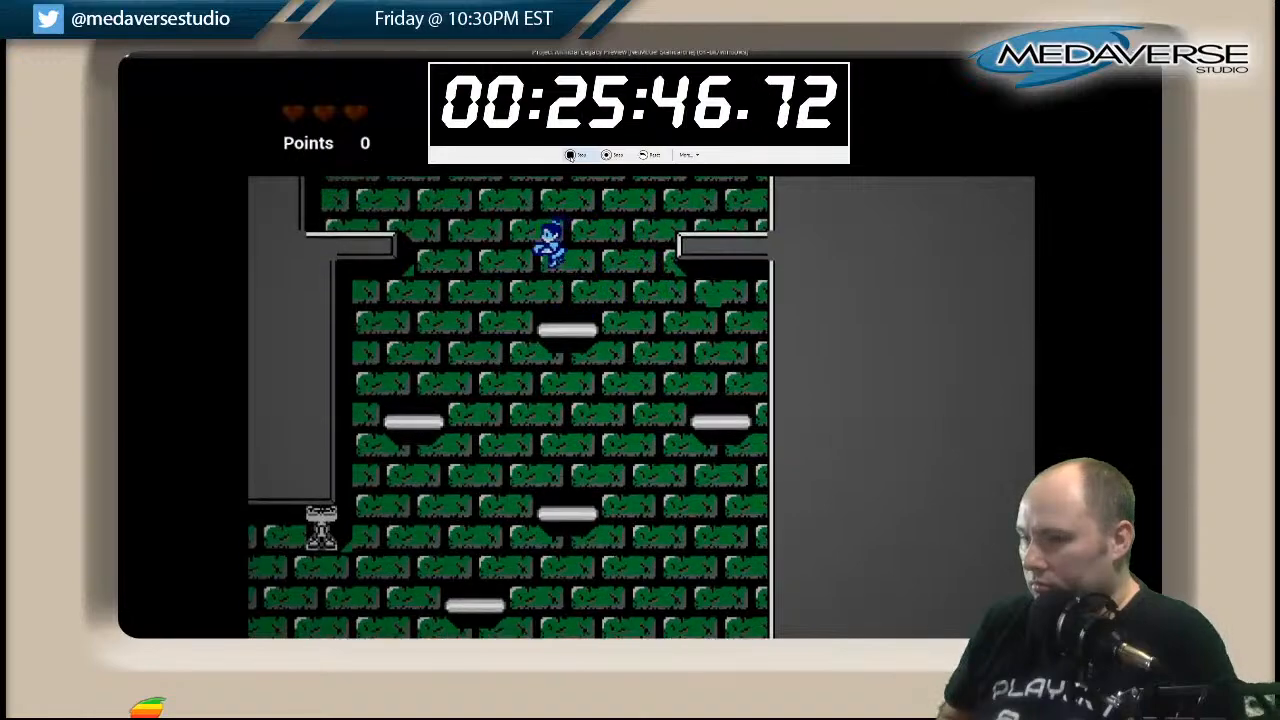
{"action": "key", "text": "space"}
{"action": "key", "text": "Left"}
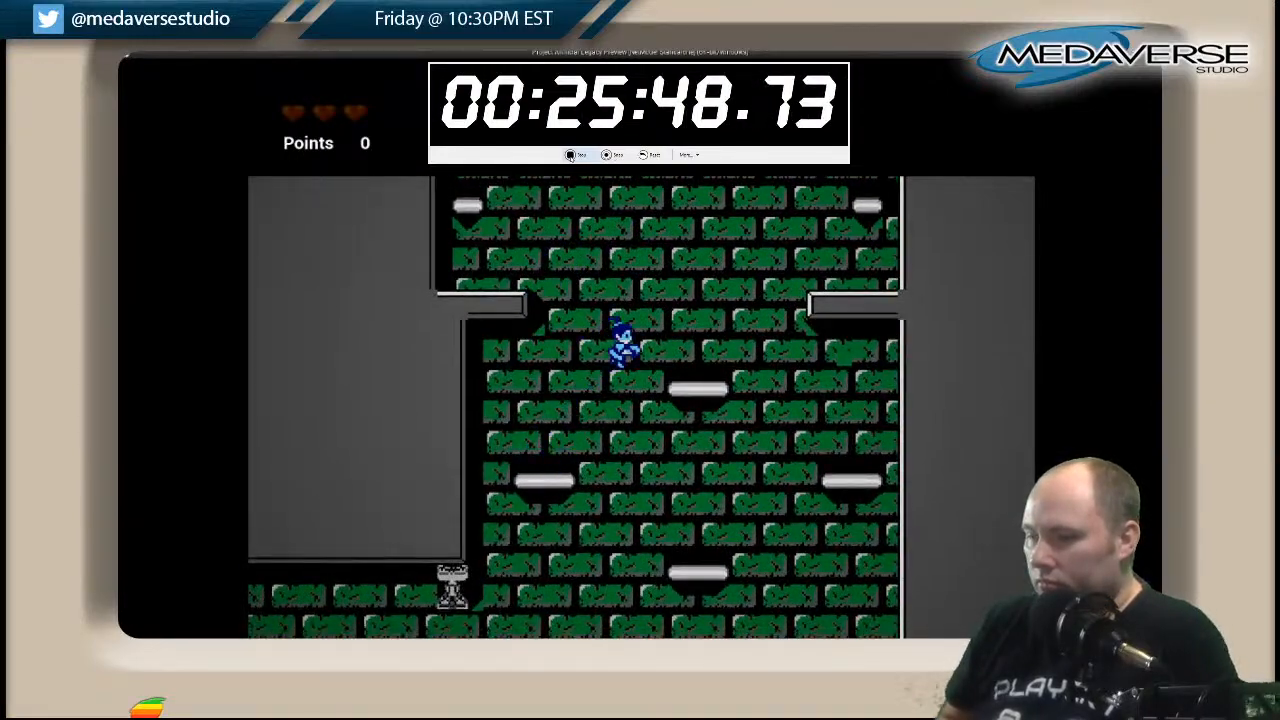
{"action": "key", "text": "Left"}
{"action": "key", "text": "Right"}
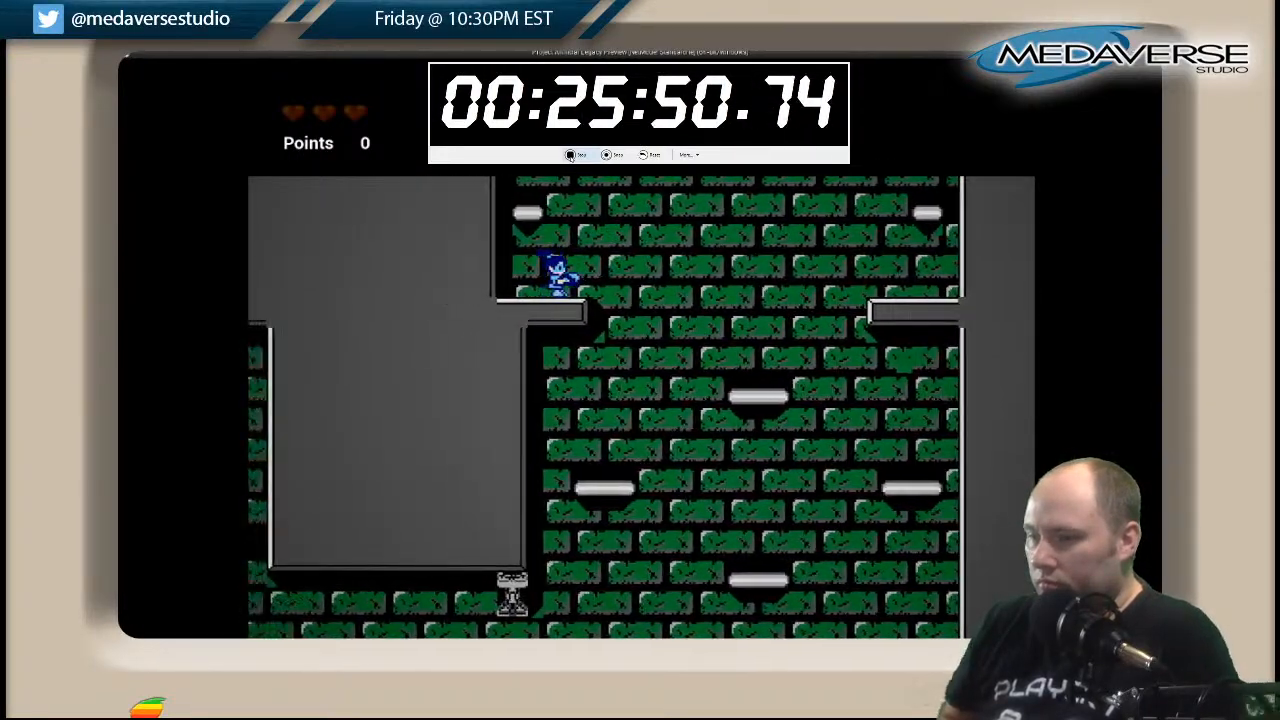
Climb from the left wall ledge over the upper platforms and through the gap into the shaft's top chamber.
{"action": "key", "text": "space"}
{"action": "key", "text": "Left"}
{"action": "key", "text": "space"}
{"action": "key", "text": "Right"}
{"action": "key", "text": "Left"}
{"action": "key", "text": "space"}
{"action": "key", "text": "Left"}
{"action": "key", "text": "space"}
{"action": "key", "text": "Right"}
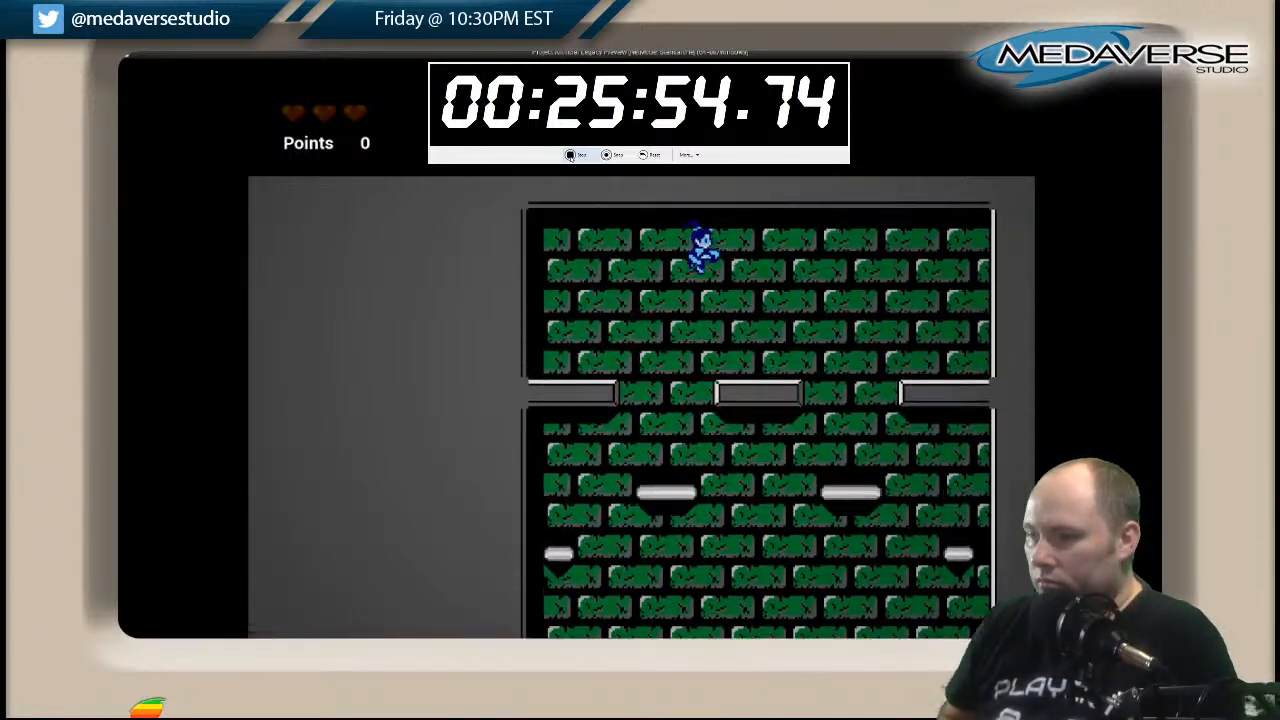
Drop down the right side of the wide shaft, landing on its platforms and ledges, to the striped floor area.
{"action": "key", "text": "Right"}
{"action": "key", "text": "Left"}
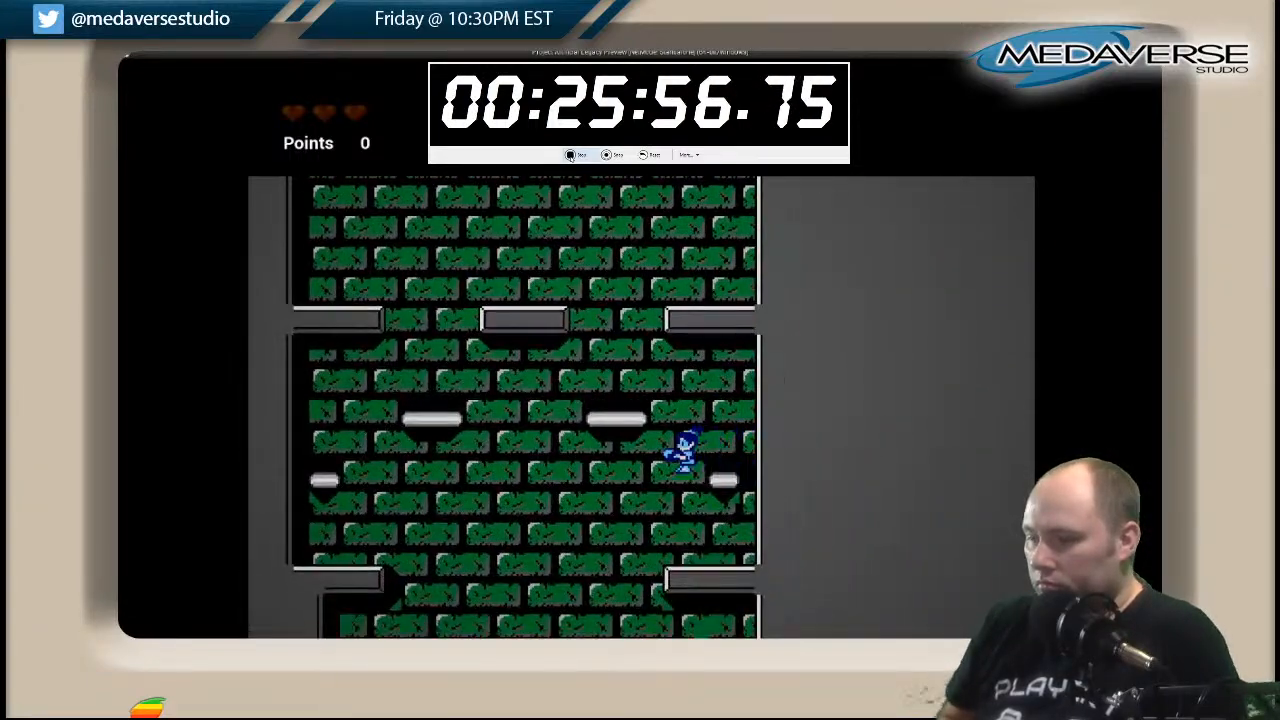
{"action": "key", "text": "Right"}
{"action": "key", "text": "Left"}
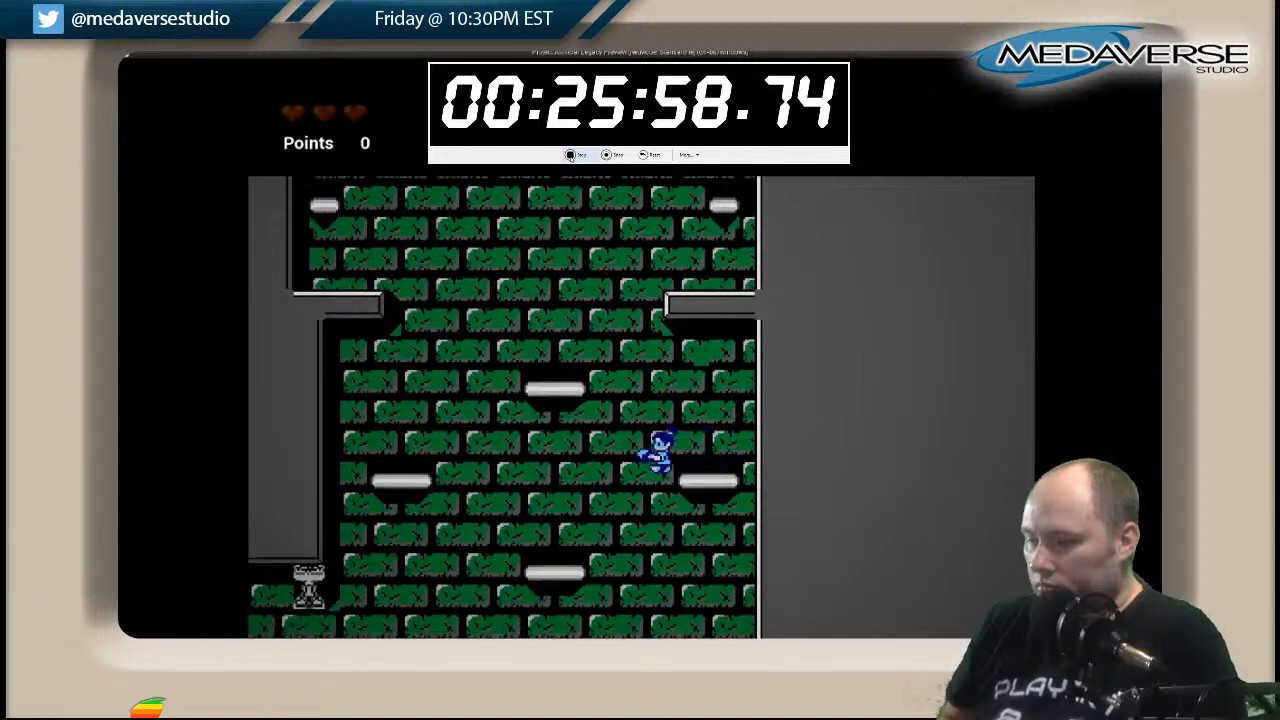
{"action": "key", "text": "Right"}
{"action": "key", "text": "Left"}
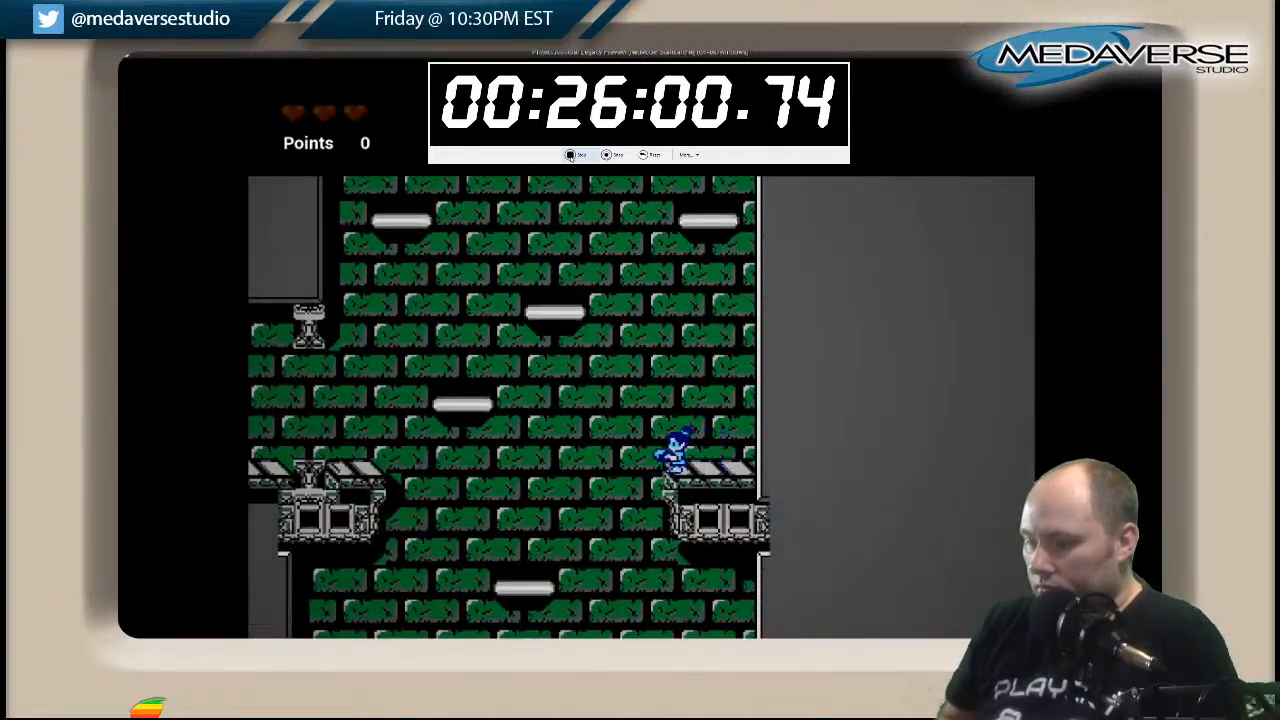
{"action": "key", "text": "Right"}
{"action": "key", "text": "Left"}
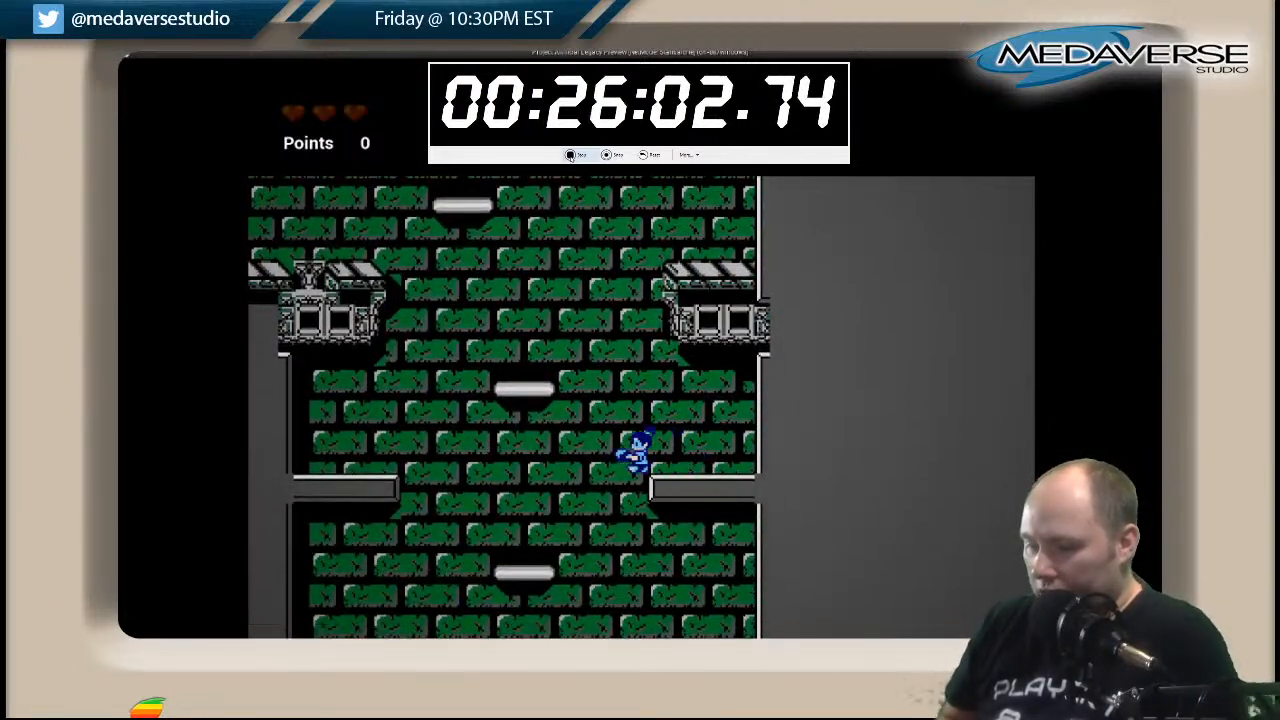
{"action": "key", "text": "Right"}
{"action": "key", "text": "Left"}
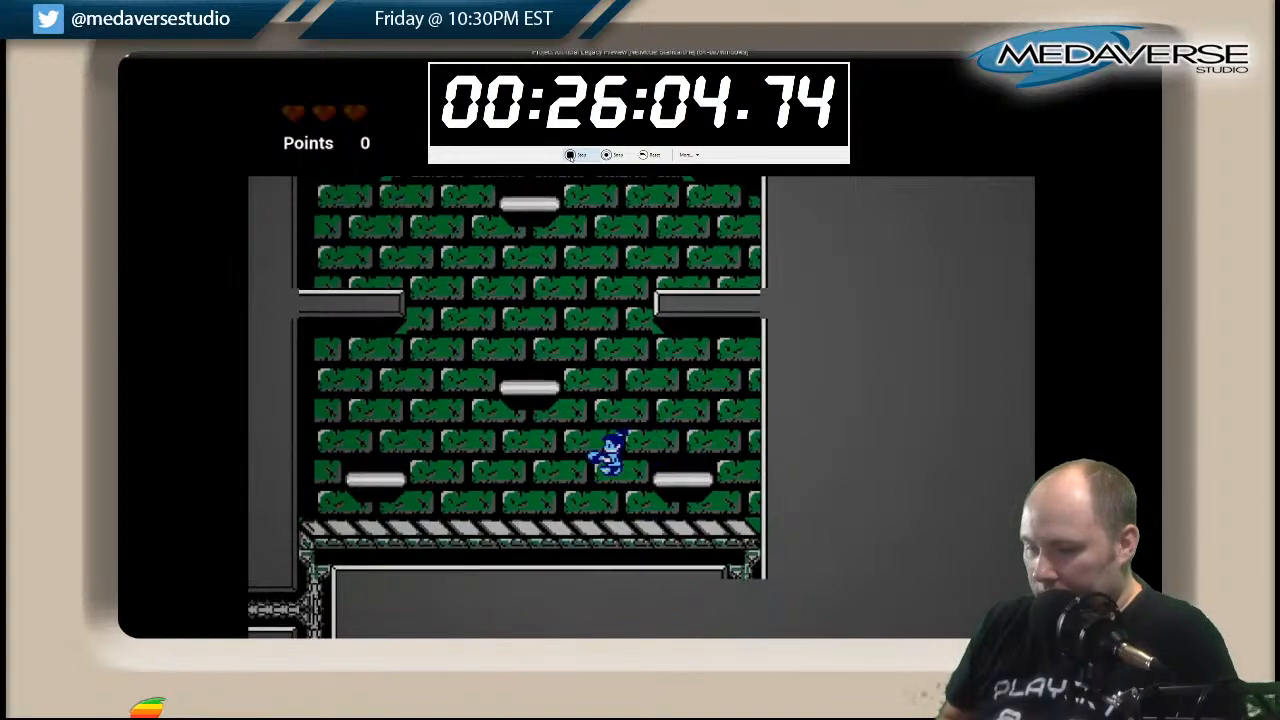
Climb back up the wide shaft's left side over the platforms and wall ledge to the pedestal walkway's entrance.
{"action": "key", "text": "space"}
{"action": "key", "text": "Right"}
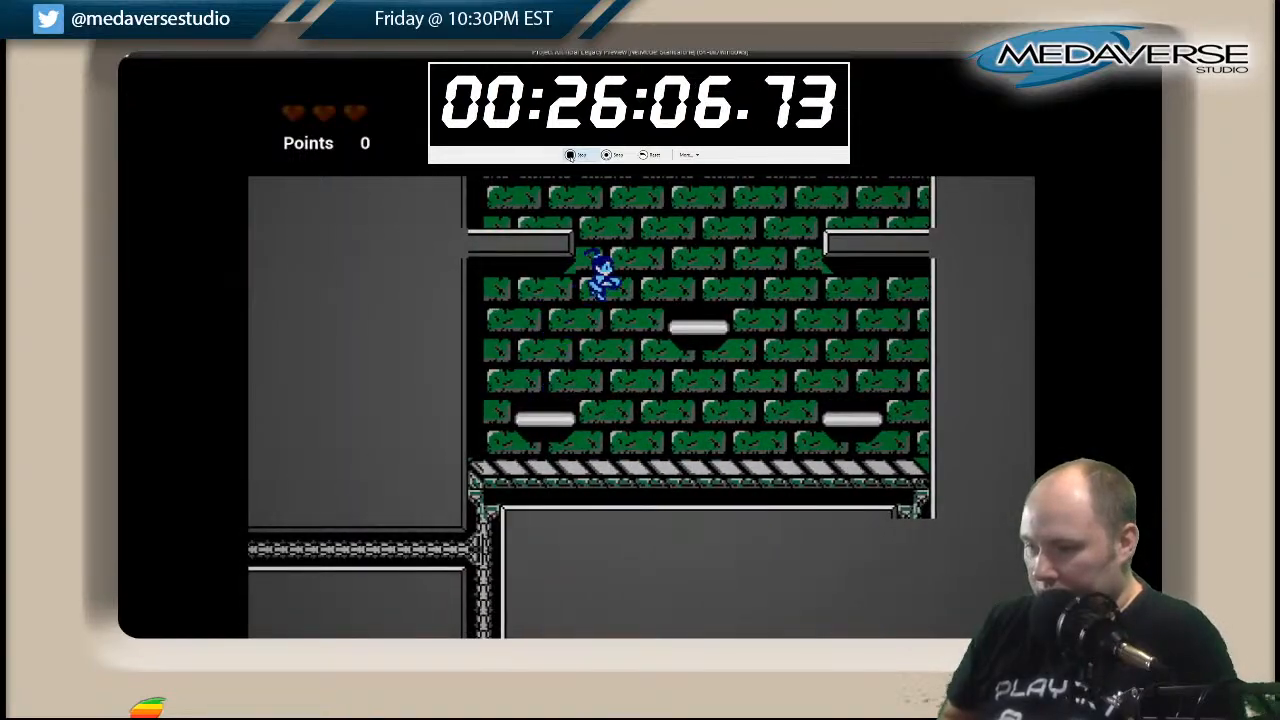
{"action": "key", "text": "space"}
{"action": "key", "text": "Left"}
{"action": "key", "text": "Right"}
{"action": "key", "text": "space"}
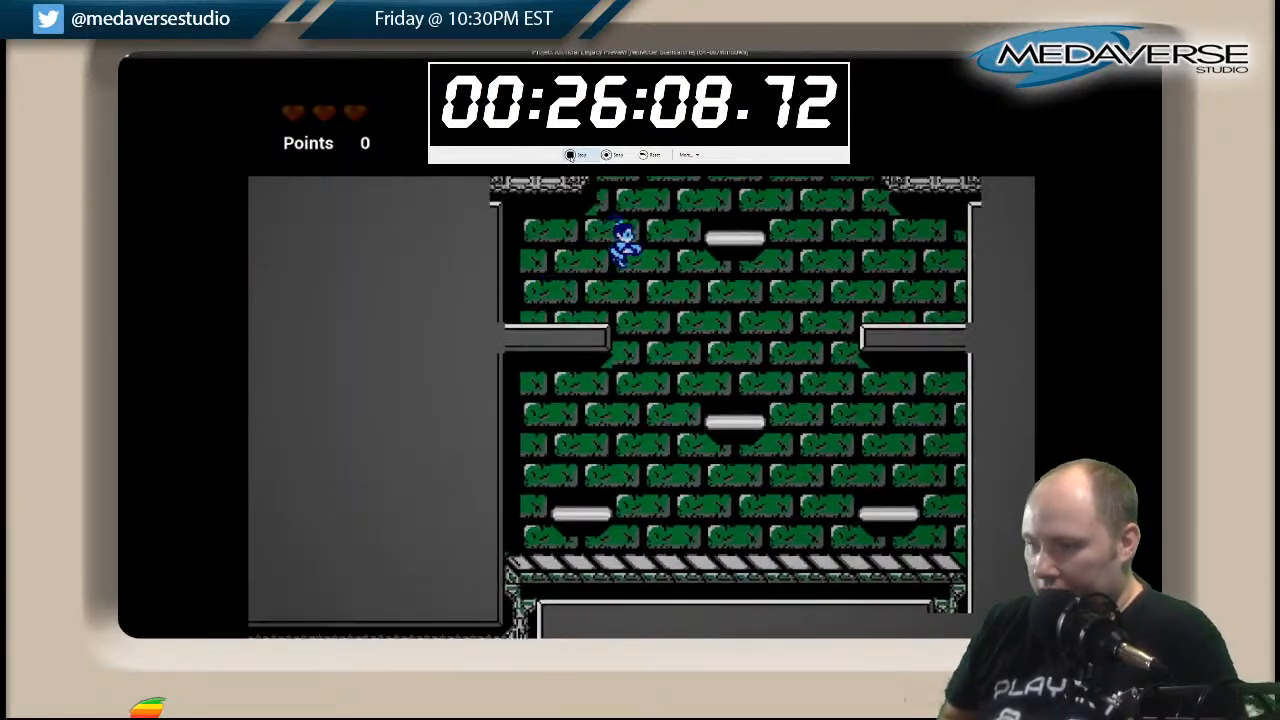
{"action": "key", "text": "space"}
{"action": "key", "text": "Left"}
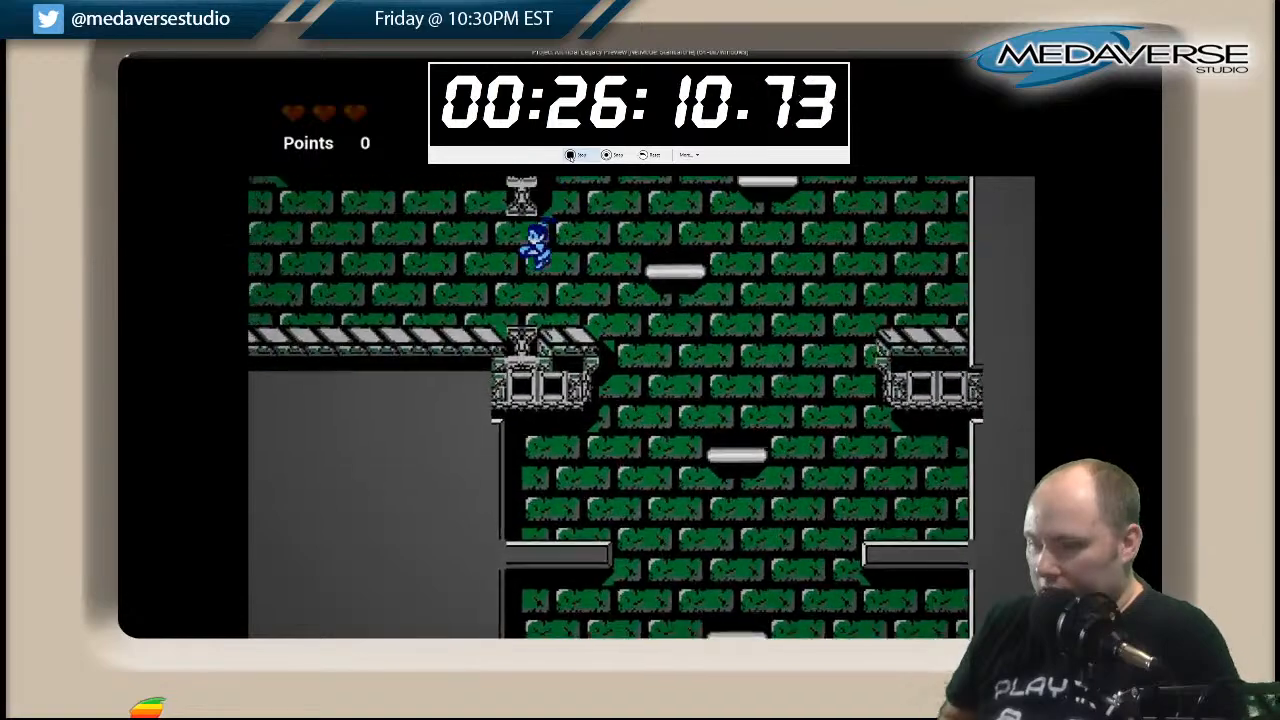
Return left along the lower walkway and hop onto the first floating platforms of the rising series.
{"action": "key", "text": "Right"}
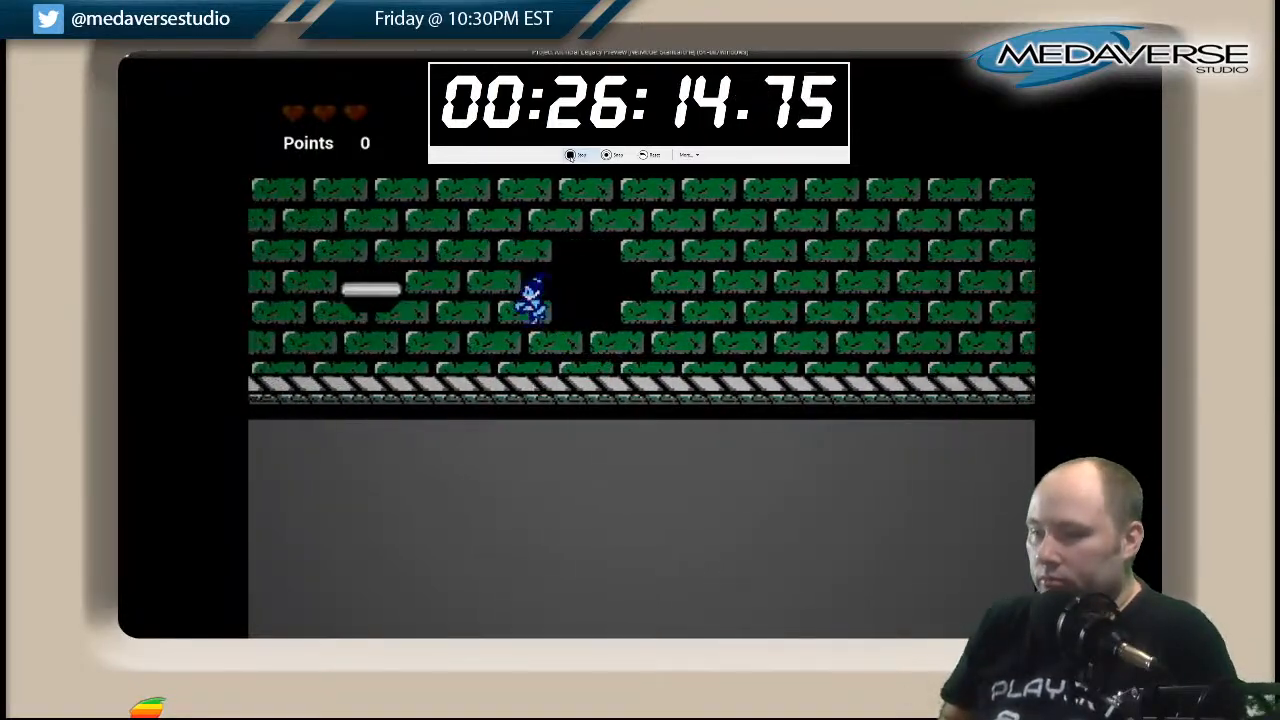
{"action": "key", "text": "Left"}
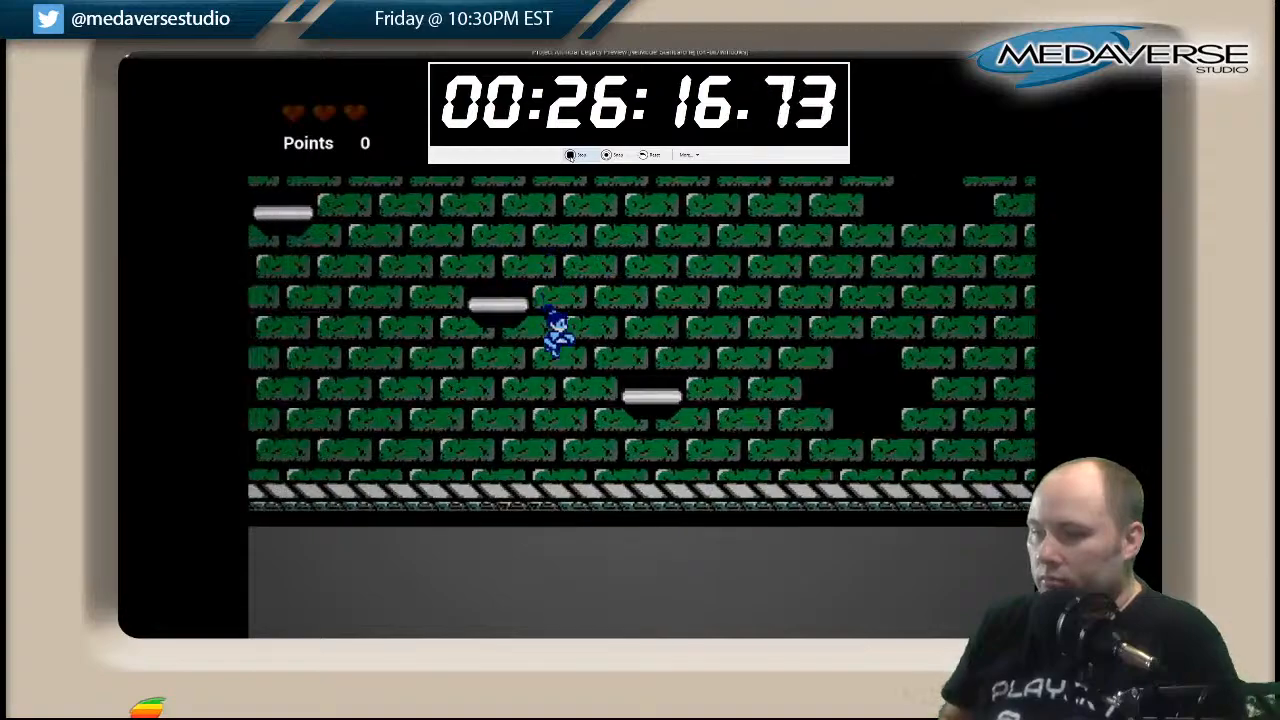
{"action": "key", "text": "Right"}
{"action": "key", "text": "space"}
{"action": "key", "text": "Left"}
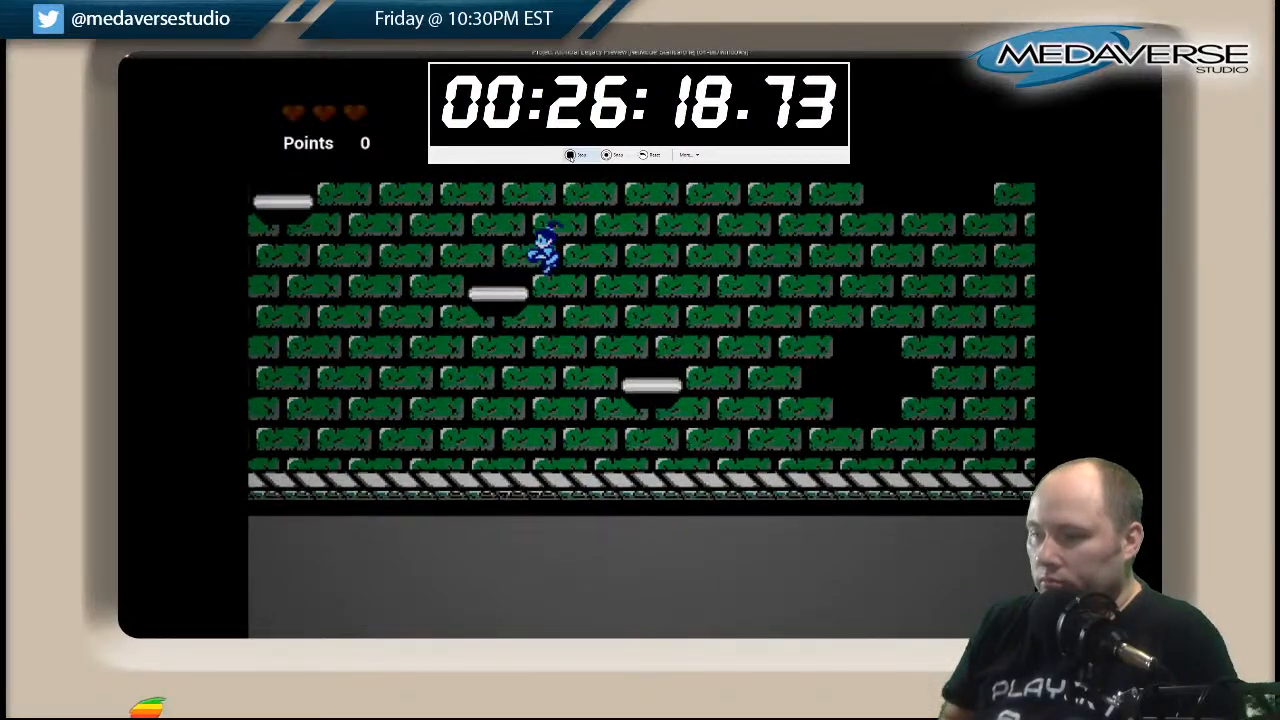
Climb the remaining floating platforms to the height of the raised striped walkway.
{"action": "key", "text": "Right"}
{"action": "key", "text": "space"}
{"action": "key", "text": "Left"}
{"action": "key", "text": "Right"}
{"action": "key", "text": "space"}
{"action": "key", "text": "Left"}
{"action": "key", "text": "space"}
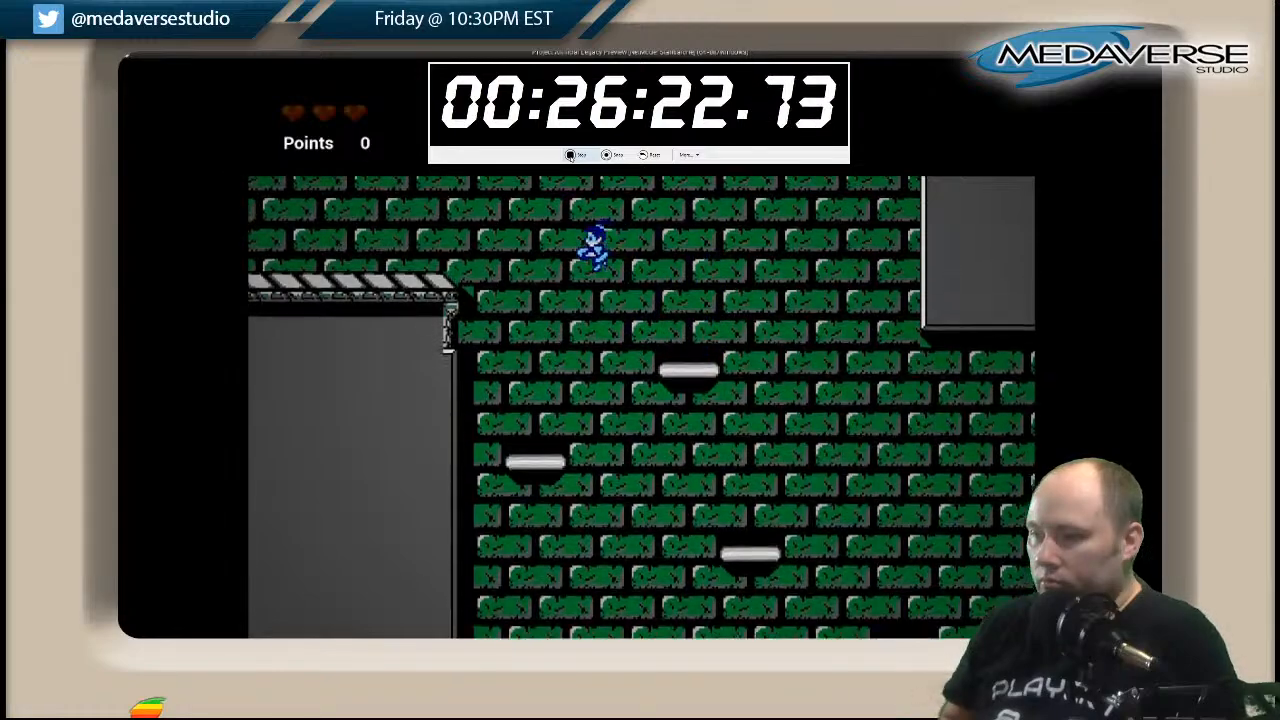
Jump onto the raised walkway and run left along it to the base of the narrow shaft.
{"action": "key", "text": "space"}
{"action": "key", "text": "Left"}
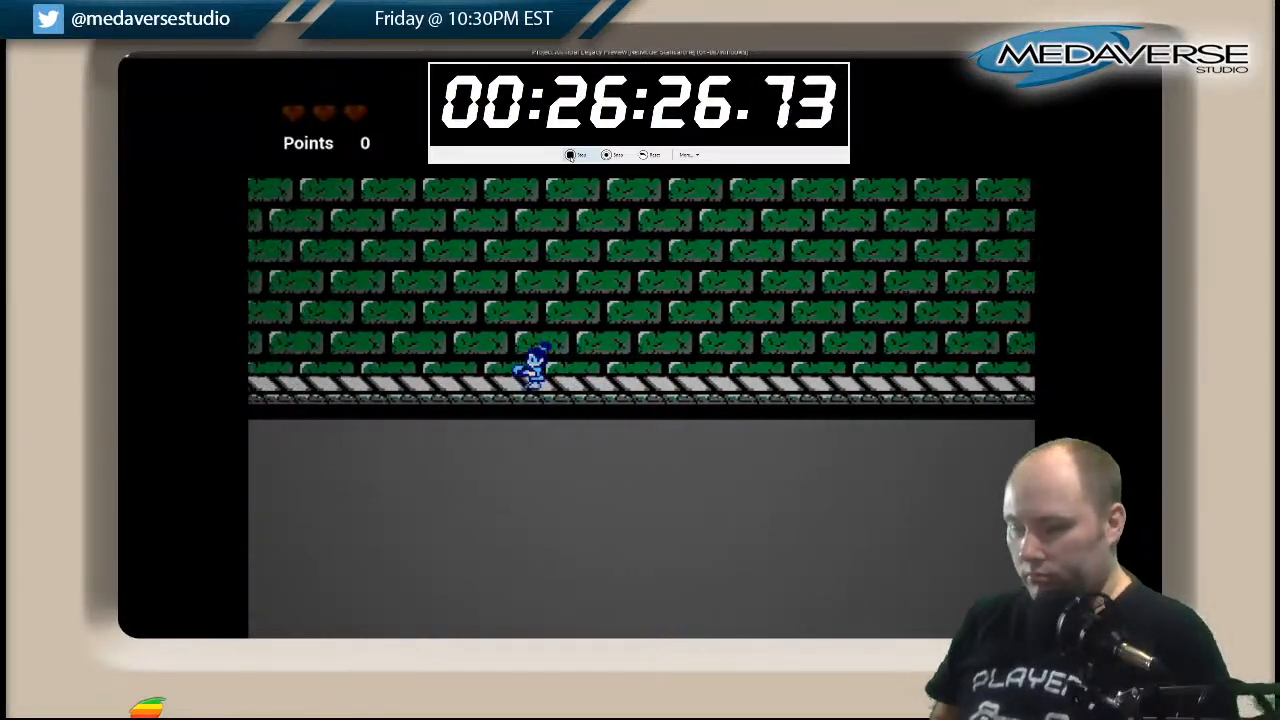
{"action": "key", "text": "Left"}
{"action": "key", "text": "Left"}
Climb the narrow shaft from its striped floor, alternating between the floating platforms on both sides.
{"action": "key", "text": "space"}
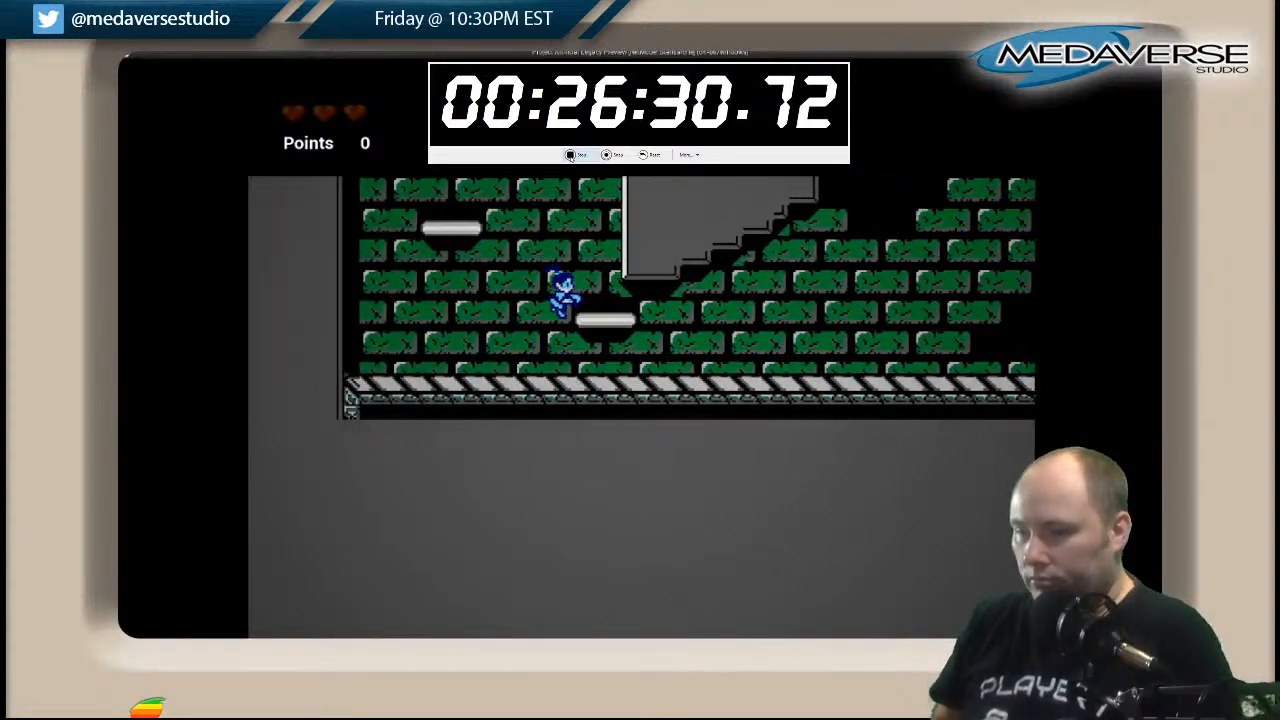
{"action": "key", "text": "Left"}
{"action": "key", "text": "space"}
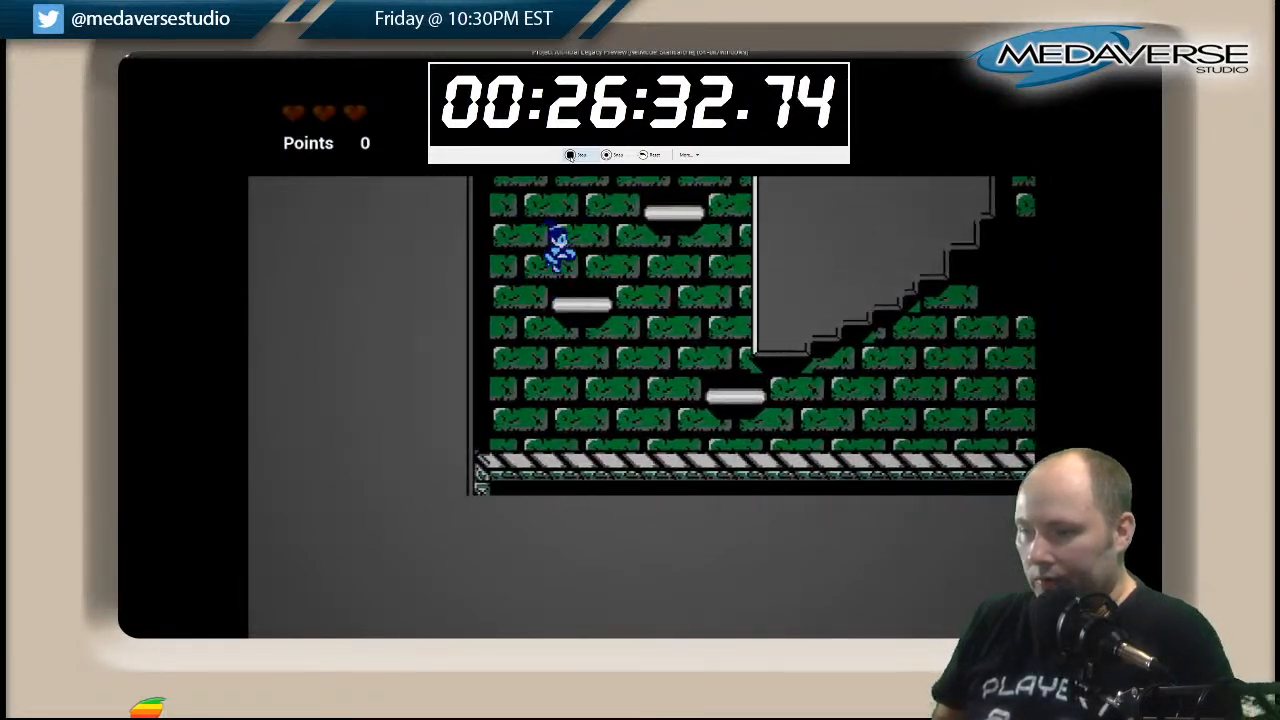
{"action": "key", "text": "Right"}
{"action": "key", "text": "Left"}
{"action": "key", "text": "Left"}
{"action": "key", "text": "space"}
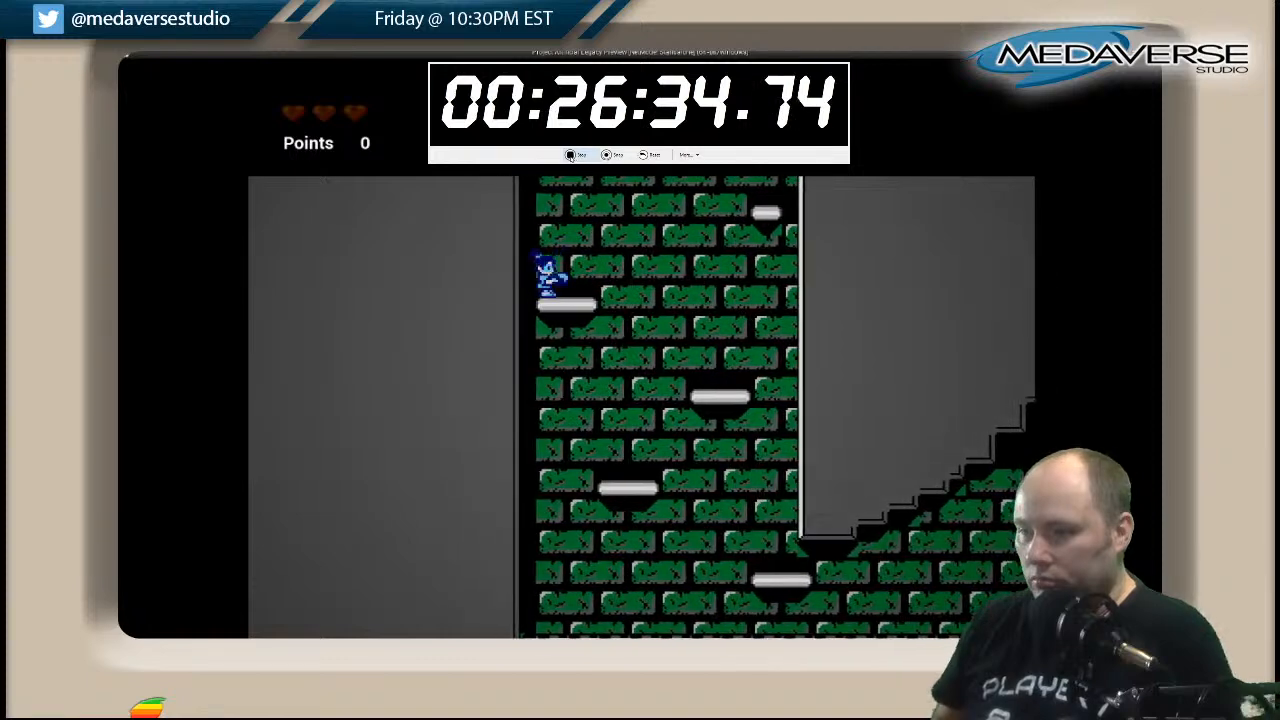
{"action": "key", "text": "Right"}
{"action": "key", "text": "space"}
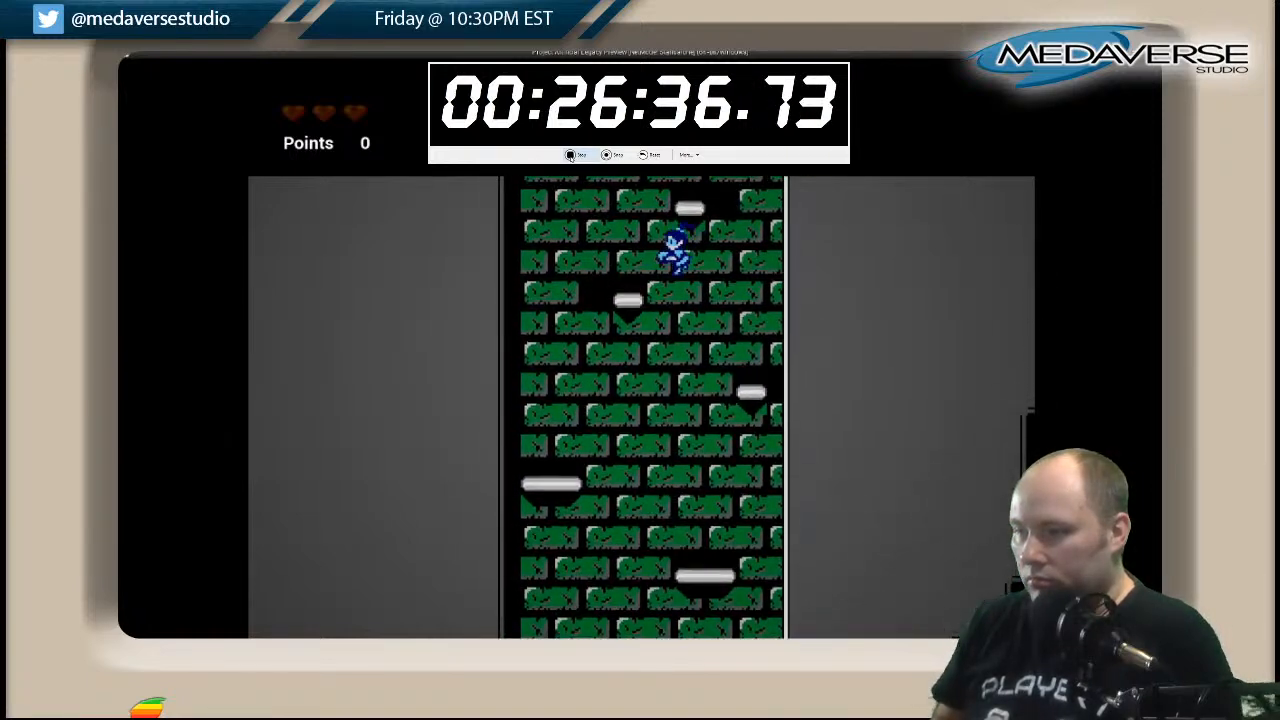
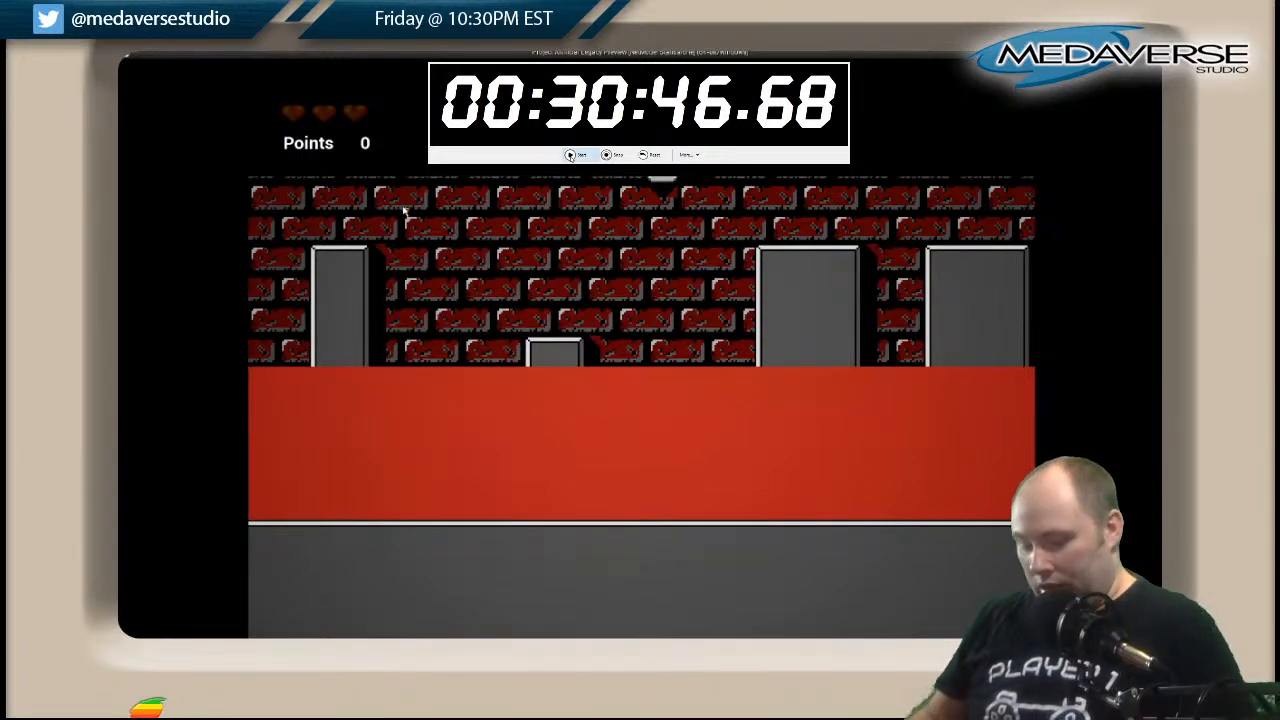
Stop the play-test and survey the green and red cavern sections of the level map in the editor viewport.
{"action": "key", "text": "Escape"}
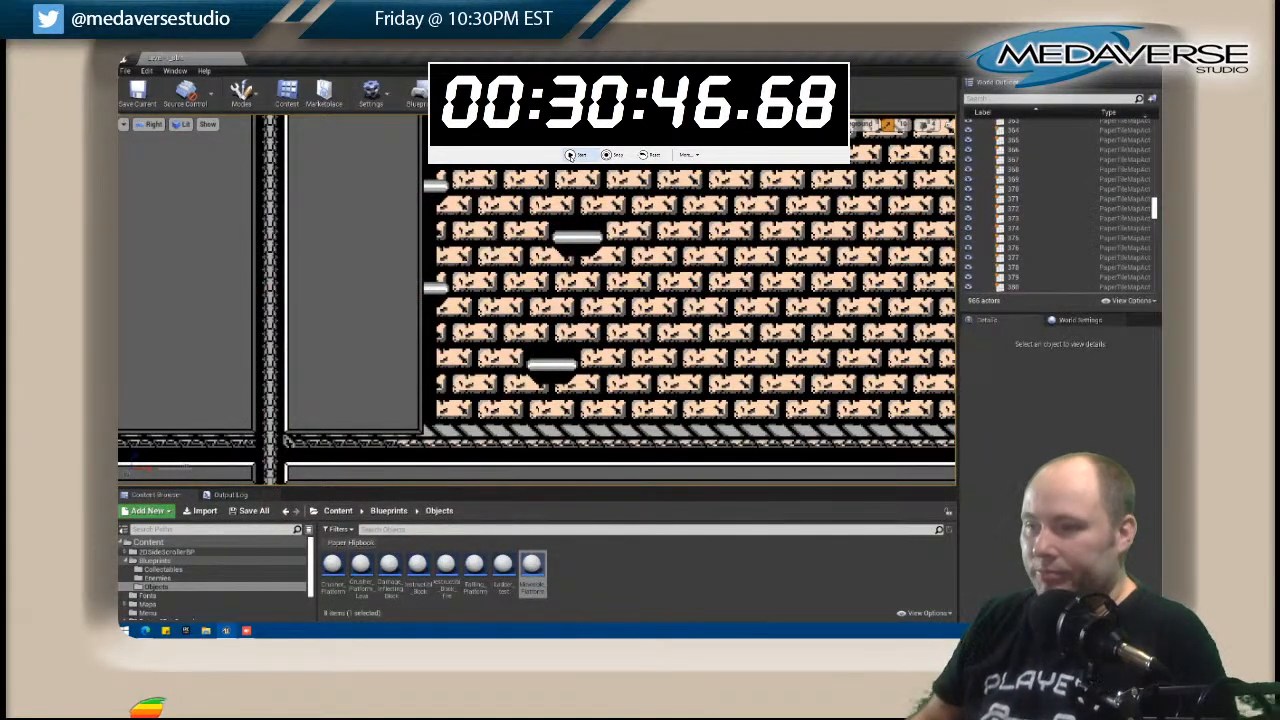
{"action": "scroll", "coordinate": [613, 196], "scroll_direction": "down", "scroll_amount": 10}
{"action": "scroll", "coordinate": [613, 196], "scroll_direction": "down", "scroll_amount": 3}
{"action": "right_click_drag", "start_coordinate": [706, 206], "coordinate": [347, 475]}
{"action": "right_click_drag", "start_coordinate": [685, 157], "coordinate": [360, 301]}
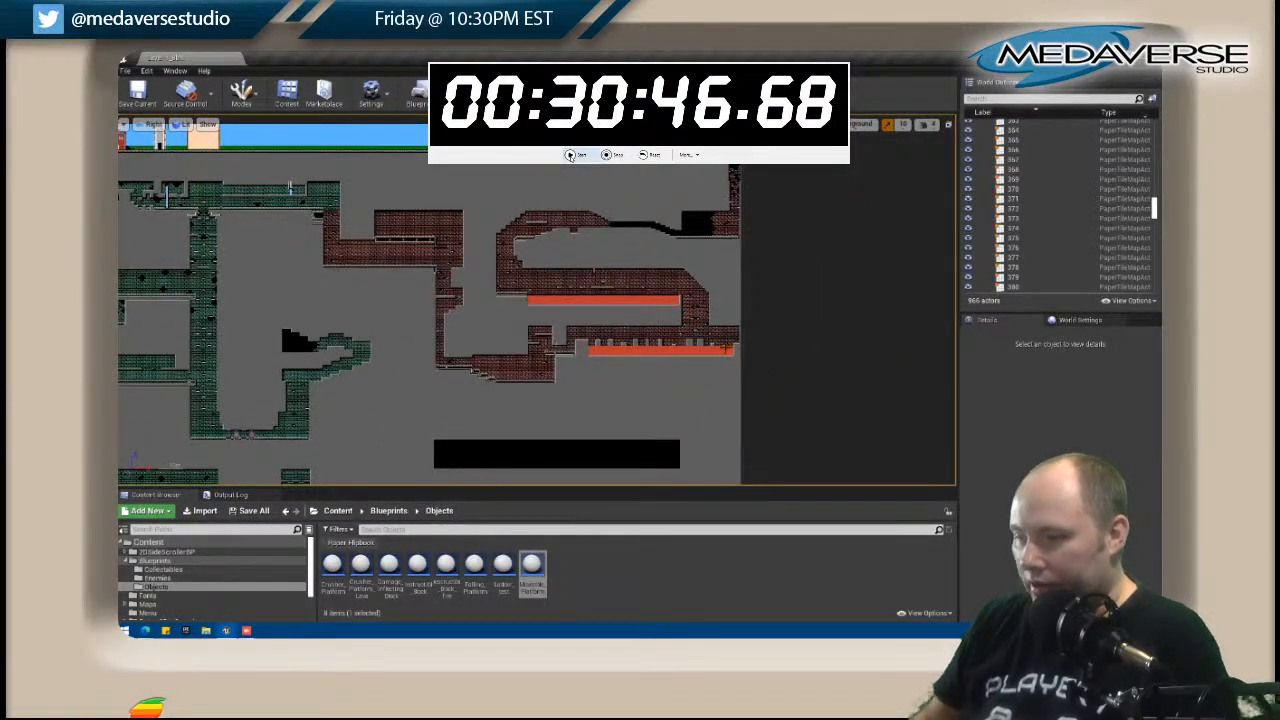
{"action": "scroll", "coordinate": [725, 348], "scroll_direction": "up", "scroll_amount": 2}
{"action": "scroll", "coordinate": [477, 317], "scroll_direction": "down", "scroll_amount": 2}
{"action": "right_click_drag", "start_coordinate": [315, 270], "coordinate": [603, 283]}
{"action": "right_click_drag", "start_coordinate": [449, 240], "coordinate": [346, 193]}
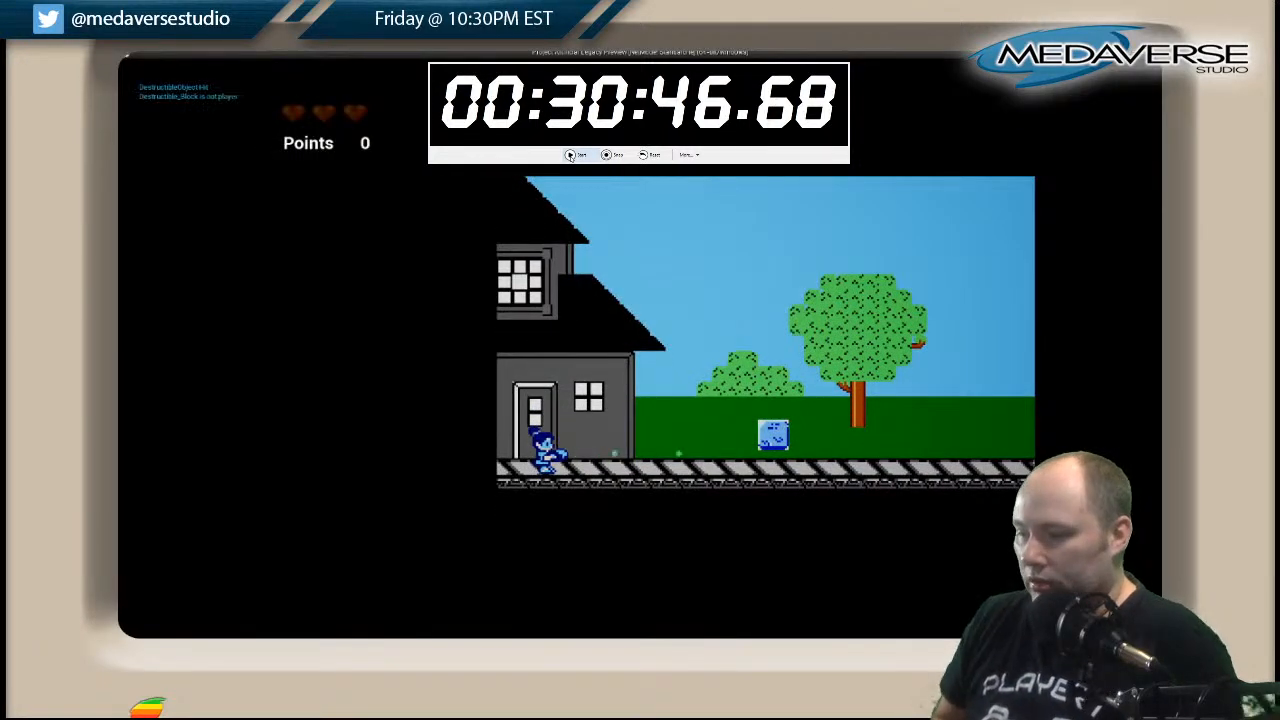
In a fresh play-test, run right from the starting house, cross the red pit and continue past the grey blocks.
{"action": "key", "text": "Right"}
{"action": "key", "text": "space"}
{"action": "key", "text": "Right"}
{"action": "key", "text": "Right"}
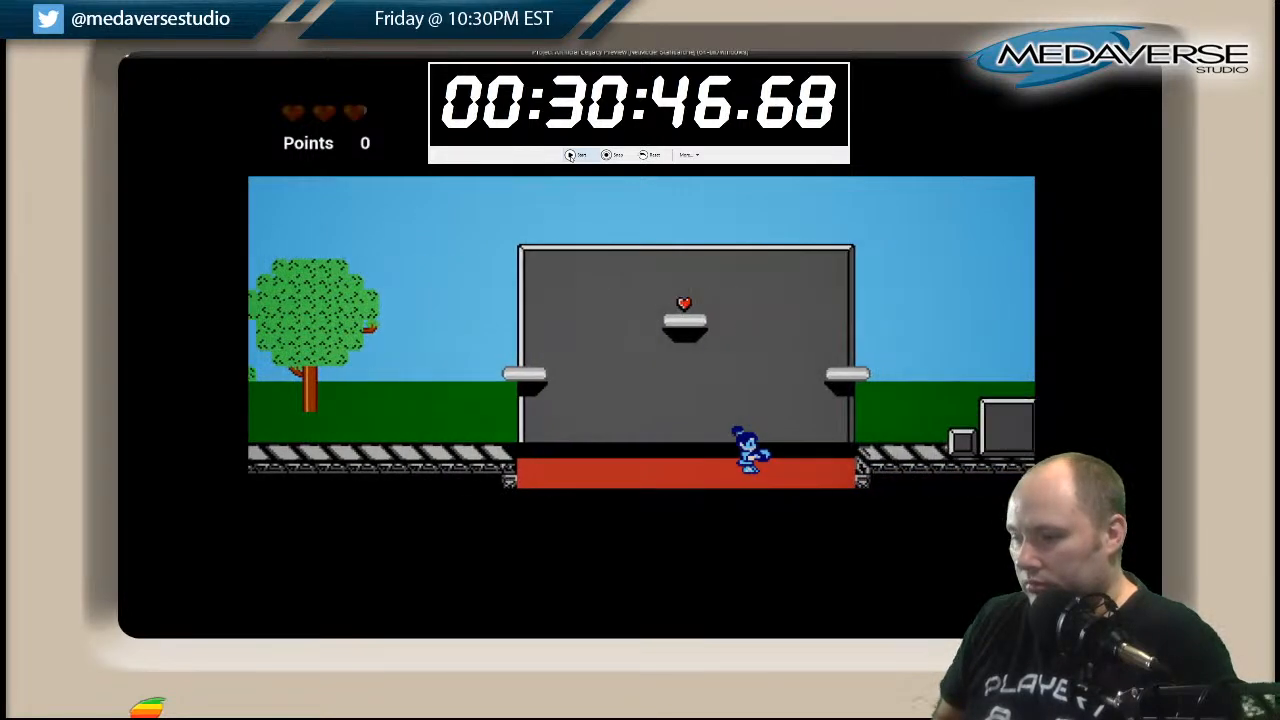
{"action": "key", "text": "space"}
{"action": "key", "text": "Right"}
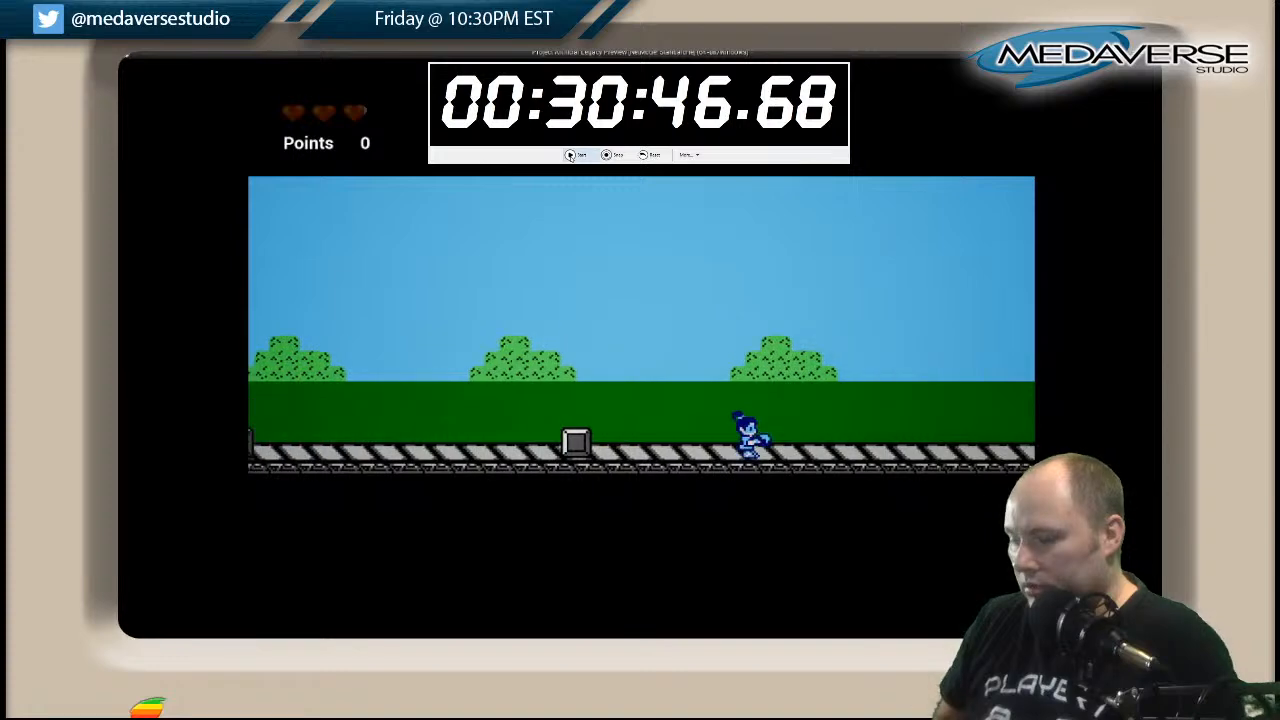
Climb over the stepped grey block structure and cross the gaps around the T-shaped pillar to the far grassland.
{"action": "key", "text": "Right"}
{"action": "key", "text": "space"}
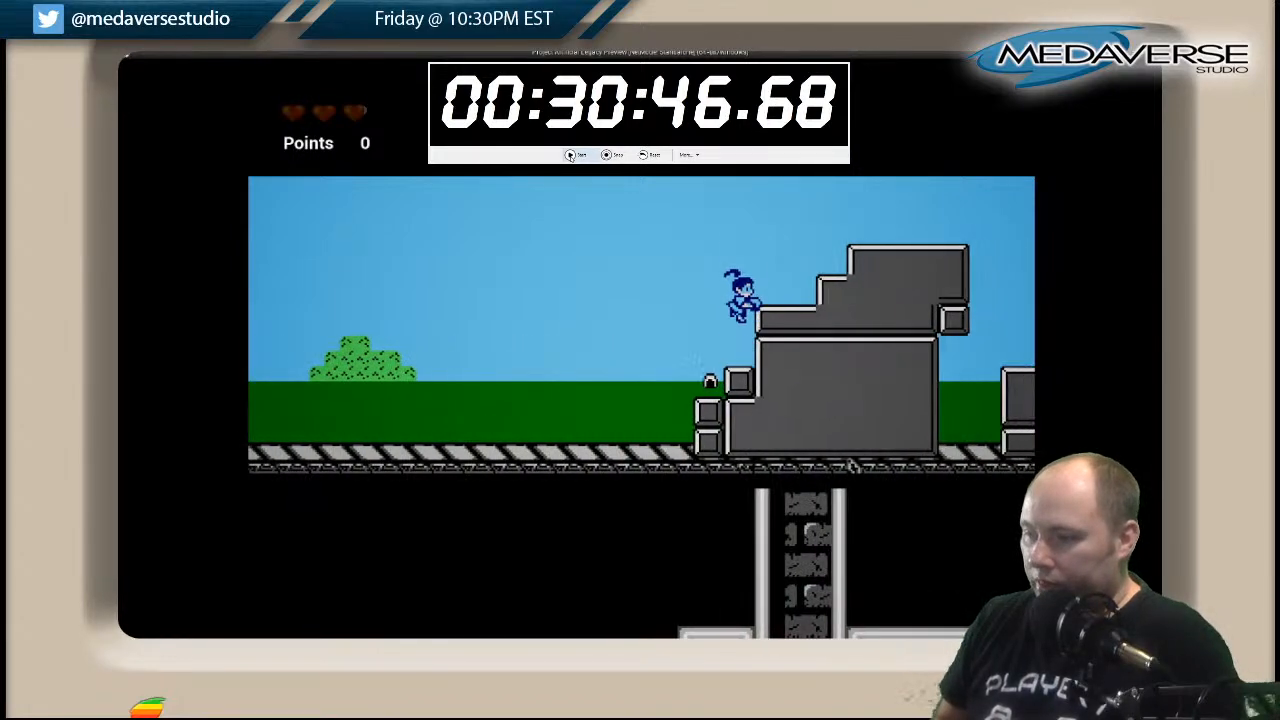
{"action": "key", "text": "Right"}
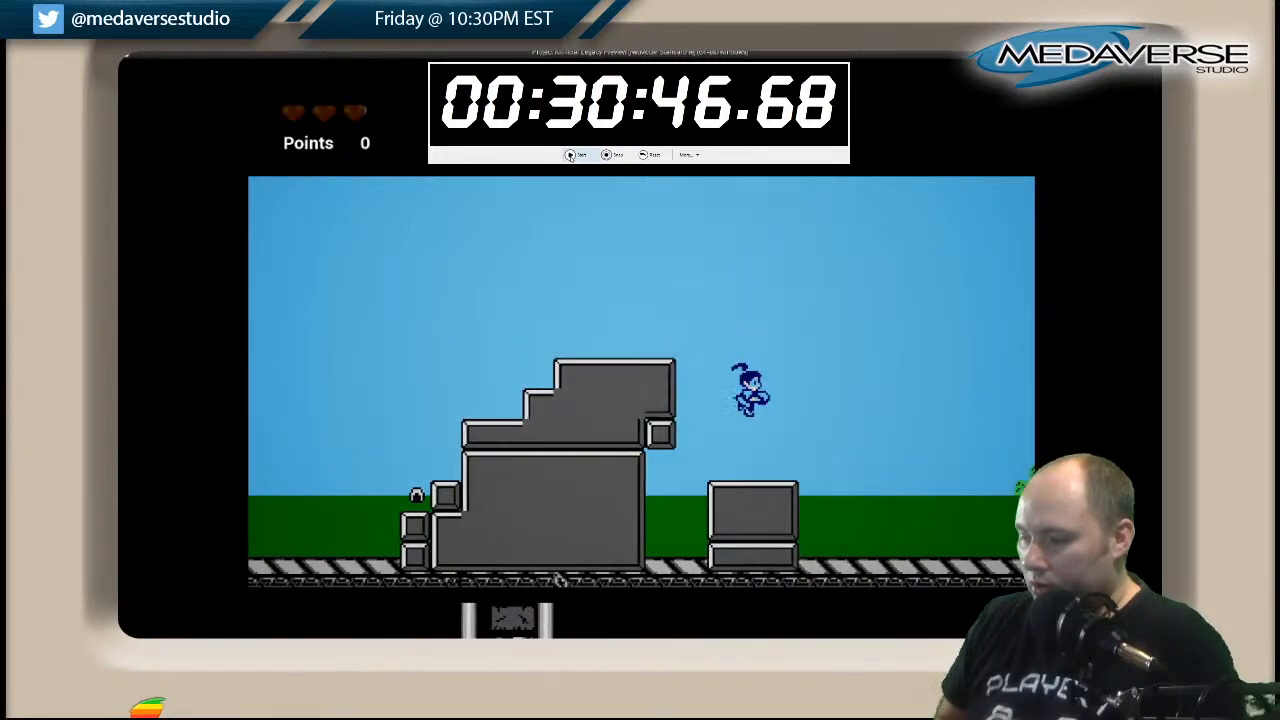
{"action": "key", "text": "Right"}
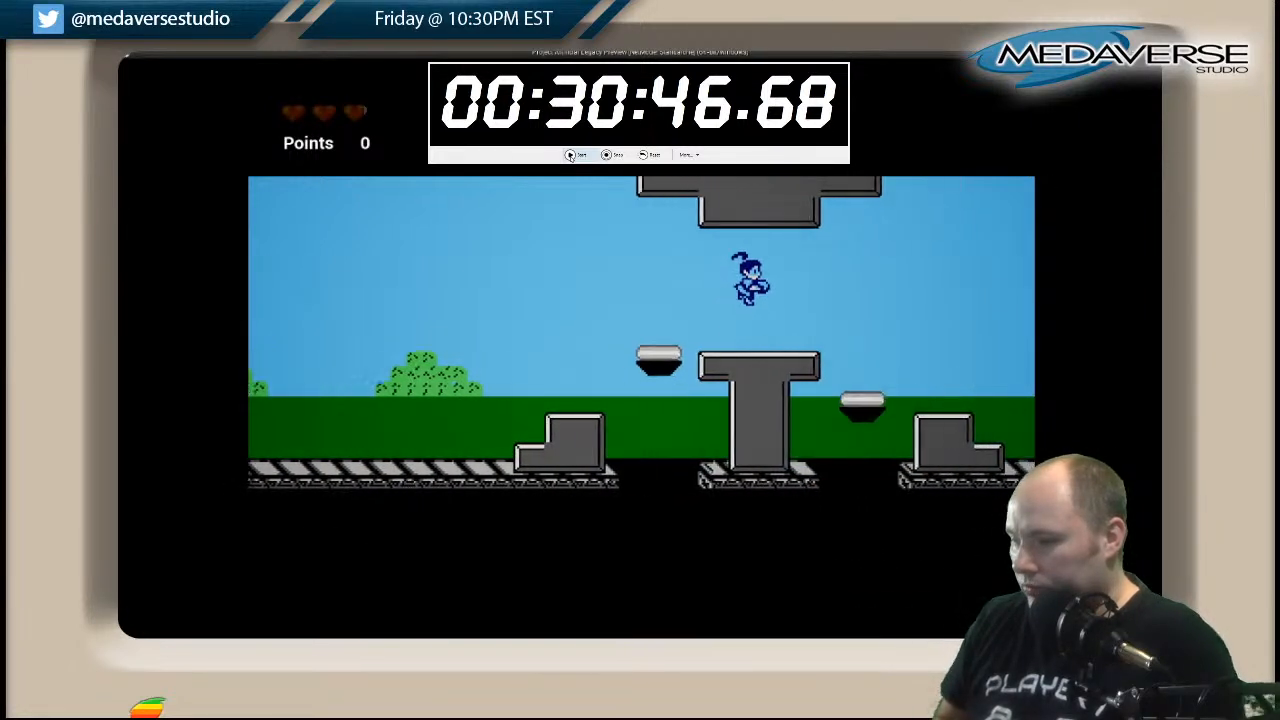
{"action": "key", "text": "Right"}
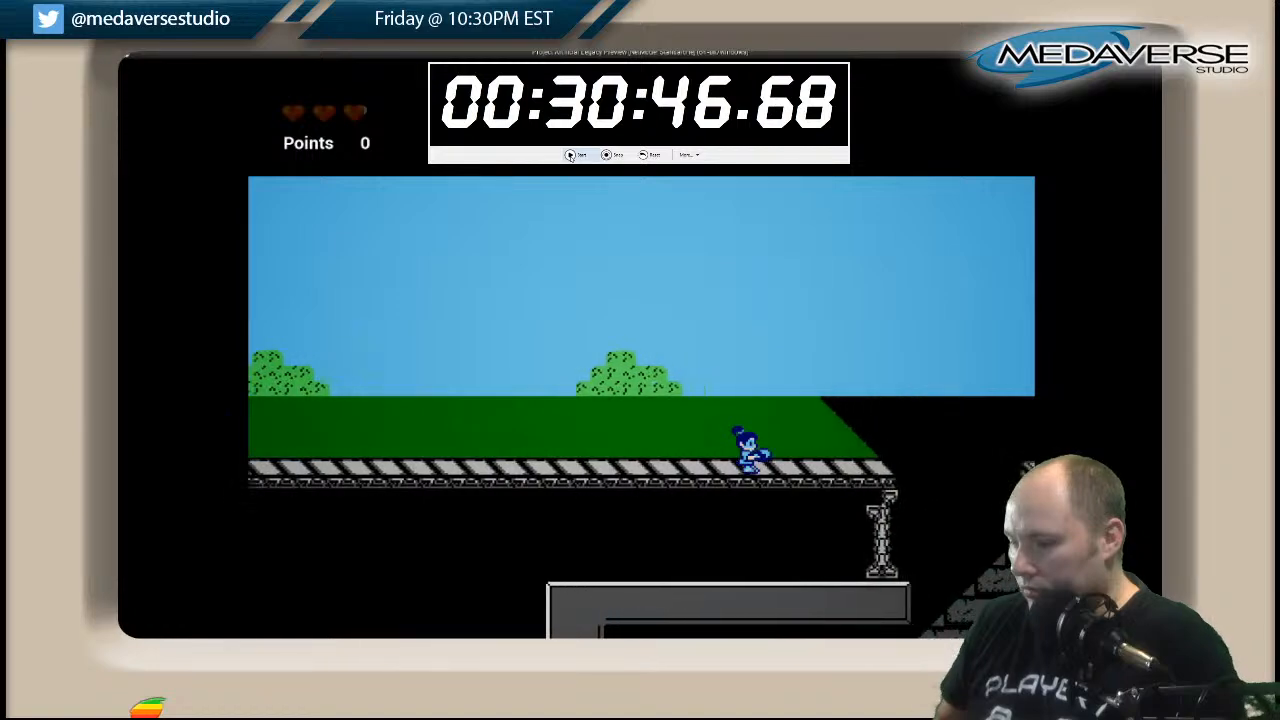
Jump the gaps on either side of the first red-brick building and climb the grey staircase beyond them.
{"action": "key", "text": "Right"}
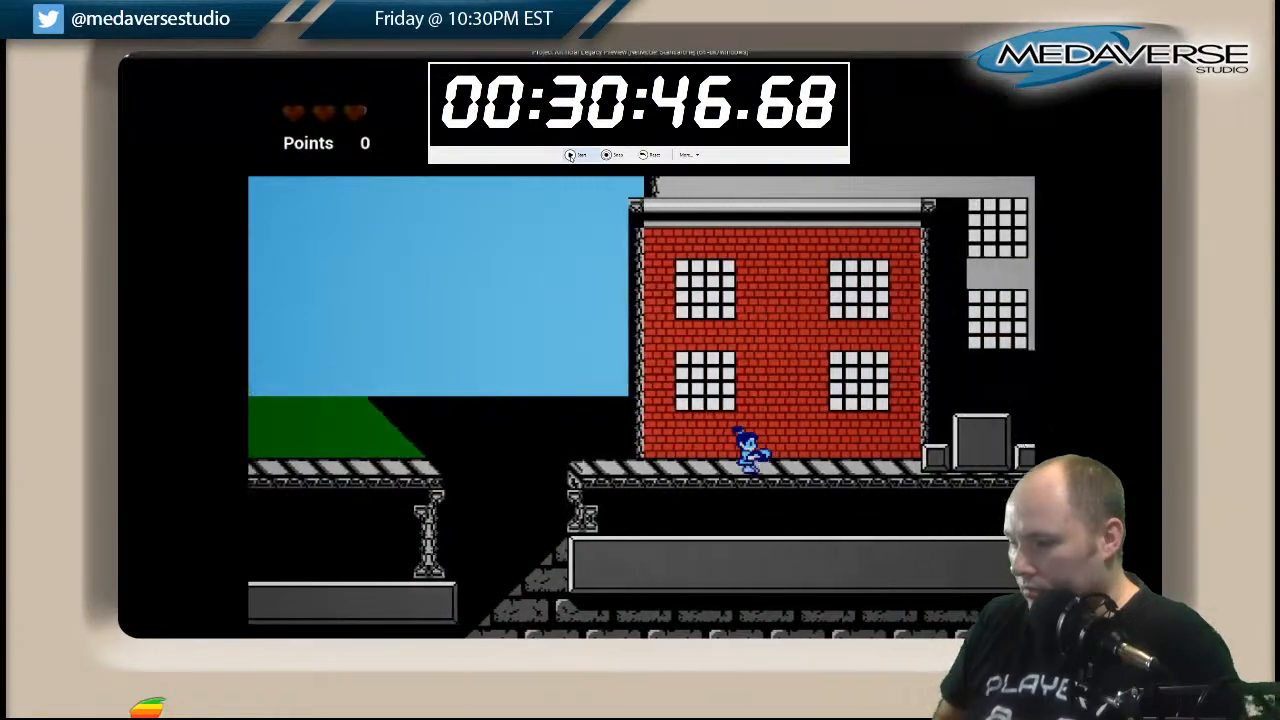
{"action": "key", "text": "Right"}
{"action": "key", "text": "space"}
{"action": "key", "text": "Right"}
{"action": "key", "text": "space"}
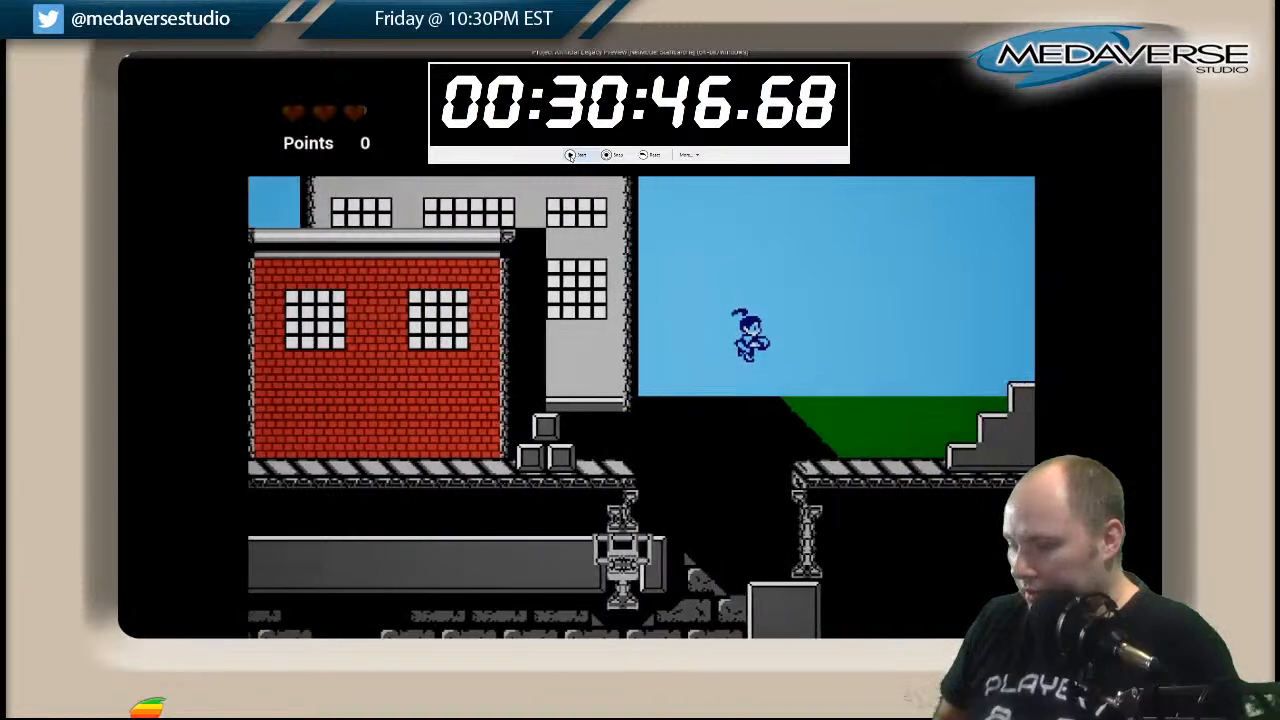
{"action": "key", "text": "Right"}
{"action": "key", "text": "space"}
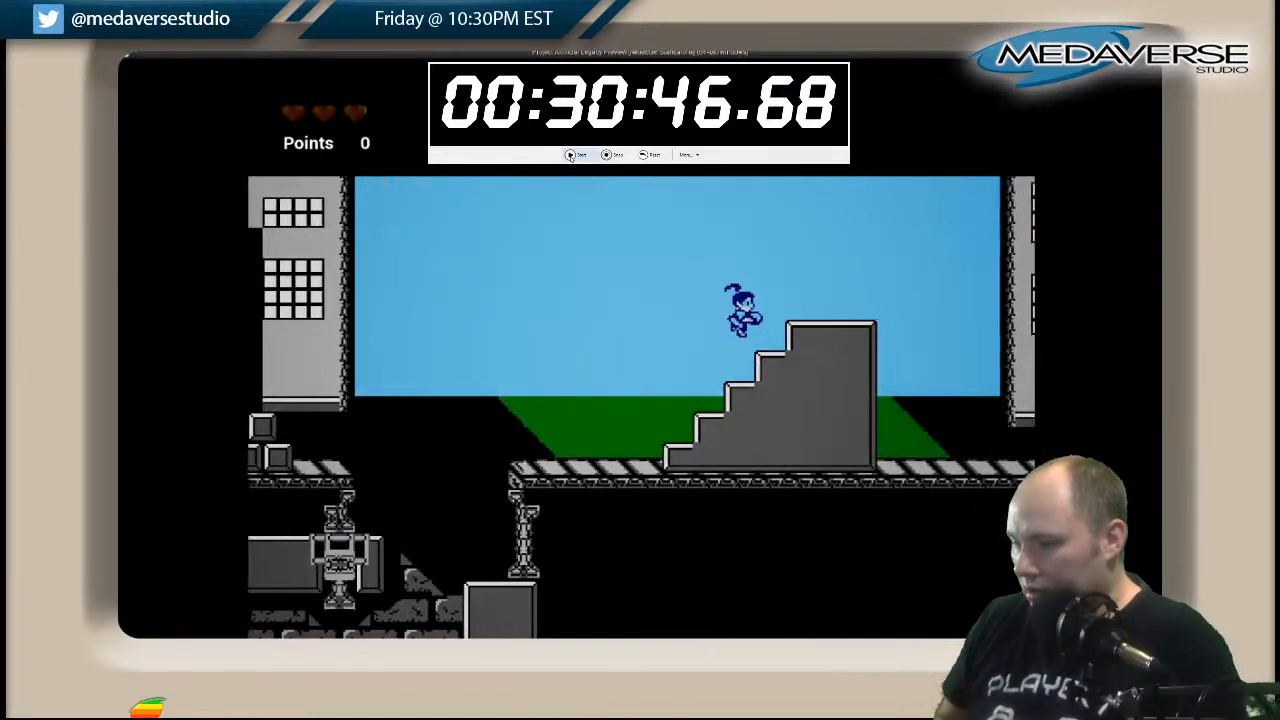
Run right past the remaining city buildings and drop through the street opening into the green sewer shaft.
{"action": "key", "text": "Right"}
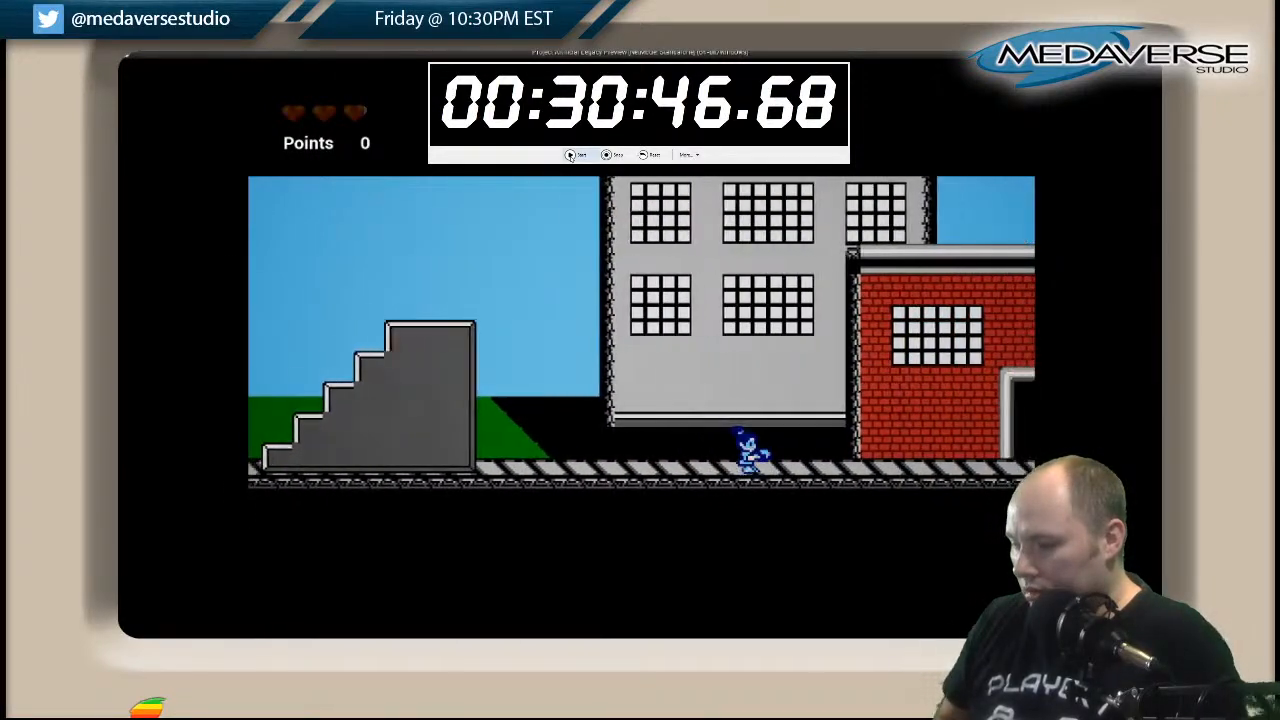
{"action": "key", "text": "Right"}
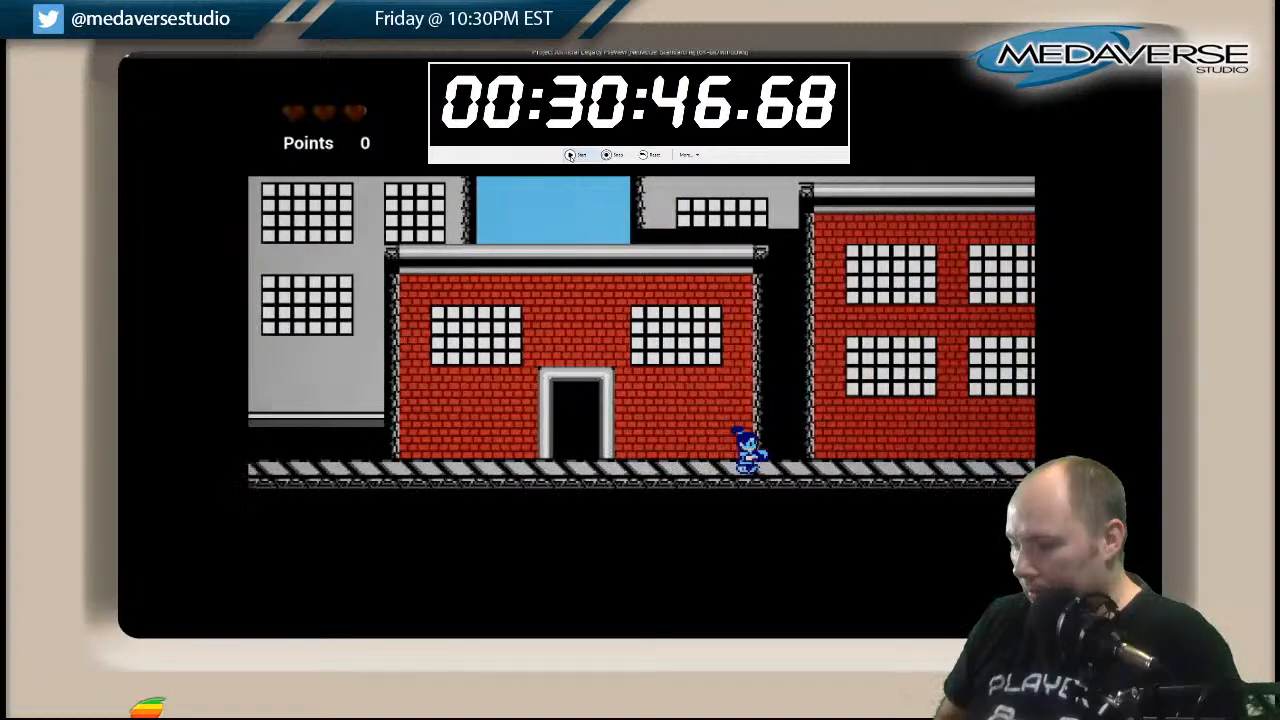
{"action": "key", "text": "Right"}
{"action": "key", "text": "space"}
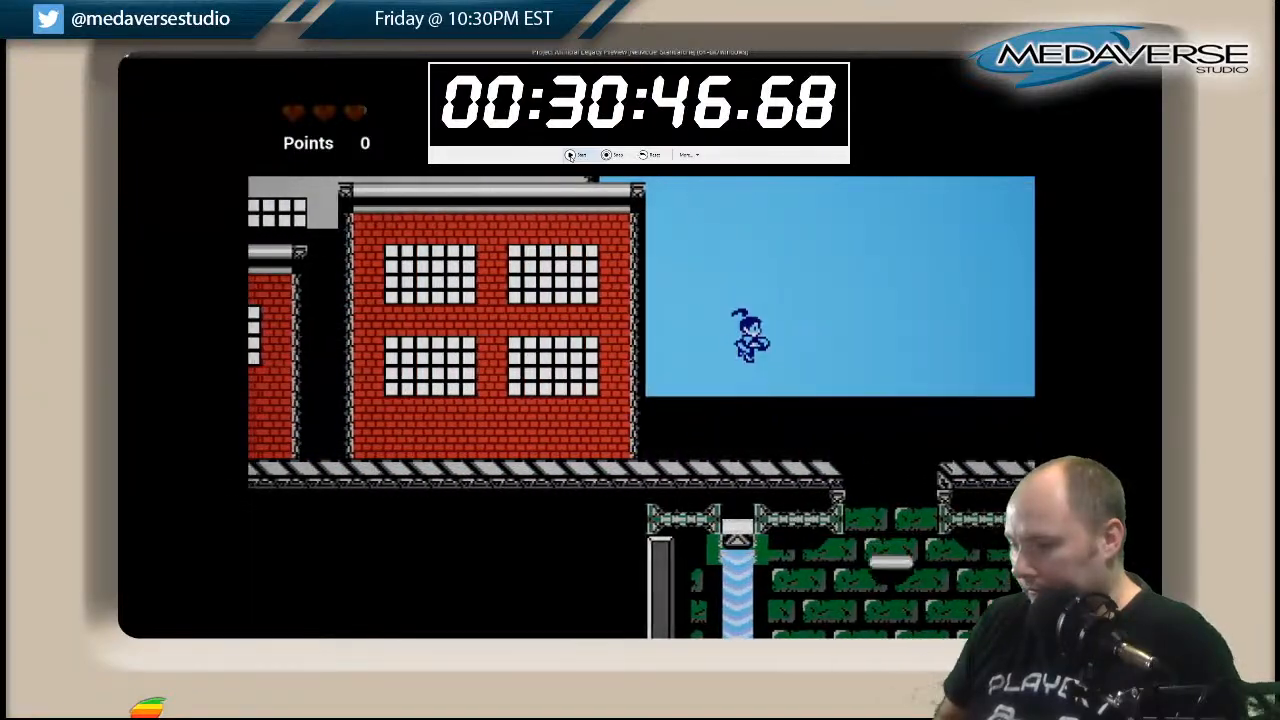
{"action": "key", "text": "Right"}
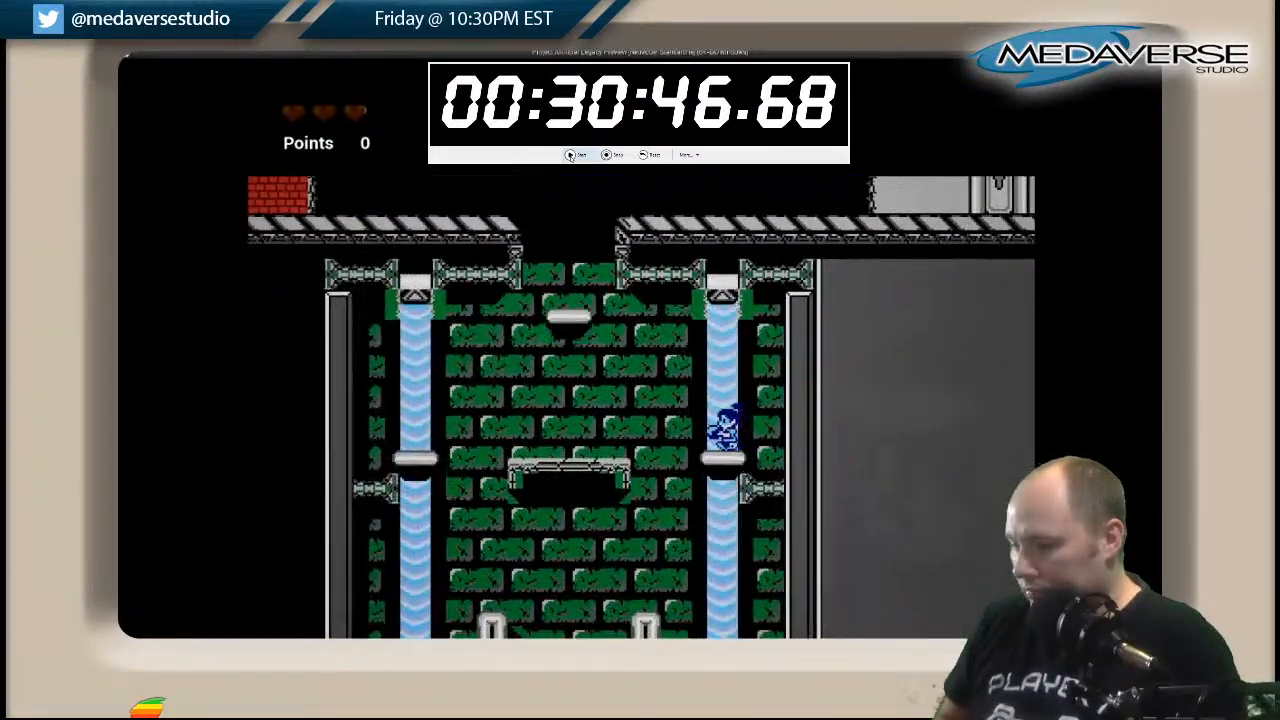
Descend the sewer shaft between the pipes and run right along its striped floor, over the low grey pillar.
{"action": "key", "text": "Right"}
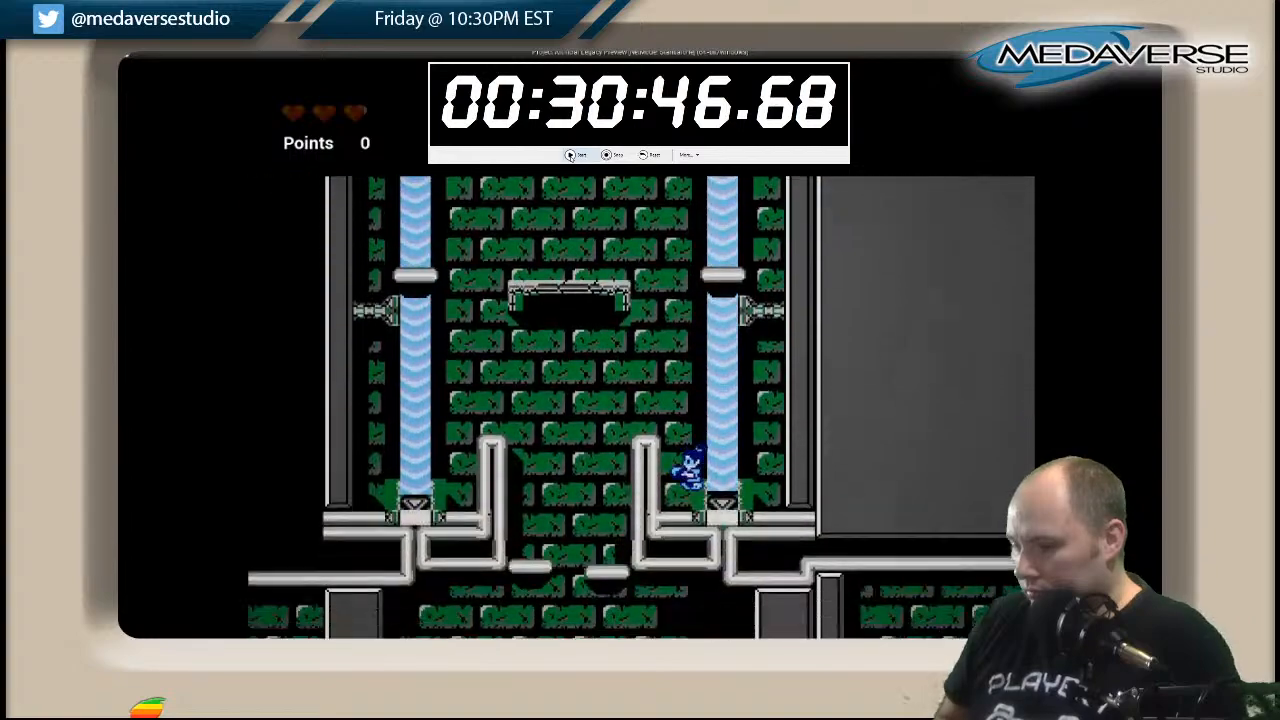
{"action": "key", "text": "Left"}
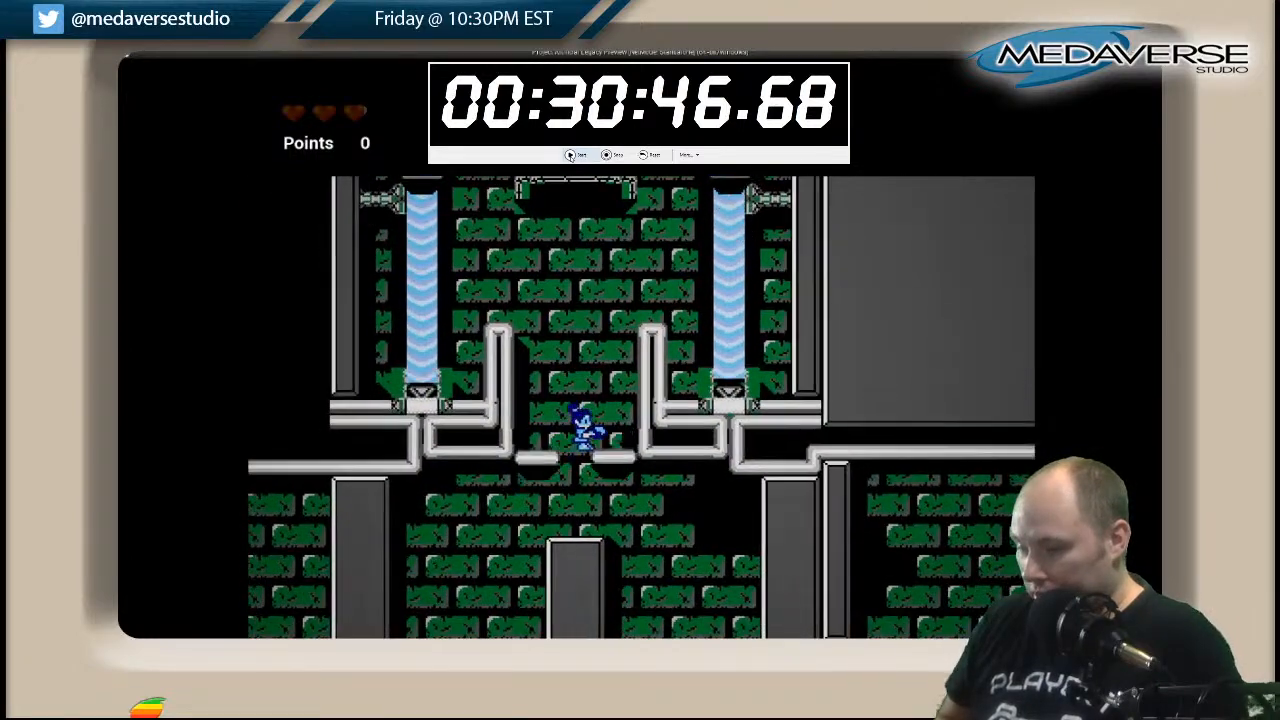
{"action": "key", "text": "Right"}
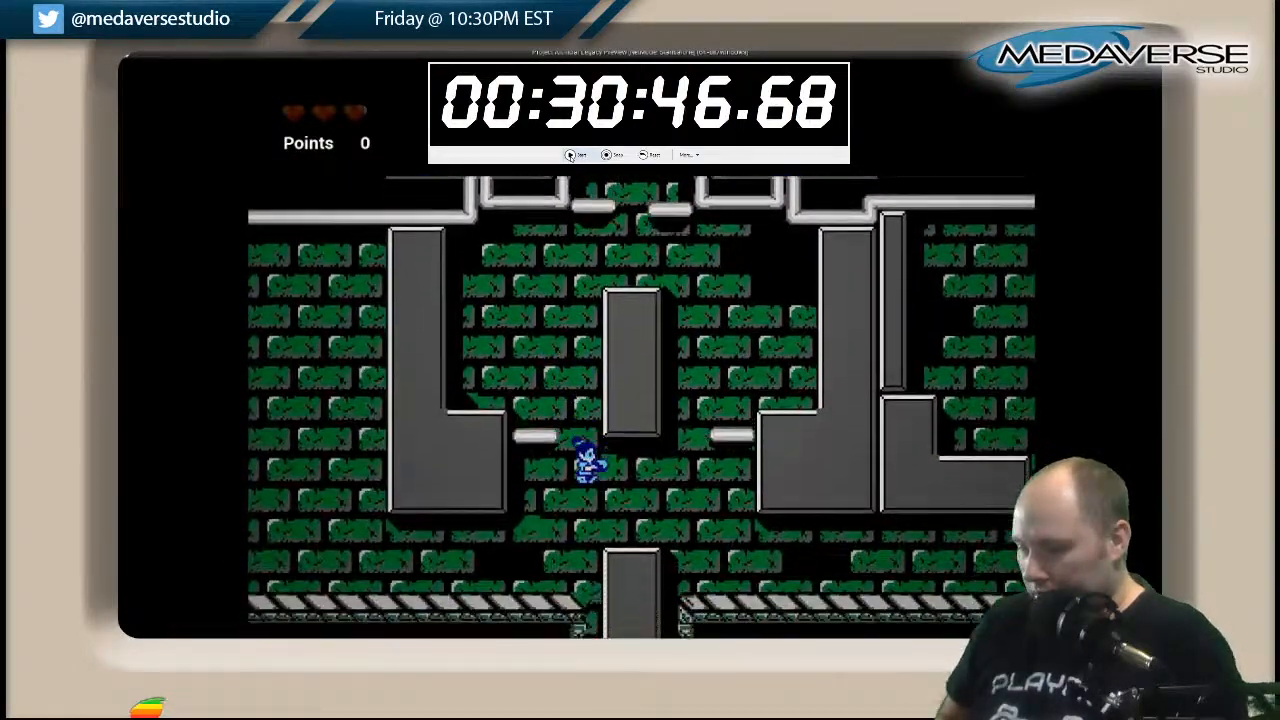
{"action": "key", "text": "Right"}
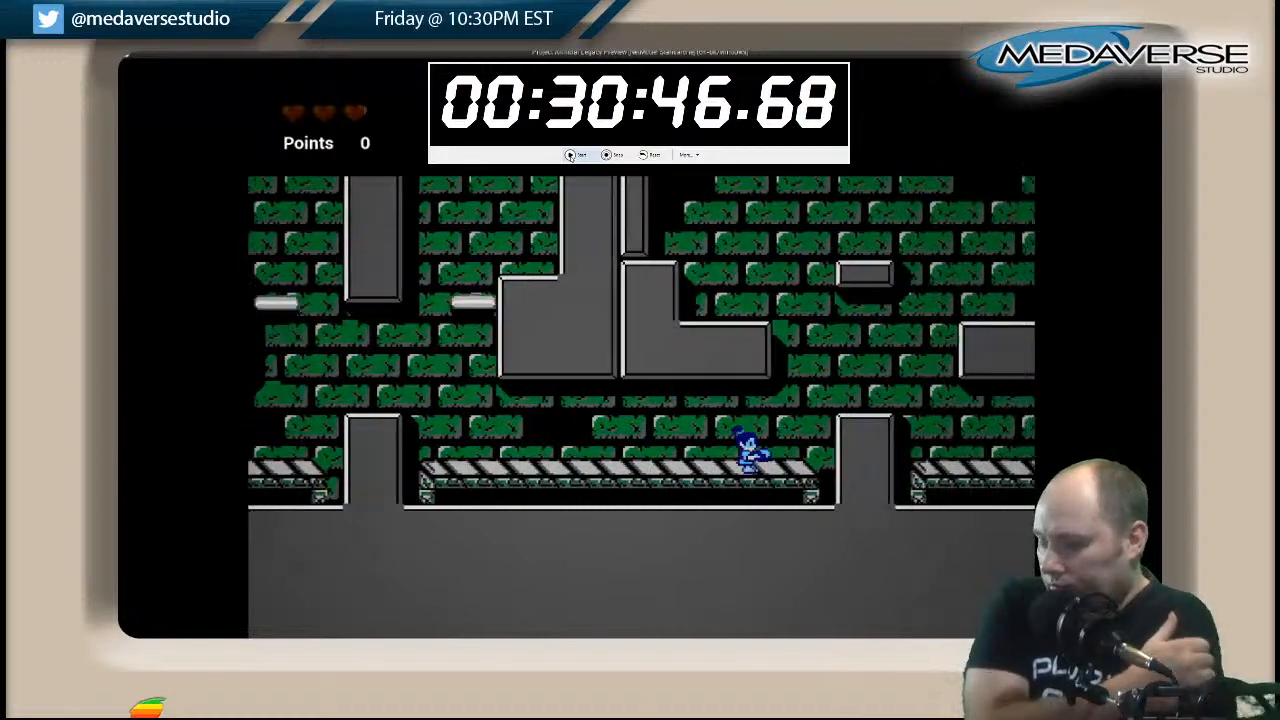
{"action": "key", "text": "Right"}
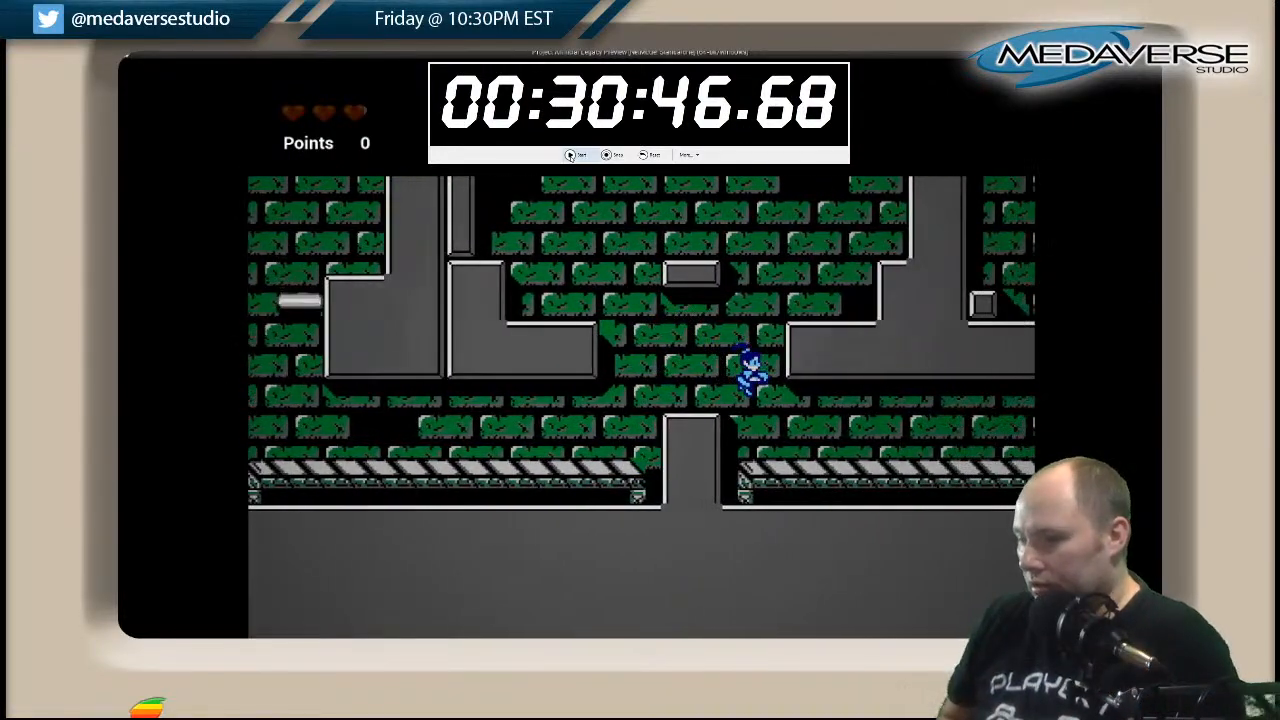
Collect the red key on the stepped ledge at the sewer's right end and climb to the upper grey ledge.
{"action": "key", "text": "Right"}
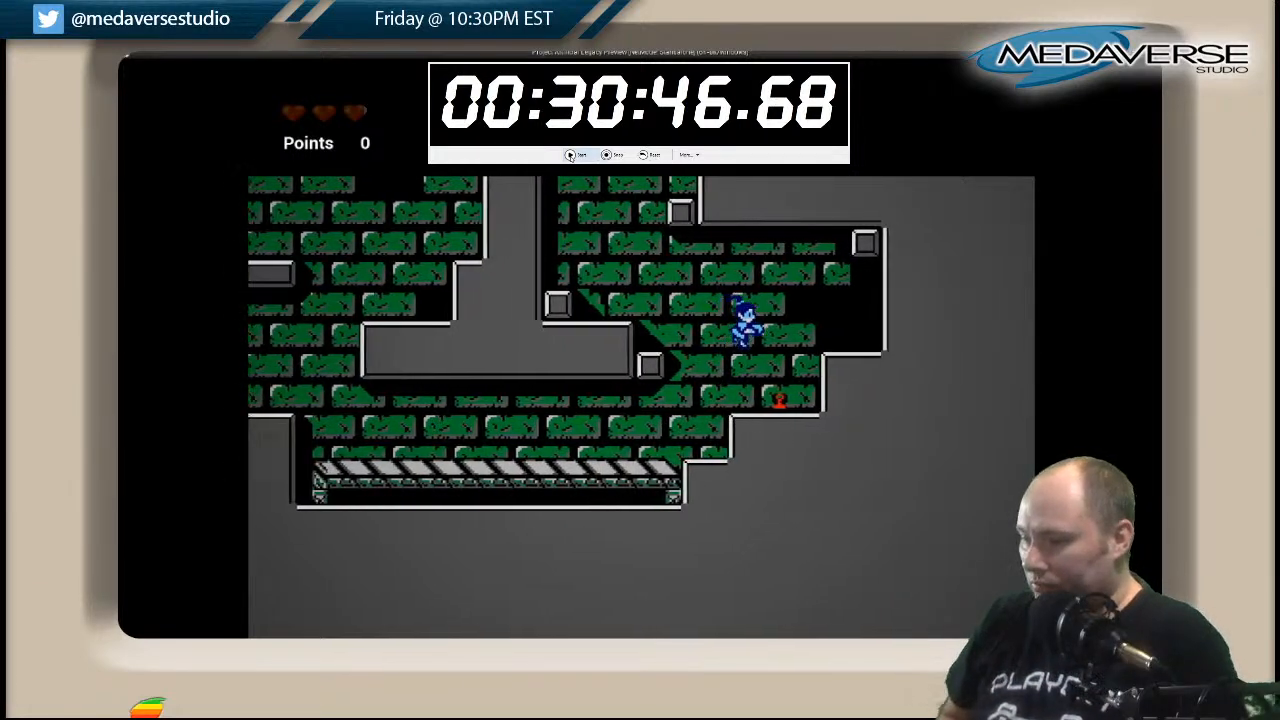
{"action": "key", "text": "space"}
{"action": "key", "text": "Left"}
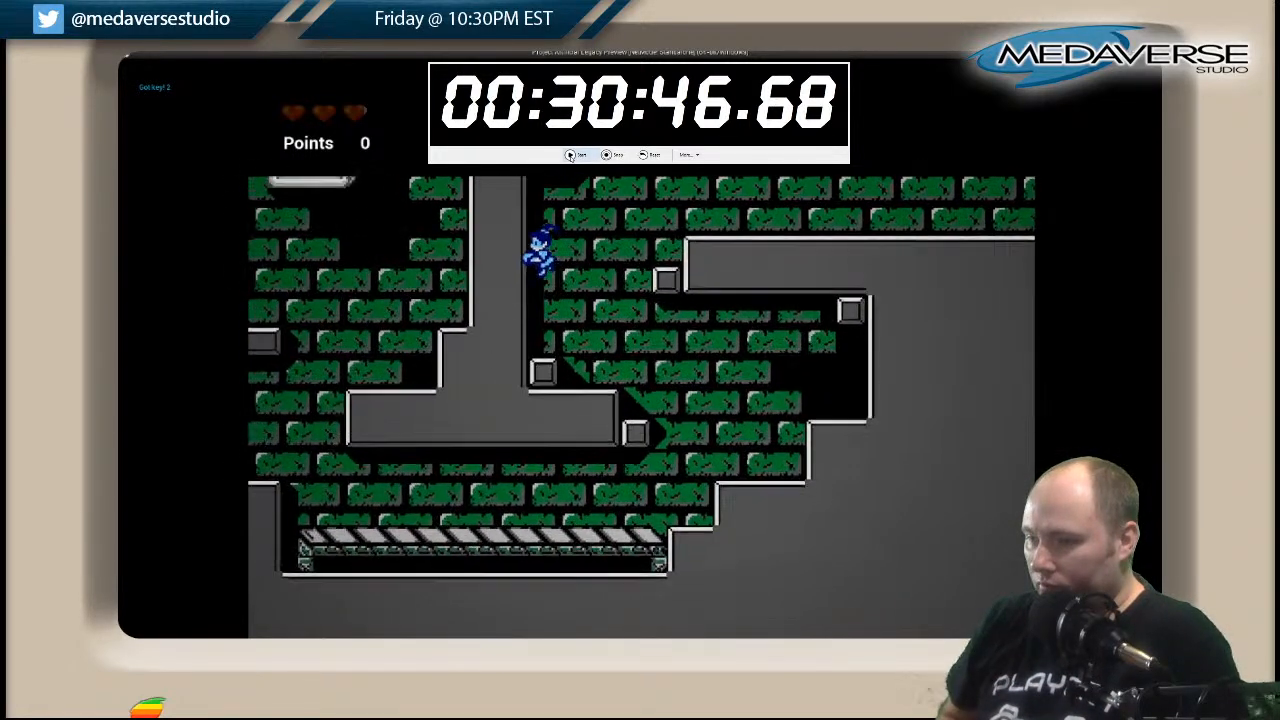
{"action": "key", "text": "space"}
{"action": "key", "text": "Right"}
{"action": "key", "text": "space"}
{"action": "key", "text": "Right"}
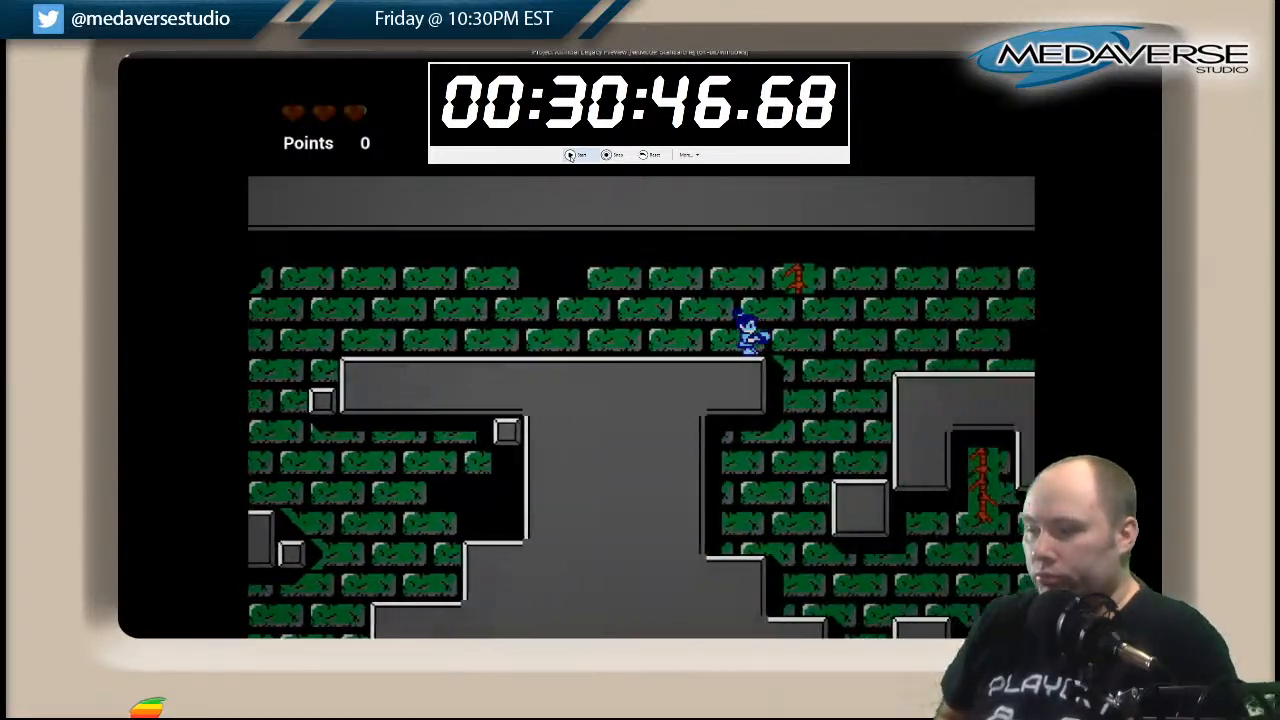
Drop off the right end of the upper ledge and hop over the grey floor pillars to the striped walkway.
{"action": "key", "text": "Left"}
{"action": "key", "text": "Right"}
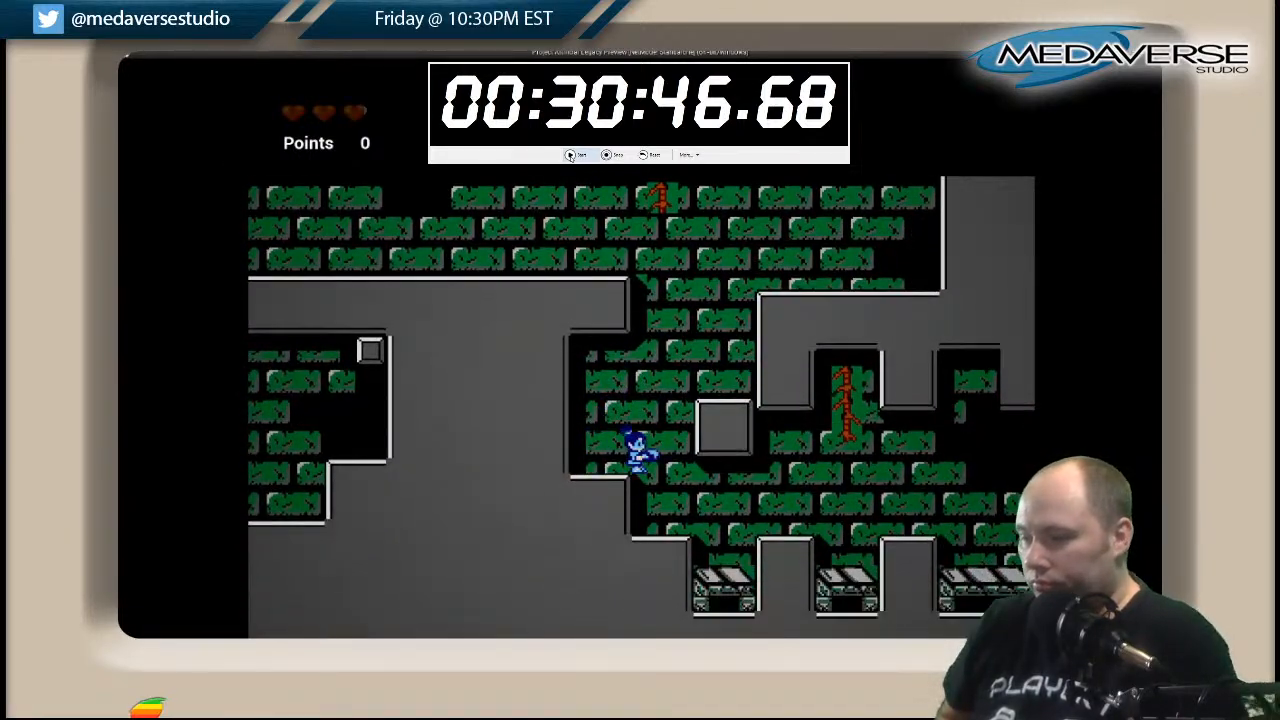
{"action": "key", "text": "space"}
{"action": "key", "text": "space"}
{"action": "key", "text": "Right"}
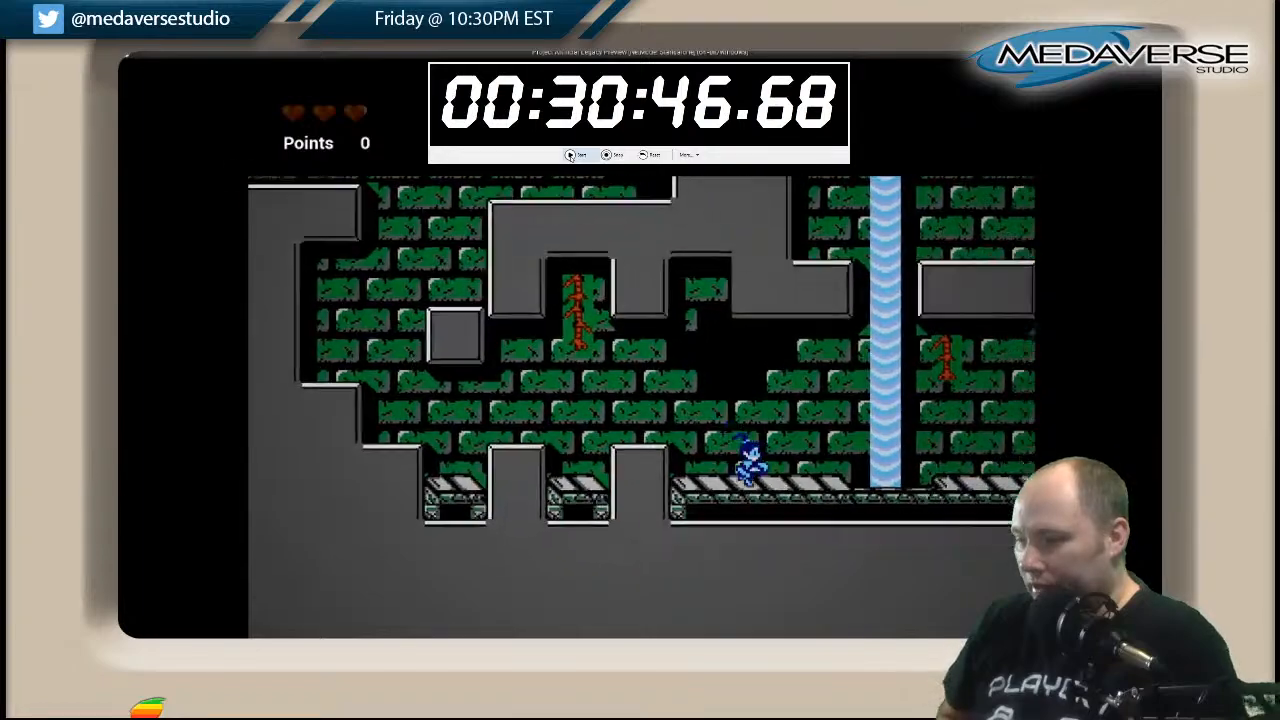
Run right past the waterfall, cross the open shaft and continue along the striped walkway on its far side.
{"action": "key", "text": "Right"}
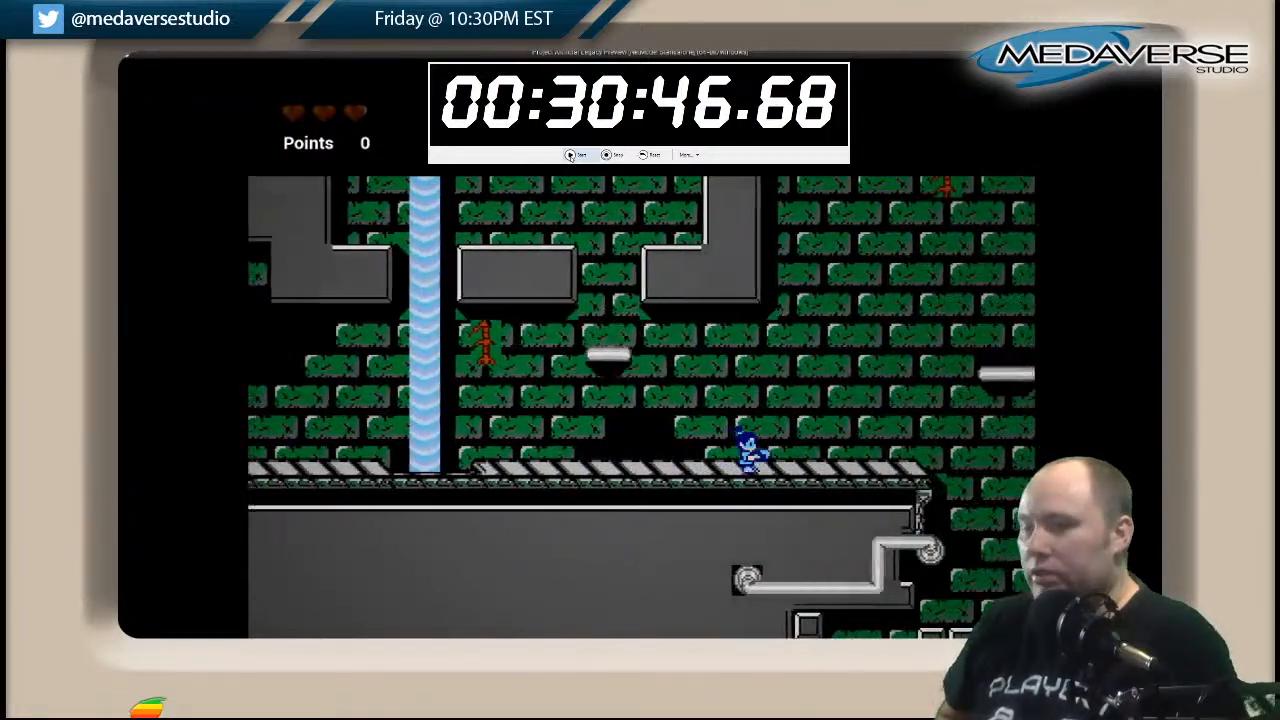
{"action": "key", "text": "space"}
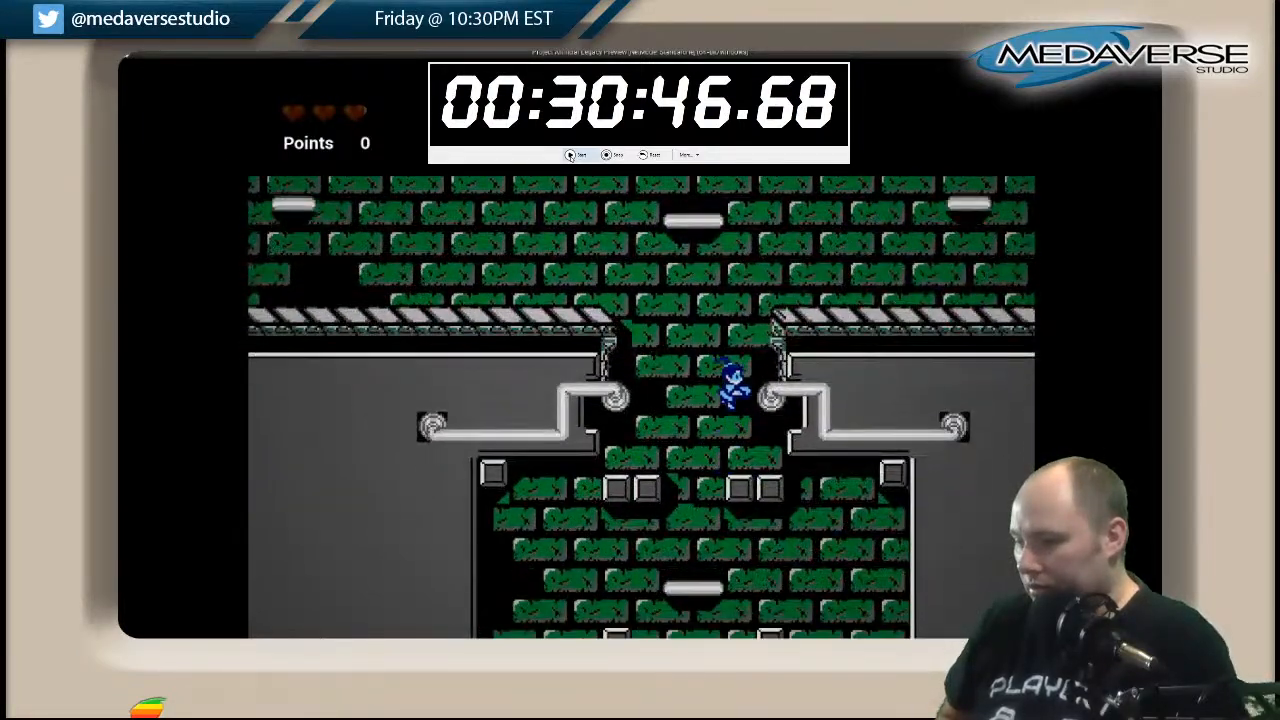
{"action": "key", "text": "Right"}
{"action": "key", "text": "space"}
{"action": "key", "text": "Right"}
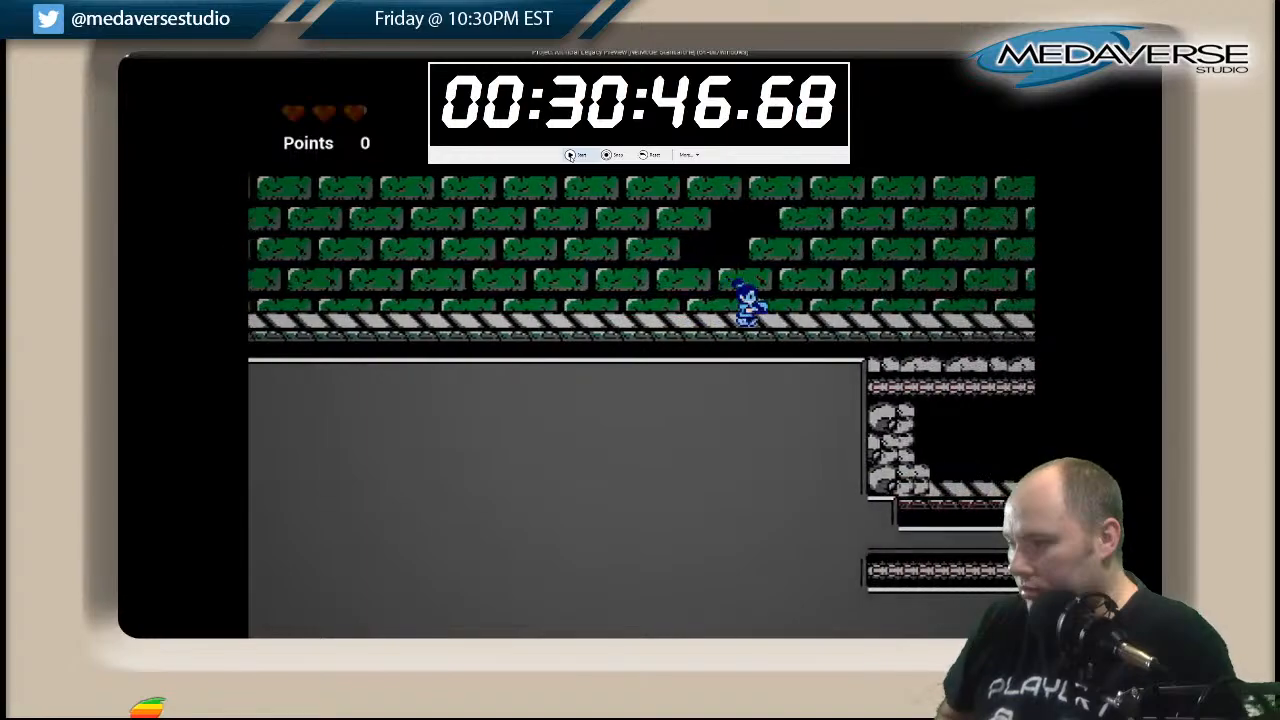
Drop down the red-brick shaft past its small platforms and run right along the lower striped floor to its edge.
{"action": "key", "text": "Right"}
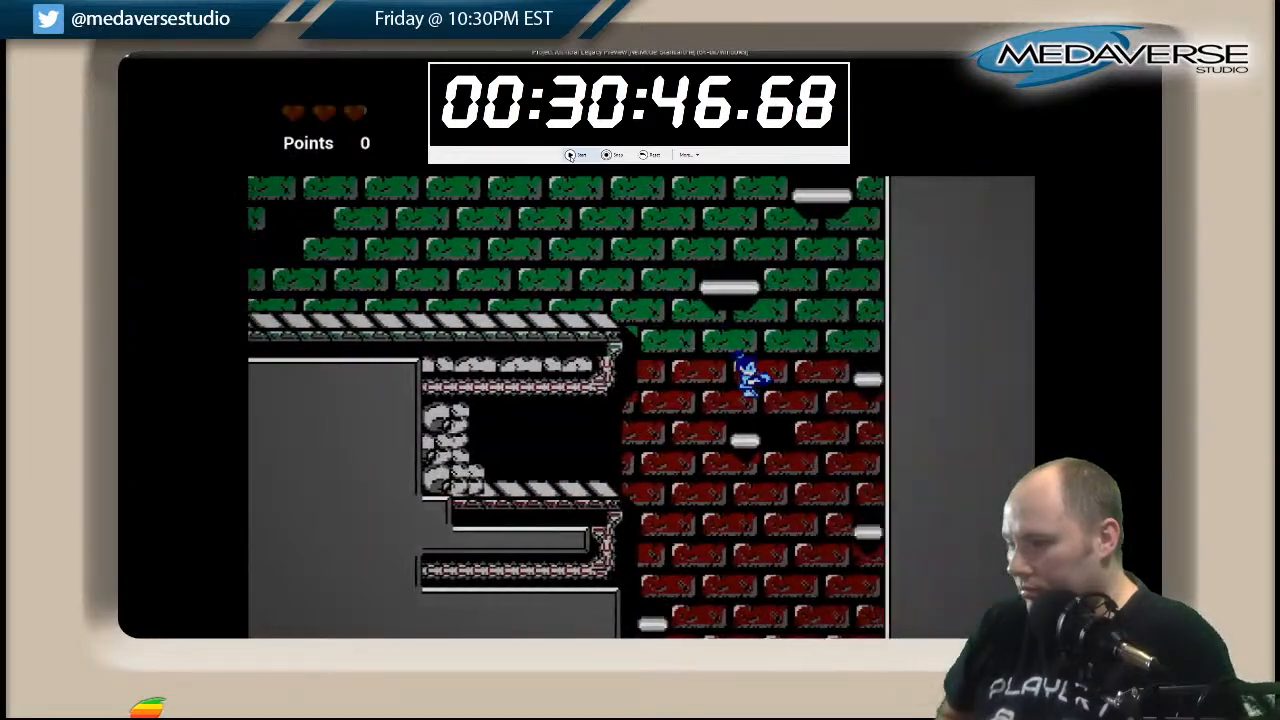
{"action": "key", "text": "Left"}
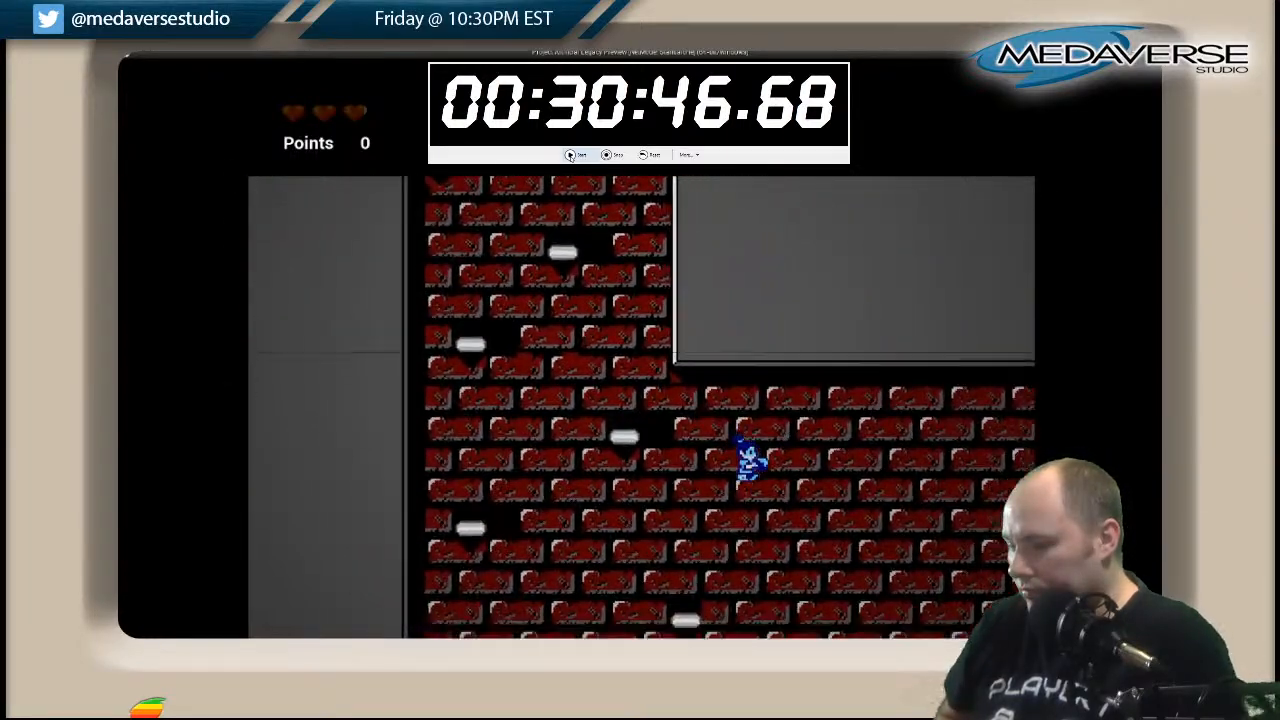
{"action": "key", "text": "Right"}
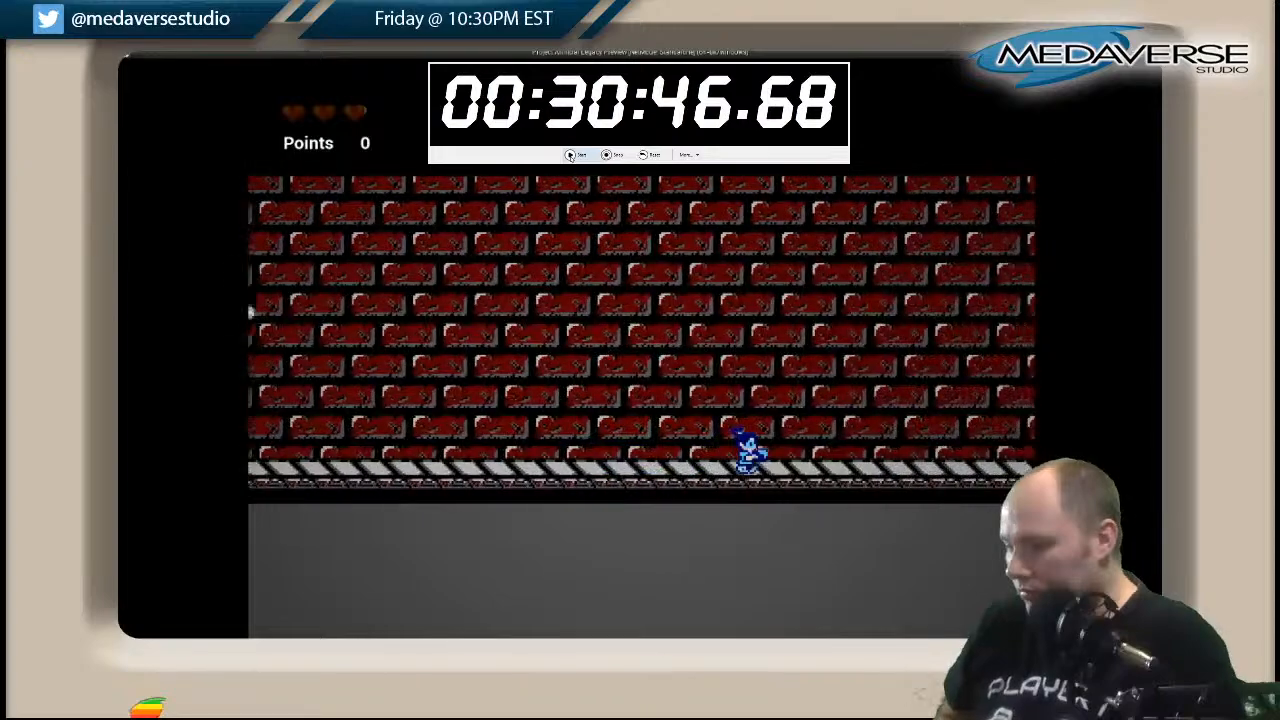
{"action": "key", "text": "Right"}
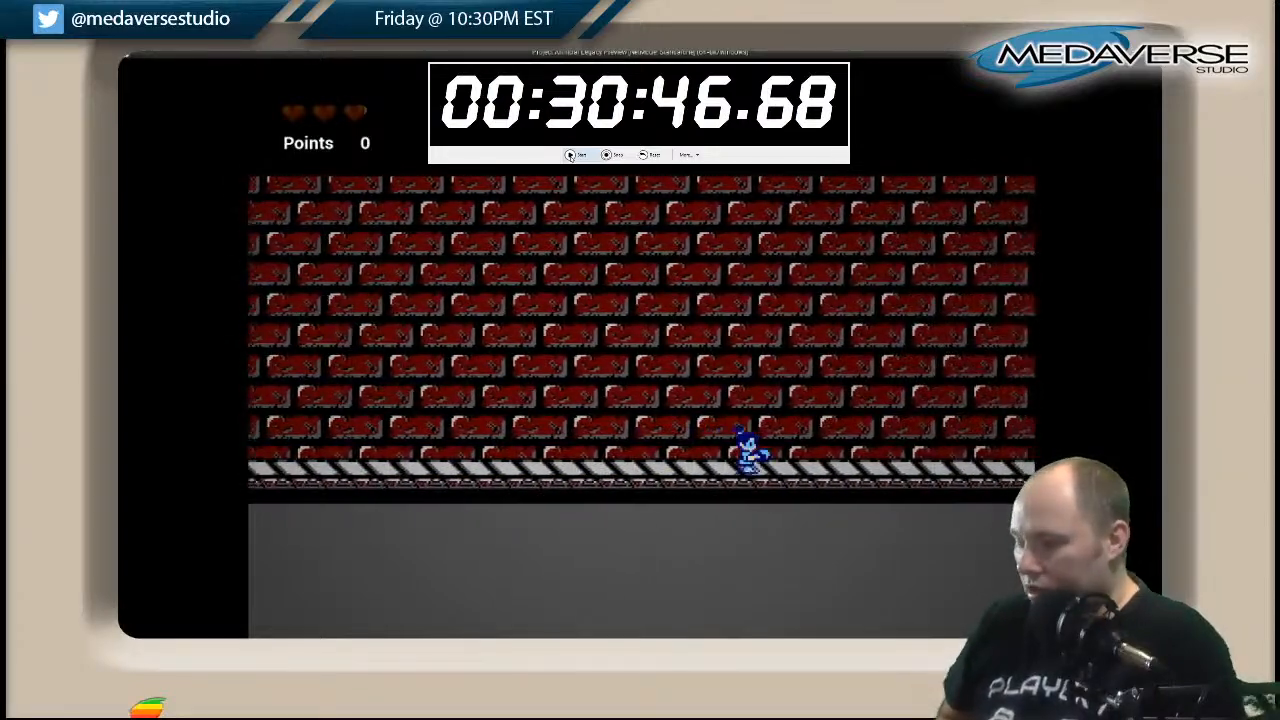
{"action": "key", "text": "Right"}
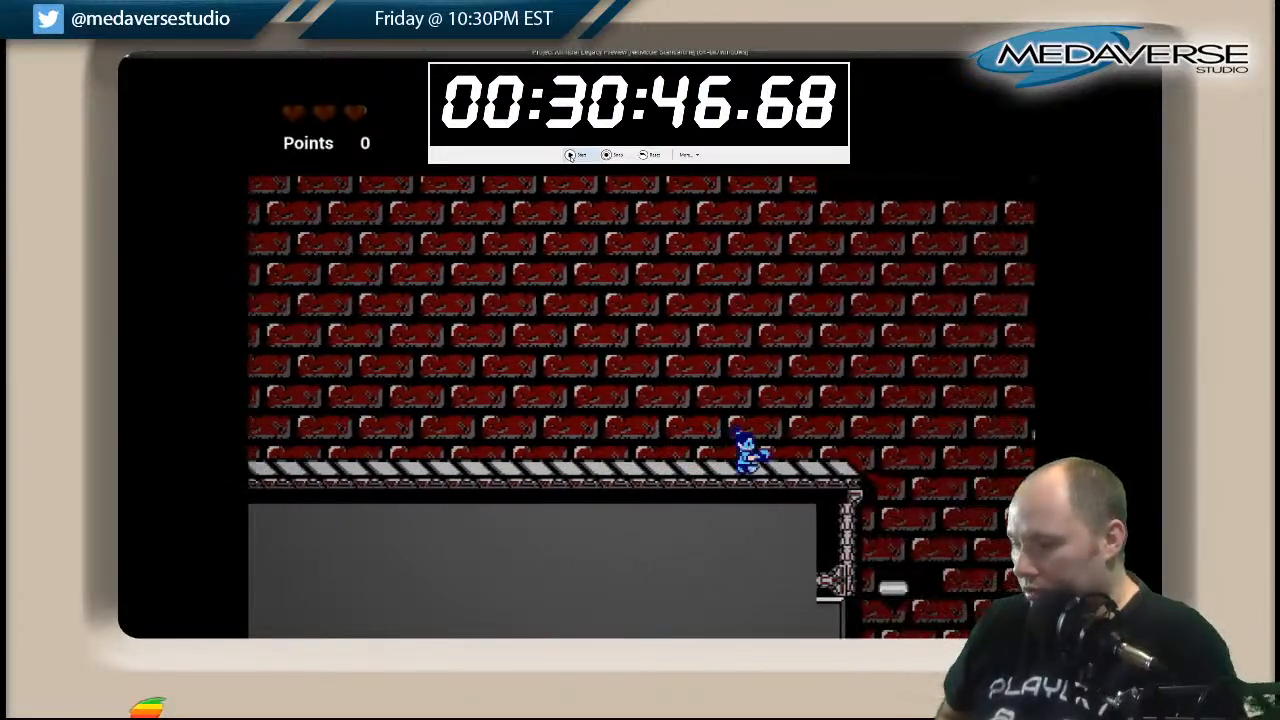
Drop past the small platforms, round the grey ledge and down the narrow red-brick shaft to the striped floor.
{"action": "key", "text": "space"}
{"action": "key", "text": "Right"}
{"action": "key", "text": "Left"}
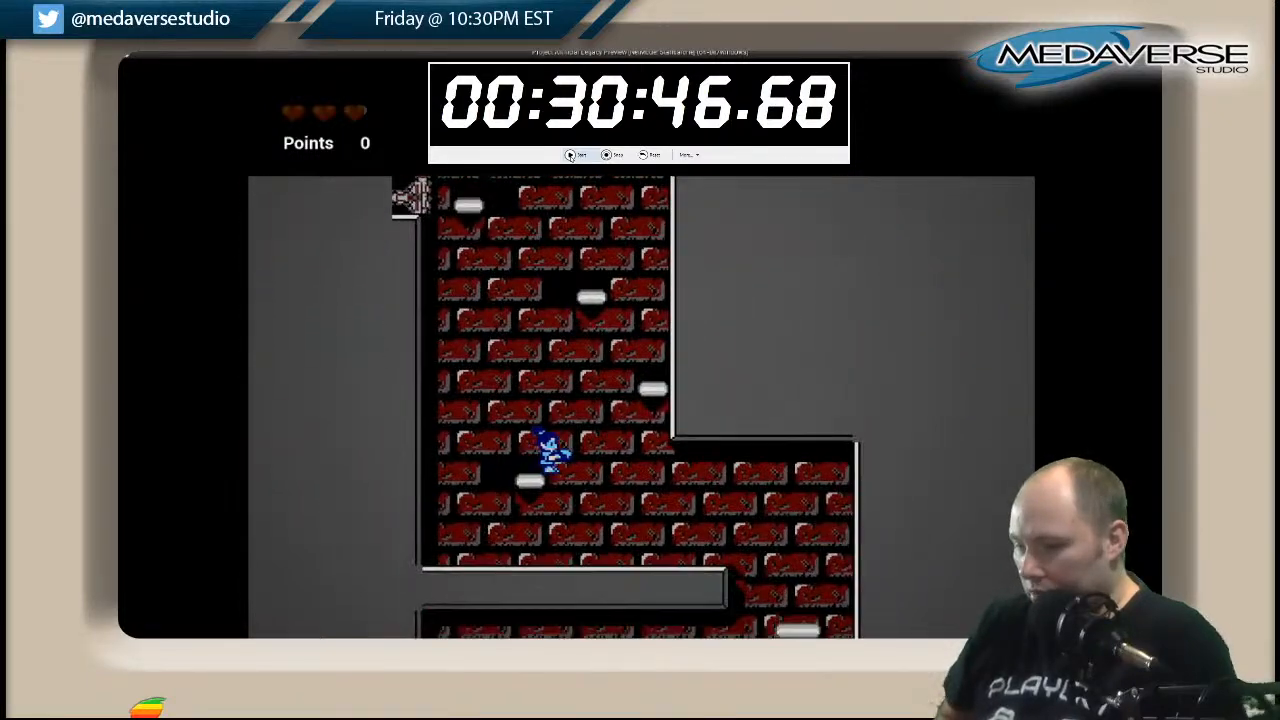
{"action": "key", "text": "Right"}
{"action": "key", "text": "Left"}
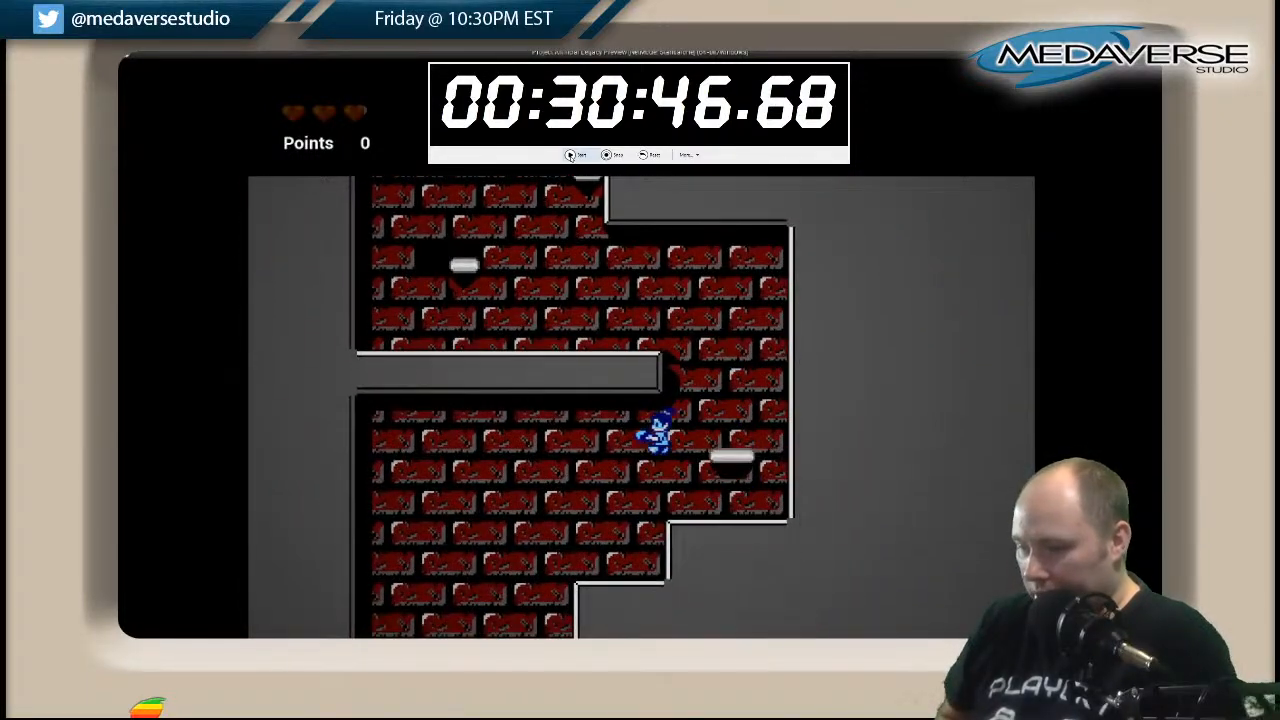
{"action": "key", "text": "Left"}
{"action": "key", "text": "Right"}
{"action": "key", "text": "Left"}
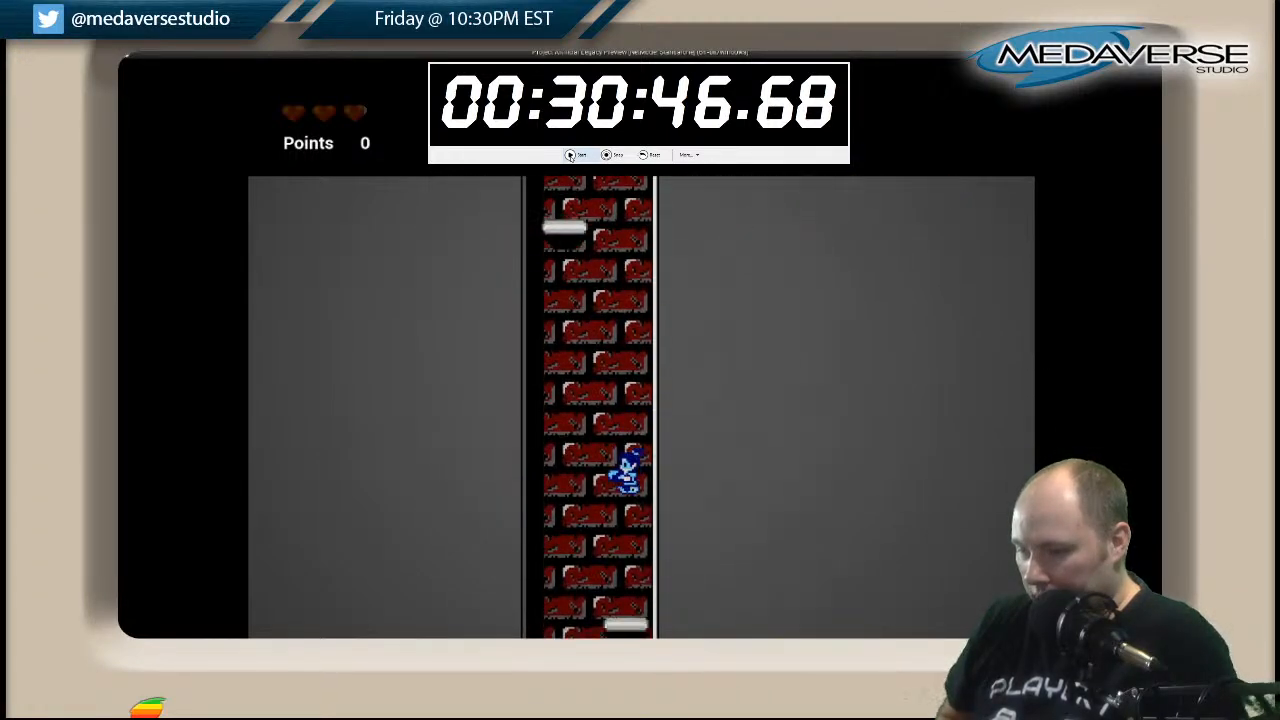
{"action": "key", "text": "Right"}
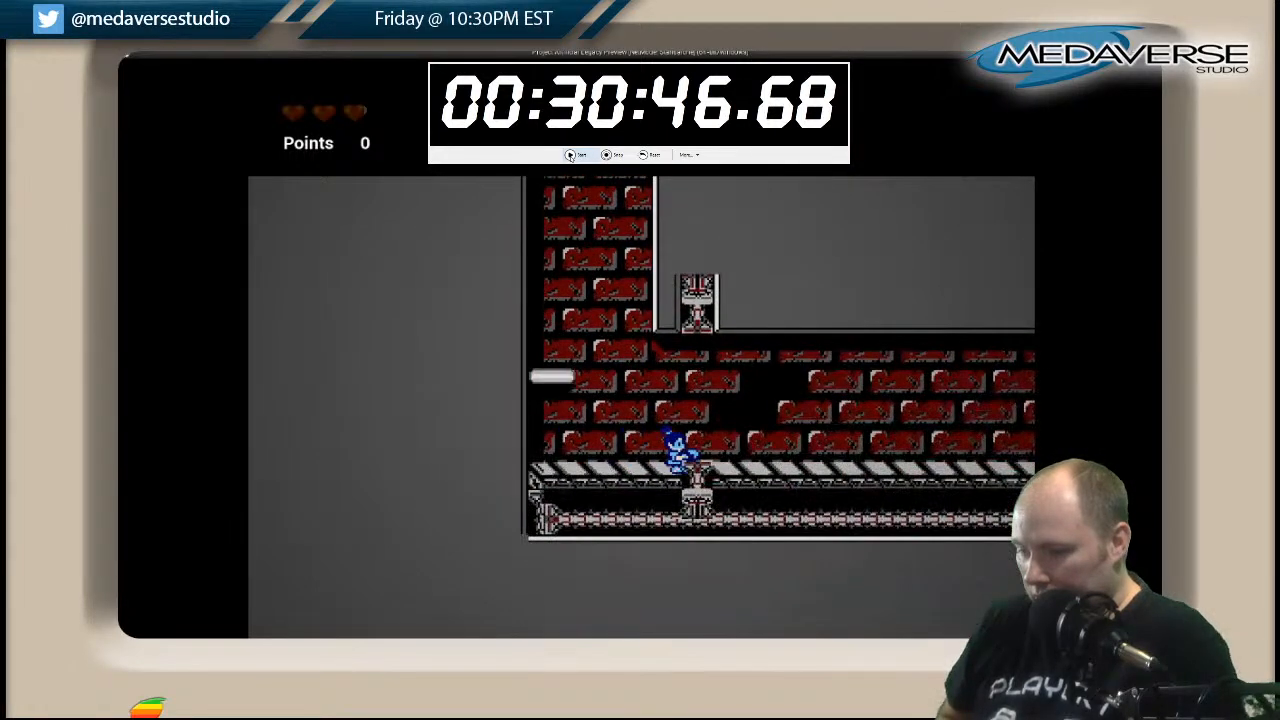
Run right down the striped steps and climb the small platforms to the one against the cavern's far wall.
{"action": "key", "text": "Right"}
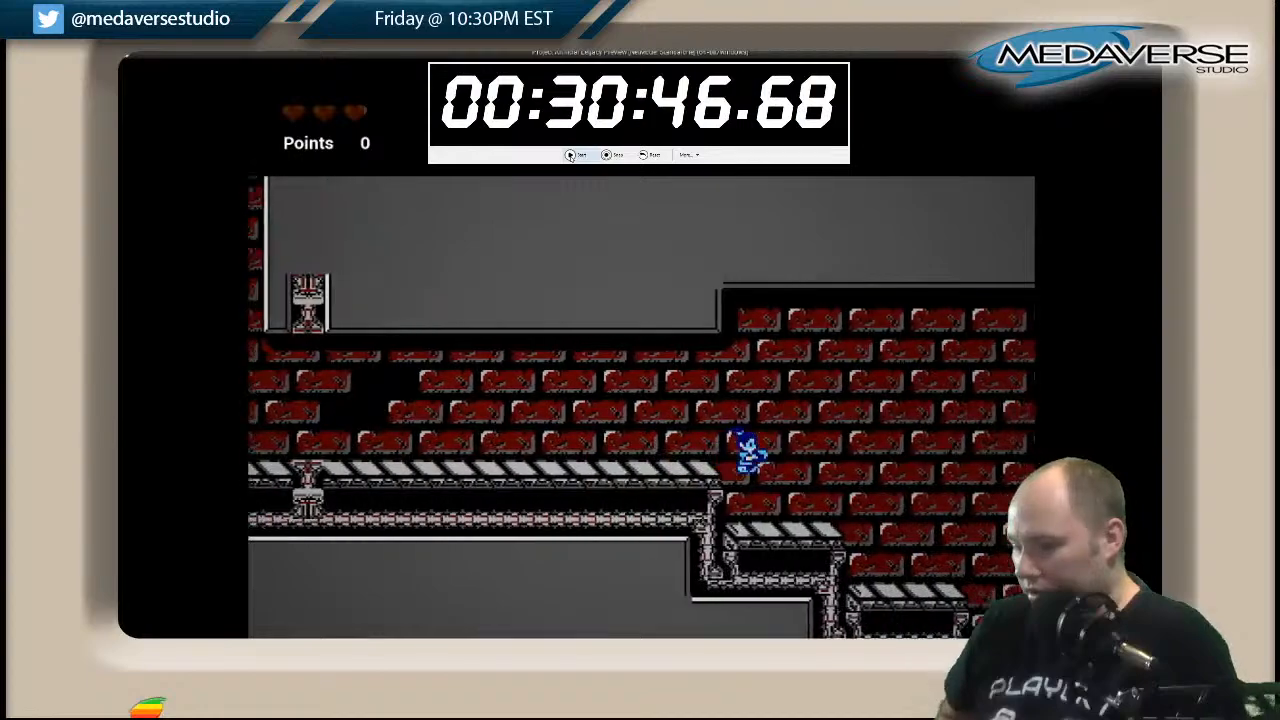
{"action": "key", "text": "Right"}
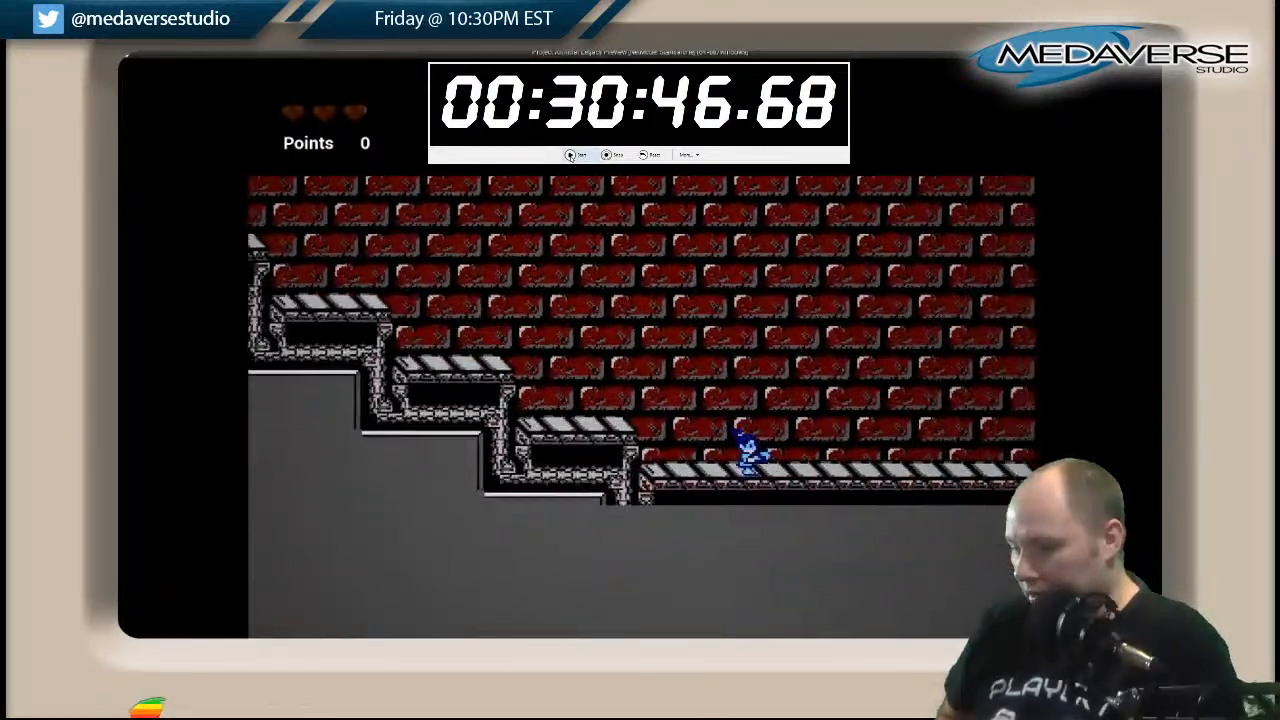
{"action": "key", "text": "Right"}
{"action": "key", "text": "space"}
{"action": "key", "text": "Right"}
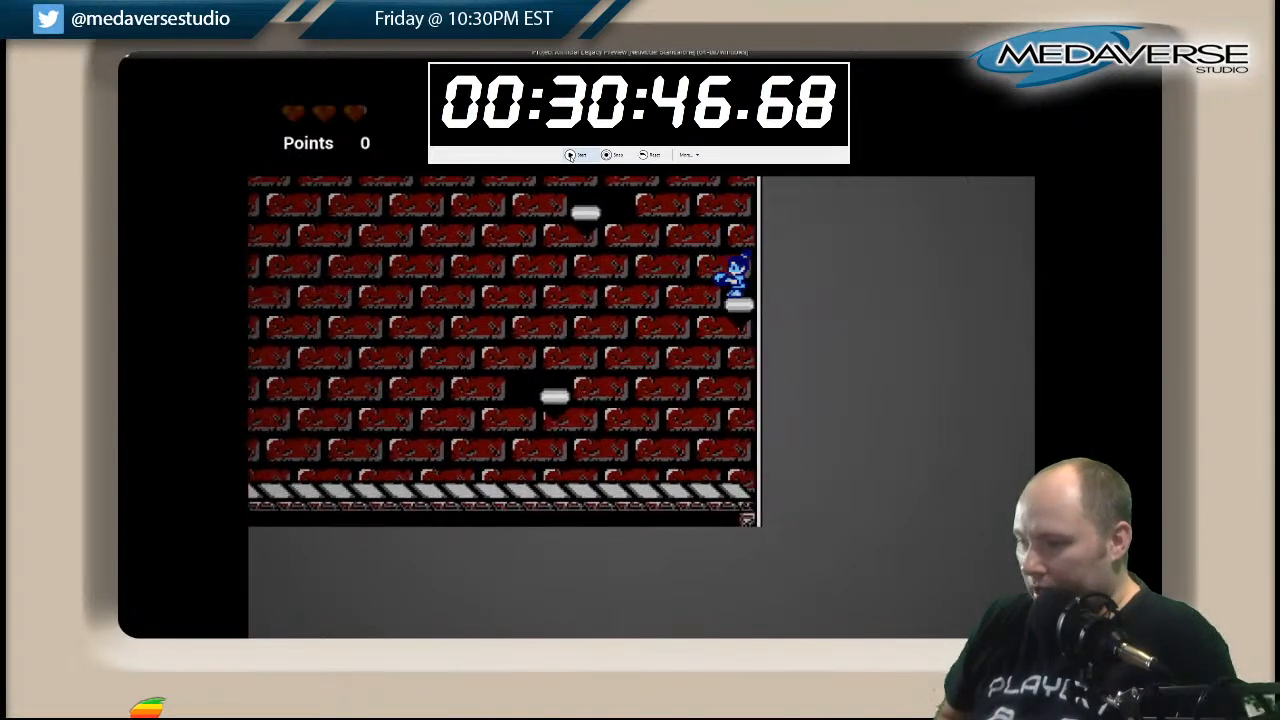
Climb the remaining small platforms and cross the upper striped walkway to the platform beside the tall grey block.
{"action": "key", "text": "space"}
{"action": "key", "text": "Left"}
{"action": "key", "text": "Left"}
{"action": "key", "text": "Right"}
{"action": "key", "text": "space"}
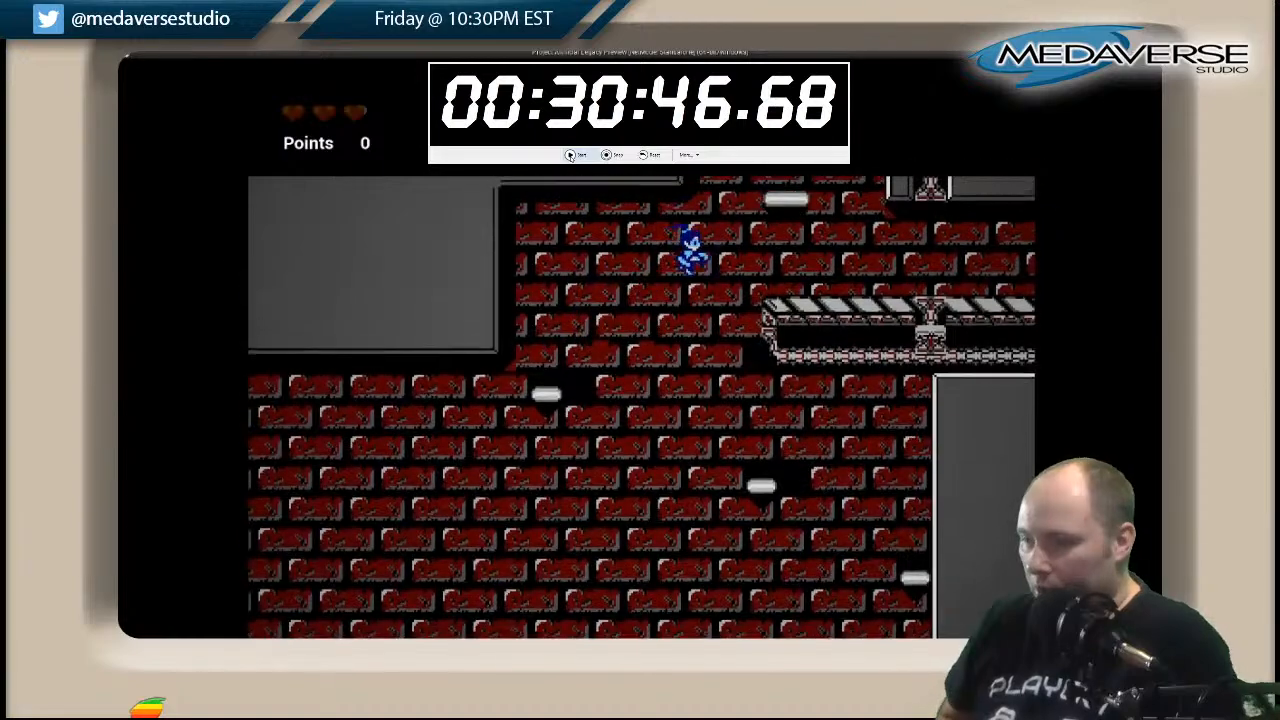
{"action": "key", "text": "space"}
{"action": "key", "text": "Left"}
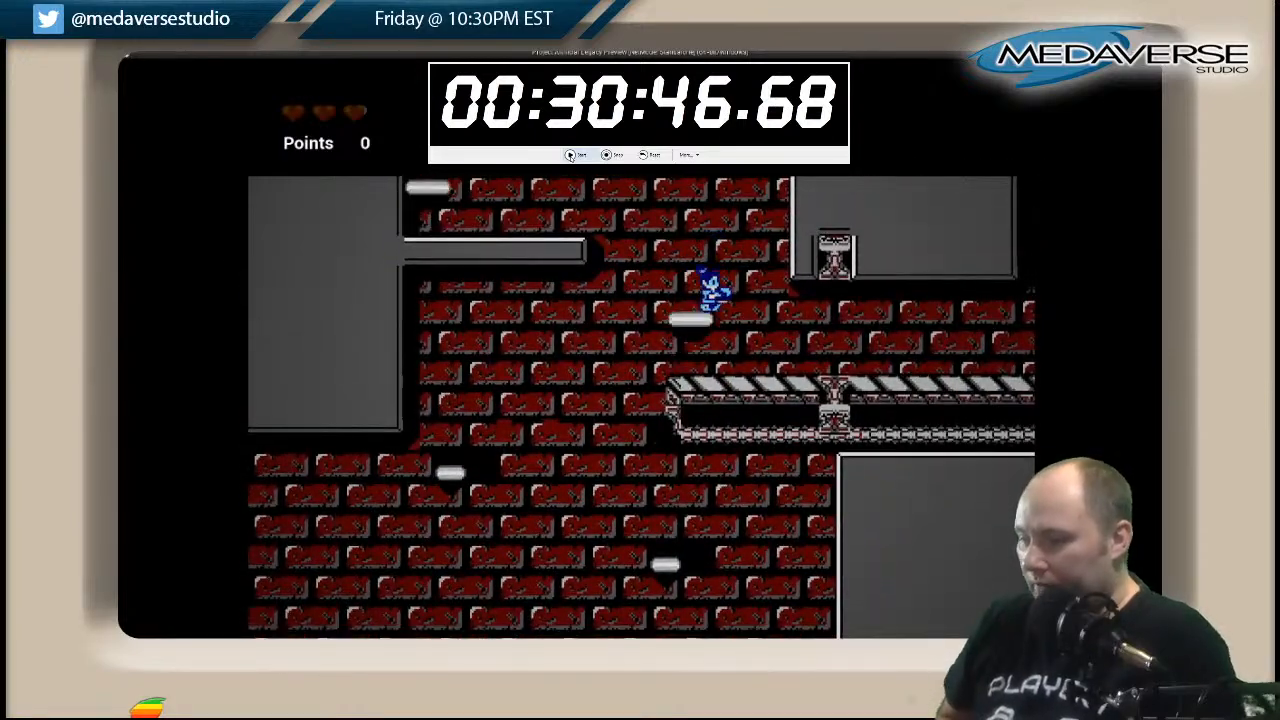
{"action": "key", "text": "Right"}
{"action": "key", "text": "Right"}
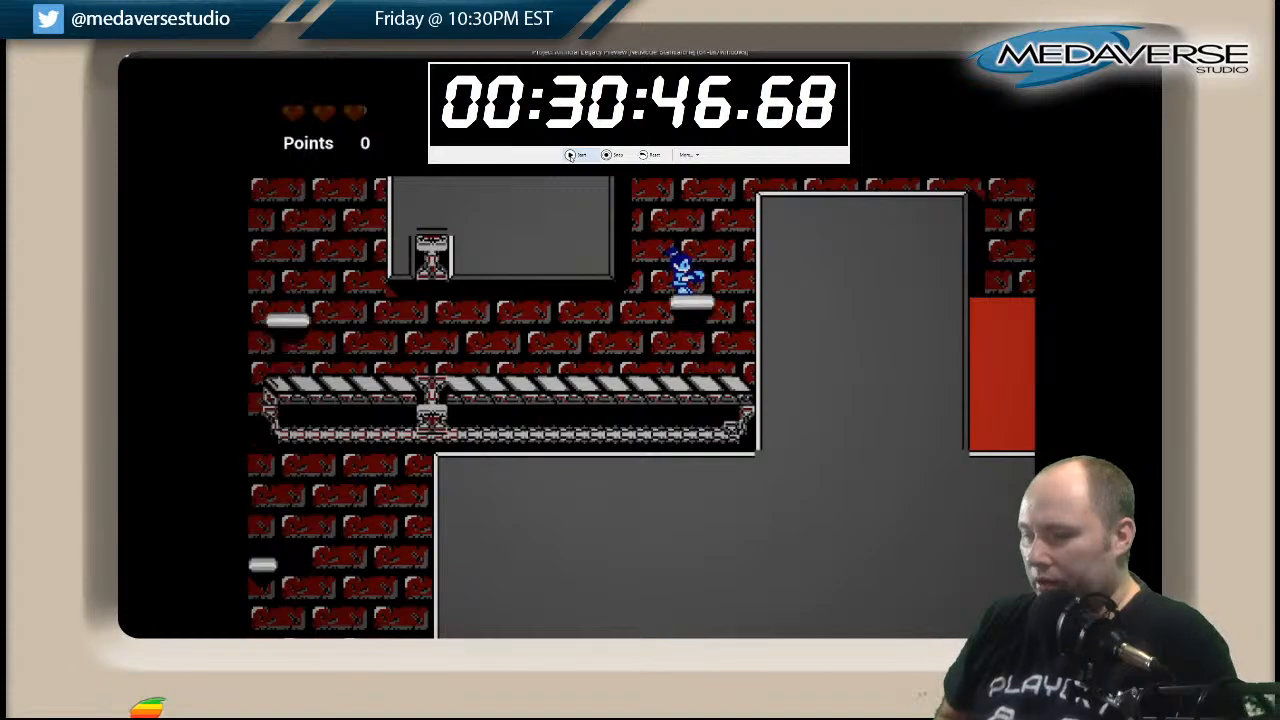
Try to hop over the tall grey block and across the grey pillars above the lava pit.
{"action": "key", "text": "space"}
{"action": "key", "text": "Right"}
{"action": "key", "text": "space"}
{"action": "key", "text": "Right"}
{"action": "key", "text": "space"}
{"action": "key", "text": "Right"}
{"action": "key", "text": "space"}
{"action": "key", "text": "Right"}
{"action": "key", "text": "space"}
{"action": "key", "text": "Right"}
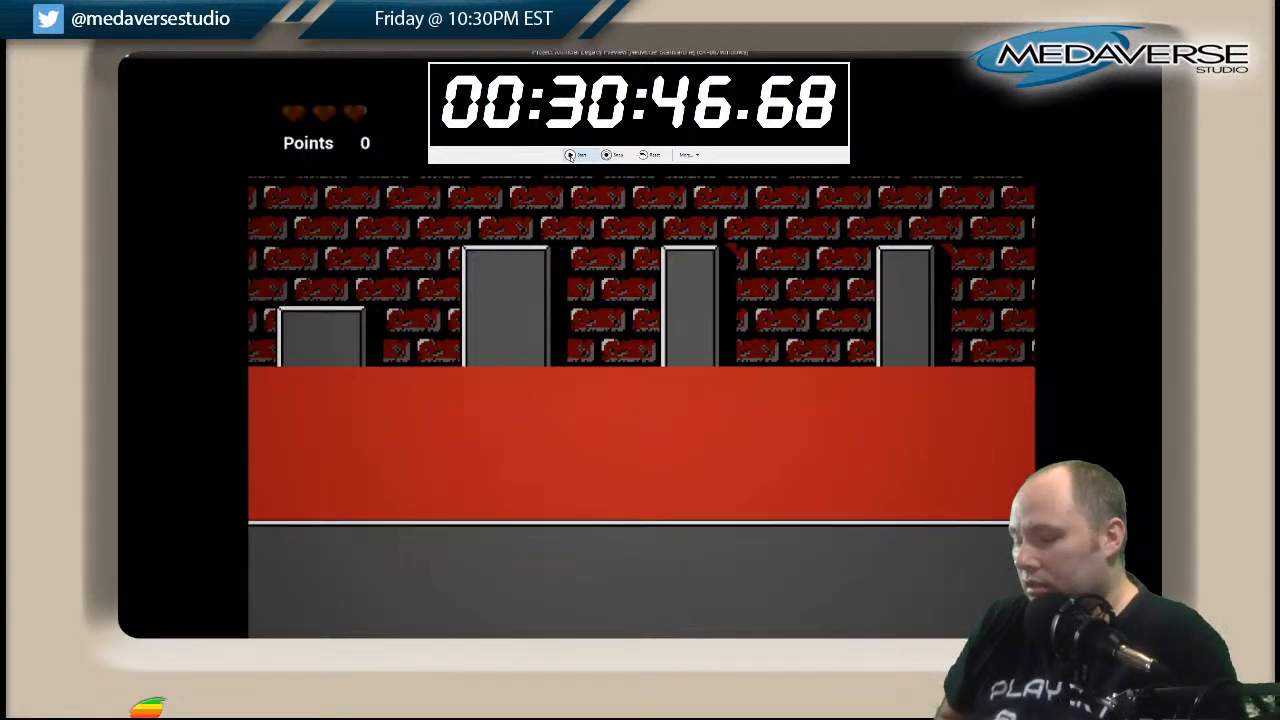
Stop the play-test and move the player character from the surface down to the level of the blue-brick room.
{"action": "key", "text": "Escape"}
{"action": "right_click_drag", "start_coordinate": [233, 307], "coordinate": [653, 406]}
{"action": "right_click_drag", "start_coordinate": [414, 319], "coordinate": [721, 290]}
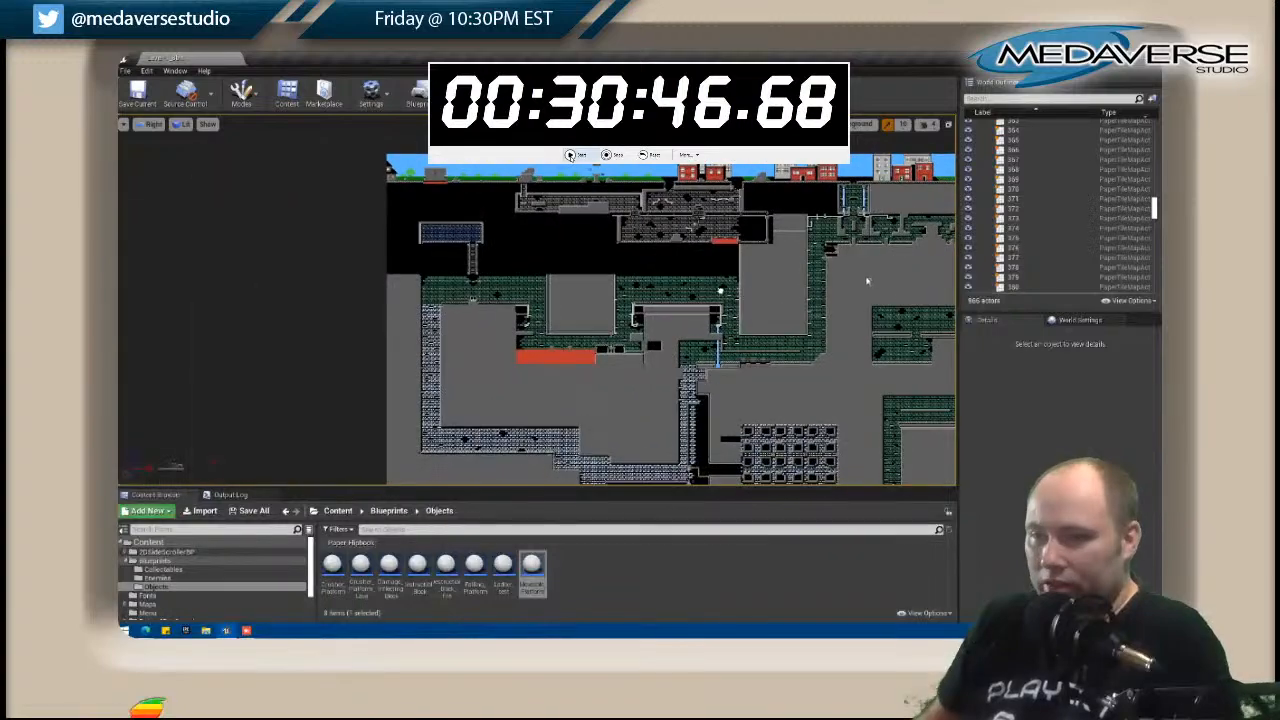
{"action": "scroll", "coordinate": [400, 176], "scroll_direction": "up", "scroll_amount": 5}
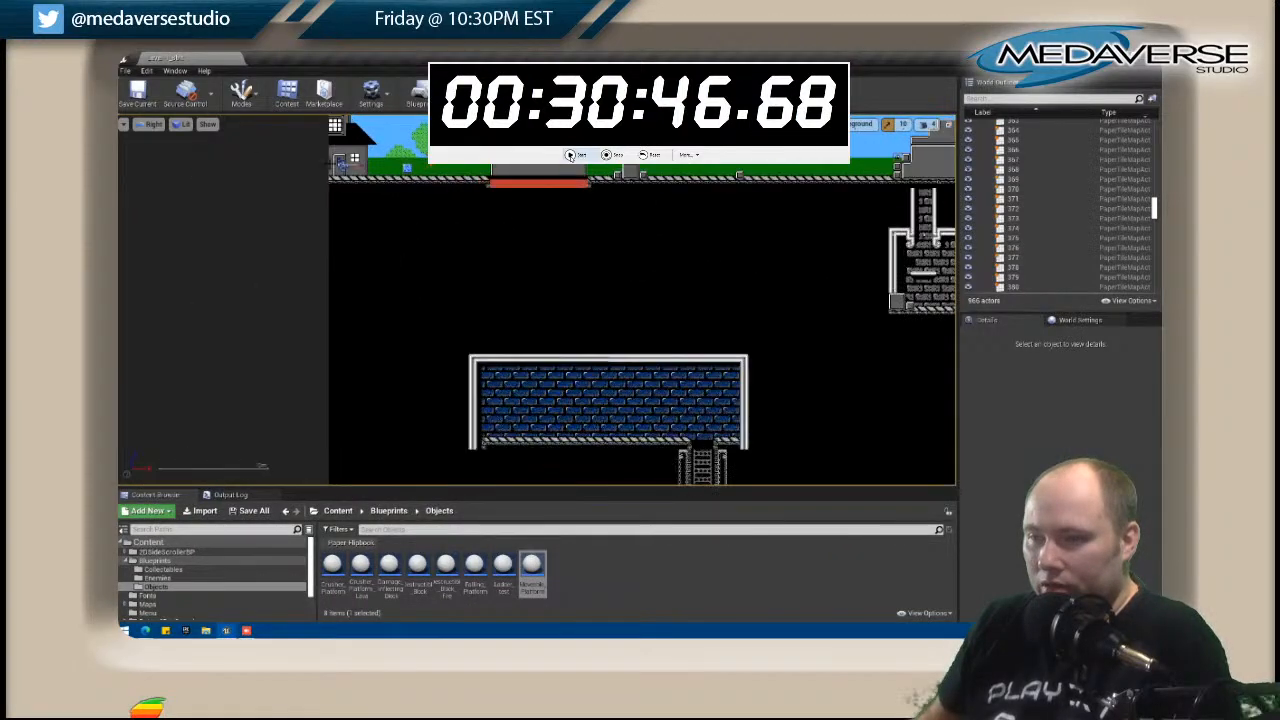
{"action": "left_click", "coordinate": [338, 166]}
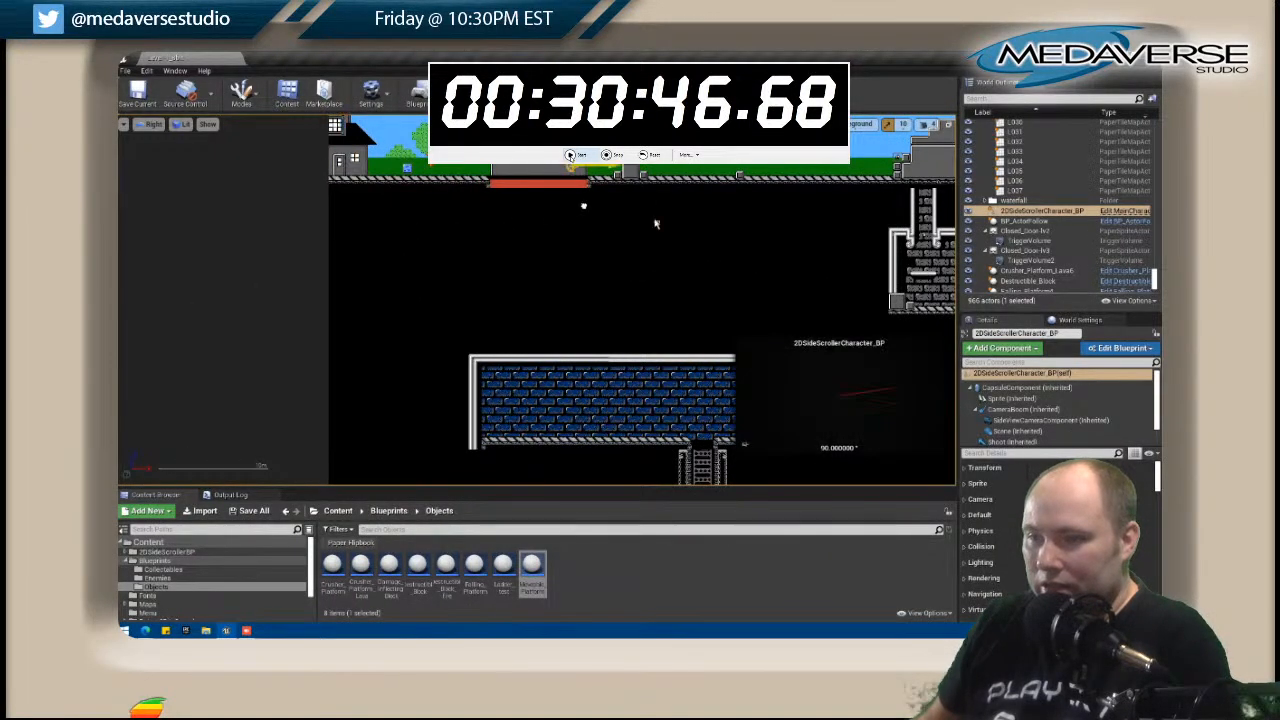
{"action": "right_click_drag", "start_coordinate": [566, 245], "coordinate": [132, 255]}
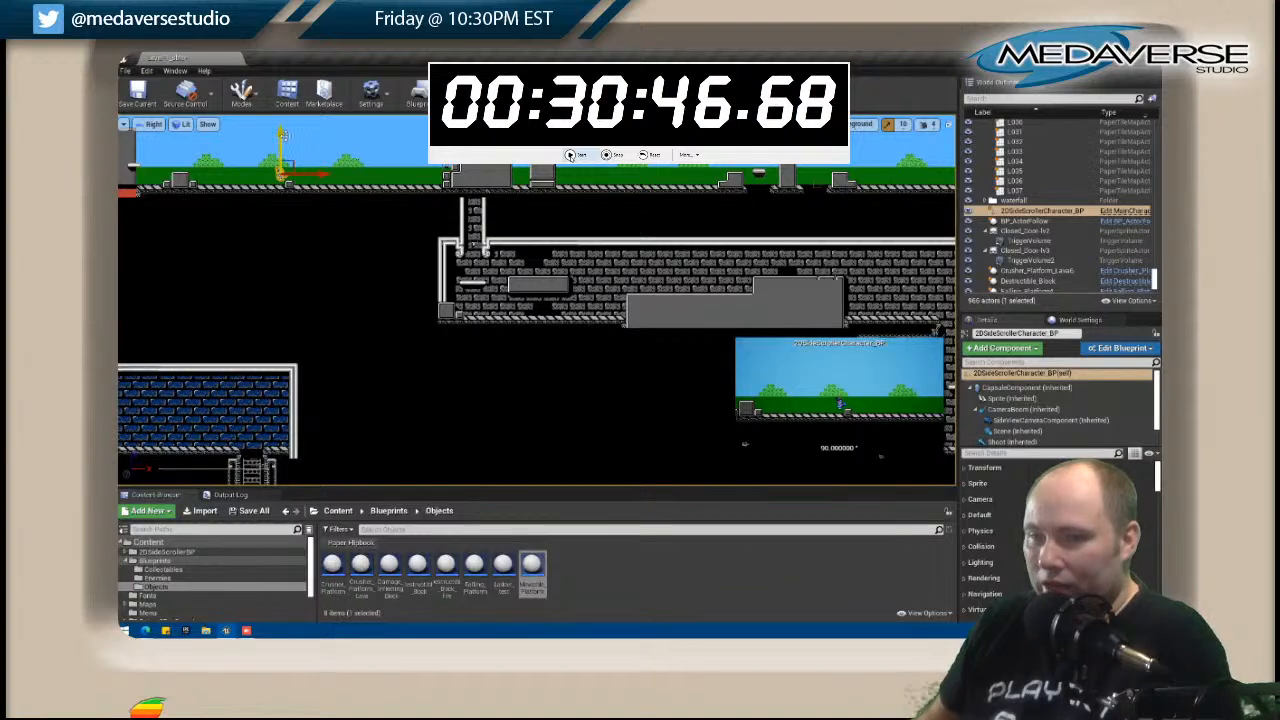
{"action": "left_click_drag", "start_coordinate": [310, 155], "coordinate": [310, 340]}
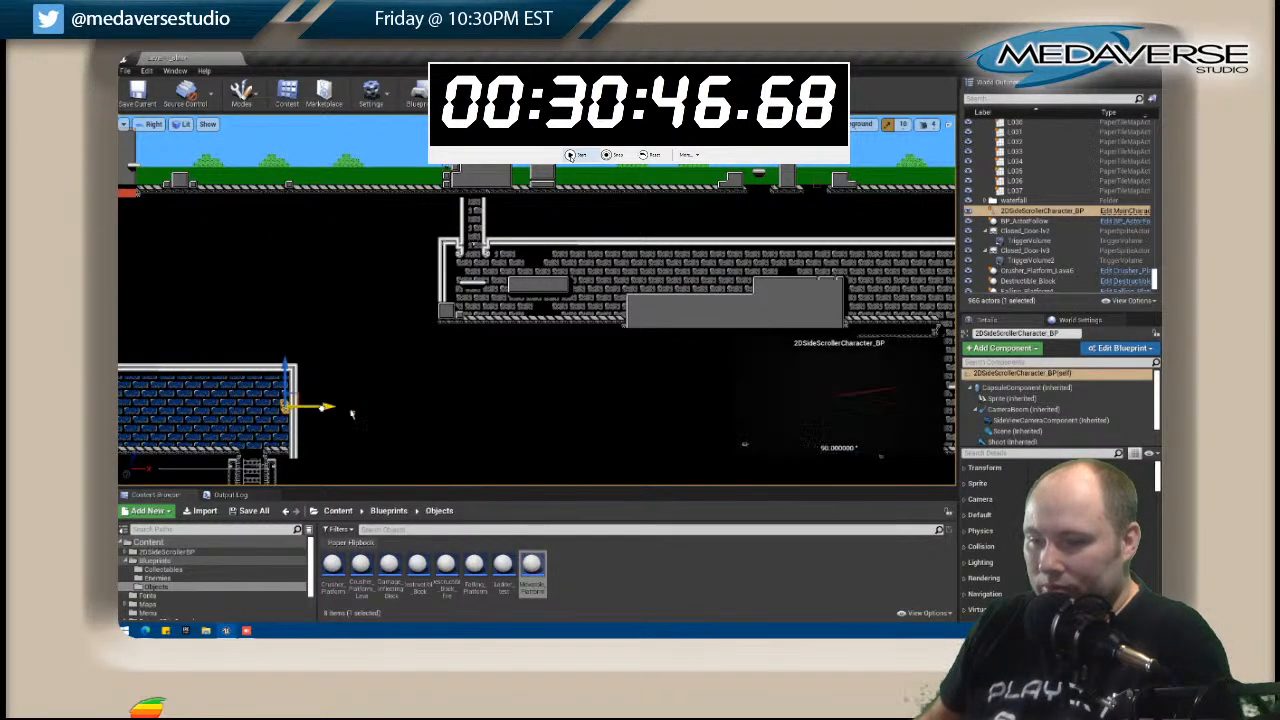
Move the player character right through the grey-brick area and the green-brick sewer to the waterfall.
{"action": "right_click_drag", "start_coordinate": [852, 412], "coordinate": [431, 187]}
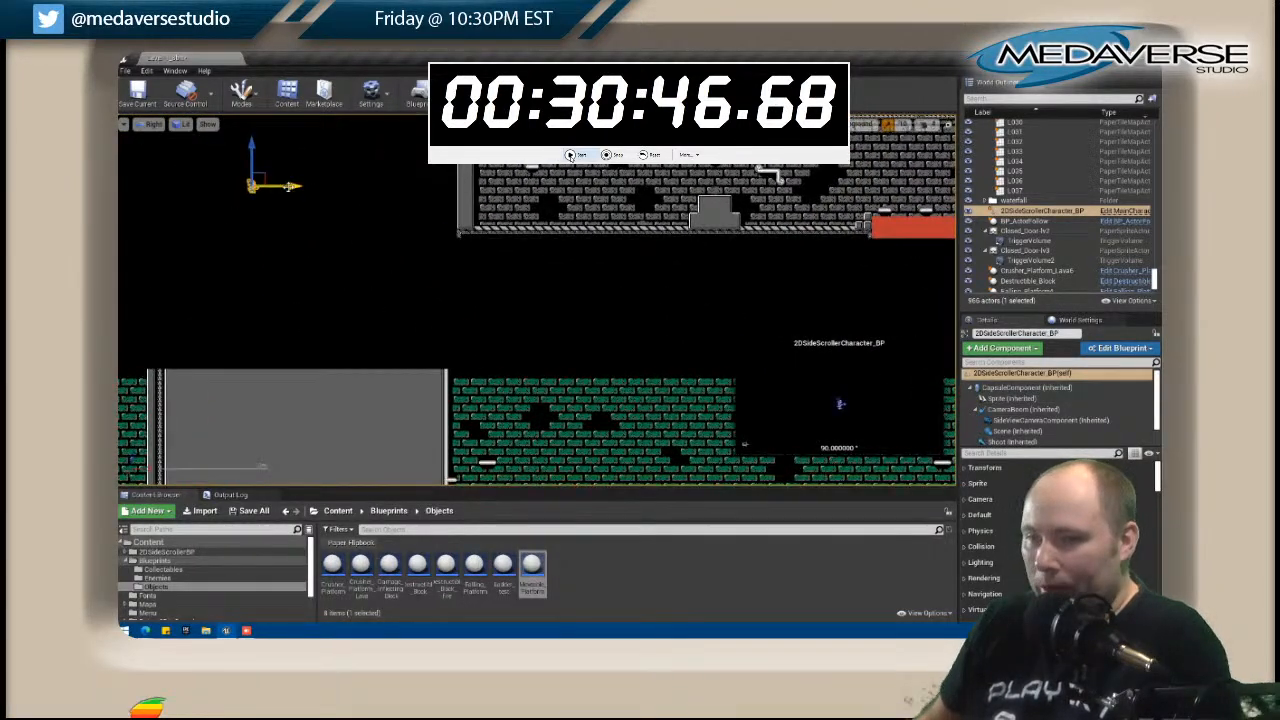
{"action": "left_click_drag", "start_coordinate": [562, 189], "coordinate": [798, 192]}
{"action": "right_click_drag", "start_coordinate": [798, 192], "coordinate": [392, 189]}
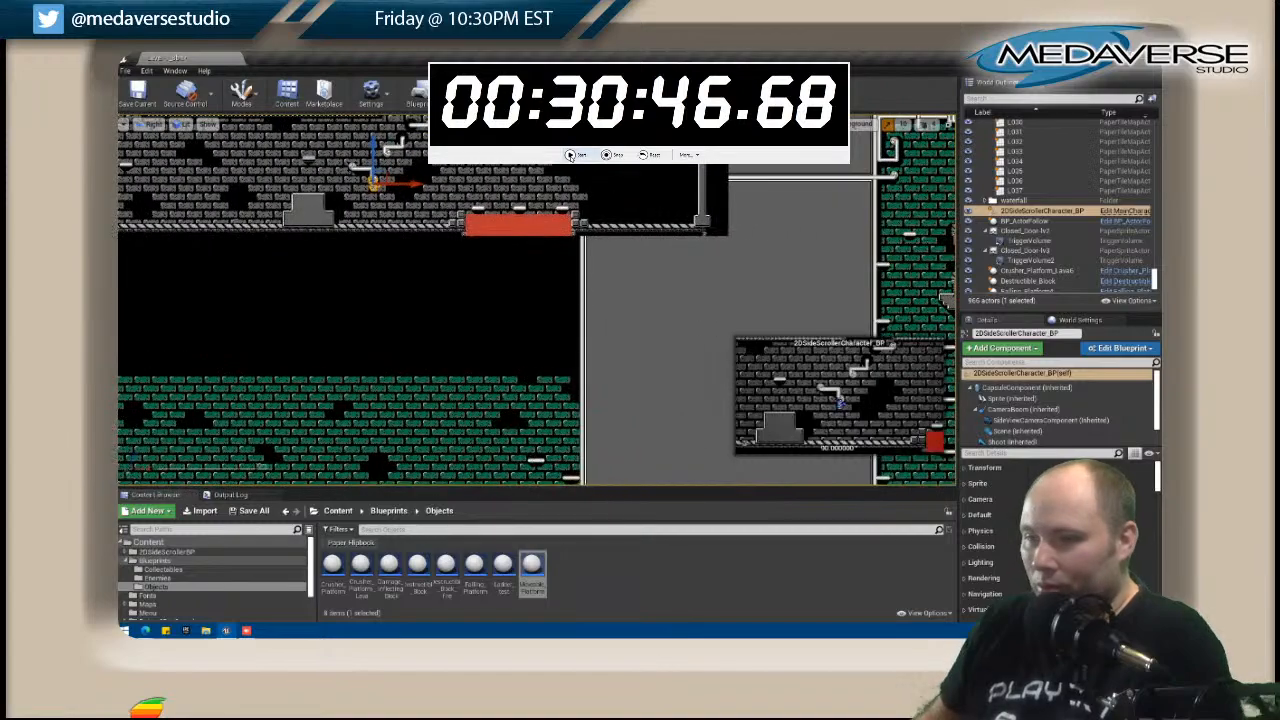
{"action": "left_click_drag", "start_coordinate": [415, 187], "coordinate": [994, 187]}
{"action": "right_click_drag", "start_coordinate": [798, 235], "coordinate": [81, 254]}
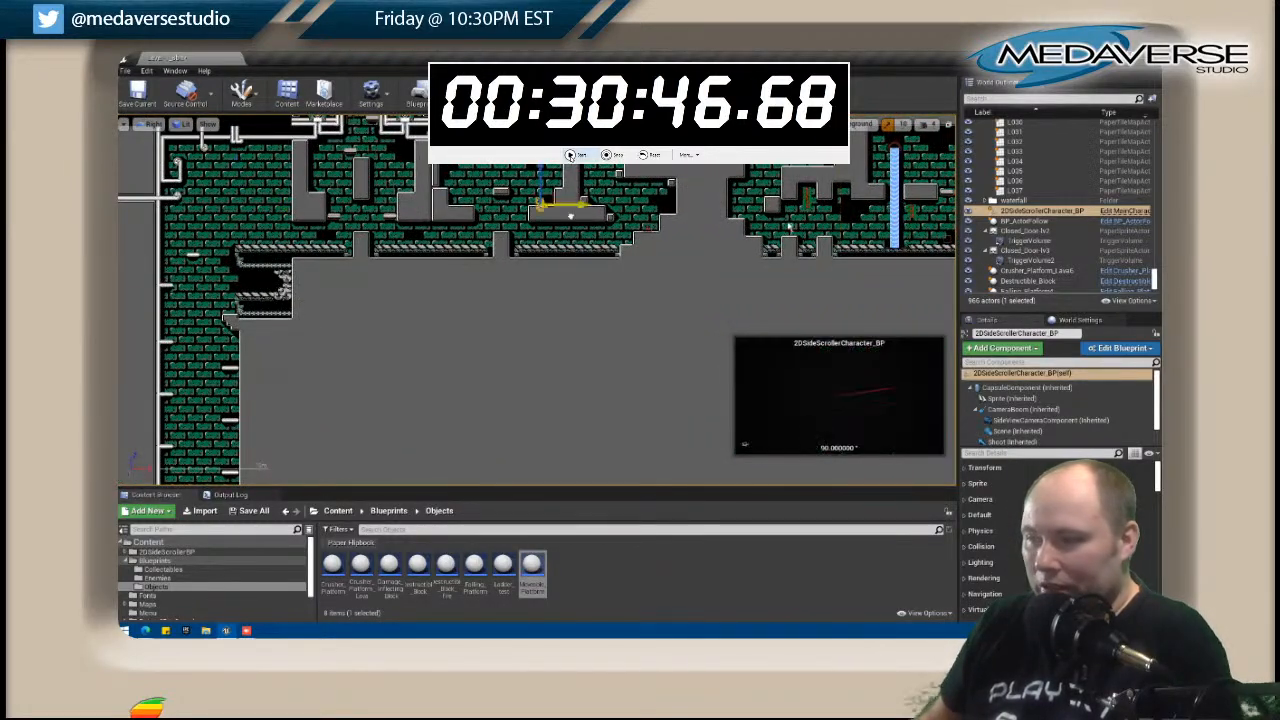
{"action": "right_click_drag", "start_coordinate": [714, 266], "coordinate": [76, 262]}
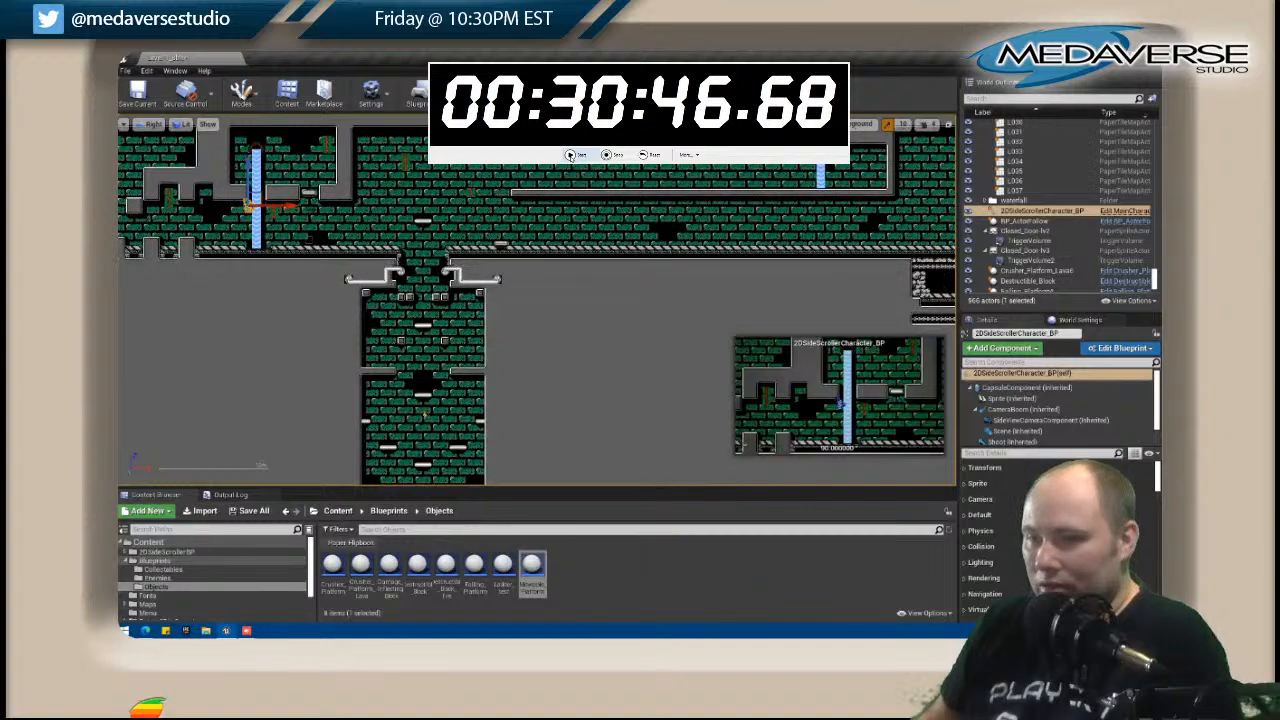
Move the player character on through the red-brick caverns and down to the start of the lava pit.
{"action": "right_click_drag", "start_coordinate": [784, 260], "coordinate": [315, 265]}
{"action": "right_click_drag", "start_coordinate": [824, 233], "coordinate": [423, 200]}
{"action": "right_click_drag", "start_coordinate": [460, 350], "coordinate": [344, 205]}
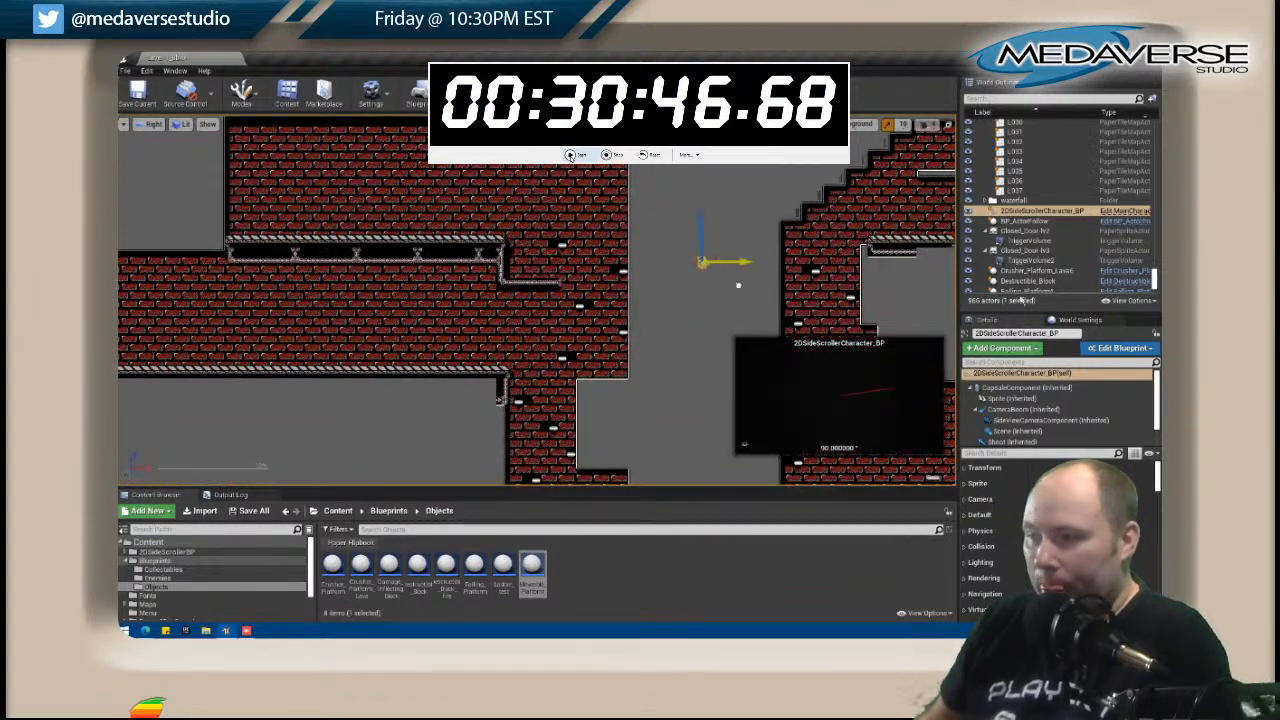
{"action": "right_click_drag", "start_coordinate": [908, 282], "coordinate": [498, 224]}
{"action": "left_click_drag", "start_coordinate": [465, 170], "coordinate": [465, 466]}
{"action": "right_click_drag", "start_coordinate": [465, 466], "coordinate": [473, 179]}
{"action": "left_click_drag", "start_coordinate": [476, 168], "coordinate": [855, 344]}
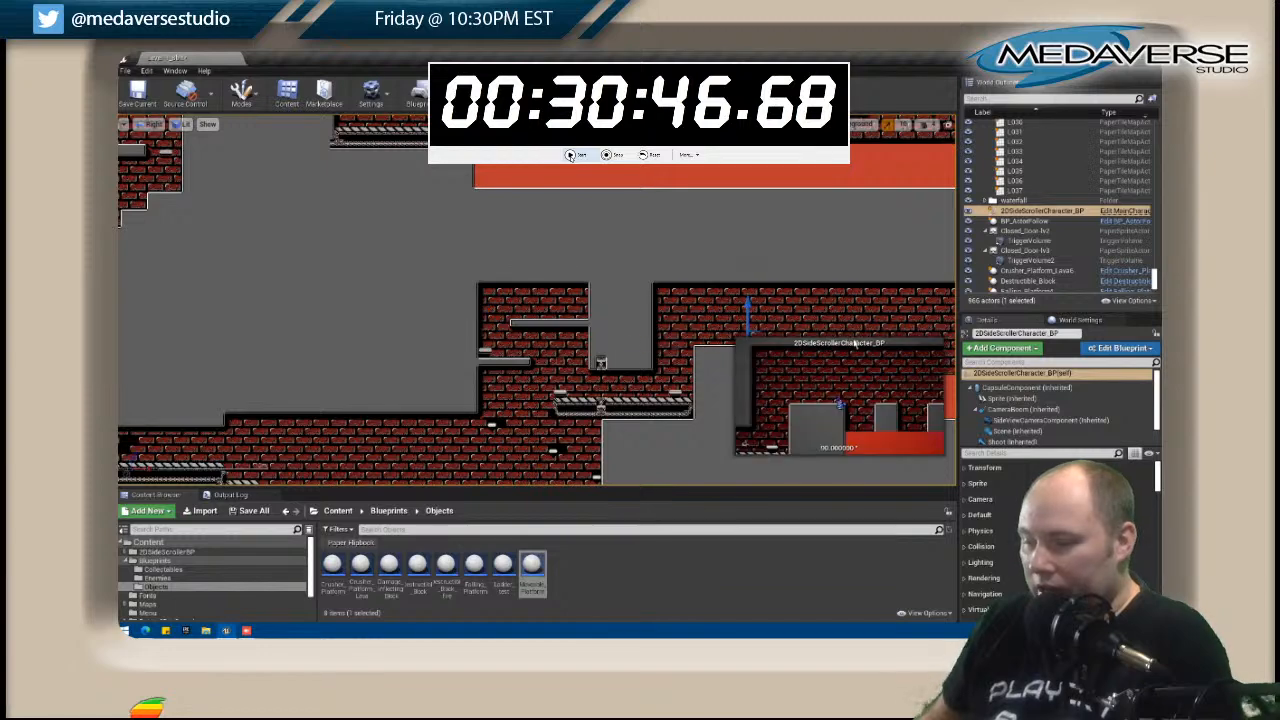
Reselect the player character and position it above the wide grey block in front of the lava pit.
{"action": "left_click", "coordinate": [747, 338]}
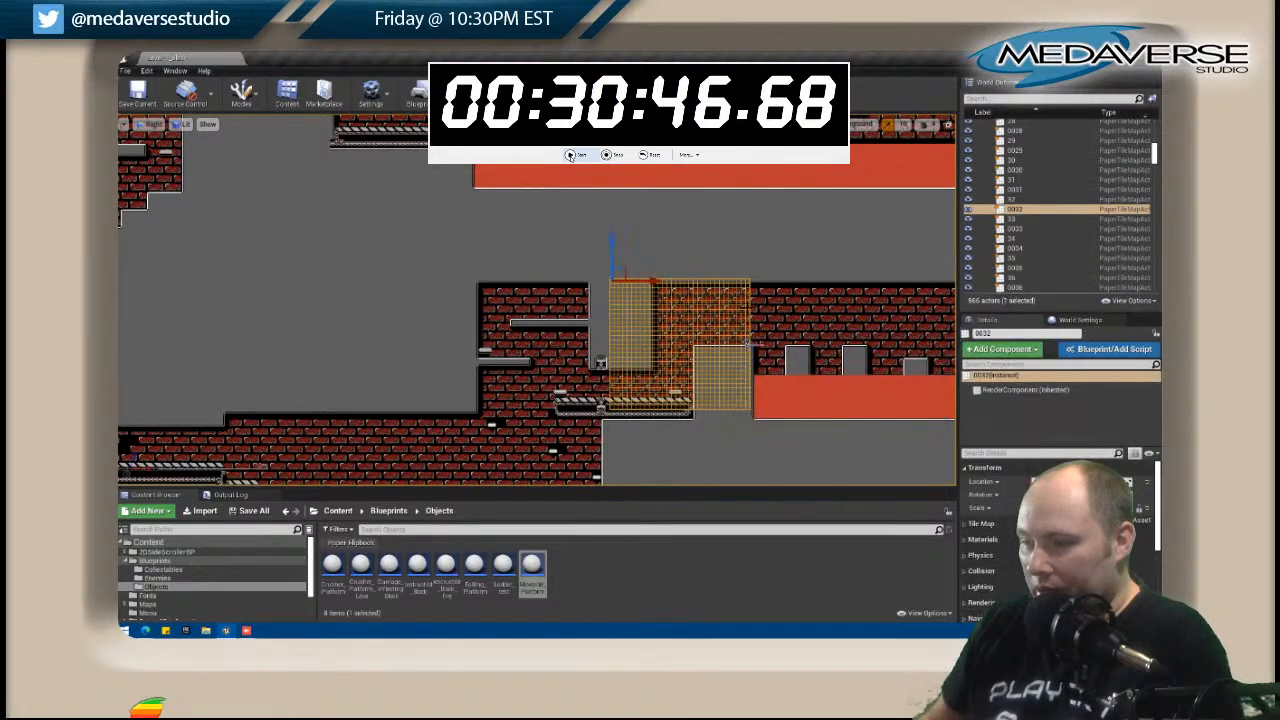
{"action": "left_click", "coordinate": [747, 328]}
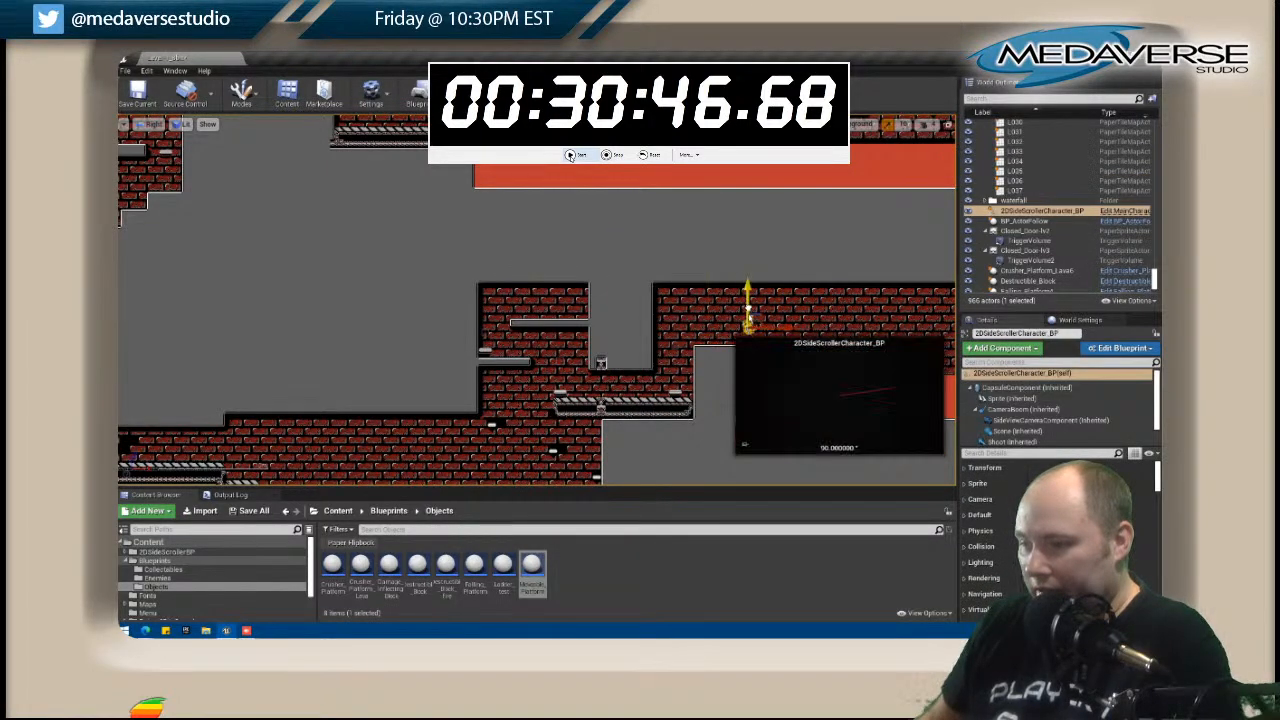
{"action": "scroll", "coordinate": [747, 328], "scroll_direction": "up", "scroll_amount": 1}
{"action": "scroll", "coordinate": [747, 328], "scroll_direction": "up", "scroll_amount": 2}
{"action": "right_click_drag", "start_coordinate": [747, 328], "coordinate": [634, 325]}
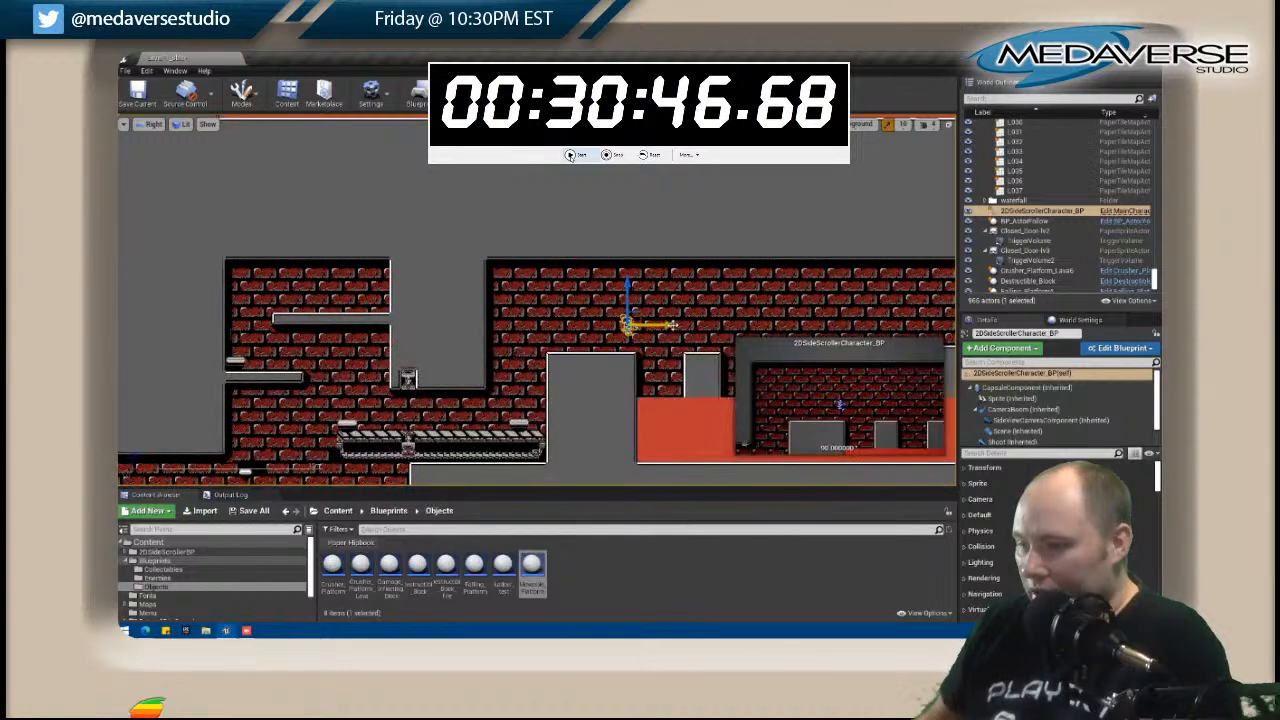
{"action": "left_click_drag", "start_coordinate": [678, 329], "coordinate": [638, 329]}
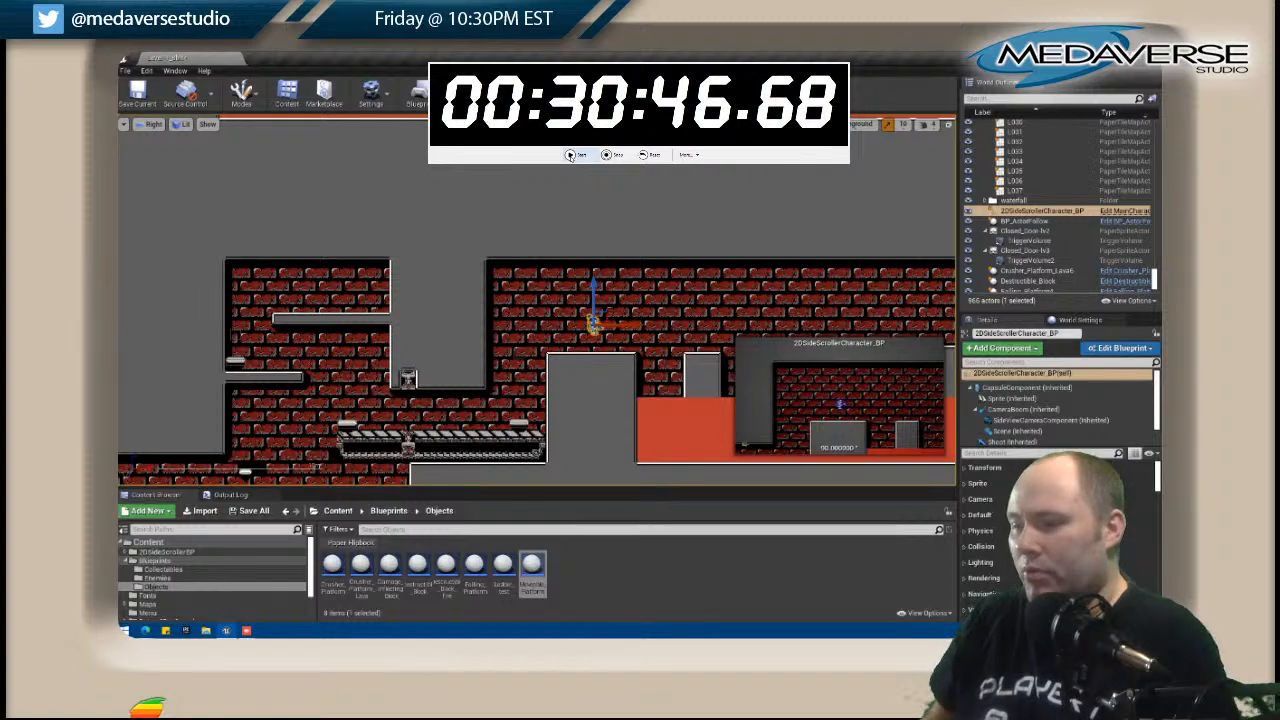
Save all changes and start a play-test from the character's new position.
{"action": "left_click", "coordinate": [124, 71]}
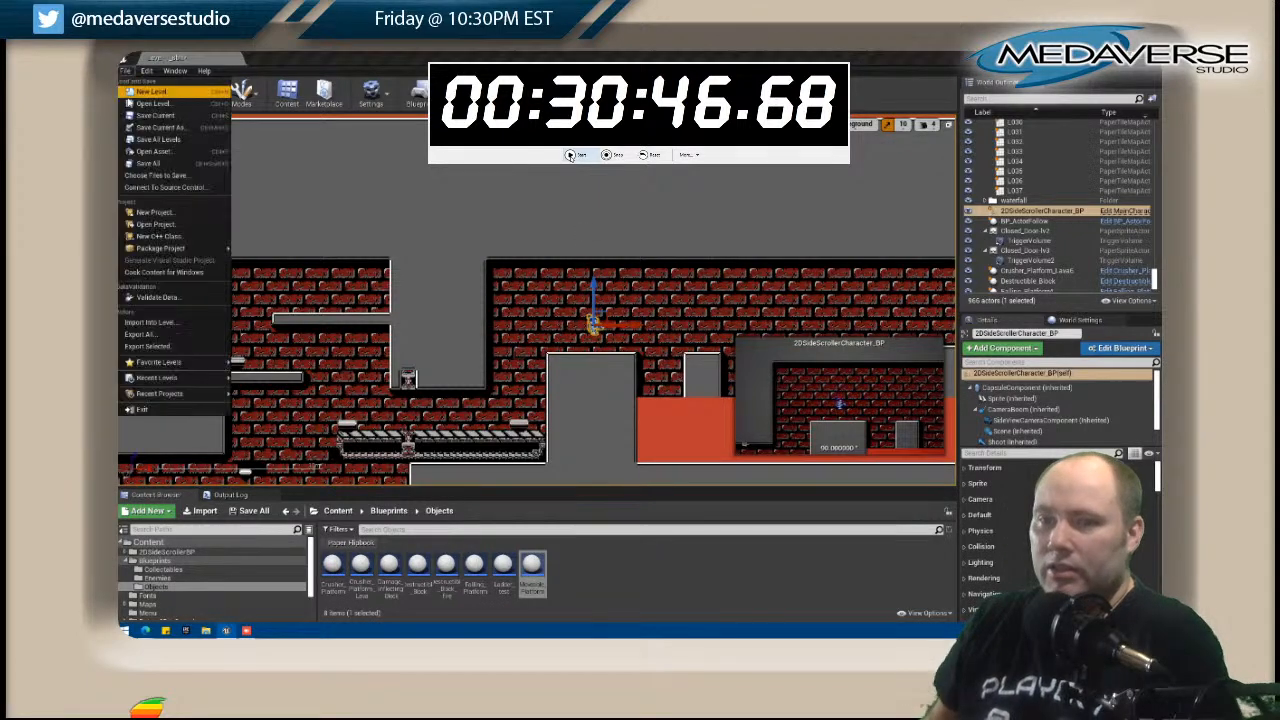
{"action": "left_click", "coordinate": [122, 166]}
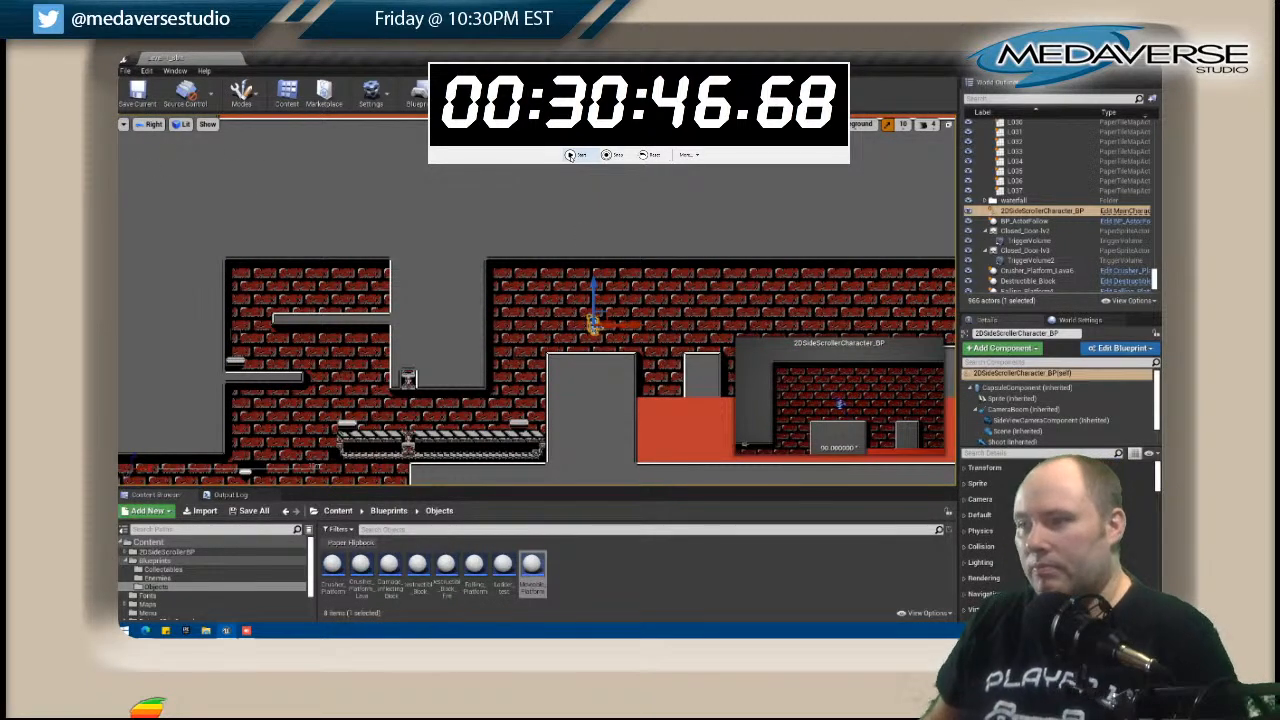
{"action": "key", "text": "alt+p"}
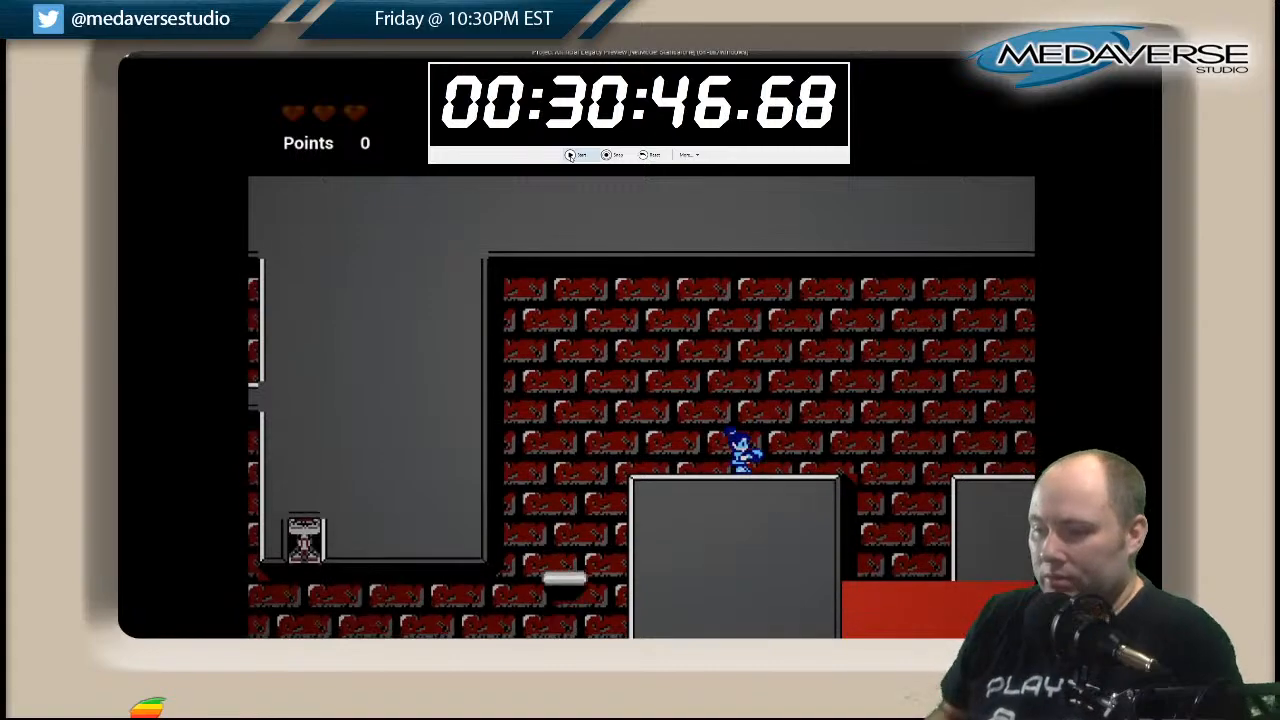
Hop right from the wide grey block across the pillars over the lava to the low pillar past the narrow ones.
{"action": "key", "text": "Right"}
{"action": "key", "text": "space"}
{"action": "key", "text": "Right"}
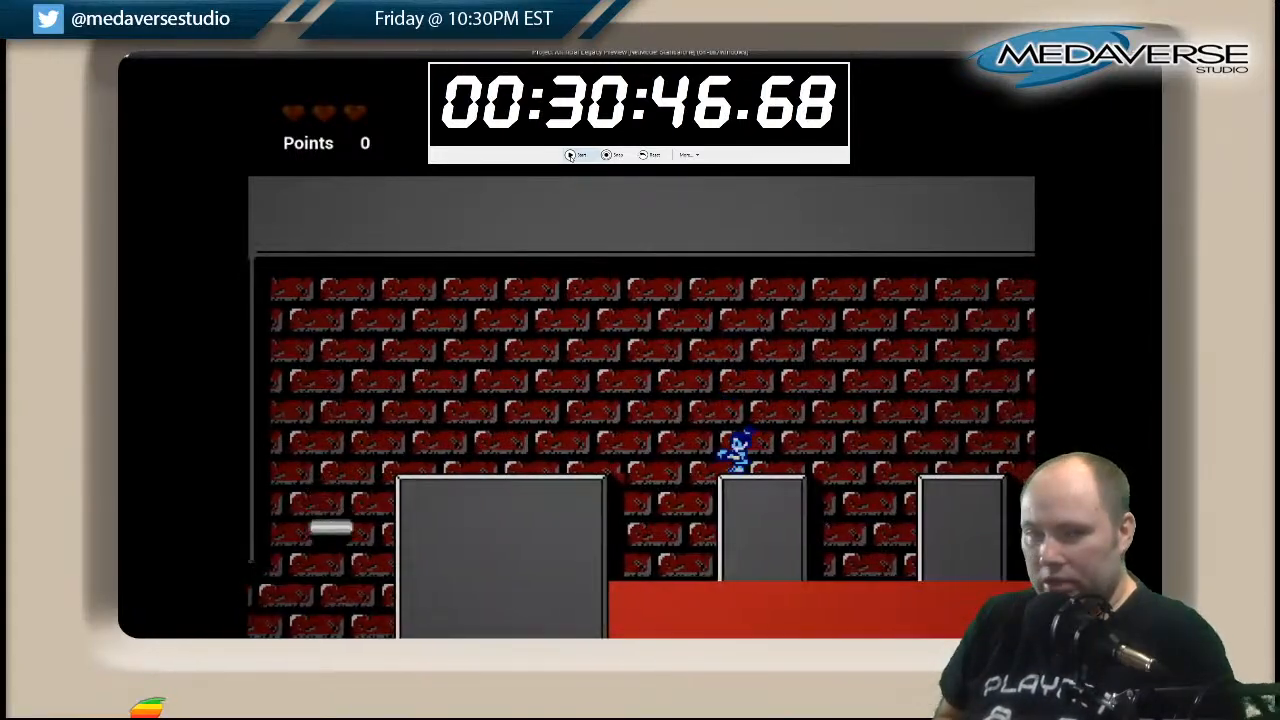
{"action": "key", "text": "space"}
{"action": "key", "text": "space"}
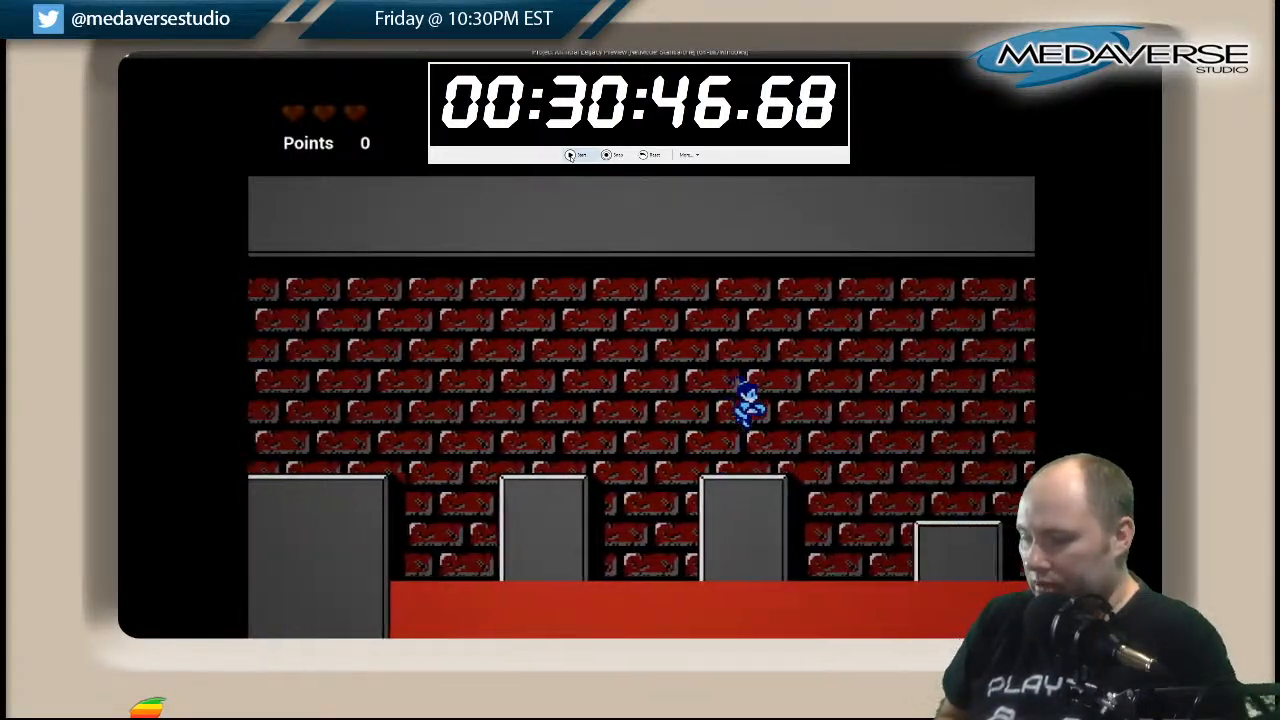
{"action": "key", "text": "space"}
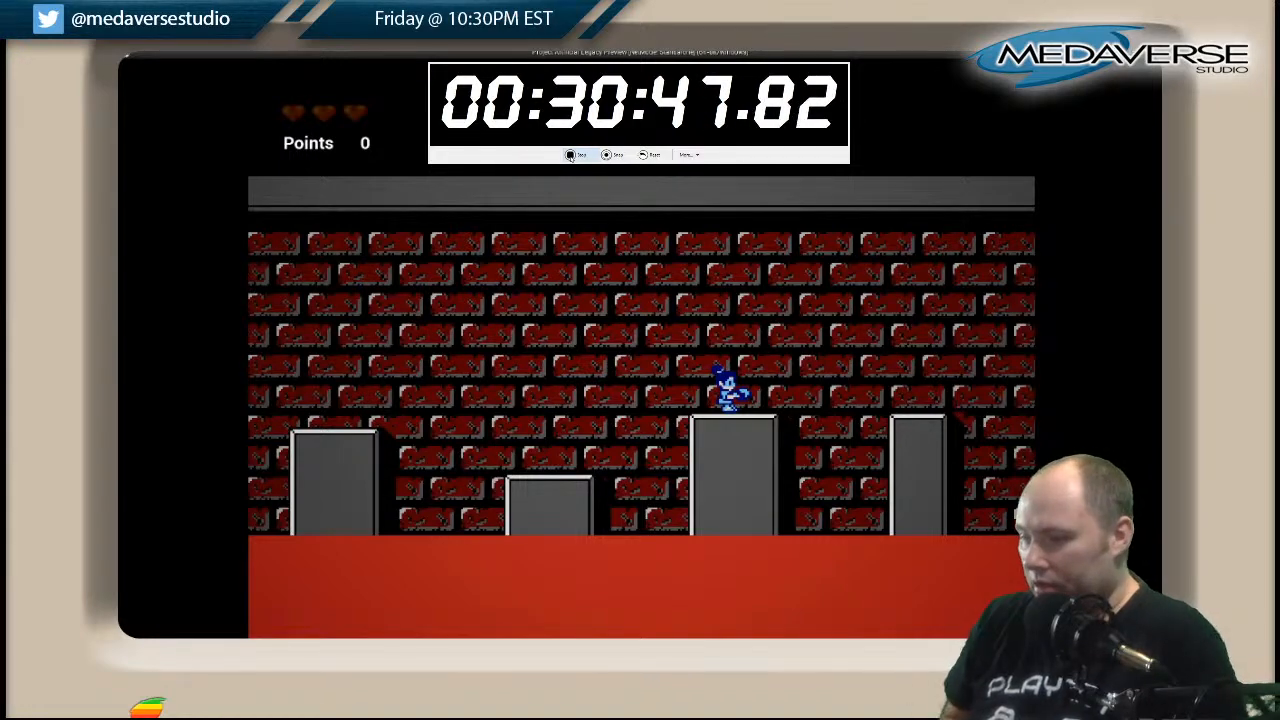
{"action": "key", "text": "space"}
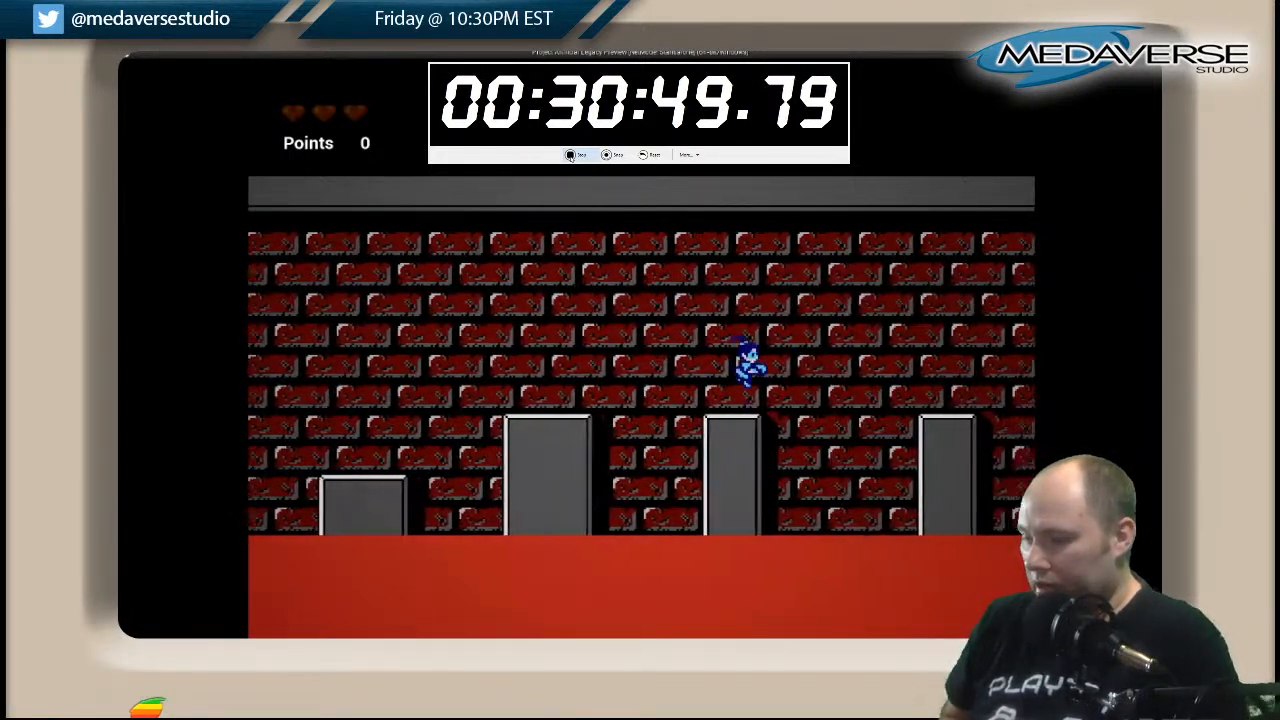
{"action": "key", "text": "space"}
{"action": "key", "text": "Right"}
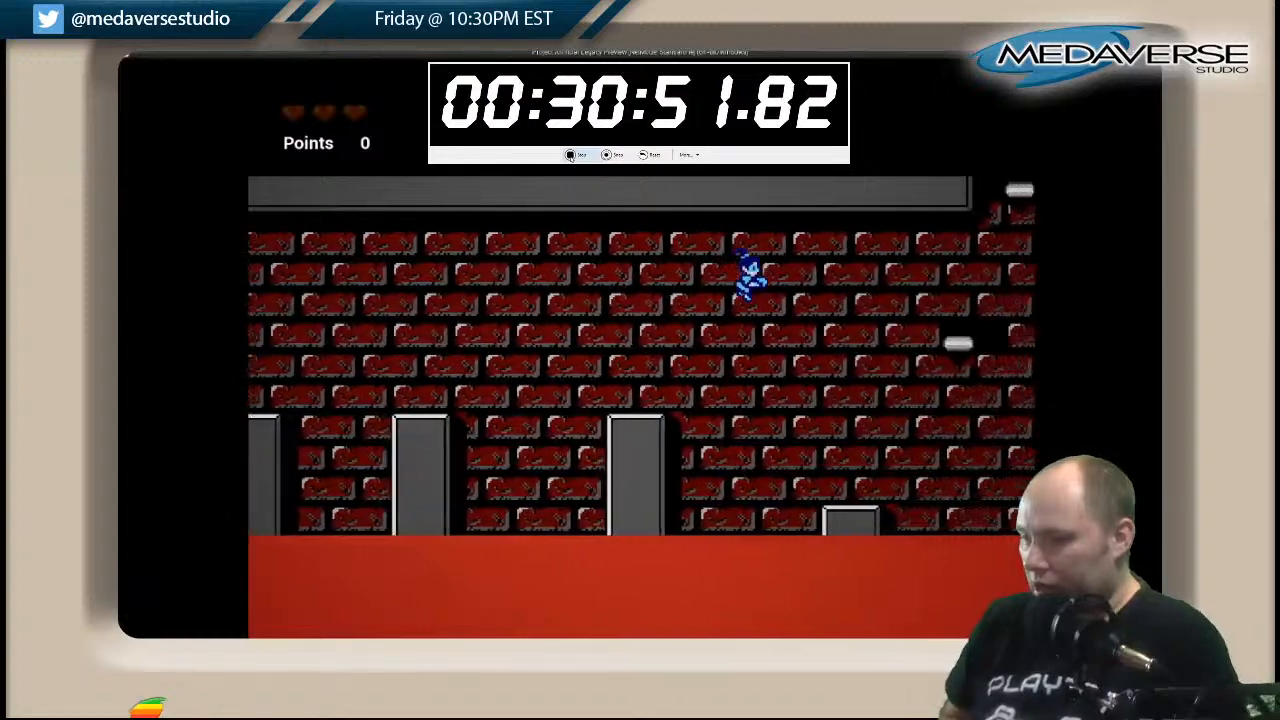
{"action": "key", "text": "Left"}
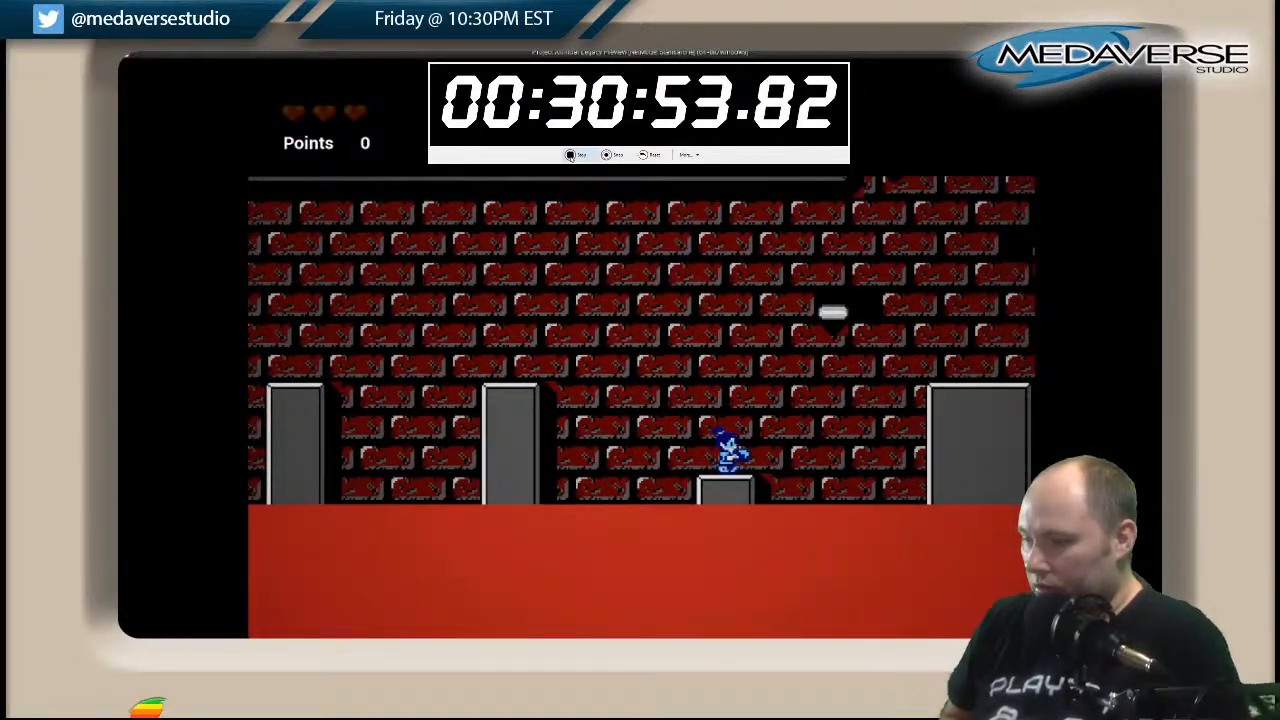
Hop right from the low pillar over the two wide grey pillars and past the next low pillar in the lava pit.
{"action": "key", "text": "space"}
{"action": "key", "text": "Right"}
{"action": "key", "text": "Left"}
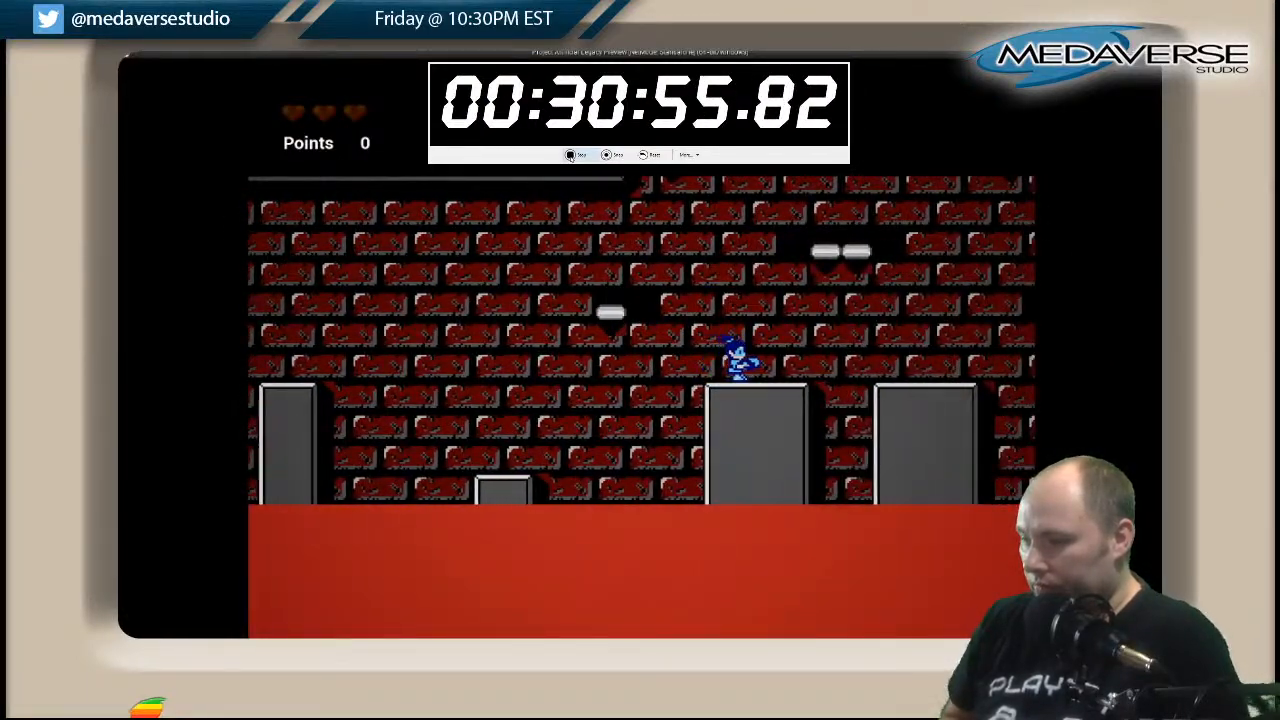
{"action": "key", "text": "Right"}
{"action": "key", "text": "space"}
{"action": "key", "text": "Left"}
{"action": "key", "text": "Right"}
{"action": "key", "text": "space"}
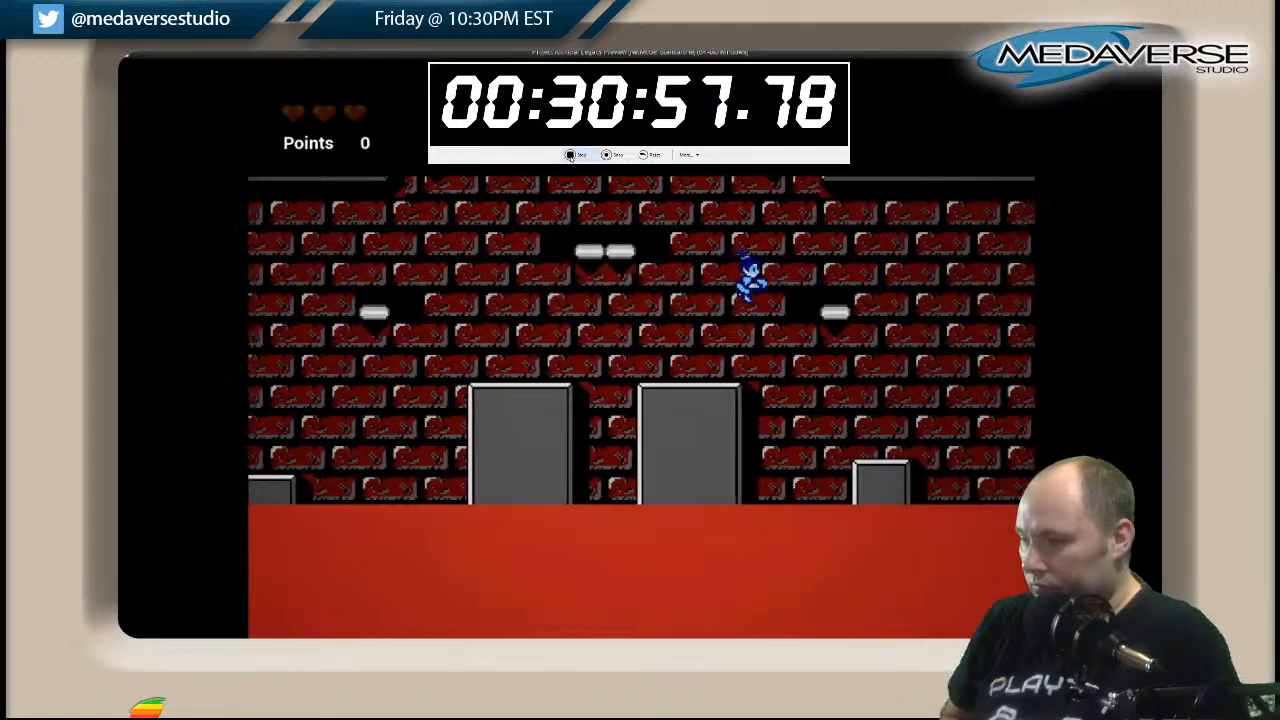
{"action": "key", "text": "space"}
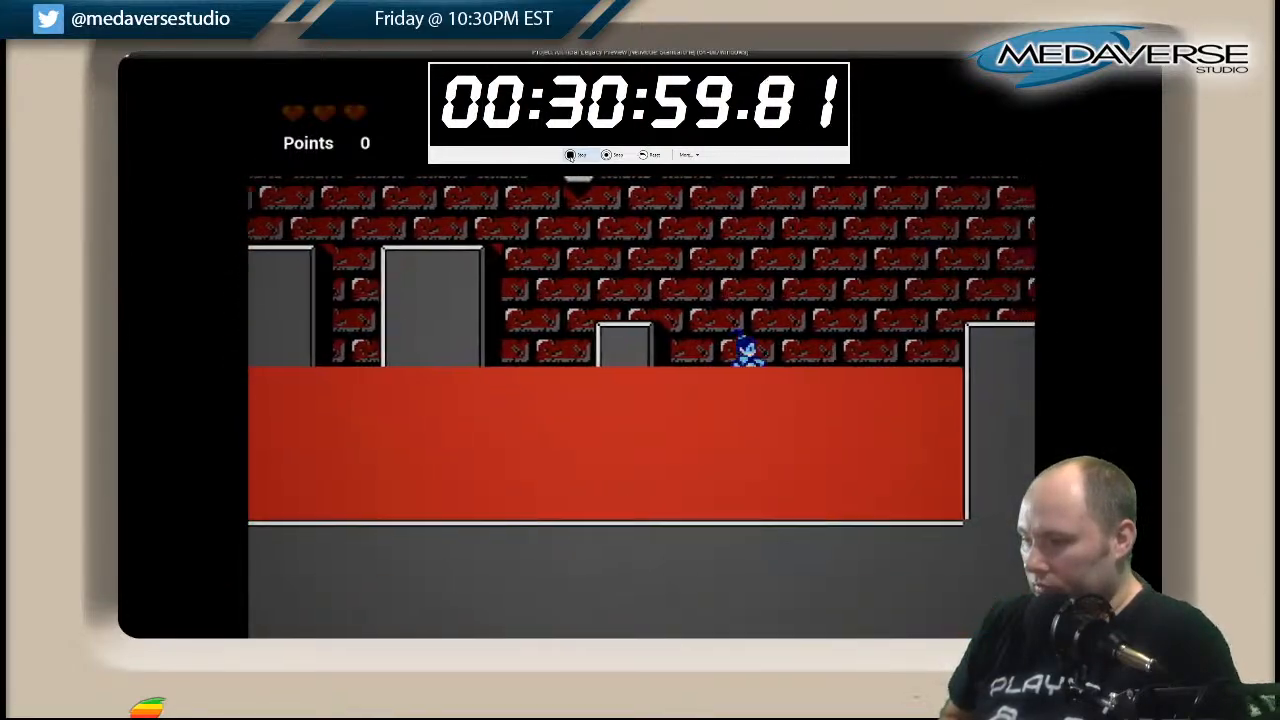
Jump the character on right across the lava to the grey ledge and wall at the pit's far end.
{"action": "key", "text": "Right"}
{"action": "key", "text": "Left"}
{"action": "key", "text": "space"}
{"action": "key", "text": "Right"}
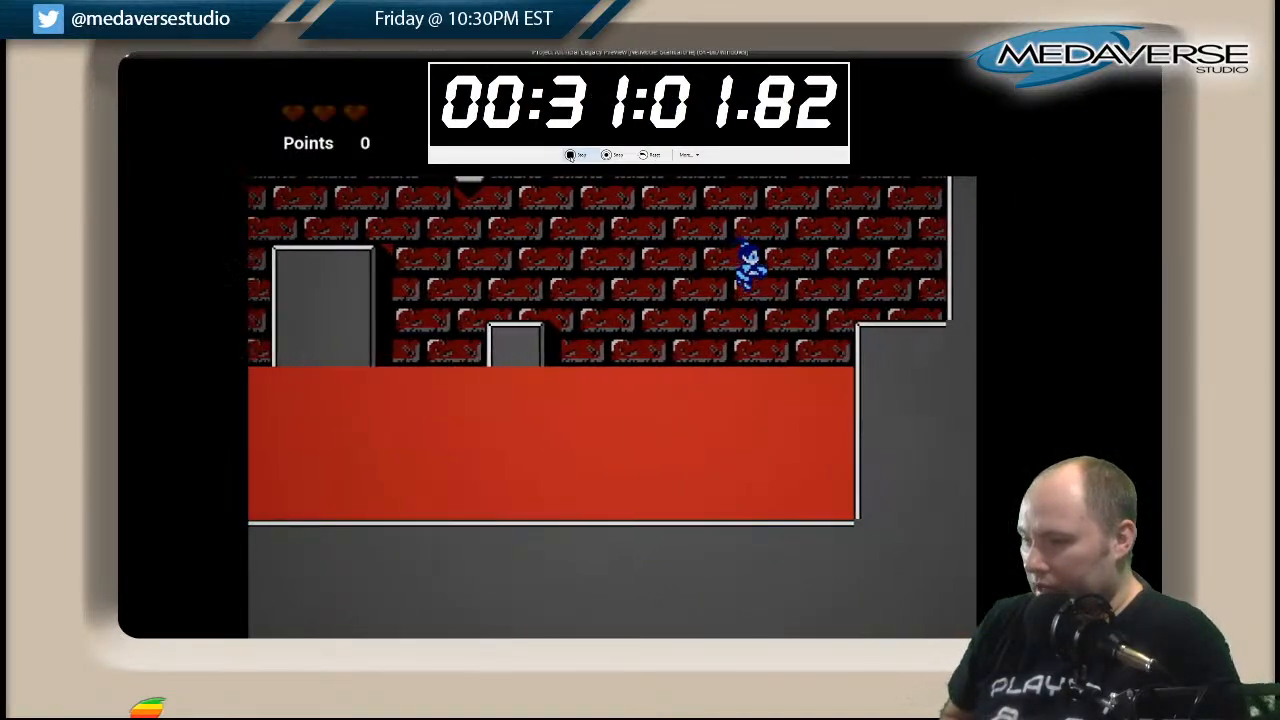
{"action": "key", "text": "space"}
{"action": "key", "text": "Left"}
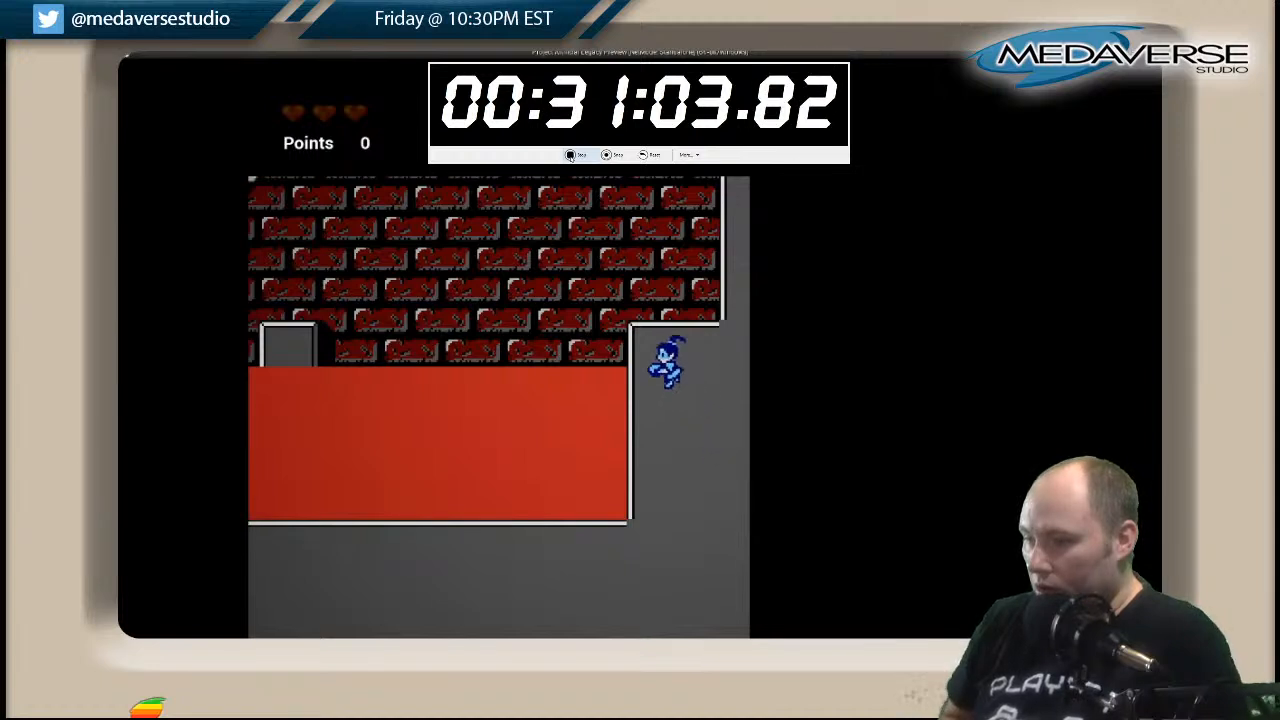
Test the collision around the pit's far end by jumping back left through the lava, and end the play-test.
{"action": "key", "text": "space"}
{"action": "key", "text": "Left"}
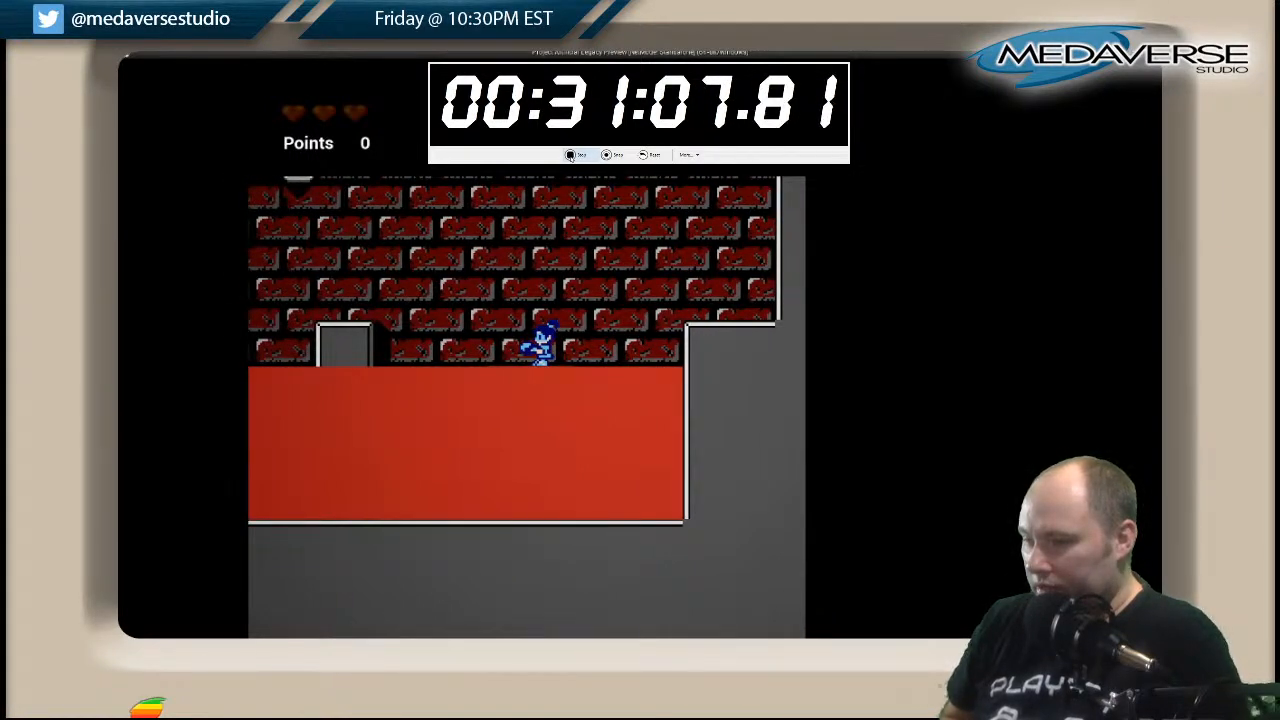
{"action": "key", "text": "space"}
{"action": "key", "text": "Left"}
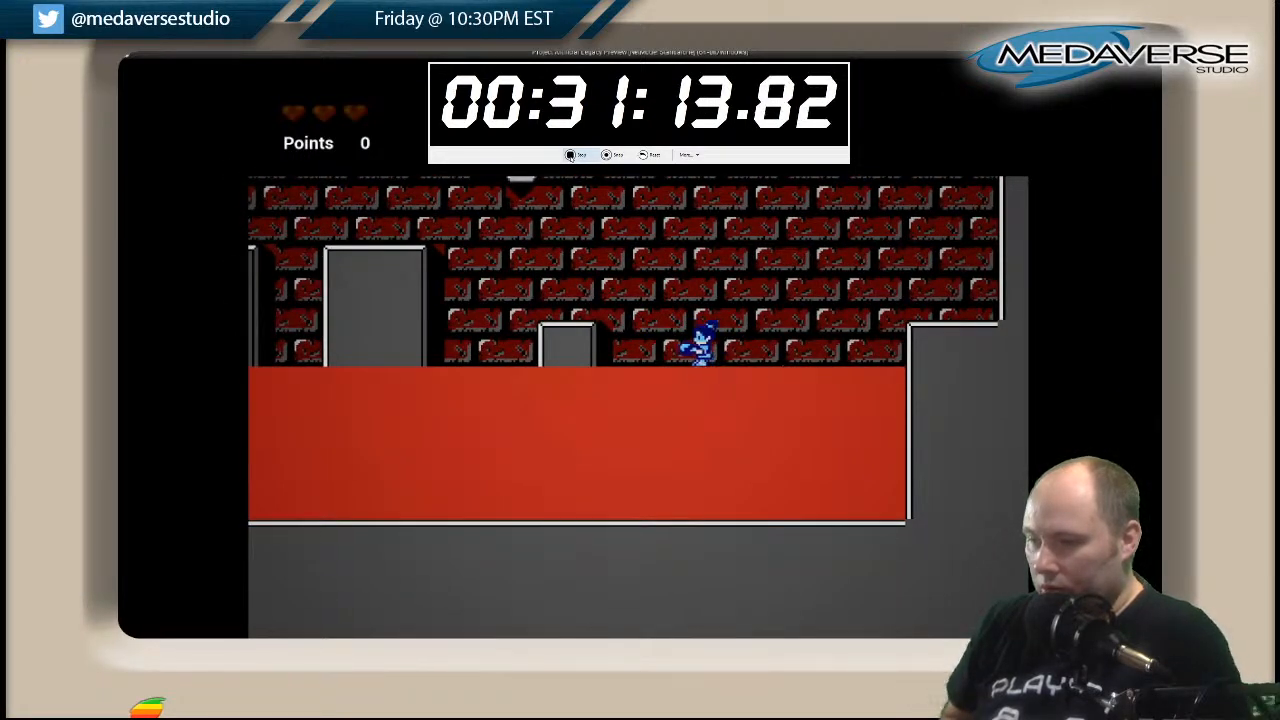
{"action": "key", "text": "Right"}
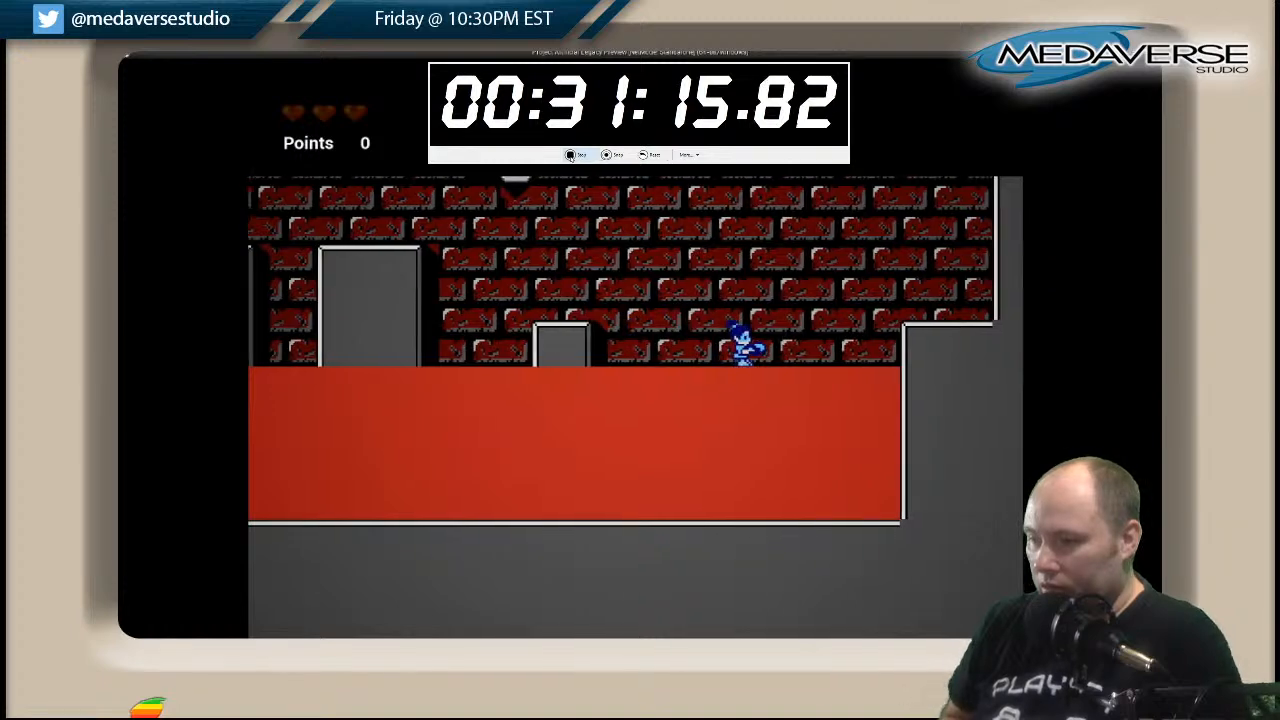
{"action": "key", "text": "Left"}
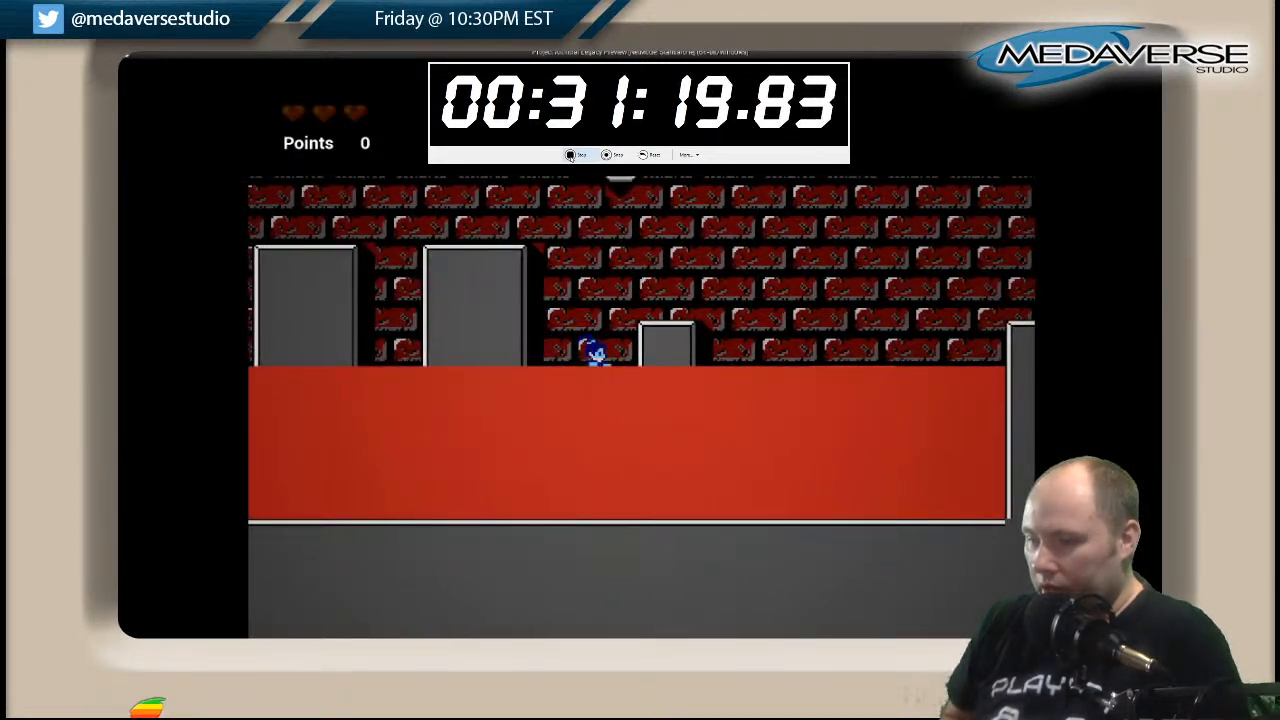
{"action": "key", "text": "Right"}
{"action": "key", "text": "Escape"}
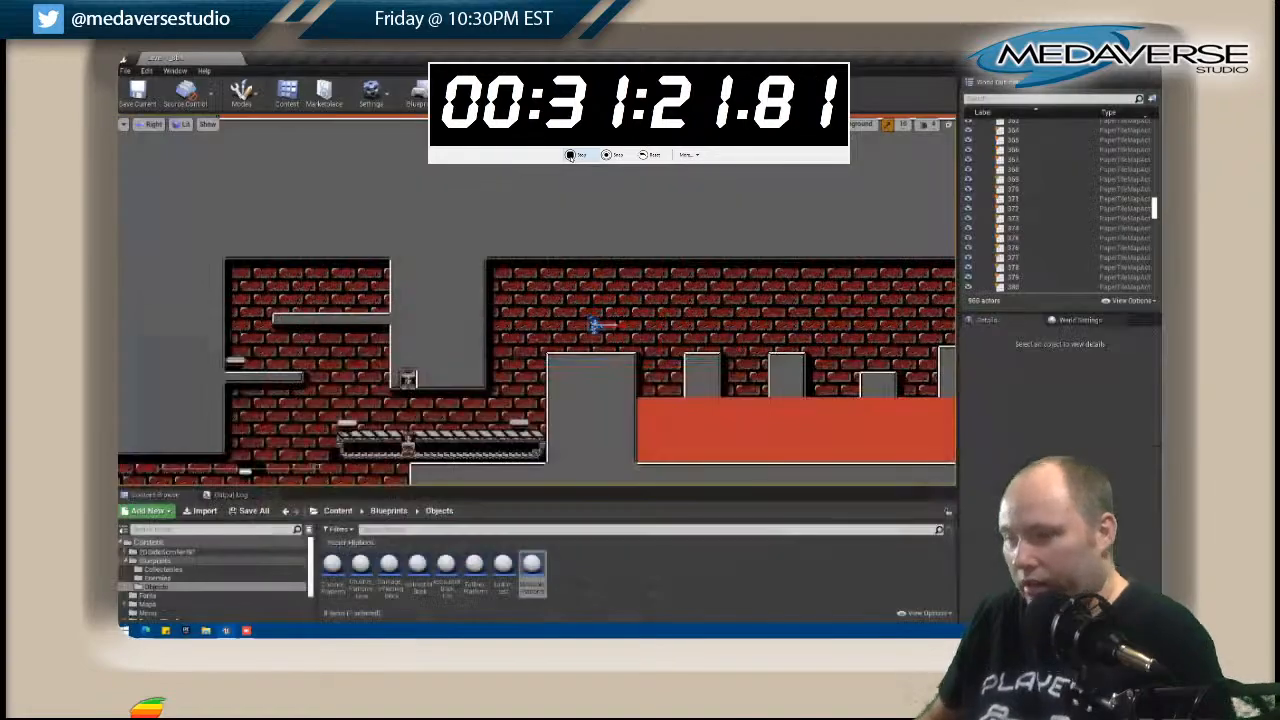
Open the tile map 0037 at the far right end of the lava pit for editing.
{"action": "right_click_drag", "start_coordinate": [698, 178], "coordinate": [632, 178]}
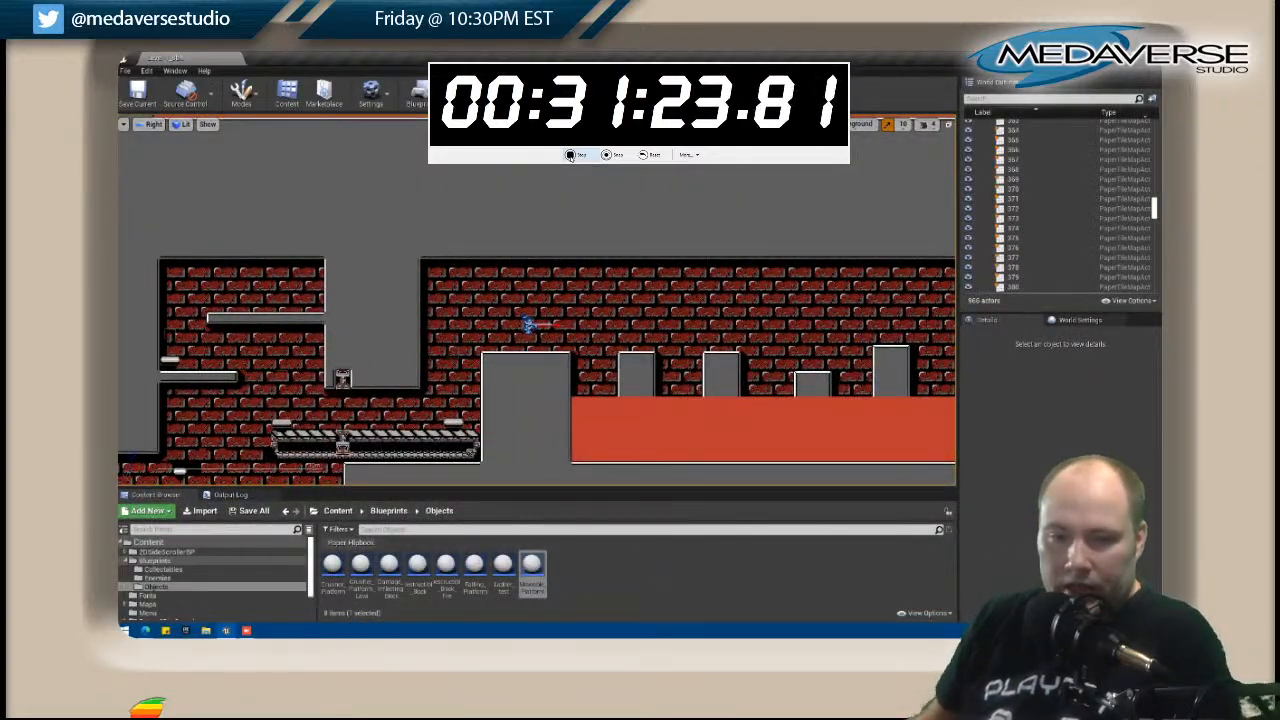
{"action": "right_click_drag", "start_coordinate": [843, 334], "coordinate": [408, 294]}
{"action": "right_click_drag", "start_coordinate": [880, 350], "coordinate": [517, 349]}
{"action": "left_click", "coordinate": [692, 364]}
{"action": "left_click", "coordinate": [657, 367]}
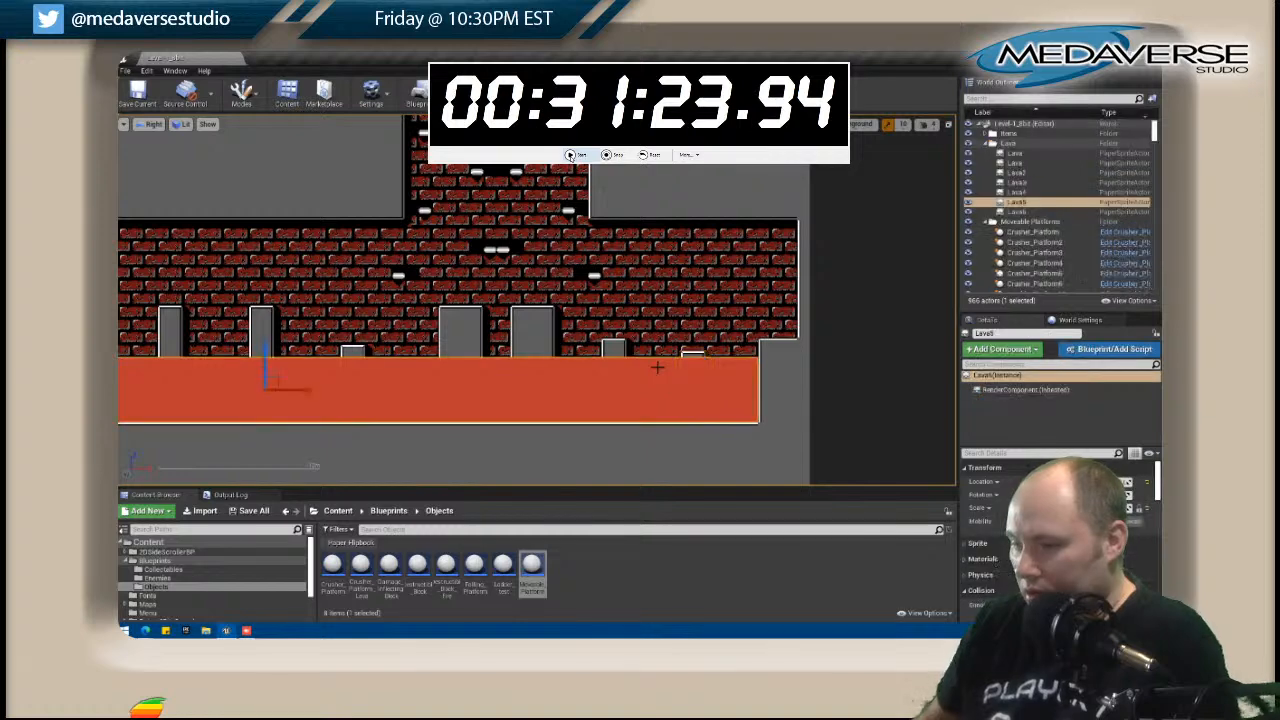
{"action": "left_click", "coordinate": [766, 363]}
{"action": "right_click", "coordinate": [766, 364]}
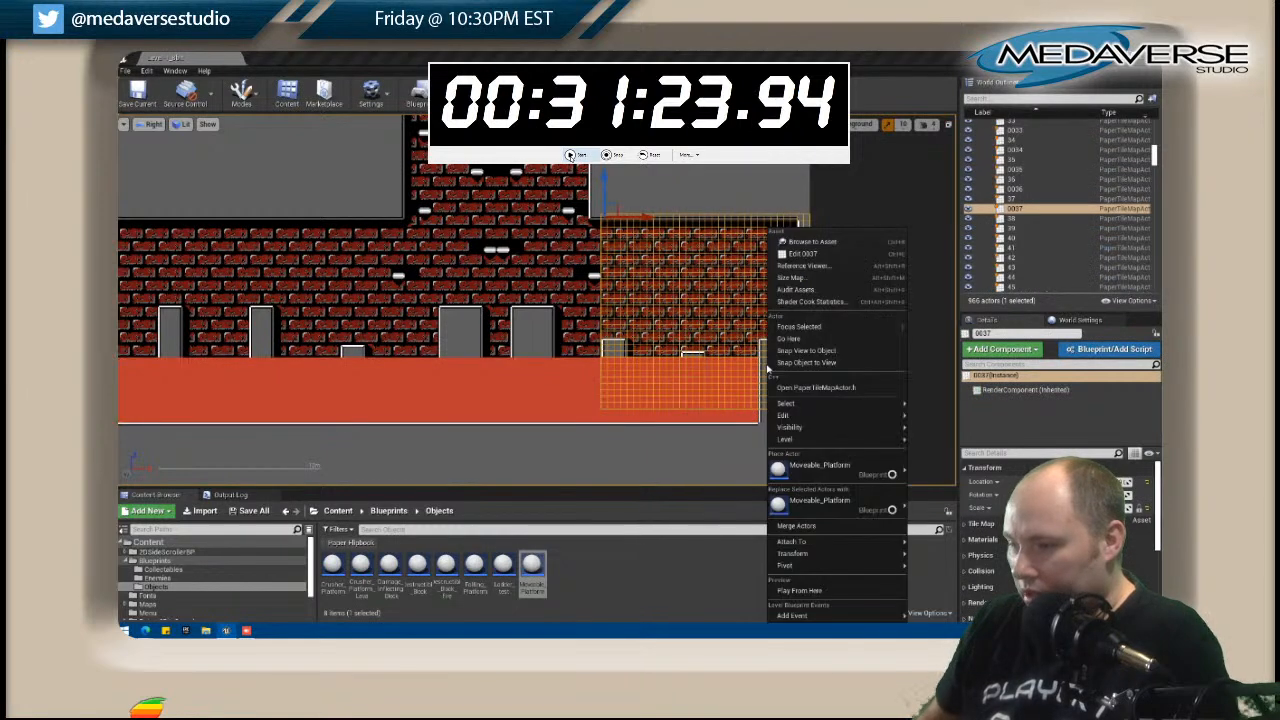
{"action": "left_click", "coordinate": [806, 256]}
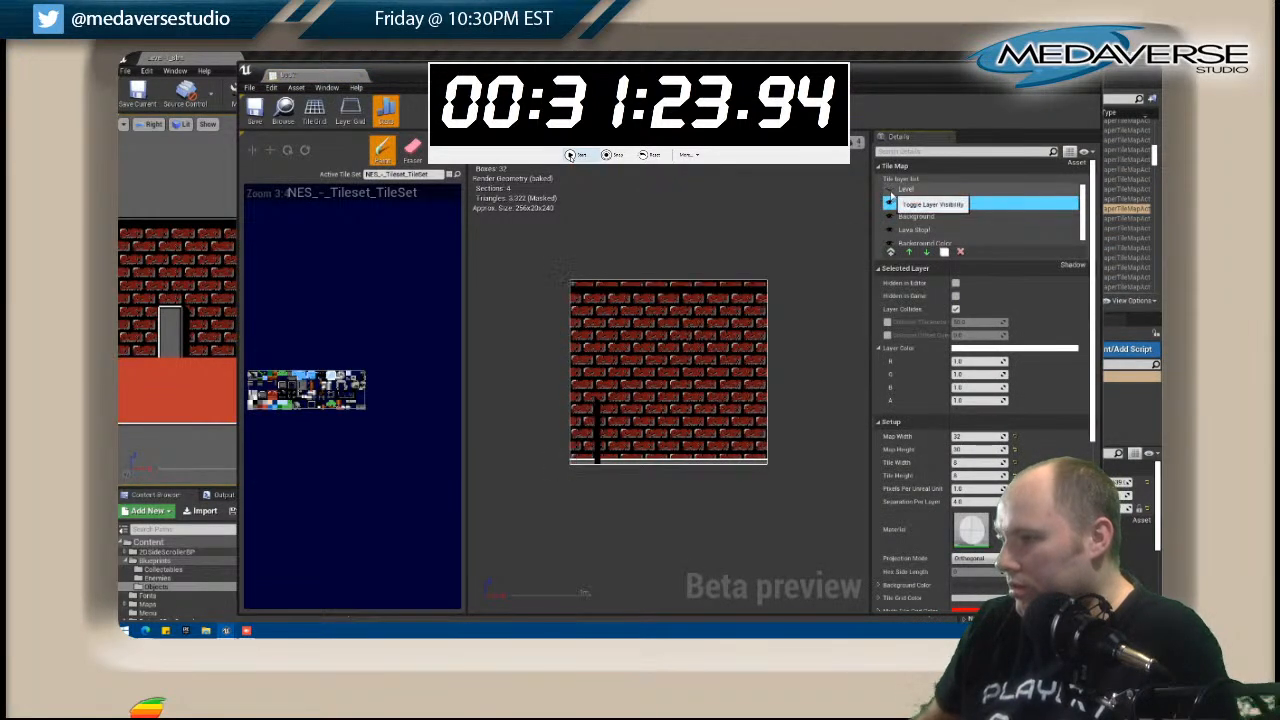
Make the tile map's Level layer visible, enable Layer Collides for it, and close the tile map editor.
{"action": "left_click", "coordinate": [890, 196]}
{"action": "left_click", "coordinate": [900, 189]}
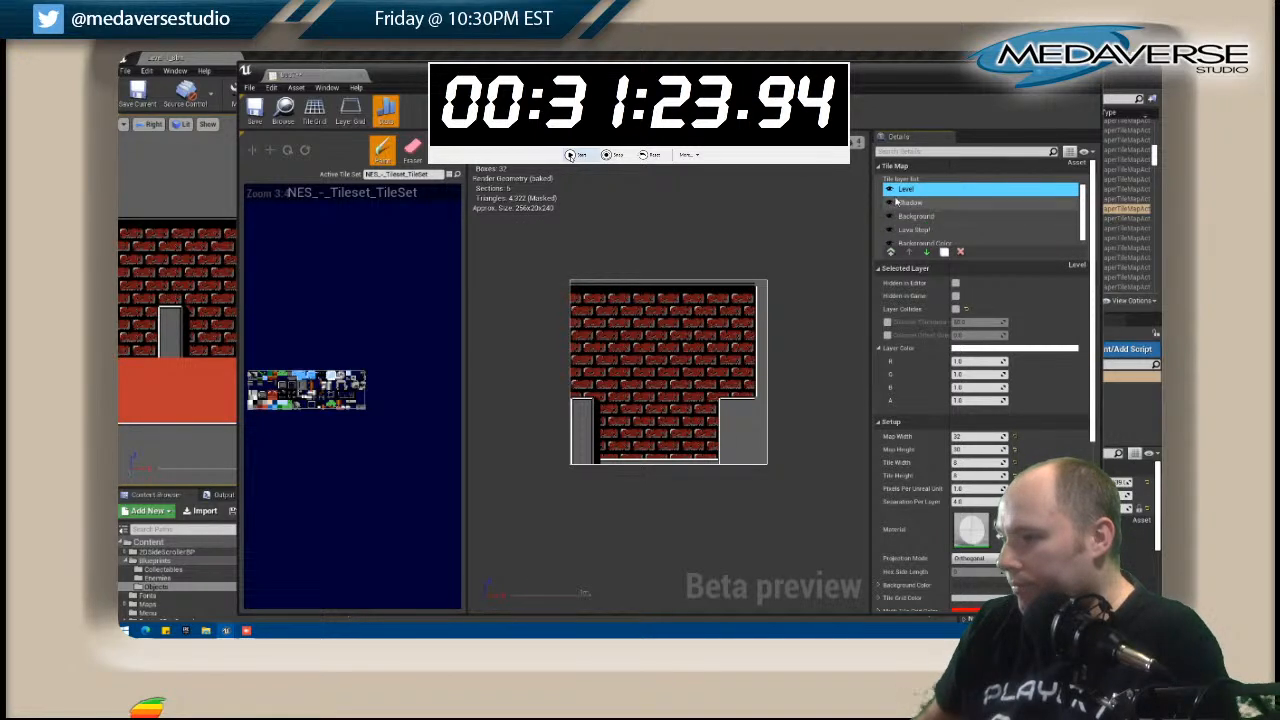
{"action": "left_click", "coordinate": [888, 203]}
{"action": "left_click", "coordinate": [889, 201]}
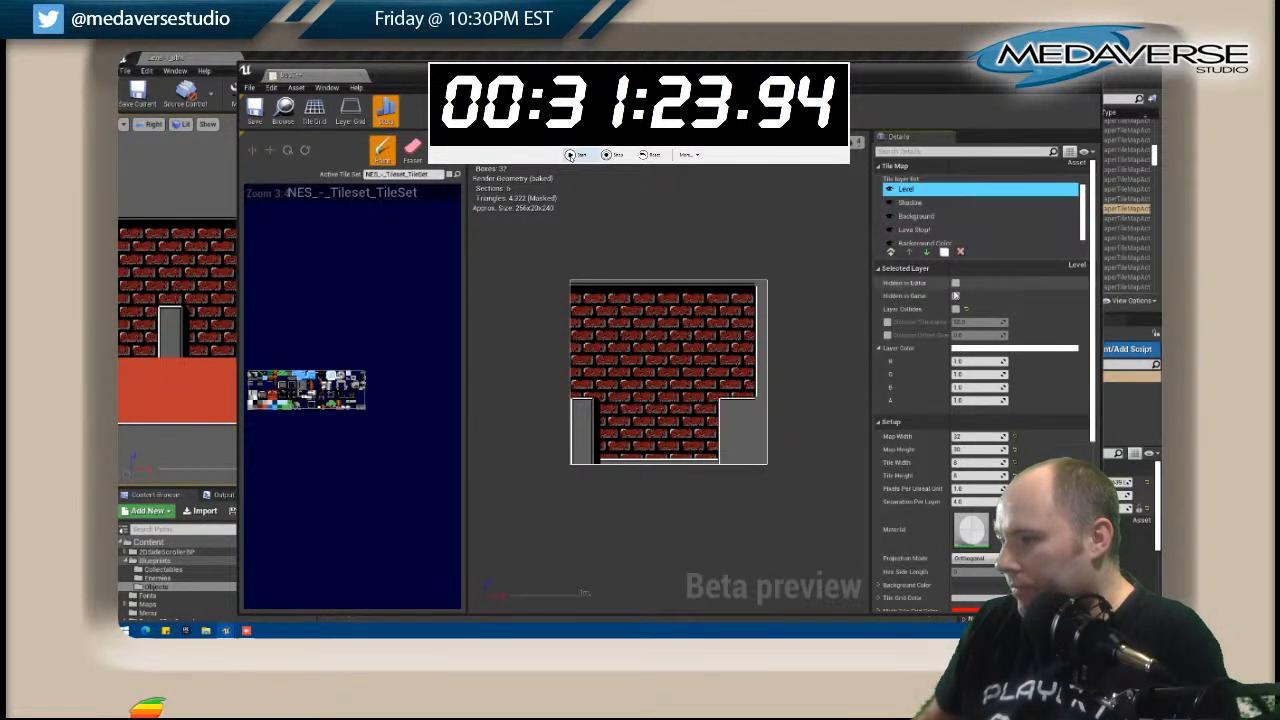
{"action": "left_click", "coordinate": [955, 310]}
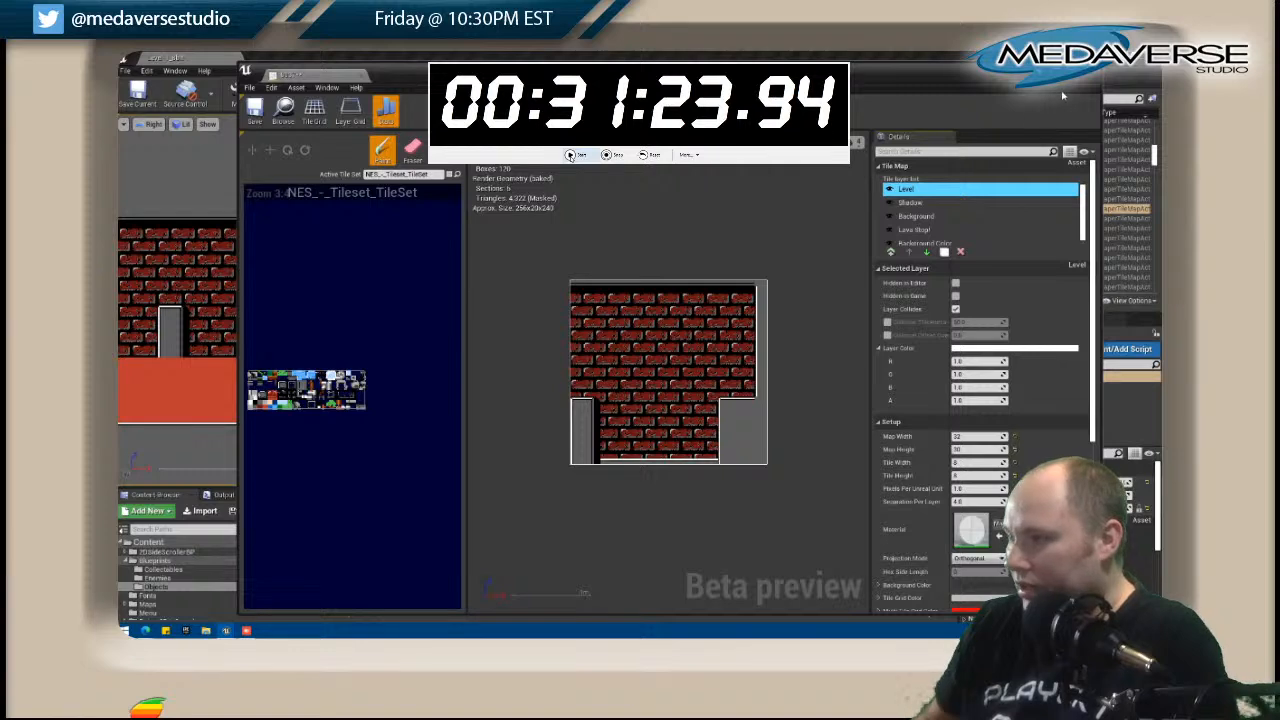
{"action": "left_click", "coordinate": [1088, 73]}
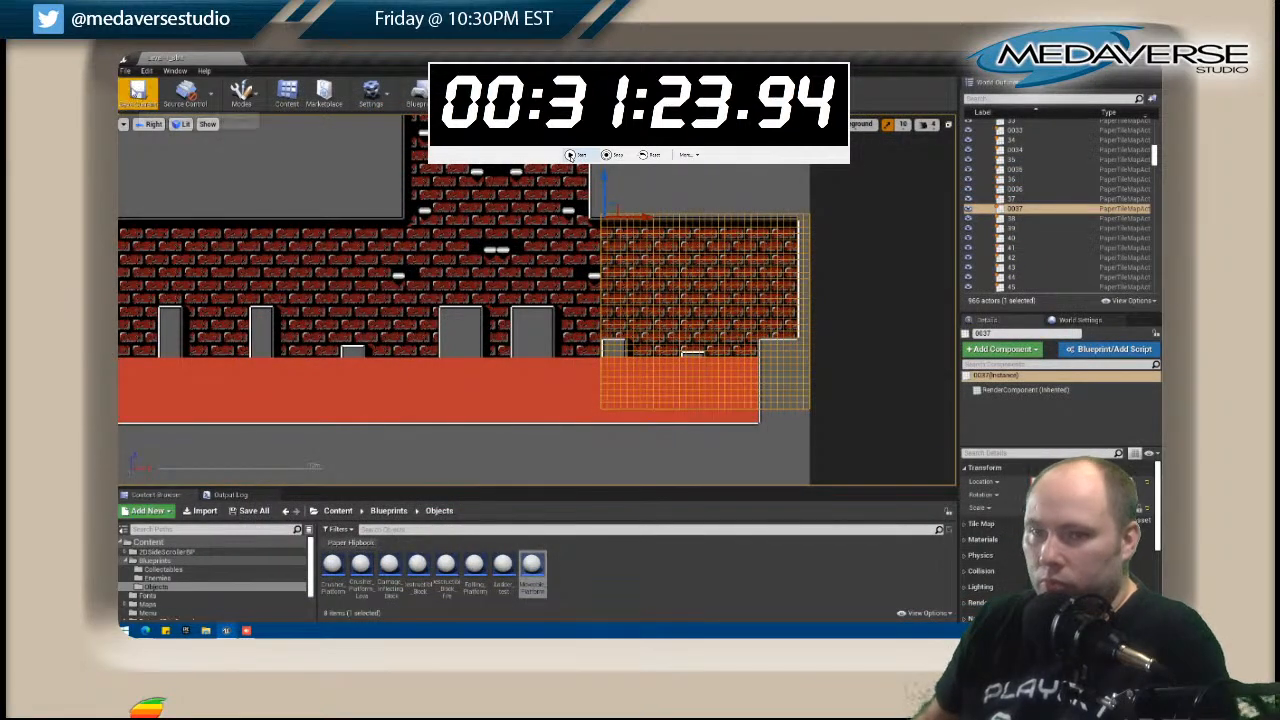
Start a new play-test and hop right from the wide grey block over the first pillars of the lava pit.
{"action": "right_click_drag", "start_coordinate": [217, 339], "coordinate": [332, 341]}
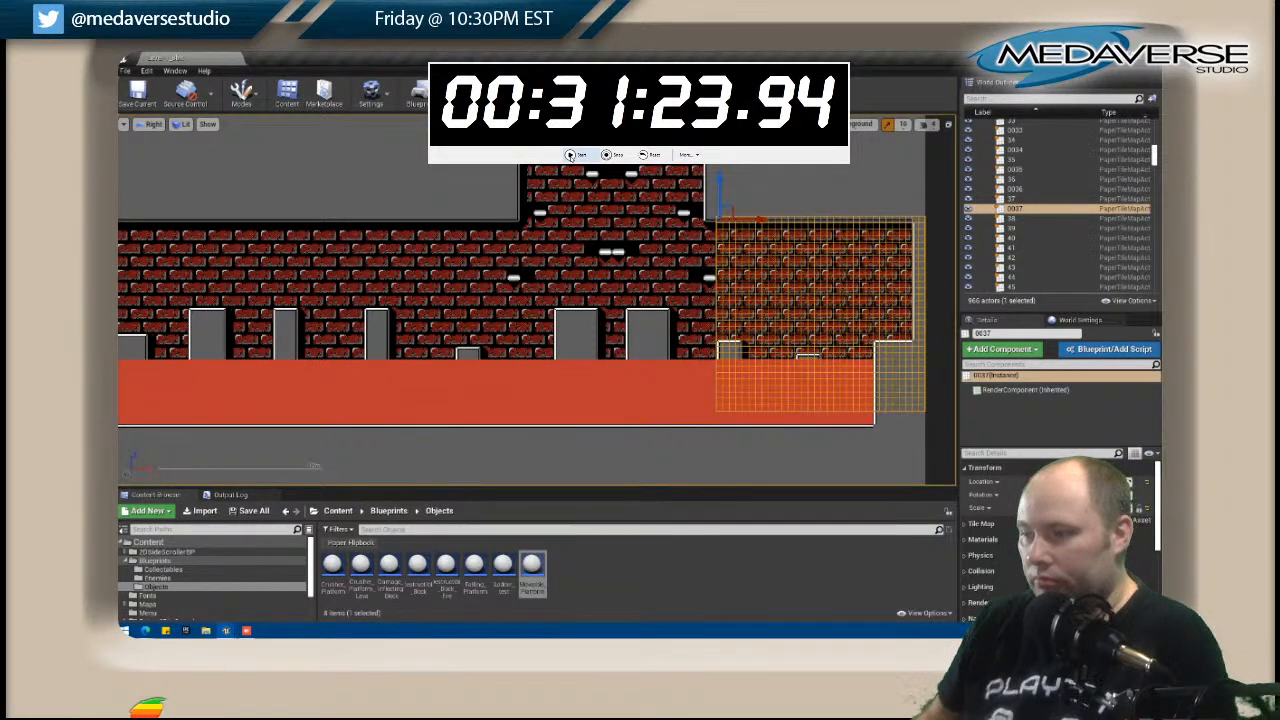
{"action": "left_click", "coordinate": [571, 155]}
{"action": "key", "text": "Right"}
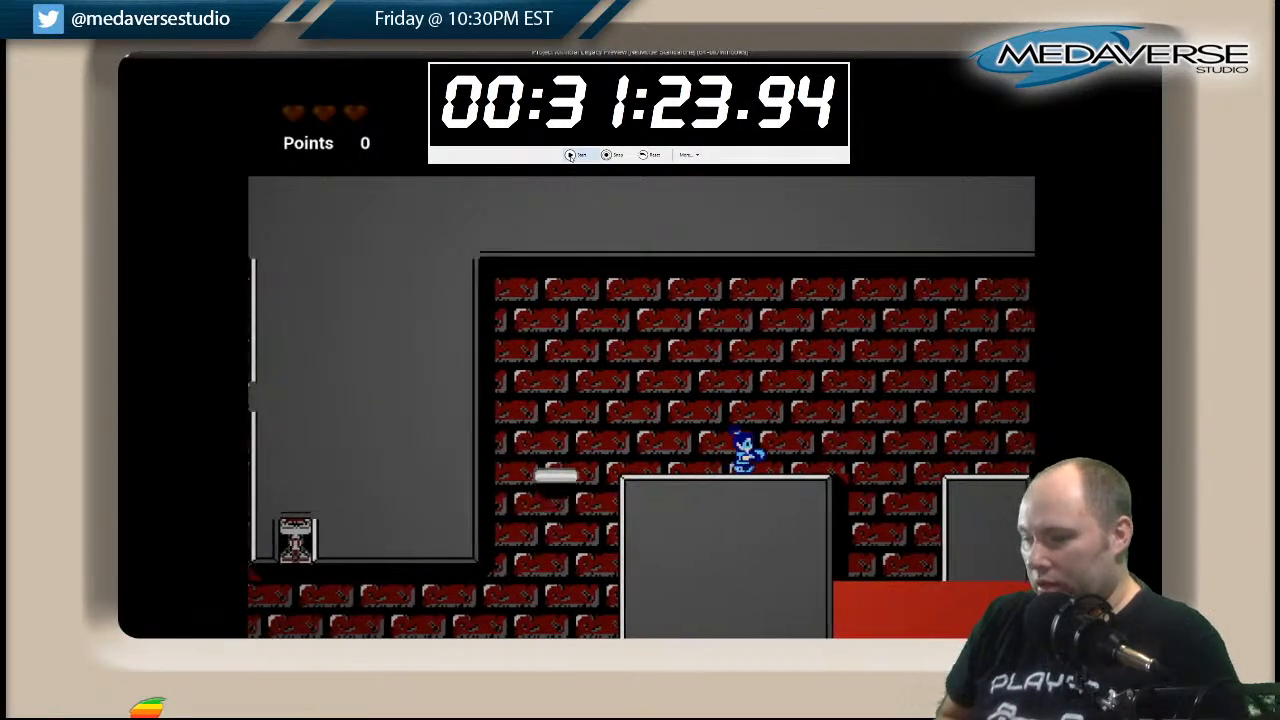
{"action": "key", "text": "space"}
{"action": "key", "text": "Right"}
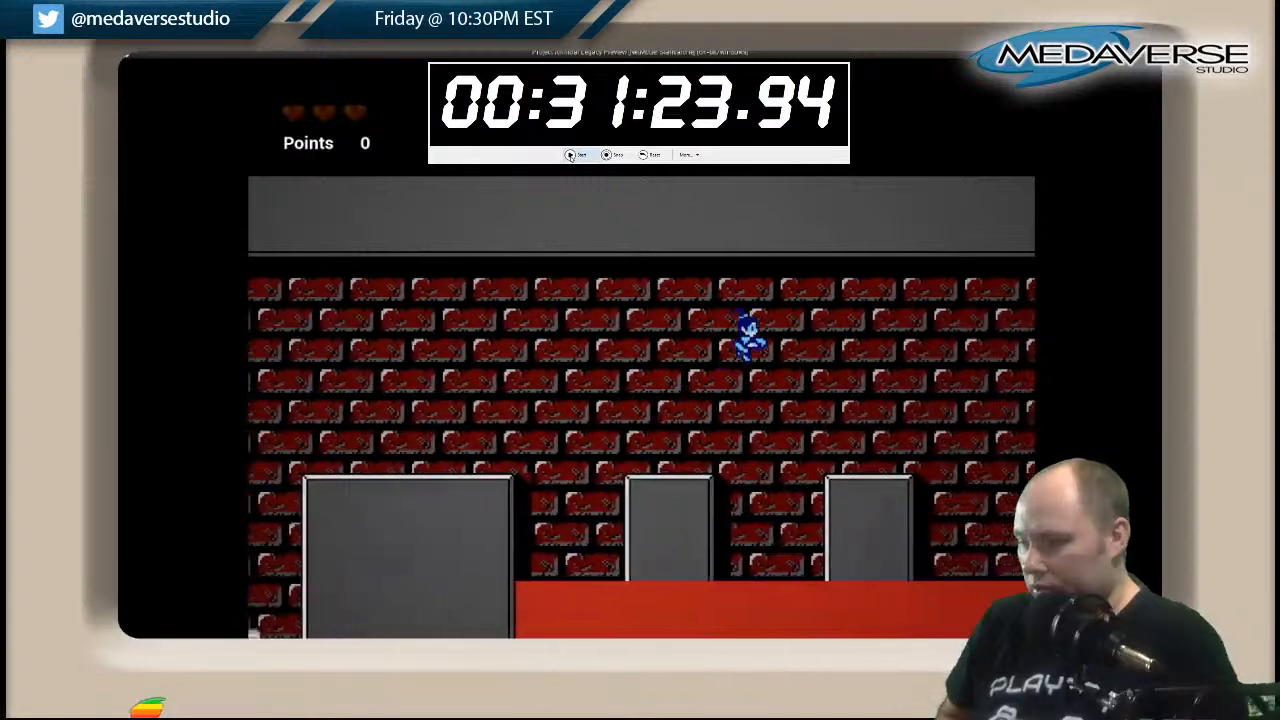
{"action": "key", "text": "space"}
{"action": "key", "text": "Right"}
{"action": "key", "text": "space"}
{"action": "key", "text": "Right"}
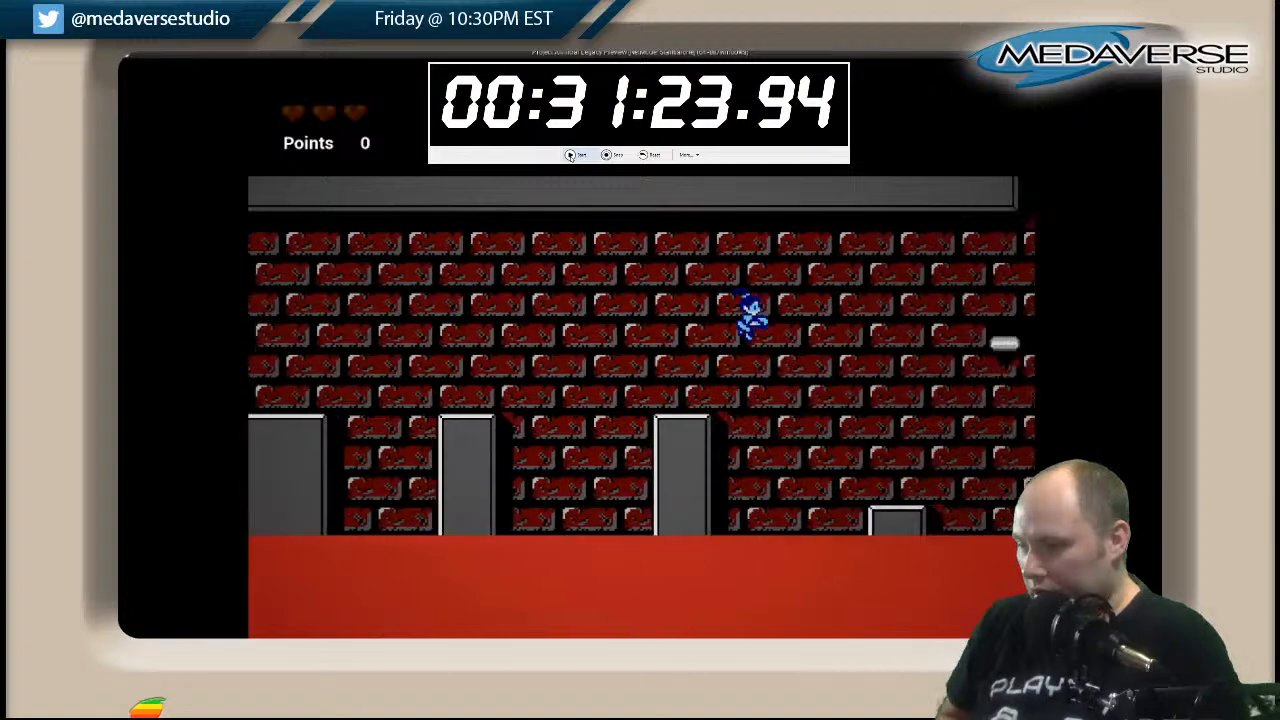
Hop right past the low pillar and across the two wide pillars onto the small white platform beyond them.
{"action": "key", "text": "Right"}
{"action": "key", "text": "space"}
{"action": "key", "text": "Right"}
{"action": "key", "text": "space"}
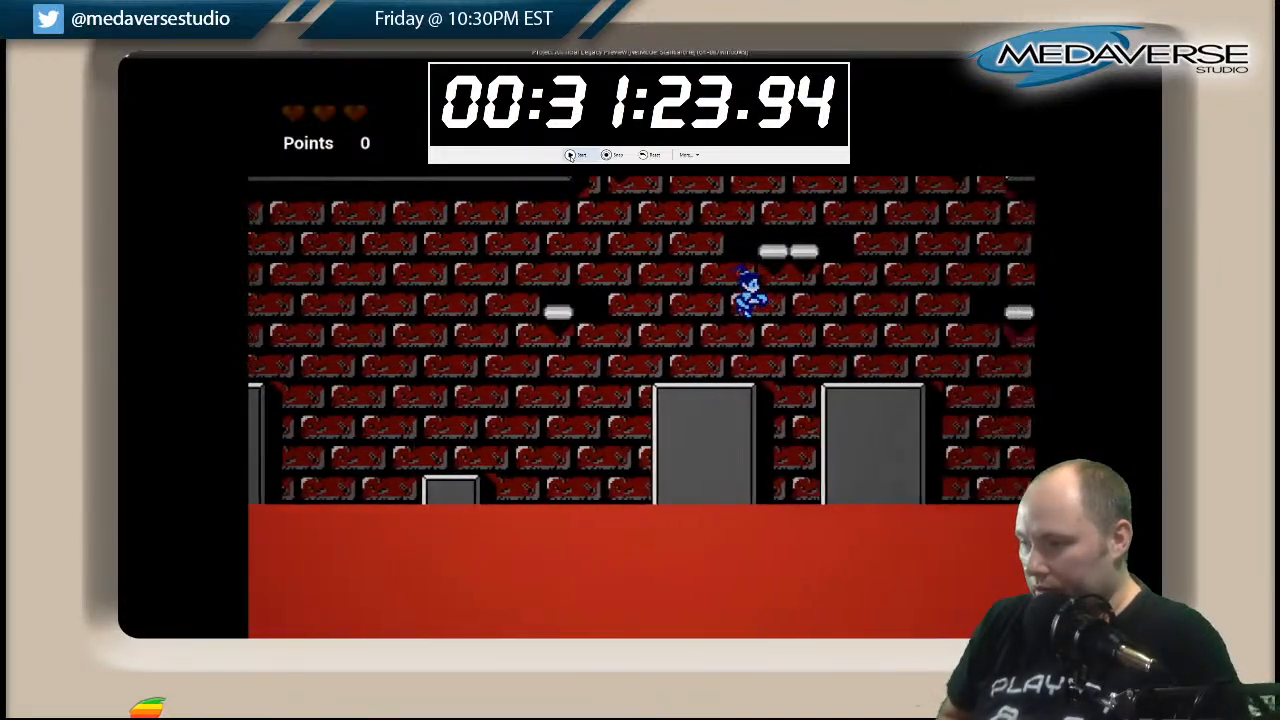
{"action": "key", "text": "Right"}
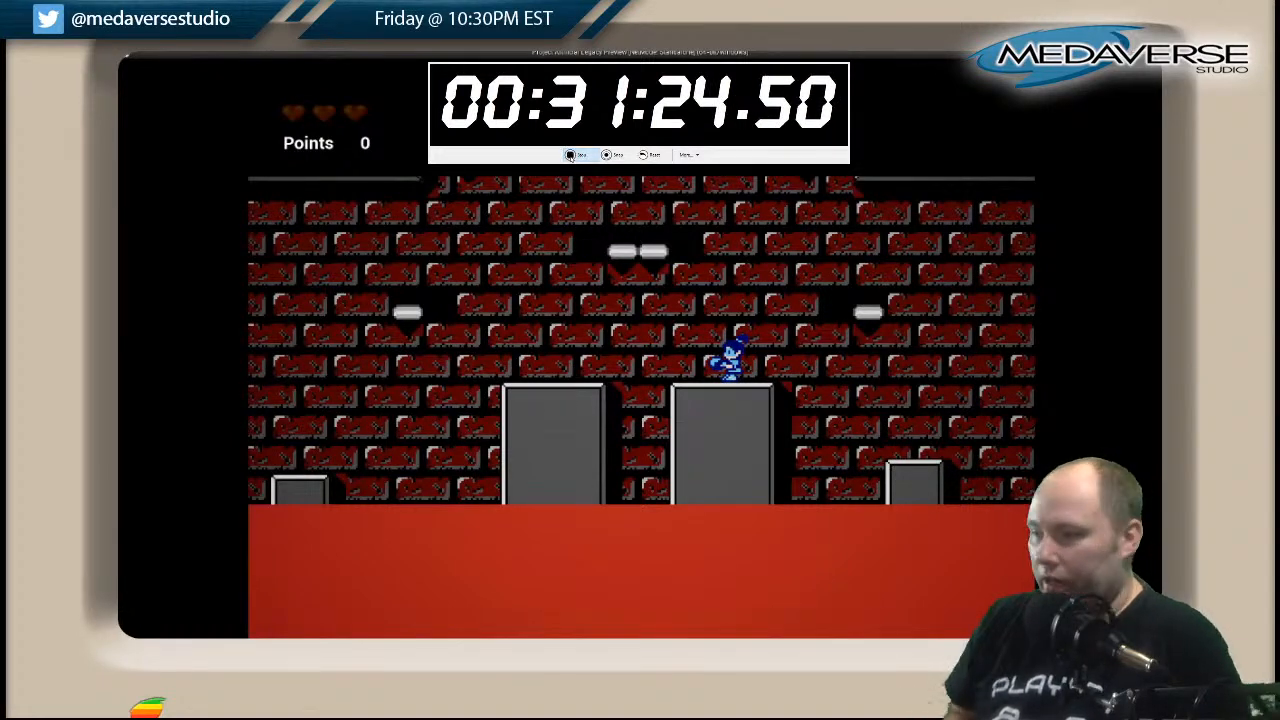
{"action": "key", "text": "Right"}
{"action": "key", "text": "space"}
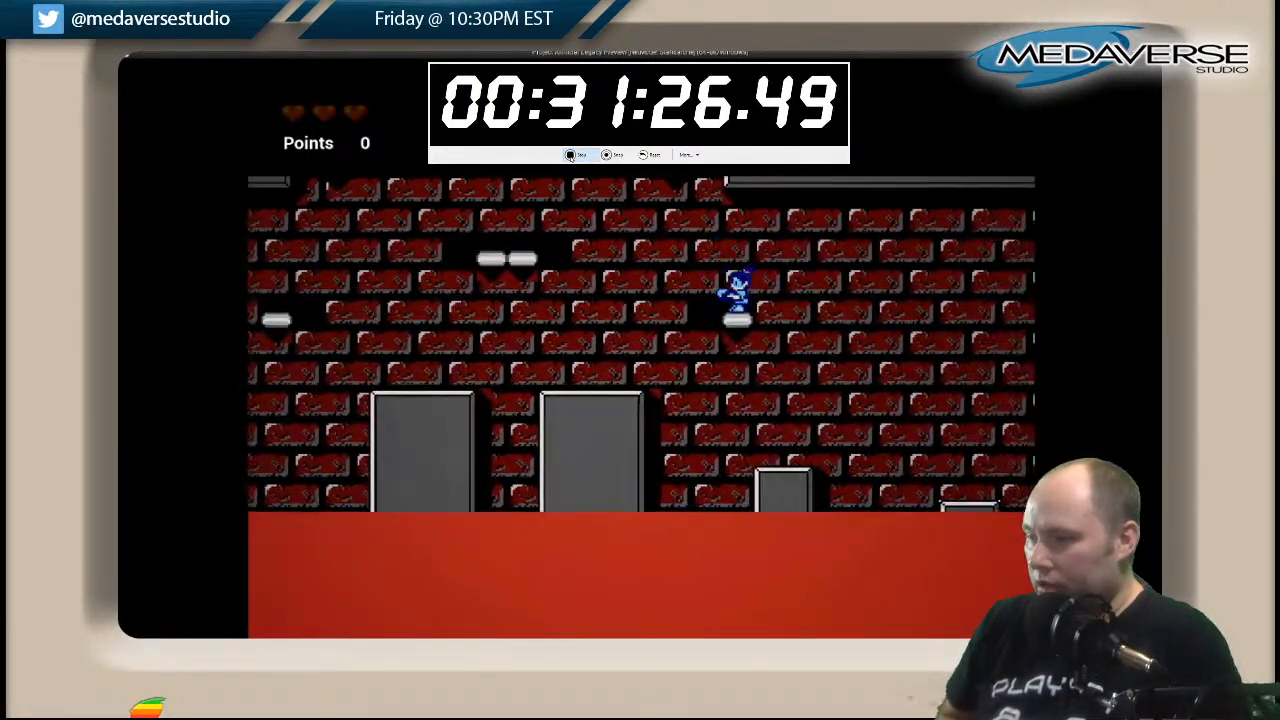
Jump up to the double white platform above the wide pillars and onto the platform at the shaft's lower left wall.
{"action": "key", "text": "space"}
{"action": "key", "text": "Left"}
{"action": "key", "text": "Right"}
{"action": "key", "text": "space"}
{"action": "key", "text": "Left"}
{"action": "key", "text": "space"}
{"action": "key", "text": "Right"}
{"action": "key", "text": "Left"}
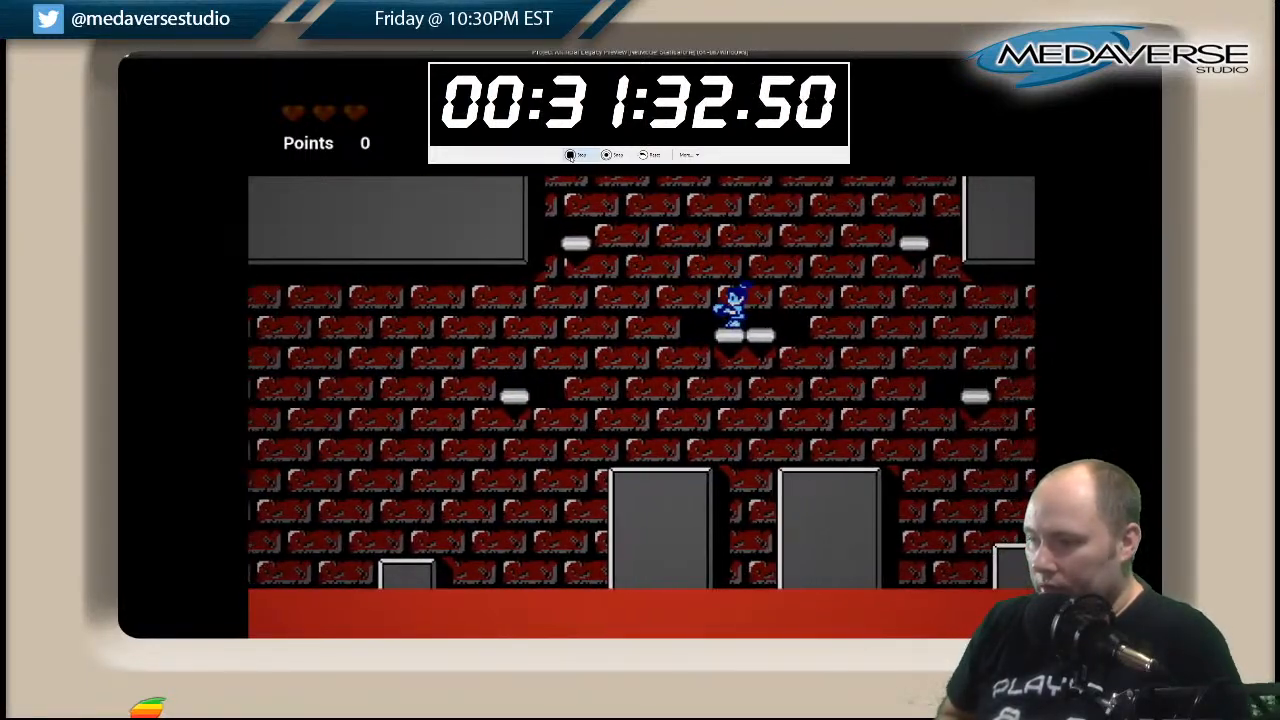
{"action": "key", "text": "space"}
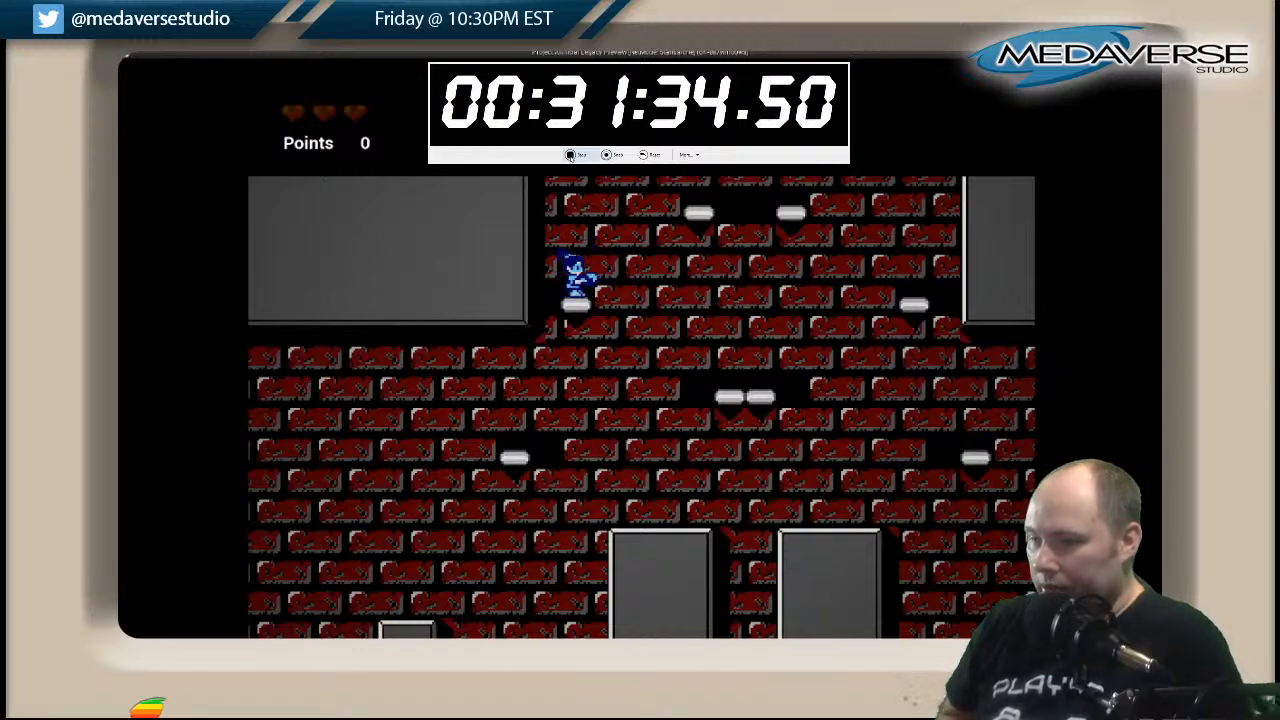
Climb the brick shaft over the alternating white platforms to the one beside its upper left opening.
{"action": "key", "text": "space"}
{"action": "key", "text": "Right"}
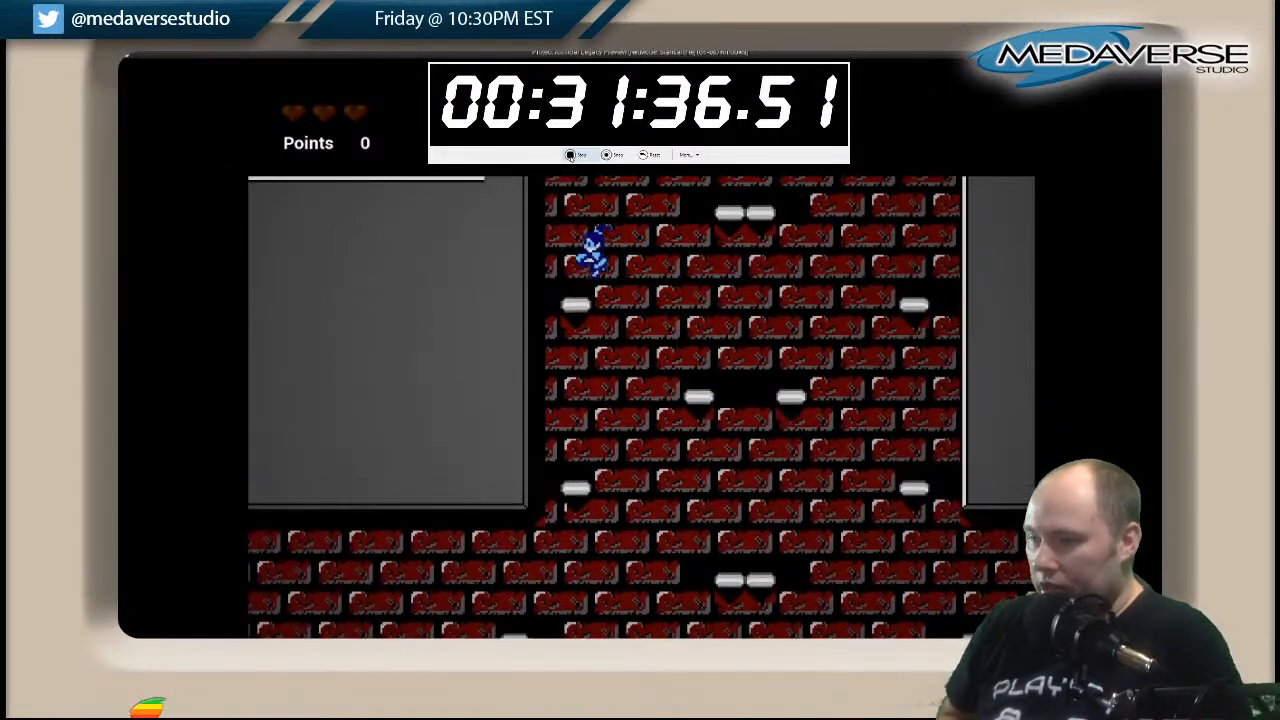
{"action": "key", "text": "space"}
{"action": "key", "text": "Right"}
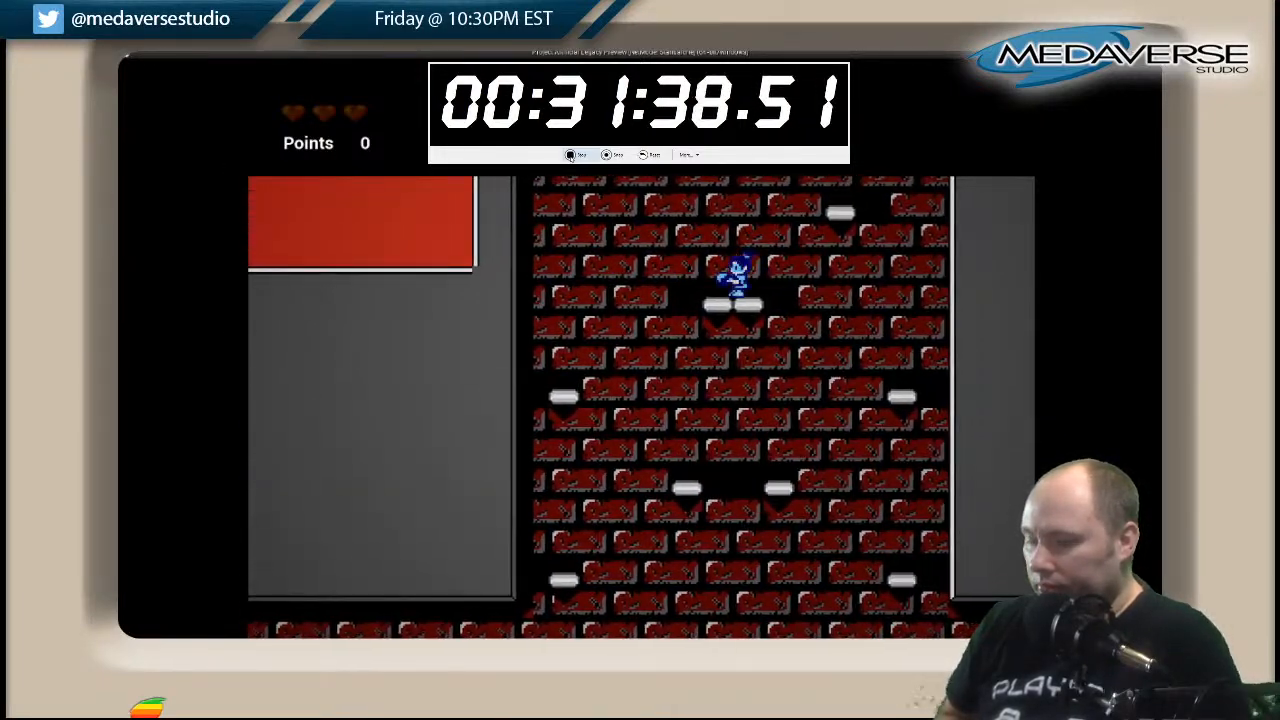
{"action": "key", "text": "space"}
{"action": "key", "text": "Right"}
{"action": "key", "text": "space"}
{"action": "key", "text": "Left"}
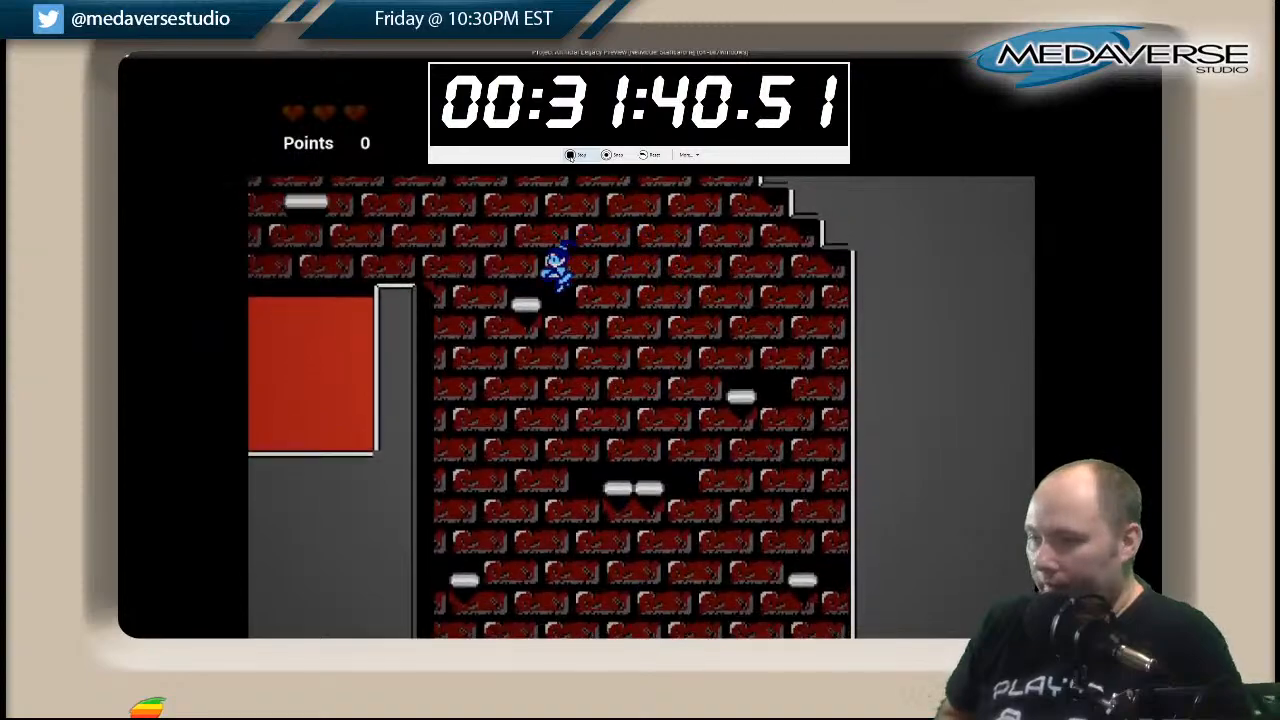
Jump left out of the shaft and over the upper lava pit to the long grey platform.
{"action": "key", "text": "space"}
{"action": "key", "text": "Left"}
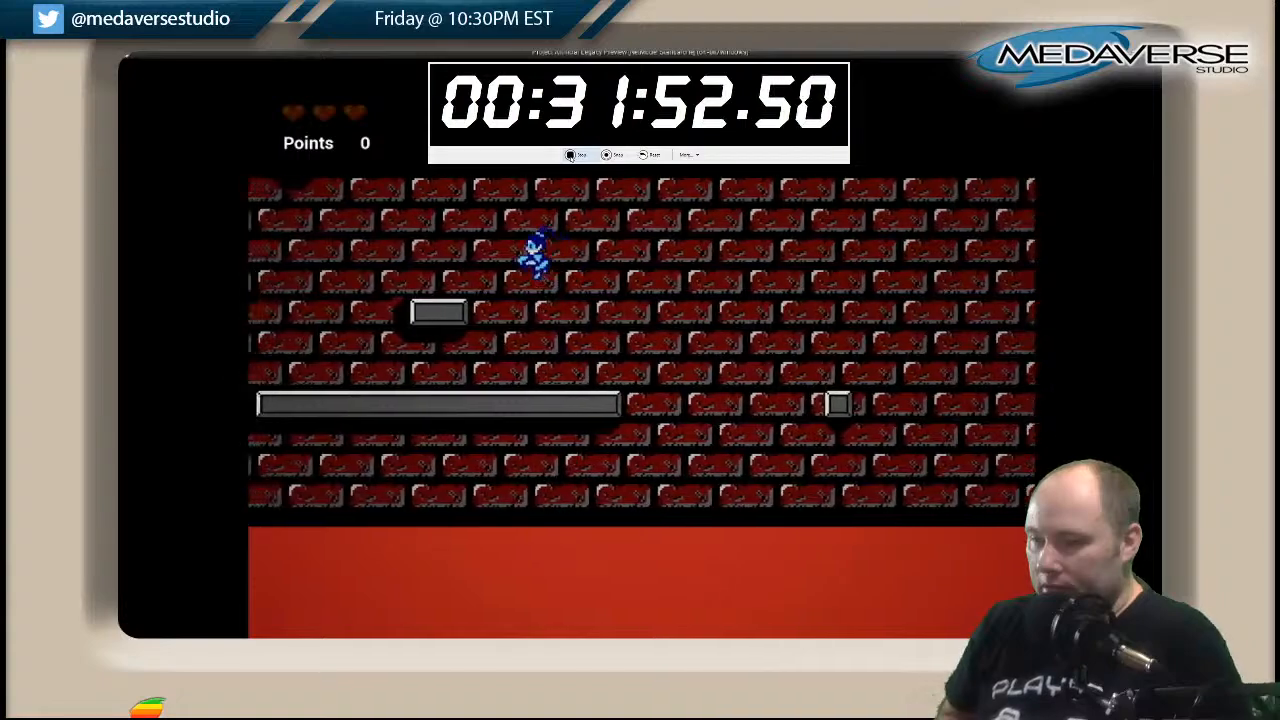
{"action": "key", "text": "Left"}
{"action": "key", "text": "space"}
{"action": "key", "text": "Right"}
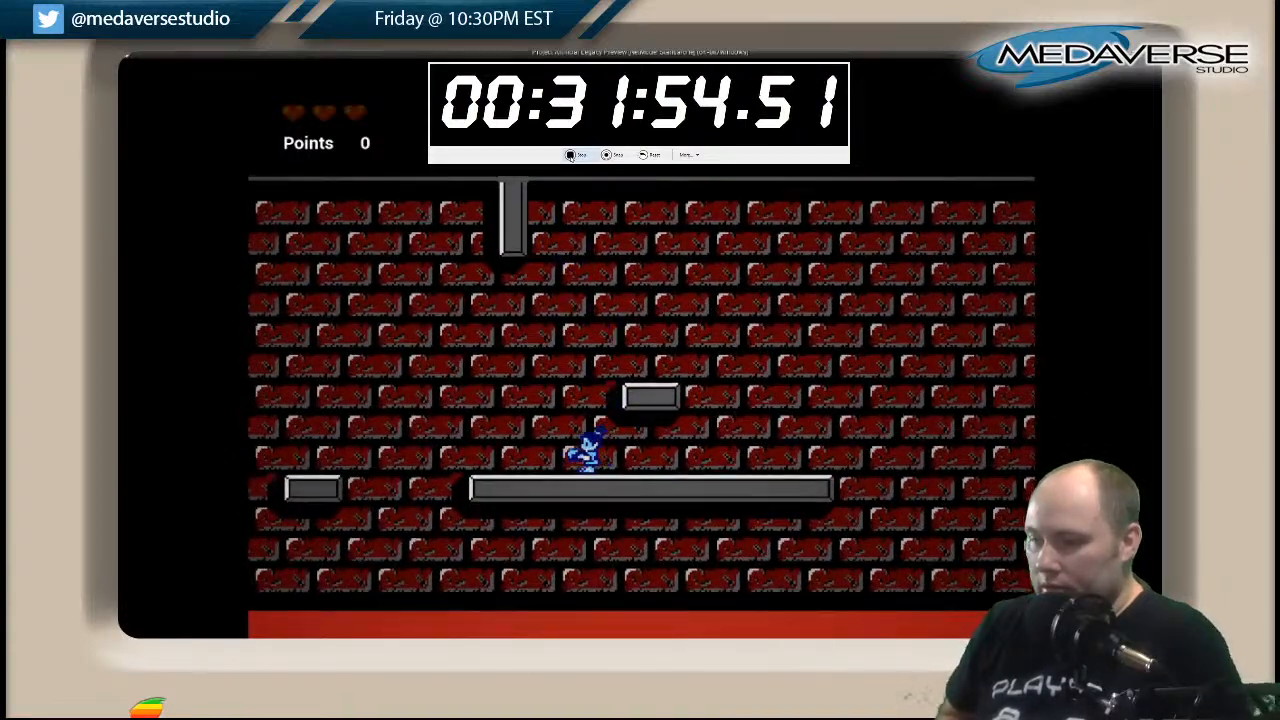
Jump left off the long grey platform and across the small grey platforms above the upper lava pit.
{"action": "key", "text": "Left"}
{"action": "key", "text": "space"}
{"action": "key", "text": "Left"}
{"action": "key", "text": "space"}
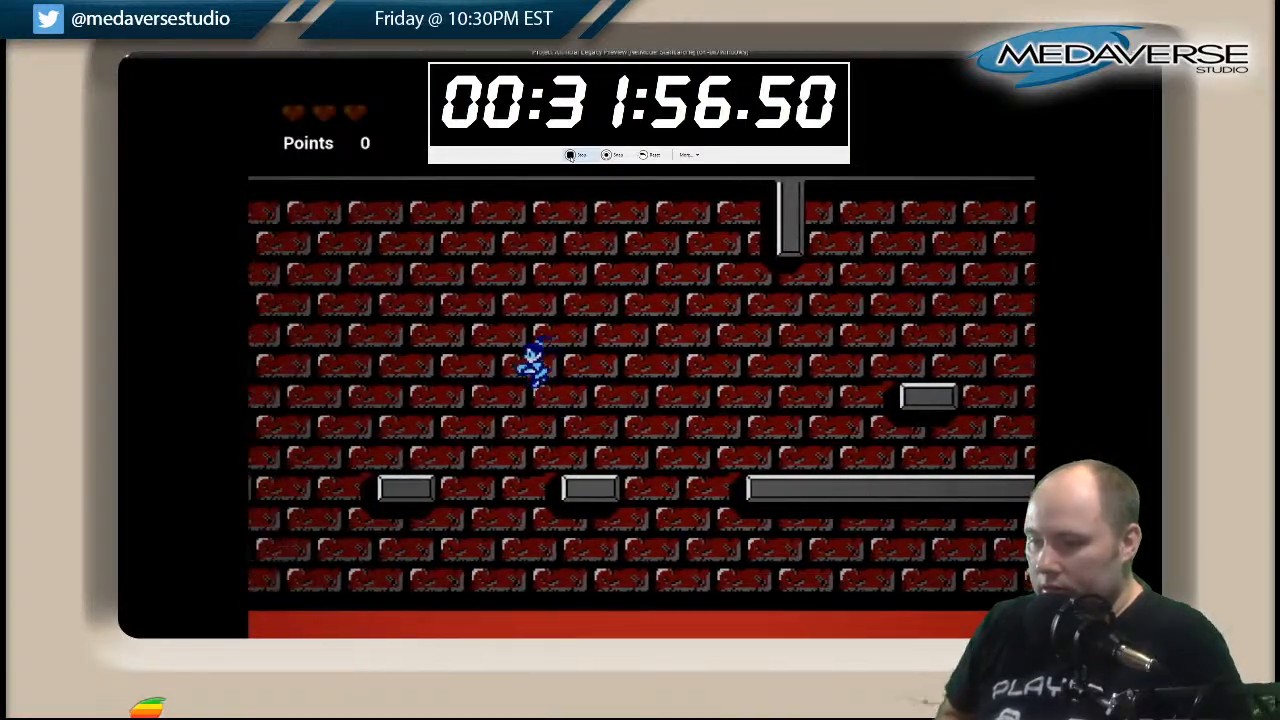
{"action": "key", "text": "space"}
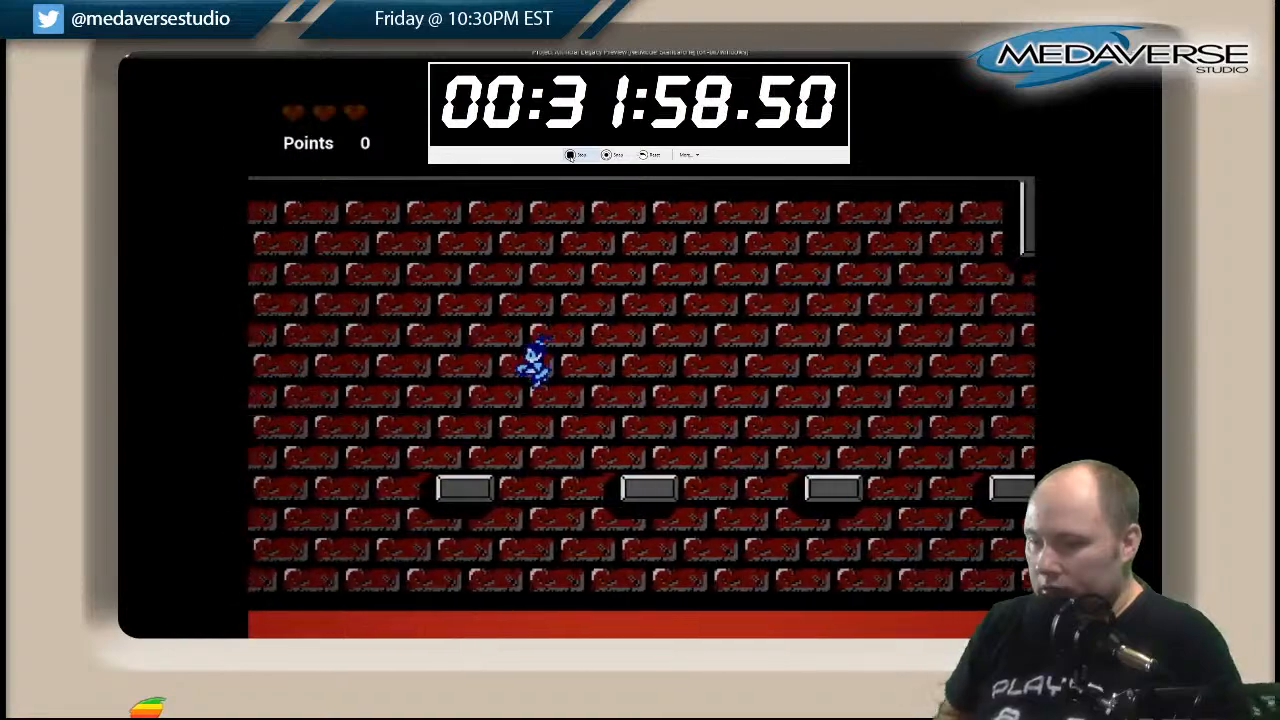
Leap left from the last small grey platform past the white platform and onto the striped walkway at the lava pit's edge.
{"action": "key", "text": "Left"}
{"action": "key", "text": "space"}
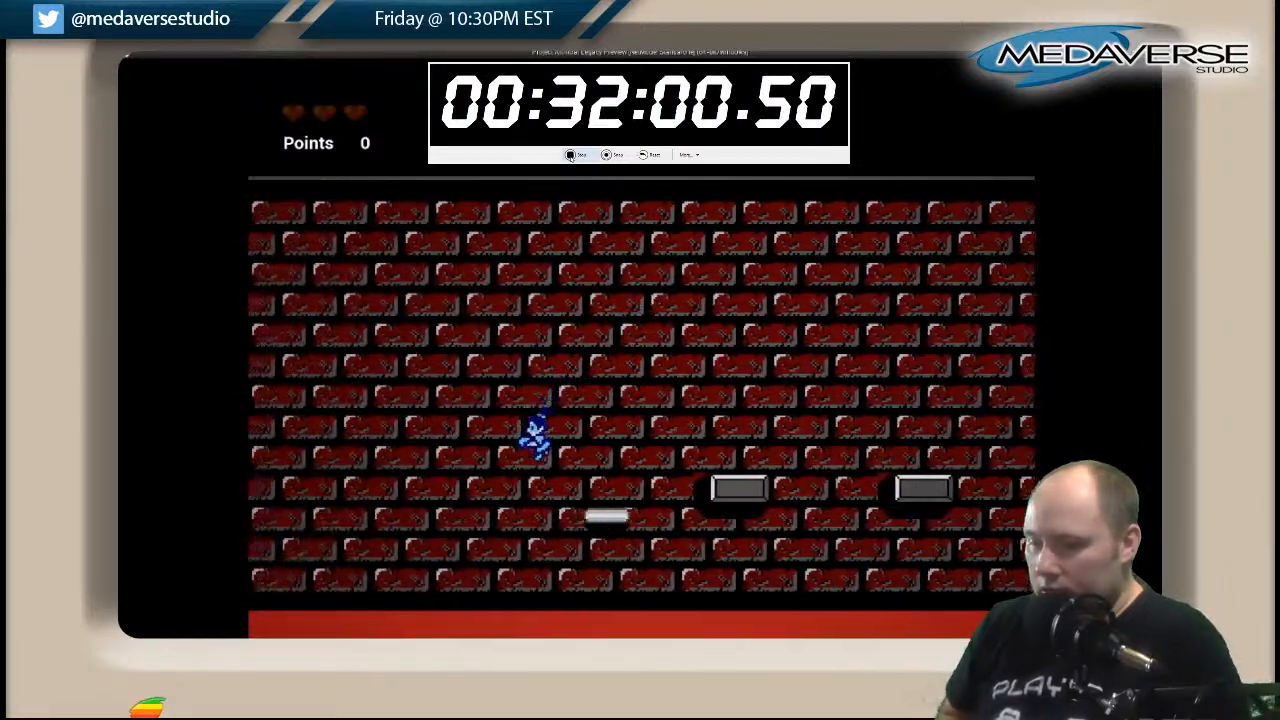
{"action": "key", "text": "Right"}
{"action": "key", "text": "Left"}
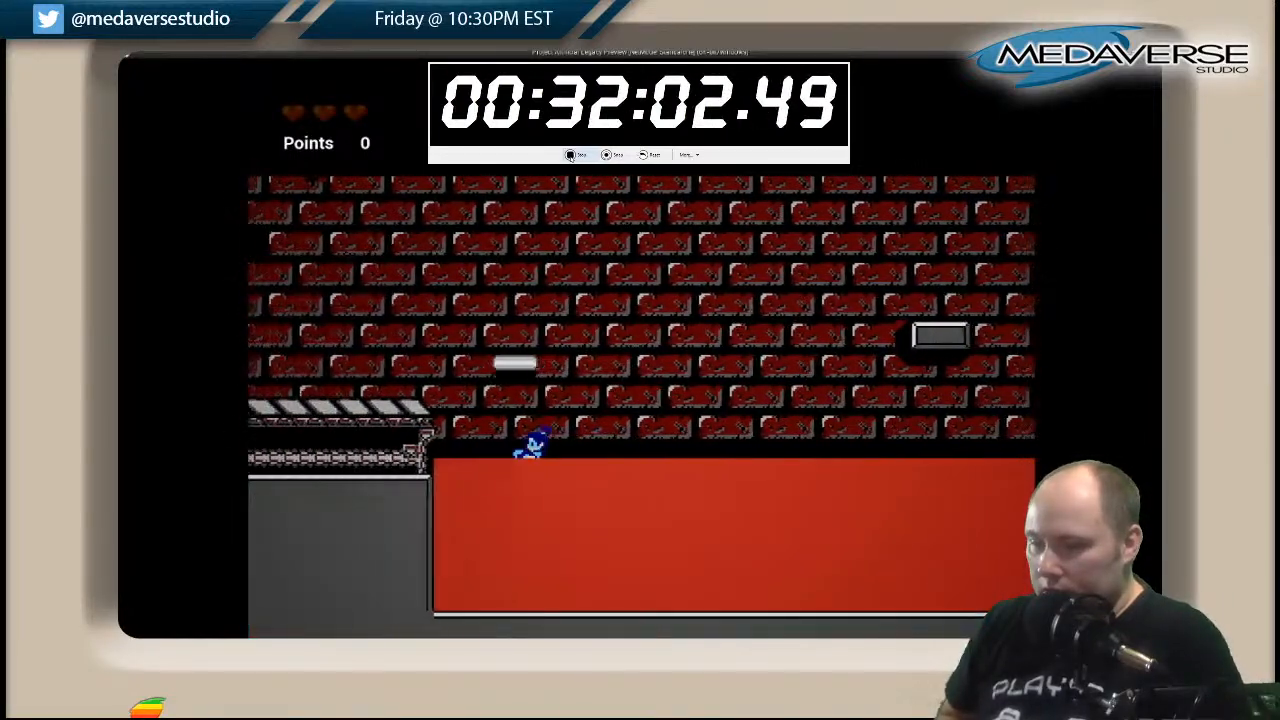
{"action": "key", "text": "space"}
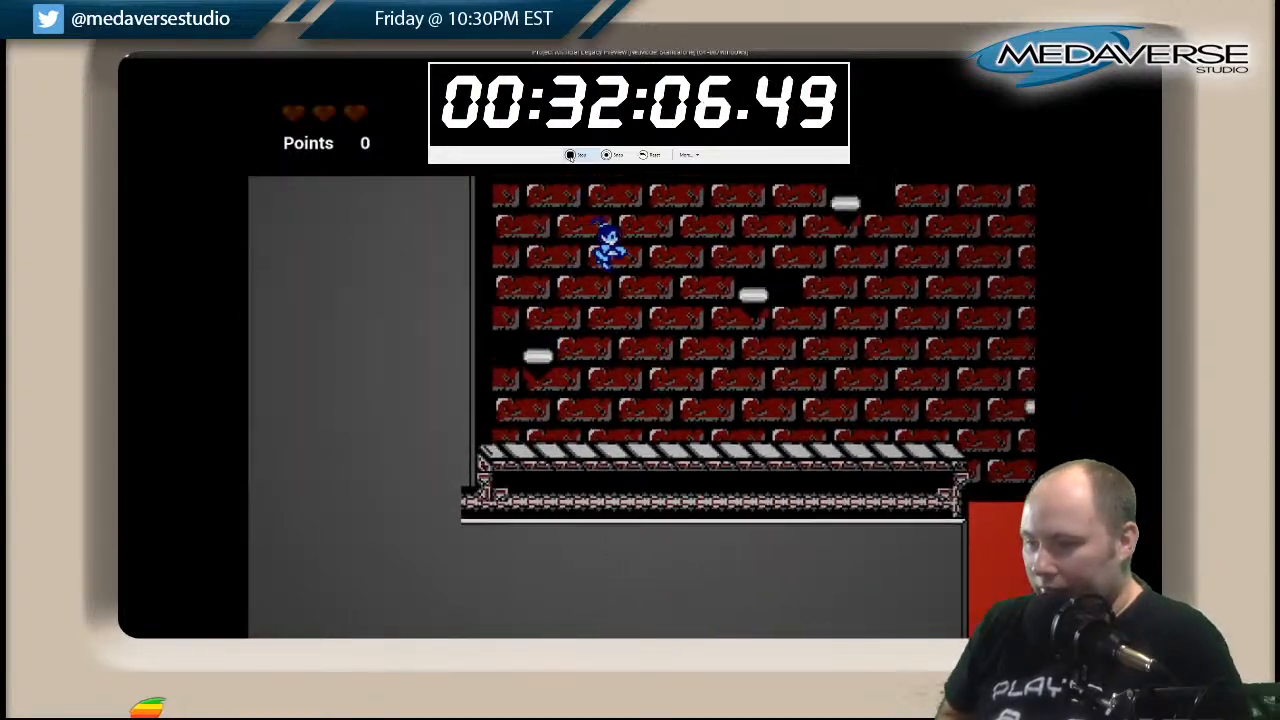
Climb the white platforms above the striped walkway to the one against the left shaft wall.
{"action": "key", "text": "space"}
{"action": "key", "text": "Left"}
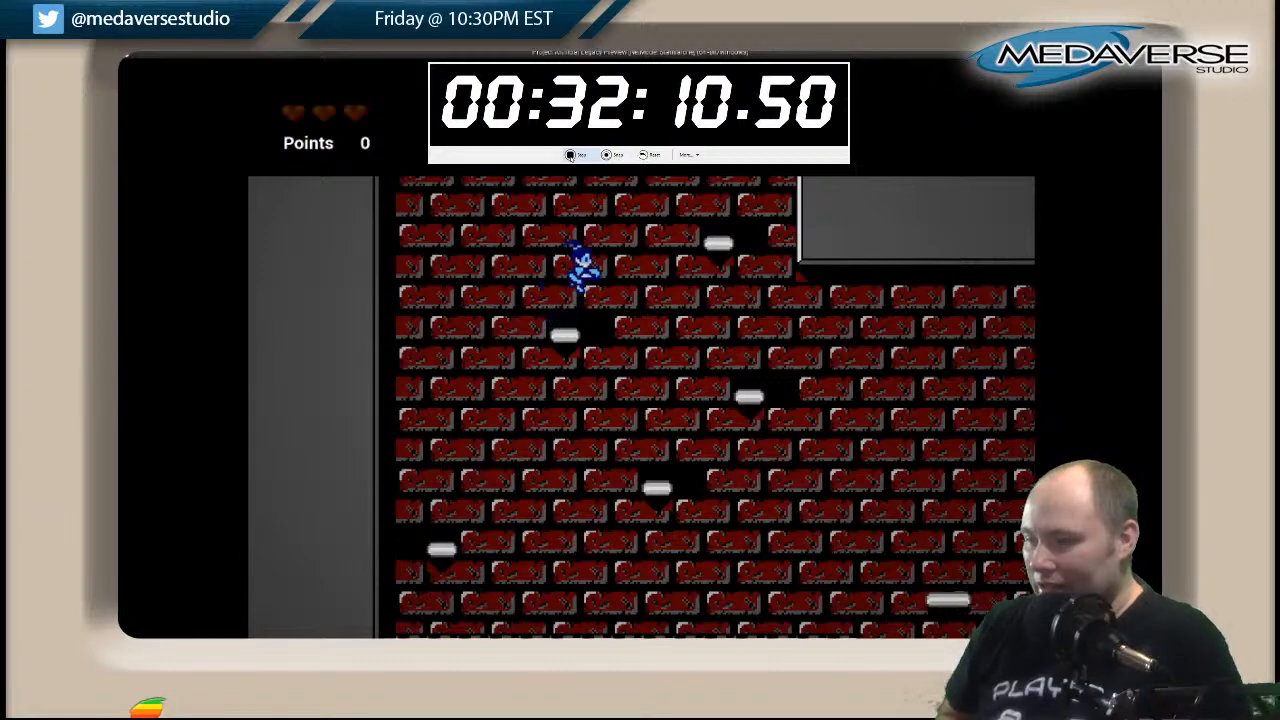
{"action": "key", "text": "Left"}
{"action": "key", "text": "space"}
{"action": "key", "text": "Left"}
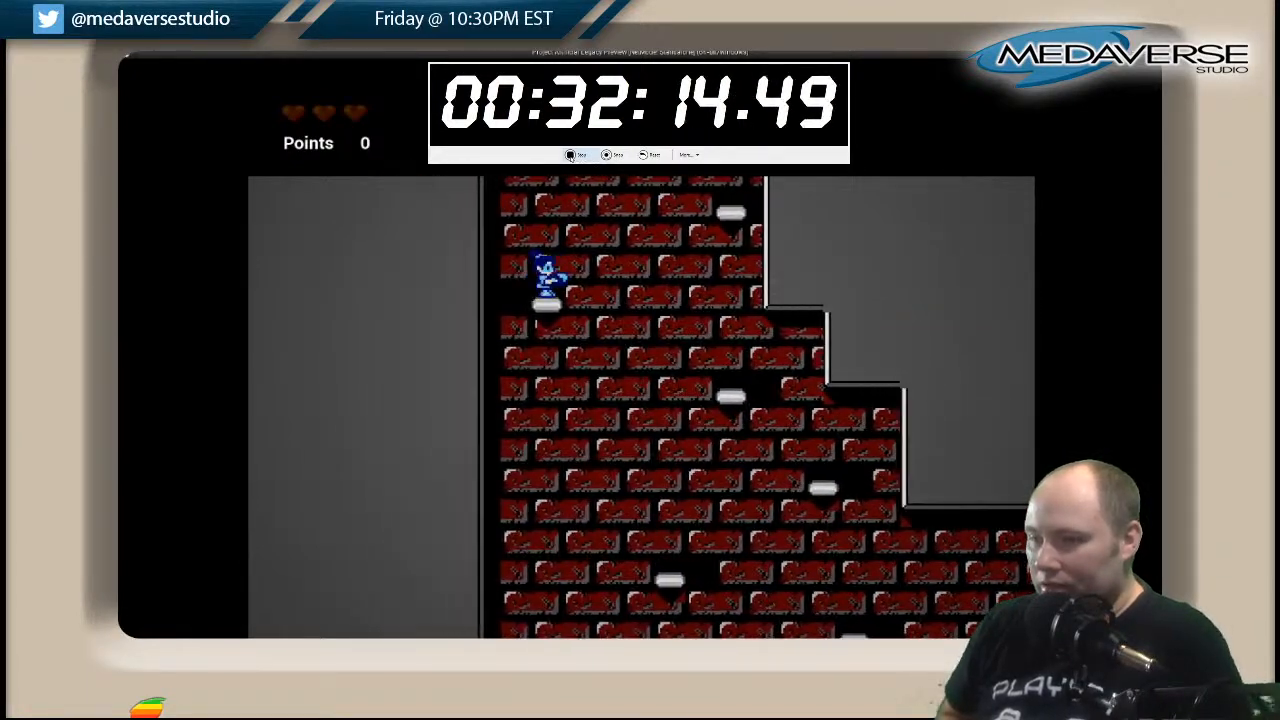
Climb the narrow part of the left shaft over its white platforms and exit onto the striped walkway on the right.
{"action": "key", "text": "space"}
{"action": "key", "text": "Right"}
{"action": "key", "text": "space"}
{"action": "key", "text": "Left"}
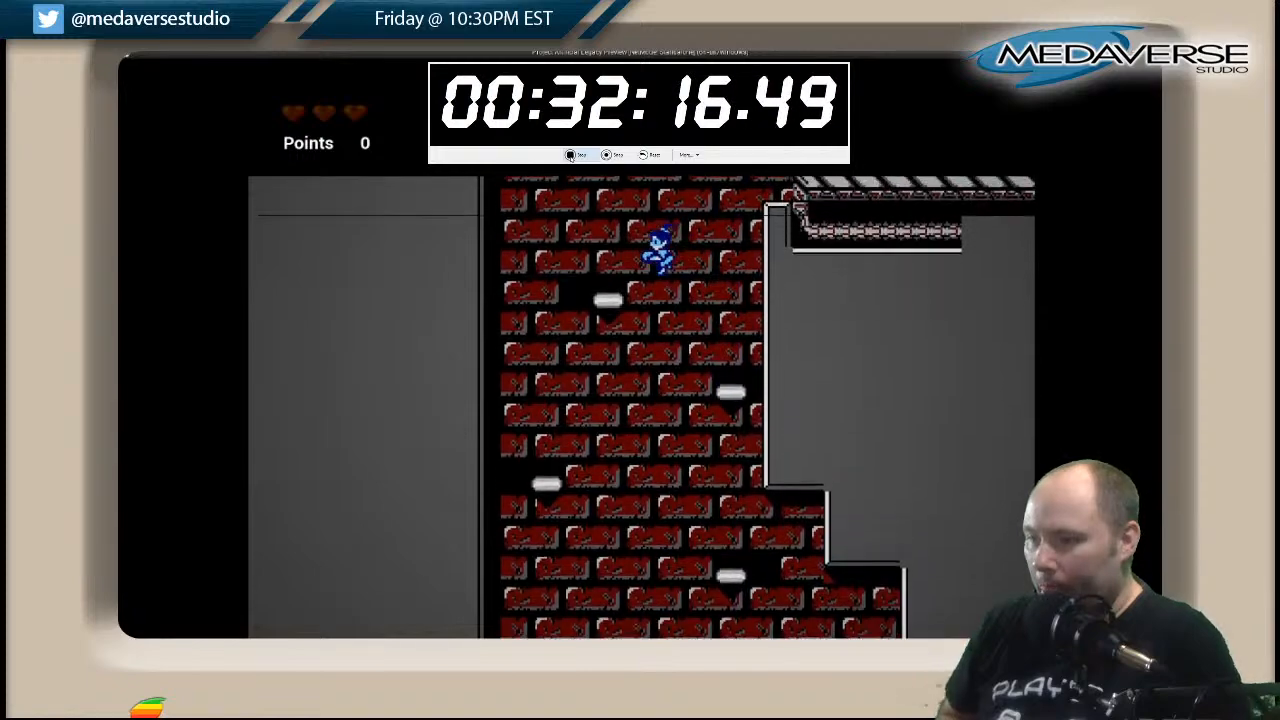
{"action": "key", "text": "space"}
{"action": "key", "text": "Right"}
Jump right up the grey staircase and back left toward the long floating grey platform.
{"action": "key", "text": "space"}
{"action": "key", "text": "space"}
{"action": "key", "text": "space"}
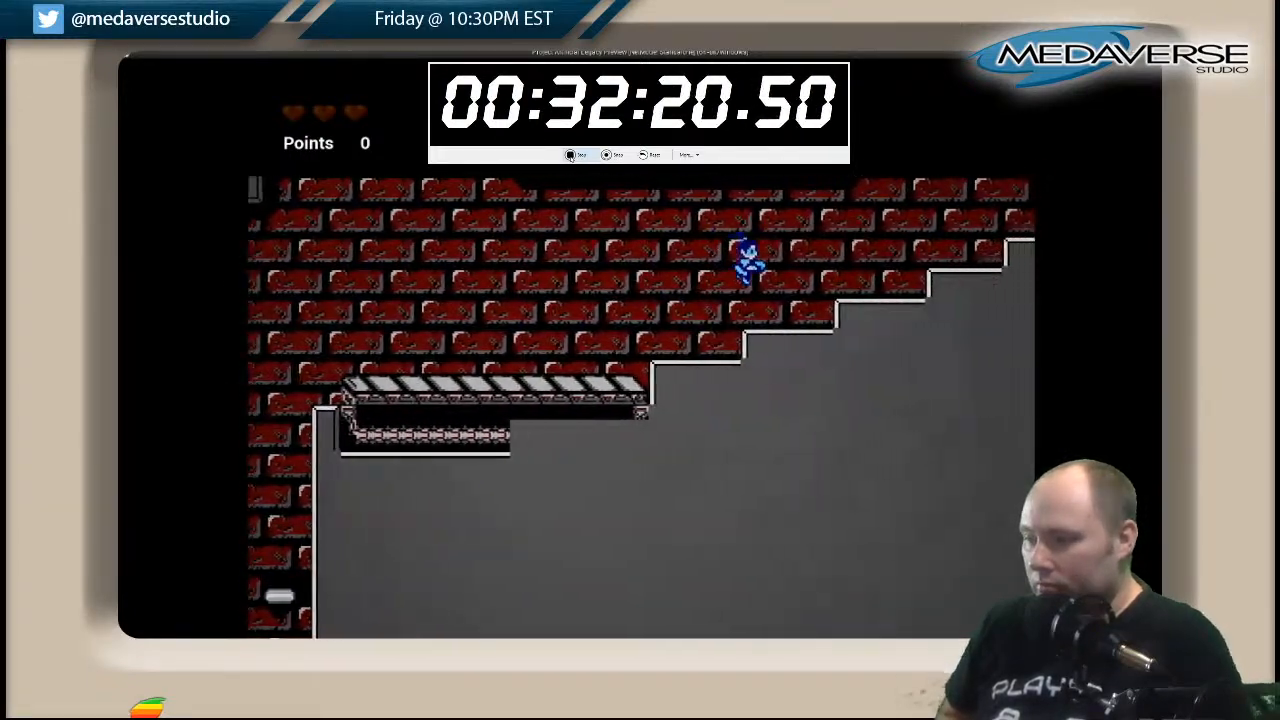
Jump right from the floating platform over the hilltop and past the square pit.
{"action": "key", "text": "space"}
{"action": "key", "text": "Left"}
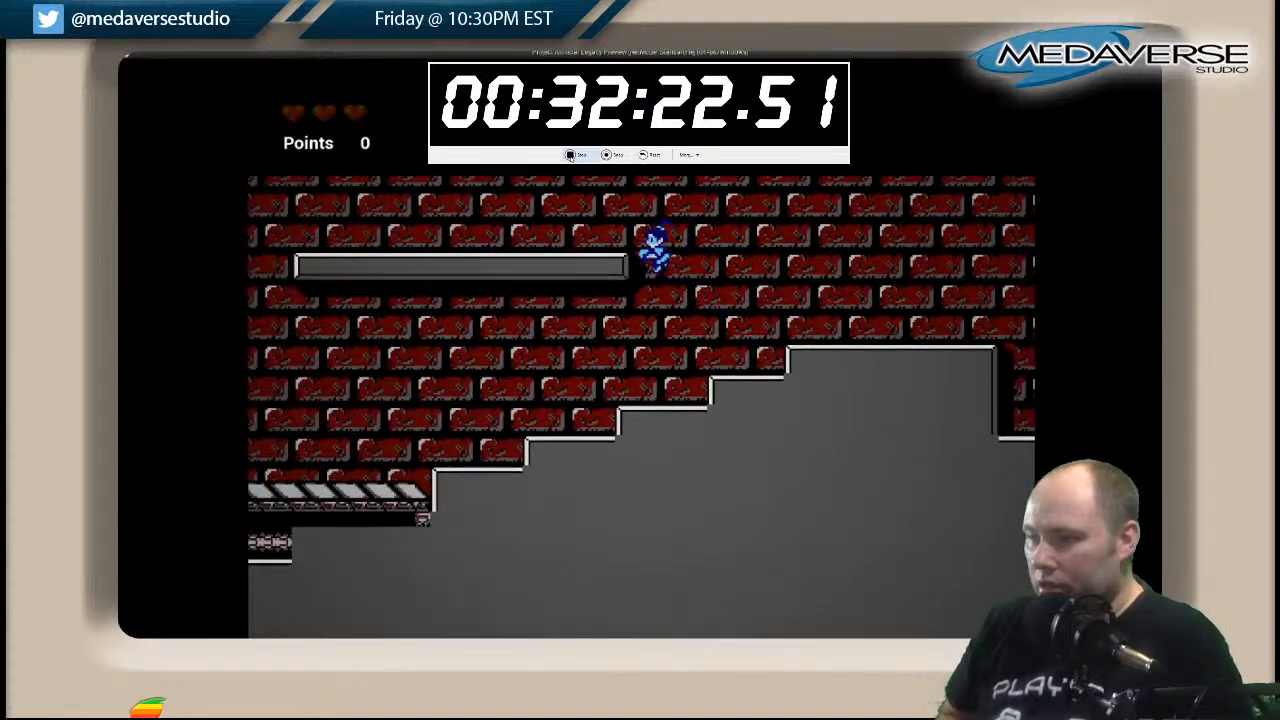
{"action": "key", "text": "Right"}
{"action": "key", "text": "space"}
{"action": "key", "text": "Right"}
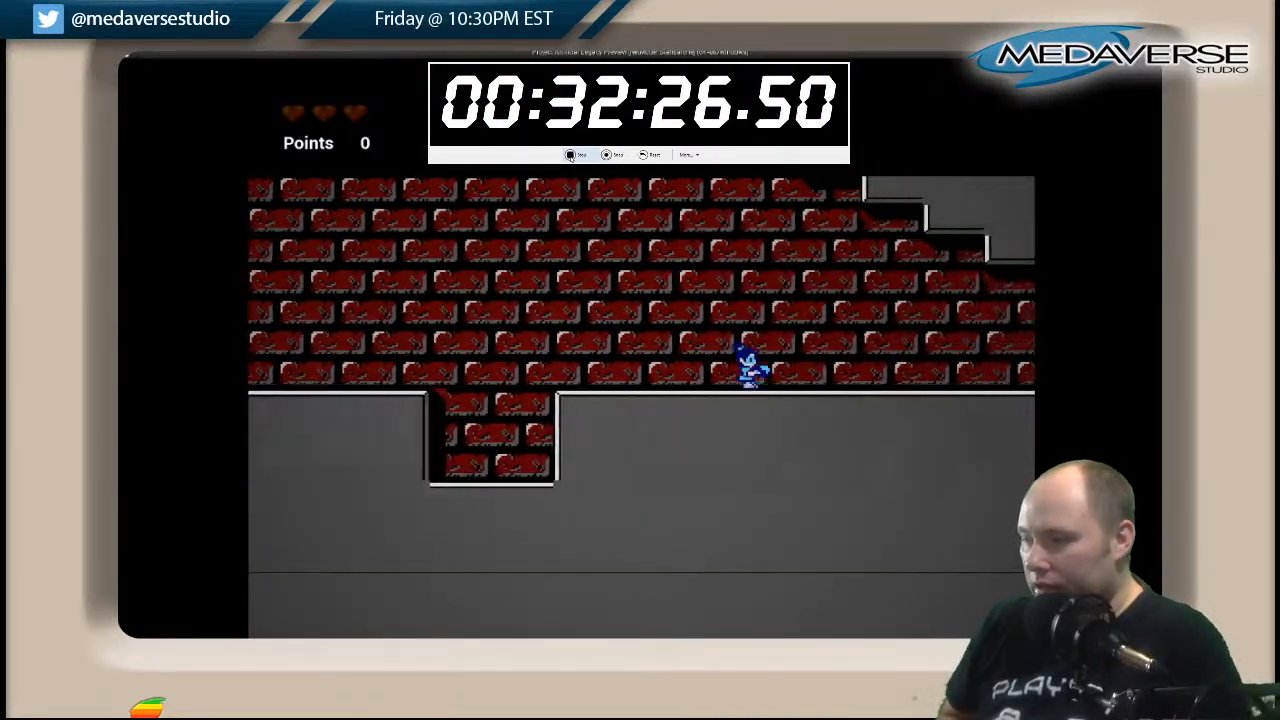
Walk right through the black corridor and down the descending stairs onto the striped walkway.
{"action": "key", "text": "Right"}
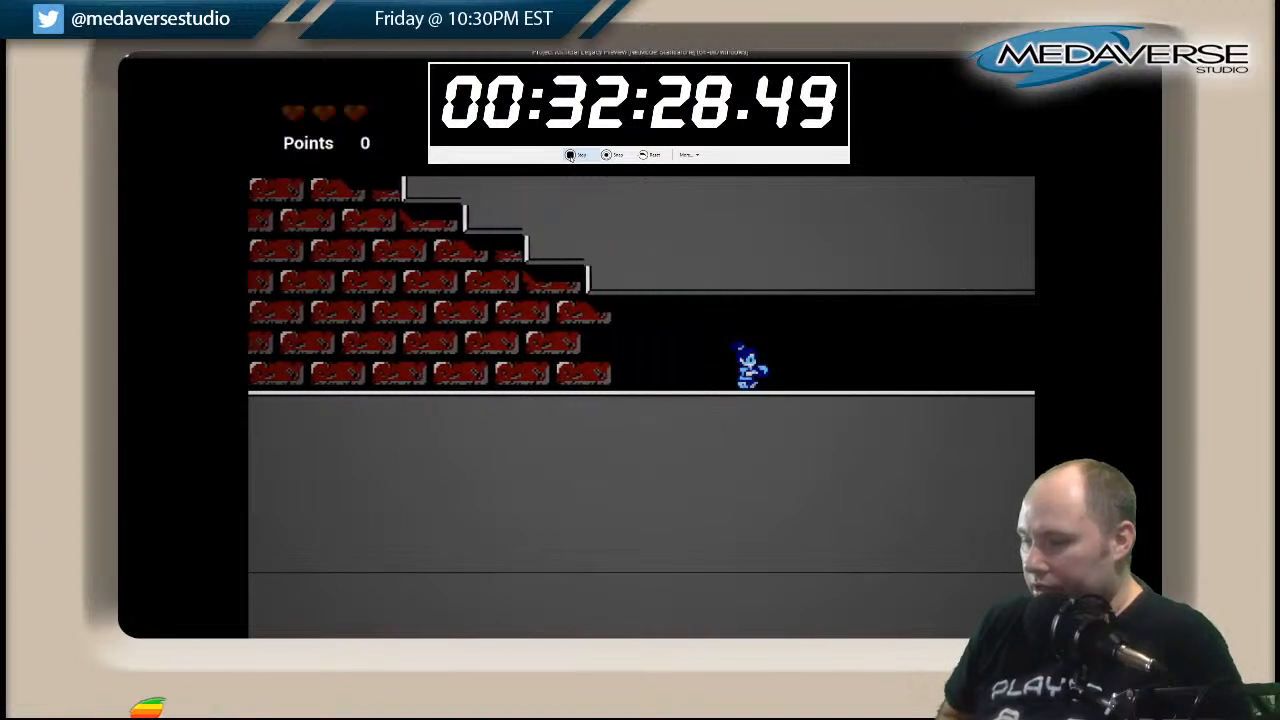
{"action": "key", "text": "Right"}
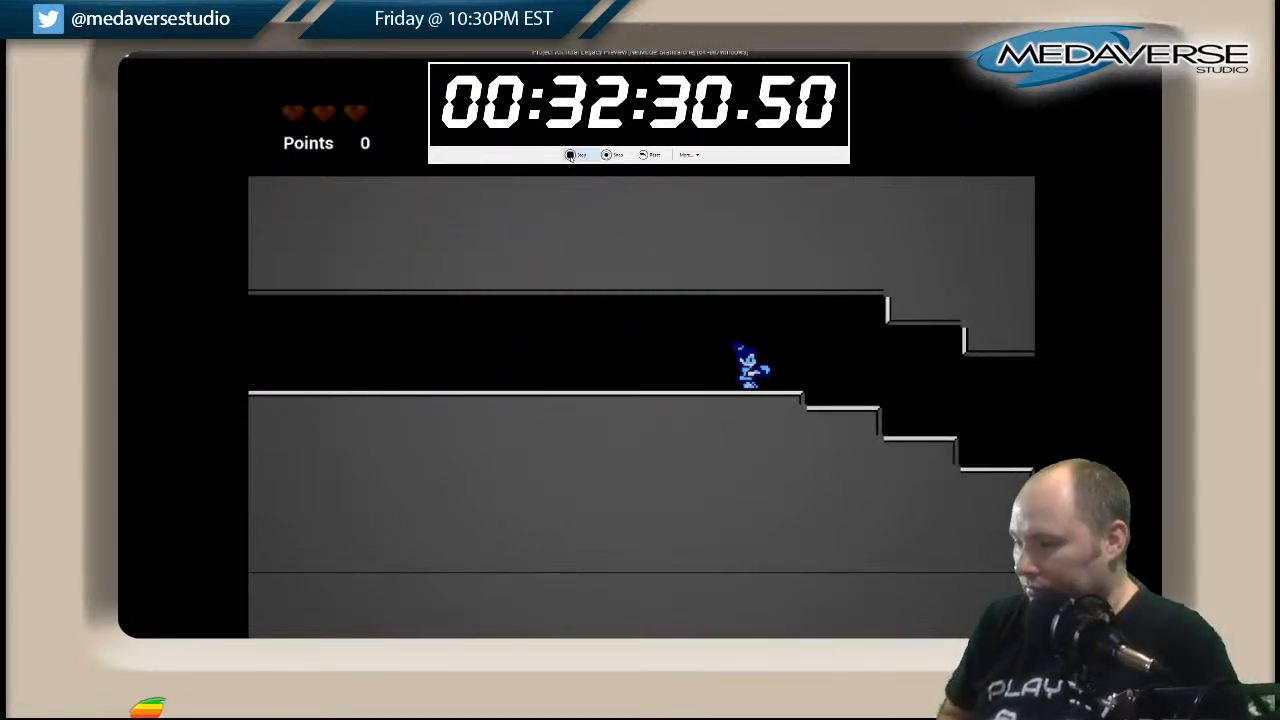
{"action": "key", "text": "Right"}
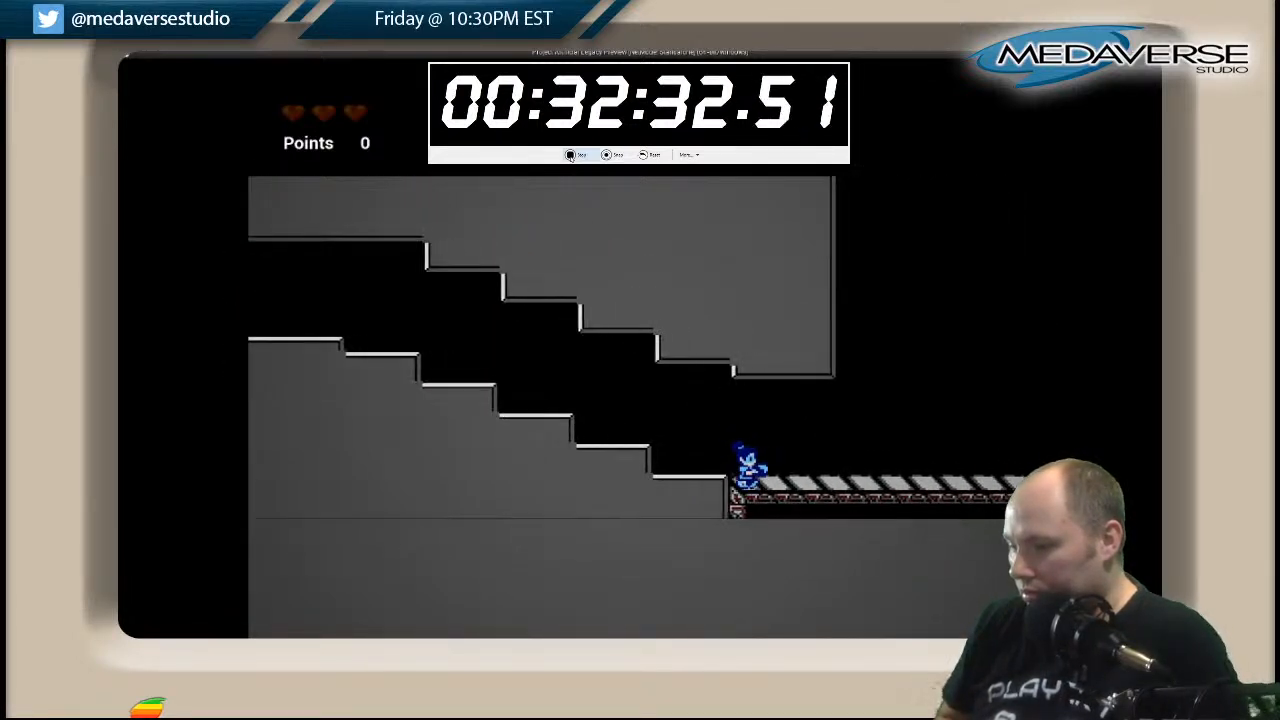
{"action": "key", "text": "Right"}
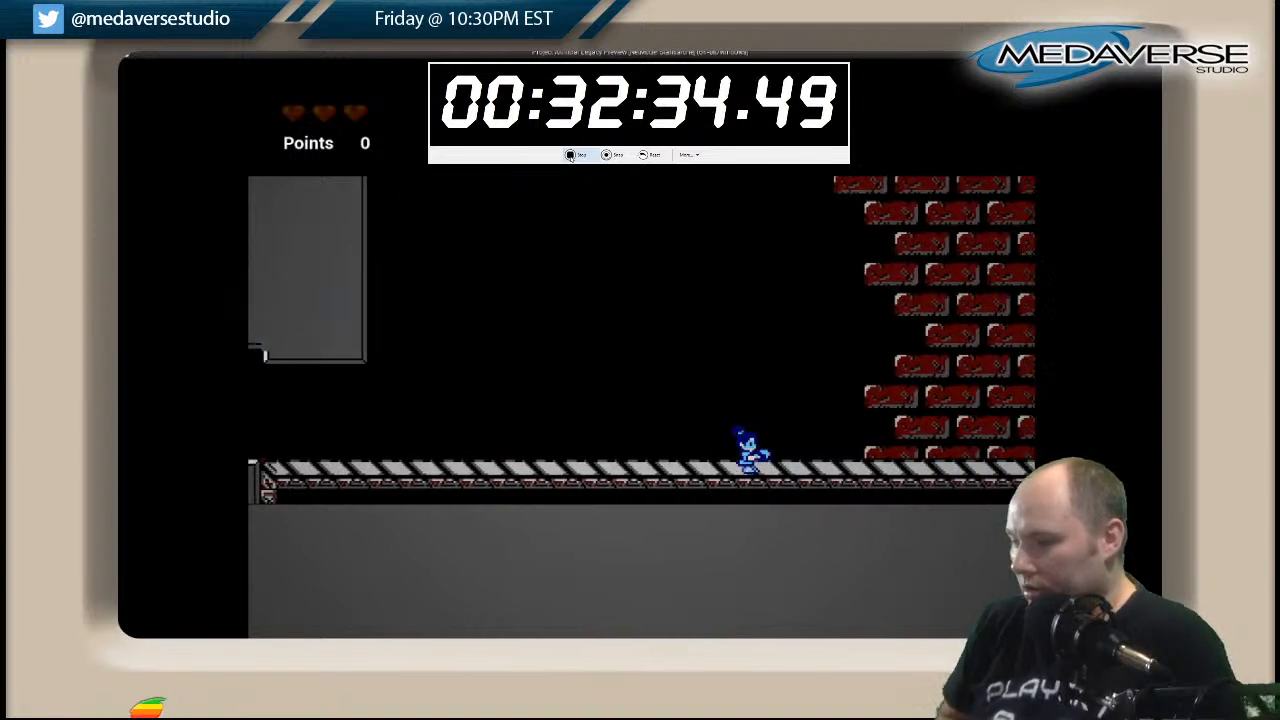
Run to the brick wall at the level's right end and climb the white platforms to the narrow shaft's entrance.
{"action": "key", "text": "Right"}
{"action": "key", "text": "space"}
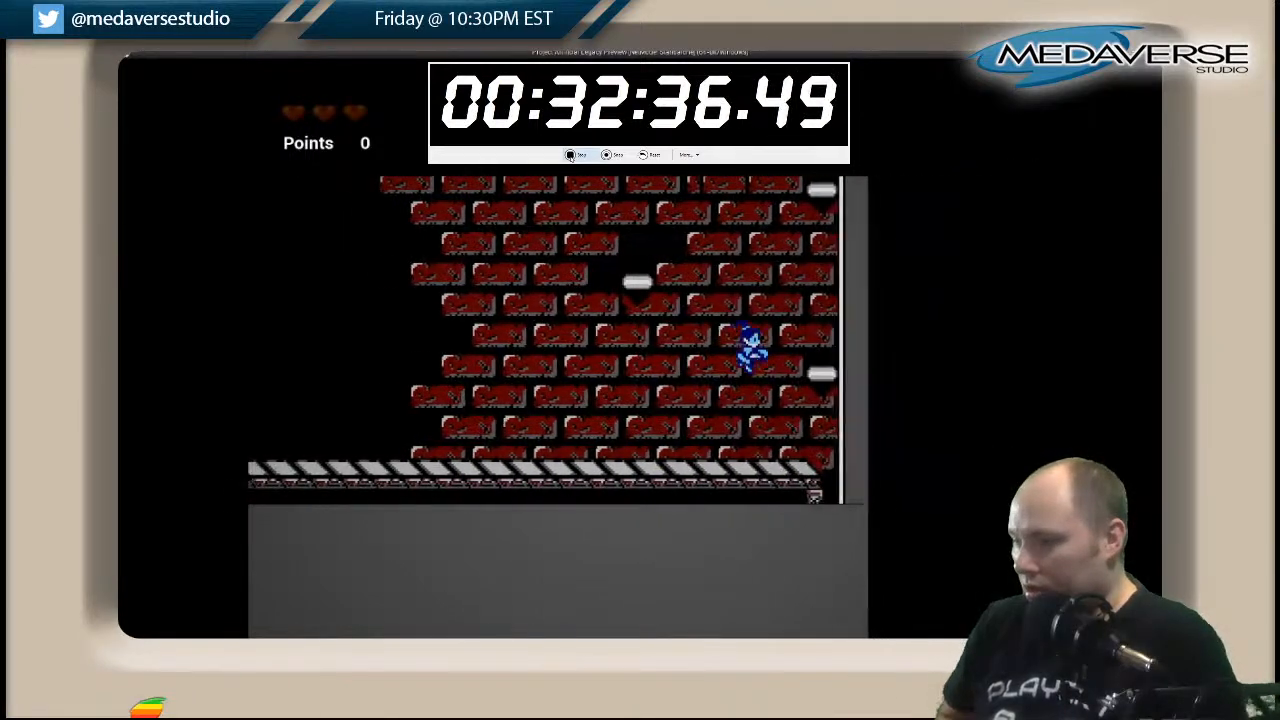
{"action": "key", "text": "Left"}
{"action": "key", "text": "Right"}
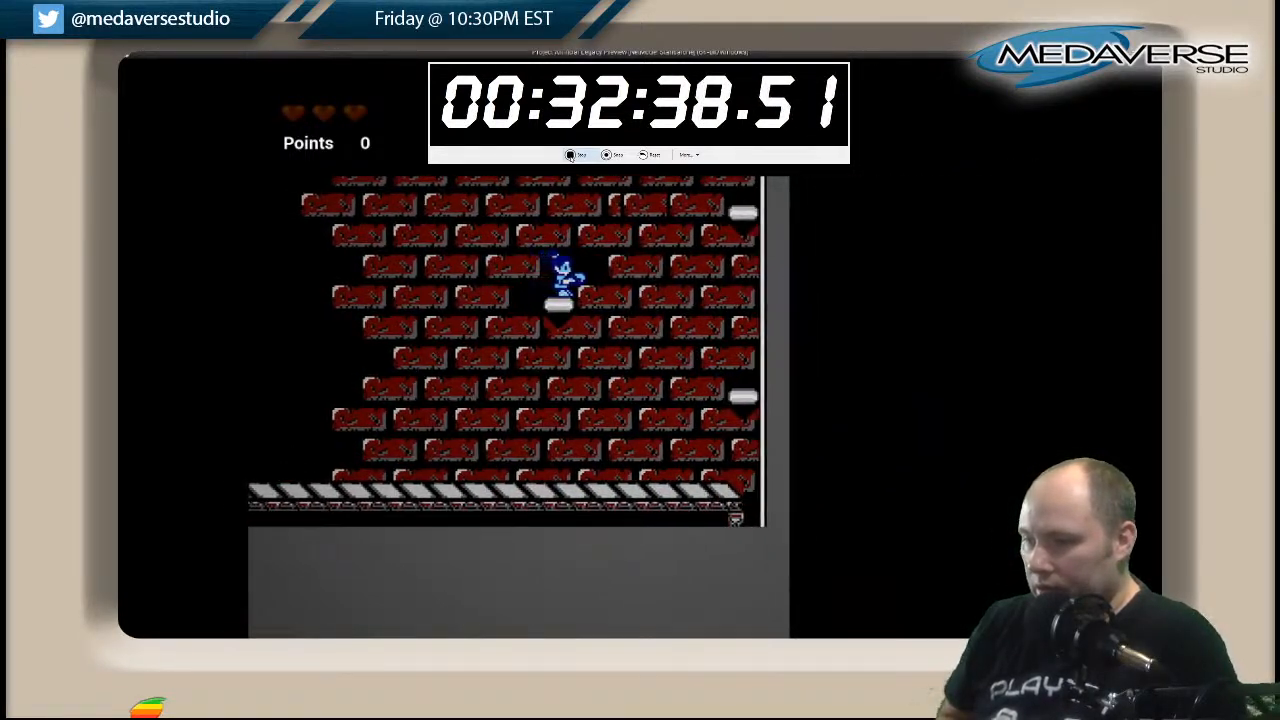
{"action": "key", "text": "space"}
{"action": "key", "text": "Left"}
{"action": "key", "text": "space"}
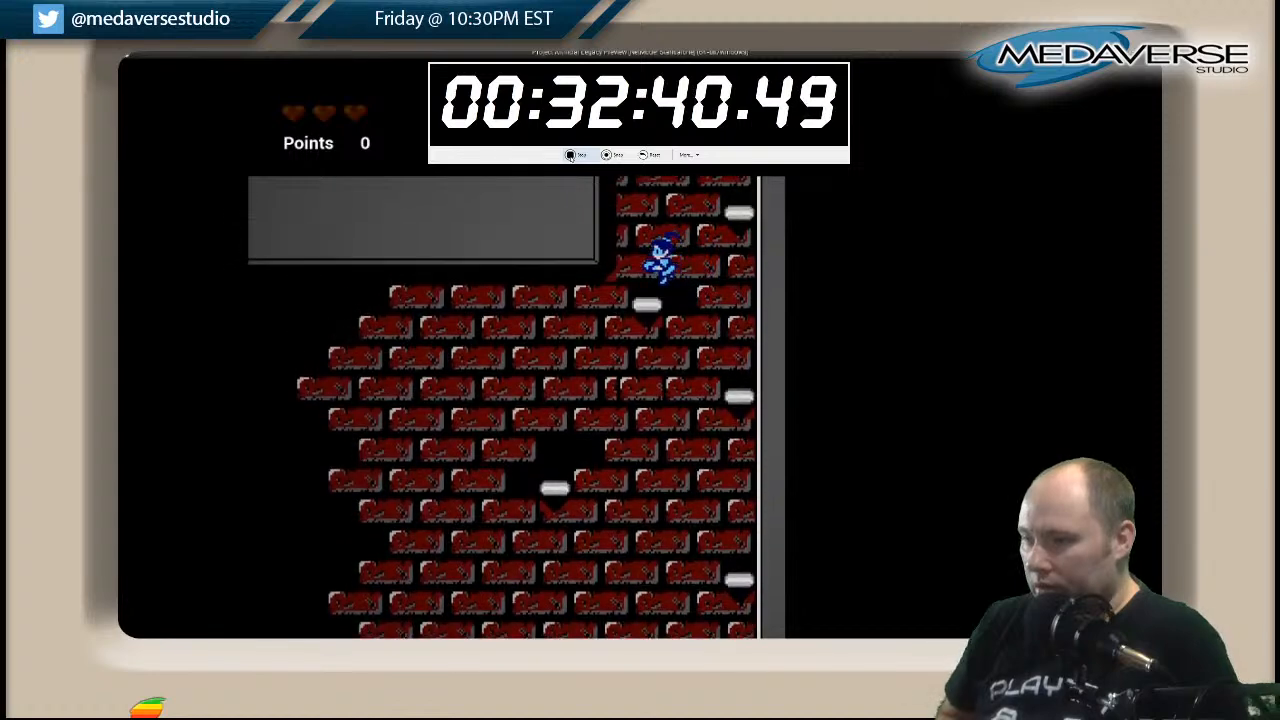
Climb the narrow brick shaft over the alternating white platforms into its wider upper section.
{"action": "key", "text": "Right"}
{"action": "key", "text": "space"}
{"action": "key", "text": "Left"}
{"action": "key", "text": "space"}
{"action": "key", "text": "Right"}
{"action": "key", "text": "space"}
{"action": "key", "text": "Left"}
{"action": "key", "text": "space"}
{"action": "key", "text": "Right"}
{"action": "key", "text": "space"}
Jump by way of the left-wall platform to the white platform at the right wall above the bricks.
{"action": "key", "text": "space"}
{"action": "key", "text": "Right"}
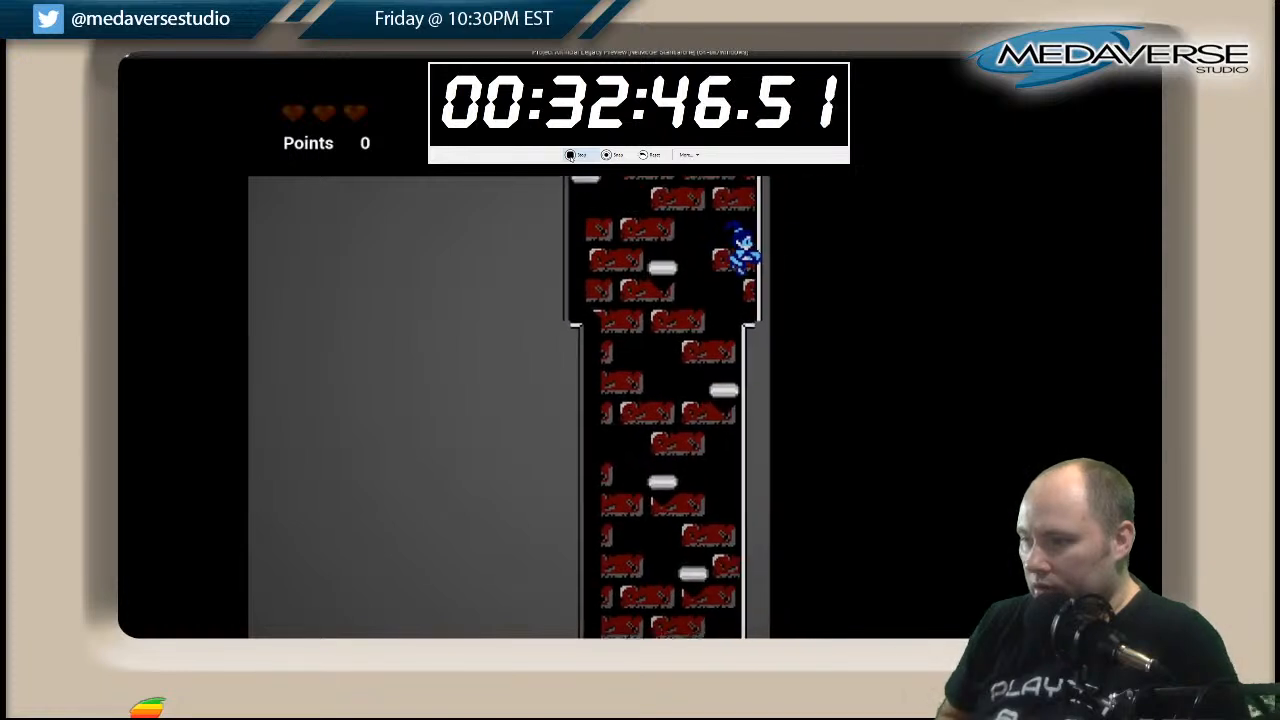
{"action": "key", "text": "Left"}
{"action": "key", "text": "space"}
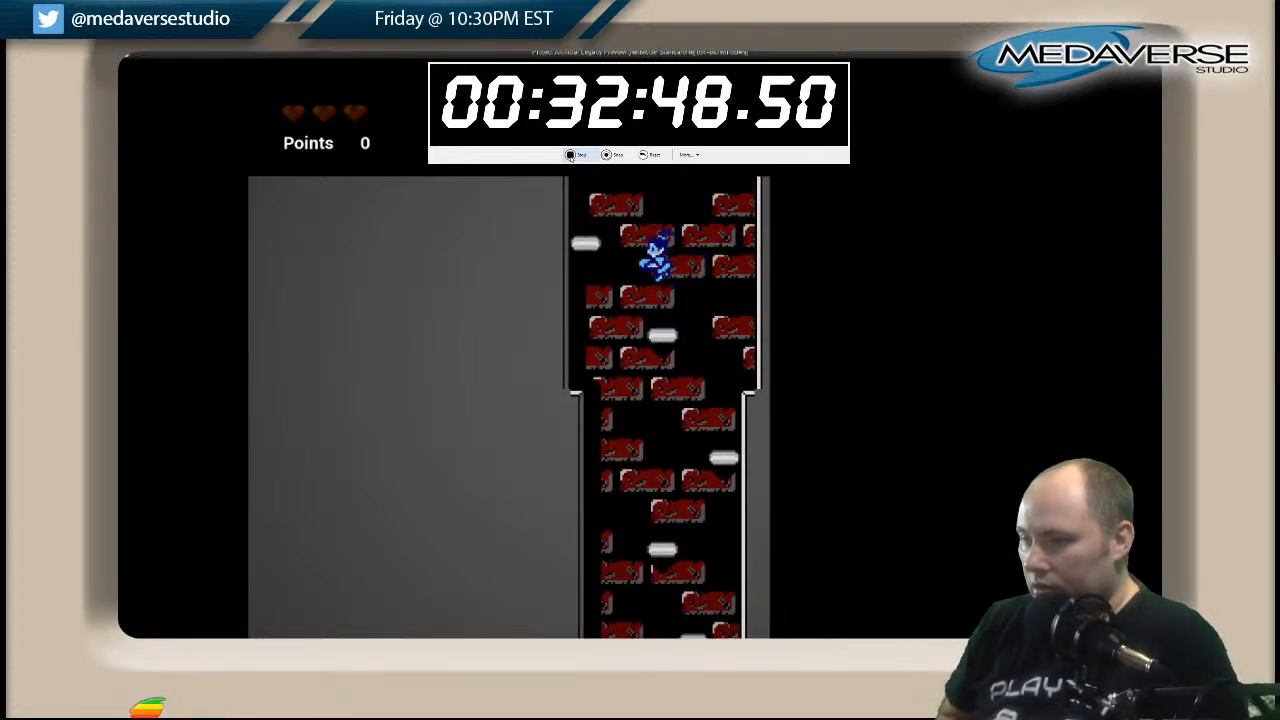
{"action": "key", "text": "Left"}
{"action": "key", "text": "space"}
{"action": "key", "text": "Right"}
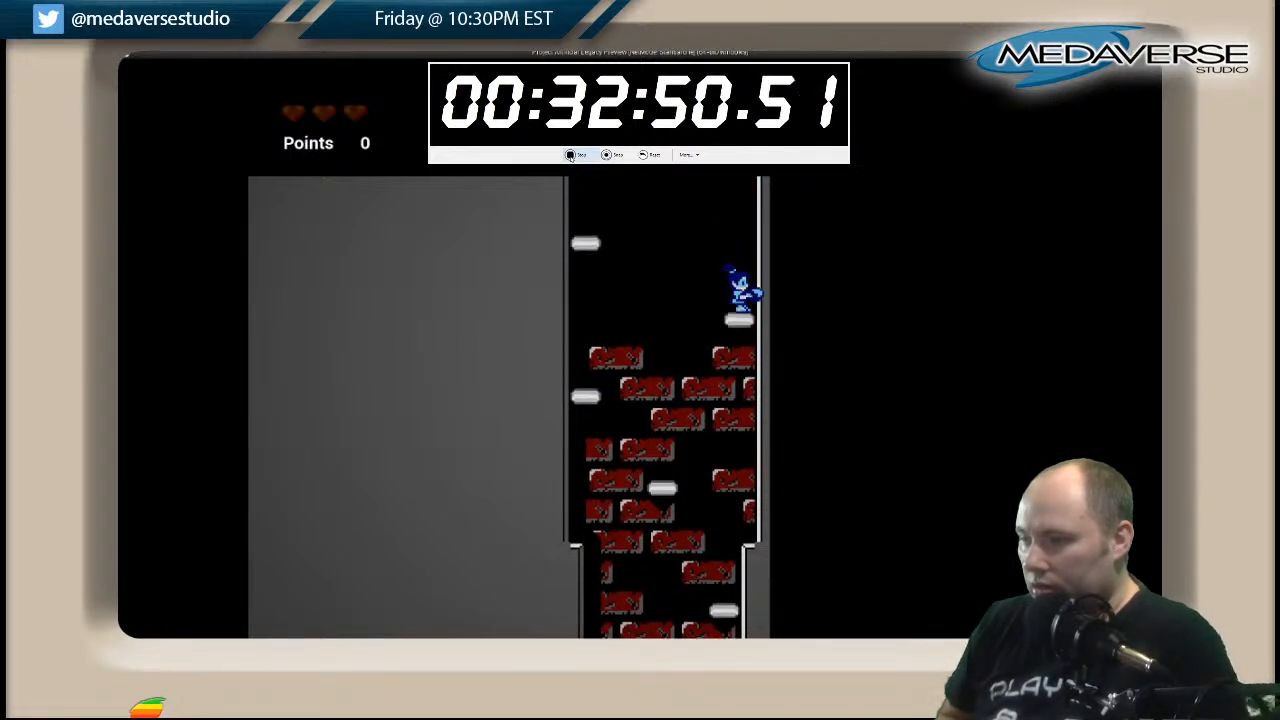
Climb the remaining white platforms out of the shaft and jump left onto the outdoor striped walkway.
{"action": "key", "text": "space"}
{"action": "key", "text": "Left"}
{"action": "key", "text": "space"}
{"action": "key", "text": "Right"}
{"action": "key", "text": "space"}
{"action": "key", "text": "Left"}
{"action": "key", "text": "space"}
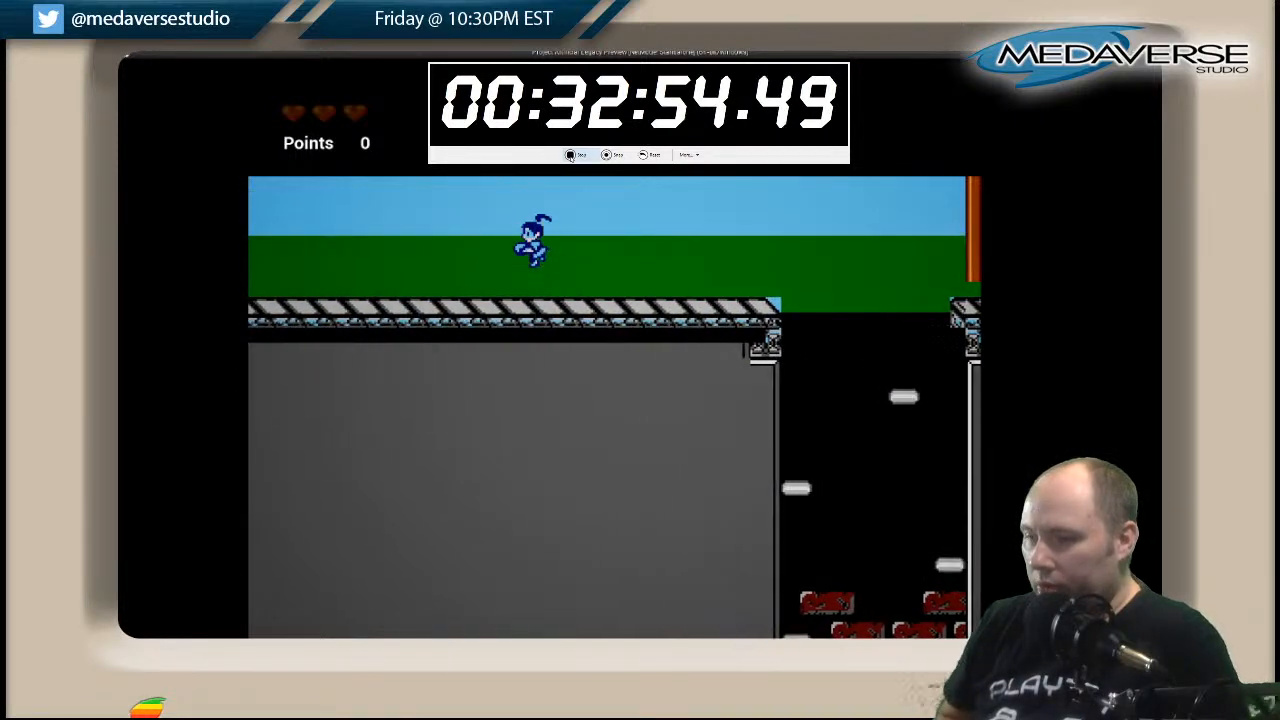
Run left along the outdoor walkway to the pale building and head back right.
{"action": "key", "text": "Left"}
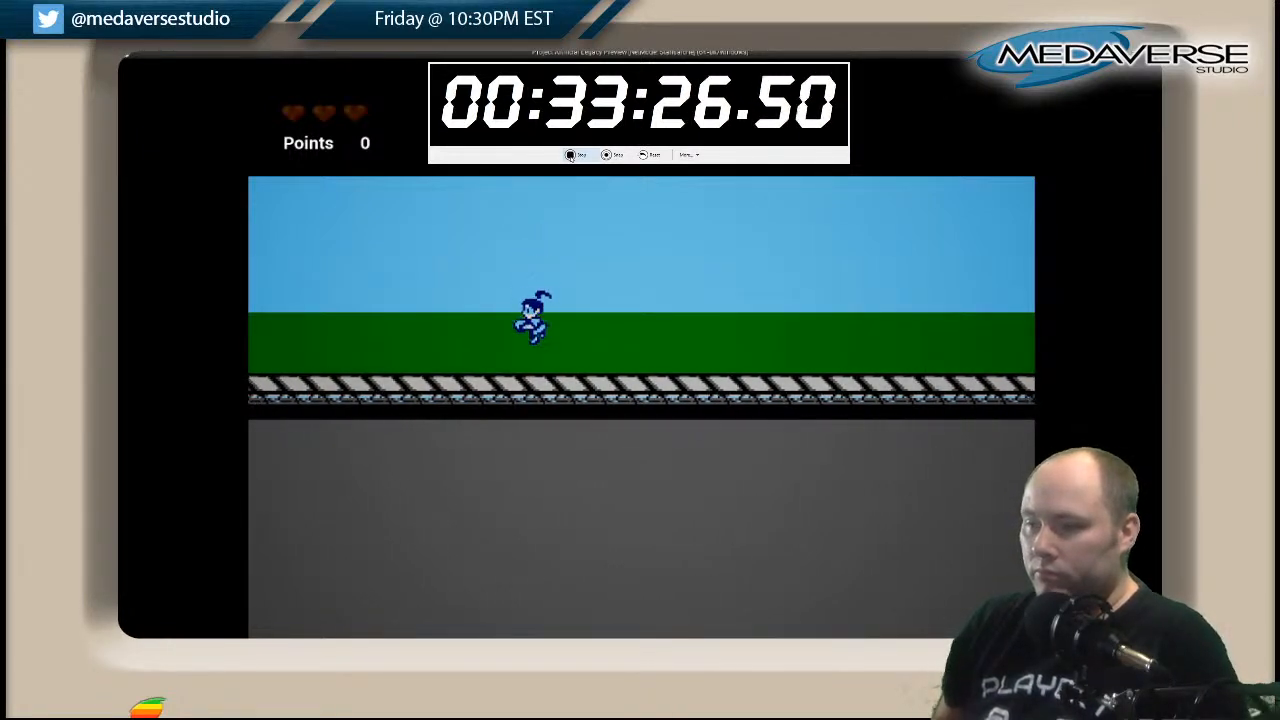
{"action": "key", "text": "Left"}
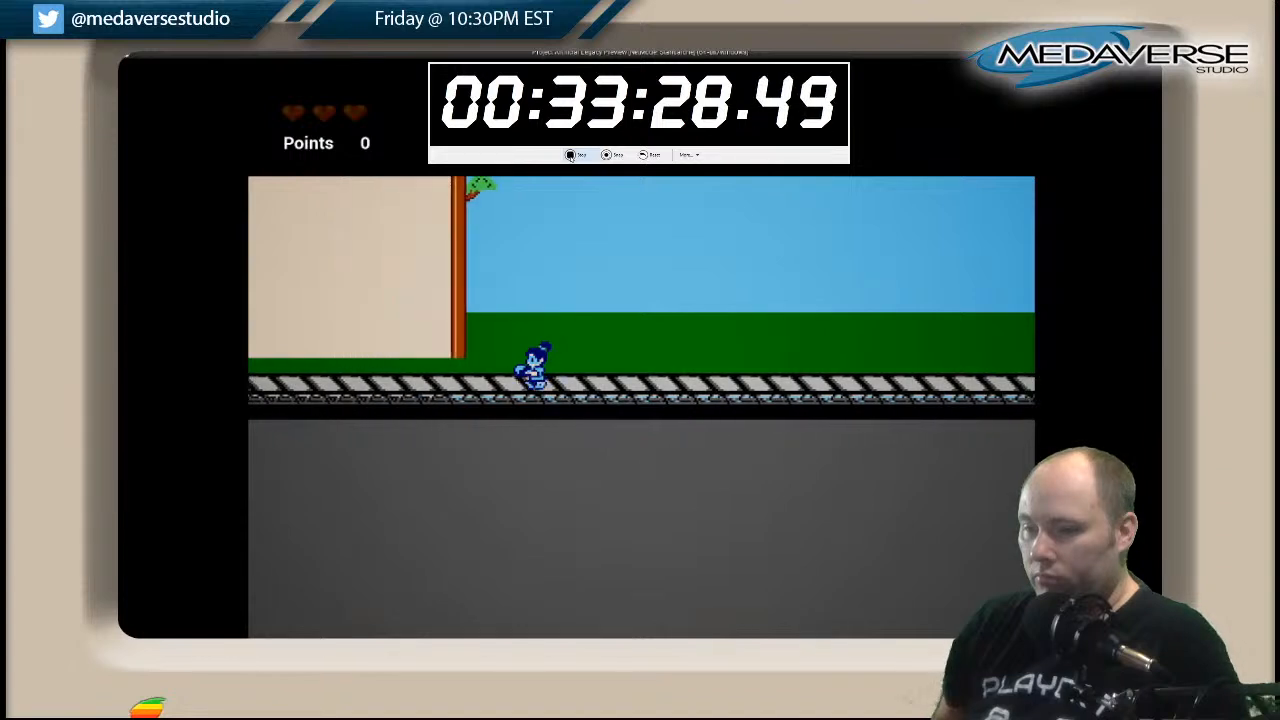
{"action": "key", "text": "Right"}
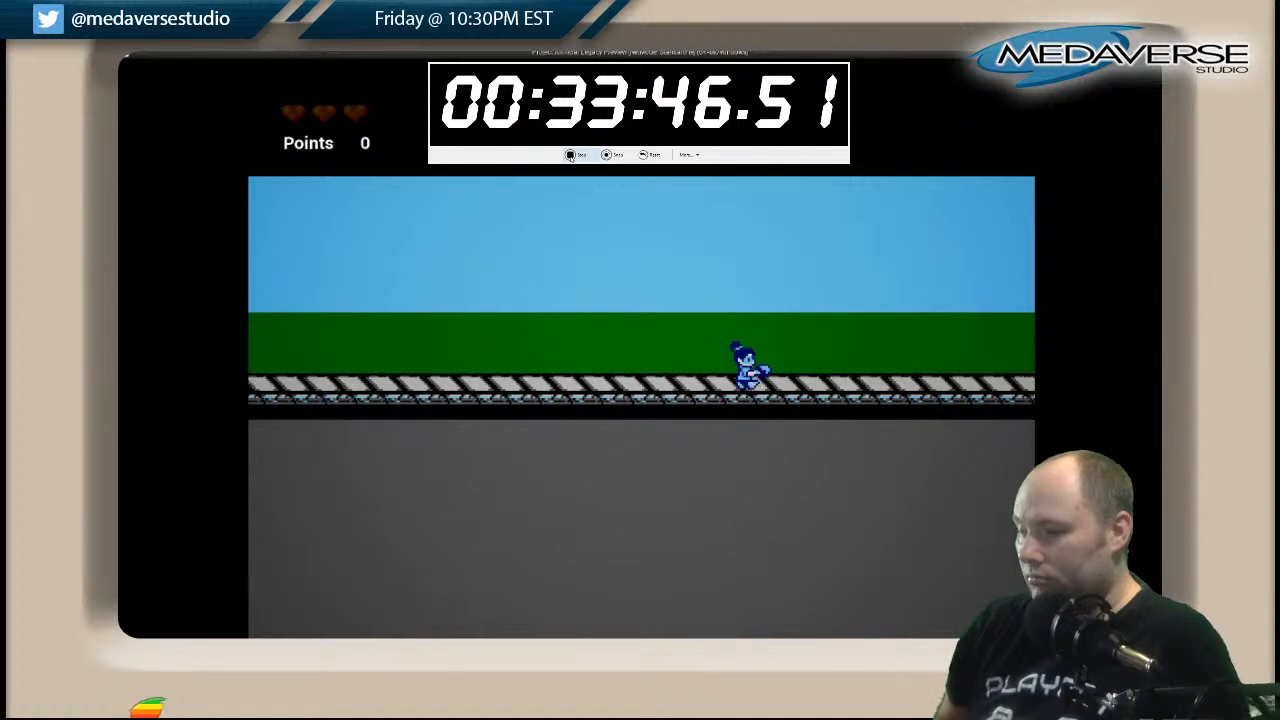
{"action": "key", "text": "space"}
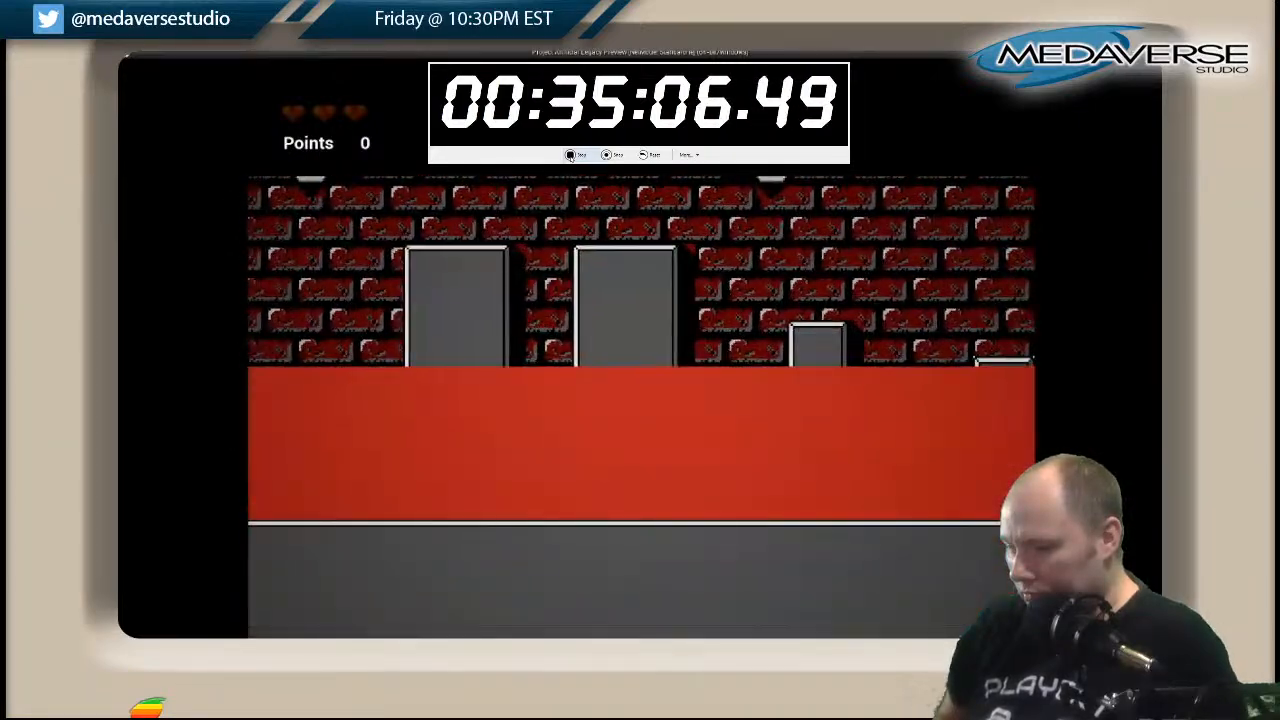
Stop the preview and move 2DSideScrollerCharacter_BP onto the grey pillar at the right end of the upper lava pit.
{"action": "key", "text": "Escape"}
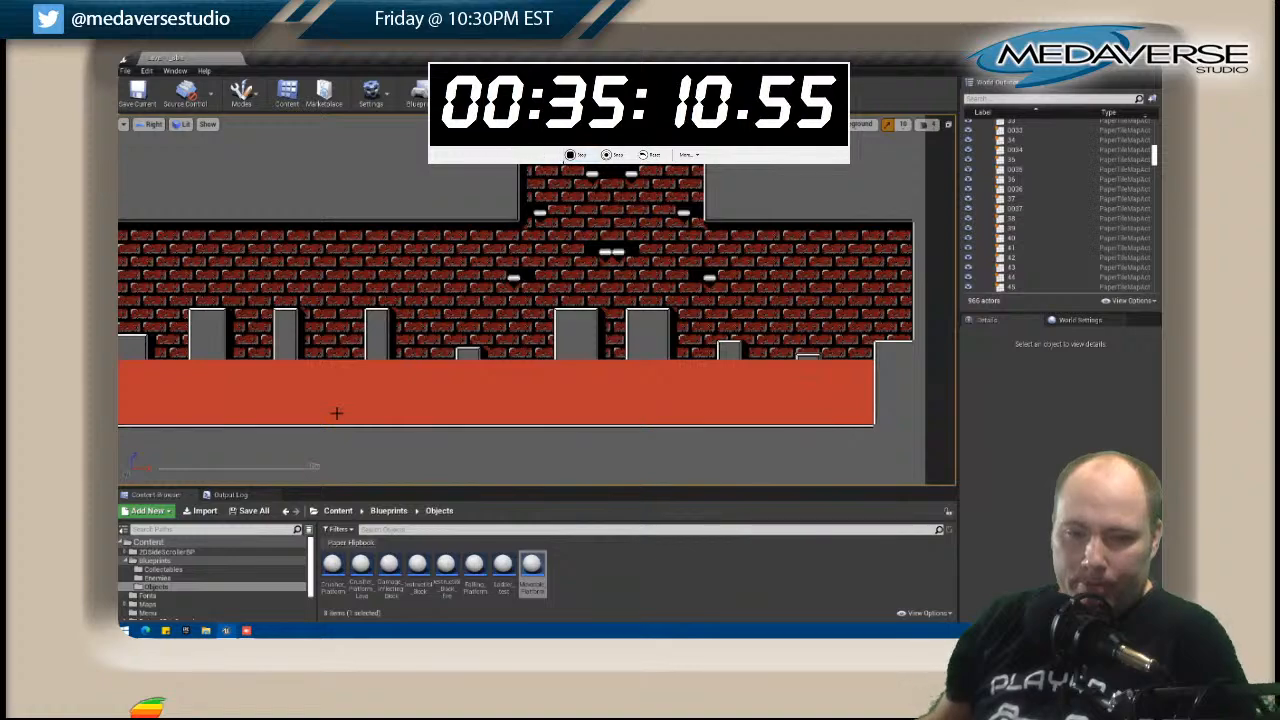
{"action": "scroll", "coordinate": [474, 290], "scroll_direction": "down", "scroll_amount": 6}
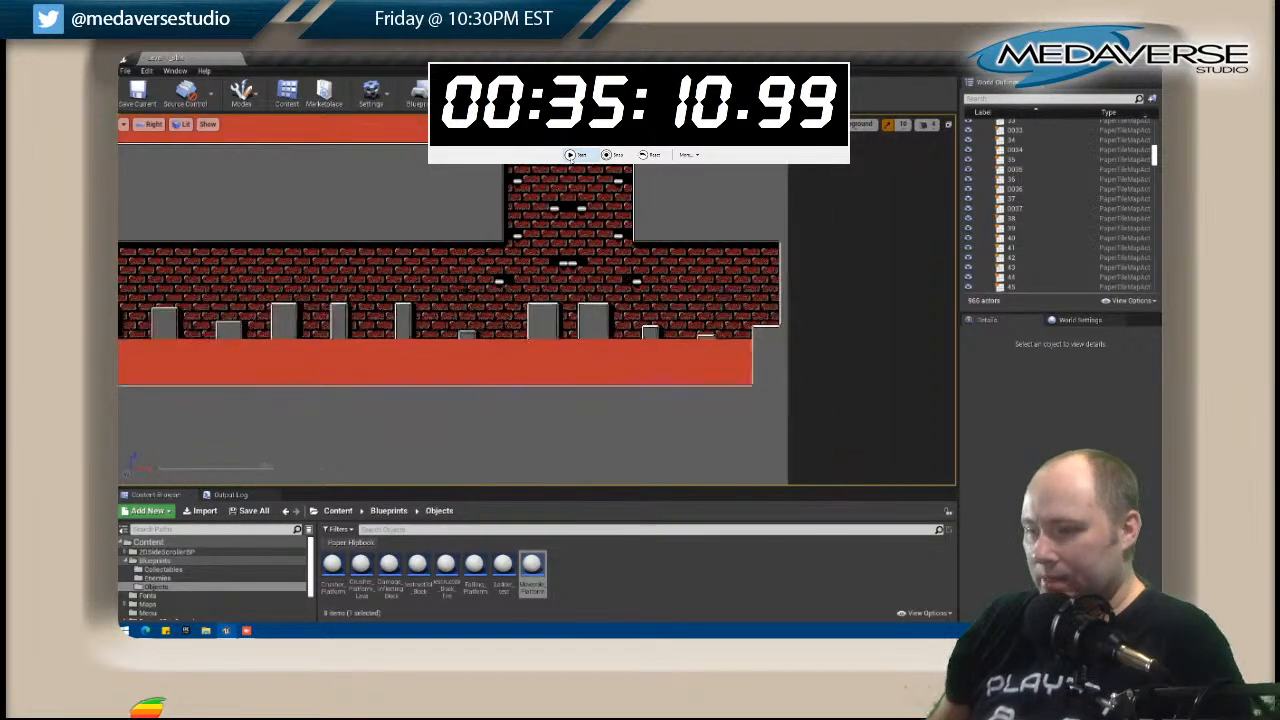
{"action": "right_click_drag", "start_coordinate": [426, 258], "coordinate": [531, 319]}
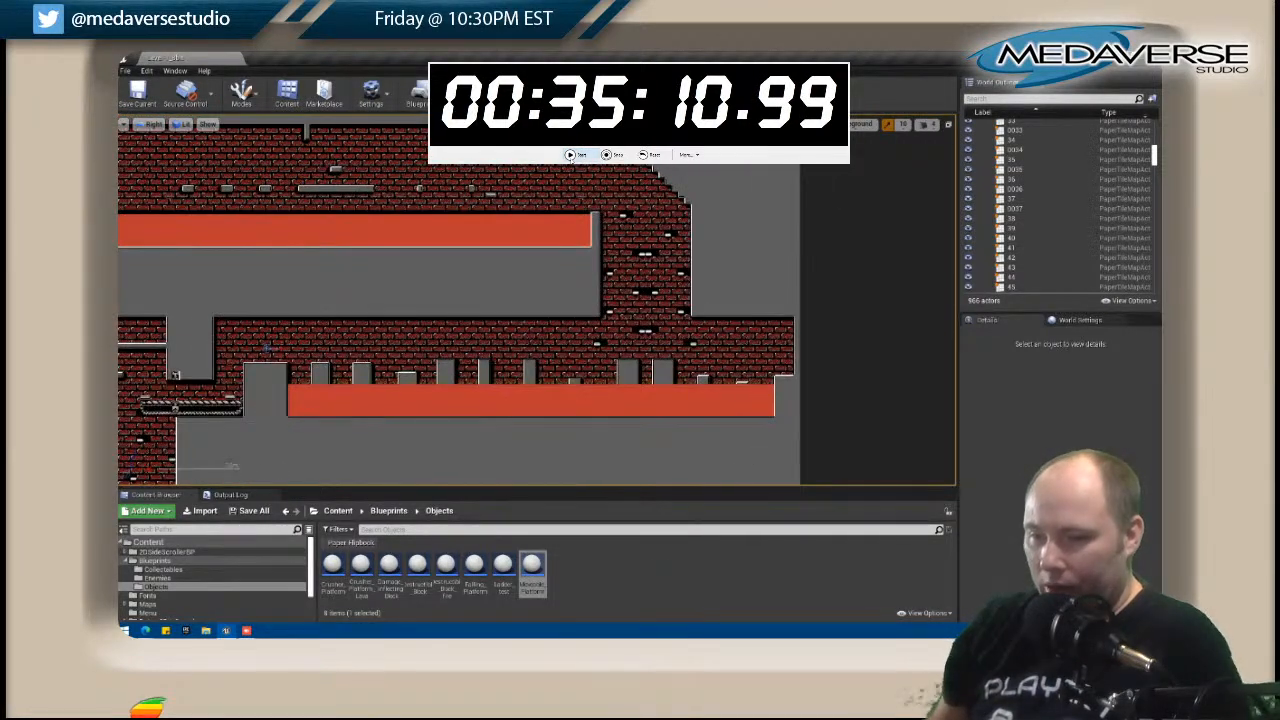
{"action": "left_click", "coordinate": [265, 352]}
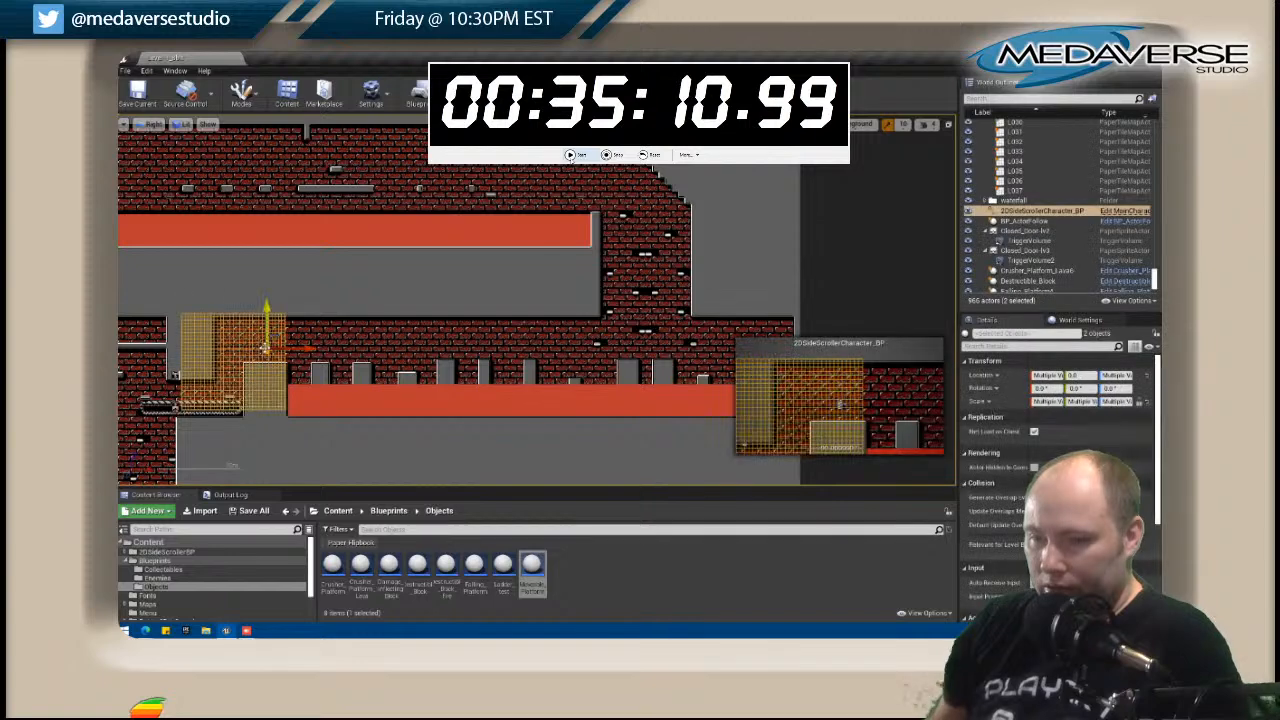
{"action": "left_click", "coordinate": [334, 354]}
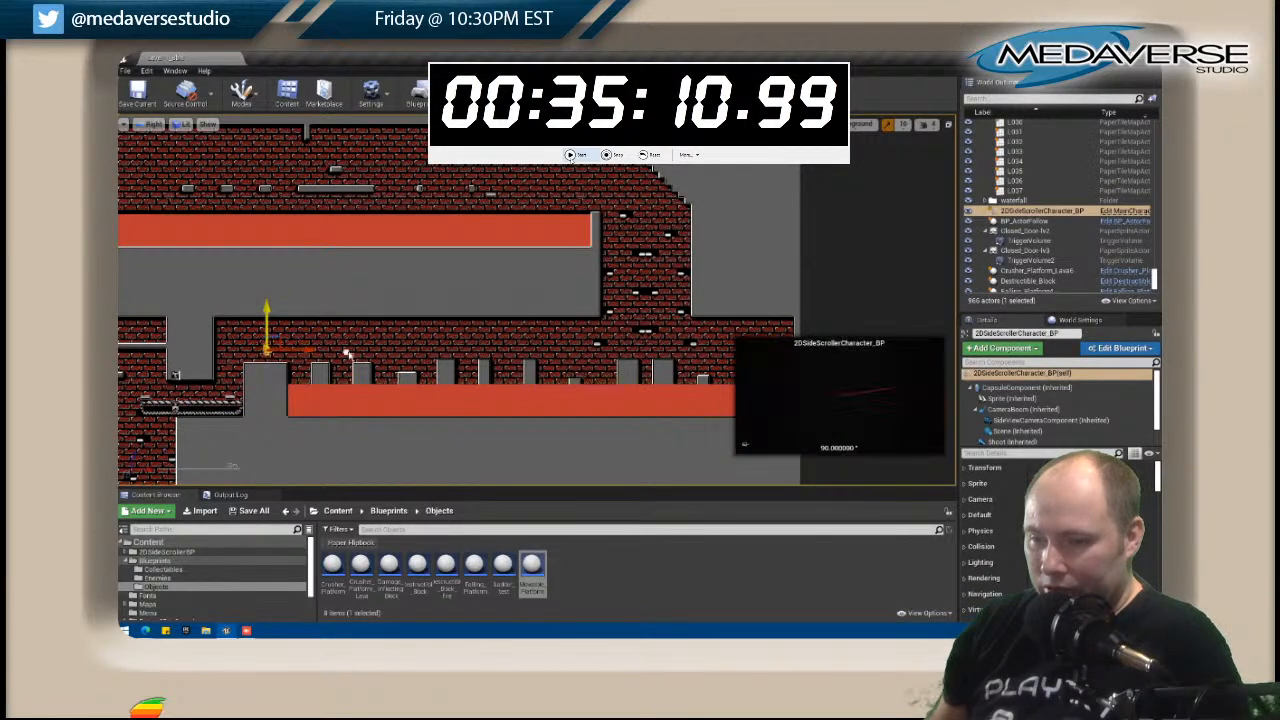
{"action": "left_click_drag", "start_coordinate": [334, 354], "coordinate": [596, 192]}
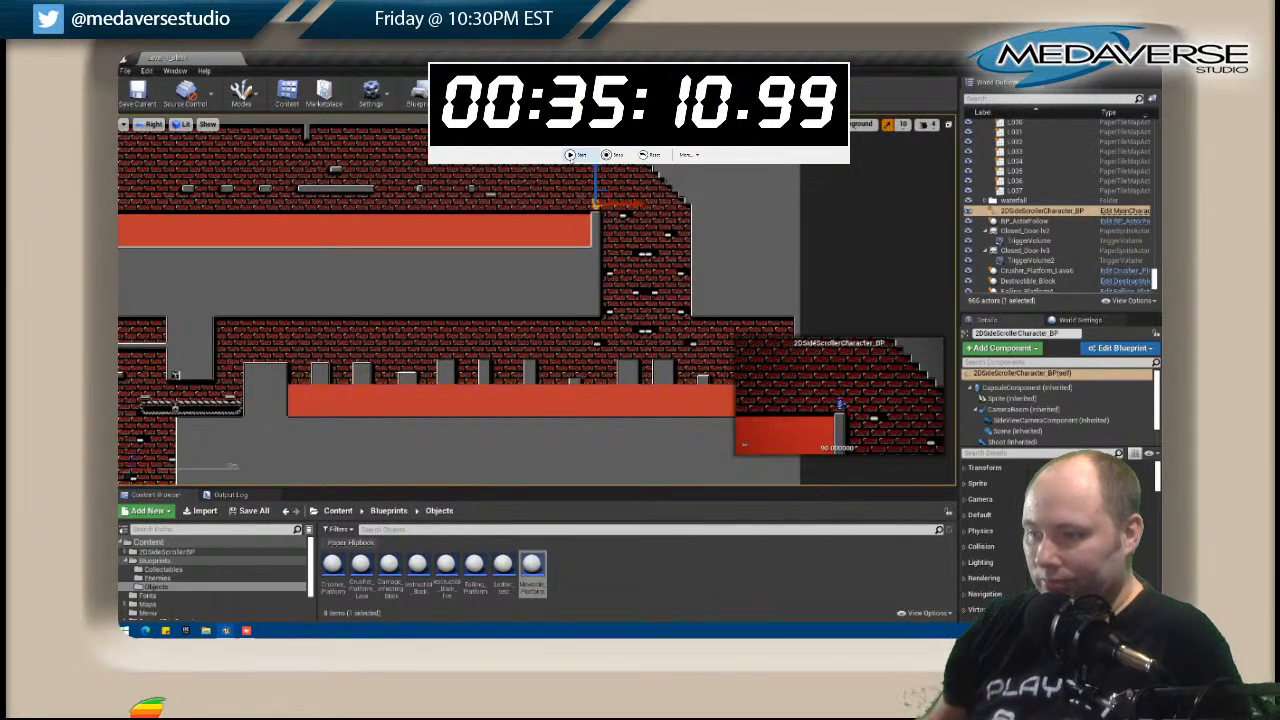
Start the preview and drop down the brick shaft into the lower lava-pit chamber.
{"action": "left_click", "coordinate": [564, 95]}
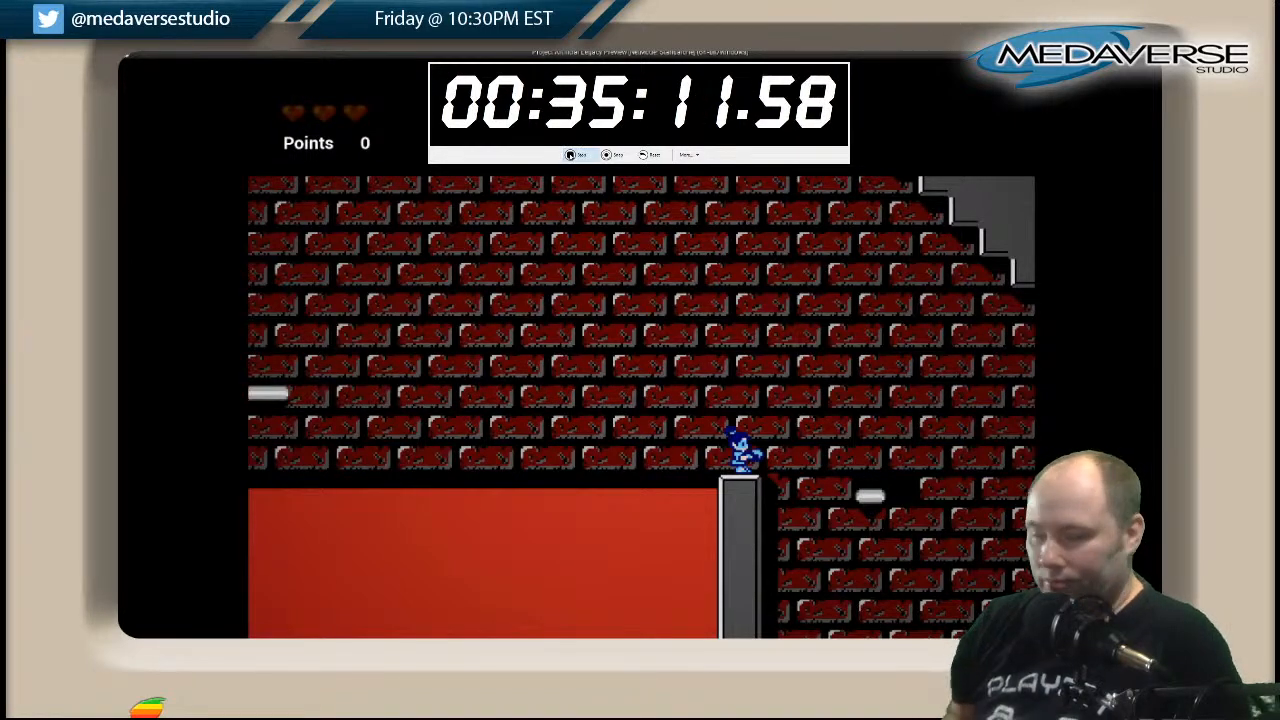
{"action": "key", "text": "space"}
{"action": "key", "text": "Right"}
{"action": "key", "text": "Left"}
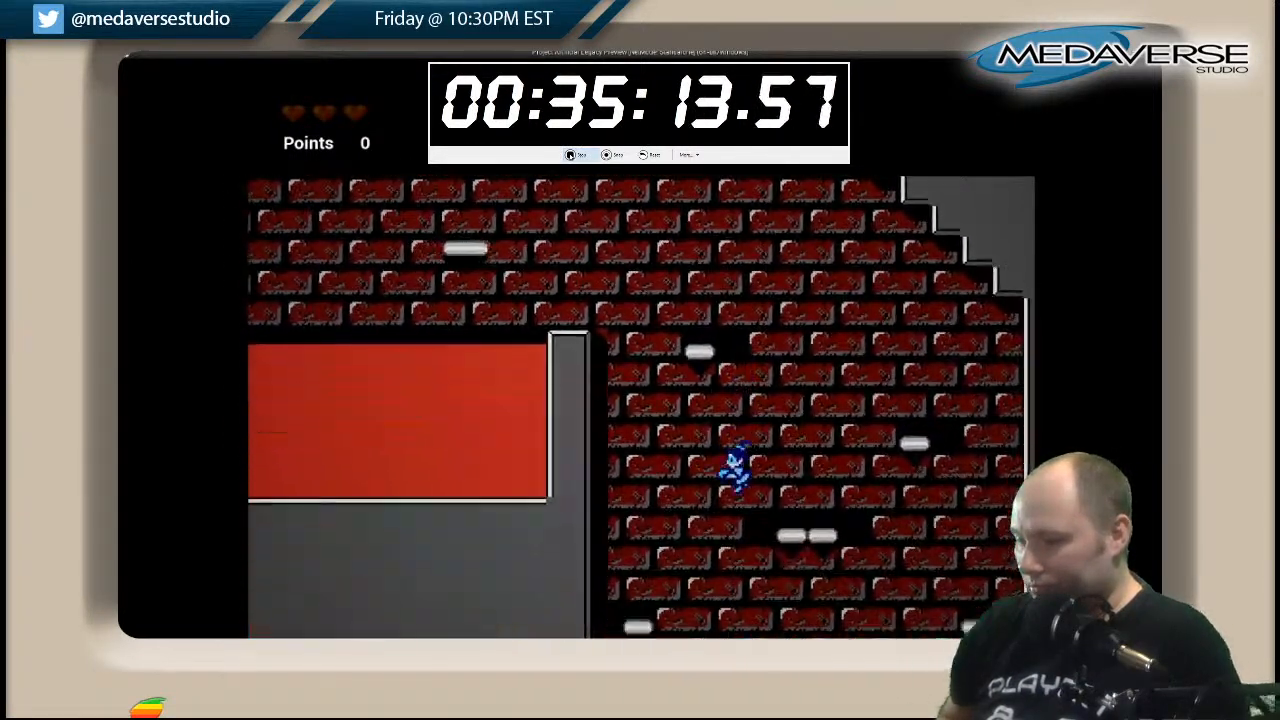
{"action": "key", "text": "Right"}
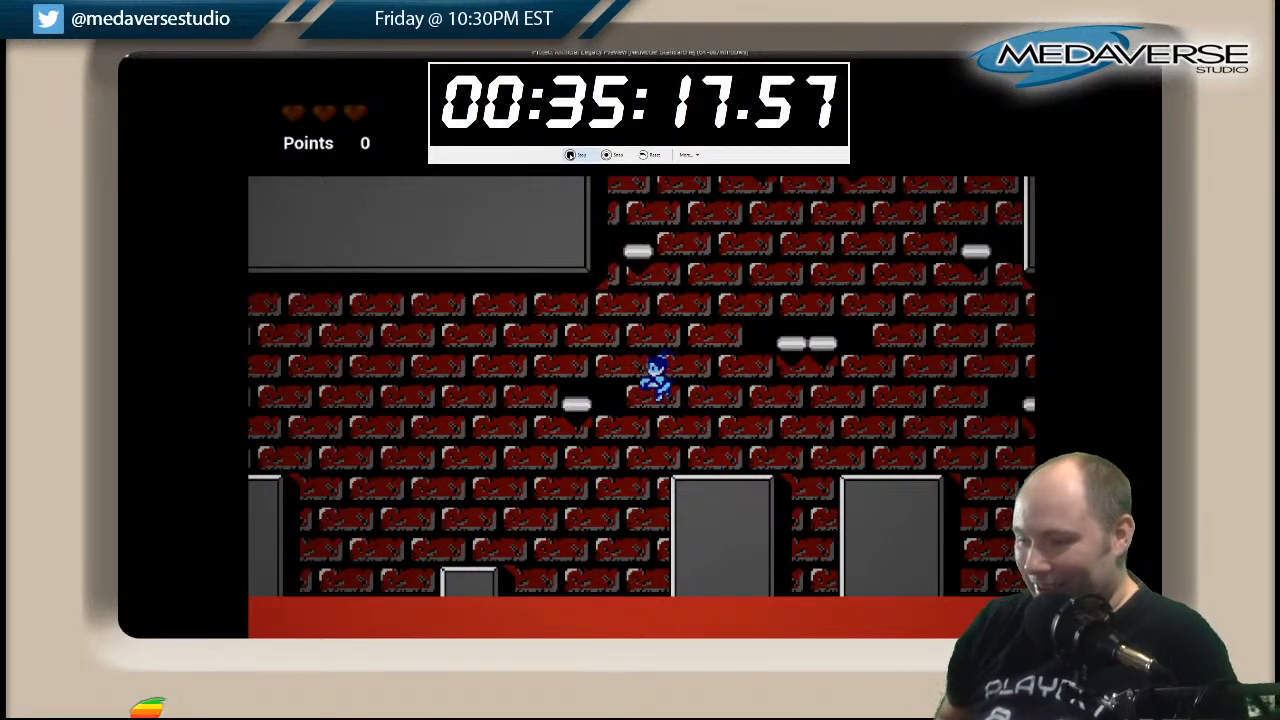
Cross the lower lava pit leftward over the grey pillars and drop down the far opening onto the striped walkway.
{"action": "key", "text": "Left"}
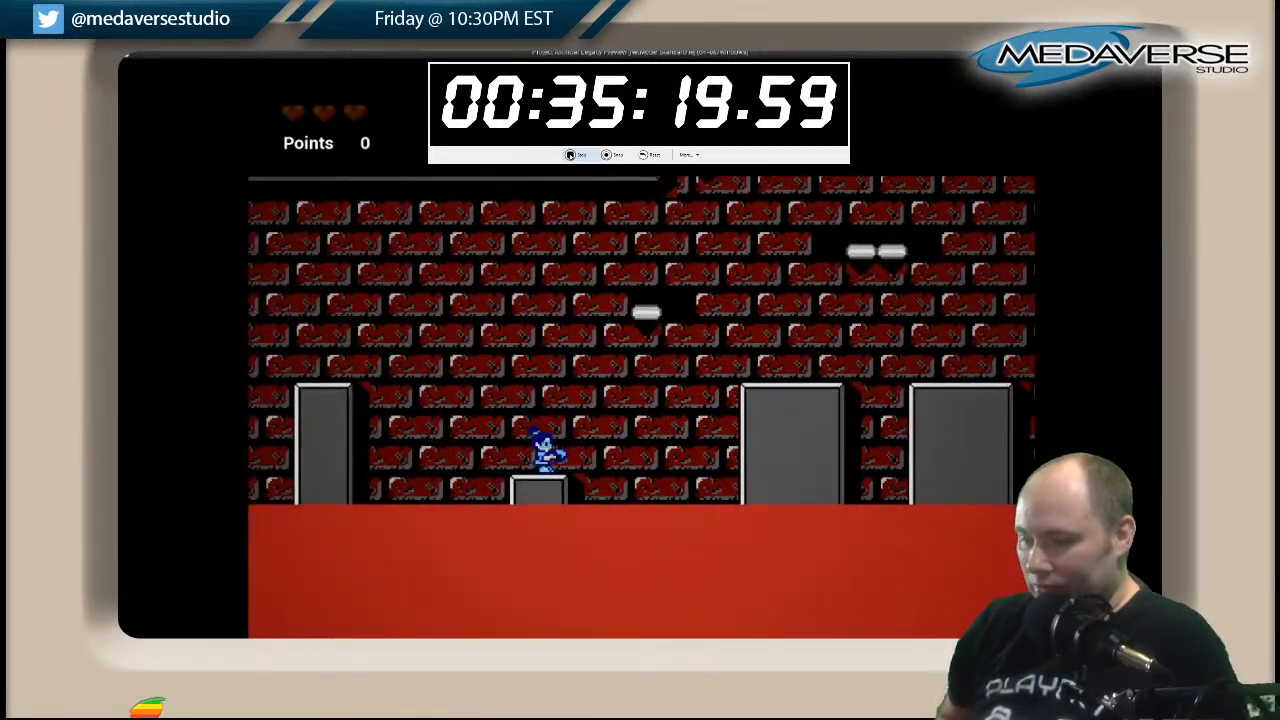
{"action": "key", "text": "Right"}
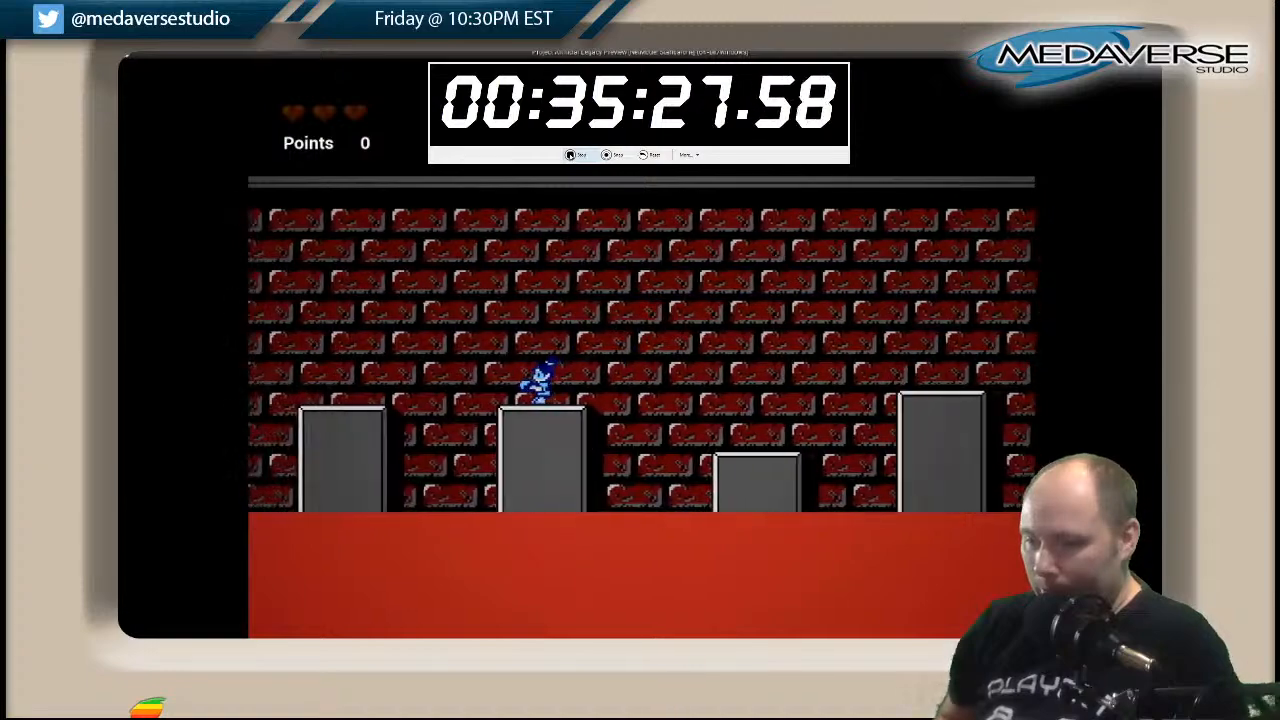
{"action": "key", "text": "Left"}
{"action": "key", "text": "space"}
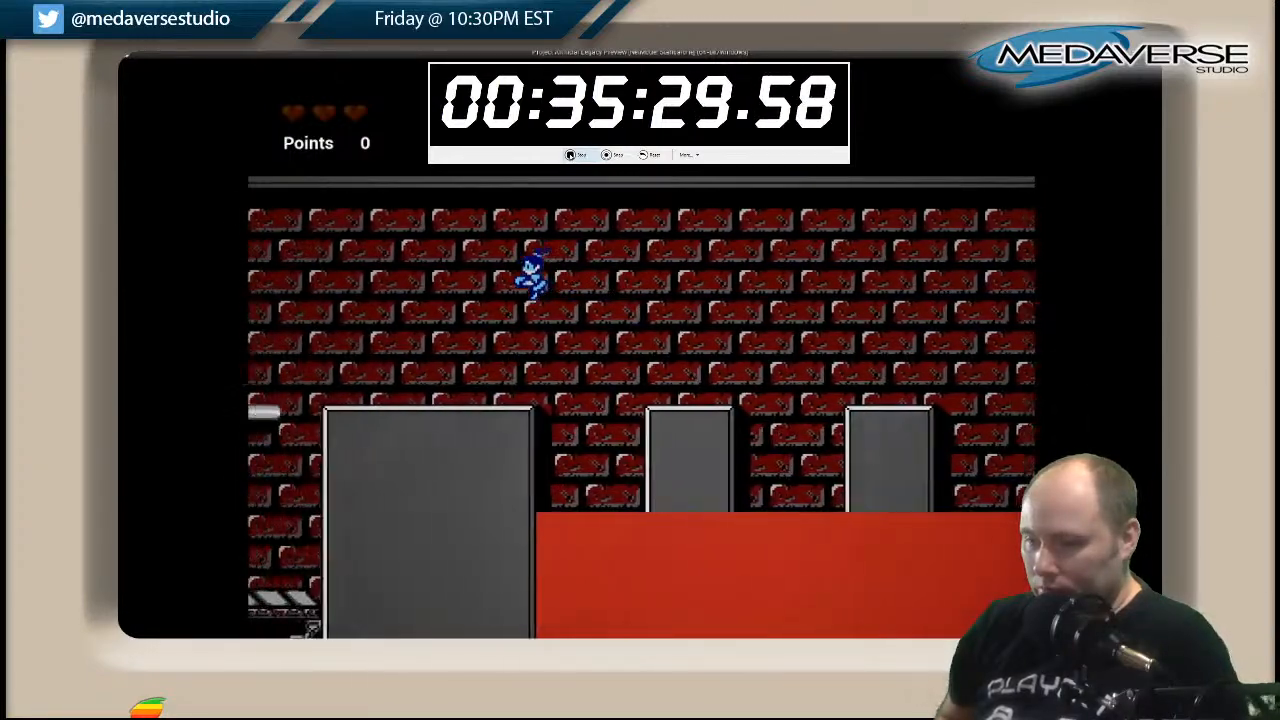
{"action": "key", "text": "space"}
{"action": "key", "text": "Left"}
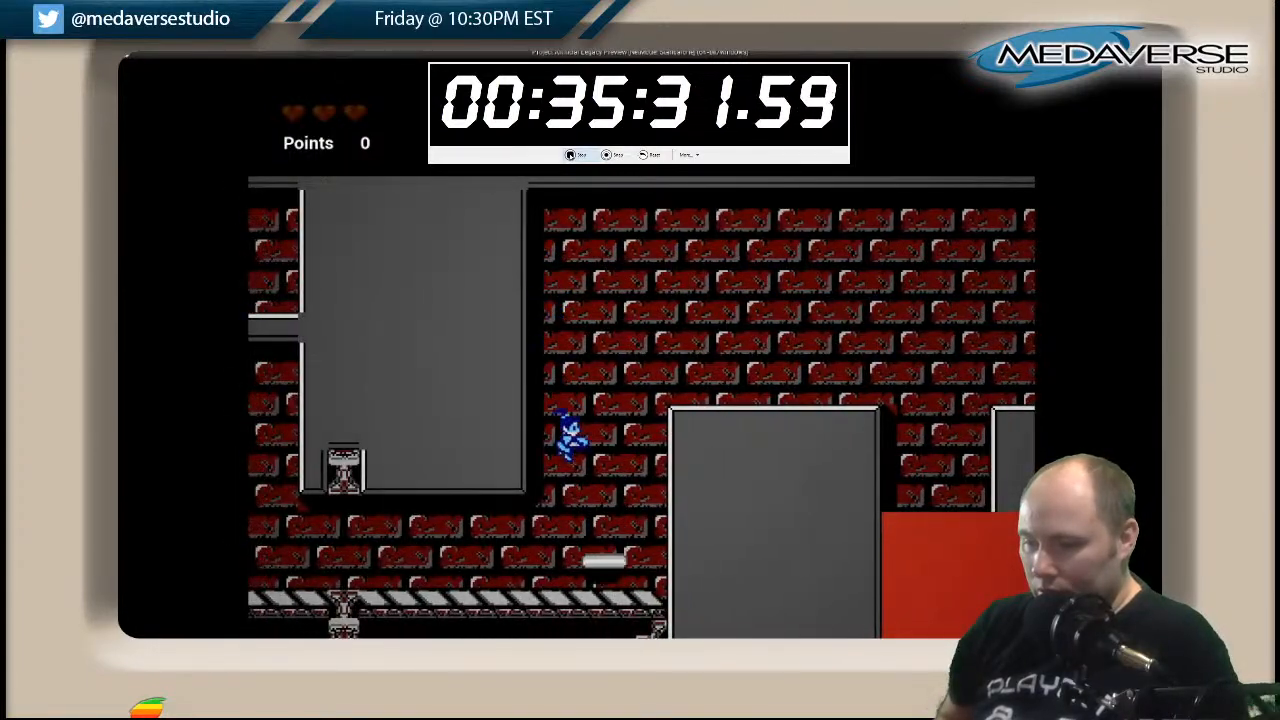
{"action": "key", "text": "Left"}
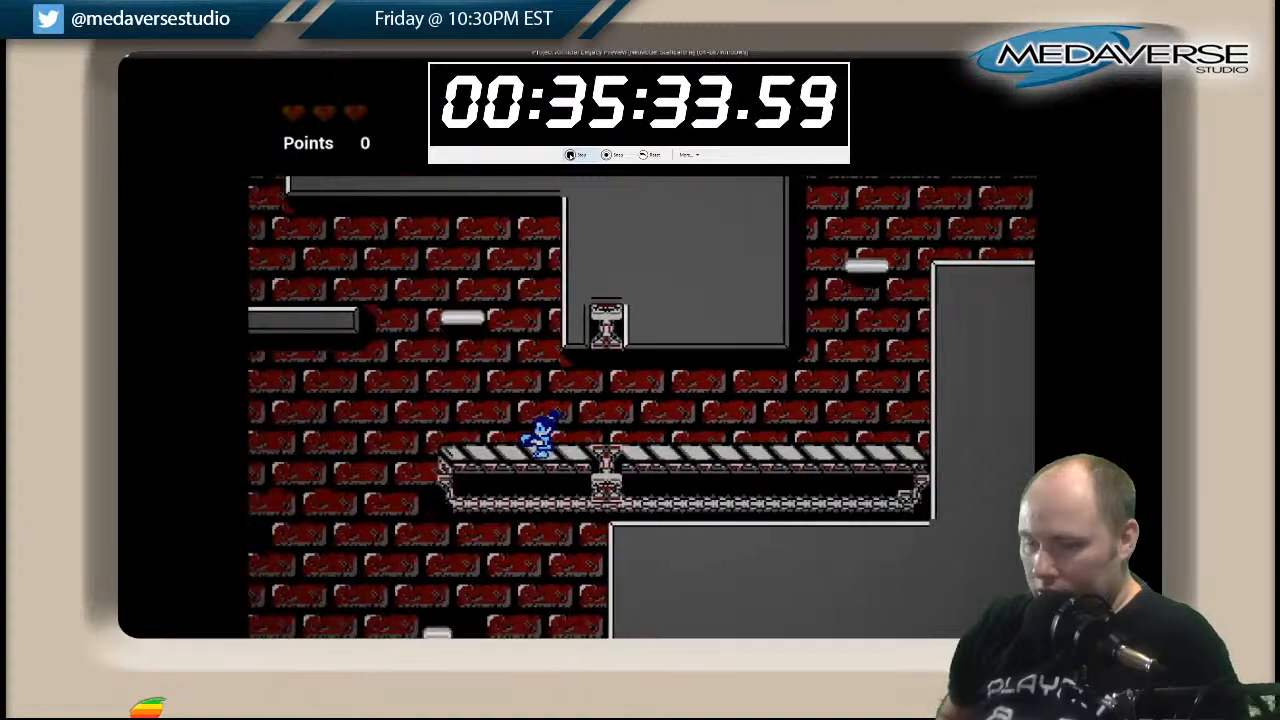
Leave the striped walkway at its left end and run left along the lower brick room's floor to the staircase.
{"action": "key", "text": "space"}
{"action": "key", "text": "Left"}
{"action": "key", "text": "Left"}
{"action": "key", "text": "space"}
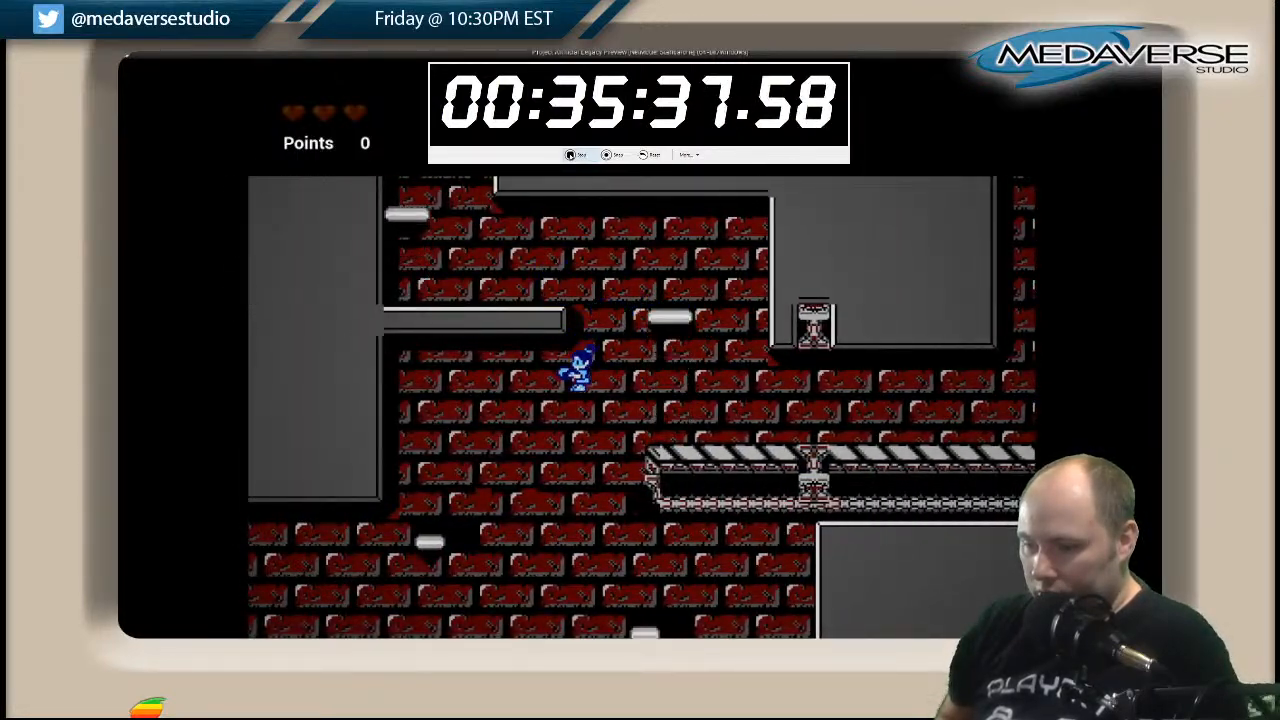
{"action": "key", "text": "Left"}
{"action": "key", "text": "Left"}
{"action": "key", "text": "Left"}
{"action": "key", "text": "space"}
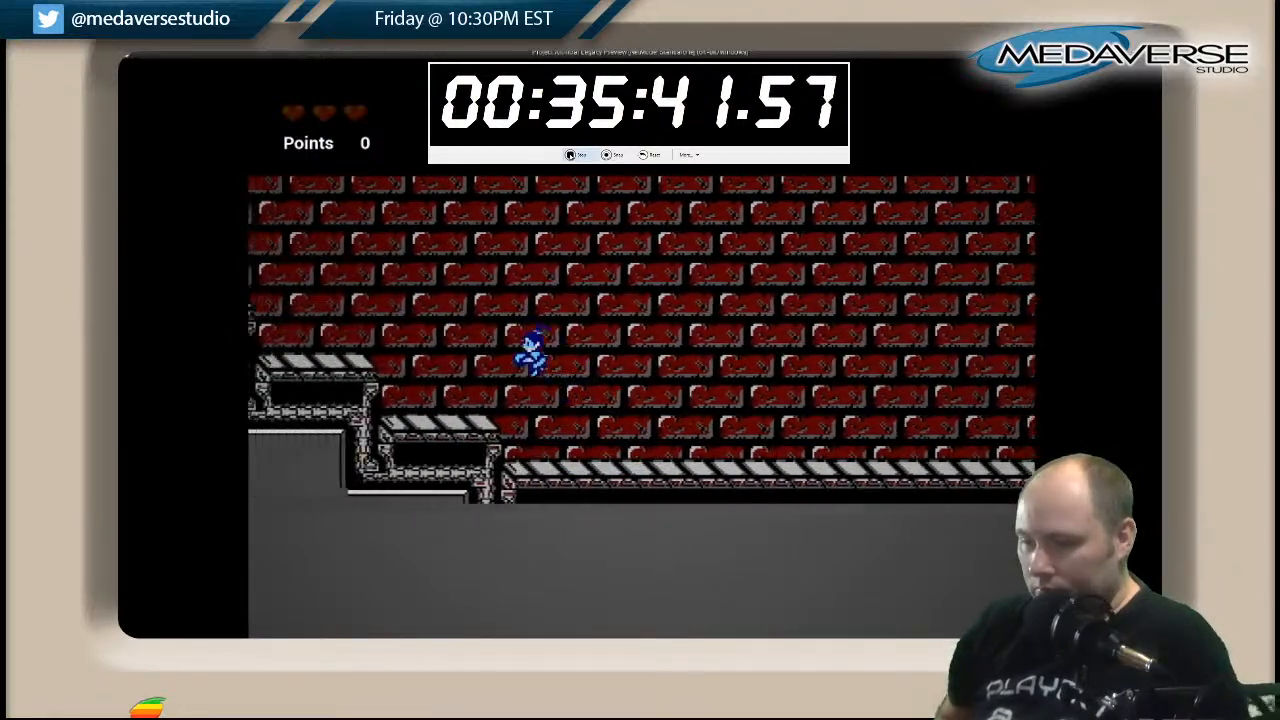
Climb the striped stairs leftward to the upper walkway.
{"action": "key", "text": "Left"}
{"action": "key", "text": "space"}
{"action": "key", "text": "space"}
{"action": "key", "text": "Left"}
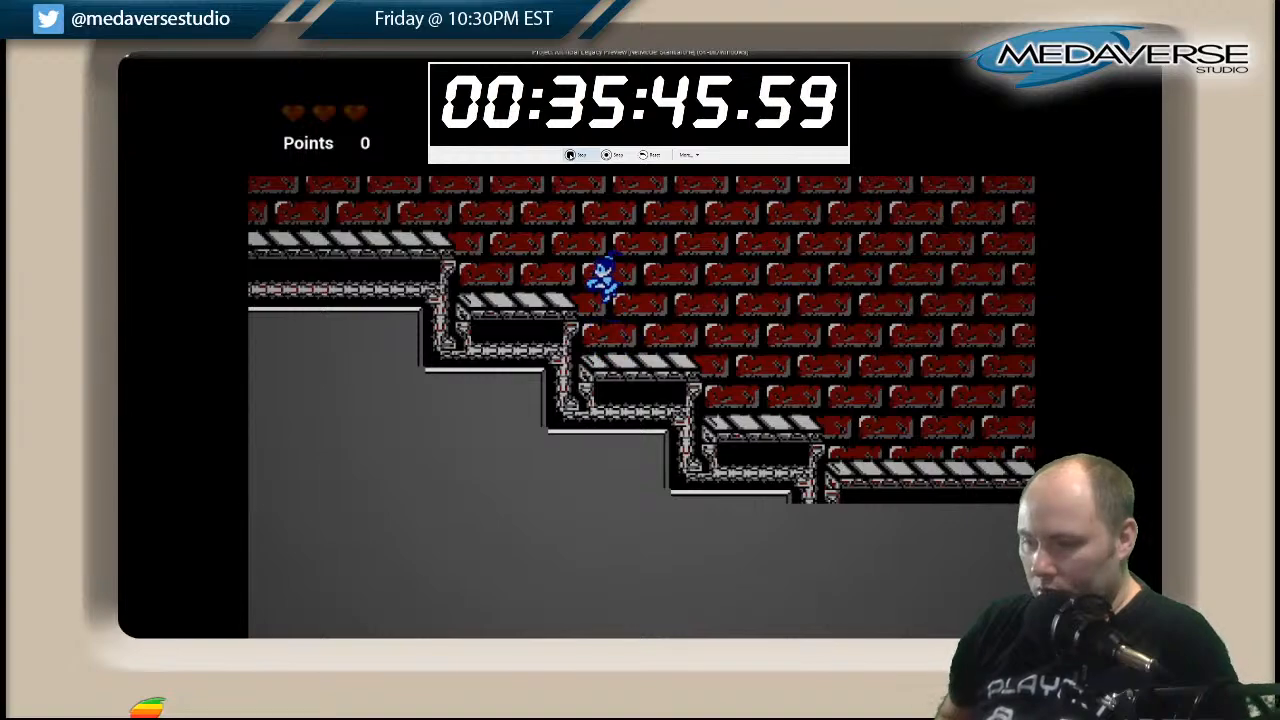
{"action": "key", "text": "Left"}
{"action": "key", "text": "space"}
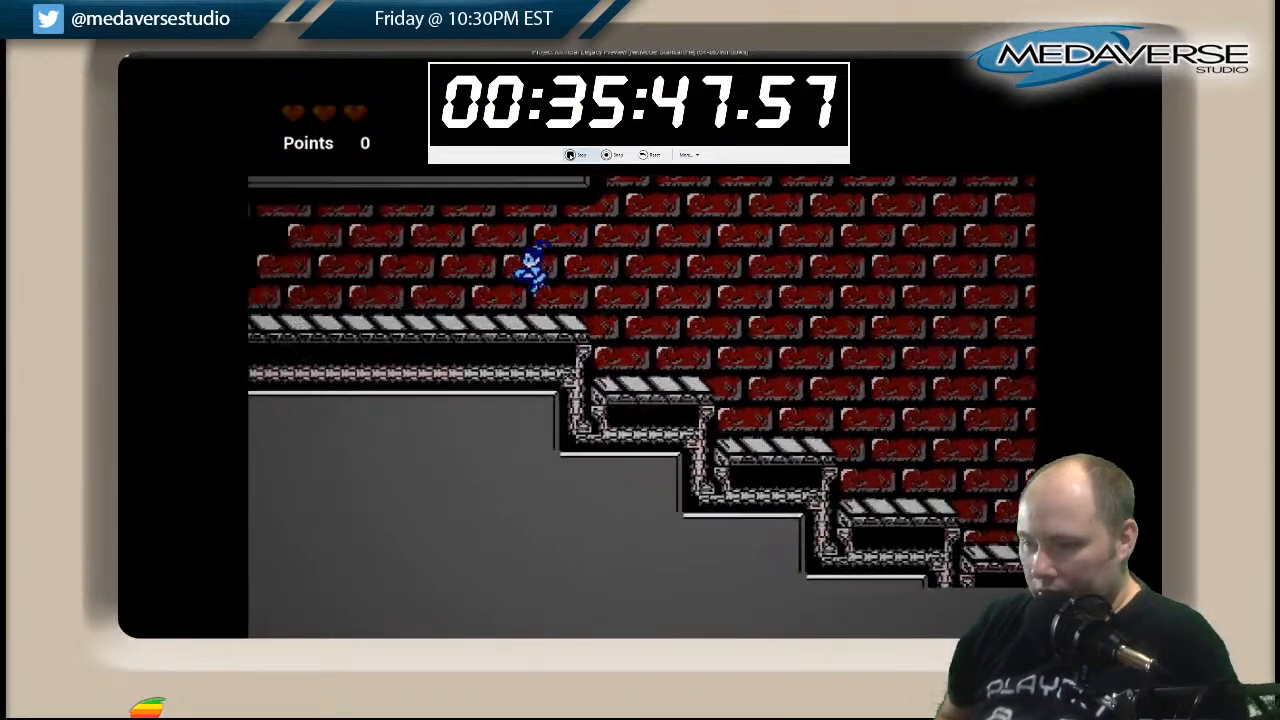
Run left along the upper walkway and jump up into the narrow brick shaft at its end.
{"action": "key", "text": "Left"}
{"action": "key", "text": "Left"}
{"action": "key", "text": "space"}
{"action": "key", "text": "Left"}
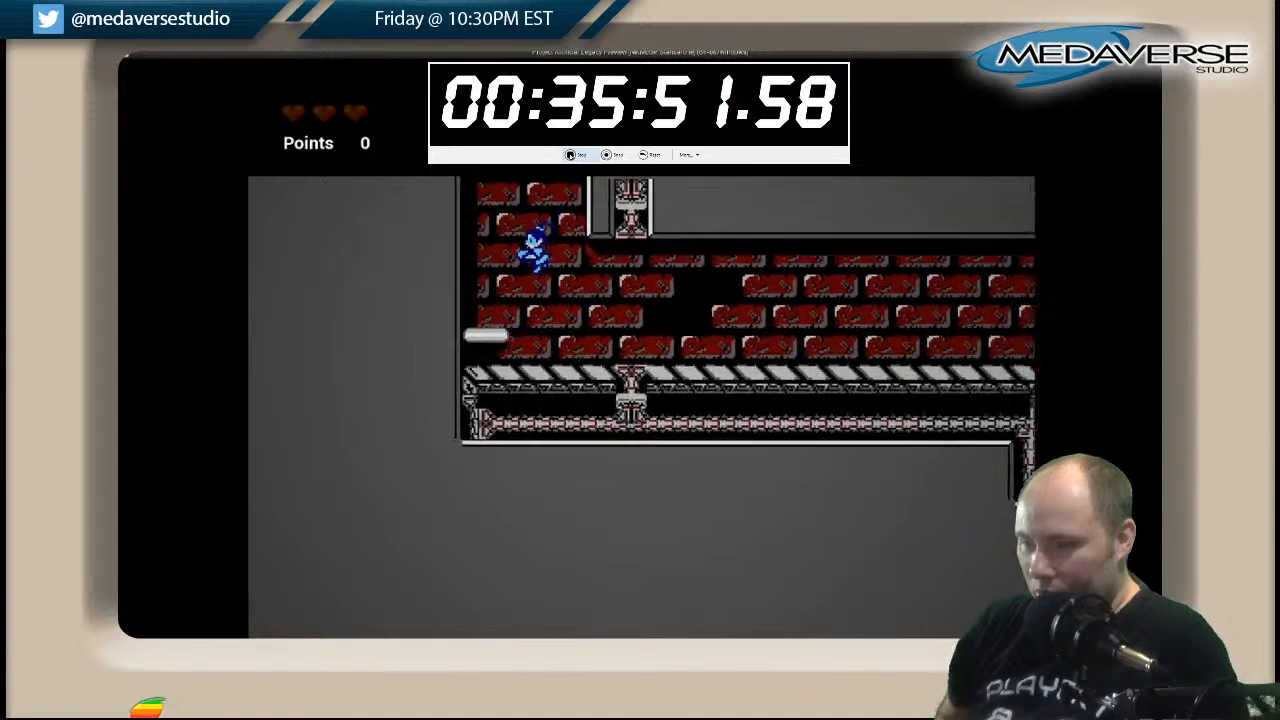
{"action": "key", "text": "space"}
{"action": "key", "text": "Right"}
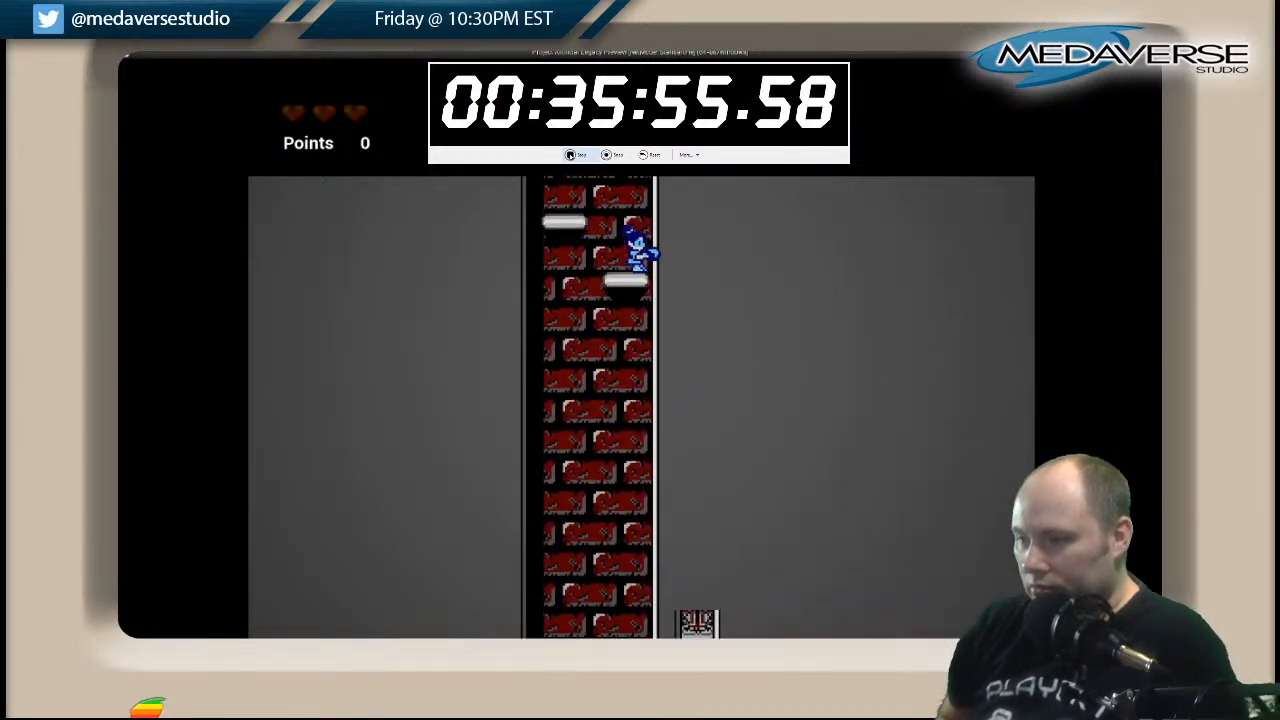
Climb the last white platforms of the narrow shaft and jump right up the grey steps.
{"action": "key", "text": "space"}
{"action": "key", "text": "Left"}
{"action": "key", "text": "space"}
{"action": "key", "text": "Right"}
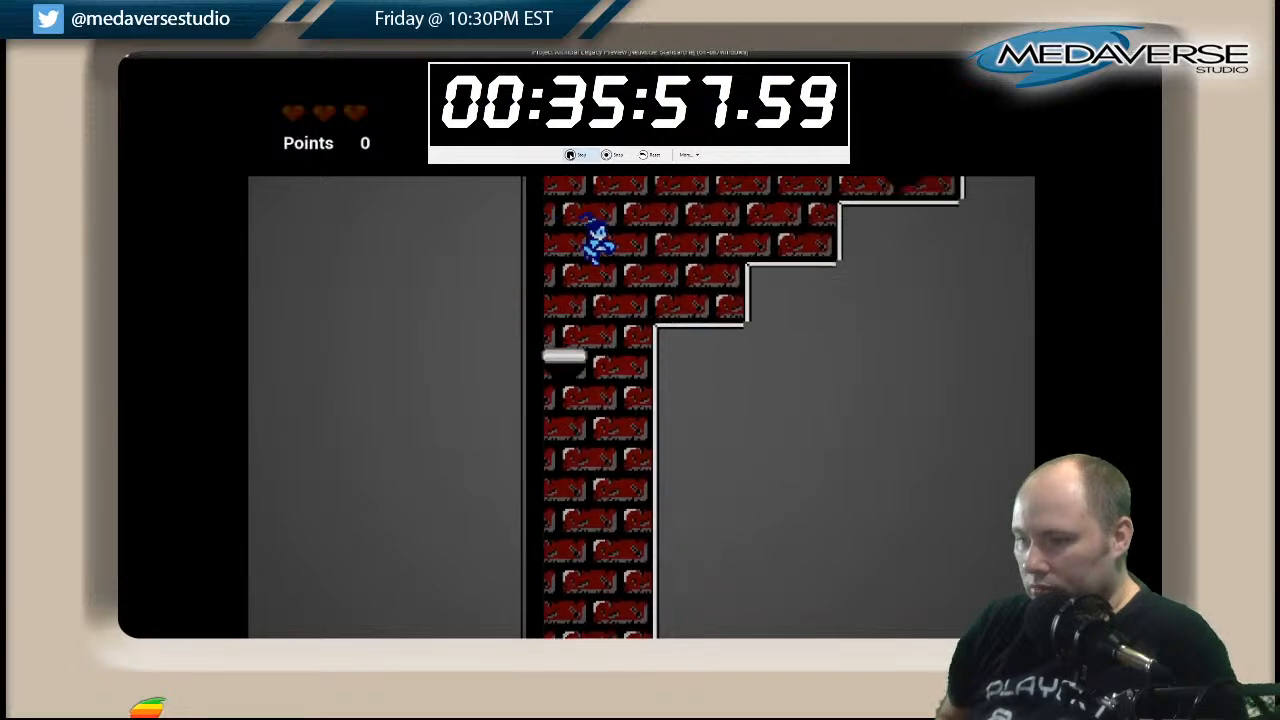
{"action": "key", "text": "space"}
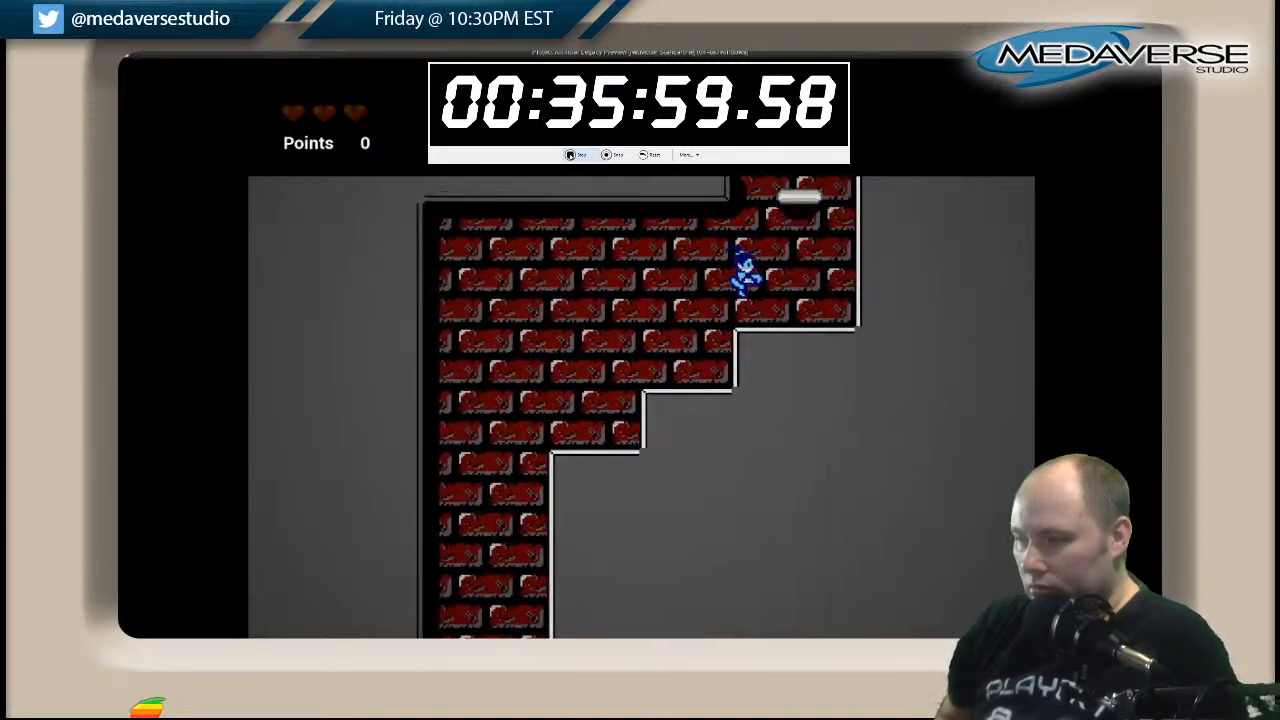
Jump from the top grey step onto the white platform and around the grey ledge into the shaft above.
{"action": "key", "text": "space"}
{"action": "key", "text": "Left"}
{"action": "key", "text": "Right"}
{"action": "key", "text": "space"}
{"action": "key", "text": "Right"}
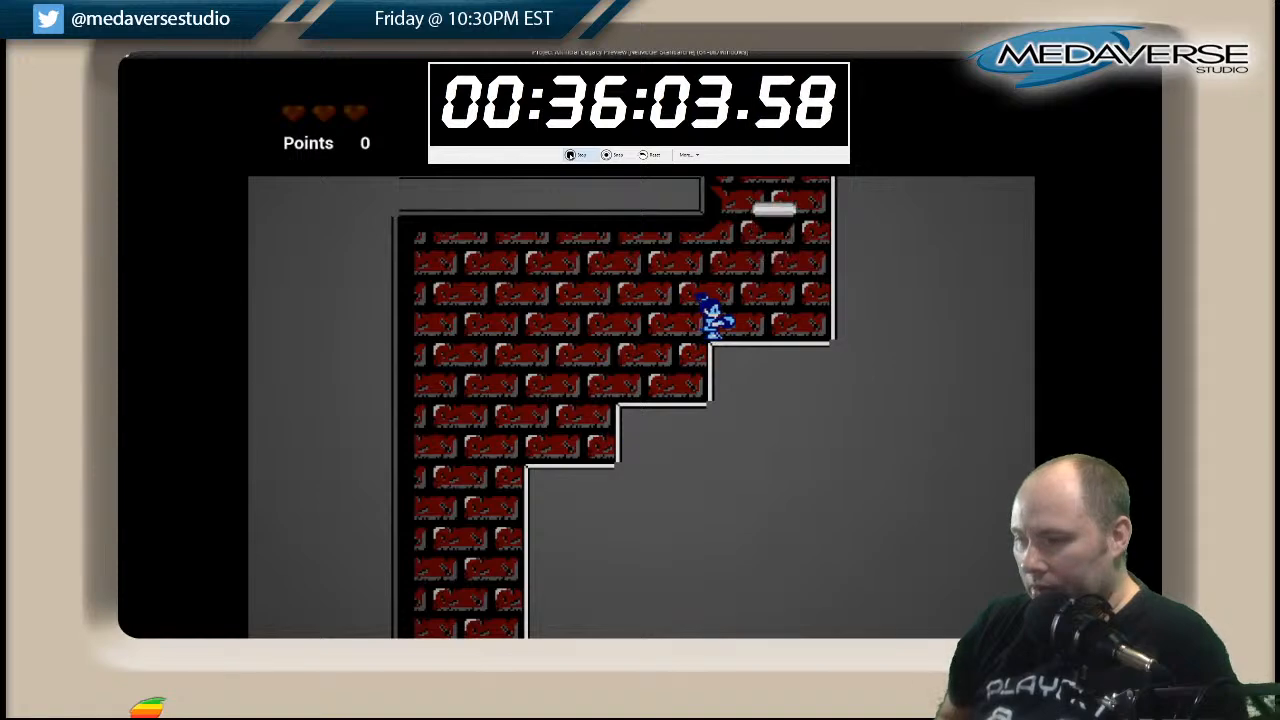
{"action": "key", "text": "Right"}
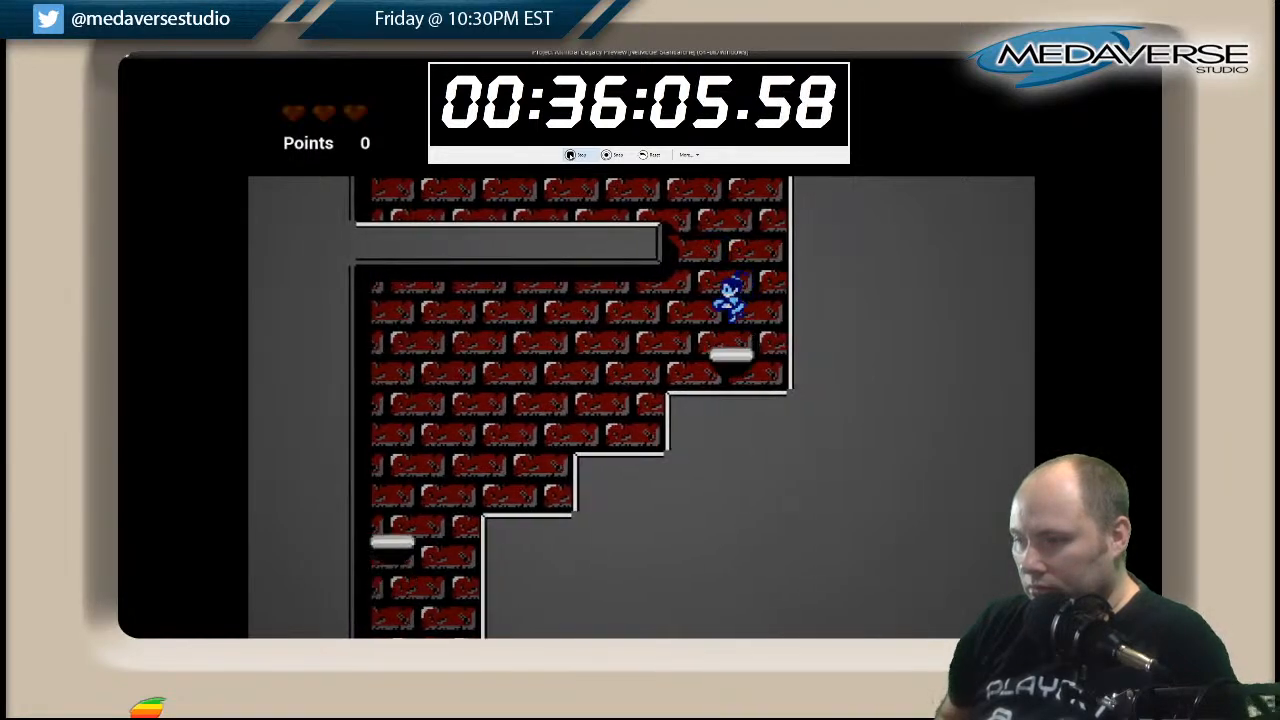
{"action": "key", "text": "space"}
{"action": "key", "text": "Left"}
{"action": "key", "text": "Right"}
{"action": "key", "text": "space"}
{"action": "key", "text": "Left"}
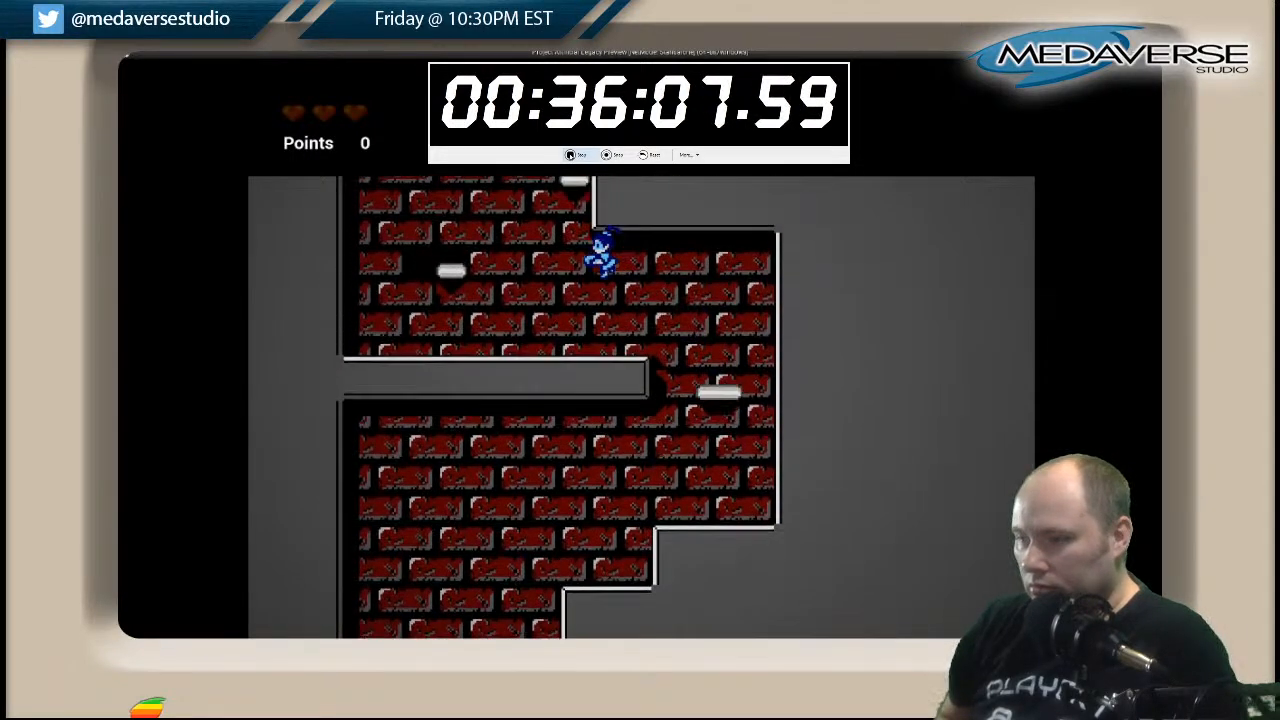
Climb the small white platforms above the grey ledge up to the edge of the striped walkway.
{"action": "key", "text": "space"}
{"action": "key", "text": "Left"}
{"action": "key", "text": "space"}
{"action": "key", "text": "Right"}
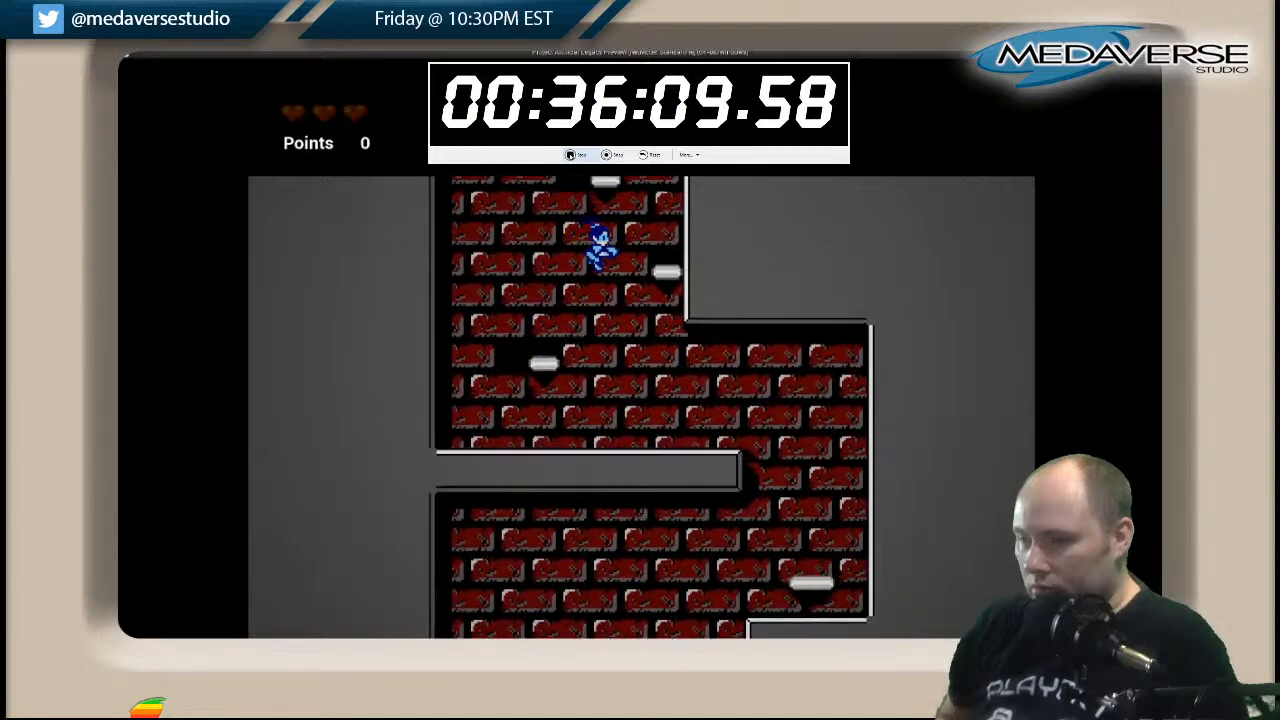
{"action": "key", "text": "space"}
{"action": "key", "text": "Left"}
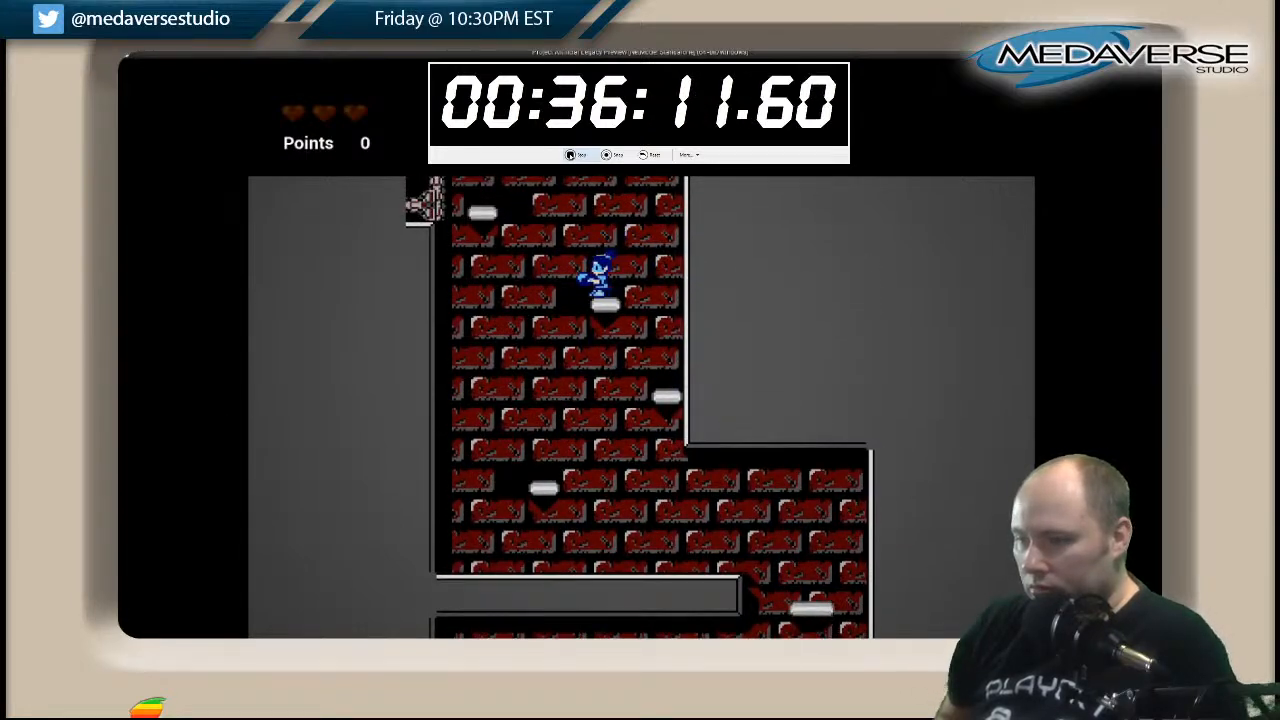
{"action": "key", "text": "space"}
{"action": "key", "text": "Left"}
{"action": "key", "text": "Right"}
{"action": "key", "text": "space"}
{"action": "key", "text": "Left"}
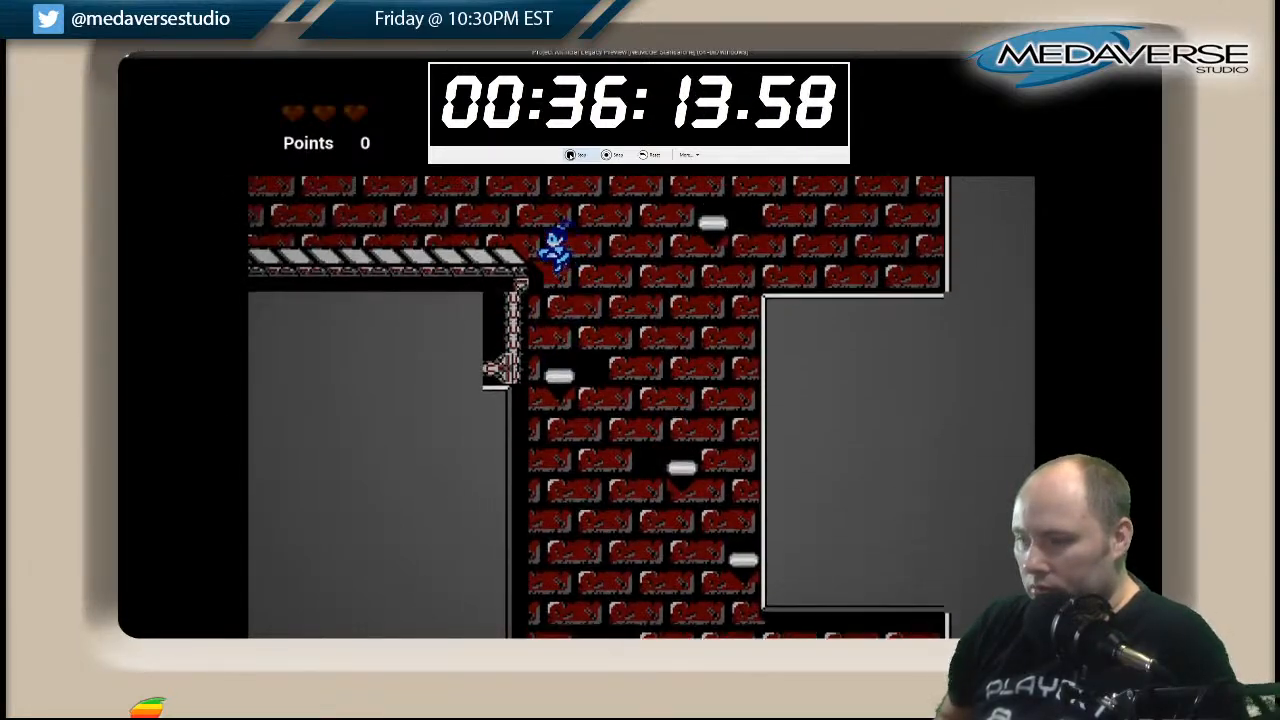
Try to climb the white platforms along the right wall above the striped walkway.
{"action": "key", "text": "Right"}
{"action": "key", "text": "space"}
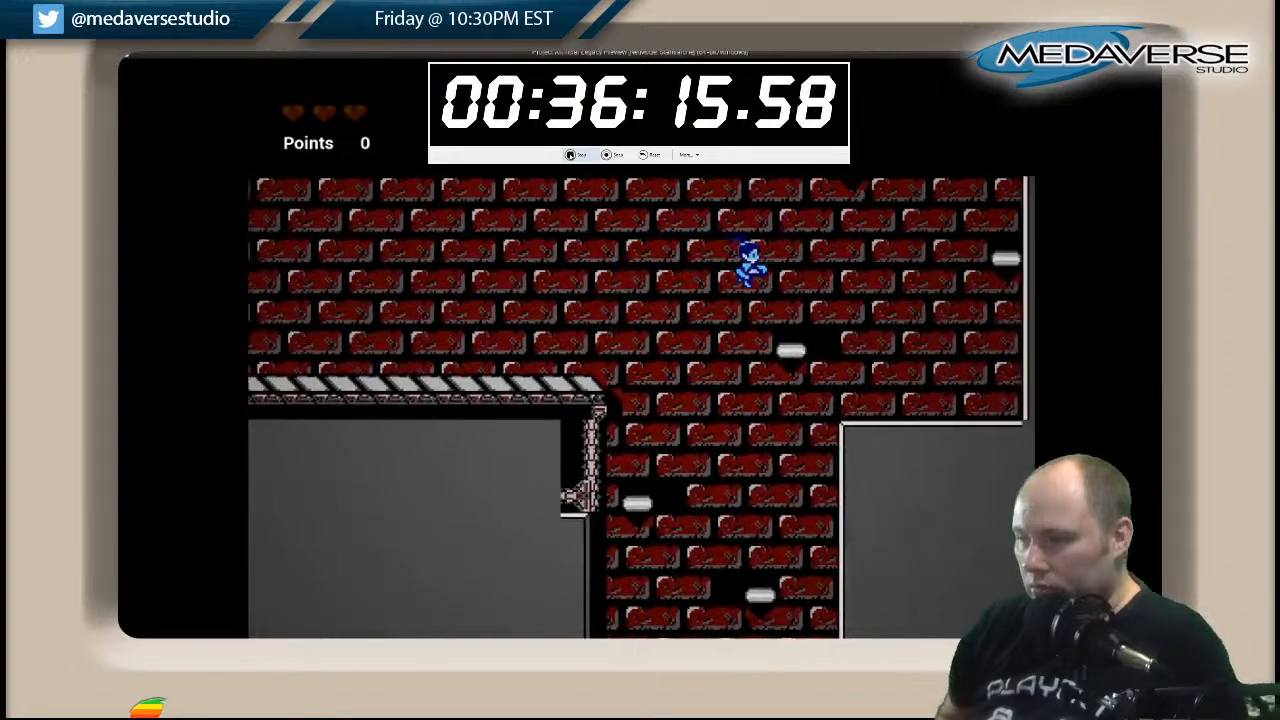
{"action": "key", "text": "space"}
{"action": "key", "text": "Right"}
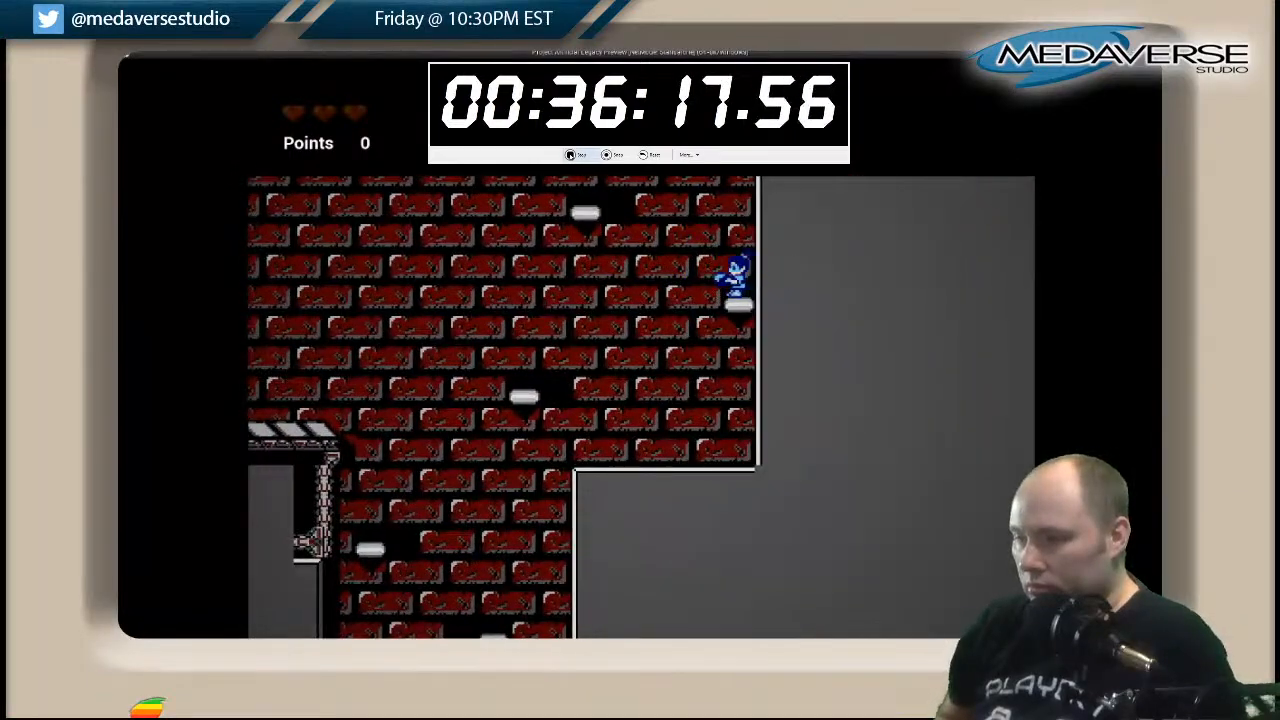
{"action": "key", "text": "space"}
{"action": "key", "text": "Left"}
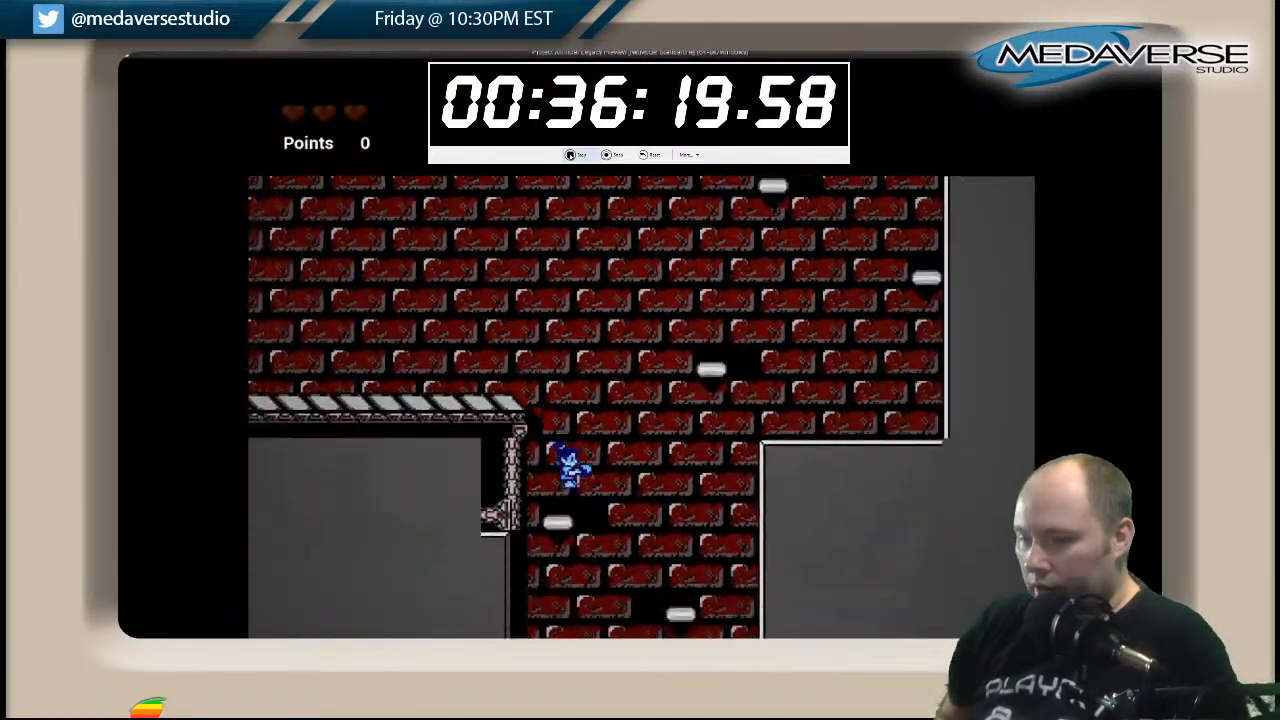
Jump back onto the striped walkway and run left to the platforms beside the grey wall.
{"action": "key", "text": "space"}
{"action": "key", "text": "Left"}
{"action": "key", "text": "space"}
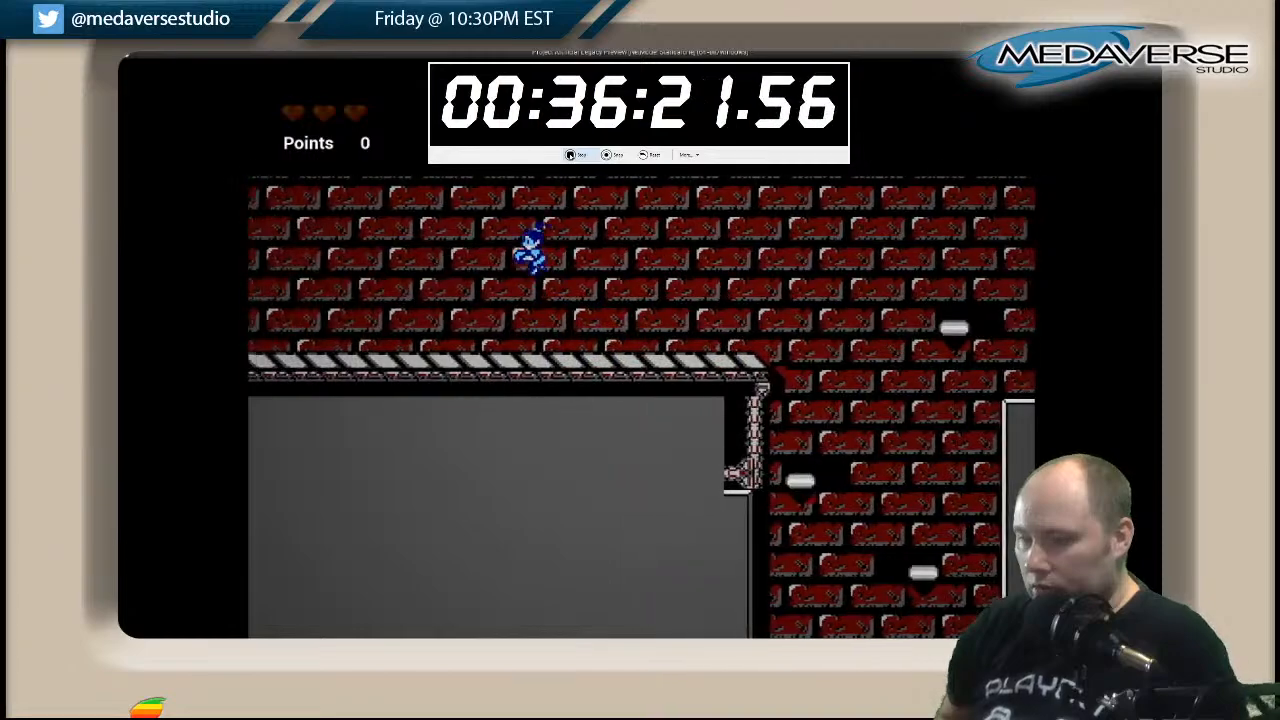
{"action": "key", "text": "Left"}
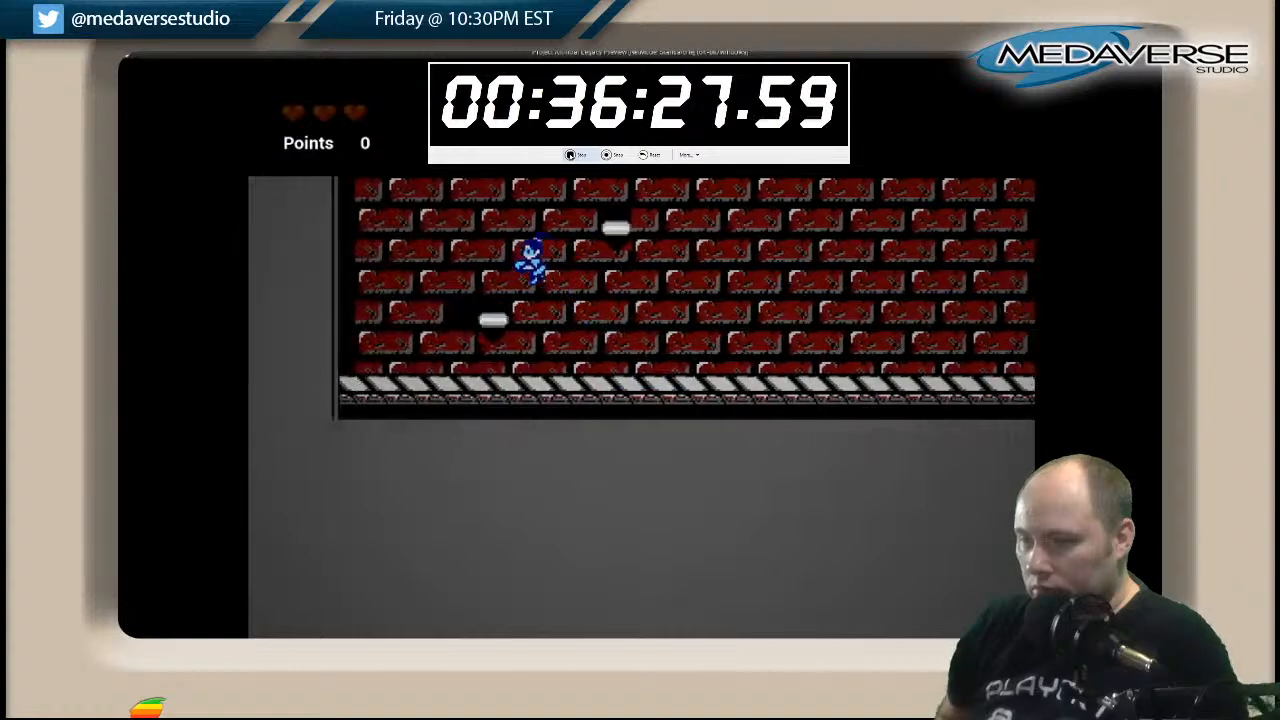
Zigzag up the white platforms beside the left grey wall to the opening of the red-brick shaft.
{"action": "key", "text": "Right"}
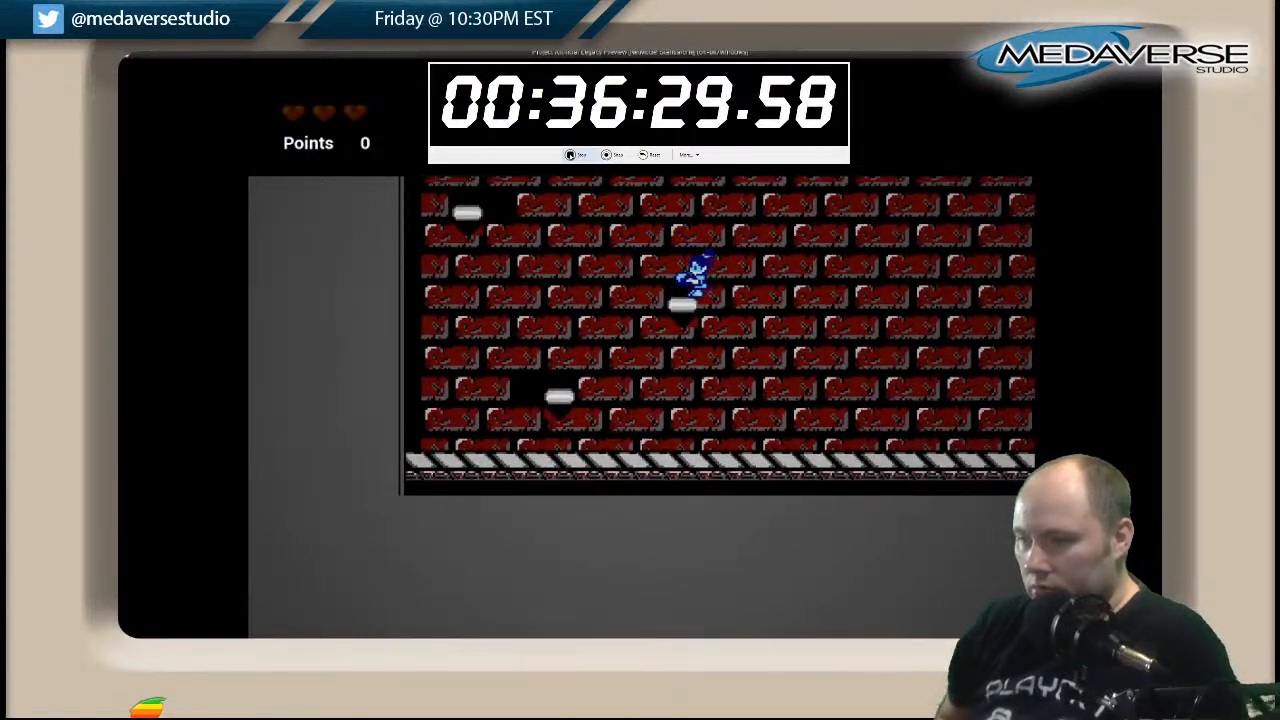
{"action": "key", "text": "Left"}
{"action": "key", "text": "space"}
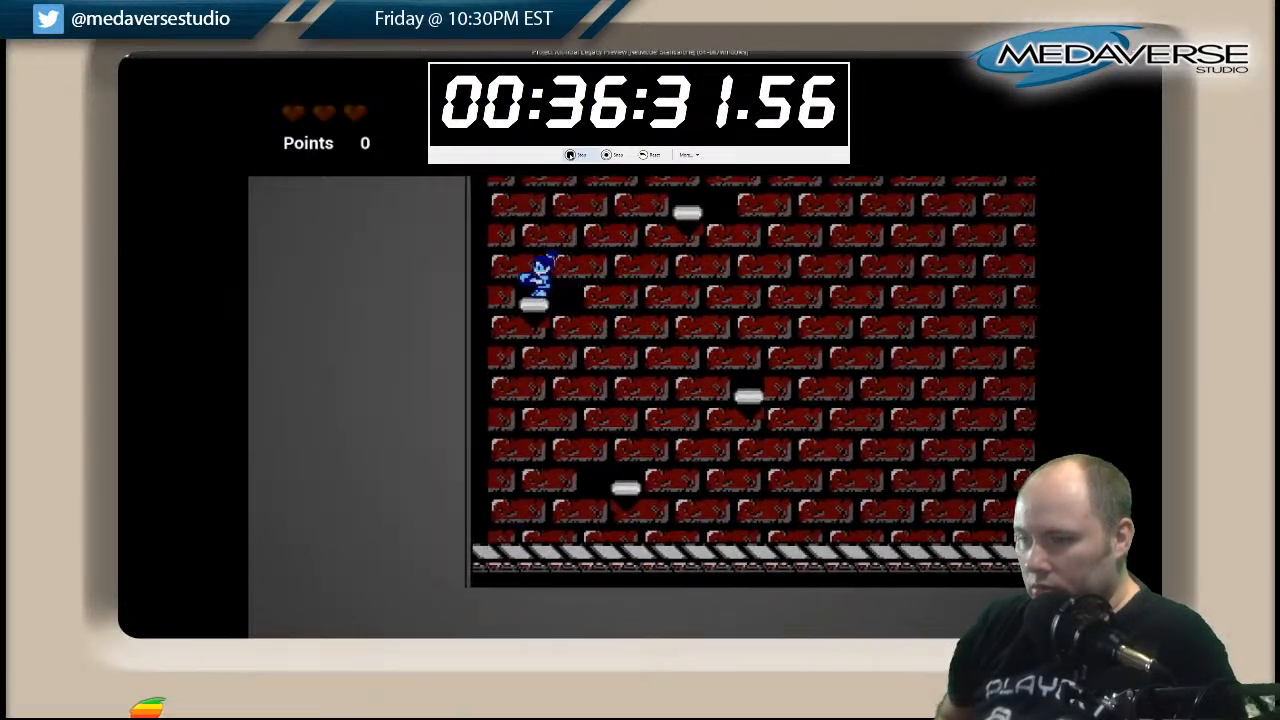
{"action": "key", "text": "space"}
{"action": "key", "text": "Right"}
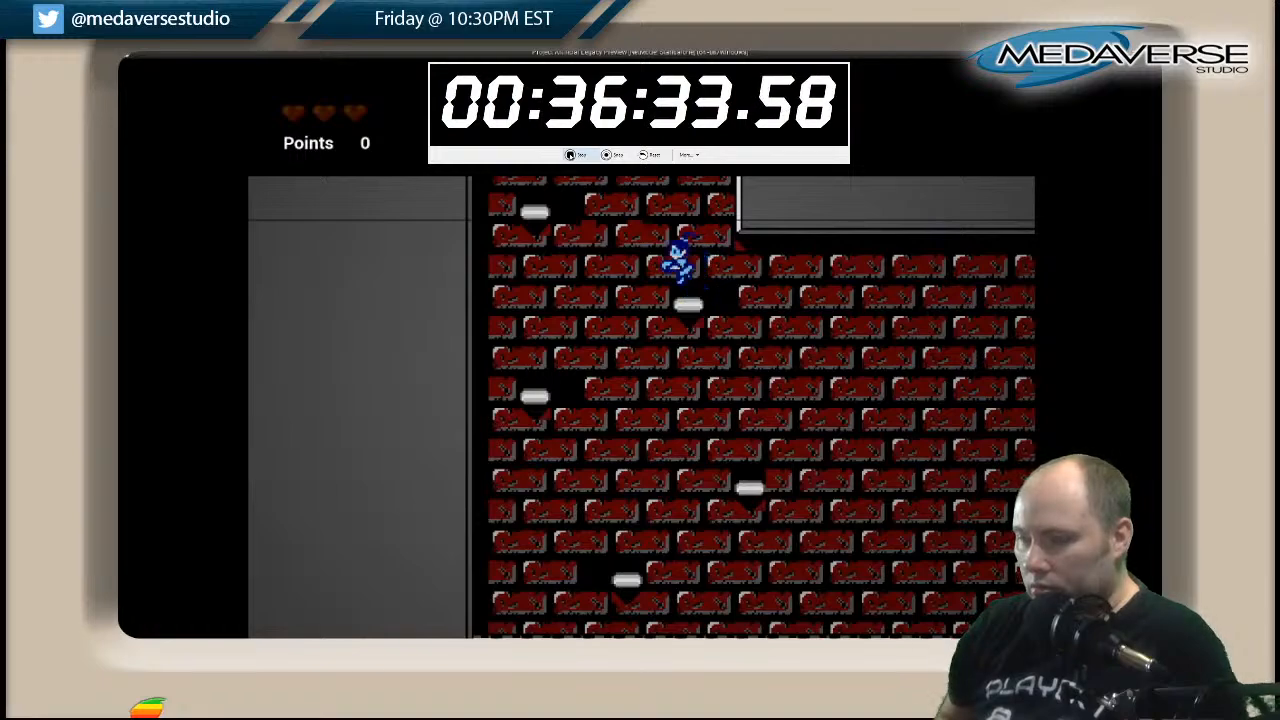
Climb the white platforms up the red-brick shaft past the stone-filled ledge to just below the green bricks.
{"action": "key", "text": "Left"}
{"action": "key", "text": "space"}
{"action": "key", "text": "space"}
{"action": "key", "text": "Right"}
{"action": "key", "text": "Left"}
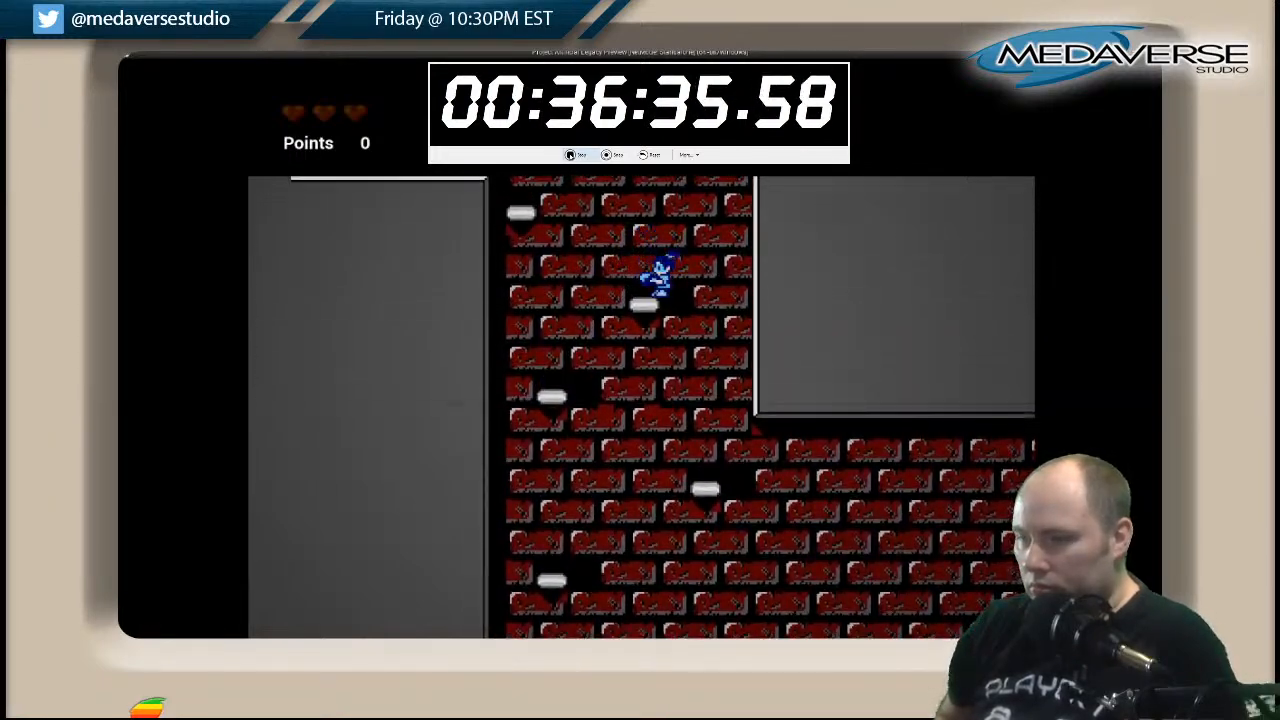
{"action": "key", "text": "Left"}
{"action": "key", "text": "space"}
{"action": "key", "text": "space"}
{"action": "key", "text": "Right"}
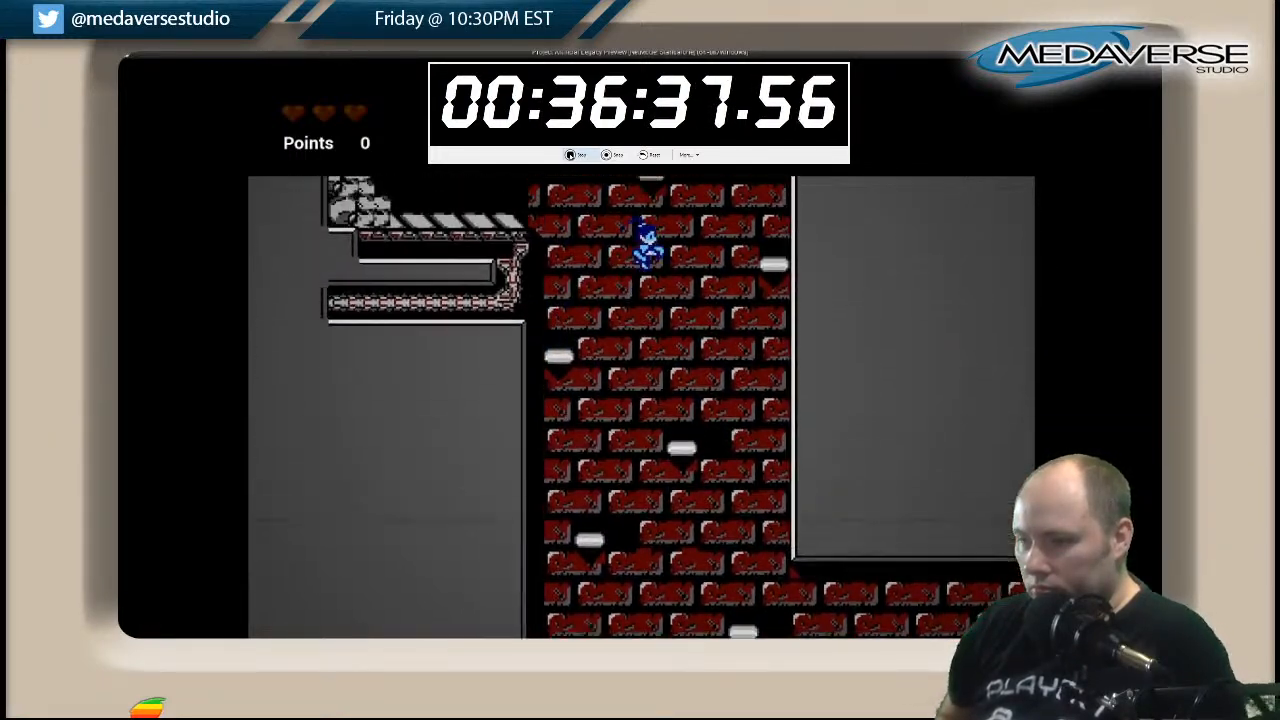
{"action": "key", "text": "Left"}
{"action": "key", "text": "space"}
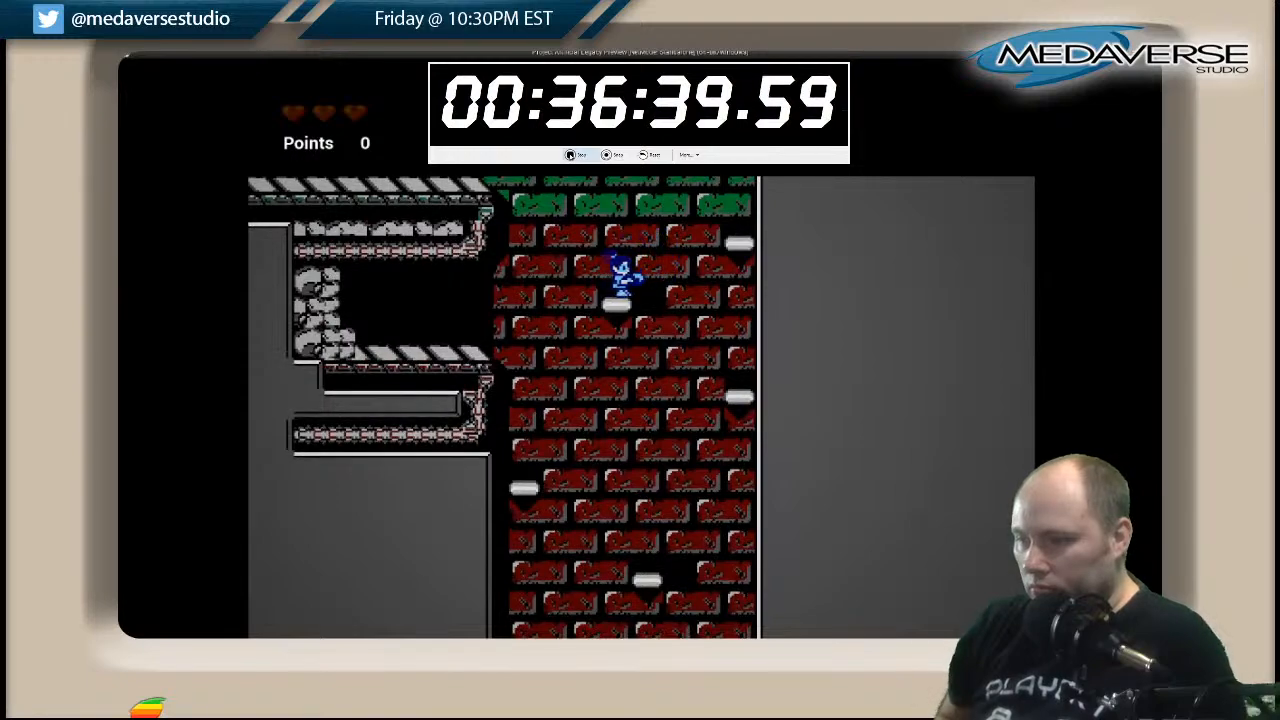
Jump up from the red-brick shaft onto the wider white platforms in the green-brick area.
{"action": "key", "text": "space"}
{"action": "key", "text": "Right"}
{"action": "key", "text": "Left"}
{"action": "key", "text": "space"}
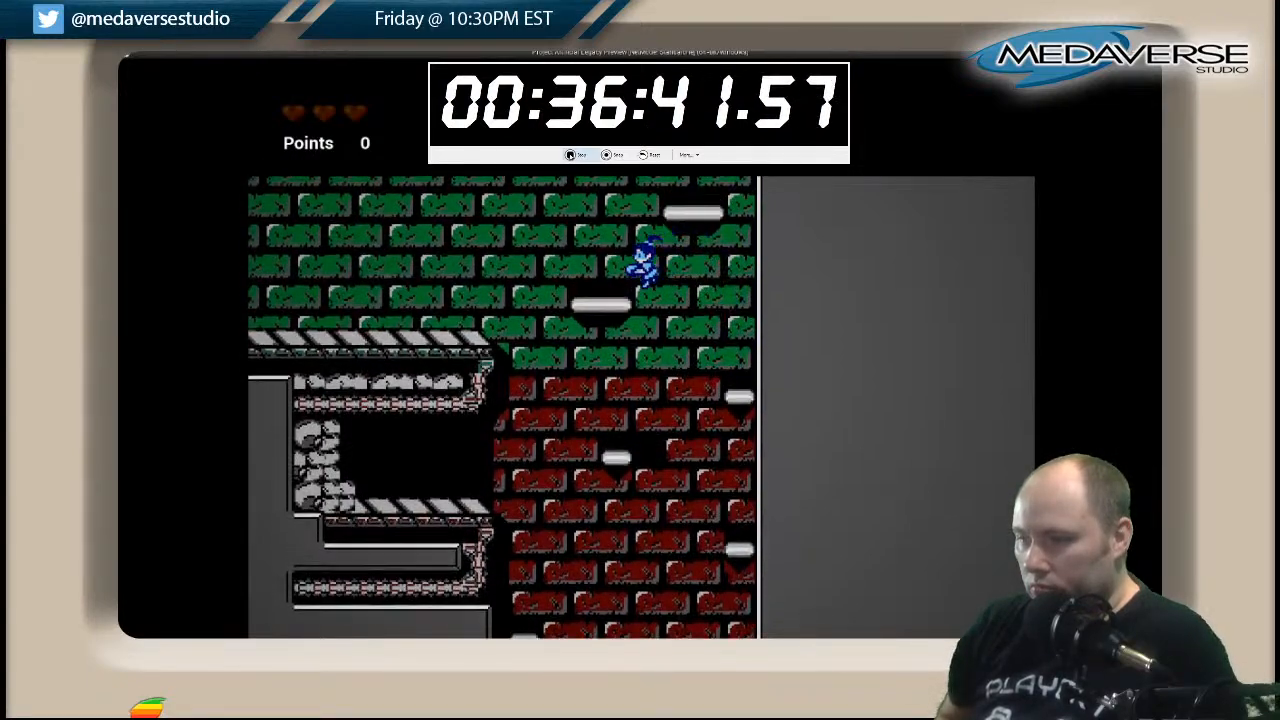
{"action": "key", "text": "space"}
{"action": "key", "text": "Right"}
{"action": "key", "text": "Left"}
{"action": "key", "text": "space"}
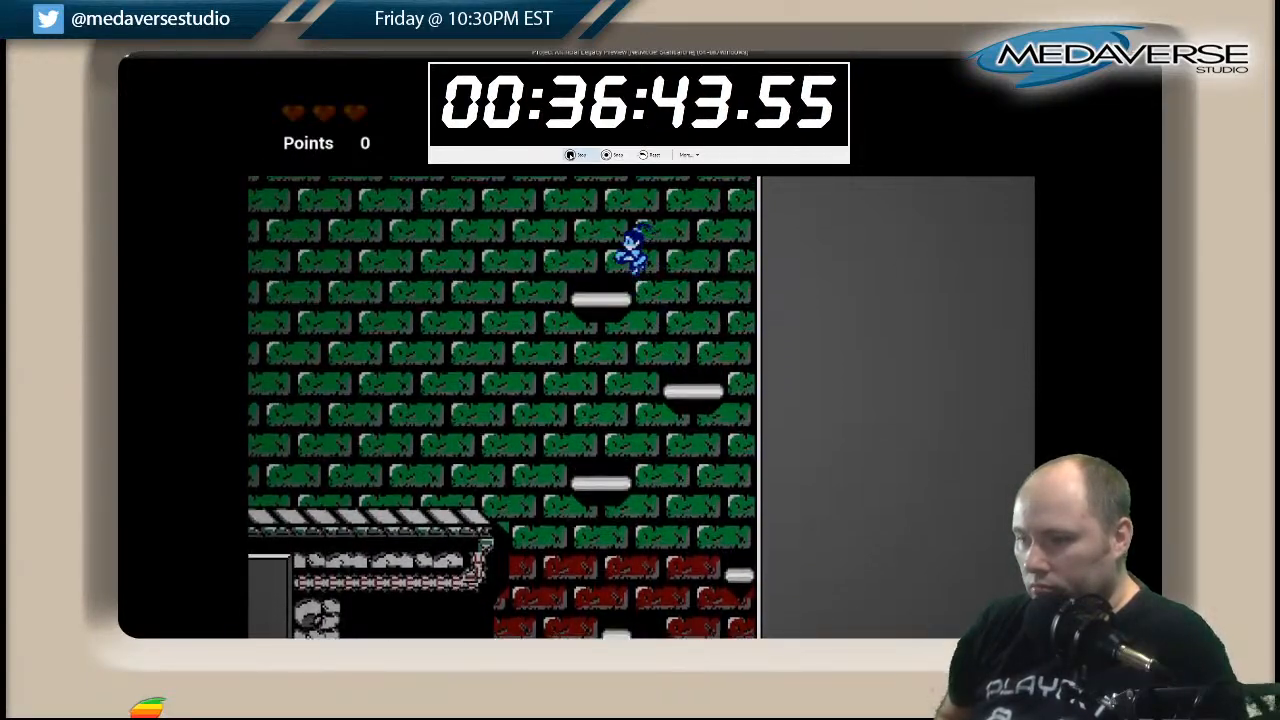
Leave the white platforms and run left along the striped walkway, jumping onto the white platform near its far end.
{"action": "key", "text": "Left"}
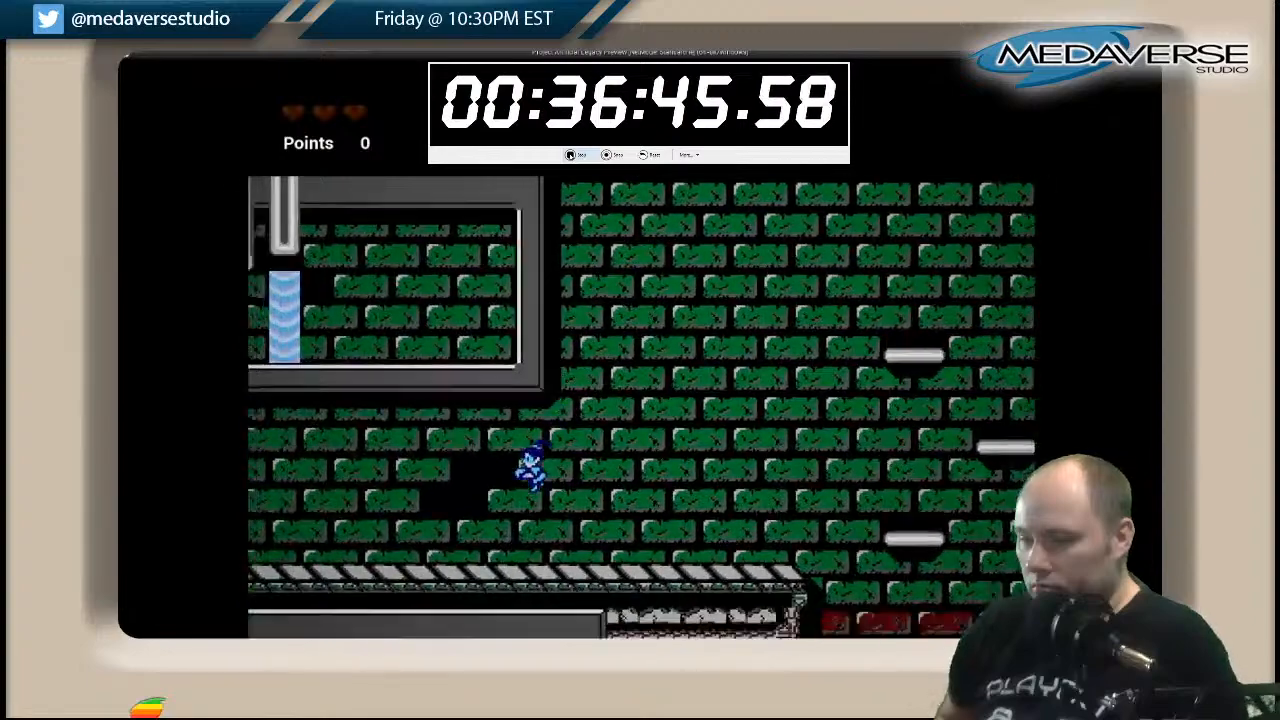
{"action": "key", "text": "Left"}
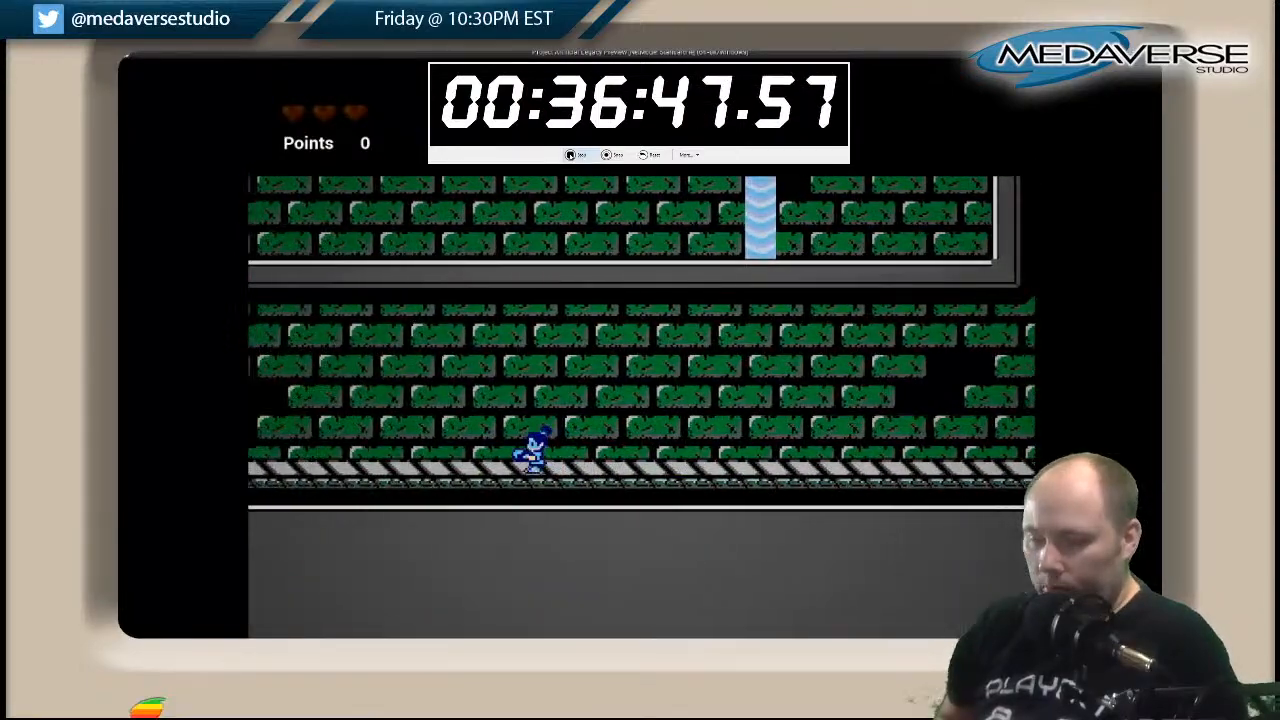
{"action": "key", "text": "Left"}
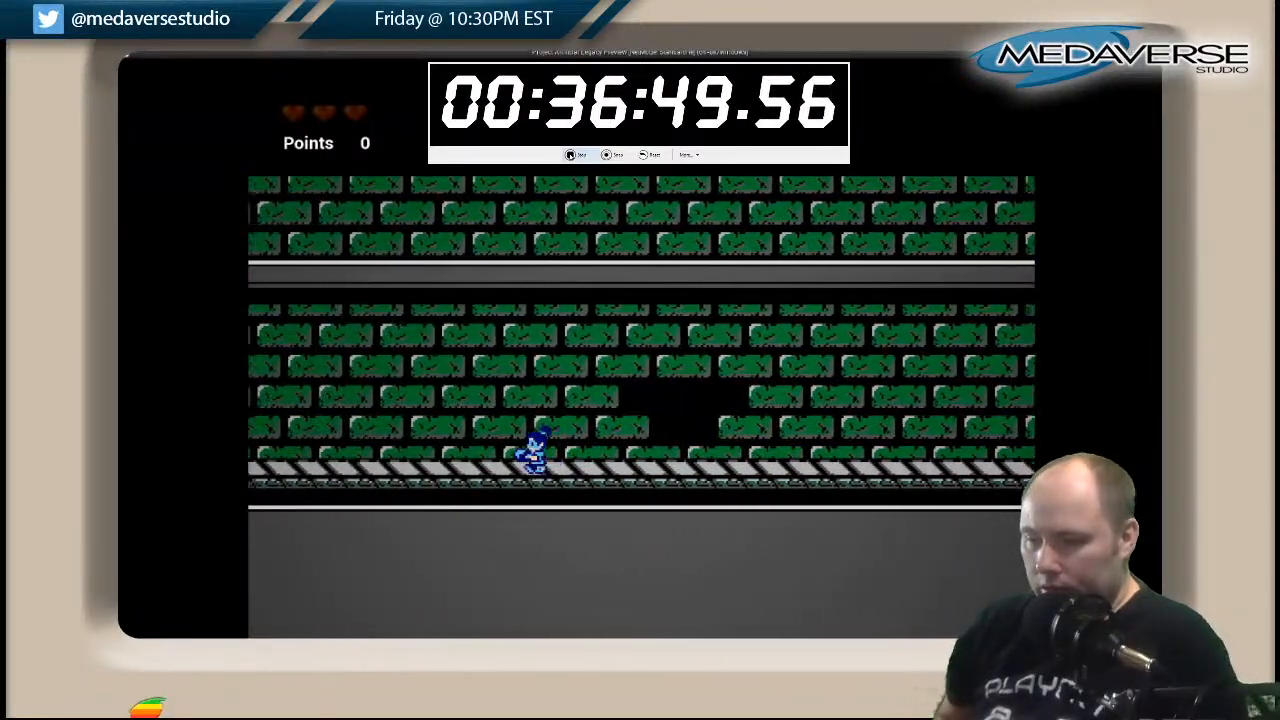
{"action": "key", "text": "Left"}
{"action": "key", "text": "space"}
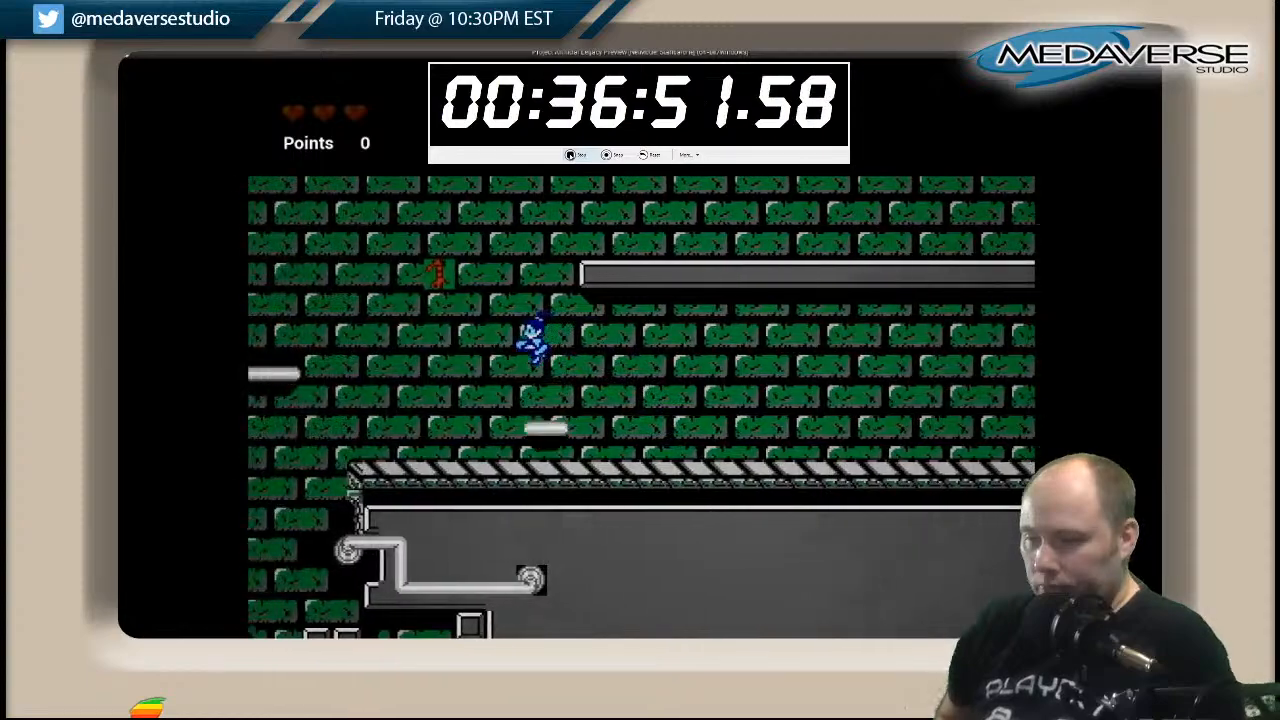
Jump up onto the long grey ledge and run right past the small waterfall to the ledge's closed end.
{"action": "key", "text": "Right"}
{"action": "key", "text": "space"}
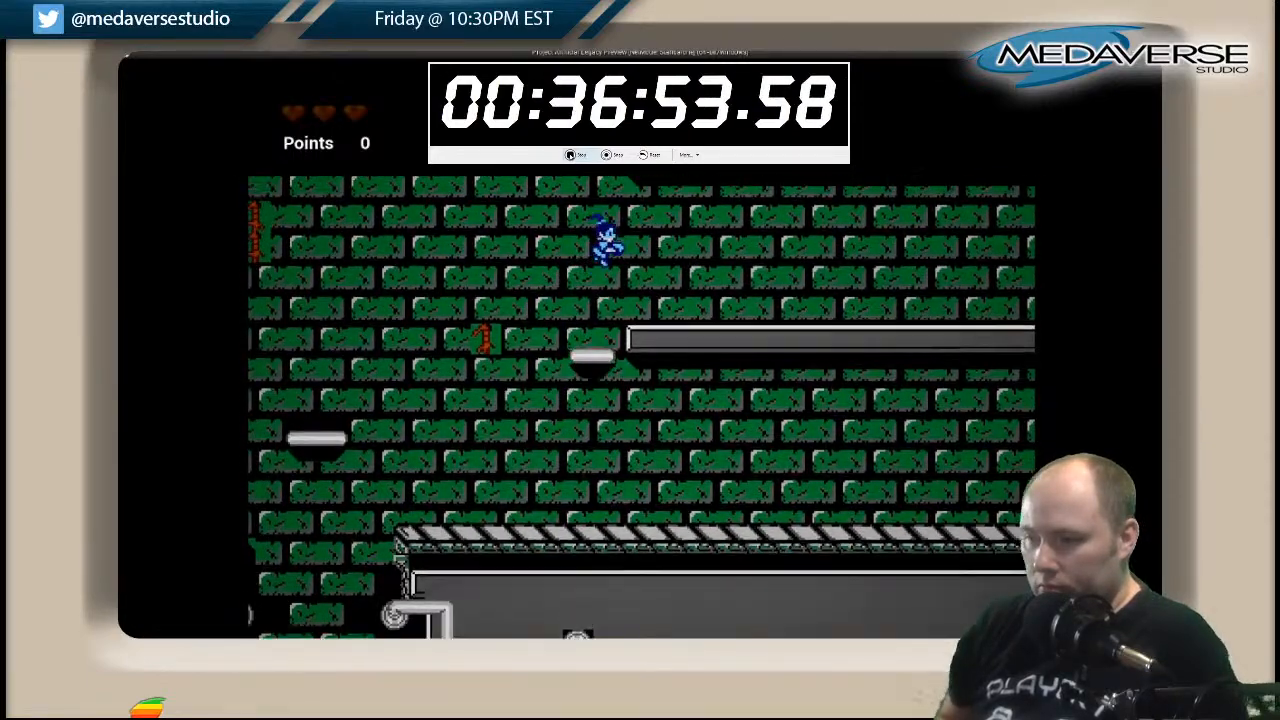
{"action": "key", "text": "Right"}
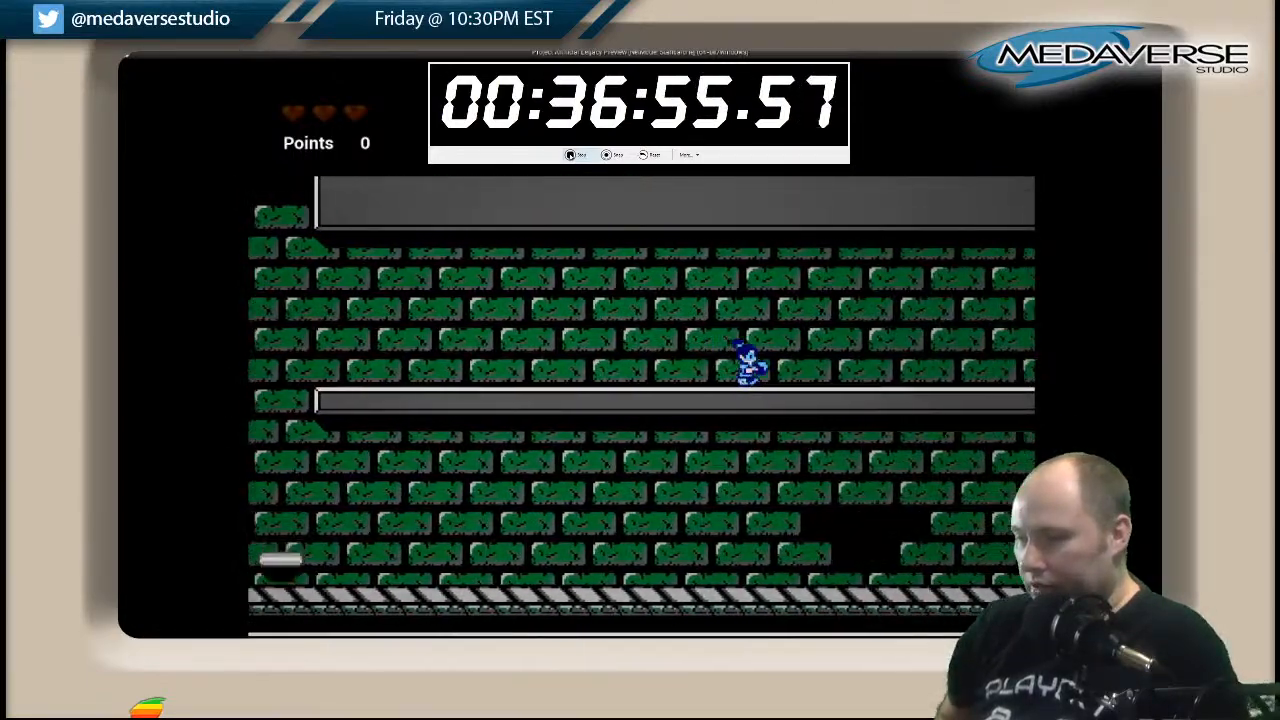
{"action": "key", "text": "Right"}
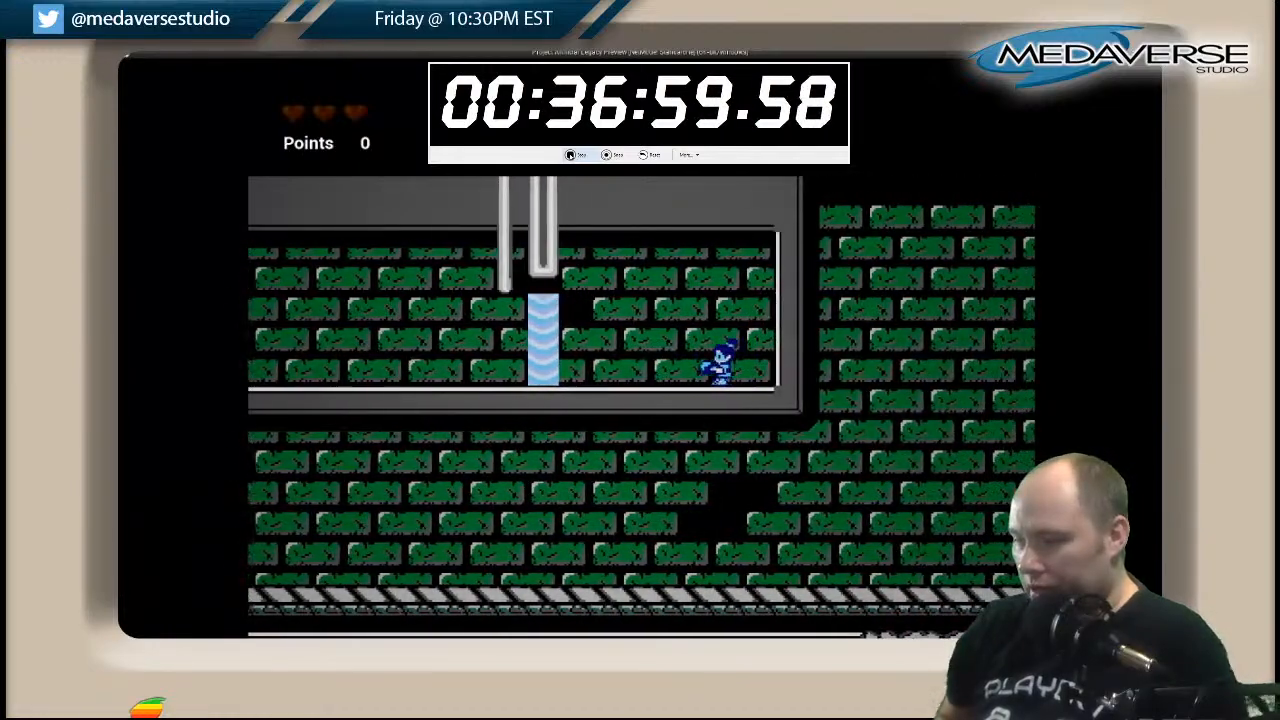
Run back left along the long grey ledge and leave it at its open end.
{"action": "key", "text": "Left"}
{"action": "key", "text": "Left"}
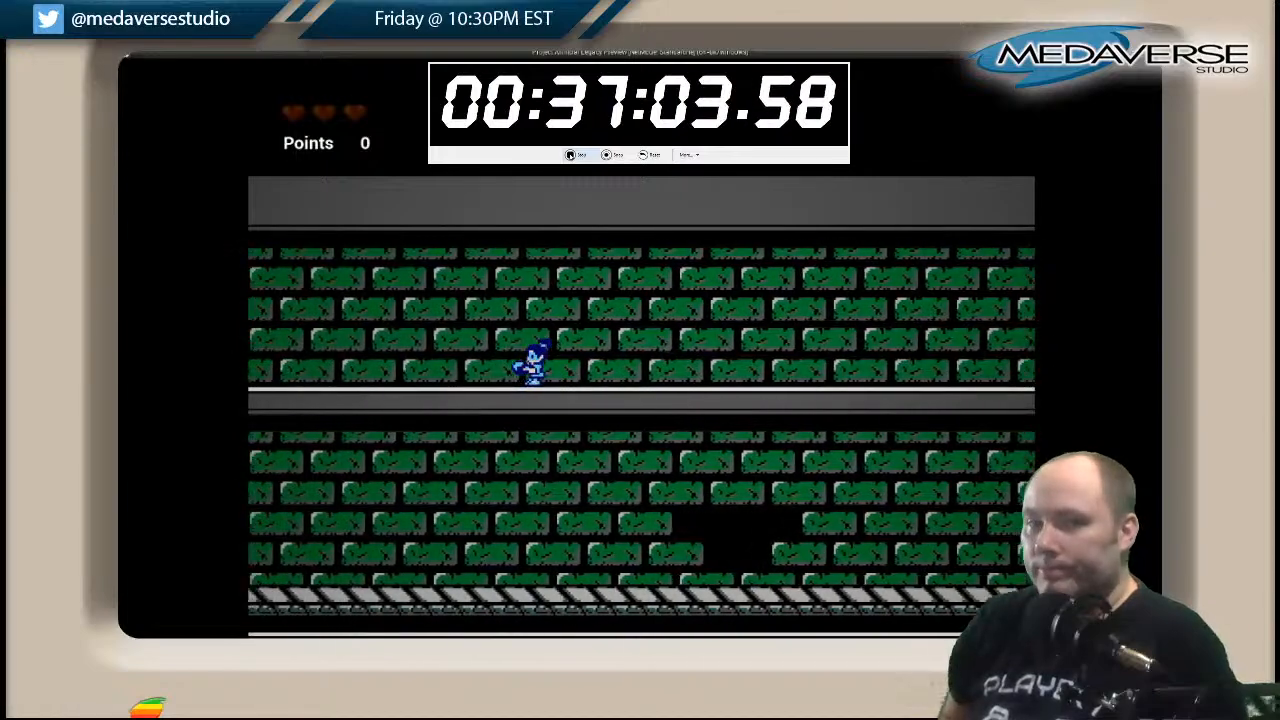
{"action": "key", "text": "Left"}
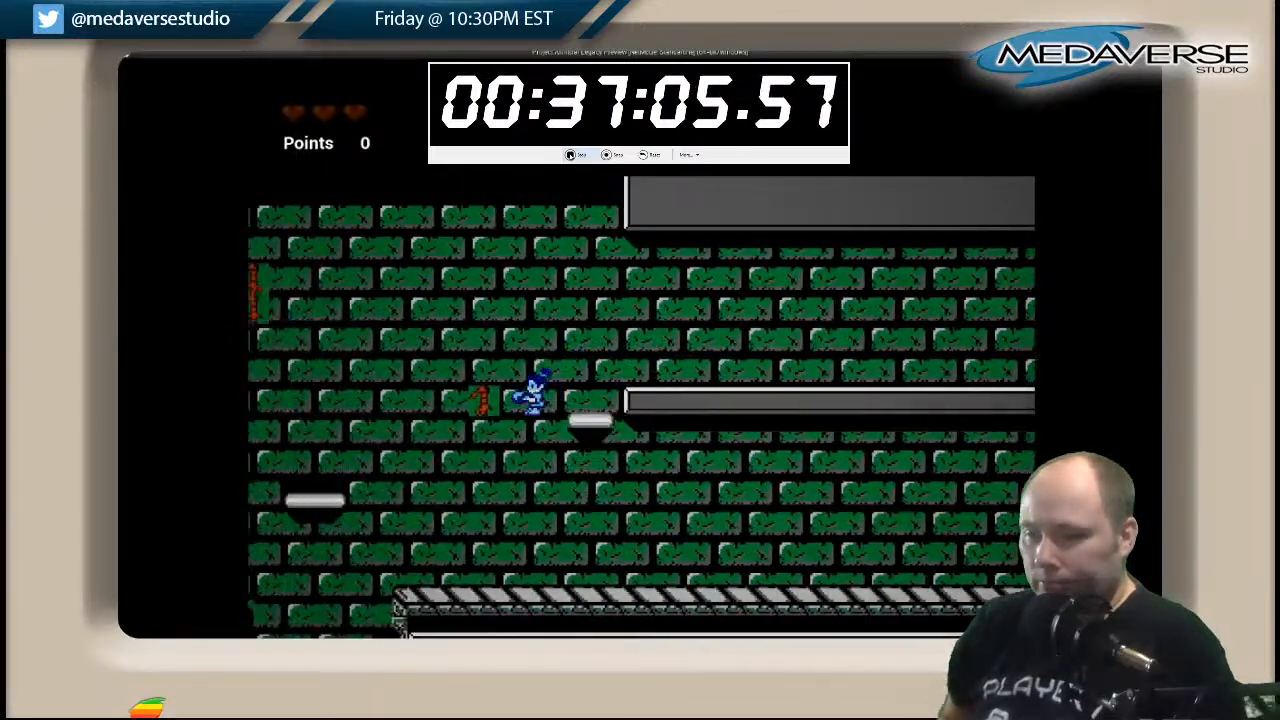
Continue left across the platforms and jump up through the gap between the grey blocks beside the tall waterfall.
{"action": "key", "text": "Left"}
{"action": "key", "text": "space"}
{"action": "key", "text": "space"}
{"action": "key", "text": "Left"}
{"action": "key", "text": "Right"}
{"action": "key", "text": "space"}
{"action": "key", "text": "Left"}
Head left past the tall waterfall and get onto the small grey block beside the wall.
{"action": "key", "text": "space"}
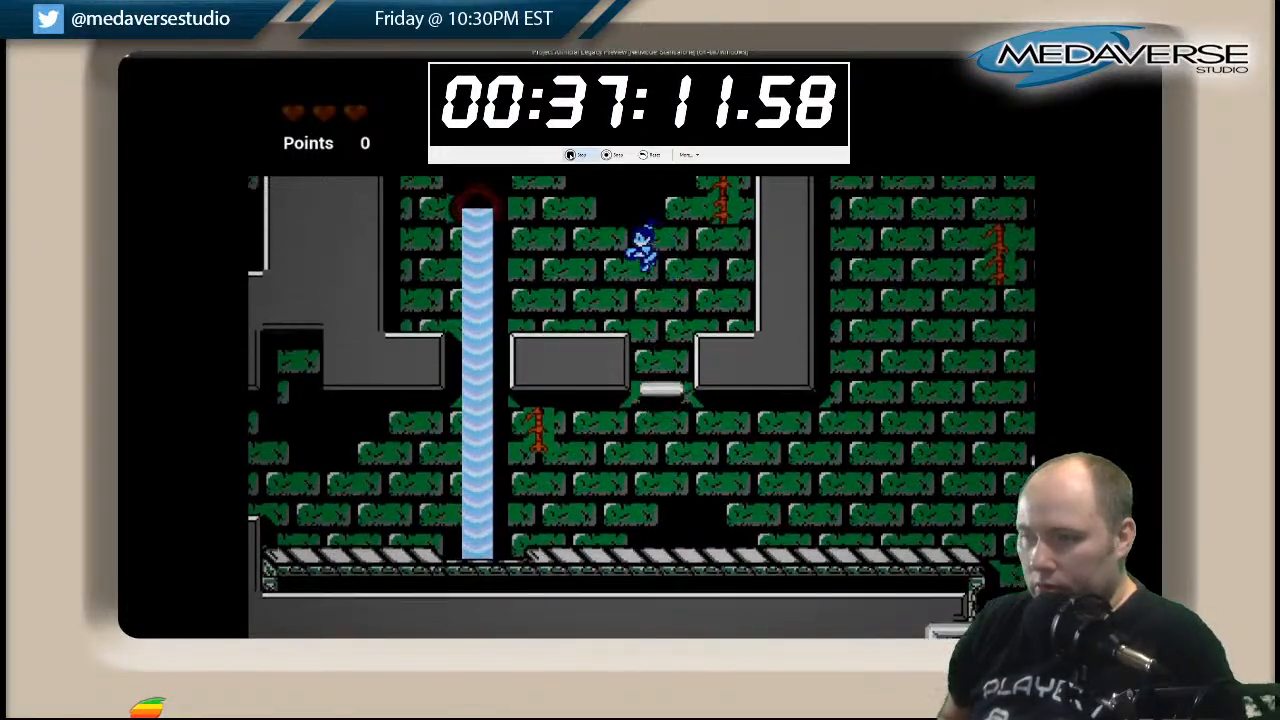
{"action": "key", "text": "Left"}
{"action": "key", "text": "space"}
{"action": "key", "text": "Left"}
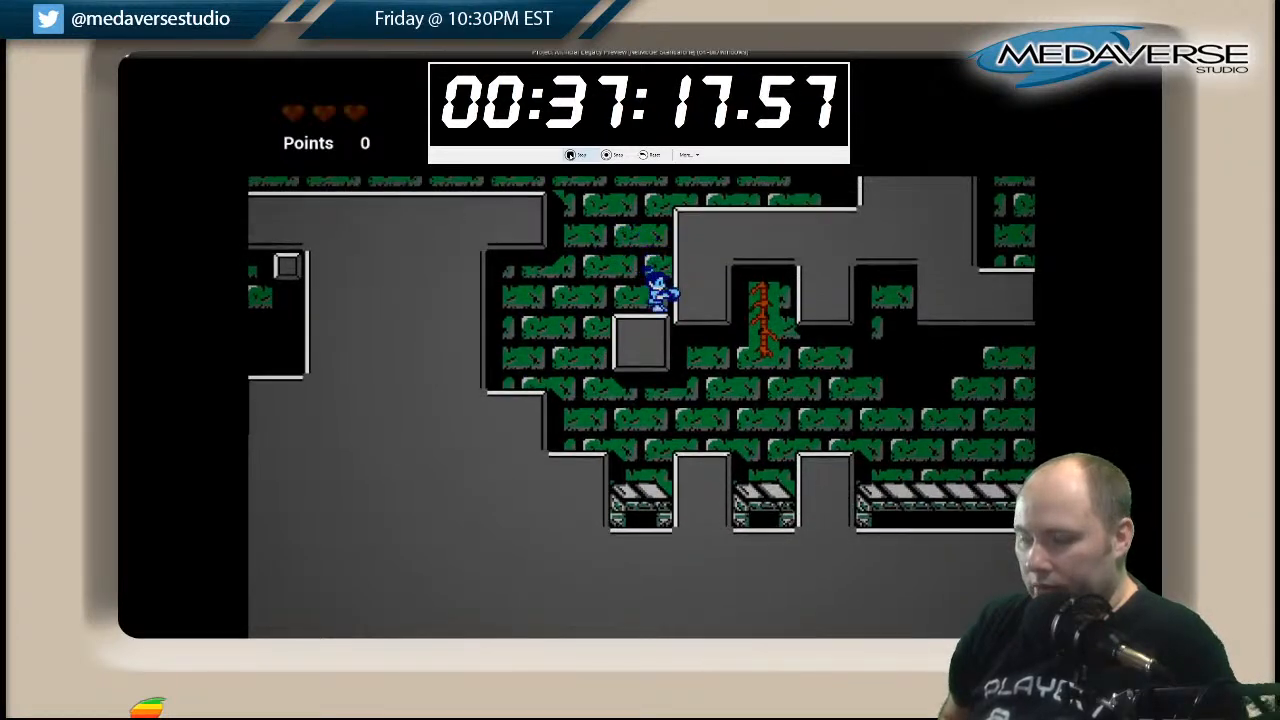
Climb from the small grey block to the upper ledge and drop down the stepped shaft to collect key 2.
{"action": "key", "text": "space"}
{"action": "key", "text": "Right"}
{"action": "key", "text": "space"}
{"action": "key", "text": "Left"}
{"action": "key", "text": "Left"}
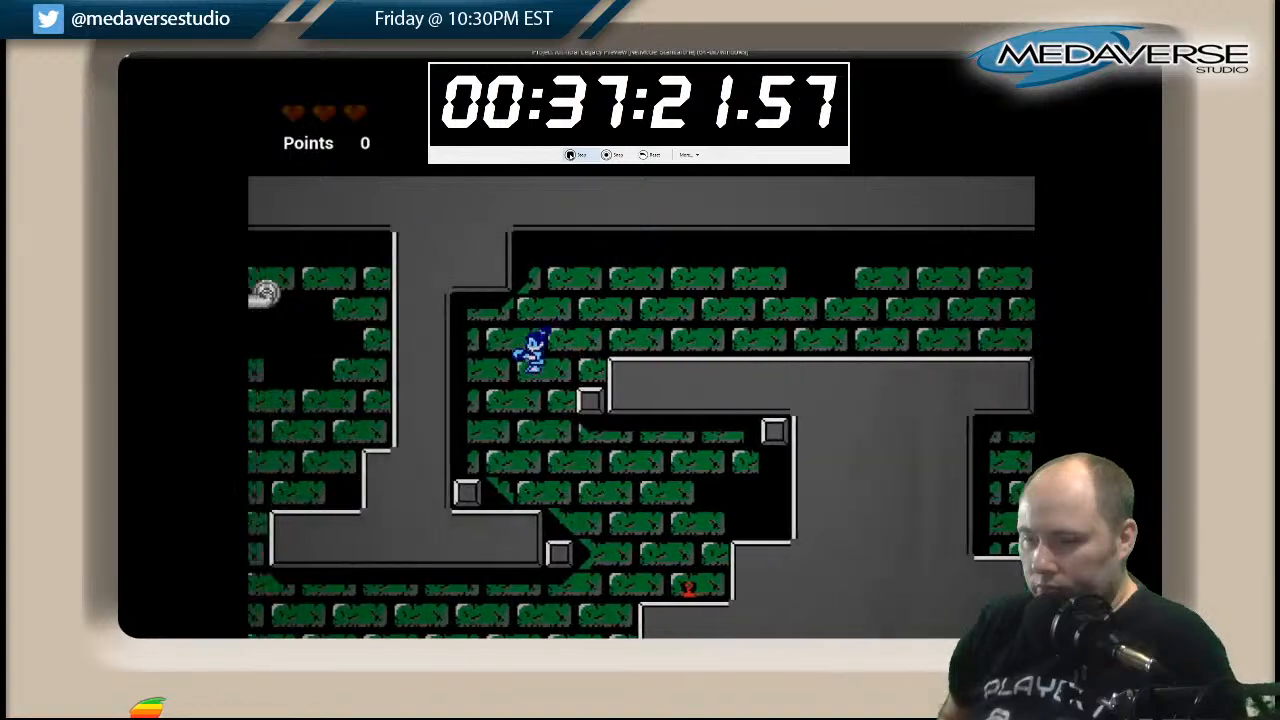
{"action": "key", "text": "Right"}
{"action": "key", "text": "Left"}
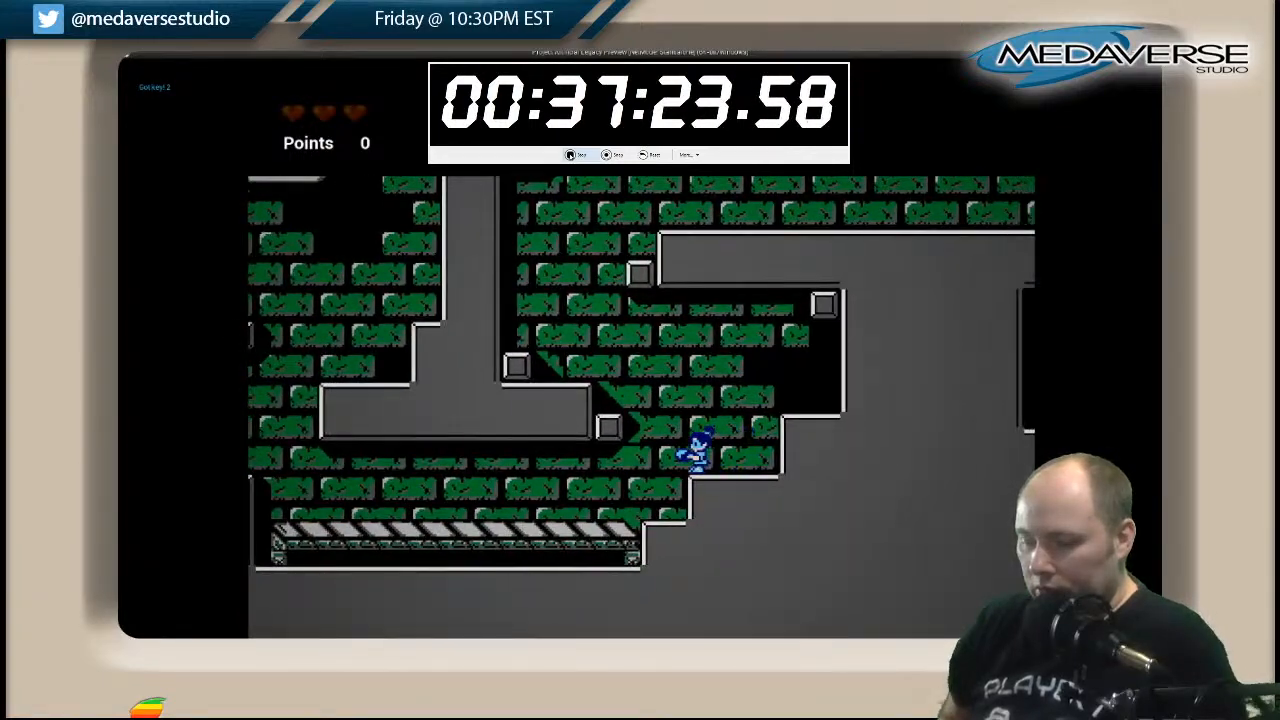
Run left along the striped walkways, jumping over the grey pillars to the one below the hanging grey block.
{"action": "key", "text": "Left"}
{"action": "key", "text": "space"}
{"action": "key", "text": "Left"}
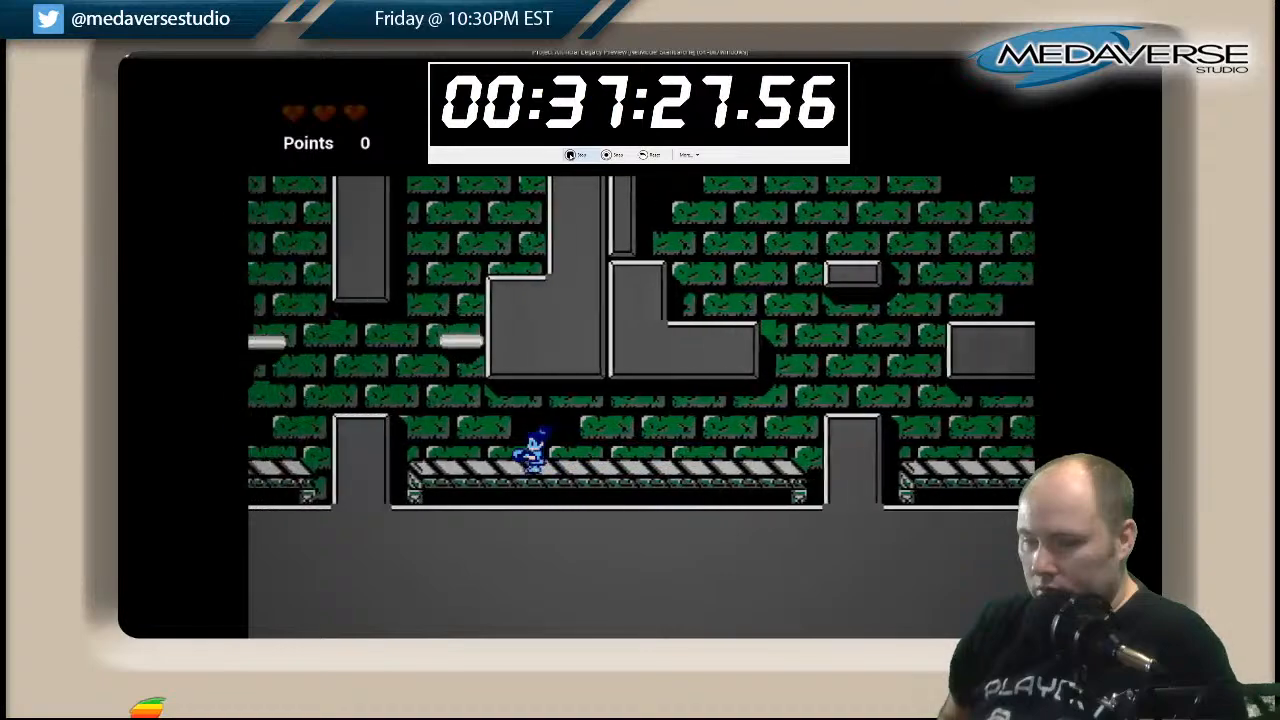
{"action": "key", "text": "Left"}
{"action": "key", "text": "space"}
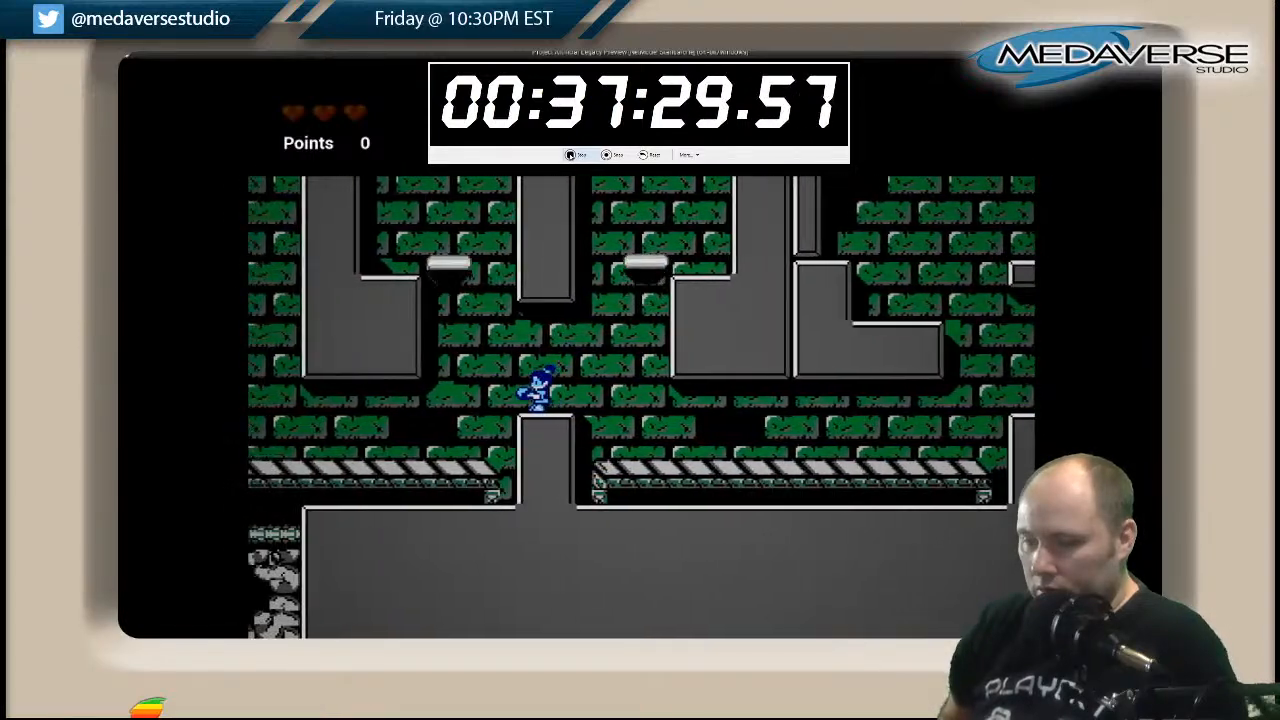
Jump onto the moving white platform beside the grey wall and go up to the top of the hanging grey block.
{"action": "key", "text": "Left"}
{"action": "key", "text": "space"}
{"action": "key", "text": "Left"}
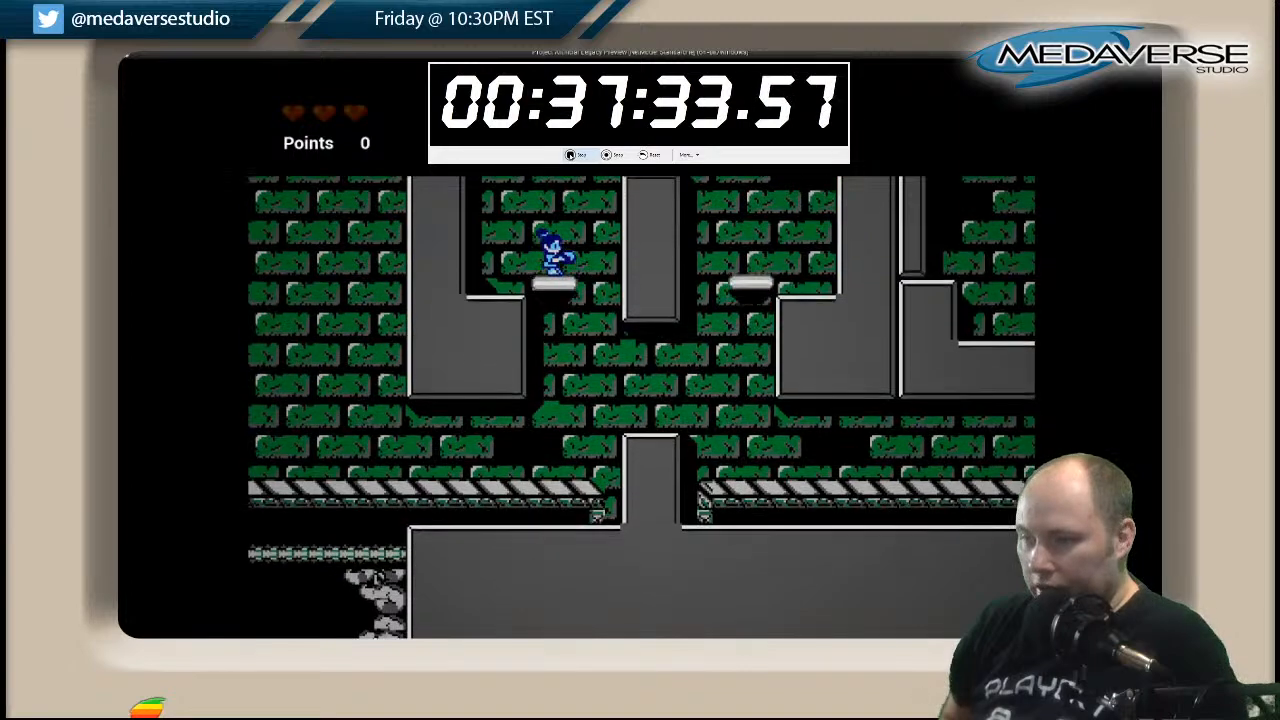
{"action": "key", "text": "space"}
{"action": "key", "text": "Right"}
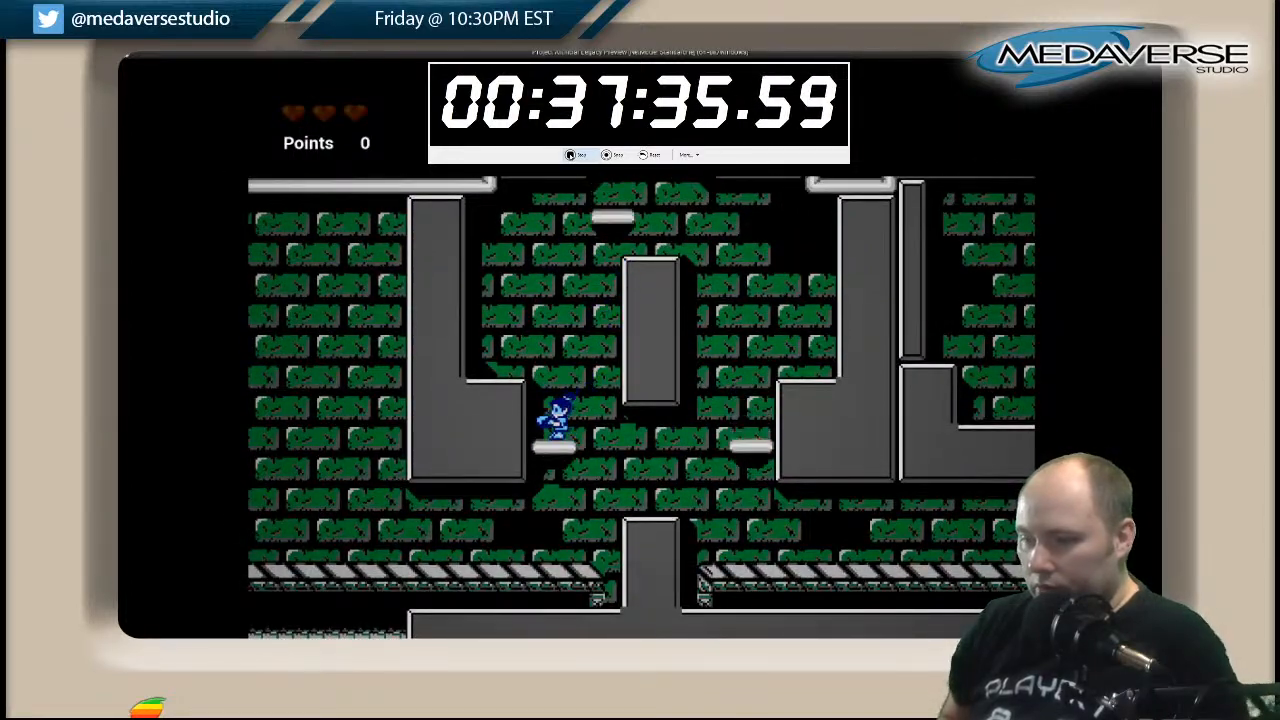
{"action": "key", "text": "Left"}
{"action": "key", "text": "space"}
{"action": "key", "text": "Right"}
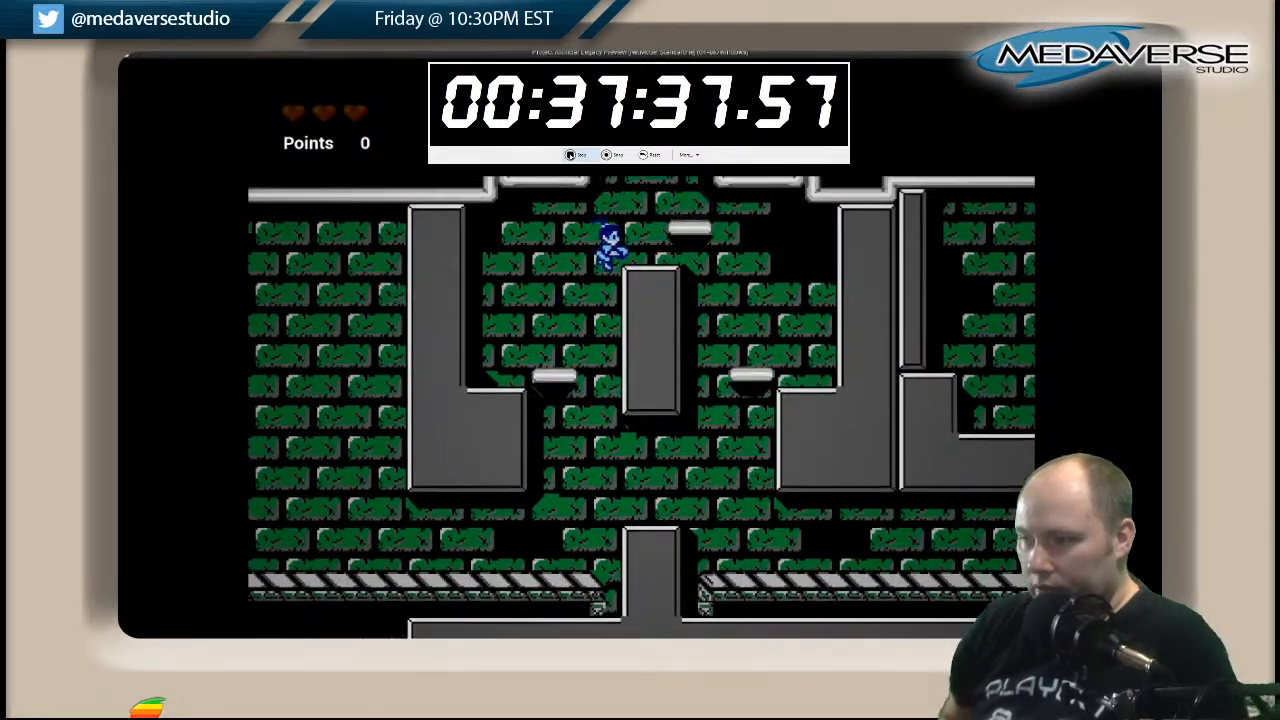
Climb the moving platforms between the pipes and over the waterfall to the small bridge in the middle.
{"action": "key", "text": "space"}
{"action": "key", "text": "Left"}
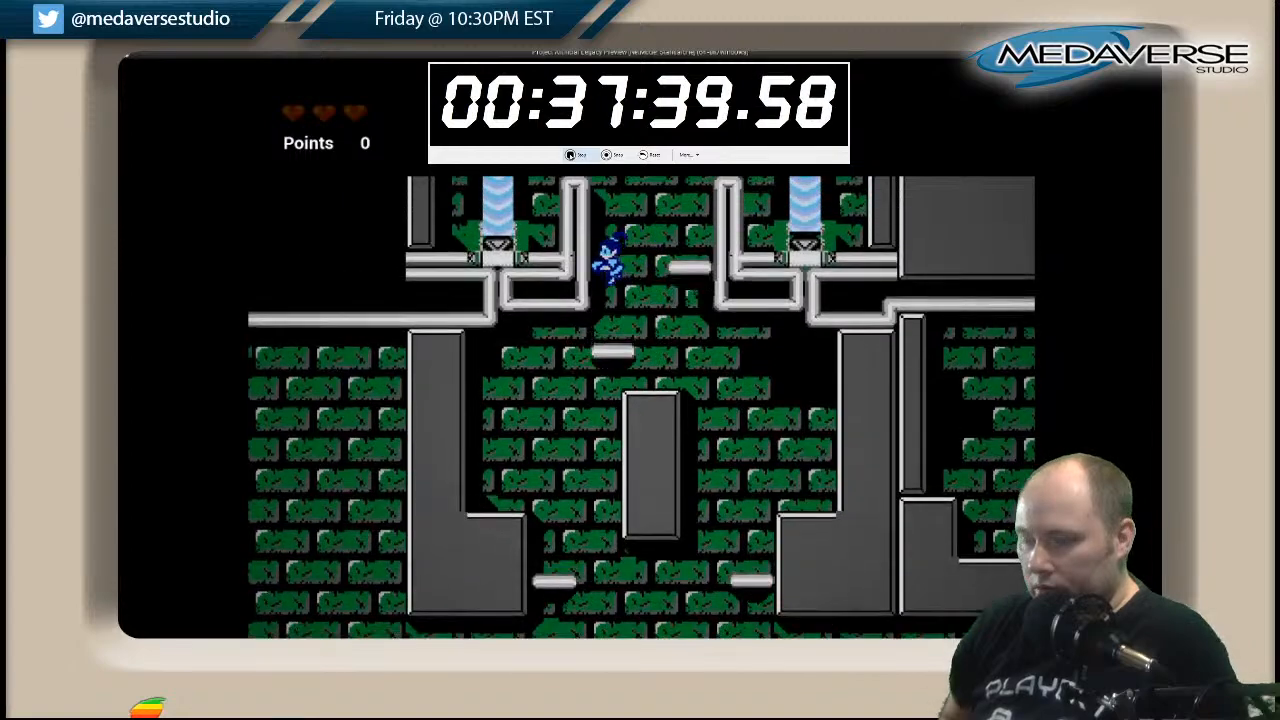
{"action": "key", "text": "space"}
{"action": "key", "text": "Left"}
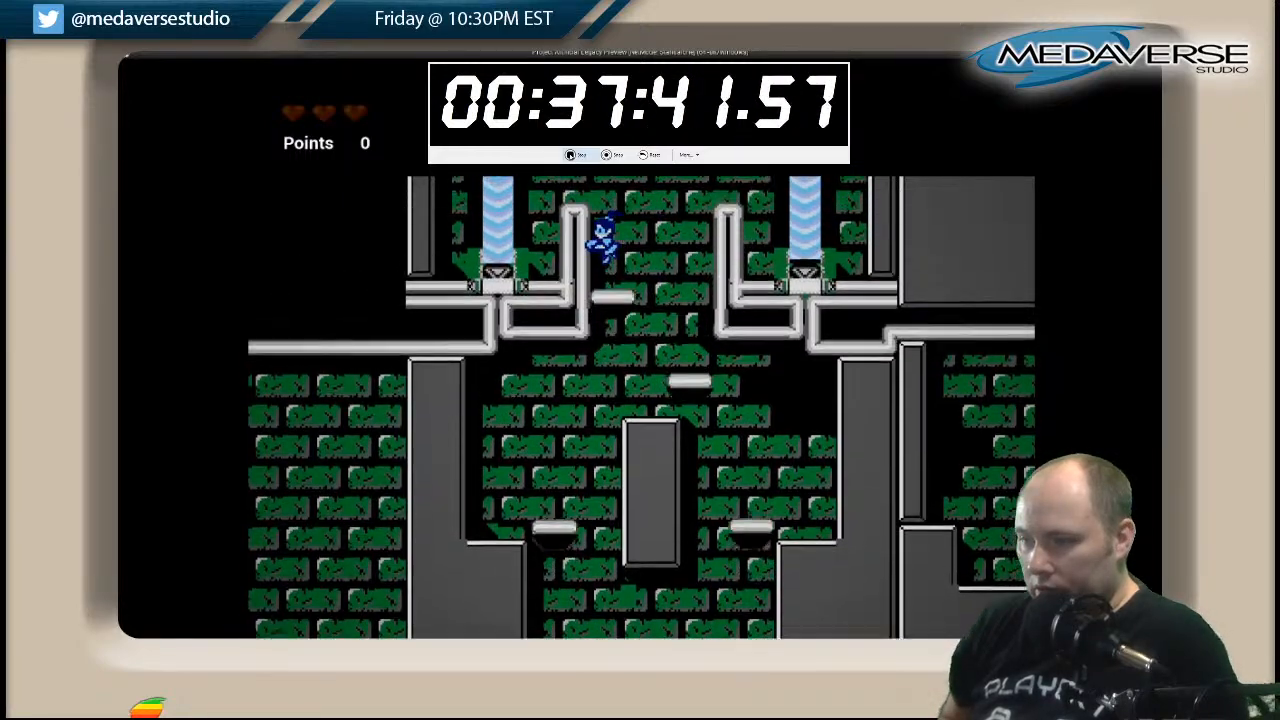
{"action": "key", "text": "space"}
{"action": "key", "text": "Left"}
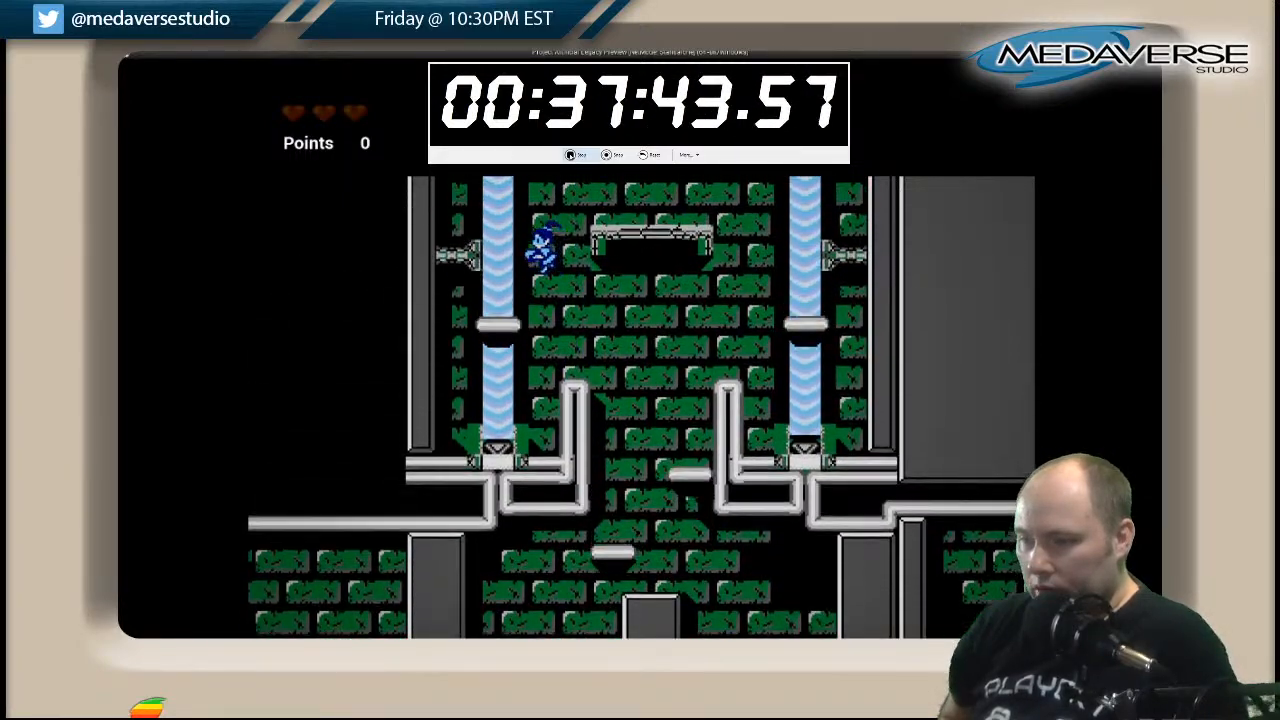
{"action": "key", "text": "space"}
{"action": "key", "text": "Right"}
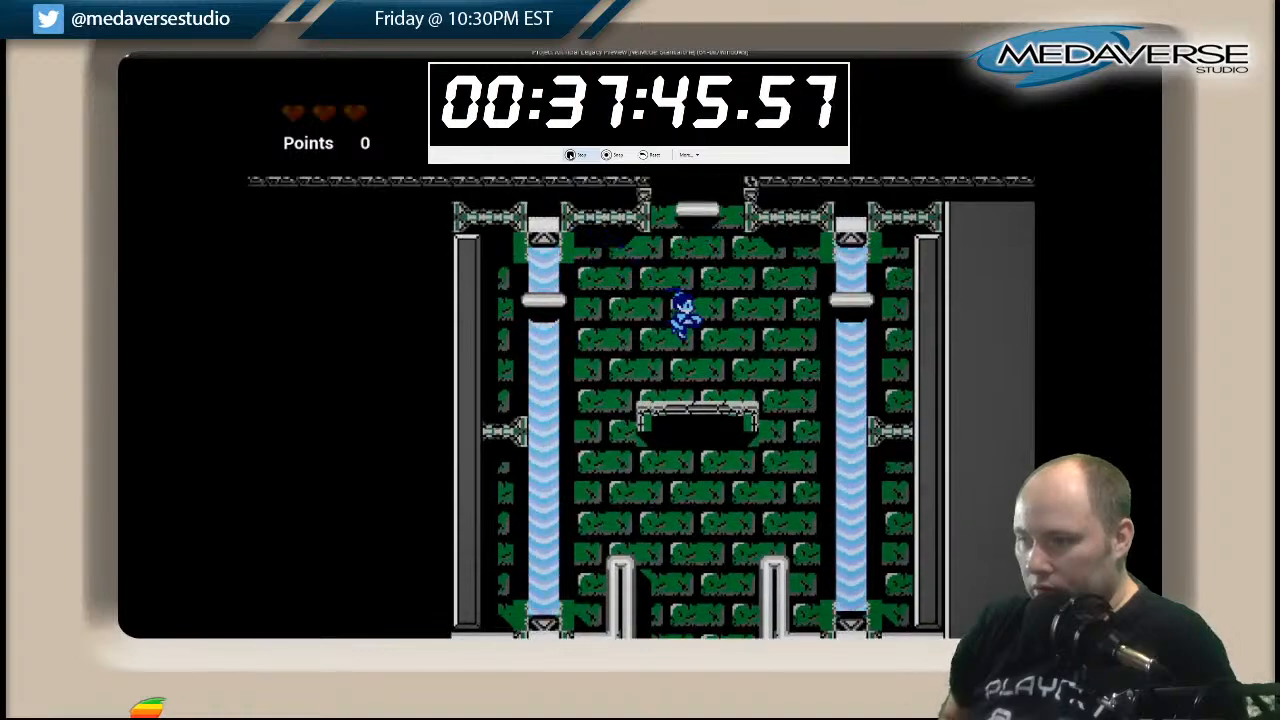
Climb from the small bridge through the opening to the surface and run right to the grey house's locked door.
{"action": "key", "text": "Left"}
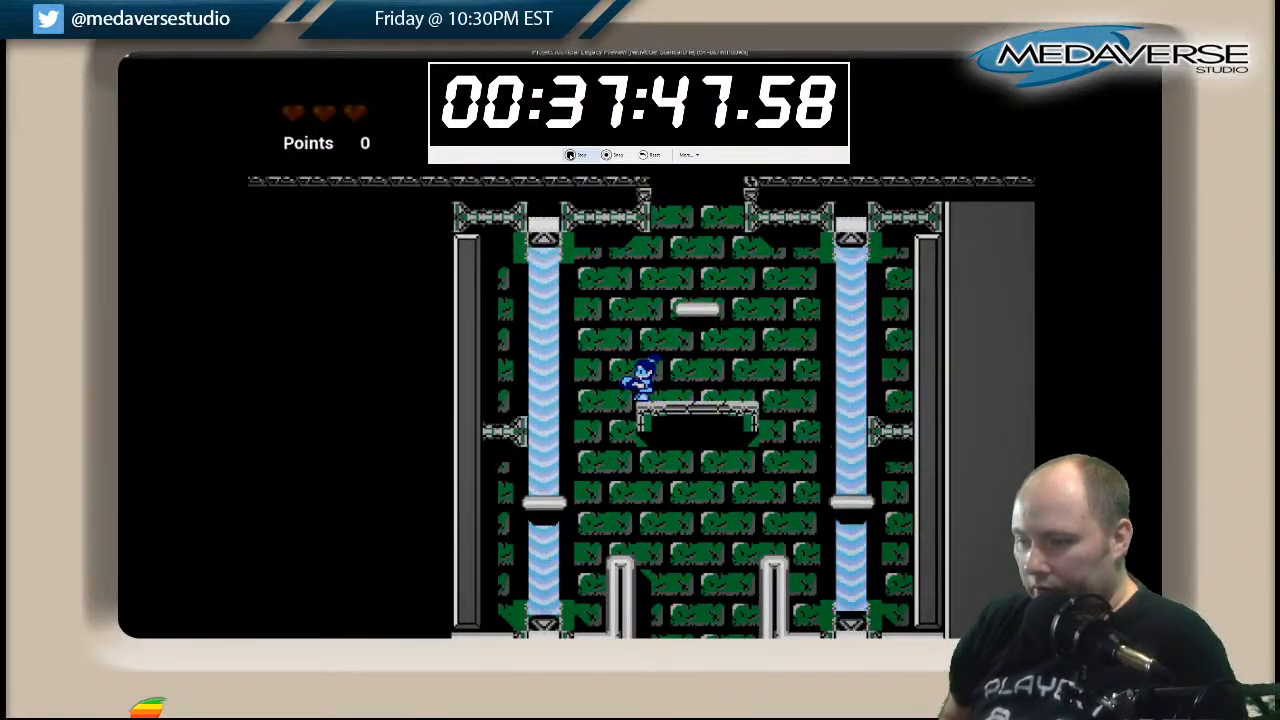
{"action": "key", "text": "space"}
{"action": "key", "text": "Right"}
{"action": "key", "text": "Left"}
{"action": "key", "text": "space"}
{"action": "key", "text": "Right"}
Check the red-brick house doorways, then run right to collect the blue diamond and reach the grey tower's entrance.
{"action": "key", "text": "Right"}
{"action": "key", "text": "space"}
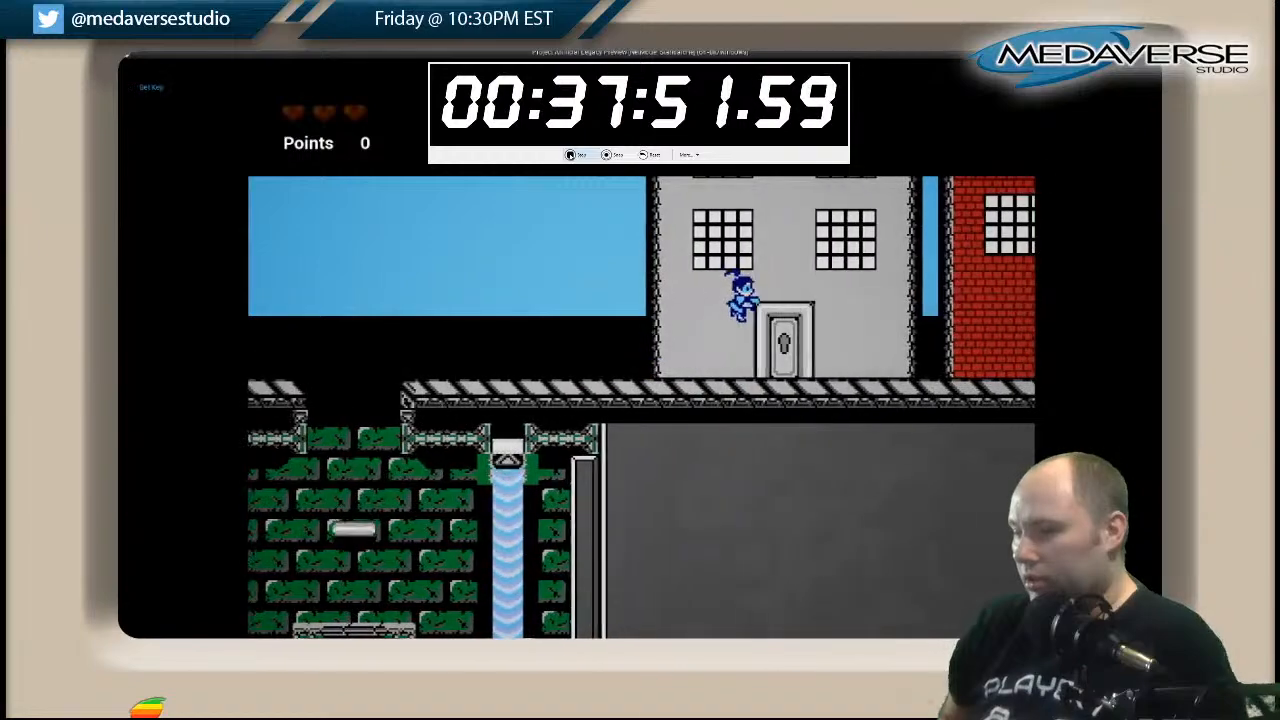
{"action": "key", "text": "Right"}
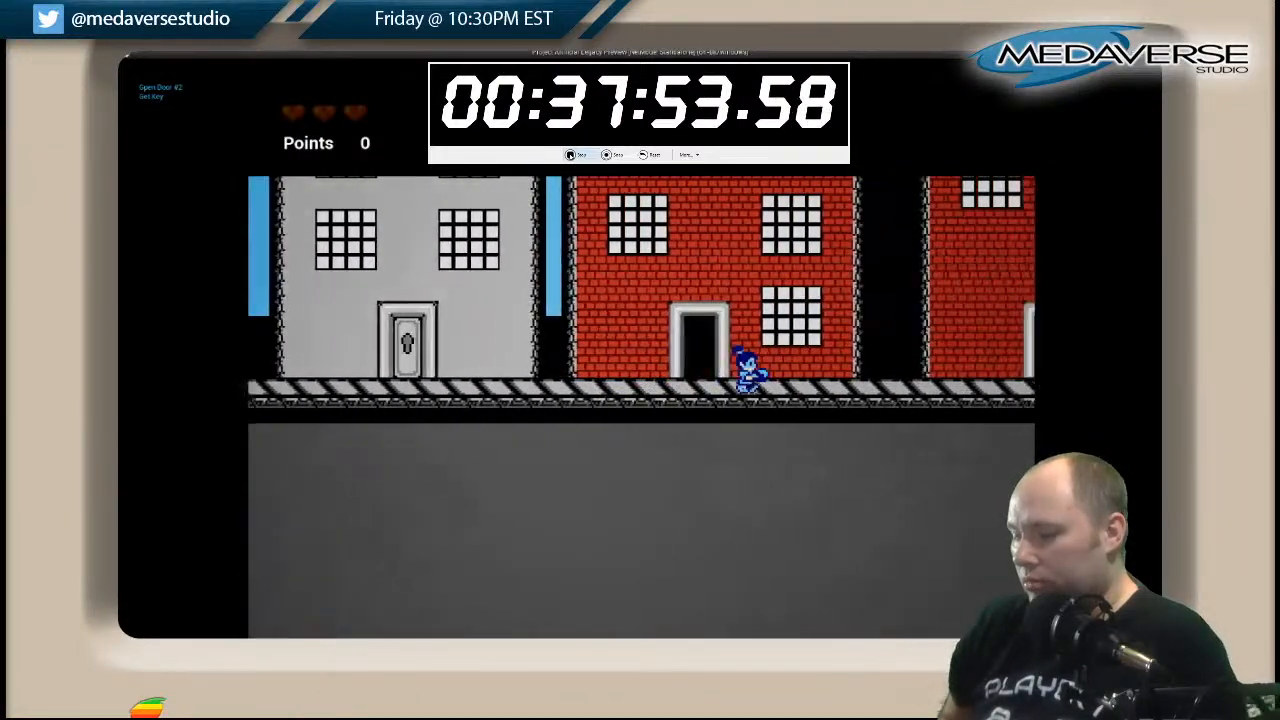
{"action": "key", "text": "Left"}
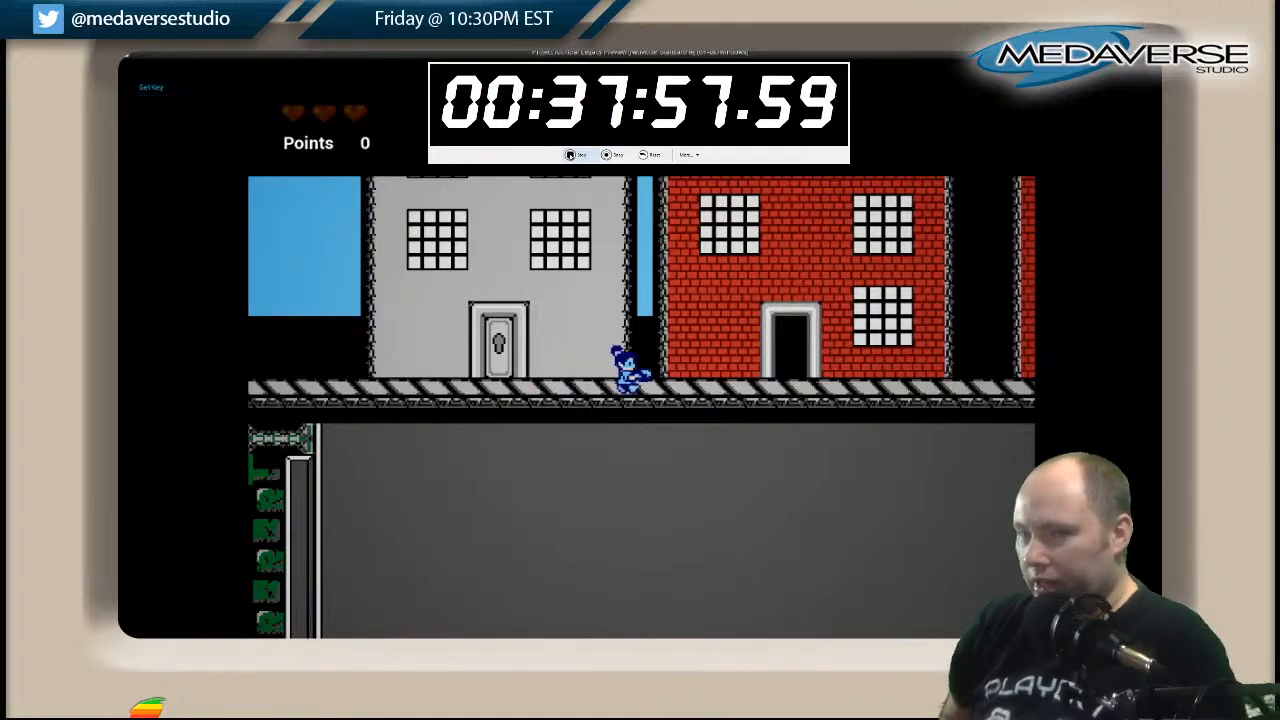
{"action": "key", "text": "Right"}
{"action": "key", "text": "Right"}
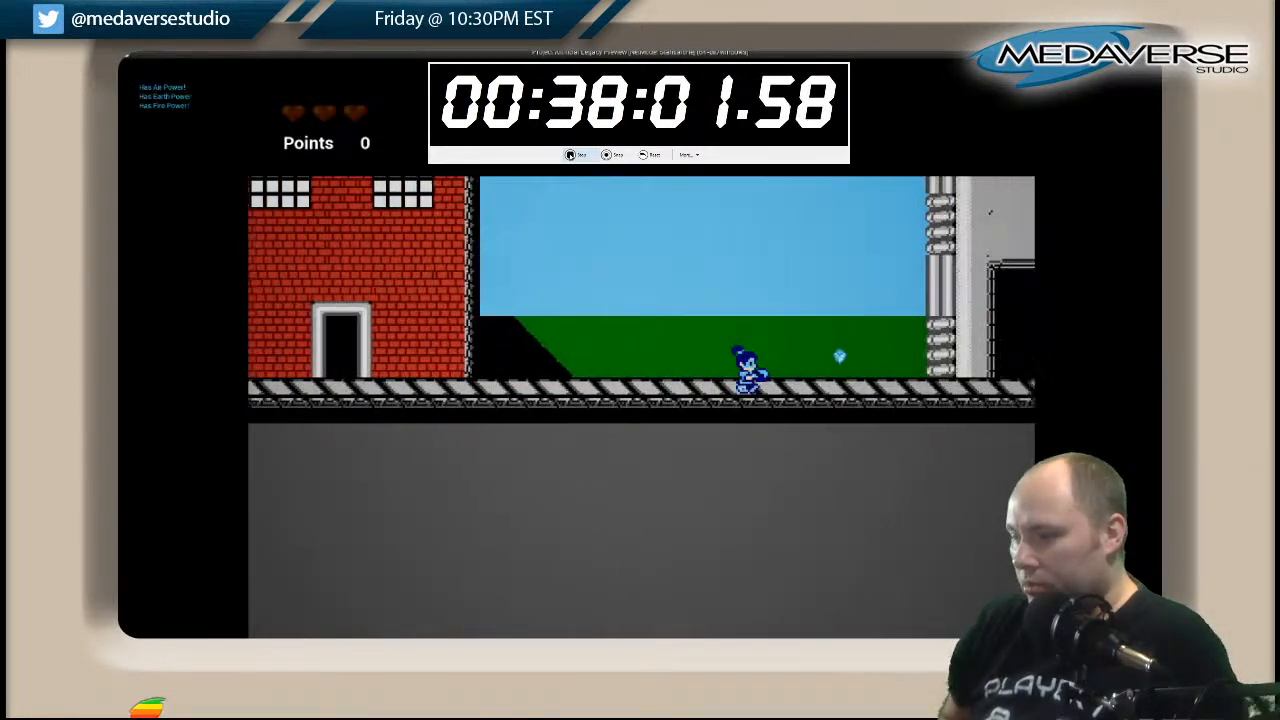
{"action": "key", "text": "Right"}
{"action": "key", "text": "space"}
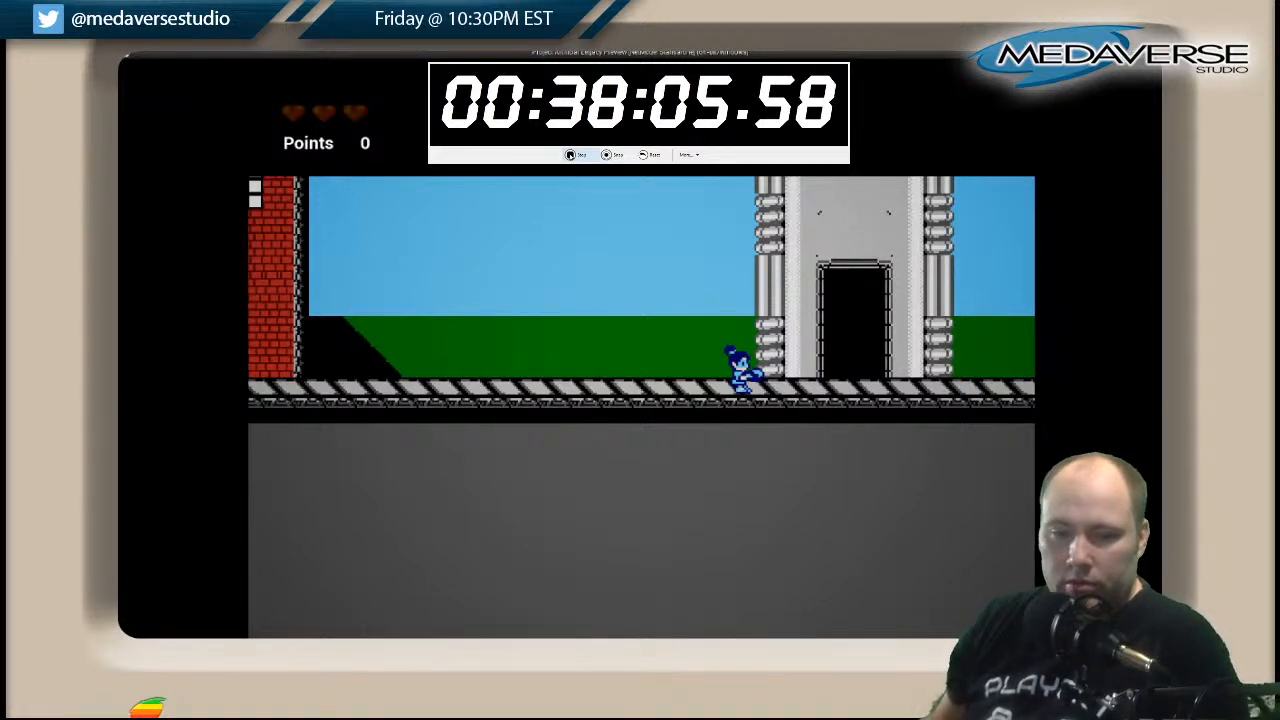
Run and jump back left past the red-brick houses to the locked door of the grey house.
{"action": "key", "text": "Left"}
{"action": "key", "text": "space"}
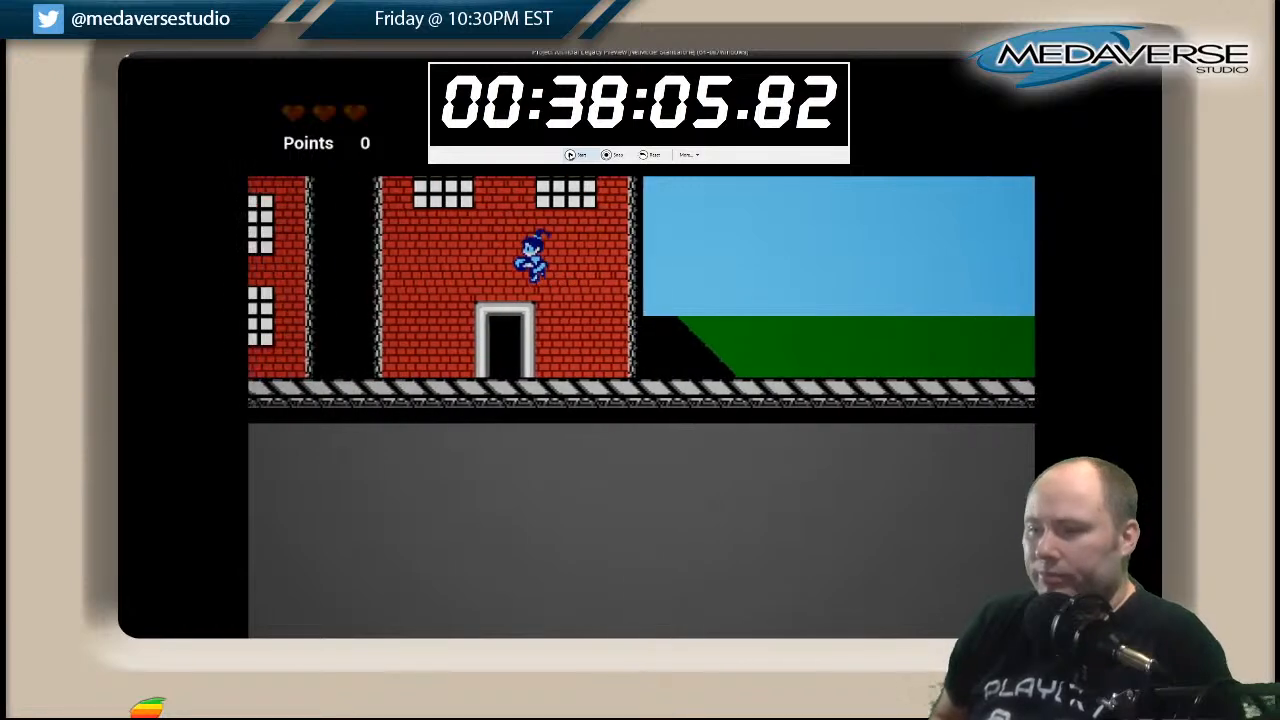
{"action": "key", "text": "Left"}
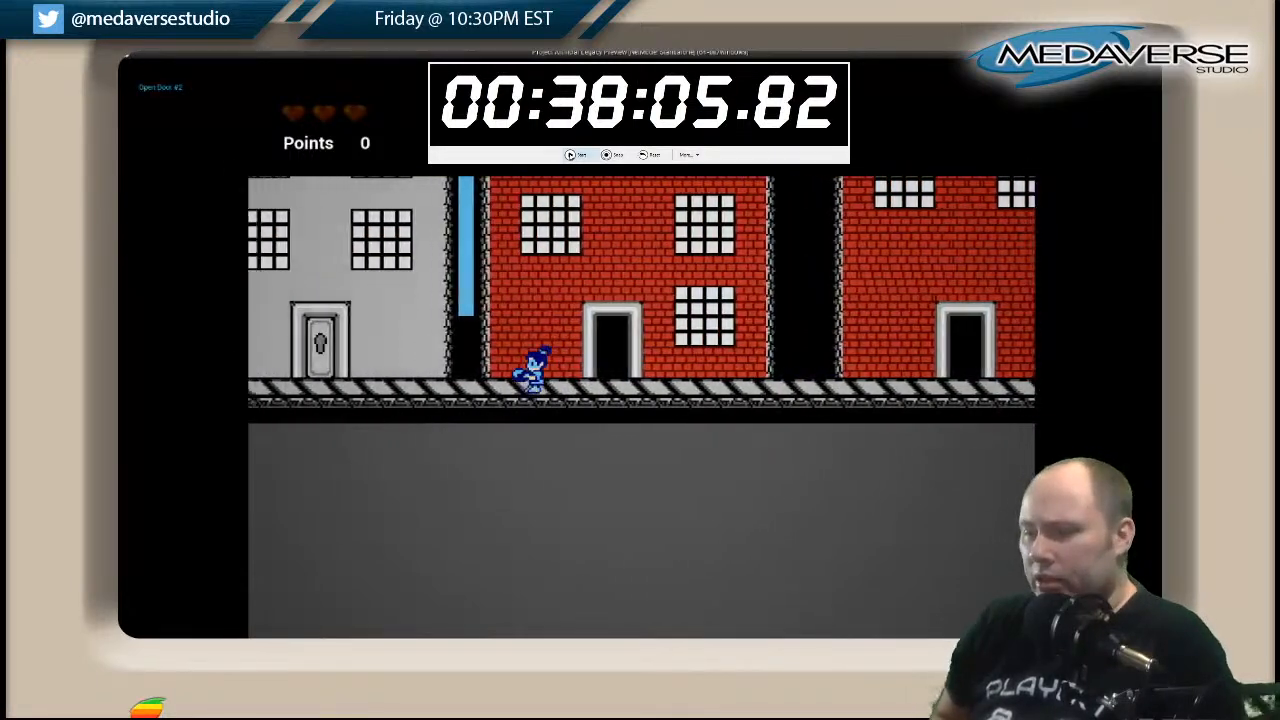
{"action": "key", "text": "Left"}
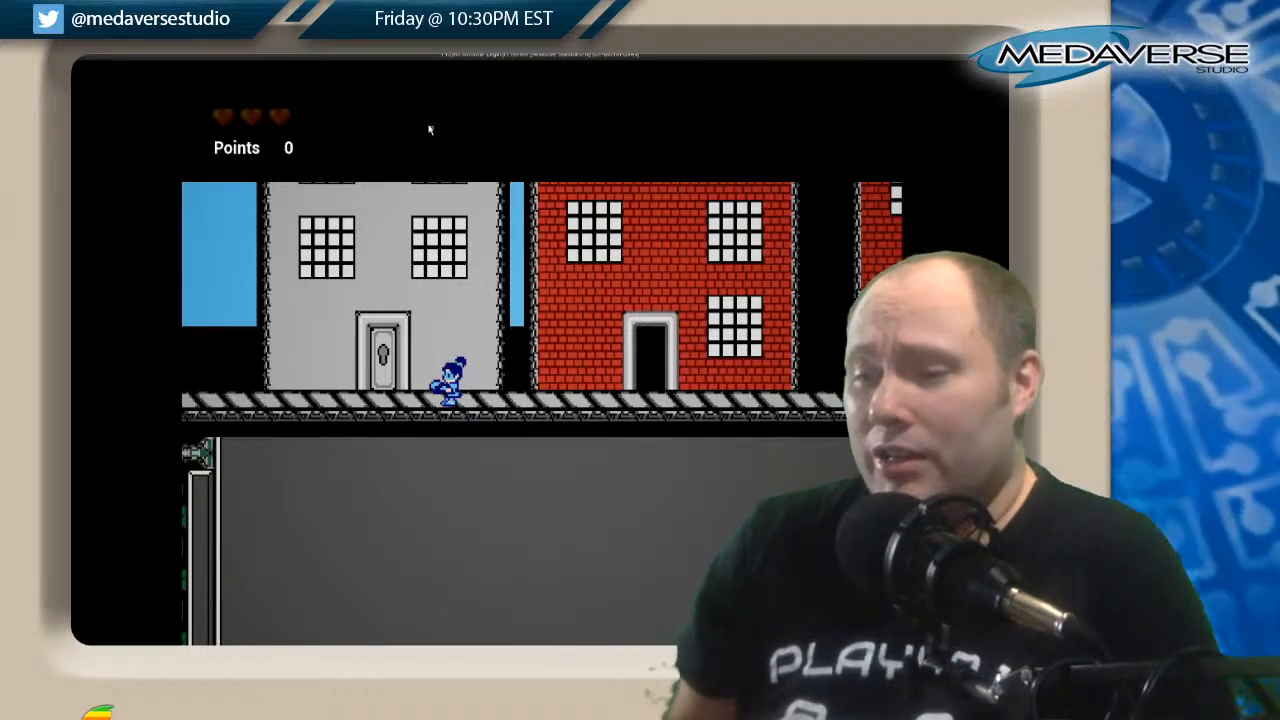
Run right past the first red-brick house's doorway and jump back to the grey house's locked door.
{"action": "key", "text": "Right"}
{"action": "key", "text": "space"}
{"action": "key", "text": "Left"}
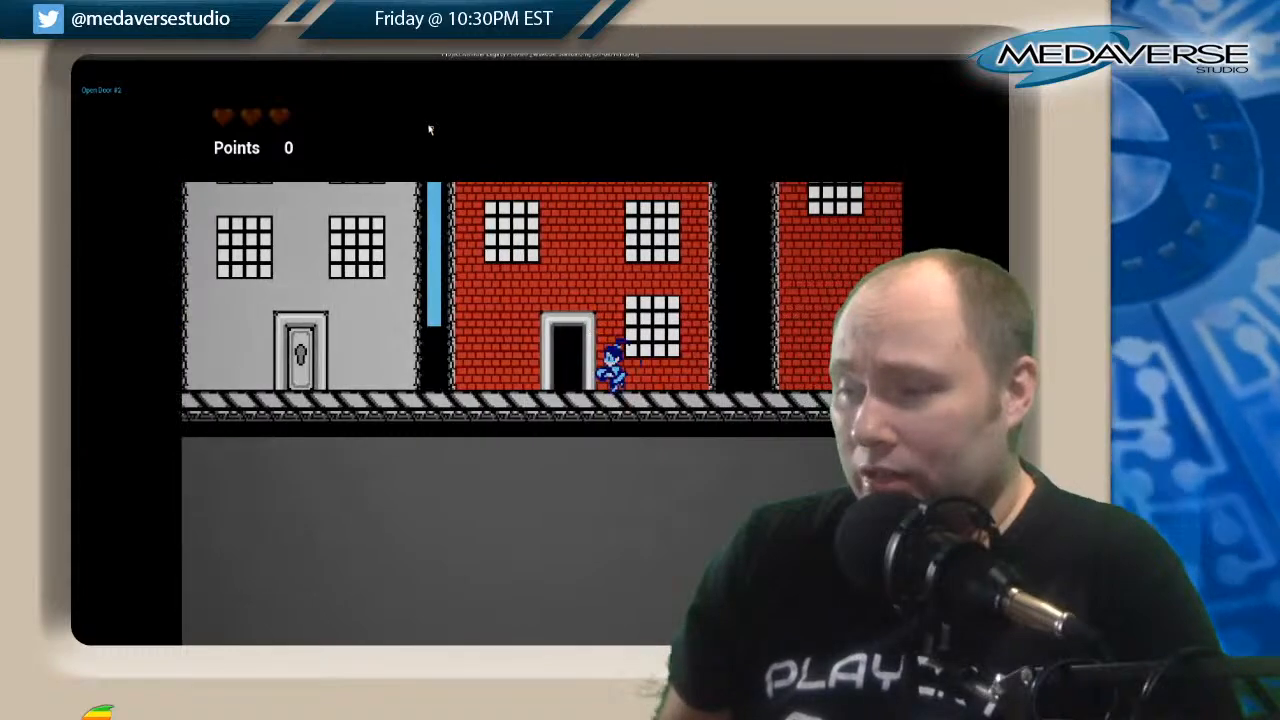
{"action": "key", "text": "space"}
Run right to the second red-brick house, then return left past the grey house to the opening in the walkway.
{"action": "key", "text": "space"}
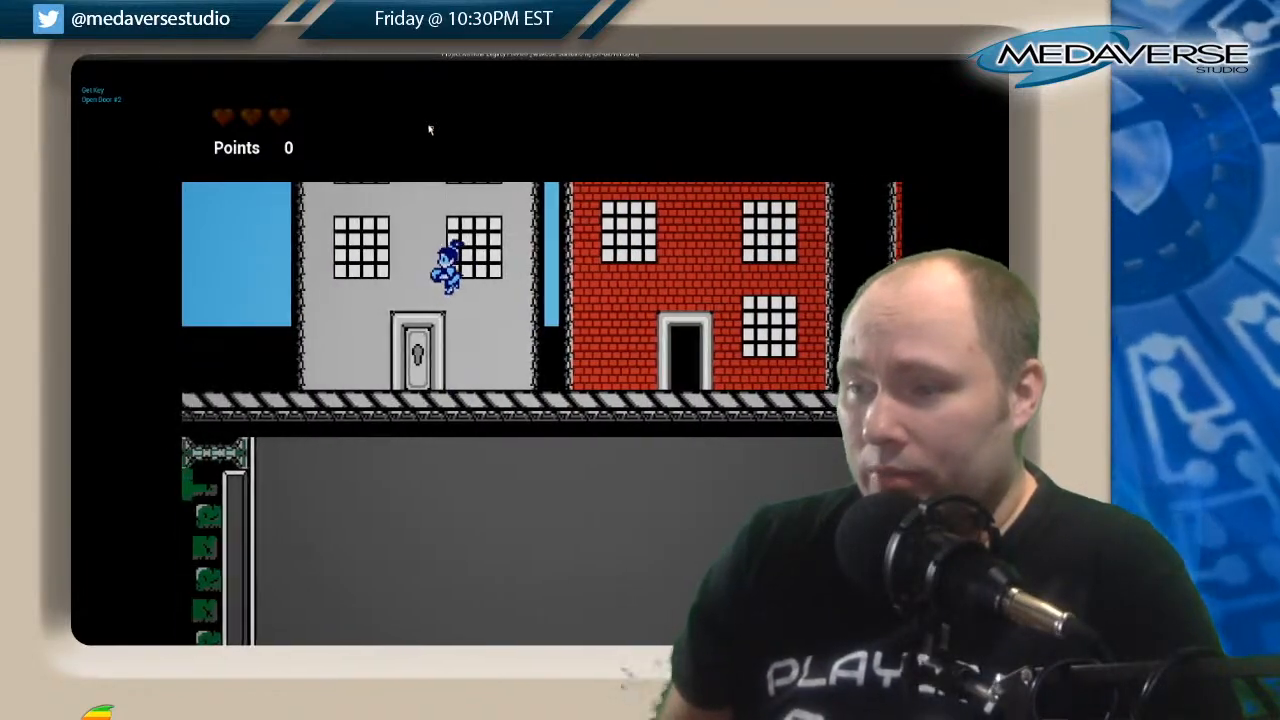
{"action": "key", "text": "space"}
{"action": "key", "text": "Right"}
{"action": "key", "text": "Right"}
{"action": "key", "text": "space"}
{"action": "key", "text": "Left"}
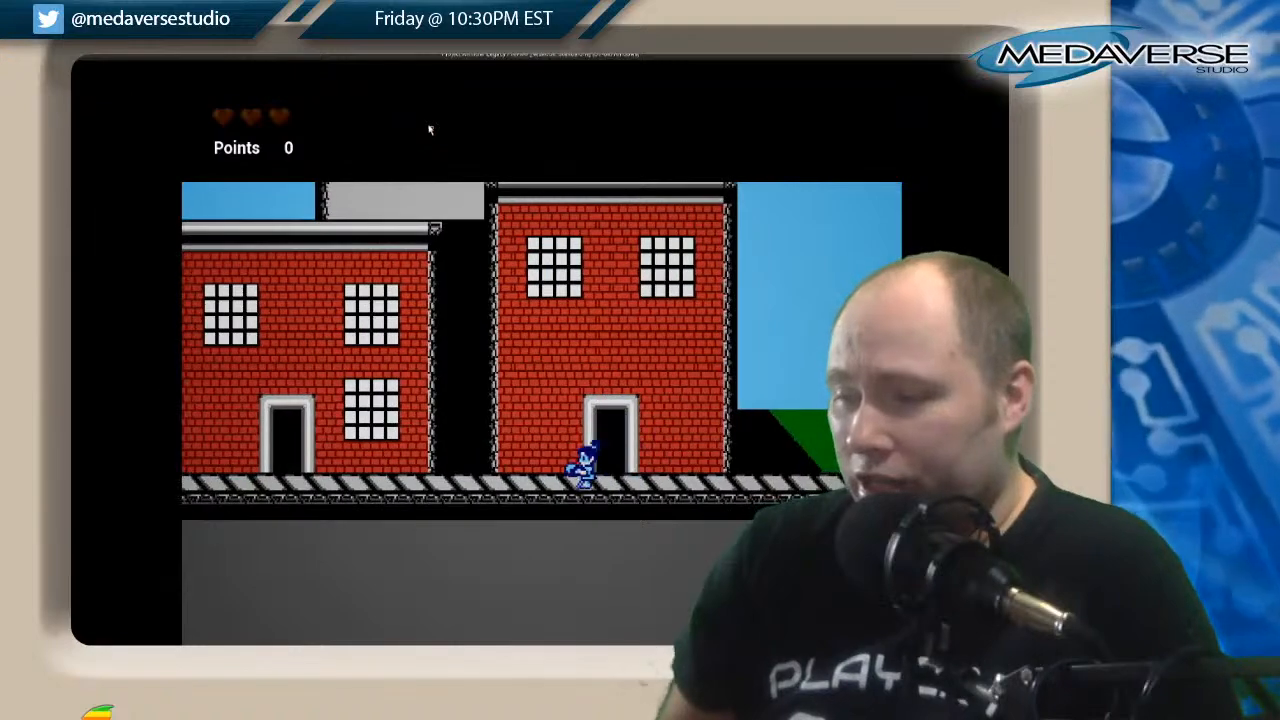
{"action": "key", "text": "Left"}
{"action": "key", "text": "space"}
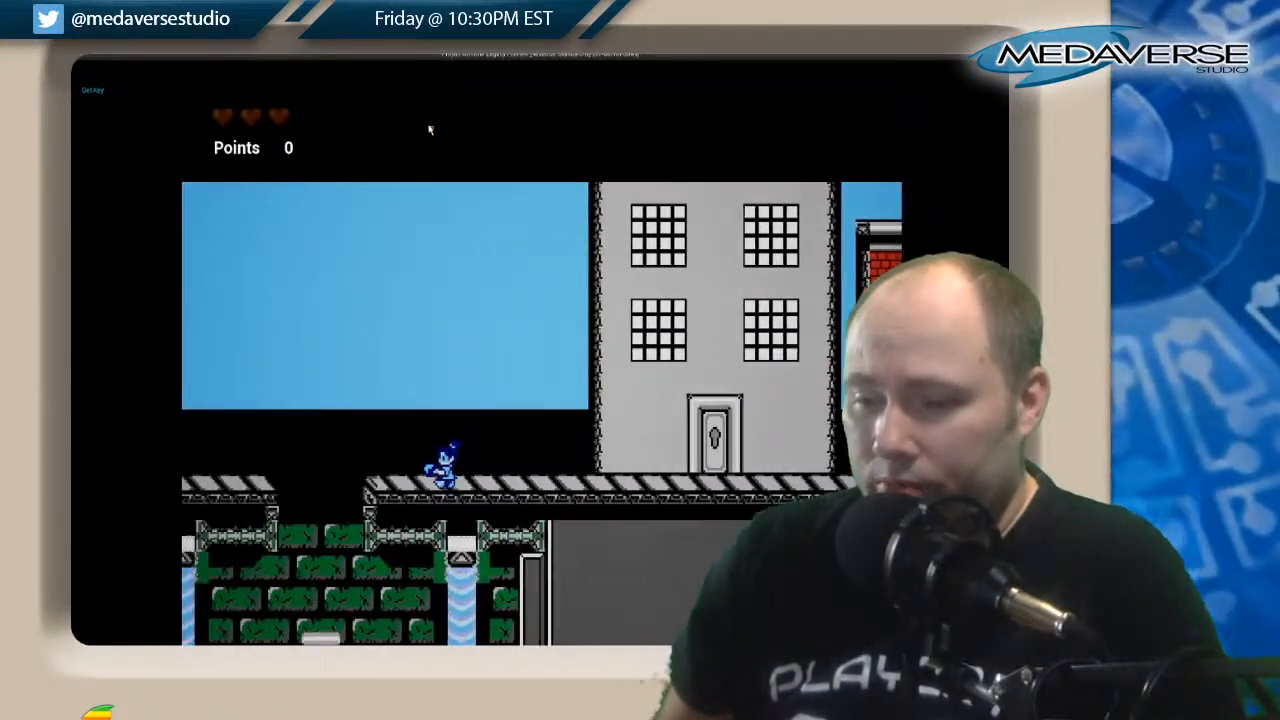
Run left over the walkway opening to the next red-brick houses, then return right past the grey house to the grey tower.
{"action": "key", "text": "space"}
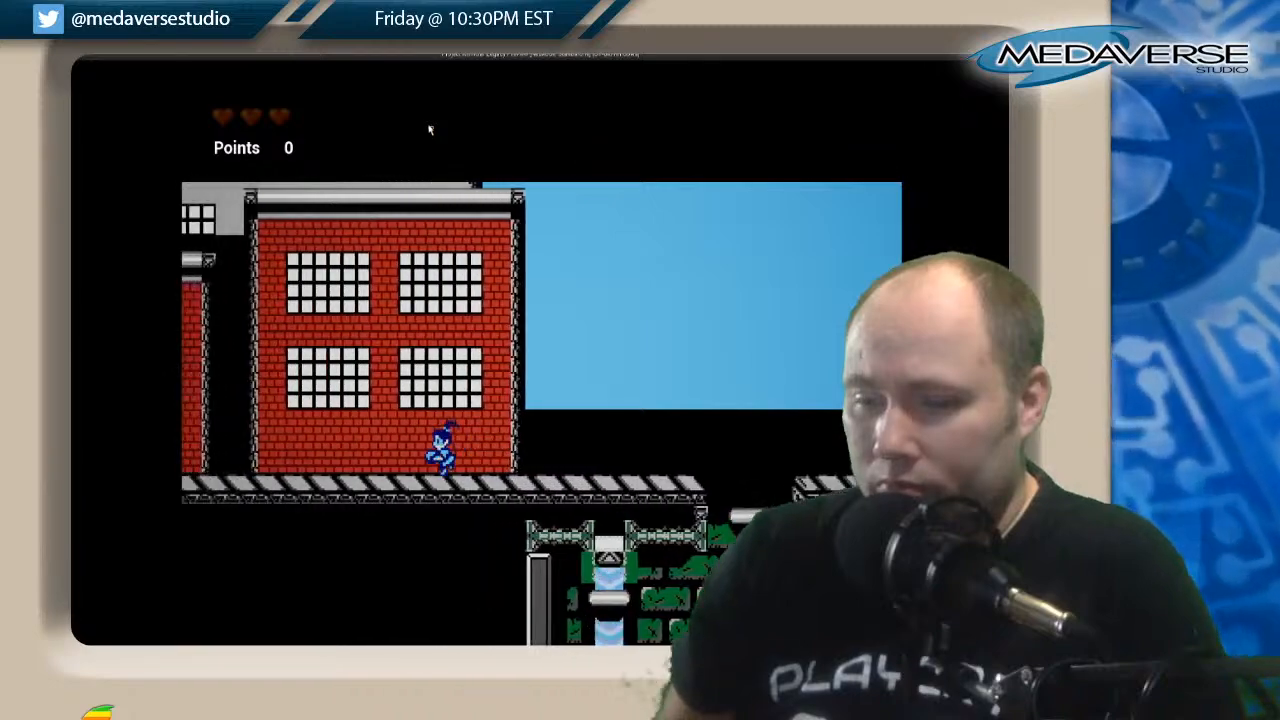
{"action": "key", "text": "space"}
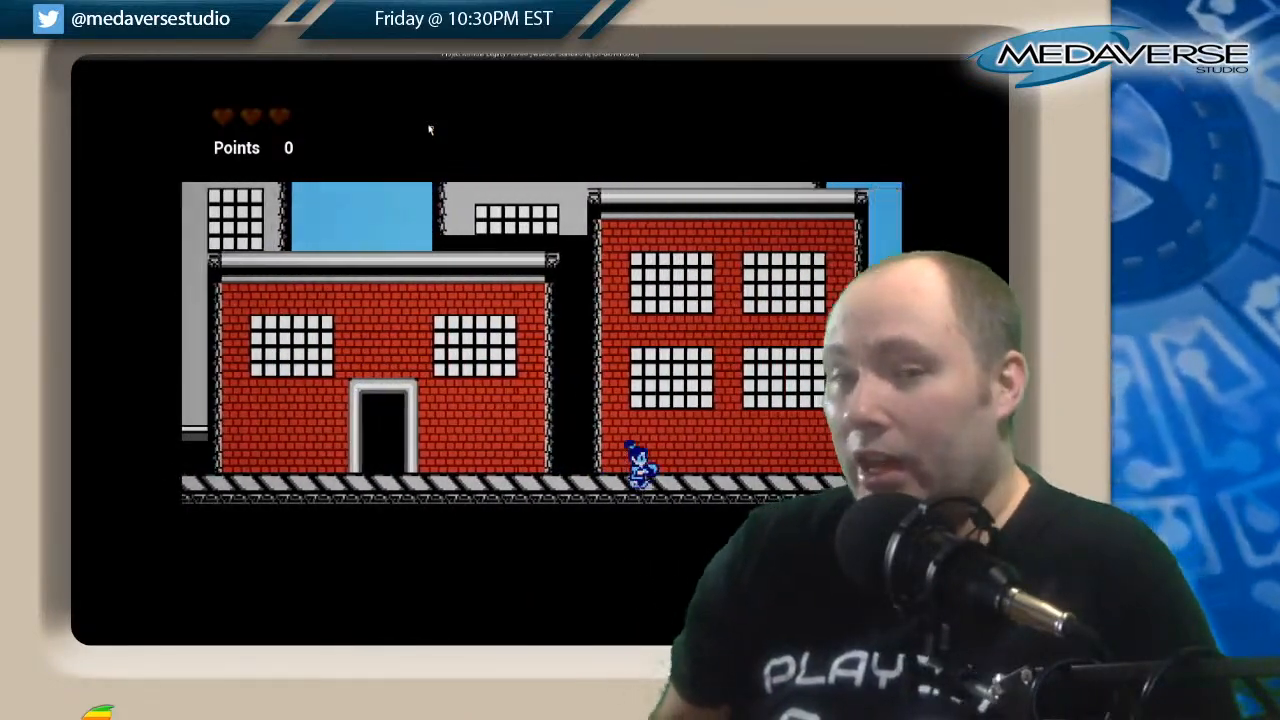
{"action": "key", "text": "space"}
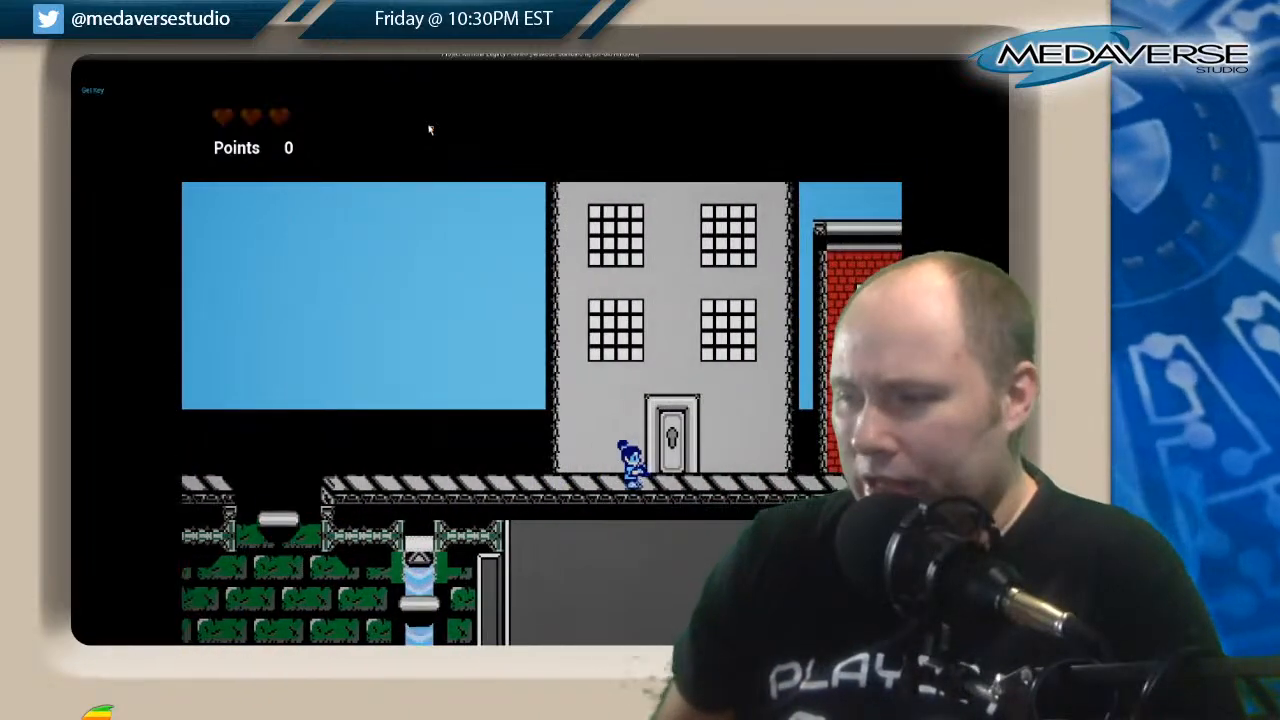
{"action": "key", "text": "space"}
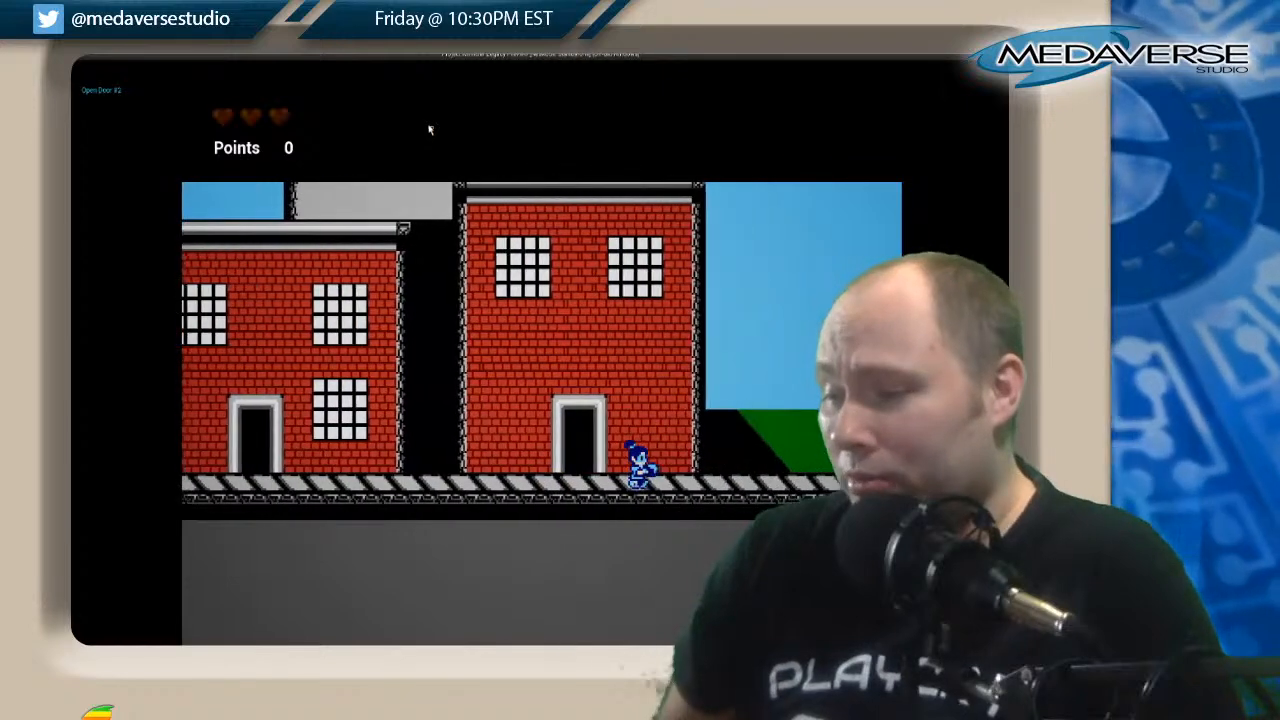
{"action": "key", "text": "space"}
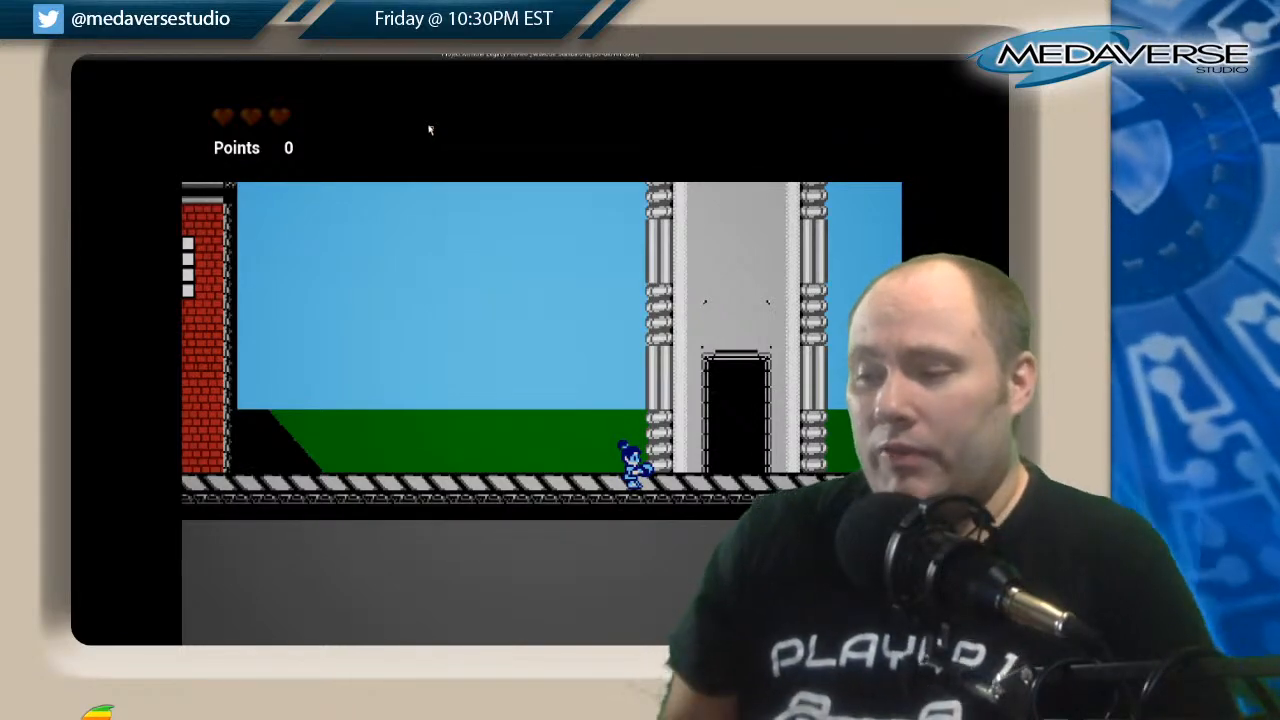
Run and jump back left to the grey house's locked door, then check the first red-brick house's doorway.
{"action": "key", "text": "Left"}
{"action": "key", "text": "space"}
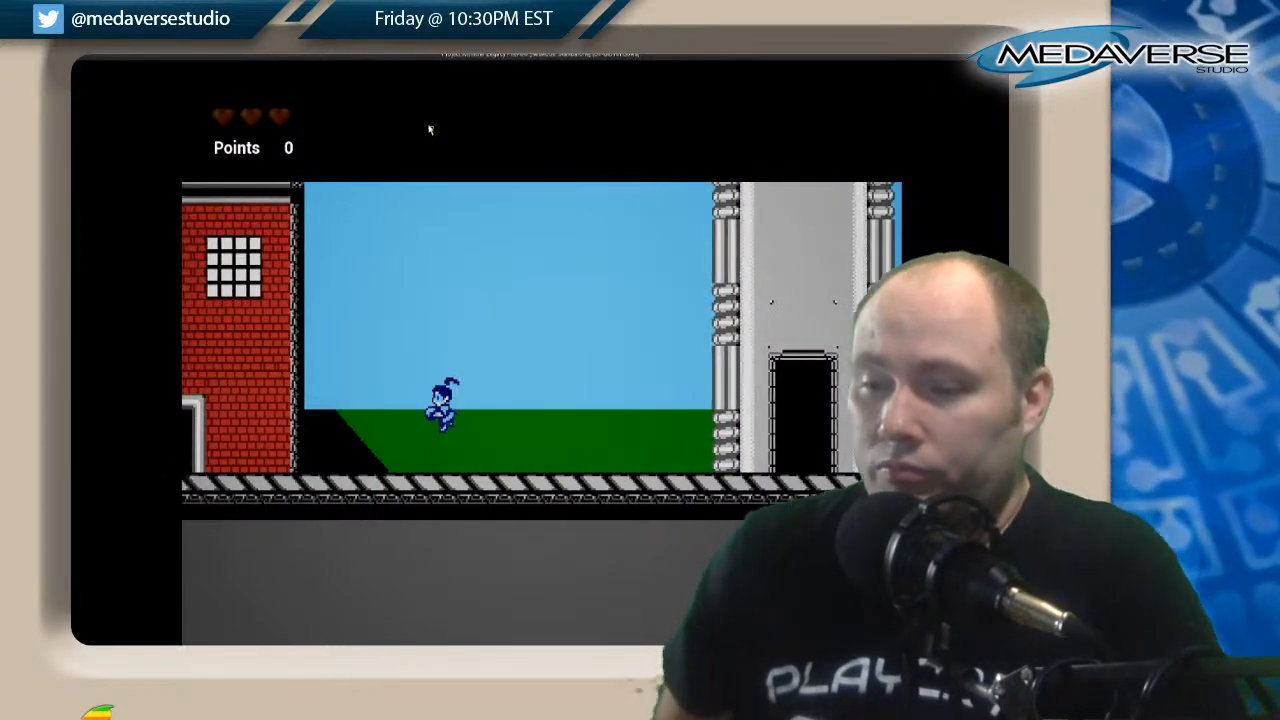
{"action": "key", "text": "Left"}
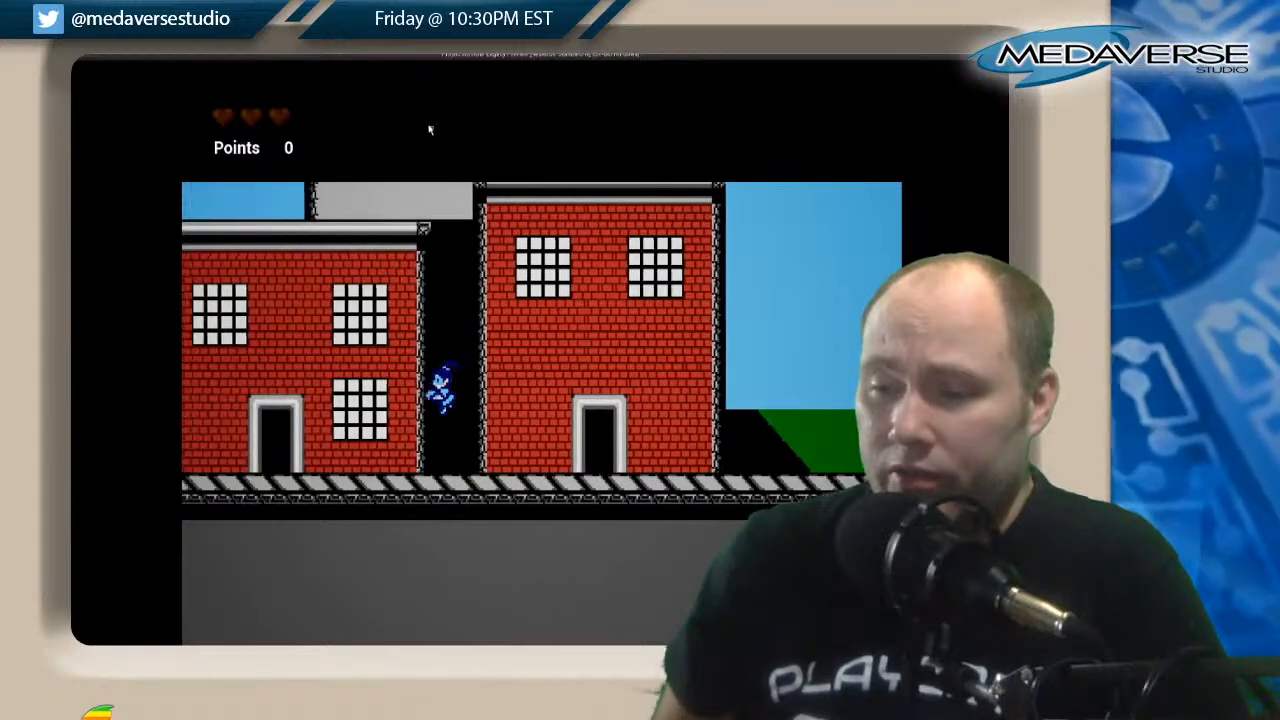
{"action": "key", "text": "Left"}
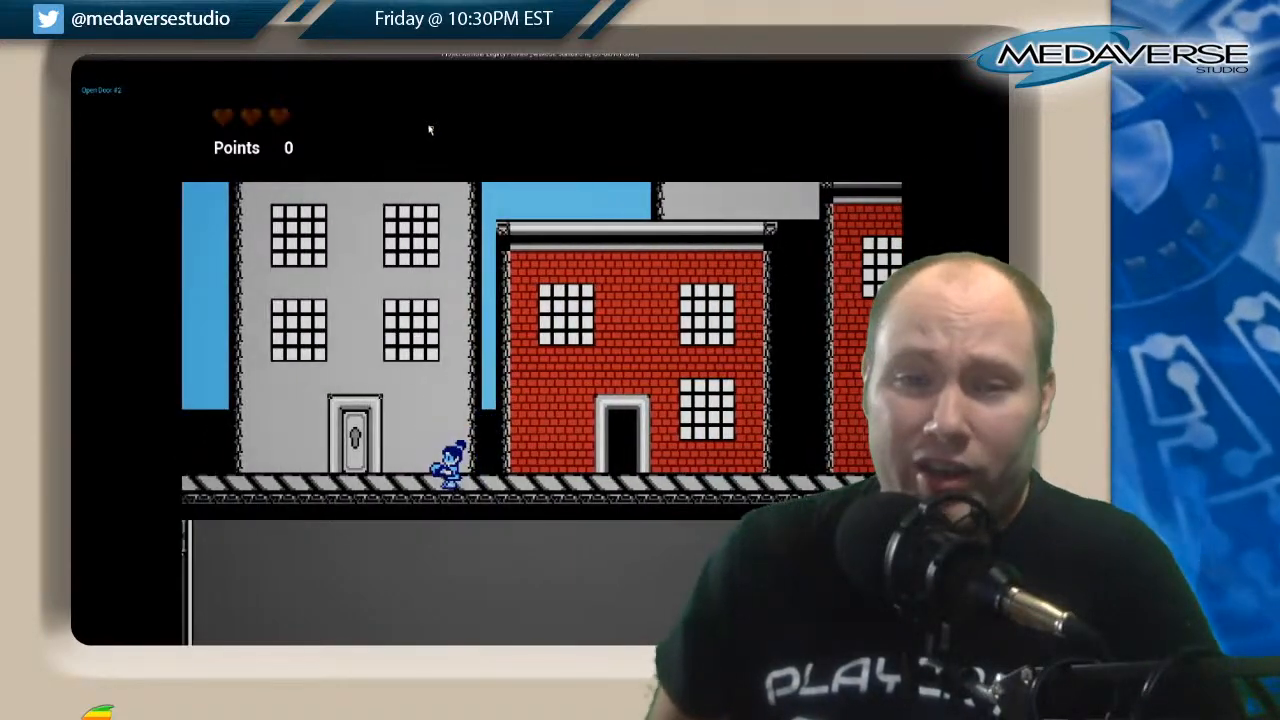
{"action": "key", "text": "Right"}
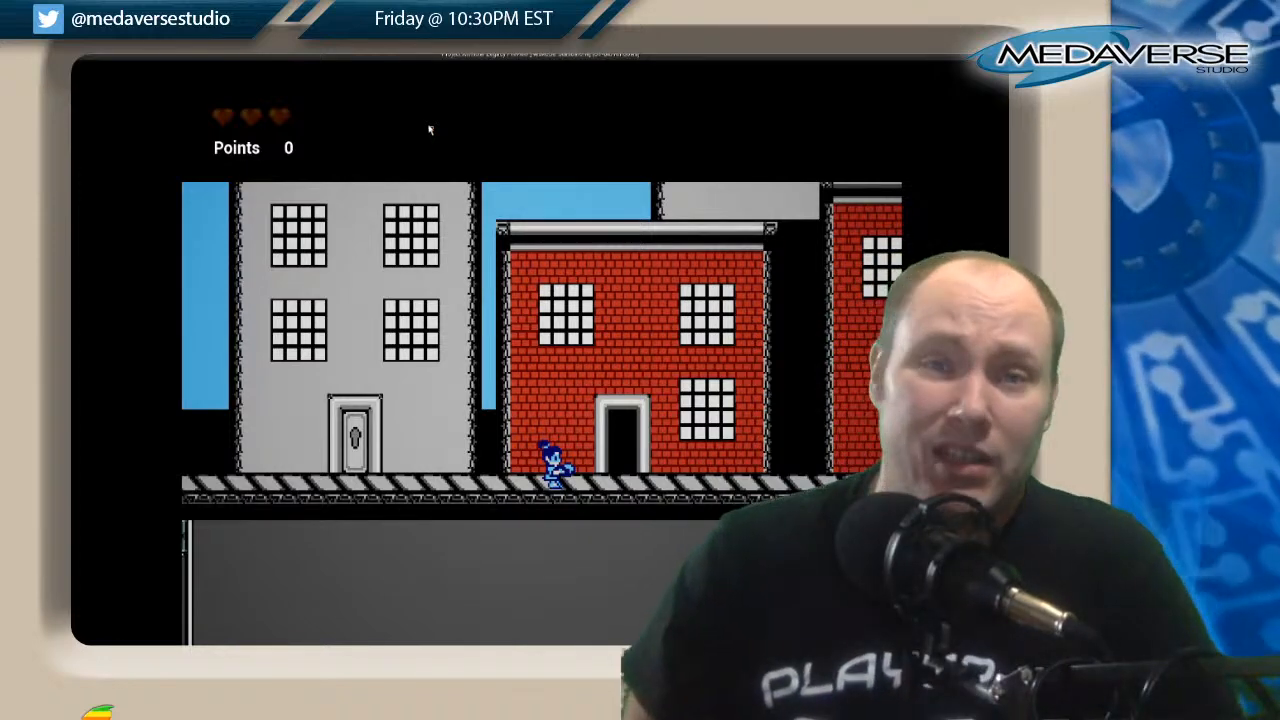
{"action": "key", "text": "Right"}
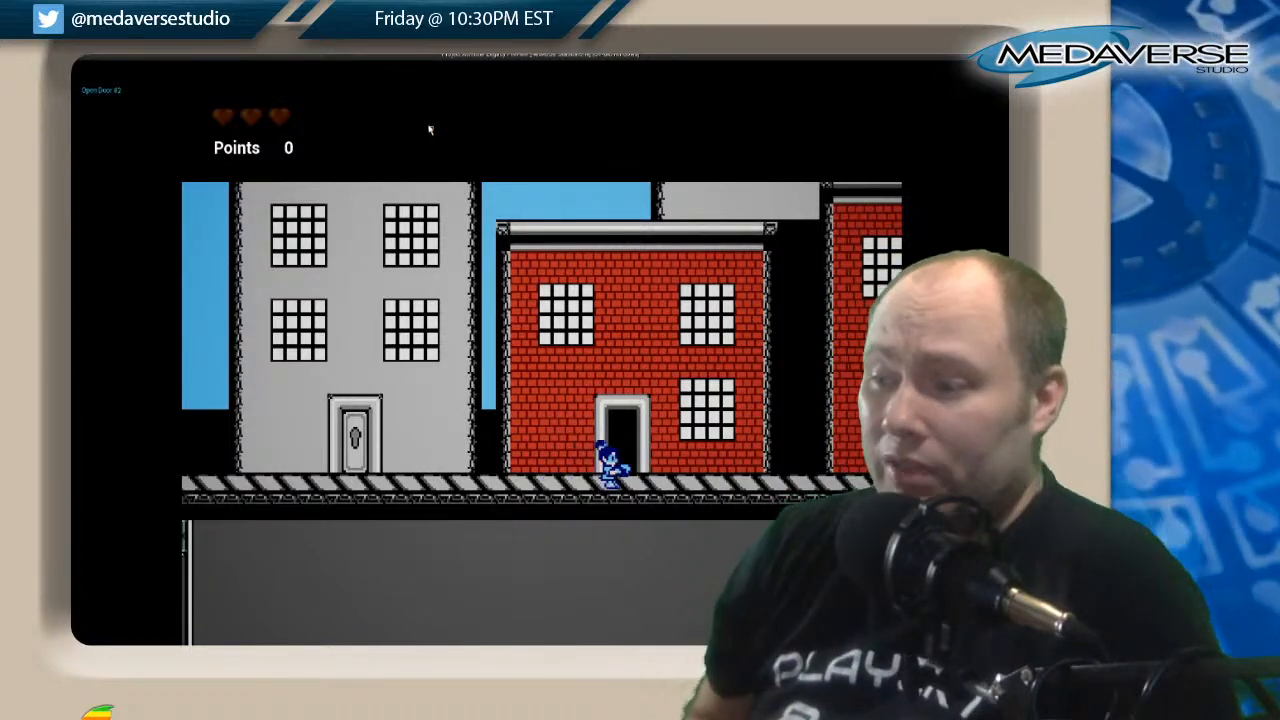
Check the second red-brick house's doorway, then jump right along the walkway to the grey tower.
{"action": "key", "text": "Left"}
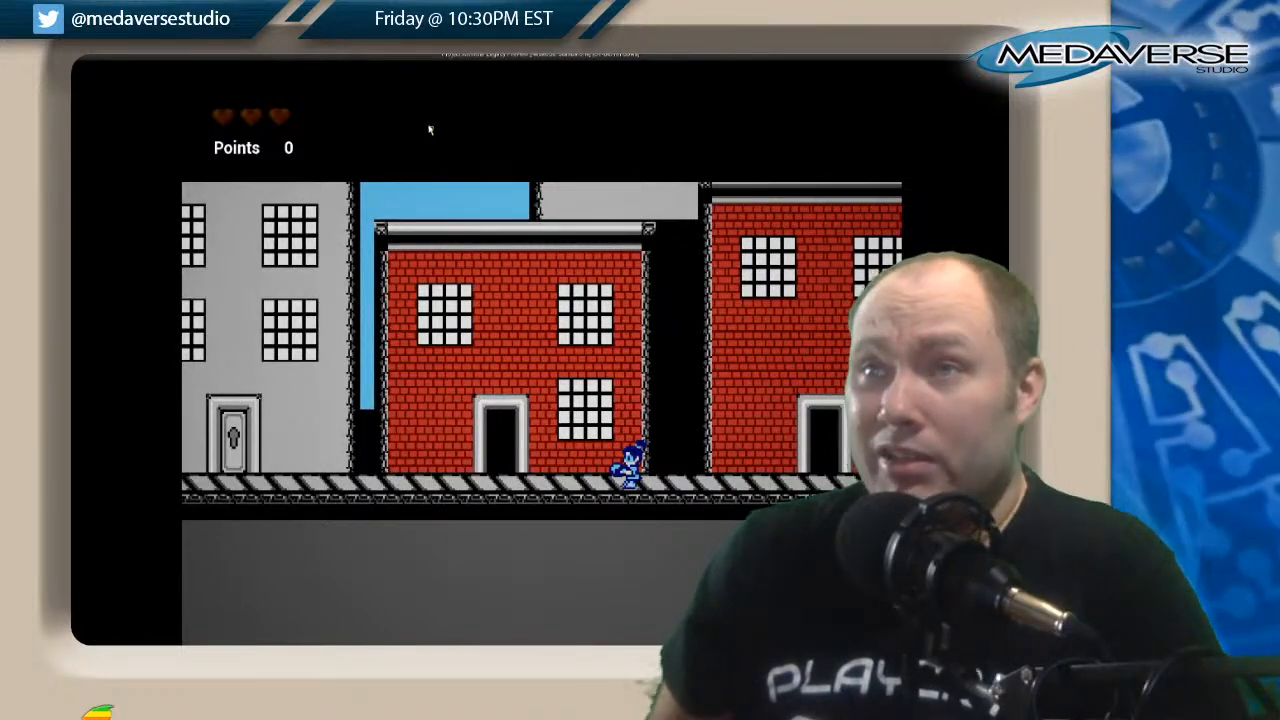
{"action": "key", "text": "Left"}
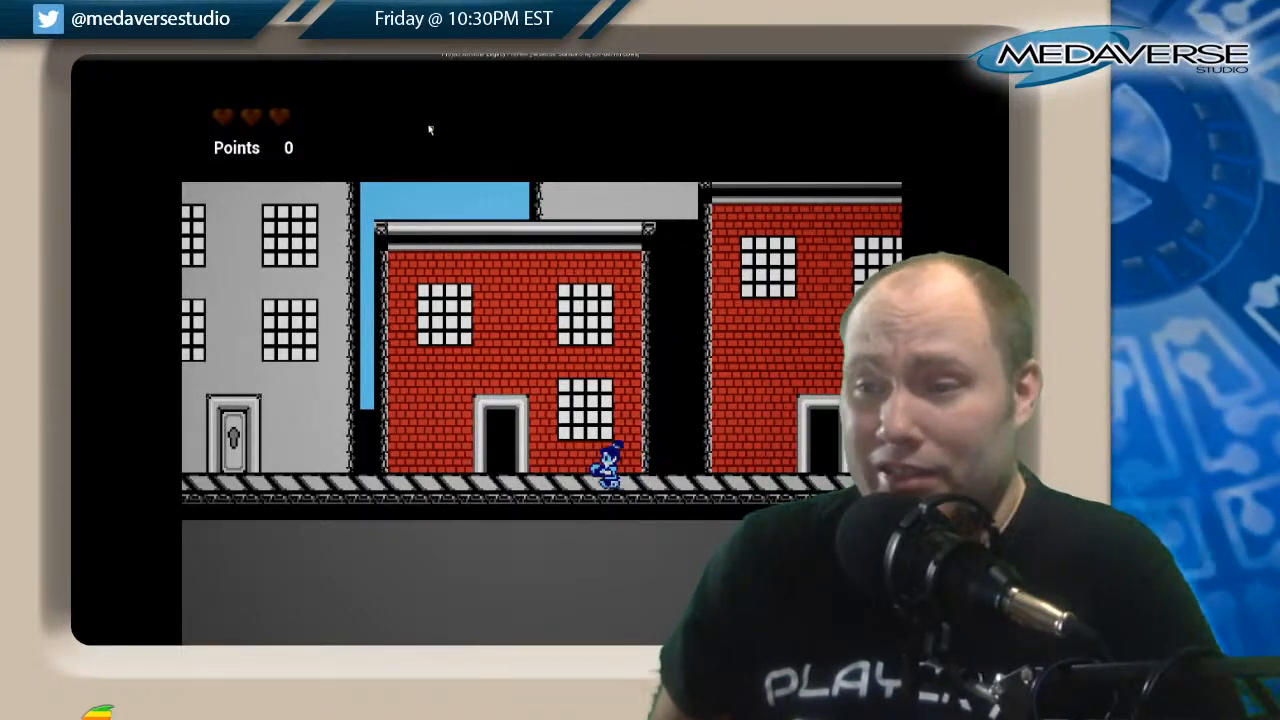
{"action": "key", "text": "Right"}
{"action": "key", "text": "Right"}
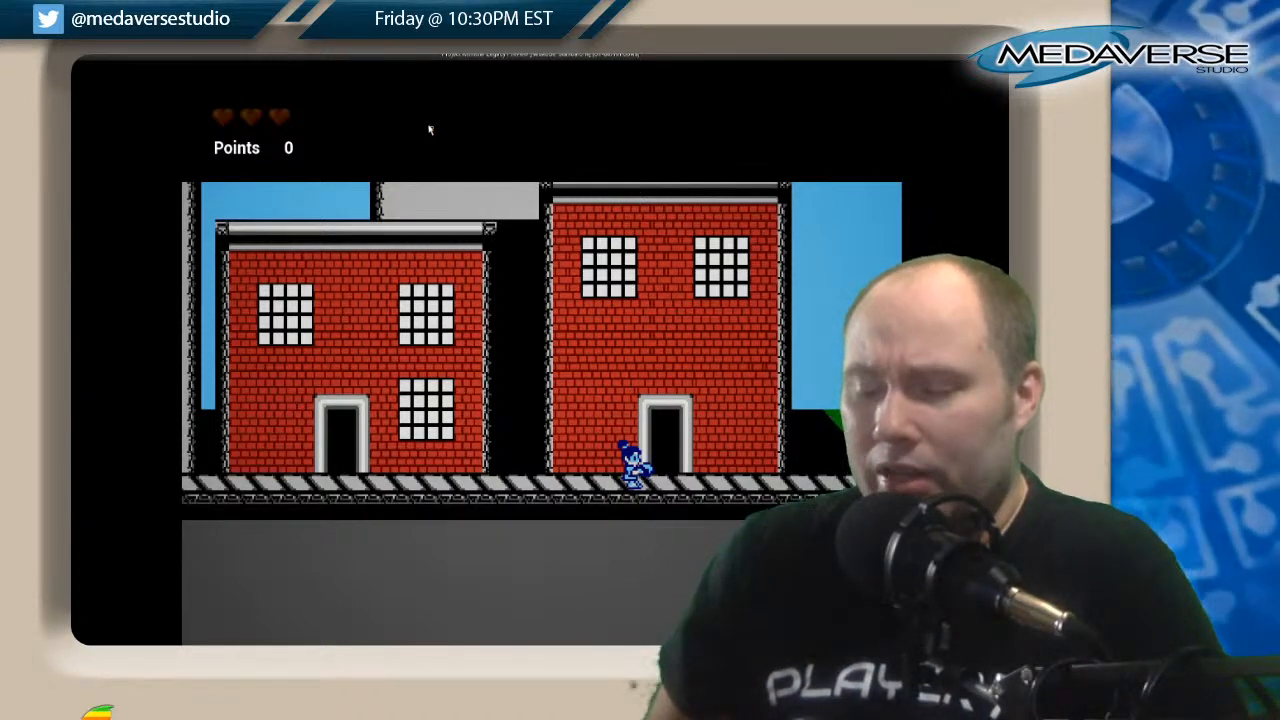
{"action": "key", "text": "Right"}
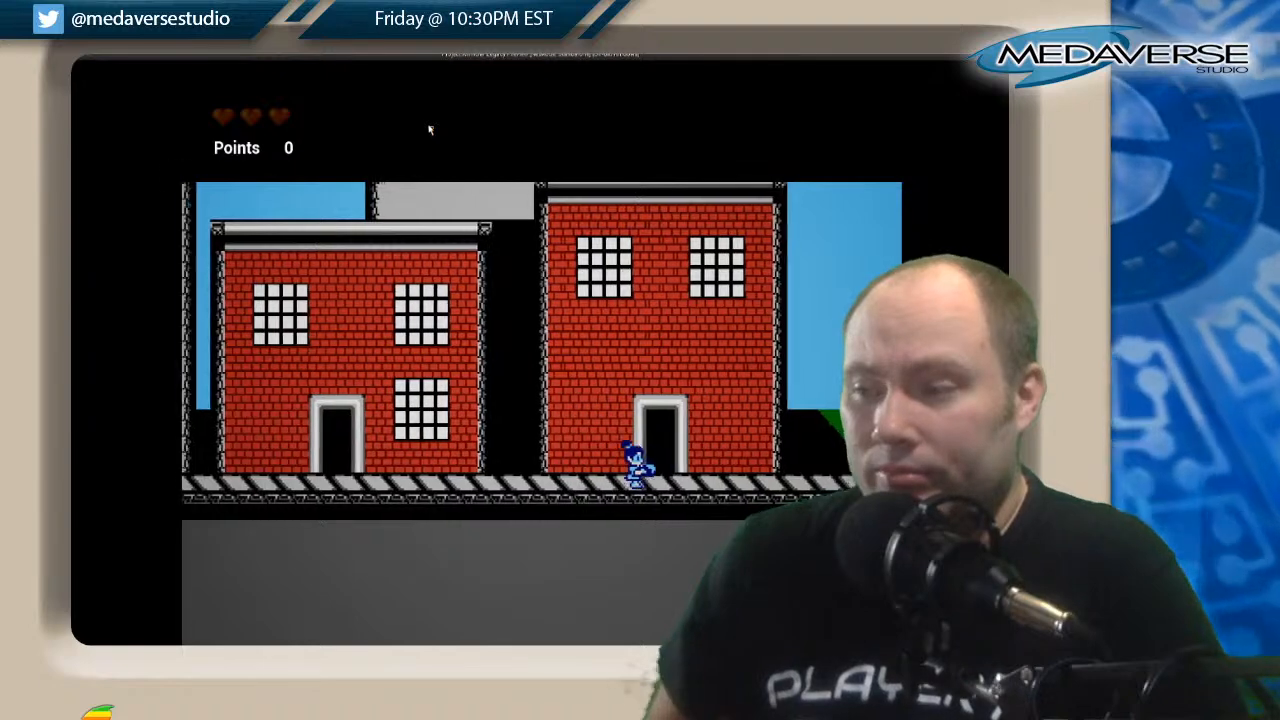
{"action": "key", "text": "space"}
{"action": "key", "text": "space"}
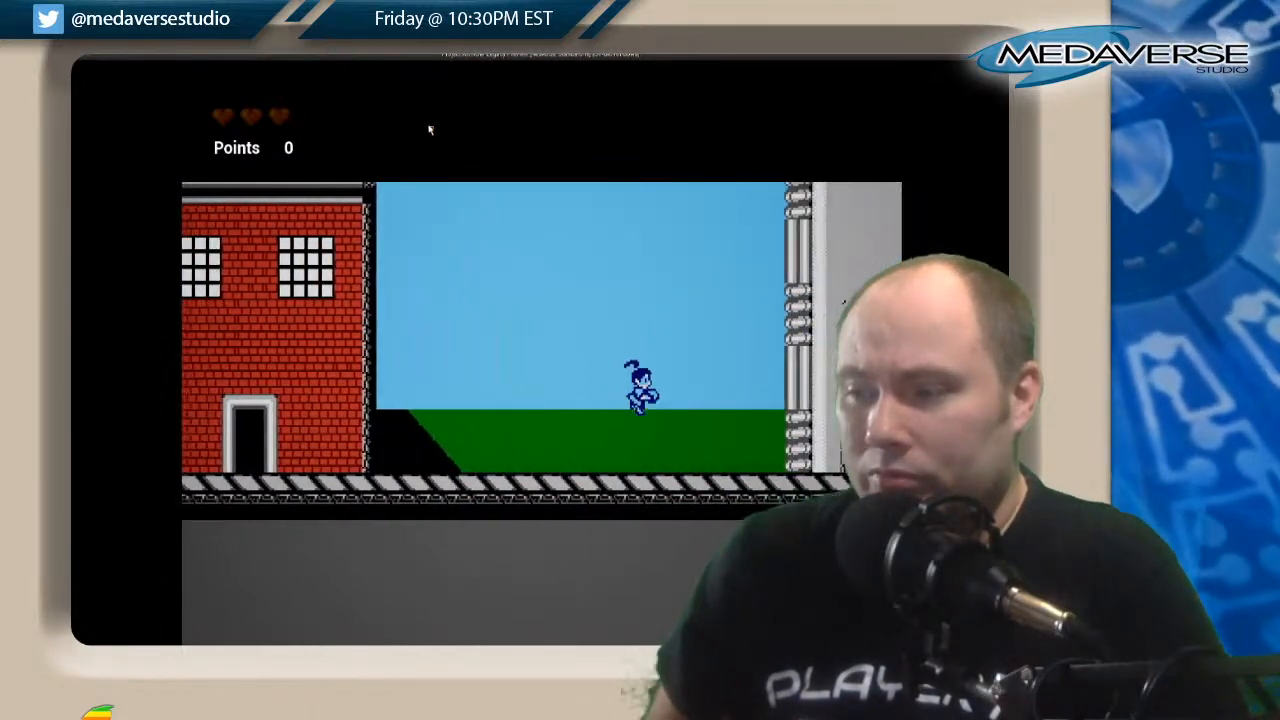
{"action": "key", "text": "space"}
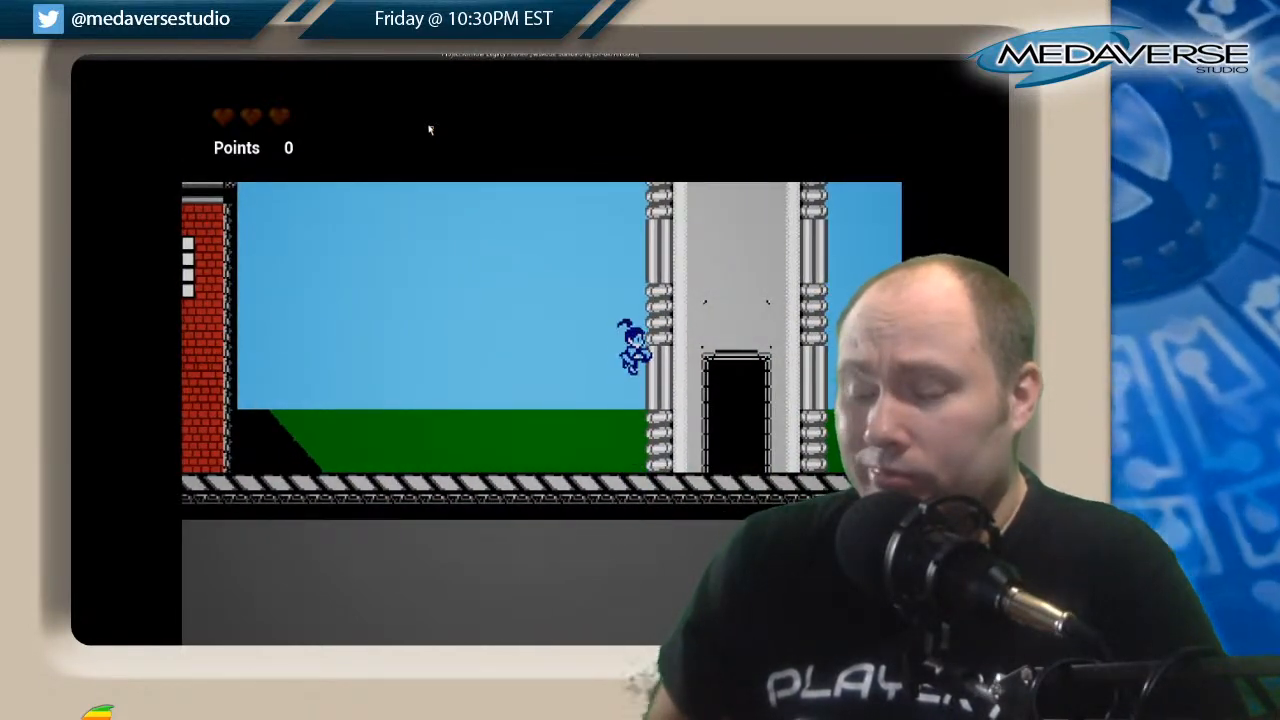
Move back toward the red-brick house, then end the play session and close the message log.
{"action": "key", "text": "Left"}
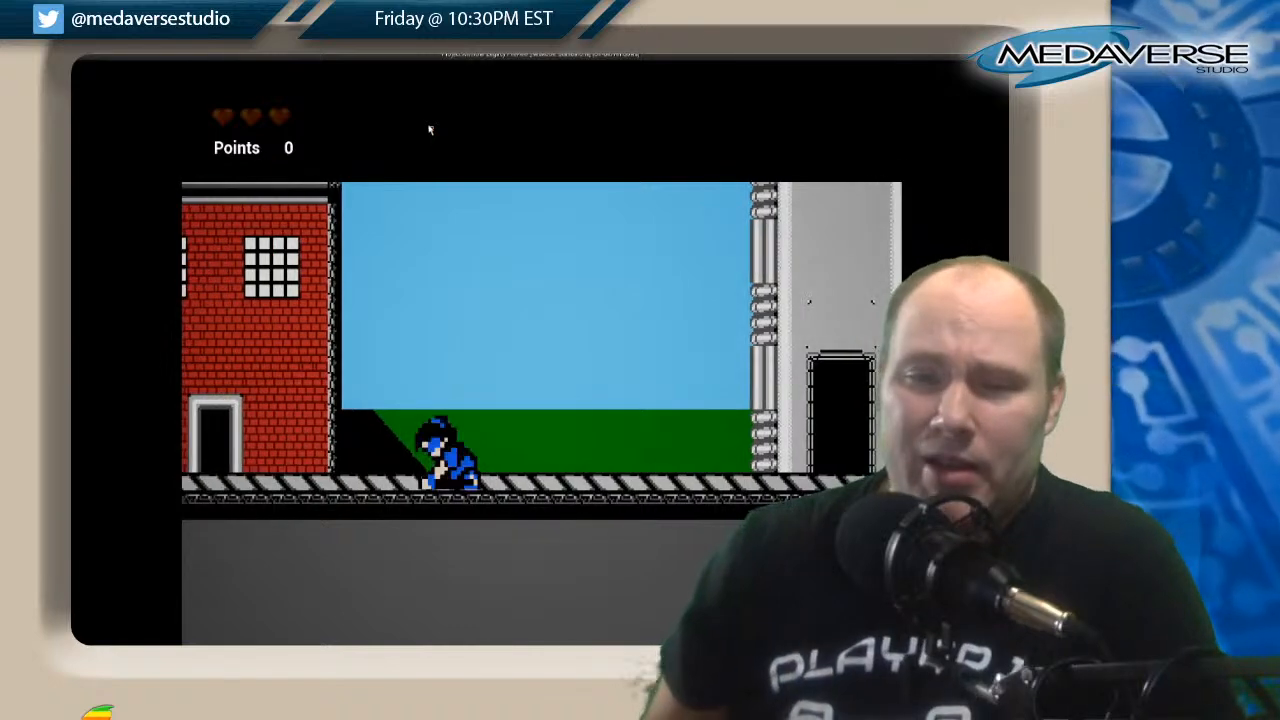
{"action": "key", "text": "Down"}
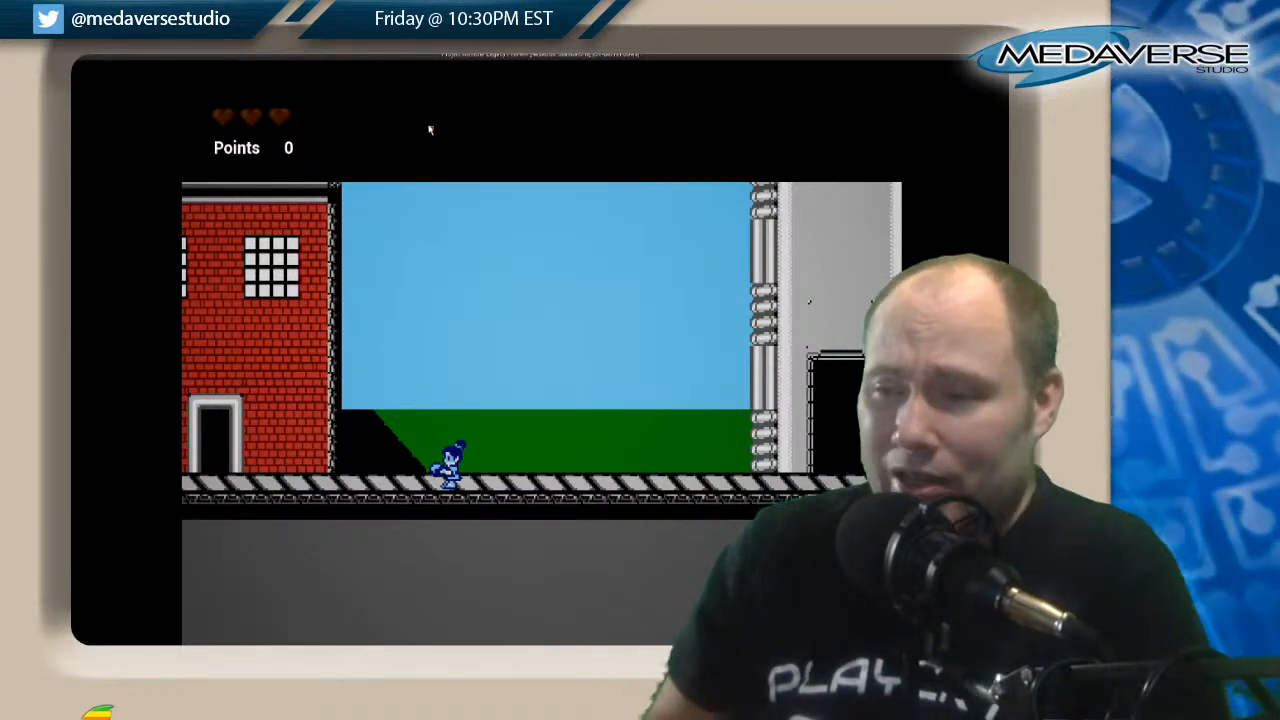
{"action": "key", "text": "Escape"}
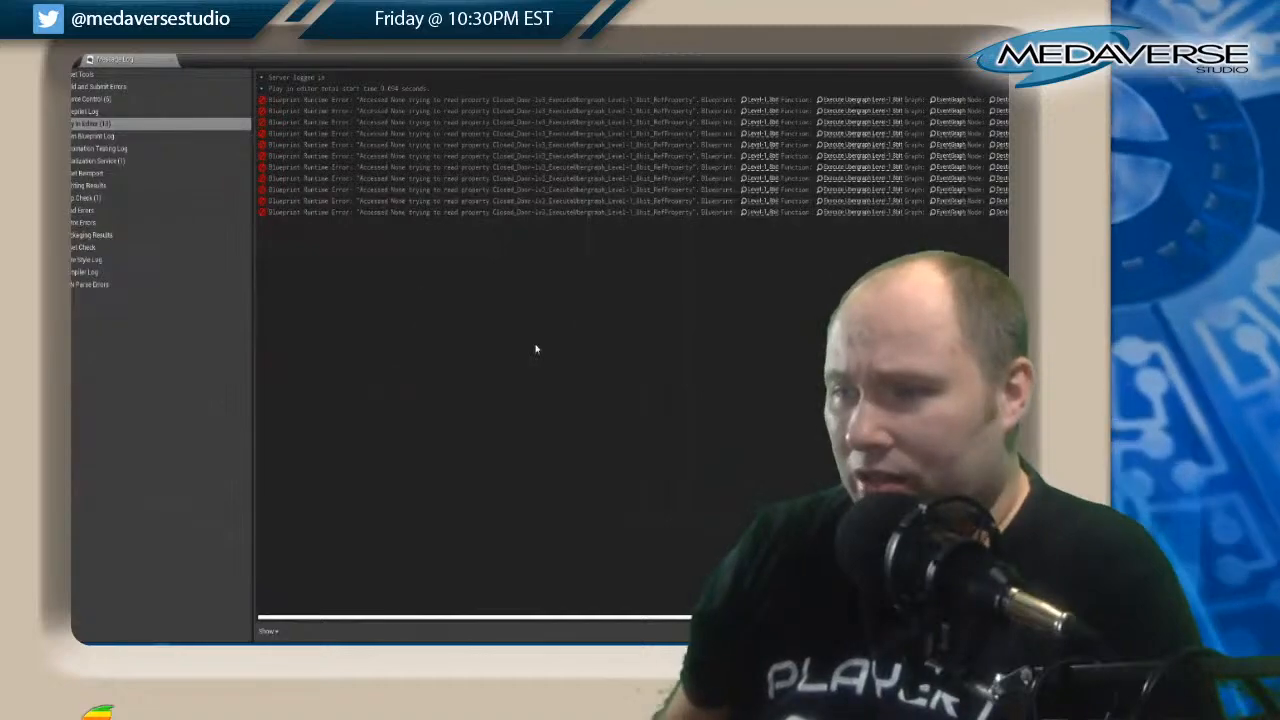
{"action": "left_click", "coordinate": [1006, 60]}
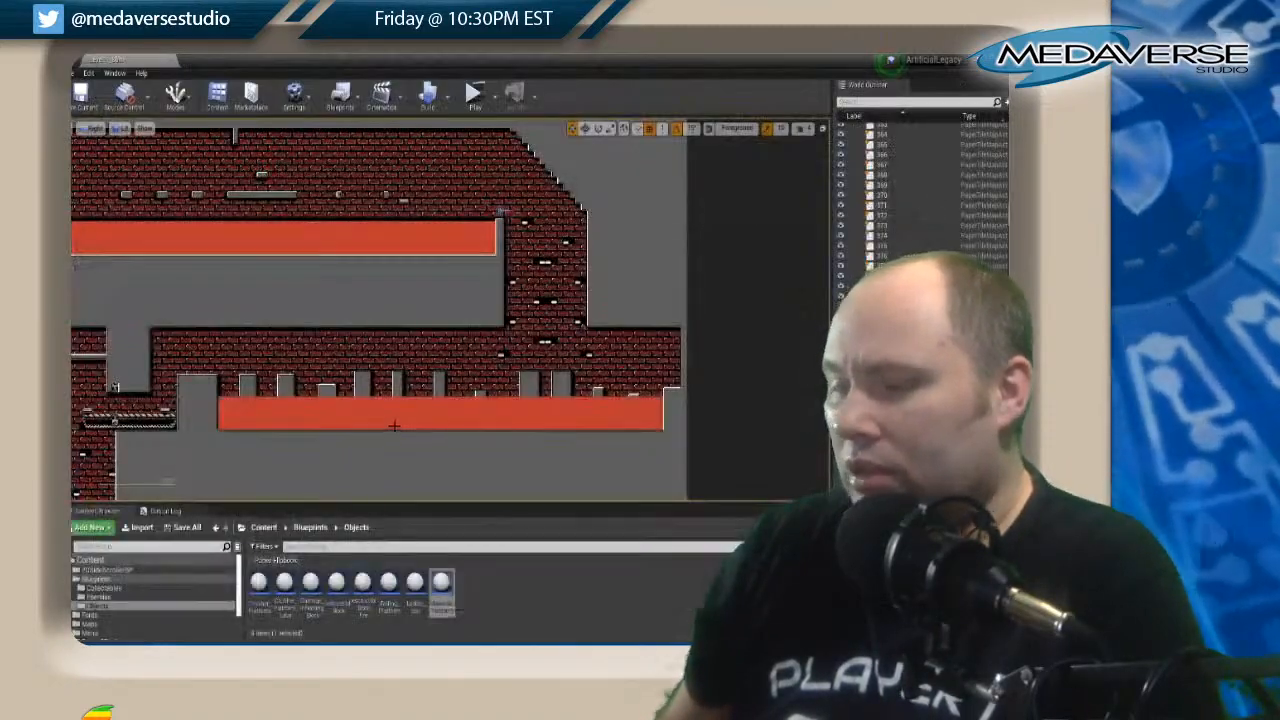
Survey the level map from the red-brick lava corridors through the green-brick and lower tunnels, clearing any tile map selection.
{"action": "scroll", "coordinate": [372, 380], "scroll_direction": "down", "scroll_amount": 8}
{"action": "right_click_drag", "start_coordinate": [357, 293], "coordinate": [617, 237]}
{"action": "scroll", "coordinate": [474, 260], "scroll_direction": "up", "scroll_amount": 3}
{"action": "left_click_drag", "start_coordinate": [468, 262], "coordinate": [330, 280]}
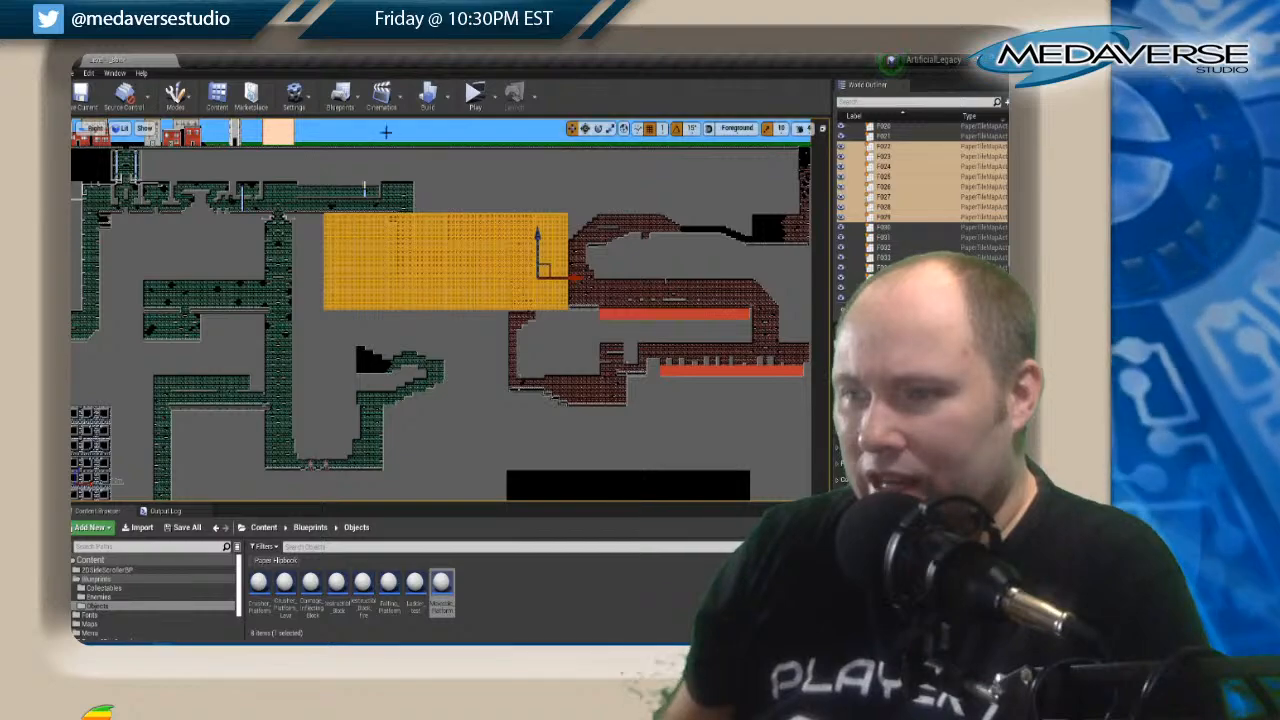
{"action": "left_click", "coordinate": [317, 296]}
{"action": "scroll", "coordinate": [343, 300], "scroll_direction": "down", "scroll_amount": 1}
{"action": "right_click_drag", "start_coordinate": [343, 300], "coordinate": [494, 193]}
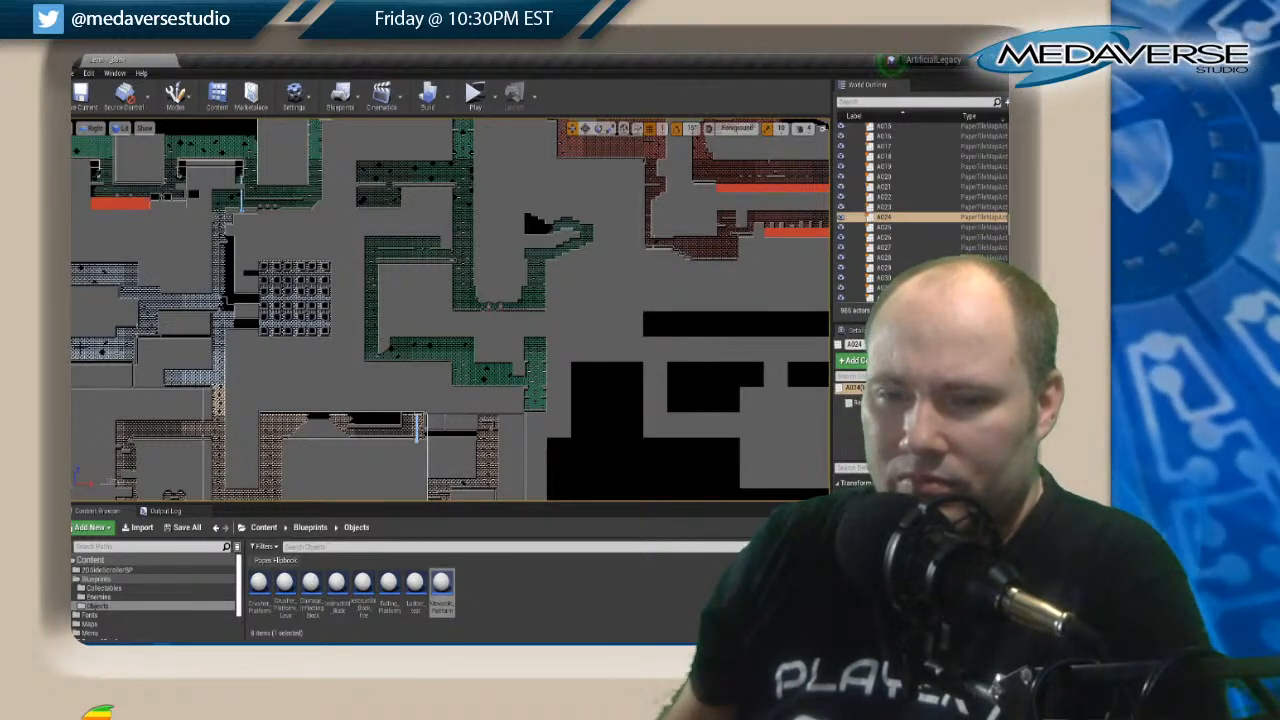
{"action": "scroll", "coordinate": [101, 327], "scroll_direction": "down", "scroll_amount": 5}
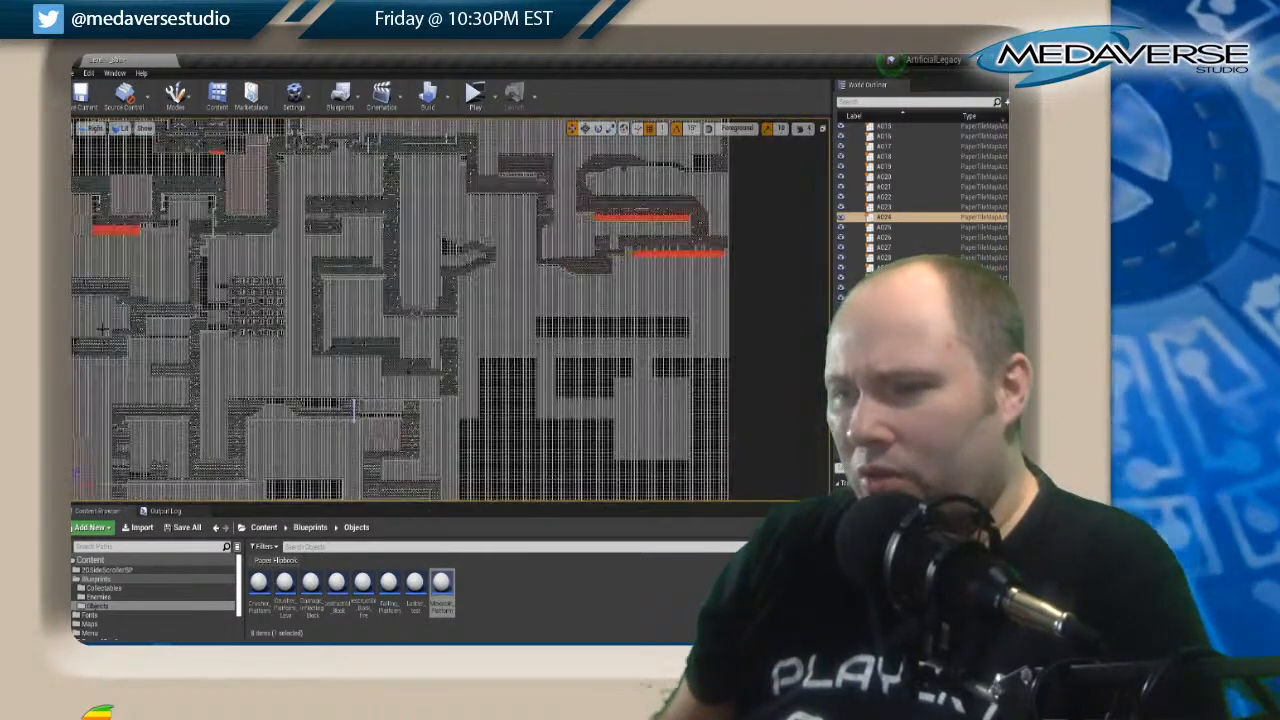
{"action": "scroll", "coordinate": [101, 327], "scroll_direction": "up", "scroll_amount": 6}
{"action": "scroll", "coordinate": [102, 328], "scroll_direction": "up", "scroll_amount": 1}
{"action": "right_click_drag", "start_coordinate": [329, 397], "coordinate": [383, 475]}
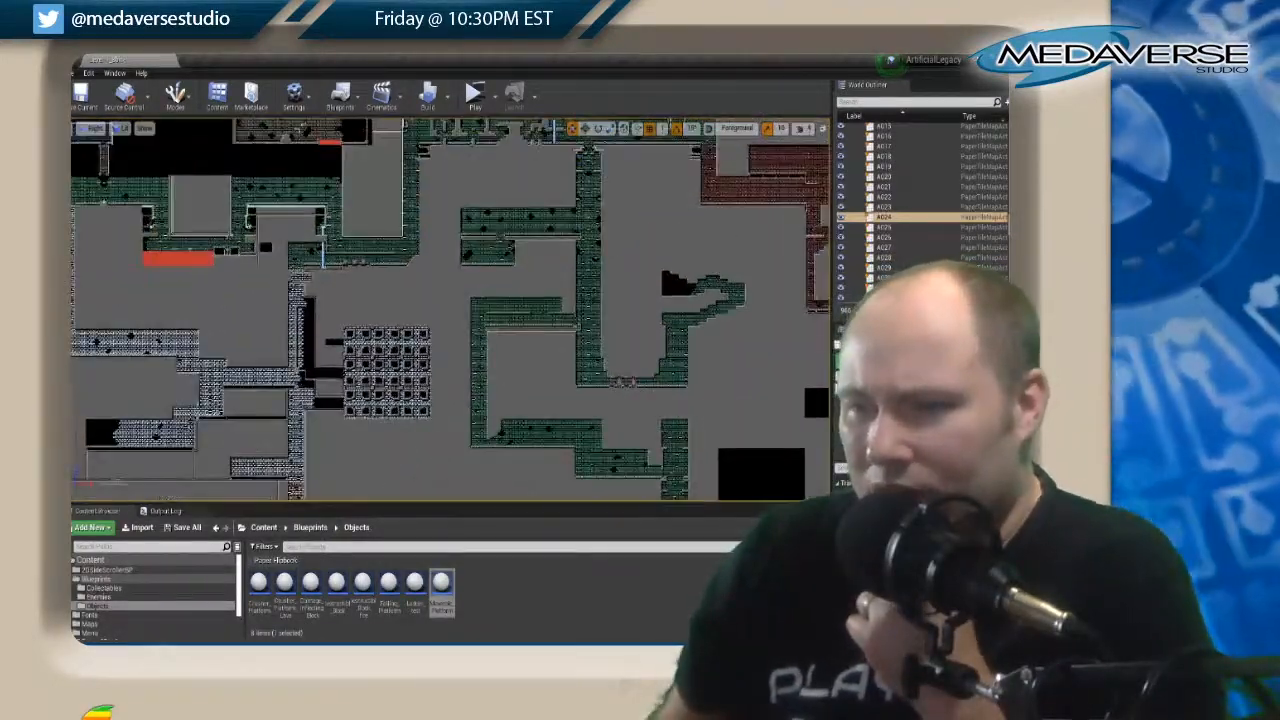
{"action": "scroll", "coordinate": [376, 260], "scroll_direction": "down", "scroll_amount": 1}
{"action": "scroll", "coordinate": [383, 252], "scroll_direction": "up", "scroll_amount": 2}
{"action": "right_click_drag", "start_coordinate": [396, 338], "coordinate": [129, 495]}
{"action": "left_click", "coordinate": [329, 171]}
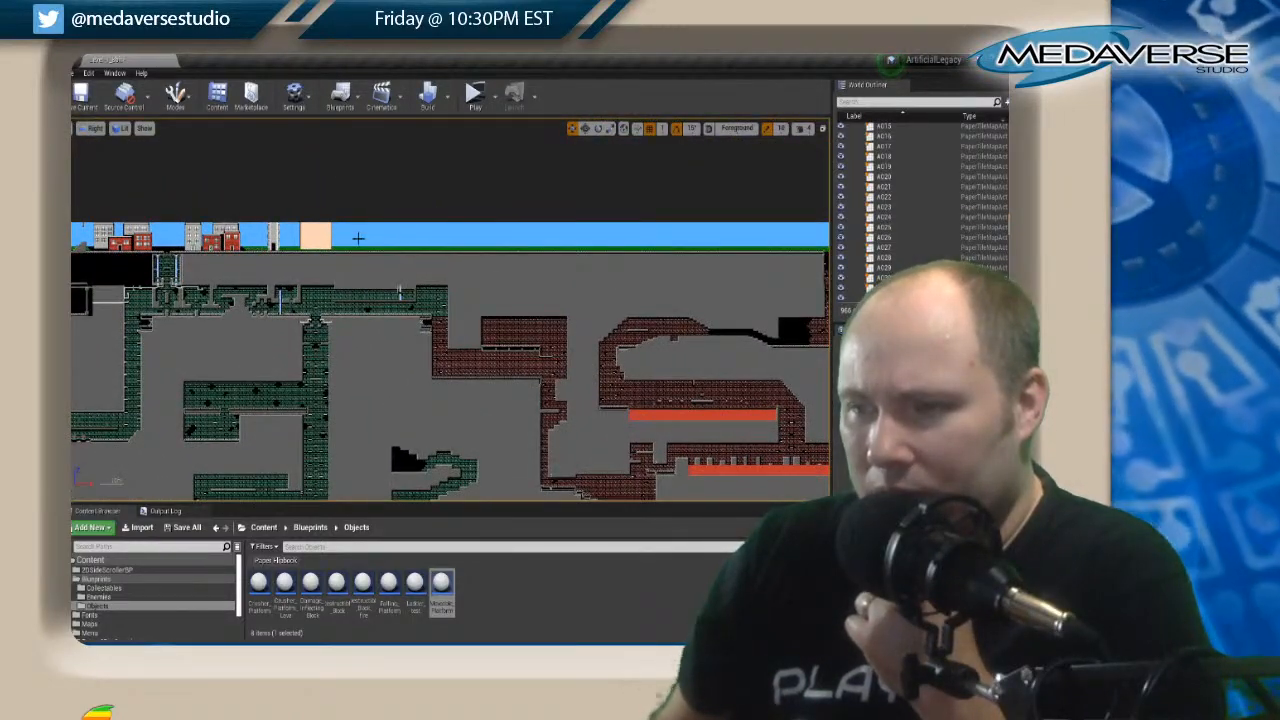
Examine how the surface and green-brick tunnels lead down to the blue-grey and brown-brick areas.
{"action": "right_click_drag", "start_coordinate": [511, 281], "coordinate": [941, 237]}
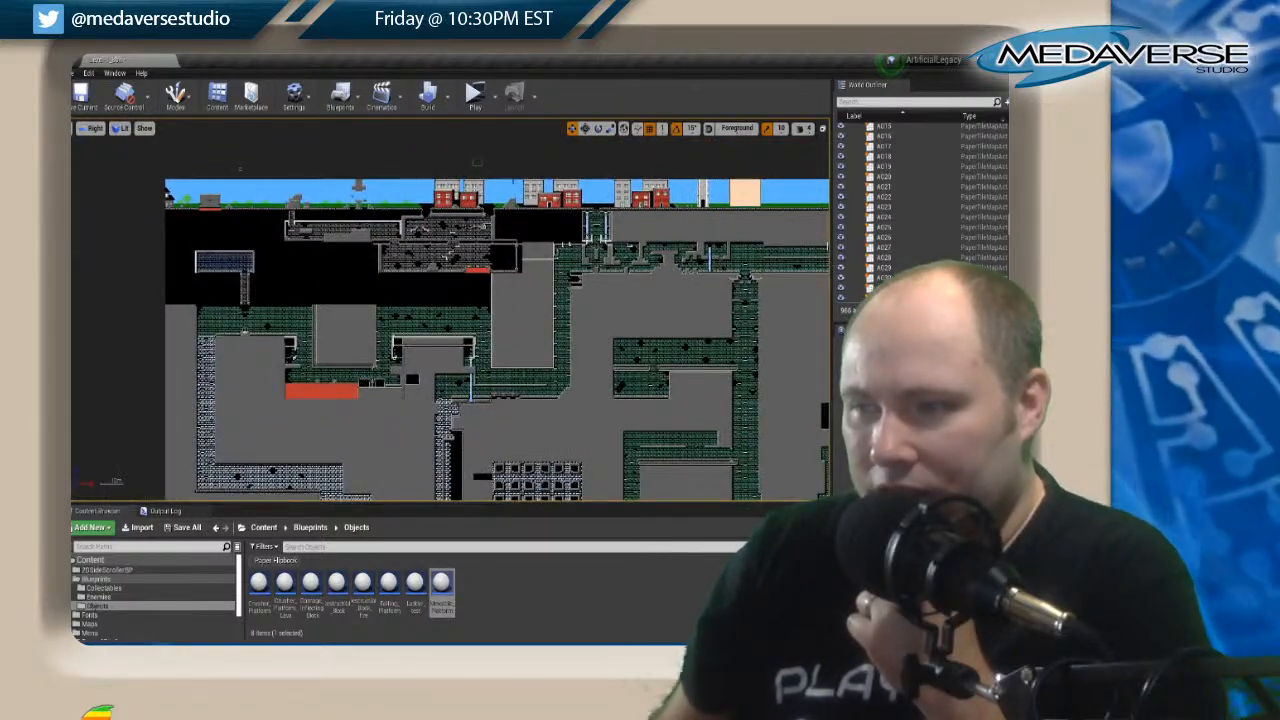
{"action": "right_click_drag", "start_coordinate": [648, 336], "coordinate": [554, 177]}
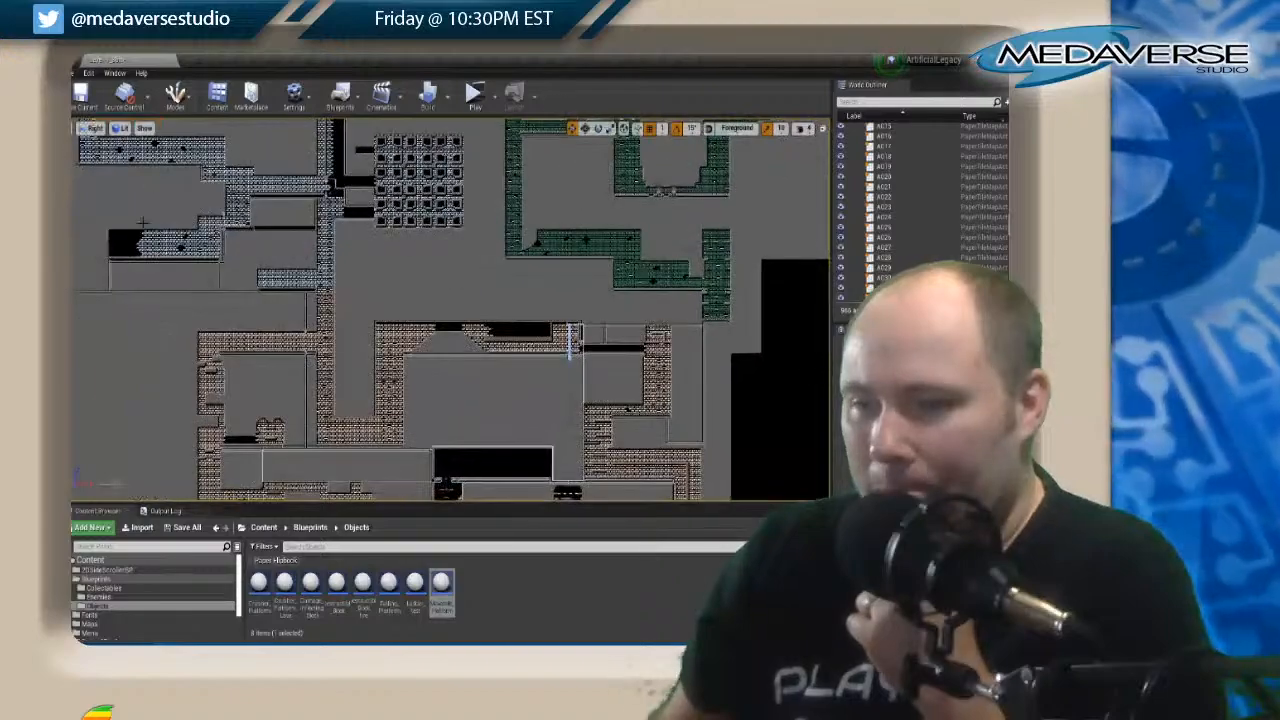
{"action": "right_click_drag", "start_coordinate": [481, 389], "coordinate": [160, 617]}
{"action": "right_click_drag", "start_coordinate": [526, 303], "coordinate": [598, 288]}
{"action": "right_click_drag", "start_coordinate": [293, 327], "coordinate": [440, 370]}
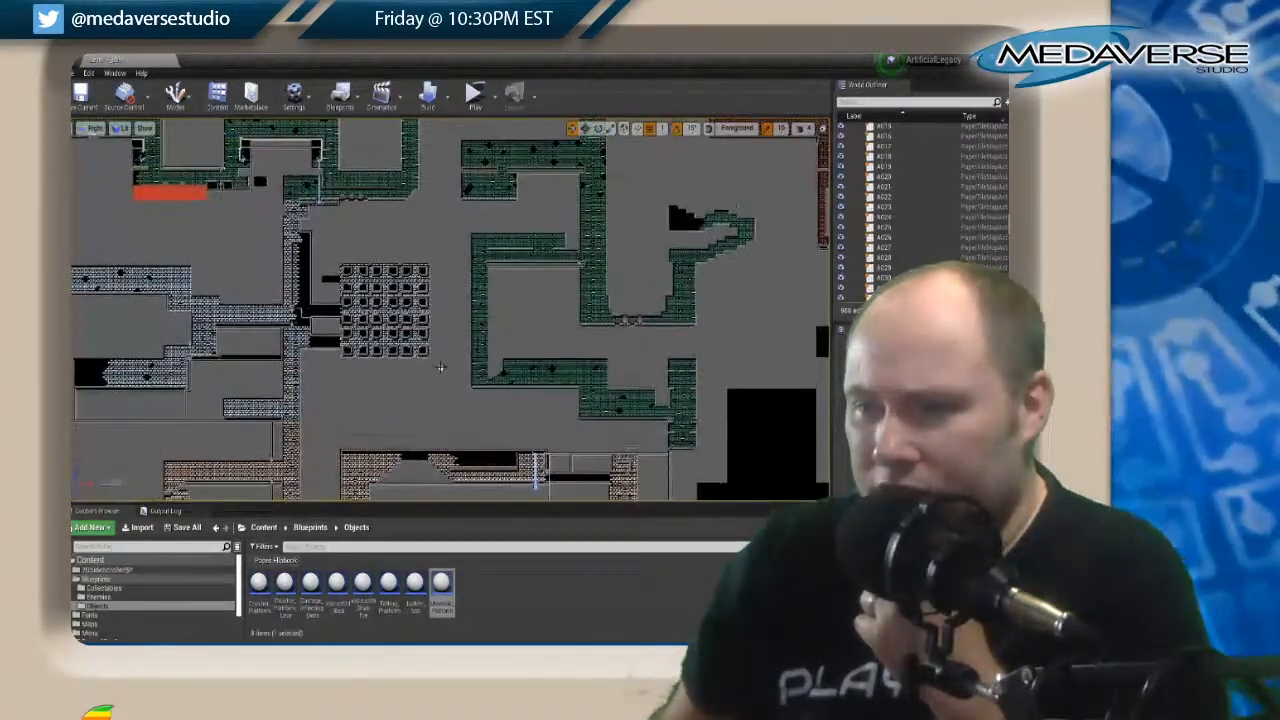
{"action": "right_click_drag", "start_coordinate": [426, 194], "coordinate": [318, 395]}
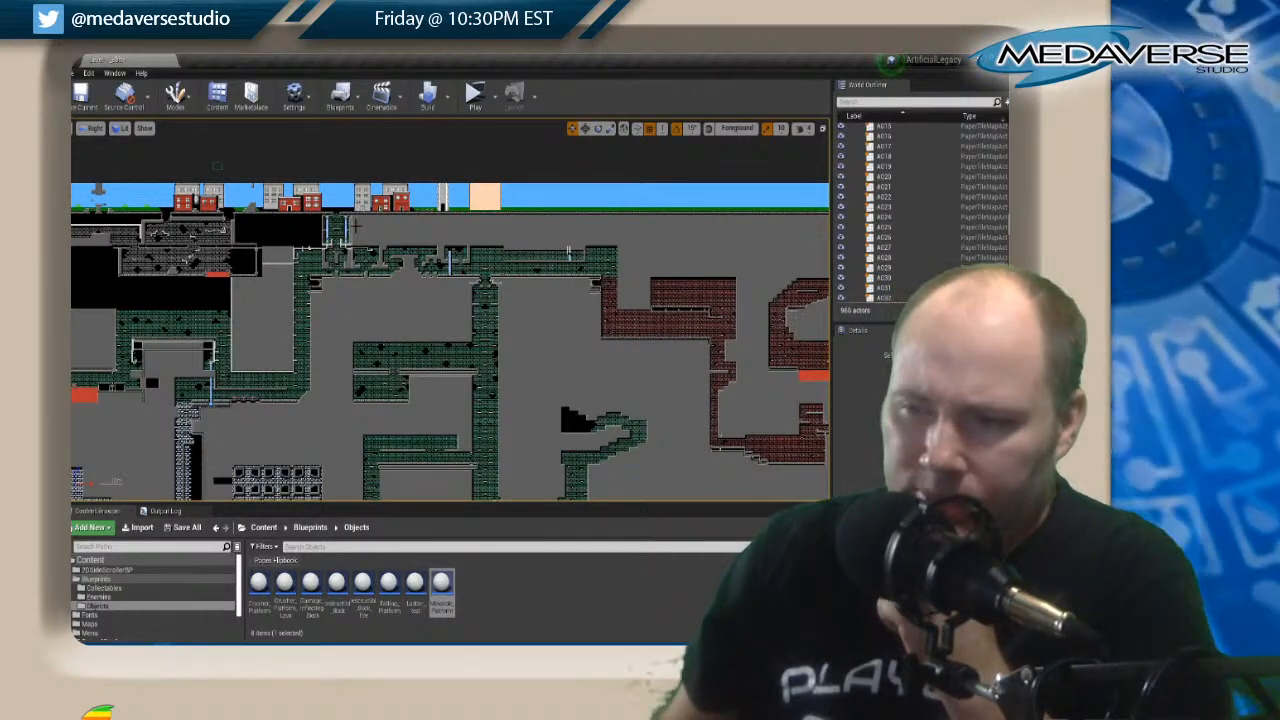
{"action": "scroll", "coordinate": [362, 292], "scroll_direction": "down", "scroll_amount": 2}
{"action": "right_click_drag", "start_coordinate": [370, 335], "coordinate": [513, 141]}
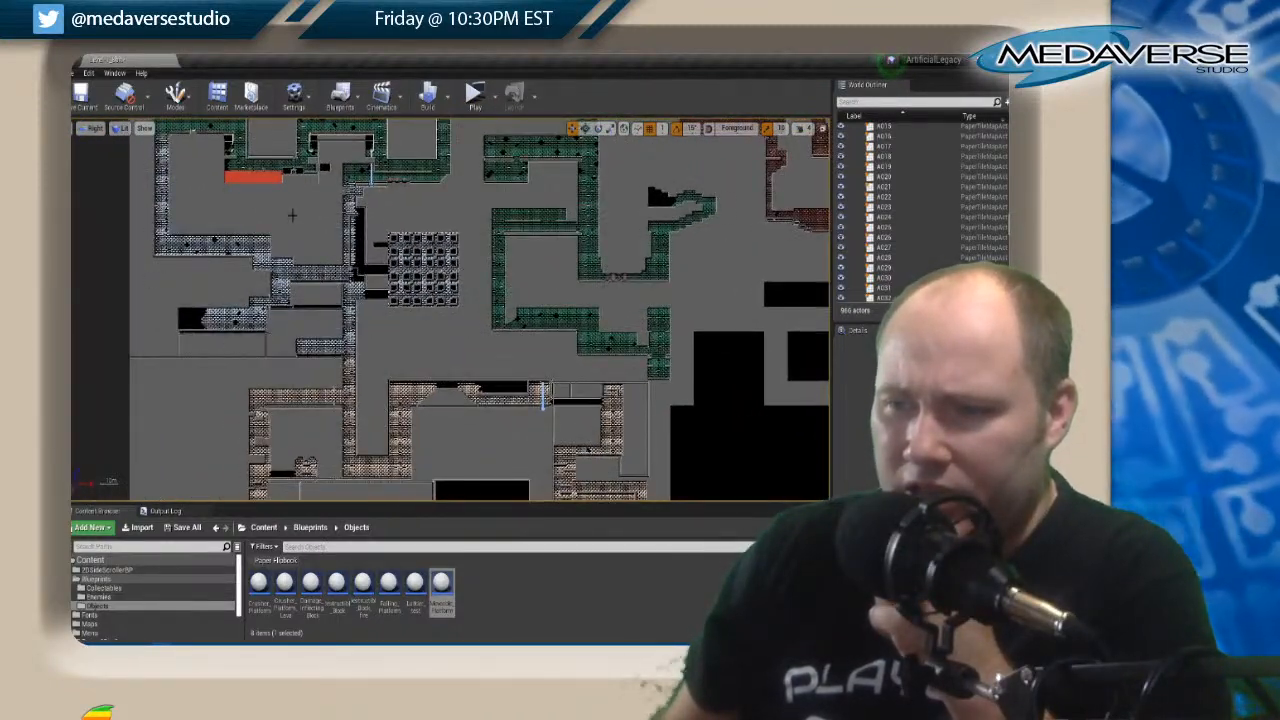
Examine the red-brick area's links to the green-brick tunnels and the space beneath the surface houses and tower.
{"action": "right_click_drag", "start_coordinate": [426, 366], "coordinate": [172, 471]}
{"action": "right_click_drag", "start_coordinate": [207, 269], "coordinate": [191, 307]}
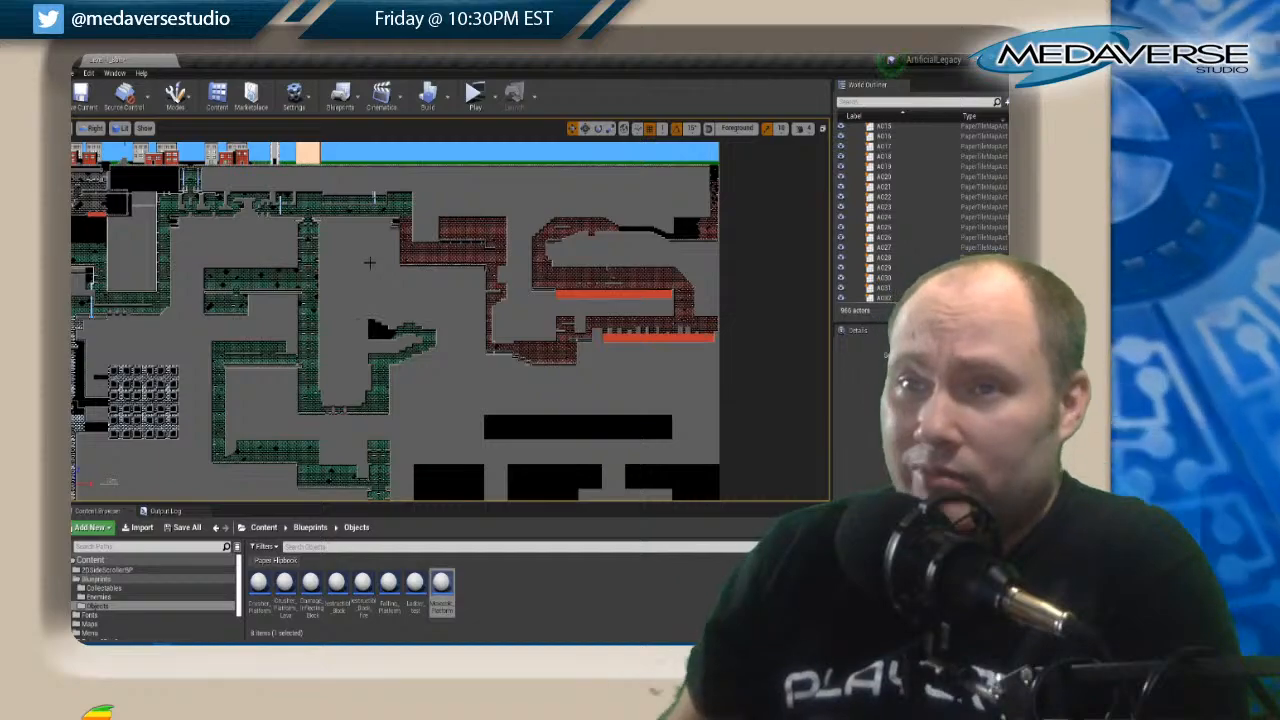
{"action": "right_click_drag", "start_coordinate": [379, 305], "coordinate": [460, 278]}
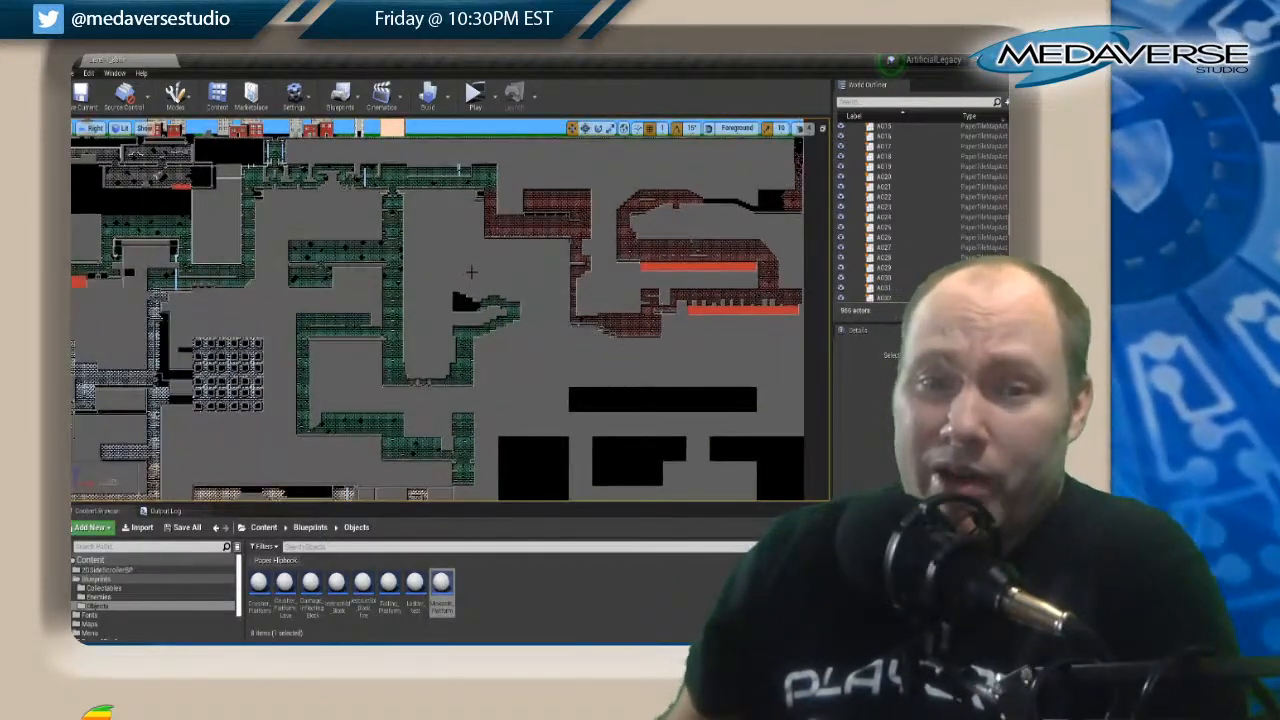
{"action": "scroll", "coordinate": [471, 271], "scroll_direction": "down", "scroll_amount": 1}
{"action": "scroll", "coordinate": [471, 271], "scroll_direction": "up", "scroll_amount": 3}
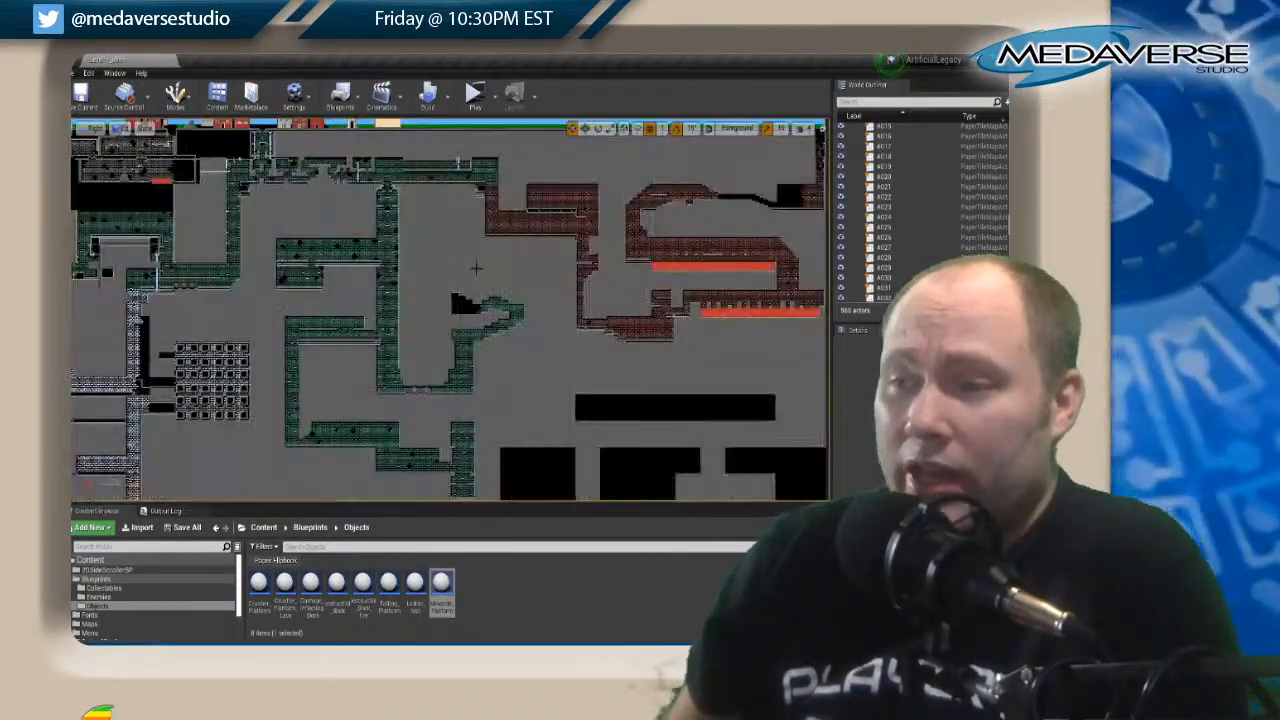
{"action": "right_click_drag", "start_coordinate": [471, 271], "coordinate": [629, 473]}
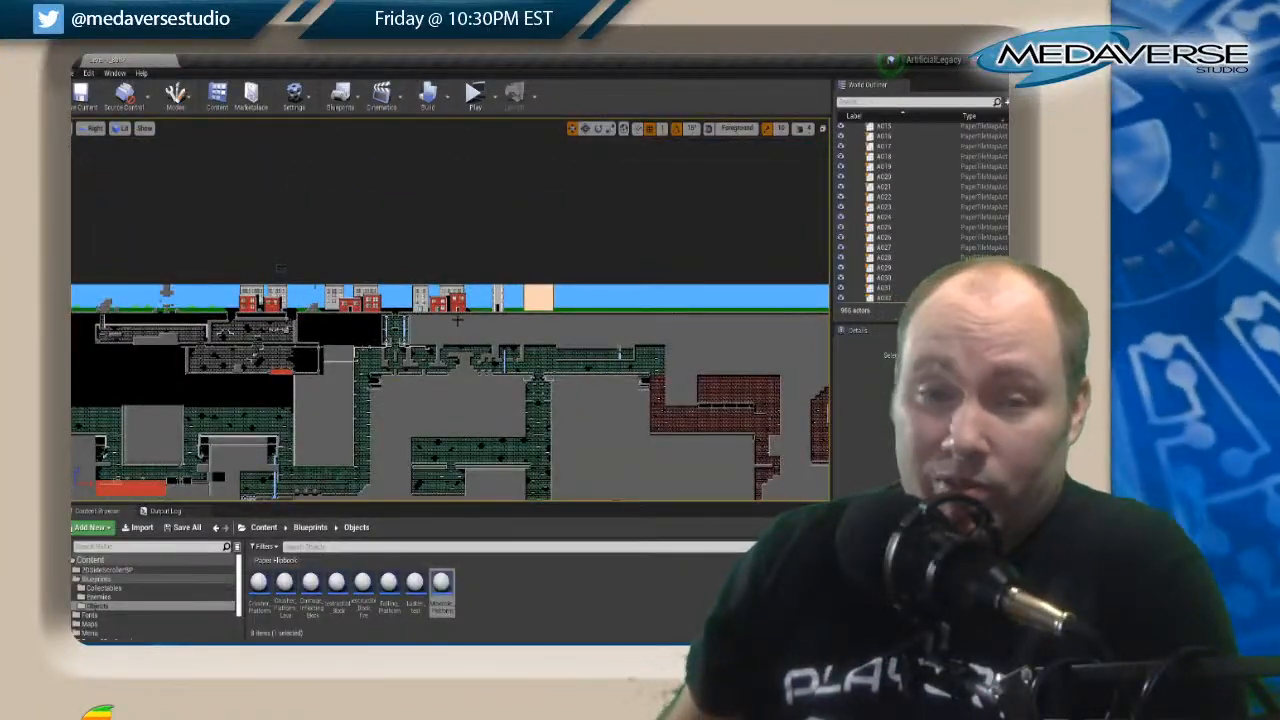
{"action": "scroll", "coordinate": [458, 318], "scroll_direction": "down", "scroll_amount": 1}
{"action": "scroll", "coordinate": [458, 318], "scroll_direction": "up", "scroll_amount": 2}
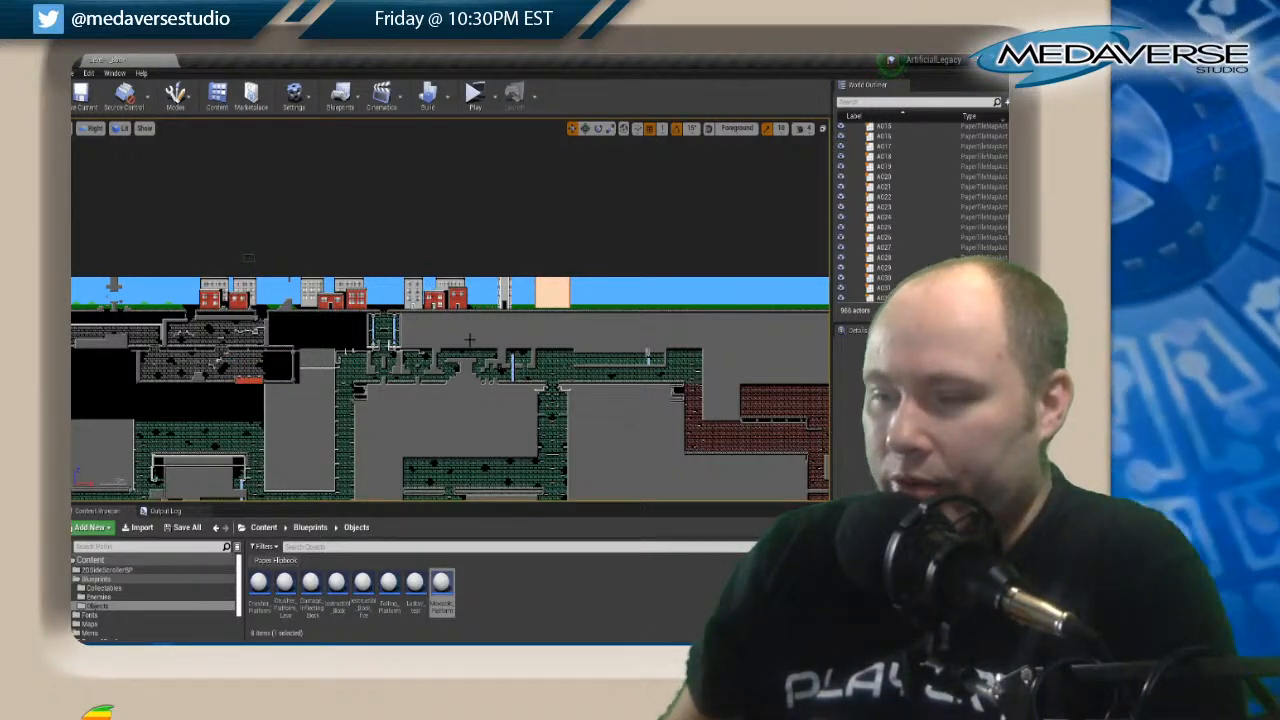
Examine the brown-brick area at the base of the level map, including its lowest rooms and corridors.
{"action": "scroll", "coordinate": [458, 388], "scroll_direction": "up", "scroll_amount": 5}
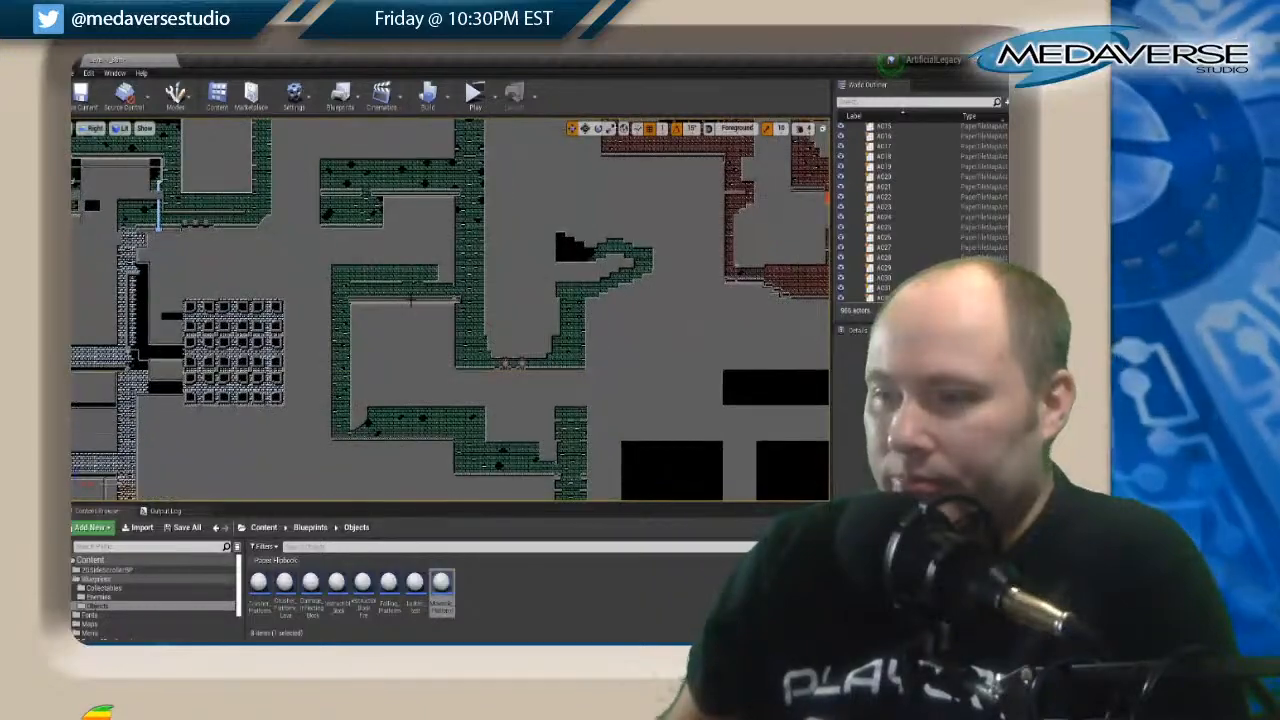
{"action": "right_click_drag", "start_coordinate": [424, 339], "coordinate": [300, 100]}
{"action": "right_click_drag", "start_coordinate": [354, 262], "coordinate": [723, 203]}
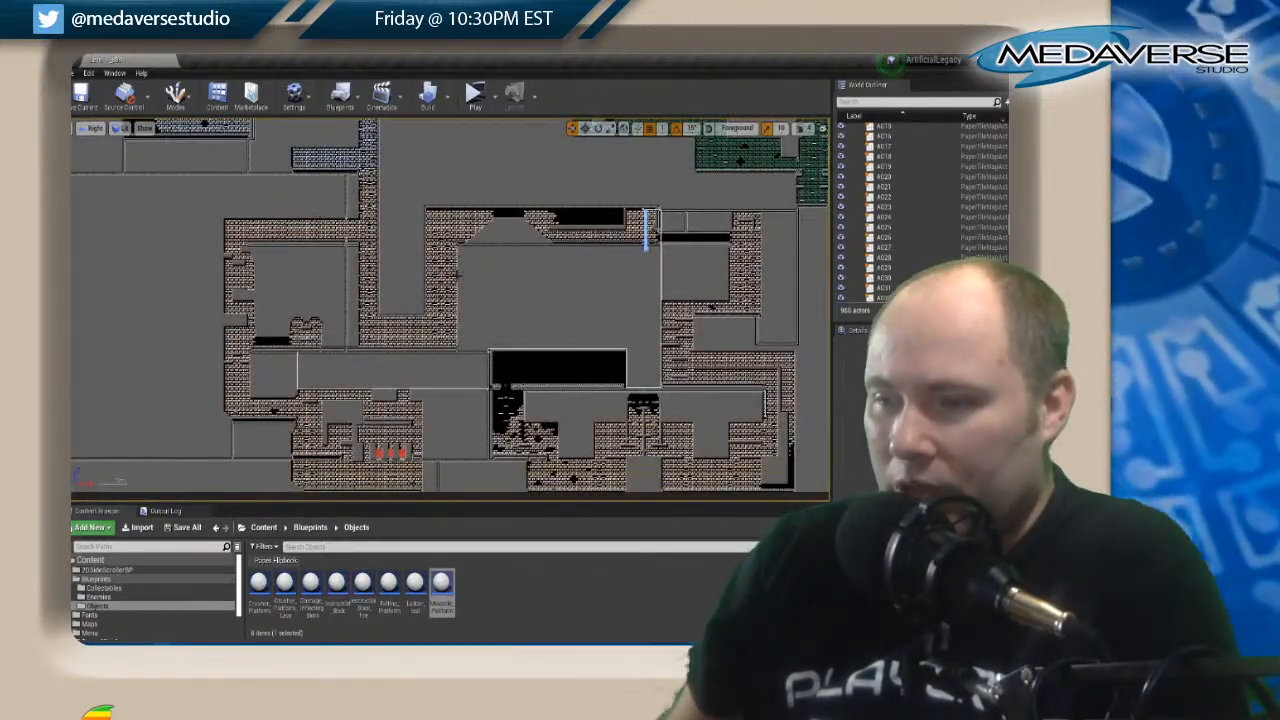
{"action": "right_click_drag", "start_coordinate": [378, 396], "coordinate": [224, 205]}
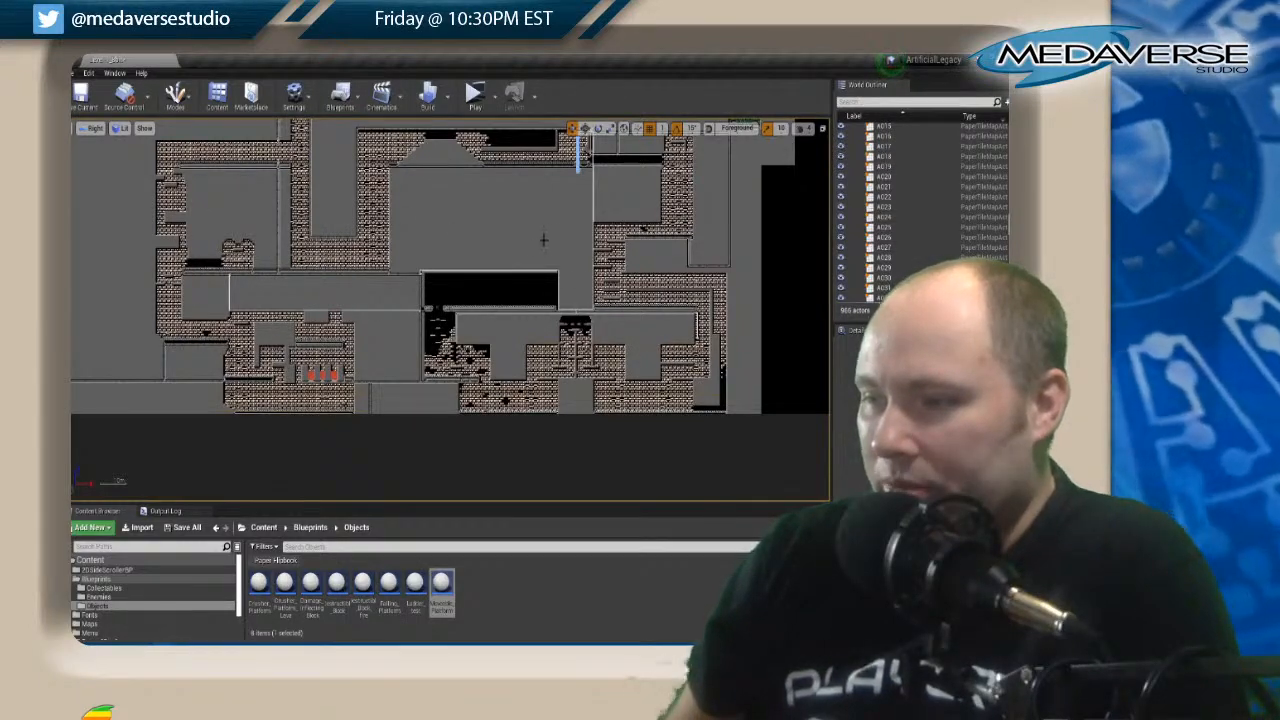
{"action": "scroll", "coordinate": [543, 240], "scroll_direction": "up", "scroll_amount": 1}
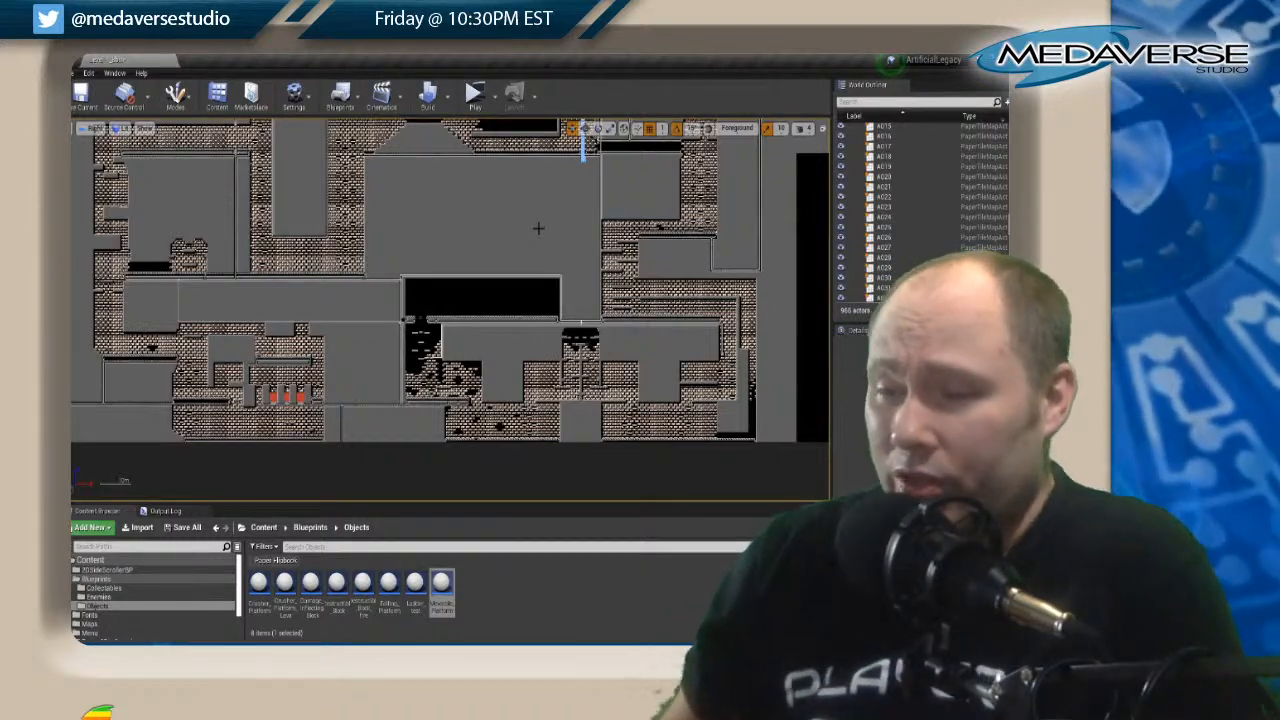
{"action": "scroll", "coordinate": [620, 313], "scroll_direction": "up", "scroll_amount": 1}
{"action": "scroll", "coordinate": [619, 316], "scroll_direction": "down", "scroll_amount": 3}
Review the route from the upper green-brick tunnels past the blue-grey block grid down to the lower brown-brick rooms.
{"action": "right_click_drag", "start_coordinate": [567, 236], "coordinate": [602, 488]}
{"action": "right_click_drag", "start_coordinate": [522, 311], "coordinate": [650, 565]}
{"action": "right_click_drag", "start_coordinate": [597, 251], "coordinate": [516, 223]}
{"action": "scroll", "coordinate": [516, 223], "scroll_direction": "down", "scroll_amount": 1}
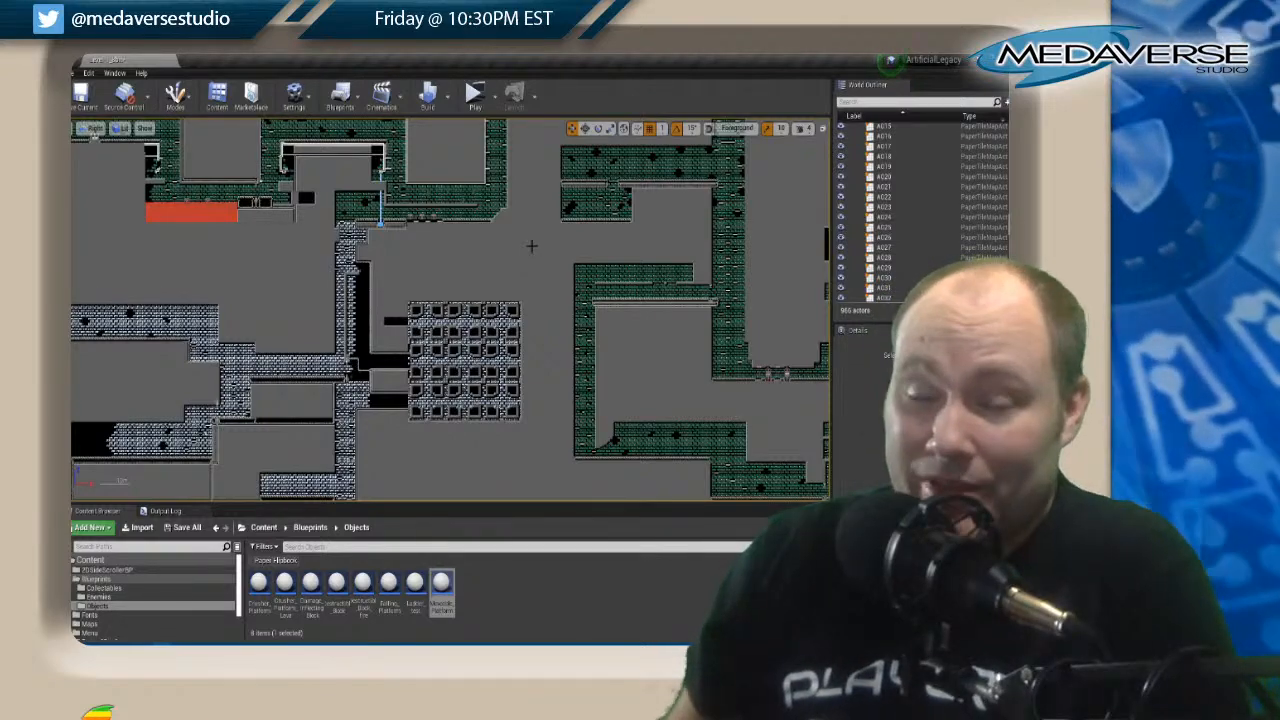
{"action": "right_click_drag", "start_coordinate": [531, 246], "coordinate": [424, 393]}
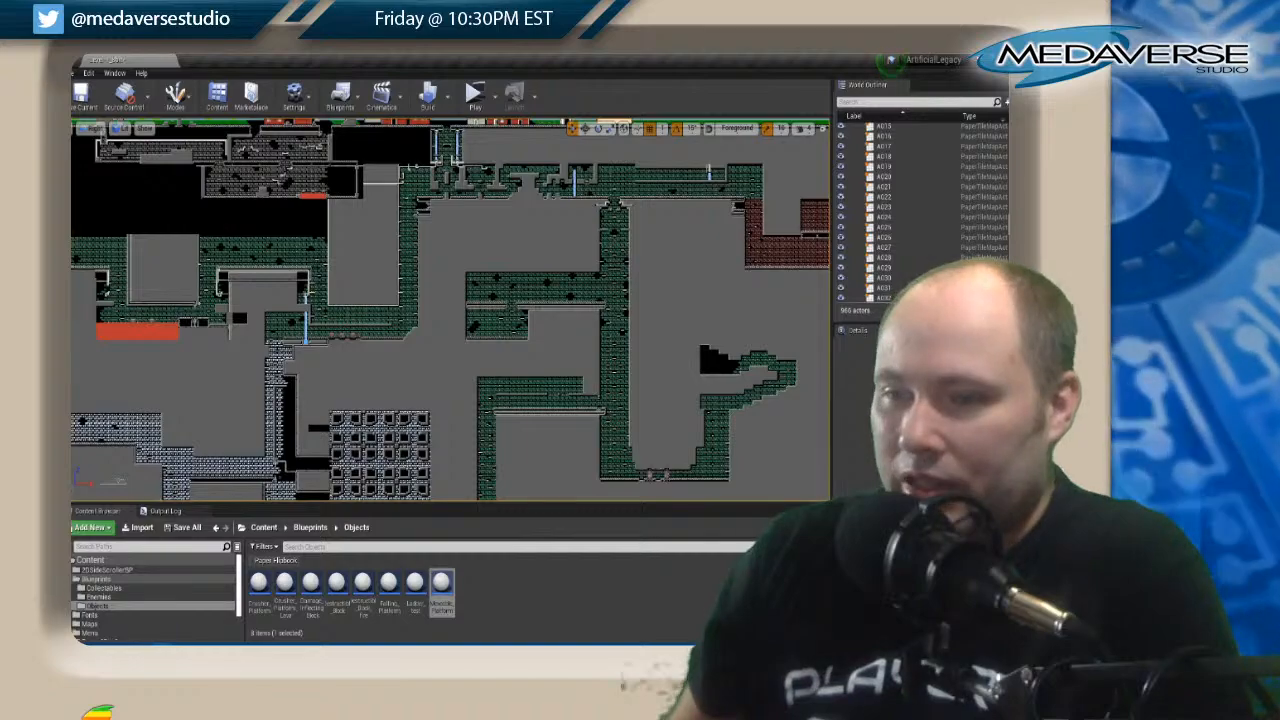
{"action": "right_click_drag", "start_coordinate": [546, 395], "coordinate": [434, 205]}
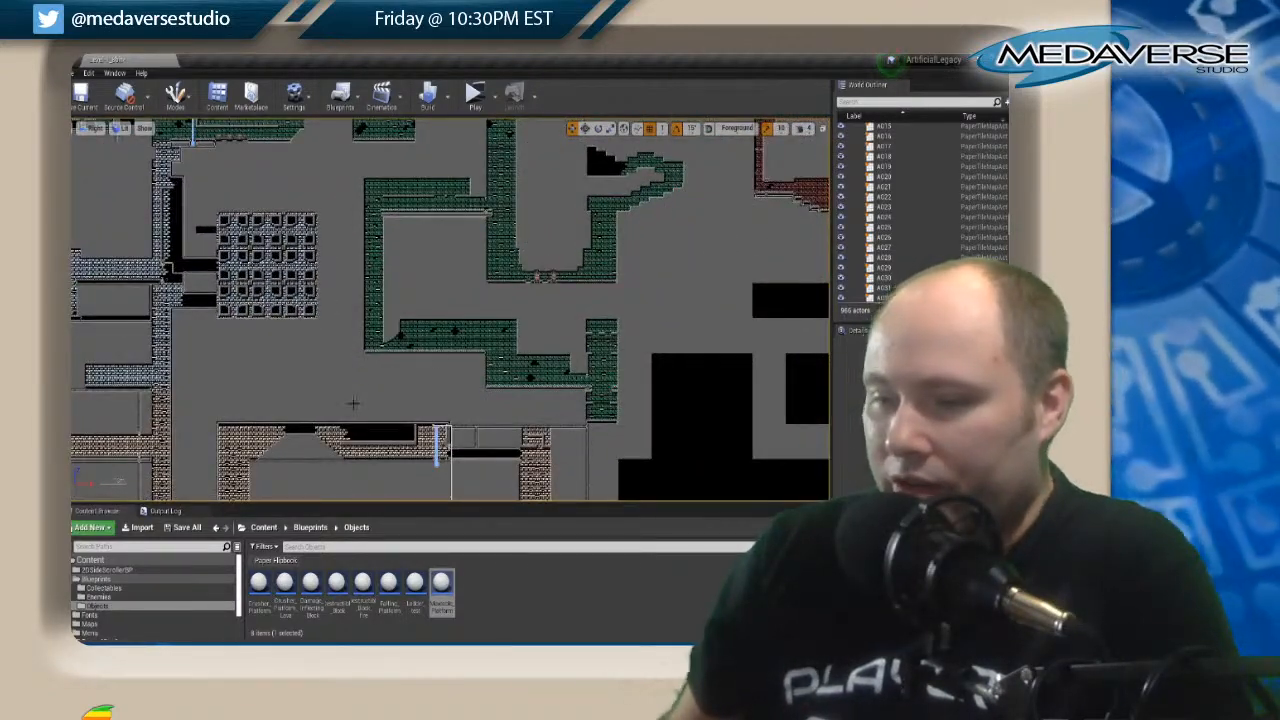
{"action": "right_click_drag", "start_coordinate": [353, 403], "coordinate": [534, 240]}
{"action": "right_click_drag", "start_coordinate": [503, 396], "coordinate": [579, 324]}
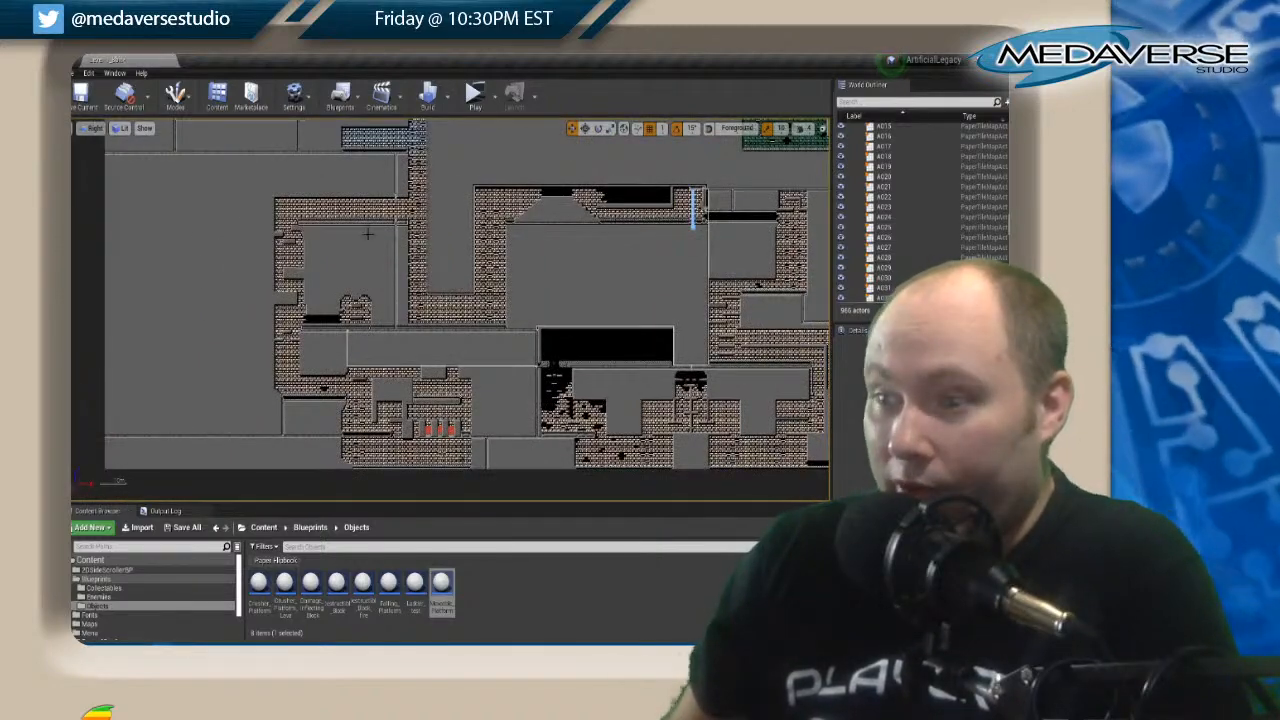
{"action": "right_click_drag", "start_coordinate": [505, 405], "coordinate": [477, 318]}
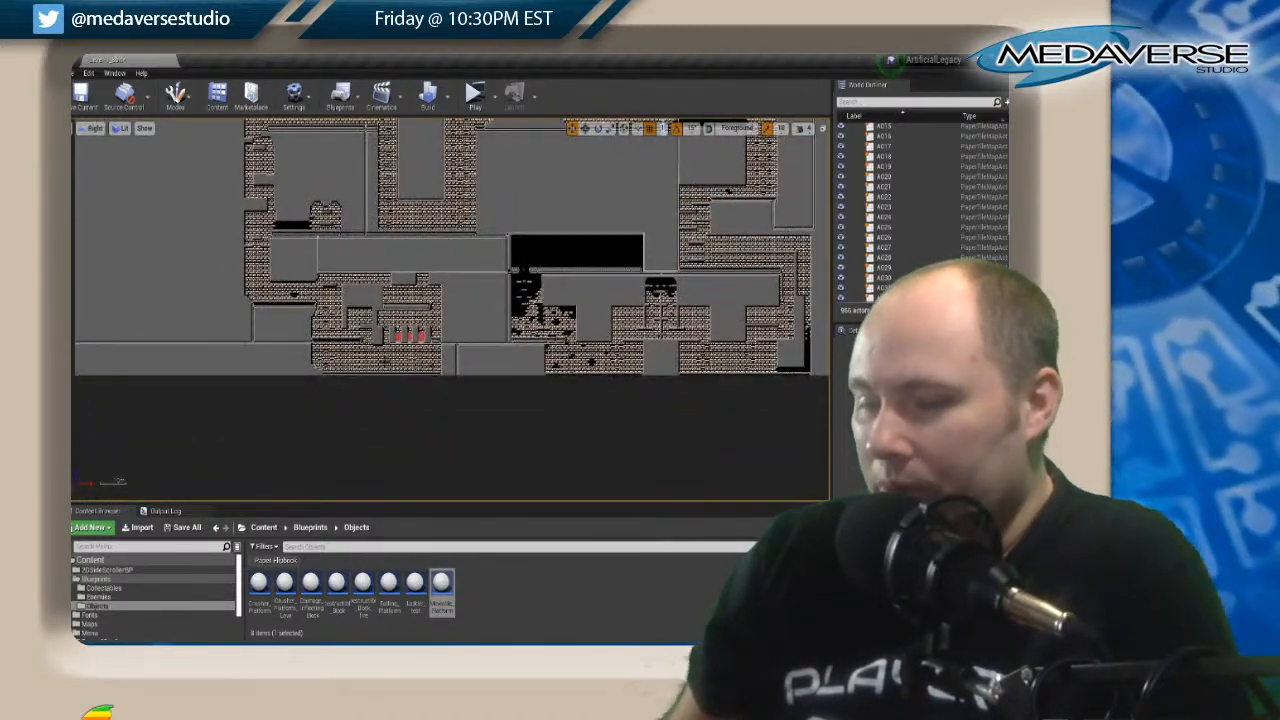
Survey the blue-grey corridors and their green-brick connections, continuing across the map to the red-brick lava corridors.
{"action": "right_click_drag", "start_coordinate": [299, 269], "coordinate": [640, 436]}
{"action": "right_click_drag", "start_coordinate": [524, 130], "coordinate": [391, 326]}
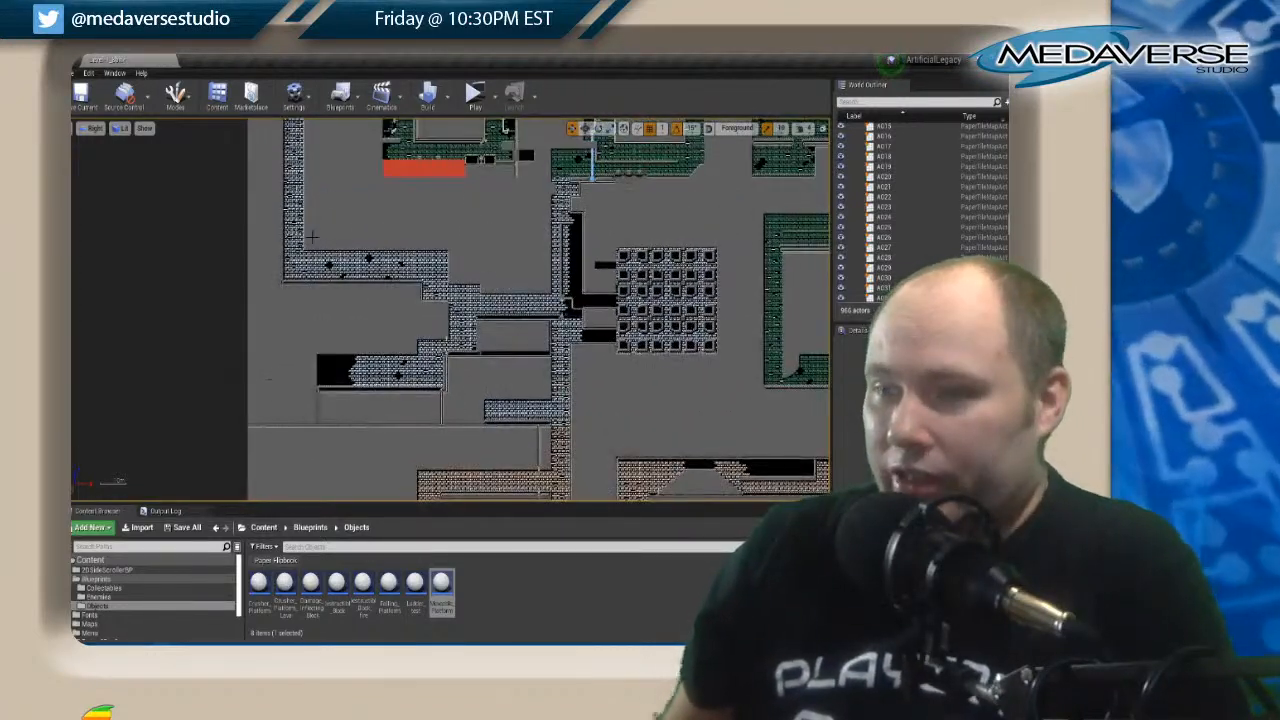
{"action": "right_click_drag", "start_coordinate": [390, 255], "coordinate": [368, 346]}
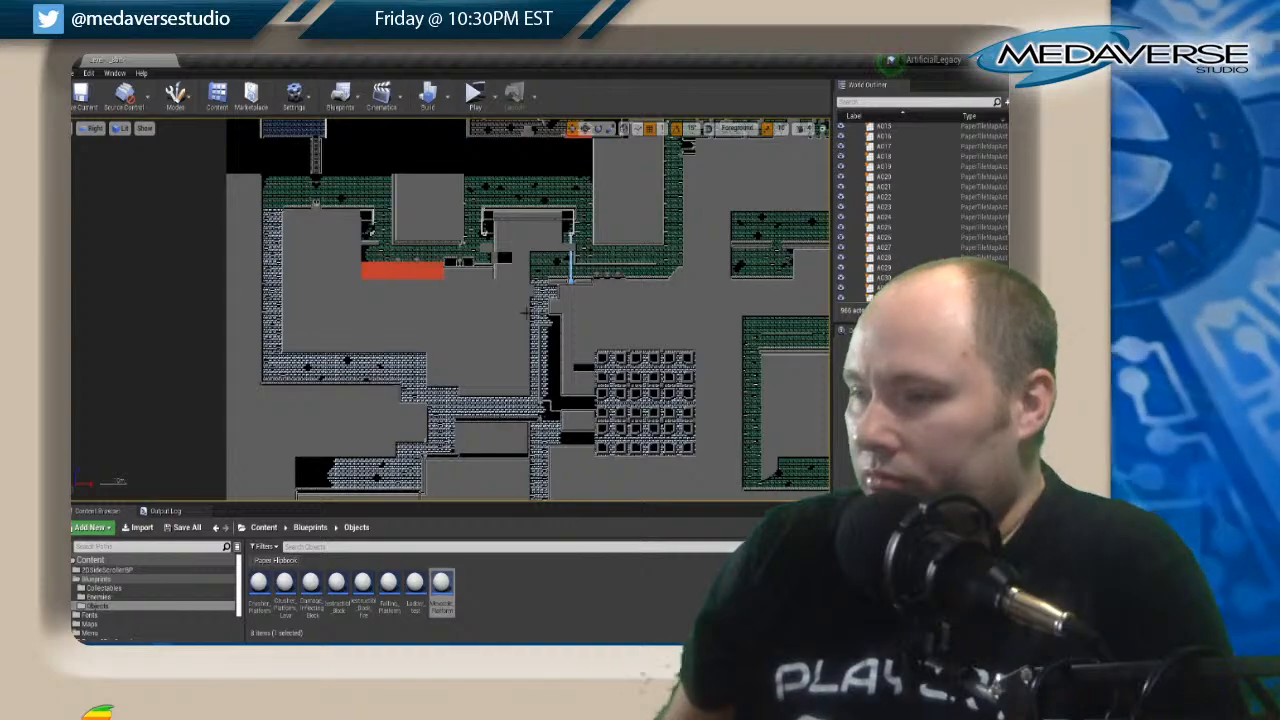
{"action": "right_click_drag", "start_coordinate": [636, 310], "coordinate": [160, 324]}
{"action": "right_click_drag", "start_coordinate": [597, 263], "coordinate": [475, 270]}
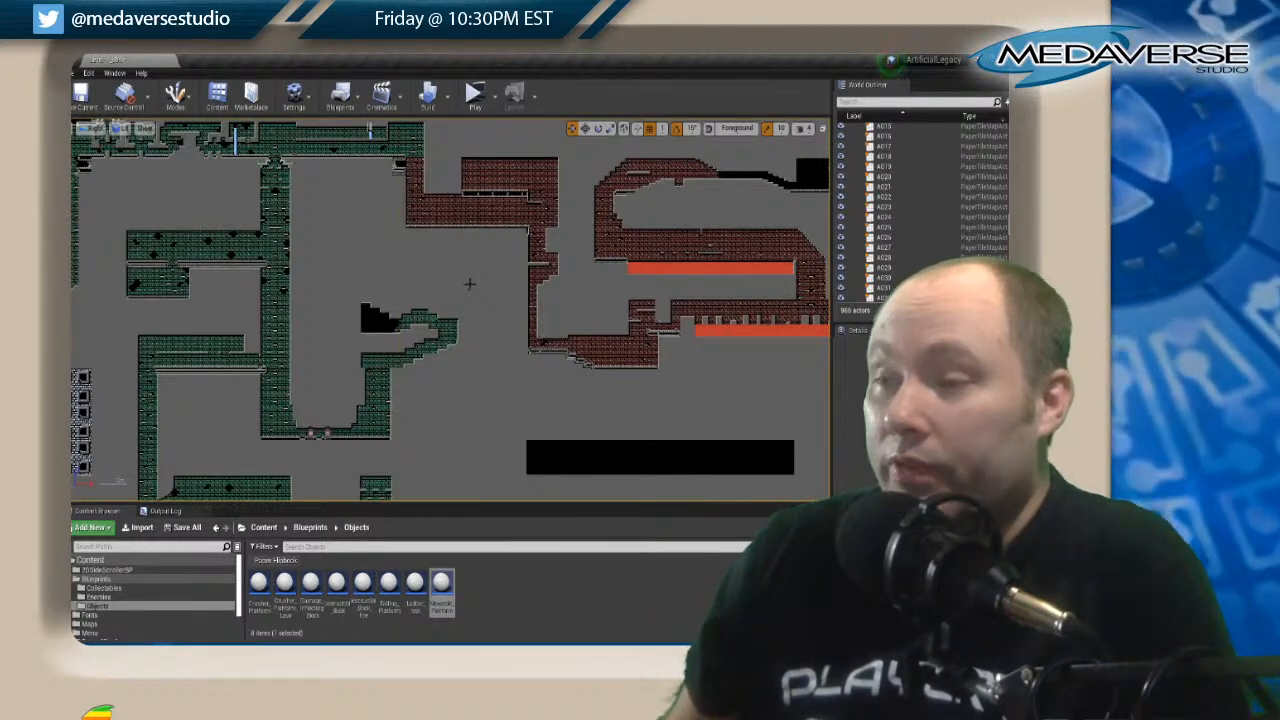
{"action": "scroll", "coordinate": [471, 282], "scroll_direction": "down", "scroll_amount": 2}
{"action": "right_click_drag", "start_coordinate": [401, 255], "coordinate": [603, 294]}
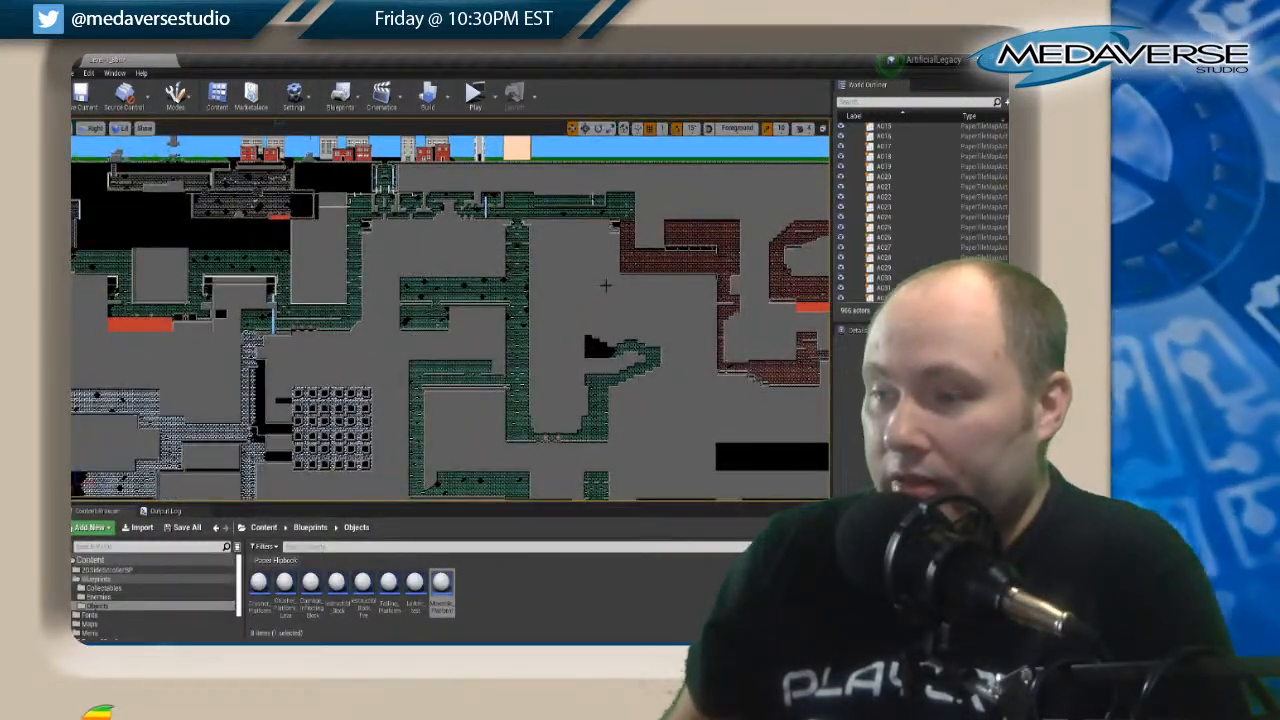
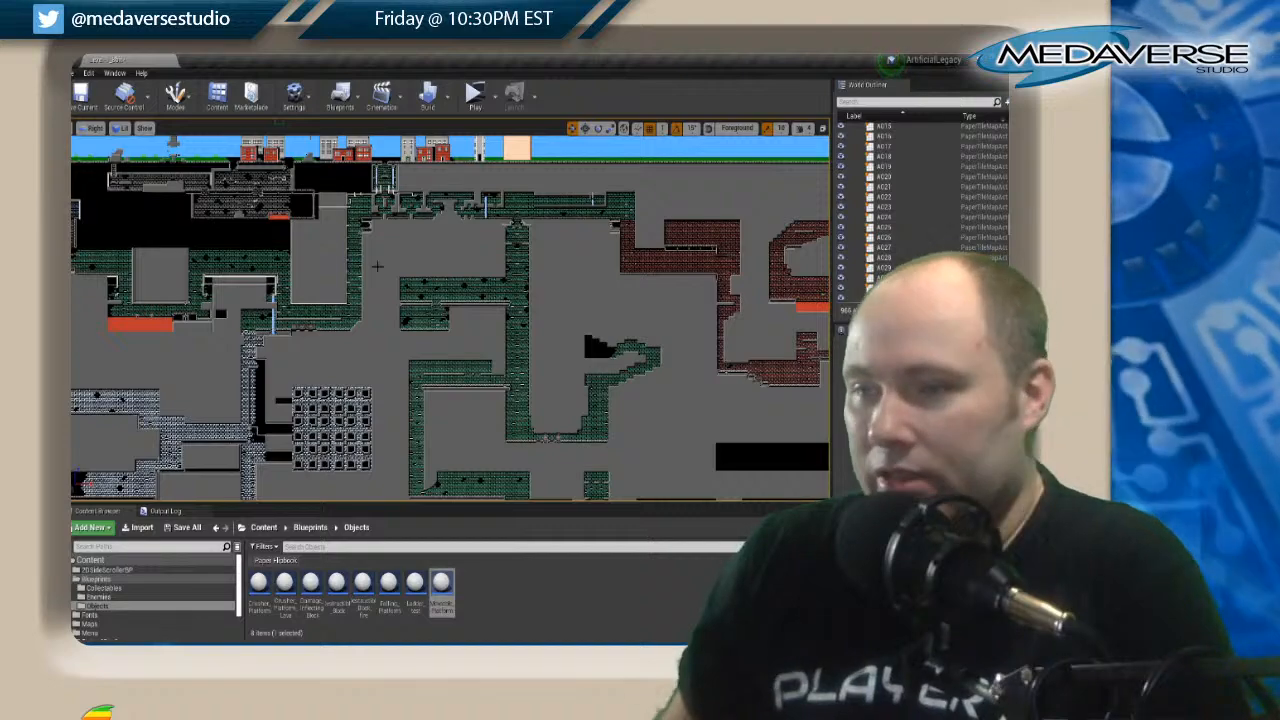
Examine the underground tile-map layout, from the overall corridor network to the black area beneath the grey-brick room.
{"action": "scroll", "coordinate": [405, 260], "scroll_direction": "down", "scroll_amount": 1}
{"action": "right_click_drag", "start_coordinate": [406, 274], "coordinate": [399, 139]}
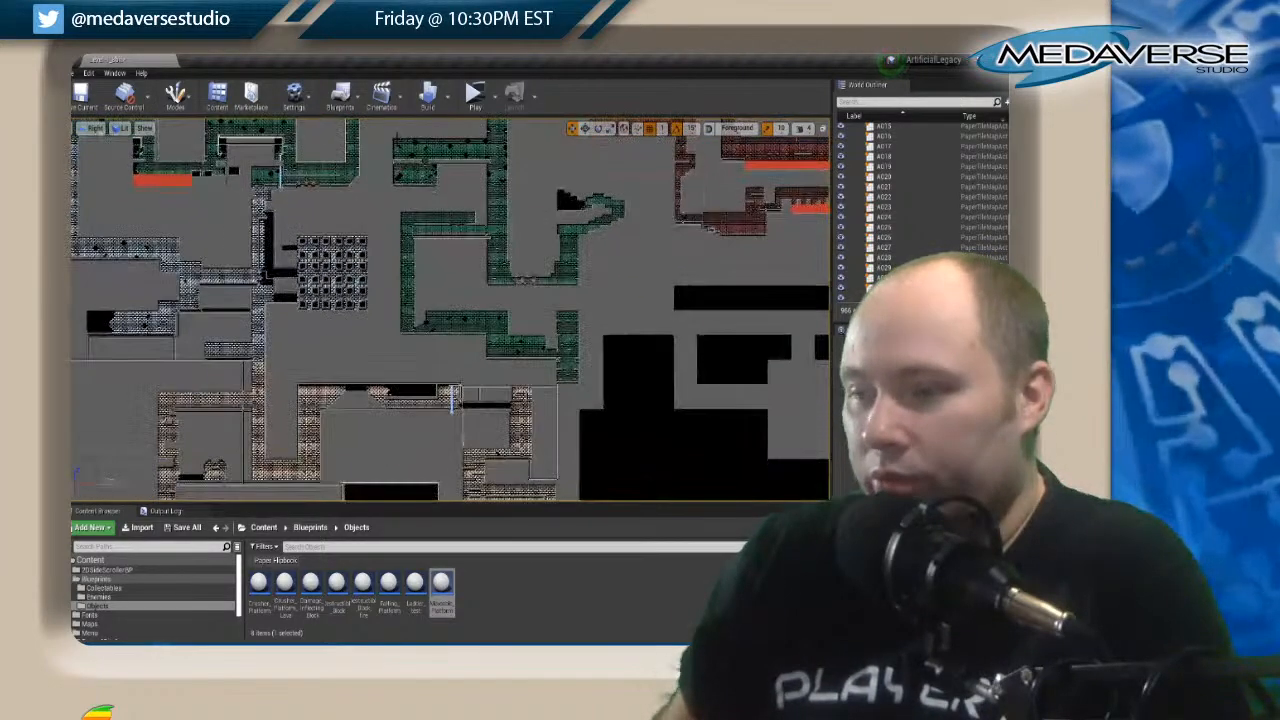
{"action": "right_click_drag", "start_coordinate": [530, 283], "coordinate": [686, 461]}
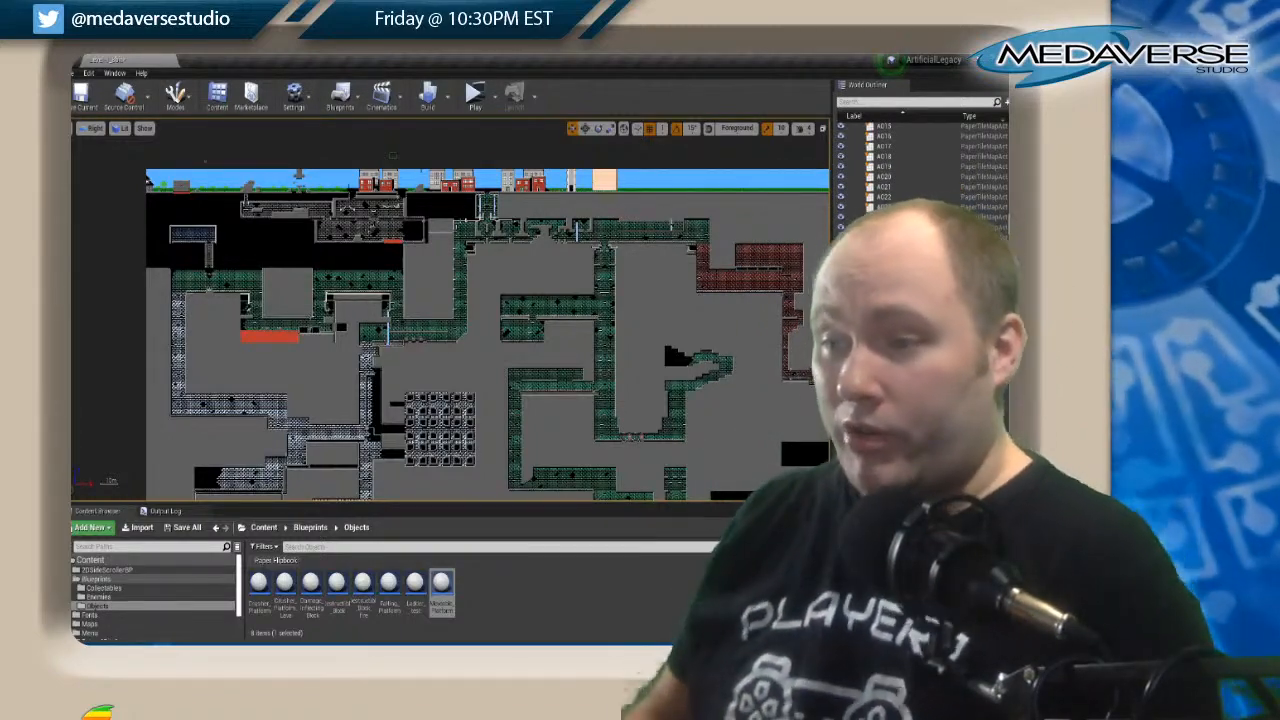
{"action": "scroll", "coordinate": [480, 230], "scroll_direction": "up", "scroll_amount": 4}
{"action": "scroll", "coordinate": [438, 254], "scroll_direction": "up", "scroll_amount": 1}
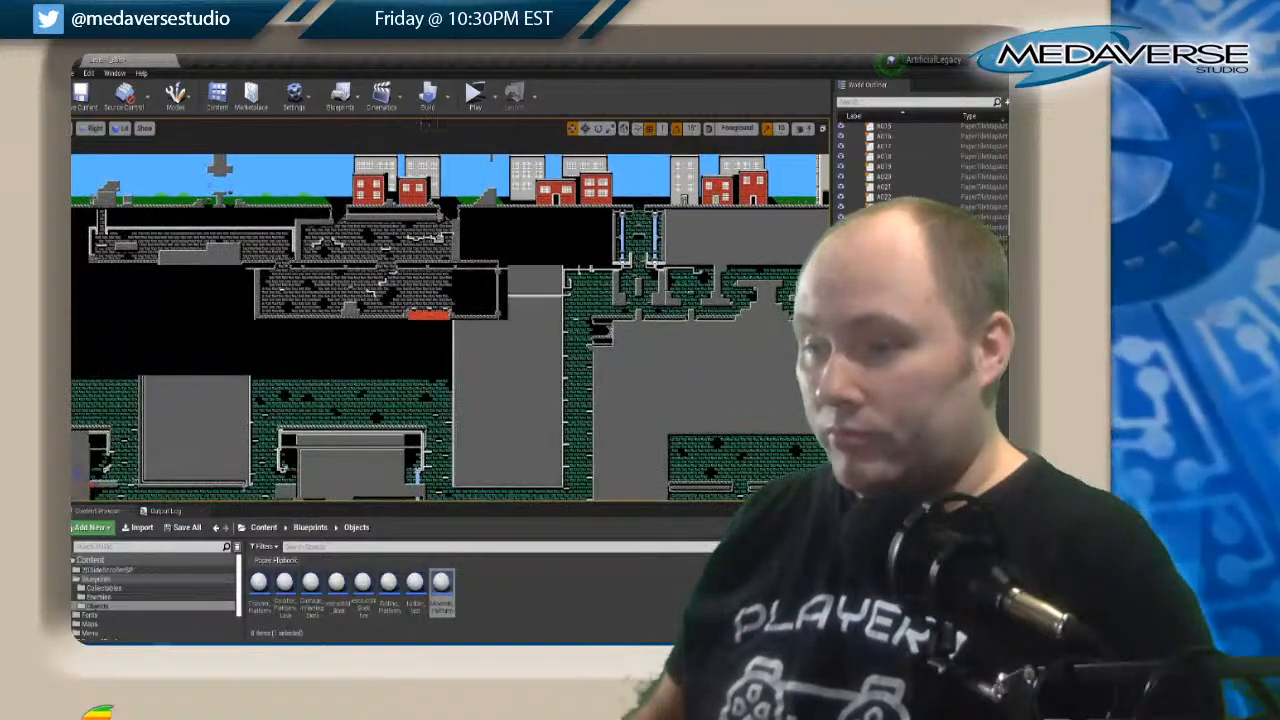
{"action": "scroll", "coordinate": [438, 254], "scroll_direction": "up", "scroll_amount": 1}
{"action": "right_click_drag", "start_coordinate": [530, 363], "coordinate": [635, 291]}
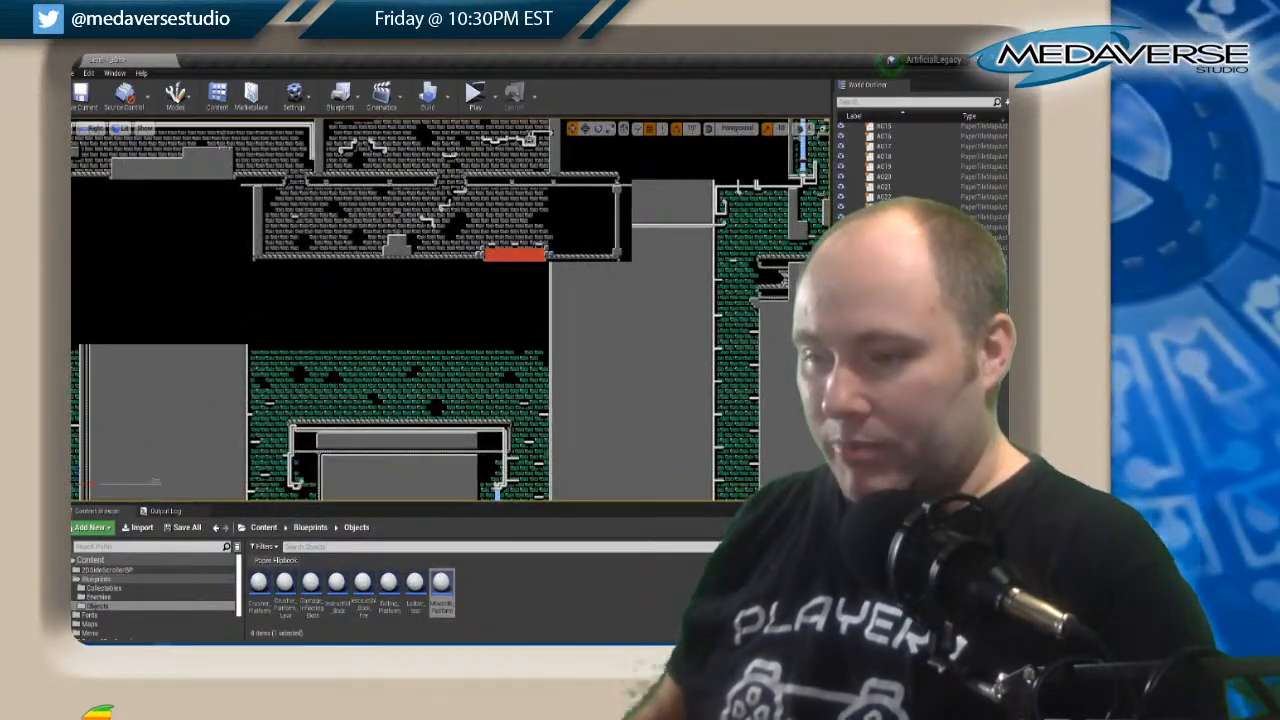
{"action": "scroll", "coordinate": [333, 334], "scroll_direction": "down", "scroll_amount": 1}
{"action": "right_click_drag", "start_coordinate": [554, 350], "coordinate": [257, 345]}
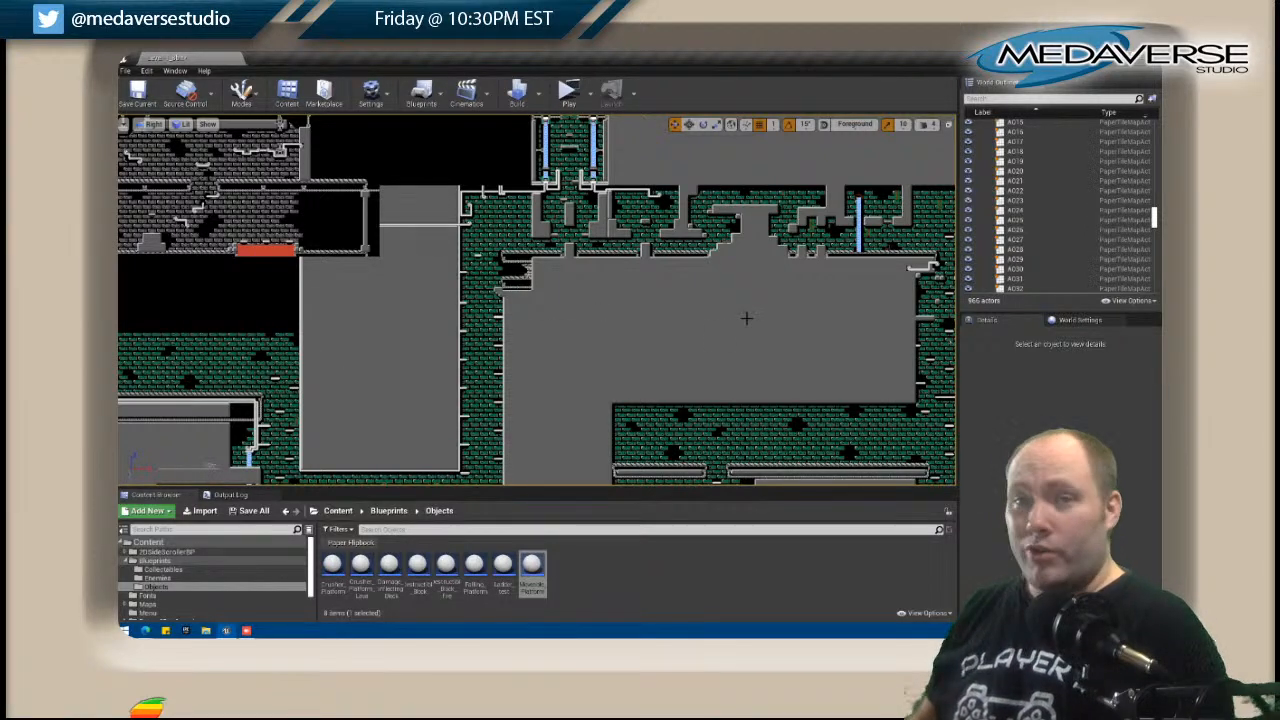
{"action": "scroll", "coordinate": [682, 322], "scroll_direction": "down", "scroll_amount": 1}
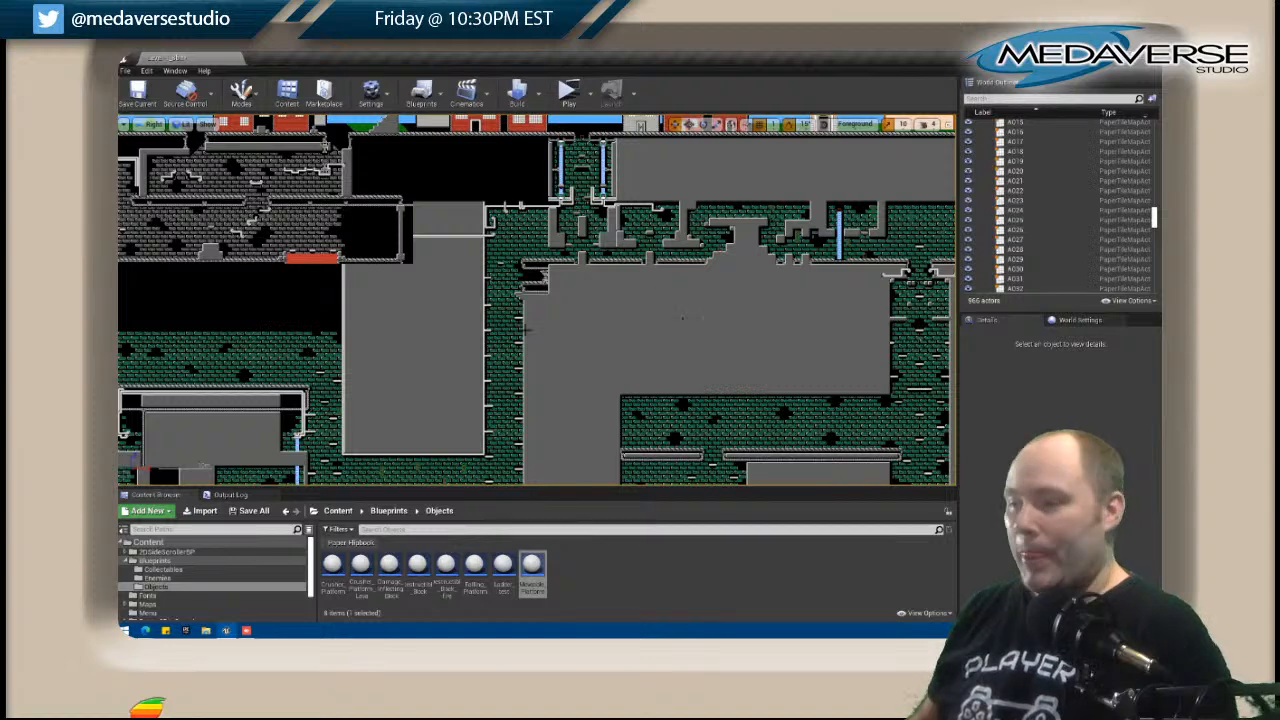
{"action": "right_click_drag", "start_coordinate": [578, 290], "coordinate": [686, 310]}
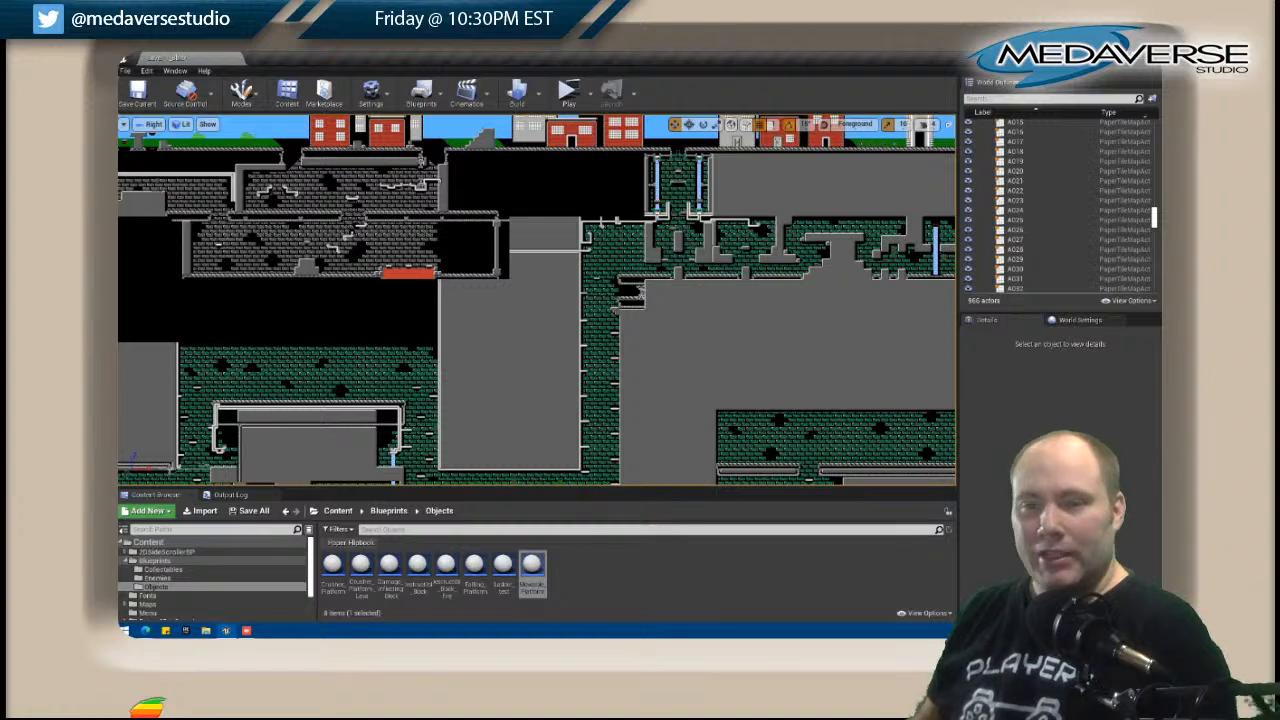
Open the black tile map D008 below the grey-brick room for editing and place its editor window beside the level view.
{"action": "right_click_drag", "start_coordinate": [499, 360], "coordinate": [750, 331]}
{"action": "scroll", "coordinate": [560, 260], "scroll_direction": "up", "scroll_amount": 2}
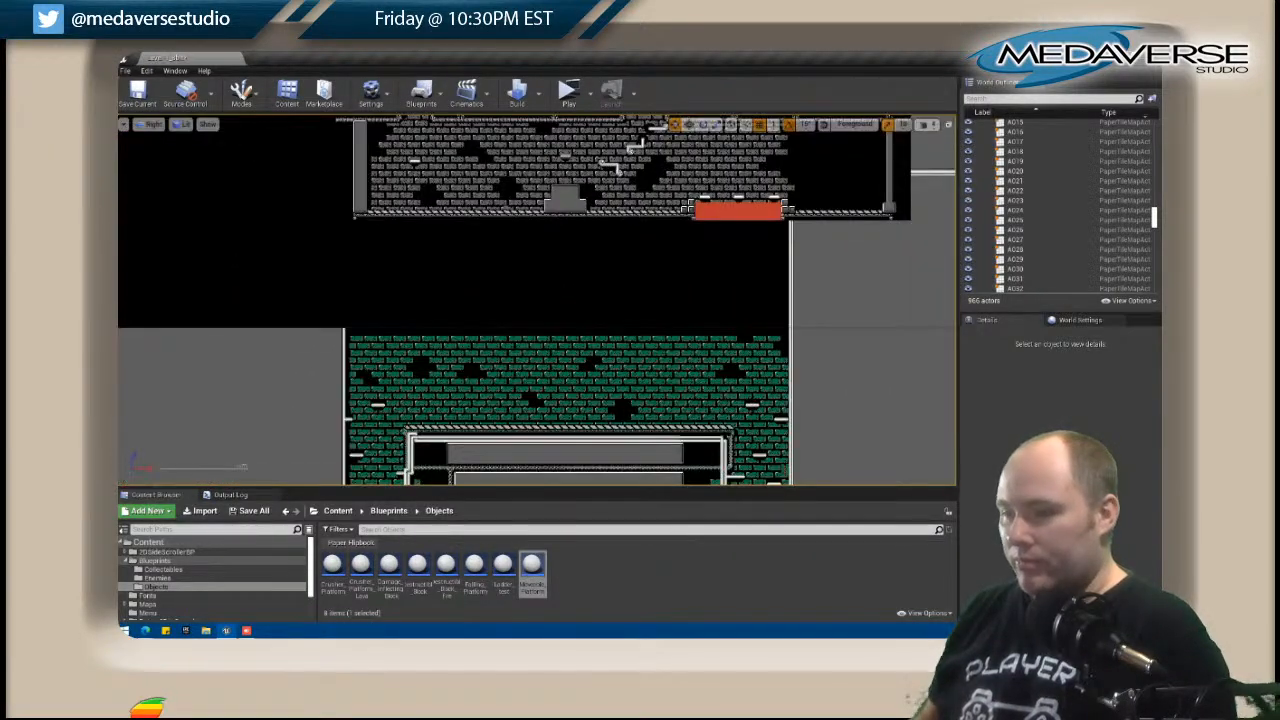
{"action": "left_click", "coordinate": [435, 259]}
{"action": "scroll", "coordinate": [435, 259], "scroll_direction": "up", "scroll_amount": 6}
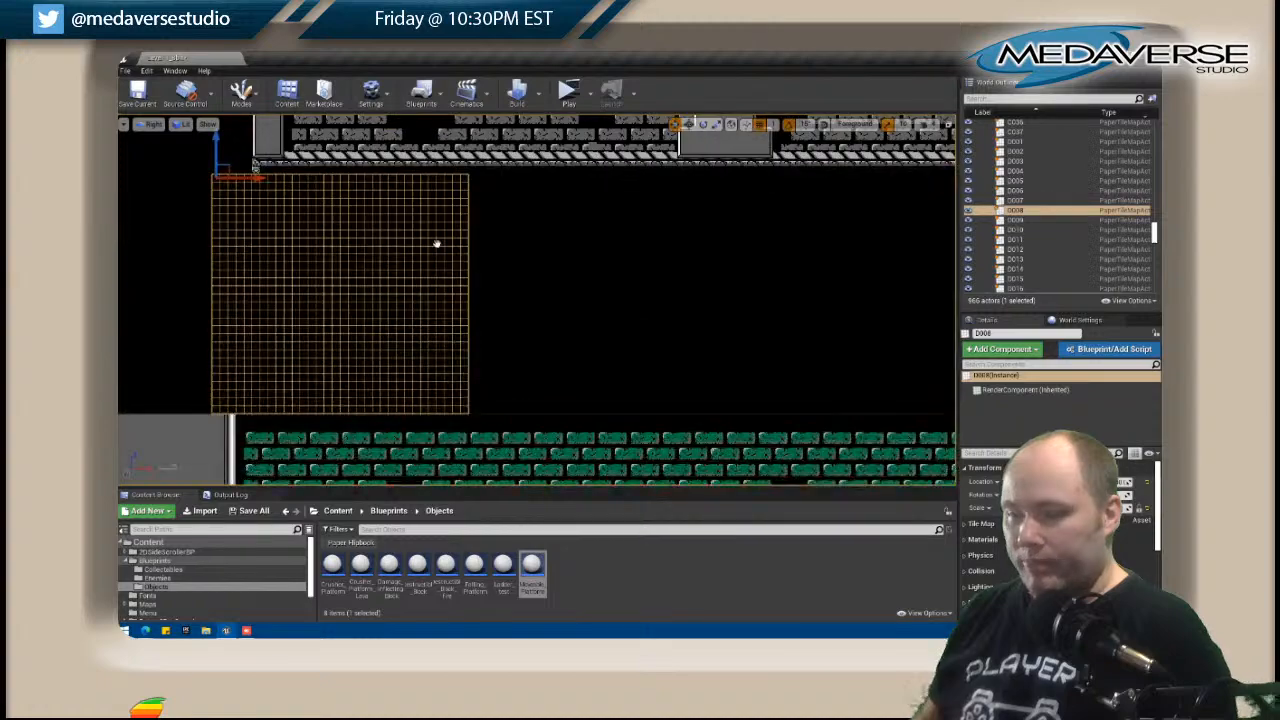
{"action": "right_click_drag", "start_coordinate": [435, 259], "coordinate": [499, 312]}
{"action": "right_click", "coordinate": [388, 228]}
{"action": "left_click", "coordinate": [430, 252]}
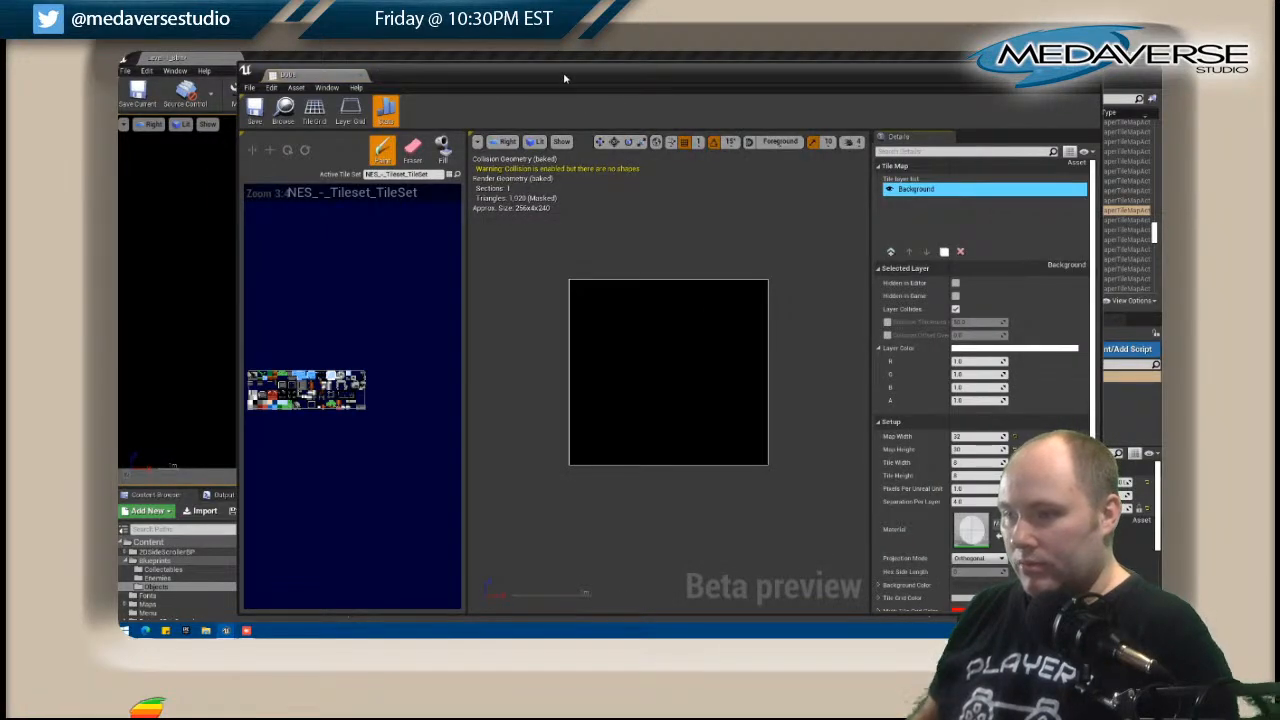
{"action": "left_click_drag", "start_coordinate": [563, 72], "coordinate": [828, 102]}
{"action": "right_click_drag", "start_coordinate": [460, 187], "coordinate": [321, 177]}
{"action": "left_click_drag", "start_coordinate": [698, 103], "coordinate": [520, 91]}
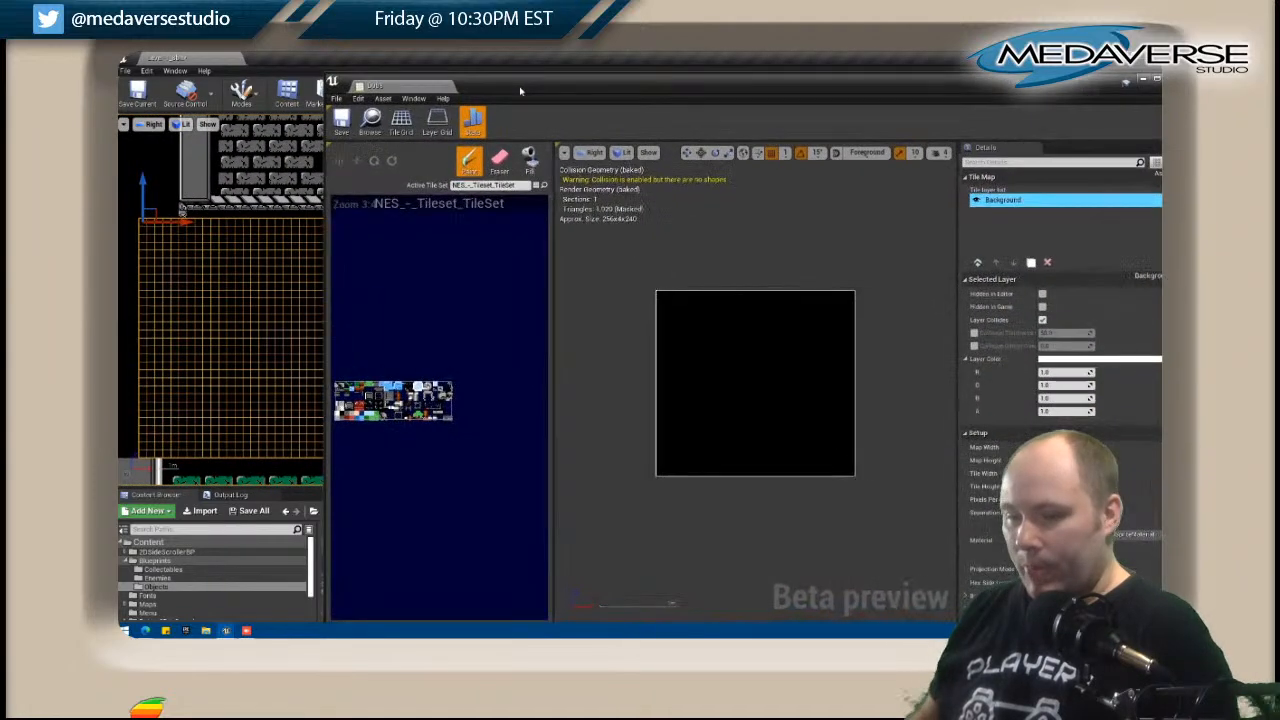
Duplicate the Background layer of D008 and fill the copy with the solid grey tile 146.
{"action": "left_click", "coordinate": [1035, 264]}
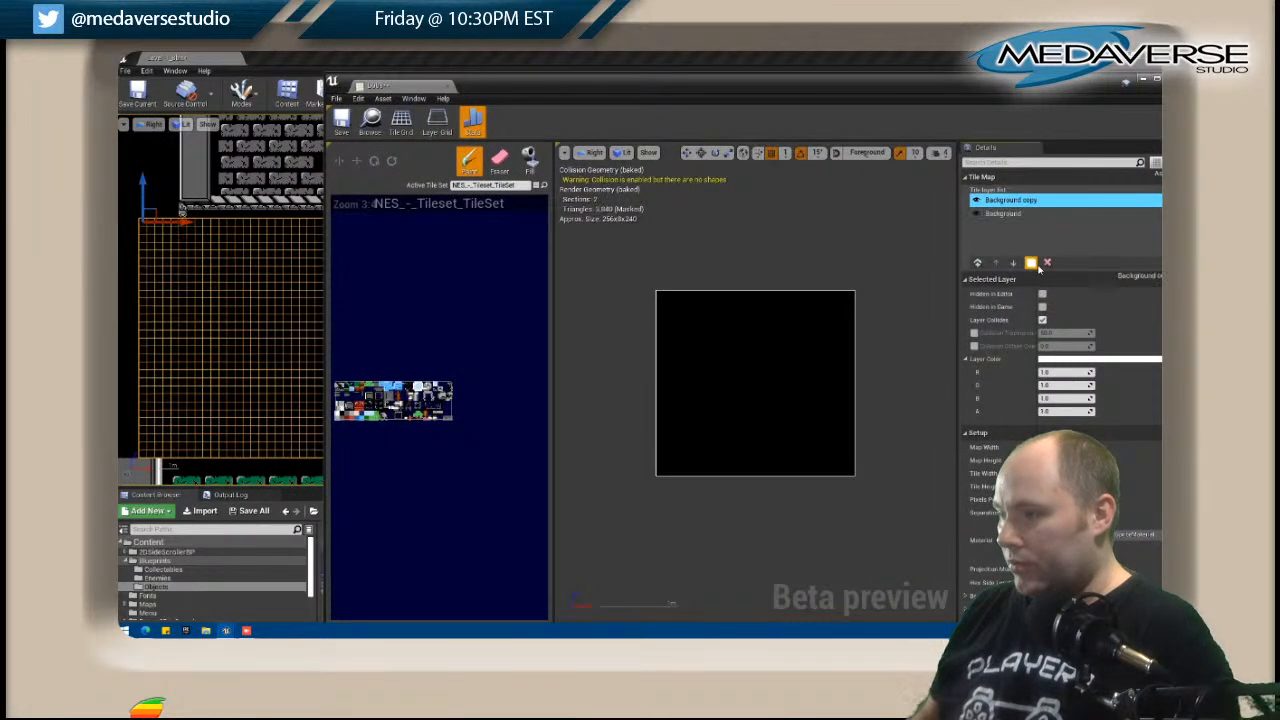
{"action": "scroll", "coordinate": [397, 399], "scroll_direction": "up", "scroll_amount": 5}
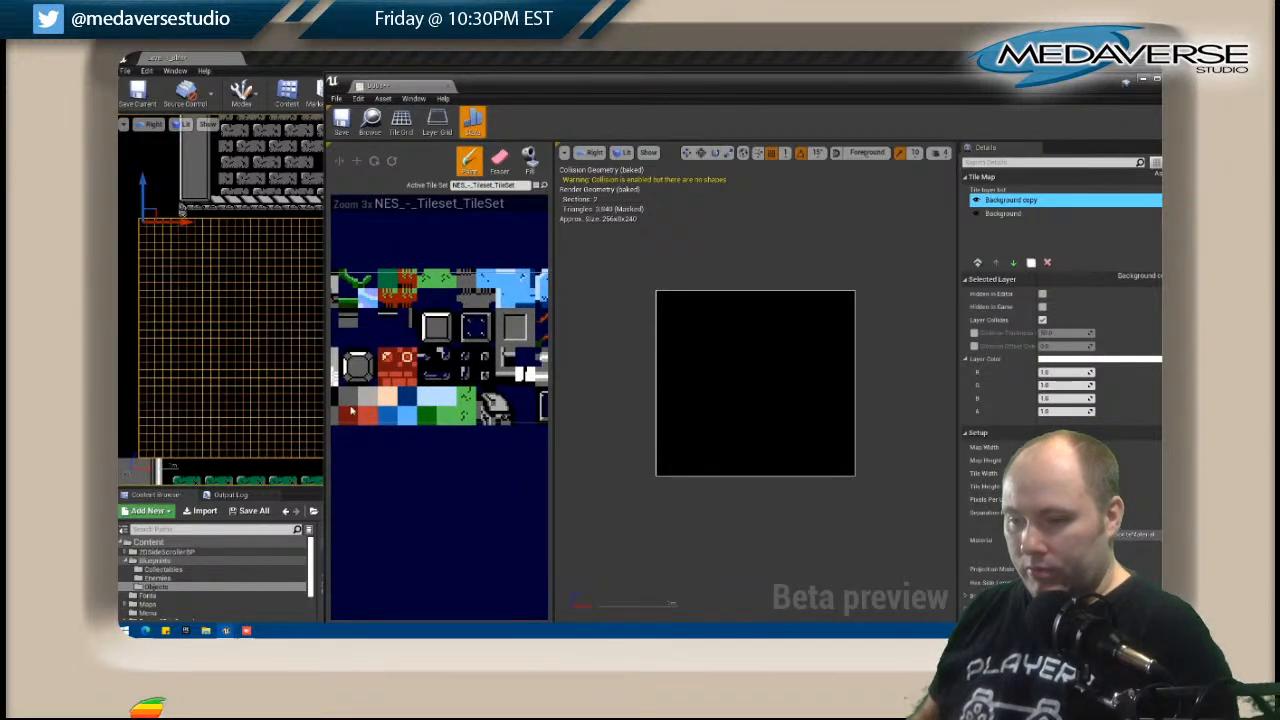
{"action": "left_click", "coordinate": [530, 160]}
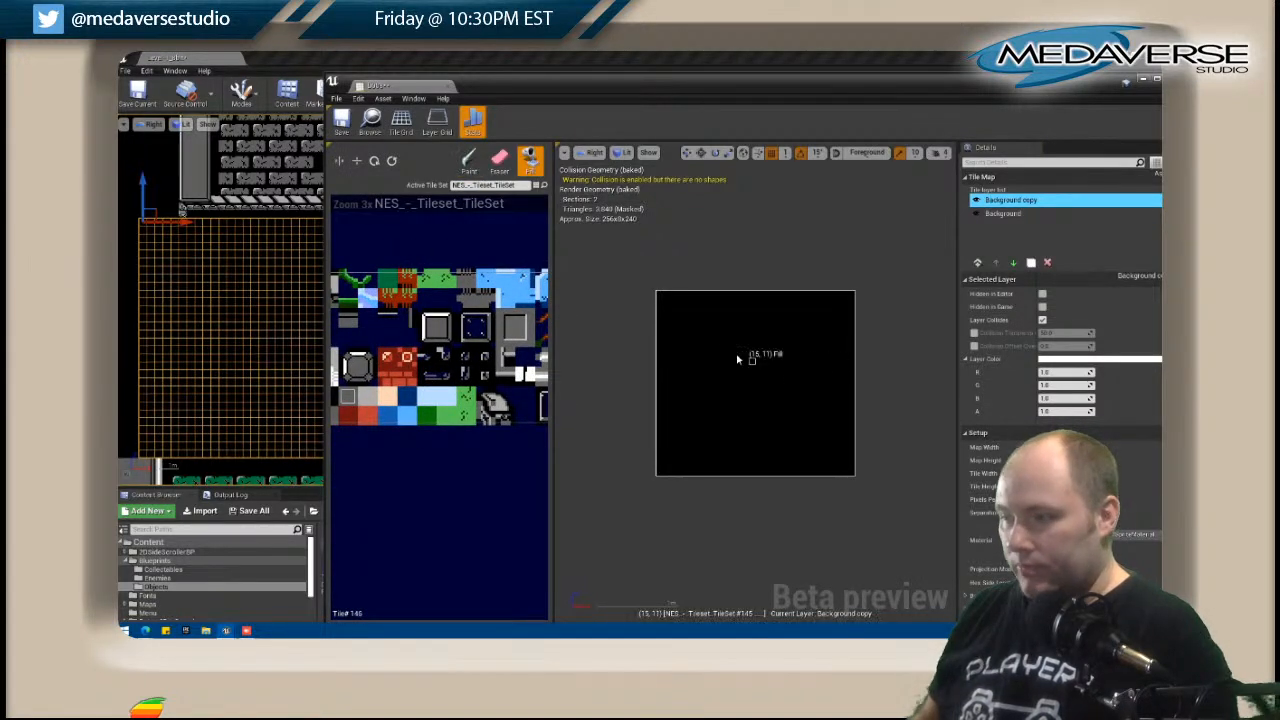
{"action": "left_click", "coordinate": [752, 363]}
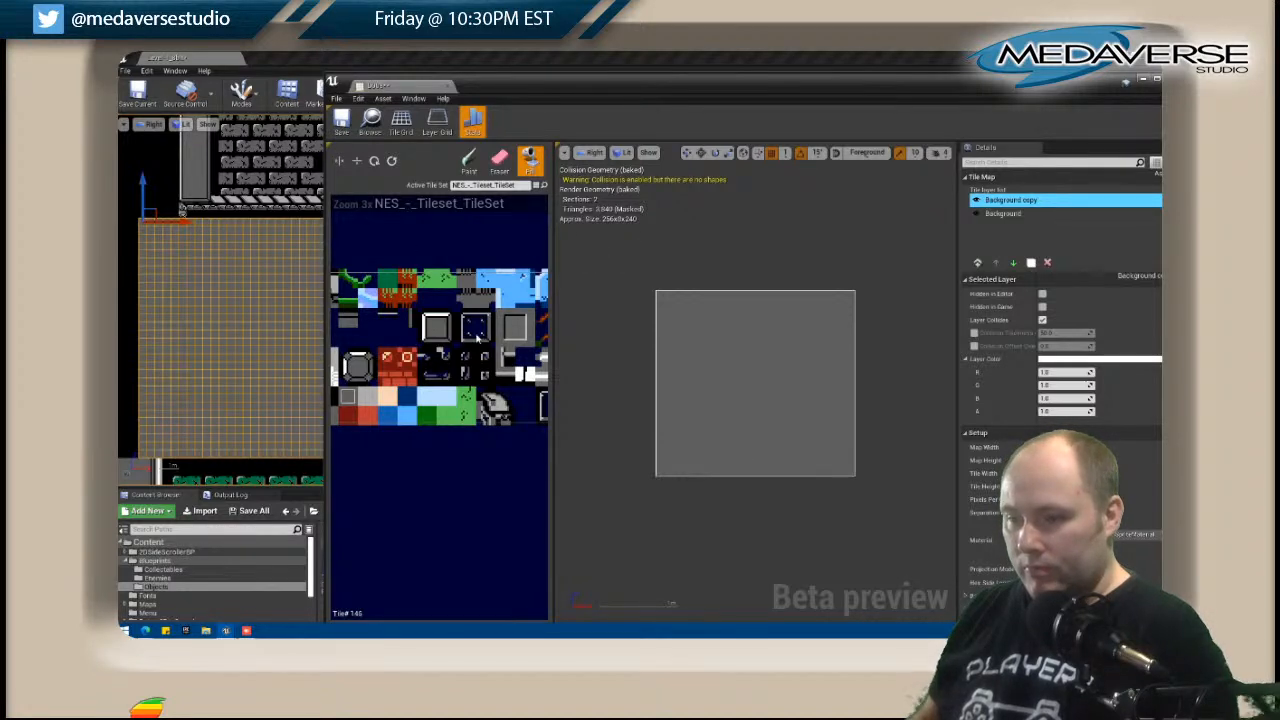
Paint the small ornamental support tiles at the upper edge of the Background copy layer, below the room's existing support.
{"action": "right_click_drag", "start_coordinate": [473, 339], "coordinate": [251, 346]}
{"action": "right_click_drag", "start_coordinate": [529, 345], "coordinate": [434, 346]}
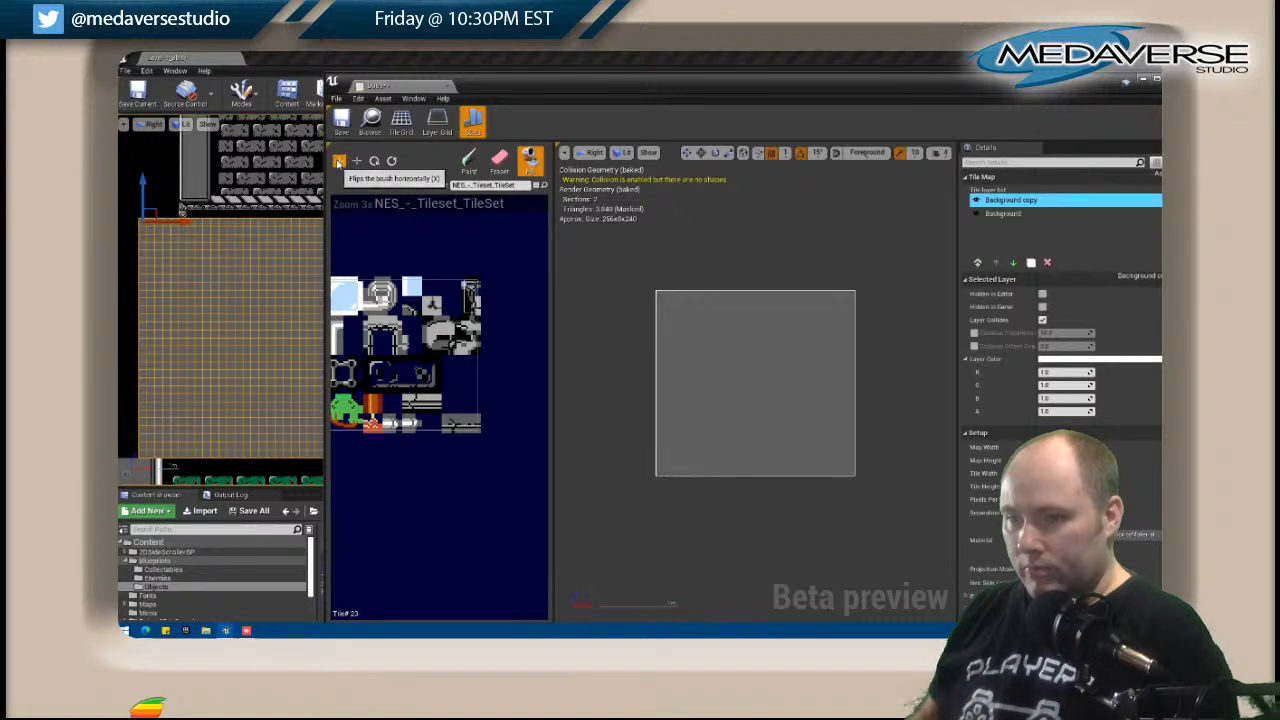
{"action": "left_click", "coordinate": [468, 161]}
{"action": "left_click", "coordinate": [663, 297]}
{"action": "key", "text": "ctrl+z"}
{"action": "left_click", "coordinate": [690, 297]}
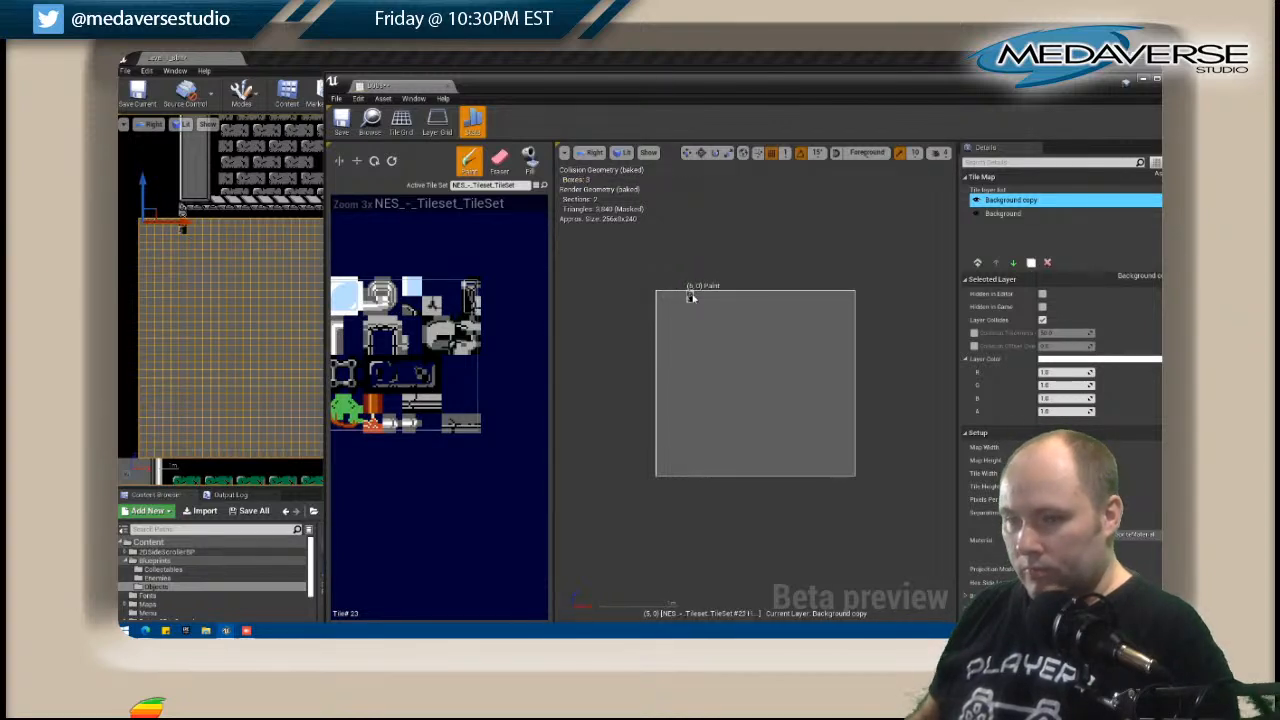
{"action": "key", "text": "ctrl+z"}
{"action": "left_click", "coordinate": [696, 297]}
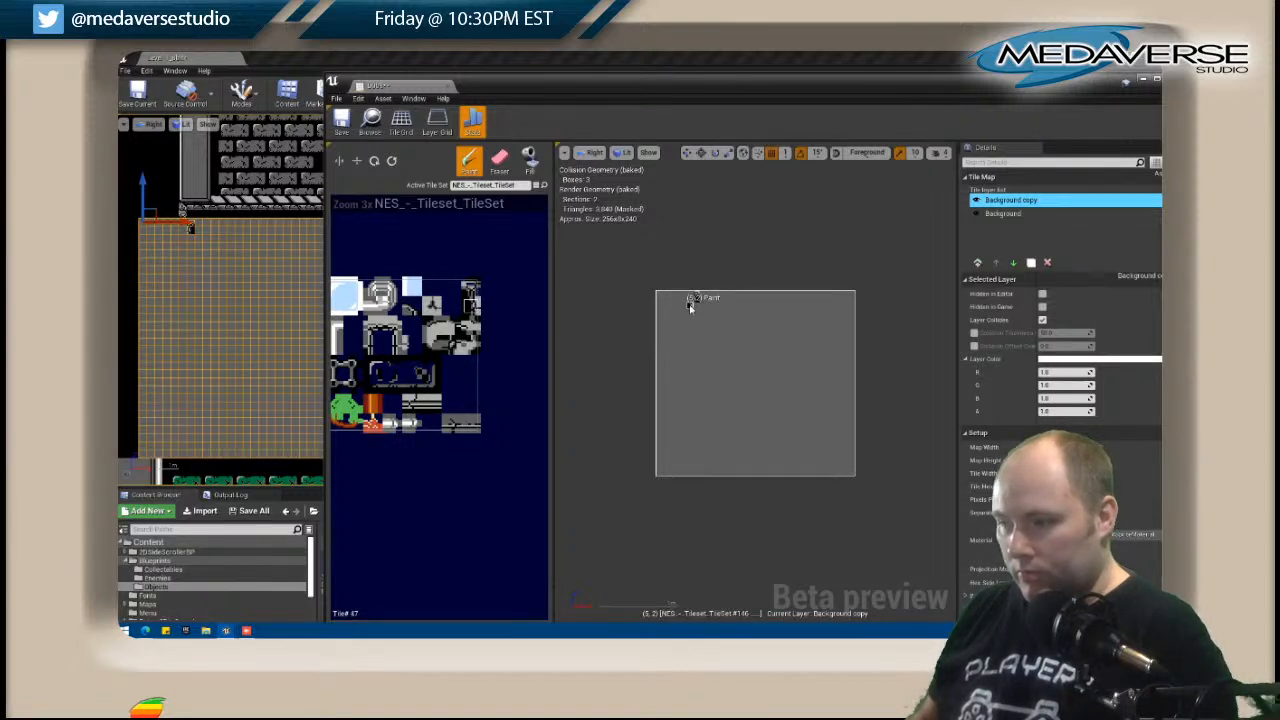
{"action": "left_click", "coordinate": [692, 298]}
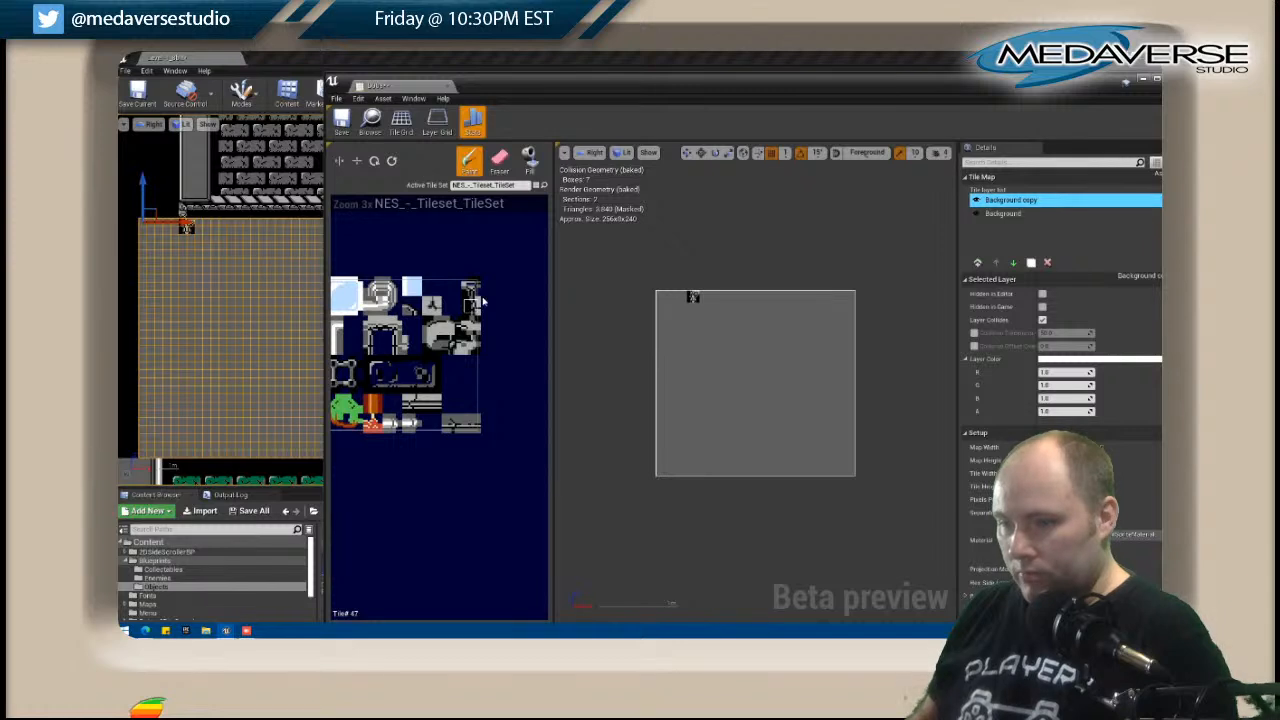
Paint a two-tile-high patterned trim band across the full map width, just below the small support tiles.
{"action": "left_click_drag", "start_coordinate": [694, 298], "coordinate": [822, 314]}
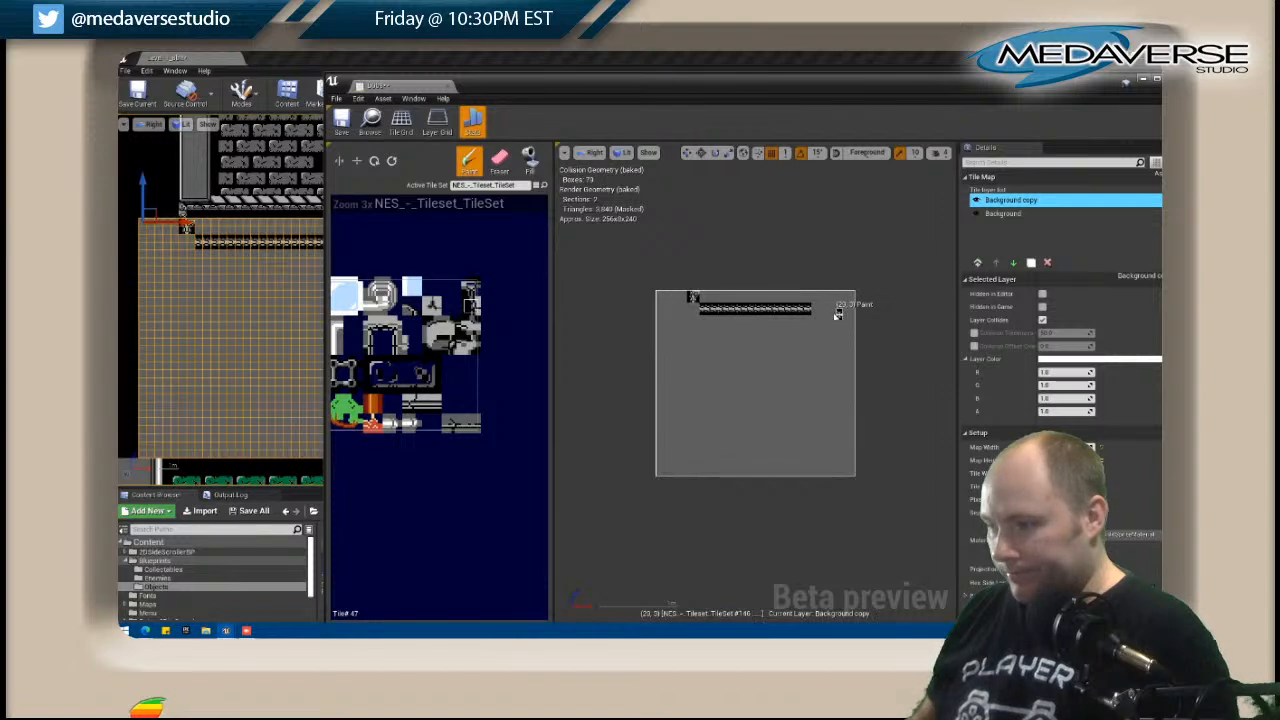
{"action": "left_click_drag", "start_coordinate": [815, 311], "coordinate": [853, 312]}
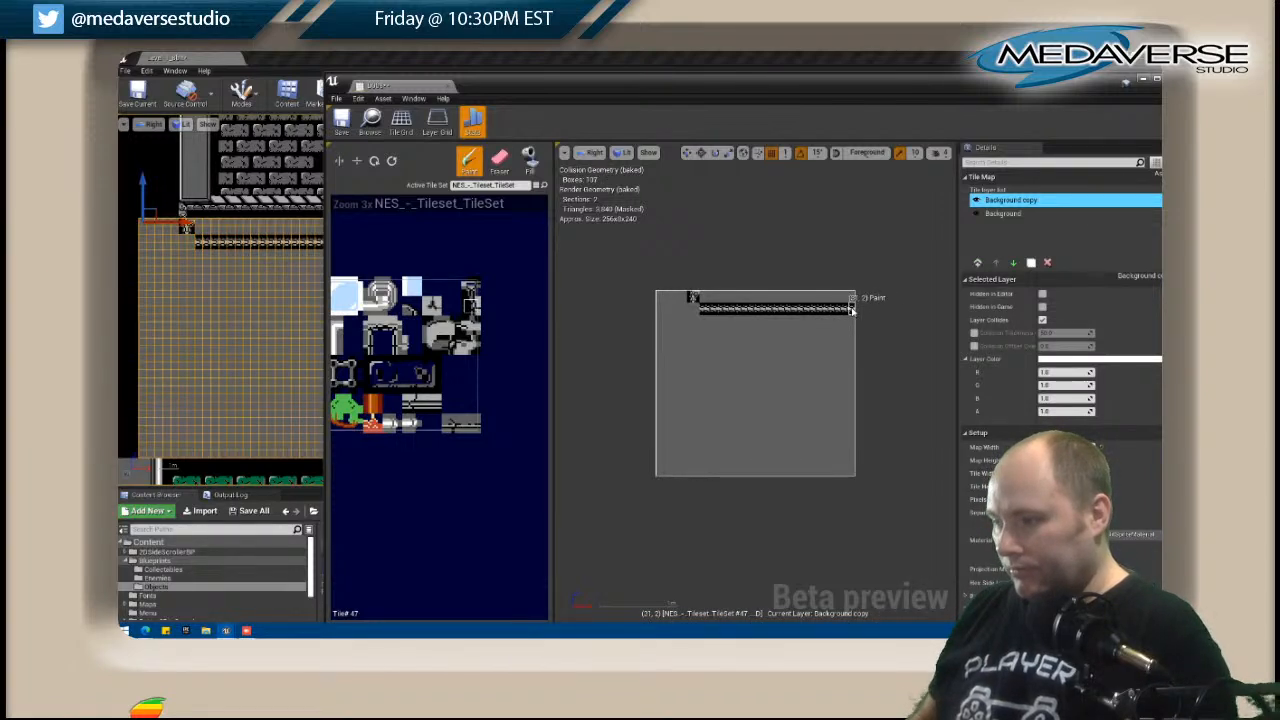
{"action": "mouse_move", "coordinate": [686, 306]}
{"action": "left_mouse_down"}
{"action": "mouse_move", "coordinate": [663, 310]}
{"action": "mouse_move", "coordinate": [694, 301]}
{"action": "mouse_move", "coordinate": [707, 322]}
{"action": "left_mouse_up"}
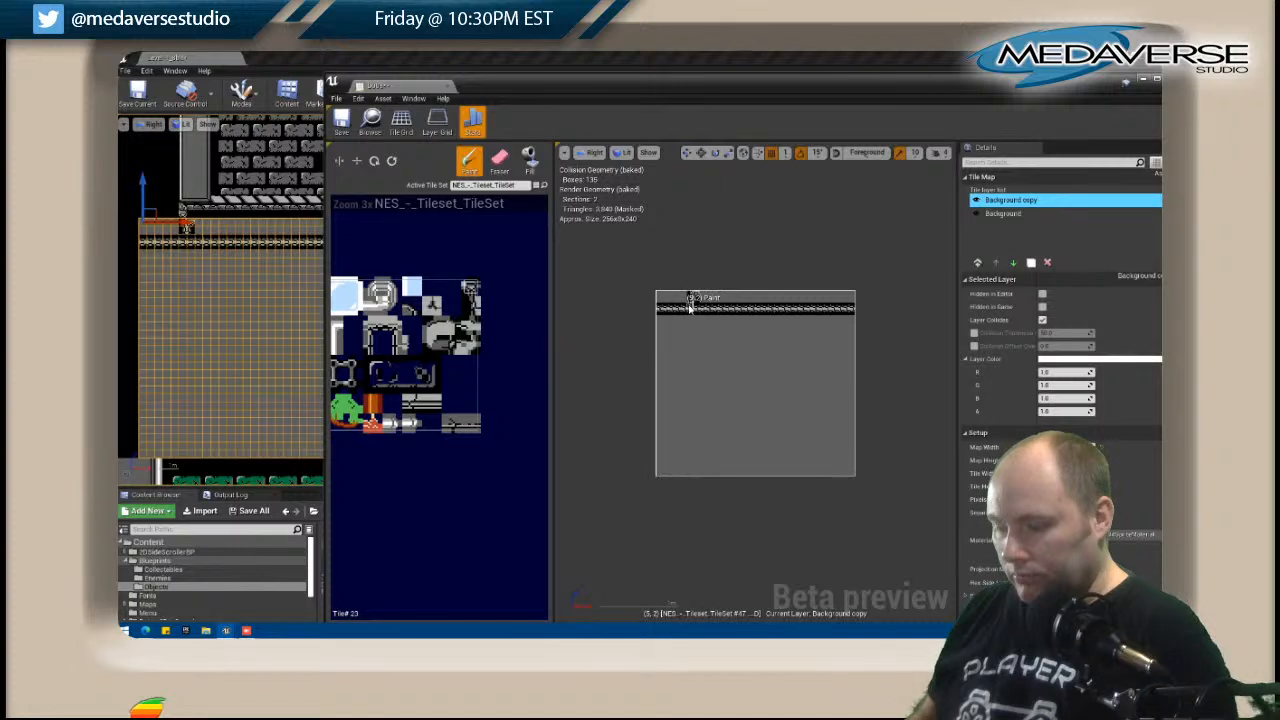
Extend the support down to the trim band with tile 23 and its horizontally flipped counterpart.
{"action": "left_click", "coordinate": [689, 299]}
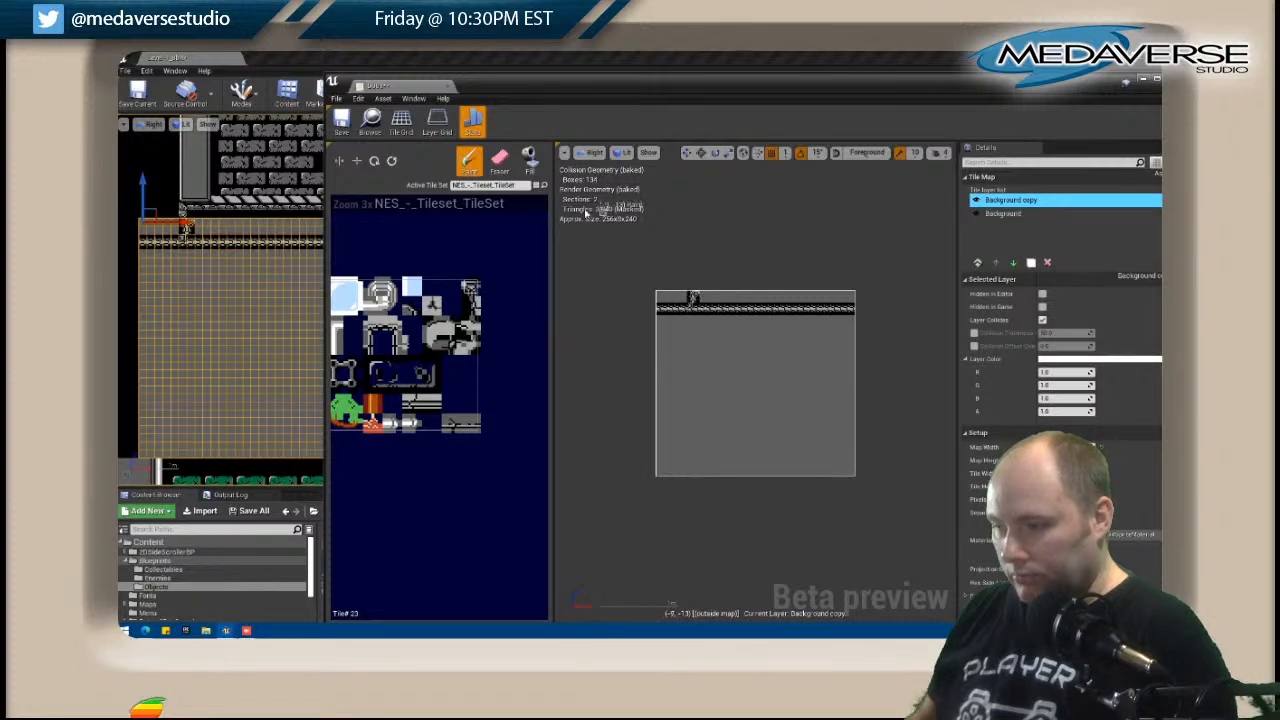
{"action": "left_click", "coordinate": [341, 163]}
{"action": "left_click", "coordinate": [695, 303]}
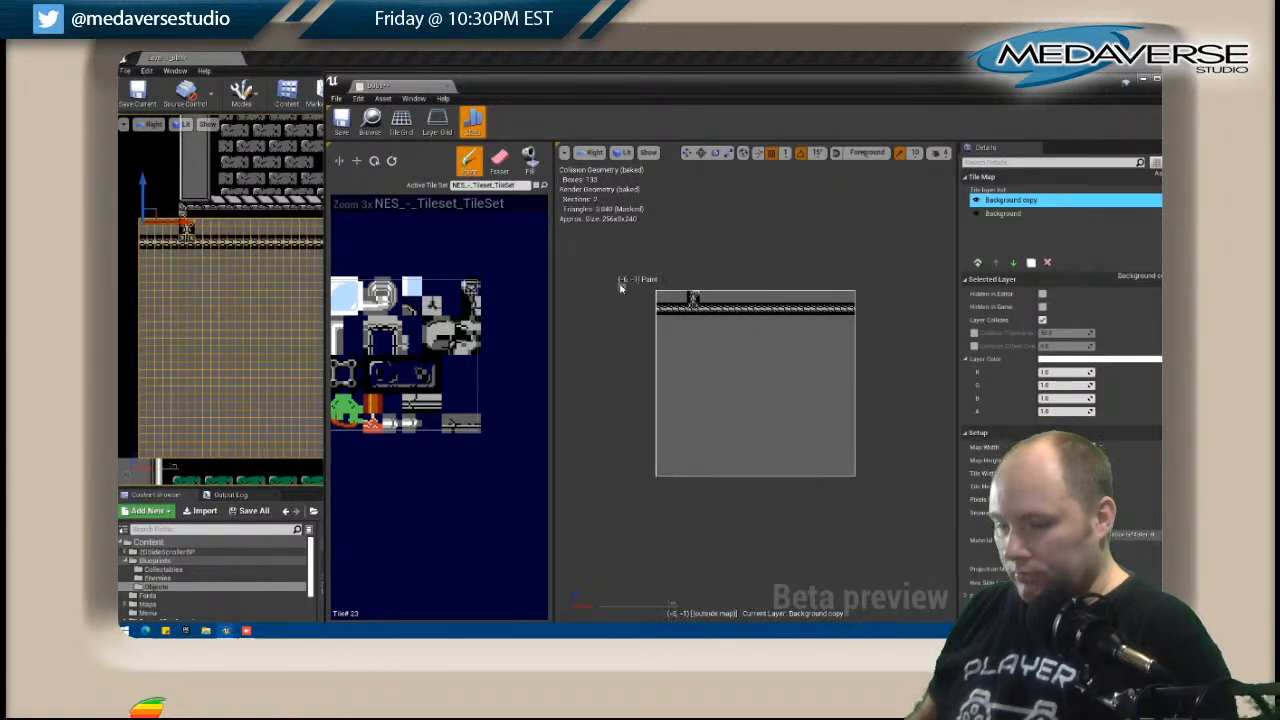
Fill the grey areas above the trim band, on both sides of the support, with the solid black tile 145.
{"action": "right_click_drag", "start_coordinate": [397, 358], "coordinate": [530, 338]}
{"action": "right_click_drag", "start_coordinate": [415, 353], "coordinate": [558, 341]}
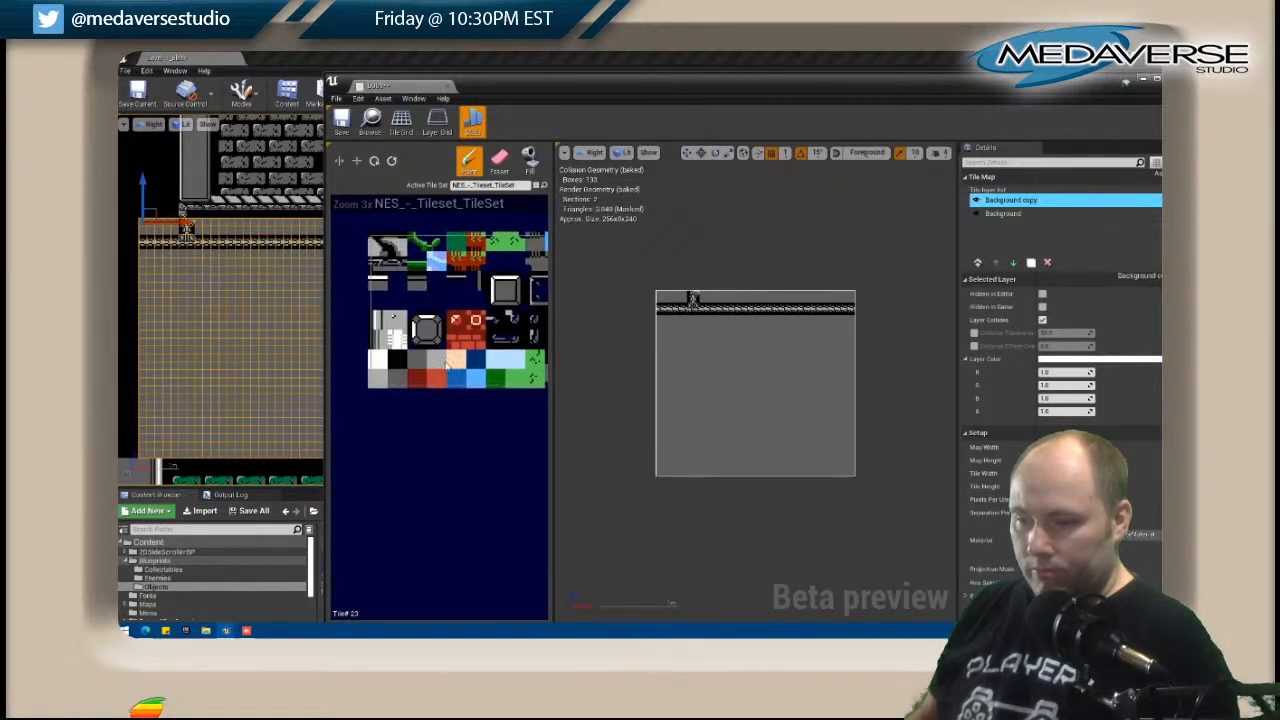
{"action": "left_click", "coordinate": [530, 160]}
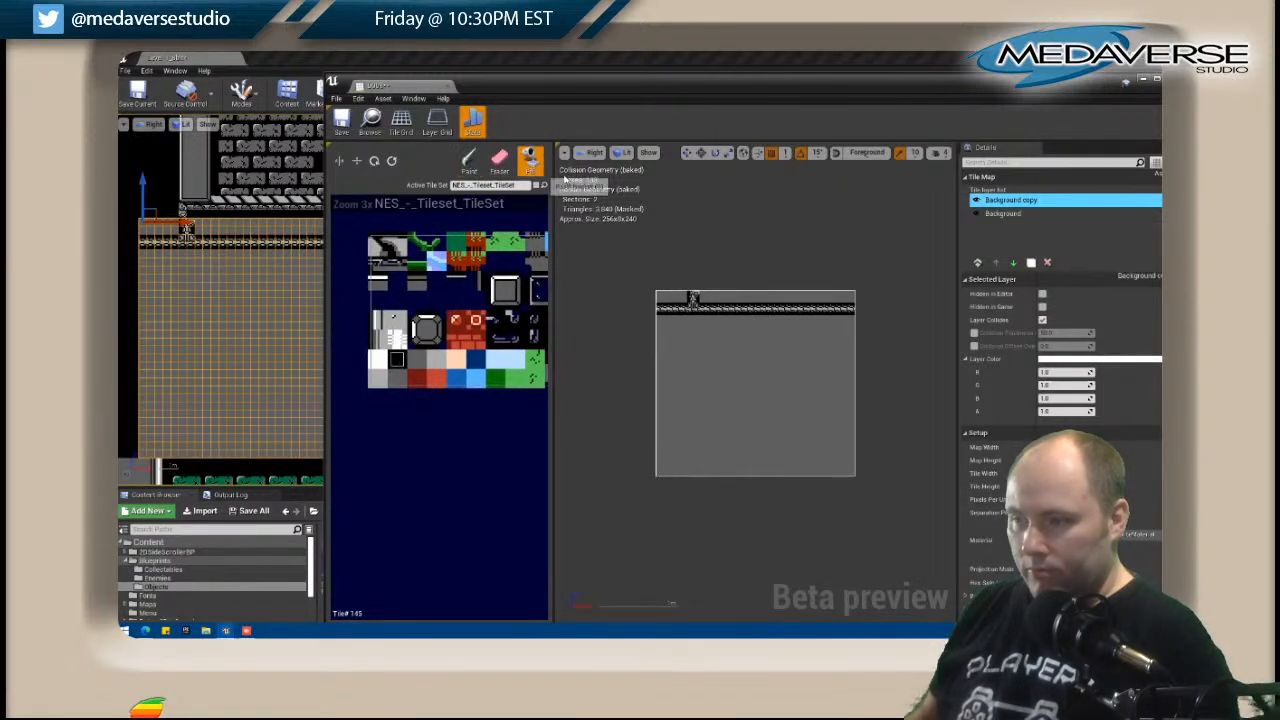
{"action": "left_click", "coordinate": [720, 300]}
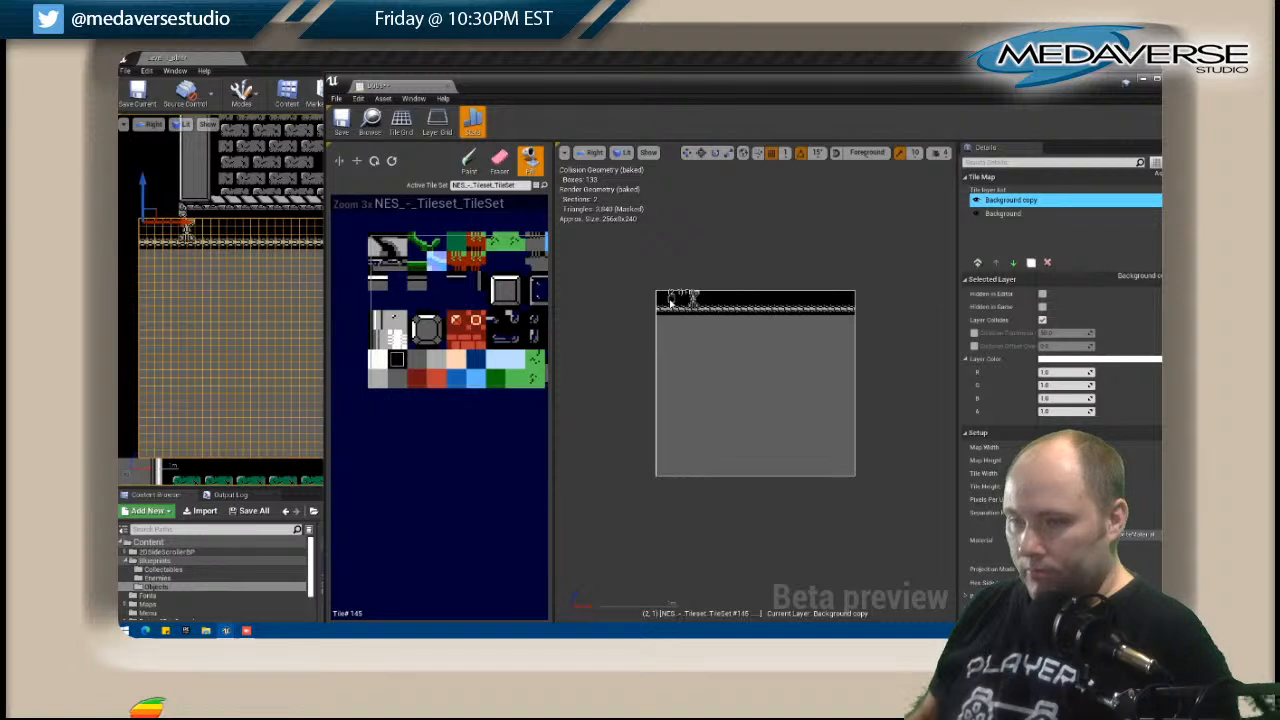
Paint a row of the white-edged tile 40 directly below the trim band across the full map width.
{"action": "right_click_drag", "start_coordinate": [450, 338], "coordinate": [386, 343]}
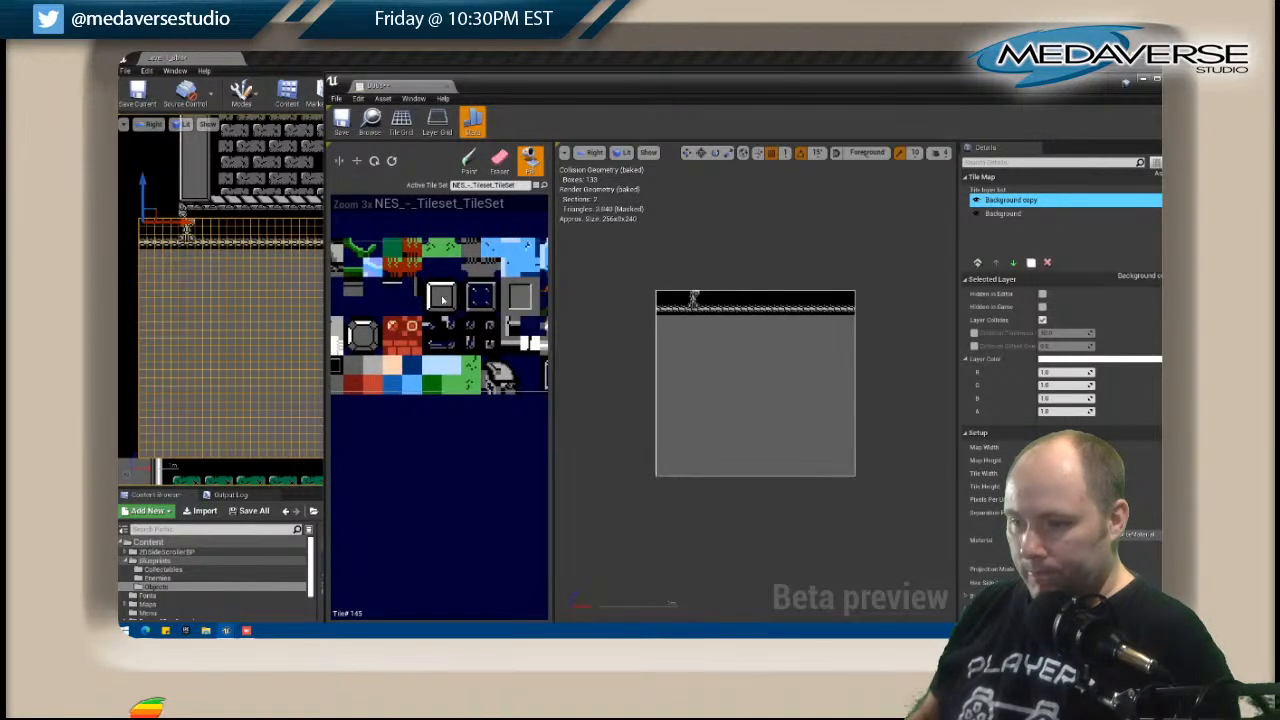
{"action": "right_click_drag", "start_coordinate": [360, 300], "coordinate": [417, 307]}
{"action": "left_click", "coordinate": [373, 296]}
{"action": "left_click", "coordinate": [661, 322]}
{"action": "key", "text": "ctrl+z"}
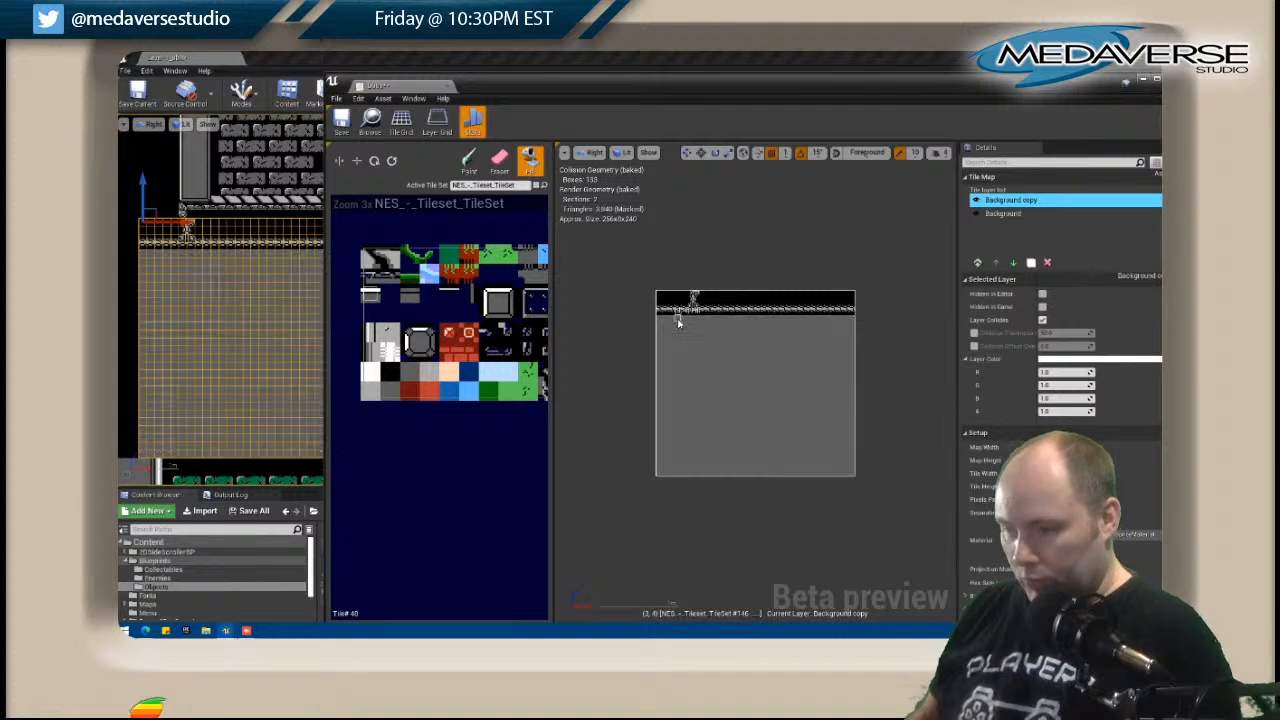
{"action": "key", "text": "shift+b"}
{"action": "left_click_drag", "start_coordinate": [659, 320], "coordinate": [845, 318]}
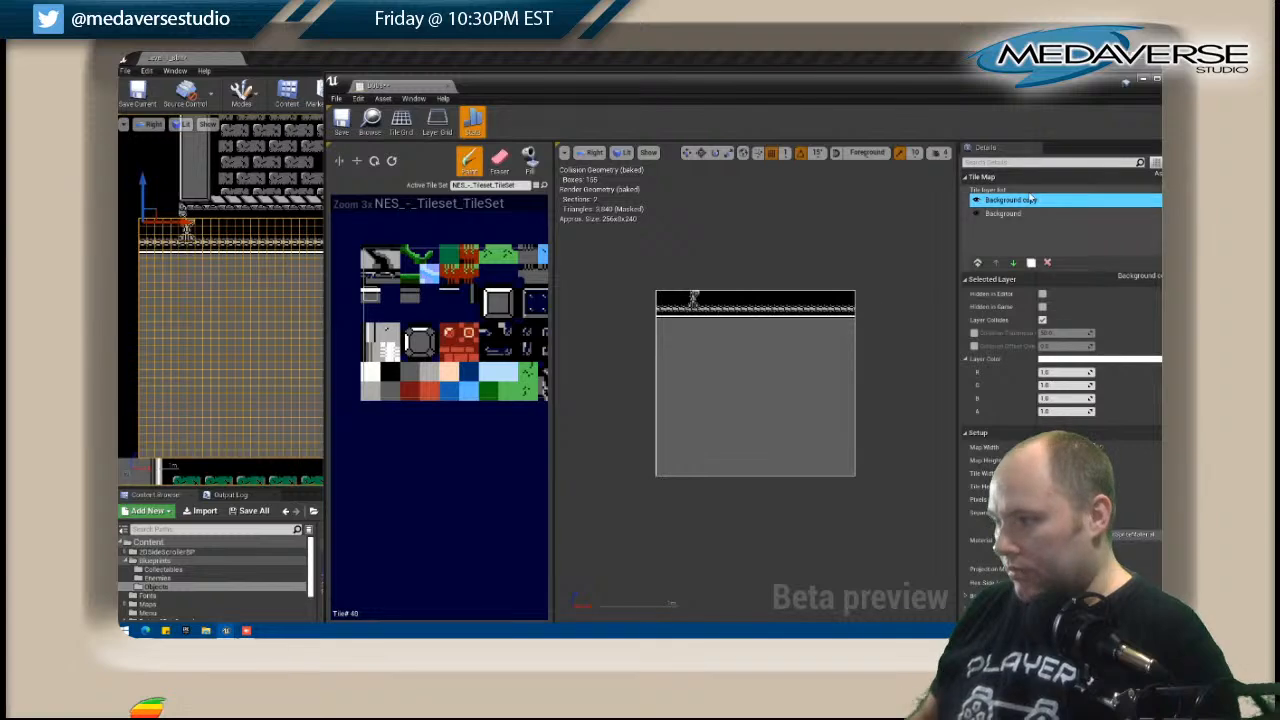
Copy the painted Background copy layer, close the D008 tile map editor and save the changes.
{"action": "right_click", "coordinate": [1013, 199]}
{"action": "left_click", "coordinate": [1027, 226]}
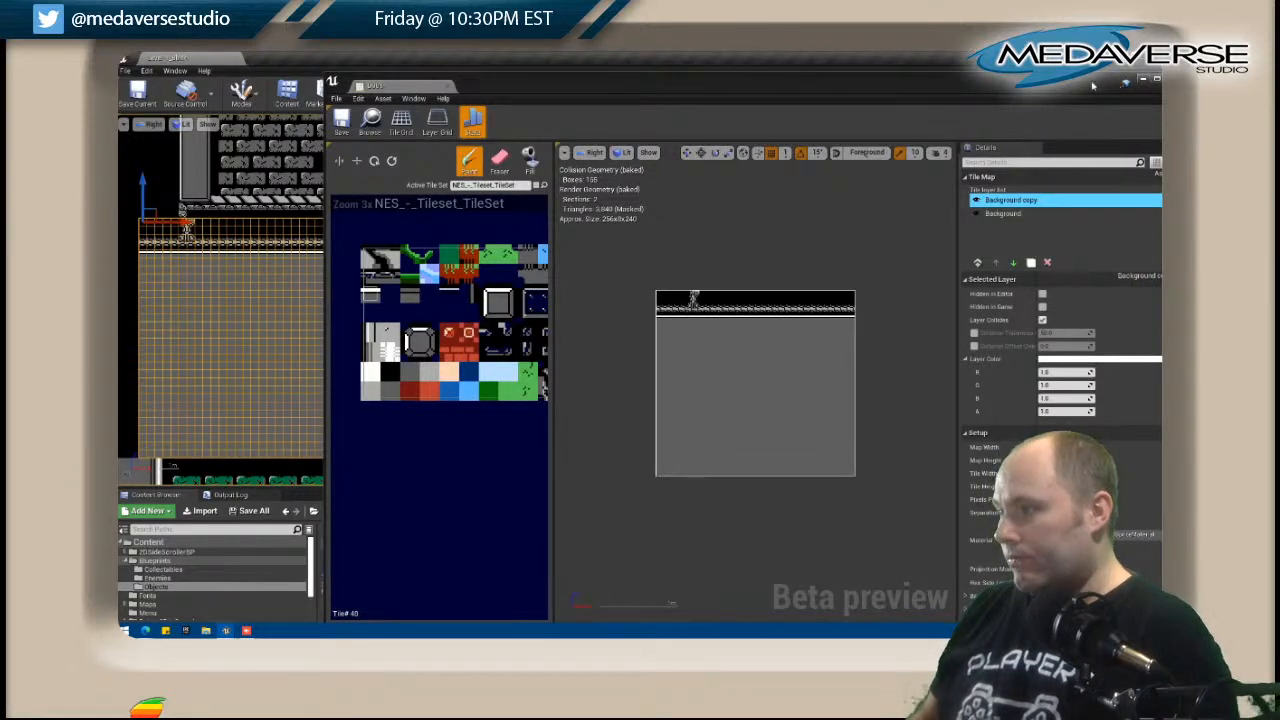
{"action": "left_click_drag", "start_coordinate": [1107, 86], "coordinate": [941, 88]}
{"action": "left_click", "coordinate": [952, 84]}
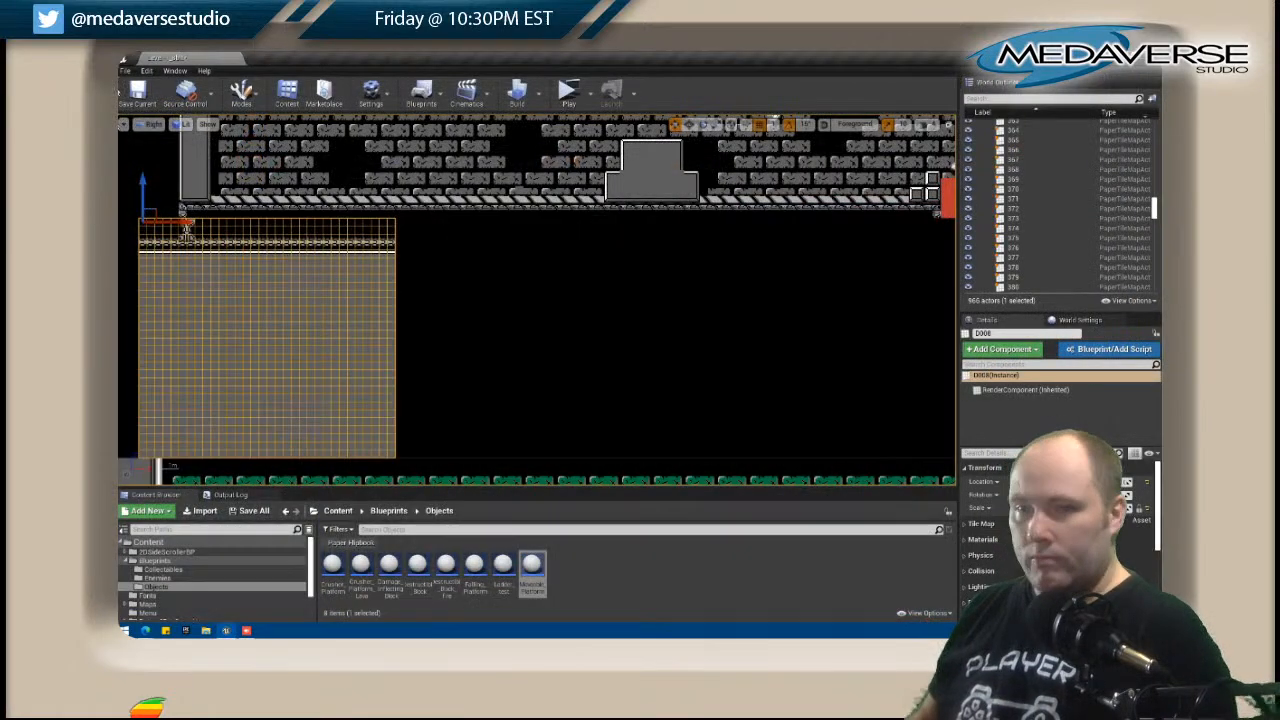
{"action": "left_click", "coordinate": [125, 71]}
{"action": "left_click", "coordinate": [156, 163]}
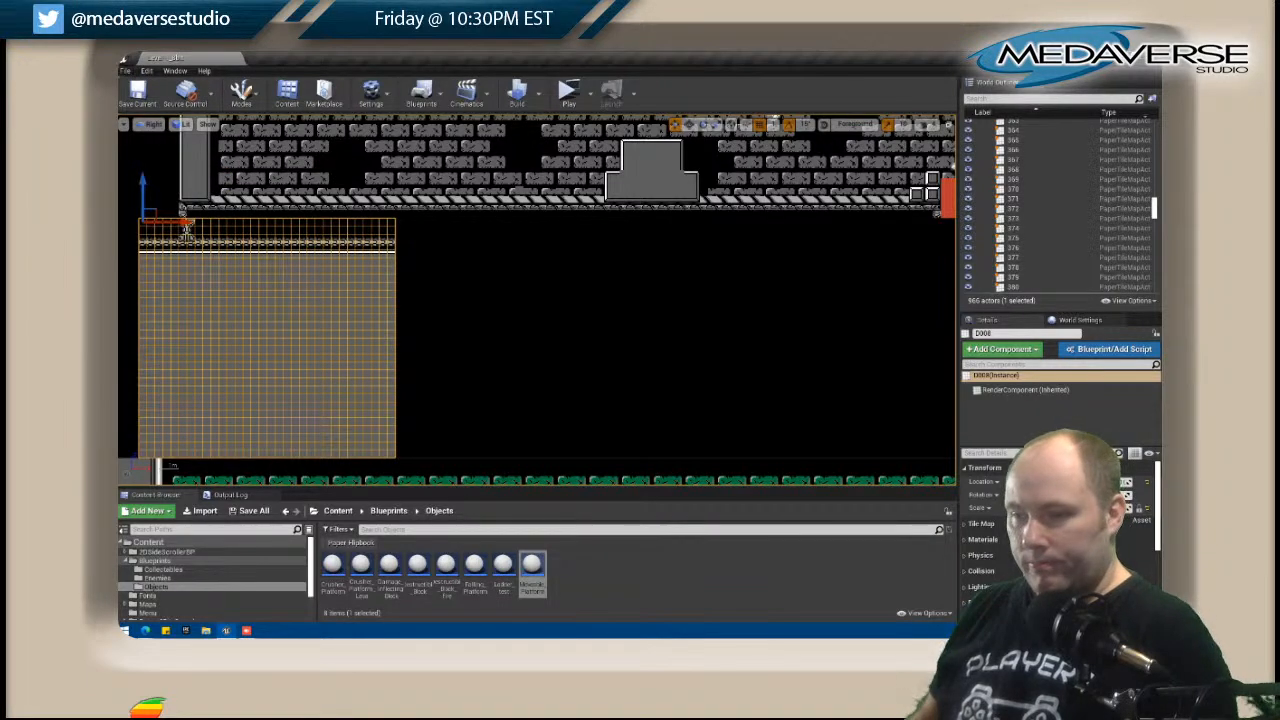
Paste the copied trim layer into the D009 tile map and close its editor.
{"action": "left_click", "coordinate": [451, 257]}
{"action": "right_click", "coordinate": [457, 230]}
{"action": "left_click", "coordinate": [505, 254]}
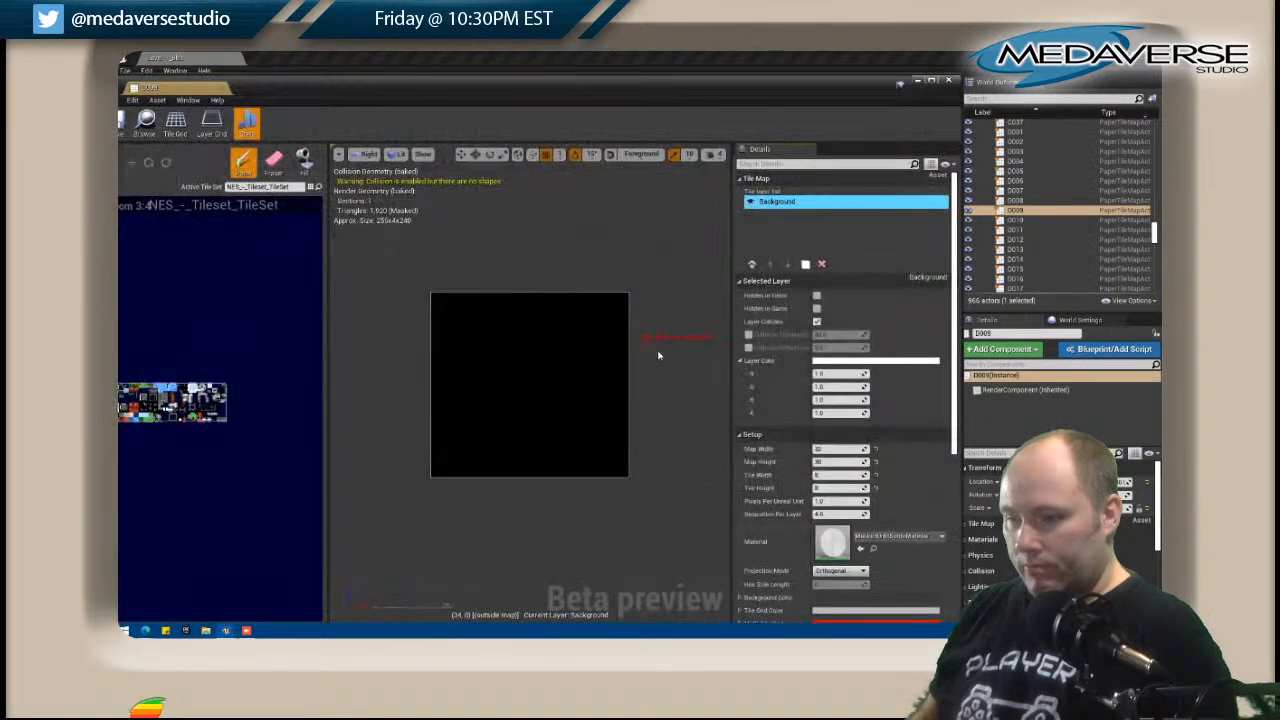
{"action": "right_click", "coordinate": [788, 230]}
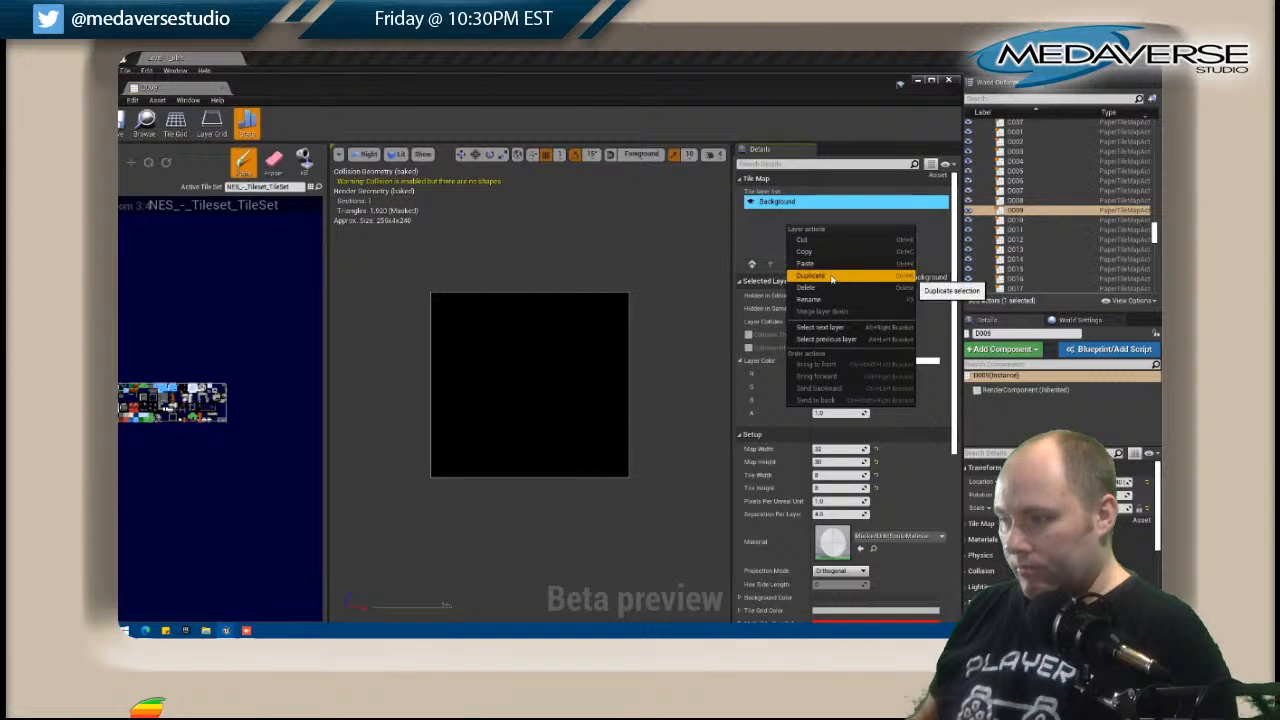
{"action": "left_click", "coordinate": [850, 275]}
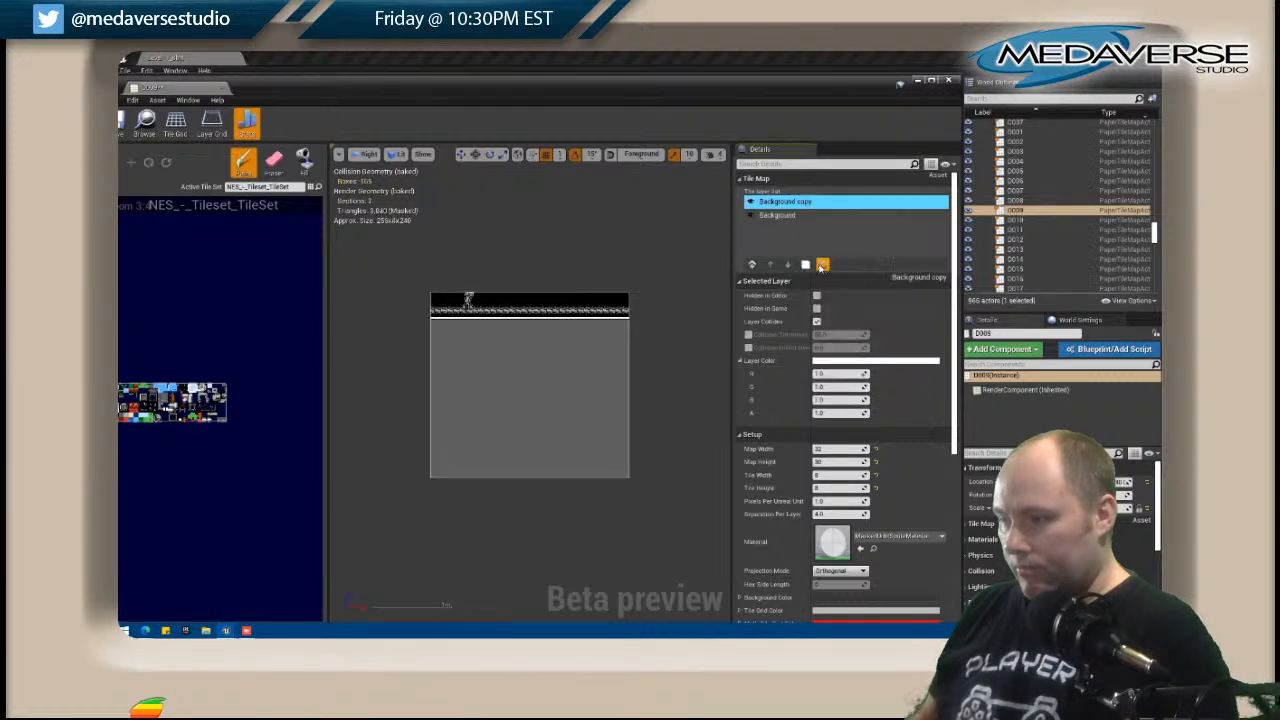
{"action": "left_click", "coordinate": [945, 82]}
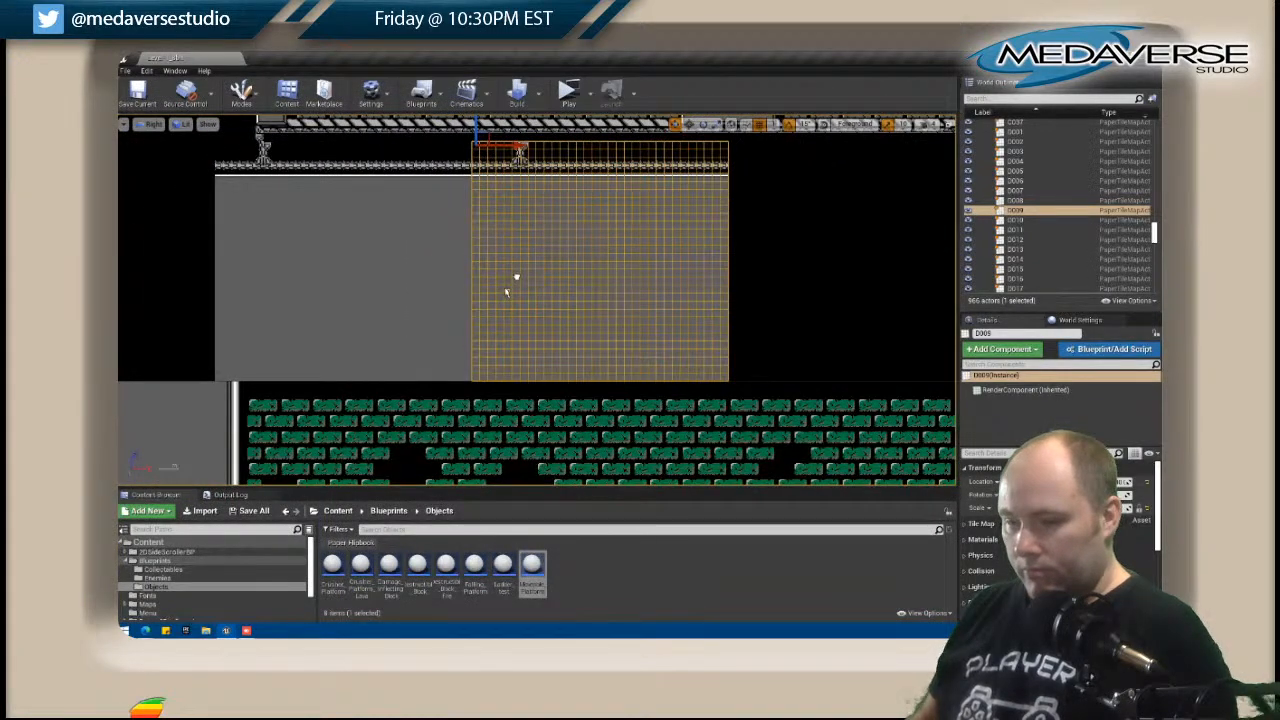
Reopen the D008 tile map for editing and place its window beside the level viewport.
{"action": "right_click_drag", "start_coordinate": [516, 277], "coordinate": [505, 294]}
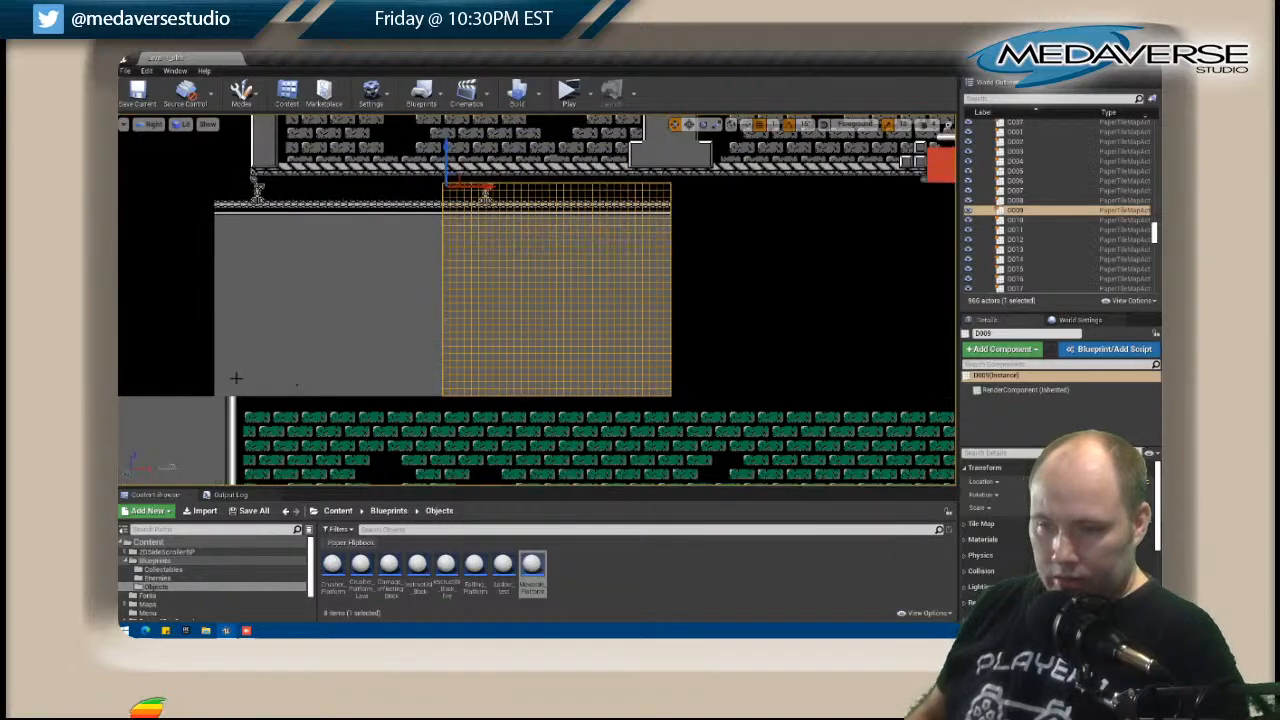
{"action": "right_click_drag", "start_coordinate": [240, 385], "coordinate": [370, 277]}
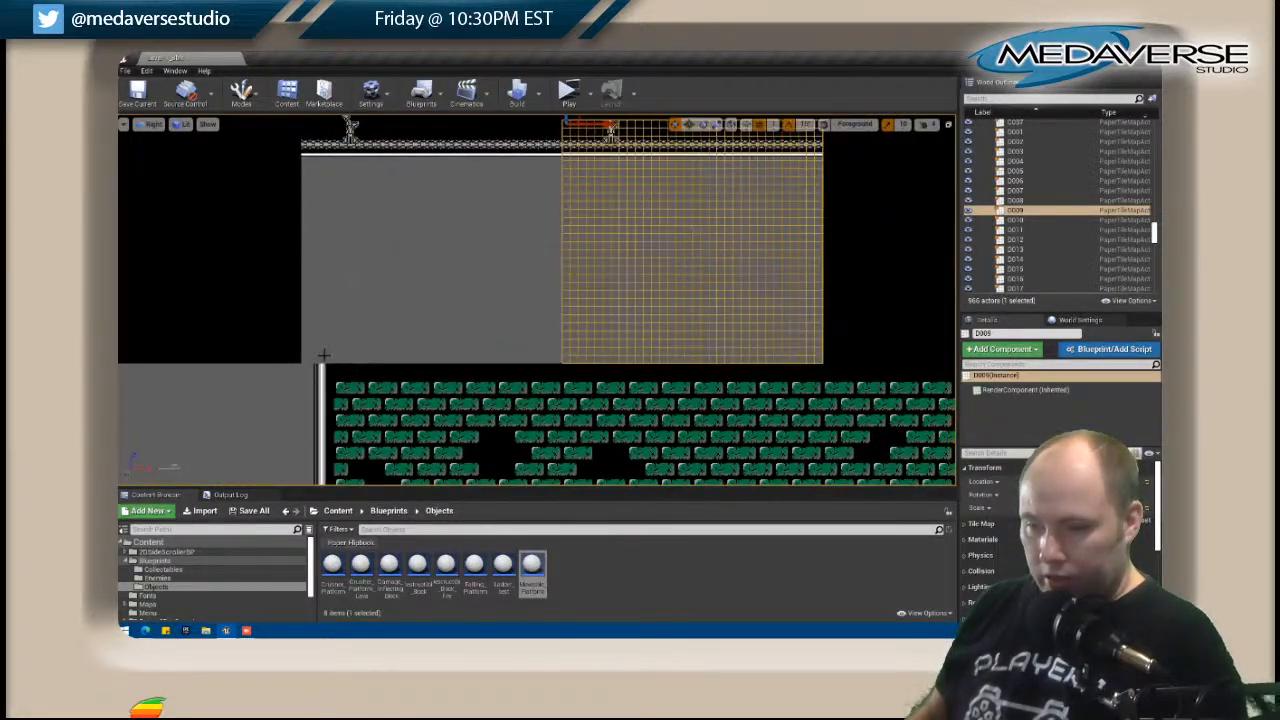
{"action": "right_click", "coordinate": [322, 352]}
{"action": "left_click", "coordinate": [335, 254]}
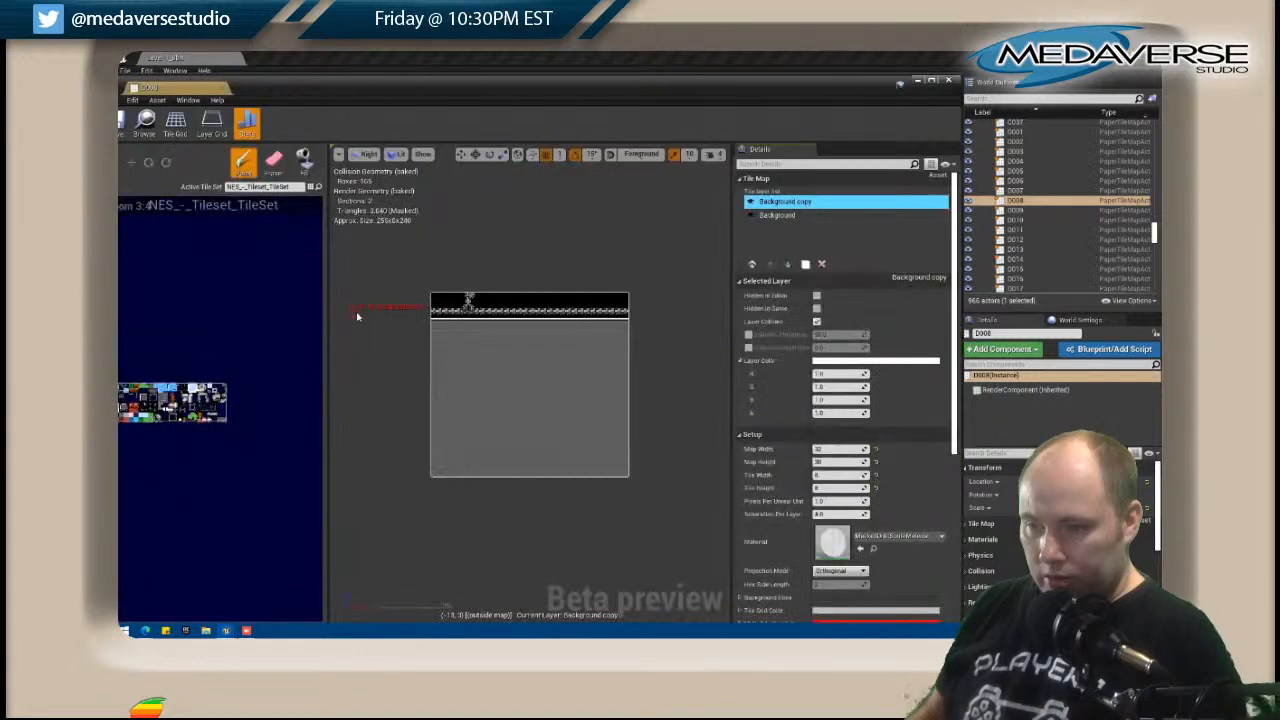
{"action": "left_click_drag", "start_coordinate": [363, 66], "coordinate": [707, 68]}
{"action": "right_click_drag", "start_coordinate": [386, 297], "coordinate": [254, 288]}
Paint two rows of the white tile 132 along the bottom edge of the D008 map across its full width.
{"action": "scroll", "coordinate": [515, 425], "scroll_direction": "up", "scroll_amount": 4}
{"action": "scroll", "coordinate": [512, 410], "scroll_direction": "down", "scroll_amount": 1}
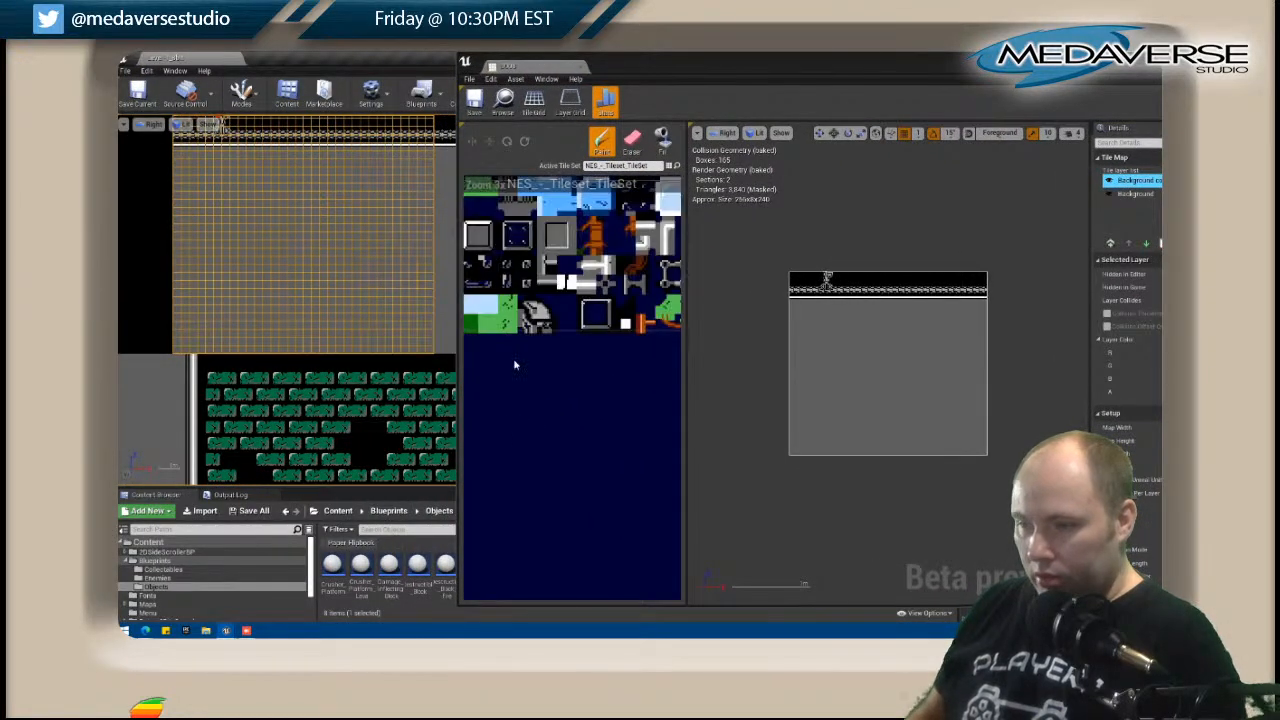
{"action": "right_click_drag", "start_coordinate": [673, 233], "coordinate": [601, 329]}
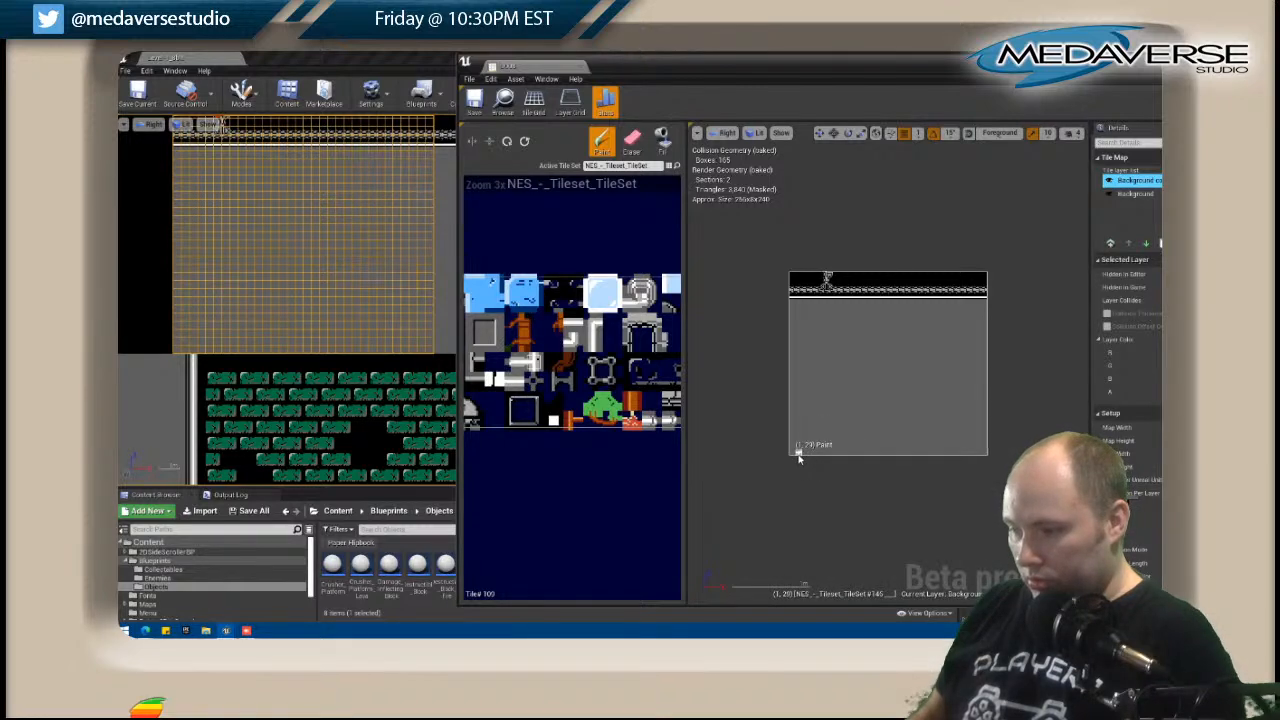
{"action": "left_click", "coordinate": [802, 456]}
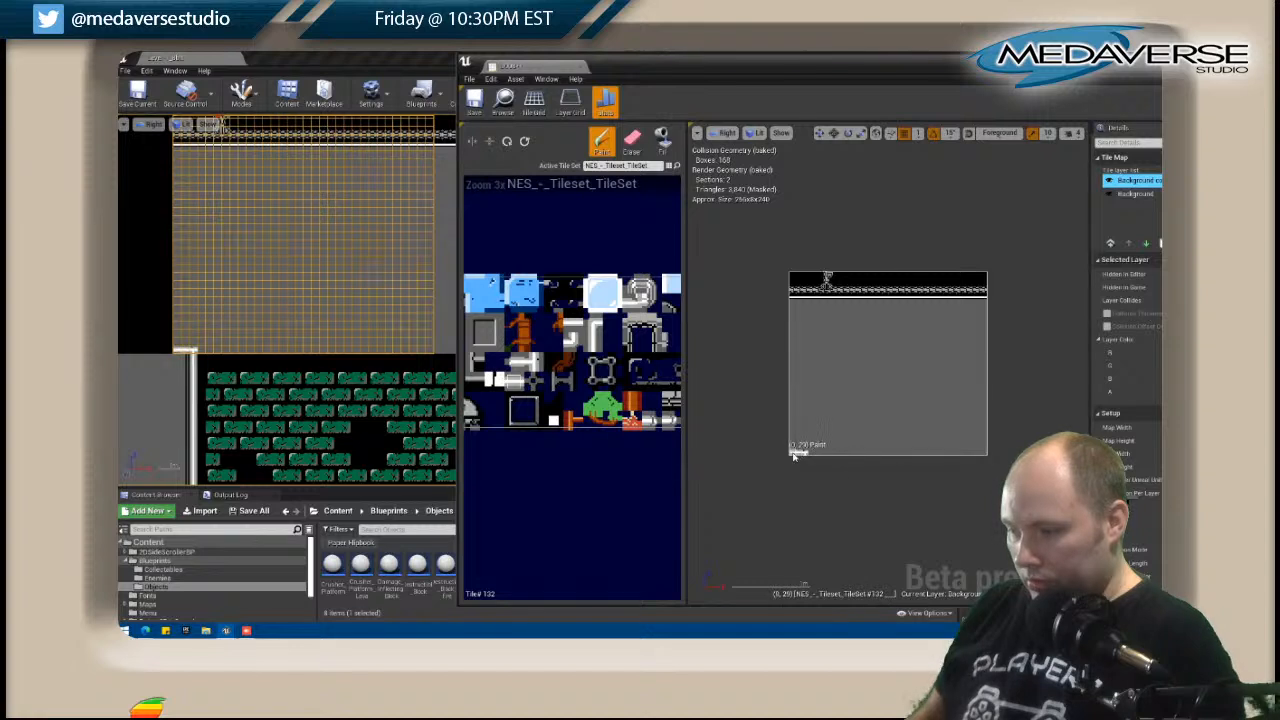
{"action": "left_click_drag", "start_coordinate": [809, 456], "coordinate": [937, 456]}
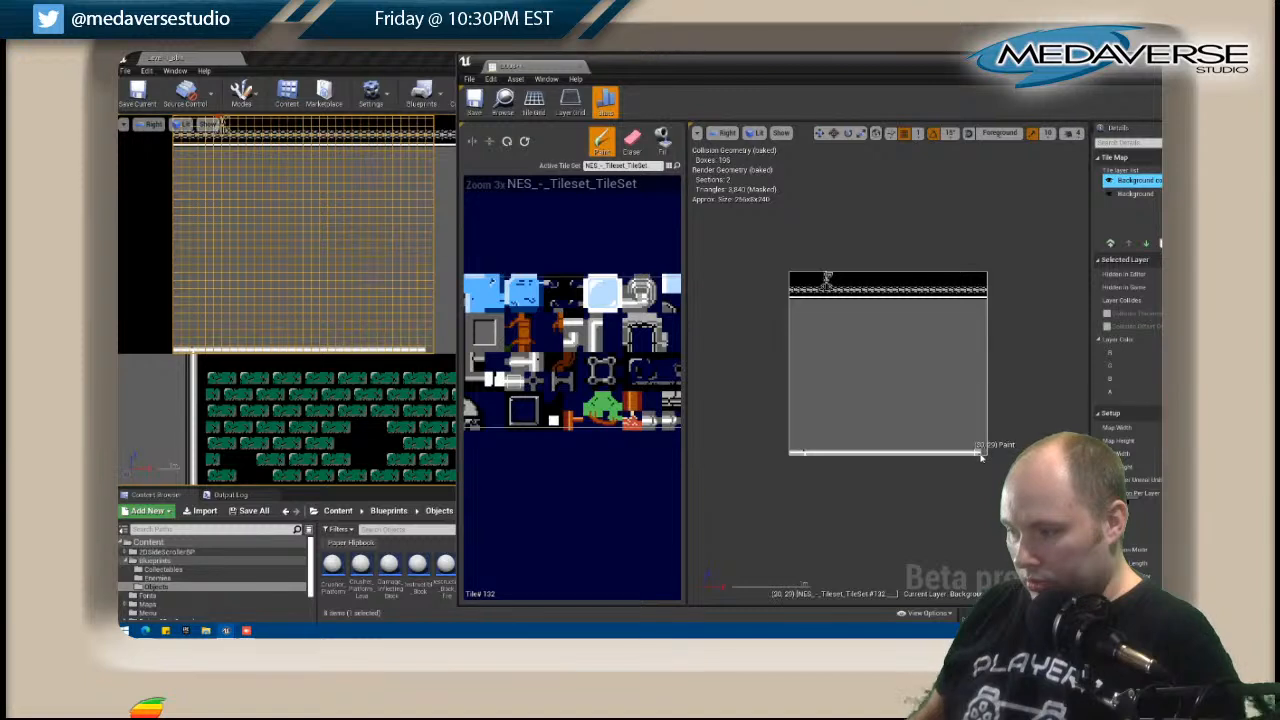
{"action": "mouse_move", "coordinate": [985, 457]}
{"action": "left_mouse_down", "text": "shift"}
{"action": "mouse_move", "coordinate": [788, 454]}
{"action": "mouse_move", "coordinate": [797, 449]}
{"action": "left_mouse_up", "text": "shift"}
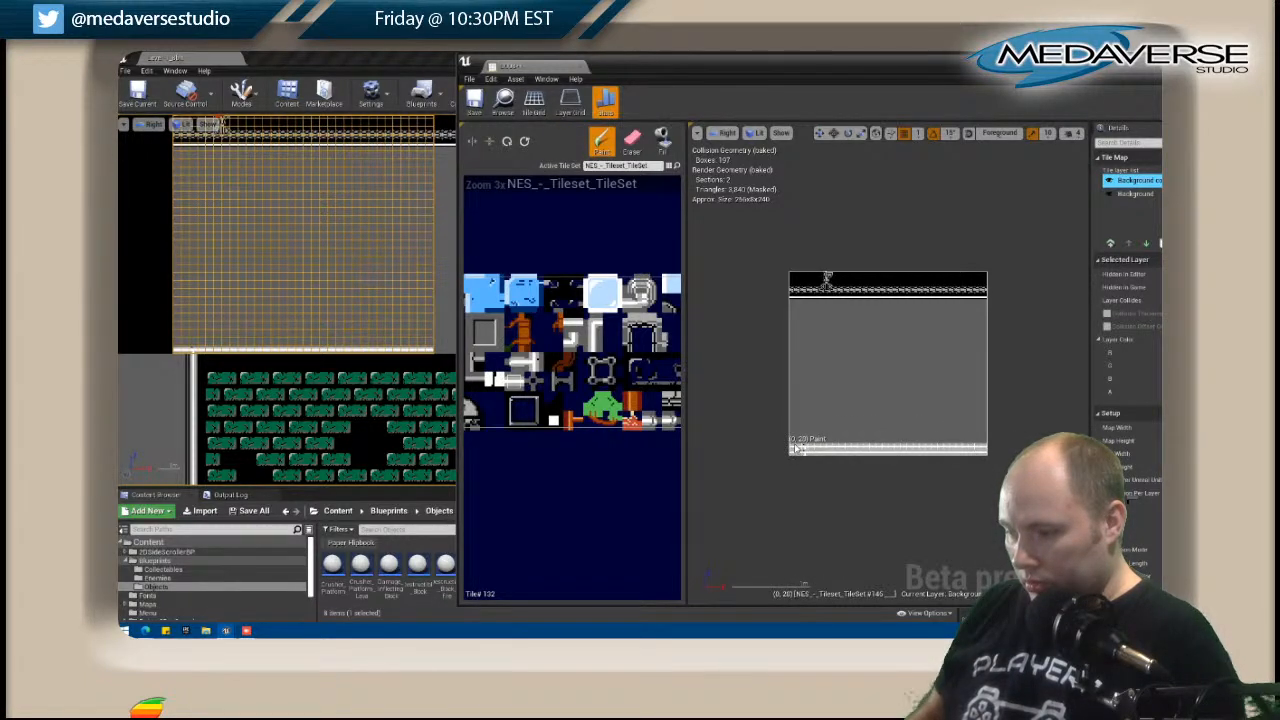
{"action": "left_click", "coordinate": [797, 449]}
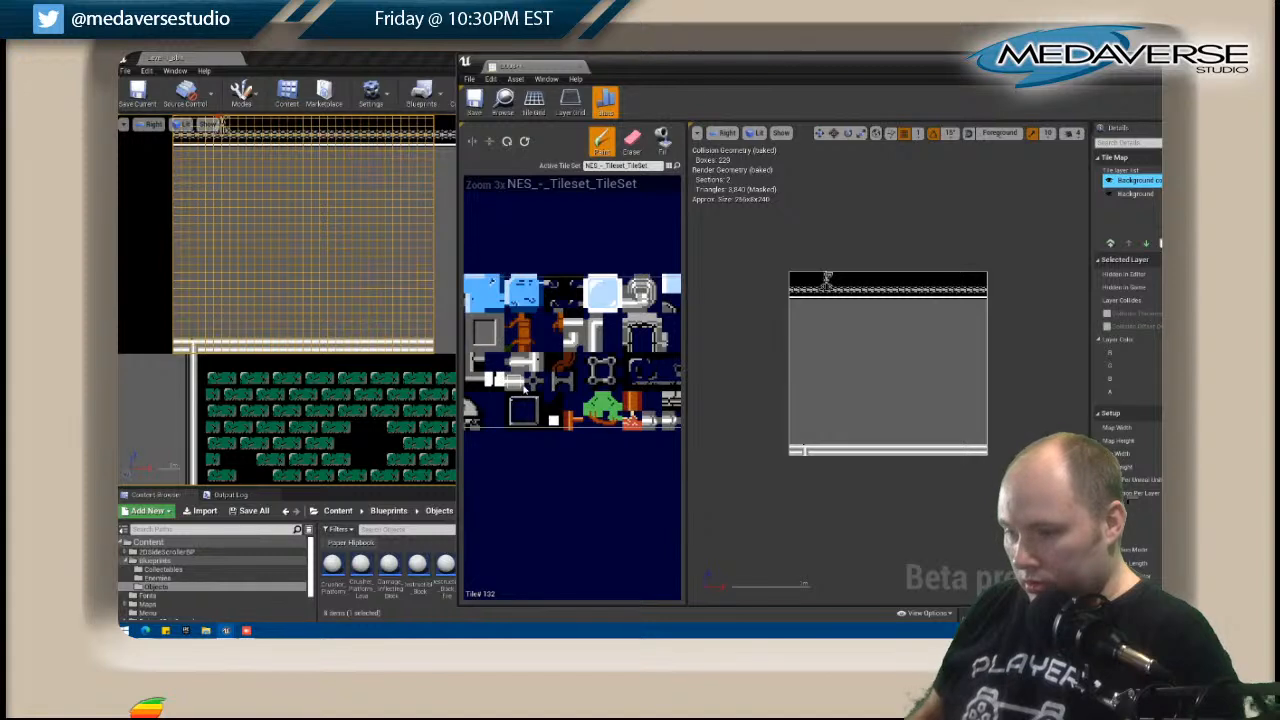
Try frame-corner tiles beside the post in D008's bottom row and the white-edged tile along the rest of that row.
{"action": "right_click_drag", "start_coordinate": [497, 360], "coordinate": [613, 353]}
{"action": "left_click", "coordinate": [540, 338]}
{"action": "left_click", "coordinate": [799, 453]}
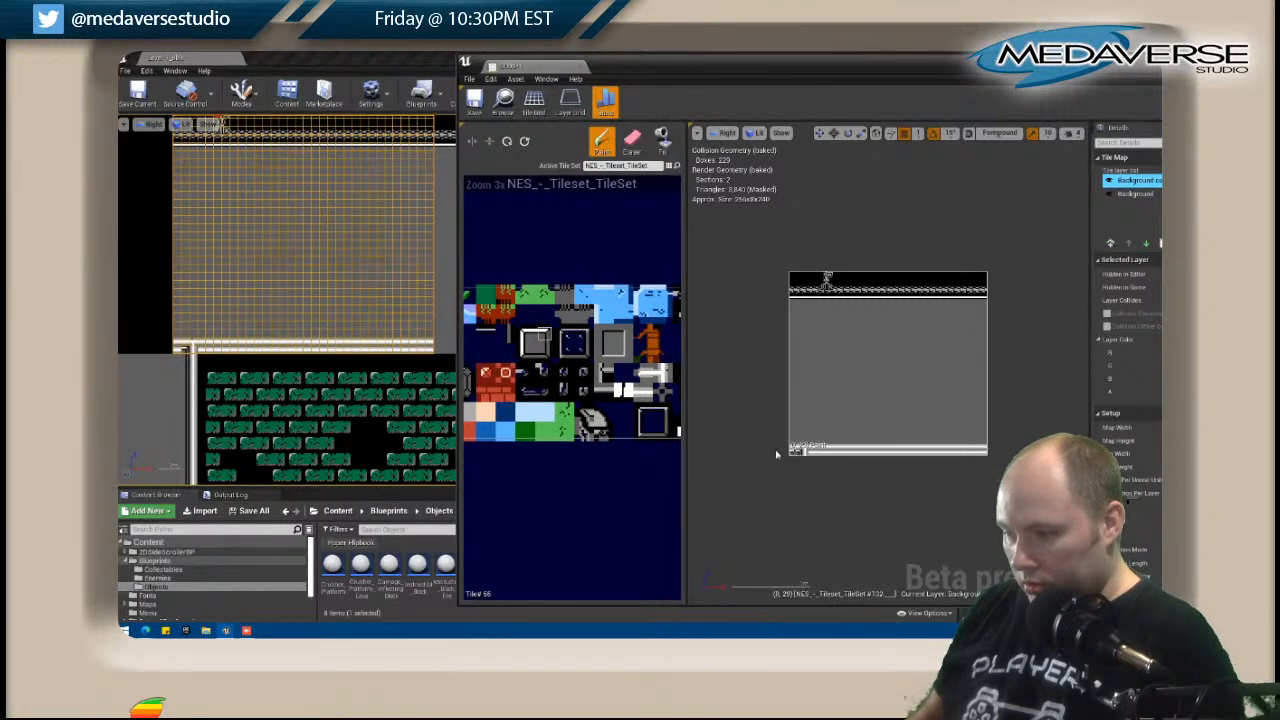
{"action": "left_click", "coordinate": [810, 452]}
{"action": "right_click_drag", "start_coordinate": [493, 333], "coordinate": [600, 340]}
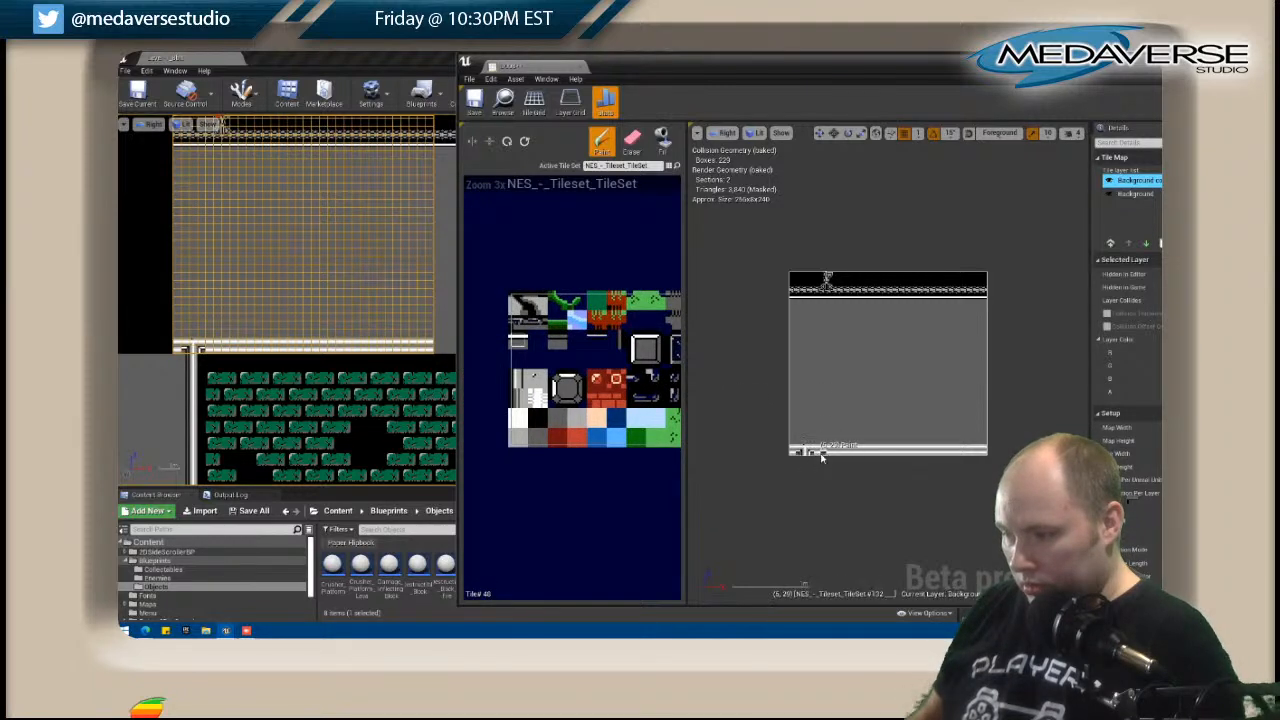
{"action": "left_click_drag", "start_coordinate": [820, 457], "coordinate": [963, 457]}
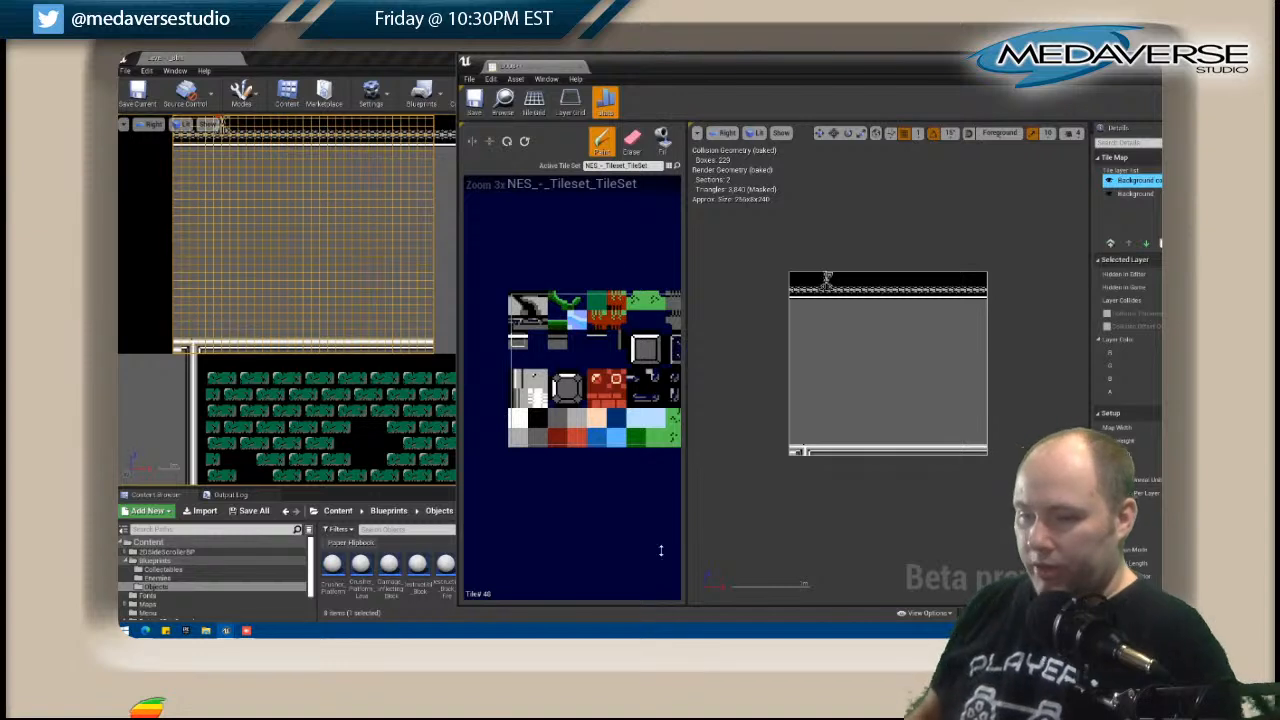
Fill the edged tiles in the D008 map's bottom row, on both sides of the post, with the solid black tile 145.
{"action": "left_click", "coordinate": [633, 143]}
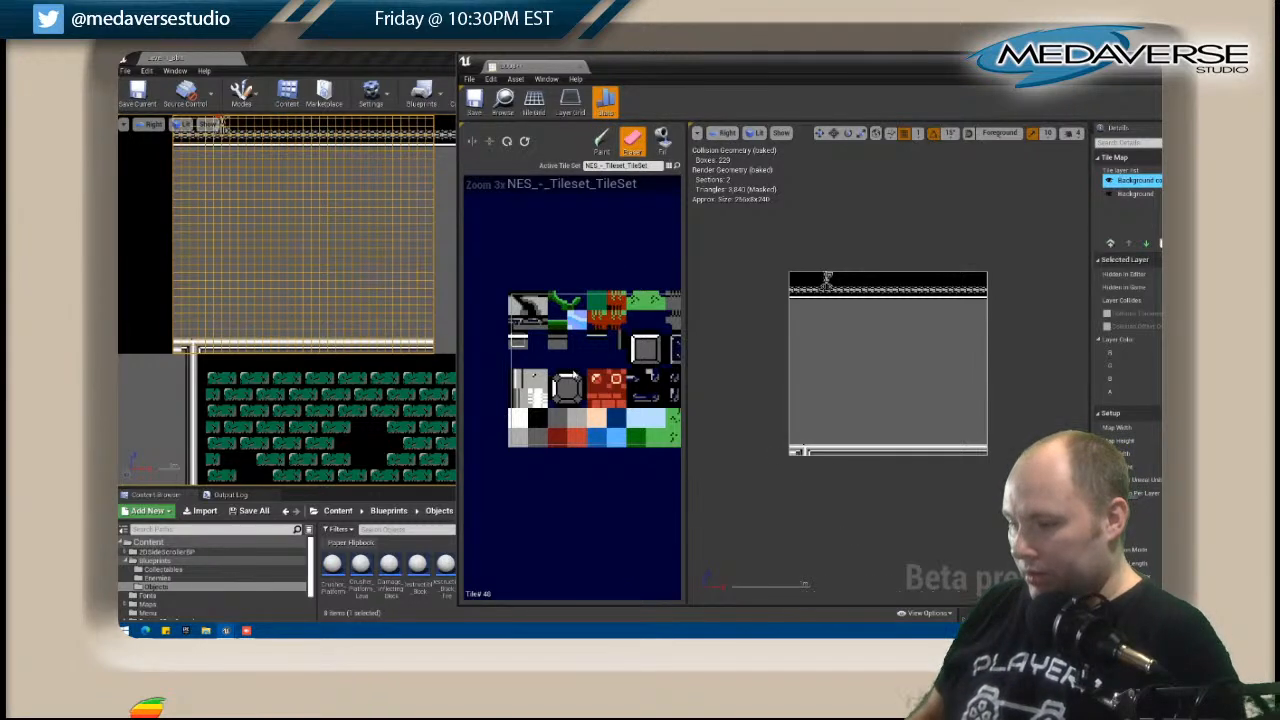
{"action": "left_click", "coordinate": [537, 418]}
{"action": "left_click", "coordinate": [663, 140]}
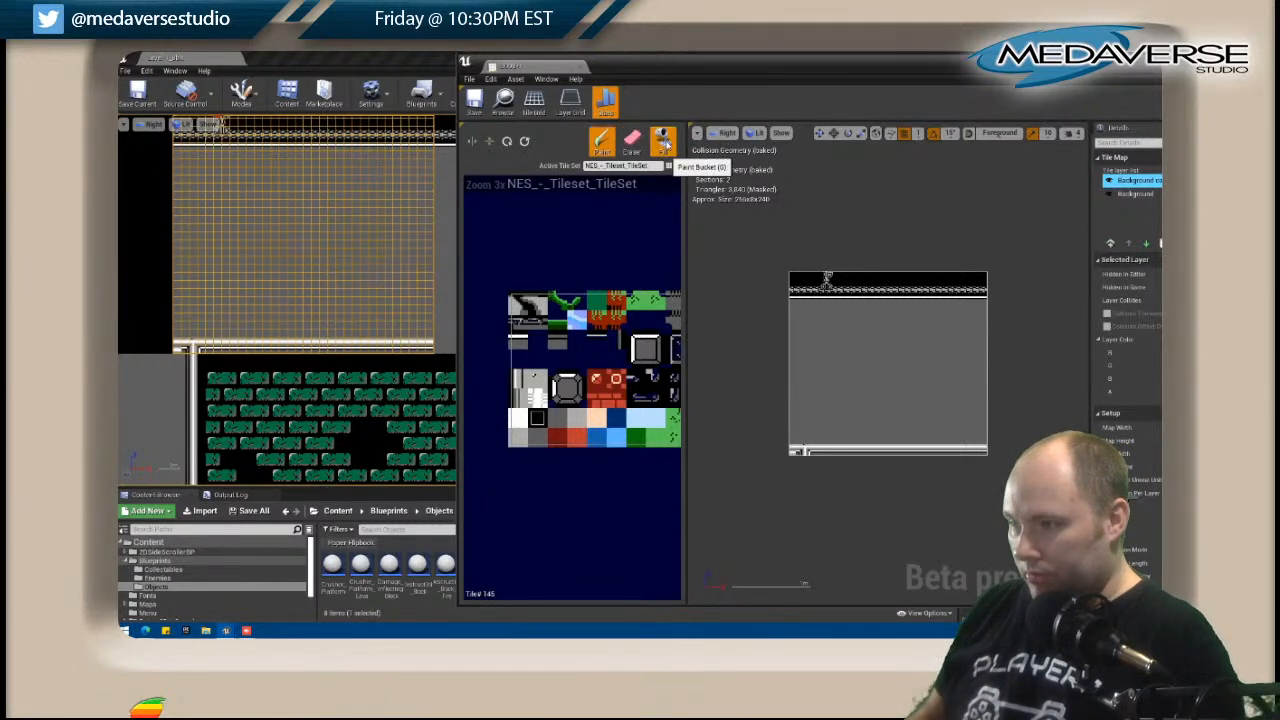
{"action": "left_click", "coordinate": [822, 451]}
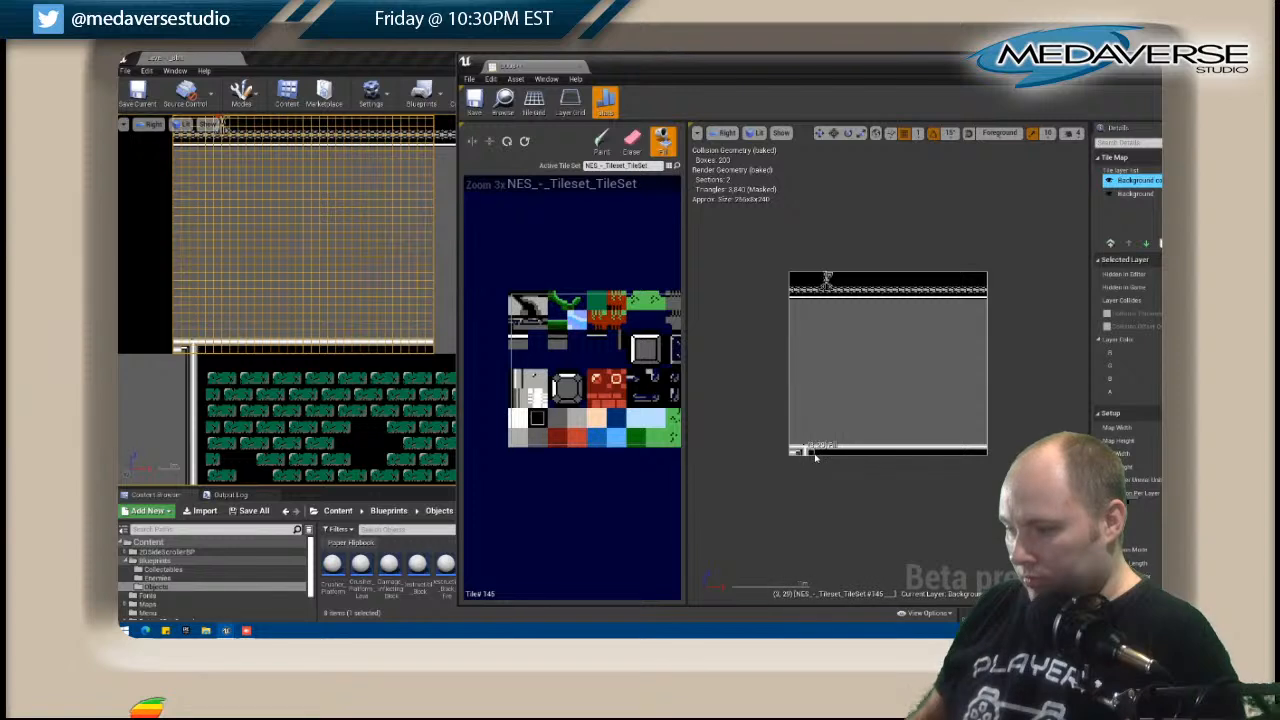
{"action": "left_click", "coordinate": [795, 455]}
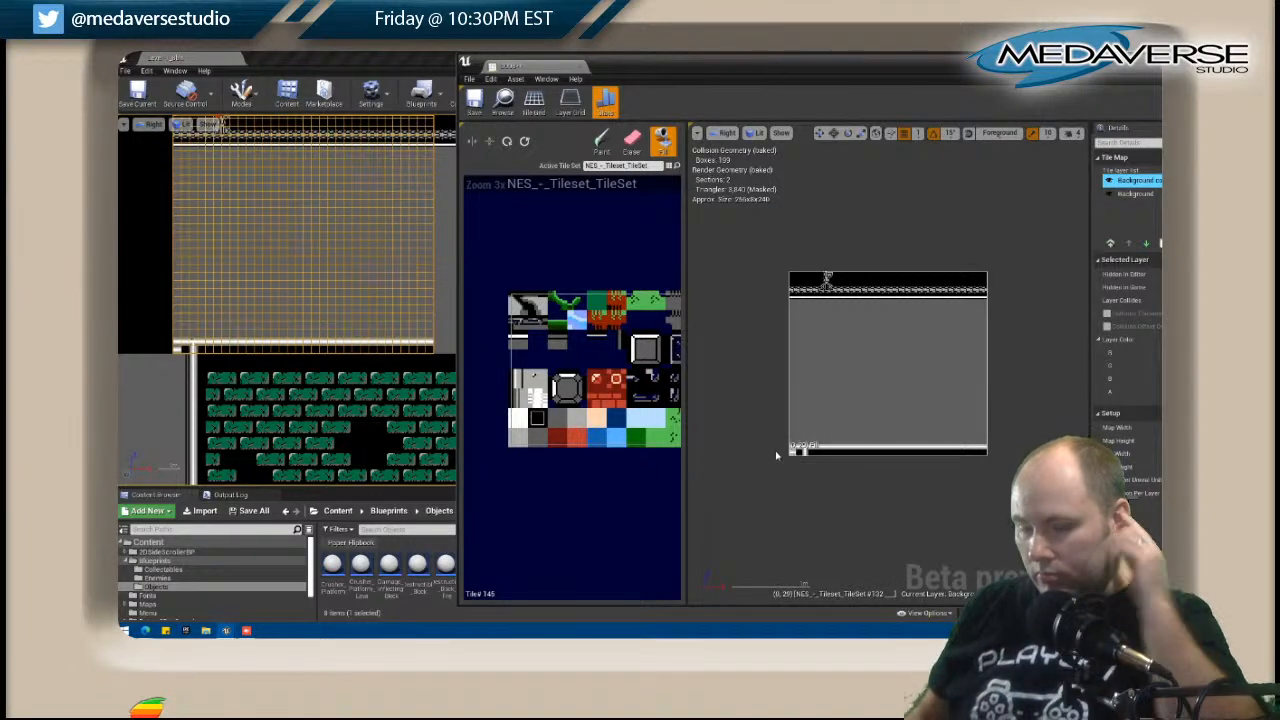
Fill the bottom-left corner cells beside the post with the white-edged tile and return to painting.
{"action": "left_click", "coordinate": [799, 453]}
{"action": "left_click", "coordinate": [517, 343]}
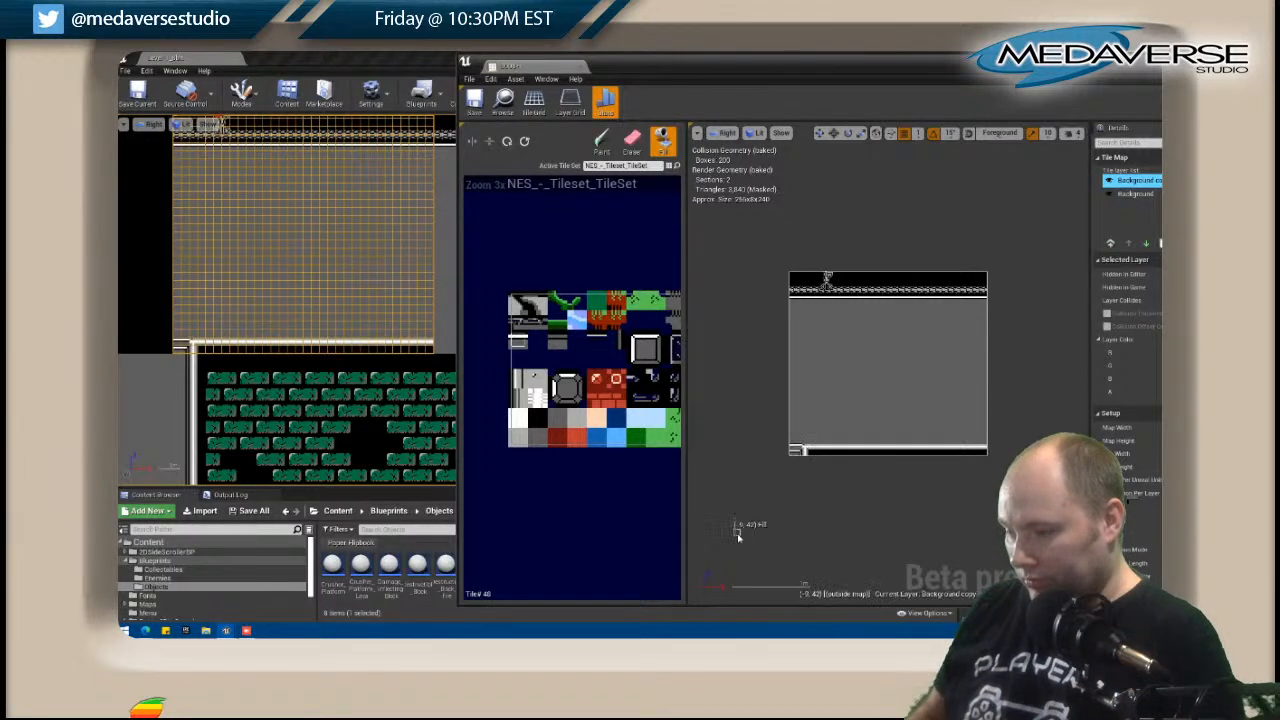
{"action": "right_click_drag", "start_coordinate": [612, 396], "coordinate": [574, 395]}
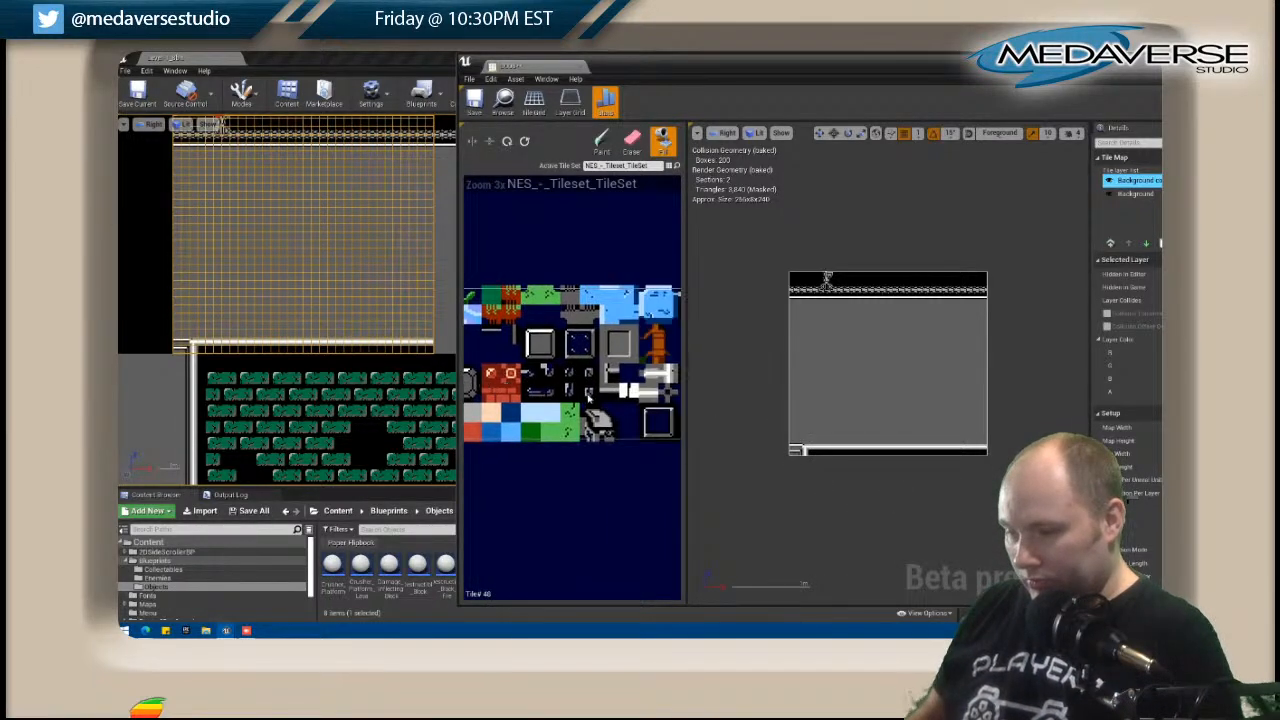
{"action": "left_click", "coordinate": [602, 143]}
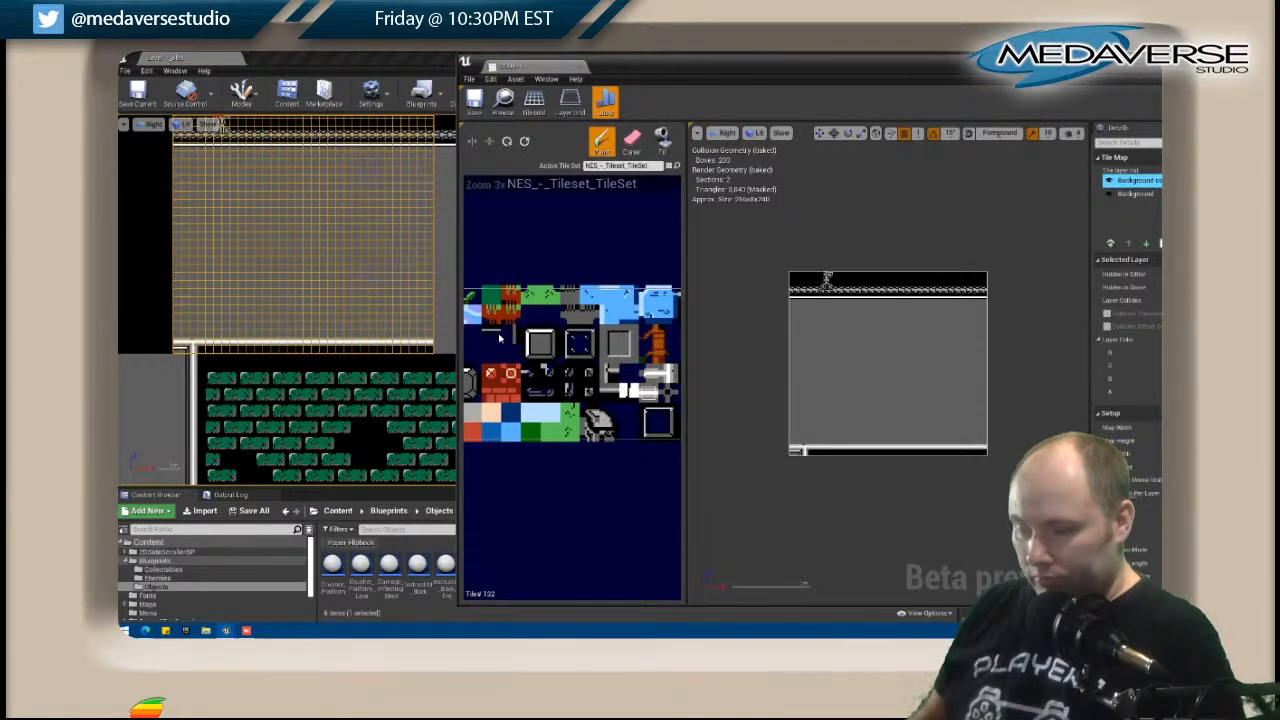
Paint a row of vertically flipped tile 50 directly above the white band and cover the stray tiles with grey tile 146.
{"action": "right_click_drag", "start_coordinate": [500, 335], "coordinate": [550, 332]}
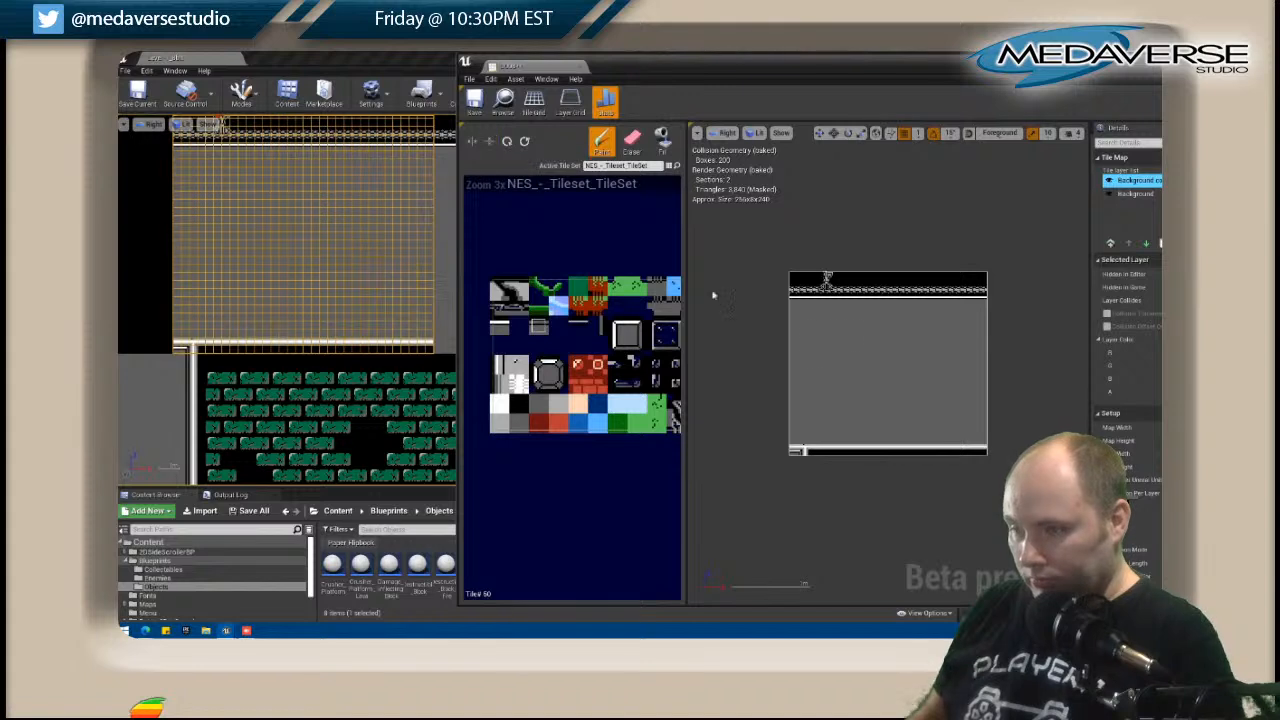
{"action": "left_click", "coordinate": [795, 441]}
{"action": "left_click_drag", "start_coordinate": [795, 441], "coordinate": [980, 445]}
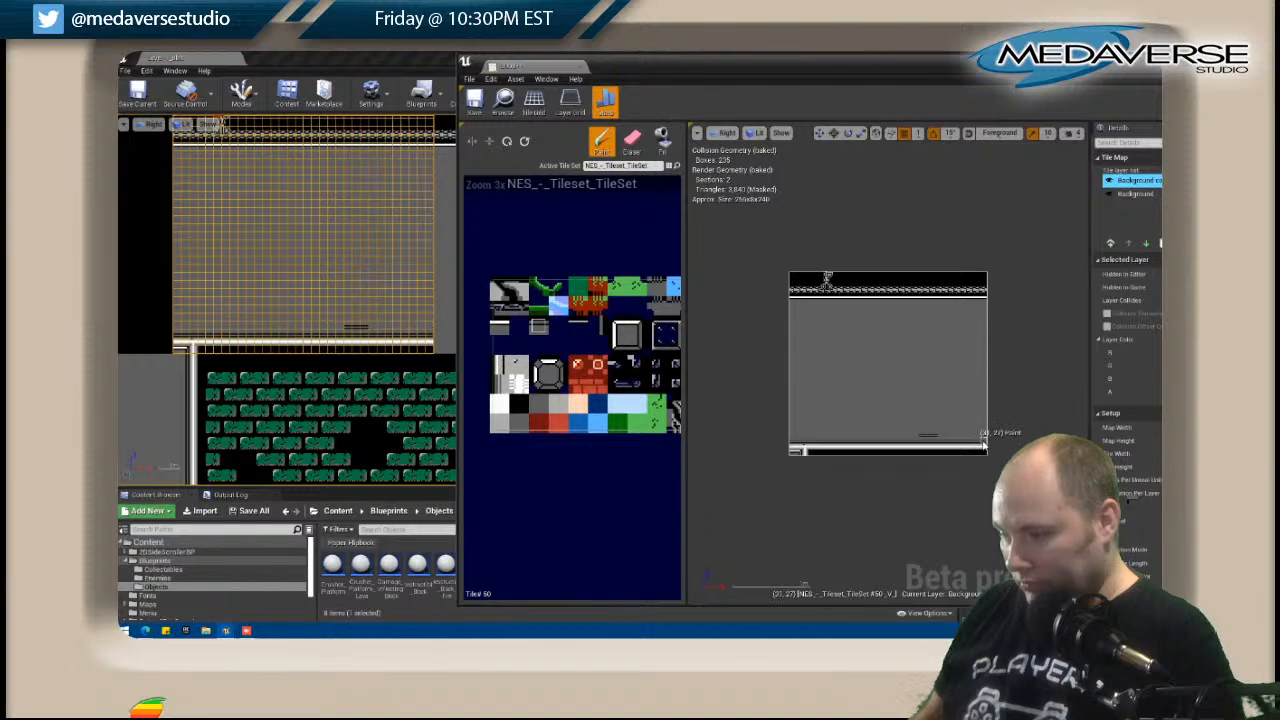
{"action": "left_click", "coordinate": [540, 404]}
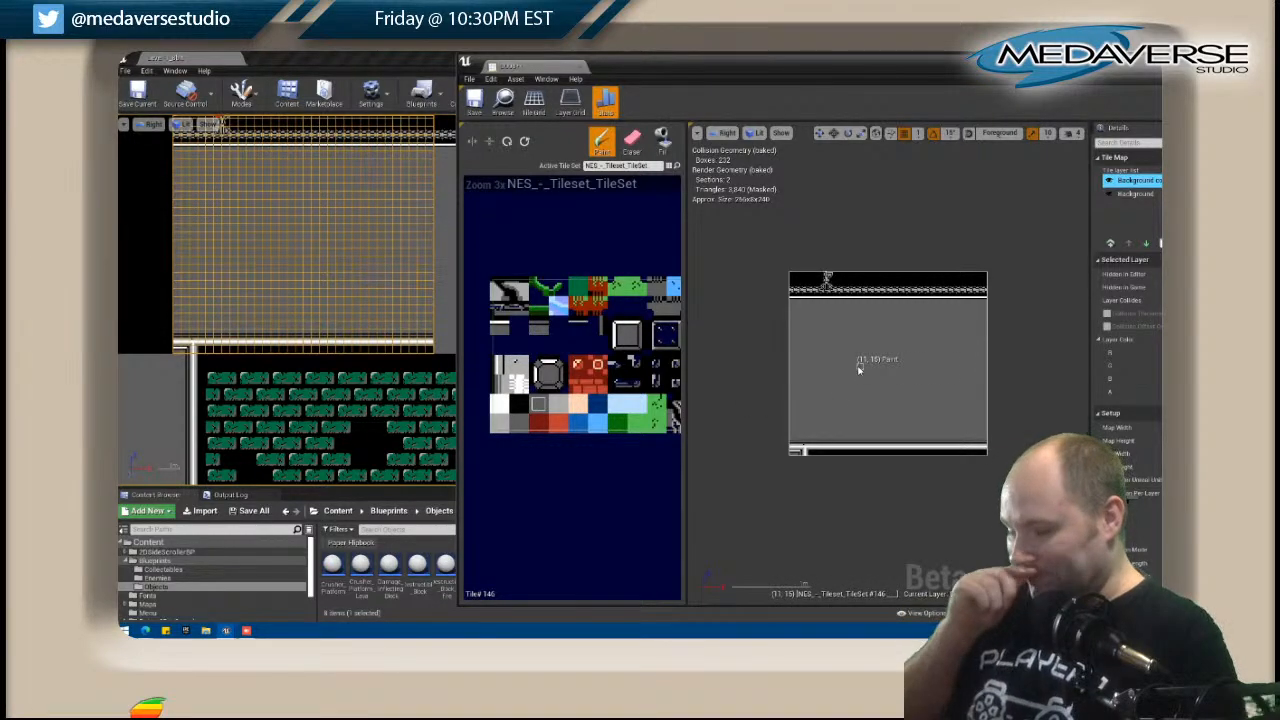
Open the D009 tile map and paint vertically flipped tile 50 across its third row from the bottom.
{"action": "right_click_drag", "start_coordinate": [429, 326], "coordinate": [213, 333]}
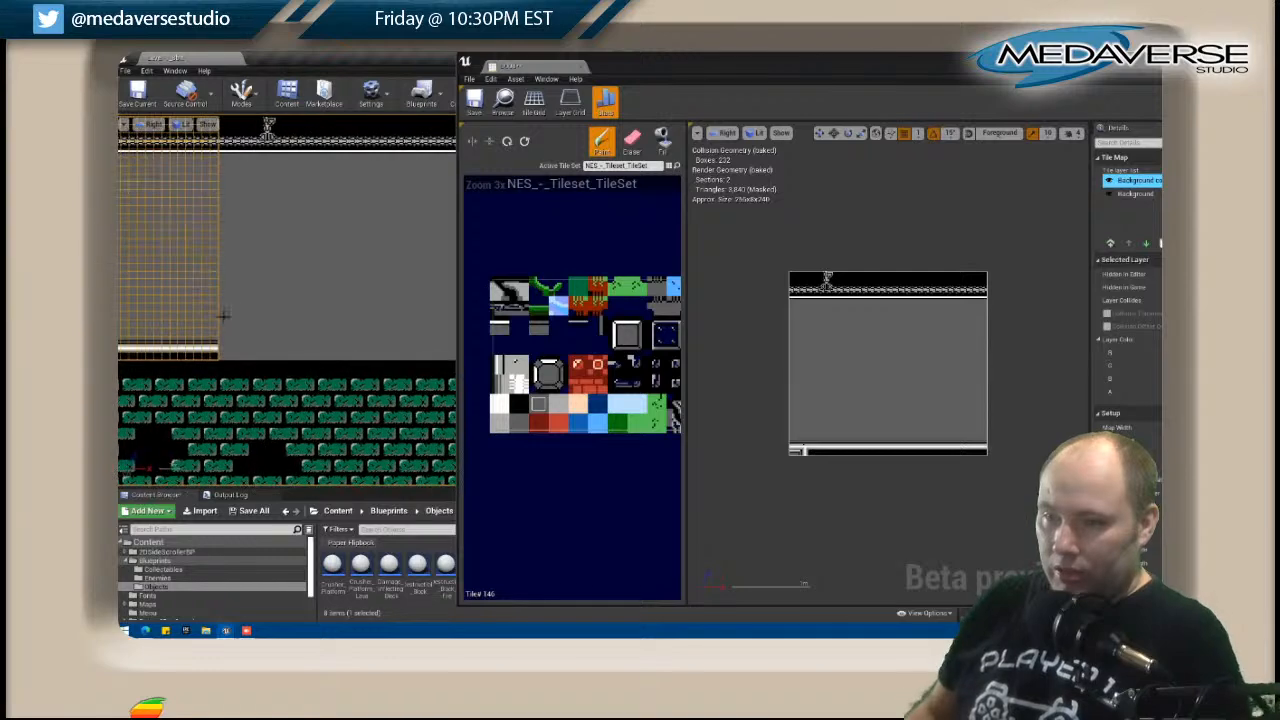
{"action": "scroll", "coordinate": [213, 333], "scroll_direction": "down", "scroll_amount": 2}
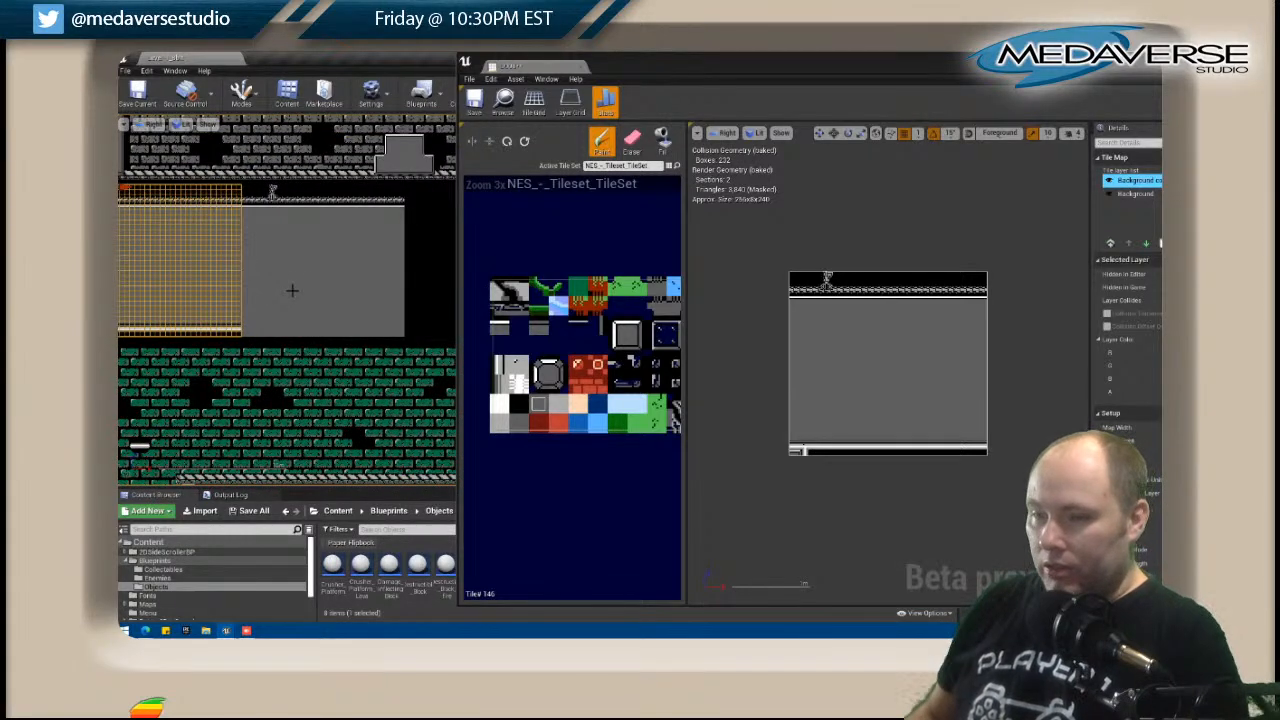
{"action": "right_click", "coordinate": [292, 290]}
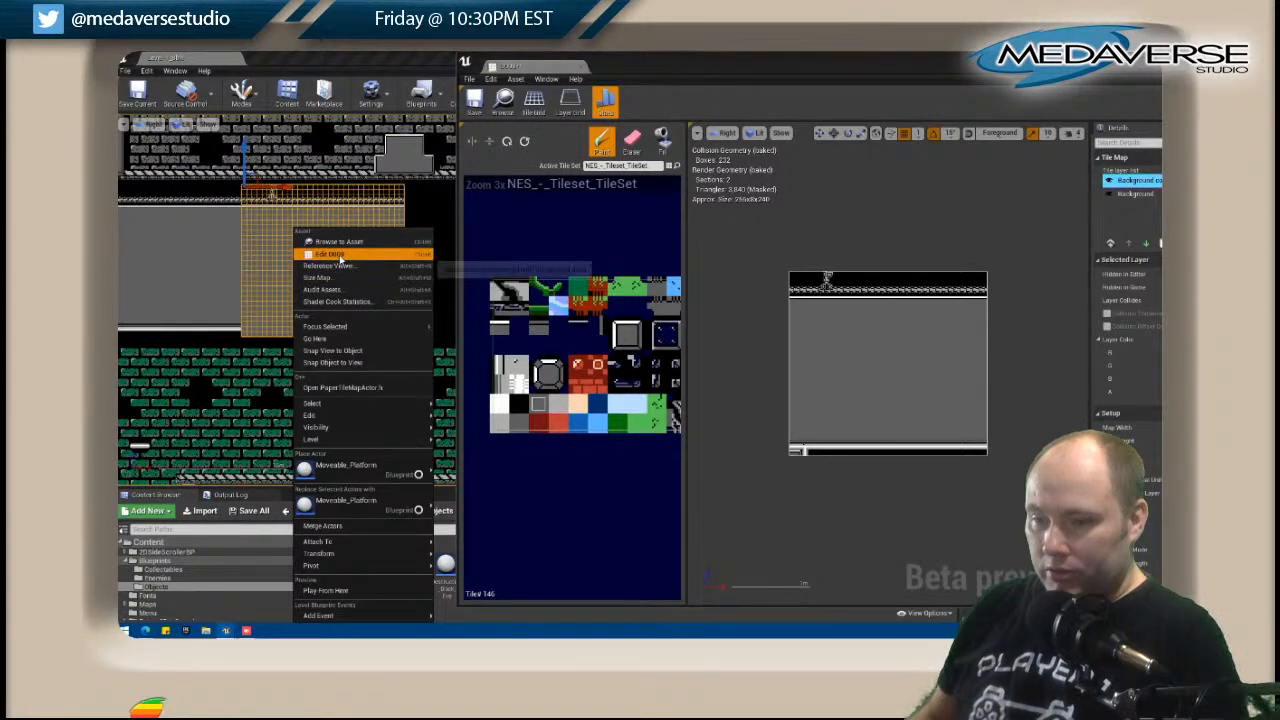
{"action": "left_click", "coordinate": [338, 254]}
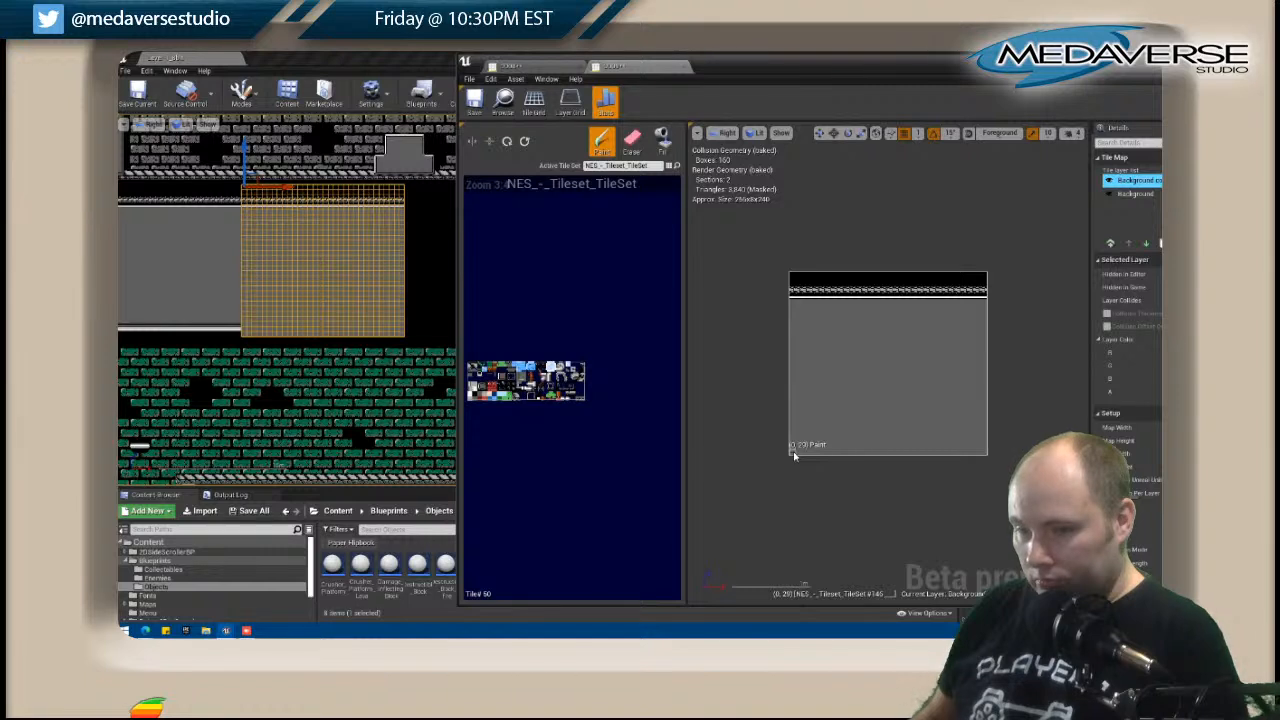
{"action": "left_click_drag", "start_coordinate": [792, 443], "coordinate": [932, 443]}
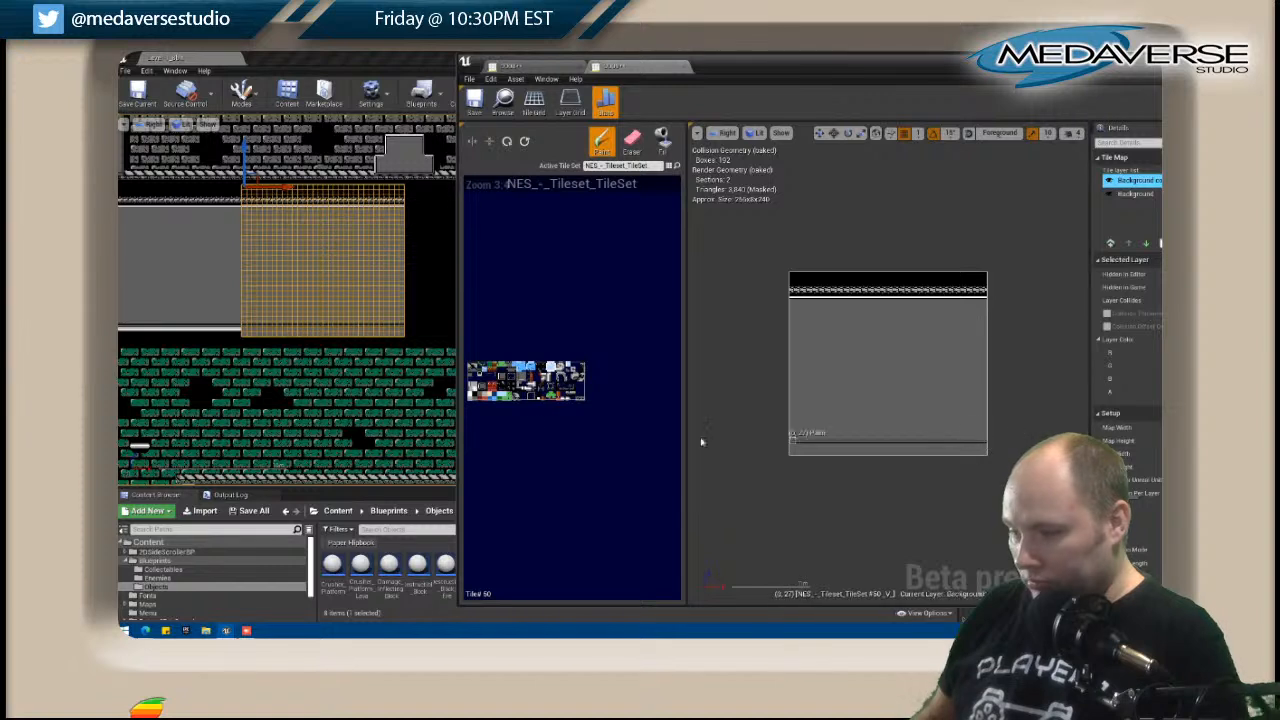
Fill D009's two bottom rows with black tile 145, and paint the upper of them with white tile 132.
{"action": "left_click", "coordinate": [663, 140]}
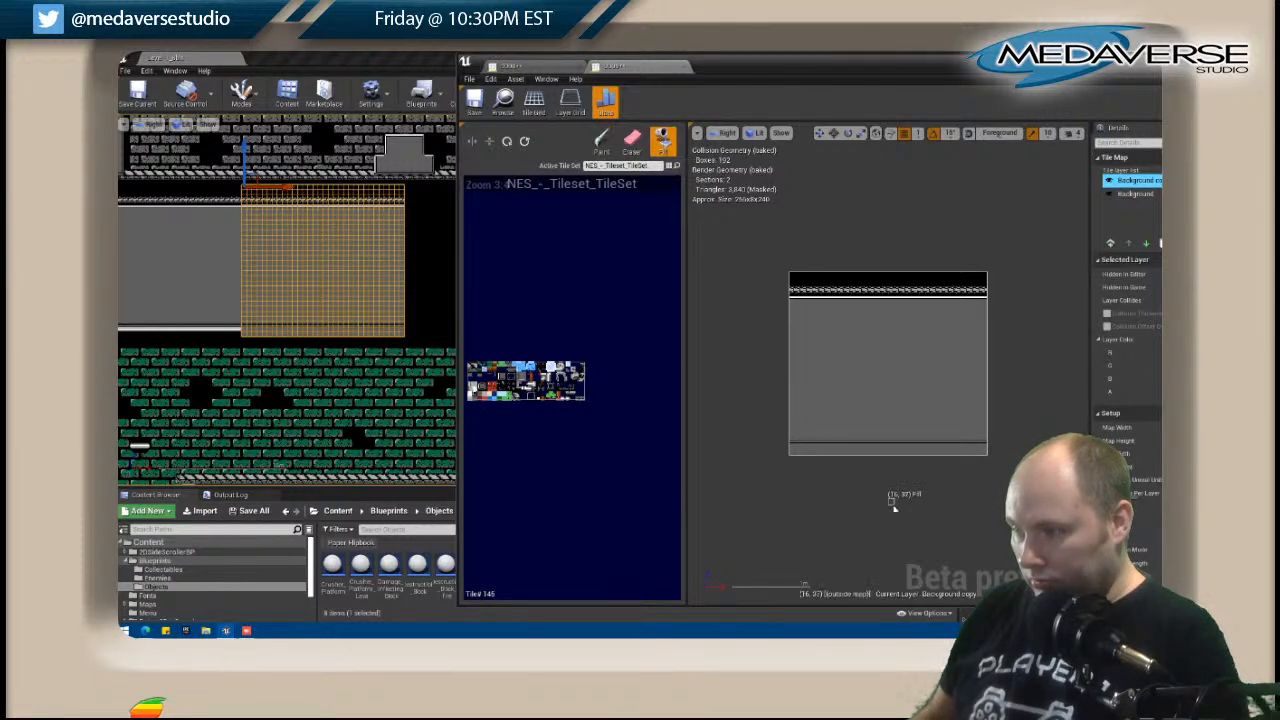
{"action": "left_click", "coordinate": [830, 450]}
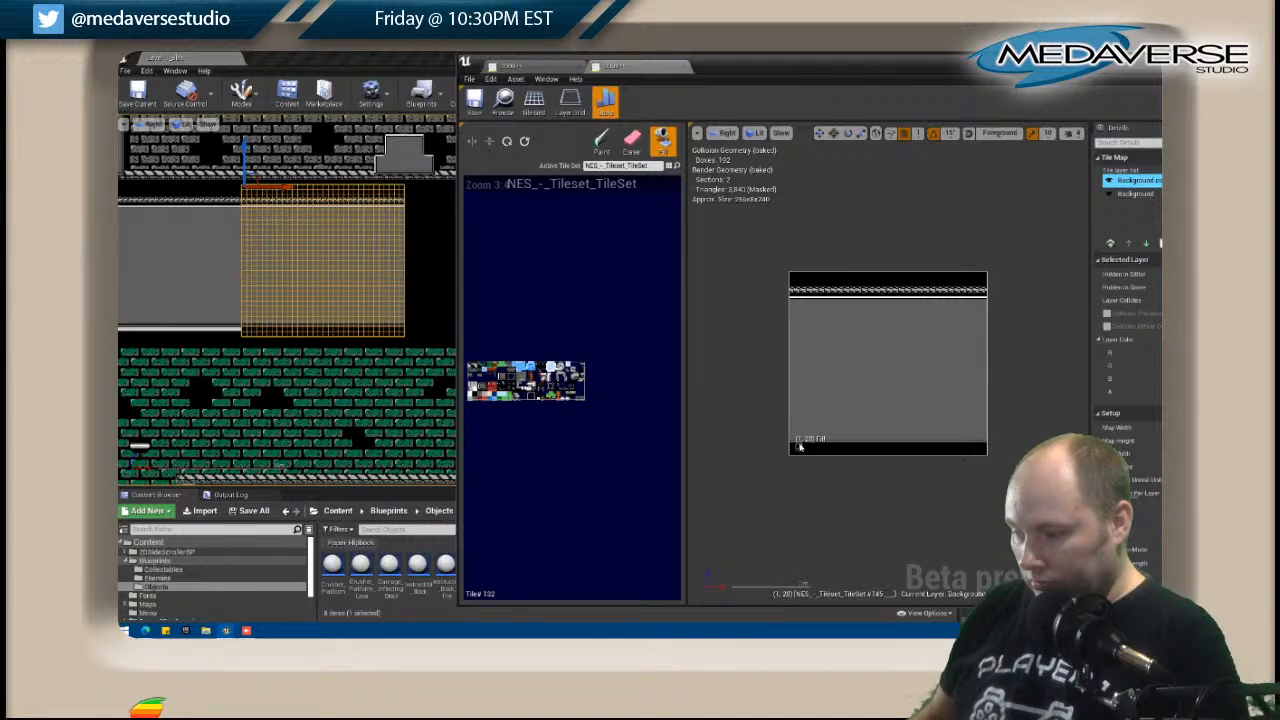
{"action": "key", "text": "shift+b"}
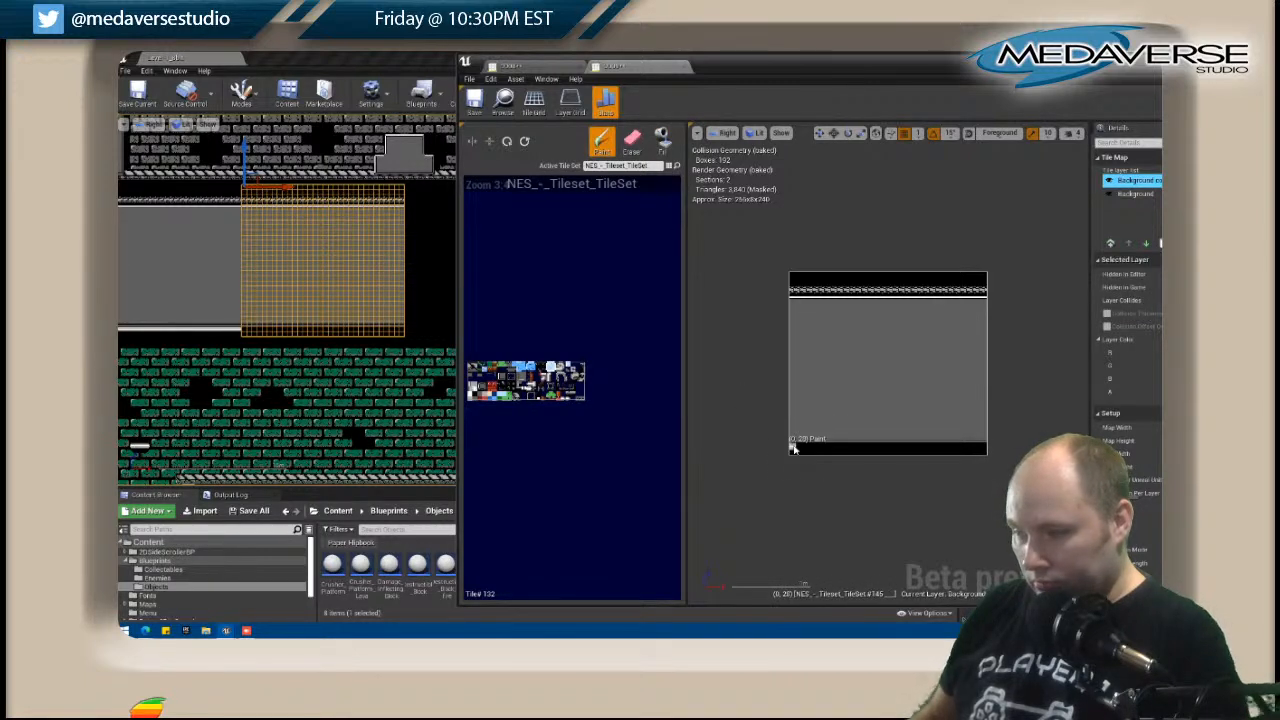
{"action": "left_click_drag", "start_coordinate": [792, 446], "coordinate": [963, 452]}
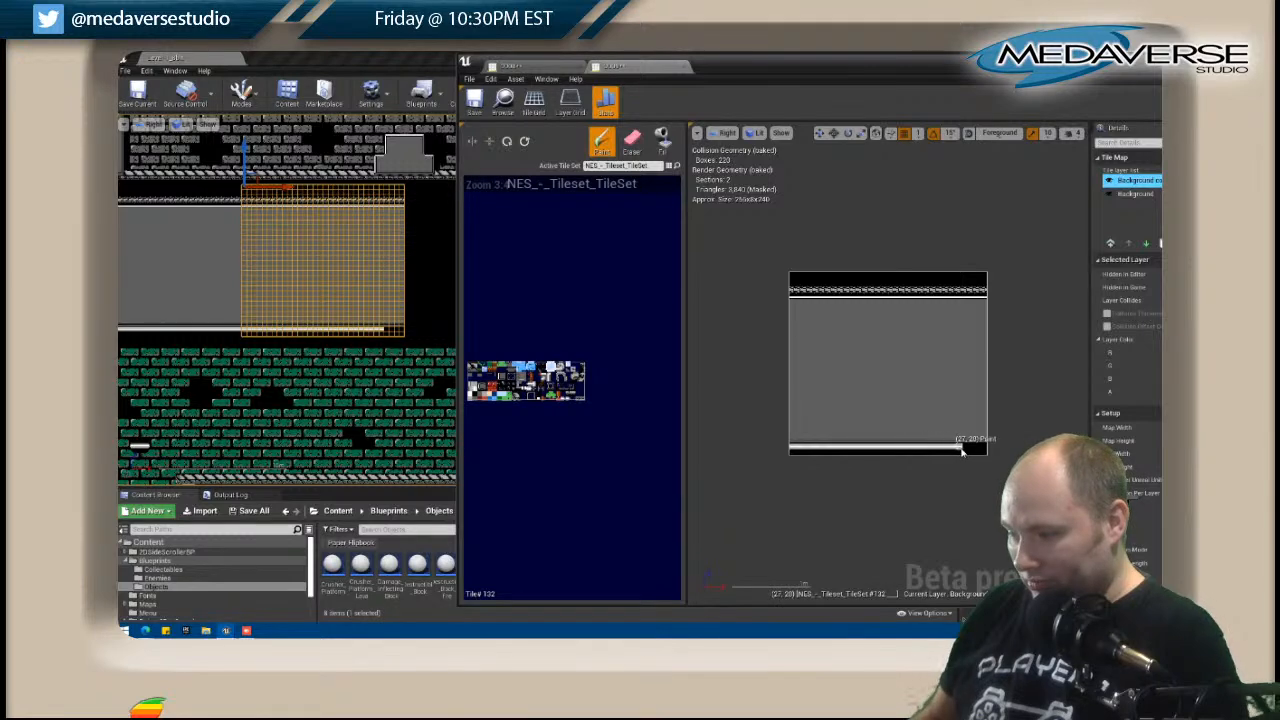
Copy D009's "Background copy" layer, close its tile map editor and save all modified content.
{"action": "right_click", "coordinate": [1130, 180]}
{"action": "left_click", "coordinate": [1093, 213]}
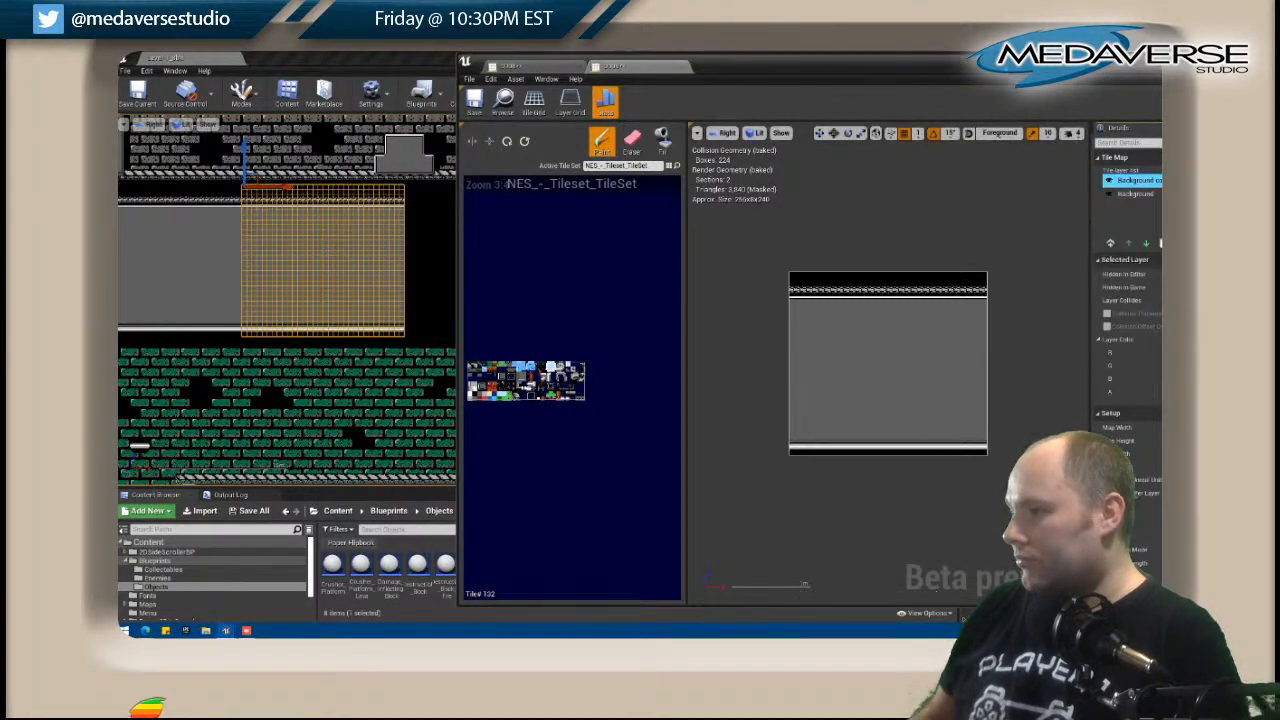
{"action": "left_click_drag", "start_coordinate": [1124, 69], "coordinate": [787, 107]}
{"action": "left_click", "coordinate": [970, 97]}
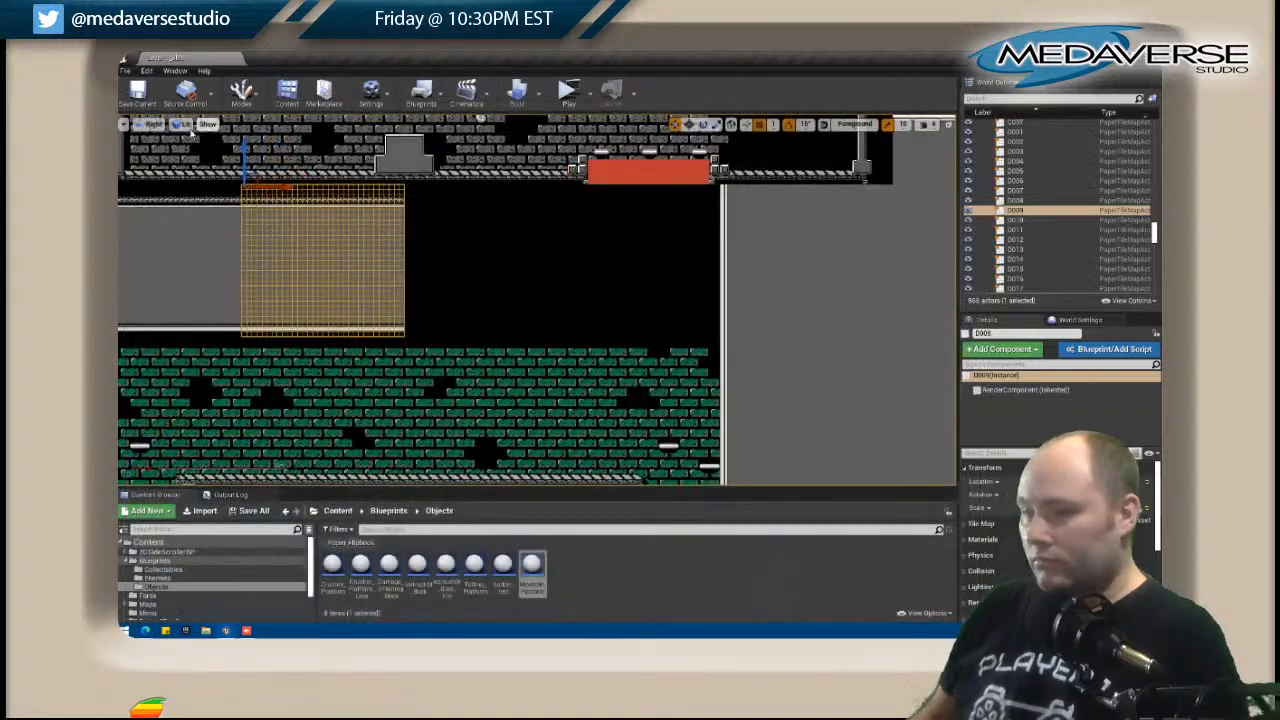
{"action": "left_click", "coordinate": [127, 71]}
{"action": "left_click", "coordinate": [157, 164]}
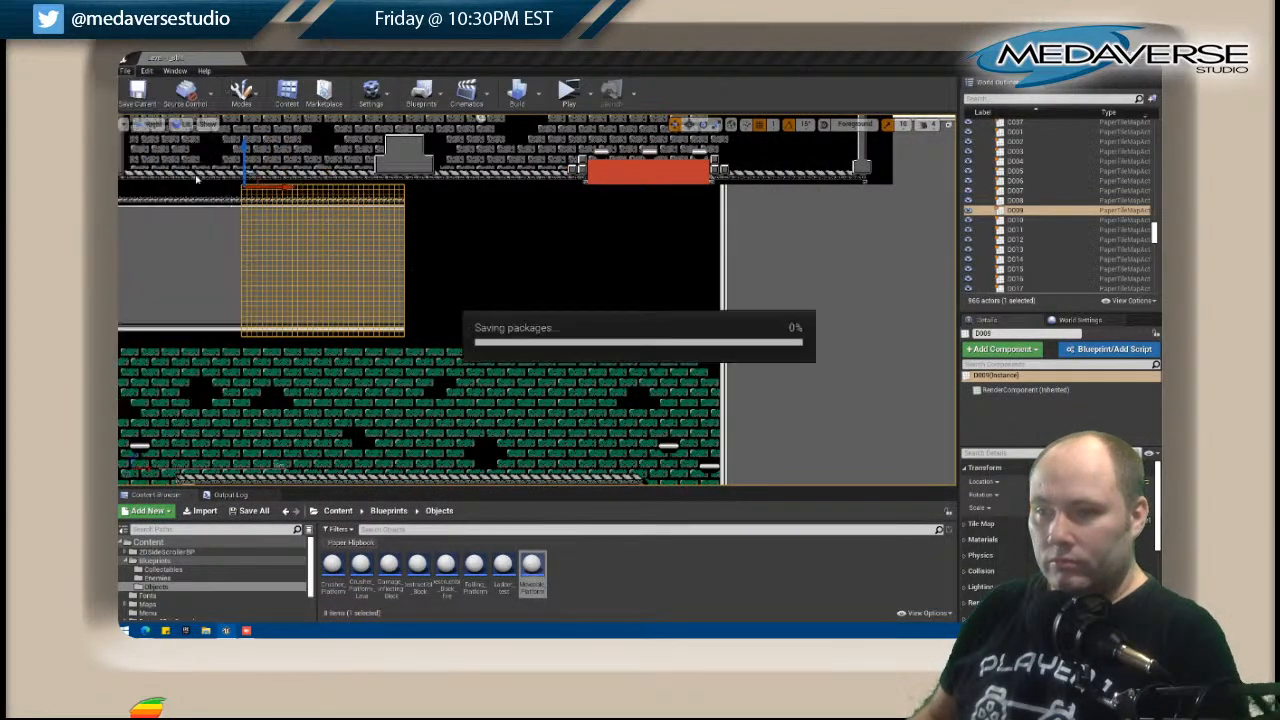
Open the D010 tile map, paste the copied layer above its Background layer and close the editor.
{"action": "left_click", "coordinate": [491, 271]}
{"action": "right_click", "coordinate": [491, 271]}
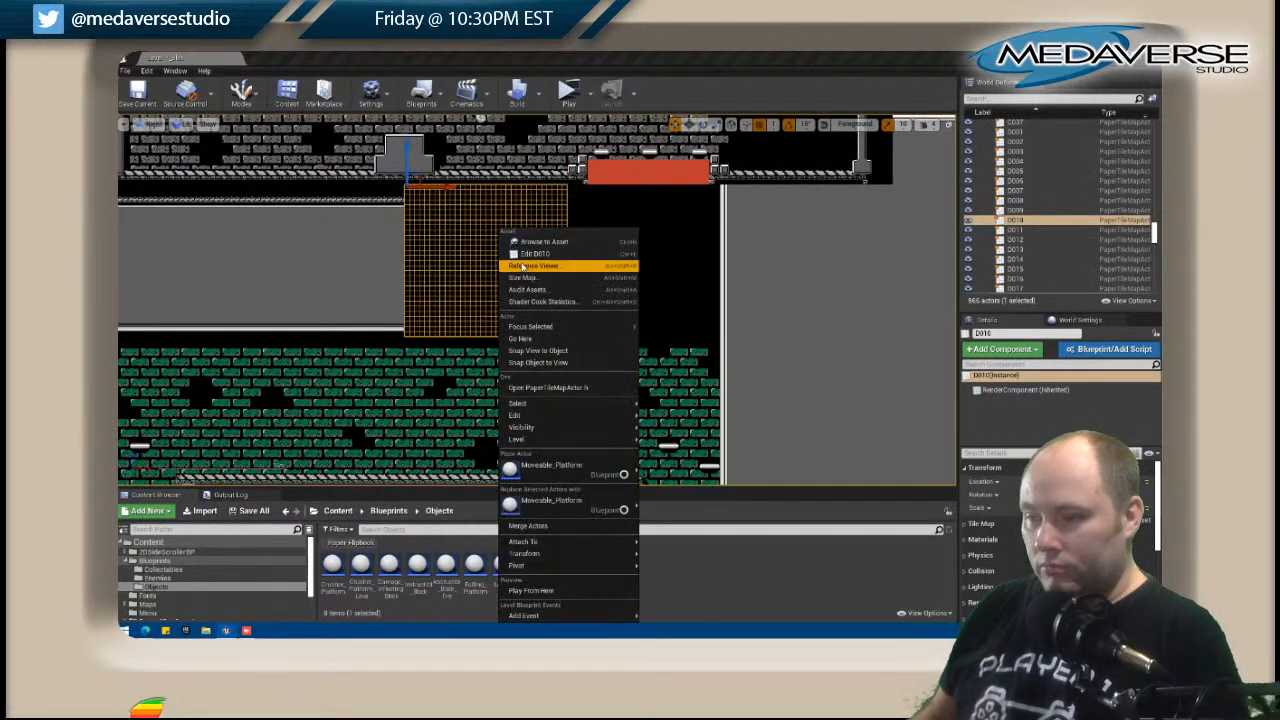
{"action": "left_click", "coordinate": [540, 252]}
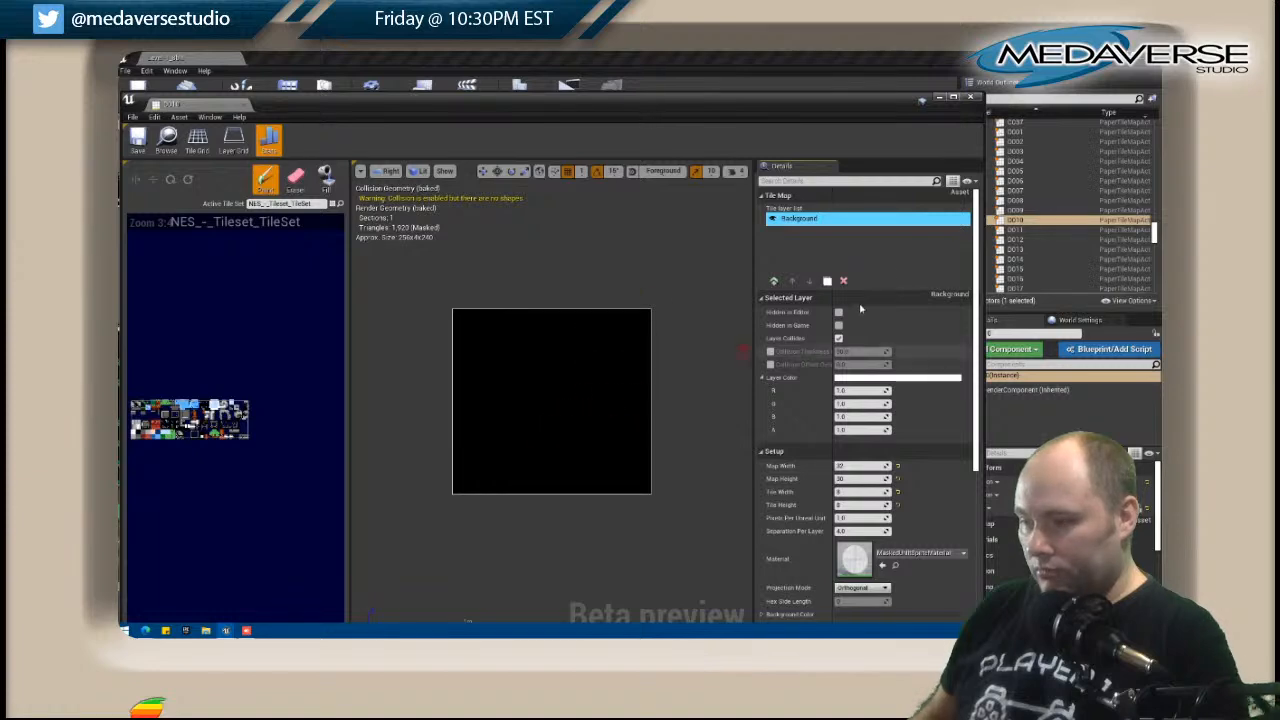
{"action": "right_click", "coordinate": [805, 247]}
{"action": "left_click", "coordinate": [840, 290]}
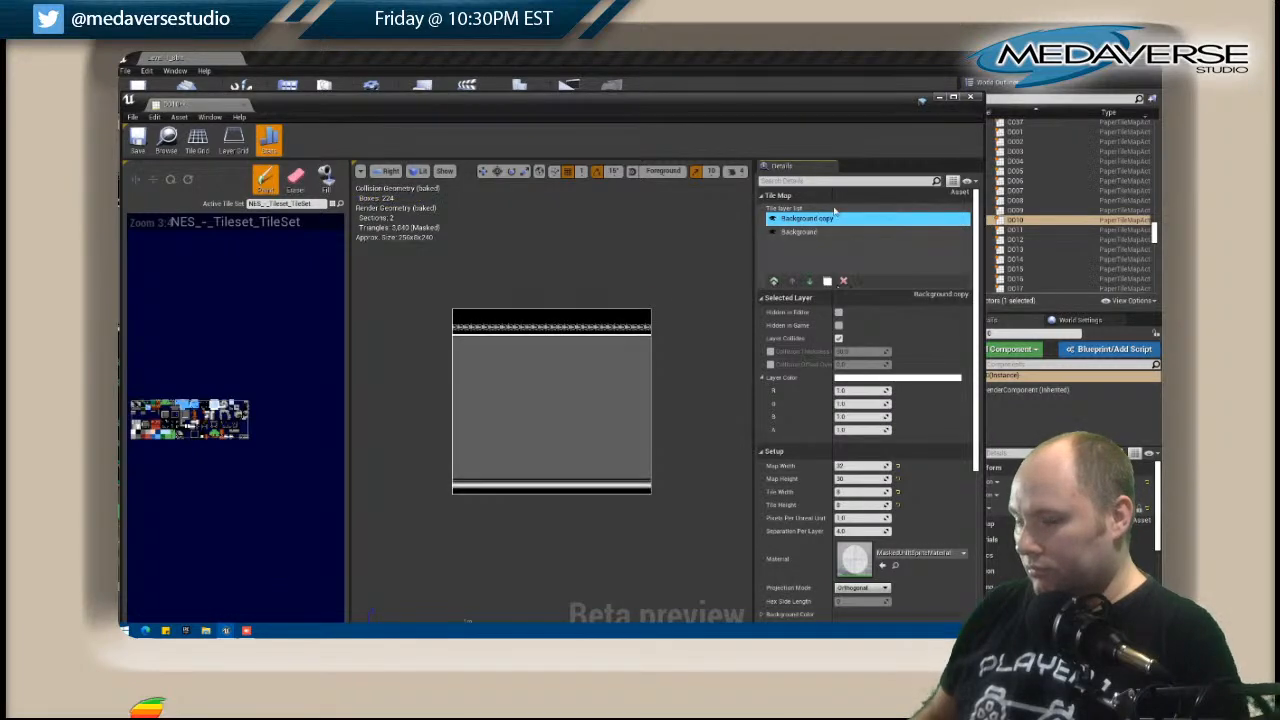
{"action": "left_click", "coordinate": [970, 97]}
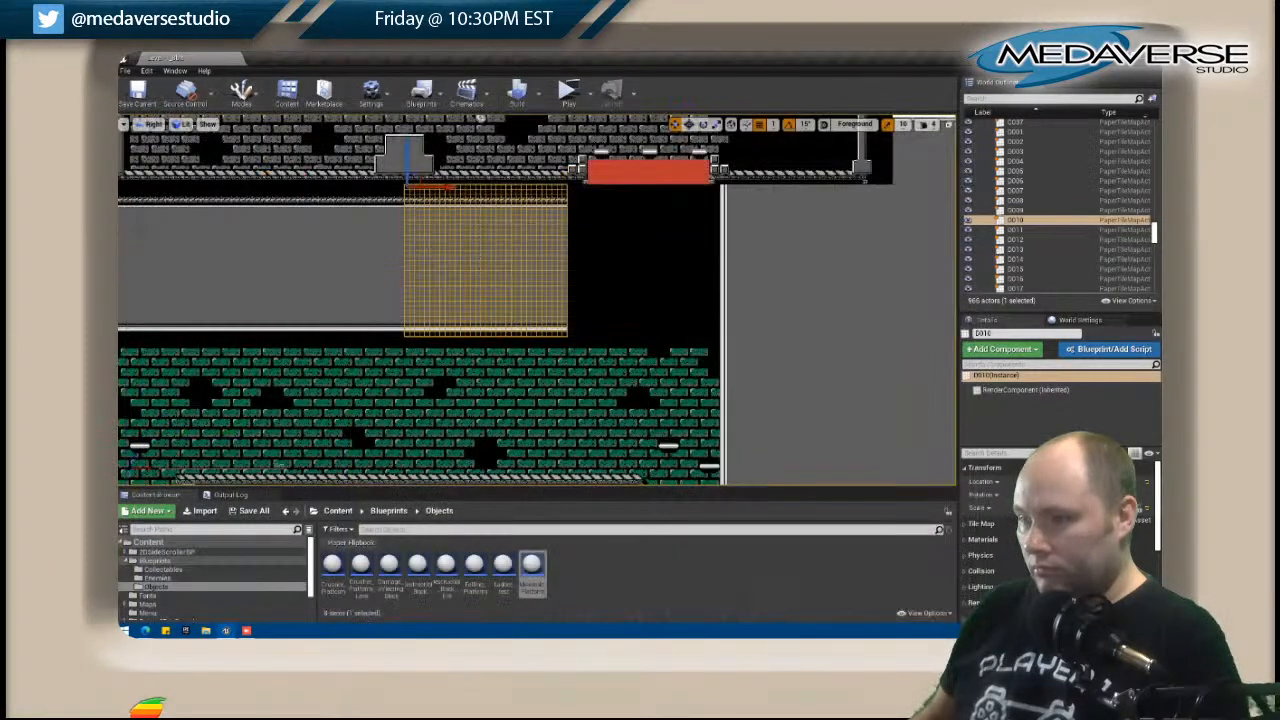
Open the D011 tile map for editing and arrange its window beside a close view of that map in the level.
{"action": "left_click", "coordinate": [620, 226]}
{"action": "right_click", "coordinate": [620, 226]}
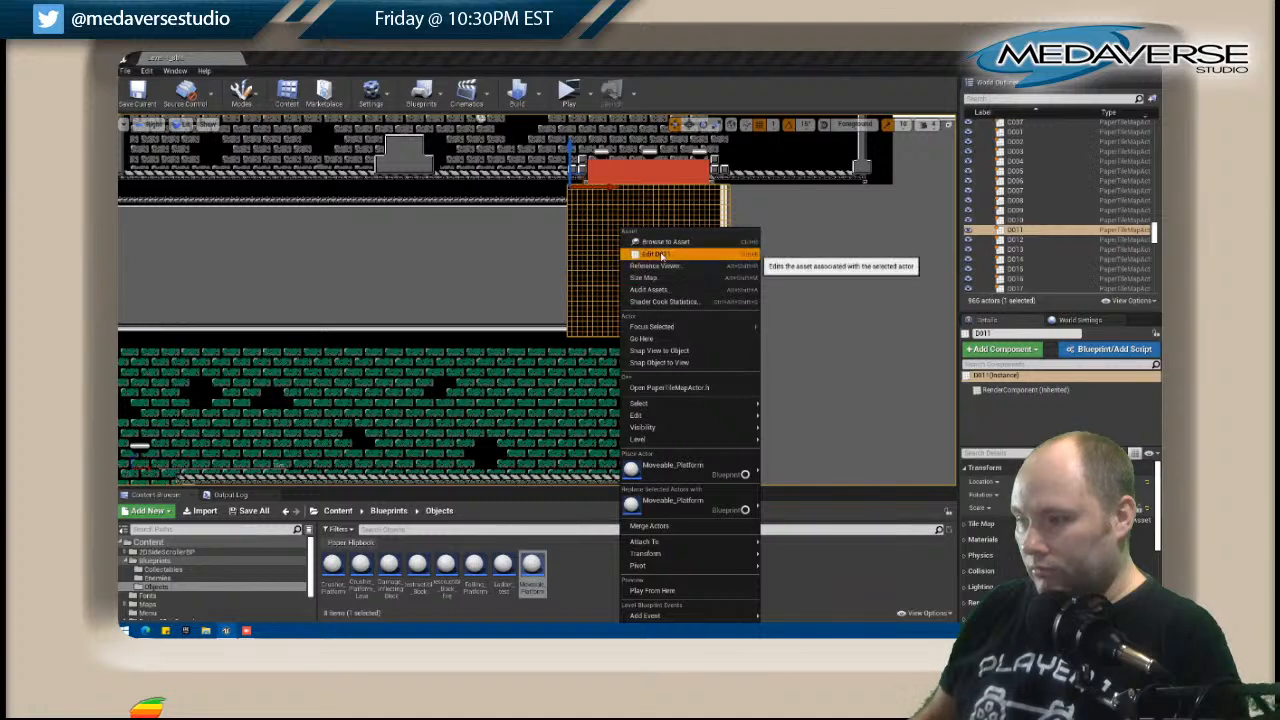
{"action": "left_click", "coordinate": [660, 250]}
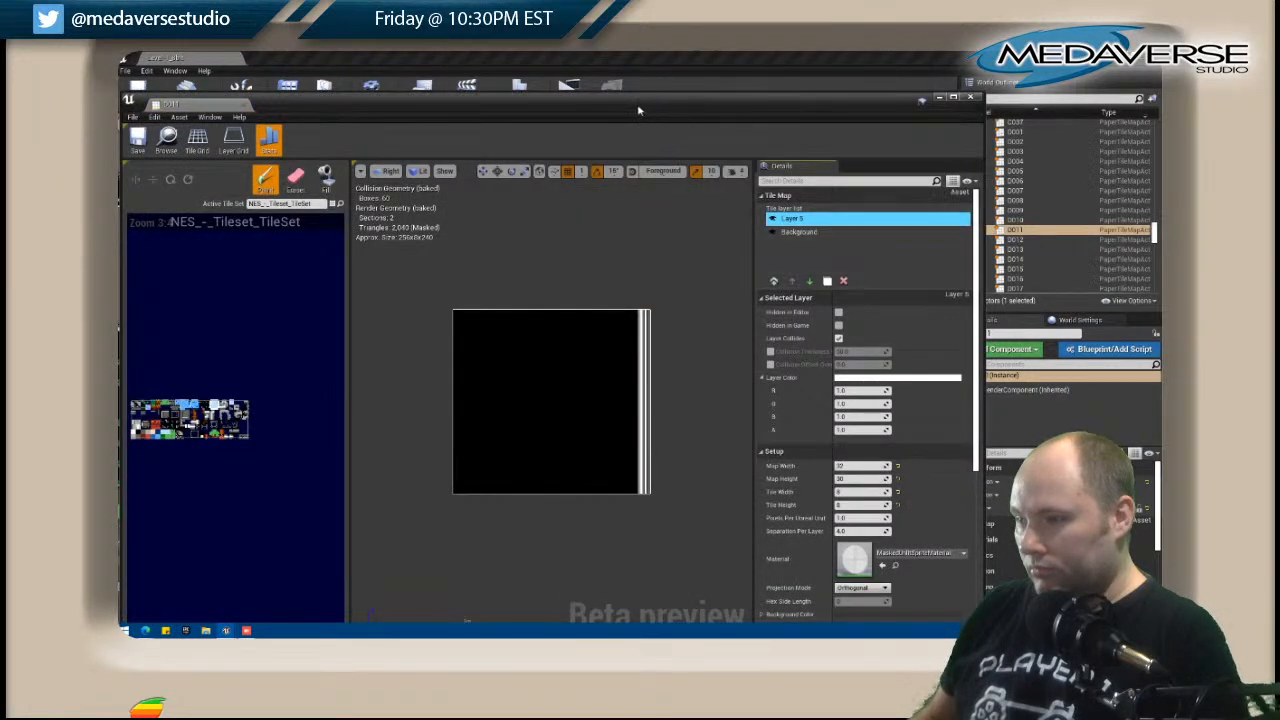
{"action": "left_click_drag", "start_coordinate": [620, 101], "coordinate": [878, 120]}
{"action": "right_click_drag", "start_coordinate": [308, 222], "coordinate": [199, 274]}
{"action": "right_click_drag", "start_coordinate": [309, 284], "coordinate": [124, 283]}
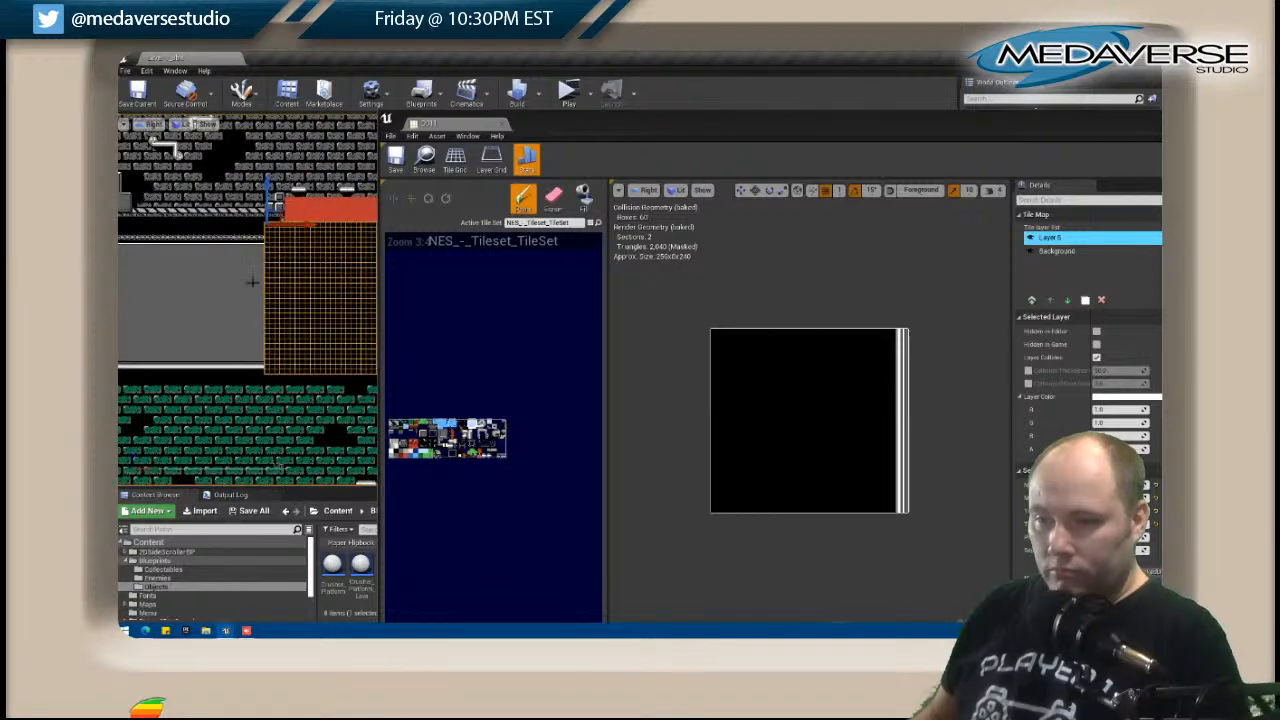
{"action": "right_click_drag", "start_coordinate": [252, 283], "coordinate": [149, 301]}
{"action": "scroll", "coordinate": [149, 301], "scroll_direction": "up", "scroll_amount": 3}
{"action": "mouse_move", "coordinate": [247, 296]}
{"action": "right_mouse_down"}
{"action": "mouse_move", "coordinate": [277, 297]}
{"action": "mouse_move", "coordinate": [260, 300]}
{"action": "right_mouse_up"}
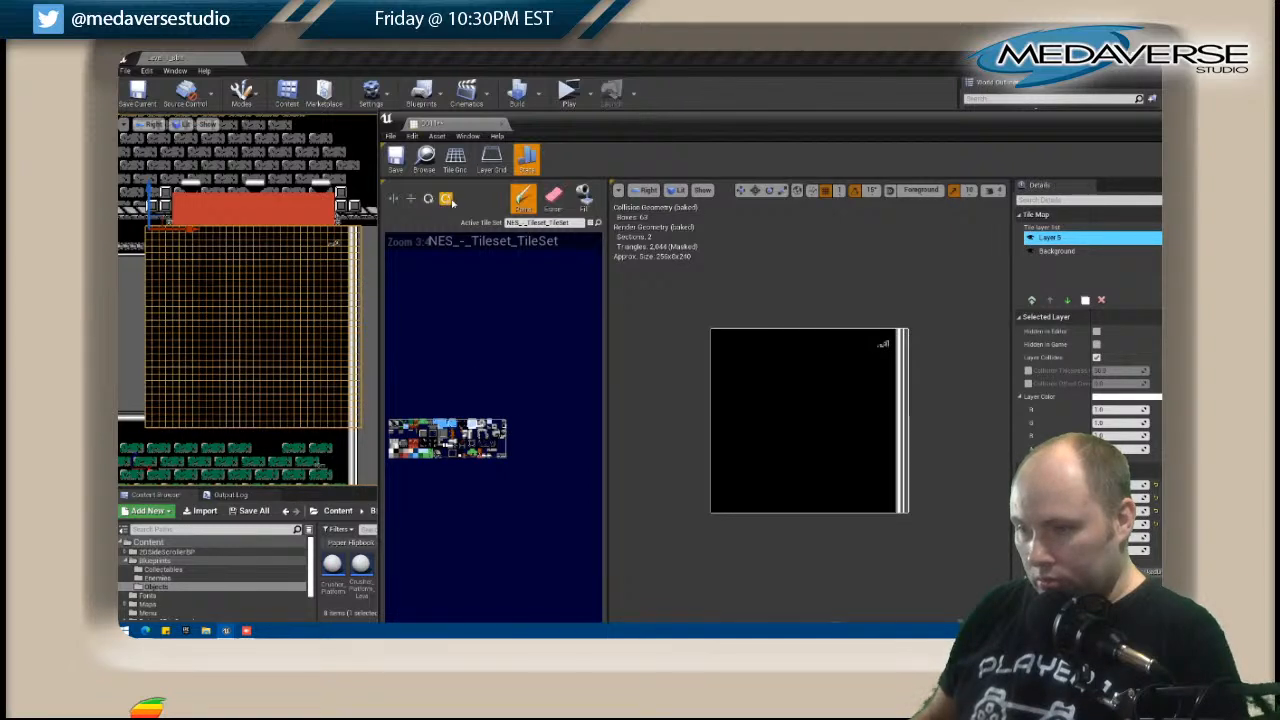
Paint the ceiling trim tile across D011's third row, from near the post to the opposite edge.
{"action": "left_click", "coordinate": [881, 346]}
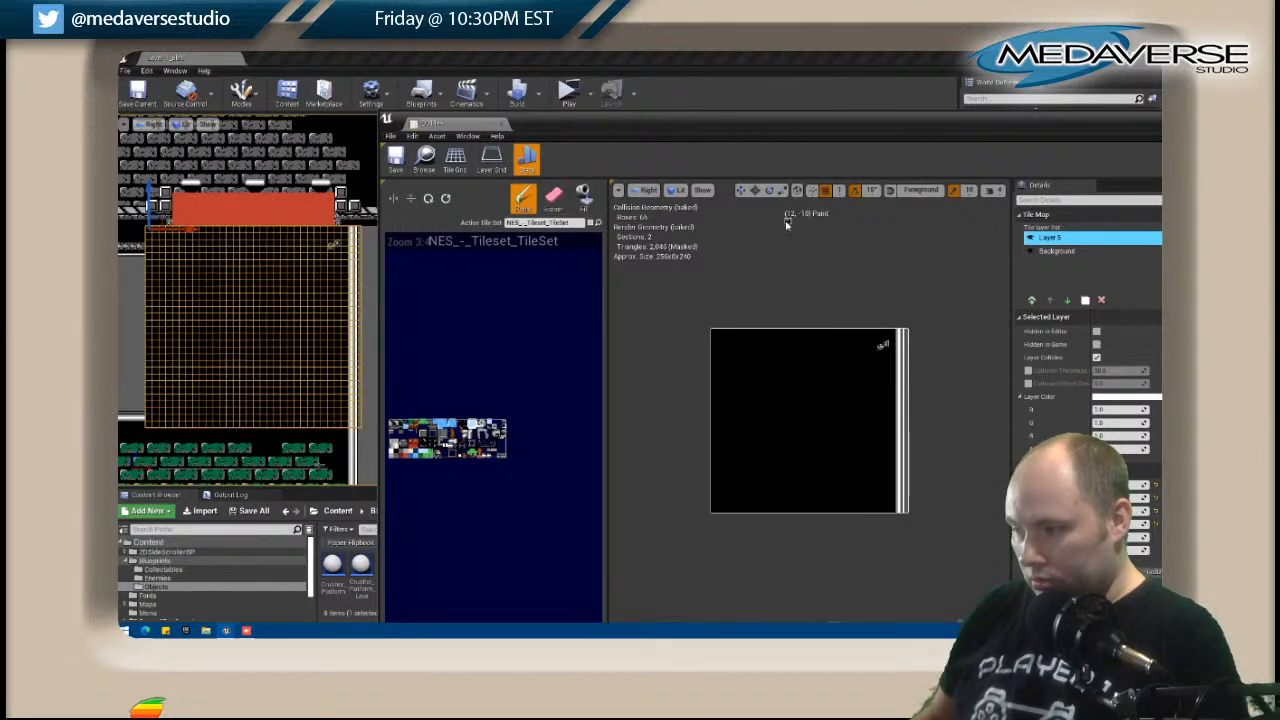
{"action": "key", "text": "shift"}
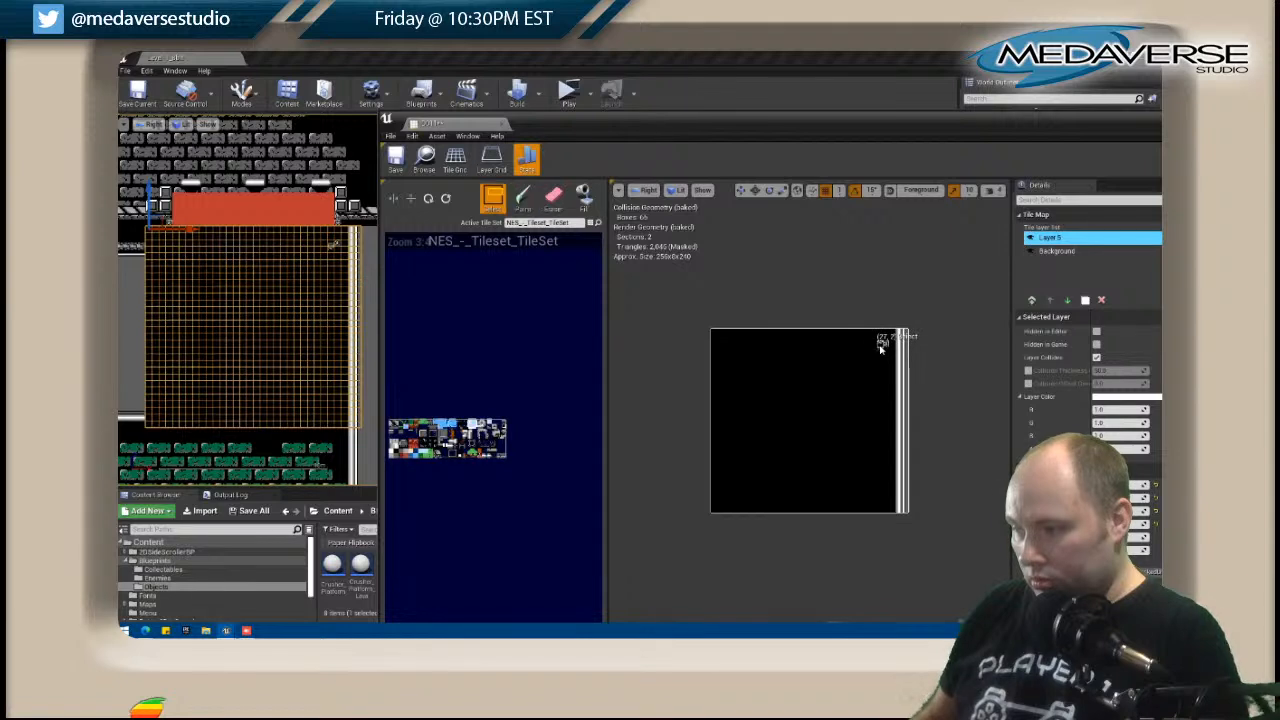
{"action": "left_click_drag", "start_coordinate": [881, 346], "coordinate": [712, 346]}
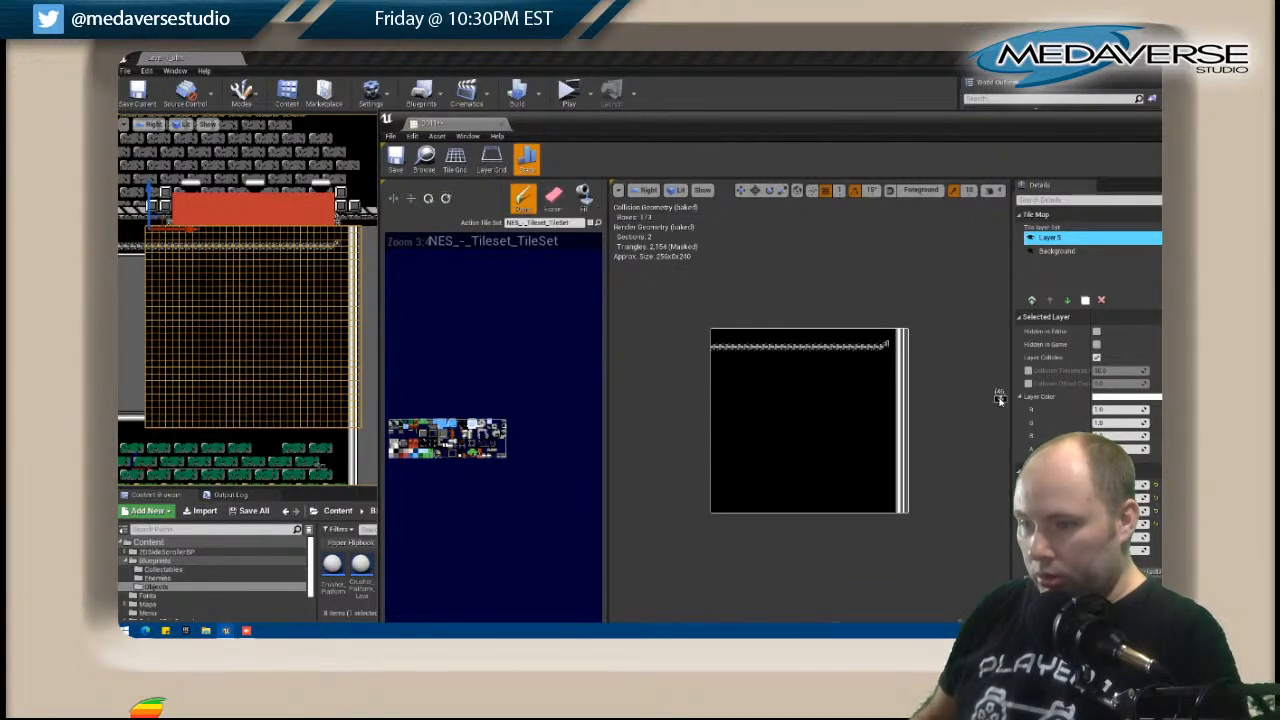
Paint the curved bracket tiles beside the post above the trim, and horizontally flipped ones at the trim's opposite end.
{"action": "left_click", "coordinate": [890, 338]}
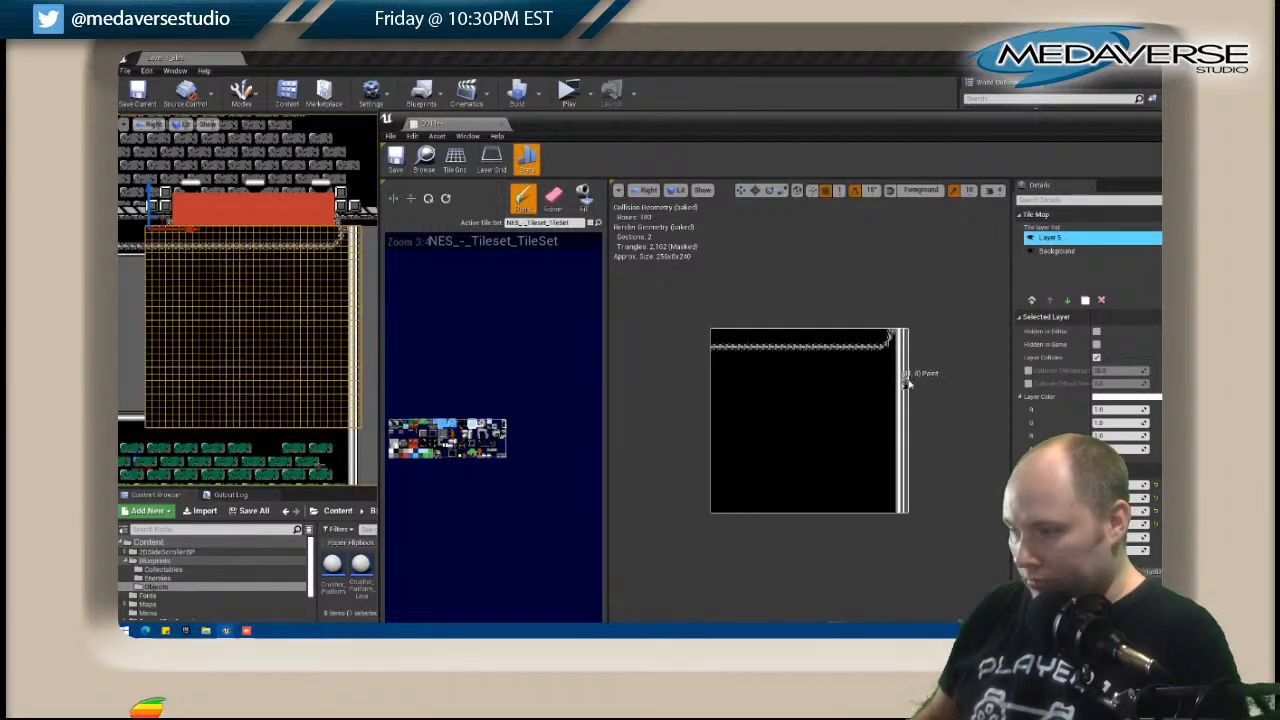
{"action": "key", "text": "shift"}
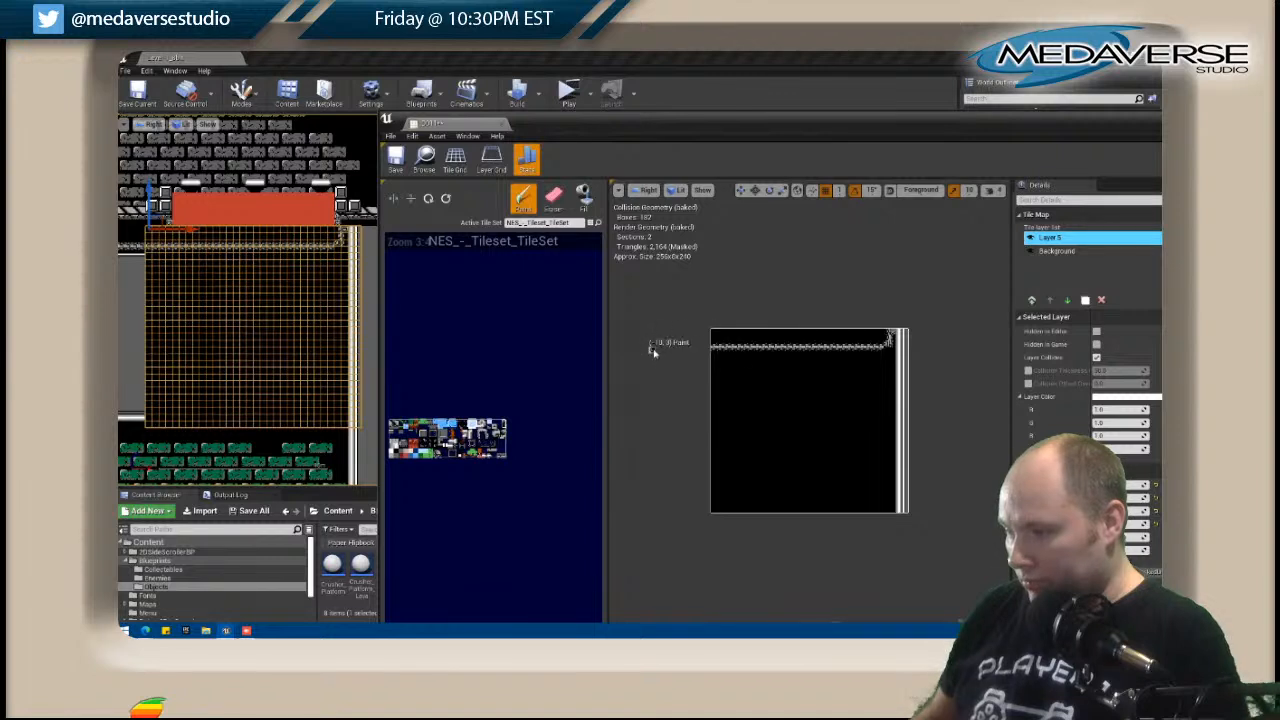
{"action": "left_click", "coordinate": [885, 352]}
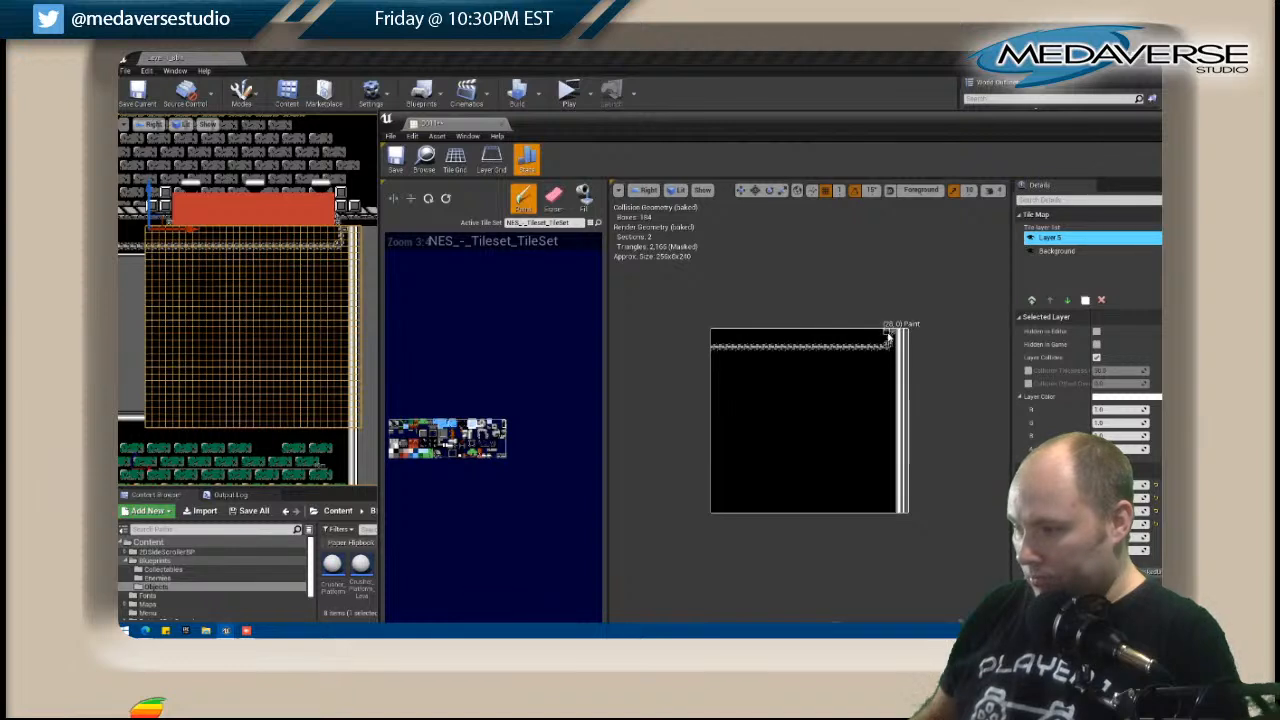
{"action": "key", "text": "shift"}
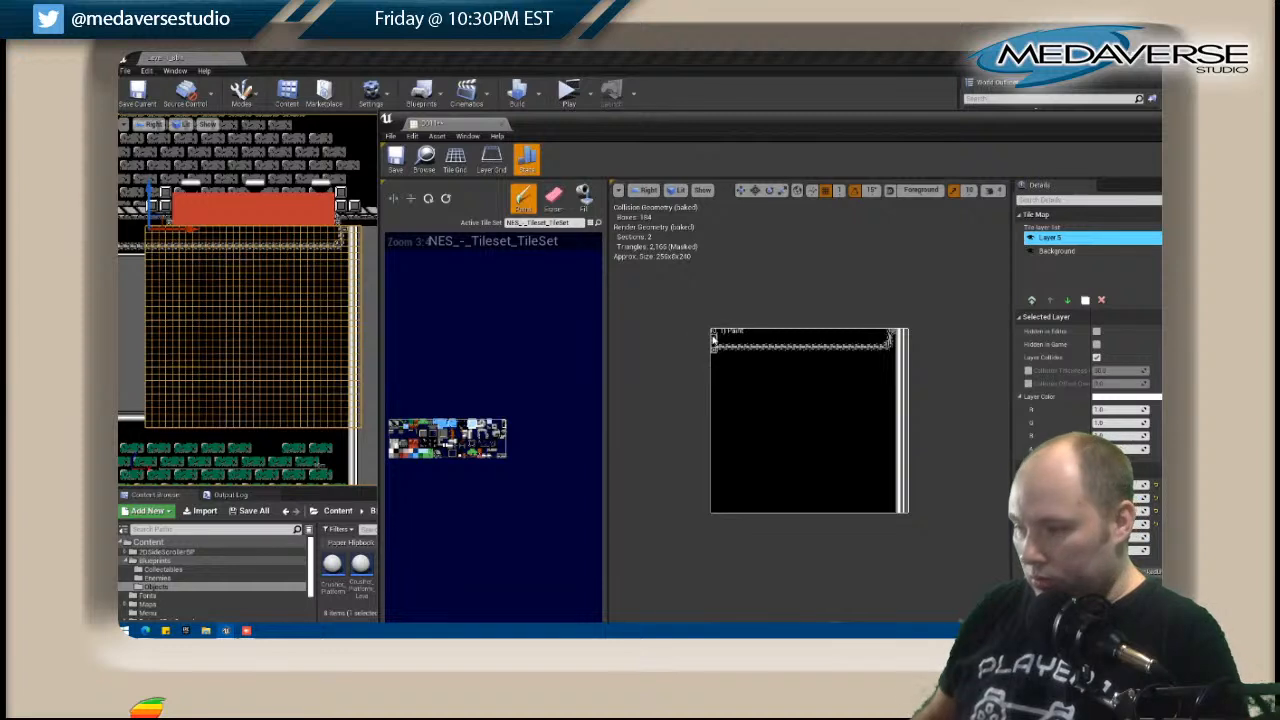
{"action": "left_click", "coordinate": [720, 337]}
{"action": "left_click", "coordinate": [393, 203]}
{"action": "left_click", "coordinate": [731, 338]}
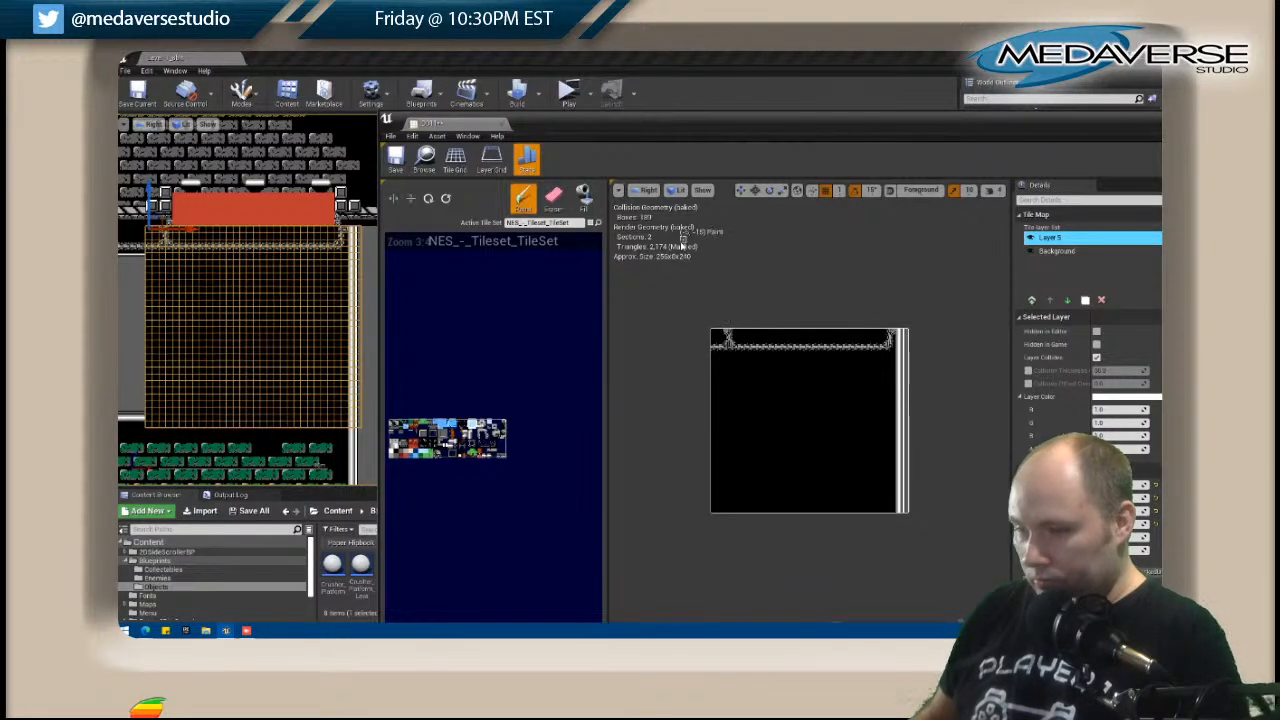
Paint the white band tile across D011's fifth row beneath the ceiling trim, up to the post.
{"action": "right_click_drag", "start_coordinate": [462, 438], "coordinate": [468, 438]}
{"action": "left_click", "coordinate": [721, 356]}
{"action": "left_click_drag", "start_coordinate": [723, 358], "coordinate": [886, 362]}
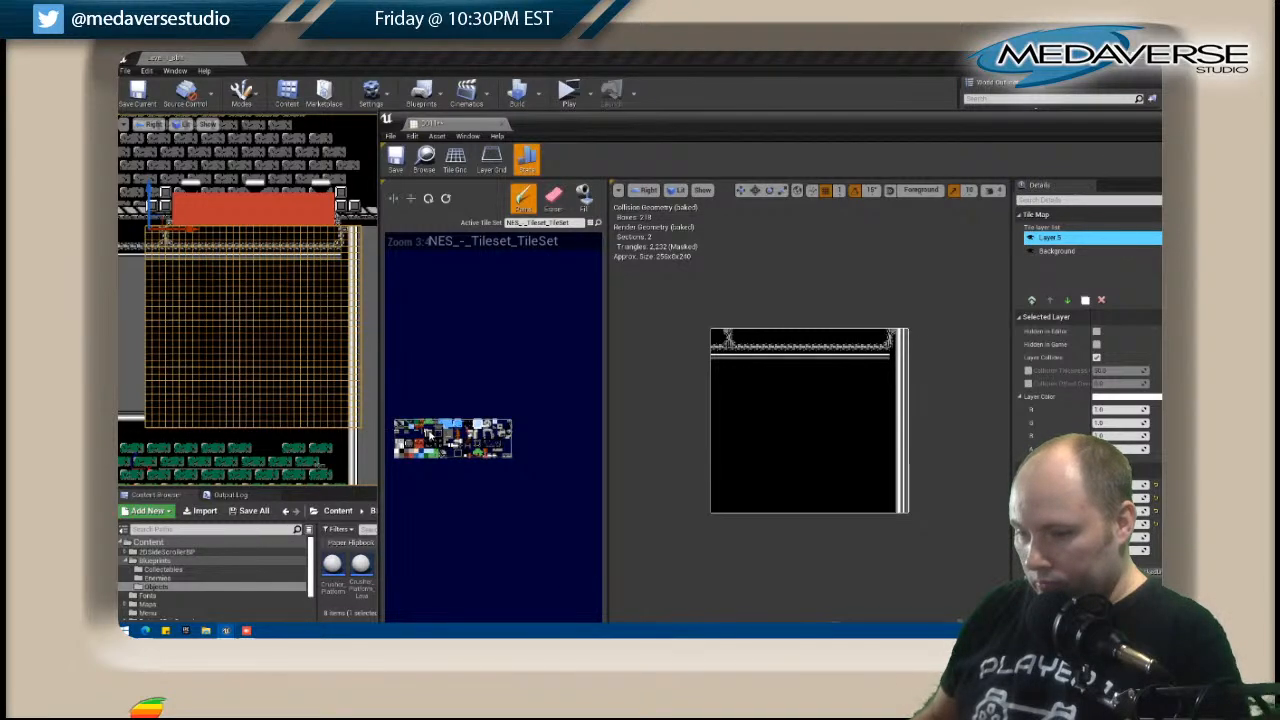
{"action": "left_click", "coordinate": [893, 361]}
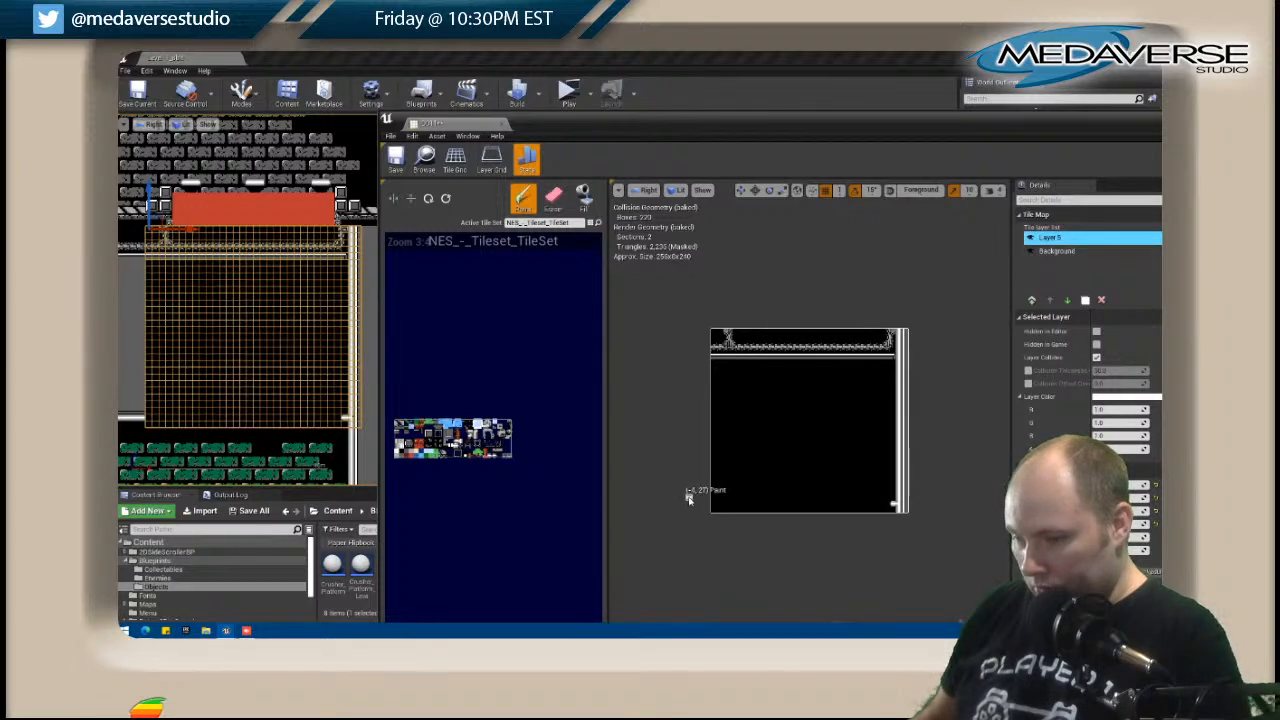
Paint the white floor band across D011's second row from the bottom and a shaded wall-edge row directly above it.
{"action": "left_click_drag", "start_coordinate": [714, 503], "coordinate": [888, 508]}
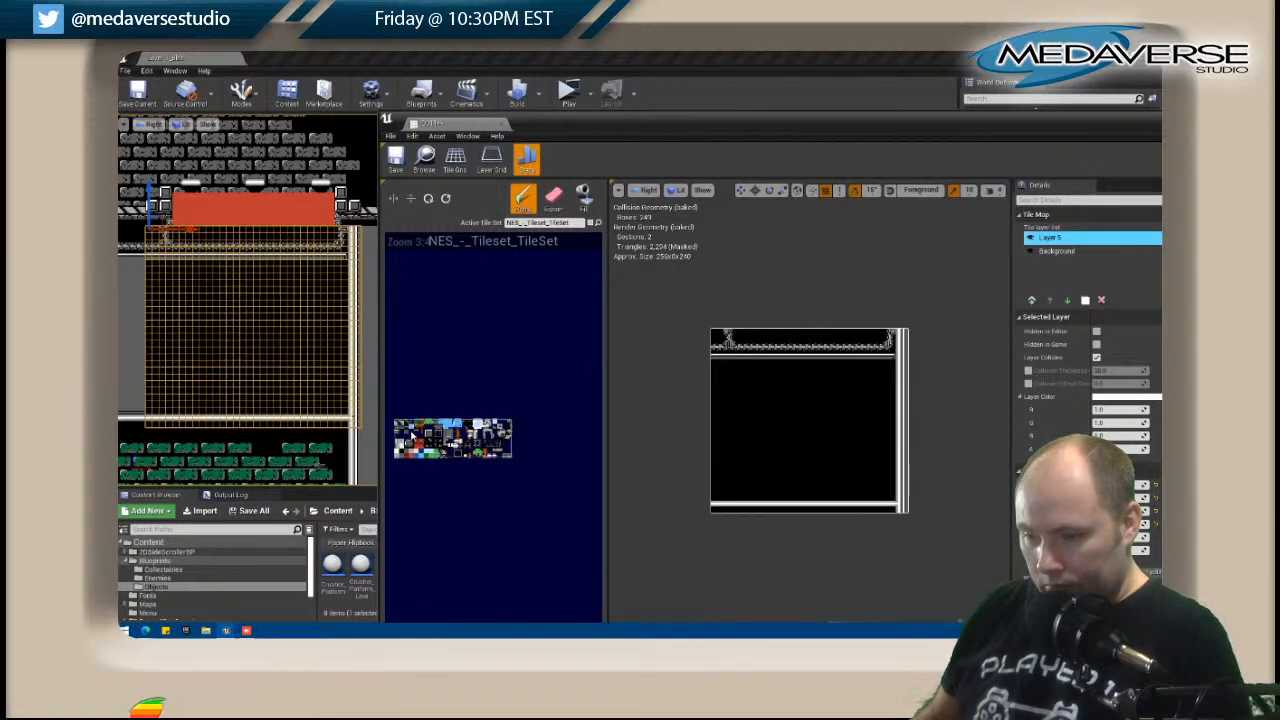
{"action": "left_click", "coordinate": [718, 497]}
{"action": "left_click_drag", "start_coordinate": [726, 500], "coordinate": [886, 500]}
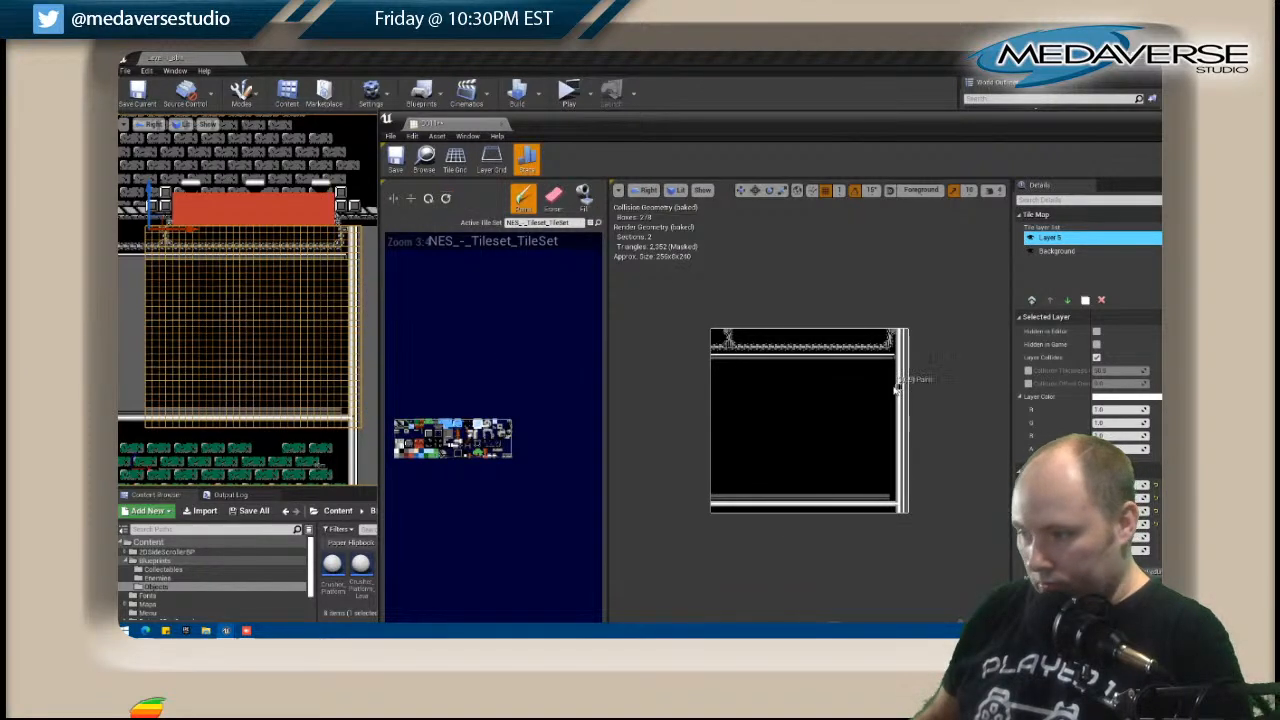
Paint the shaded wall edge down the post side with its bottom corner, and fill the enclosed area with the grey wall tile.
{"action": "left_click_drag", "start_coordinate": [892, 368], "coordinate": [892, 494]}
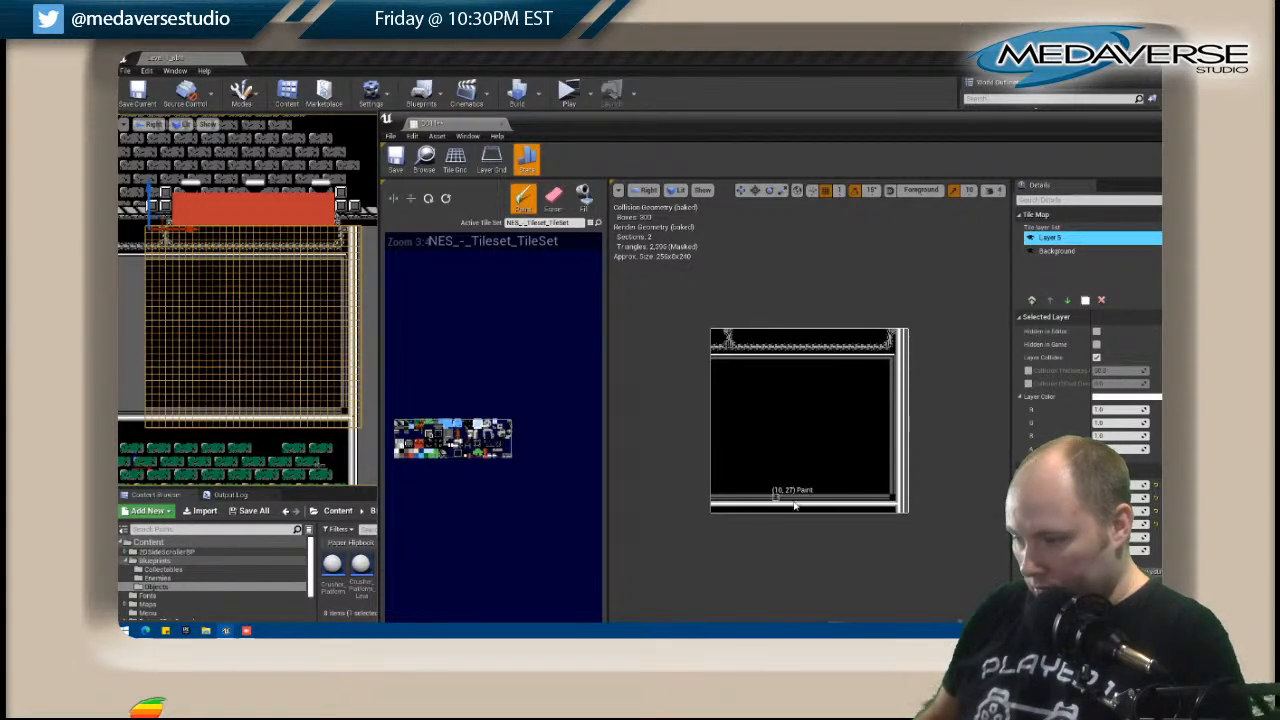
{"action": "left_click", "coordinate": [893, 496]}
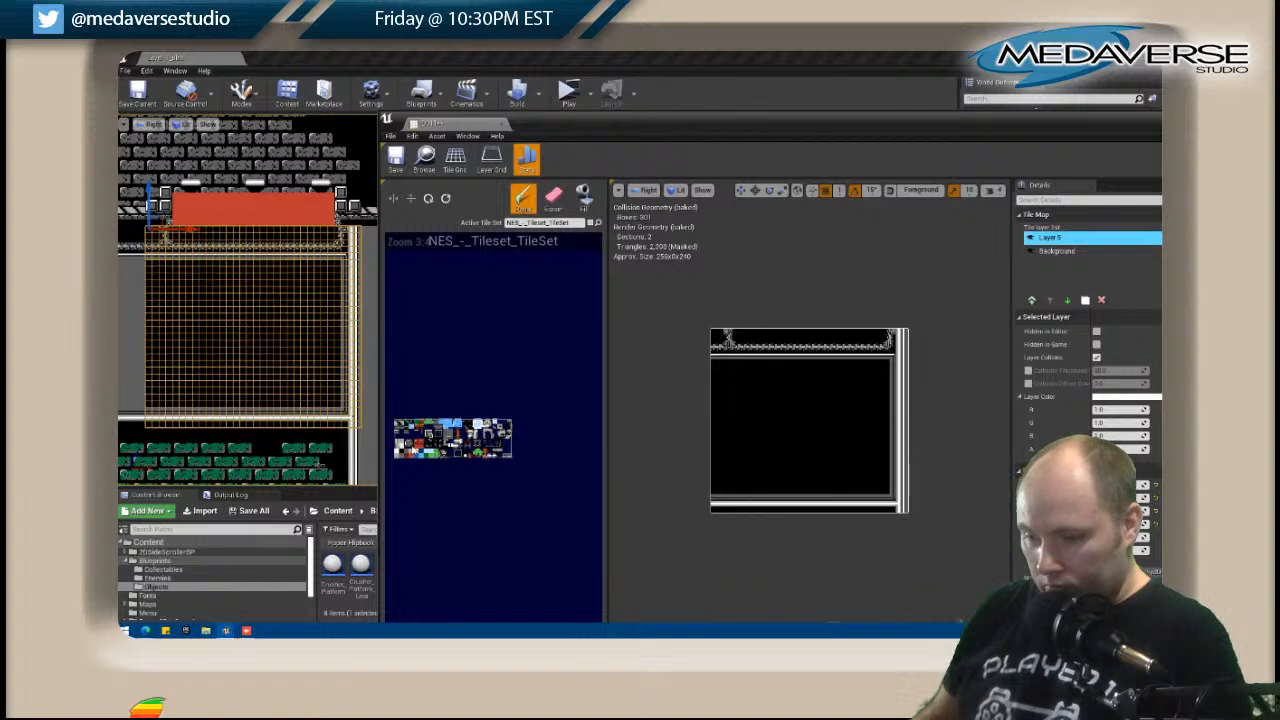
{"action": "left_click", "coordinate": [582, 196]}
{"action": "left_click", "coordinate": [738, 363]}
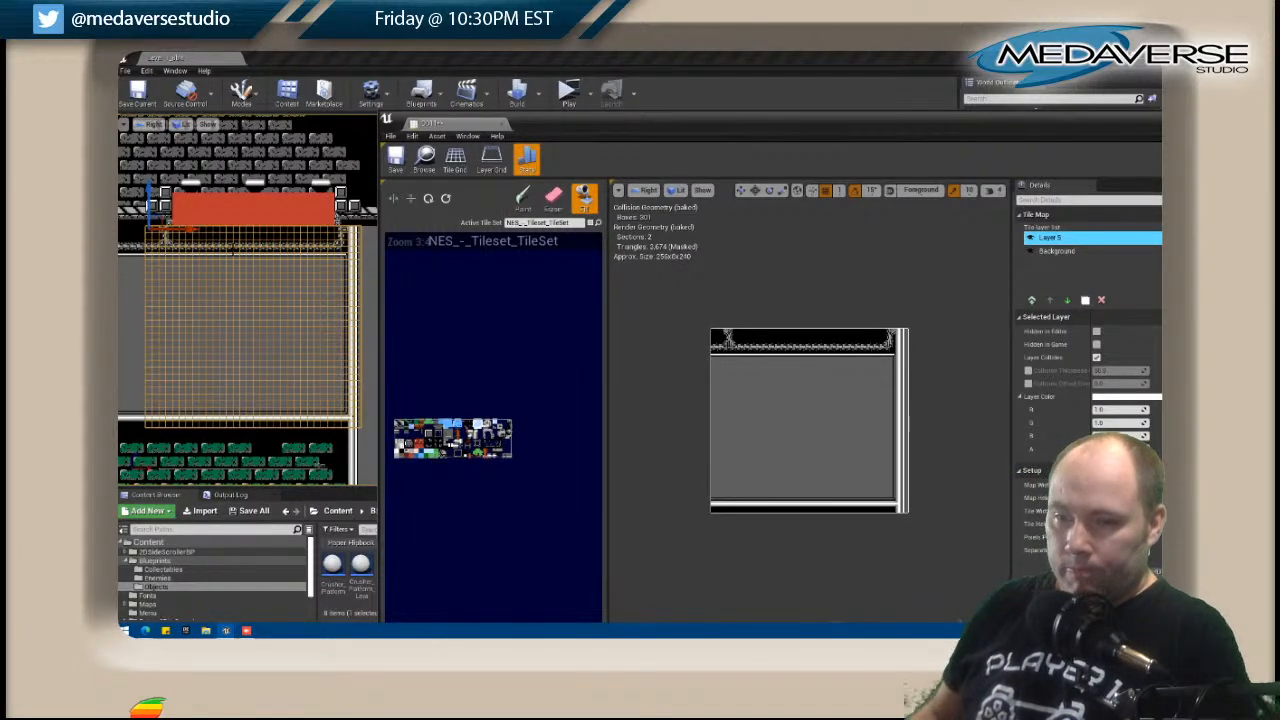
Examine how the base of the red pits is trimmed in the tan-brick area of the level.
{"action": "right_click_drag", "start_coordinate": [198, 268], "coordinate": [229, 310]}
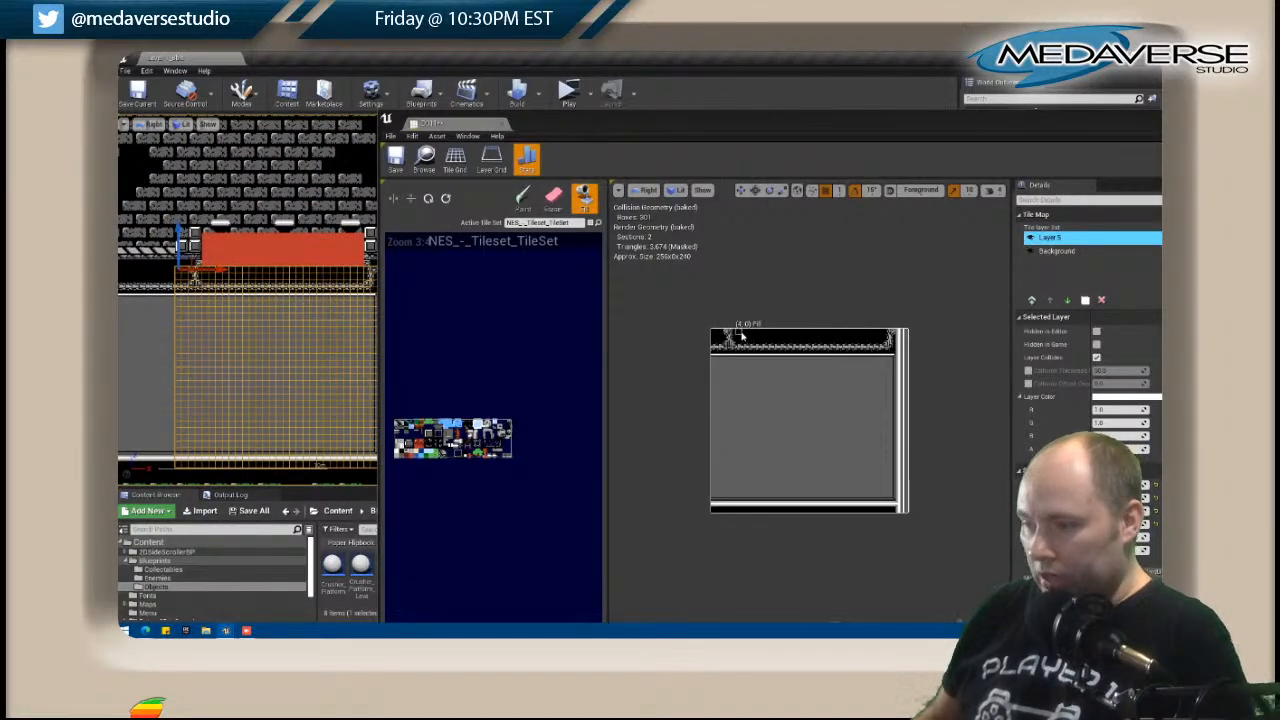
{"action": "scroll", "coordinate": [292, 356], "scroll_direction": "down", "scroll_amount": 5}
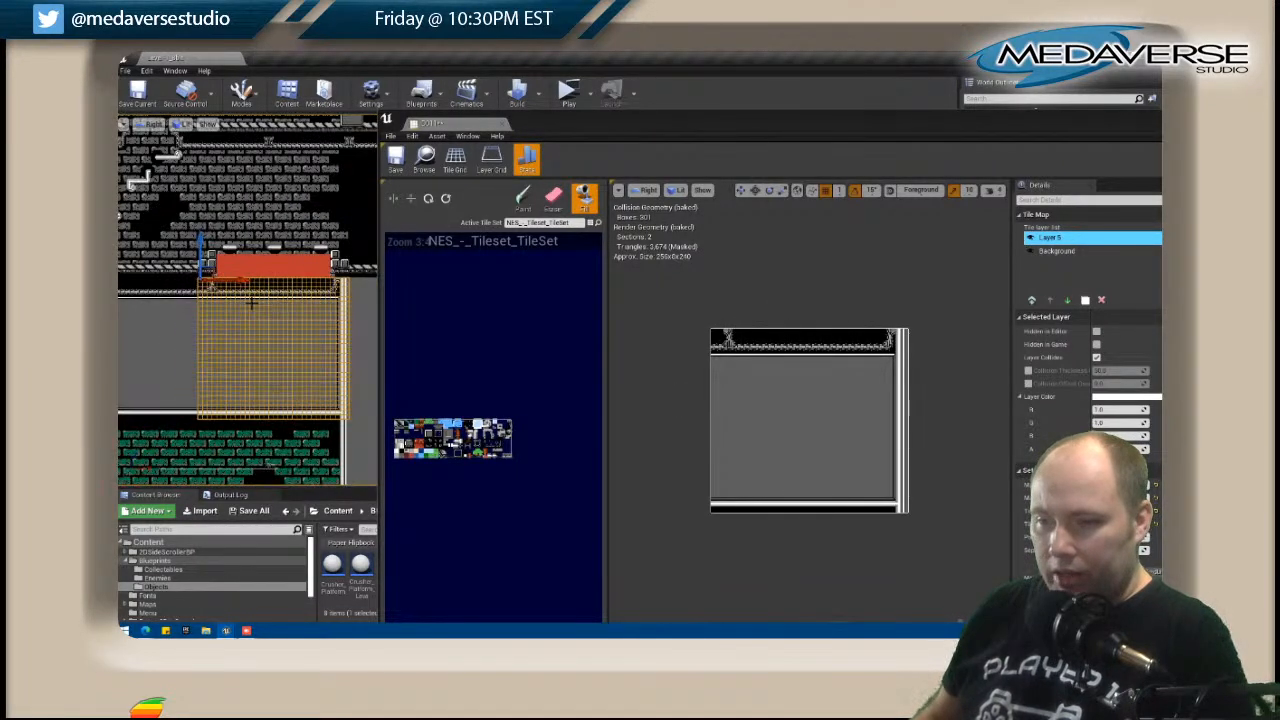
{"action": "right_click_drag", "start_coordinate": [292, 356], "coordinate": [228, 139]}
{"action": "scroll", "coordinate": [163, 387], "scroll_direction": "down", "scroll_amount": 4}
{"action": "right_click_drag", "start_coordinate": [165, 384], "coordinate": [290, 160]}
{"action": "mouse_move", "coordinate": [214, 385]}
{"action": "right_mouse_down"}
{"action": "mouse_move", "coordinate": [209, 400]}
{"action": "mouse_move", "coordinate": [190, 180]}
{"action": "right_mouse_up"}
{"action": "right_click_drag", "start_coordinate": [282, 368], "coordinate": [250, 180]}
{"action": "scroll", "coordinate": [277, 400], "scroll_direction": "up", "scroll_amount": 5}
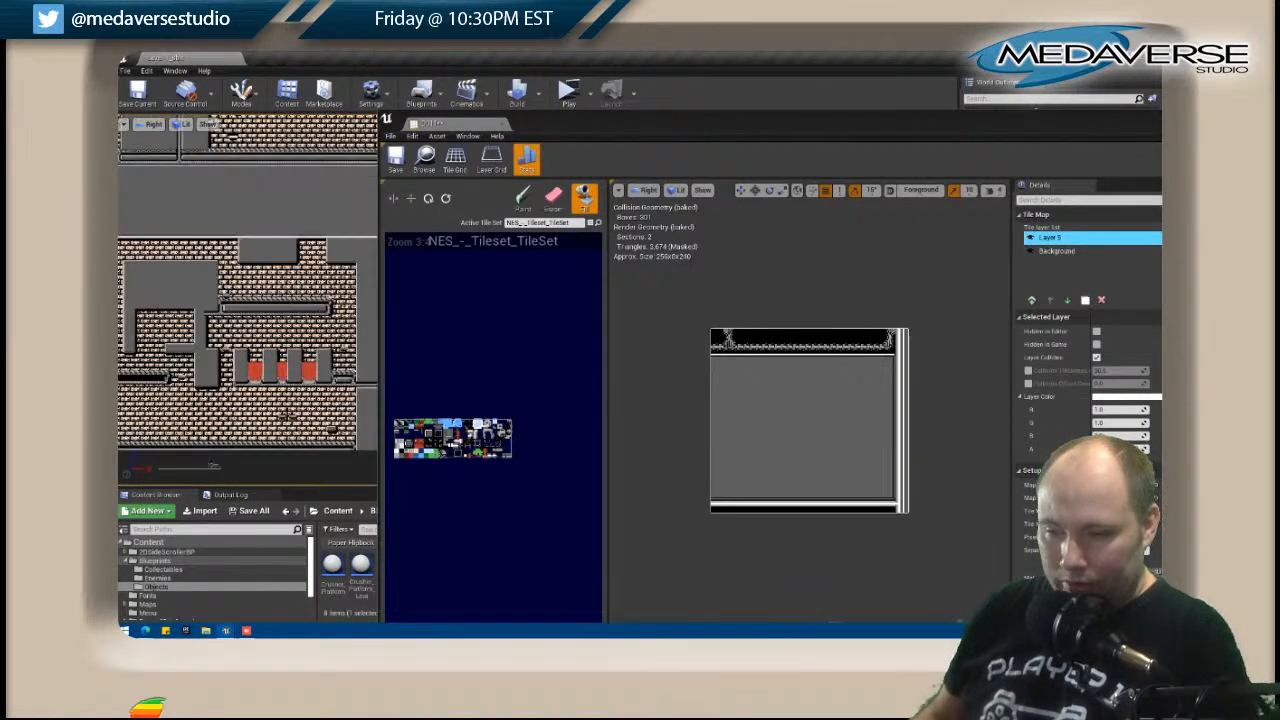
{"action": "scroll", "coordinate": [250, 300], "scroll_direction": "up", "scroll_amount": 2}
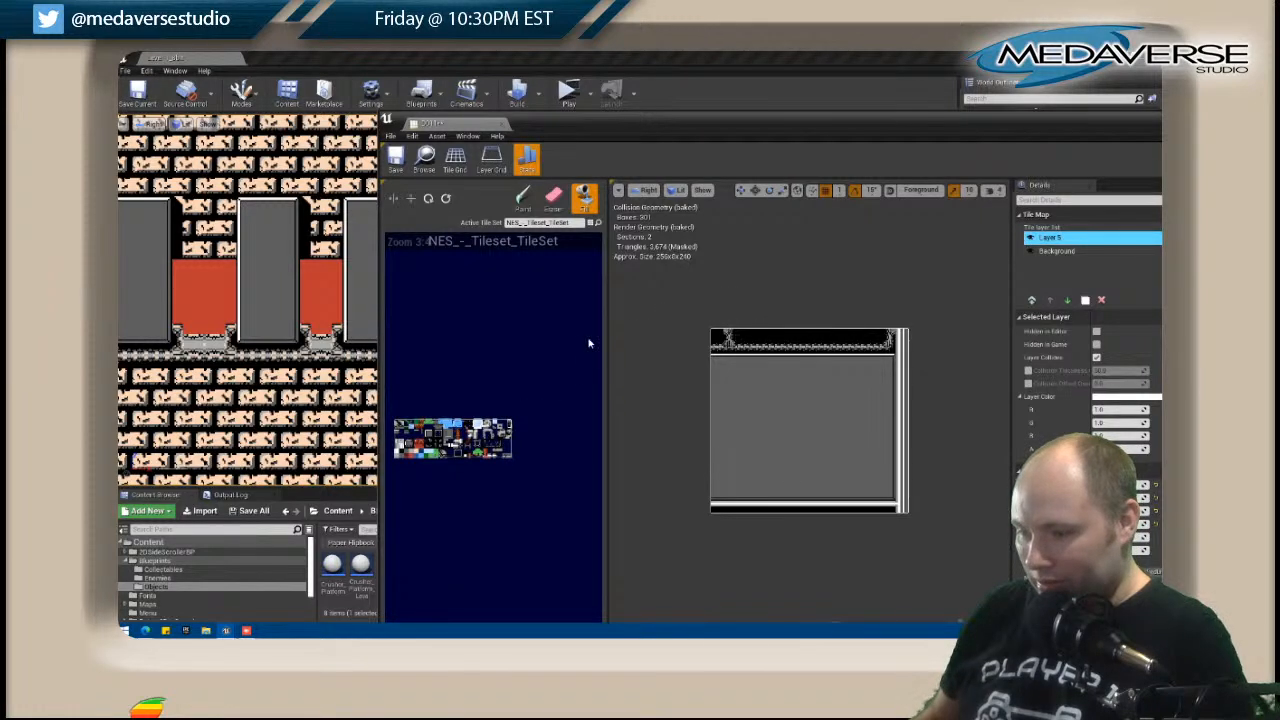
Paint the missing halves of both pit brackets in D011's top rows and a row of chain trim between the brackets.
{"action": "left_click", "coordinate": [524, 198]}
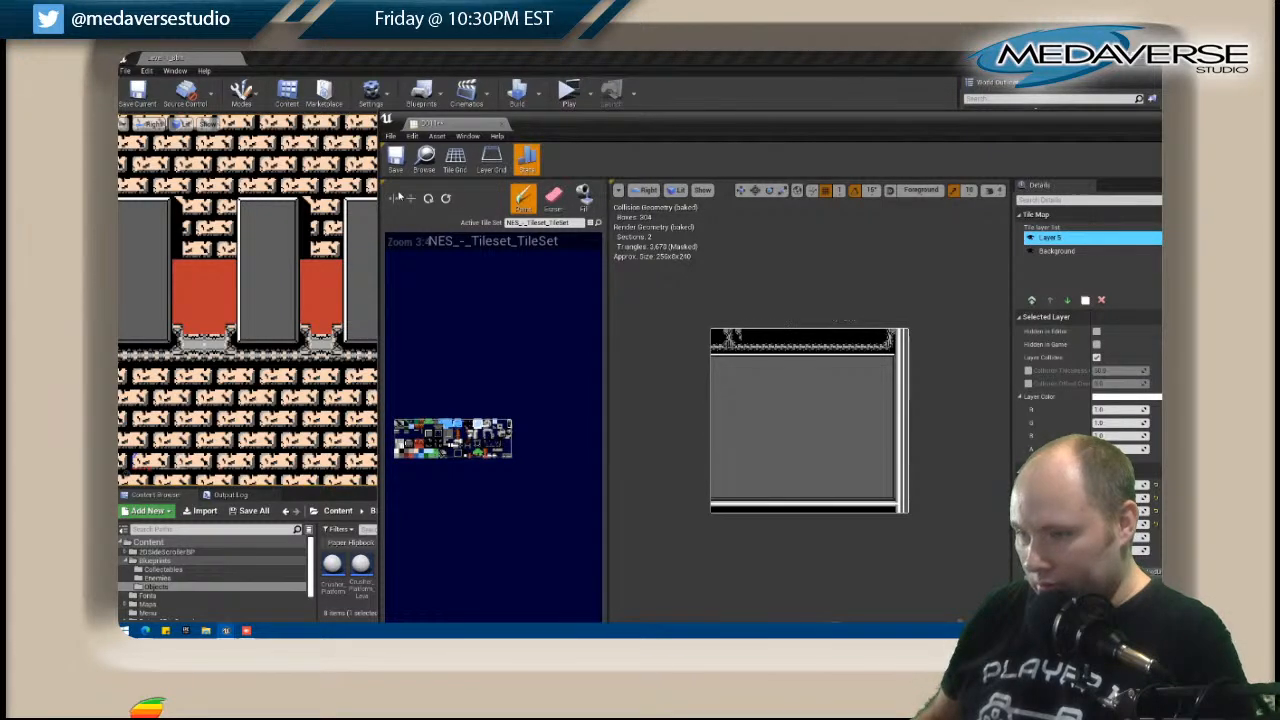
{"action": "left_click", "coordinate": [883, 336]}
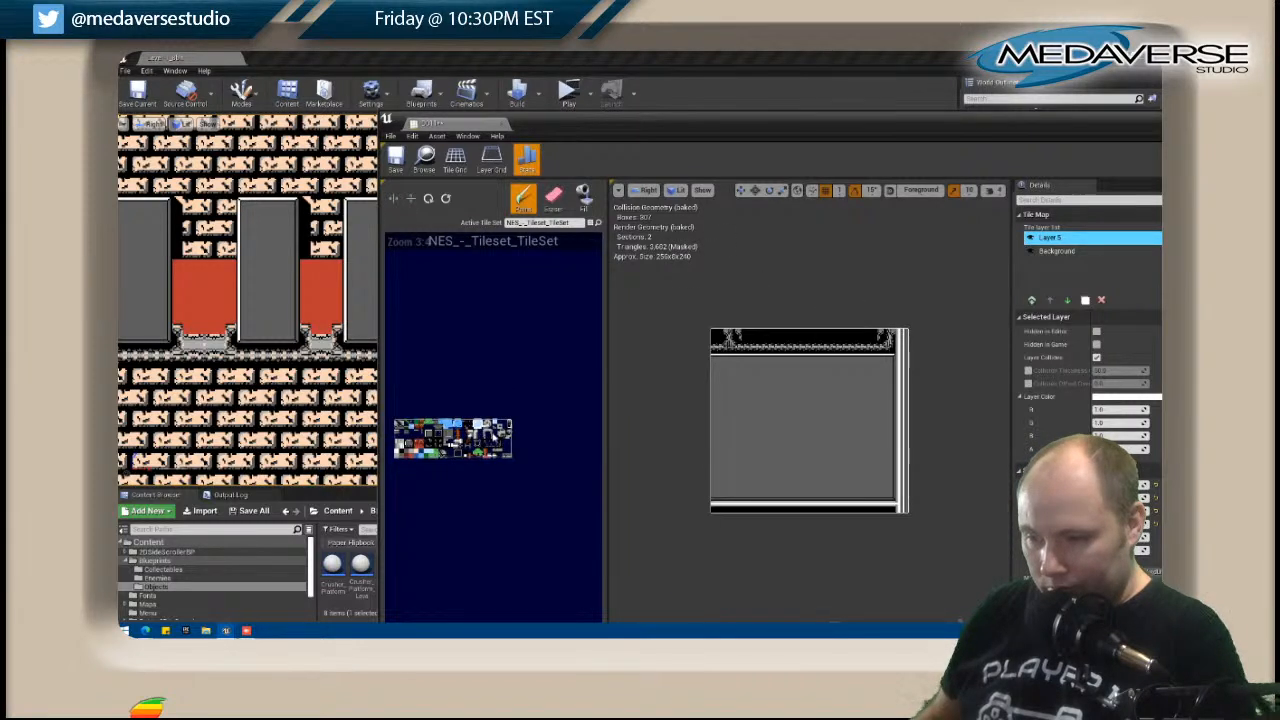
{"action": "scroll", "coordinate": [466, 437], "scroll_direction": "up", "scroll_amount": 6}
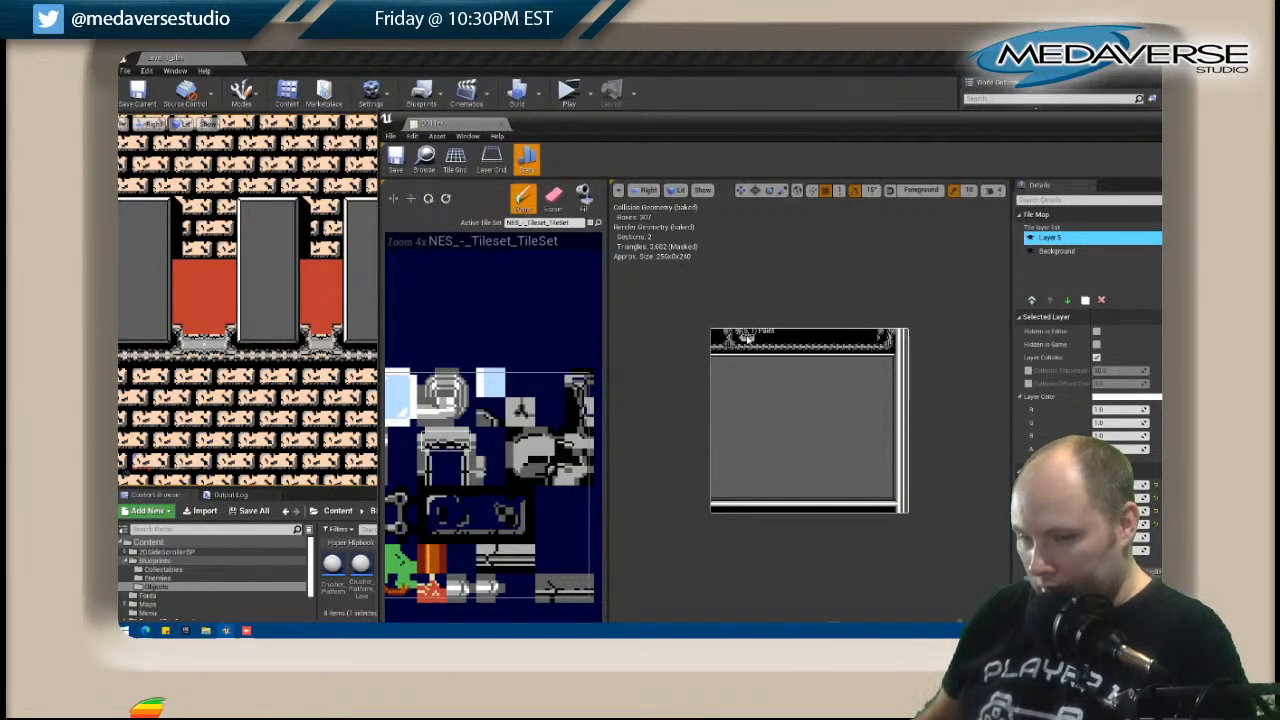
{"action": "left_click", "coordinate": [747, 340]}
{"action": "left_click_drag", "start_coordinate": [762, 339], "coordinate": [818, 341]}
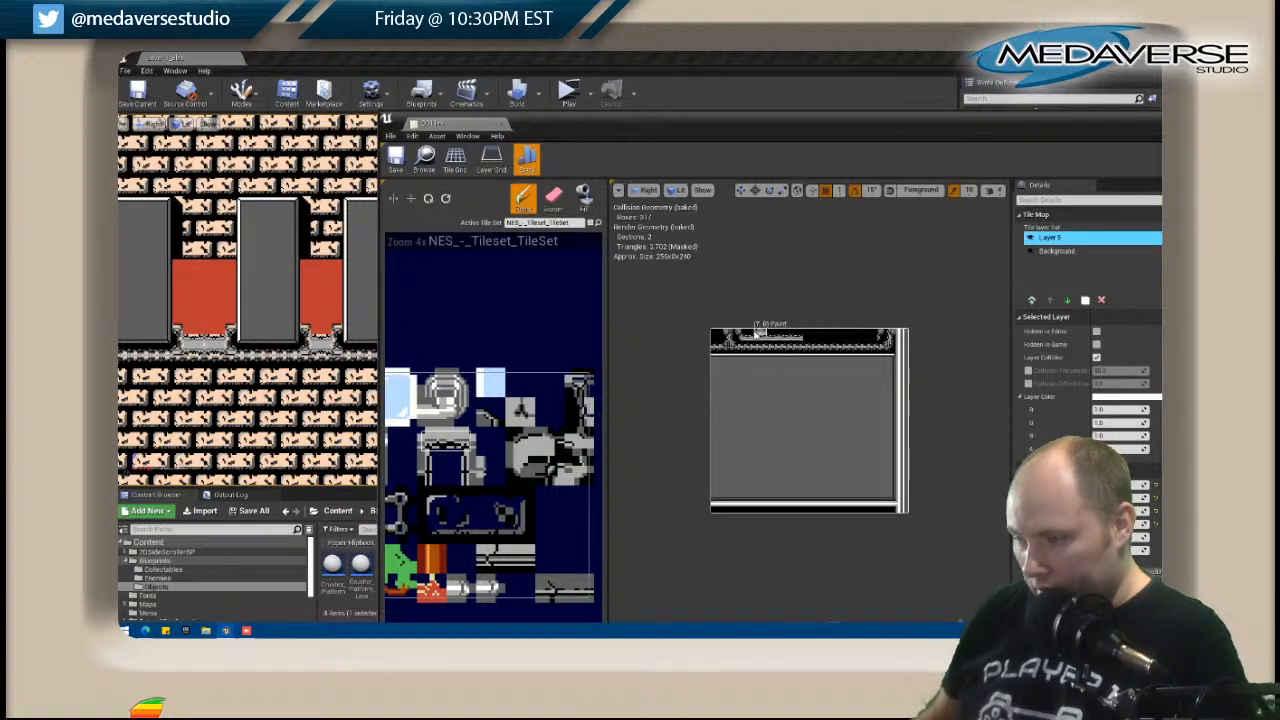
{"action": "left_click", "coordinate": [808, 340]}
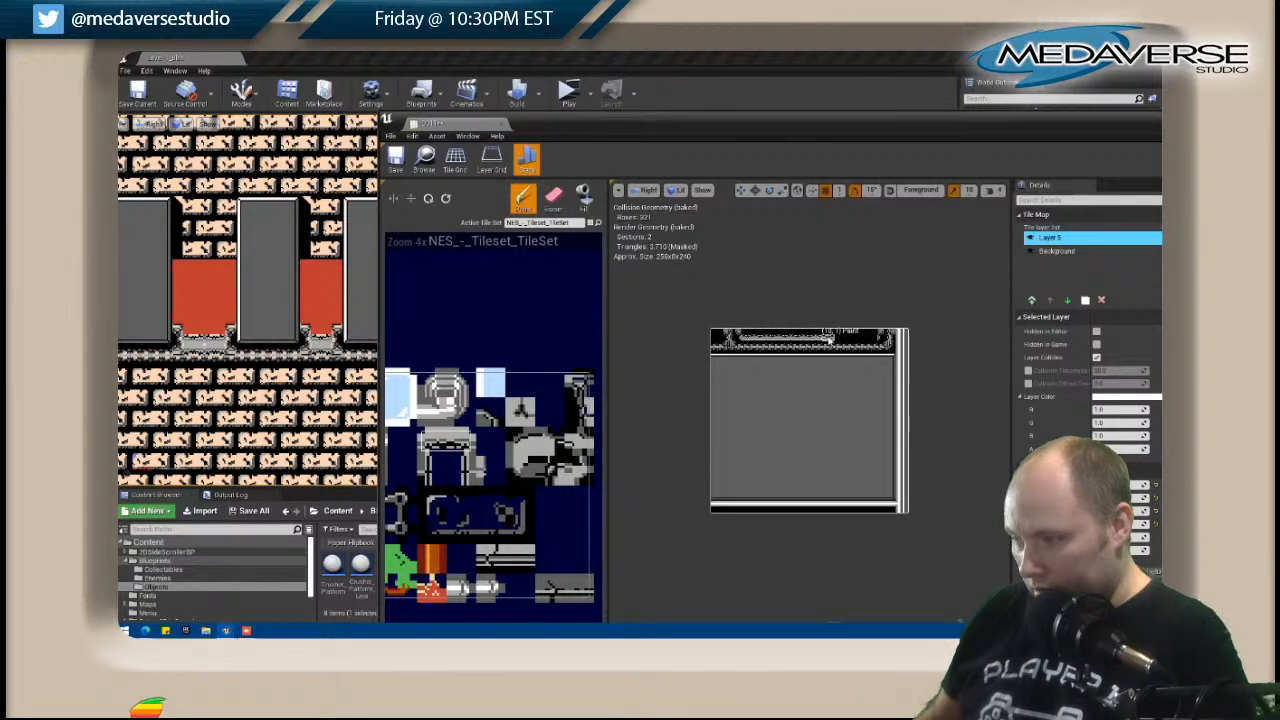
{"action": "left_click", "coordinate": [840, 340]}
{"action": "left_click", "coordinate": [853, 340]}
{"action": "left_click_drag", "start_coordinate": [858, 340], "coordinate": [872, 340]}
Fill the row between the two brackets with the studded grey trim and patch the tile at the first bracket's base.
{"action": "scroll", "coordinate": [757, 385], "scroll_direction": "up", "scroll_amount": 2}
{"action": "right_click_drag", "start_coordinate": [727, 428], "coordinate": [704, 468]}
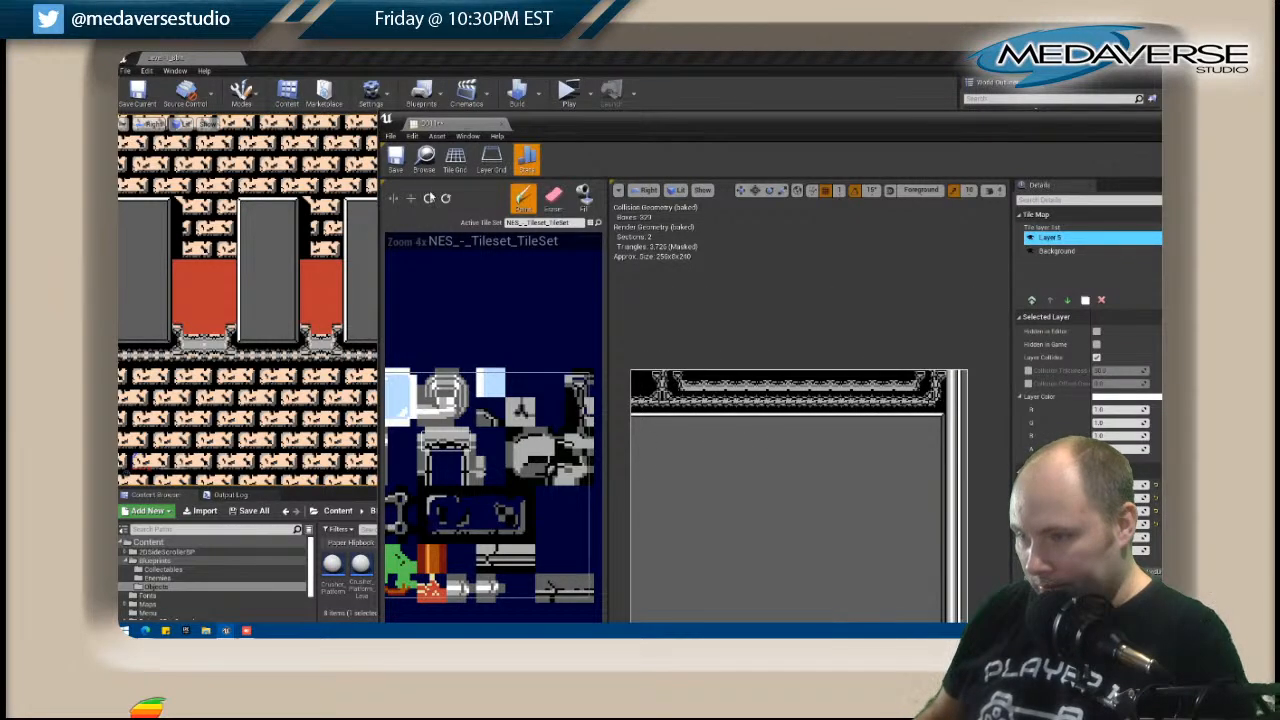
{"action": "left_click_drag", "start_coordinate": [688, 398], "coordinate": [906, 395]}
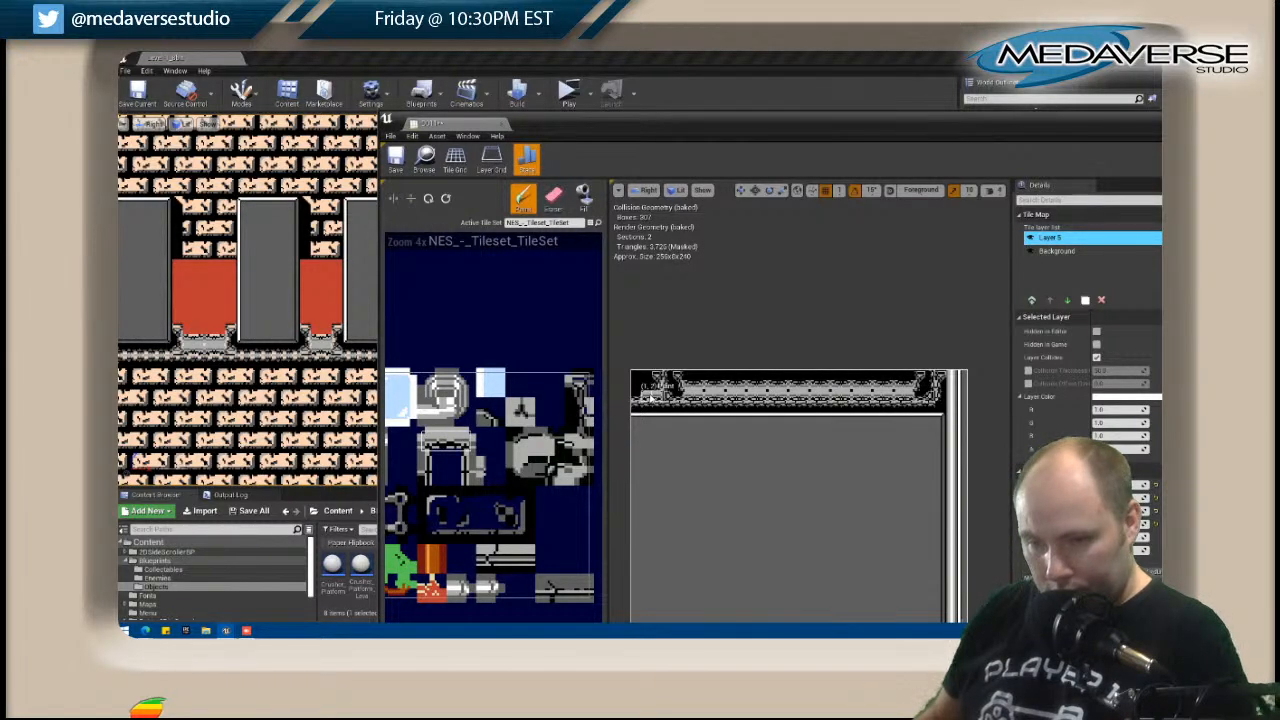
{"action": "key", "text": "shift"}
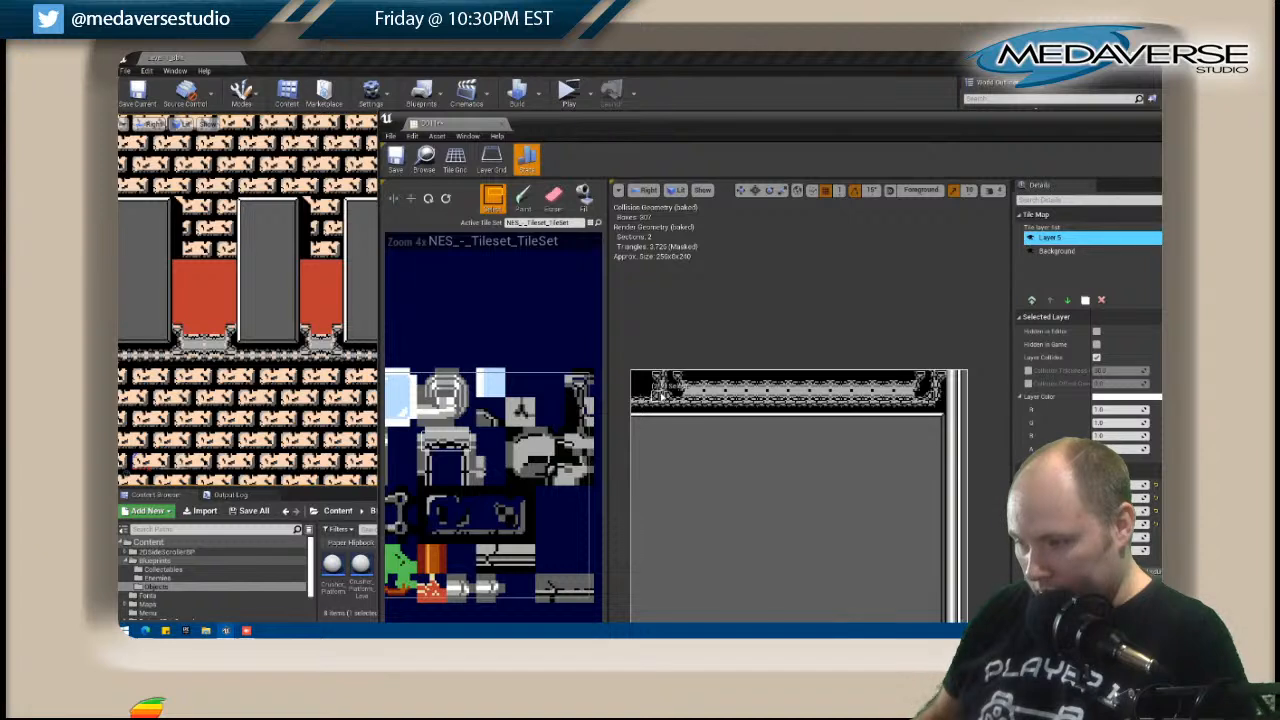
{"action": "left_click", "coordinate": [661, 397], "text": "shift"}
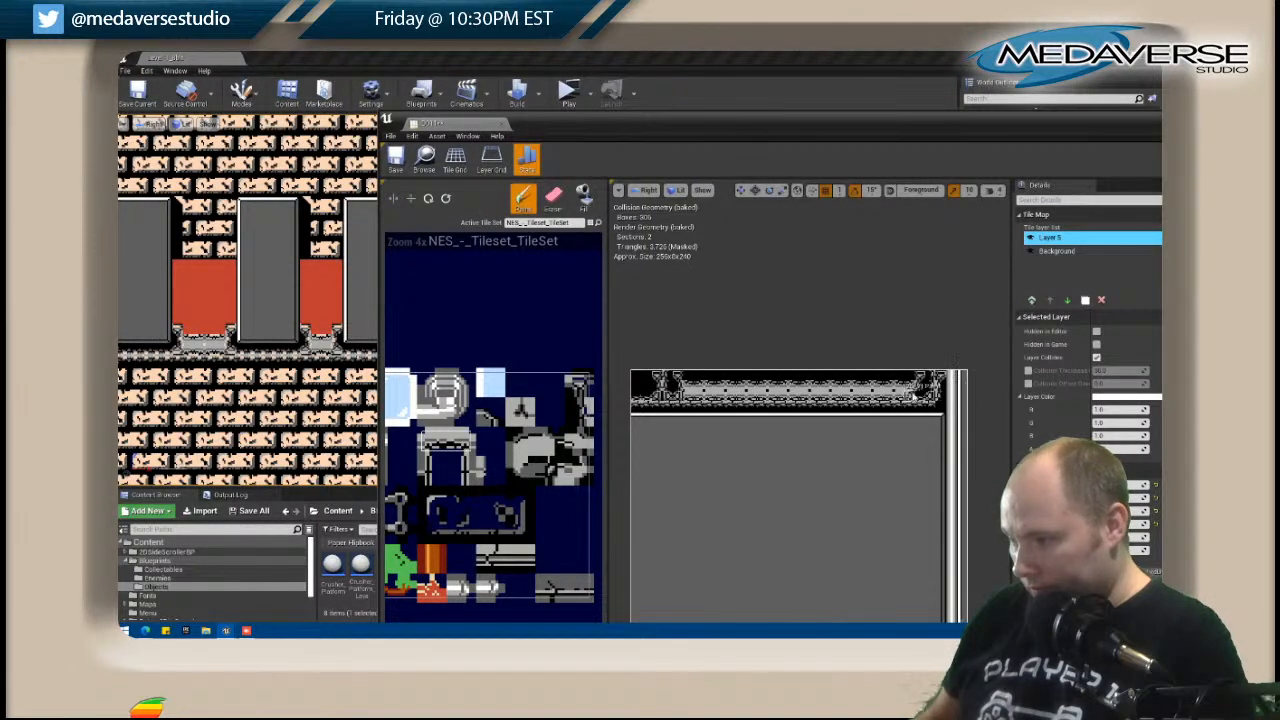
Paint the plain red tile across D011's top row between the two pit brackets.
{"action": "right_click_drag", "start_coordinate": [422, 517], "coordinate": [694, 471]}
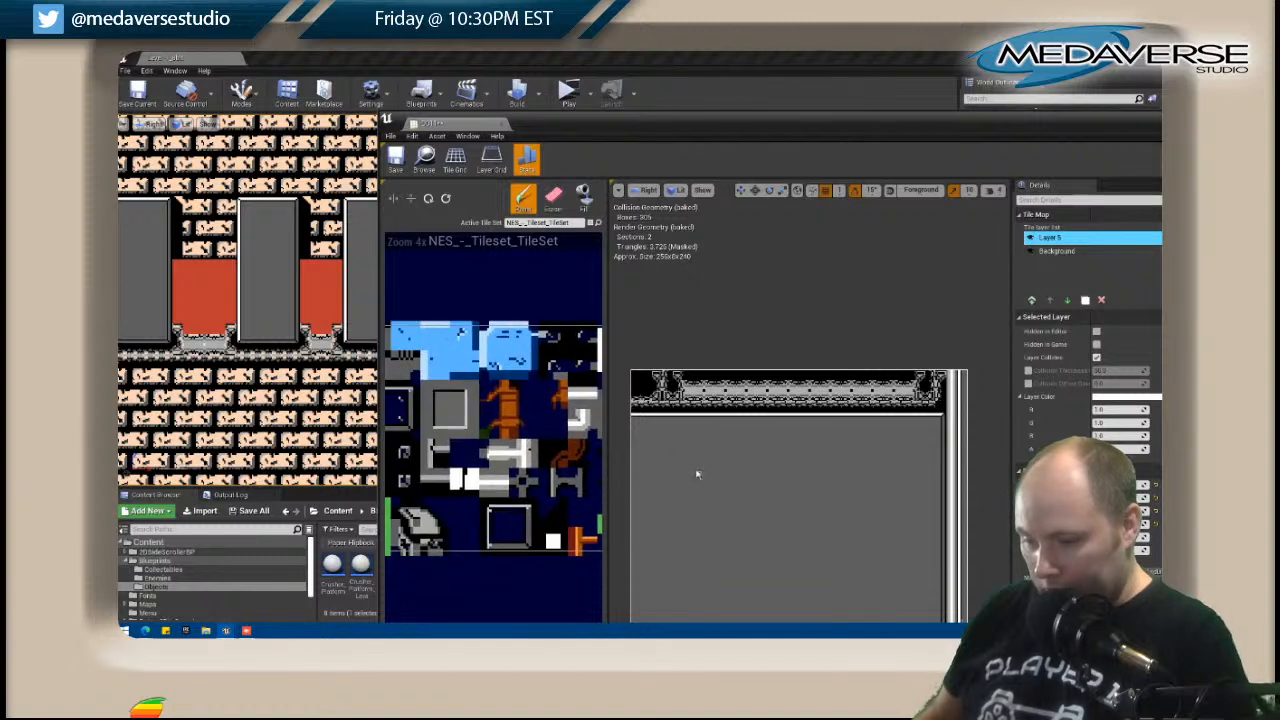
{"action": "right_click_drag", "start_coordinate": [432, 499], "coordinate": [462, 498]}
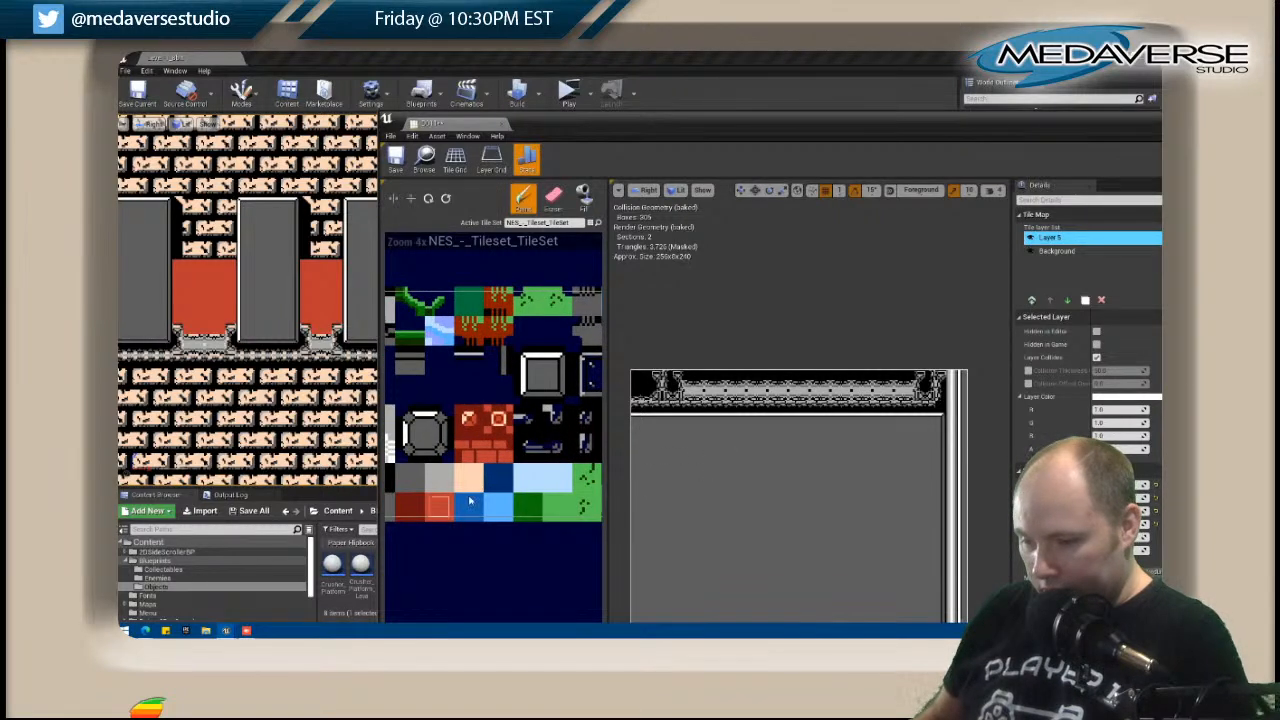
{"action": "left_click_drag", "start_coordinate": [686, 376], "coordinate": [925, 378]}
Examine in the level how D011's new trim meets the base of the red pit in the grey-brick room.
{"action": "scroll", "coordinate": [266, 210], "scroll_direction": "down", "scroll_amount": 5}
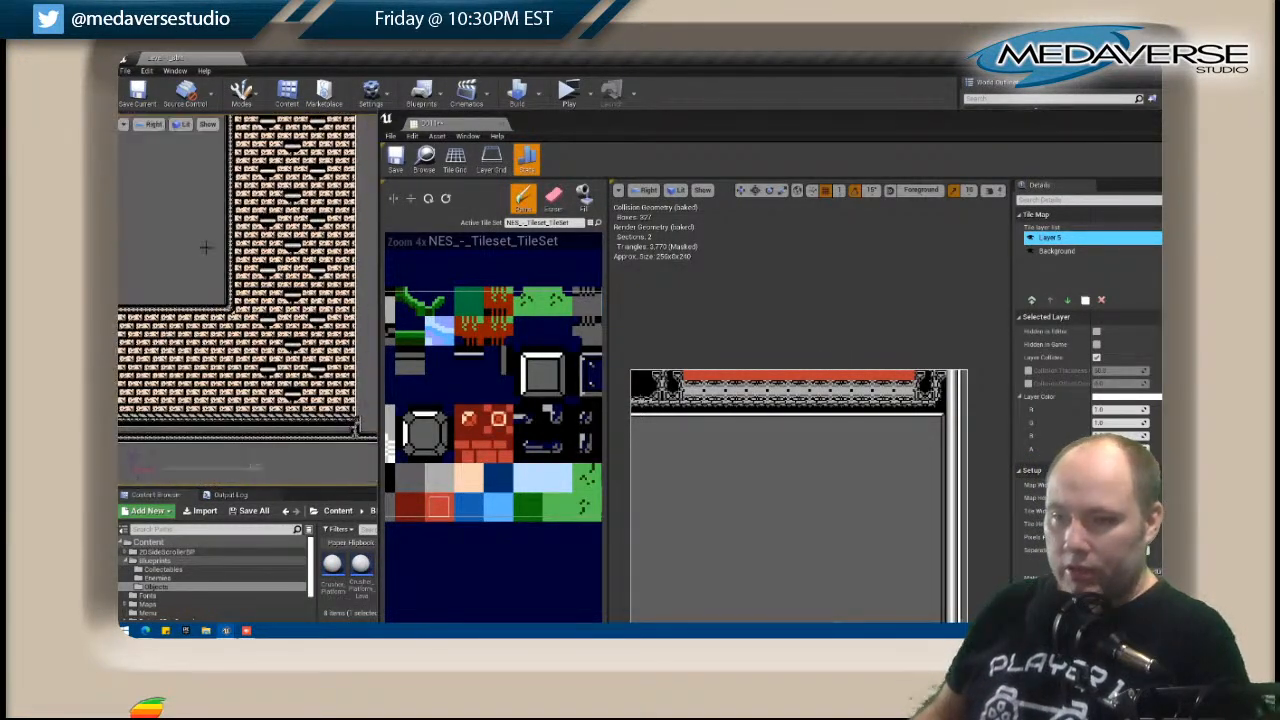
{"action": "right_click_drag", "start_coordinate": [200, 273], "coordinate": [243, 448]}
{"action": "right_click_drag", "start_coordinate": [249, 183], "coordinate": [212, 392]}
{"action": "right_click_drag", "start_coordinate": [310, 211], "coordinate": [236, 473]}
{"action": "right_click_drag", "start_coordinate": [262, 192], "coordinate": [251, 406]}
{"action": "right_click_drag", "start_coordinate": [222, 191], "coordinate": [268, 396]}
{"action": "right_click_drag", "start_coordinate": [300, 280], "coordinate": [316, 452]}
{"action": "right_click_drag", "start_coordinate": [192, 163], "coordinate": [225, 277]}
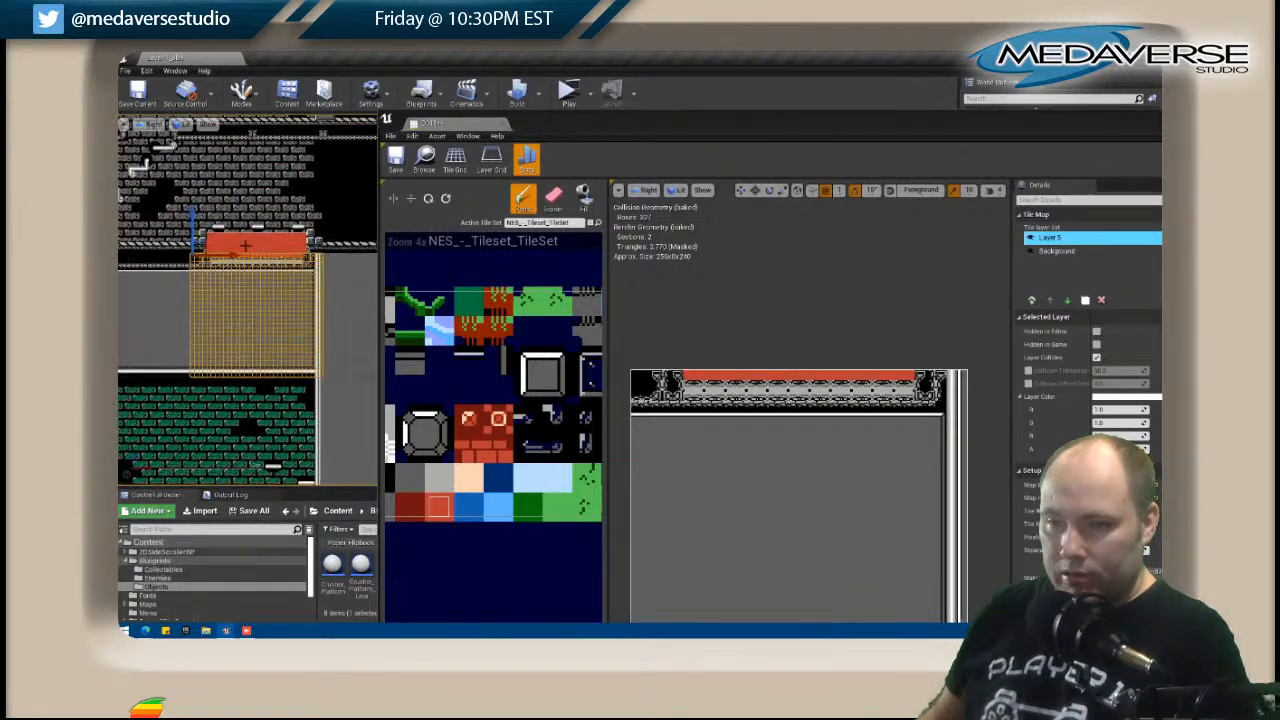
{"action": "scroll", "coordinate": [245, 245], "scroll_direction": "up", "scroll_amount": 4}
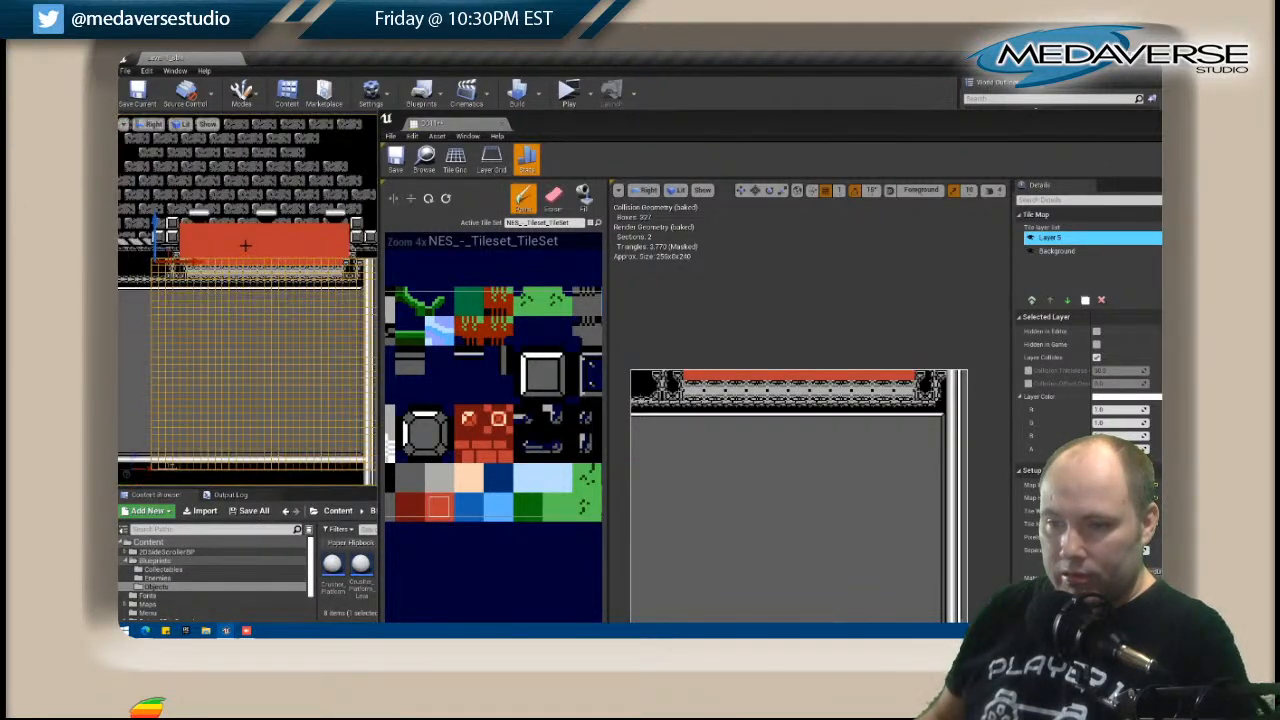
{"action": "left_click", "coordinate": [128, 344]}
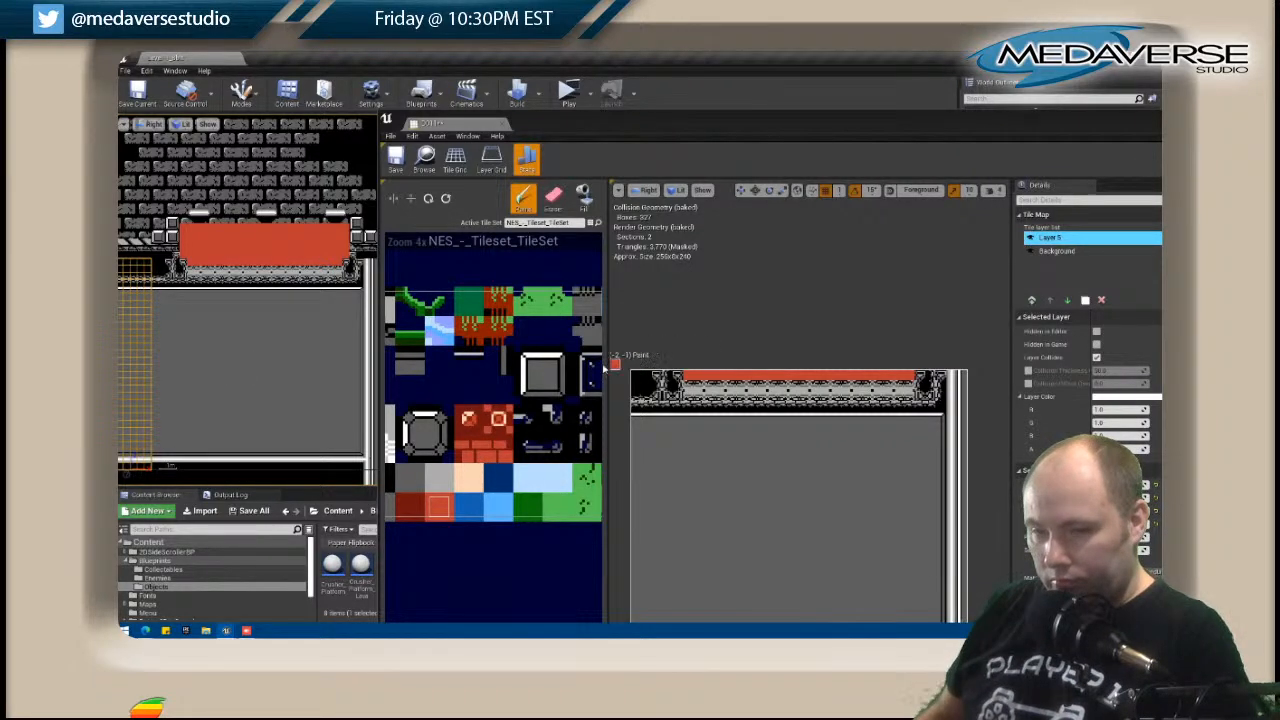
Compare the new pit base with the red pits between the grey pillars in the tan-brick area.
{"action": "scroll", "coordinate": [218, 362], "scroll_direction": "down", "scroll_amount": 2}
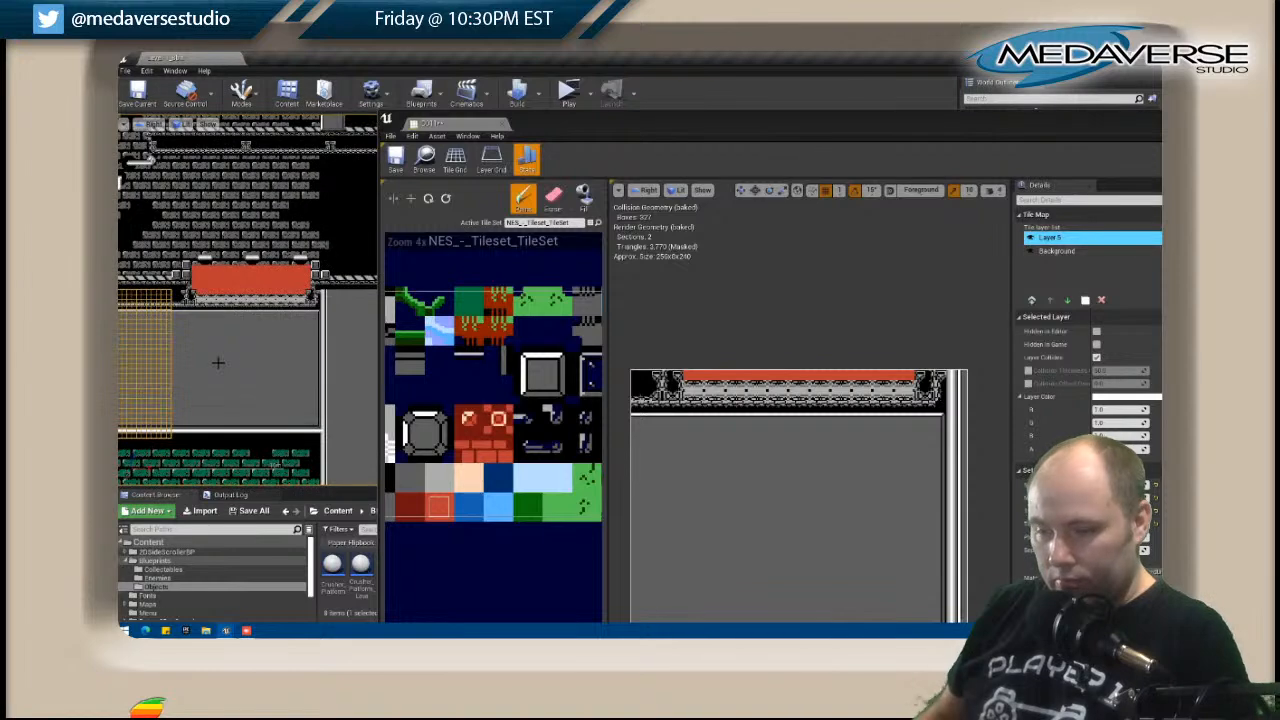
{"action": "right_click_drag", "start_coordinate": [203, 397], "coordinate": [222, 136]}
{"action": "mouse_move", "coordinate": [274, 430]}
{"action": "right_mouse_down"}
{"action": "mouse_move", "coordinate": [196, 188]}
{"action": "mouse_move", "coordinate": [310, 207]}
{"action": "mouse_move", "coordinate": [292, 223]}
{"action": "mouse_move", "coordinate": [286, 213]}
{"action": "right_mouse_up"}
{"action": "right_click_drag", "start_coordinate": [285, 447], "coordinate": [272, 235]}
{"action": "right_click_drag", "start_coordinate": [233, 420], "coordinate": [268, 165]}
{"action": "mouse_move", "coordinate": [271, 457]}
{"action": "right_mouse_down"}
{"action": "mouse_move", "coordinate": [280, 445]}
{"action": "mouse_move", "coordinate": [224, 208]}
{"action": "right_mouse_up"}
{"action": "right_click_drag", "start_coordinate": [244, 407], "coordinate": [193, 213]}
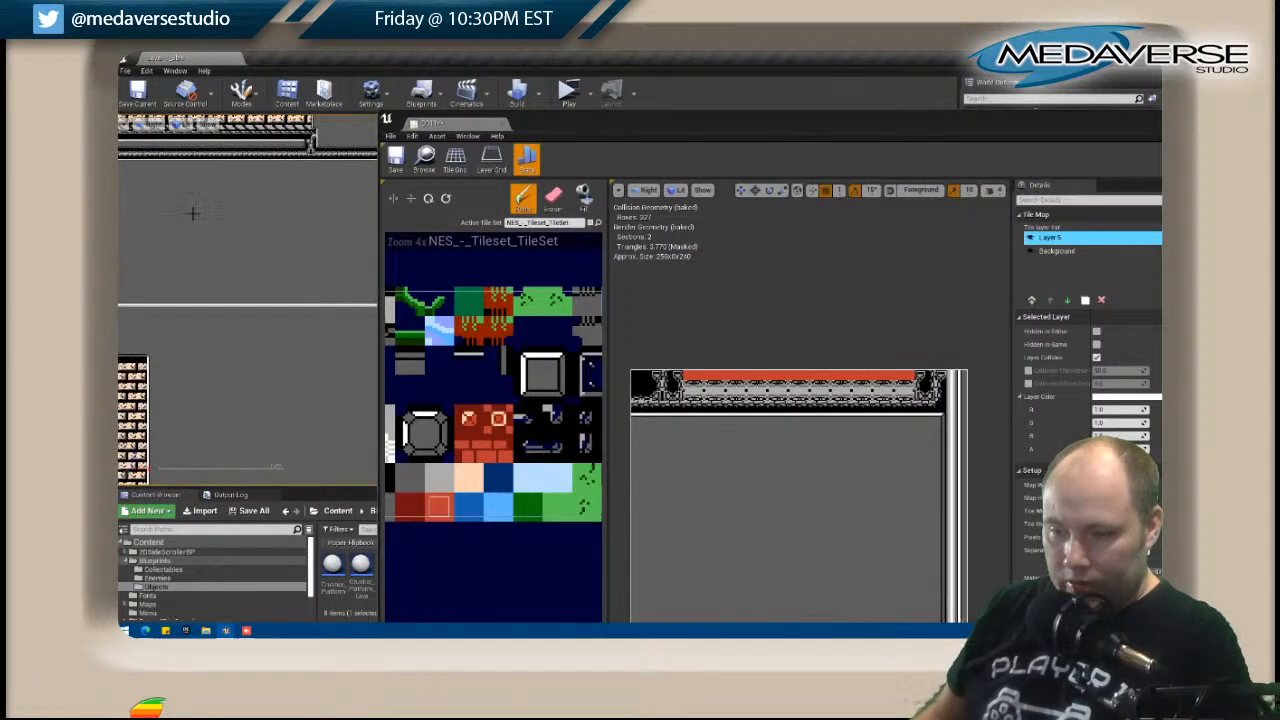
{"action": "right_click_drag", "start_coordinate": [197, 328], "coordinate": [249, 129]}
{"action": "right_click_drag", "start_coordinate": [270, 455], "coordinate": [258, 195]}
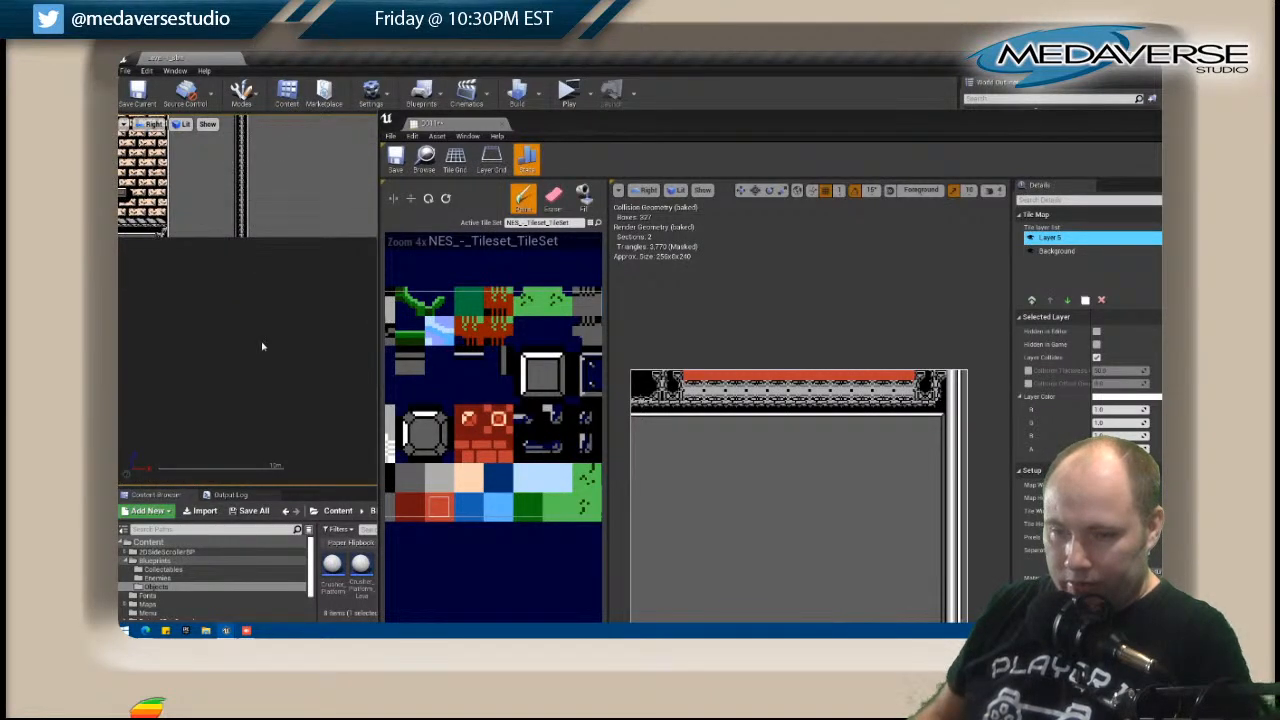
{"action": "scroll", "coordinate": [263, 346], "scroll_direction": "down", "scroll_amount": 4}
{"action": "scroll", "coordinate": [263, 346], "scroll_direction": "up", "scroll_amount": 6}
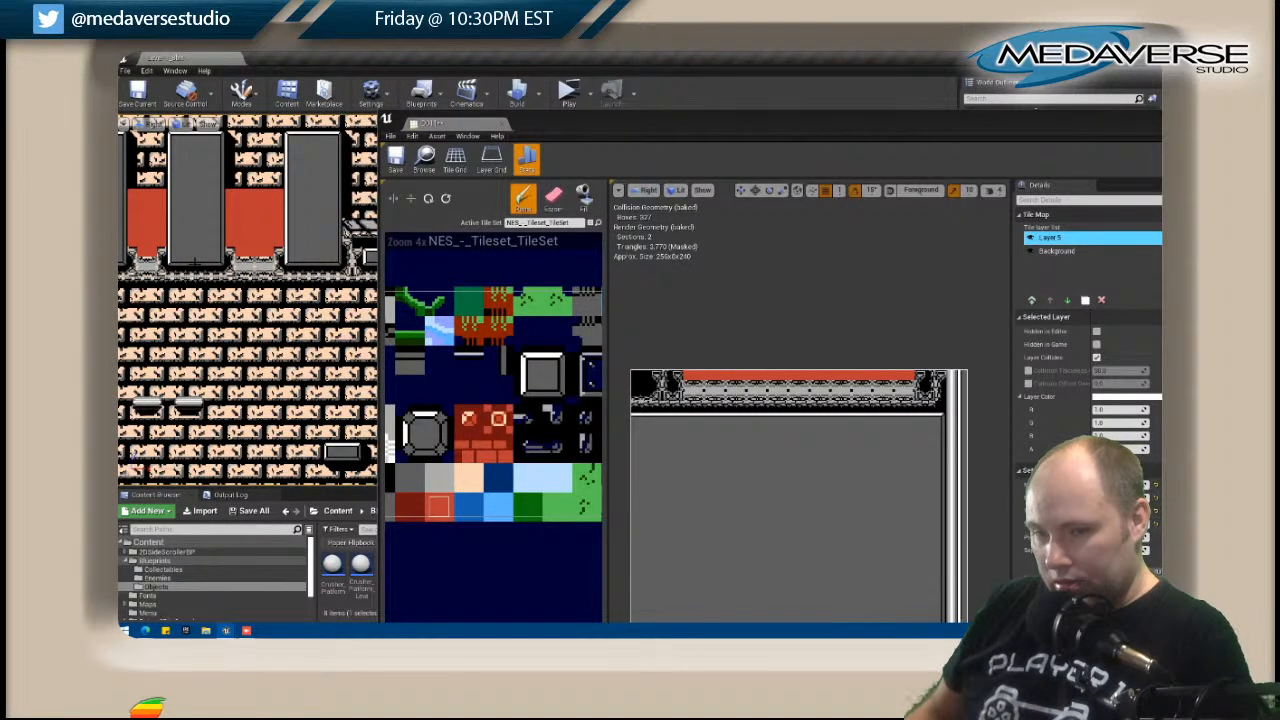
Close D011's tile map editor and save the changes.
{"action": "left_click_drag", "start_coordinate": [1142, 115], "coordinate": [902, 126]}
{"action": "scroll", "coordinate": [627, 253], "scroll_direction": "down", "scroll_amount": 2}
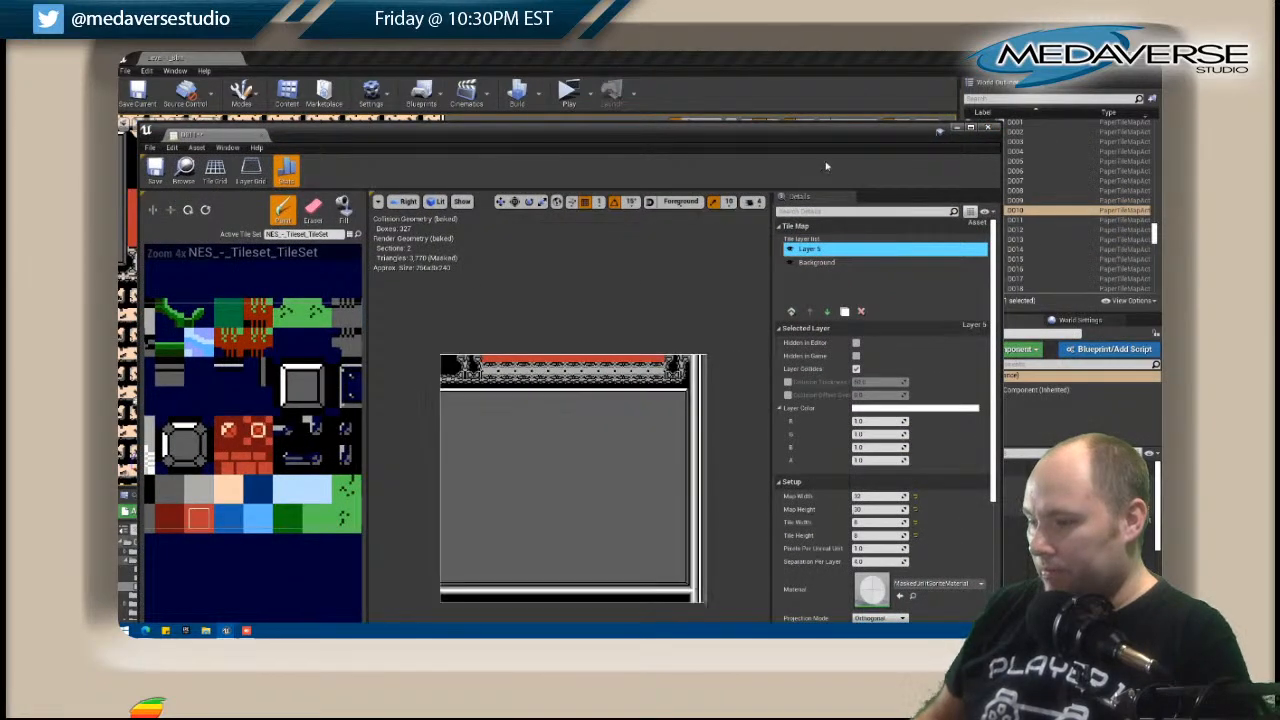
{"action": "left_click", "coordinate": [990, 129]}
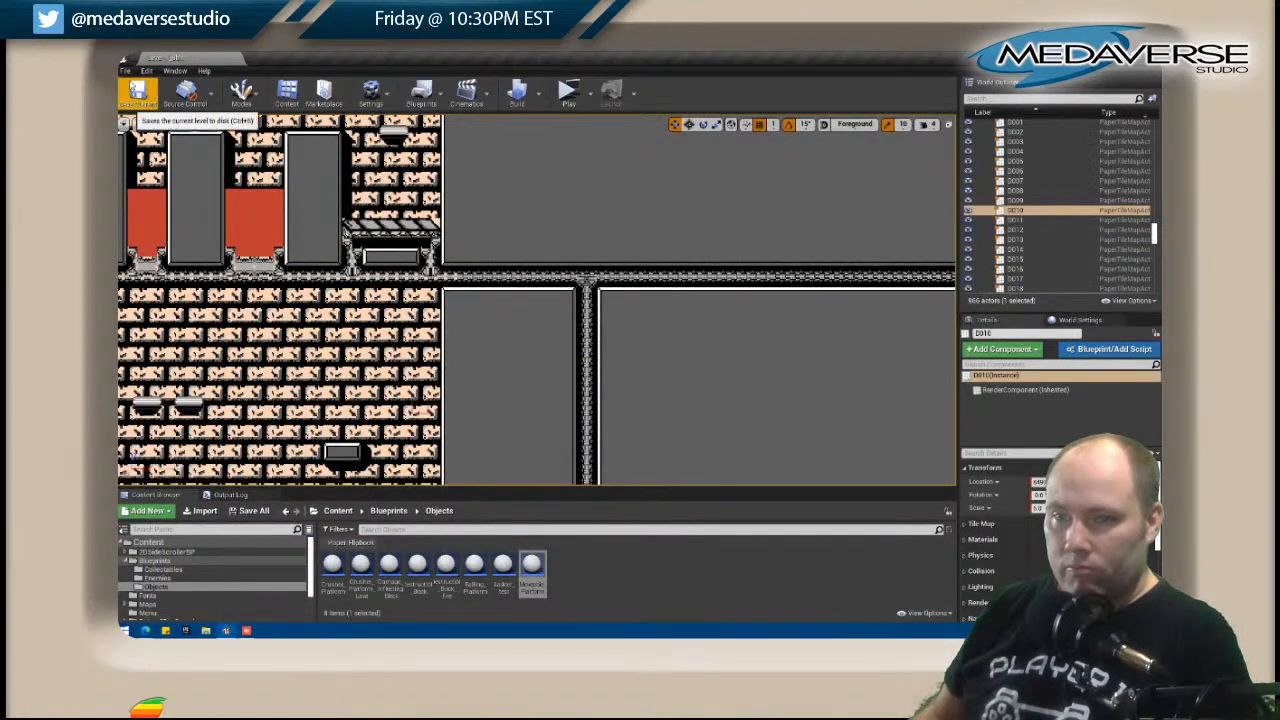
{"action": "left_click", "coordinate": [126, 70]}
{"action": "left_click", "coordinate": [152, 163]}
Return to the grey-brick room and examine the finished trim beneath its red pit.
{"action": "scroll", "coordinate": [272, 352], "scroll_direction": "down", "scroll_amount": 8}
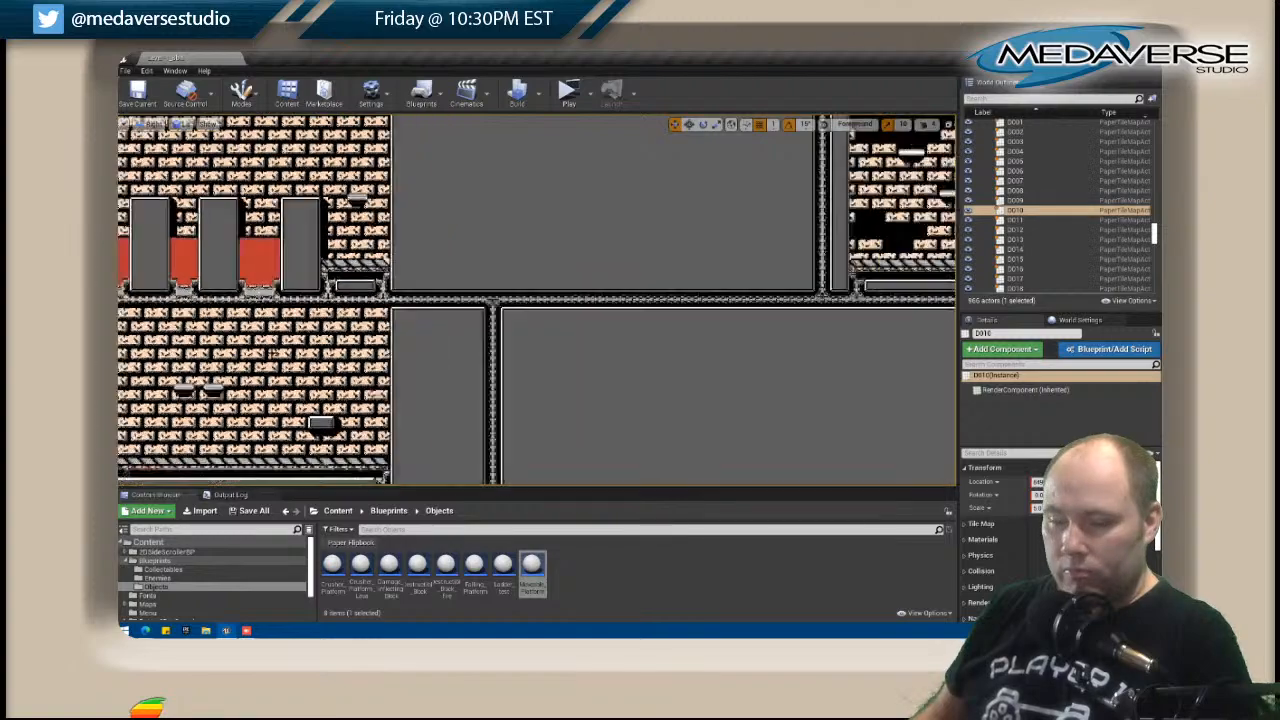
{"action": "scroll", "coordinate": [283, 150], "scroll_direction": "down", "scroll_amount": 4}
{"action": "right_click_drag", "start_coordinate": [283, 150], "coordinate": [458, 462]}
{"action": "right_click_drag", "start_coordinate": [361, 155], "coordinate": [474, 530]}
{"action": "right_click_drag", "start_coordinate": [402, 133], "coordinate": [506, 486]}
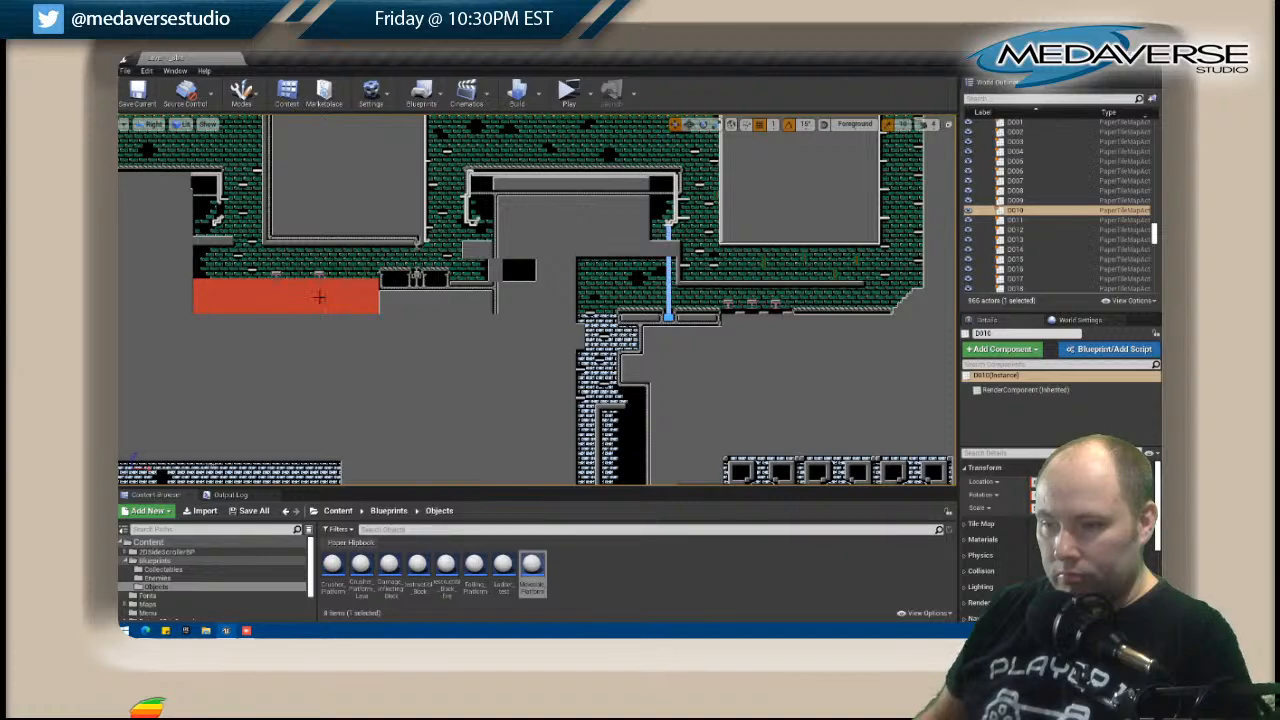
{"action": "scroll", "coordinate": [492, 187], "scroll_direction": "down", "scroll_amount": 5}
{"action": "right_click_drag", "start_coordinate": [443, 135], "coordinate": [518, 365]}
{"action": "scroll", "coordinate": [599, 328], "scroll_direction": "up", "scroll_amount": 5}
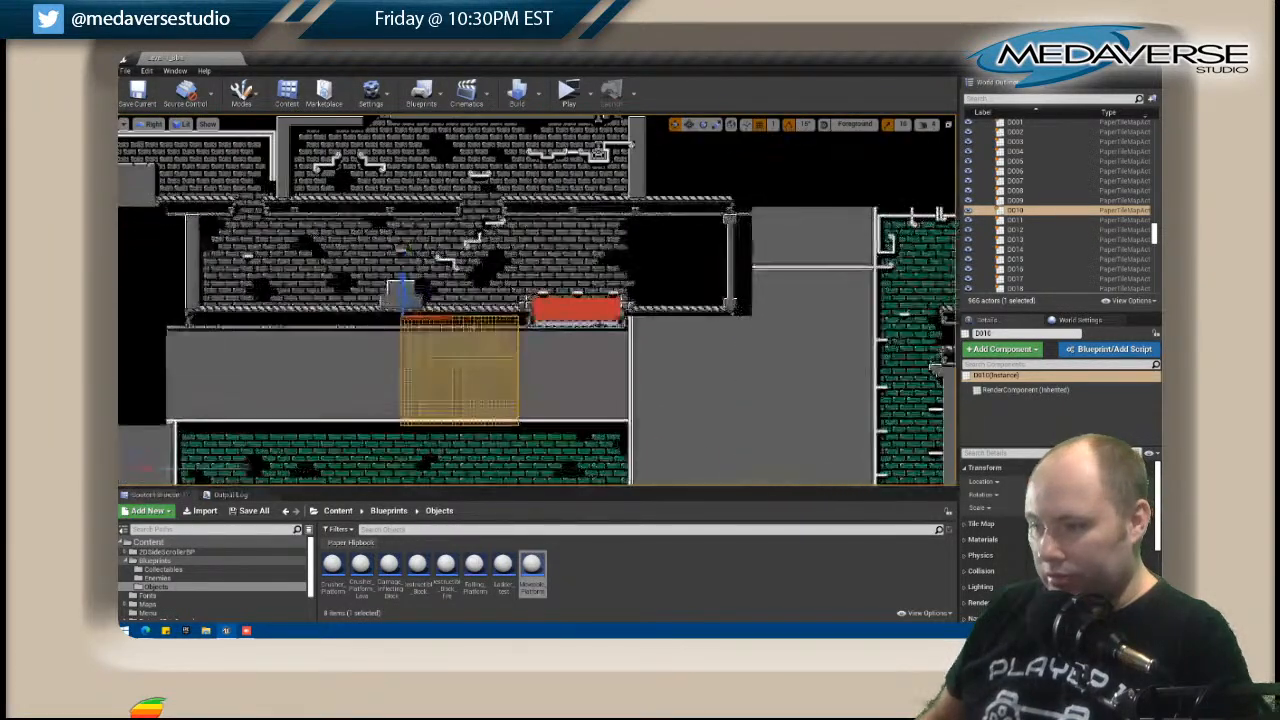
{"action": "scroll", "coordinate": [604, 326], "scroll_direction": "up", "scroll_amount": 3}
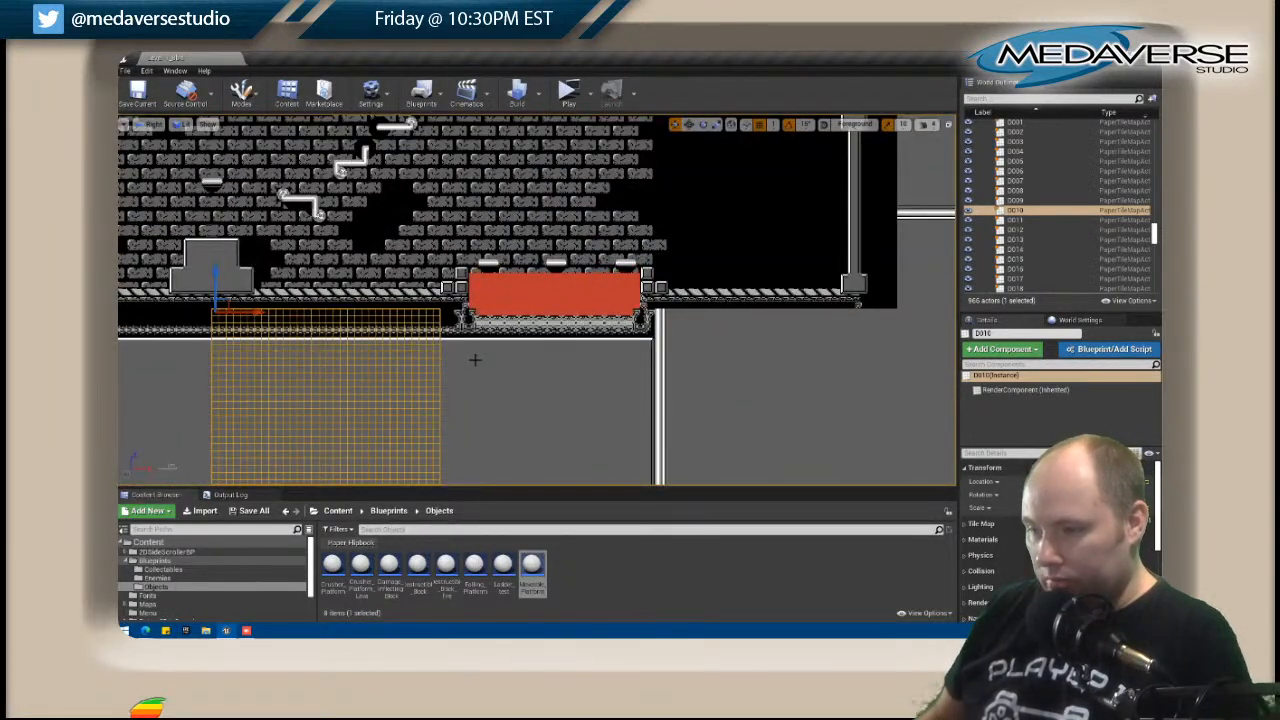
Select tile map D012 beneath the black end section of the grey-brick room and inspect its surroundings.
{"action": "right_click_drag", "start_coordinate": [513, 356], "coordinate": [270, 260]}
{"action": "left_click", "coordinate": [463, 270]}
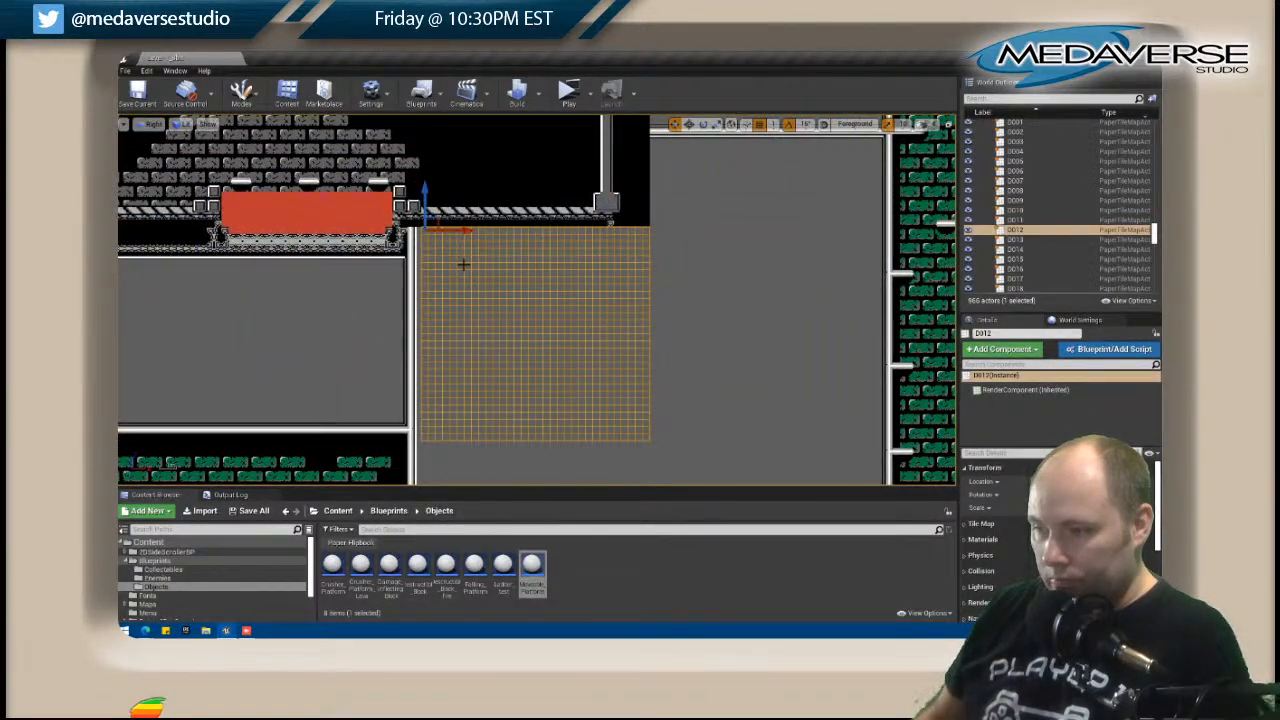
{"action": "scroll", "coordinate": [463, 265], "scroll_direction": "up", "scroll_amount": 2}
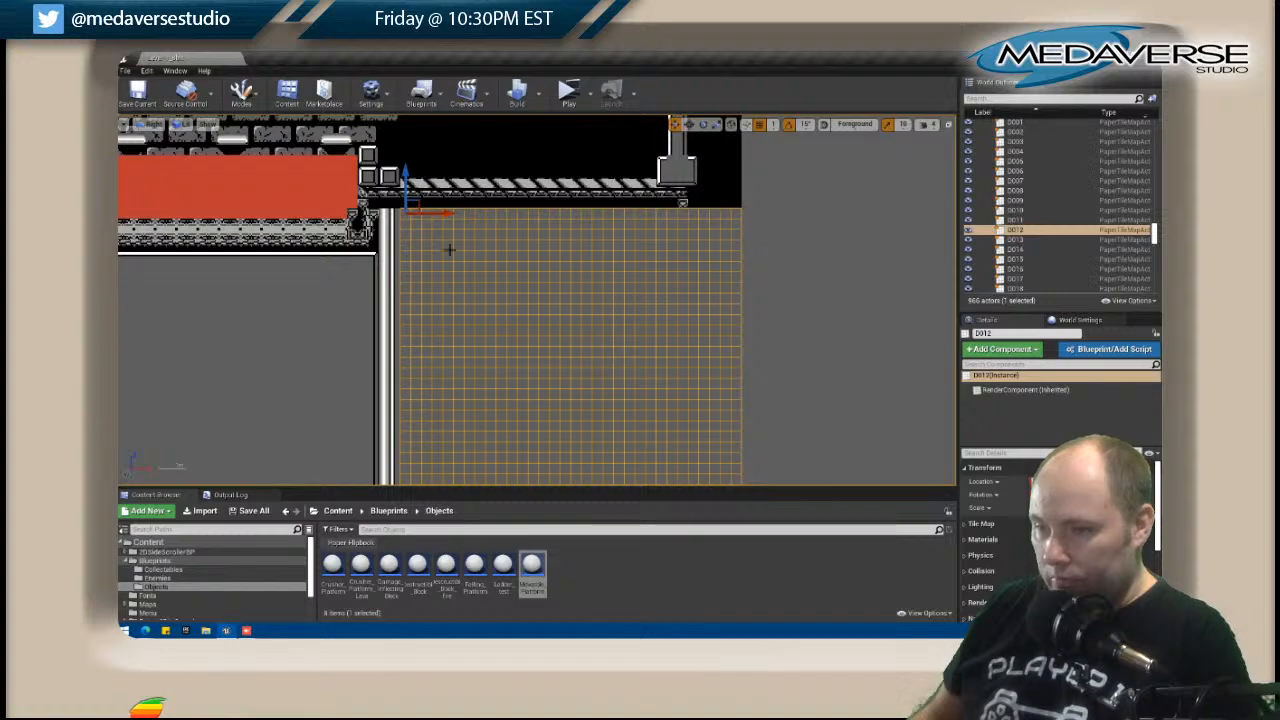
{"action": "scroll", "coordinate": [506, 245], "scroll_direction": "down", "scroll_amount": 5}
{"action": "right_click_drag", "start_coordinate": [600, 230], "coordinate": [545, 400]}
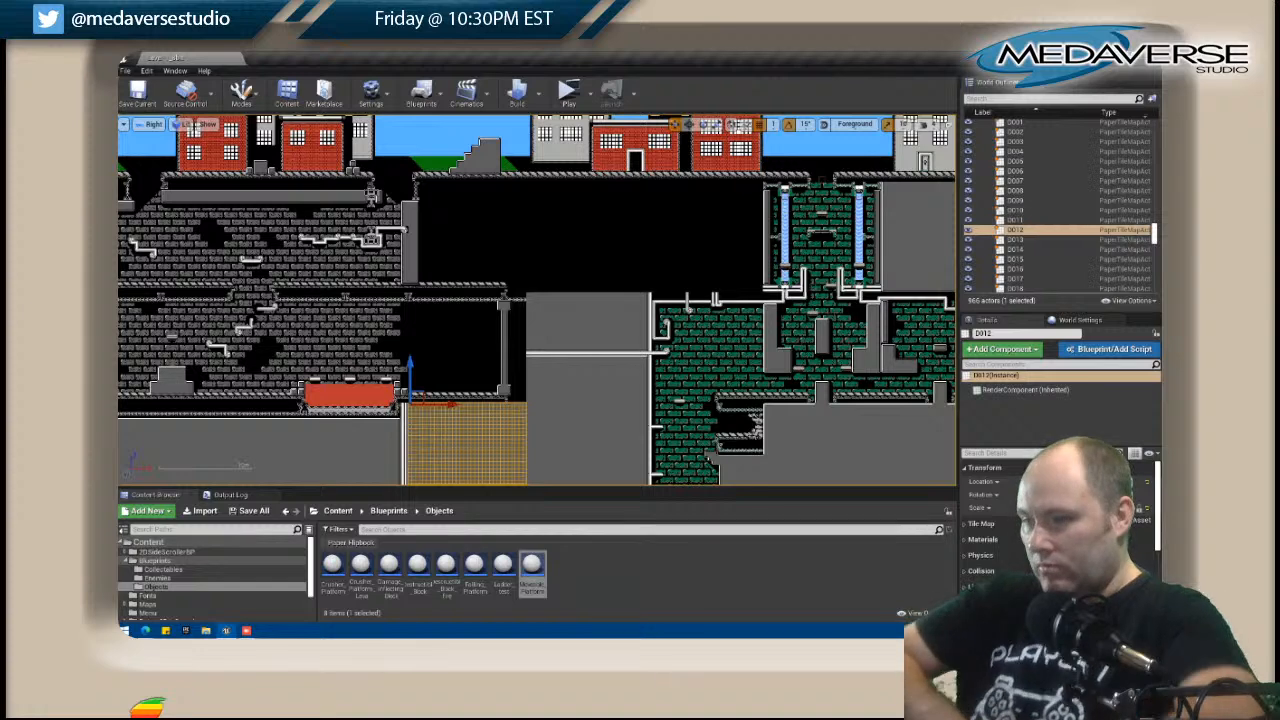
Inspect tile map B012 in its editor and close it.
{"action": "right_click", "coordinate": [457, 223]}
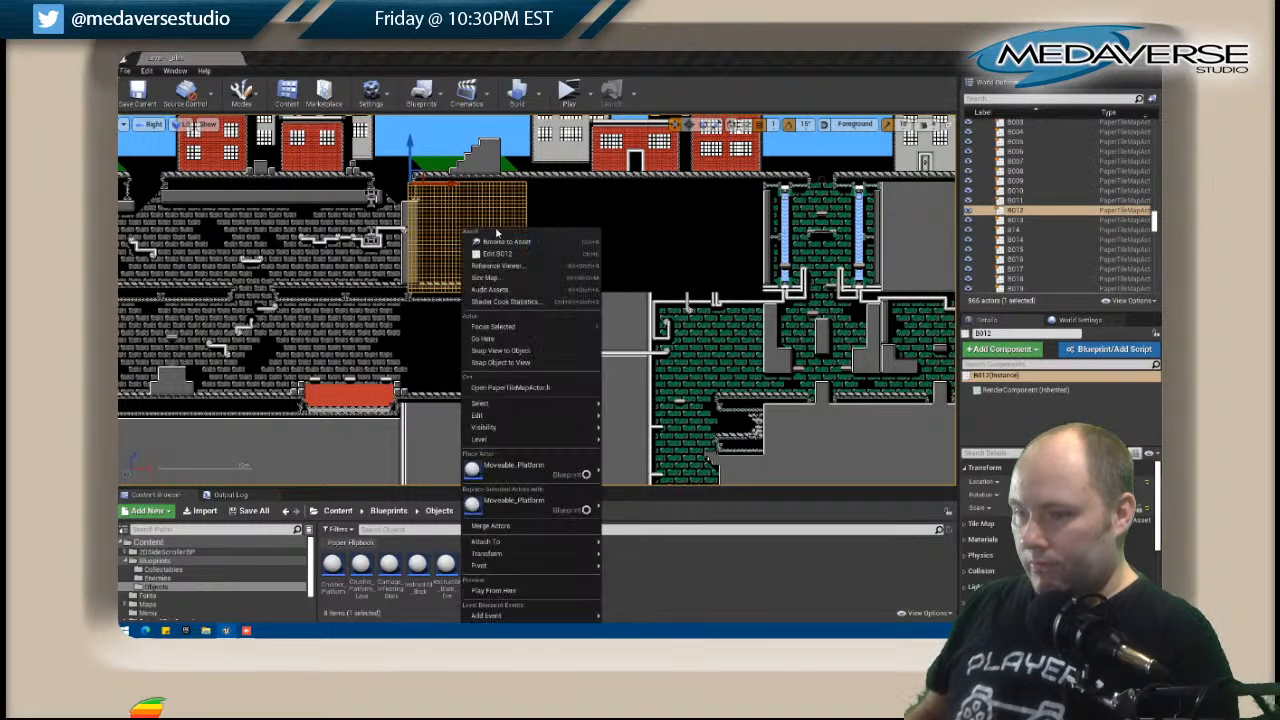
{"action": "left_click", "coordinate": [512, 256]}
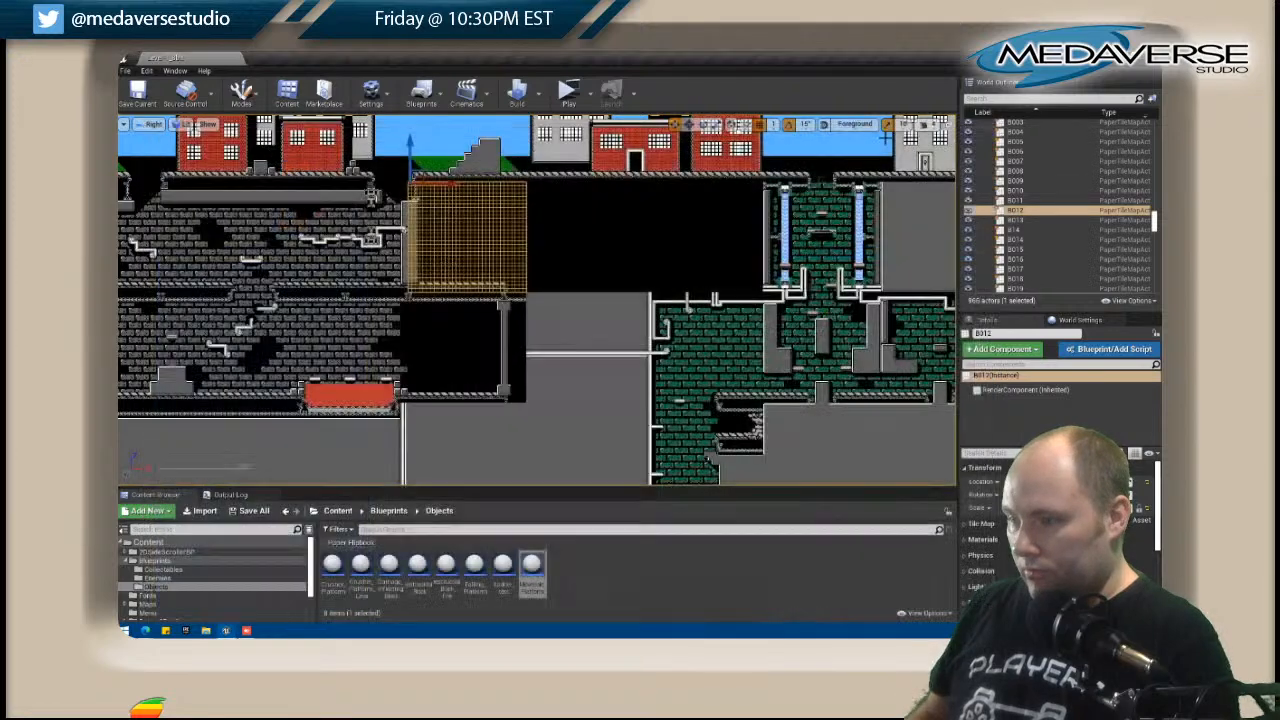
{"action": "left_click", "coordinate": [987, 128]}
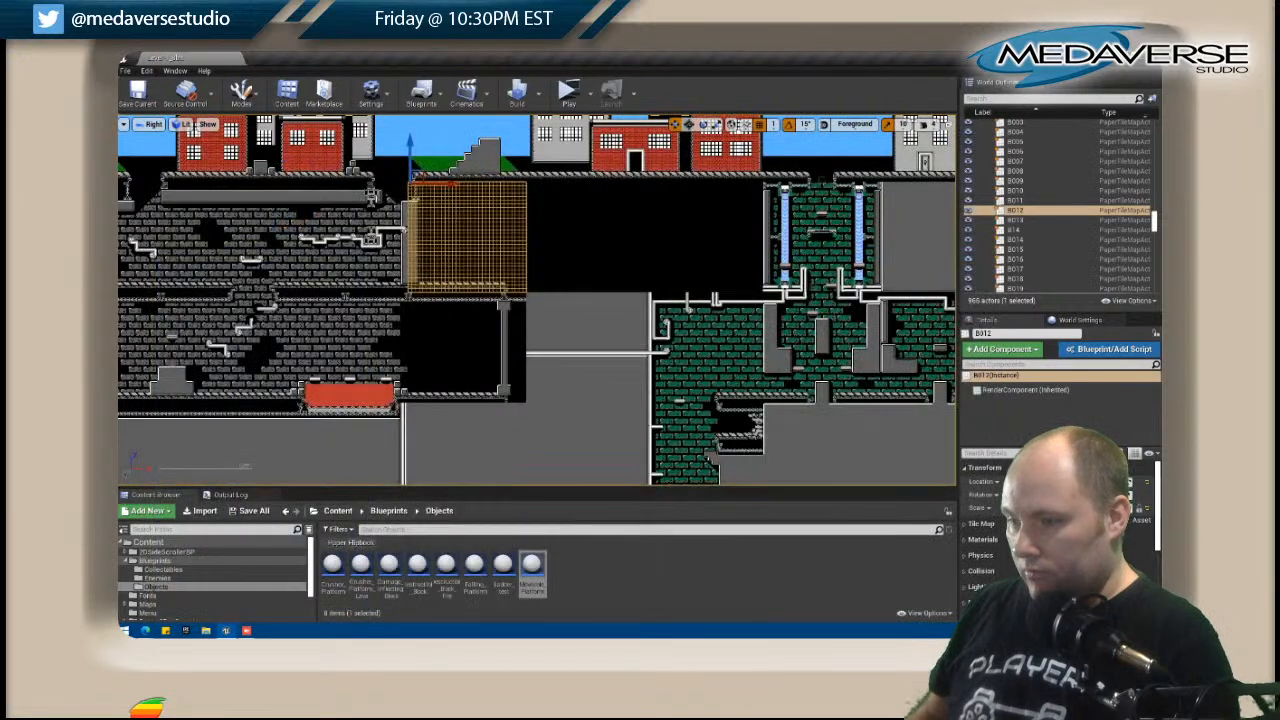
Select tile map C013 and examine the gap between the grey-brick room and the green-brick area.
{"action": "left_click", "coordinate": [570, 311]}
{"action": "scroll", "coordinate": [565, 307], "scroll_direction": "up", "scroll_amount": 2}
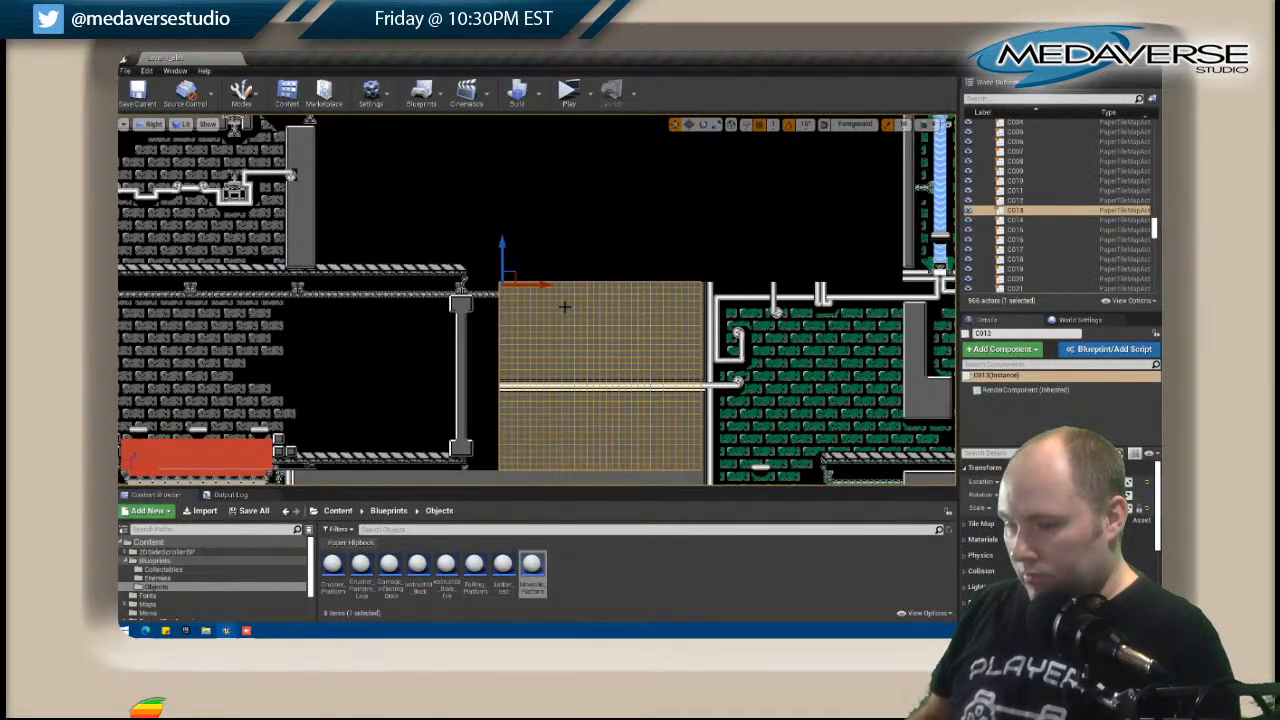
{"action": "scroll", "coordinate": [592, 301], "scroll_direction": "down", "scroll_amount": 2}
{"action": "scroll", "coordinate": [592, 301], "scroll_direction": "up", "scroll_amount": 1}
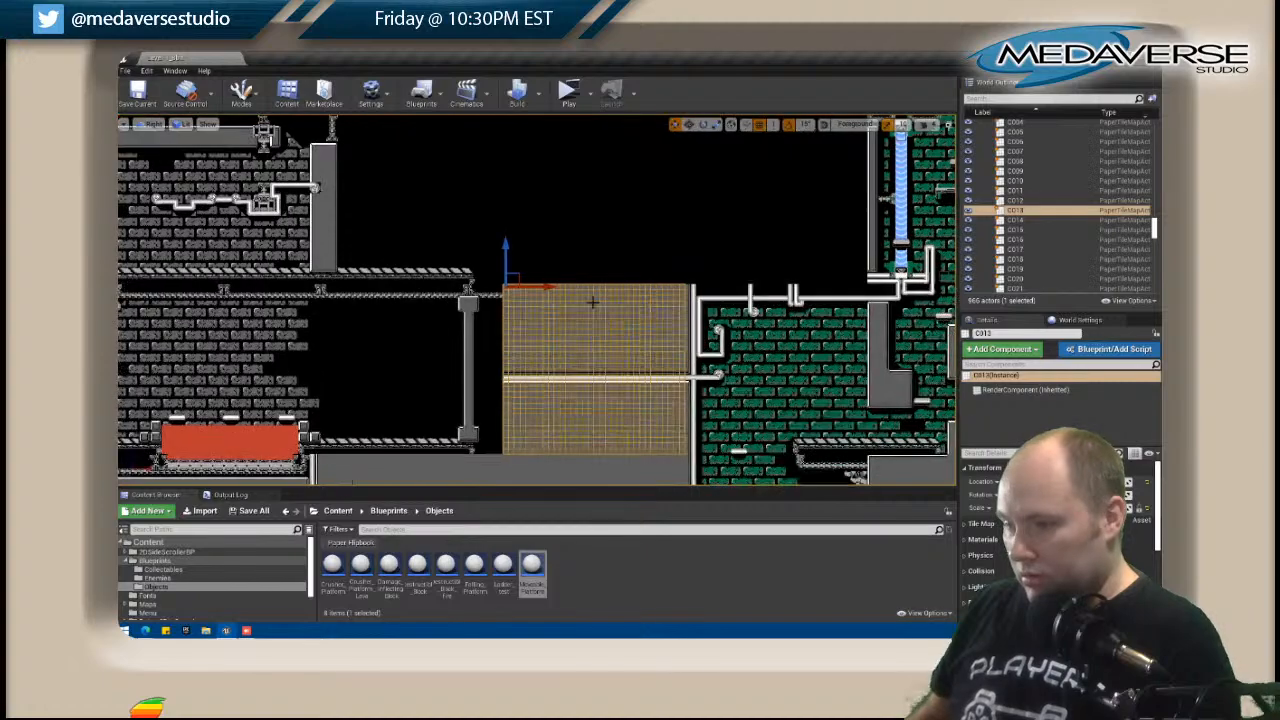
{"action": "scroll", "coordinate": [466, 357], "scroll_direction": "up", "scroll_amount": 2}
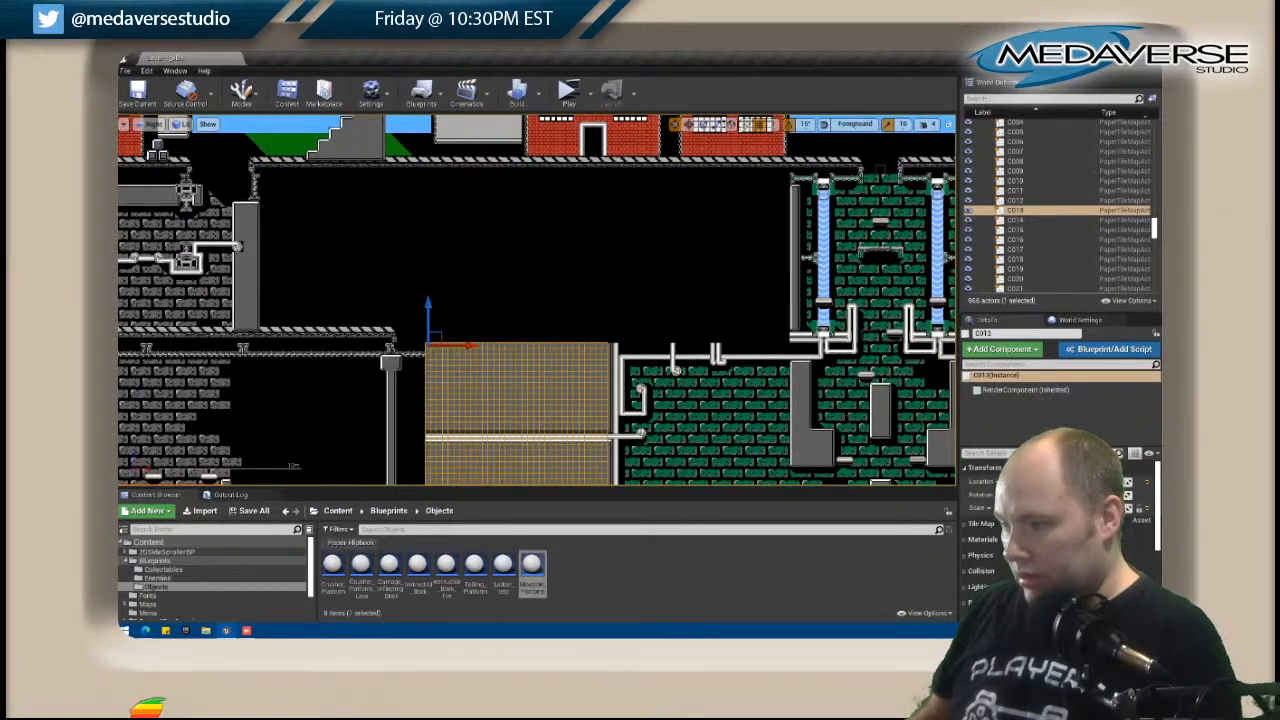
{"action": "scroll", "coordinate": [792, 268], "scroll_direction": "down", "scroll_amount": 1}
{"action": "right_click_drag", "start_coordinate": [792, 268], "coordinate": [752, 196]}
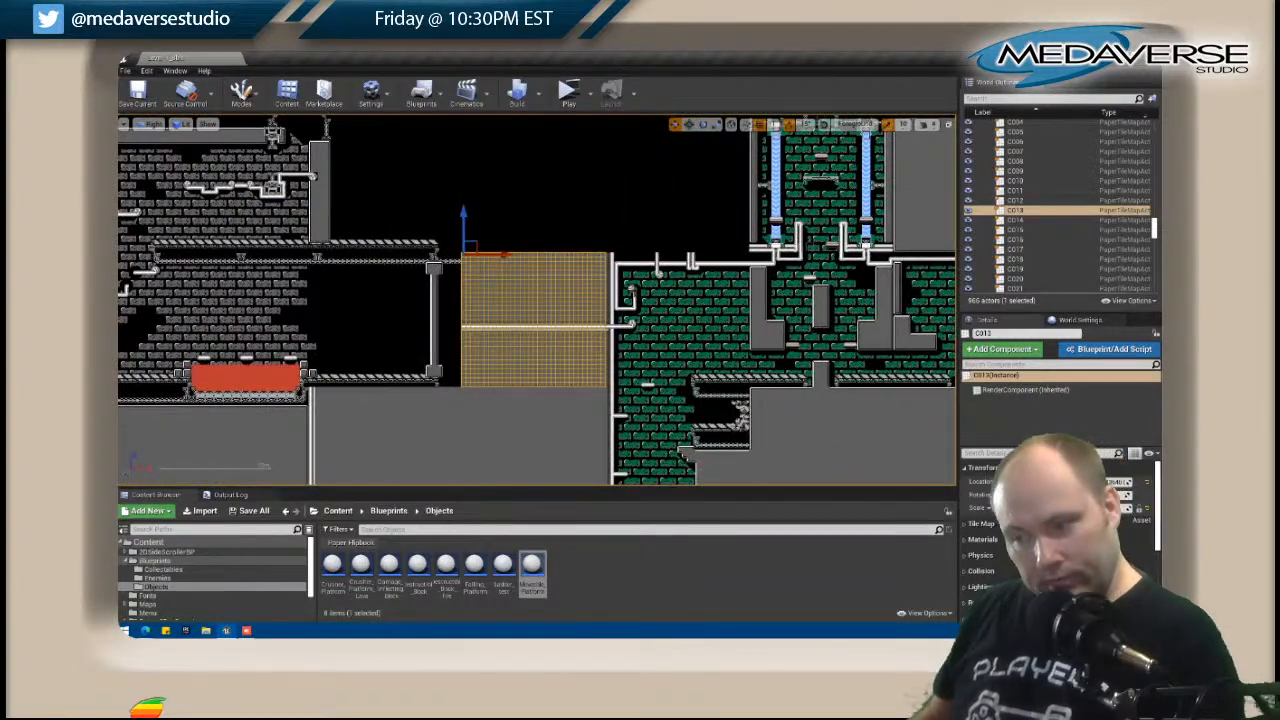
Inspect tile maps B012, B014 and A014 around the black gap between the grey-brick room and the waterfall shafts.
{"action": "right_click_drag", "start_coordinate": [595, 257], "coordinate": [568, 290]}
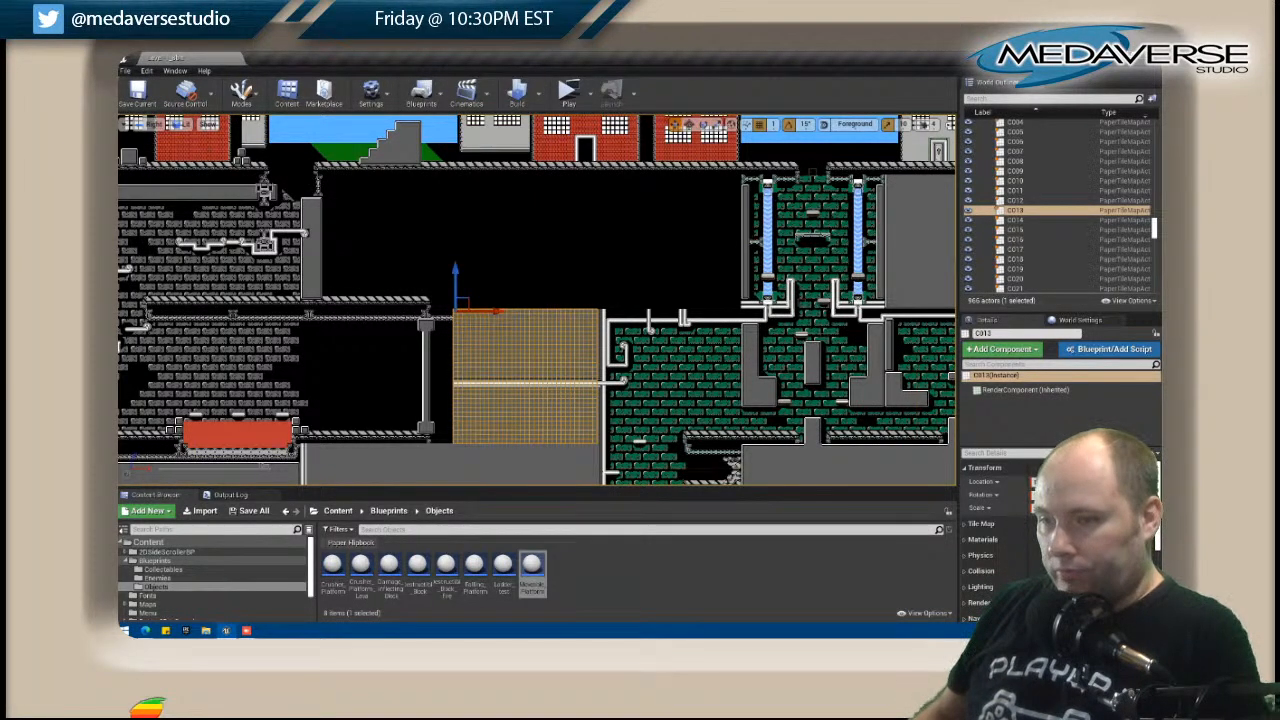
{"action": "left_click", "coordinate": [381, 243]}
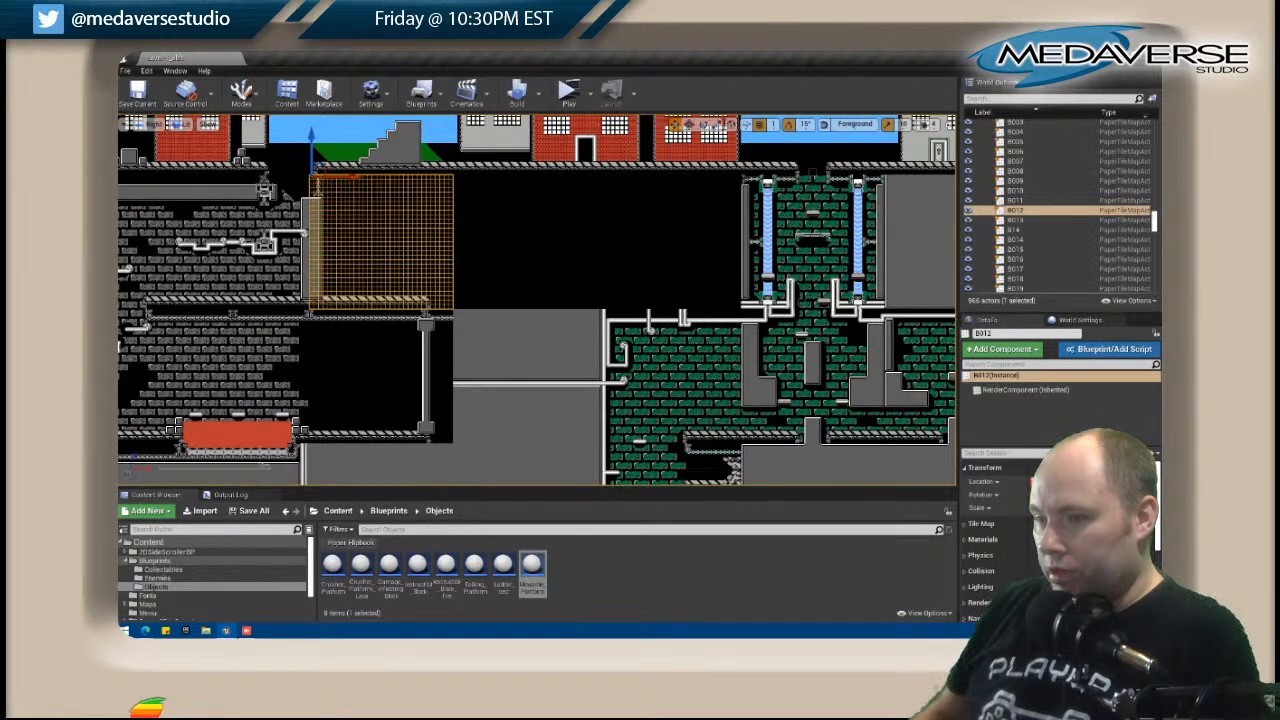
{"action": "left_click", "coordinate": [814, 243]}
{"action": "left_click", "coordinate": [670, 243]}
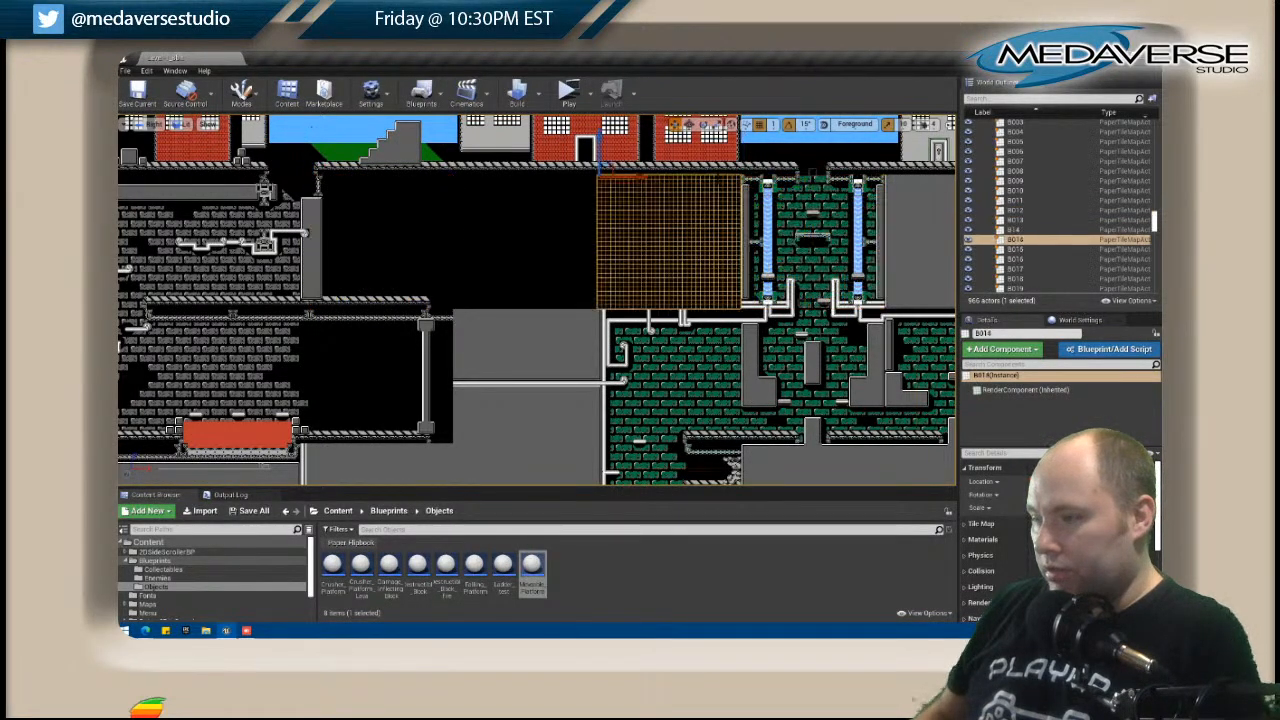
{"action": "right_click", "coordinate": [718, 179]}
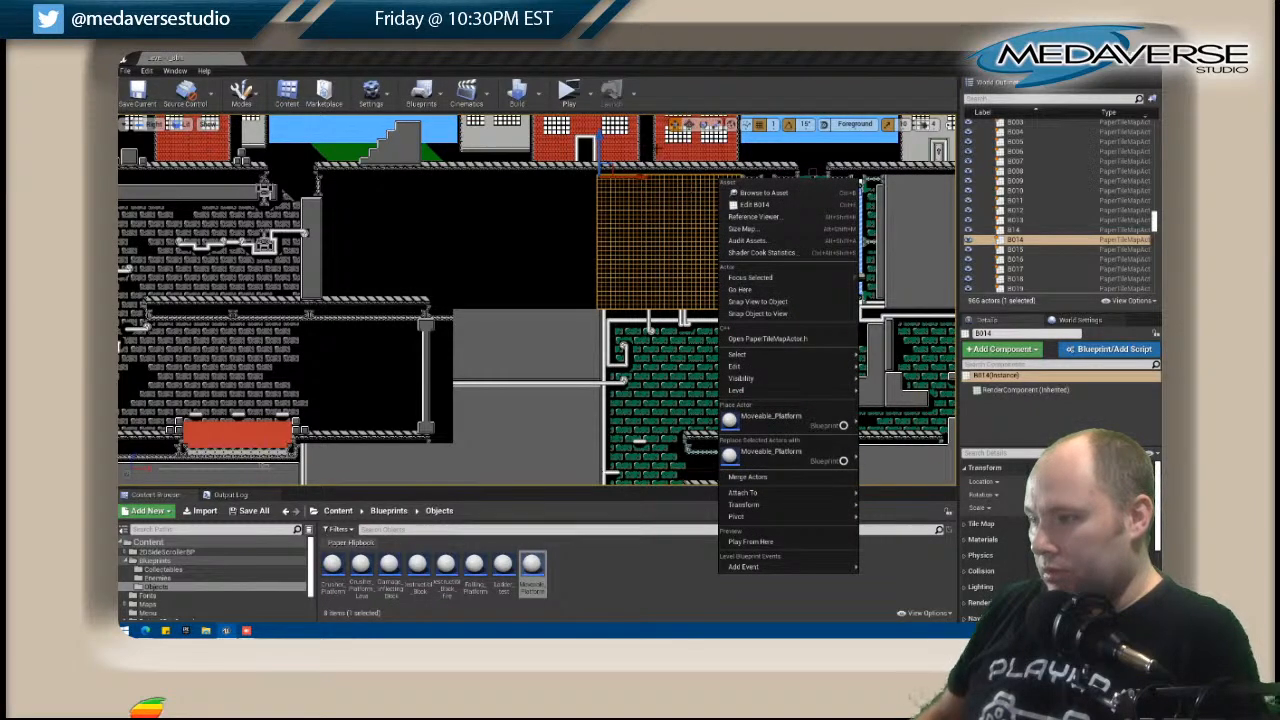
{"action": "left_click", "coordinate": [658, 149]}
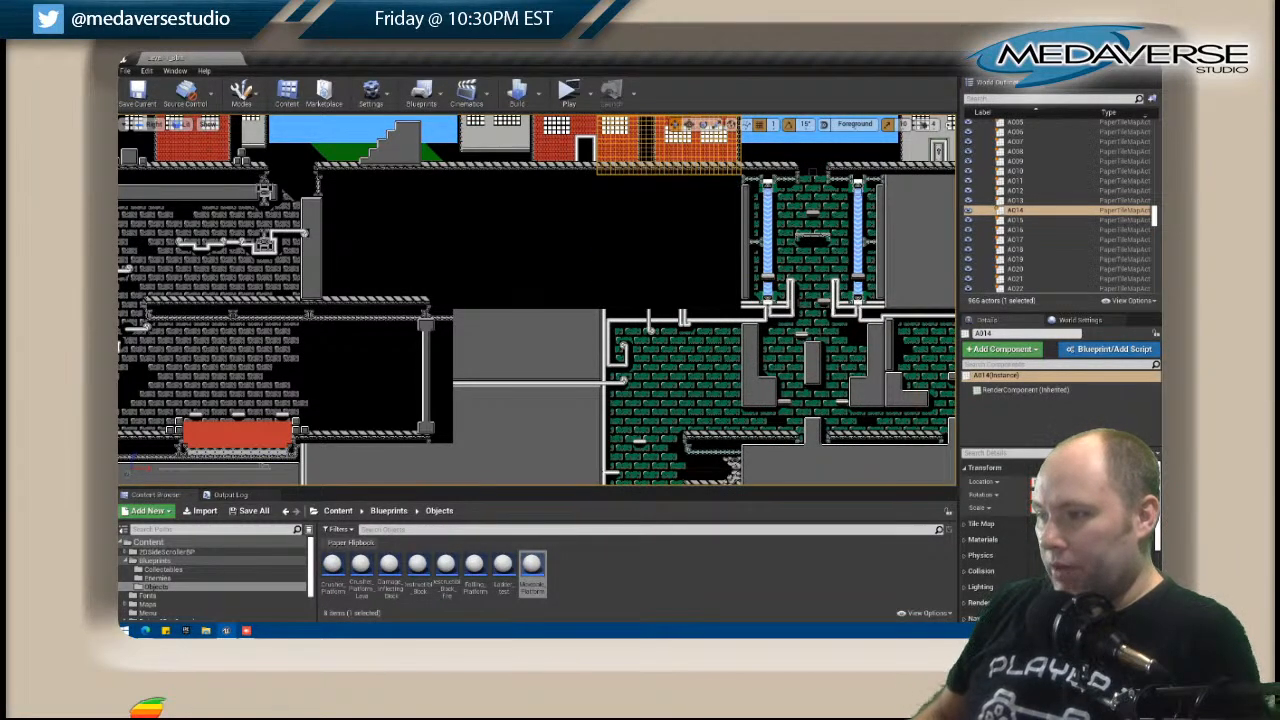
Select tile map B015 with the two waterfalls and open it in the tile map editor.
{"action": "left_click", "coordinate": [757, 189]}
{"action": "scroll", "coordinate": [757, 189], "scroll_direction": "up", "scroll_amount": 4}
{"action": "scroll", "coordinate": [782, 232], "scroll_direction": "up", "scroll_amount": 2}
{"action": "right_click_drag", "start_coordinate": [782, 232], "coordinate": [407, 218]}
{"action": "scroll", "coordinate": [407, 218], "scroll_direction": "down", "scroll_amount": 1}
{"action": "right_click", "coordinate": [407, 218]}
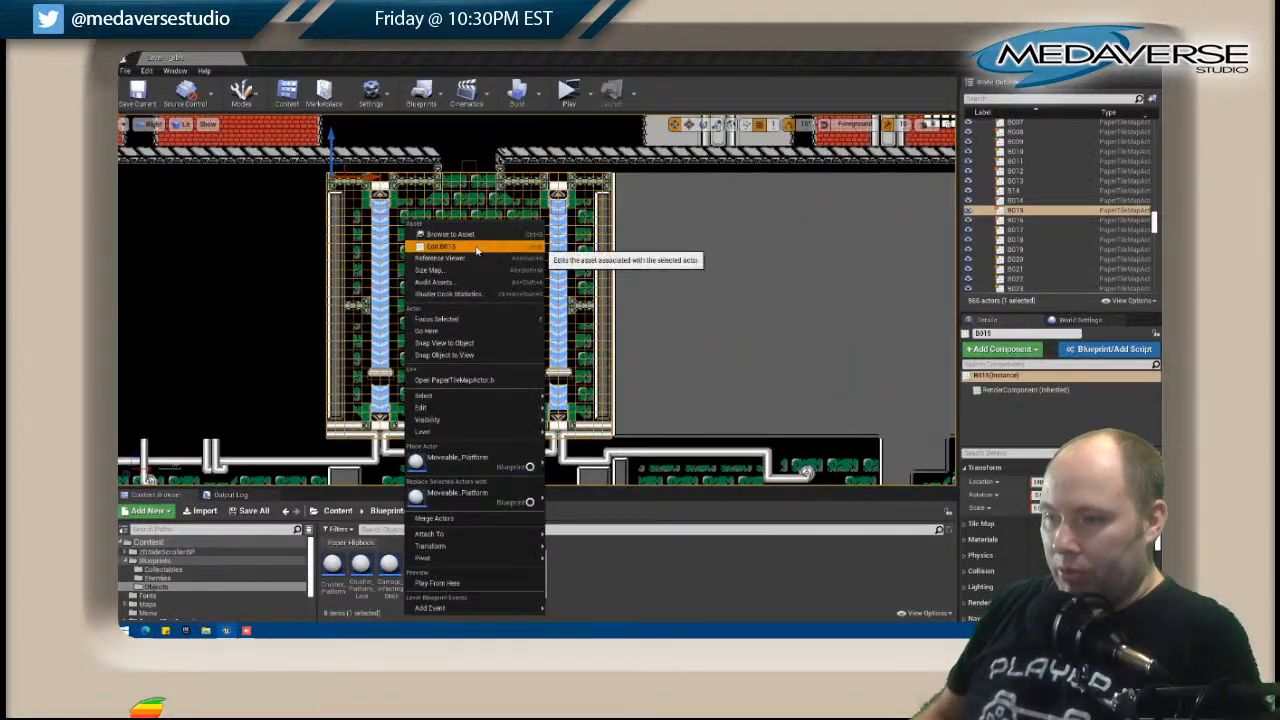
{"action": "left_click", "coordinate": [425, 246]}
{"action": "scroll", "coordinate": [511, 443], "scroll_direction": "up", "scroll_amount": 2}
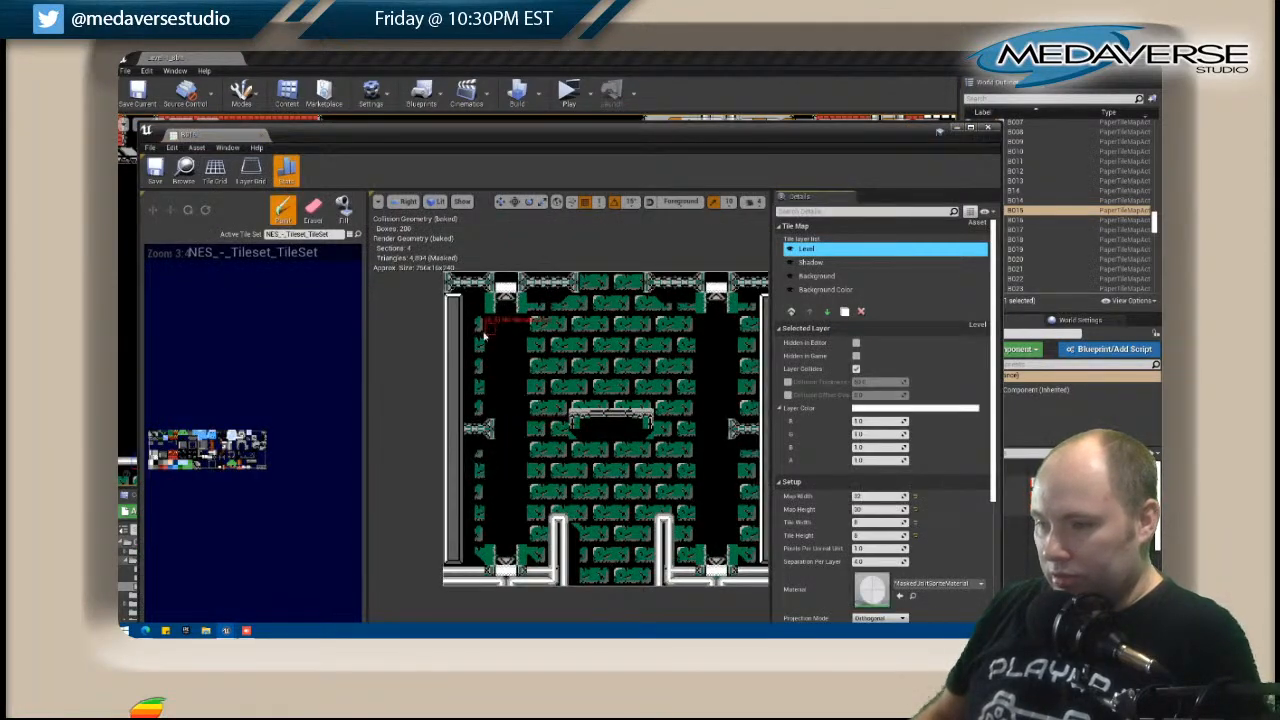
Paint chain tiles on the Level layer to extend B015's top trim to both outer edges.
{"action": "left_click", "coordinate": [459, 287], "text": "shift"}
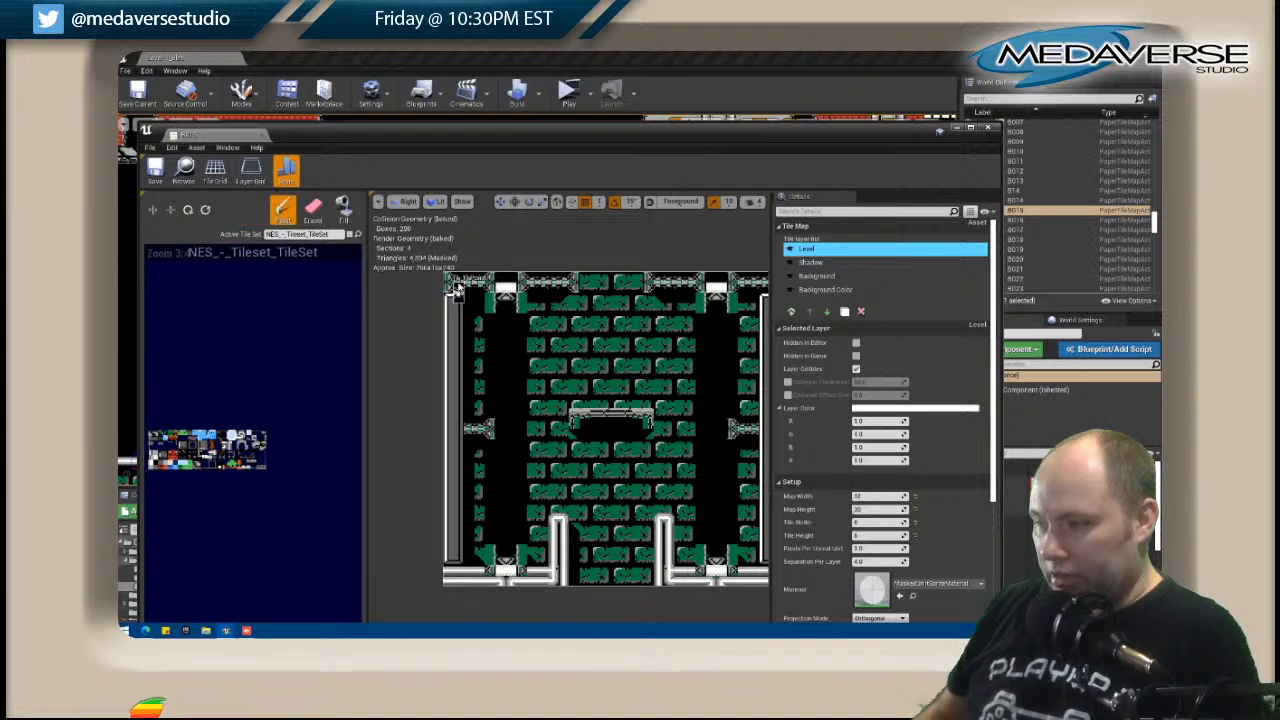
{"action": "left_click", "coordinate": [450, 281]}
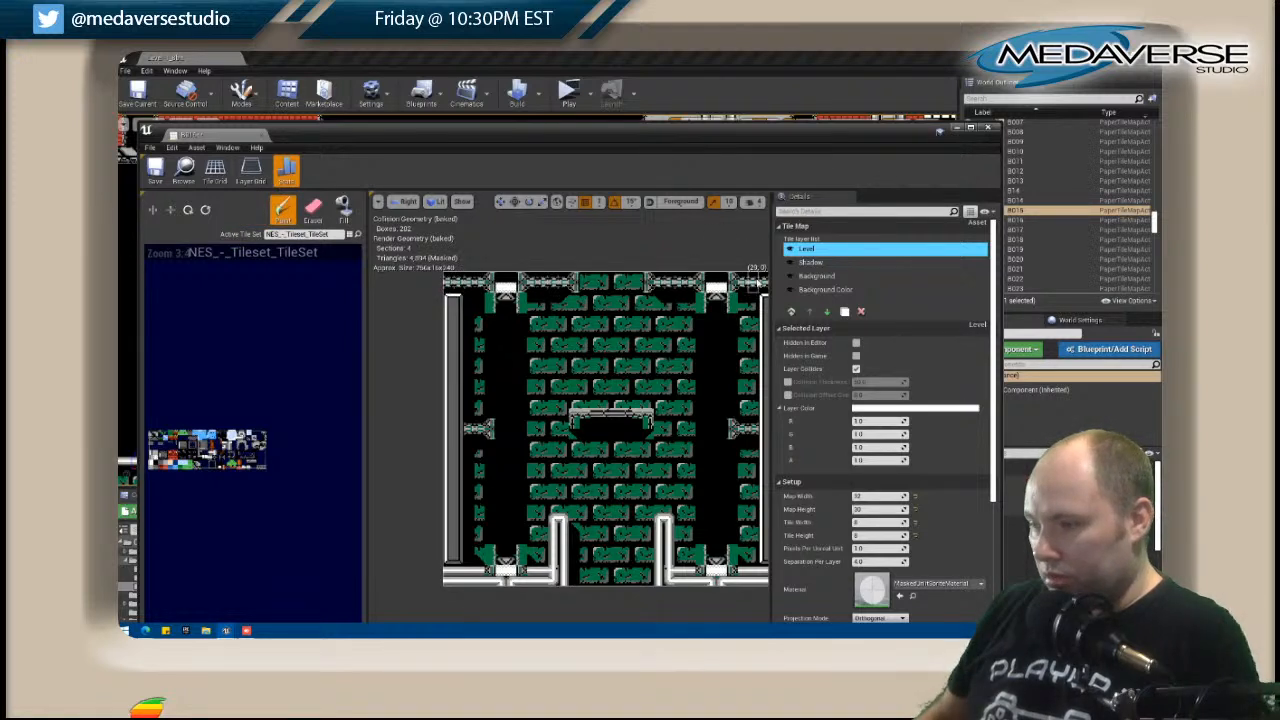
{"action": "scroll", "coordinate": [518, 345], "scroll_direction": "down", "scroll_amount": 1}
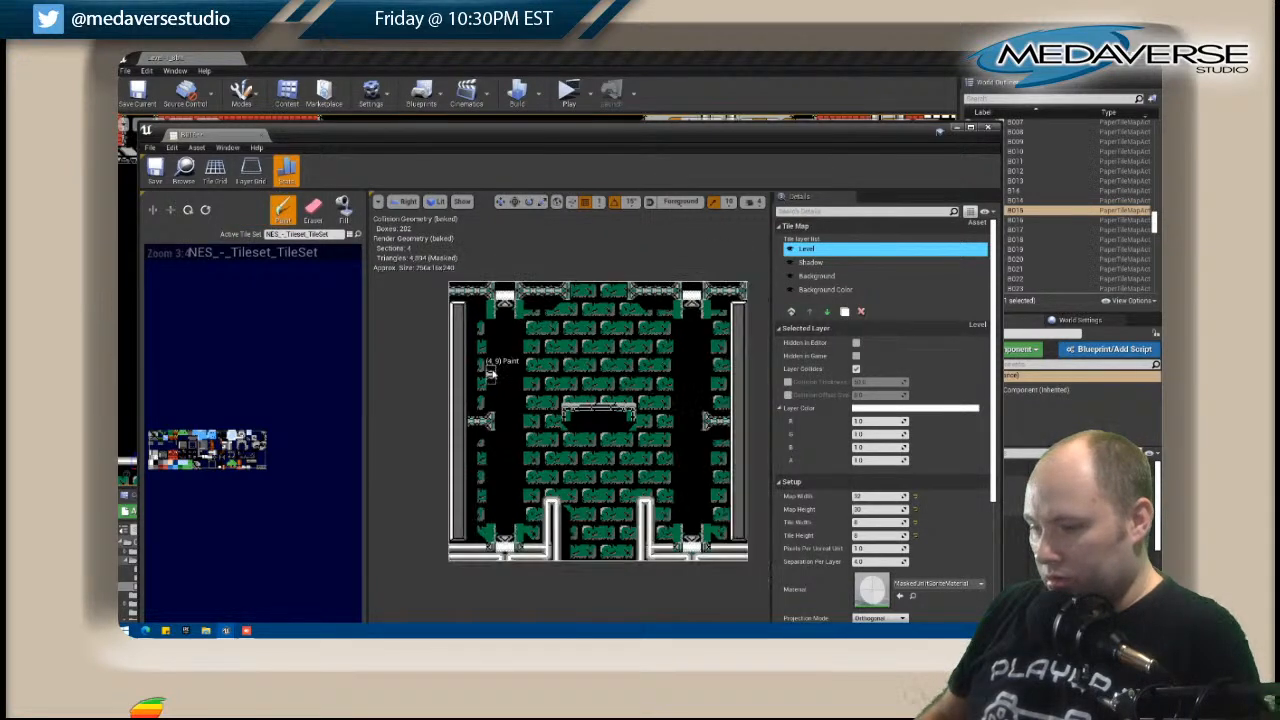
Extend the mid-height chain brackets across the grey side walls to both outer edges of B015, undoing the misplaced tiles.
{"action": "left_click", "coordinate": [462, 424]}
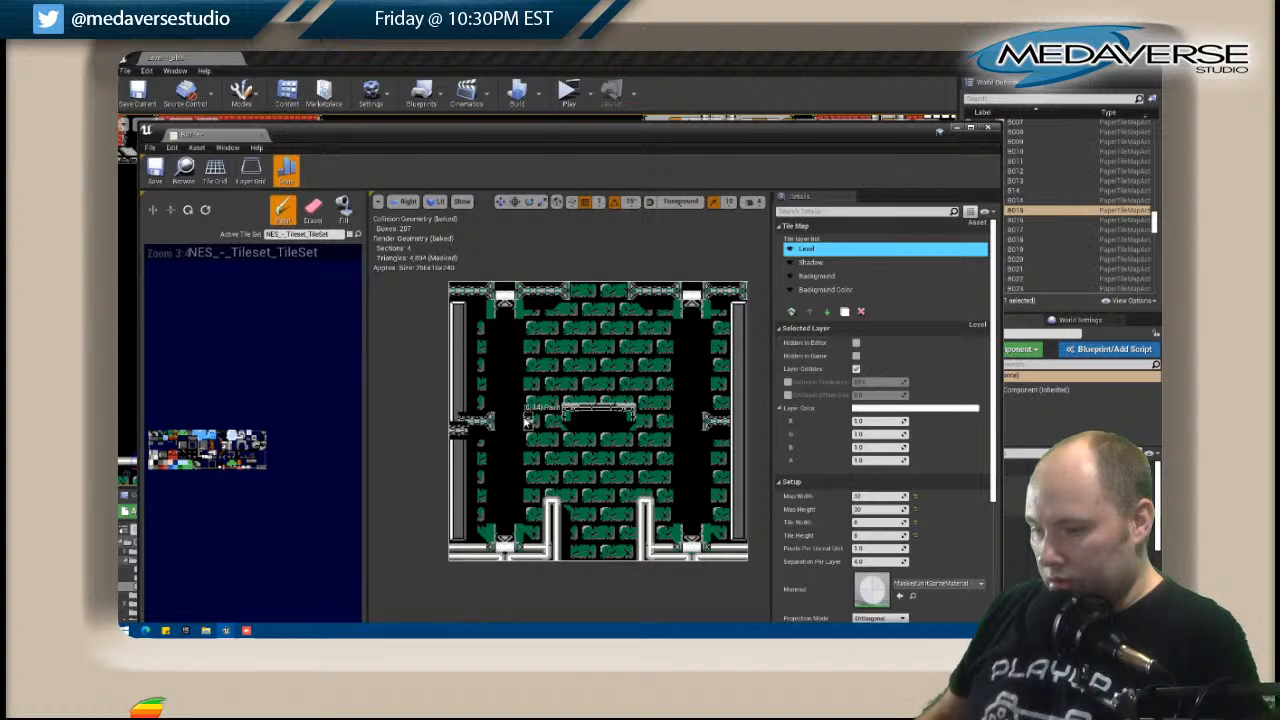
{"action": "key", "text": "ctrl+z"}
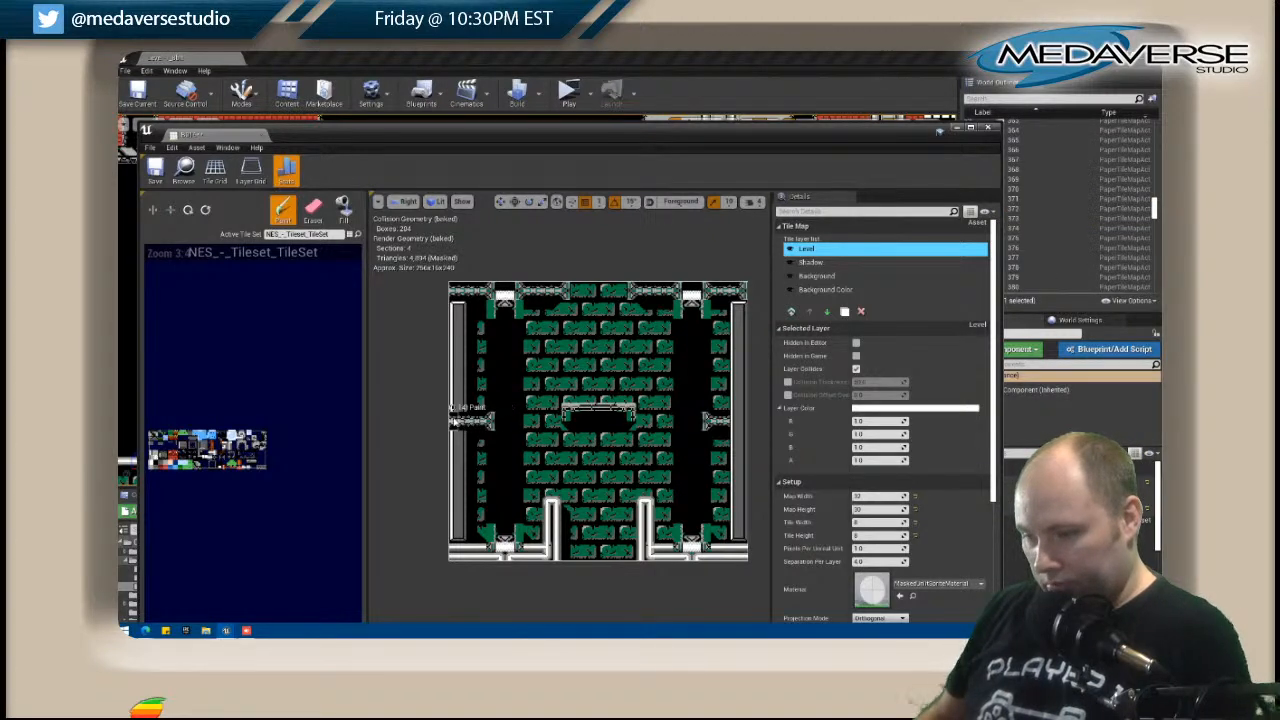
{"action": "left_click", "coordinate": [456, 422]}
{"action": "left_click", "coordinate": [720, 421]}
Erase the Shadow layer tiles around the extended mid-height chain brackets at B015's outer edges.
{"action": "left_click", "coordinate": [819, 278]}
{"action": "left_click", "coordinate": [812, 263]}
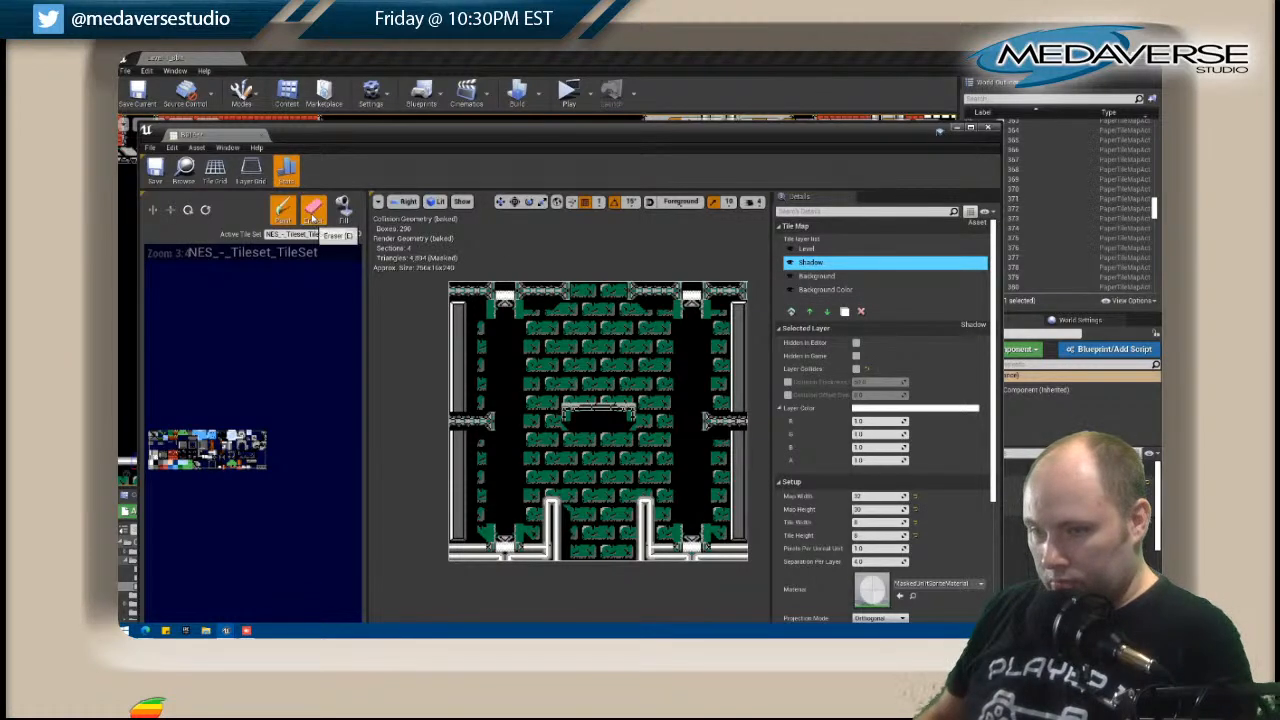
{"action": "left_click", "coordinate": [312, 212]}
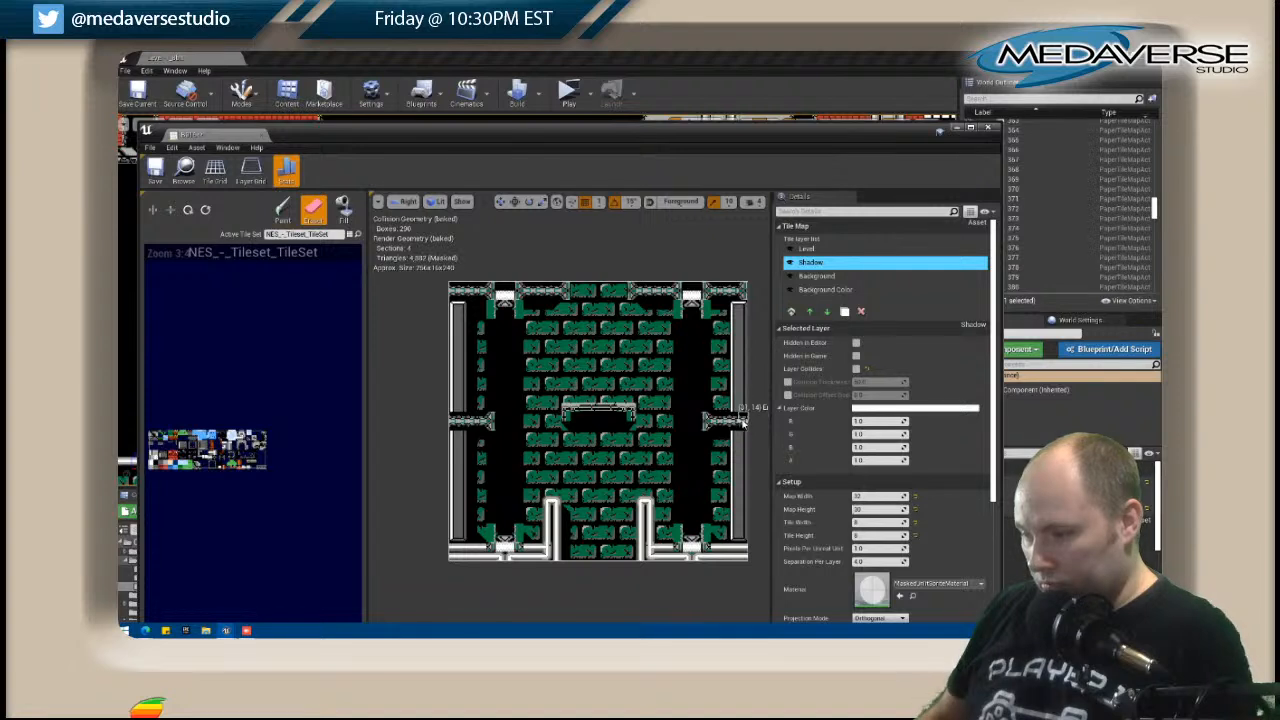
{"action": "left_click", "coordinate": [814, 277]}
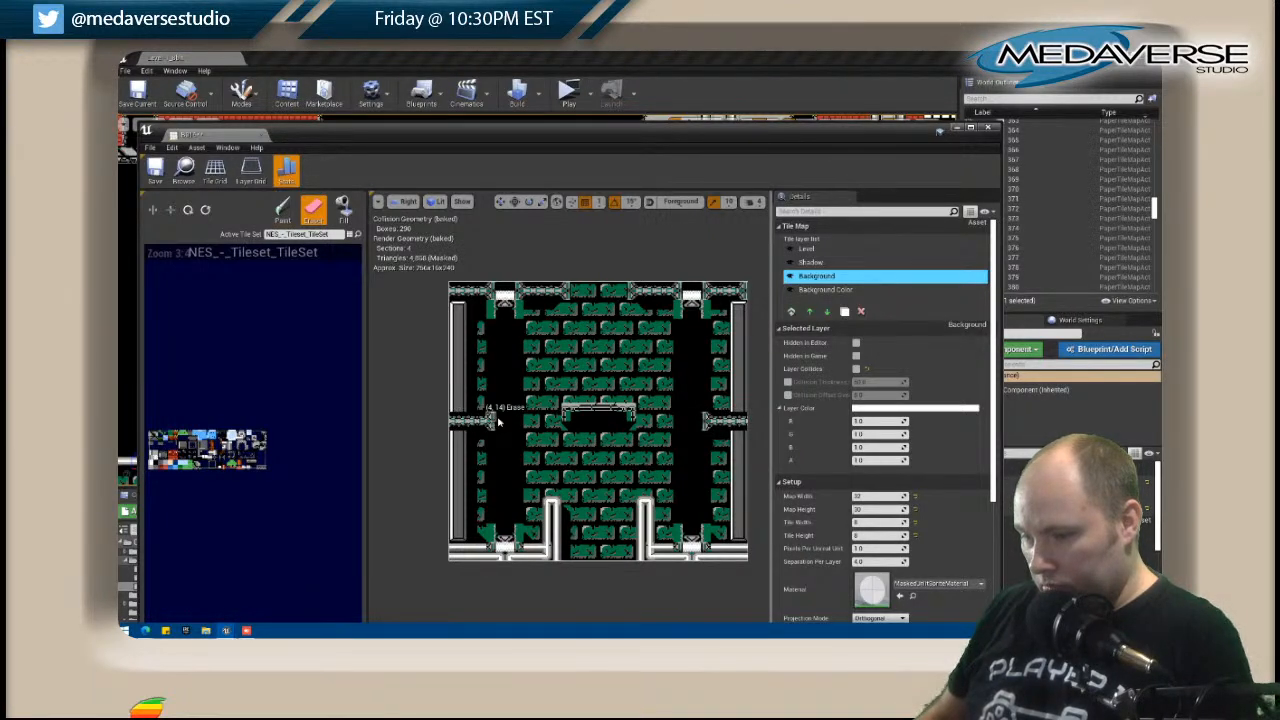
Repaint the grey side walls on the Level layer along B015's outer edges, above and below the mid-height chain brackets.
{"action": "left_click", "coordinate": [806, 248]}
{"action": "left_click", "coordinate": [185, 452]}
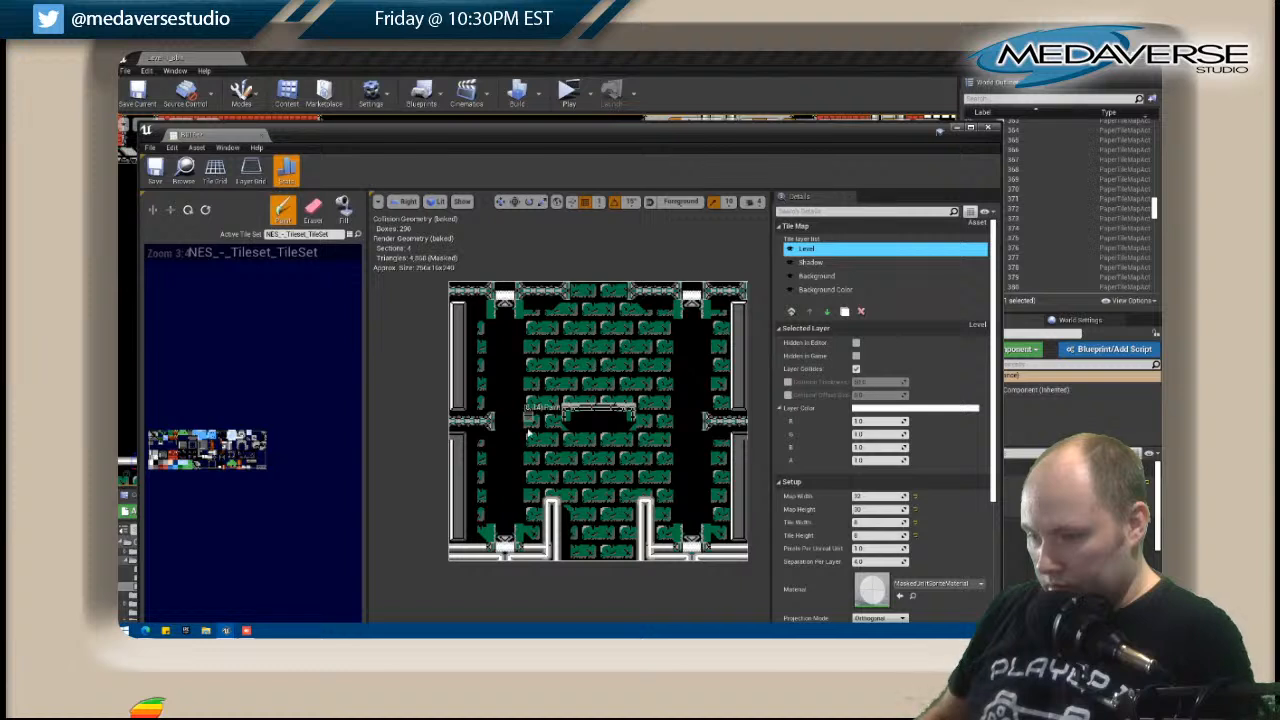
{"action": "key", "text": "shift"}
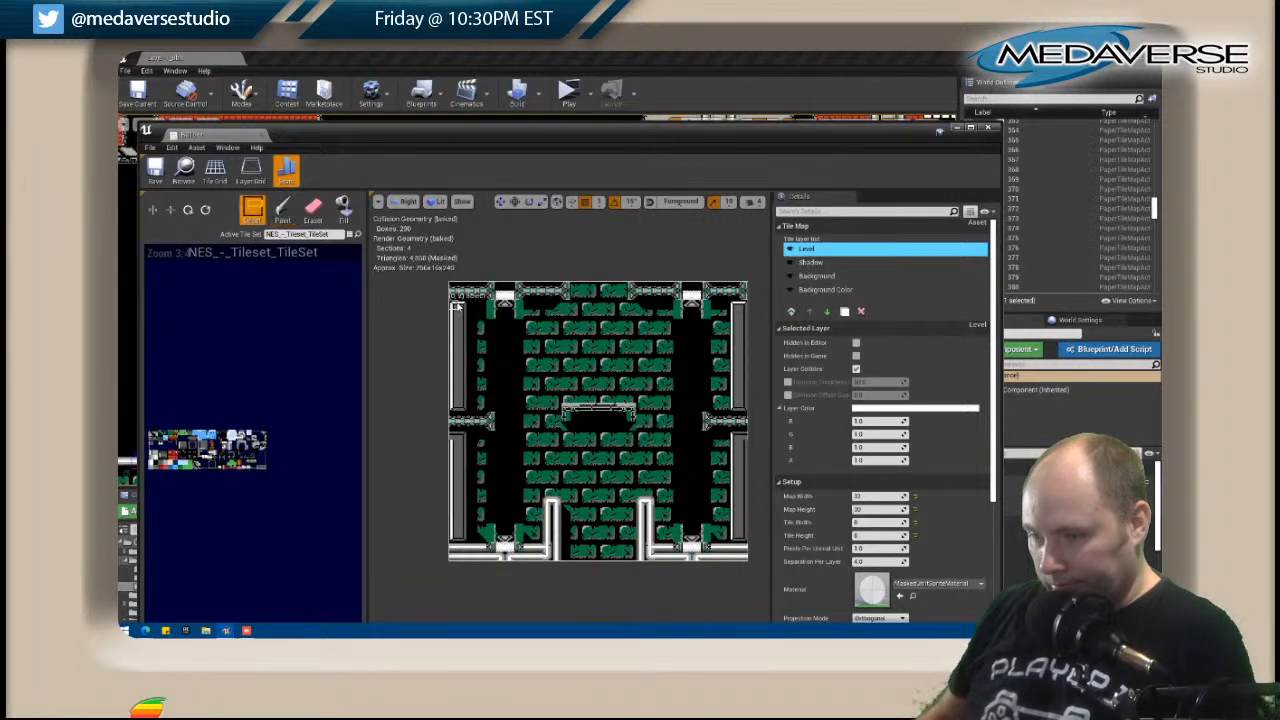
{"action": "right_click_drag", "start_coordinate": [151, 446], "coordinate": [159, 446]}
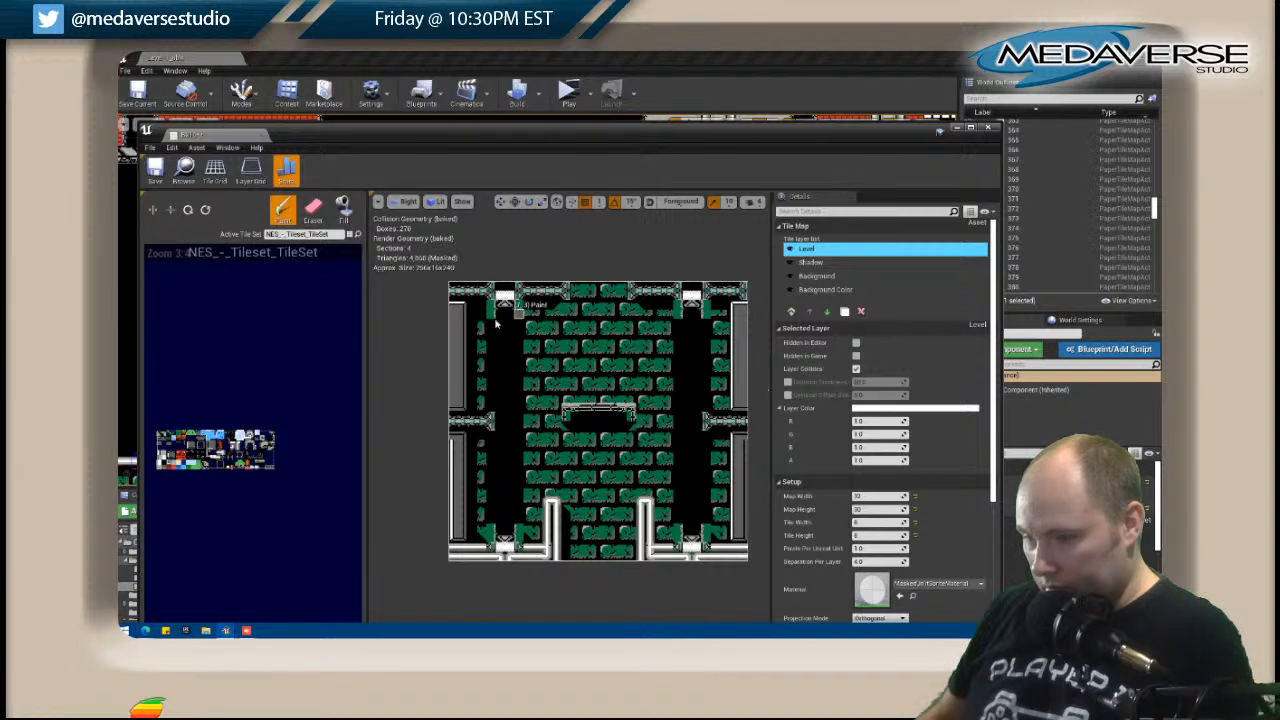
{"action": "key", "text": "shift"}
{"action": "left_click_drag", "start_coordinate": [458, 313], "coordinate": [458, 414], "text": "shift"}
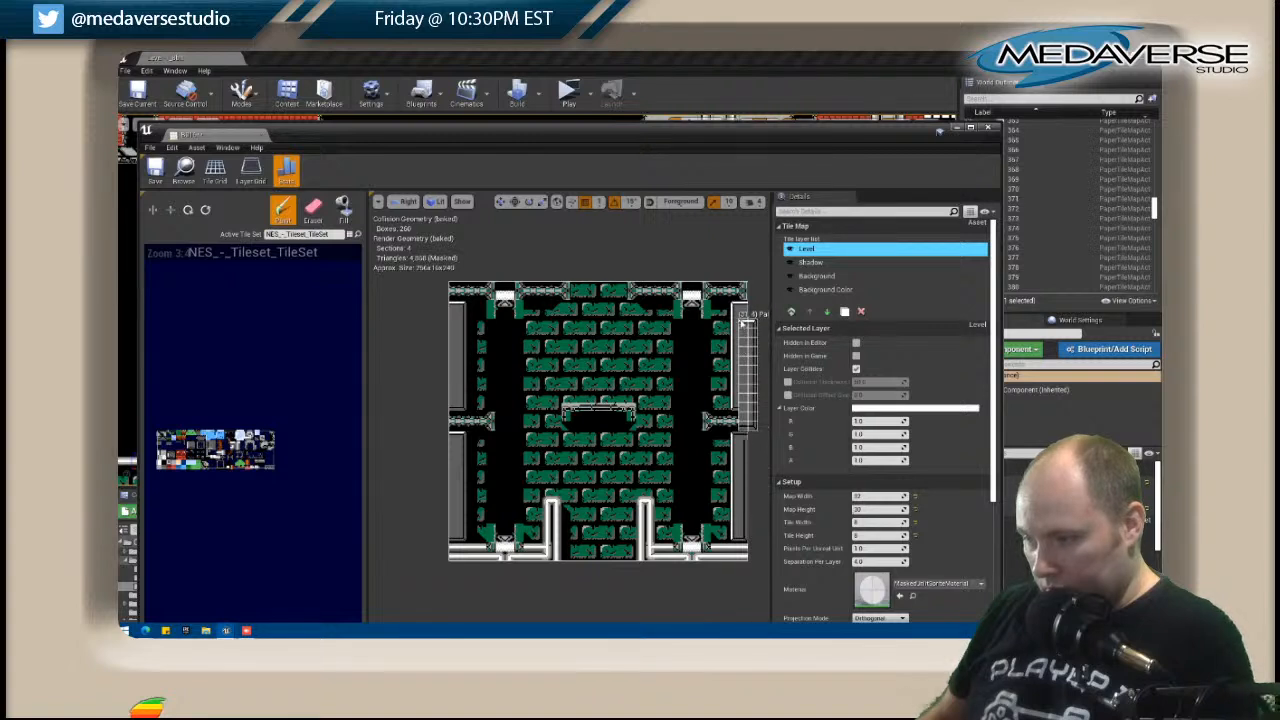
{"action": "key", "text": "shift"}
{"action": "left_click_drag", "start_coordinate": [738, 312], "coordinate": [739, 408], "text": "shift"}
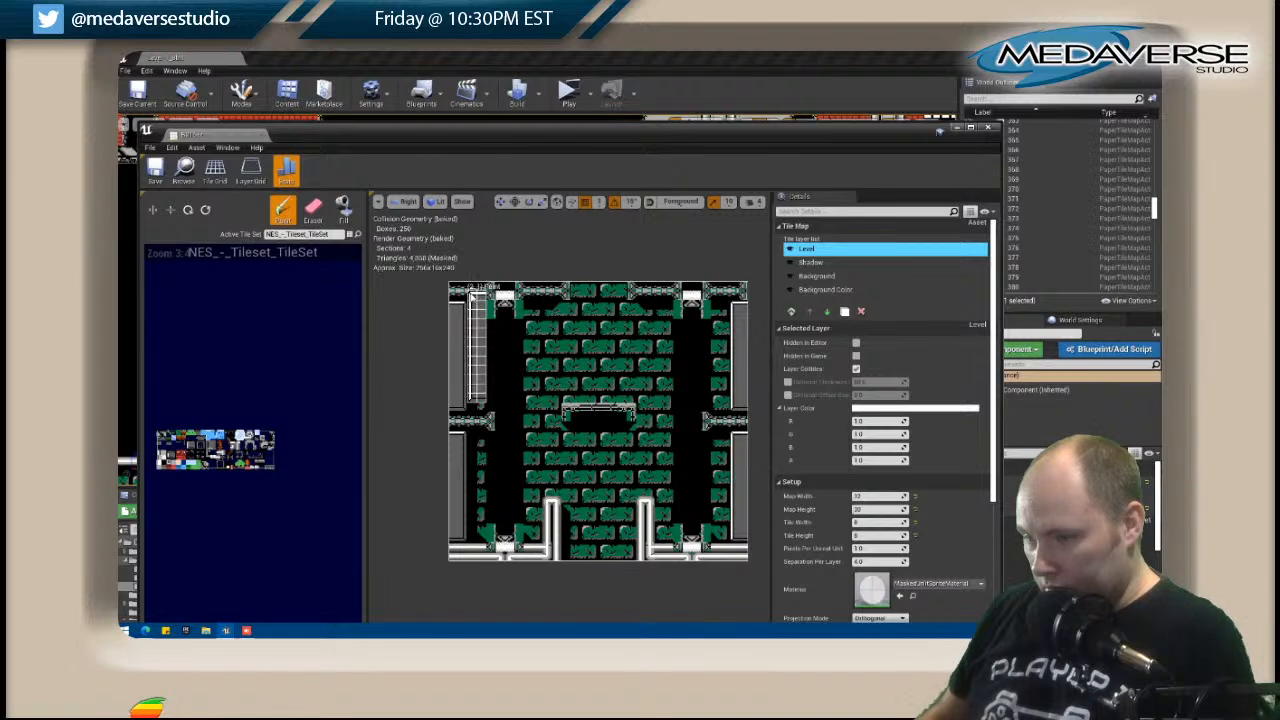
{"action": "key", "text": "shift"}
{"action": "left_click_drag", "start_coordinate": [475, 290], "coordinate": [453, 297], "text": "shift"}
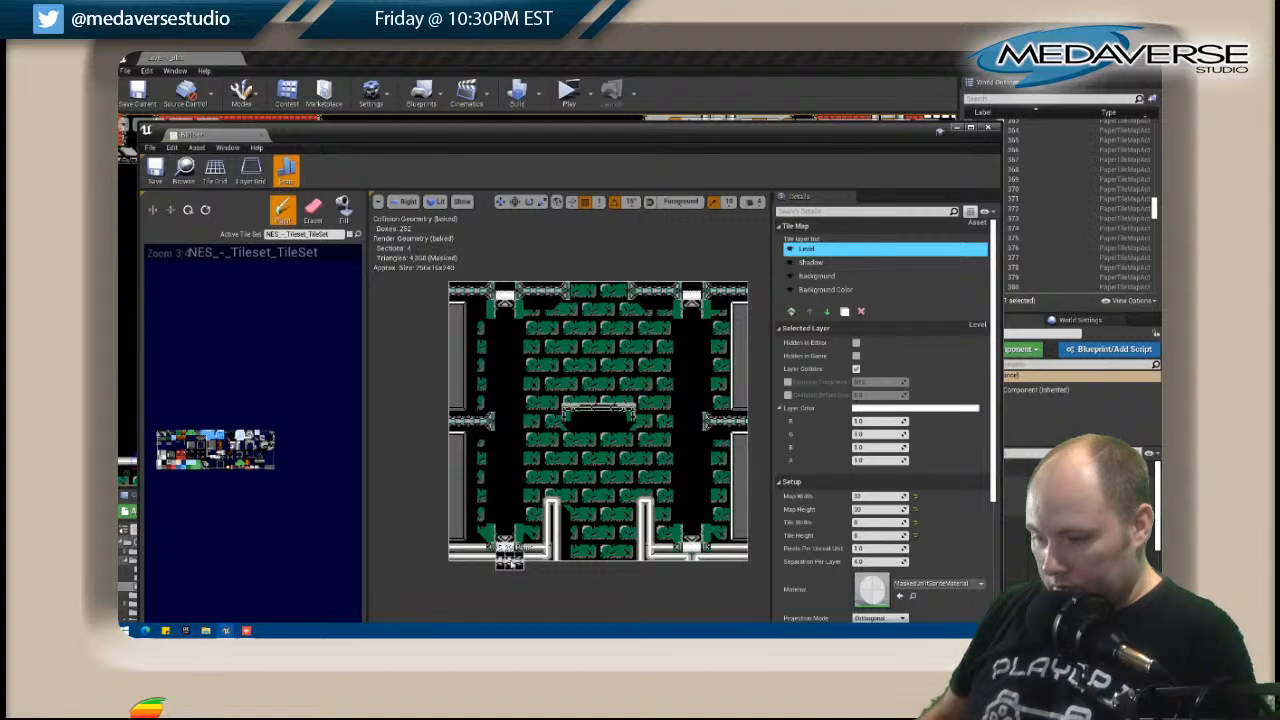
Erase the white pipe segments directly beneath both lower waterfall fixtures on the Level layer.
{"action": "key", "text": "shift"}
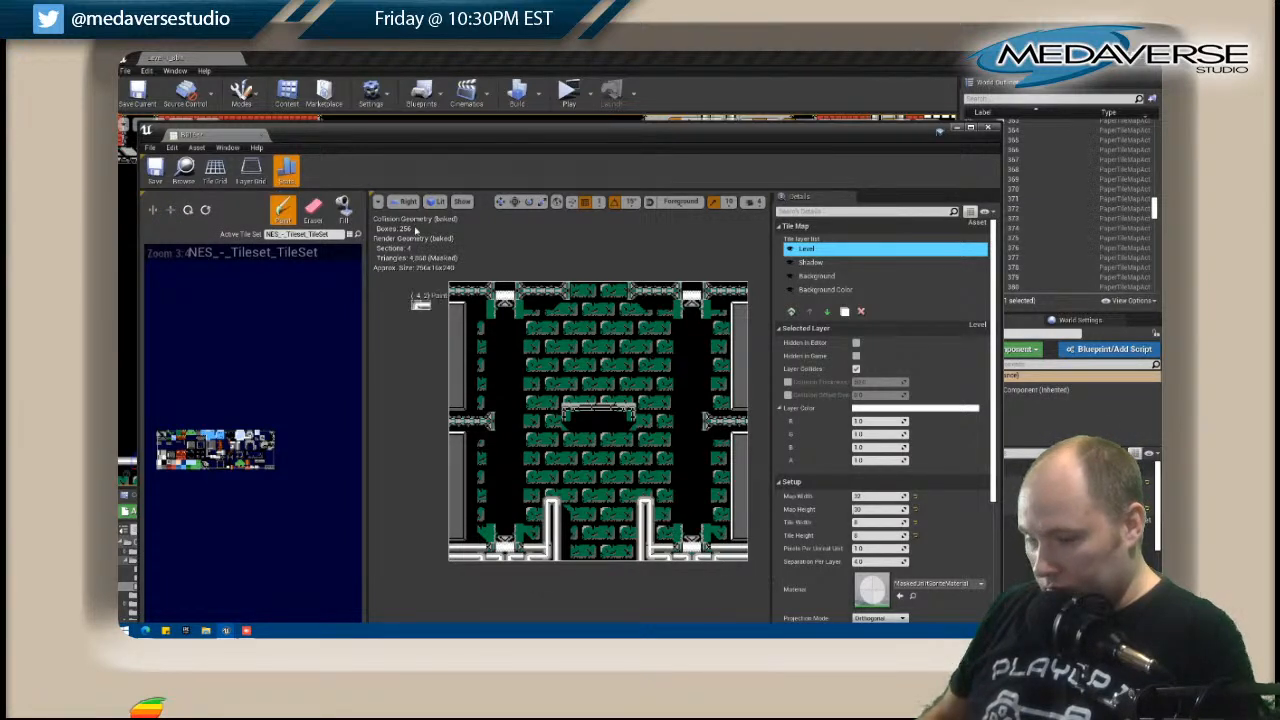
{"action": "left_click", "coordinate": [313, 210]}
{"action": "left_click_drag", "start_coordinate": [493, 561], "coordinate": [520, 561]}
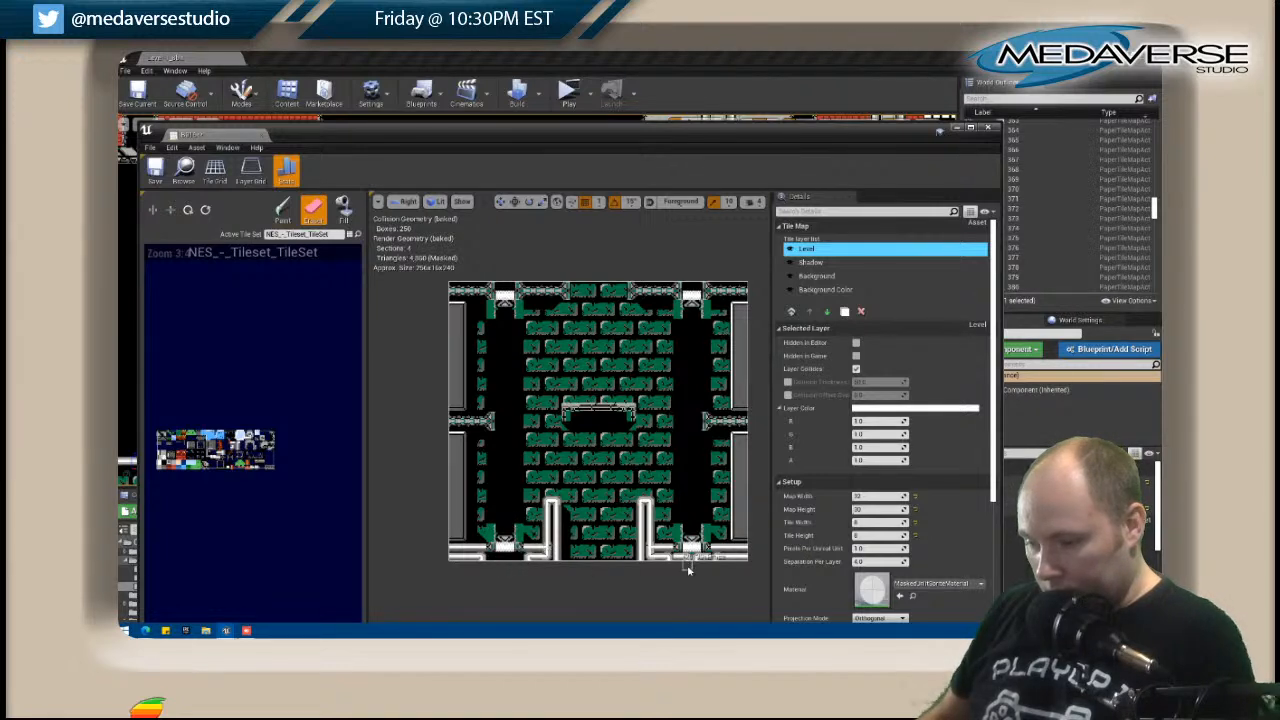
{"action": "left_click_drag", "start_coordinate": [680, 562], "coordinate": [693, 563]}
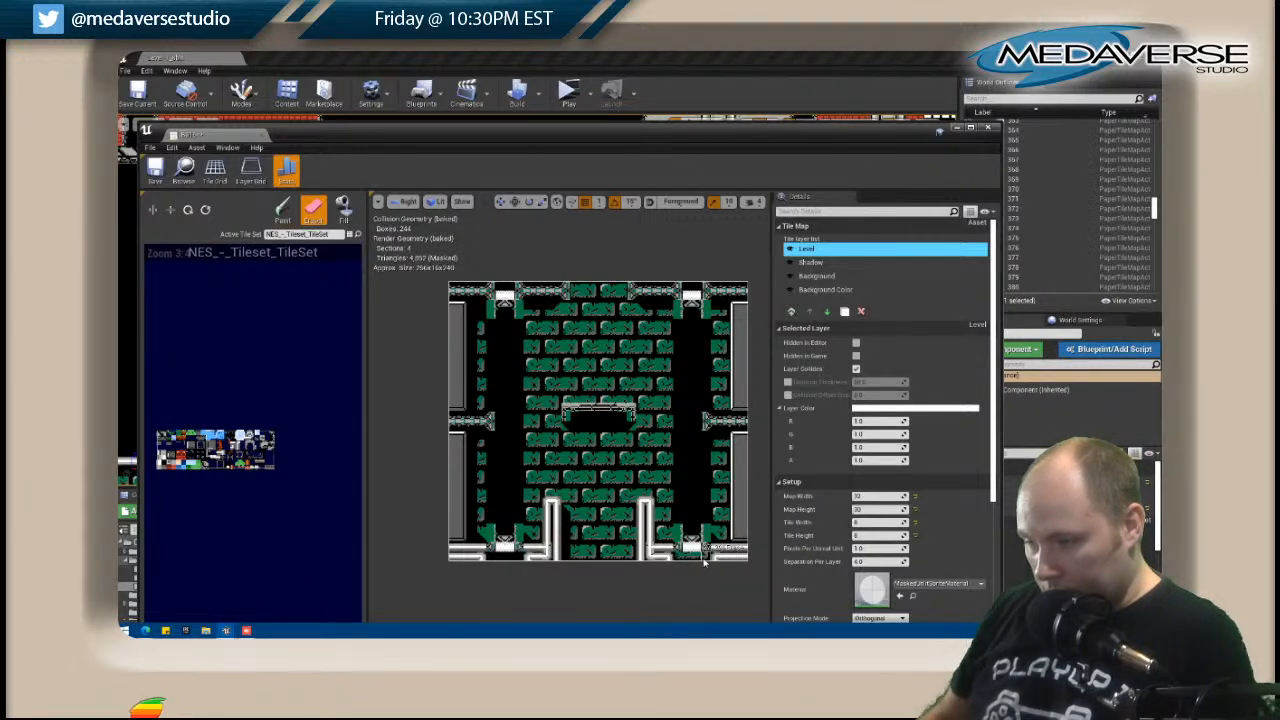
Paint white vertical pipe stubs joining the waterfall fixtures to the top and bottom edges of B015.
{"action": "left_click", "coordinate": [273, 443]}
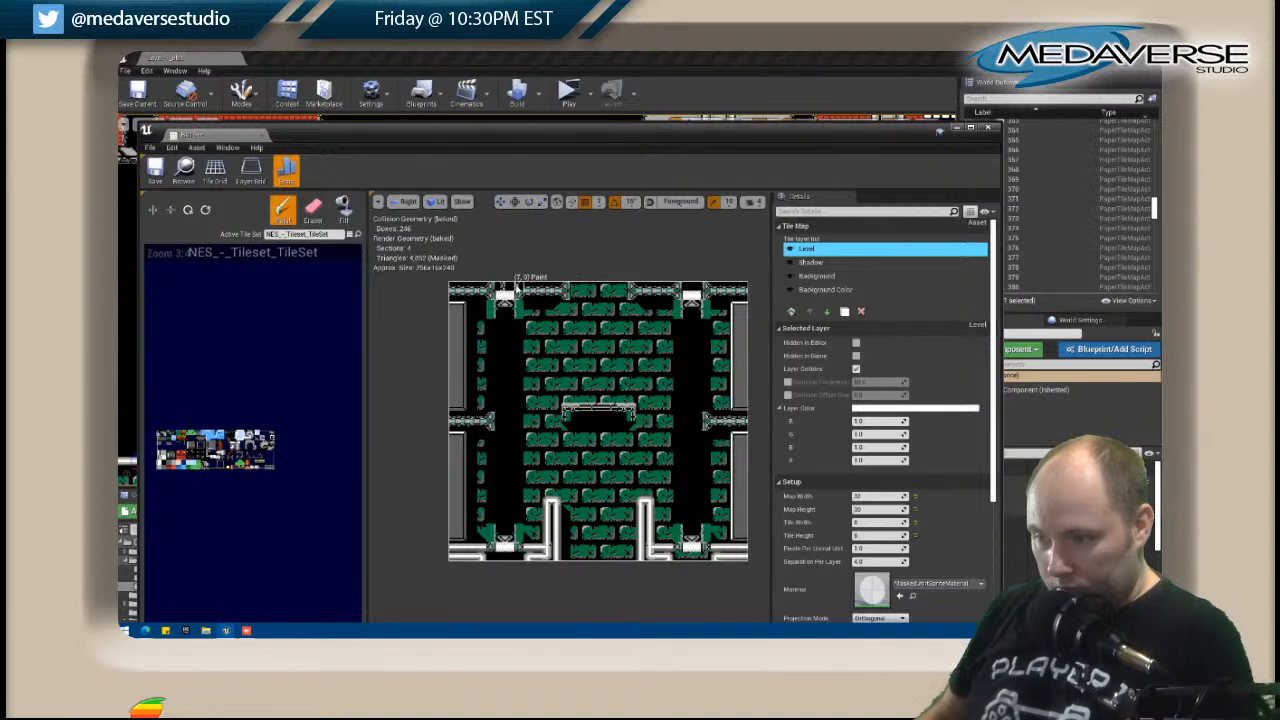
{"action": "key", "text": "shift"}
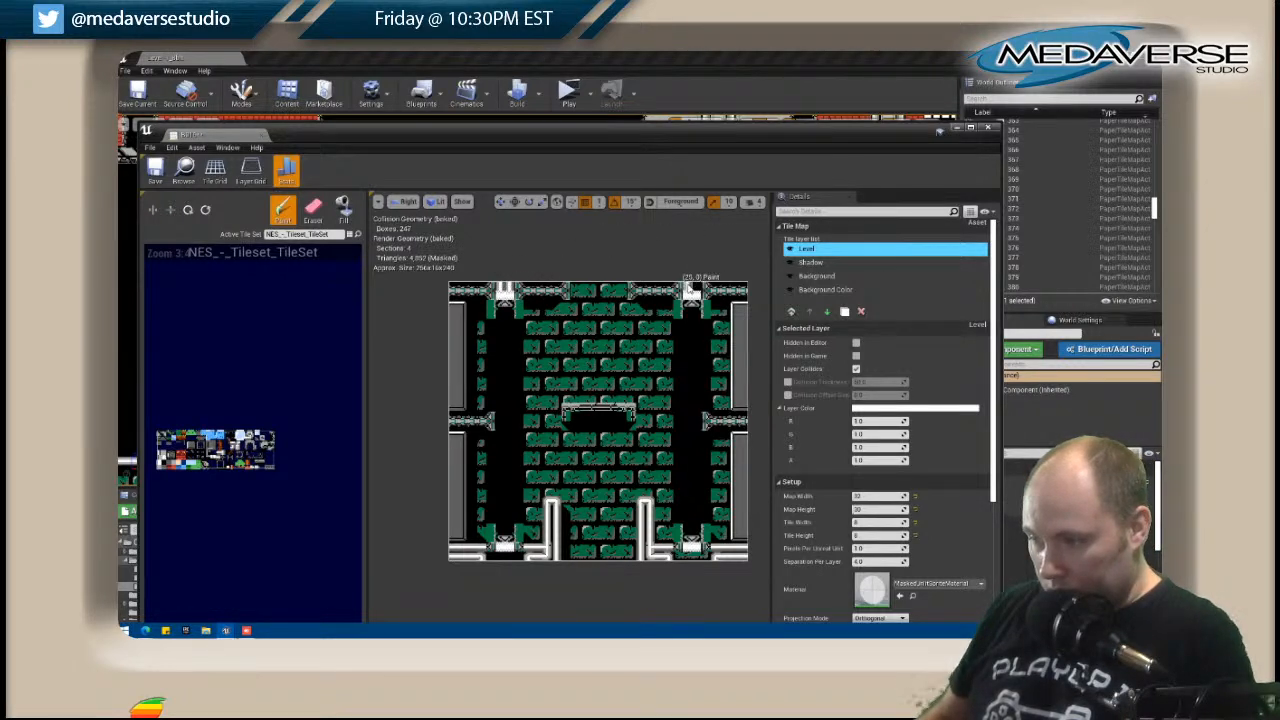
{"action": "left_click", "coordinate": [504, 560]}
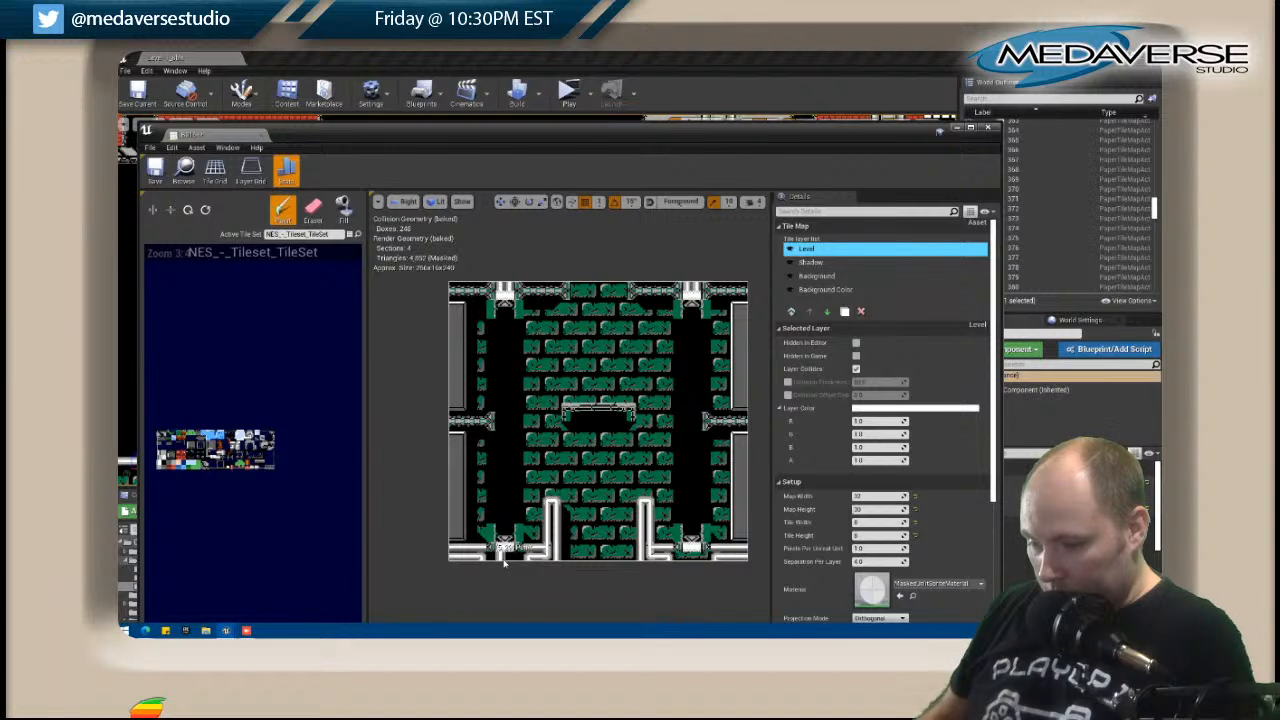
Paint connecting pipe tiles on either side of the stubs beneath both lower waterfall fixtures.
{"action": "key", "text": "shift"}
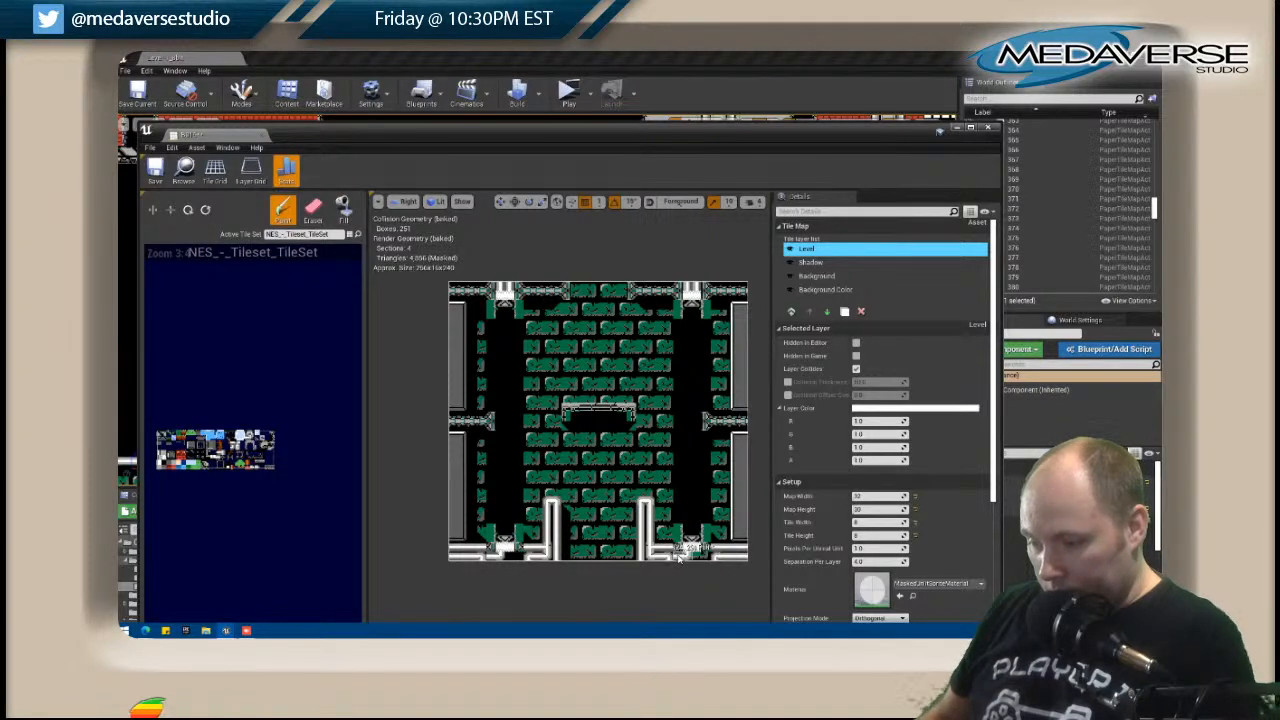
{"action": "left_click_drag", "start_coordinate": [526, 557], "coordinate": [507, 554]}
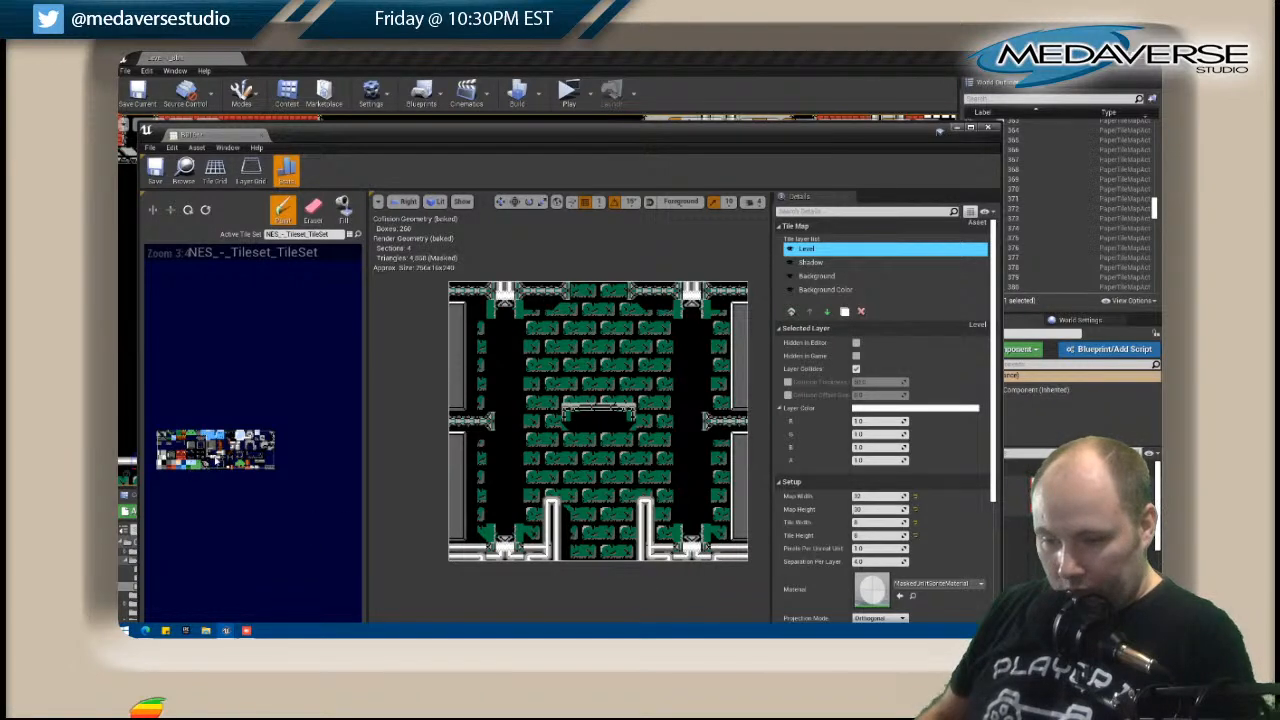
{"action": "left_click", "coordinate": [484, 556]}
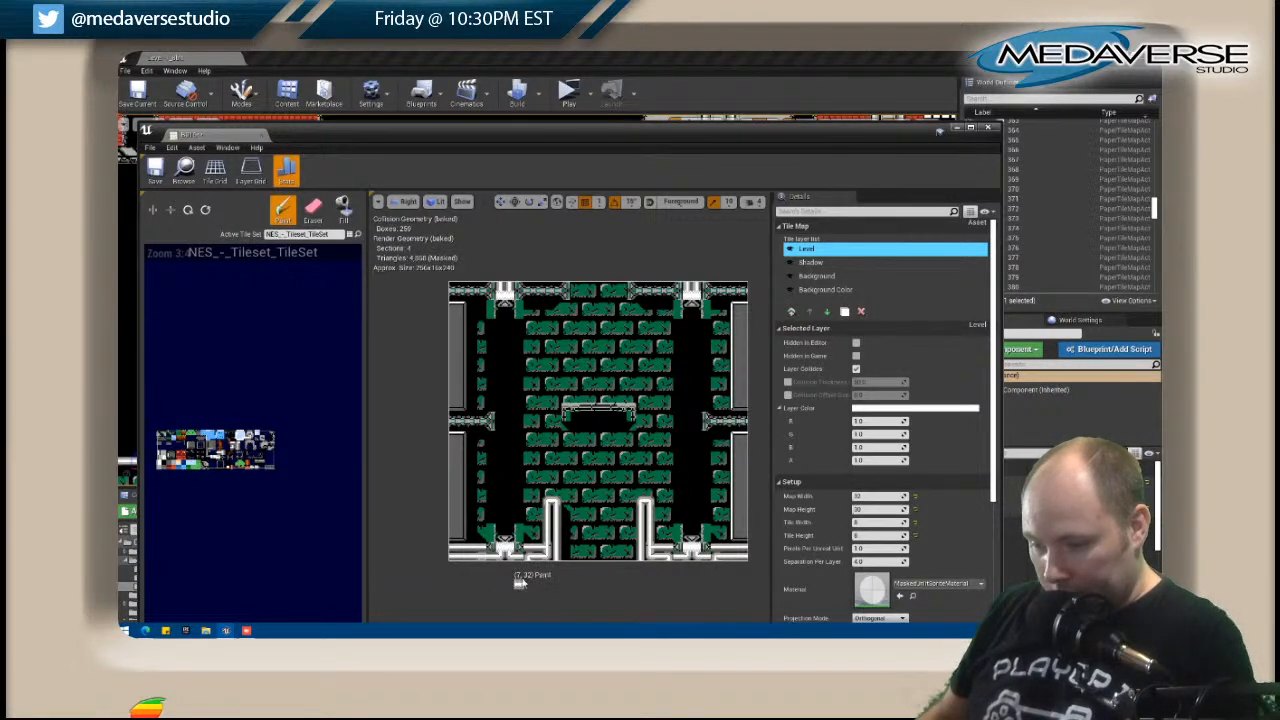
{"action": "left_click", "coordinate": [527, 563]}
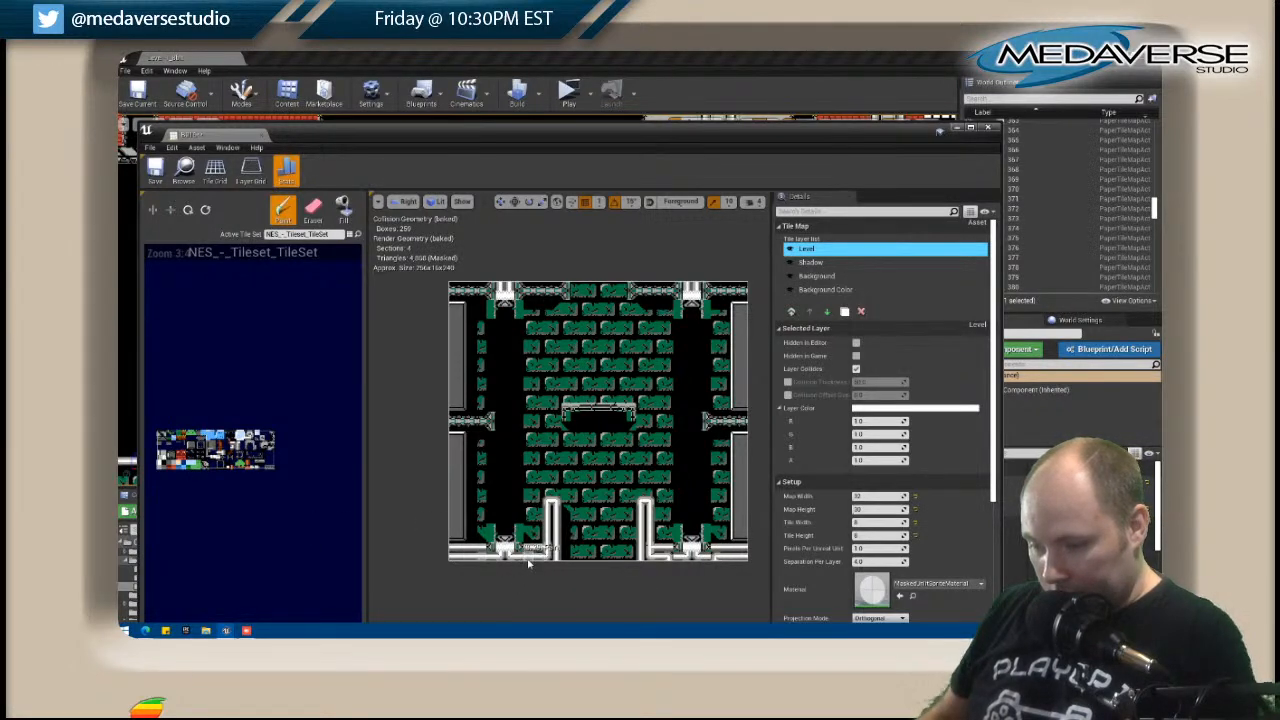
{"action": "left_click", "coordinate": [673, 562]}
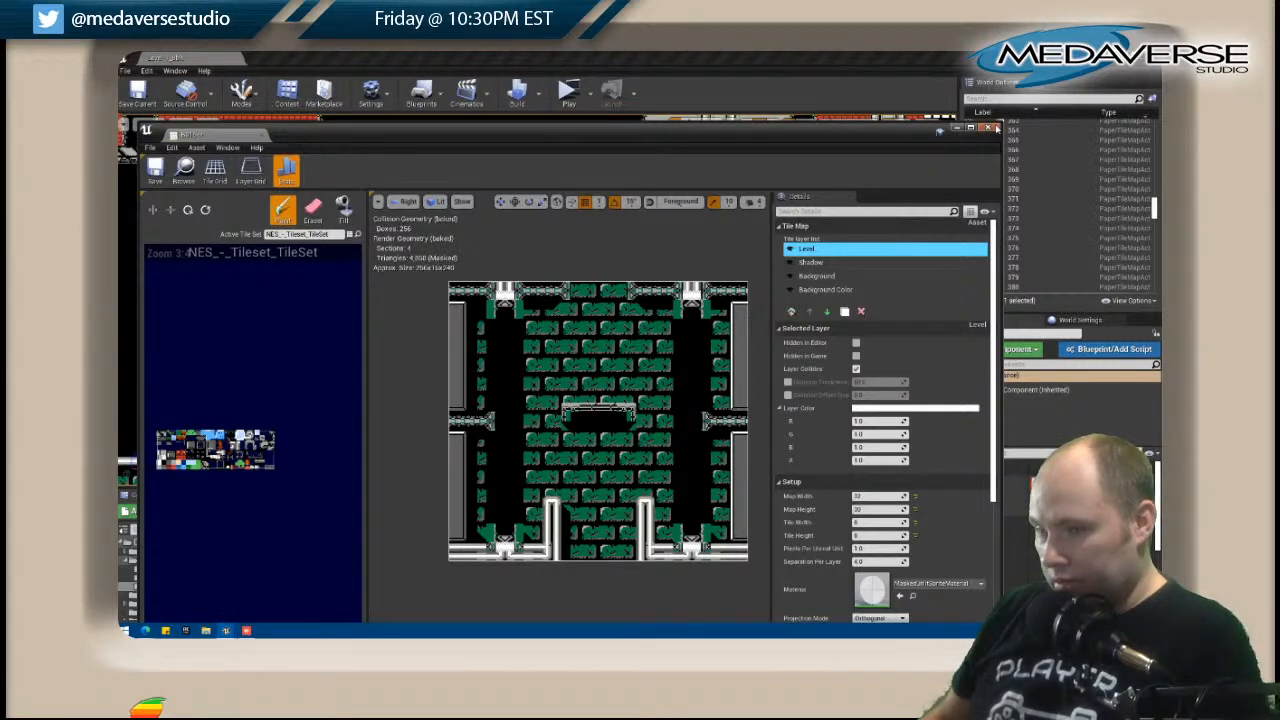
Close the B015 tile map editor and save all changes.
{"action": "left_click", "coordinate": [992, 128]}
{"action": "left_click", "coordinate": [126, 71]}
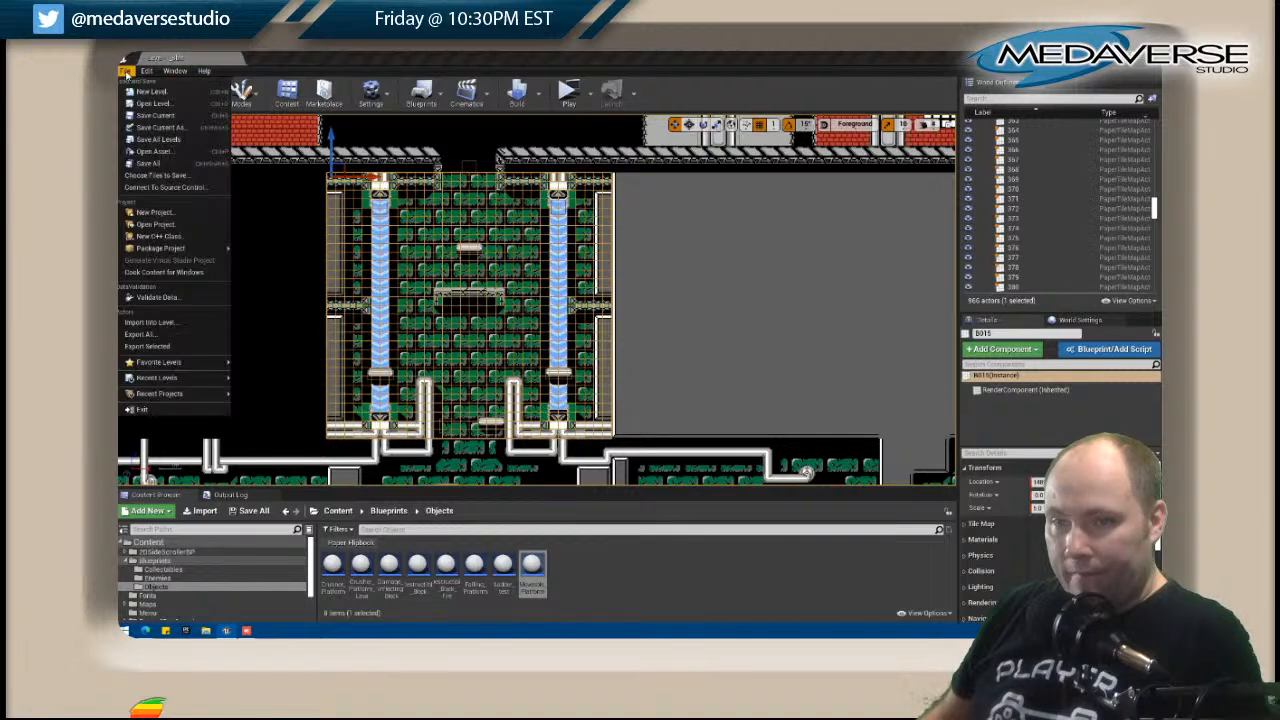
{"action": "left_click", "coordinate": [150, 164]}
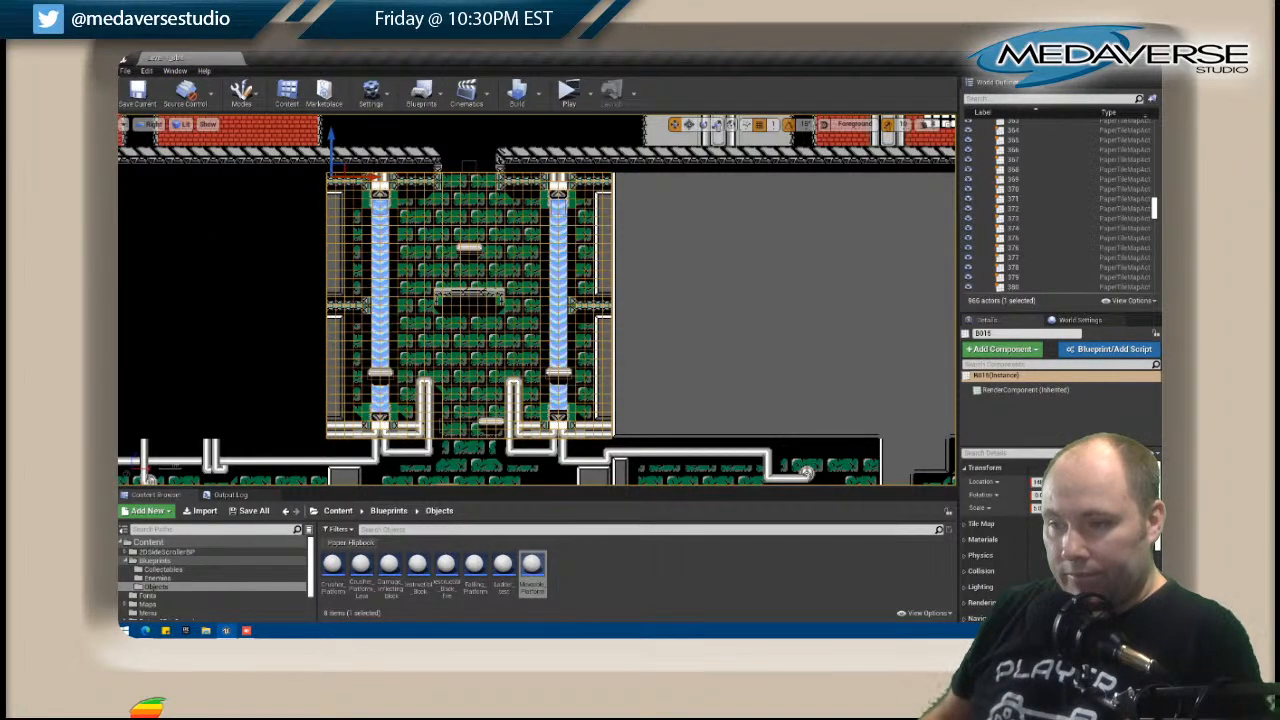
Open the A015 tile map above the waterfall room for editing, with its editor window placed clear of the level view.
{"action": "left_click", "coordinate": [425, 156]}
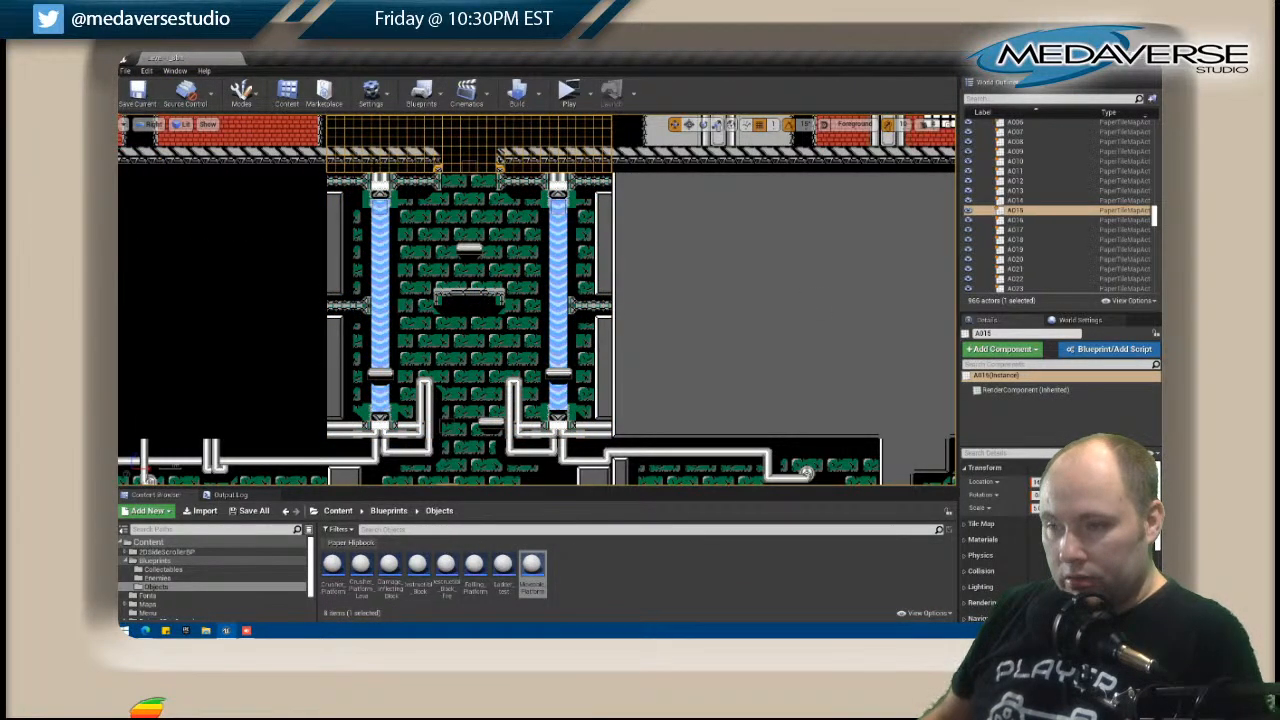
{"action": "right_click", "coordinate": [372, 164]}
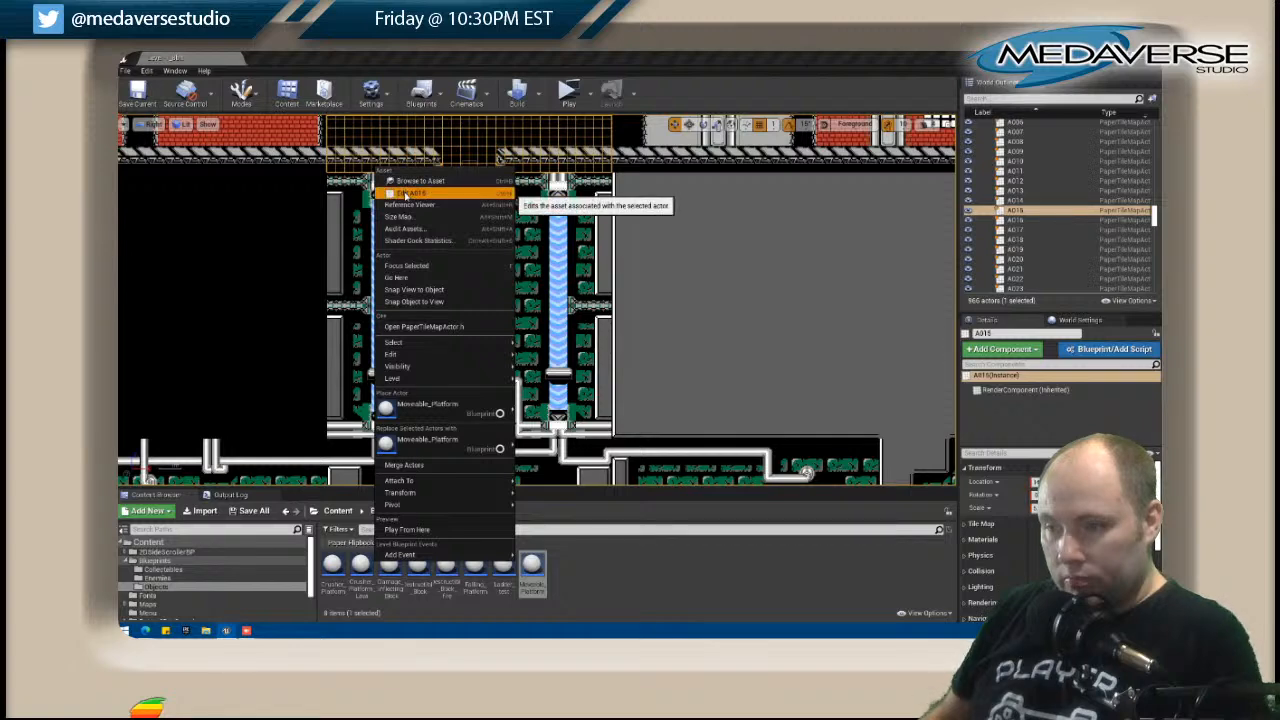
{"action": "left_click", "coordinate": [405, 193]}
{"action": "scroll", "coordinate": [580, 540], "scroll_direction": "up", "scroll_amount": 4}
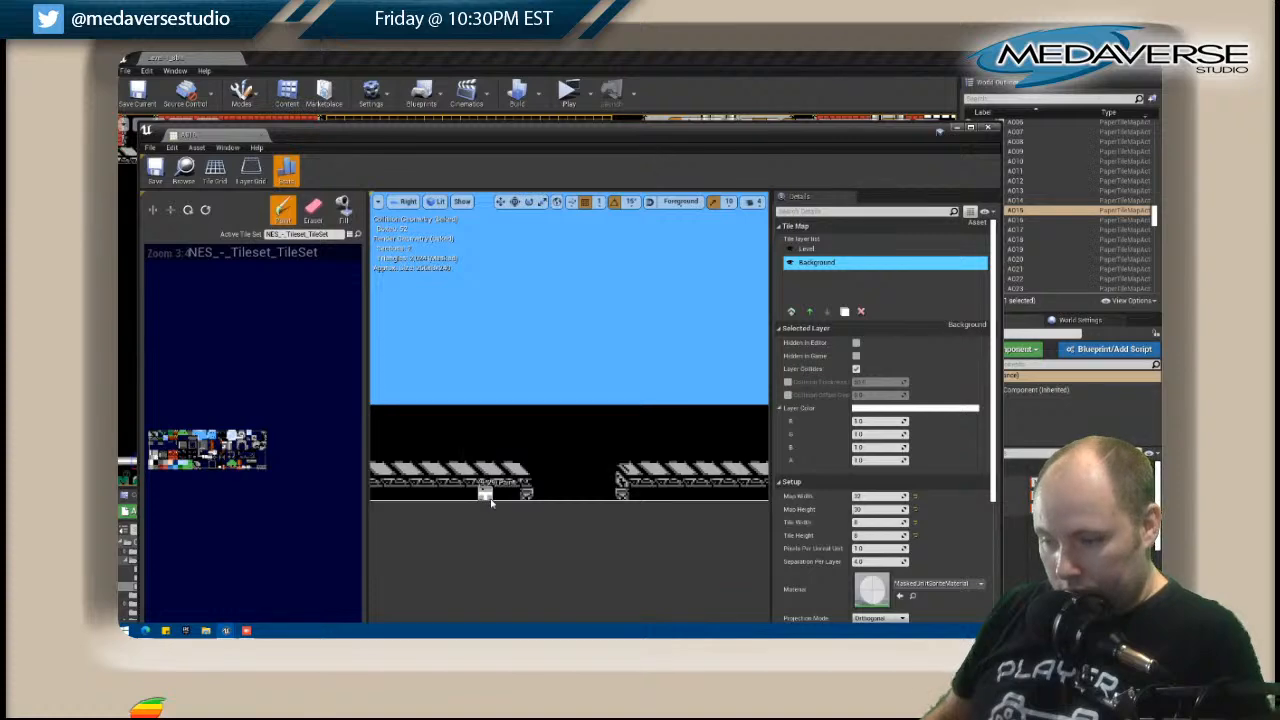
{"action": "left_click_drag", "start_coordinate": [398, 136], "coordinate": [674, 99]}
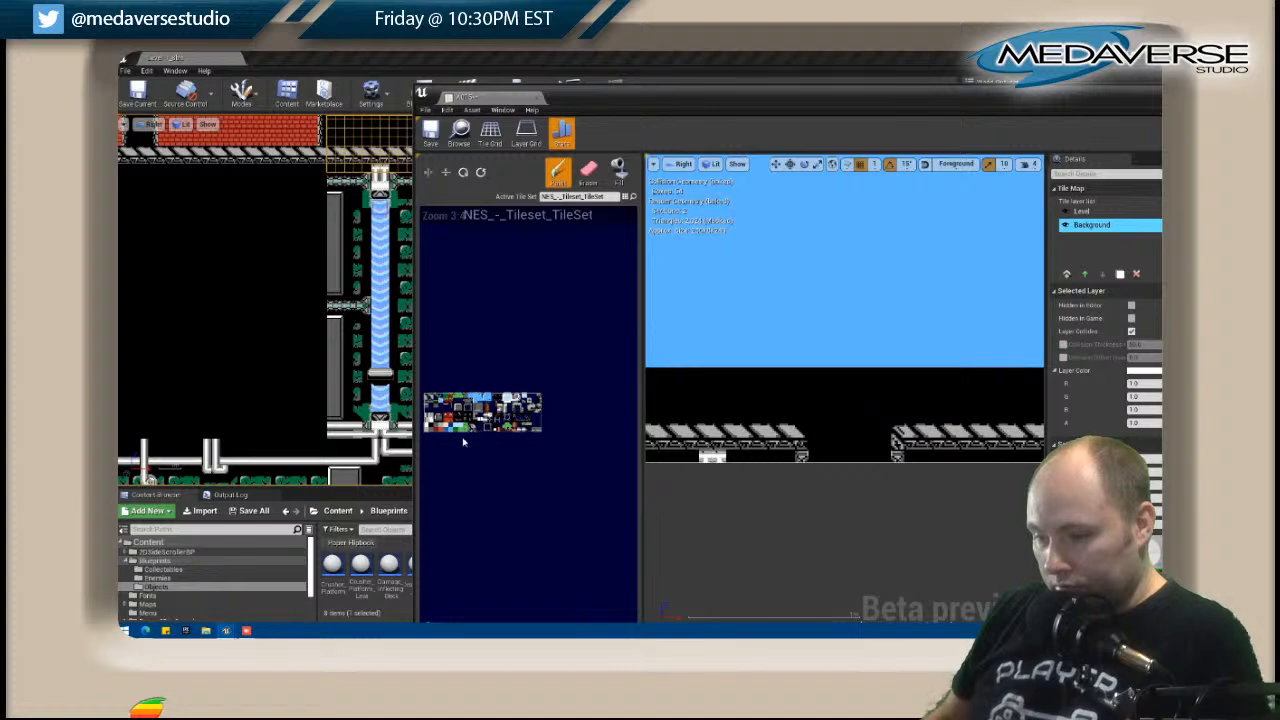
Paint a white horizontal pipe along A015's bottom edge beneath the grey ledges on both sides of the central opening.
{"action": "left_click_drag", "start_coordinate": [730, 458], "coordinate": [775, 458]}
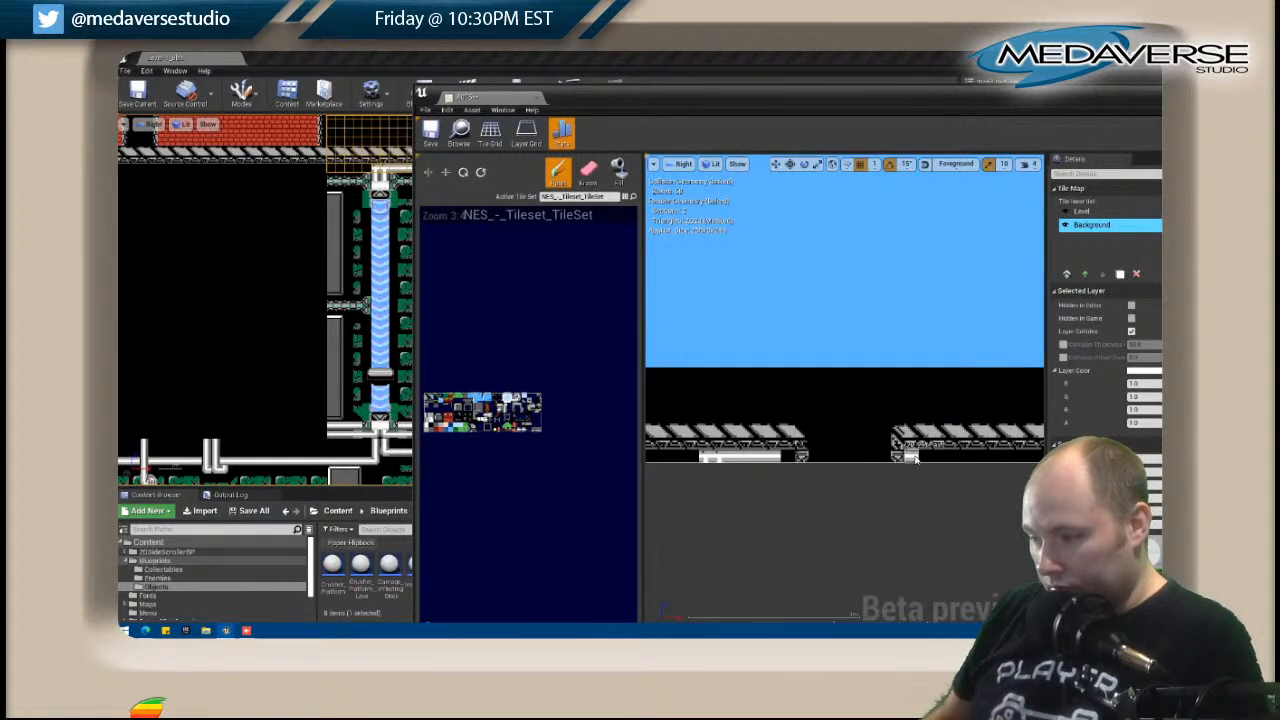
{"action": "left_click_drag", "start_coordinate": [926, 458], "coordinate": [996, 458]}
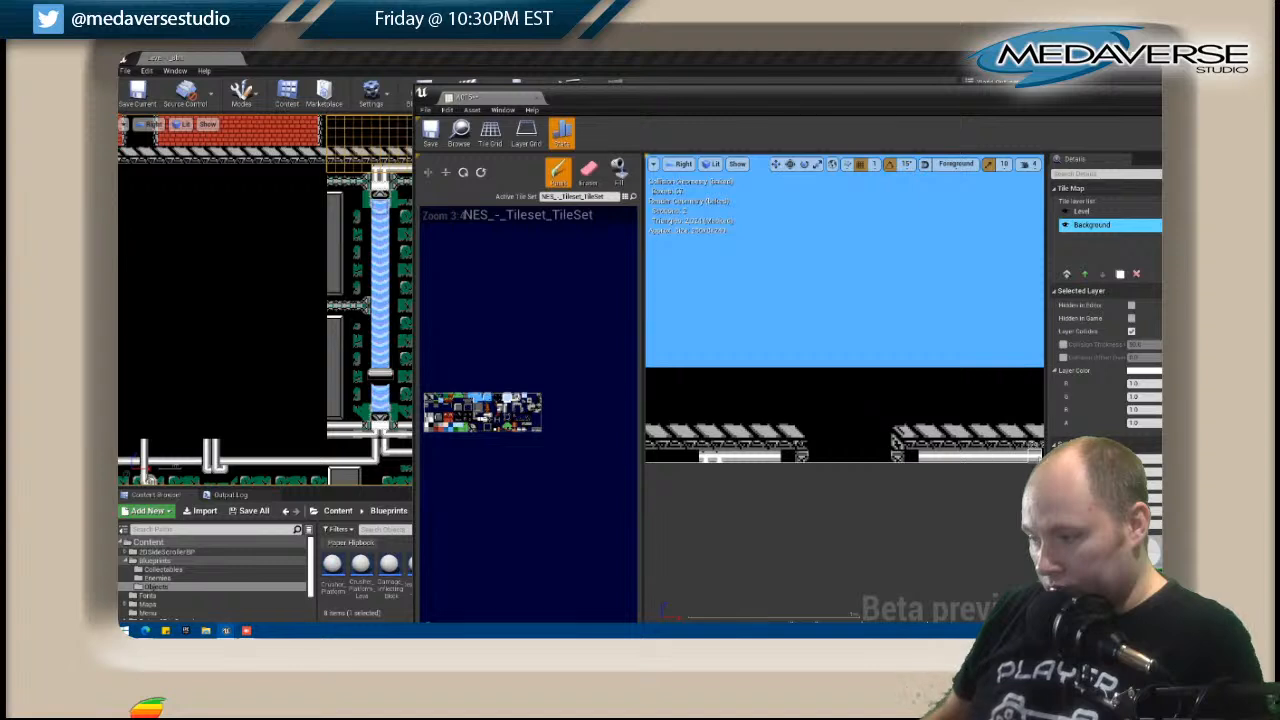
{"action": "right_click_drag", "start_coordinate": [985, 496], "coordinate": [840, 499]}
{"action": "left_click_drag", "start_coordinate": [904, 460], "coordinate": [918, 460]}
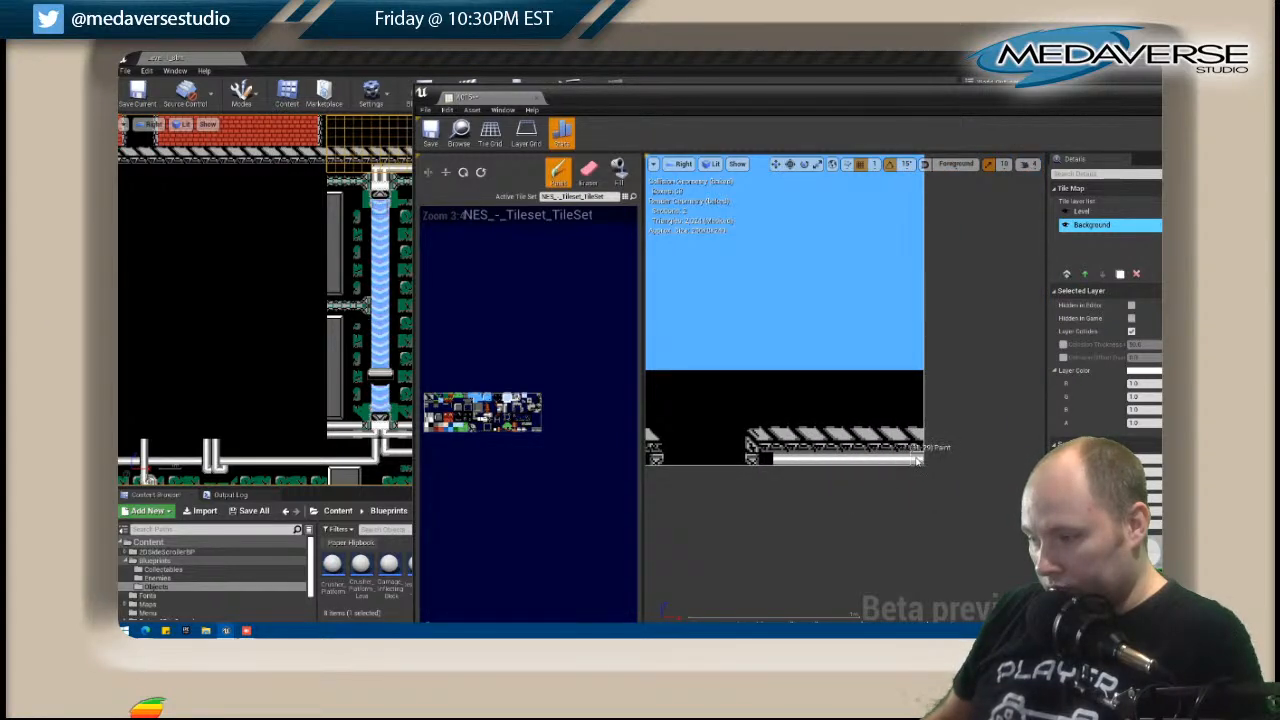
{"action": "right_click_drag", "start_coordinate": [796, 516], "coordinate": [988, 513]}
{"action": "left_click_drag", "start_coordinate": [718, 454], "coordinate": [660, 455]}
{"action": "mouse_move", "coordinate": [809, 499]}
{"action": "right_mouse_down"}
{"action": "mouse_move", "coordinate": [680, 487]}
{"action": "mouse_move", "coordinate": [829, 486]}
{"action": "right_mouse_up"}
Copy the white pipe junction tiles onto A015's horizontal pipe above the second waterfall.
{"action": "key", "text": "shift"}
{"action": "left_click_drag", "start_coordinate": [683, 441], "coordinate": [693, 441], "text": "shift"}
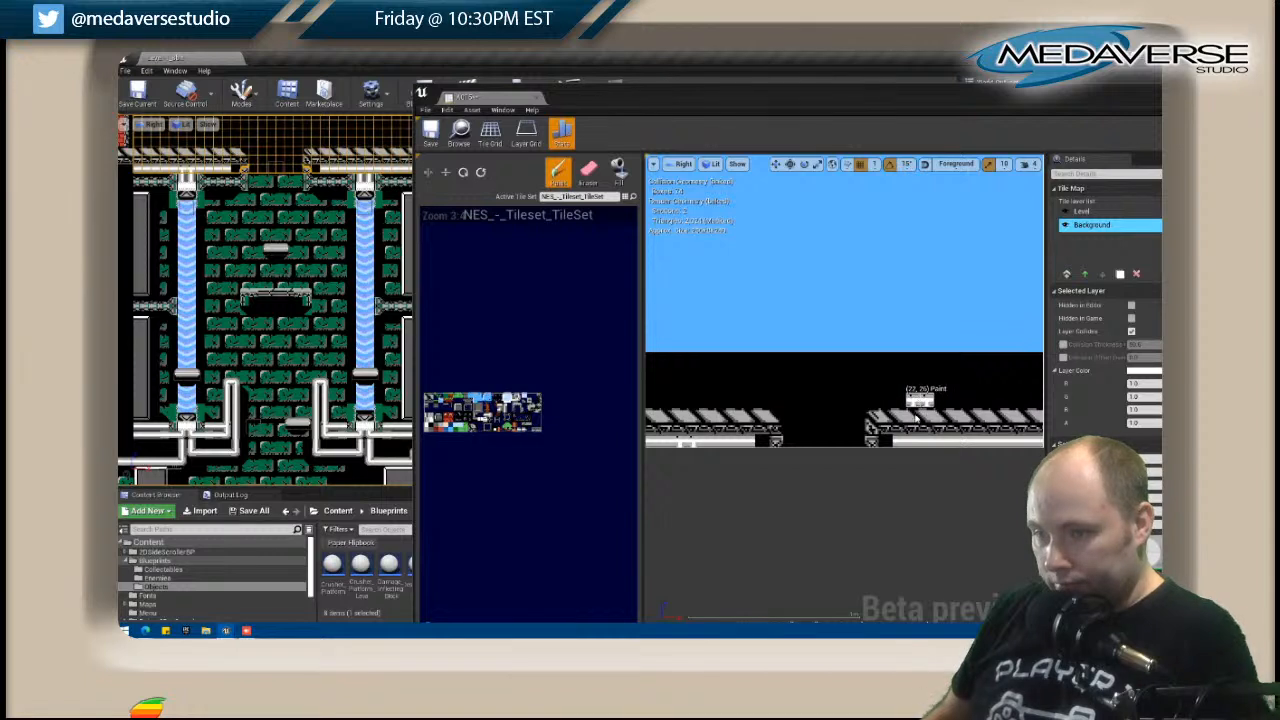
{"action": "left_click", "coordinate": [957, 442]}
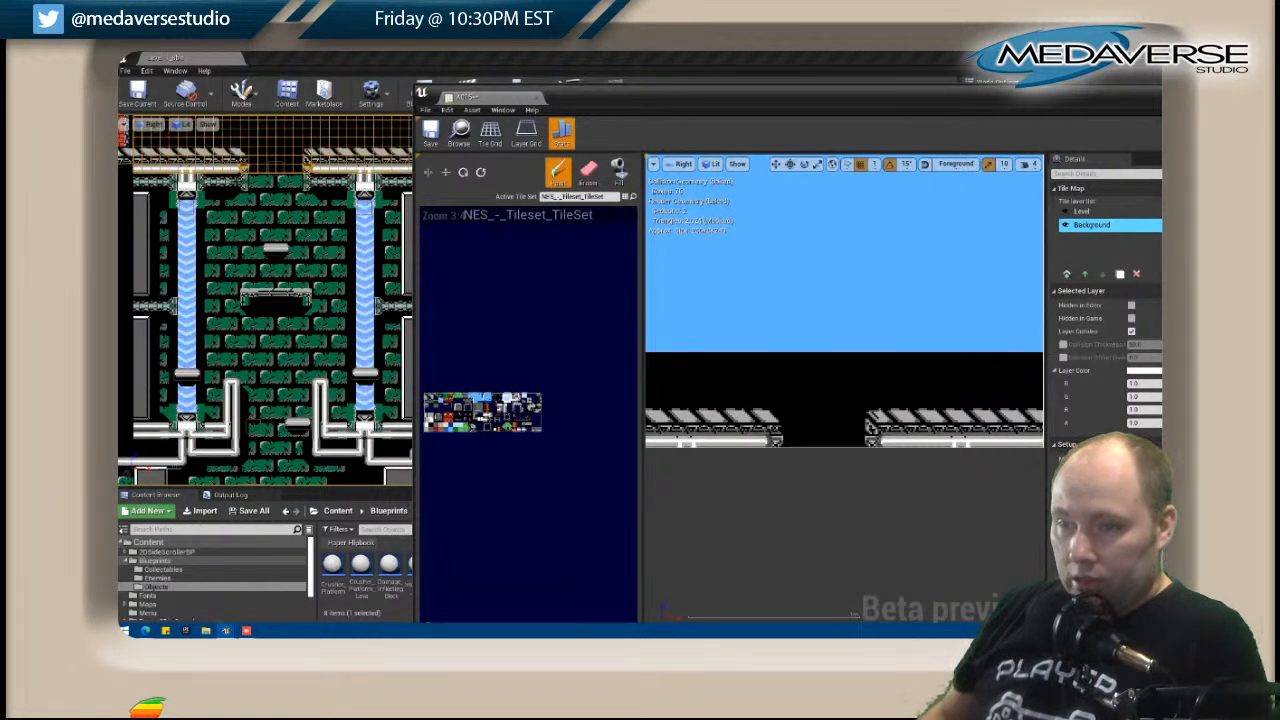
Open the B015 waterfall tile map for editing and bring its top edge into close view.
{"action": "left_click", "coordinate": [194, 204]}
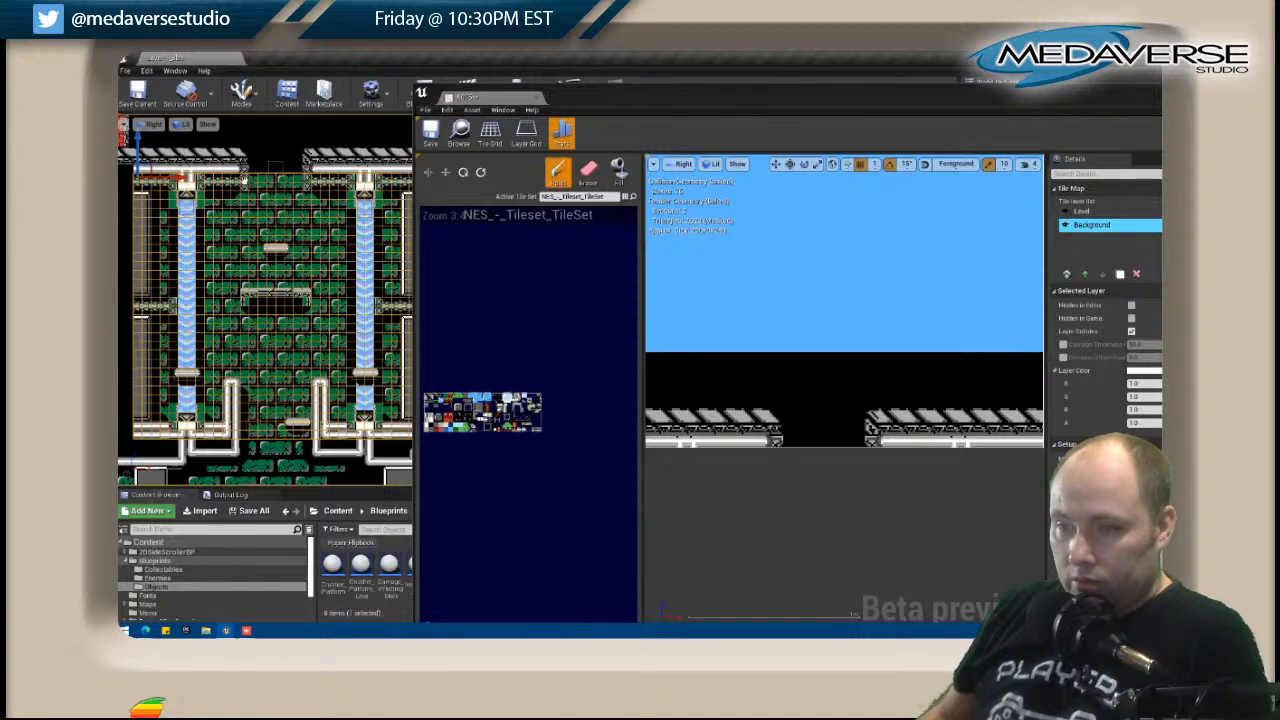
{"action": "right_click", "coordinate": [243, 178]}
{"action": "left_click", "coordinate": [285, 211]}
{"action": "scroll", "coordinate": [256, 198], "scroll_direction": "up", "scroll_amount": 5}
{"action": "right_click_drag", "start_coordinate": [256, 196], "coordinate": [272, 290]}
{"action": "scroll", "coordinate": [757, 326], "scroll_direction": "up", "scroll_amount": 5}
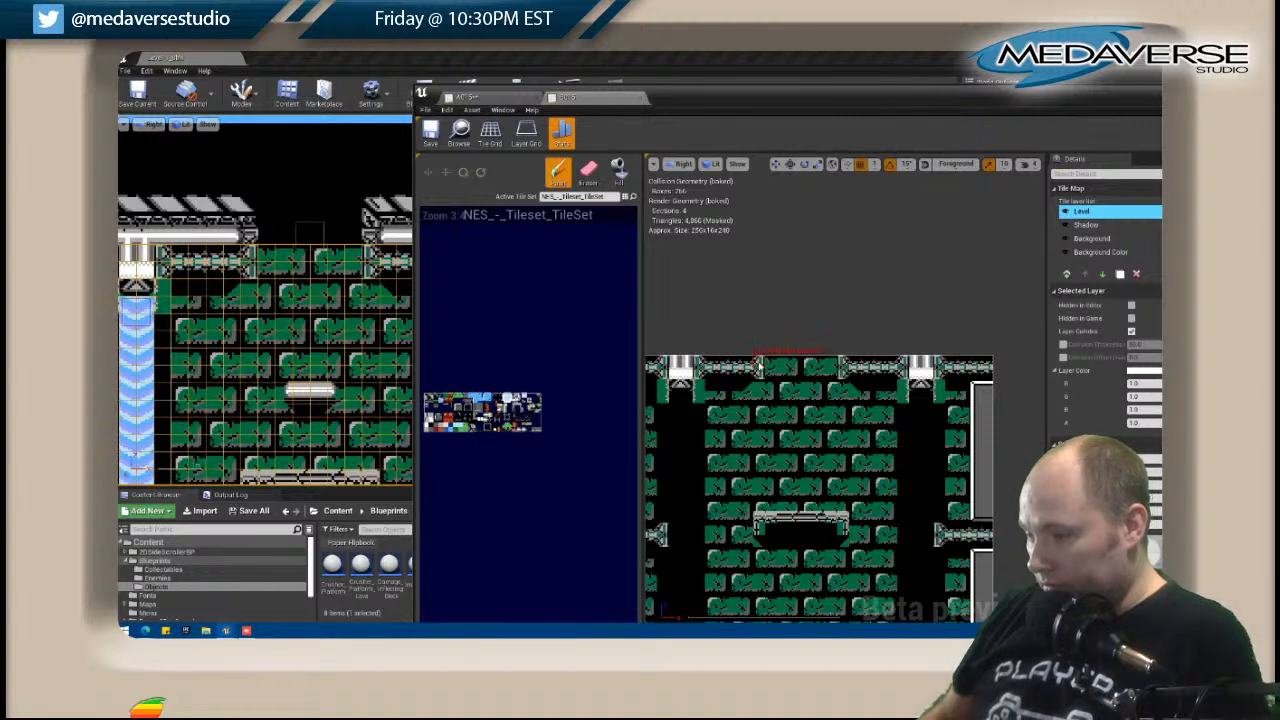
Rework the inner ends of B015's top trim on the Level layer to meet the ledge brackets beside the central opening.
{"action": "left_click", "coordinate": [758, 367], "text": "shift"}
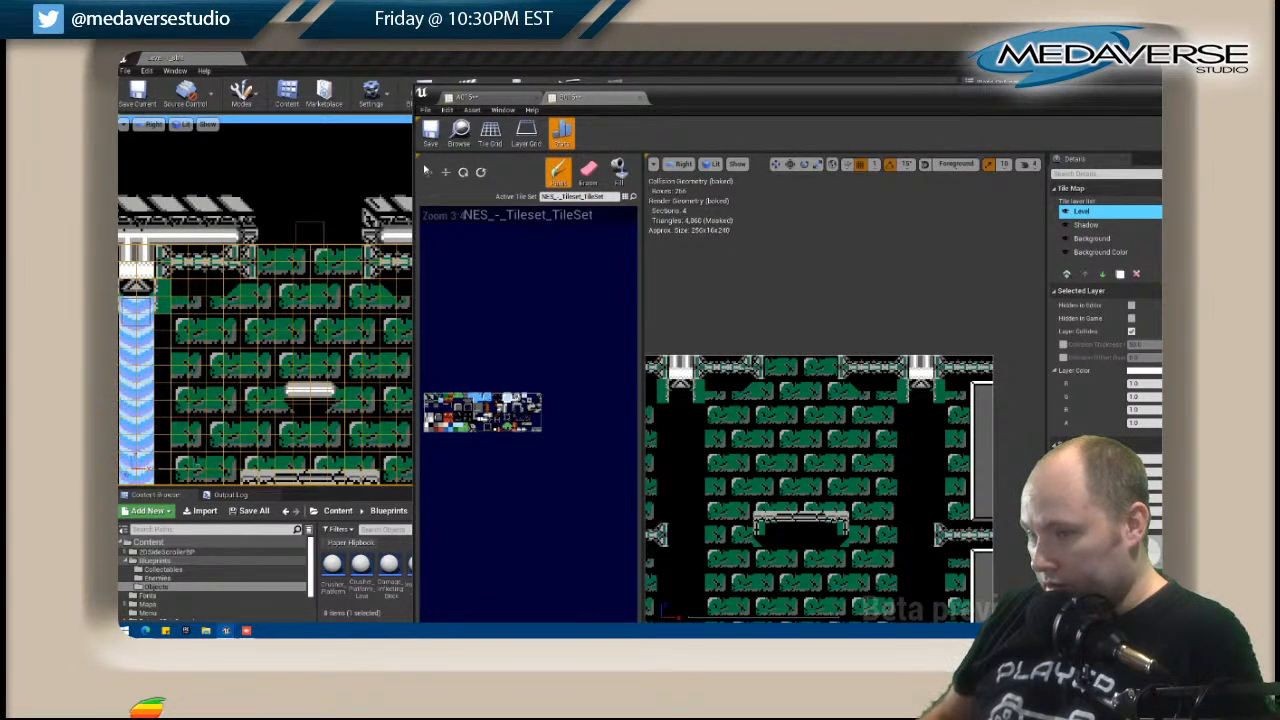
{"action": "left_click", "coordinate": [840, 367]}
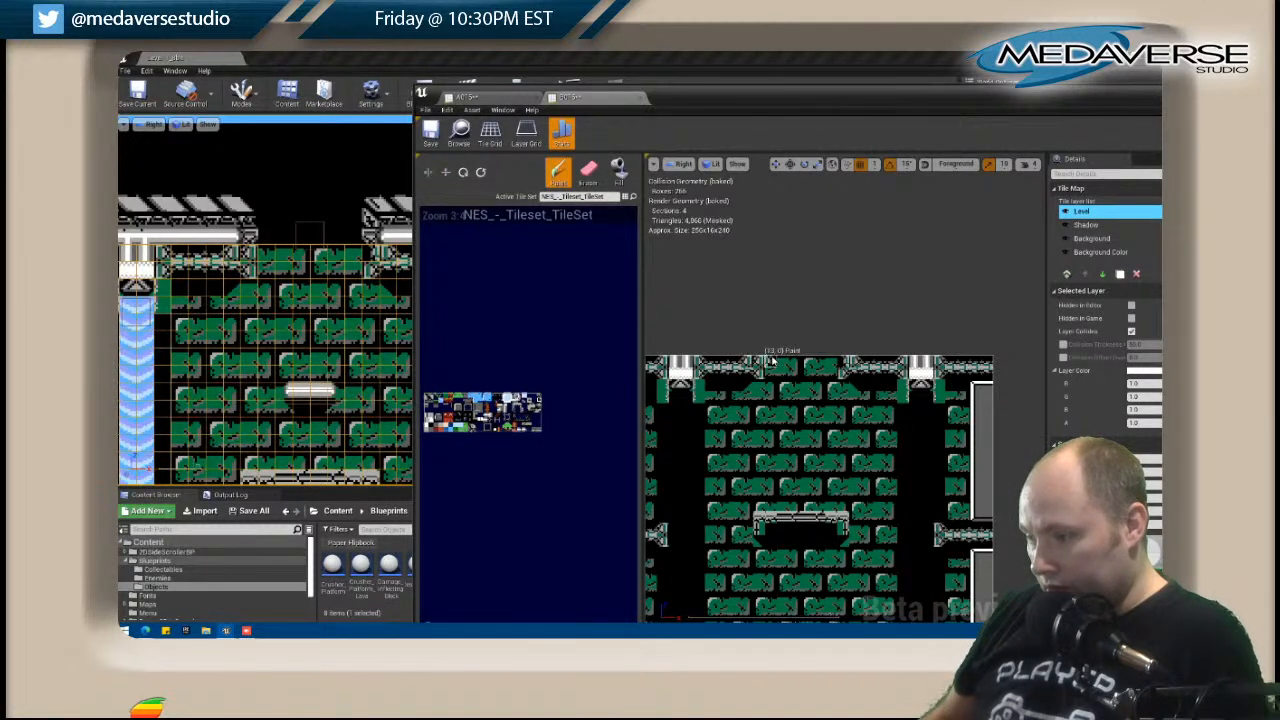
{"action": "left_click", "coordinate": [588, 172]}
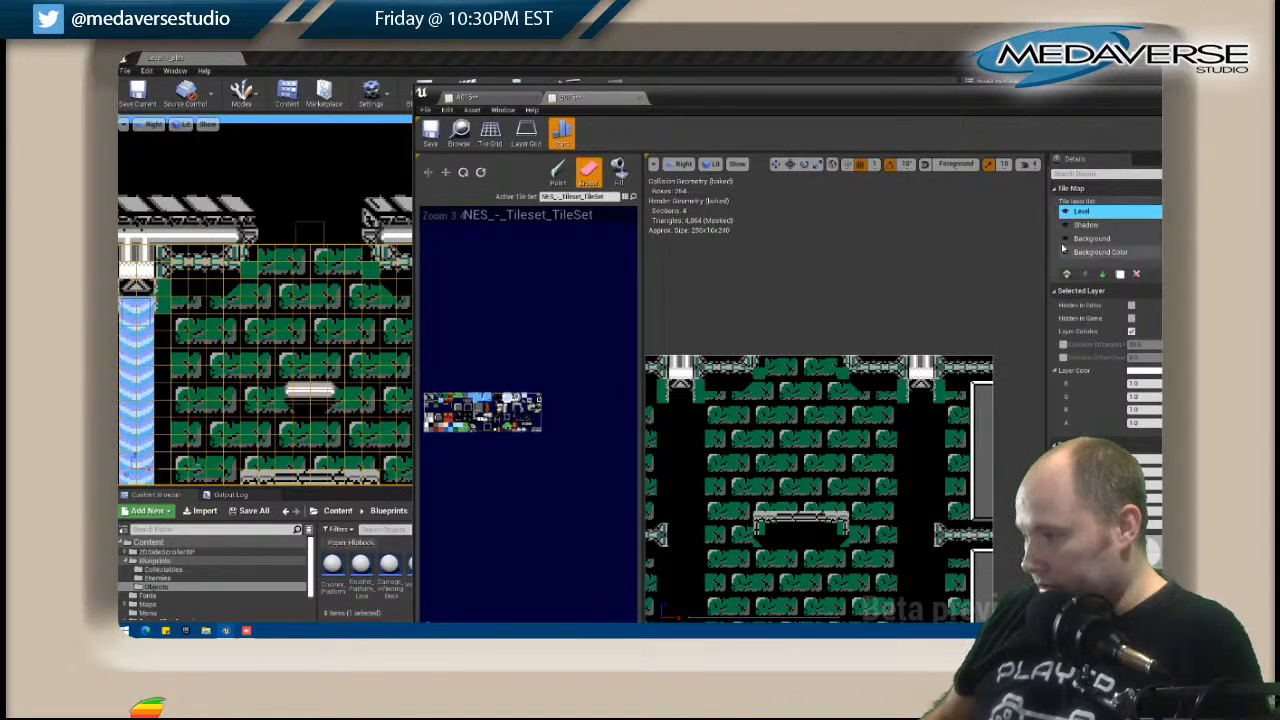
Fill in green brick tiles beside the shortened top trim on B015's Background layer and close the tile map editor.
{"action": "left_click", "coordinate": [1092, 238]}
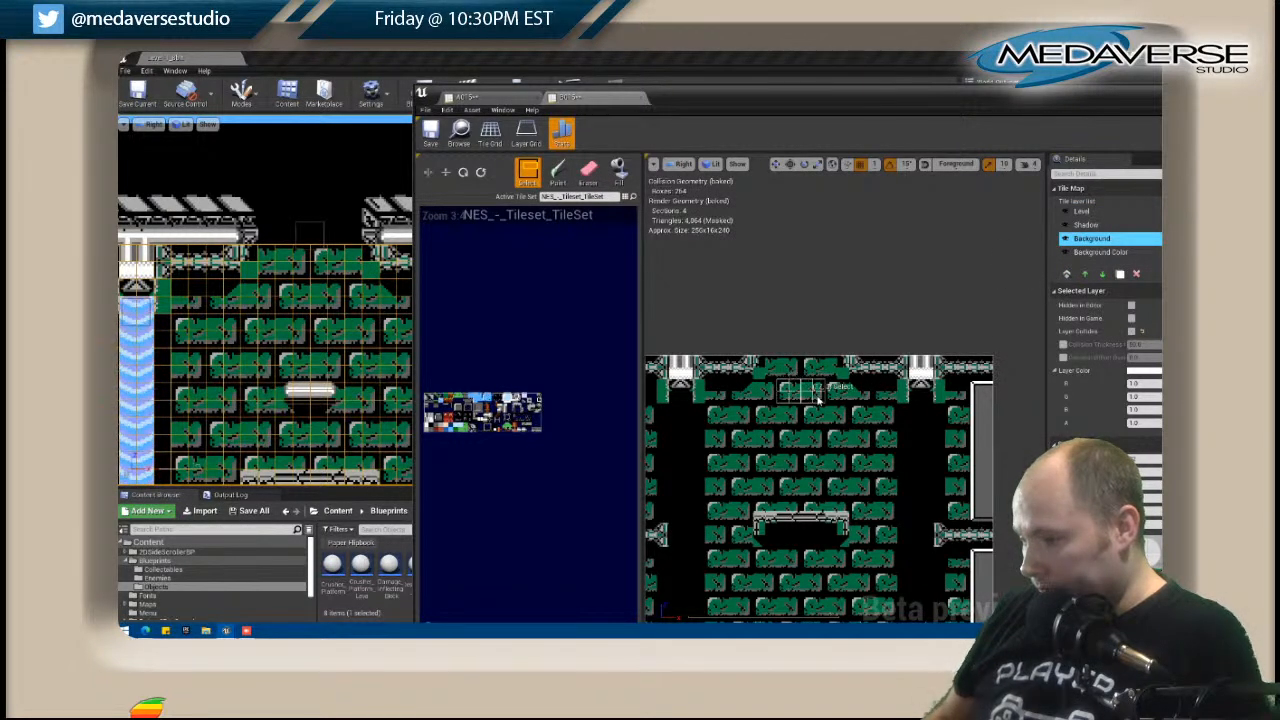
{"action": "left_click", "coordinate": [556, 172]}
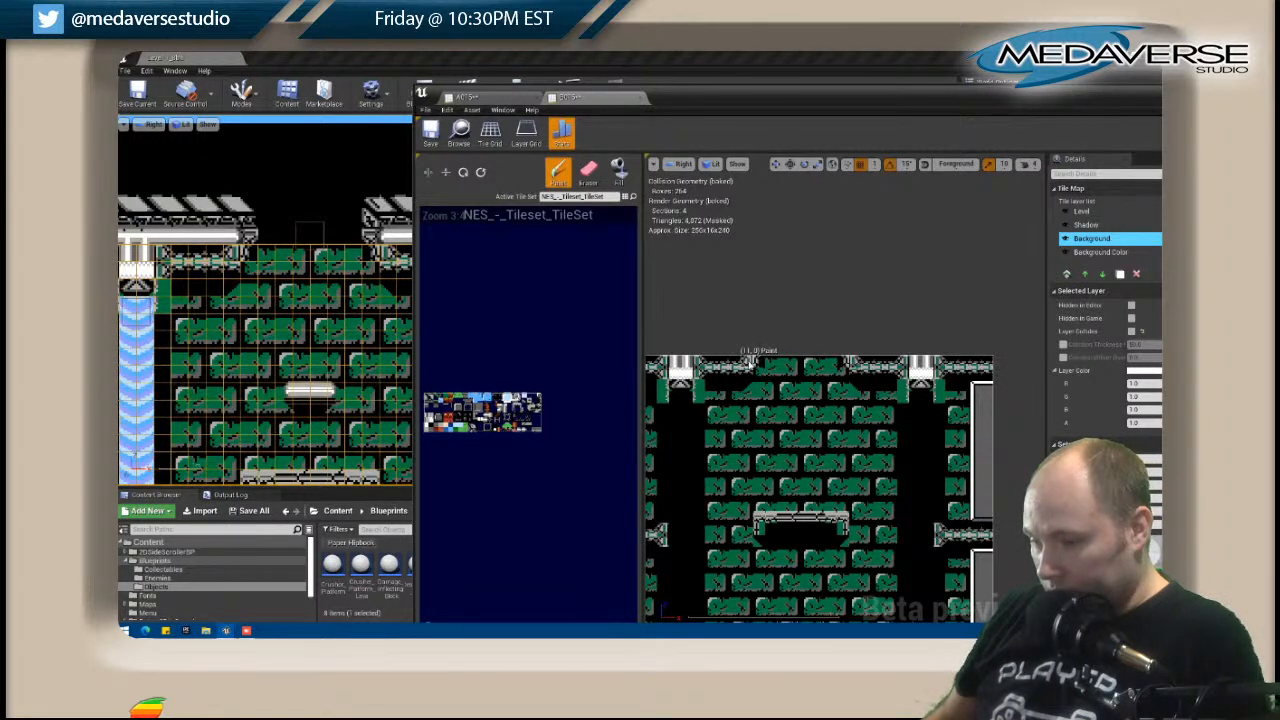
{"action": "left_click", "coordinate": [1127, 210]}
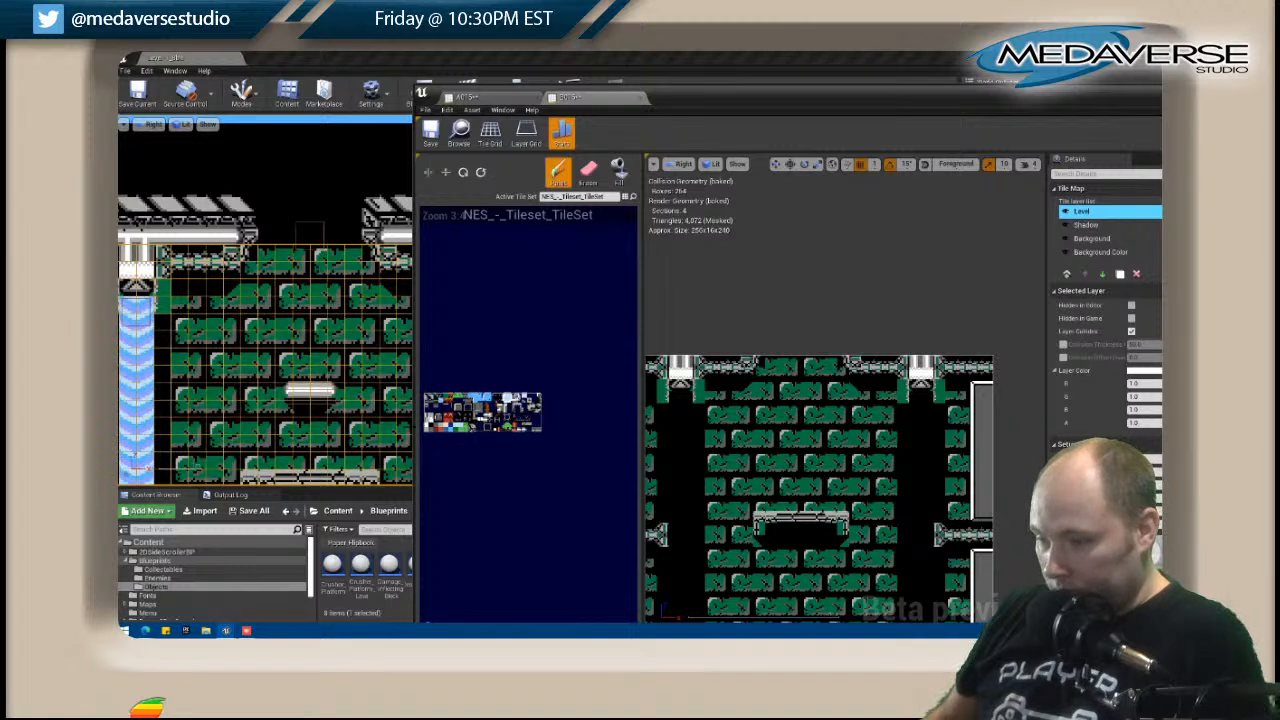
{"action": "scroll", "coordinate": [735, 420], "scroll_direction": "down", "scroll_amount": 1}
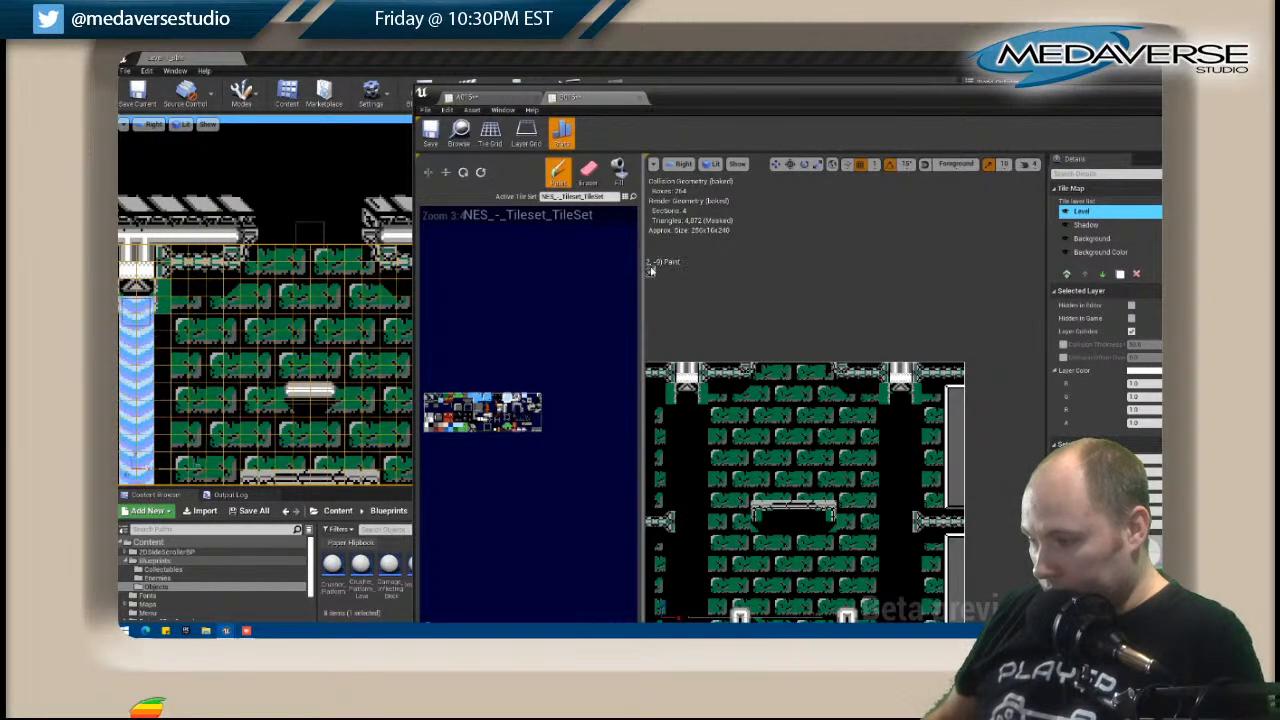
{"action": "scroll", "coordinate": [780, 390], "scroll_direction": "up", "scroll_amount": 3}
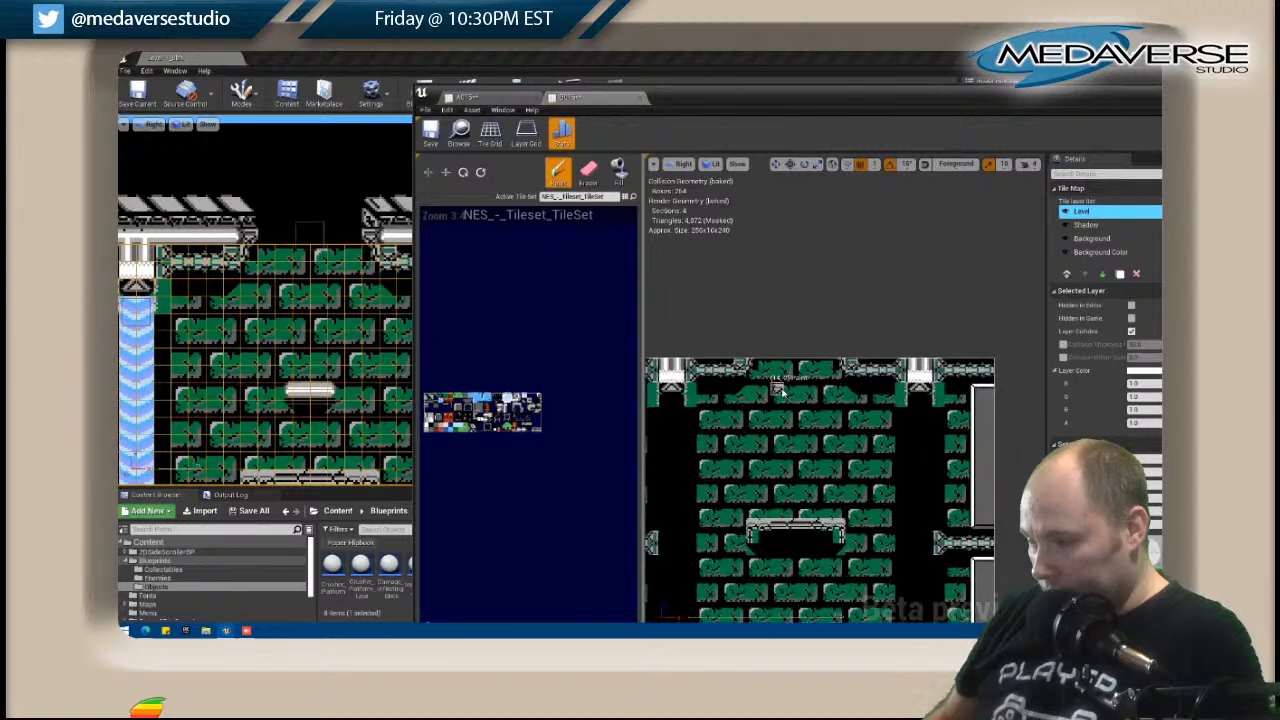
{"action": "left_click_drag", "start_coordinate": [1134, 97], "coordinate": [888, 109]}
{"action": "left_click", "coordinate": [1018, 104]}
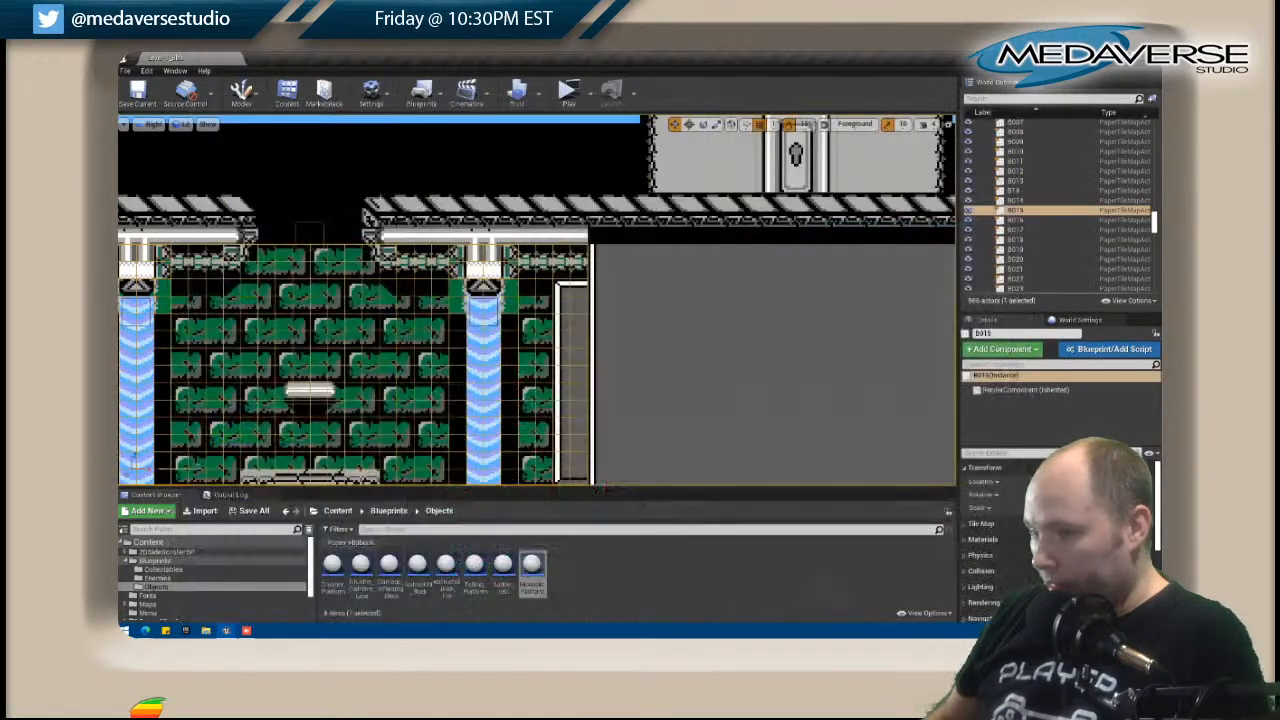
Open the B016 grey wall tile map for editing, keeping its junction with B015 in view.
{"action": "right_click_drag", "start_coordinate": [272, 268], "coordinate": [432, 276]}
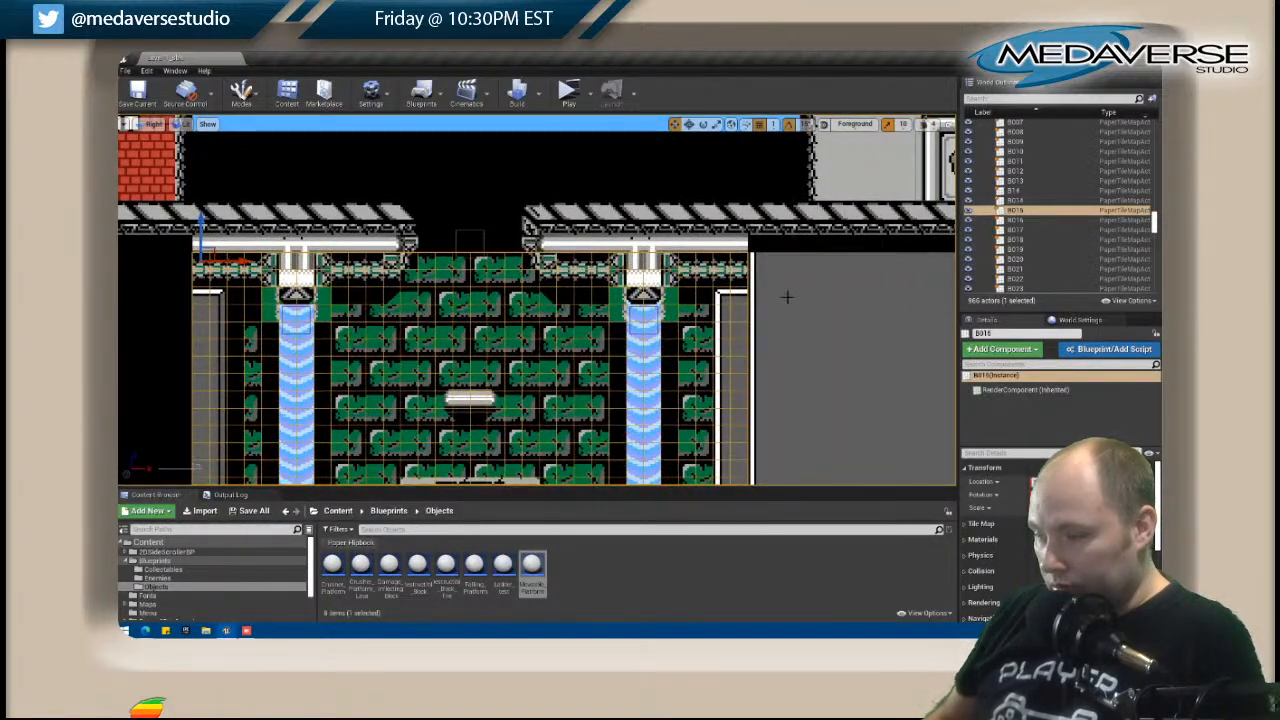
{"action": "left_click", "coordinate": [788, 295]}
{"action": "right_click", "coordinate": [786, 284]}
{"action": "left_click", "coordinate": [828, 257]}
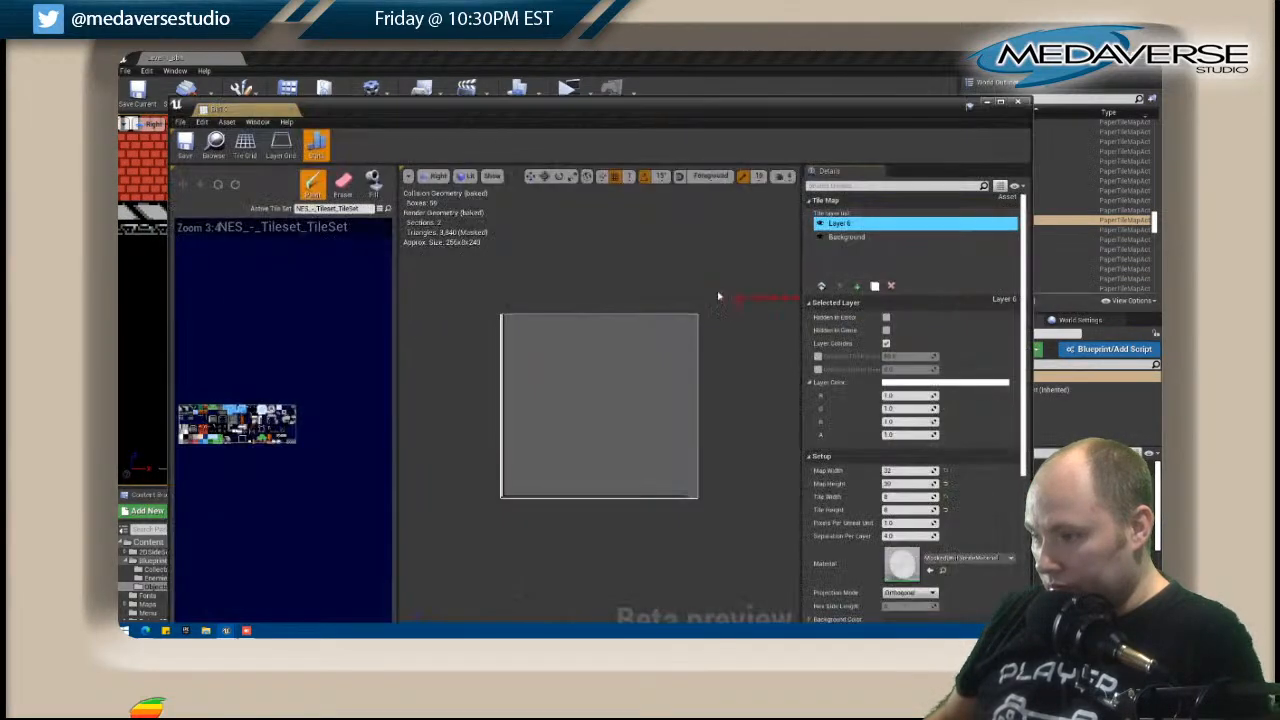
{"action": "left_click_drag", "start_coordinate": [559, 110], "coordinate": [642, 329]}
{"action": "right_click_drag", "start_coordinate": [640, 262], "coordinate": [505, 229]}
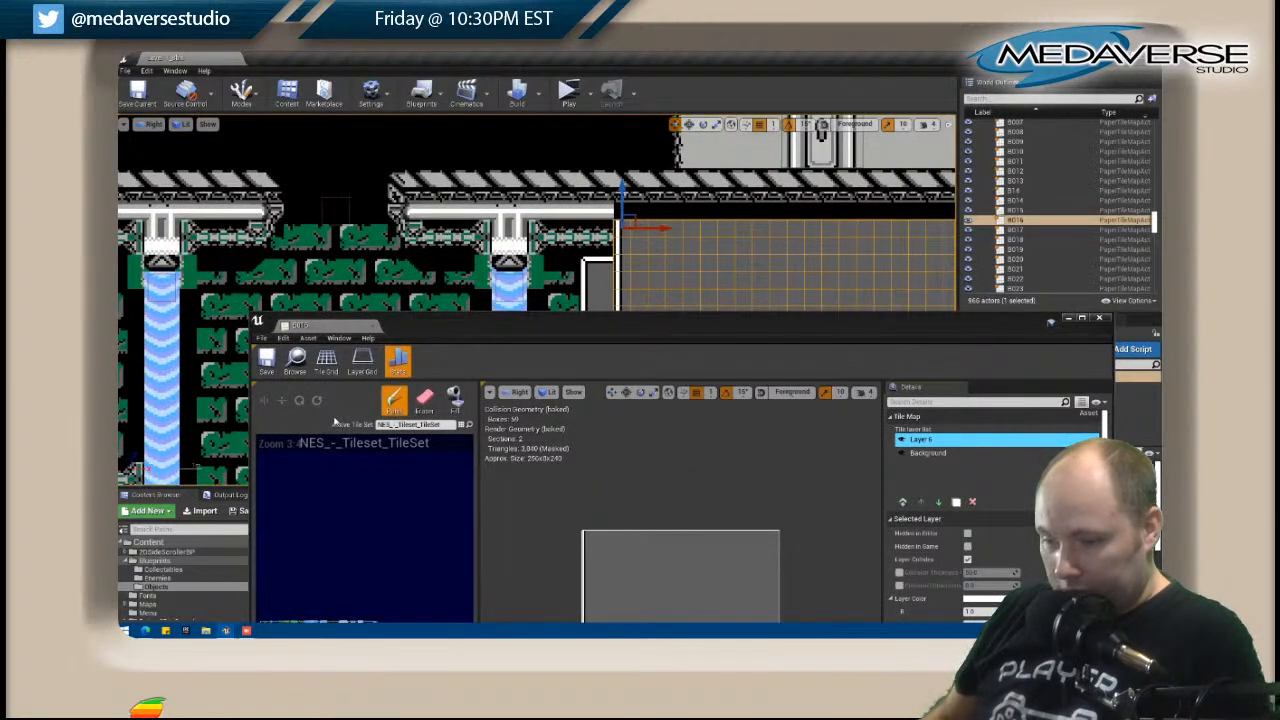
Paint a two-row metal trim across the top edge of B016 on Layer 6, continuing B015's trim.
{"action": "scroll", "coordinate": [343, 512], "scroll_direction": "down", "scroll_amount": 1}
{"action": "right_click_drag", "start_coordinate": [345, 552], "coordinate": [366, 444]}
{"action": "scroll", "coordinate": [380, 493], "scroll_direction": "up", "scroll_amount": 6}
{"action": "scroll", "coordinate": [381, 497], "scroll_direction": "up", "scroll_amount": 2}
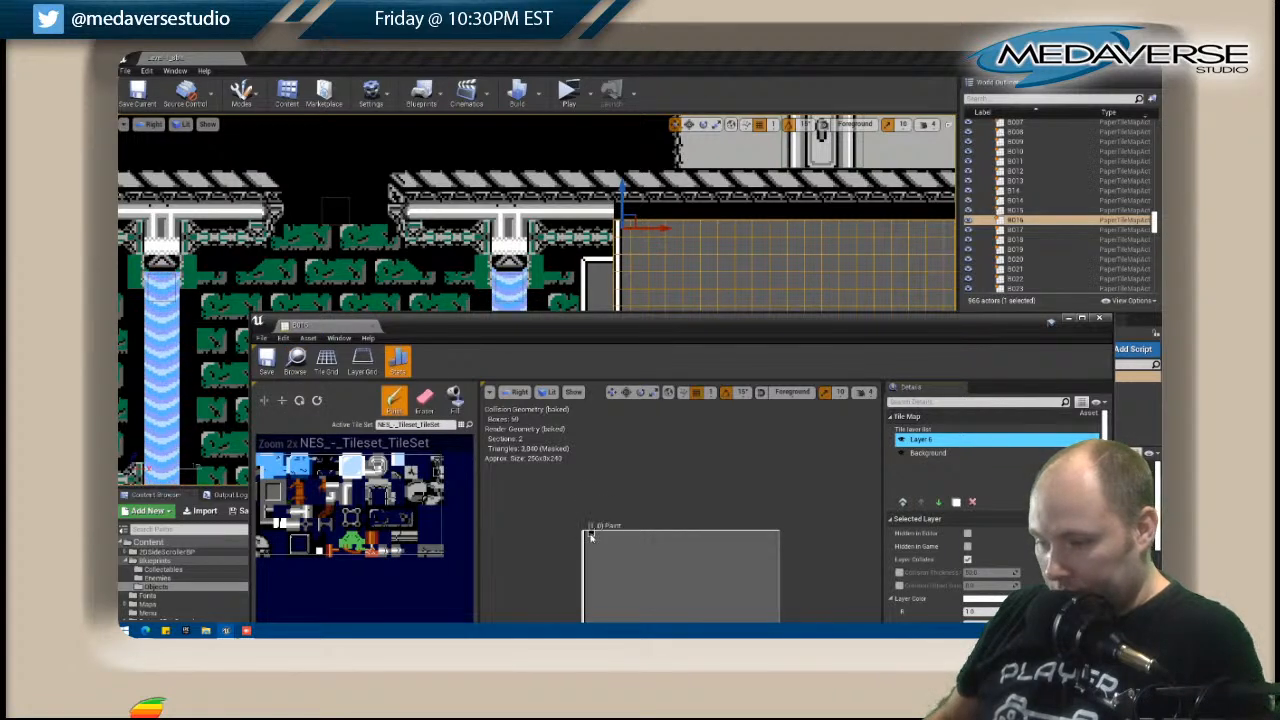
{"action": "left_click_drag", "start_coordinate": [588, 538], "coordinate": [756, 537]}
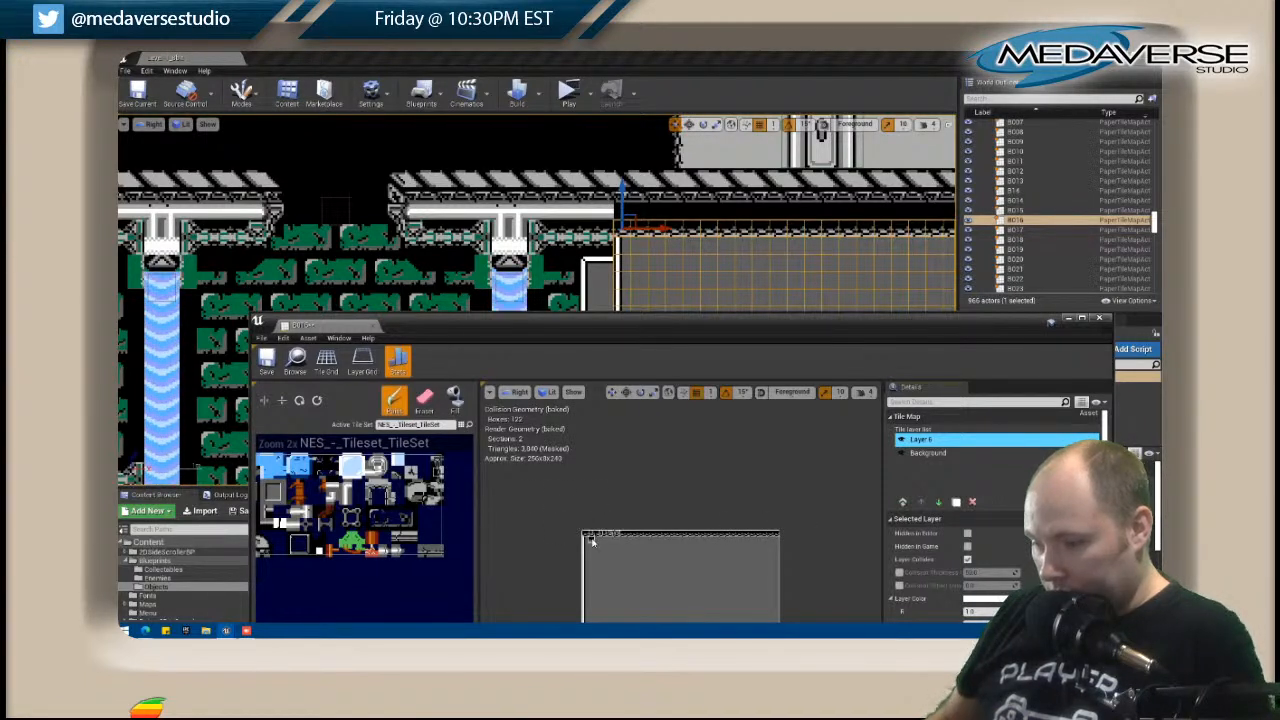
{"action": "key", "text": "i"}
{"action": "left_click_drag", "start_coordinate": [632, 538], "coordinate": [777, 536]}
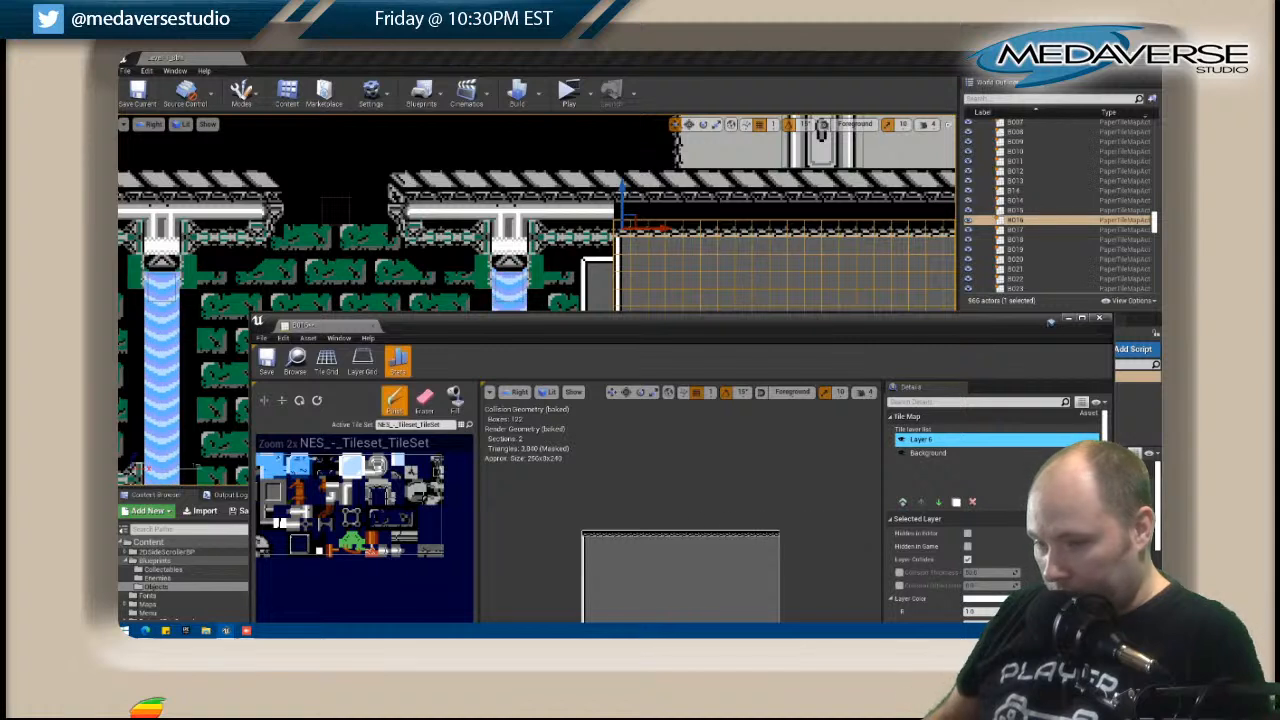
Paint a white border beneath B016's top trim using a rotated copy of the vertical border tiles.
{"action": "left_click", "coordinate": [586, 546]}
{"action": "right_click_drag", "start_coordinate": [609, 507], "coordinate": [612, 426]}
{"action": "right_click_drag", "start_coordinate": [276, 494], "coordinate": [377, 490]}
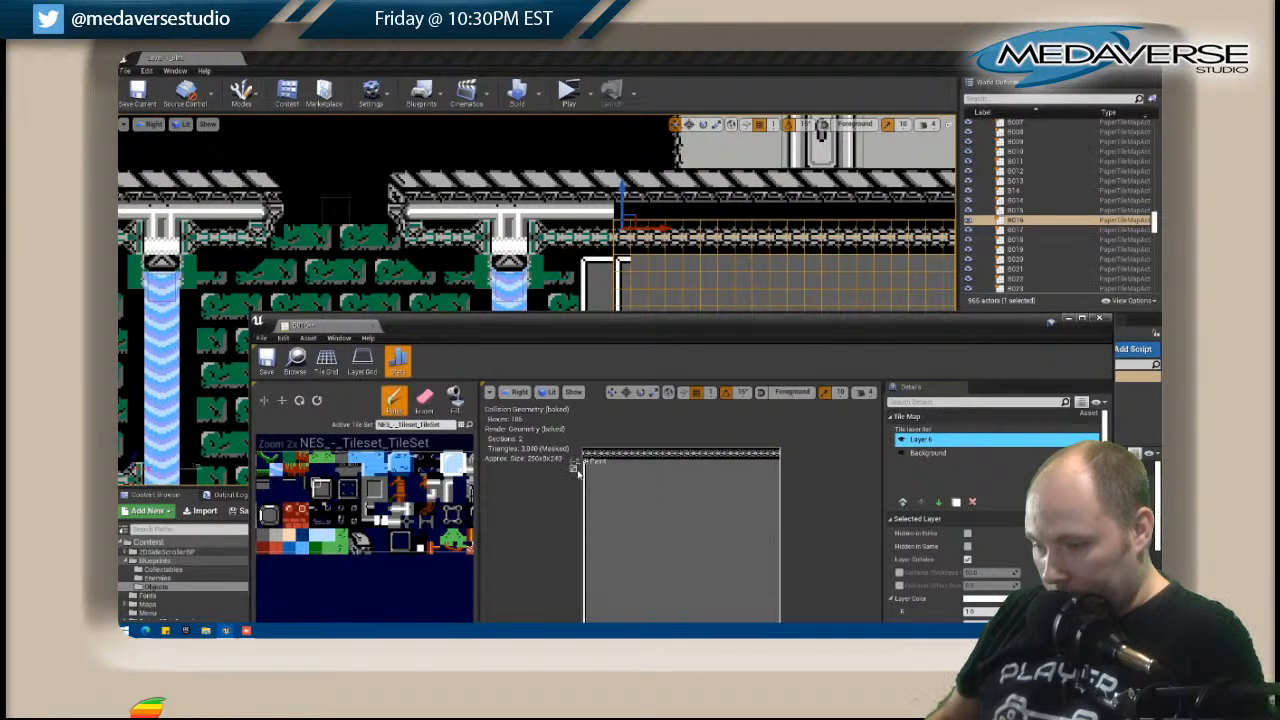
{"action": "left_click_drag", "start_coordinate": [586, 474], "coordinate": [589, 622]}
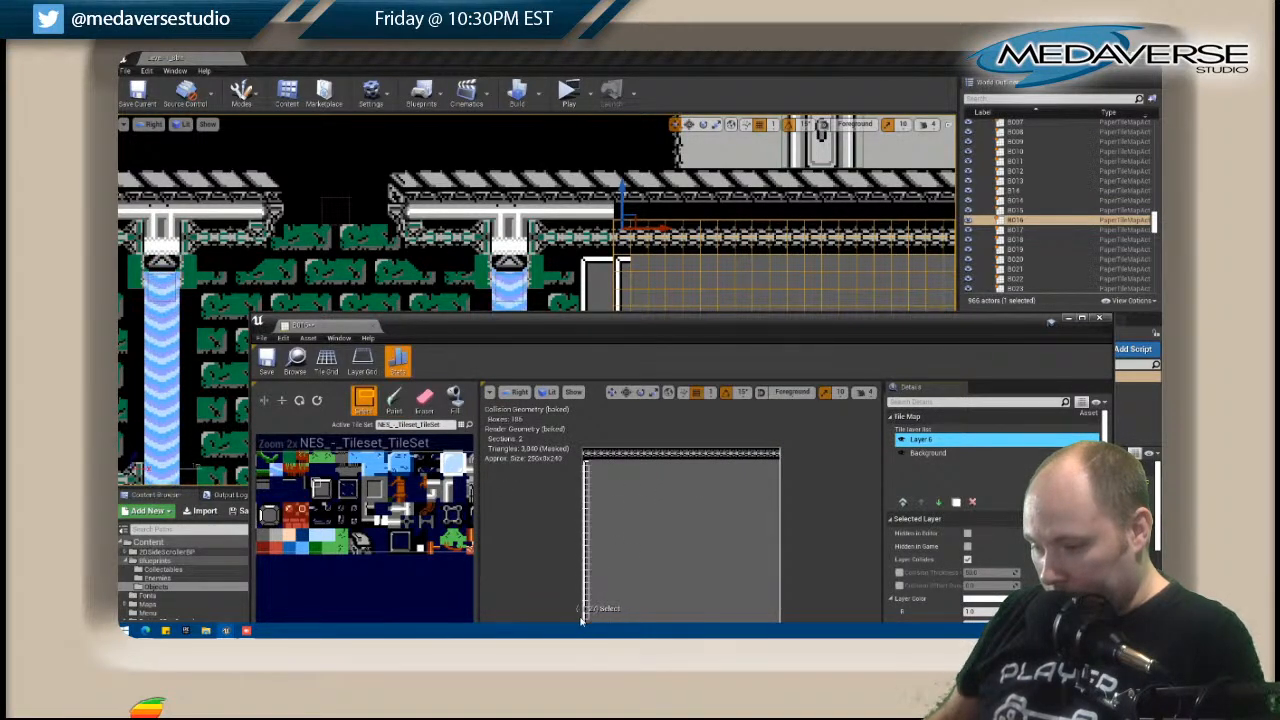
{"action": "double_click", "coordinate": [299, 401]}
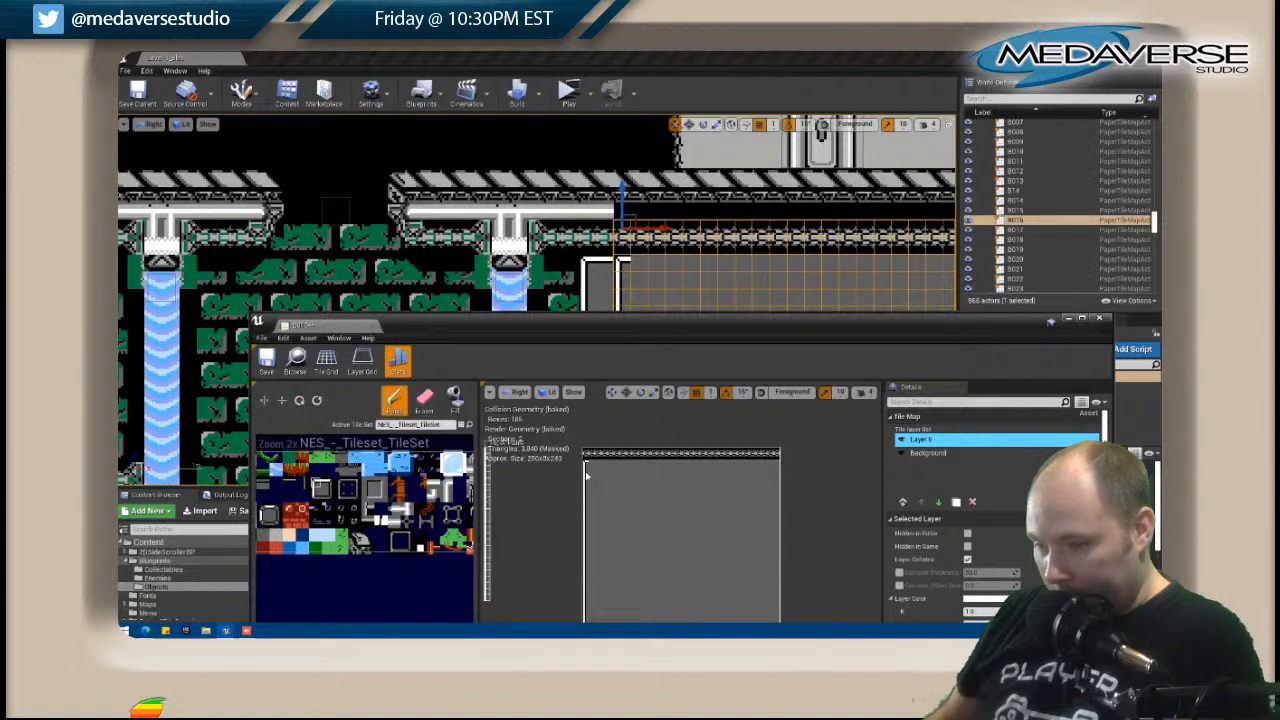
{"action": "left_click", "coordinate": [305, 401]}
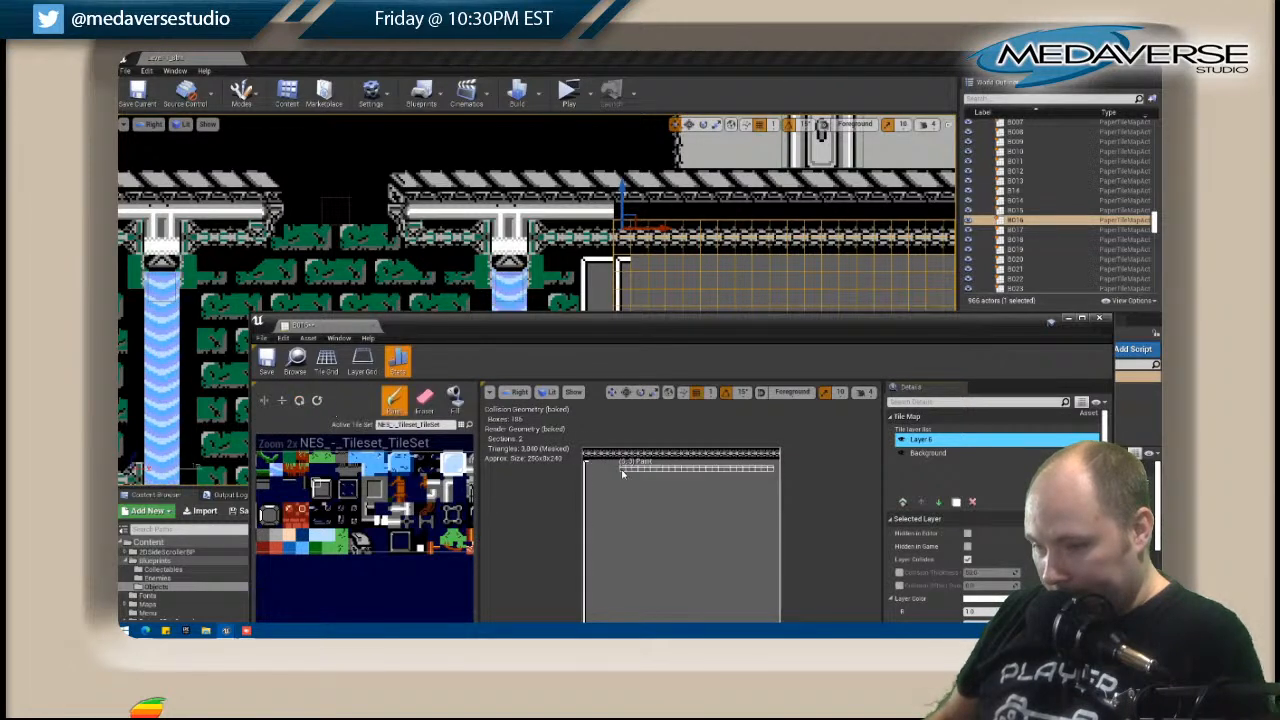
{"action": "left_click", "coordinate": [594, 466]}
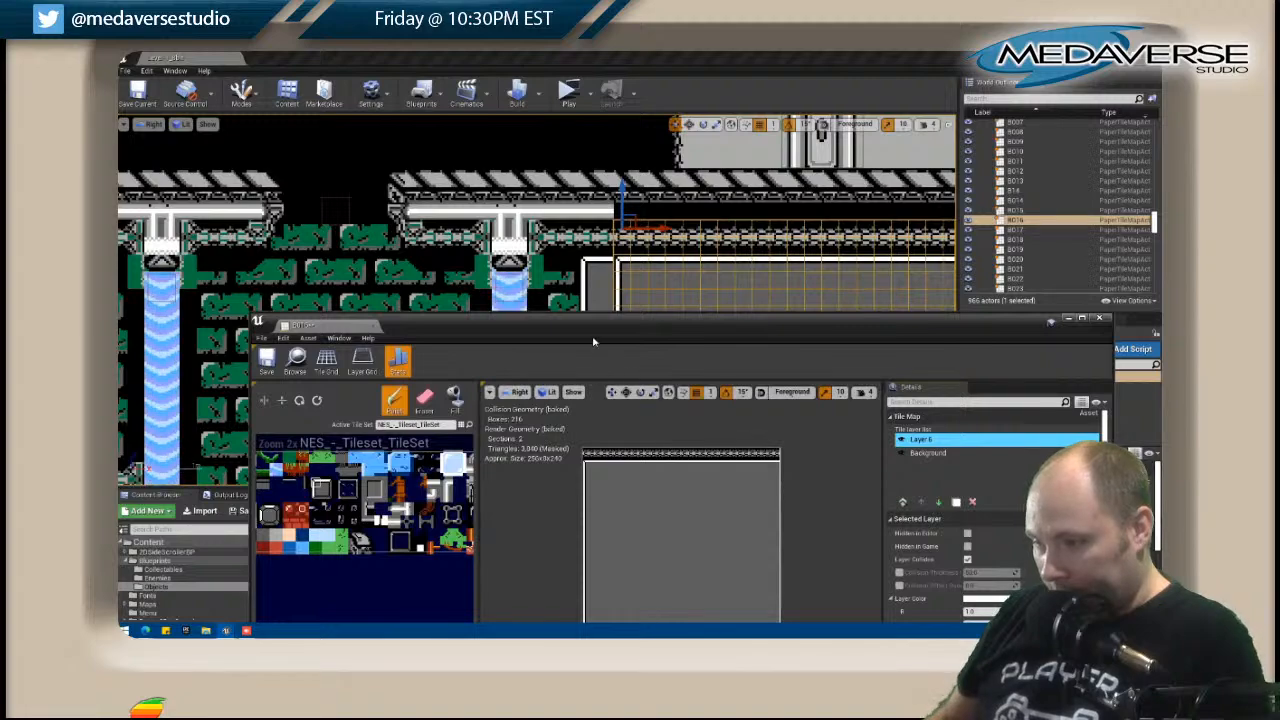
Replace the white border down B016's side next to B015 with plain grey wall tiles.
{"action": "mouse_move", "coordinate": [579, 327]}
{"action": "left_mouse_down"}
{"action": "mouse_move", "coordinate": [580, 495]}
{"action": "mouse_move", "coordinate": [577, 226]}
{"action": "mouse_move", "coordinate": [655, 416]}
{"action": "mouse_move", "coordinate": [655, 334]}
{"action": "left_mouse_up"}
{"action": "left_click", "coordinate": [660, 469]}
{"action": "right_click_drag", "start_coordinate": [388, 531], "coordinate": [449, 510]}
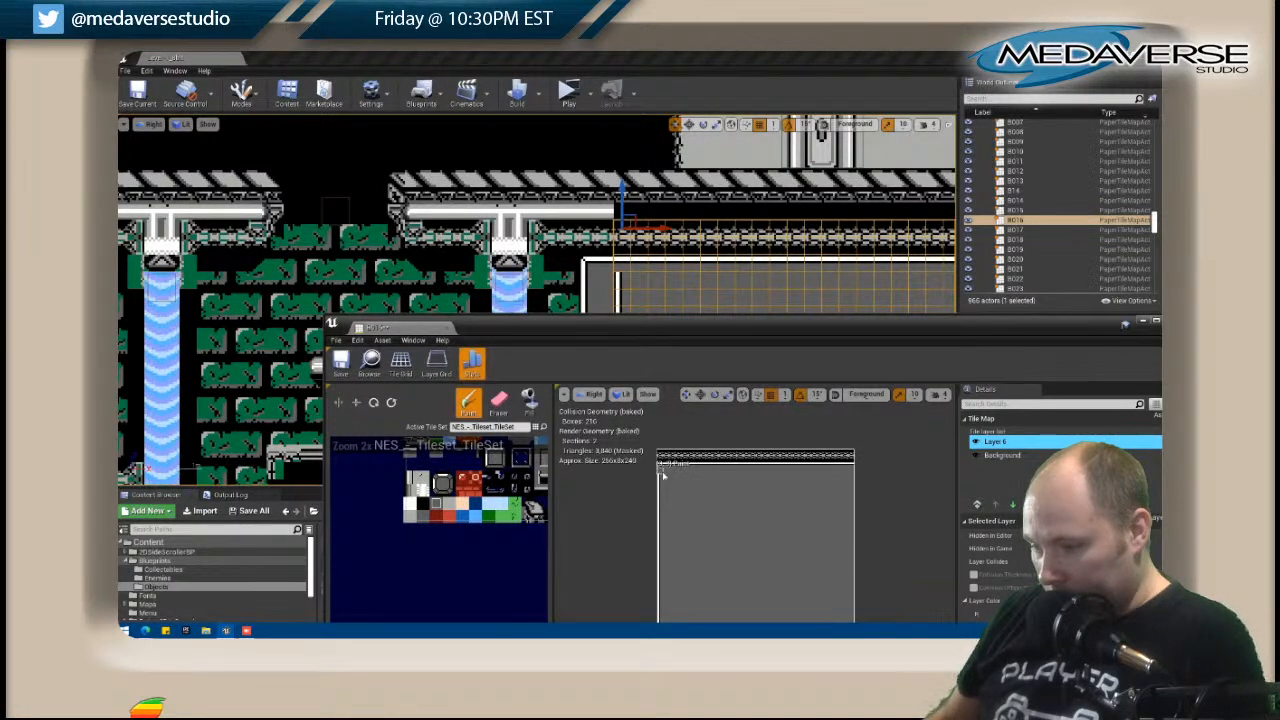
{"action": "left_click_drag", "start_coordinate": [650, 326], "coordinate": [985, 217]}
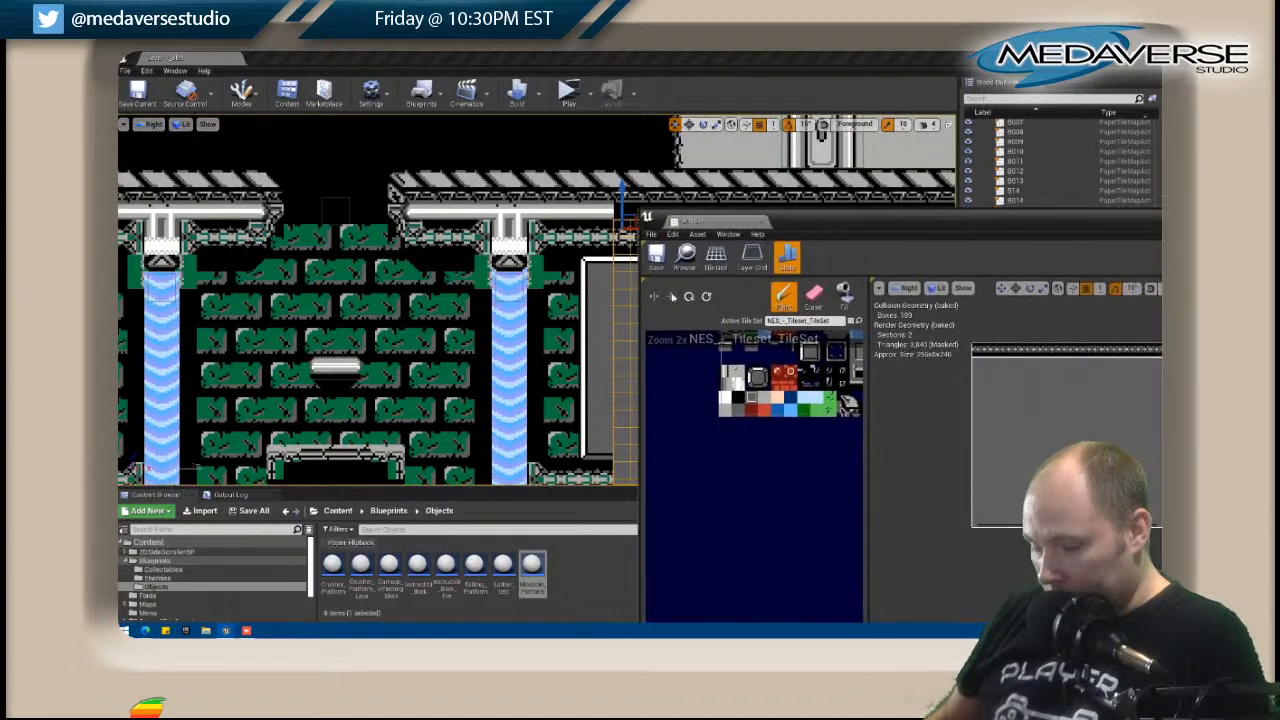
{"action": "scroll", "coordinate": [381, 280], "scroll_direction": "up", "scroll_amount": 5}
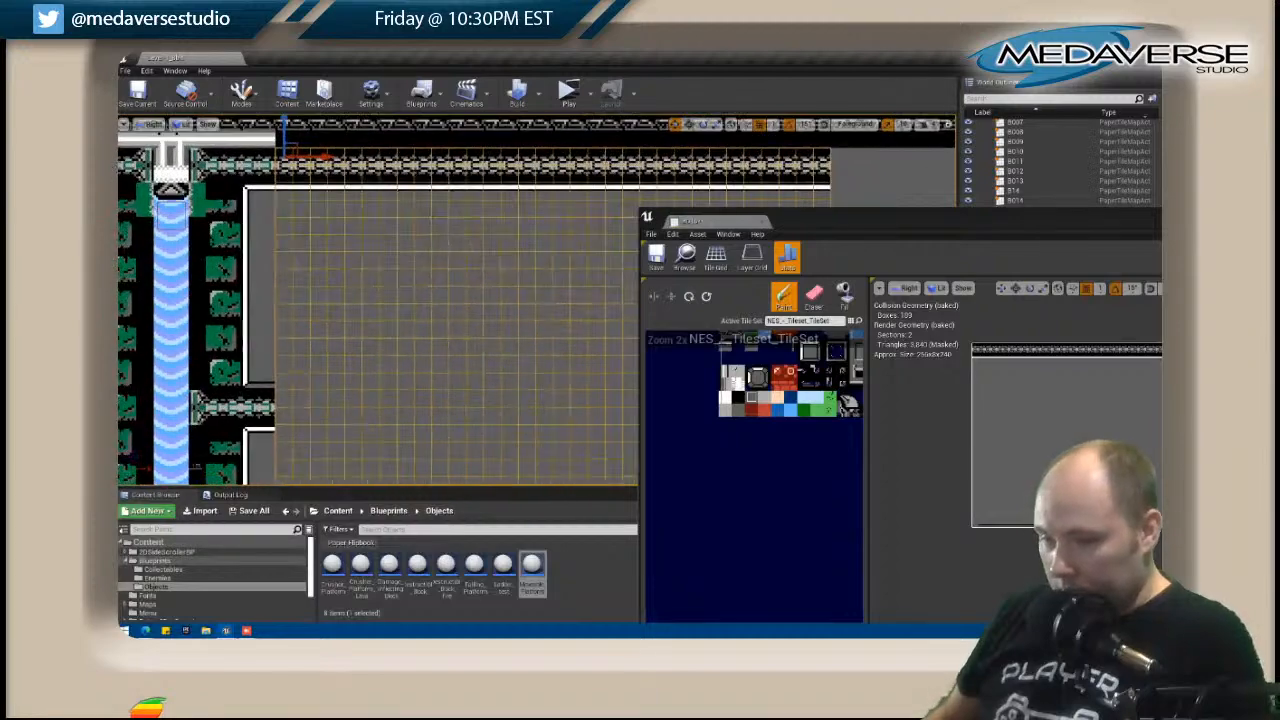
{"action": "left_click_drag", "start_coordinate": [840, 214], "coordinate": [537, 134]}
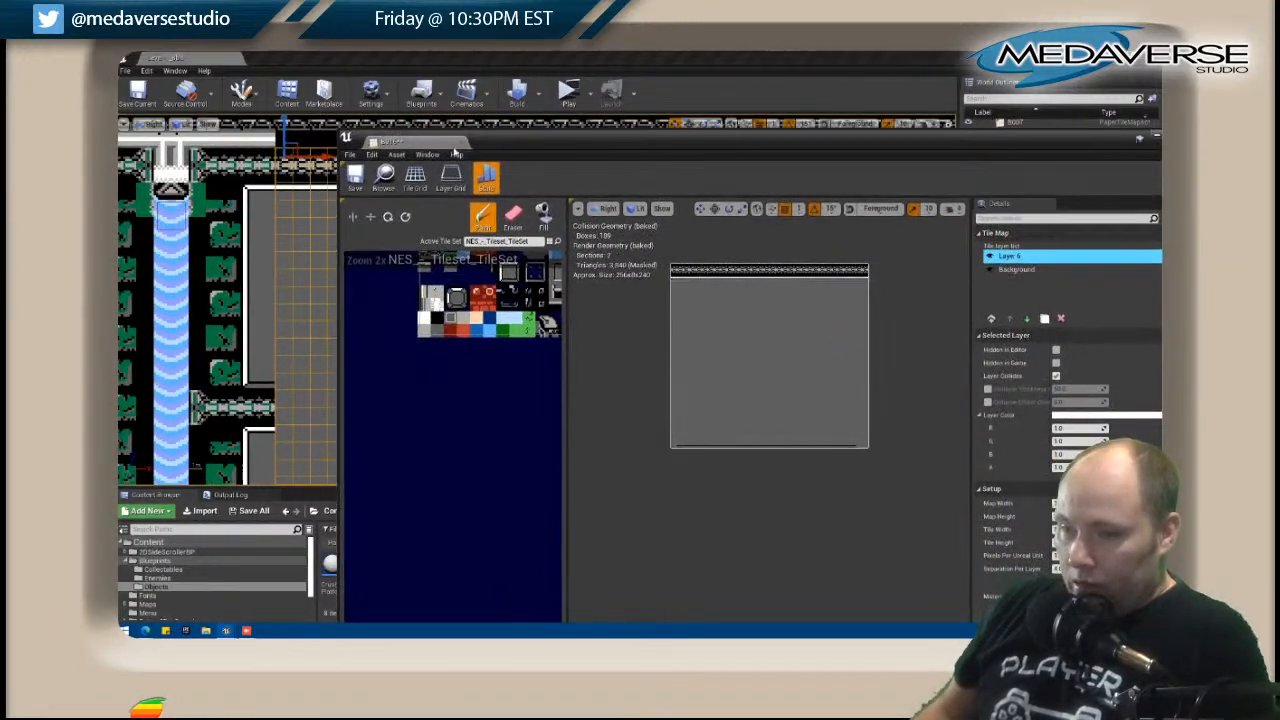
Extend the dark line along the bottom edge of B016 out to both corners.
{"action": "mouse_move", "coordinate": [257, 270]}
{"action": "right_mouse_down"}
{"action": "mouse_move", "coordinate": [201, 269]}
{"action": "mouse_move", "coordinate": [228, 248]}
{"action": "right_mouse_up"}
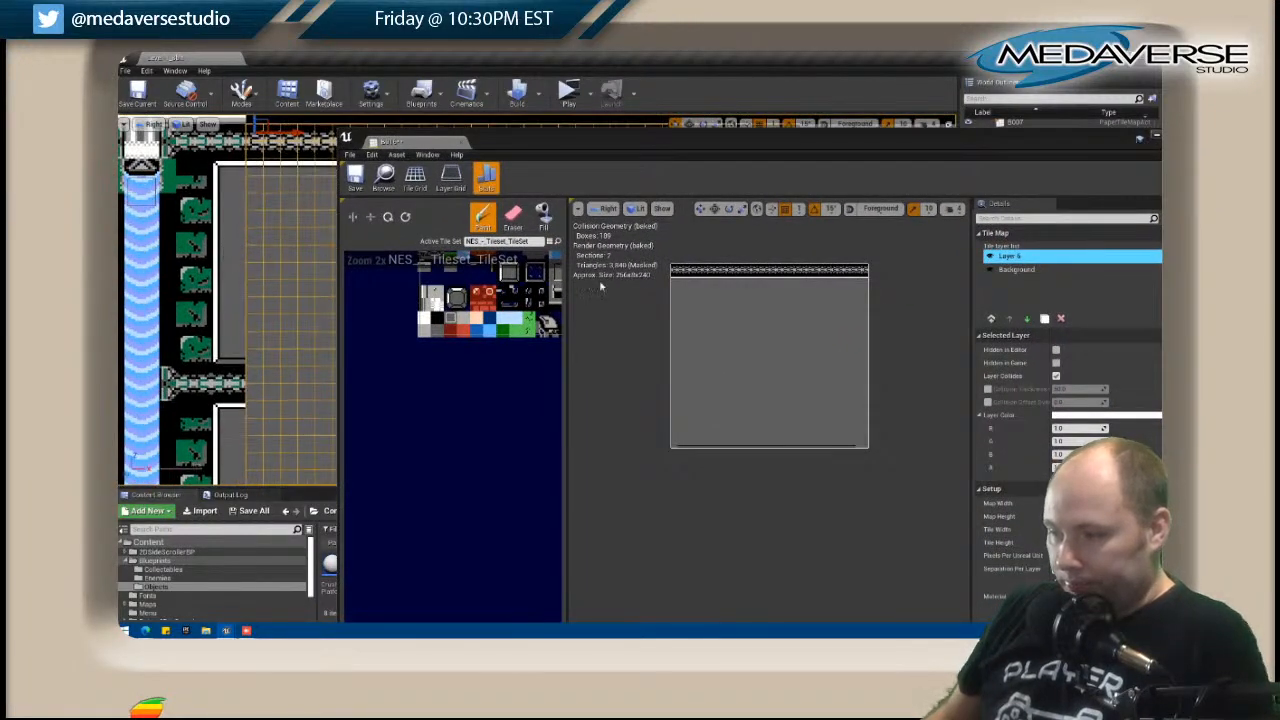
{"action": "left_click_drag", "start_coordinate": [692, 448], "coordinate": [742, 448], "text": "shift"}
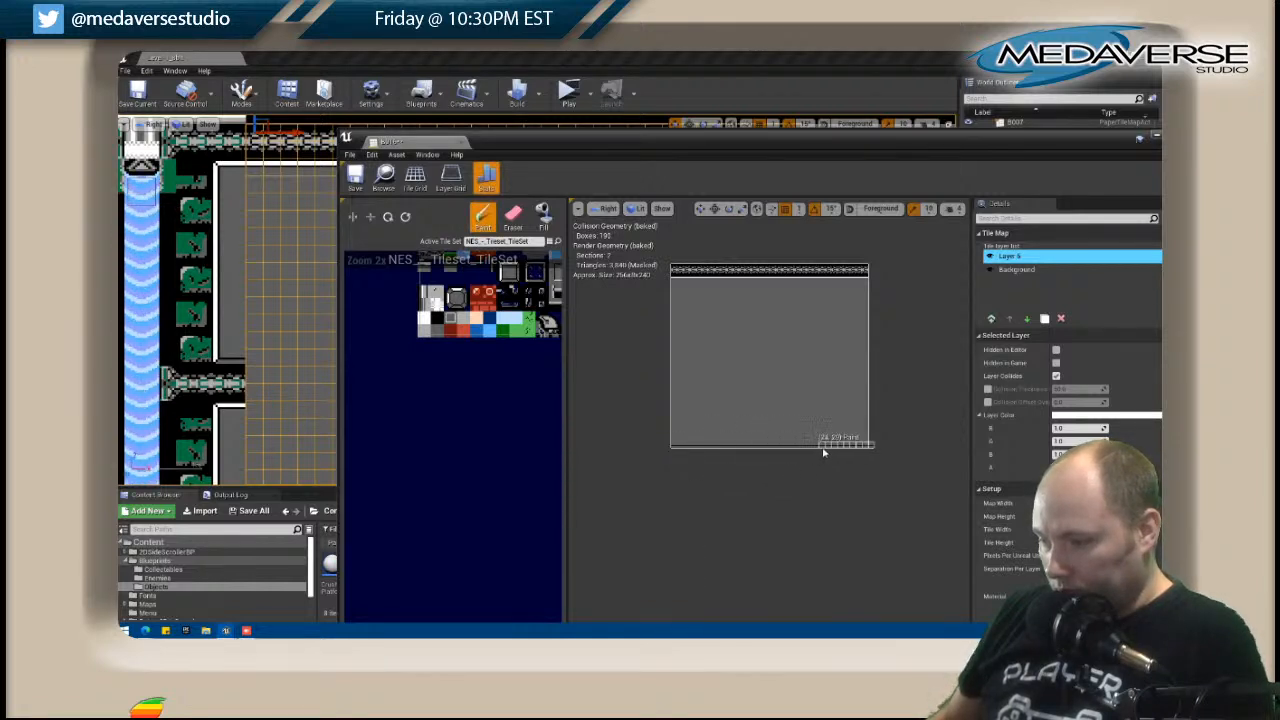
{"action": "left_click_drag", "start_coordinate": [676, 446], "coordinate": [868, 449], "text": "shift"}
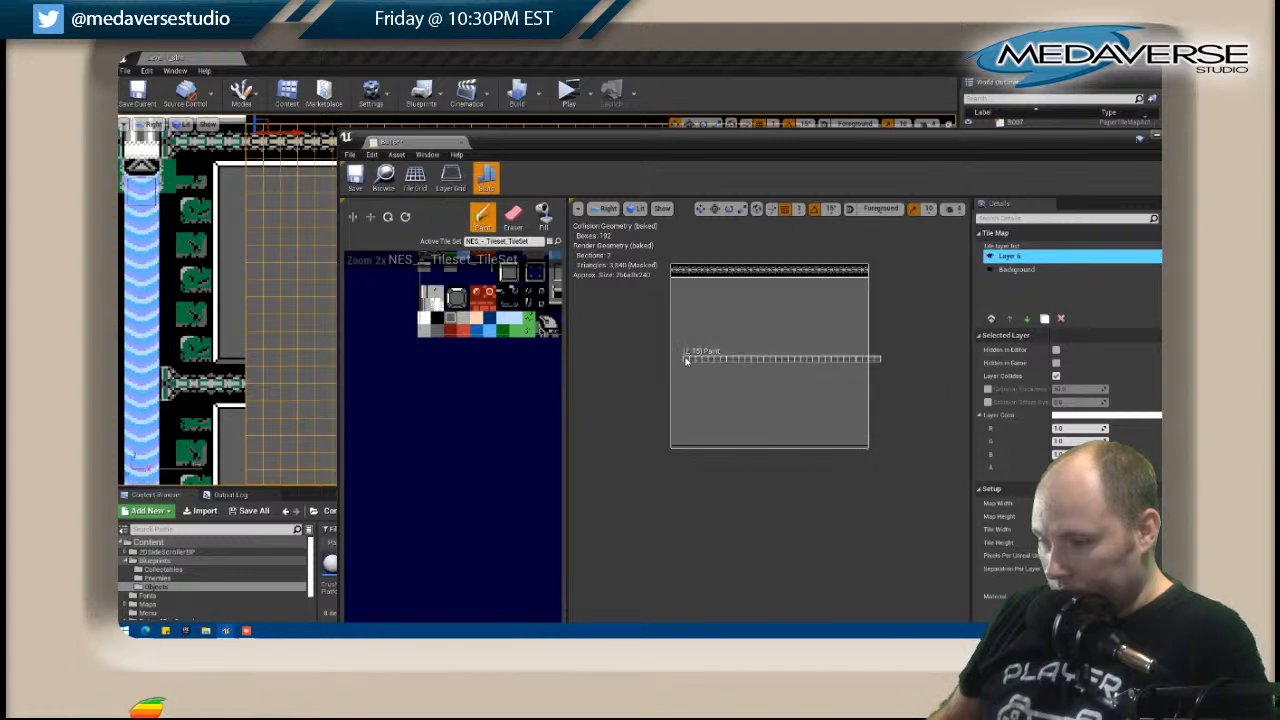
Paint a dark line across the middle of B016 and a white border below it, using rows copied from the map's edges.
{"action": "left_click", "coordinate": [677, 362]}
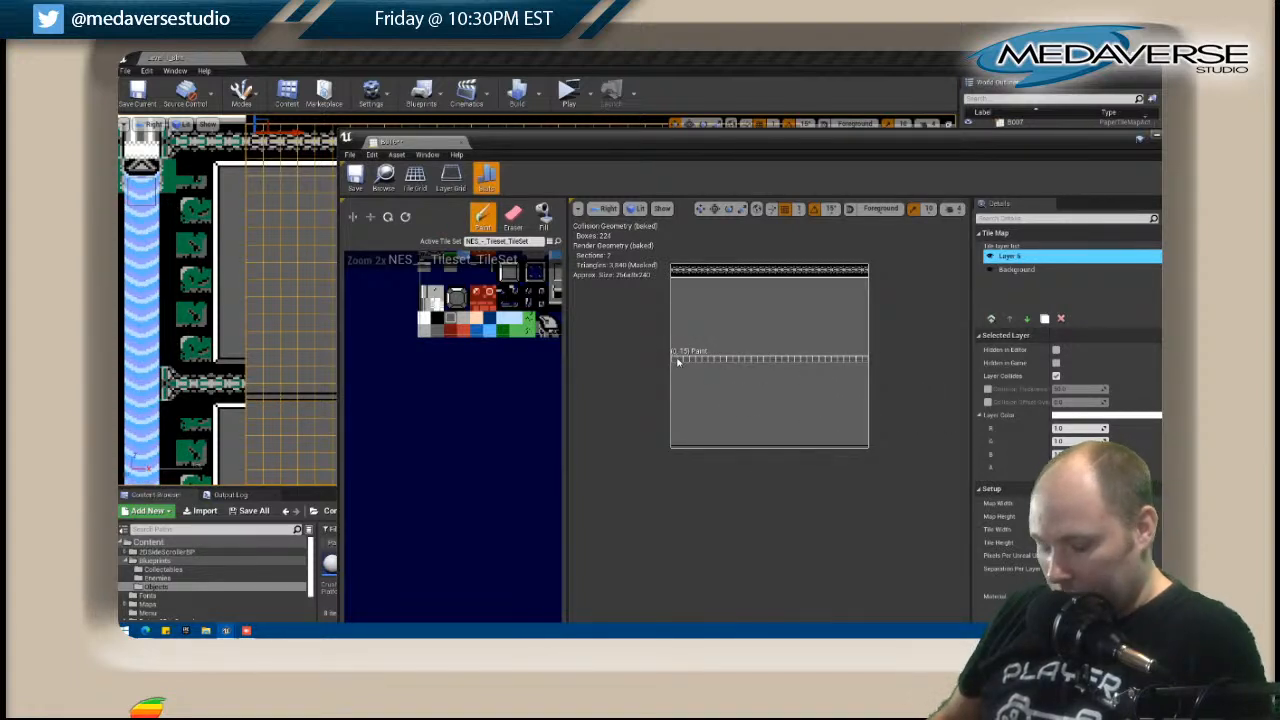
{"action": "key", "text": "ctrl+z"}
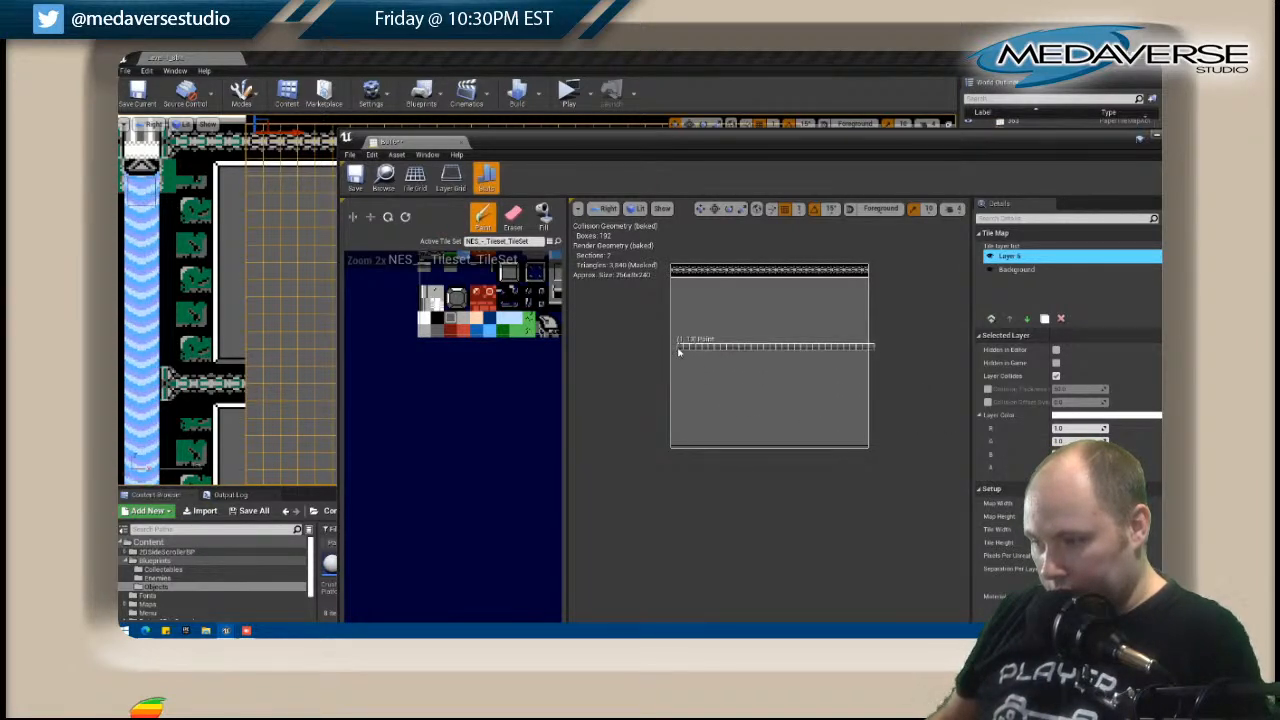
{"action": "key", "text": "shift+1"}
{"action": "left_click_drag", "start_coordinate": [680, 277], "coordinate": [865, 283]}
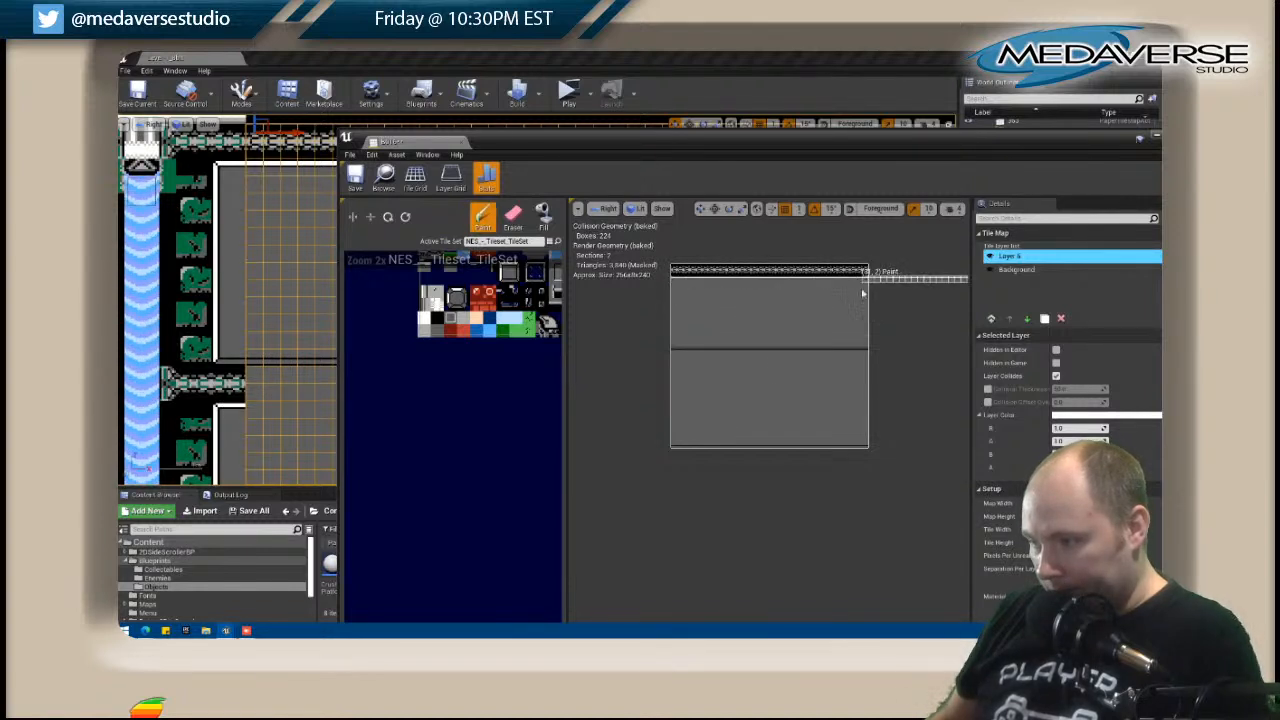
{"action": "left_click", "coordinate": [675, 368]}
Paint a copy of the two-row metal trim between the middle dark line and white border of B016.
{"action": "key", "text": "shift+1"}
{"action": "left_click_drag", "start_coordinate": [675, 277], "coordinate": [866, 280]}
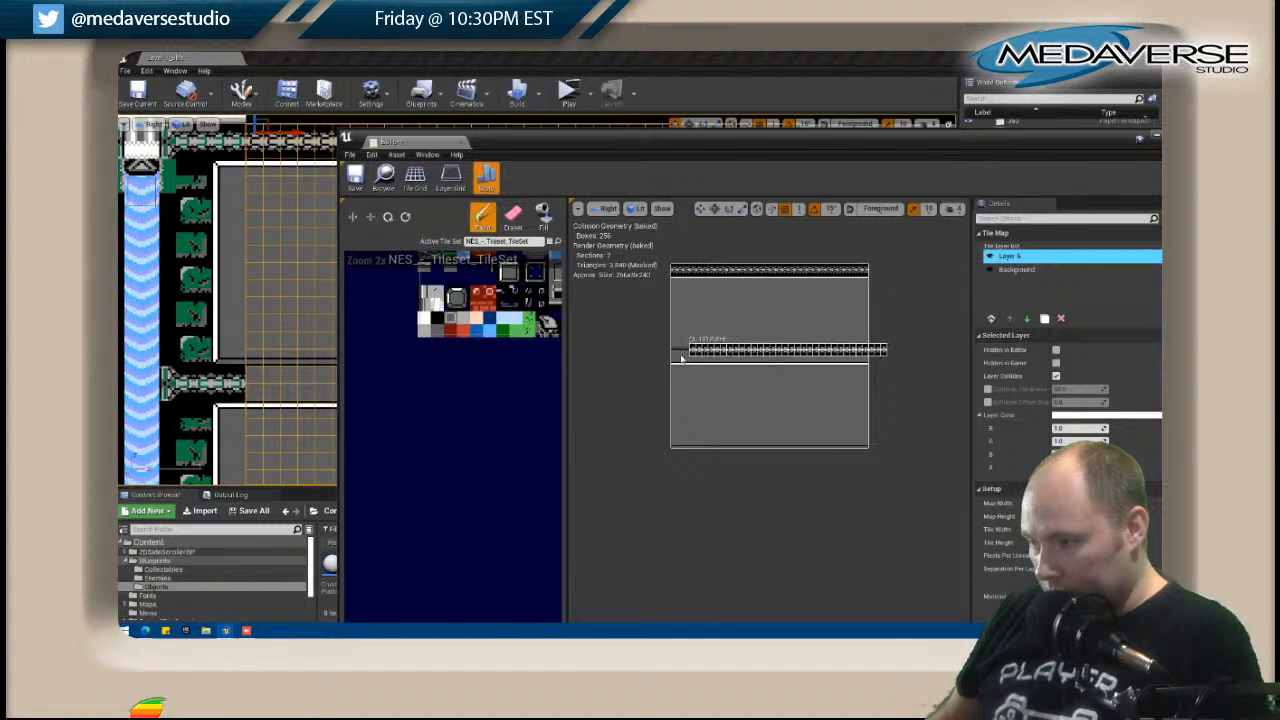
{"action": "left_click", "coordinate": [676, 357]}
Copy B016's Layer 6 to the clipboard, close its tile map editor and save the changes.
{"action": "scroll", "coordinate": [249, 325], "scroll_direction": "down", "scroll_amount": 2}
{"action": "mouse_move", "coordinate": [251, 323]}
{"action": "right_mouse_down"}
{"action": "mouse_move", "coordinate": [136, 313]}
{"action": "mouse_move", "coordinate": [194, 309]}
{"action": "right_mouse_up"}
{"action": "scroll", "coordinate": [136, 313], "scroll_direction": "down", "scroll_amount": 4}
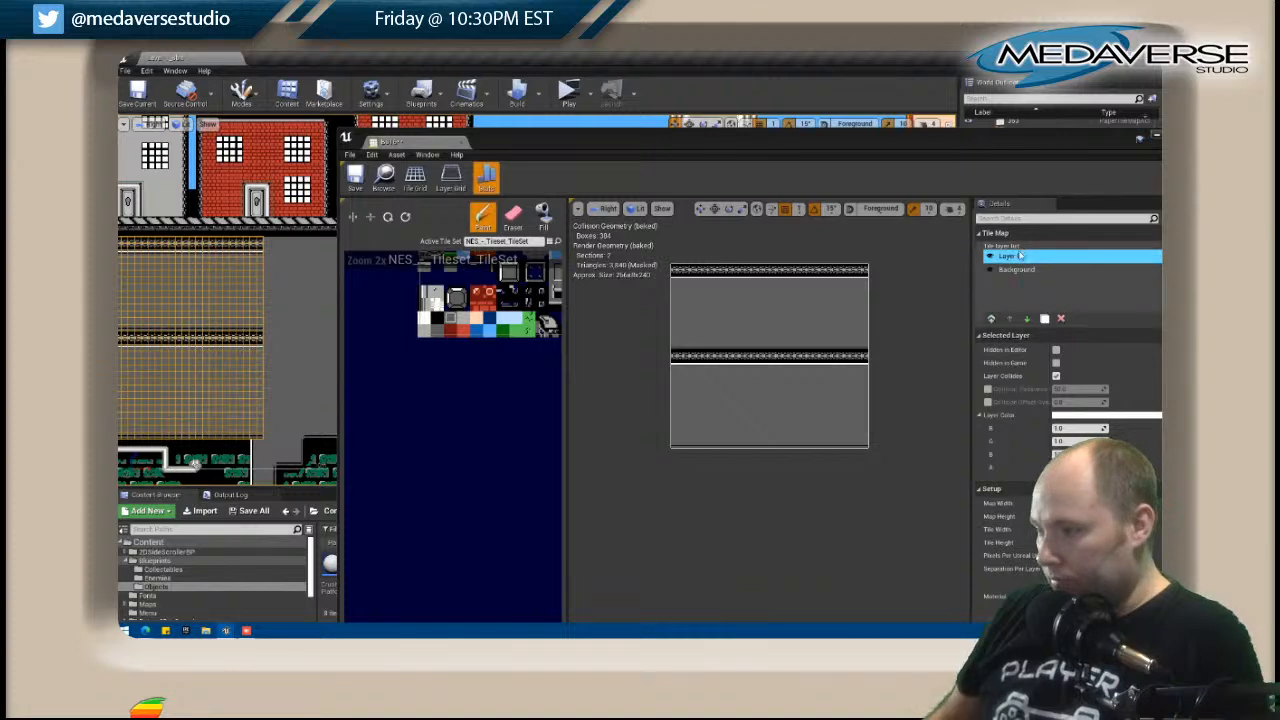
{"action": "right_click", "coordinate": [1022, 256]}
{"action": "left_click", "coordinate": [1038, 282]}
{"action": "left_click_drag", "start_coordinate": [1018, 144], "coordinate": [860, 196]}
{"action": "left_click", "coordinate": [1030, 187]}
{"action": "right_click_drag", "start_coordinate": [414, 266], "coordinate": [449, 246]}
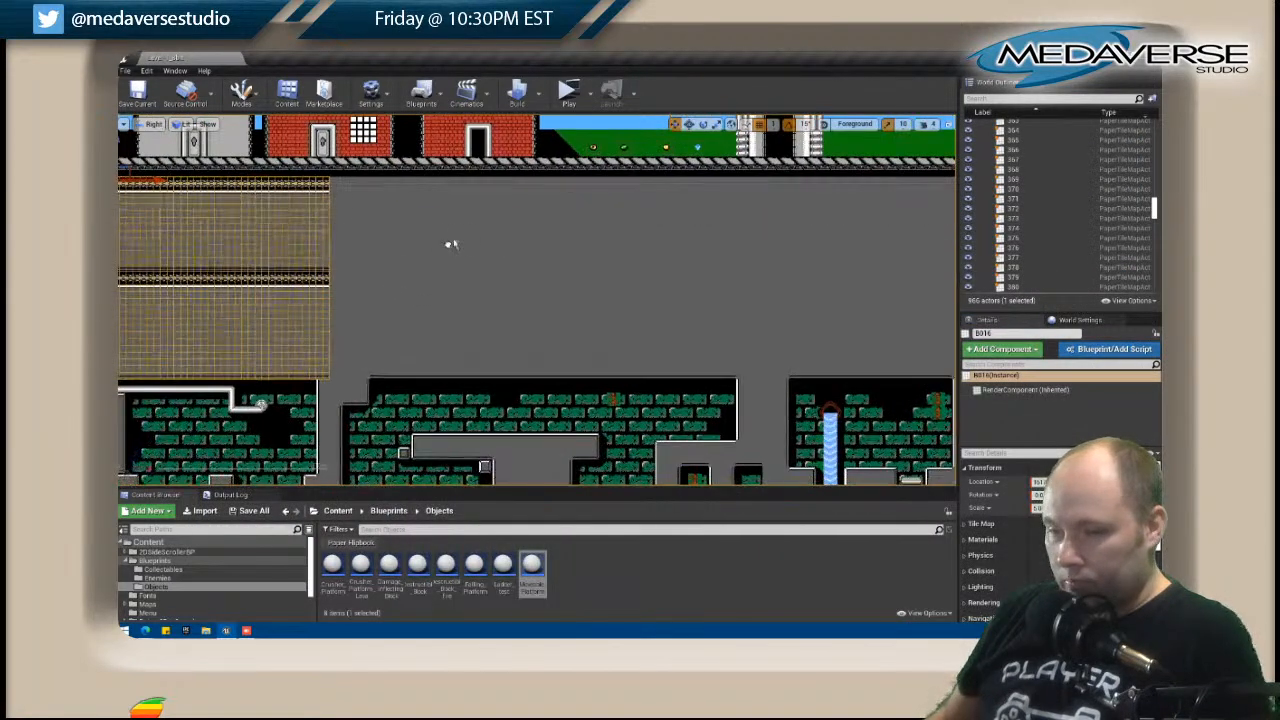
{"action": "left_click", "coordinate": [125, 71]}
{"action": "left_click", "coordinate": [147, 164]}
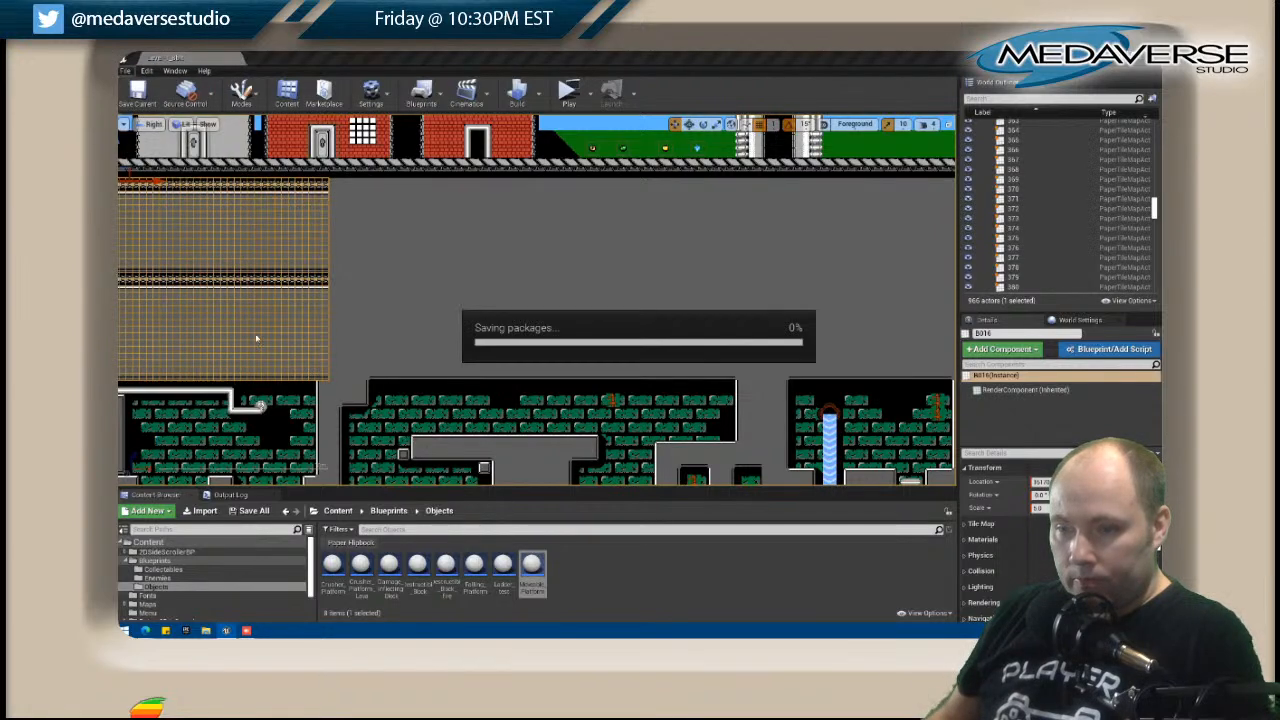
Reopen the B016 tile map to check its trim bands, and close it again.
{"action": "left_click", "coordinate": [342, 394]}
{"action": "left_click", "coordinate": [334, 347]}
{"action": "left_click", "coordinate": [320, 348]}
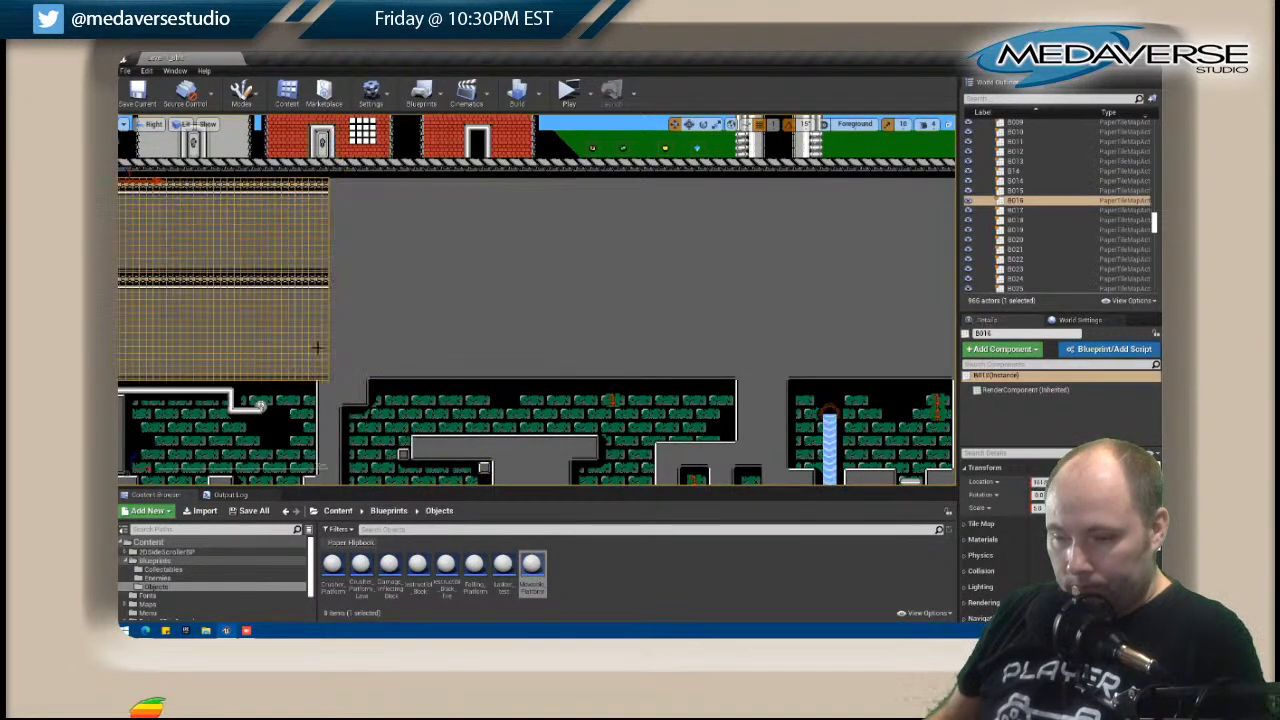
{"action": "right_click", "coordinate": [320, 348]}
{"action": "left_click", "coordinate": [360, 254]}
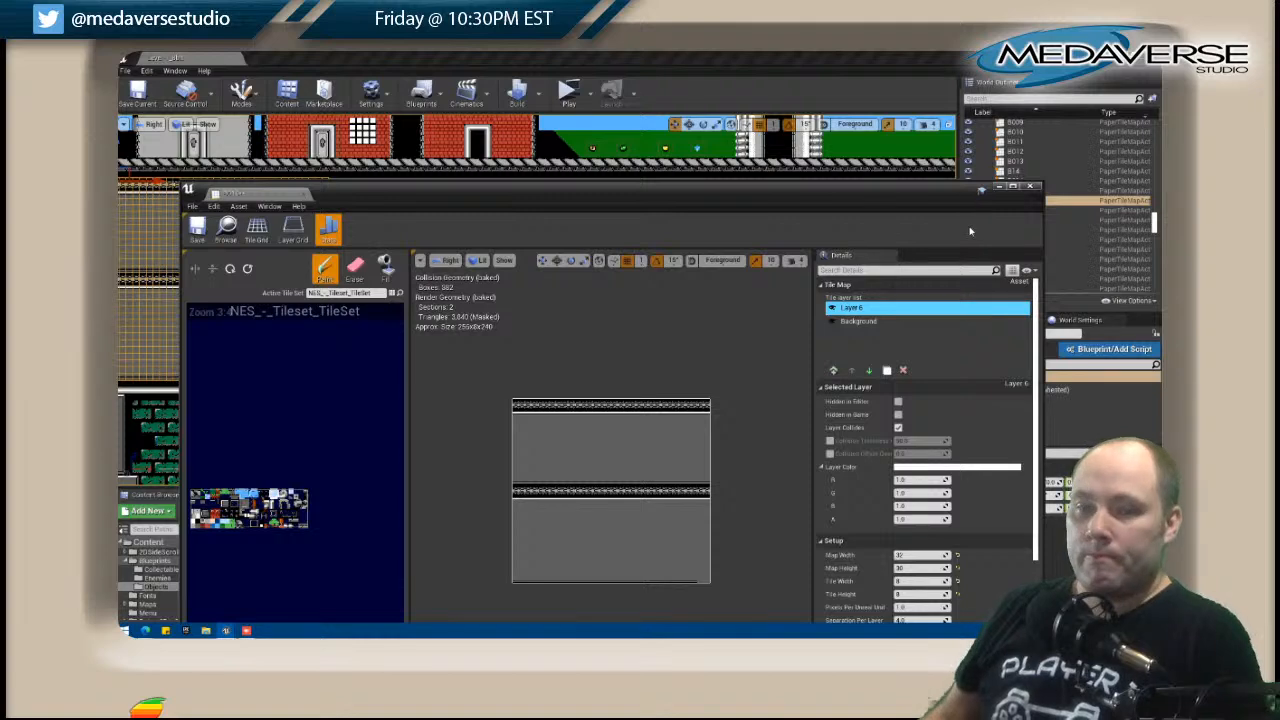
{"action": "left_click", "coordinate": [1031, 187]}
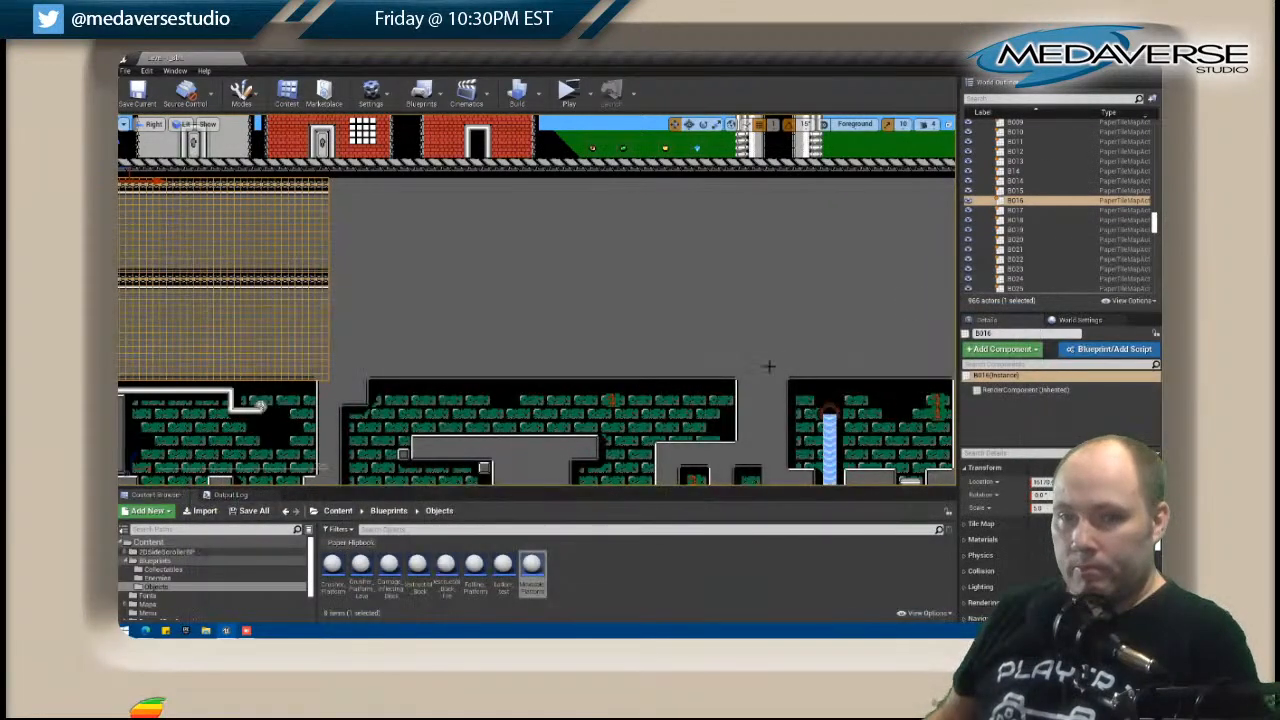
Open the neighbouring B017 tile map for editing and paste the copied Layer 6 into it.
{"action": "left_click", "coordinate": [417, 283]}
{"action": "right_click", "coordinate": [452, 284]}
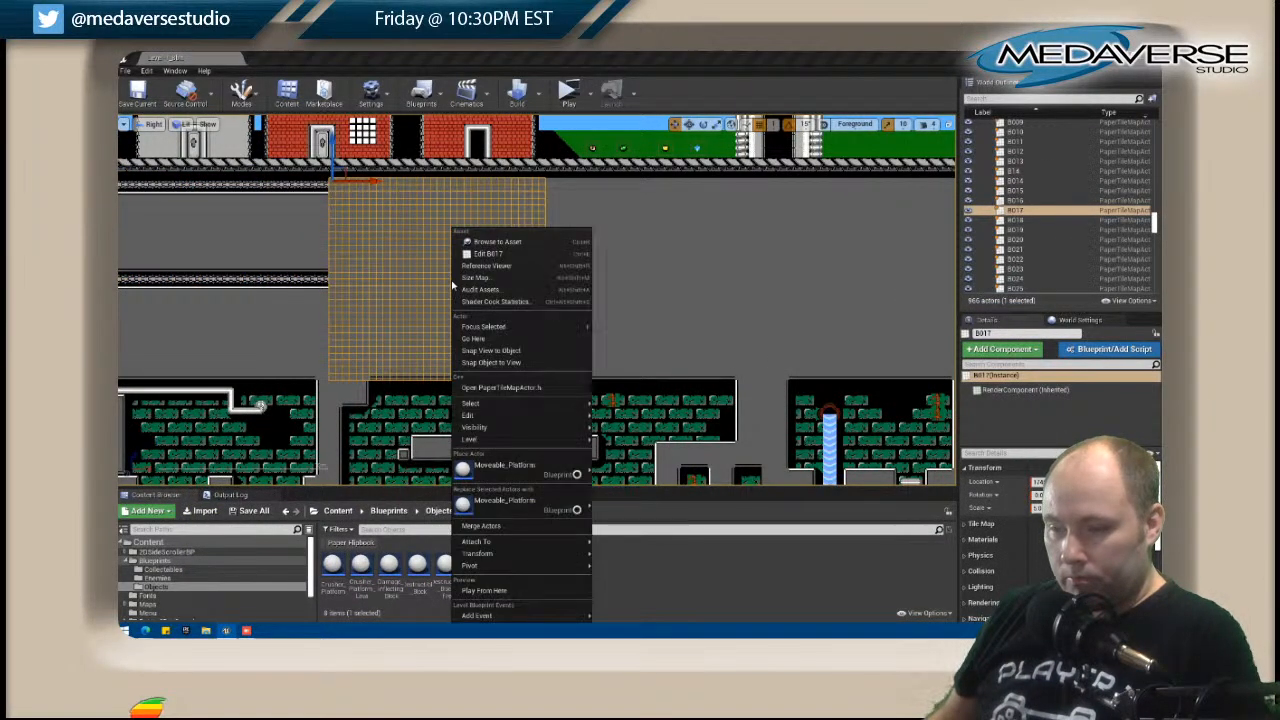
{"action": "left_click", "coordinate": [480, 255]}
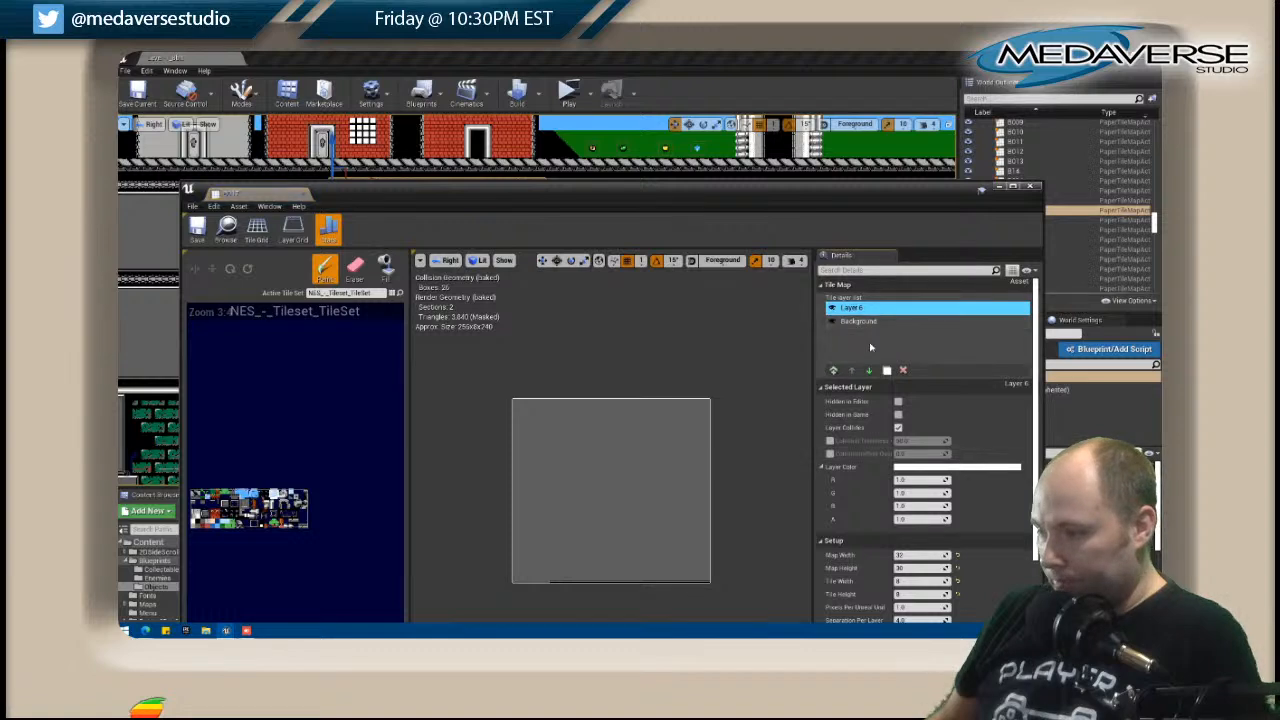
{"action": "right_click", "coordinate": [870, 348]}
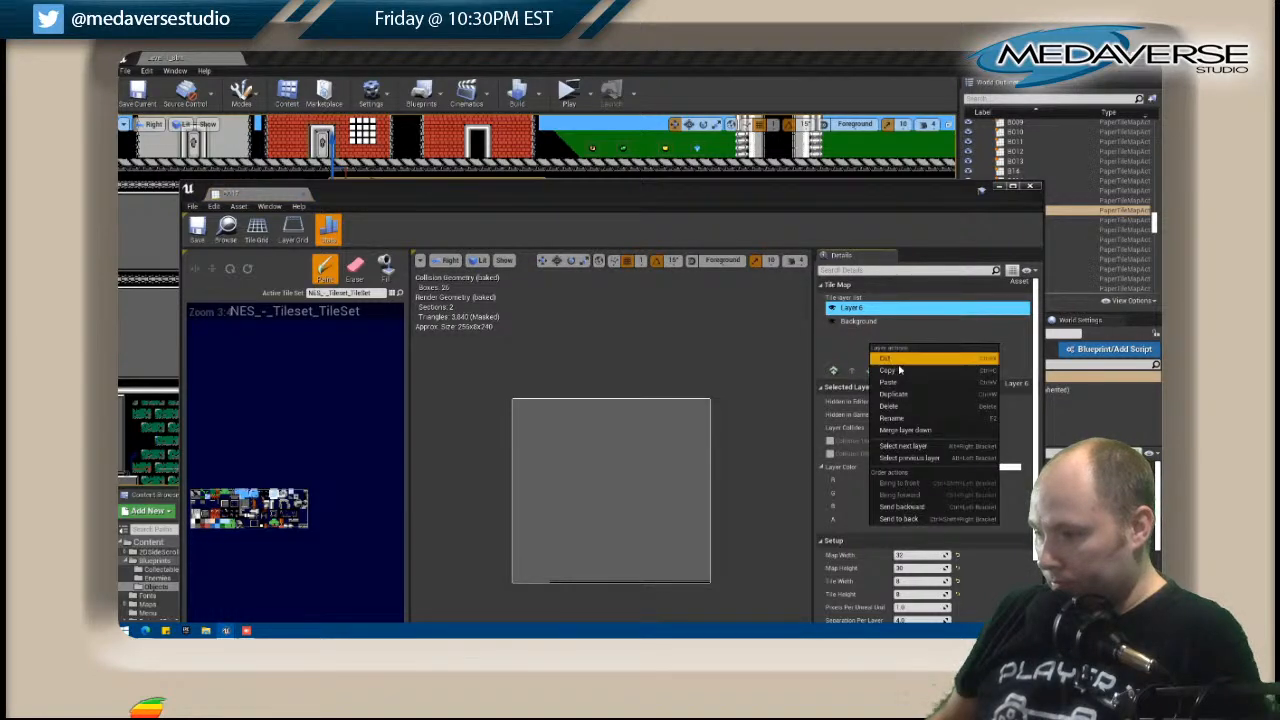
{"action": "left_click", "coordinate": [900, 384]}
Compare the pasted layer with B017's original and erase the bottom line tiles at the left end that the original lacks.
{"action": "left_click", "coordinate": [832, 309]}
{"action": "left_click", "coordinate": [832, 309]}
{"action": "left_click", "coordinate": [832, 309]}
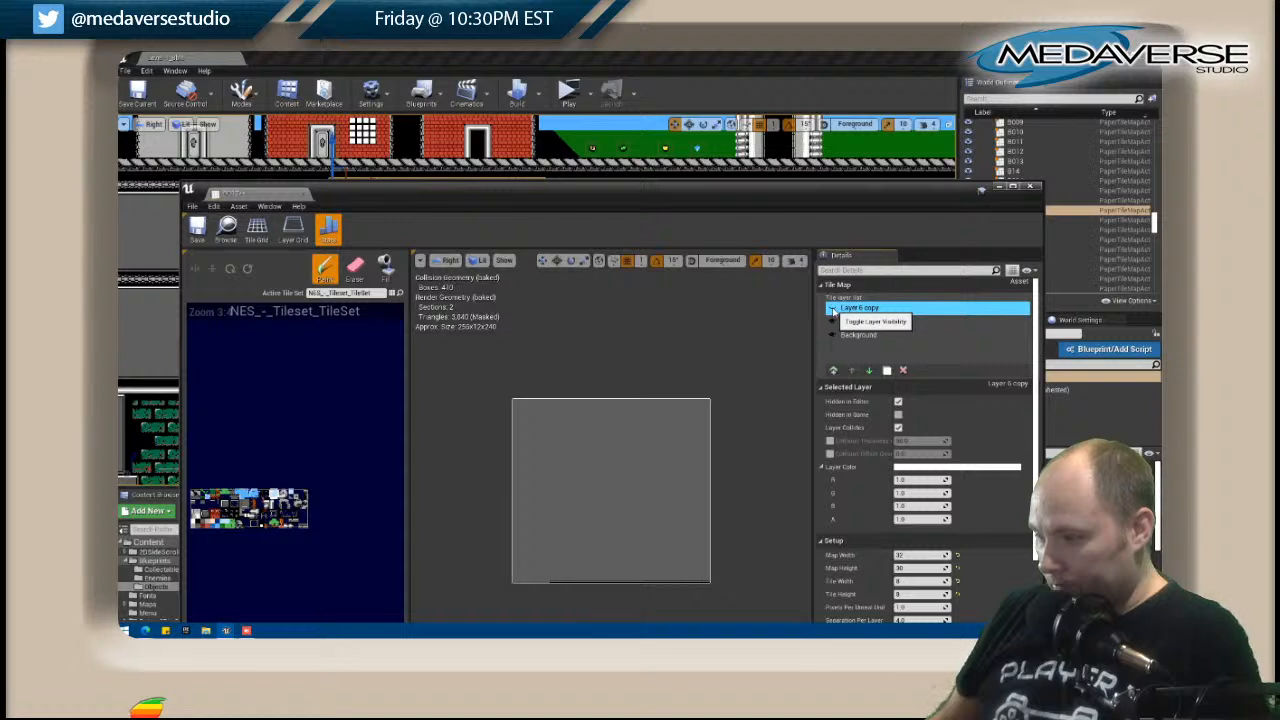
{"action": "left_click", "coordinate": [355, 268]}
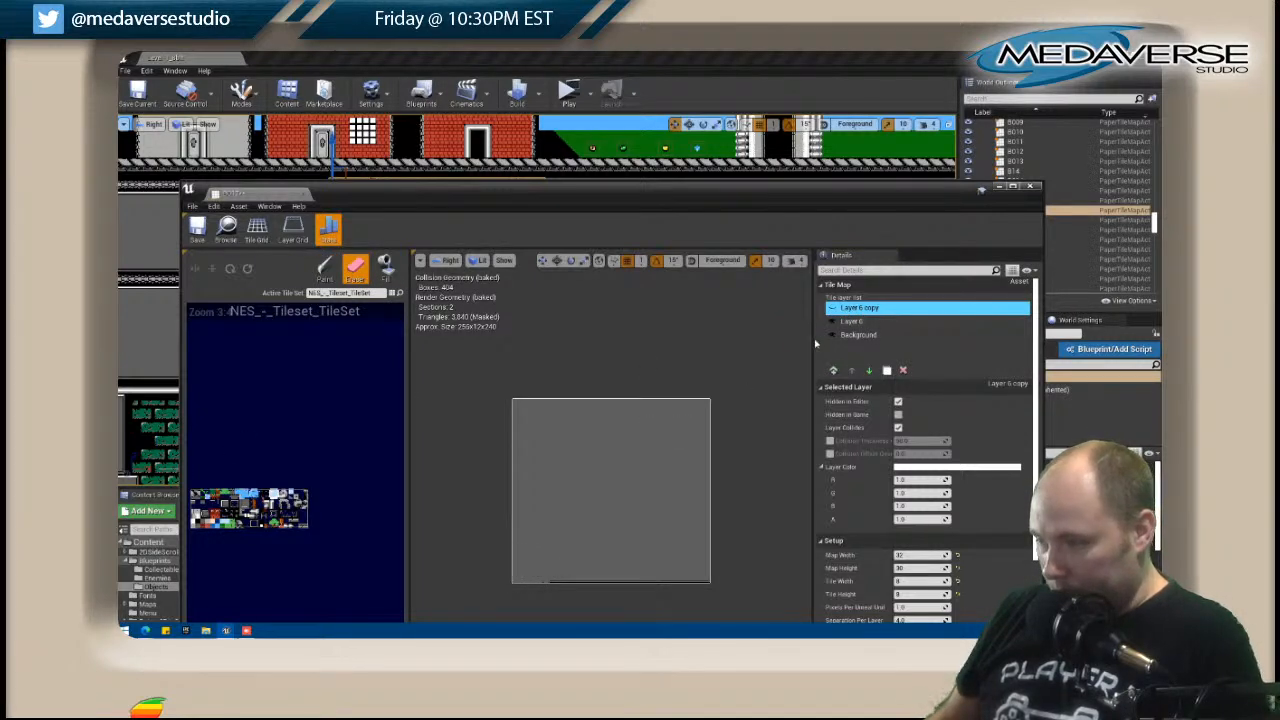
Replace B017's original Layer 6 with the pasted copy and fill the bottom-left gap on Background with grey wall tiles.
{"action": "left_click", "coordinate": [852, 321]}
{"action": "left_click", "coordinate": [902, 370]}
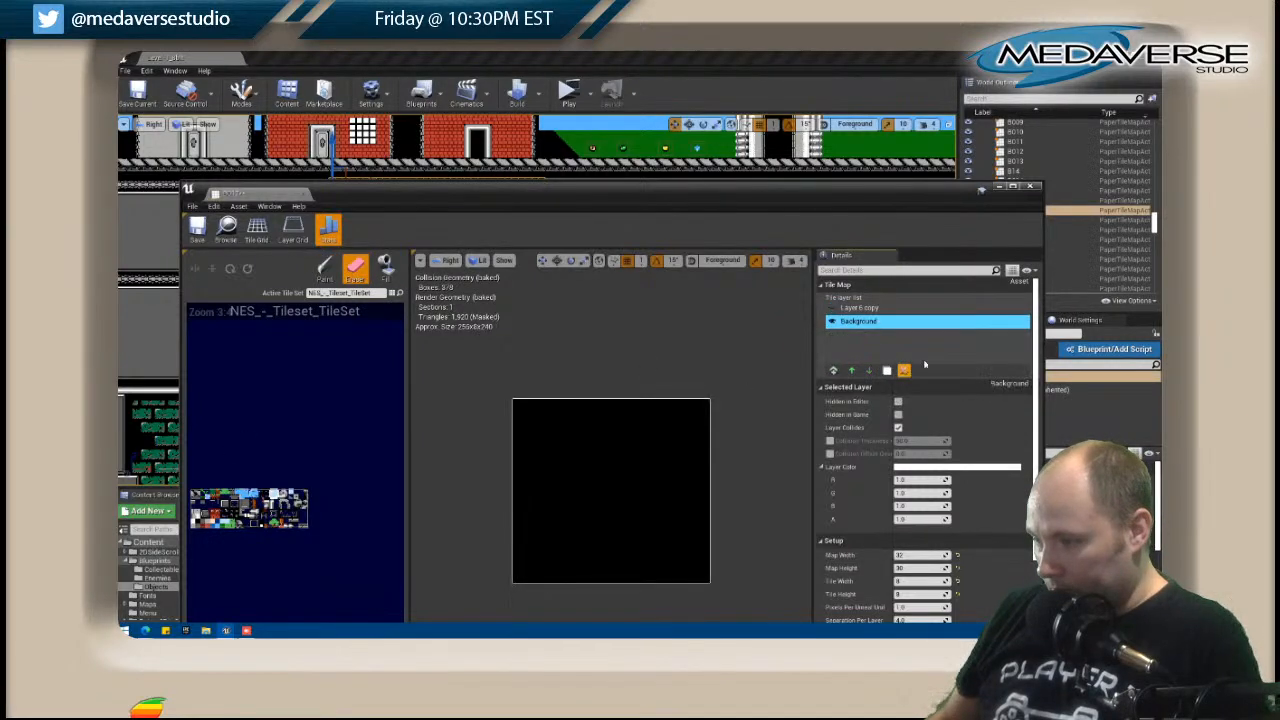
{"action": "left_click", "coordinate": [832, 308]}
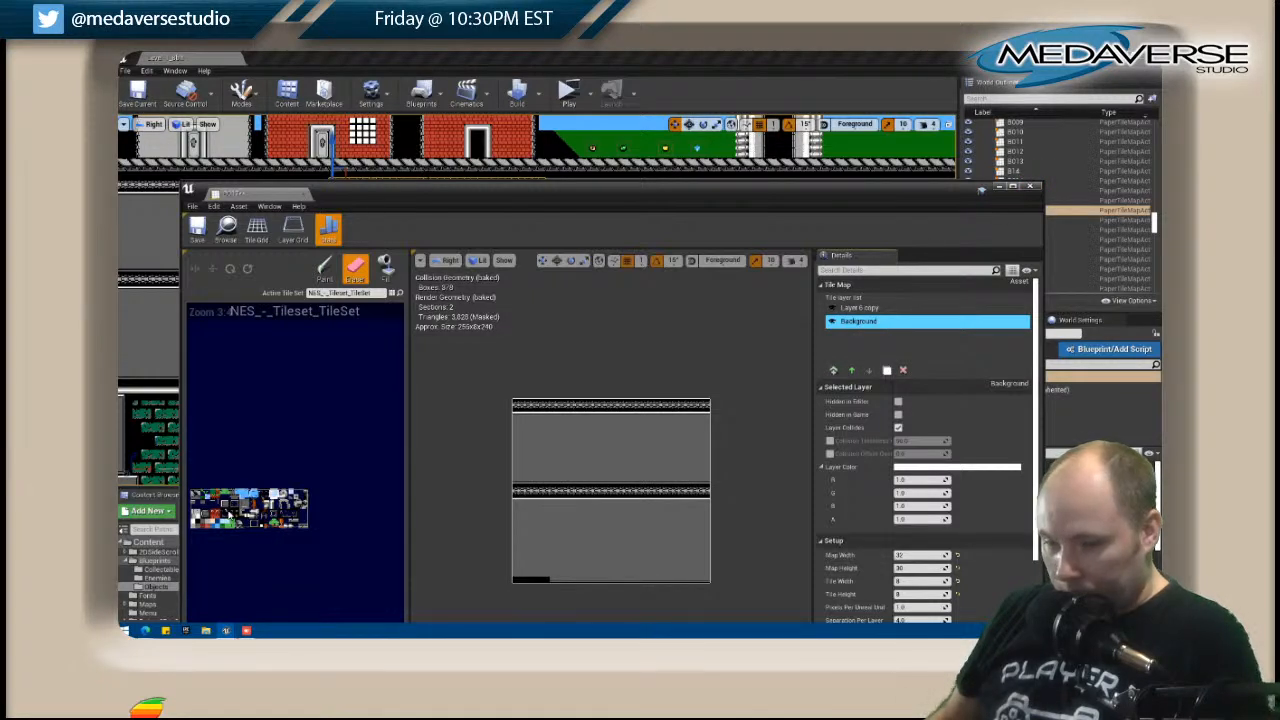
{"action": "left_click", "coordinate": [205, 523]}
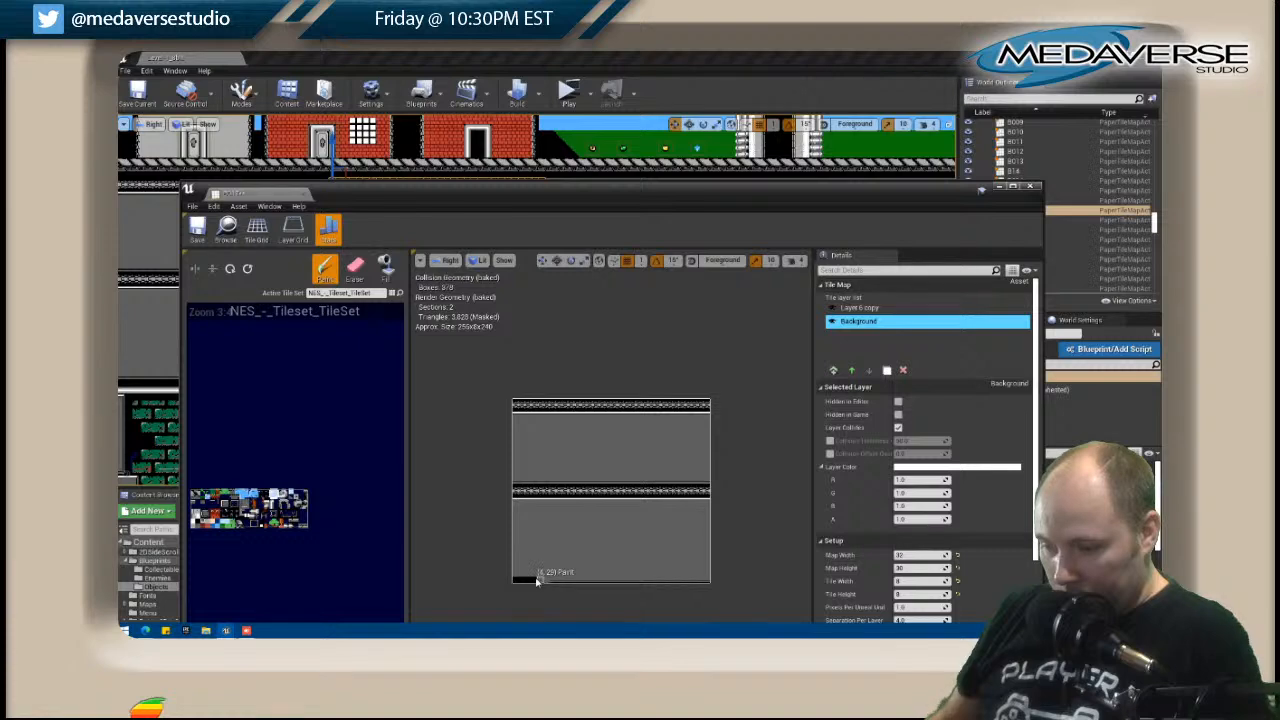
{"action": "left_click", "coordinate": [1035, 187]}
Open the B018 tile map for editing and paste the copied Layer 6 into it.
{"action": "right_click_drag", "start_coordinate": [607, 352], "coordinate": [470, 349]}
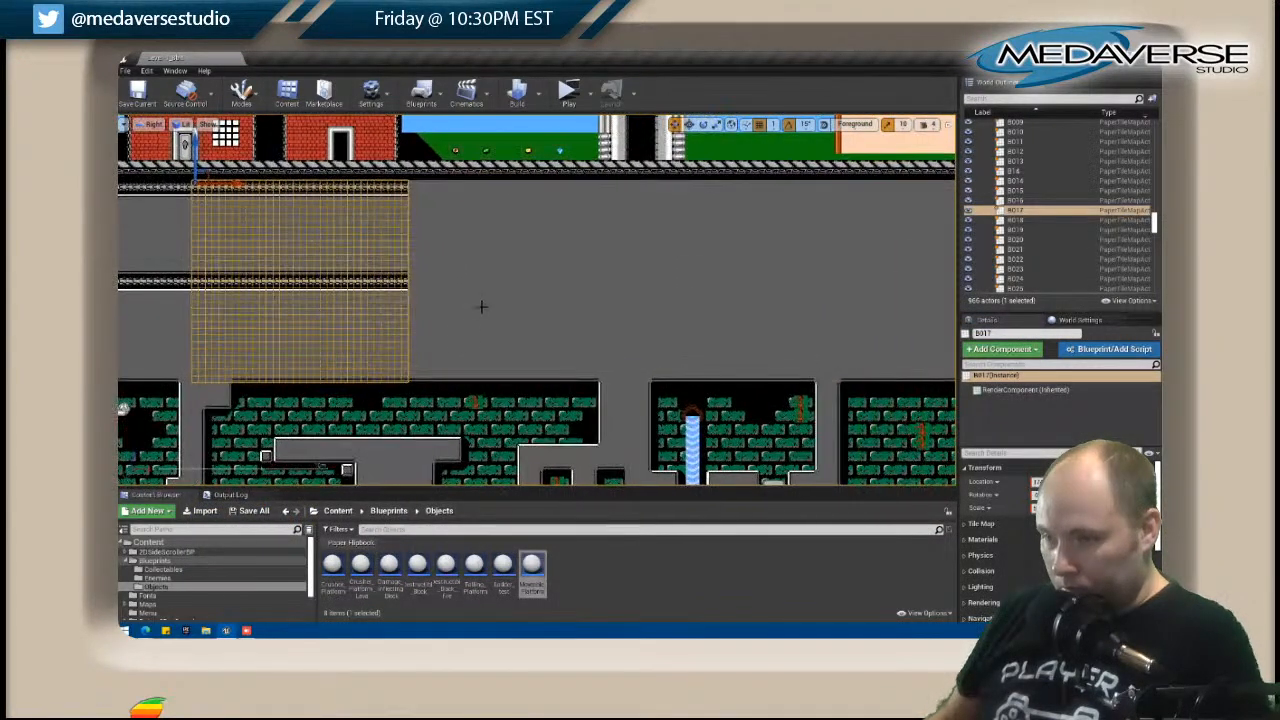
{"action": "left_click", "coordinate": [489, 299]}
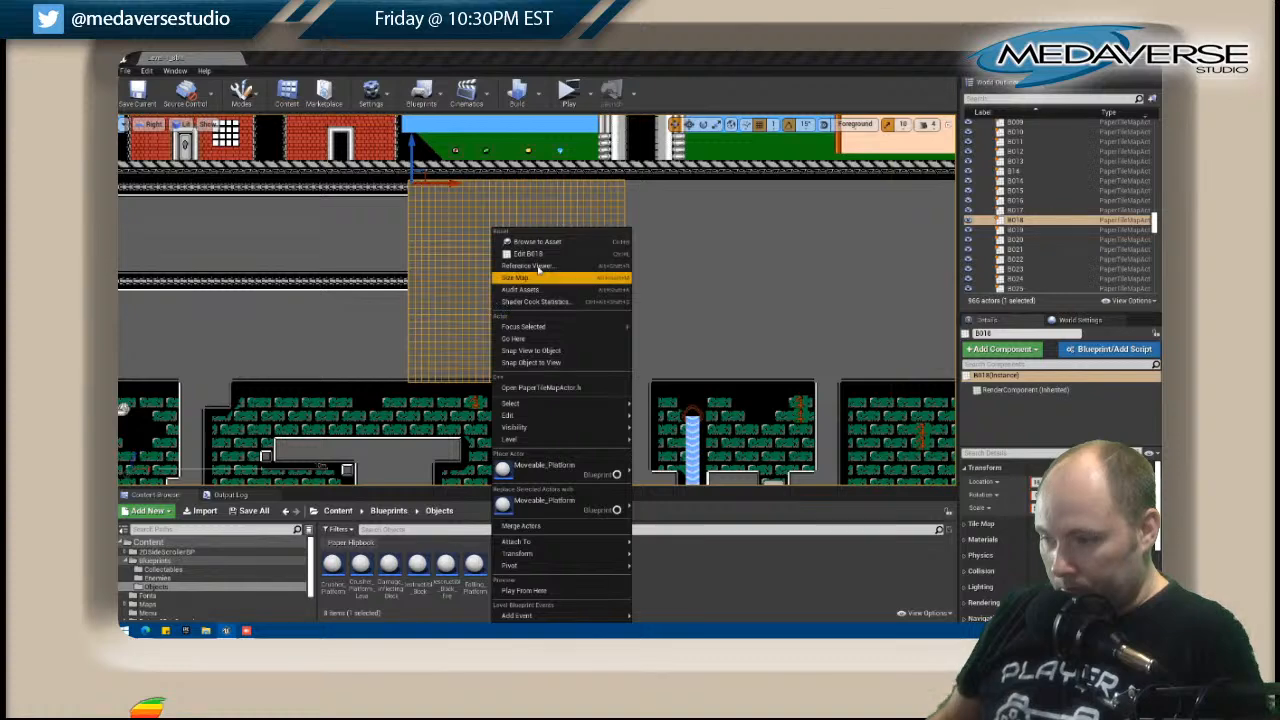
{"action": "left_click", "coordinate": [528, 253]}
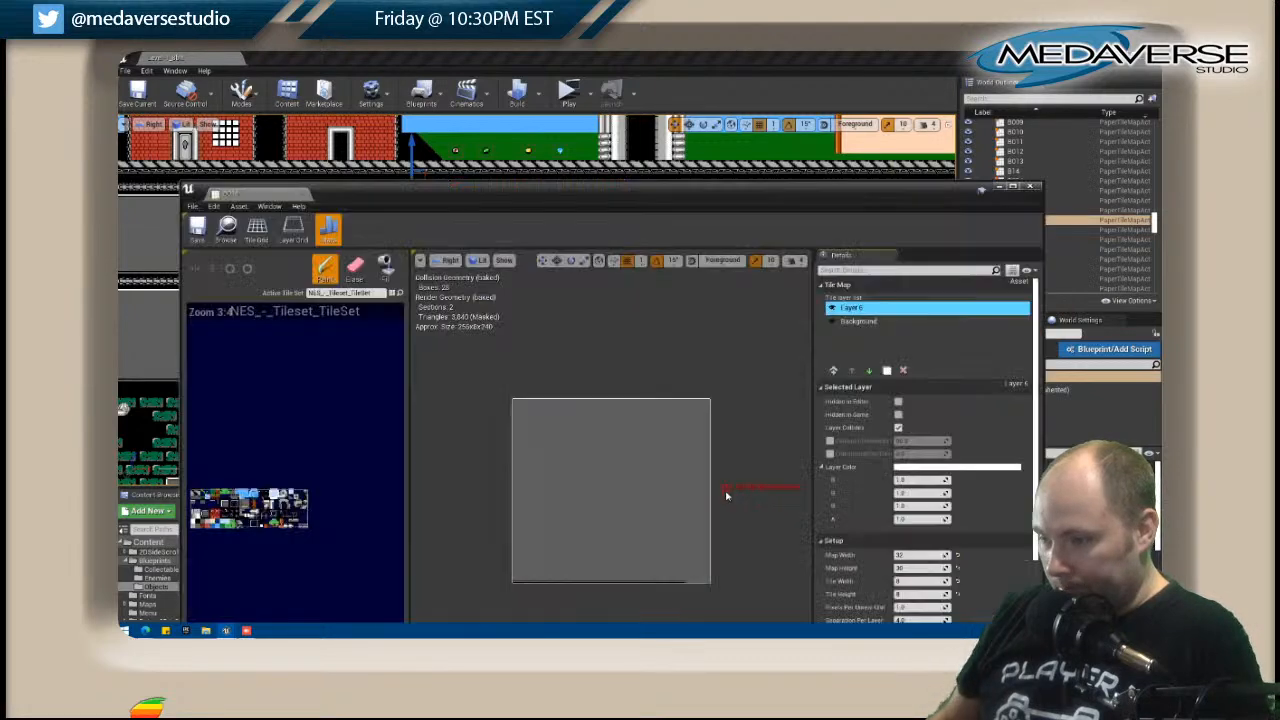
{"action": "right_click", "coordinate": [851, 312]}
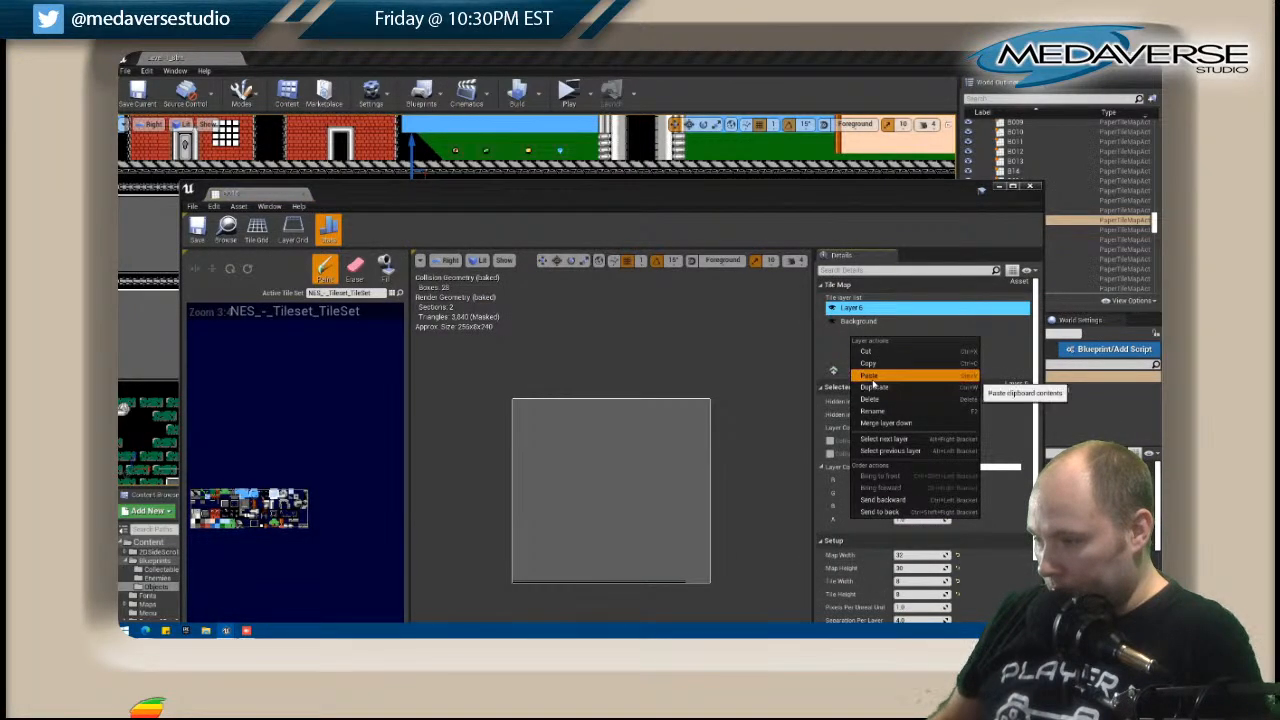
{"action": "left_click", "coordinate": [862, 376]}
Paint grey wall tiles over the right end of the pasted layer's bottom line to match B018's original layer.
{"action": "left_click", "coordinate": [852, 321]}
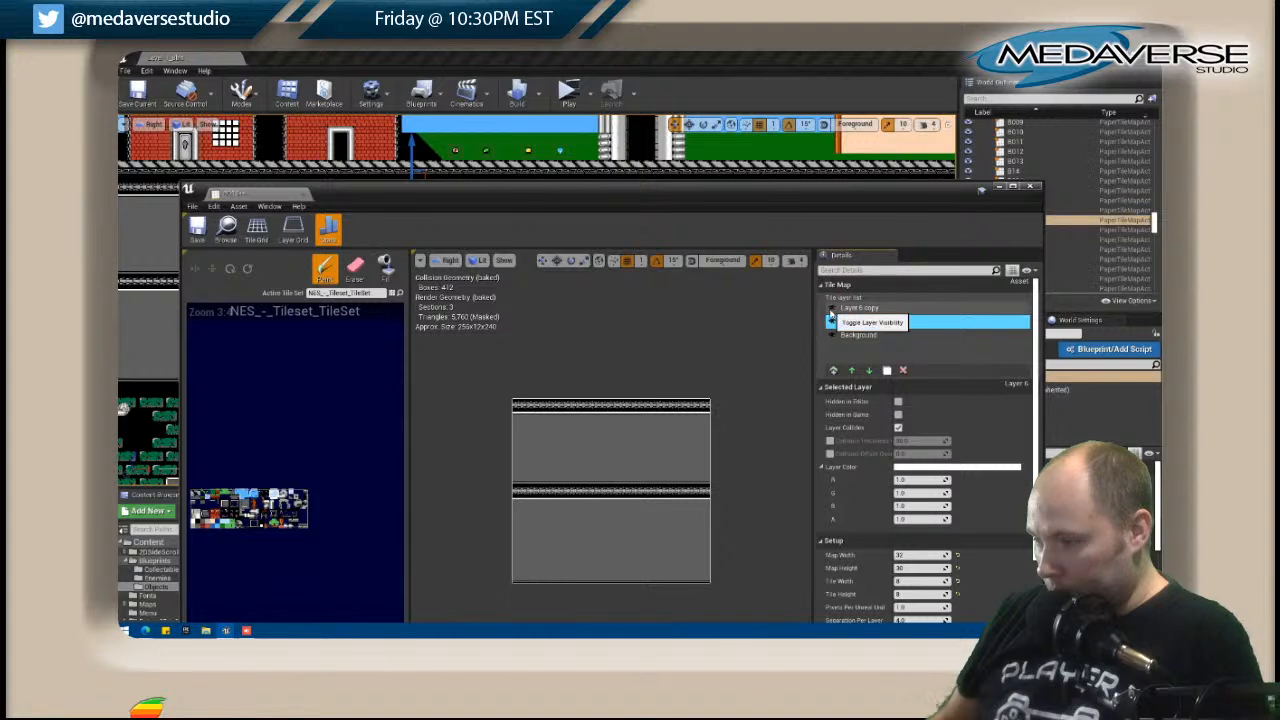
{"action": "left_click", "coordinate": [832, 308]}
{"action": "left_click", "coordinate": [850, 308]}
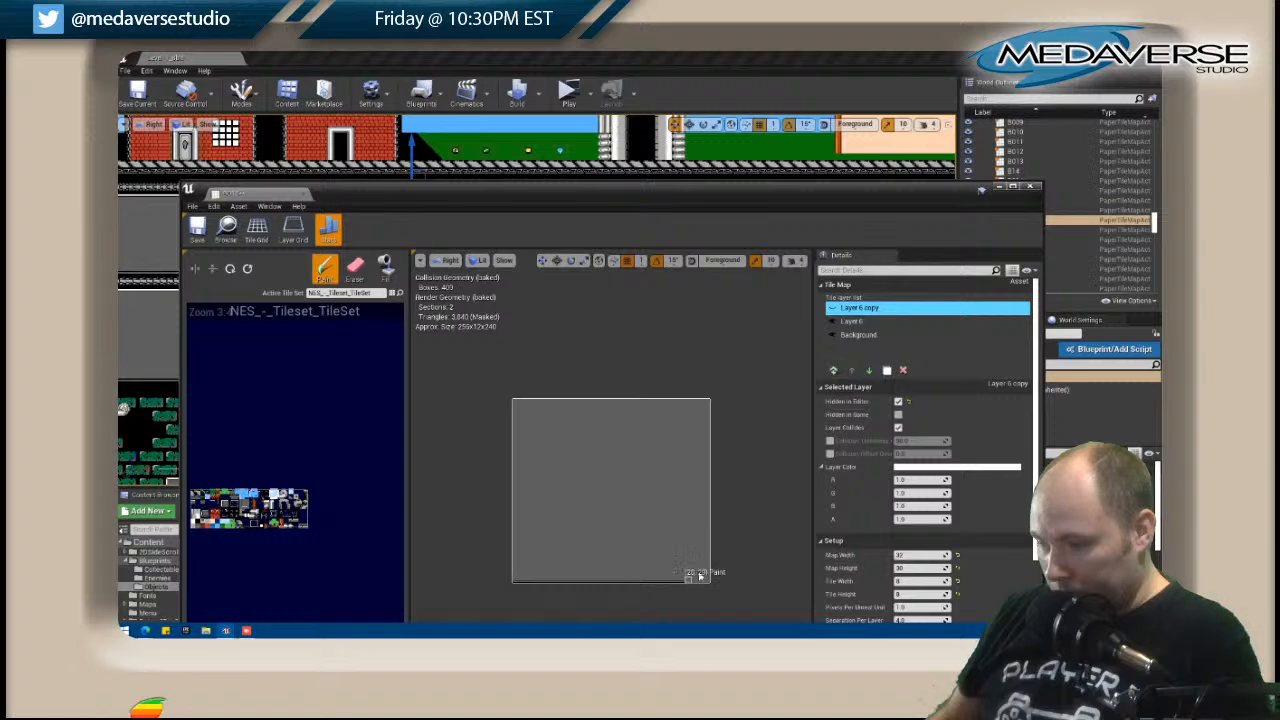
{"action": "left_click", "coordinate": [832, 308]}
Delete the original Layer 6 from B018, keeping the pasted copy, and close the tile map.
{"action": "left_click", "coordinate": [866, 323]}
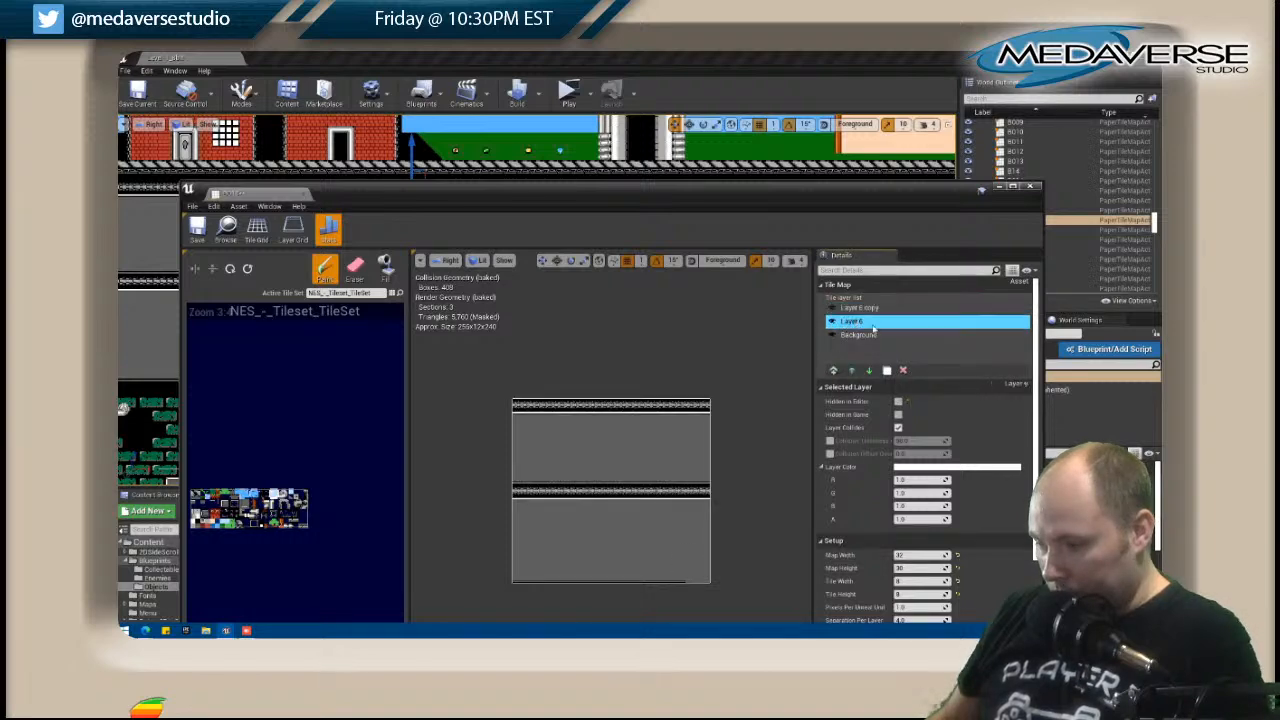
{"action": "left_click", "coordinate": [902, 370]}
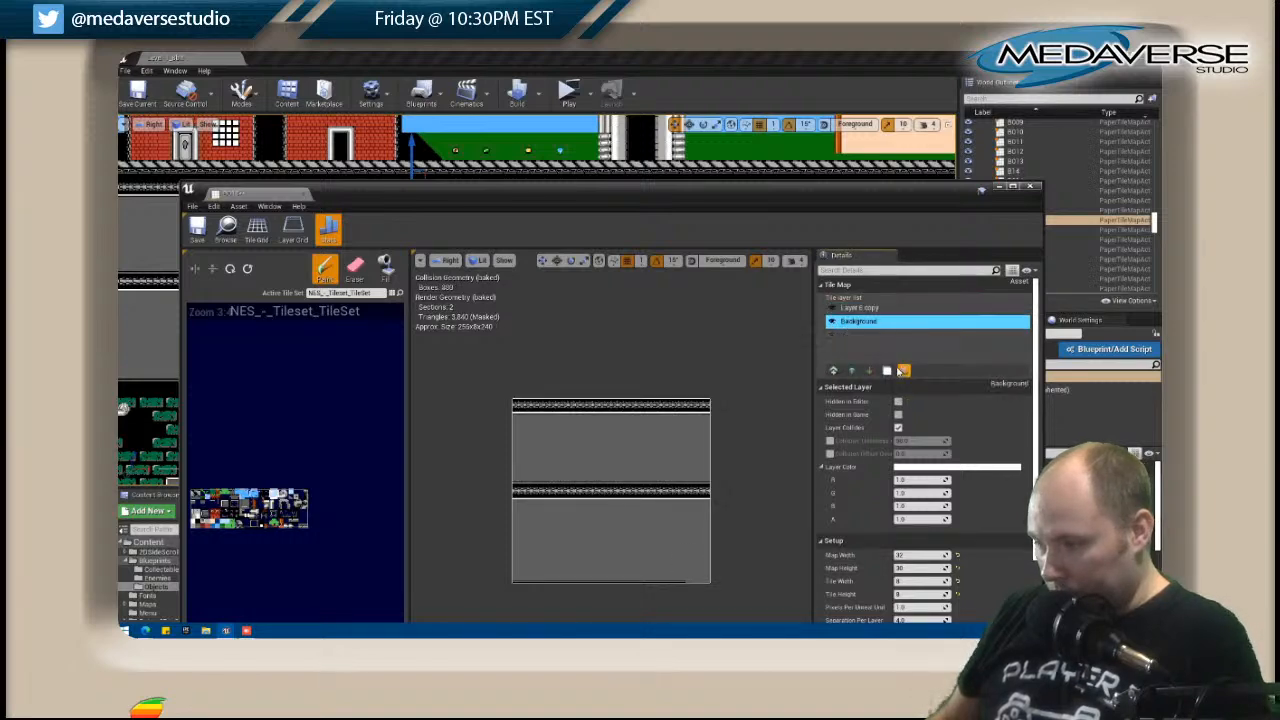
{"action": "left_click", "coordinate": [1032, 188]}
Open the B019 tile map for editing and paste the copied Layer 6 into it.
{"action": "right_click_drag", "start_coordinate": [697, 289], "coordinate": [483, 286]}
{"action": "left_click", "coordinate": [490, 287]}
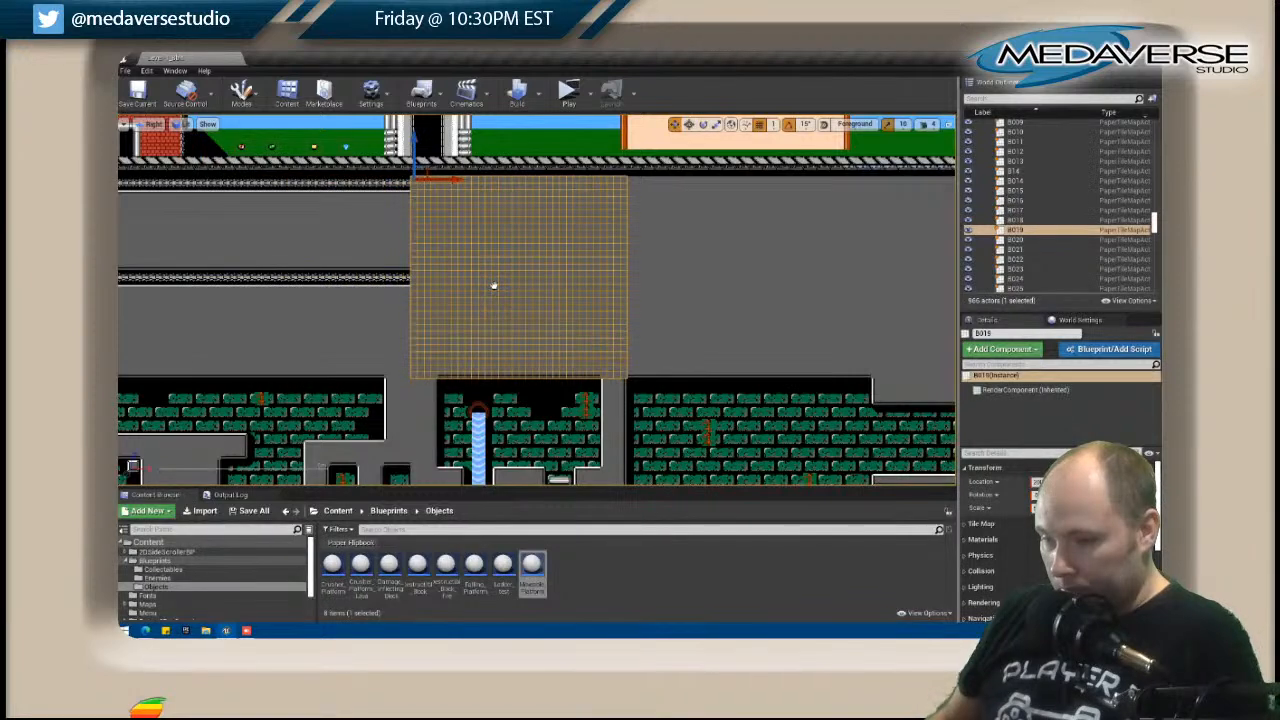
{"action": "right_click", "coordinate": [493, 287]}
{"action": "left_click", "coordinate": [565, 258]}
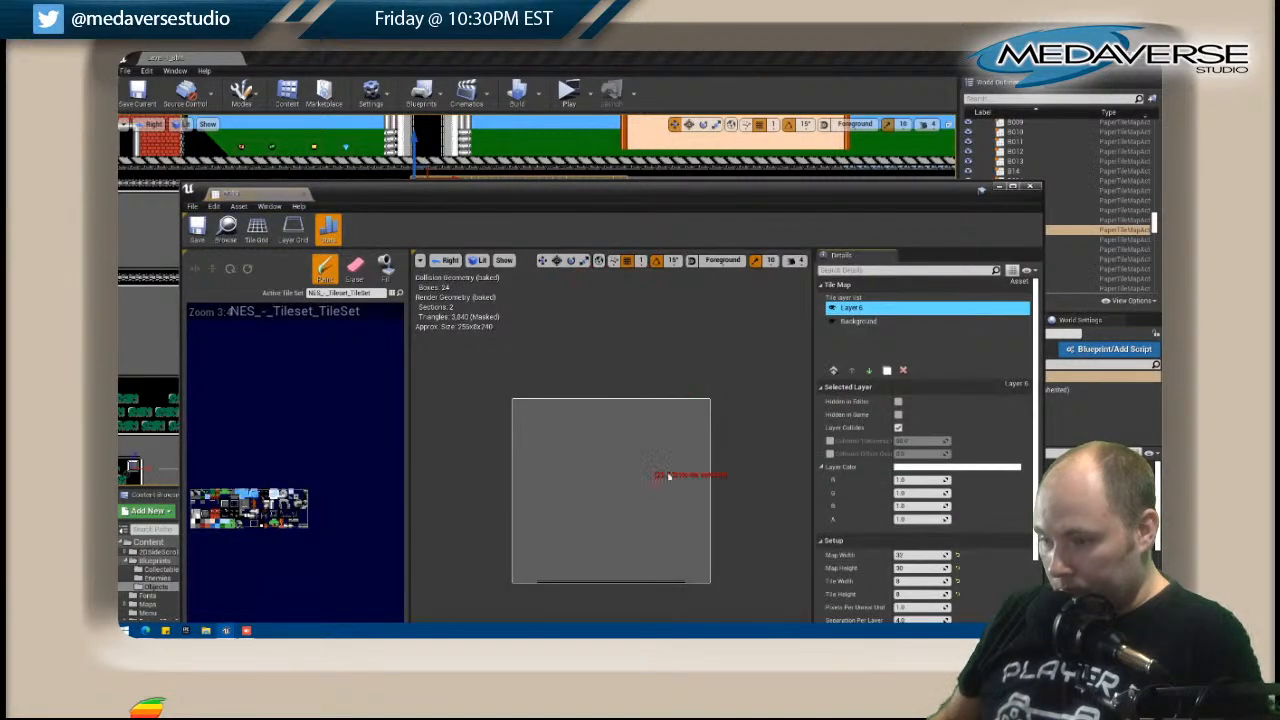
{"action": "right_click", "coordinate": [860, 346]}
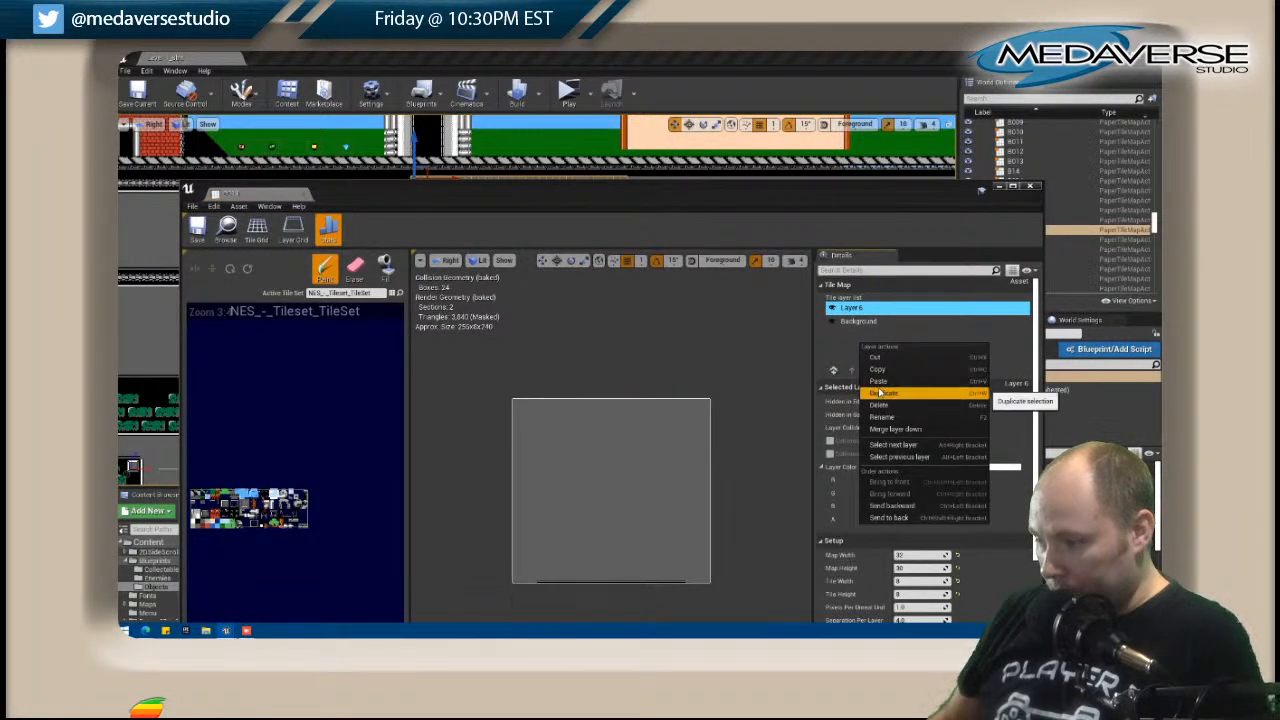
{"action": "left_click", "coordinate": [880, 393]}
Clear both ends of the pasted layer's bottom line to match B019's original, and replace the original Layer 6 with it.
{"action": "left_click", "coordinate": [831, 308]}
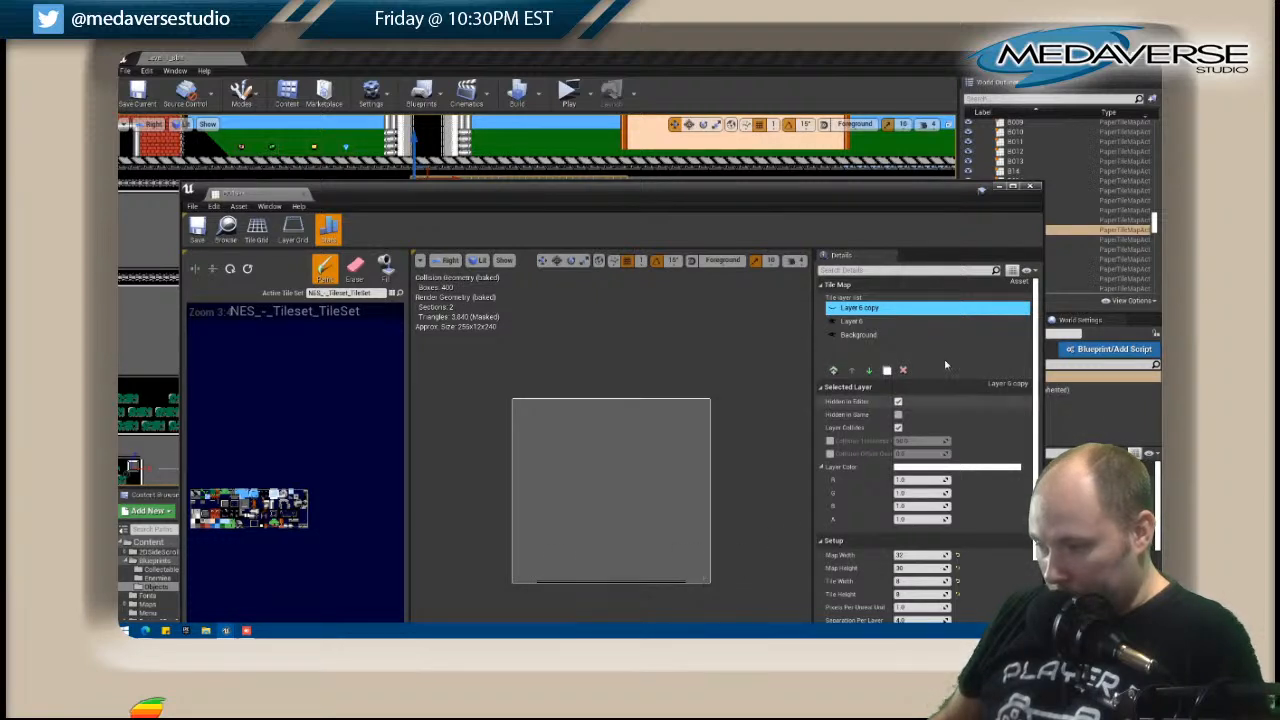
{"action": "left_click", "coordinate": [833, 308]}
{"action": "left_click", "coordinate": [852, 321]}
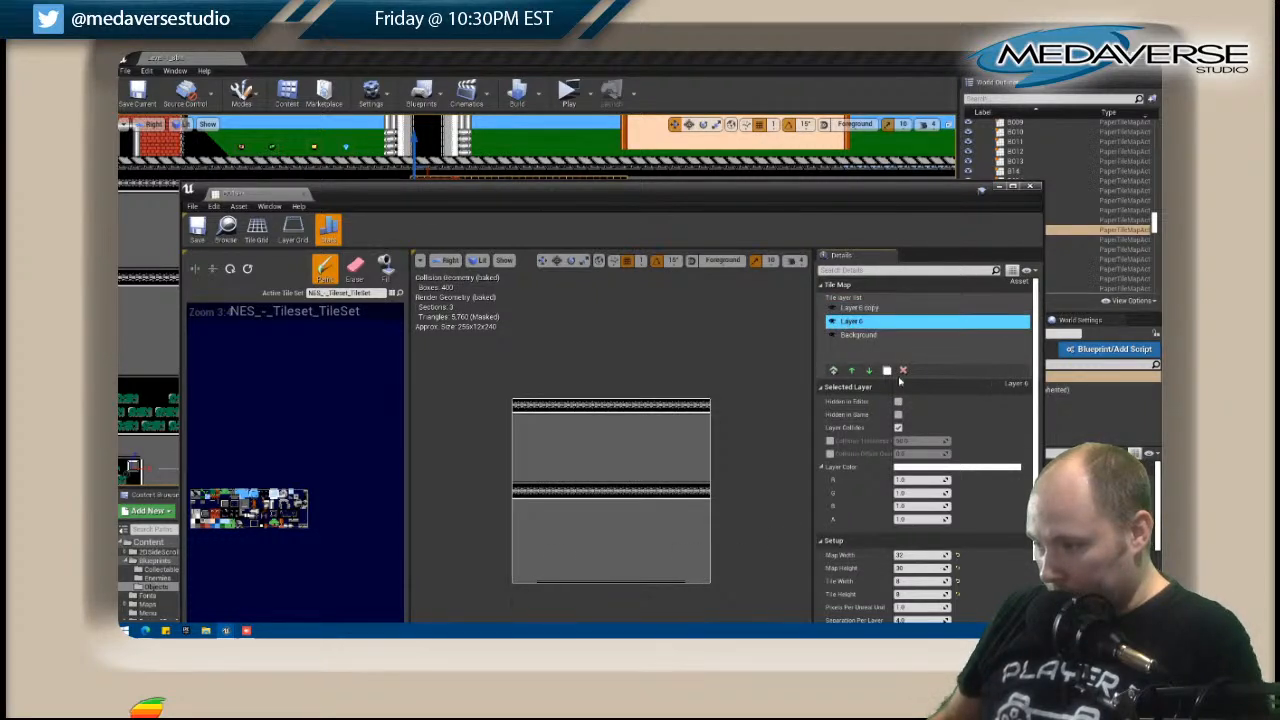
{"action": "left_click", "coordinate": [1031, 187]}
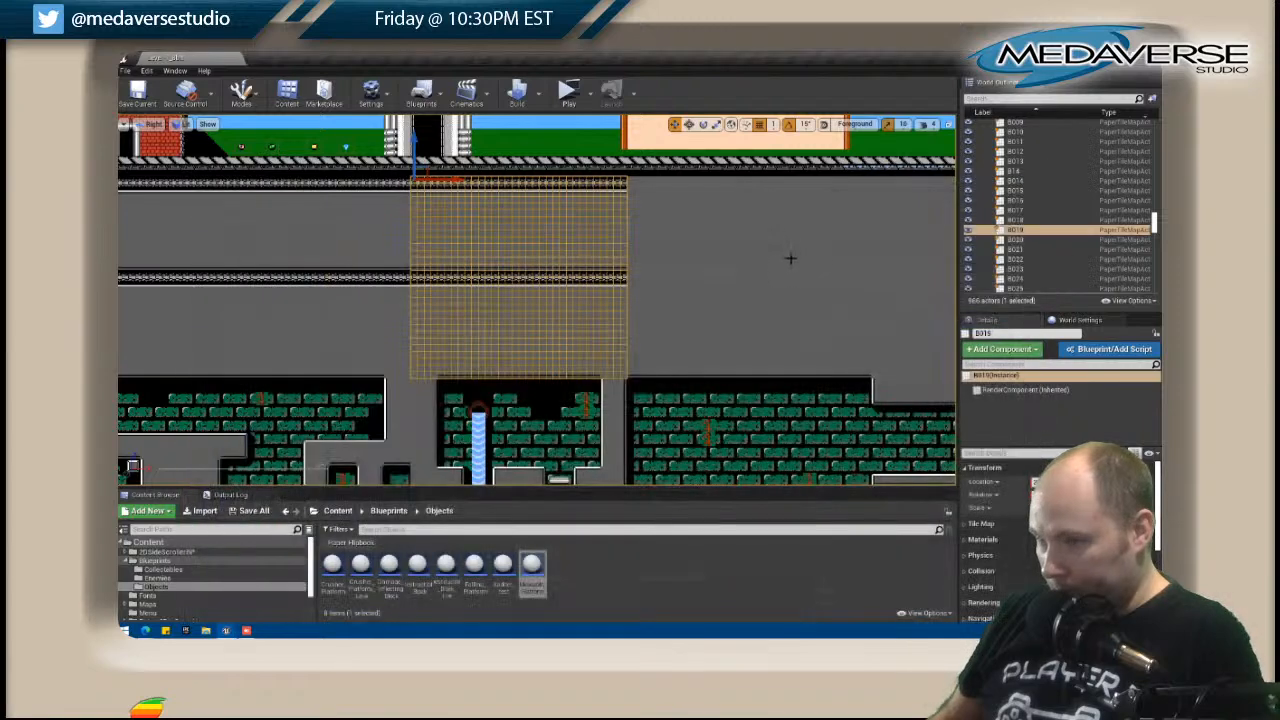
Open the B020 tile map for editing and paste the copied Layer 6 directly above its Background layer.
{"action": "left_click", "coordinate": [762, 260]}
{"action": "right_click_drag", "start_coordinate": [762, 260], "coordinate": [563, 257]}
{"action": "right_click", "coordinate": [563, 257]}
{"action": "left_click", "coordinate": [608, 263]}
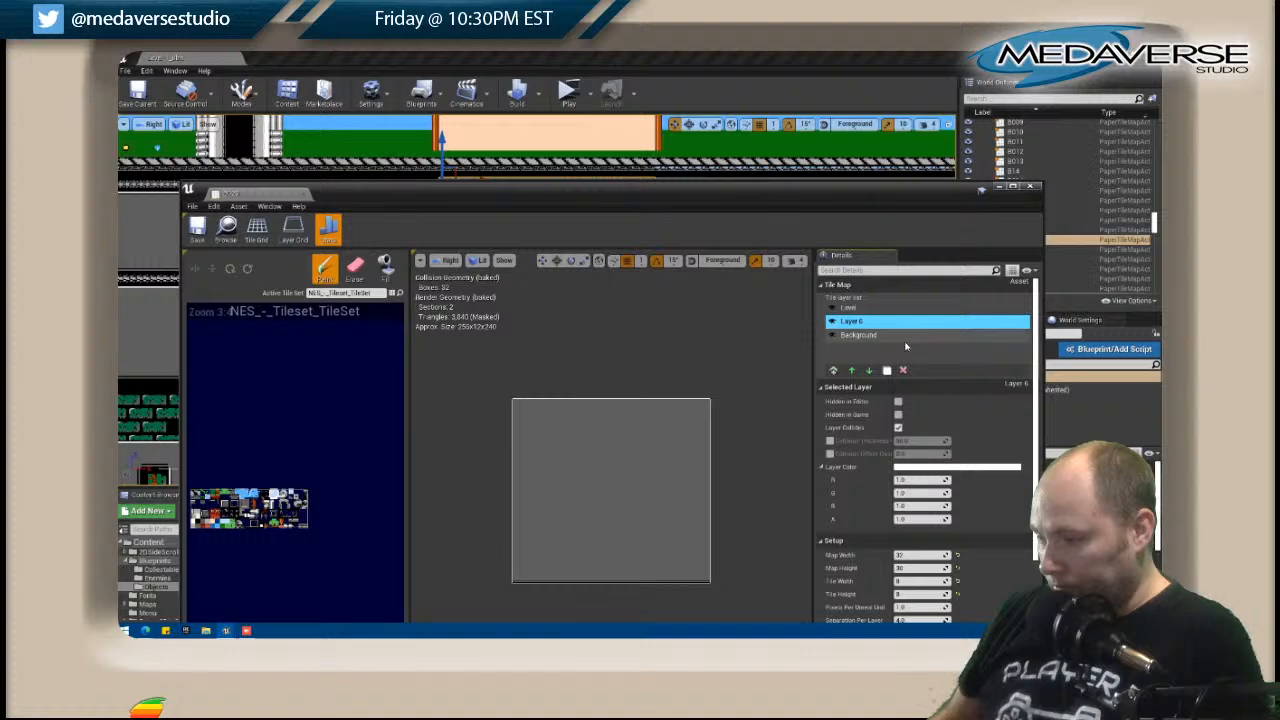
{"action": "right_click", "coordinate": [906, 340]}
{"action": "left_click", "coordinate": [928, 383]}
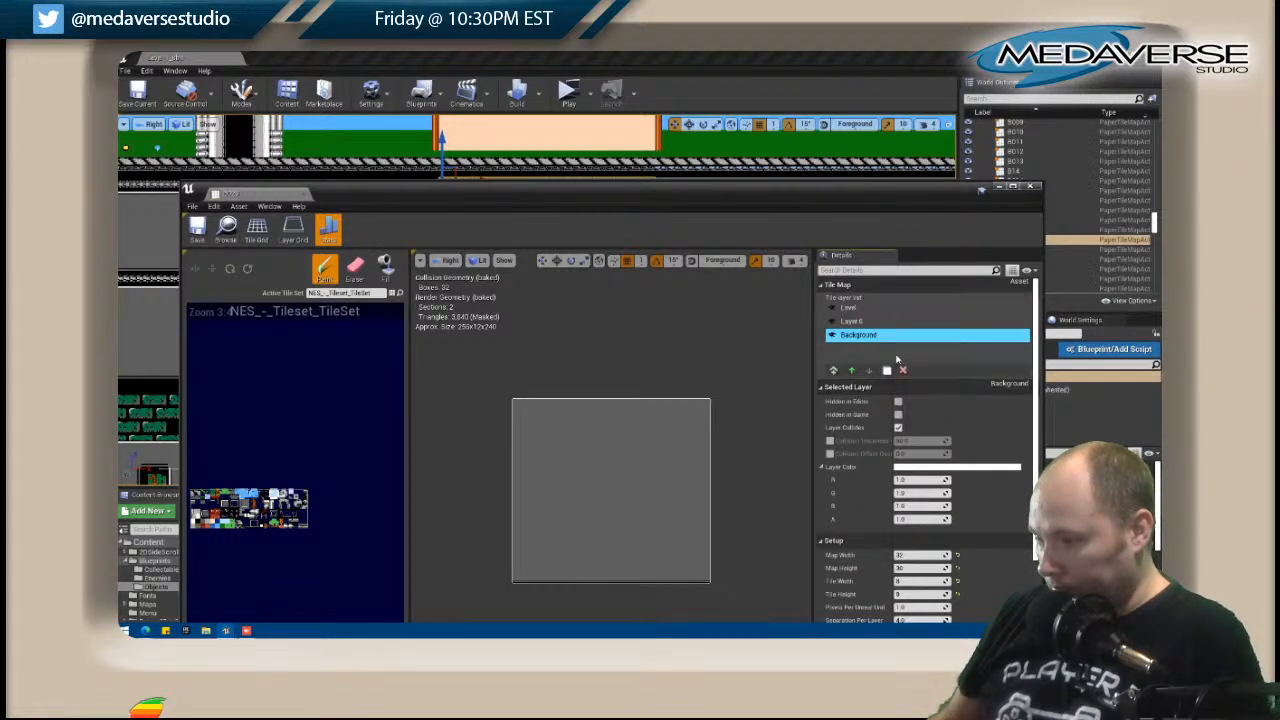
{"action": "right_click", "coordinate": [860, 356]}
{"action": "left_click", "coordinate": [885, 385]}
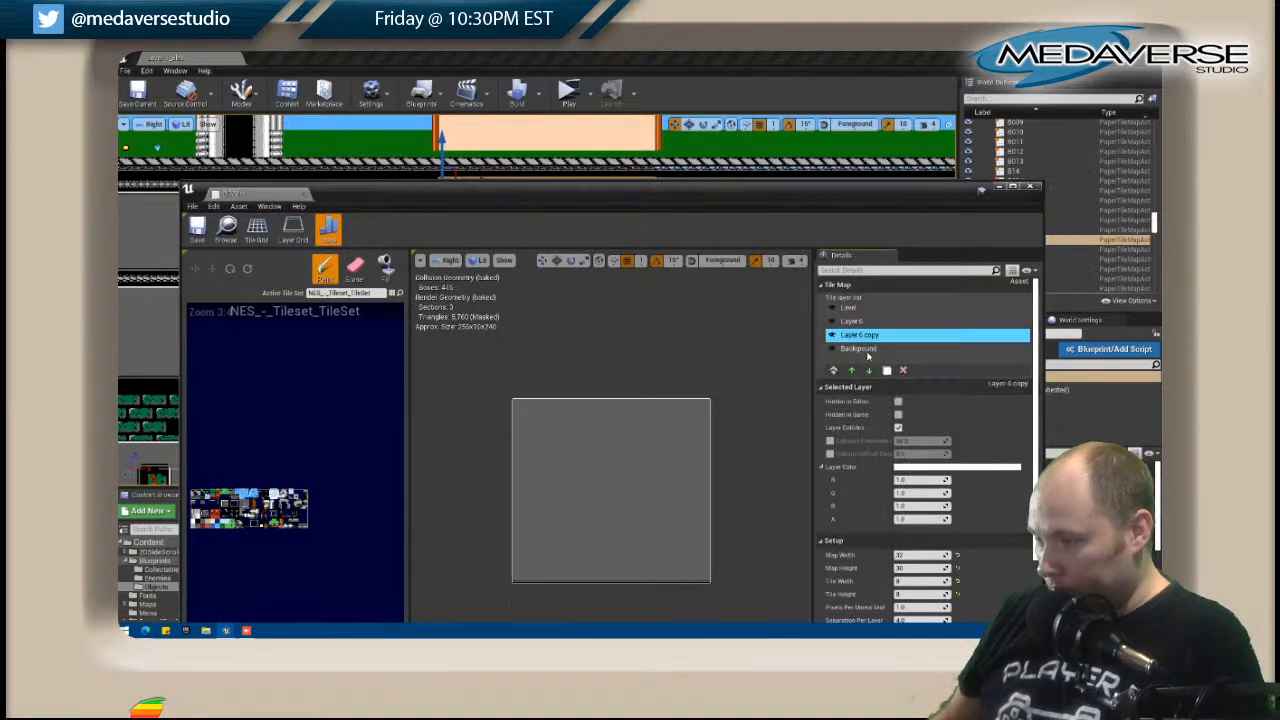
Delete the original Layer 6 and the Level layer from B020, keeping the pasted copy, and save all changes.
{"action": "left_click", "coordinate": [850, 321]}
{"action": "left_click", "coordinate": [903, 370]}
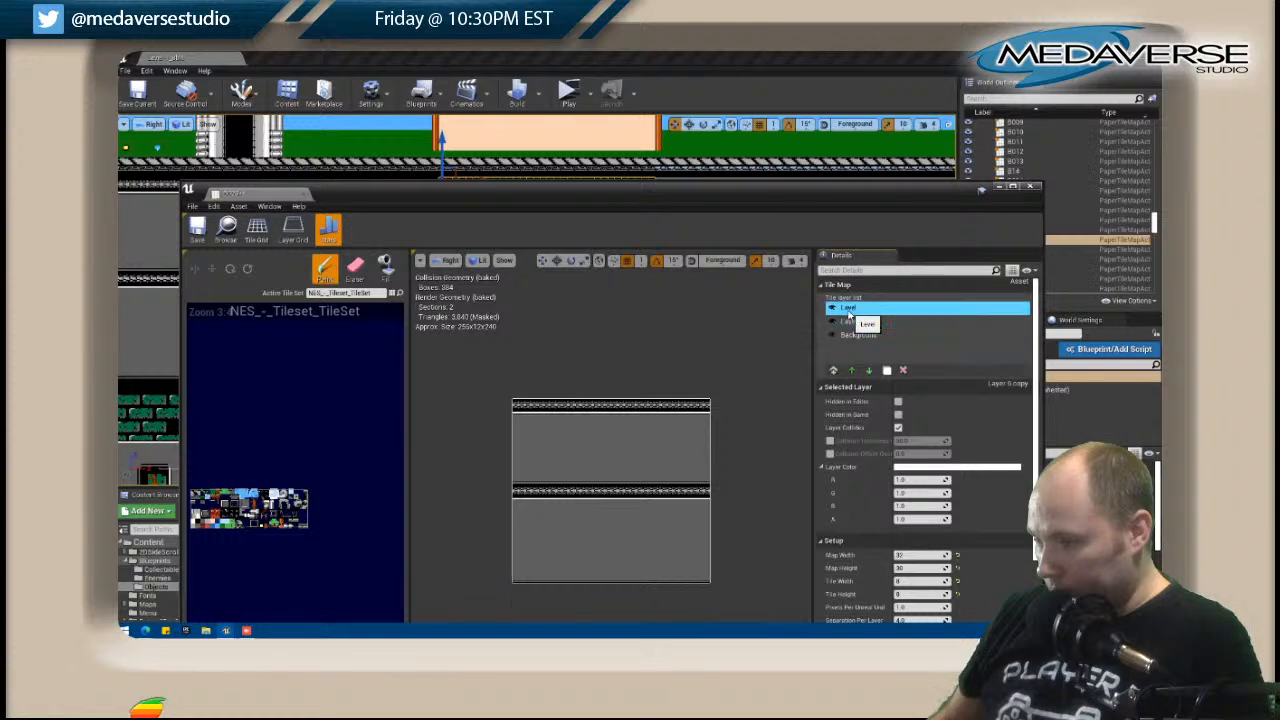
{"action": "left_click", "coordinate": [905, 370]}
{"action": "left_click", "coordinate": [1034, 187]}
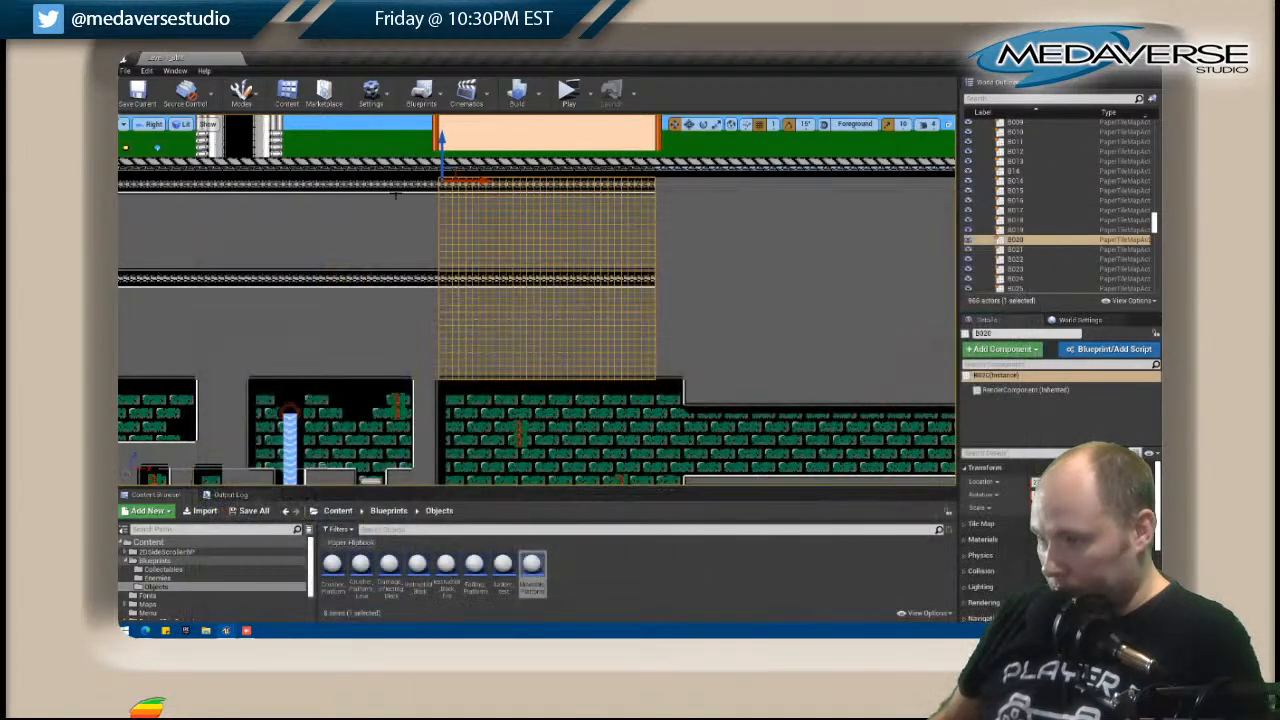
{"action": "left_click", "coordinate": [125, 71]}
{"action": "left_click", "coordinate": [160, 158]}
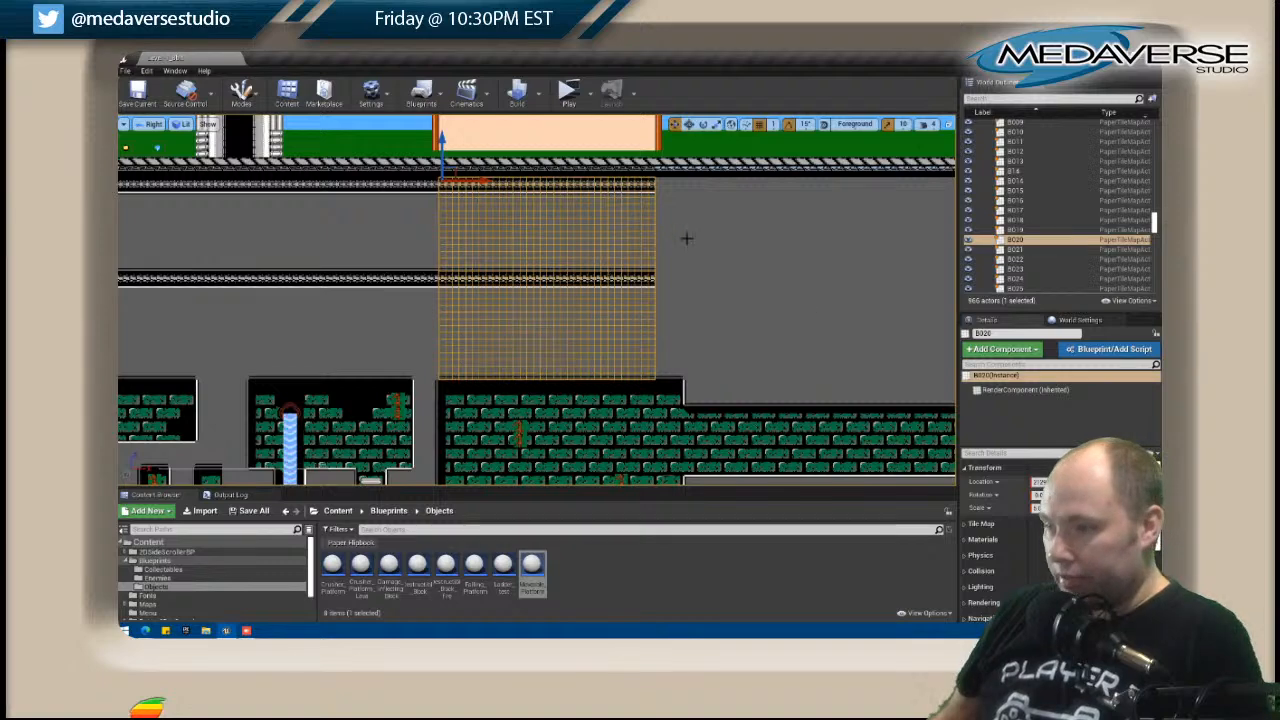
Open the B021 tile map for editing and paste the copied Layer 6 into it.
{"action": "right_click_drag", "start_coordinate": [683, 237], "coordinate": [446, 237]}
{"action": "left_click", "coordinate": [463, 249]}
{"action": "right_click", "coordinate": [476, 251]}
{"action": "left_click", "coordinate": [514, 255]}
{"action": "right_click", "coordinate": [852, 345]}
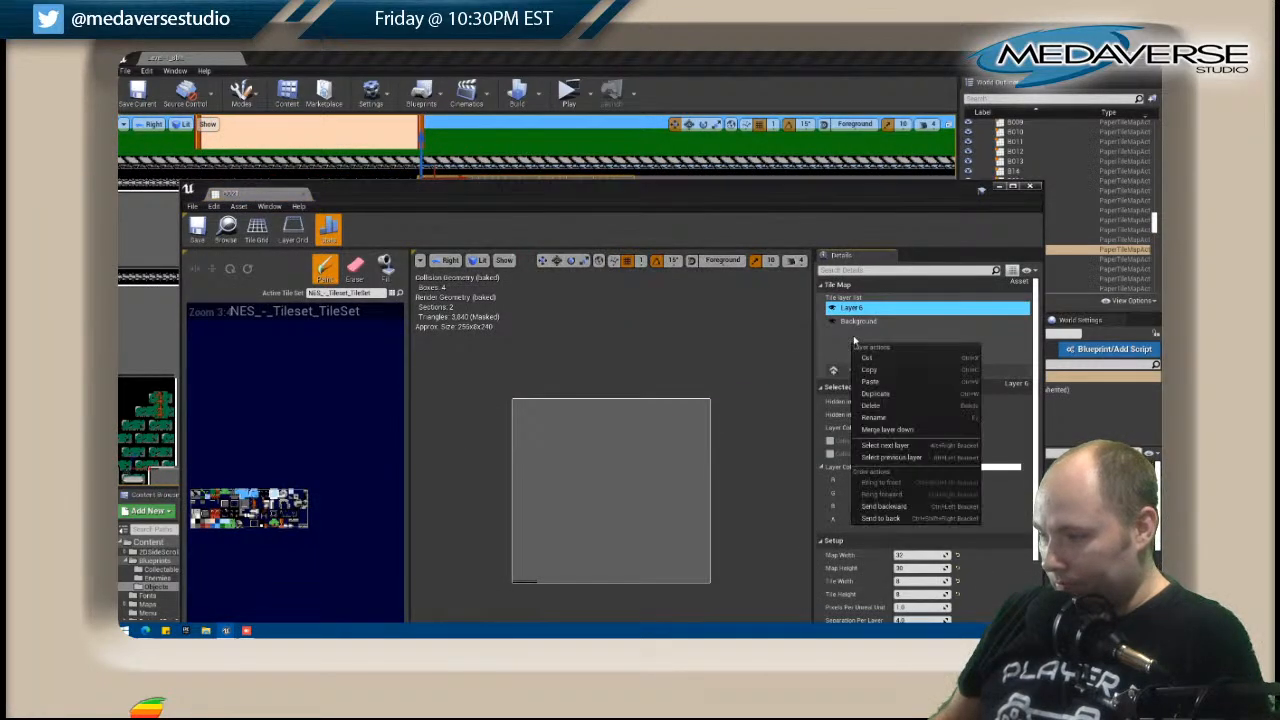
{"action": "left_click", "coordinate": [878, 384]}
Paint grey wall tiles over the right end of the pasted layer's bottom line in B021 and close the tile map.
{"action": "left_click_drag", "start_coordinate": [618, 190], "coordinate": [950, 121]}
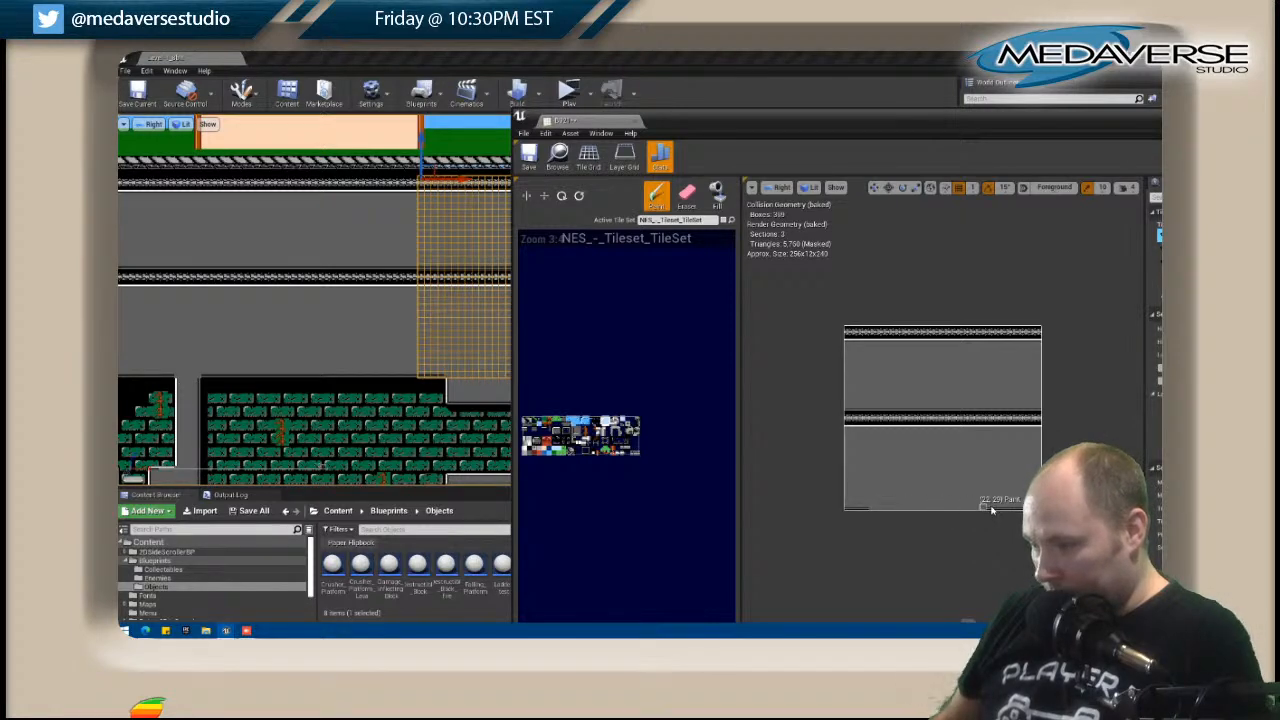
{"action": "left_click_drag", "start_coordinate": [1033, 124], "coordinate": [723, 176]}
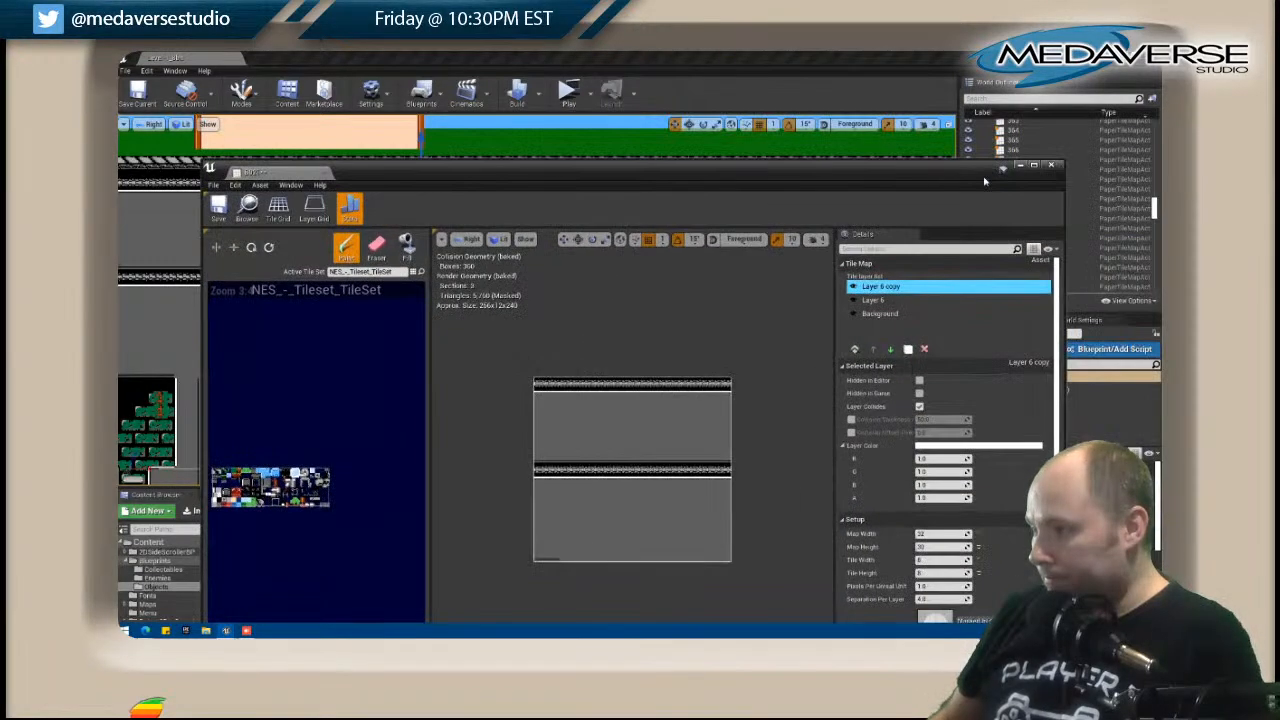
{"action": "left_click", "coordinate": [1051, 167]}
Open the B022 tile map for editing and paste the copied Layer 6, keeping its bottom line plain grey.
{"action": "right_click_drag", "start_coordinate": [749, 300], "coordinate": [548, 298]}
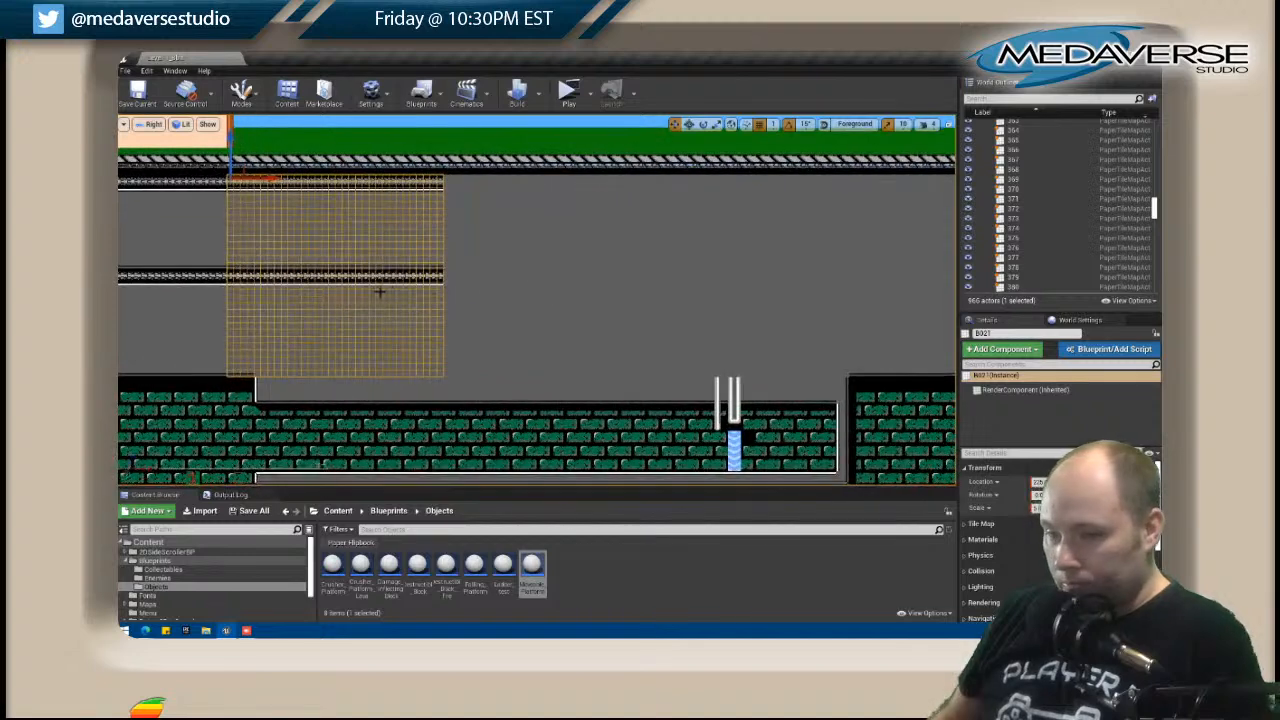
{"action": "right_click", "coordinate": [513, 295]}
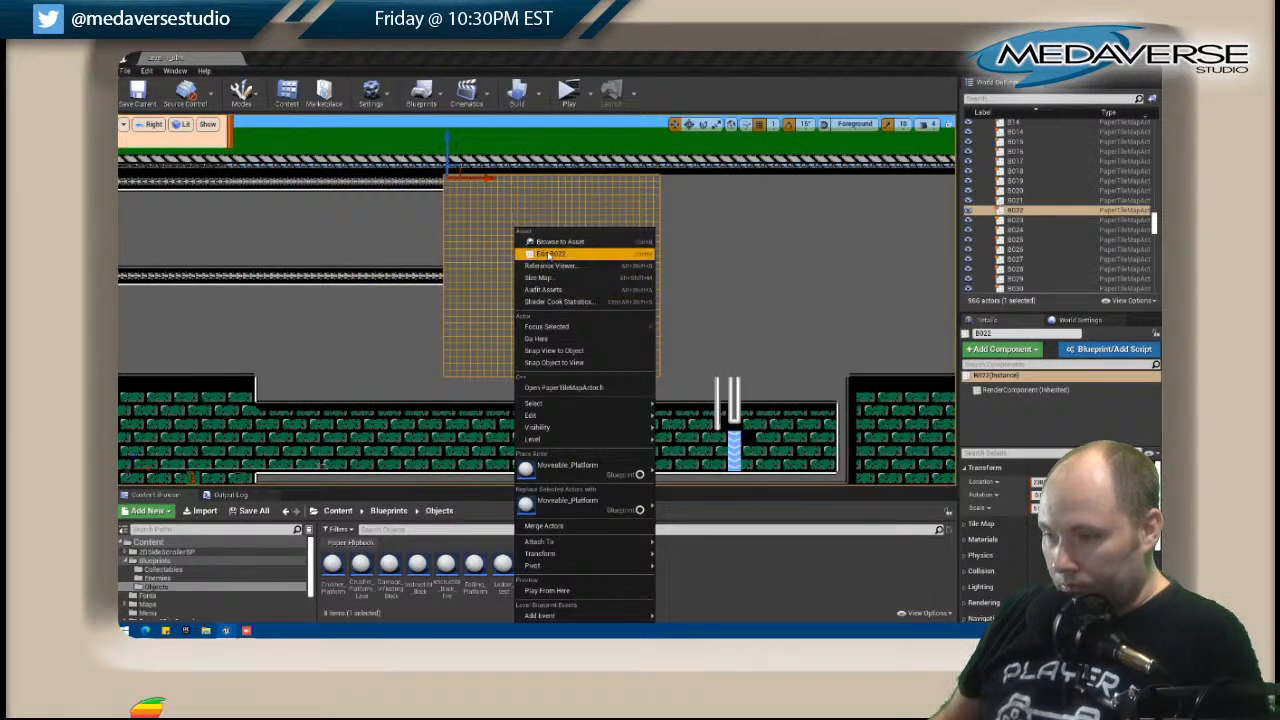
{"action": "left_click", "coordinate": [548, 254]}
{"action": "right_click", "coordinate": [864, 324]}
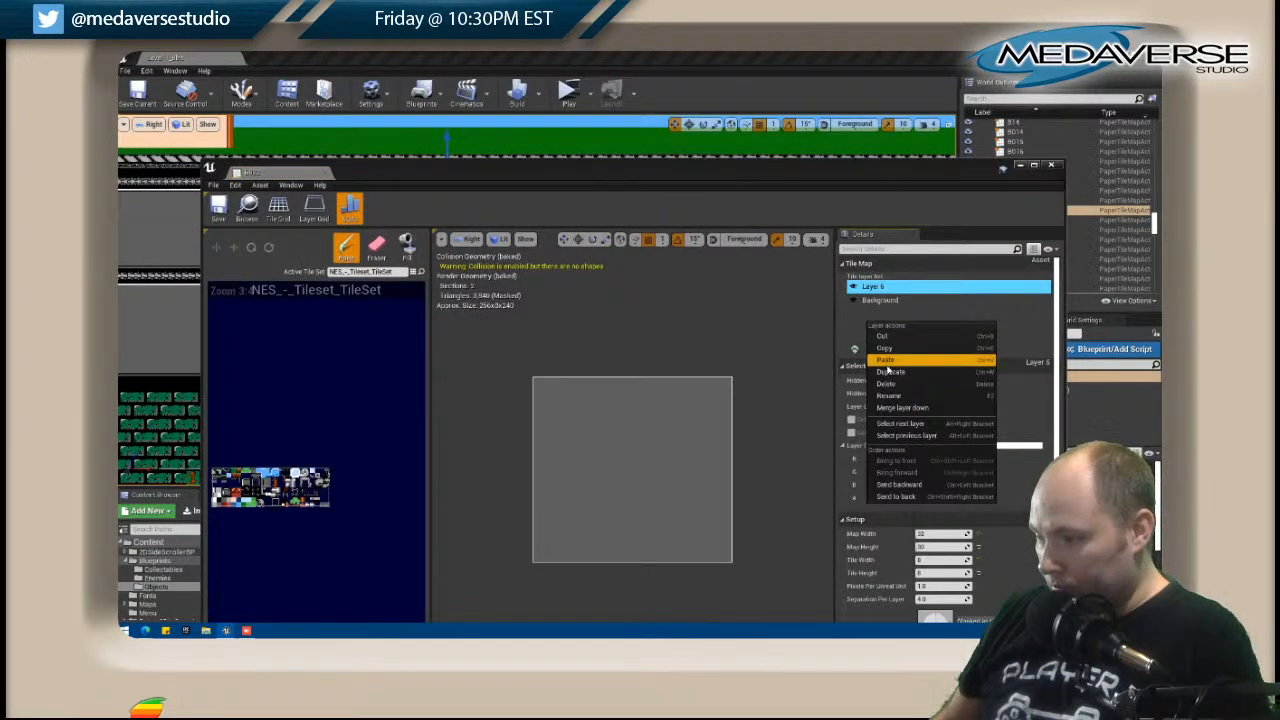
{"action": "left_click", "coordinate": [900, 362]}
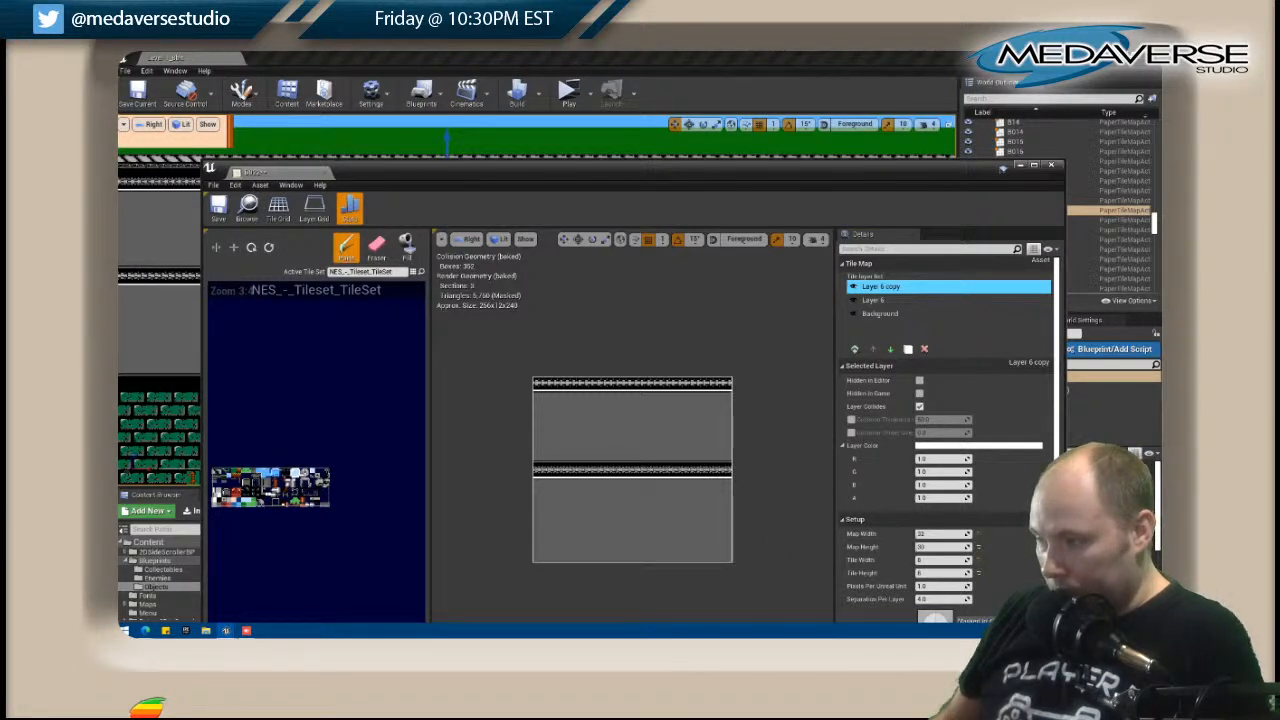
Copy B022's Layer 6 copy with the plain grey bottom line, close the tile map, and save all changes.
{"action": "right_click", "coordinate": [890, 288]}
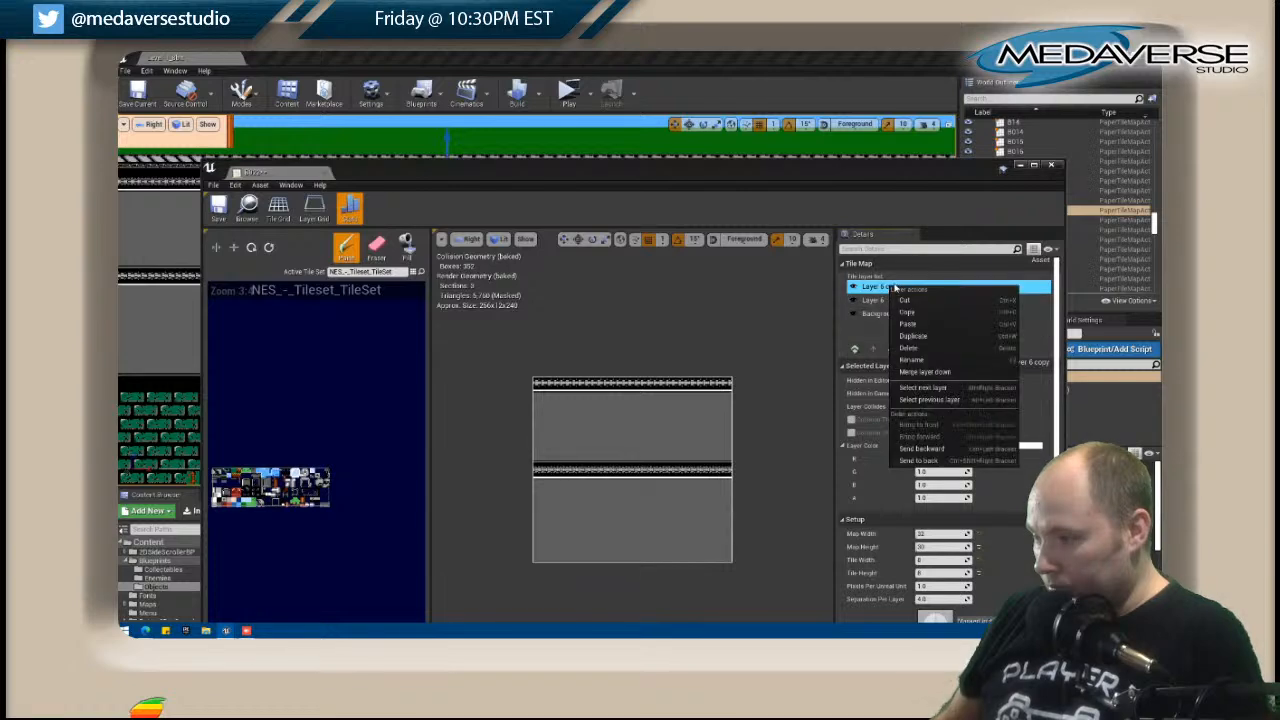
{"action": "left_click", "coordinate": [912, 312]}
{"action": "left_click", "coordinate": [1051, 165]}
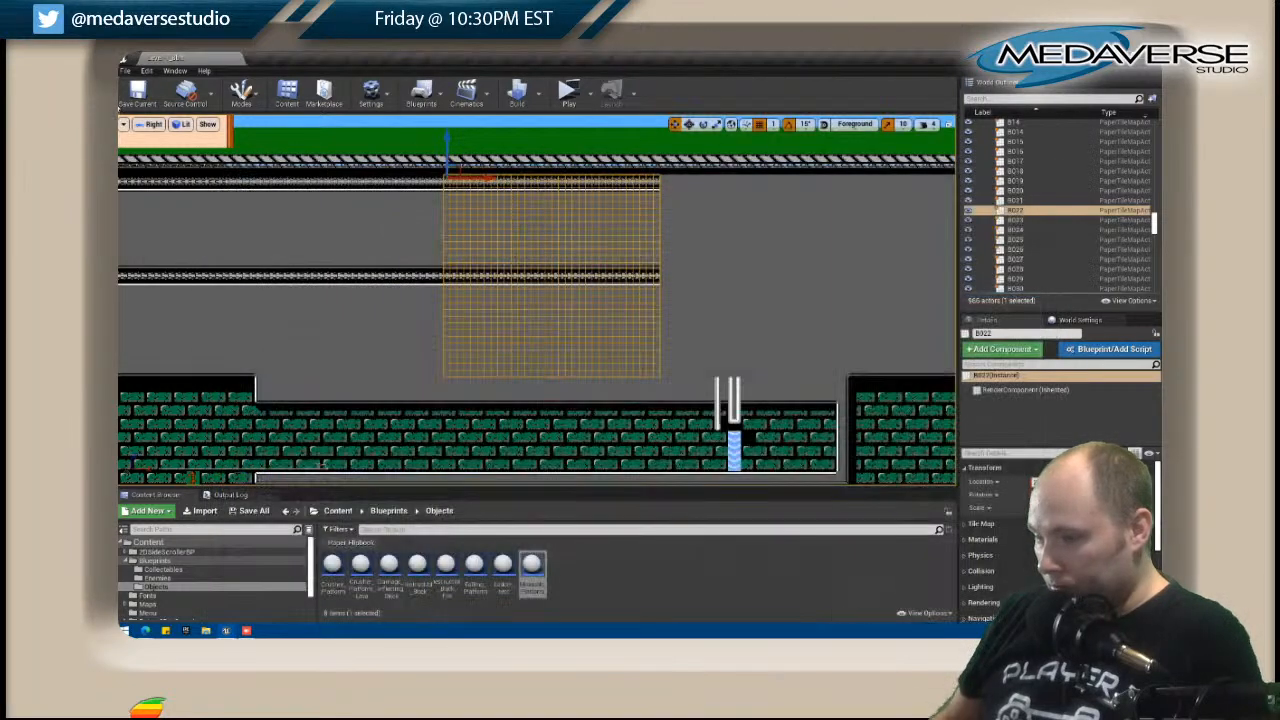
{"action": "left_click", "coordinate": [124, 72]}
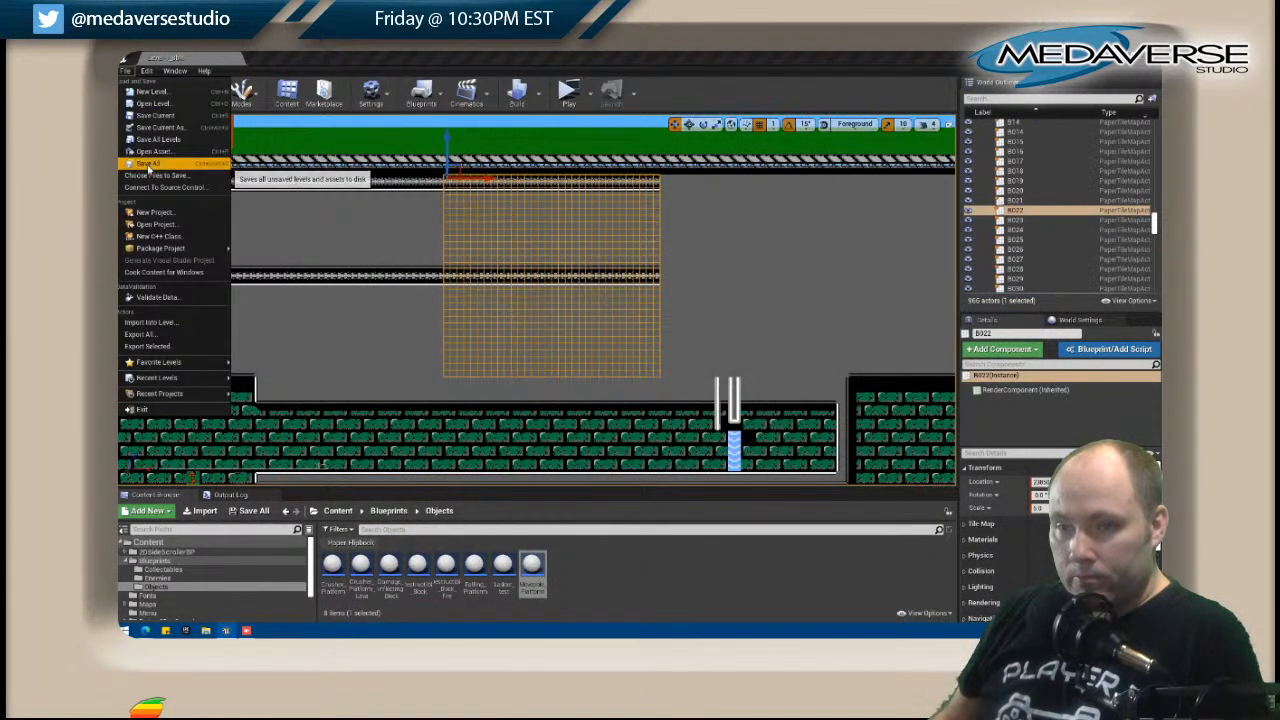
Paste the copied plain-bottomed layer into the B023 tile map above its existing layers and close the map.
{"action": "left_click", "coordinate": [719, 327]}
{"action": "left_click", "coordinate": [700, 285]}
{"action": "right_click", "coordinate": [700, 284]}
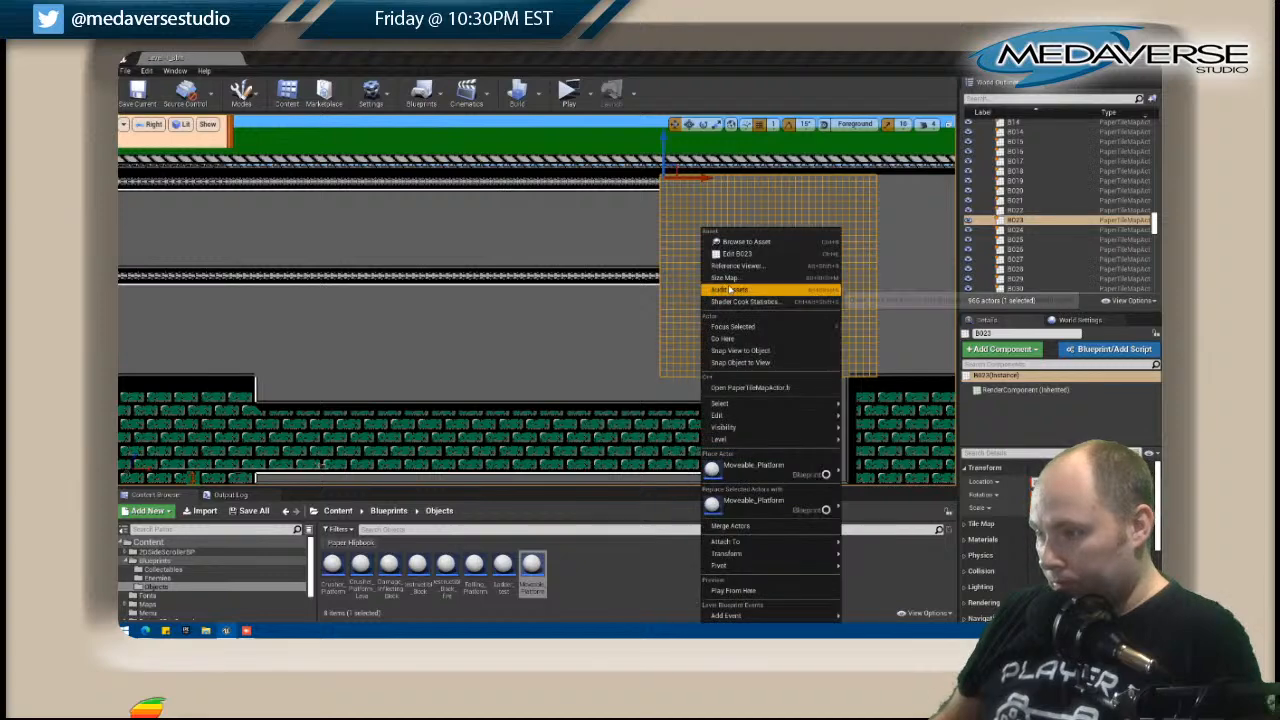
{"action": "left_click", "coordinate": [741, 258]}
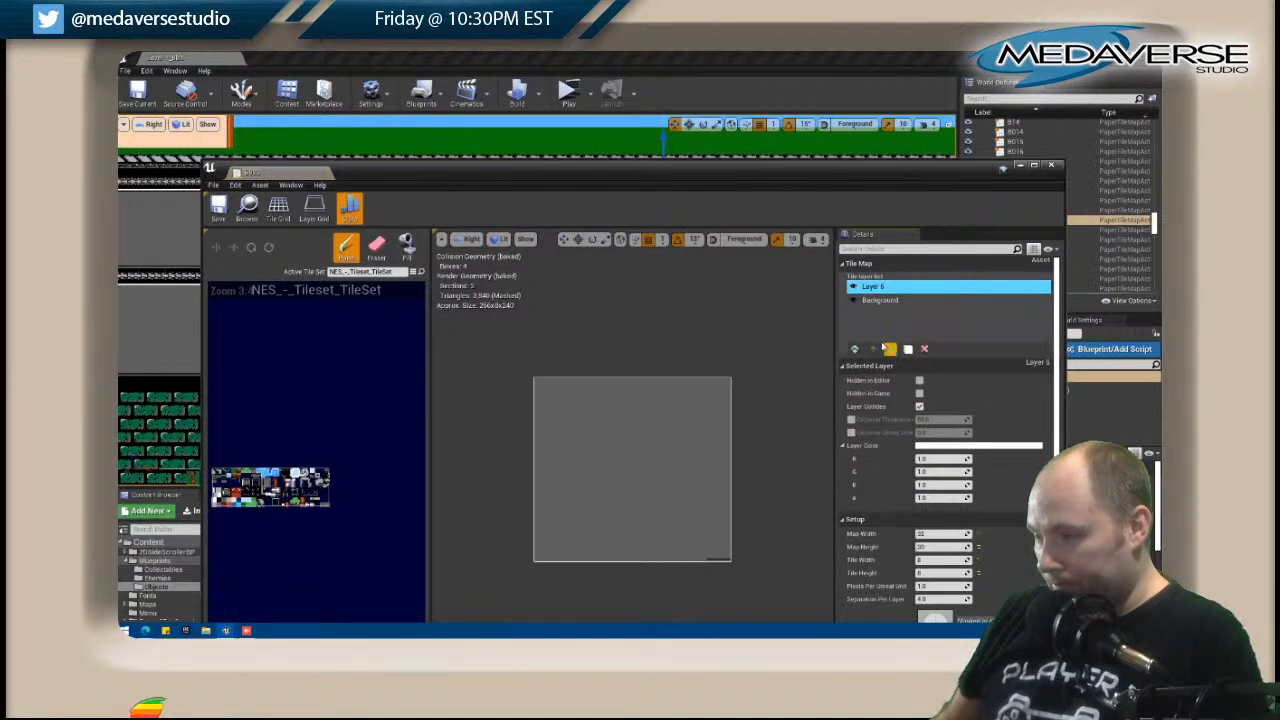
{"action": "right_click", "coordinate": [878, 328]}
{"action": "left_click", "coordinate": [900, 388]}
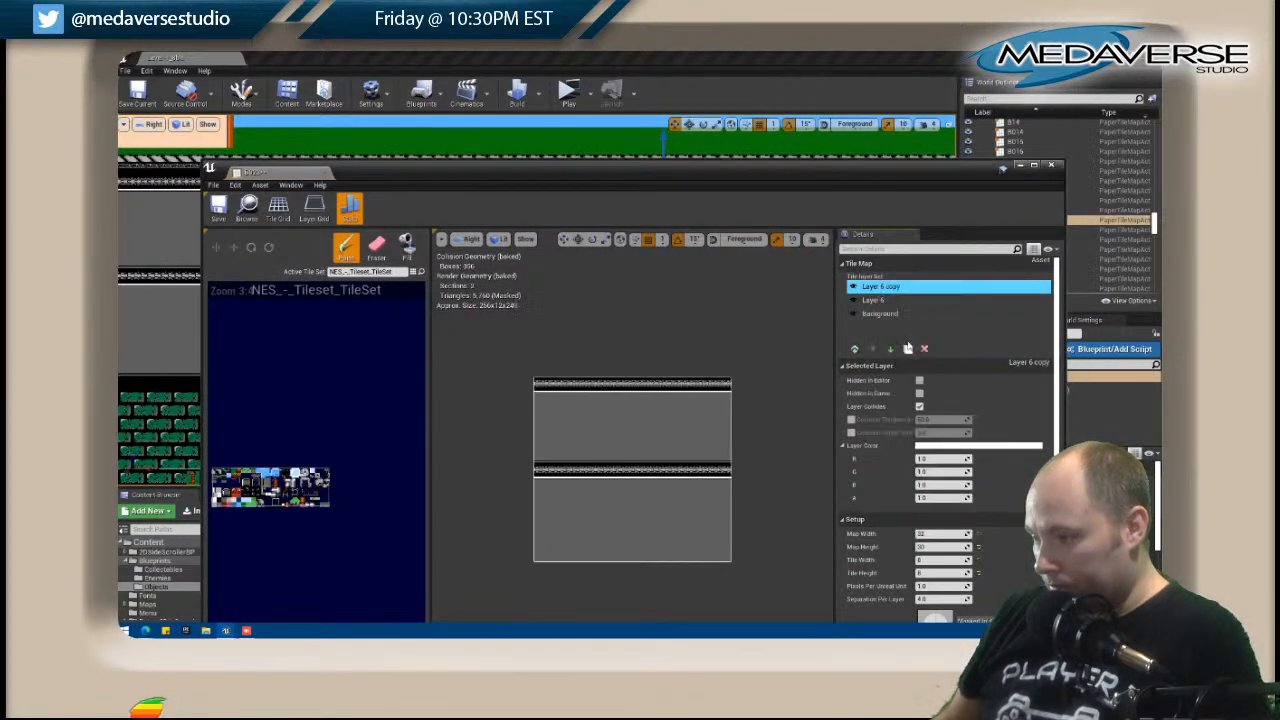
{"action": "left_click", "coordinate": [1053, 167]}
Fill the black bottom row of the A016 tile map's Level layer with the light trim tile and close the map.
{"action": "right_click_drag", "start_coordinate": [724, 364], "coordinate": [773, 320]}
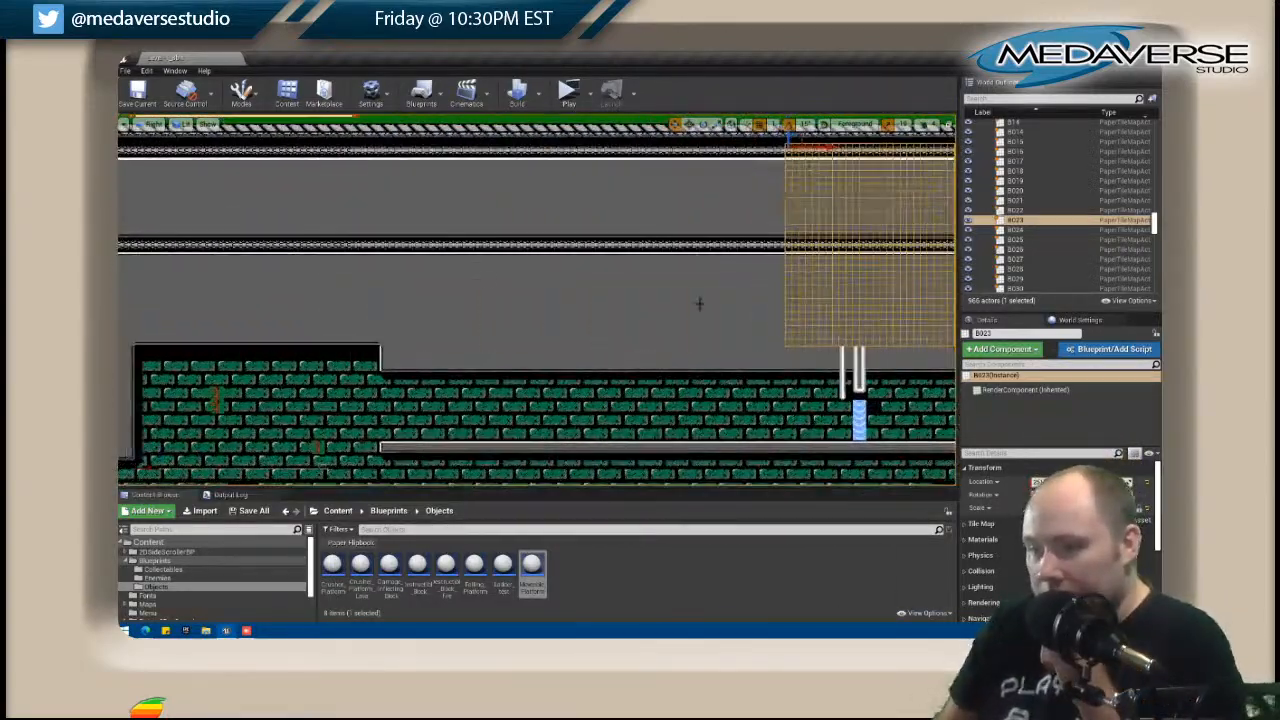
{"action": "right_click_drag", "start_coordinate": [342, 300], "coordinate": [783, 294]}
{"action": "right_click_drag", "start_coordinate": [220, 294], "coordinate": [620, 274]}
{"action": "right_click_drag", "start_coordinate": [180, 273], "coordinate": [604, 339]}
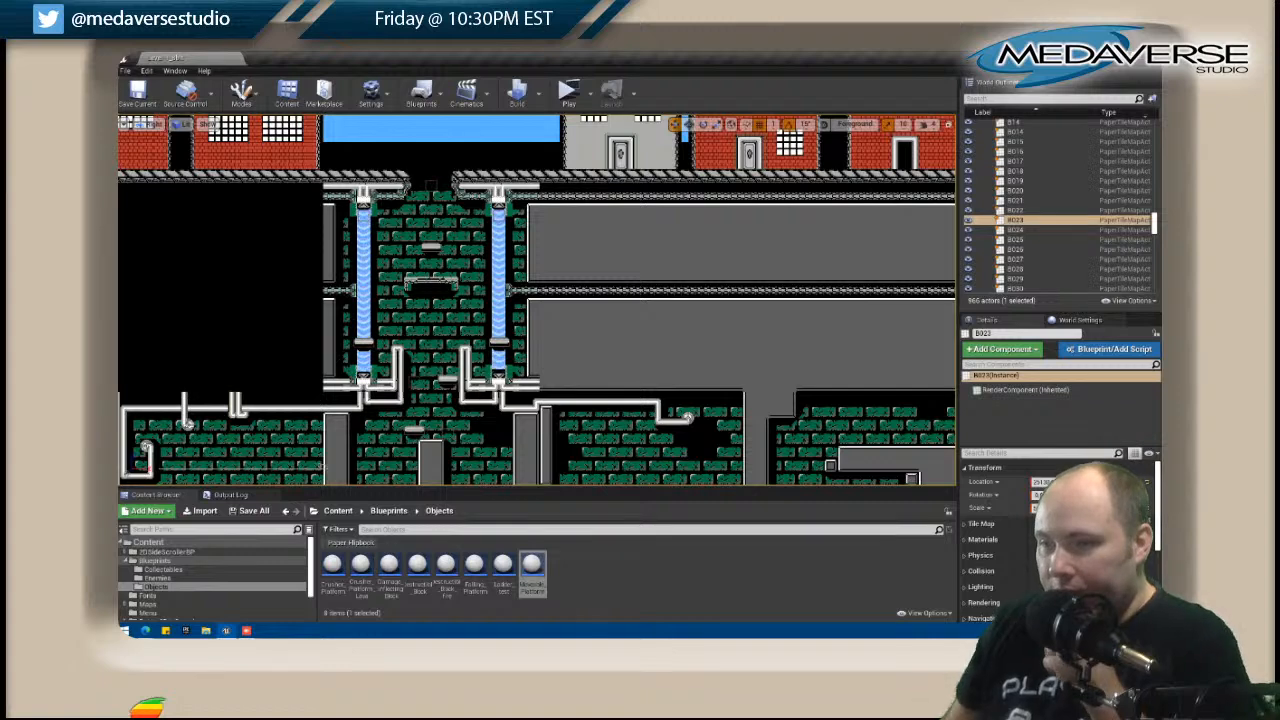
{"action": "left_click", "coordinate": [640, 160]}
{"action": "right_click", "coordinate": [565, 182]}
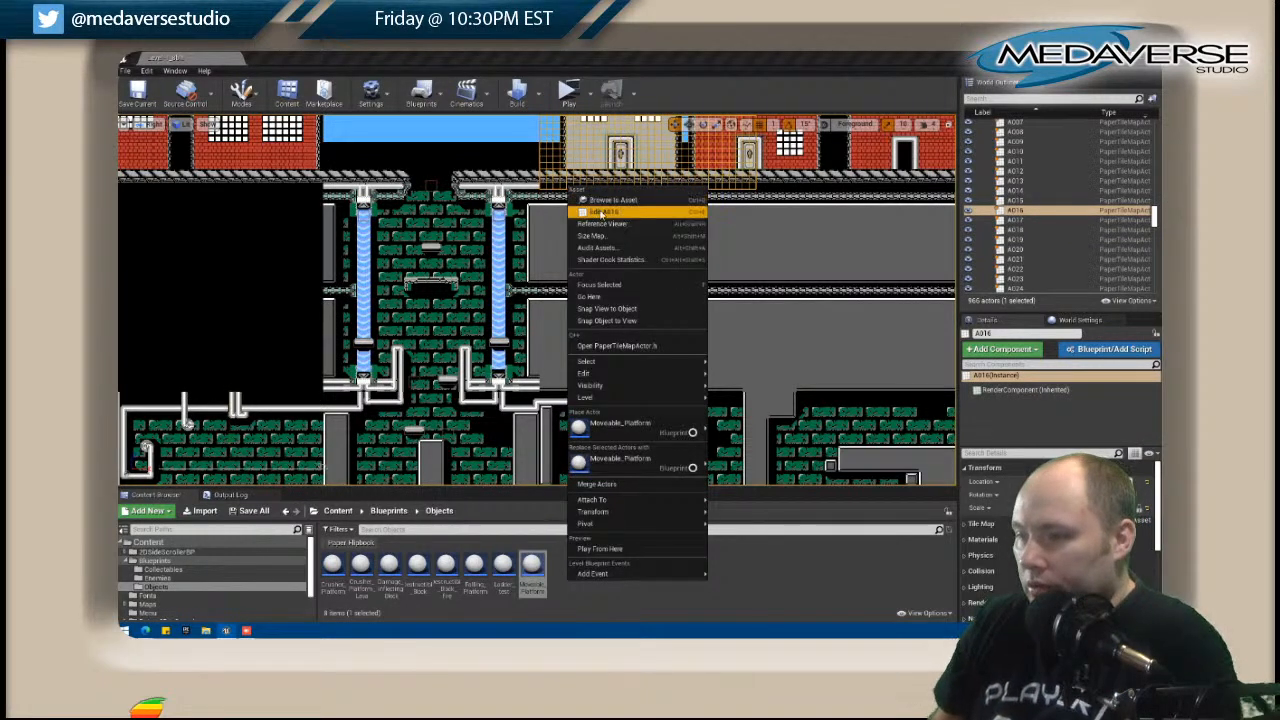
{"action": "left_click", "coordinate": [600, 209]}
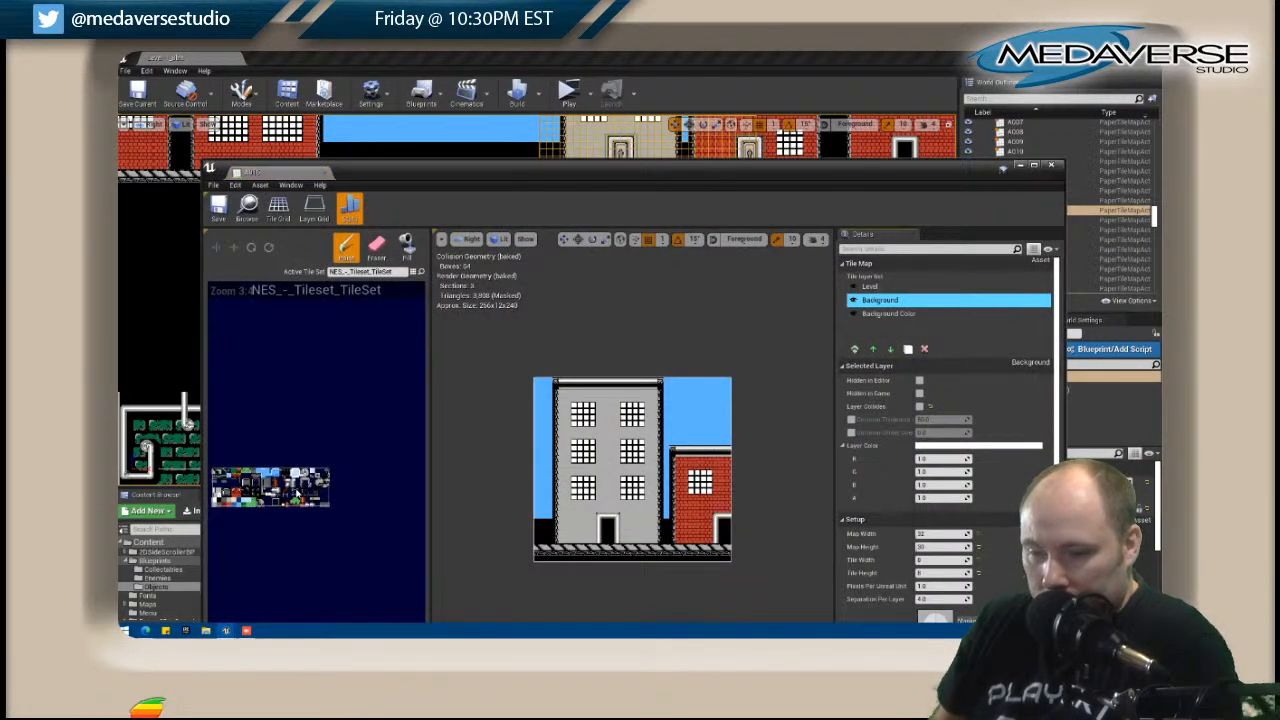
{"action": "left_click", "coordinate": [407, 245]}
{"action": "left_click", "coordinate": [870, 286]}
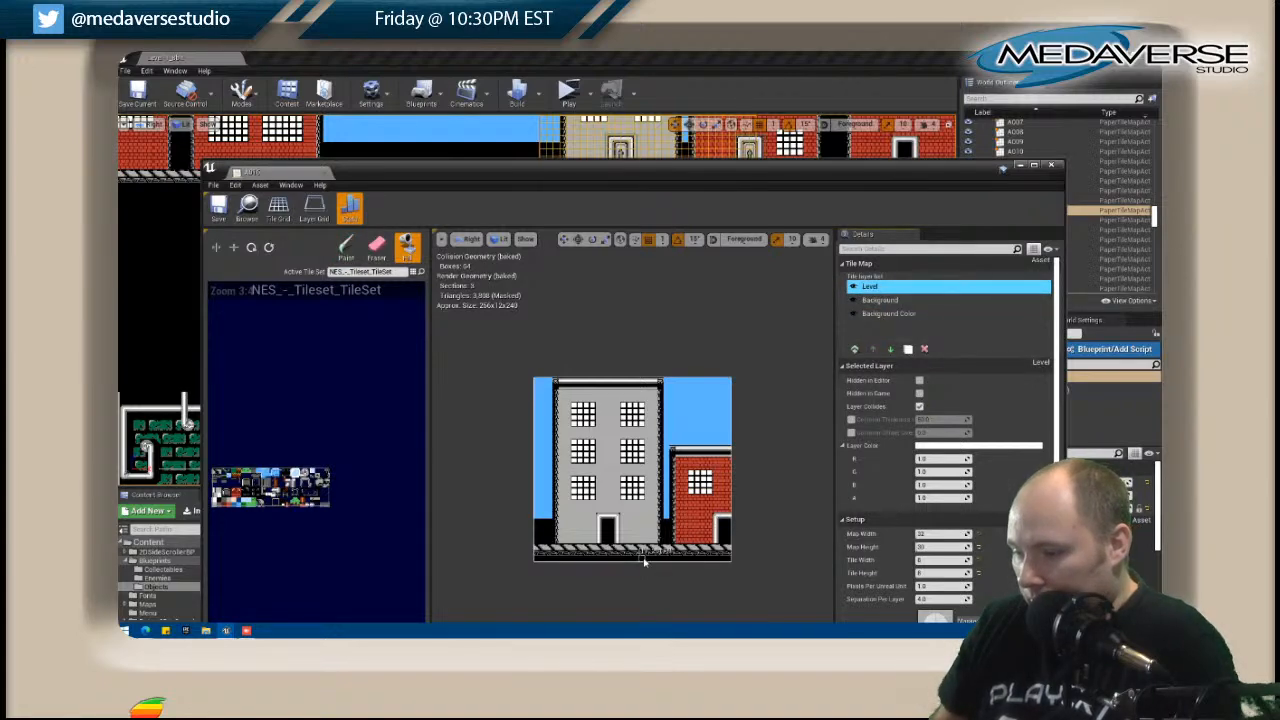
{"action": "left_click", "coordinate": [1049, 166]}
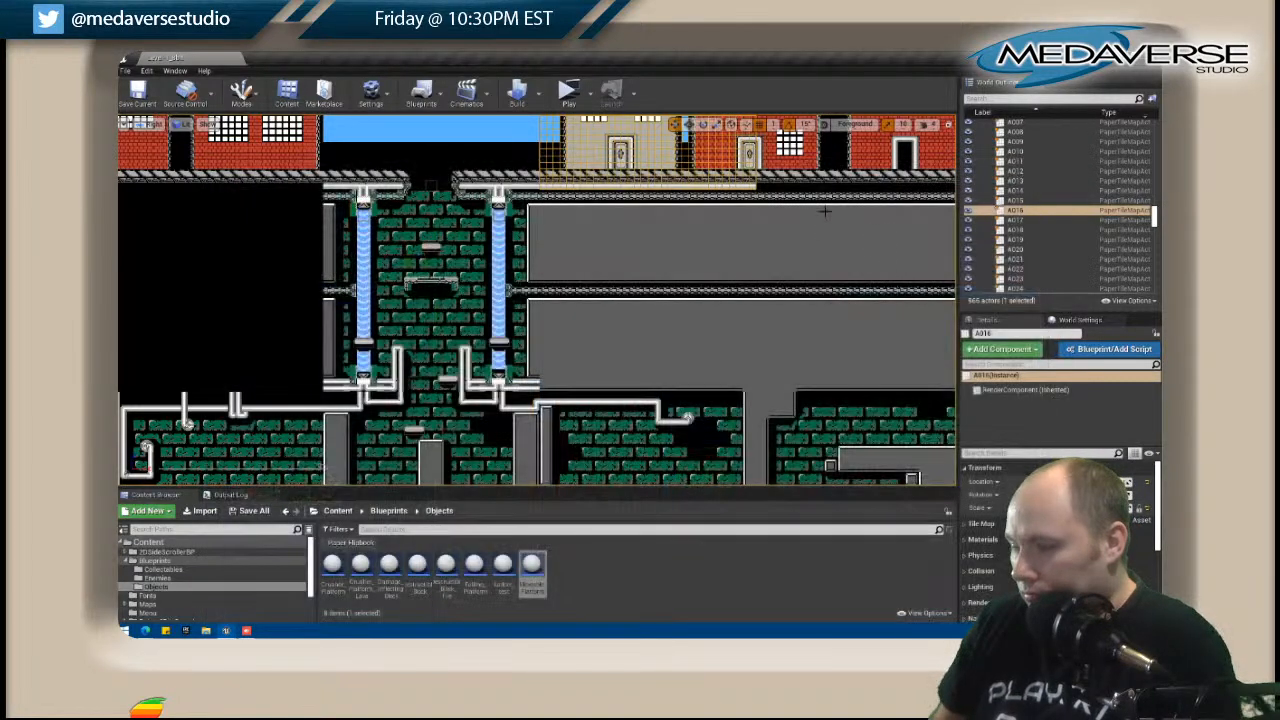
Fill the black bottom row of the A017 tile map's Level layer with the same light trim tile and close the map.
{"action": "left_click", "coordinate": [822, 195]}
{"action": "right_click", "coordinate": [822, 195]}
{"action": "left_click", "coordinate": [840, 216]}
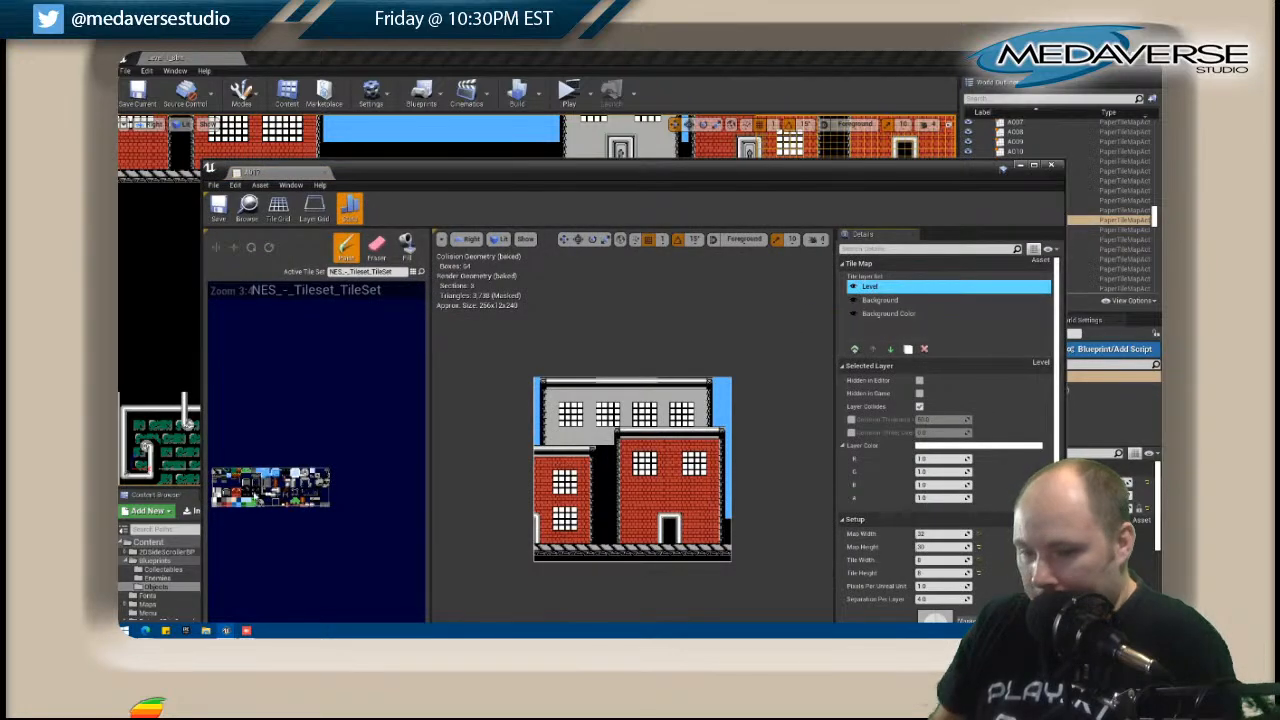
{"action": "left_click", "coordinate": [407, 248]}
{"action": "left_click", "coordinate": [620, 562]}
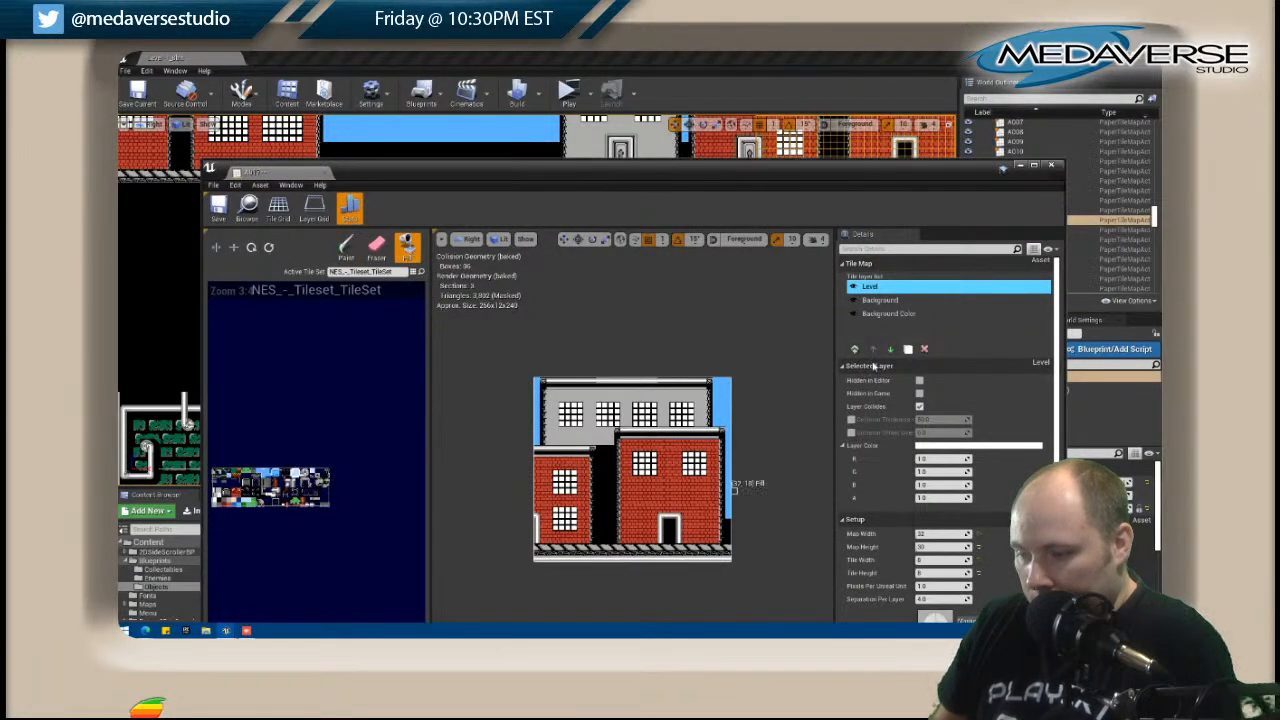
{"action": "left_click", "coordinate": [1051, 167]}
Open the A018 tile map for editing, select Layer 7, and activate the Fill tool.
{"action": "scroll", "coordinate": [296, 370], "scroll_direction": "up", "scroll_amount": 2}
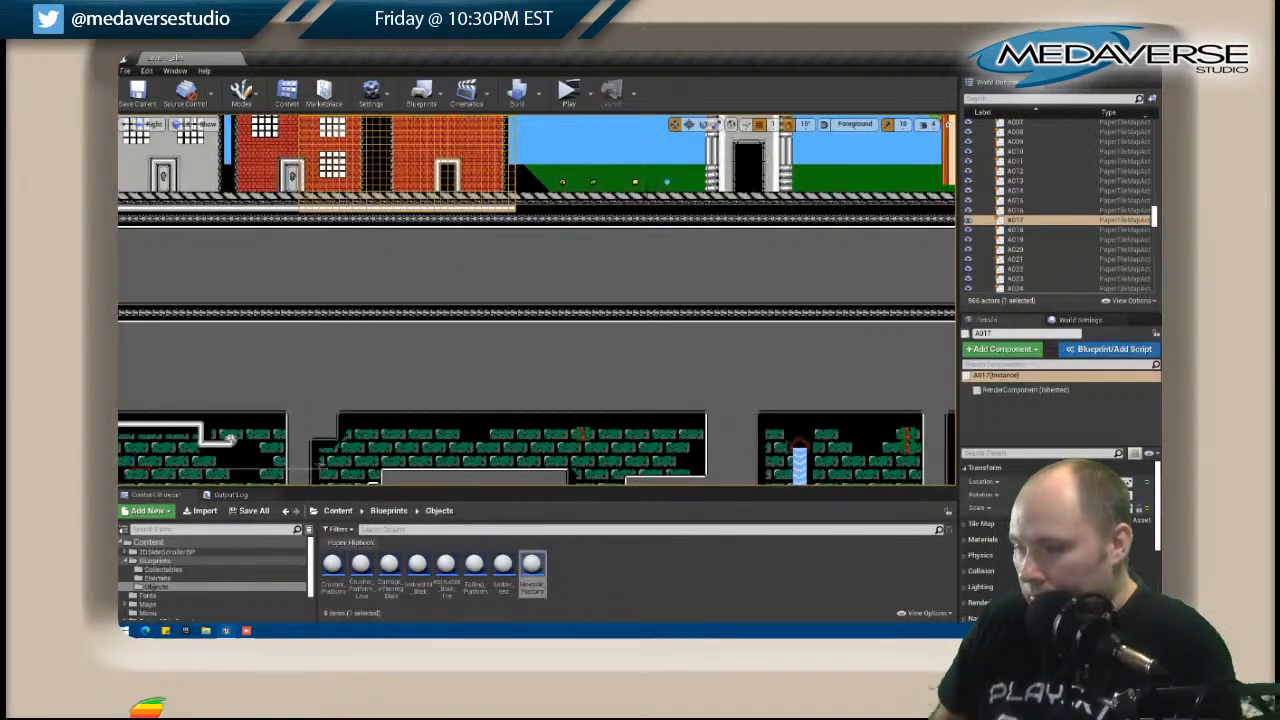
{"action": "left_click", "coordinate": [630, 206]}
{"action": "right_click", "coordinate": [630, 206]}
{"action": "left_click", "coordinate": [658, 235]}
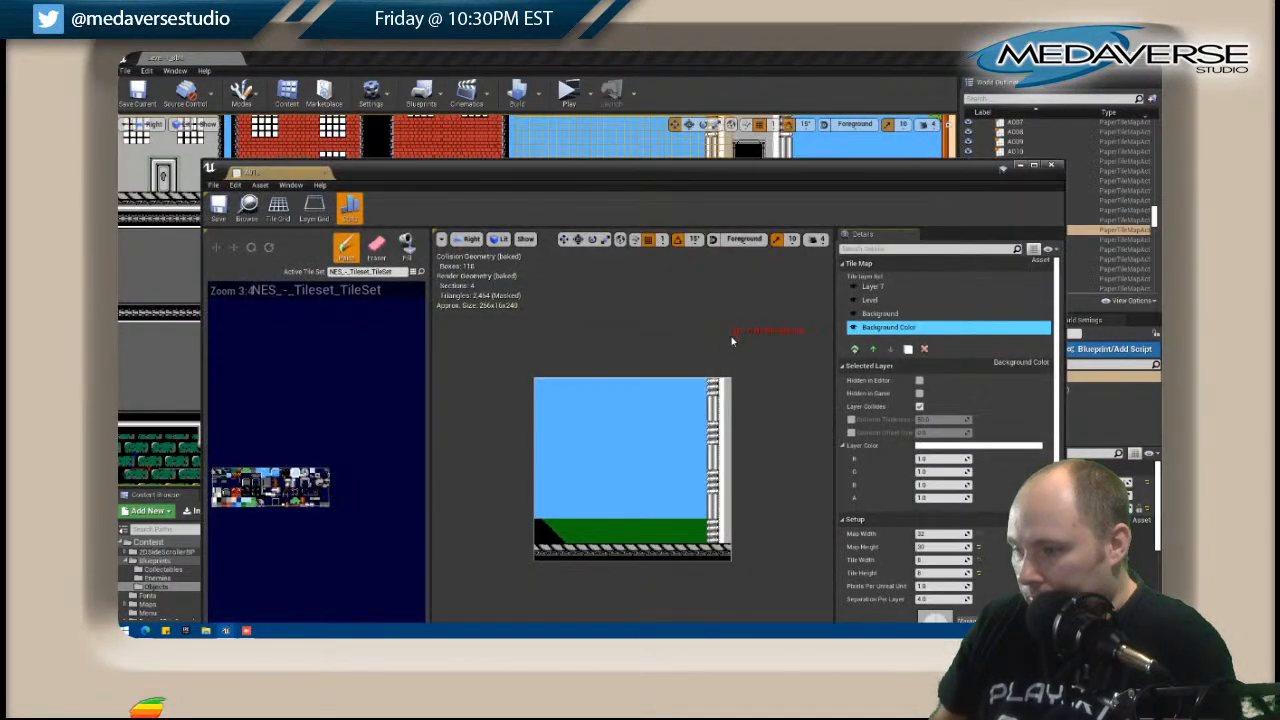
{"action": "left_click", "coordinate": [873, 288]}
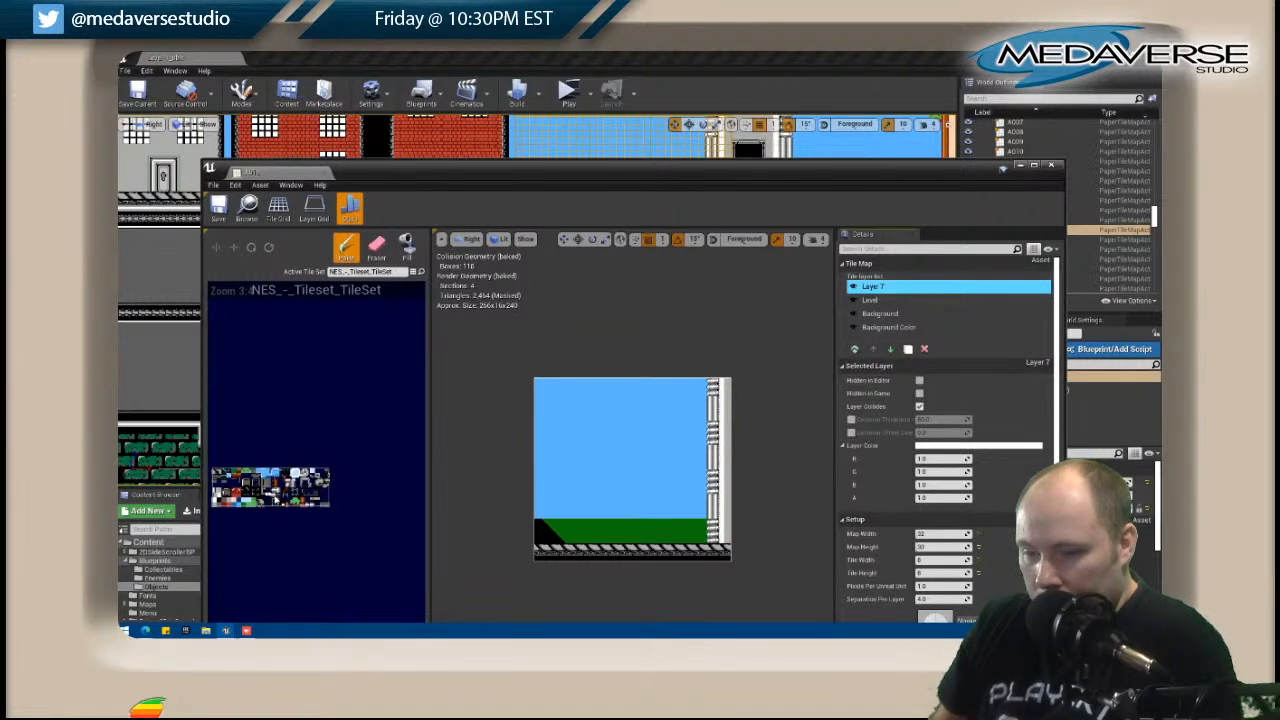
{"action": "left_click", "coordinate": [405, 245]}
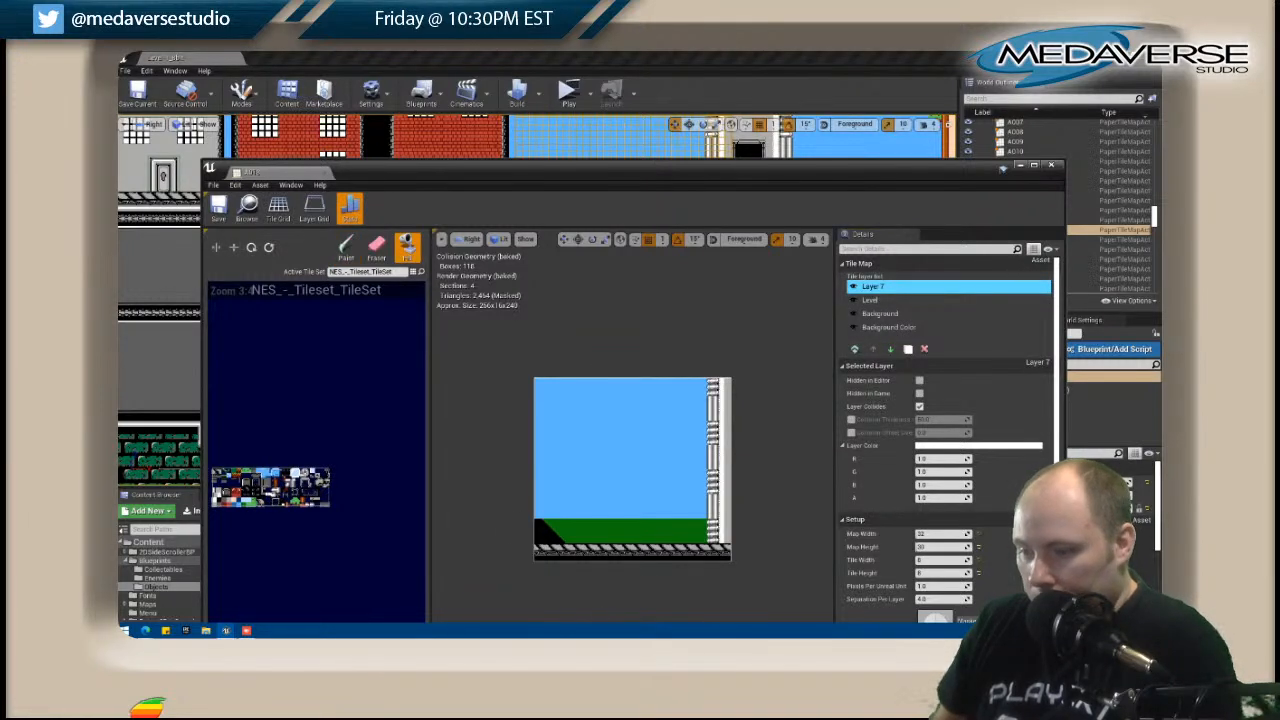
{"action": "left_click", "coordinate": [586, 563]}
{"action": "key", "text": "ctrl+z"}
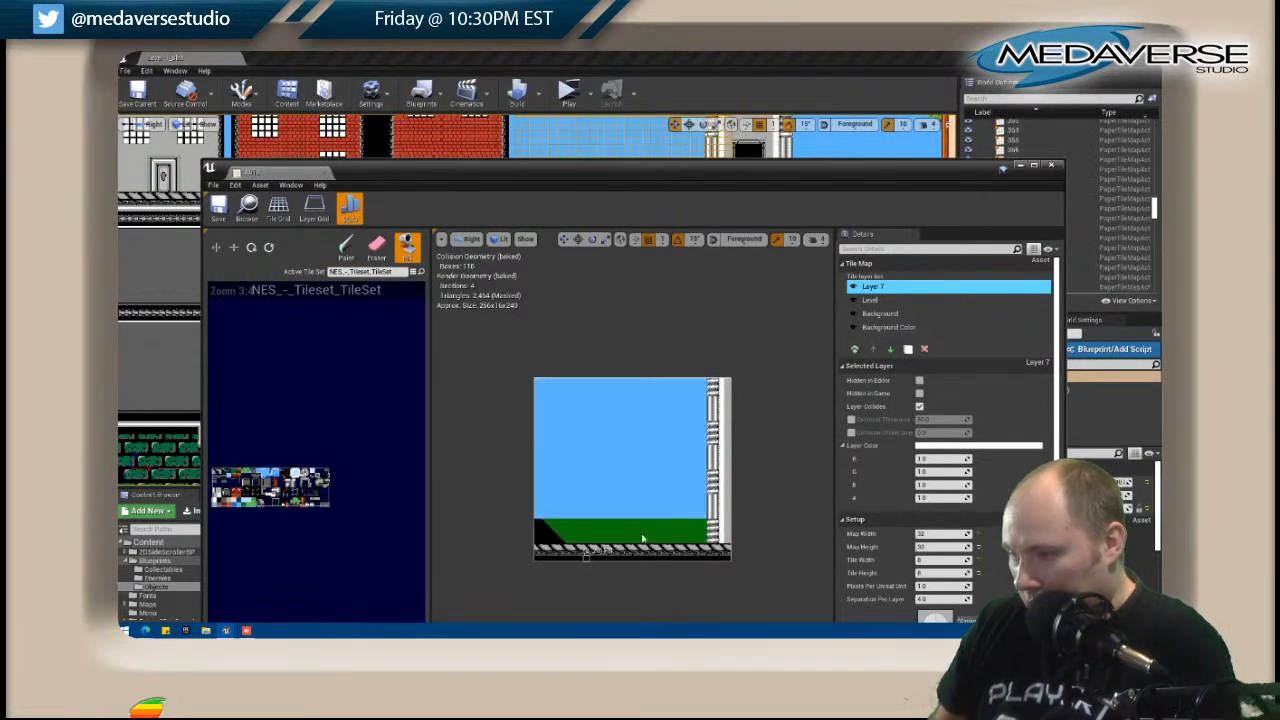
{"action": "left_click", "coordinate": [853, 287]}
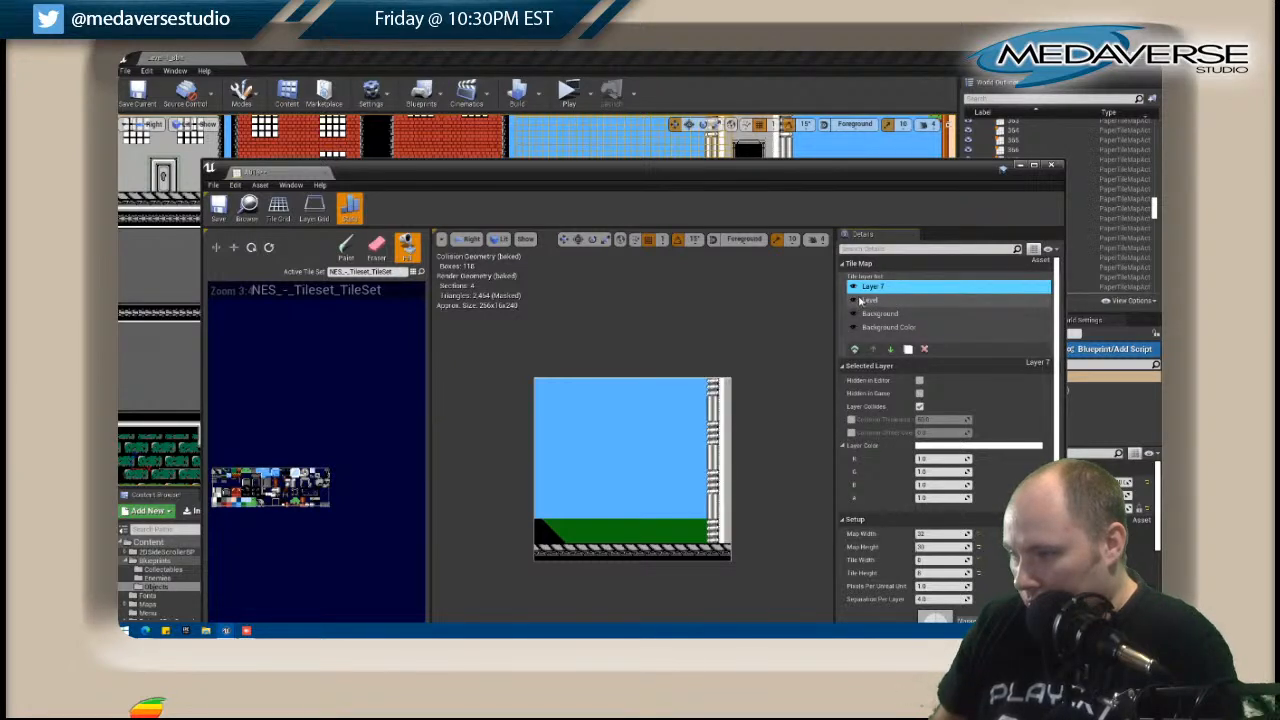
Fill the black bottom row of A018's Level layer with the light trim tile.
{"action": "left_click", "coordinate": [868, 300]}
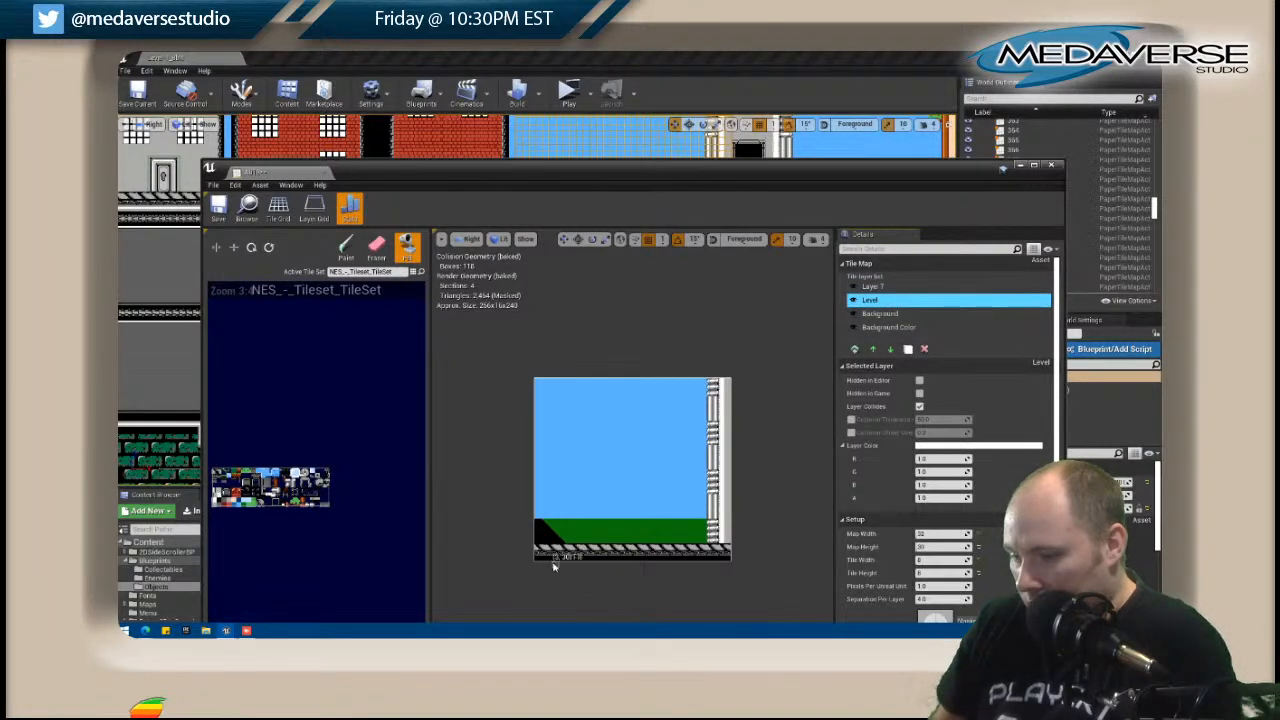
{"action": "left_click", "coordinate": [554, 562]}
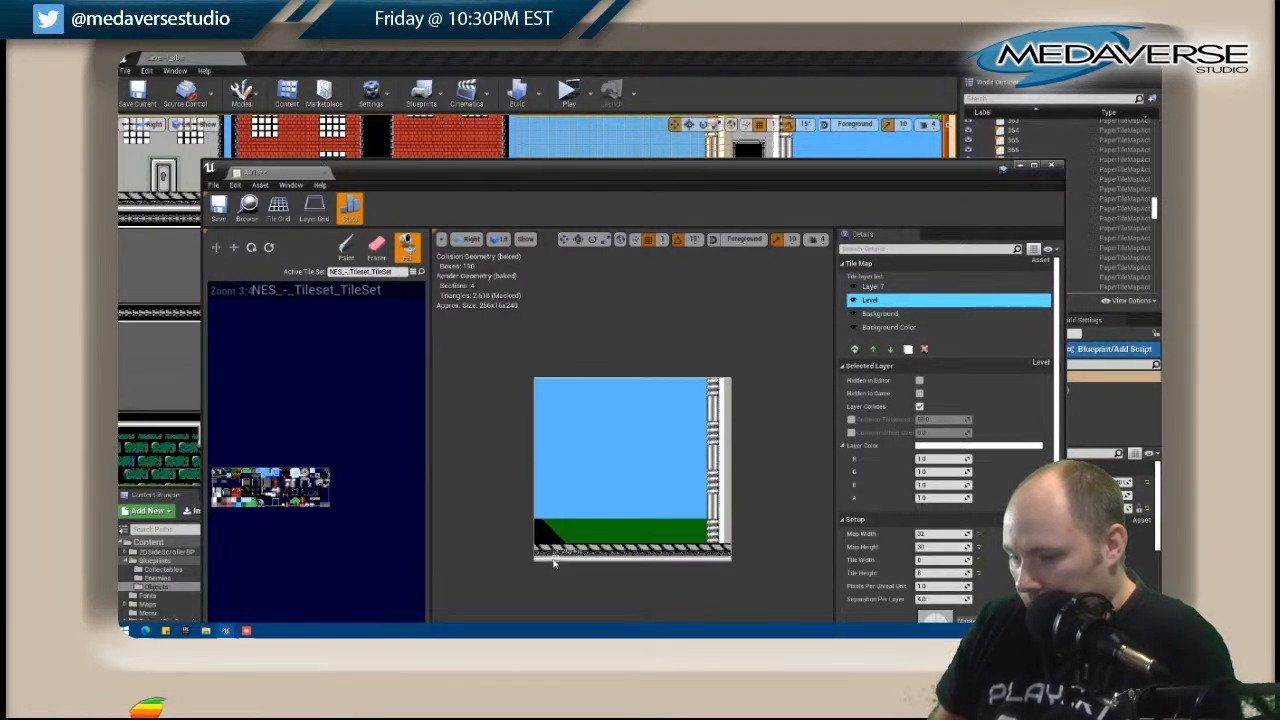
Keep A018's Layer 7 visible in the editor, turn off its layer collision, and close the map.
{"action": "left_click", "coordinate": [866, 287]}
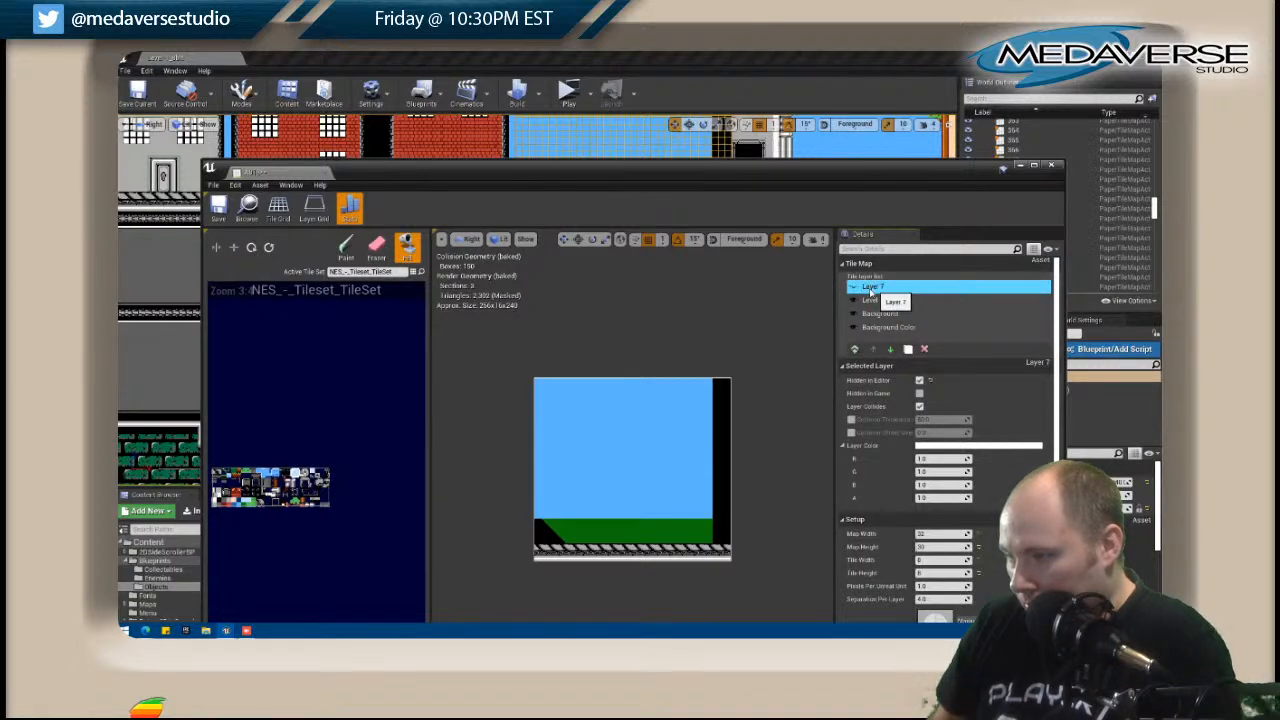
{"action": "left_click", "coordinate": [853, 287]}
{"action": "left_click", "coordinate": [920, 407]}
{"action": "left_click", "coordinate": [1052, 166]}
Open the A019 tile map, fill the black bottom row of its Level layer with the light trim tile, and close it.
{"action": "right_click_drag", "start_coordinate": [776, 295], "coordinate": [496, 403]}
{"action": "left_click", "coordinate": [536, 287]}
{"action": "right_click", "coordinate": [536, 287]}
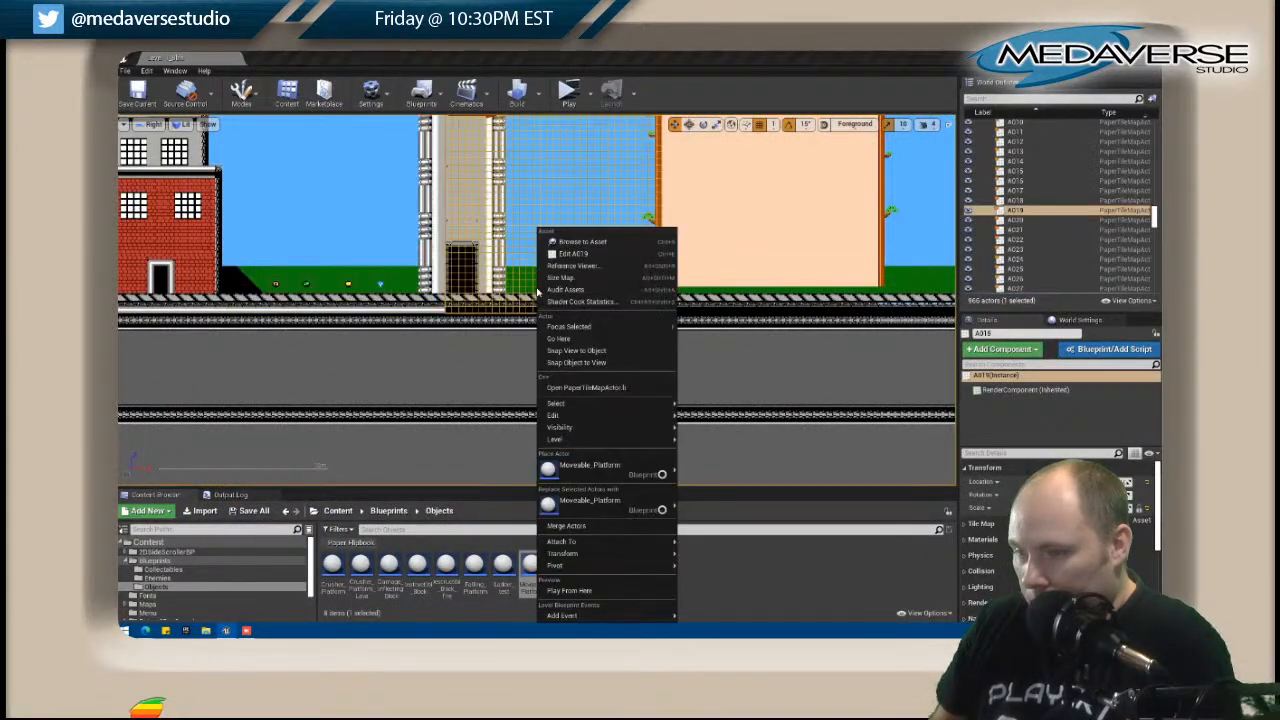
{"action": "left_click", "coordinate": [592, 262]}
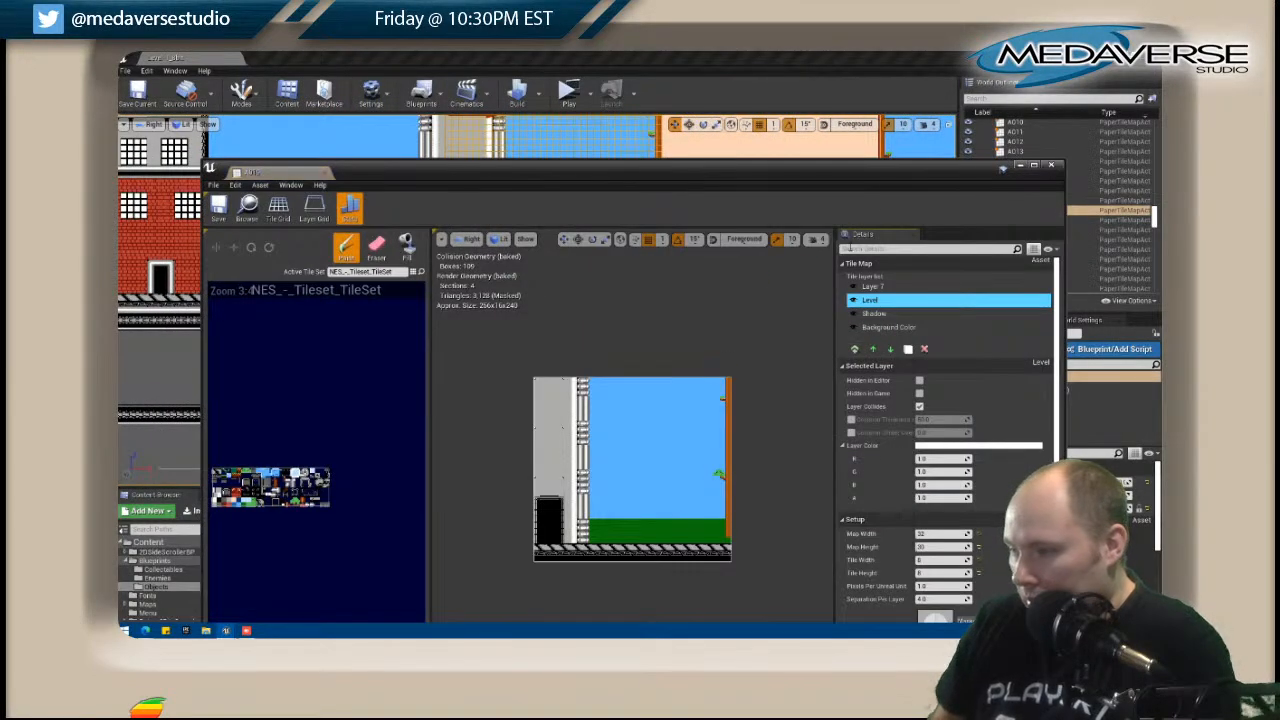
{"action": "left_click", "coordinate": [876, 288]}
{"action": "left_click", "coordinate": [870, 299]}
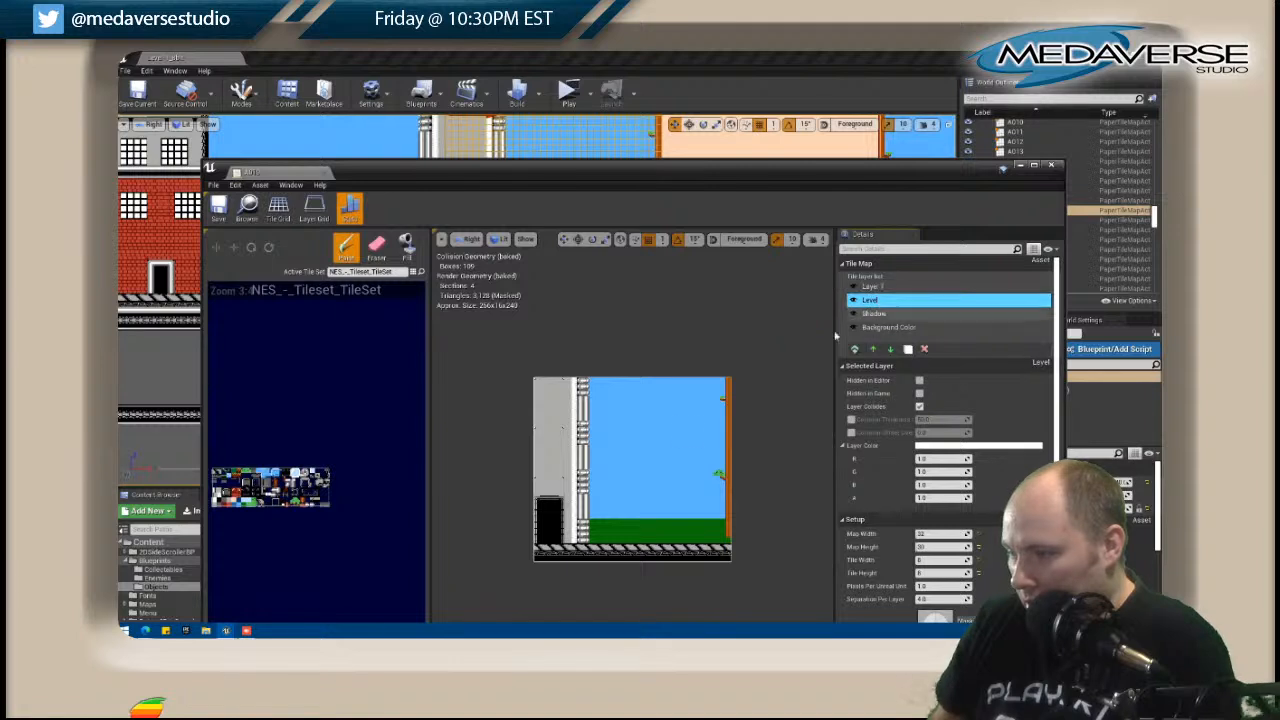
{"action": "left_click", "coordinate": [406, 247]}
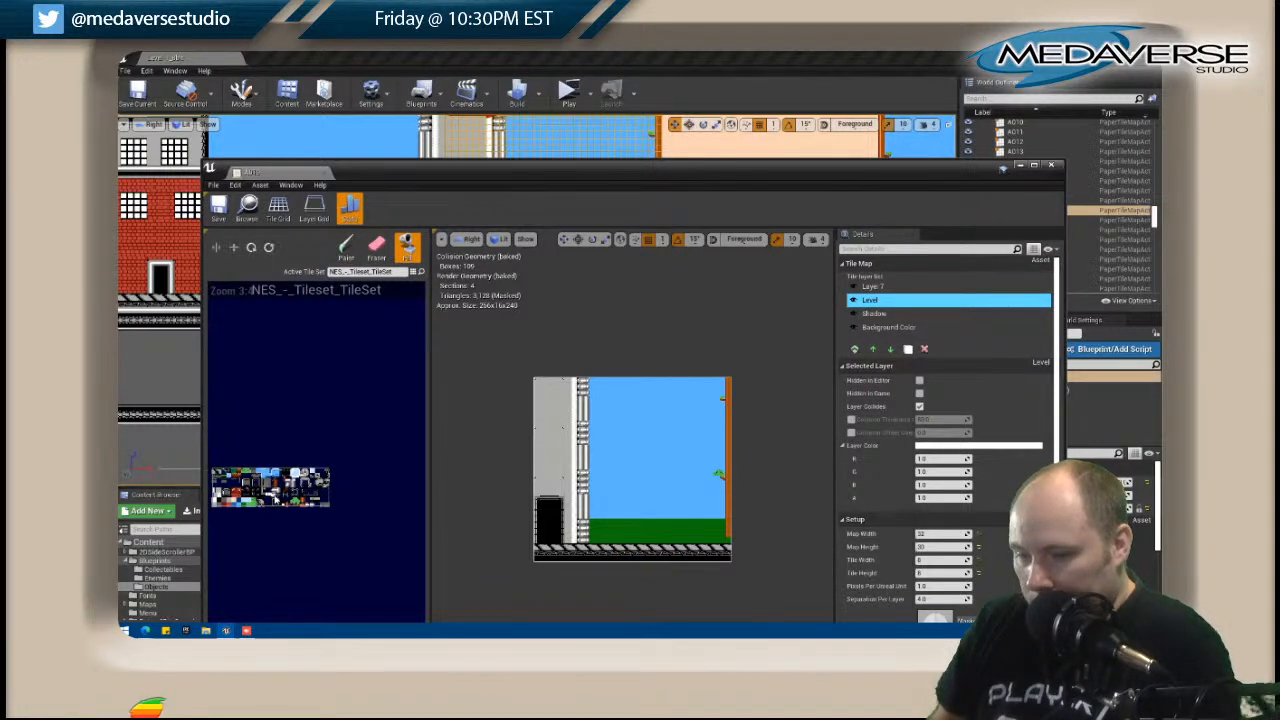
{"action": "left_click", "coordinate": [578, 556]}
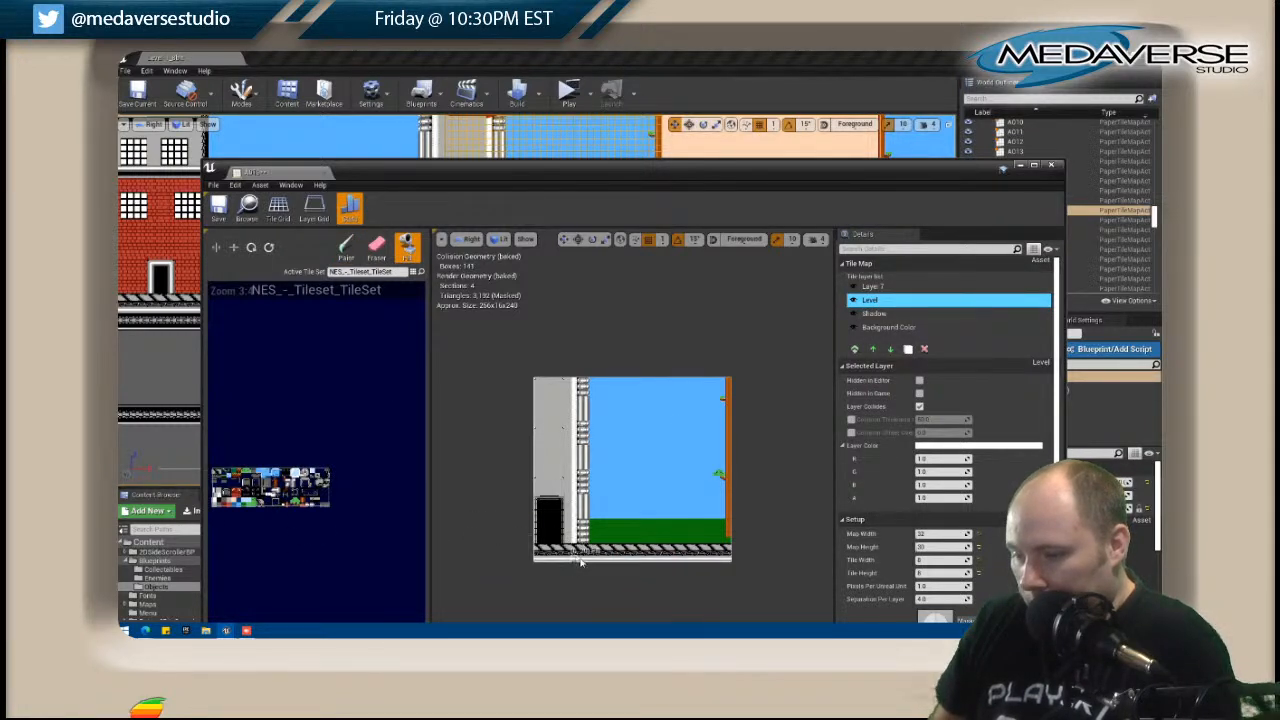
{"action": "left_click", "coordinate": [1057, 168]}
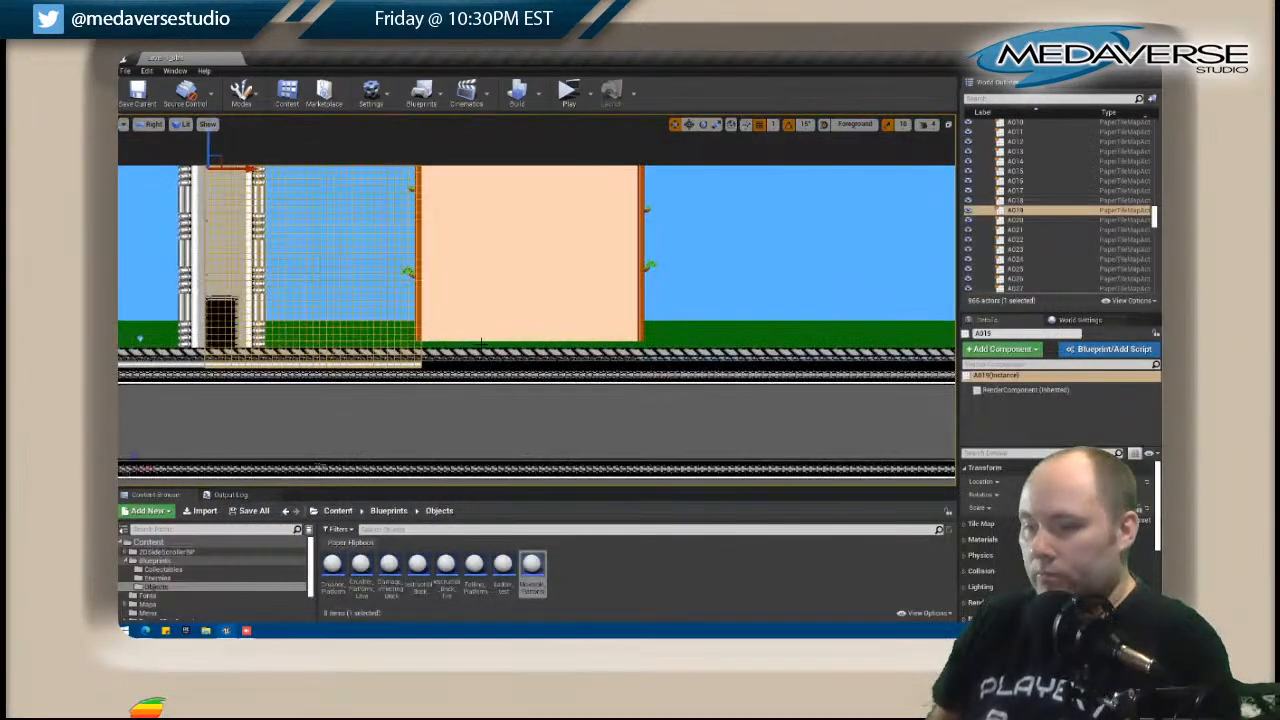
Open the A020 tile map, fill the black bottom row of its Level layer with the light trim tile, and close it.
{"action": "right_click", "coordinate": [496, 336]}
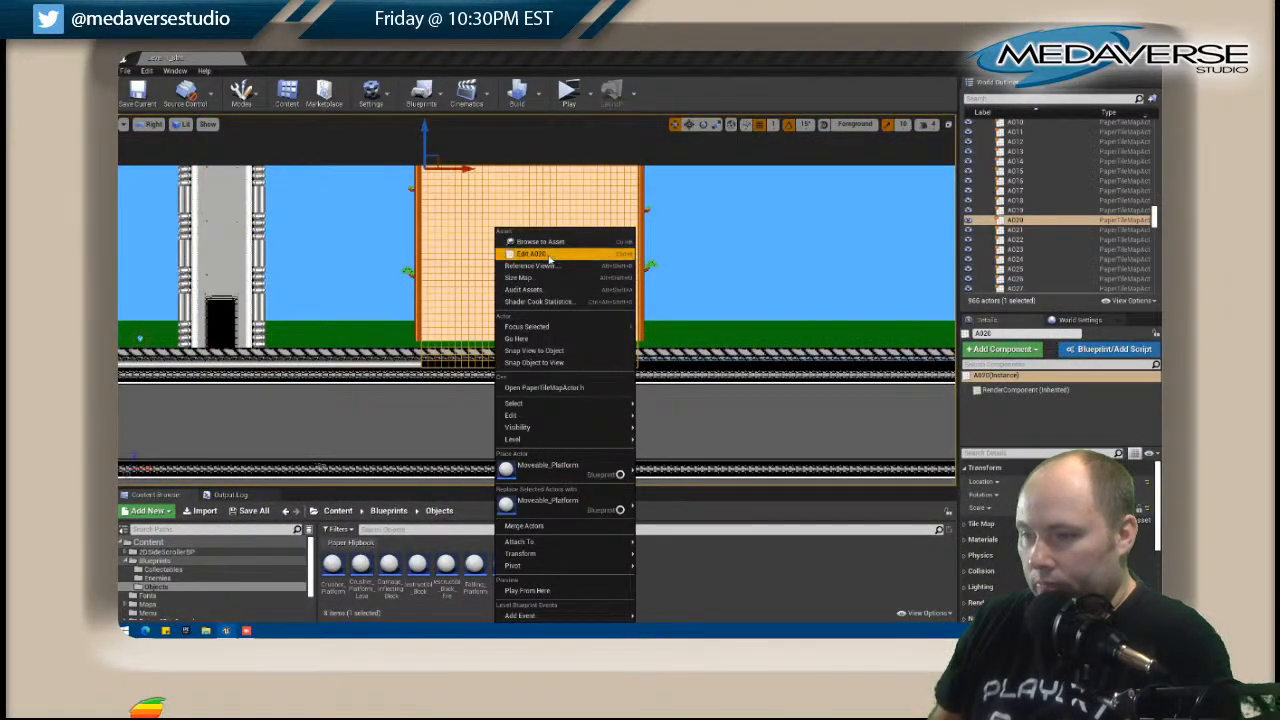
{"action": "left_click", "coordinate": [547, 259]}
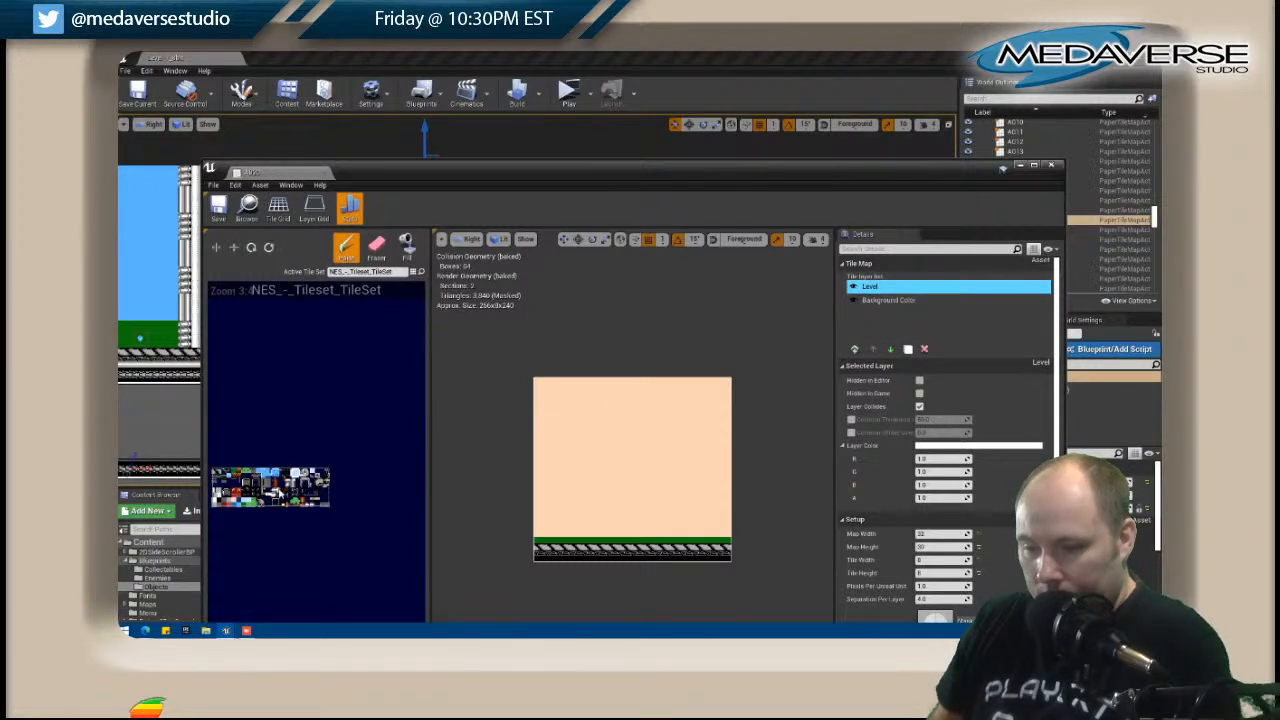
{"action": "left_click", "coordinate": [408, 243]}
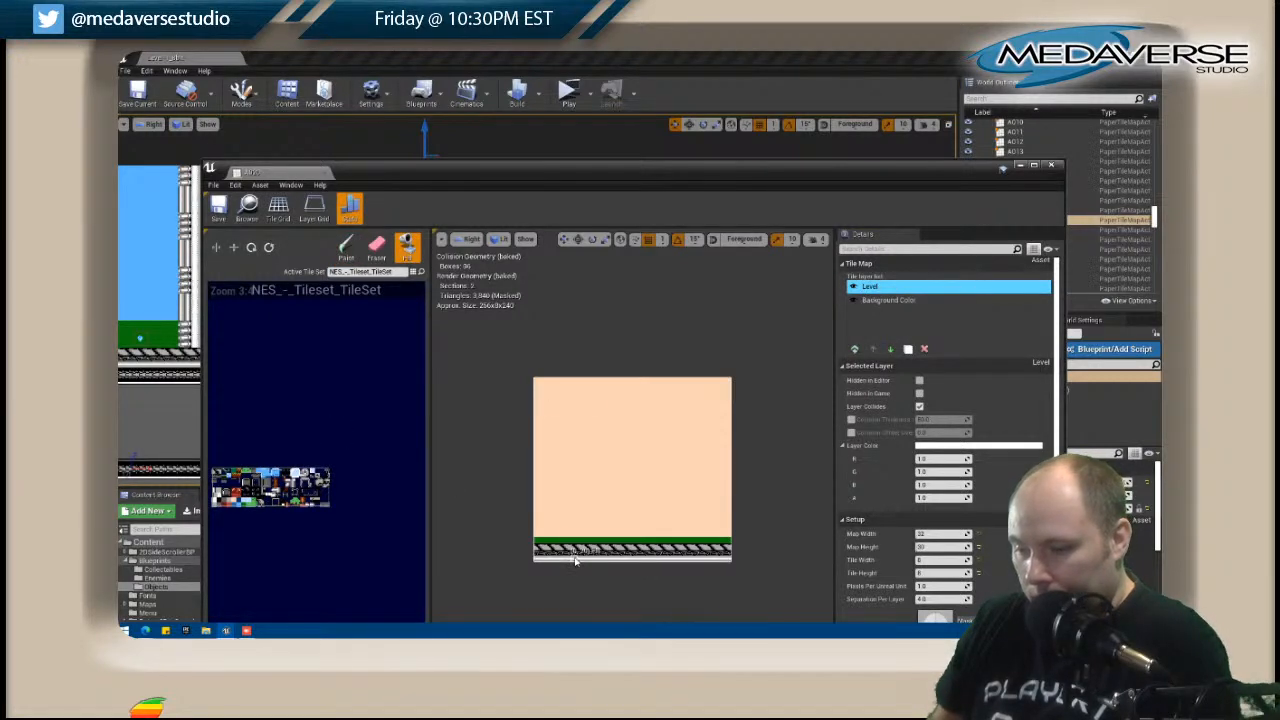
{"action": "left_click", "coordinate": [1050, 165]}
Open the A021 tile map, fill the black bottom row of its Level layer with the light trim tile, and close it.
{"action": "right_click_drag", "start_coordinate": [717, 212], "coordinate": [396, 225]}
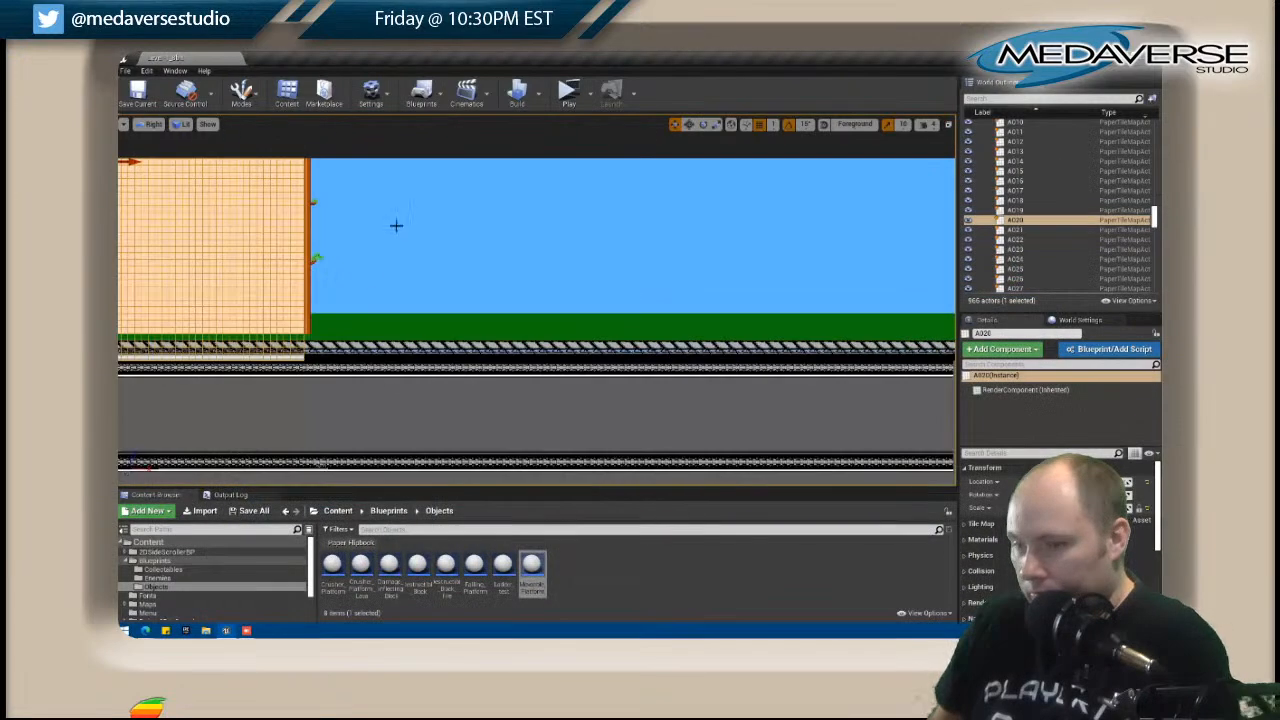
{"action": "left_click", "coordinate": [408, 290]}
{"action": "right_click", "coordinate": [408, 290]}
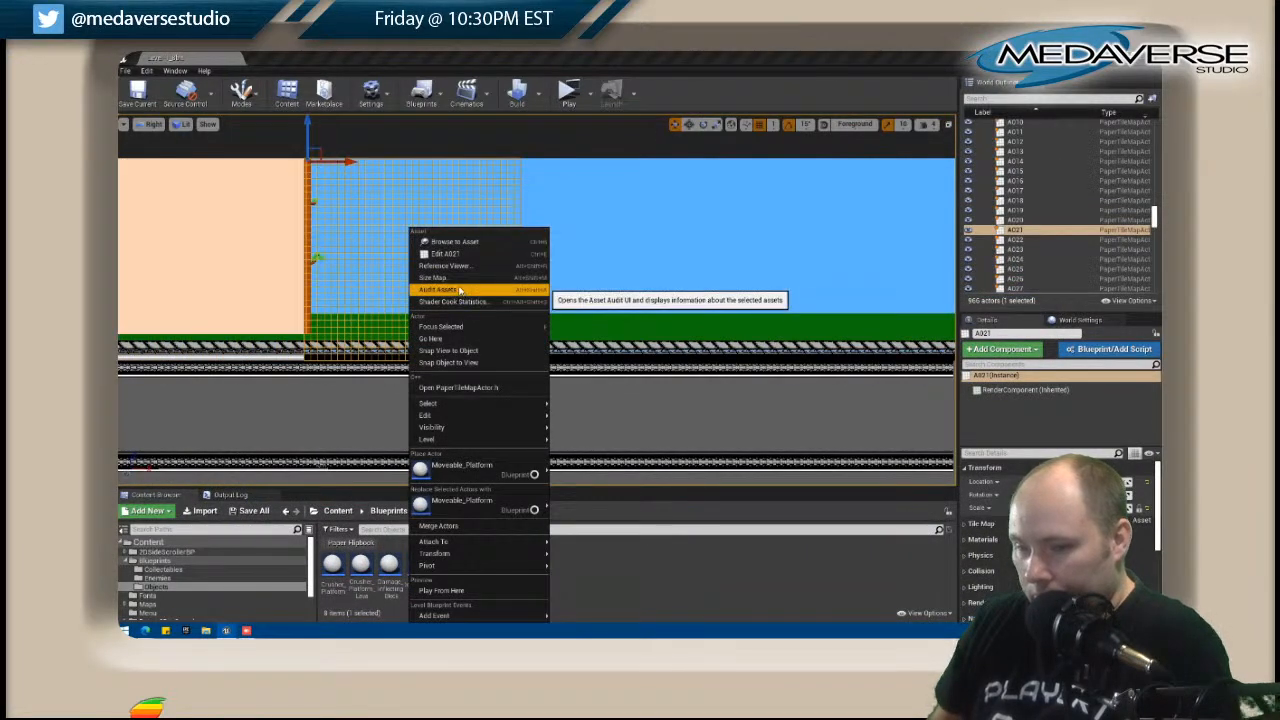
{"action": "left_click", "coordinate": [445, 253]}
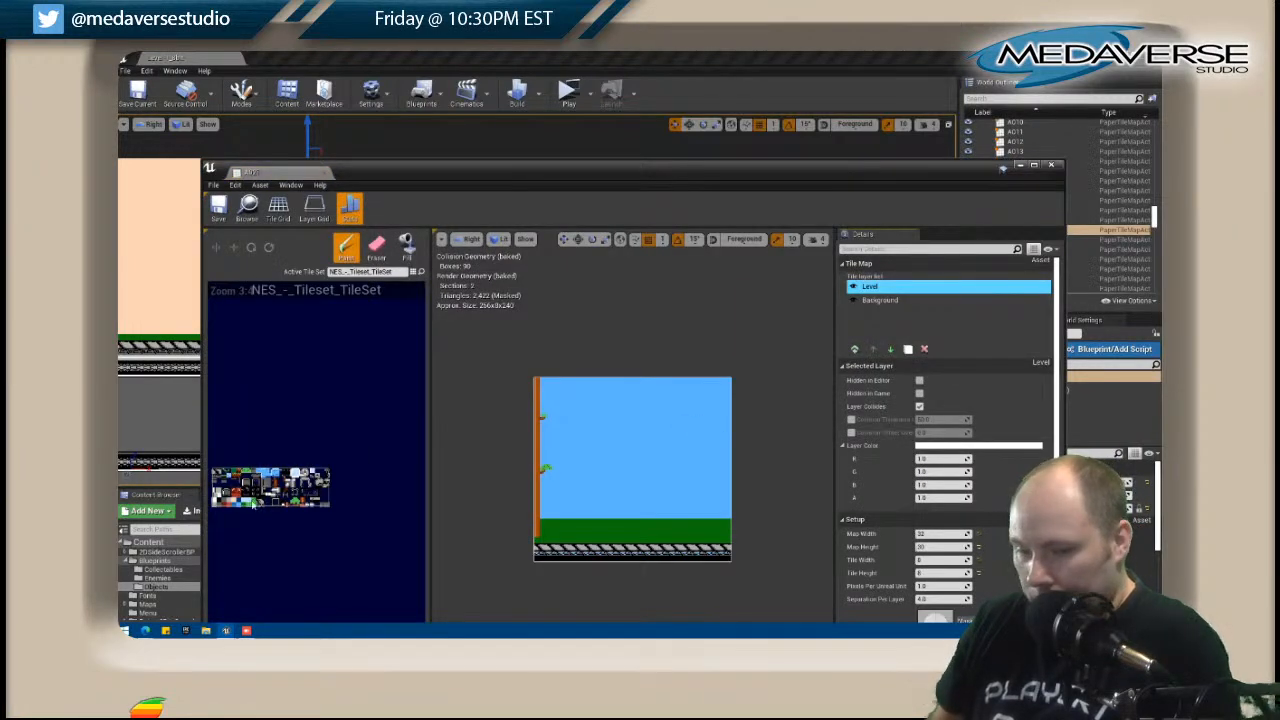
{"action": "left_click", "coordinate": [407, 247]}
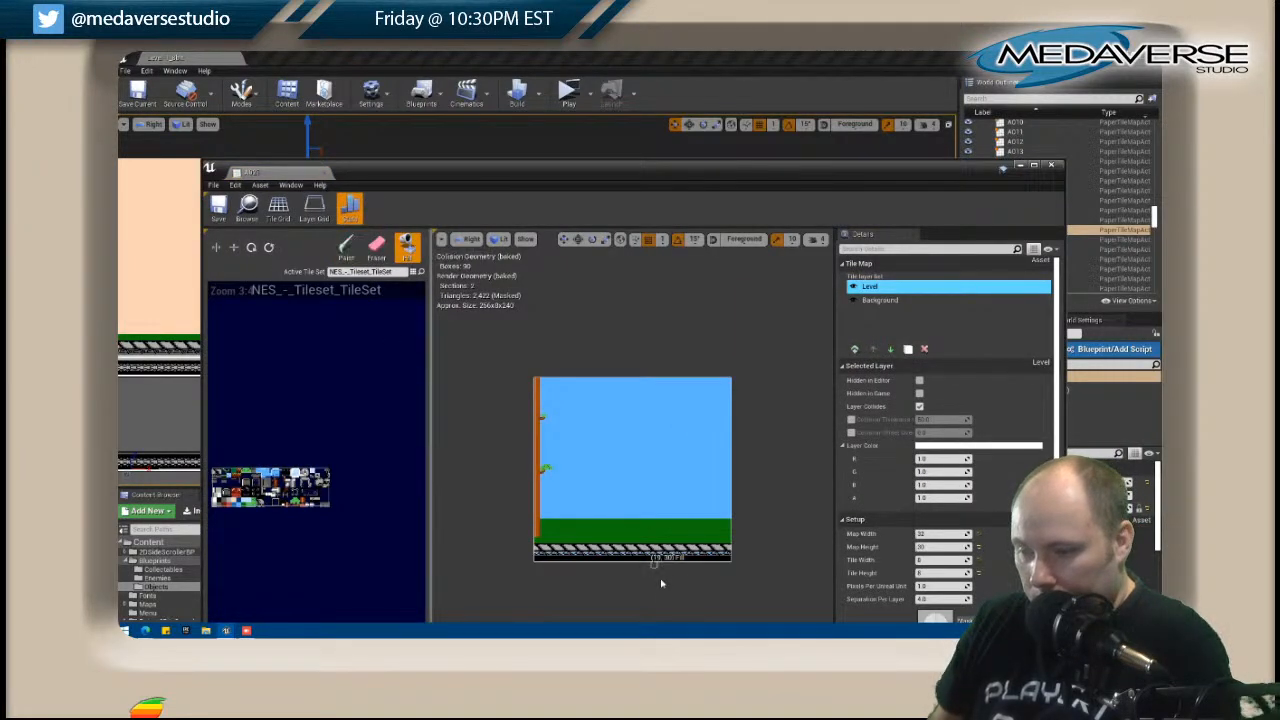
{"action": "left_click", "coordinate": [643, 556]}
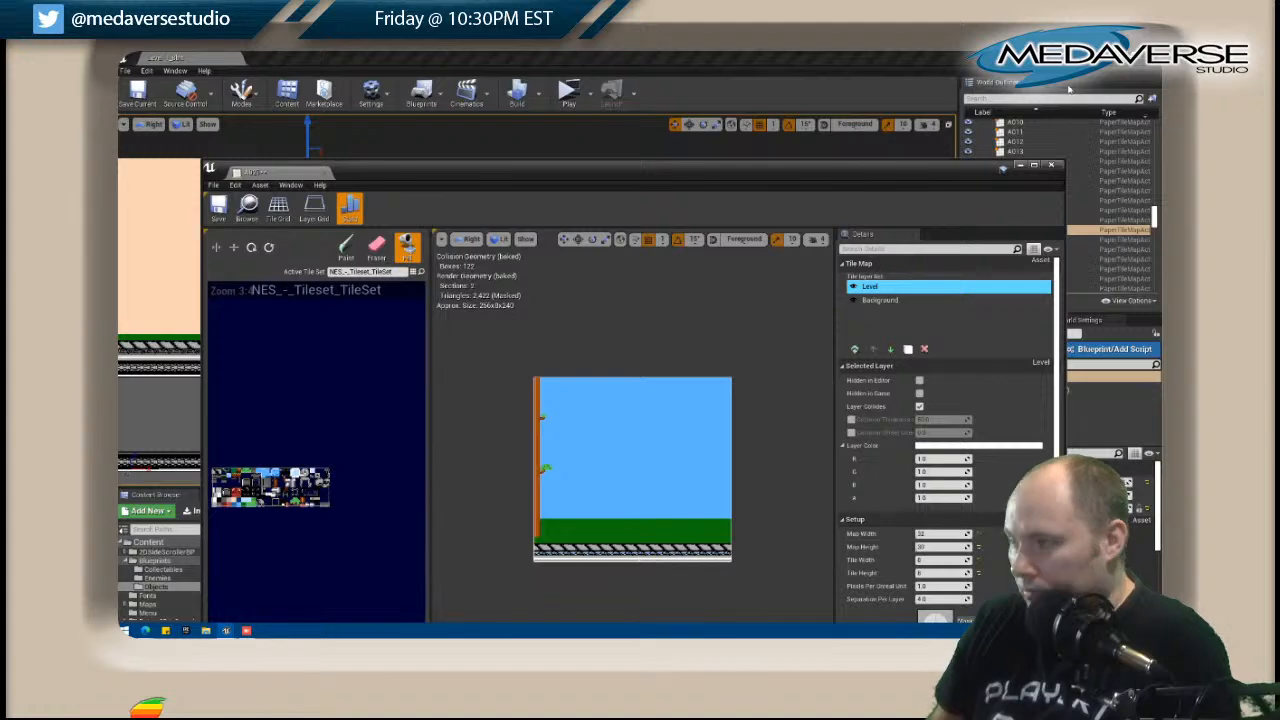
{"action": "left_click", "coordinate": [1051, 165]}
Open the A022 tile map, fill the black bottom row of its Level copy 2 layer with the light trim tile, and close it.
{"action": "scroll", "coordinate": [703, 268], "scroll_direction": "down", "scroll_amount": 5}
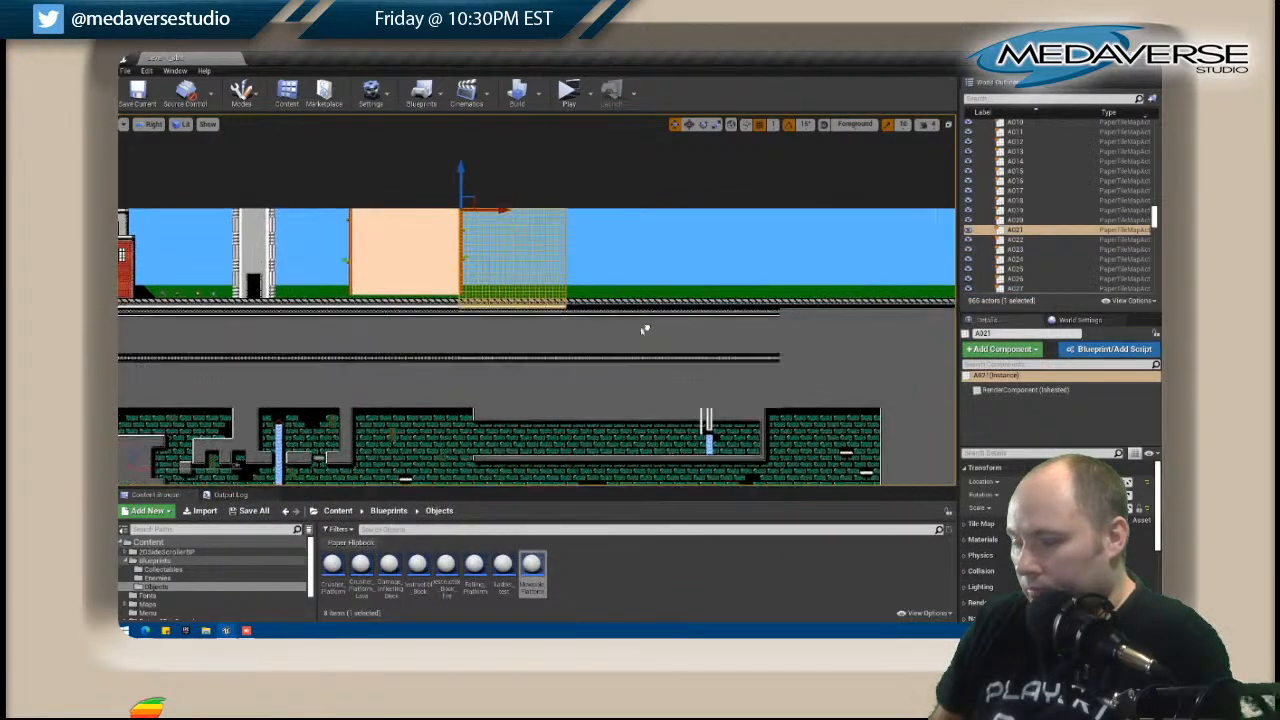
{"action": "left_click", "coordinate": [512, 318]}
{"action": "right_click", "coordinate": [513, 320]}
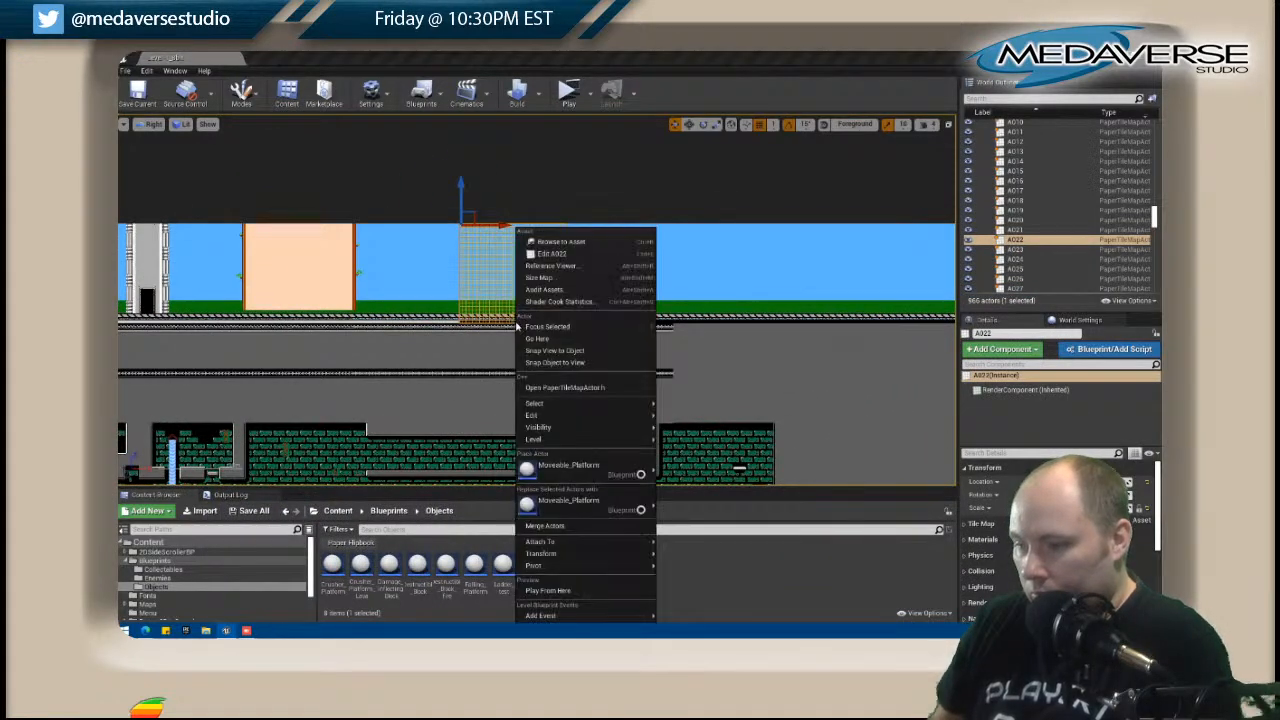
{"action": "left_click", "coordinate": [554, 253]}
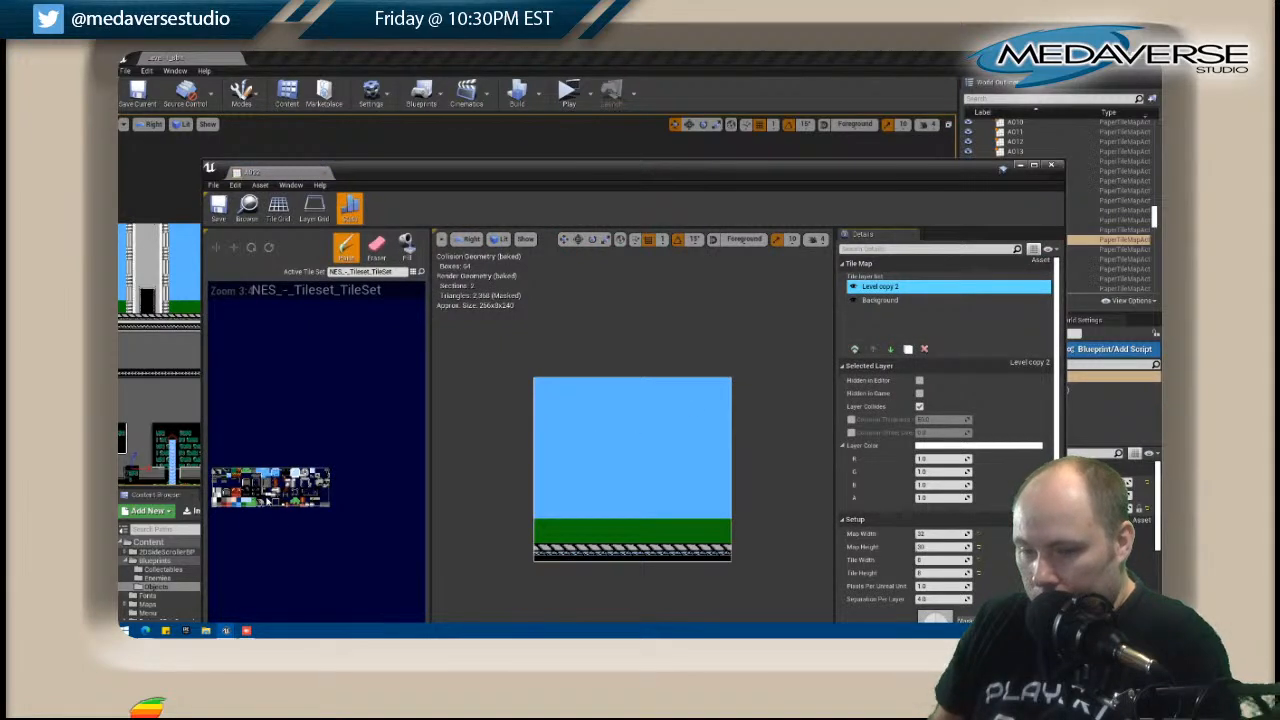
{"action": "left_click", "coordinate": [406, 247]}
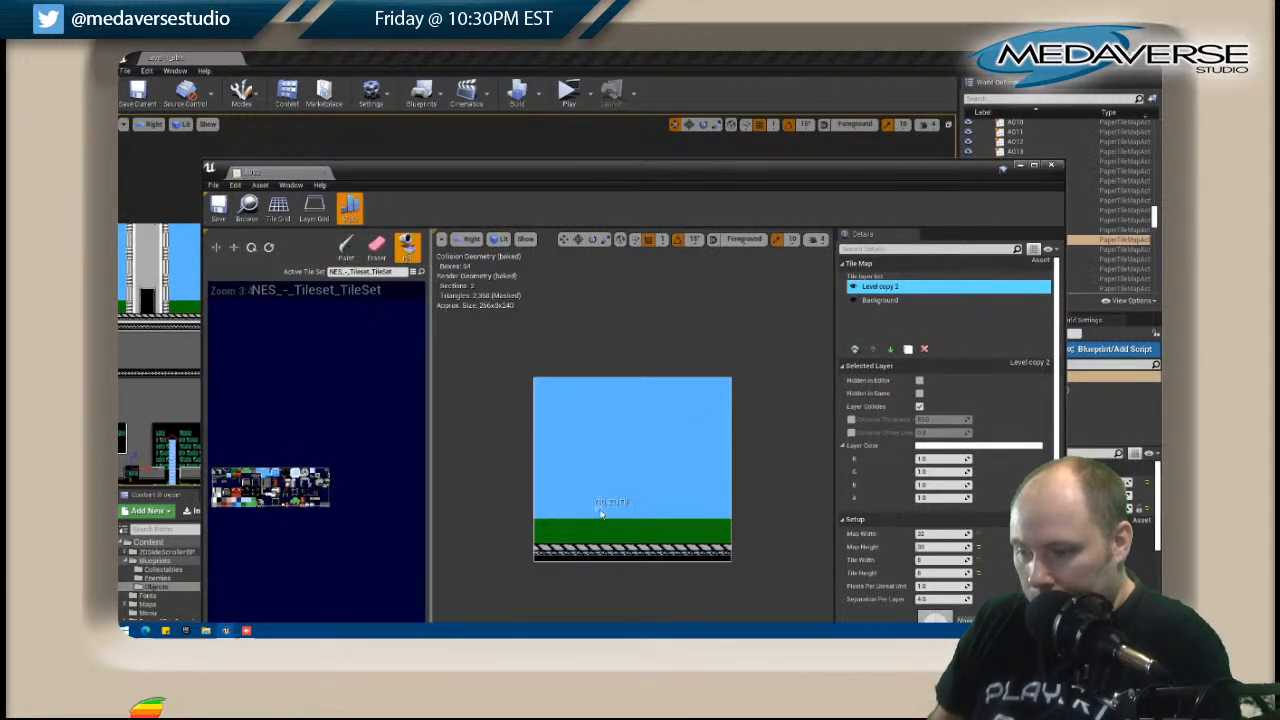
{"action": "left_click", "coordinate": [1051, 164]}
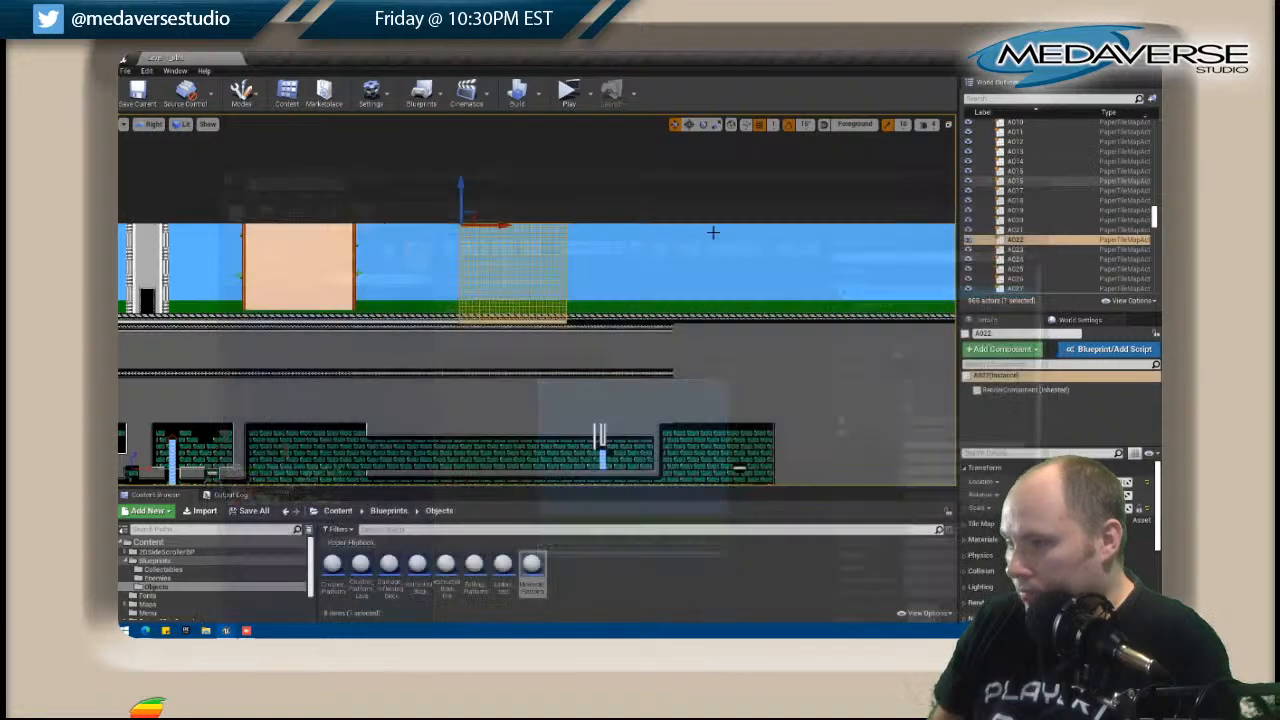
Open the A023 tile map, fill the black bottom row of its Level copy 2 layer with the light trim tile, and close it.
{"action": "right_click", "coordinate": [607, 227]}
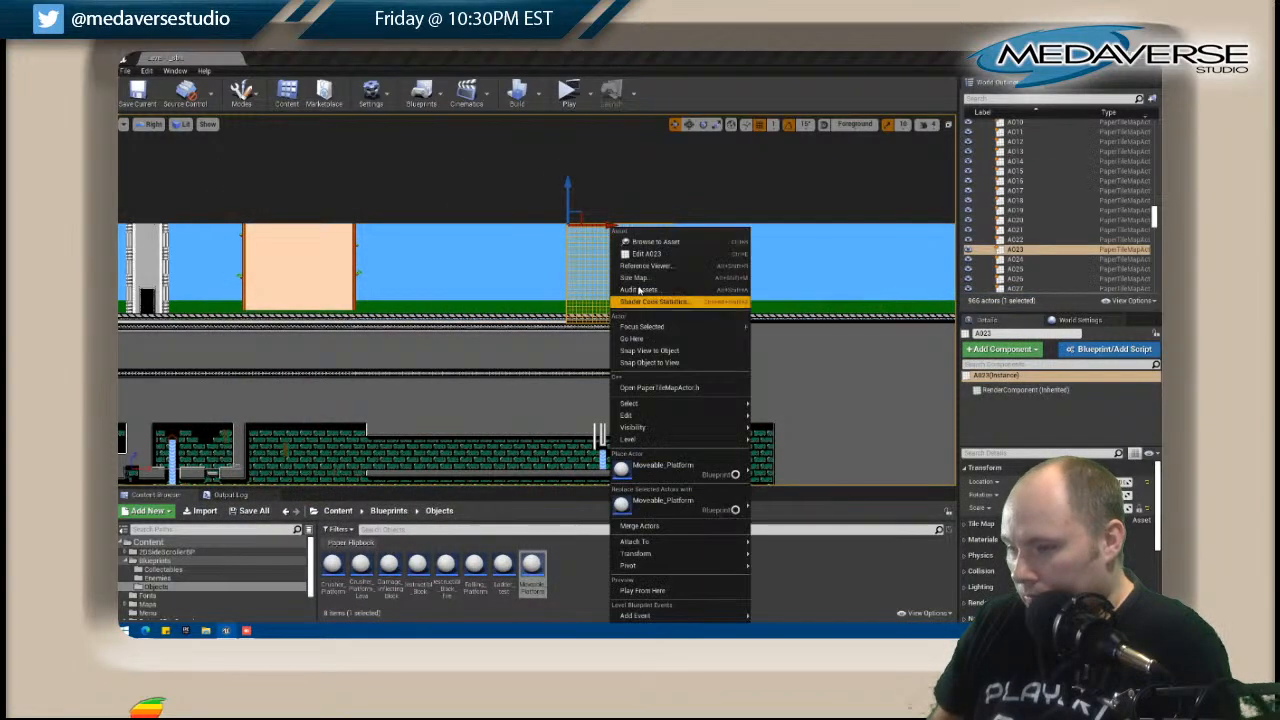
{"action": "left_click", "coordinate": [640, 250]}
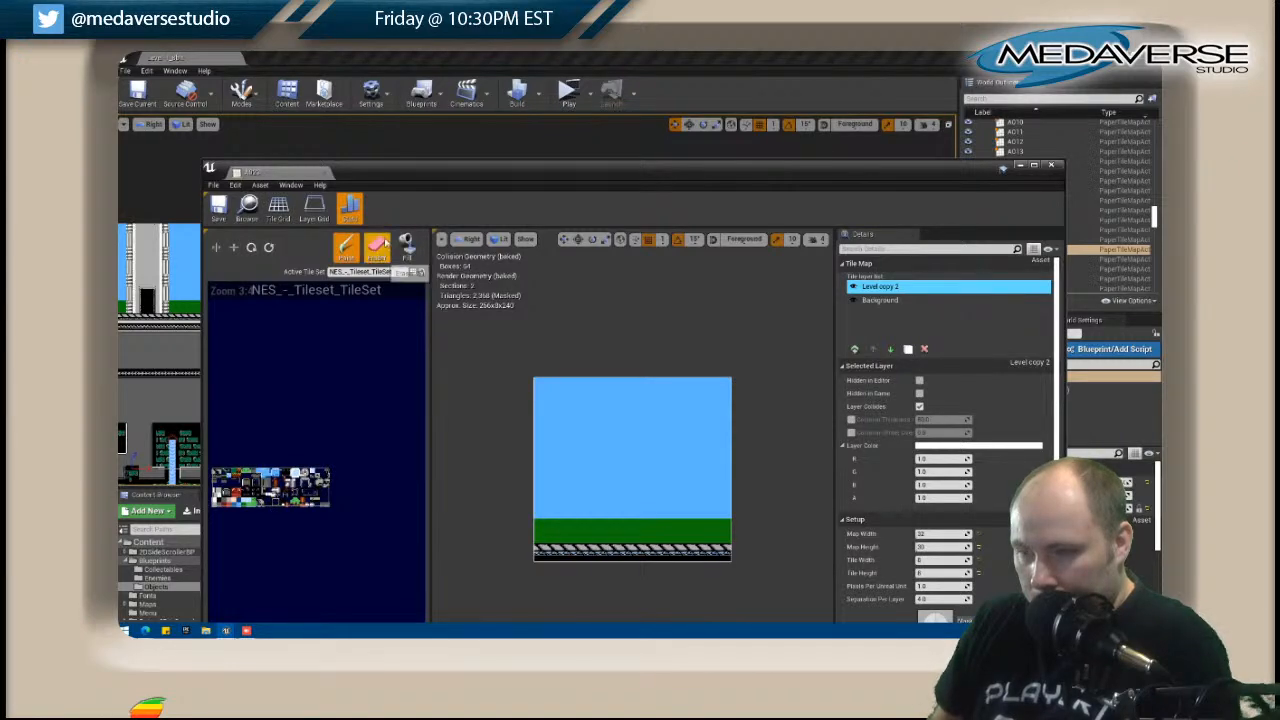
{"action": "left_click", "coordinate": [406, 247]}
{"action": "left_click", "coordinate": [550, 558]}
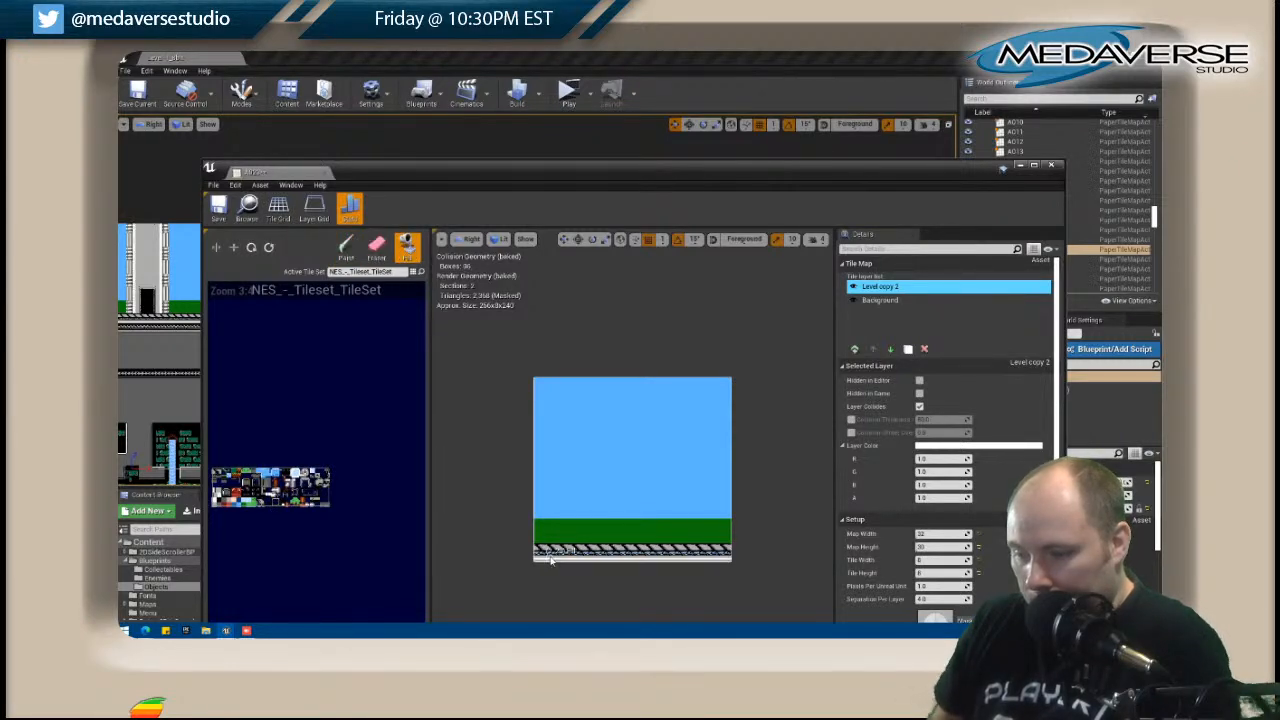
{"action": "left_click", "coordinate": [1053, 166]}
Open the B023 tile map for editing and place its editor window beside the map's area in the level view.
{"action": "scroll", "coordinate": [632, 397], "scroll_direction": "up", "scroll_amount": 6}
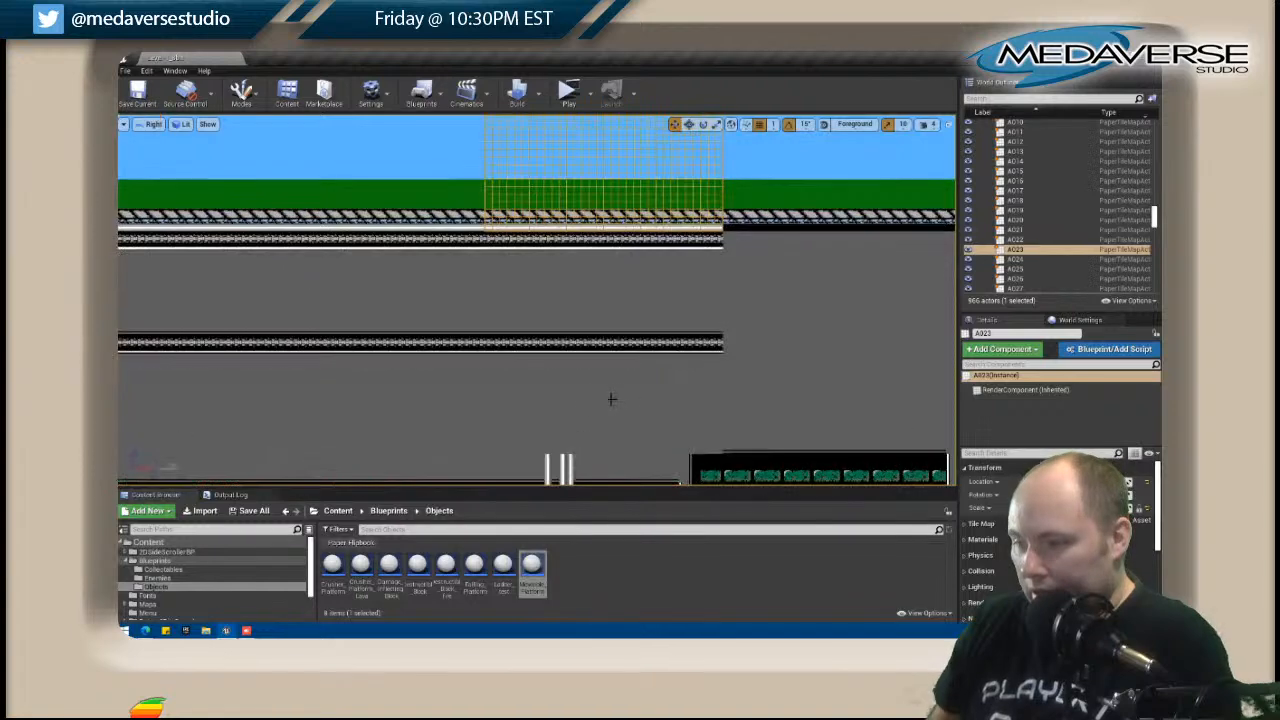
{"action": "right_click_drag", "start_coordinate": [587, 408], "coordinate": [549, 315]}
{"action": "left_click", "coordinate": [514, 334]}
{"action": "right_click", "coordinate": [514, 334]}
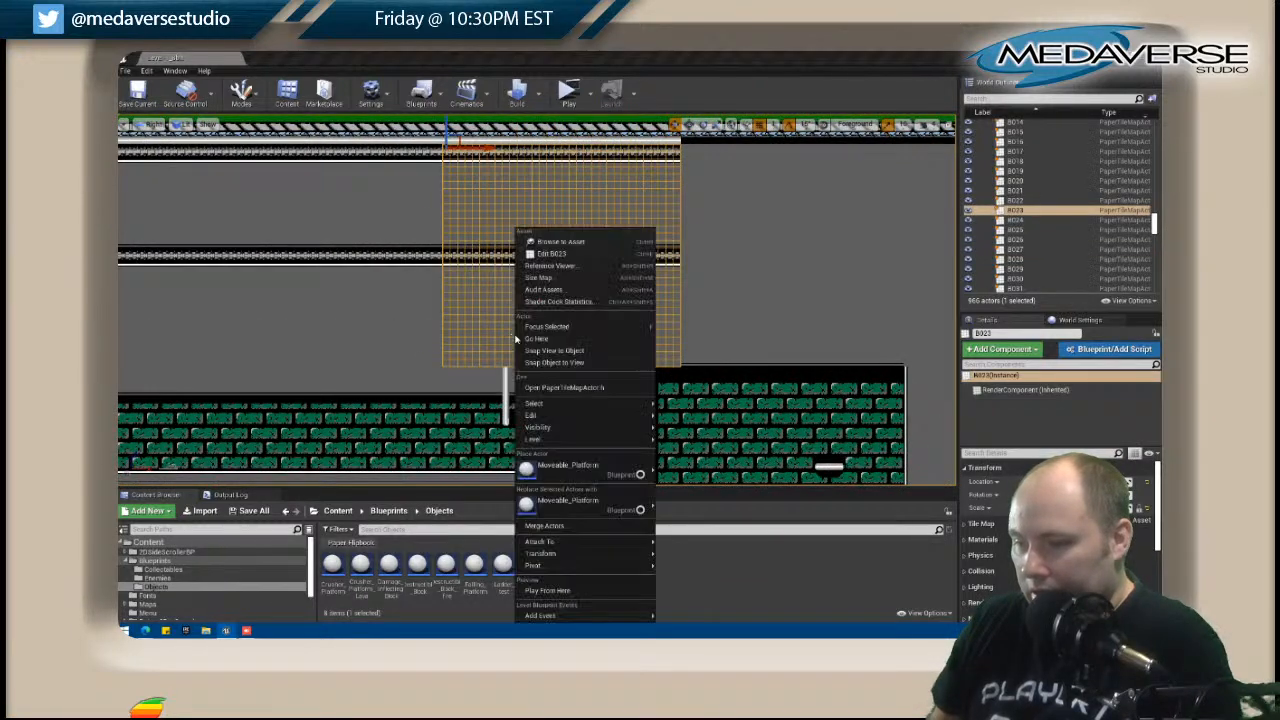
{"action": "left_click", "coordinate": [552, 253]}
{"action": "left_click_drag", "start_coordinate": [440, 160], "coordinate": [833, 145]}
{"action": "left_click", "coordinate": [338, 295]}
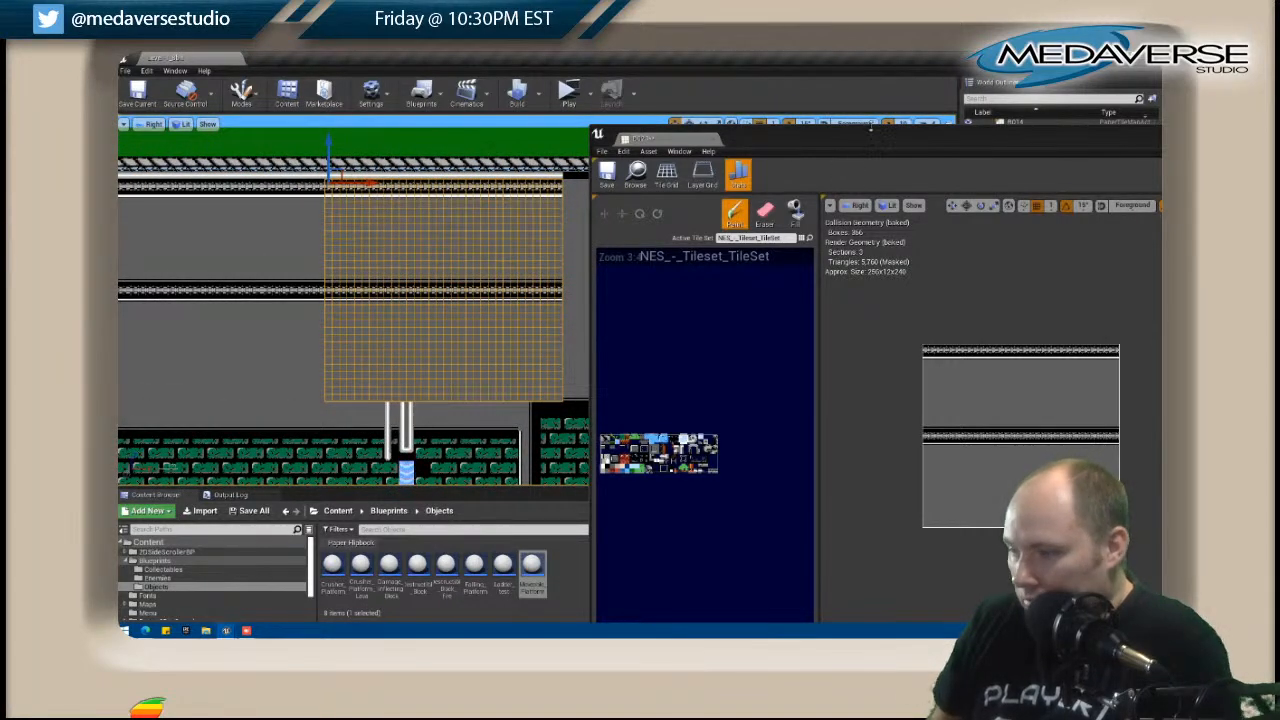
{"action": "left_click_drag", "start_coordinate": [857, 146], "coordinate": [757, 104]}
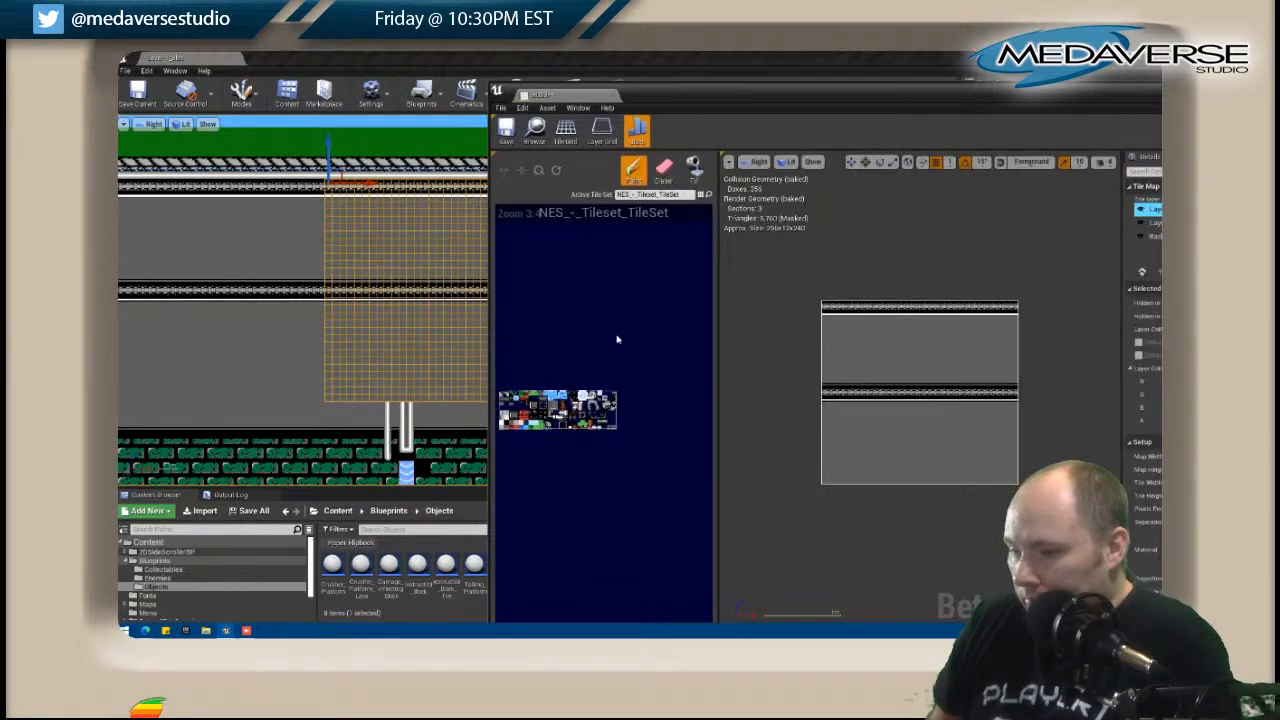
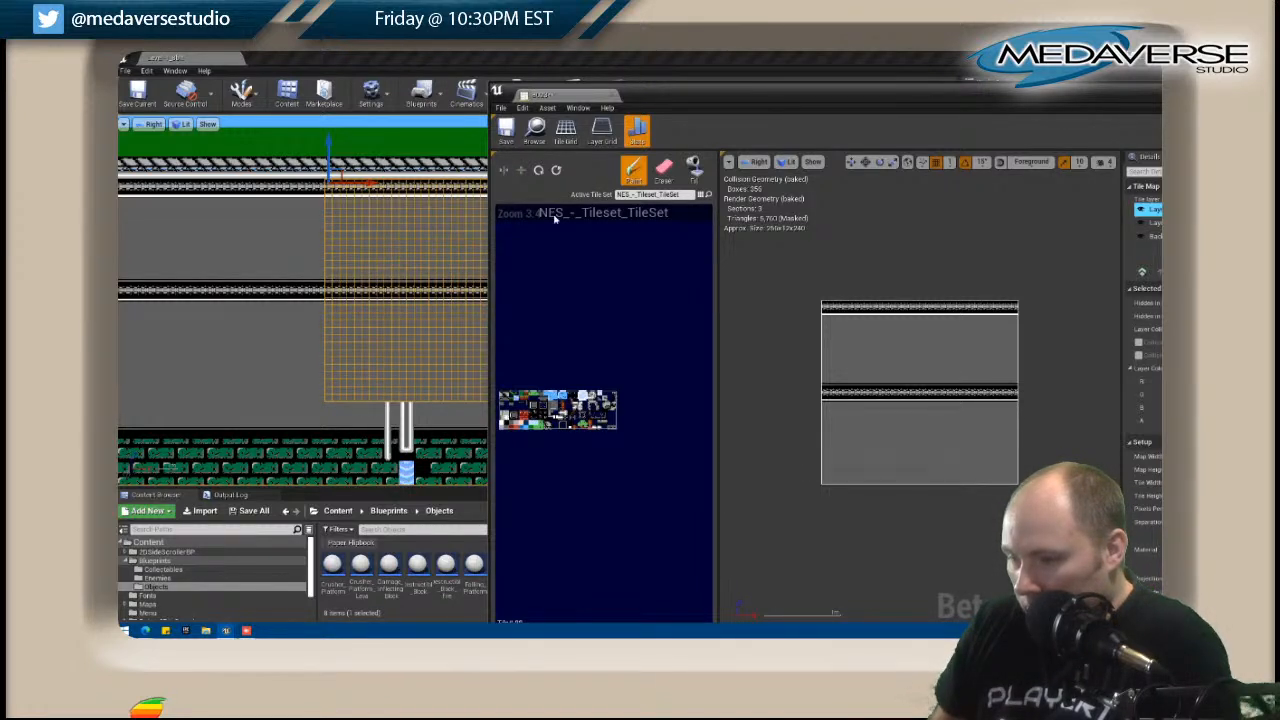
Continue the three white pipes up into B023: the first reaching the middle trim band, the second kept short, the third capped with a valve.
{"action": "left_click", "coordinate": [893, 484]}
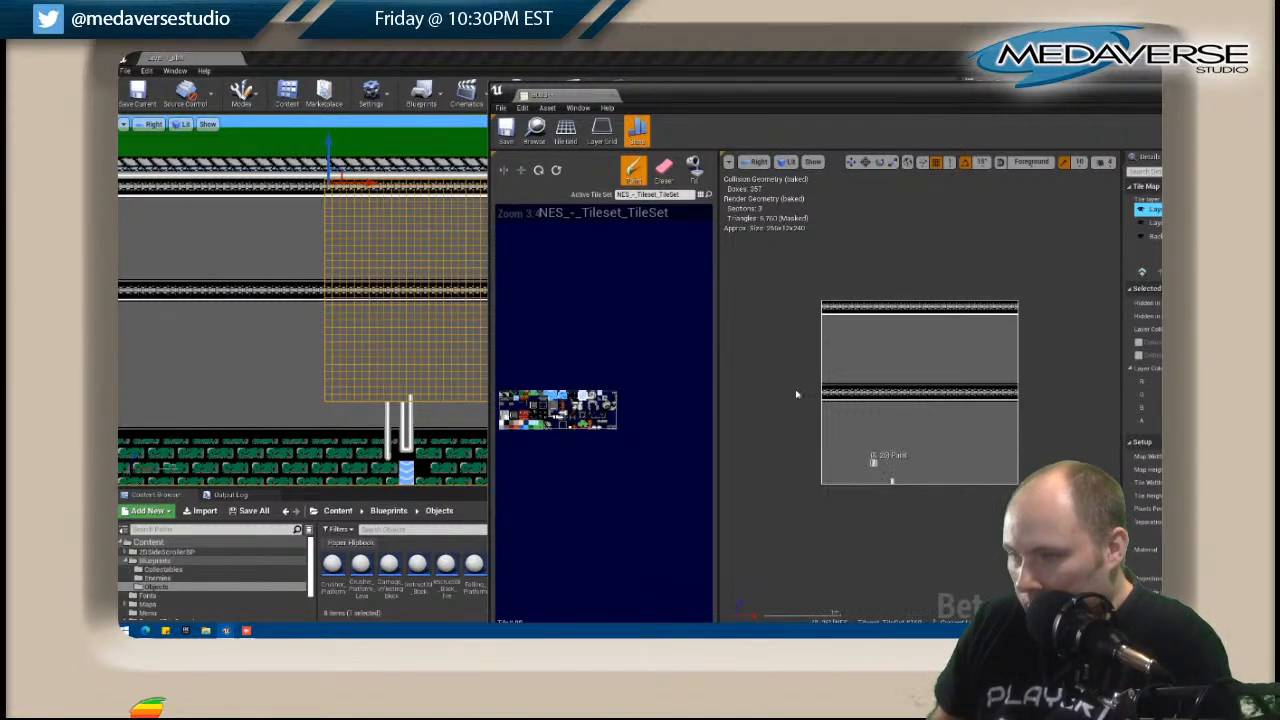
{"action": "left_click", "coordinate": [506, 172]}
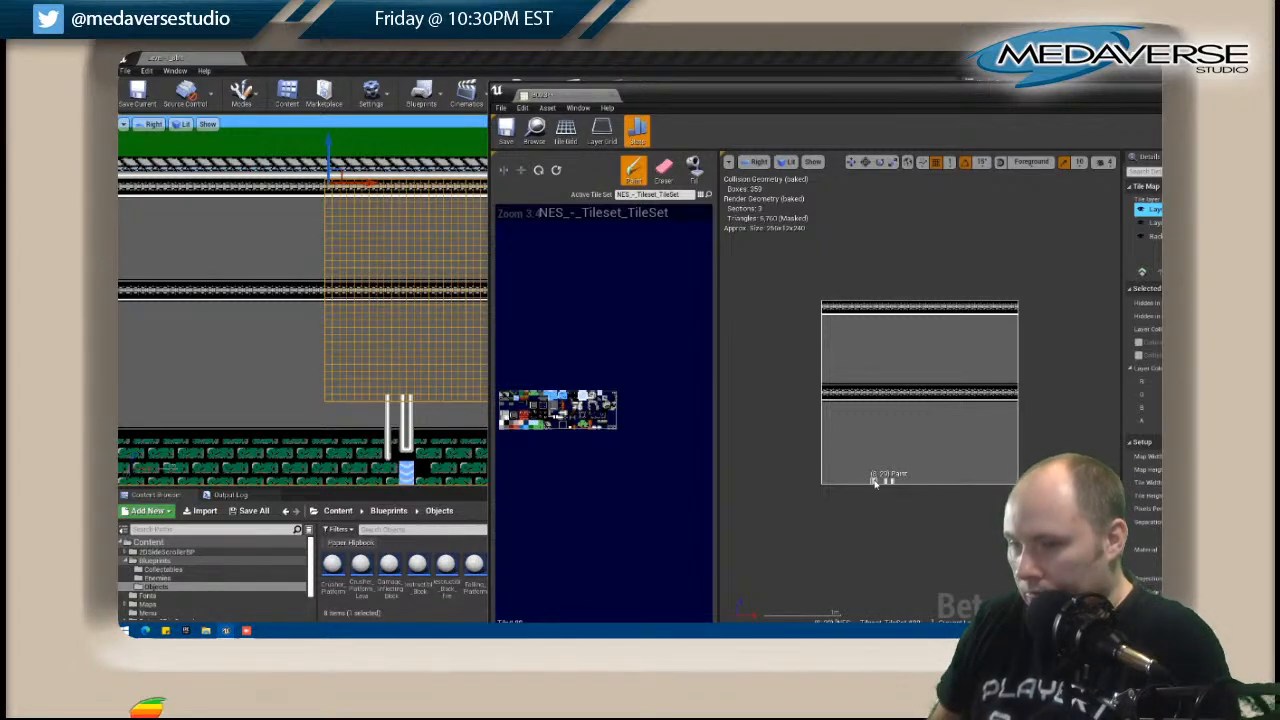
{"action": "left_click_drag", "start_coordinate": [874, 482], "coordinate": [873, 428]}
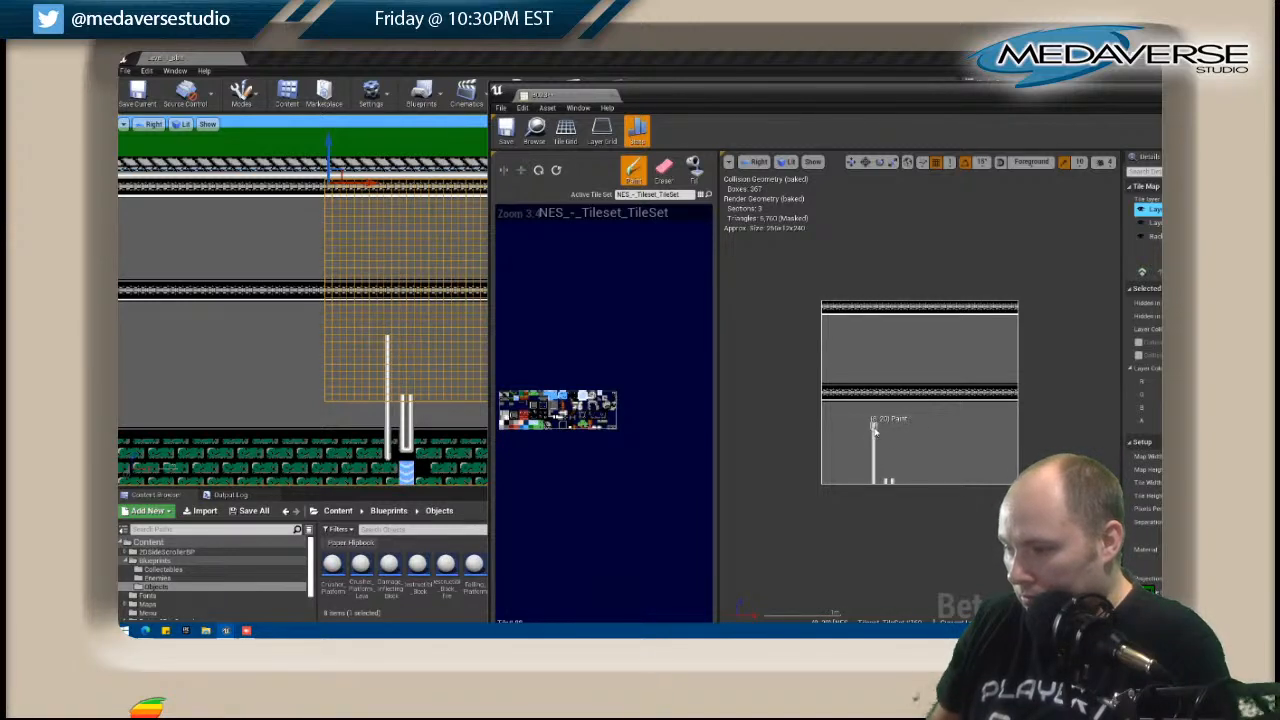
{"action": "left_click_drag", "start_coordinate": [873, 425], "coordinate": [874, 405]}
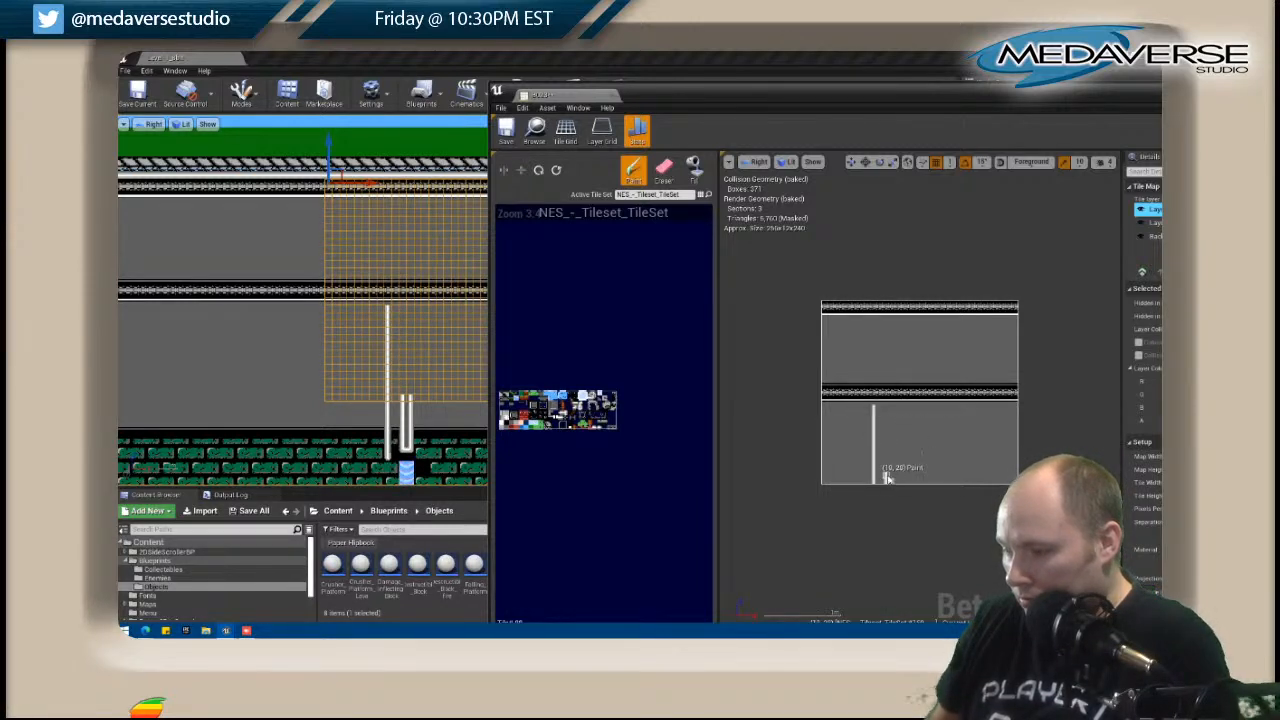
{"action": "left_click_drag", "start_coordinate": [886, 479], "coordinate": [893, 466]}
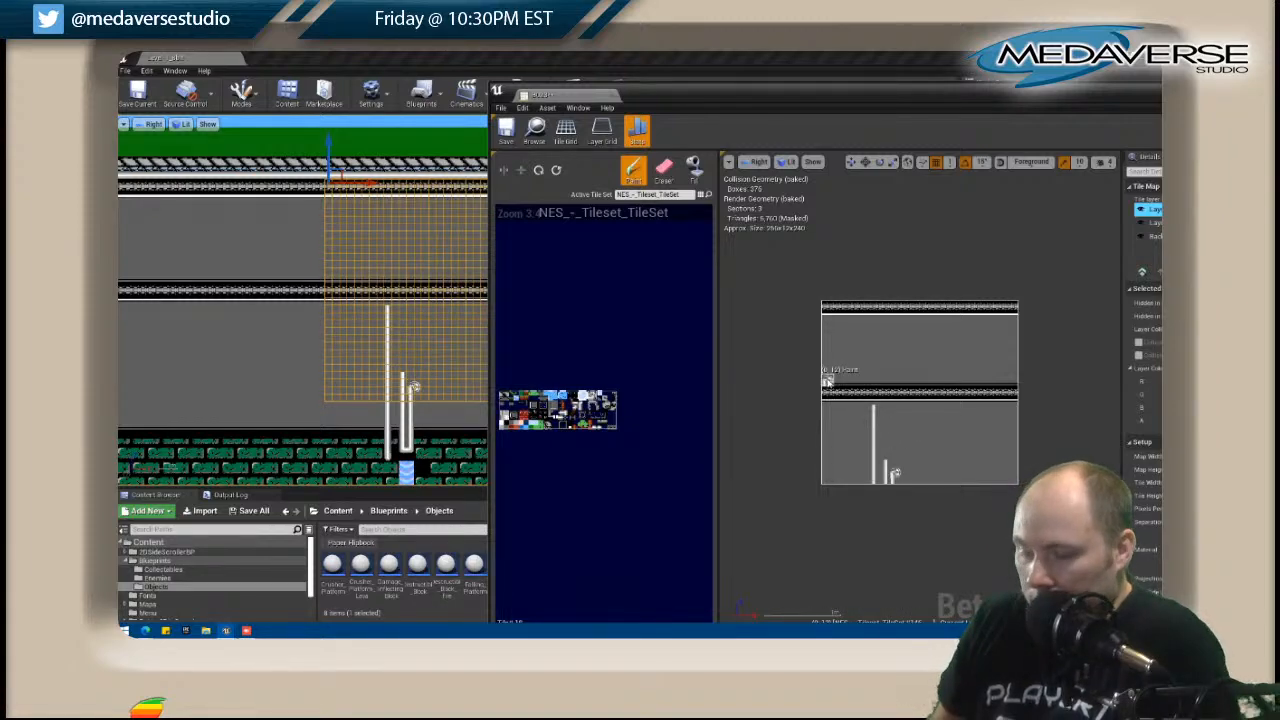
{"action": "scroll", "coordinate": [432, 372], "scroll_direction": "up", "scroll_amount": 4}
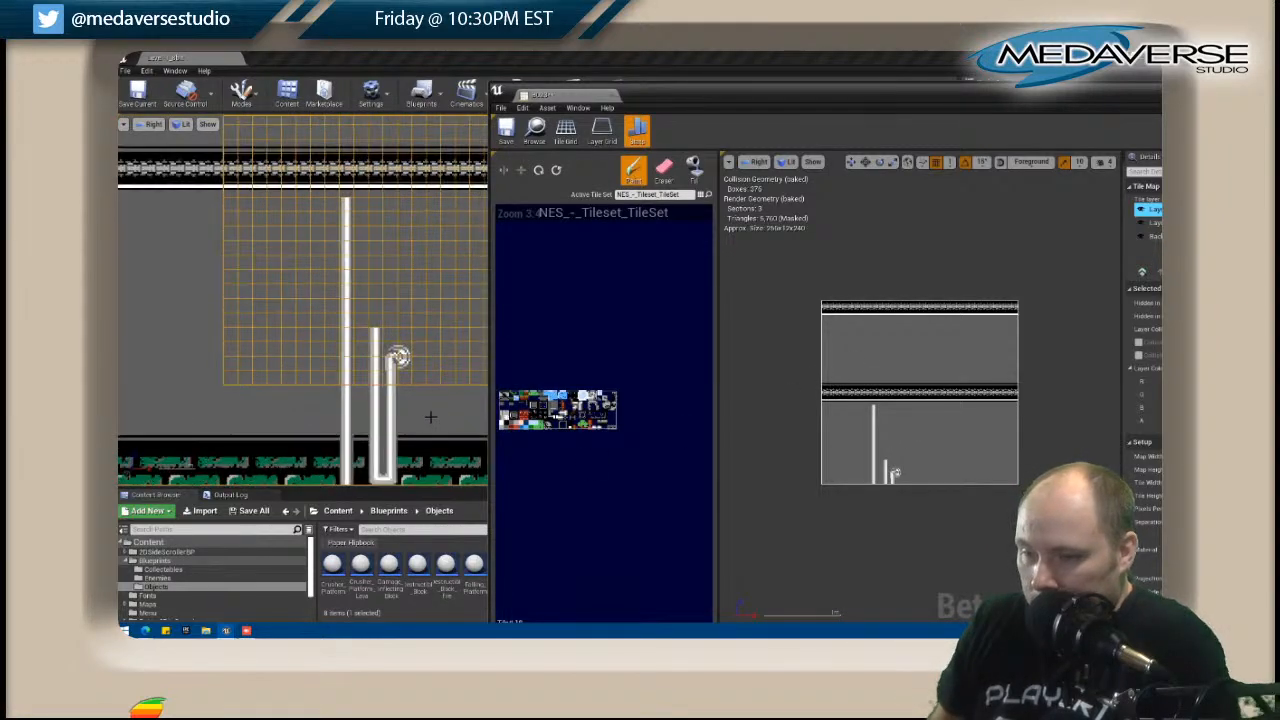
{"action": "left_click", "coordinate": [563, 419]}
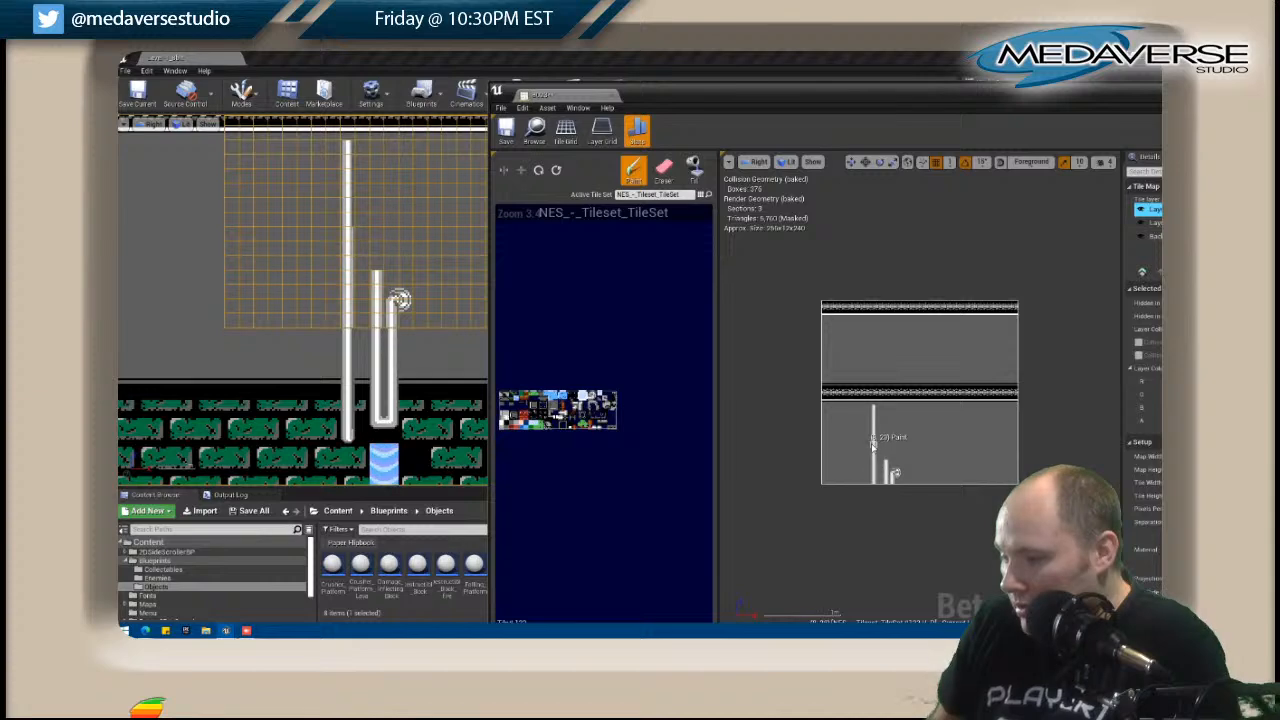
{"action": "left_click", "coordinate": [381, 406]}
{"action": "right_click", "coordinate": [381, 406]}
{"action": "left_click", "coordinate": [438, 253]}
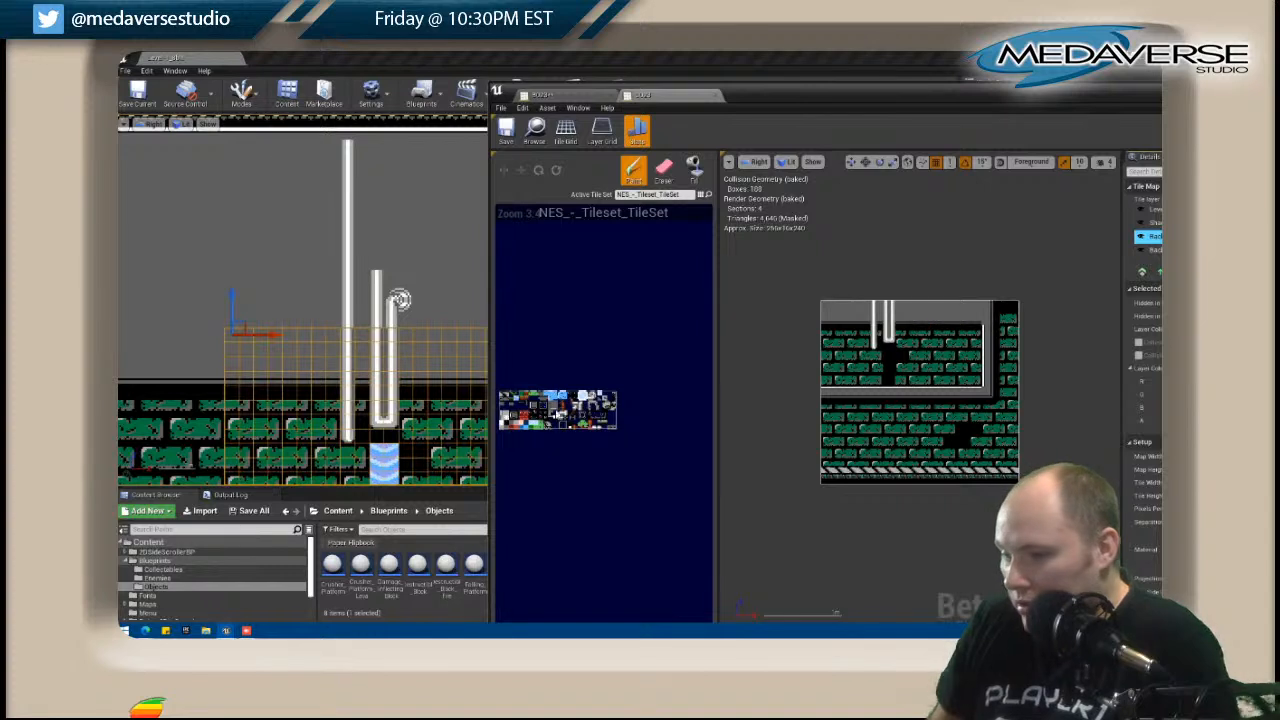
{"action": "left_click", "coordinate": [562, 421]}
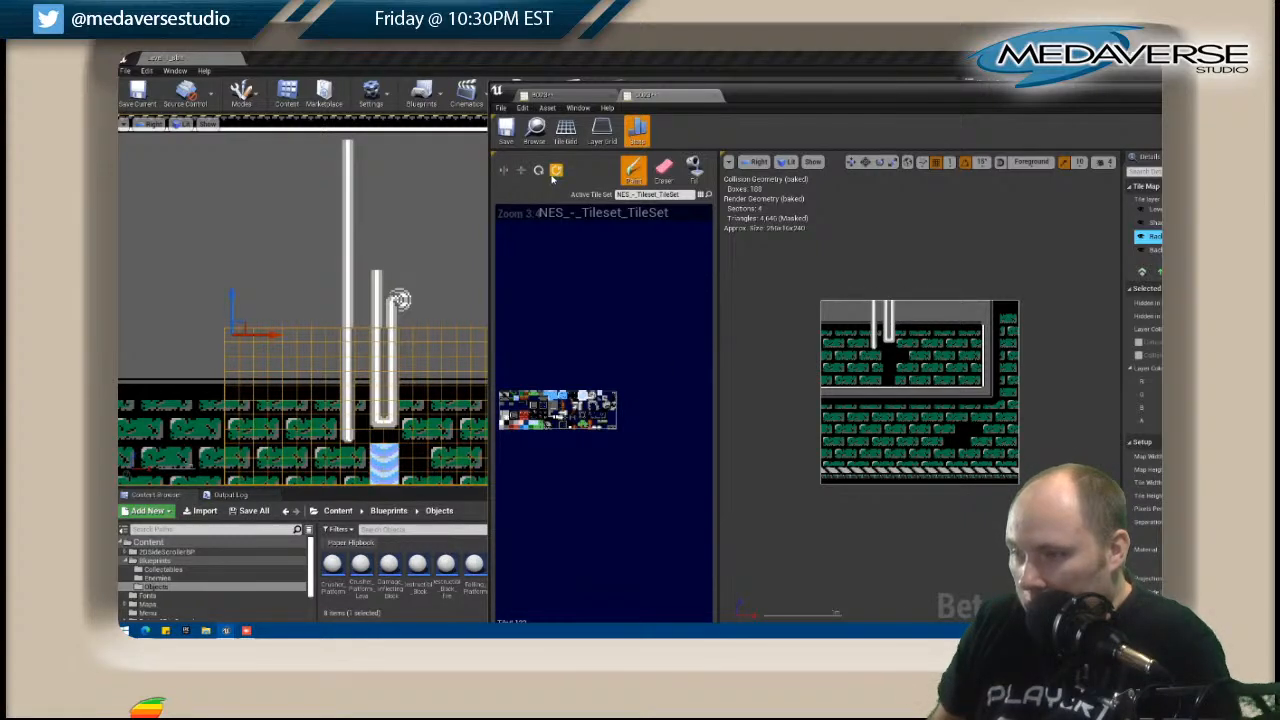
{"action": "left_click", "coordinate": [1154, 210]}
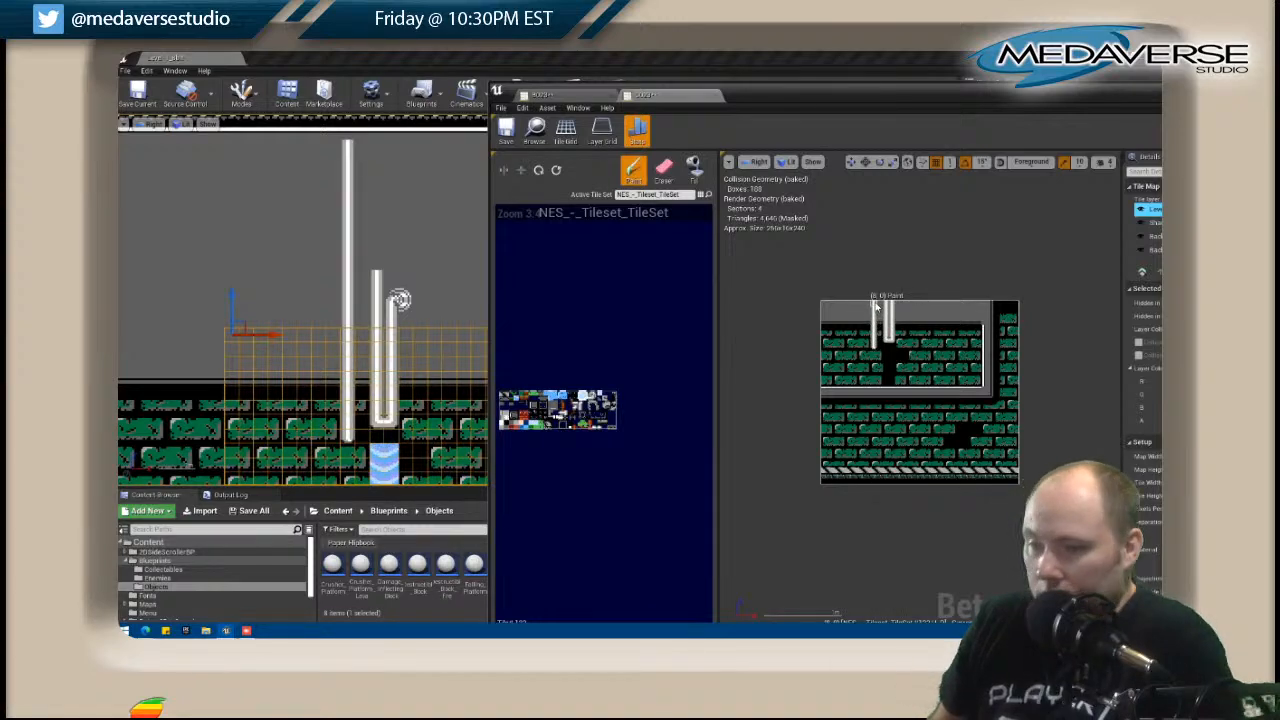
{"action": "left_click_drag", "start_coordinate": [1076, 104], "coordinate": [997, 103]}
{"action": "left_click", "coordinate": [1092, 86]}
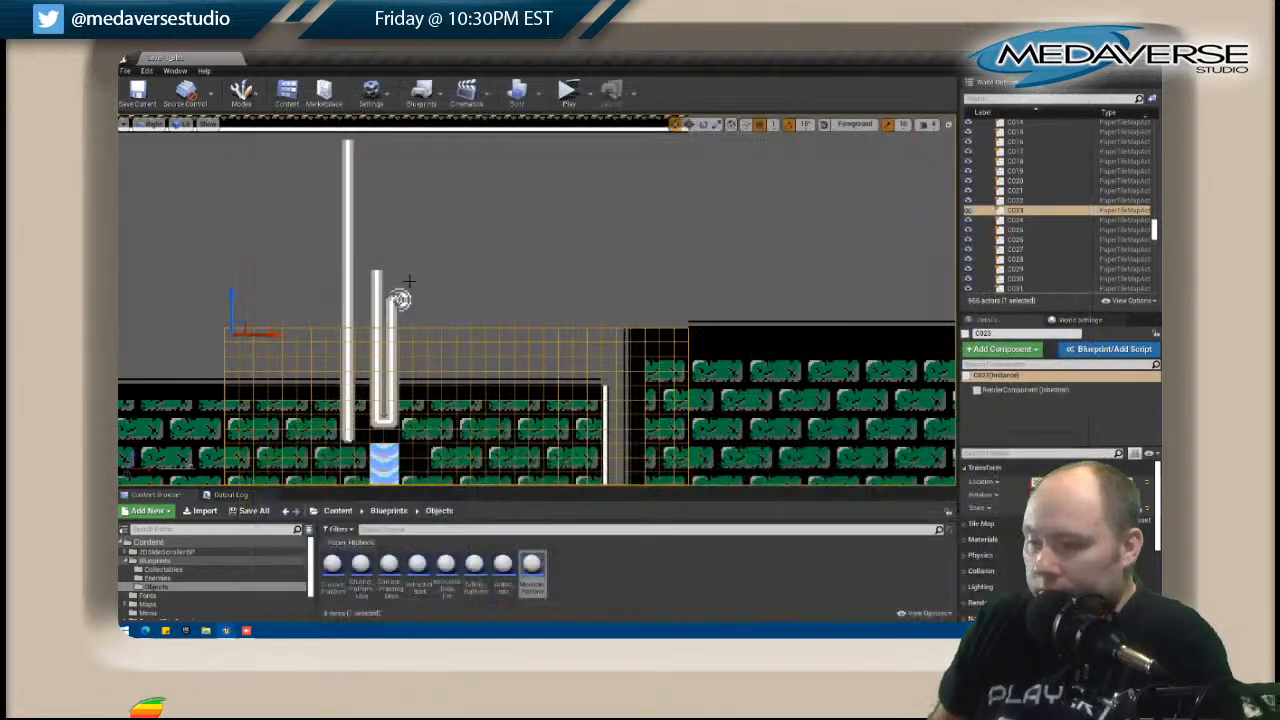
Reopen the B023 tile map and paint a vertical white pipe through the upper grey wall on Layer 6 copy, aligned with the tallest lower pipe.
{"action": "scroll", "coordinate": [503, 214], "scroll_direction": "up", "scroll_amount": 3}
{"action": "scroll", "coordinate": [503, 214], "scroll_direction": "down", "scroll_amount": 6}
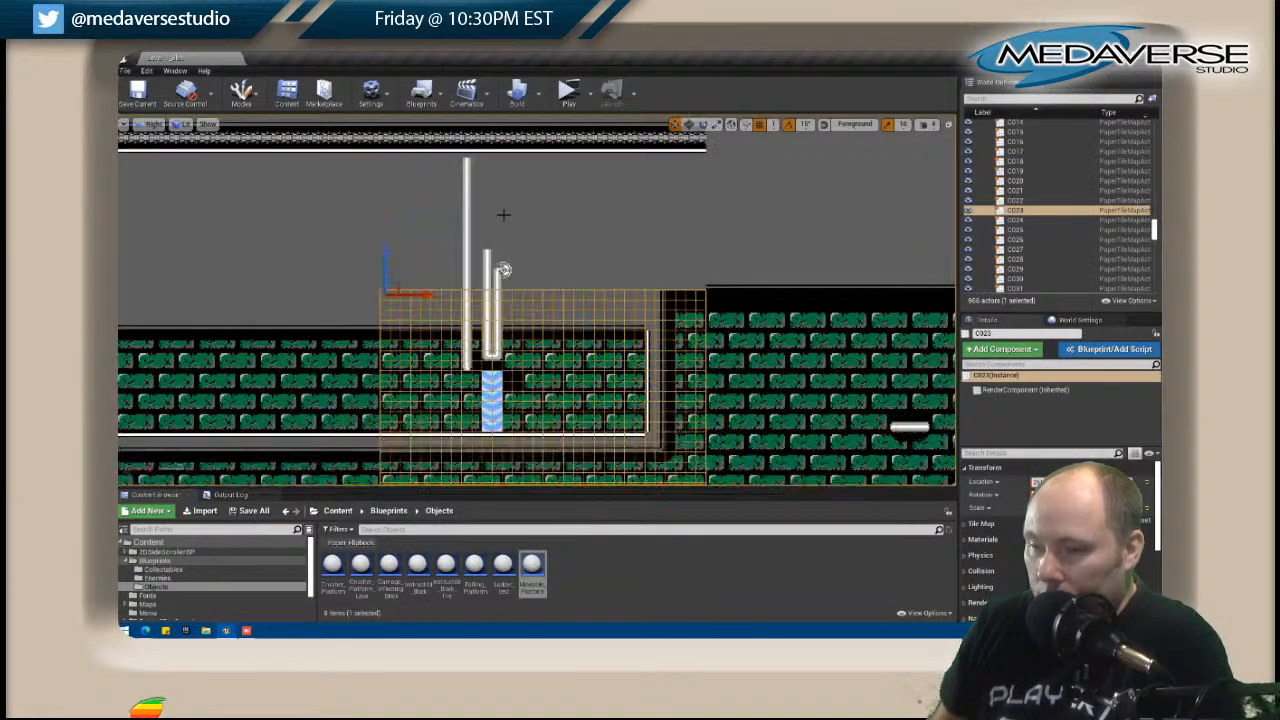
{"action": "left_click", "coordinate": [423, 360]}
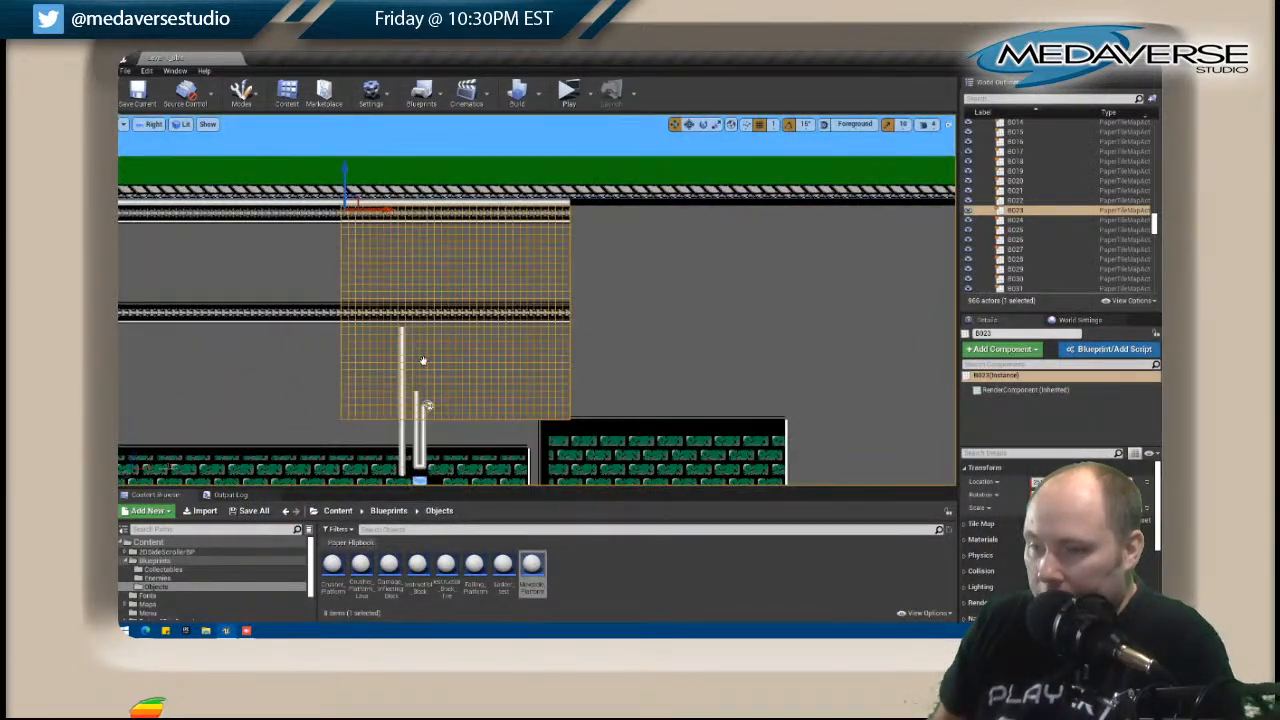
{"action": "right_click", "coordinate": [423, 360]}
{"action": "left_click", "coordinate": [480, 250]}
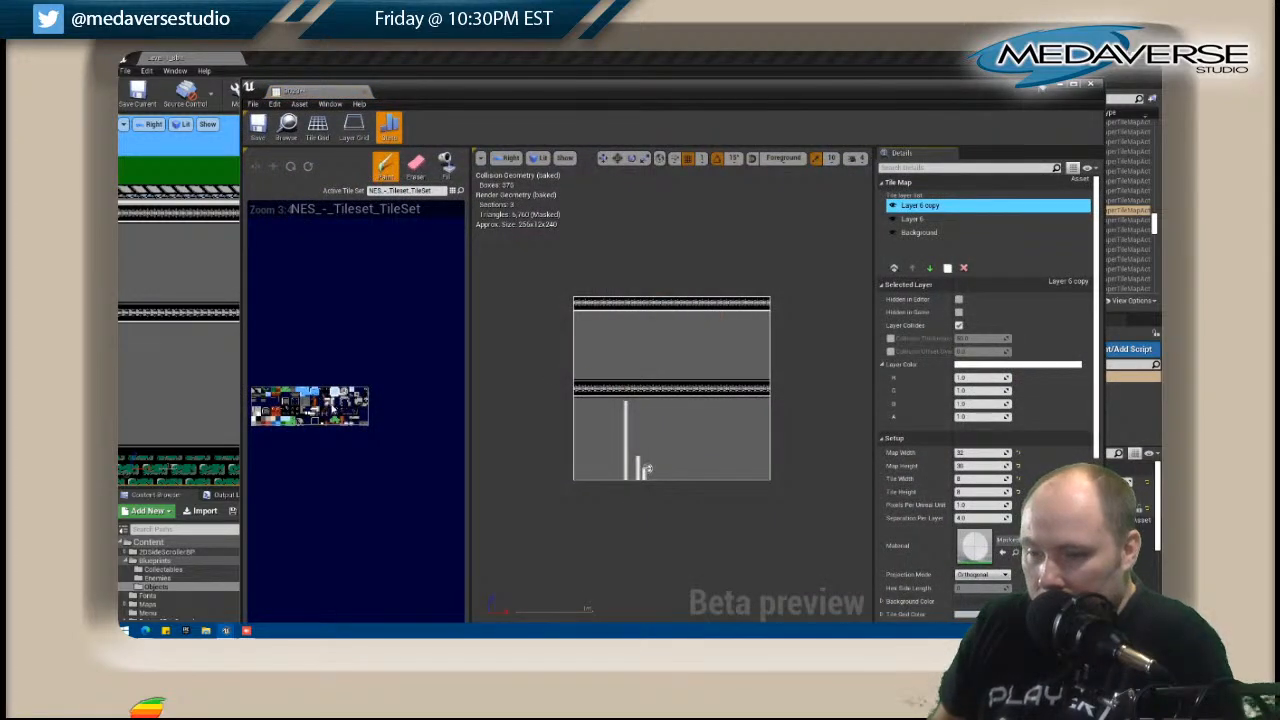
{"action": "left_click_drag", "start_coordinate": [625, 375], "coordinate": [627, 325]}
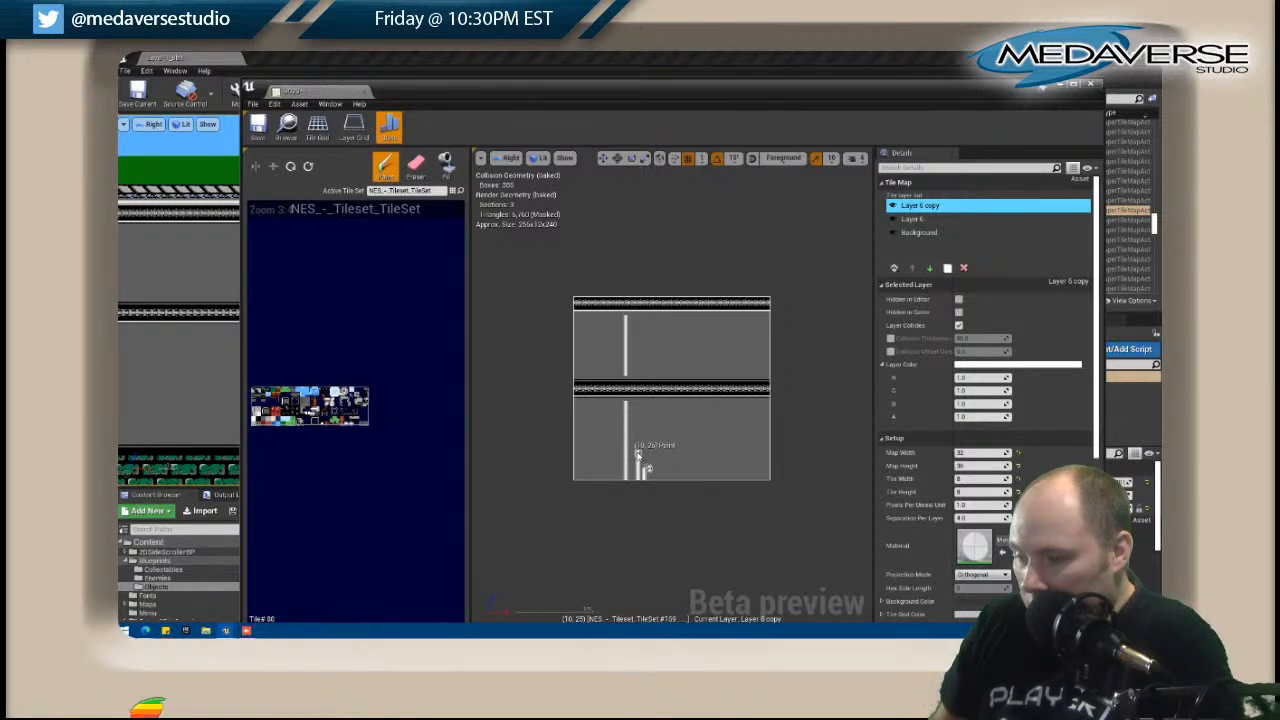
Extend the middle pipe in B023's lower wall upward and join it to the tallest pipe with junction, link and corner tiles.
{"action": "left_click_drag", "start_coordinate": [637, 453], "coordinate": [638, 440]}
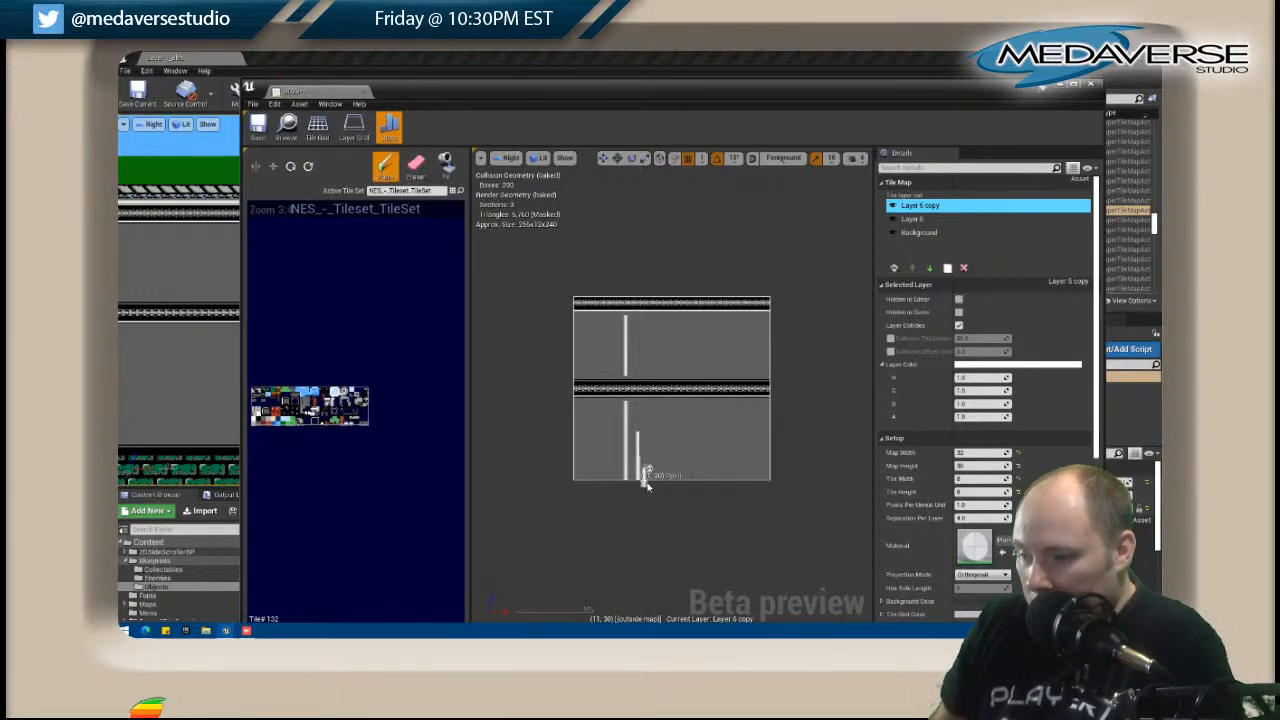
{"action": "left_click_drag", "start_coordinate": [637, 455], "coordinate": [640, 422]}
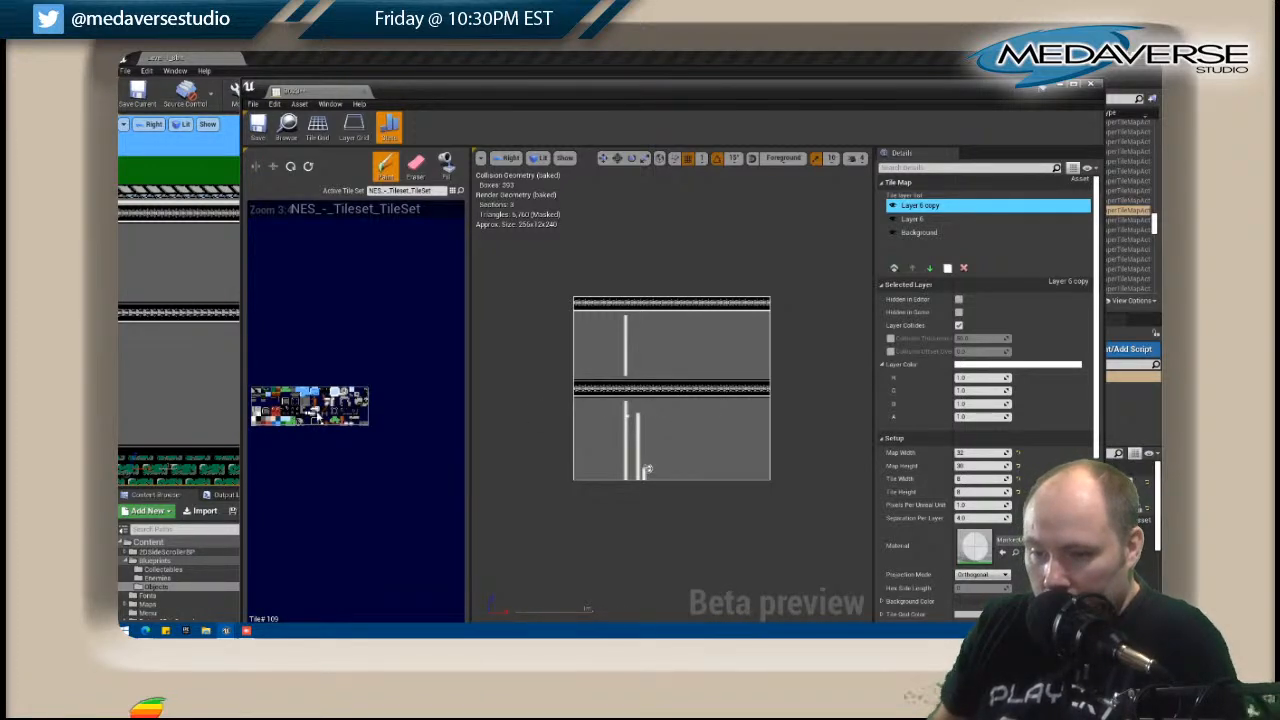
{"action": "scroll", "coordinate": [332, 407], "scroll_direction": "up", "scroll_amount": 3}
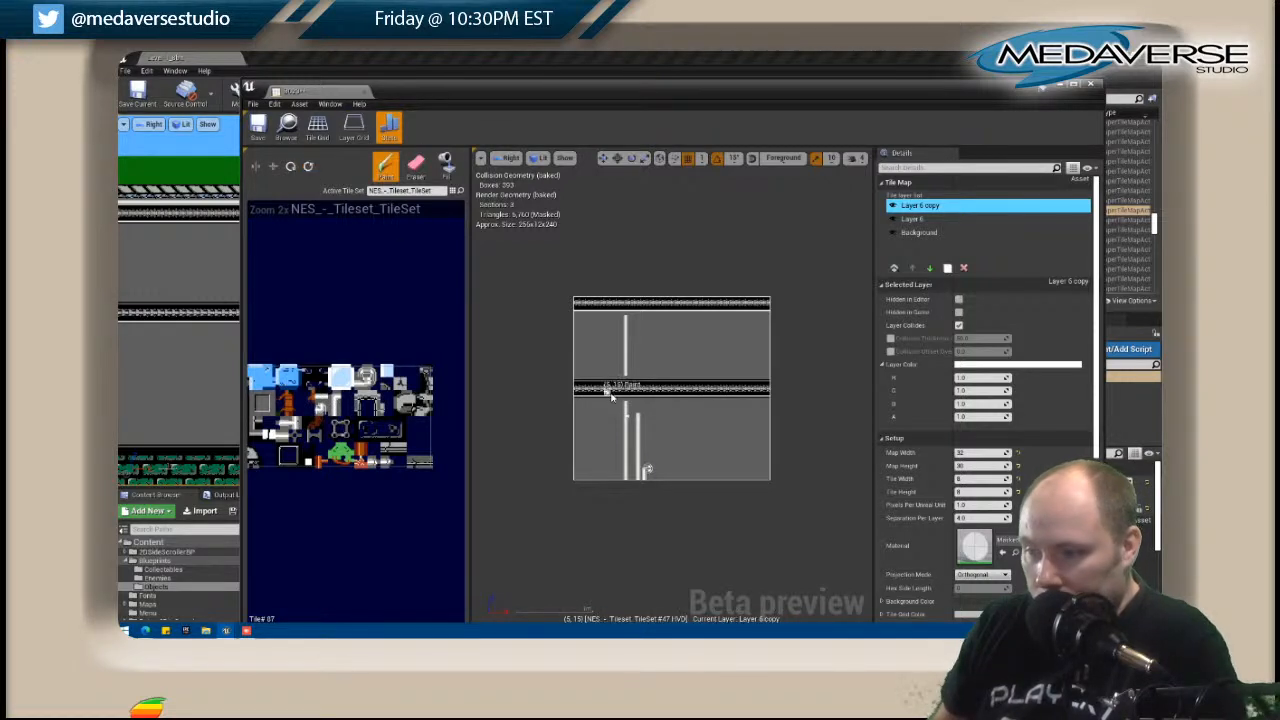
{"action": "left_click", "coordinate": [644, 423]}
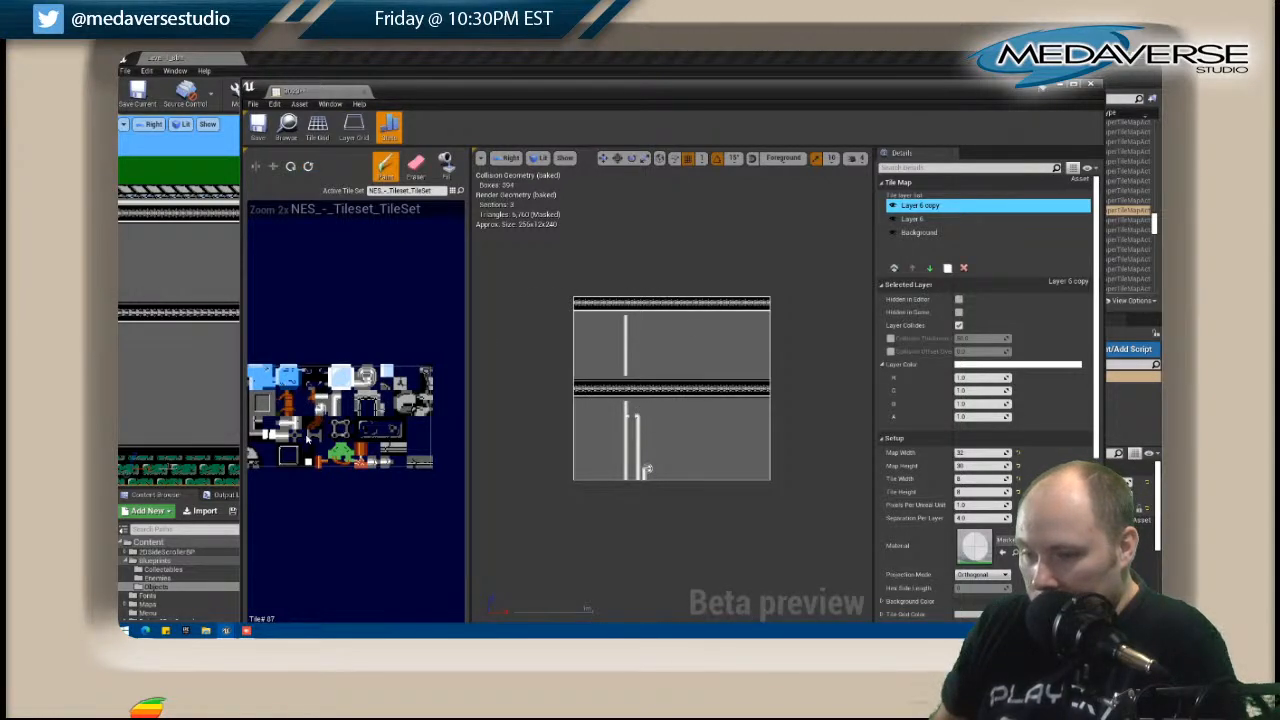
{"action": "left_click", "coordinate": [631, 417]}
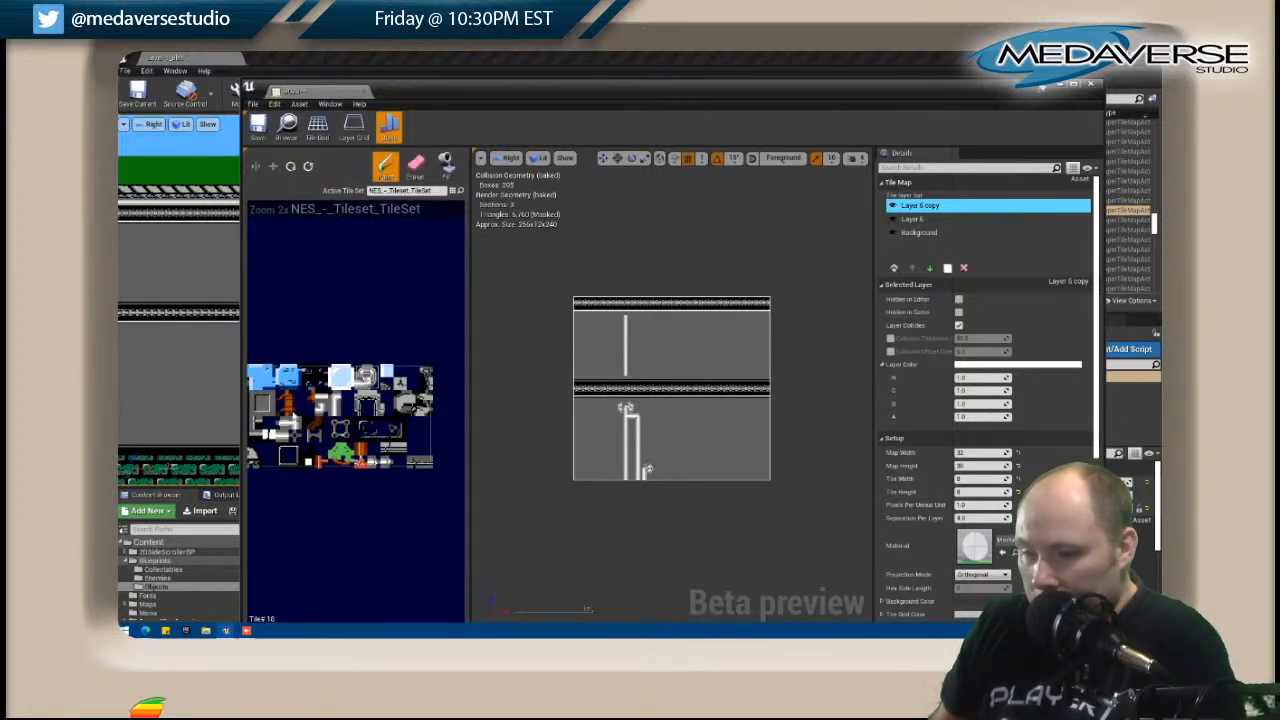
Cap the pipe ends facing the middle trim band with valve tiles, one above the band and one below it.
{"action": "mouse_move", "coordinate": [288, 433]}
{"action": "left_mouse_down"}
{"action": "mouse_move", "coordinate": [362, 424]}
{"action": "mouse_move", "coordinate": [298, 419]}
{"action": "left_mouse_up"}
{"action": "right_click_drag", "start_coordinate": [298, 419], "coordinate": [430, 342]}
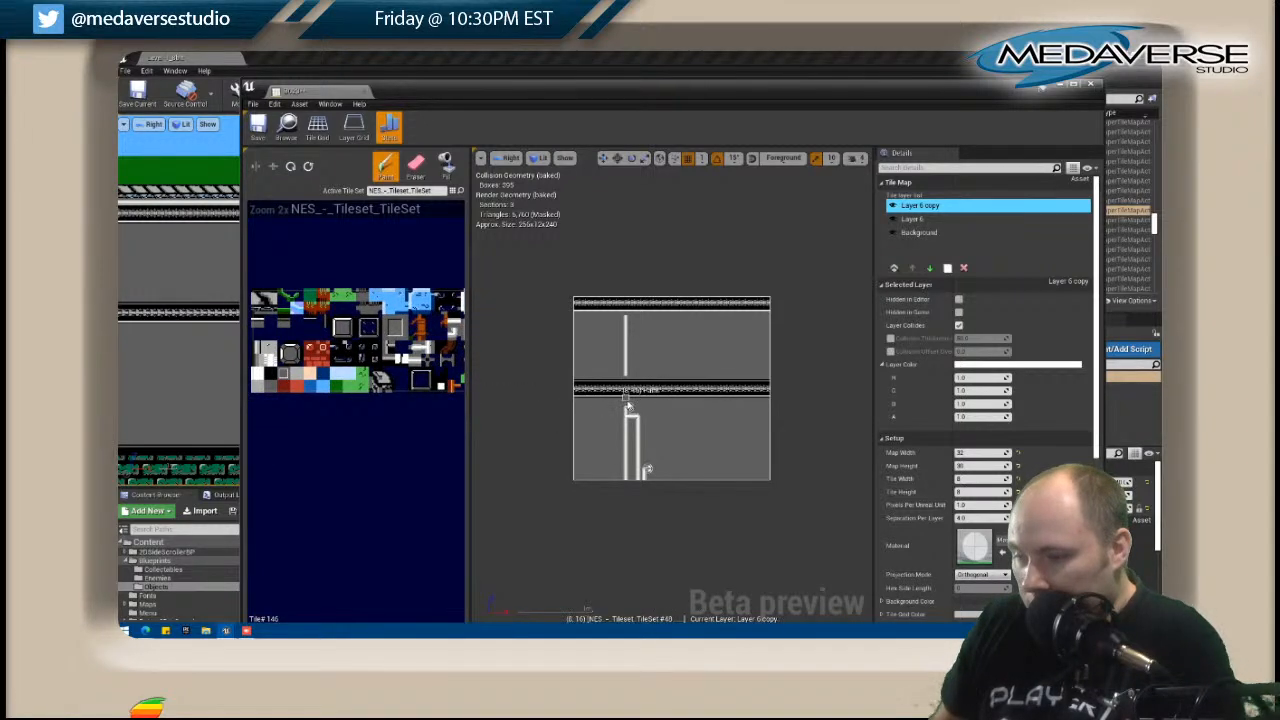
{"action": "key", "text": "shift"}
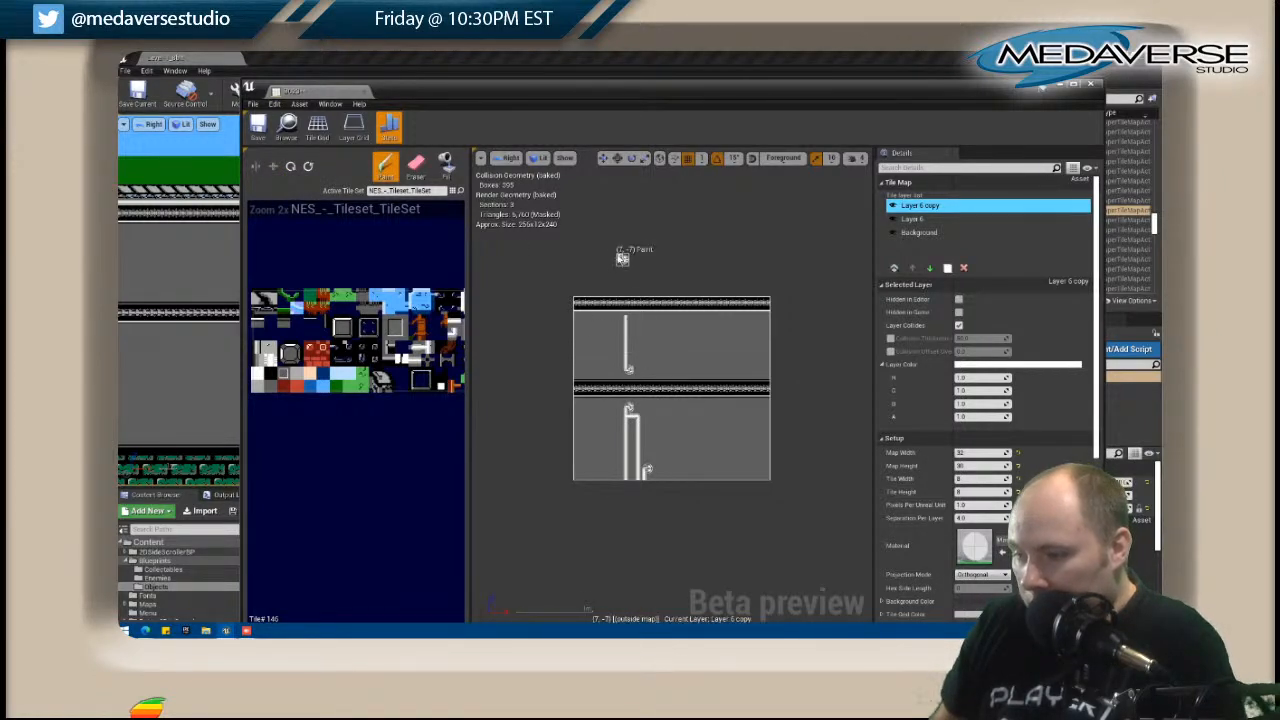
Paint a vertical metal trim column beside the upper pipe, joining the top and middle bands with junction tiles.
{"action": "left_click_drag", "start_coordinate": [400, 87], "coordinate": [622, 94]}
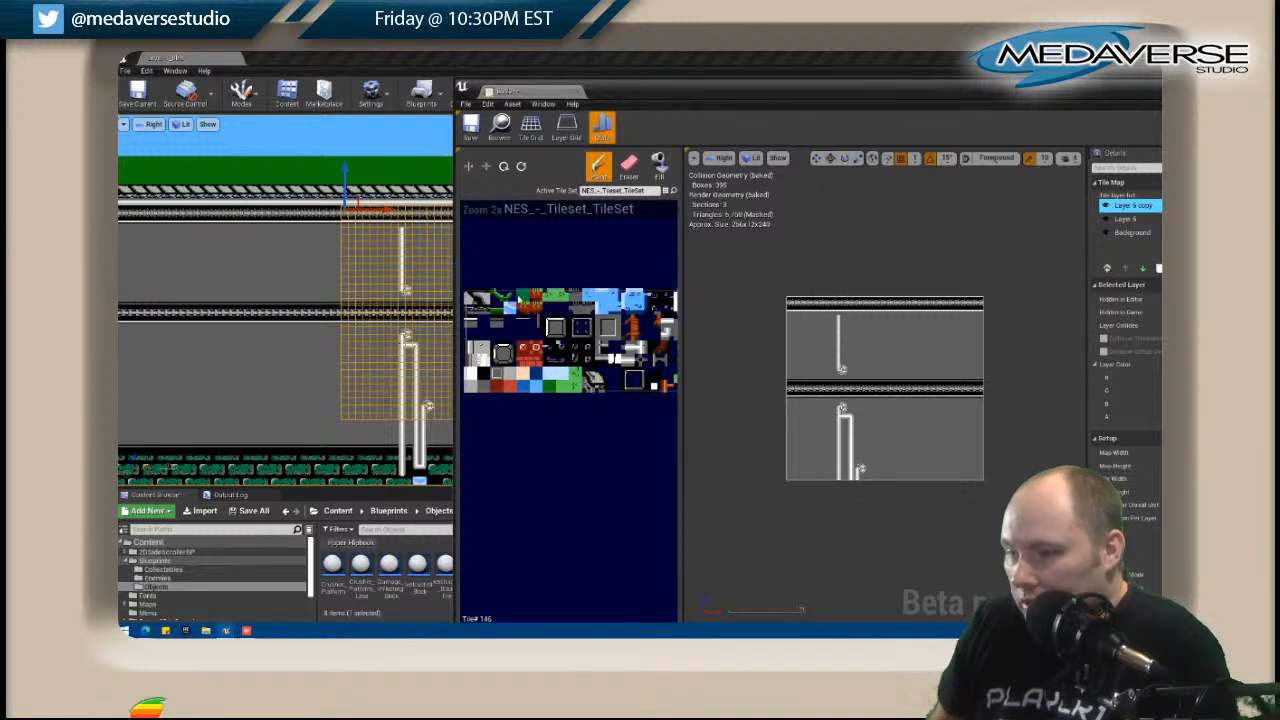
{"action": "scroll", "coordinate": [612, 302], "scroll_direction": "down", "scroll_amount": 1}
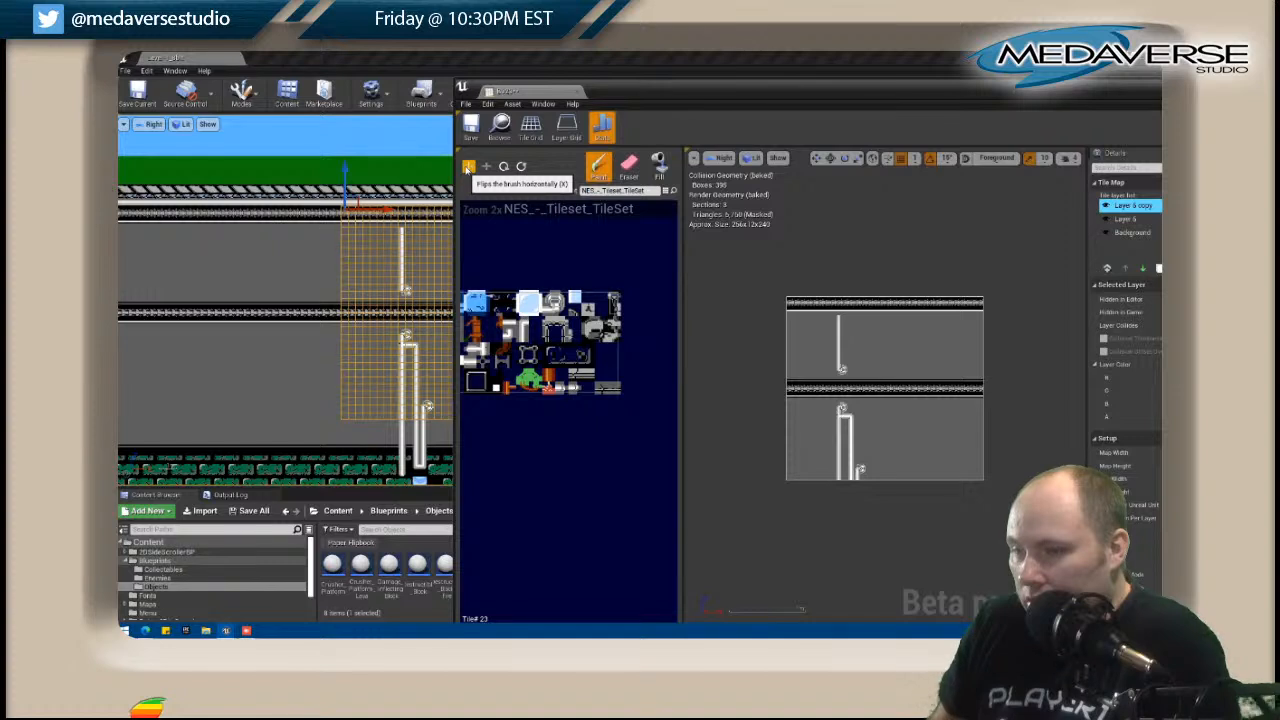
{"action": "left_click", "coordinate": [832, 308]}
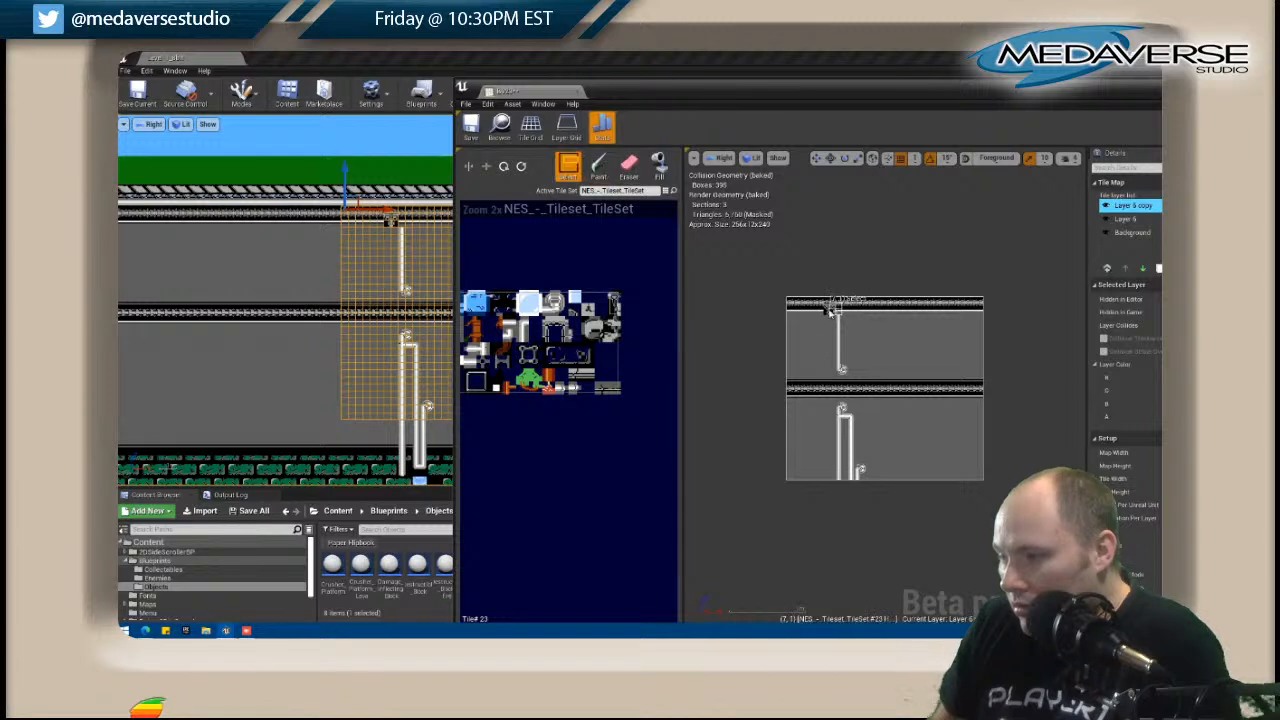
{"action": "left_click_drag", "start_coordinate": [829, 316], "coordinate": [830, 346]}
{"action": "key", "text": "shift"}
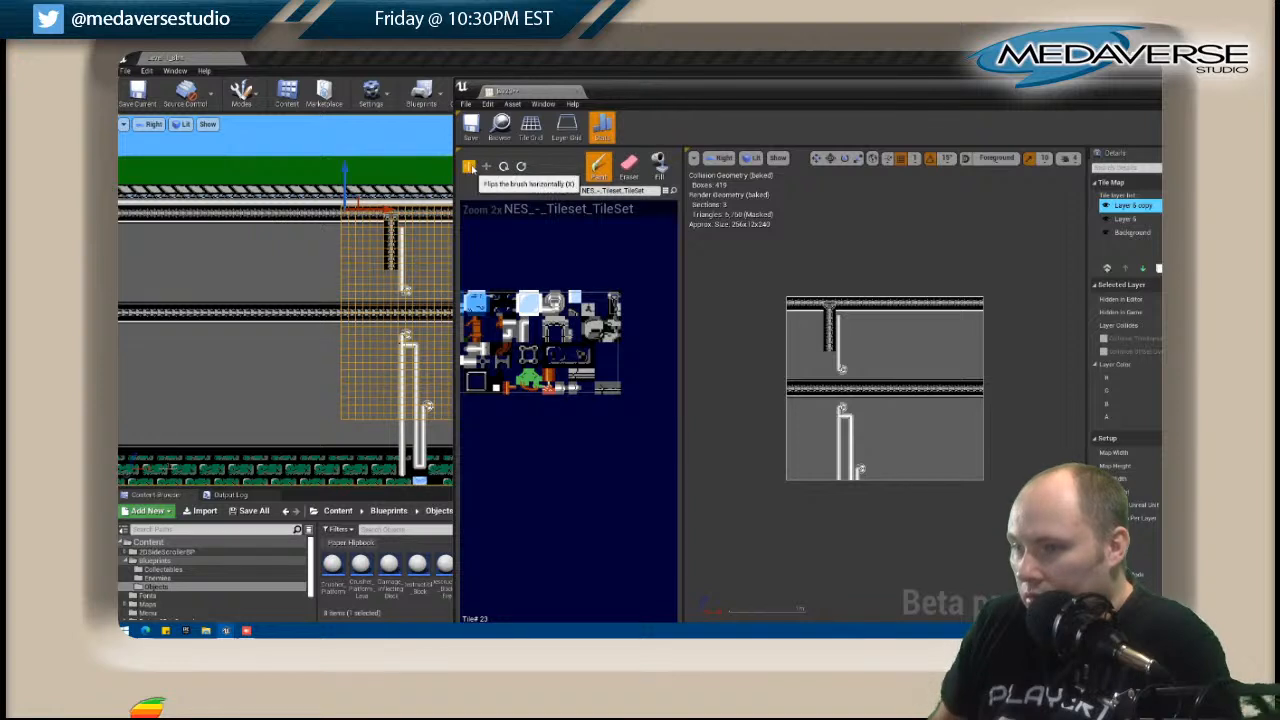
{"action": "left_click", "coordinate": [827, 341]}
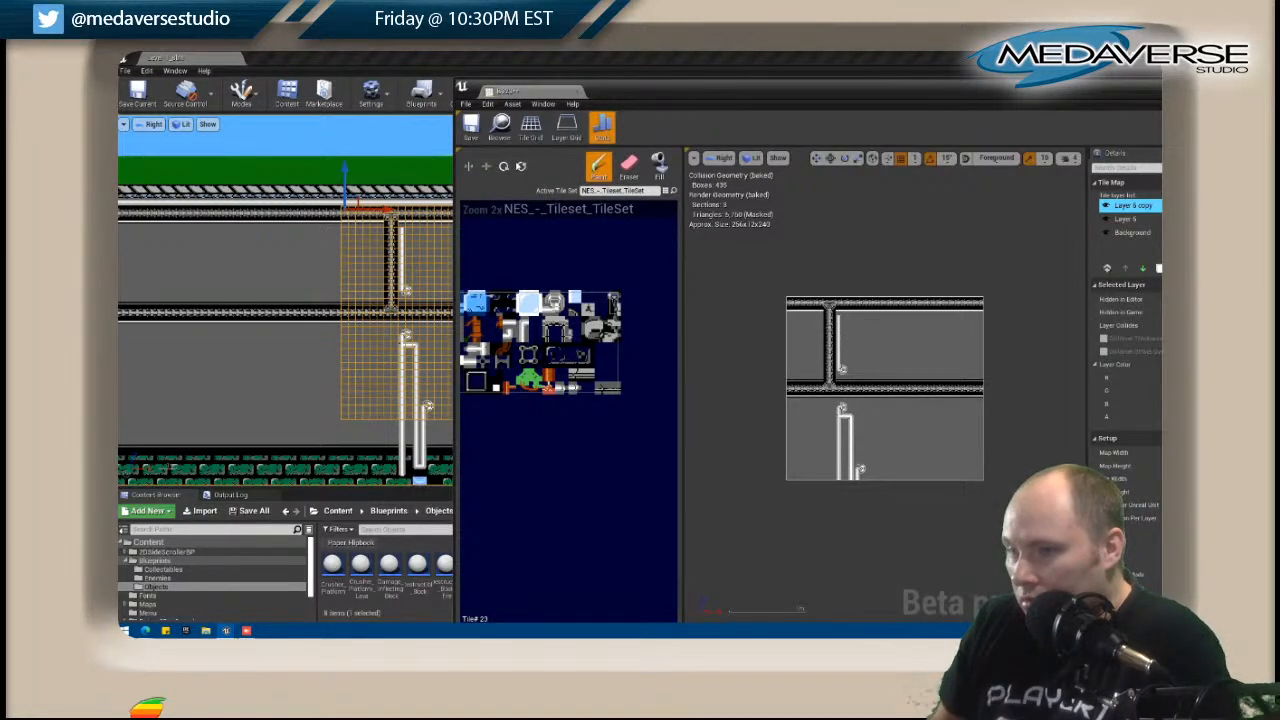
Paint black tiles over the top metal band of B023 from the trim column to the map's right edge.
{"action": "mouse_move", "coordinate": [508, 353]}
{"action": "right_mouse_down"}
{"action": "mouse_move", "coordinate": [650, 335]}
{"action": "mouse_move", "coordinate": [584, 338]}
{"action": "right_mouse_up"}
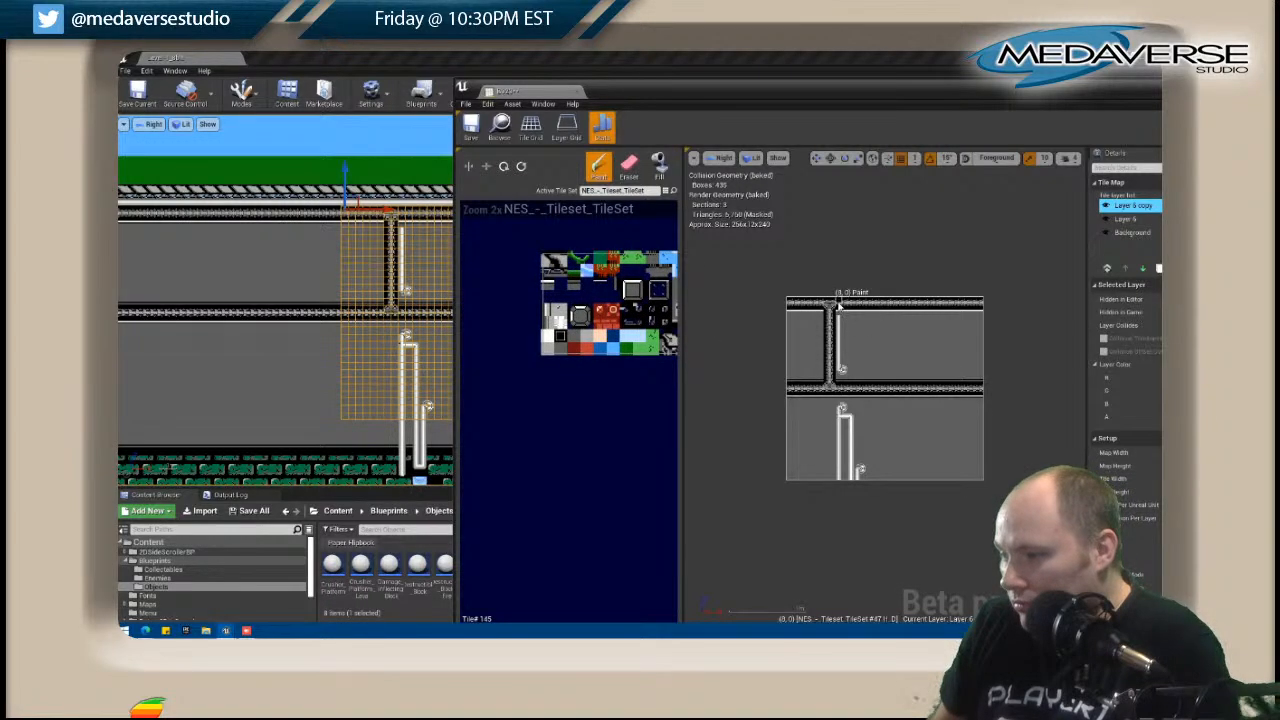
{"action": "left_click_drag", "start_coordinate": [838, 304], "coordinate": [978, 304]}
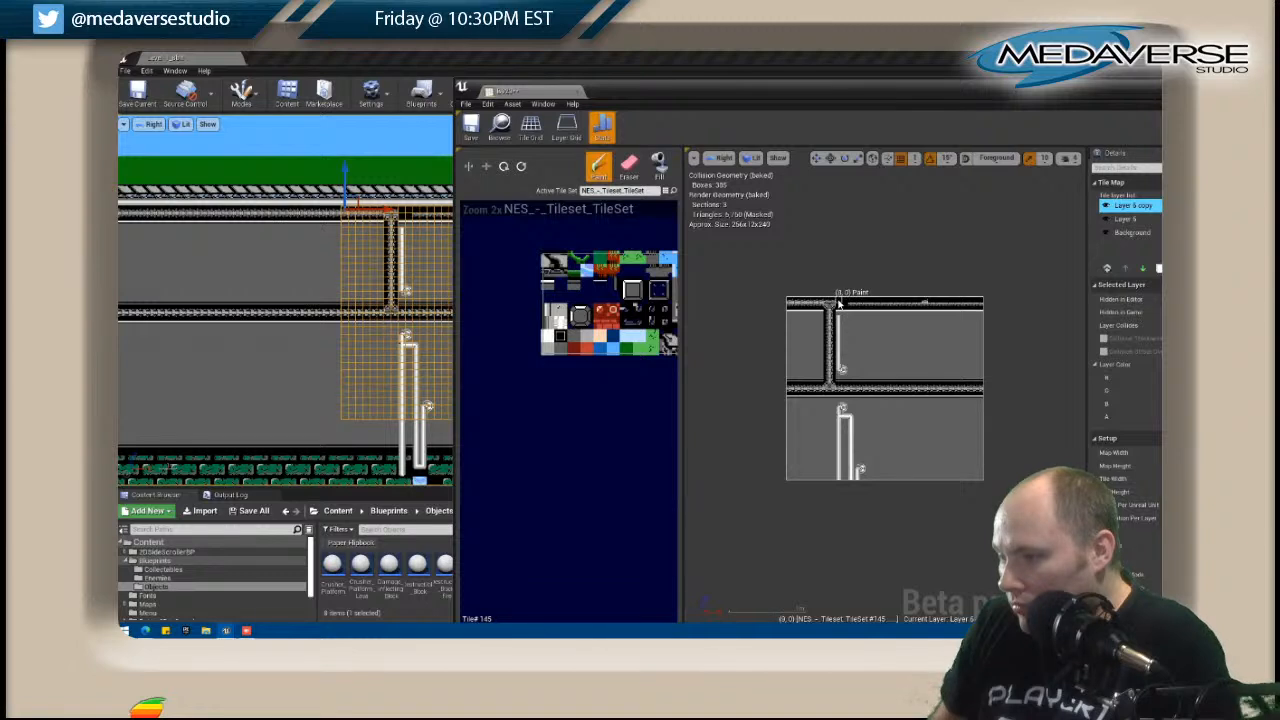
{"action": "left_click_drag", "start_coordinate": [833, 301], "coordinate": [995, 305]}
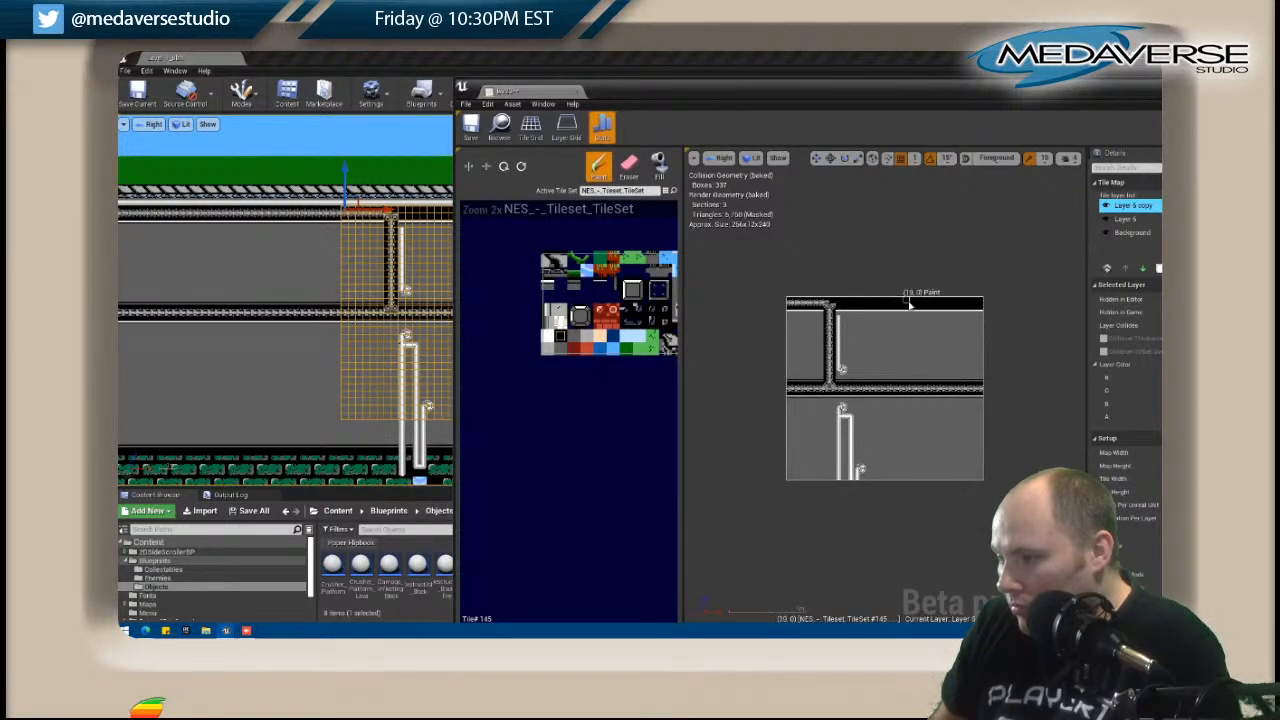
Finish the trim corner where the top band meets the vertical column, erasing the misplaced end tile and repainting the corner tile.
{"action": "right_click_drag", "start_coordinate": [610, 310], "coordinate": [480, 333]}
{"action": "right_click_drag", "start_coordinate": [643, 294], "coordinate": [484, 308]}
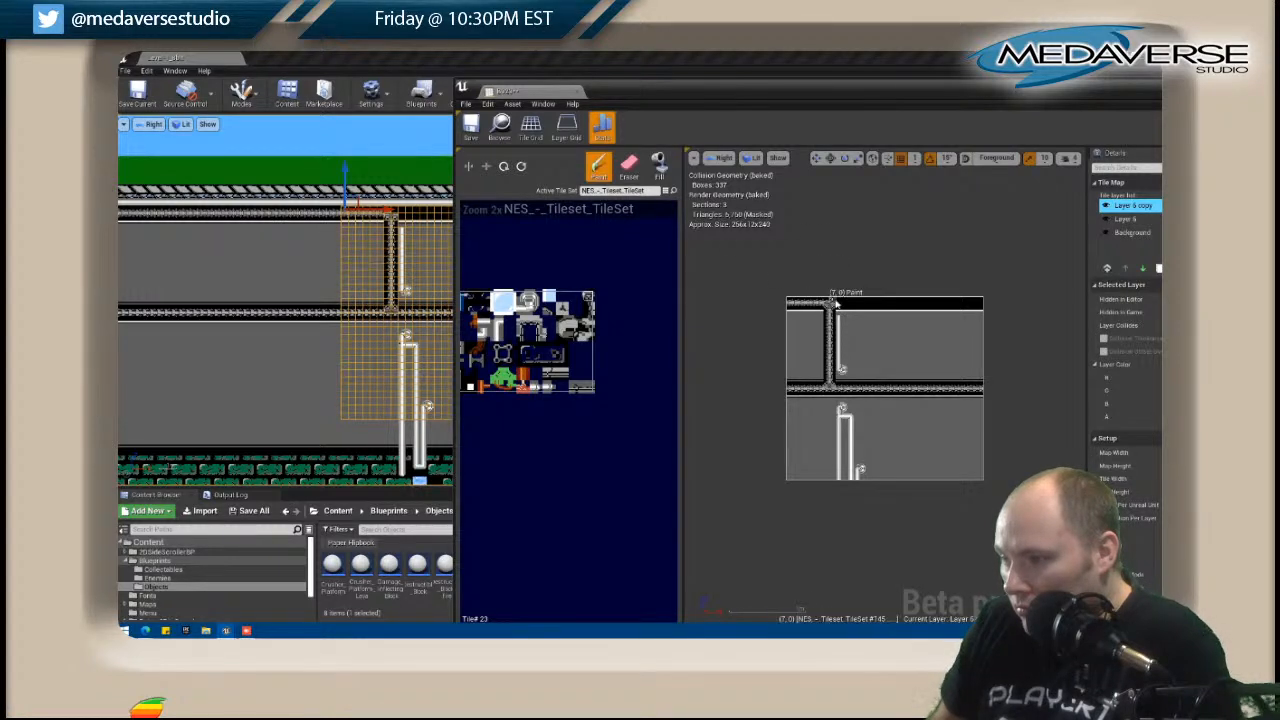
{"action": "scroll", "coordinate": [850, 303], "scroll_direction": "up", "scroll_amount": 4}
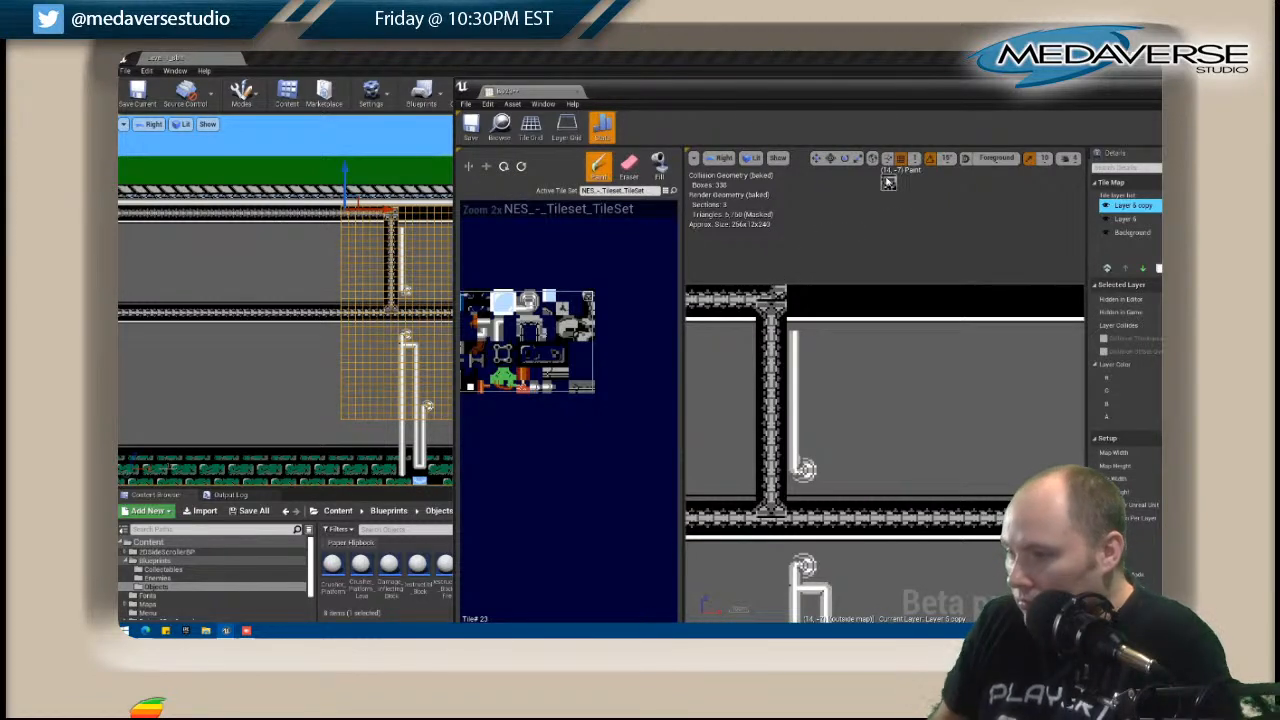
{"action": "key", "text": "shift+e"}
{"action": "left_click", "coordinate": [785, 293]}
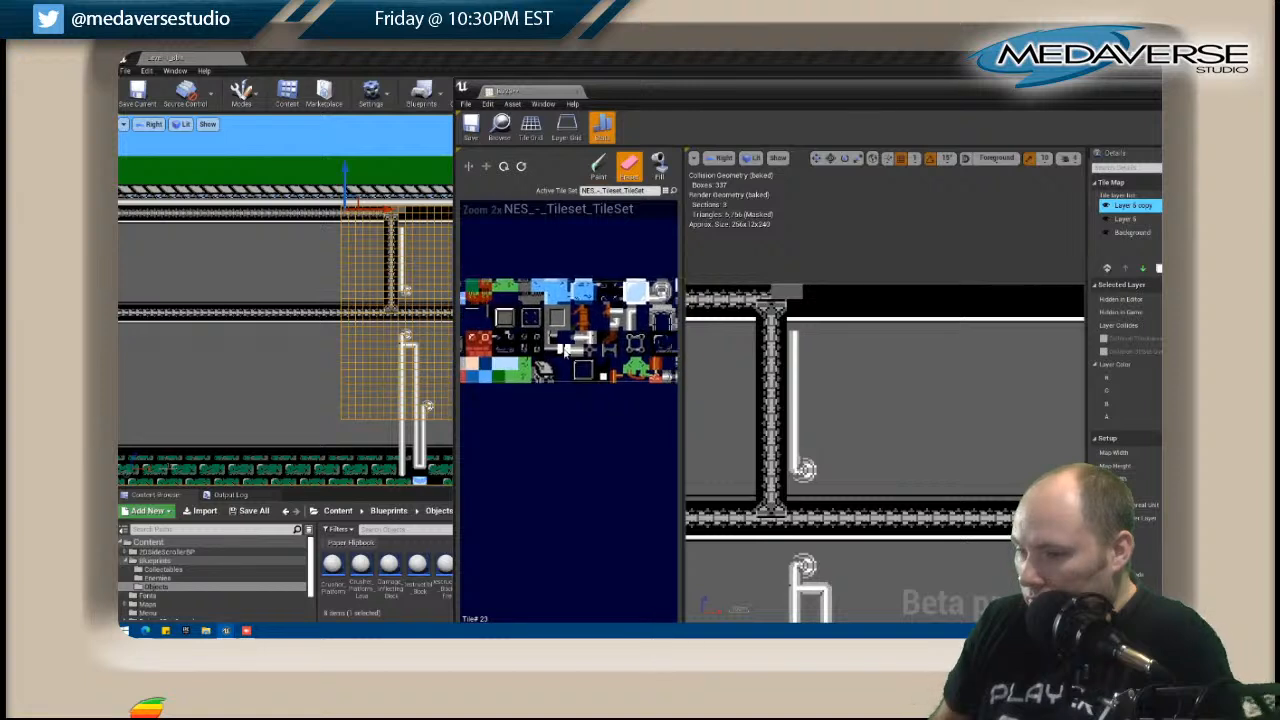
{"action": "key", "text": "shift+p"}
{"action": "left_click", "coordinate": [767, 293]}
{"action": "right_click_drag", "start_coordinate": [613, 301], "coordinate": [465, 306]}
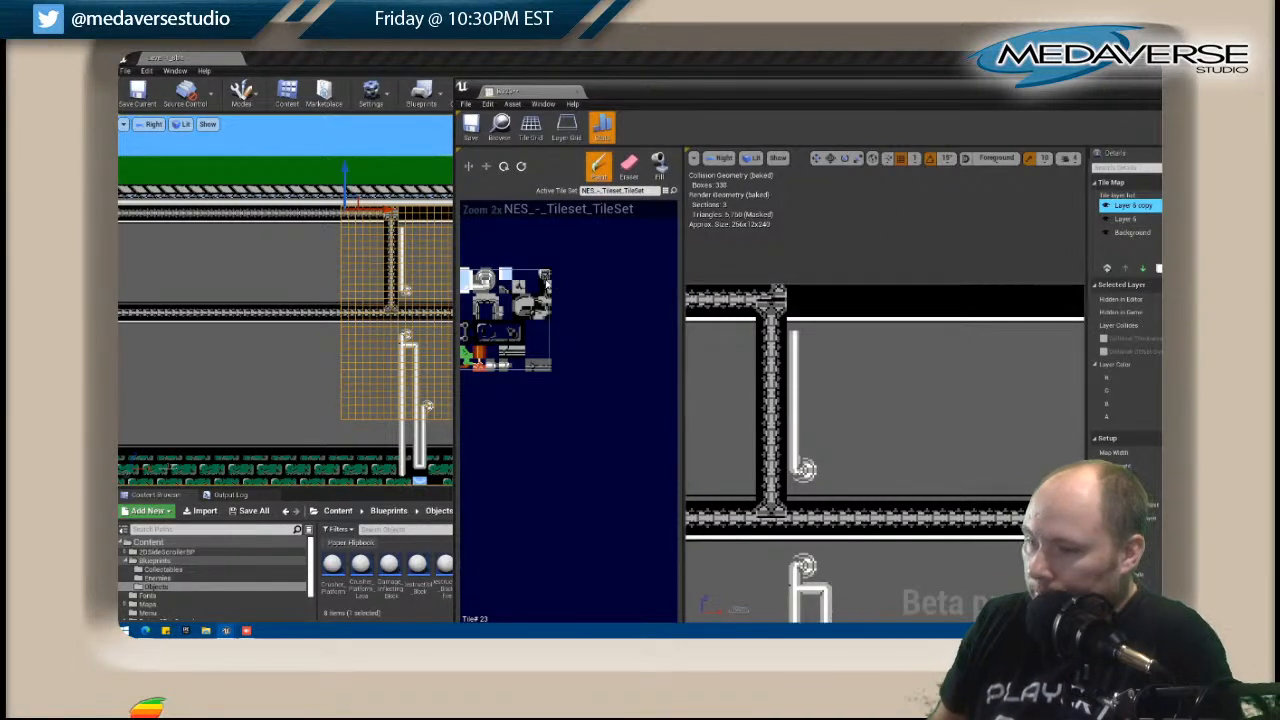
{"action": "scroll", "coordinate": [816, 309], "scroll_direction": "down", "scroll_amount": 3}
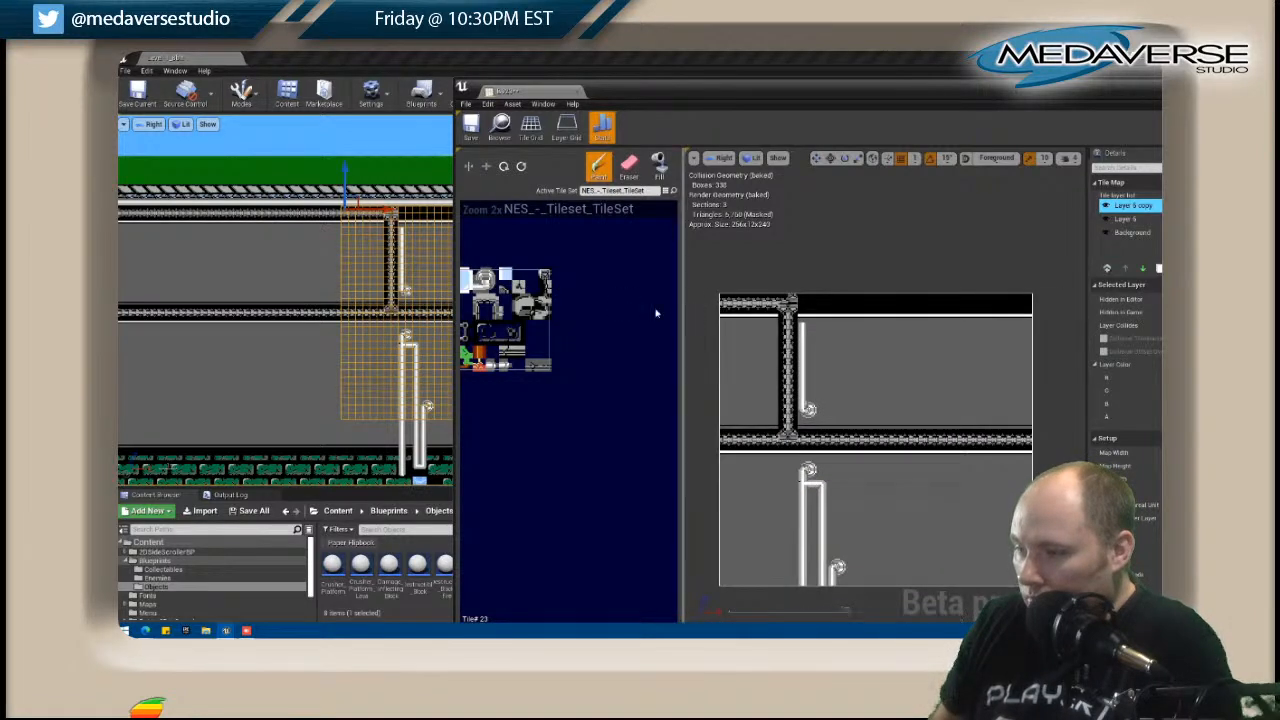
Paint dark edge tiles down the outer side of B023's trim column and extend the upper pipe to the map's top edge.
{"action": "scroll", "coordinate": [500, 346], "scroll_direction": "up", "scroll_amount": 3}
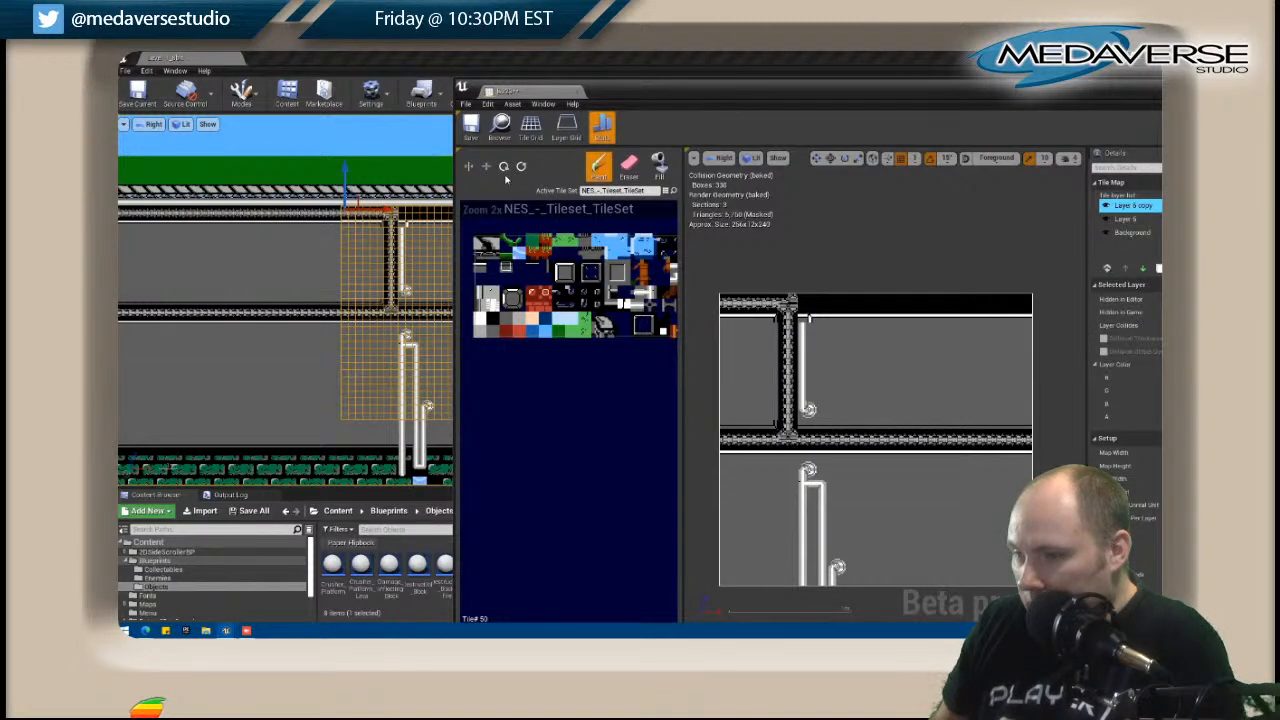
{"action": "left_click_drag", "start_coordinate": [777, 354], "coordinate": [779, 416]}
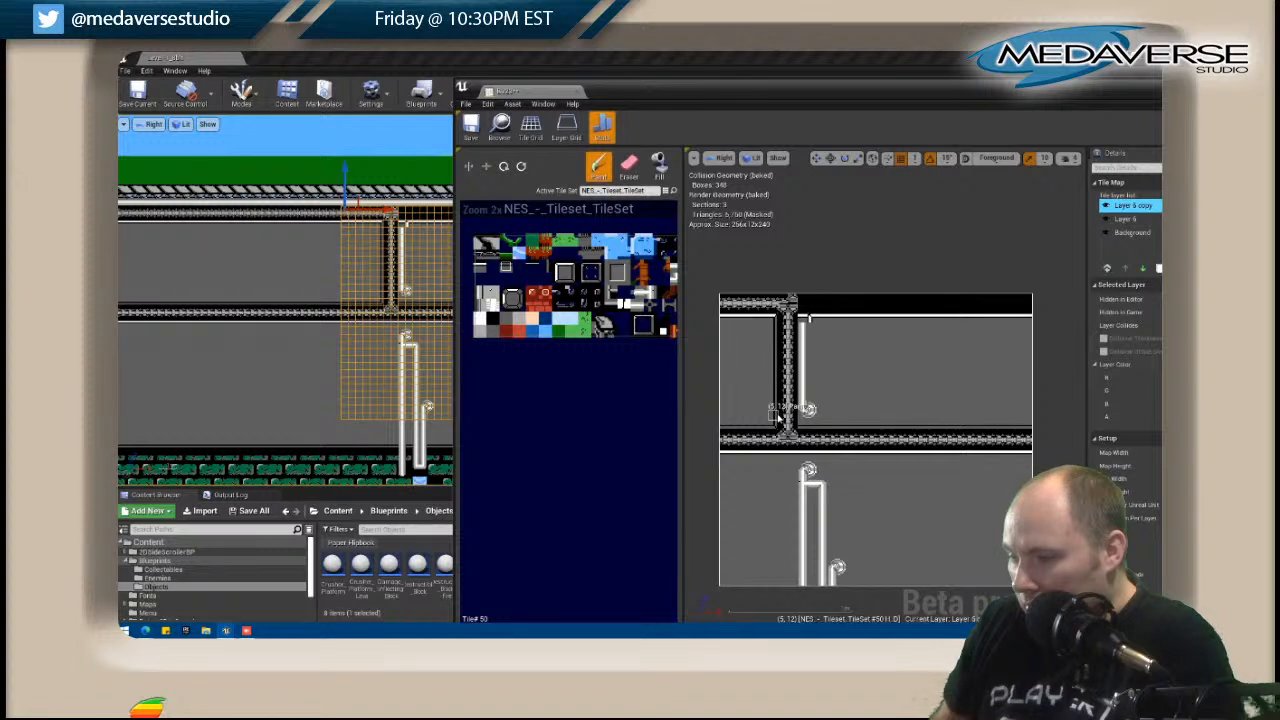
{"action": "right_click_drag", "start_coordinate": [665, 262], "coordinate": [567, 272]}
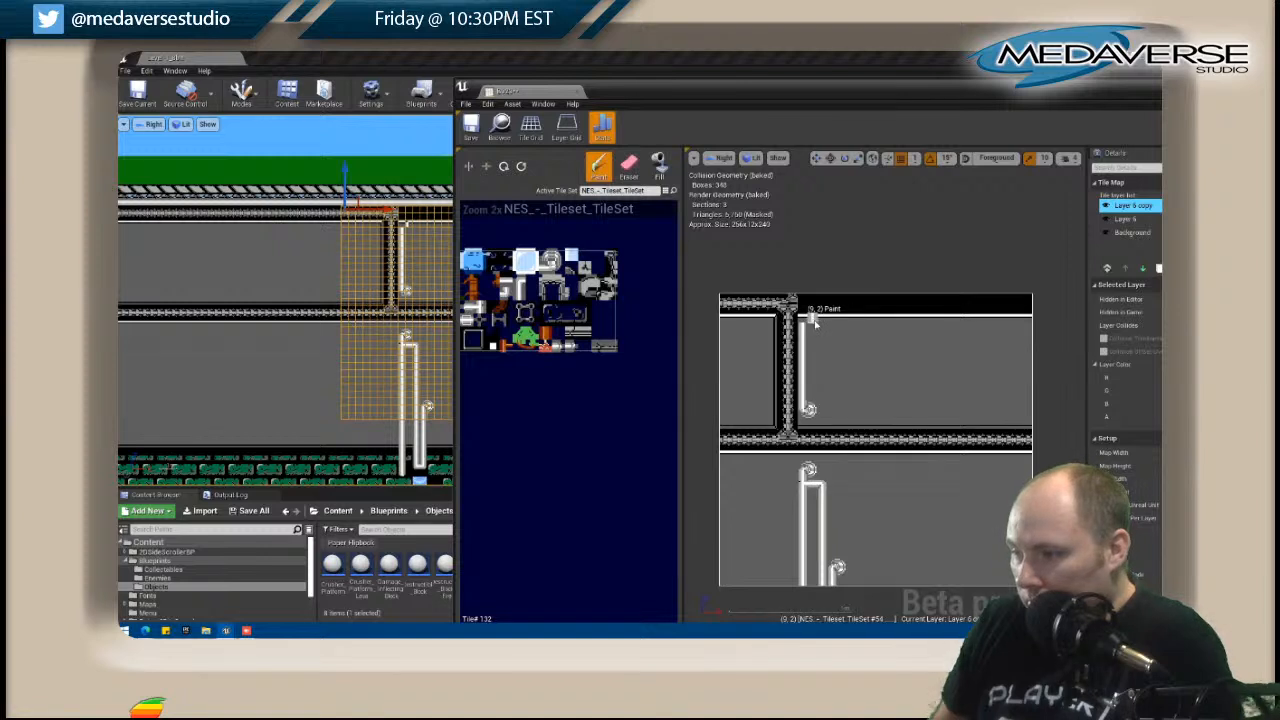
{"action": "left_click_drag", "start_coordinate": [808, 320], "coordinate": [808, 307]}
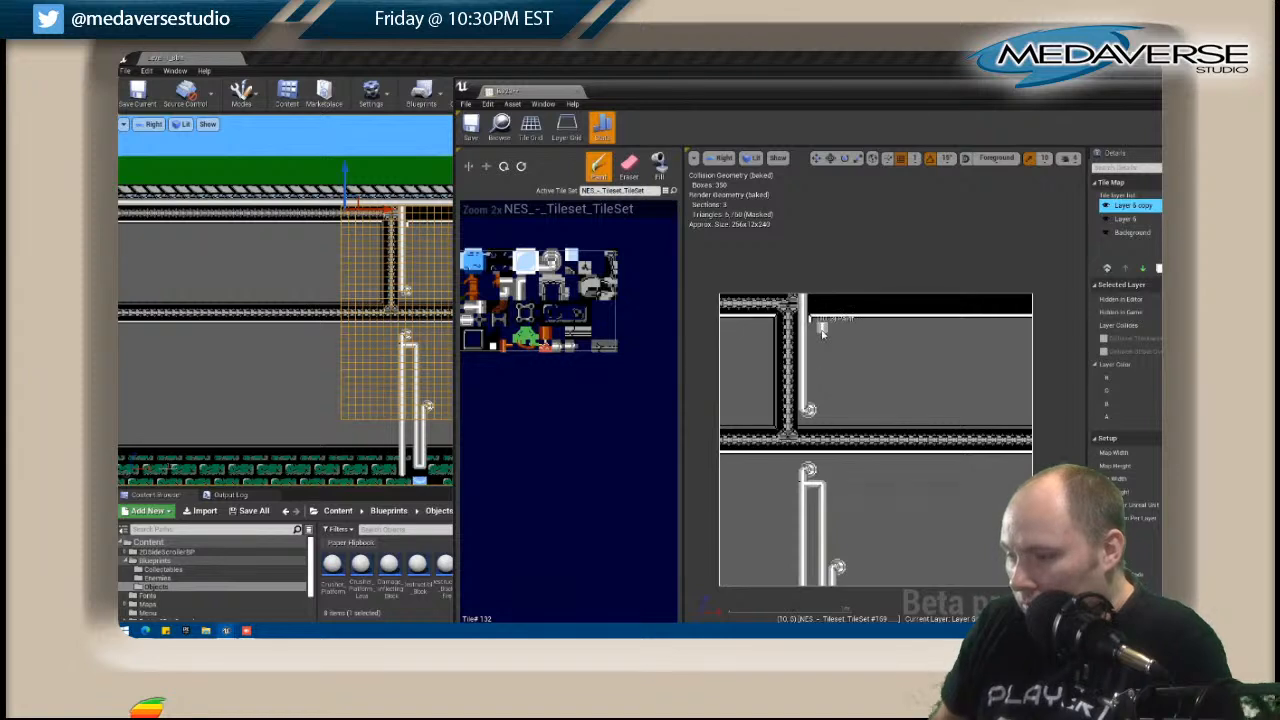
Erase the tile directly beneath the upper pipe's valve, just above the middle trim band.
{"action": "key", "text": "shift+e"}
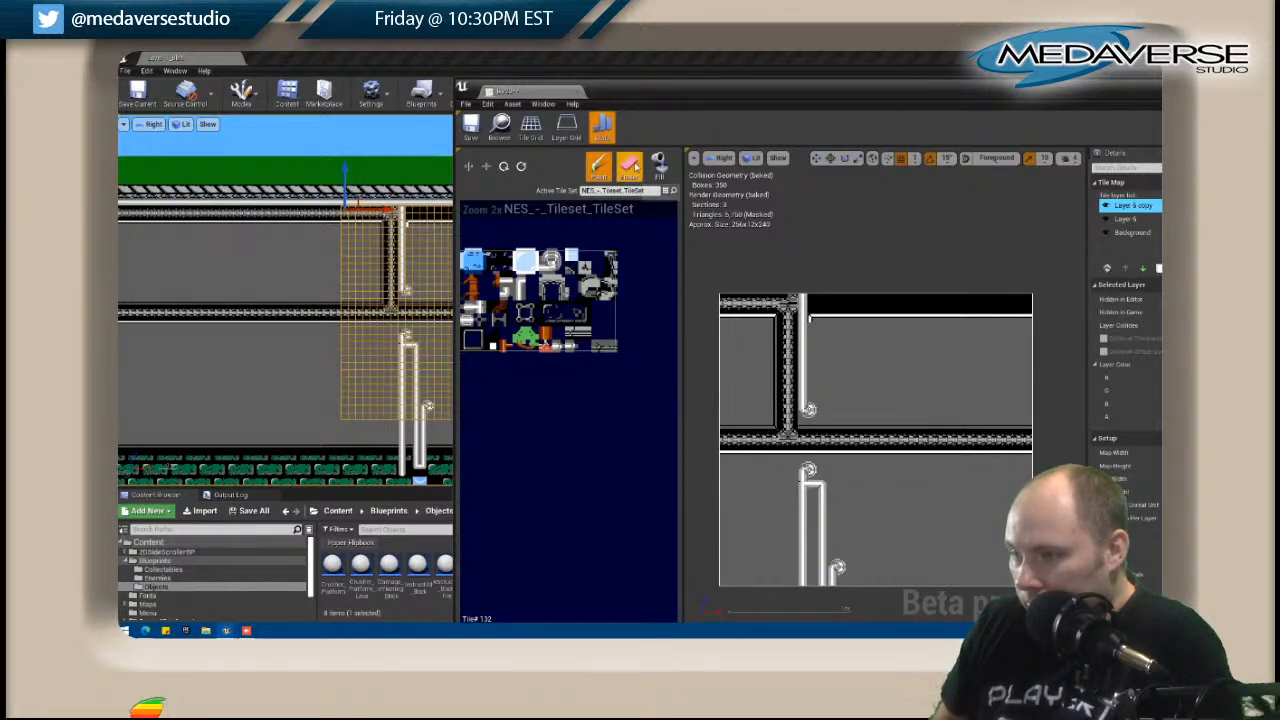
{"action": "left_click", "coordinate": [806, 428]}
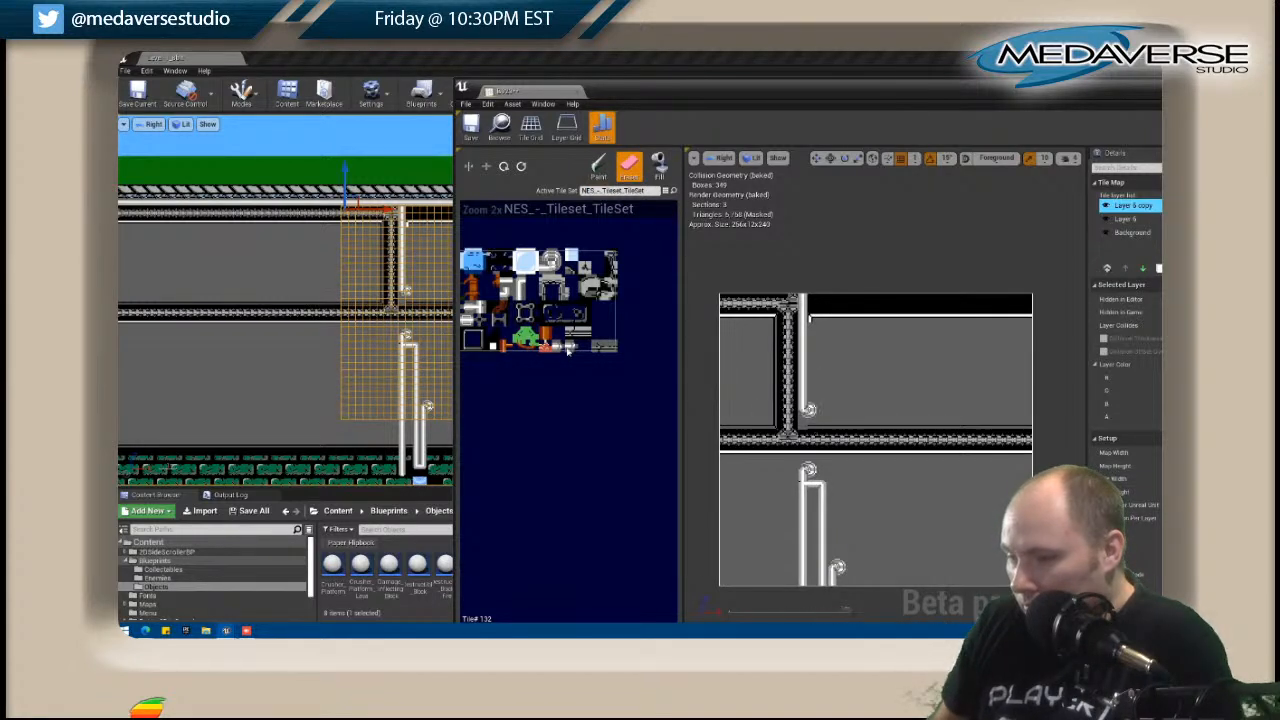
{"action": "right_click_drag", "start_coordinate": [483, 341], "coordinate": [651, 329]}
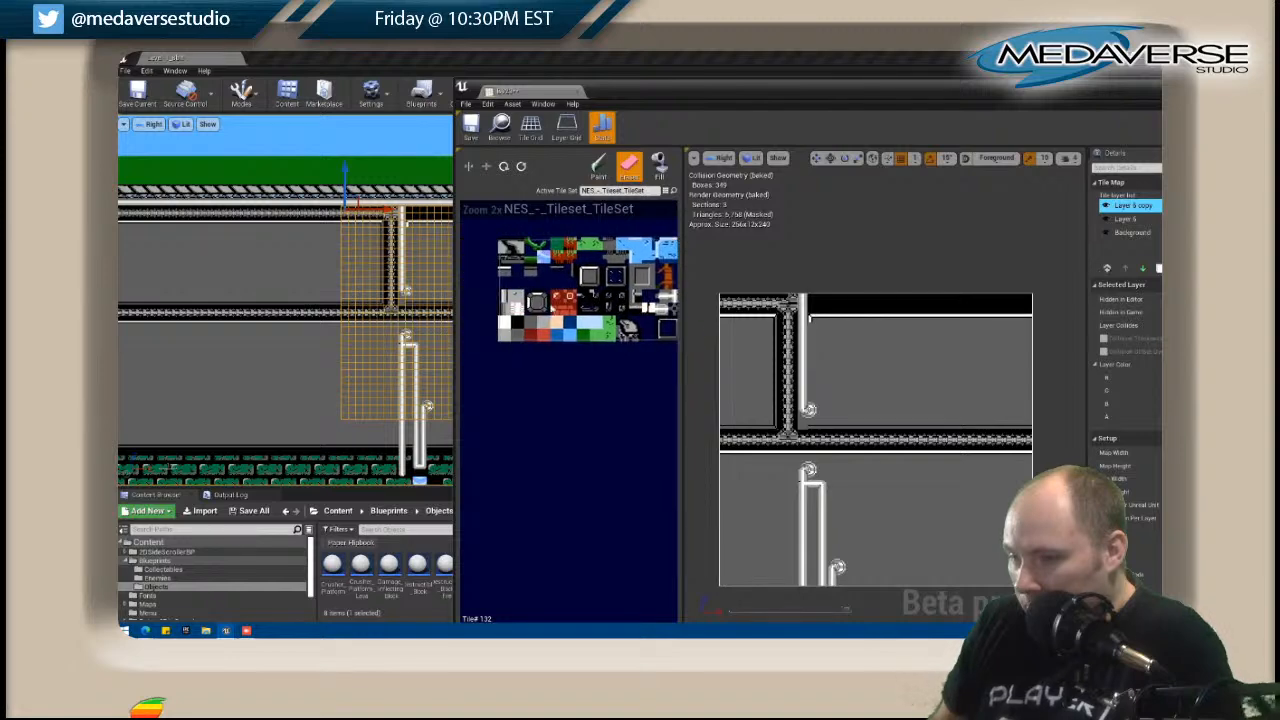
Delete Layer 6 and paint black tiles behind the pipe valves on the Background layer.
{"action": "left_click", "coordinate": [518, 325]}
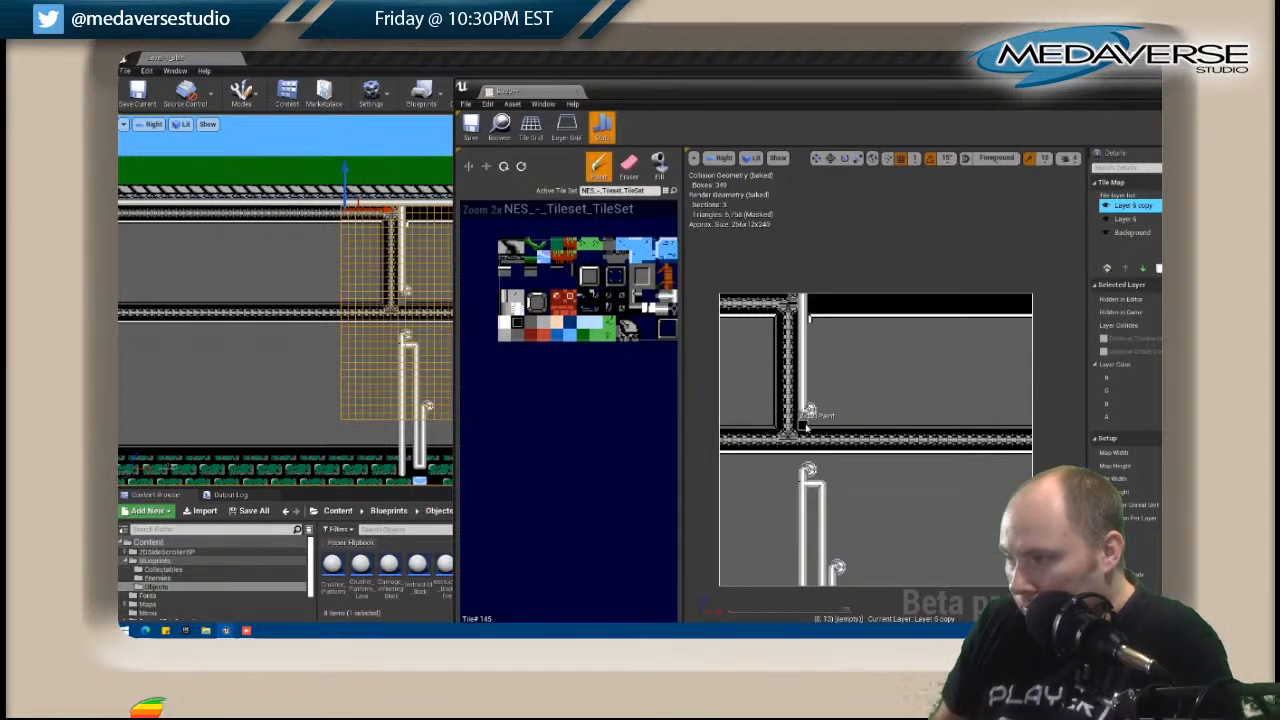
{"action": "left_click", "coordinate": [1125, 218]}
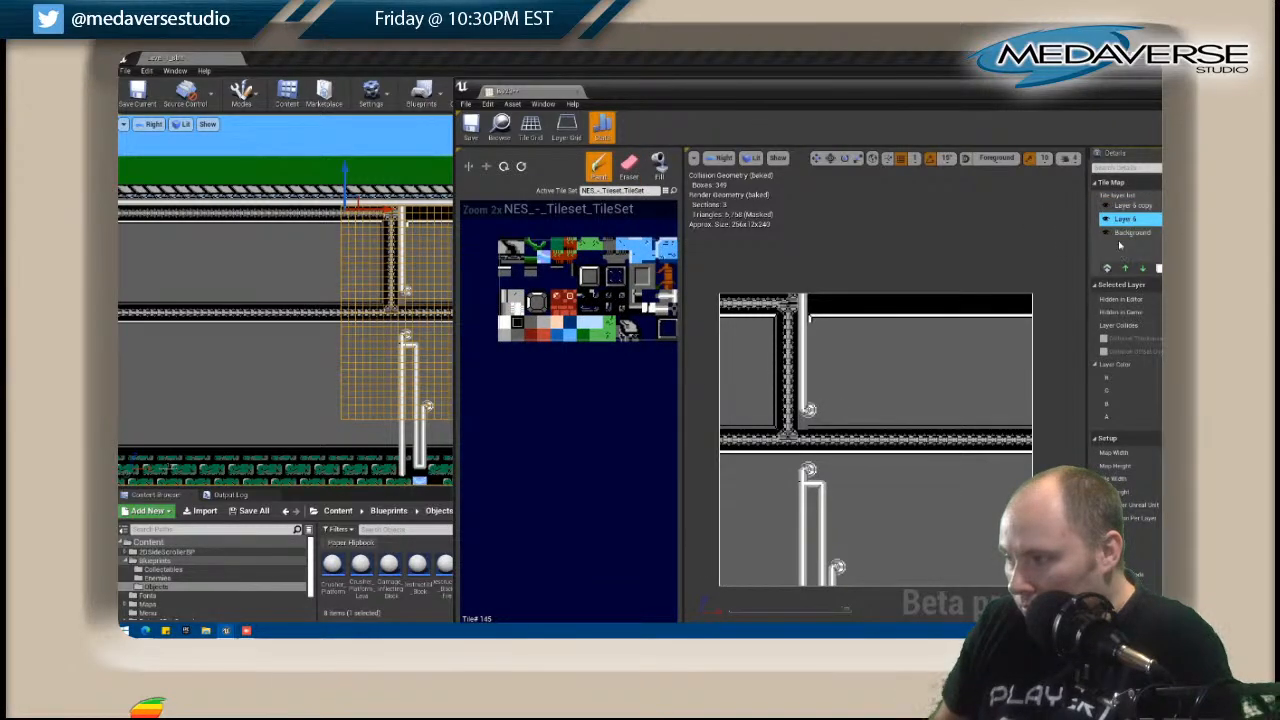
{"action": "left_click_drag", "start_coordinate": [1086, 97], "coordinate": [889, 92]}
{"action": "left_click", "coordinate": [981, 263]}
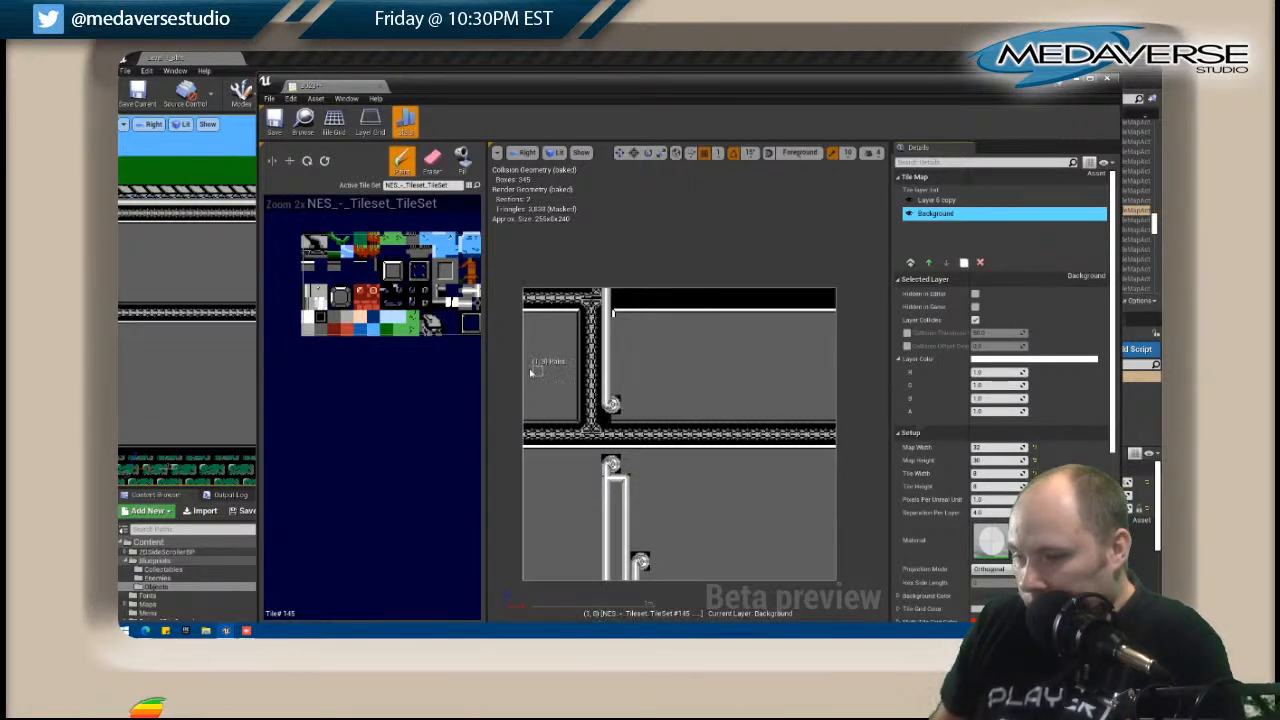
On Layer 6 copy, paint a vertical white edge line beside the upper pipe and erase the stray corner tile next to the pipe.
{"action": "left_click", "coordinate": [940, 200]}
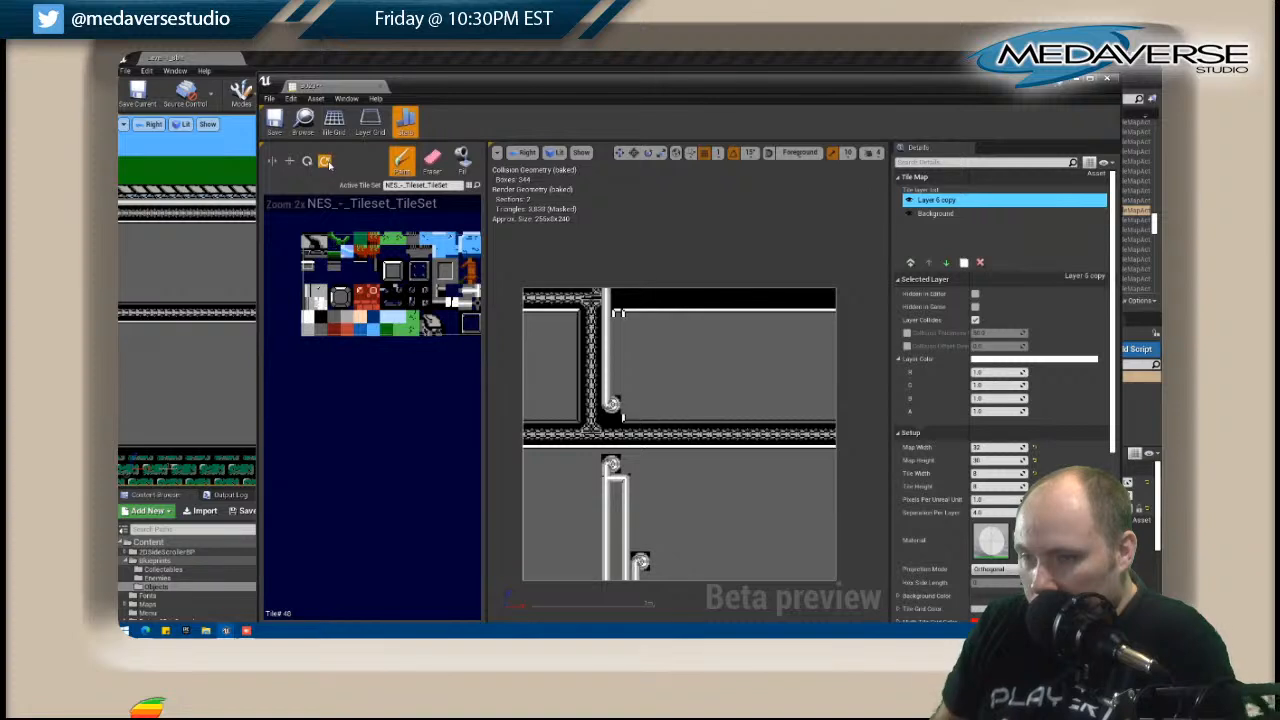
{"action": "left_click_drag", "start_coordinate": [626, 322], "coordinate": [628, 393]}
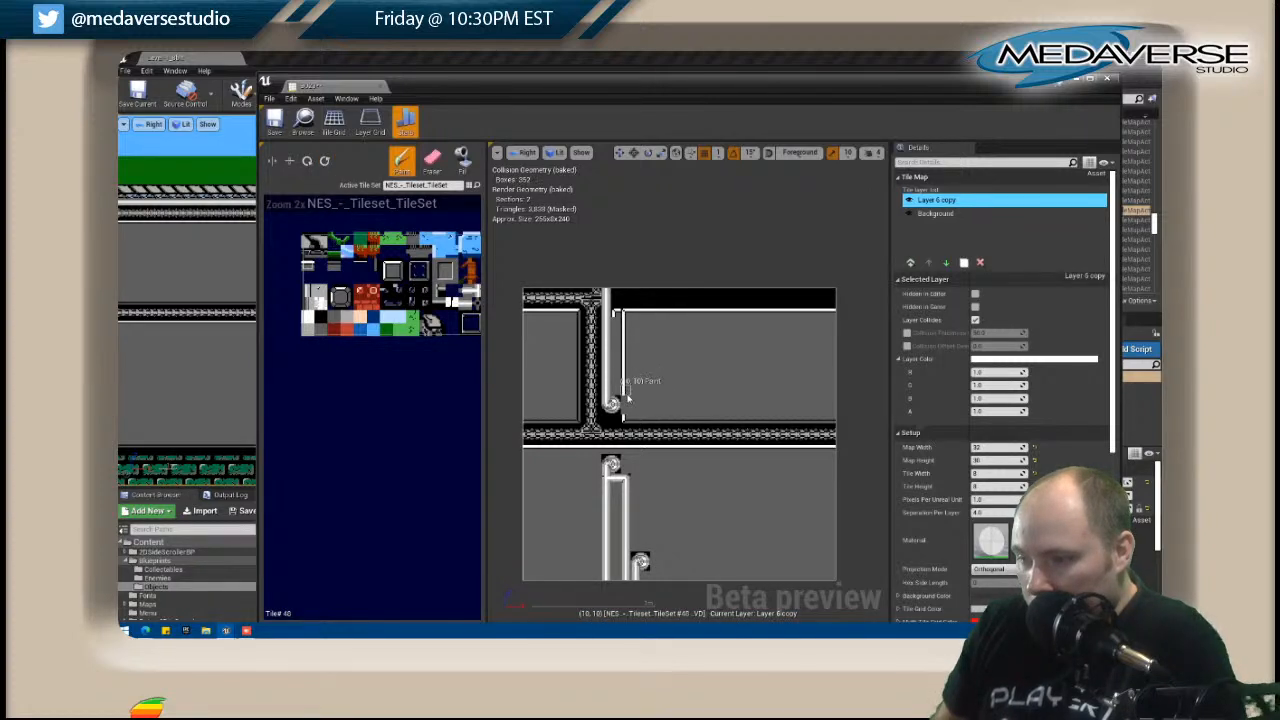
{"action": "left_click", "coordinate": [432, 160]}
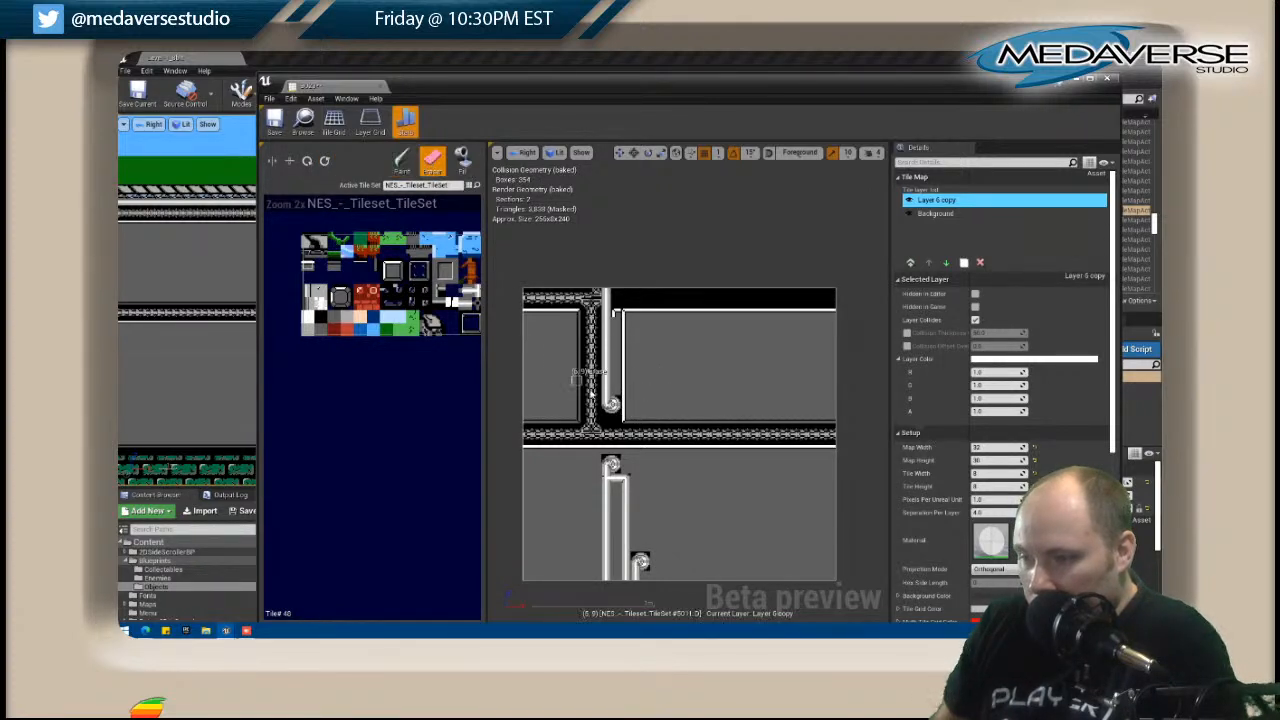
{"action": "left_click", "coordinate": [618, 317]}
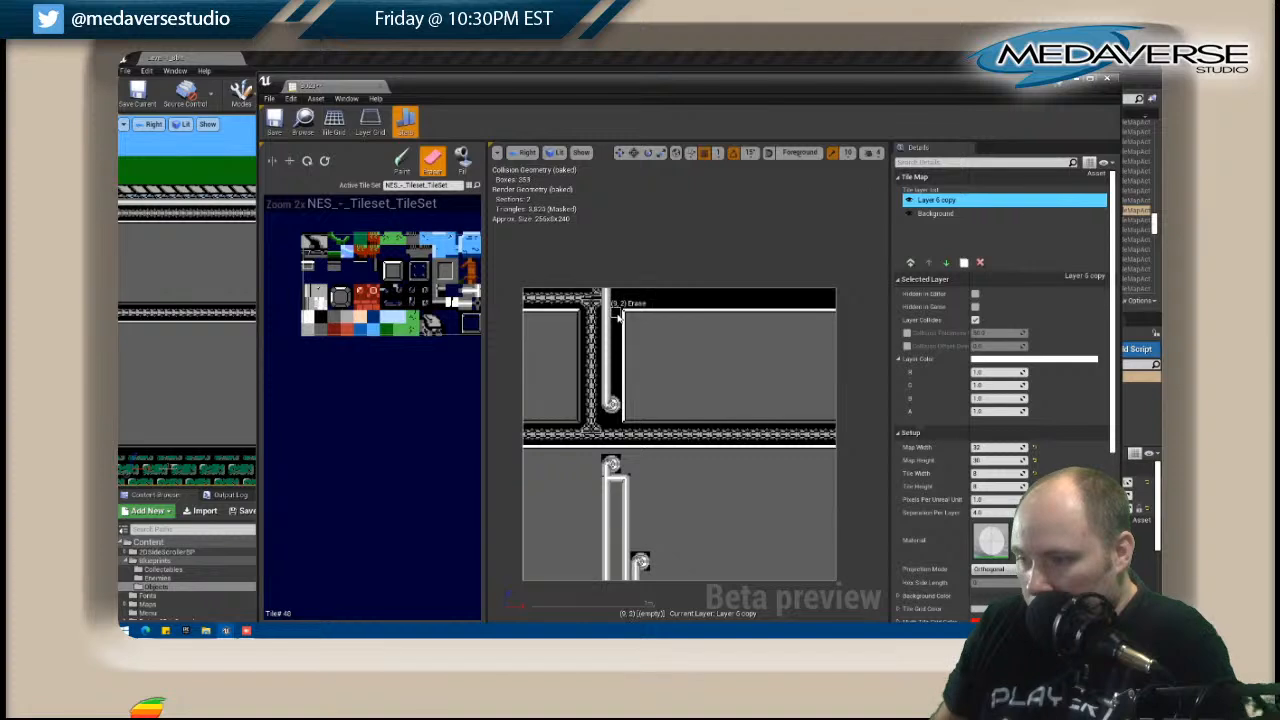
{"action": "scroll", "coordinate": [570, 310], "scroll_direction": "down", "scroll_amount": 3}
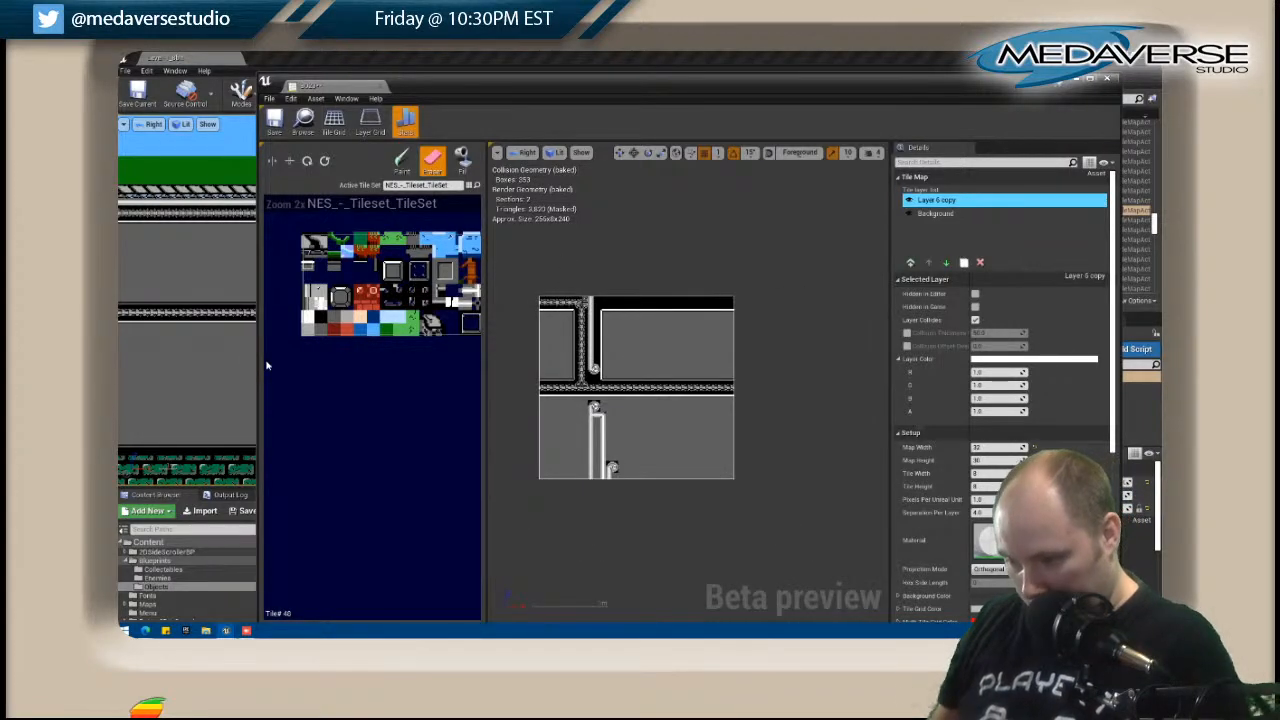
Close the B023 tile map editor and return to the level.
{"action": "right_click", "coordinate": [231, 369]}
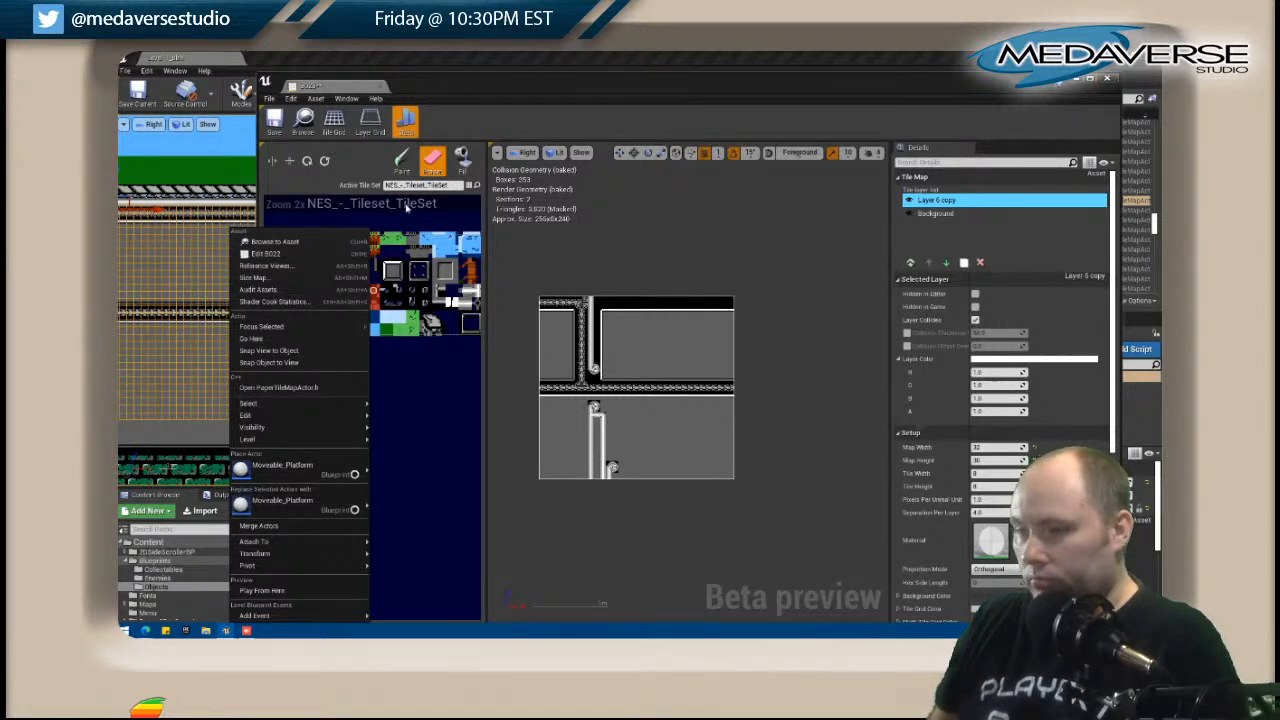
{"action": "left_click", "coordinate": [531, 114]}
{"action": "left_click", "coordinate": [269, 100]}
{"action": "left_click", "coordinate": [293, 161]}
{"action": "left_click", "coordinate": [1083, 85]}
{"action": "left_click", "coordinate": [1106, 78]}
Open tile map A023 and place a pipe corner tile in its bottom row above the vertical pipe, and close its editor.
{"action": "left_click", "coordinate": [401, 207]}
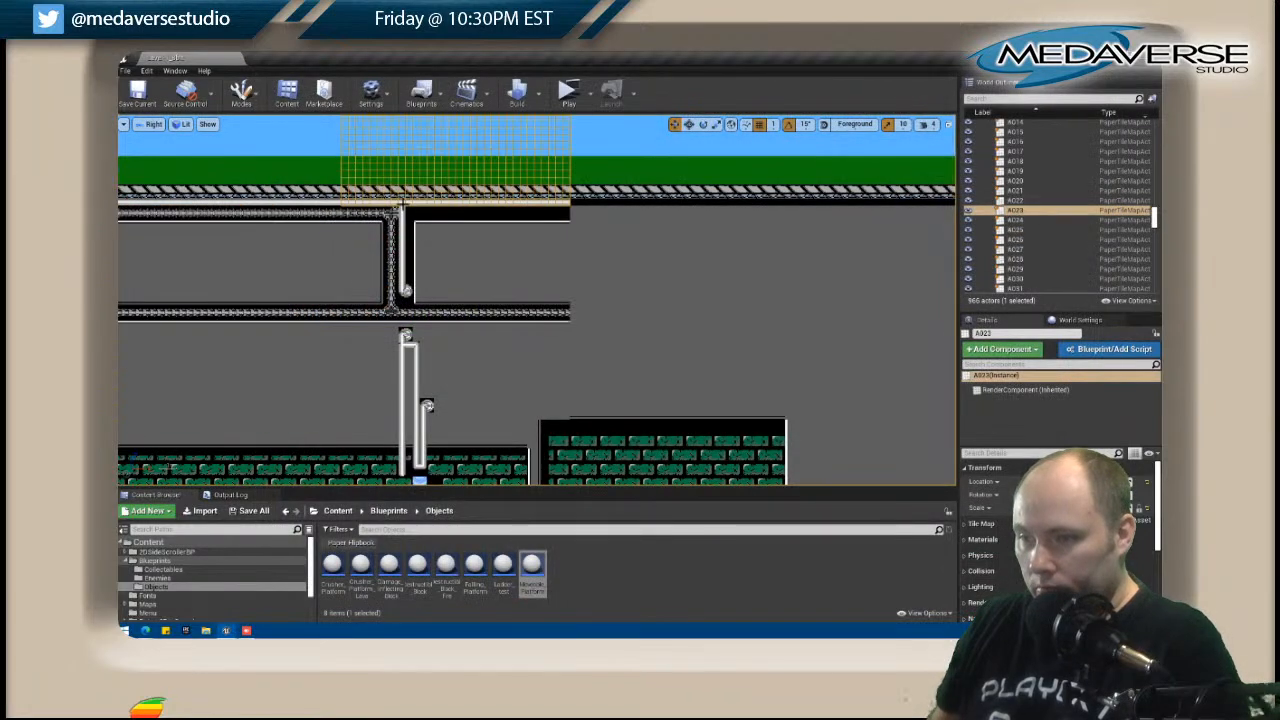
{"action": "right_click", "coordinate": [401, 207]}
{"action": "left_click", "coordinate": [450, 234]}
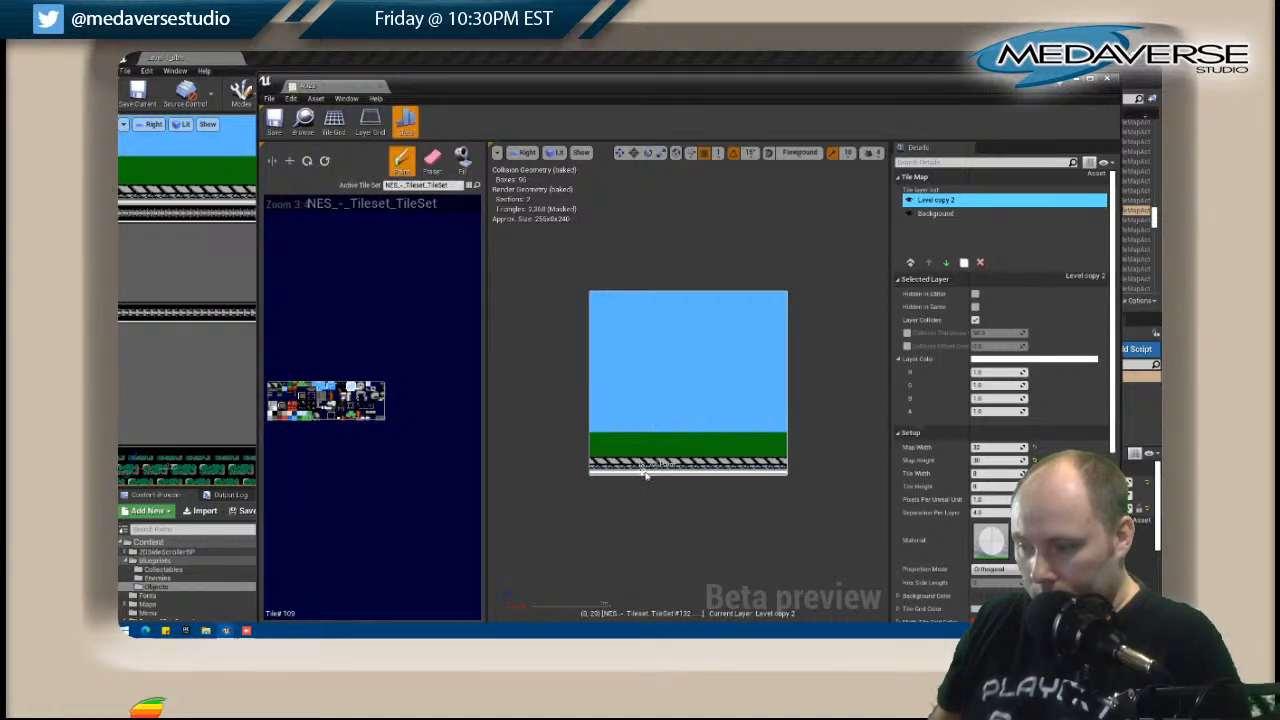
{"action": "left_click_drag", "start_coordinate": [502, 87], "coordinate": [726, 85]}
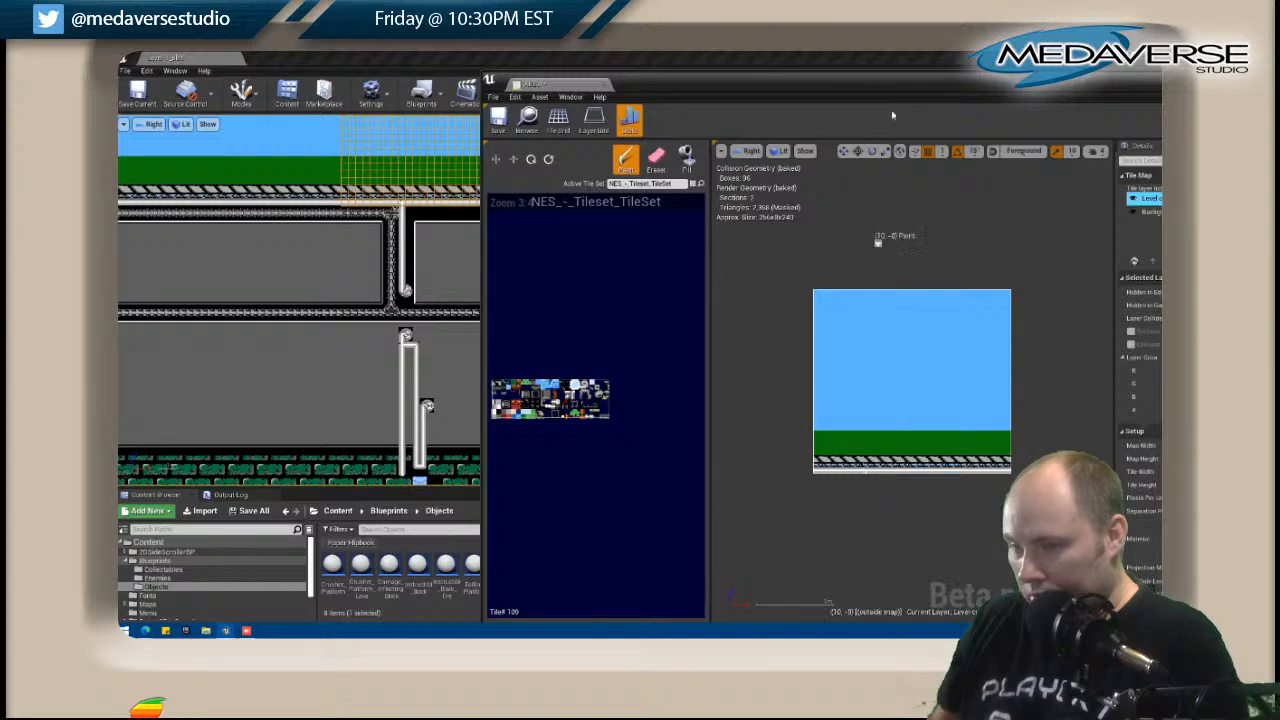
{"action": "left_click_drag", "start_coordinate": [1122, 84], "coordinate": [871, 93]}
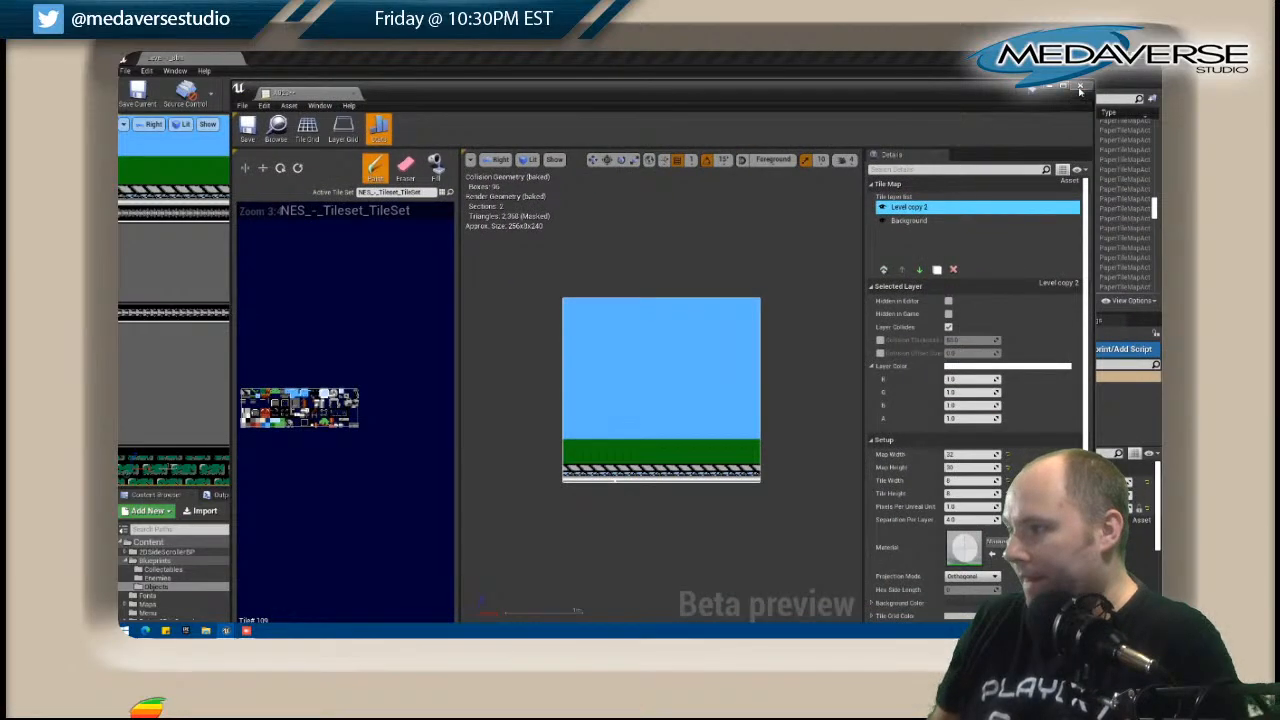
{"action": "left_click", "coordinate": [1079, 88]}
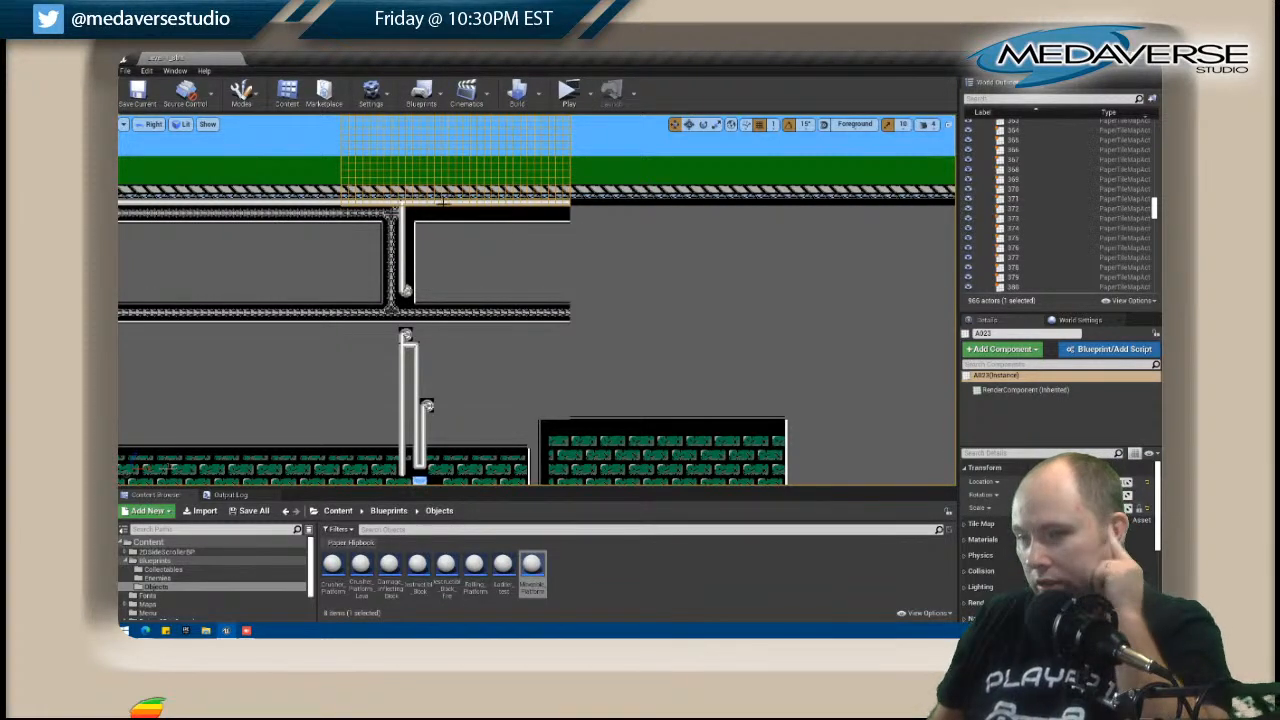
Reopen A023 and paint black tiles along its bottom row from the pipe corner to the map's right edge.
{"action": "right_click", "coordinate": [423, 203]}
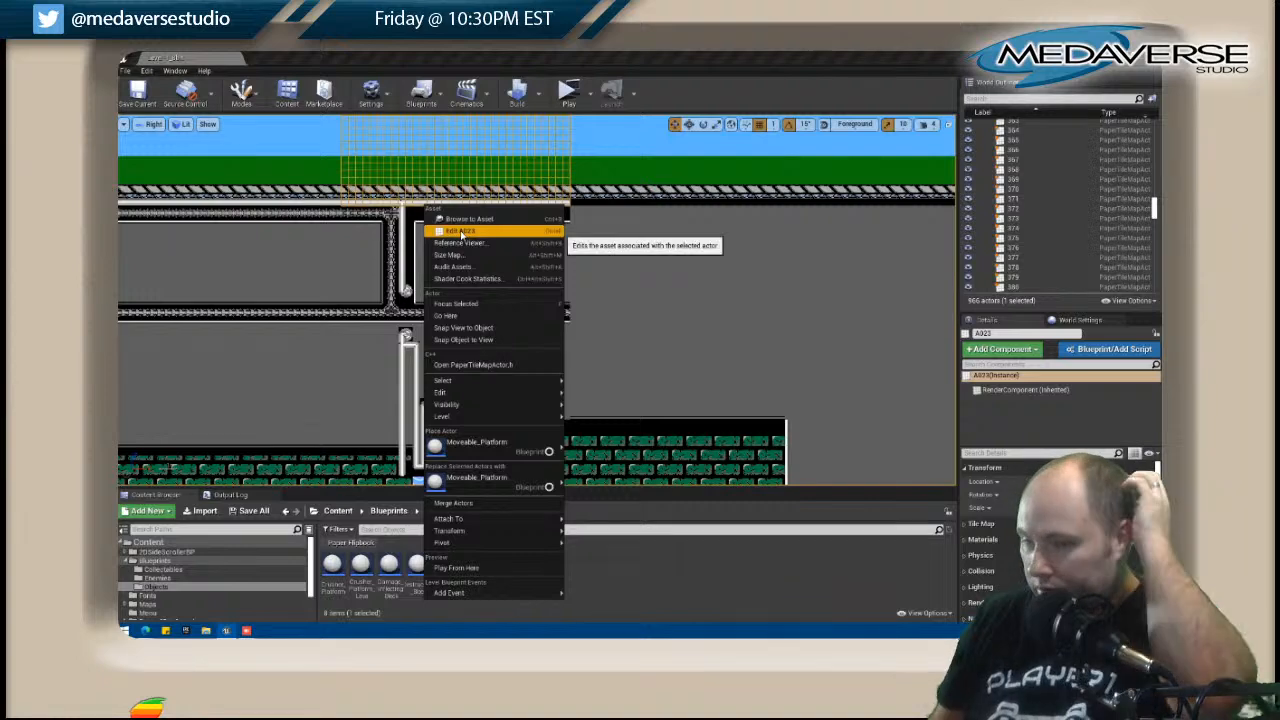
{"action": "left_click", "coordinate": [475, 232]}
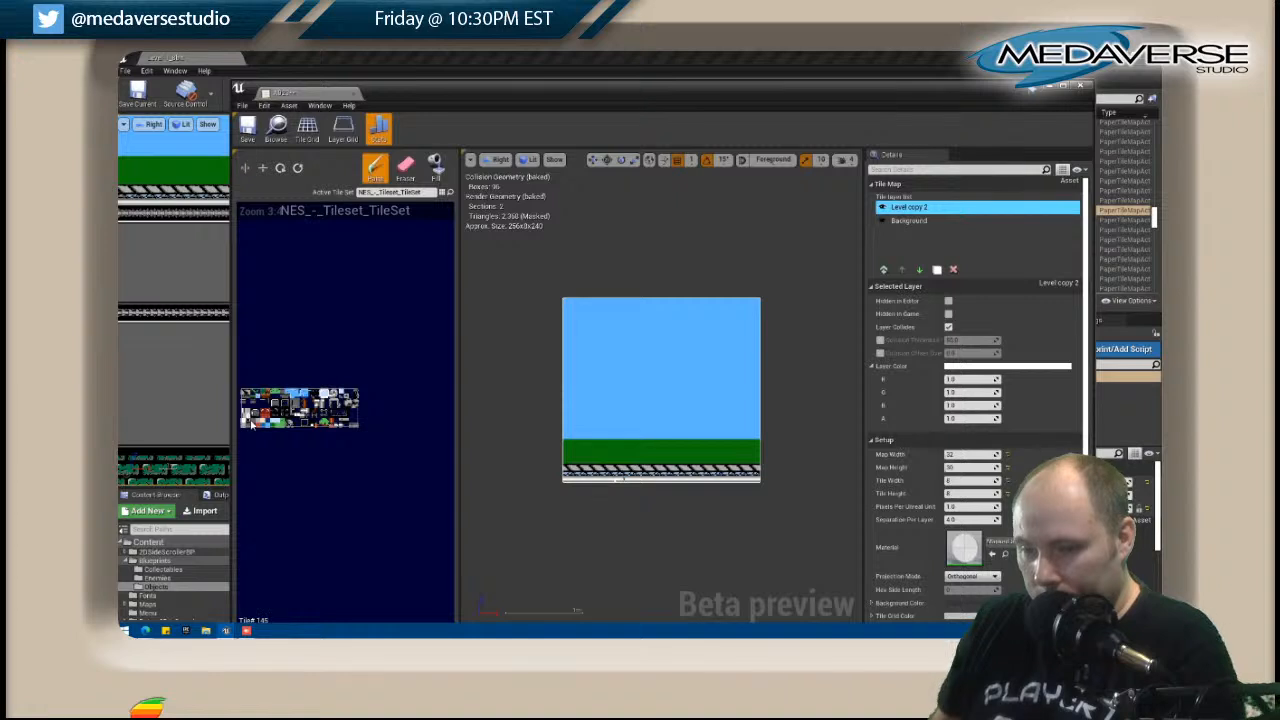
{"action": "left_click_drag", "start_coordinate": [655, 487], "coordinate": [766, 487]}
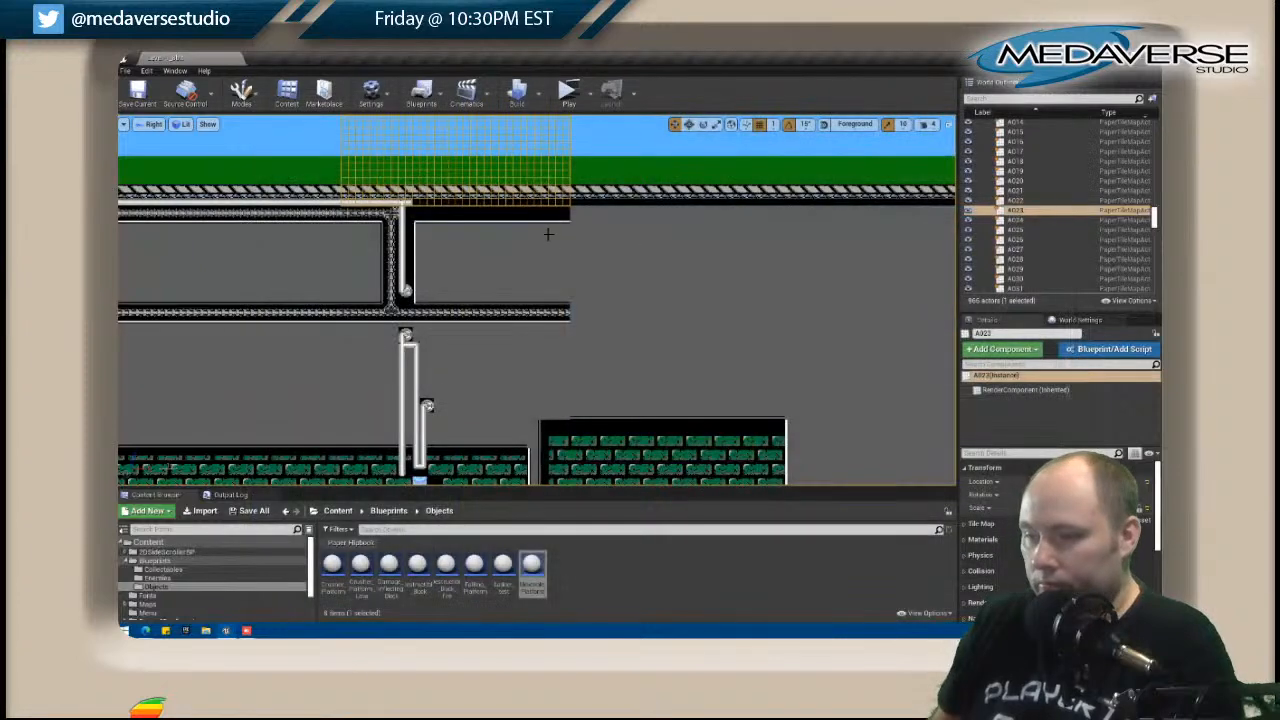
Reopen B023, paint dark edge tiles at the right end of its bottom row above the raised brick block, and close its editor.
{"action": "left_click", "coordinate": [598, 249]}
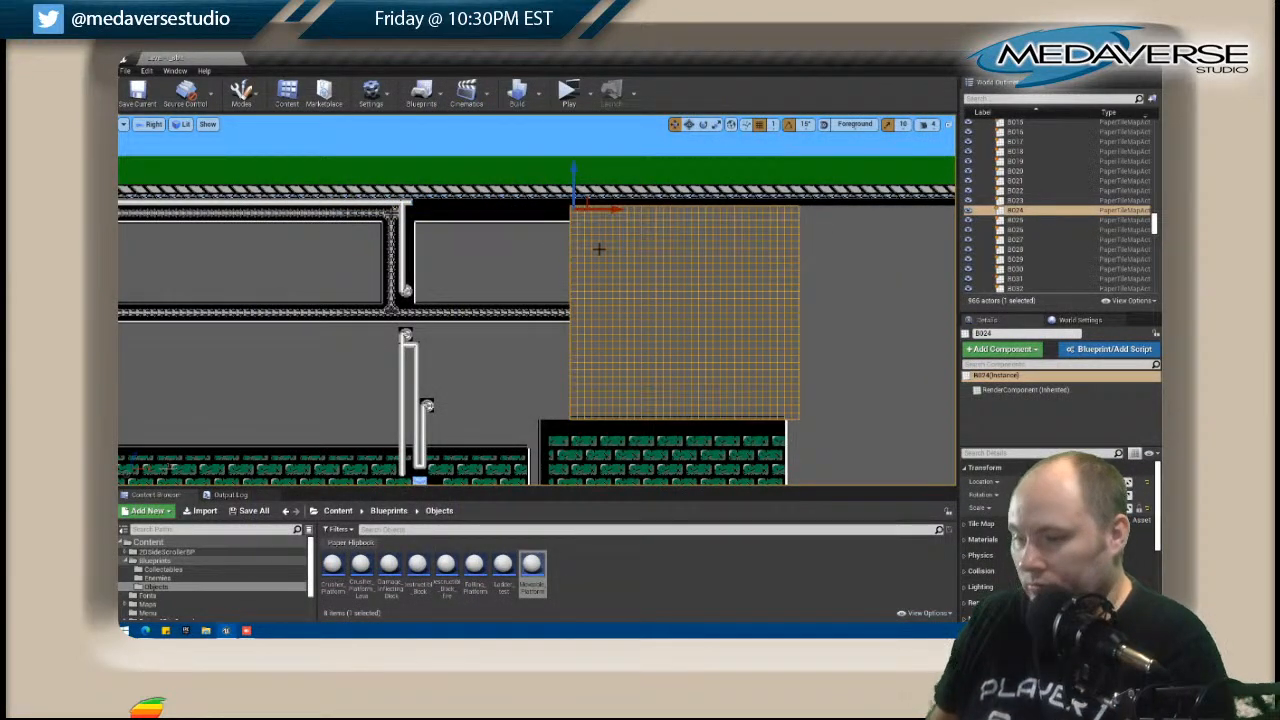
{"action": "left_click", "coordinate": [514, 346]}
{"action": "right_click", "coordinate": [514, 346]}
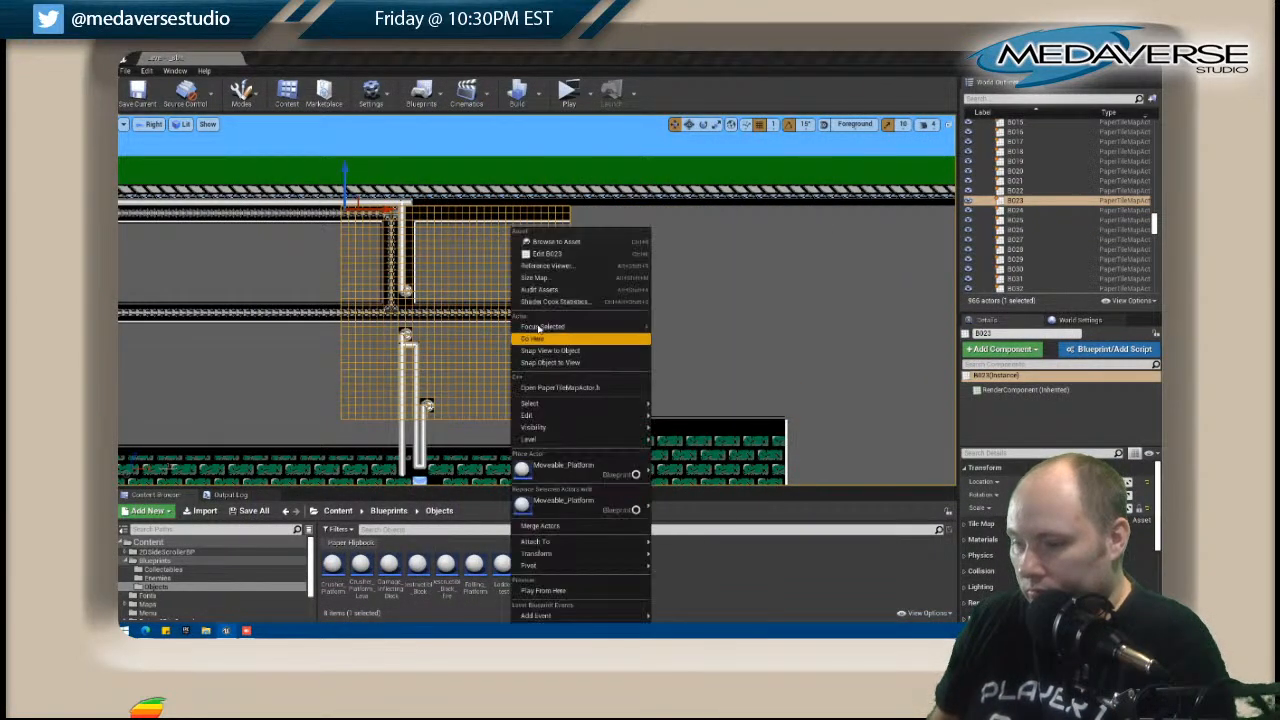
{"action": "left_click", "coordinate": [565, 257]}
{"action": "left_click_drag", "start_coordinate": [566, 91], "coordinate": [944, 82]}
{"action": "right_click_drag", "start_coordinate": [596, 368], "coordinate": [446, 280]}
{"action": "left_click_drag", "start_coordinate": [865, 86], "coordinate": [764, 72]}
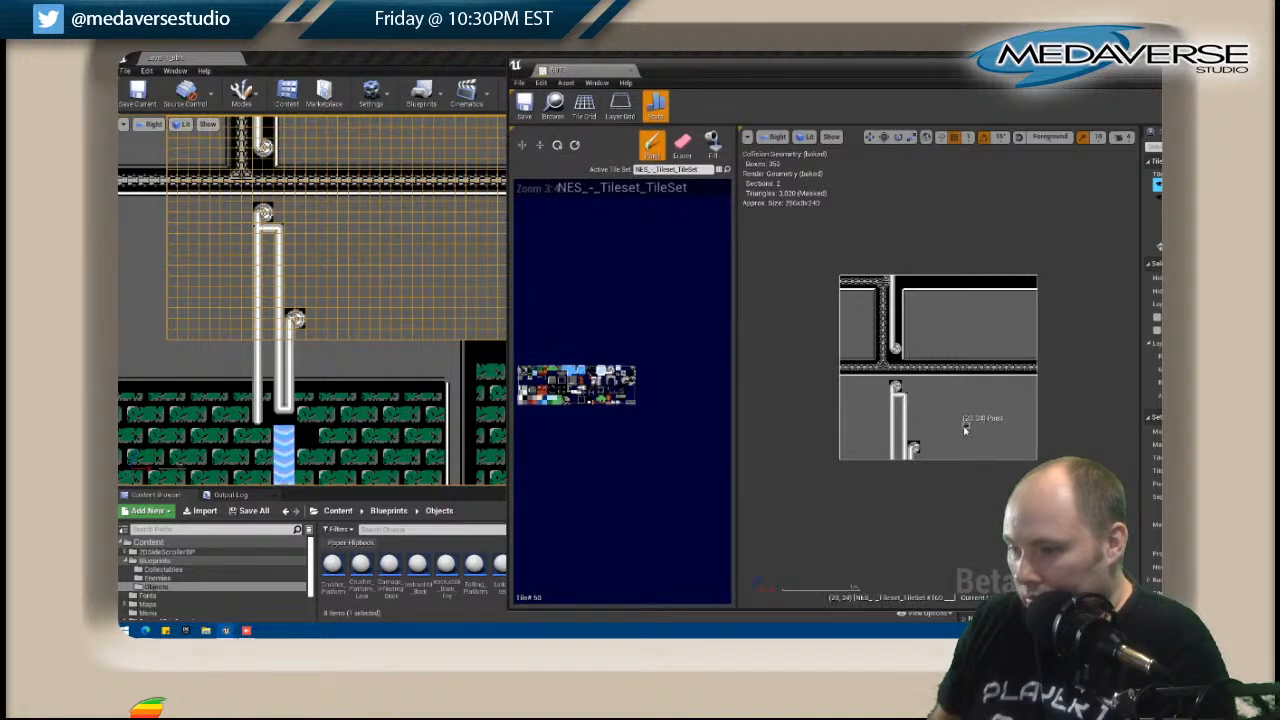
{"action": "left_click", "coordinate": [1033, 459]}
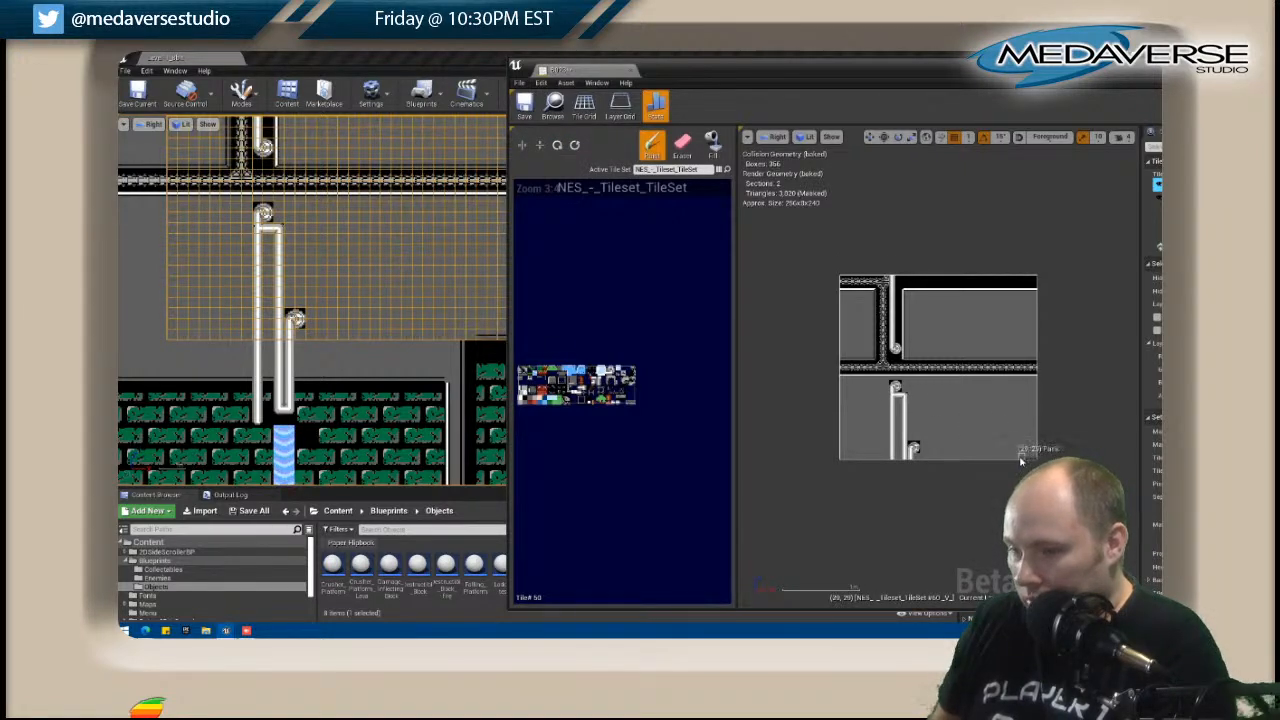
{"action": "left_click_drag", "start_coordinate": [947, 74], "coordinate": [754, 93]}
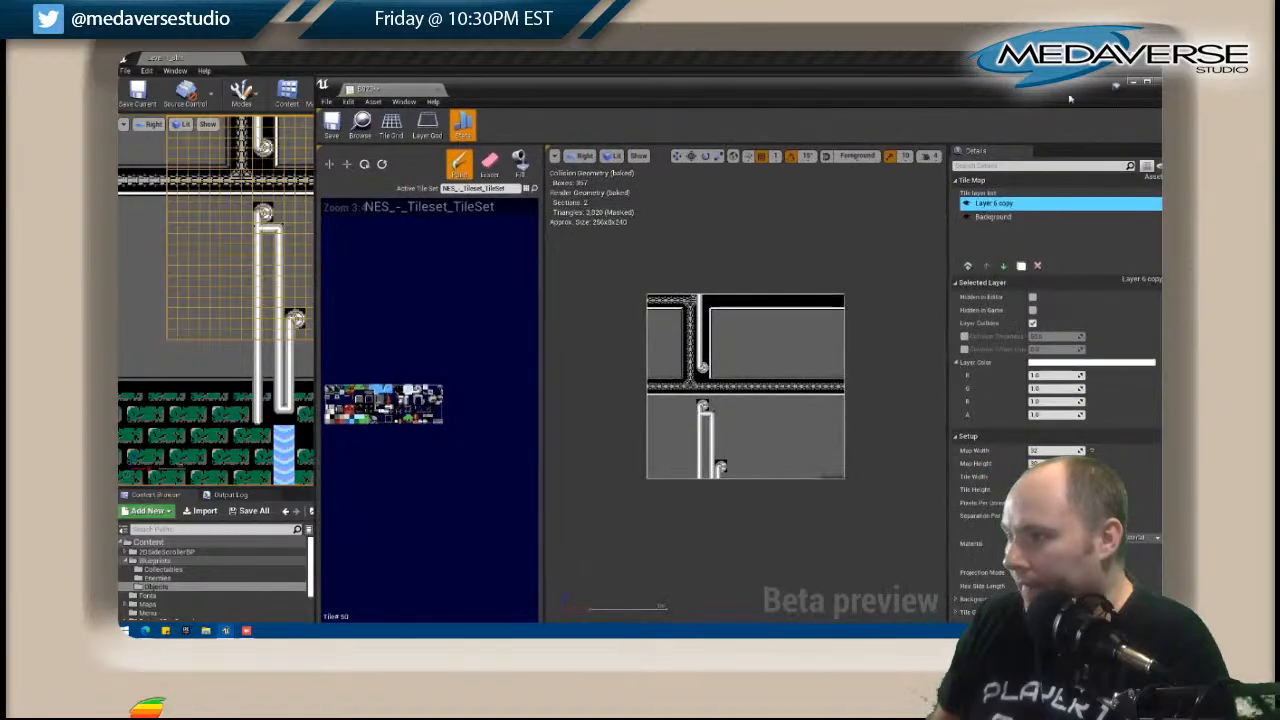
{"action": "left_click_drag", "start_coordinate": [1148, 97], "coordinate": [1056, 97]}
{"action": "left_click", "coordinate": [1070, 85]}
Open tile map B024 and paint the dark upper edge row of the middle trim band across its full width.
{"action": "scroll", "coordinate": [641, 247], "scroll_direction": "down", "scroll_amount": 4}
{"action": "right_click_drag", "start_coordinate": [641, 247], "coordinate": [560, 278]}
{"action": "left_click", "coordinate": [512, 227]}
{"action": "right_click", "coordinate": [516, 214]}
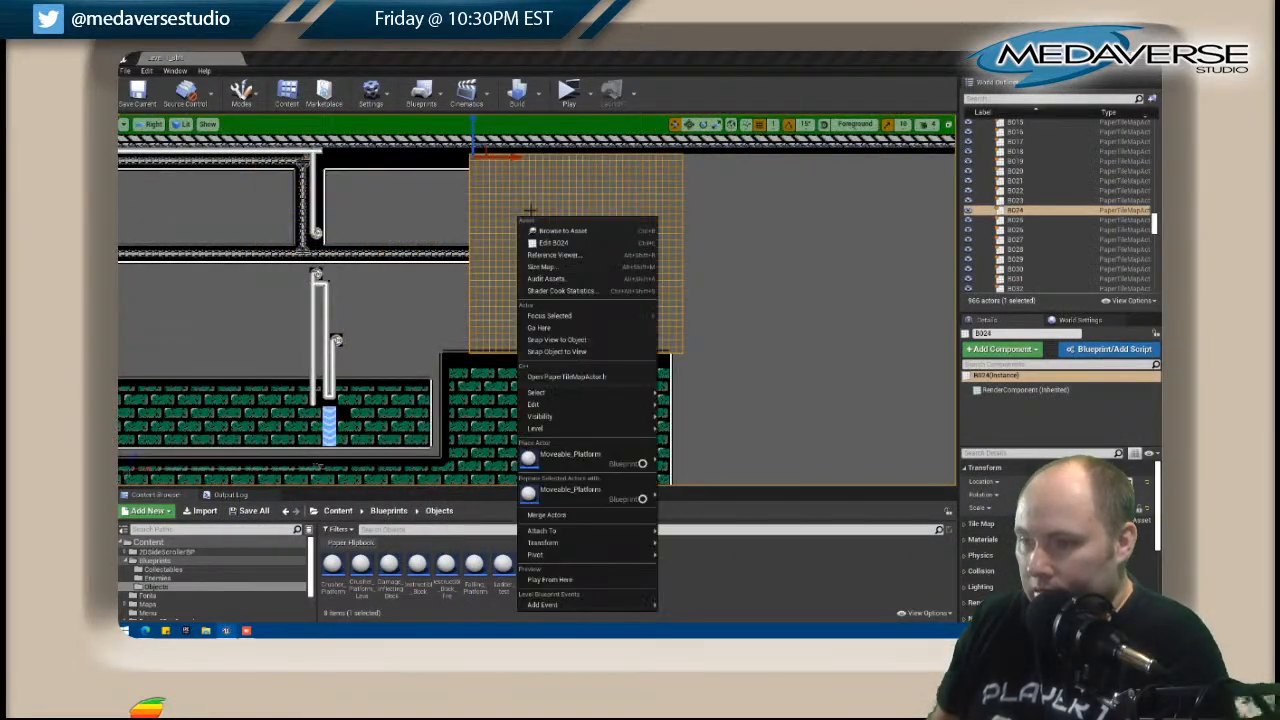
{"action": "left_click", "coordinate": [553, 243]}
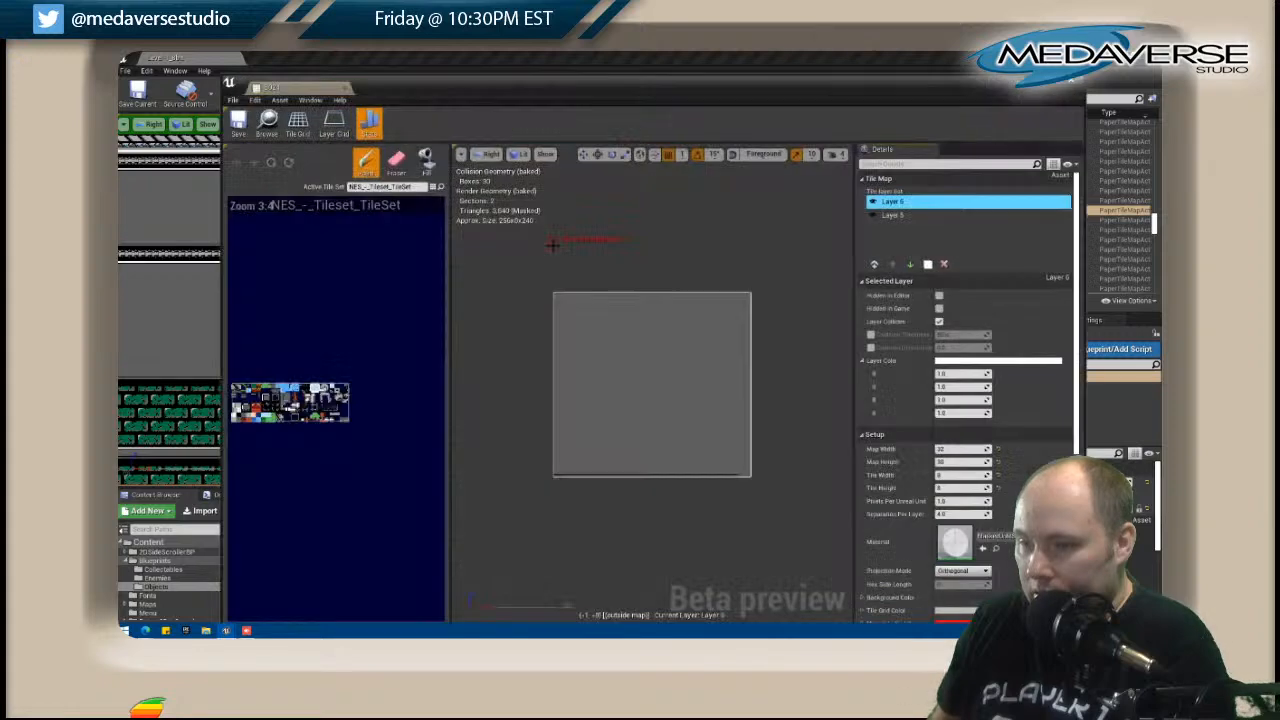
{"action": "left_click_drag", "start_coordinate": [409, 106], "coordinate": [693, 111]}
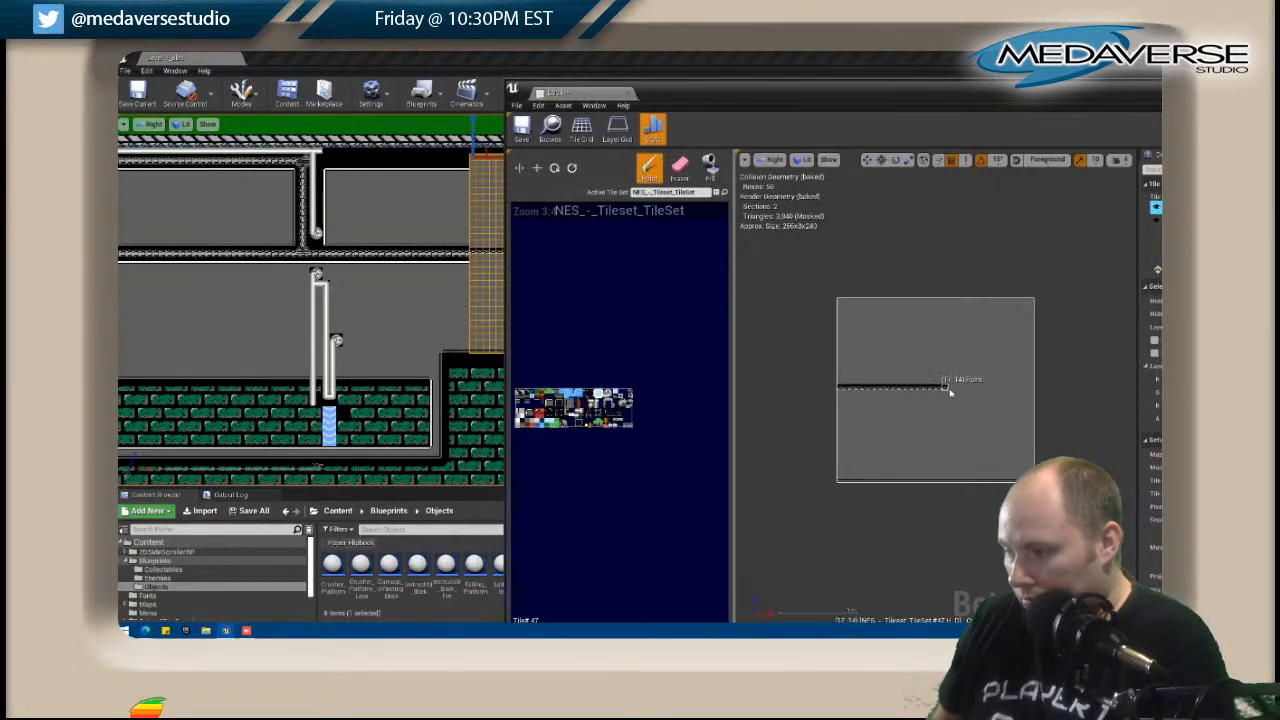
{"action": "left_click_drag", "start_coordinate": [1033, 389], "coordinate": [1014, 390], "text": "shift"}
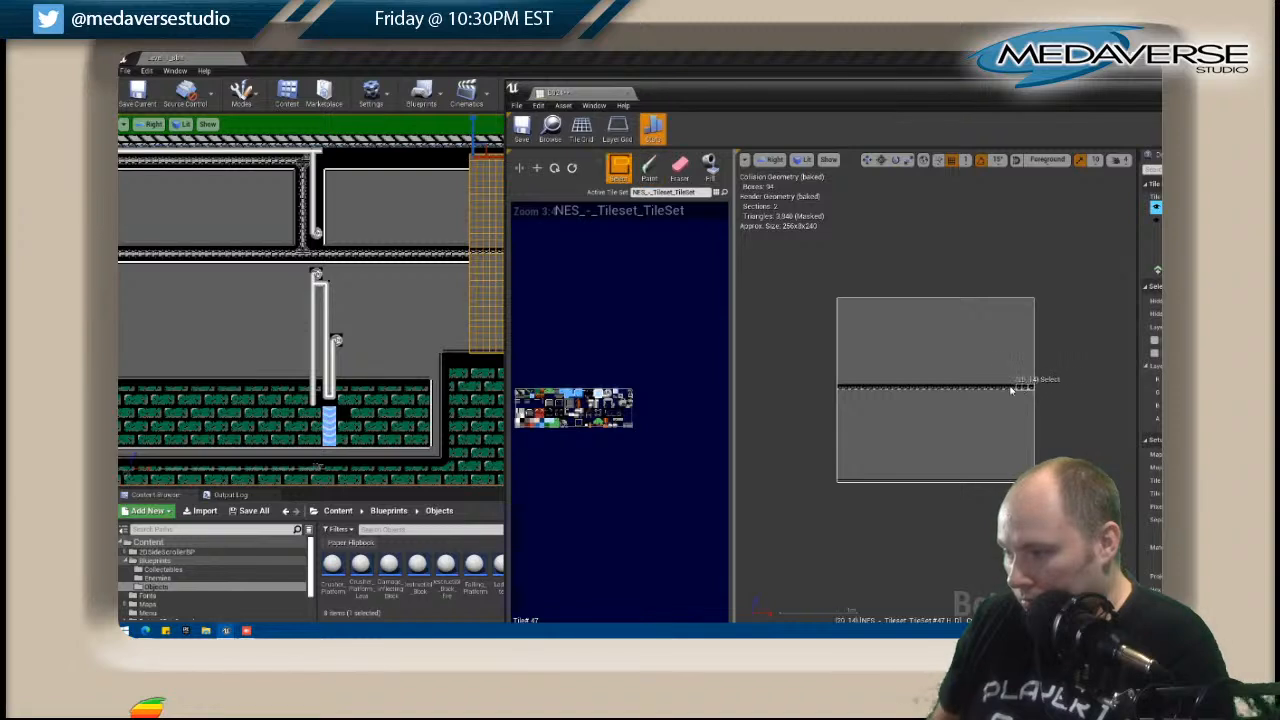
Complete the middle trim band in B024 and add a light edge line near the map's top with the strip above filled black.
{"action": "left_click_drag", "start_coordinate": [845, 389], "coordinate": [839, 389], "text": "shift"}
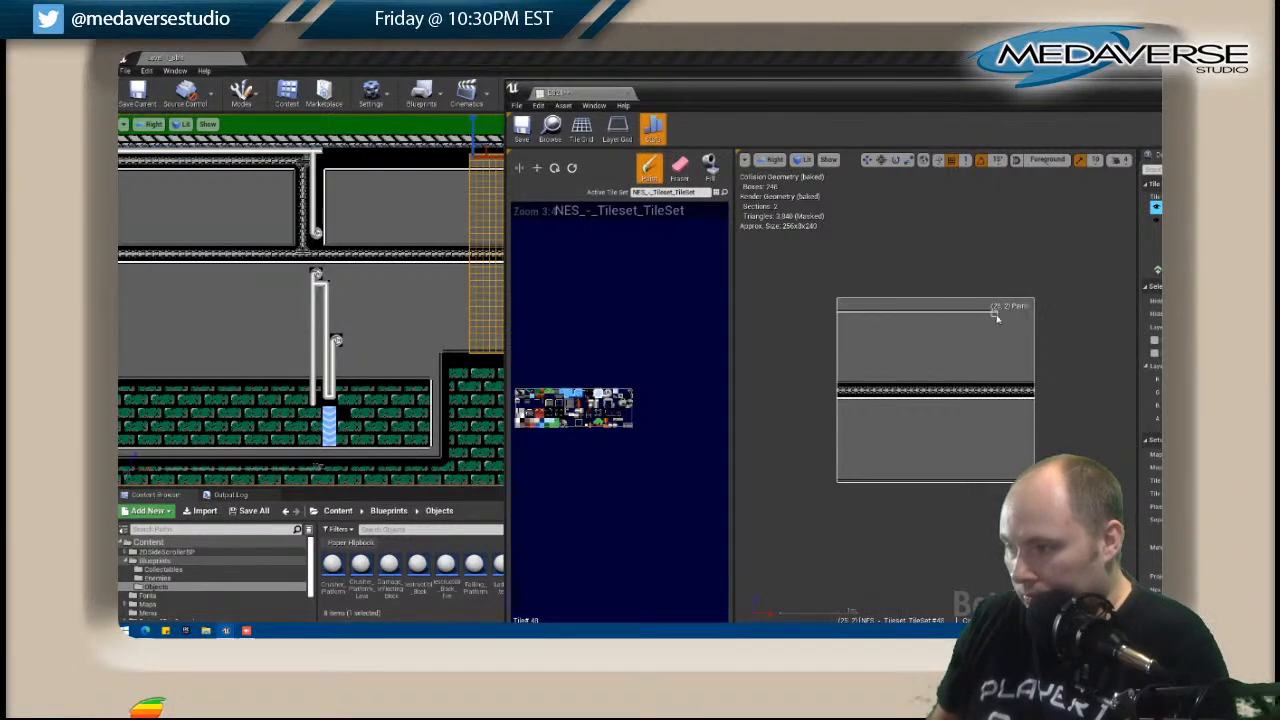
{"action": "left_click", "coordinate": [712, 168]}
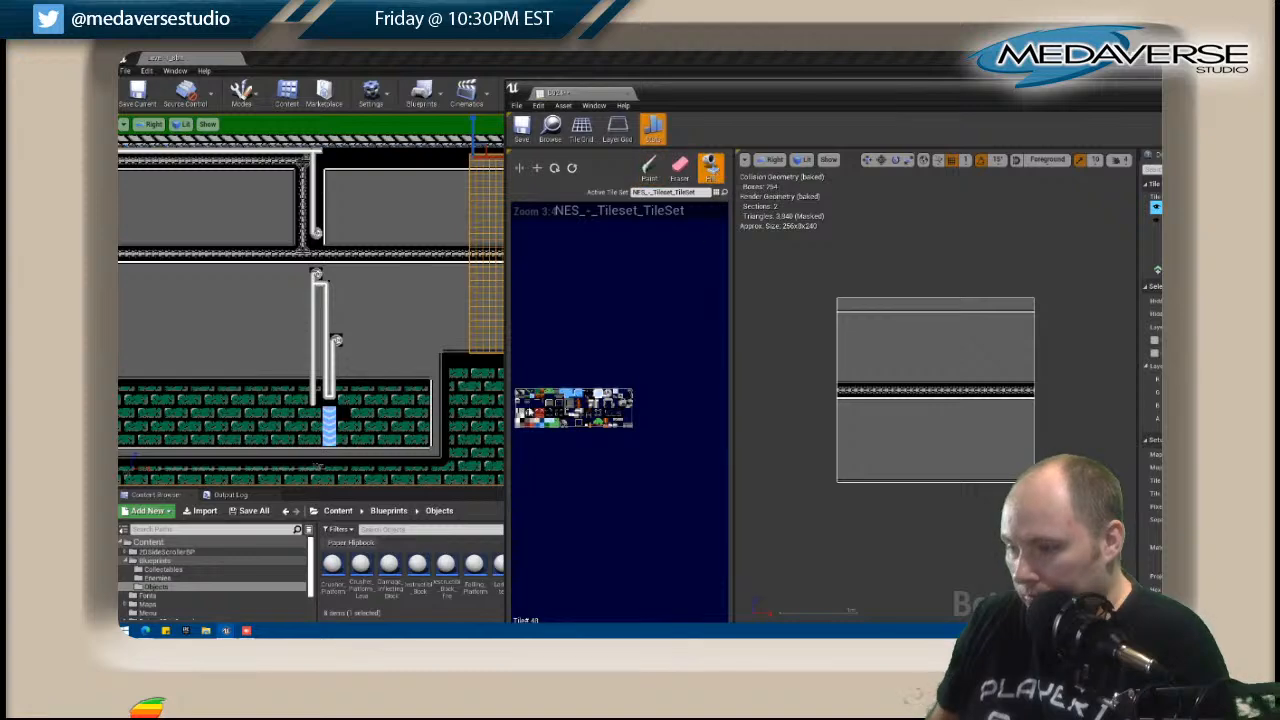
{"action": "left_click", "coordinate": [870, 310]}
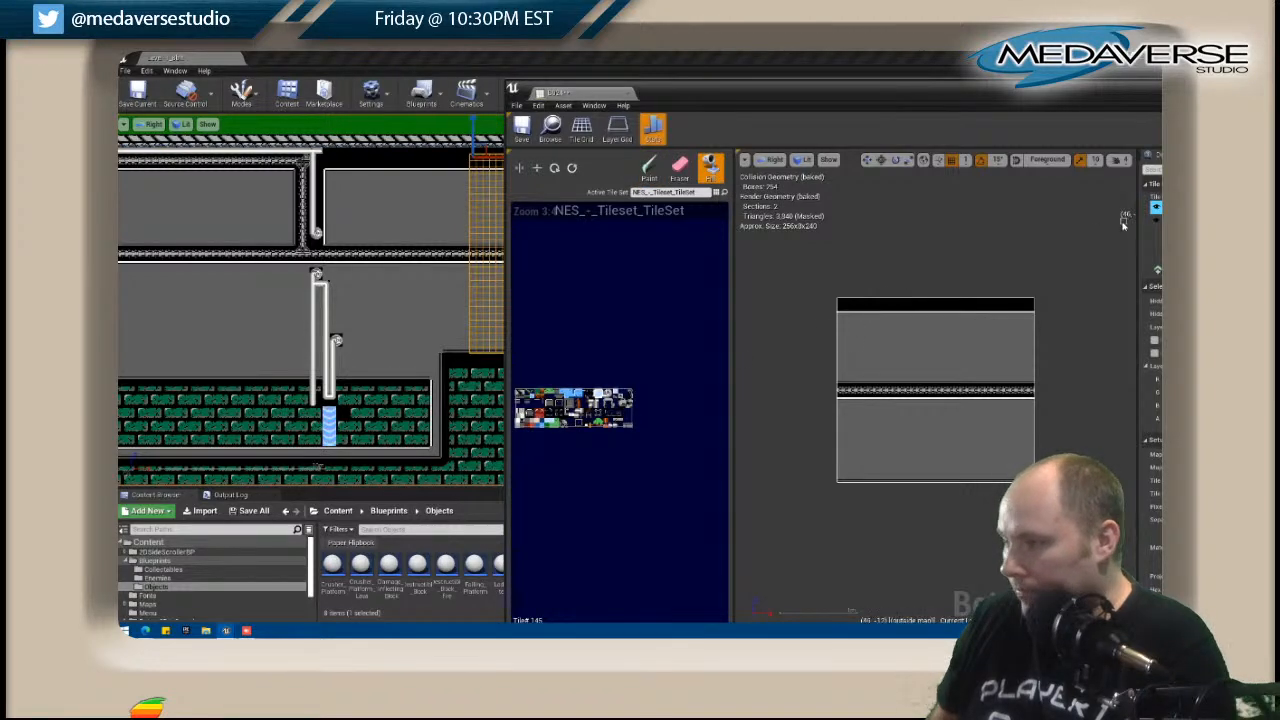
Copy Layer 6 of tile map B024 and close its editor.
{"action": "left_click", "coordinate": [967, 80]}
{"action": "left_click_drag", "start_coordinate": [967, 87], "coordinate": [718, 75]}
{"action": "right_click", "coordinate": [955, 195]}
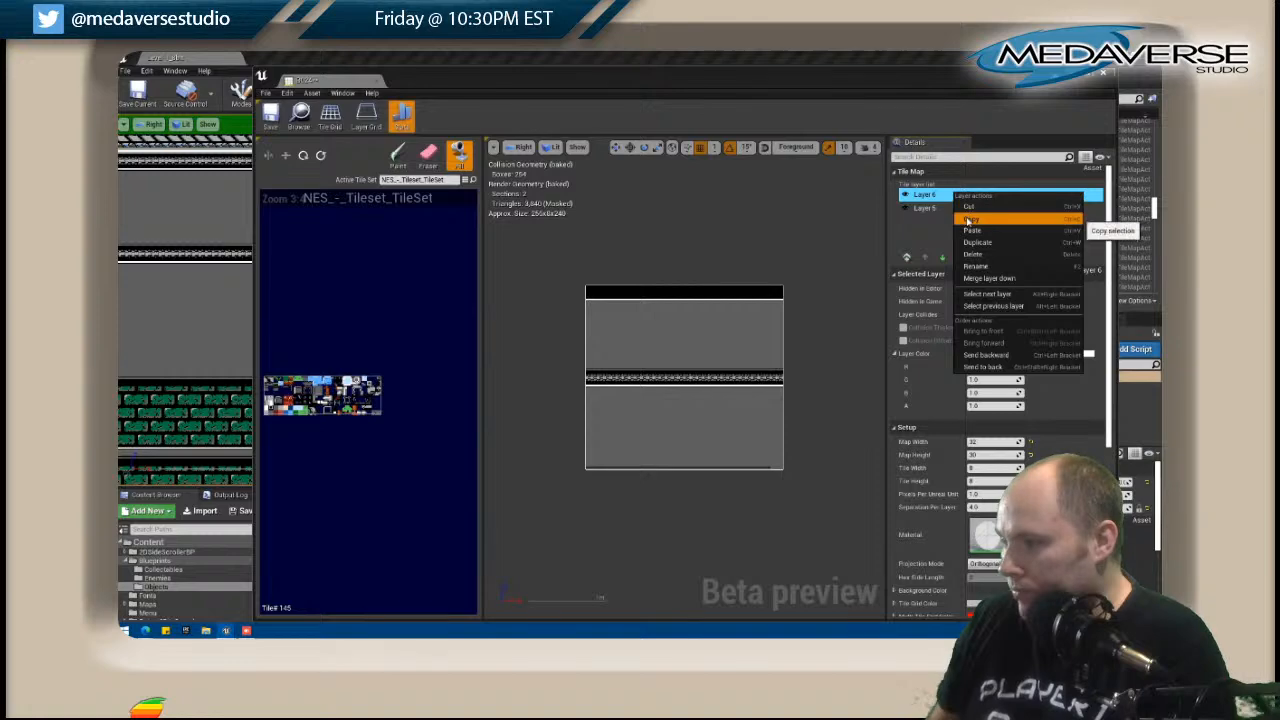
{"action": "left_click", "coordinate": [1079, 110]}
{"action": "left_click", "coordinate": [1105, 77]}
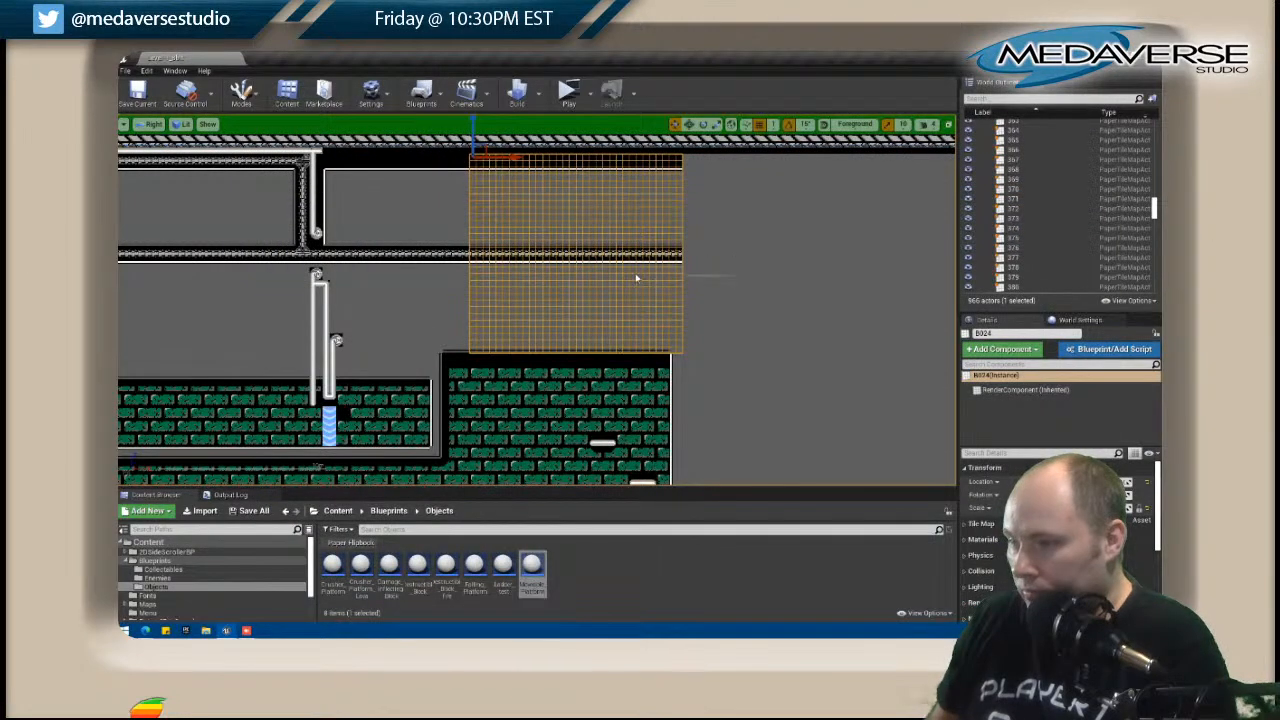
Open tile map B025, paste the layer copied from B024, and delete the original Layer 5.
{"action": "left_click", "coordinate": [765, 275]}
{"action": "right_click", "coordinate": [763, 265]}
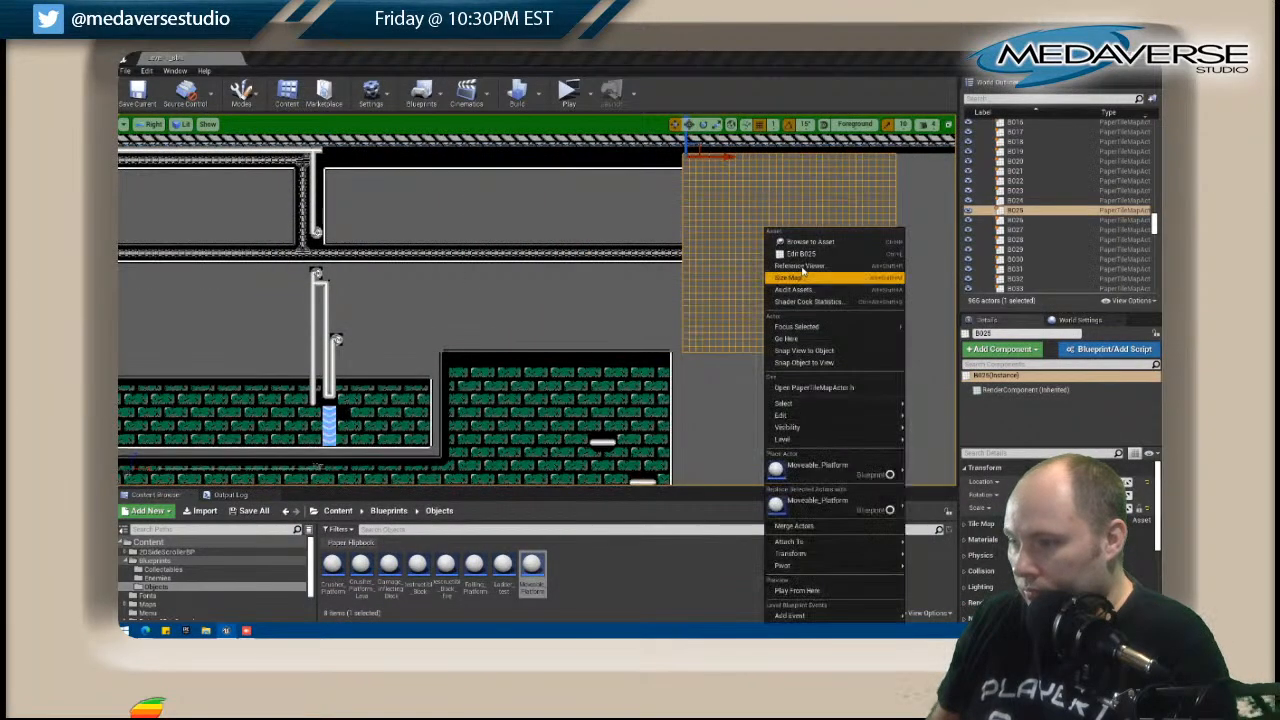
{"action": "left_click", "coordinate": [782, 255]}
{"action": "right_click", "coordinate": [944, 215]}
{"action": "left_click", "coordinate": [985, 260]}
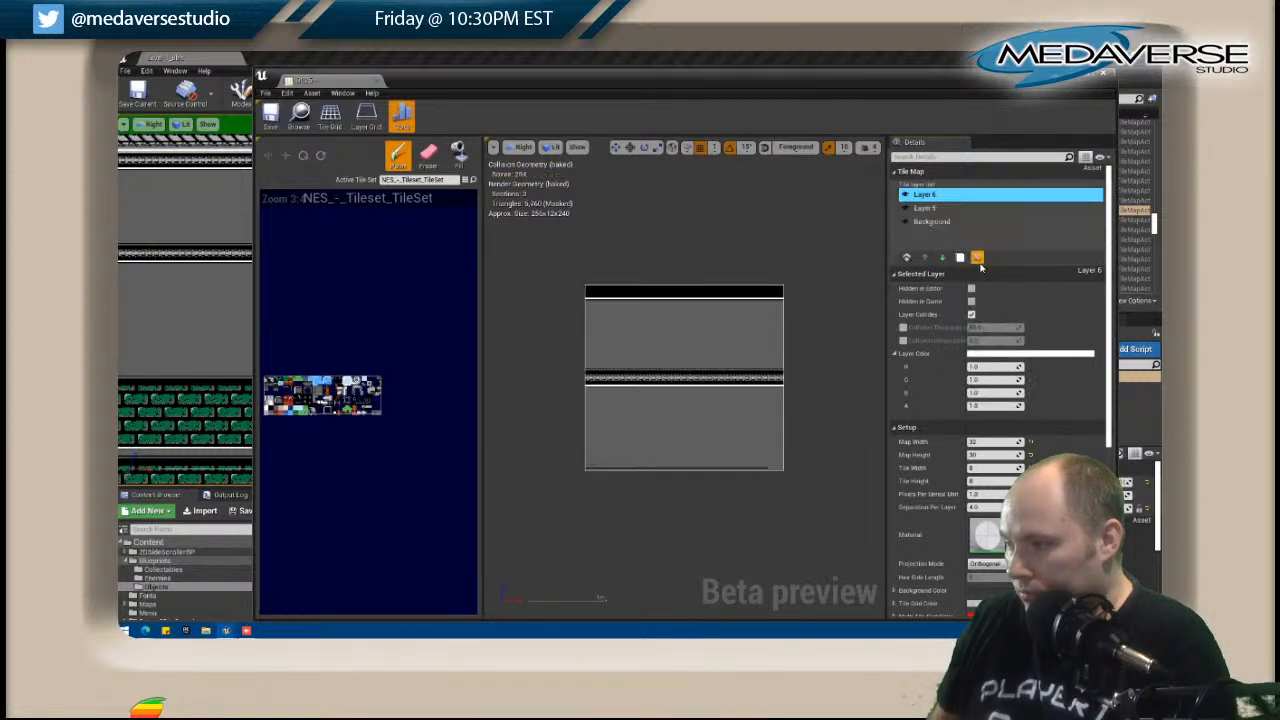
{"action": "left_click", "coordinate": [905, 196]}
{"action": "left_click", "coordinate": [905, 196]}
{"action": "left_click", "coordinate": [926, 208]}
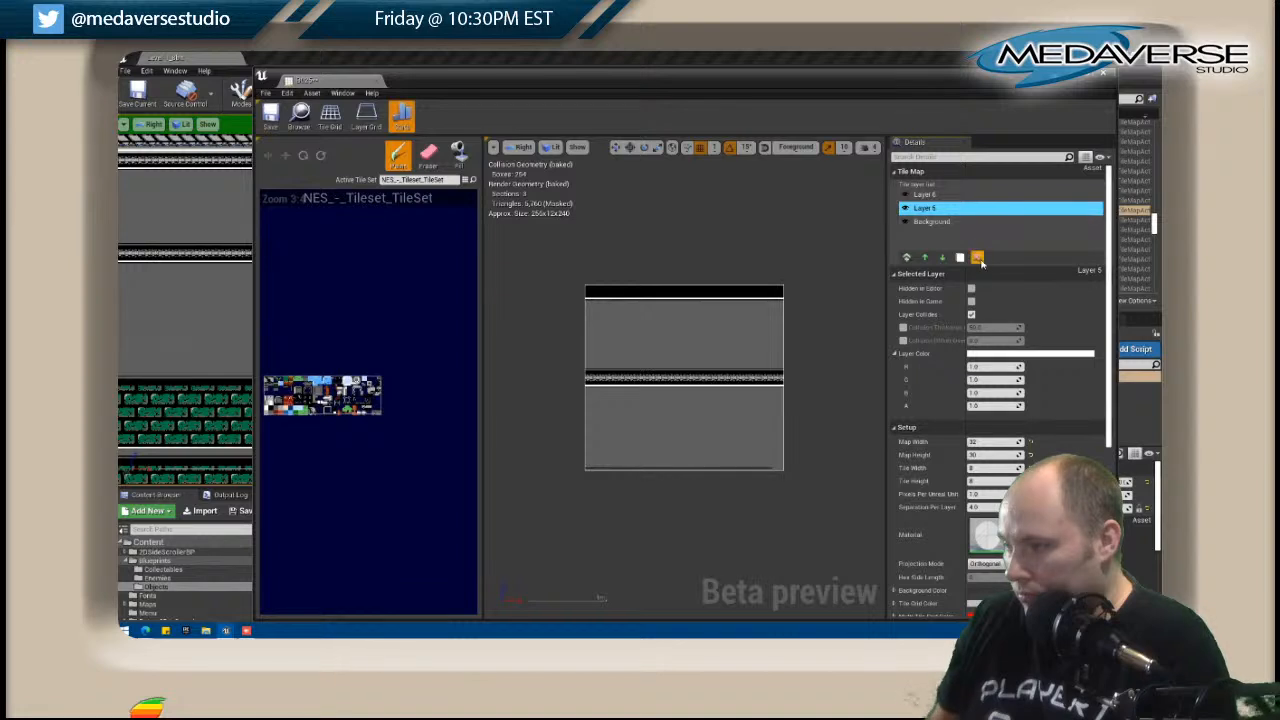
{"action": "left_click", "coordinate": [924, 194]}
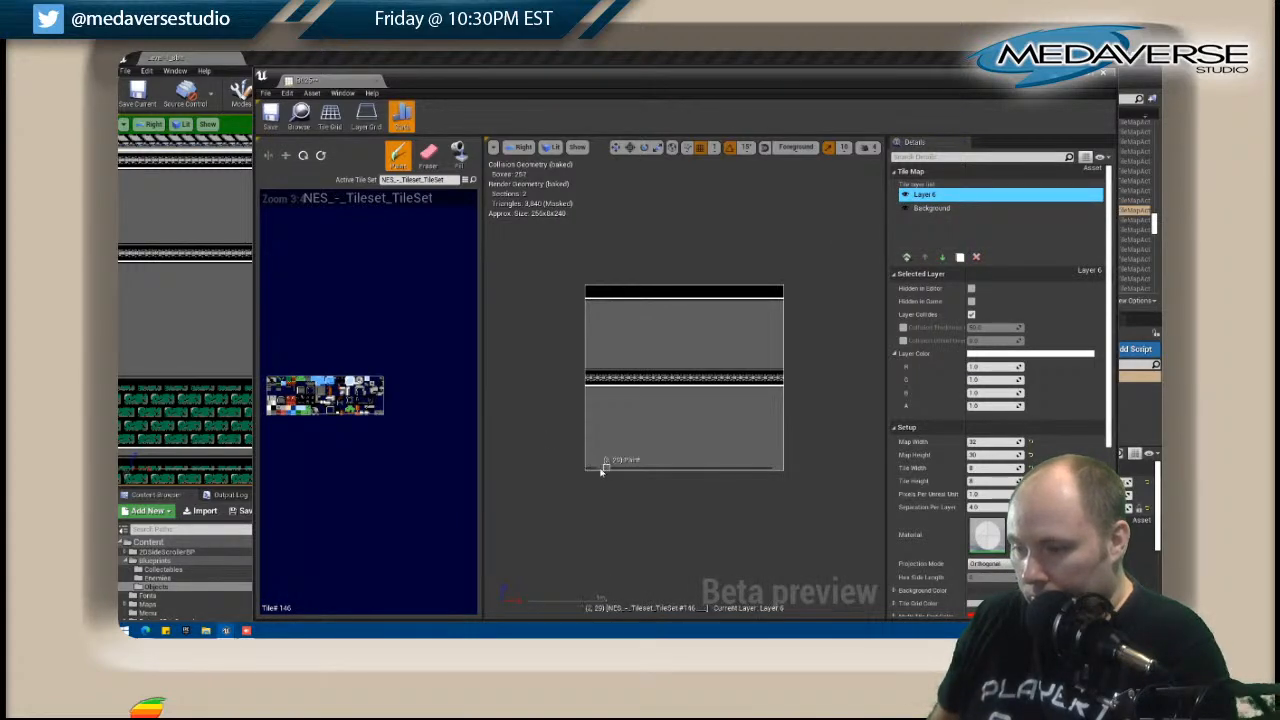
Paint plain tiles over the dark line in B025's bottom row, copy the cleaned Layer 6, and close the editor.
{"action": "left_click_drag", "start_coordinate": [603, 471], "coordinate": [672, 471]}
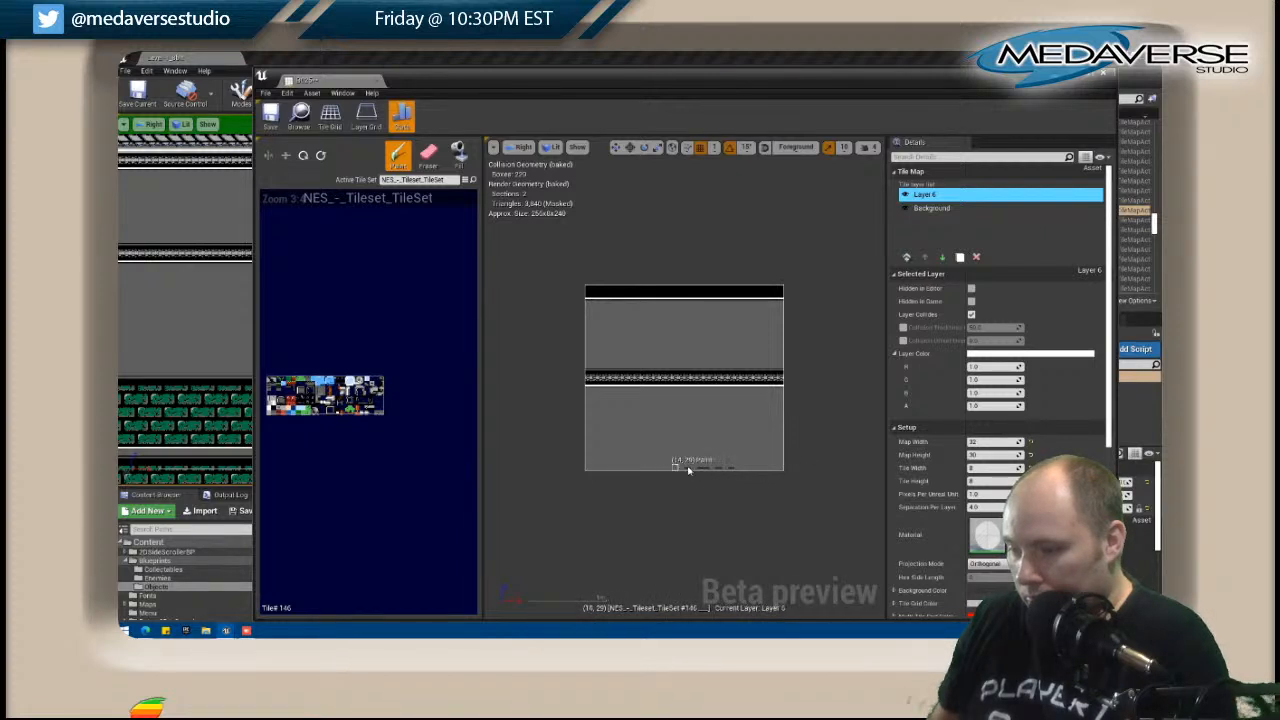
{"action": "right_click", "coordinate": [945, 199]}
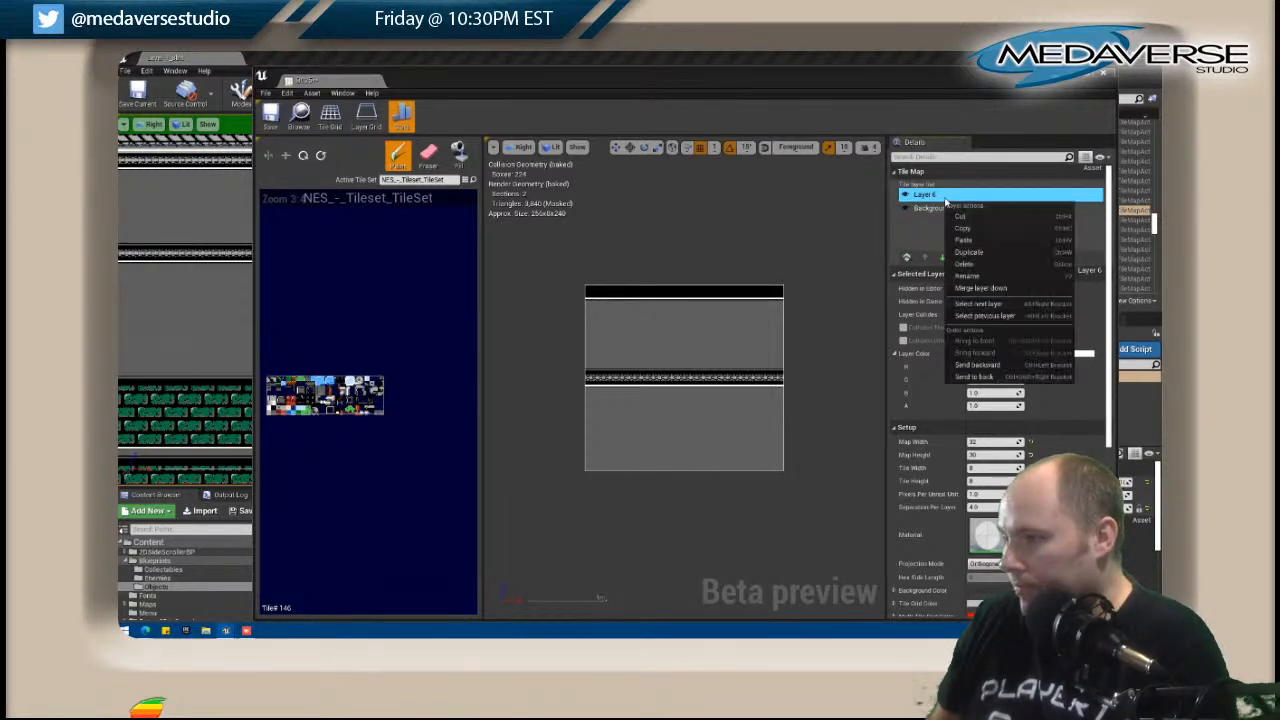
{"action": "left_click", "coordinate": [965, 225]}
{"action": "left_click", "coordinate": [1103, 74]}
Open tile map B026, paste the layer copied from B025, delete the empty Layer 5, and close the editor.
{"action": "right_click_drag", "start_coordinate": [854, 291], "coordinate": [514, 298]}
{"action": "left_click", "coordinate": [608, 275]}
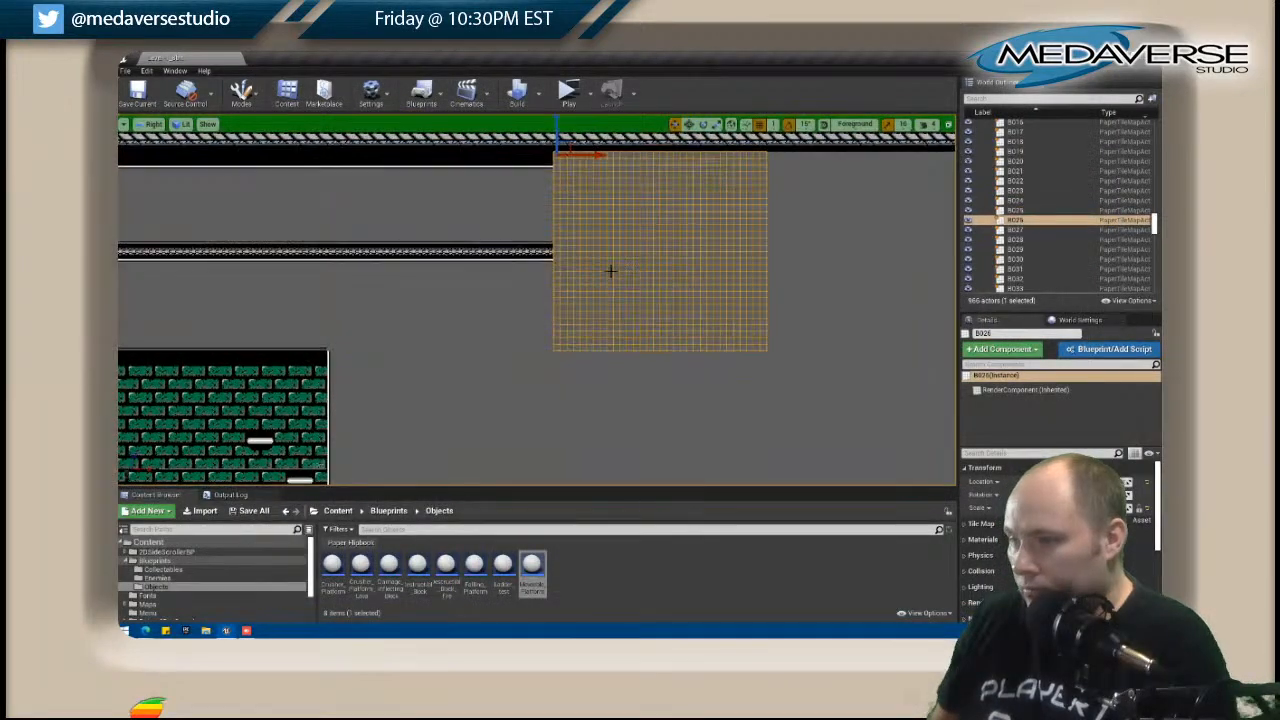
{"action": "right_click", "coordinate": [655, 190]}
{"action": "left_click", "coordinate": [682, 214]}
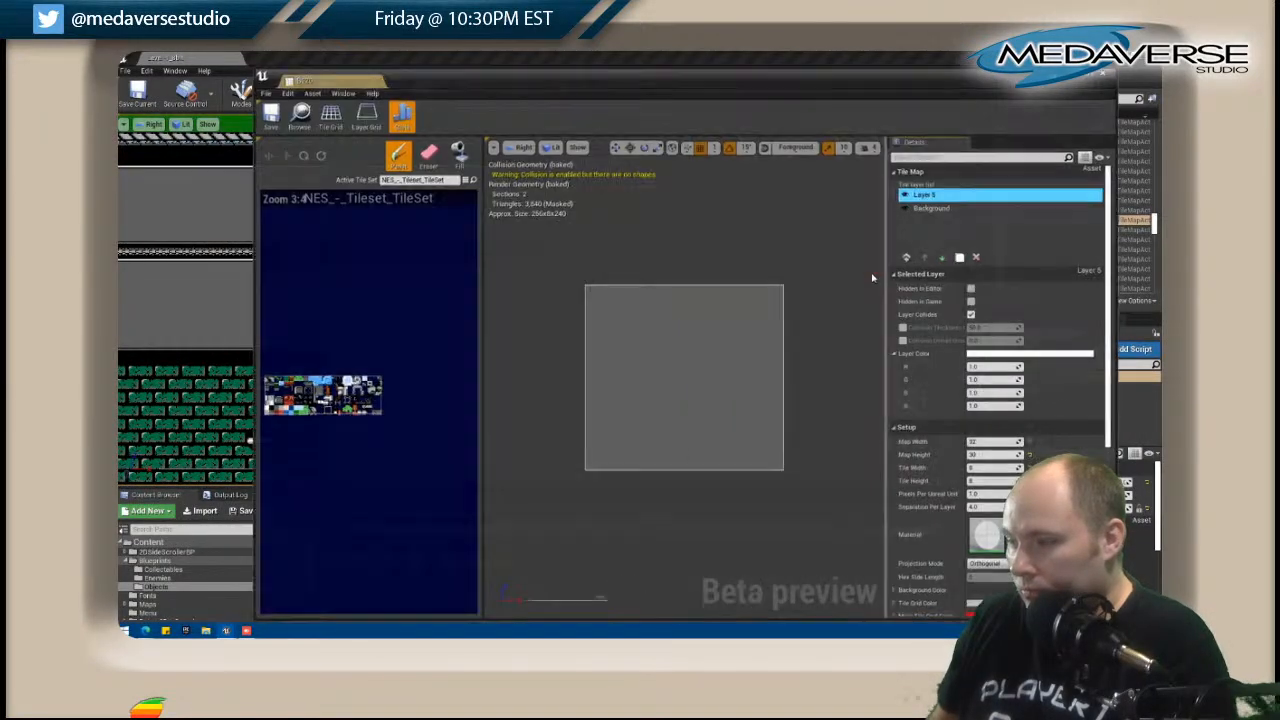
{"action": "right_click", "coordinate": [949, 225]}
{"action": "left_click", "coordinate": [965, 257]}
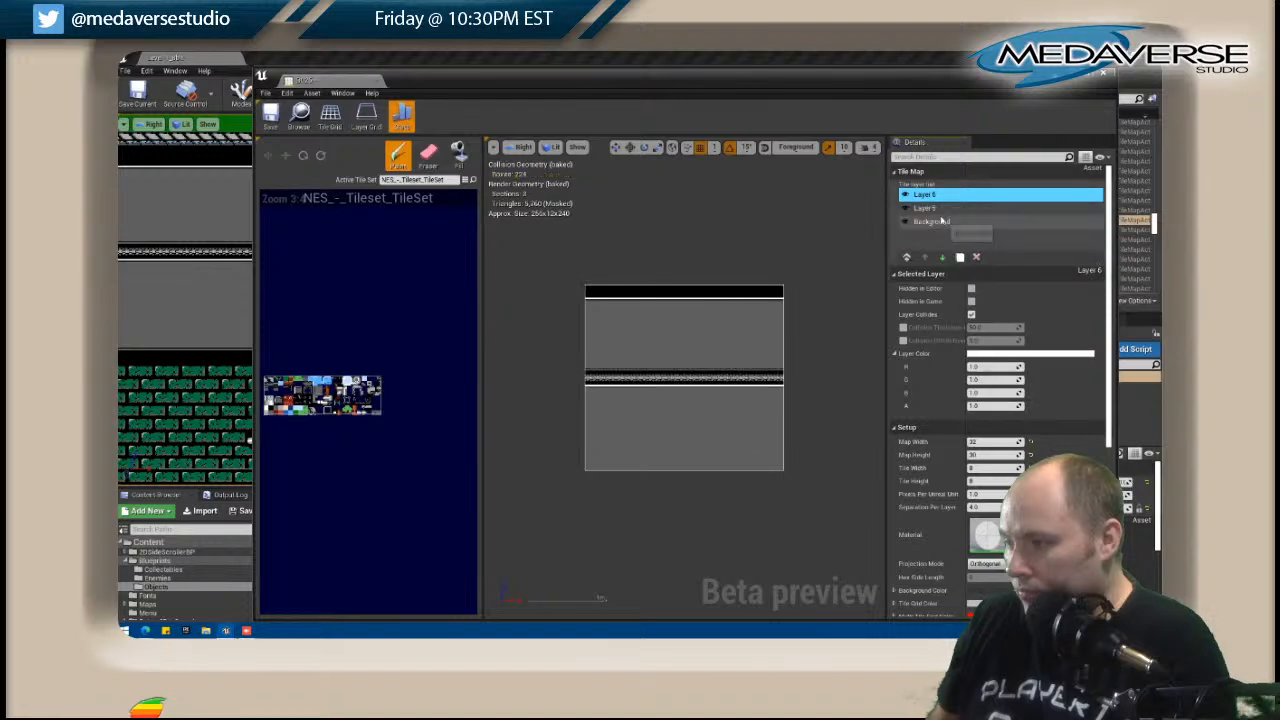
{"action": "left_click", "coordinate": [942, 210]}
{"action": "left_click", "coordinate": [976, 257]}
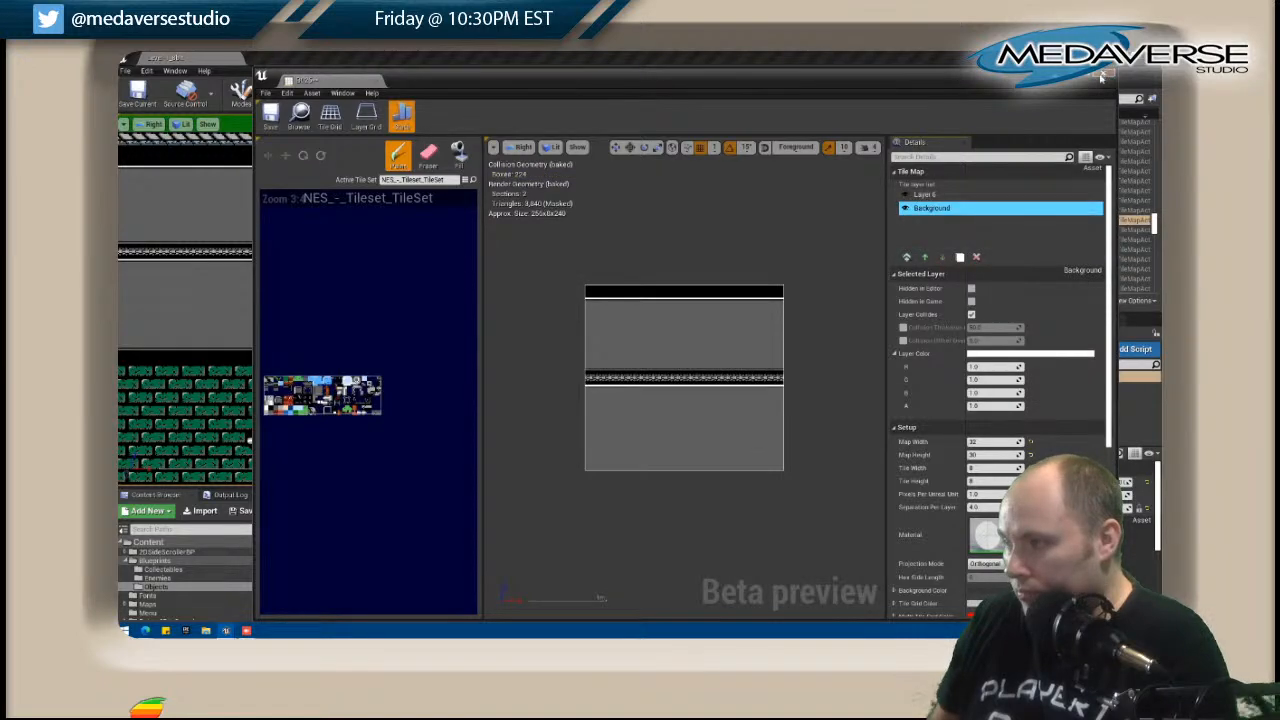
{"action": "left_click", "coordinate": [1104, 75]}
Open tile map B027, paste the copied trim layer, delete its empty Layer 5, and close the editor.
{"action": "right_click", "coordinate": [848, 211]}
{"action": "left_click", "coordinate": [885, 241]}
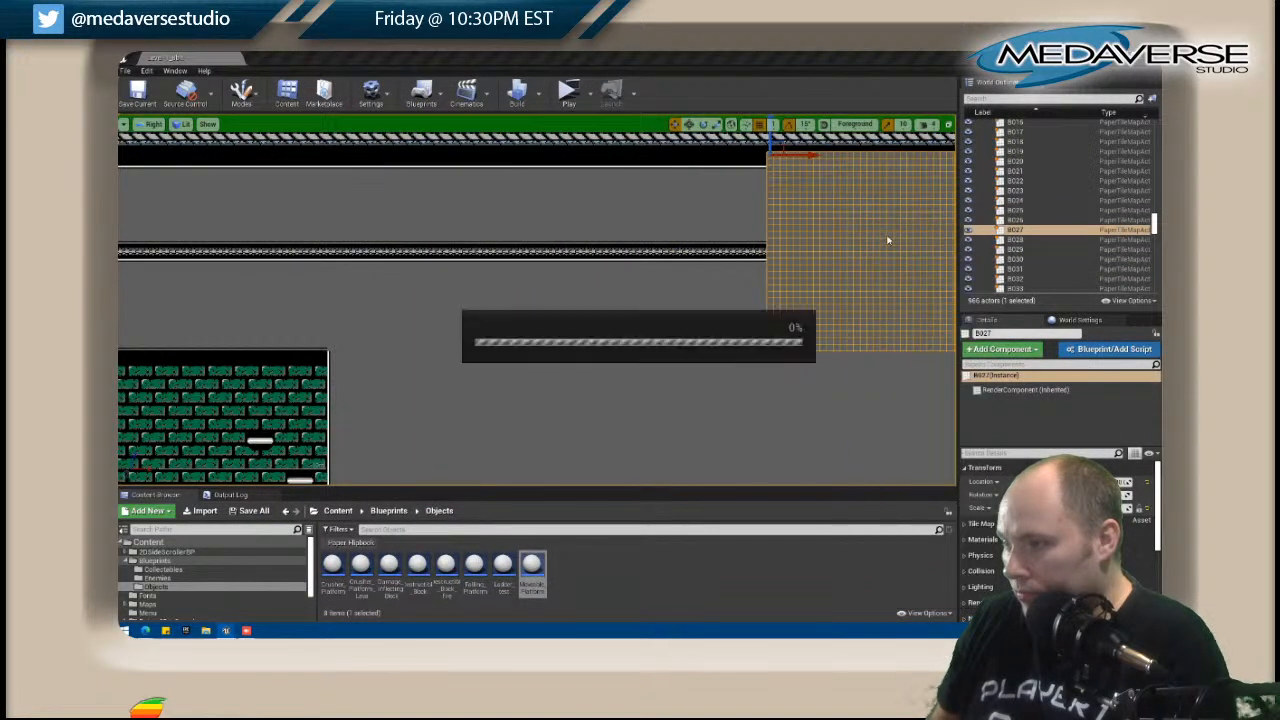
{"action": "right_click", "coordinate": [925, 240]}
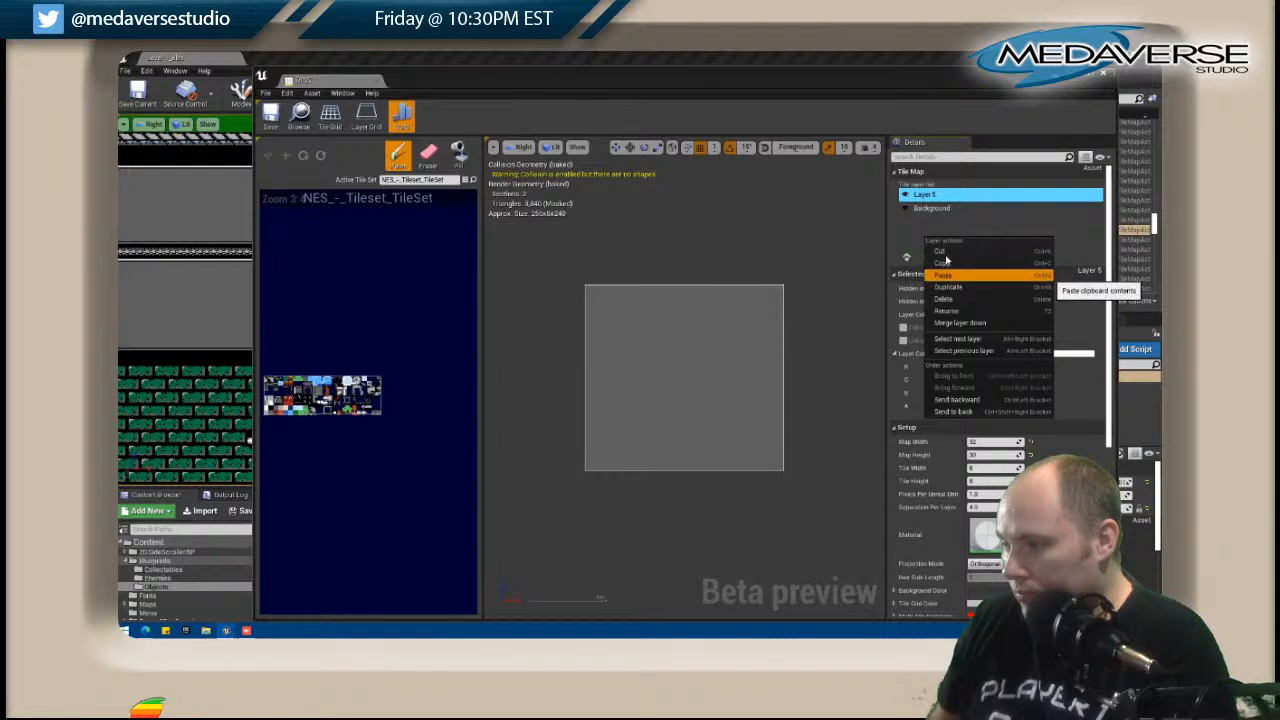
{"action": "left_click", "coordinate": [942, 276]}
{"action": "left_click", "coordinate": [925, 207]}
{"action": "left_click", "coordinate": [976, 257]}
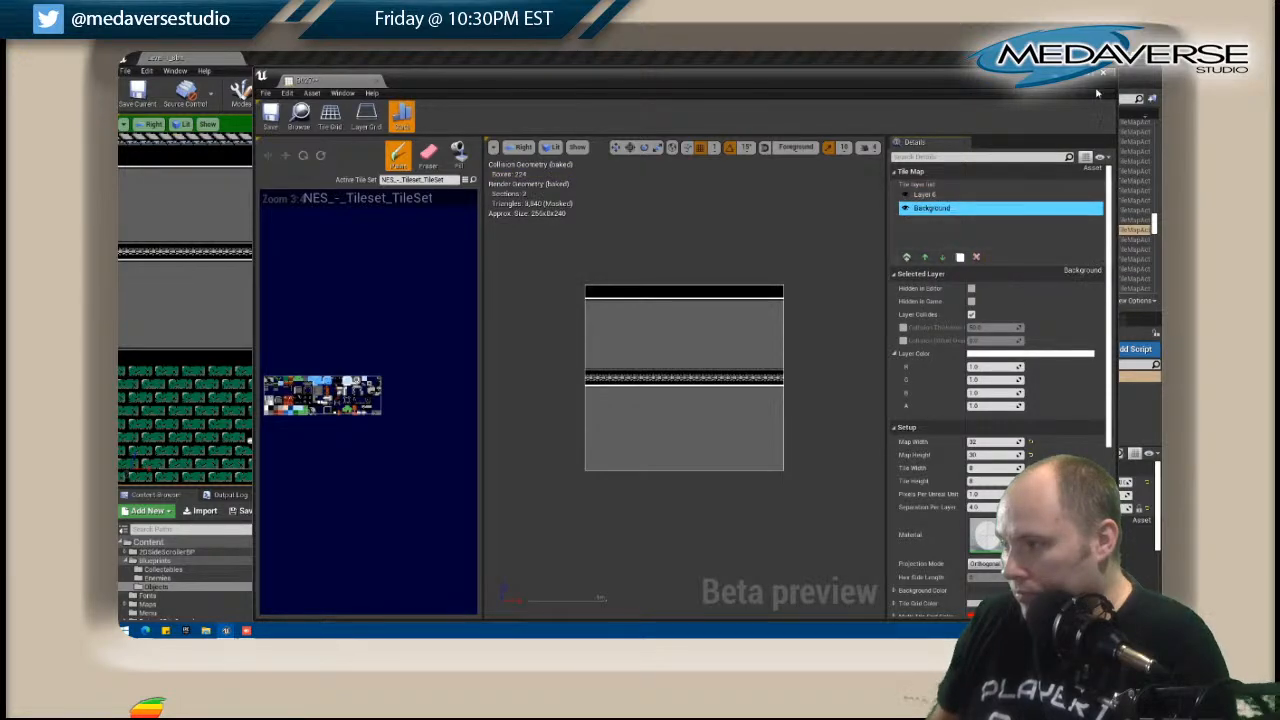
{"action": "left_click", "coordinate": [1107, 78]}
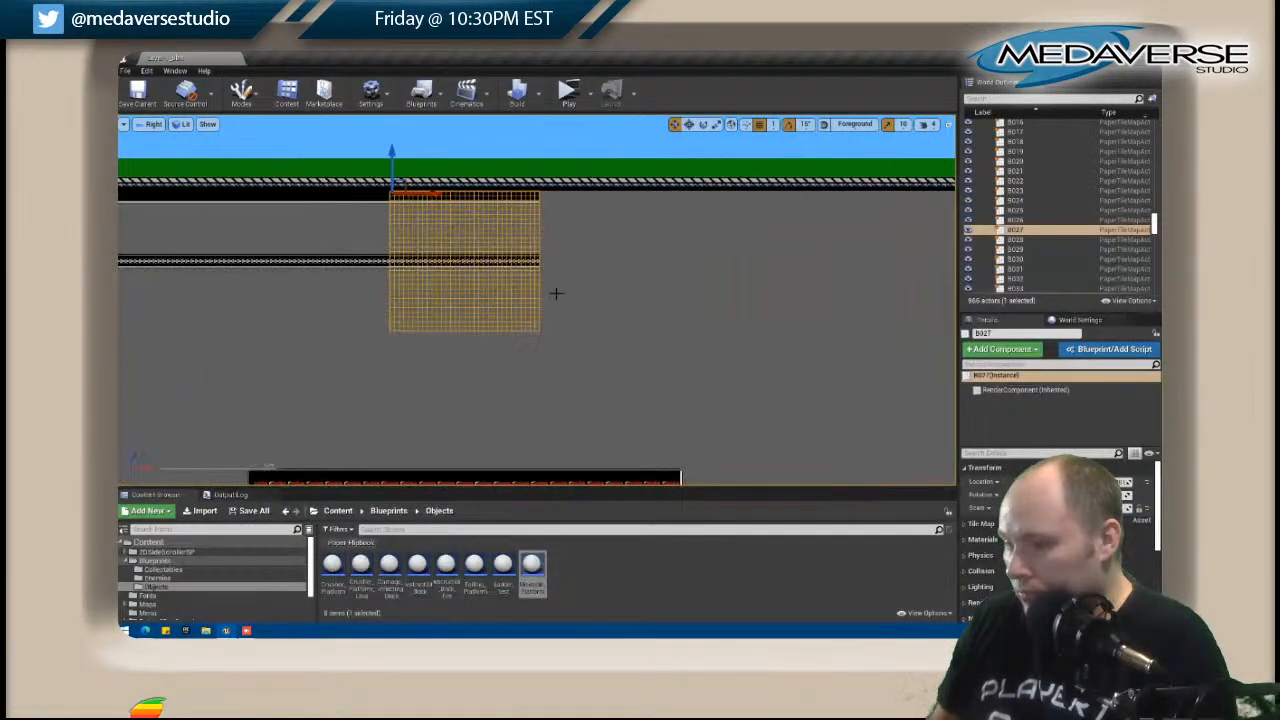
Replace the empty Layer 5 of tile map B028 with the copied trim layer and close its editor.
{"action": "right_click", "coordinate": [590, 268]}
{"action": "left_click", "coordinate": [651, 257]}
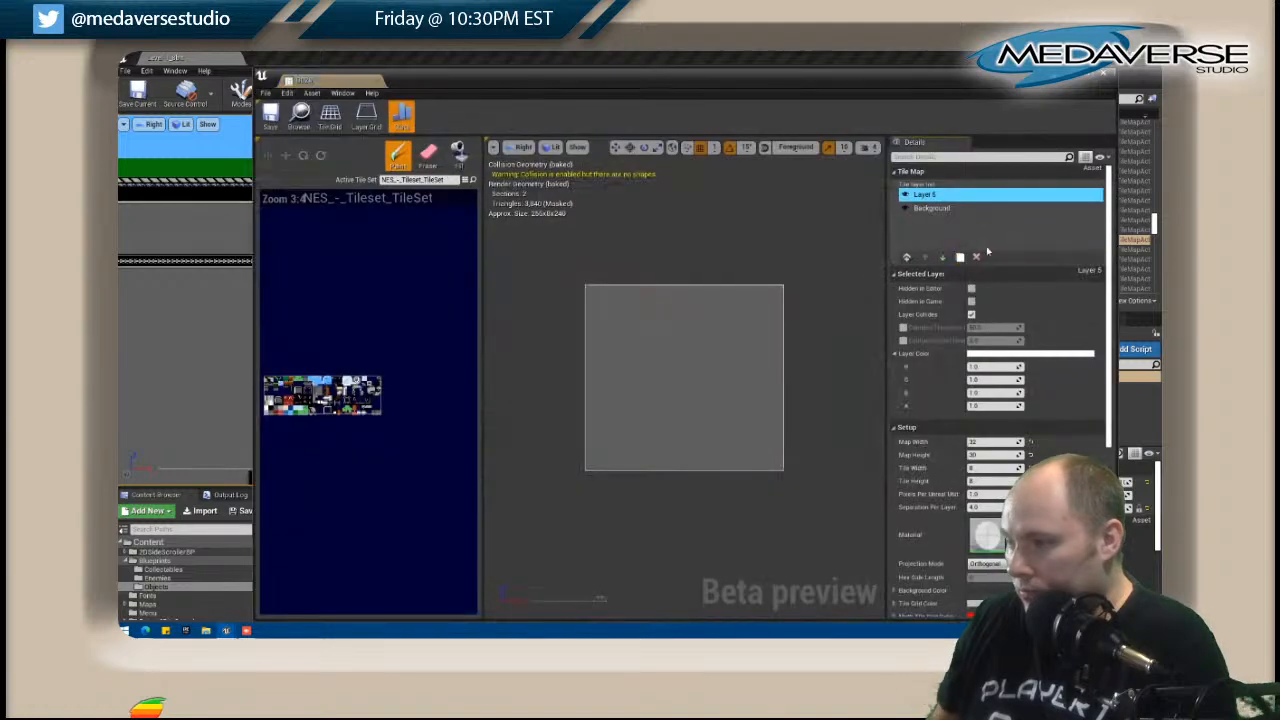
{"action": "right_click", "coordinate": [968, 232]}
{"action": "left_click", "coordinate": [982, 266]}
{"action": "left_click", "coordinate": [925, 207]}
{"action": "left_click", "coordinate": [976, 257]}
{"action": "left_click", "coordinate": [1104, 78]}
Open tile map B029, paste the copied trim layer in place of its empty Layer 5, and close the editor.
{"action": "right_click_drag", "start_coordinate": [791, 251], "coordinate": [497, 217]}
{"action": "left_click", "coordinate": [494, 217]}
{"action": "right_click", "coordinate": [494, 217]}
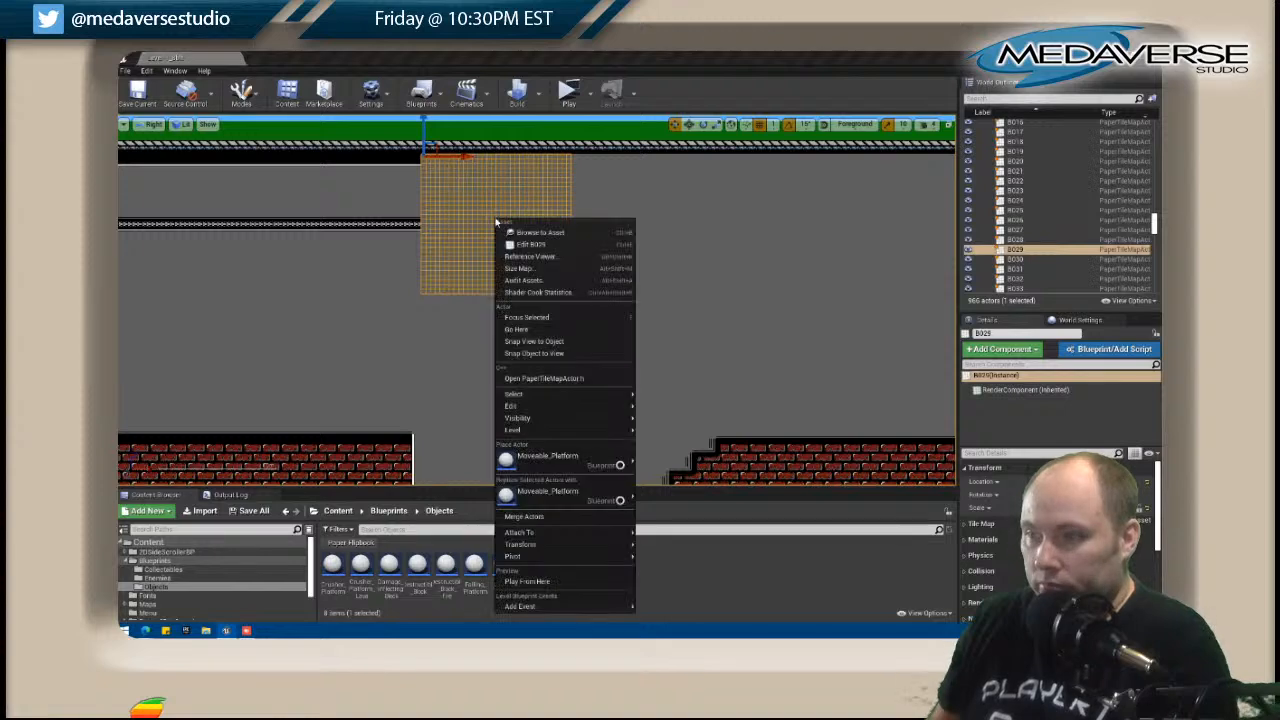
{"action": "left_click", "coordinate": [527, 246]}
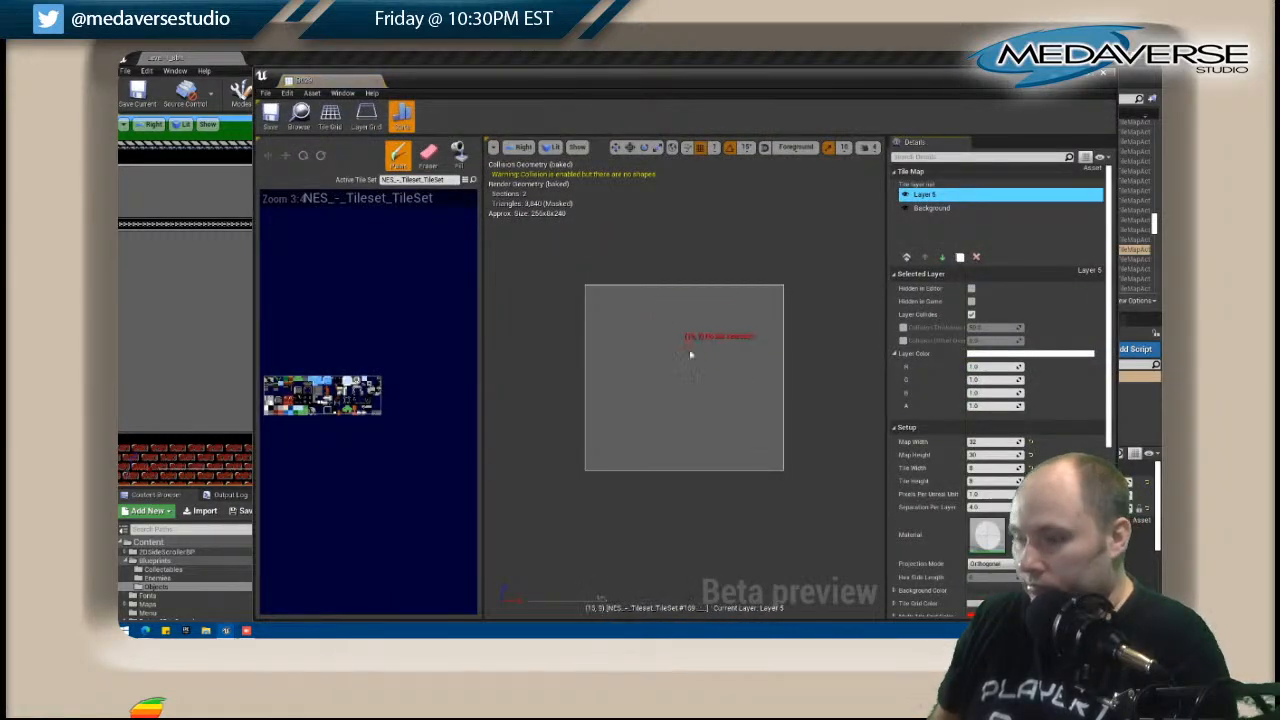
{"action": "right_click", "coordinate": [919, 229]}
{"action": "left_click", "coordinate": [943, 266]}
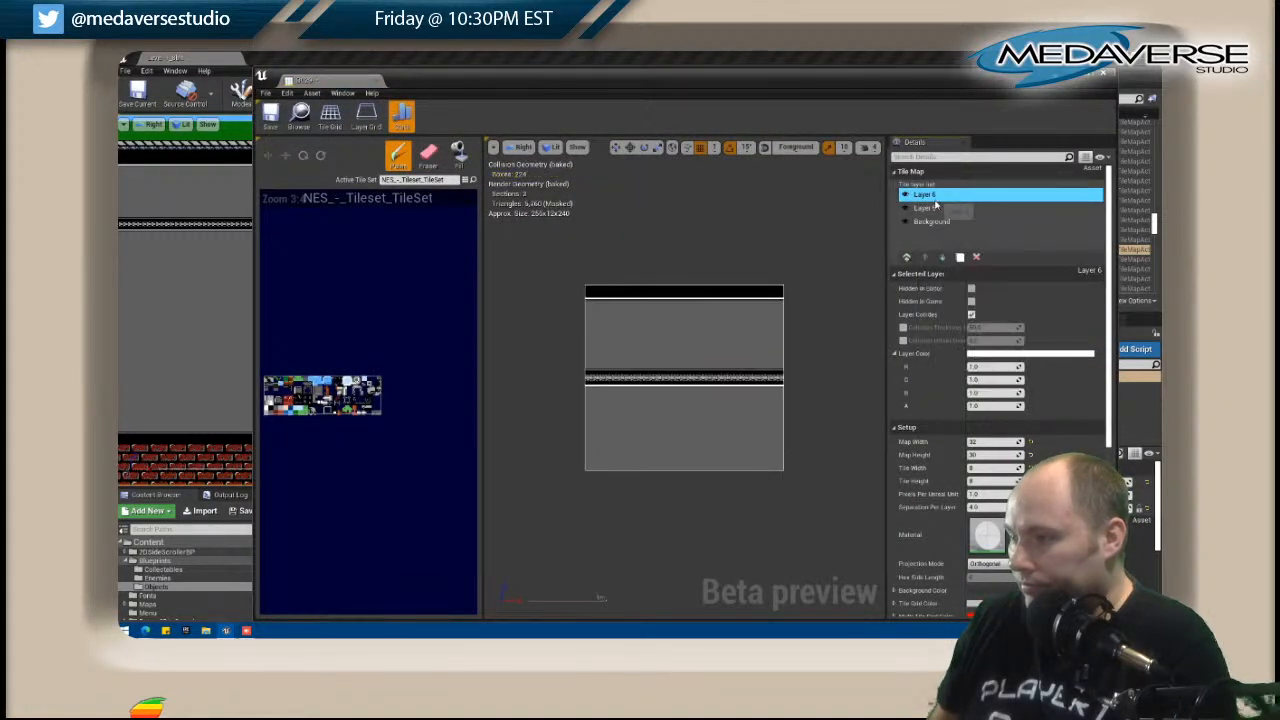
{"action": "left_click", "coordinate": [934, 220]}
{"action": "left_click", "coordinate": [934, 208]}
{"action": "left_click", "coordinate": [976, 257]}
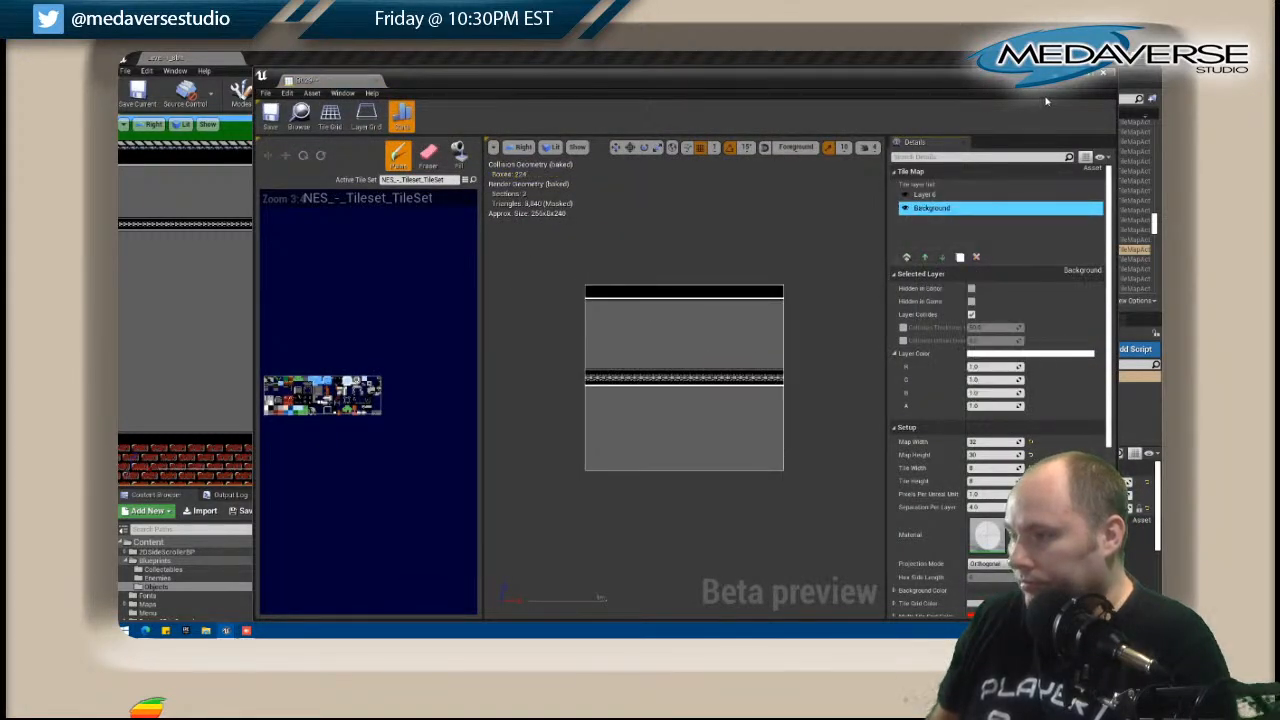
{"action": "left_click", "coordinate": [1104, 76]}
Replace the empty Layer 5 of tile map B030 with the copied trim layer and close its editor.
{"action": "right_click", "coordinate": [620, 198]}
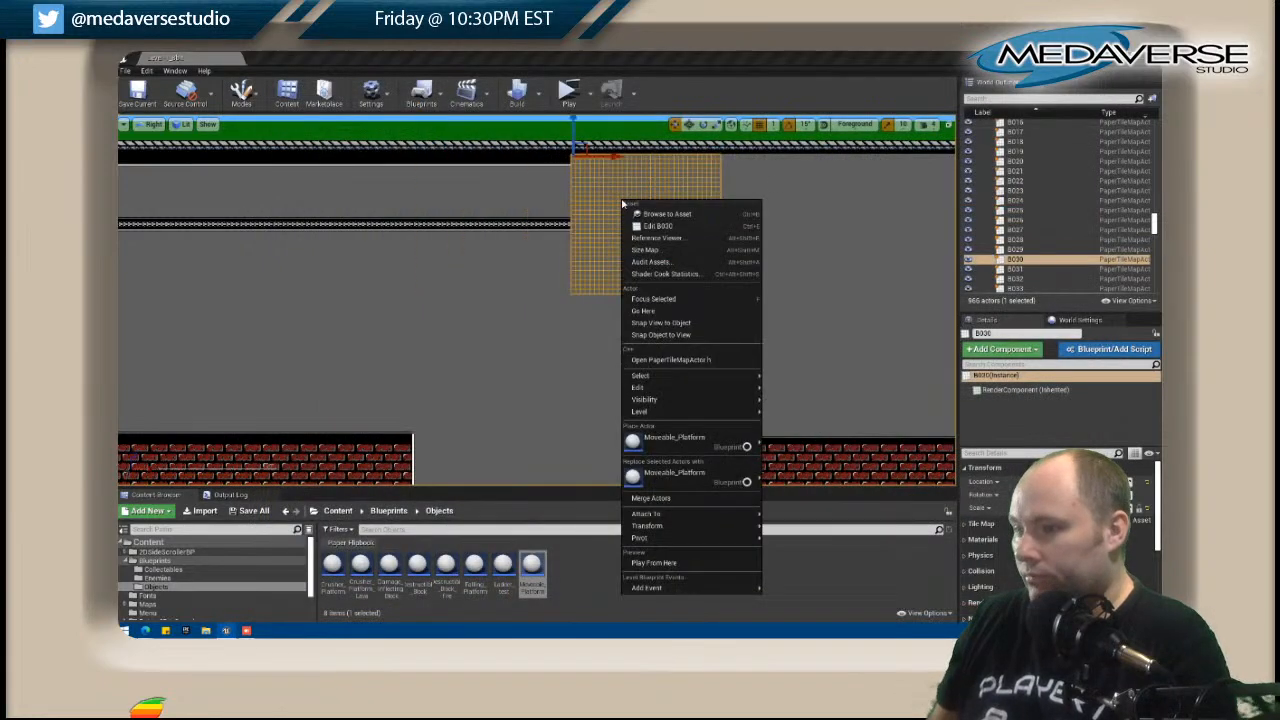
{"action": "left_click", "coordinate": [680, 224]}
{"action": "right_click", "coordinate": [930, 220]}
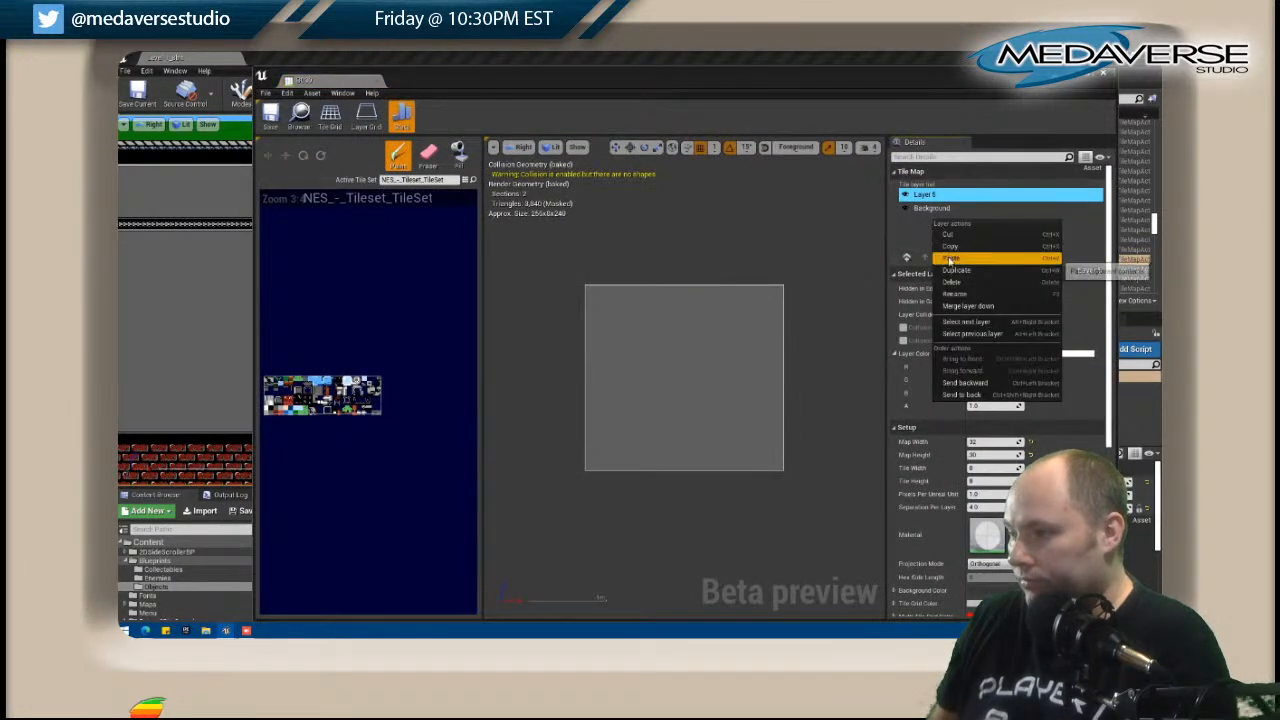
{"action": "left_click", "coordinate": [945, 262]}
{"action": "left_click_drag", "start_coordinate": [918, 224], "coordinate": [925, 216]}
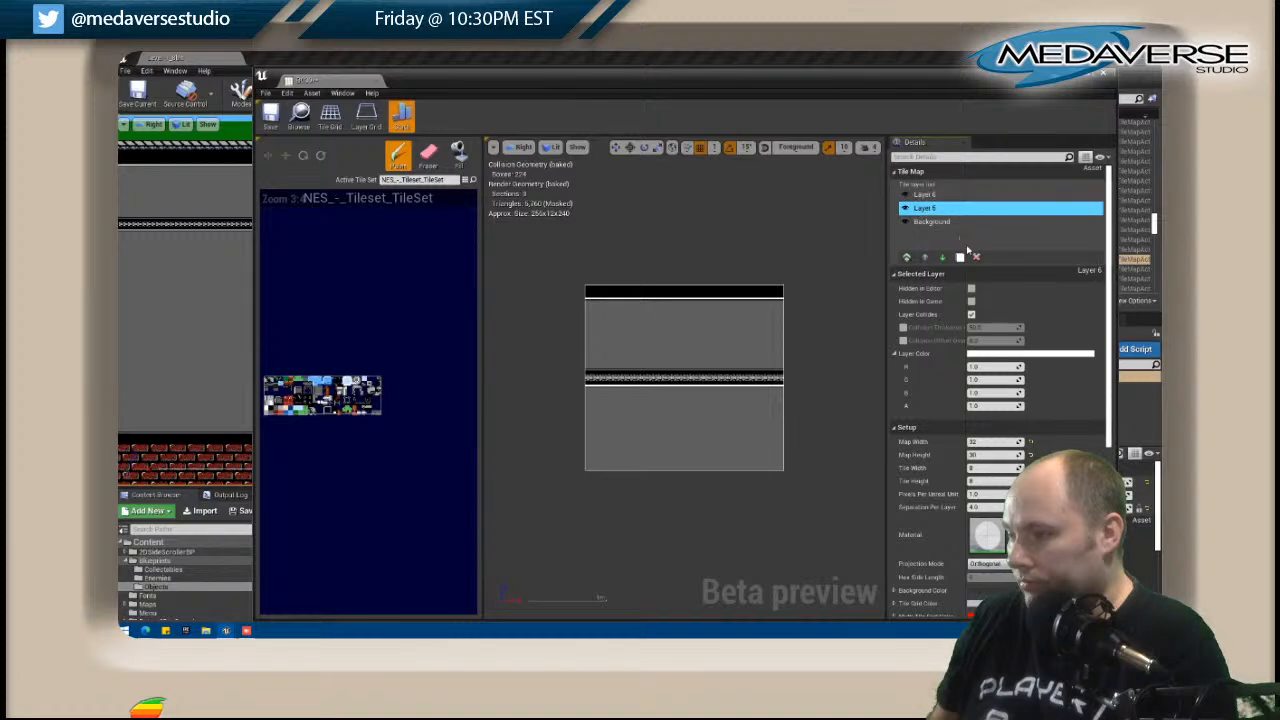
{"action": "left_click", "coordinate": [1104, 73]}
Open tile map B031, paste the copied trim layer, delete the empty Layer 5, and close its editor.
{"action": "right_click_drag", "start_coordinate": [677, 257], "coordinate": [480, 212]}
{"action": "right_click", "coordinate": [480, 212]}
{"action": "left_click", "coordinate": [512, 236]}
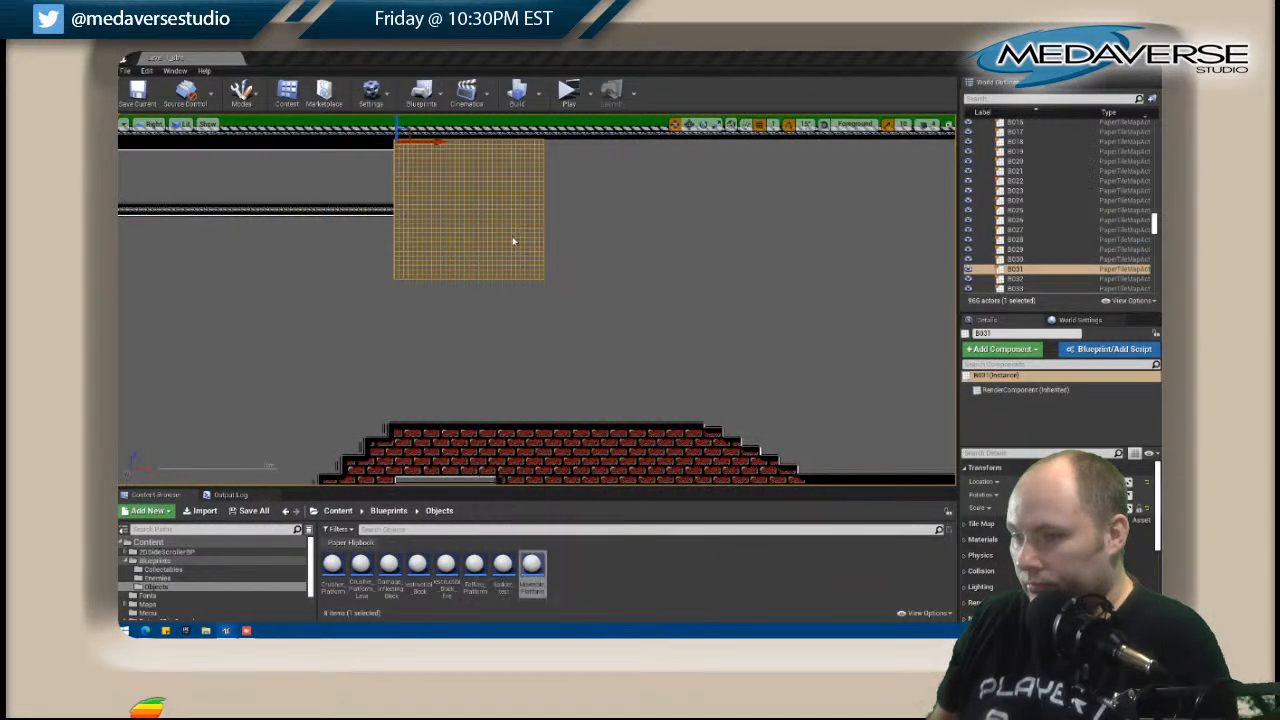
{"action": "right_click", "coordinate": [920, 229]}
{"action": "left_click", "coordinate": [937, 265]}
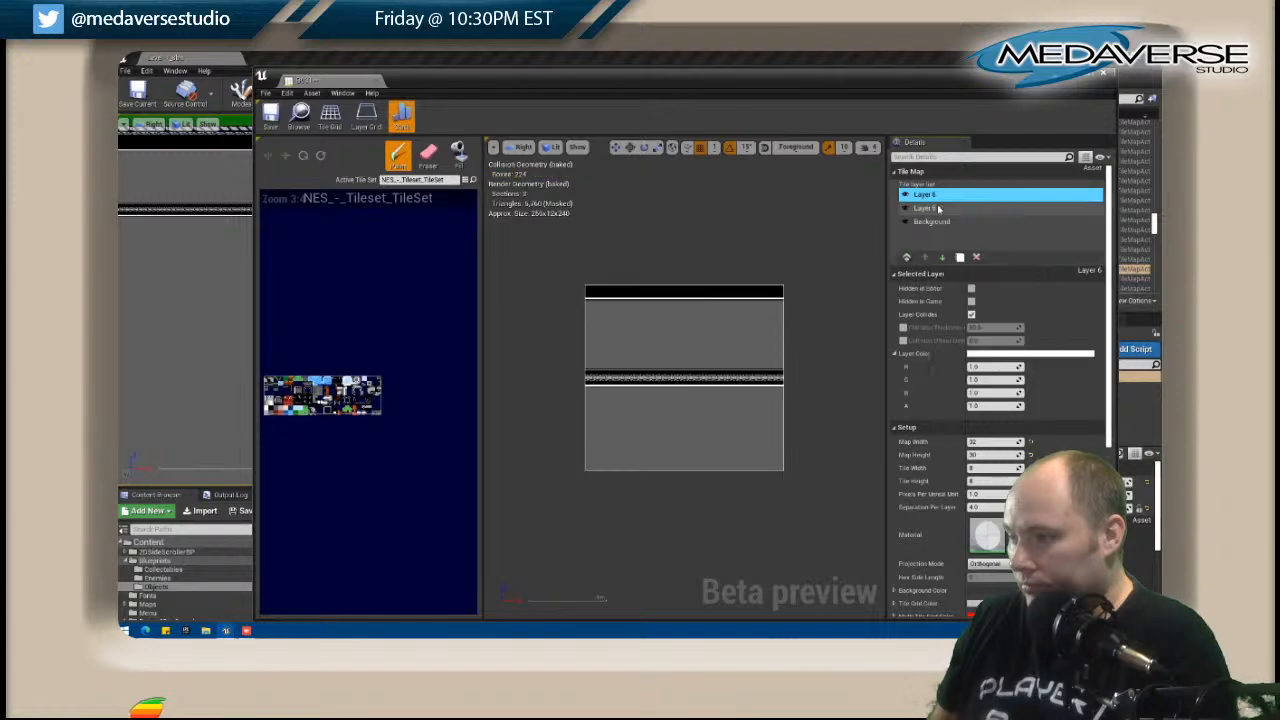
{"action": "left_click", "coordinate": [926, 208]}
{"action": "left_click", "coordinate": [976, 257]}
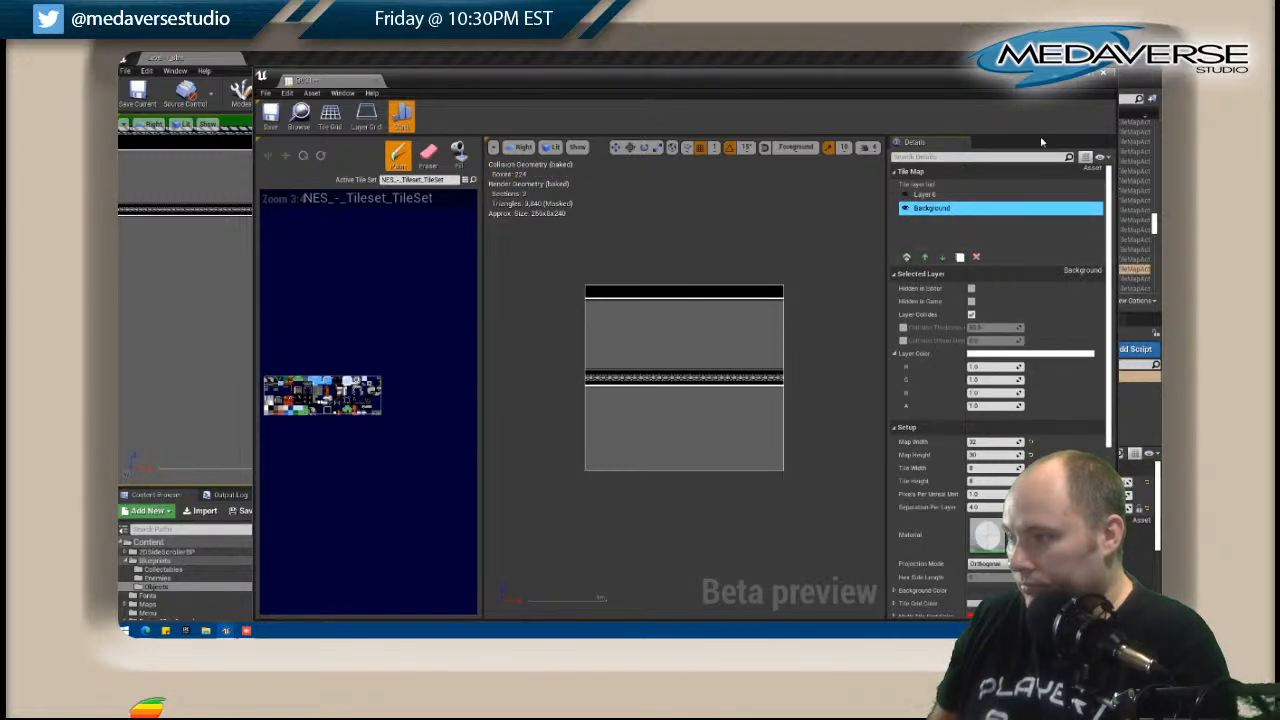
{"action": "left_click", "coordinate": [1103, 80]}
Open tile map B032, paste the copied trim layer, delete its empty Layer 5, and close the editor.
{"action": "scroll", "coordinate": [800, 177], "scroll_direction": "down", "scroll_amount": 4}
{"action": "right_click_drag", "start_coordinate": [752, 243], "coordinate": [571, 261]}
{"action": "left_click", "coordinate": [486, 232]}
{"action": "right_click", "coordinate": [486, 232]}
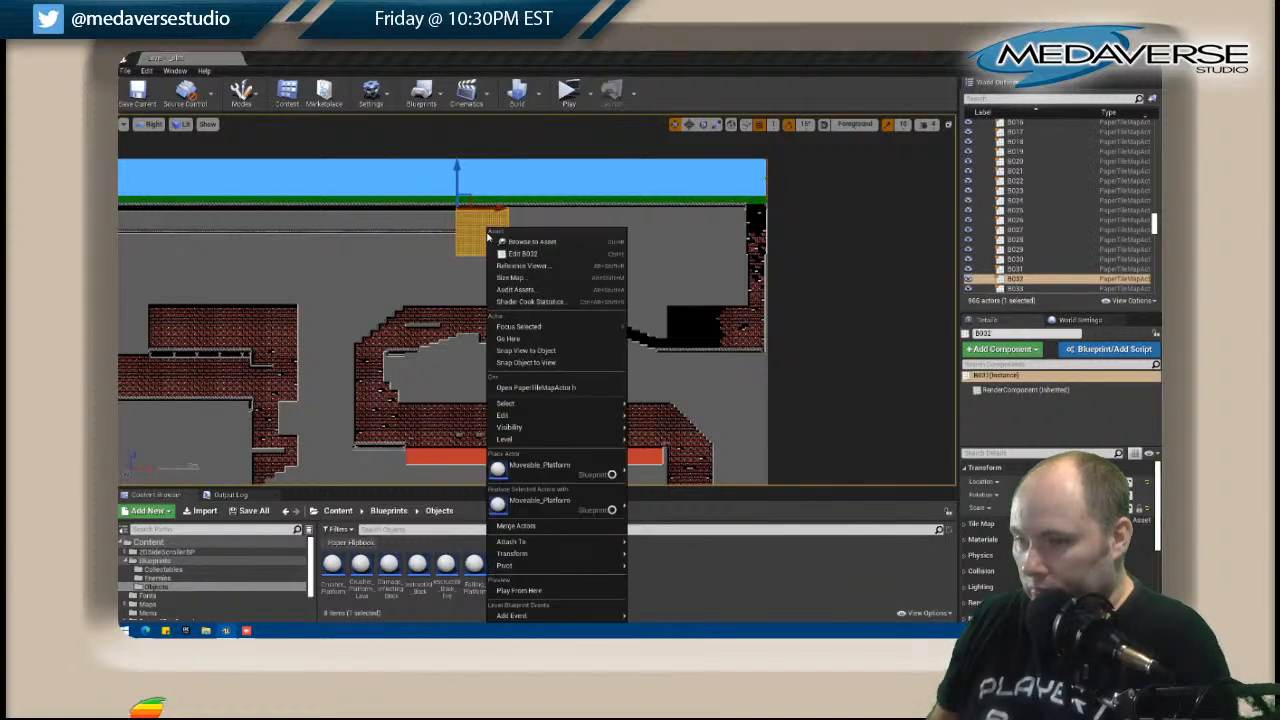
{"action": "left_click", "coordinate": [520, 255]}
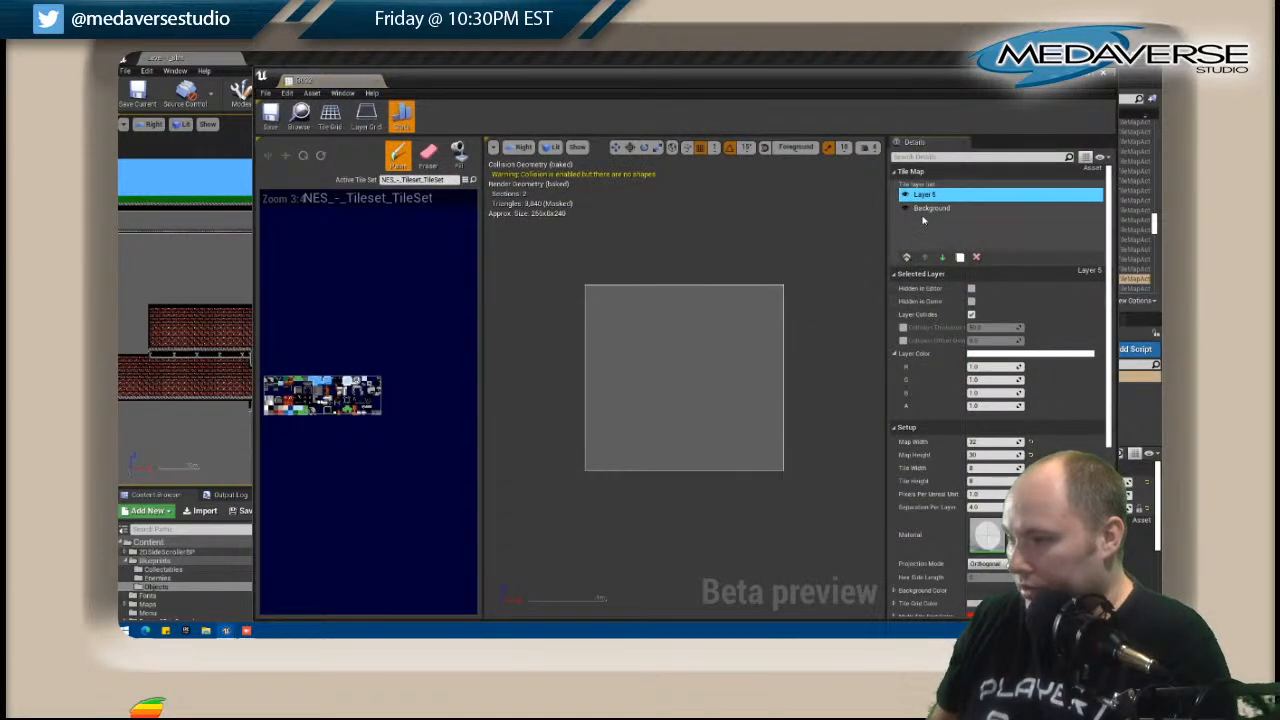
{"action": "right_click", "coordinate": [923, 220]}
{"action": "left_click", "coordinate": [945, 251]}
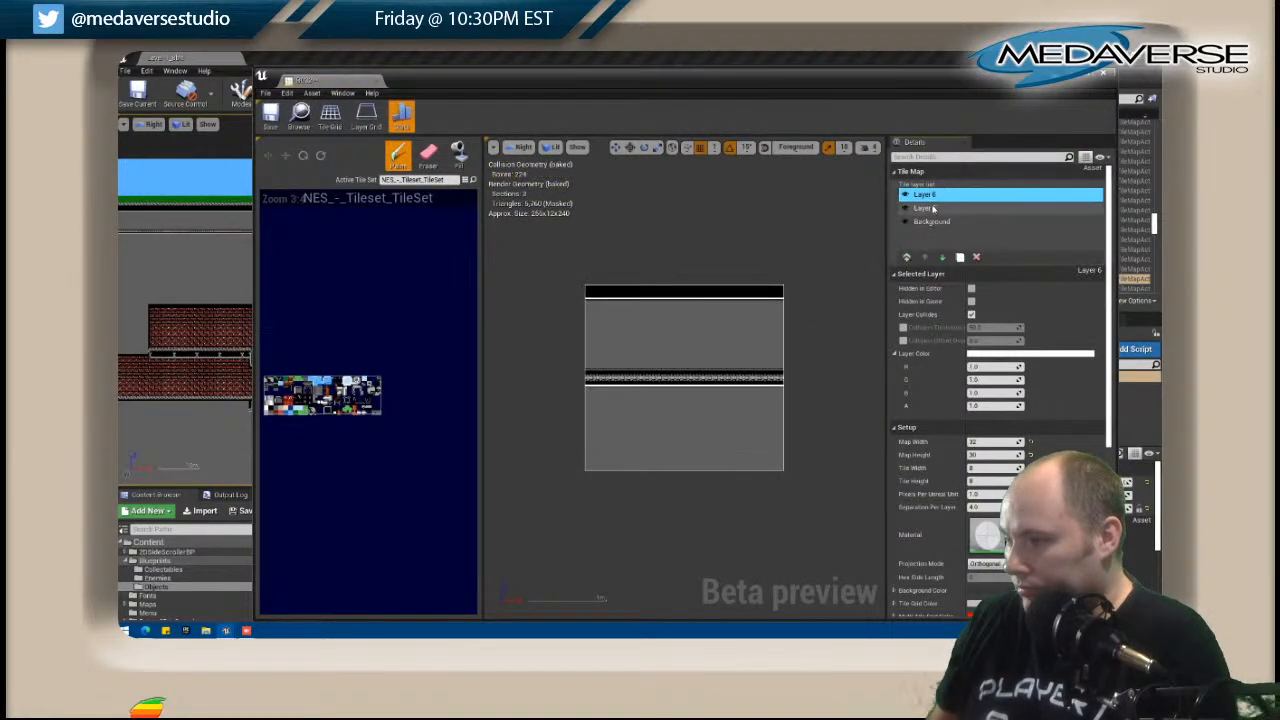
{"action": "left_click", "coordinate": [933, 208]}
{"action": "left_click", "coordinate": [977, 257]}
{"action": "left_click", "coordinate": [1104, 73]}
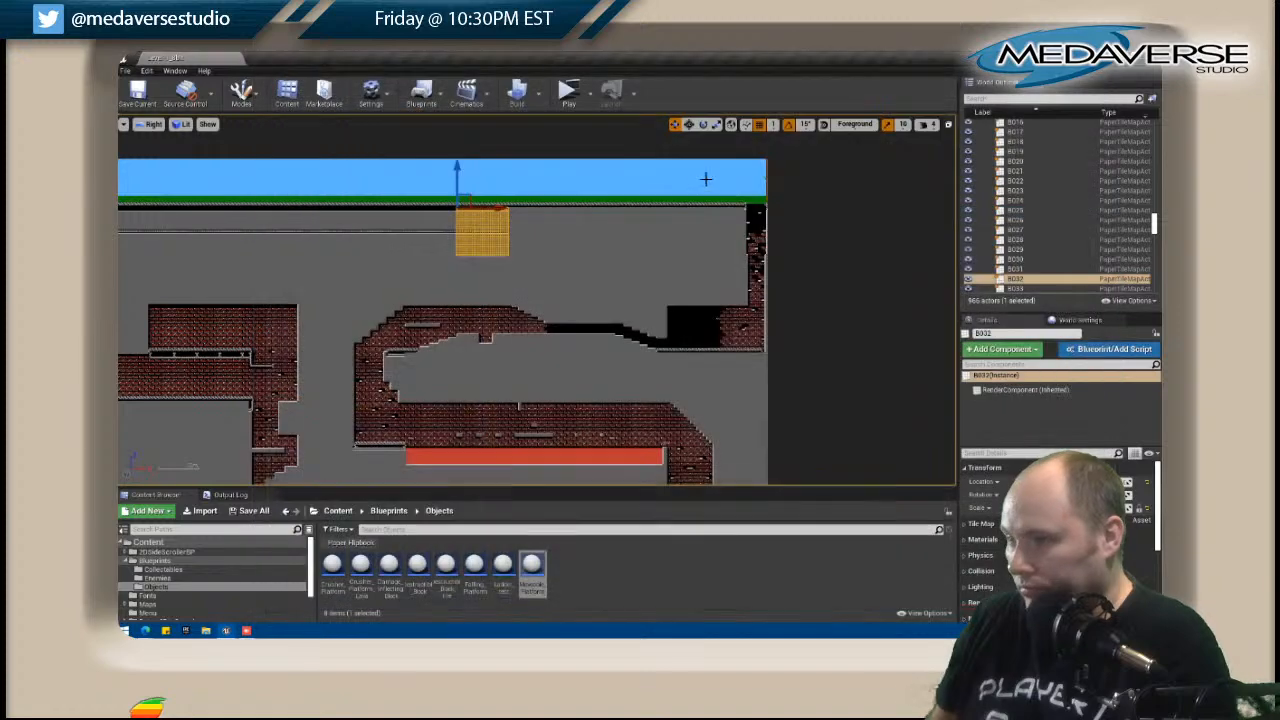
Open tile map B033, paste the copied trim layer, delete its empty Layer 5, and close the editor.
{"action": "left_click", "coordinate": [544, 232]}
{"action": "right_click", "coordinate": [546, 230]}
{"action": "left_click", "coordinate": [669, 264]}
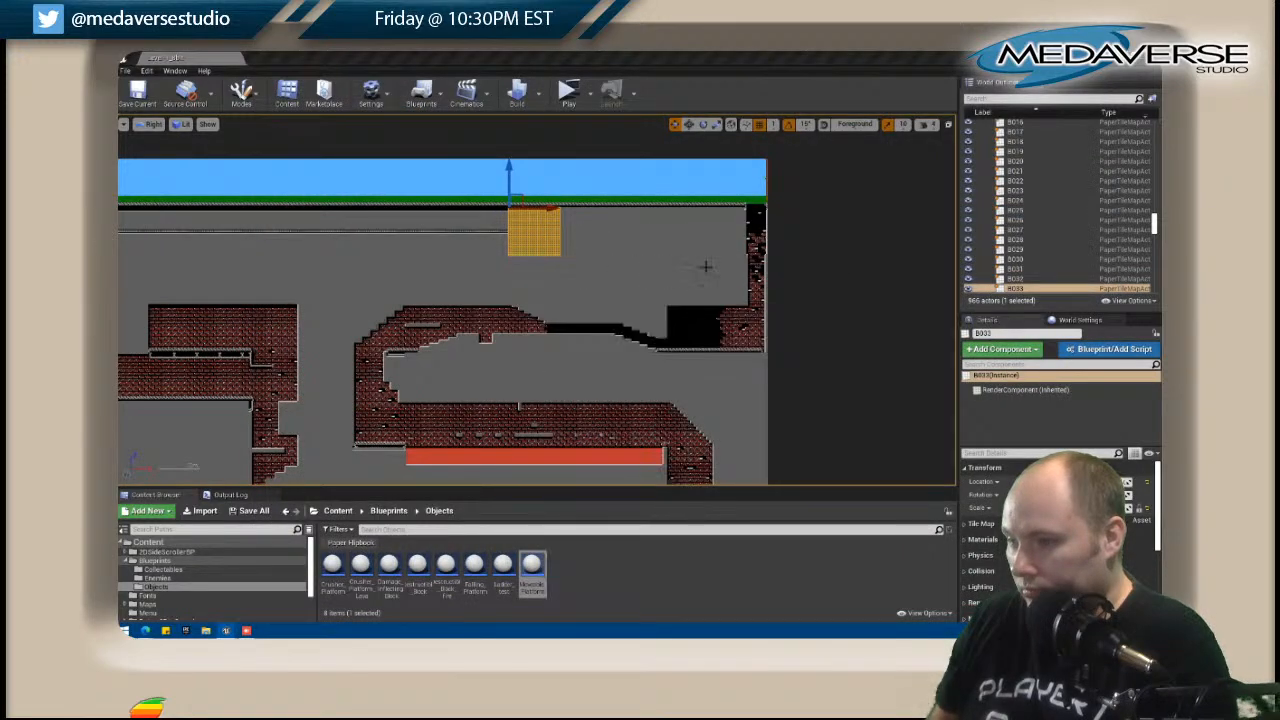
{"action": "right_click", "coordinate": [919, 223]}
{"action": "left_click", "coordinate": [943, 261]}
{"action": "left_click", "coordinate": [924, 207]}
{"action": "left_click", "coordinate": [977, 257]}
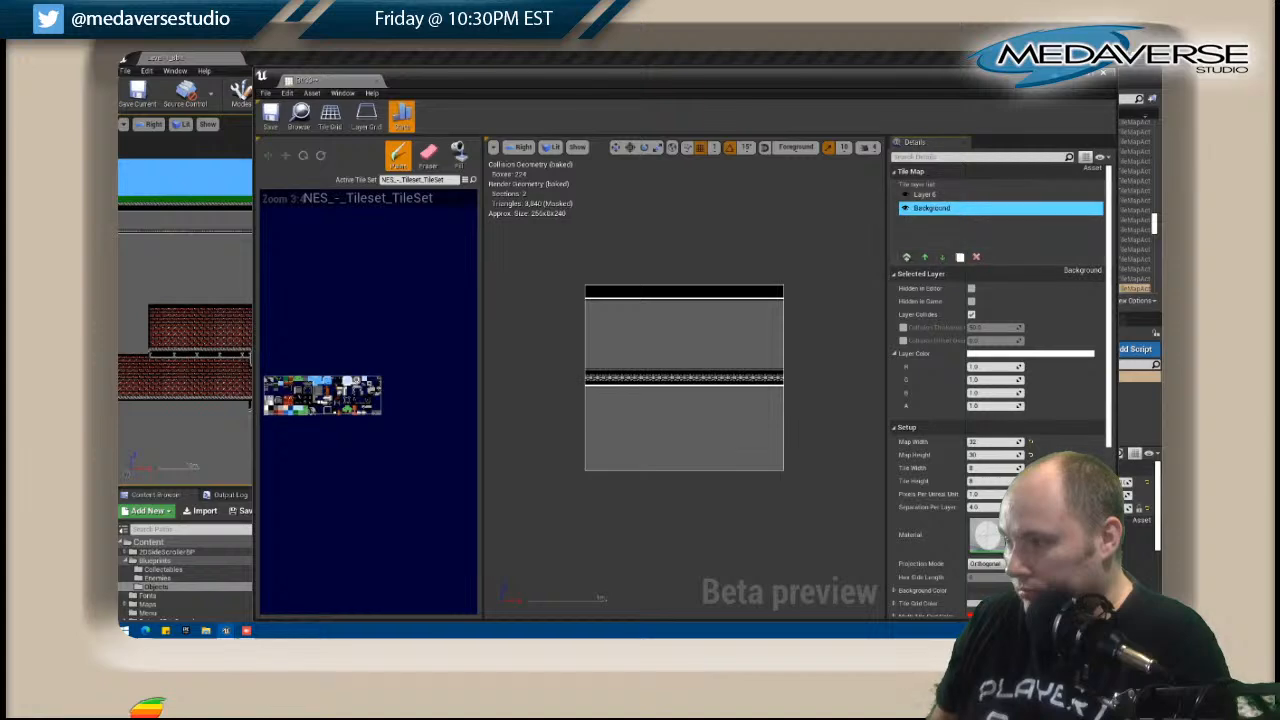
{"action": "left_click", "coordinate": [1108, 74]}
Open tile map B034, paste the copied trim layer in place of its empty Layer 5, and close it.
{"action": "left_click", "coordinate": [604, 222]}
{"action": "right_click", "coordinate": [604, 222]}
{"action": "left_click", "coordinate": [638, 250]}
{"action": "left_click", "coordinate": [930, 208]}
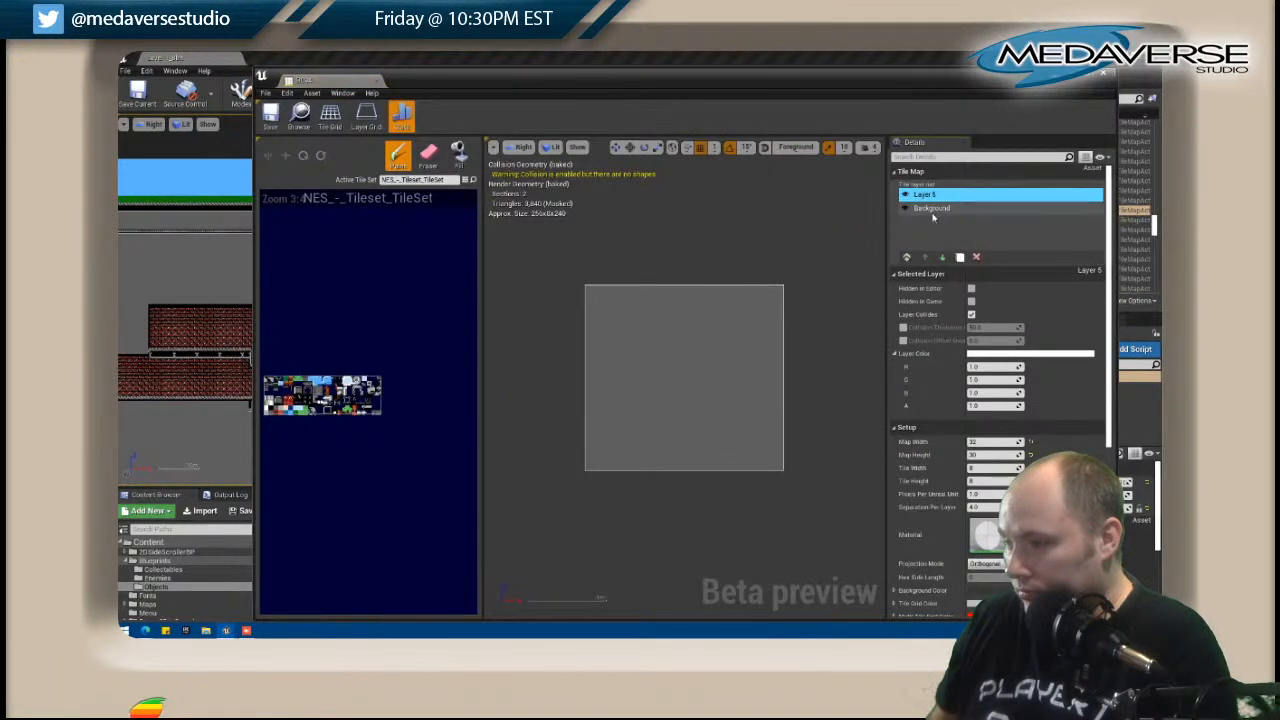
{"action": "right_click", "coordinate": [932, 210]}
{"action": "left_click", "coordinate": [958, 256]}
{"action": "right_click", "coordinate": [928, 229]}
{"action": "left_click", "coordinate": [953, 271]}
{"action": "left_click", "coordinate": [924, 196]}
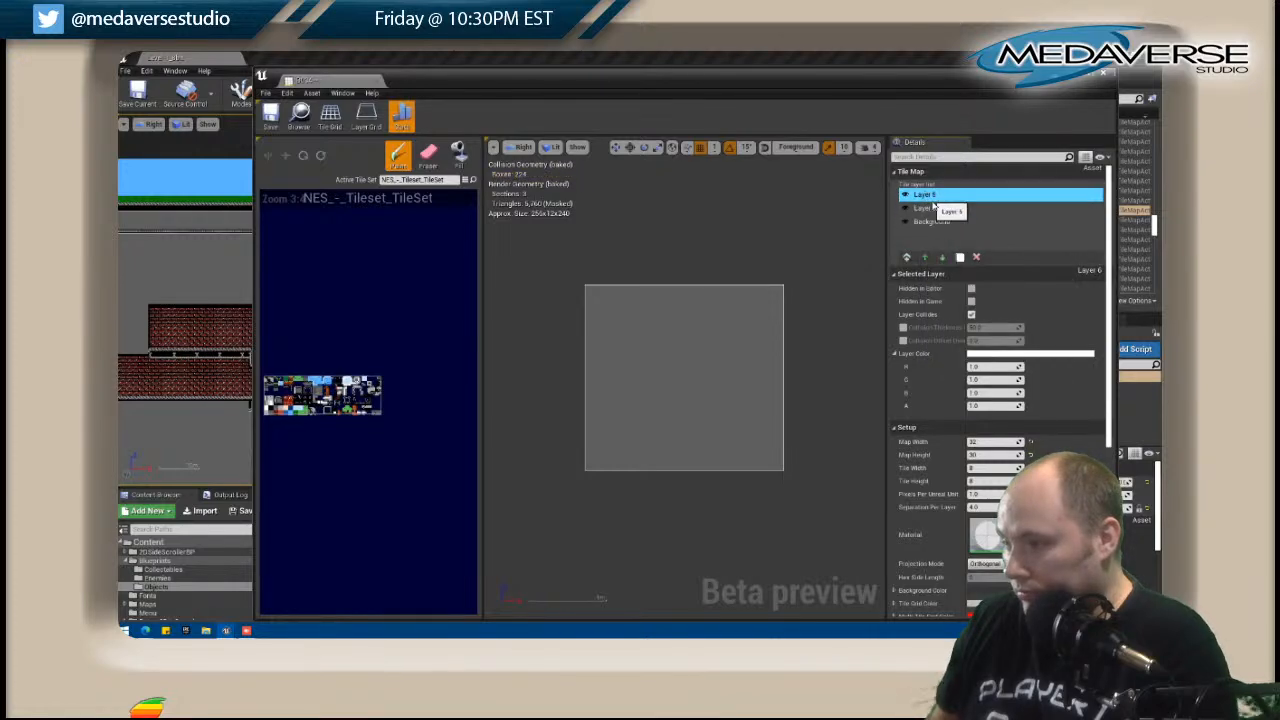
{"action": "left_click", "coordinate": [976, 257]}
{"action": "left_click", "coordinate": [1105, 75]}
Replace the empty Layer 5 of tile map B035 with the copied trim layer and close its editor.
{"action": "left_click", "coordinate": [648, 232]}
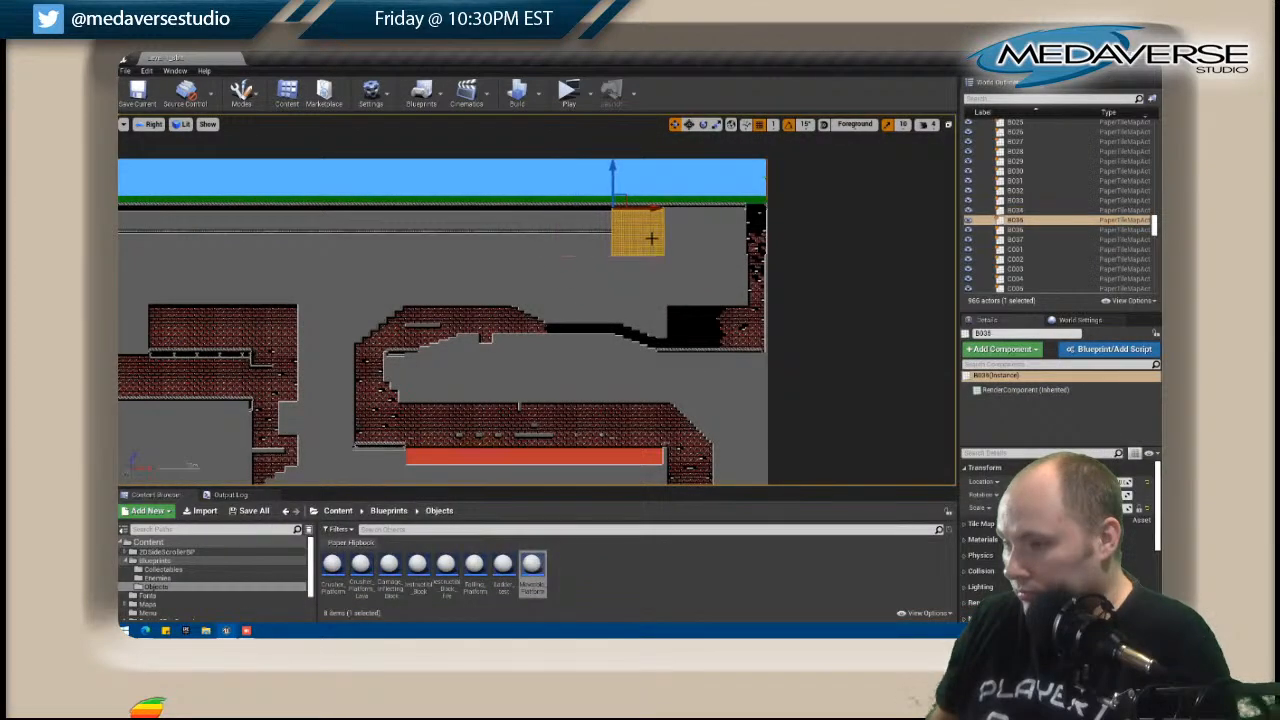
{"action": "right_click", "coordinate": [652, 232]}
{"action": "left_click", "coordinate": [689, 254]}
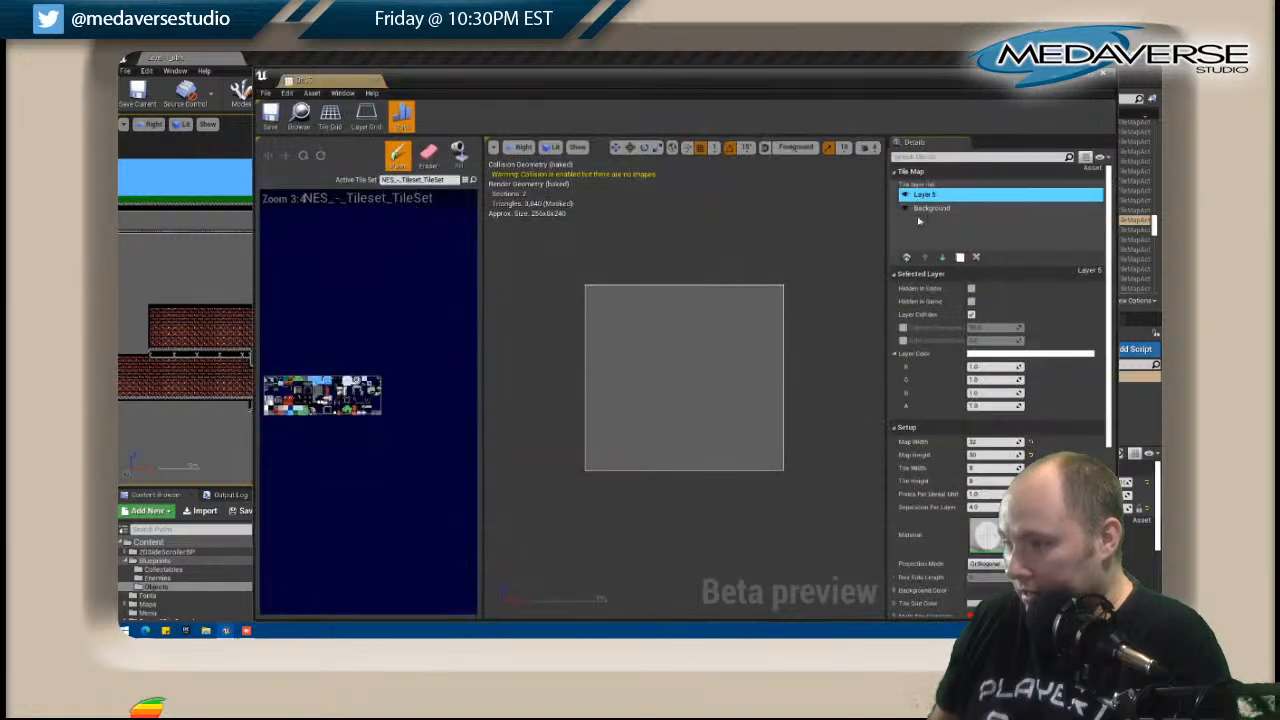
{"action": "right_click", "coordinate": [928, 220]}
{"action": "left_click", "coordinate": [954, 257]}
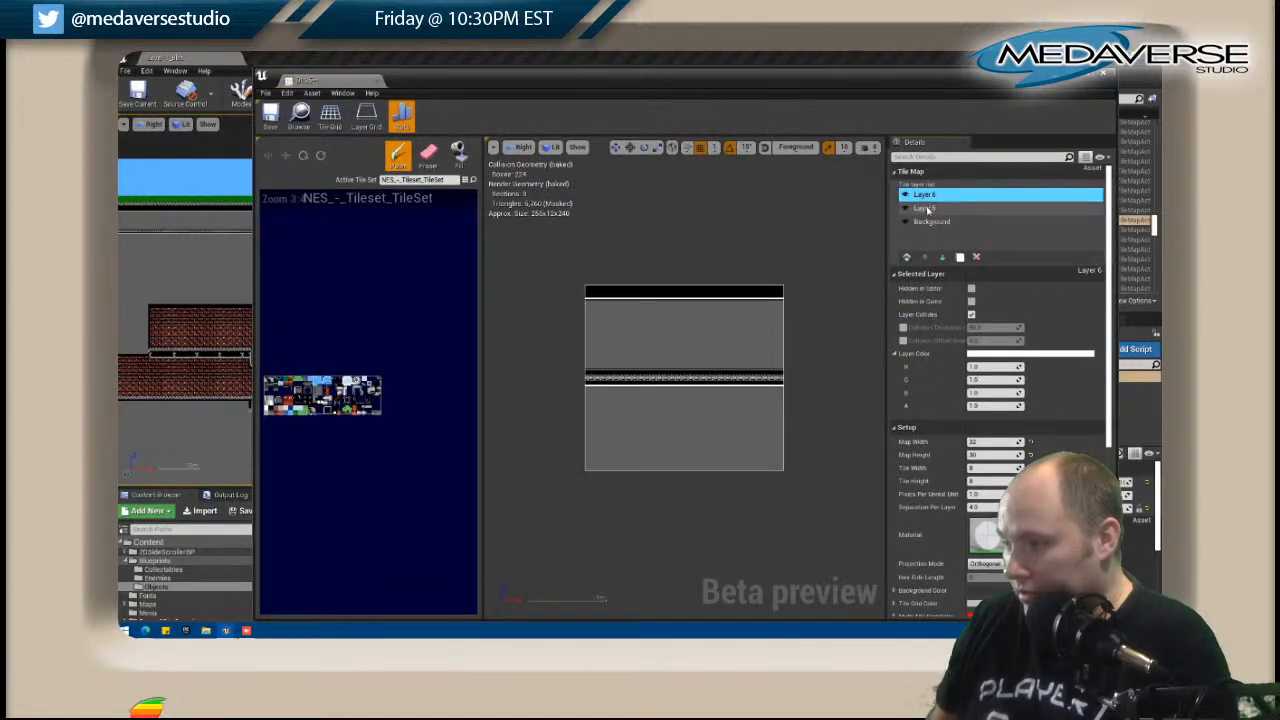
{"action": "left_click", "coordinate": [927, 208]}
{"action": "left_click", "coordinate": [976, 257]}
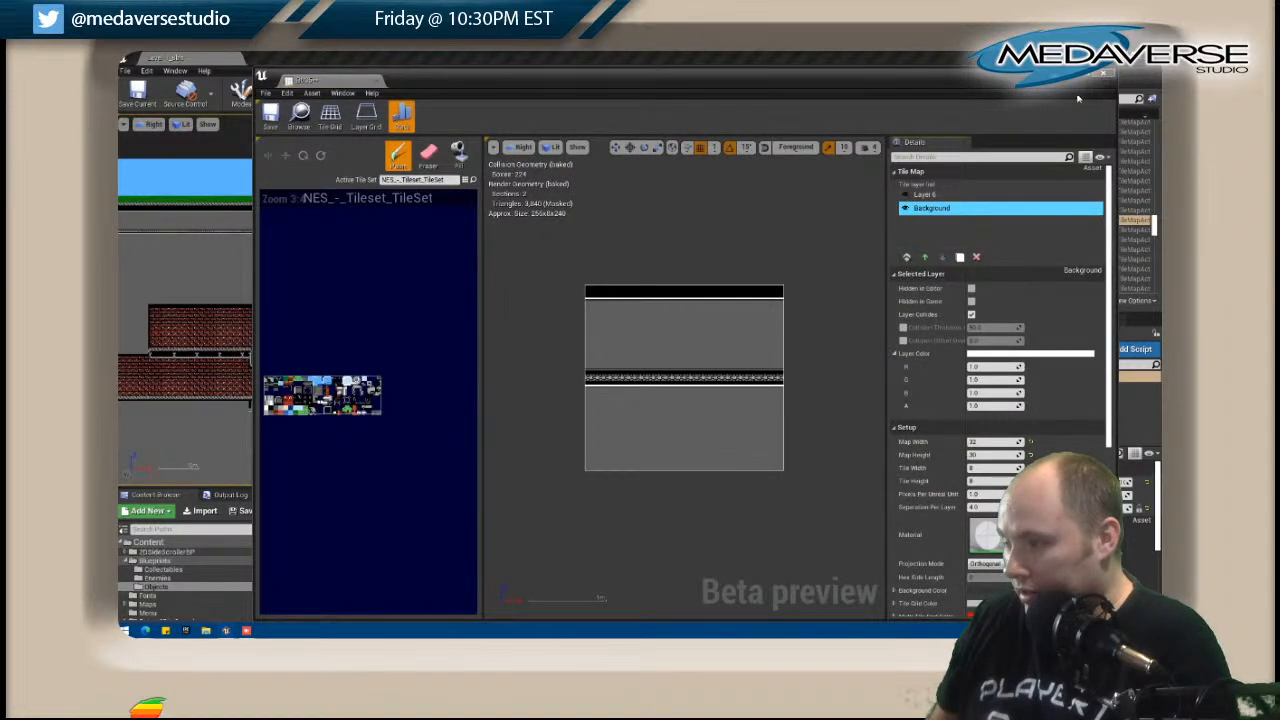
{"action": "left_click", "coordinate": [1104, 80]}
Replace the empty Layer 5 of tile map B036 with the copied trim layer and close its editor.
{"action": "left_click", "coordinate": [686, 234]}
{"action": "right_click", "coordinate": [690, 232]}
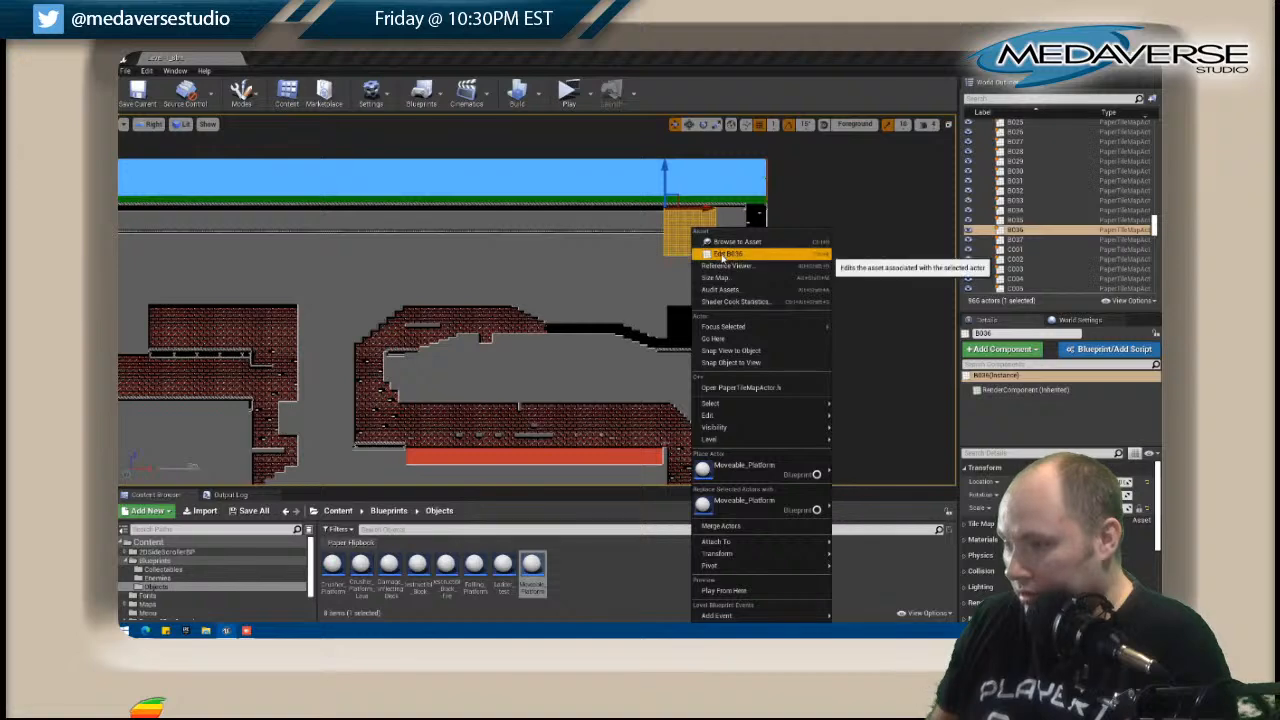
{"action": "left_click", "coordinate": [722, 255]}
{"action": "right_click", "coordinate": [945, 226]}
{"action": "left_click", "coordinate": [948, 238]}
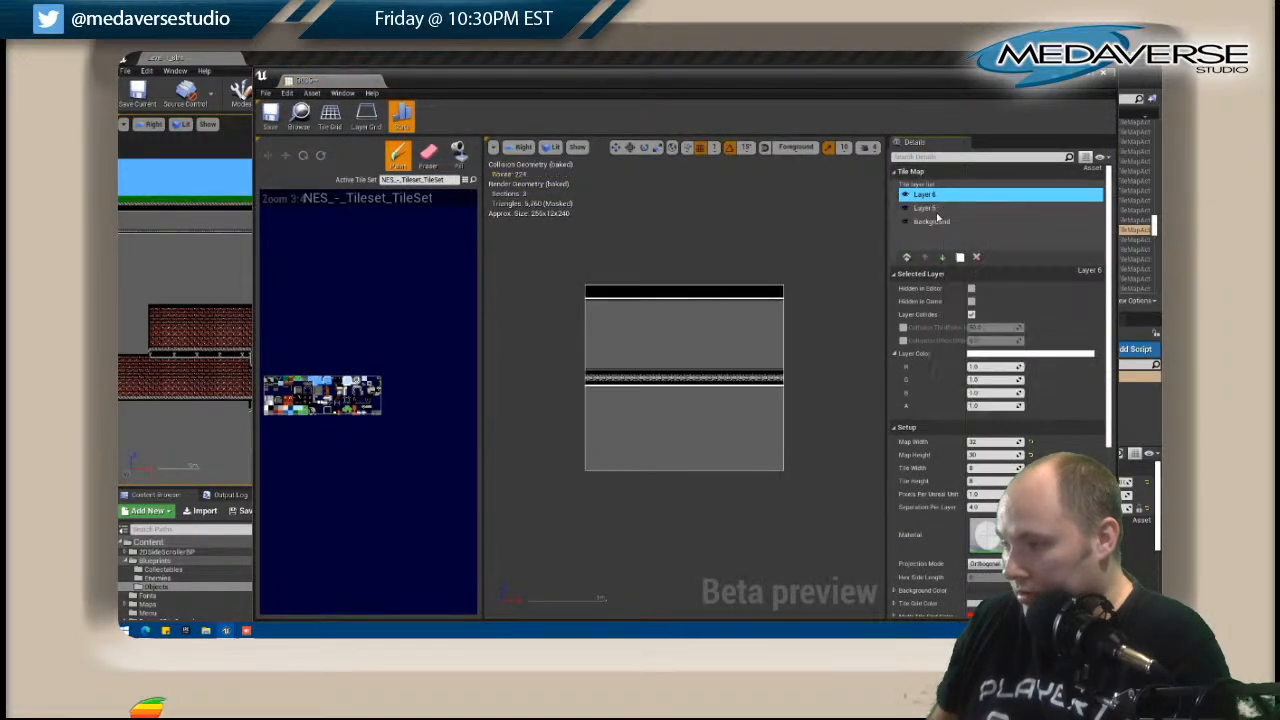
{"action": "left_click", "coordinate": [924, 208]}
{"action": "left_click", "coordinate": [976, 257]}
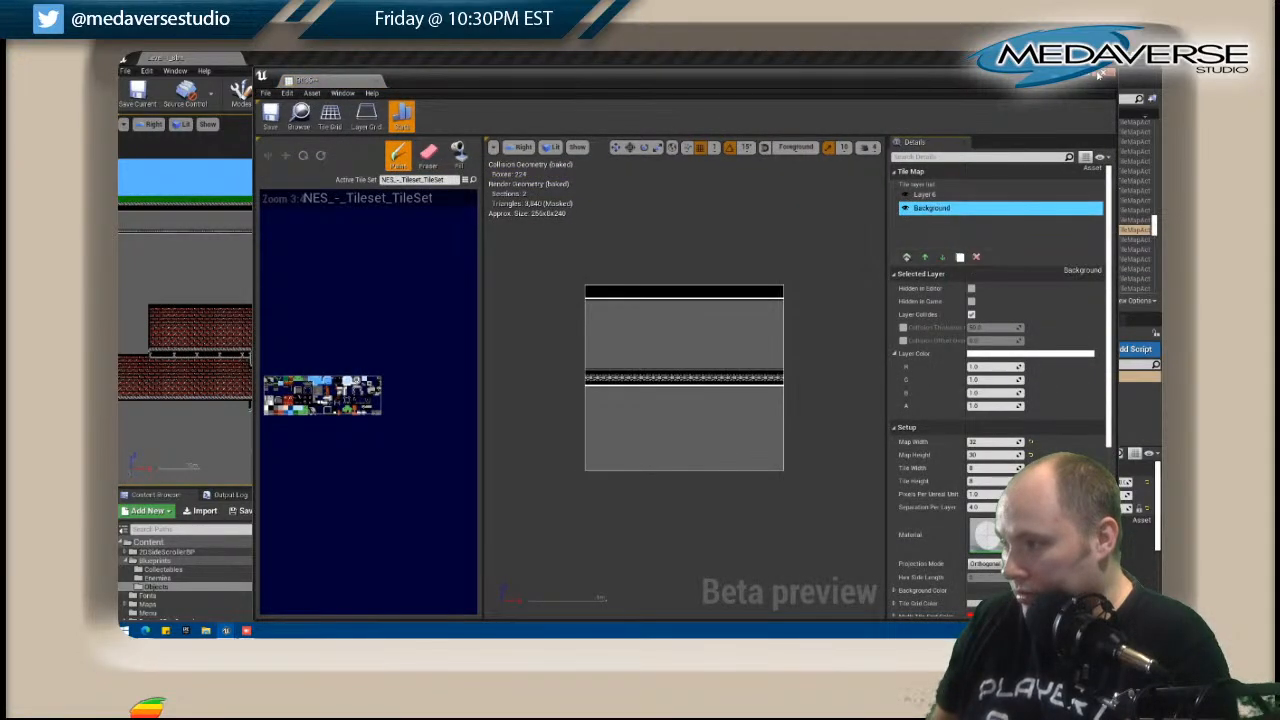
{"action": "left_click", "coordinate": [1104, 73]}
Open tile map B037 and paint a white edge row across the grey area's upper part on the Level layer.
{"action": "left_click", "coordinate": [732, 236]}
{"action": "scroll", "coordinate": [731, 237], "scroll_direction": "up", "scroll_amount": 6}
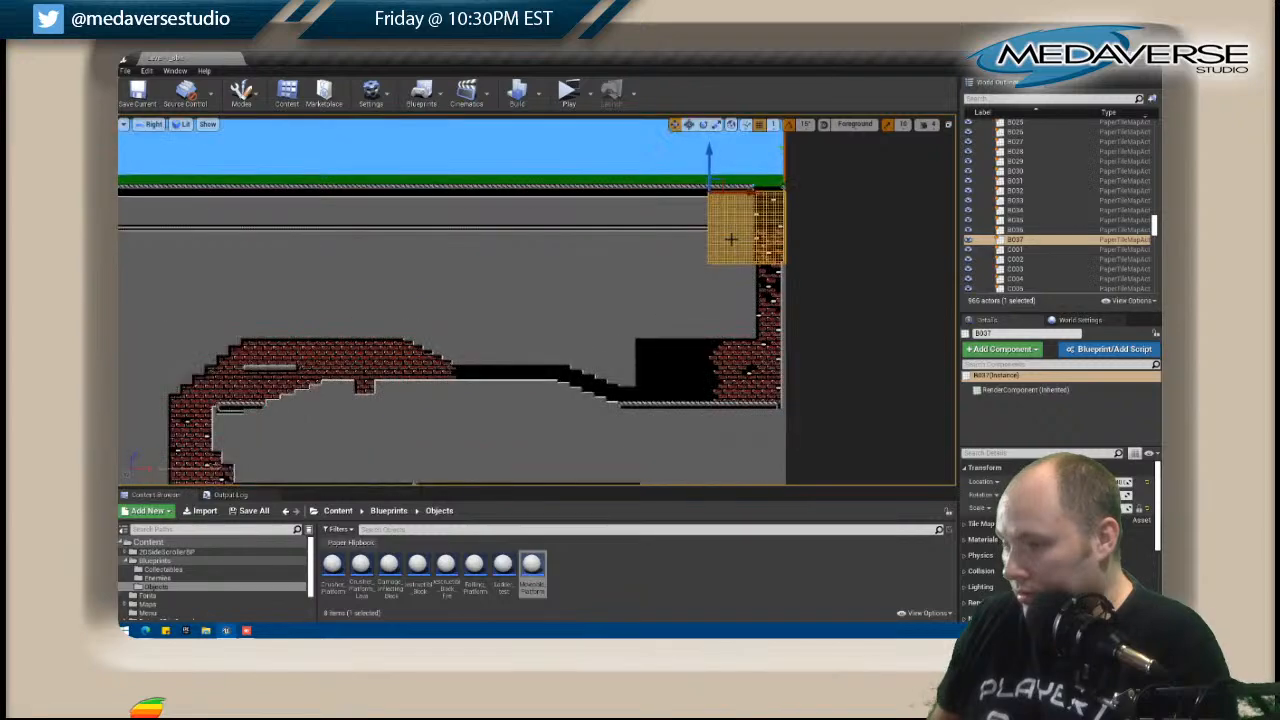
{"action": "right_click_drag", "start_coordinate": [728, 237], "coordinate": [528, 307]}
{"action": "scroll", "coordinate": [495, 295], "scroll_direction": "up", "scroll_amount": 4}
{"action": "right_click", "coordinate": [528, 307]}
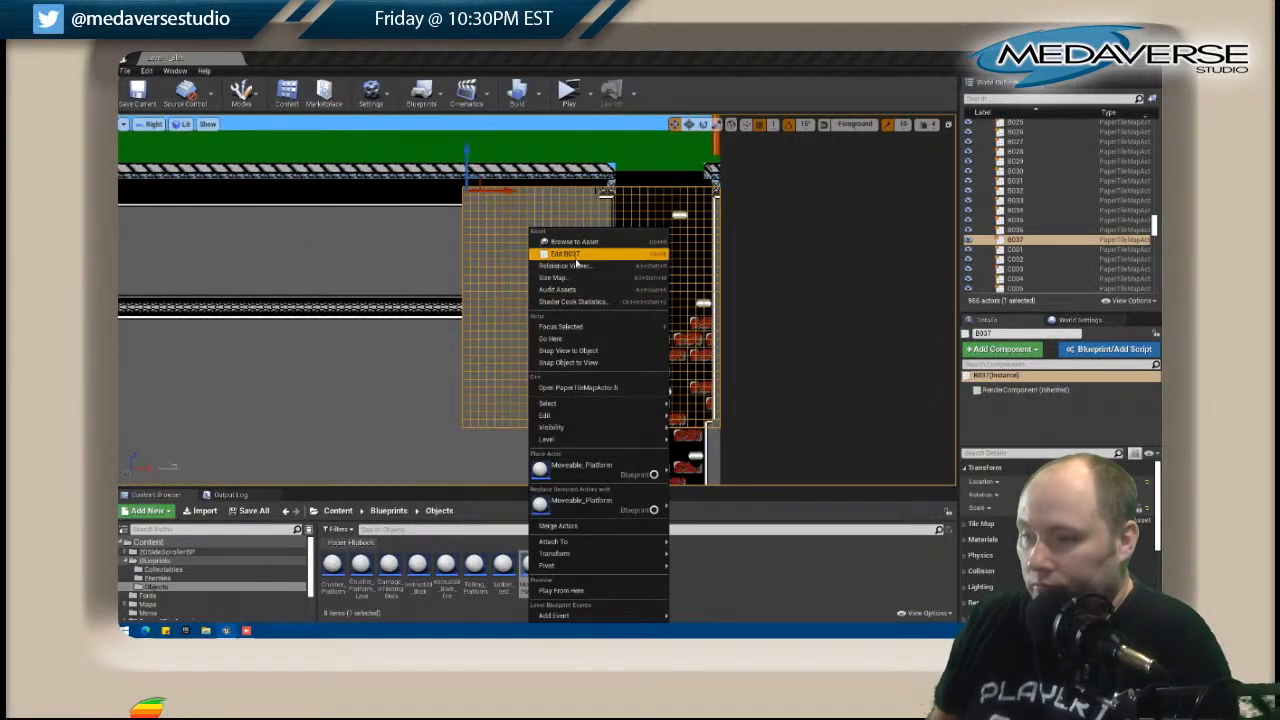
{"action": "left_click", "coordinate": [580, 263]}
{"action": "scroll", "coordinate": [597, 289], "scroll_direction": "up", "scroll_amount": 1}
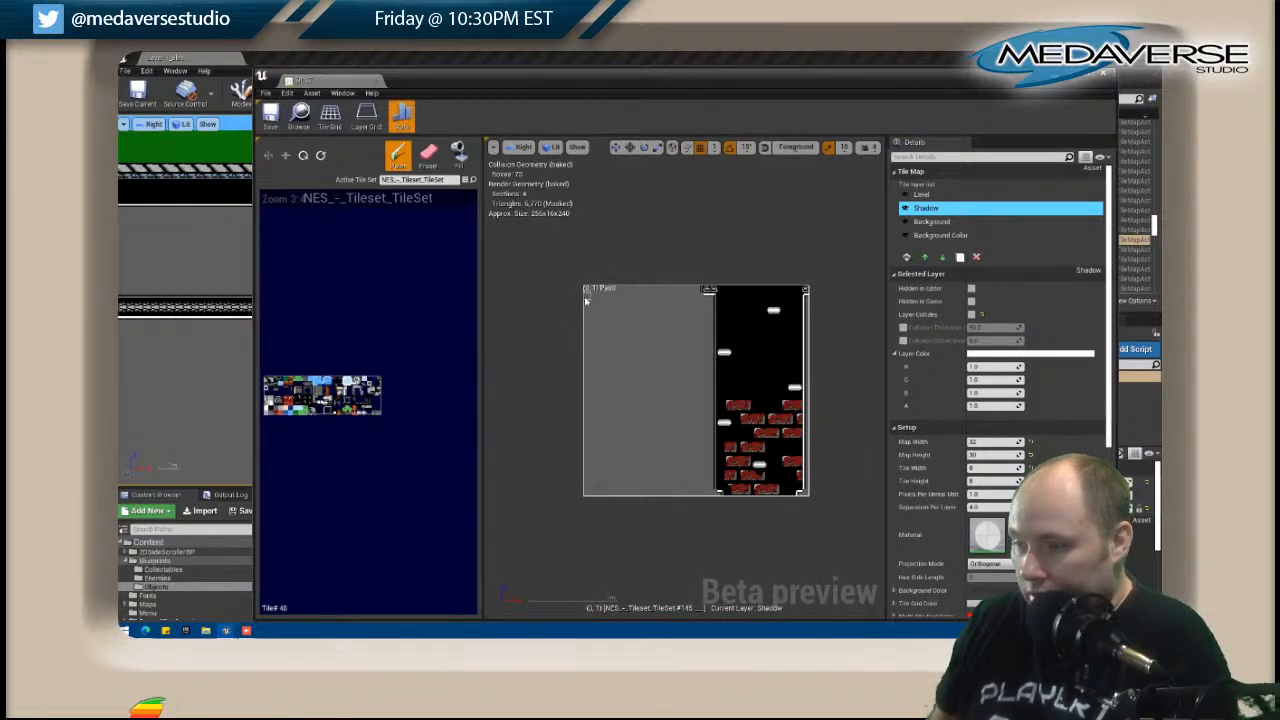
{"action": "left_click", "coordinate": [920, 195]}
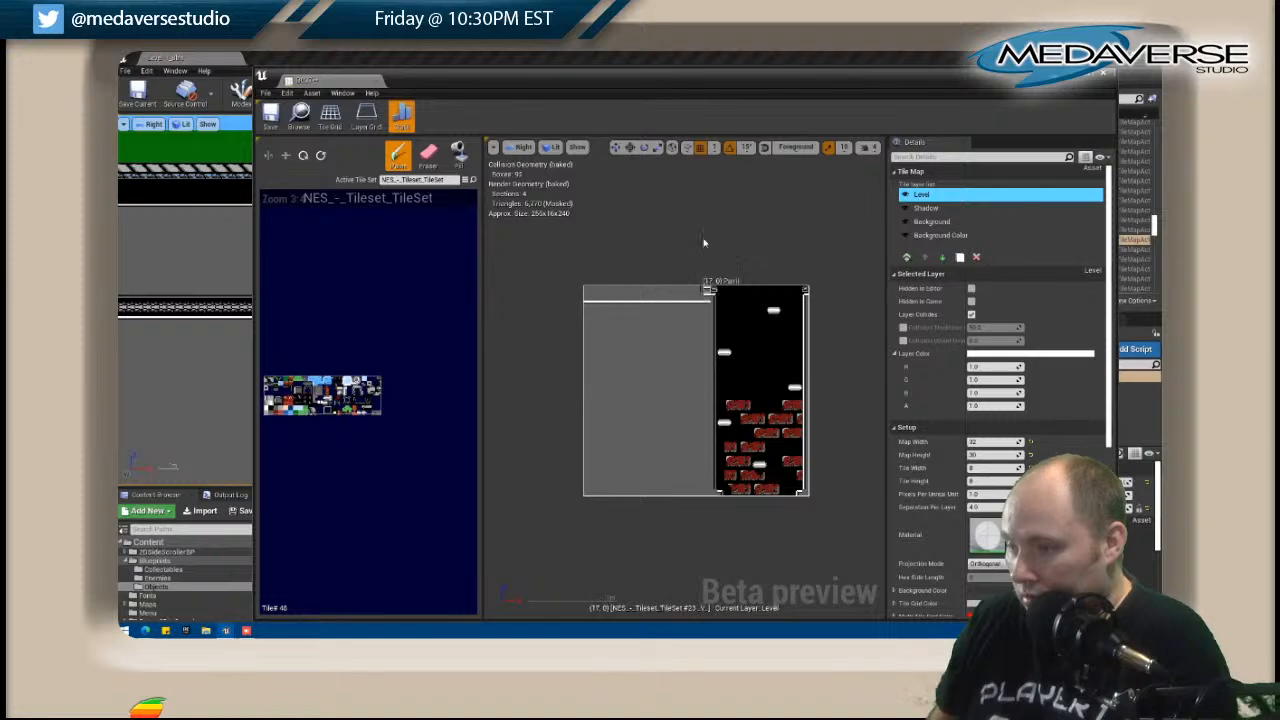
Place the tile map editor beside the level viewport and compare B037 with the neighbouring corridor trim.
{"action": "left_click_drag", "start_coordinate": [623, 83], "coordinate": [1004, 96]}
{"action": "right_click_drag", "start_coordinate": [564, 229], "coordinate": [402, 231]}
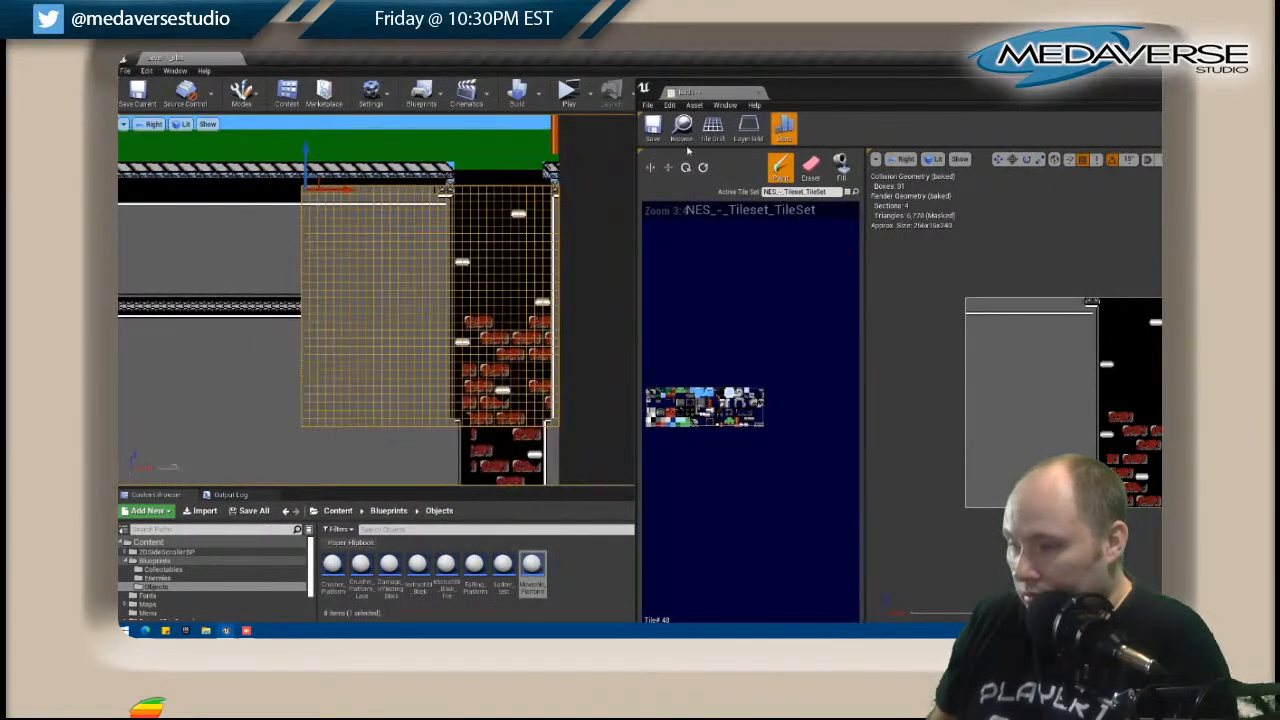
{"action": "left_click_drag", "start_coordinate": [884, 95], "coordinate": [630, 52]}
{"action": "left_click_drag", "start_coordinate": [528, 66], "coordinate": [898, 107]}
{"action": "right_click_drag", "start_coordinate": [451, 230], "coordinate": [450, 230]}
{"action": "right_click_drag", "start_coordinate": [318, 235], "coordinate": [297, 235]}
{"action": "left_click_drag", "start_coordinate": [673, 95], "coordinate": [484, 61]}
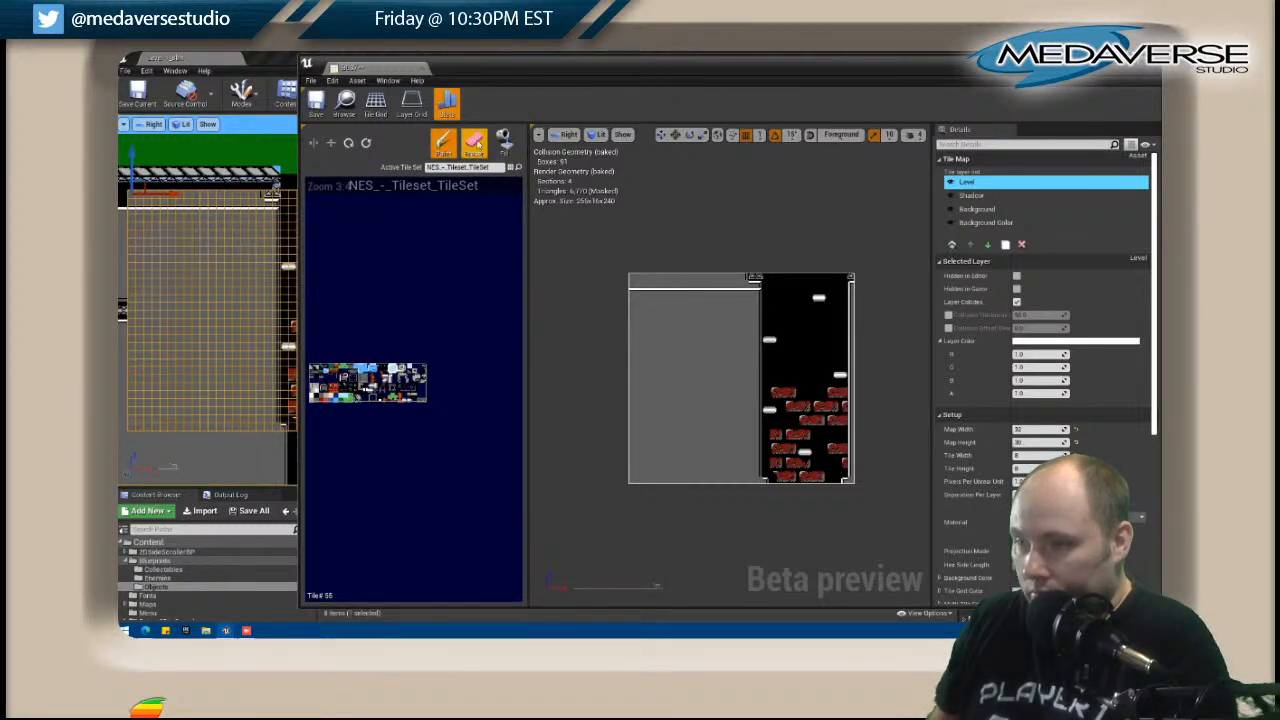
Erase the grey tiles above the upper edge row on B037's Level layer and return to painting.
{"action": "left_click", "coordinate": [473, 143]}
{"action": "mouse_move", "coordinate": [634, 278]}
{"action": "left_mouse_down"}
{"action": "mouse_move", "coordinate": [775, 284]}
{"action": "mouse_move", "coordinate": [720, 267]}
{"action": "left_mouse_up"}
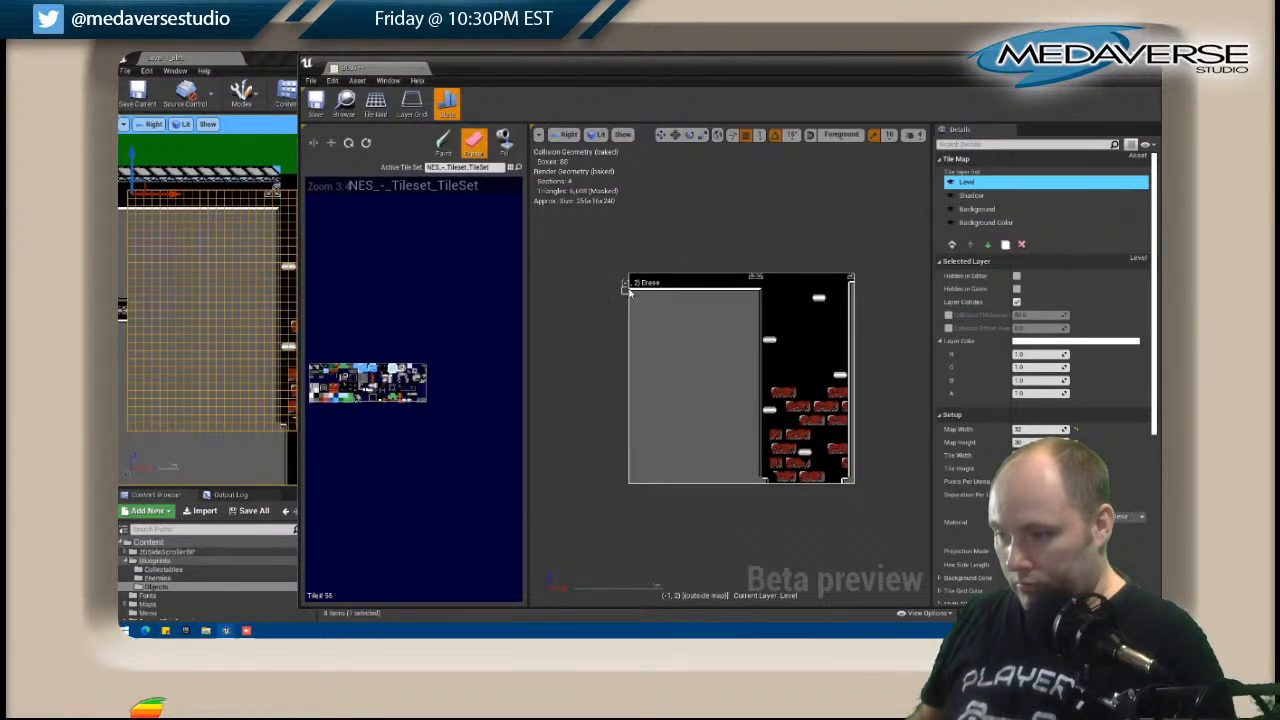
{"action": "left_click_drag", "start_coordinate": [631, 293], "coordinate": [790, 299], "text": "shift"}
{"action": "left_click", "coordinate": [443, 142]}
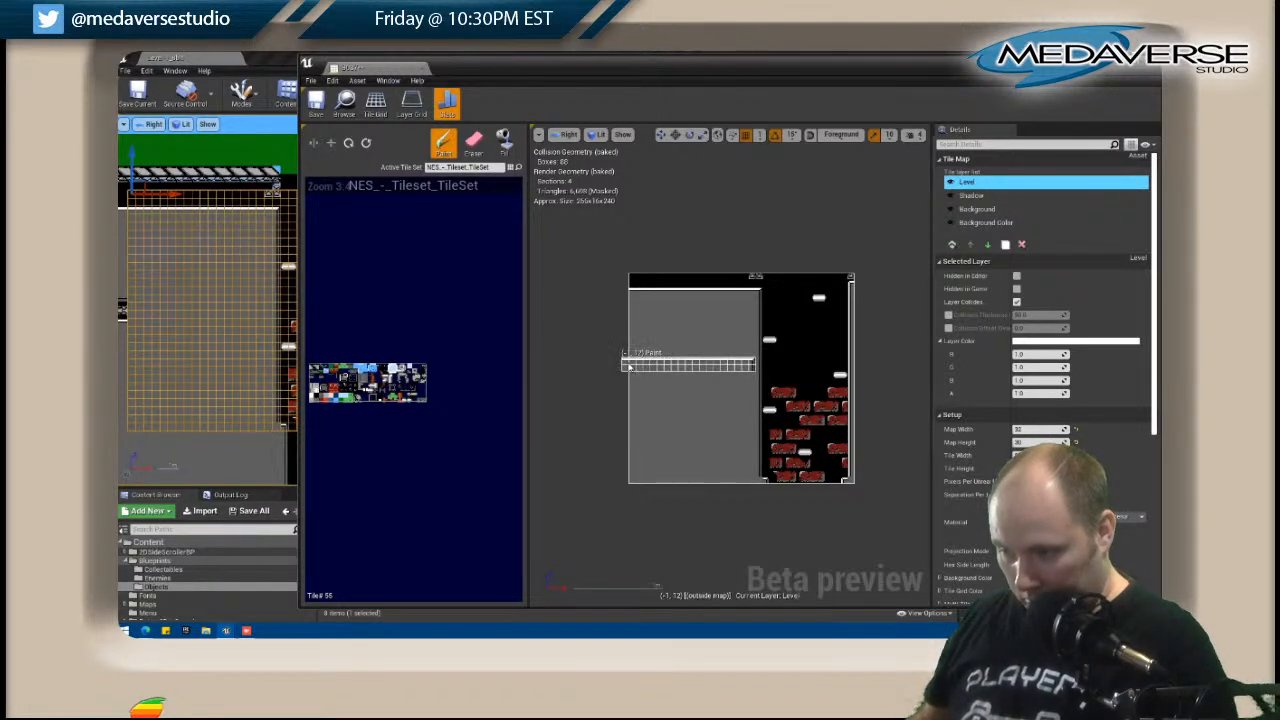
Paint the corridor trim's lower white edge row across B037's grey area up to the brick shaft.
{"action": "left_click", "coordinate": [632, 371]}
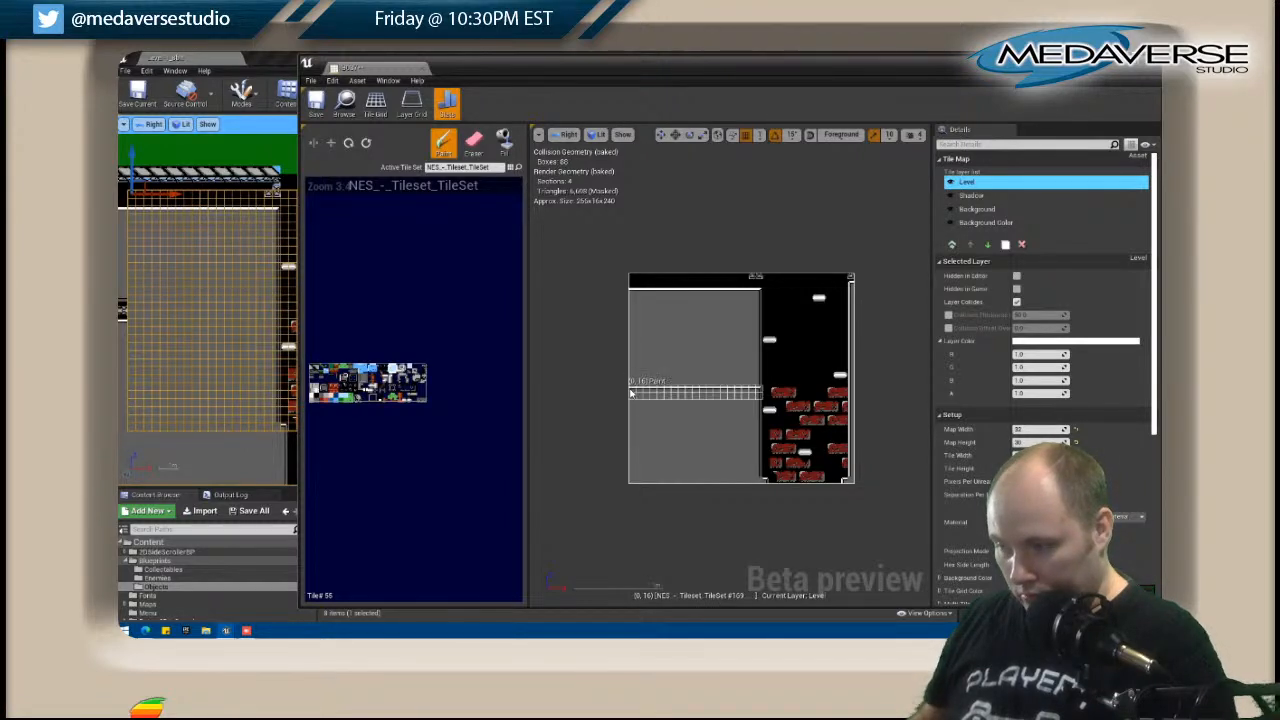
{"action": "left_click", "coordinate": [633, 387]}
{"action": "key", "text": "ctrl+z"}
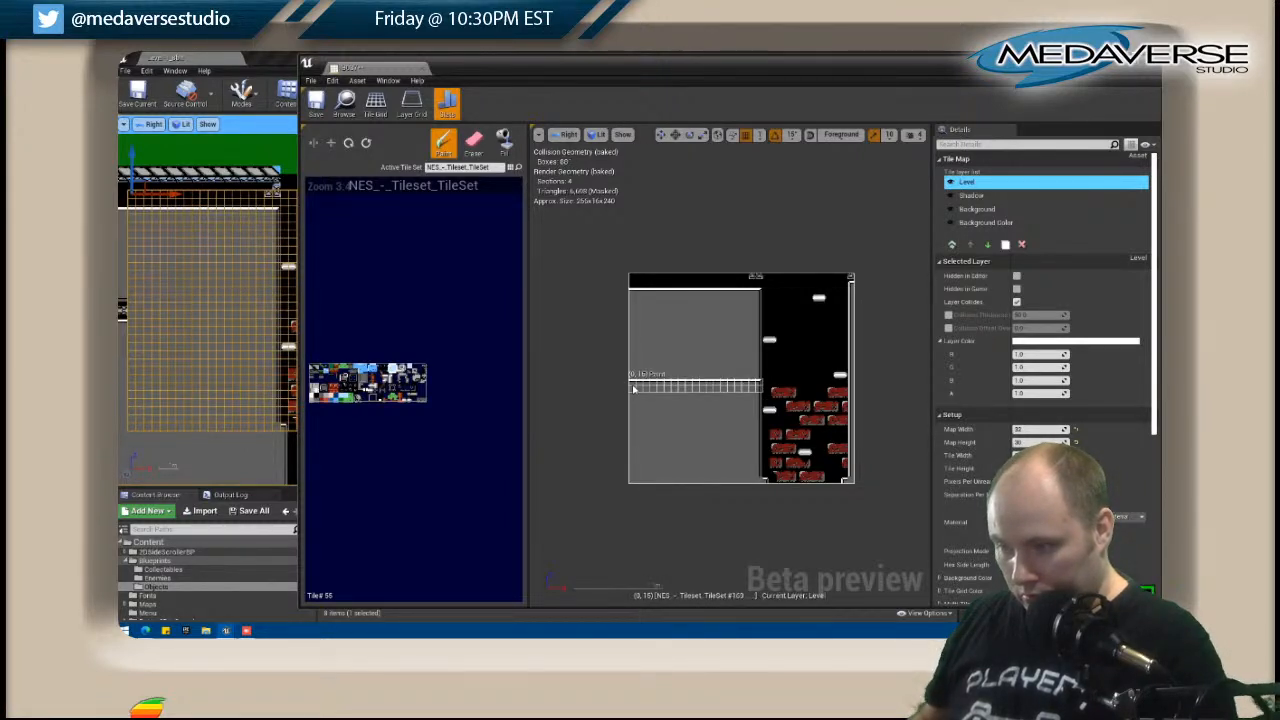
{"action": "left_click", "coordinate": [632, 393]}
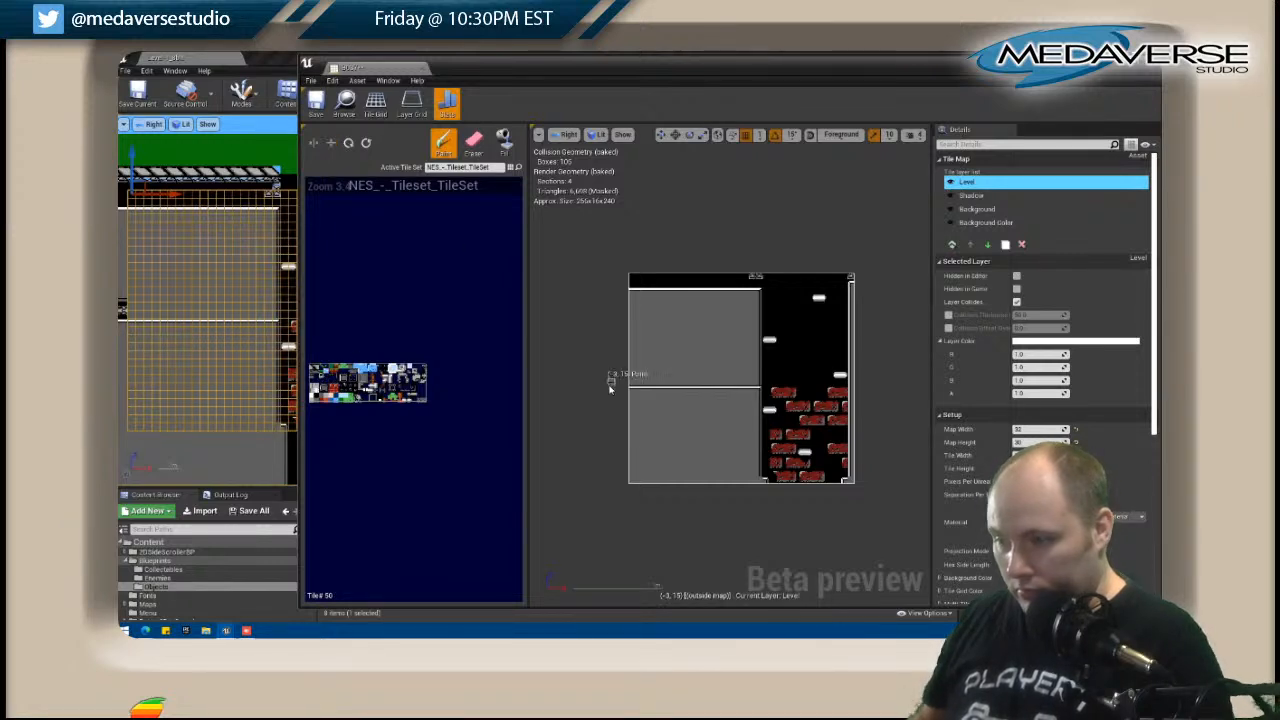
Paint the trim's upper edge row and fill the band beneath it with patterned trim tiles up to the shaft.
{"action": "left_click_drag", "start_coordinate": [632, 372], "coordinate": [754, 370]}
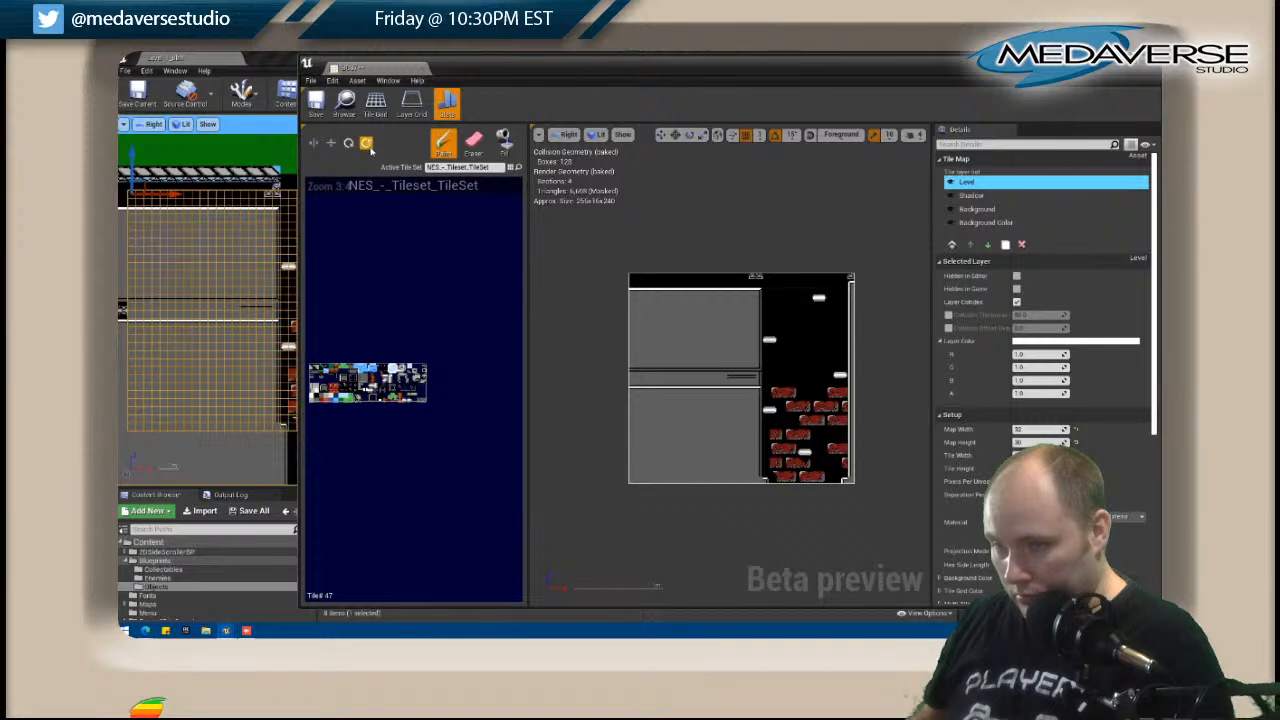
{"action": "mouse_move", "coordinate": [632, 384]}
{"action": "left_mouse_down"}
{"action": "mouse_move", "coordinate": [758, 384]}
{"action": "mouse_move", "coordinate": [634, 384]}
{"action": "left_mouse_up"}
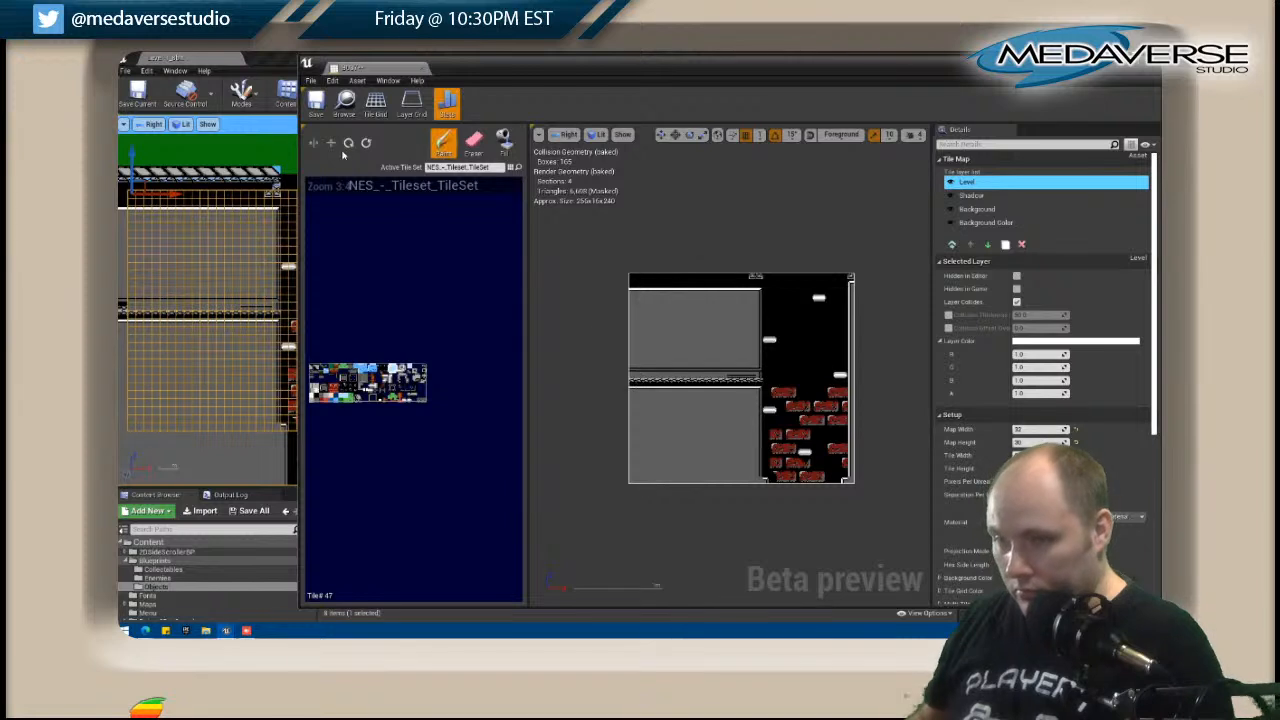
{"action": "left_click", "coordinate": [630, 376]}
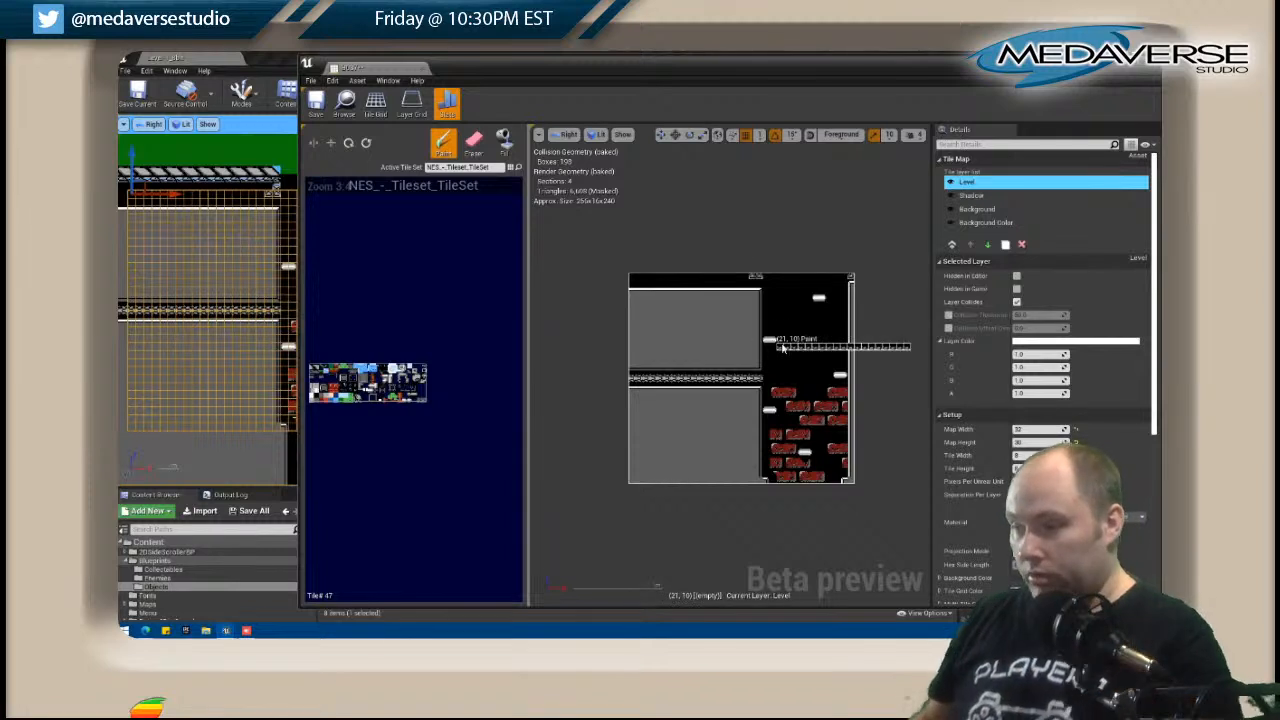
Rotate the patterned trim strip to vertical and paint it as a column along the brick shaft's inner side.
{"action": "key", "text": "shift"}
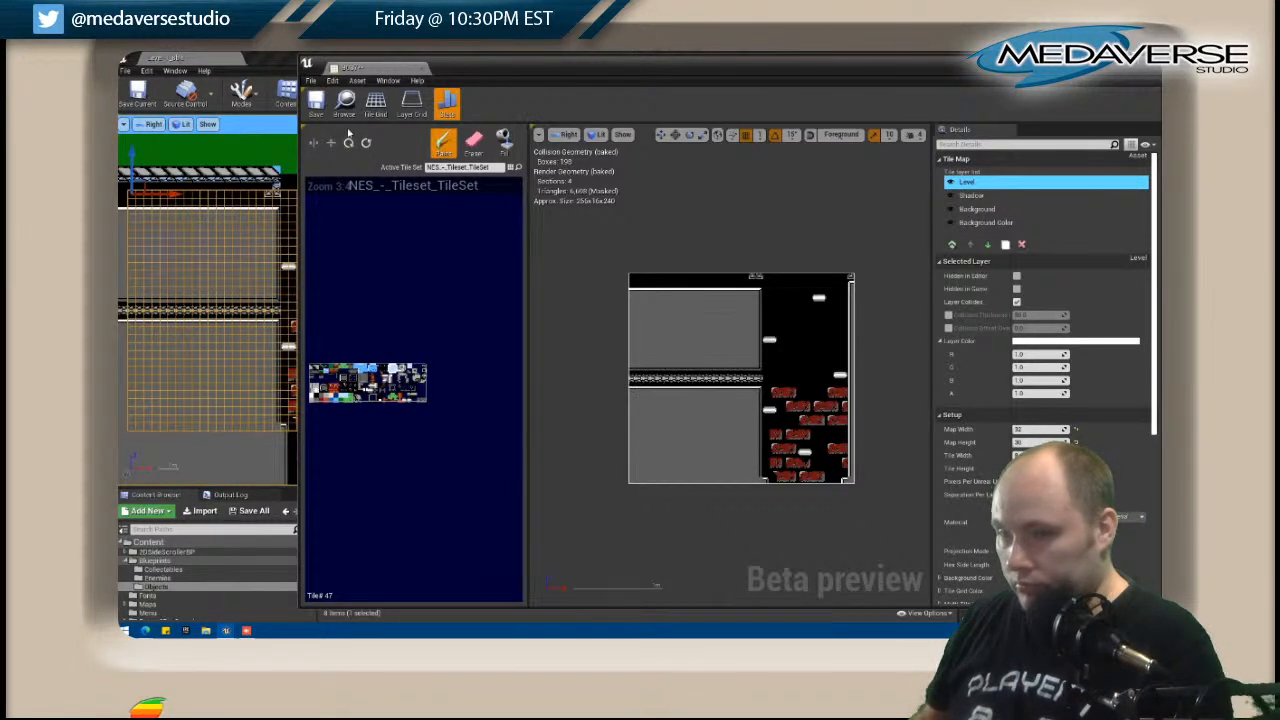
{"action": "left_click", "coordinate": [349, 144]}
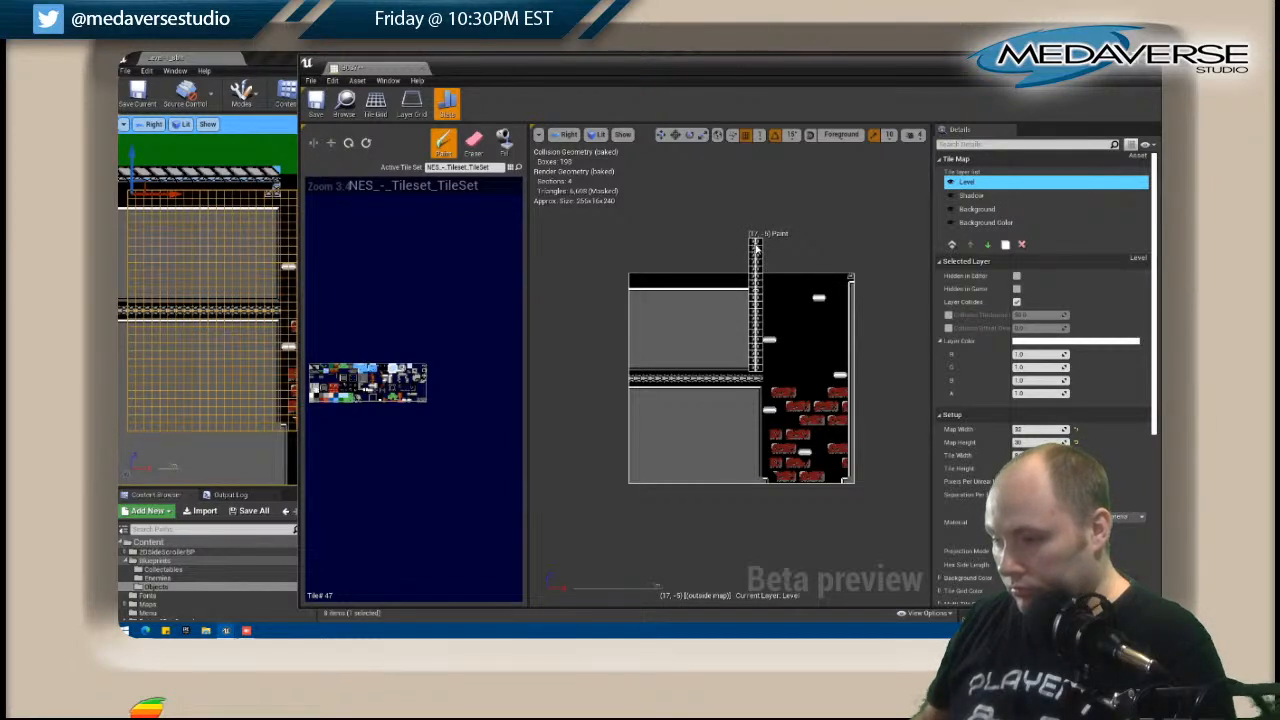
{"action": "left_click", "coordinate": [756, 250]}
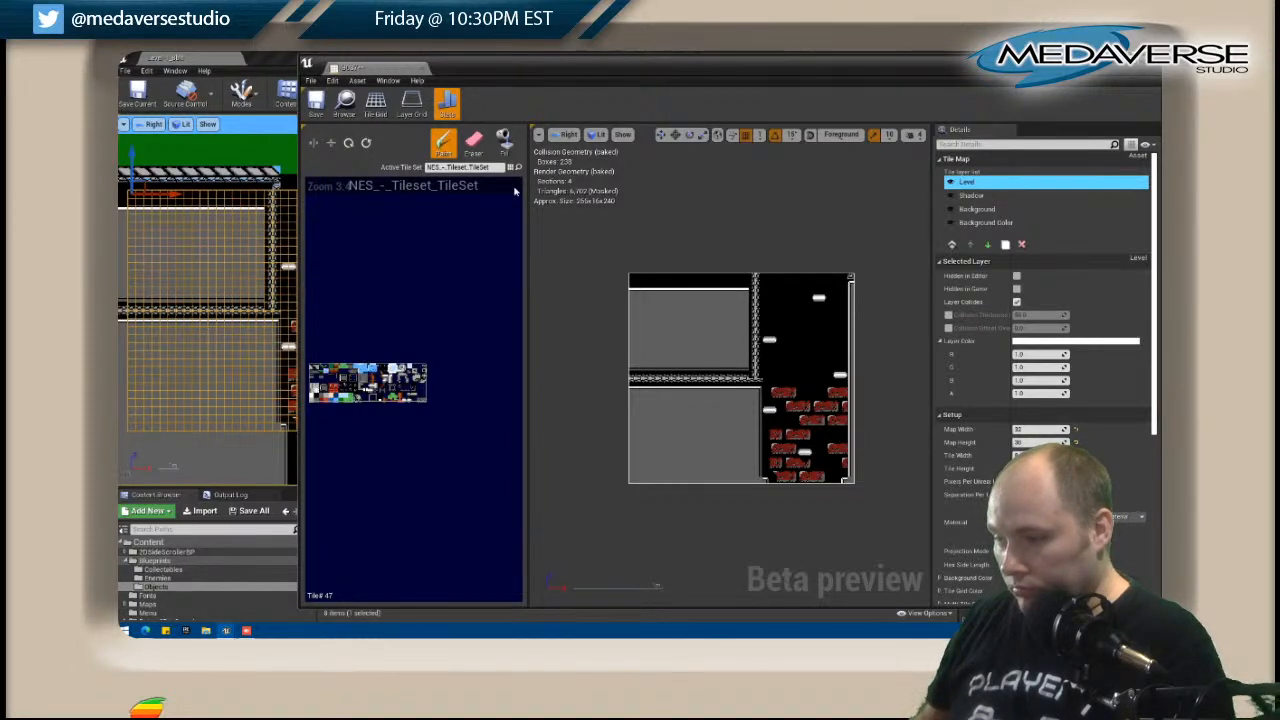
Clean up the trim column's corner tiles and paint a vertical edge line along the grey area beside it.
{"action": "left_click", "coordinate": [475, 143]}
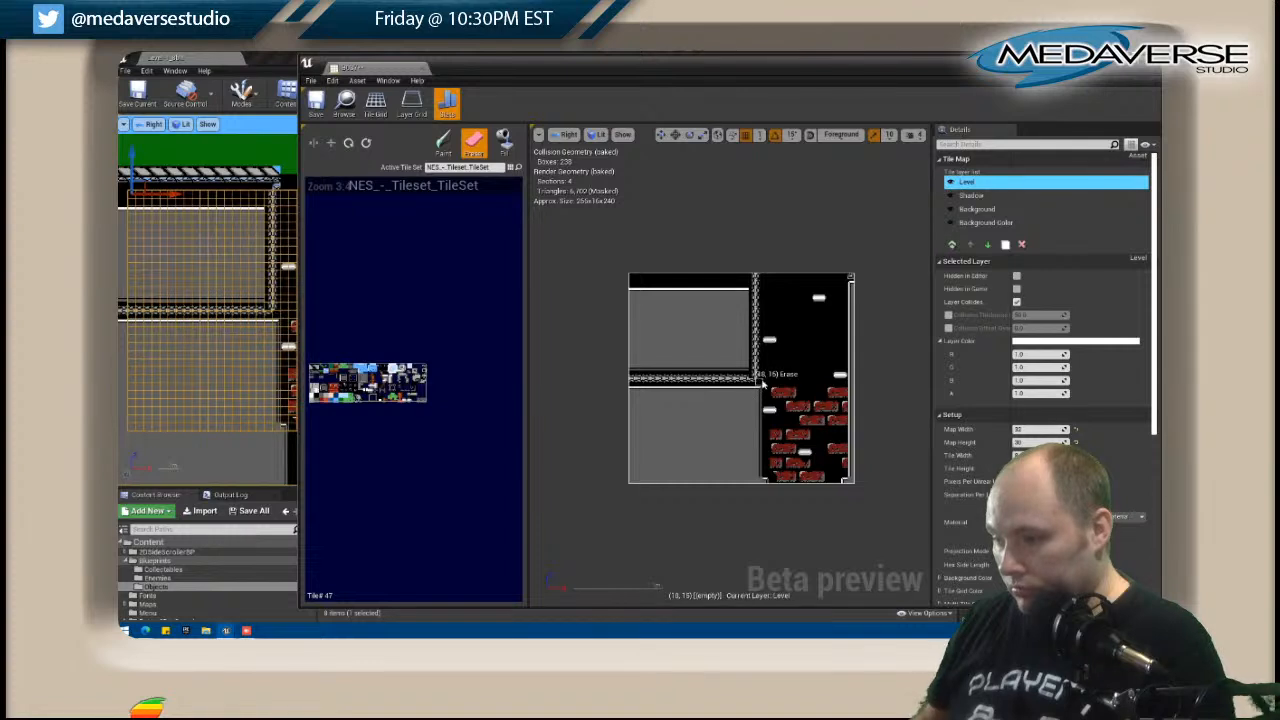
{"action": "left_click", "coordinate": [424, 371]}
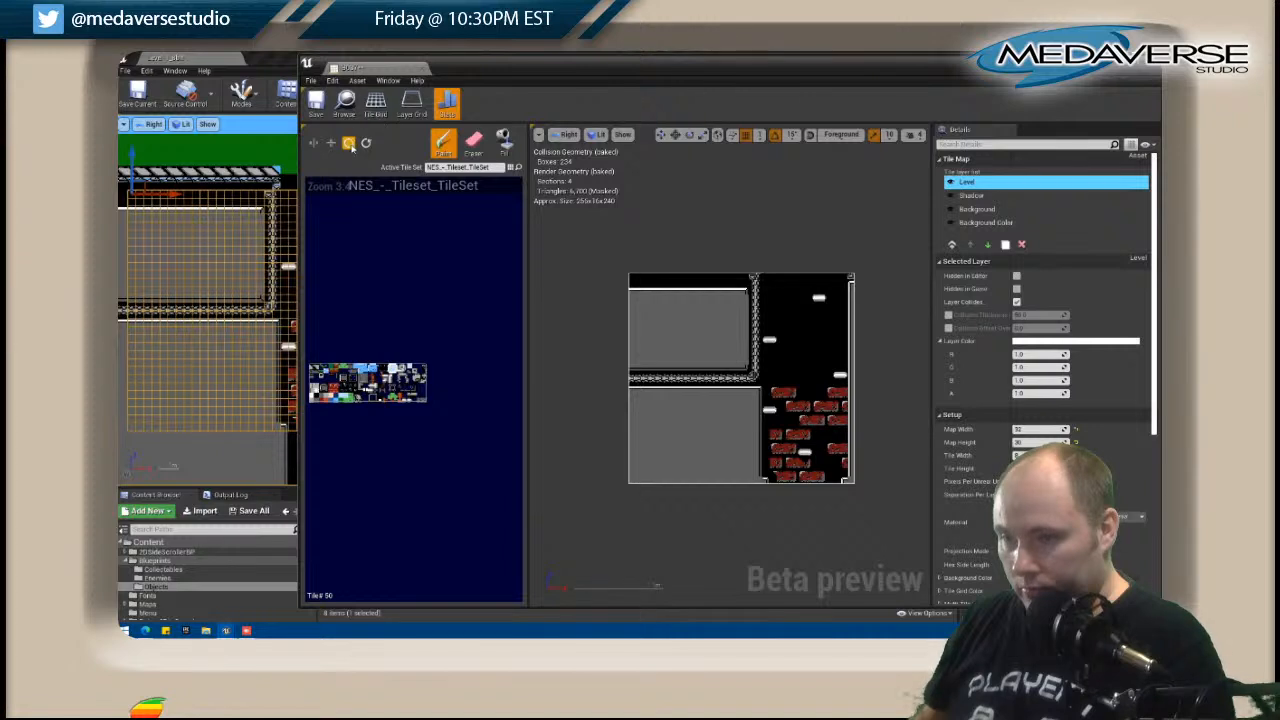
{"action": "left_click_drag", "start_coordinate": [747, 300], "coordinate": [746, 362]}
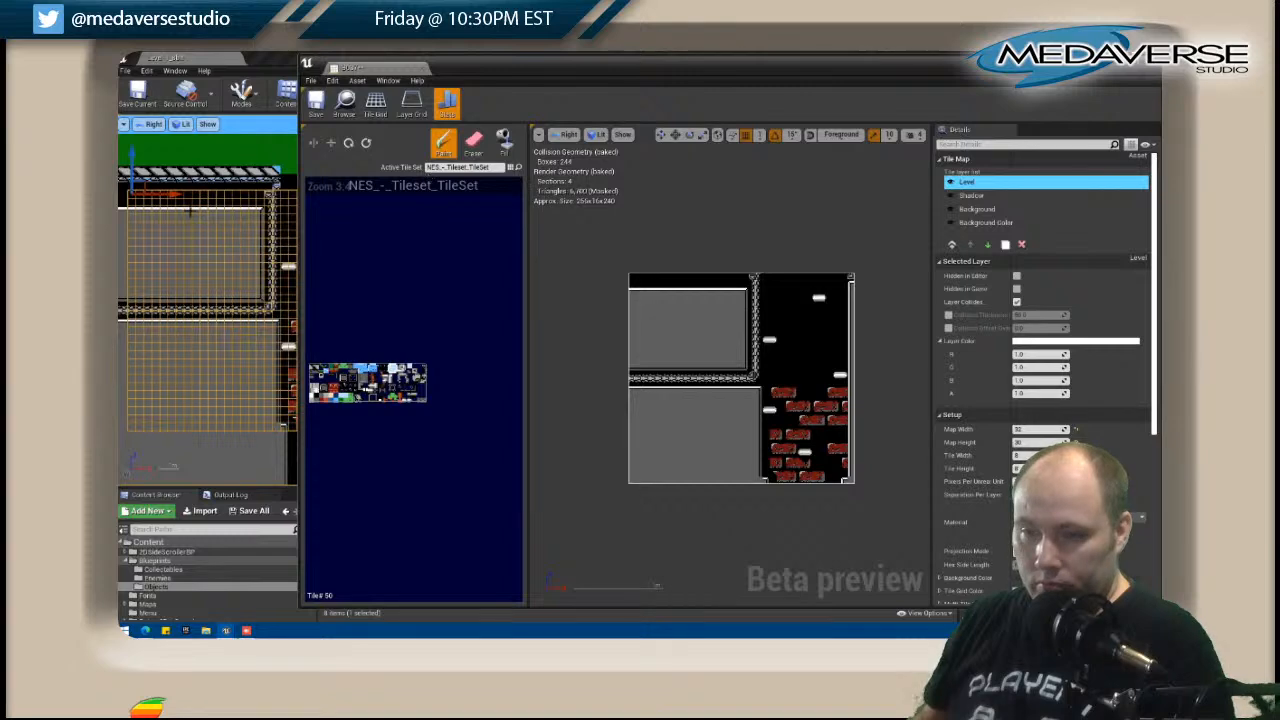
Replace the corner tiles at the top of the brick shaft's outer wall in B037 with plain black tiles.
{"action": "right_click_drag", "start_coordinate": [575, 230], "coordinate": [115, 210]}
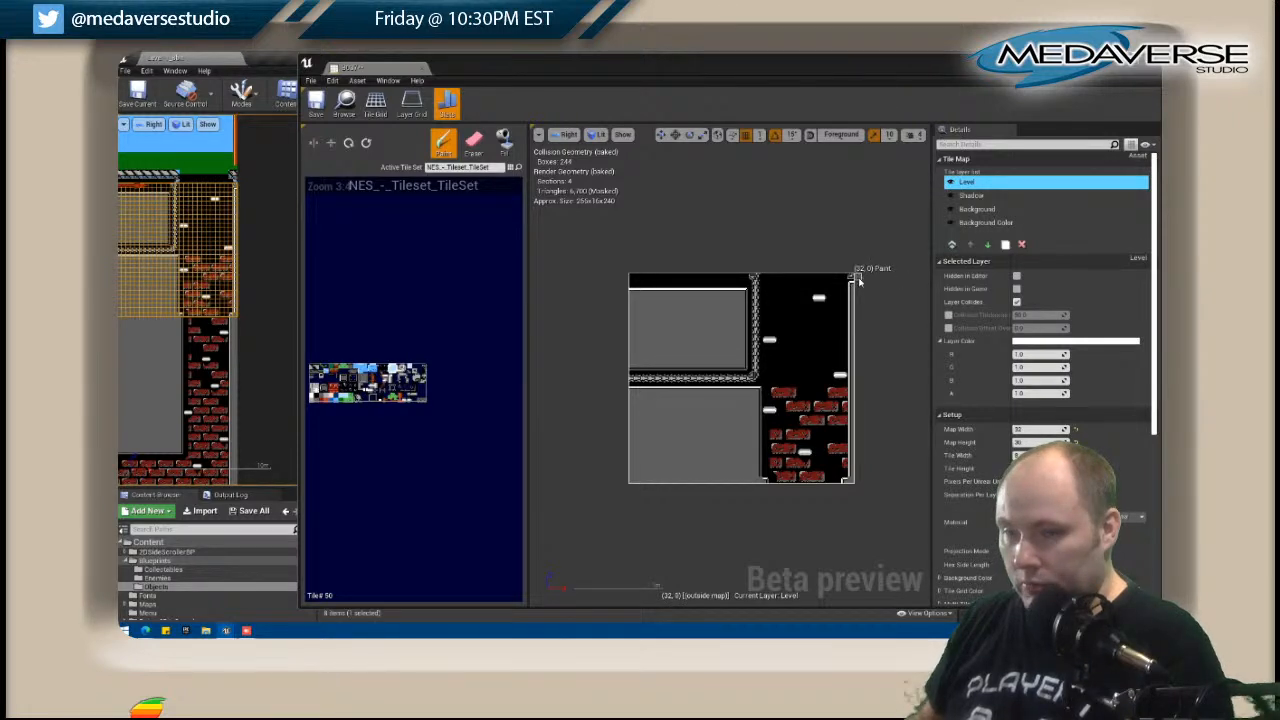
{"action": "scroll", "coordinate": [856, 282], "scroll_direction": "up", "scroll_amount": 2}
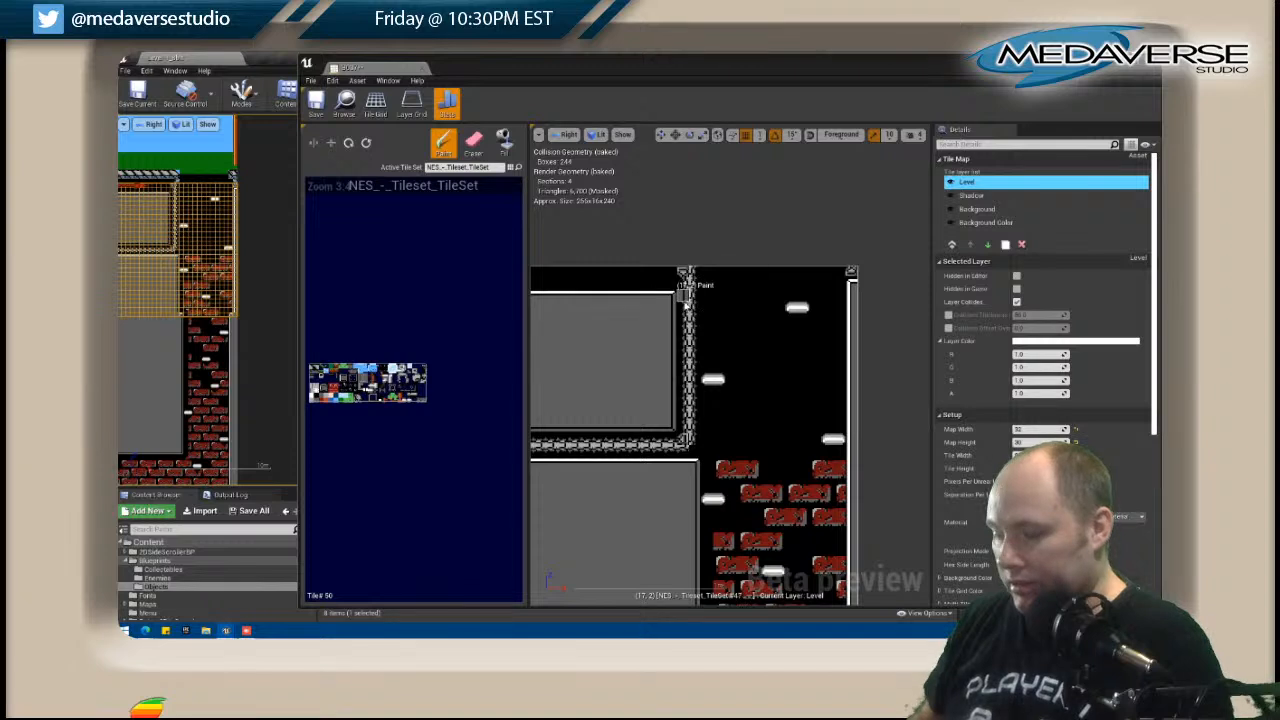
{"action": "scroll", "coordinate": [684, 287], "scroll_direction": "down", "scroll_amount": 2}
{"action": "key", "text": "shift+1"}
{"action": "left_click_drag", "start_coordinate": [697, 311], "coordinate": [698, 331]}
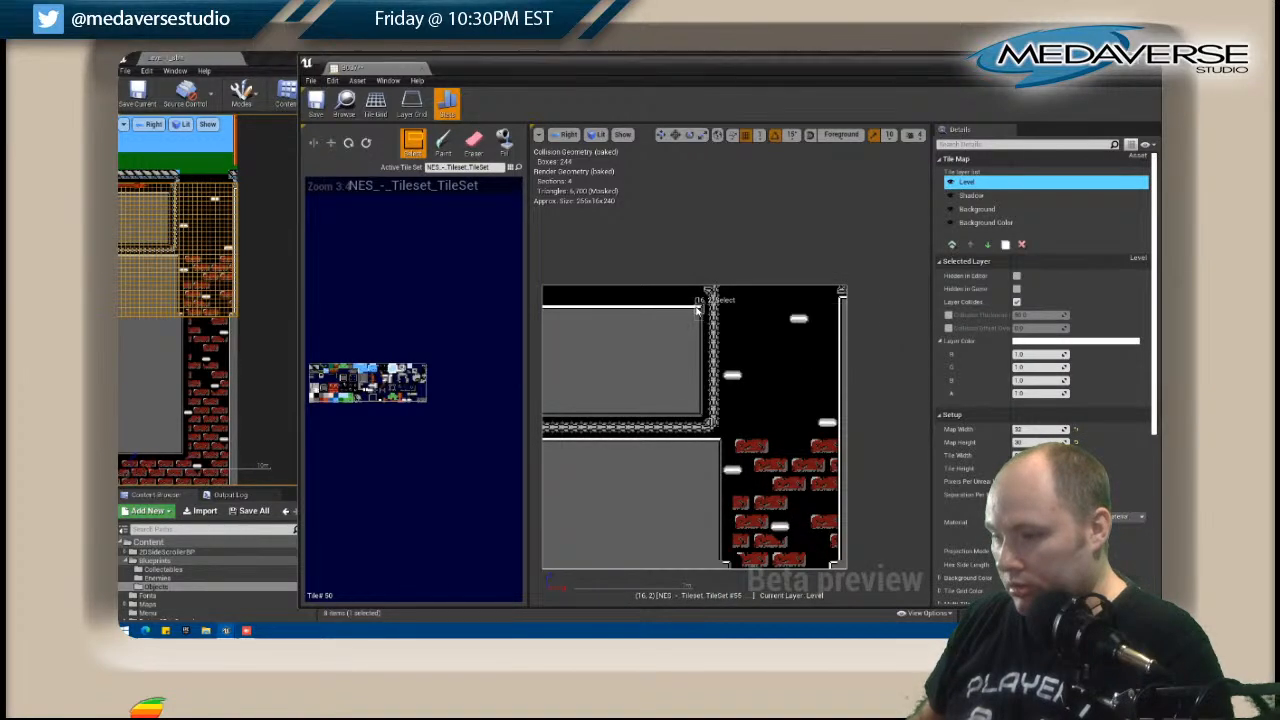
{"action": "key", "text": "shift+2"}
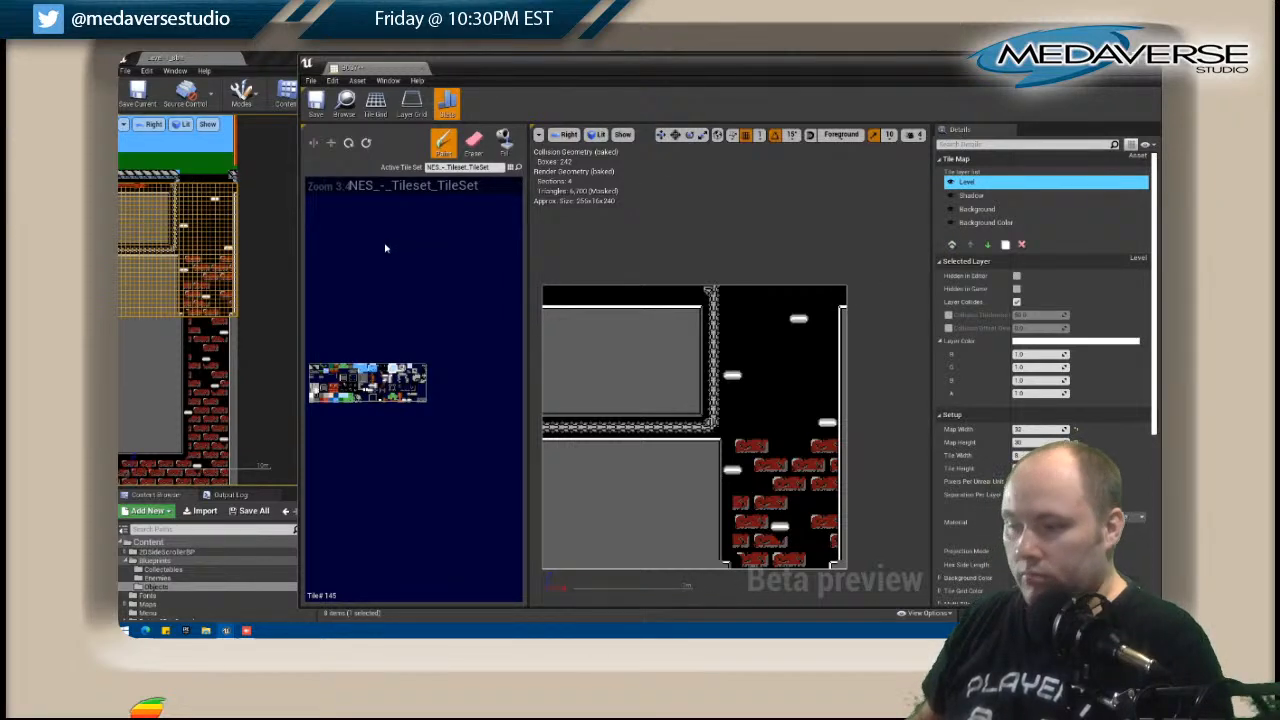
Open tile map A037 and erase the patterned trim tiles at its lower outer corner on the Level copy layer.
{"action": "left_click", "coordinate": [226, 172]}
{"action": "right_click", "coordinate": [226, 174]}
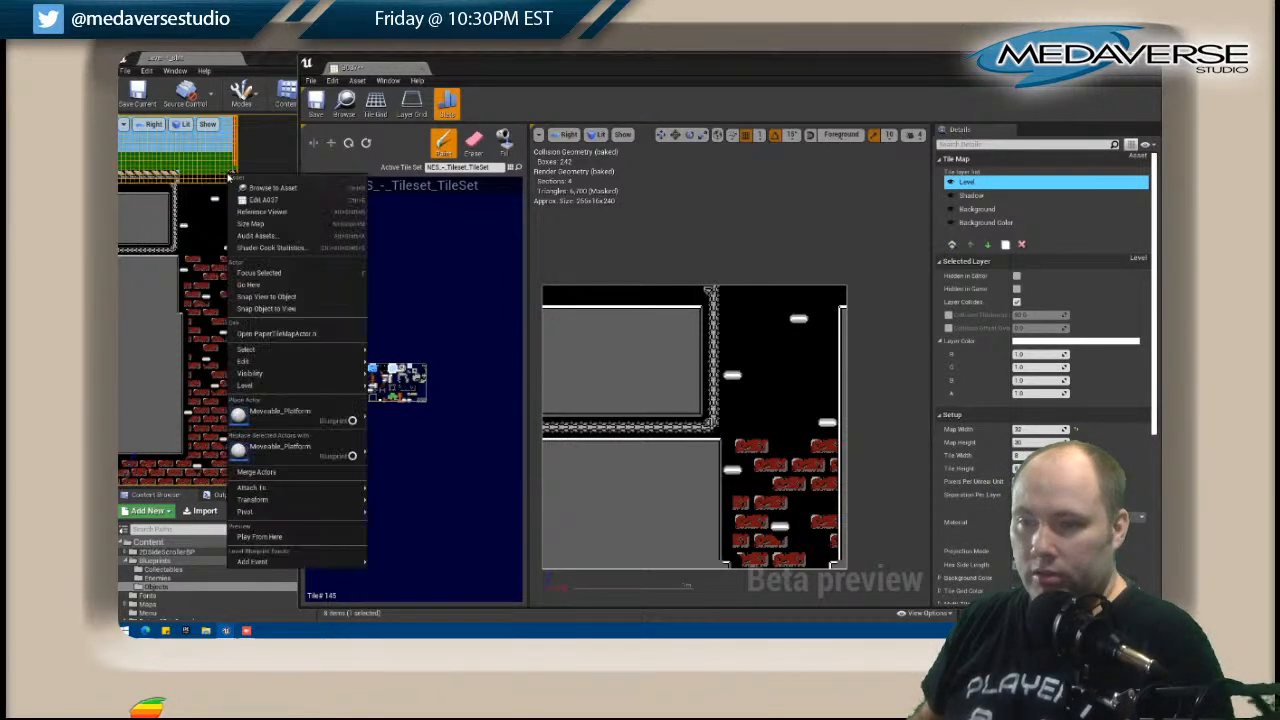
{"action": "left_click", "coordinate": [268, 203]}
{"action": "scroll", "coordinate": [851, 391], "scroll_direction": "up", "scroll_amount": 2}
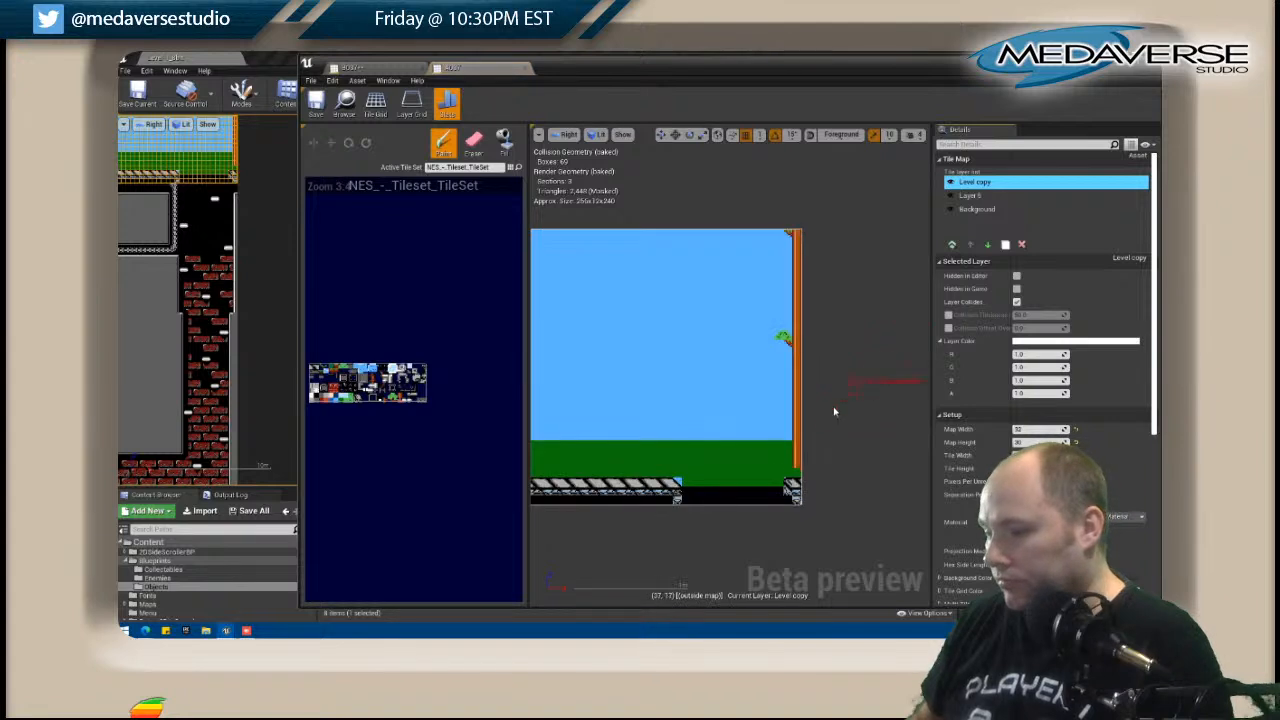
{"action": "left_click", "coordinate": [473, 143]}
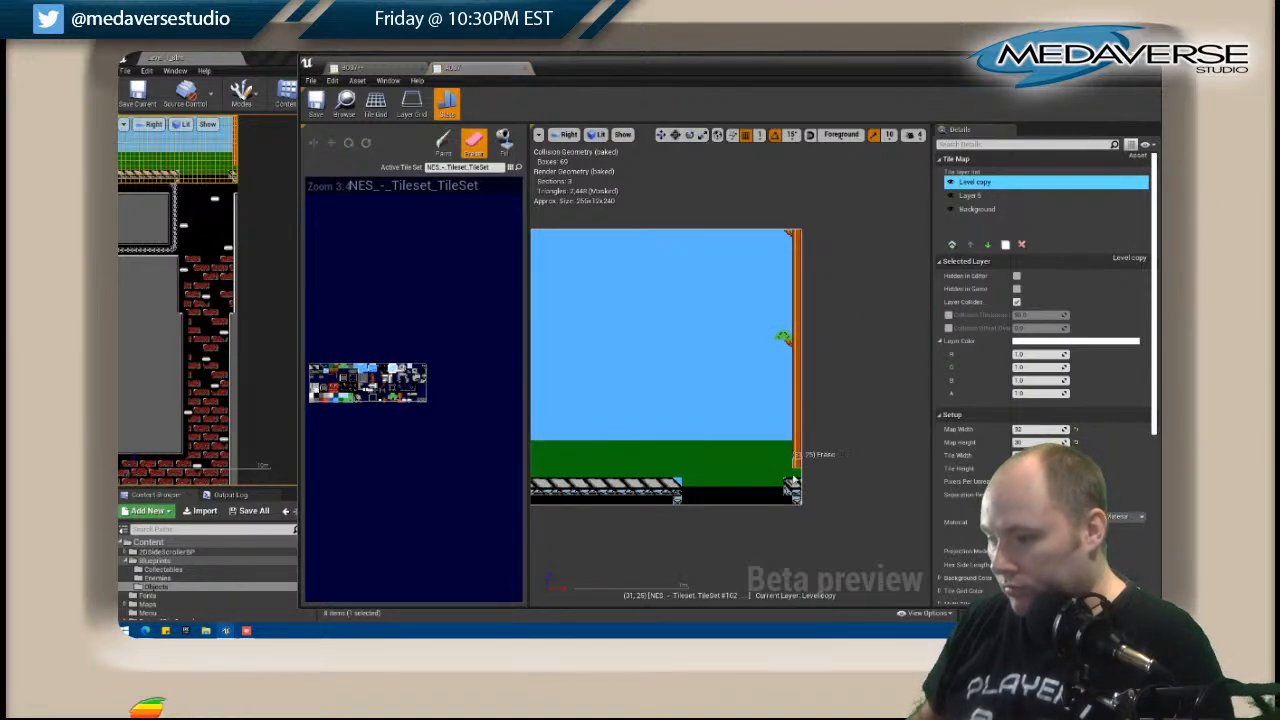
{"action": "left_click", "coordinate": [795, 487]}
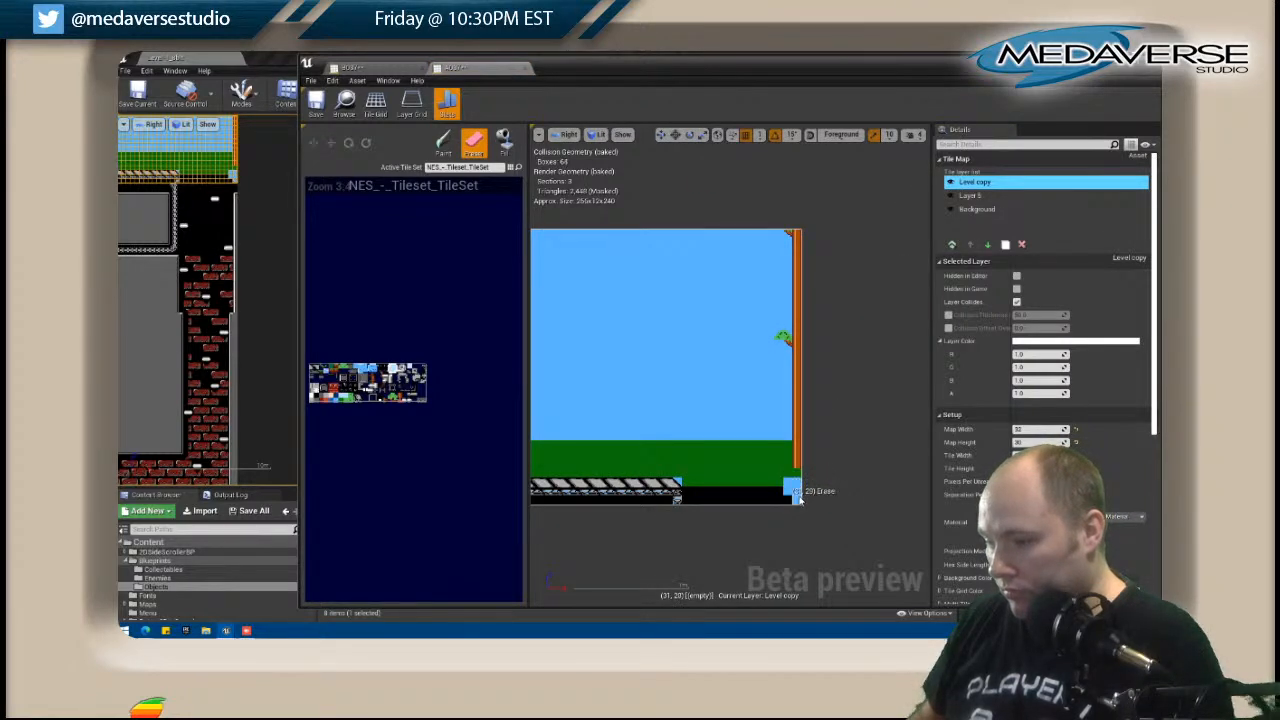
Fill the erased corner of A037 with black tiles on Layer 5.
{"action": "left_click", "coordinate": [972, 197]}
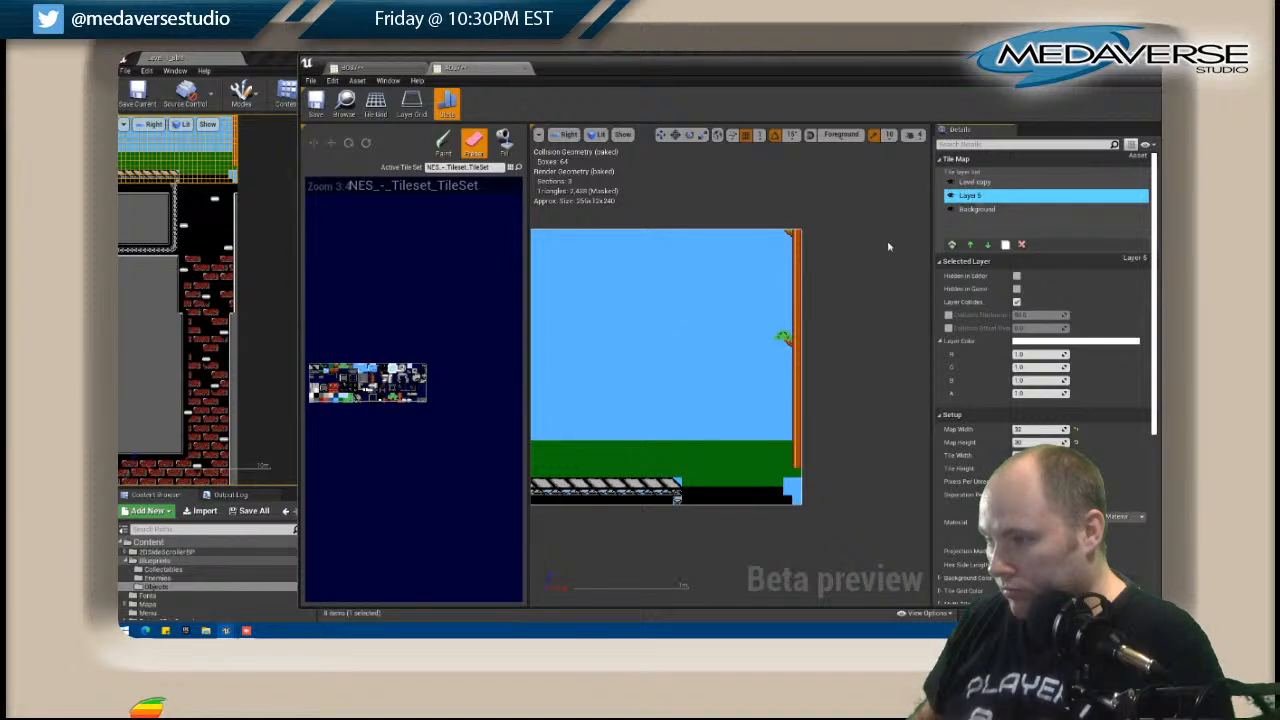
{"action": "left_click", "coordinate": [341, 403]}
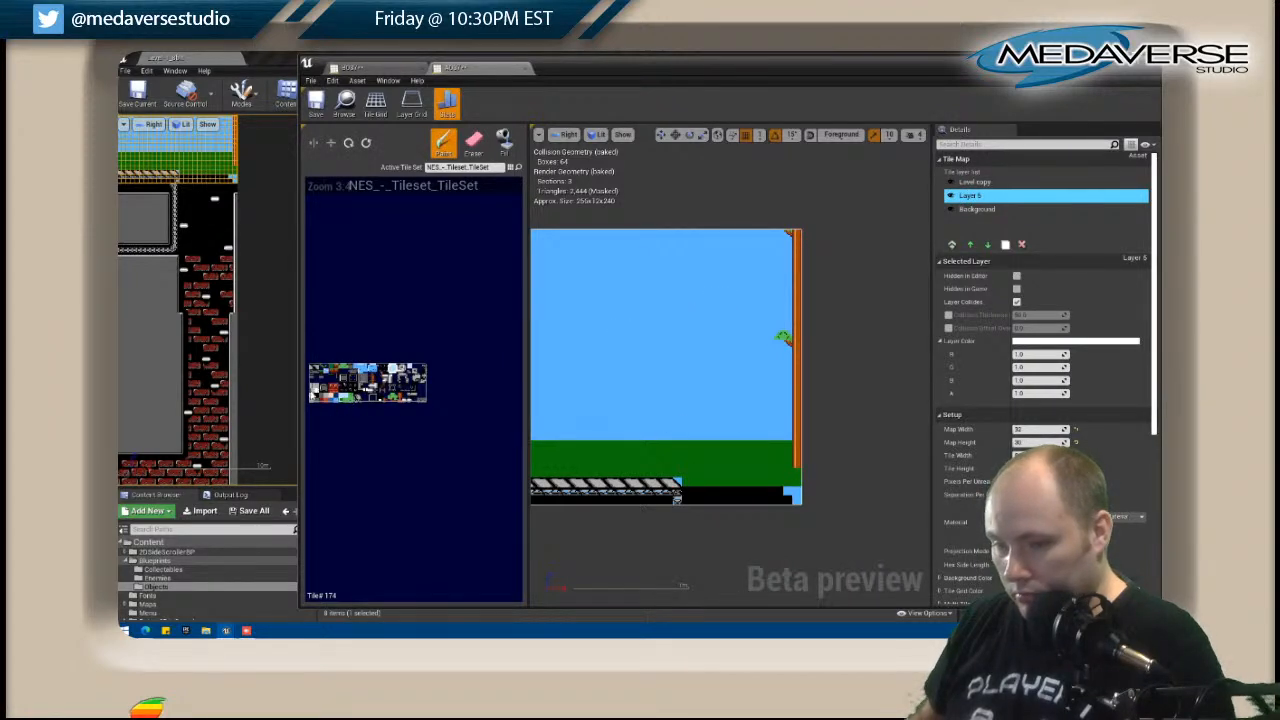
{"action": "left_click", "coordinate": [792, 496]}
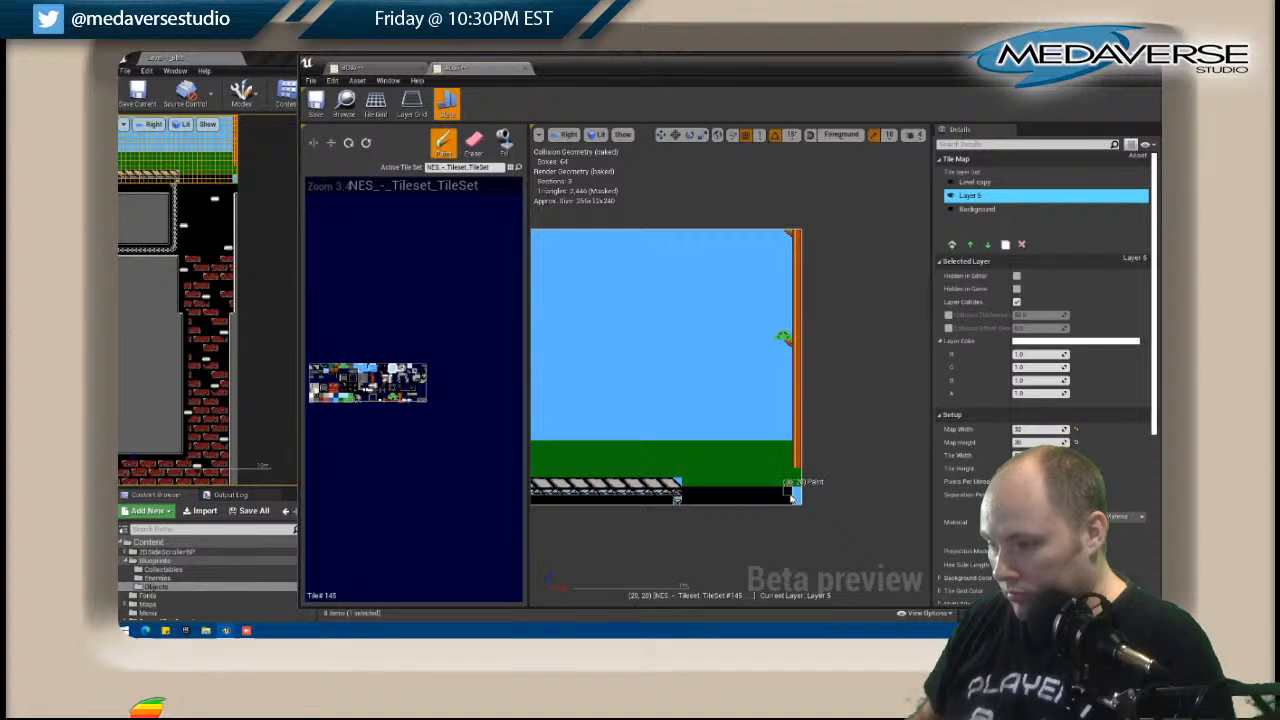
Toggle the upper layers' visibility in A037 to examine the tiles painted beneath Level copy.
{"action": "left_click", "coordinate": [950, 196]}
{"action": "left_click", "coordinate": [951, 197]}
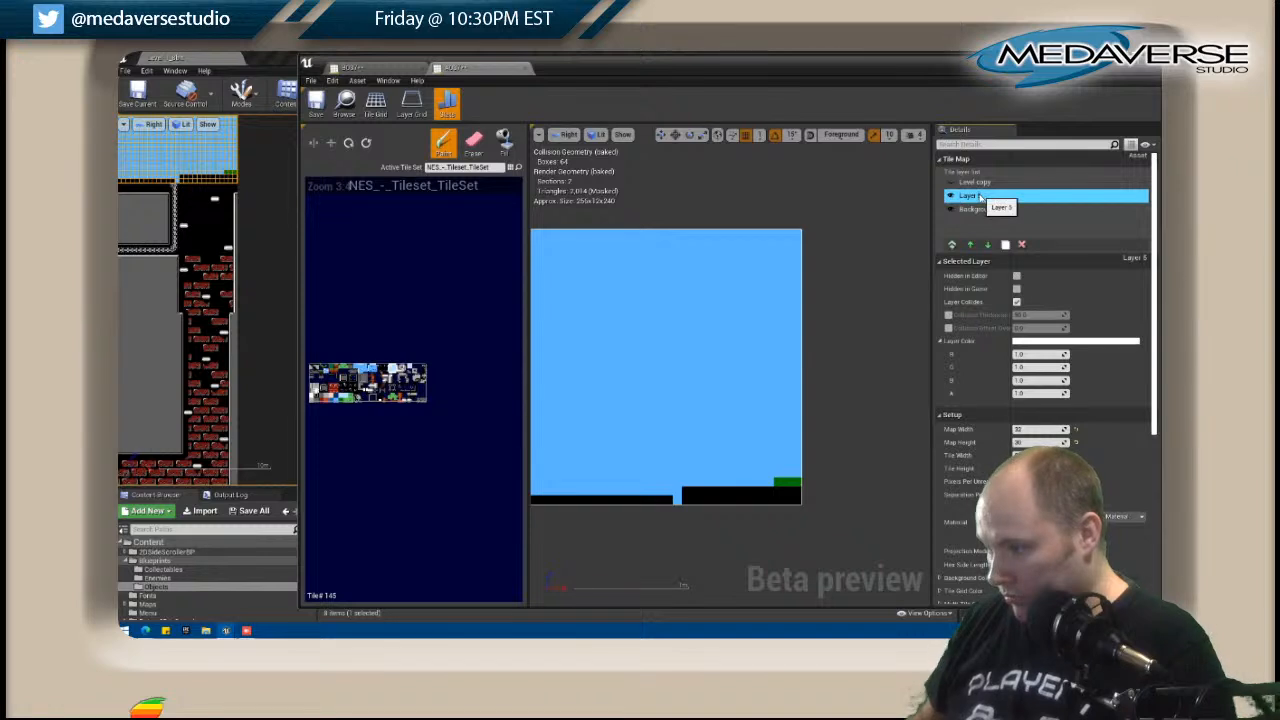
{"action": "left_click", "coordinate": [974, 210]}
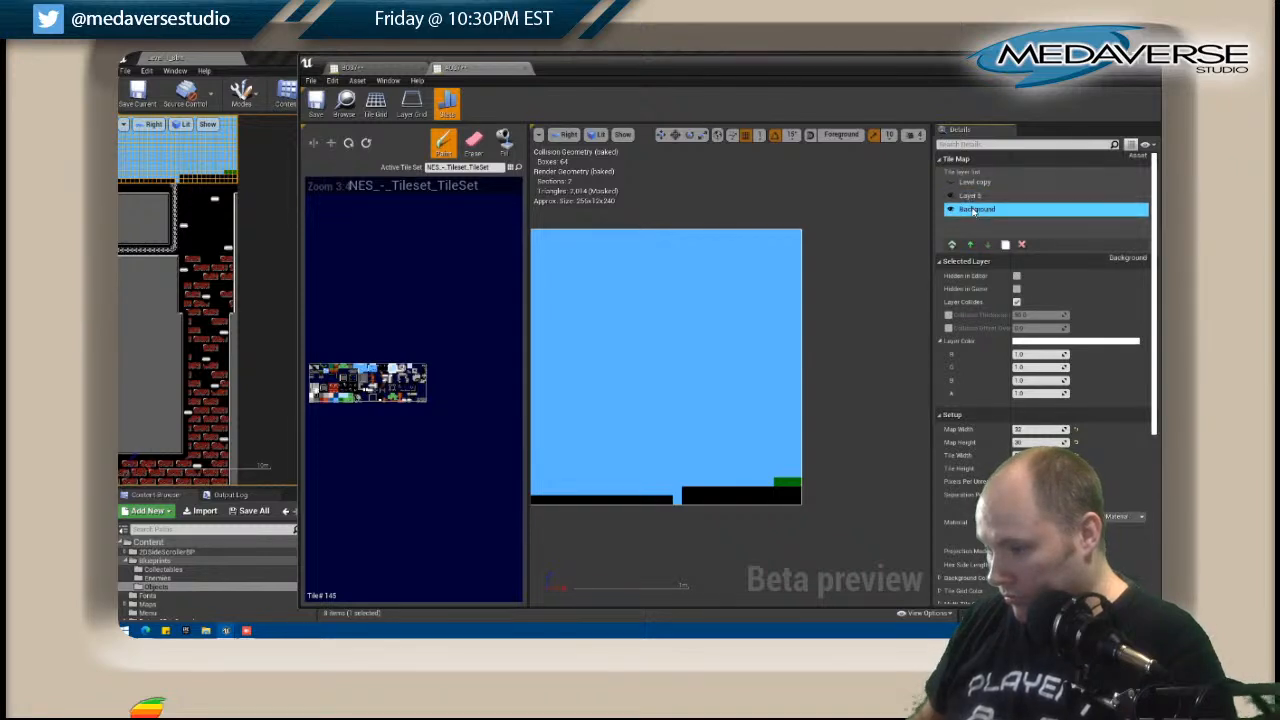
{"action": "left_click", "coordinate": [951, 183]}
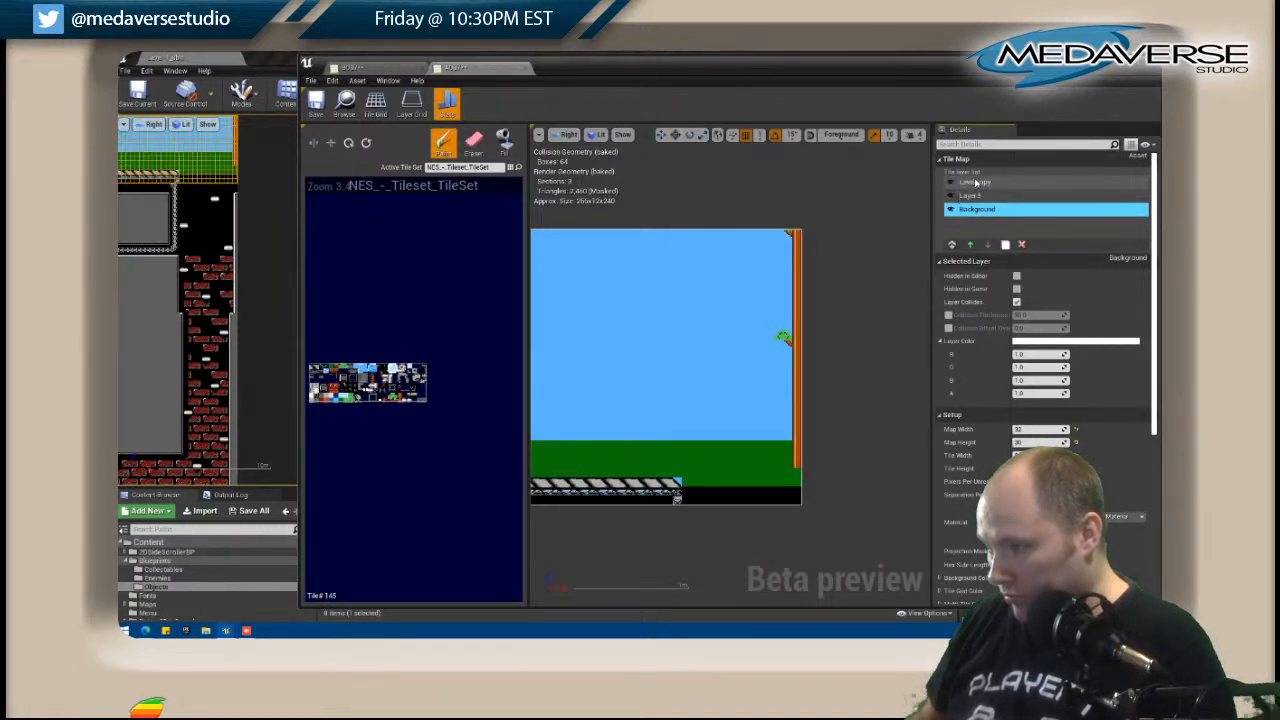
{"action": "left_click", "coordinate": [976, 183]}
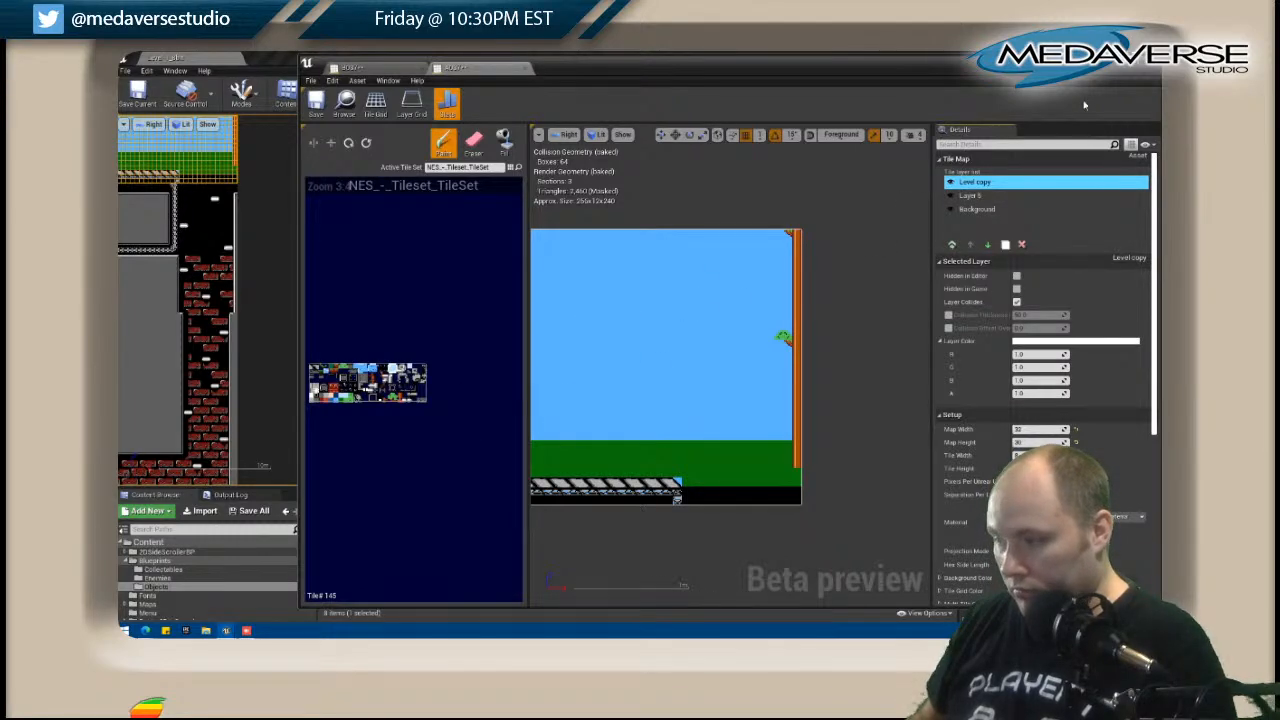
Close the open tile map editors and save all modified assets.
{"action": "left_click", "coordinate": [1149, 72]}
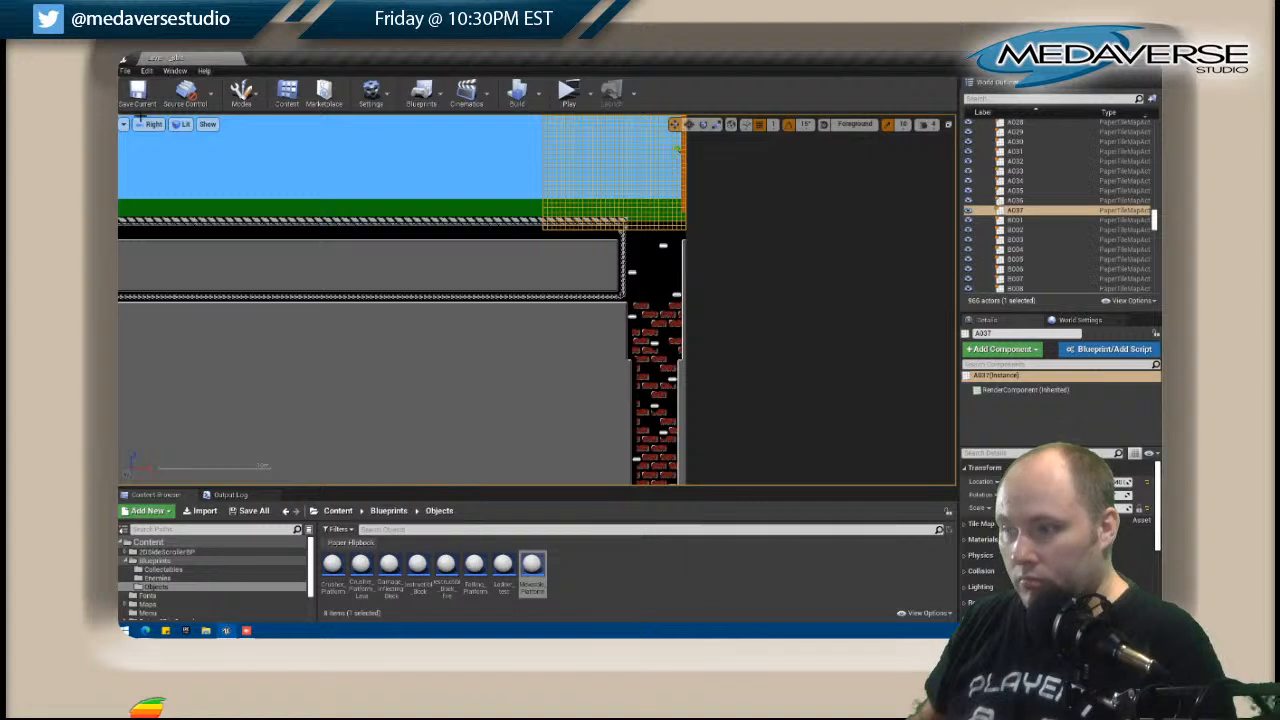
{"action": "left_click", "coordinate": [125, 71]}
{"action": "left_click", "coordinate": [148, 171]}
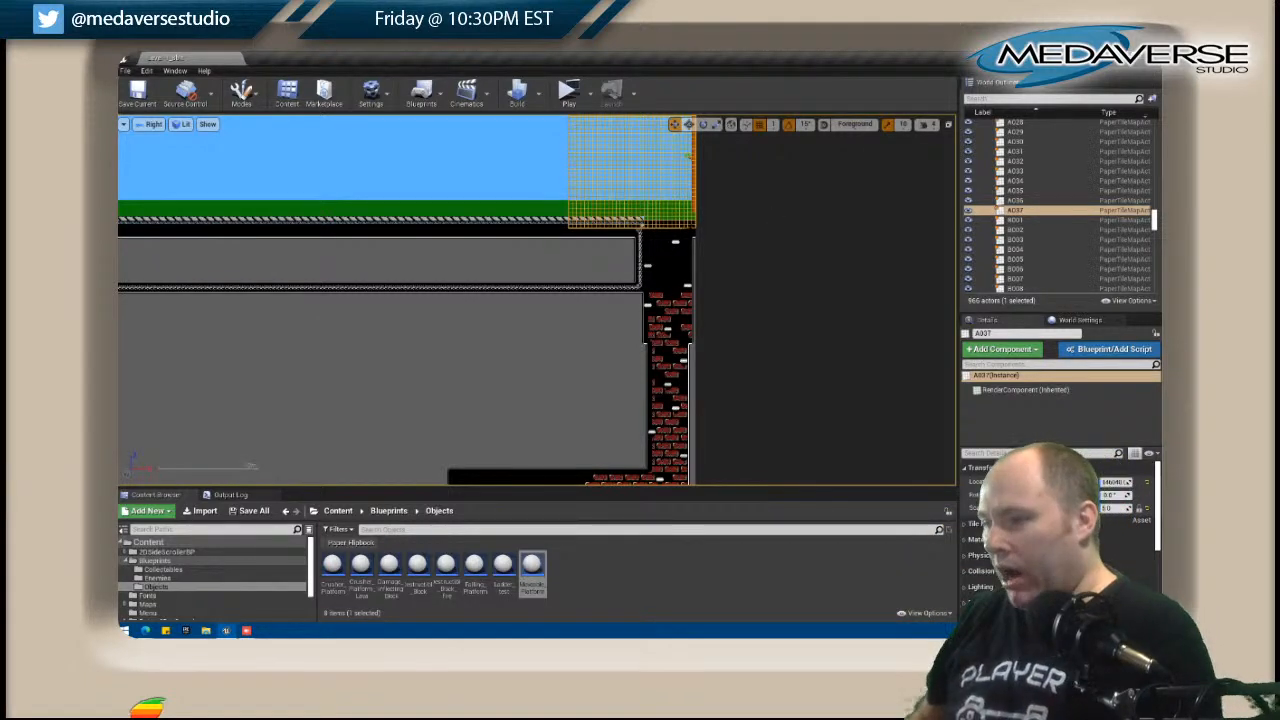
Reopen tile map A037, add a new layer, and place it beneath the Background layer.
{"action": "right_click", "coordinate": [693, 218]}
{"action": "left_click", "coordinate": [729, 243]}
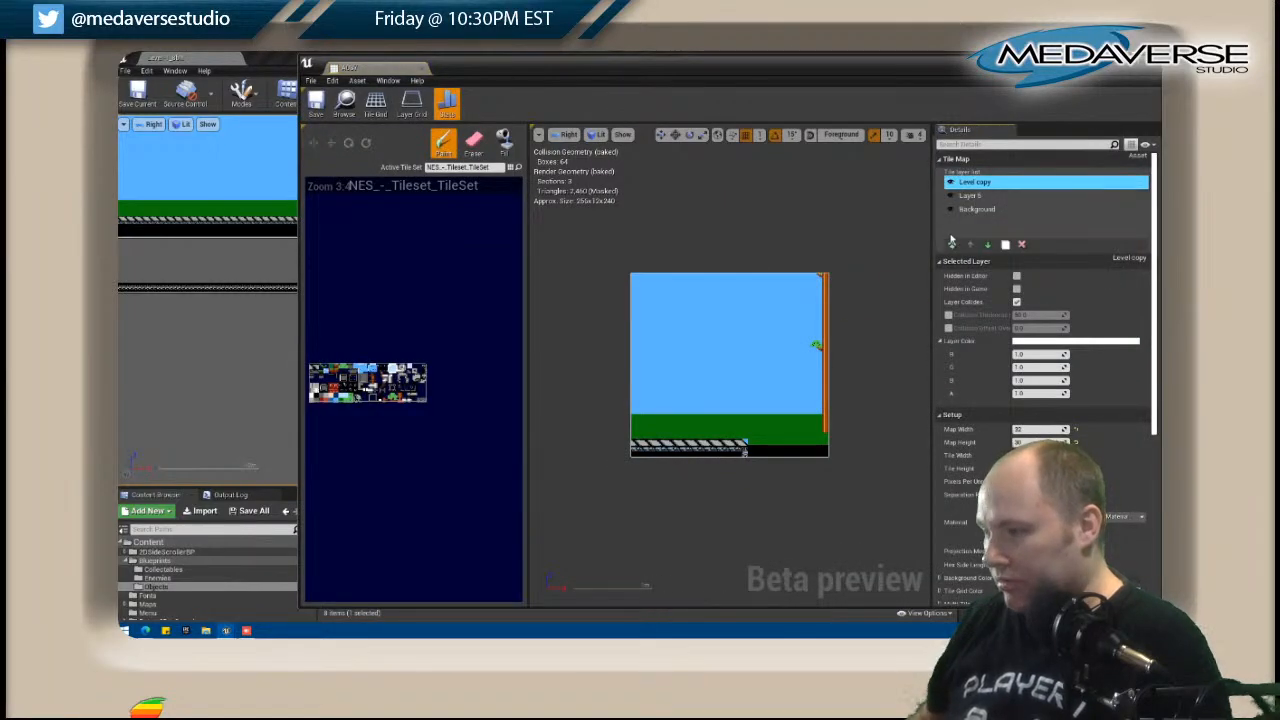
{"action": "left_click", "coordinate": [949, 183]}
{"action": "left_click", "coordinate": [949, 183]}
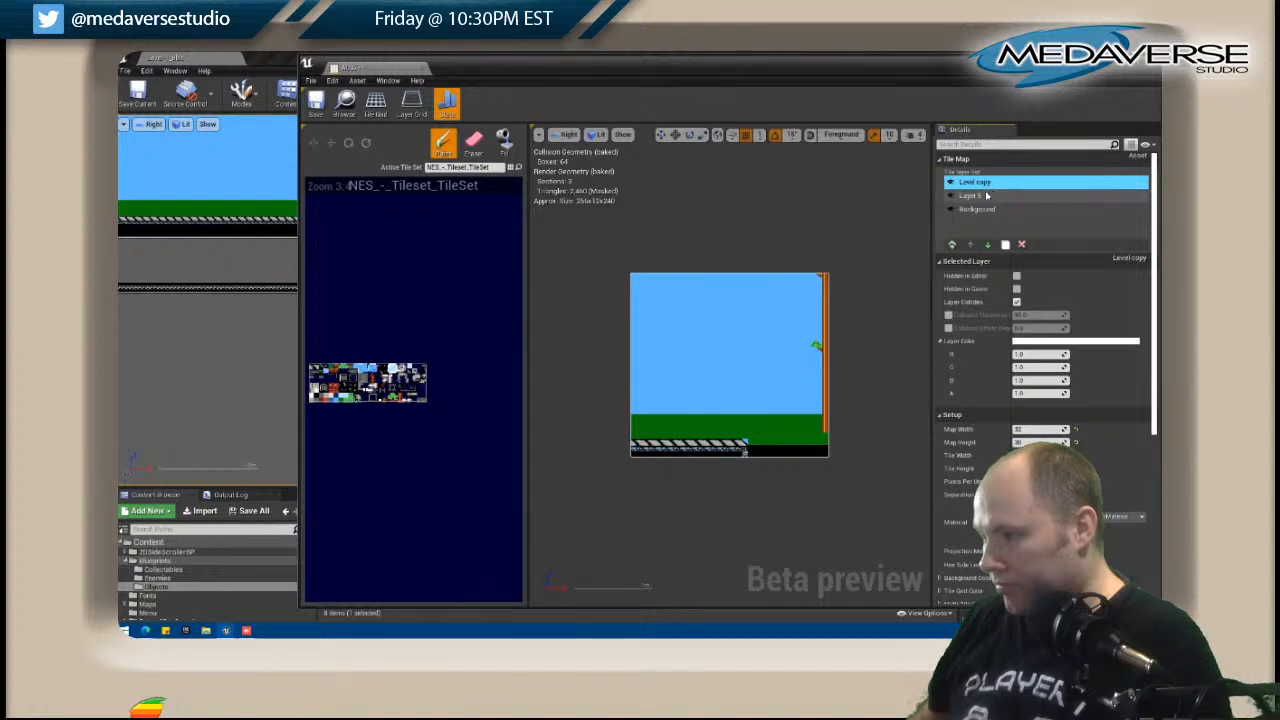
{"action": "left_click", "coordinate": [952, 244]}
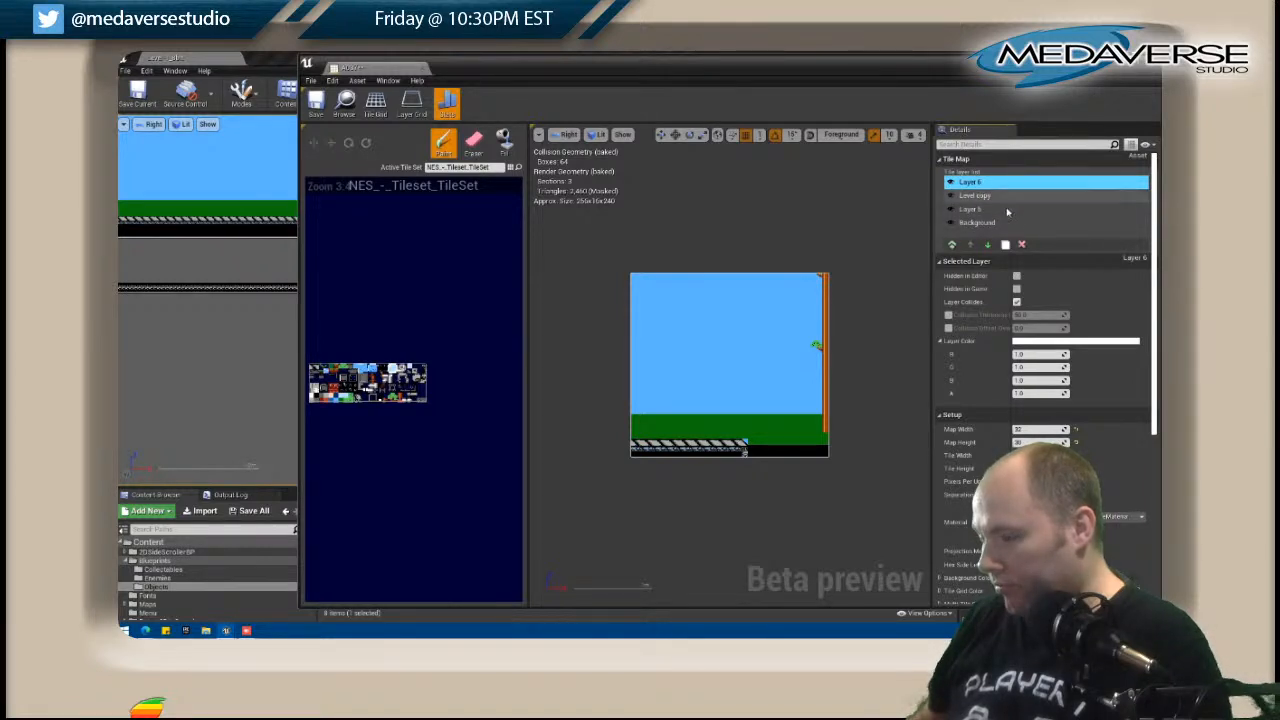
{"action": "left_click", "coordinate": [988, 246]}
{"action": "left_click", "coordinate": [988, 245]}
{"action": "left_click", "coordinate": [988, 245]}
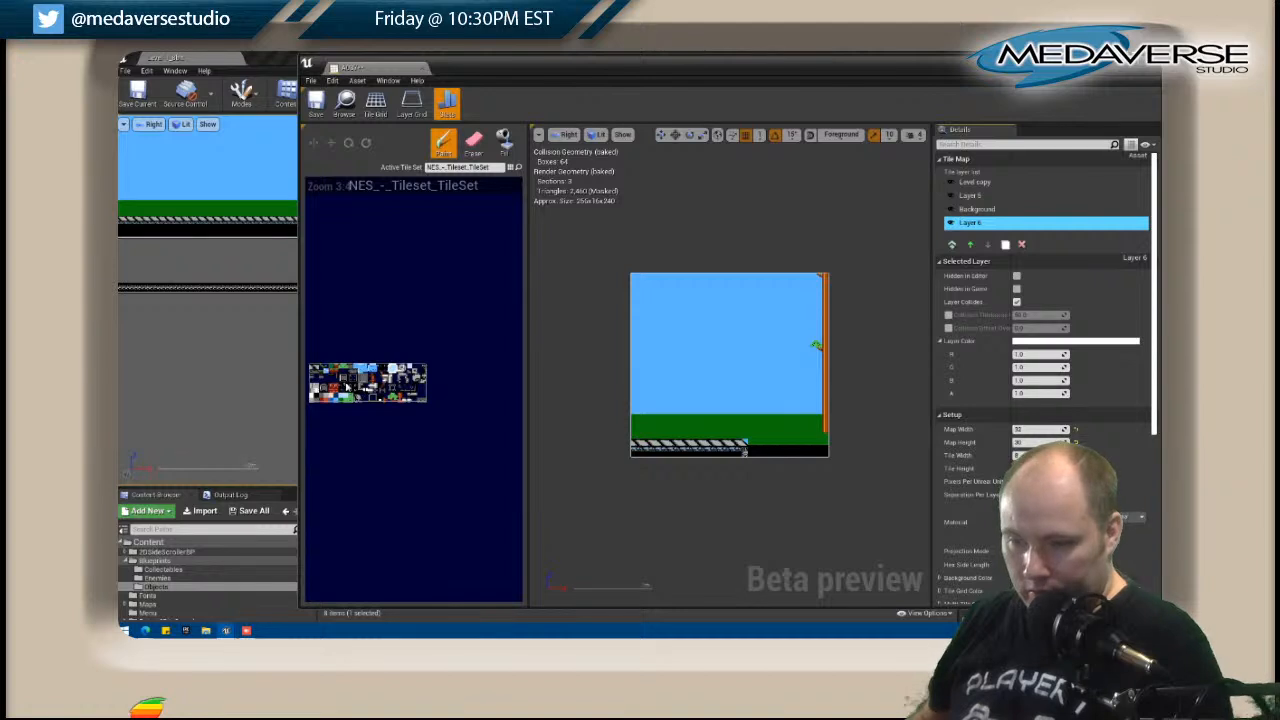
Paint a full-height column of tiles along A037's outer edge on Layer 6, and close the tile map.
{"action": "left_click", "coordinate": [825, 450]}
{"action": "left_click_drag", "start_coordinate": [824, 434], "coordinate": [824, 264]}
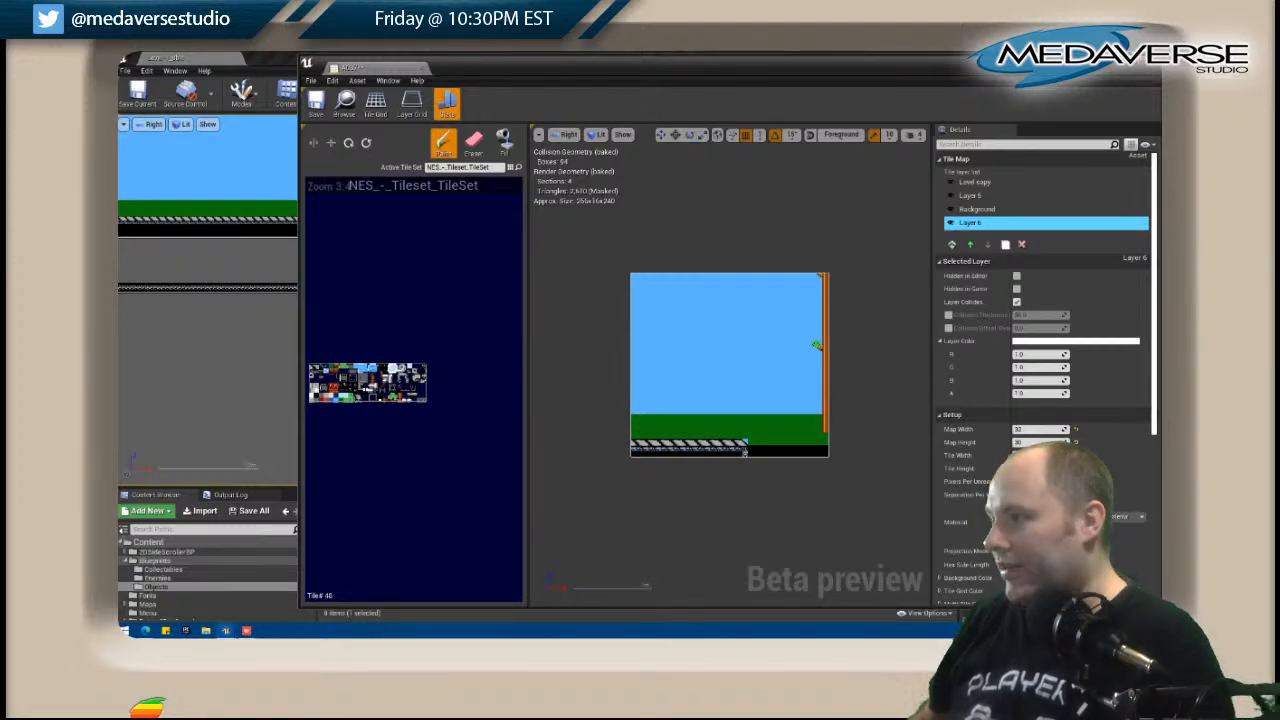
{"action": "left_click", "coordinate": [1141, 60]}
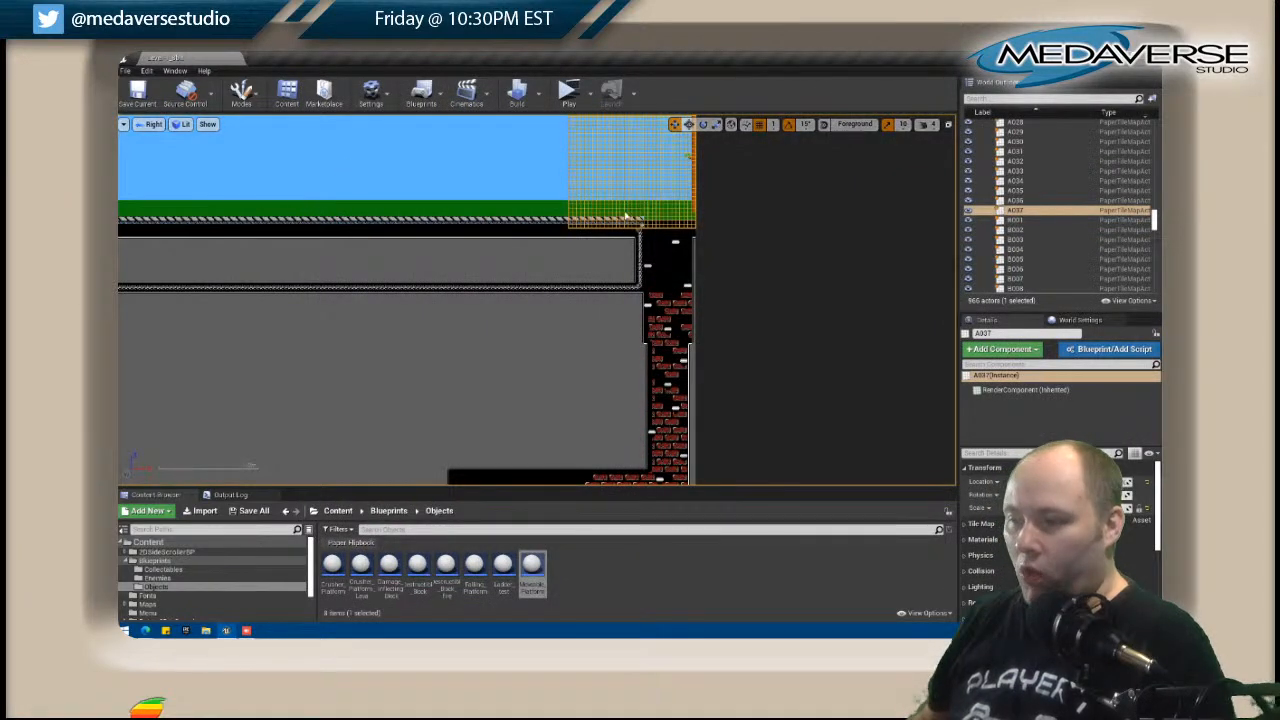
Open tile map B037, add a layer just above Background Color, and paint the top of the shaft's outer edge on it.
{"action": "left_click", "coordinate": [693, 244]}
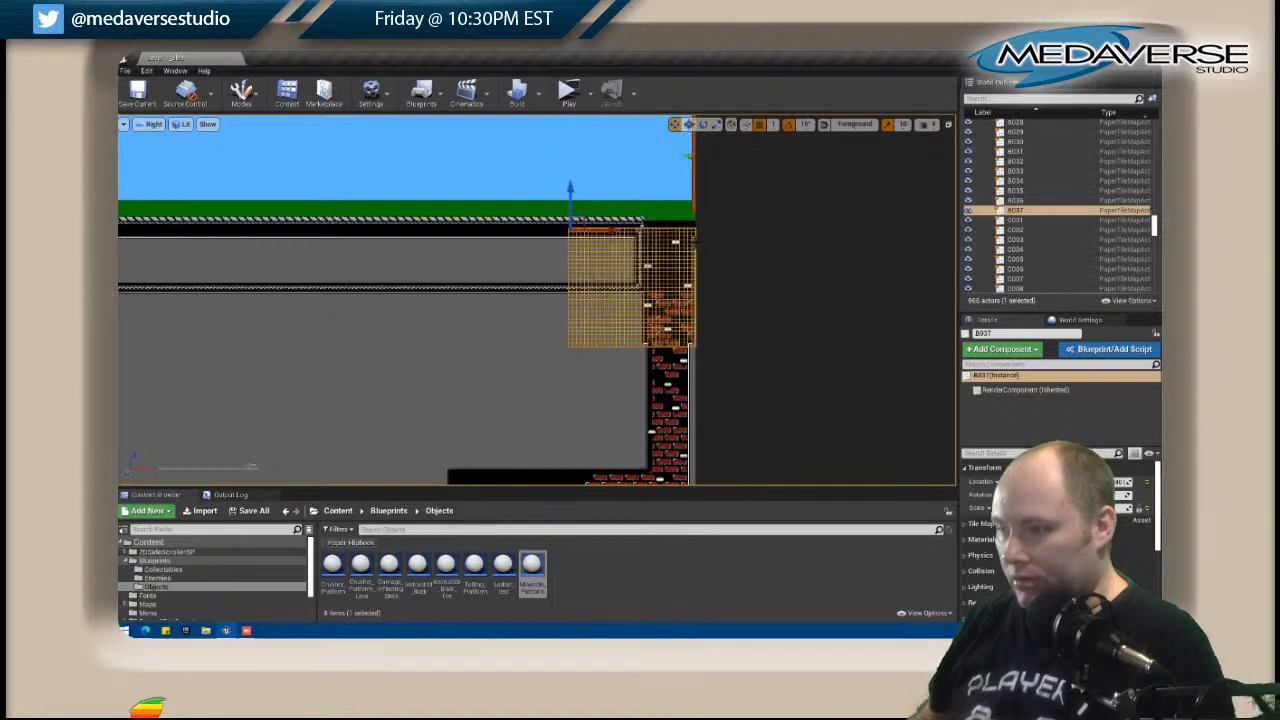
{"action": "scroll", "coordinate": [693, 244], "scroll_direction": "up", "scroll_amount": 4}
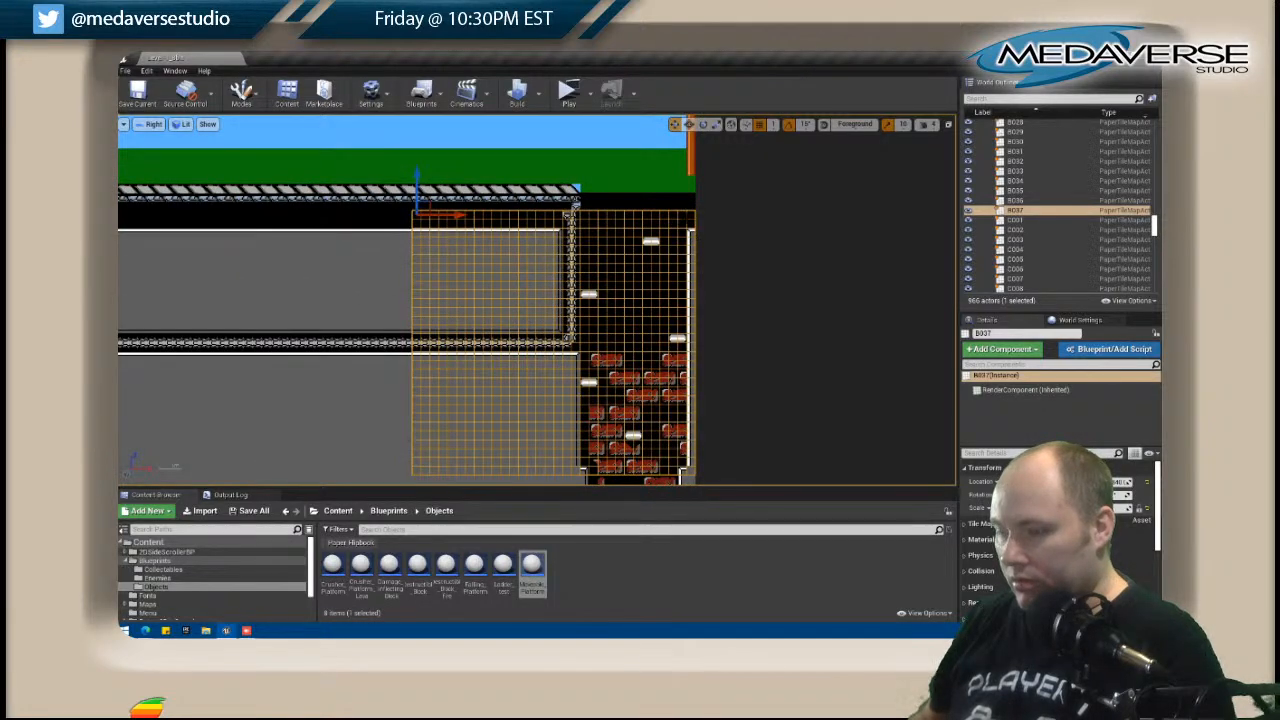
{"action": "right_click", "coordinate": [685, 229]}
{"action": "left_click", "coordinate": [705, 251]}
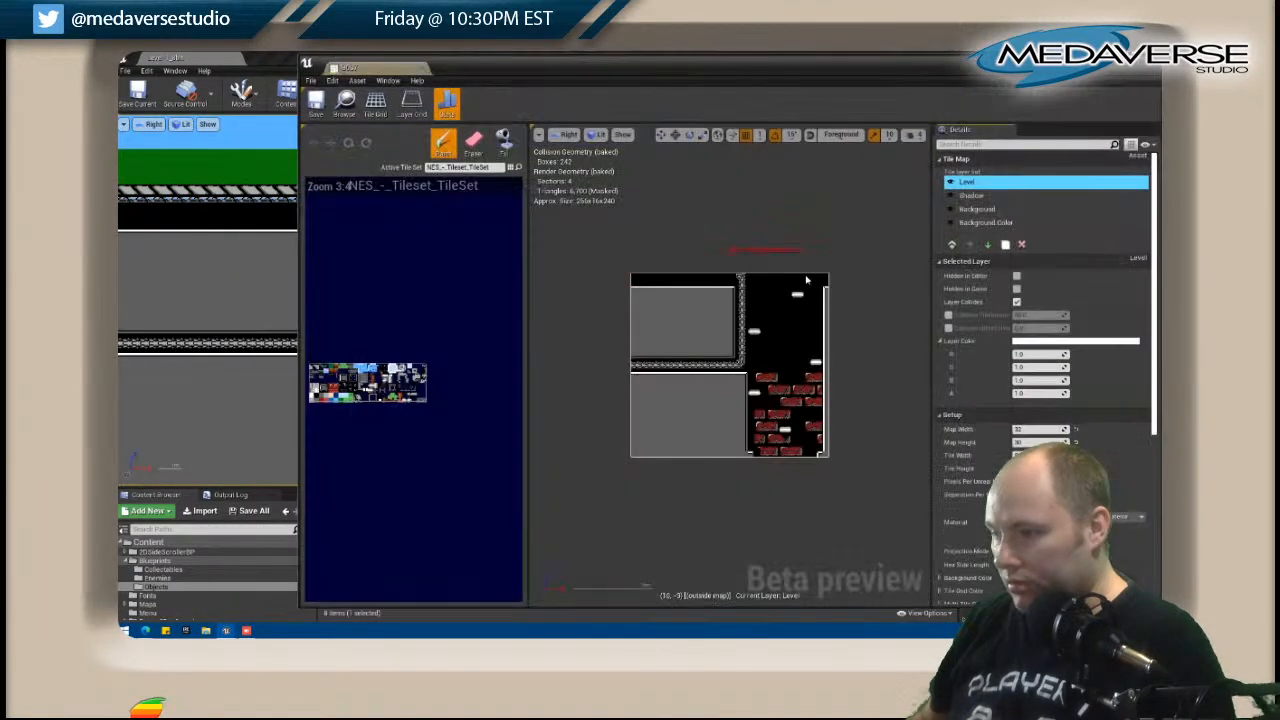
{"action": "left_click", "coordinate": [998, 223]}
{"action": "left_click", "coordinate": [952, 245]}
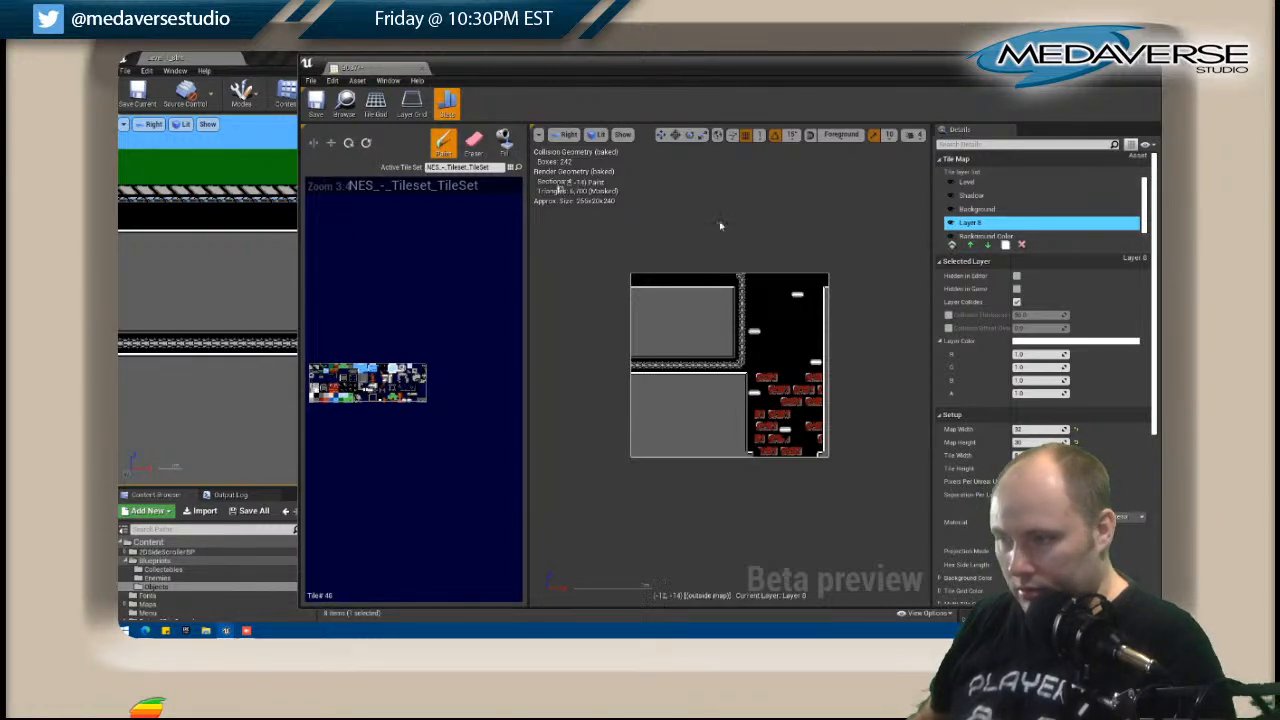
{"action": "left_click", "coordinate": [826, 285]}
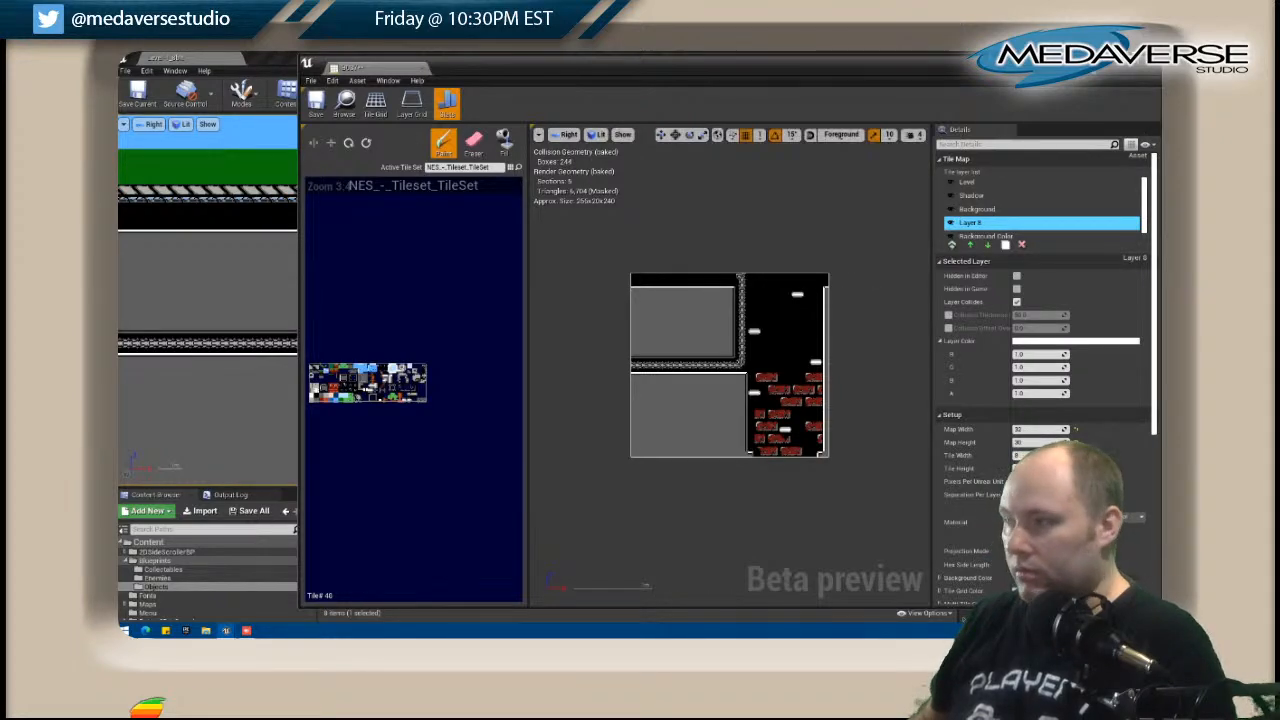
Close the B037 tile map and save all changes.
{"action": "left_click", "coordinate": [1151, 61]}
{"action": "left_click", "coordinate": [126, 71]}
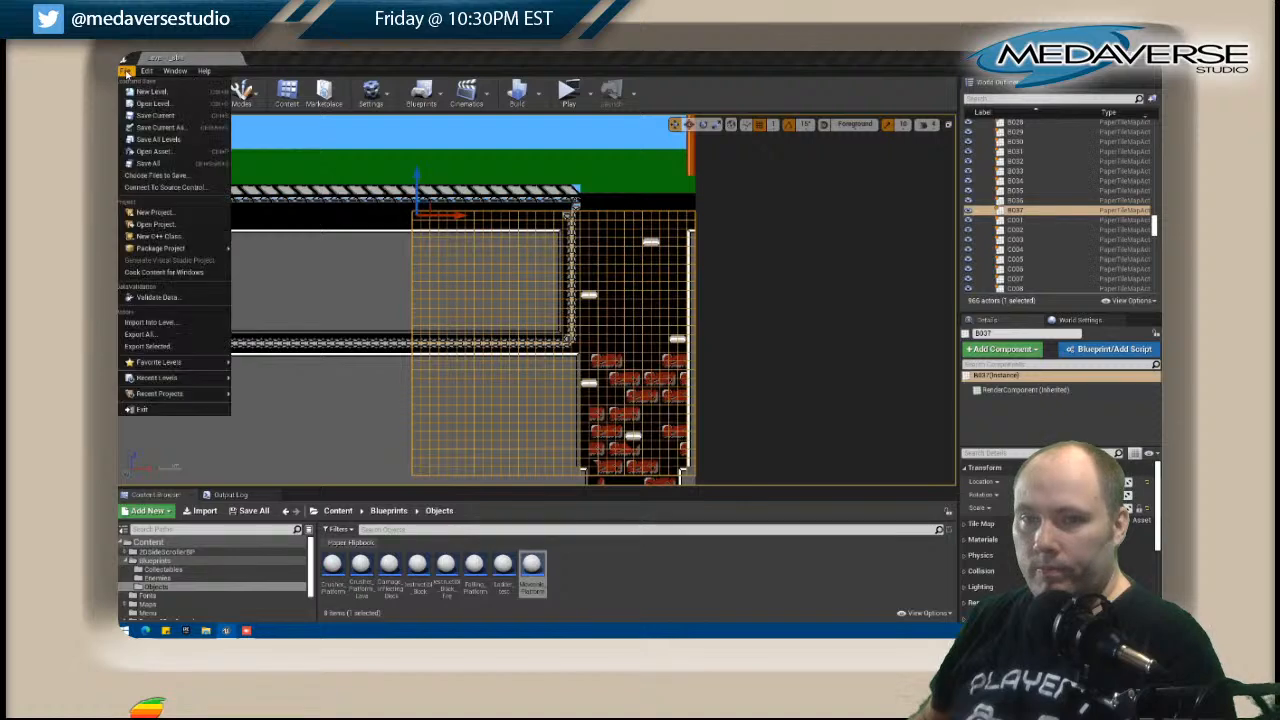
{"action": "left_click", "coordinate": [146, 163]}
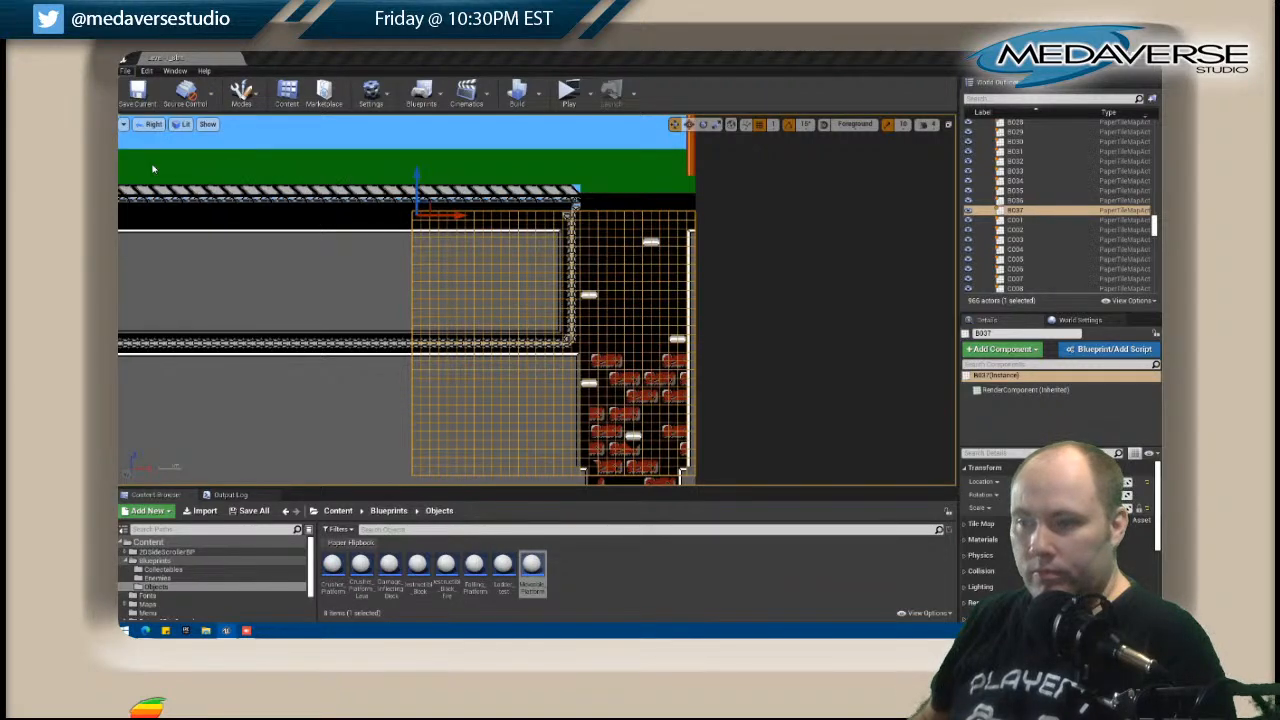
Examine the finished trim corridors and sewer areas from B037 back across the level, and select tile map B022.
{"action": "scroll", "coordinate": [563, 237], "scroll_direction": "down", "scroll_amount": 8}
{"action": "right_click_drag", "start_coordinate": [400, 255], "coordinate": [628, 135]}
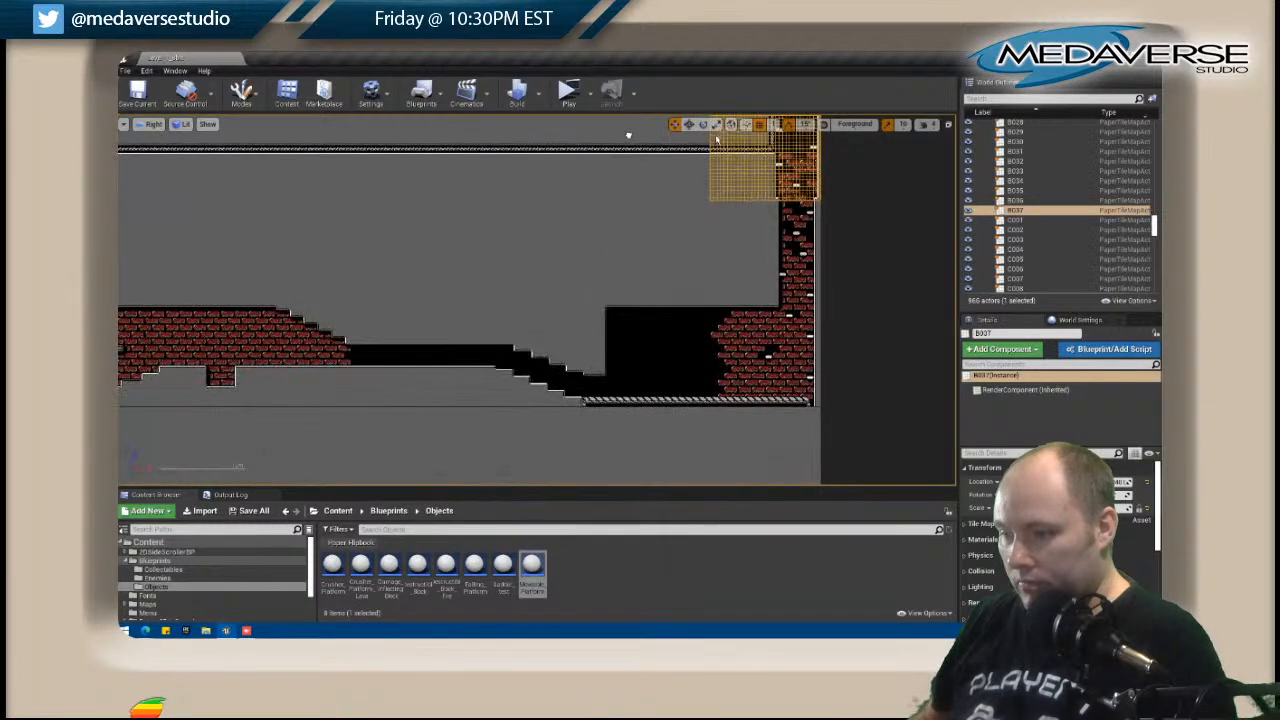
{"action": "right_click_drag", "start_coordinate": [408, 271], "coordinate": [851, 227]}
{"action": "right_click_drag", "start_coordinate": [466, 232], "coordinate": [713, 421]}
{"action": "right_click_drag", "start_coordinate": [338, 319], "coordinate": [796, 233]}
{"action": "right_click_drag", "start_coordinate": [416, 244], "coordinate": [883, 212]}
{"action": "right_click_drag", "start_coordinate": [306, 215], "coordinate": [495, 231]}
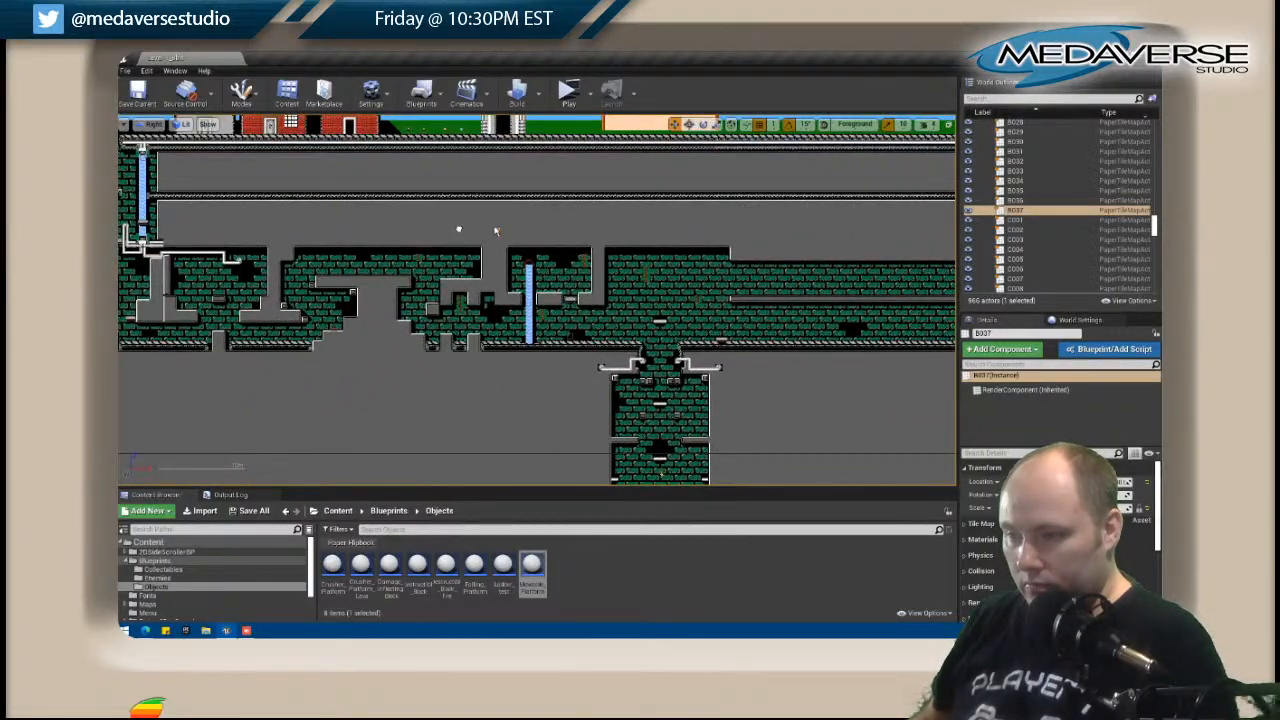
{"action": "scroll", "coordinate": [535, 244], "scroll_direction": "up", "scroll_amount": 5}
{"action": "right_click_drag", "start_coordinate": [526, 211], "coordinate": [513, 294]}
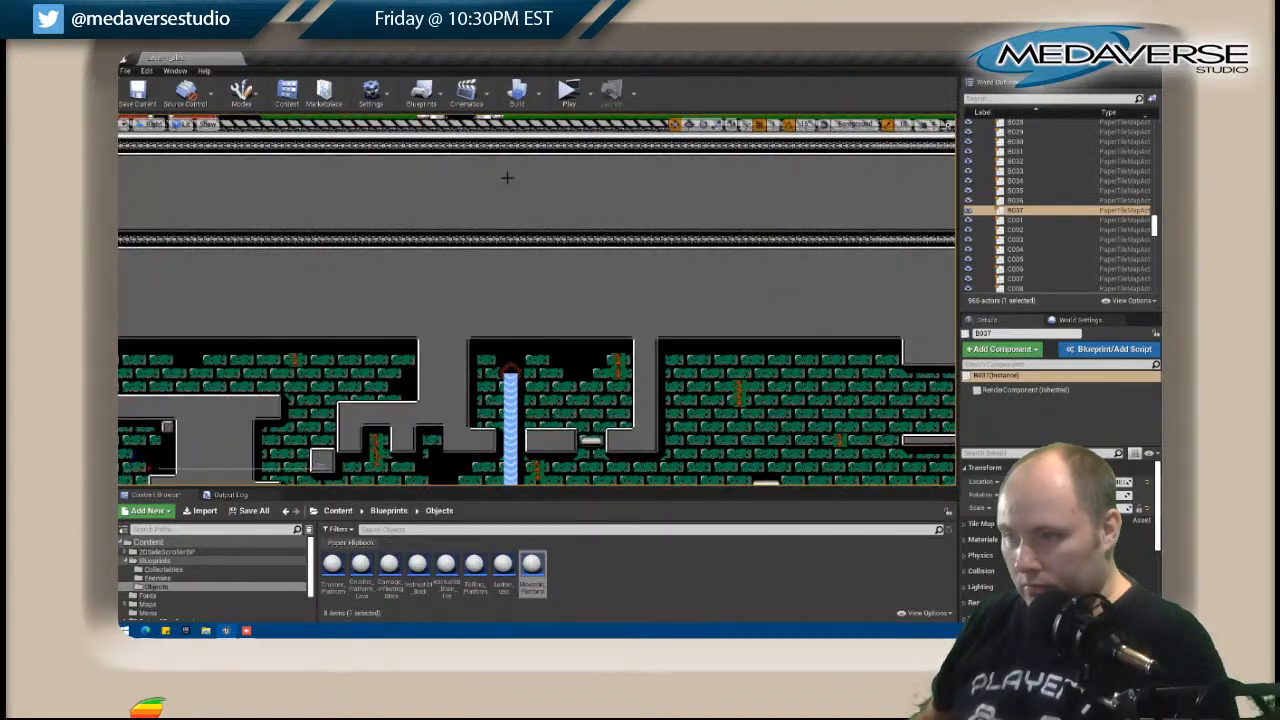
{"action": "scroll", "coordinate": [512, 242], "scroll_direction": "down", "scroll_amount": 3}
{"action": "scroll", "coordinate": [512, 242], "scroll_direction": "down", "scroll_amount": 2}
{"action": "right_click_drag", "start_coordinate": [512, 242], "coordinate": [393, 240]}
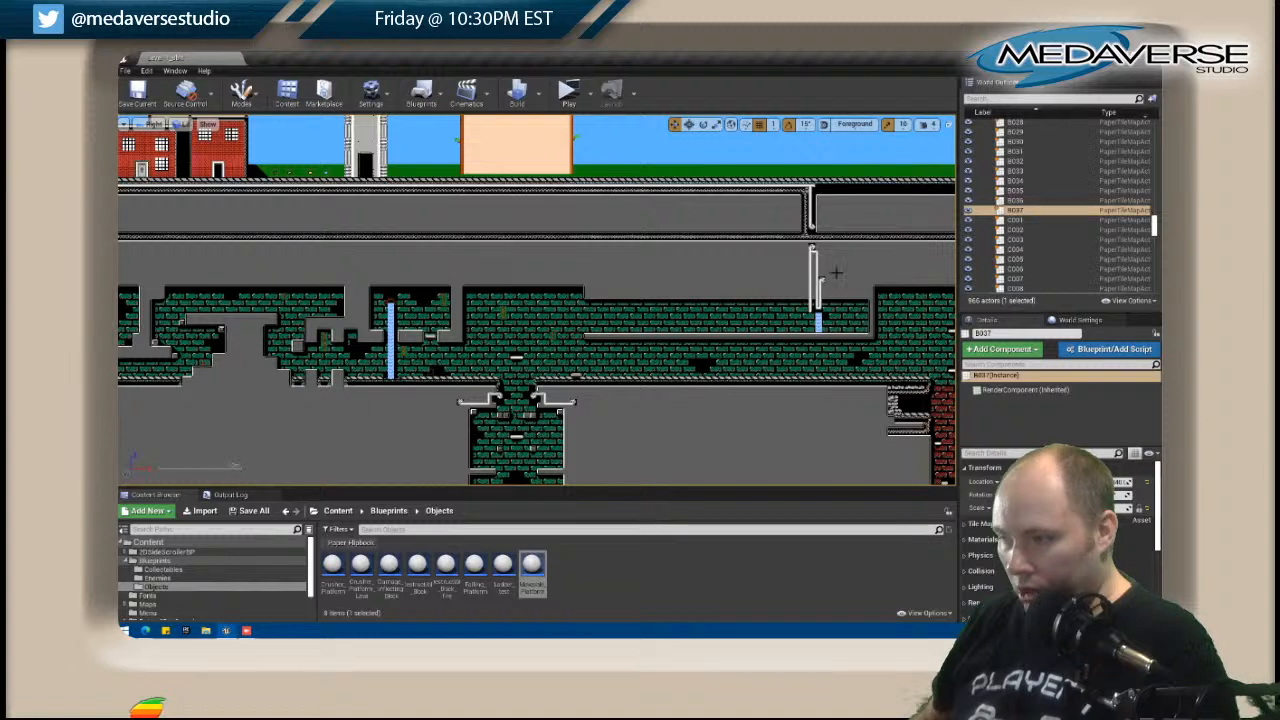
{"action": "left_click", "coordinate": [740, 265]}
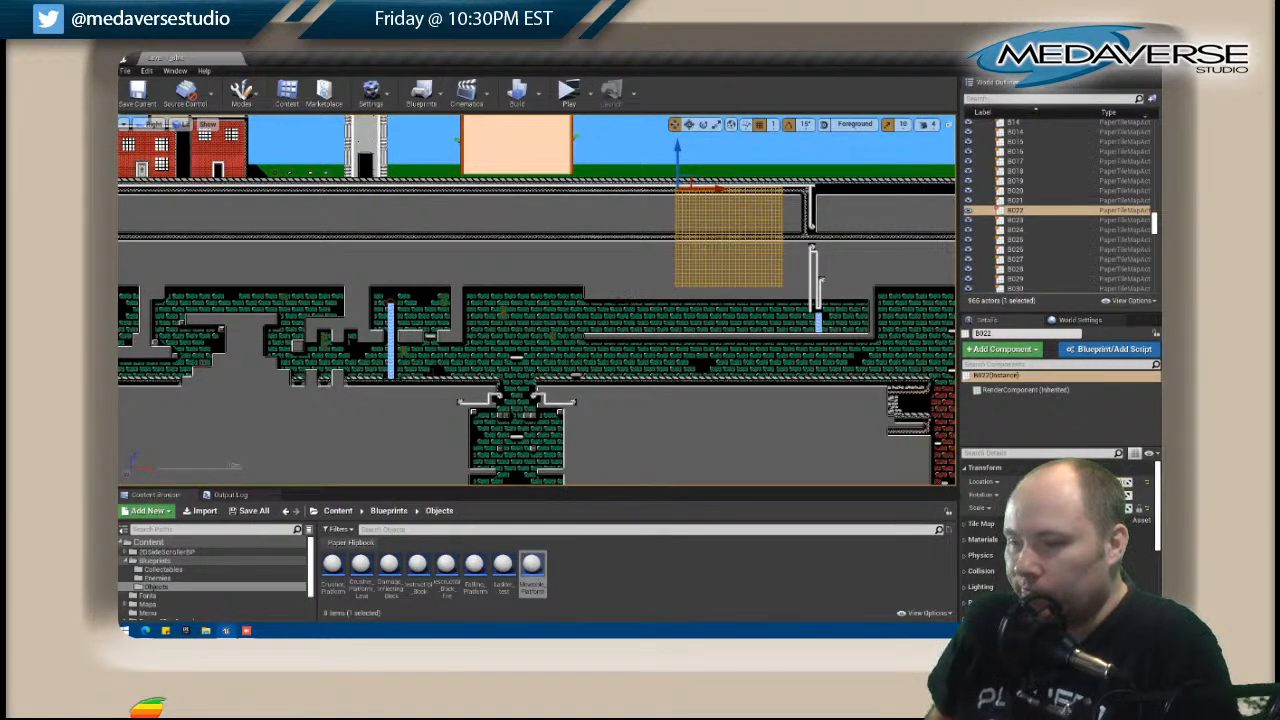
Open tile map C015 below the twin-waterfall shaft and move its editor window beside the level view.
{"action": "scroll", "coordinate": [447, 298], "scroll_direction": "down", "scroll_amount": 3}
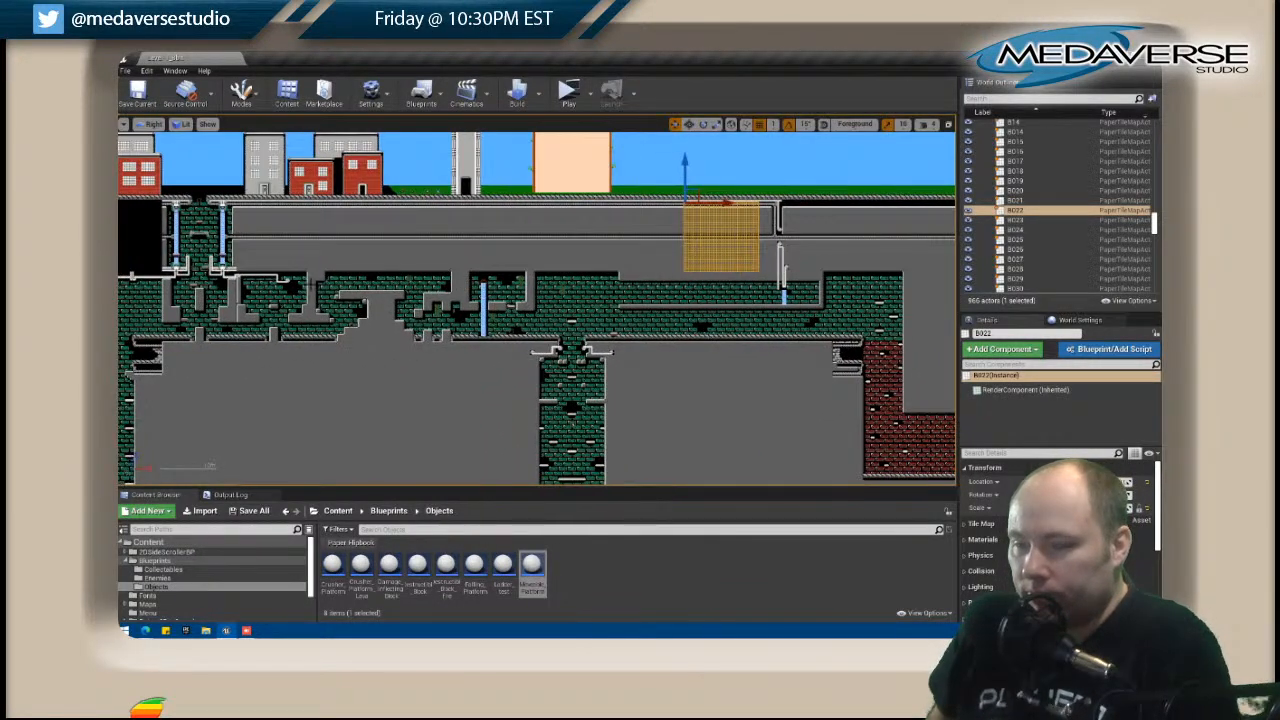
{"action": "scroll", "coordinate": [278, 281], "scroll_direction": "up", "scroll_amount": 3}
{"action": "right_click_drag", "start_coordinate": [246, 277], "coordinate": [464, 283]}
{"action": "scroll", "coordinate": [483, 280], "scroll_direction": "up", "scroll_amount": 7}
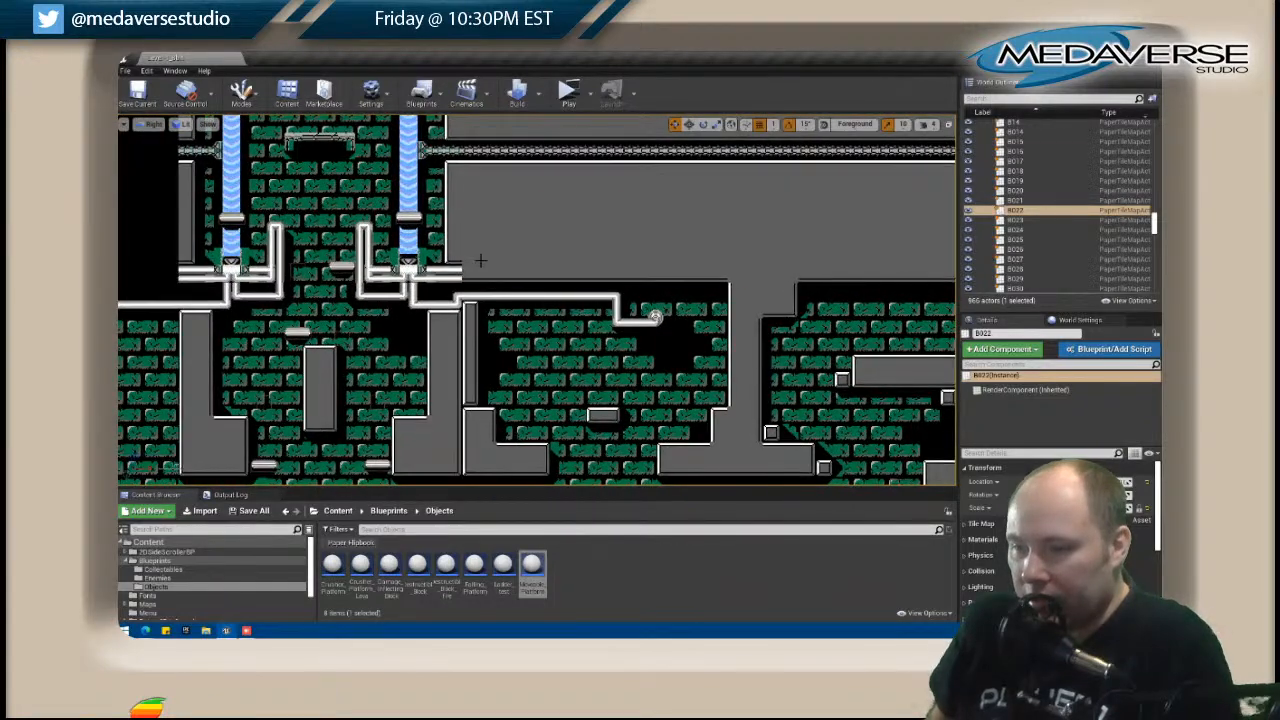
{"action": "left_click", "coordinate": [480, 260]}
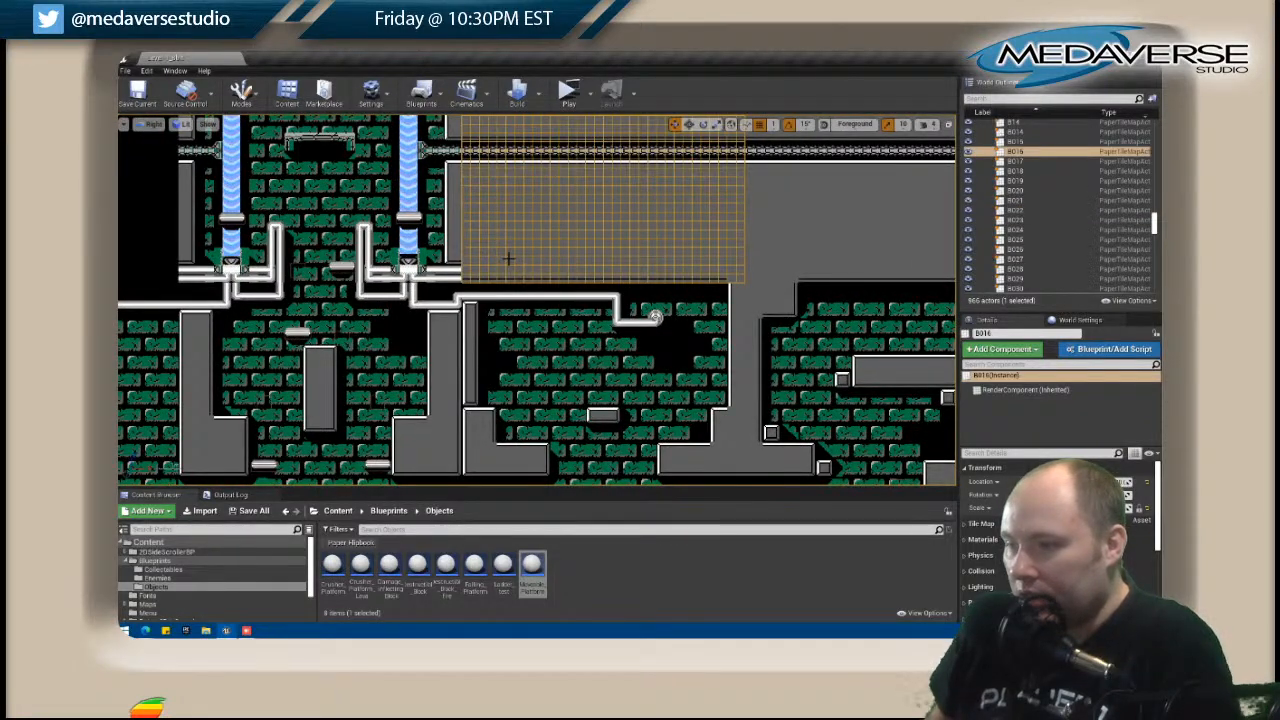
{"action": "left_click", "coordinate": [445, 270]}
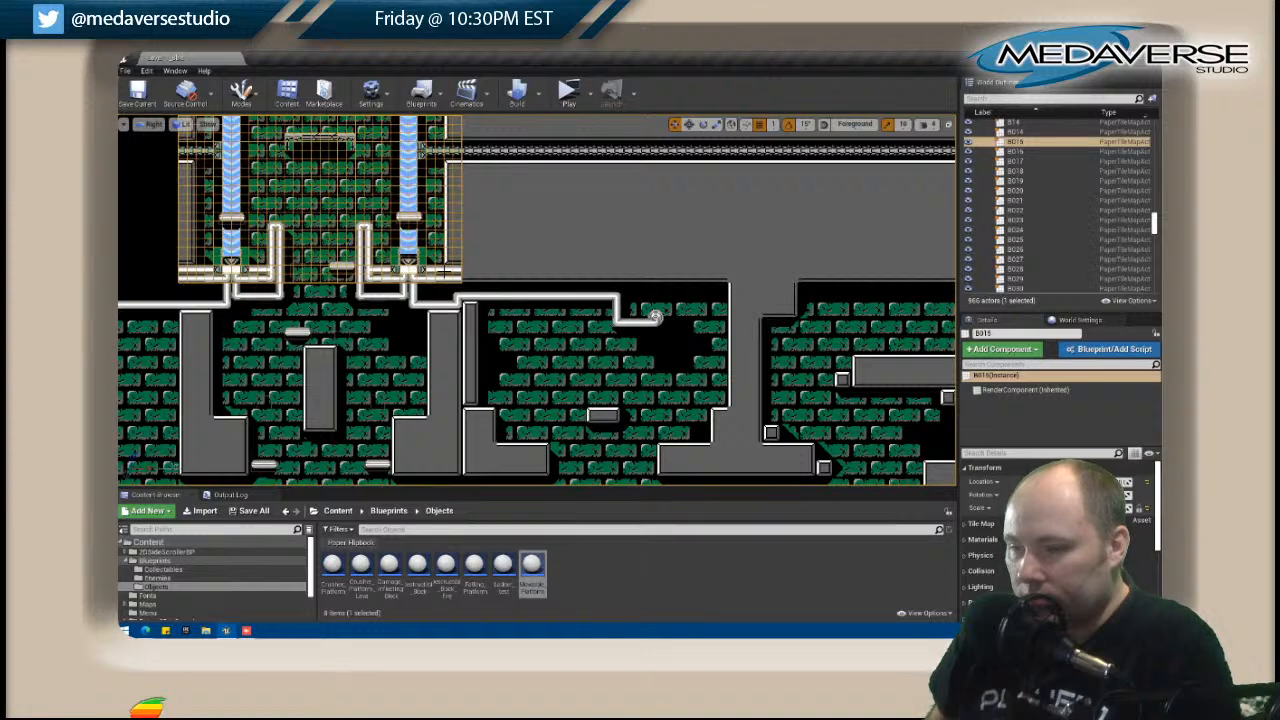
{"action": "right_click", "coordinate": [406, 310]}
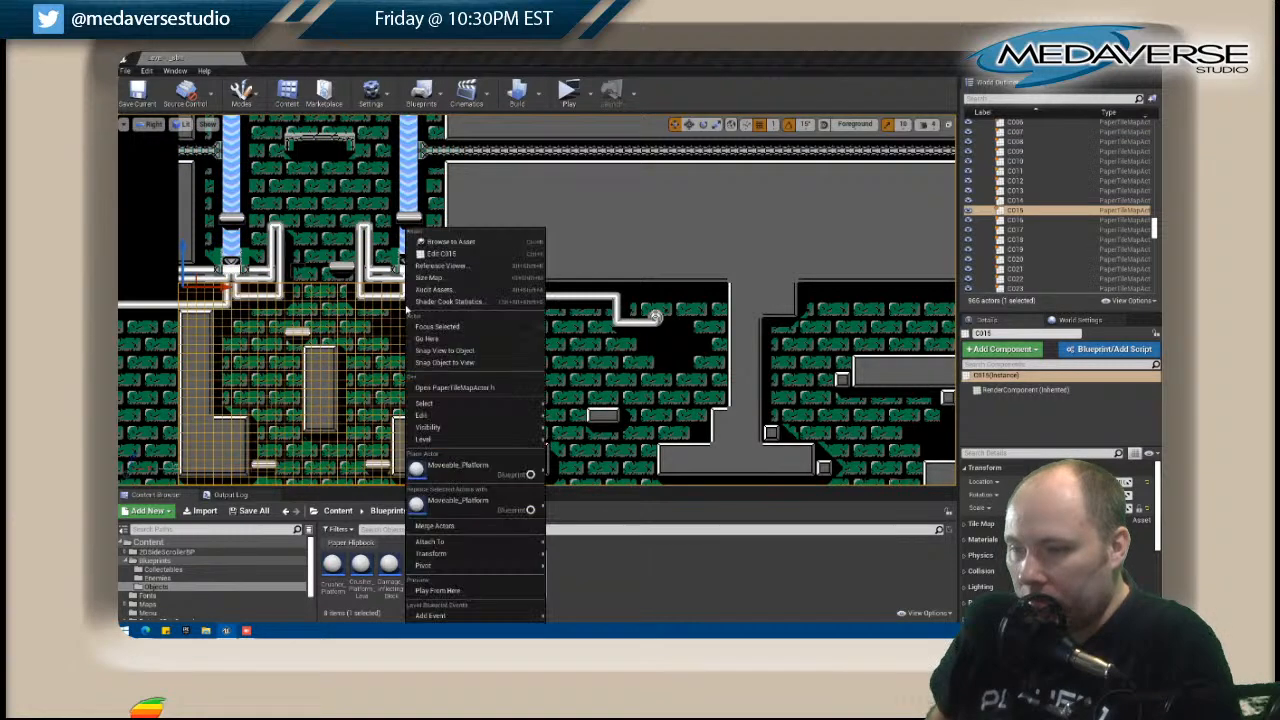
{"action": "left_click", "coordinate": [440, 253]}
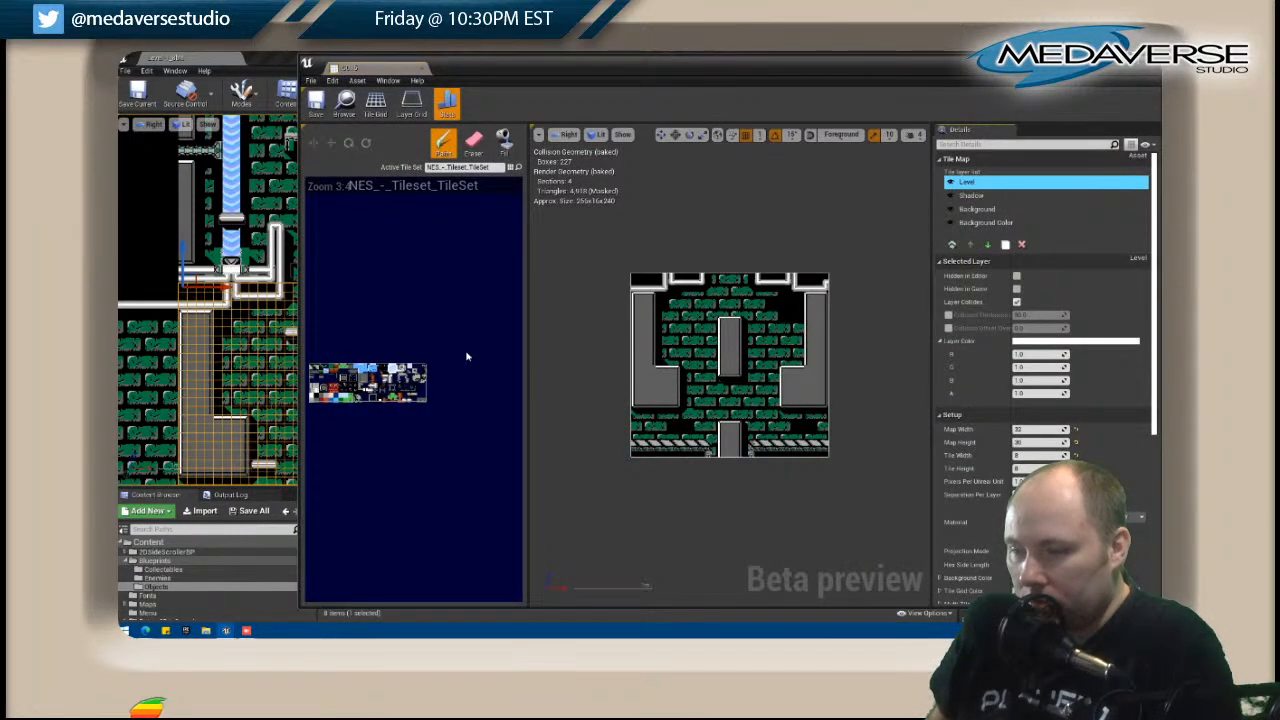
{"action": "scroll", "coordinate": [466, 355], "scroll_direction": "down", "scroll_amount": 3}
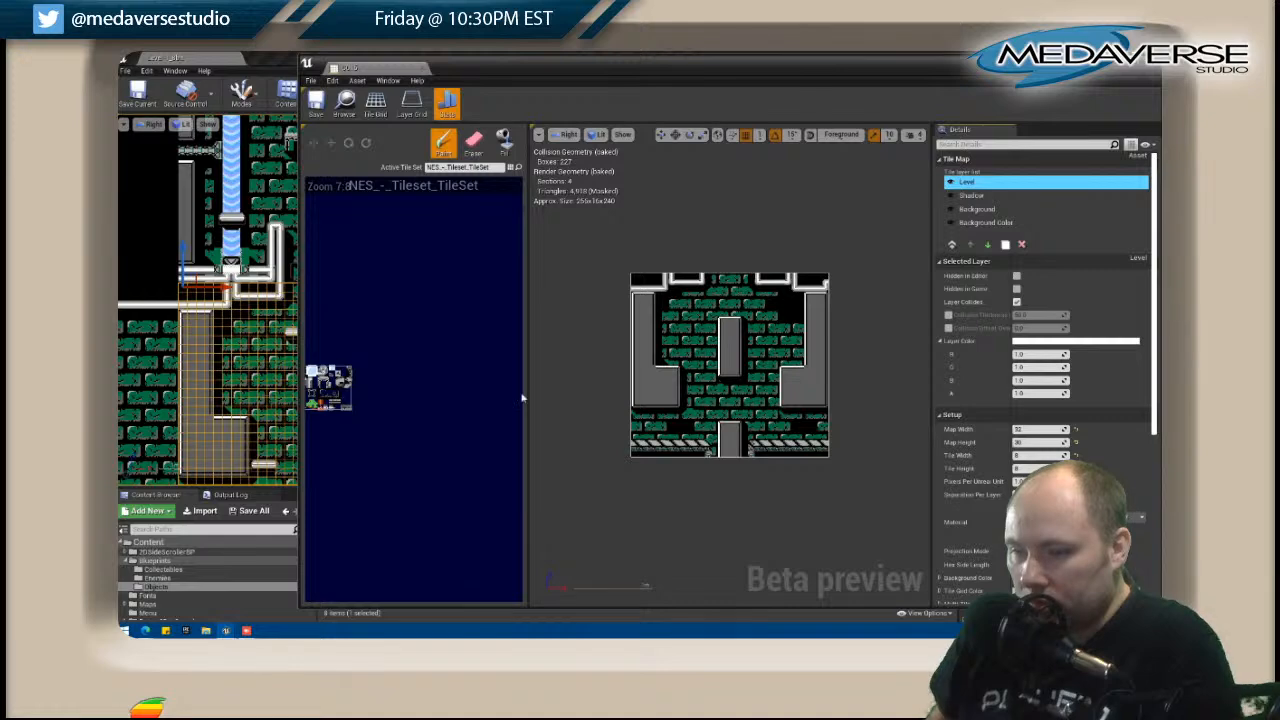
{"action": "scroll", "coordinate": [712, 455], "scroll_direction": "up", "scroll_amount": 5}
{"action": "left_click_drag", "start_coordinate": [544, 68], "coordinate": [778, 84]}
Open tile map B015 and touch up the pipe tiles around both waterfall junctions along its lower edge.
{"action": "left_click", "coordinate": [322, 205]}
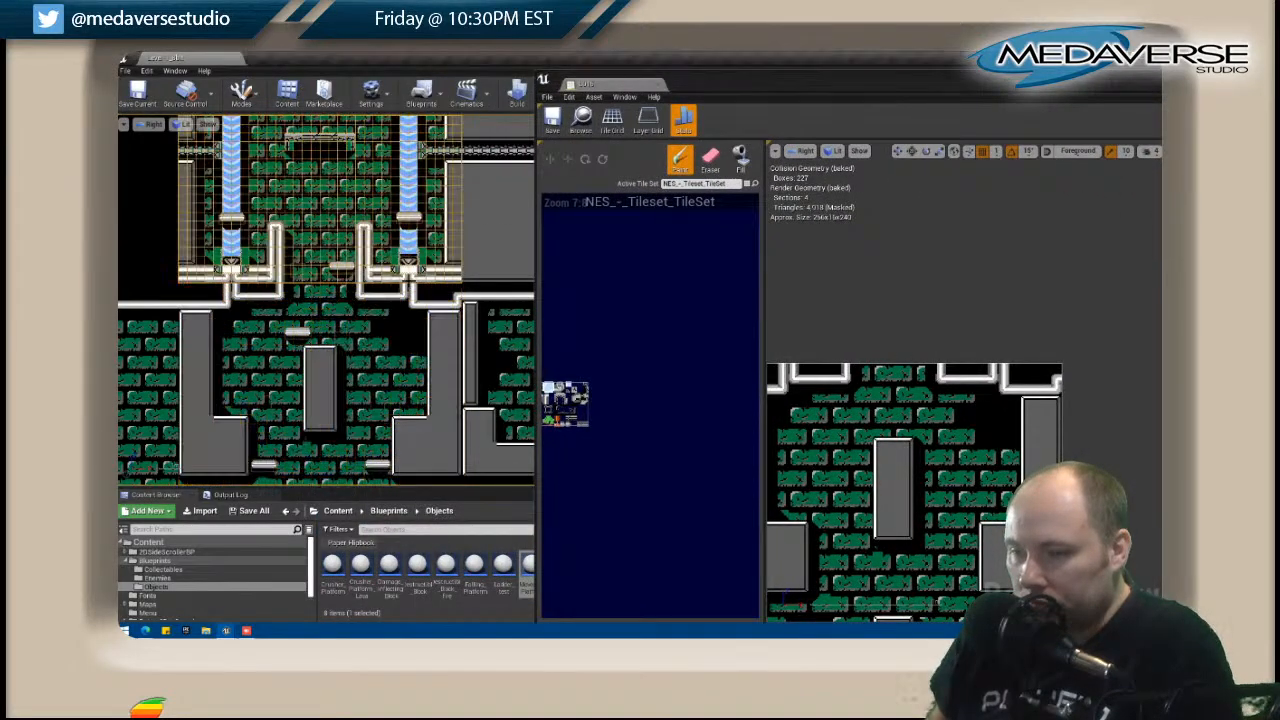
{"action": "right_click", "coordinate": [416, 228]}
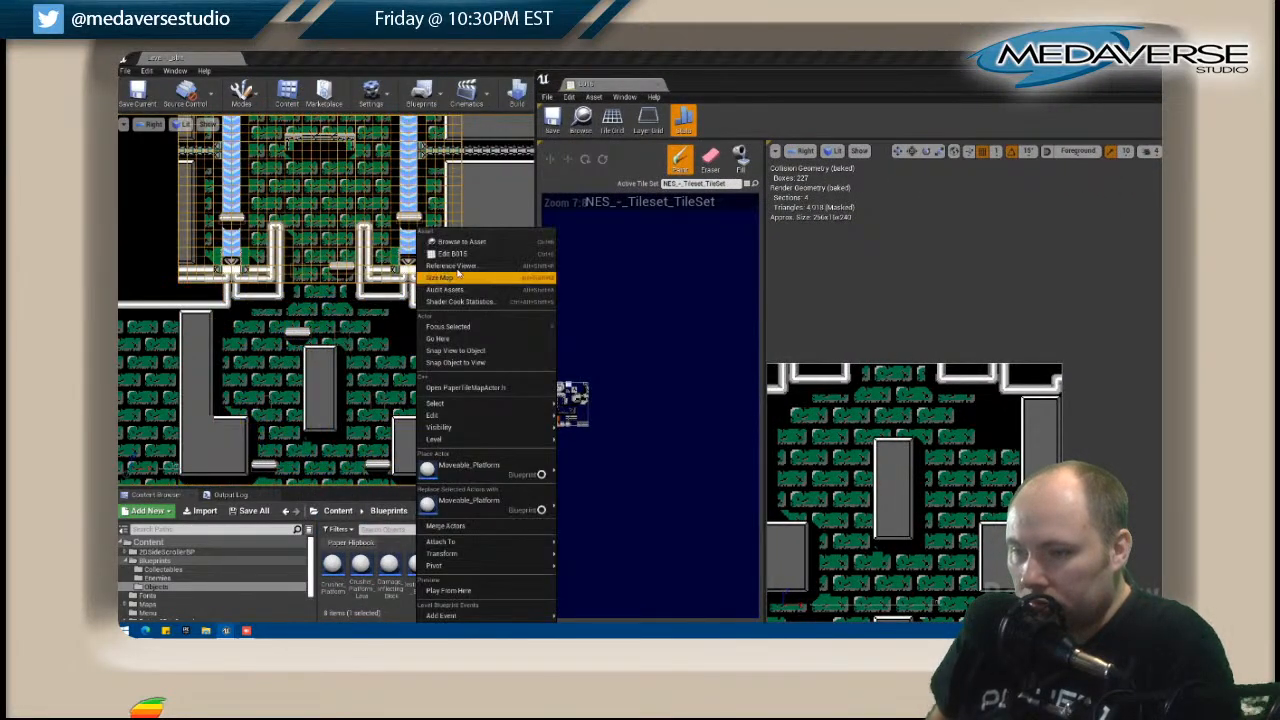
{"action": "left_click", "coordinate": [500, 253]}
{"action": "scroll", "coordinate": [629, 400], "scroll_direction": "up", "scroll_amount": 2}
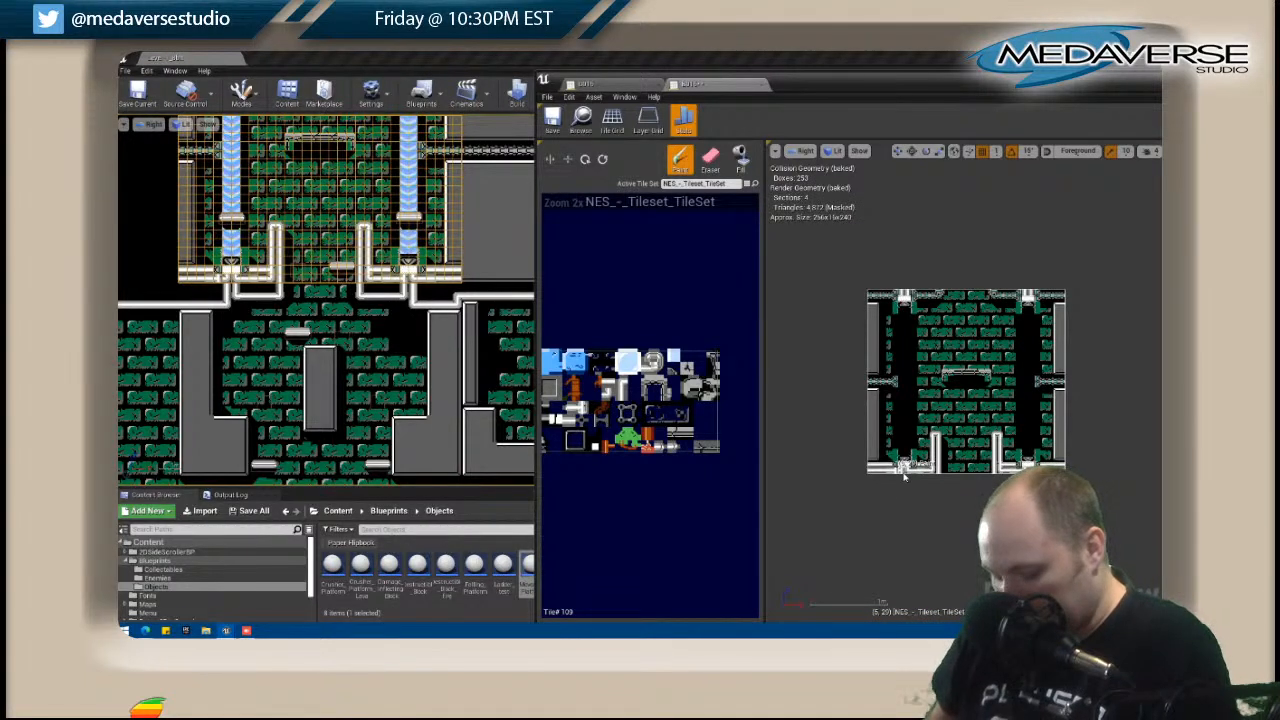
{"action": "left_click", "coordinate": [550, 160]}
{"action": "left_click", "coordinate": [908, 470]}
{"action": "left_click", "coordinate": [909, 472]}
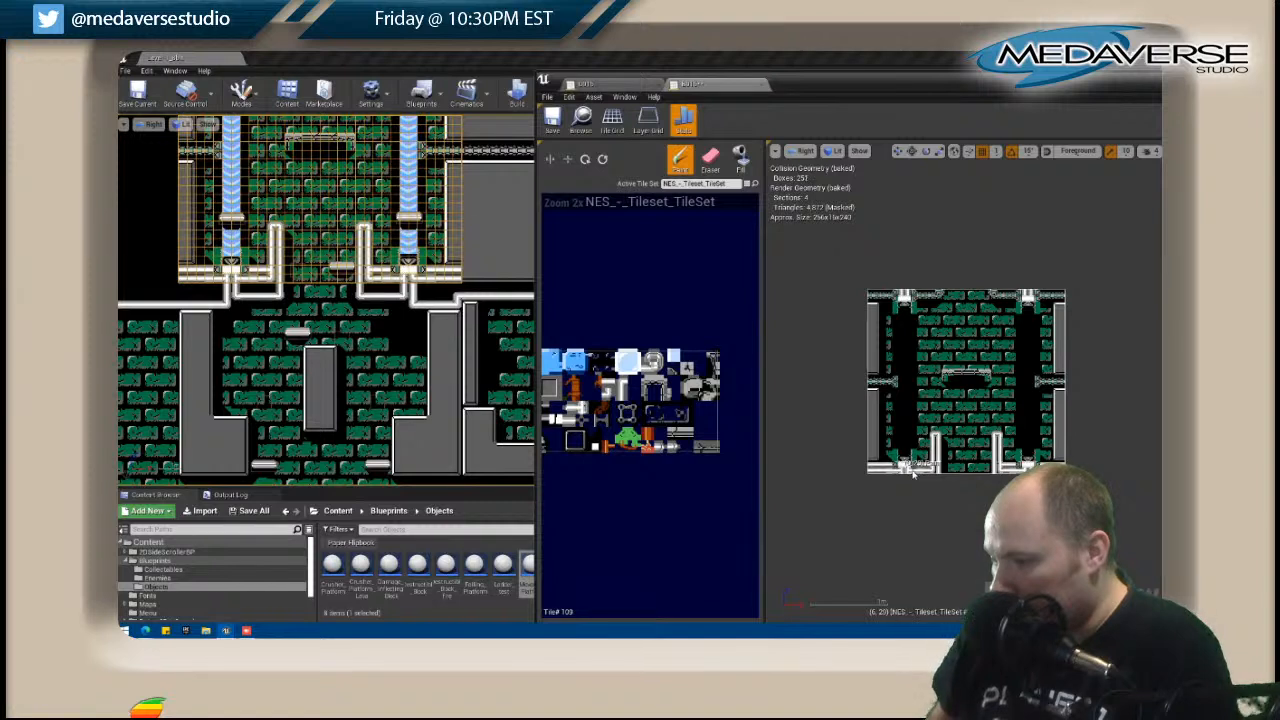
{"action": "left_click", "coordinate": [1026, 469]}
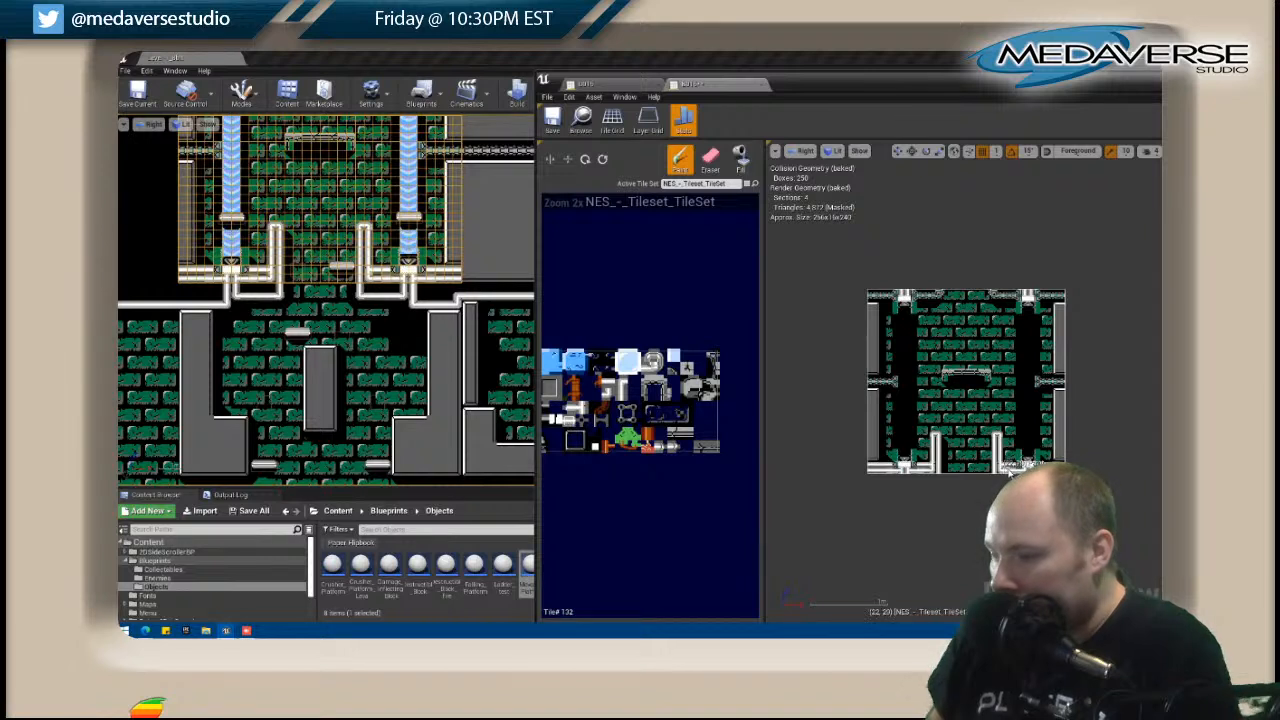
{"action": "left_click", "coordinate": [740, 158]}
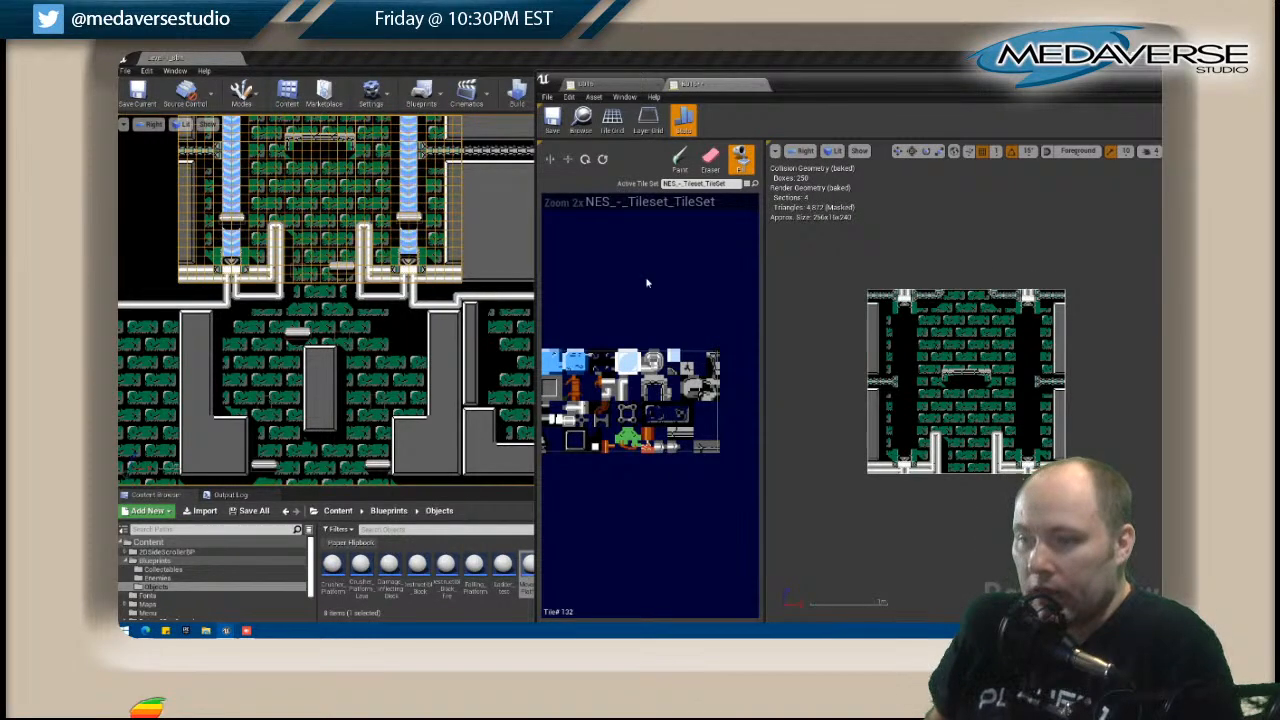
Return to tile map C015 and touch up the pipe tiles along its top edge below the waterfall junctions.
{"action": "right_click_drag", "start_coordinate": [450, 276], "coordinate": [357, 370]}
{"action": "left_click", "coordinate": [372, 382]}
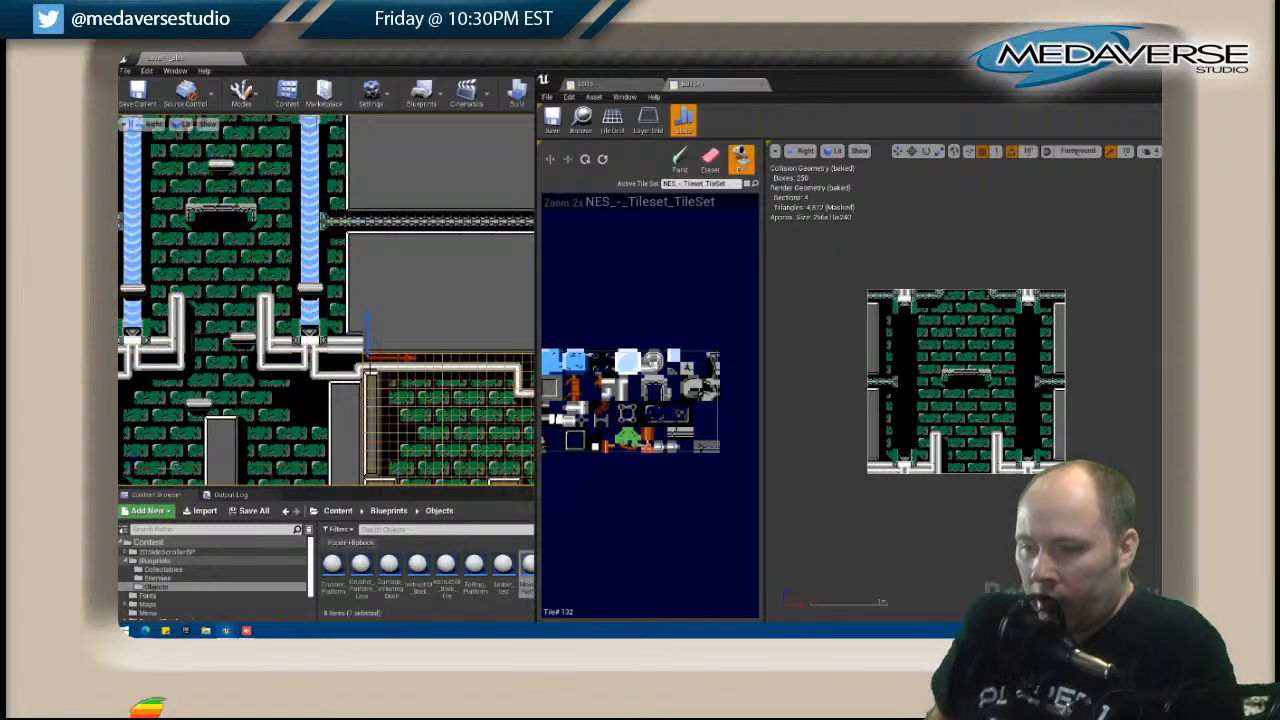
{"action": "left_click", "coordinate": [347, 381]}
{"action": "right_click", "coordinate": [300, 380]}
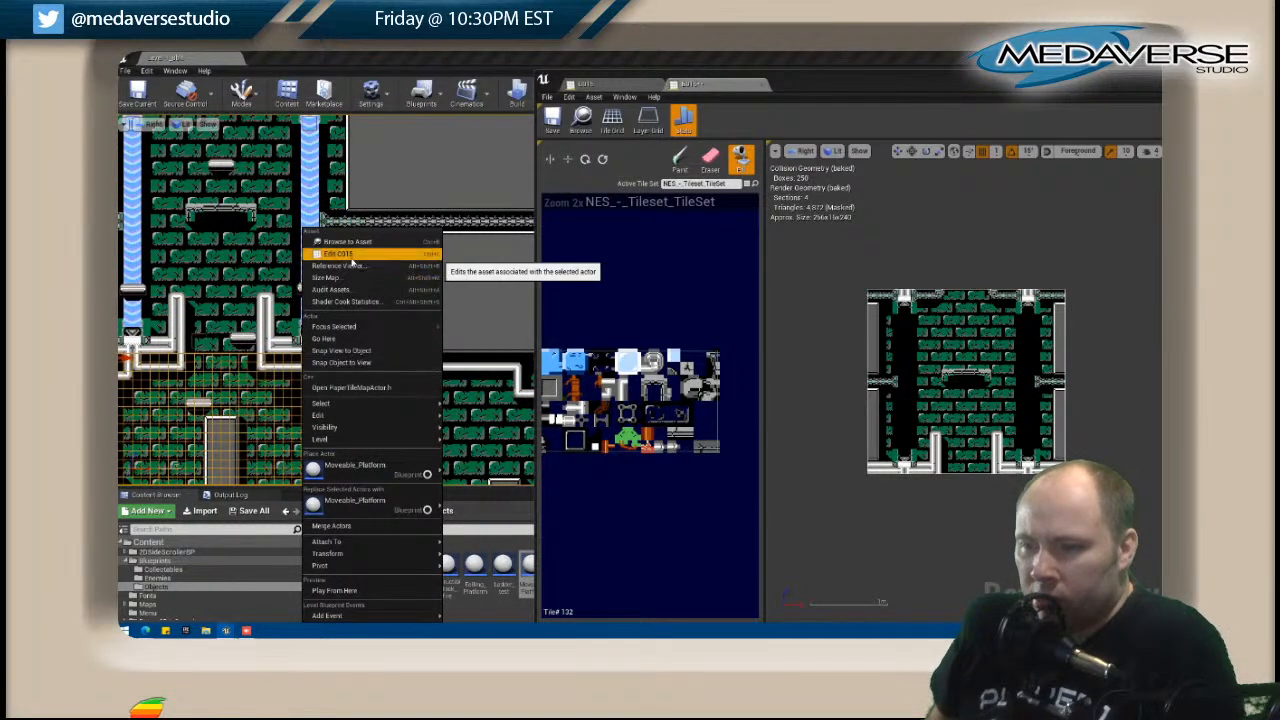
{"action": "left_click", "coordinate": [380, 258]}
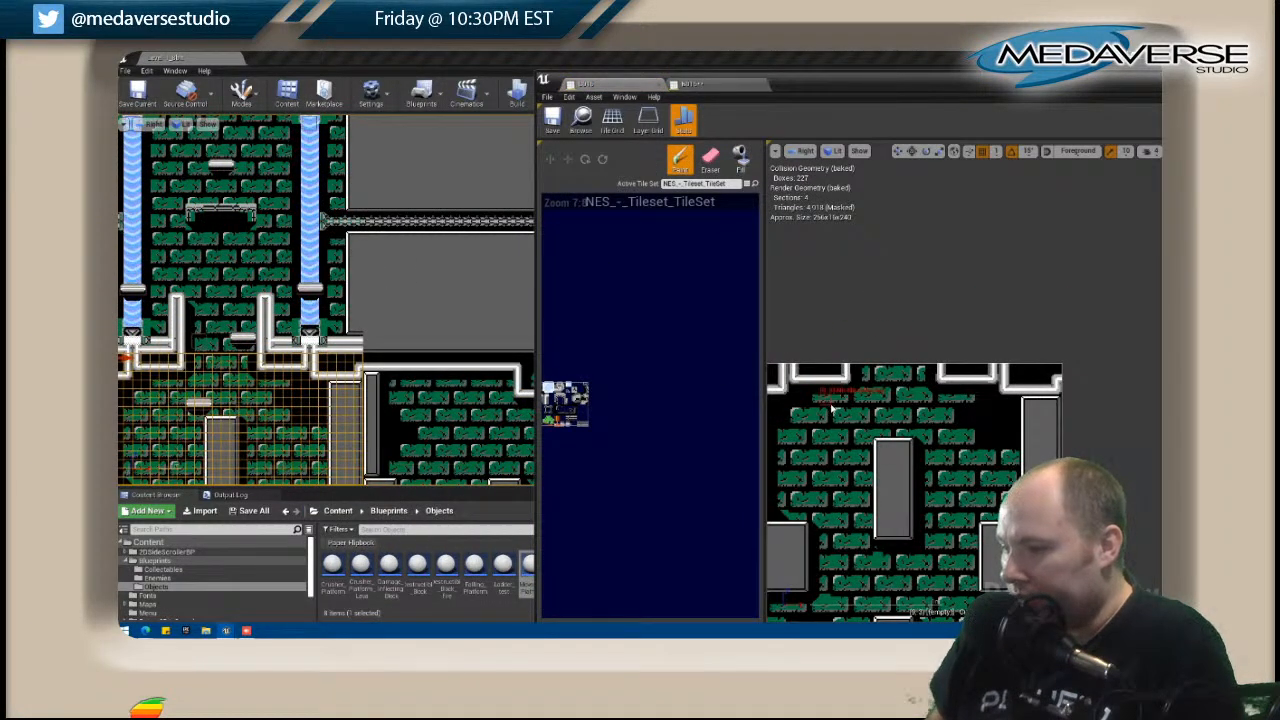
{"action": "right_click_drag", "start_coordinate": [829, 407], "coordinate": [877, 389]}
{"action": "right_click_drag", "start_coordinate": [626, 376], "coordinate": [727, 360]}
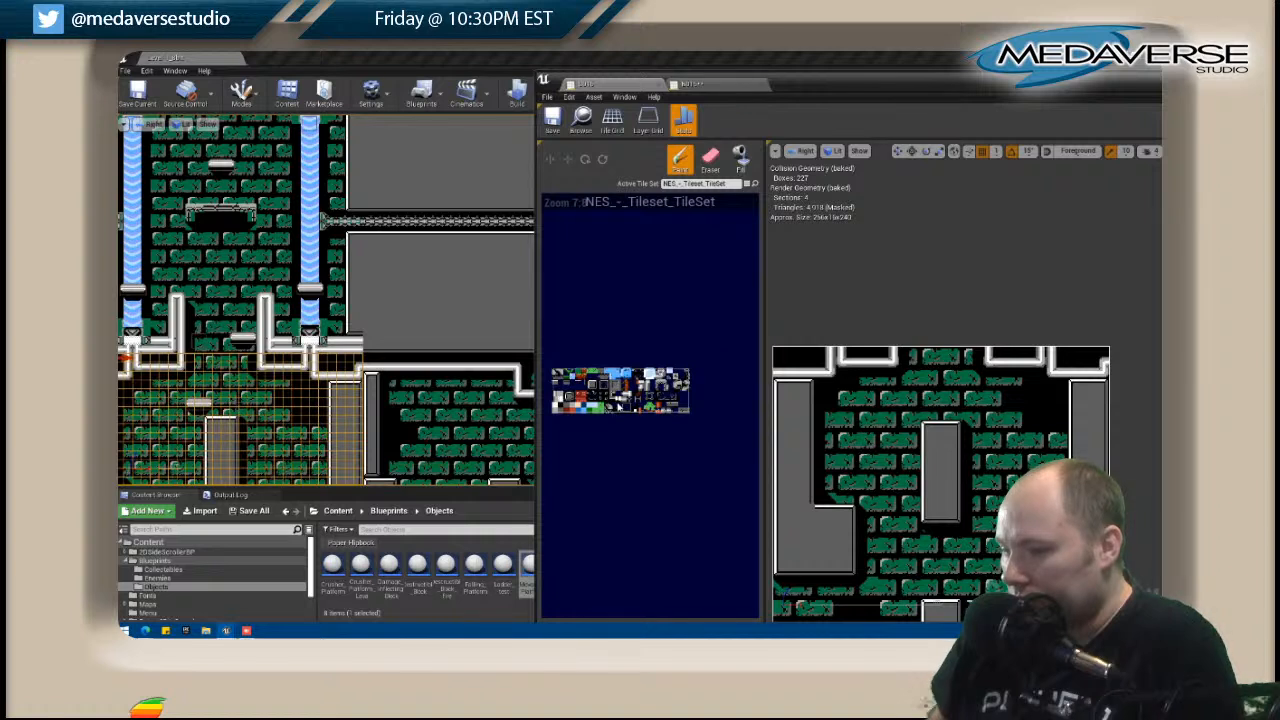
{"action": "left_click", "coordinate": [740, 160]}
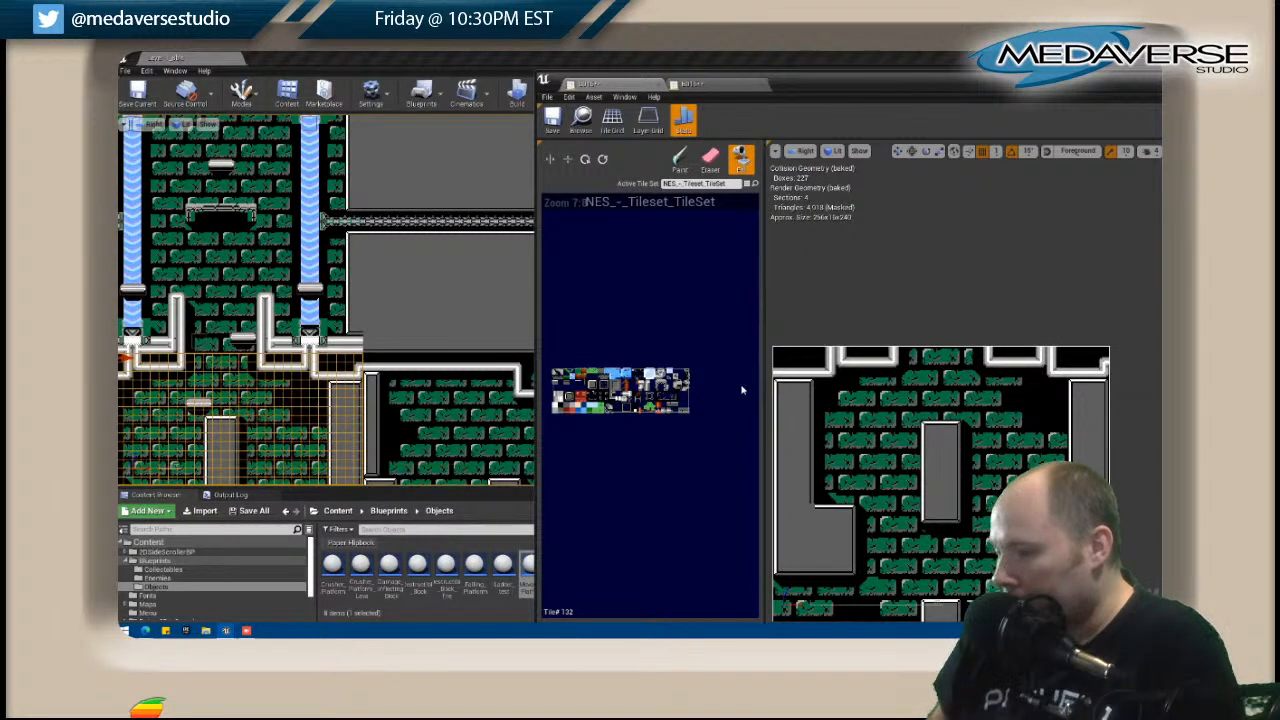
Open tile map B016, copy its lowest edge row of tiles, and paint it higher to make room for a pipe.
{"action": "right_click_drag", "start_coordinate": [390, 297], "coordinate": [325, 321]}
{"action": "right_click", "coordinate": [322, 321]}
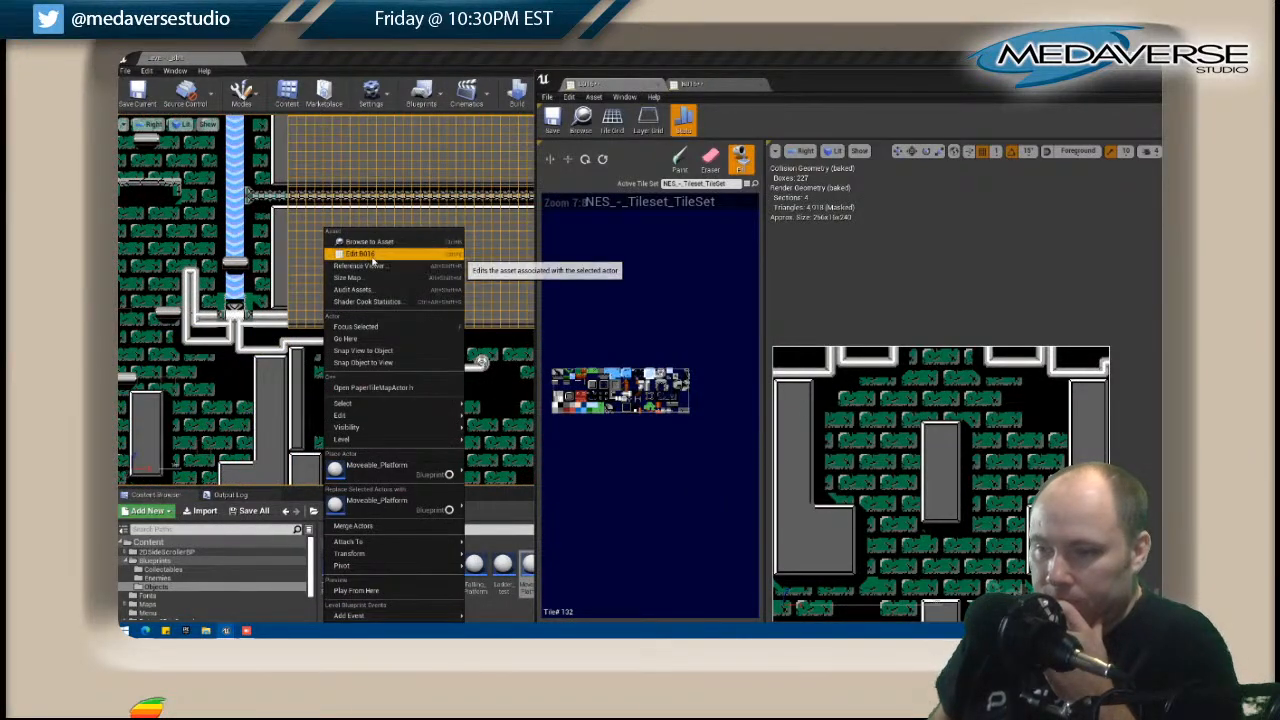
{"action": "left_click", "coordinate": [395, 264]}
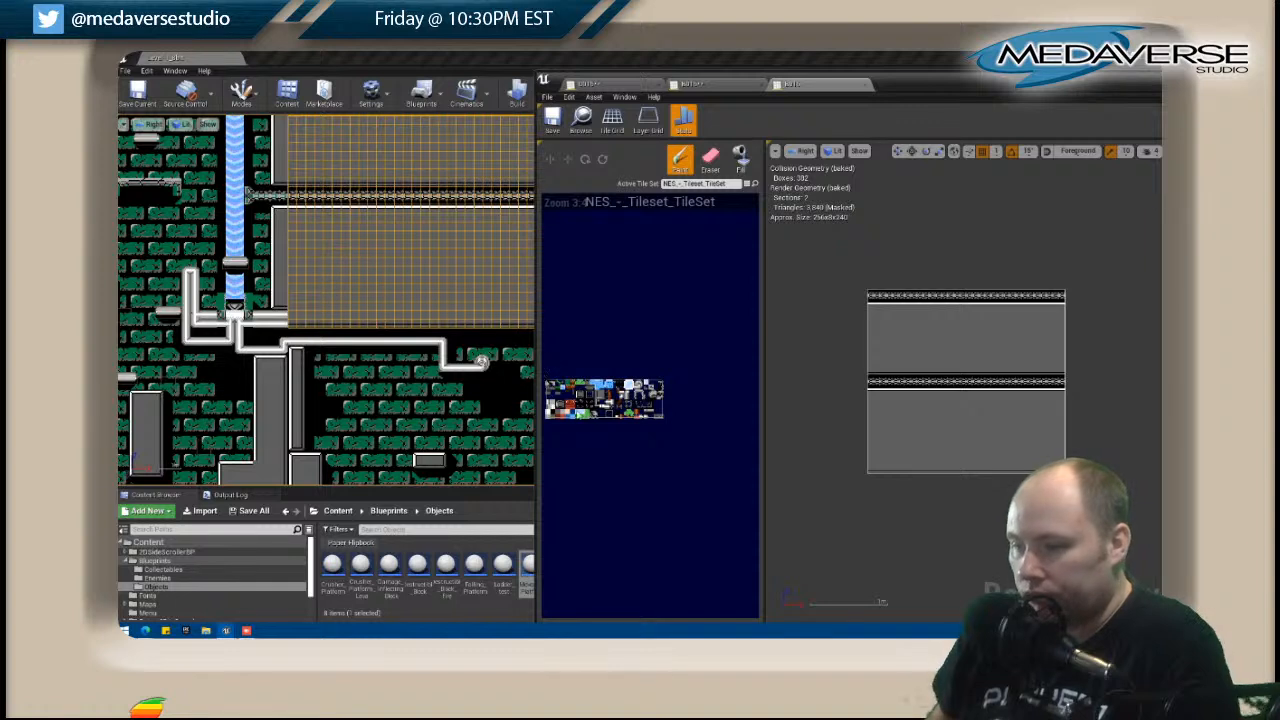
{"action": "key", "text": "shift"}
{"action": "mouse_move", "coordinate": [872, 471]}
{"action": "left_mouse_down", "text": "shift"}
{"action": "mouse_move", "coordinate": [1062, 471]}
{"action": "mouse_move", "coordinate": [1049, 470]}
{"action": "left_mouse_up", "text": "shift"}
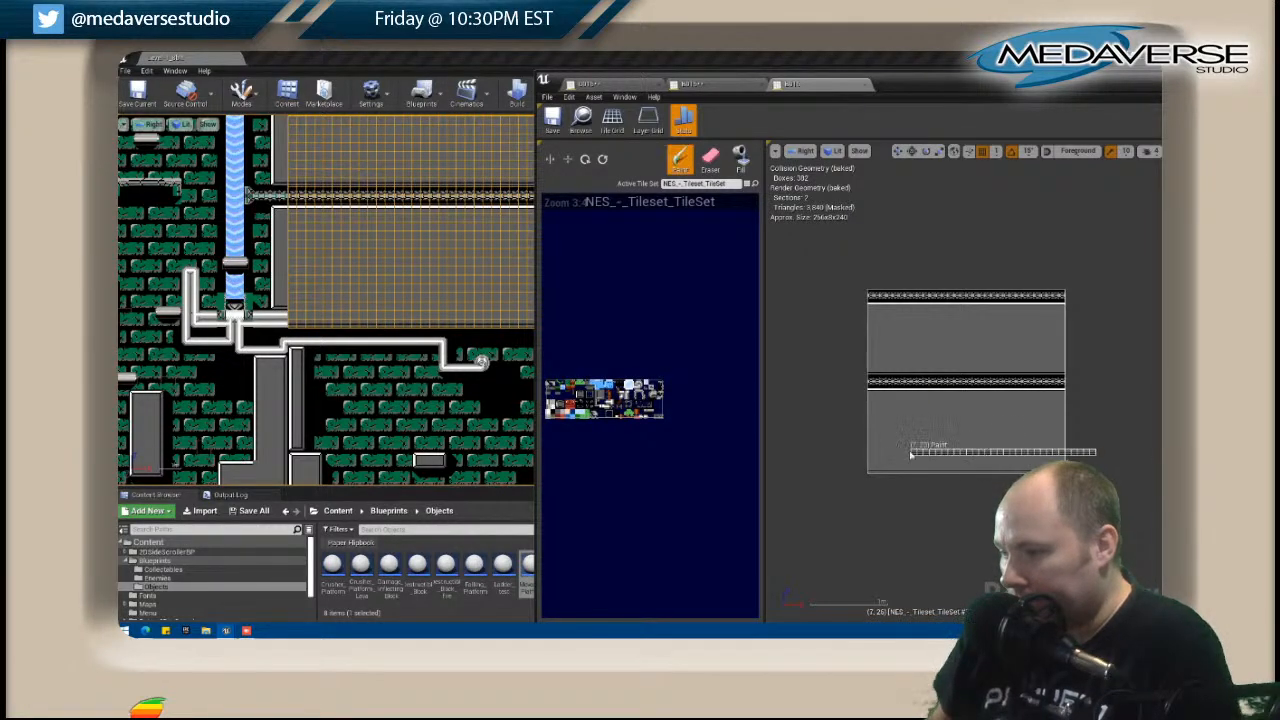
{"action": "left_click", "coordinate": [869, 466]}
Paint a horizontal pipe along B016's lower edge, continuing the pipe from B015.
{"action": "right_click_drag", "start_coordinate": [355, 347], "coordinate": [233, 331]}
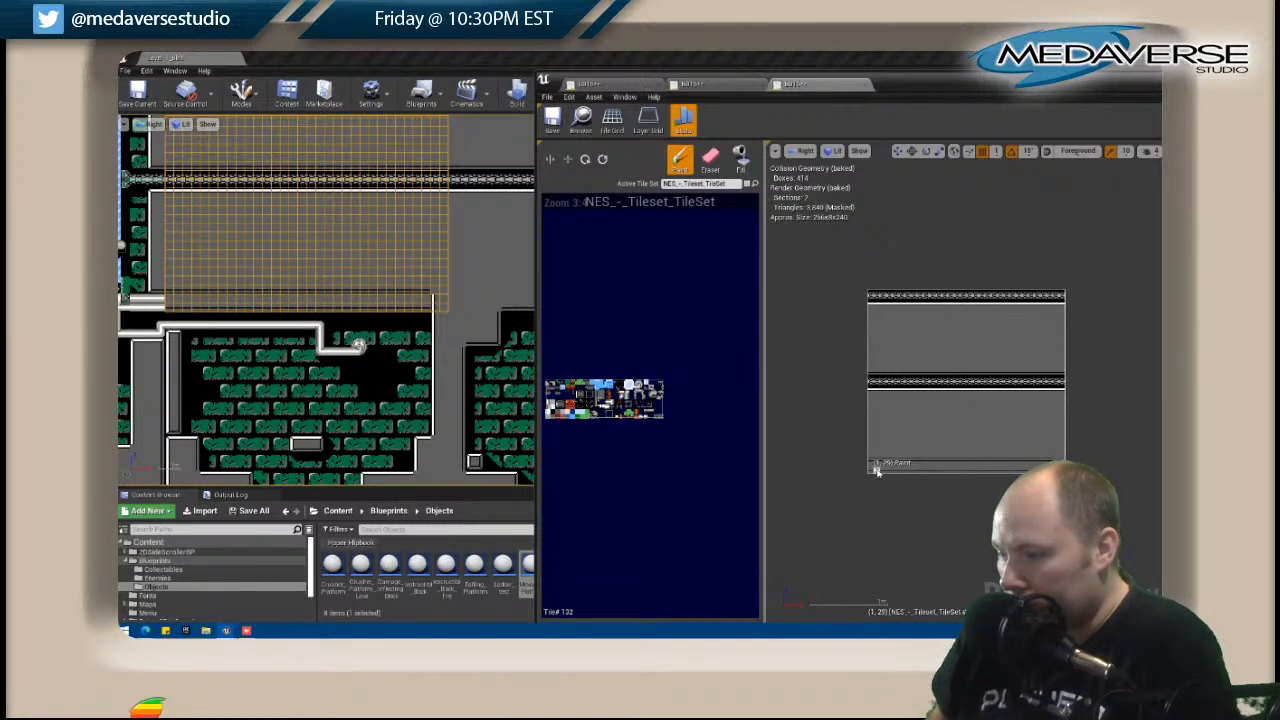
{"action": "left_click", "coordinate": [874, 468]}
{"action": "left_click_drag", "start_coordinate": [874, 468], "coordinate": [979, 468]}
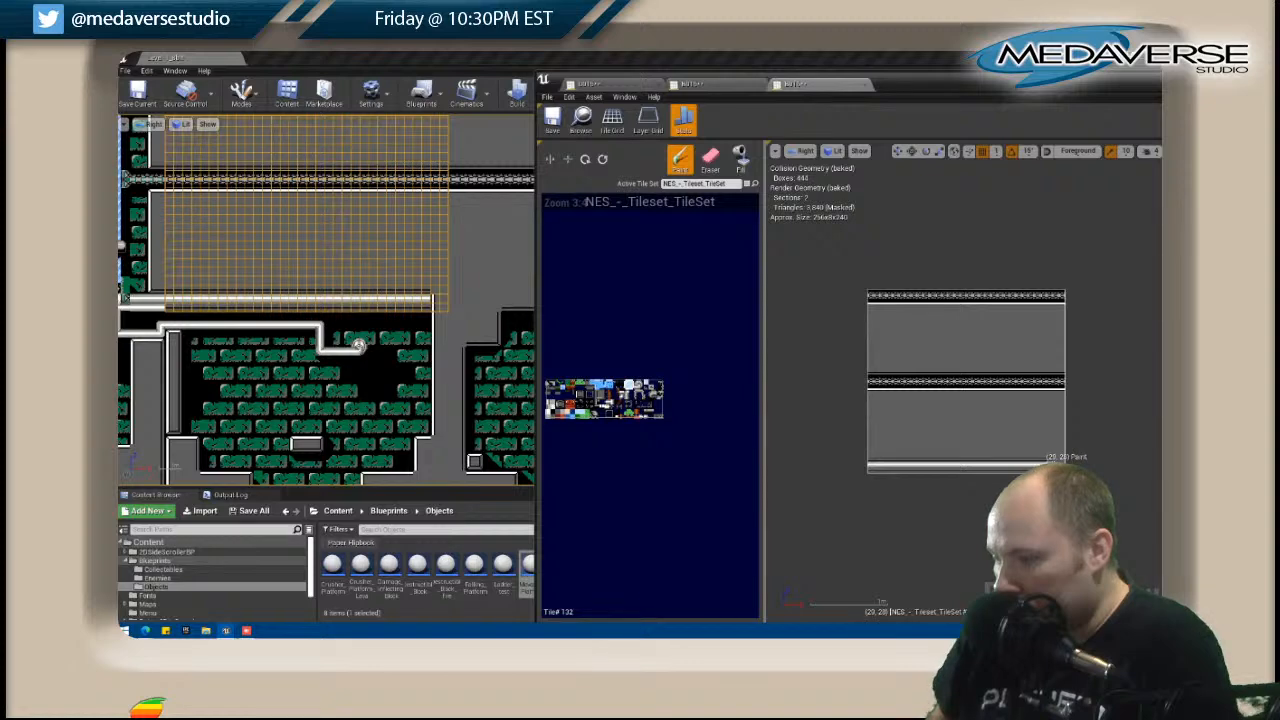
{"action": "left_click_drag", "start_coordinate": [996, 474], "coordinate": [866, 466]}
{"action": "mouse_move", "coordinate": [307, 373]}
{"action": "right_mouse_down"}
{"action": "mouse_move", "coordinate": [400, 363]}
{"action": "mouse_move", "coordinate": [308, 362]}
{"action": "right_mouse_up"}
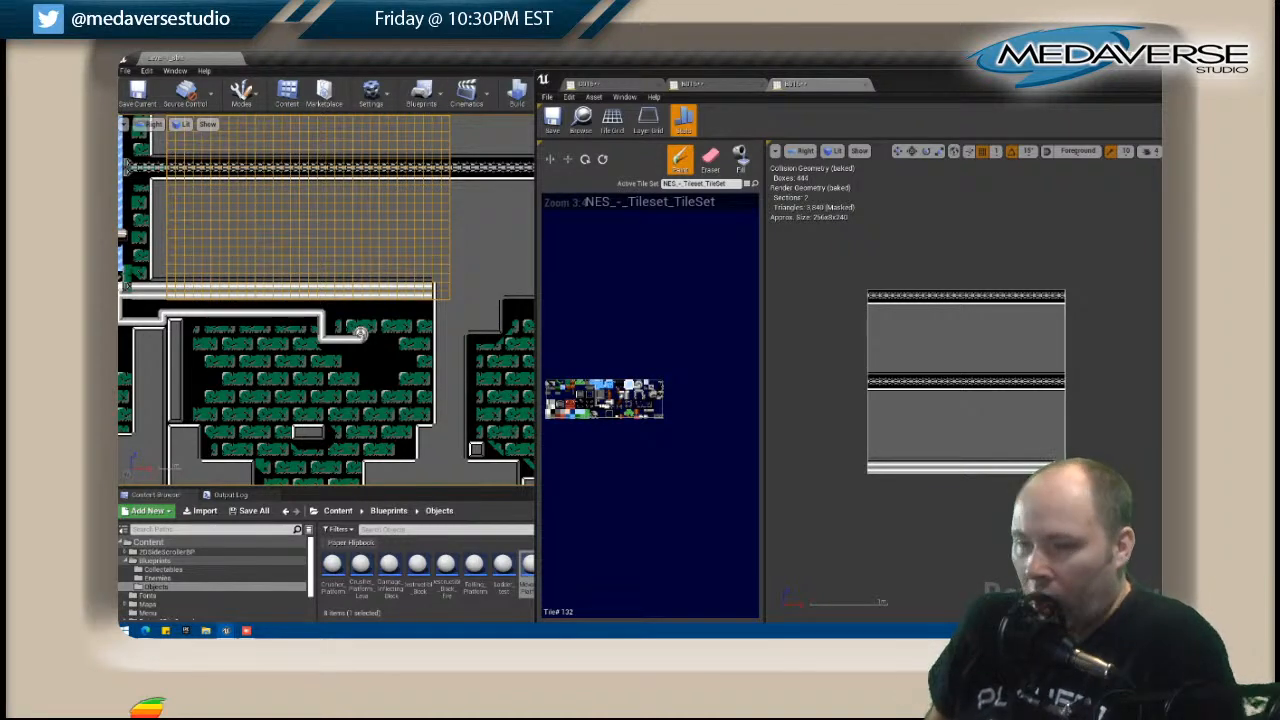
Return to tile map B015 and check how its lower pipes join the new run in B016.
{"action": "left_click", "coordinate": [141, 229]}
{"action": "right_click", "coordinate": [137, 272]}
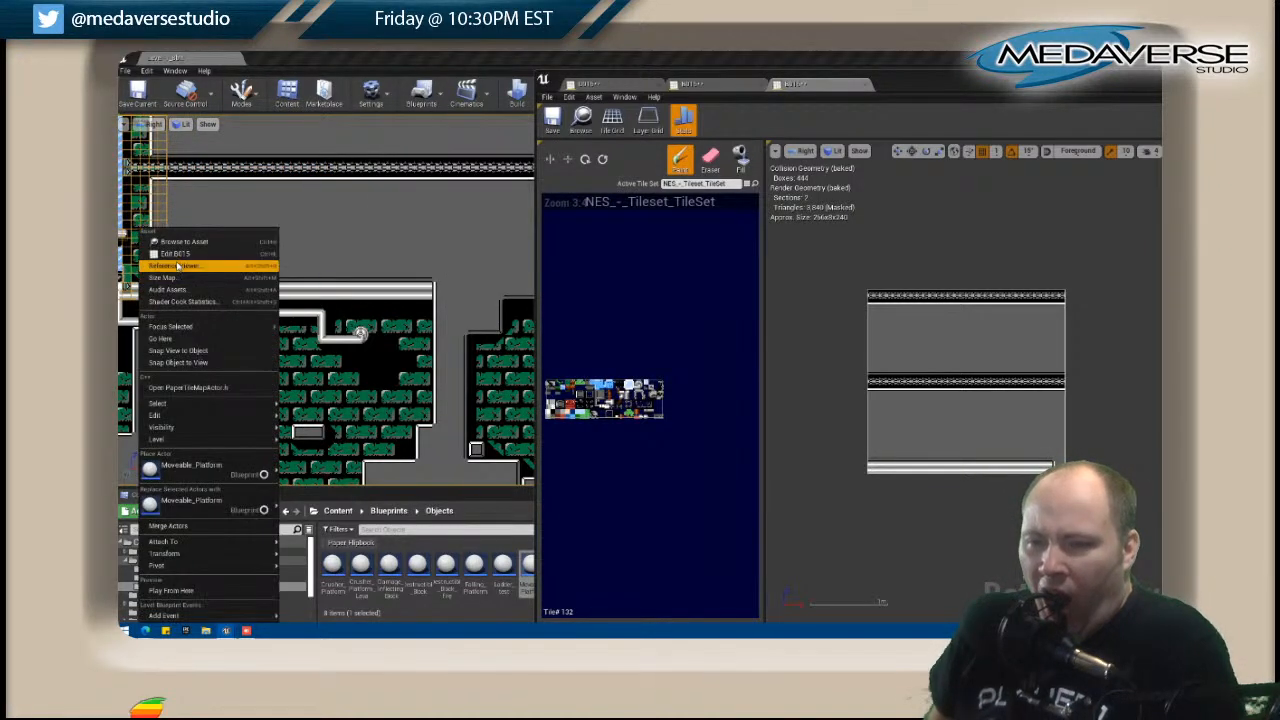
{"action": "left_click", "coordinate": [172, 259]}
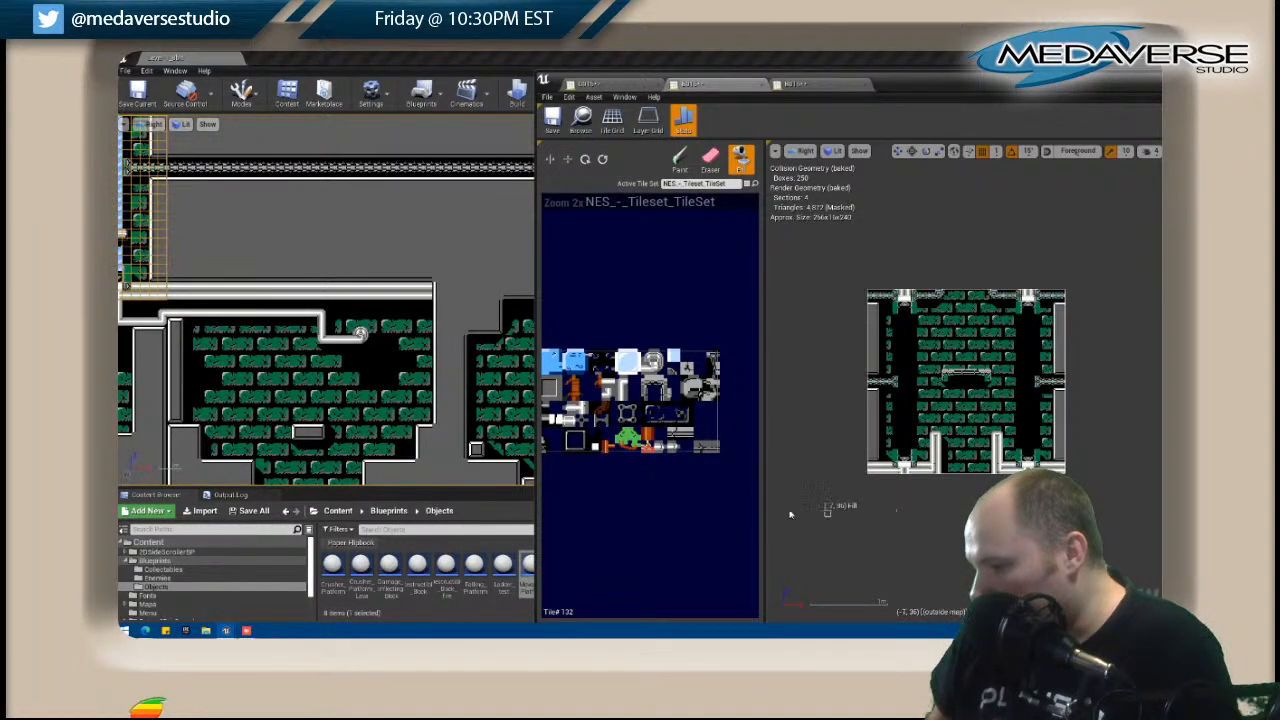
{"action": "right_click_drag", "start_coordinate": [282, 361], "coordinate": [422, 363]}
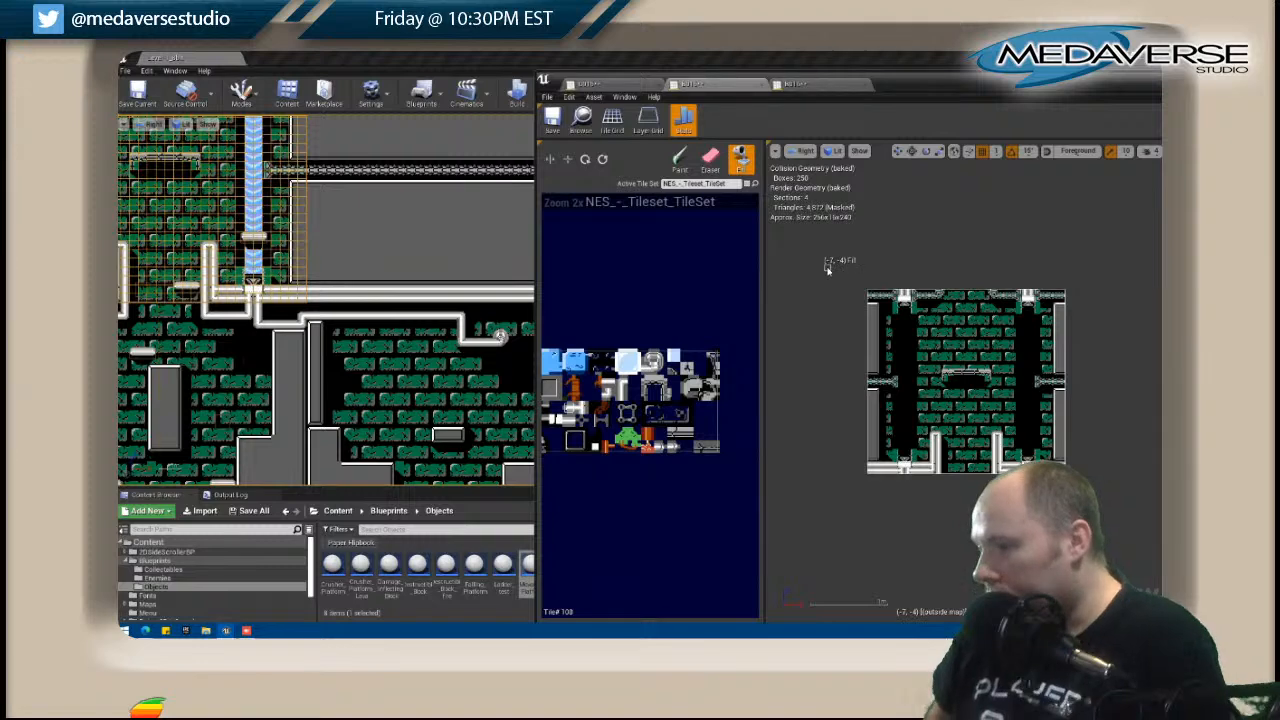
Close the open tile map editors and save all changes.
{"action": "left_click_drag", "start_coordinate": [1124, 87], "coordinate": [858, 97]}
{"action": "left_click", "coordinate": [1120, 88]}
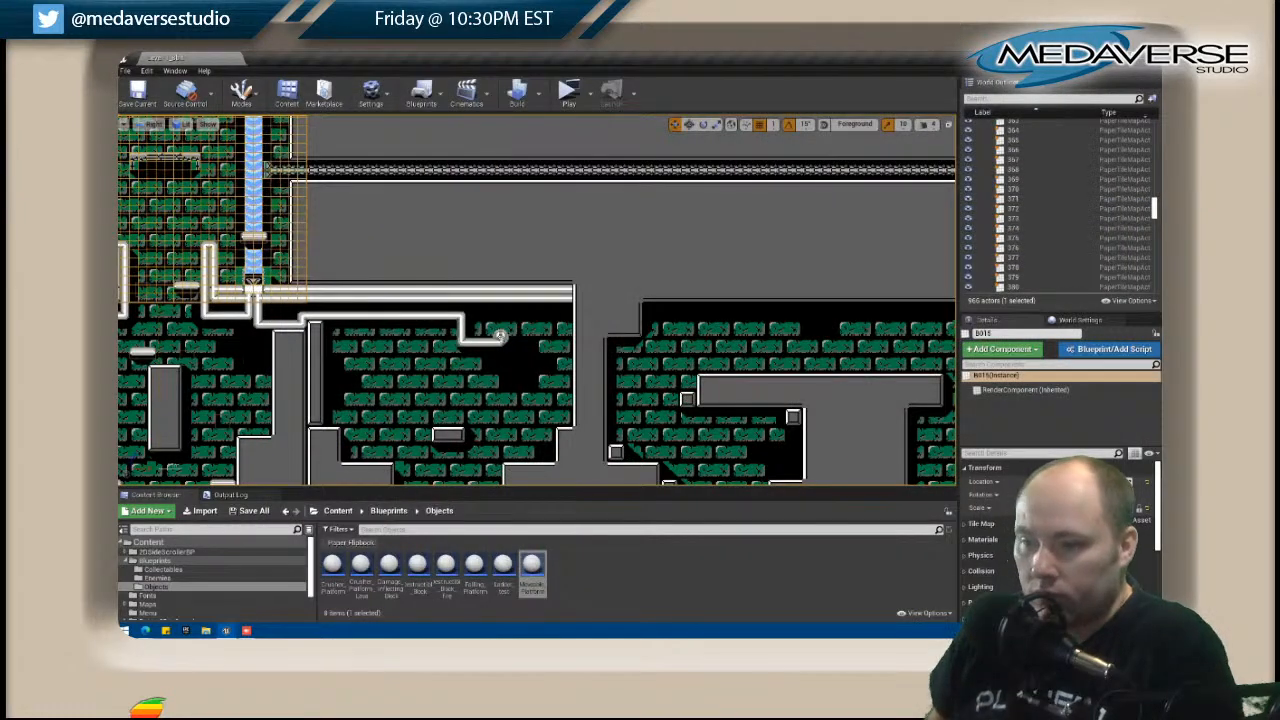
{"action": "left_click", "coordinate": [125, 70]}
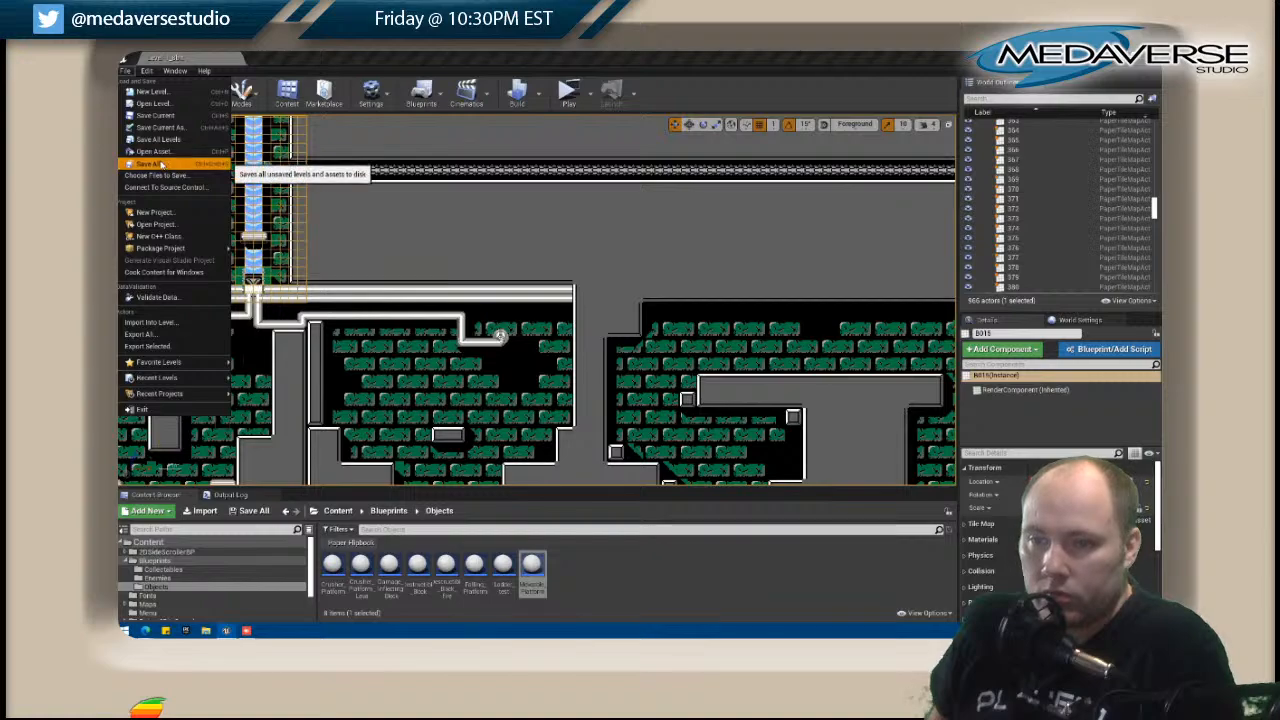
{"action": "left_click", "coordinate": [160, 163]}
Reopen tile map B016, extend the lower pipe to the map's outer edge on Layer 6, and close the tile map.
{"action": "right_click_drag", "start_coordinate": [366, 330], "coordinate": [390, 344]}
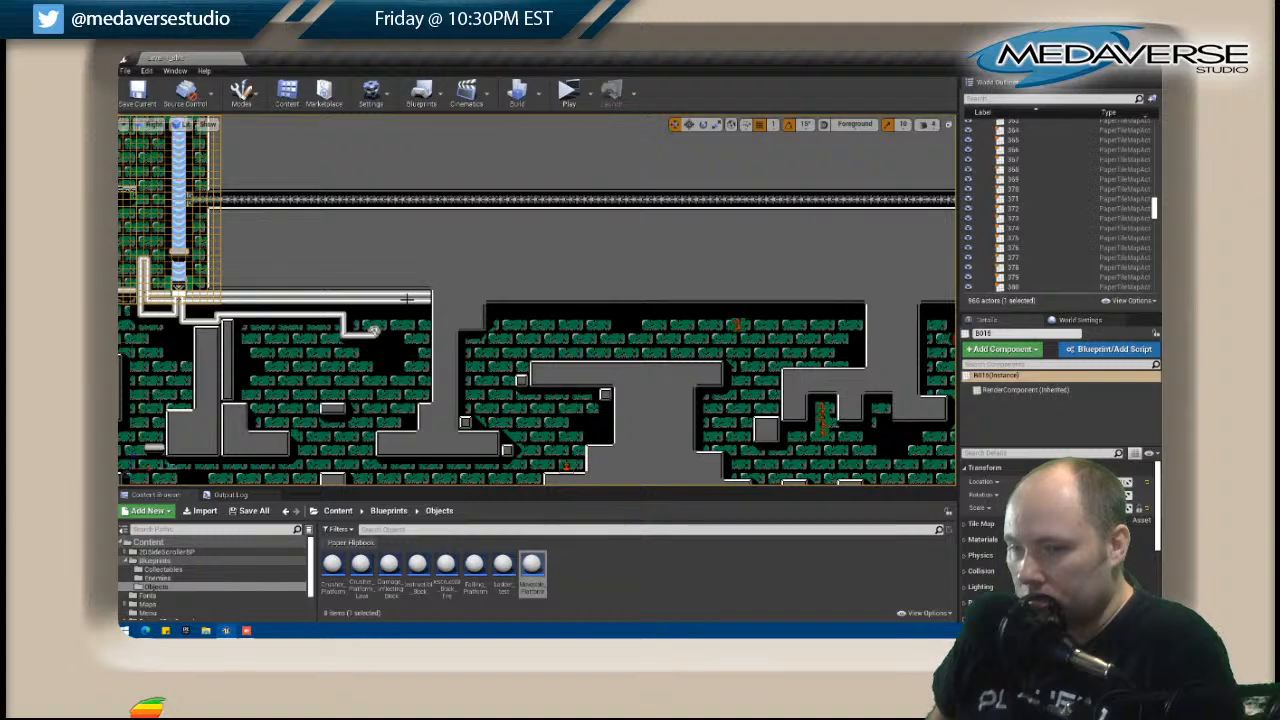
{"action": "left_click", "coordinate": [407, 298]}
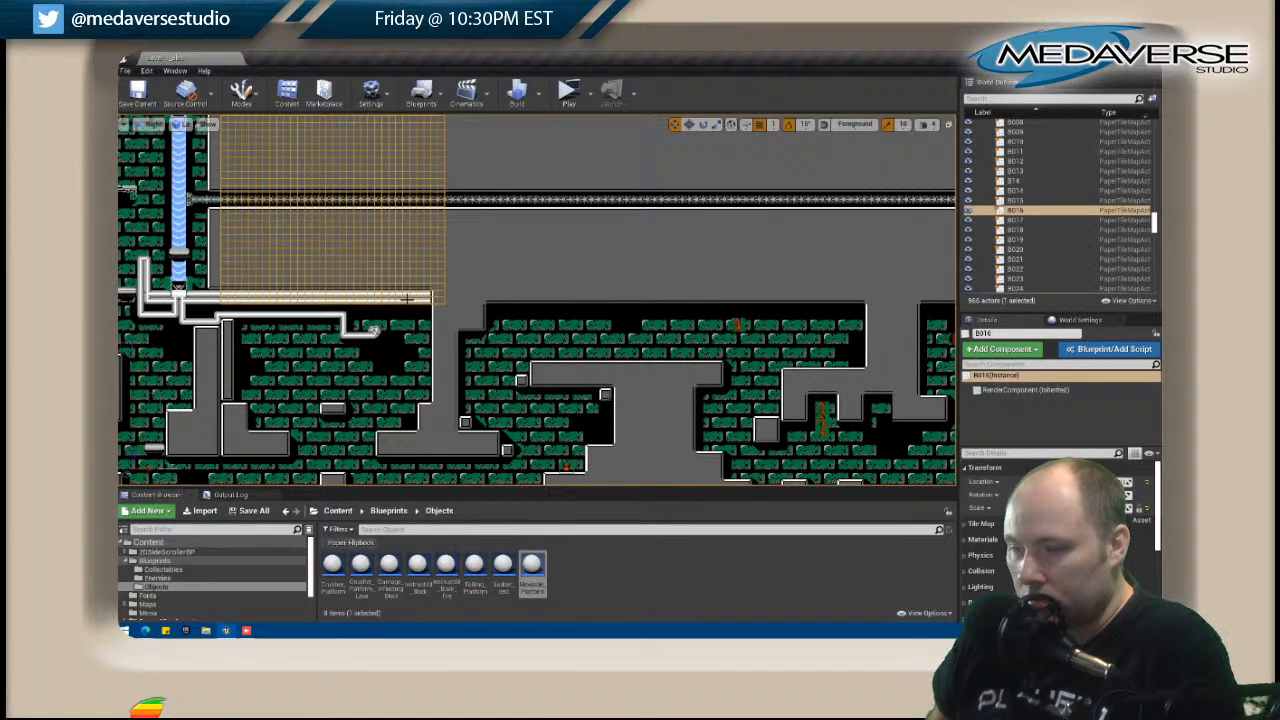
{"action": "right_click", "coordinate": [407, 298]}
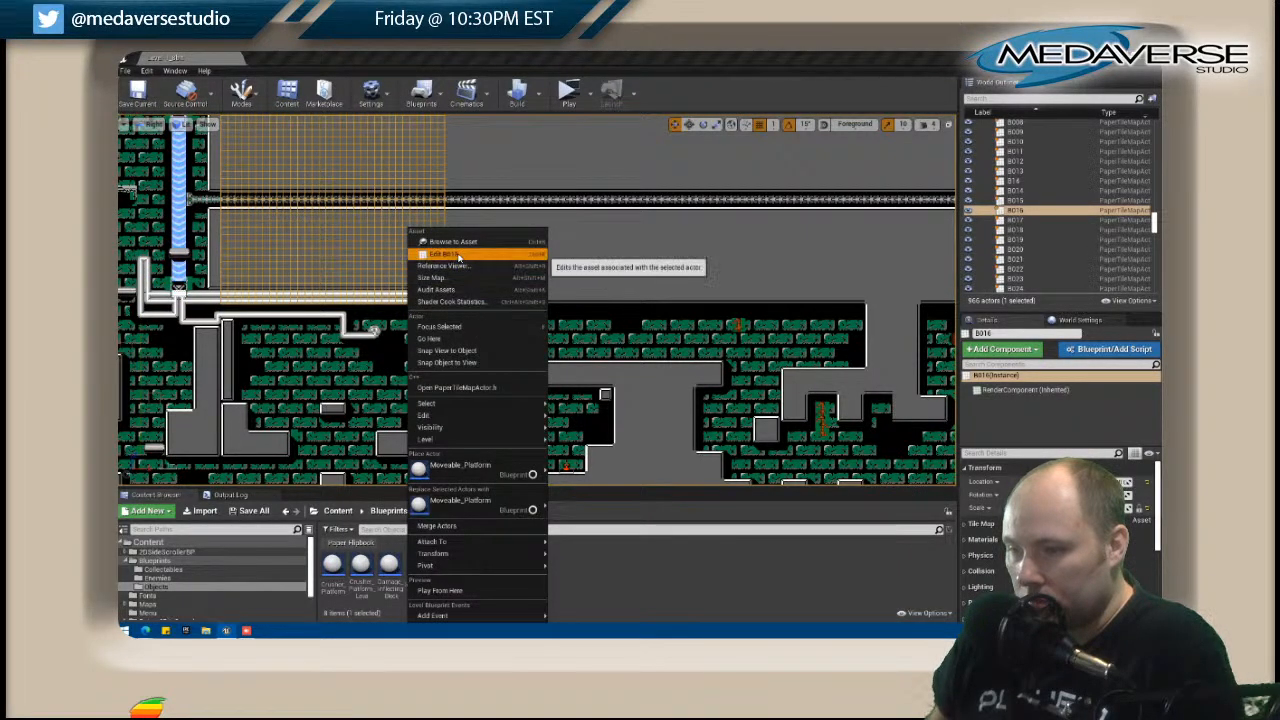
{"action": "left_click", "coordinate": [440, 266]}
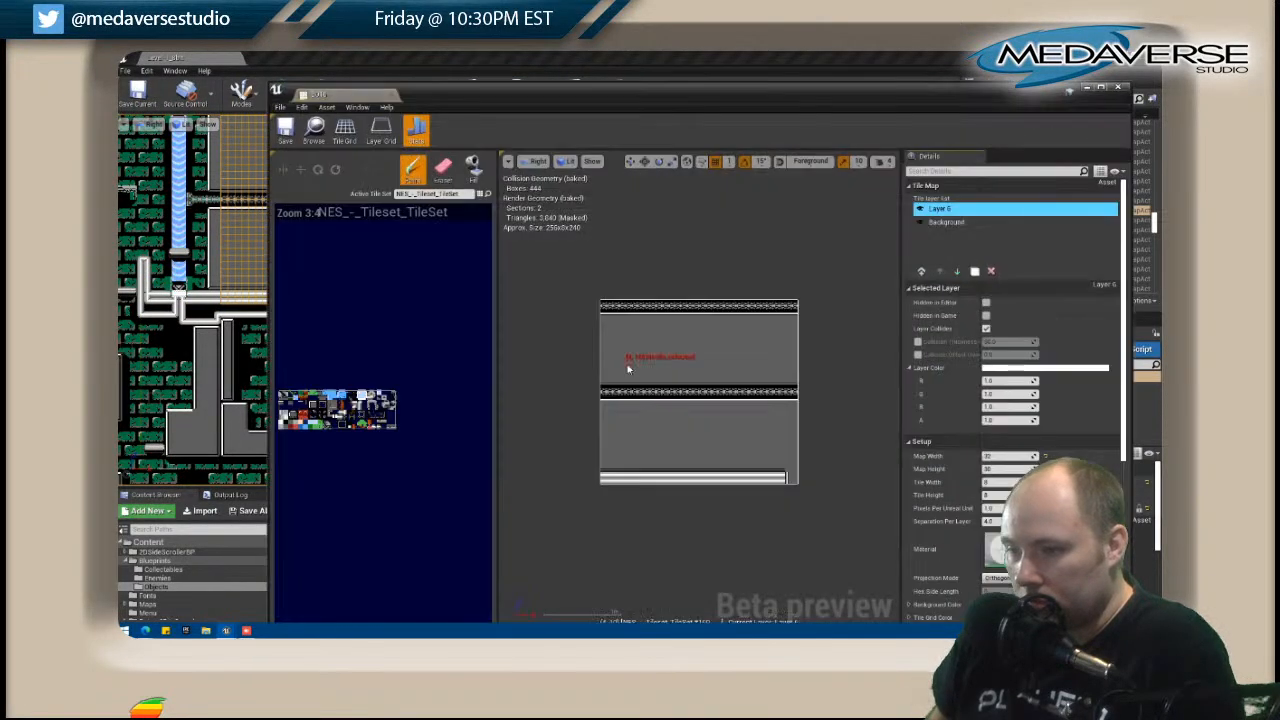
{"action": "left_click", "coordinate": [342, 418]}
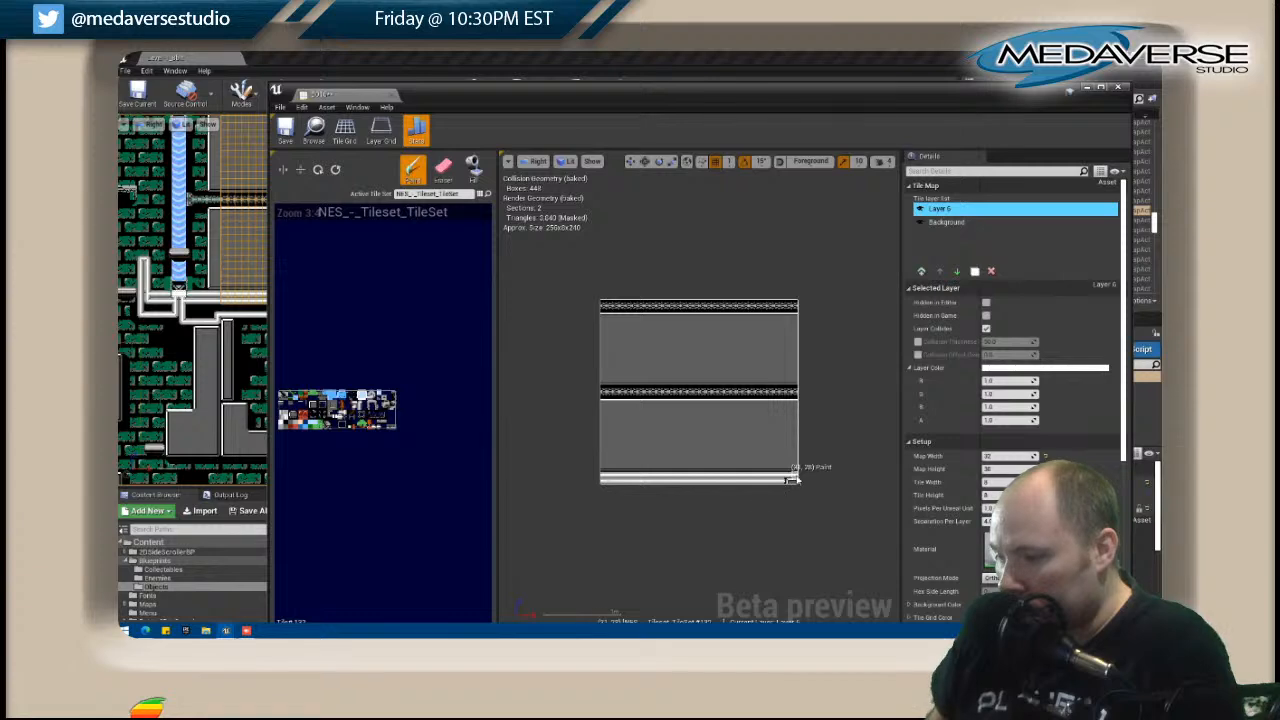
{"action": "left_click", "coordinate": [1118, 88]}
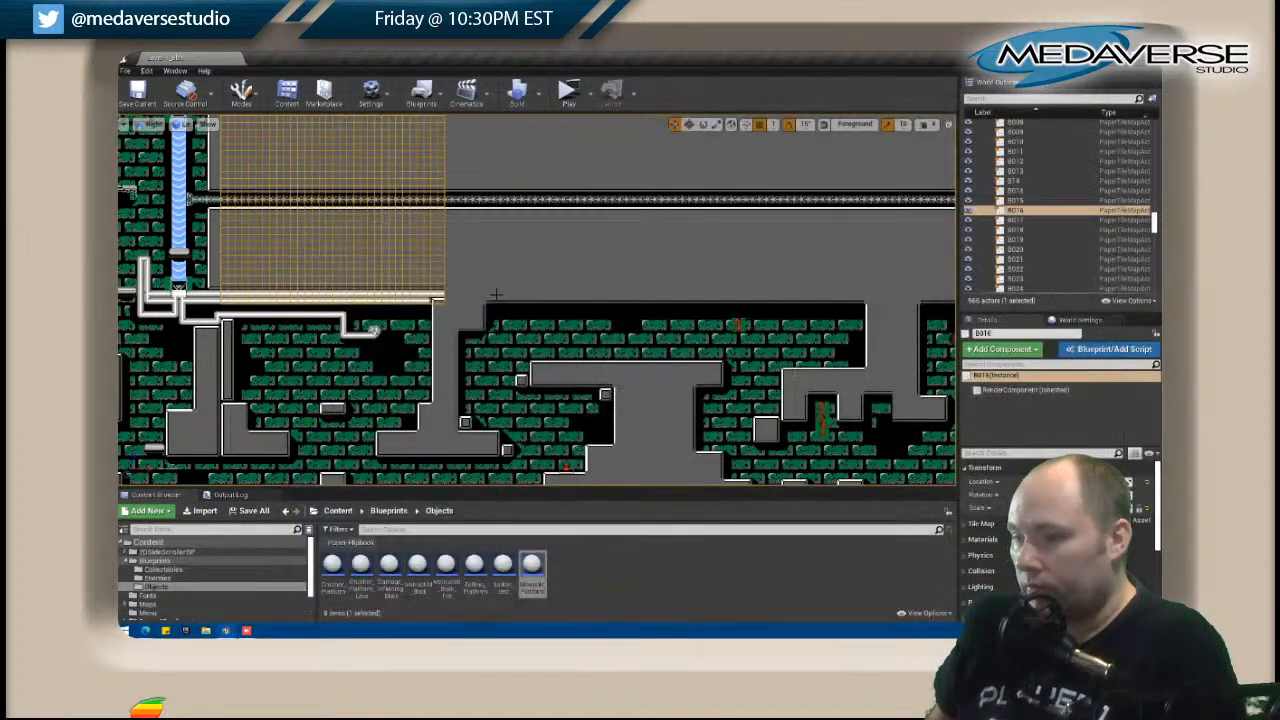
Open tile map B017 and paint the white wall edge and its corner tile at the map's lower-left corner.
{"action": "right_click", "coordinate": [495, 295]}
{"action": "left_click", "coordinate": [548, 258]}
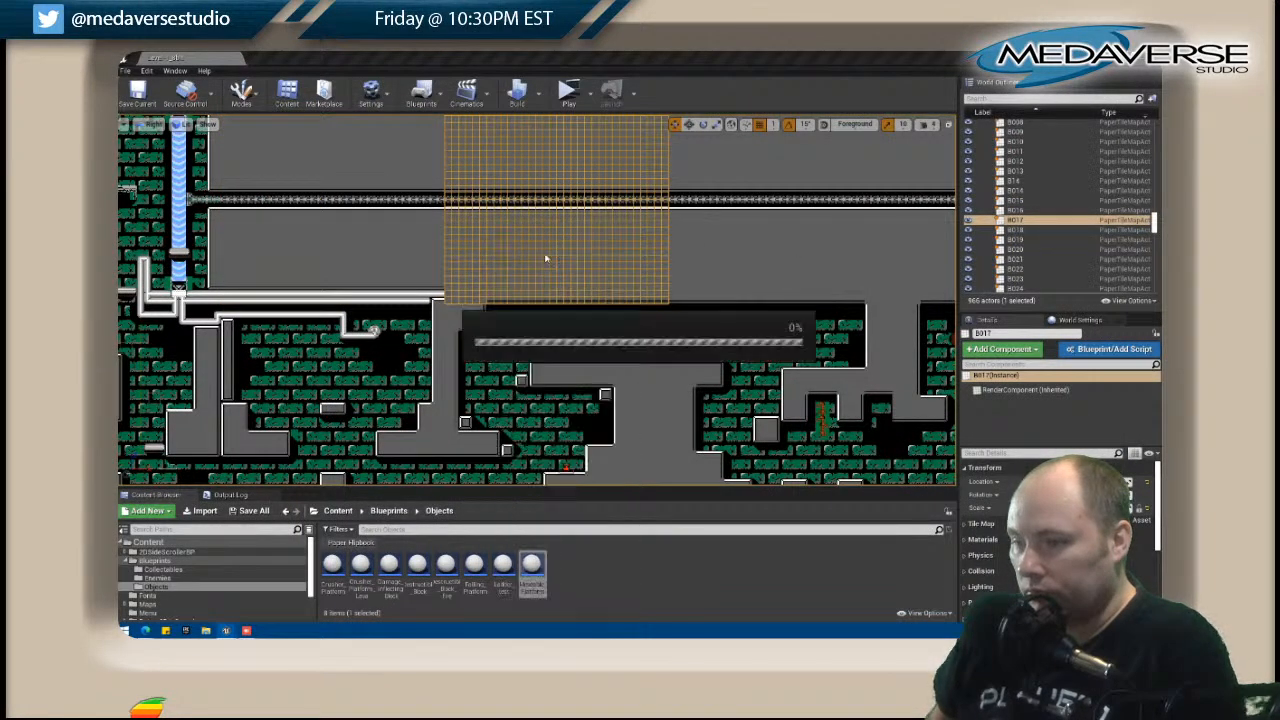
{"action": "left_click_drag", "start_coordinate": [478, 98], "coordinate": [744, 89]}
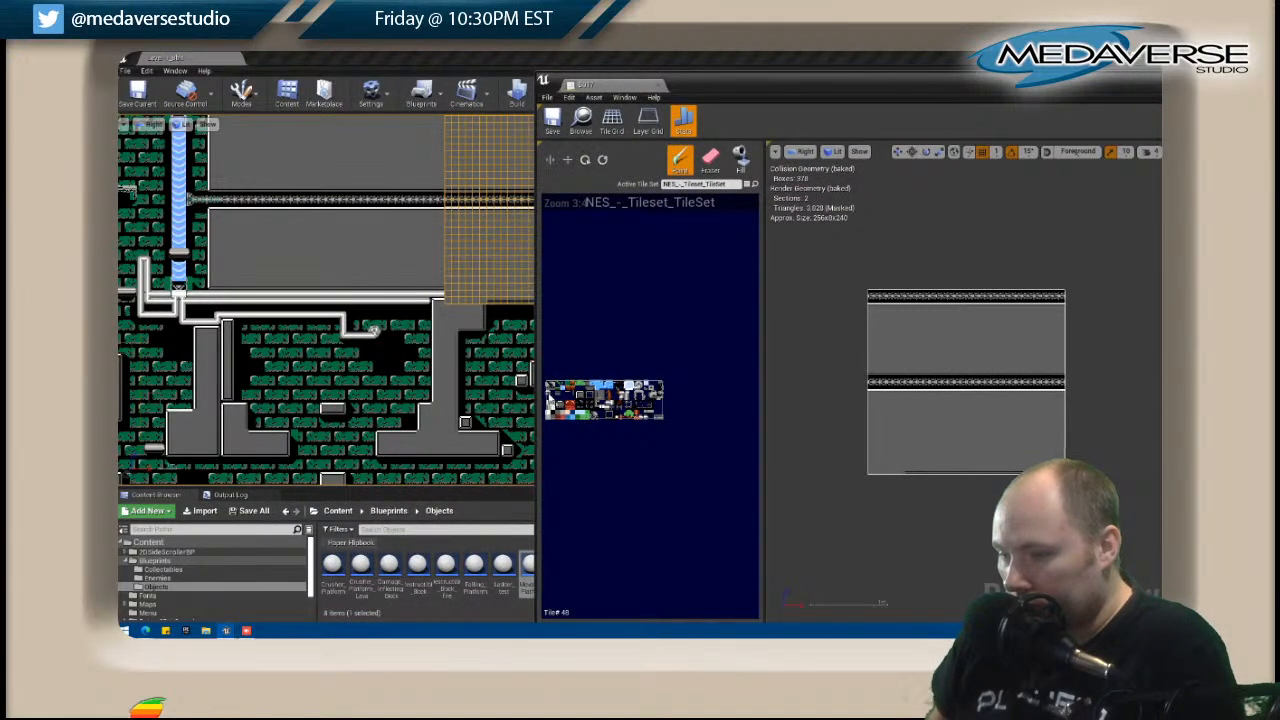
{"action": "left_click_drag", "start_coordinate": [898, 478], "coordinate": [871, 479]}
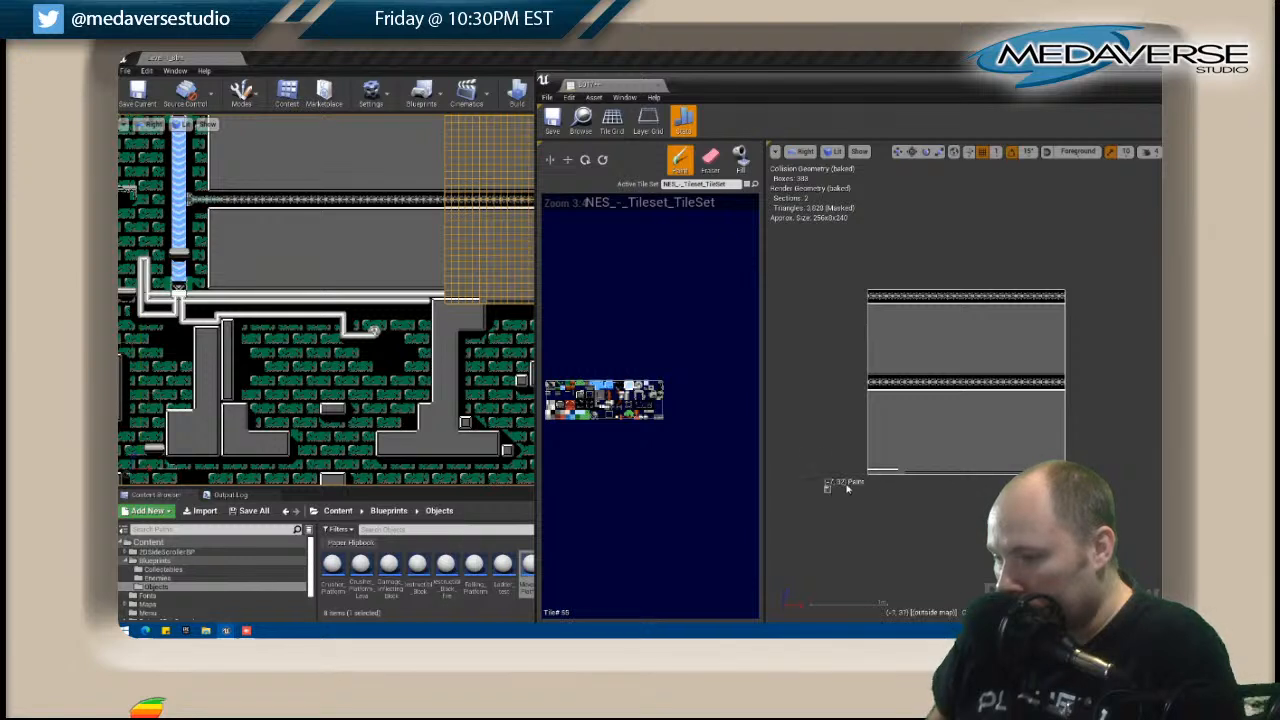
{"action": "left_click", "coordinate": [901, 474]}
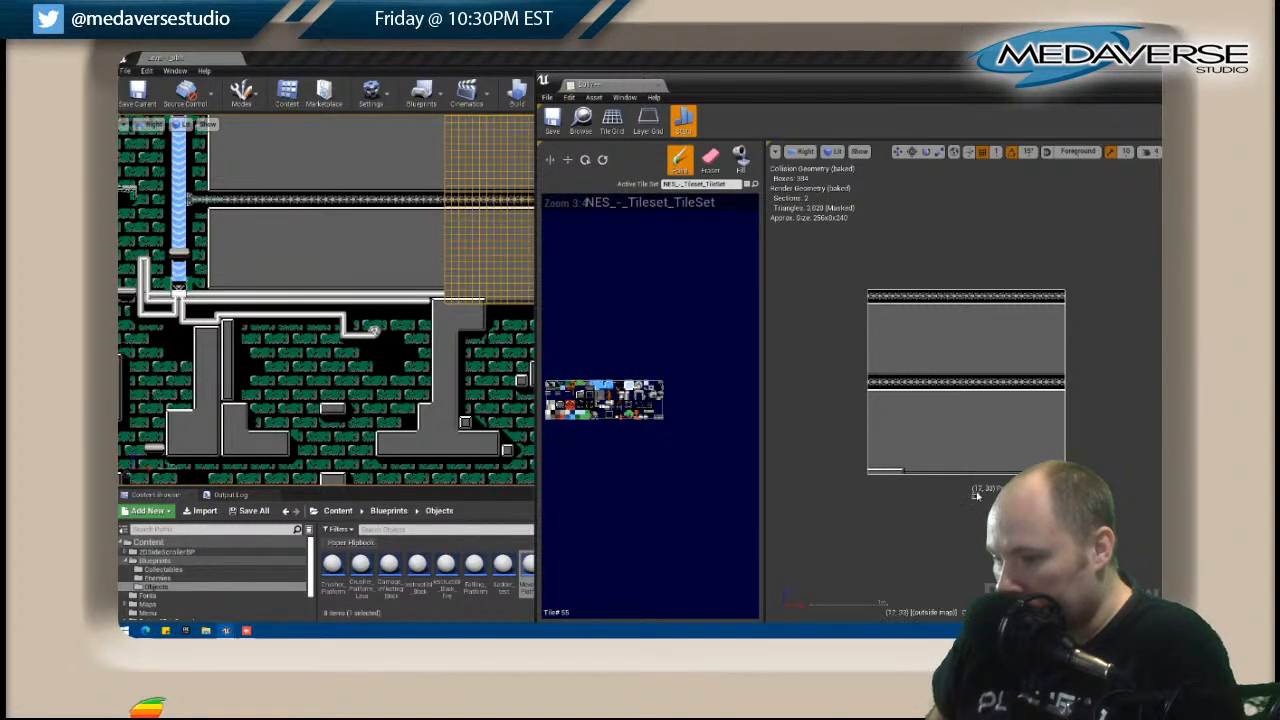
Fill B017's bottom row with black tiles on the Background layer, beneath the planned pipe run.
{"action": "left_click_drag", "start_coordinate": [908, 473], "coordinate": [1075, 472], "text": "shift"}
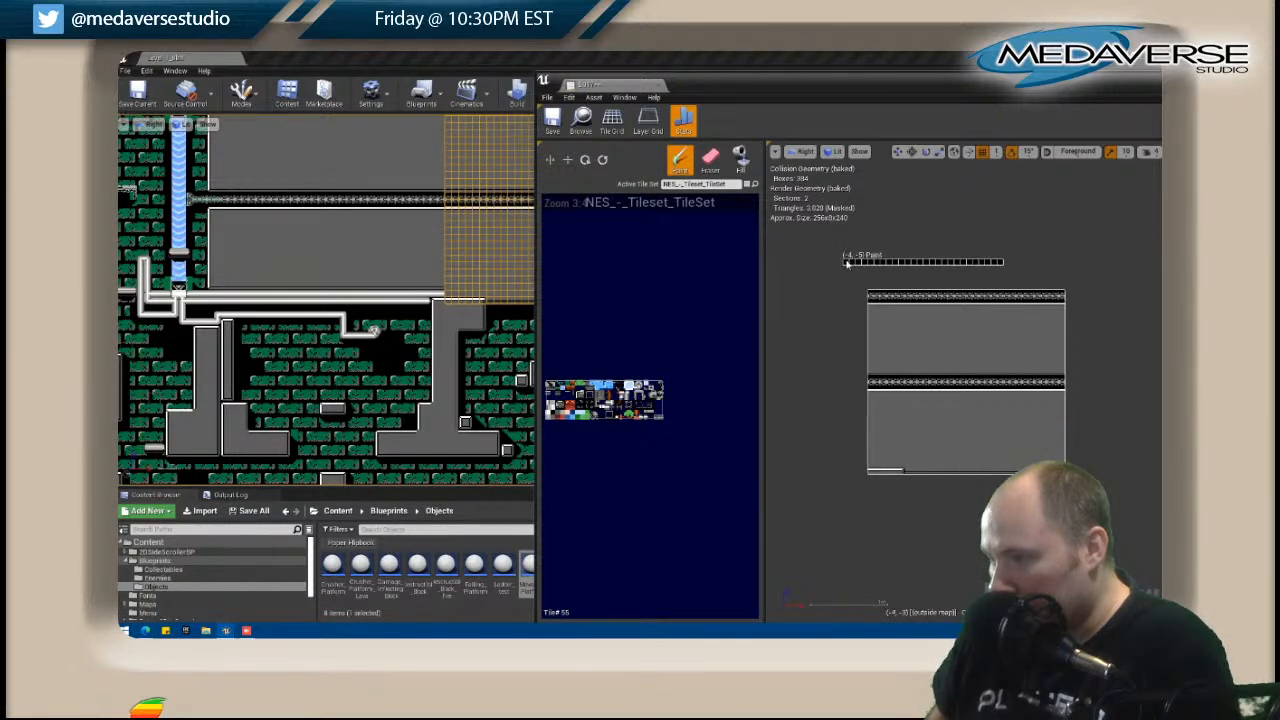
{"action": "left_click_drag", "start_coordinate": [919, 85], "coordinate": [767, 101]}
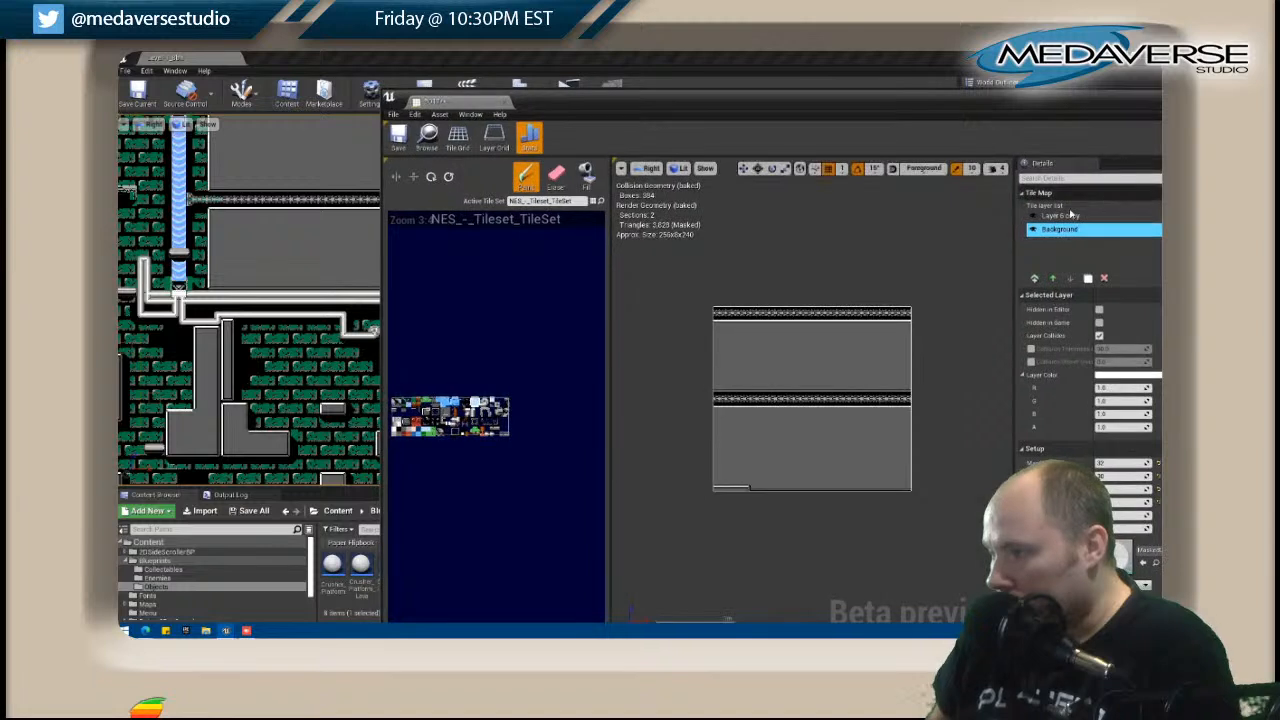
{"action": "left_click", "coordinate": [1060, 215]}
{"action": "left_click_drag", "start_coordinate": [757, 494], "coordinate": [911, 490]}
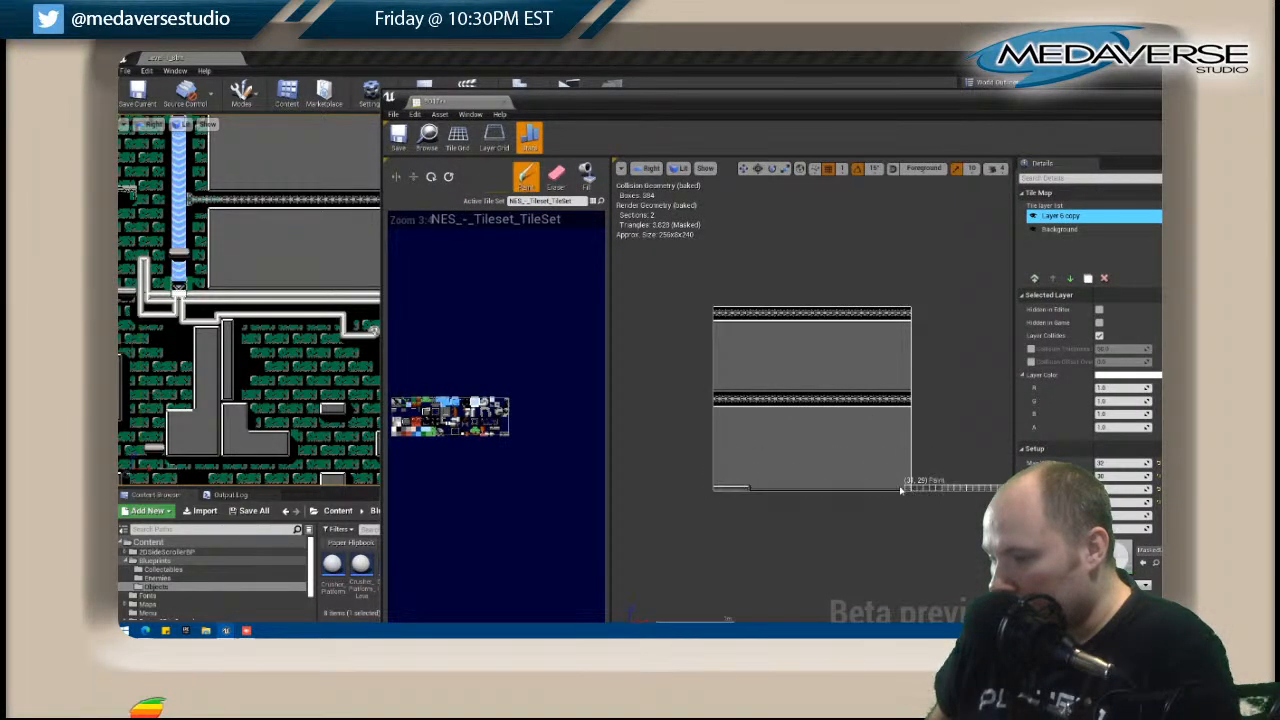
{"action": "left_click", "coordinate": [1060, 229]}
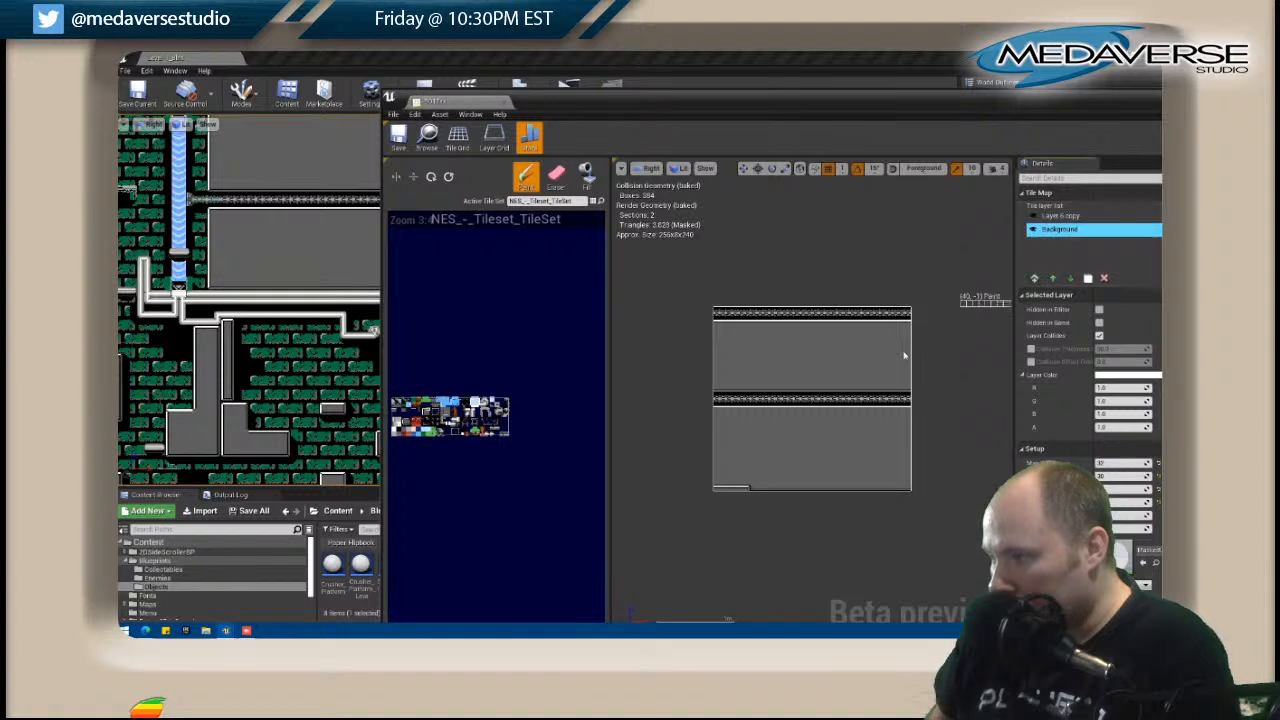
{"action": "left_click_drag", "start_coordinate": [716, 493], "coordinate": [911, 489]}
{"action": "left_click", "coordinate": [1060, 215]}
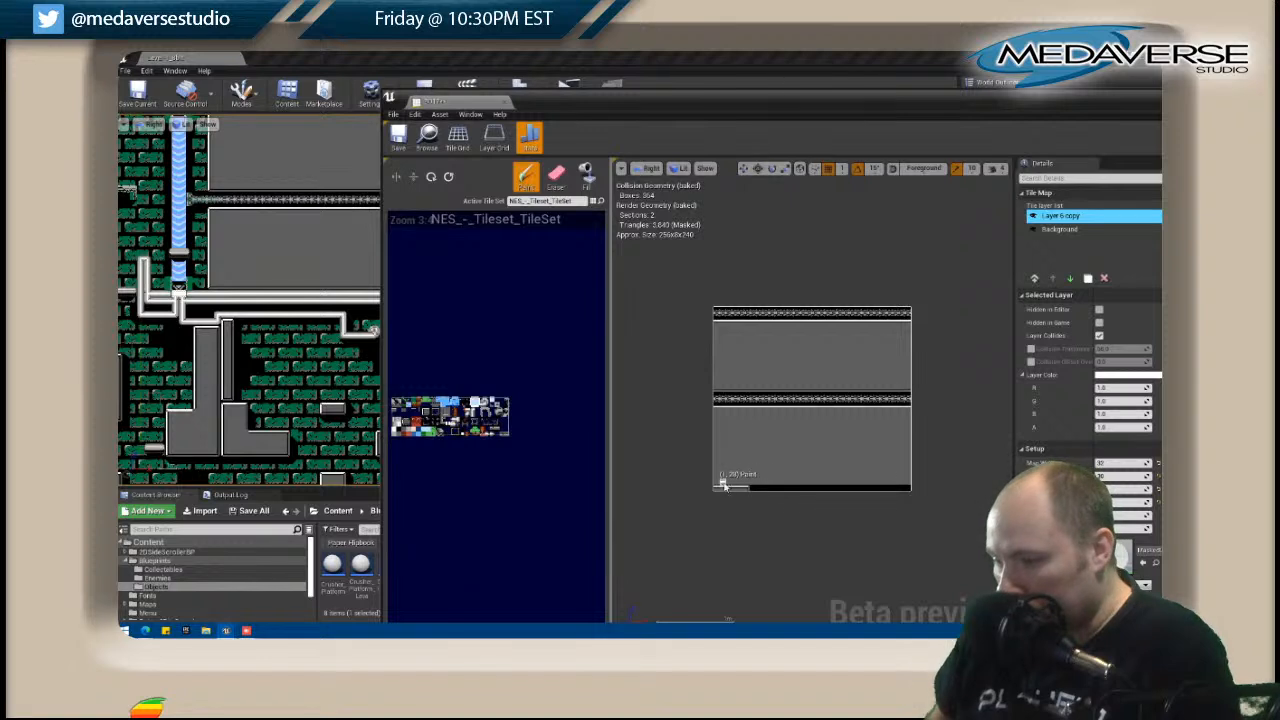
Paint the horizontal pipe across B017 just above the black bottom row on Layer 6 copy, and close the tile map.
{"action": "left_click_drag", "start_coordinate": [716, 483], "coordinate": [877, 487]}
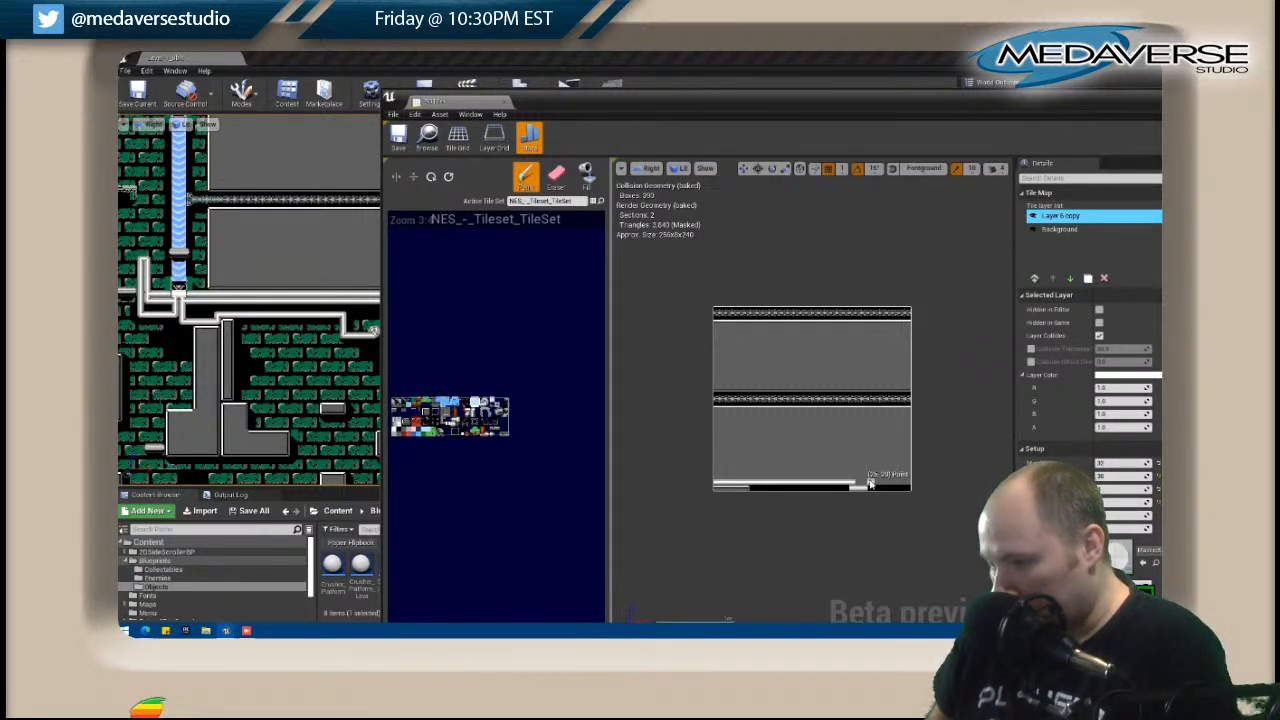
{"action": "left_click_drag", "start_coordinate": [862, 484], "coordinate": [901, 483]}
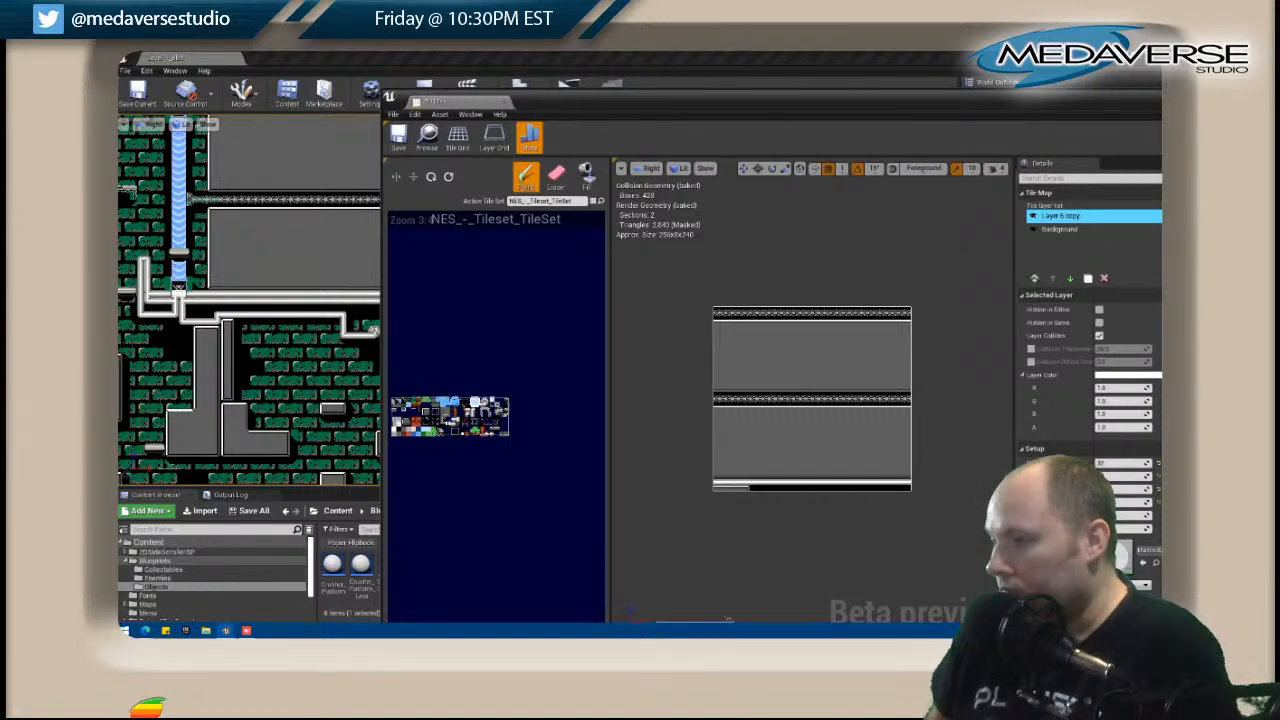
{"action": "left_click_drag", "start_coordinate": [1083, 106], "coordinate": [873, 109]}
{"action": "left_click", "coordinate": [993, 98]}
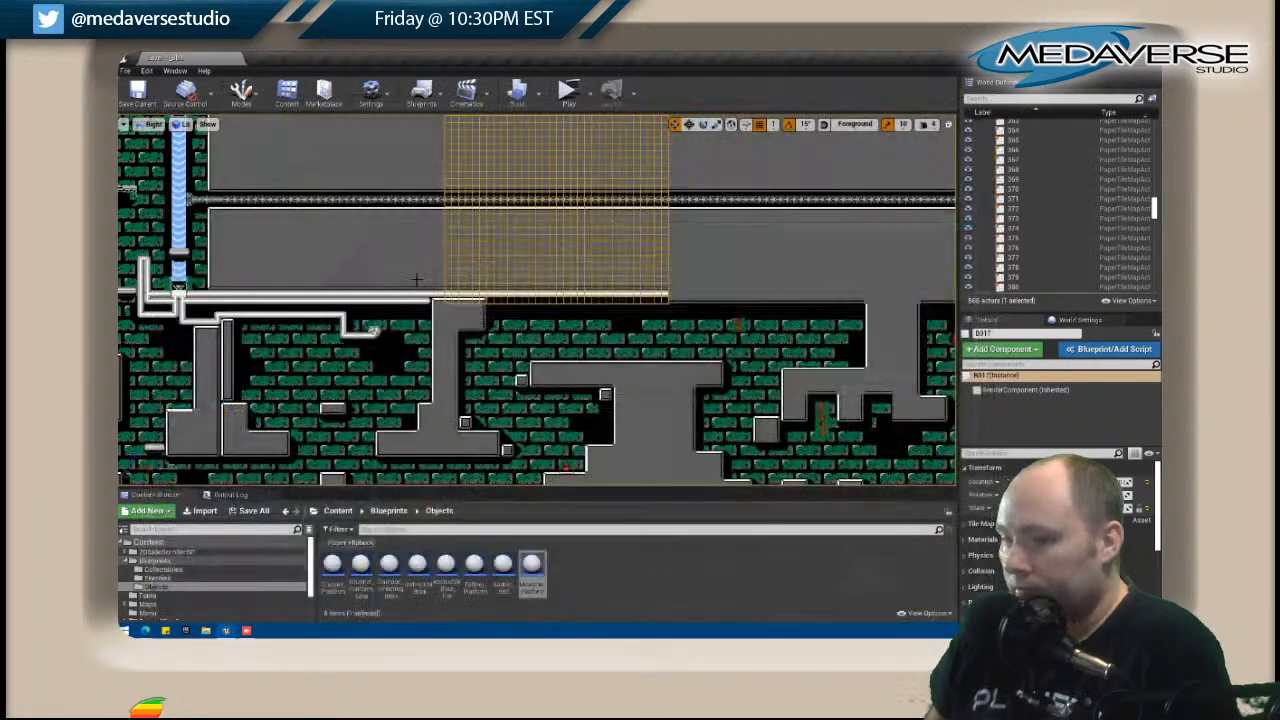
Open tile map B018 and copy its dark lower-edge strip two rows higher on Layer 6 copy.
{"action": "right_click_drag", "start_coordinate": [702, 278], "coordinate": [506, 273]}
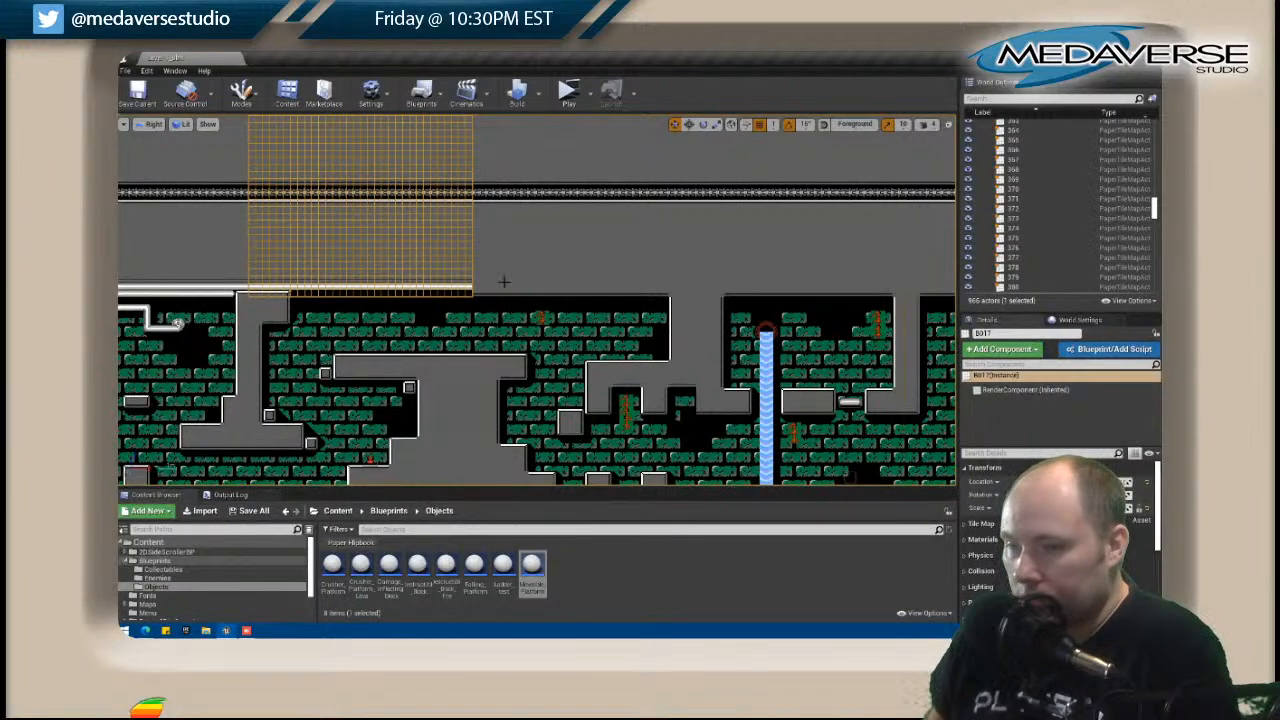
{"action": "left_click", "coordinate": [543, 277]}
{"action": "right_click", "coordinate": [545, 277]}
{"action": "left_click", "coordinate": [580, 253]}
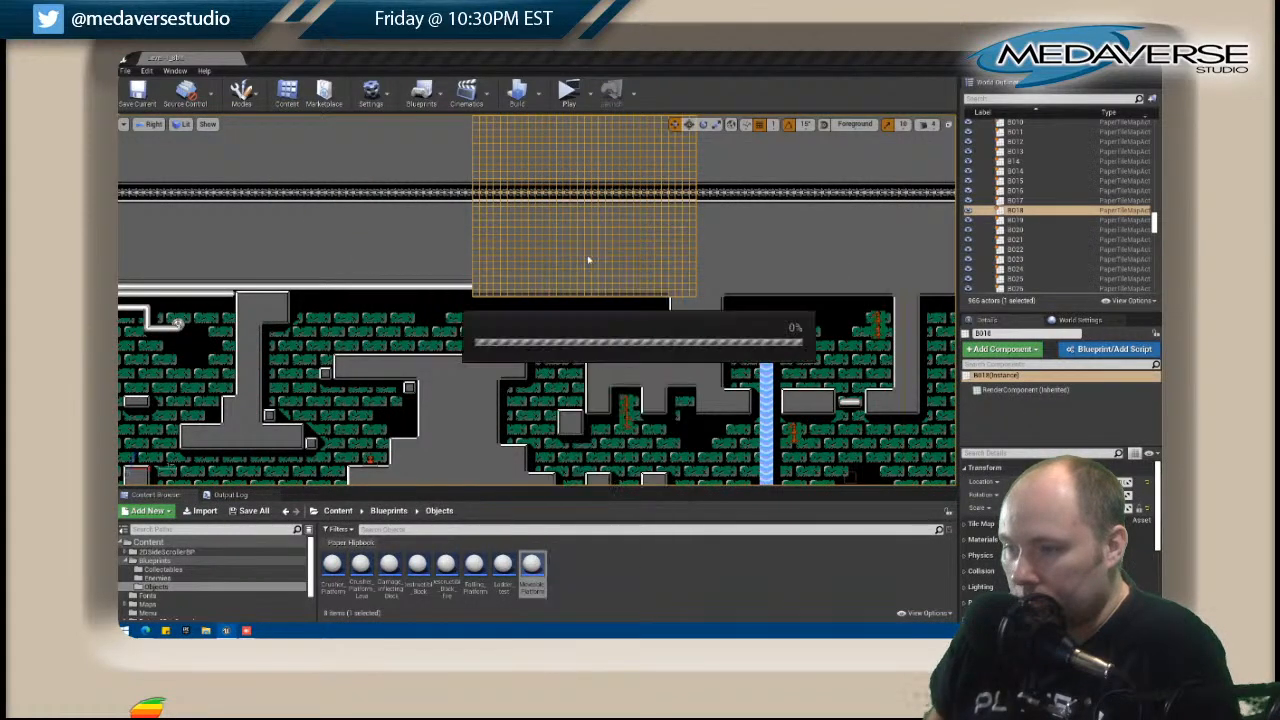
{"action": "left_click", "coordinate": [815, 218]}
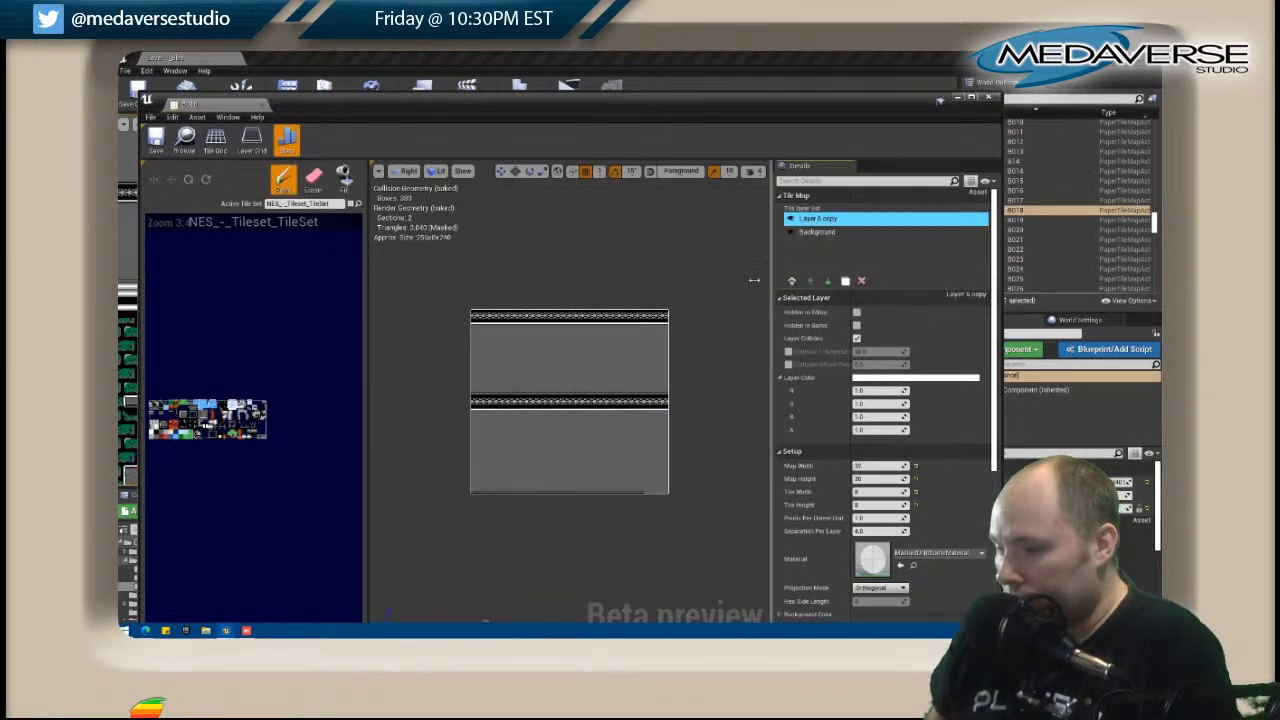
{"action": "key", "text": "shift+i"}
{"action": "left_click_drag", "start_coordinate": [473, 491], "coordinate": [644, 492]}
{"action": "key", "text": "shift+b"}
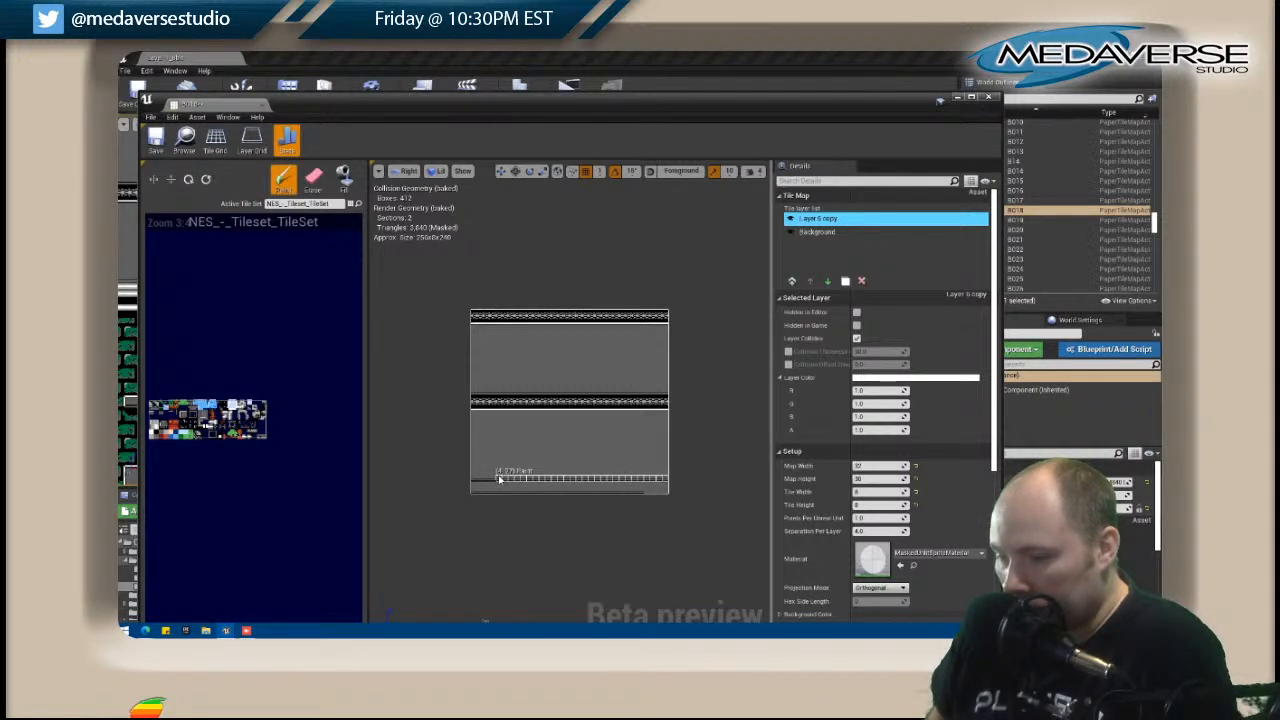
Blacken B018's bottom row, paint the horizontal pipe directly above it on Layer 6 copy, and close the tile map.
{"action": "left_click", "coordinate": [817, 231]}
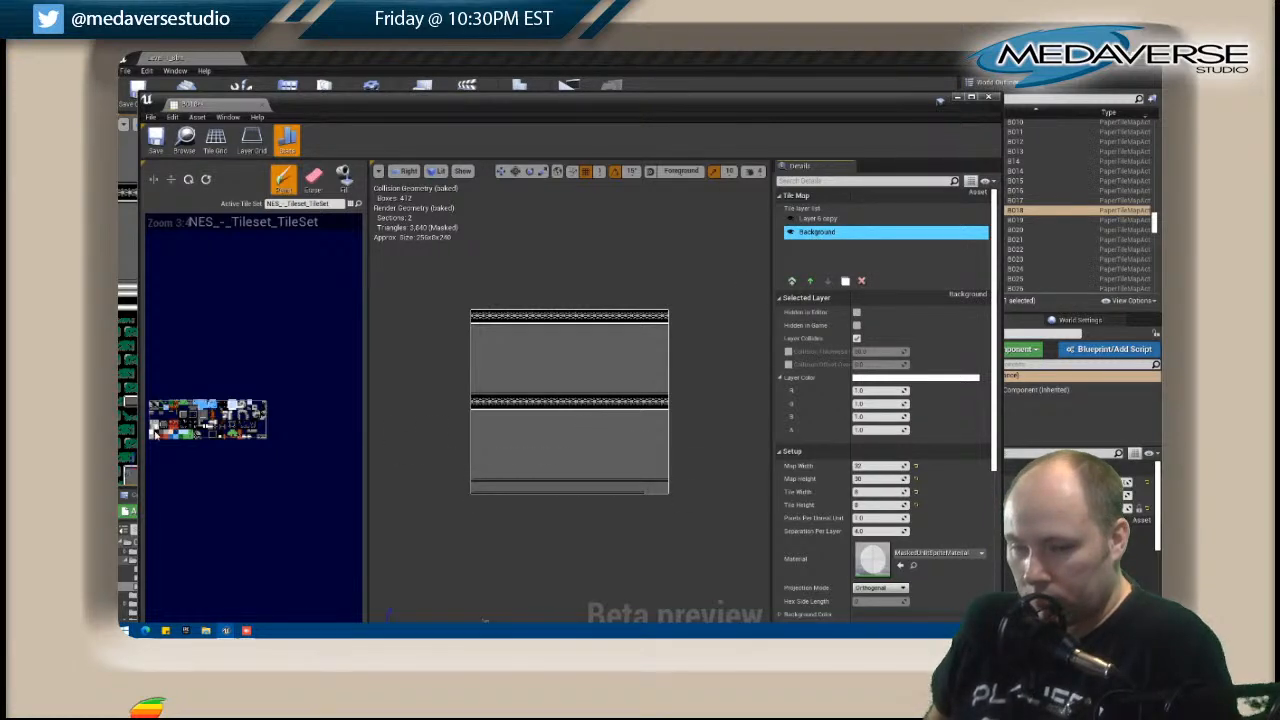
{"action": "left_click", "coordinate": [817, 218]}
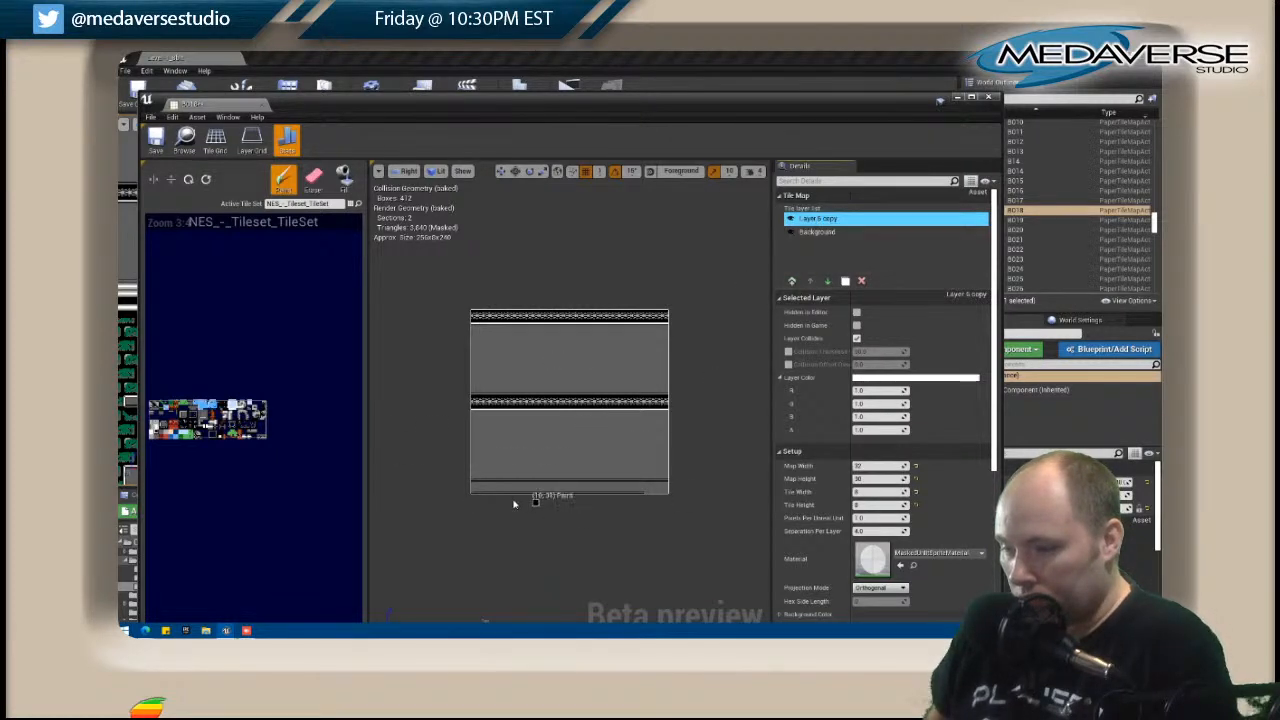
{"action": "left_click_drag", "start_coordinate": [475, 493], "coordinate": [671, 497]}
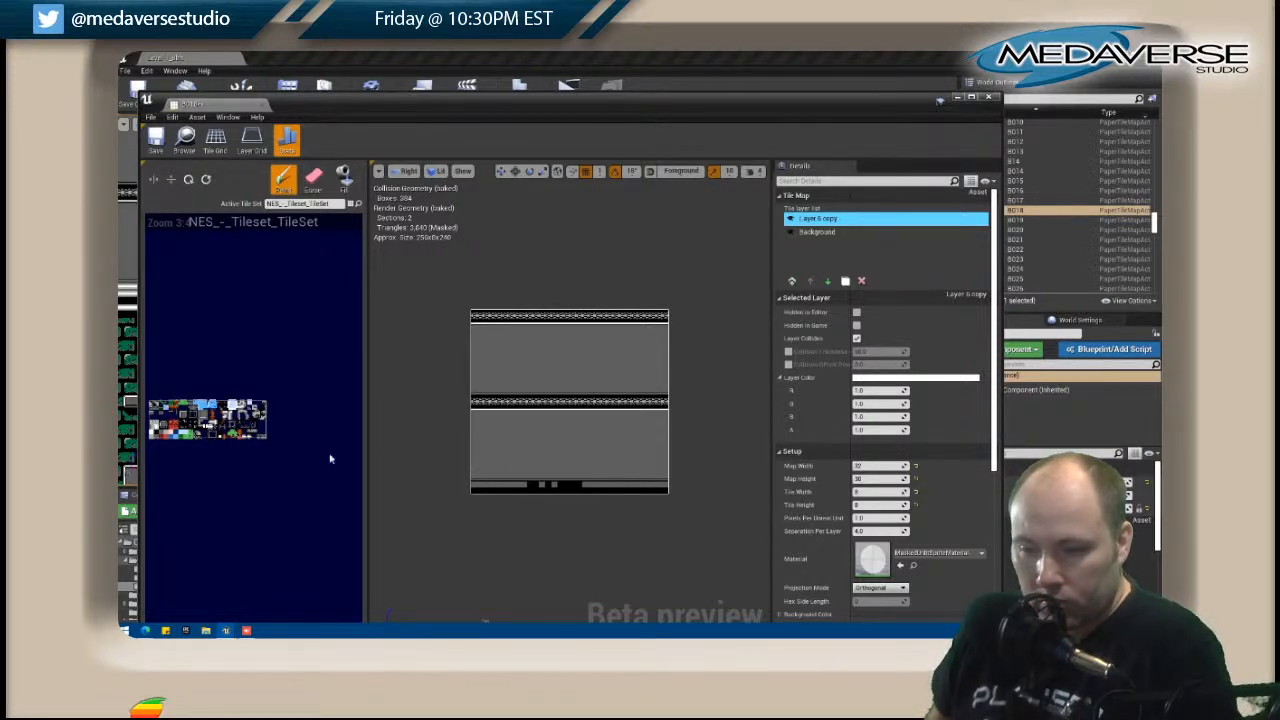
{"action": "left_click_drag", "start_coordinate": [486, 488], "coordinate": [662, 489]}
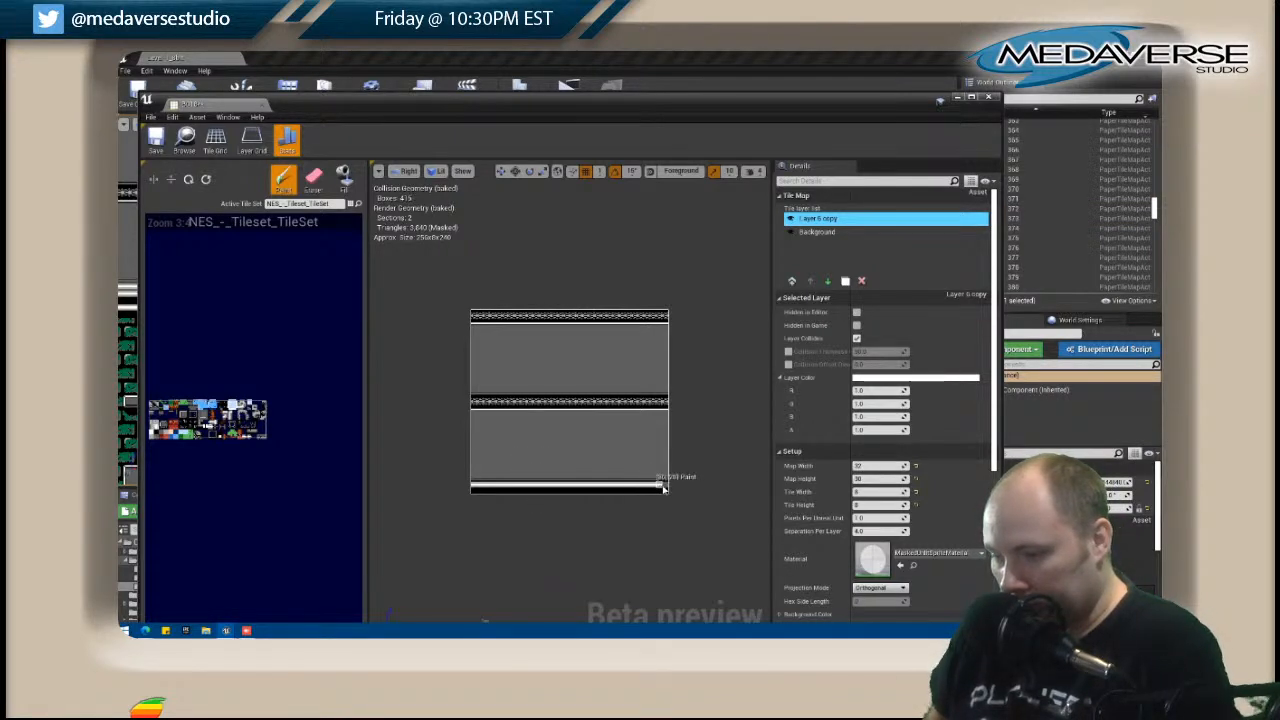
{"action": "left_click", "coordinate": [988, 97]}
Open tile map C018, paint the white top edge of its upper-right wall on the Level layer, and close the tile map.
{"action": "right_click_drag", "start_coordinate": [711, 323], "coordinate": [550, 333]}
{"action": "left_click", "coordinate": [551, 333]}
{"action": "right_click", "coordinate": [551, 333]}
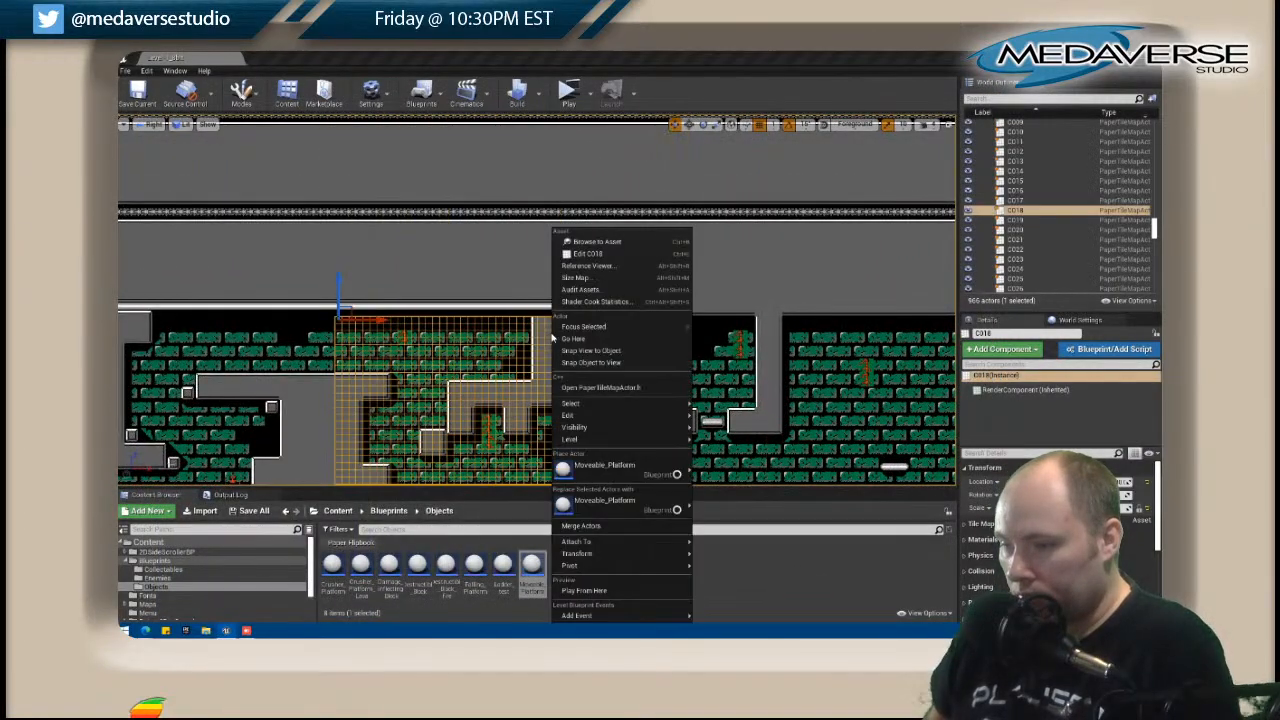
{"action": "left_click", "coordinate": [594, 254]}
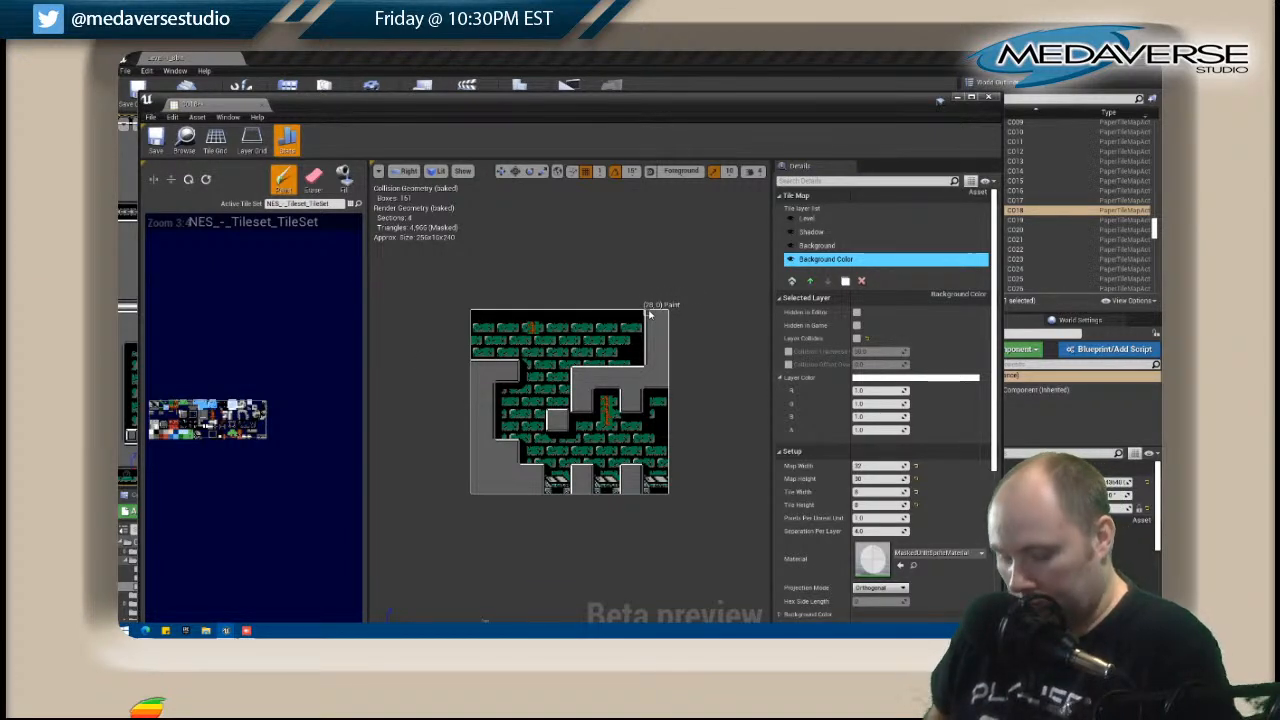
{"action": "left_click", "coordinate": [837, 218]}
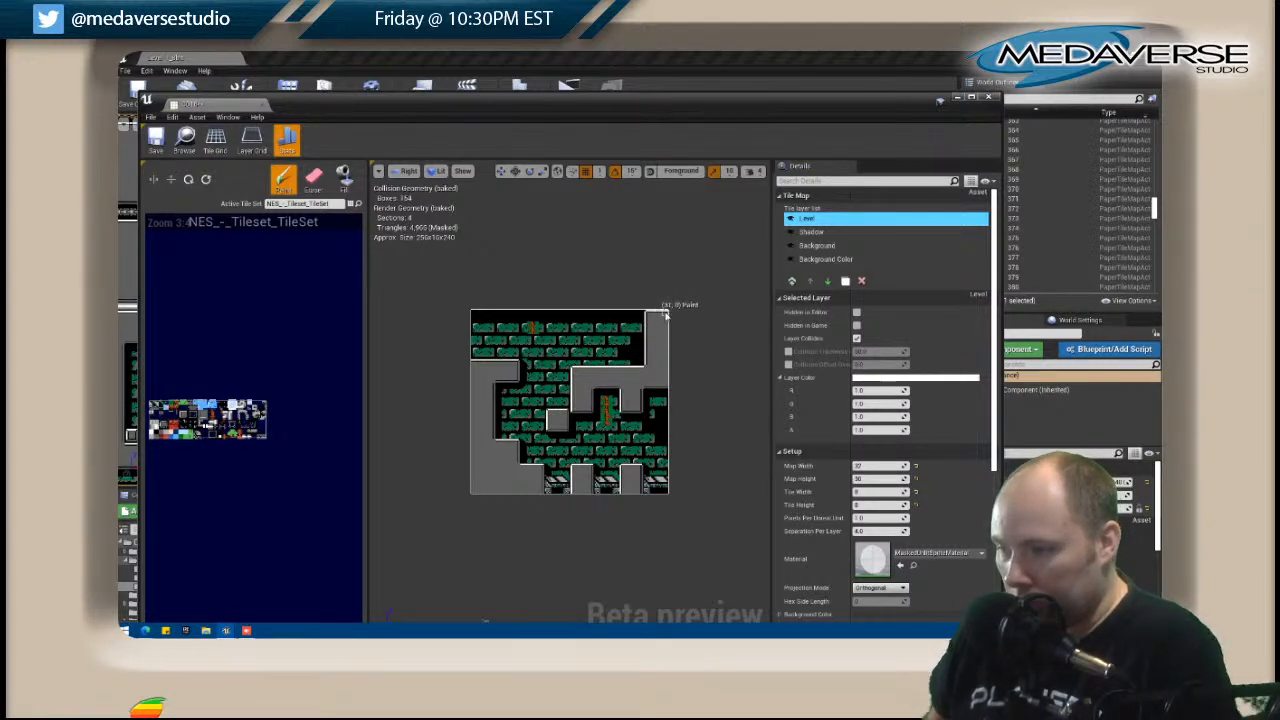
{"action": "left_click", "coordinate": [988, 97]}
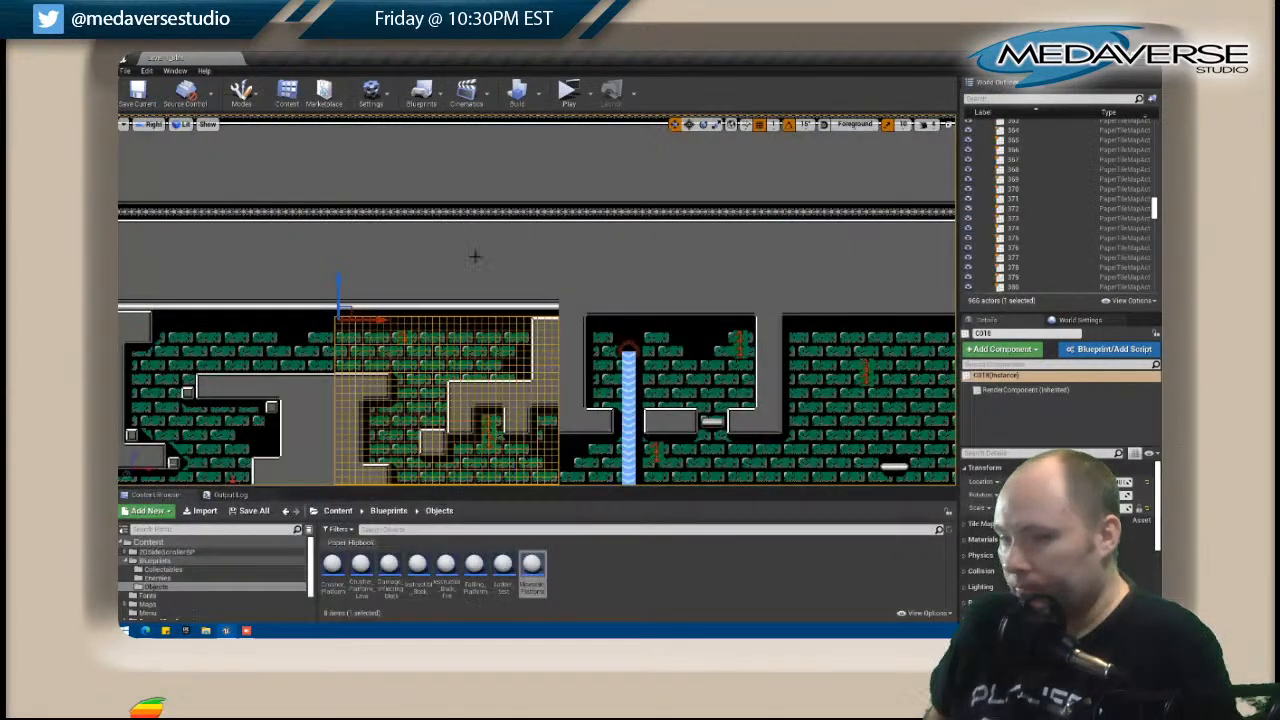
Open tile map C019, paint the top edge of its upper-left wall on the Level layer, and close the tile map.
{"action": "left_click", "coordinate": [566, 348]}
{"action": "right_click", "coordinate": [566, 348]}
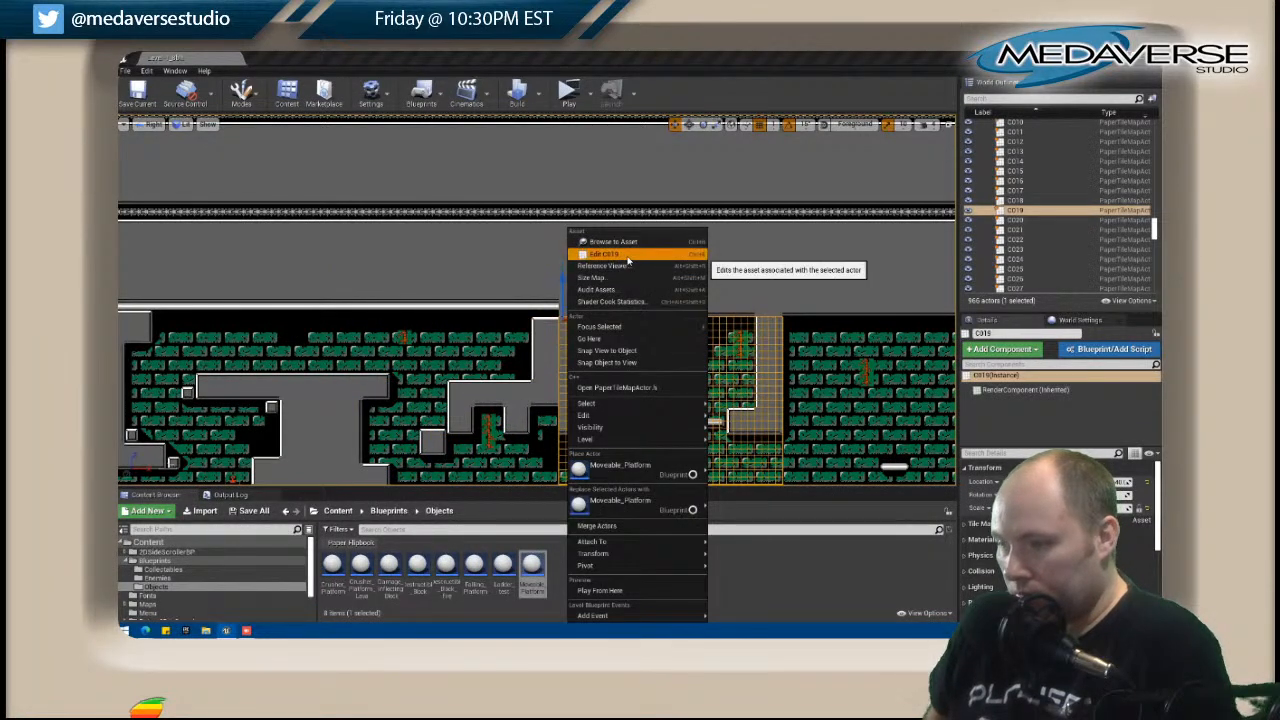
{"action": "left_click", "coordinate": [600, 265]}
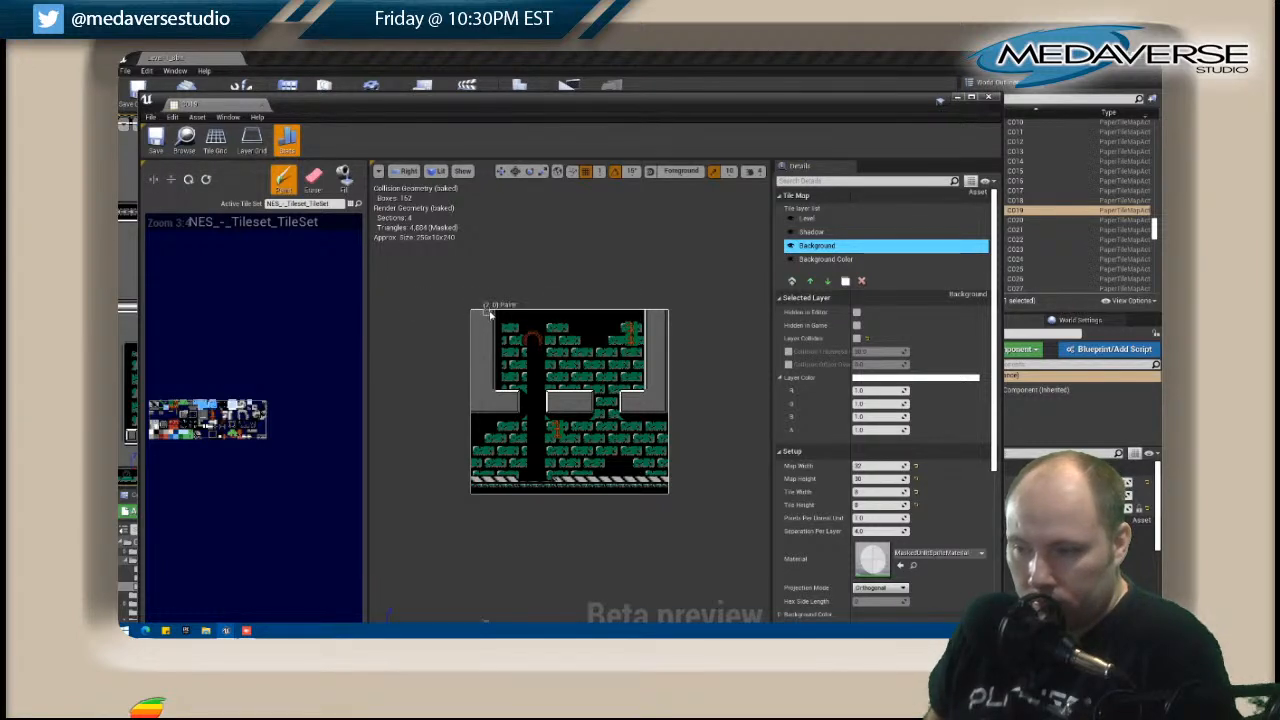
{"action": "left_click", "coordinate": [805, 218]}
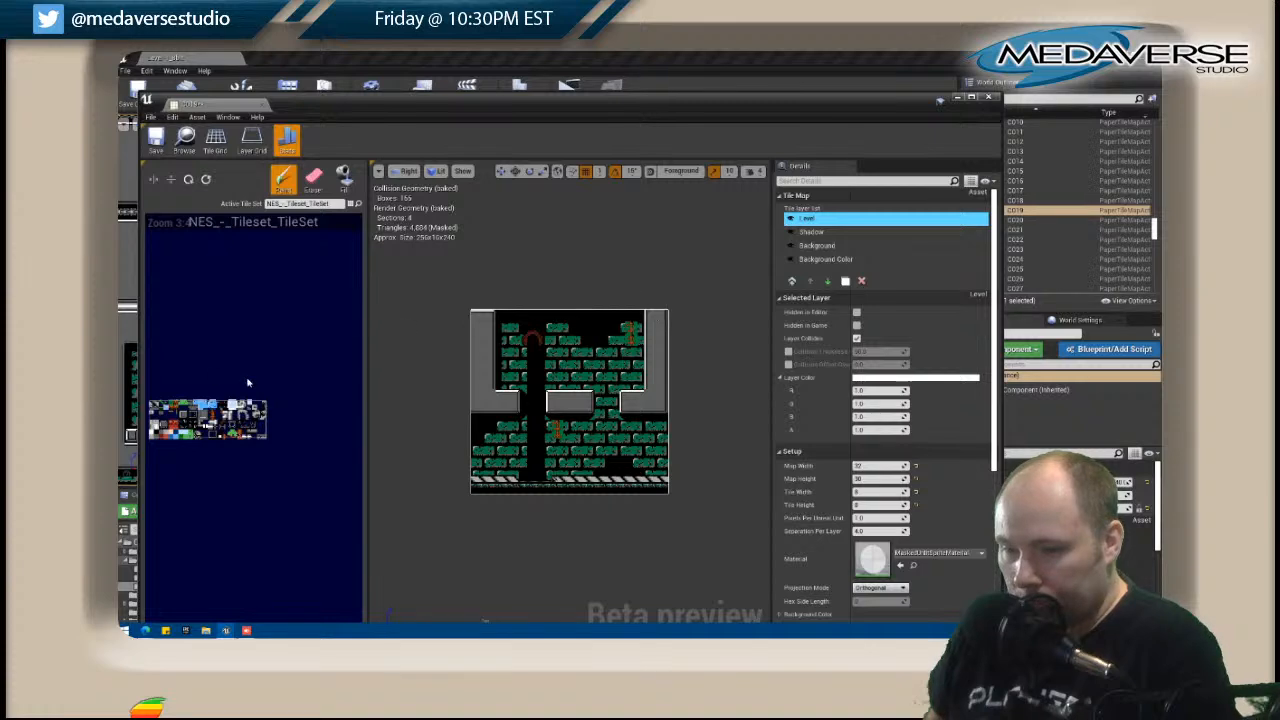
{"action": "left_click", "coordinate": [990, 99]}
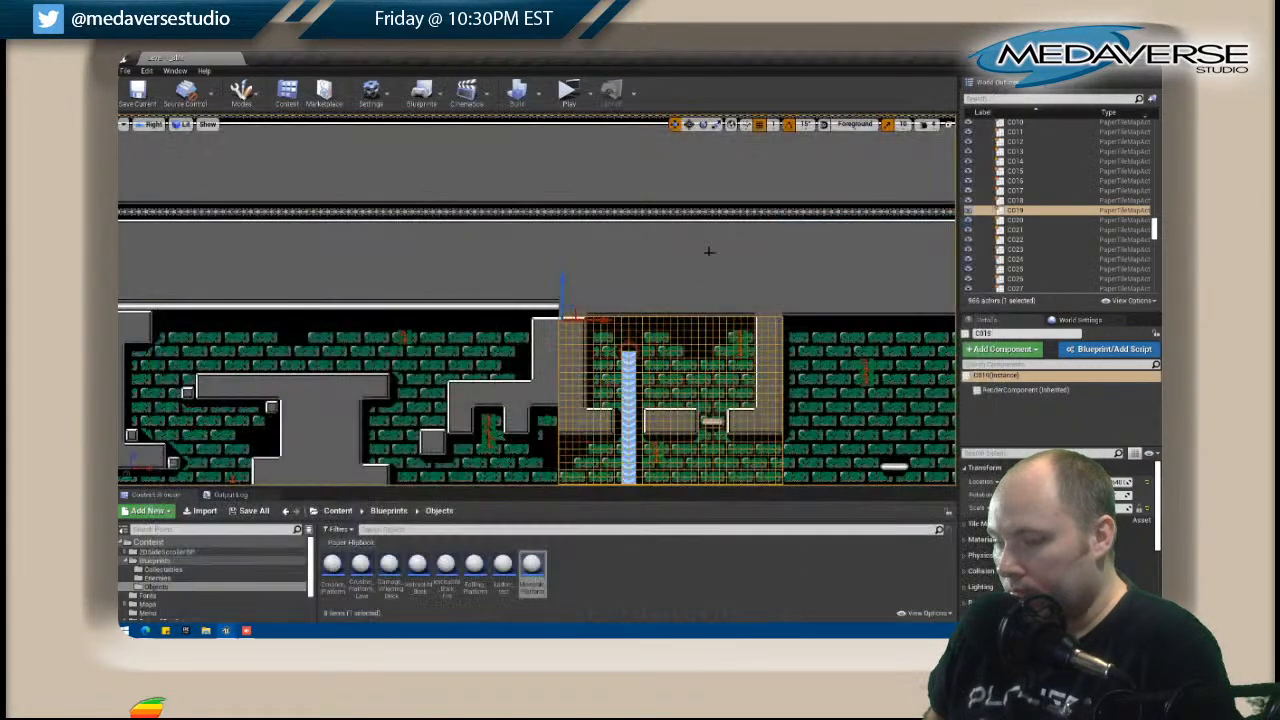
Open tile map B019 and copy its dark lower-edge strip two rows higher on Layer 6 copy.
{"action": "right_click", "coordinate": [592, 308]}
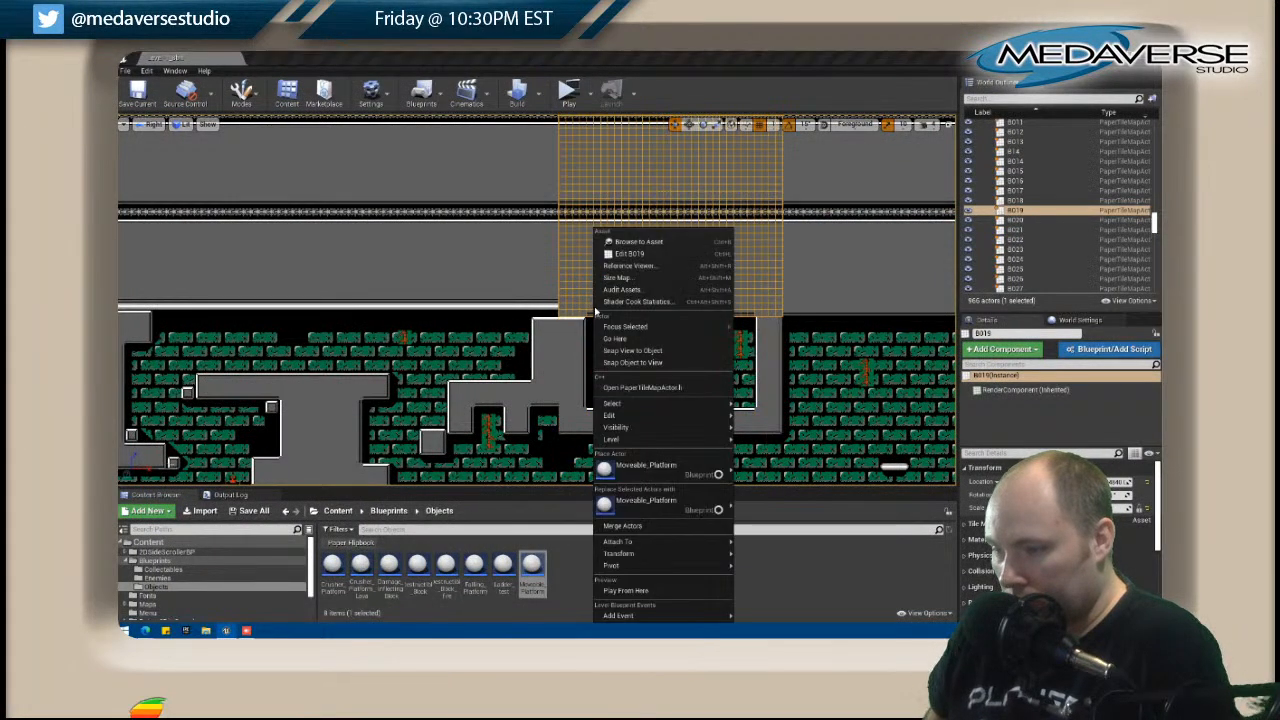
{"action": "left_click", "coordinate": [612, 258]}
{"action": "left_click_drag", "start_coordinate": [483, 107], "coordinate": [858, 86]}
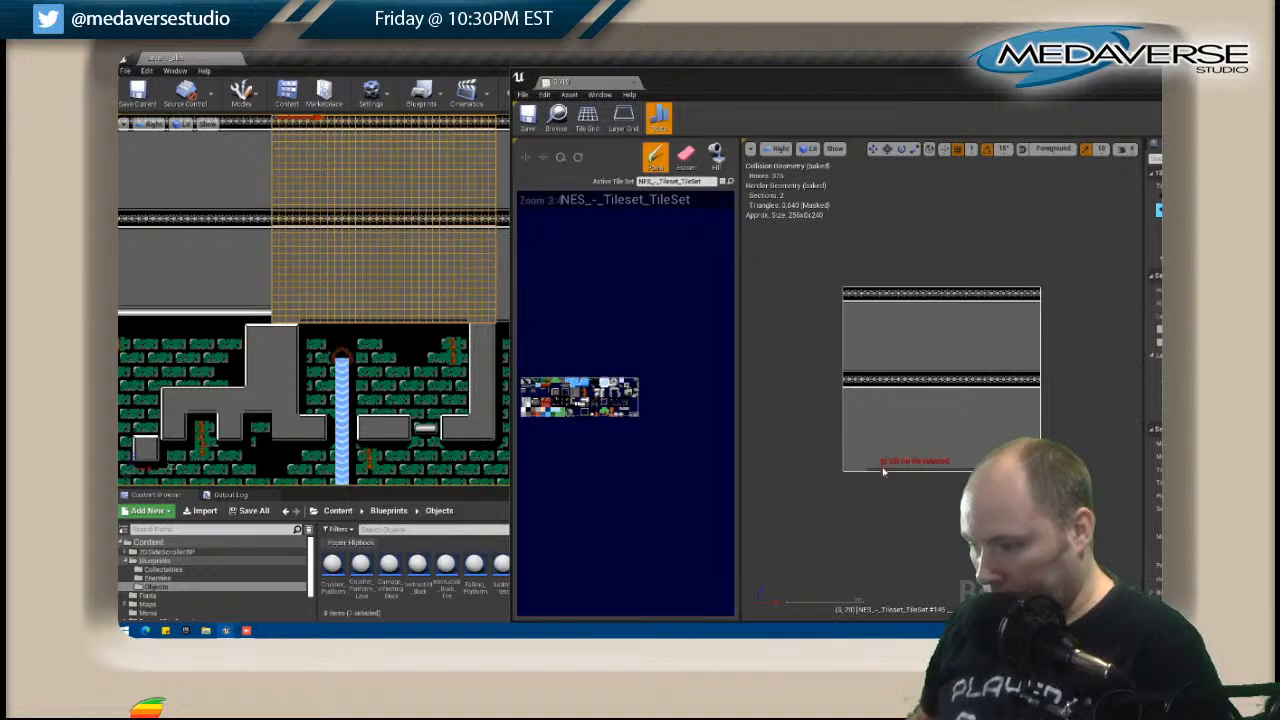
{"action": "key", "text": "shift"}
{"action": "left_click_drag", "start_coordinate": [871, 472], "coordinate": [960, 473], "text": "shift"}
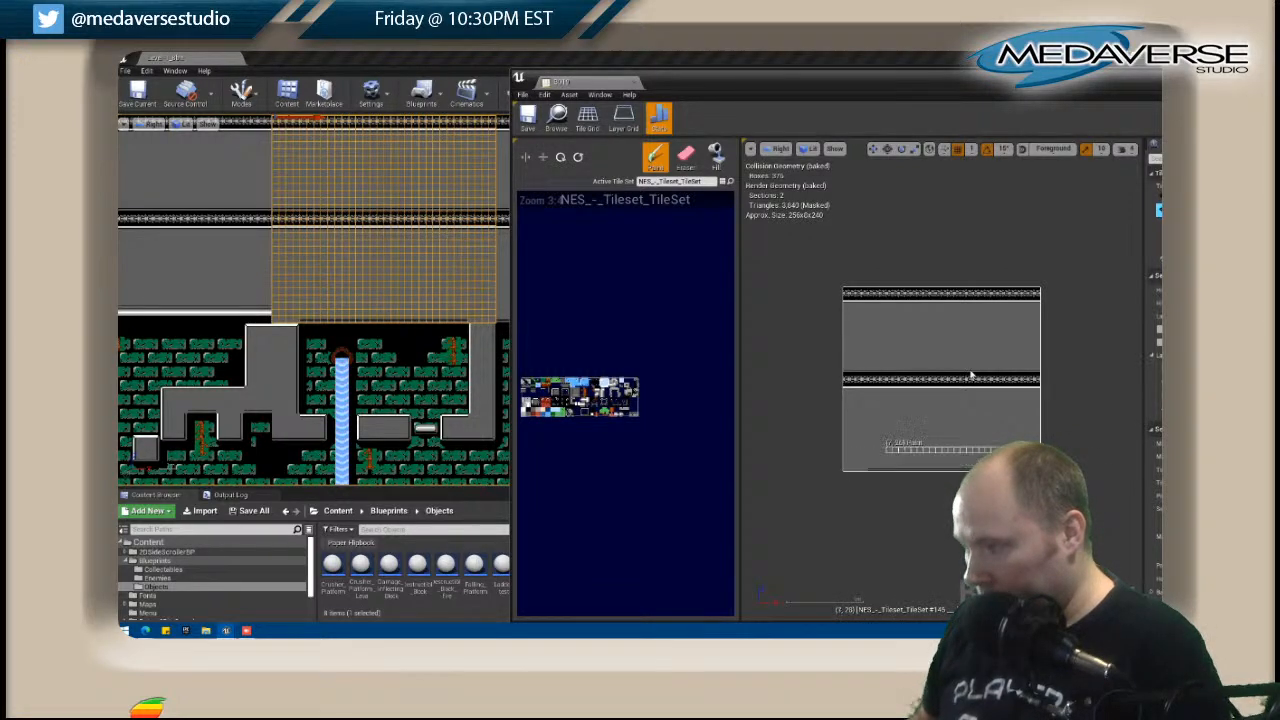
{"action": "left_click", "coordinate": [1157, 209]}
{"action": "left_click", "coordinate": [1157, 209]}
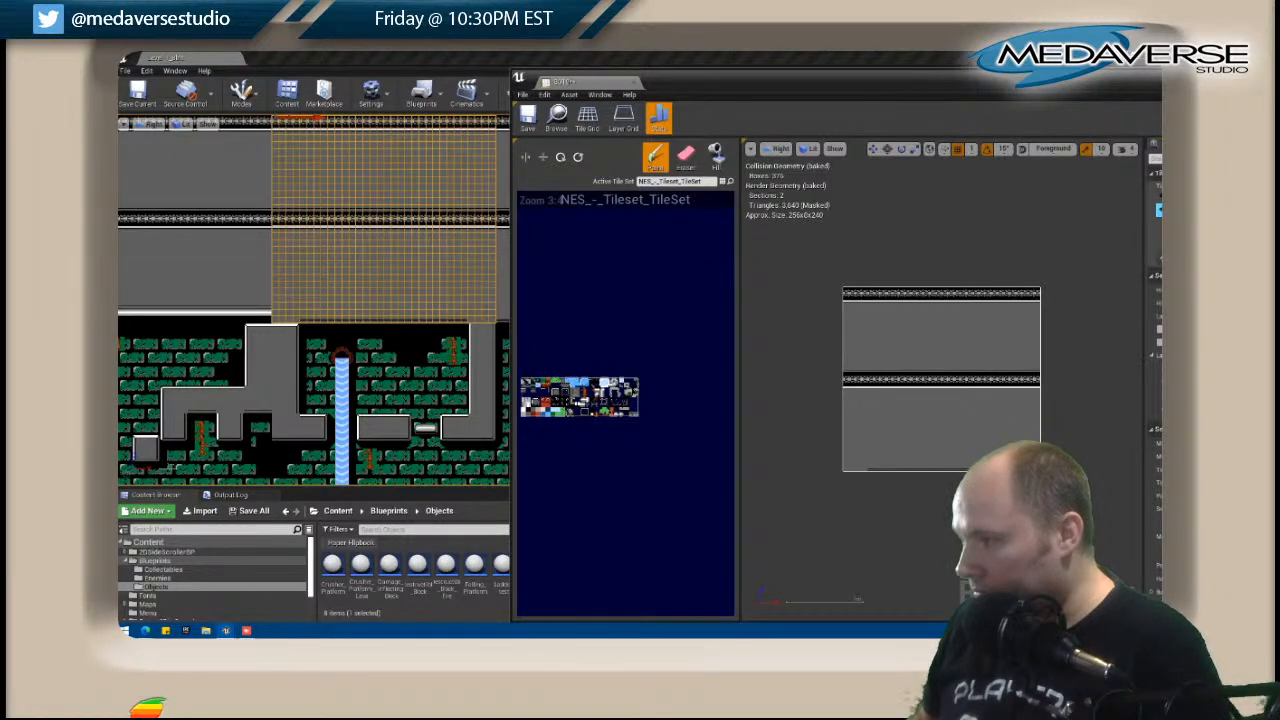
{"action": "left_click_drag", "start_coordinate": [1031, 81], "coordinate": [904, 76]}
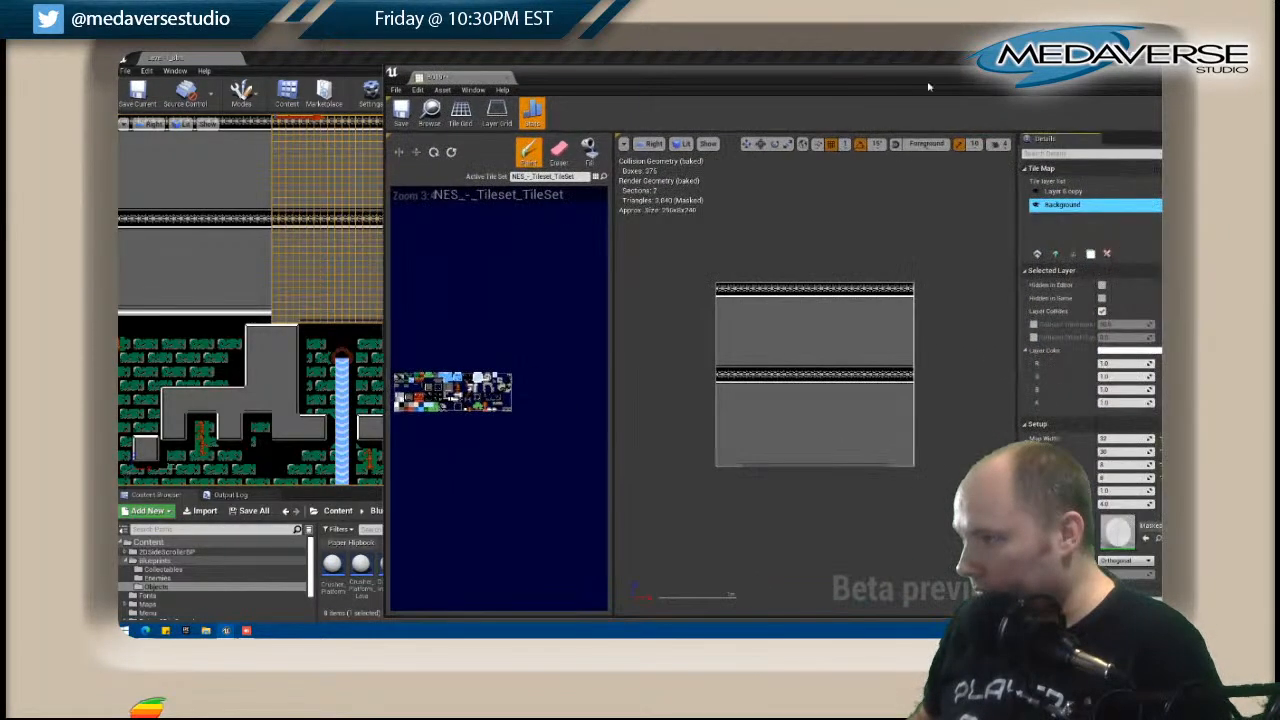
{"action": "left_click", "coordinate": [1071, 192]}
{"action": "key", "text": "shift"}
{"action": "left_click_drag", "start_coordinate": [745, 468], "coordinate": [887, 463], "text": "shift"}
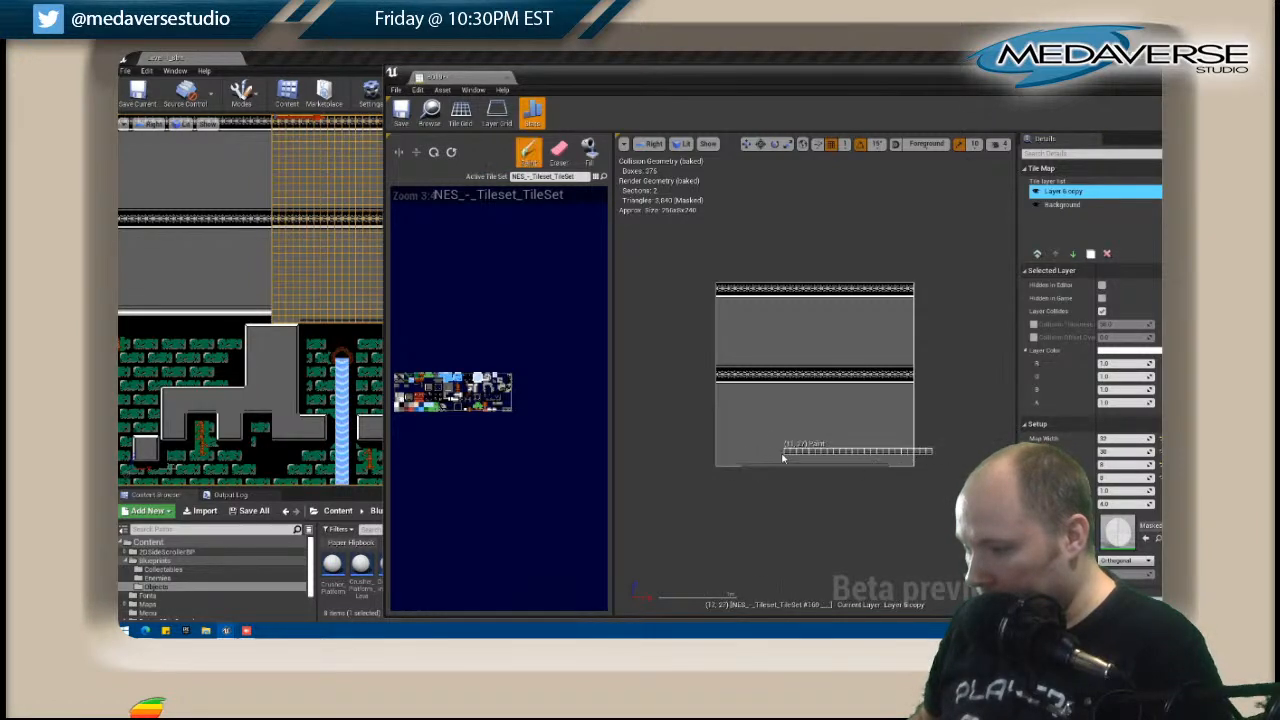
{"action": "left_click", "coordinate": [745, 453]}
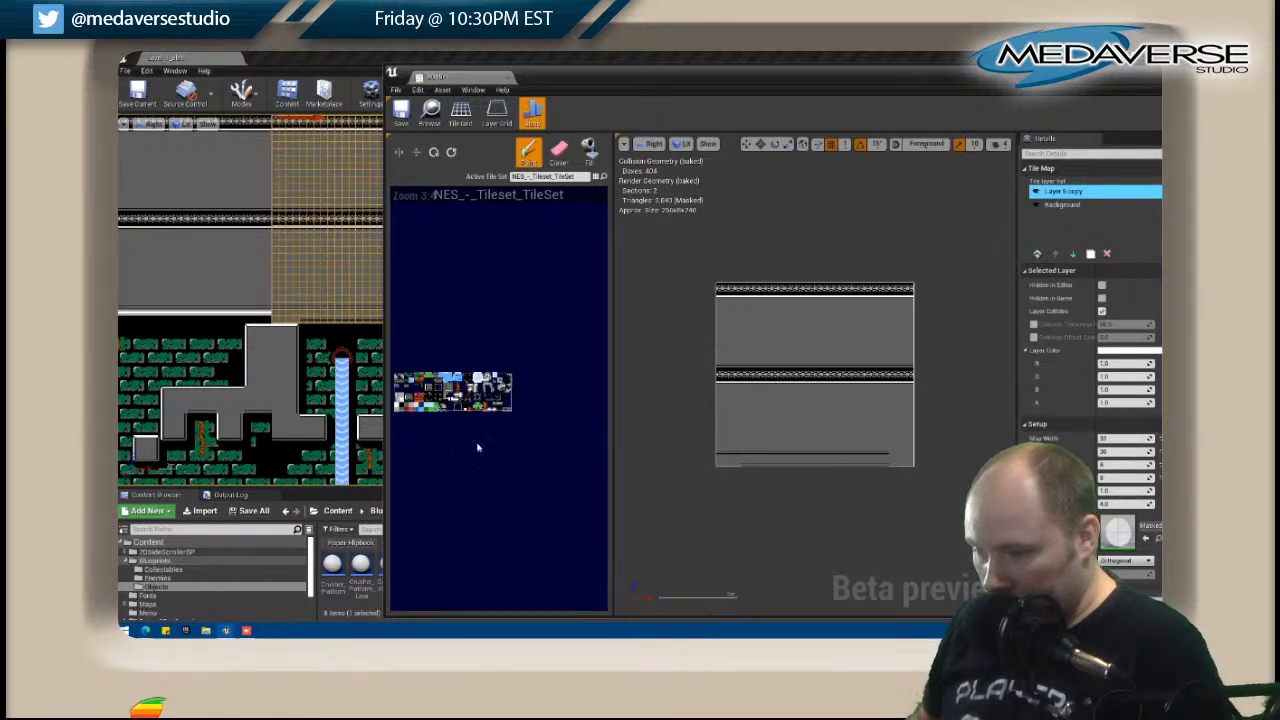
Blacken B019's bottom row on Layer 6 copy up to the wall beside the waterfall shaft.
{"action": "left_click", "coordinate": [401, 405]}
{"action": "mouse_move", "coordinate": [721, 467]}
{"action": "left_mouse_down"}
{"action": "mouse_move", "coordinate": [885, 471]}
{"action": "mouse_move", "coordinate": [883, 457]}
{"action": "mouse_move", "coordinate": [849, 468]}
{"action": "left_mouse_up"}
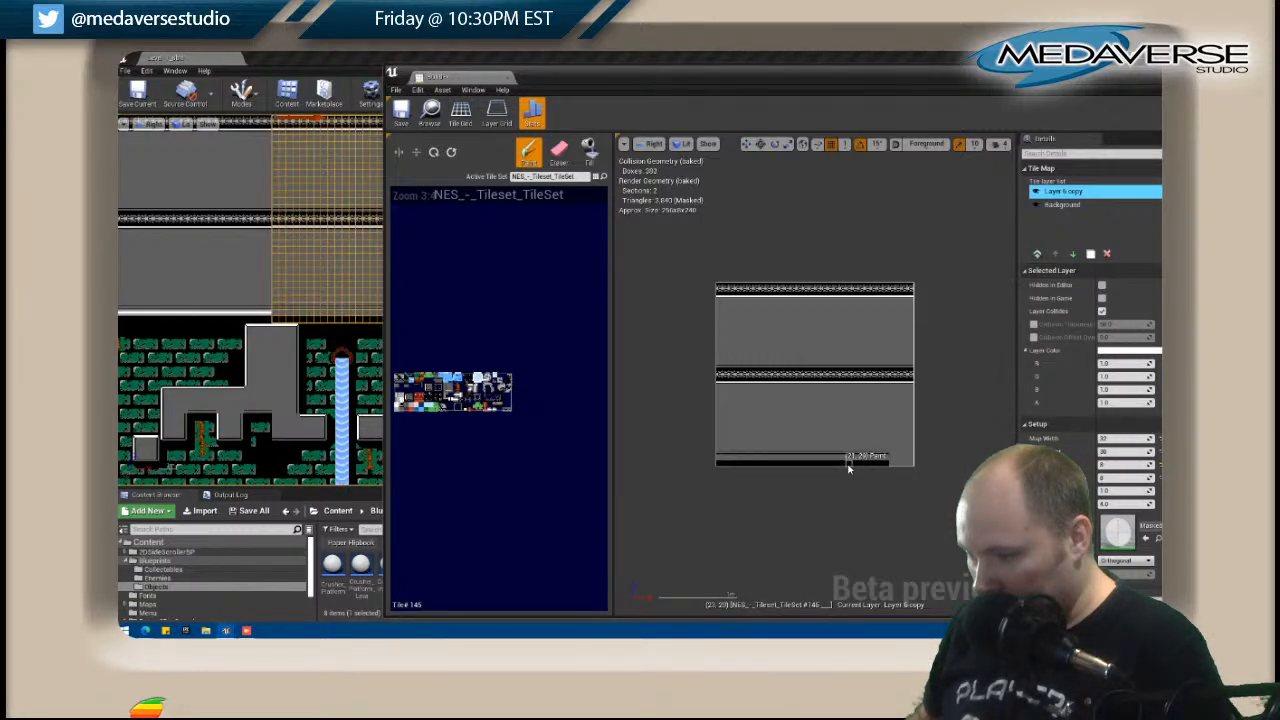
{"action": "right_click_drag", "start_coordinate": [335, 300], "coordinate": [164, 306]}
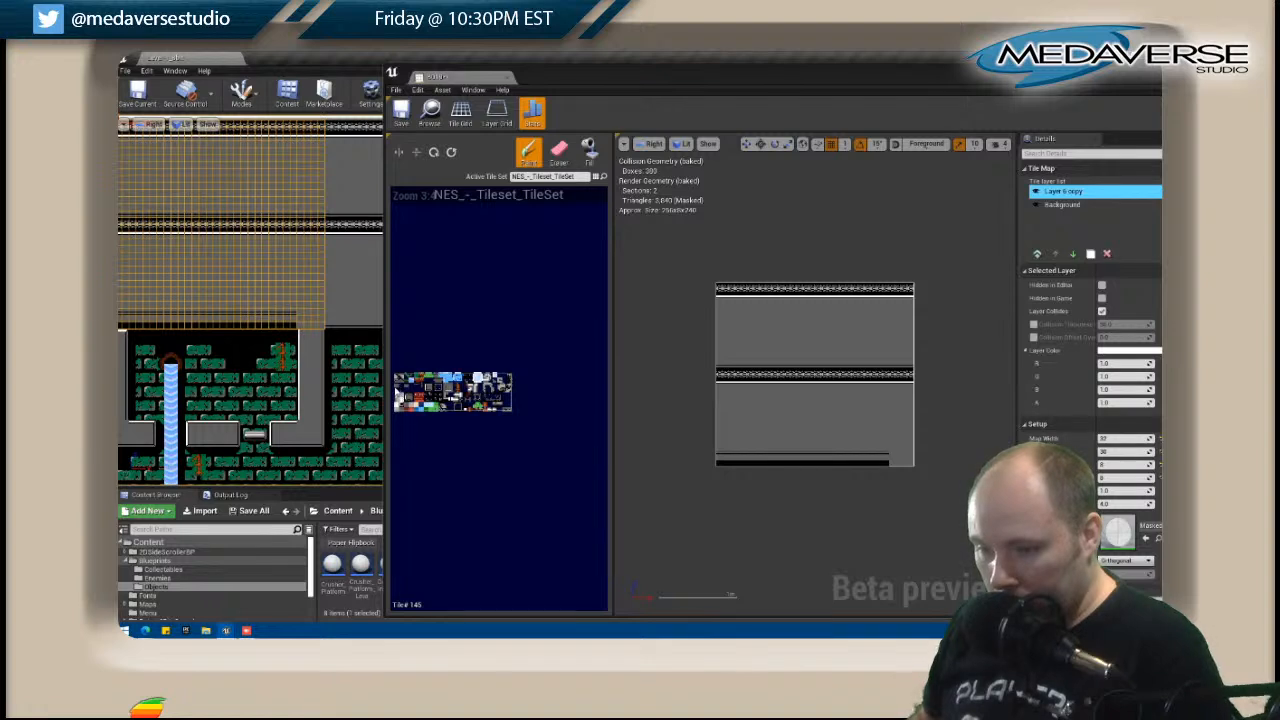
Paint B019's pipe up to an elbow above the waterfall, with the white wall edge and black gap beside it, and close the tile map.
{"action": "left_click", "coordinate": [396, 390]}
{"action": "left_click", "coordinate": [453, 153]}
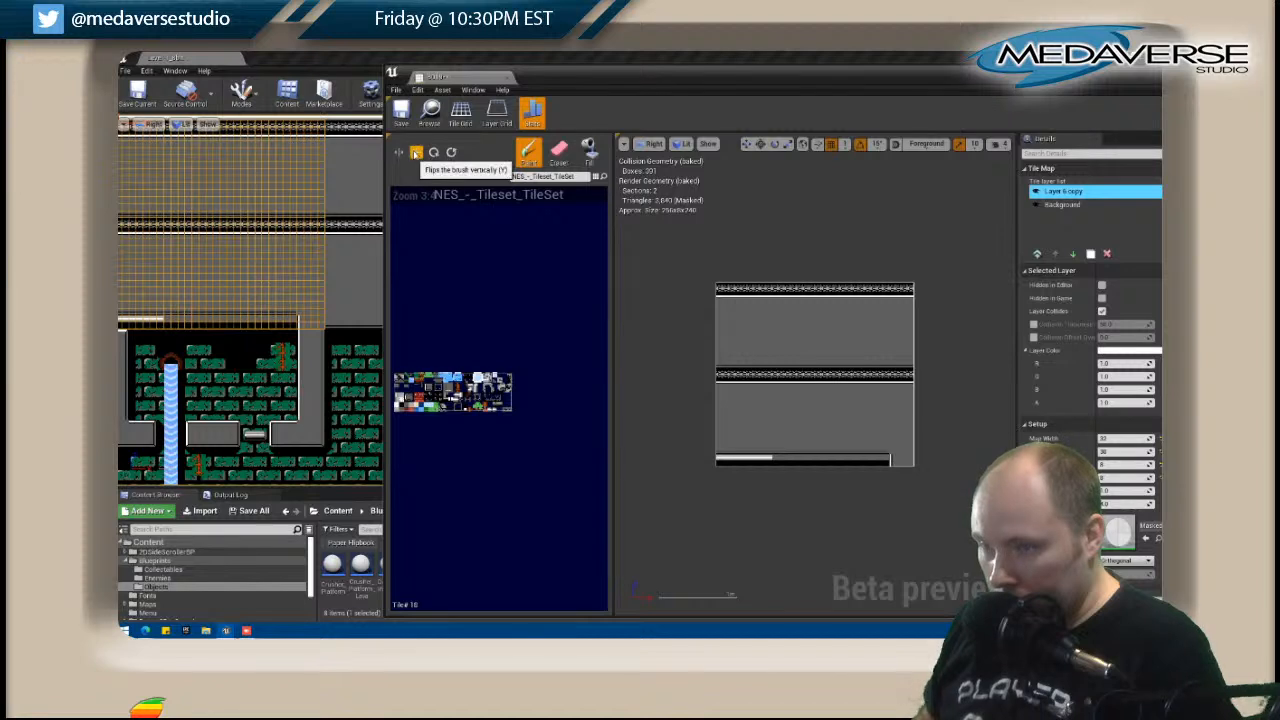
{"action": "left_click", "coordinate": [776, 462]}
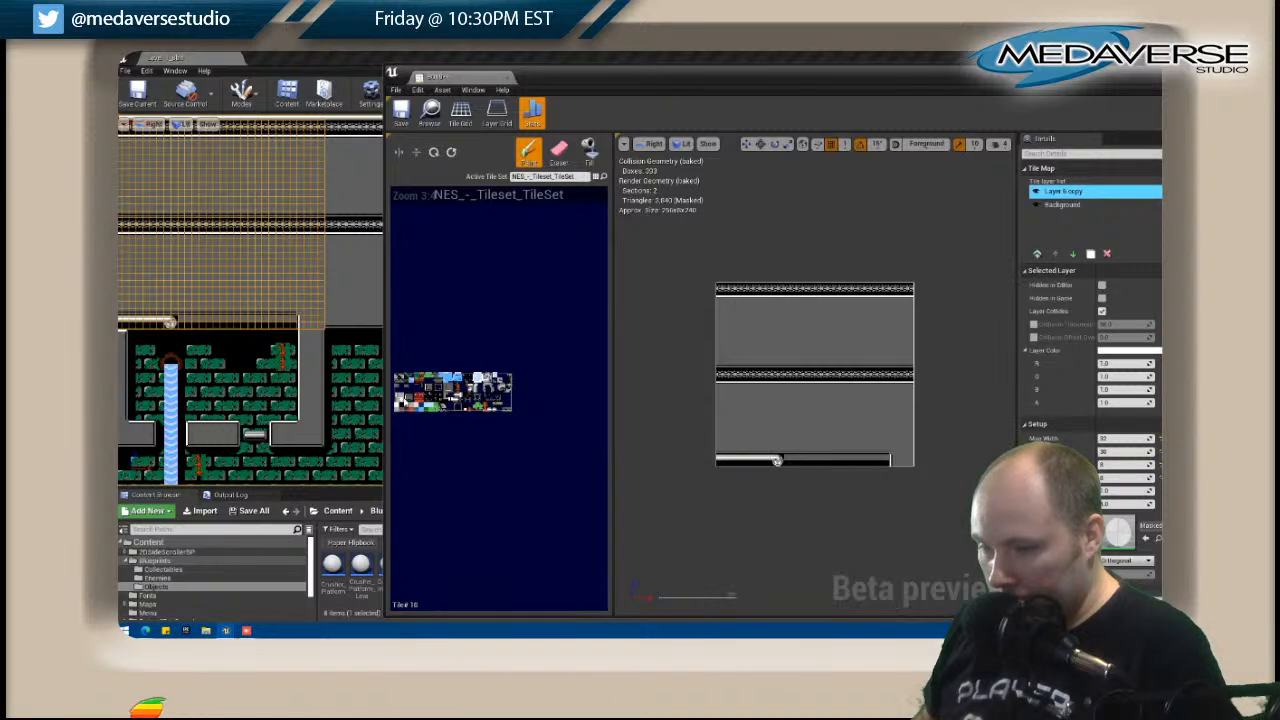
{"action": "left_click_drag", "start_coordinate": [784, 462], "coordinate": [885, 462]}
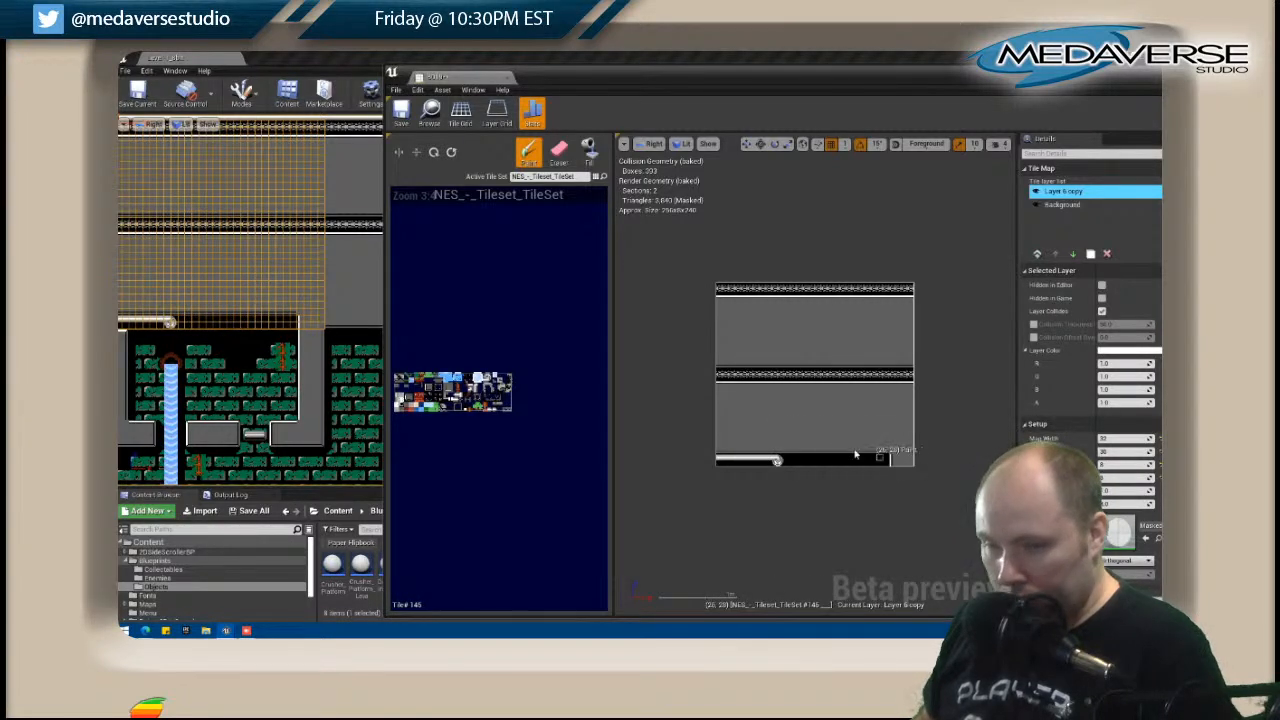
{"action": "left_click_drag", "start_coordinate": [1202, 79], "coordinate": [980, 85]}
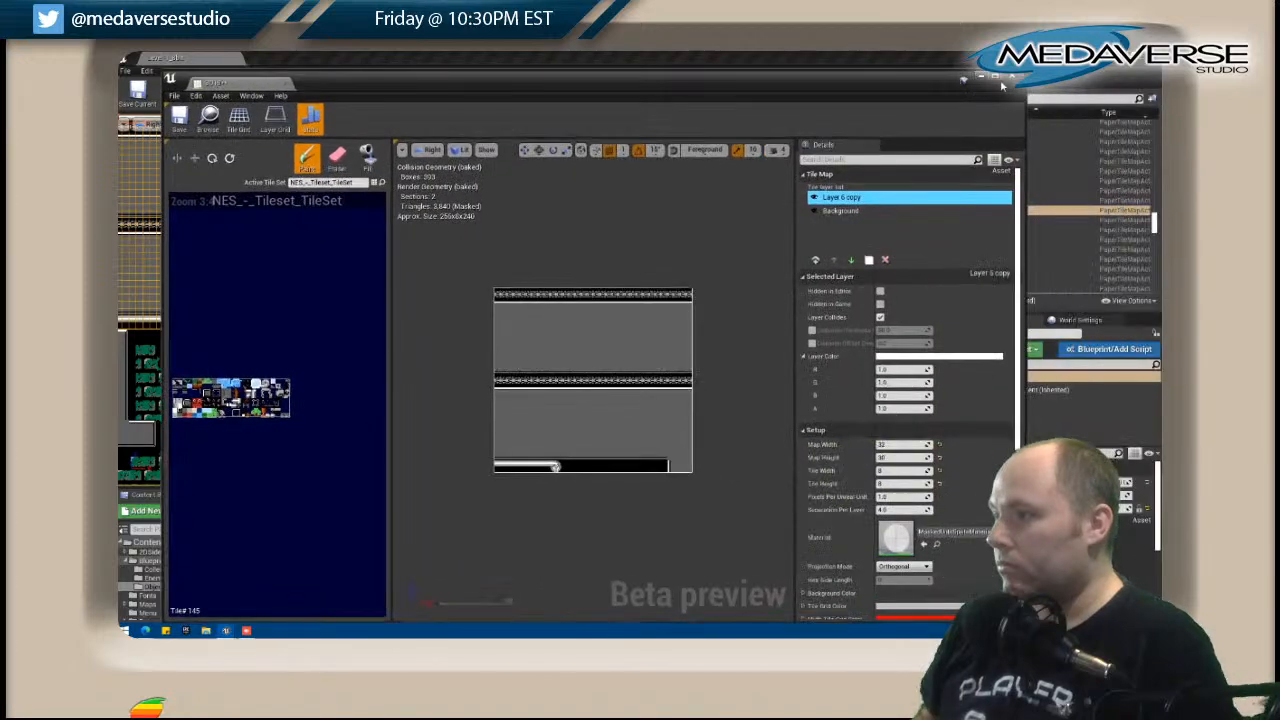
{"action": "scroll", "coordinate": [360, 284], "scroll_direction": "down", "scroll_amount": 3}
{"action": "scroll", "coordinate": [361, 284], "scroll_direction": "up", "scroll_amount": 4}
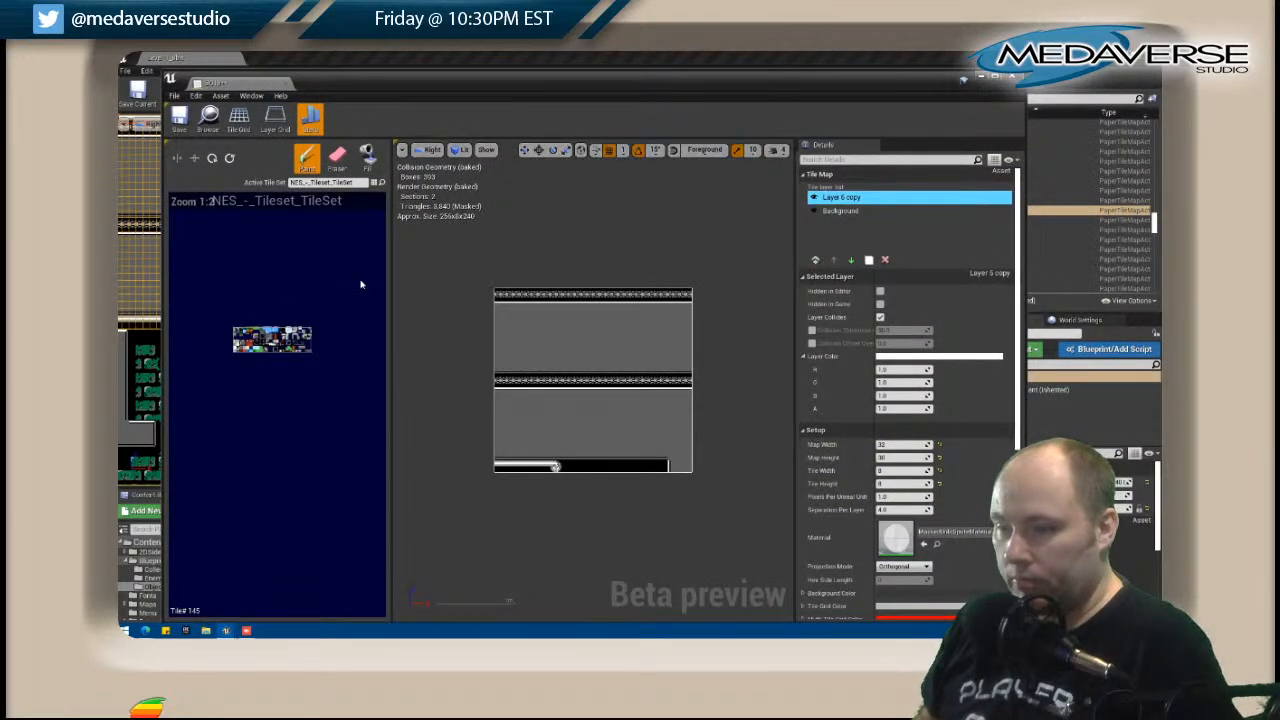
{"action": "left_click", "coordinate": [1013, 79]}
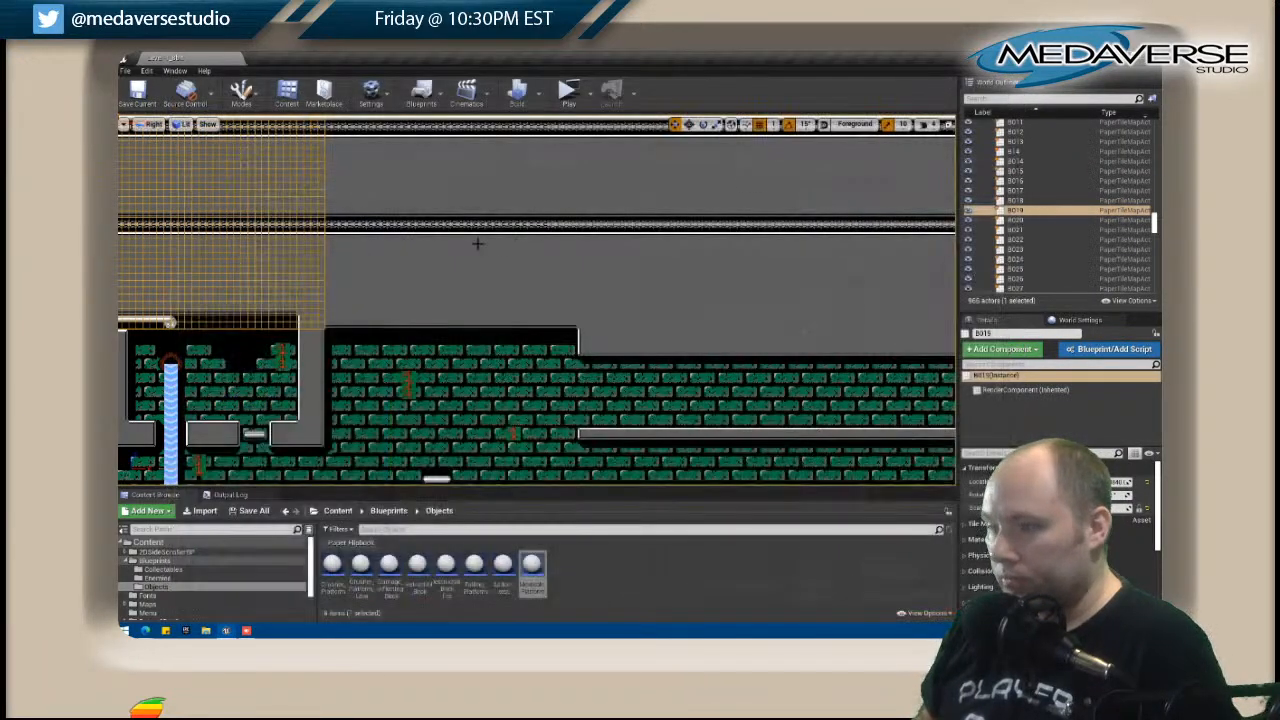
Check the finished pipe run above the waterfall in the level and save all changes.
{"action": "scroll", "coordinate": [461, 238], "scroll_direction": "down", "scroll_amount": 2}
{"action": "right_click_drag", "start_coordinate": [468, 290], "coordinate": [778, 183]}
{"action": "scroll", "coordinate": [778, 183], "scroll_direction": "up", "scroll_amount": 2}
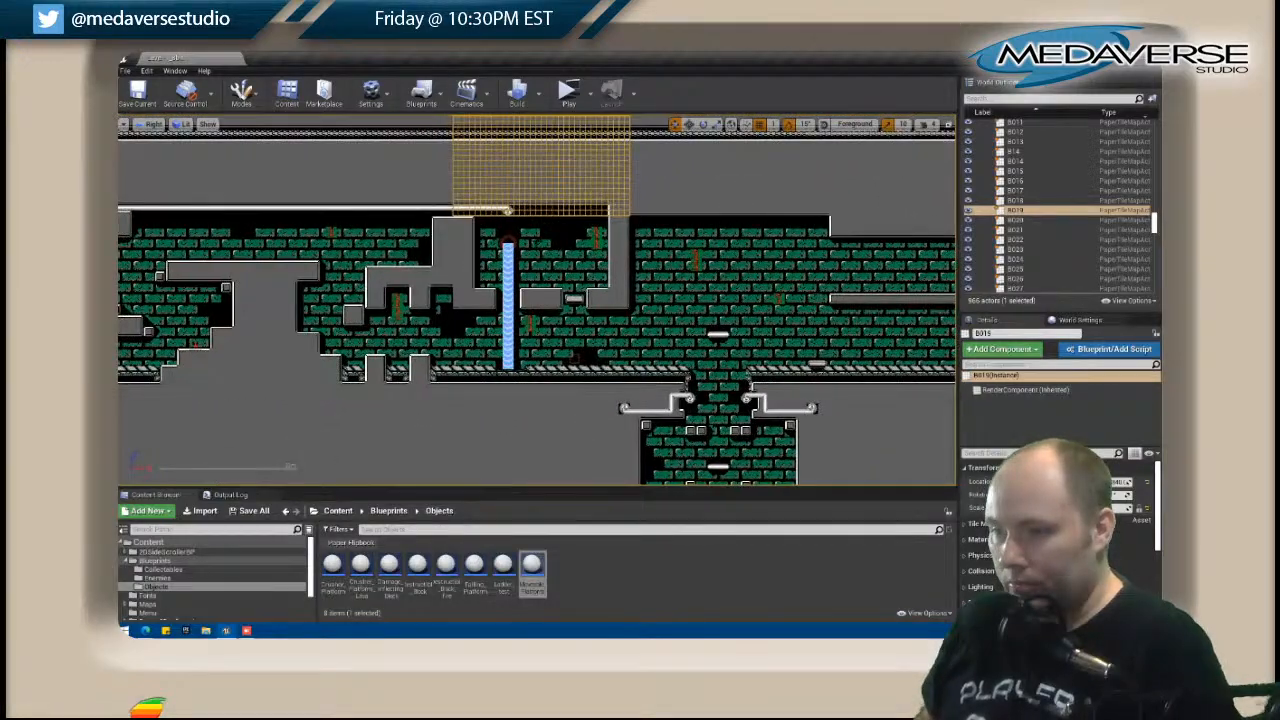
{"action": "left_click", "coordinate": [126, 71]}
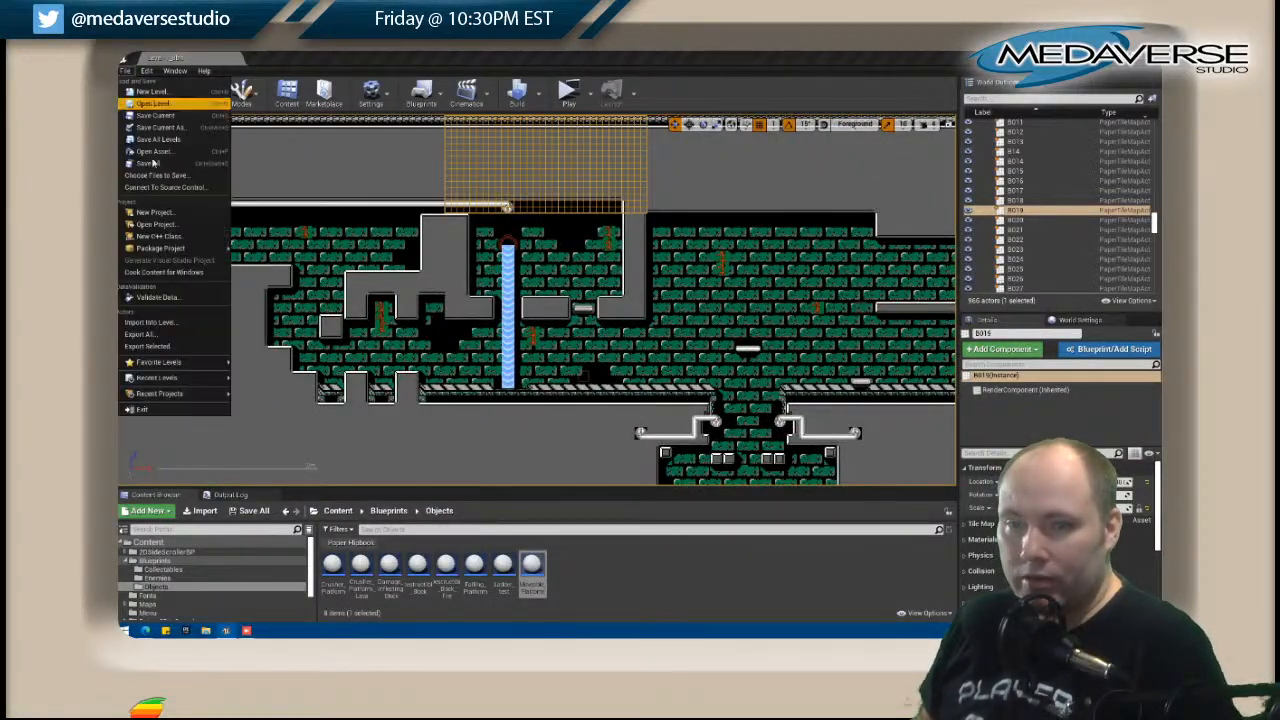
{"action": "left_click", "coordinate": [201, 187]}
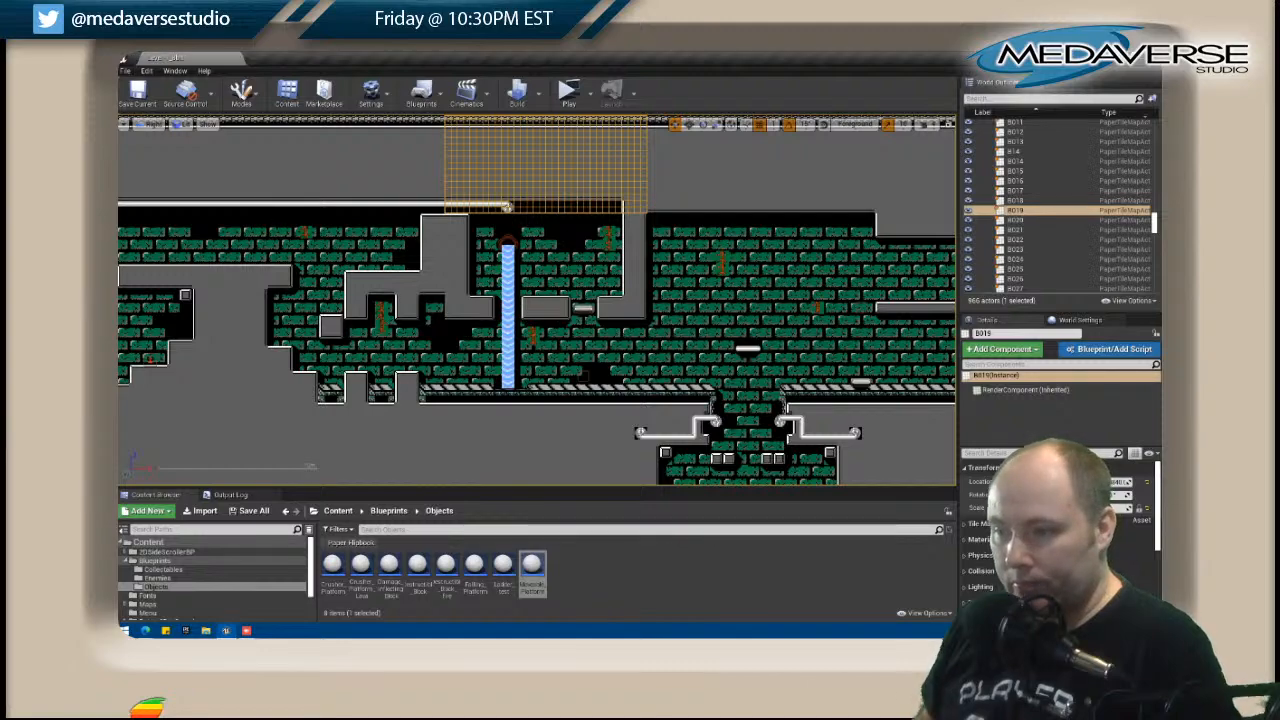
Open tile map D011 and extend the dark patterned strip across the vertical pipe in its upper-right corner on Layer 5.
{"action": "scroll", "coordinate": [278, 217], "scroll_direction": "down", "scroll_amount": 2}
{"action": "scroll", "coordinate": [278, 217], "scroll_direction": "up", "scroll_amount": 1}
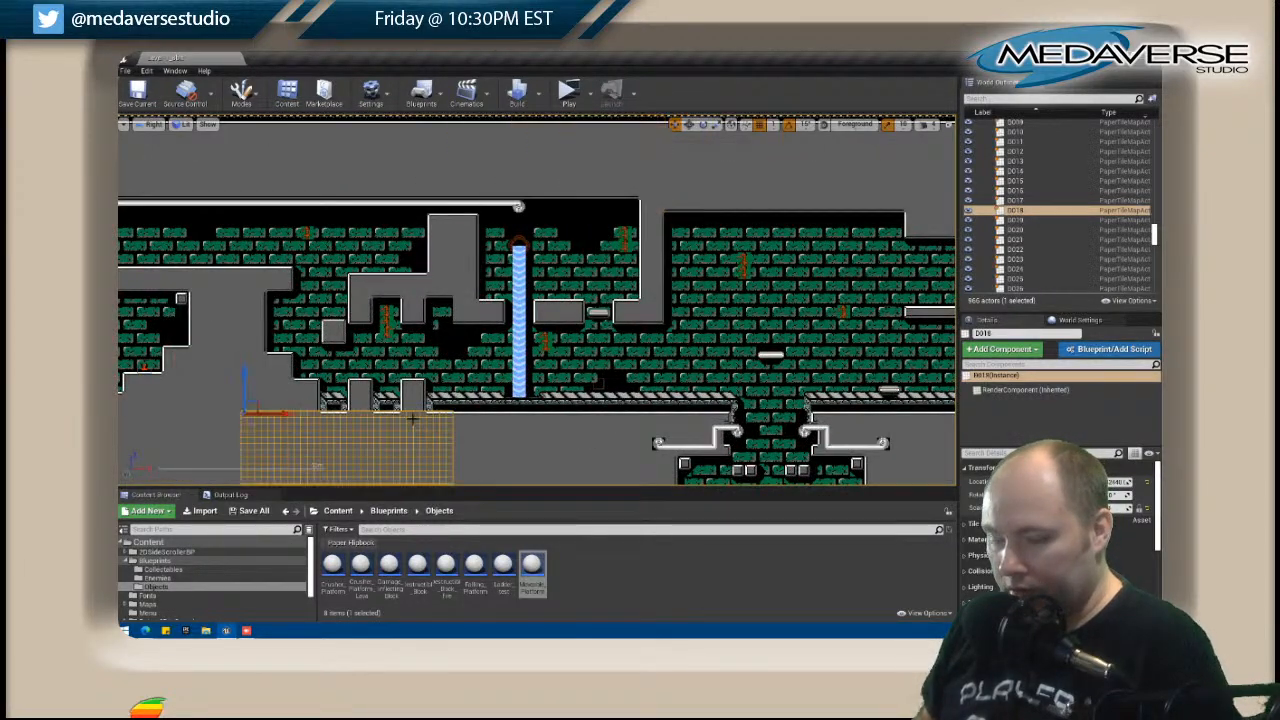
{"action": "scroll", "coordinate": [420, 420], "scroll_direction": "down", "scroll_amount": 3}
{"action": "mouse_move", "coordinate": [513, 370]}
{"action": "right_mouse_down"}
{"action": "mouse_move", "coordinate": [464, 371]}
{"action": "mouse_move", "coordinate": [598, 341]}
{"action": "mouse_move", "coordinate": [970, 311]}
{"action": "right_mouse_up"}
{"action": "right_click_drag", "start_coordinate": [441, 331], "coordinate": [779, 318]}
{"action": "right_click_drag", "start_coordinate": [345, 281], "coordinate": [578, 291]}
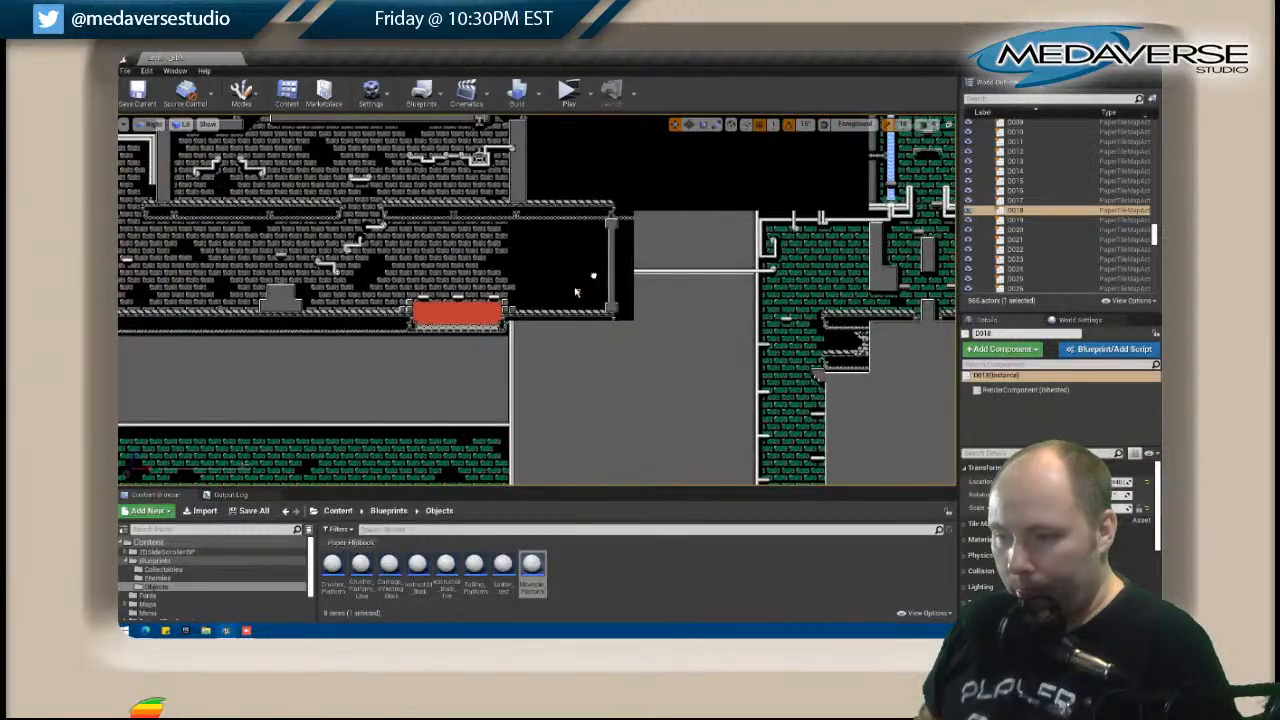
{"action": "left_click", "coordinate": [513, 329]}
{"action": "right_click", "coordinate": [505, 328]}
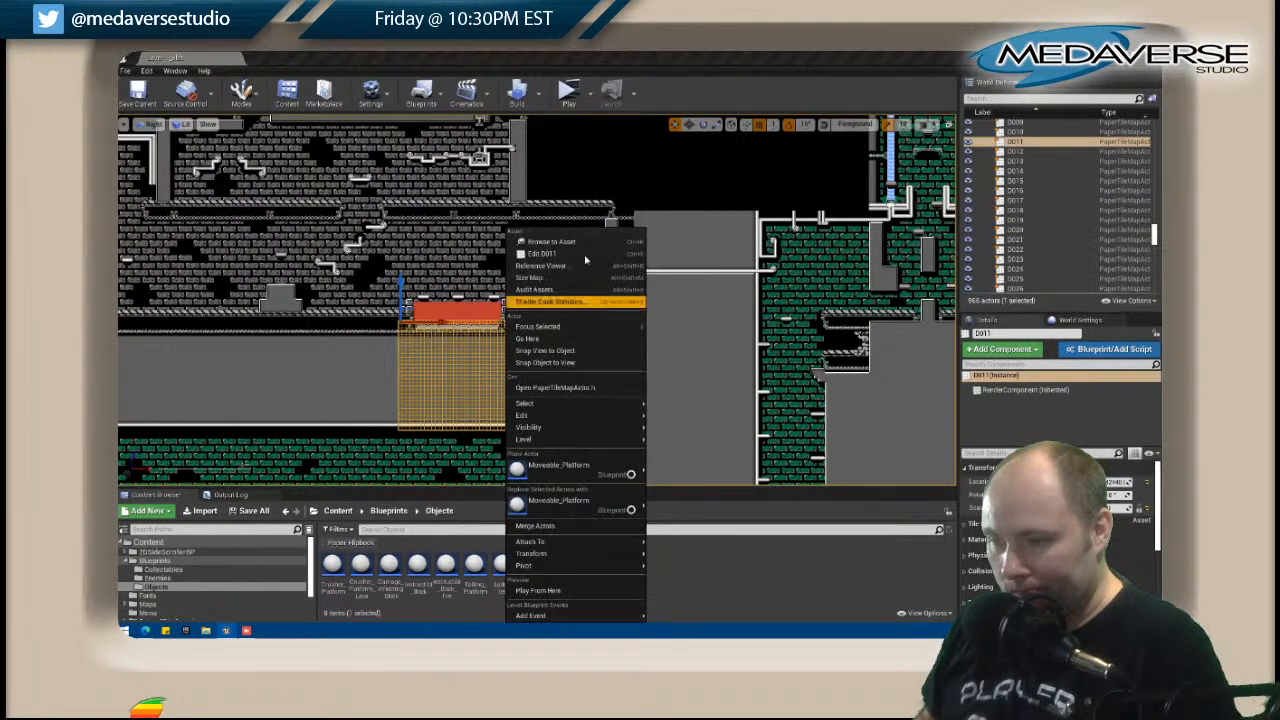
{"action": "left_click", "coordinate": [560, 252]}
{"action": "scroll", "coordinate": [631, 381], "scroll_direction": "up", "scroll_amount": 4}
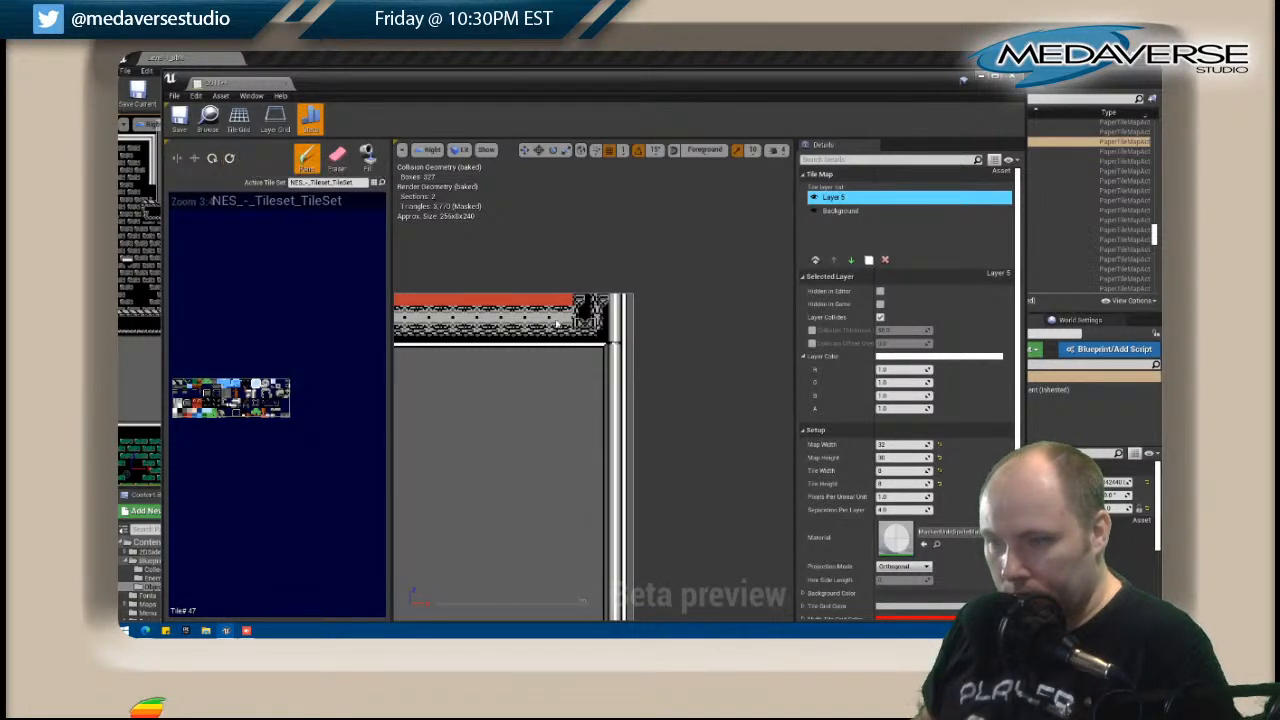
{"action": "left_click", "coordinate": [630, 340]}
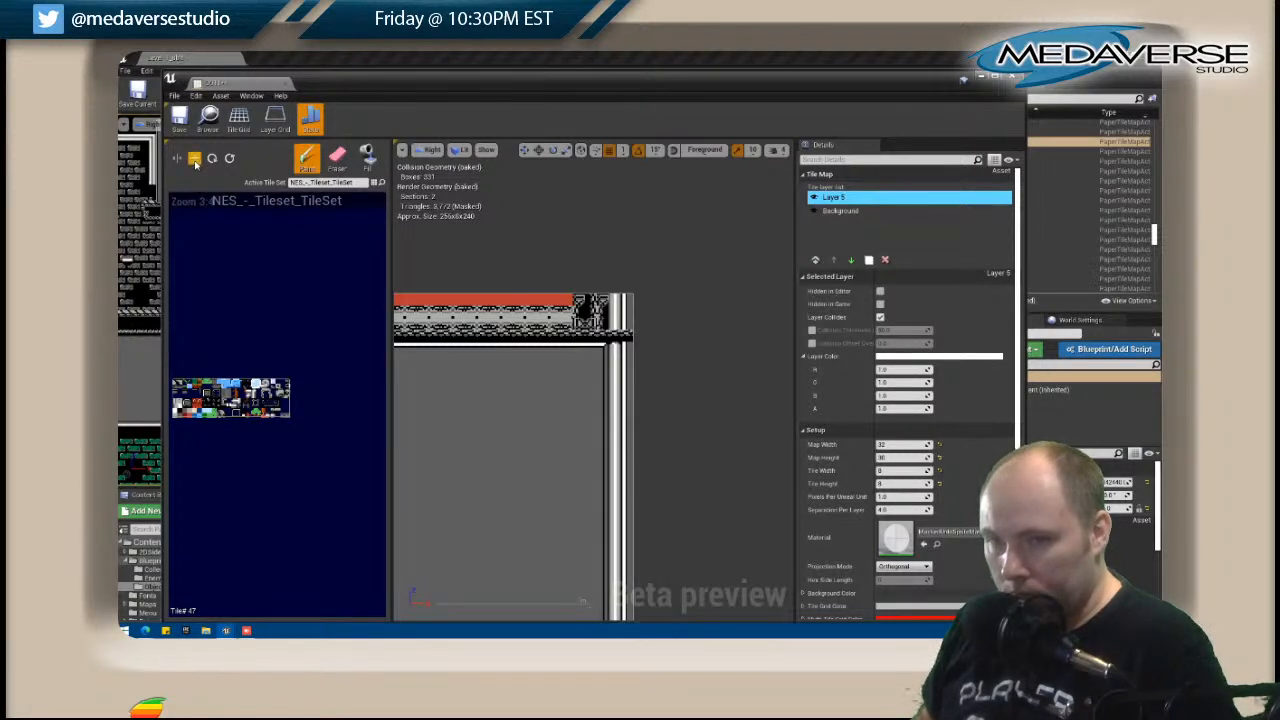
Paint the vertically flipped strip directly above it and blacken the remaining pipe top in D011's upper-right corner.
{"action": "left_click", "coordinate": [617, 325]}
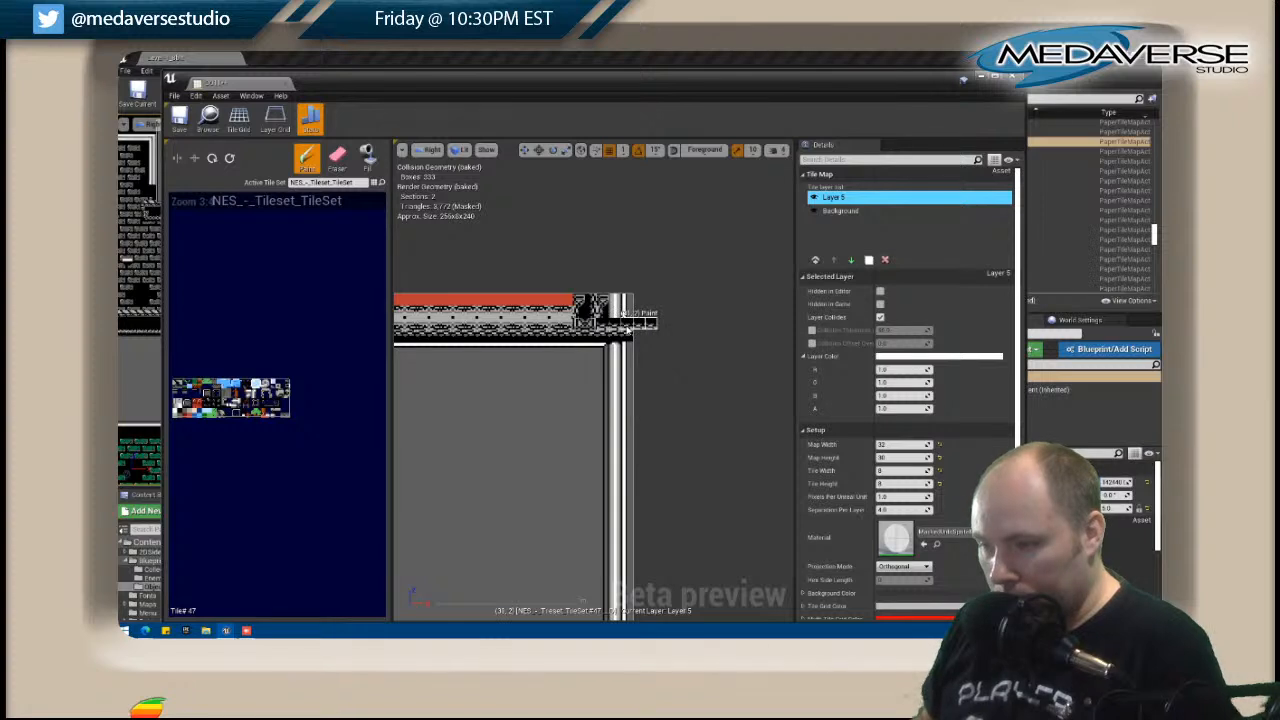
{"action": "key", "text": "ctrl+z"}
{"action": "left_click", "coordinate": [605, 318]}
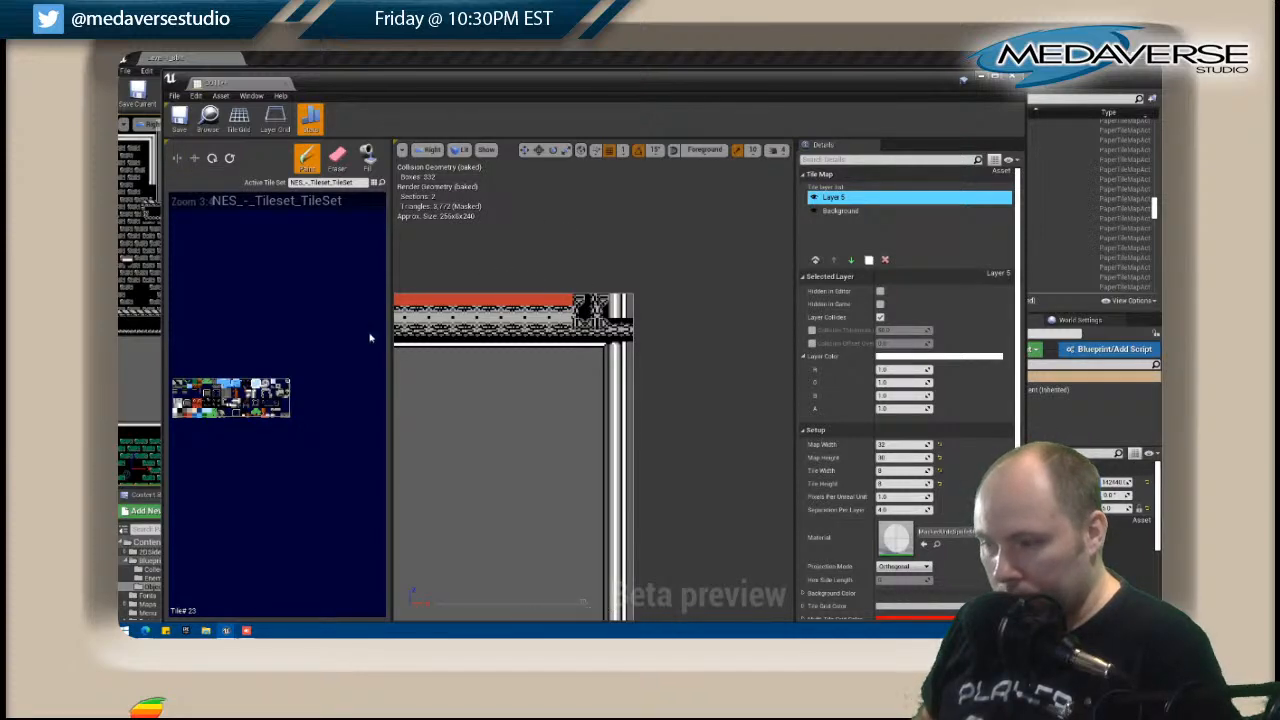
{"action": "left_click_drag", "start_coordinate": [433, 88], "coordinate": [776, 96]}
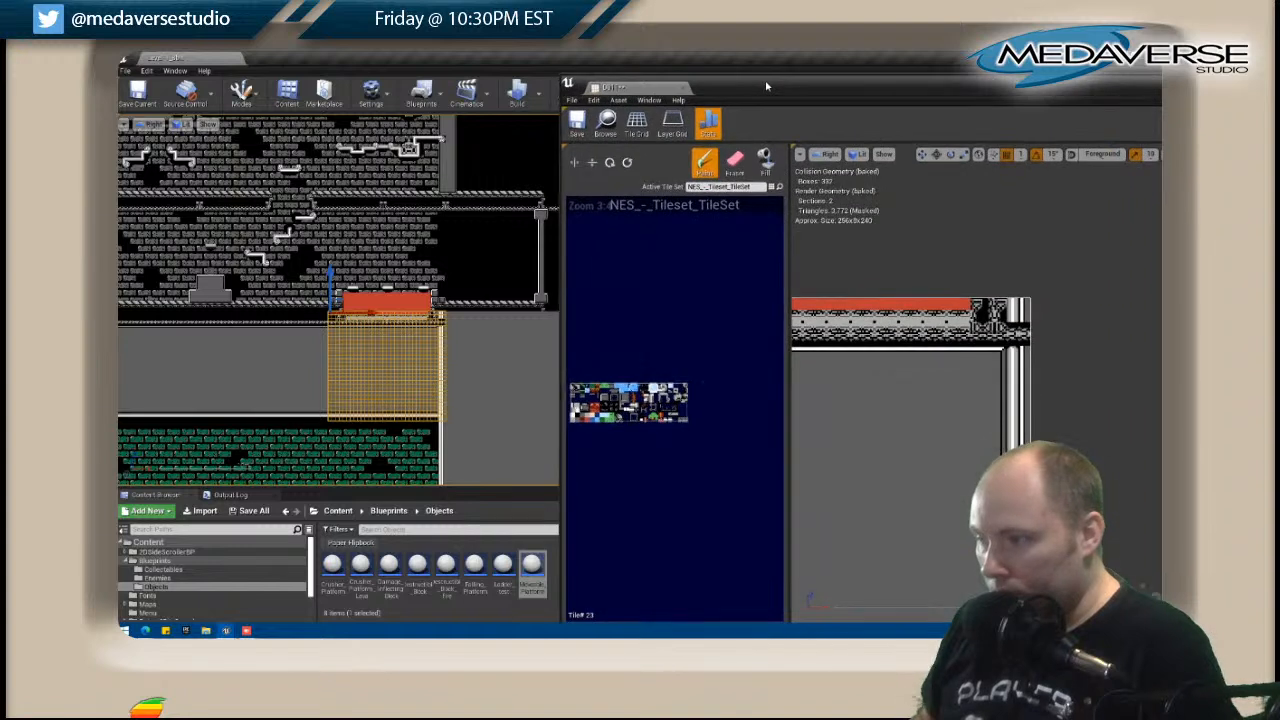
{"action": "right_click_drag", "start_coordinate": [575, 421], "coordinate": [578, 421]}
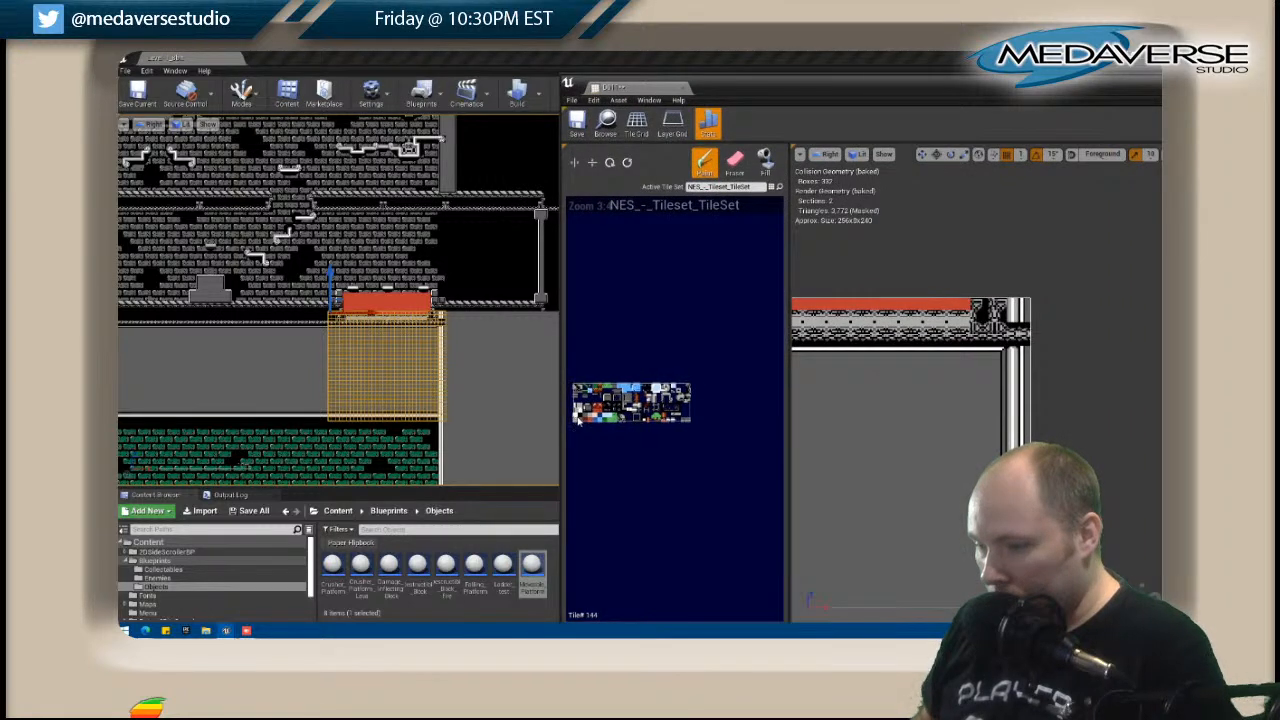
{"action": "mouse_move", "coordinate": [1017, 315]}
{"action": "left_mouse_down"}
{"action": "mouse_move", "coordinate": [1023, 296]}
{"action": "mouse_move", "coordinate": [1026, 313]}
{"action": "left_mouse_up"}
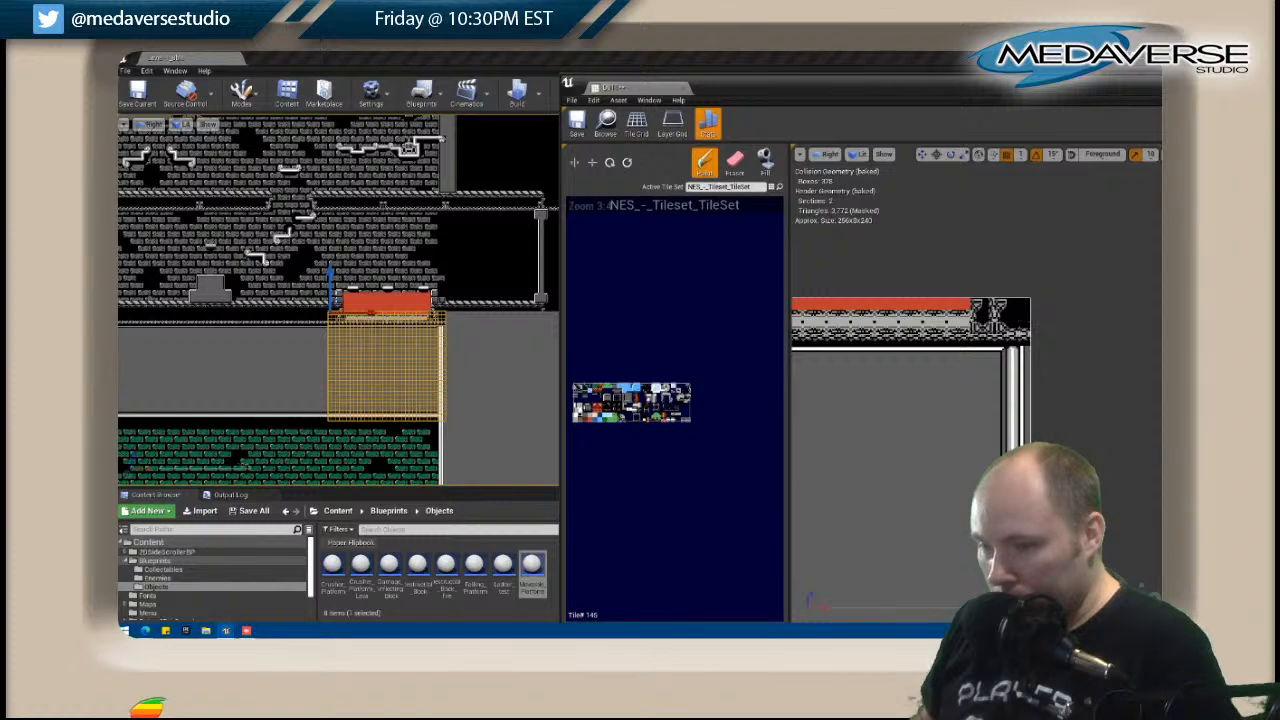
Open tile map D012 and paint black tiles in its upper-left corner, next to the red pool's edge.
{"action": "scroll", "coordinate": [486, 349], "scroll_direction": "up", "scroll_amount": 5}
{"action": "right_click_drag", "start_coordinate": [486, 349], "coordinate": [329, 266]}
{"action": "left_click", "coordinate": [329, 266]}
{"action": "right_click", "coordinate": [329, 266]}
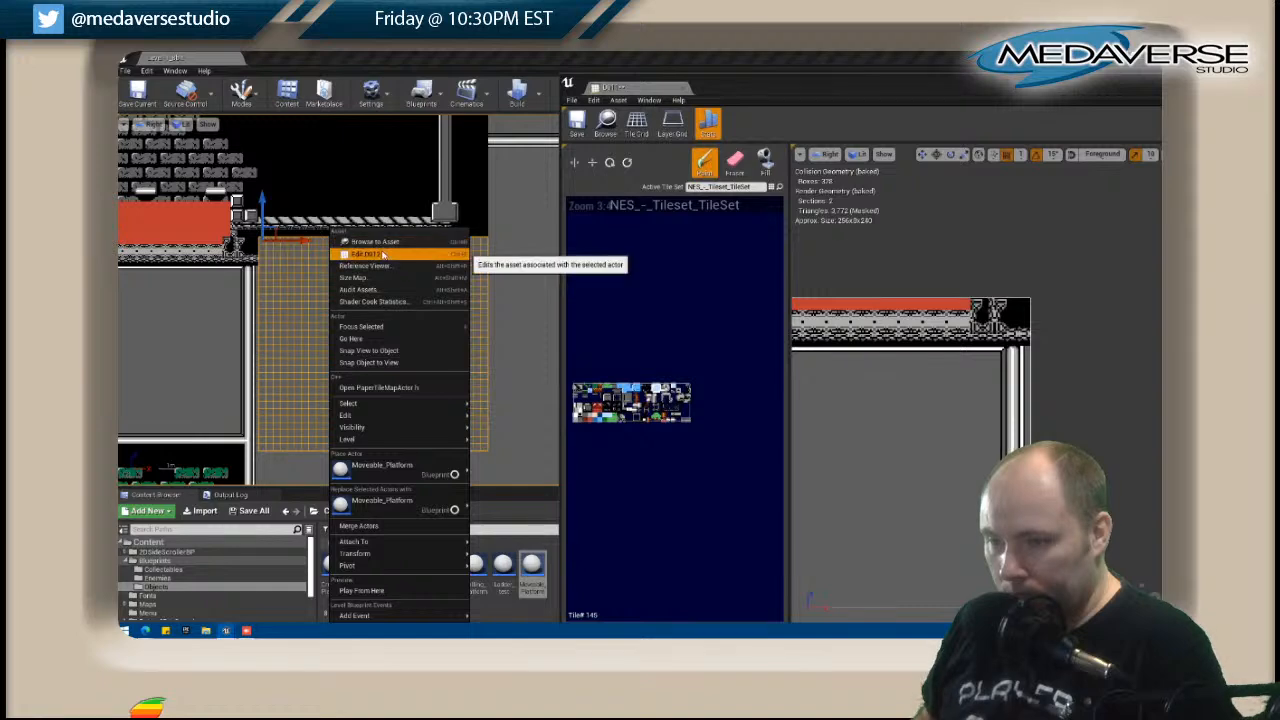
{"action": "left_click", "coordinate": [388, 253]}
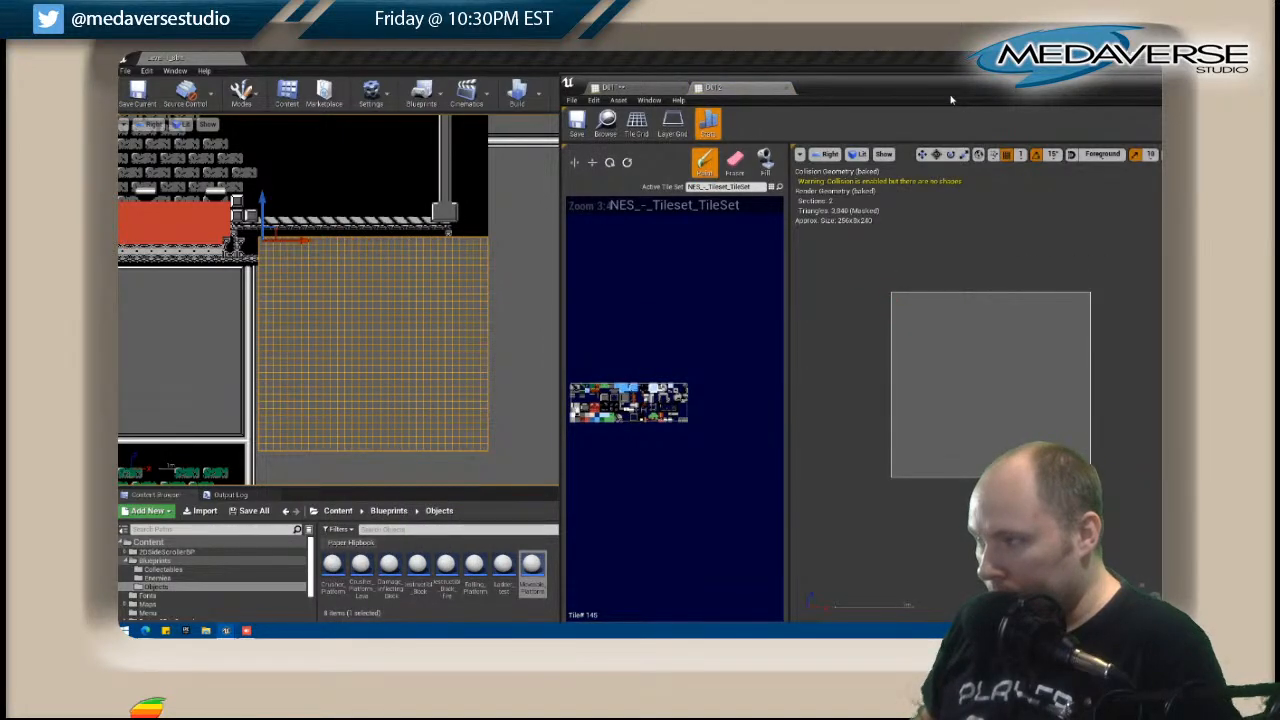
{"action": "left_click_drag", "start_coordinate": [957, 92], "coordinate": [930, 91]}
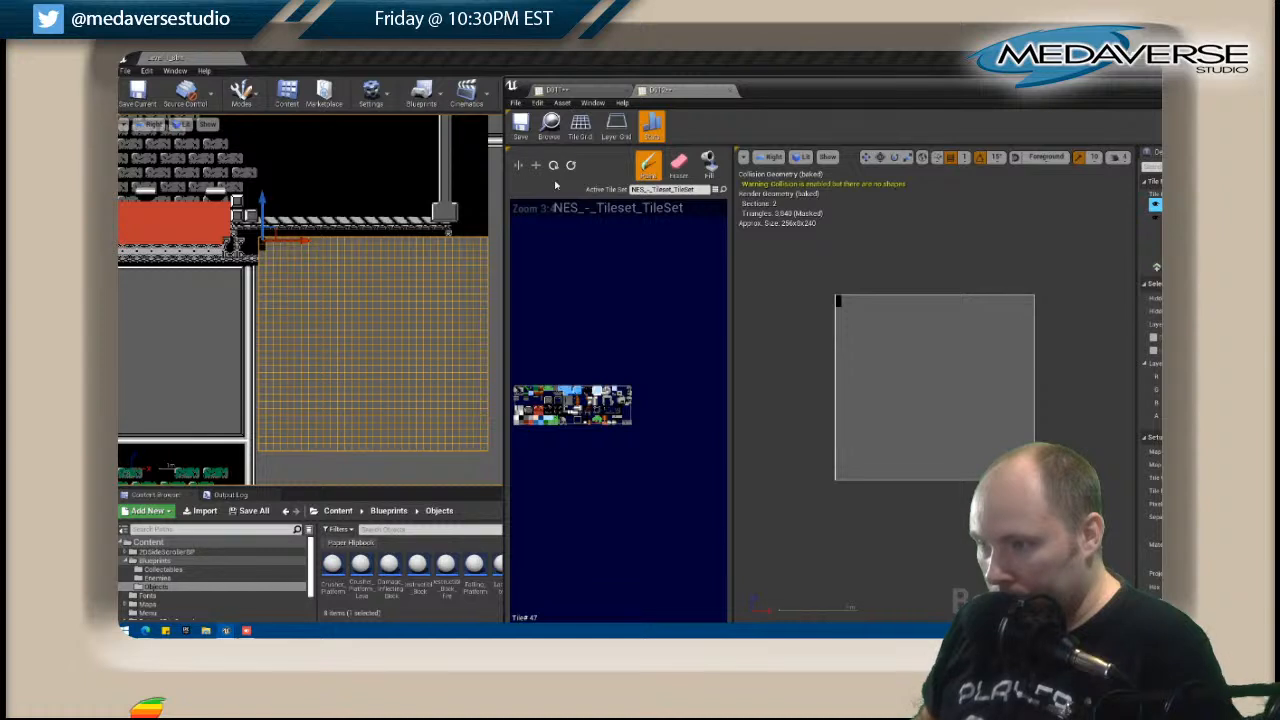
Paint the dark patterned strip across D012's upper part and add its vertically flipped copy directly beneath.
{"action": "left_click_drag", "start_coordinate": [838, 302], "coordinate": [977, 316]}
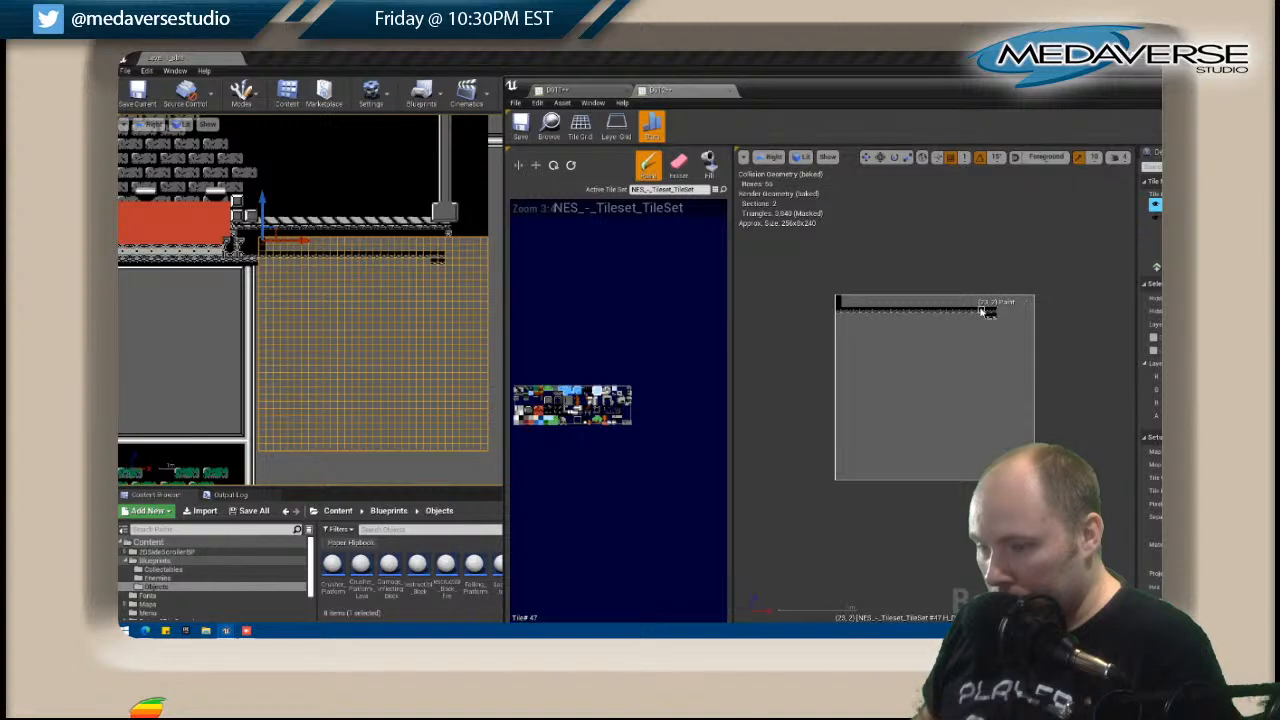
{"action": "left_click_drag", "start_coordinate": [838, 311], "coordinate": [966, 311], "text": "shift"}
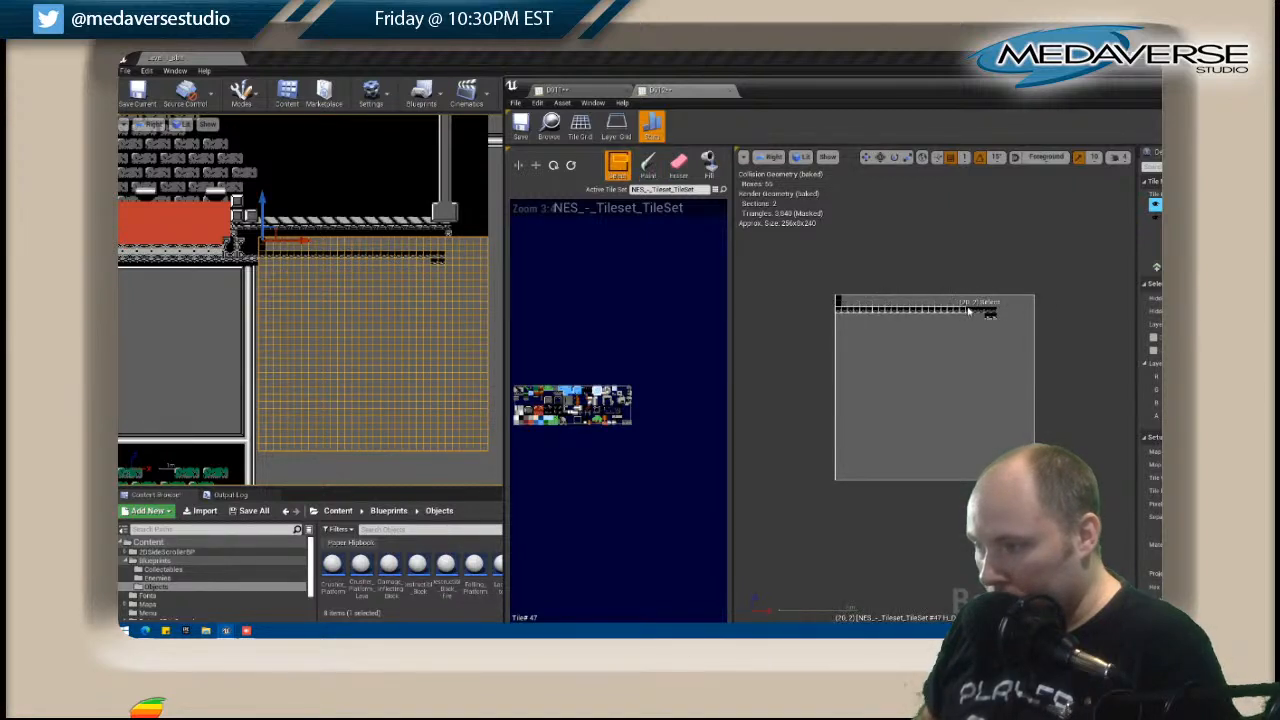
{"action": "left_click", "coordinate": [648, 165]}
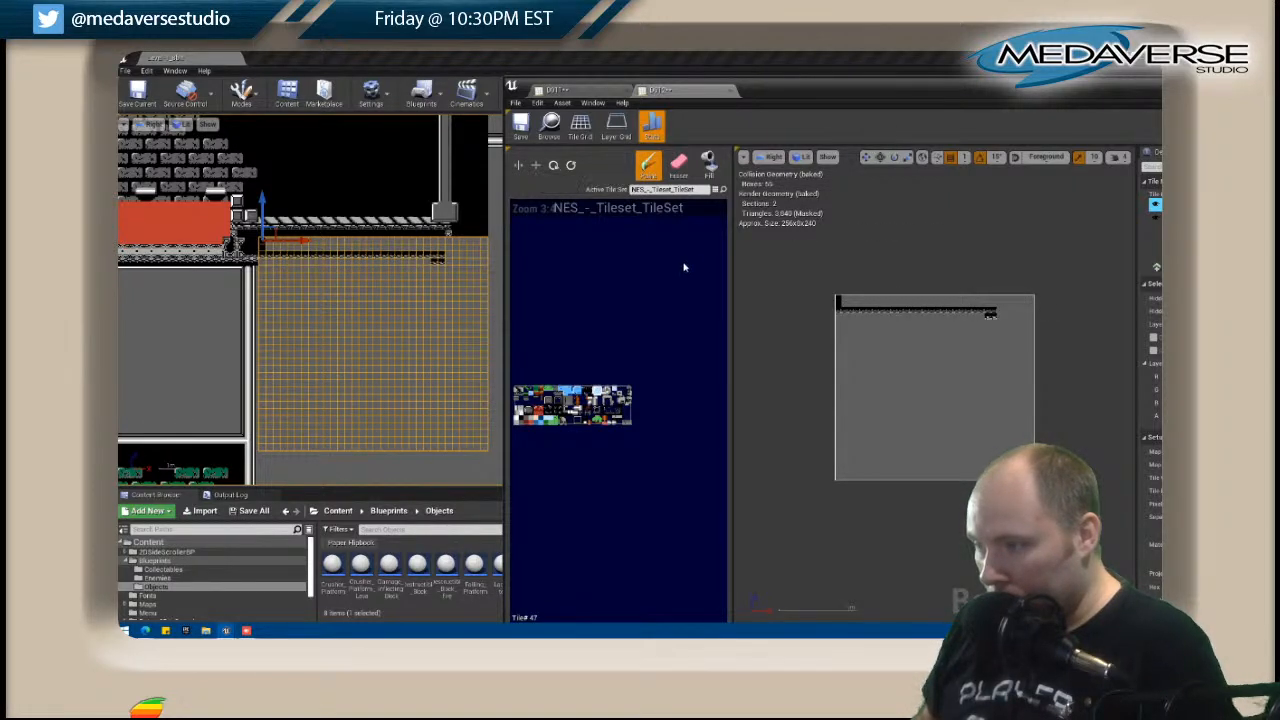
{"action": "left_click", "coordinate": [838, 312]}
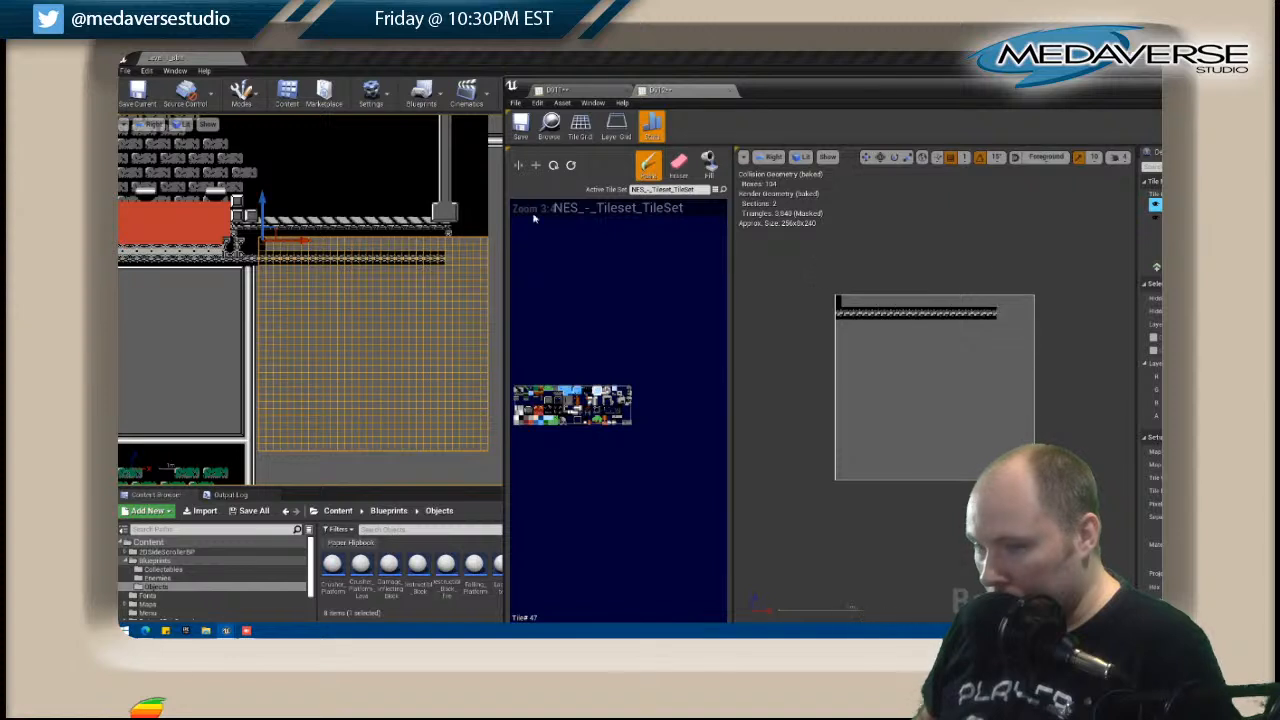
Paint the vertical patterned edge with its flipped copy at the end of D012's dark strip and erase stray tiles at the corner.
{"action": "left_click_drag", "start_coordinate": [994, 320], "coordinate": [972, 320], "text": "shift"}
{"action": "left_click", "coordinate": [572, 166]}
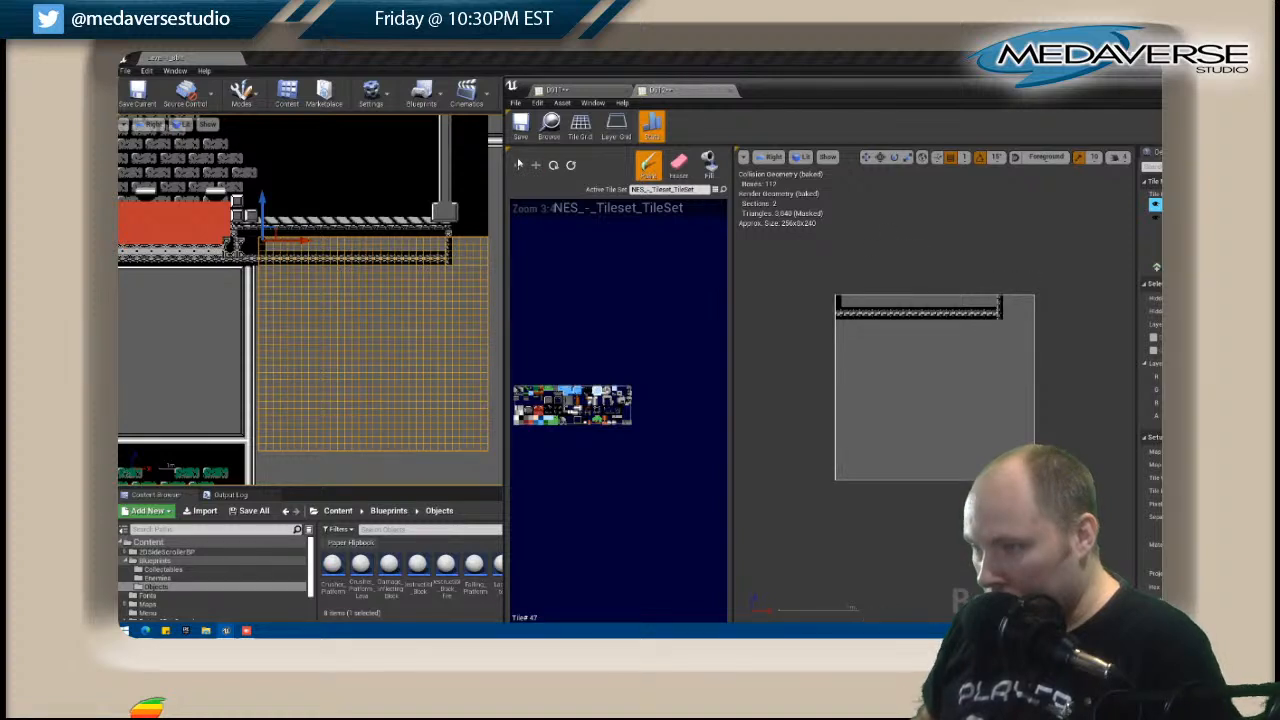
{"action": "left_click", "coordinate": [994, 281]}
{"action": "left_click", "coordinate": [679, 165]}
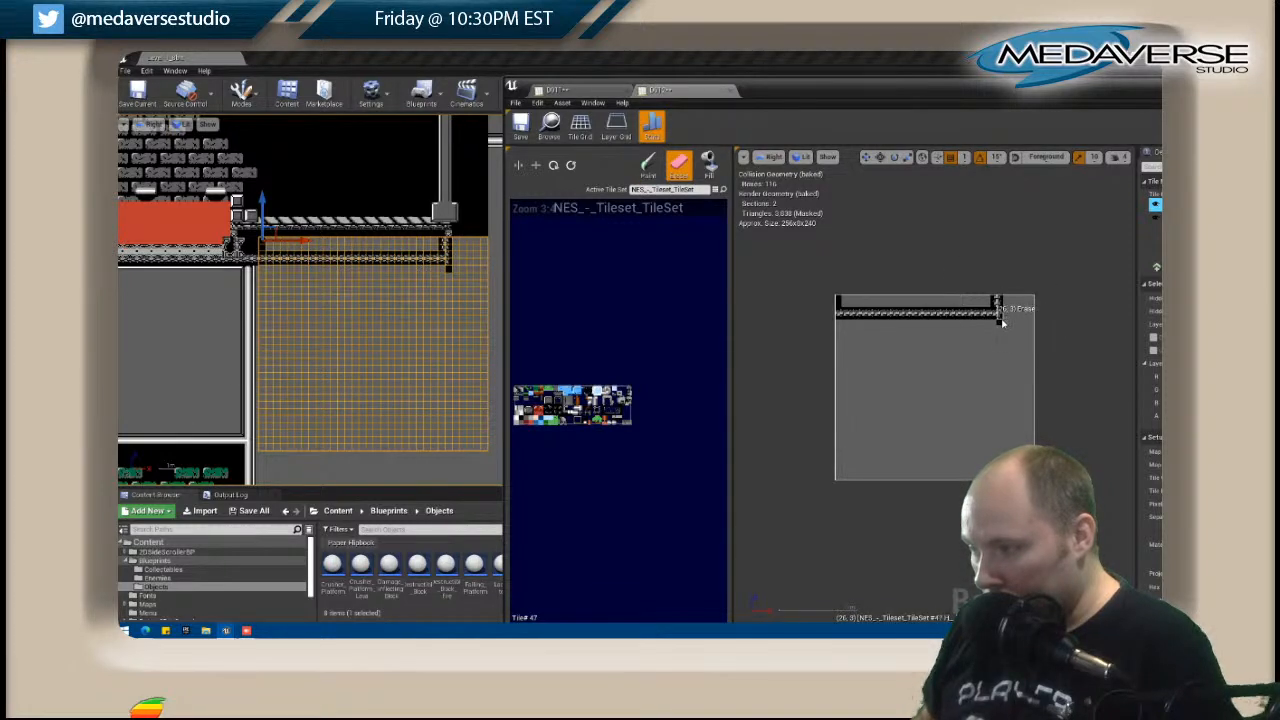
{"action": "left_click", "coordinate": [999, 318]}
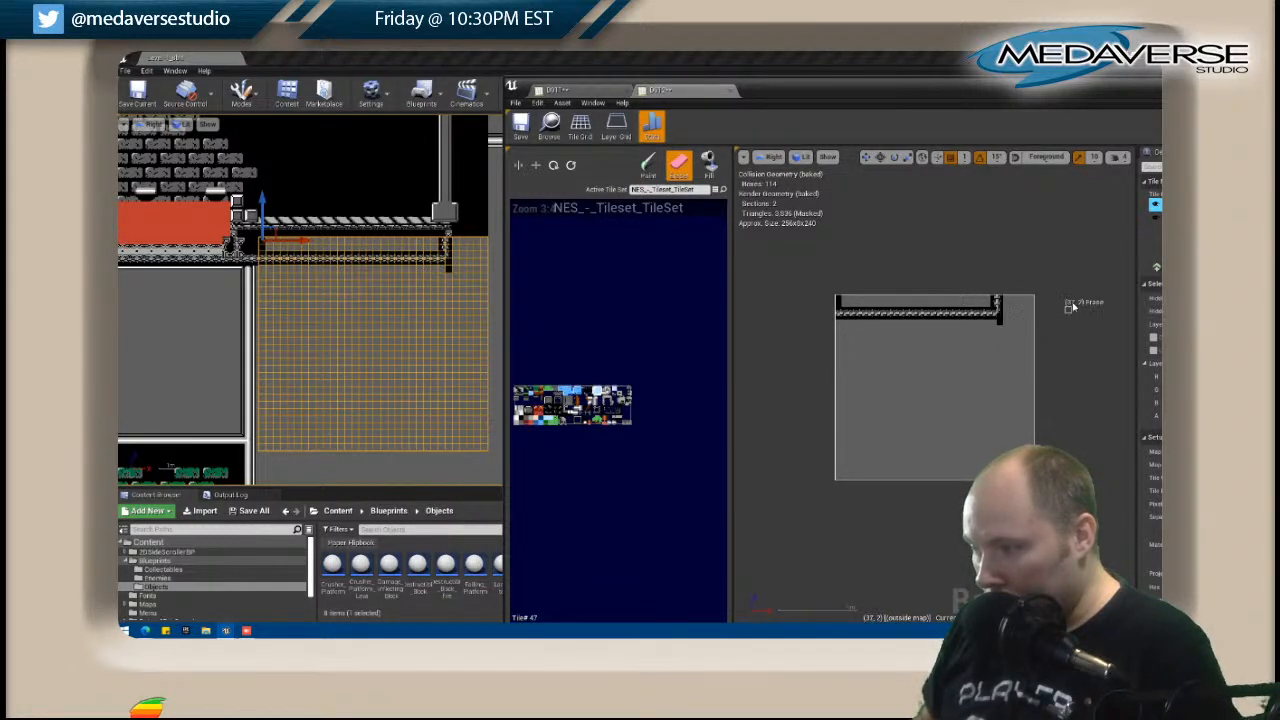
Finish the corner tile at the end of D012's strip and flood-fill the enclosed area above the strip with black.
{"action": "left_click", "coordinate": [630, 395]}
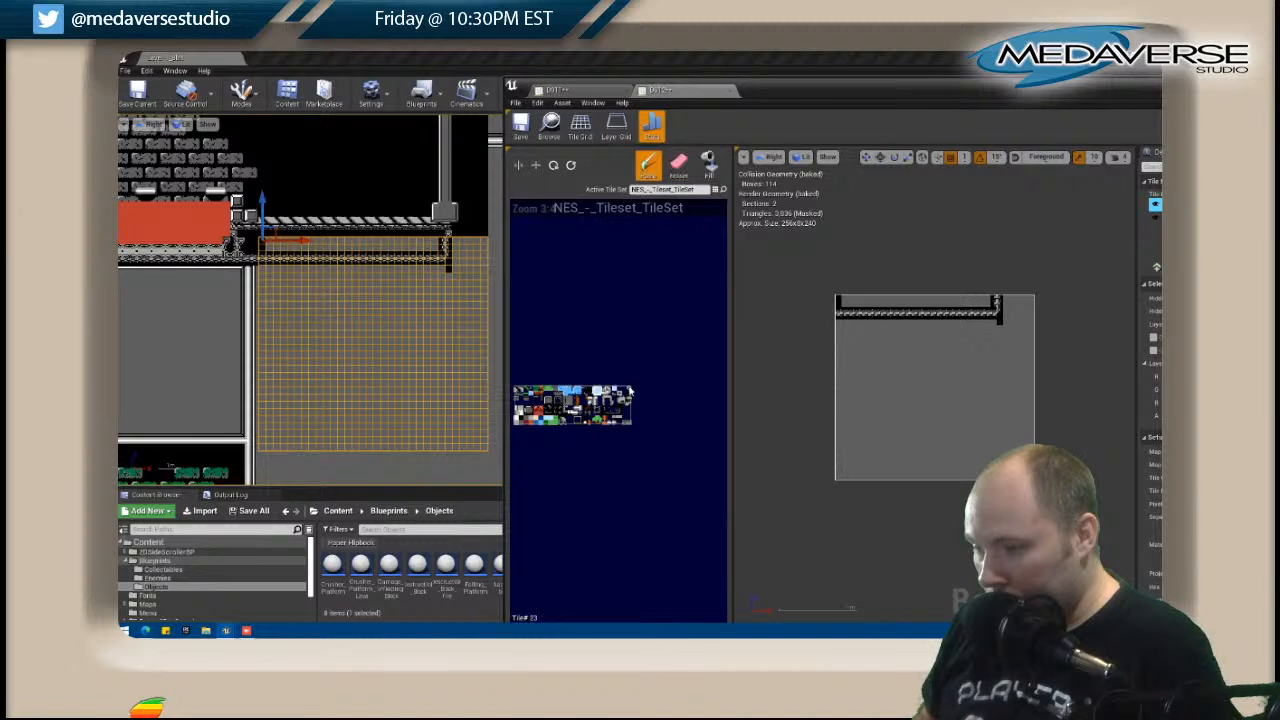
{"action": "left_click", "coordinate": [995, 306]}
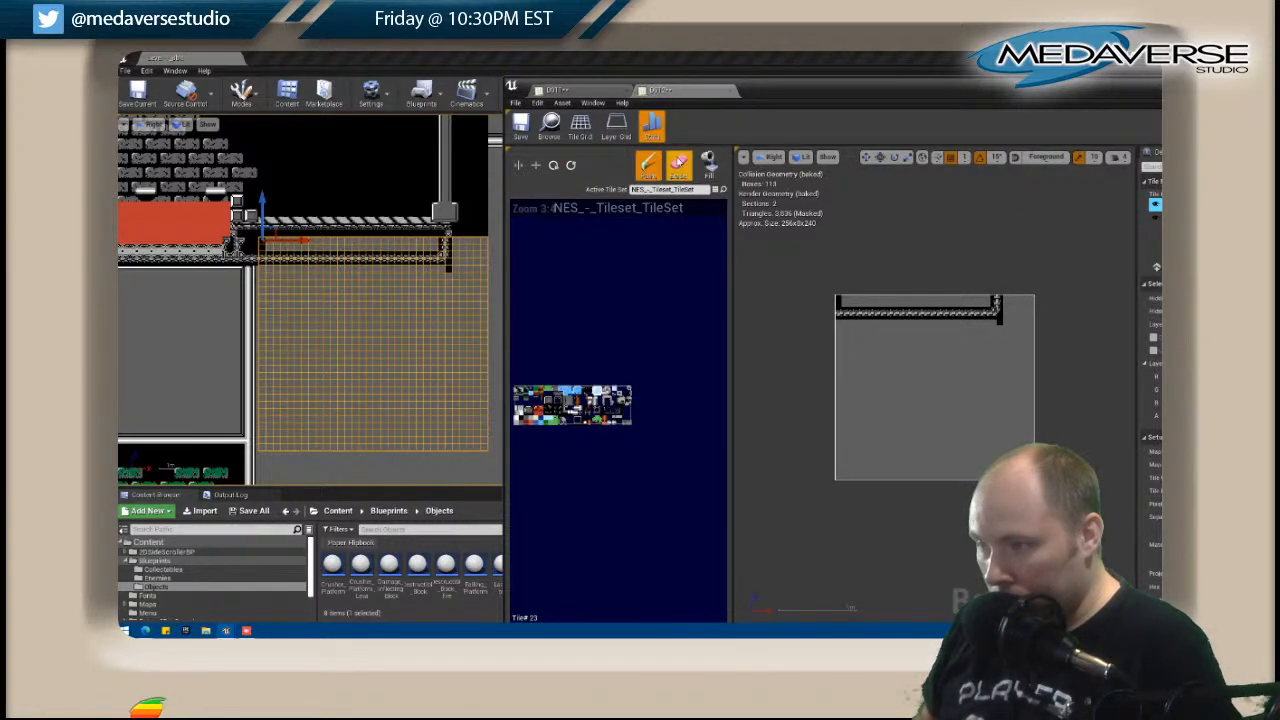
{"action": "left_click", "coordinate": [708, 165]}
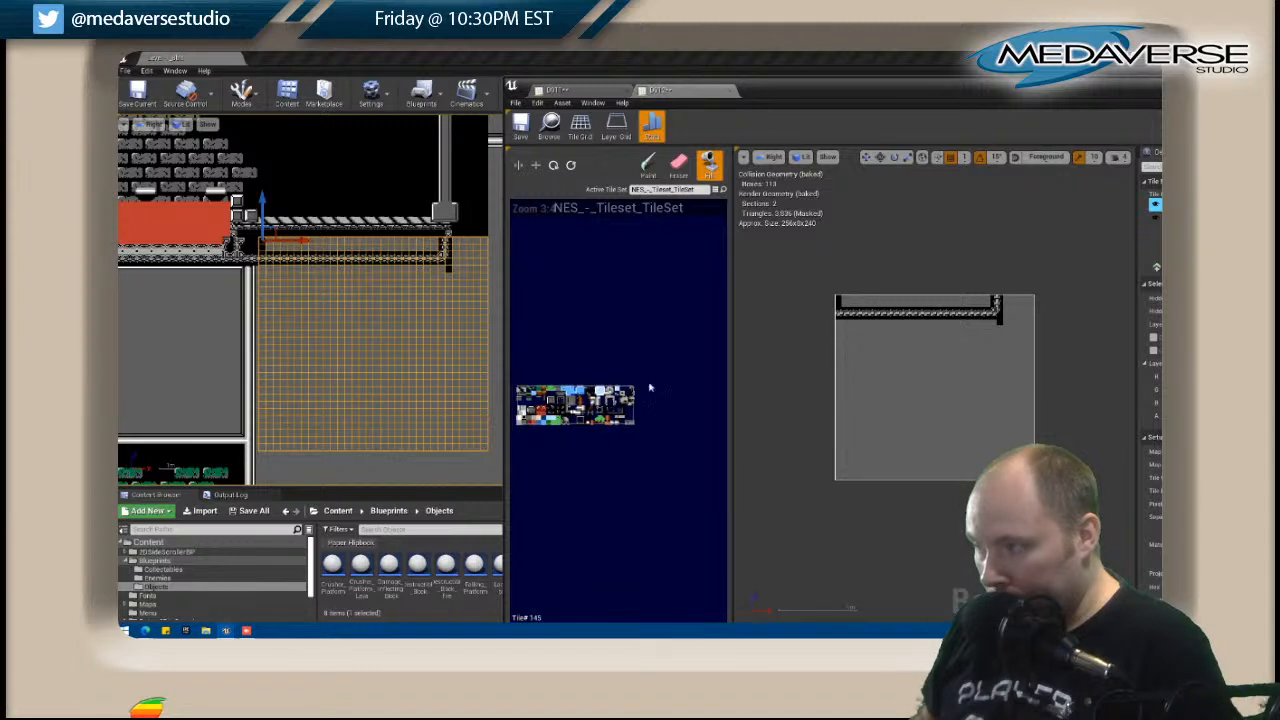
{"action": "left_click", "coordinate": [924, 306]}
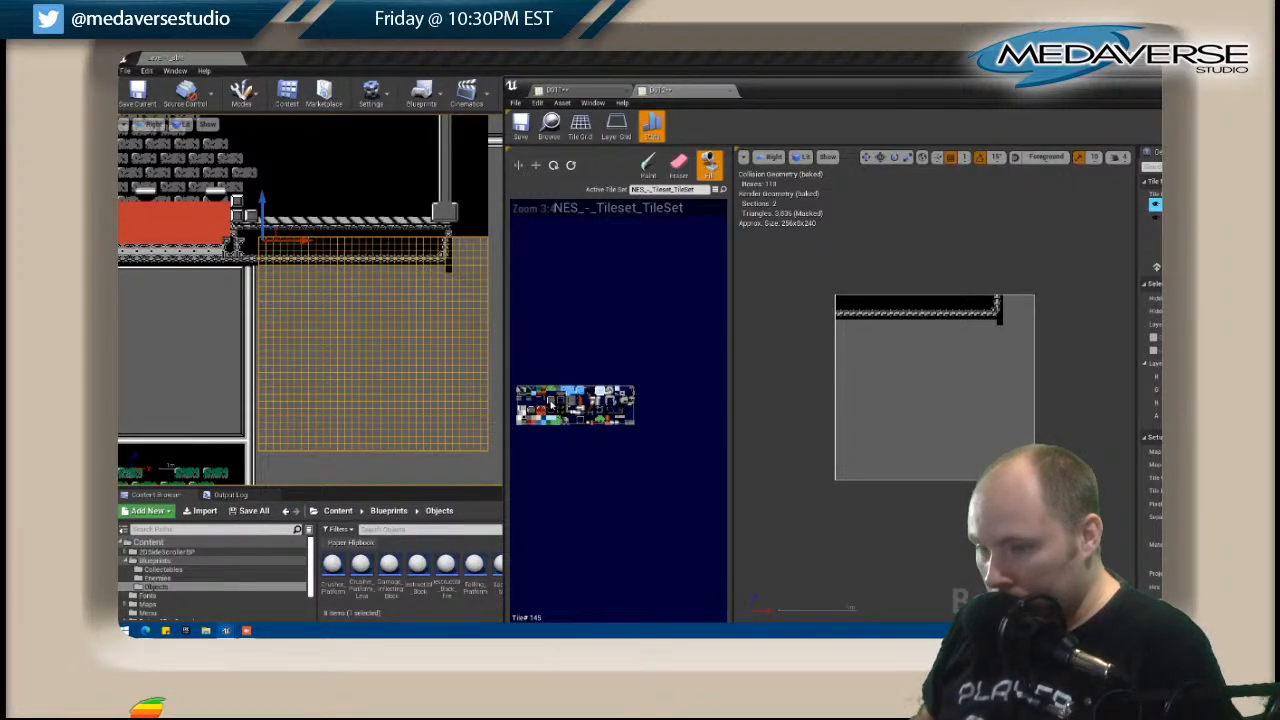
Open tile map D011 to check the edging beneath its patterned floor strip, and close the tile map editor.
{"action": "left_click", "coordinate": [221, 300]}
{"action": "right_click", "coordinate": [221, 300]}
{"action": "left_click", "coordinate": [267, 255]}
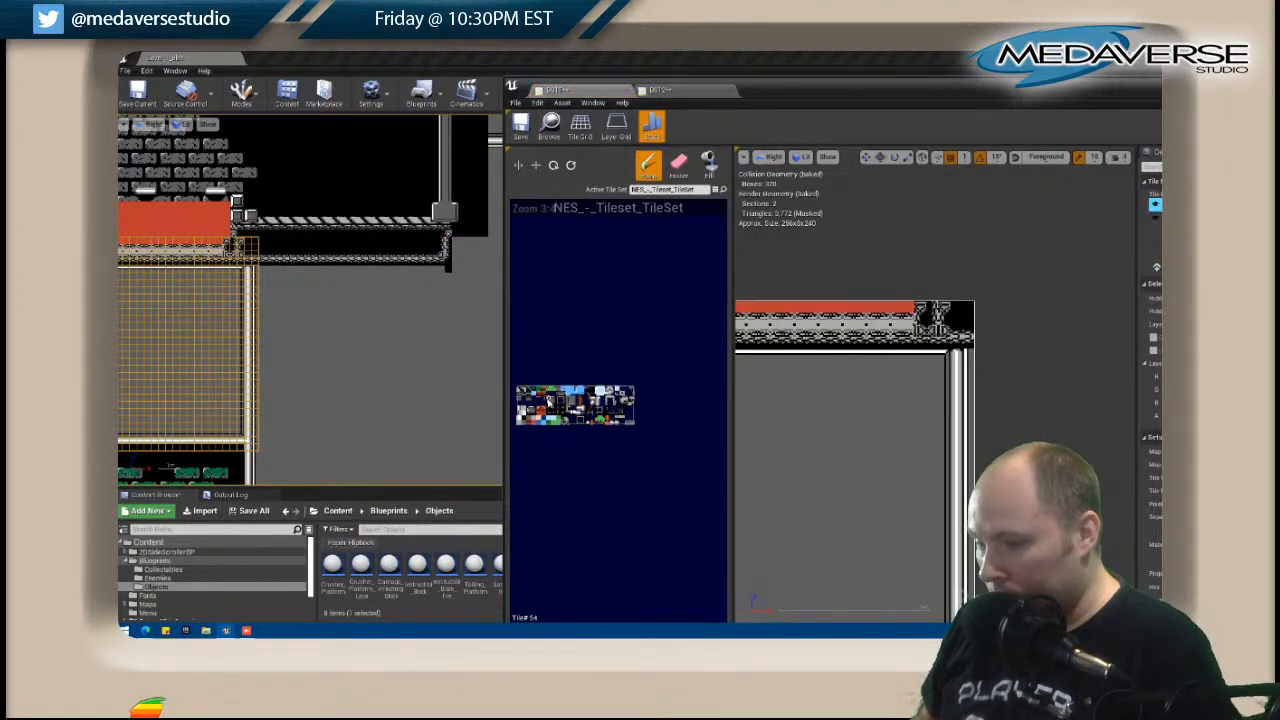
{"action": "left_click_drag", "start_coordinate": [1103, 88], "coordinate": [864, 91]}
{"action": "left_click", "coordinate": [1118, 89]}
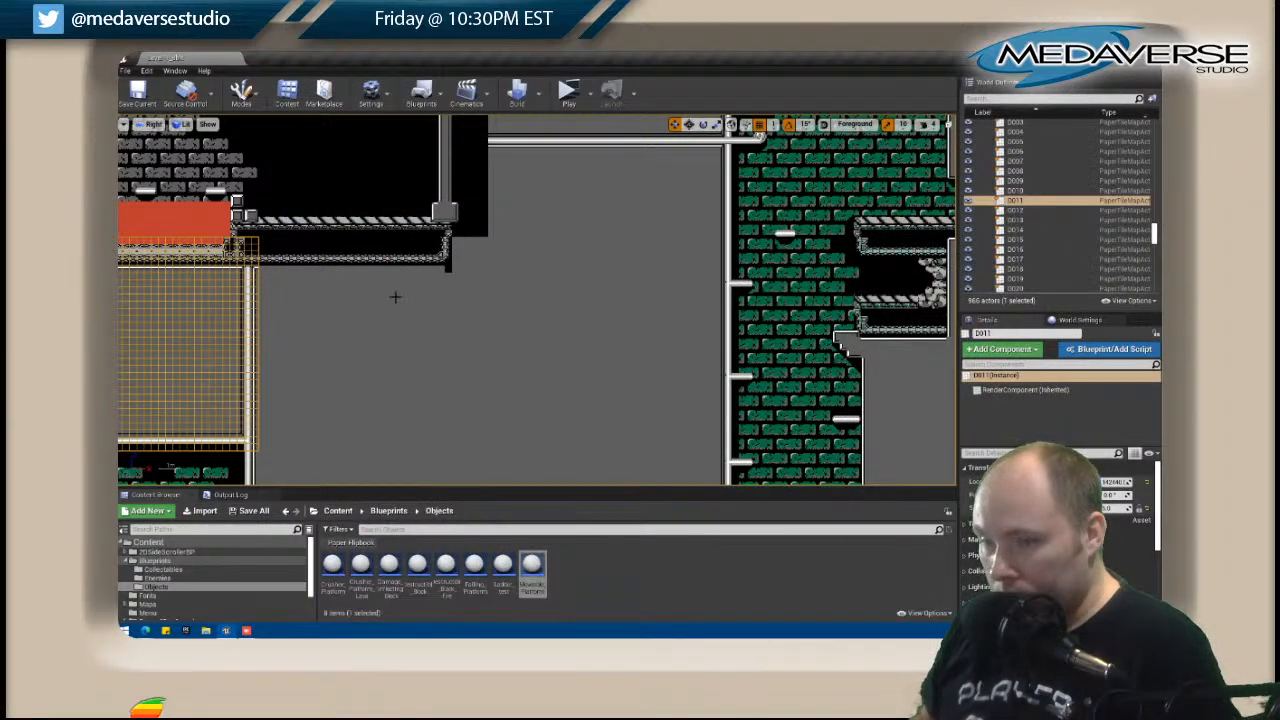
Open tile map D012 and paint the thin white edge line directly beneath its patterned strip on Layer 5.
{"action": "right_click", "coordinate": [398, 232]}
{"action": "left_click", "coordinate": [430, 253]}
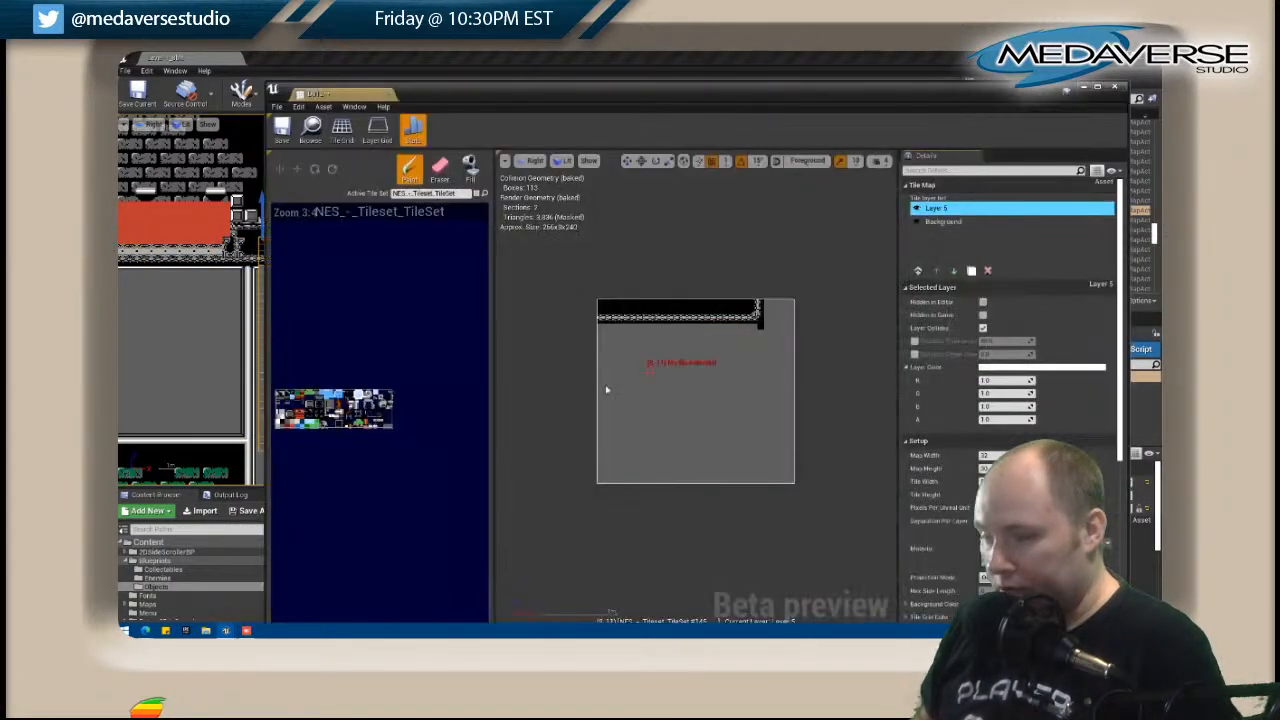
{"action": "left_click", "coordinate": [601, 328]}
{"action": "left_click_drag", "start_coordinate": [601, 328], "coordinate": [708, 329]}
Paint a horizontal white pipe across D012's lower edge in line with D011's pipe, adding edge tiles above and below it.
{"action": "left_click_drag", "start_coordinate": [501, 98], "coordinate": [879, 103]}
{"action": "right_click_drag", "start_coordinate": [562, 223], "coordinate": [454, 258]}
{"action": "scroll", "coordinate": [460, 309], "scroll_direction": "down", "scroll_amount": 3}
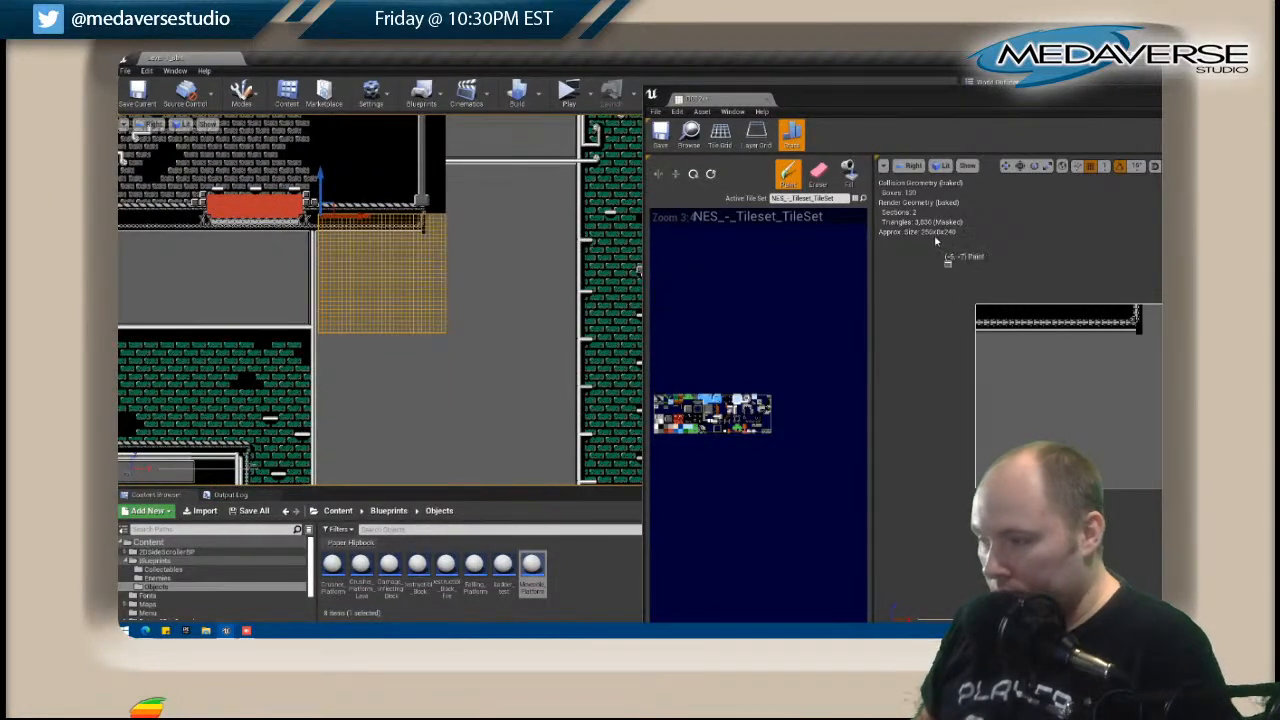
{"action": "left_click_drag", "start_coordinate": [867, 106], "coordinate": [680, 85]}
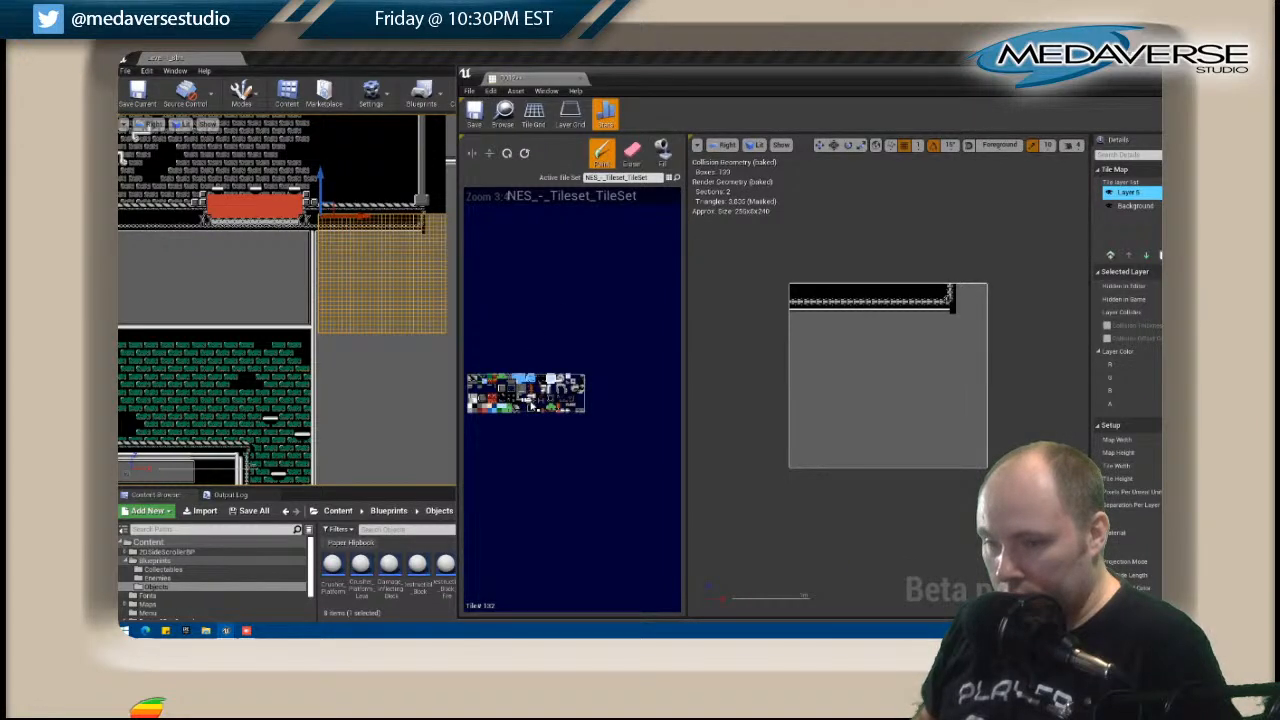
{"action": "left_click_drag", "start_coordinate": [792, 461], "coordinate": [971, 463]}
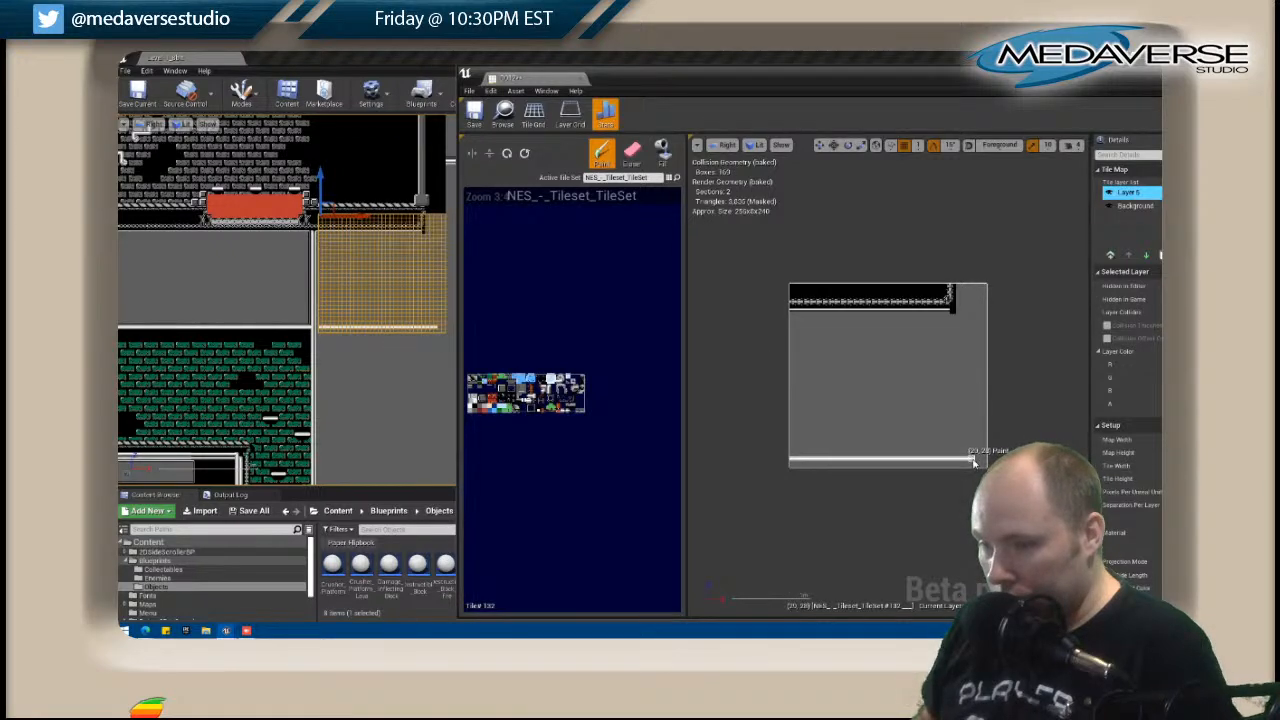
{"action": "right_click_drag", "start_coordinate": [396, 257], "coordinate": [358, 242]}
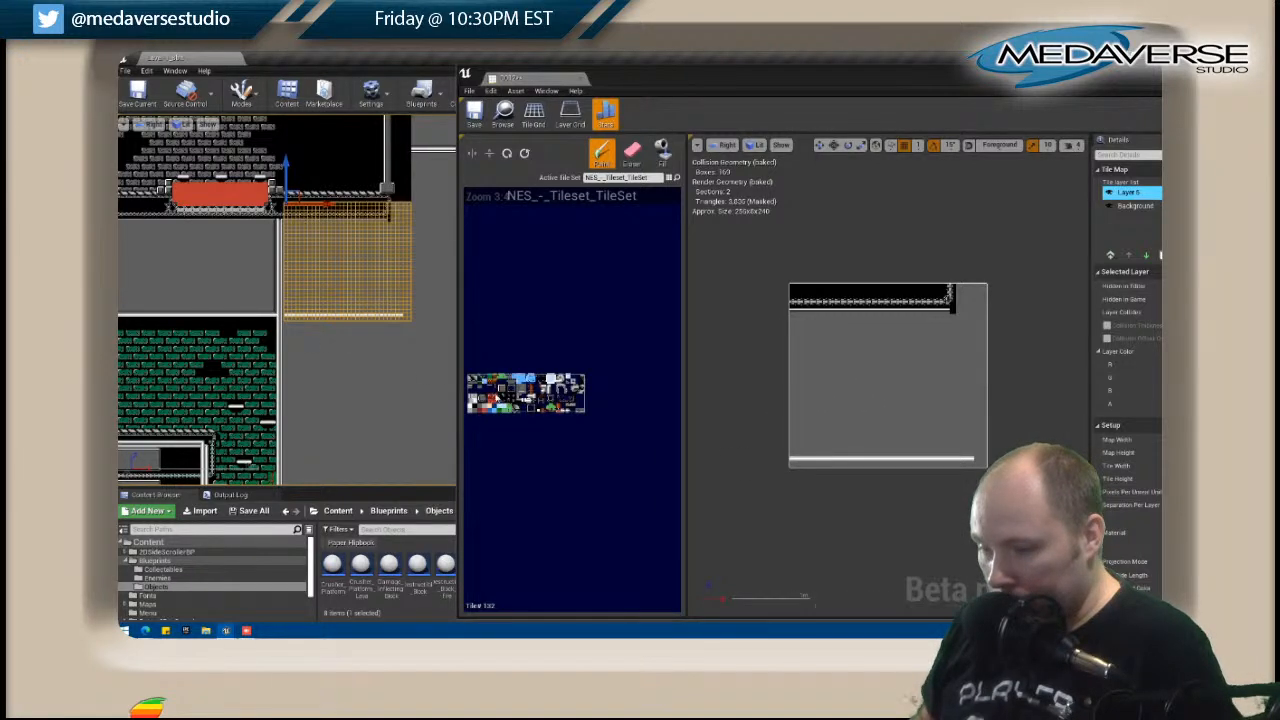
{"action": "left_click", "coordinate": [471, 389]}
{"action": "left_click_drag", "start_coordinate": [797, 466], "coordinate": [924, 468]}
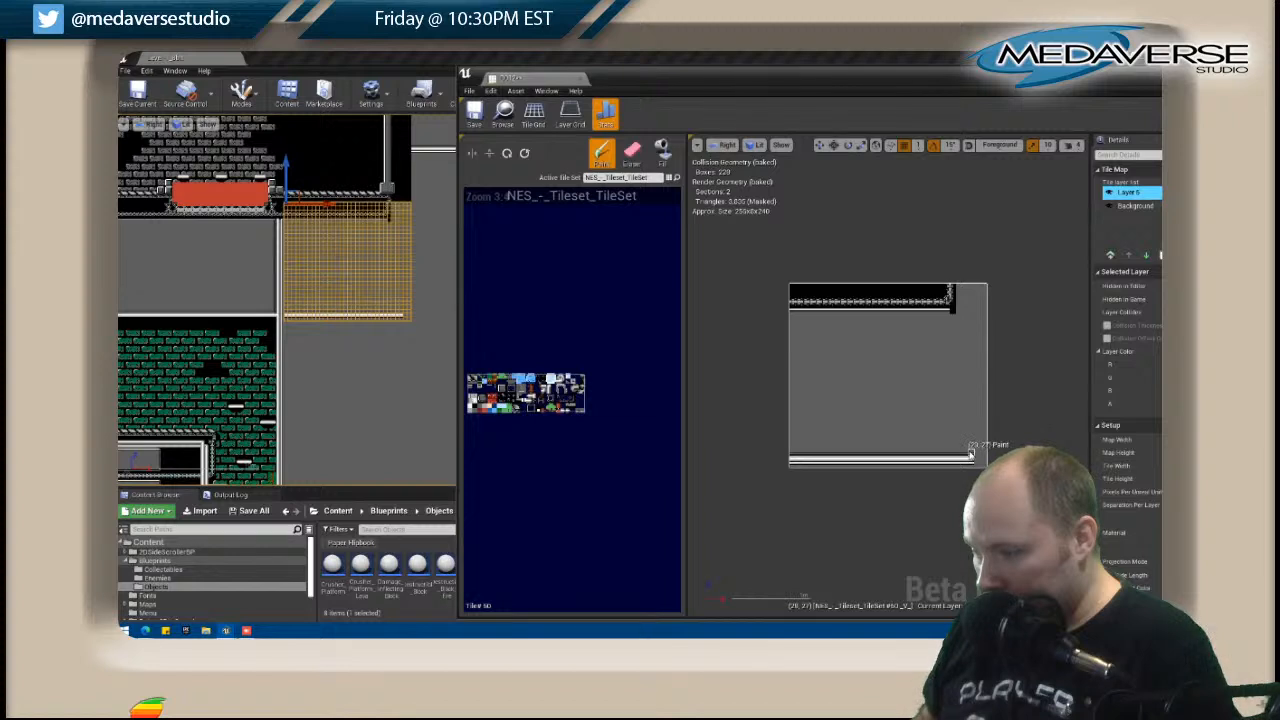
Open tile map D011 at its lower-right corner, where the horizontal and vertical pipes meet.
{"action": "left_click", "coordinate": [272, 292]}
{"action": "right_click", "coordinate": [272, 292]}
{"action": "left_click", "coordinate": [323, 258]}
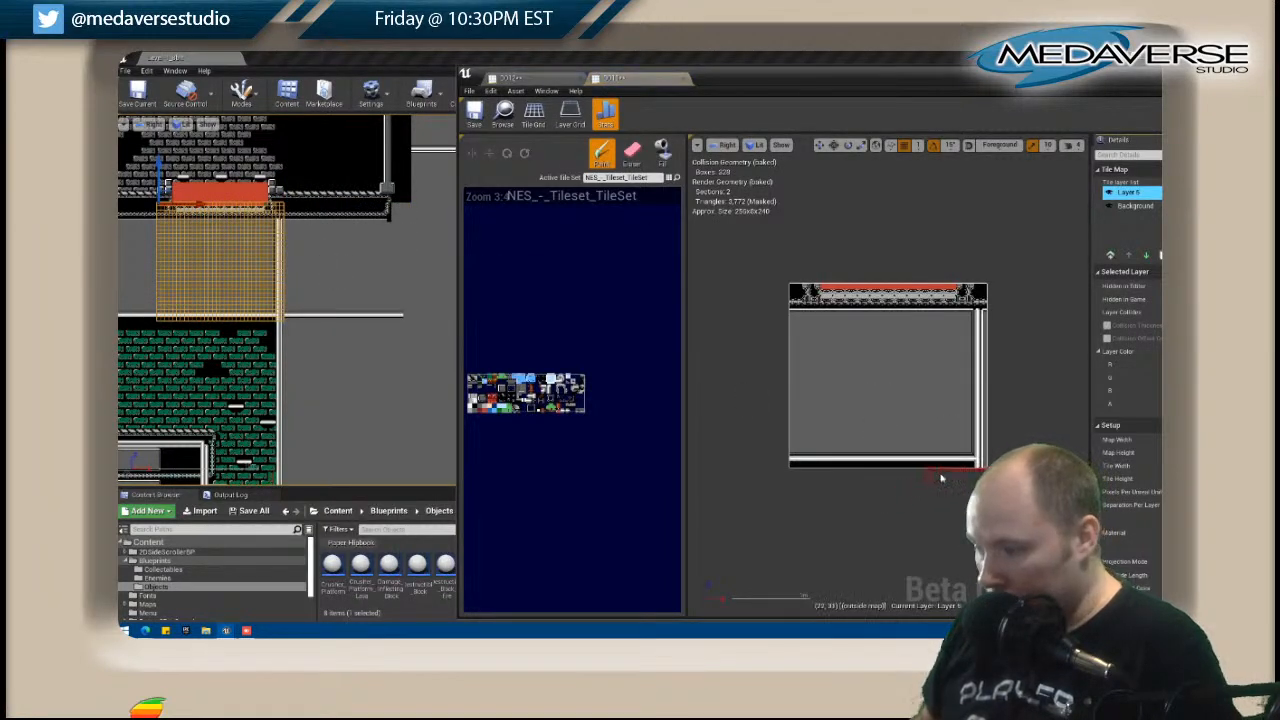
{"action": "scroll", "coordinate": [936, 479], "scroll_direction": "up", "scroll_amount": 3}
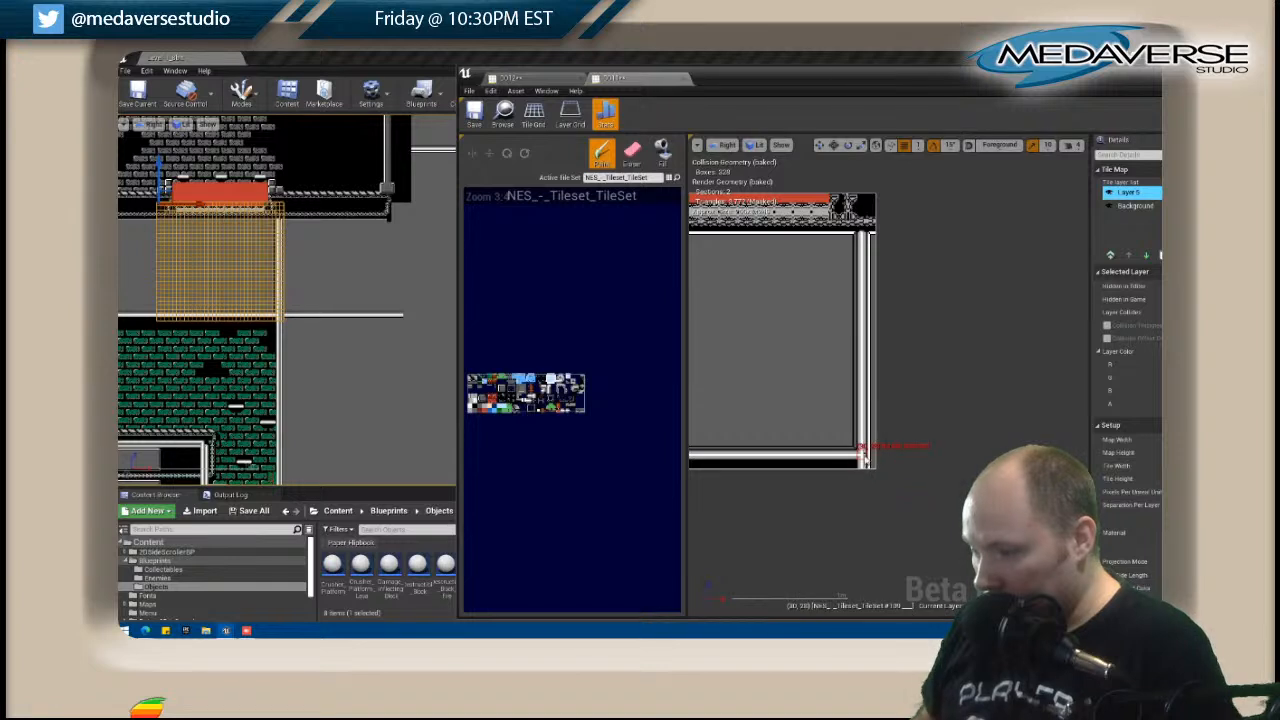
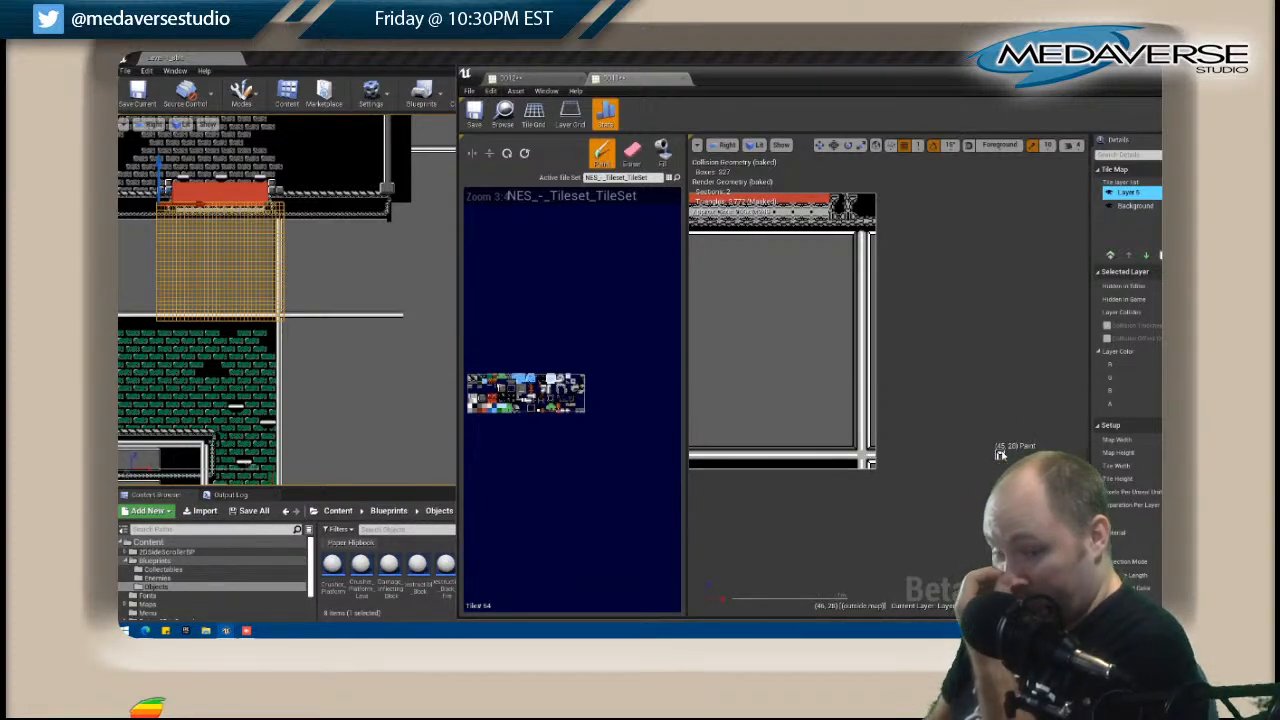
Close the tile map editor, locate the open end of the horizontal pipe in the level, and open tile map D012 for editing.
{"action": "left_click_drag", "start_coordinate": [1131, 85], "coordinate": [912, 108]}
{"action": "left_click", "coordinate": [1087, 95]}
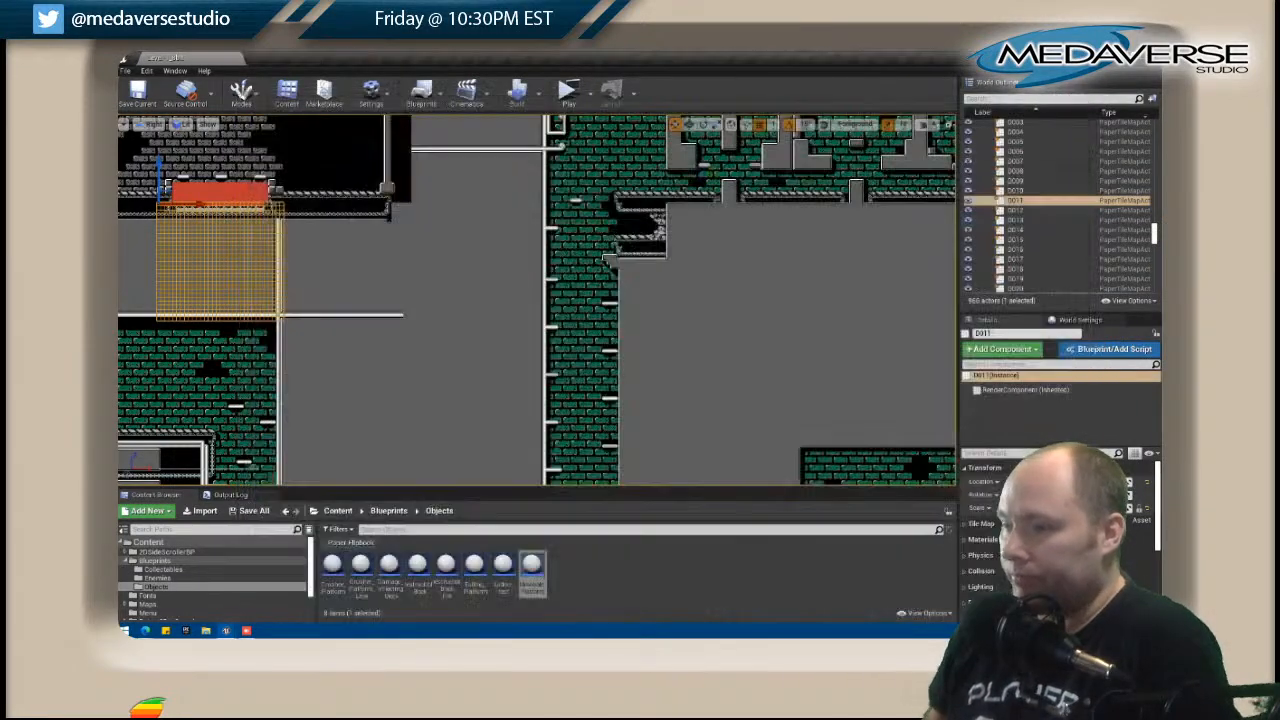
{"action": "right_click_drag", "start_coordinate": [416, 310], "coordinate": [500, 187]}
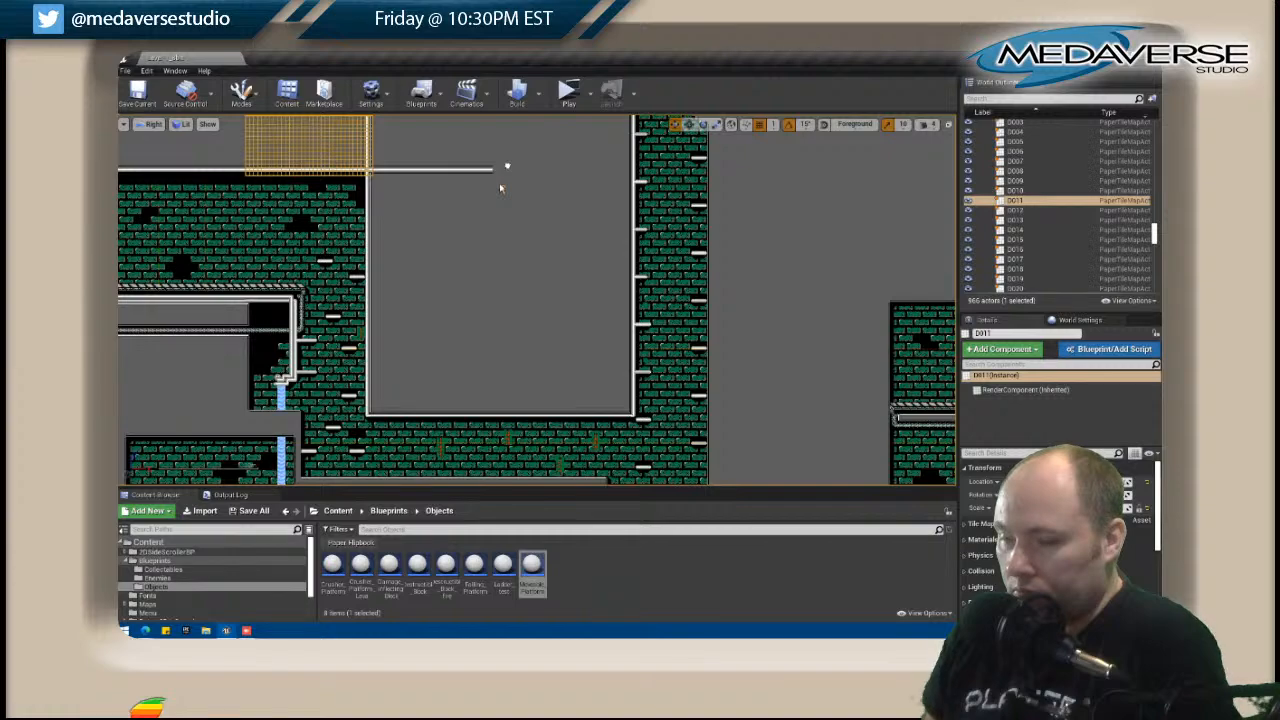
{"action": "scroll", "coordinate": [490, 205], "scroll_direction": "up", "scroll_amount": 4}
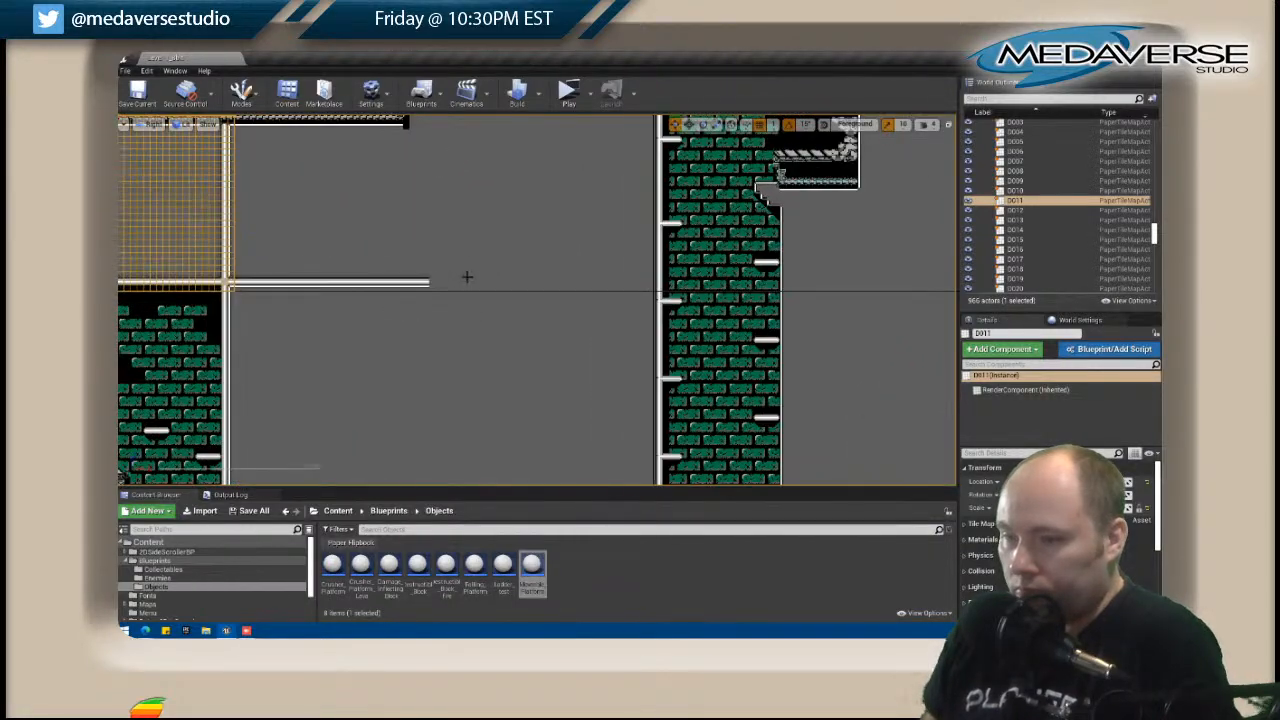
{"action": "scroll", "coordinate": [467, 276], "scroll_direction": "up", "scroll_amount": 1}
{"action": "right_click_drag", "start_coordinate": [474, 251], "coordinate": [494, 414]}
{"action": "left_click", "coordinate": [467, 437]}
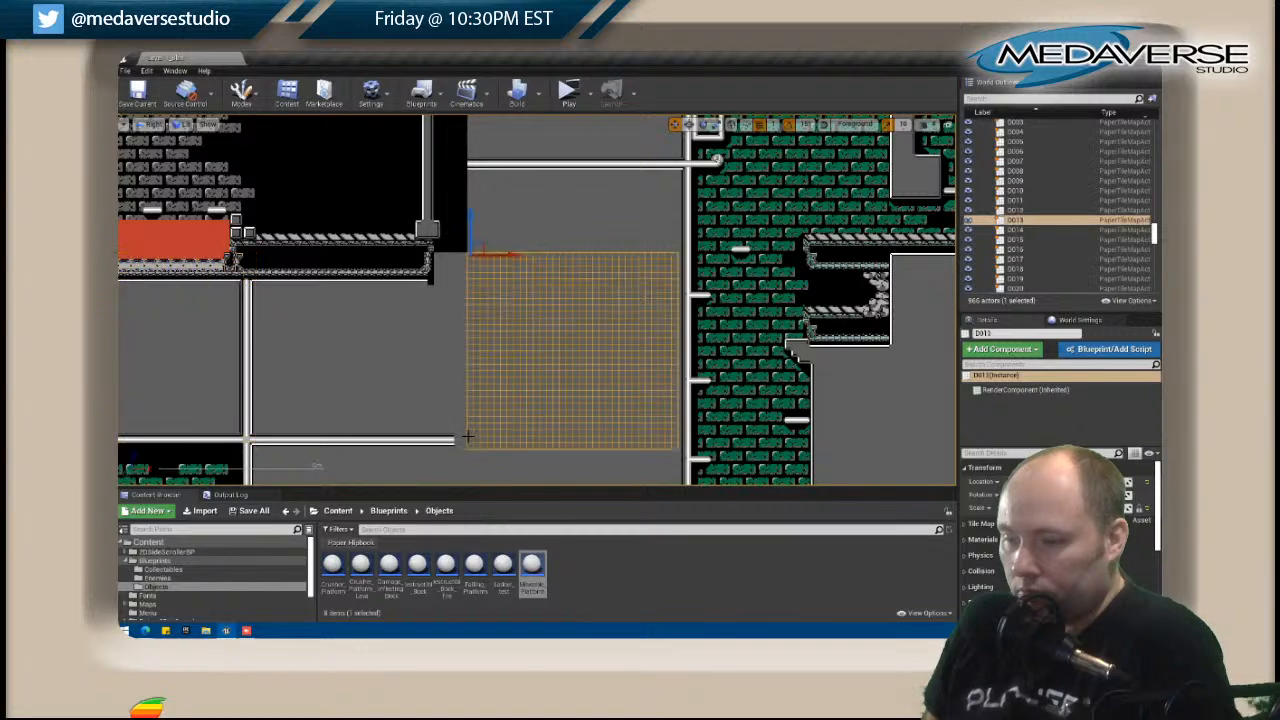
{"action": "left_click", "coordinate": [457, 434]}
{"action": "right_click", "coordinate": [457, 434]}
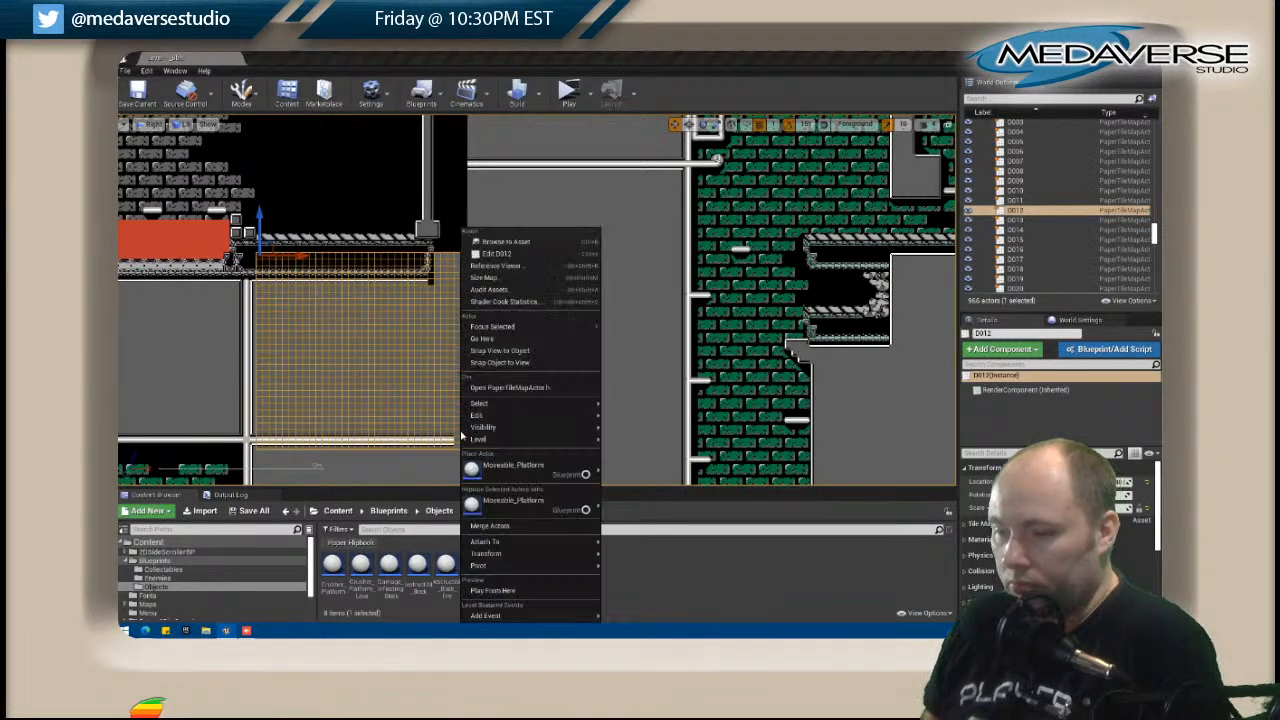
{"action": "left_click", "coordinate": [492, 252]}
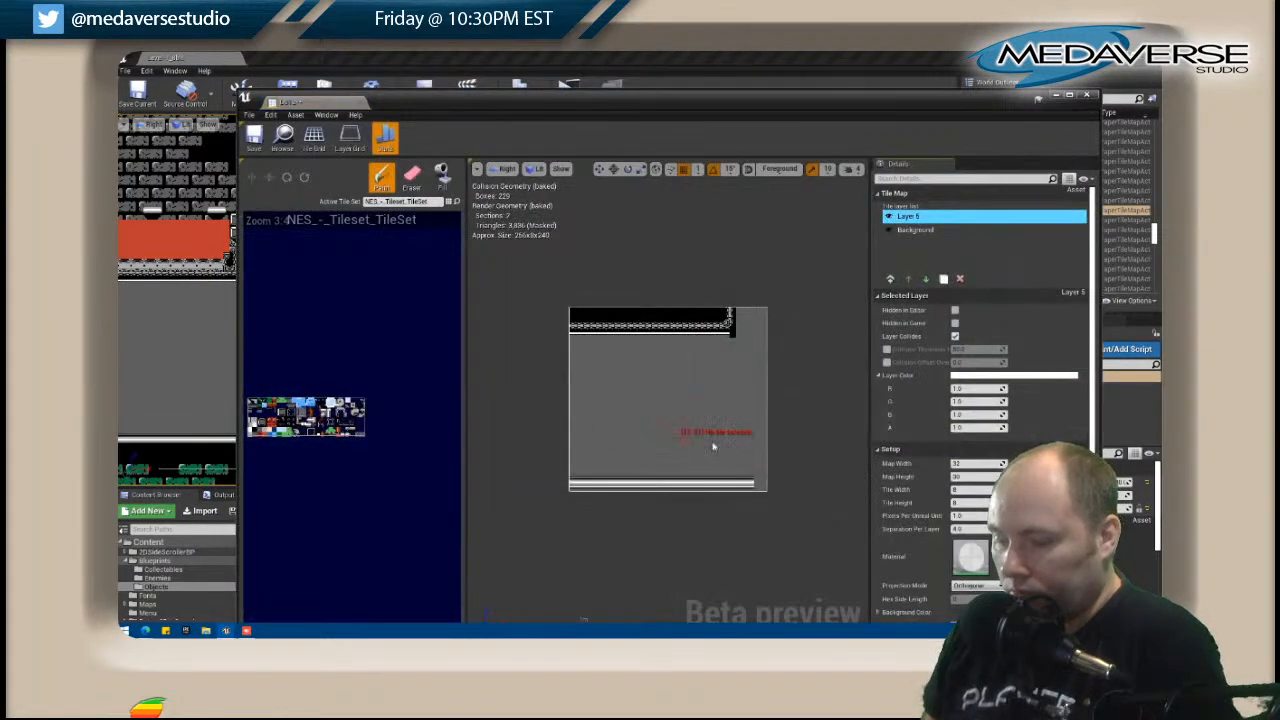
Turn D012's horizontal pipe upward at its lower-right corner by painting a corner and a short vertical white pipe section on Layer 5.
{"action": "scroll", "coordinate": [700, 440], "scroll_direction": "up", "scroll_amount": 3}
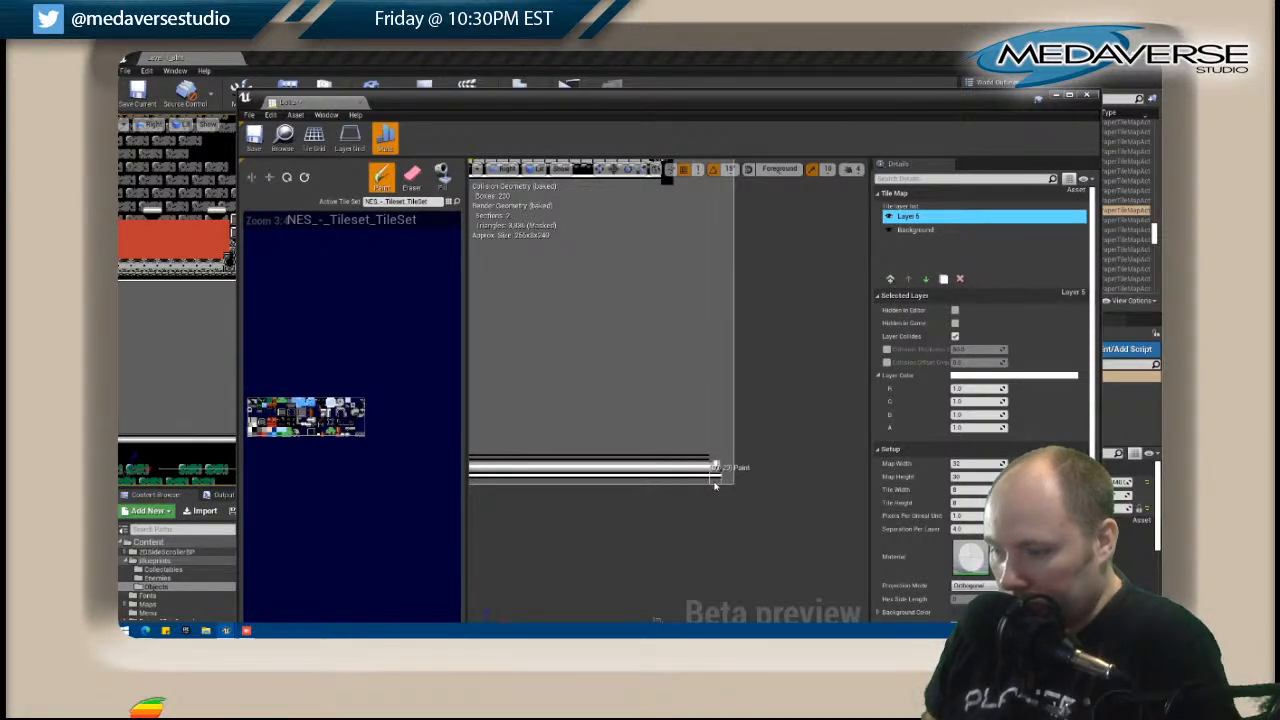
{"action": "left_click_drag", "start_coordinate": [432, 114], "coordinate": [777, 139]}
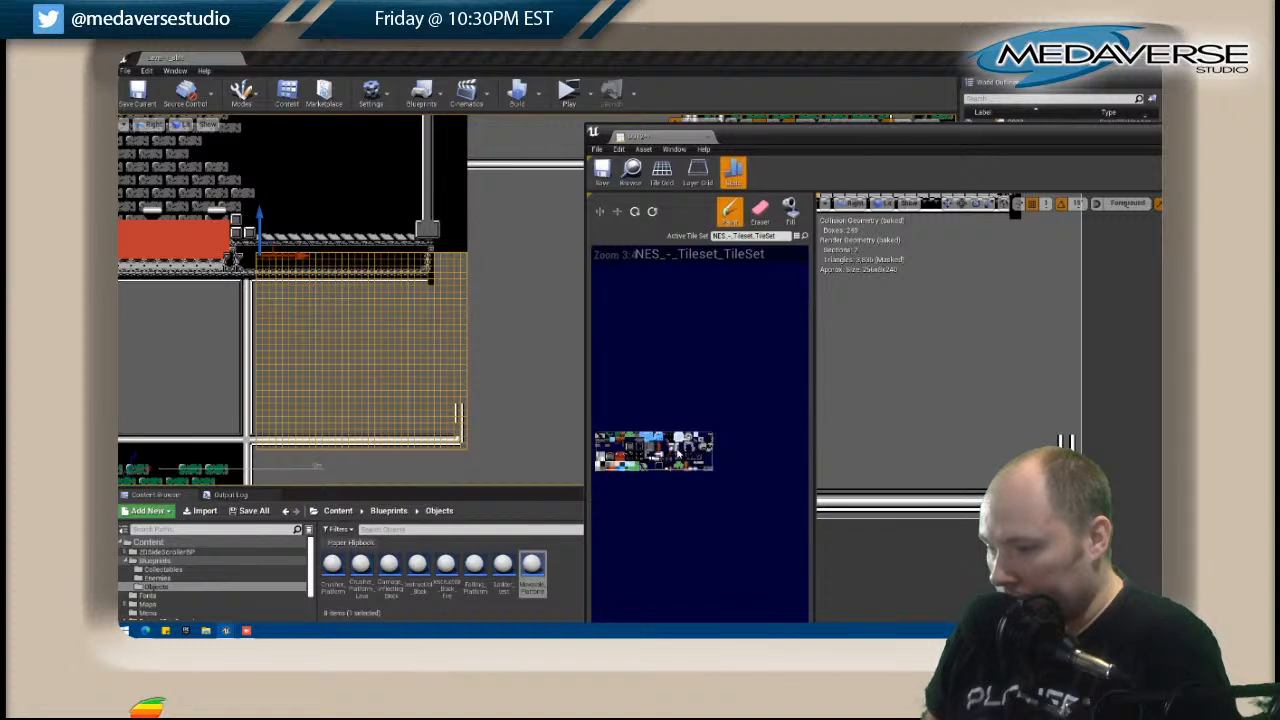
{"action": "left_click", "coordinate": [1065, 441]}
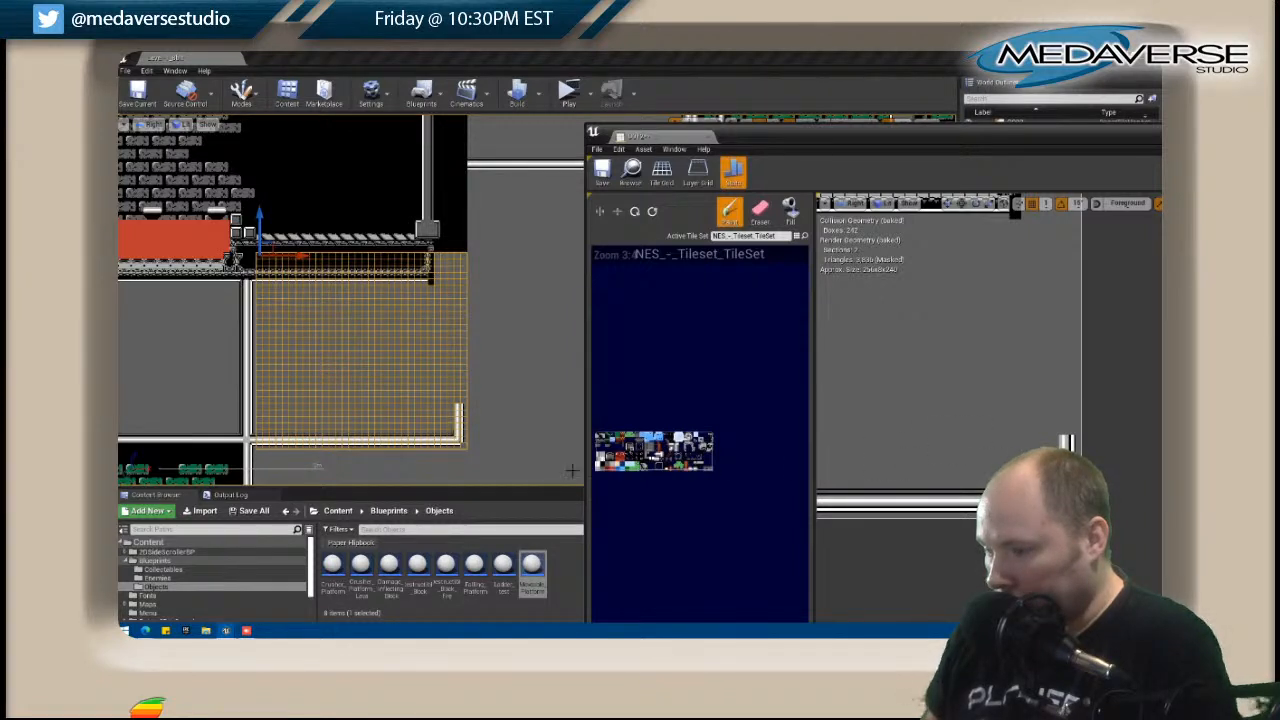
{"action": "left_click", "coordinate": [1067, 460]}
{"action": "key", "text": "shift"}
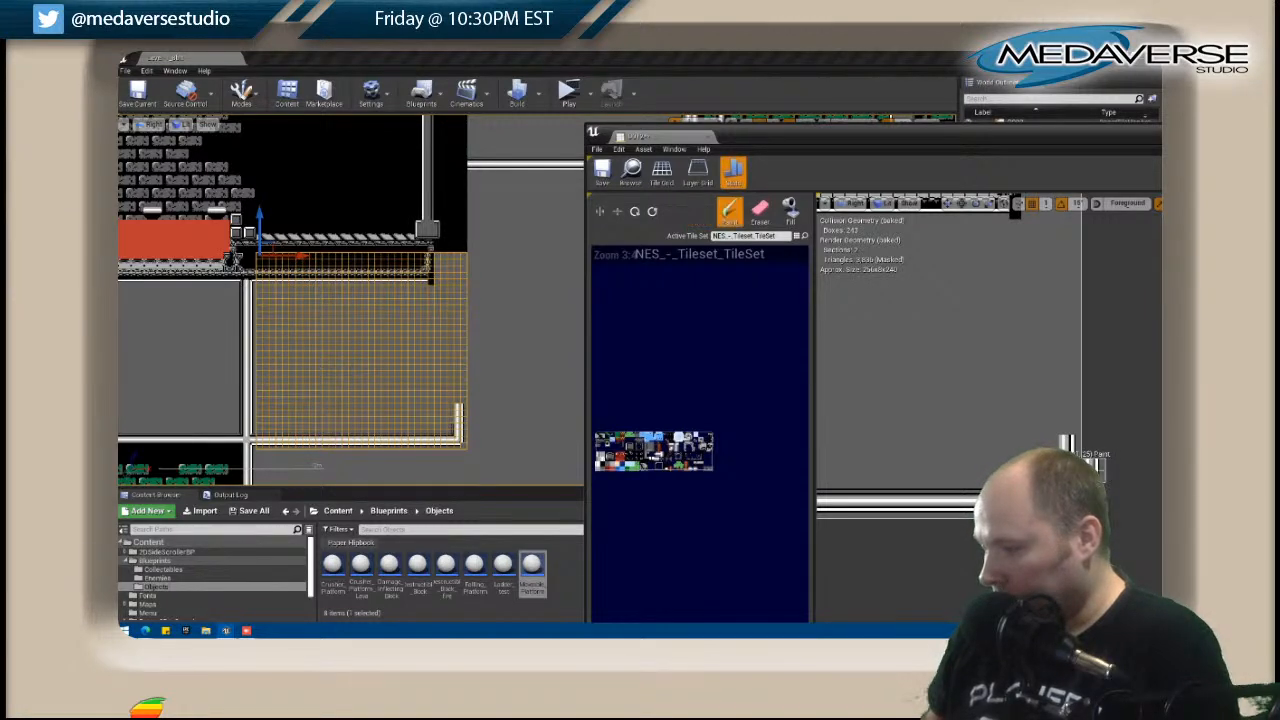
{"action": "key", "text": "shift"}
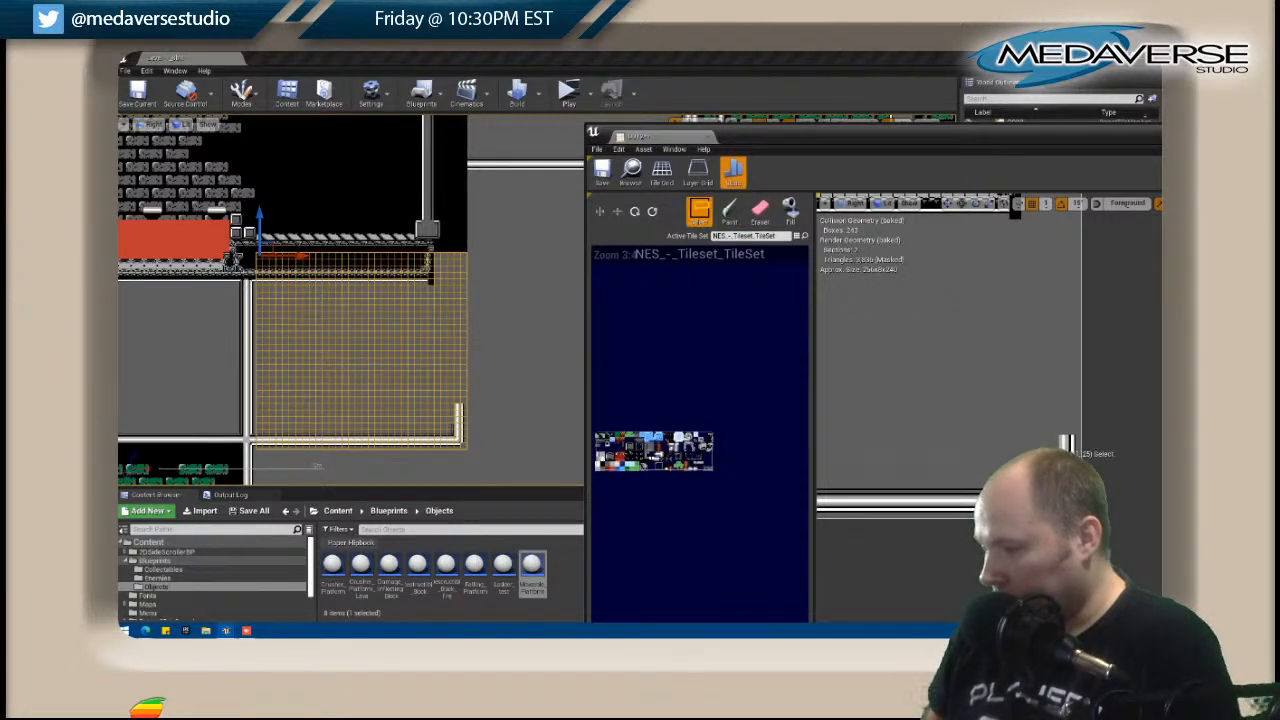
Extend D012's vertical pipe up to the map's top edge and finish the white edge around the end of the patterned floor.
{"action": "left_click_drag", "start_coordinate": [1065, 449], "coordinate": [1064, 393]}
{"action": "right_click_drag", "start_coordinate": [1039, 403], "coordinate": [882, 516]}
{"action": "mouse_move", "coordinate": [899, 494]}
{"action": "left_mouse_down"}
{"action": "mouse_move", "coordinate": [903, 386]}
{"action": "mouse_move", "coordinate": [898, 410]}
{"action": "left_mouse_up"}
{"action": "left_click_drag", "start_coordinate": [897, 280], "coordinate": [901, 376]}
{"action": "right_click_drag", "start_coordinate": [844, 380], "coordinate": [907, 385]}
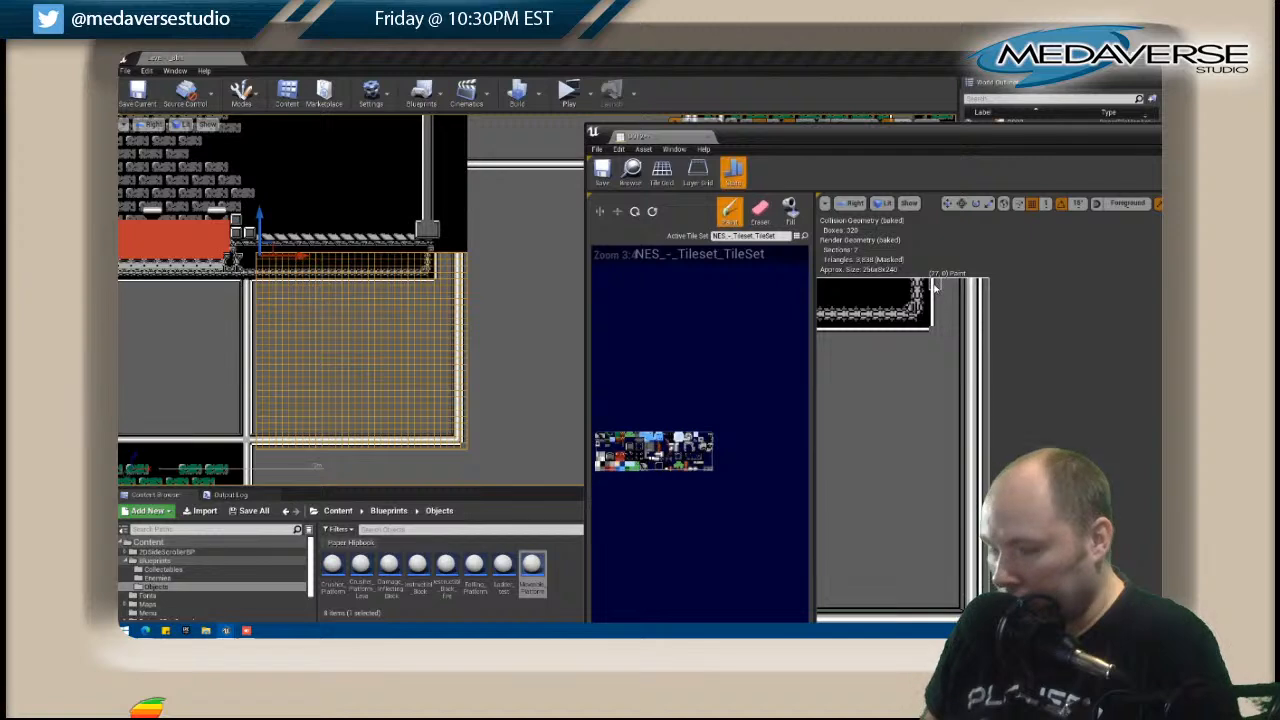
Open tile map C012 and repaint its pillar on the Level layer as a solid grey wall with a white edge.
{"action": "left_click", "coordinate": [384, 244]}
{"action": "right_click", "coordinate": [438, 230]}
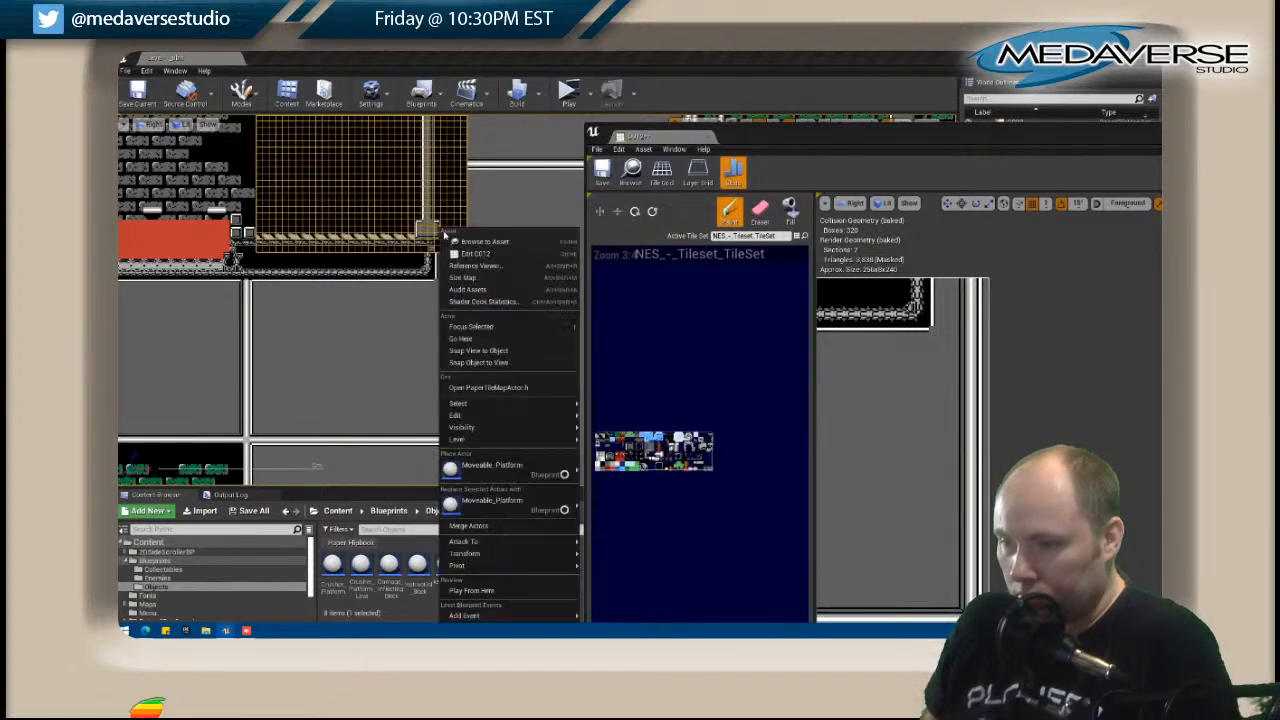
{"action": "left_click", "coordinate": [486, 256]}
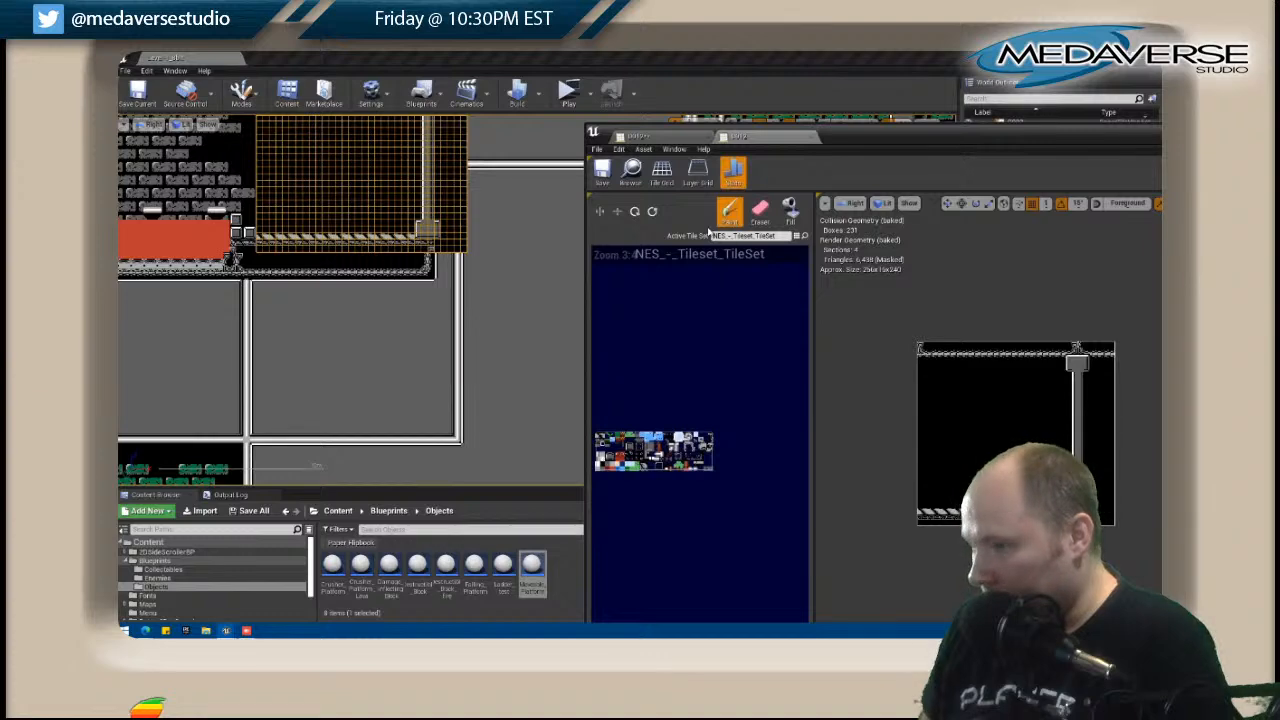
{"action": "left_click_drag", "start_coordinate": [1090, 137], "coordinate": [926, 154]}
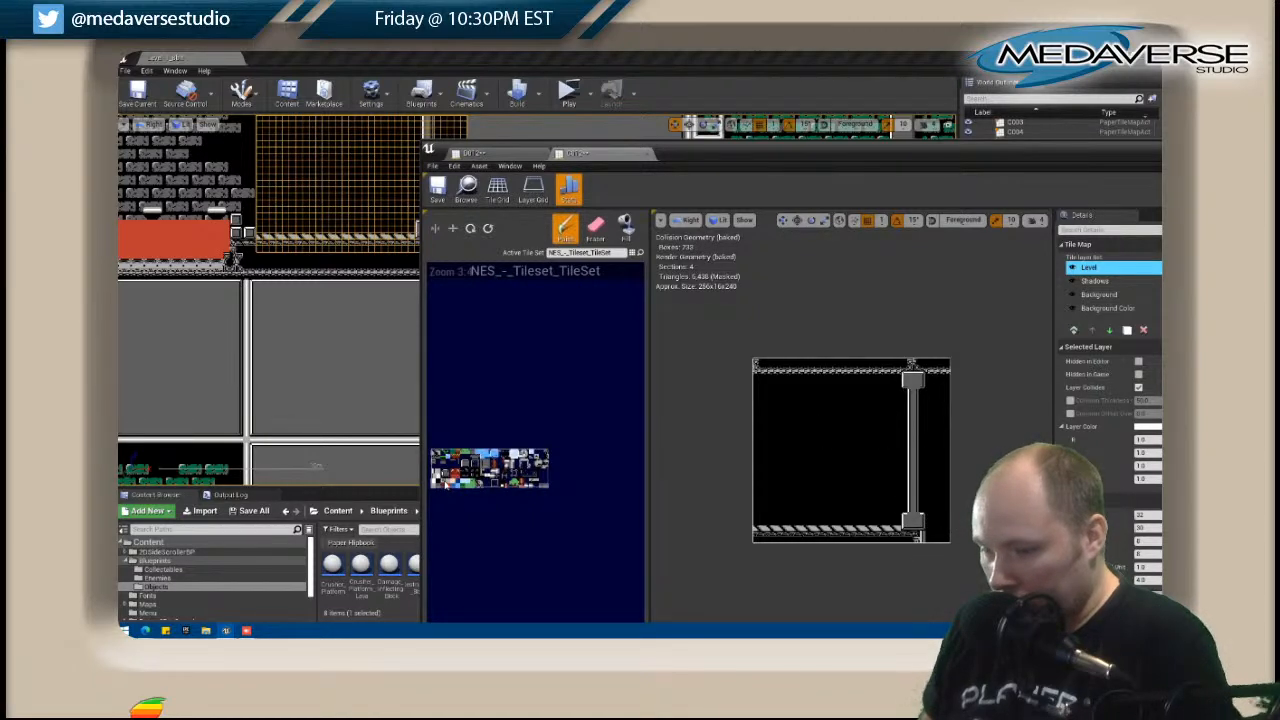
{"action": "mouse_move", "coordinate": [921, 531]}
{"action": "left_mouse_down"}
{"action": "mouse_move", "coordinate": [921, 383]}
{"action": "mouse_move", "coordinate": [918, 518]}
{"action": "left_mouse_up"}
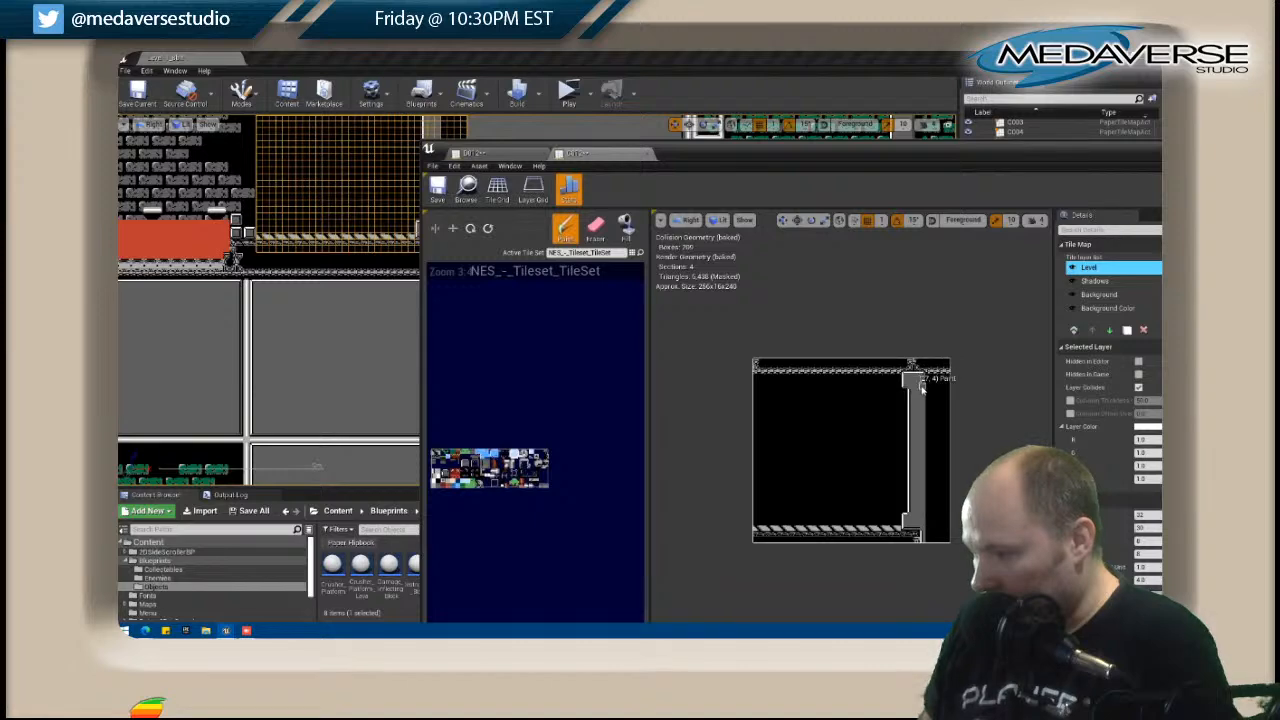
Paint a white edge line along the top of C012's grey wall, extending it to the map's right edge beneath the patterned strip.
{"action": "scroll", "coordinate": [941, 411], "scroll_direction": "up", "scroll_amount": 2}
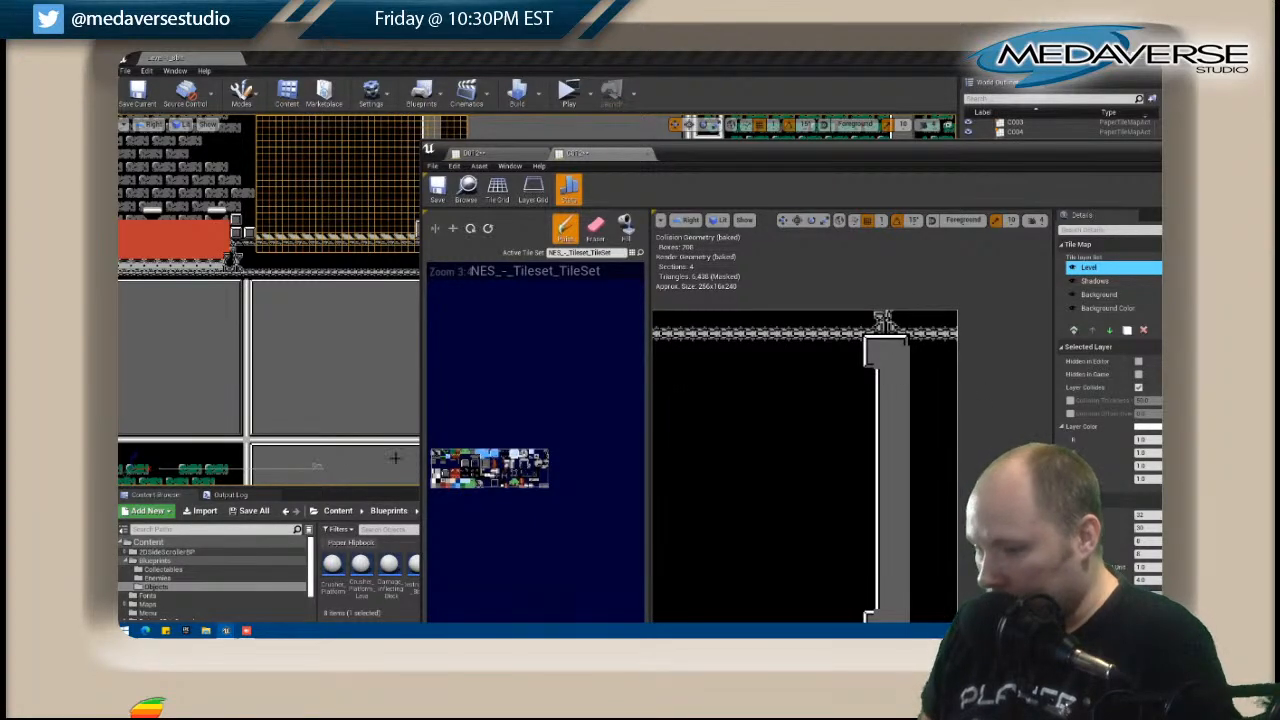
{"action": "left_click_drag", "start_coordinate": [690, 165], "coordinate": [806, 167]}
{"action": "right_click_drag", "start_coordinate": [507, 335], "coordinate": [462, 435]}
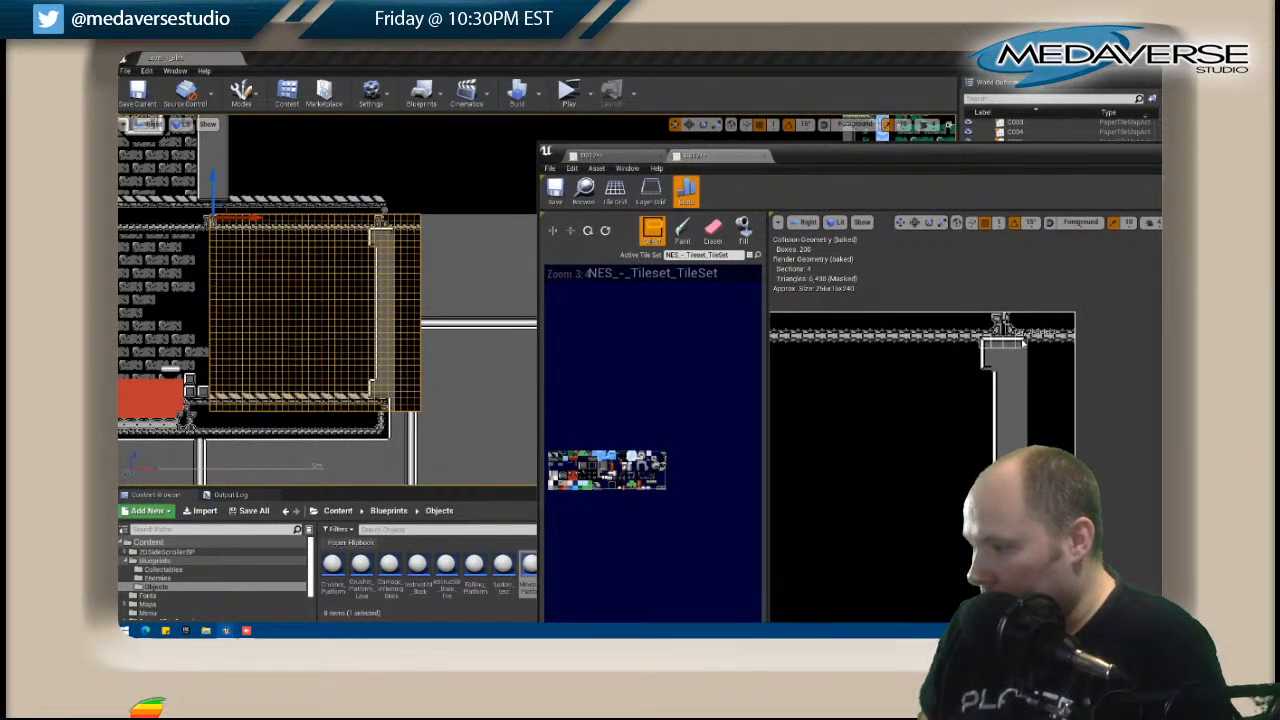
{"action": "left_click", "coordinate": [988, 354]}
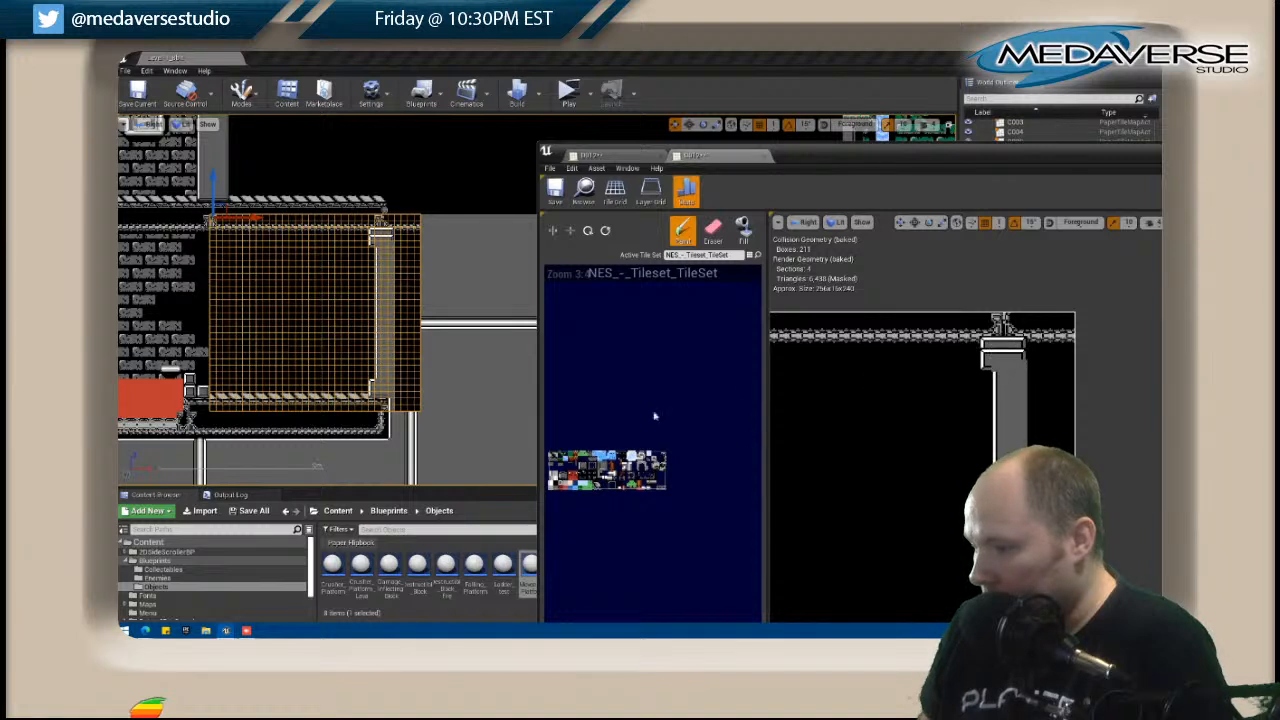
{"action": "key", "text": "shift"}
{"action": "left_click_drag", "start_coordinate": [843, 342], "coordinate": [925, 344], "text": "shift"}
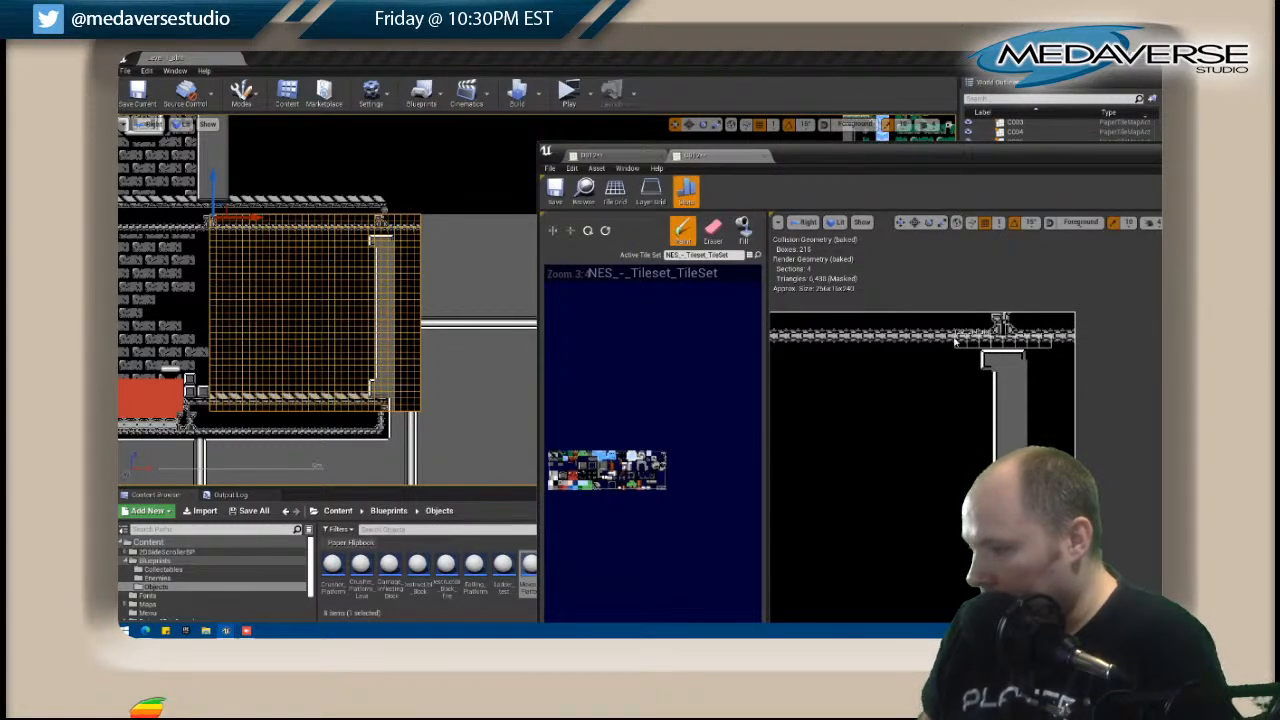
{"action": "key", "text": "shift"}
{"action": "left_click_drag", "start_coordinate": [1005, 358], "coordinate": [1054, 357], "text": "shift"}
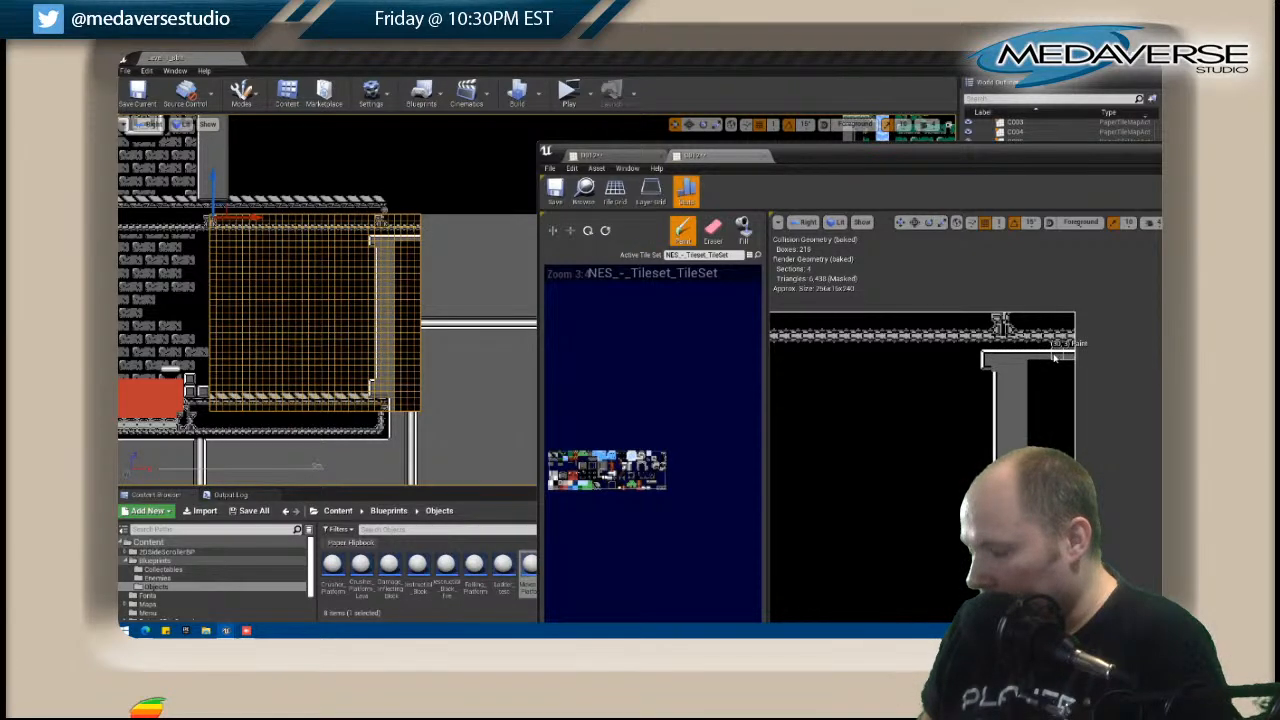
Fill the remaining black area to the right of C012's wall with the solid grey tile.
{"action": "scroll", "coordinate": [955, 412], "scroll_direction": "down", "scroll_amount": 1}
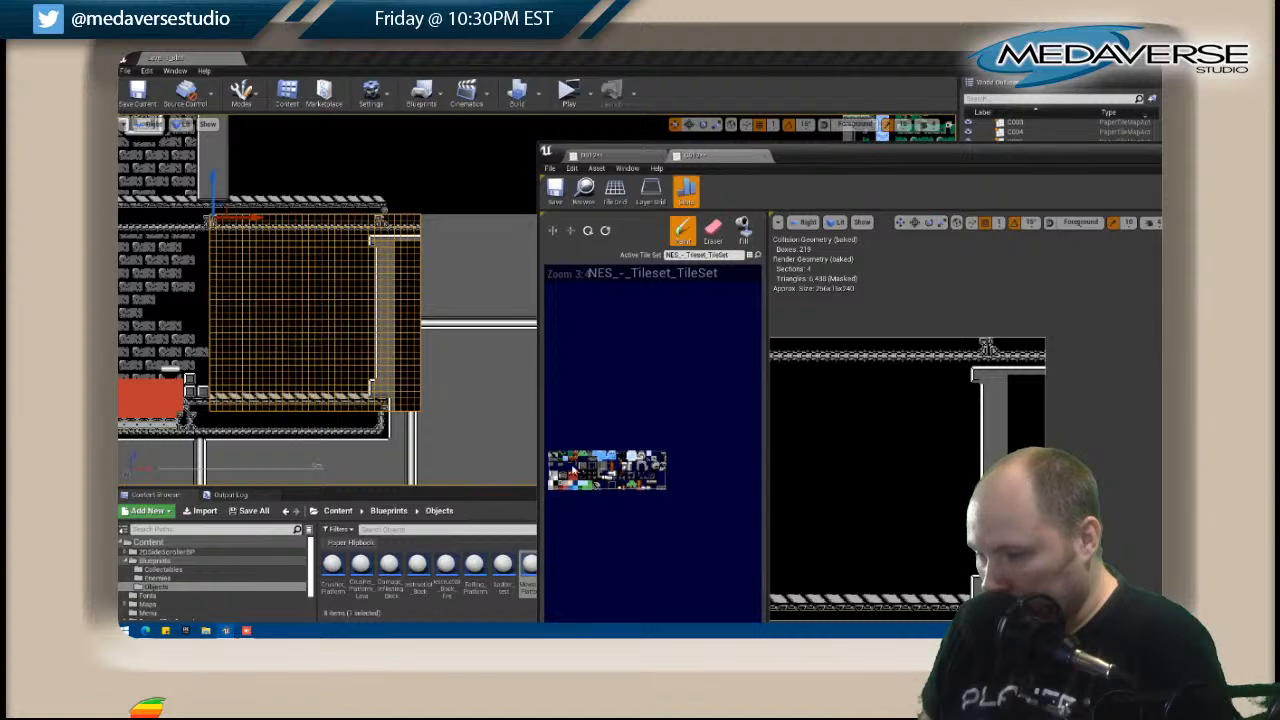
{"action": "left_click", "coordinate": [743, 230]}
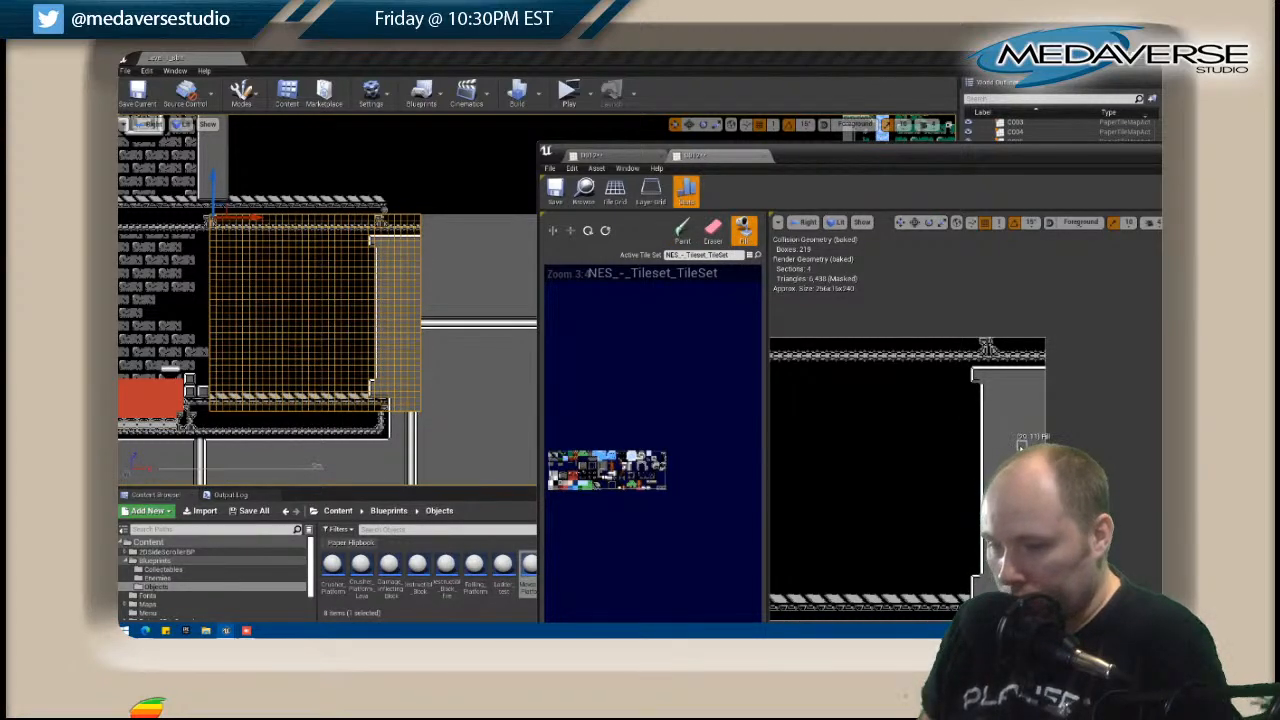
{"action": "right_click_drag", "start_coordinate": [411, 342], "coordinate": [357, 289]}
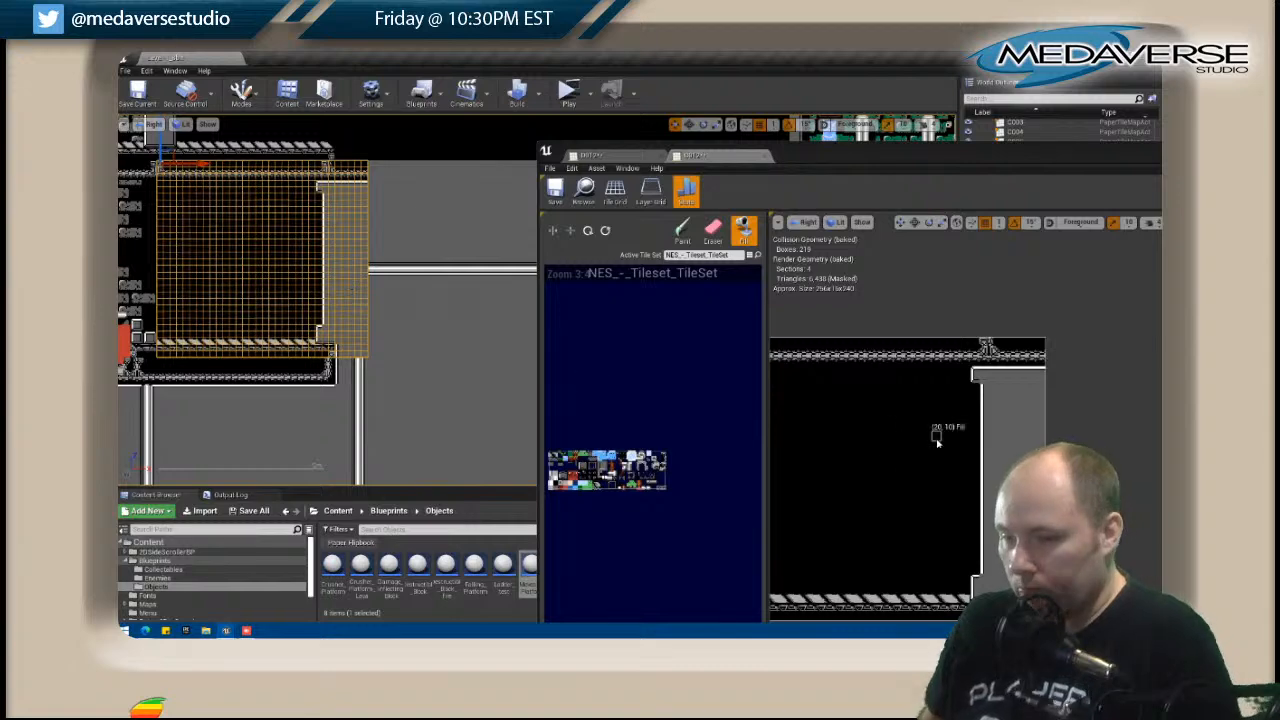
Paint the pipe's outer edge in C012 from the map's bottom up to the neighbouring horizontal pipe, turning right to meet it.
{"action": "left_click_drag", "start_coordinate": [926, 157], "coordinate": [804, 132]}
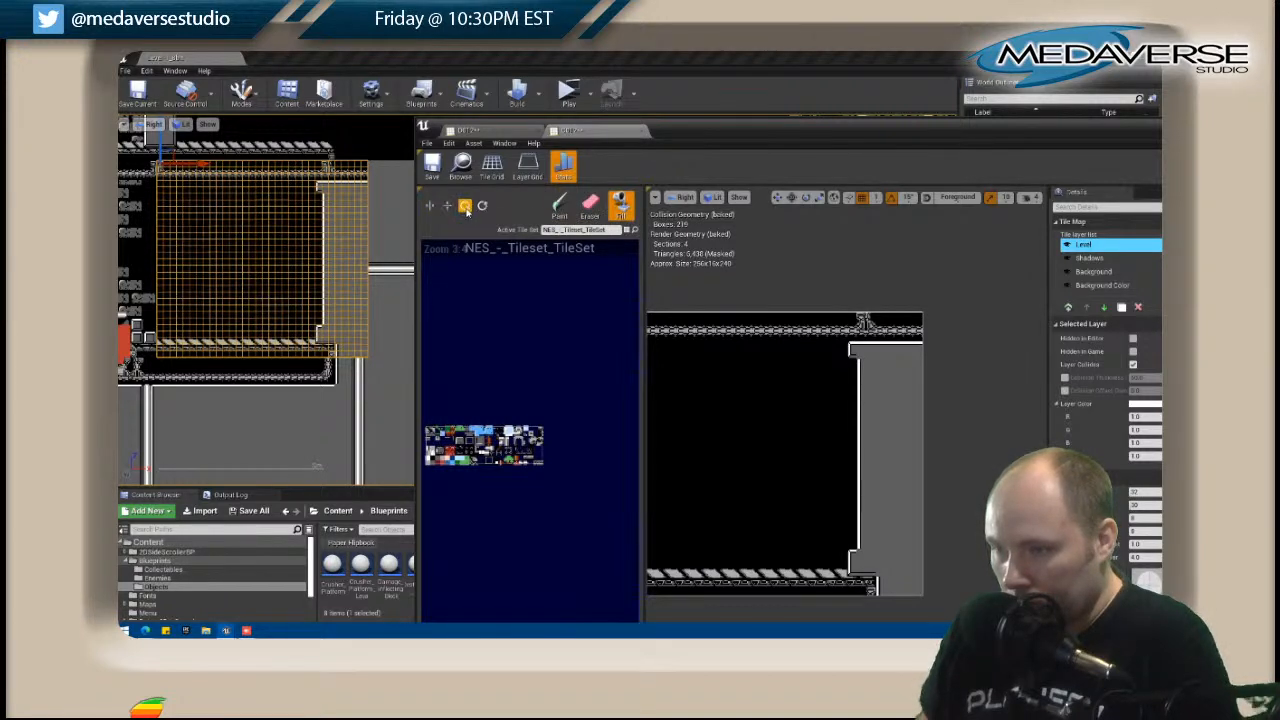
{"action": "key", "text": "shift+p"}
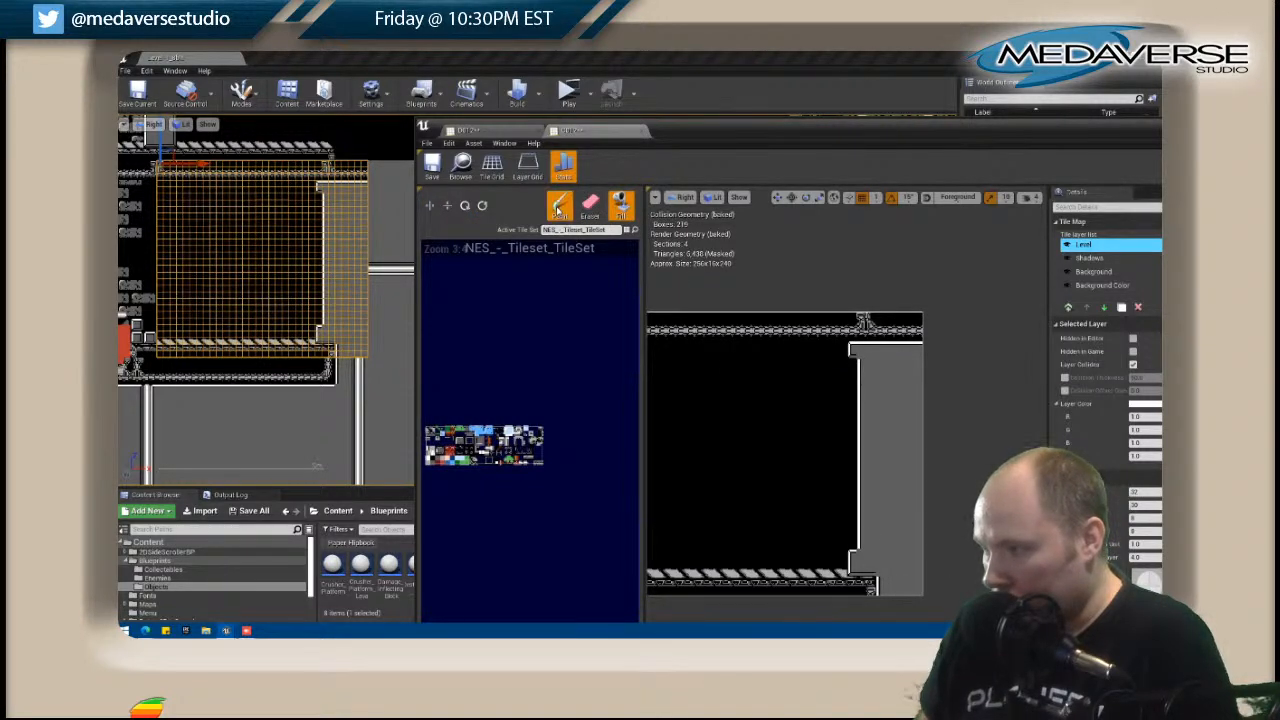
{"action": "left_click_drag", "start_coordinate": [901, 594], "coordinate": [891, 543]}
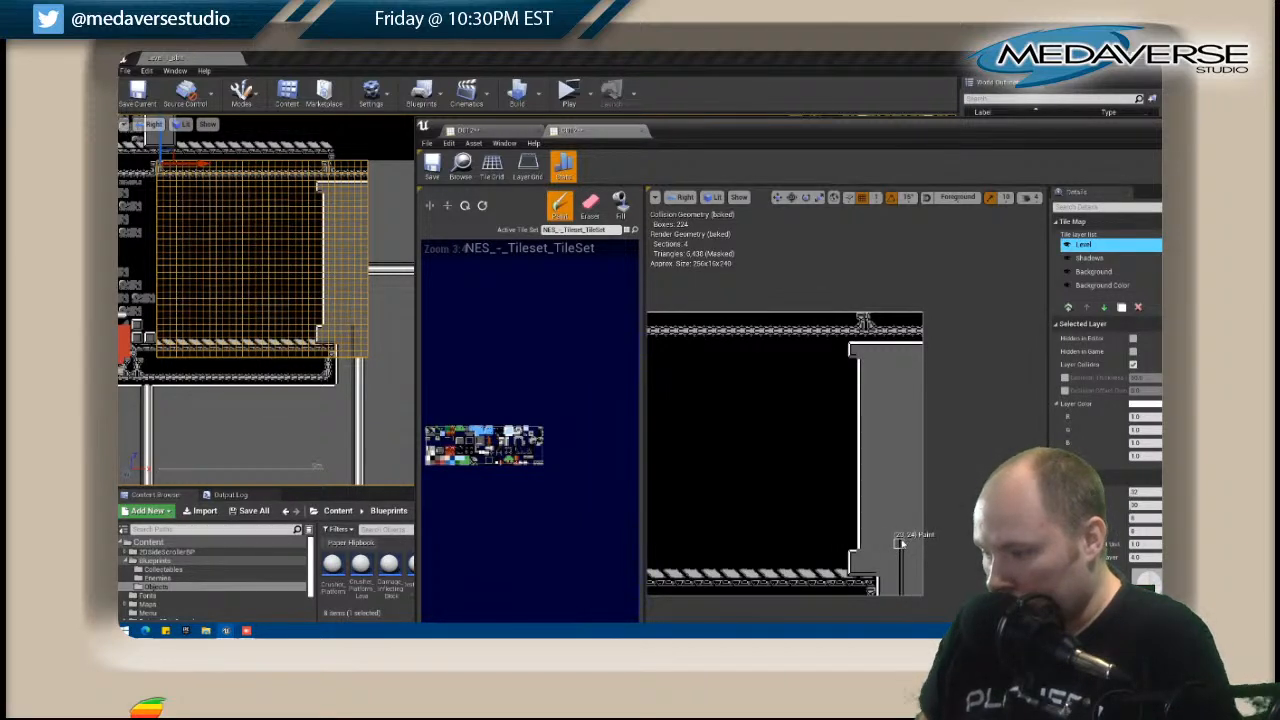
{"action": "left_click_drag", "start_coordinate": [899, 542], "coordinate": [902, 472]}
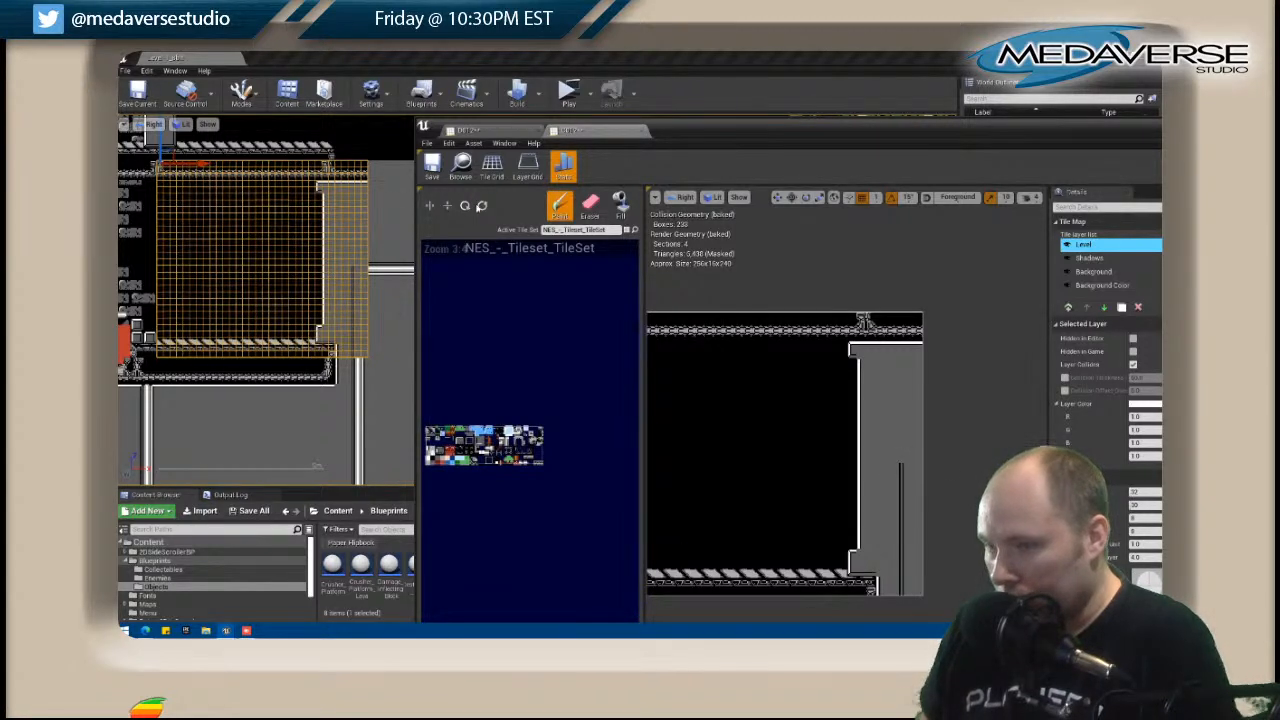
{"action": "left_click", "coordinate": [914, 461]}
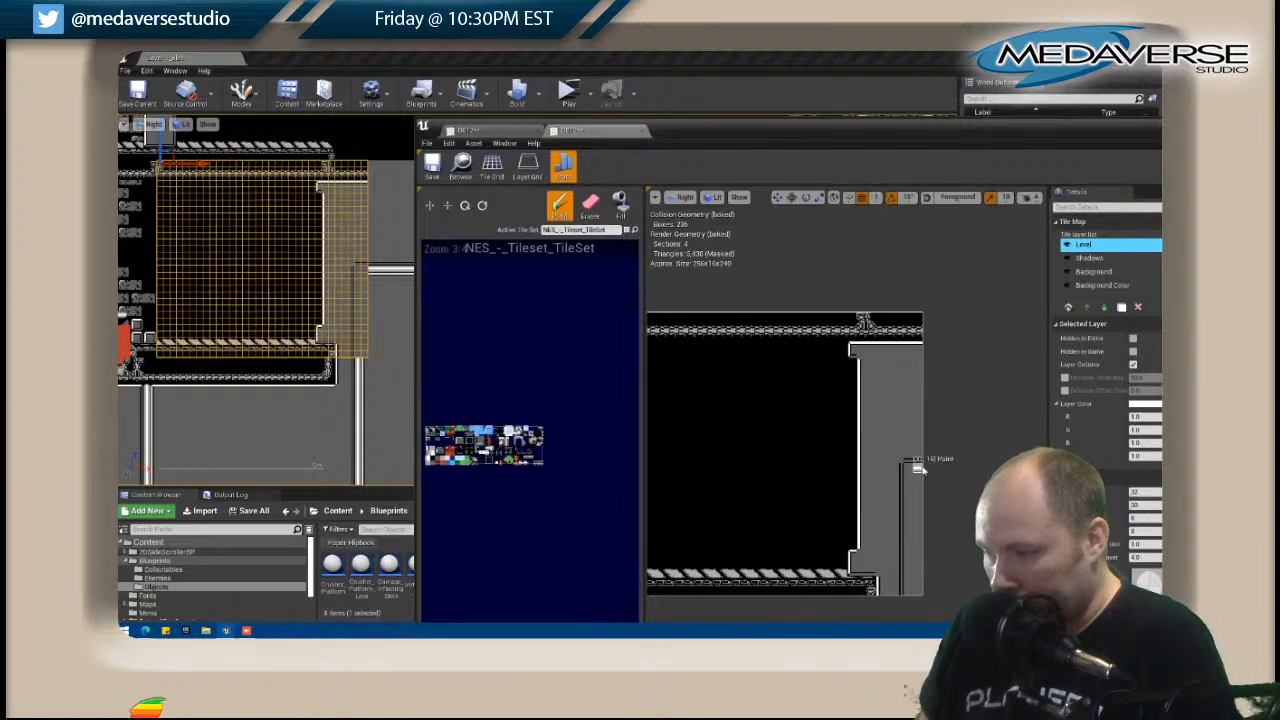
Paint the white pipe and its inner edge inside C012's outline, running from the corner down to the map's bottom edge.
{"action": "left_click", "coordinate": [466, 206]}
{"action": "left_click", "coordinate": [909, 487]}
{"action": "left_click_drag", "start_coordinate": [909, 487], "coordinate": [914, 596]}
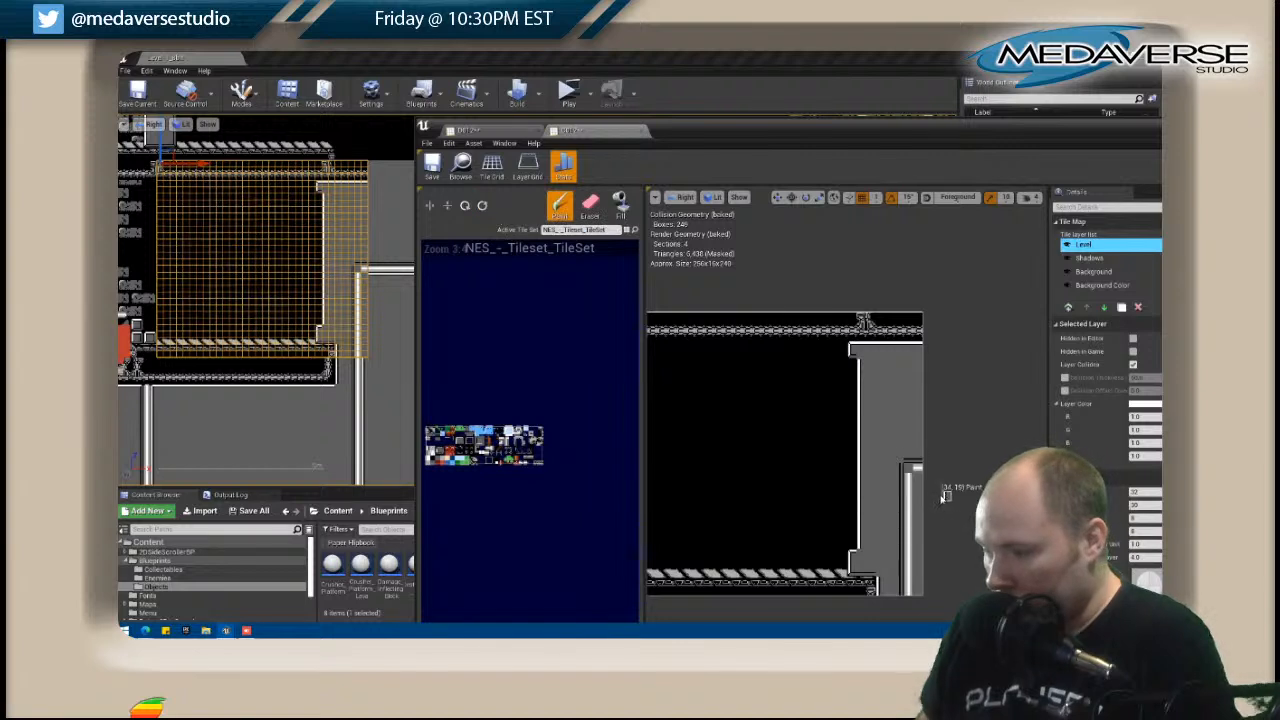
{"action": "left_click", "coordinate": [620, 205]}
{"action": "left_click", "coordinate": [918, 513]}
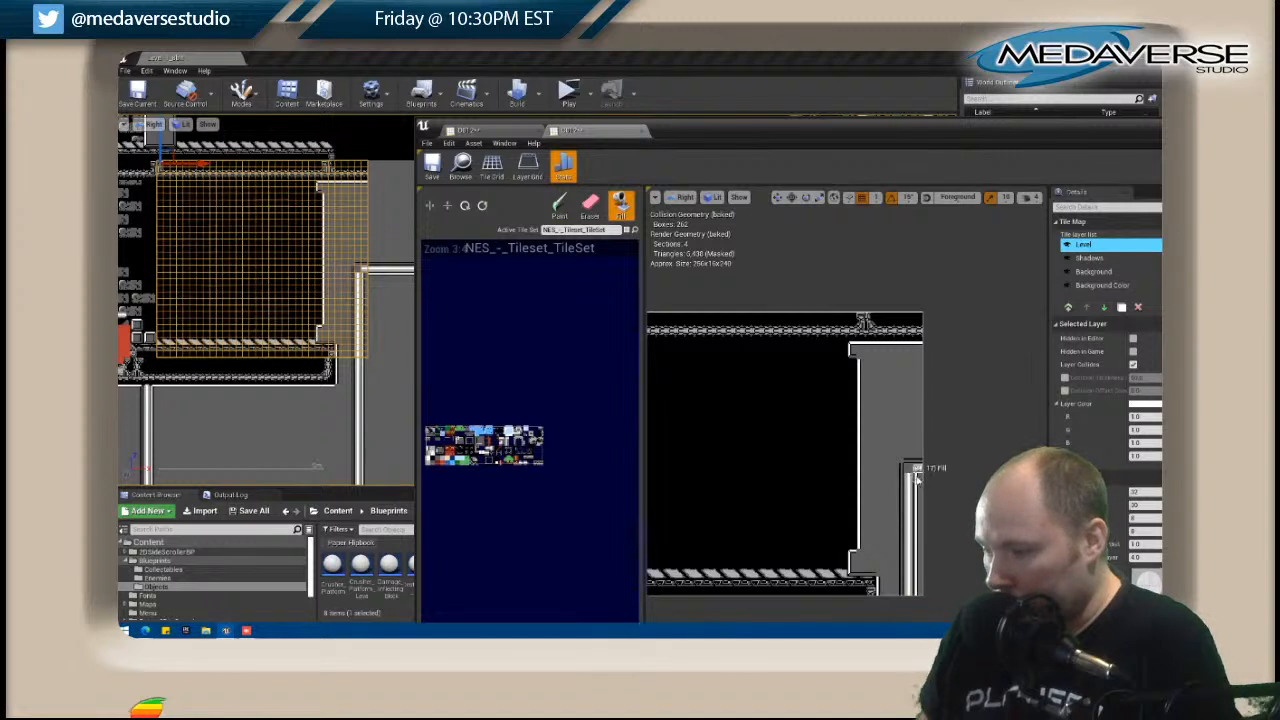
{"action": "left_click", "coordinate": [560, 207]}
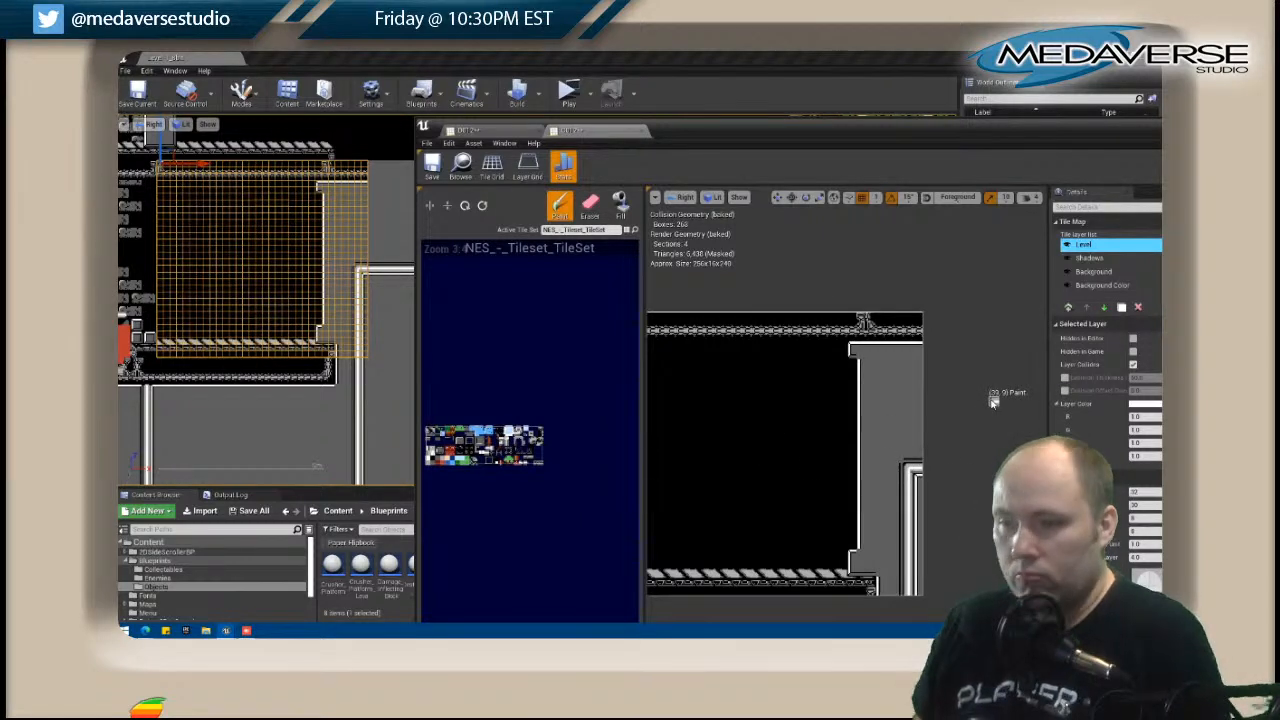
Select the tile map to the right of C012 in the level and check how its horizontal pipe meets the new corner.
{"action": "left_click", "coordinate": [381, 249]}
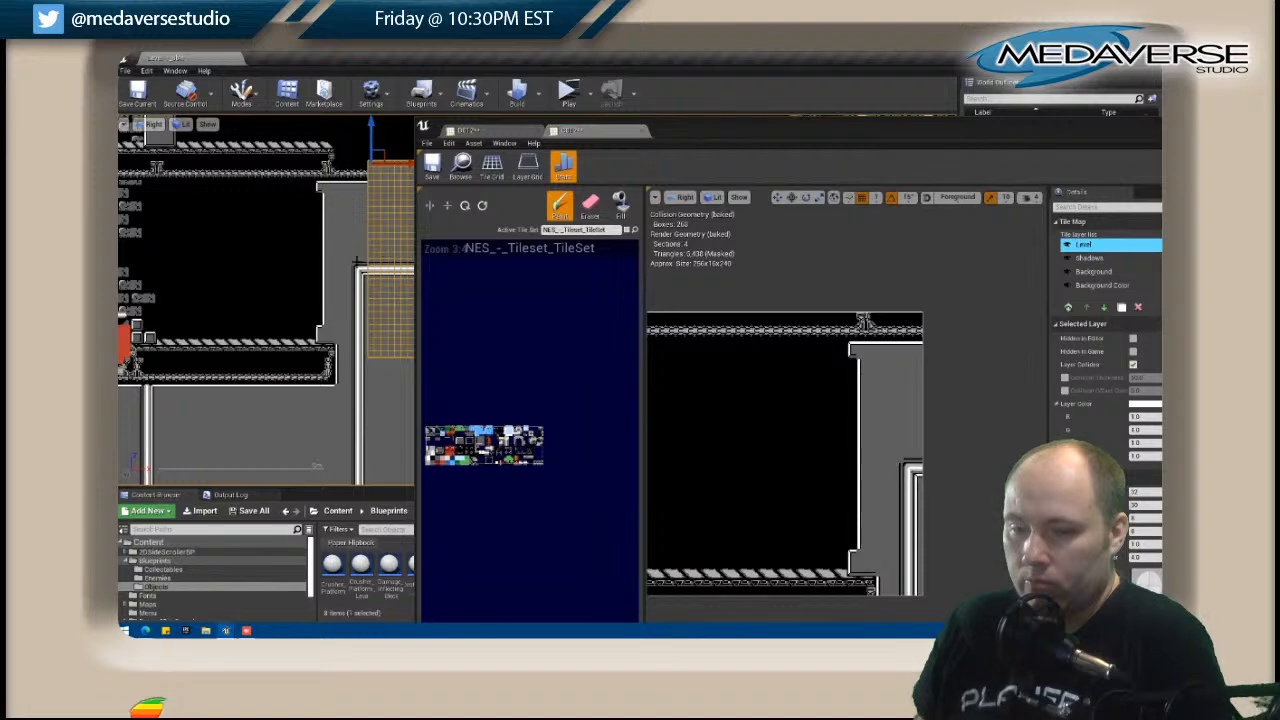
{"action": "scroll", "coordinate": [237, 346], "scroll_direction": "down", "scroll_amount": 7}
{"action": "right_click_drag", "start_coordinate": [155, 346], "coordinate": [168, 314]}
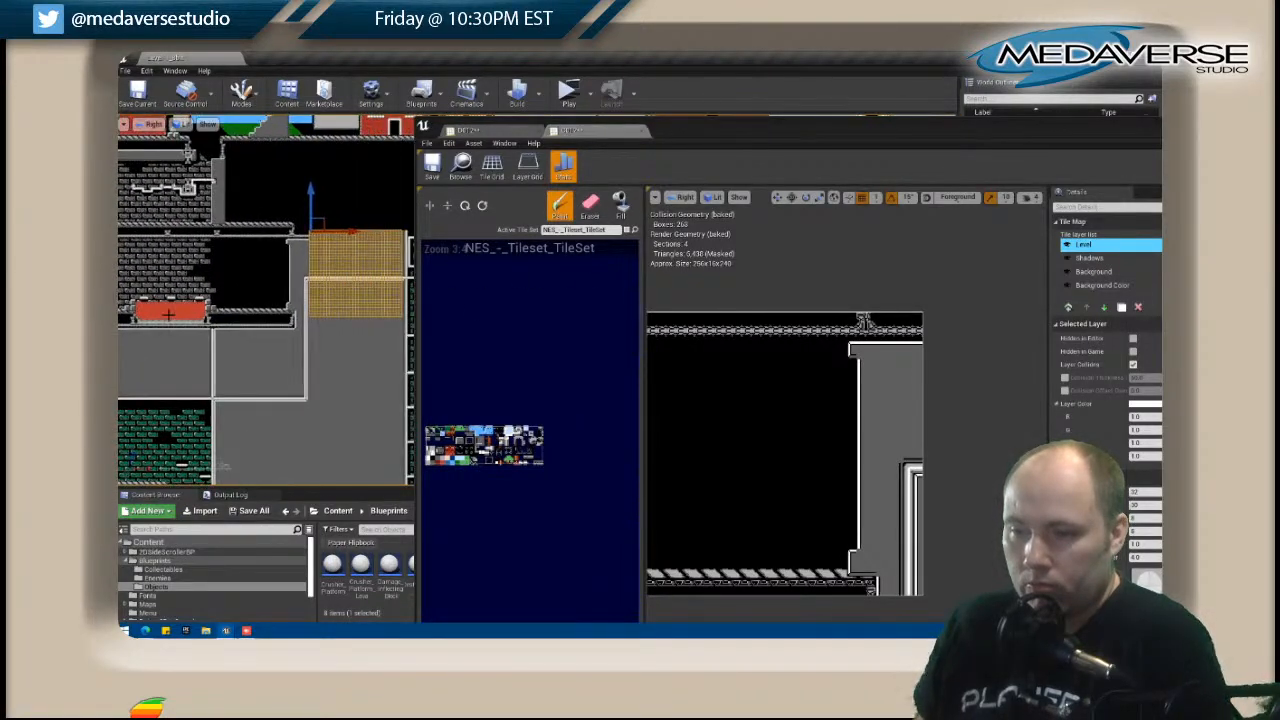
{"action": "scroll", "coordinate": [351, 261], "scroll_direction": "up", "scroll_amount": 2}
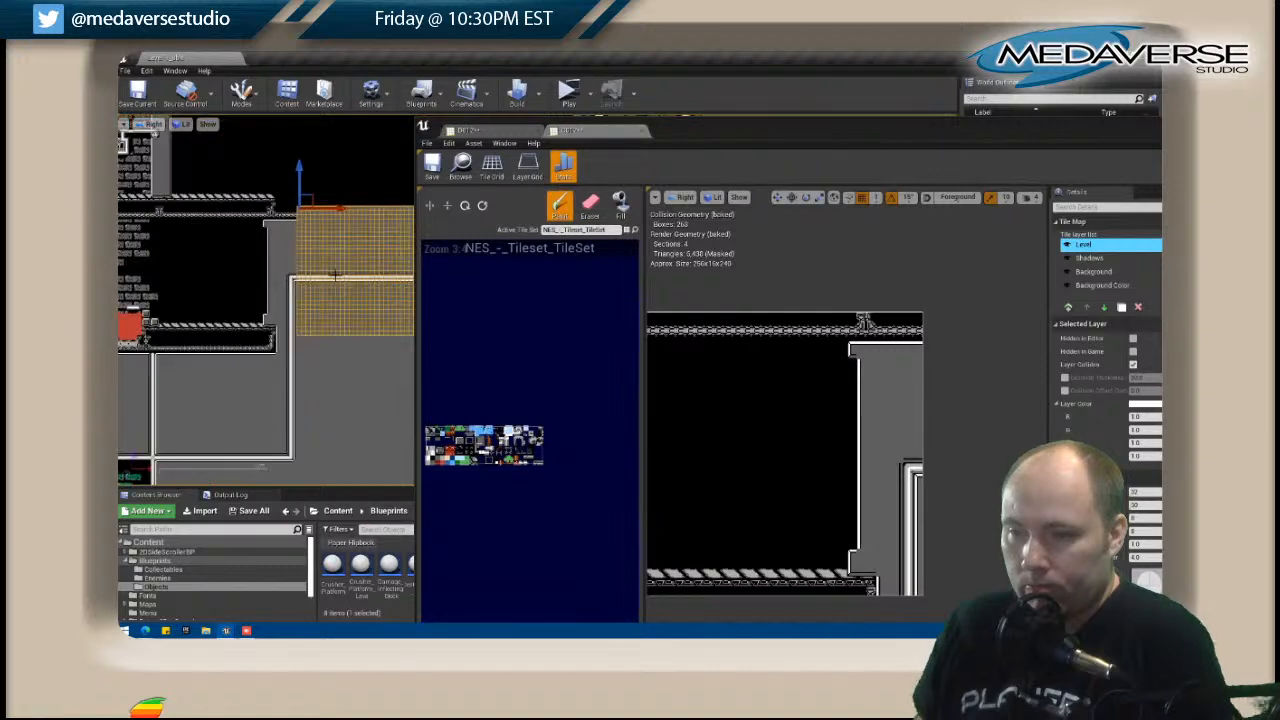
Open tile map C013 for editing and paint a black strip across the full width of its top.
{"action": "right_click", "coordinate": [334, 255]}
{"action": "left_click", "coordinate": [365, 257]}
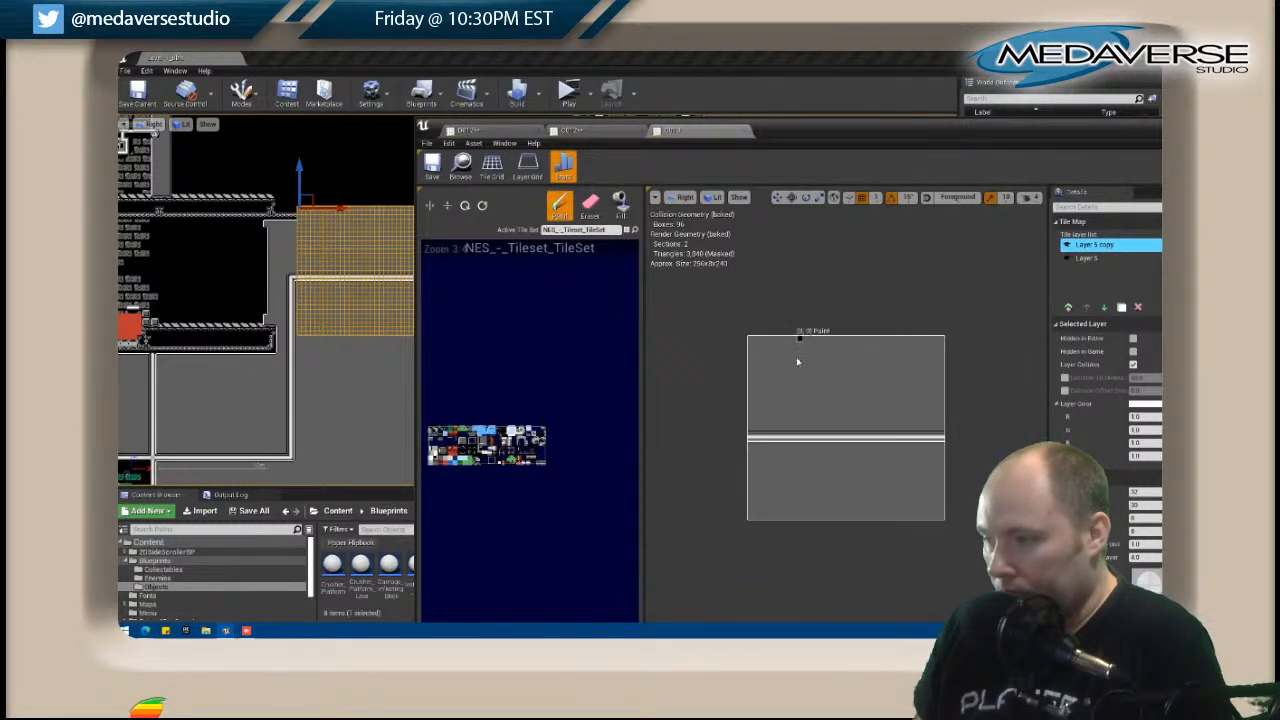
{"action": "left_click_drag", "start_coordinate": [751, 340], "coordinate": [940, 341]}
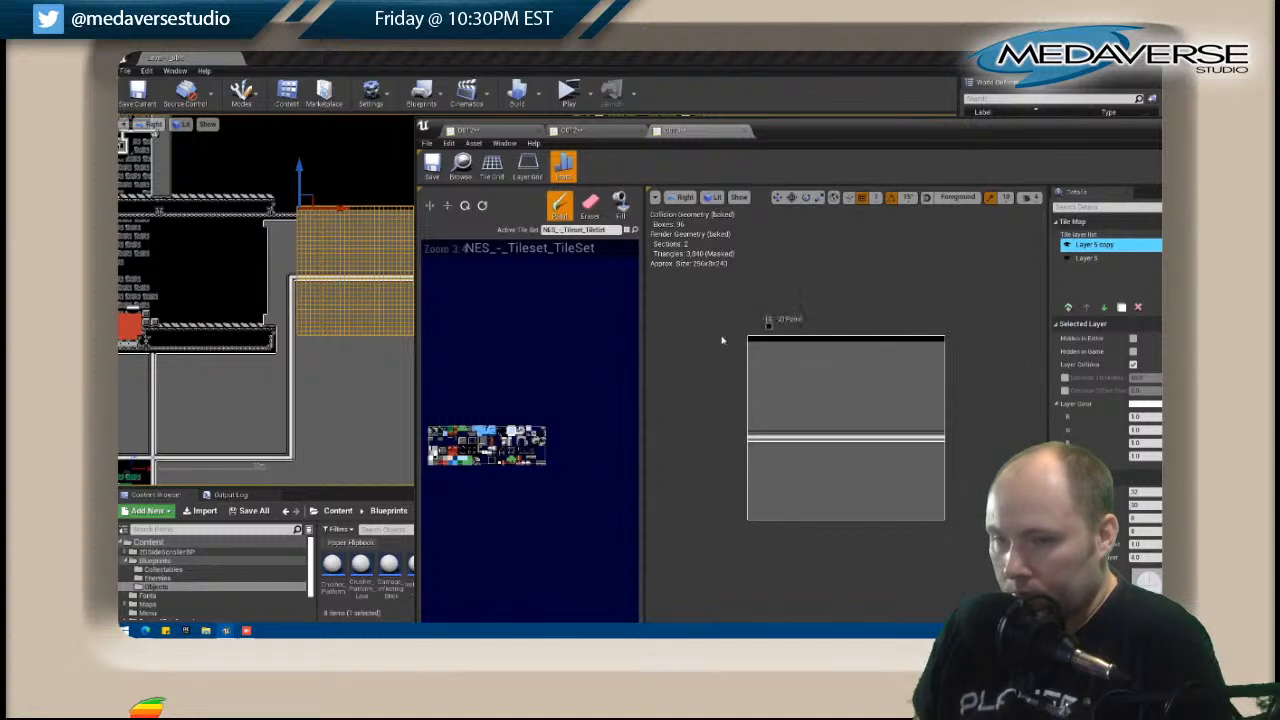
Paint the patterned beam and the white wall edge across C013 directly beneath the black strip, and close the map.
{"action": "mouse_move", "coordinate": [750, 345]}
{"action": "left_mouse_down"}
{"action": "mouse_move", "coordinate": [944, 347]}
{"action": "mouse_move", "coordinate": [748, 347]}
{"action": "left_mouse_up"}
{"action": "key", "text": "shift"}
{"action": "left_click", "coordinate": [446, 209]}
{"action": "left_click", "coordinate": [754, 354]}
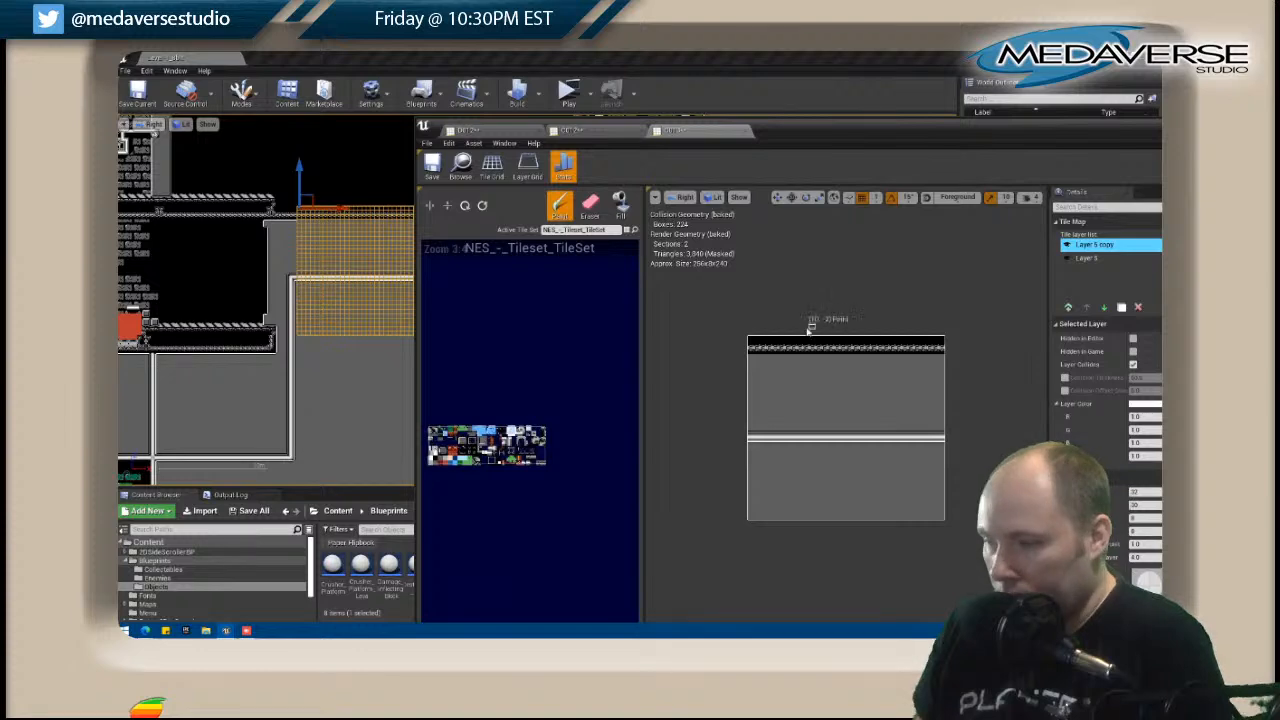
{"action": "left_click_drag", "start_coordinate": [800, 360], "coordinate": [941, 358]}
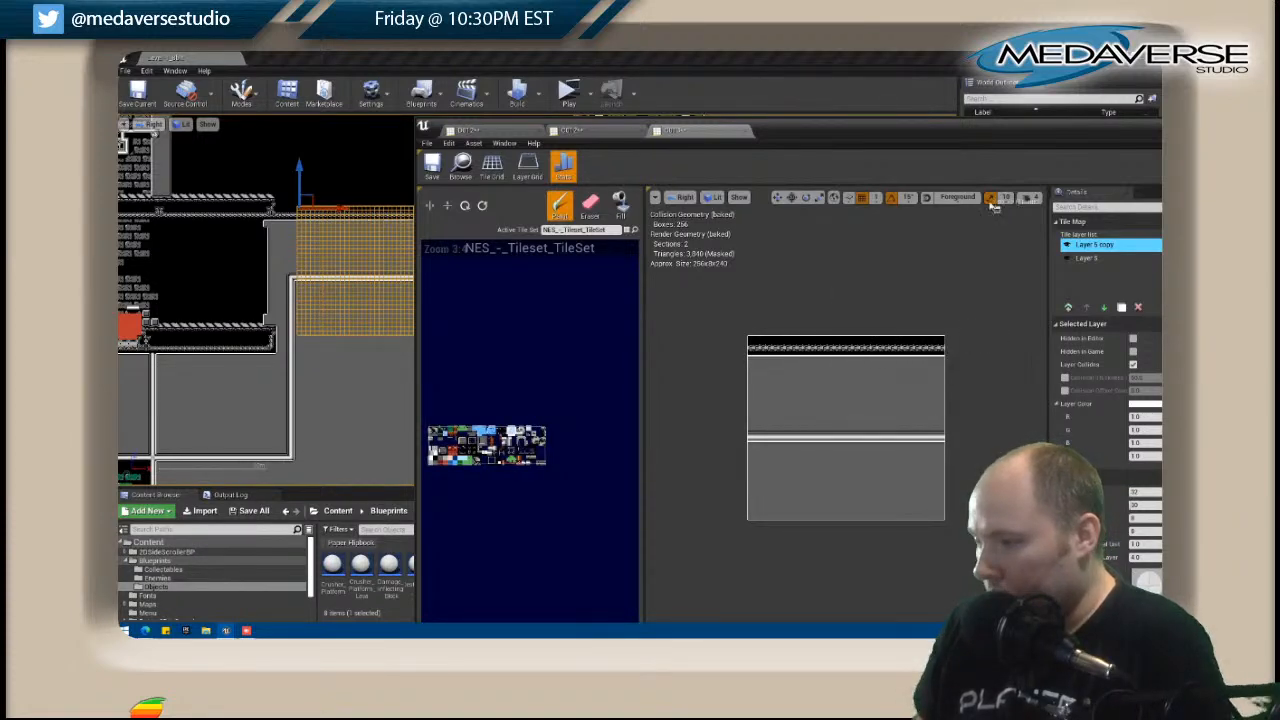
{"action": "left_click_drag", "start_coordinate": [970, 143], "coordinate": [938, 297]}
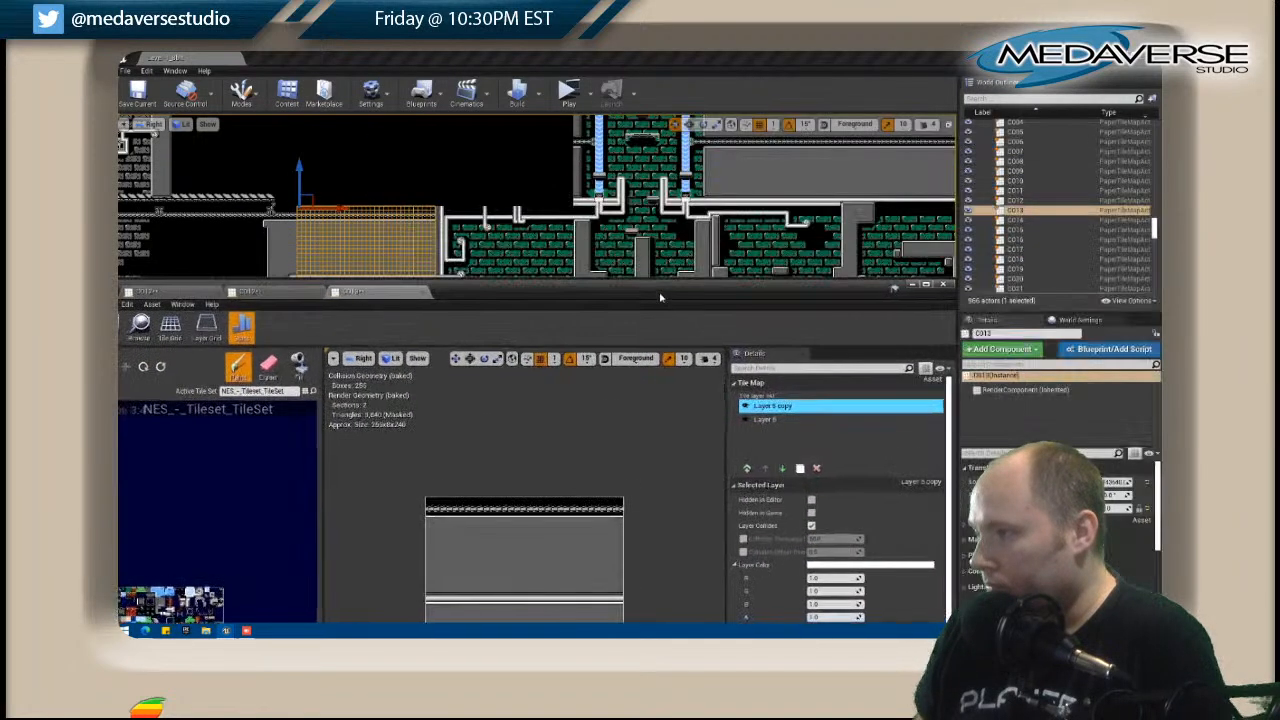
{"action": "left_click", "coordinate": [943, 284]}
Open B012, the tile map above C012, for editing.
{"action": "scroll", "coordinate": [460, 230], "scroll_direction": "up", "scroll_amount": 4}
{"action": "right_click_drag", "start_coordinate": [446, 215], "coordinate": [569, 449]}
{"action": "scroll", "coordinate": [605, 231], "scroll_direction": "down", "scroll_amount": 4}
{"action": "right_click_drag", "start_coordinate": [575, 494], "coordinate": [584, 419]}
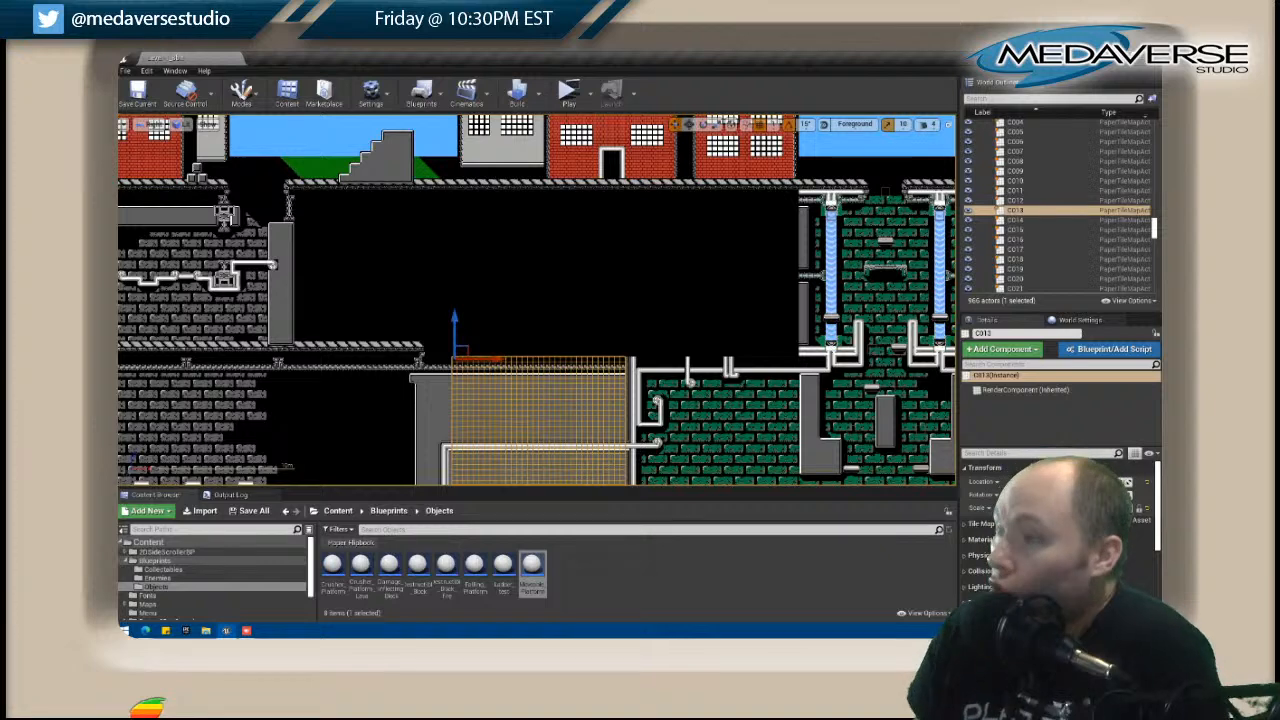
{"action": "left_click", "coordinate": [384, 344]}
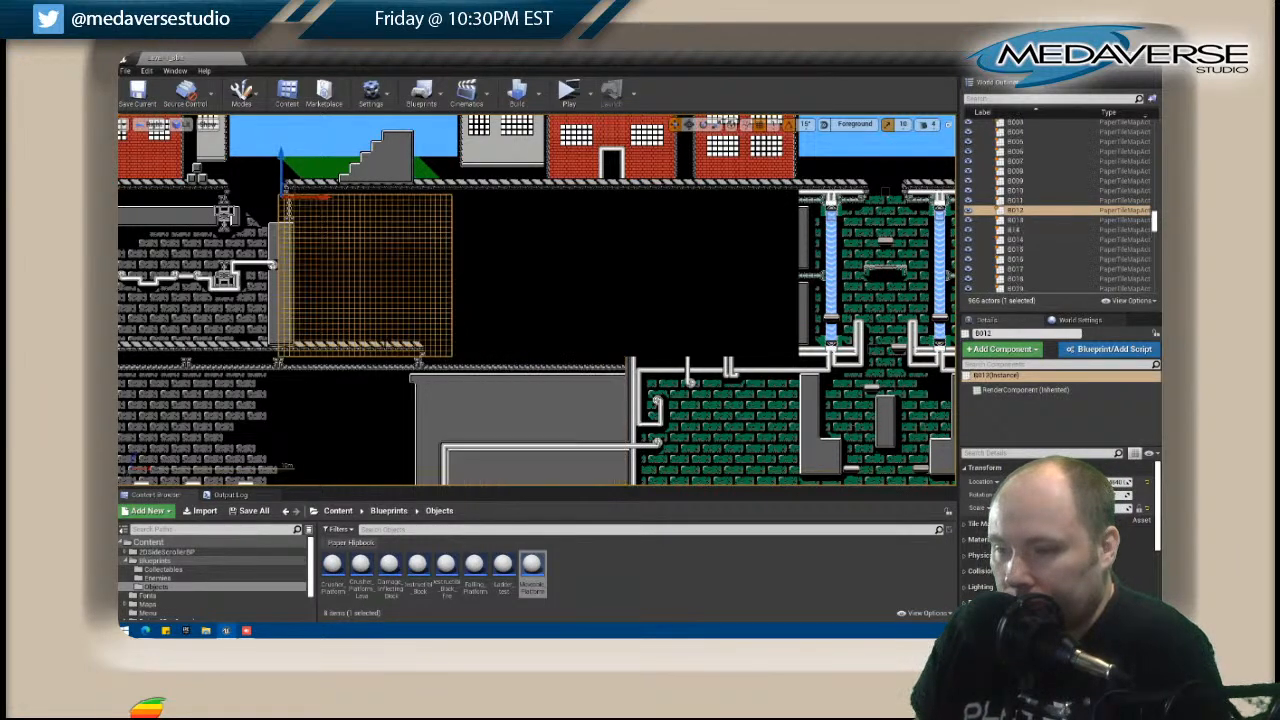
{"action": "right_click", "coordinate": [384, 344]}
{"action": "left_click", "coordinate": [421, 254]}
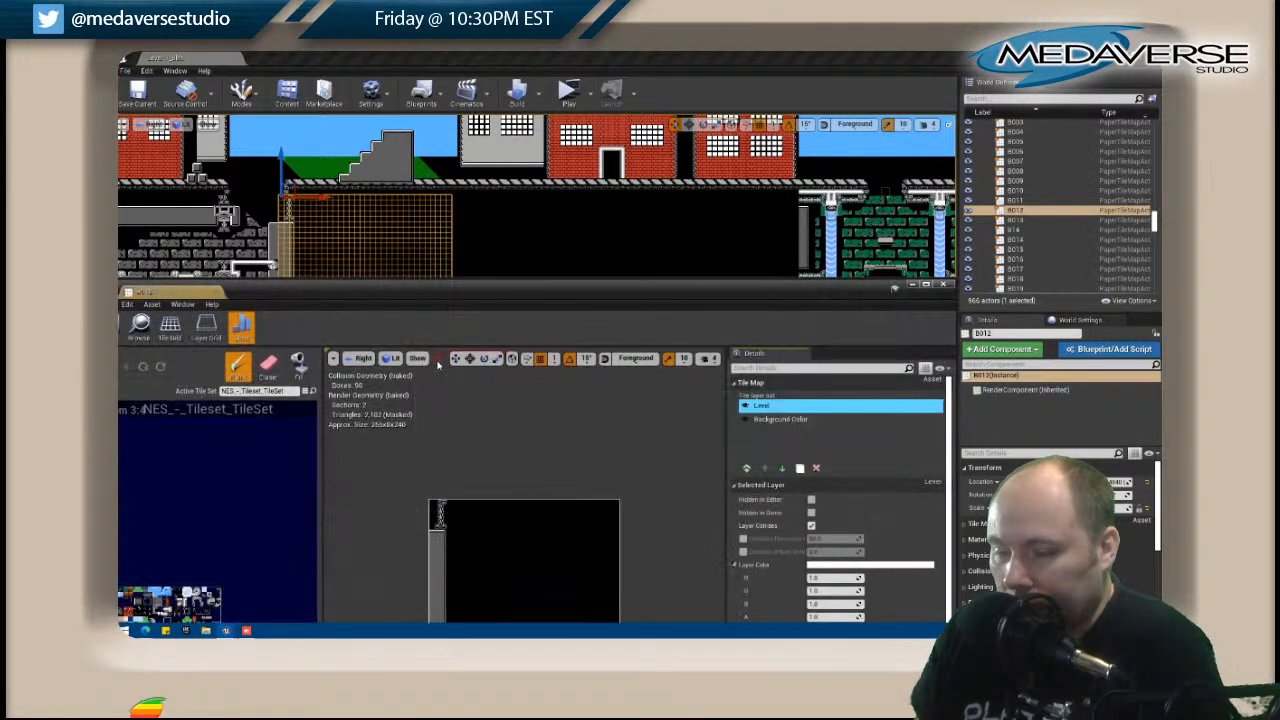
{"action": "right_click_drag", "start_coordinate": [509, 245], "coordinate": [504, 119]}
Extend the striped ledge at the bottom of B012 to the map's right edge by reusing its existing ledge tiles.
{"action": "scroll", "coordinate": [459, 177], "scroll_direction": "up", "scroll_amount": 2}
{"action": "left_click_drag", "start_coordinate": [470, 290], "coordinate": [493, 273]}
{"action": "scroll", "coordinate": [511, 456], "scroll_direction": "up", "scroll_amount": 3}
{"action": "scroll", "coordinate": [511, 455], "scroll_direction": "down", "scroll_amount": 2}
{"action": "scroll", "coordinate": [511, 455], "scroll_direction": "up", "scroll_amount": 1}
{"action": "right_click_drag", "start_coordinate": [520, 512], "coordinate": [517, 368]}
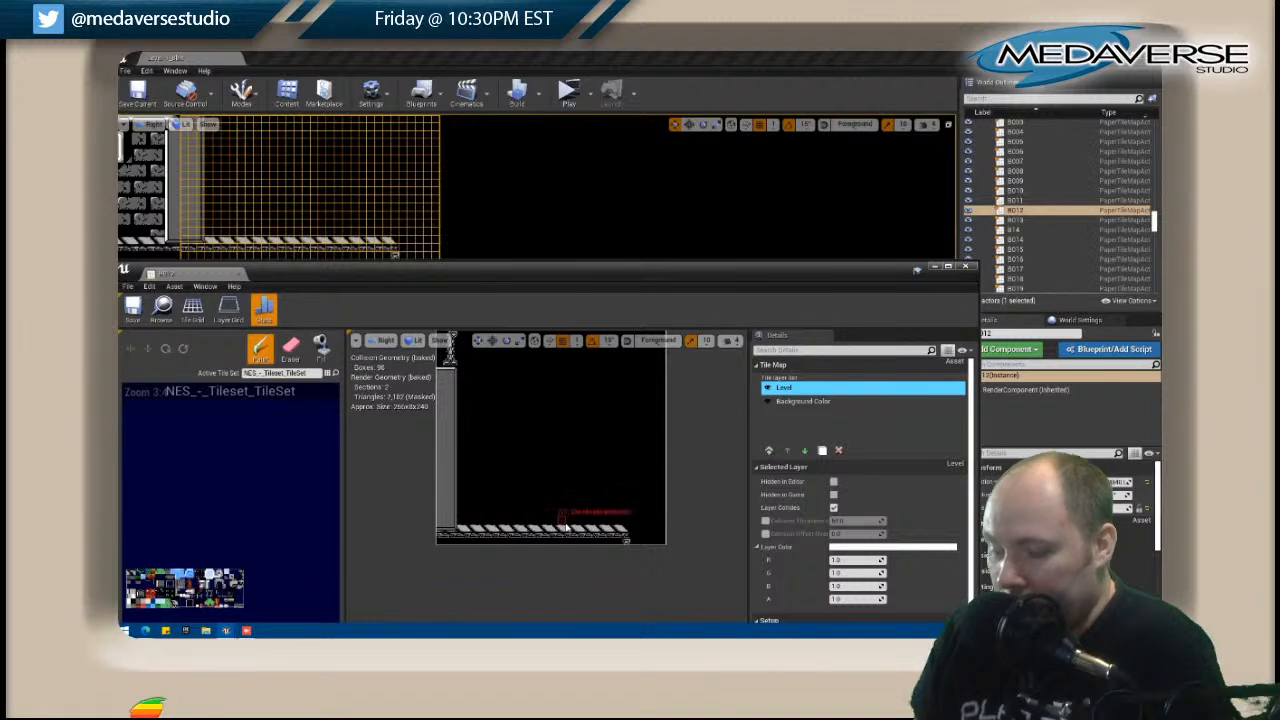
{"action": "left_click_drag", "start_coordinate": [463, 531], "coordinate": [623, 537], "text": "shift"}
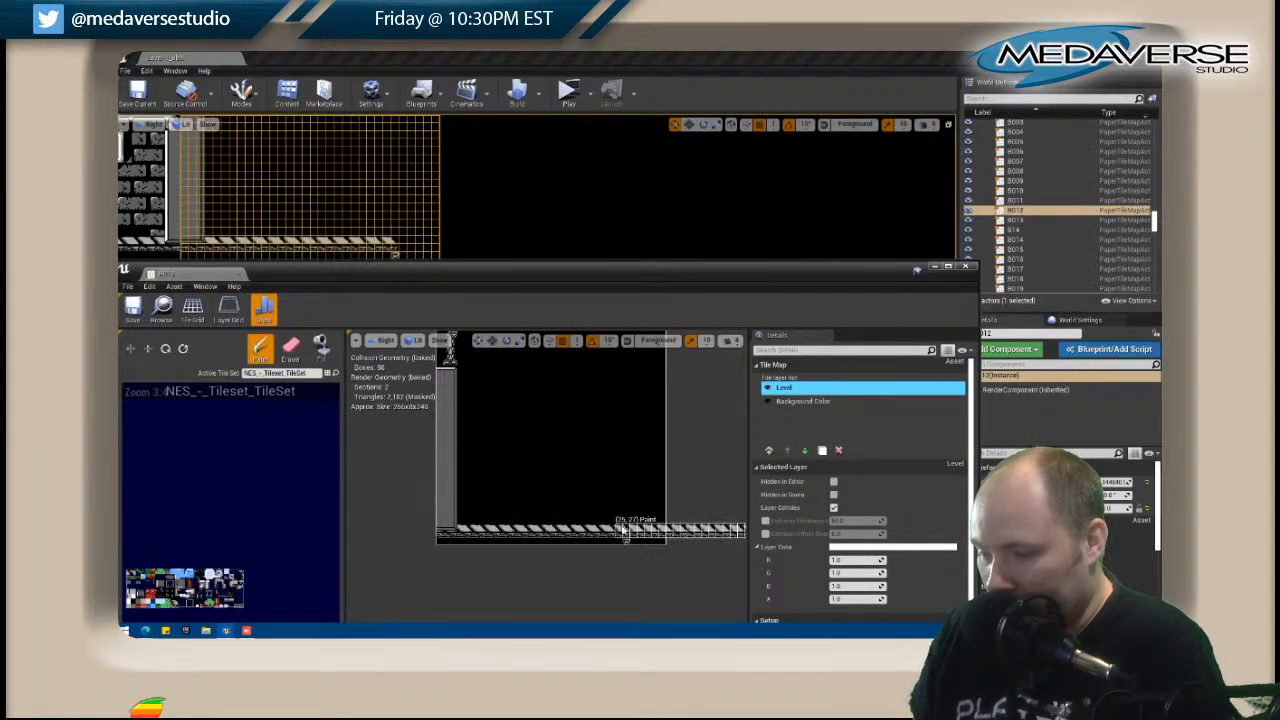
{"action": "left_click", "coordinate": [623, 531]}
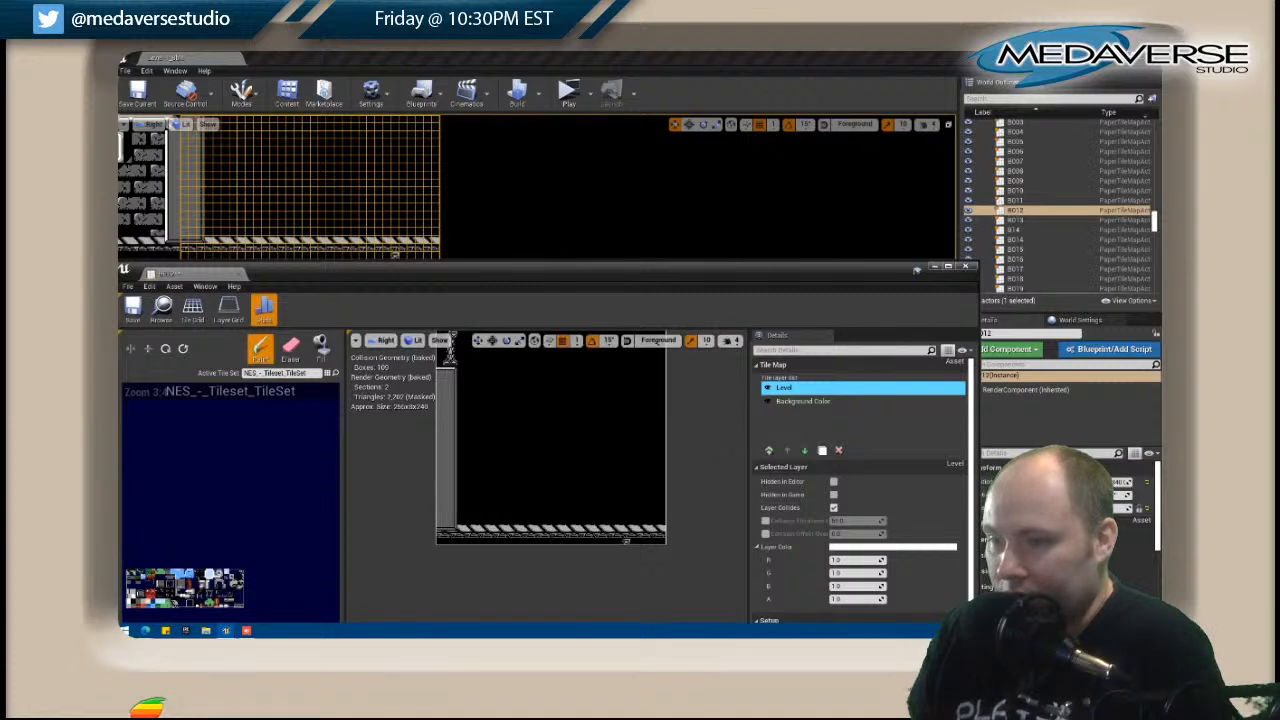
{"action": "left_click_drag", "start_coordinate": [553, 271], "coordinate": [562, 305]}
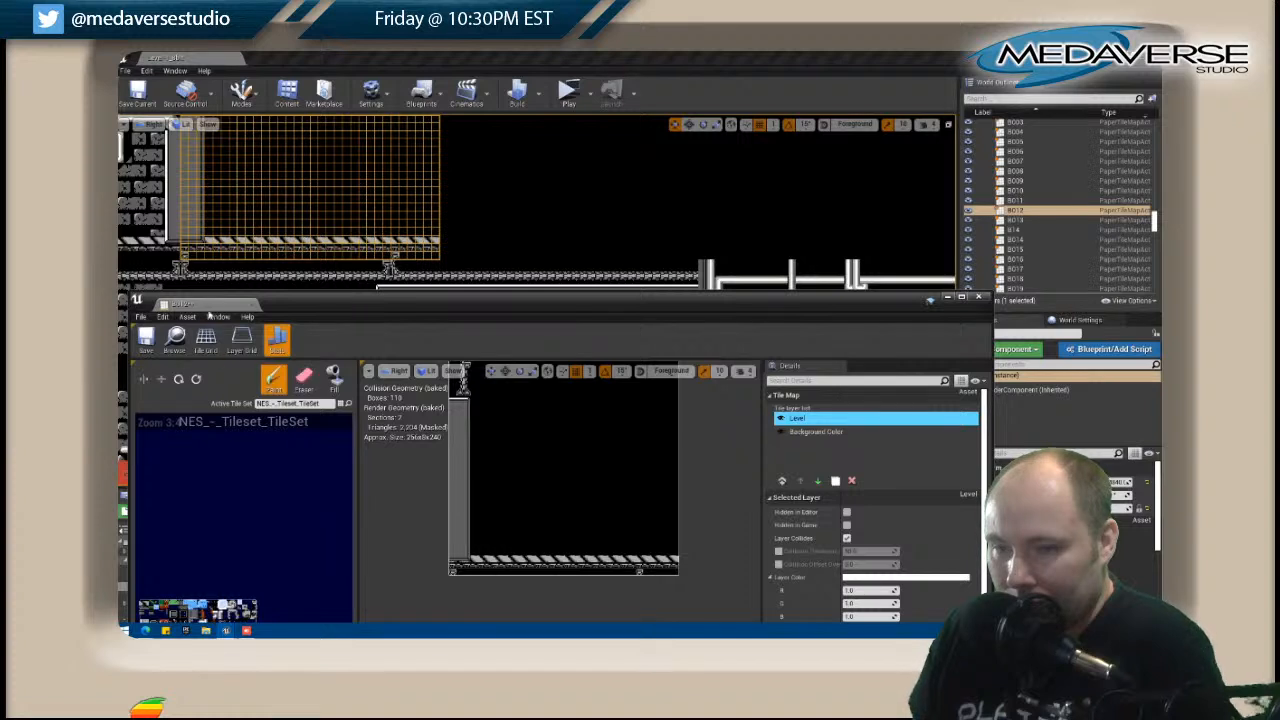
Open C012 and touch up the support bracket on the beam along its top, above the grey wall, and close the map.
{"action": "left_click", "coordinate": [201, 271]}
{"action": "right_click", "coordinate": [202, 271]}
{"action": "left_click", "coordinate": [231, 255]}
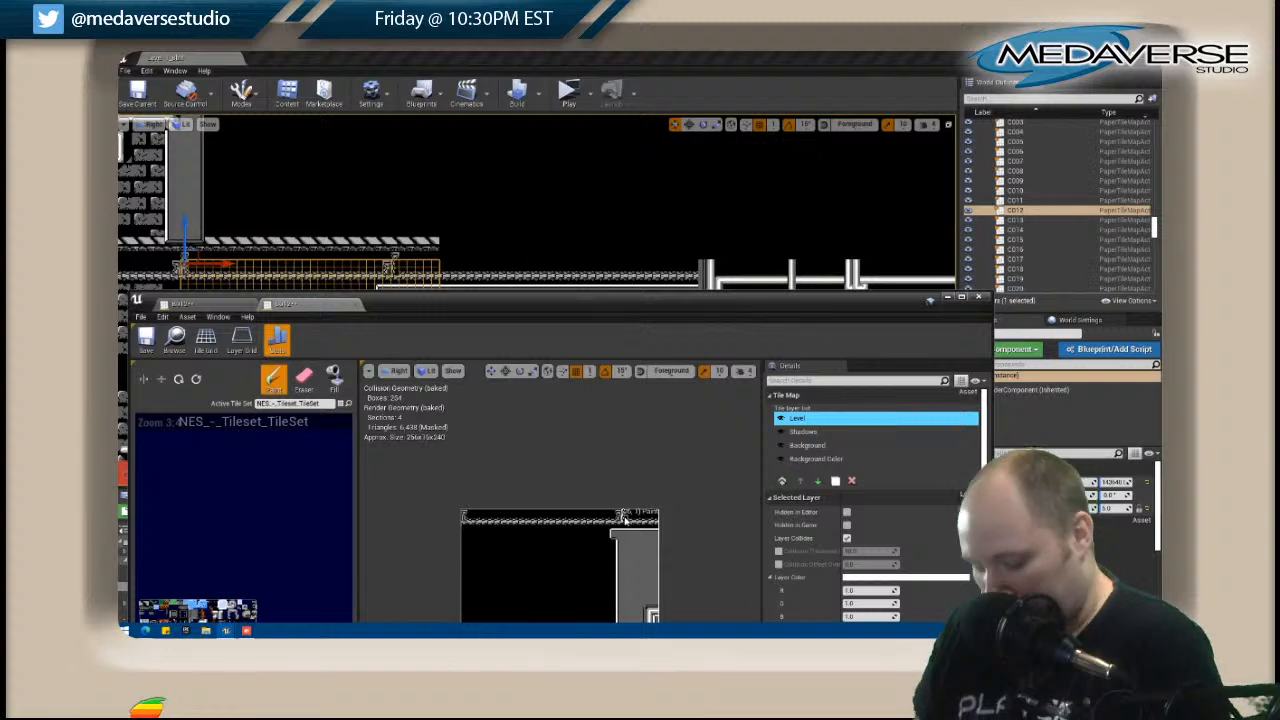
{"action": "left_click", "coordinate": [624, 519]}
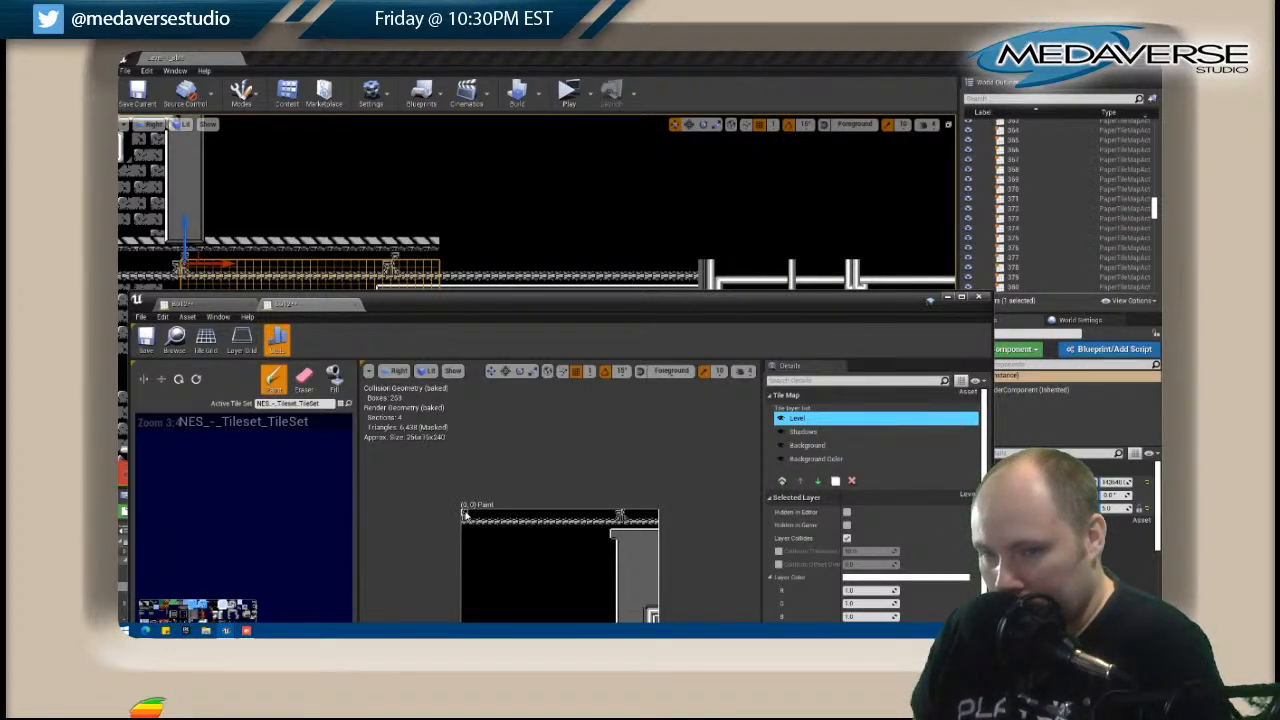
{"action": "left_click", "coordinate": [978, 297]}
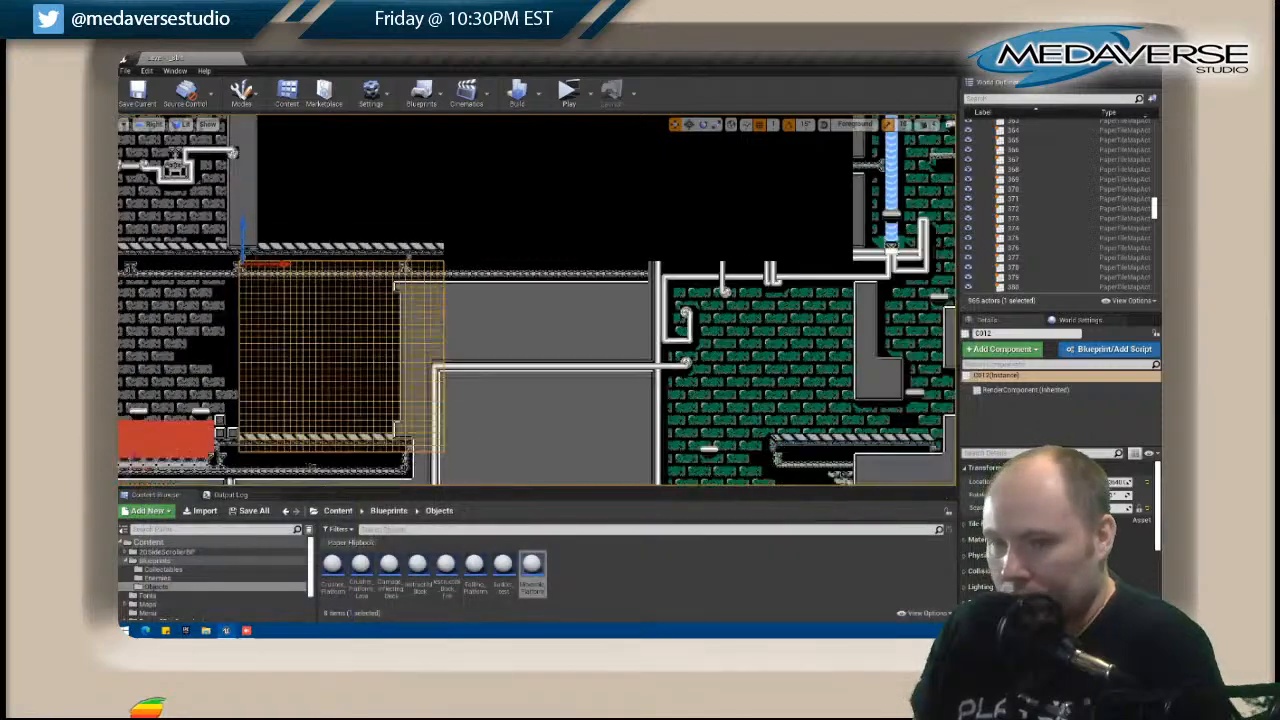
Open B013, the empty tile map above C013, for editing.
{"action": "left_click", "coordinate": [468, 269]}
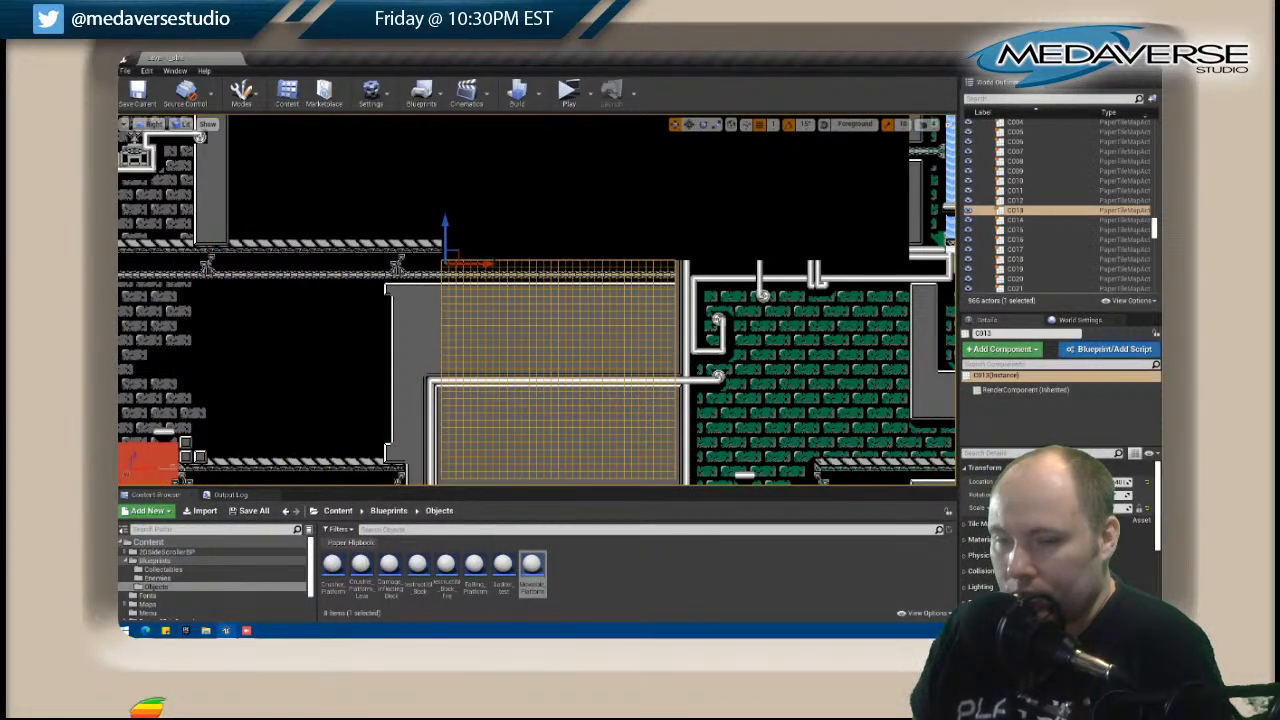
{"action": "scroll", "coordinate": [430, 274], "scroll_direction": "down", "scroll_amount": 1}
{"action": "right_click_drag", "start_coordinate": [430, 274], "coordinate": [363, 307]}
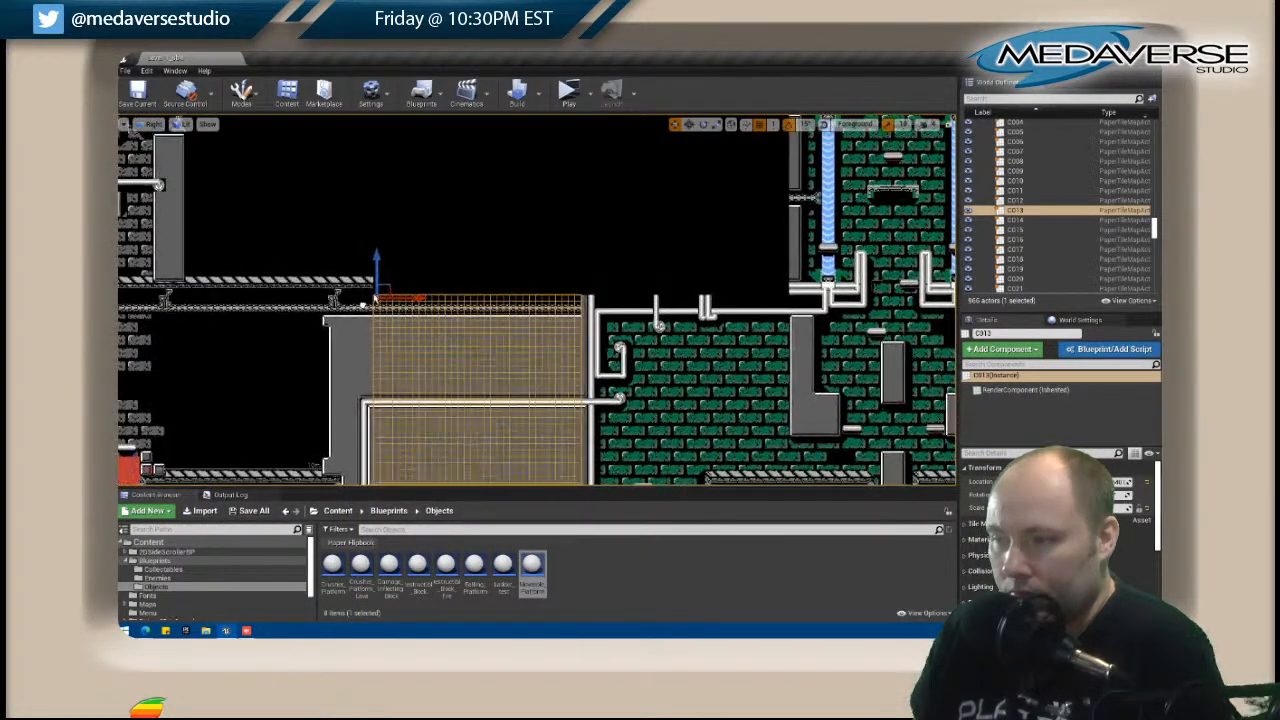
{"action": "left_click", "coordinate": [414, 257]}
{"action": "right_click", "coordinate": [414, 257]}
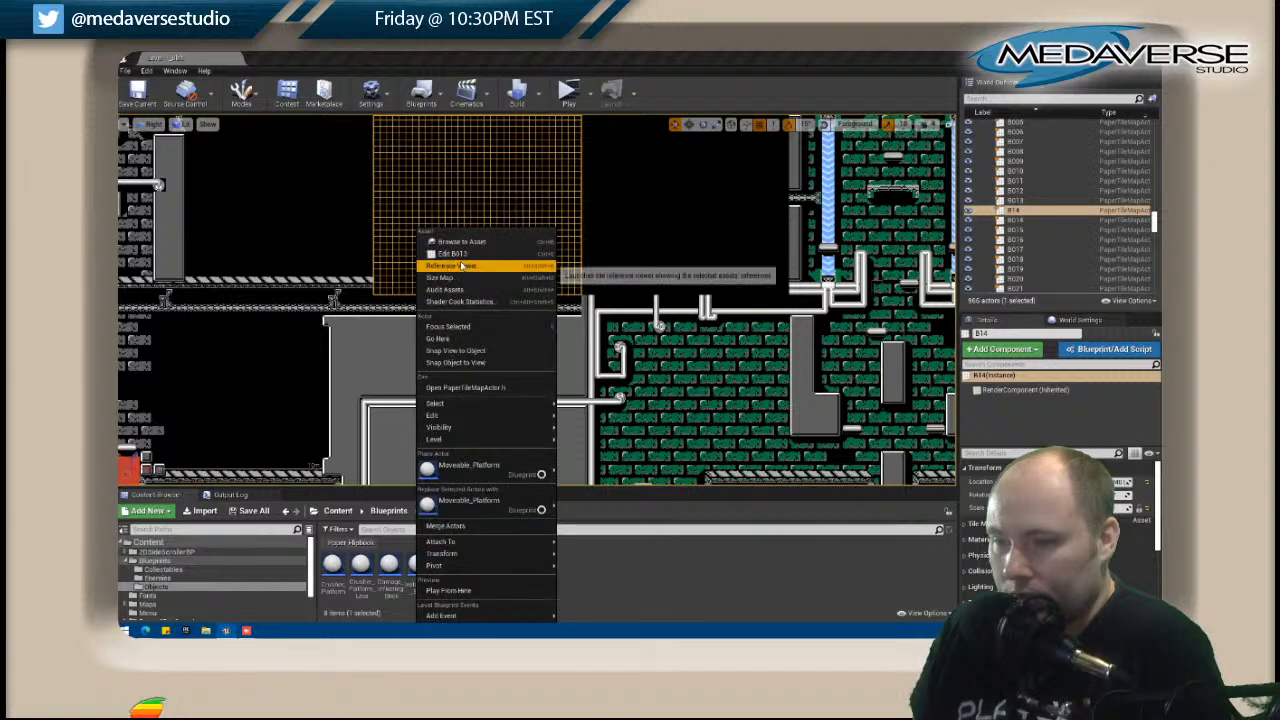
{"action": "left_click", "coordinate": [445, 264]}
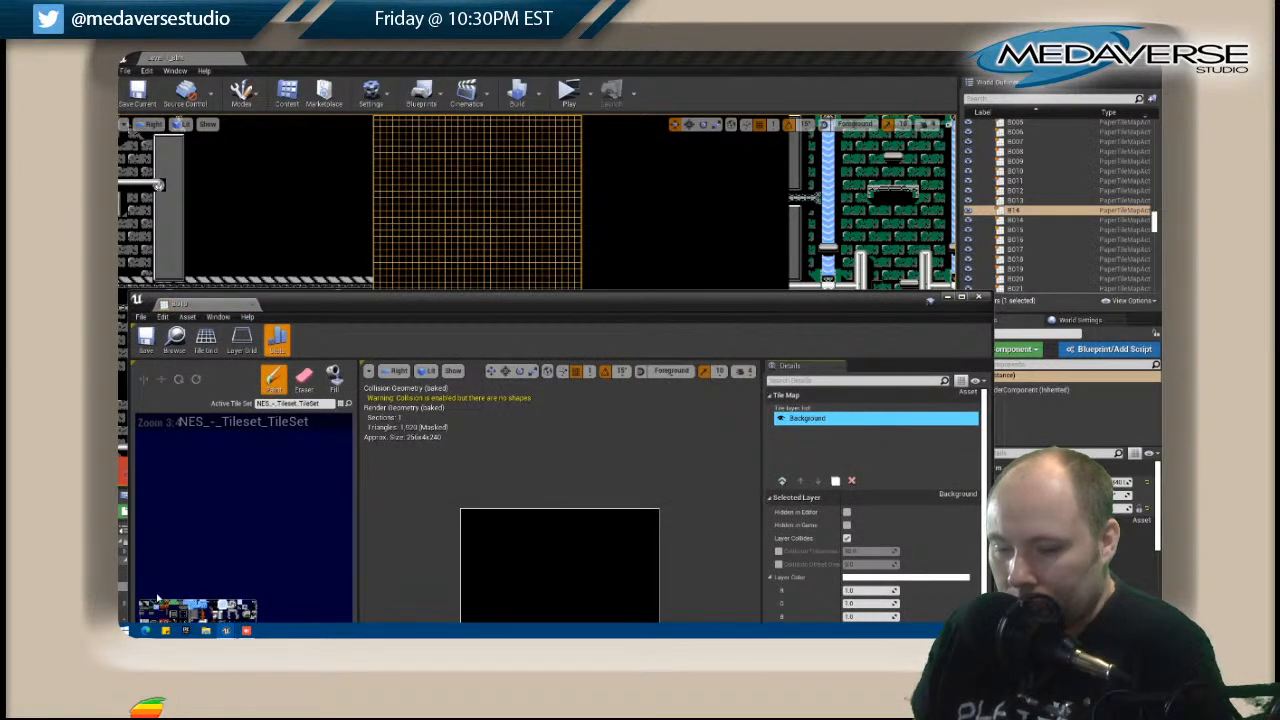
{"action": "right_click_drag", "start_coordinate": [137, 607], "coordinate": [170, 608]}
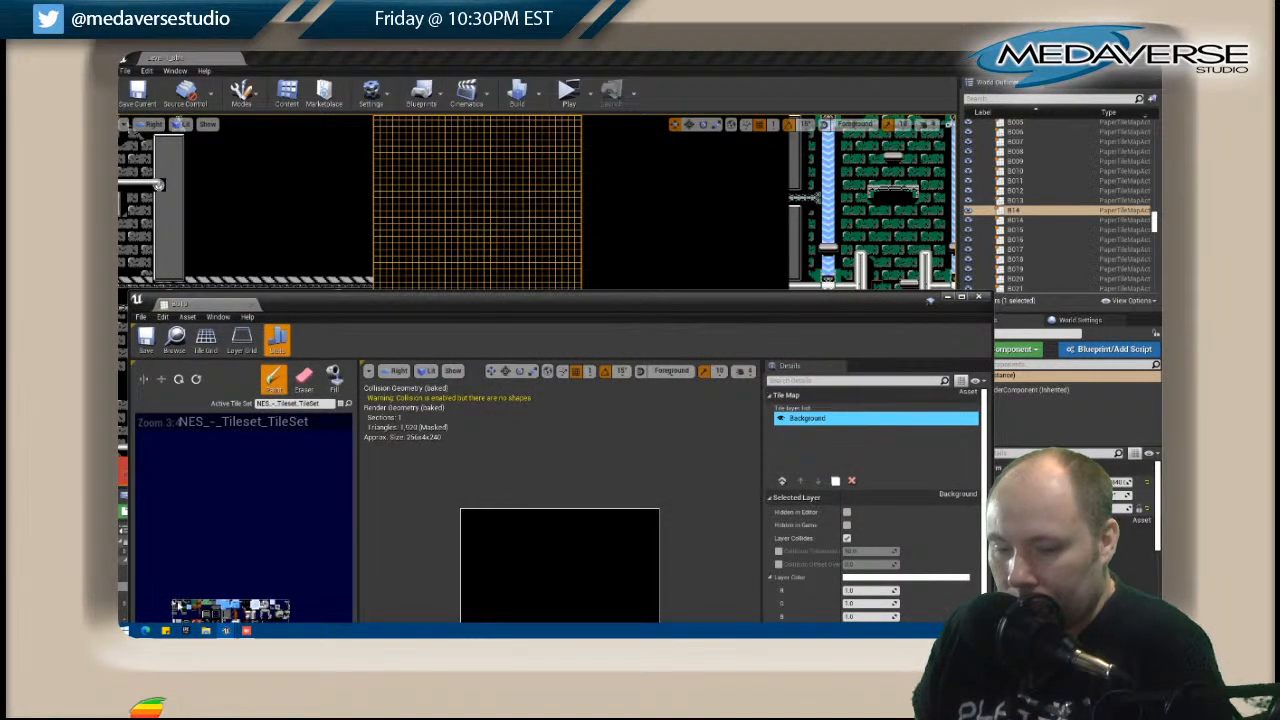
{"action": "right_click_drag", "start_coordinate": [614, 471], "coordinate": [649, 371]}
Paint the striped ledge across the full width near the bottom of B013, aligned with B012's ledge, and close the map.
{"action": "left_click", "coordinate": [505, 546]}
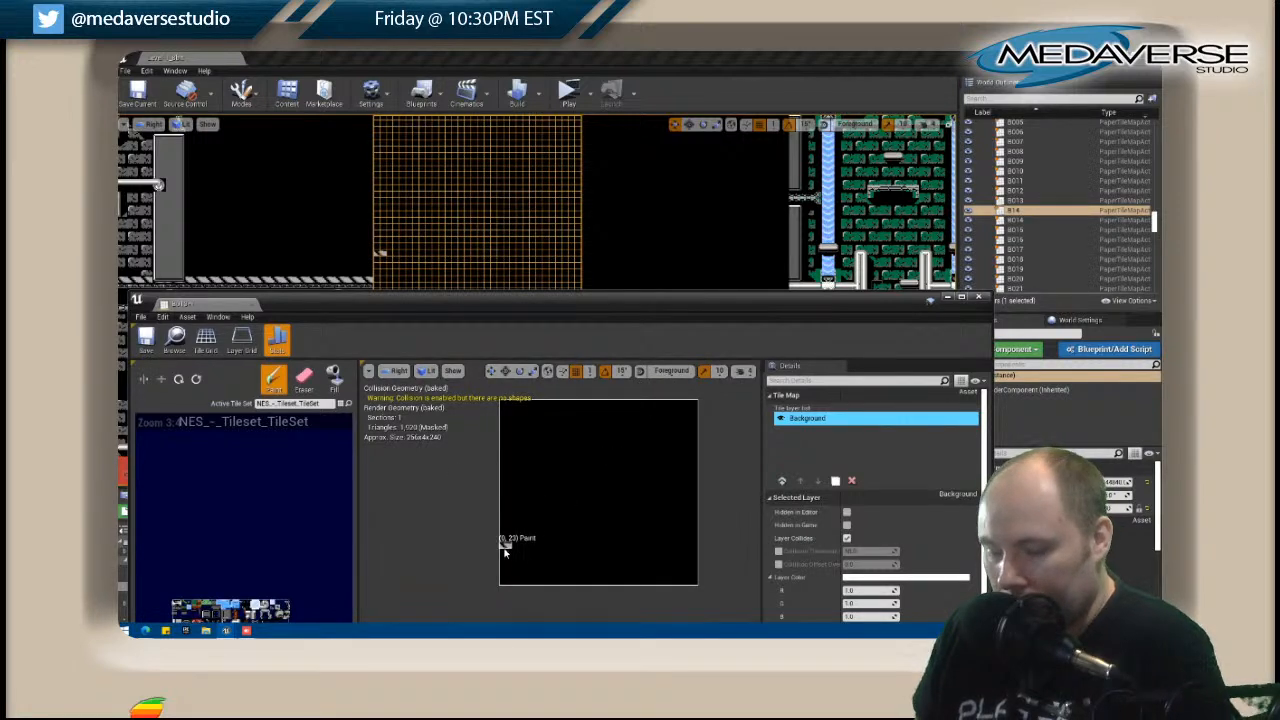
{"action": "key", "text": "ctrl+z"}
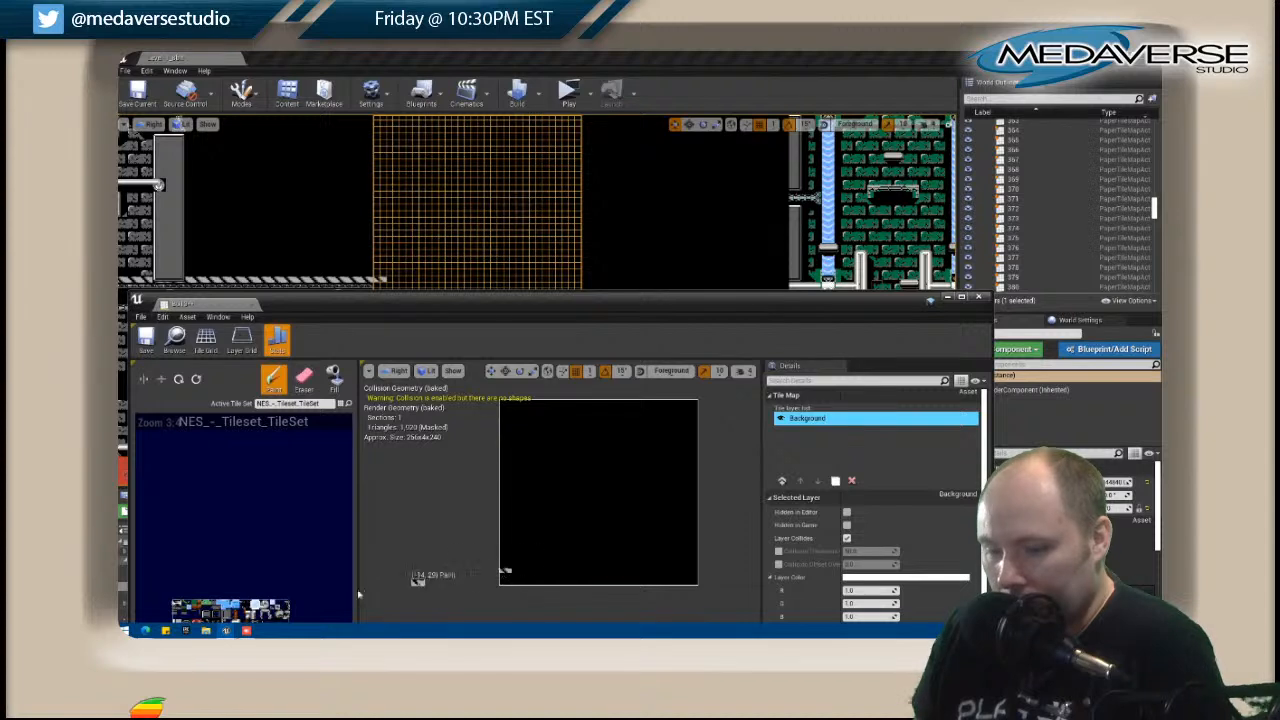
{"action": "left_click_drag", "start_coordinate": [505, 573], "coordinate": [694, 578]}
{"action": "left_click", "coordinate": [530, 573]}
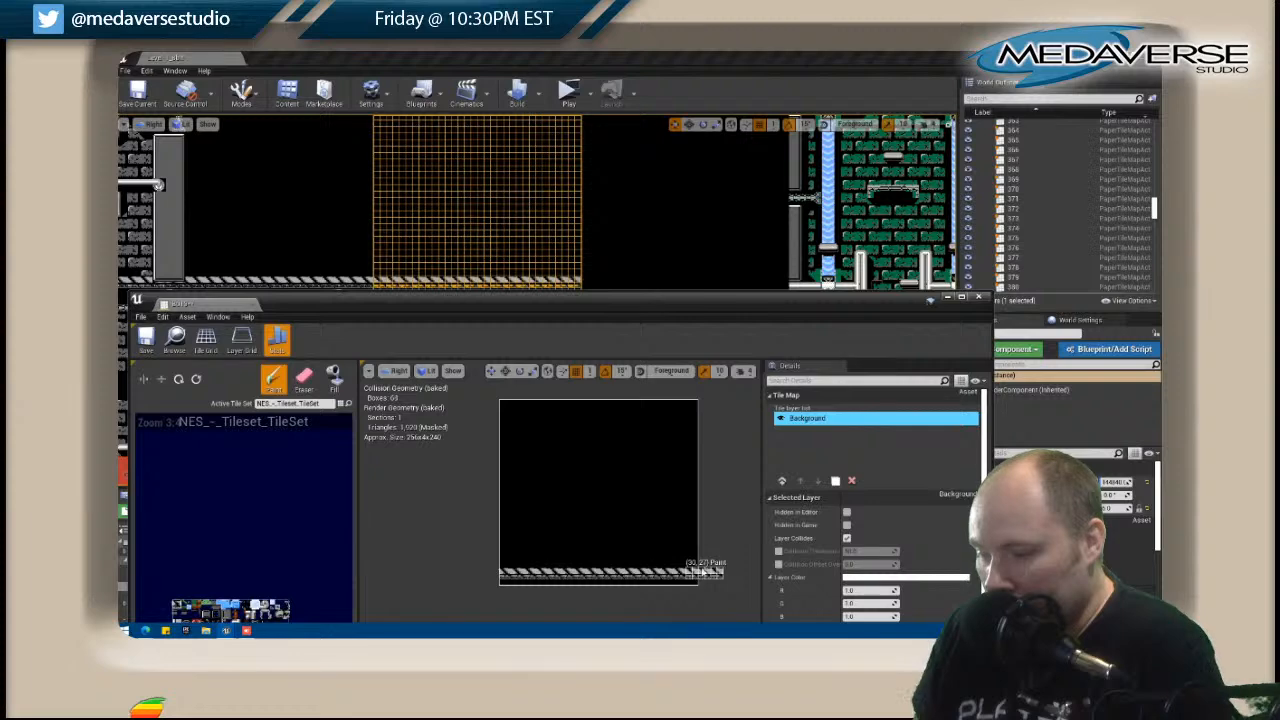
{"action": "left_click_drag", "start_coordinate": [658, 303], "coordinate": [653, 436]}
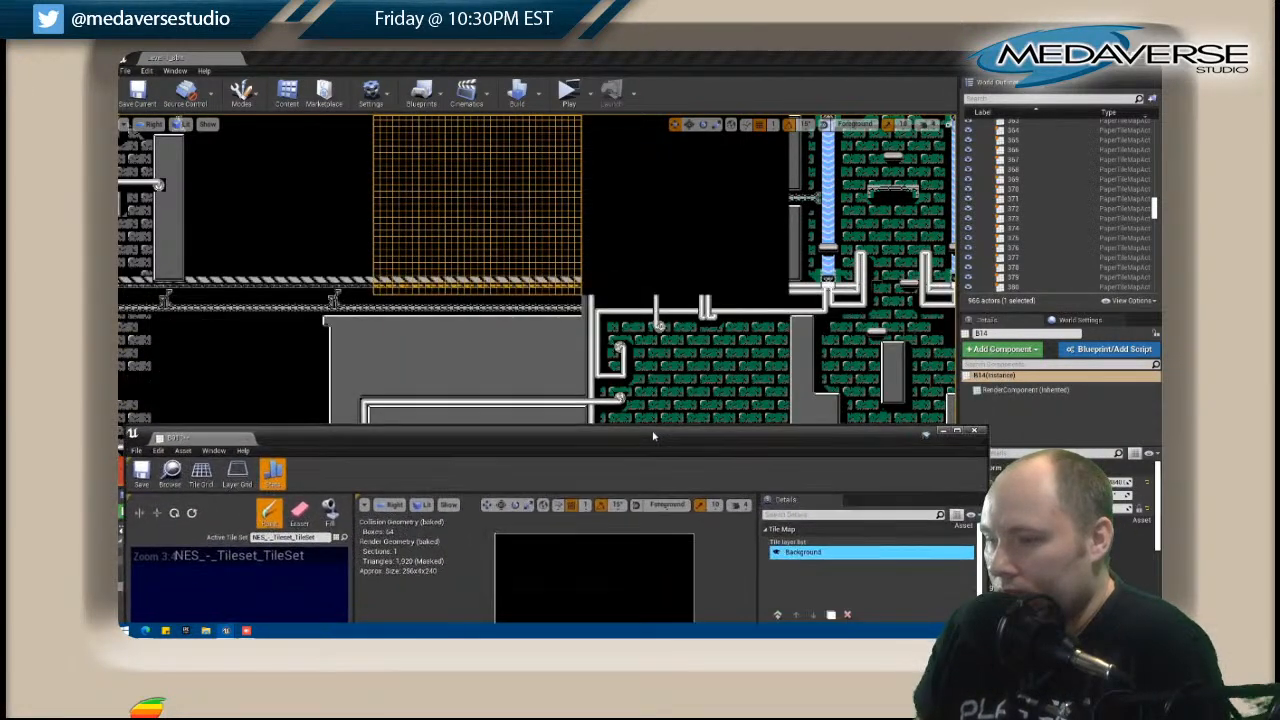
{"action": "left_click", "coordinate": [974, 431]}
Open B014, the empty tile map to the right of the extended ledge, for editing.
{"action": "scroll", "coordinate": [467, 274], "scroll_direction": "down", "scroll_amount": 3}
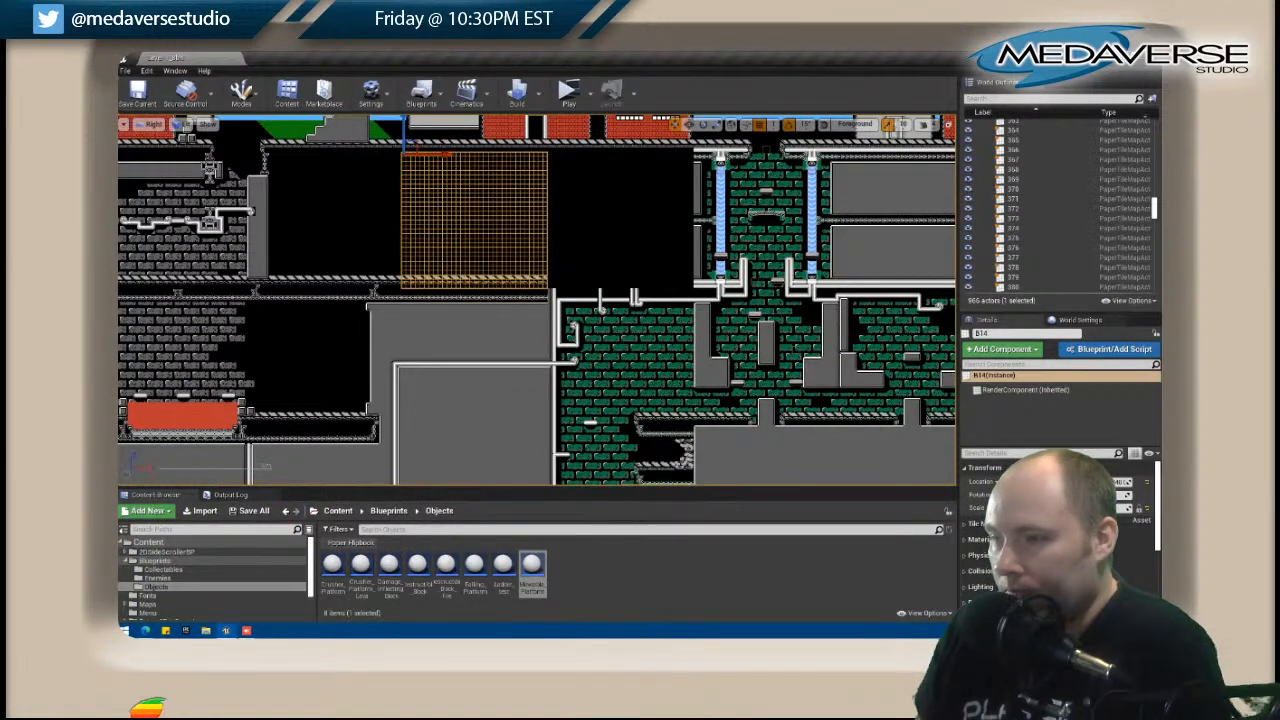
{"action": "left_click", "coordinate": [600, 240]}
{"action": "right_click", "coordinate": [600, 240]}
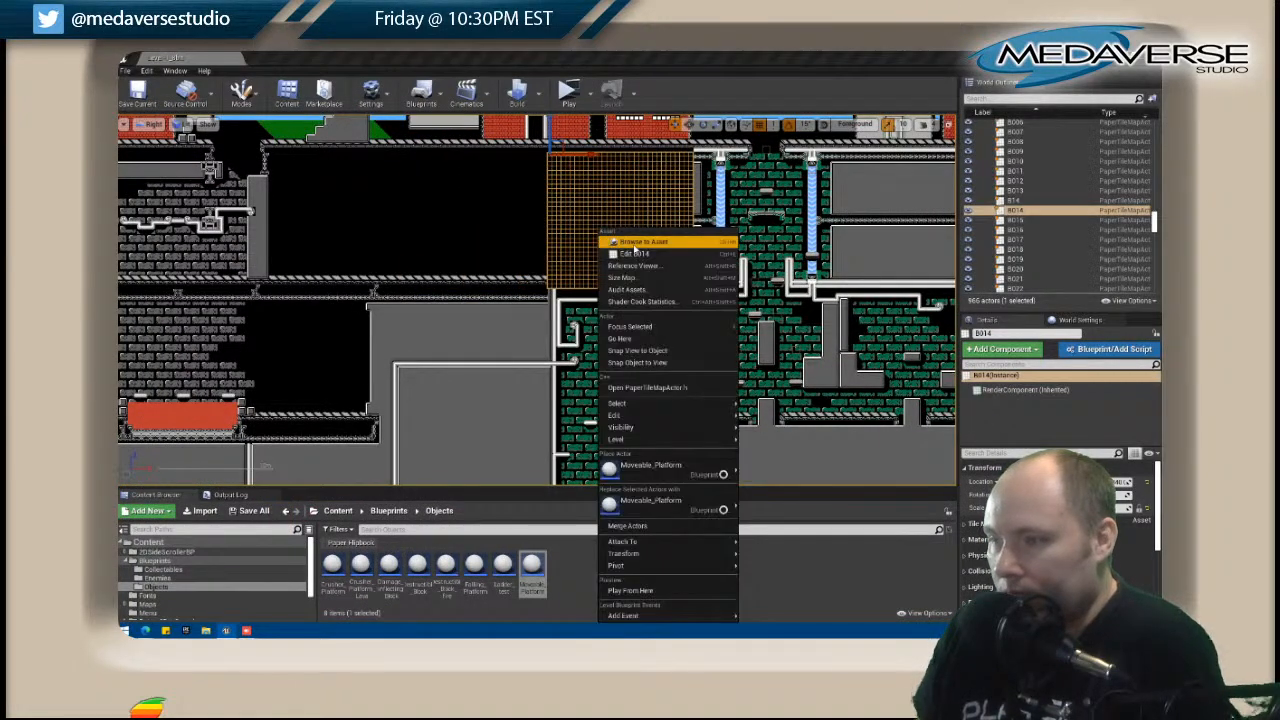
{"action": "left_click", "coordinate": [634, 253]}
{"action": "left_click_drag", "start_coordinate": [518, 446], "coordinate": [857, 96]}
{"action": "scroll", "coordinate": [345, 237], "scroll_direction": "up", "scroll_amount": 3}
{"action": "right_click_drag", "start_coordinate": [419, 264], "coordinate": [134, 312]}
{"action": "right_click_drag", "start_coordinate": [483, 395], "coordinate": [510, 395]}
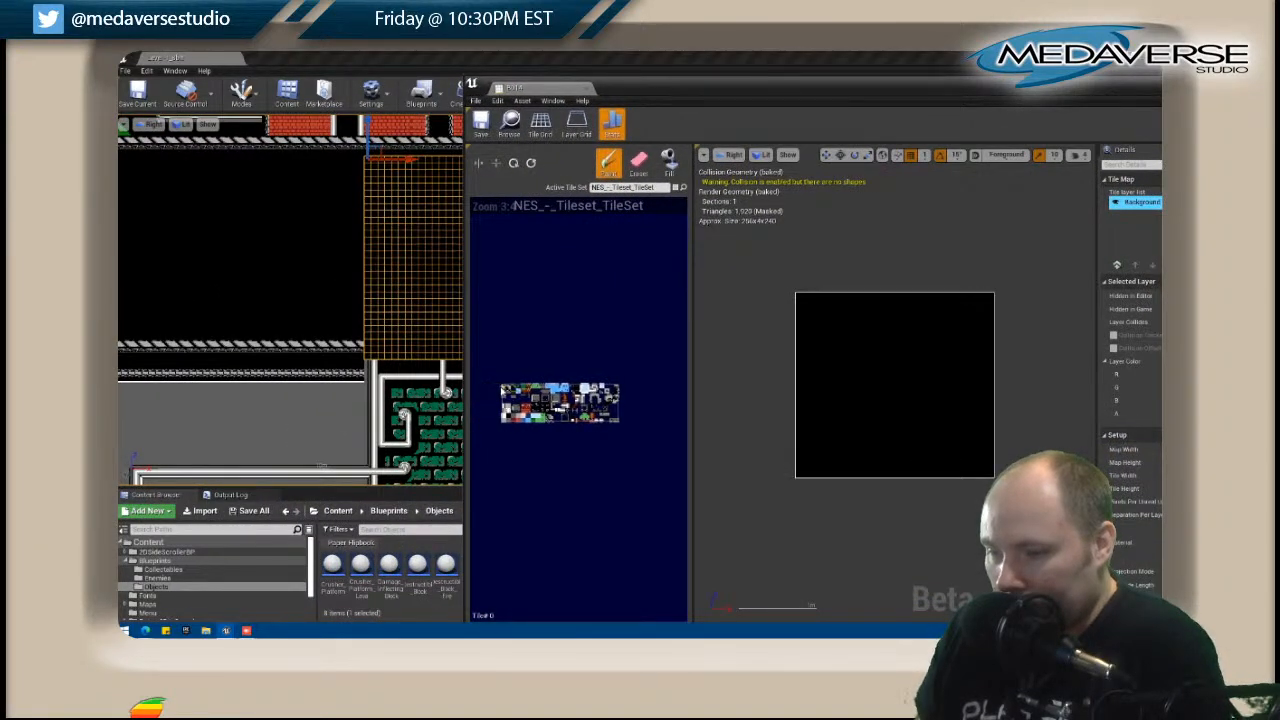
Paint the striped ledge across the full width near the bottom of B014, in line with the neighbouring ledge.
{"action": "left_click", "coordinate": [800, 459]}
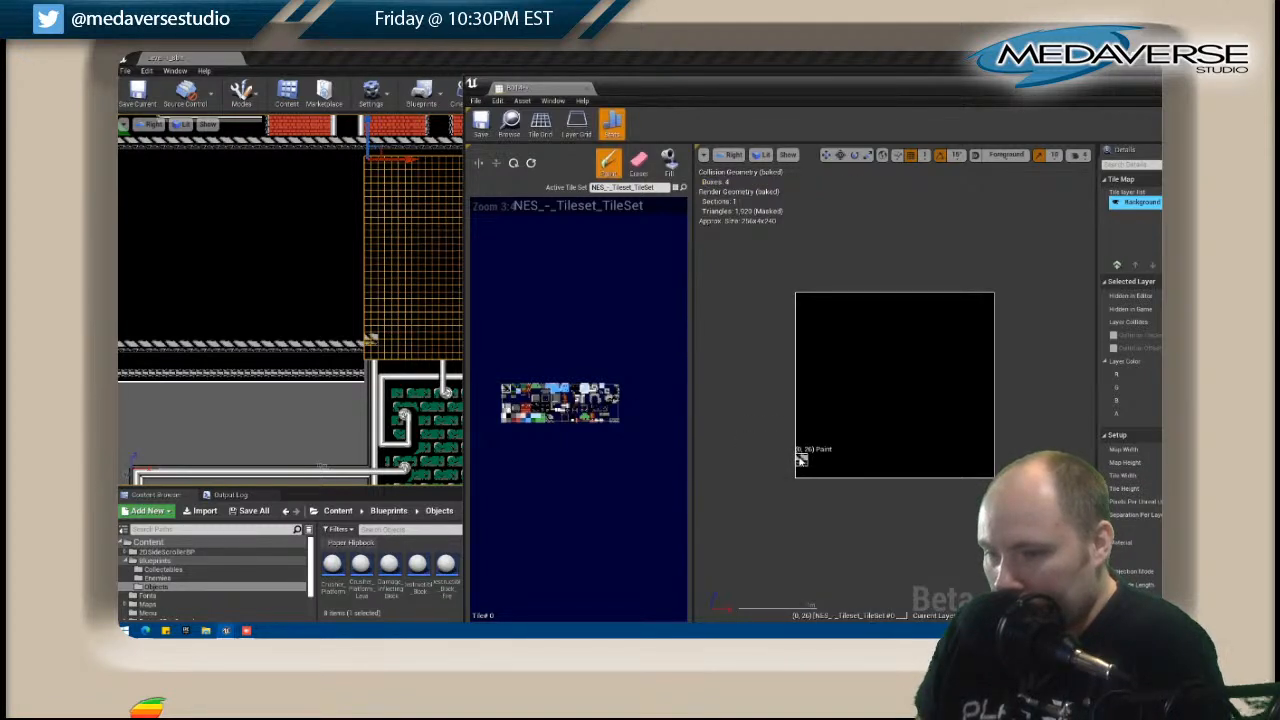
{"action": "key", "text": "ctrl+z"}
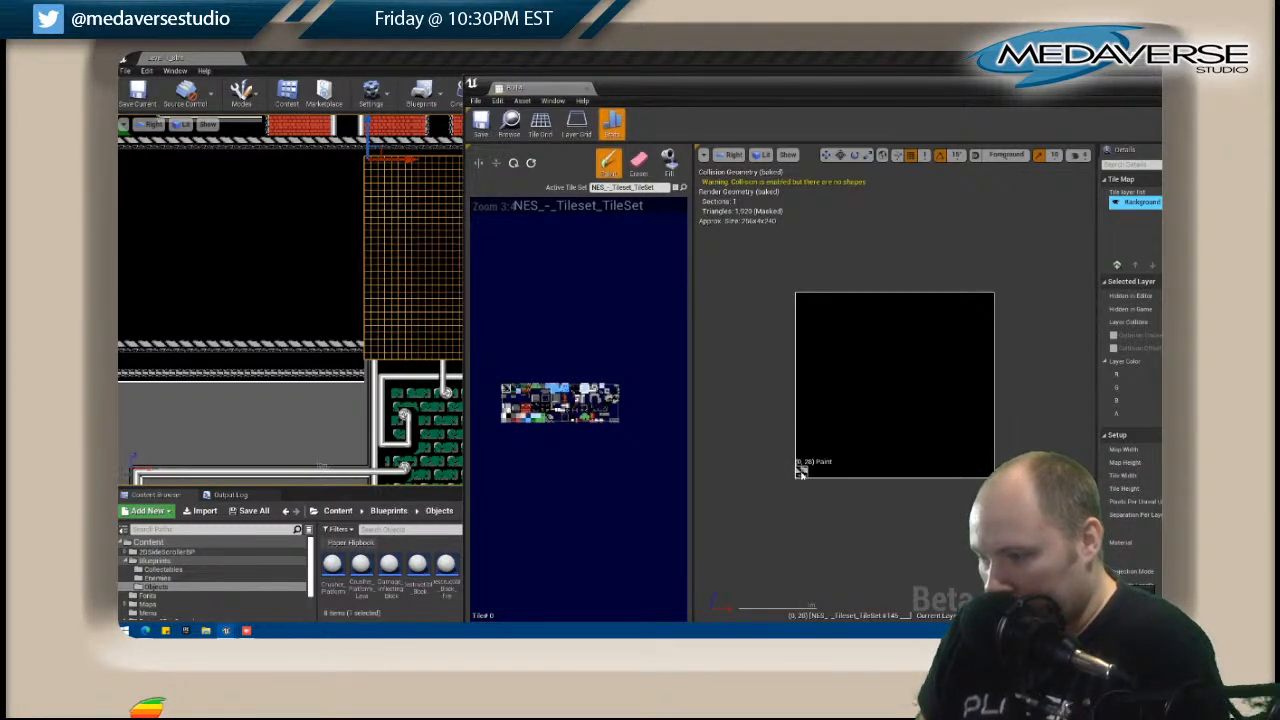
{"action": "left_click", "coordinate": [808, 462]}
{"action": "left_click_drag", "start_coordinate": [815, 466], "coordinate": [881, 471]}
{"action": "left_click", "coordinate": [874, 467]}
{"action": "key", "text": "shift"}
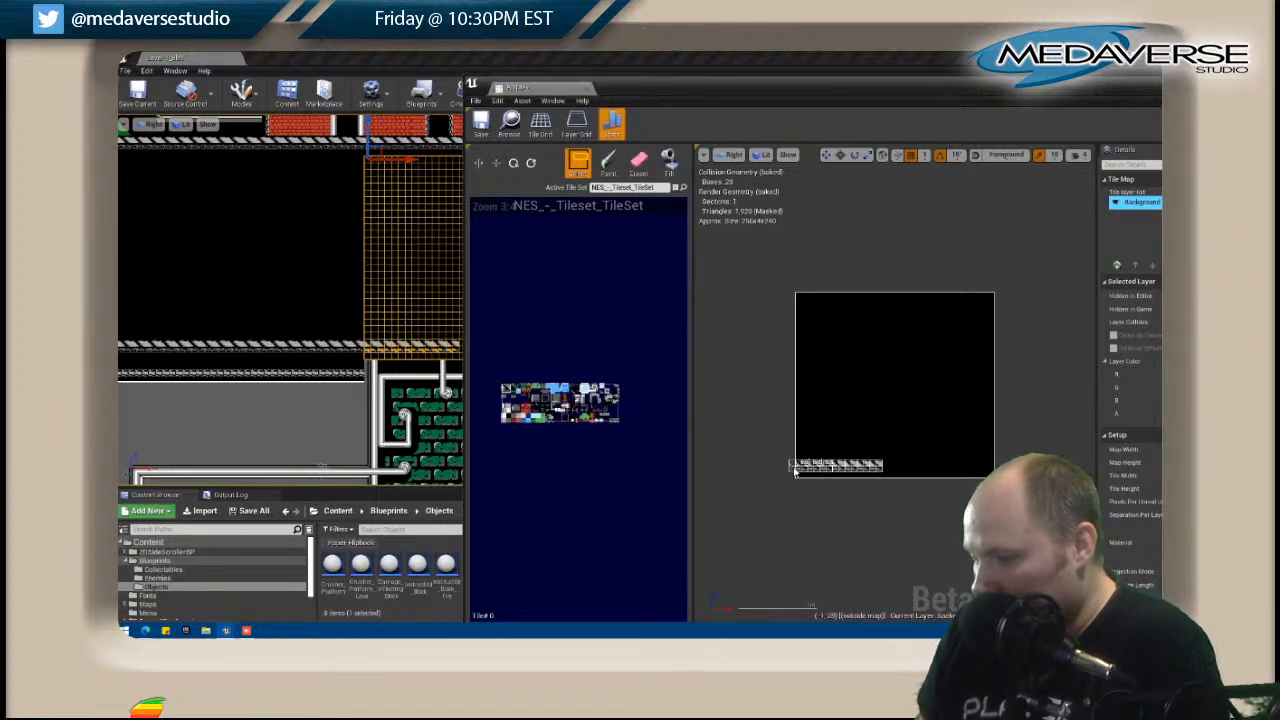
{"action": "left_click_drag", "start_coordinate": [798, 464], "coordinate": [879, 469], "text": "shift"}
{"action": "left_click", "coordinate": [884, 466]}
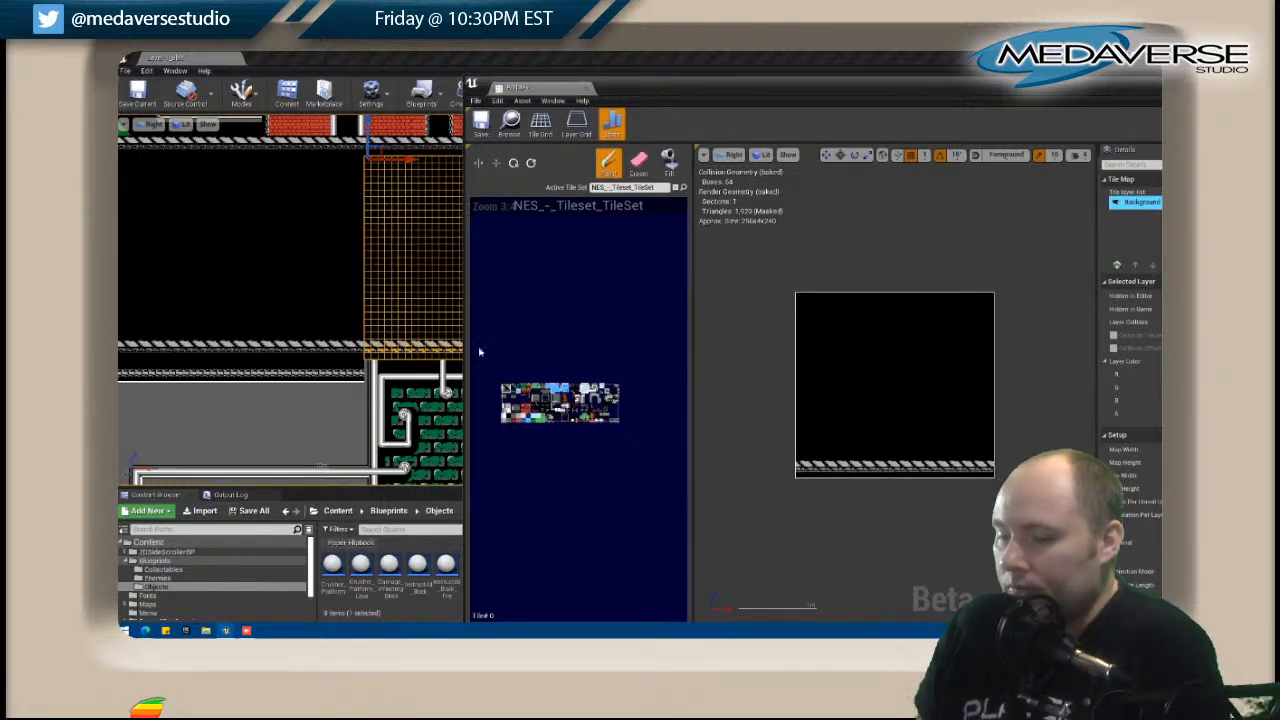
Place connecting pipe tiles on B014's bottom row directly above the vertical pipes rising from the map below.
{"action": "right_click_drag", "start_coordinate": [377, 379], "coordinate": [283, 331]}
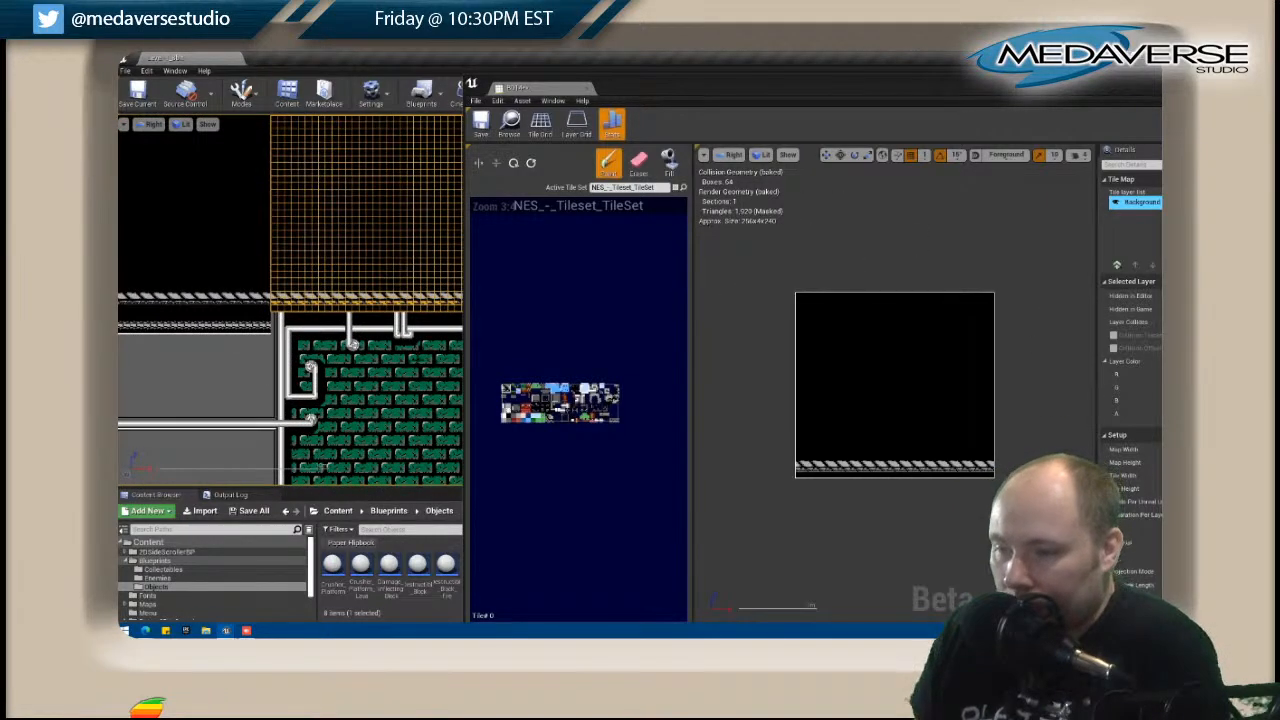
{"action": "left_click", "coordinate": [570, 411]}
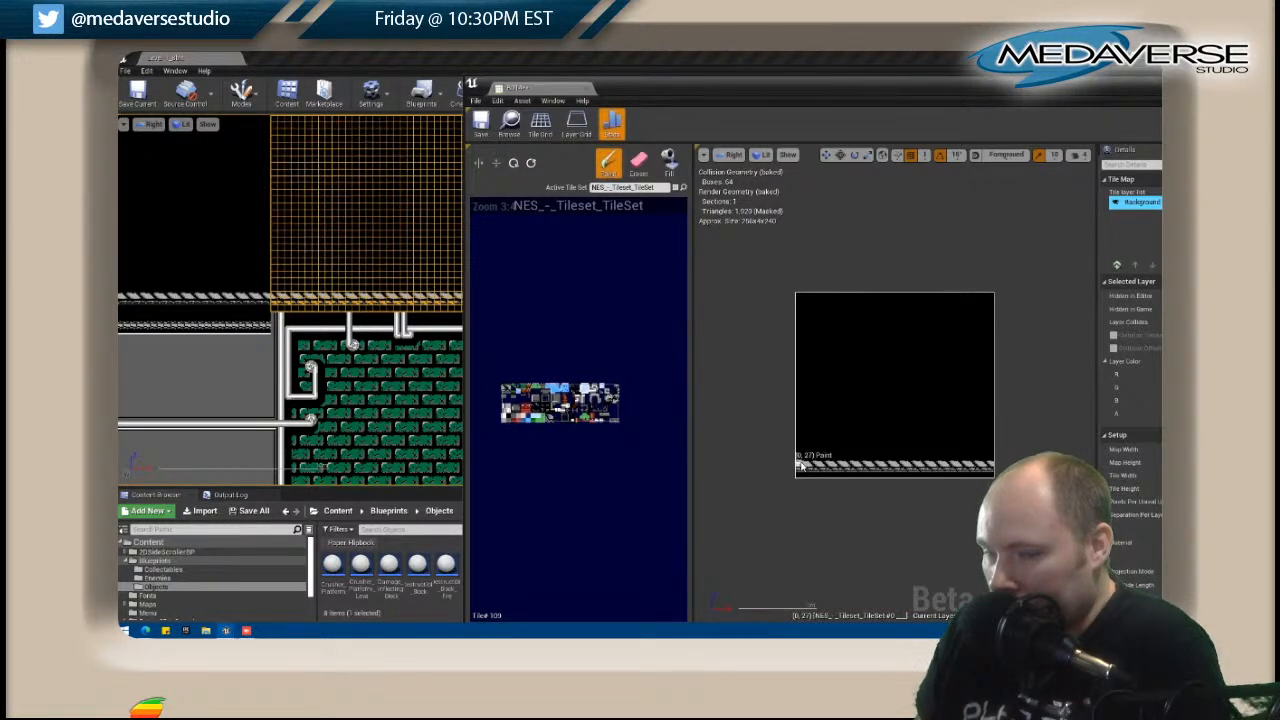
{"action": "left_click", "coordinate": [884, 476]}
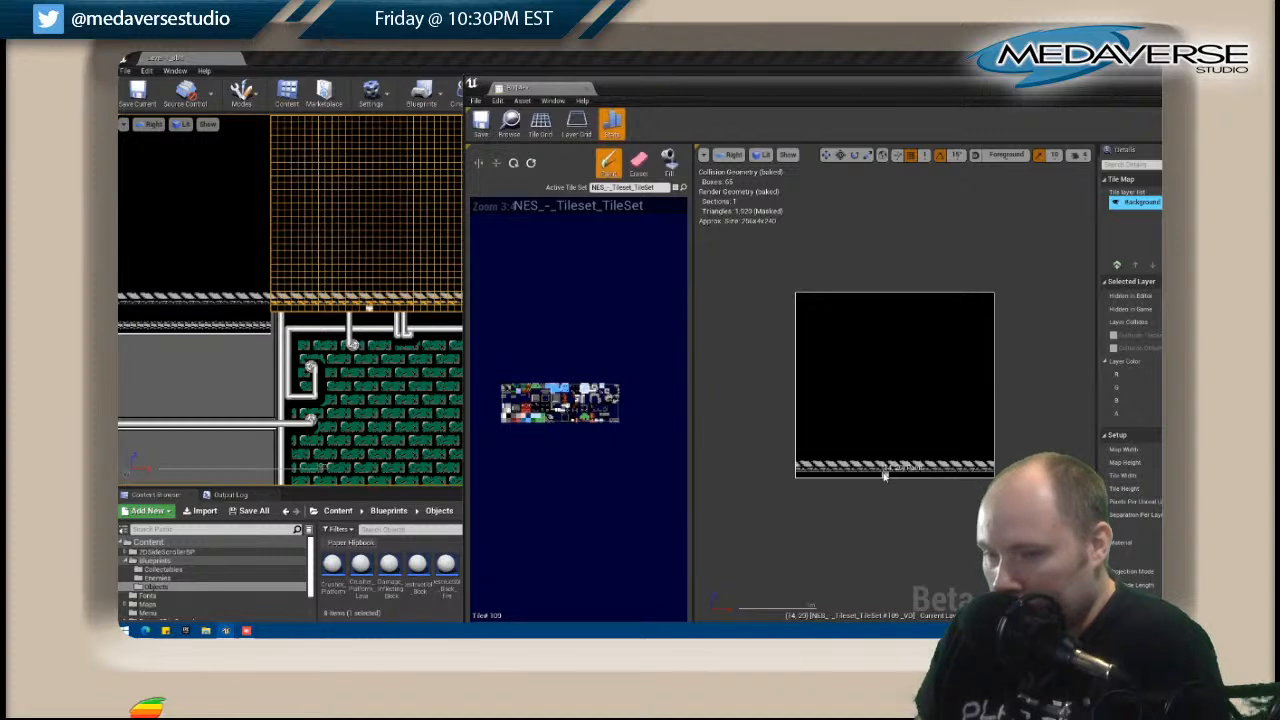
{"action": "key", "text": "ctrl+z"}
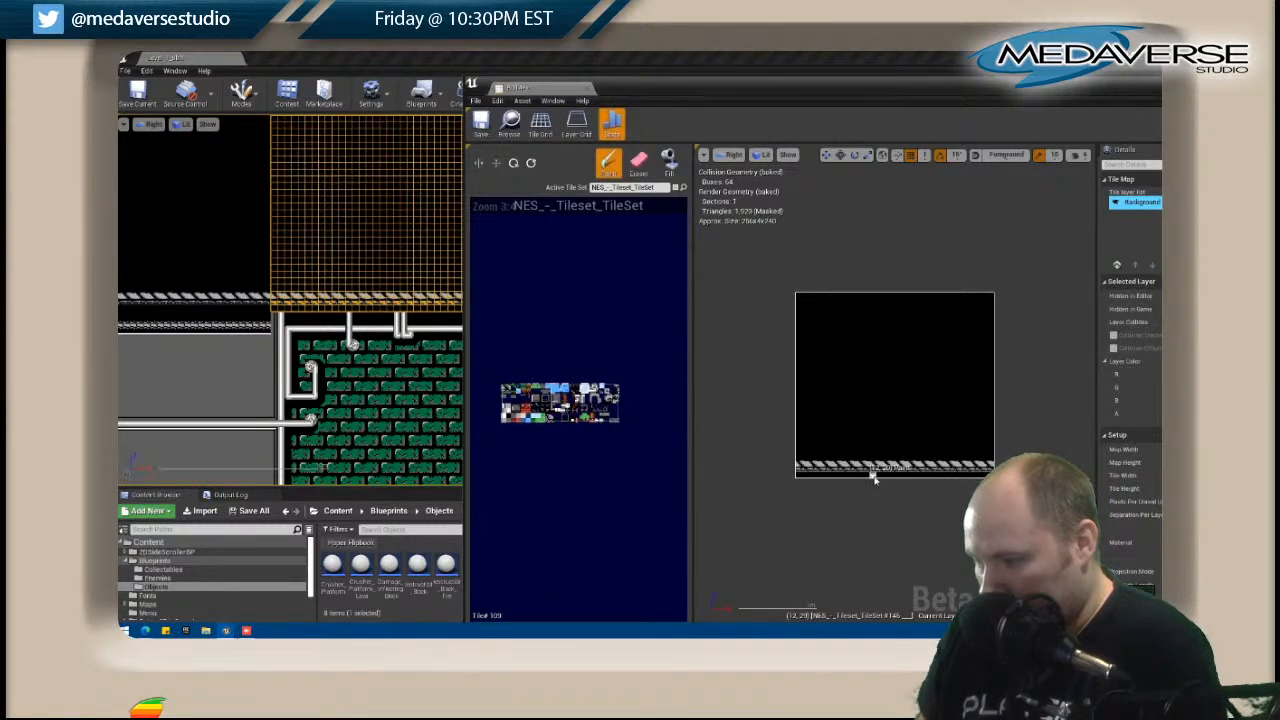
{"action": "left_click", "coordinate": [868, 480]}
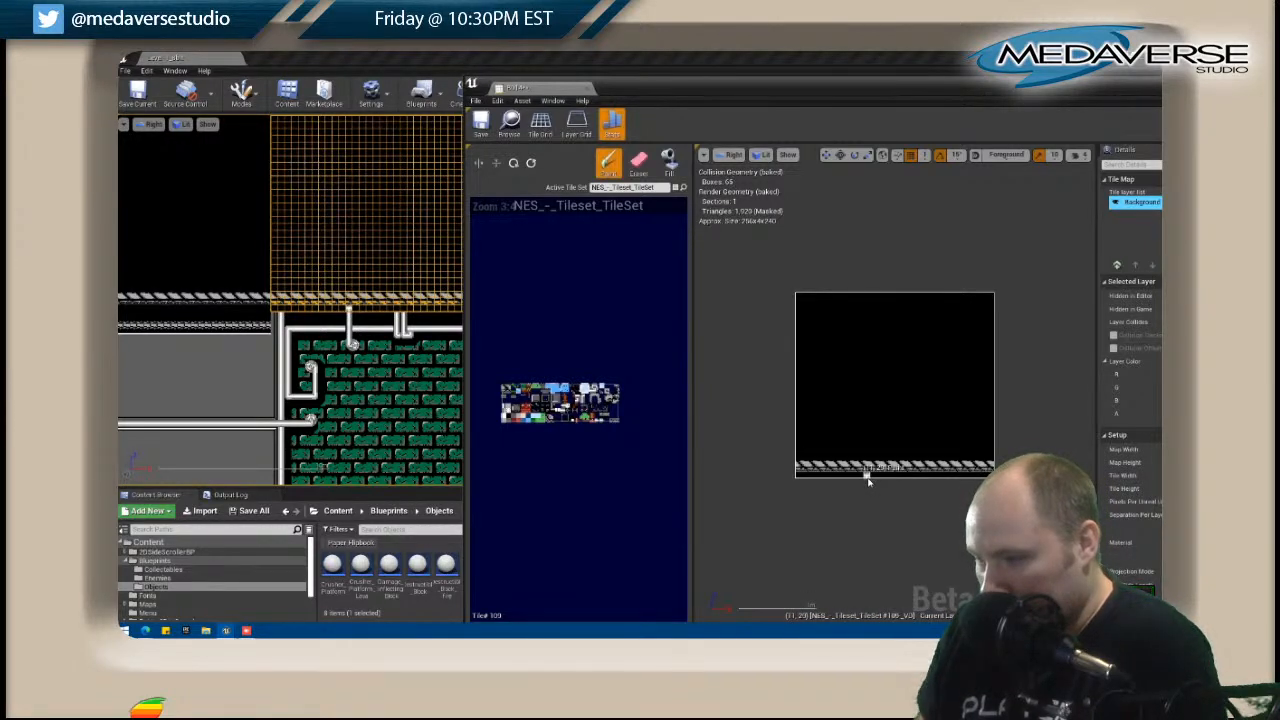
{"action": "left_click", "coordinate": [912, 480]}
Paint a horizontal pipe along B014's bottom row so it connects the vertical pipes with the pipe in the map beside it.
{"action": "right_click_drag", "start_coordinate": [418, 392], "coordinate": [331, 384]}
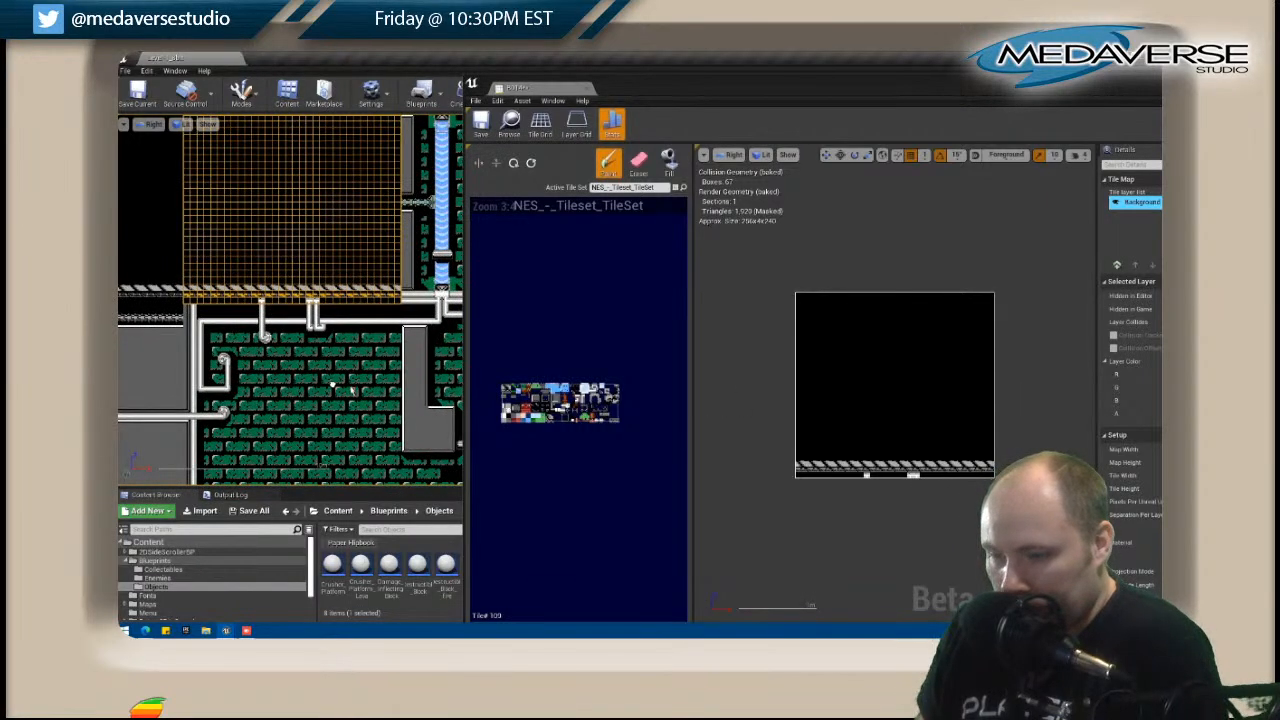
{"action": "left_click", "coordinate": [558, 410]}
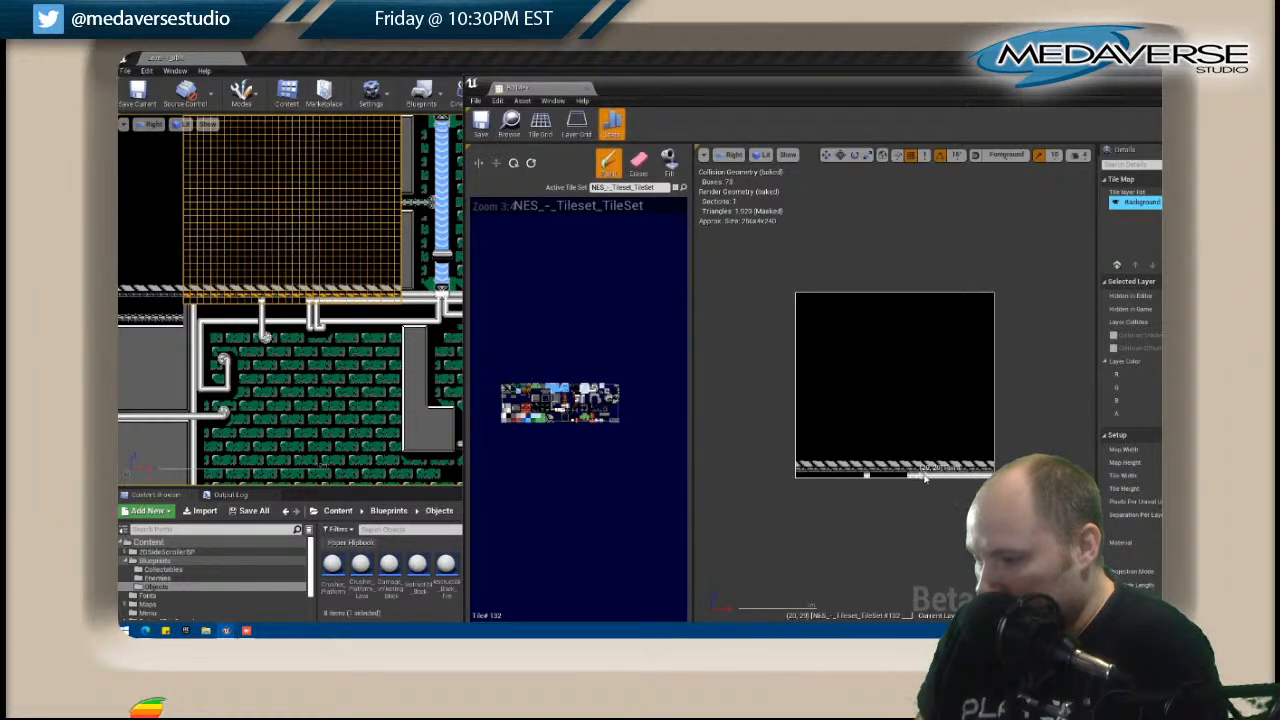
{"action": "left_click_drag", "start_coordinate": [904, 475], "coordinate": [808, 479]}
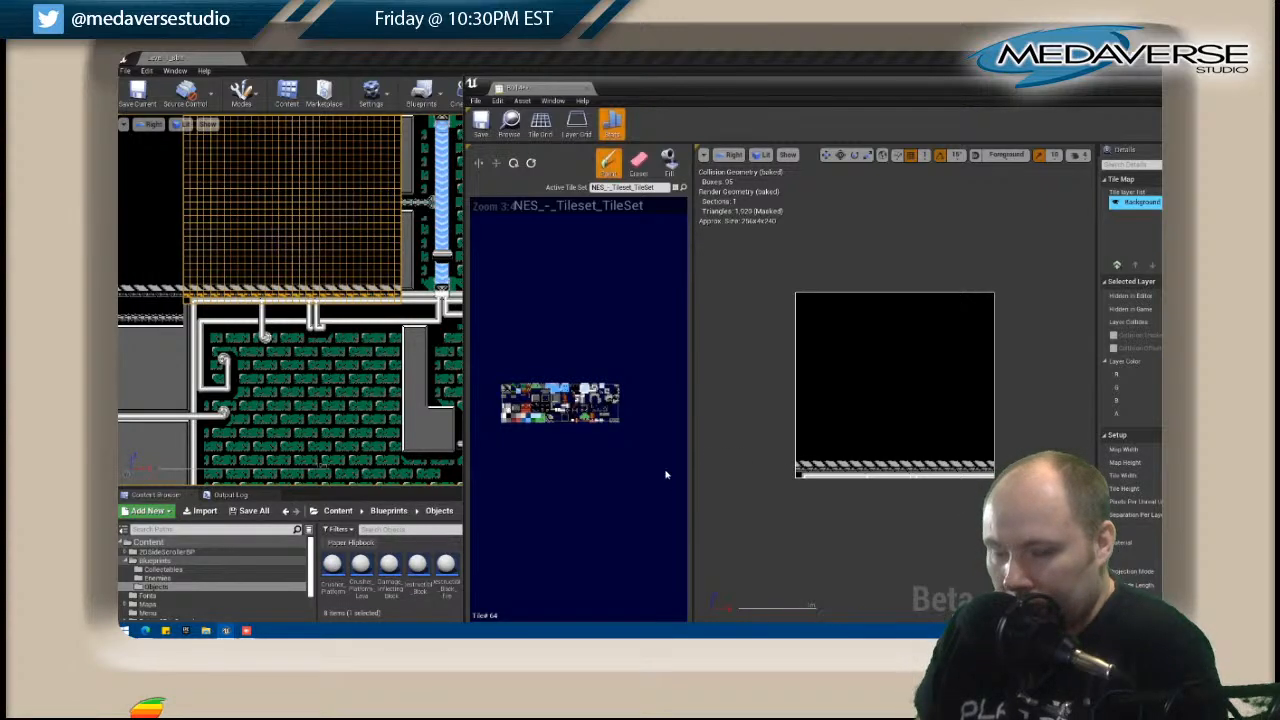
Fill B014's black area with the plain gray wall tile and replace its striped ledge with gray down to the pipe.
{"action": "scroll", "coordinate": [392, 354], "scroll_direction": "down", "scroll_amount": 1}
{"action": "right_click_drag", "start_coordinate": [265, 366], "coordinate": [427, 367]}
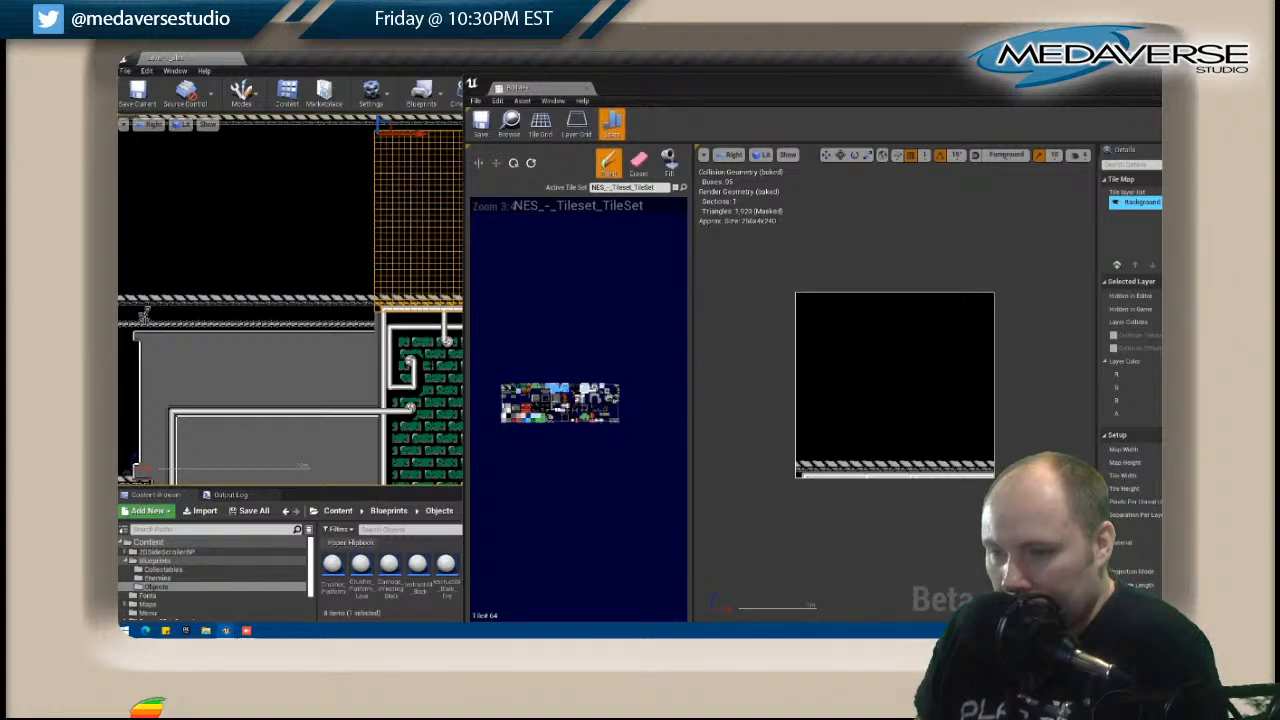
{"action": "right_click_drag", "start_coordinate": [428, 345], "coordinate": [282, 386]}
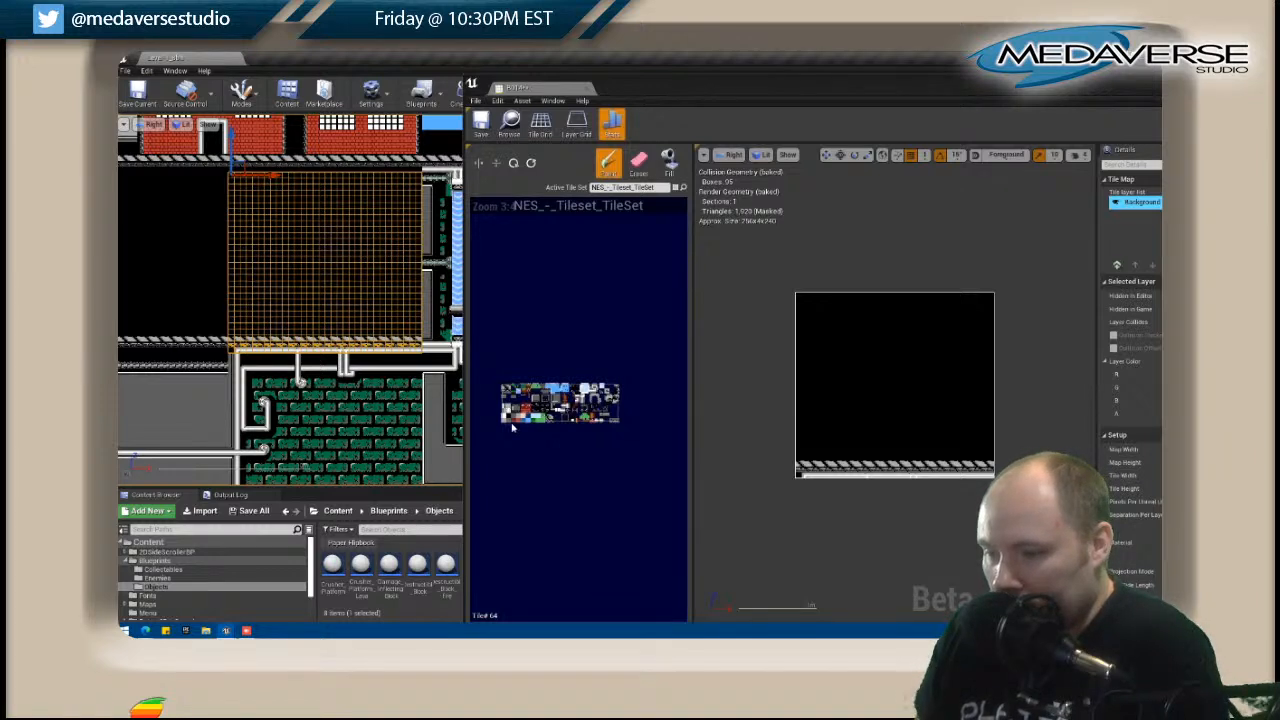
{"action": "left_click", "coordinate": [669, 162]}
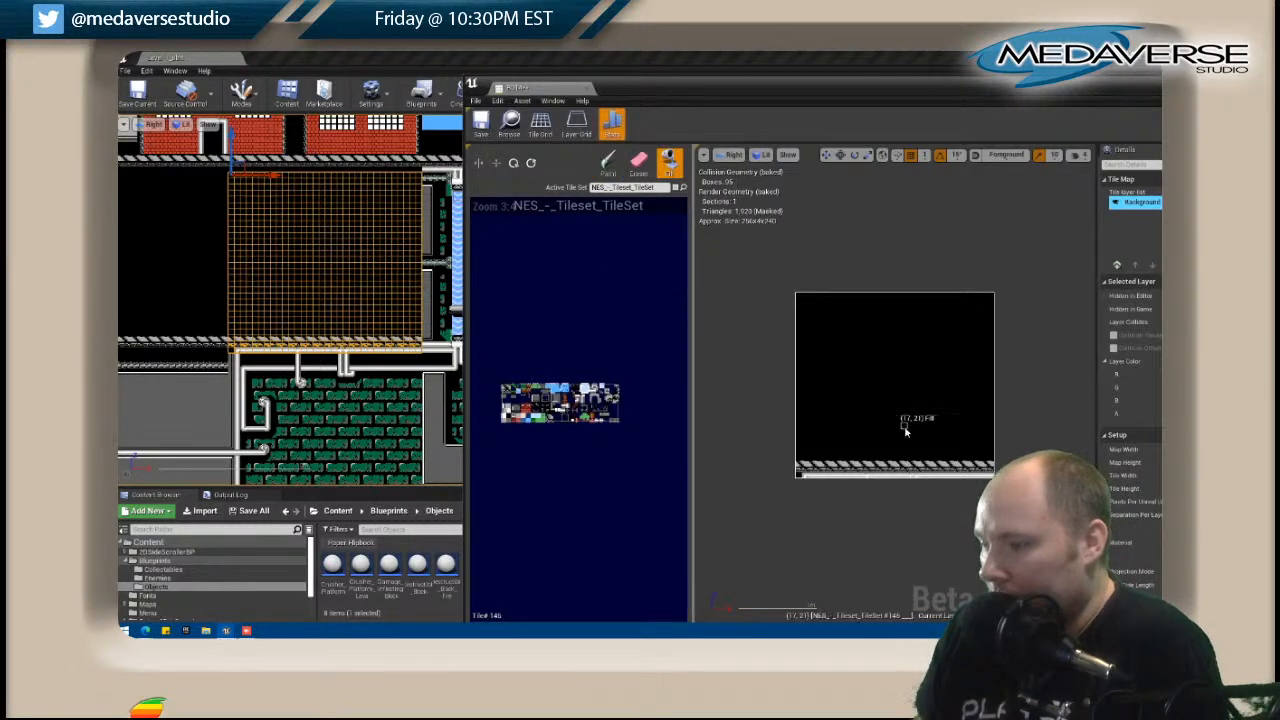
{"action": "left_click", "coordinate": [906, 430]}
{"action": "mouse_move", "coordinate": [868, 467]}
{"action": "left_mouse_down"}
{"action": "mouse_move", "coordinate": [988, 465]}
{"action": "mouse_move", "coordinate": [808, 470]}
{"action": "left_mouse_up"}
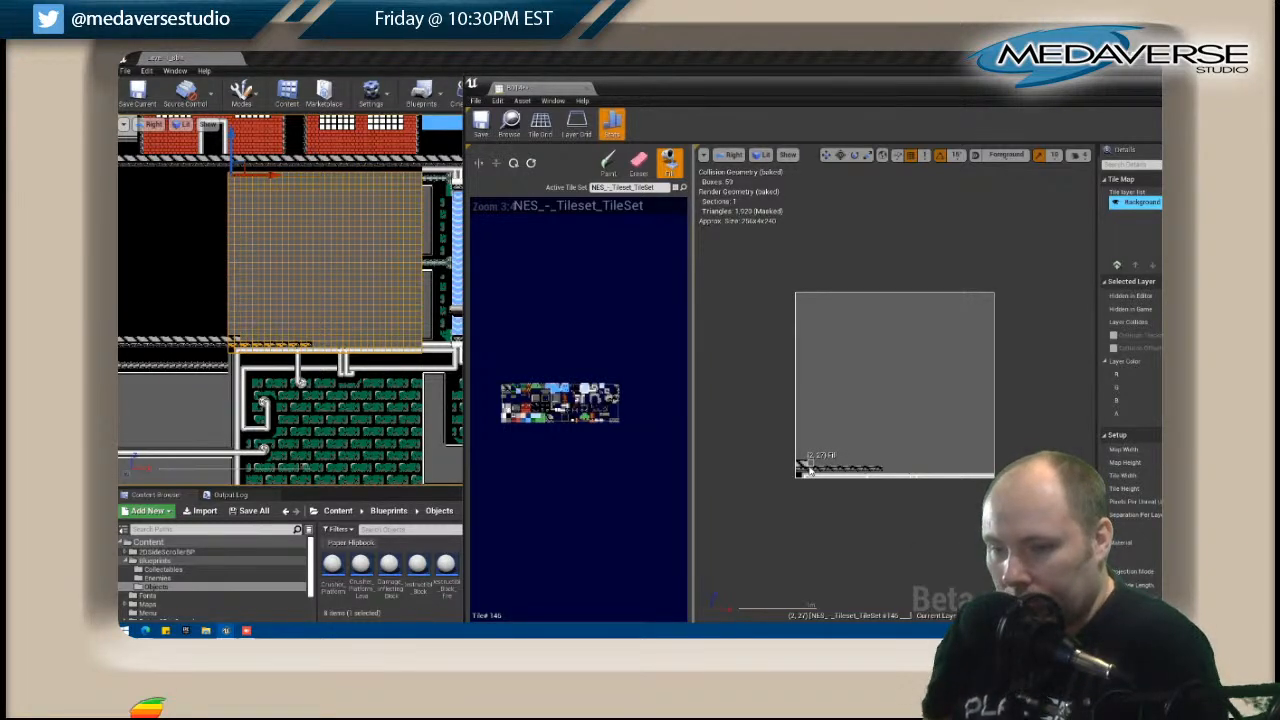
{"action": "left_click_drag", "start_coordinate": [800, 466], "coordinate": [879, 470]}
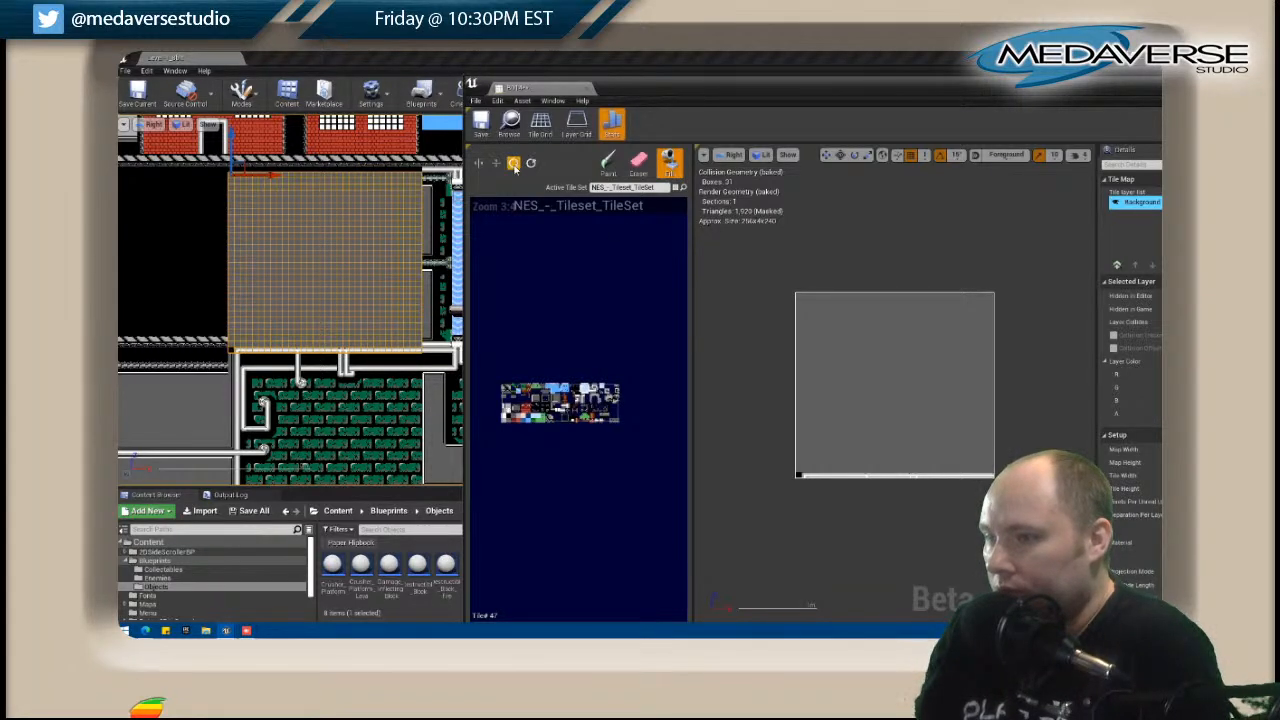
Paint the patterned beam with its white lower edge across B014's top and repeat it across the middle, in line with the neighbouring beams.
{"action": "key", "text": "shift+p"}
{"action": "mouse_move", "coordinate": [990, 296]}
{"action": "left_mouse_down"}
{"action": "mouse_move", "coordinate": [798, 300]}
{"action": "mouse_move", "coordinate": [994, 300]}
{"action": "left_mouse_up"}
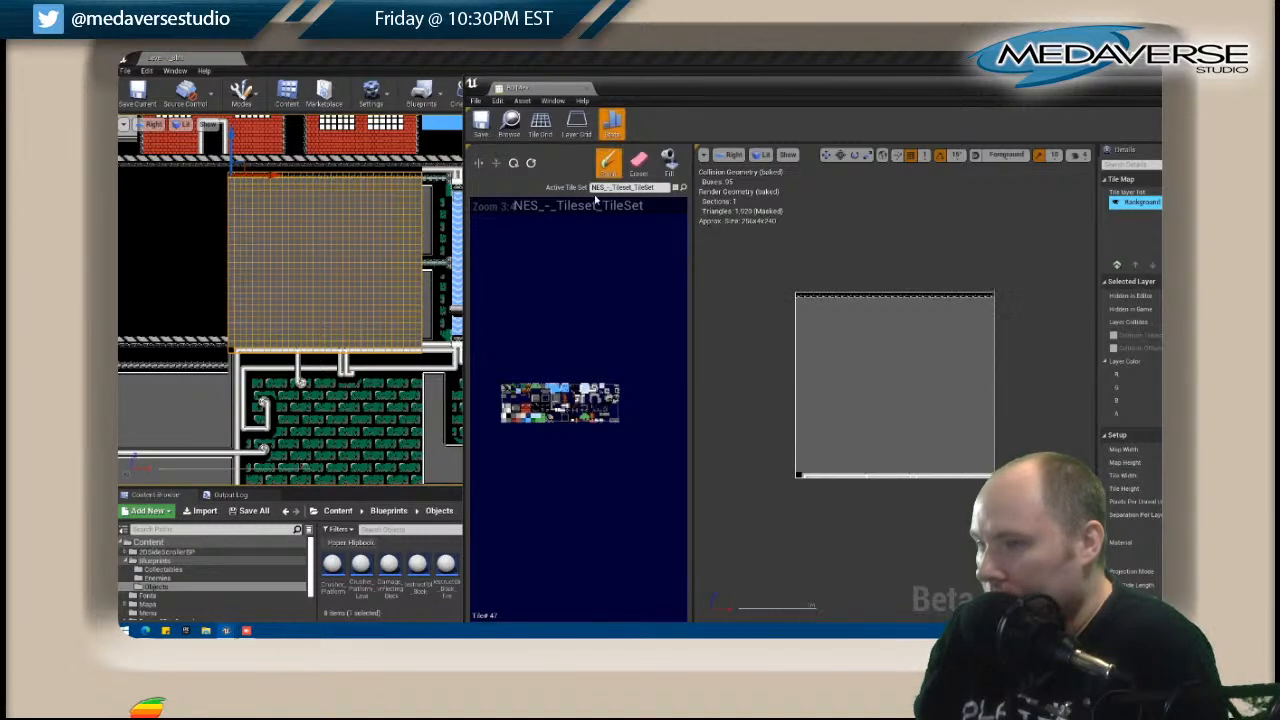
{"action": "left_click", "coordinate": [494, 163]}
{"action": "left_click", "coordinate": [800, 304]}
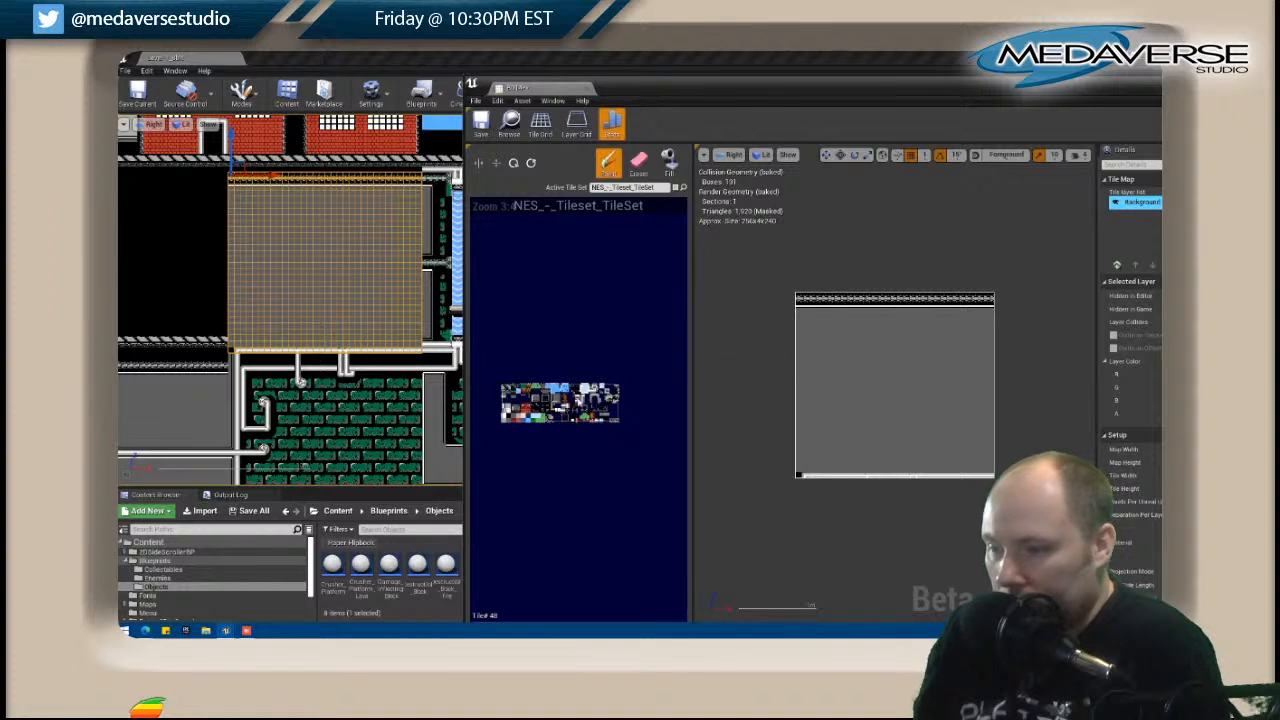
{"action": "left_click_drag", "start_coordinate": [803, 300], "coordinate": [953, 305], "text": "shift"}
{"action": "left_click_drag", "start_coordinate": [989, 306], "coordinate": [992, 311]}
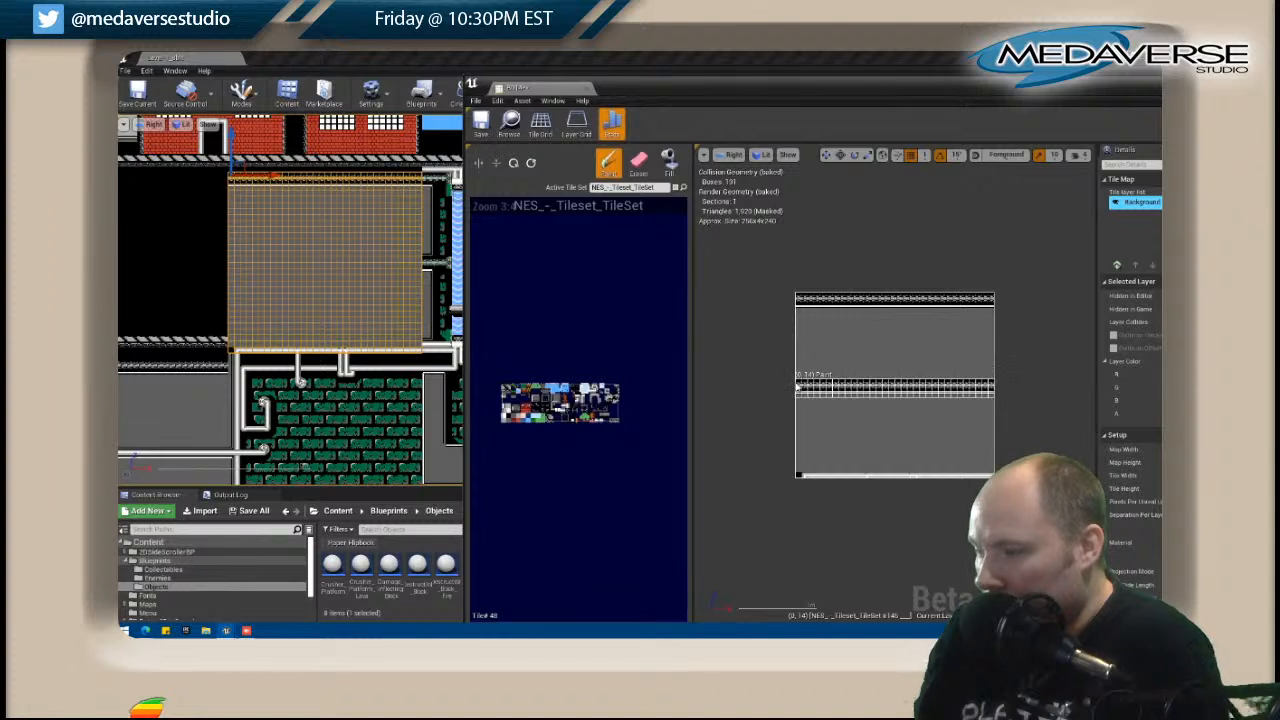
{"action": "left_click", "coordinate": [798, 386]}
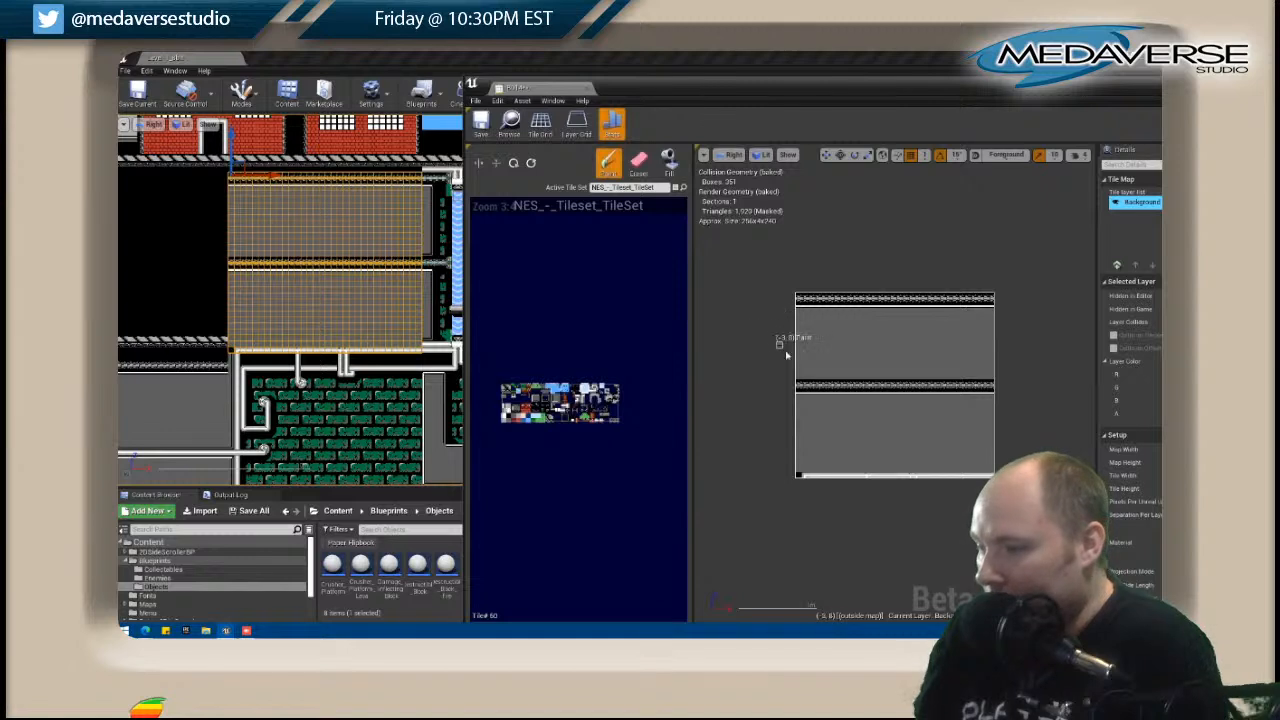
{"action": "left_click_drag", "start_coordinate": [822, 378], "coordinate": [988, 374]}
Open C013, the gray tile map just left of the green brick area, for editing.
{"action": "right_click_drag", "start_coordinate": [263, 315], "coordinate": [397, 294]}
{"action": "left_click", "coordinate": [326, 346]}
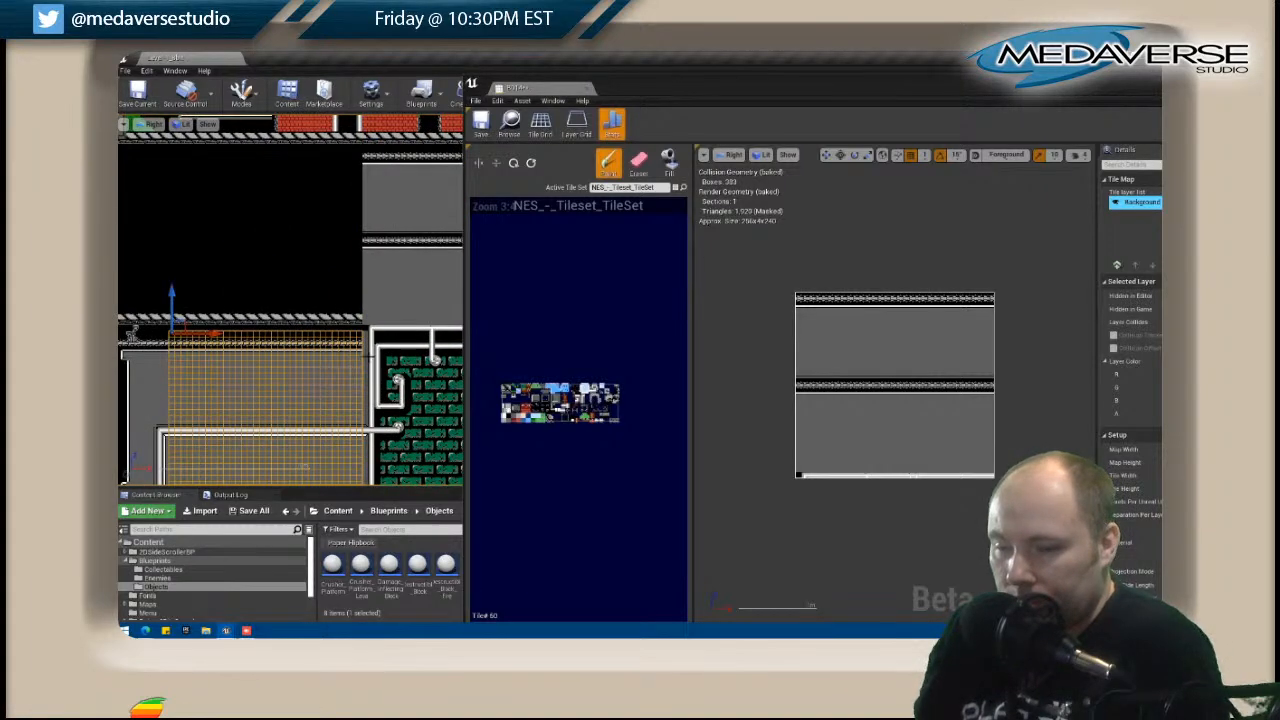
{"action": "left_click", "coordinate": [375, 357]}
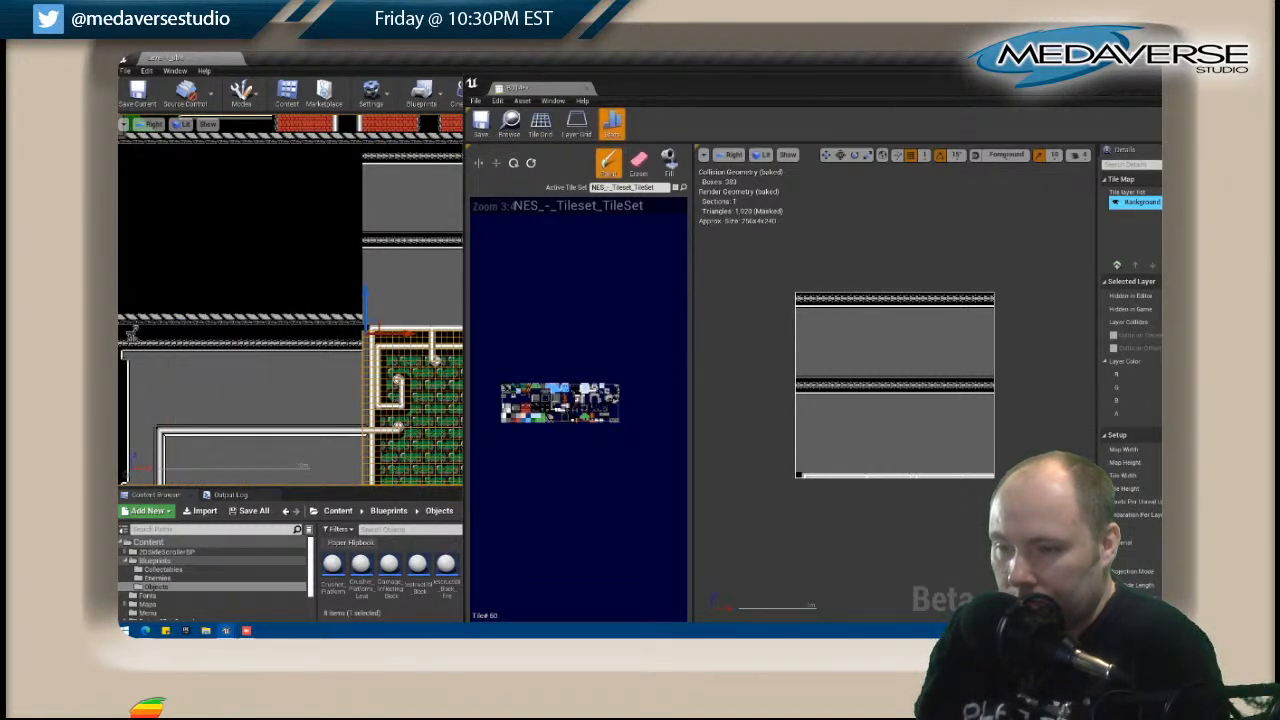
{"action": "left_click", "coordinate": [335, 350]}
{"action": "right_click", "coordinate": [335, 350]}
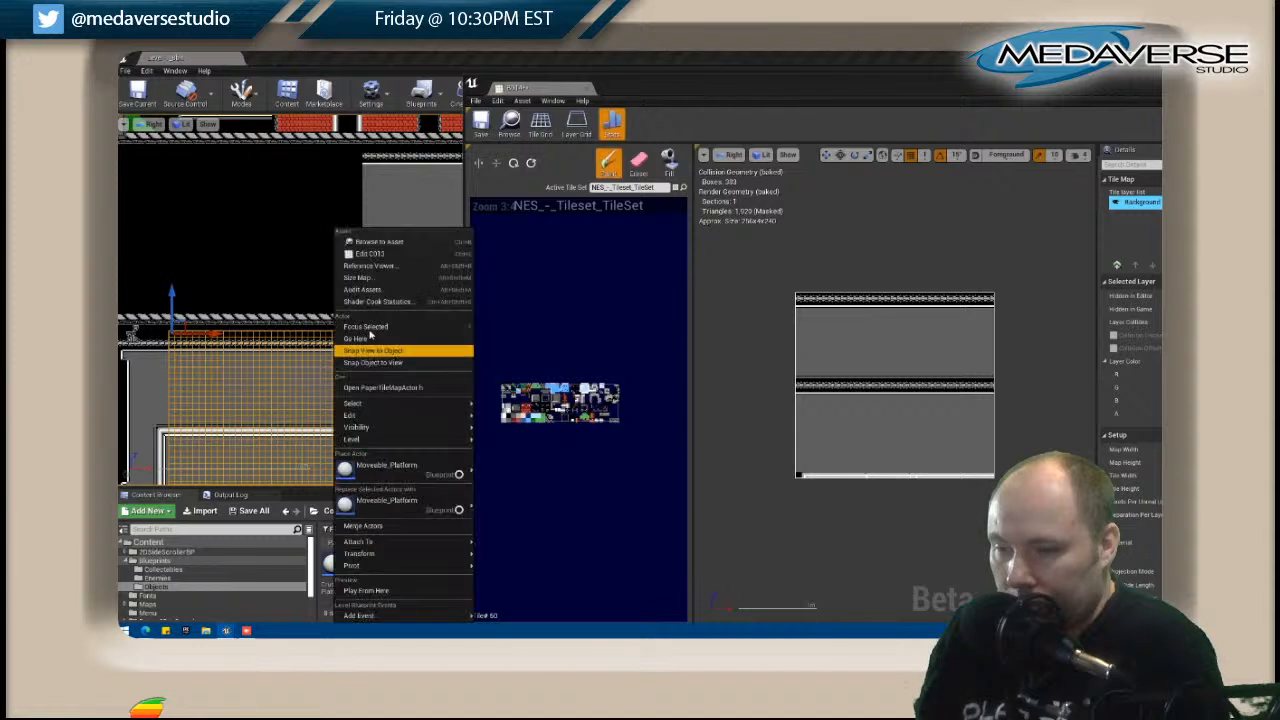
{"action": "left_click", "coordinate": [371, 255]}
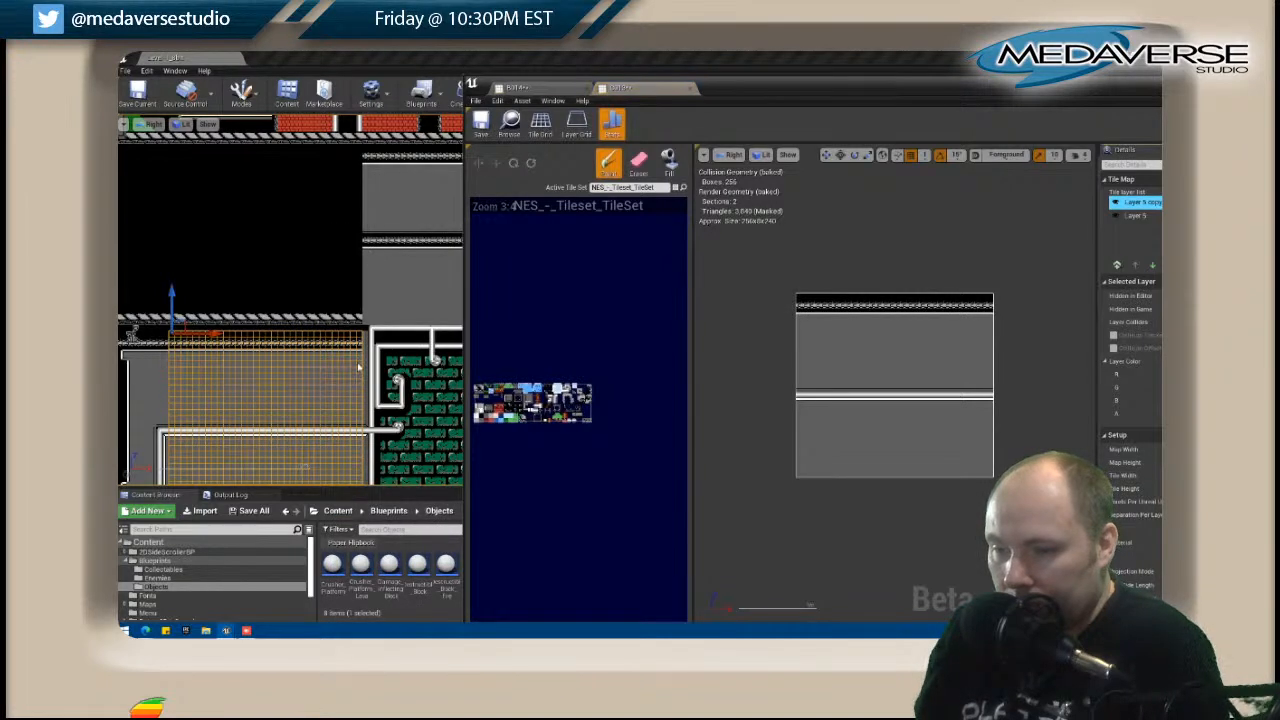
End C013's upper beam with a vertical white edge near its right end and paint the space beyond it gray.
{"action": "scroll", "coordinate": [986, 306], "scroll_direction": "up", "scroll_amount": 2}
{"action": "right_click_drag", "start_coordinate": [989, 314], "coordinate": [815, 355]}
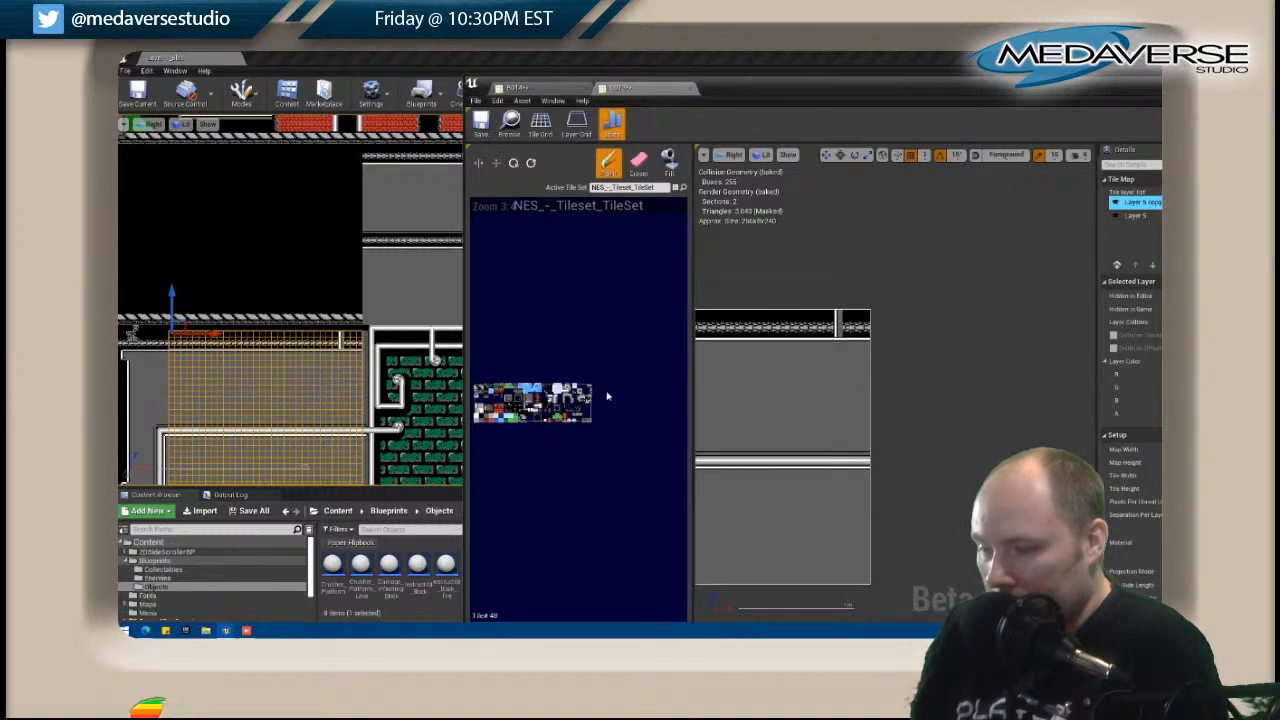
{"action": "left_click", "coordinate": [867, 333]}
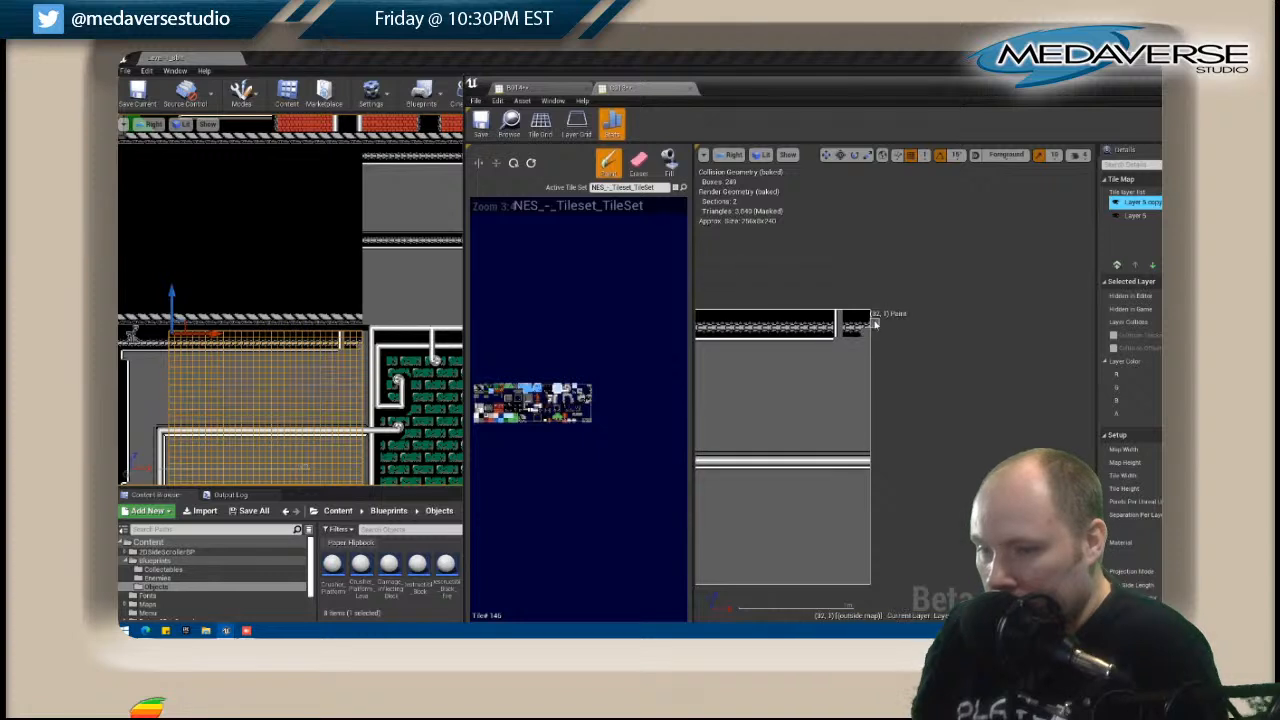
{"action": "mouse_move", "coordinate": [868, 317]}
{"action": "left_mouse_down"}
{"action": "mouse_move", "coordinate": [849, 331]}
{"action": "mouse_move", "coordinate": [864, 324]}
{"action": "left_mouse_up"}
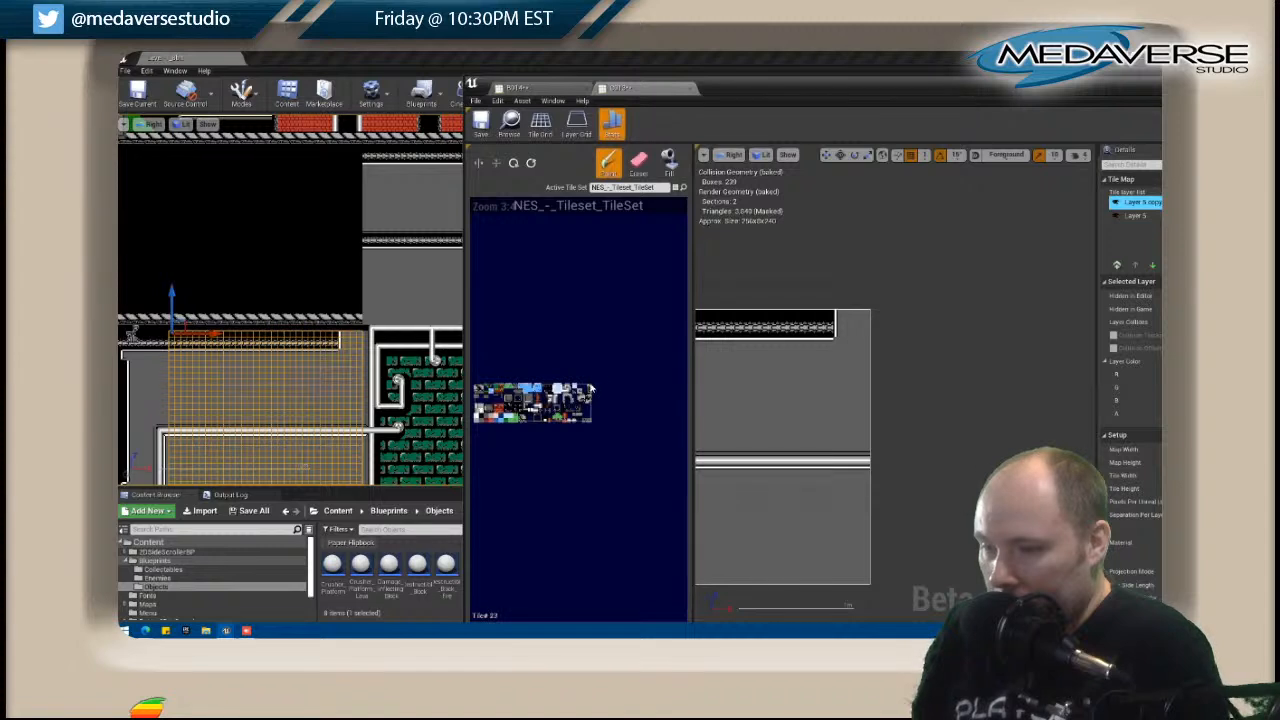
Place the bracket tiles at the right end of C013's upper beam and erase the surplus tile beside them.
{"action": "left_click", "coordinate": [820, 318]}
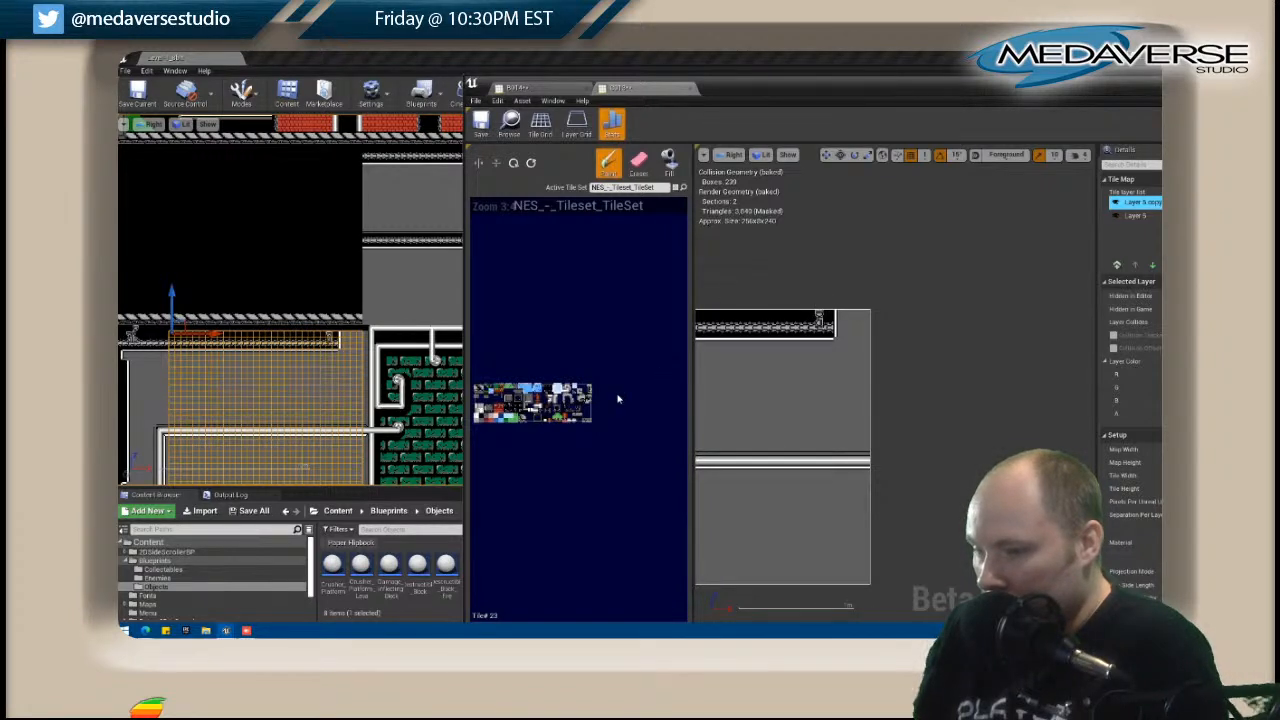
{"action": "left_click", "coordinate": [822, 318]}
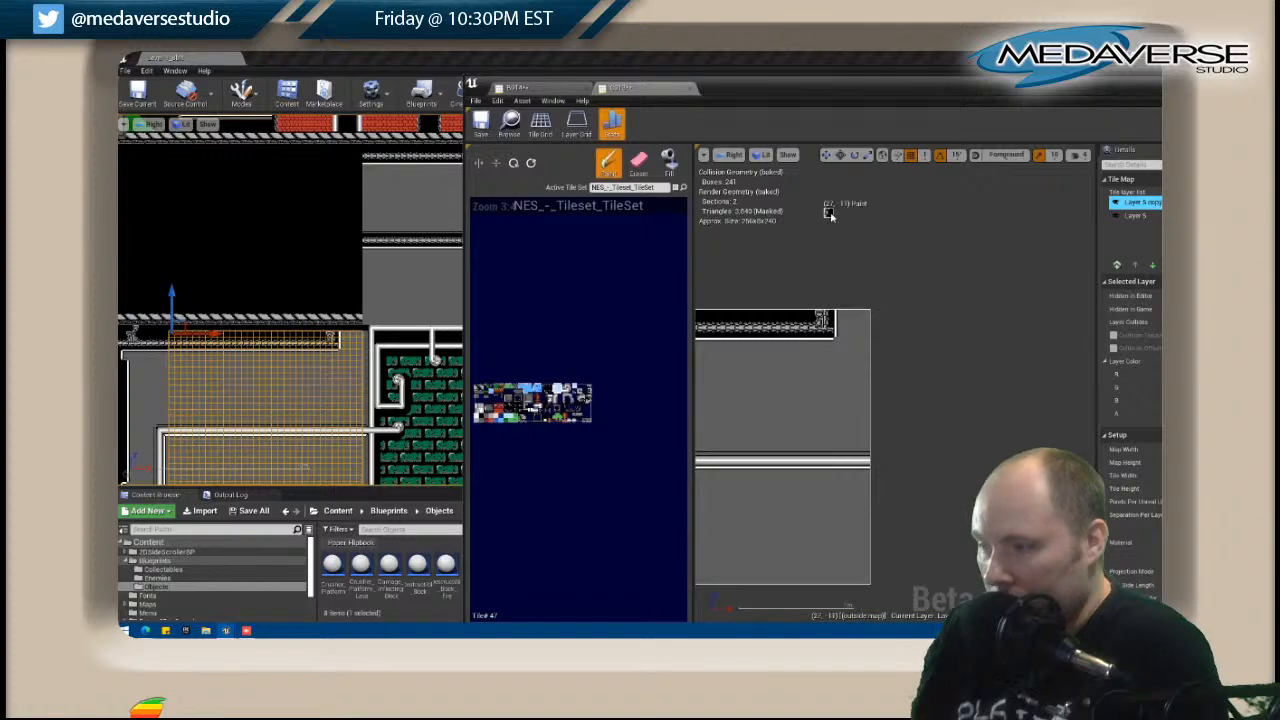
{"action": "left_click", "coordinate": [636, 168]}
{"action": "left_click", "coordinate": [826, 322]}
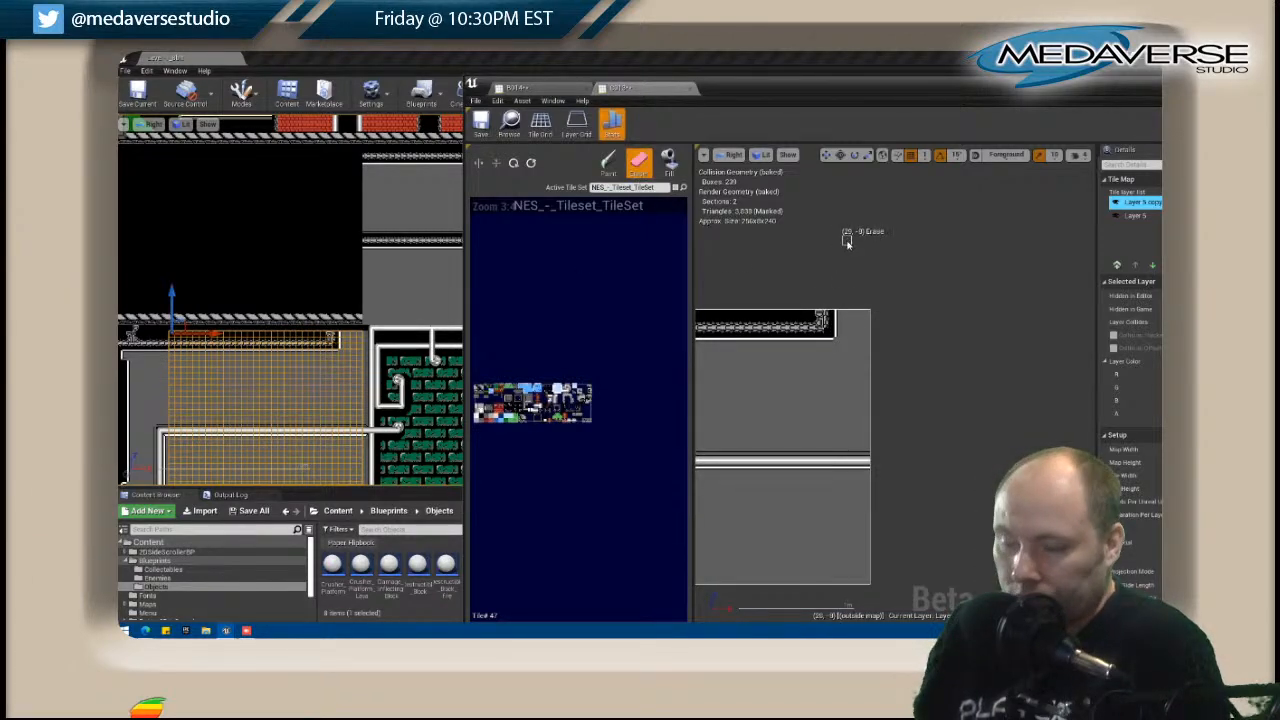
Close the tile map editor window and open B013, the black map above C013, for editing.
{"action": "left_click_drag", "start_coordinate": [1162, 91], "coordinate": [988, 112]}
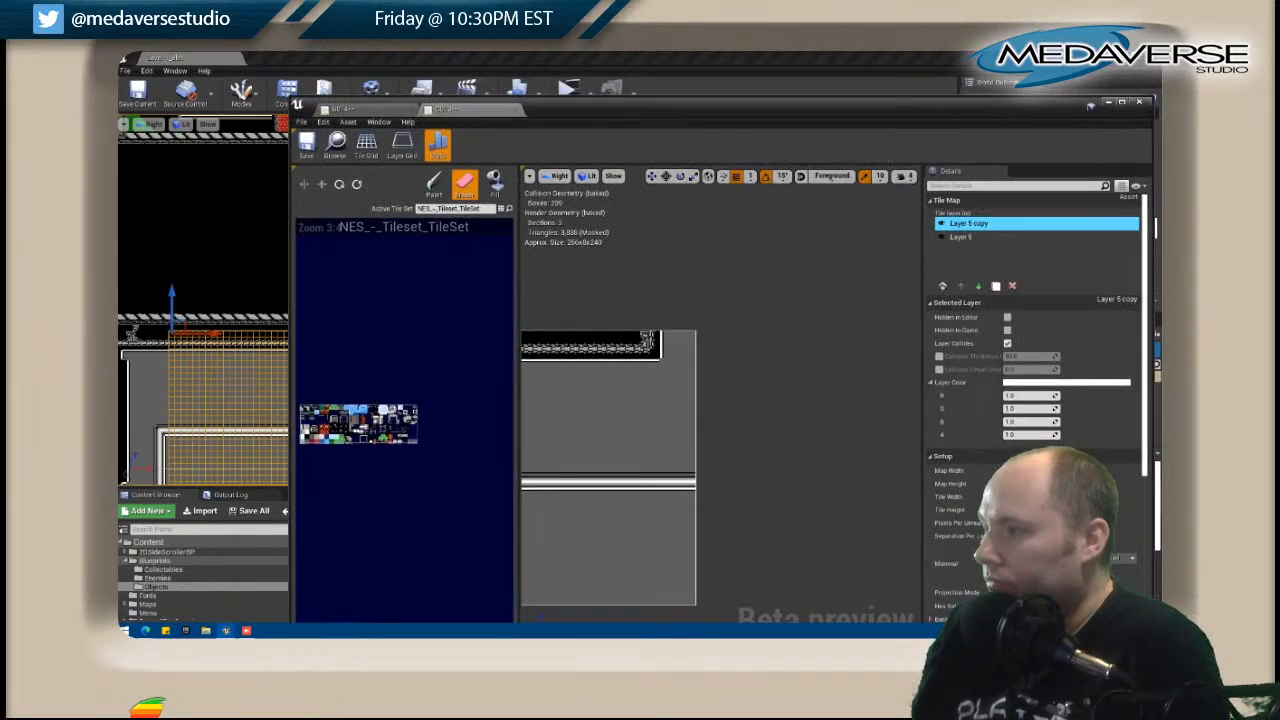
{"action": "left_click", "coordinate": [1138, 101]}
{"action": "right_click", "coordinate": [288, 247]}
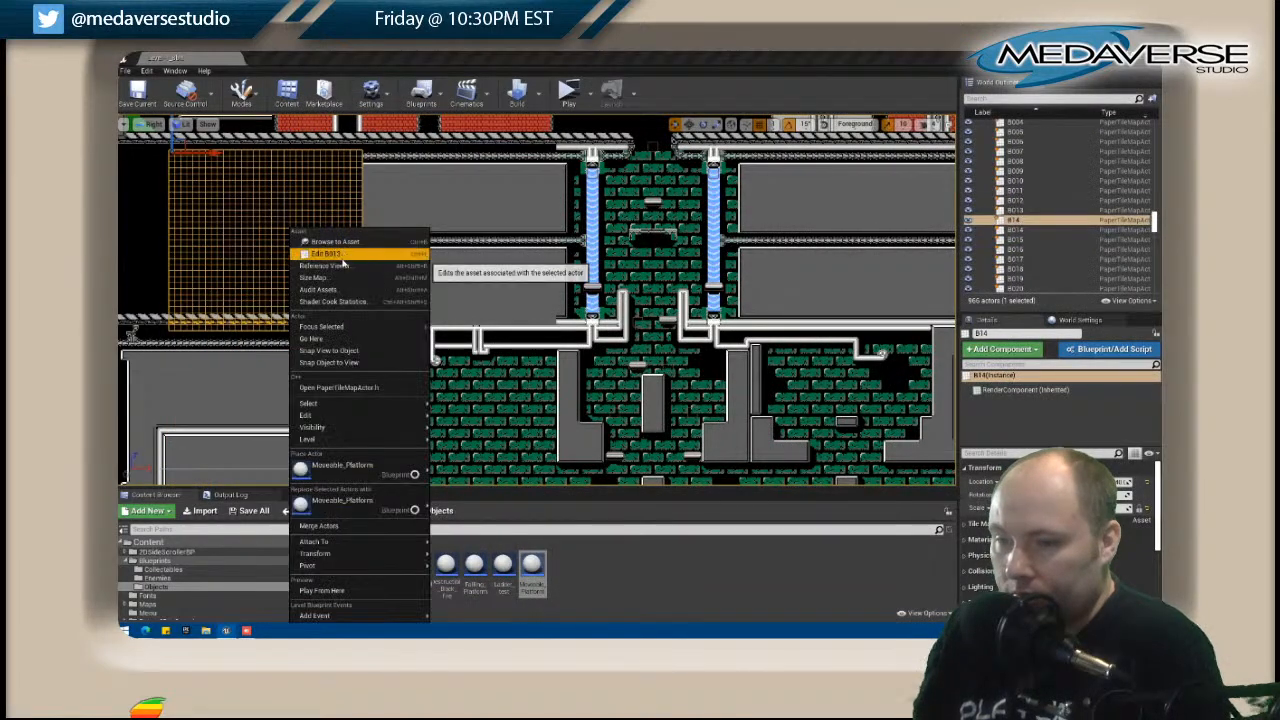
{"action": "left_click", "coordinate": [340, 256]}
{"action": "left_click_drag", "start_coordinate": [483, 113], "coordinate": [574, 93]}
{"action": "right_click_drag", "start_coordinate": [268, 207], "coordinate": [189, 247]}
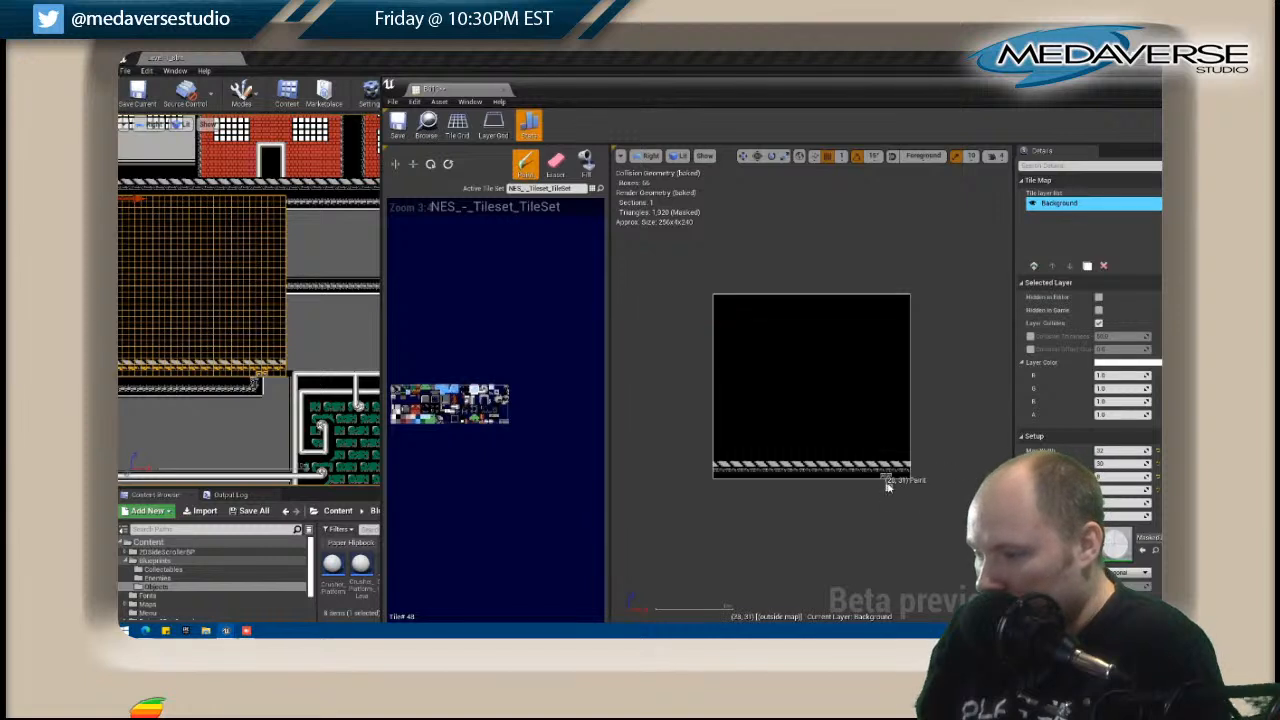
Paint a vertical white edge up from B013's bottom near its right side, turning right beneath a short beam that joins B014's middle beam.
{"action": "left_click_drag", "start_coordinate": [888, 475], "coordinate": [888, 400]}
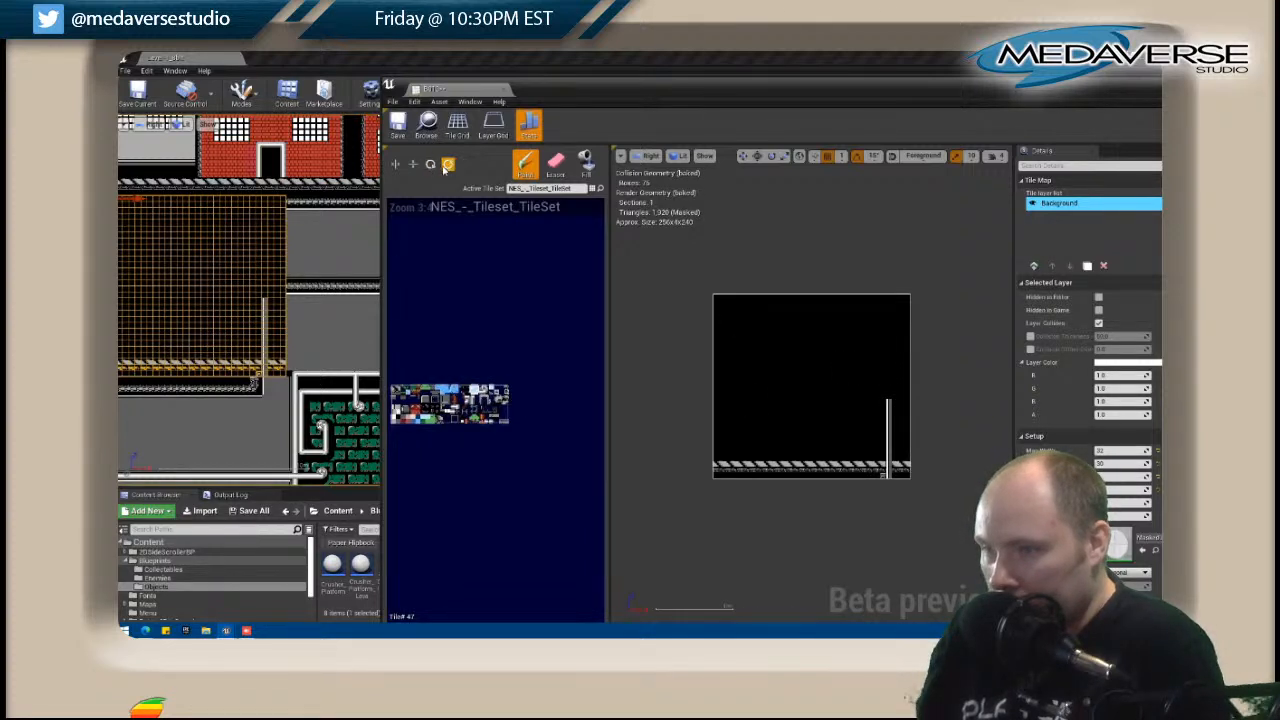
{"action": "left_click", "coordinate": [892, 396]}
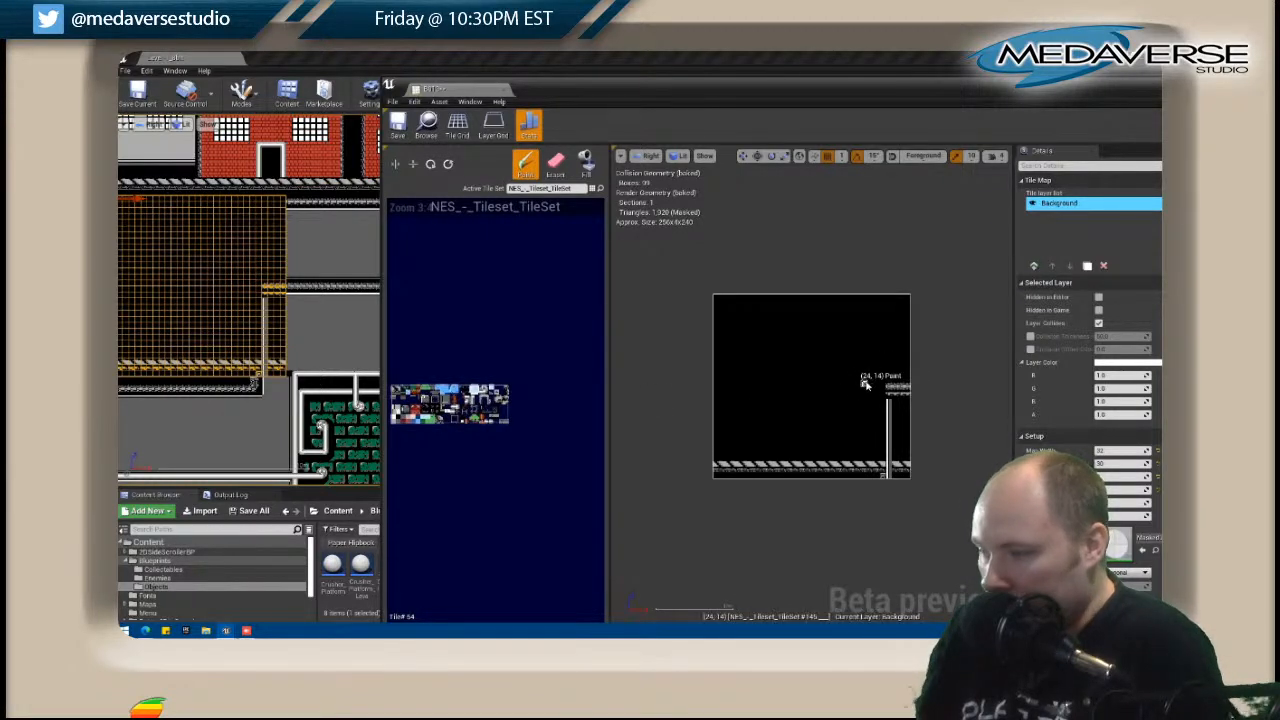
{"action": "left_click", "coordinate": [891, 399]}
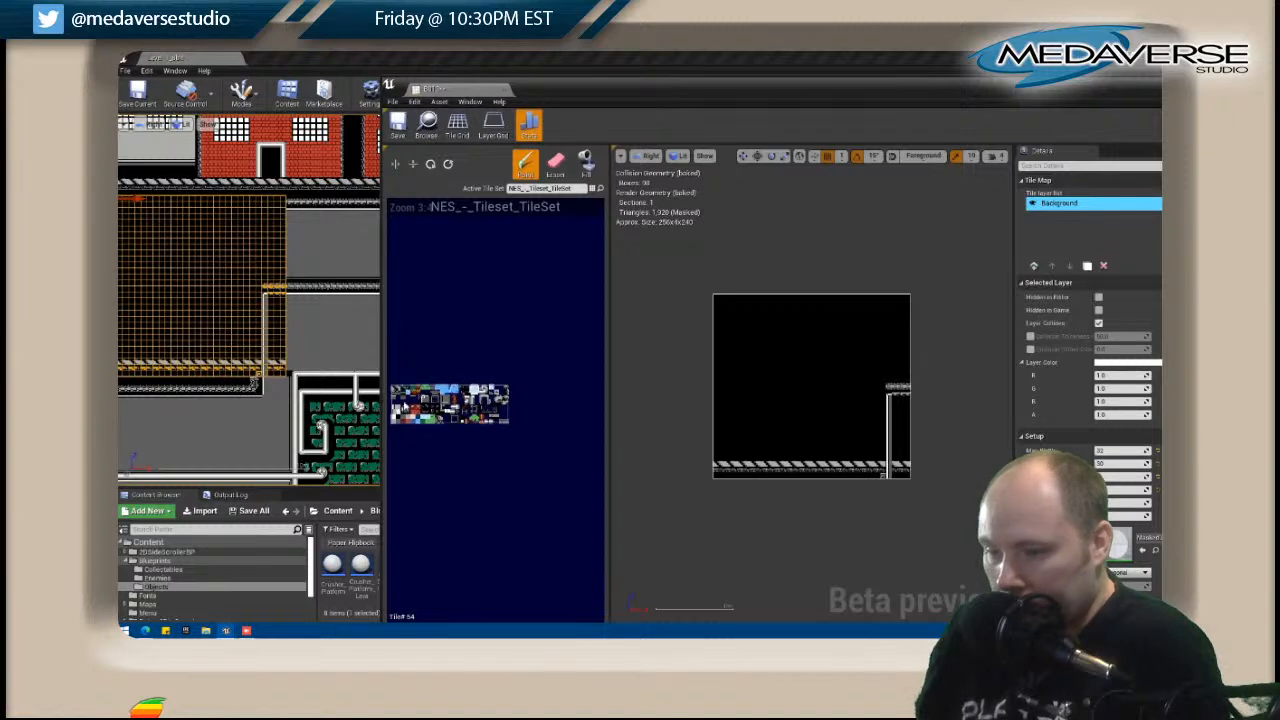
{"action": "left_click", "coordinate": [898, 401]}
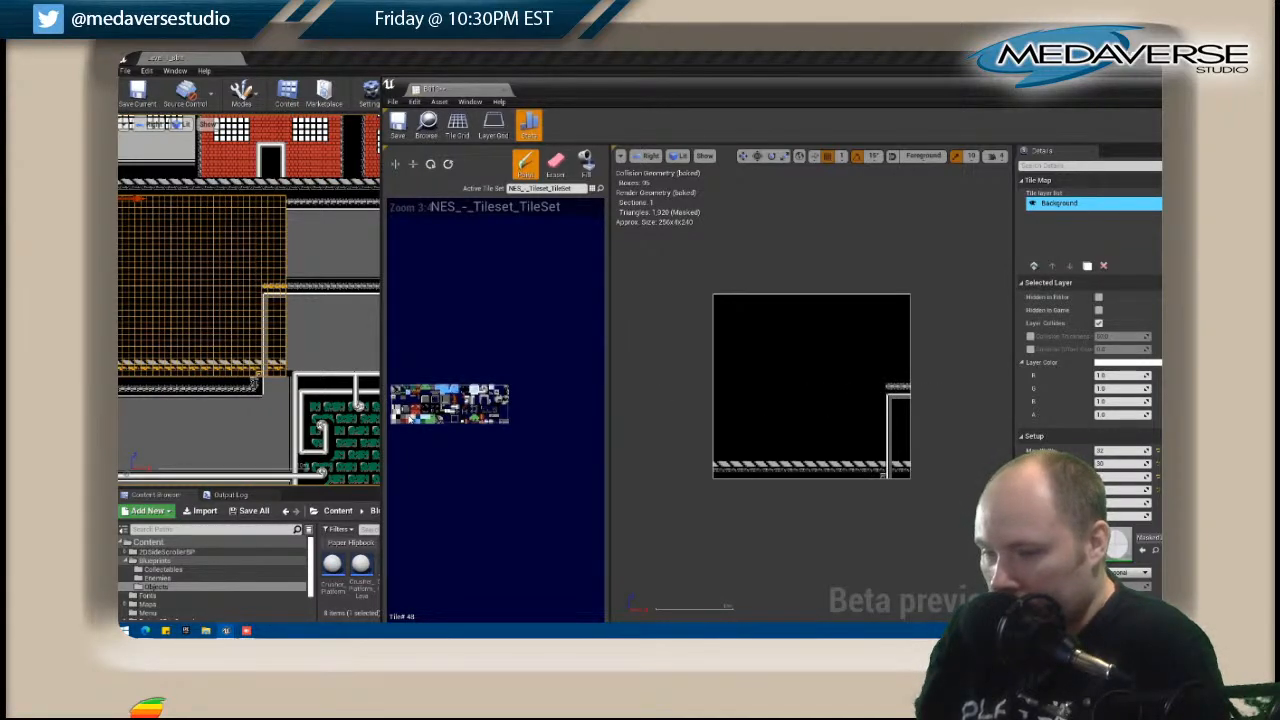
Fill the space beyond B013's vertical white edge with gray, from beneath the short beam down through the floor tiles.
{"action": "left_click", "coordinate": [586, 162]}
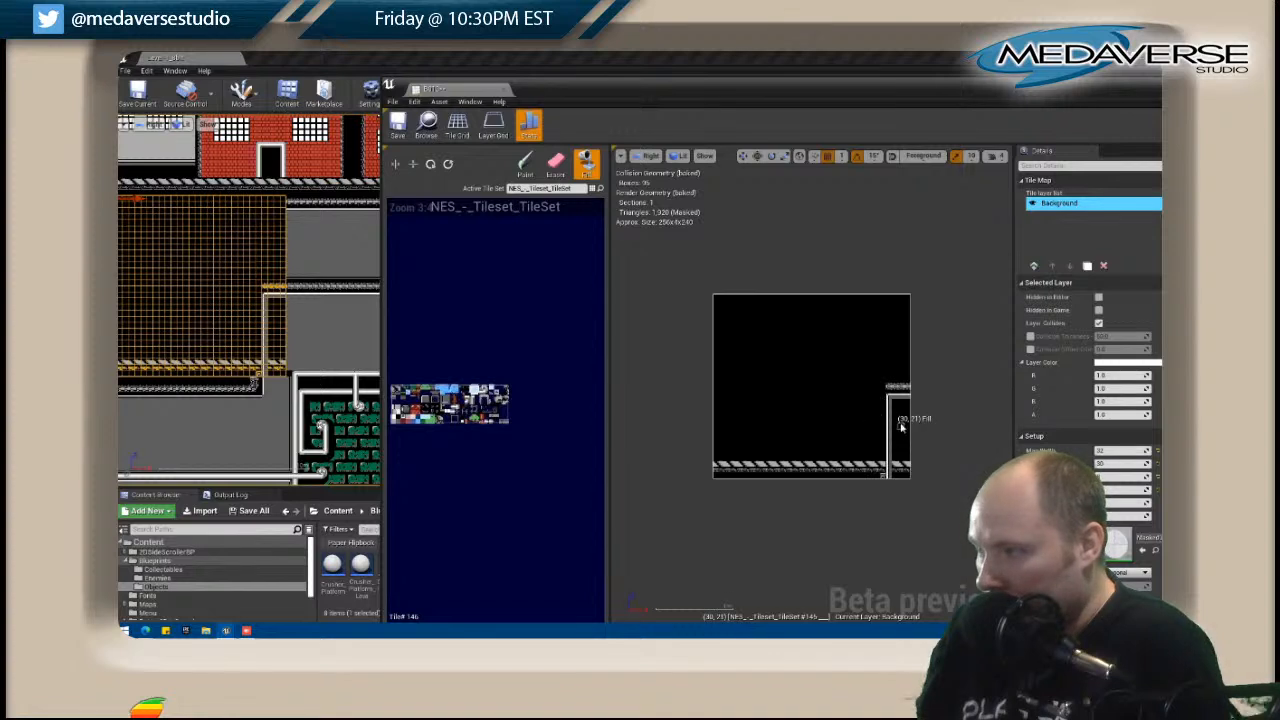
{"action": "left_click", "coordinate": [907, 464]}
{"action": "left_click", "coordinate": [895, 463]}
{"action": "left_click", "coordinate": [901, 464]}
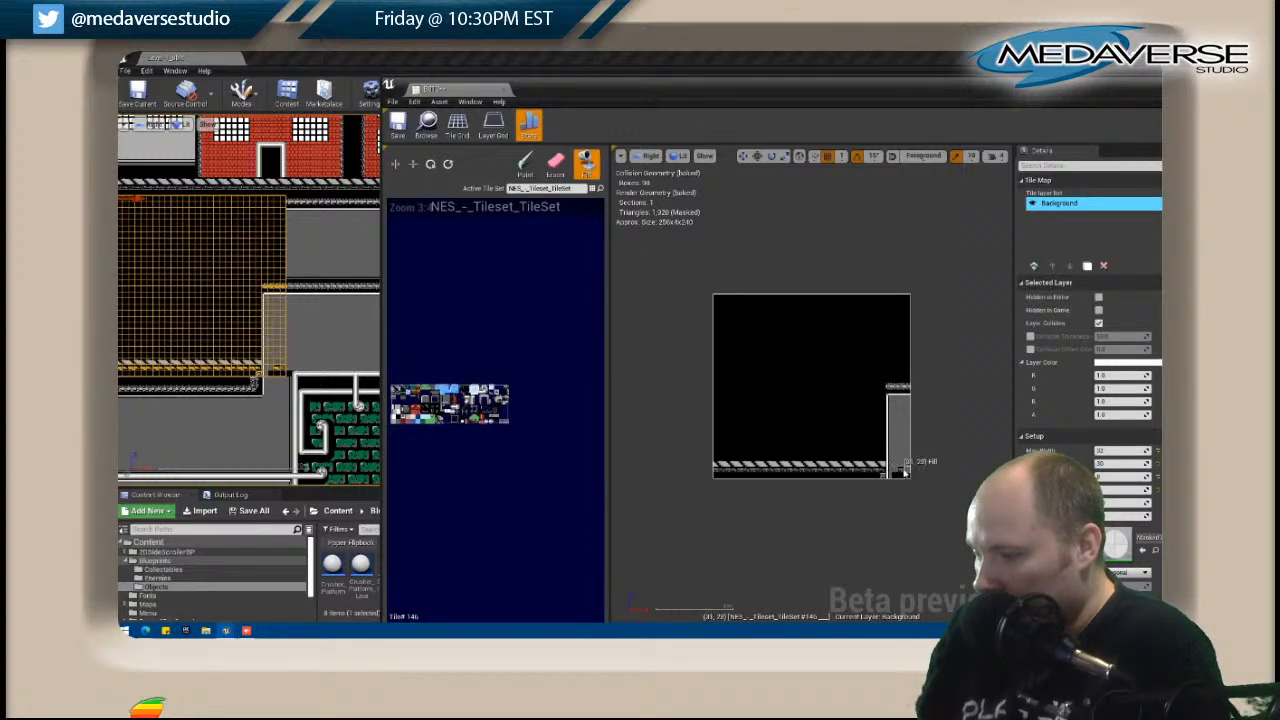
{"action": "left_click", "coordinate": [901, 477]}
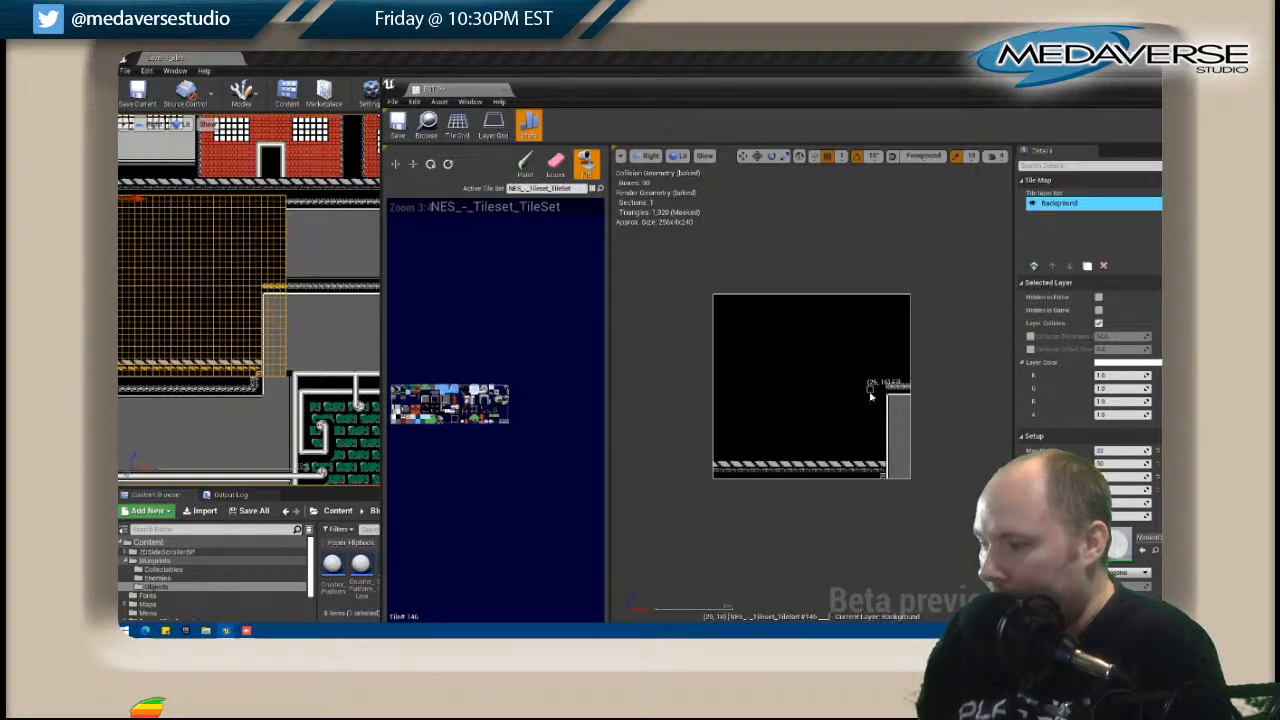
Paint a white edge near B013's upper-right corner and run it down to the short beam, enclosing the space above the beam.
{"action": "key", "text": "shift"}
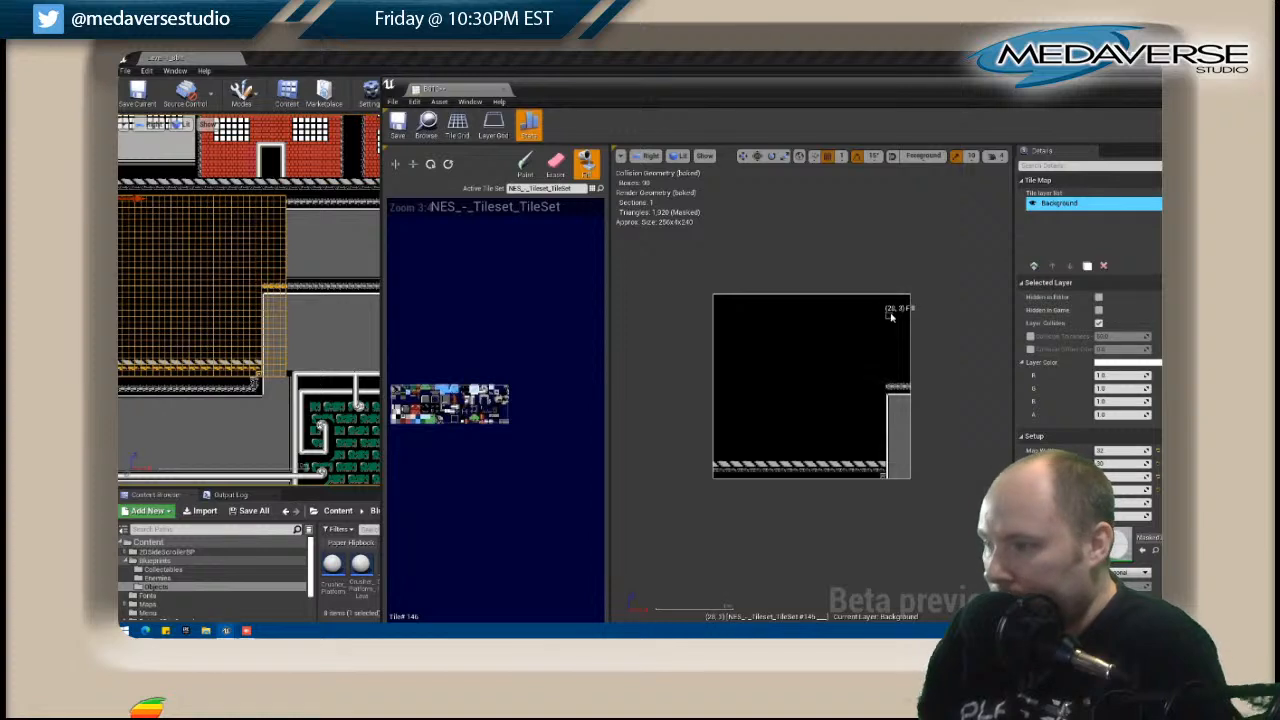
{"action": "key", "text": "b"}
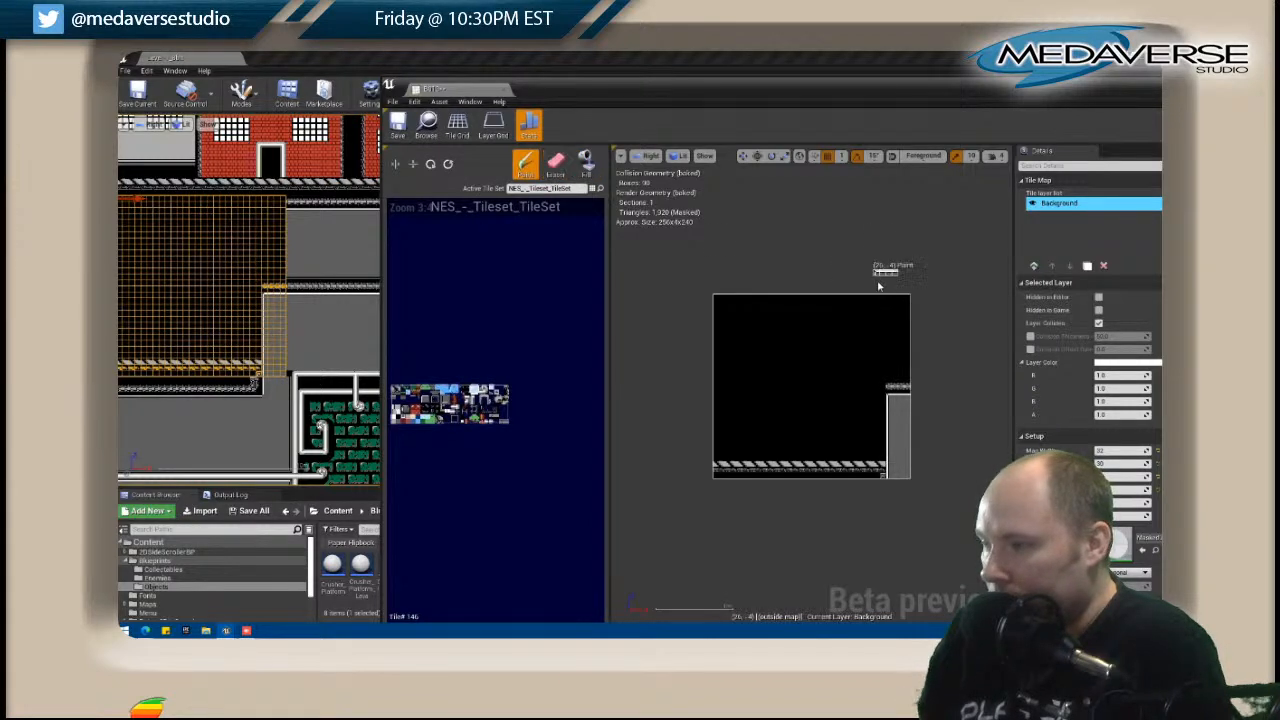
{"action": "left_click", "coordinate": [888, 314]}
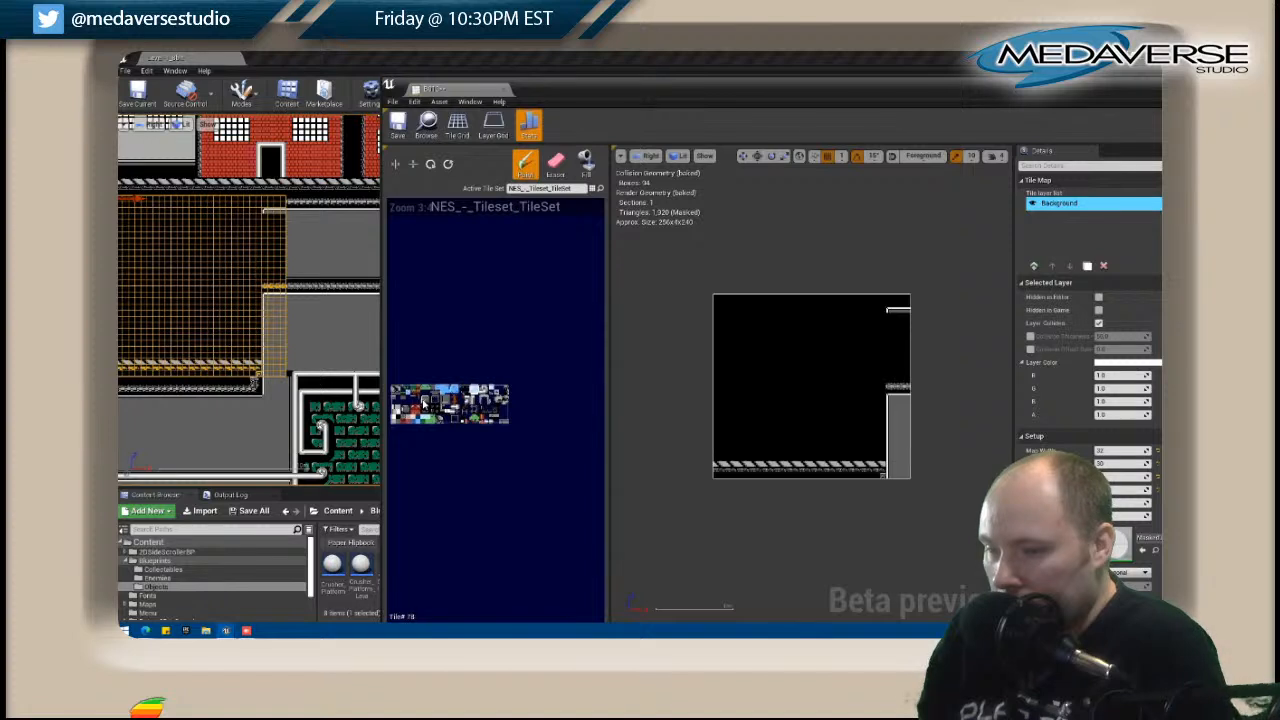
{"action": "left_click", "coordinate": [889, 377]}
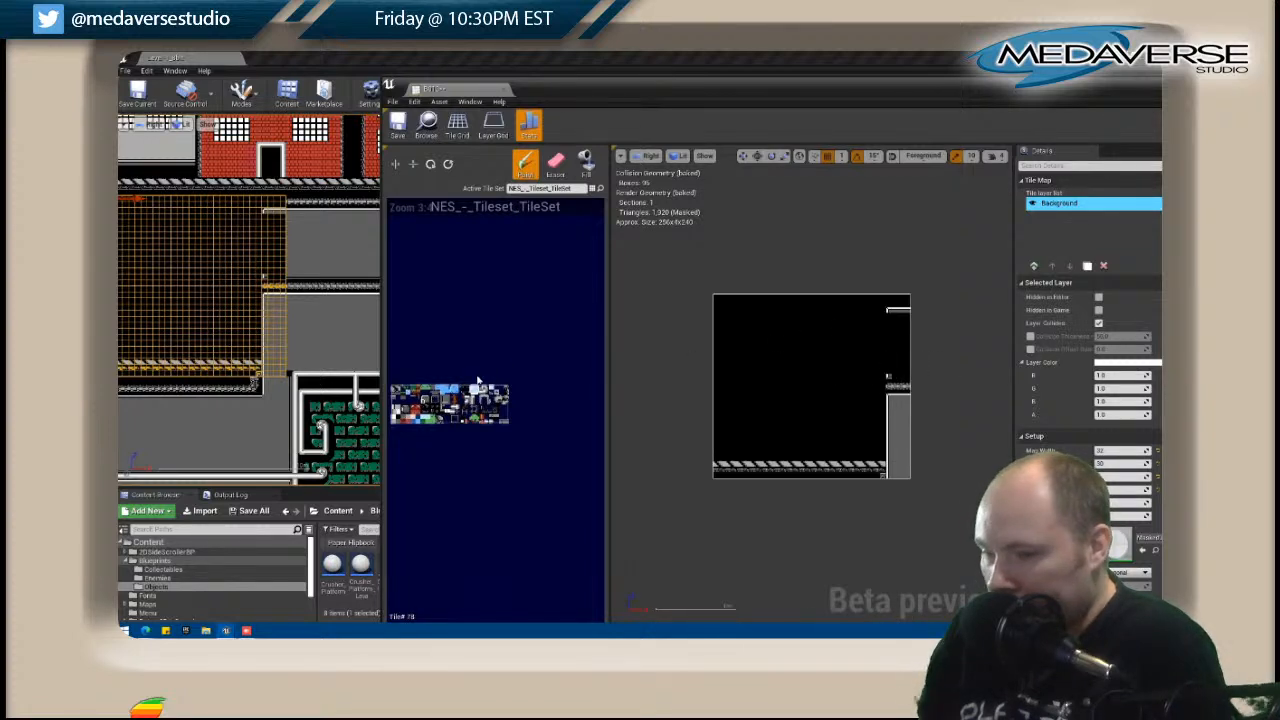
{"action": "left_click_drag", "start_coordinate": [889, 373], "coordinate": [890, 311]}
Clean up the tiles beside the new vertical edge, complete the white frame above the short beam and fill it with gray.
{"action": "left_click", "coordinate": [555, 163]}
{"action": "left_click", "coordinate": [883, 356]}
{"action": "left_click", "coordinate": [881, 363]}
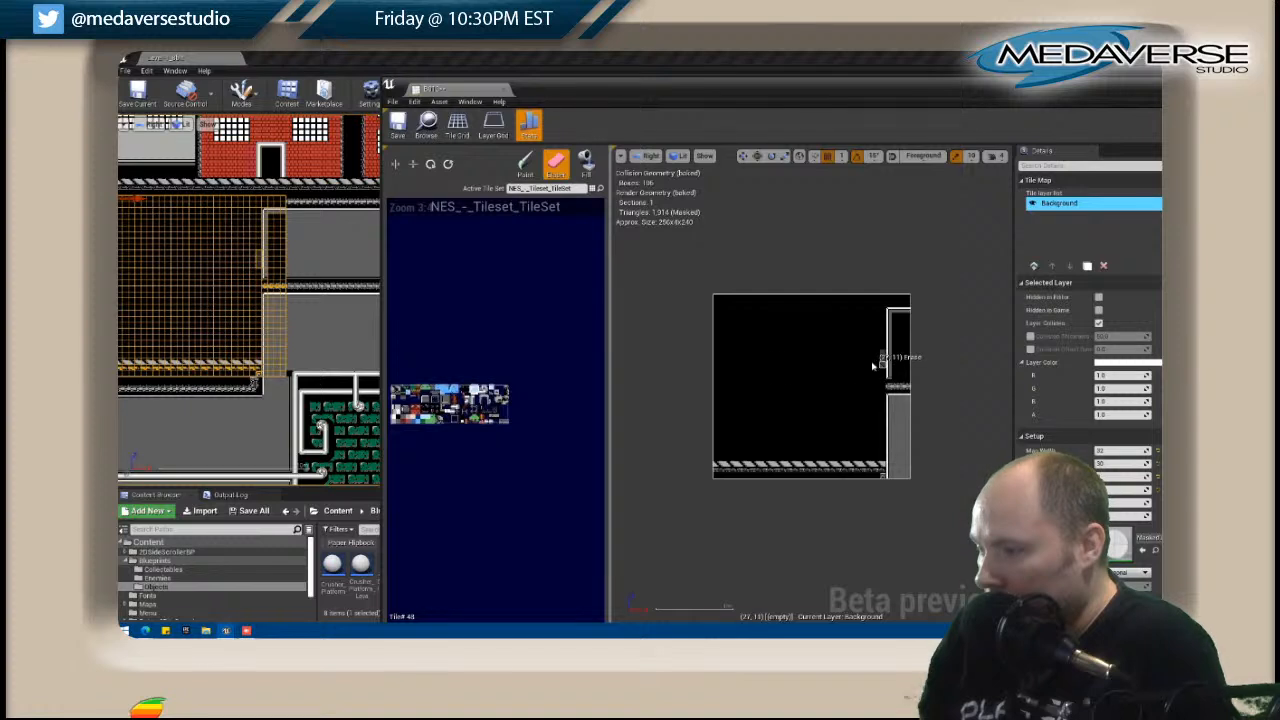
{"action": "left_click", "coordinate": [525, 163]}
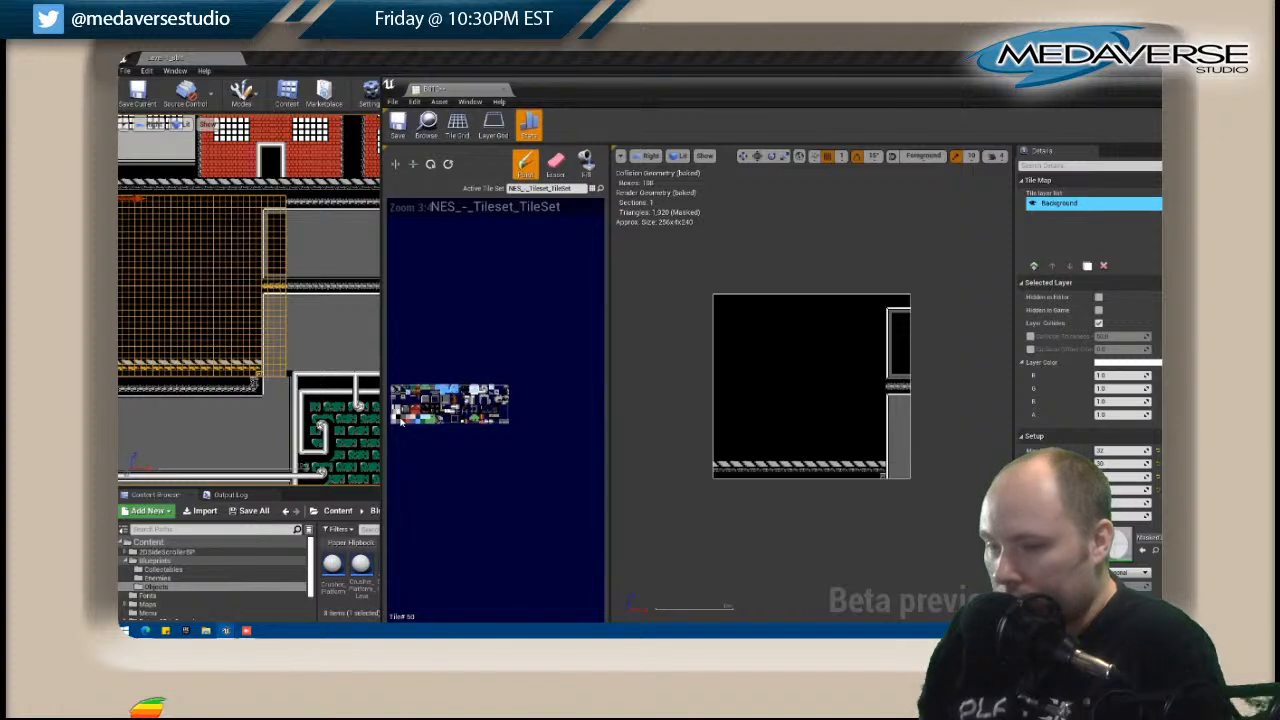
{"action": "left_click", "coordinate": [586, 163]}
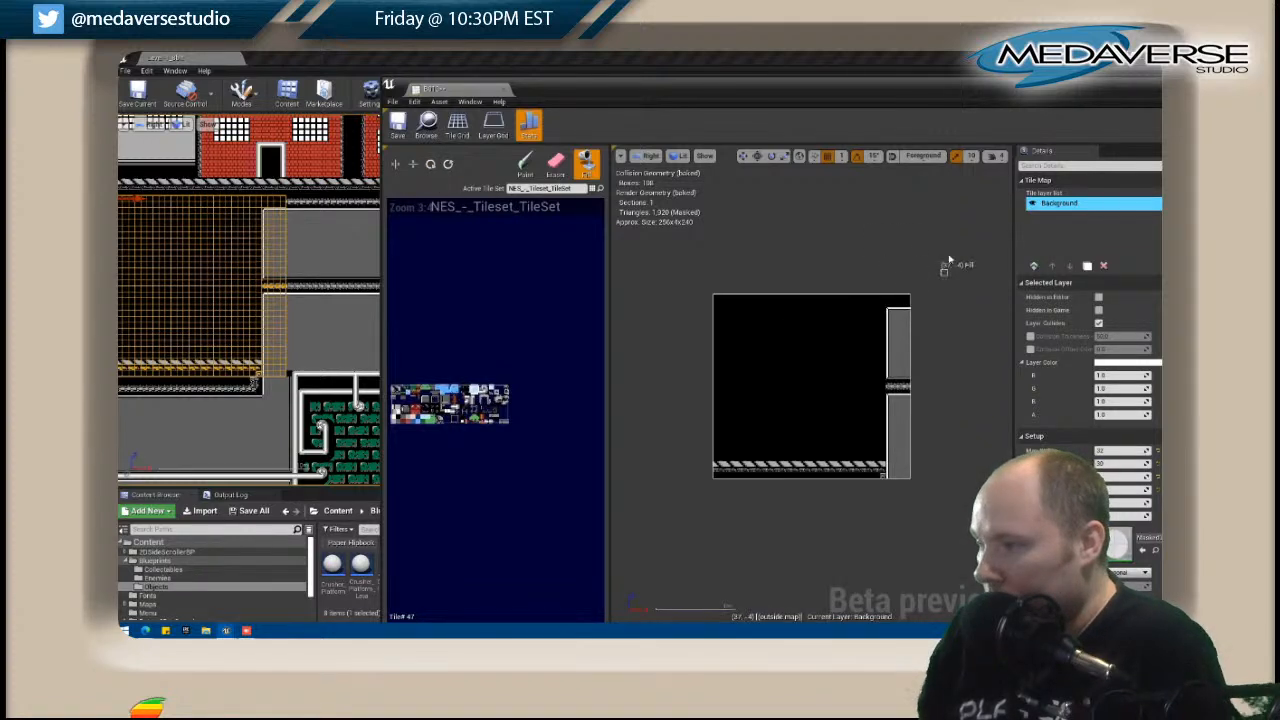
Paint a short beam along B013's top-right edge, above the upper gray wall, to meet B014's upper beam.
{"action": "left_click", "coordinate": [525, 163]}
{"action": "left_click_drag", "start_coordinate": [902, 301], "coordinate": [913, 301]}
{"action": "key", "text": "shift"}
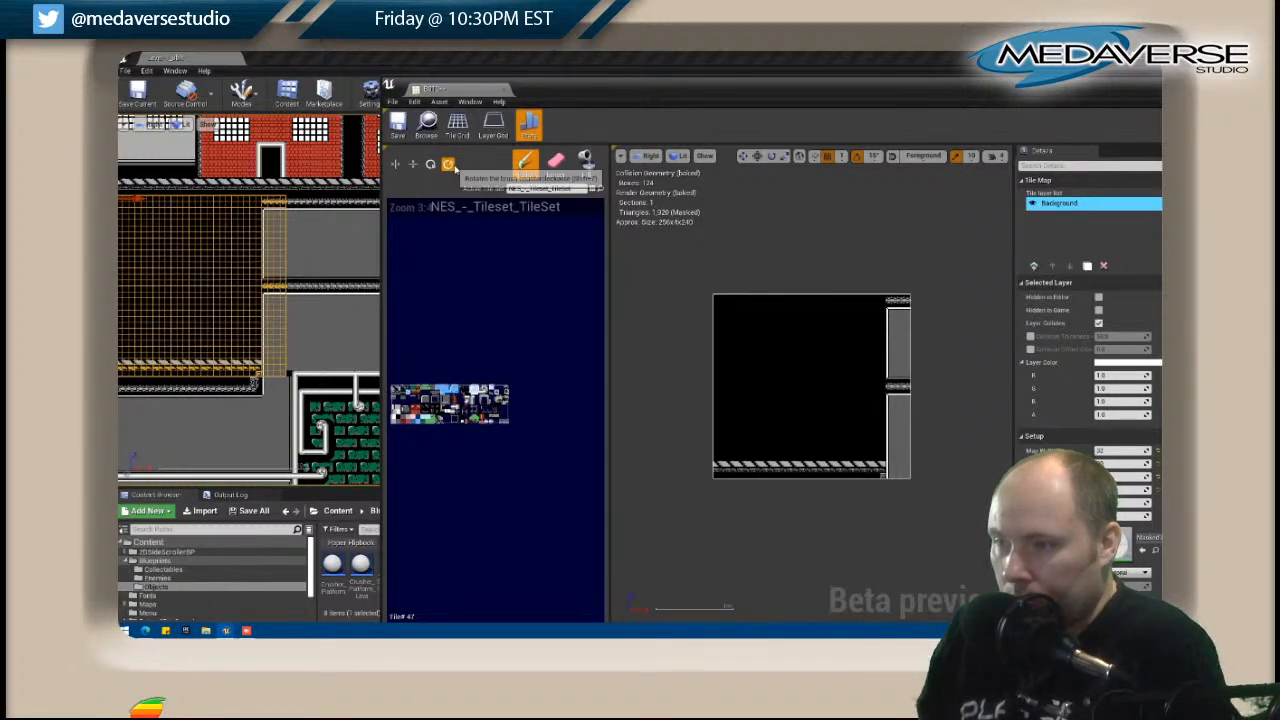
{"action": "left_click_drag", "start_coordinate": [889, 299], "coordinate": [916, 308], "text": "shift"}
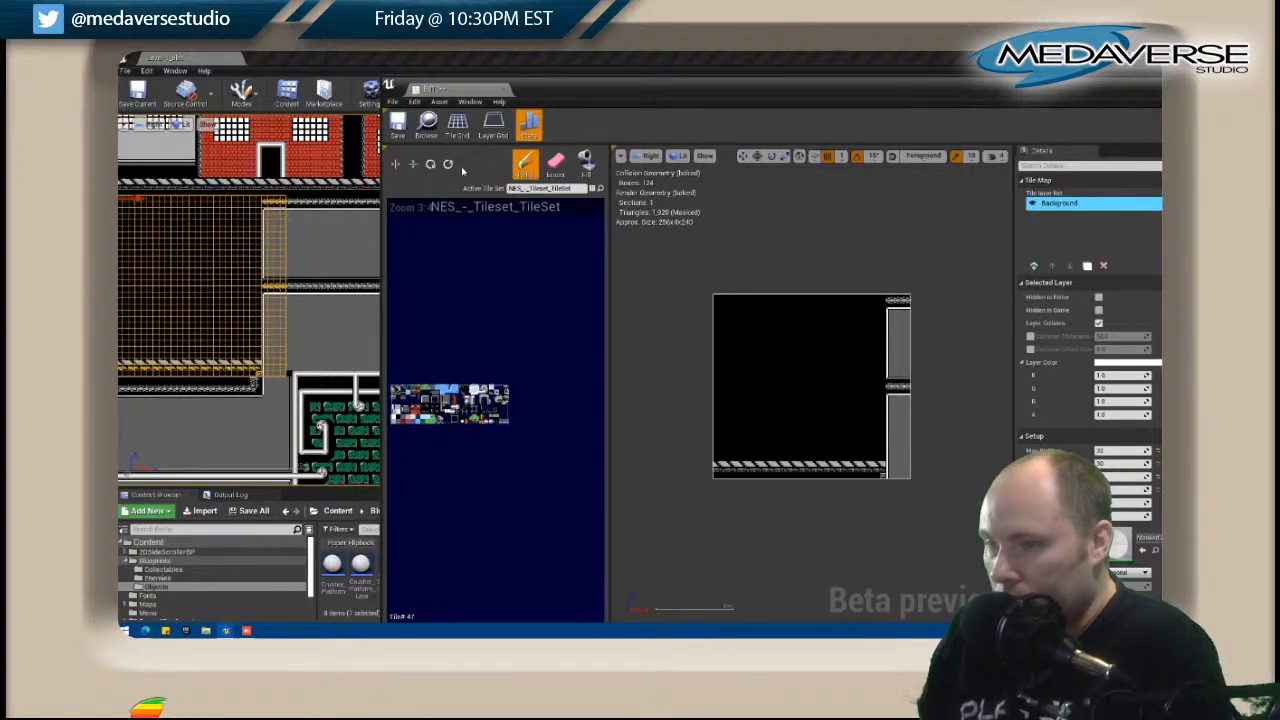
Paint a rotated vertical beam along the outer side of B013's gray walls down to the map's bottom, undoing misplaced segments.
{"action": "left_click_drag", "start_coordinate": [880, 316], "coordinate": [882, 342]}
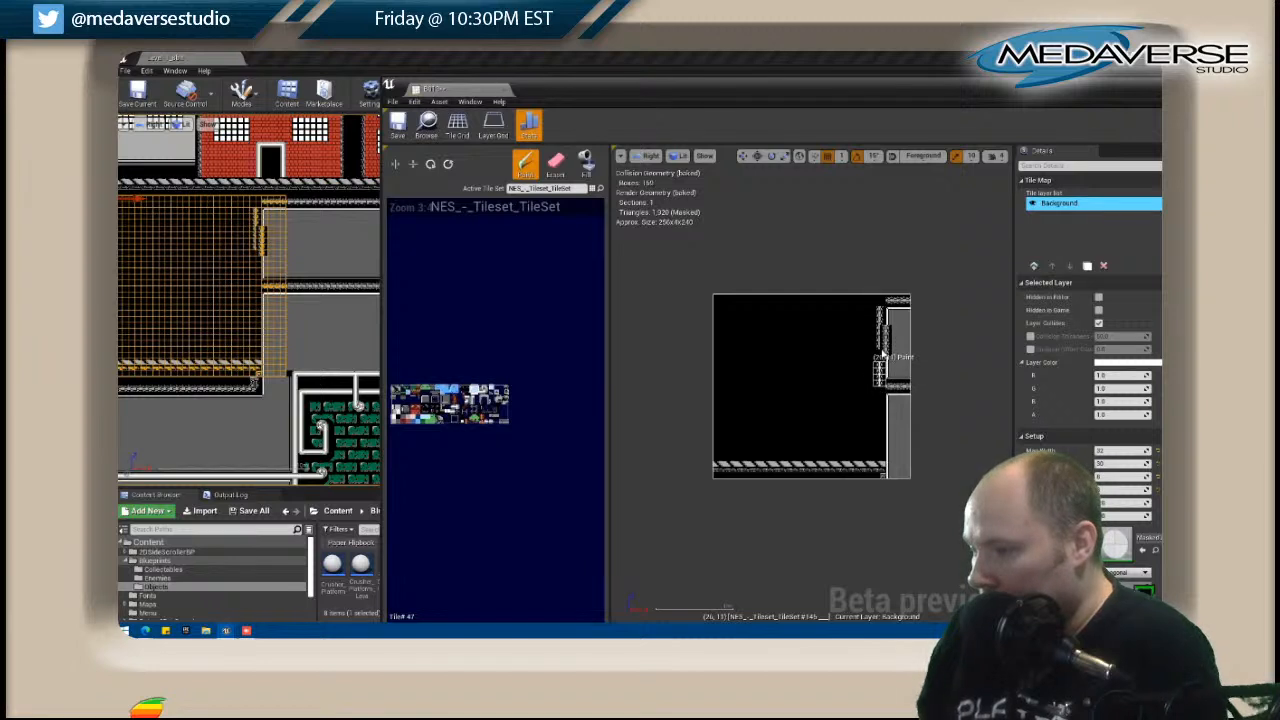
{"action": "key", "text": "ctrl+z"}
{"action": "left_click", "coordinate": [879, 354]}
{"action": "left_click", "coordinate": [883, 344]}
{"action": "key", "text": "ctrl+z"}
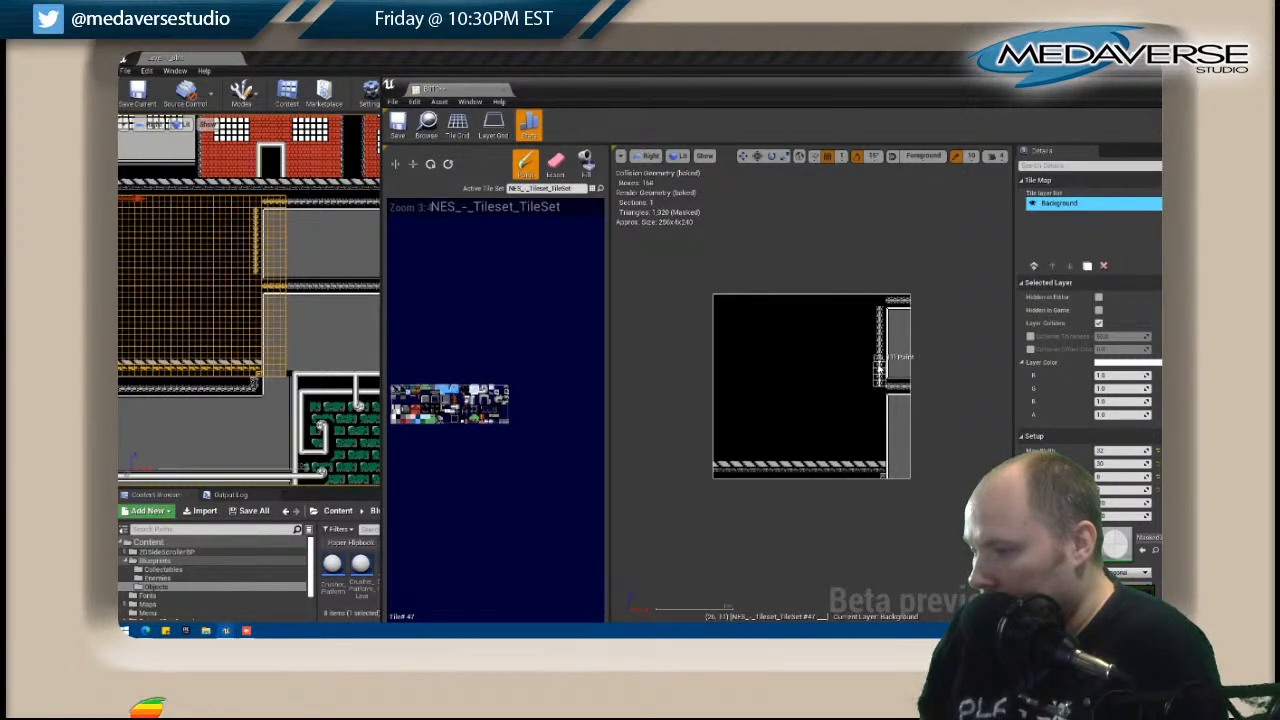
{"action": "left_click_drag", "start_coordinate": [879, 368], "coordinate": [879, 452]}
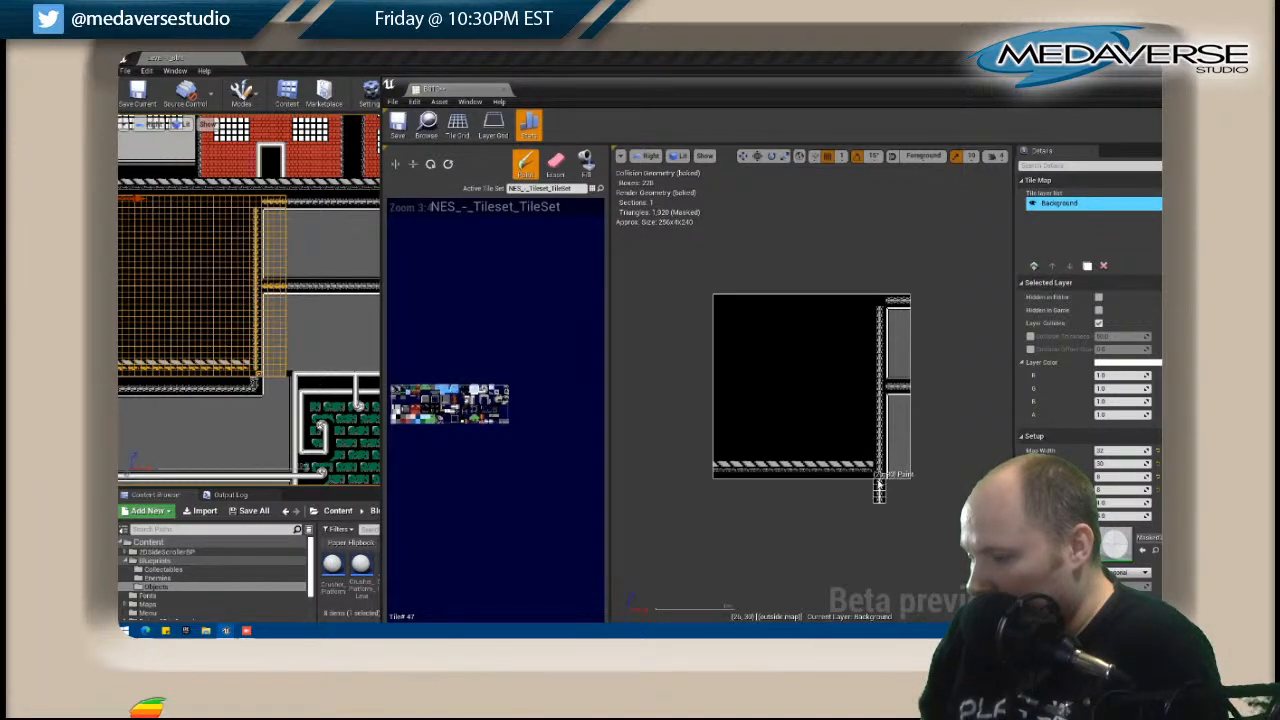
{"action": "key", "text": "shift"}
{"action": "left_click", "coordinate": [882, 482], "text": "shift"}
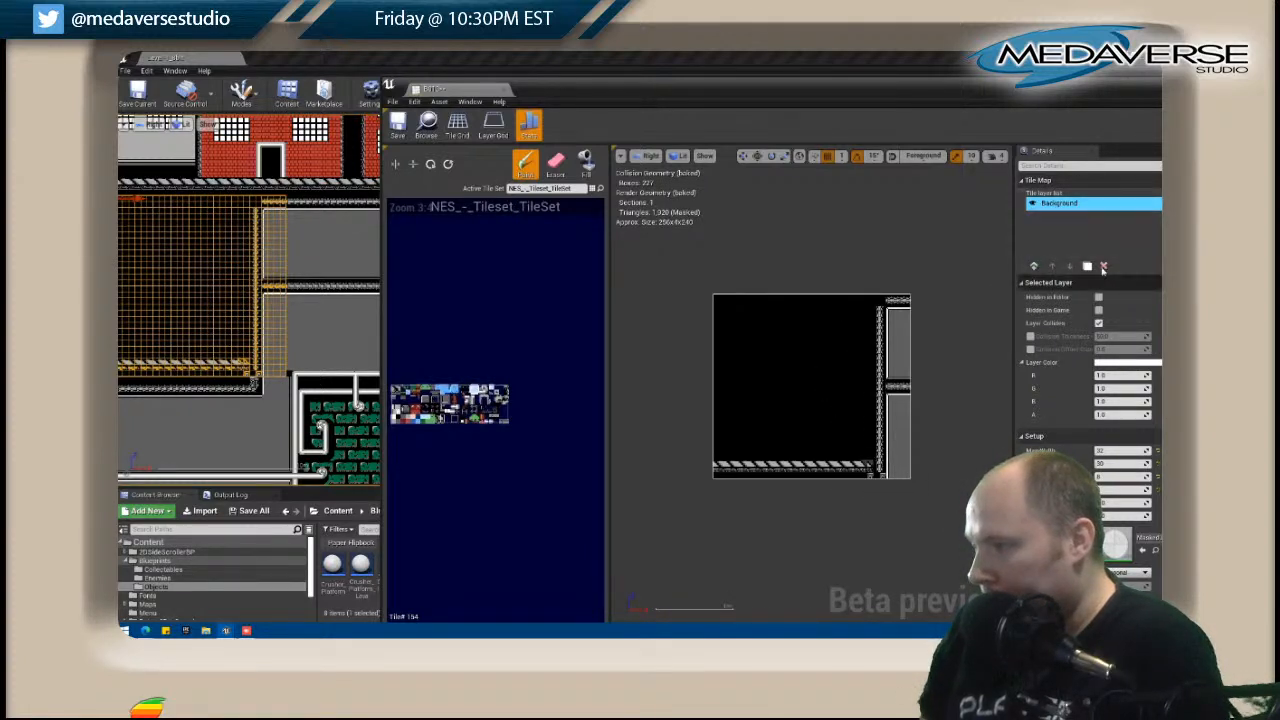
Add a new layer beneath B013's Background layer and fill it with black tiles.
{"action": "left_click", "coordinate": [1034, 266]}
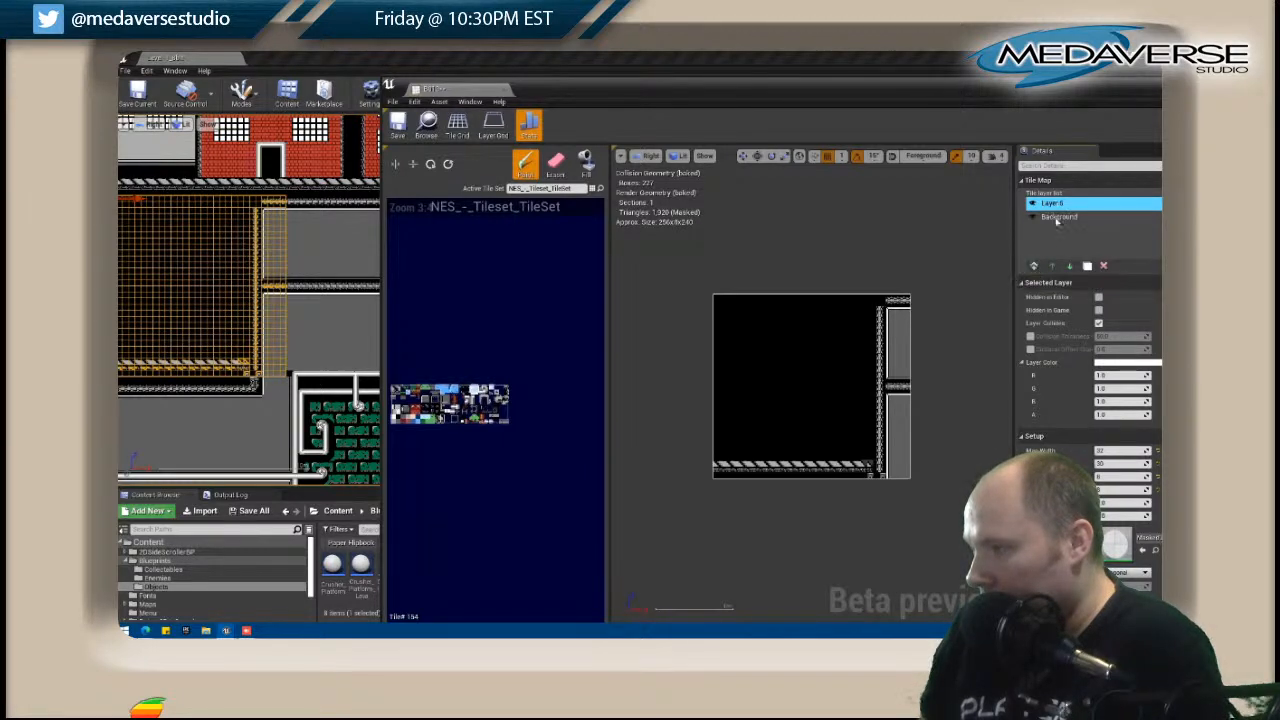
{"action": "left_click", "coordinate": [1069, 265]}
{"action": "left_click", "coordinate": [586, 163]}
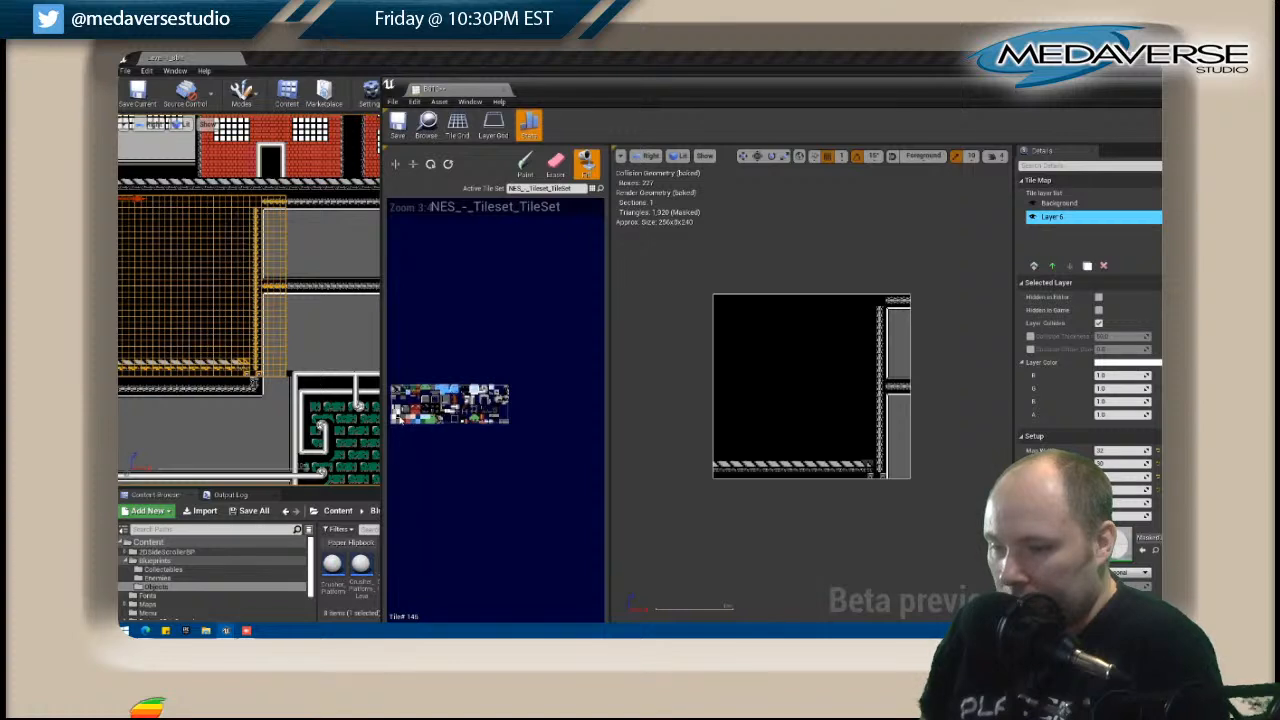
{"action": "left_click", "coordinate": [790, 380]}
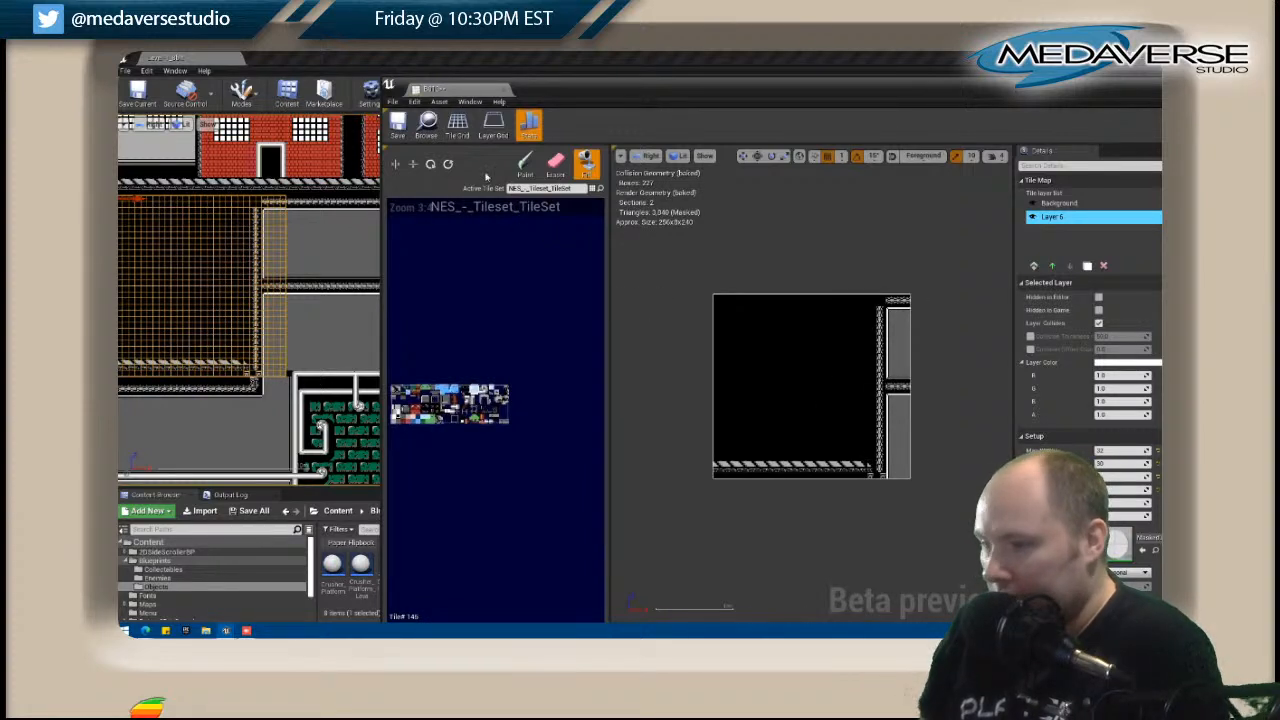
Erase the surplus floor tiles beside the foot of the vertical beam on B013's Background layer.
{"action": "left_click", "coordinate": [553, 165]}
{"action": "left_click", "coordinate": [870, 468]}
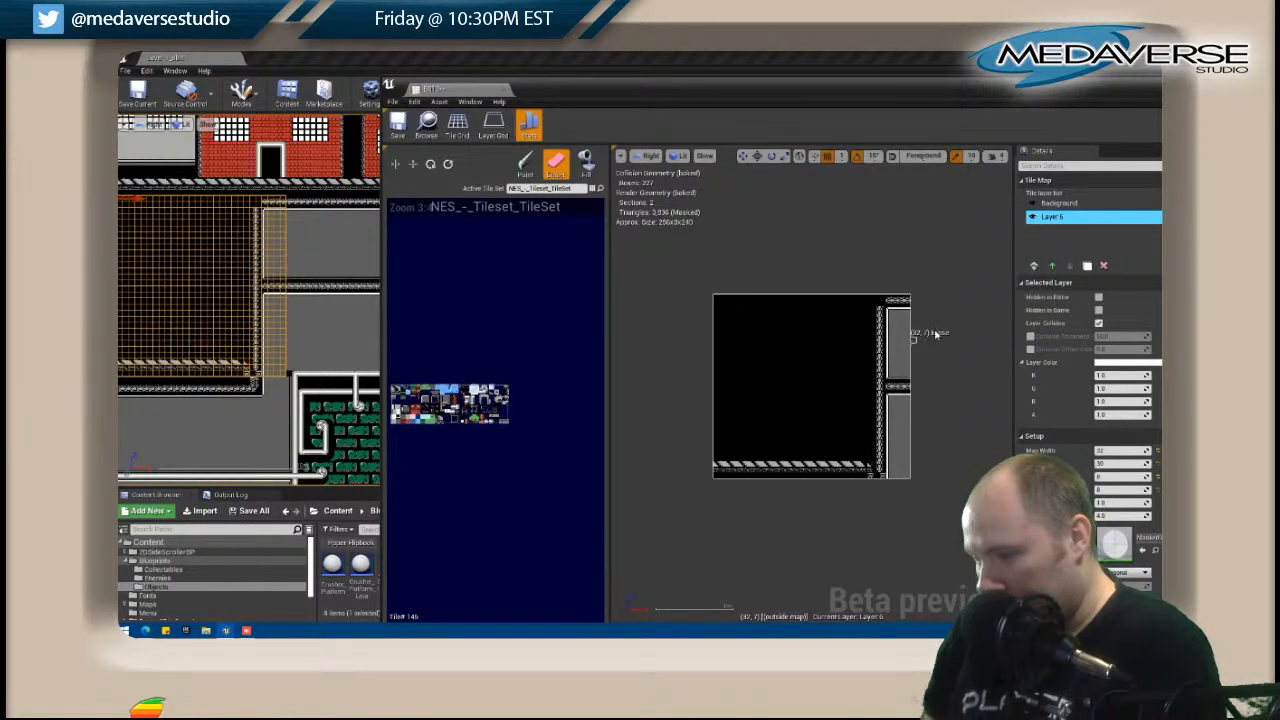
{"action": "left_click", "coordinate": [1059, 203]}
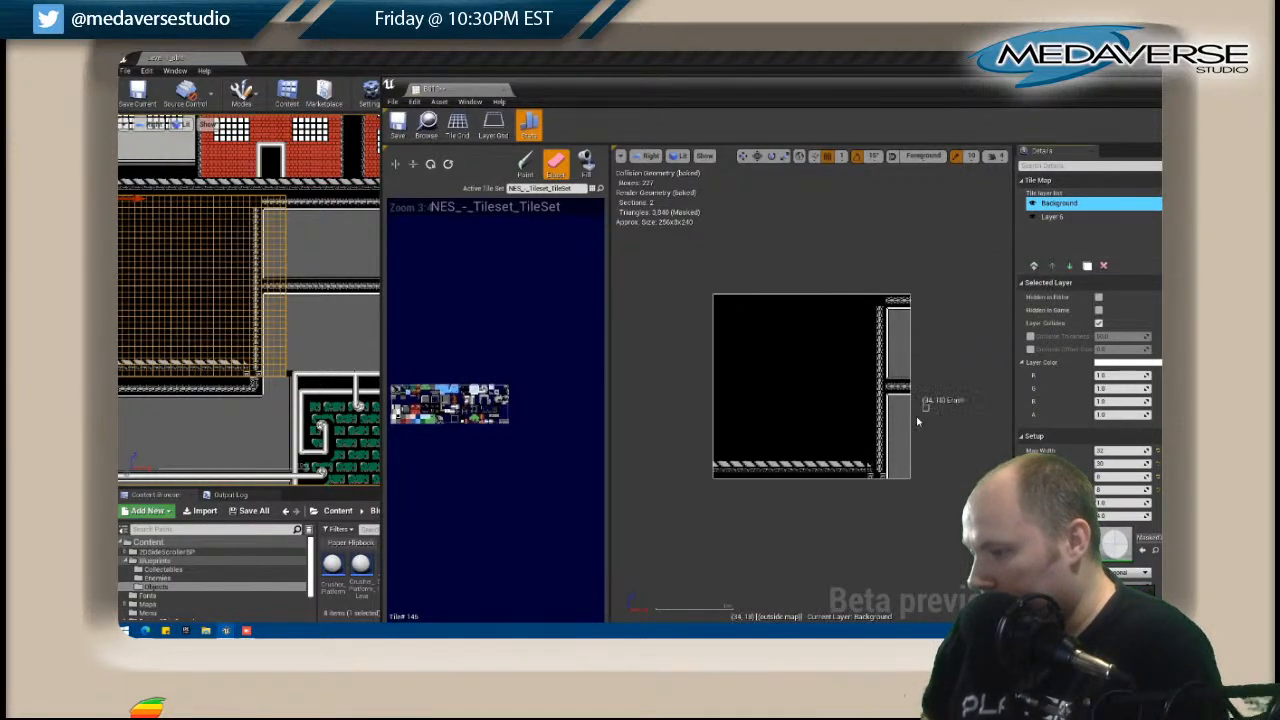
{"action": "left_click", "coordinate": [872, 470]}
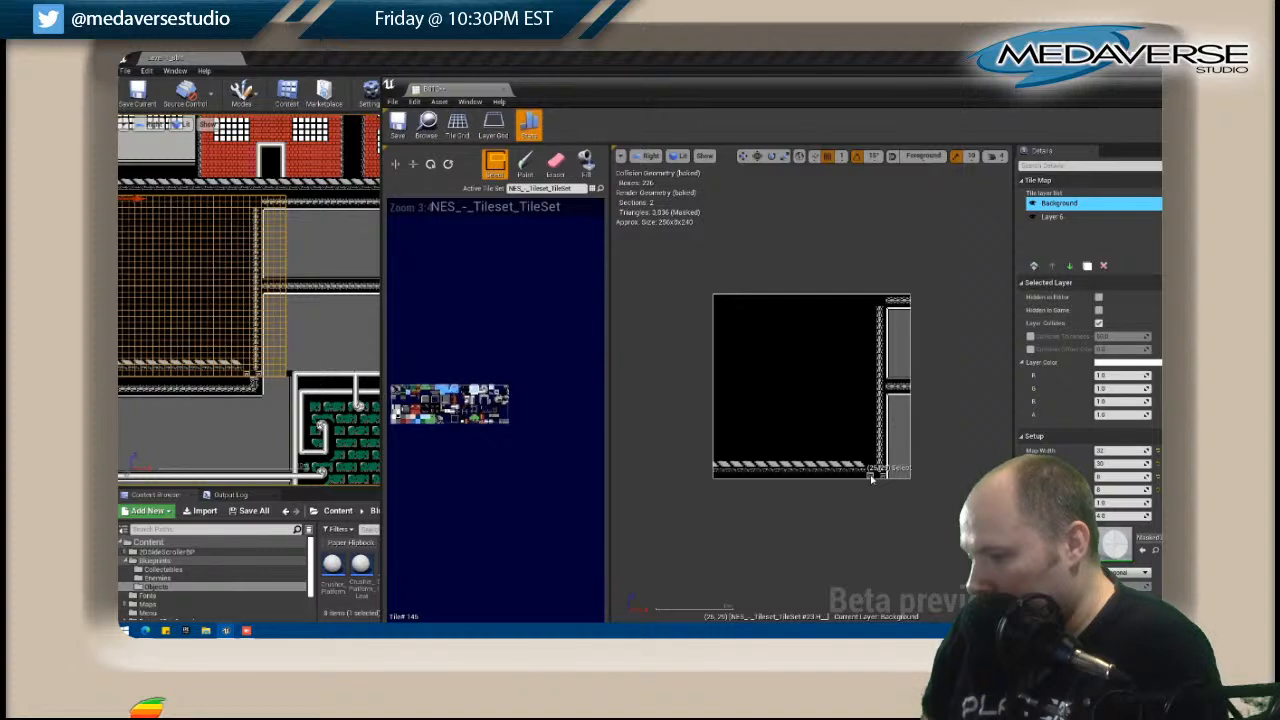
{"action": "key", "text": "e"}
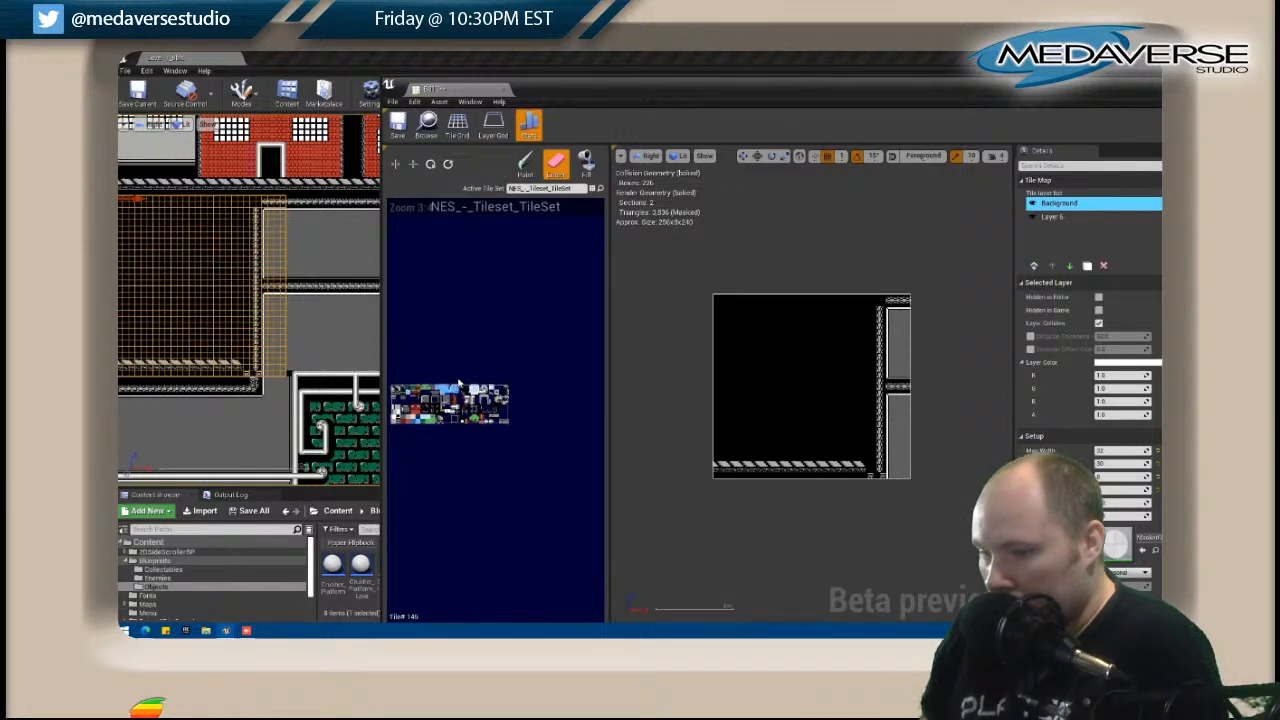
Rework the bracket tiles at the end of B013's floor, extend the vertical beam to the bottom and erase the surplus tile between them.
{"action": "key", "text": "b"}
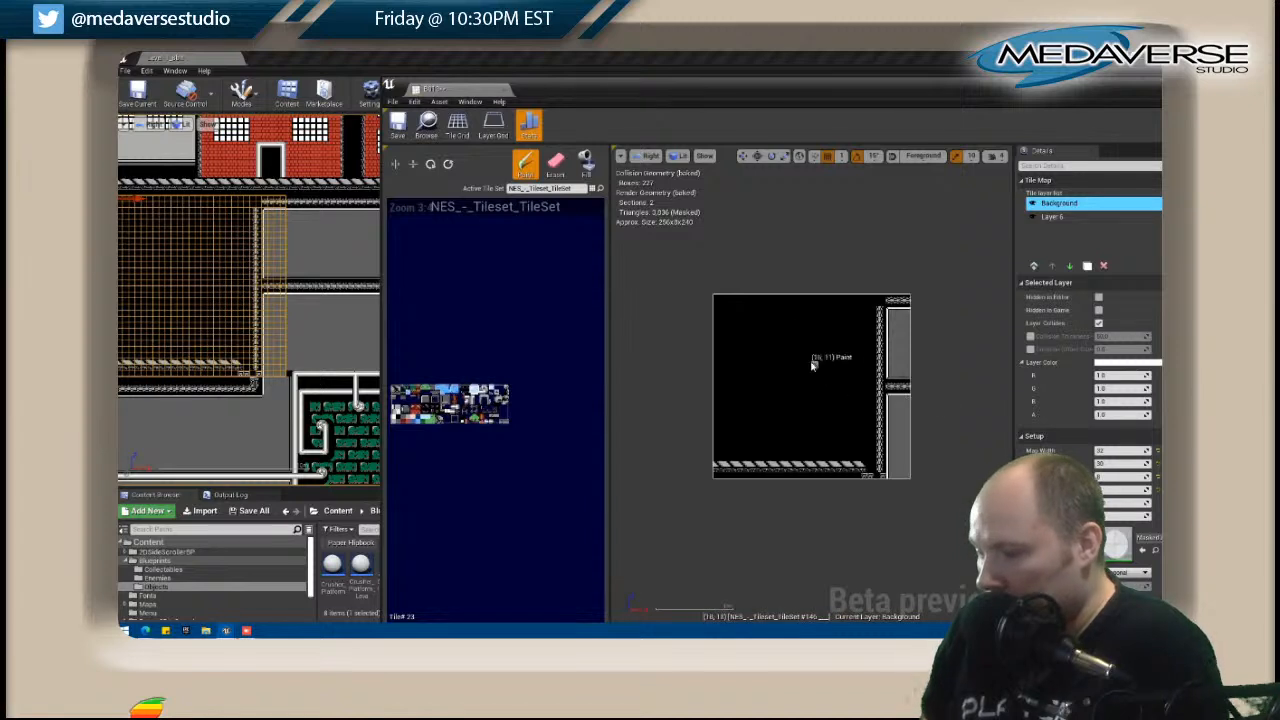
{"action": "key", "text": "shift"}
{"action": "left_click_drag", "start_coordinate": [877, 428], "coordinate": [882, 457], "text": "shift"}
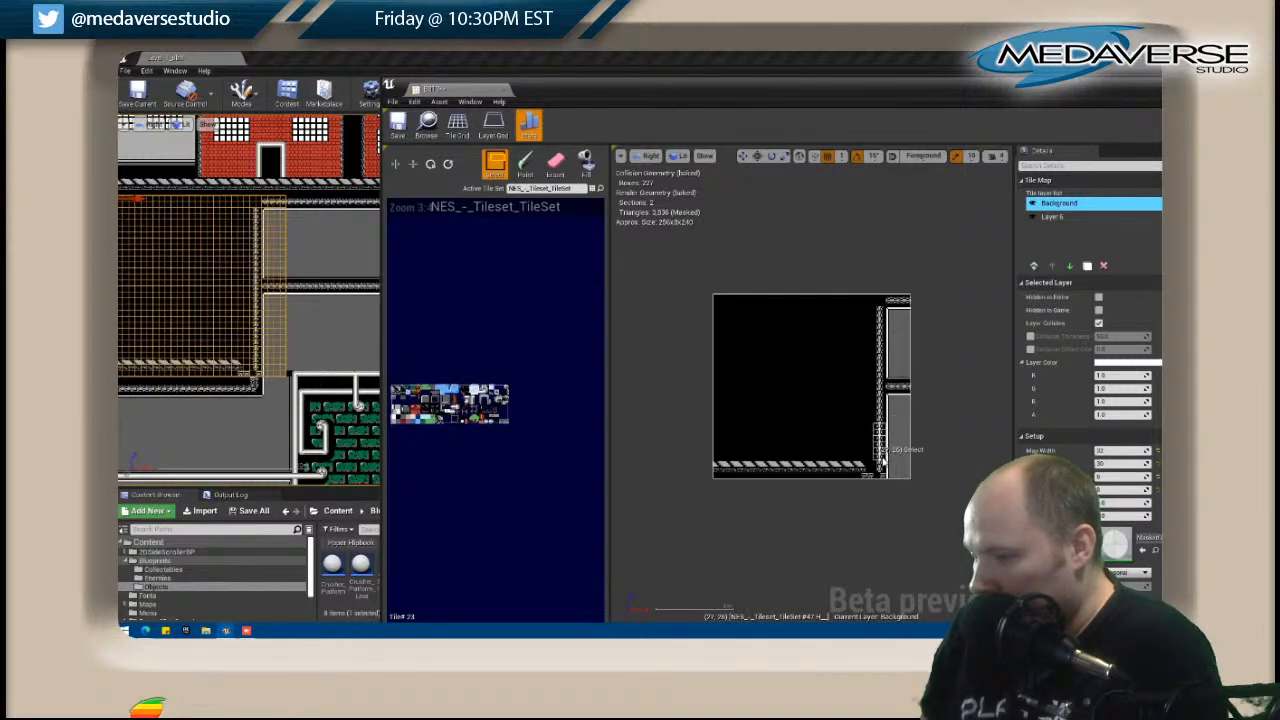
{"action": "left_click", "coordinate": [878, 446]}
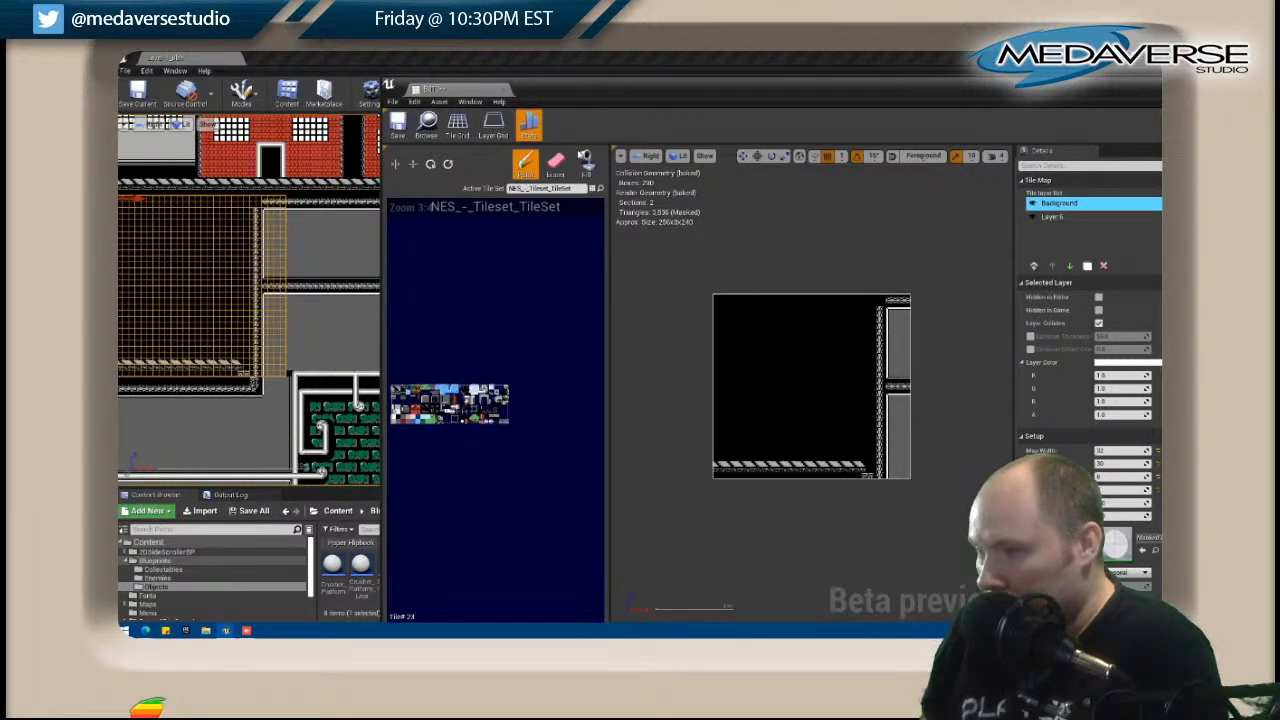
{"action": "left_click", "coordinate": [555, 163]}
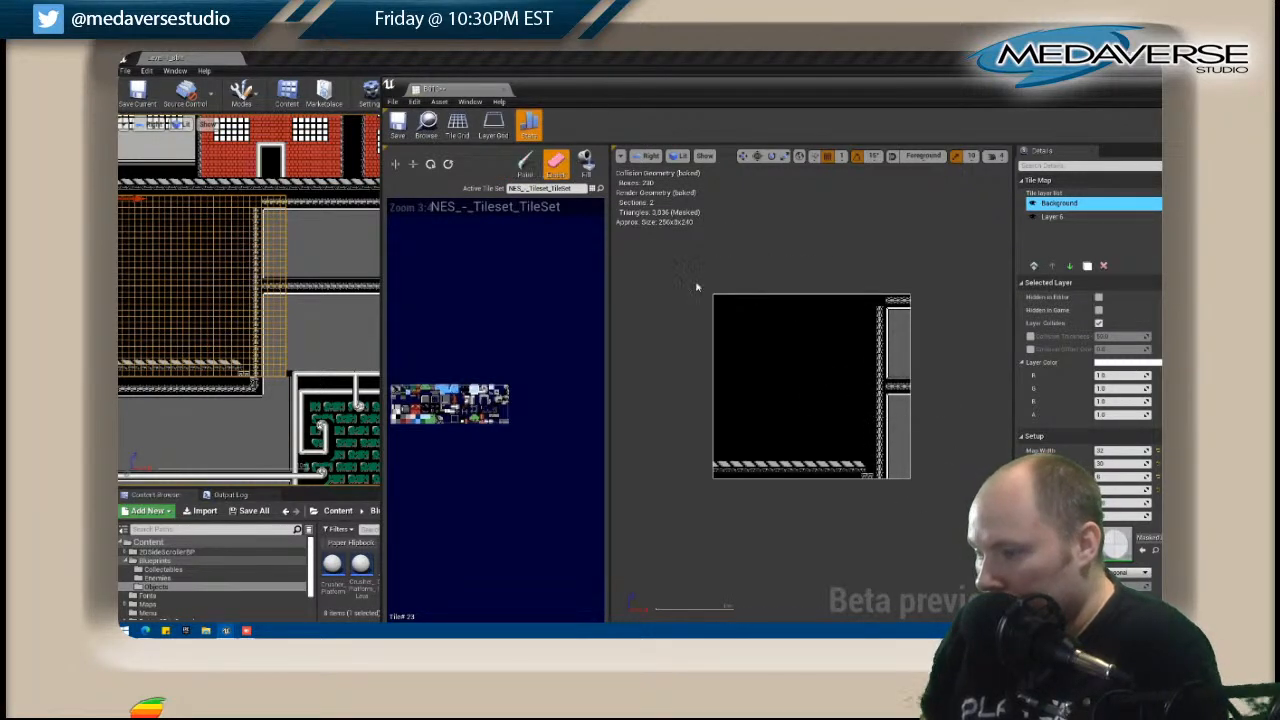
{"action": "left_click", "coordinate": [873, 470]}
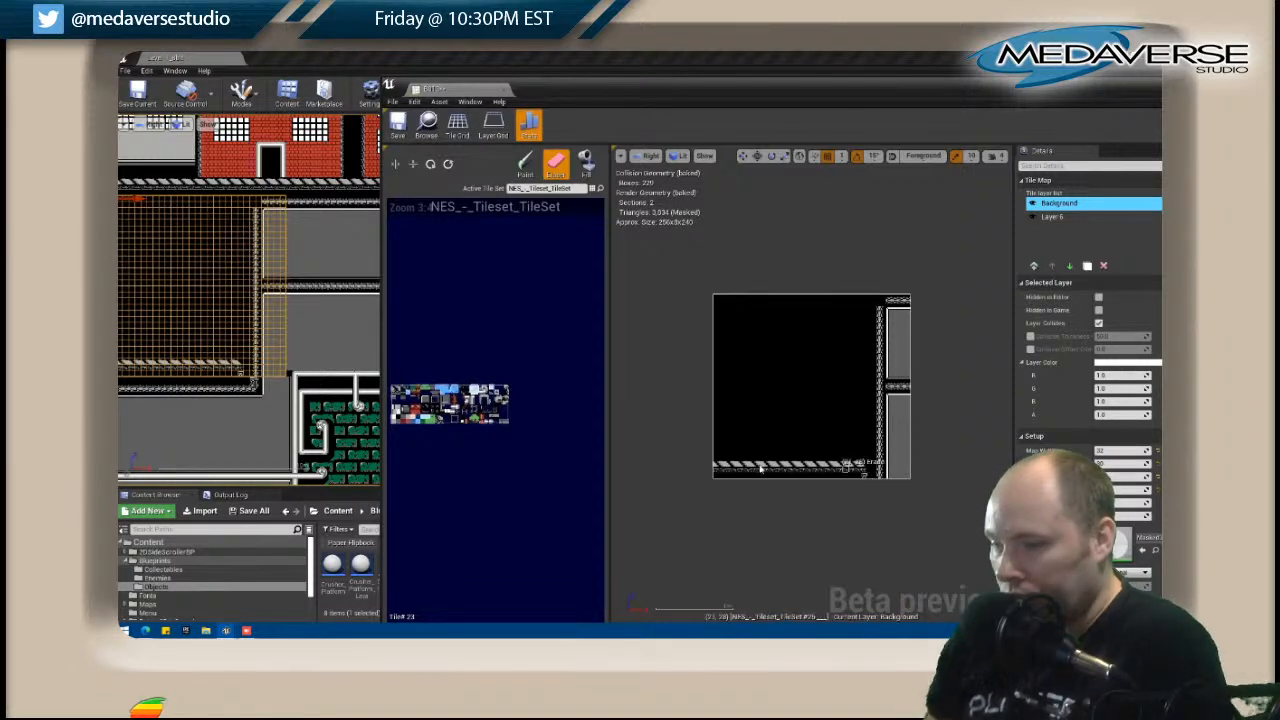
Paint the joint and corner tiles connecting B013's vertical beam to its middle and upper horizontal beams.
{"action": "left_click", "coordinate": [507, 394]}
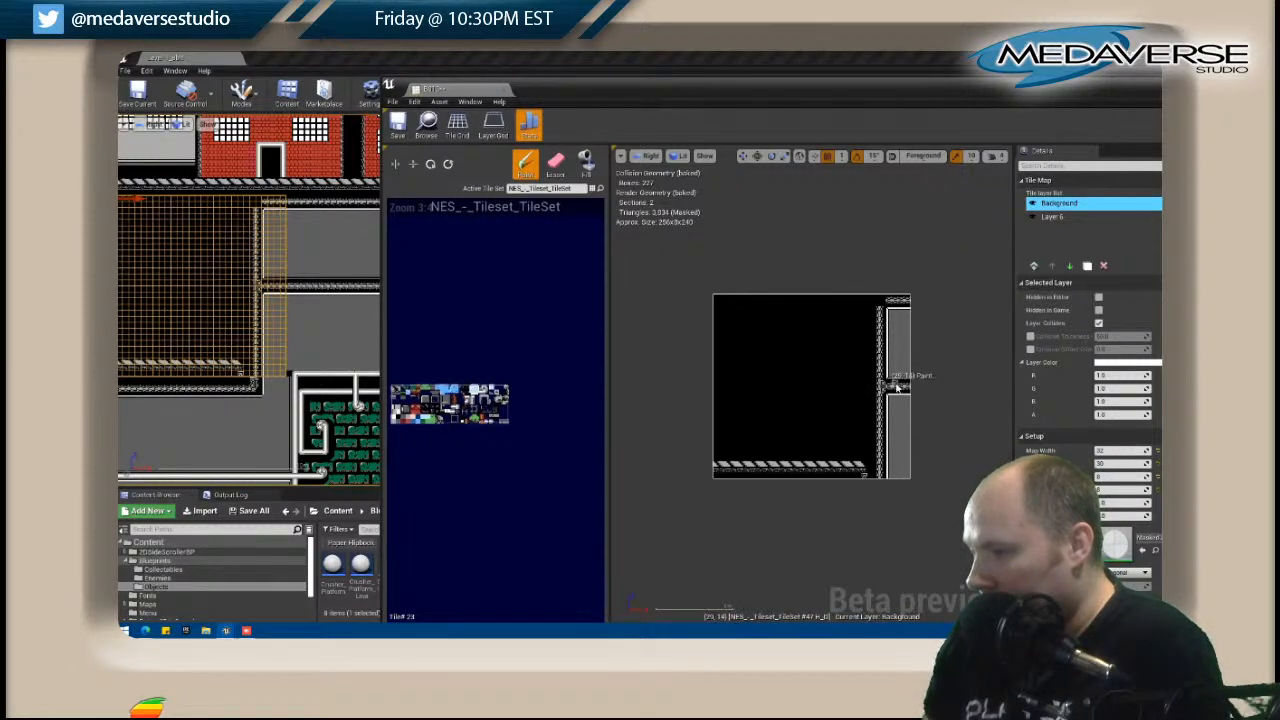
{"action": "key", "text": "shift"}
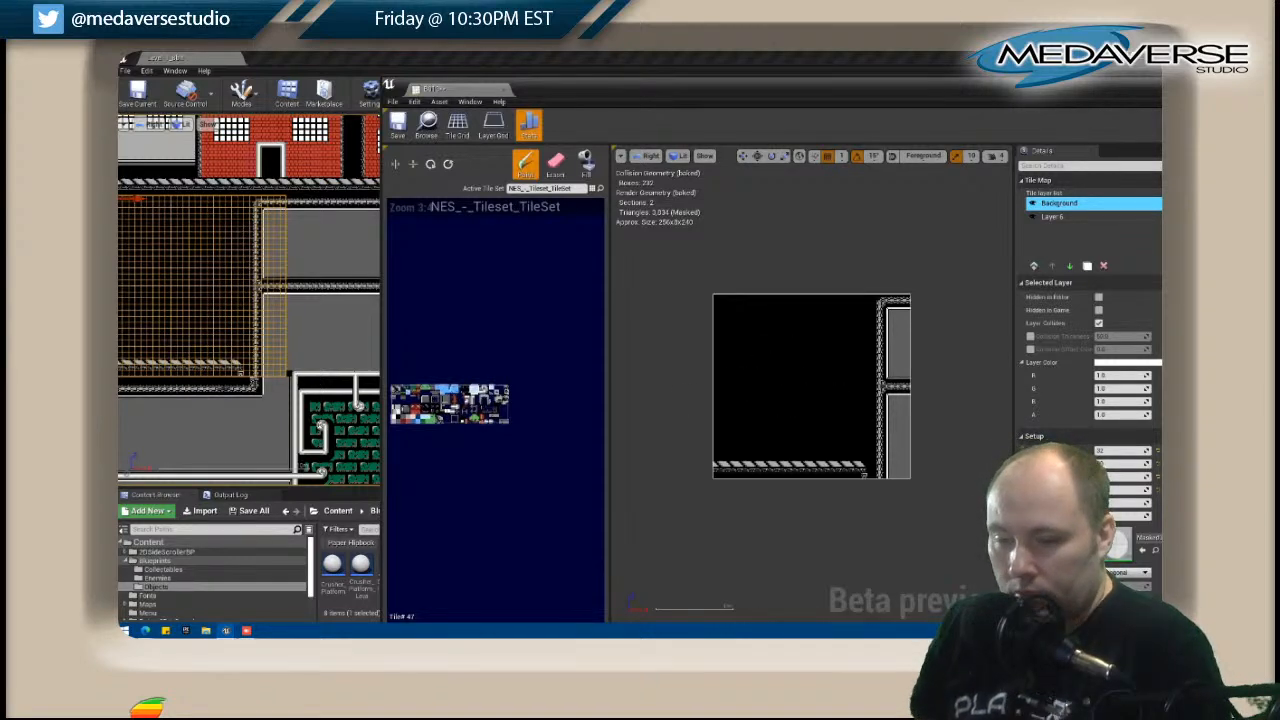
Open C013 for editing and add bracket tiles near the right end of its upper beam, below the end of B013's floor.
{"action": "right_click", "coordinate": [240, 389]}
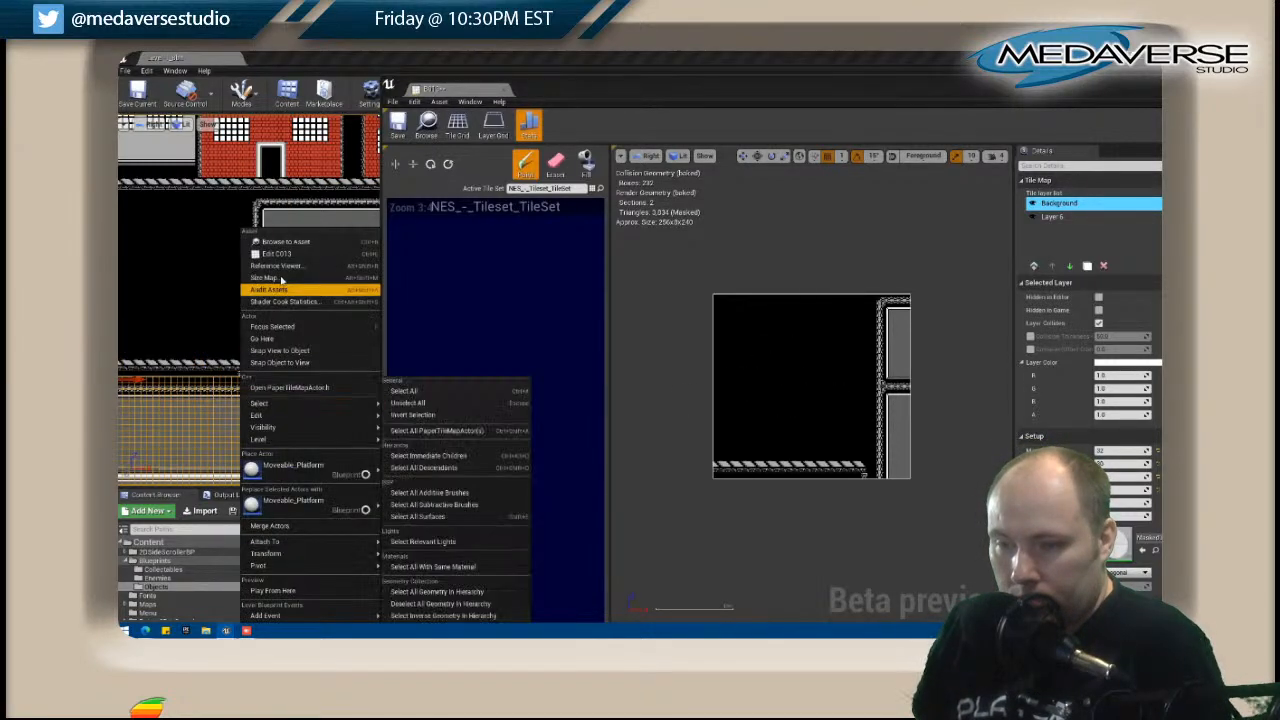
{"action": "left_click", "coordinate": [284, 254]}
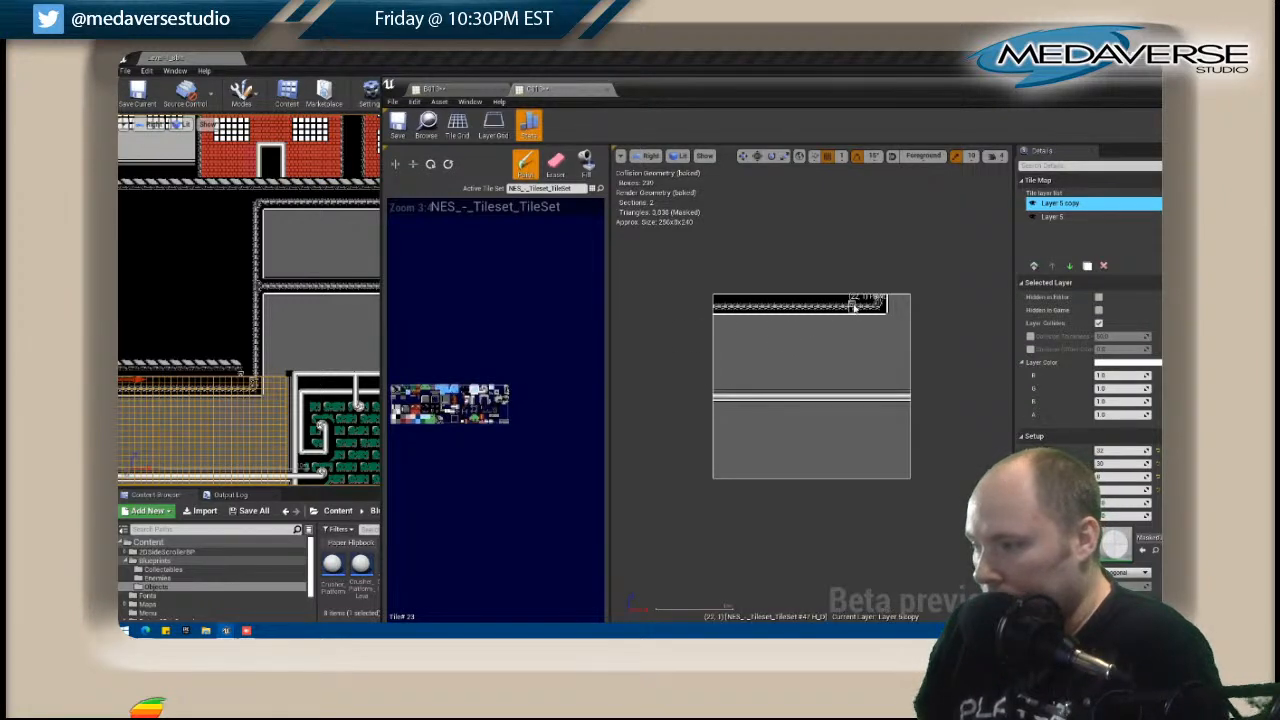
{"action": "key", "text": "shift"}
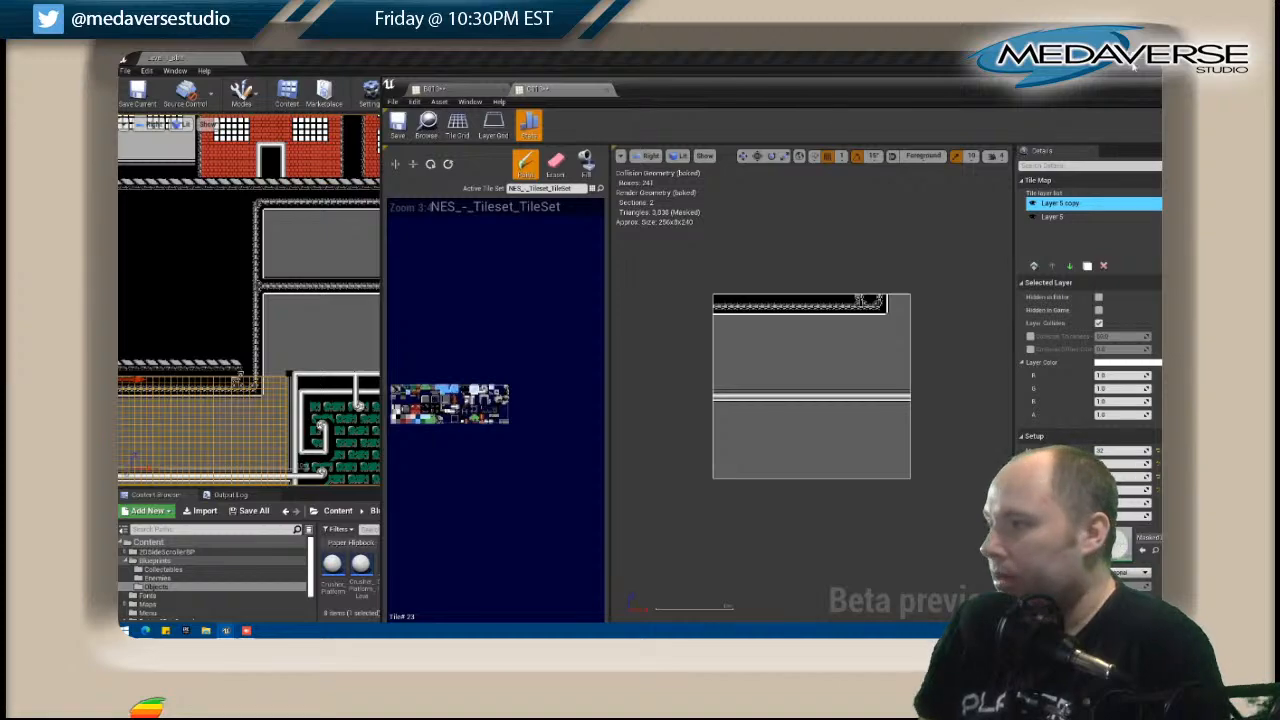
Move the tile map editor window aside and close it, then check the joined sewer maps in the level.
{"action": "left_click_drag", "start_coordinate": [1145, 89], "coordinate": [897, 108]}
{"action": "left_click", "coordinate": [984, 102]}
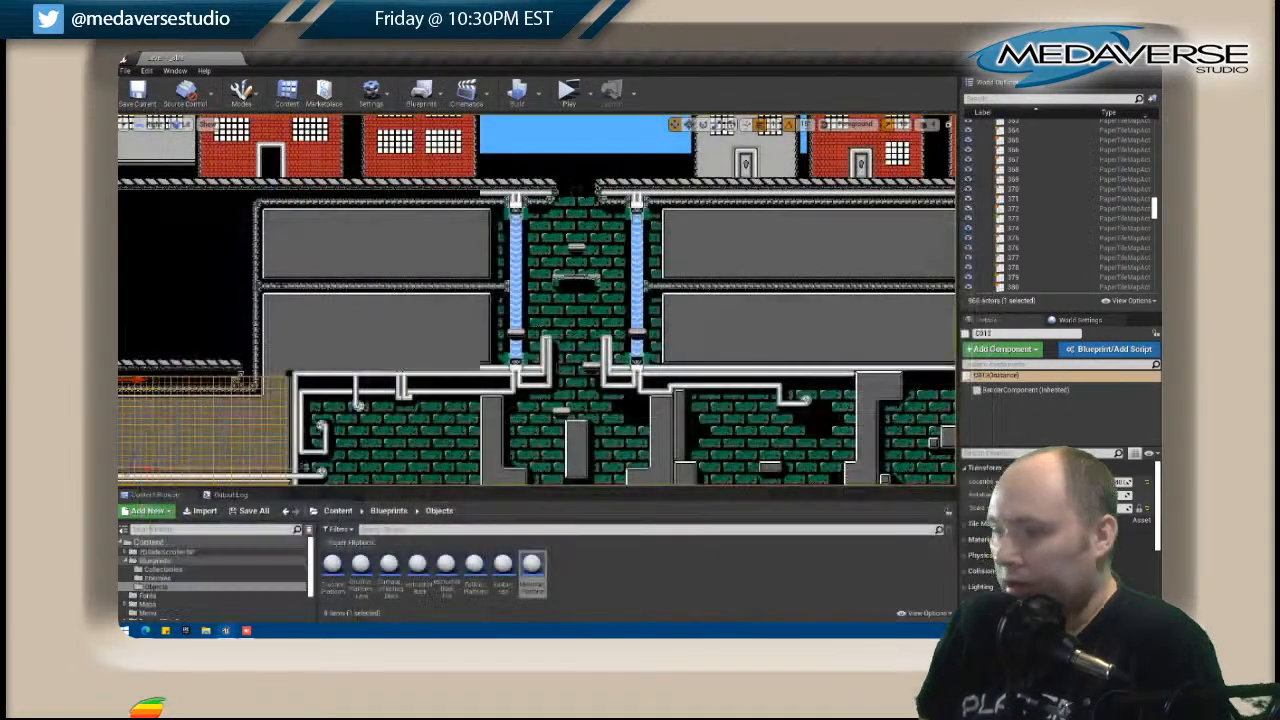
{"action": "scroll", "coordinate": [337, 271], "scroll_direction": "down", "scroll_amount": 2}
{"action": "scroll", "coordinate": [337, 271], "scroll_direction": "up", "scroll_amount": 2}
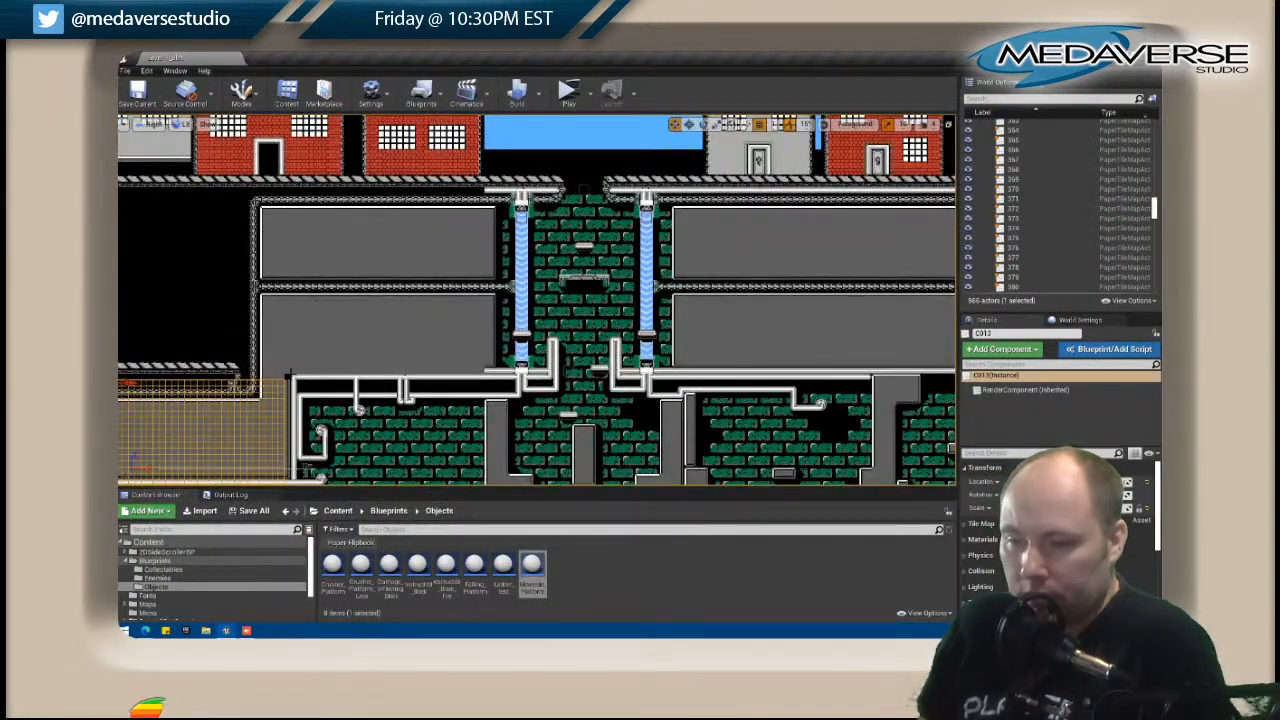
Open B014 for editing and paint a row of edge tiles directly above the white pipe along the map's bottom.
{"action": "left_click", "coordinate": [306, 371]}
{"action": "right_click", "coordinate": [306, 371]}
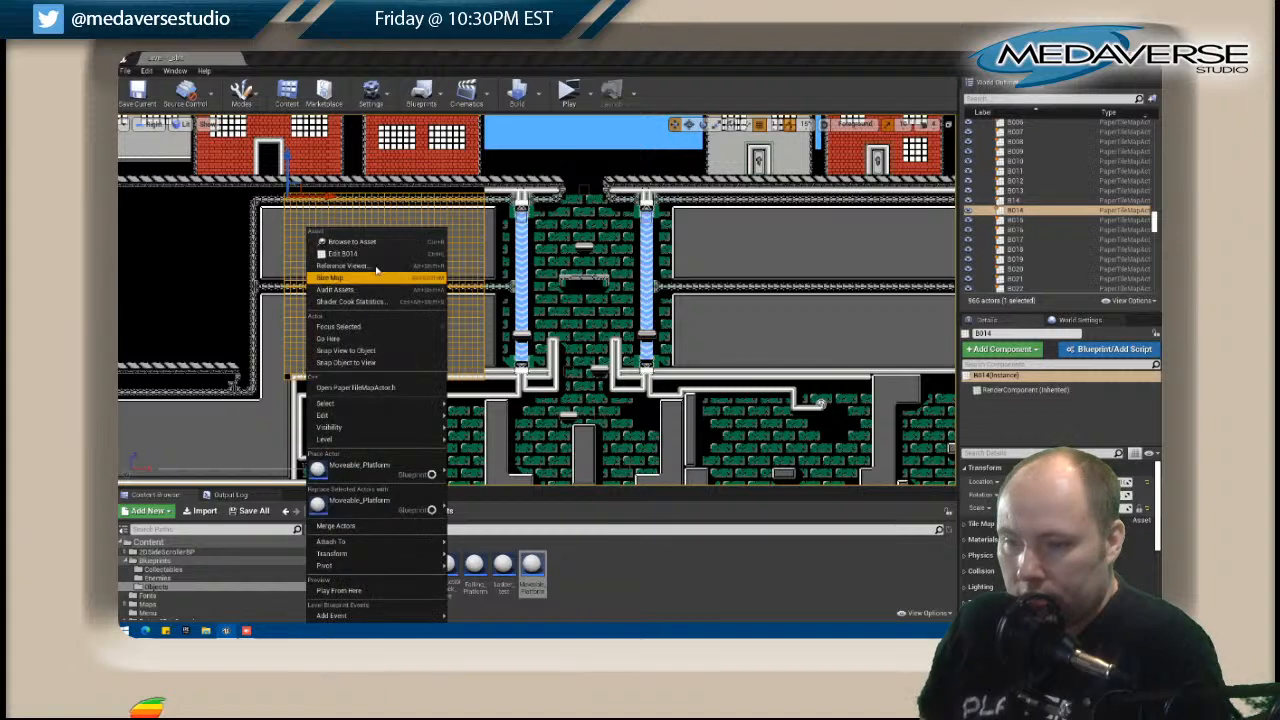
{"action": "left_click", "coordinate": [360, 247]}
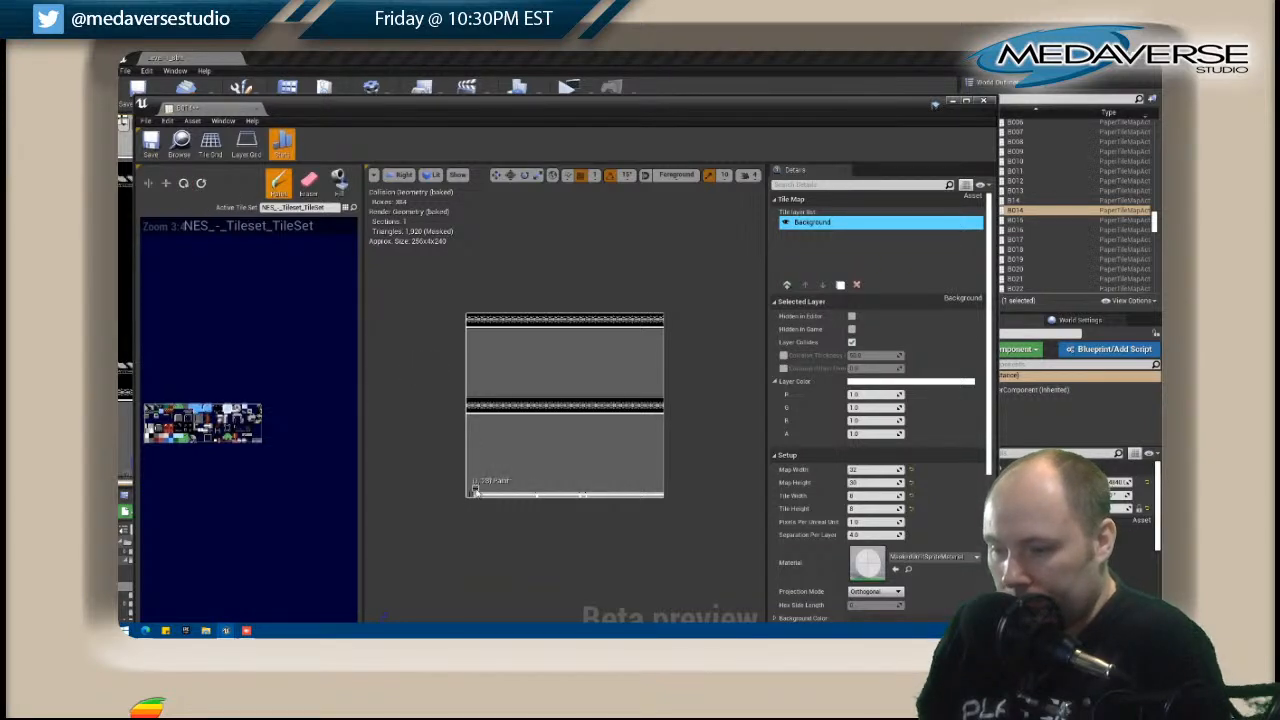
{"action": "left_click_drag", "start_coordinate": [533, 491], "coordinate": [619, 494]}
{"action": "key", "text": "ctrl+z"}
{"action": "key", "text": "ctrl+z"}
{"action": "key", "text": "ctrl+z"}
{"action": "key", "text": "ctrl+z"}
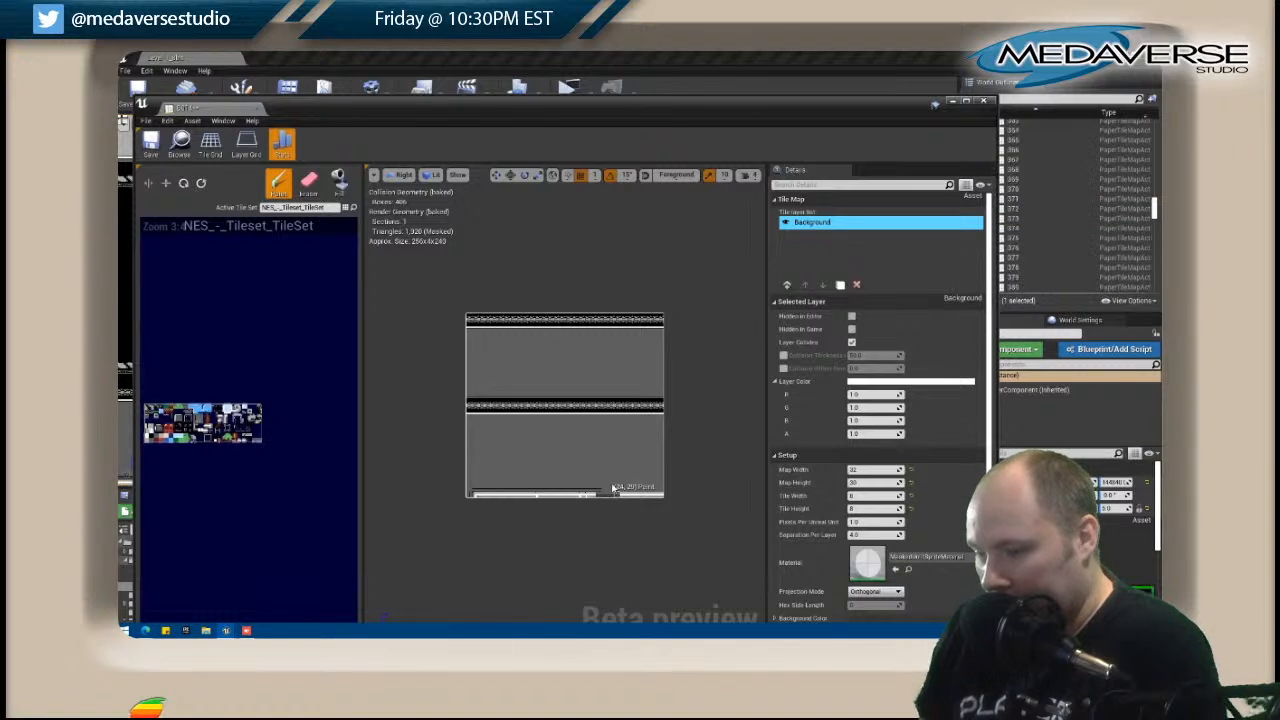
{"action": "left_click_drag", "start_coordinate": [634, 488], "coordinate": [657, 488]}
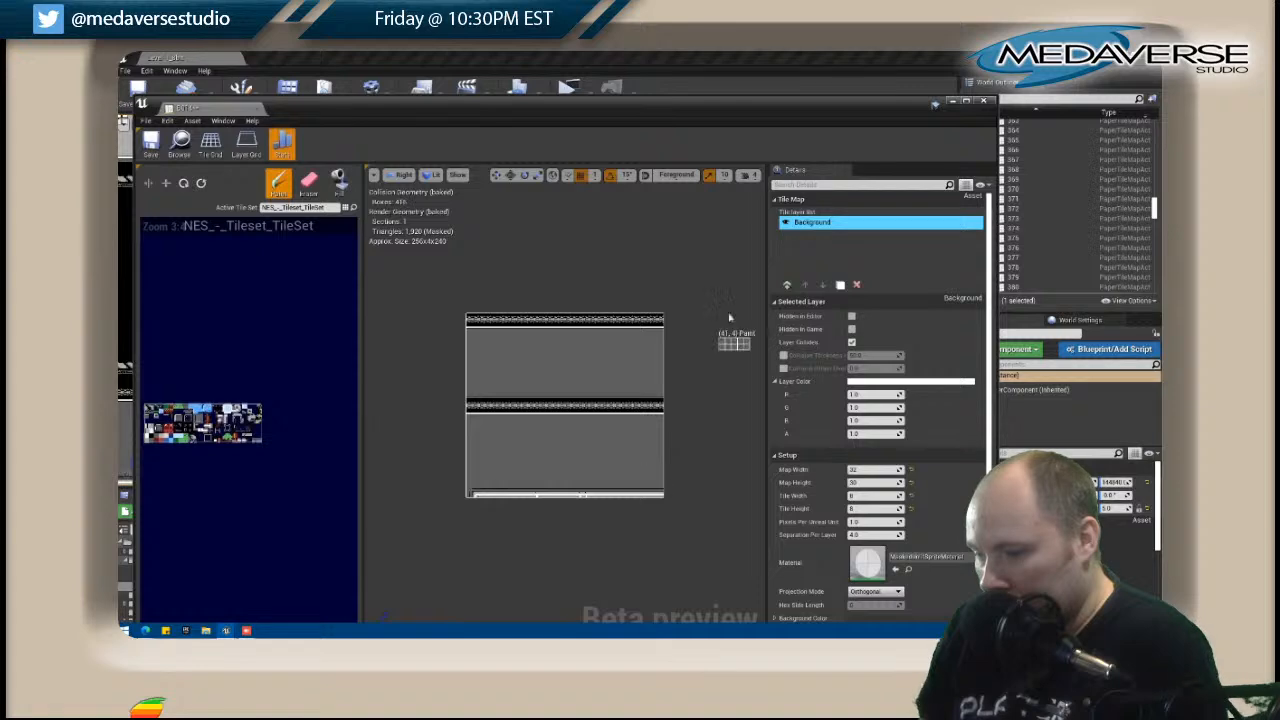
{"action": "left_click", "coordinate": [1001, 110]}
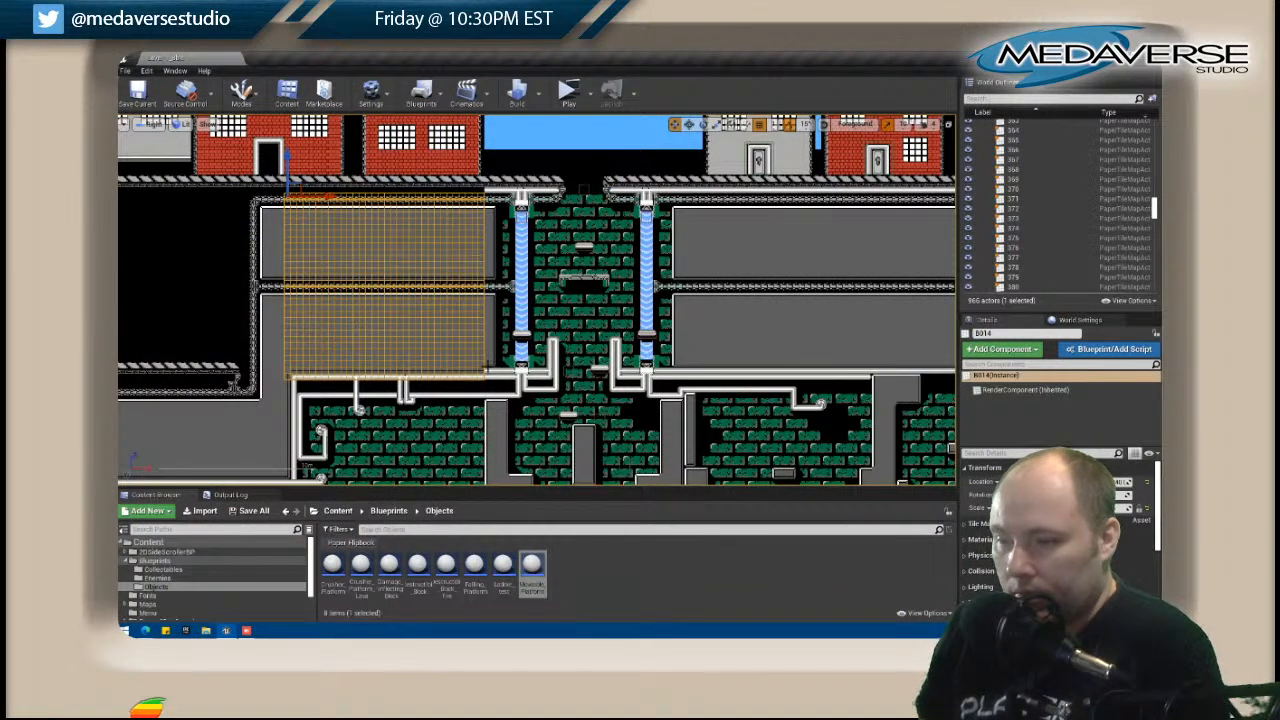
Reopen B014 and paint a second row of edge tiles above the first one, across the map's width.
{"action": "left_click", "coordinate": [490, 370]}
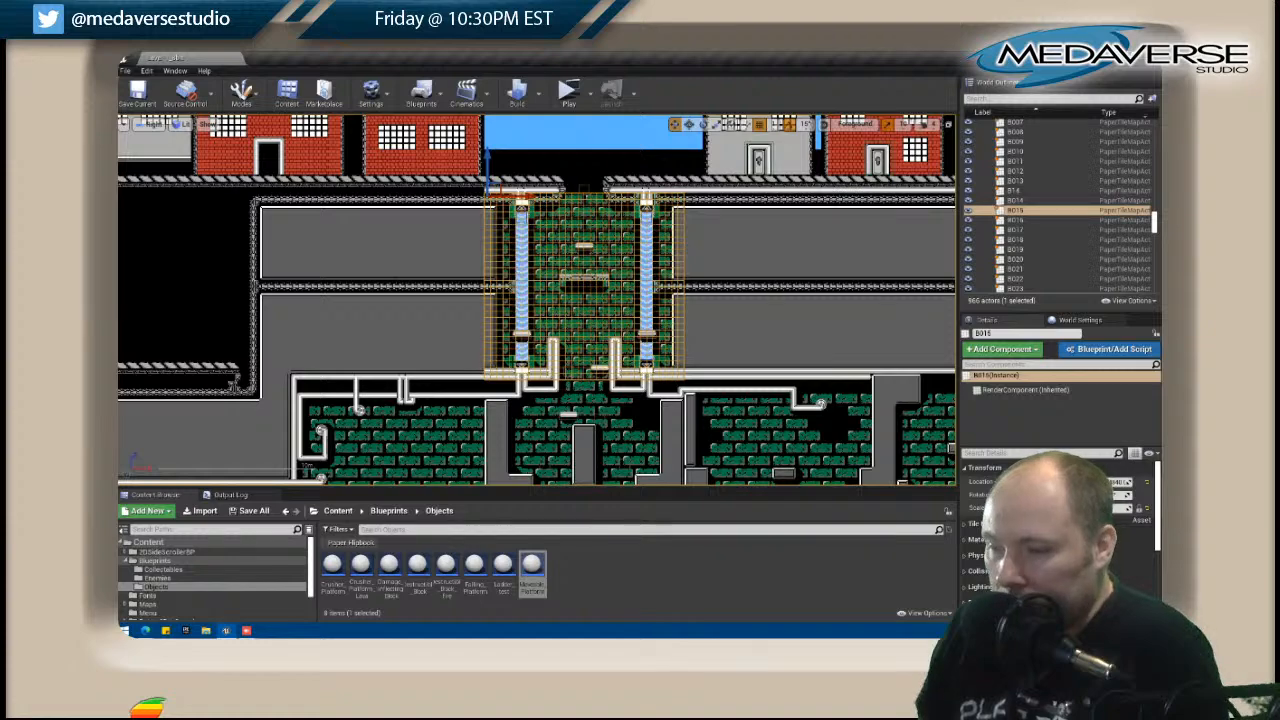
{"action": "scroll", "coordinate": [500, 360], "scroll_direction": "up", "scroll_amount": 2}
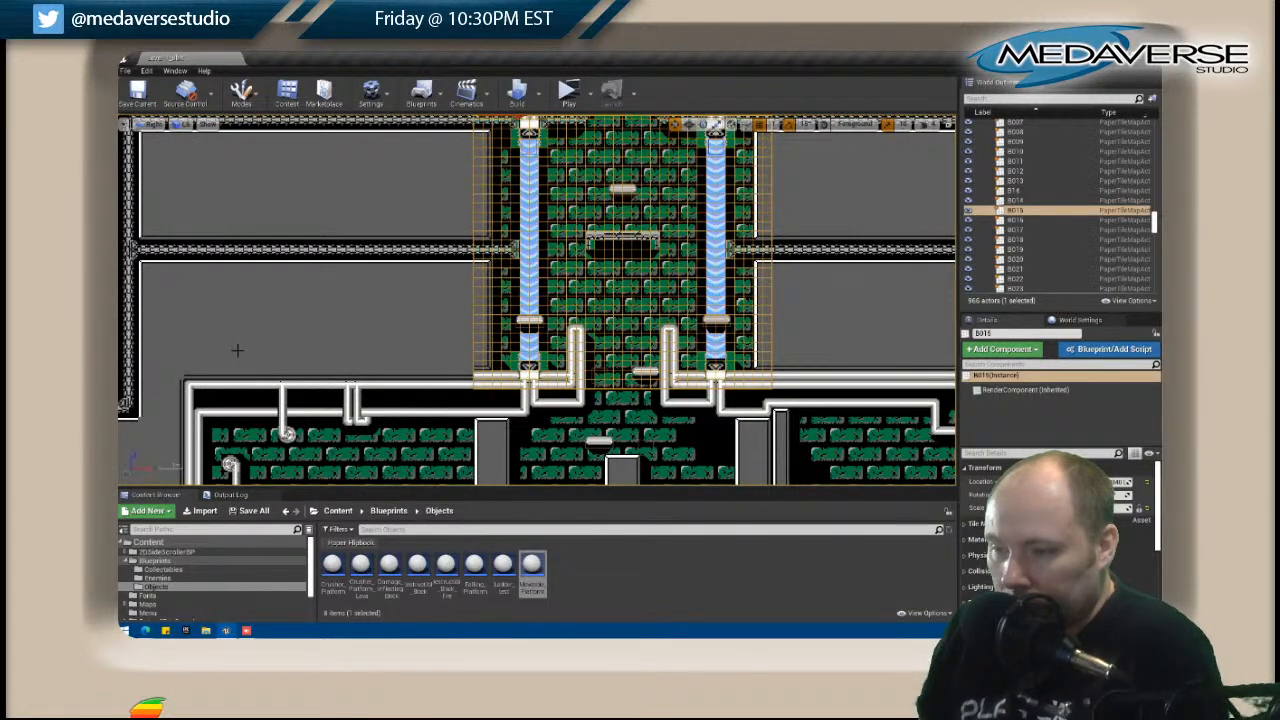
{"action": "left_click", "coordinate": [212, 377]}
{"action": "right_click", "coordinate": [211, 378]}
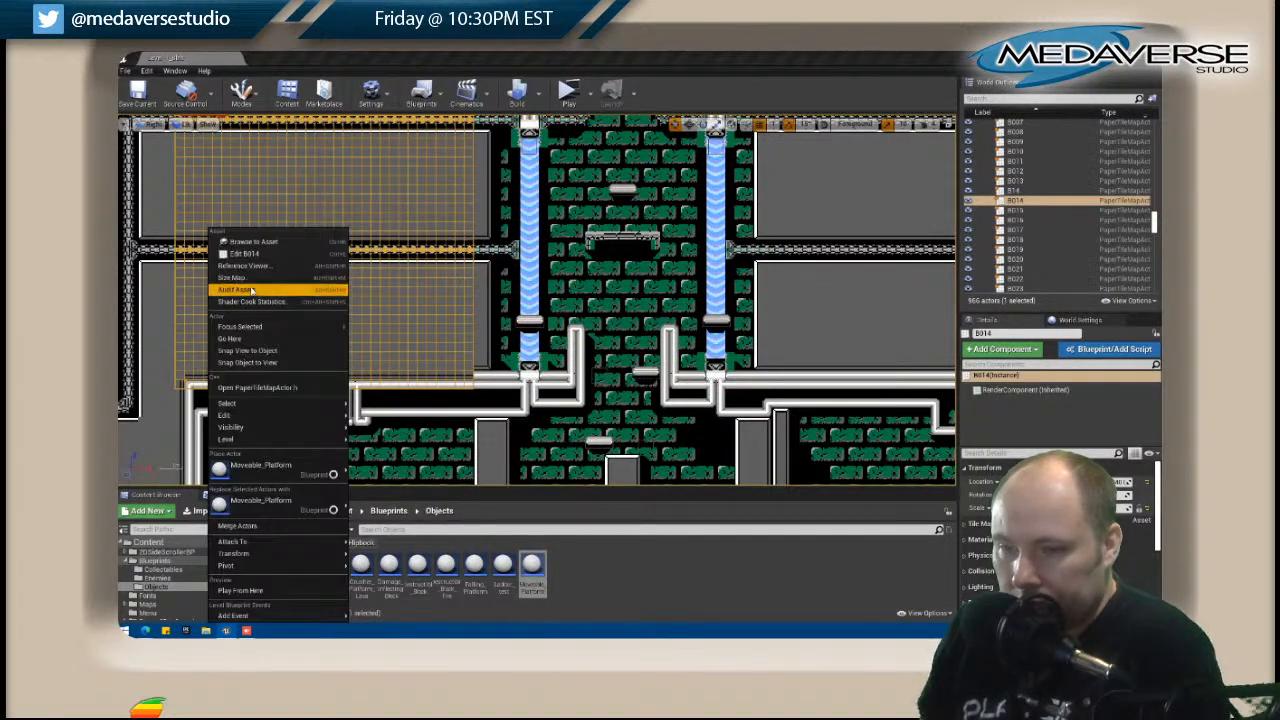
{"action": "left_click", "coordinate": [242, 253]}
{"action": "key", "text": "shift+1"}
{"action": "left_click_drag", "start_coordinate": [474, 488], "coordinate": [643, 492]}
{"action": "key", "text": "shift+2"}
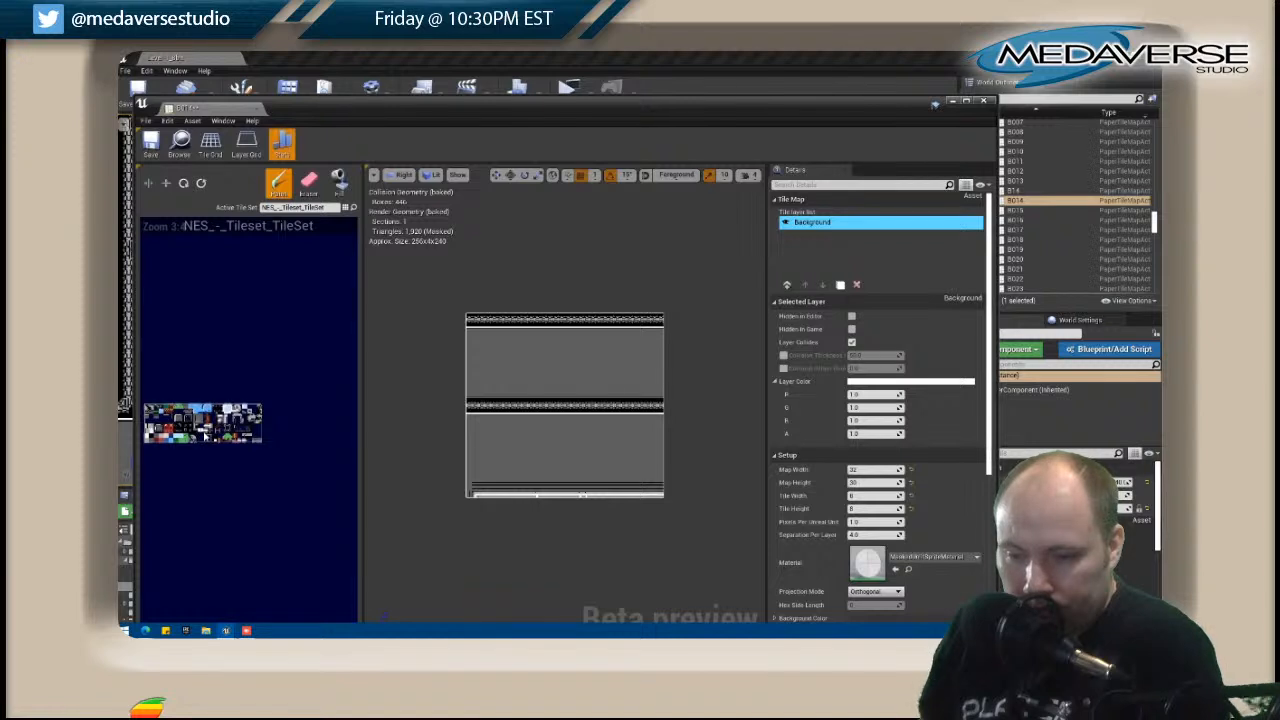
Paint the upper half of the white pipe along B014's bottom, add the tile at its left end and close the editor.
{"action": "left_click", "coordinate": [340, 183]}
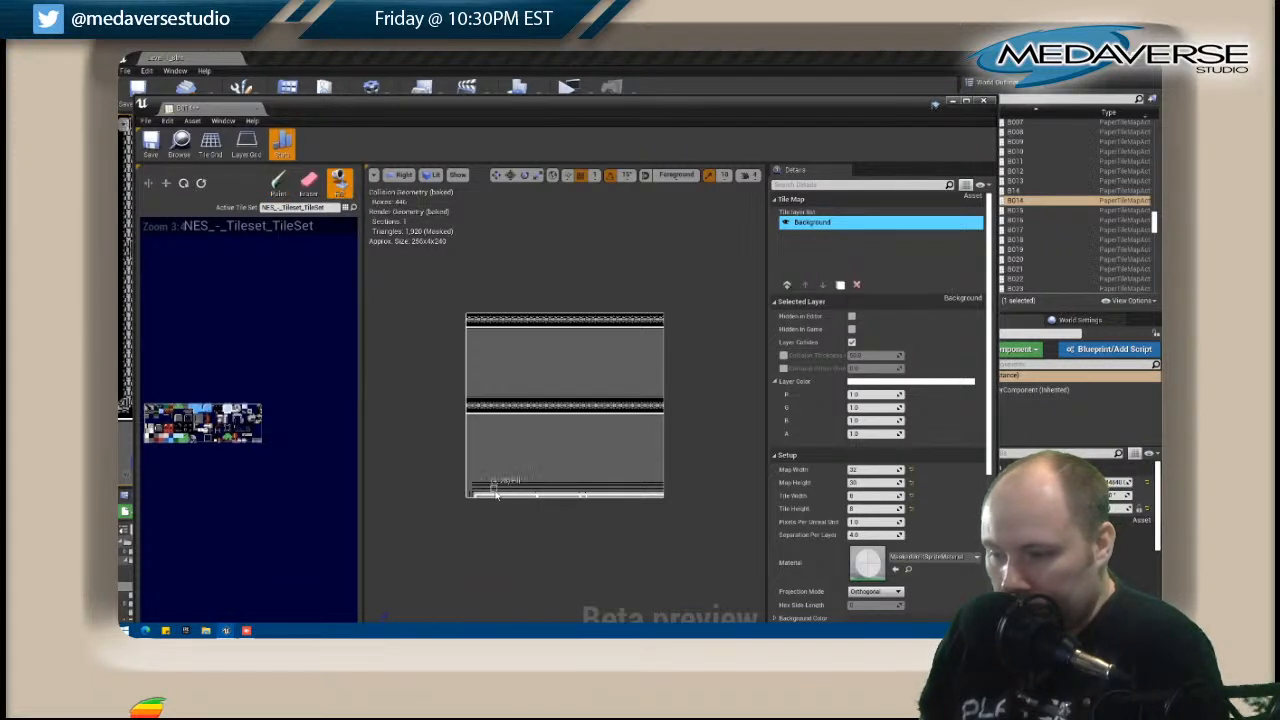
{"action": "left_click", "coordinate": [285, 185]}
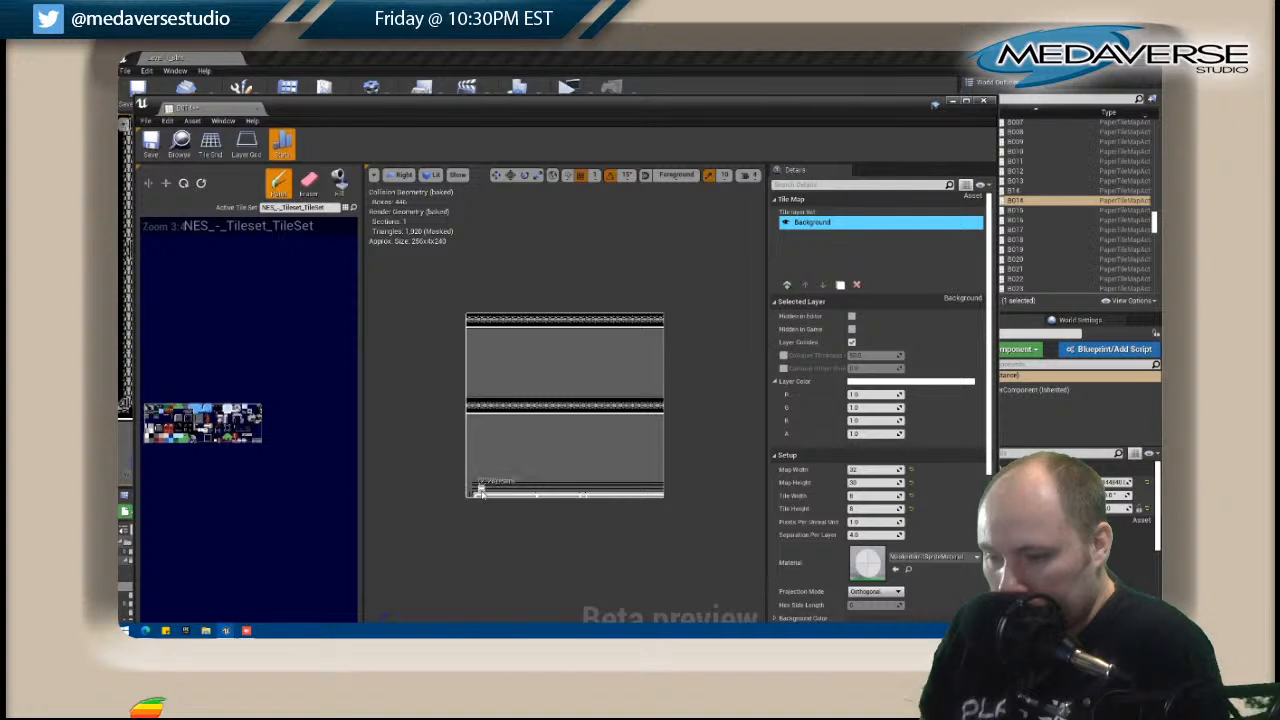
{"action": "left_click_drag", "start_coordinate": [497, 493], "coordinate": [656, 494]}
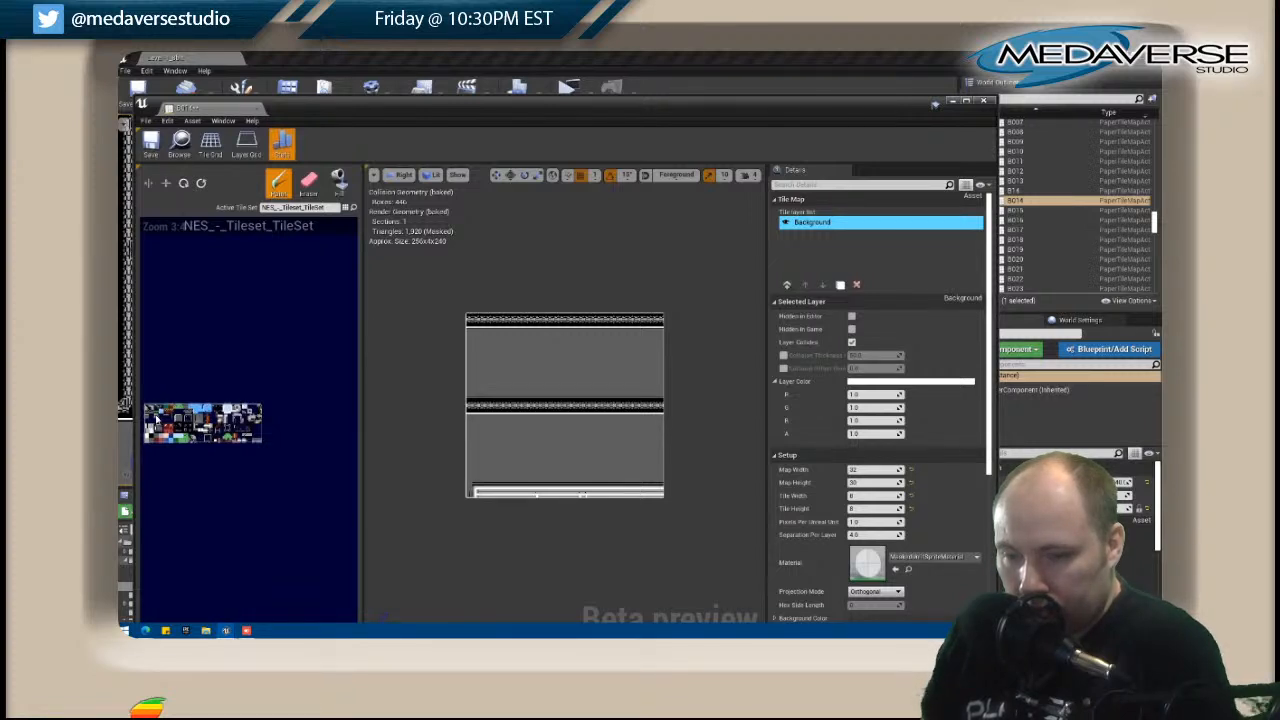
{"action": "left_click", "coordinate": [471, 490]}
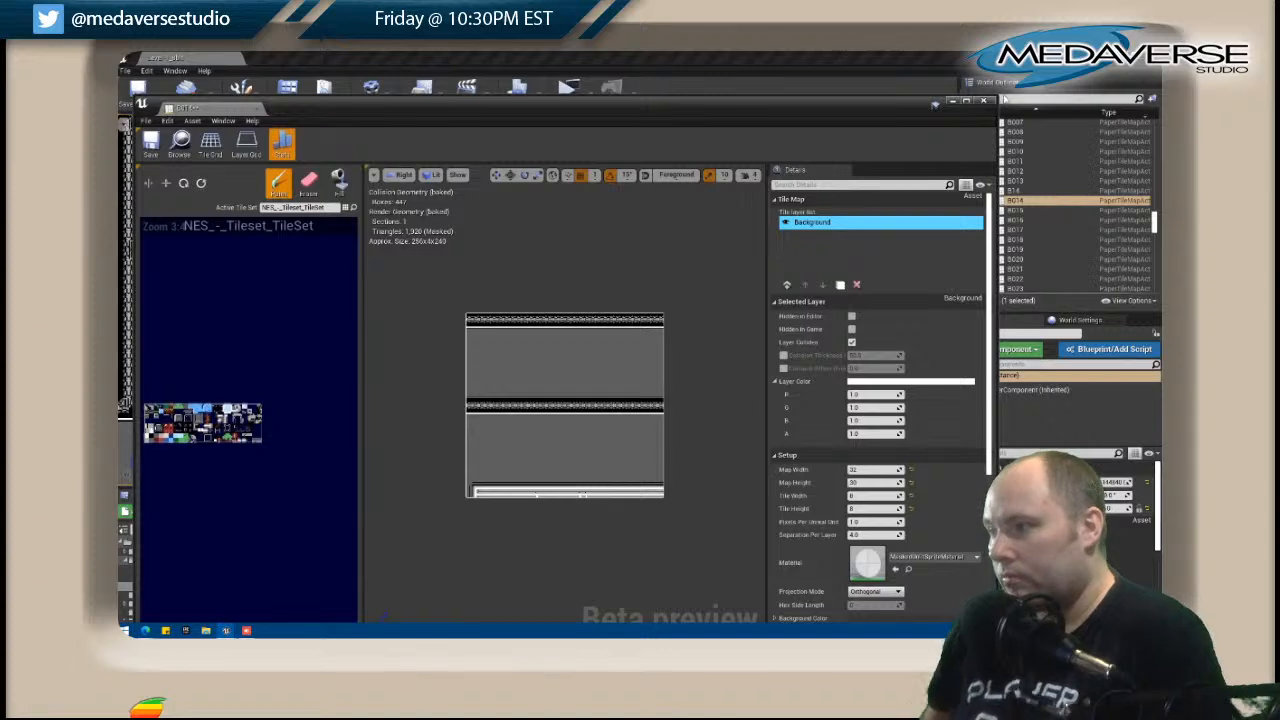
{"action": "left_click", "coordinate": [985, 102]}
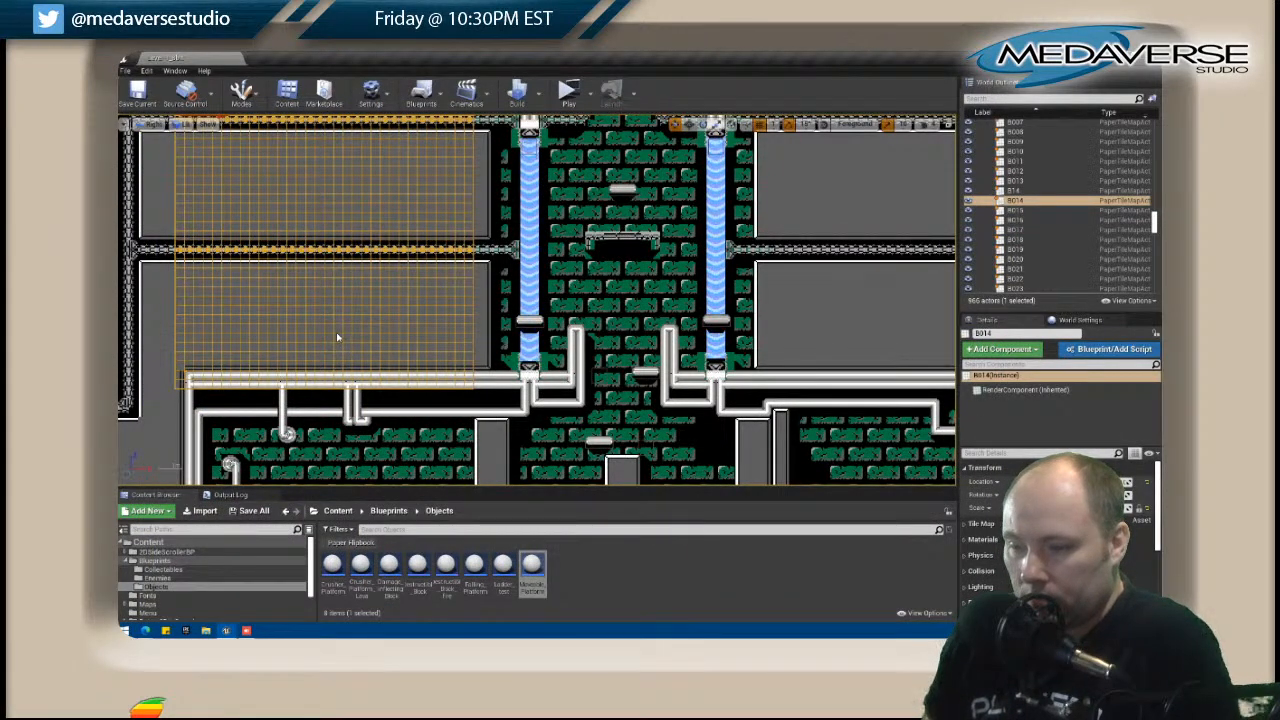
Examine the level's joined sewer maps and the unfinished black areas further left.
{"action": "scroll", "coordinate": [337, 337], "scroll_direction": "down", "scroll_amount": 1}
{"action": "scroll", "coordinate": [337, 337], "scroll_direction": "down", "scroll_amount": 1}
{"action": "right_click_drag", "start_coordinate": [315, 412], "coordinate": [440, 342]}
{"action": "scroll", "coordinate": [443, 354], "scroll_direction": "down", "scroll_amount": 4}
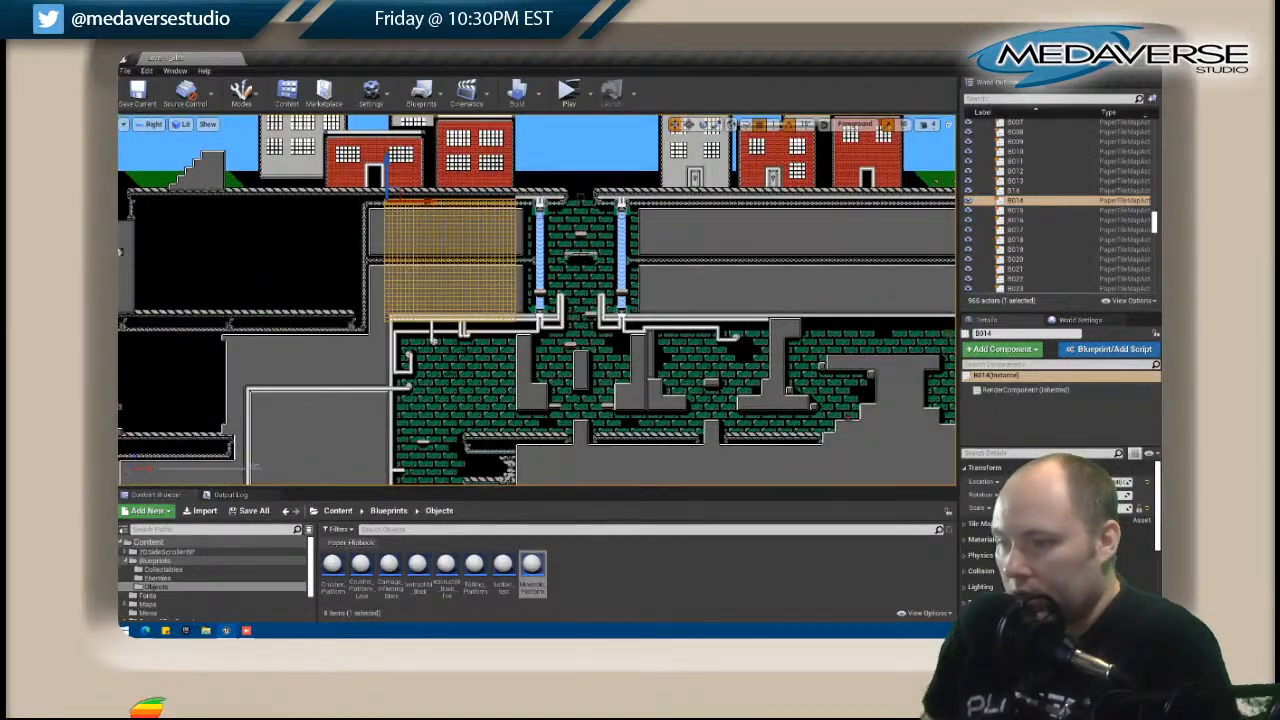
{"action": "scroll", "coordinate": [434, 394], "scroll_direction": "down", "scroll_amount": 1}
{"action": "right_click_drag", "start_coordinate": [431, 399], "coordinate": [610, 204]}
{"action": "scroll", "coordinate": [570, 244], "scroll_direction": "down", "scroll_amount": 1}
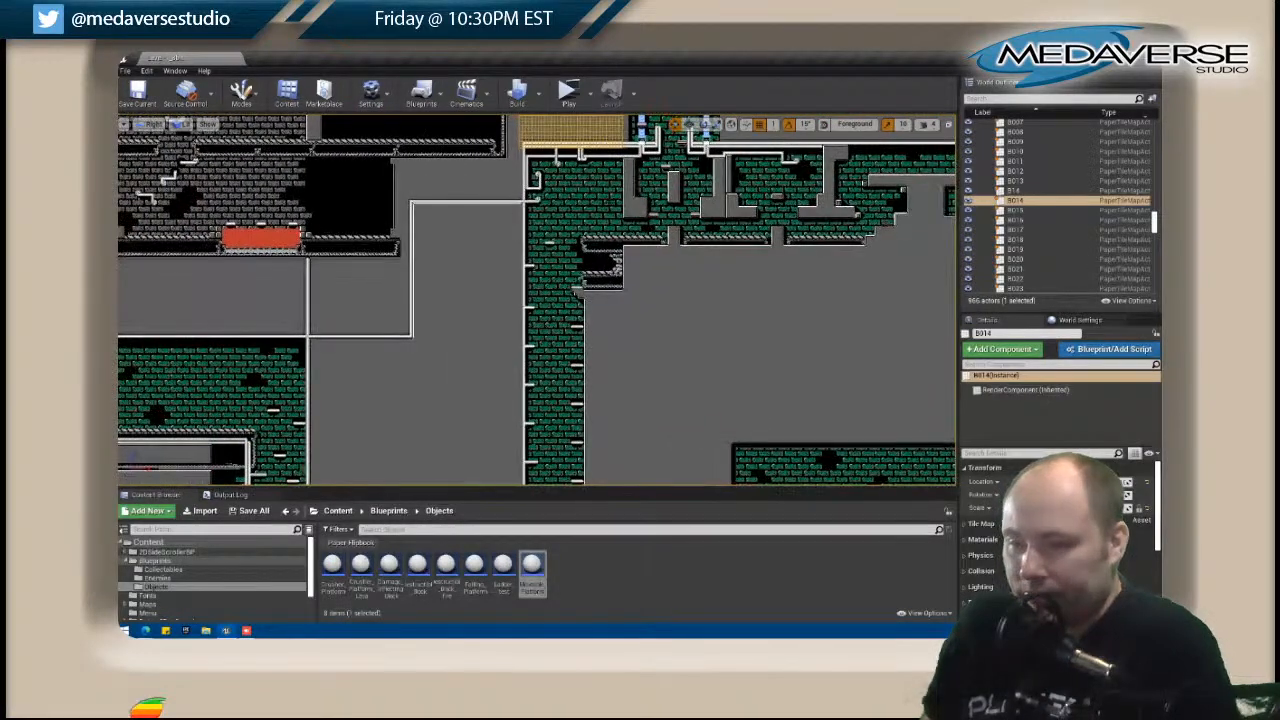
{"action": "scroll", "coordinate": [454, 252], "scroll_direction": "down", "scroll_amount": 1}
{"action": "right_click_drag", "start_coordinate": [466, 240], "coordinate": [580, 369]}
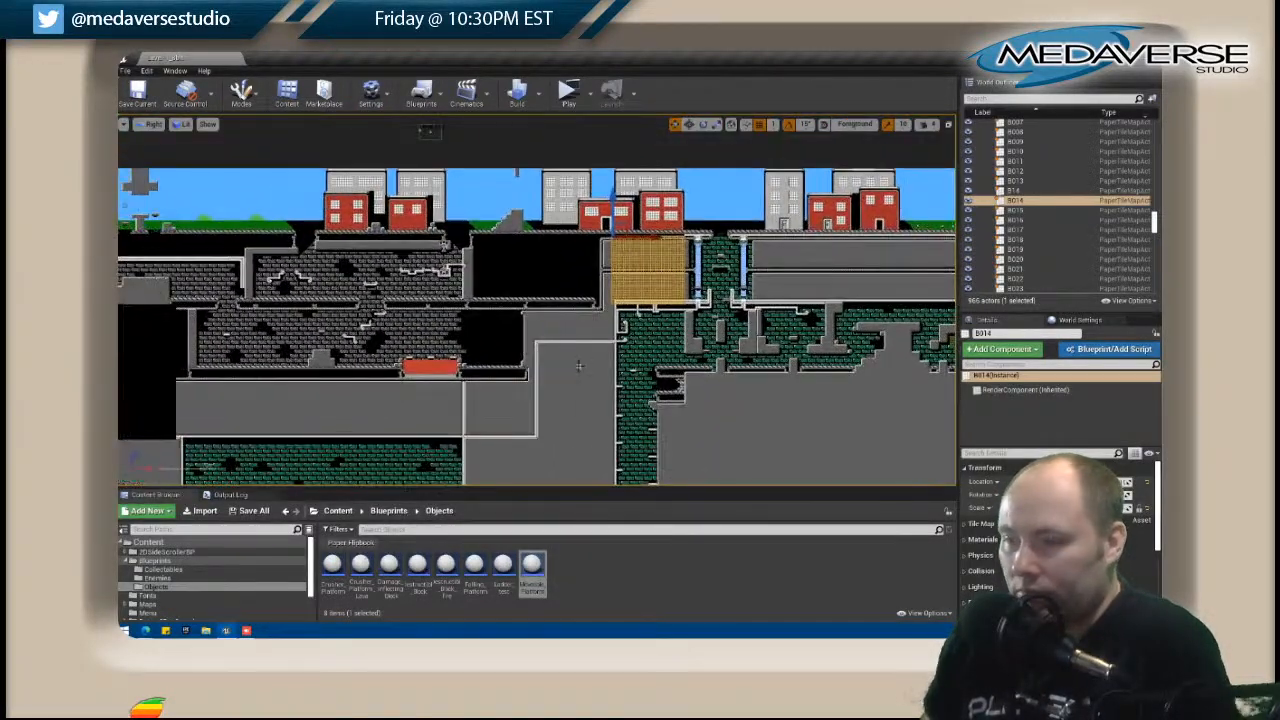
{"action": "right_click_drag", "start_coordinate": [505, 289], "coordinate": [928, 258]}
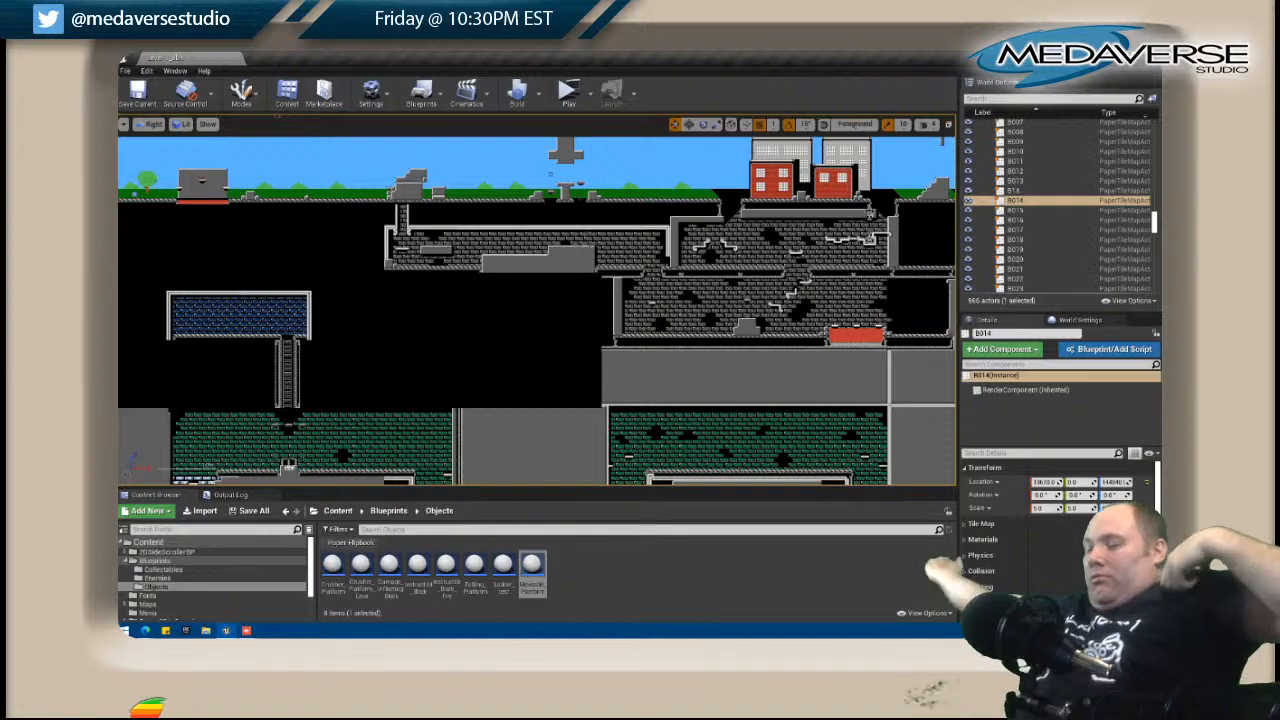
Open C008 for editing and widen its gray wall and white top edge to the map's left border, then close it.
{"action": "scroll", "coordinate": [549, 370], "scroll_direction": "up", "scroll_amount": 3}
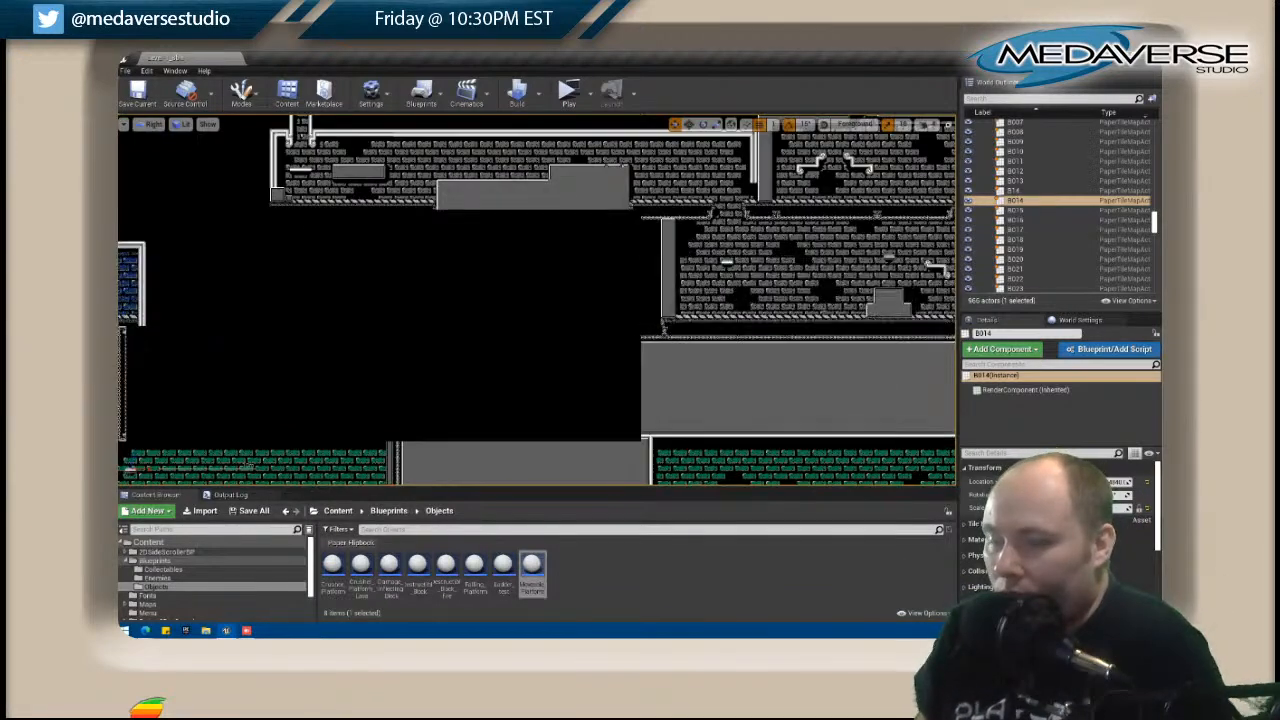
{"action": "left_click", "coordinate": [593, 254]}
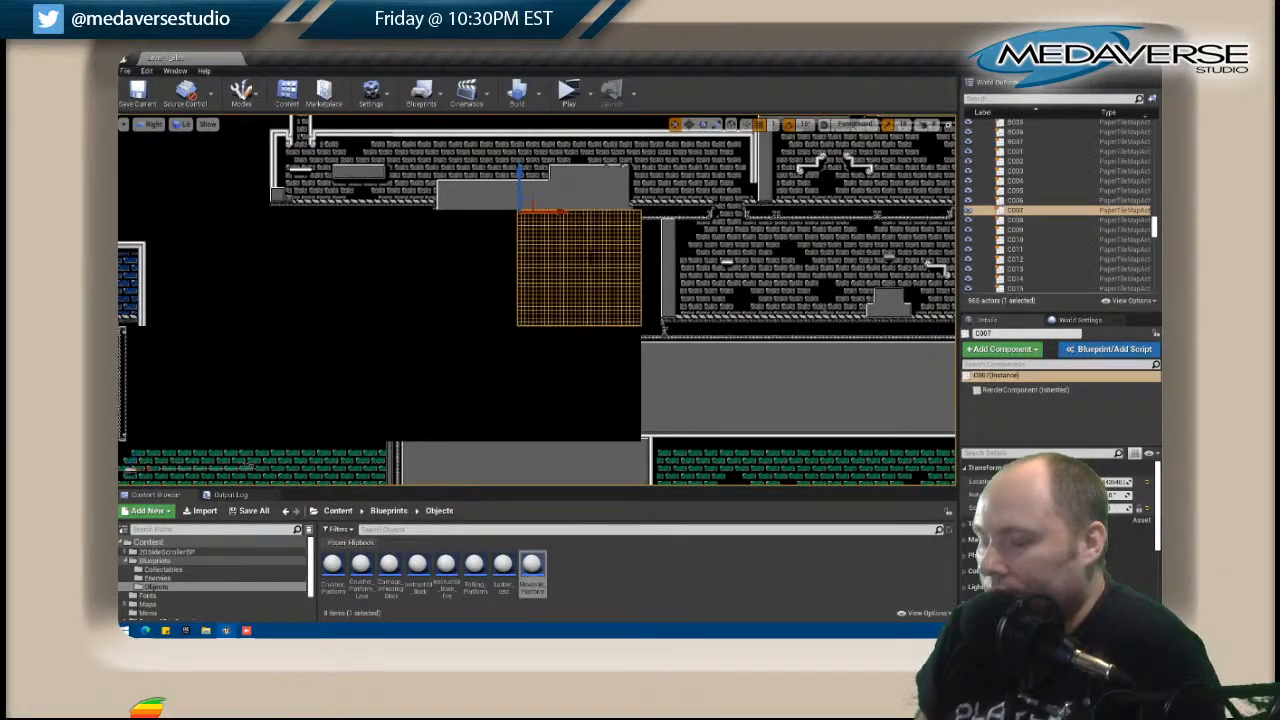
{"action": "scroll", "coordinate": [593, 254], "scroll_direction": "up", "scroll_amount": 3}
{"action": "right_click_drag", "start_coordinate": [592, 252], "coordinate": [580, 301]}
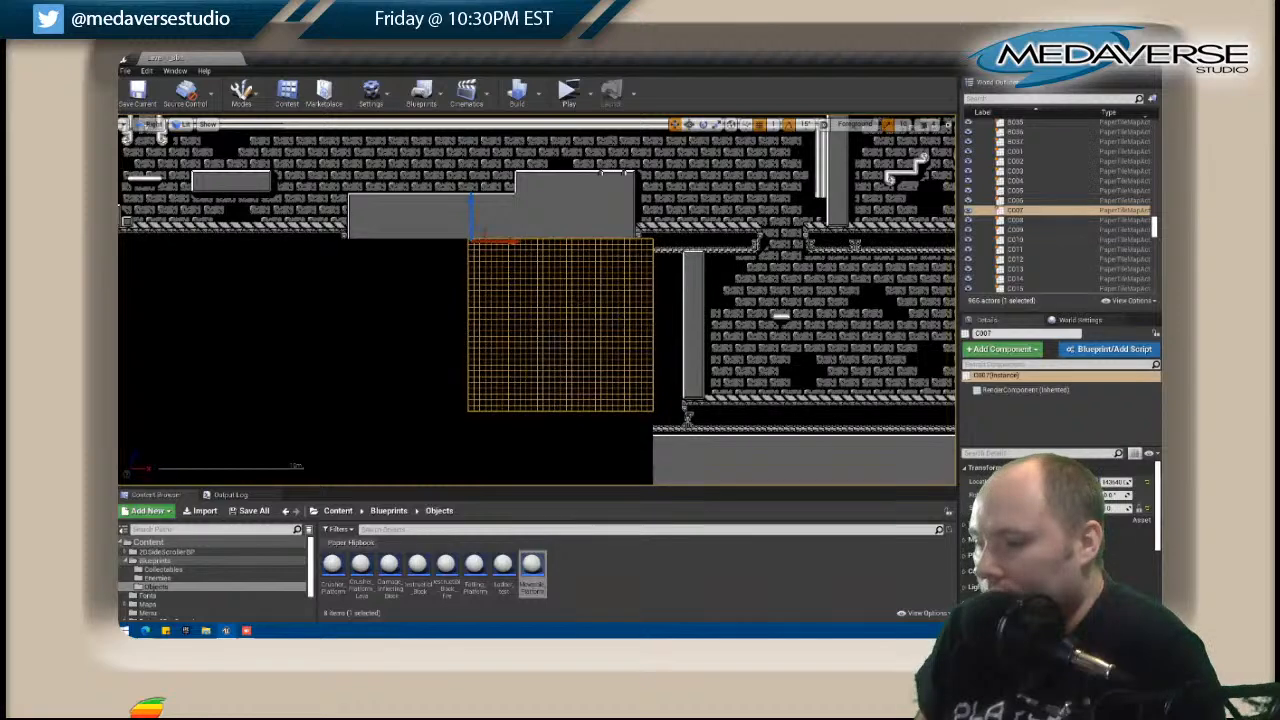
{"action": "left_click", "coordinate": [681, 309]}
{"action": "right_click", "coordinate": [681, 309]}
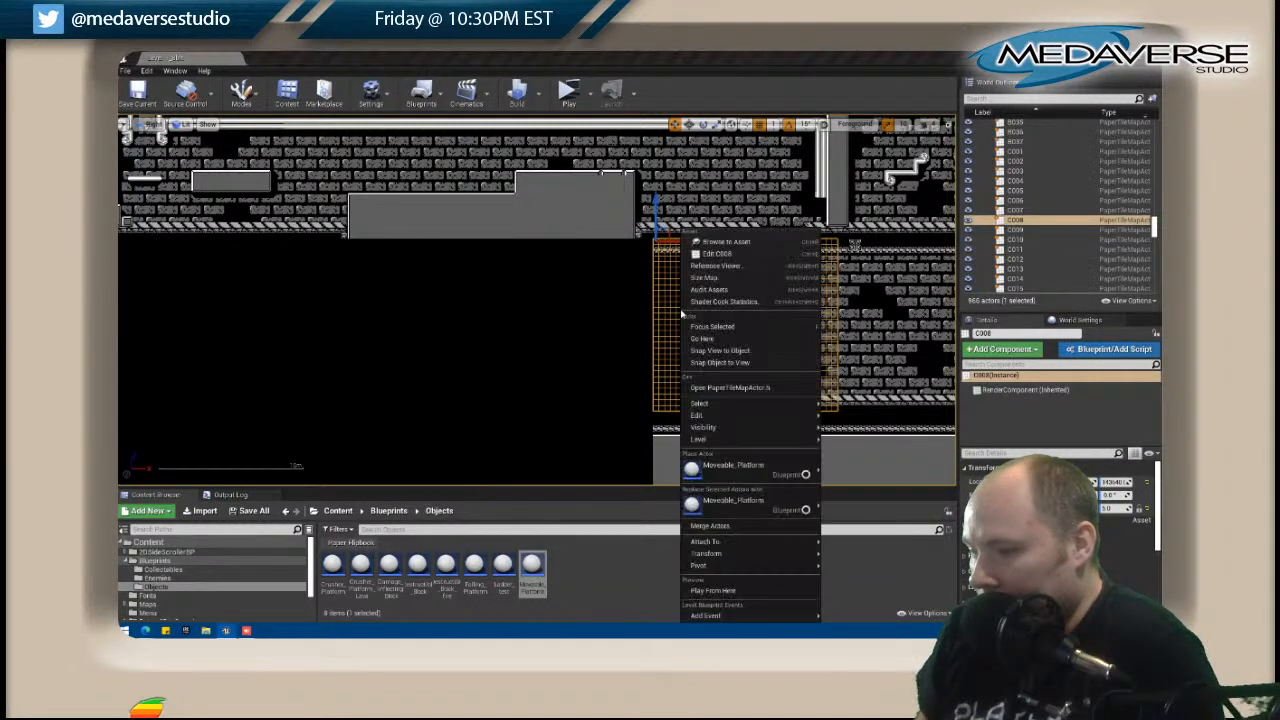
{"action": "left_click", "coordinate": [718, 254]}
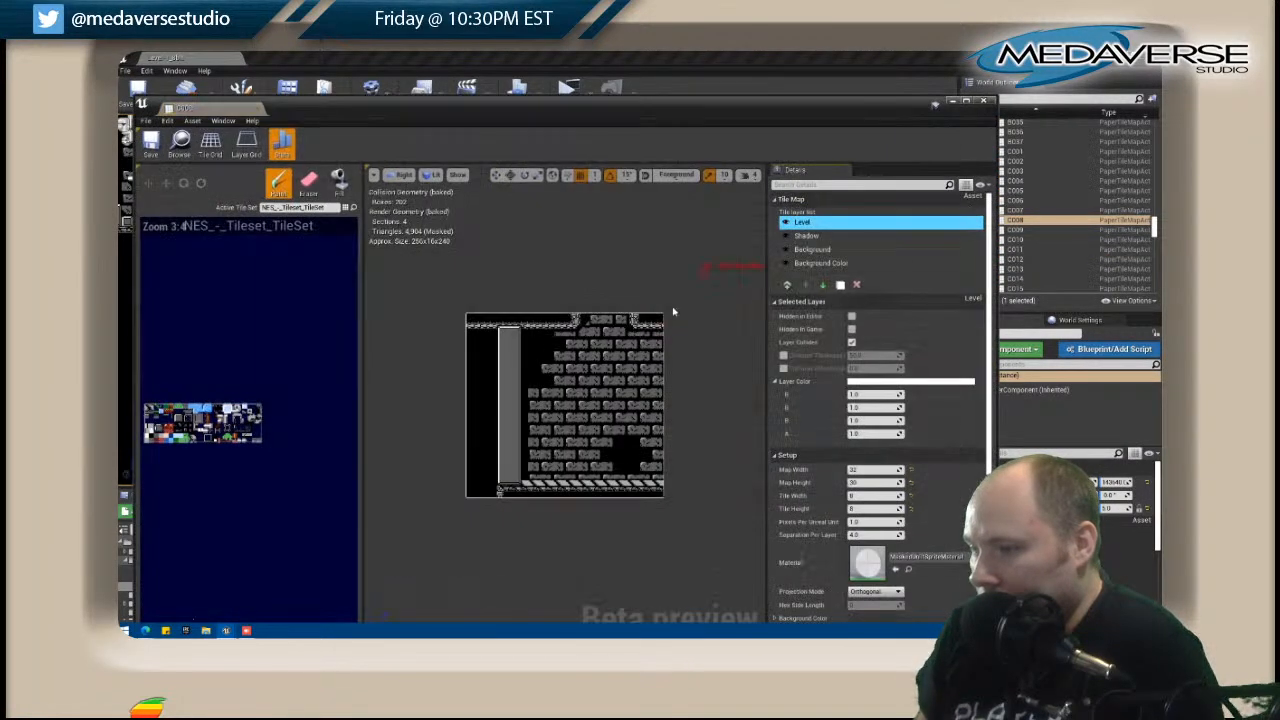
{"action": "left_click_drag", "start_coordinate": [507, 258], "coordinate": [538, 264], "text": "shift"}
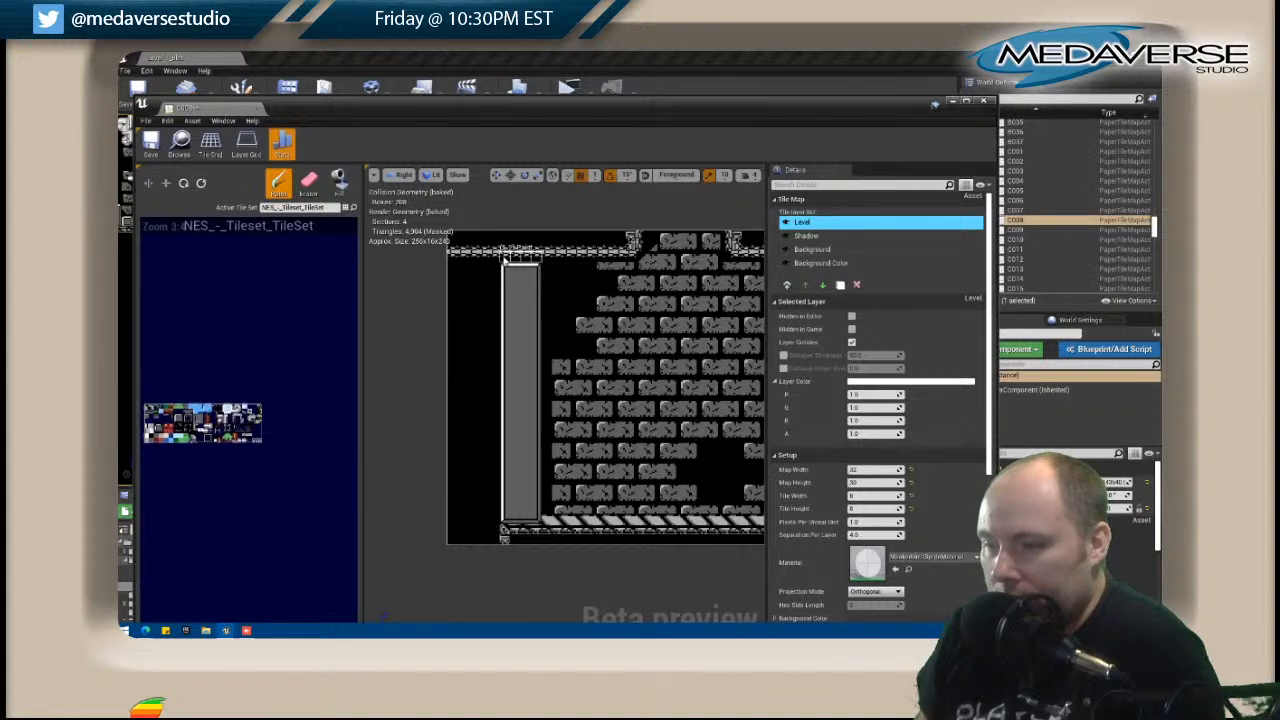
{"action": "left_click_drag", "start_coordinate": [515, 272], "coordinate": [525, 518], "text": "shift"}
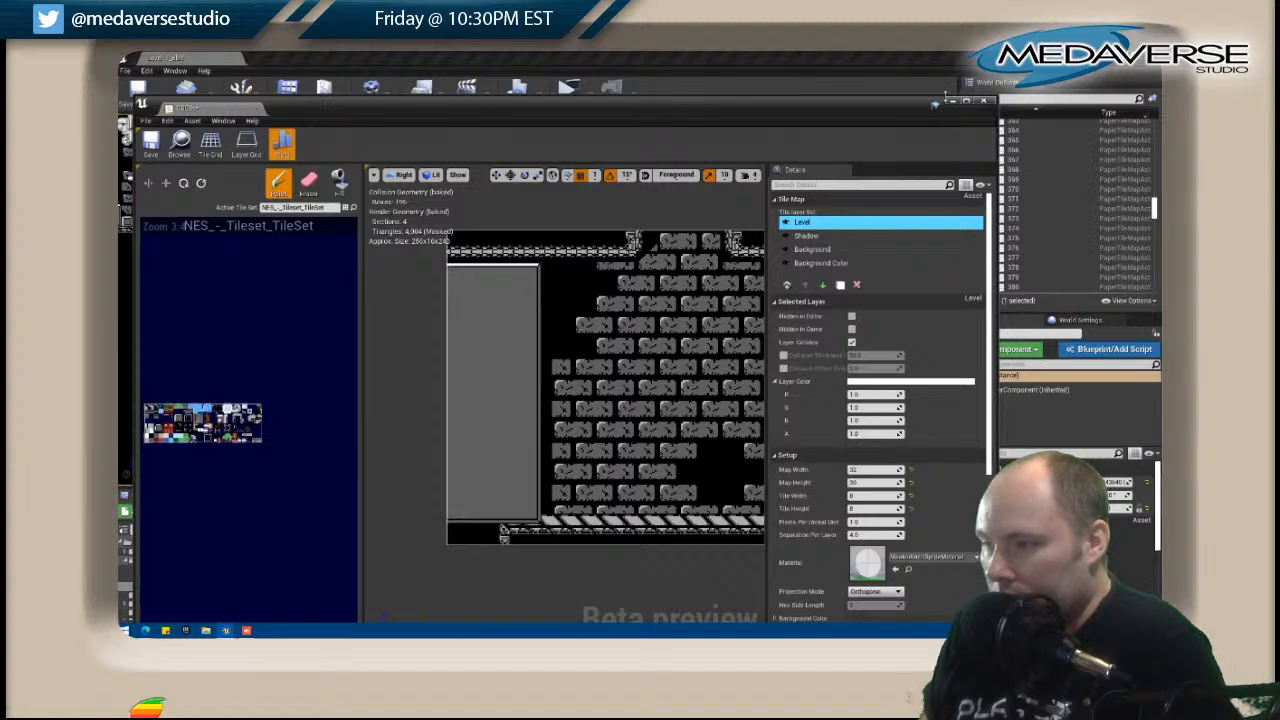
{"action": "left_click", "coordinate": [984, 101]}
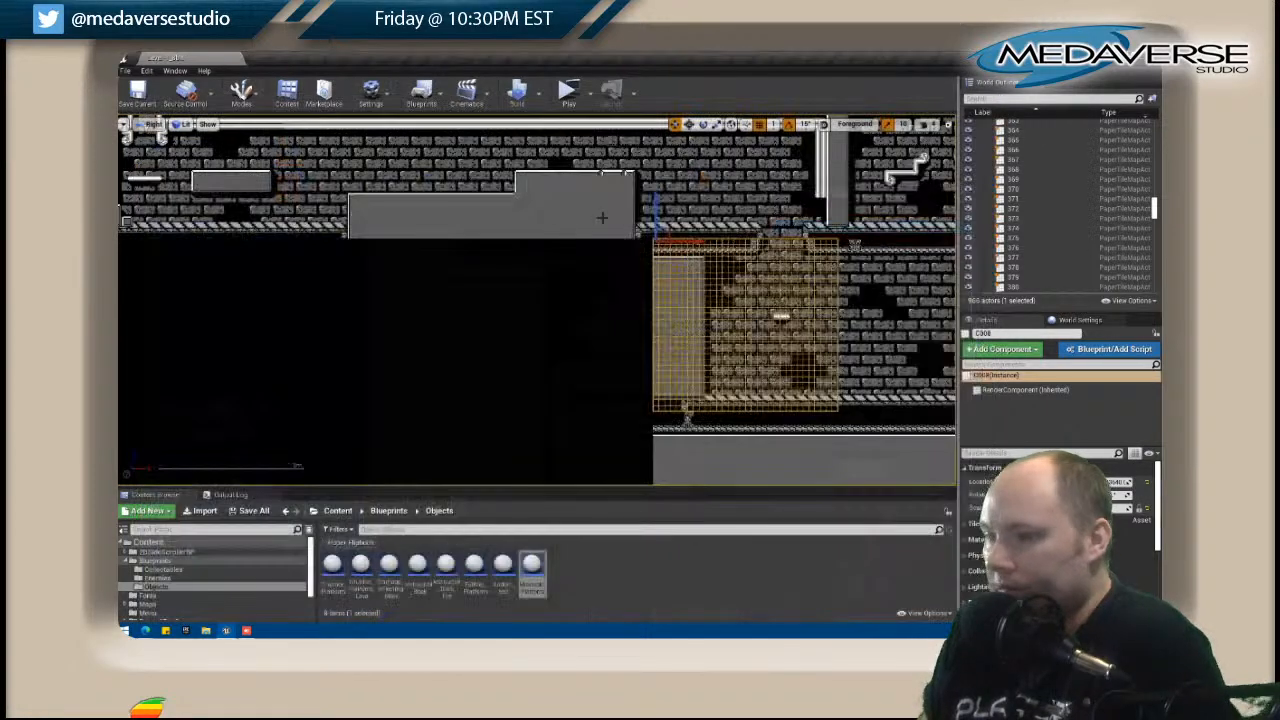
Open the empty C007 tile map for editing and move its editor window aside to reveal the level.
{"action": "right_click_drag", "start_coordinate": [480, 262], "coordinate": [537, 243]}
{"action": "left_click", "coordinate": [537, 243]}
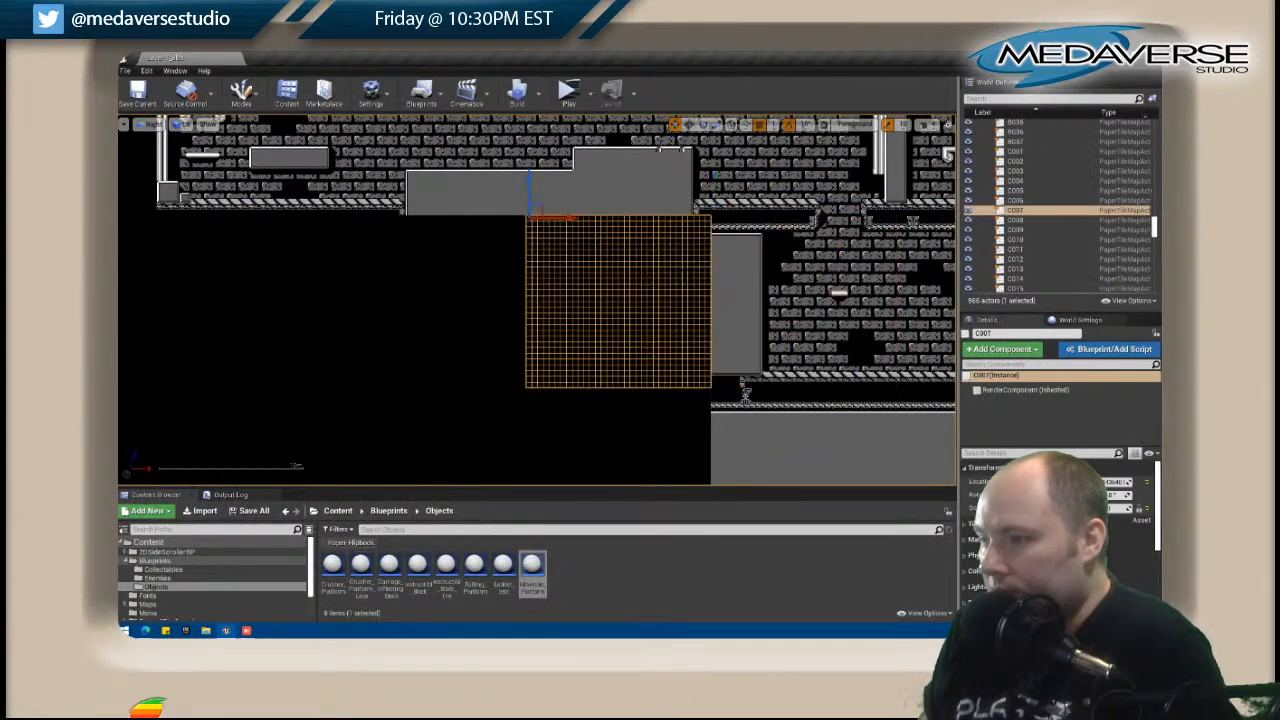
{"action": "right_click", "coordinate": [684, 268]}
{"action": "left_click", "coordinate": [740, 258]}
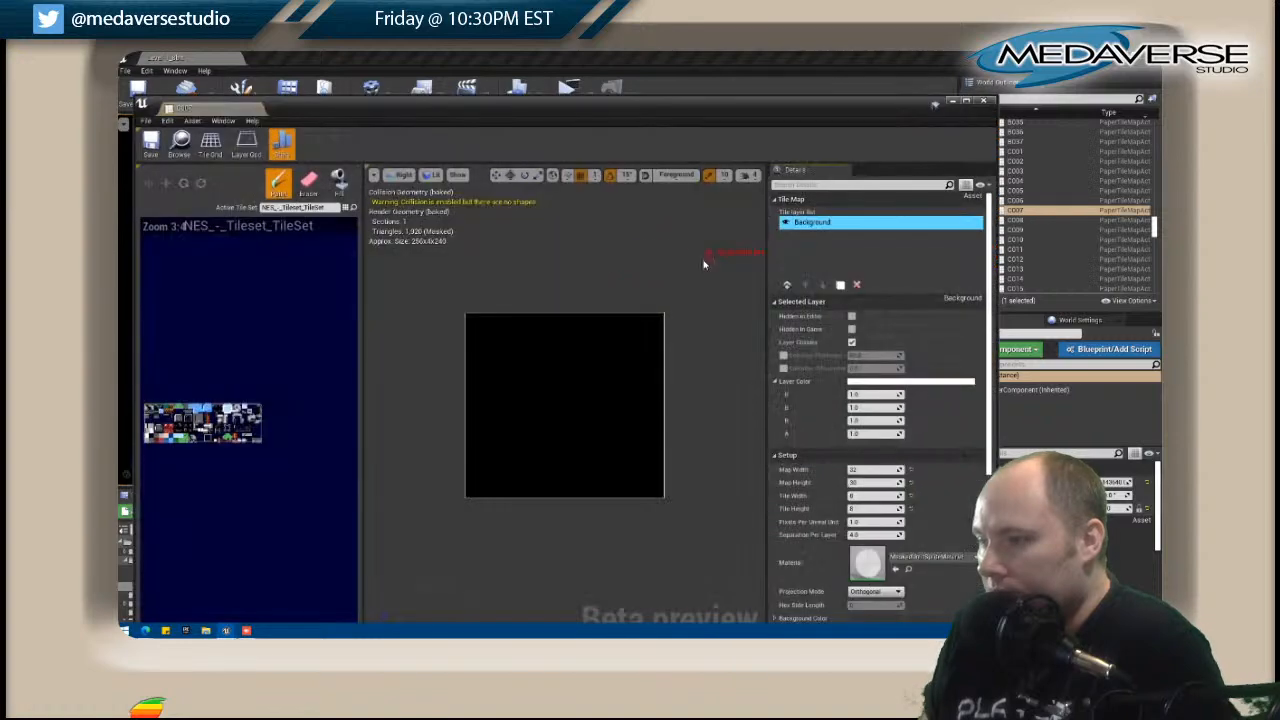
{"action": "left_click_drag", "start_coordinate": [590, 112], "coordinate": [940, 113]}
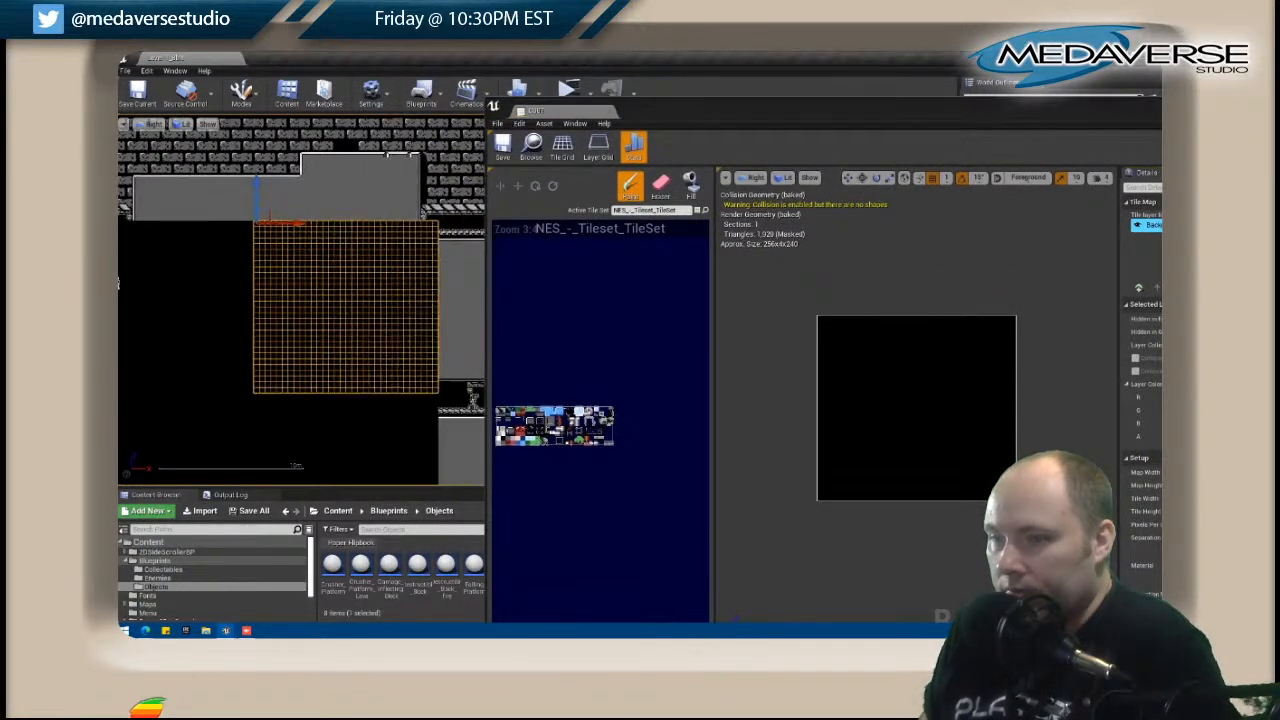
Paint a short white edge at C007's upper right border, level with the top edge of C008's gray wall.
{"action": "scroll", "coordinate": [400, 229], "scroll_direction": "up", "scroll_amount": 5}
{"action": "right_click_drag", "start_coordinate": [411, 234], "coordinate": [347, 246]}
{"action": "scroll", "coordinate": [559, 435], "scroll_direction": "up", "scroll_amount": 6}
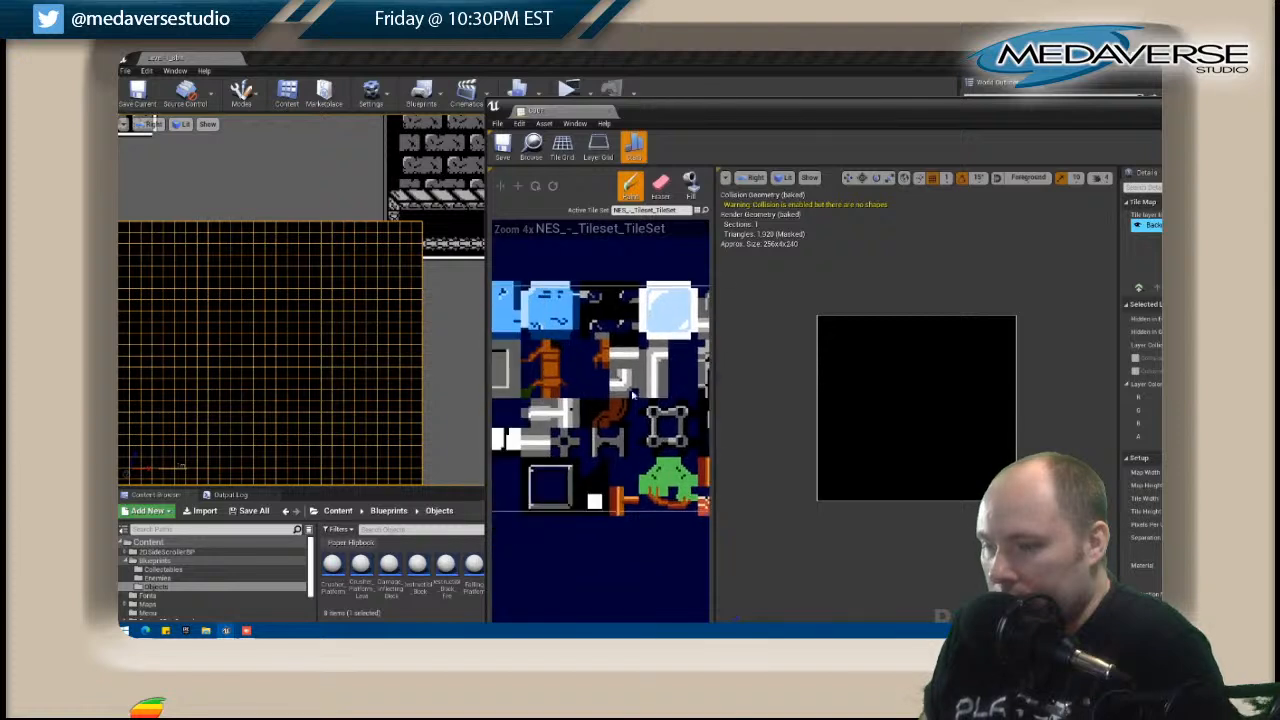
{"action": "scroll", "coordinate": [620, 392], "scroll_direction": "down", "scroll_amount": 3}
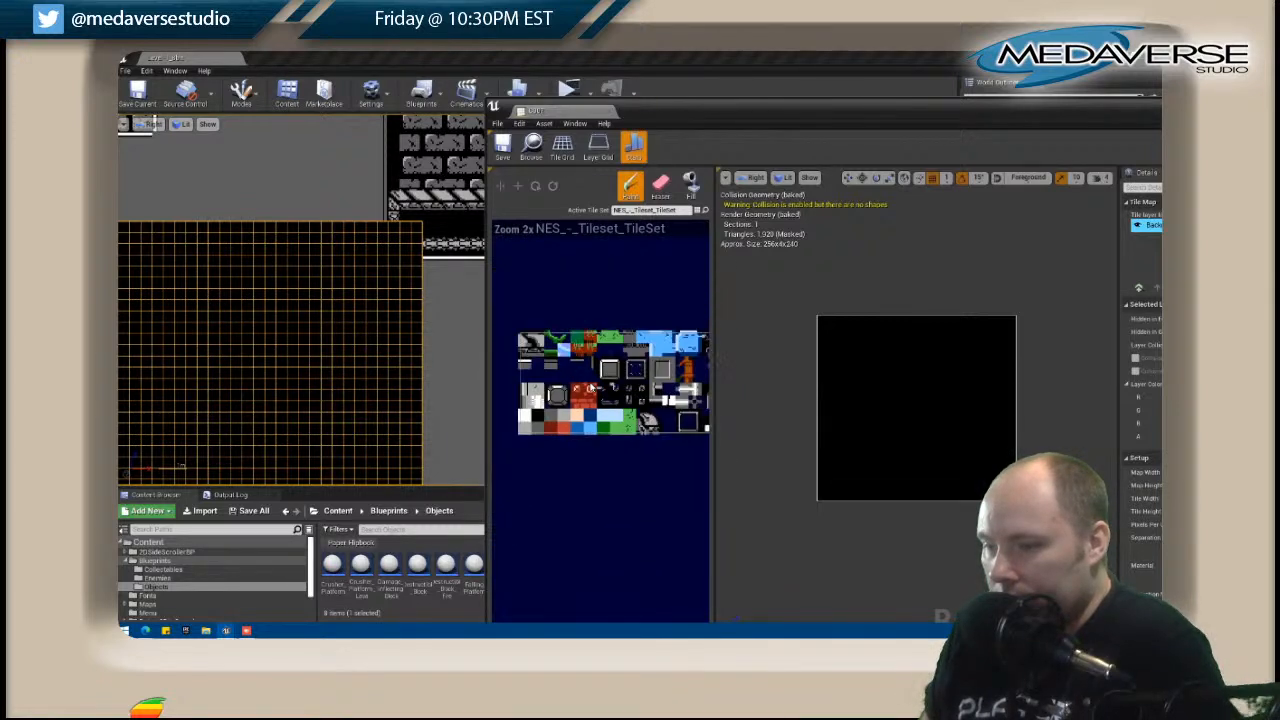
{"action": "scroll", "coordinate": [591, 389], "scroll_direction": "up", "scroll_amount": 1}
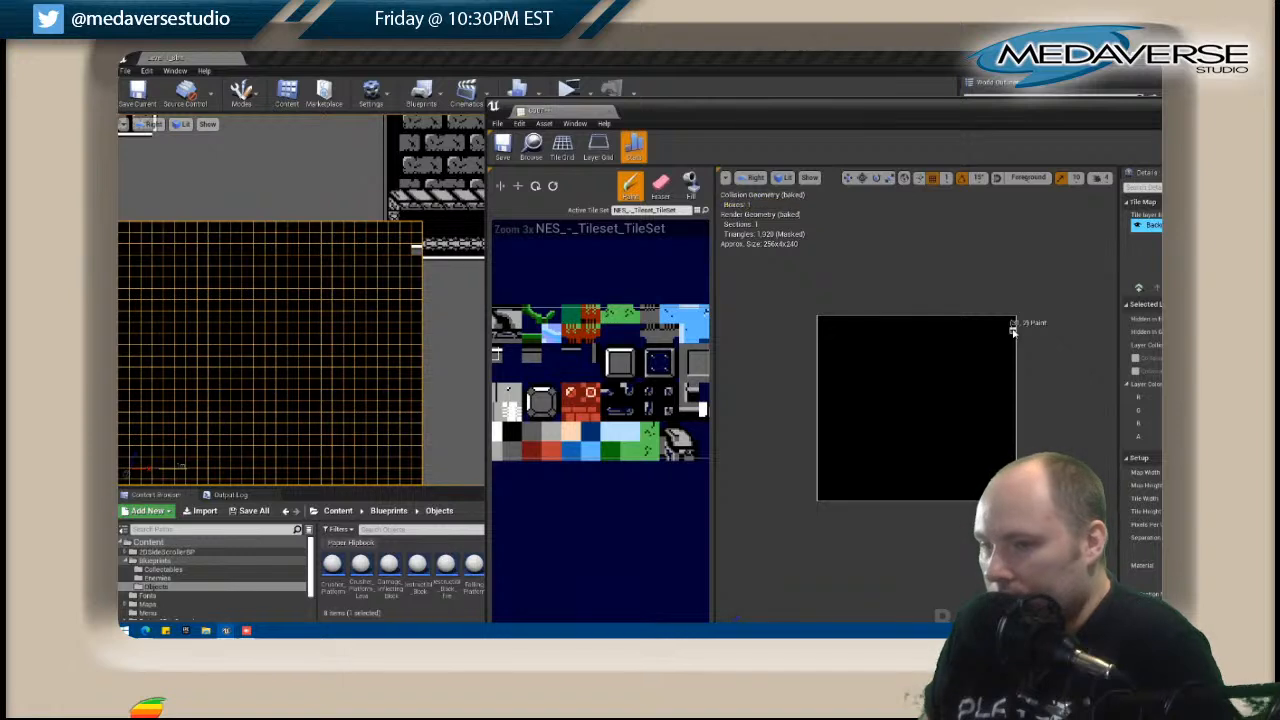
{"action": "left_click_drag", "start_coordinate": [1015, 338], "coordinate": [997, 336]}
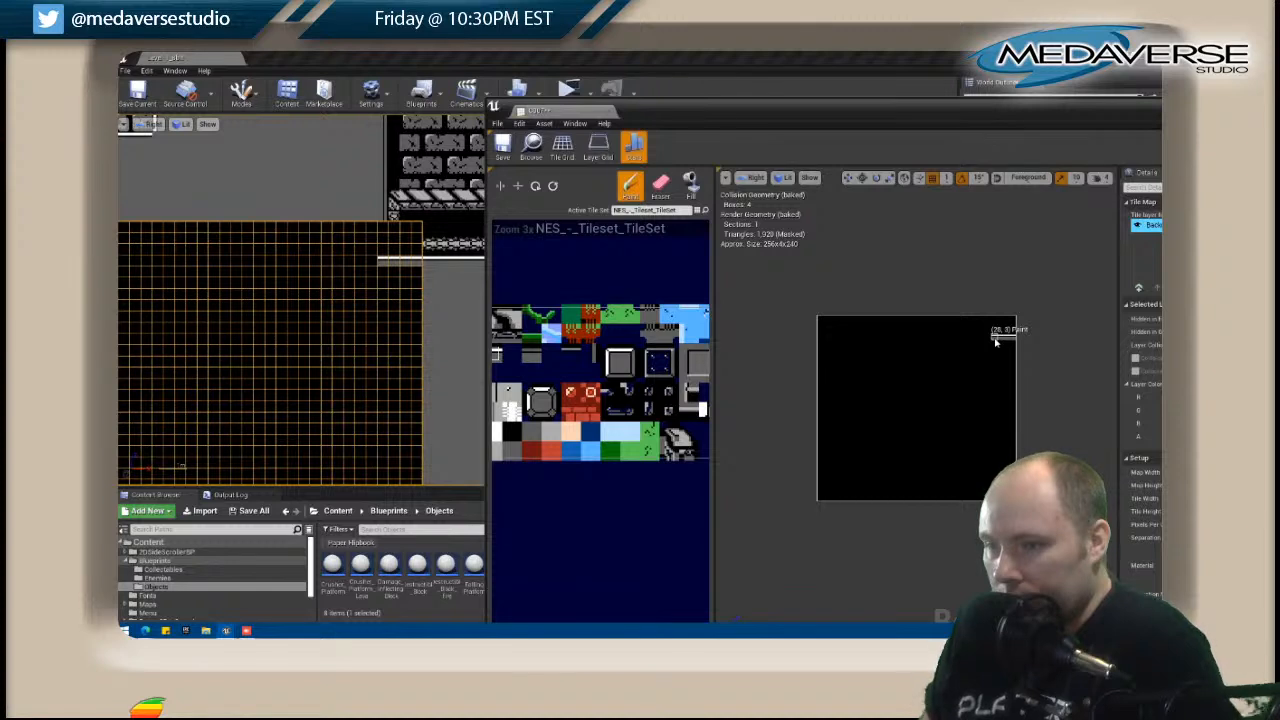
Paint the bracket and beam end tiles above the white edge in C007's upper right corner.
{"action": "right_click_drag", "start_coordinate": [693, 363], "coordinate": [449, 358]}
{"action": "right_click_drag", "start_coordinate": [641, 377], "coordinate": [521, 370]}
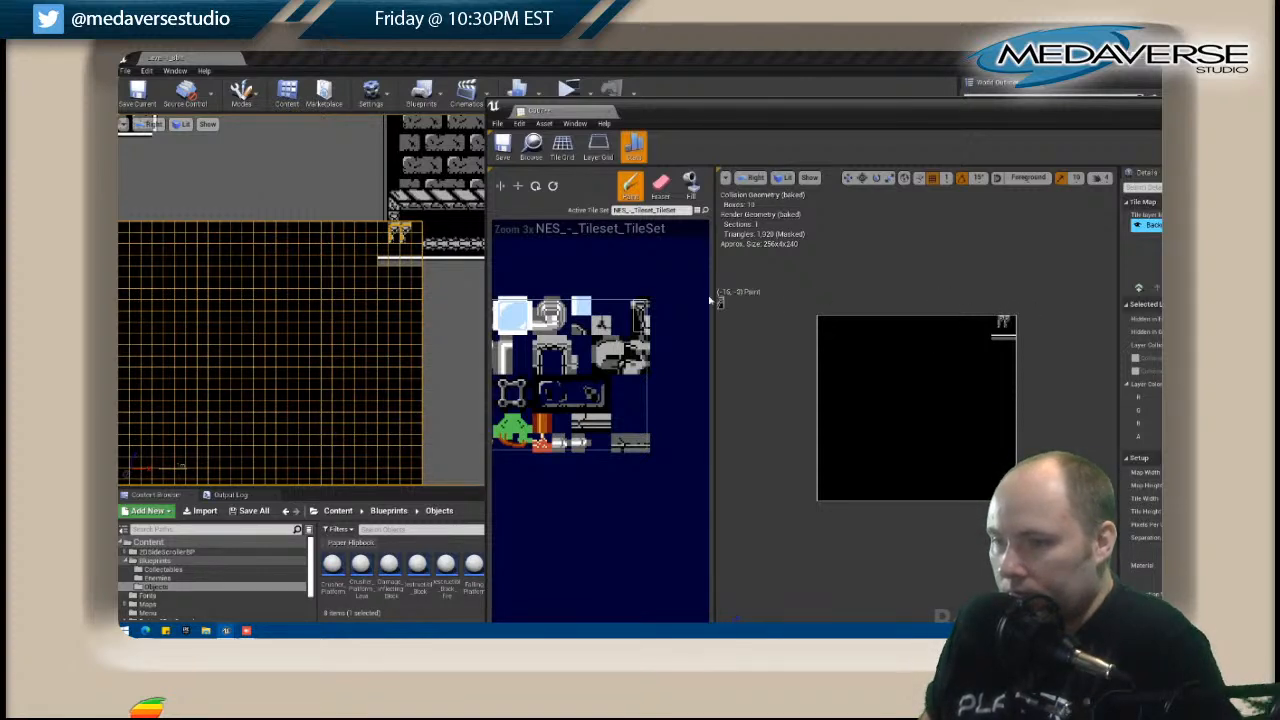
{"action": "left_click", "coordinate": [1002, 320]}
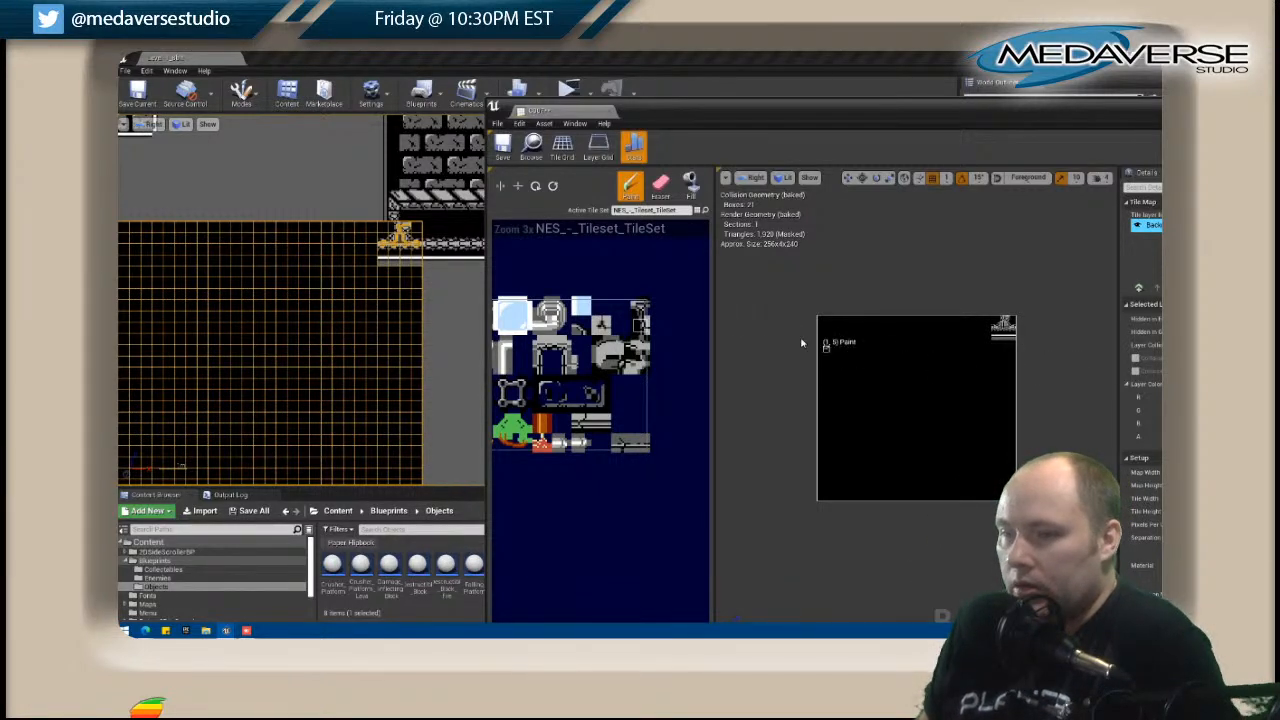
Paint the gray wall's bottom edge strip along C007's top, from the bracket to the map's left border.
{"action": "right_click_drag", "start_coordinate": [522, 355], "coordinate": [636, 349]}
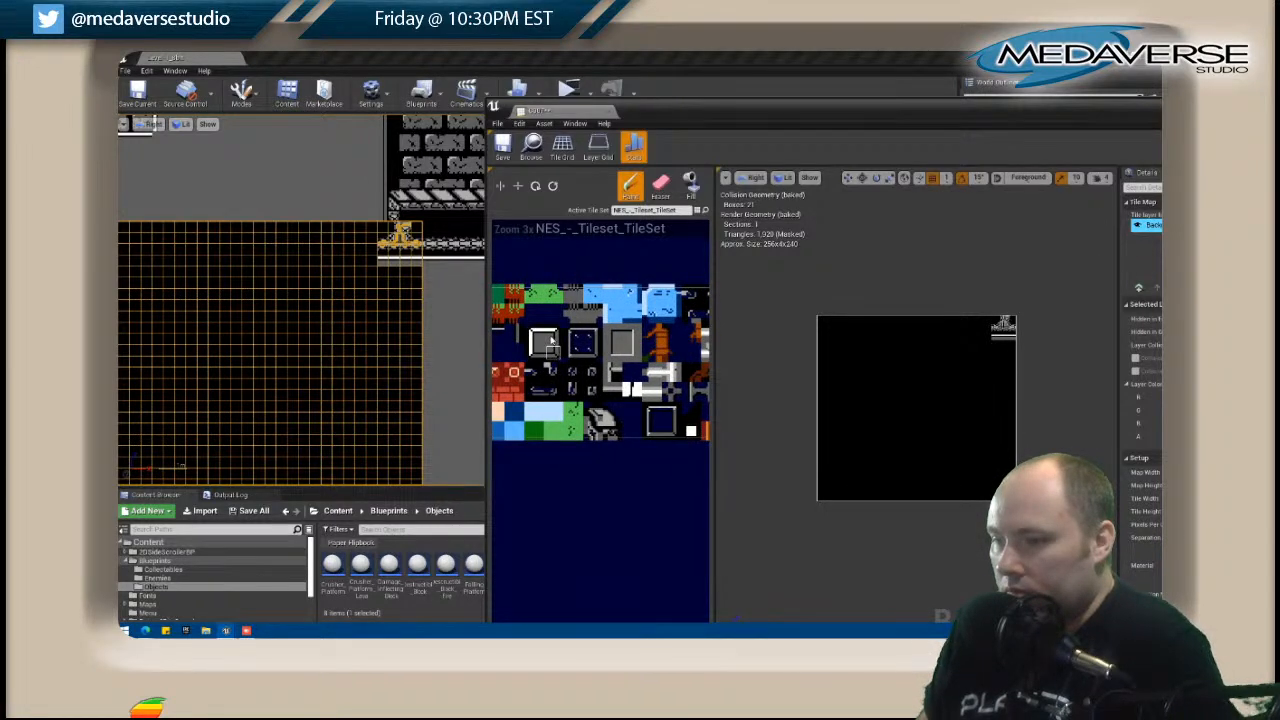
{"action": "left_click", "coordinate": [998, 322]}
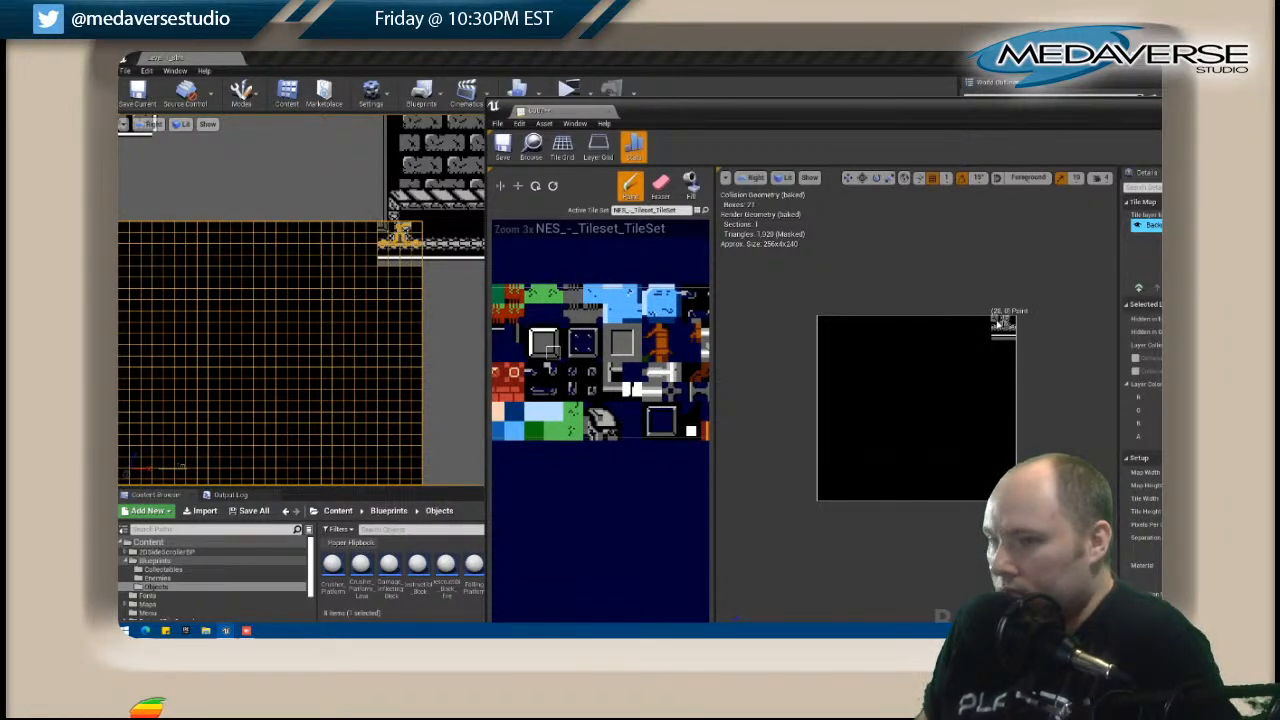
{"action": "right_click_drag", "start_coordinate": [530, 342], "coordinate": [615, 334]}
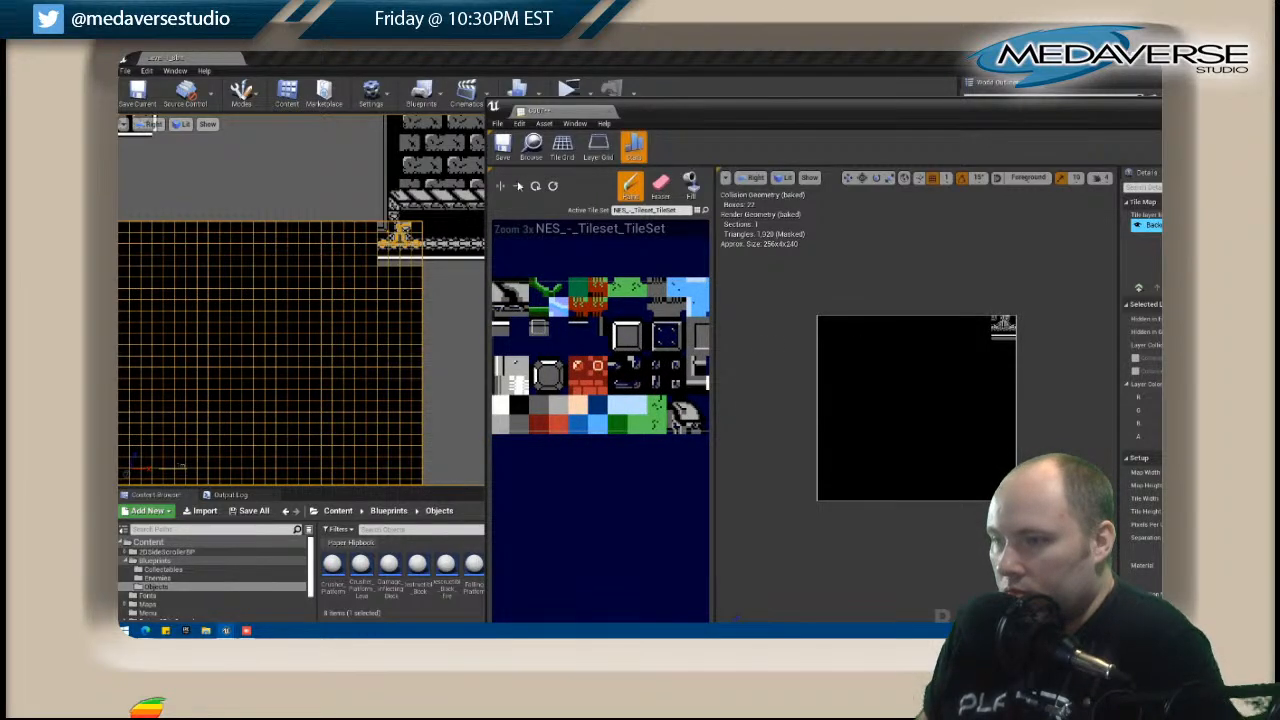
{"action": "left_click_drag", "start_coordinate": [985, 322], "coordinate": [825, 320]}
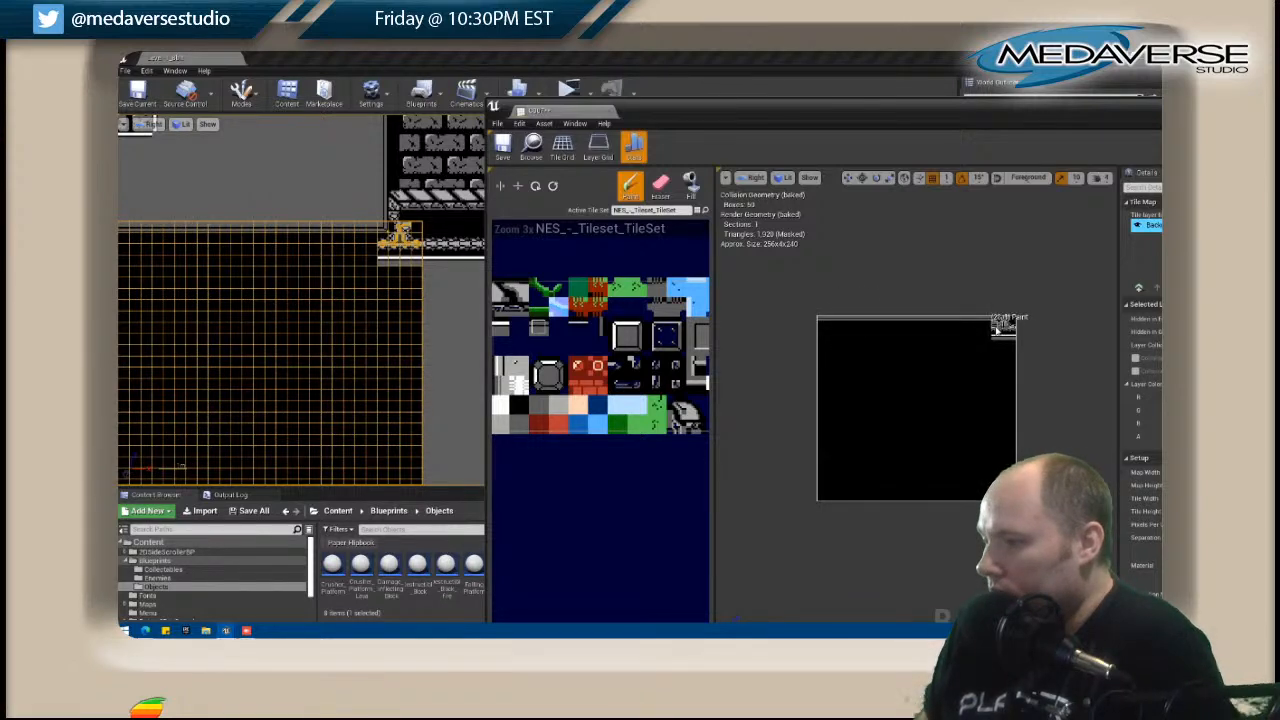
Extend the beam row and the white edge beneath it across C007 to its left border.
{"action": "key", "text": "shift"}
{"action": "left_click_drag", "start_coordinate": [995, 330], "coordinate": [824, 328]}
{"action": "key", "text": "shift"}
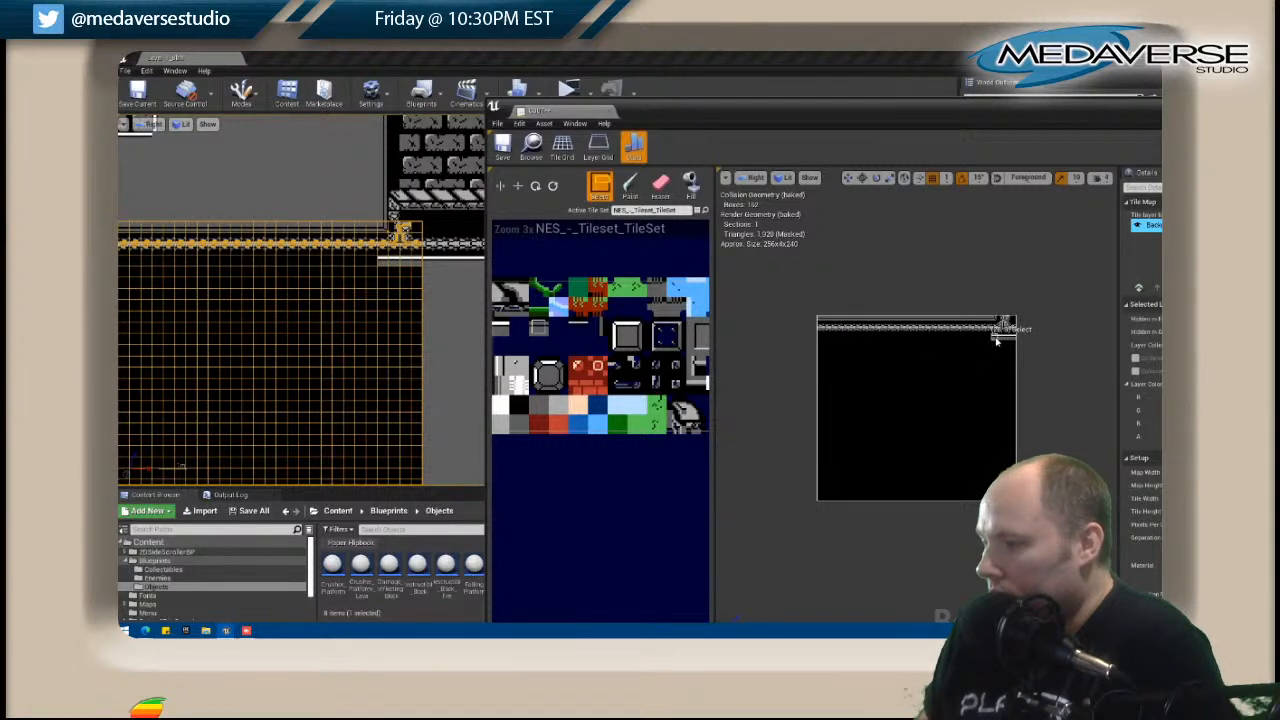
{"action": "left_click_drag", "start_coordinate": [1008, 338], "coordinate": [821, 341]}
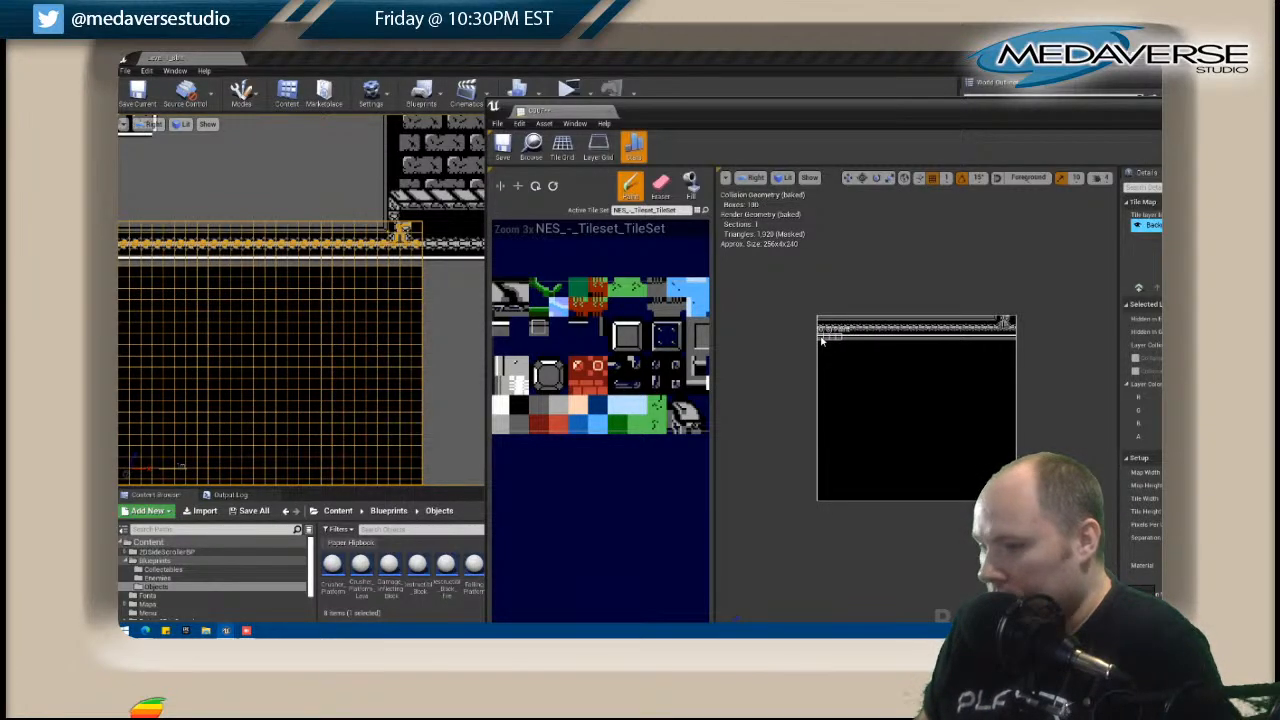
Copy the edge strip from C007's top and stamp it across the full map width near the bottom.
{"action": "right_click_drag", "start_coordinate": [329, 346], "coordinate": [323, 209]}
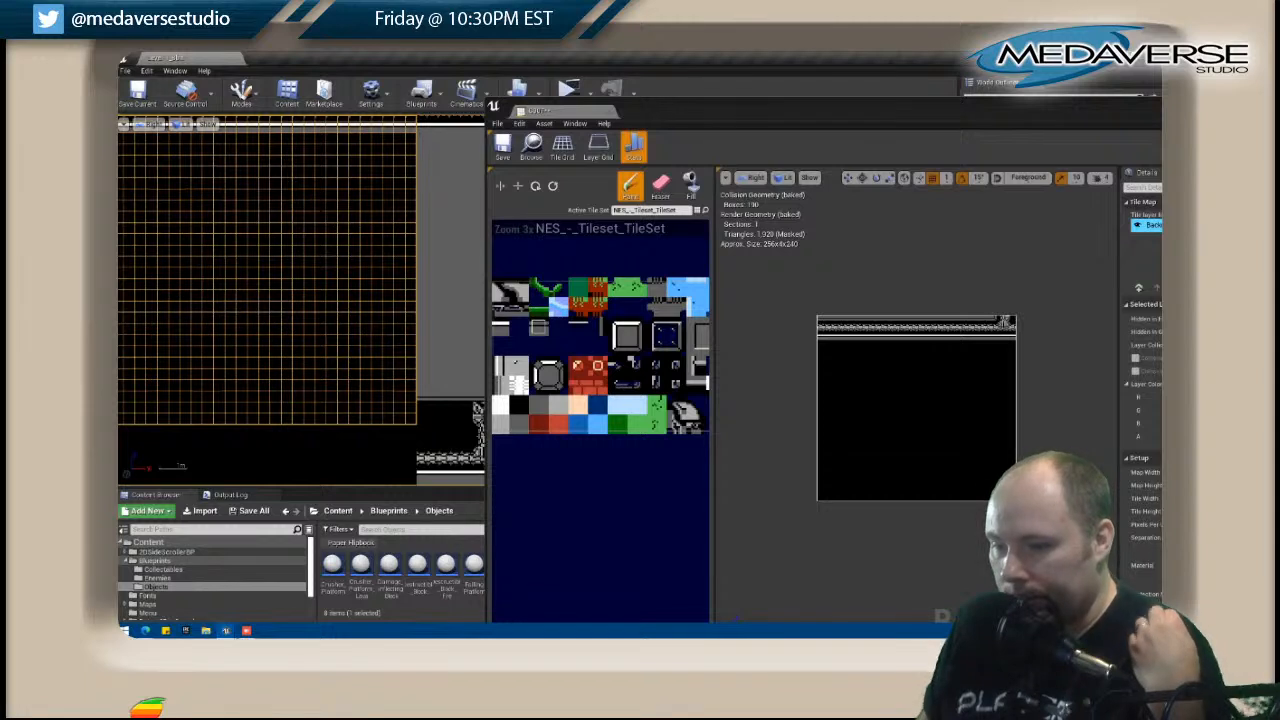
{"action": "left_click_drag", "start_coordinate": [821, 322], "coordinate": [995, 322], "text": "shift"}
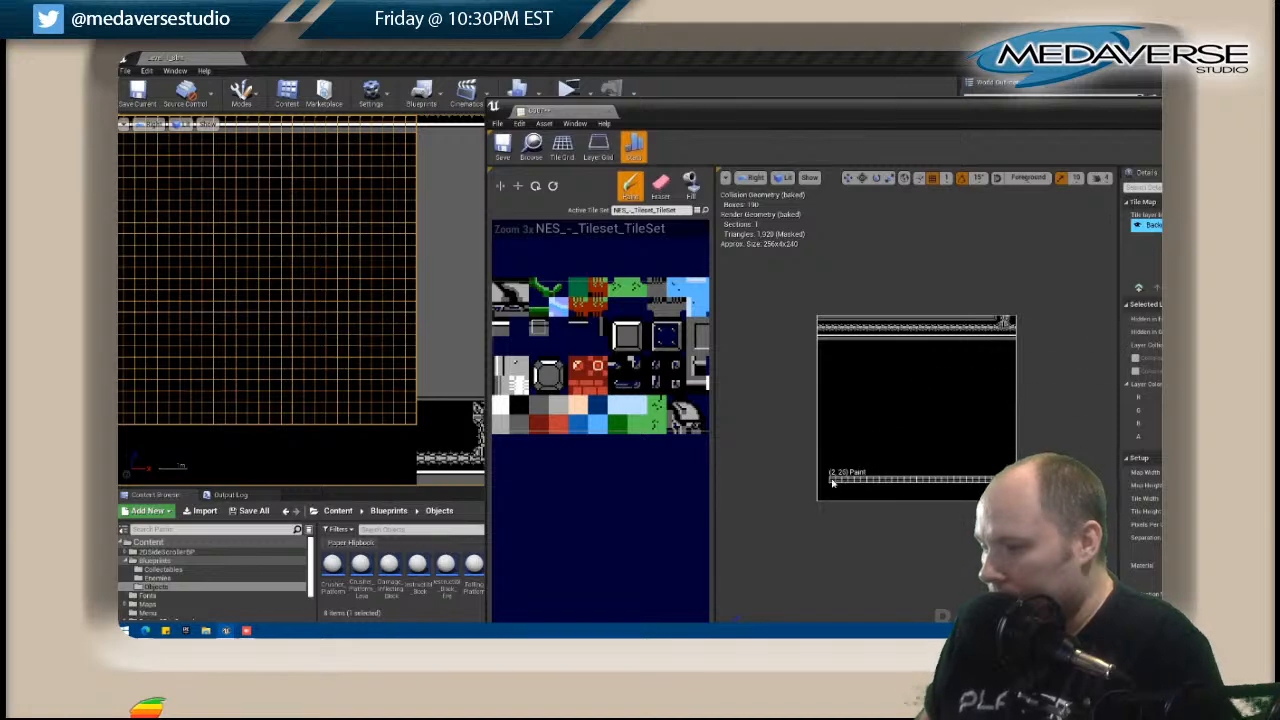
{"action": "left_click", "coordinate": [820, 490]}
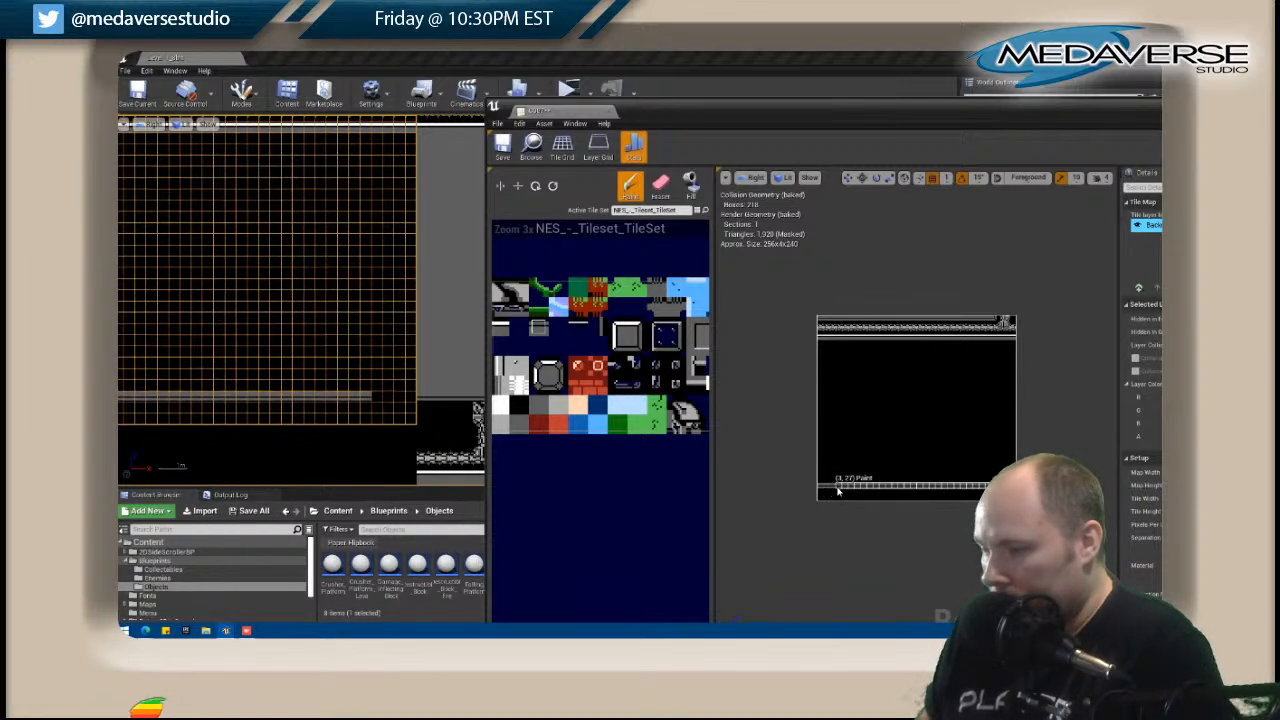
{"action": "left_click", "coordinate": [843, 490]}
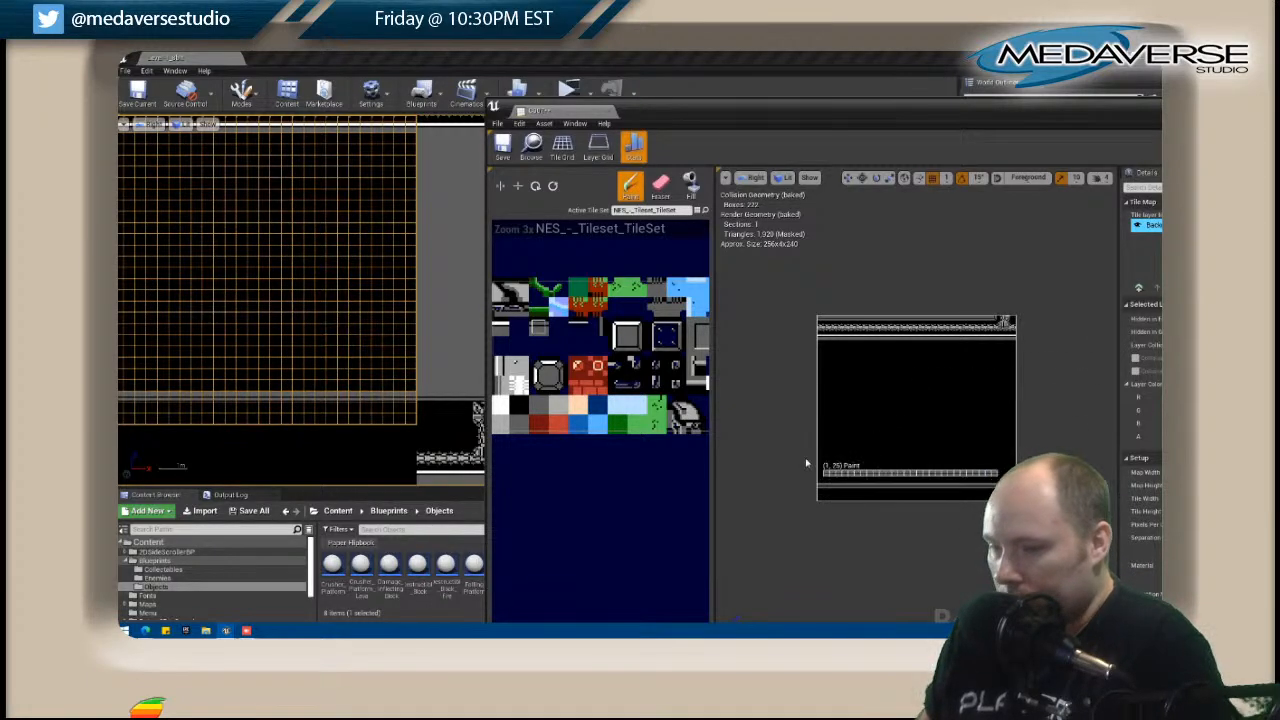
Fill the empty area between C007's upper and lower edge strips with the dark gray tile.
{"action": "scroll", "coordinate": [232, 310], "scroll_direction": "down", "scroll_amount": 5}
{"action": "right_click_drag", "start_coordinate": [245, 308], "coordinate": [438, 300]}
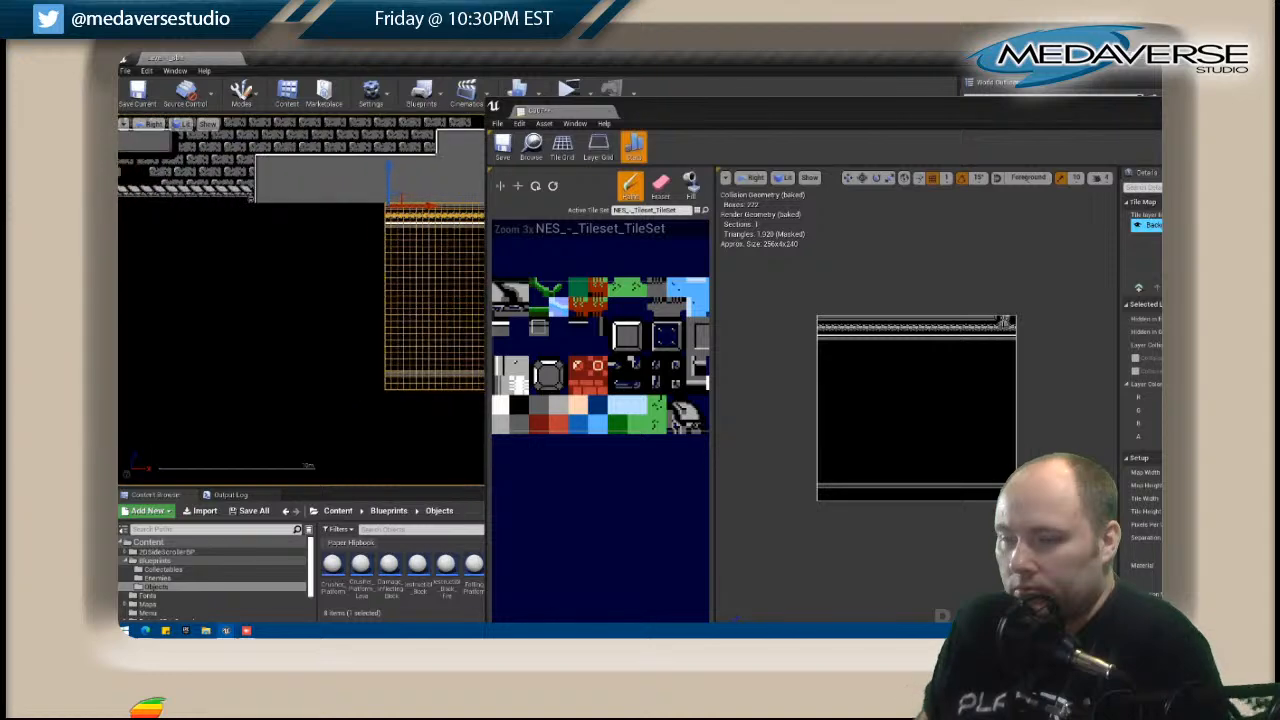
{"action": "left_click", "coordinate": [326, 286]}
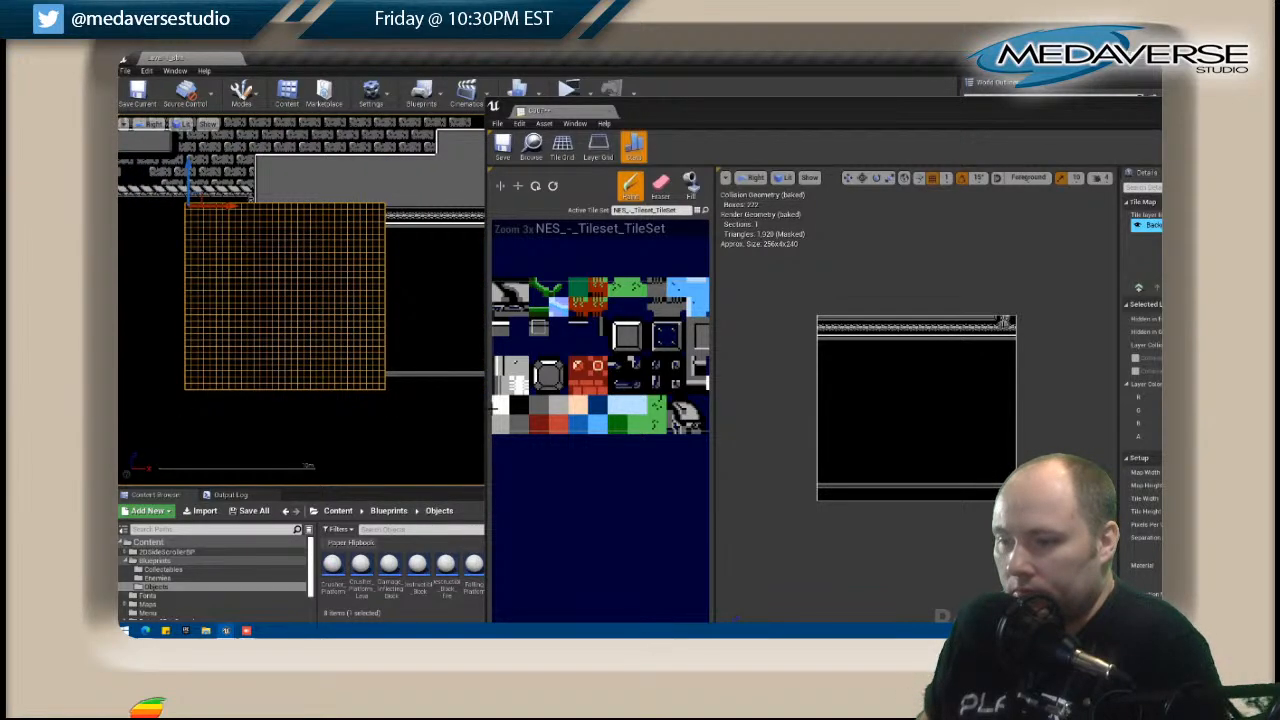
{"action": "left_click", "coordinate": [542, 410]}
{"action": "left_click", "coordinate": [690, 185]}
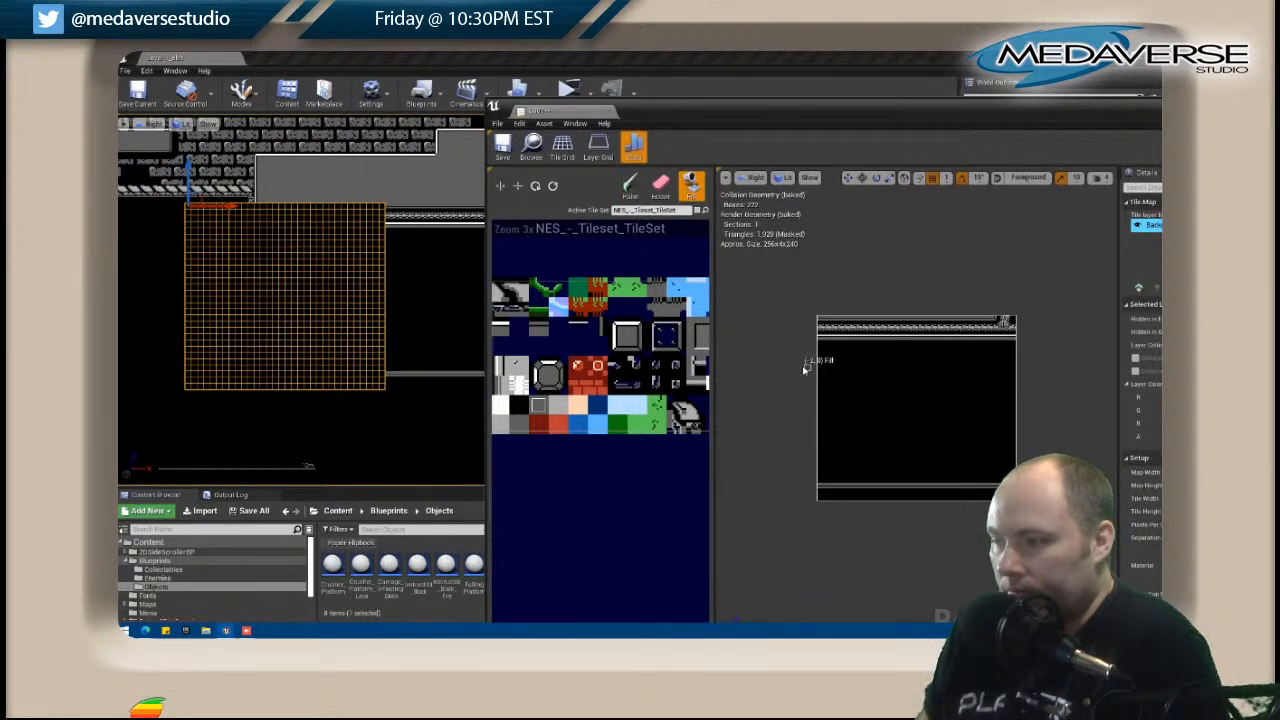
{"action": "left_click", "coordinate": [868, 390]}
Open the neighbouring C006 tile map for editing.
{"action": "scroll", "coordinate": [358, 338], "scroll_direction": "down", "scroll_amount": 5}
{"action": "right_click_drag", "start_coordinate": [430, 358], "coordinate": [481, 354]}
{"action": "scroll", "coordinate": [349, 305], "scroll_direction": "up", "scroll_amount": 2}
{"action": "right_click_drag", "start_coordinate": [208, 357], "coordinate": [250, 385]}
{"action": "scroll", "coordinate": [316, 333], "scroll_direction": "up", "scroll_amount": 4}
{"action": "right_click_drag", "start_coordinate": [366, 280], "coordinate": [291, 354]}
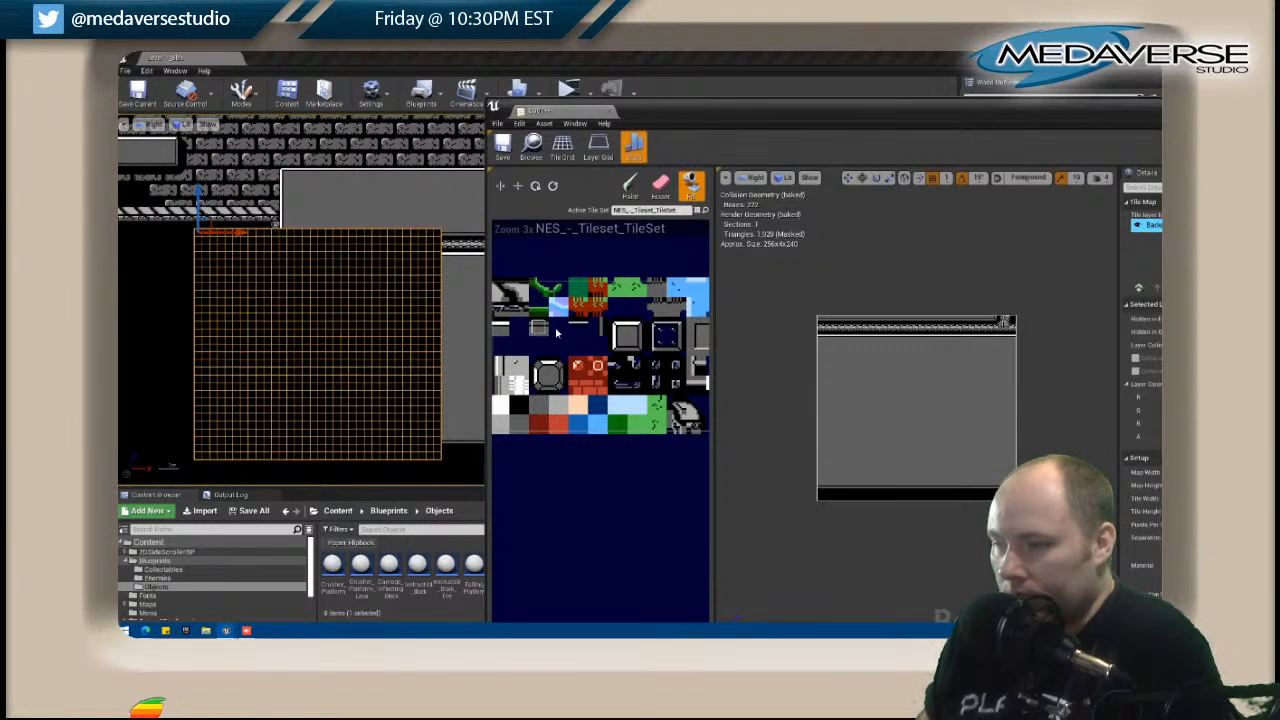
{"action": "right_click", "coordinate": [323, 230]}
{"action": "left_click", "coordinate": [368, 255]}
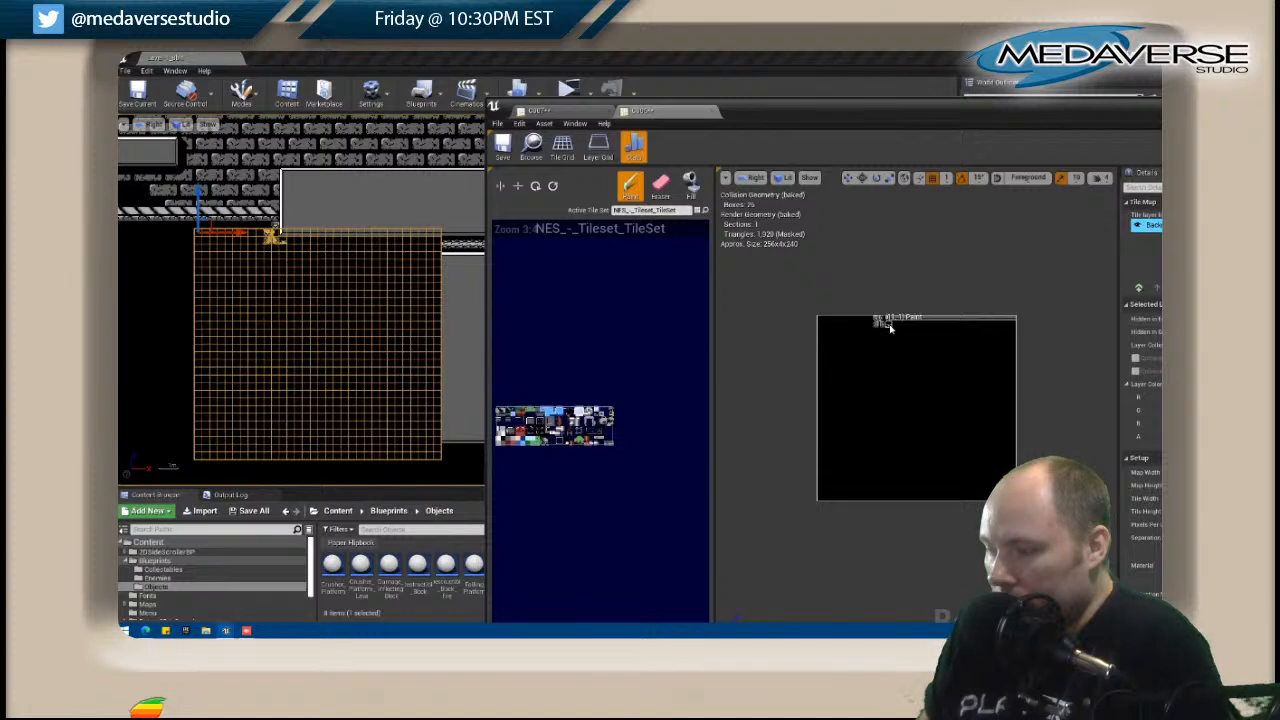
Paint the beam row and the white edge beneath it across C006's full width, level with those in C007.
{"action": "left_click_drag", "start_coordinate": [902, 328], "coordinate": [1012, 330]}
{"action": "key", "text": "shift"}
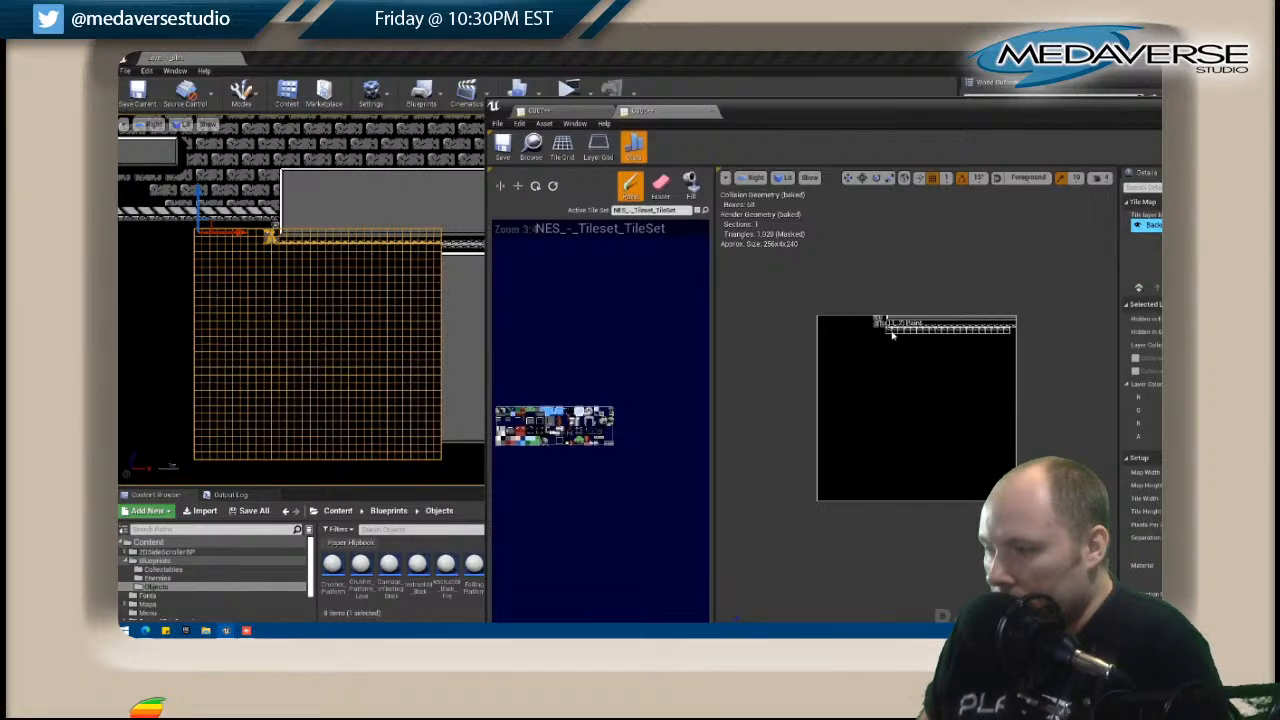
{"action": "left_click_drag", "start_coordinate": [898, 336], "coordinate": [832, 335]}
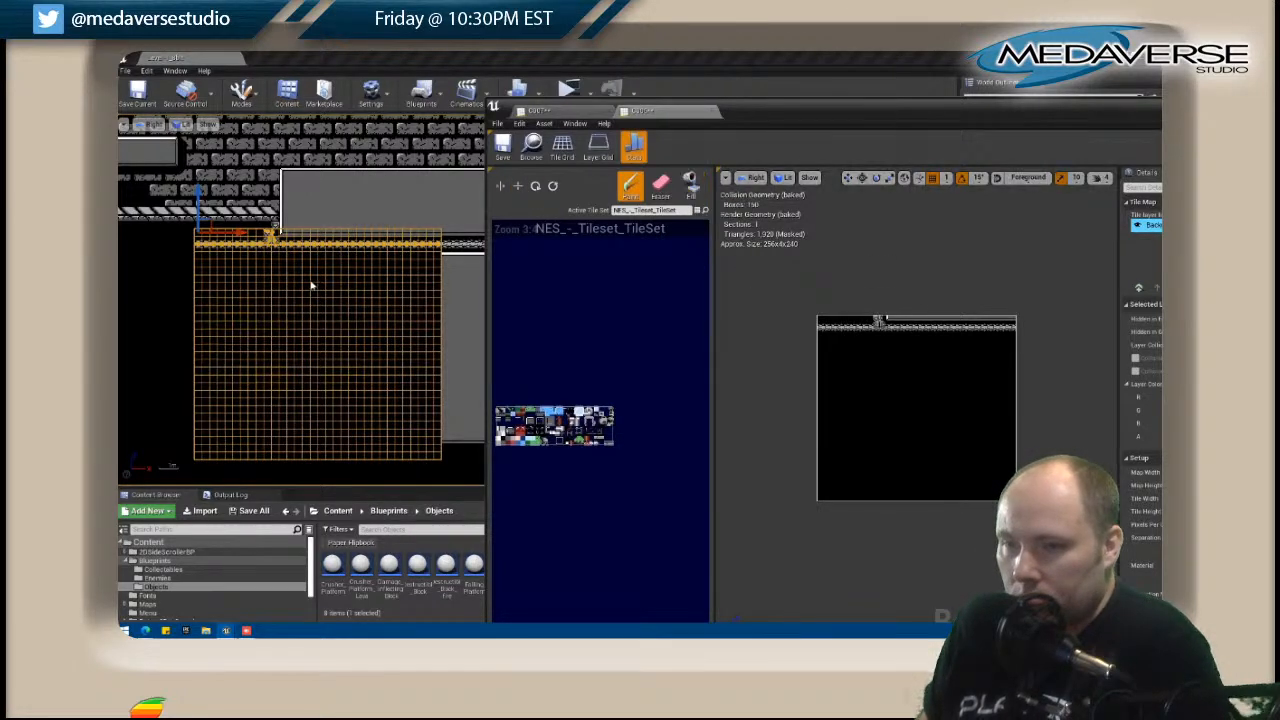
{"action": "left_click", "coordinate": [470, 296]}
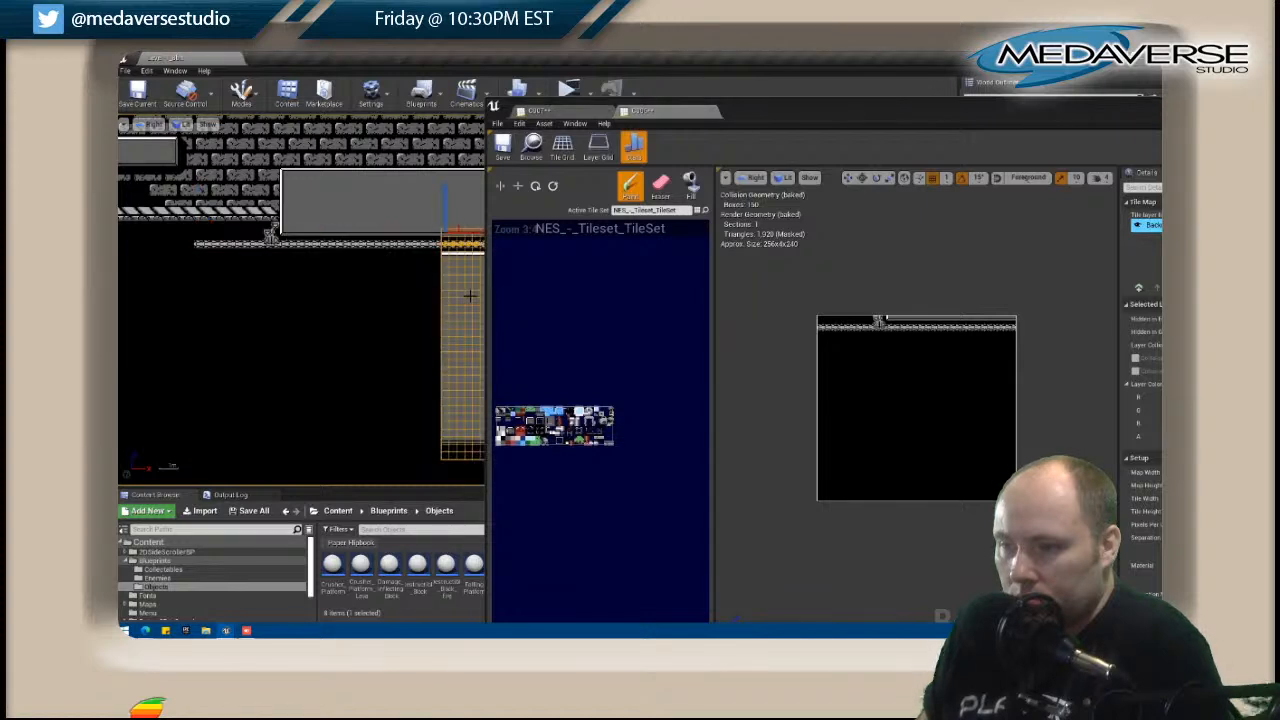
{"action": "left_click", "coordinate": [513, 421]}
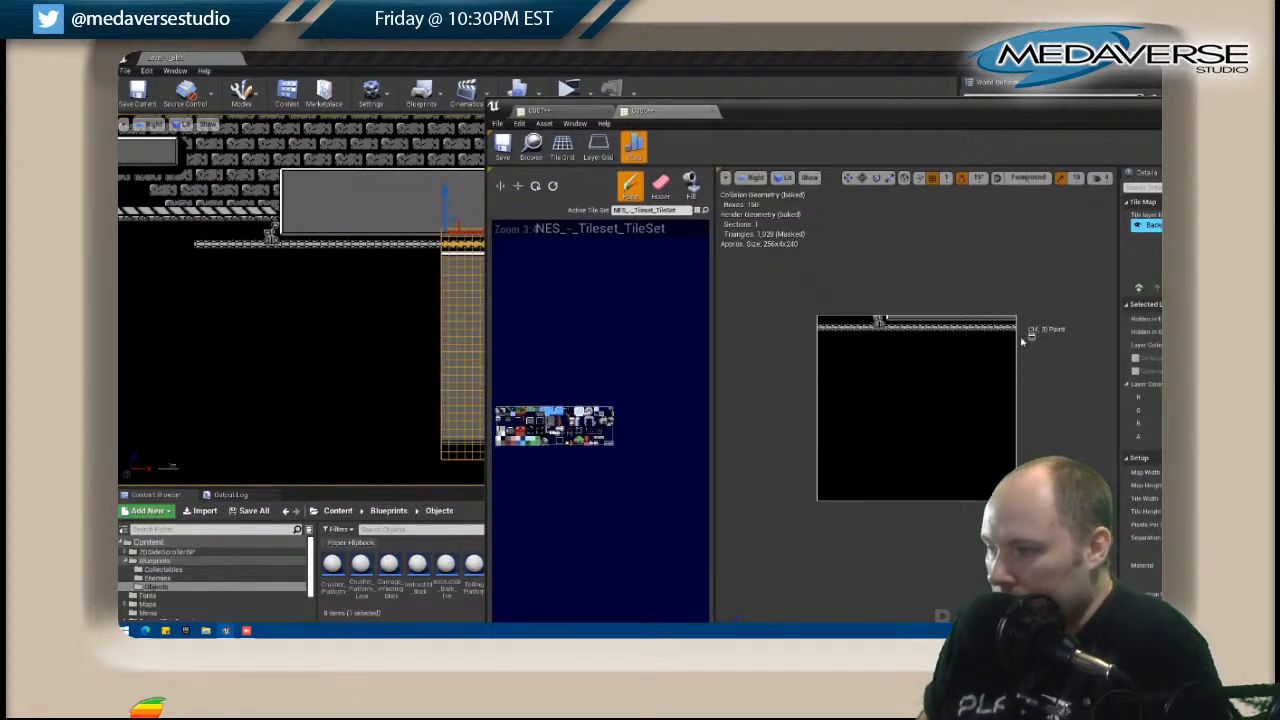
{"action": "left_click_drag", "start_coordinate": [1000, 340], "coordinate": [825, 339]}
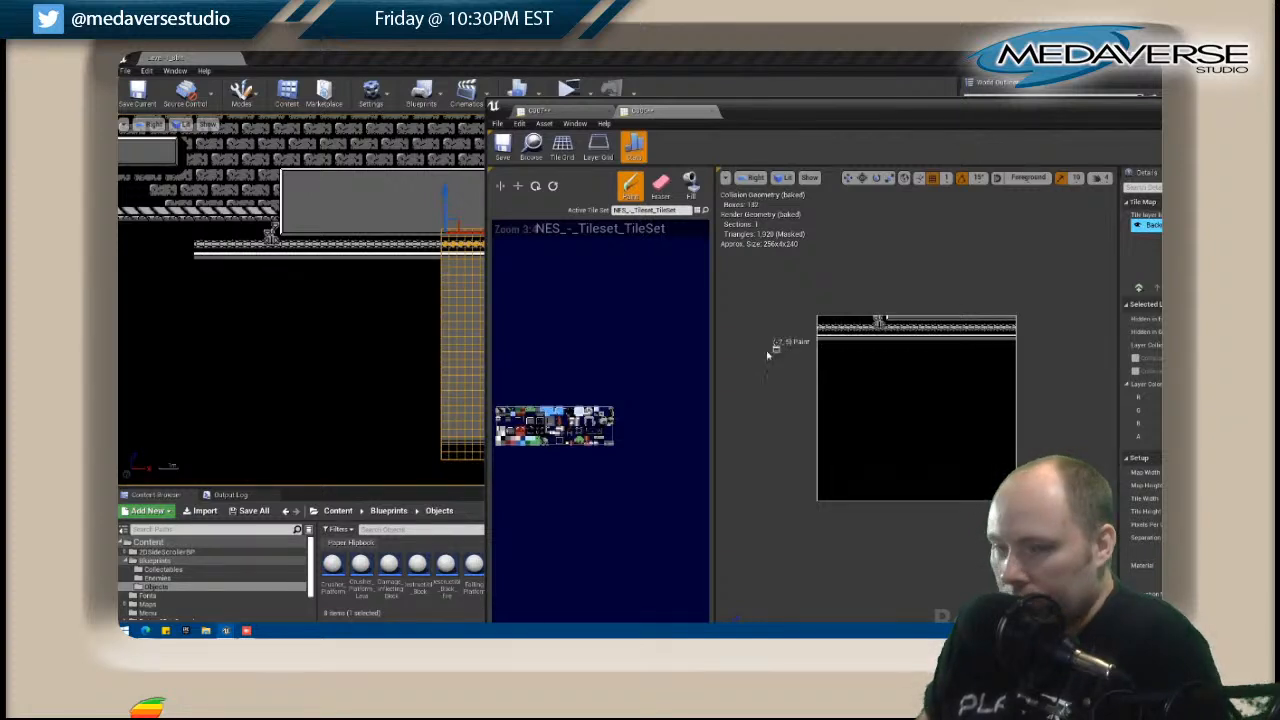
Paint the vertically flipped edge across C006 near its bottom and fill the area above it with dark gray.
{"action": "scroll", "coordinate": [248, 311], "scroll_direction": "down", "scroll_amount": 1}
{"action": "scroll", "coordinate": [267, 243], "scroll_direction": "up", "scroll_amount": 1}
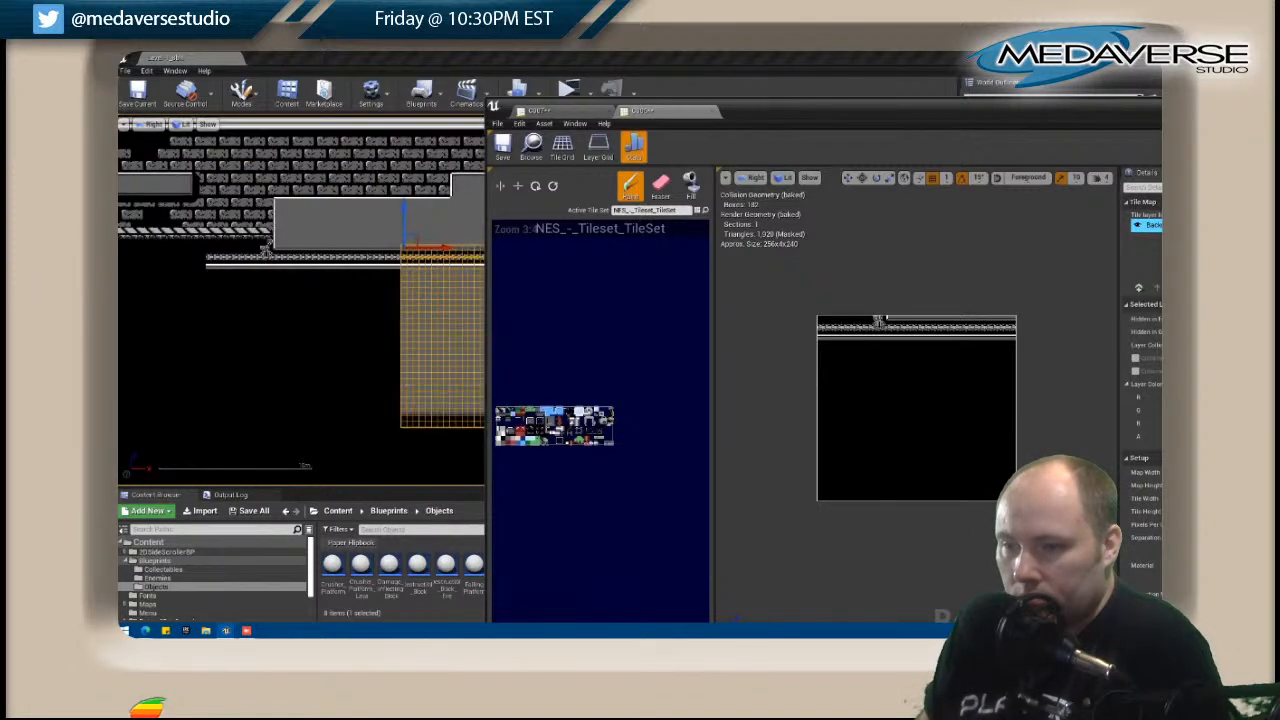
{"action": "right_click_drag", "start_coordinate": [427, 397], "coordinate": [281, 324]}
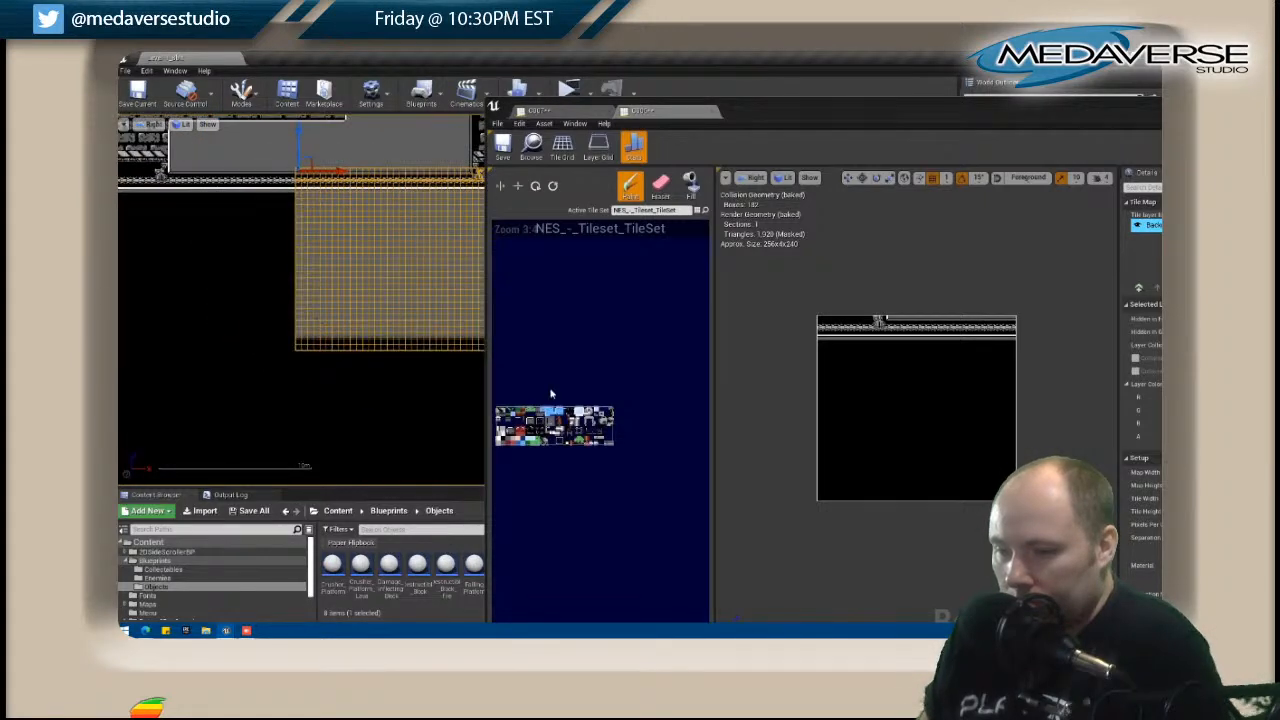
{"action": "right_click_drag", "start_coordinate": [507, 426], "coordinate": [510, 426]}
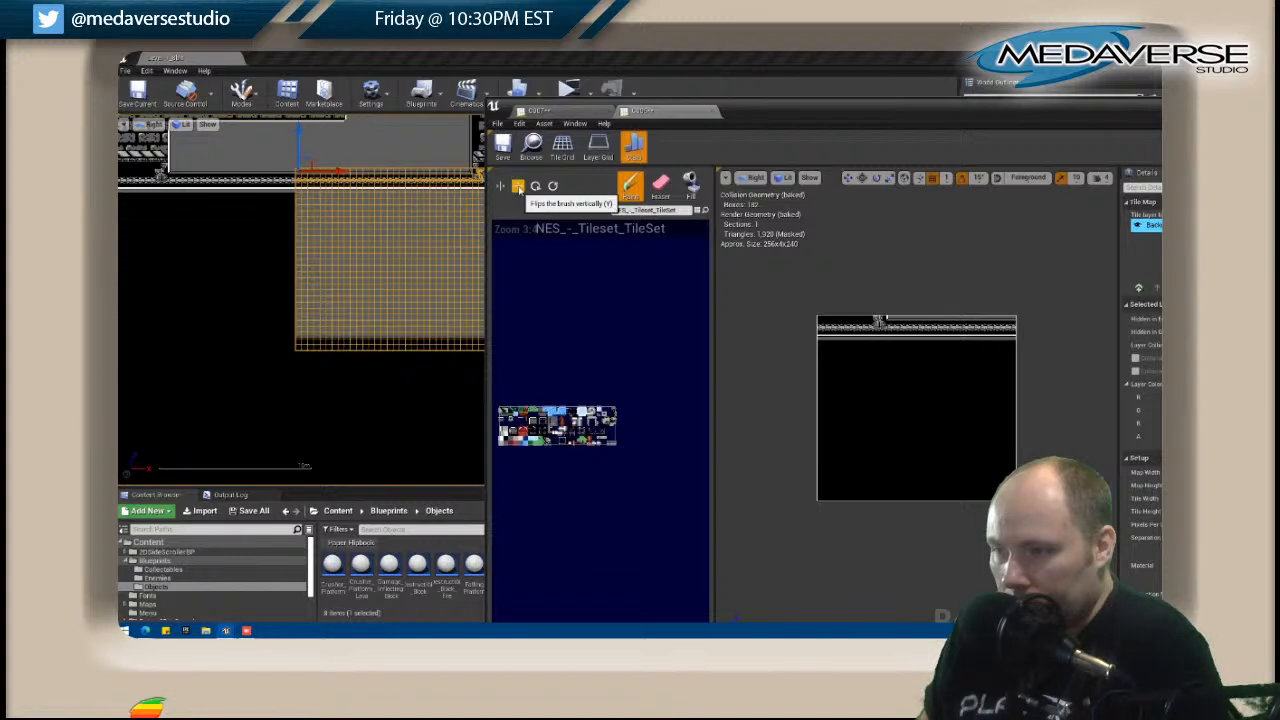
{"action": "left_click_drag", "start_coordinate": [828, 490], "coordinate": [928, 490]}
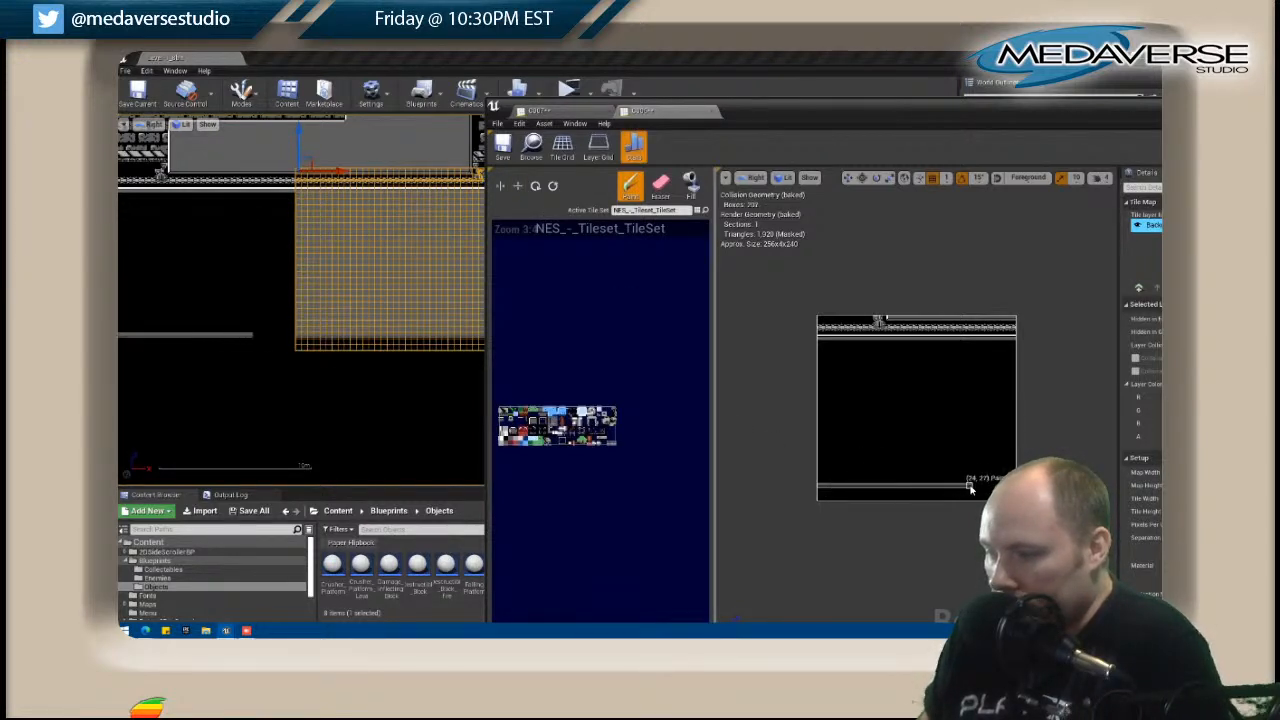
{"action": "left_click", "coordinate": [691, 185]}
{"action": "left_click", "coordinate": [866, 385]}
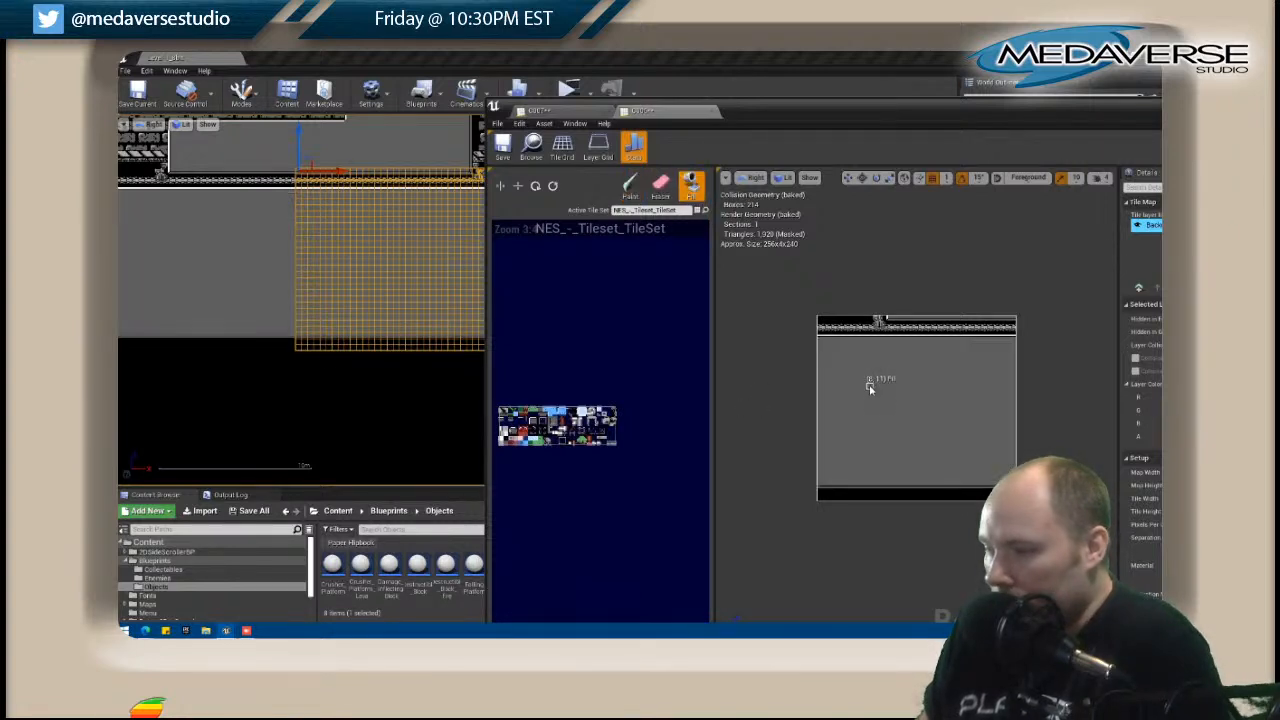
Copy C006's Background layer and close the tile map editor window.
{"action": "right_click", "coordinate": [1140, 228]}
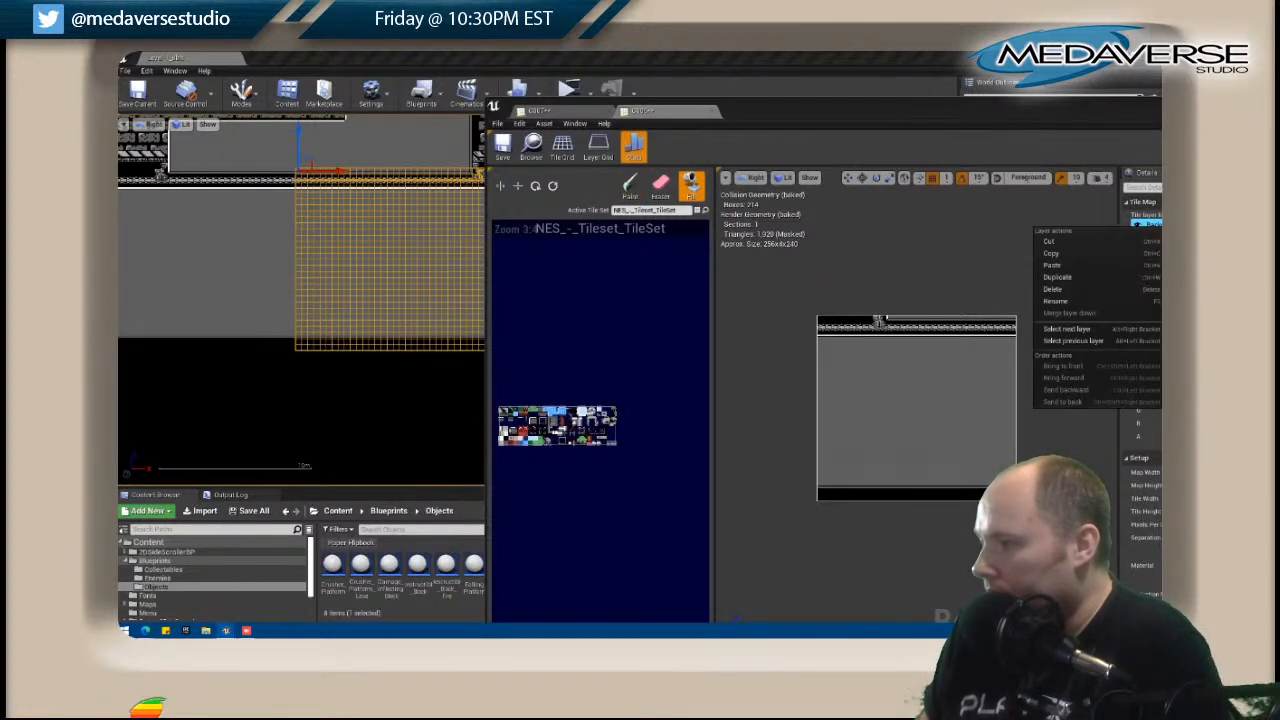
{"action": "left_click", "coordinate": [1051, 256]}
{"action": "left_click_drag", "start_coordinate": [952, 110], "coordinate": [781, 116]}
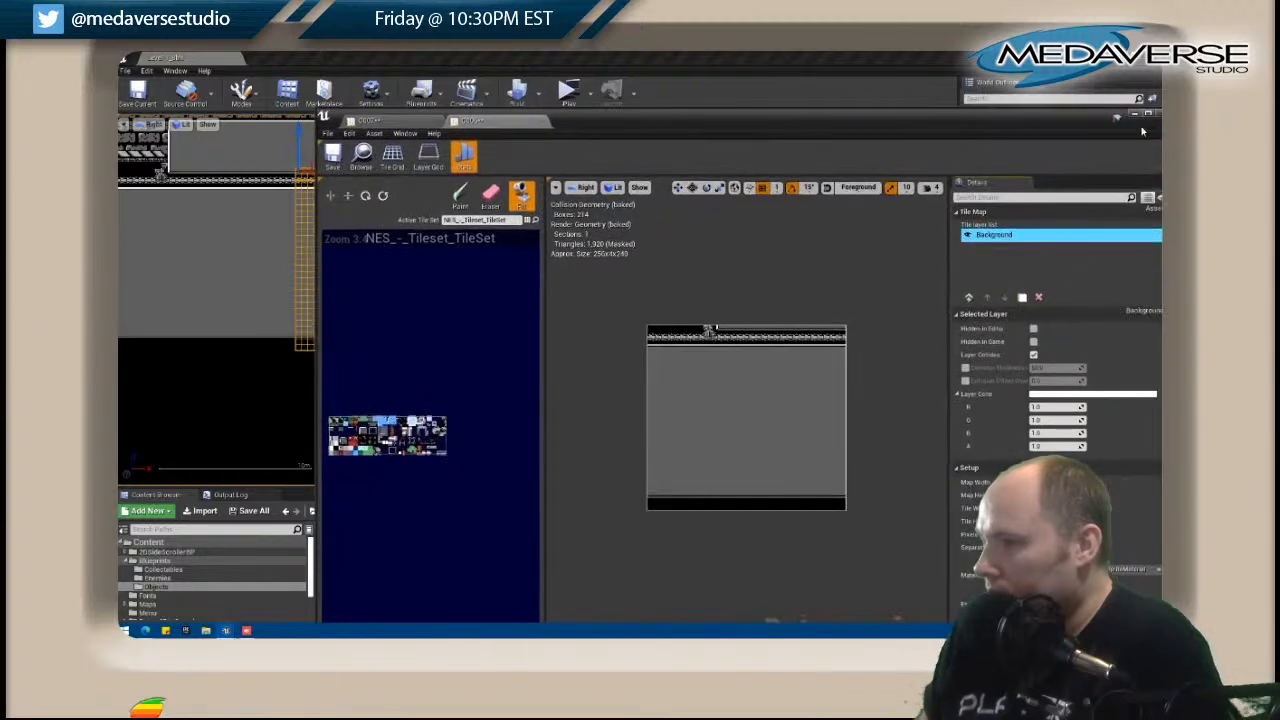
{"action": "left_click_drag", "start_coordinate": [1040, 117], "coordinate": [885, 117]}
{"action": "left_click", "coordinate": [1012, 110]}
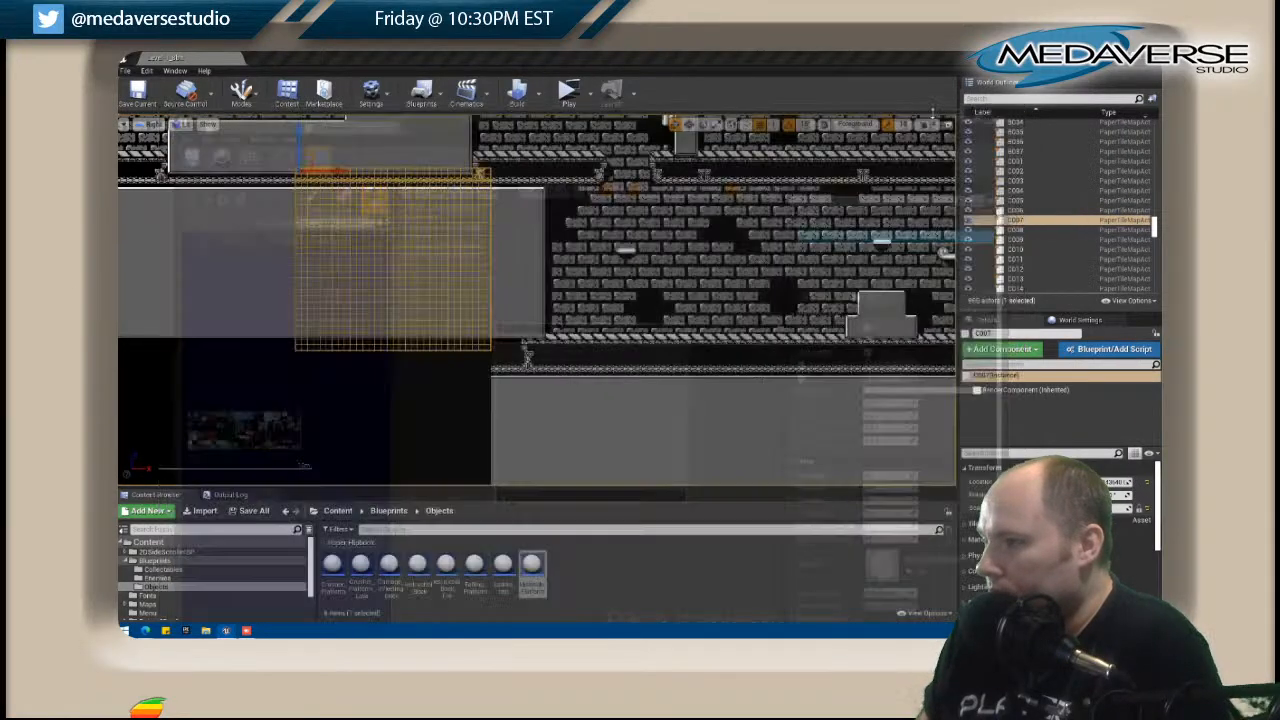
Save all changes, then select the empty C005 tile map beside C006 and open it for editing.
{"action": "left_click", "coordinate": [126, 71]}
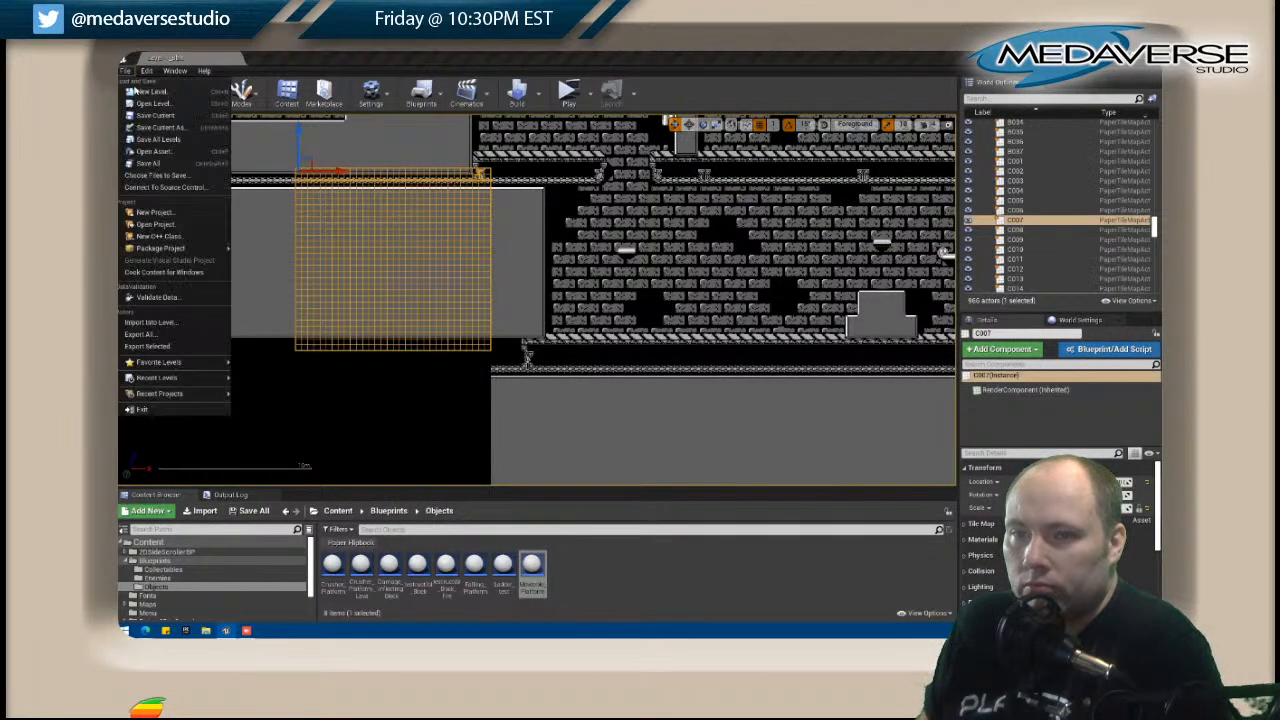
{"action": "left_click", "coordinate": [162, 158]}
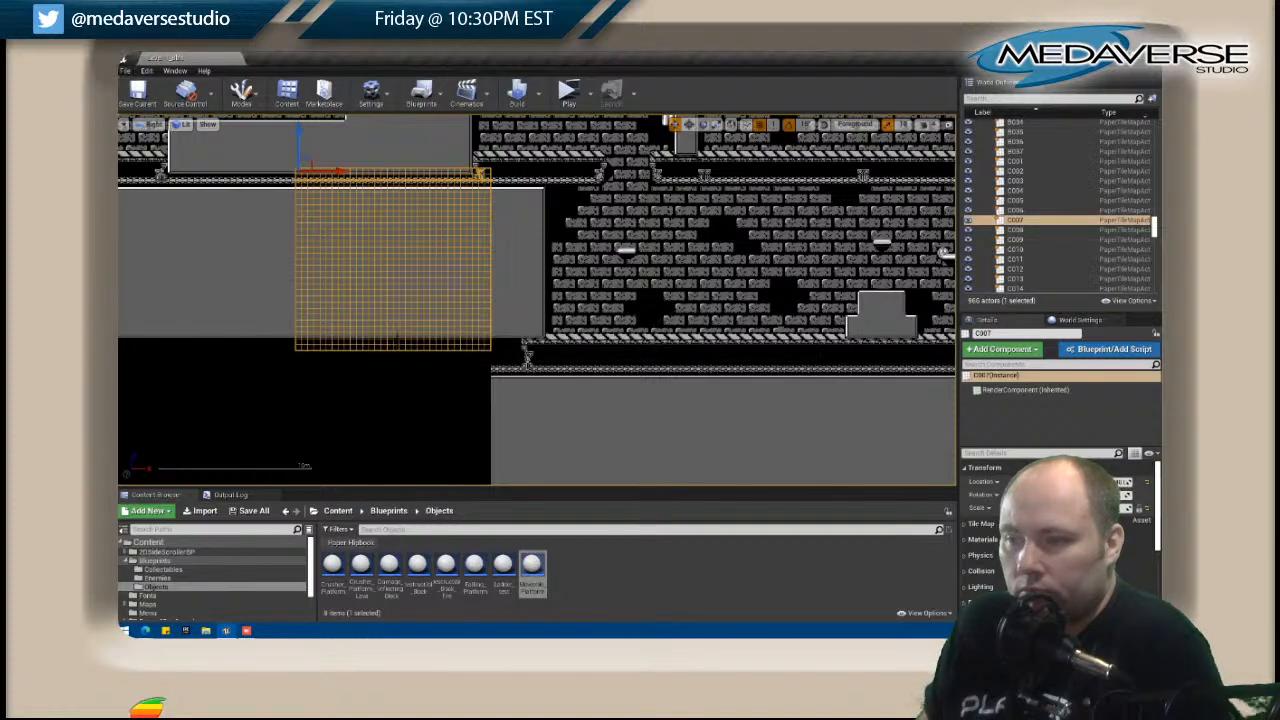
{"action": "right_click_drag", "start_coordinate": [306, 373], "coordinate": [532, 322]}
{"action": "left_click", "coordinate": [485, 345]}
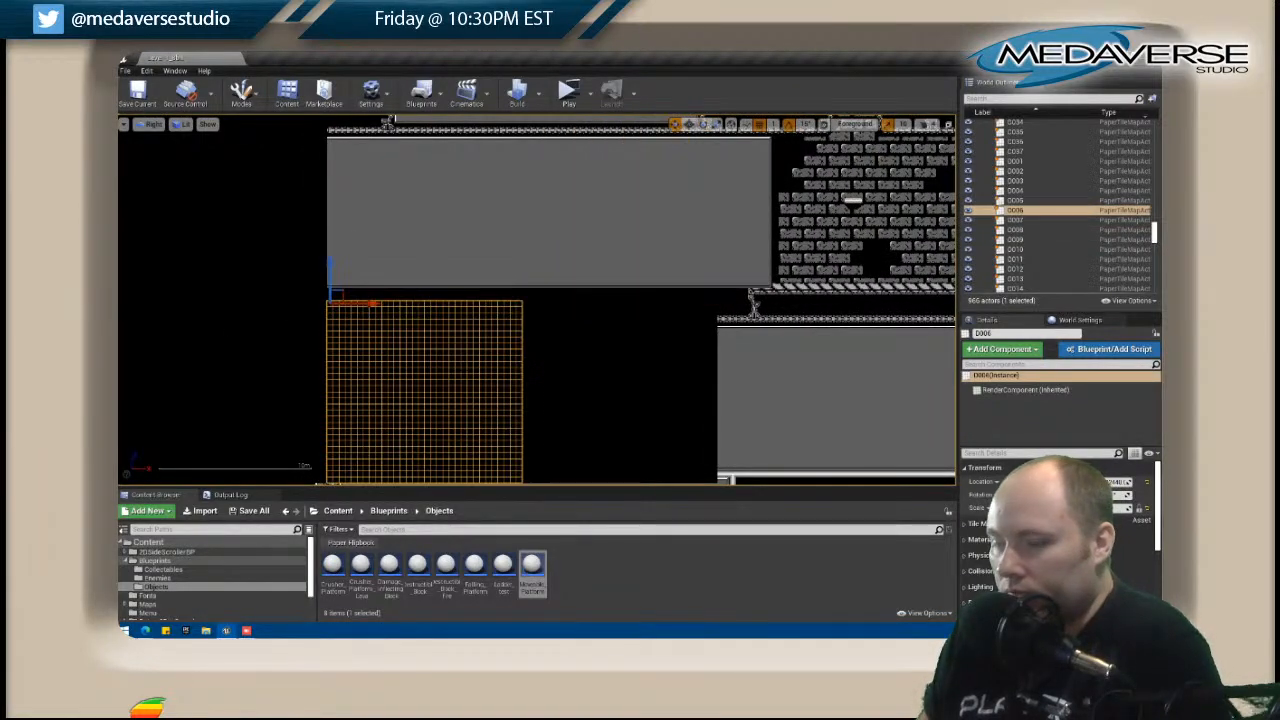
{"action": "right_click_drag", "start_coordinate": [363, 280], "coordinate": [576, 377]}
{"action": "left_click", "coordinate": [458, 290]}
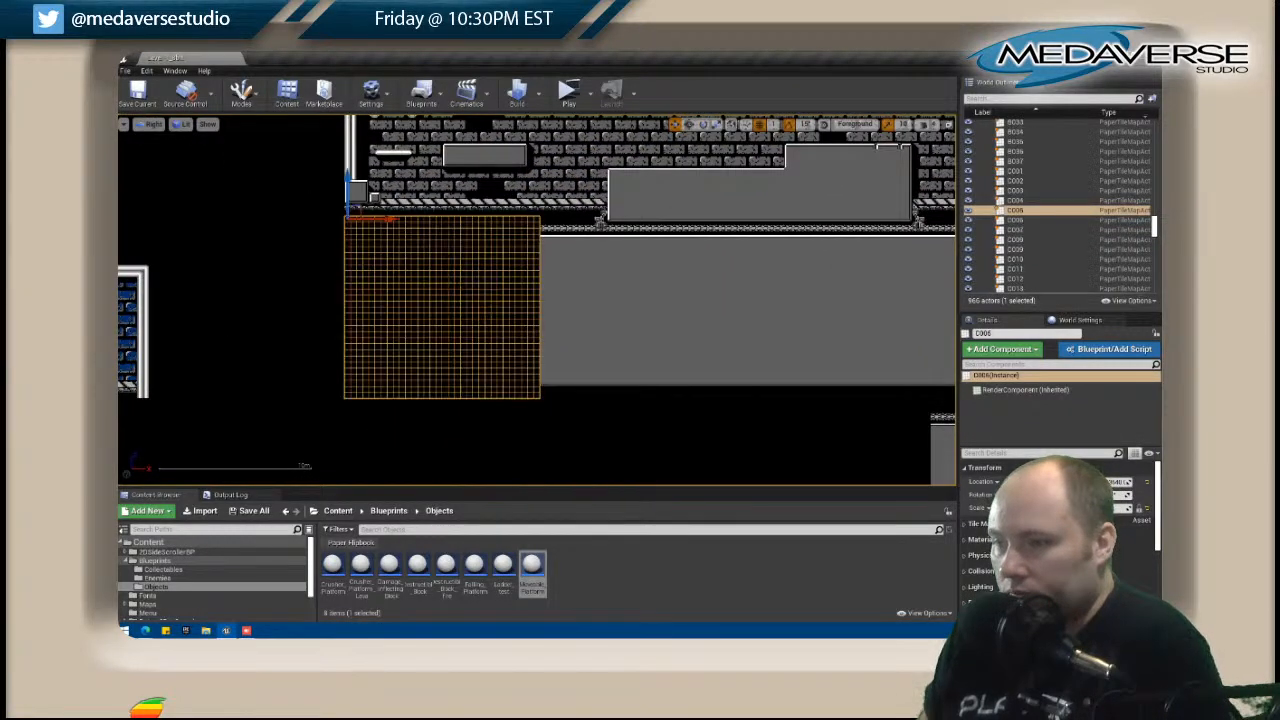
{"action": "right_click", "coordinate": [456, 285]}
{"action": "left_click", "coordinate": [492, 254]}
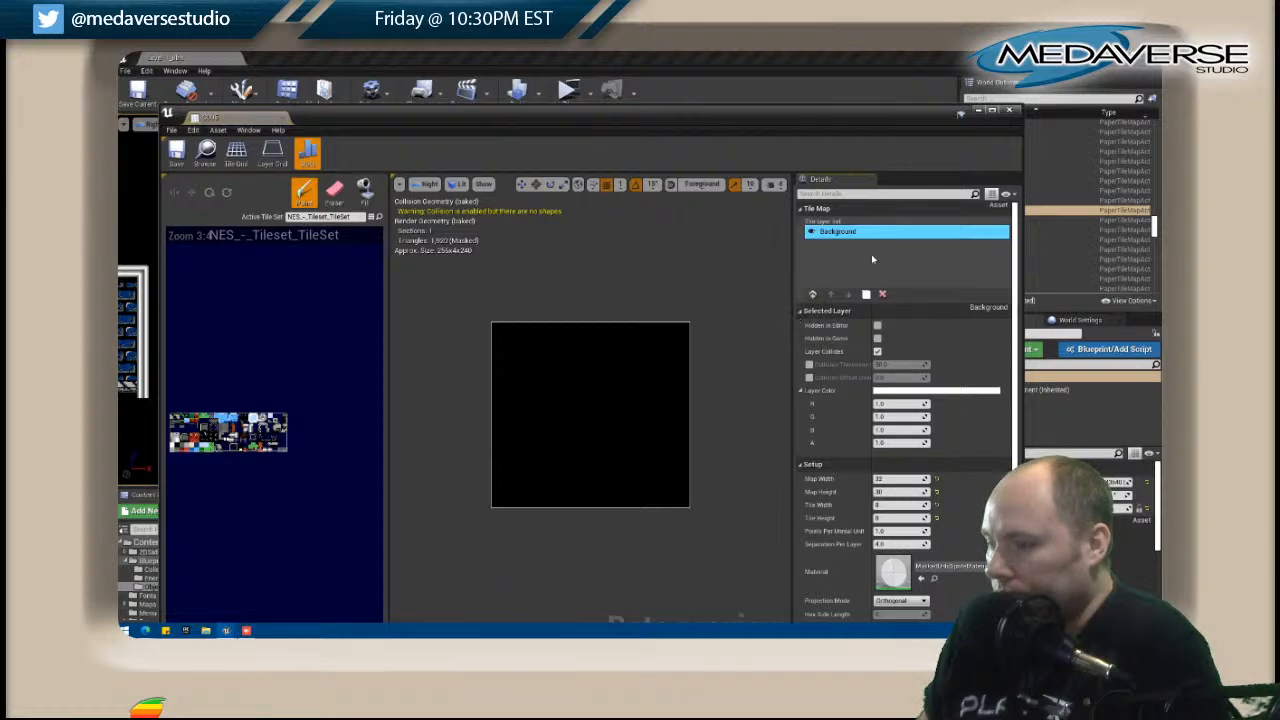
Paste the copied Background layer into C005 and move the editor window aside to reveal the level.
{"action": "right_click", "coordinate": [868, 254]}
{"action": "left_click", "coordinate": [888, 289]}
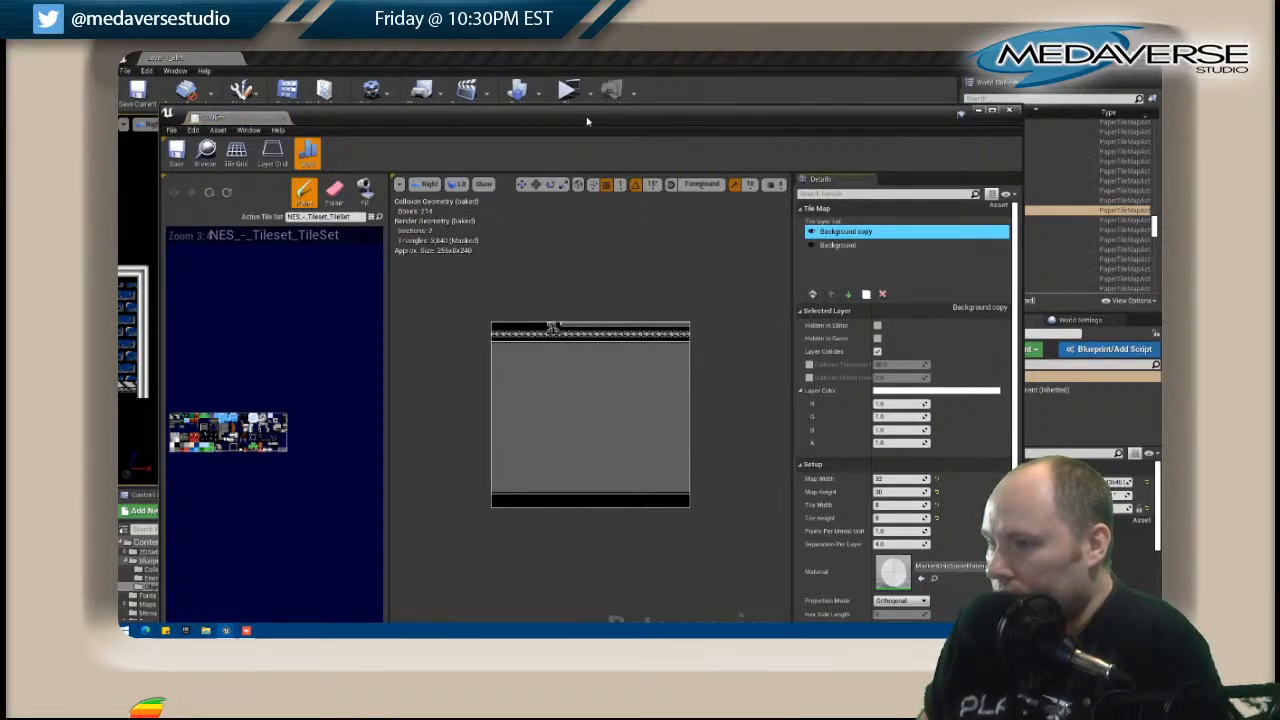
{"action": "left_click_drag", "start_coordinate": [588, 121], "coordinate": [993, 135]}
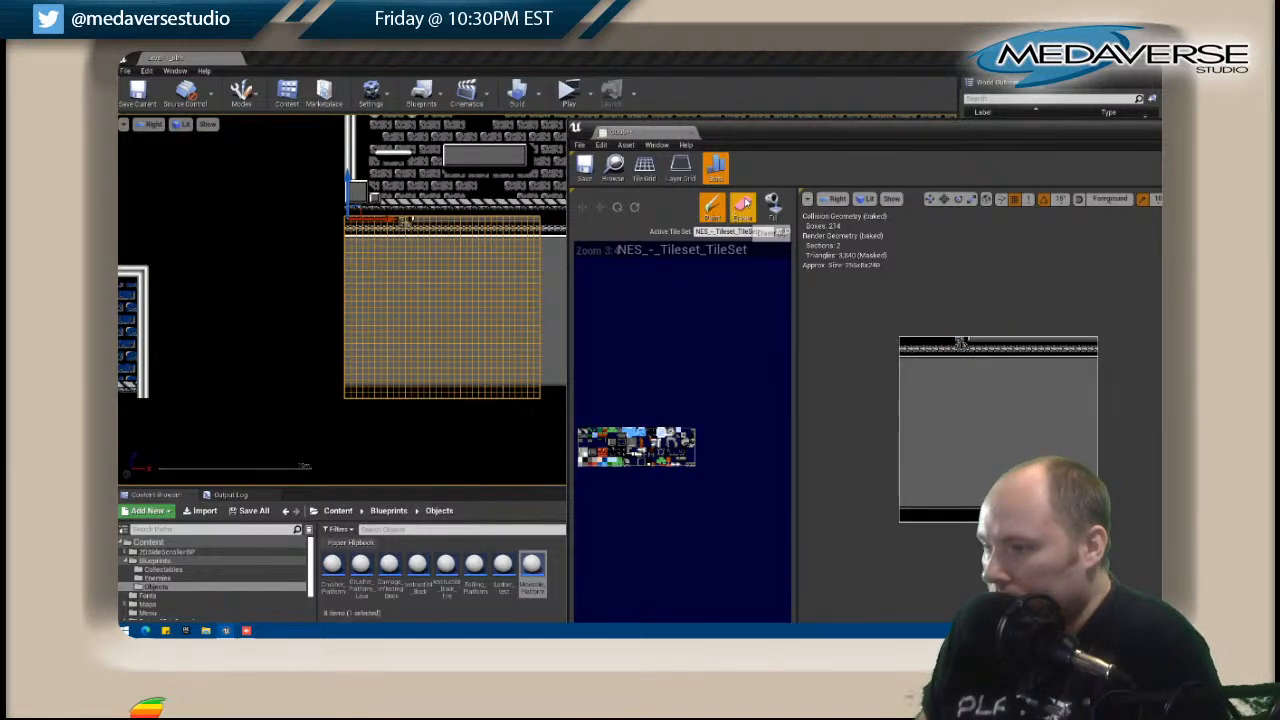
Erase the surplus tiles along C005's top row, paint the bracket at its upper-left corner, and replace the middle bracket with plain beam.
{"action": "left_click", "coordinate": [742, 205]}
{"action": "left_click_drag", "start_coordinate": [971, 342], "coordinate": [1094, 342]}
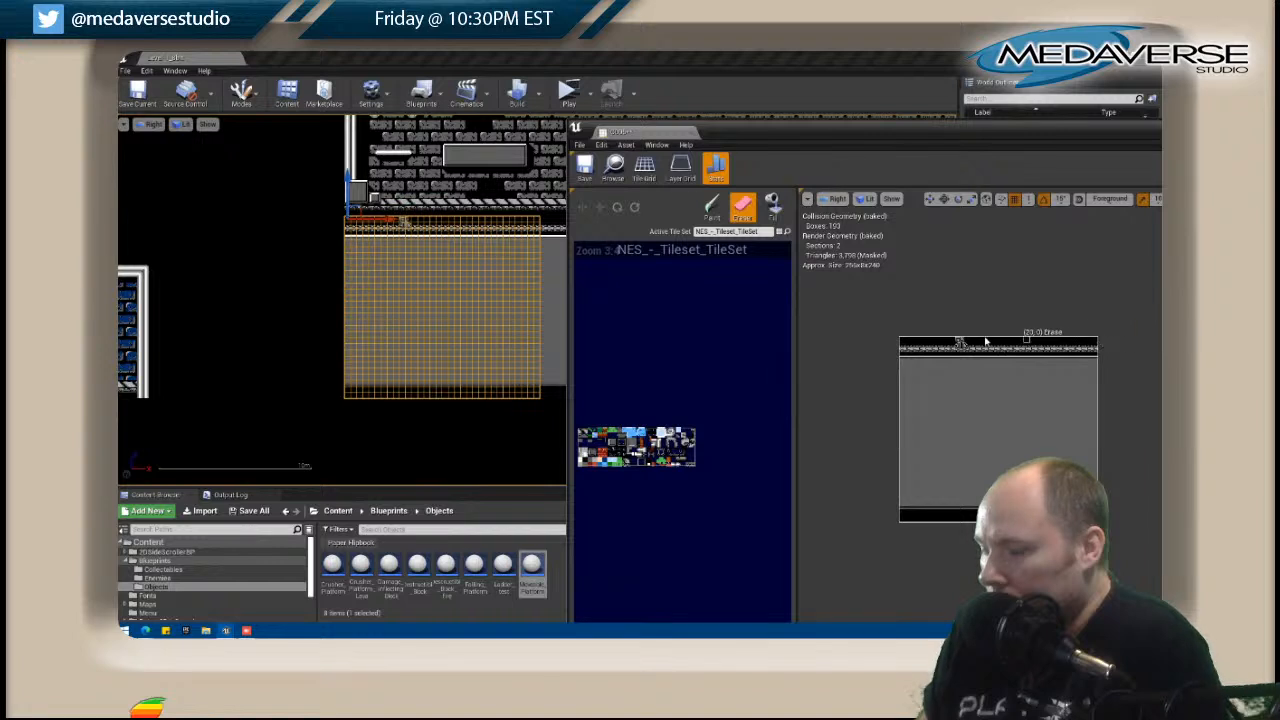
{"action": "left_click_drag", "start_coordinate": [958, 341], "coordinate": [963, 352], "text": "shift"}
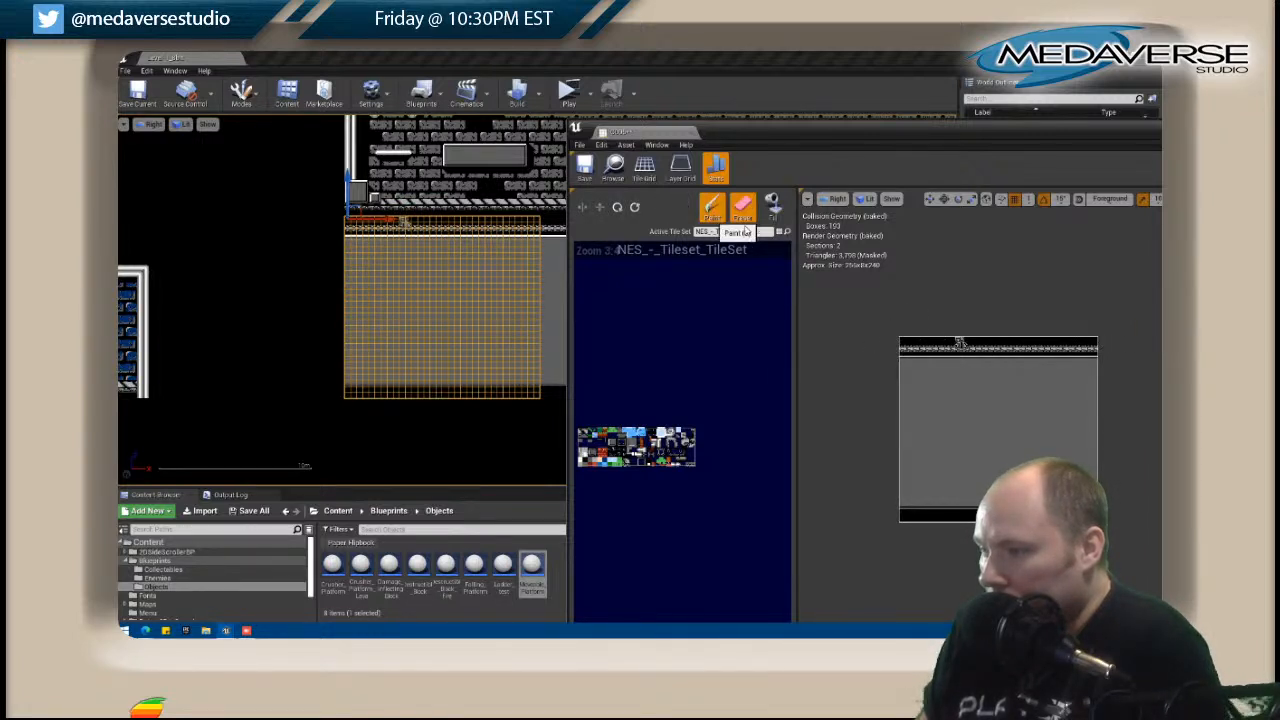
{"action": "left_click", "coordinate": [712, 207]}
{"action": "left_click", "coordinate": [905, 343]}
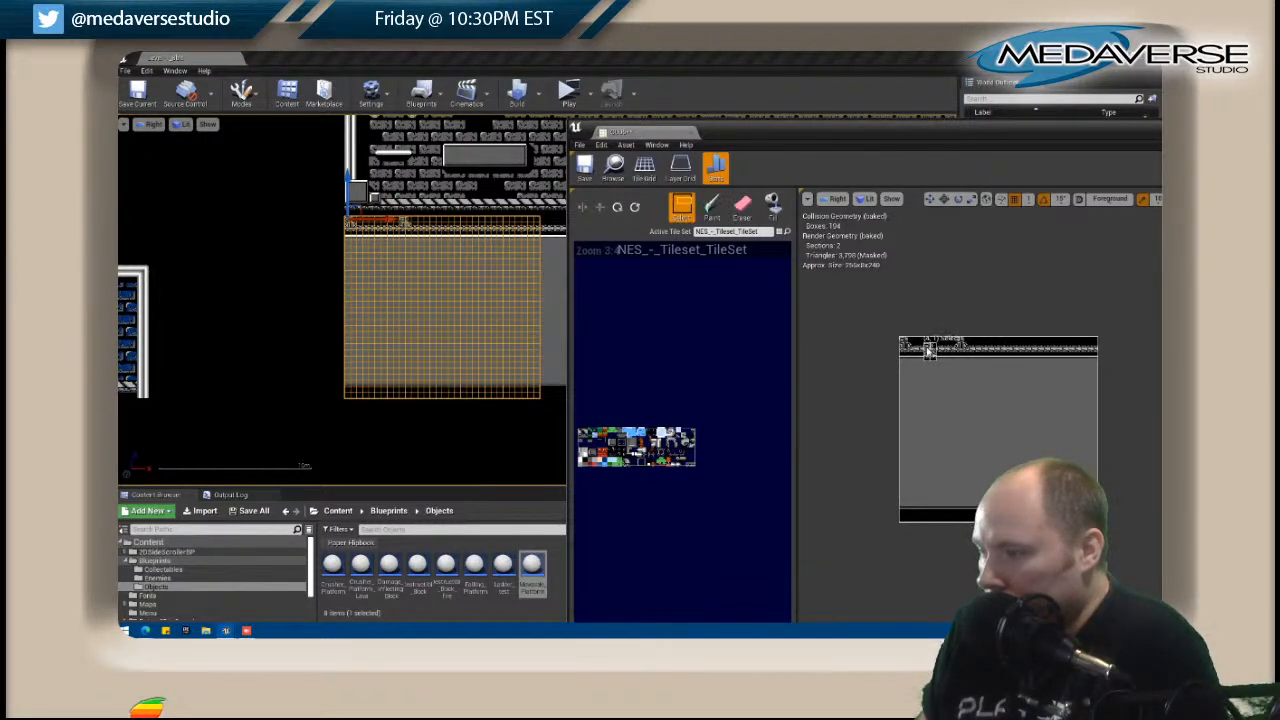
{"action": "left_click", "coordinate": [959, 350]}
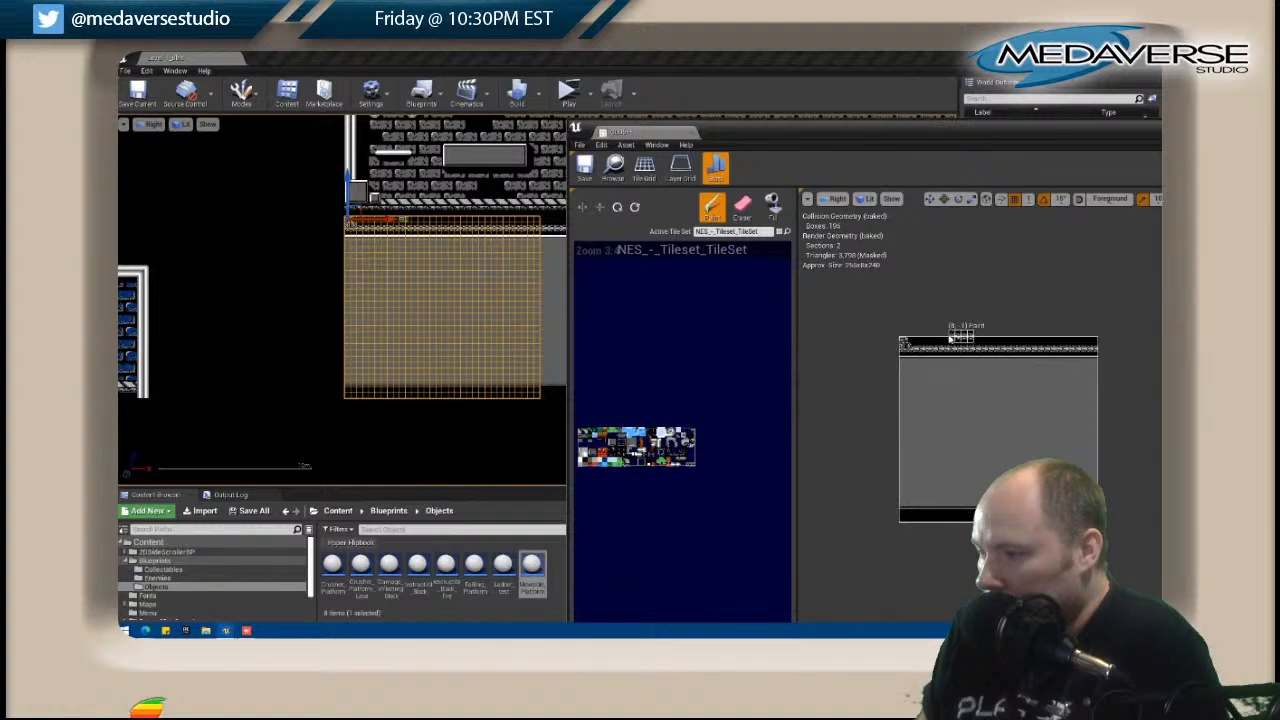
{"action": "left_click_drag", "start_coordinate": [927, 344], "coordinate": [938, 345], "text": "shift"}
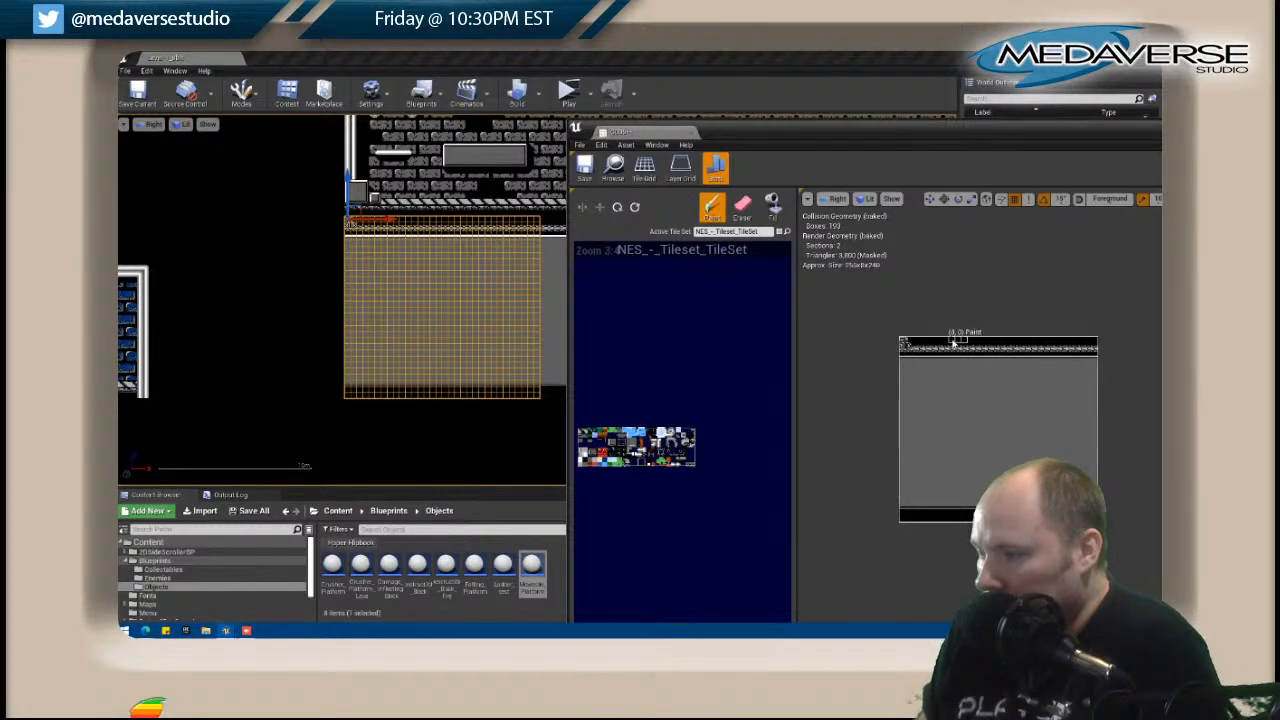
Close C005's editor and open the B005 tile map directly above it for editing.
{"action": "left_click_drag", "start_coordinate": [894, 126], "coordinate": [723, 132]}
{"action": "left_click_drag", "start_coordinate": [1004, 137], "coordinate": [840, 145]}
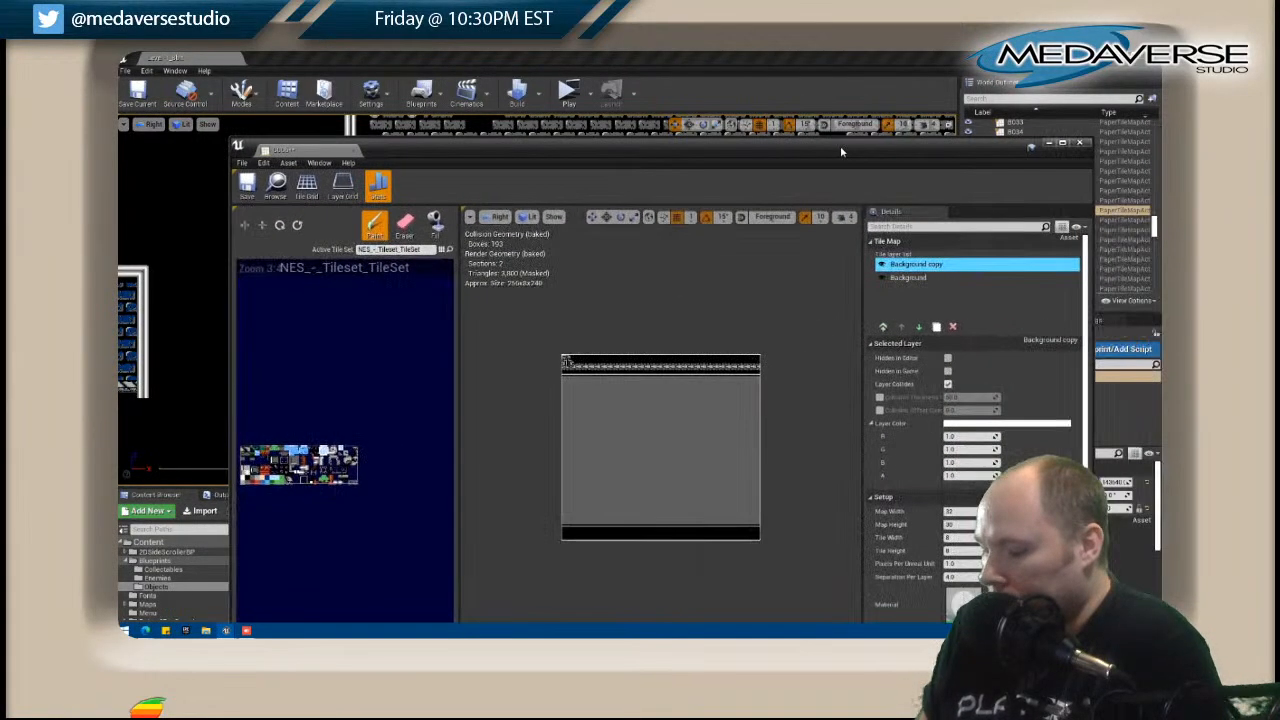
{"action": "left_click", "coordinate": [1080, 143]}
{"action": "right_click_drag", "start_coordinate": [463, 264], "coordinate": [700, 300]}
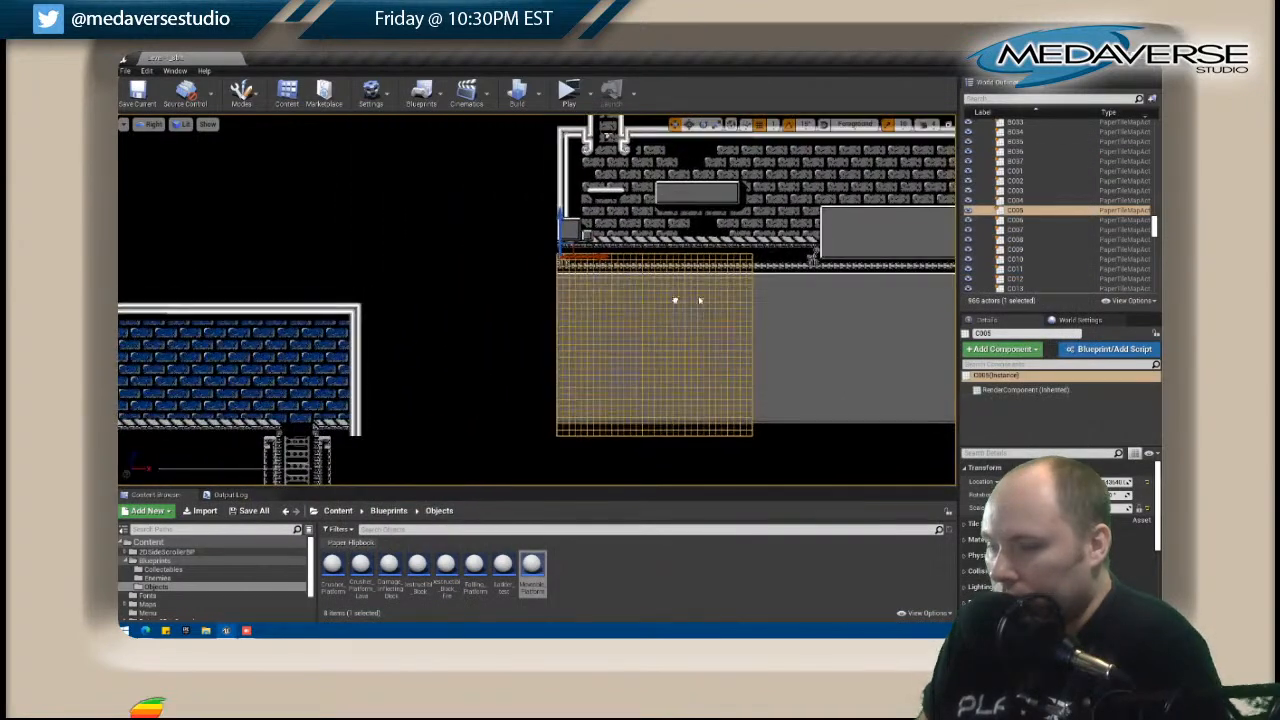
{"action": "left_click", "coordinate": [587, 232]}
{"action": "right_click", "coordinate": [587, 230]}
{"action": "left_click", "coordinate": [621, 257]}
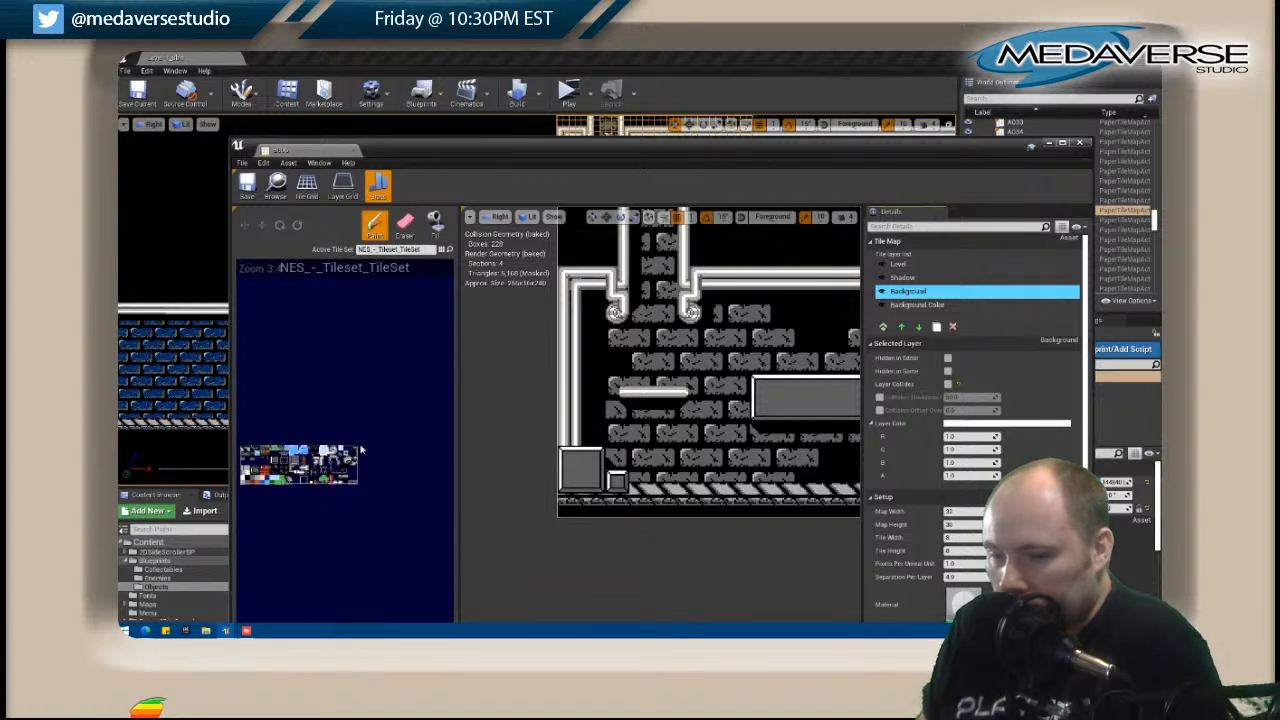
Paint the bracket into B005's bottom-left corner on the Level layer, select the Shadow layer, and close the editor.
{"action": "left_click", "coordinate": [926, 264]}
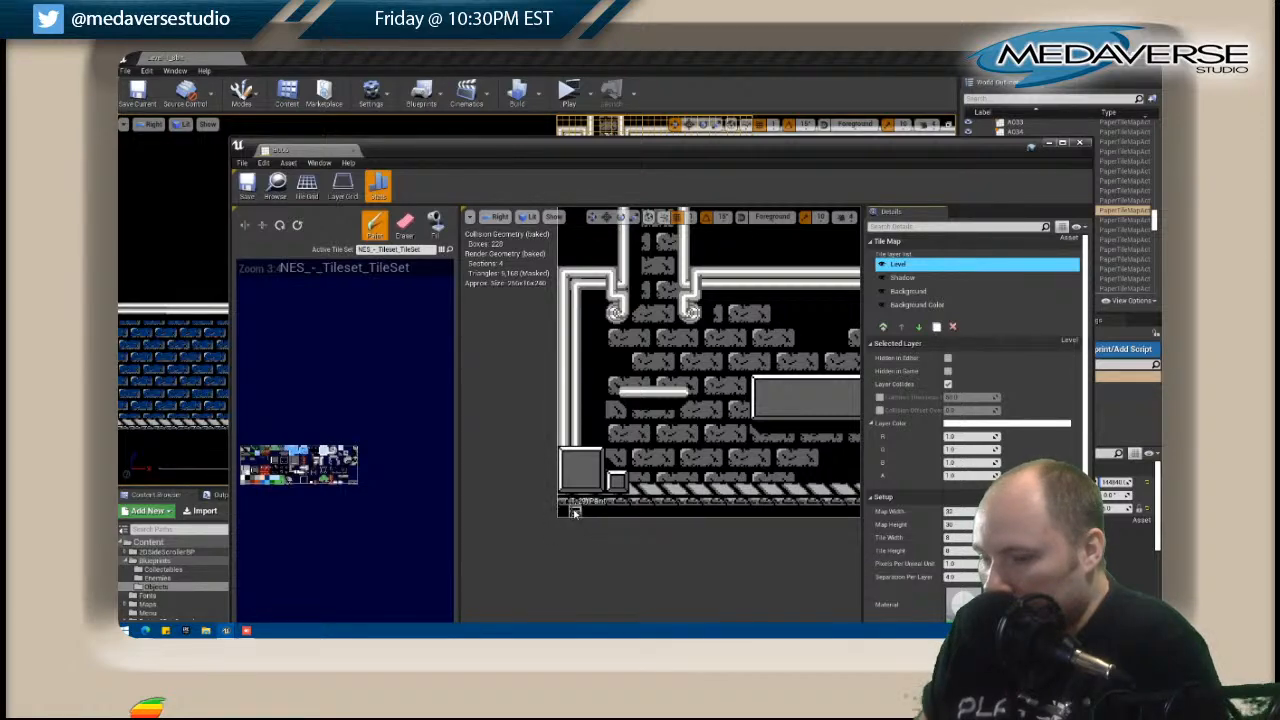
{"action": "left_click_drag", "start_coordinate": [546, 156], "coordinate": [896, 132]}
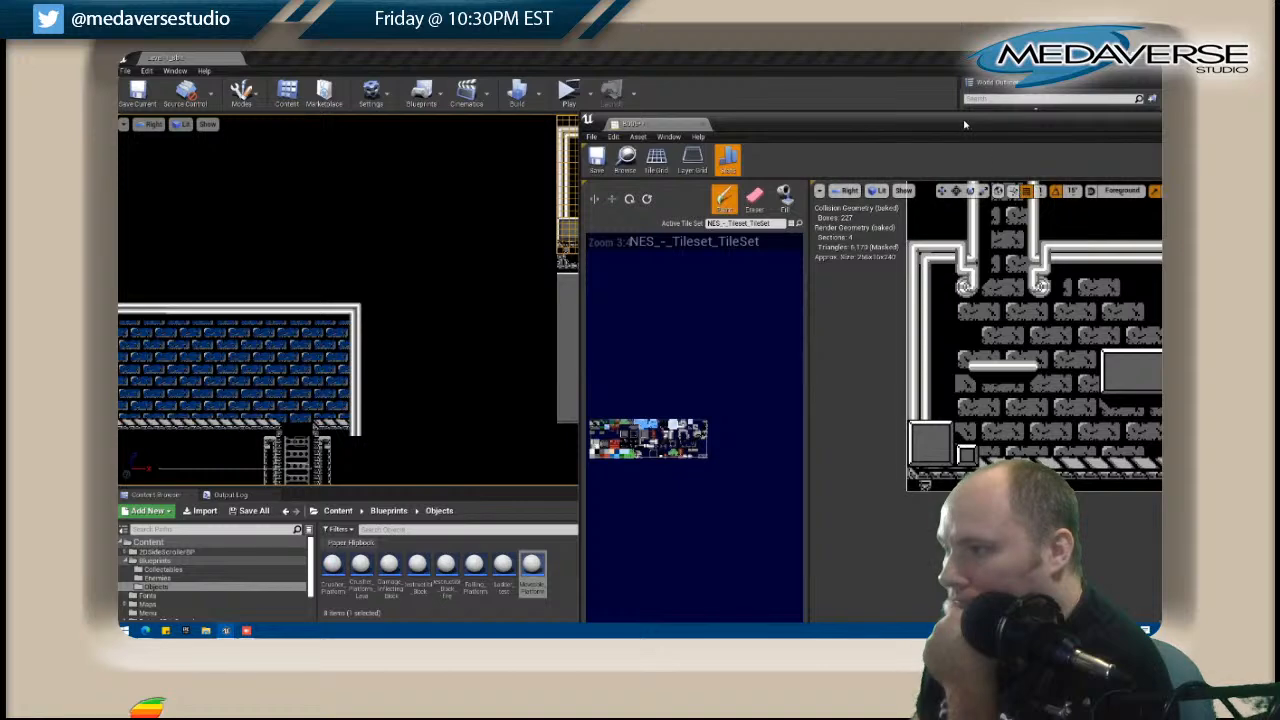
{"action": "left_click_drag", "start_coordinate": [760, 123], "coordinate": [470, 126]}
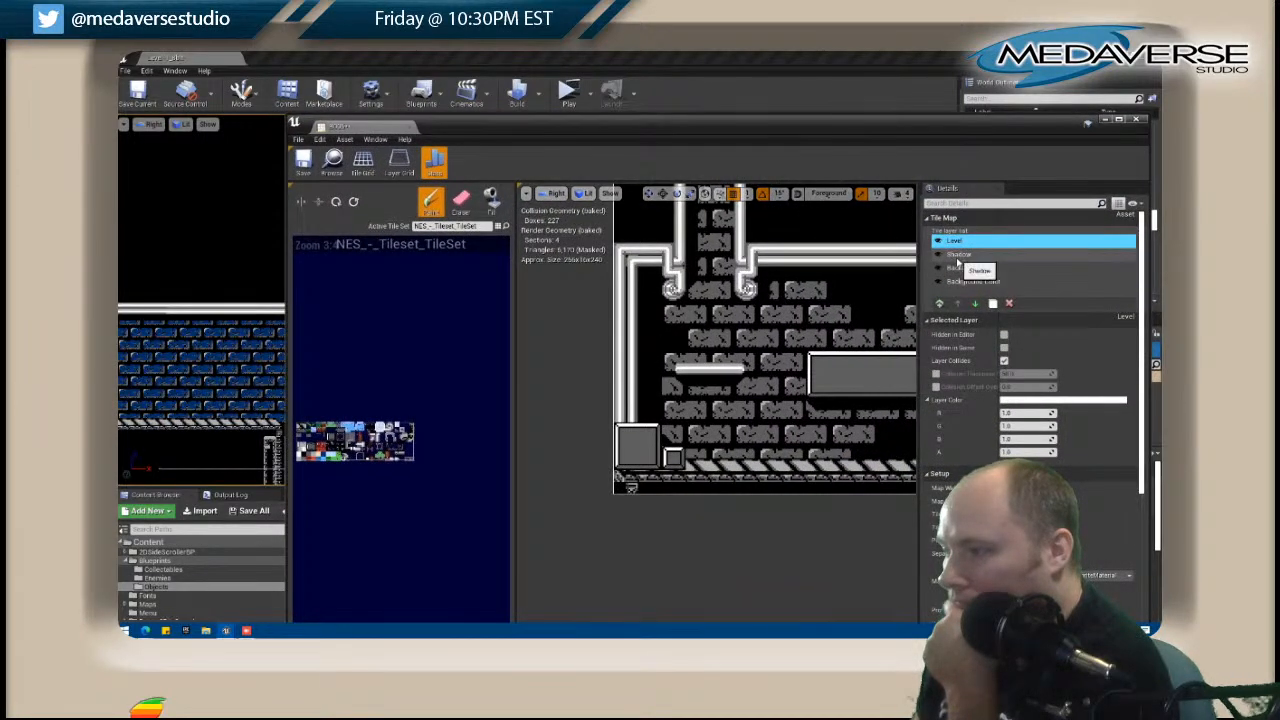
{"action": "left_click", "coordinate": [958, 254]}
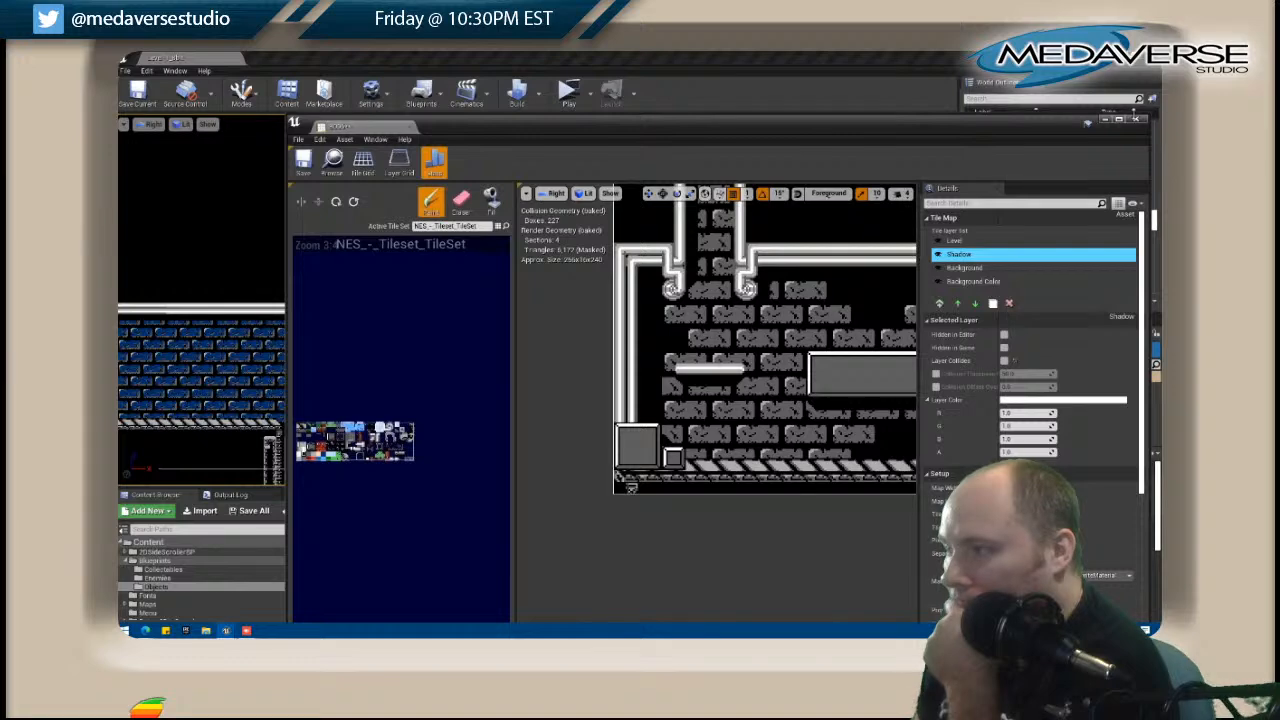
{"action": "left_click", "coordinate": [1136, 118]}
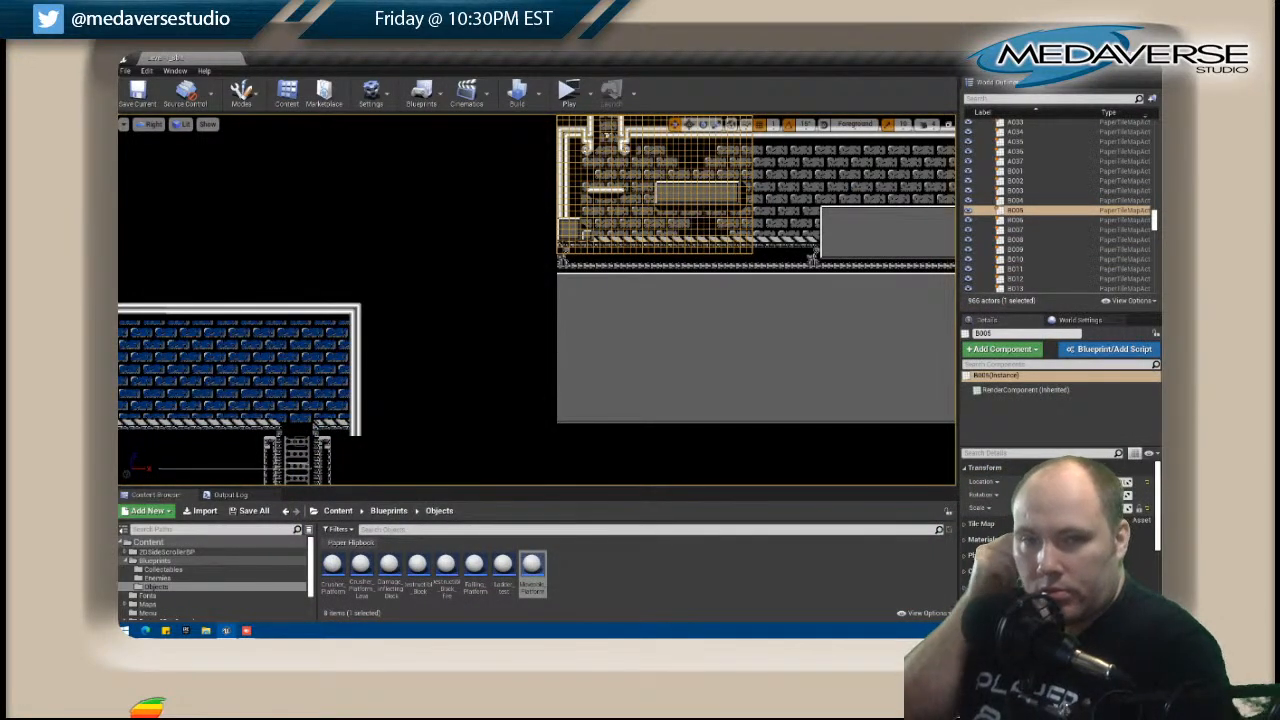
Open the empty B004 tile map beside B005 for editing, with their shared lower edge in view in the level.
{"action": "scroll", "coordinate": [557, 311], "scroll_direction": "down", "scroll_amount": 2}
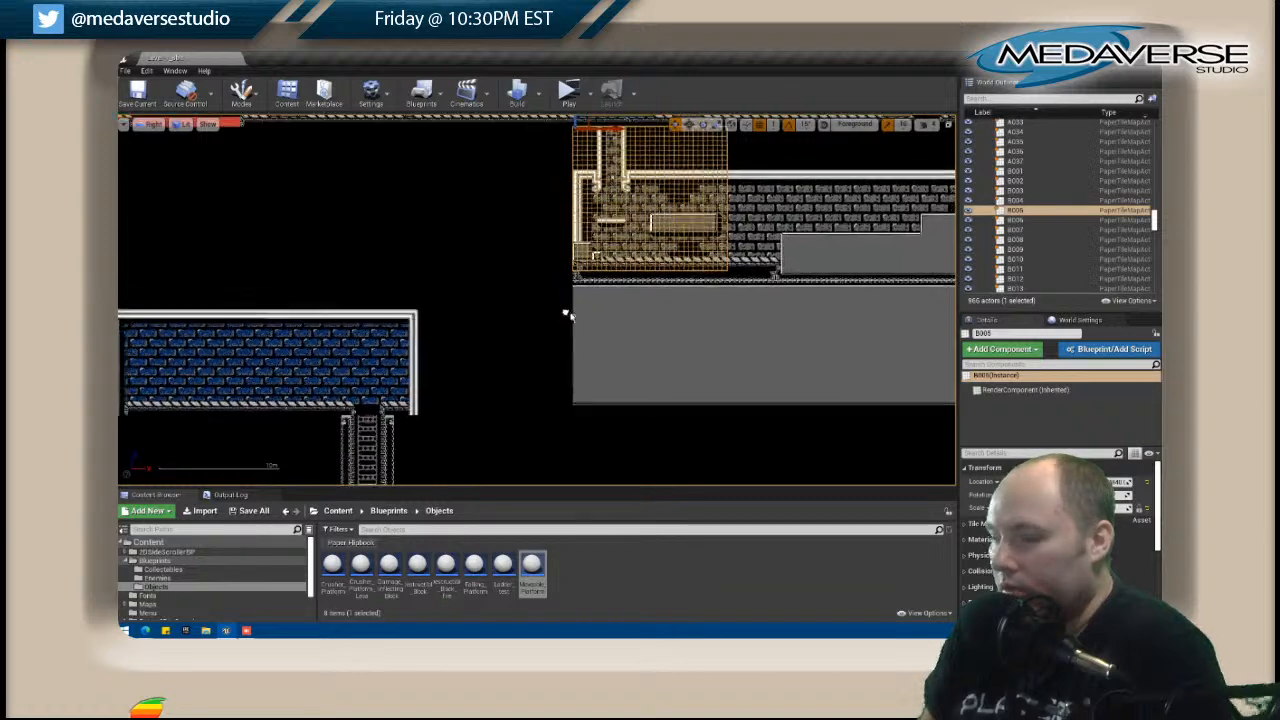
{"action": "right_click_drag", "start_coordinate": [557, 311], "coordinate": [624, 342]}
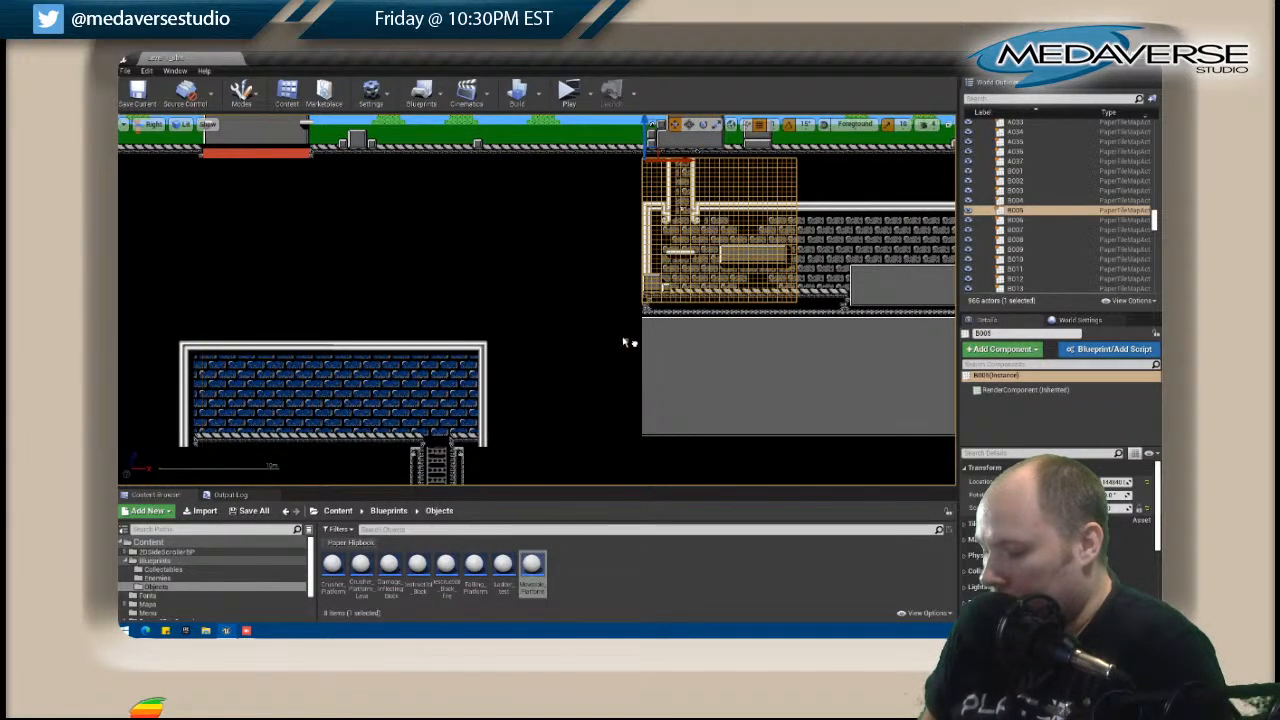
{"action": "scroll", "coordinate": [610, 310], "scroll_direction": "down", "scroll_amount": 1}
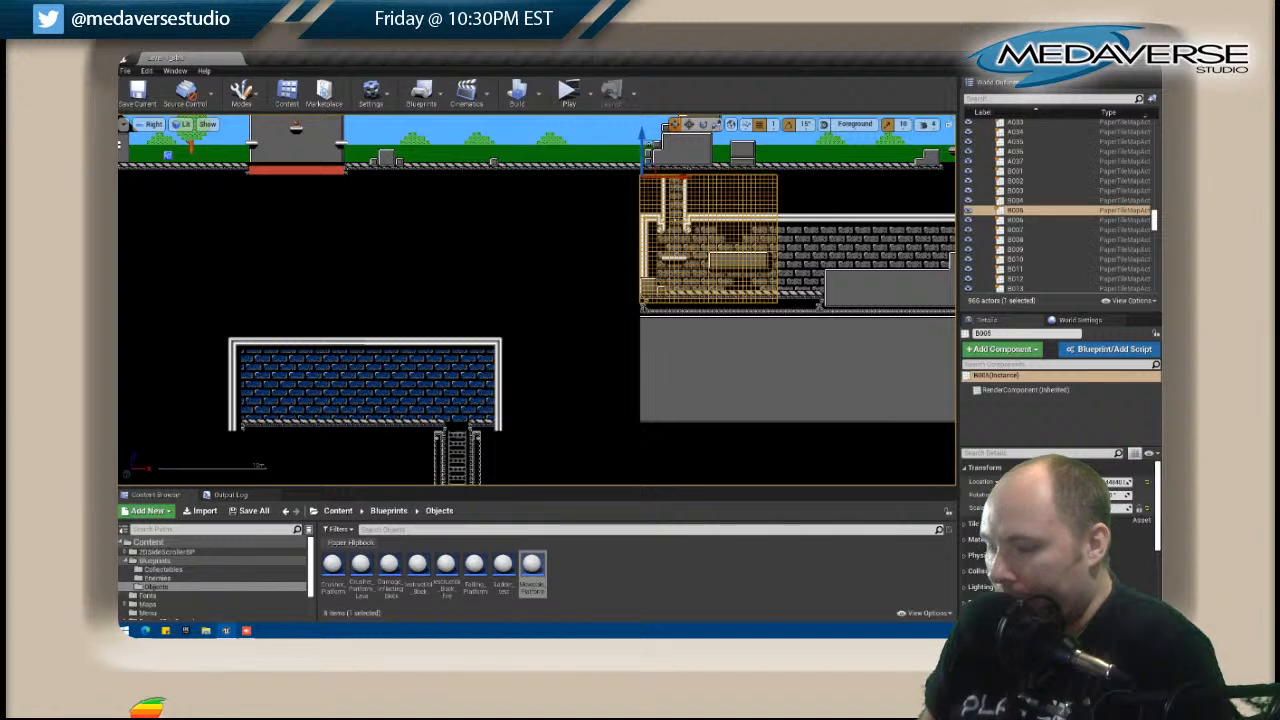
{"action": "left_click", "coordinate": [1015, 200]}
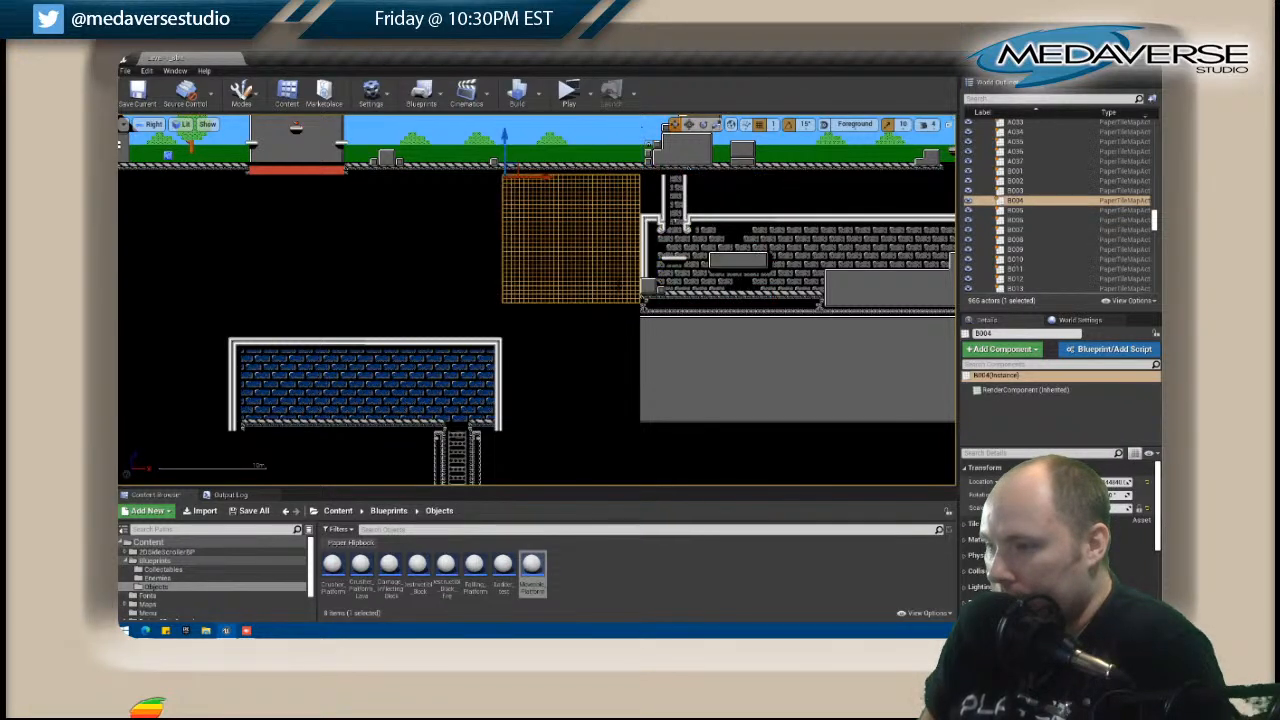
{"action": "right_click", "coordinate": [618, 289]}
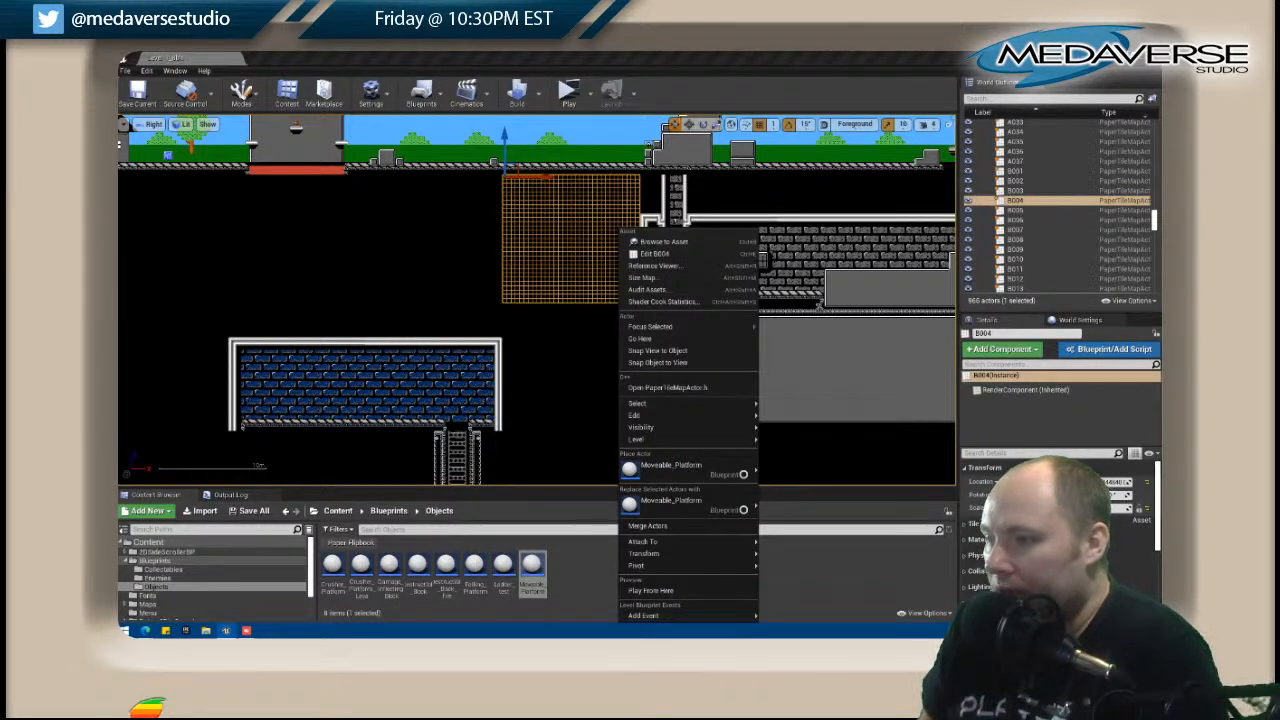
{"action": "left_click", "coordinate": [571, 366]}
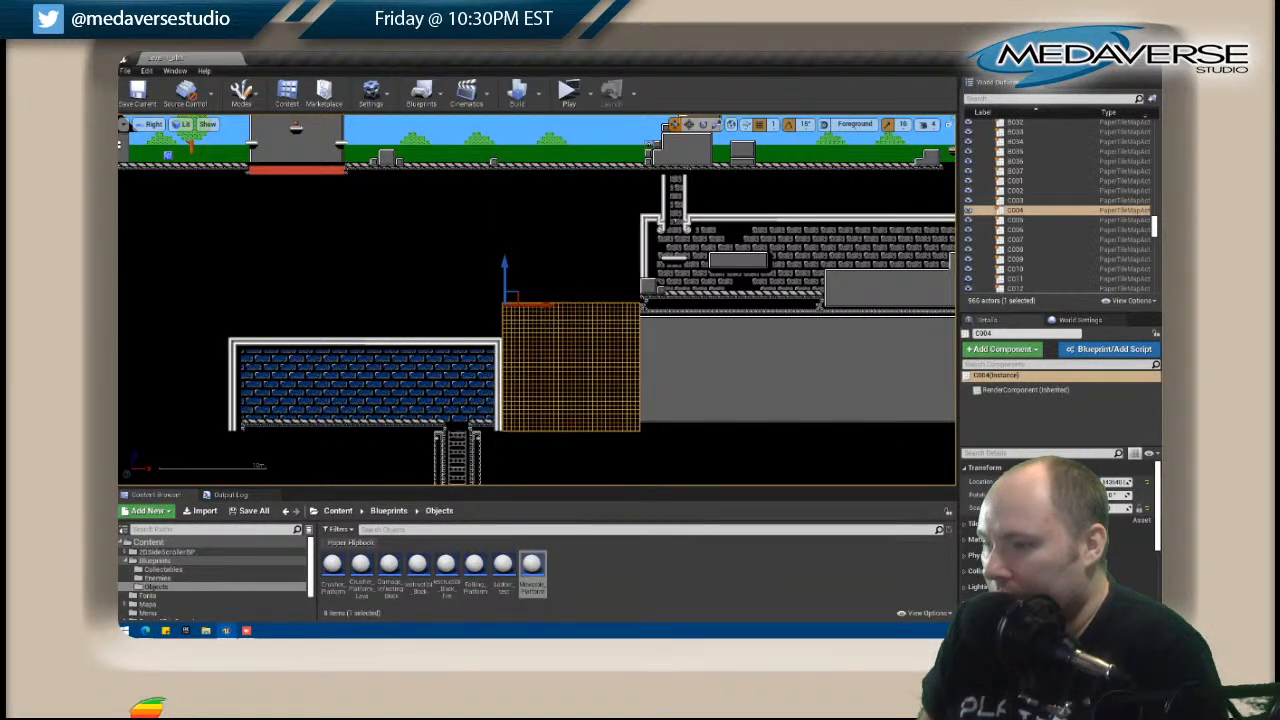
{"action": "left_click", "coordinate": [573, 262]}
{"action": "right_click", "coordinate": [573, 268]}
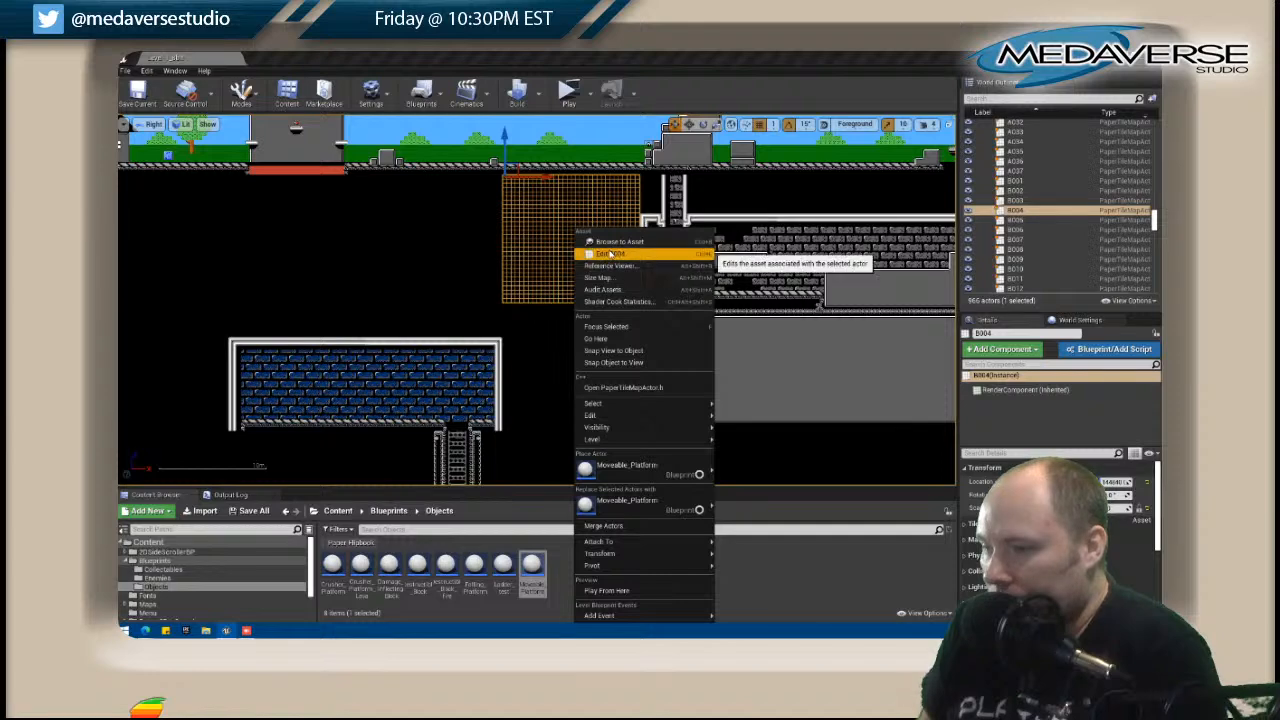
{"action": "left_click", "coordinate": [590, 250]}
{"action": "right_click_drag", "start_coordinate": [226, 278], "coordinate": [120, 285]}
{"action": "right_click_drag", "start_coordinate": [240, 290], "coordinate": [204, 295]}
{"action": "scroll", "coordinate": [244, 287], "scroll_direction": "up", "scroll_amount": 7}
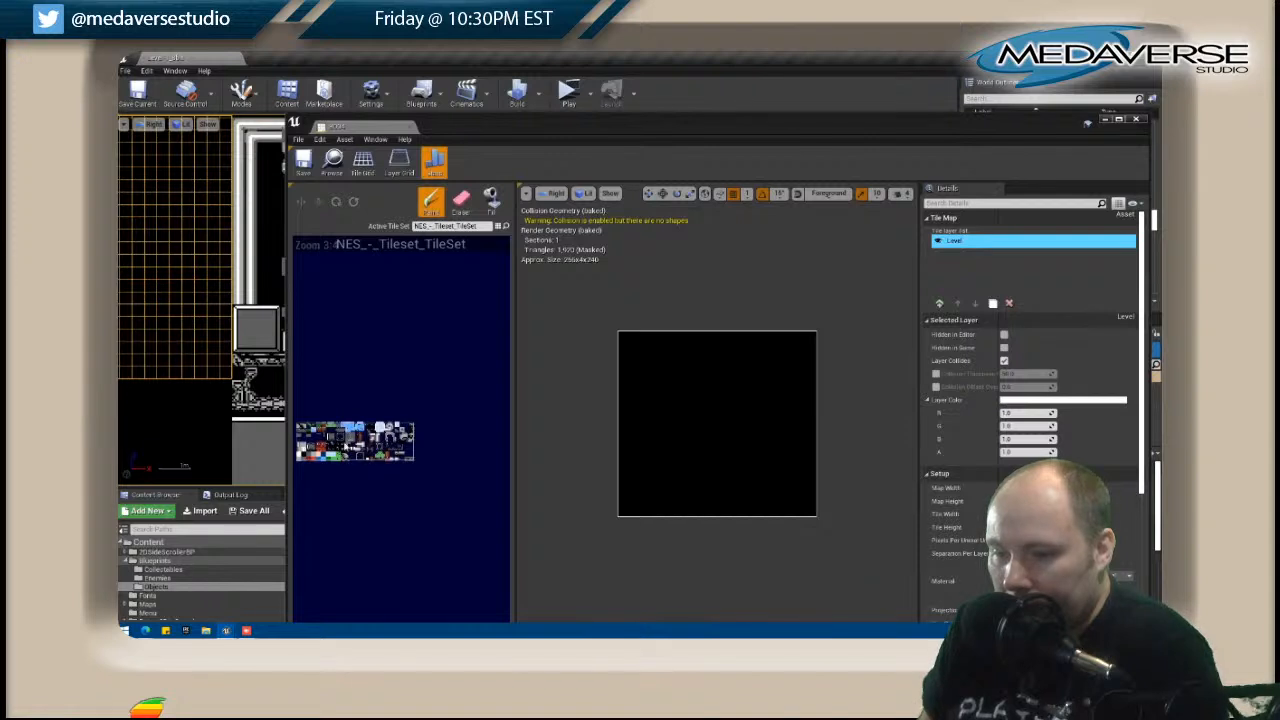
Paint a short horizontal white pipe section at B004's lower-right edge and erase its surplus bottom row.
{"action": "left_click", "coordinate": [360, 453]}
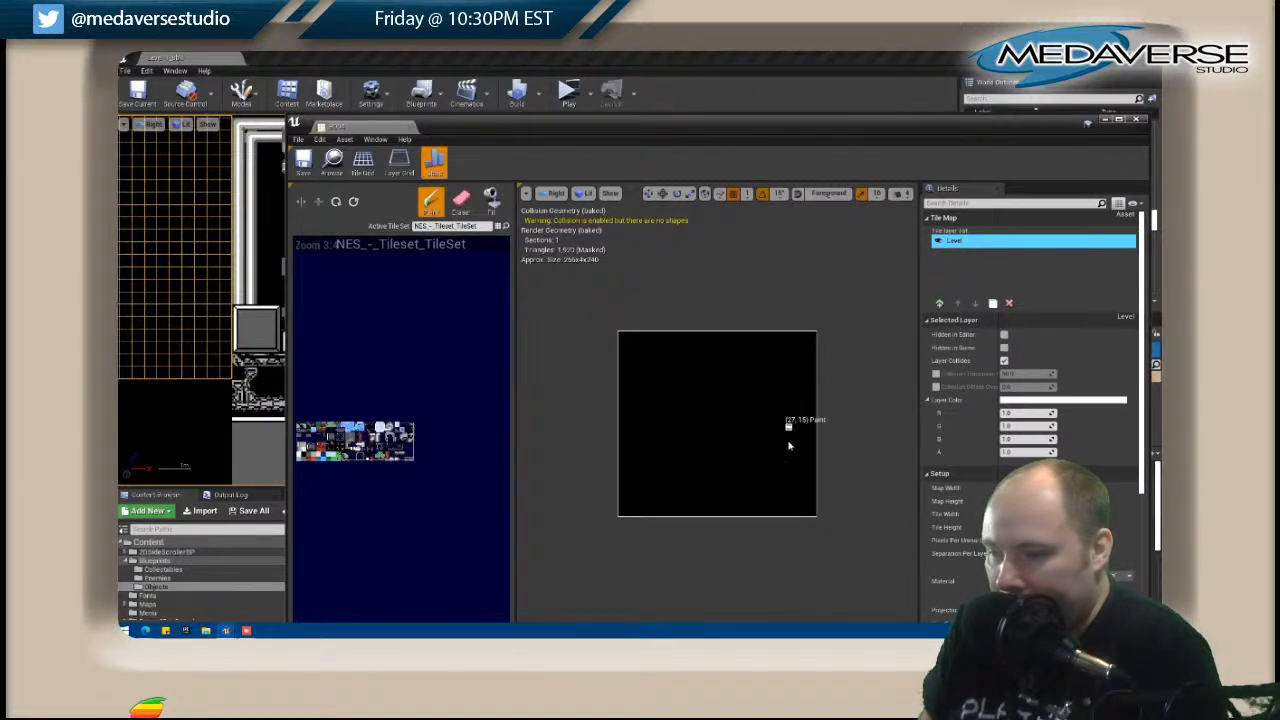
{"action": "left_click", "coordinate": [813, 497]}
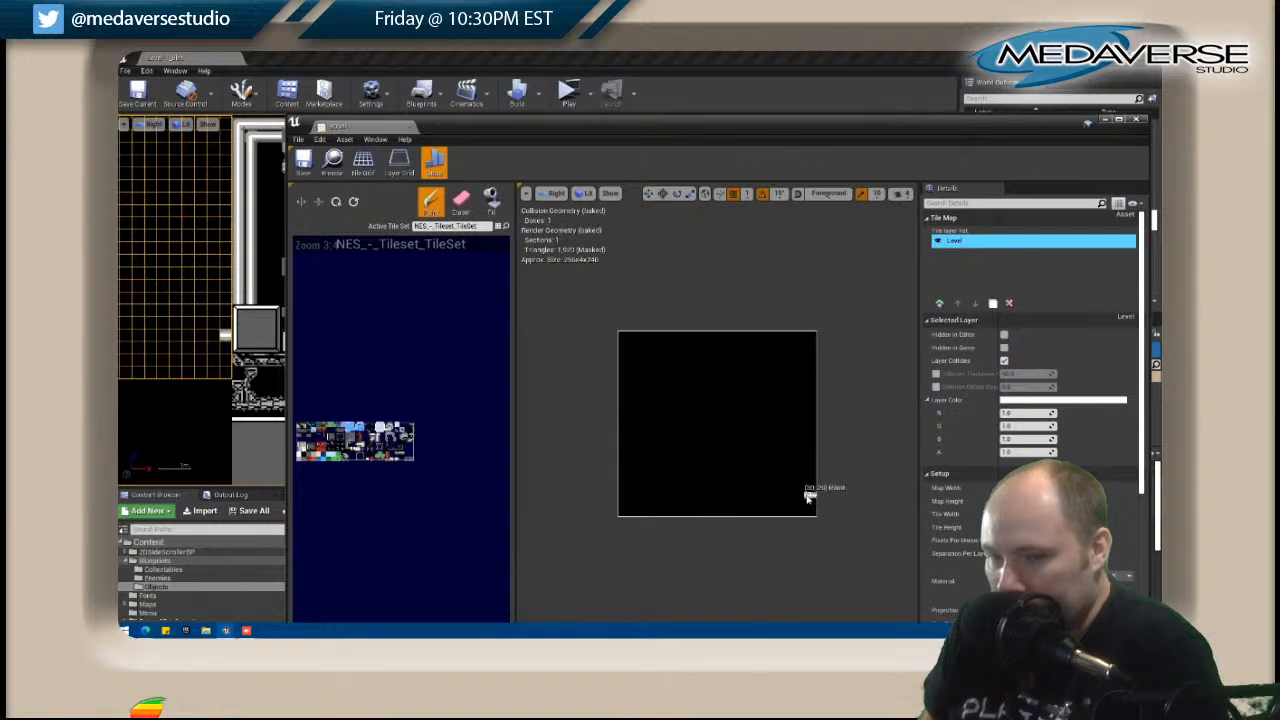
{"action": "left_click", "coordinate": [813, 508]}
{"action": "left_click_drag", "start_coordinate": [812, 504], "coordinate": [799, 498], "text": "shift"}
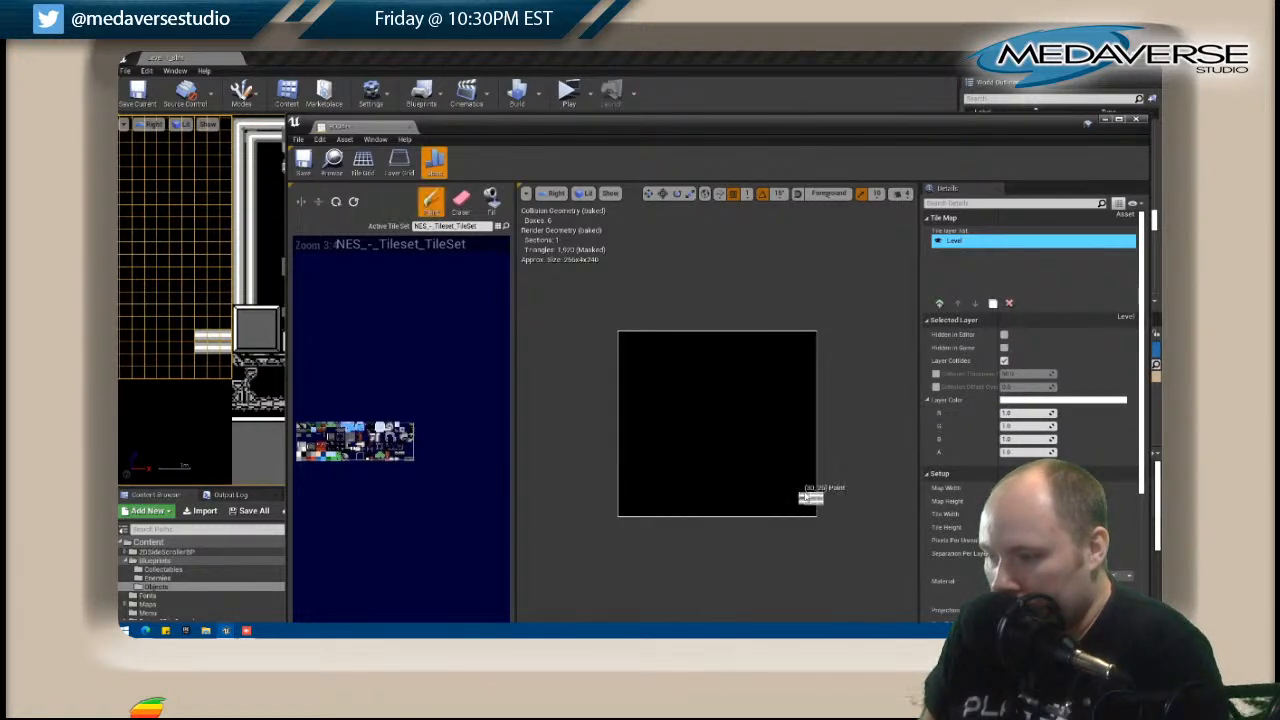
{"action": "left_click", "coordinate": [460, 203]}
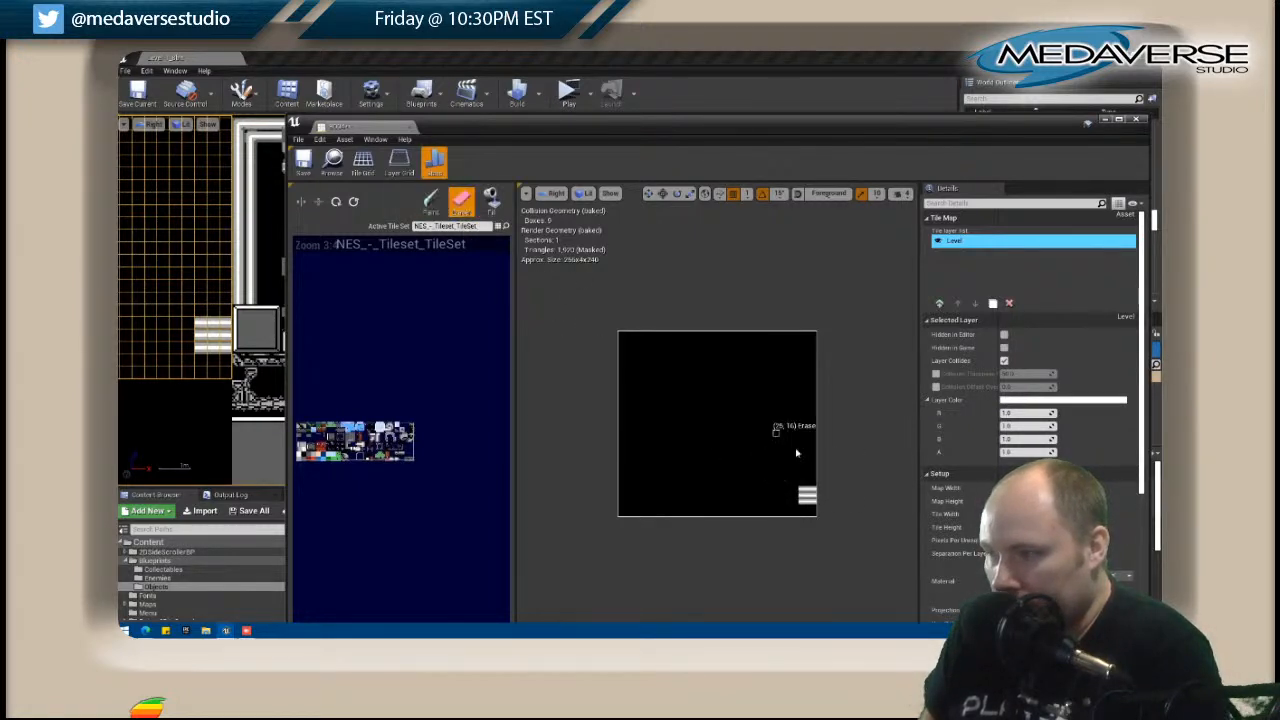
{"action": "key", "text": "shift"}
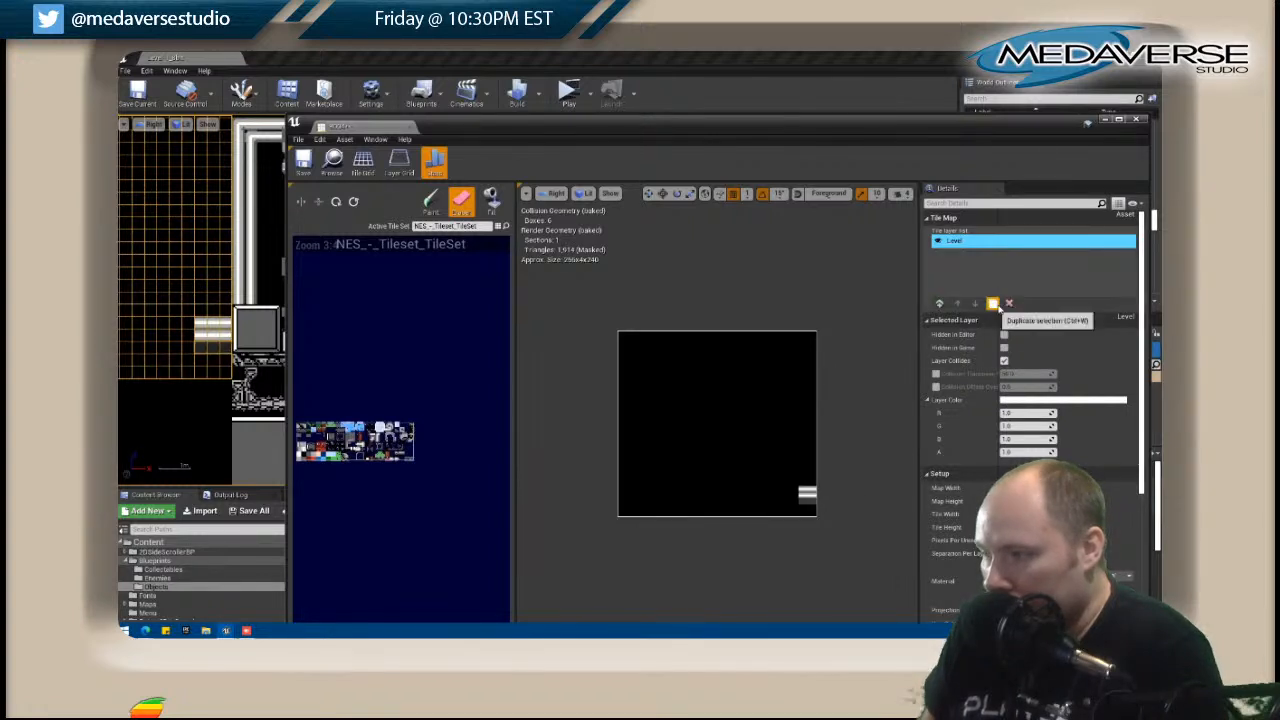
Add a new layer beneath B004's Level layer and fill it with black.
{"action": "left_click", "coordinate": [940, 304]}
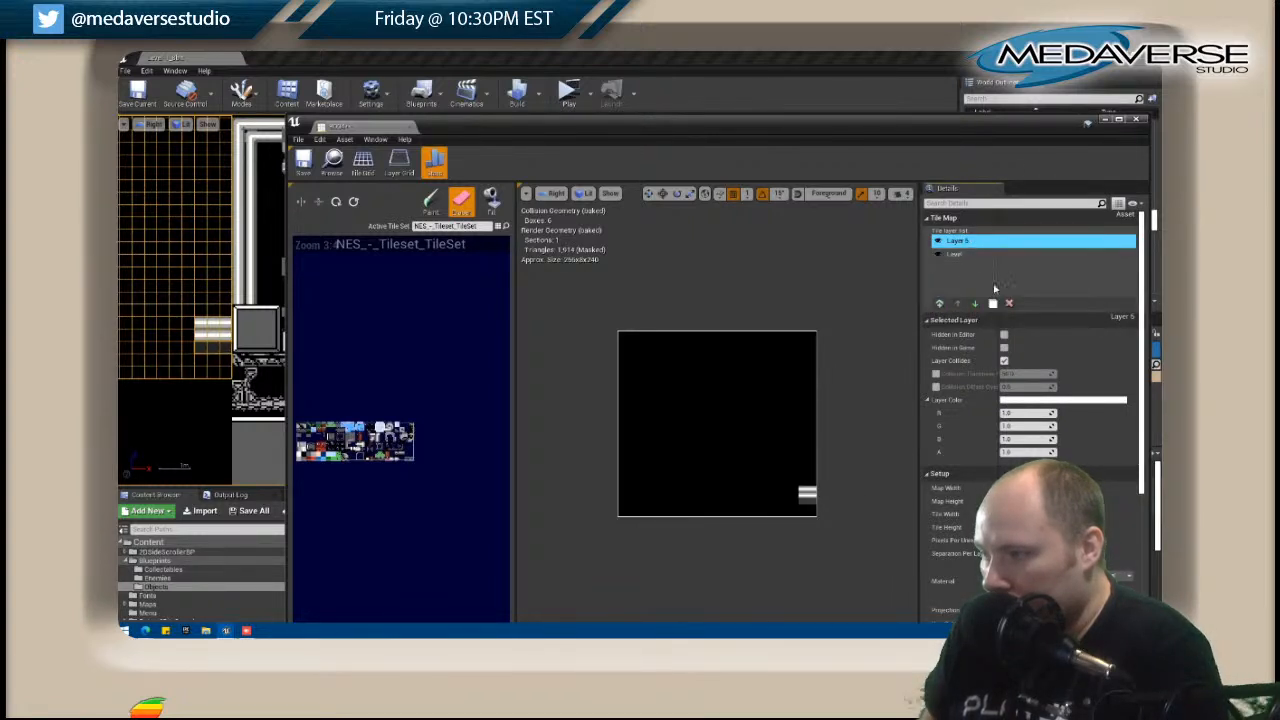
{"action": "left_click", "coordinate": [968, 305]}
{"action": "left_click", "coordinate": [492, 204]}
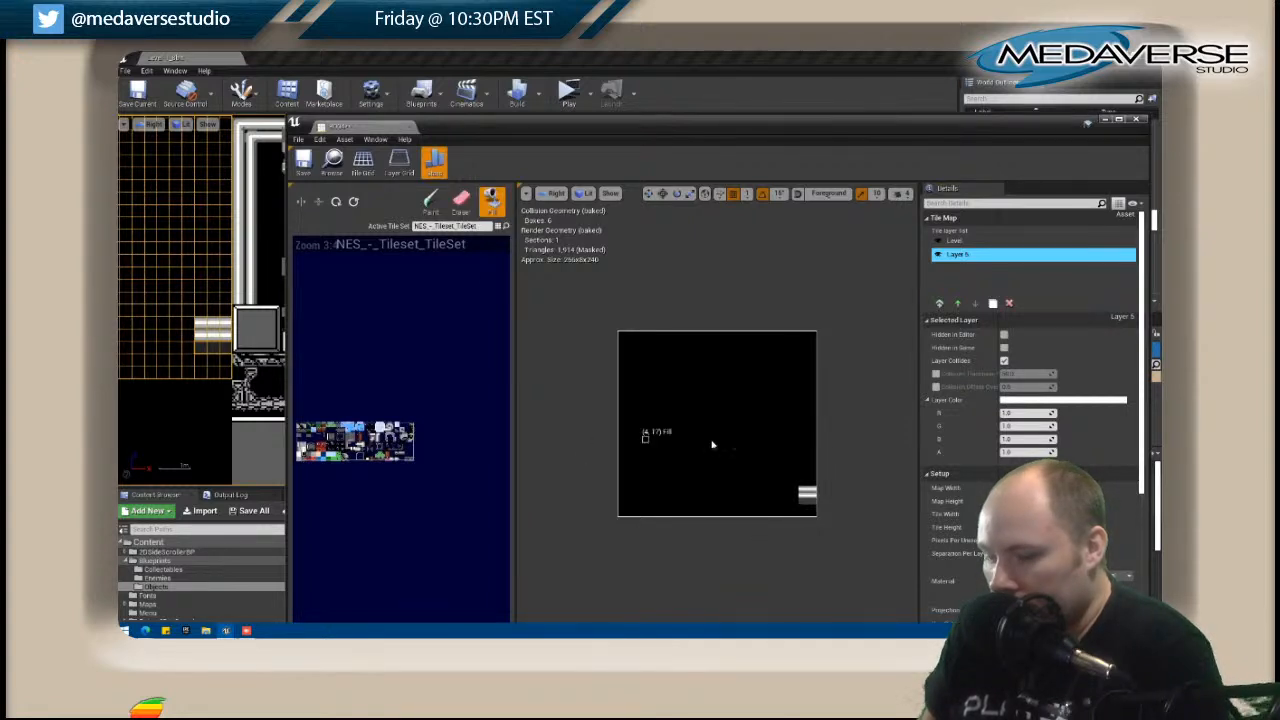
{"action": "left_click", "coordinate": [665, 398]}
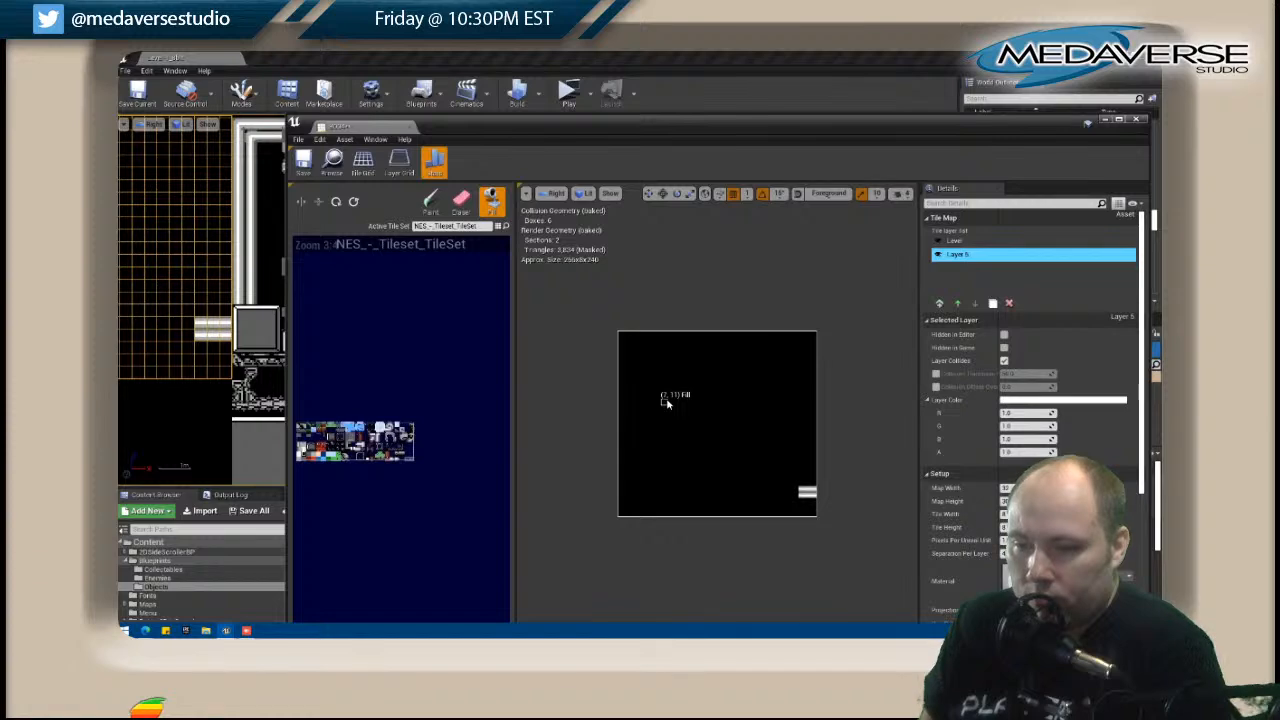
Extend B004's white horizontal pipe from its lower-right edge to about the map's middle on the Level layer.
{"action": "scroll", "coordinate": [635, 378], "scroll_direction": "down", "scroll_amount": 1}
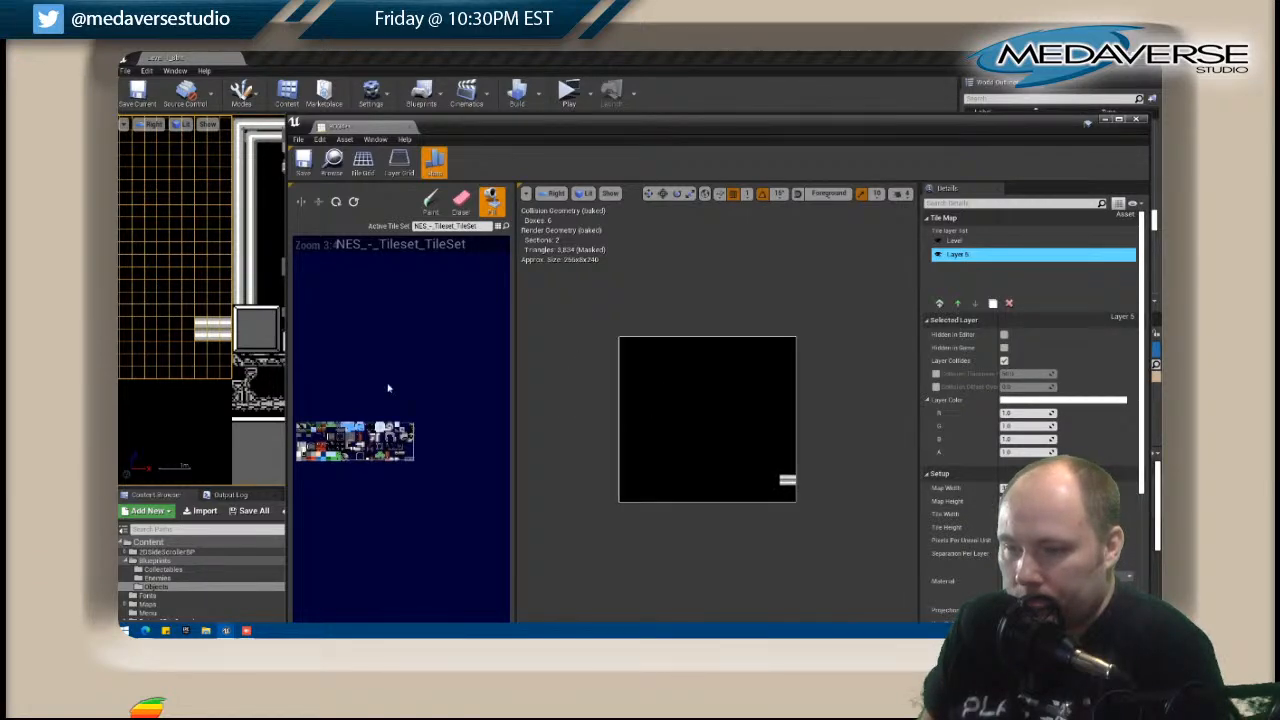
{"action": "scroll", "coordinate": [217, 376], "scroll_direction": "down", "scroll_amount": 3}
{"action": "mouse_move", "coordinate": [217, 376]}
{"action": "right_mouse_down"}
{"action": "mouse_move", "coordinate": [255, 369]}
{"action": "mouse_move", "coordinate": [240, 410]}
{"action": "mouse_move", "coordinate": [236, 360]}
{"action": "right_mouse_up"}
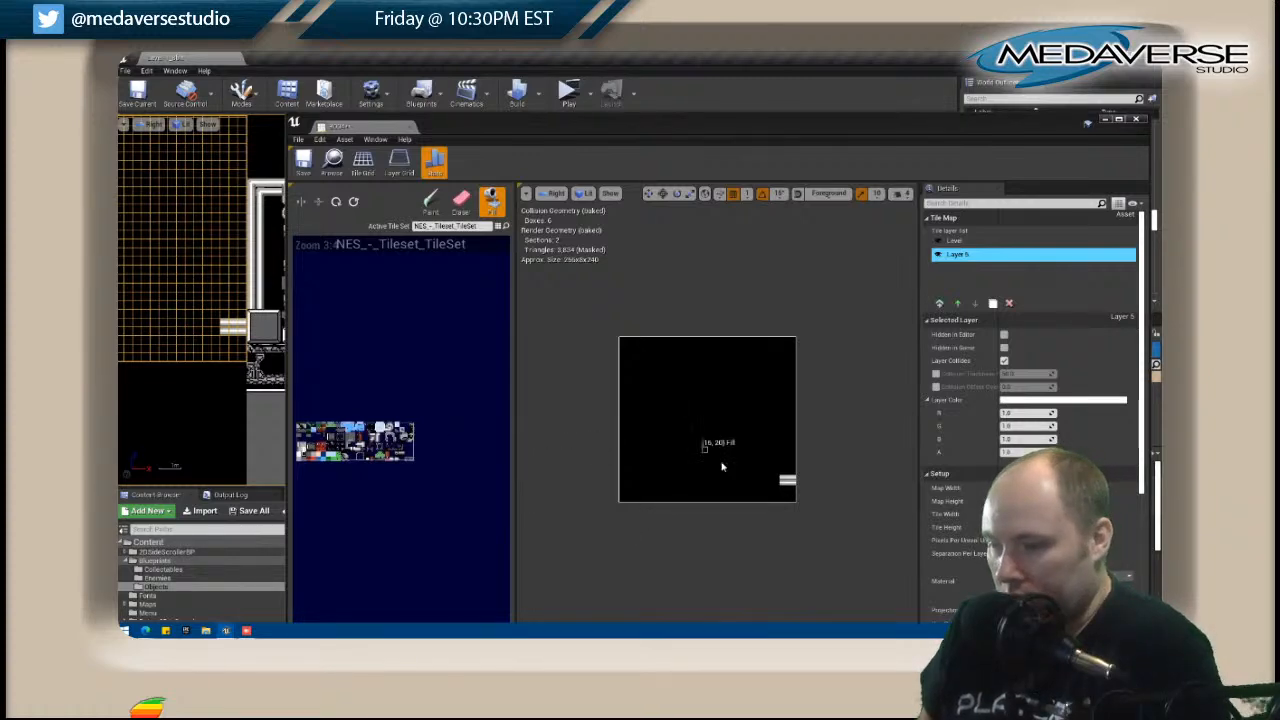
{"action": "scroll", "coordinate": [200, 361], "scroll_direction": "down", "scroll_amount": 2}
{"action": "scroll", "coordinate": [198, 365], "scroll_direction": "down", "scroll_amount": 3}
{"action": "right_click_drag", "start_coordinate": [184, 376], "coordinate": [240, 359]}
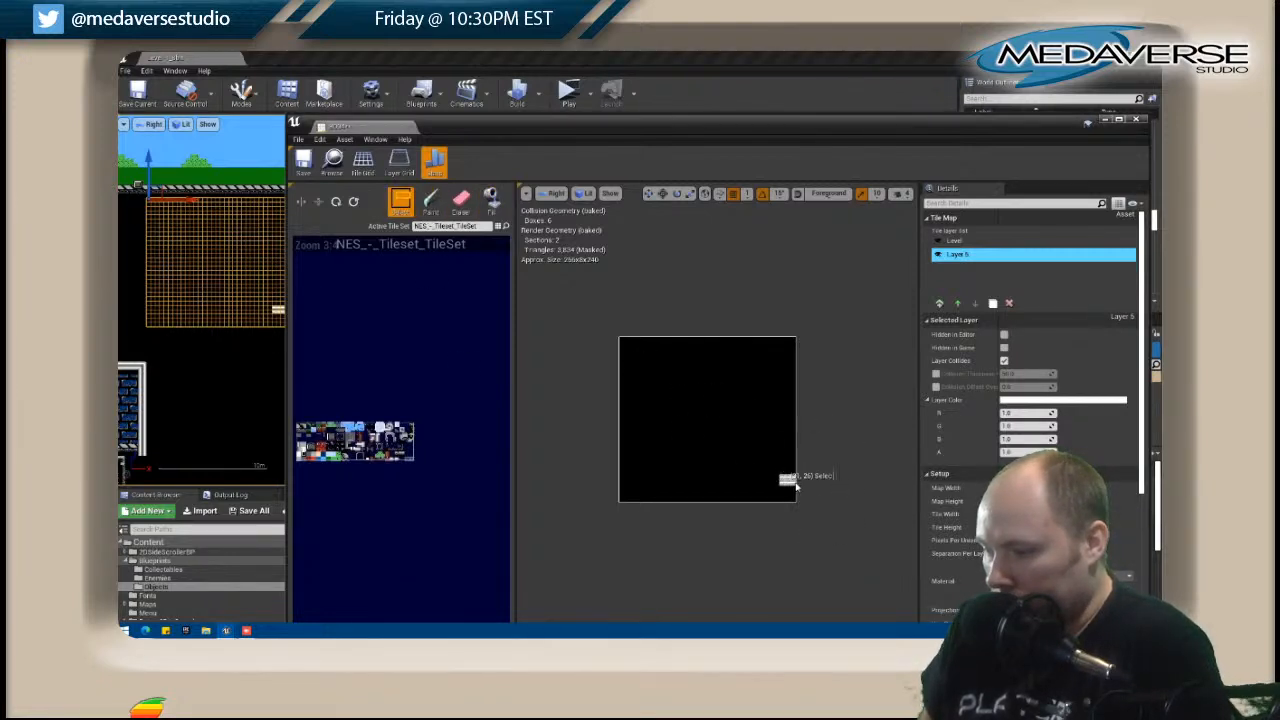
{"action": "left_click", "coordinate": [956, 241]}
{"action": "key", "text": "shift"}
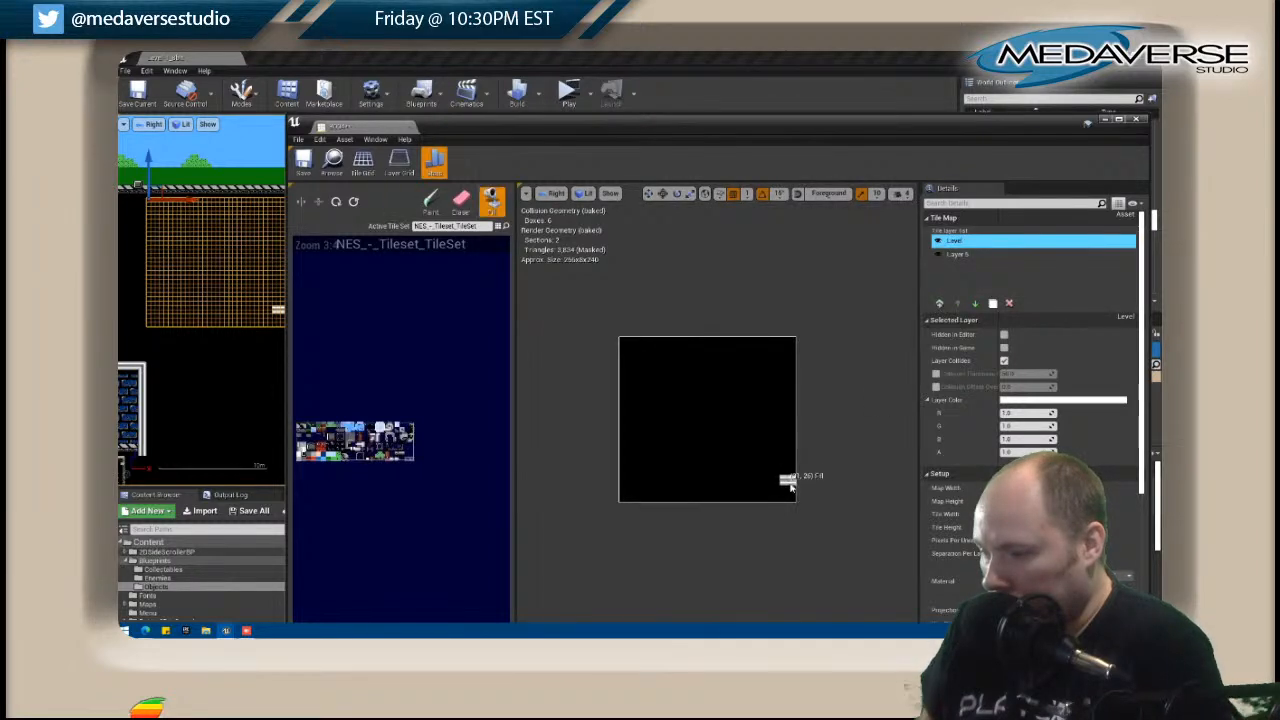
{"action": "left_click", "coordinate": [431, 203]}
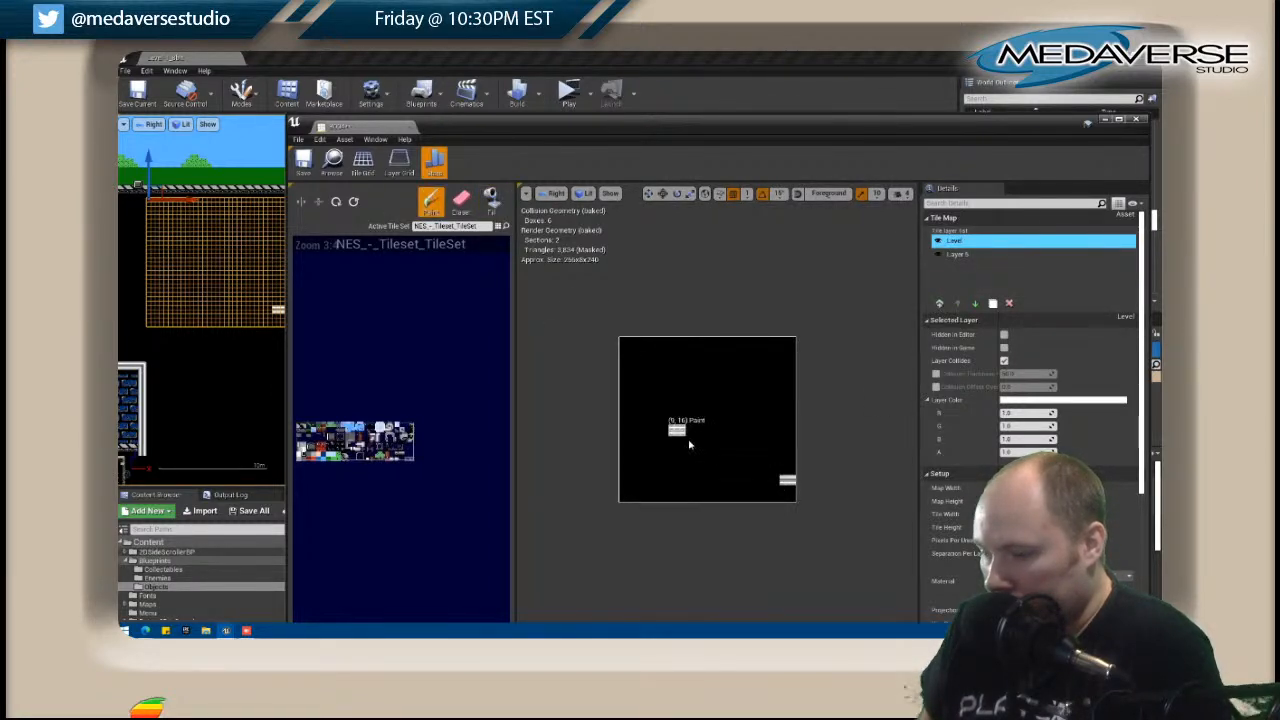
{"action": "left_click_drag", "start_coordinate": [777, 479], "coordinate": [716, 482]}
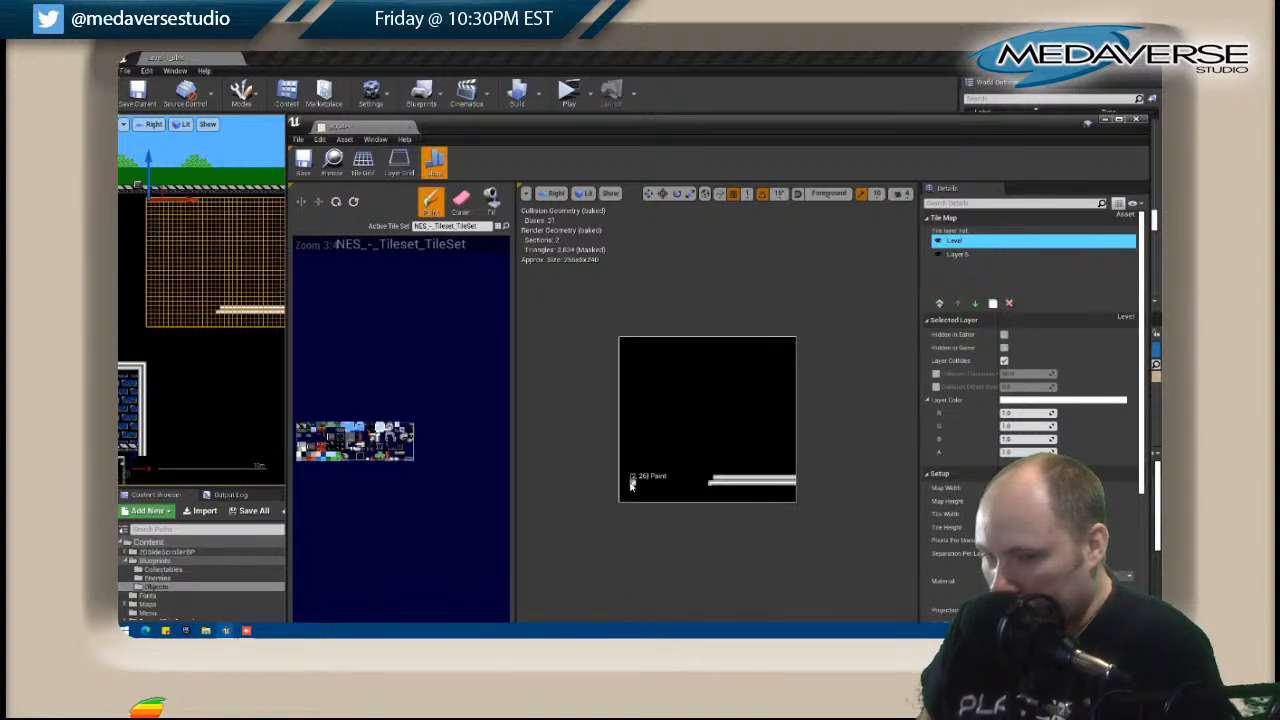
Extend B004's upper pipe line to near the left edge, turn both lines down to the bottom edge, and close the editor.
{"action": "left_click", "coordinate": [631, 485]}
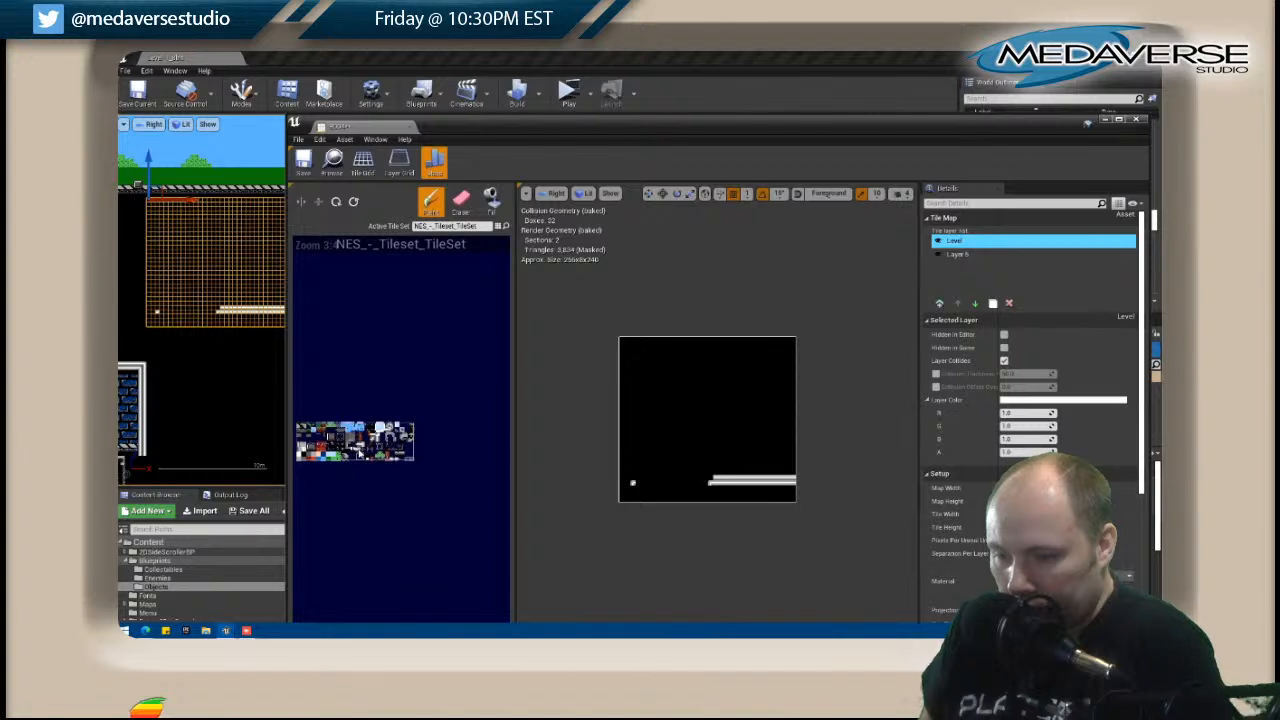
{"action": "left_click_drag", "start_coordinate": [708, 477], "coordinate": [643, 480]}
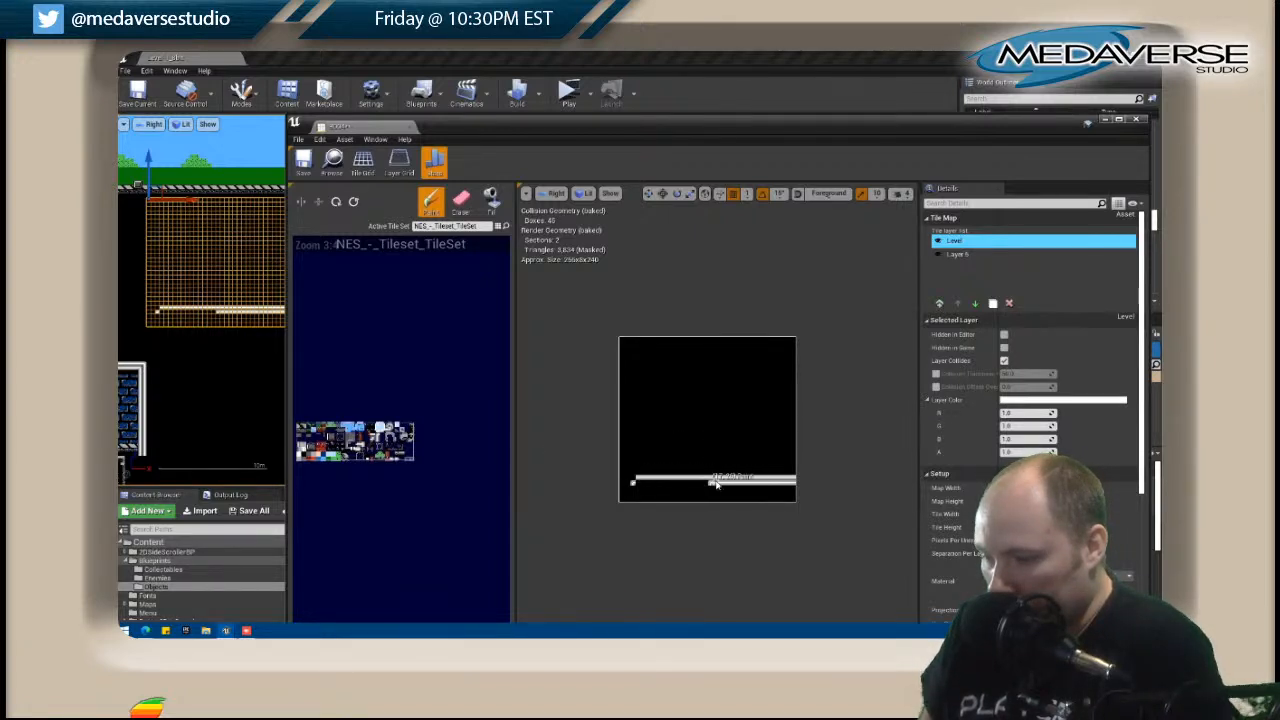
{"action": "left_click", "coordinate": [632, 486], "text": "shift"}
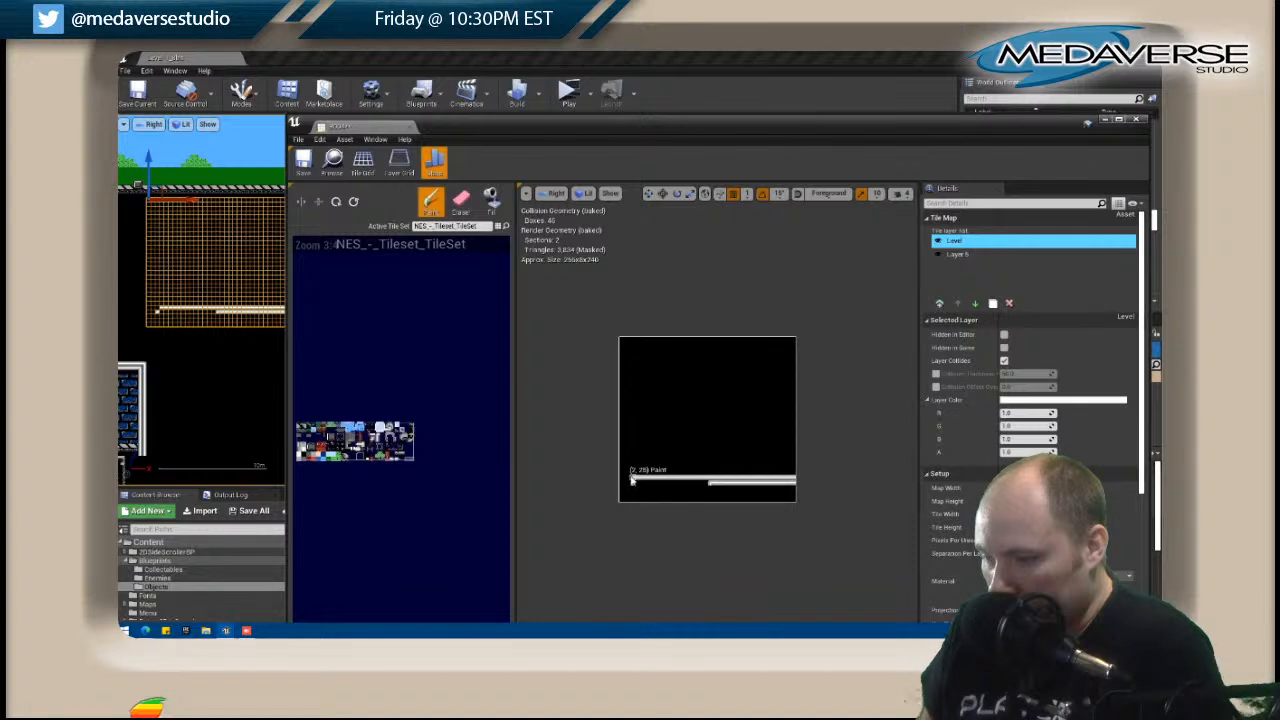
{"action": "left_click", "coordinate": [632, 480]}
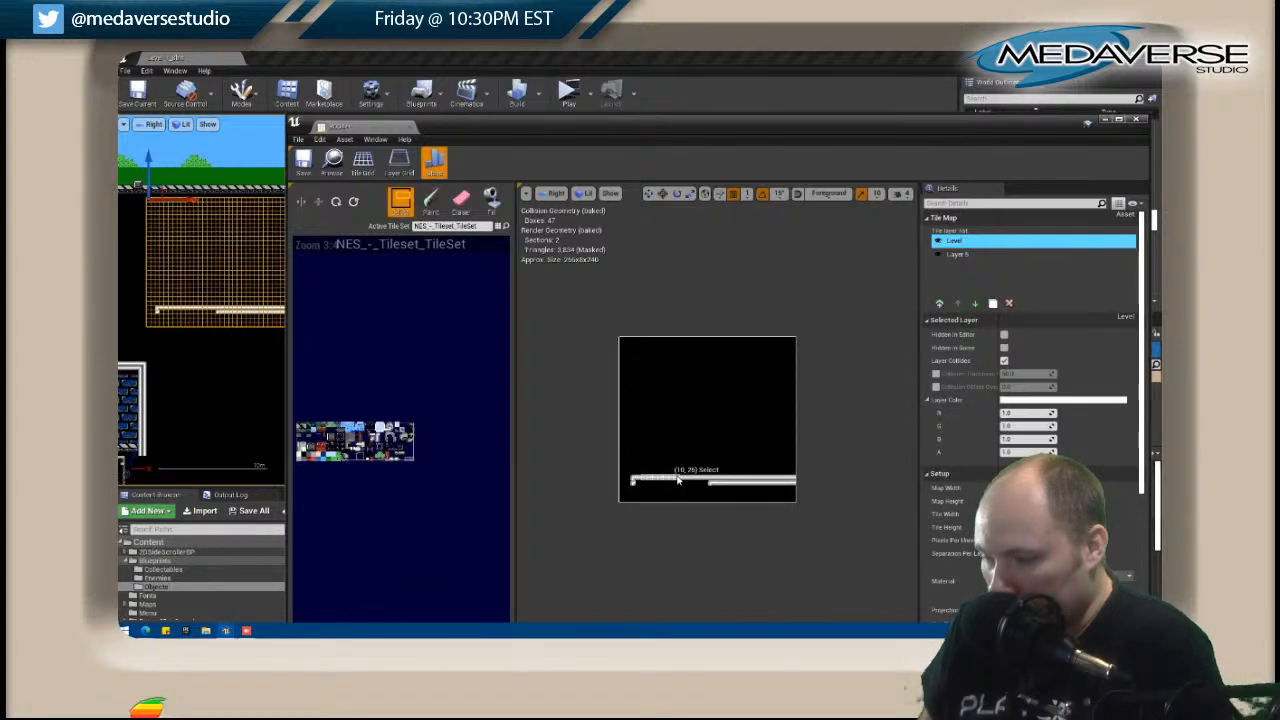
{"action": "left_click", "coordinate": [673, 479], "text": "shift"}
{"action": "left_click", "coordinate": [336, 201]}
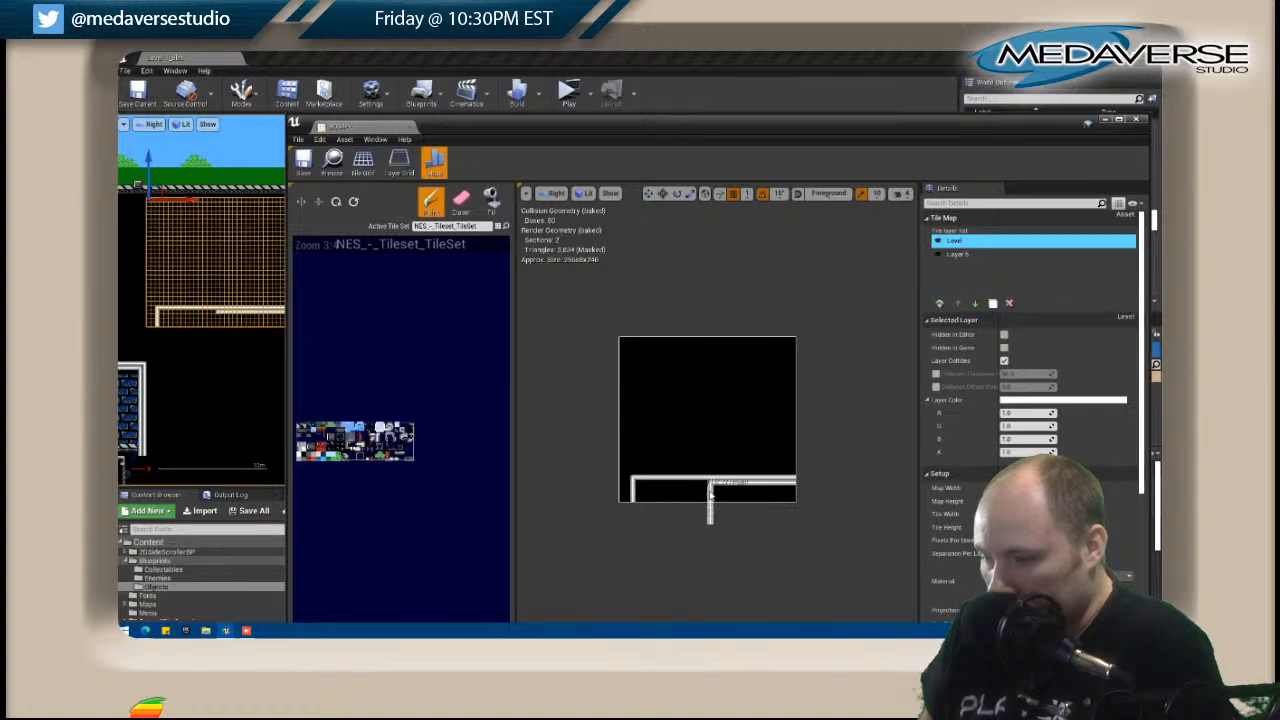
{"action": "left_click", "coordinate": [1136, 119]}
Open the C004 tile map beneath B004 for editing, with their shared edge and C004's surroundings in view in the level.
{"action": "scroll", "coordinate": [228, 376], "scroll_direction": "down", "scroll_amount": 2}
{"action": "scroll", "coordinate": [222, 382], "scroll_direction": "up", "scroll_amount": 5}
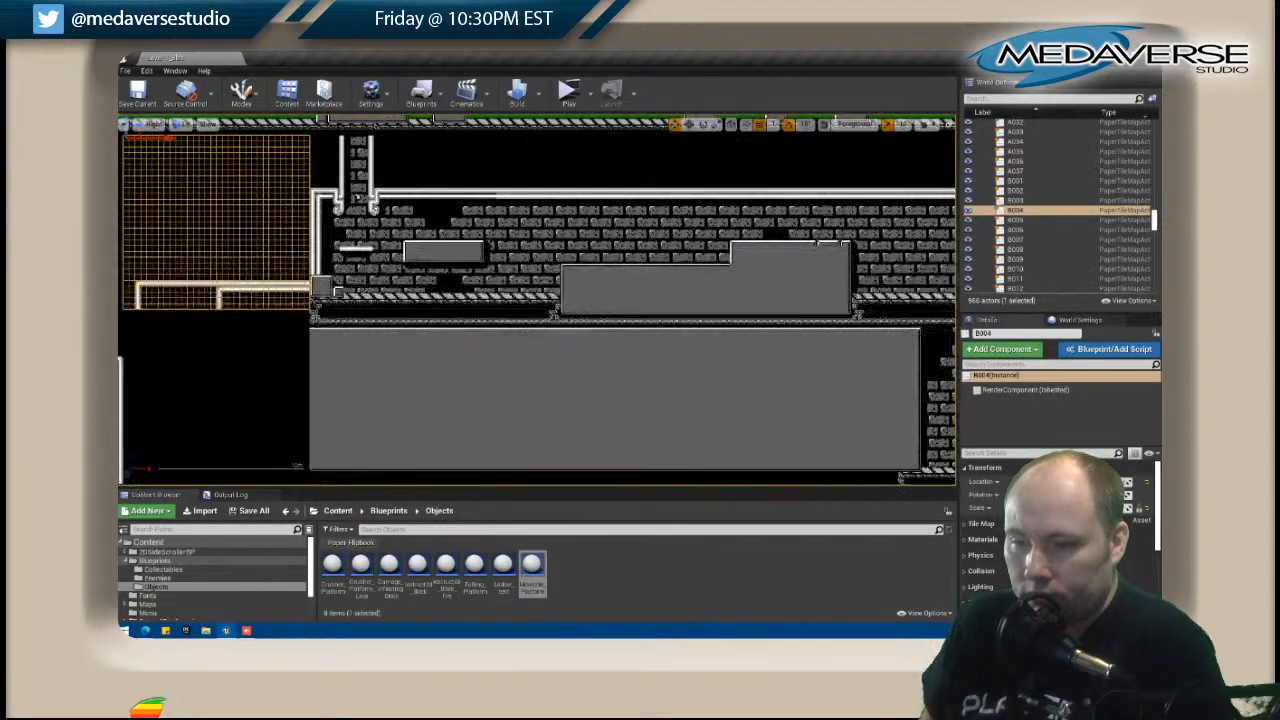
{"action": "right_click_drag", "start_coordinate": [250, 364], "coordinate": [384, 350]}
{"action": "left_click", "coordinate": [384, 350]}
{"action": "right_click", "coordinate": [384, 350]}
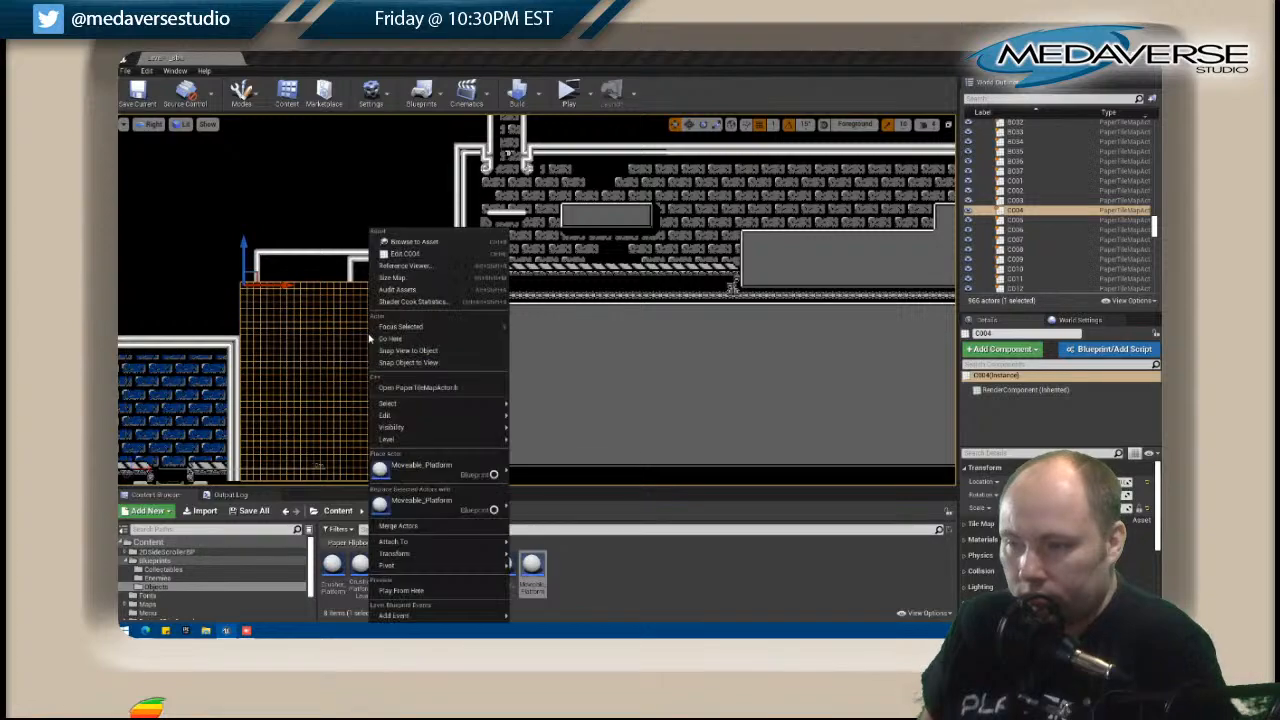
{"action": "left_click", "coordinate": [412, 256]}
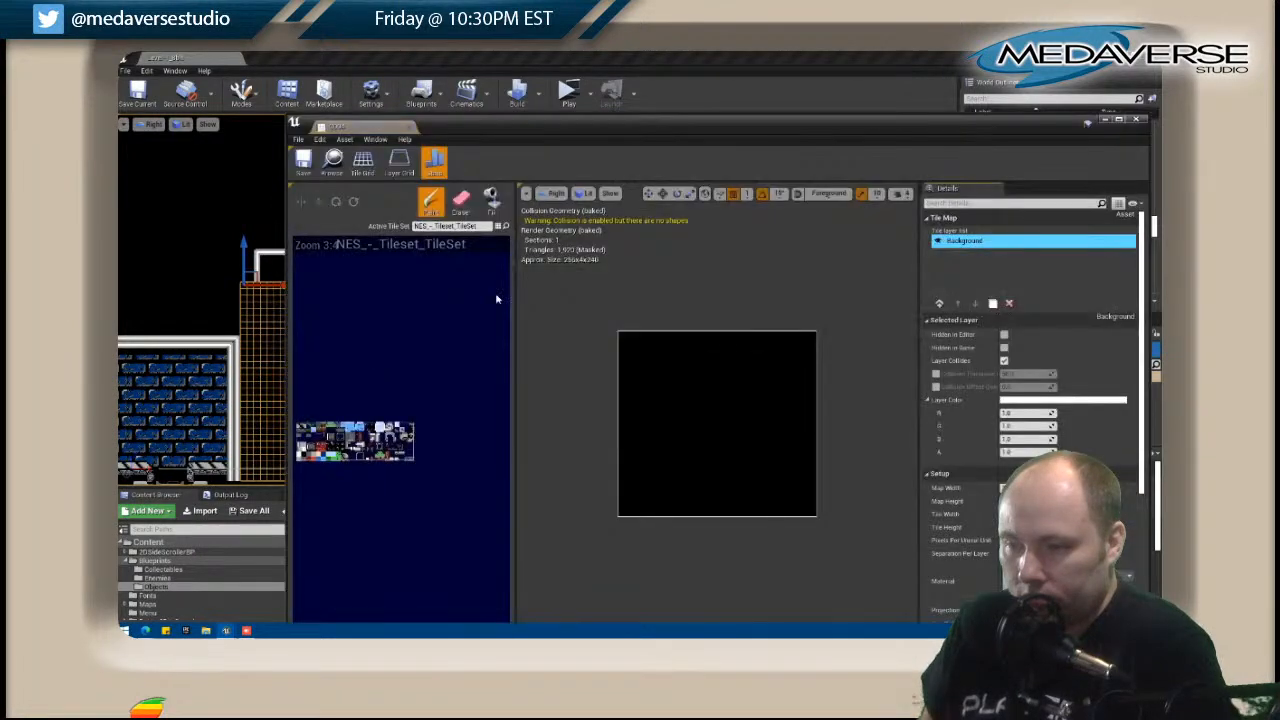
{"action": "left_click_drag", "start_coordinate": [488, 125], "coordinate": [749, 133]}
{"action": "right_click_drag", "start_coordinate": [352, 365], "coordinate": [445, 192]}
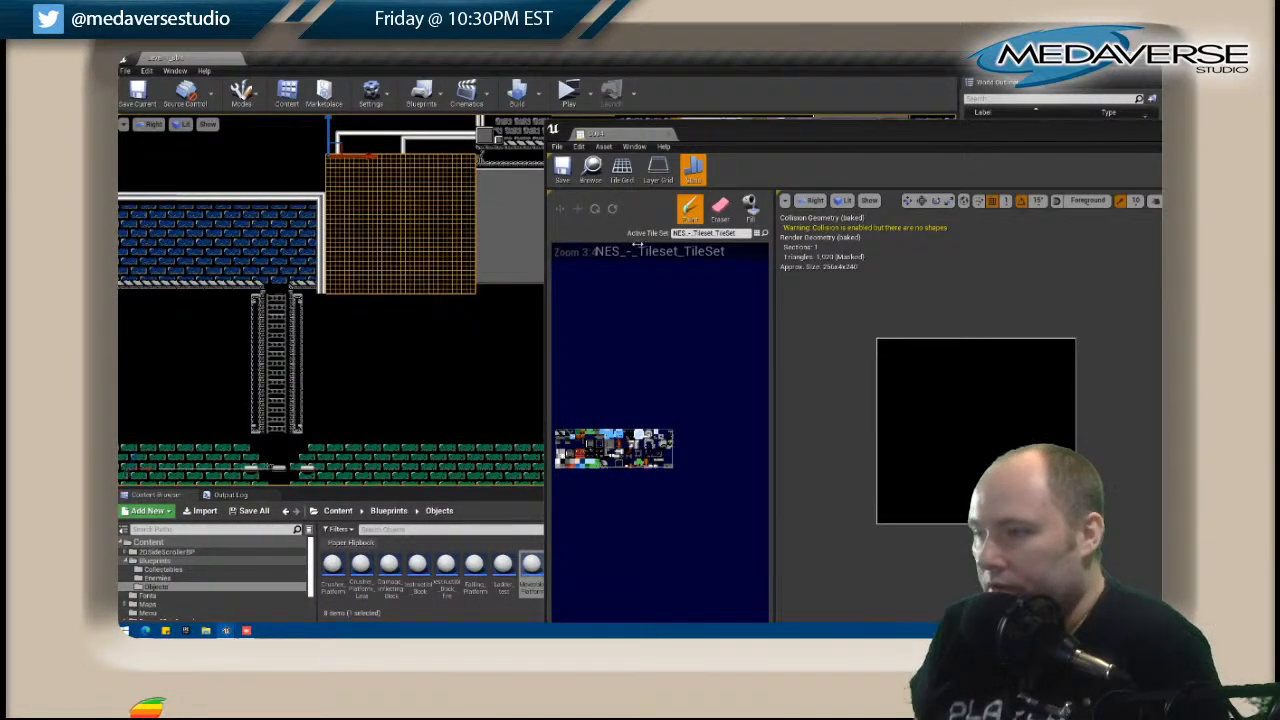
{"action": "left_click_drag", "start_coordinate": [700, 133], "coordinate": [636, 124]}
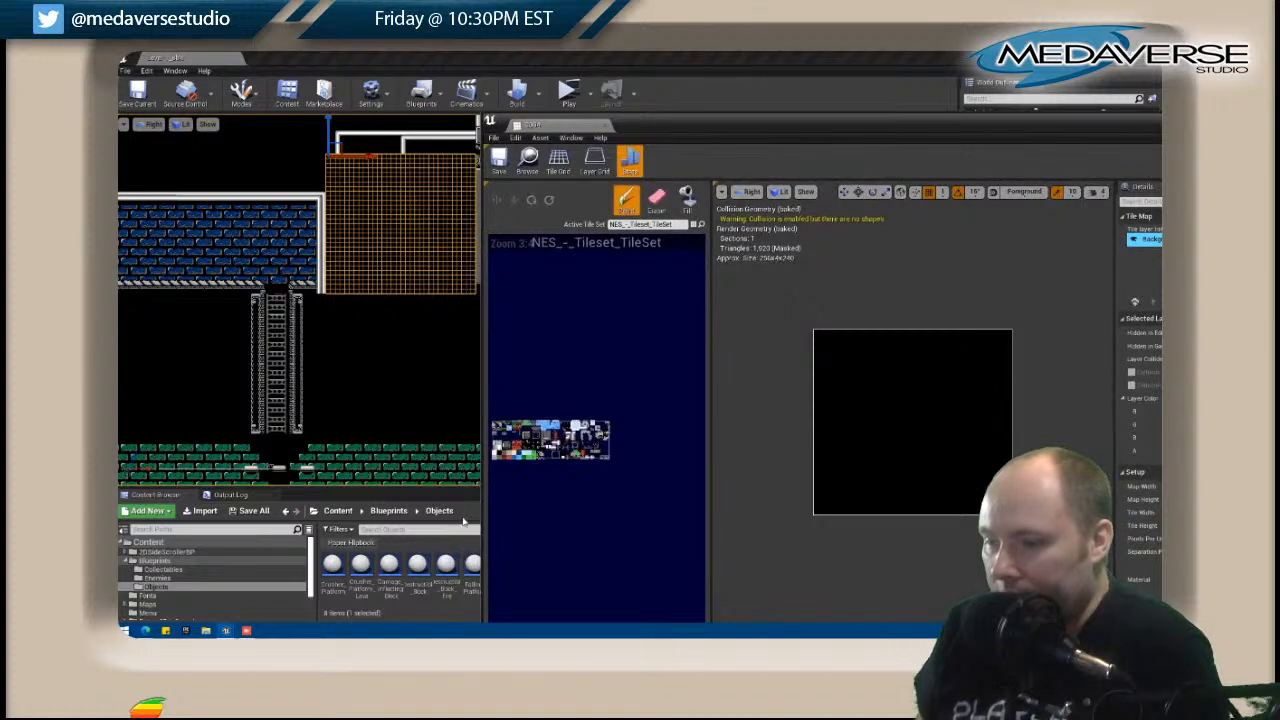
Paint two white vertical pipe walls down C004's full height on the Background layer, aligned with the pipe walls of B004 above.
{"action": "left_click", "coordinate": [829, 336]}
{"action": "left_click_drag", "start_coordinate": [829, 336], "coordinate": [824, 380]}
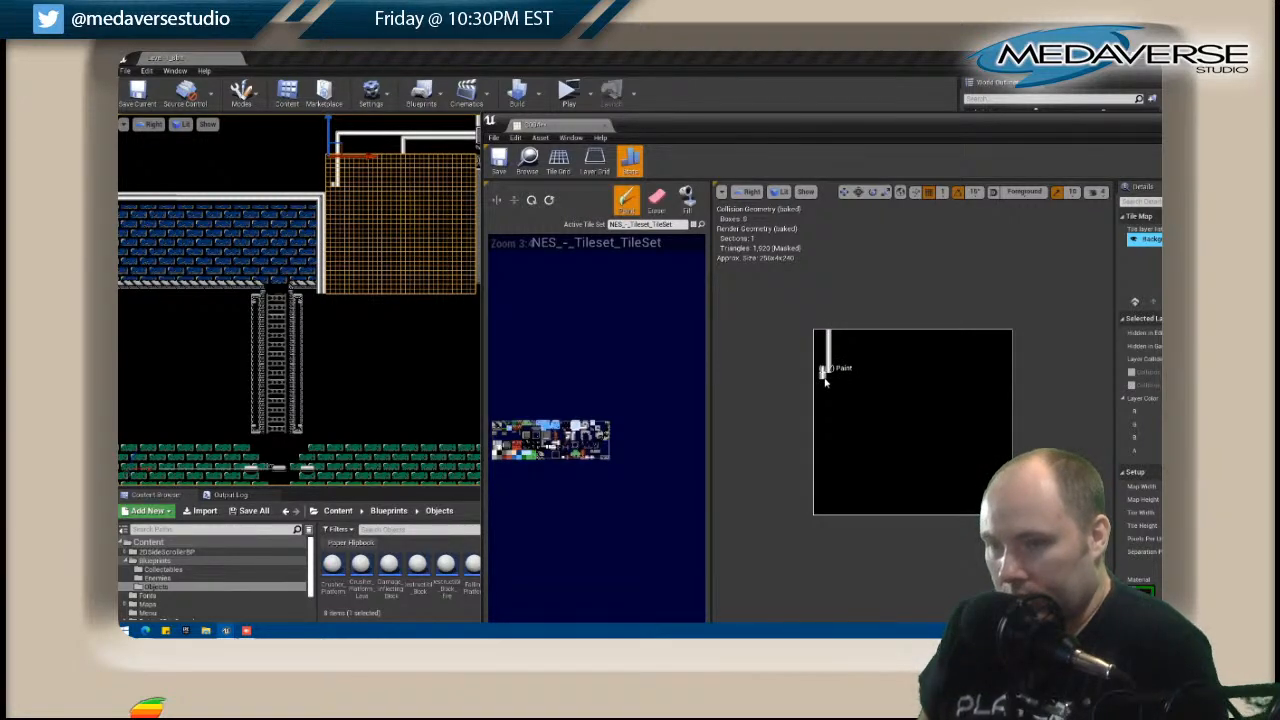
{"action": "left_click", "coordinate": [829, 384]}
{"action": "left_click_drag", "start_coordinate": [829, 384], "coordinate": [829, 508]}
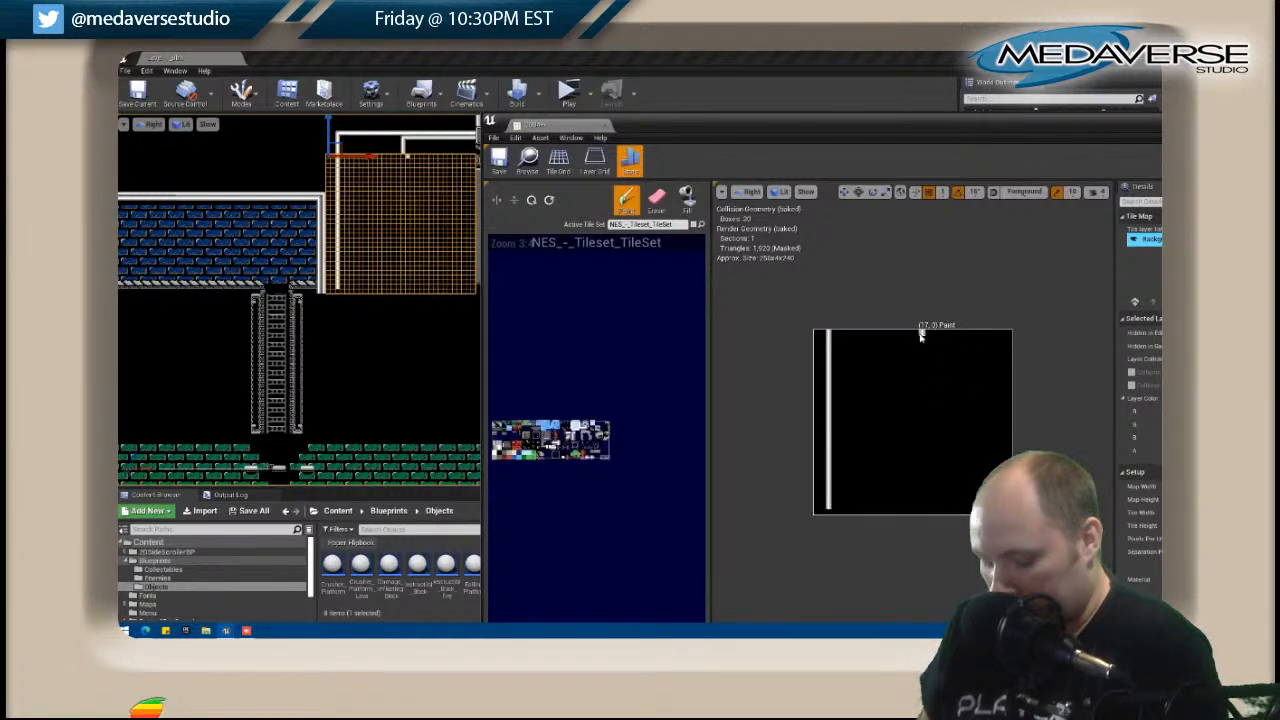
{"action": "left_click_drag", "start_coordinate": [916, 337], "coordinate": [917, 474]}
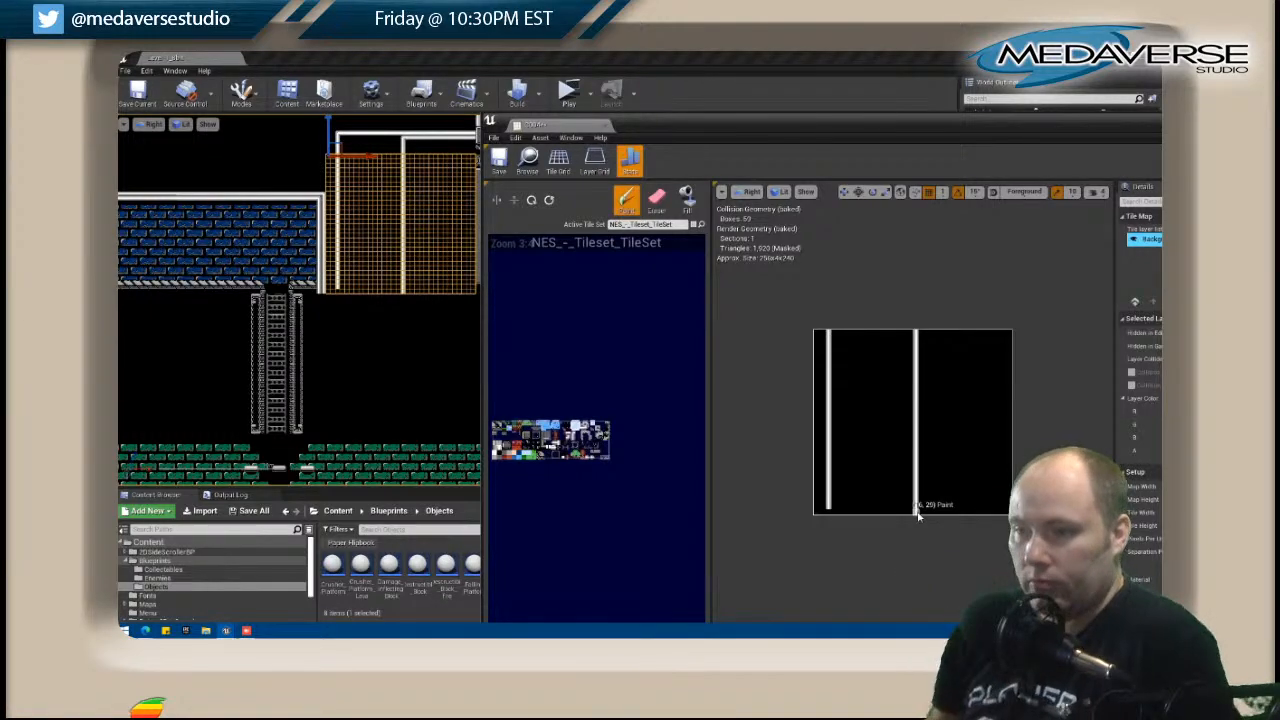
{"action": "right_click_drag", "start_coordinate": [405, 312], "coordinate": [289, 311]}
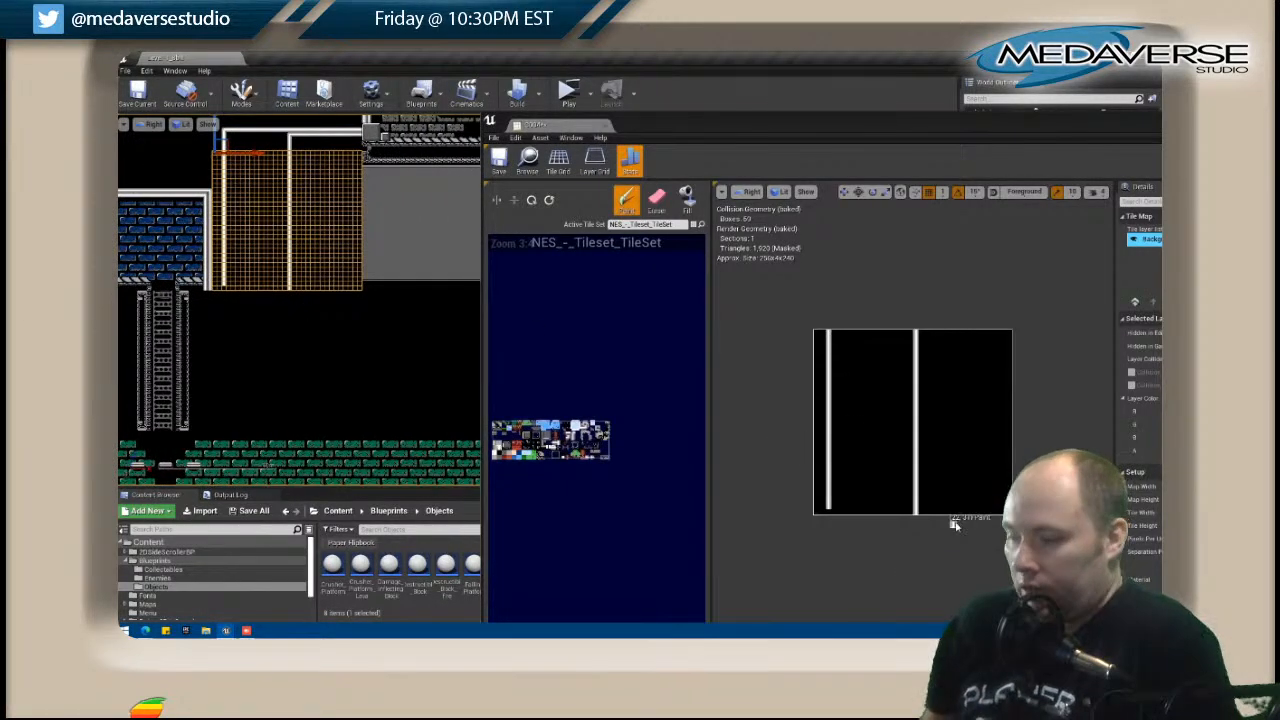
{"action": "left_click", "coordinate": [828, 512]}
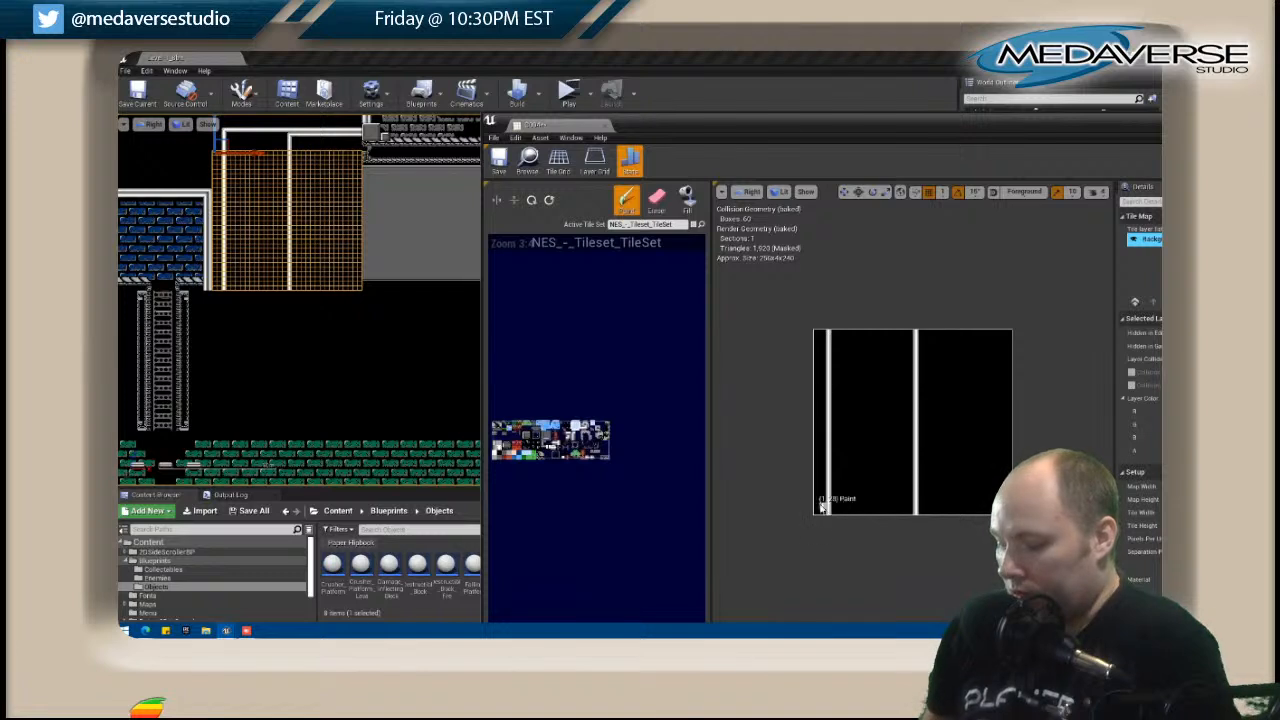
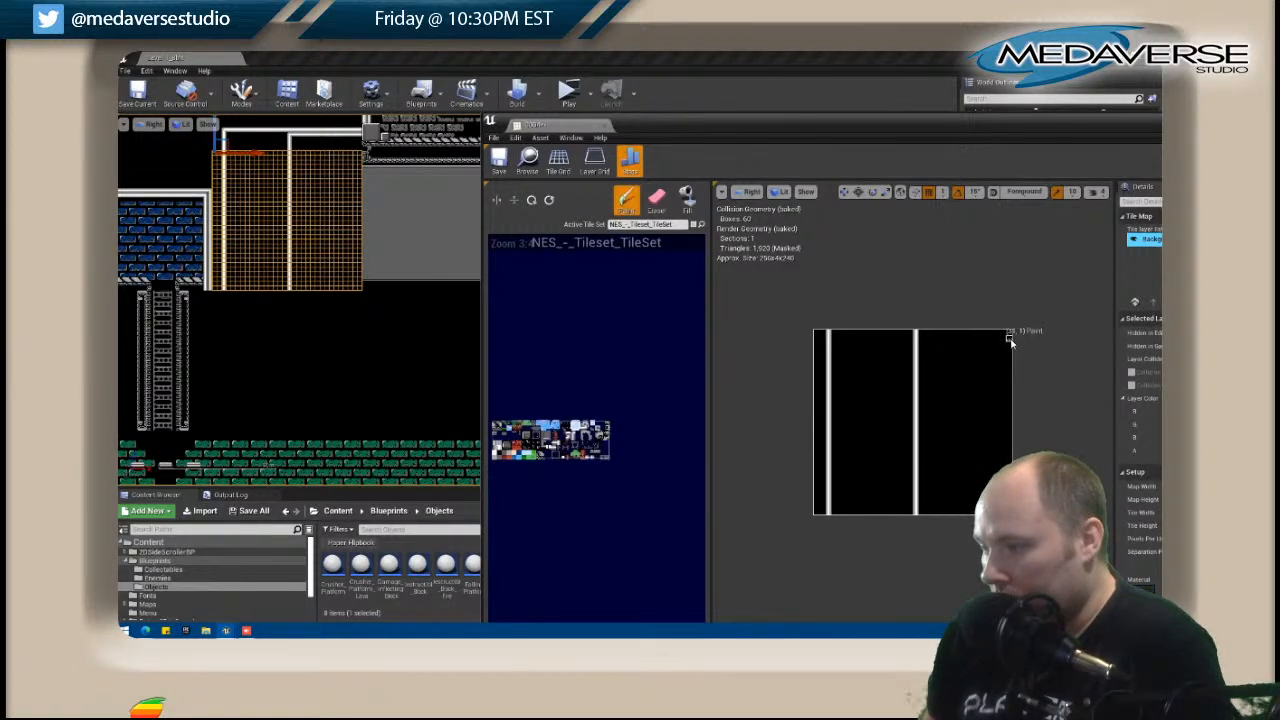
Paint a horizontal truss strip at the map's upper right, with a trim line and corner tile below it beside the second column.
{"action": "left_click_drag", "start_coordinate": [1006, 341], "coordinate": [958, 340]}
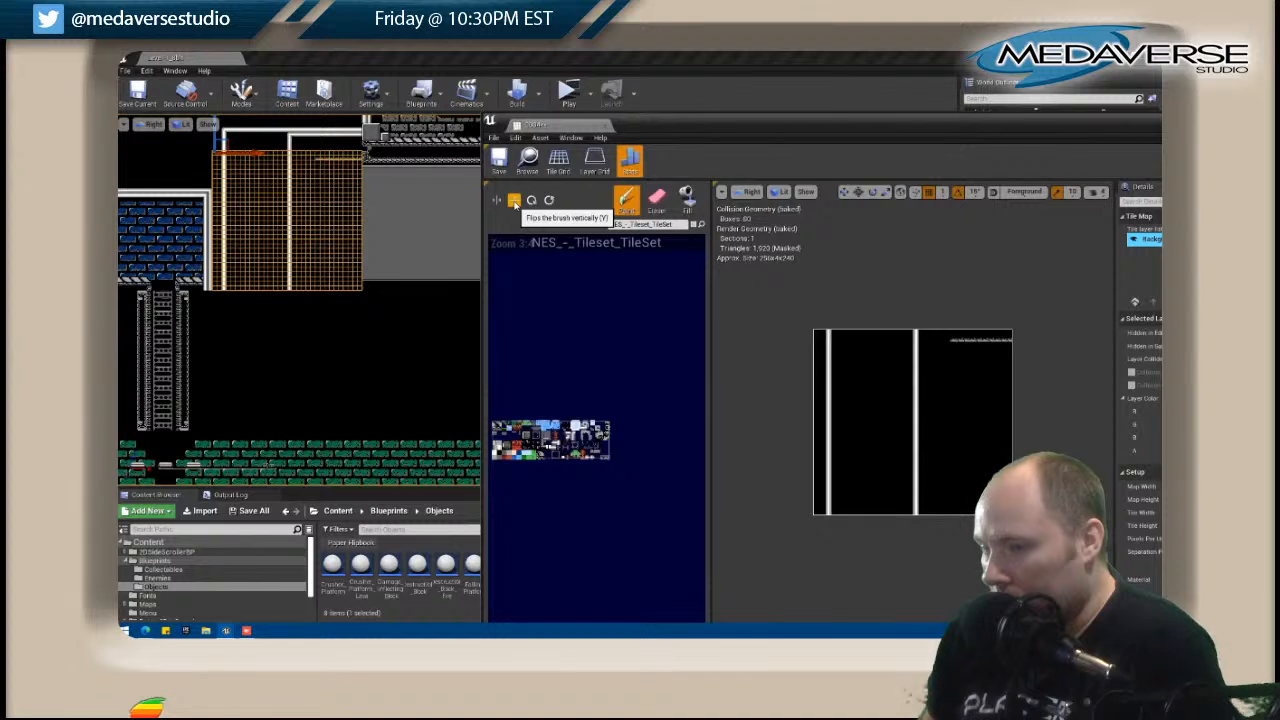
{"action": "left_click", "coordinate": [953, 348]}
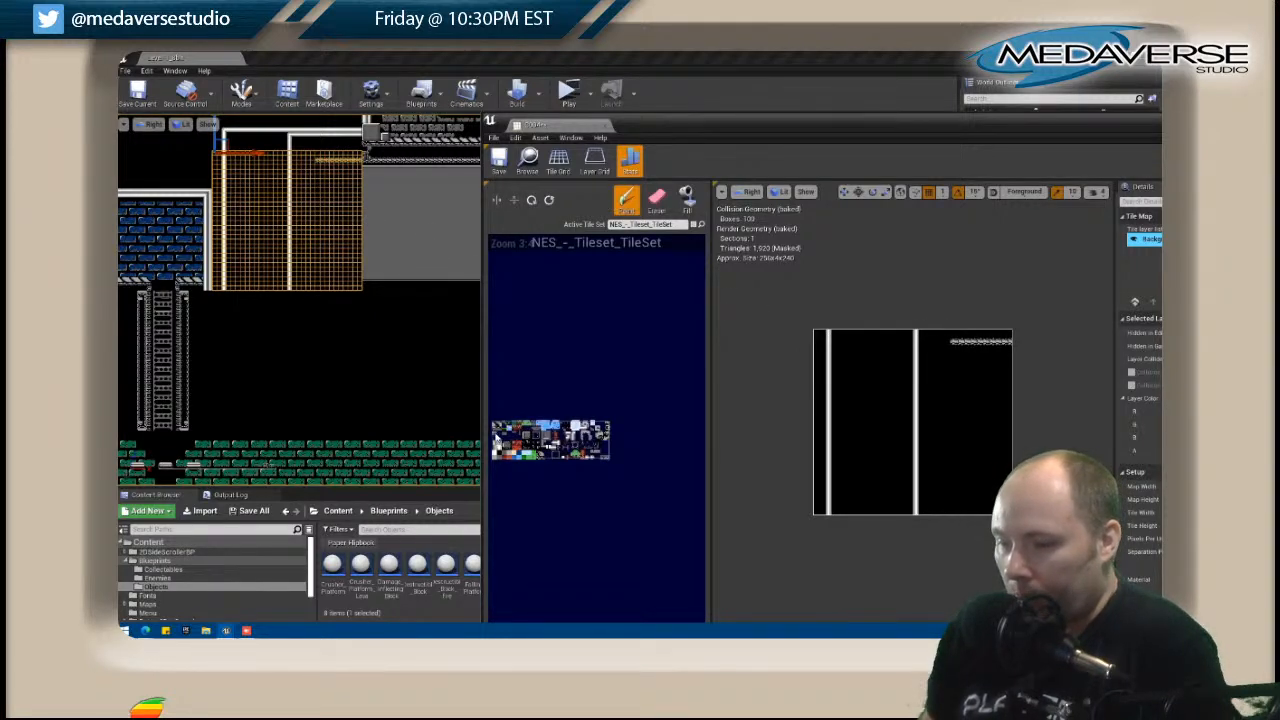
{"action": "left_click_drag", "start_coordinate": [1008, 352], "coordinate": [954, 352]}
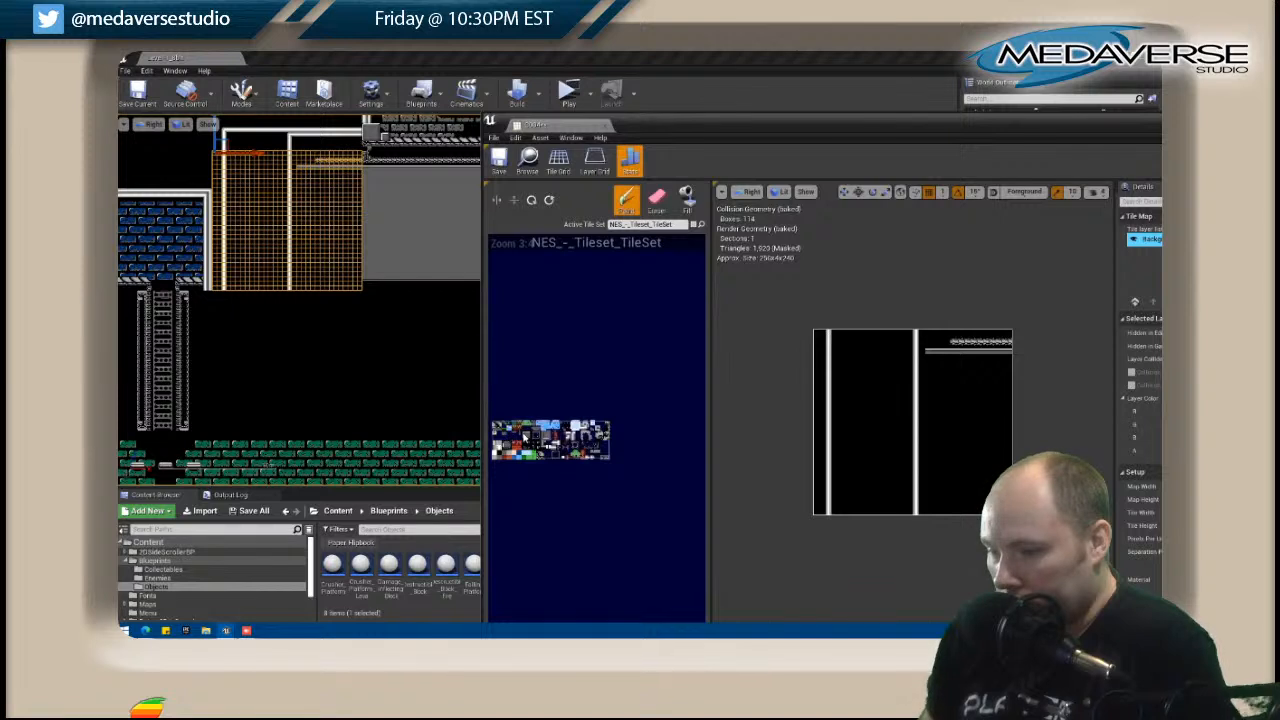
{"action": "left_click", "coordinate": [923, 353]}
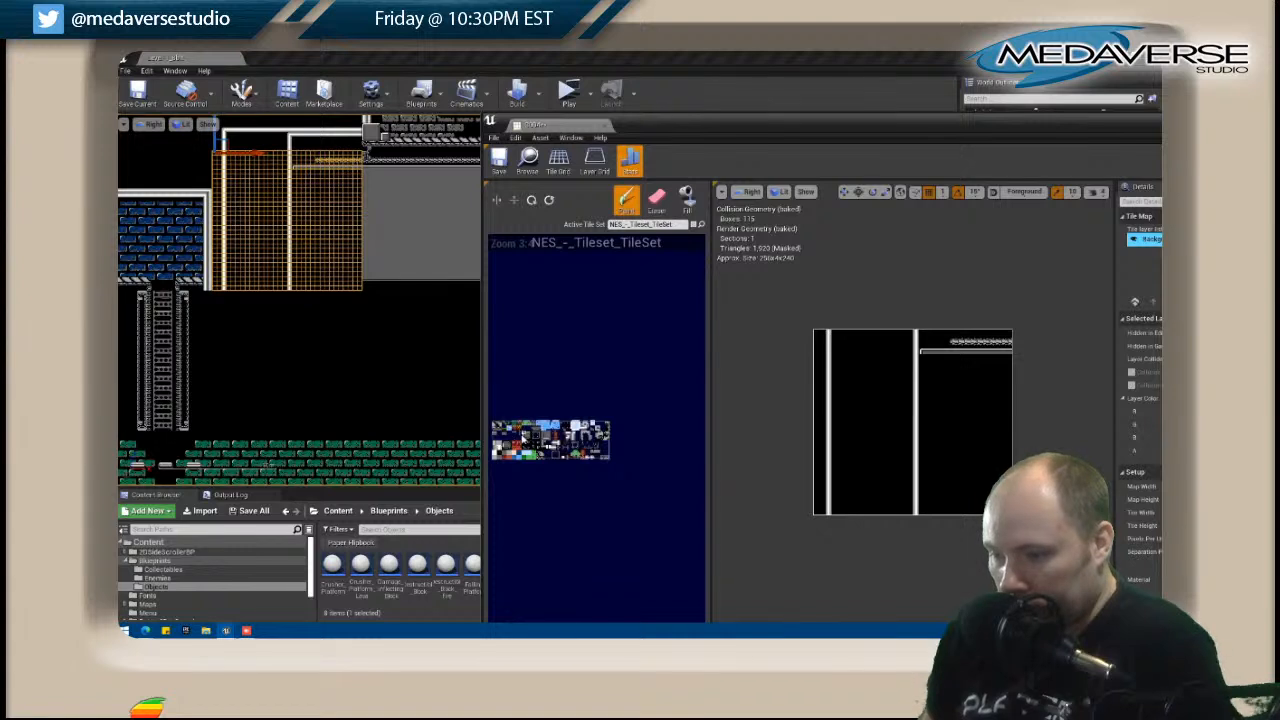
Paint the corner tiles, top edge and left edge of the inner frame between the two white columns.
{"action": "left_click", "coordinate": [838, 350]}
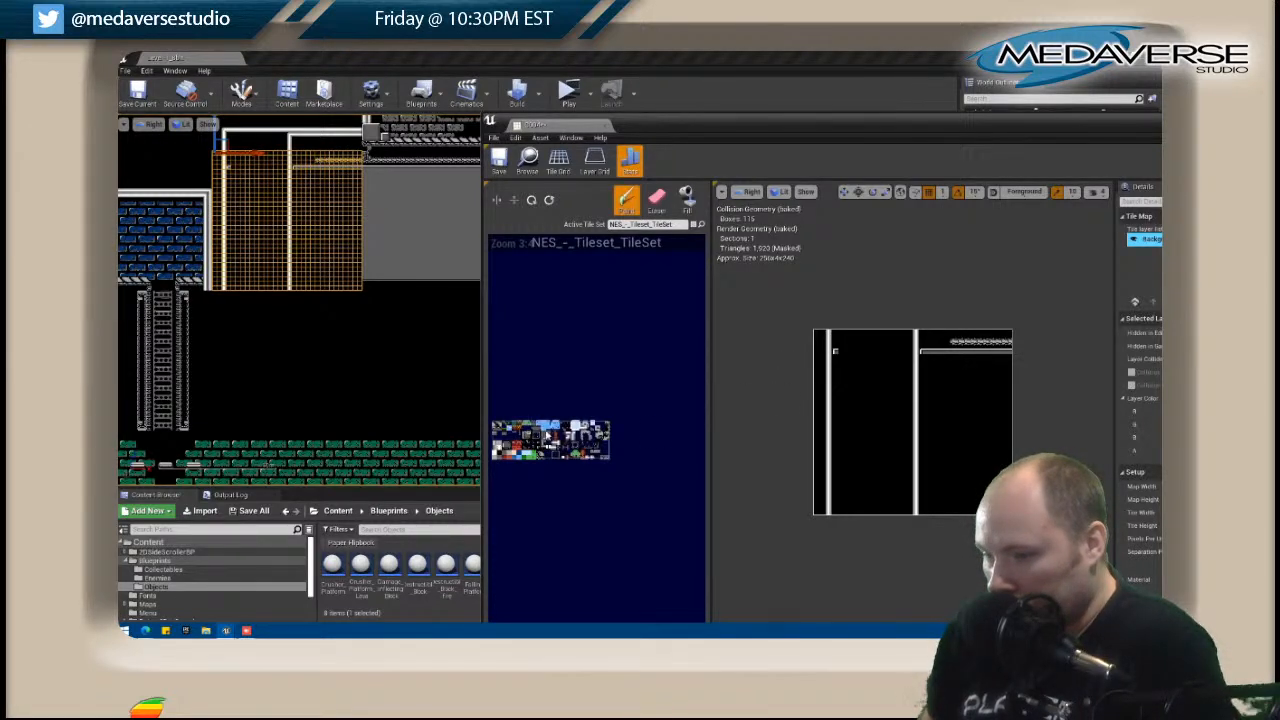
{"action": "left_click", "coordinate": [909, 351]}
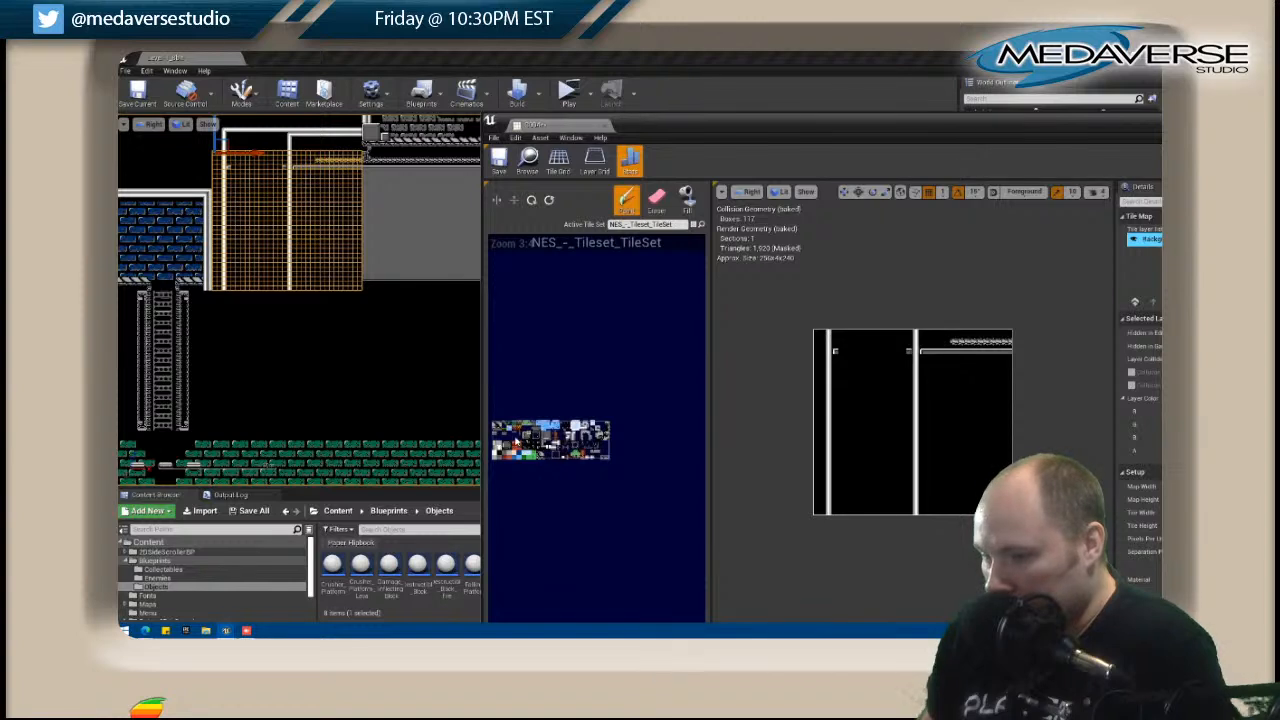
{"action": "left_click_drag", "start_coordinate": [838, 351], "coordinate": [910, 351]}
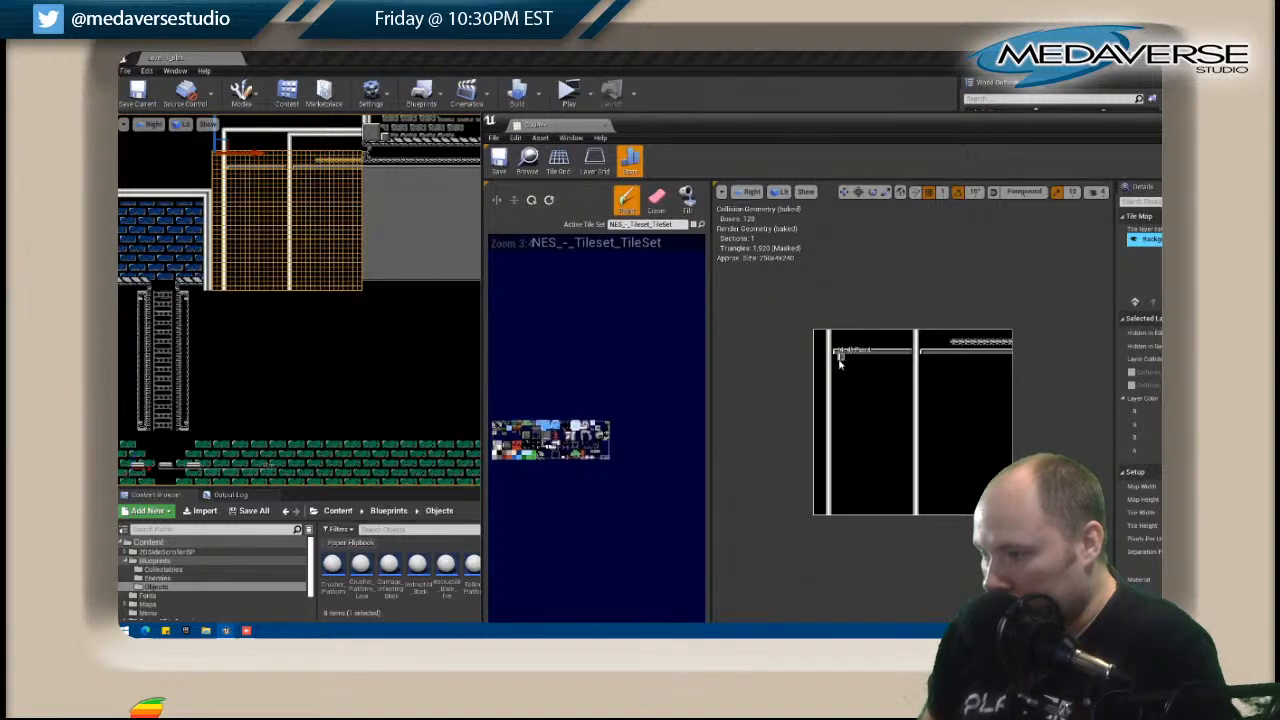
{"action": "mouse_move", "coordinate": [834, 358]}
{"action": "left_mouse_down"}
{"action": "mouse_move", "coordinate": [838, 510]}
{"action": "mouse_move", "coordinate": [855, 500]}
{"action": "left_mouse_up"}
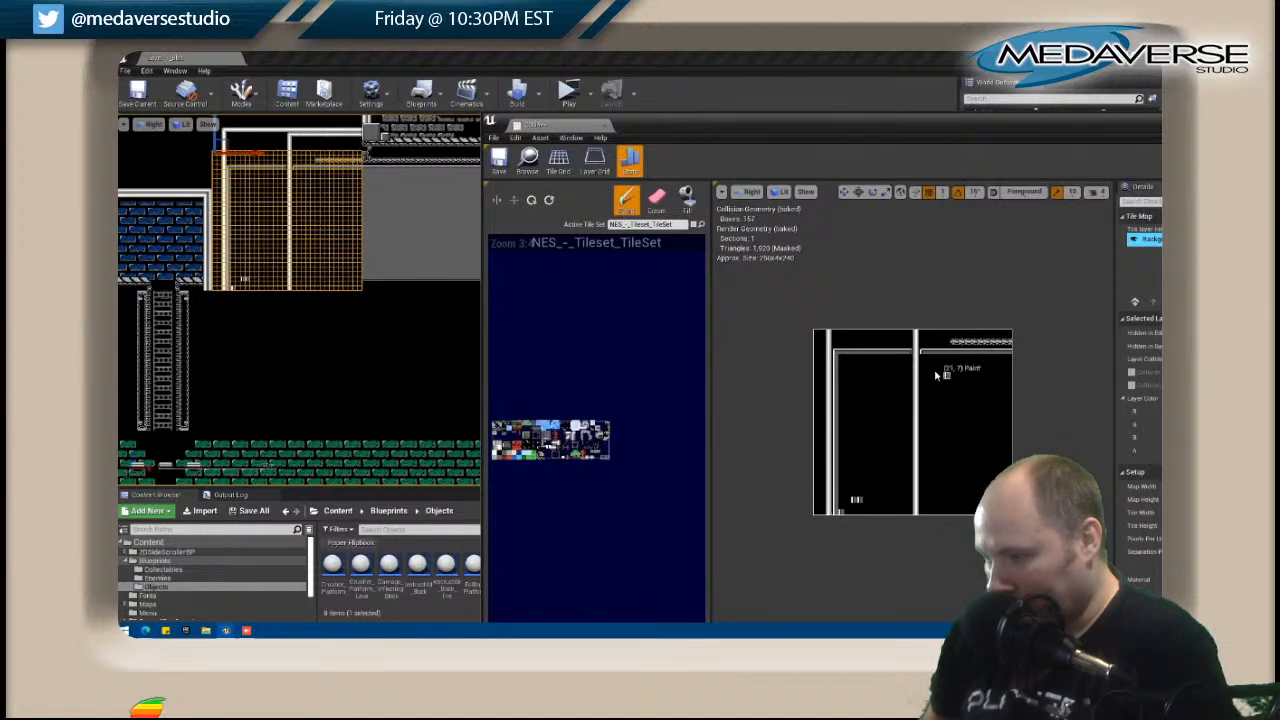
Paint the right frame's left and bottom edges, copying the bottom edge slightly higher and erasing leftover tiles beneath it.
{"action": "left_click_drag", "start_coordinate": [922, 366], "coordinate": [925, 462]}
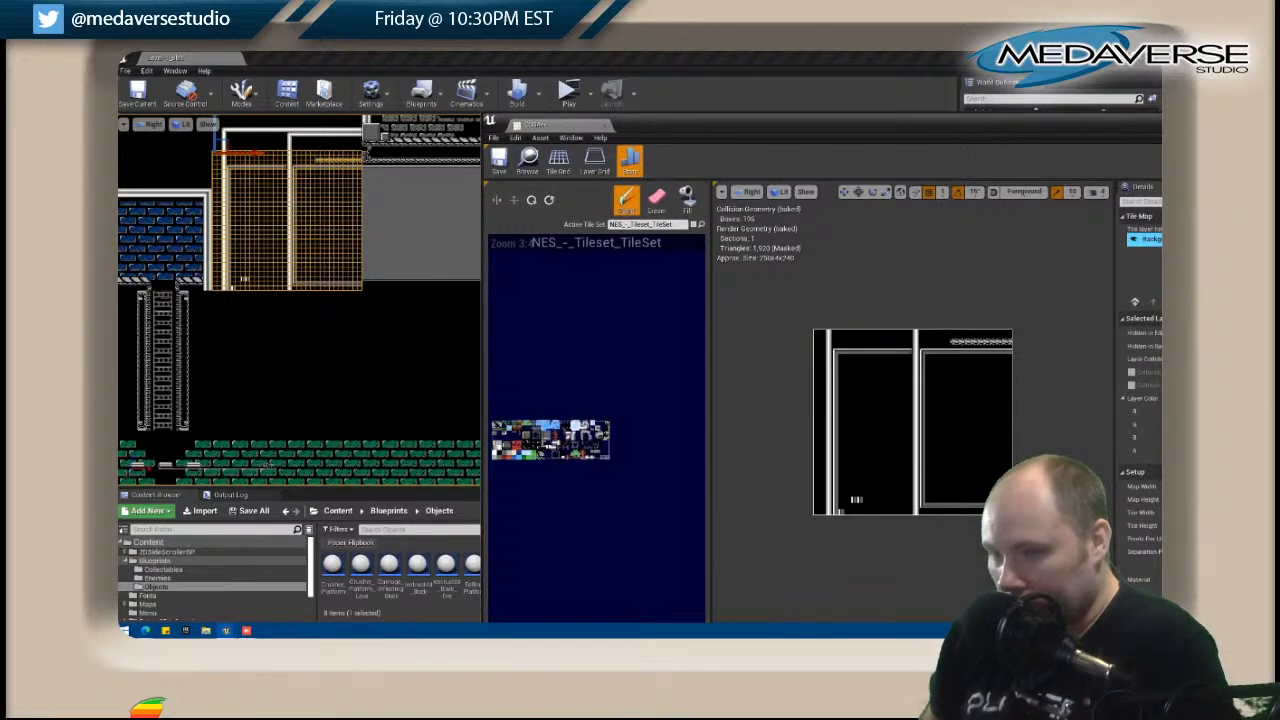
{"action": "key", "text": "shift"}
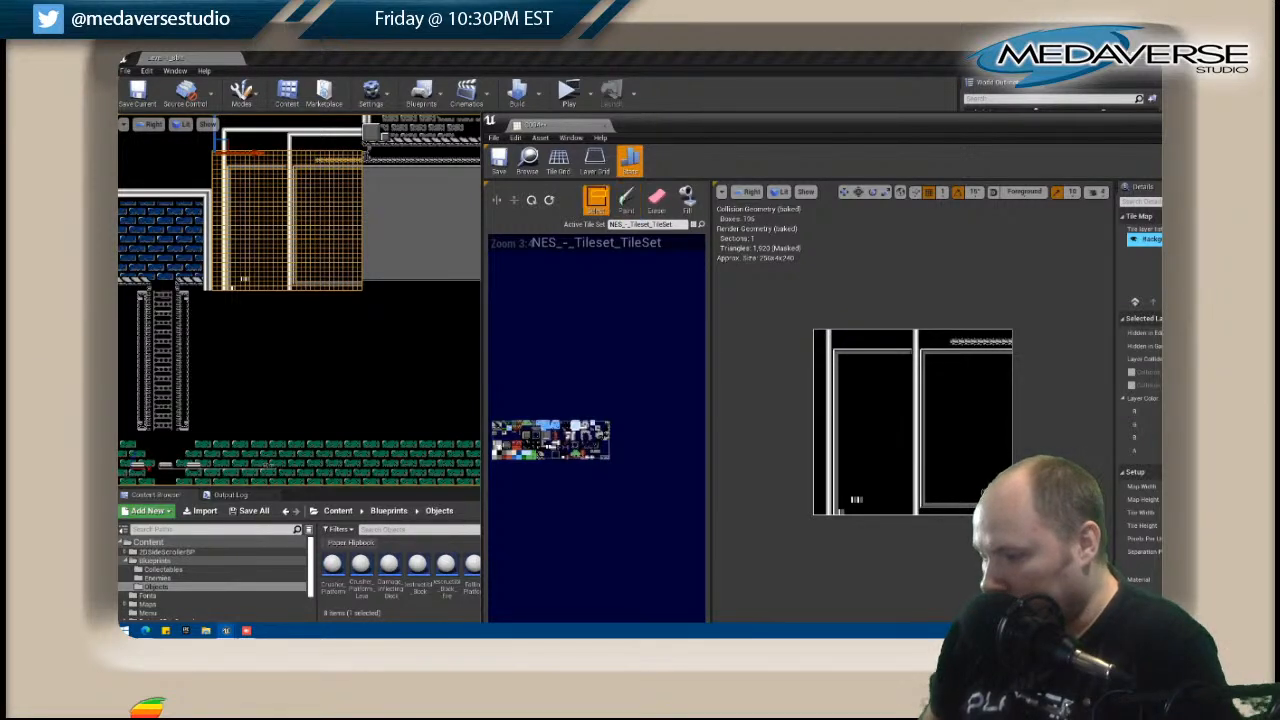
{"action": "left_click_drag", "start_coordinate": [925, 505], "coordinate": [925, 504], "text": "shift"}
{"action": "left_click", "coordinate": [924, 497]}
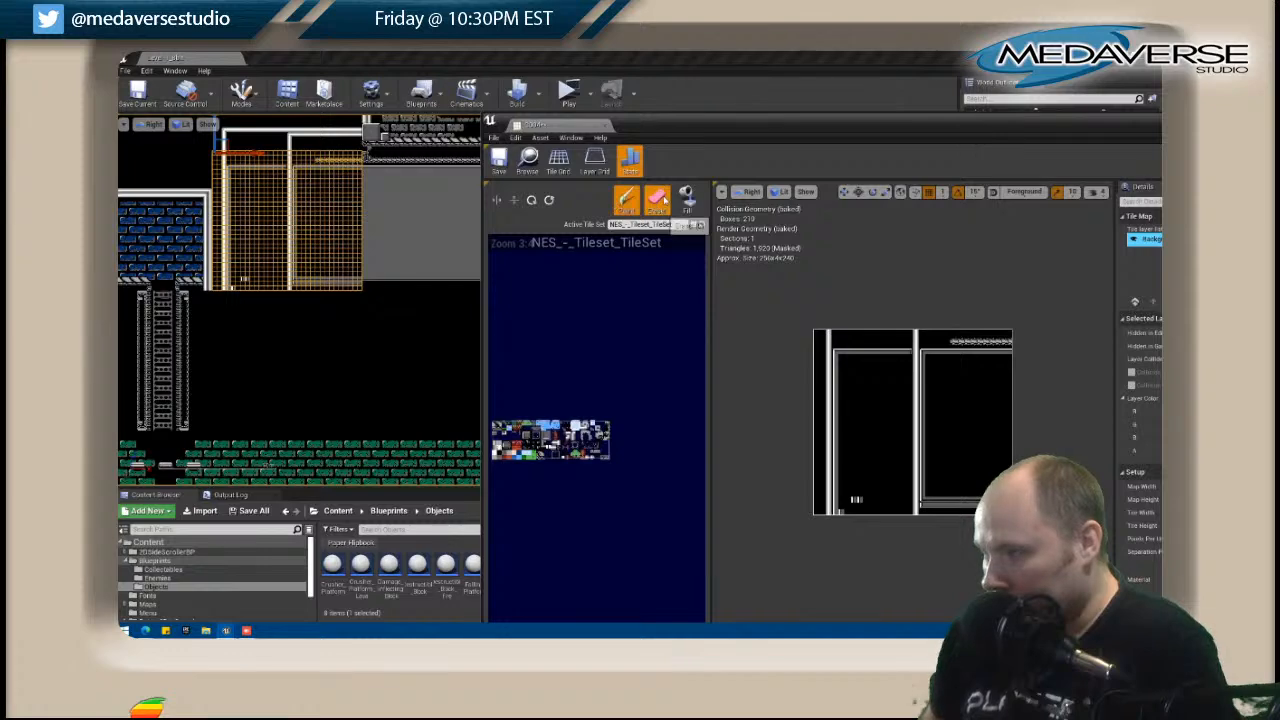
{"action": "left_click", "coordinate": [660, 200]}
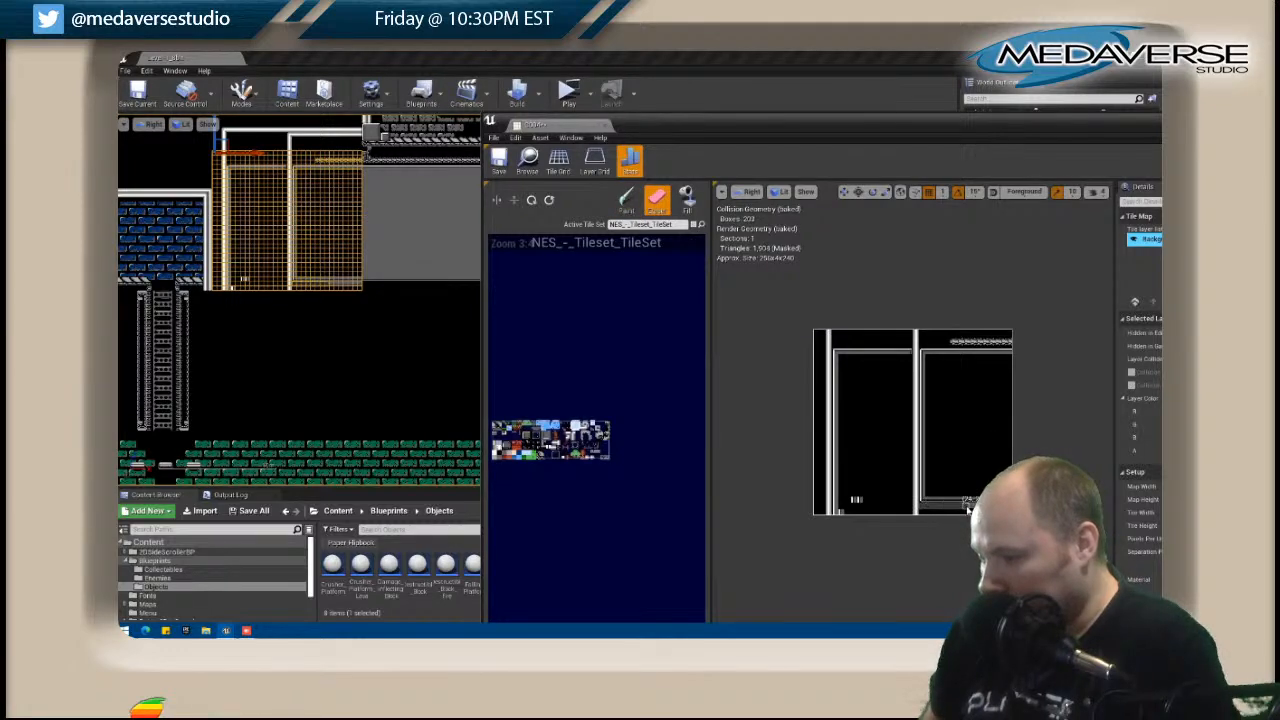
Add a new tile layer, move it below the Background layer, and fill it with a black tile.
{"action": "left_click_drag", "start_coordinate": [1081, 131], "coordinate": [927, 120]}
{"action": "left_click", "coordinate": [1034, 290]}
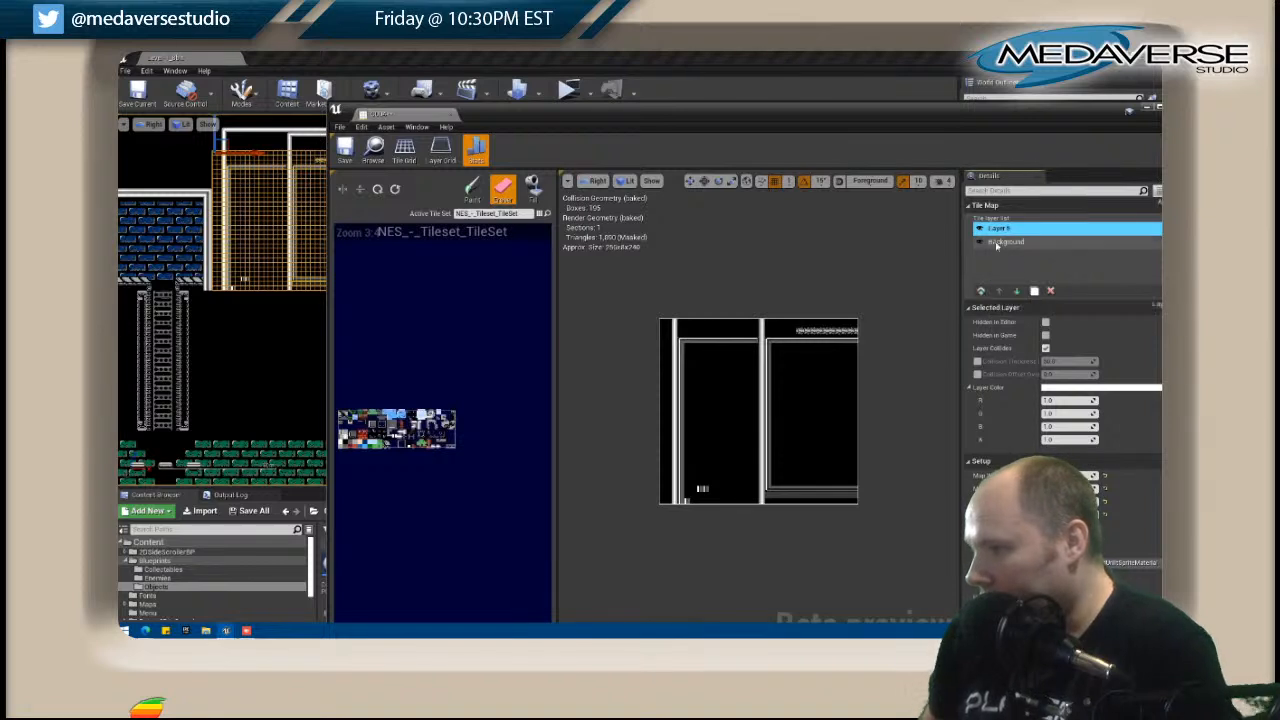
{"action": "left_click", "coordinate": [1016, 290]}
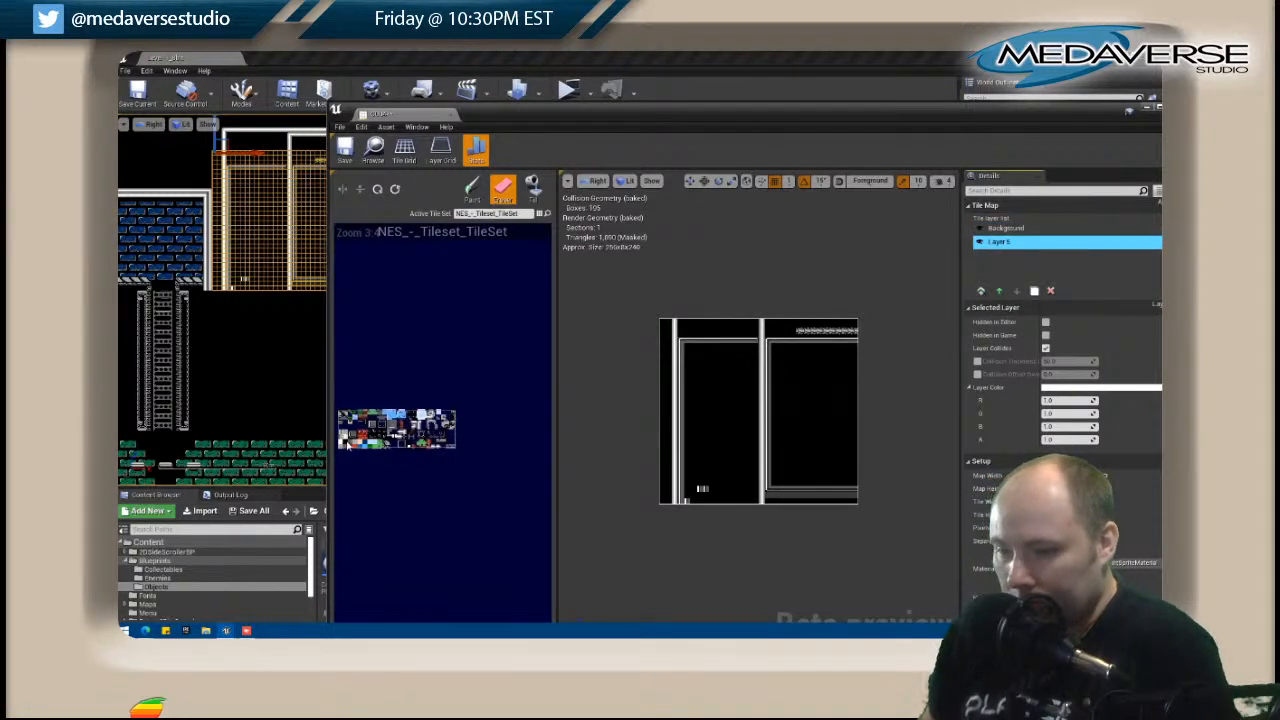
{"action": "left_click", "coordinate": [349, 446]}
{"action": "left_click", "coordinate": [532, 192]}
{"action": "left_click", "coordinate": [836, 429]}
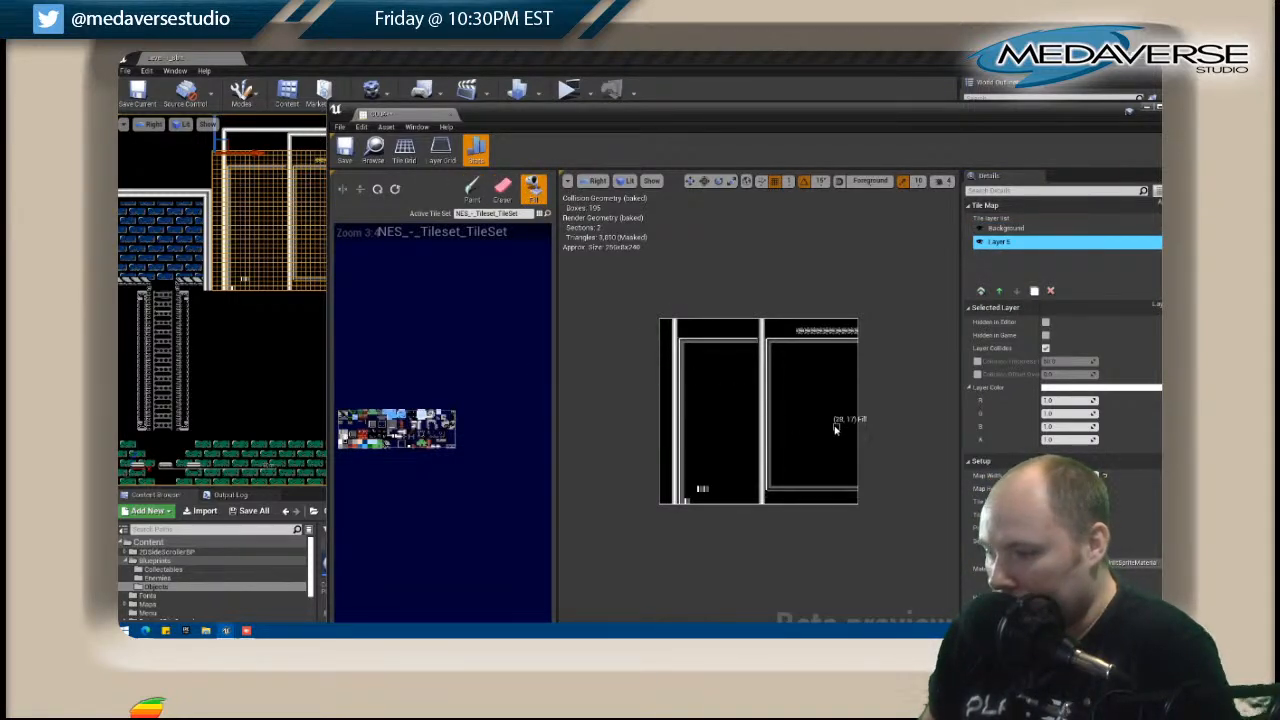
{"action": "key", "text": "shift"}
{"action": "left_click_drag", "start_coordinate": [771, 478], "coordinate": [772, 487], "text": "shift"}
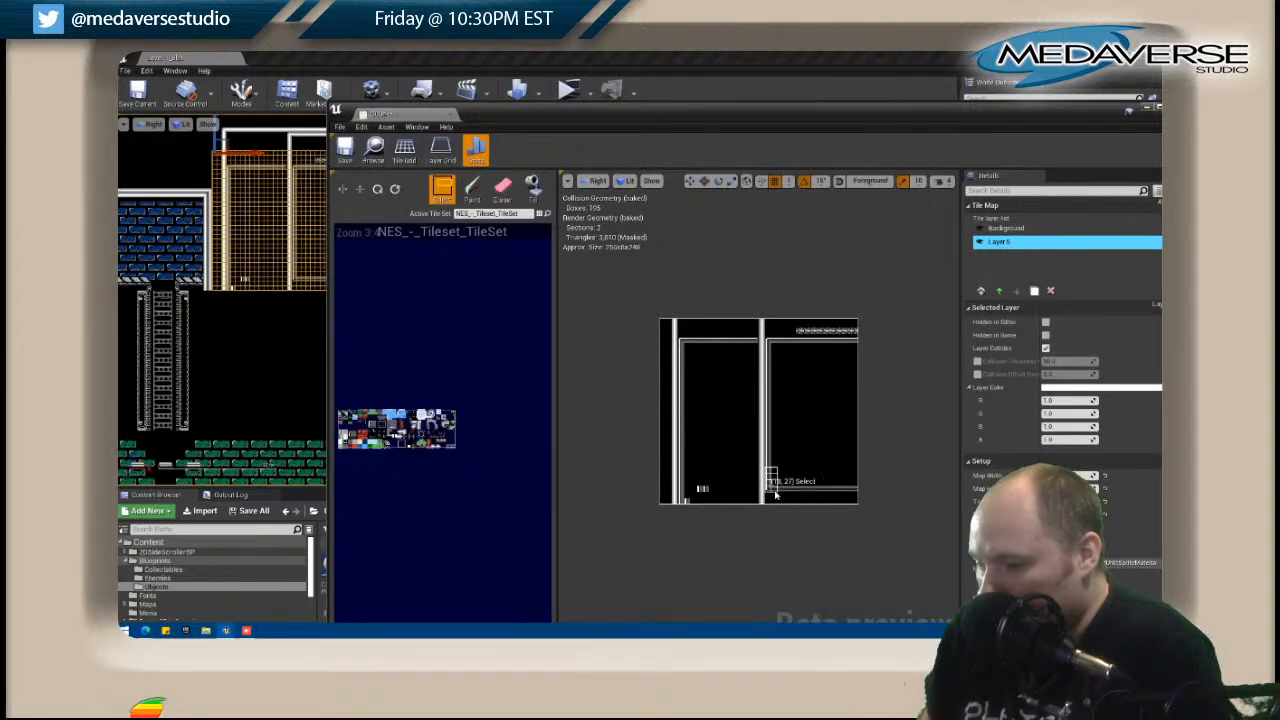
{"action": "left_click", "coordinate": [471, 188]}
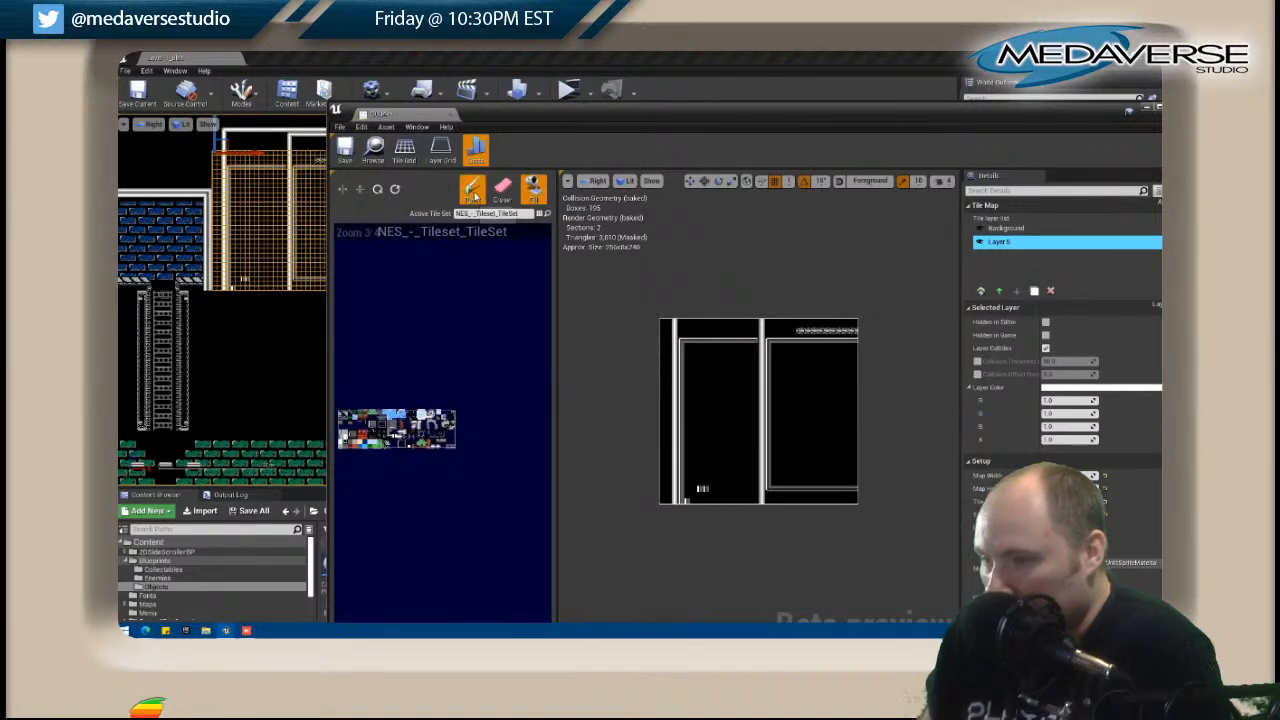
On the Background layer, copy the right frame's lower-left corner tiles and stamp them at the left frame's lower-left corner.
{"action": "left_click", "coordinate": [1005, 228]}
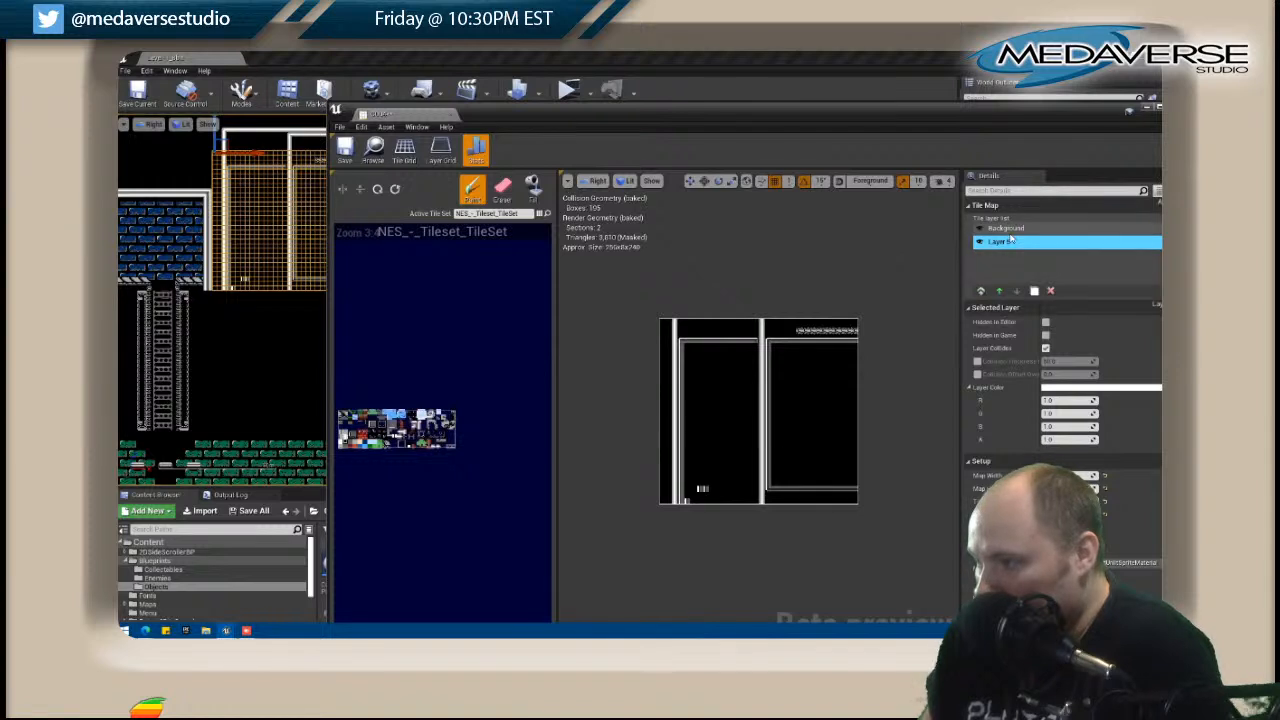
{"action": "key", "text": "shift"}
{"action": "left_click_drag", "start_coordinate": [770, 467], "coordinate": [795, 490], "text": "shift"}
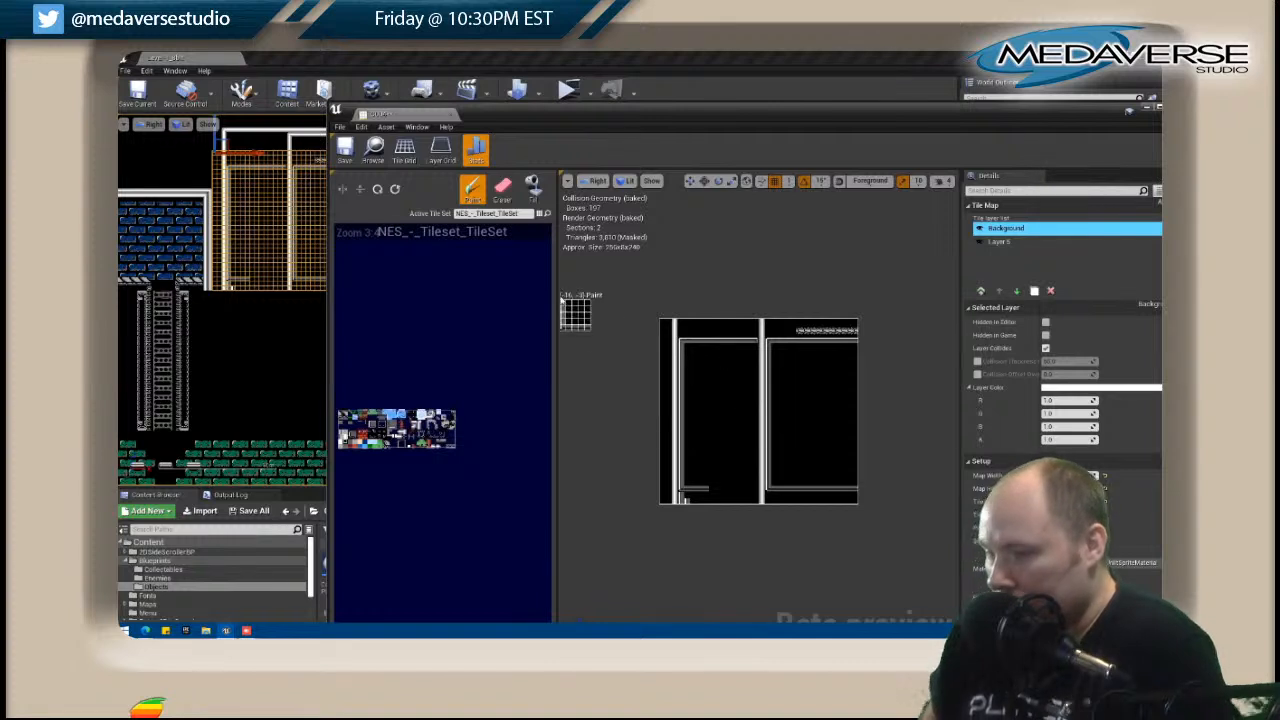
Erase the stray tiles below the left frame's lower-left corner on the Background layer.
{"action": "left_click", "coordinate": [503, 187]}
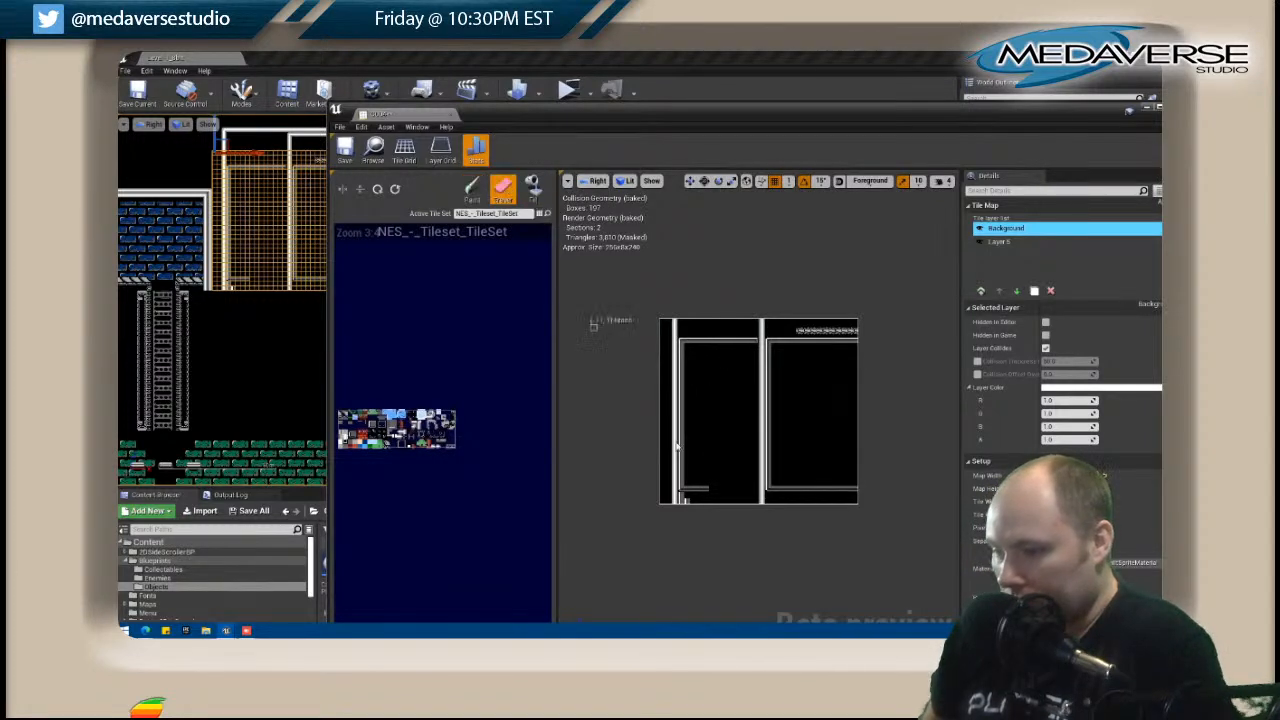
{"action": "left_click", "coordinate": [685, 503]}
{"action": "left_click", "coordinate": [684, 502]}
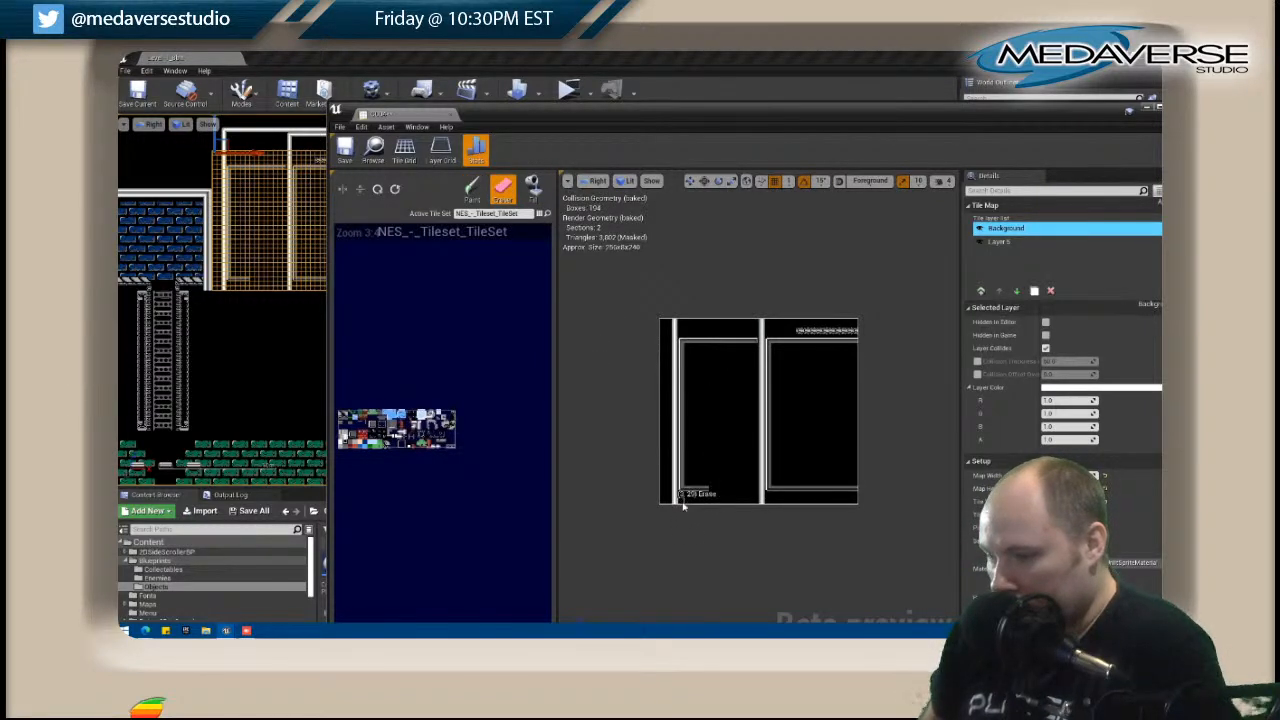
Paint the left frame's right edge and complete its bottom edge, rotating the brush to match the horizontal trim.
{"action": "left_click", "coordinate": [376, 428]}
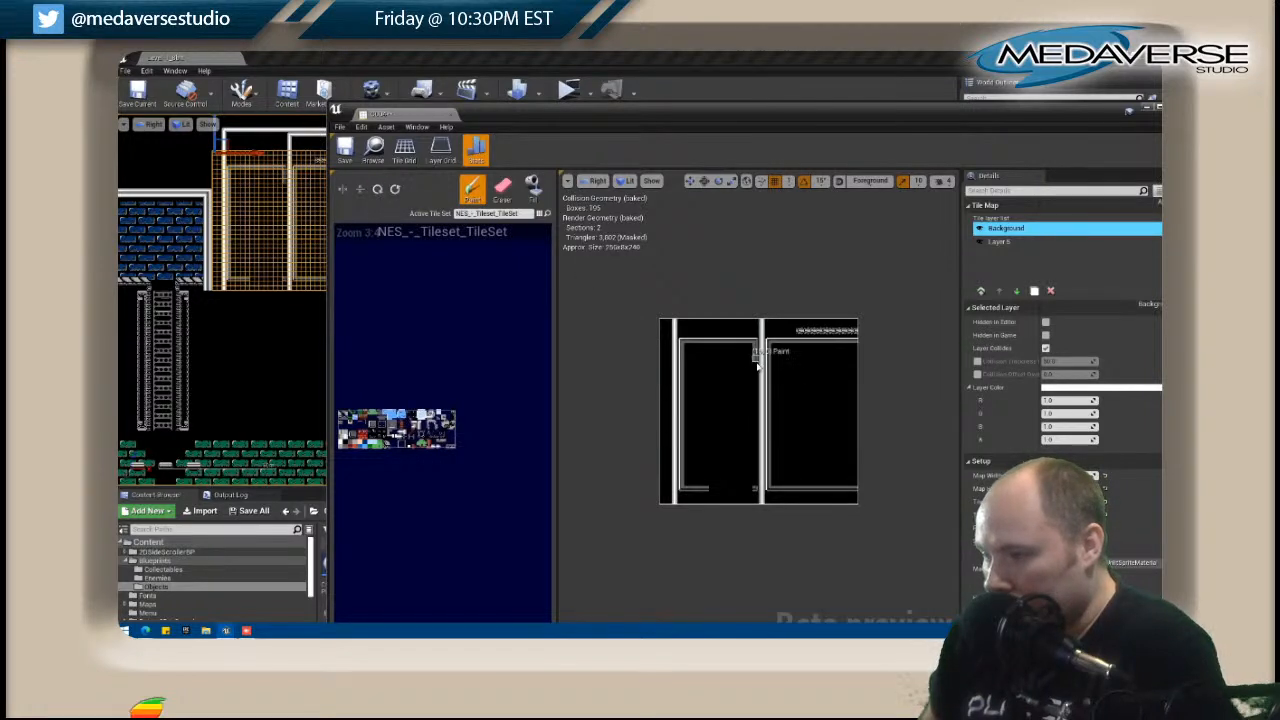
{"action": "left_click_drag", "start_coordinate": [757, 425], "coordinate": [757, 487]}
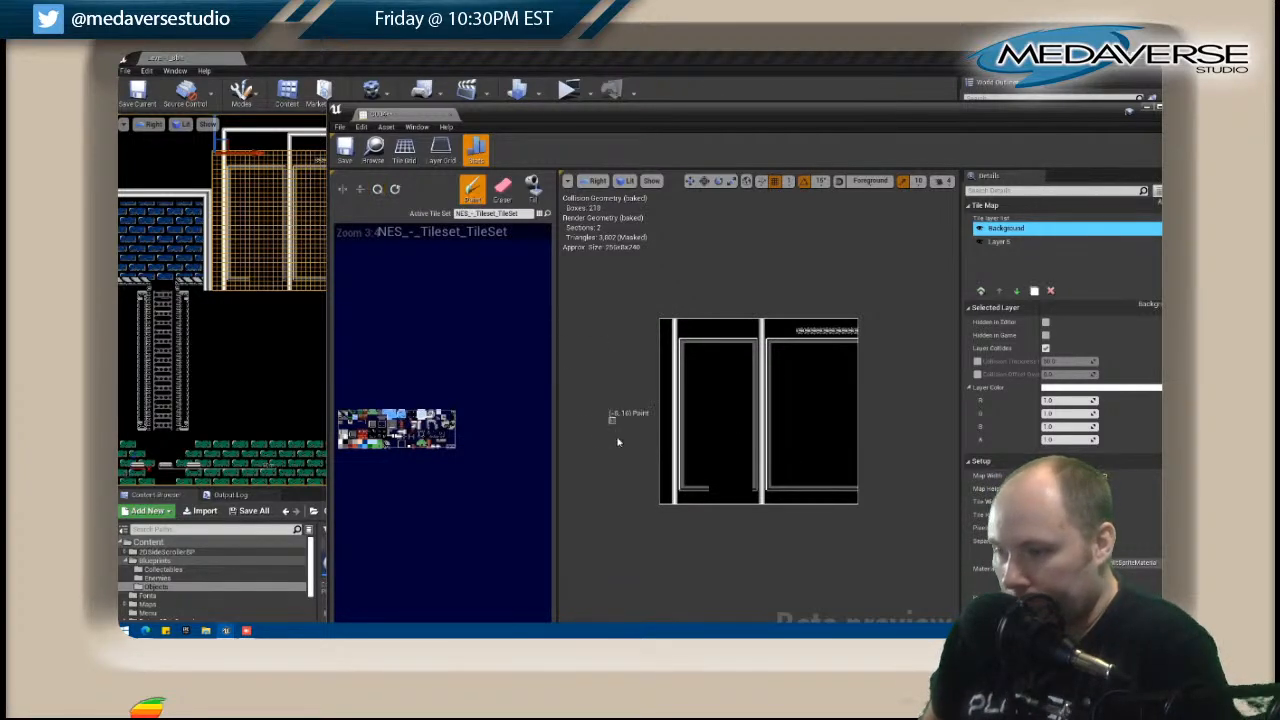
{"action": "left_click", "coordinate": [712, 490]}
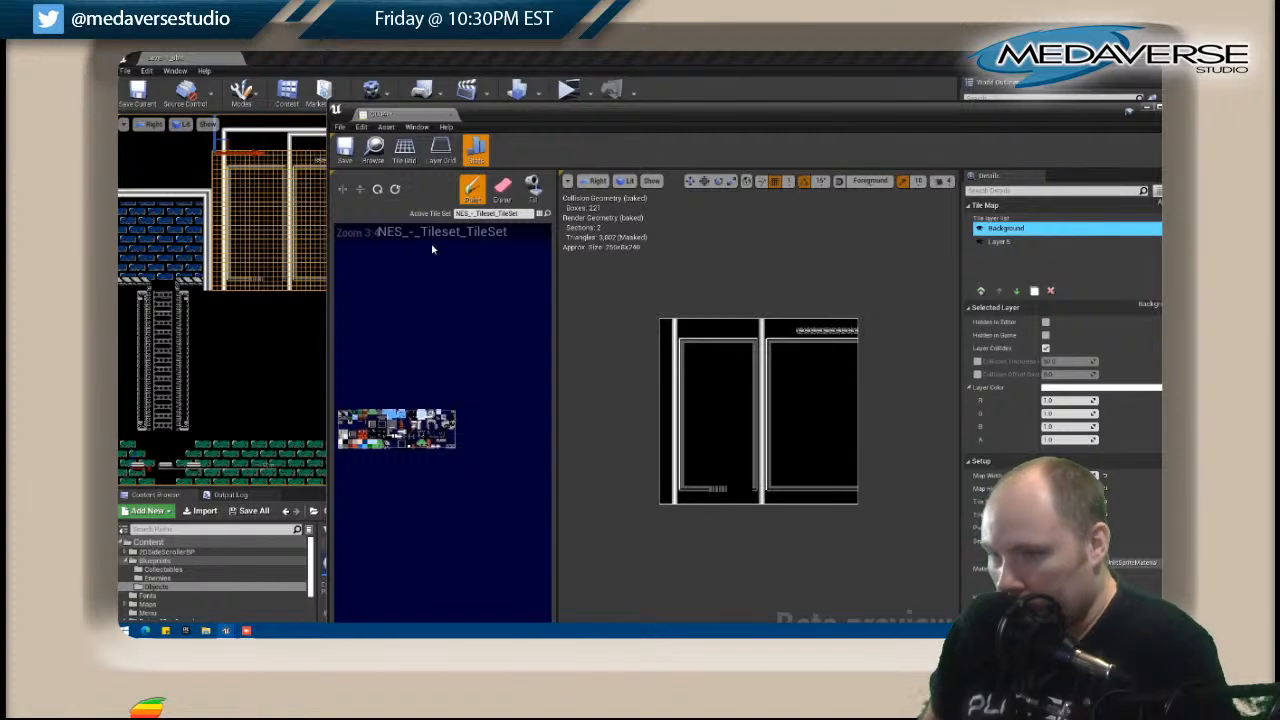
{"action": "left_click", "coordinate": [377, 190]}
{"action": "left_click_drag", "start_coordinate": [712, 489], "coordinate": [743, 491]}
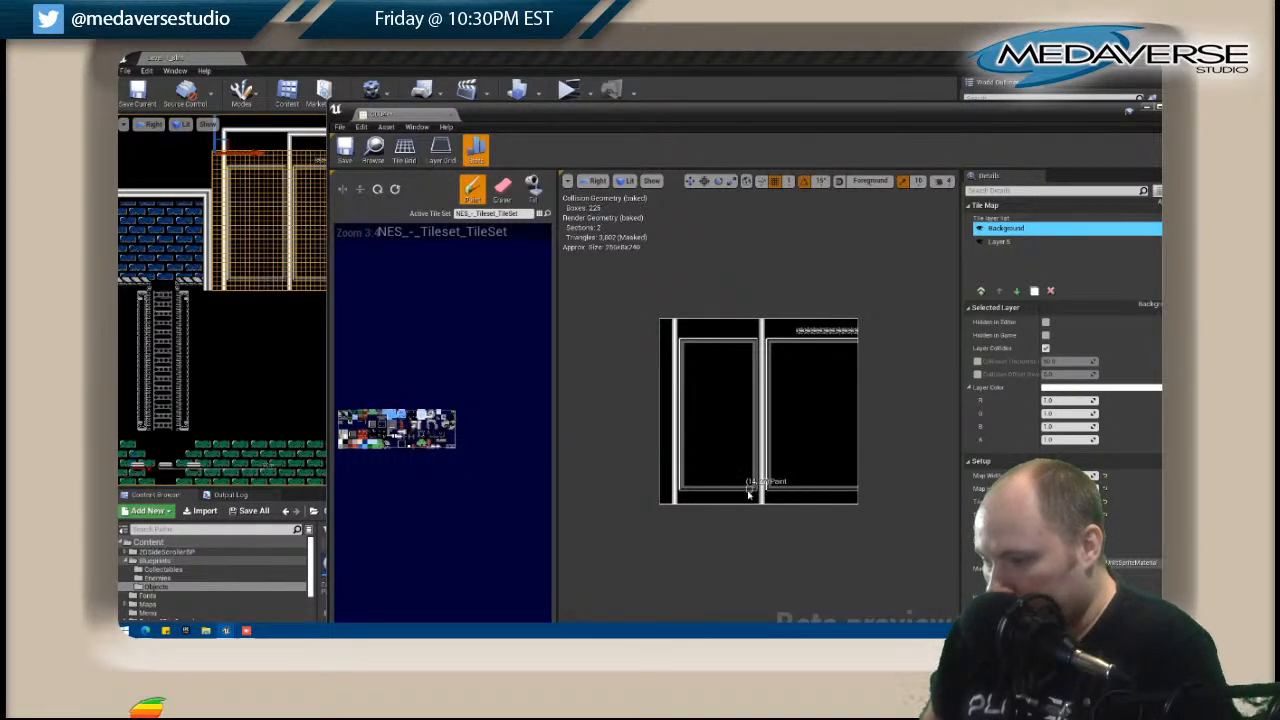
Fill the interiors of both inner frames with solid grey on the Background layer.
{"action": "left_click", "coordinate": [533, 188]}
{"action": "left_click", "coordinate": [720, 420]}
{"action": "left_click", "coordinate": [818, 420]}
In the level, select the tile map two sections to the right of the edited one and open it for editing.
{"action": "right_click_drag", "start_coordinate": [192, 341], "coordinate": [291, 329]}
{"action": "scroll", "coordinate": [222, 343], "scroll_direction": "down", "scroll_amount": 3}
{"action": "scroll", "coordinate": [280, 314], "scroll_direction": "up", "scroll_amount": 4}
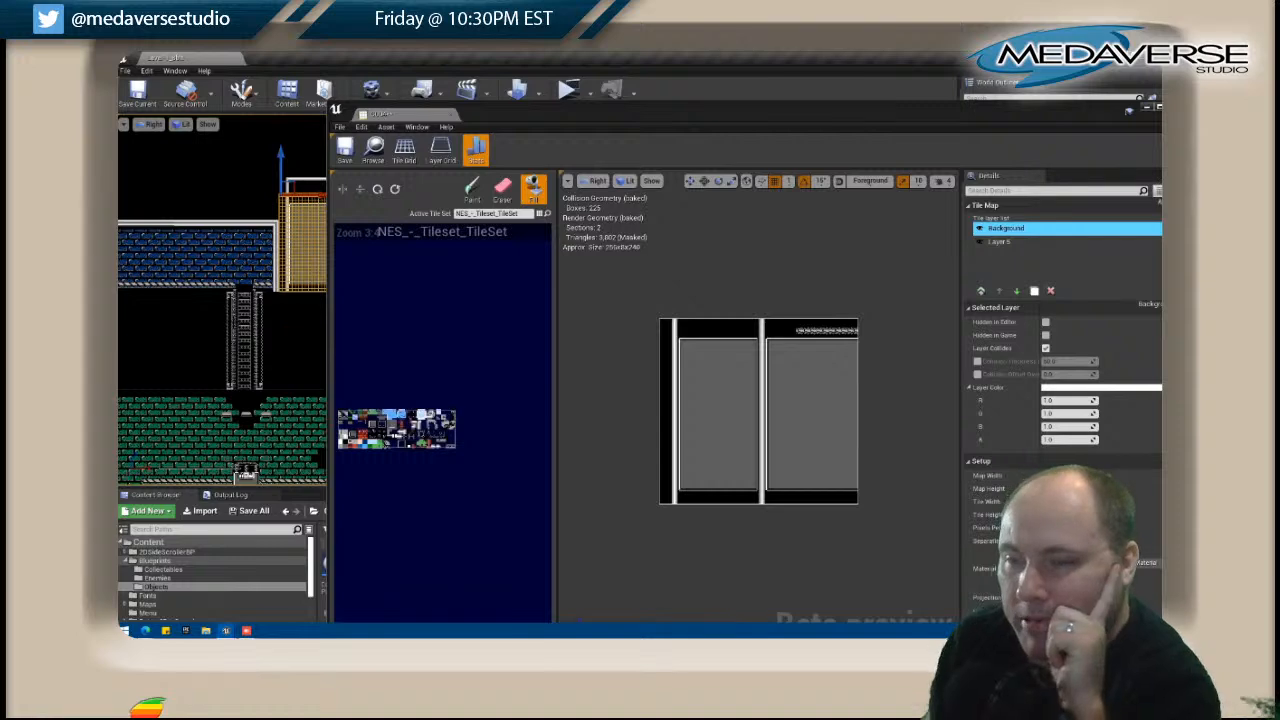
{"action": "left_click_drag", "start_coordinate": [327, 300], "coordinate": [564, 296]}
{"action": "right_click_drag", "start_coordinate": [545, 290], "coordinate": [265, 262]}
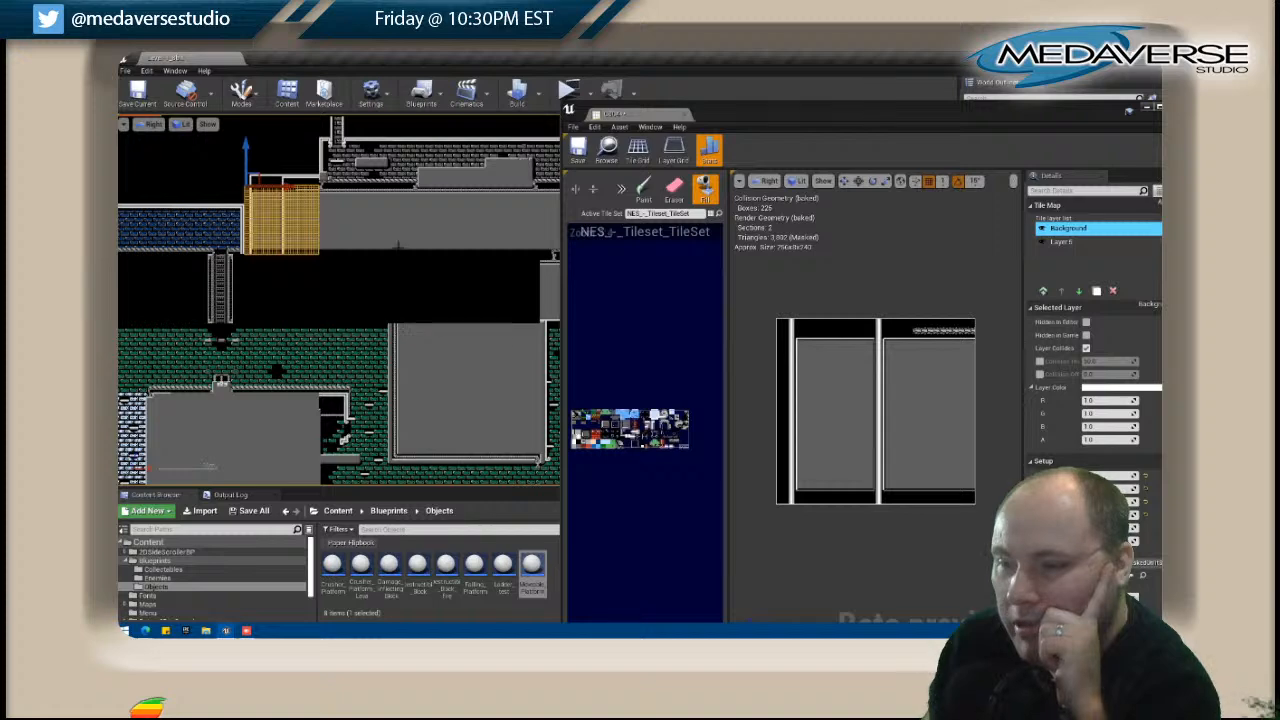
{"action": "left_click", "coordinate": [402, 213]}
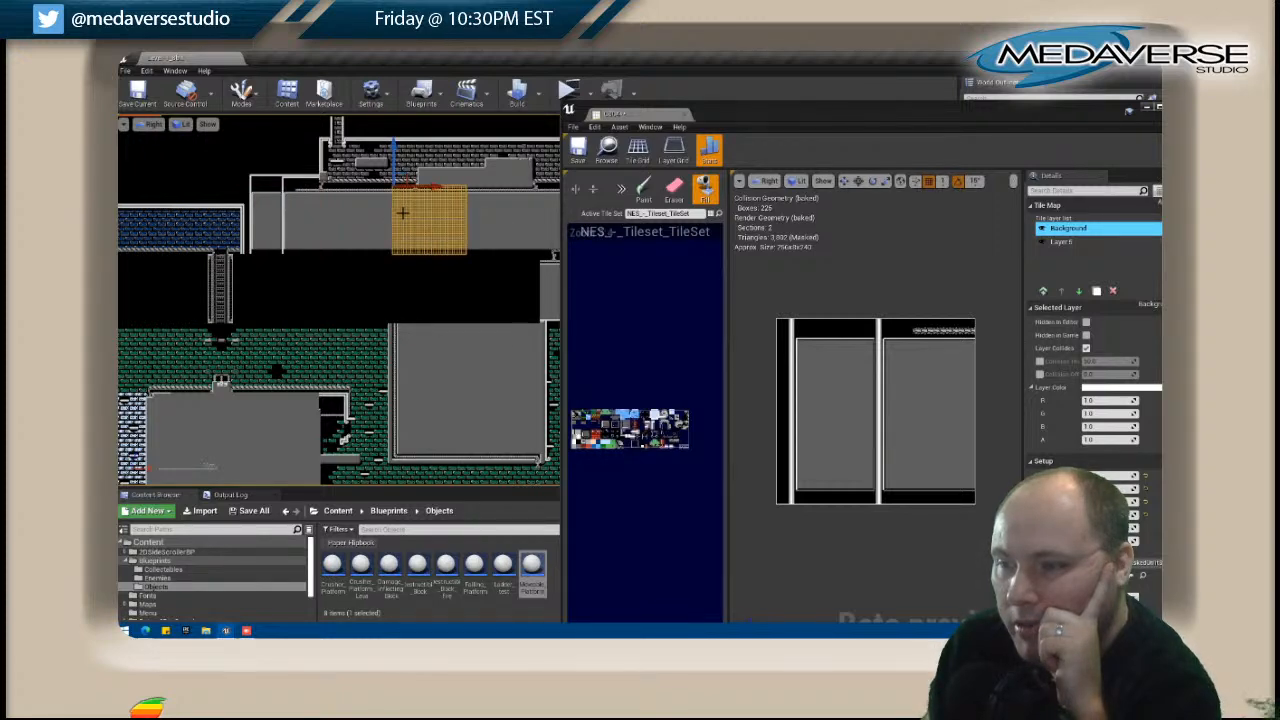
{"action": "scroll", "coordinate": [402, 213], "scroll_direction": "up", "scroll_amount": 3}
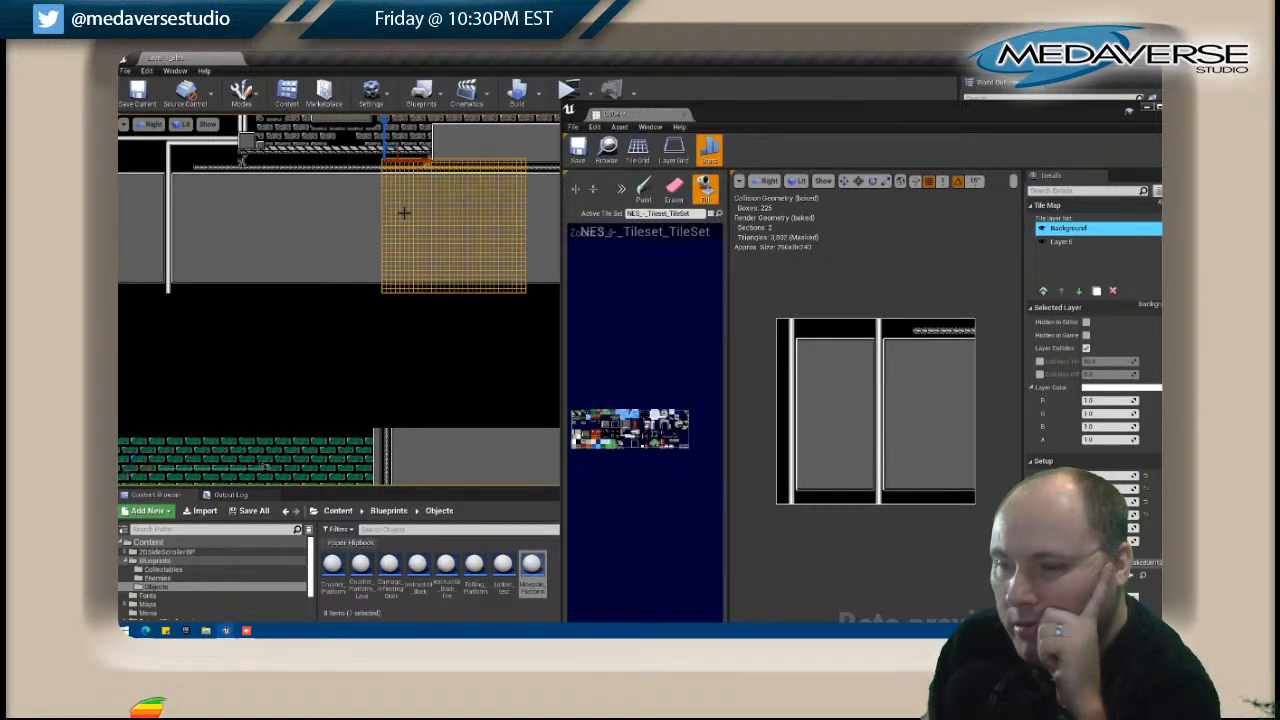
{"action": "right_click", "coordinate": [403, 212]}
{"action": "left_click", "coordinate": [445, 244]}
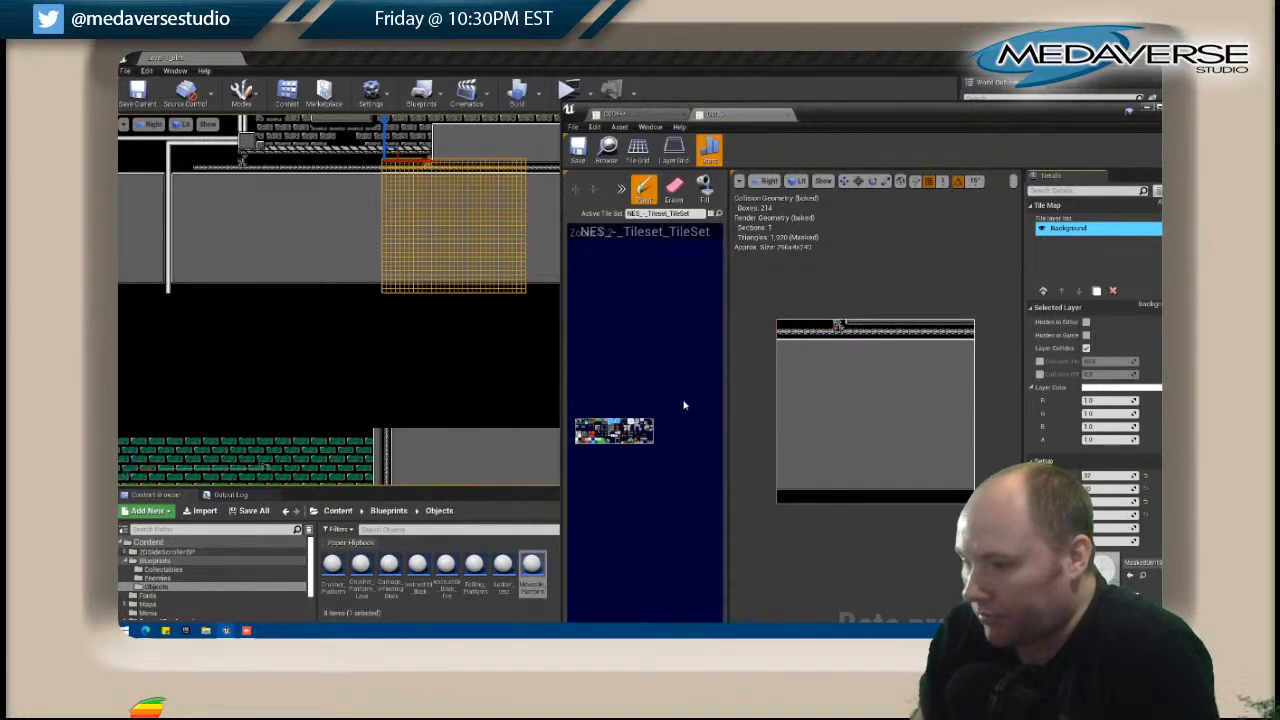
Sample the existing truss tiles, rotate the brush, and paint a vertical truss with corner tiles down the map's left side.
{"action": "key", "text": "i"}
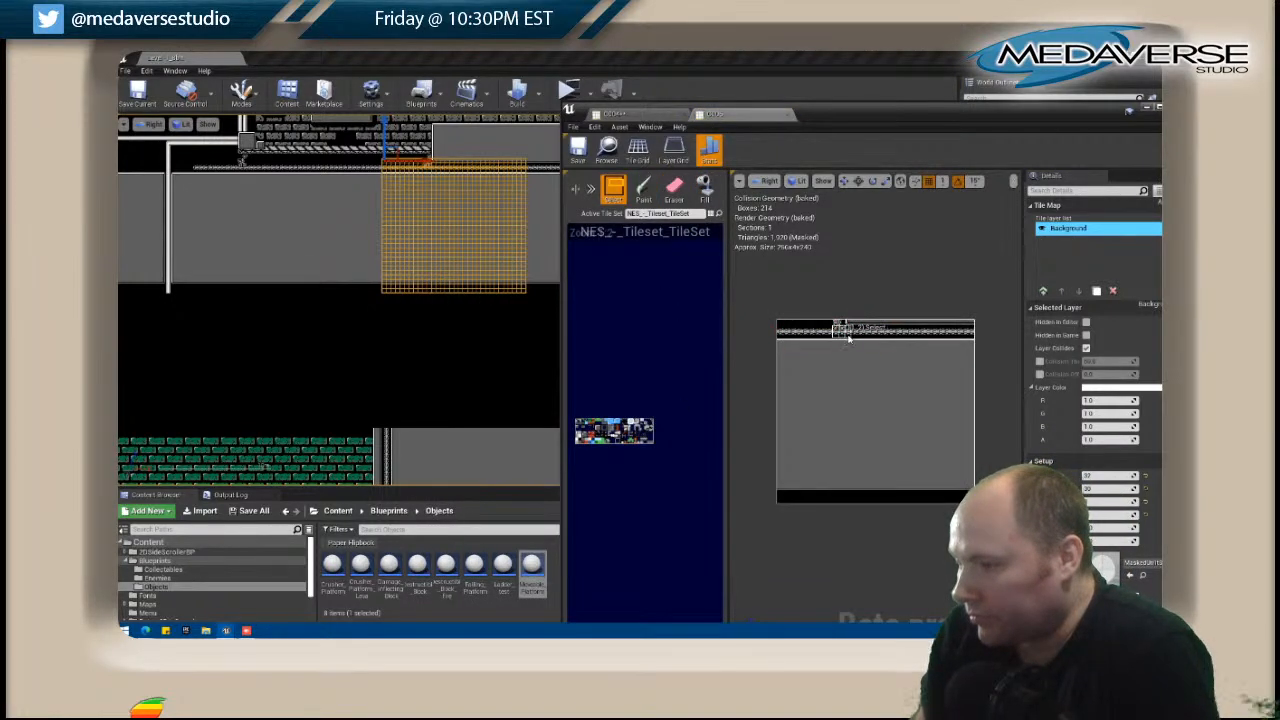
{"action": "key", "text": "b"}
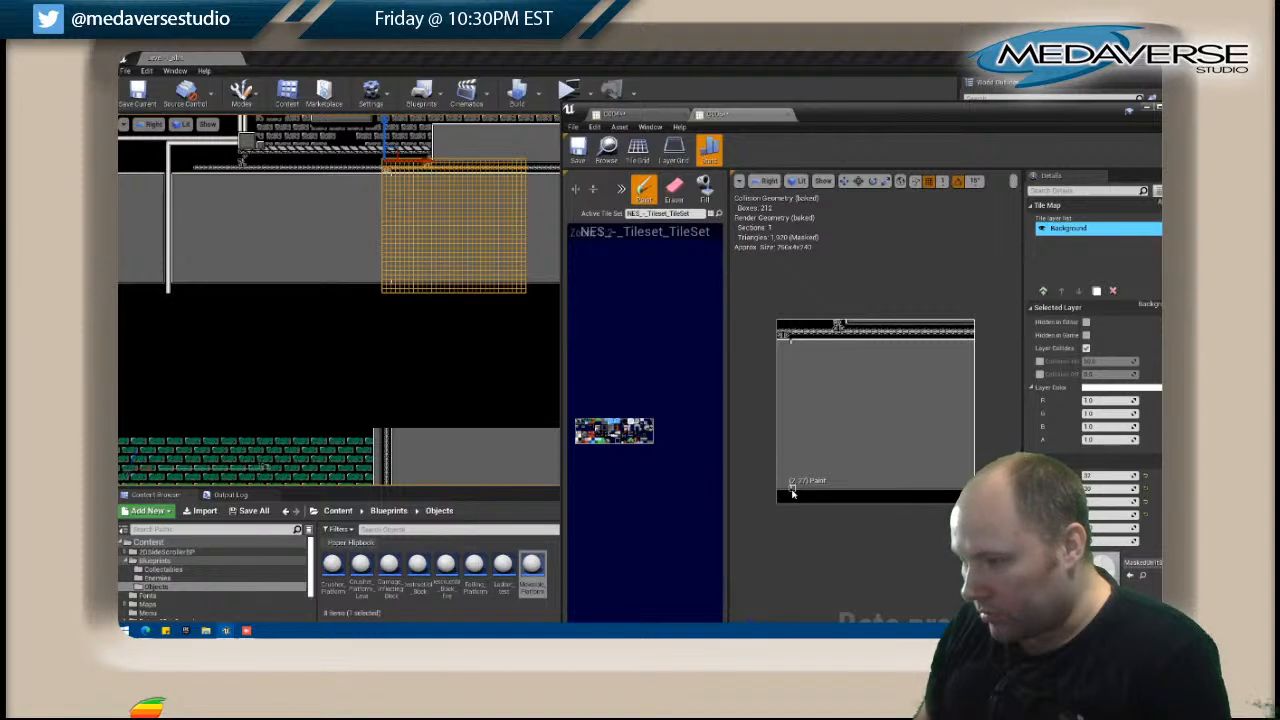
{"action": "left_click_drag", "start_coordinate": [853, 332], "coordinate": [930, 336], "text": "shift"}
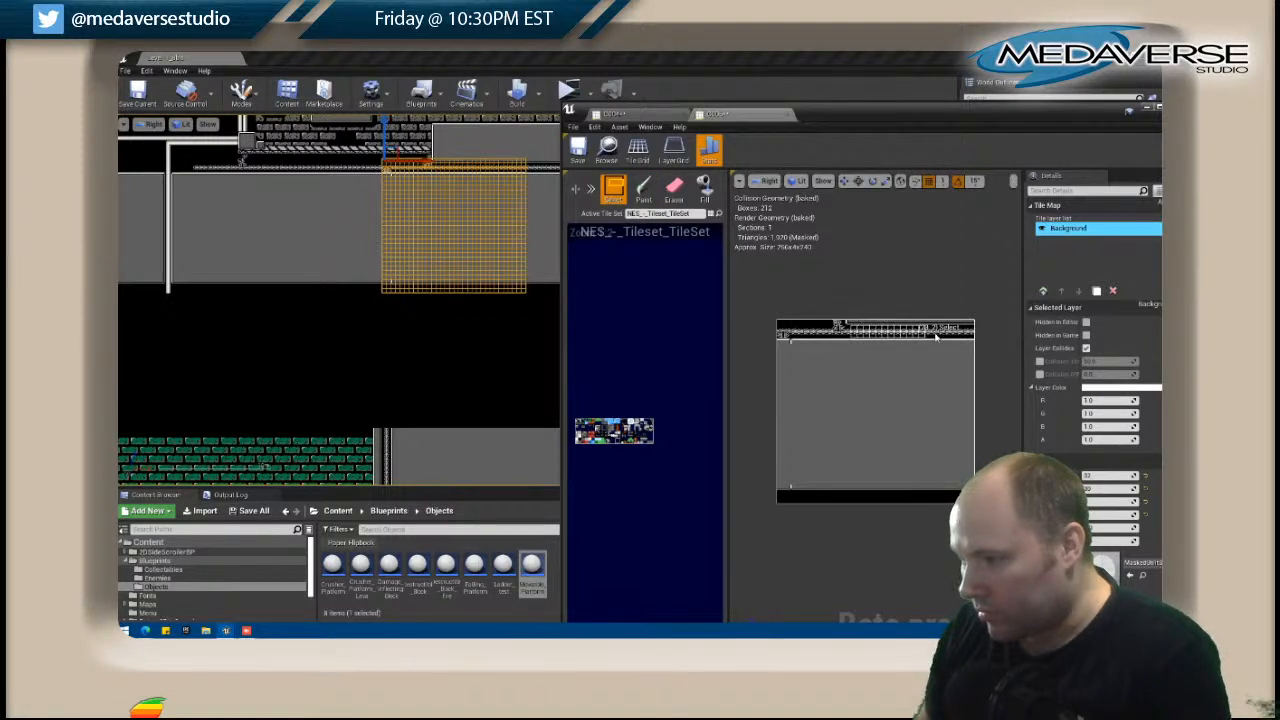
{"action": "left_click", "coordinate": [641, 190]}
{"action": "left_click", "coordinate": [620, 190]}
{"action": "left_click", "coordinate": [630, 202]}
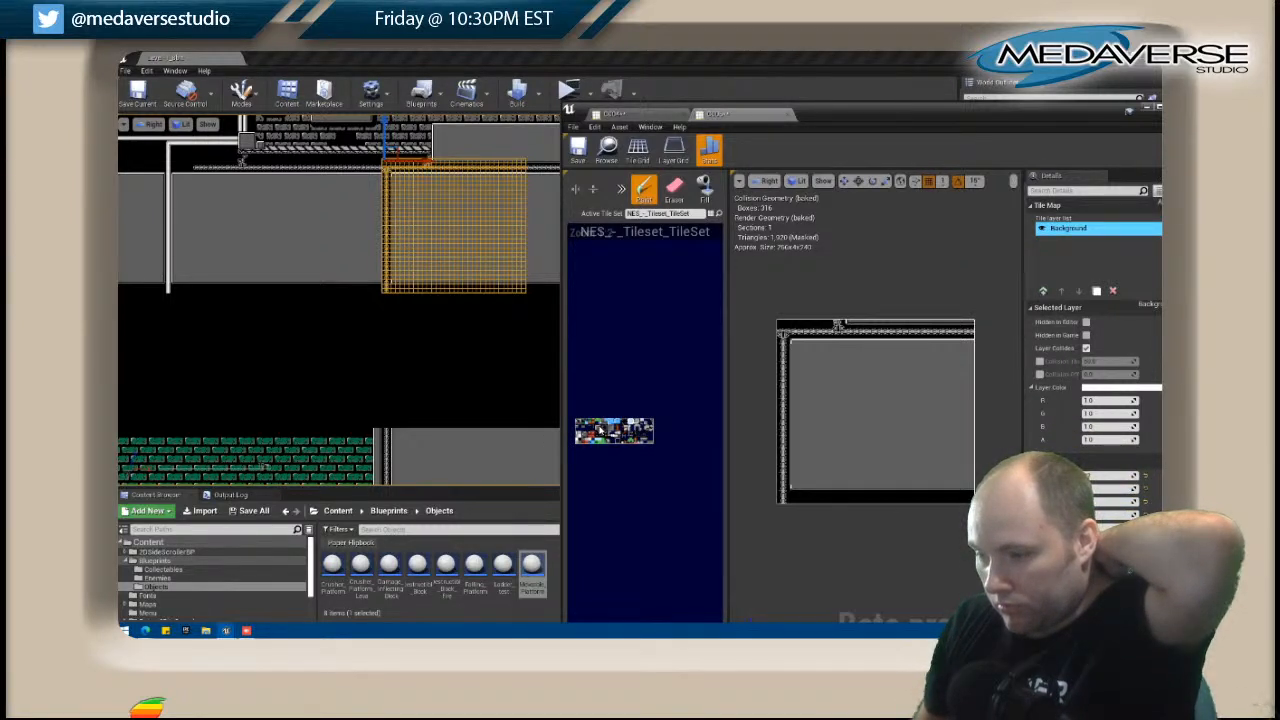
Open the tile map immediately left of the edited one and paint a short vertical trim near its upper-right edge on the Background copy layer.
{"action": "left_click", "coordinate": [341, 244]}
{"action": "right_click", "coordinate": [360, 234]}
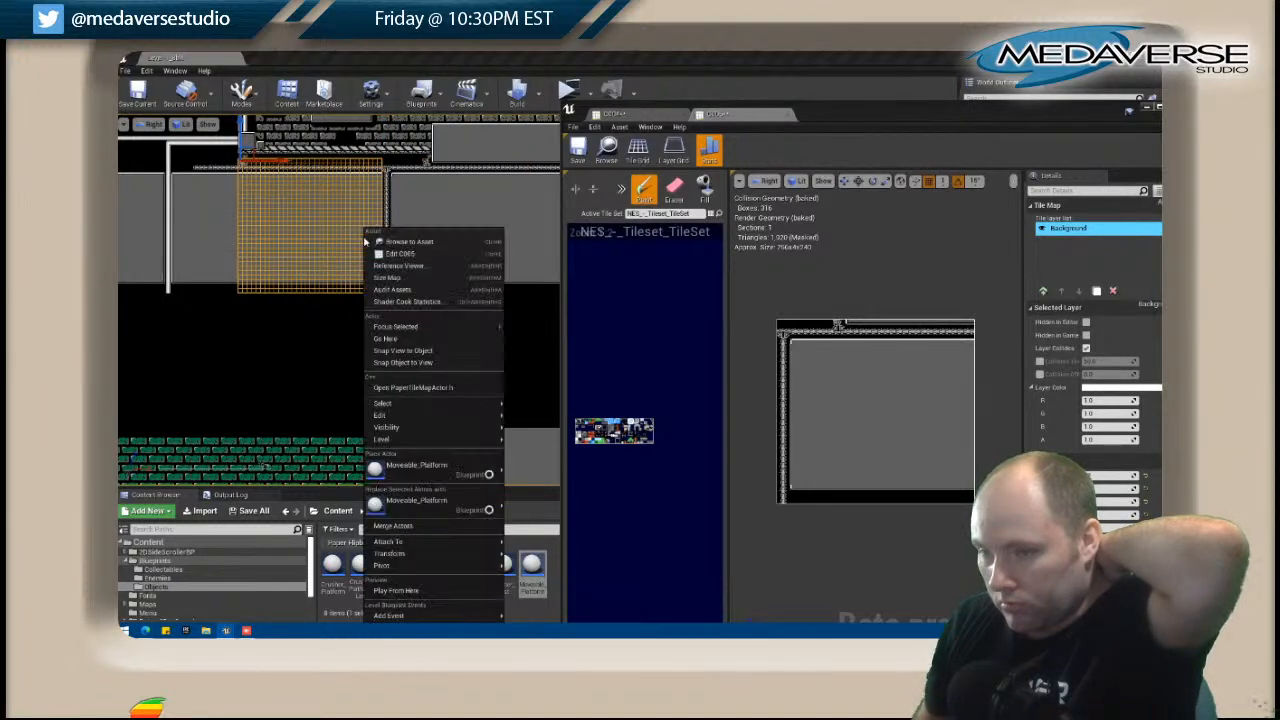
{"action": "left_click", "coordinate": [400, 251]}
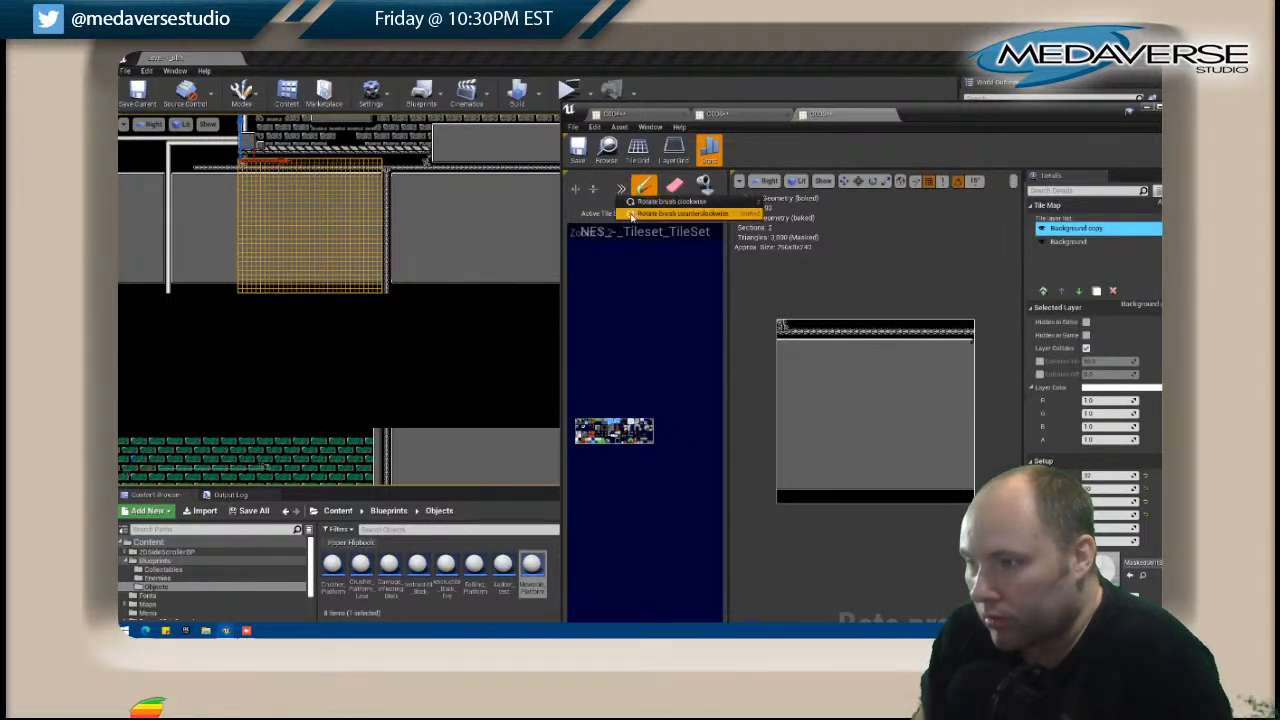
{"action": "left_click_drag", "start_coordinate": [967, 349], "coordinate": [973, 402]}
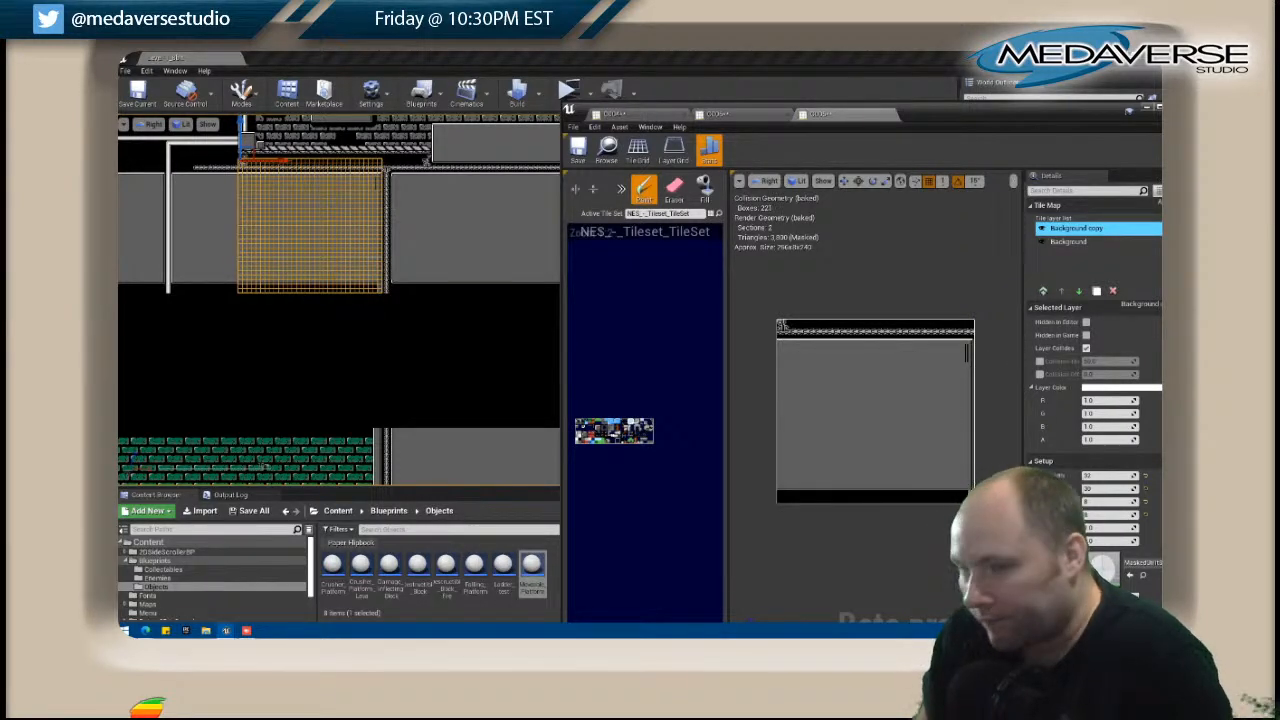
Open the black tile map directly below and paint vertical trim down its right edge with the brush rotated to match.
{"action": "left_click", "coordinate": [338, 376]}
{"action": "right_click", "coordinate": [338, 376]}
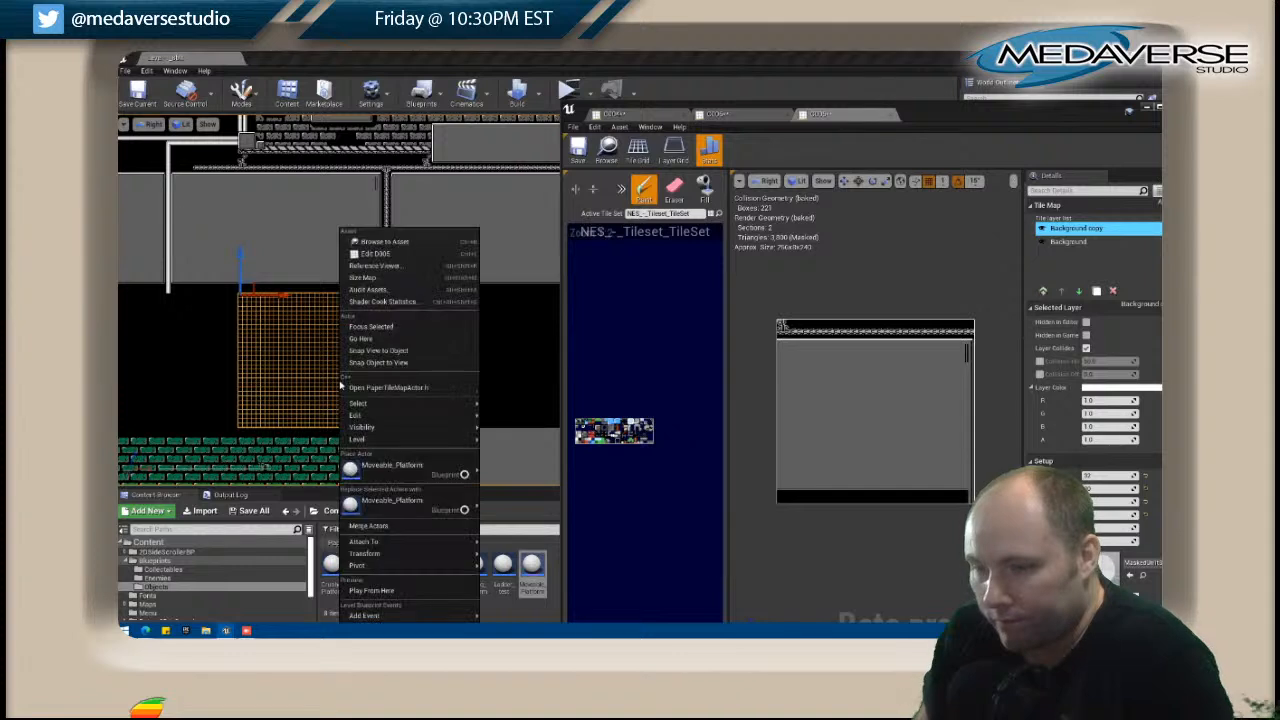
{"action": "left_click", "coordinate": [386, 256]}
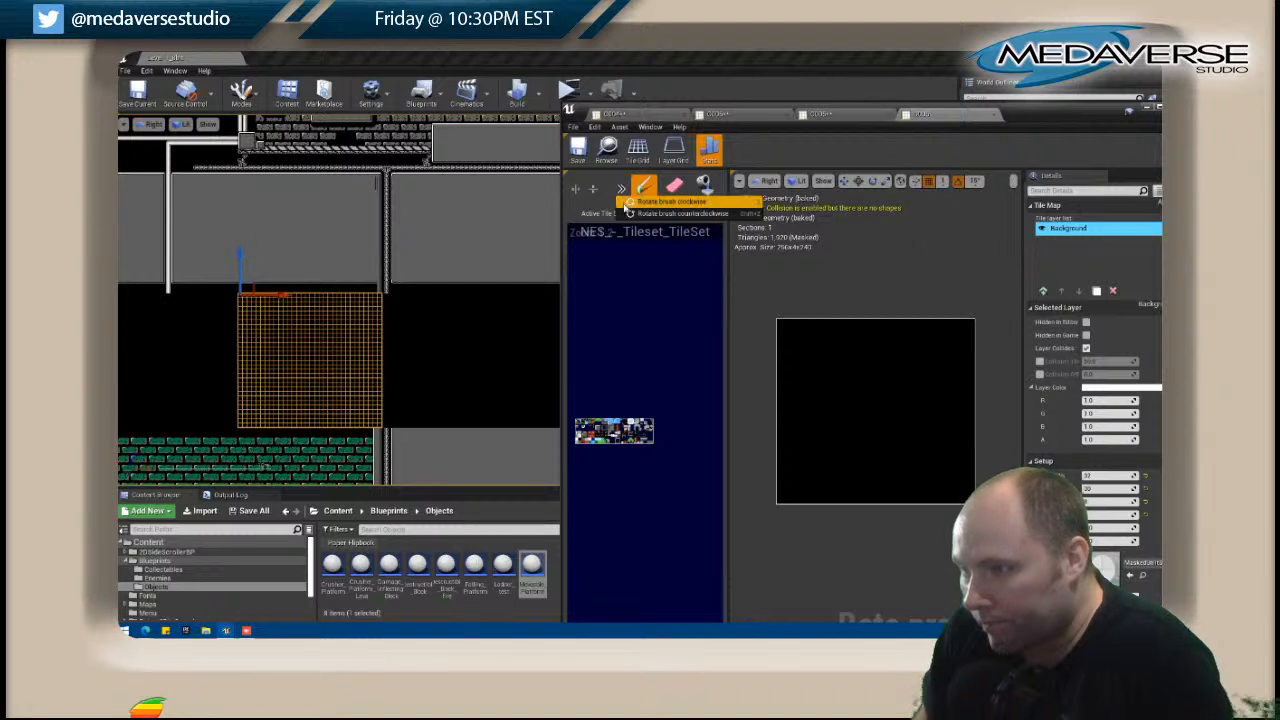
{"action": "left_click_drag", "start_coordinate": [970, 322], "coordinate": [972, 415]}
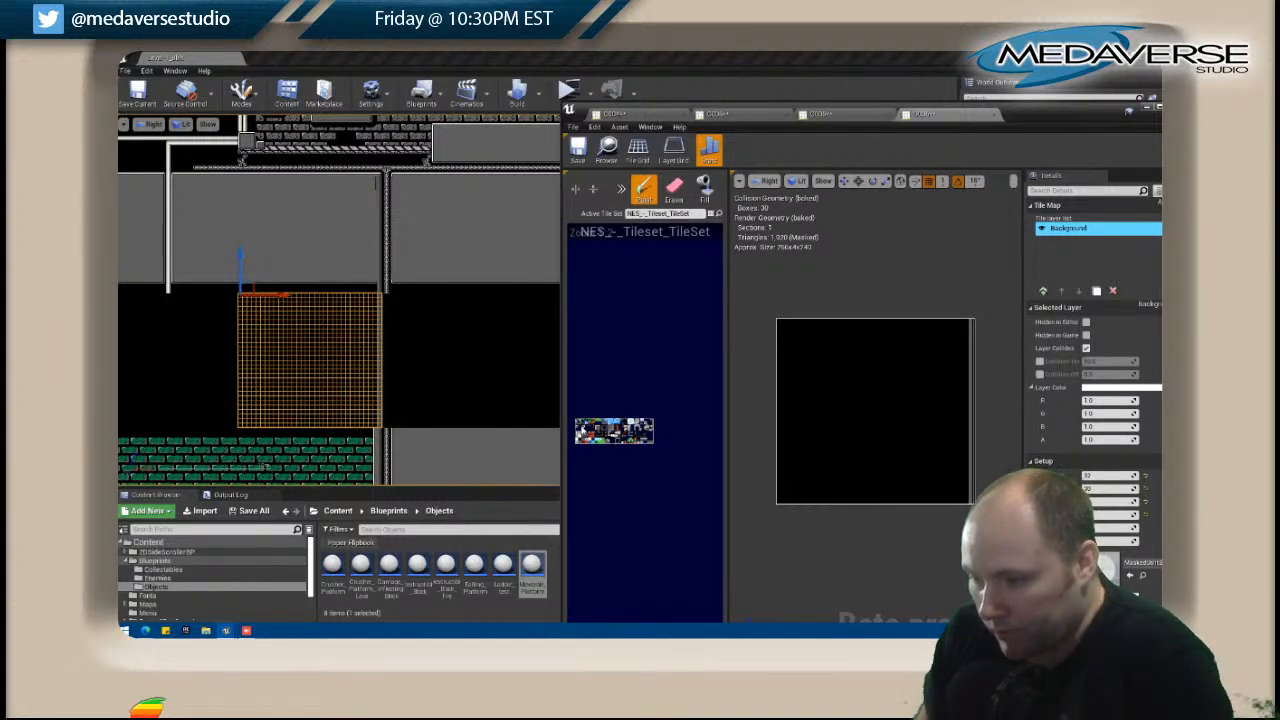
Paint horizontal trim along the tile map's bottom edge and fill the interior with solid grey.
{"action": "mouse_move", "coordinate": [779, 502]}
{"action": "left_mouse_down"}
{"action": "mouse_move", "coordinate": [929, 508]}
{"action": "mouse_move", "coordinate": [915, 504]}
{"action": "left_mouse_up"}
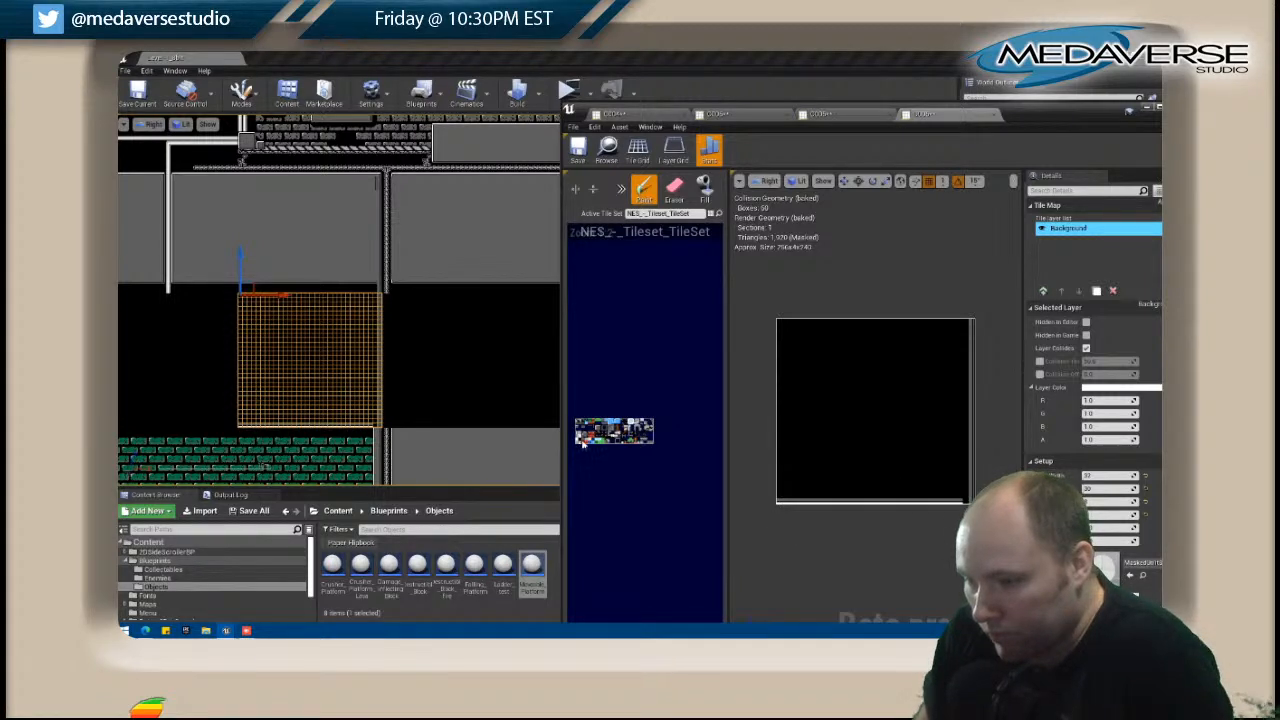
{"action": "left_click", "coordinate": [706, 188]}
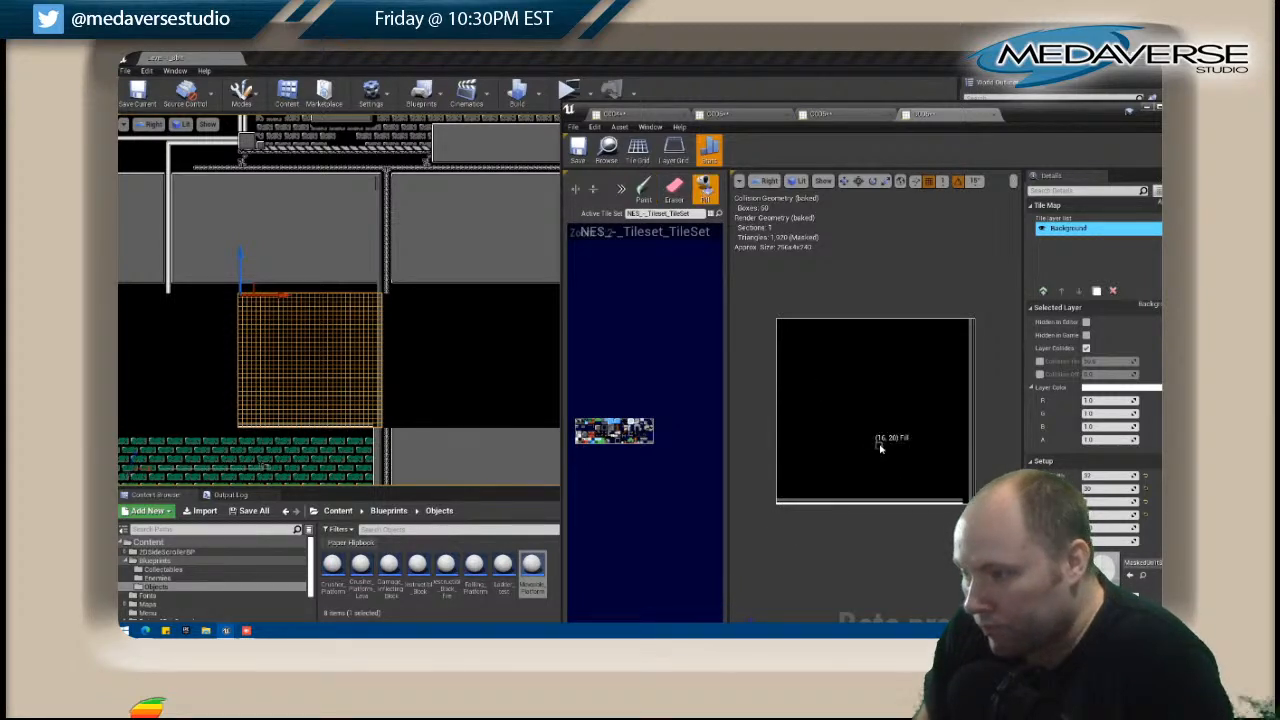
{"action": "left_click", "coordinate": [880, 443]}
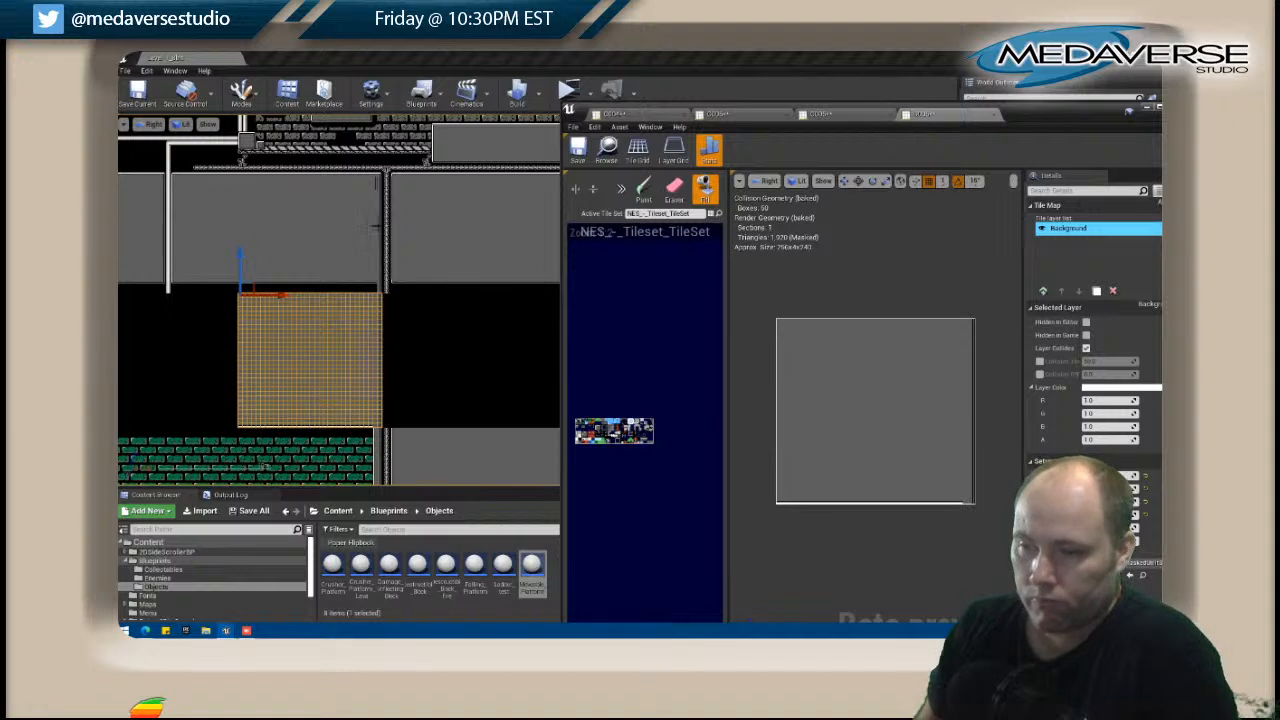
Reopen the tile map directly above and fill the black strip along its bottom with solid grey.
{"action": "right_click", "coordinate": [338, 278]}
{"action": "left_click", "coordinate": [372, 253]}
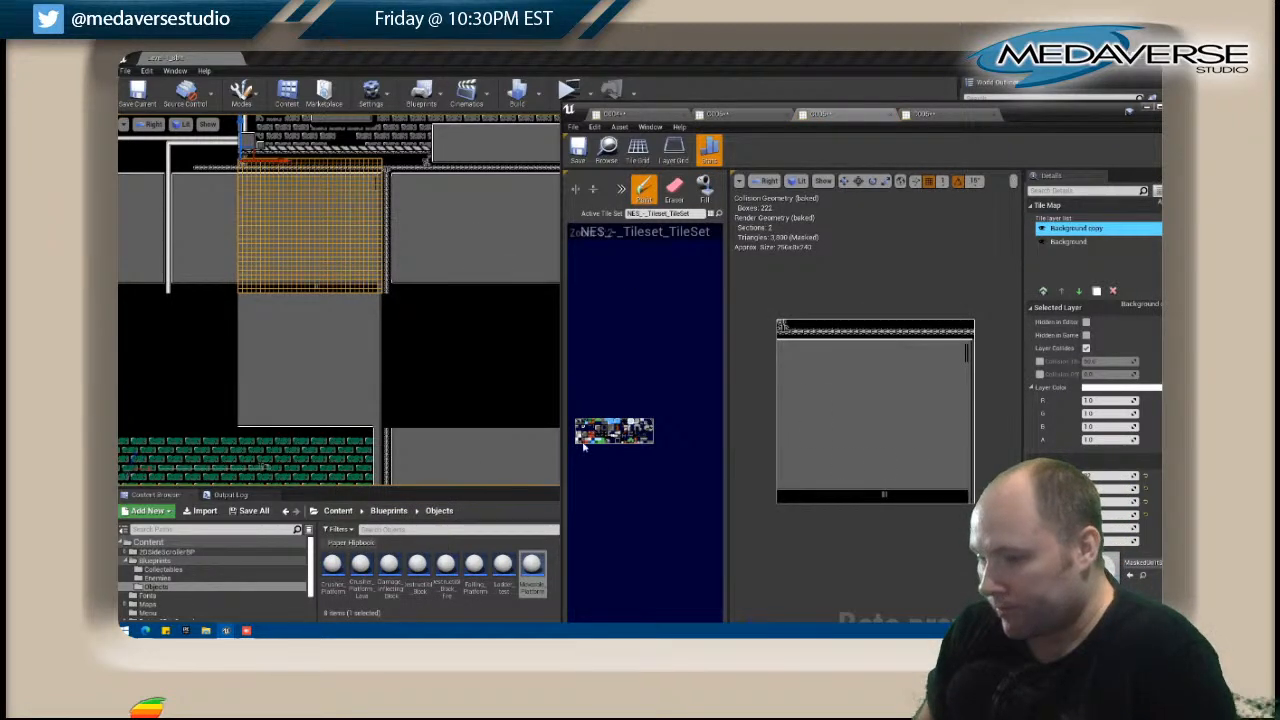
{"action": "left_click", "coordinate": [705, 190]}
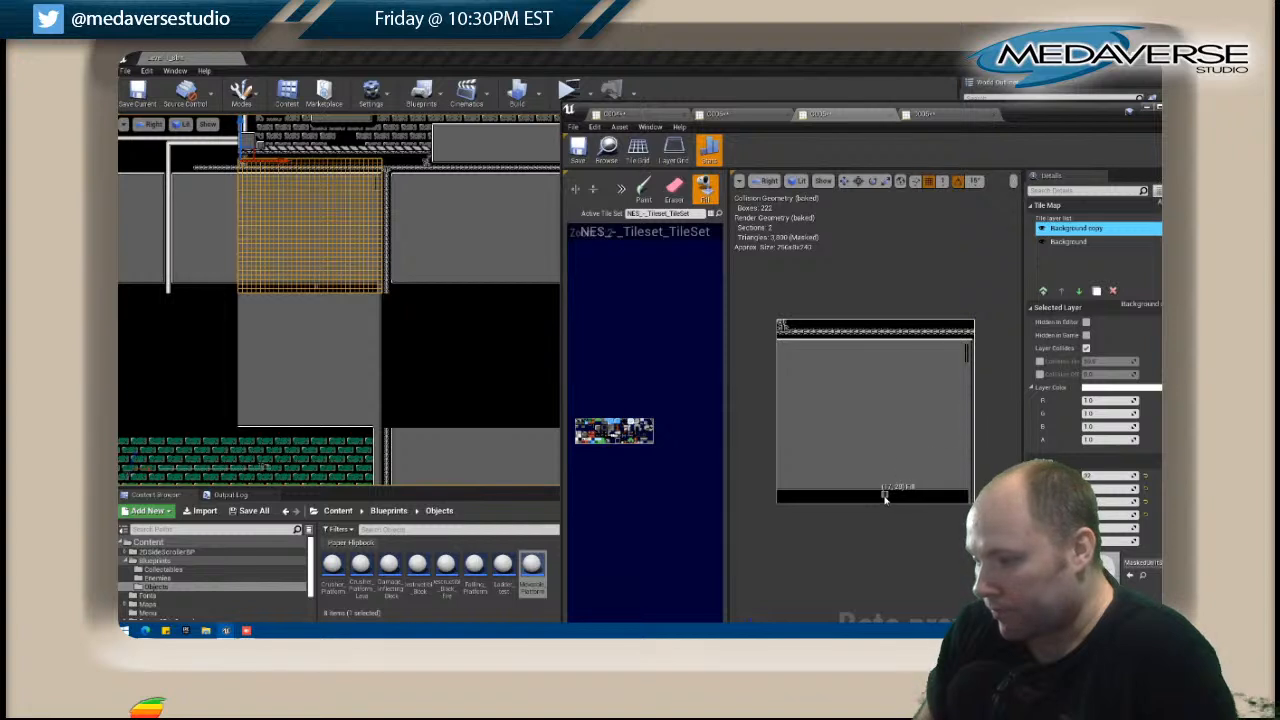
{"action": "left_click", "coordinate": [879, 489]}
{"action": "left_click", "coordinate": [877, 494]}
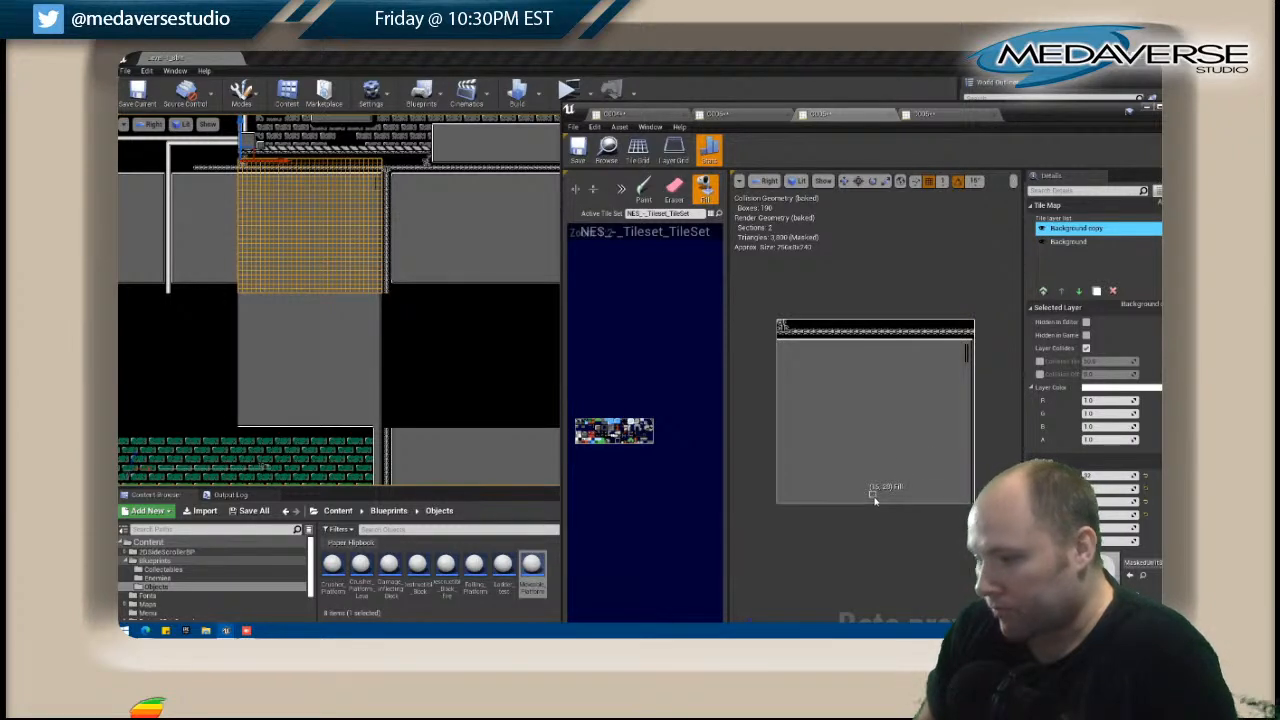
Undo a grey fill started on the stray vertical trim, and paint grey over those tiles near the upper-right edge instead.
{"action": "left_click", "coordinate": [966, 360]}
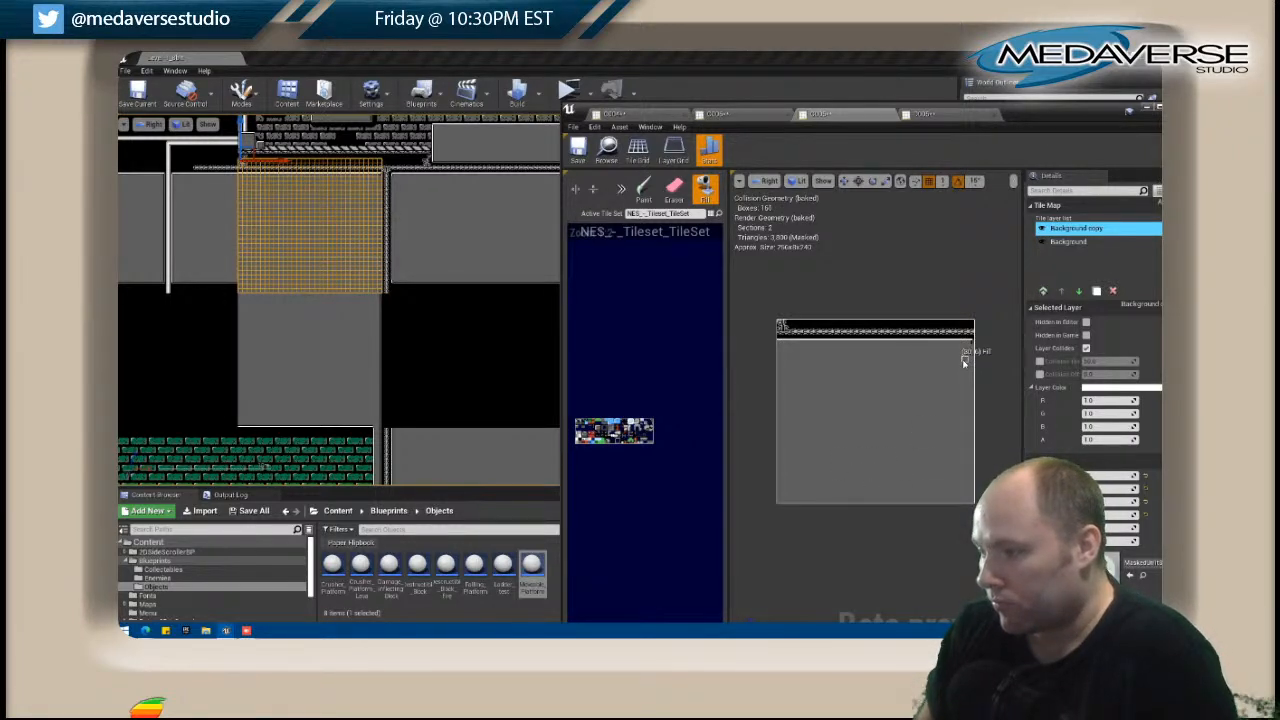
{"action": "key", "text": "ctrl+z"}
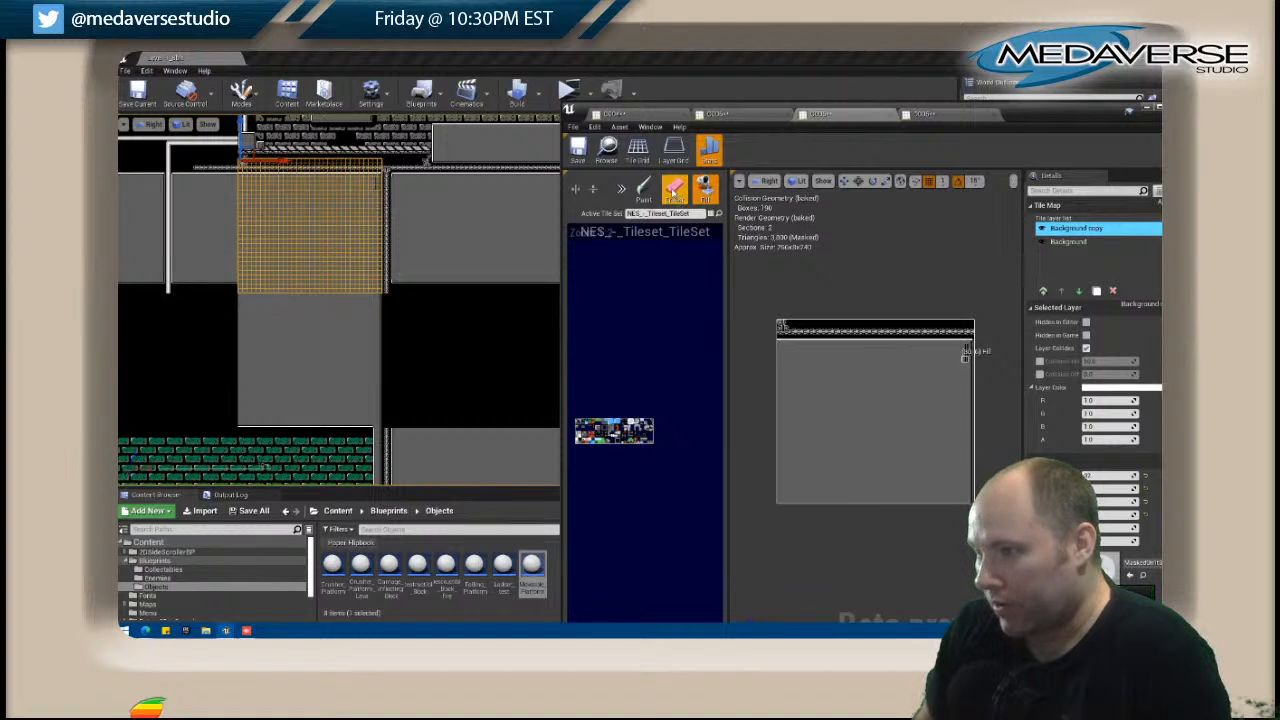
{"action": "left_click", "coordinate": [645, 192]}
{"action": "left_click_drag", "start_coordinate": [966, 346], "coordinate": [965, 362]}
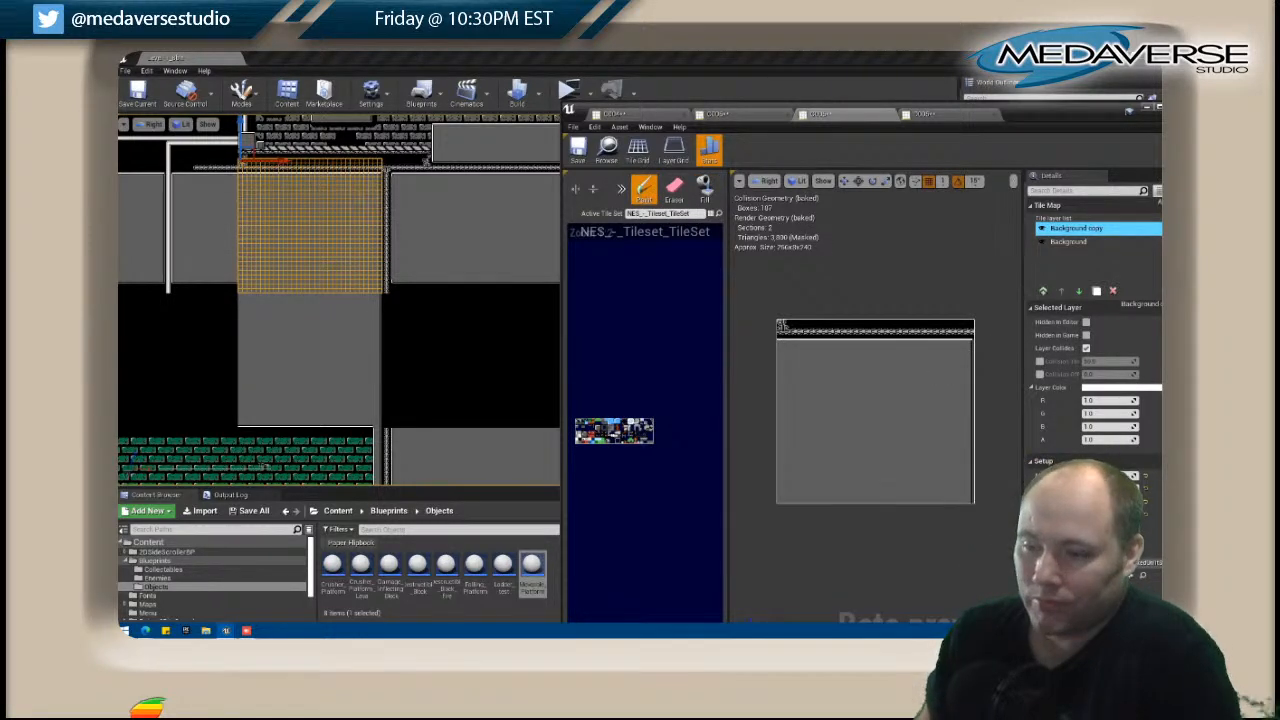
Open the black tile map below the left-truss room, add a tile layer, and fill that layer with solid grey.
{"action": "left_click", "coordinate": [453, 358]}
{"action": "scroll", "coordinate": [441, 343], "scroll_direction": "up", "scroll_amount": 2}
{"action": "right_click_drag", "start_coordinate": [446, 336], "coordinate": [307, 245]}
{"action": "scroll", "coordinate": [307, 245], "scroll_direction": "down", "scroll_amount": 4}
{"action": "right_click", "coordinate": [317, 238]}
{"action": "left_click", "coordinate": [352, 257]}
{"action": "left_click", "coordinate": [1043, 290]}
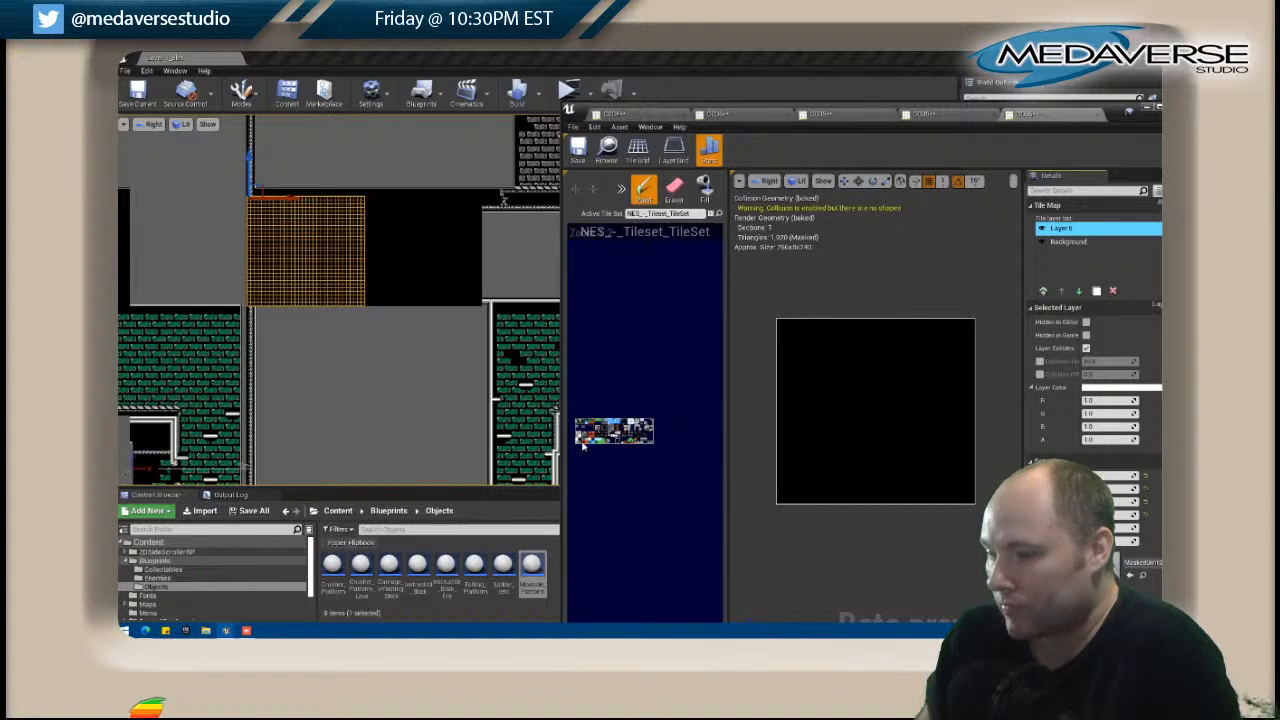
{"action": "left_click", "coordinate": [705, 190]}
{"action": "left_click", "coordinate": [828, 372]}
Paint a truss column down the map's left edge, then sample it and stamp a horizontally flipped copy beside it.
{"action": "scroll", "coordinate": [271, 260], "scroll_direction": "up", "scroll_amount": 2}
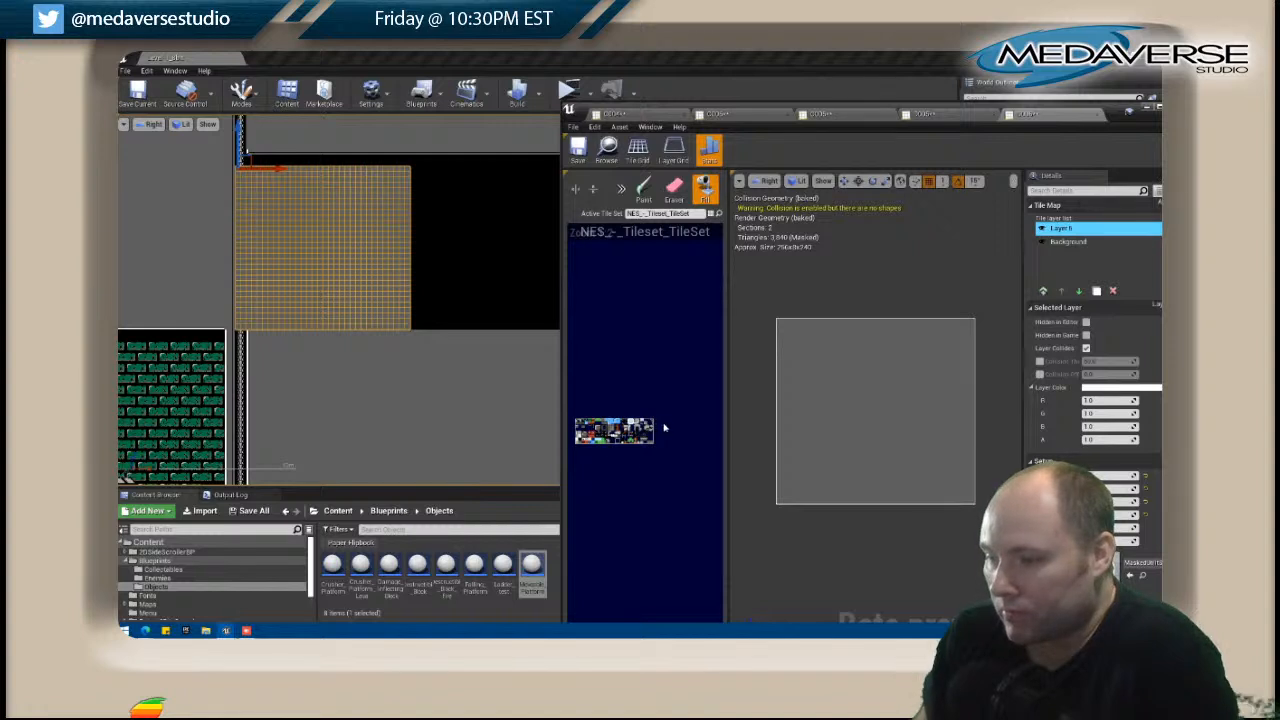
{"action": "left_click", "coordinate": [643, 190]}
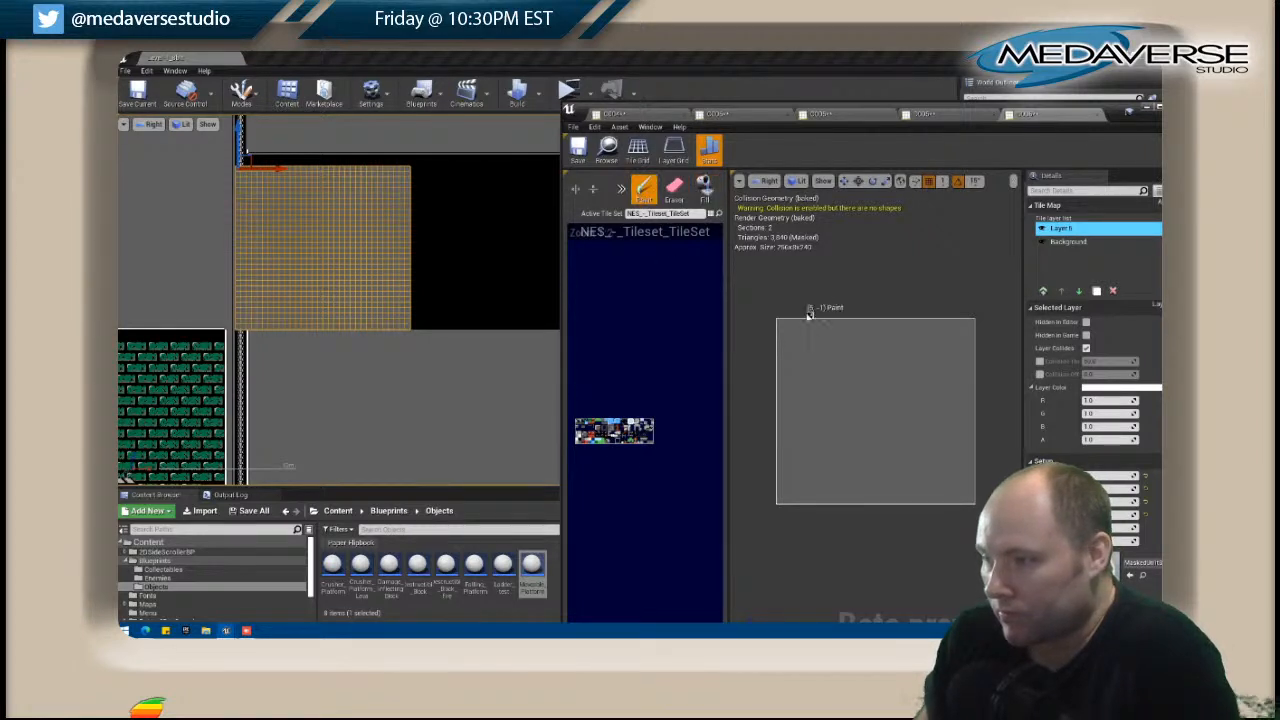
{"action": "left_click_drag", "start_coordinate": [780, 323], "coordinate": [781, 505]}
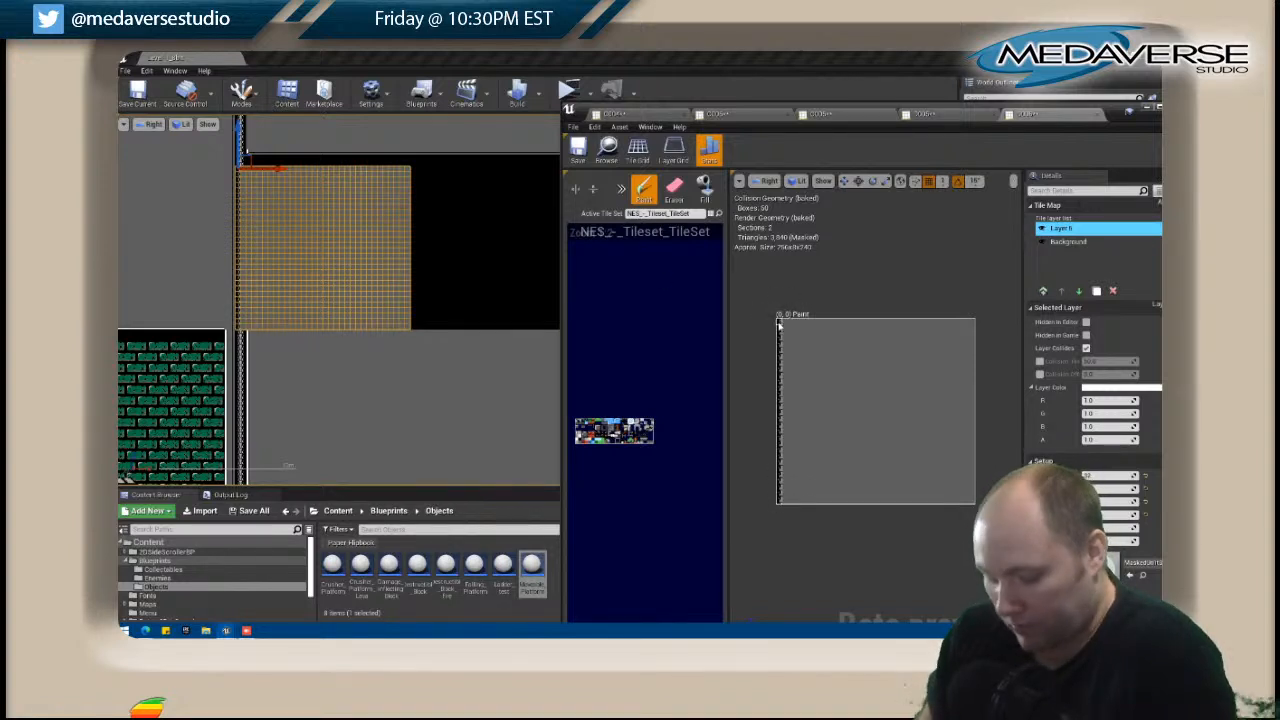
{"action": "left_click_drag", "start_coordinate": [779, 325], "coordinate": [777, 381], "text": "shift"}
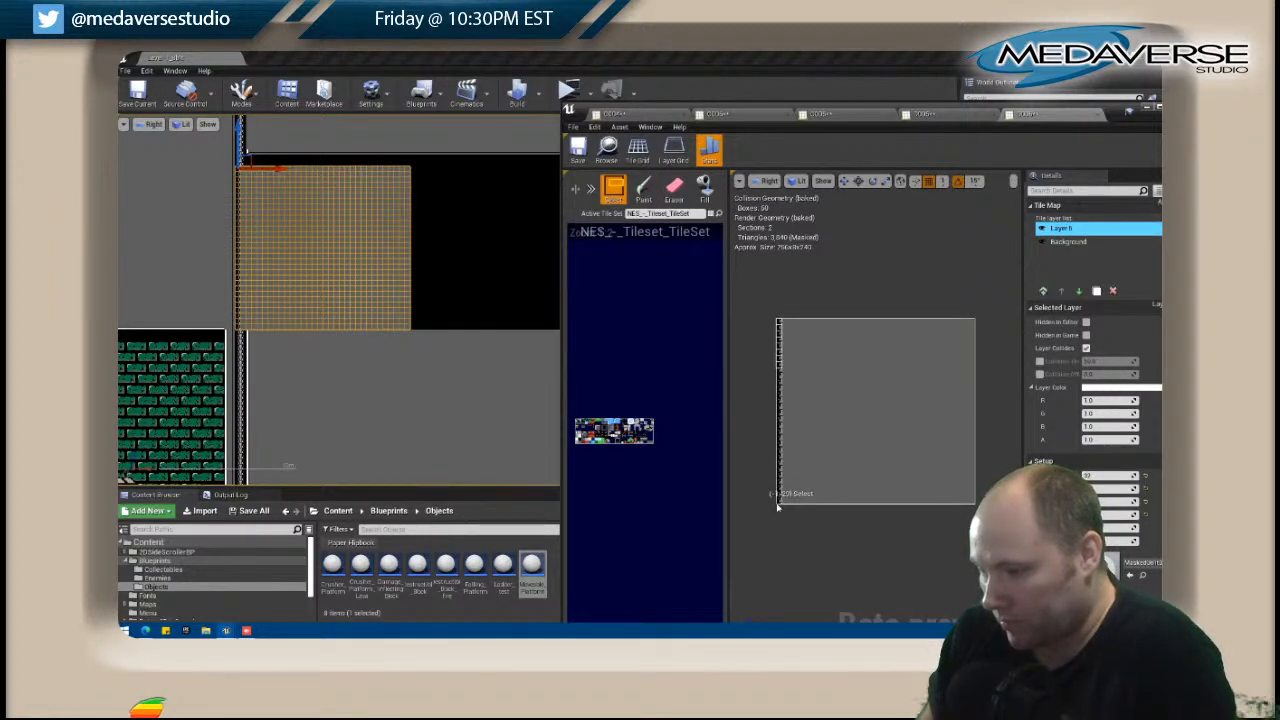
{"action": "left_click", "coordinate": [644, 186]}
{"action": "left_click", "coordinate": [575, 194]}
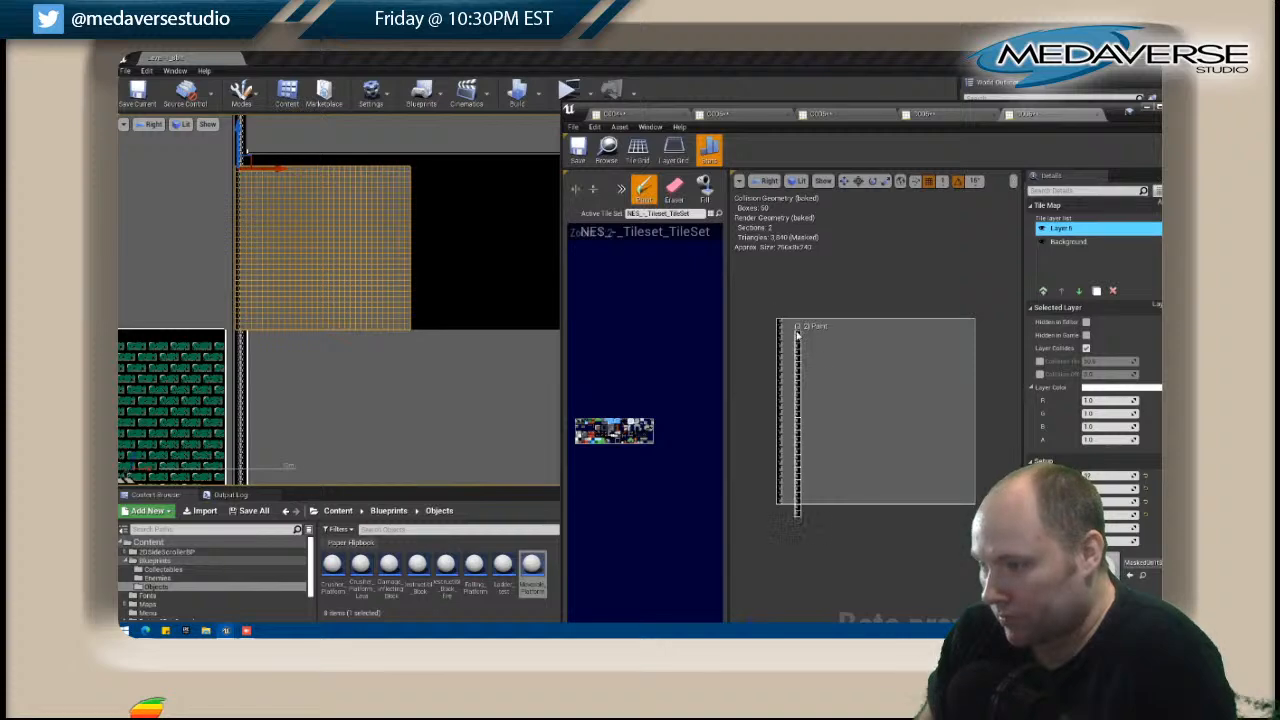
{"action": "left_click", "coordinate": [786, 325]}
Sample the finished vertical truss, rotate the brush, and paint a matching horizontal truss with a corner across the map's top.
{"action": "scroll", "coordinate": [373, 199], "scroll_direction": "down", "scroll_amount": 2}
{"action": "right_click_drag", "start_coordinate": [396, 196], "coordinate": [400, 263]}
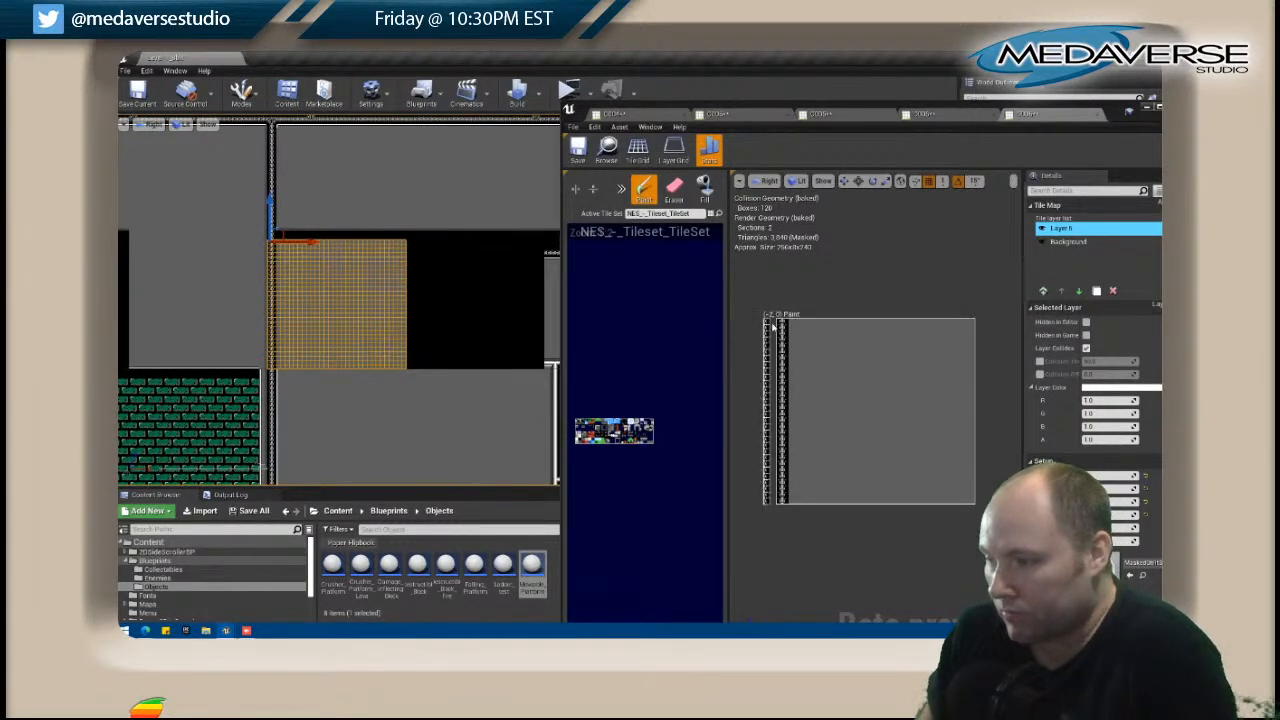
{"action": "left_click_drag", "start_coordinate": [780, 322], "coordinate": [784, 502], "text": "shift"}
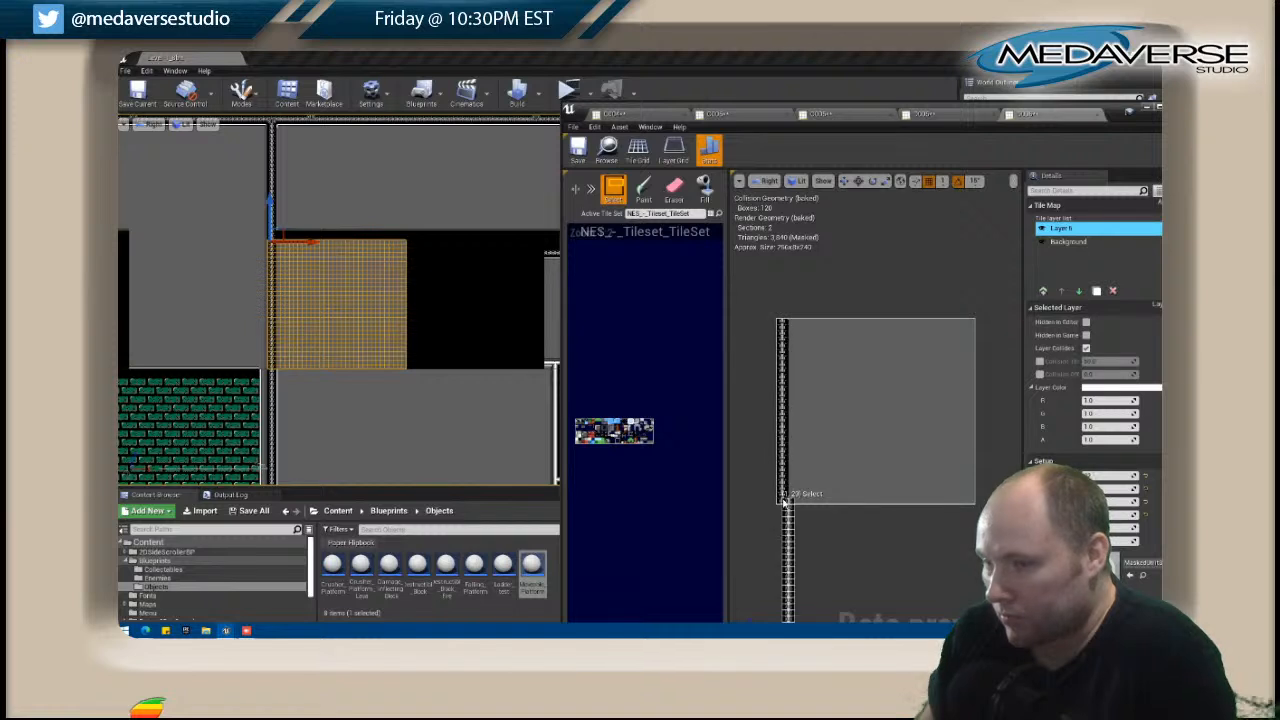
{"action": "left_click", "coordinate": [644, 190]}
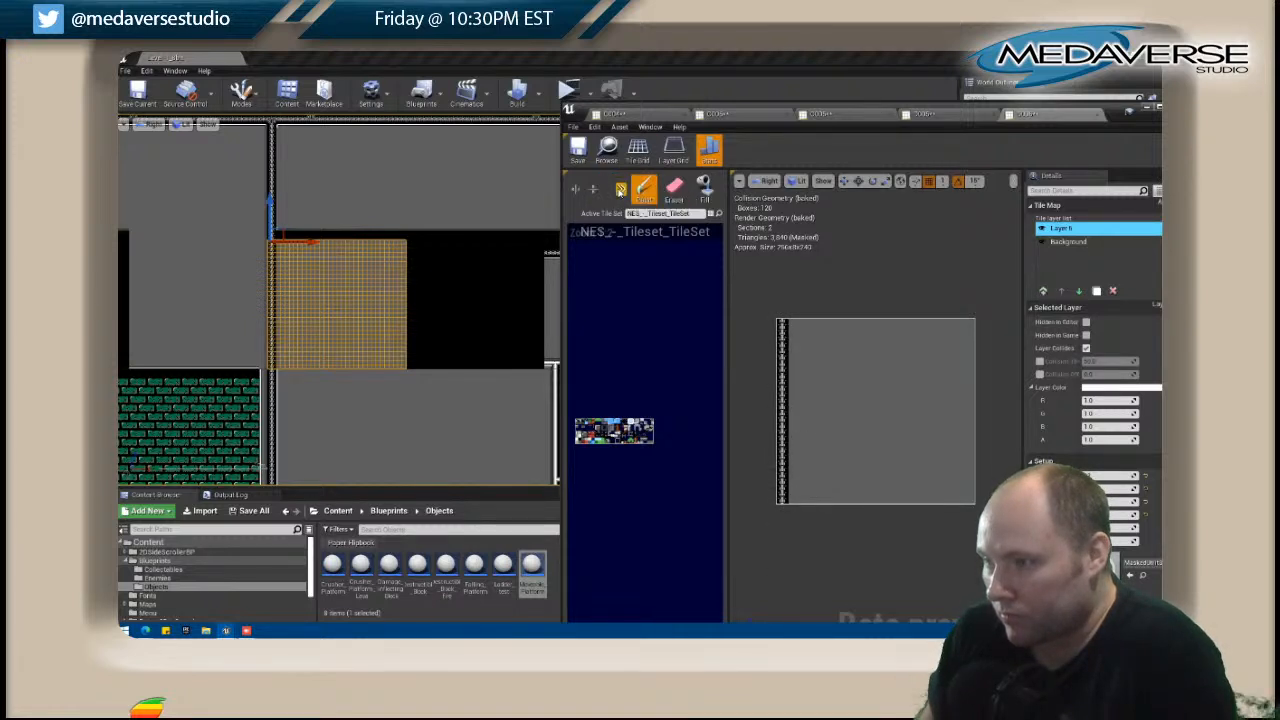
{"action": "left_click_drag", "start_coordinate": [867, 327], "coordinate": [790, 332]}
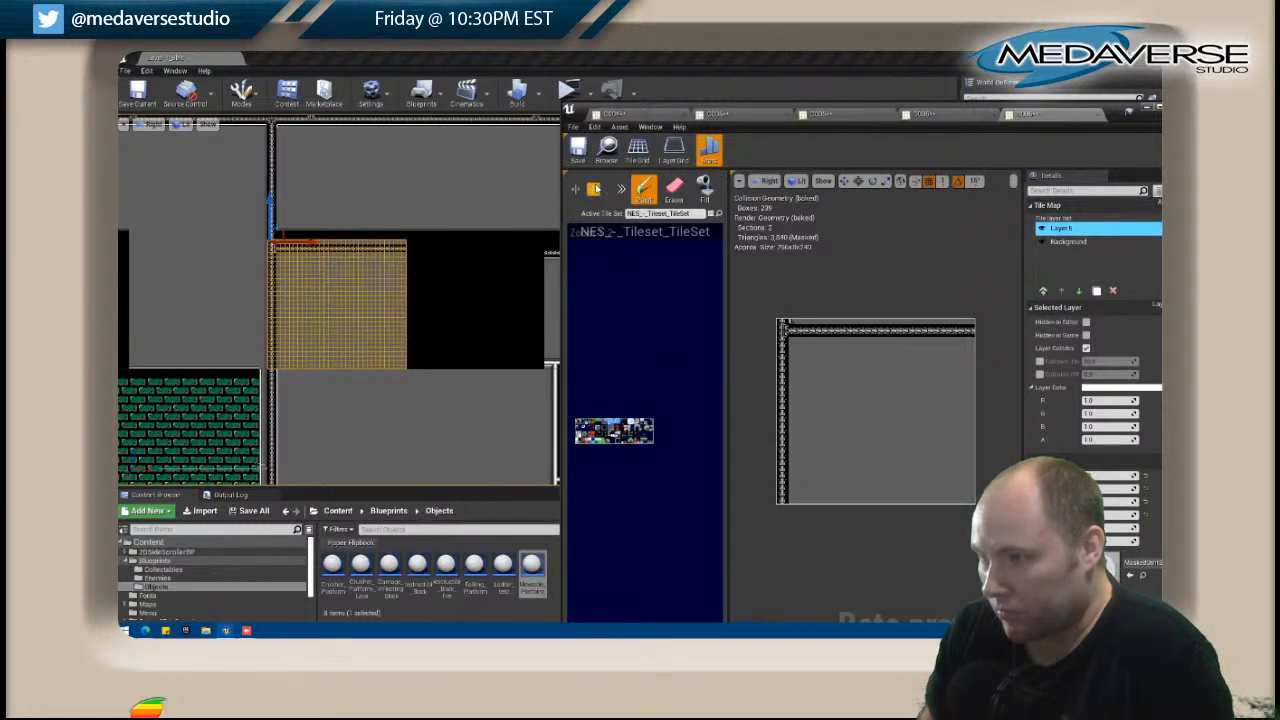
Place a trim corner tile where the trusses meet and paint horizontal trim along the underside of the top truss.
{"action": "left_click", "coordinate": [704, 189]}
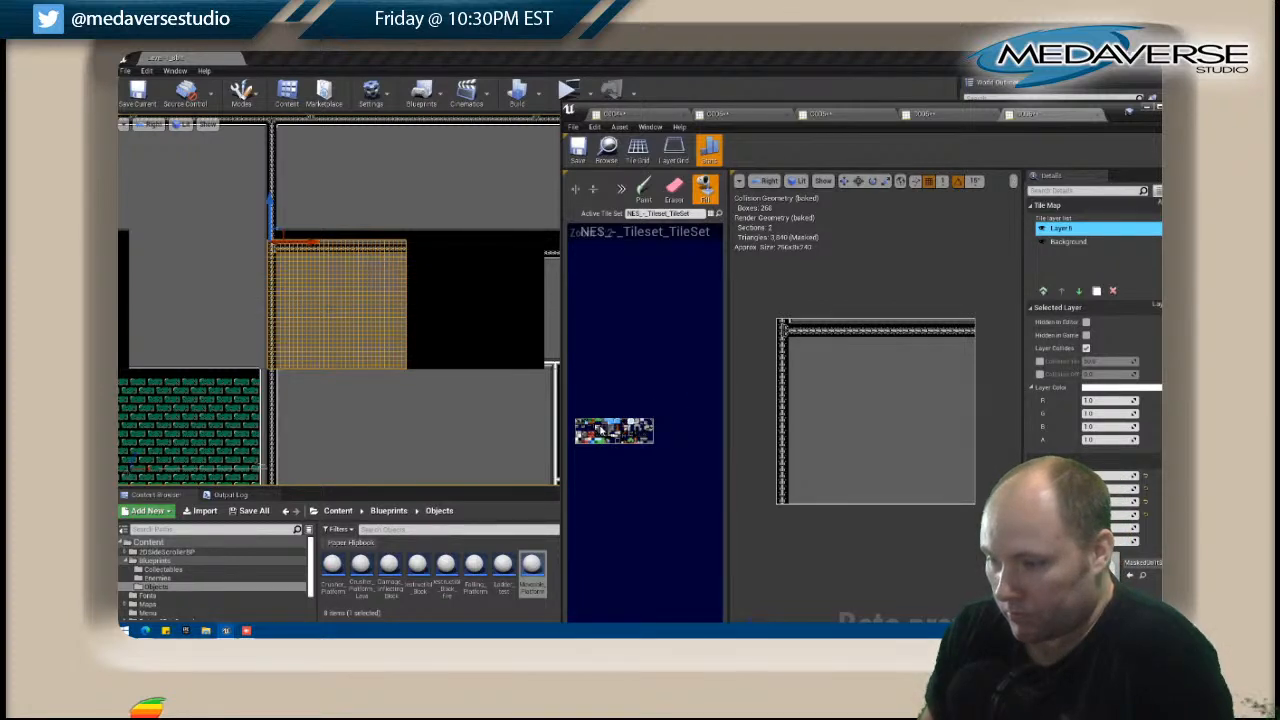
{"action": "left_click", "coordinate": [643, 189]}
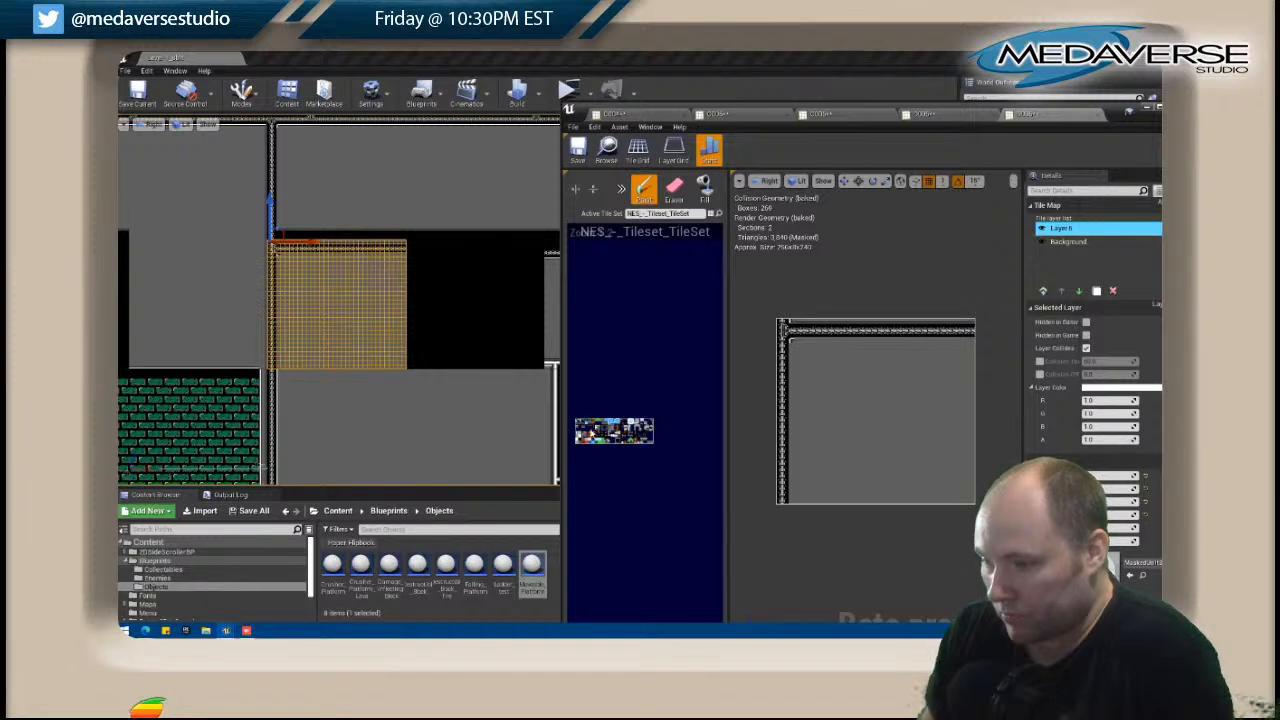
{"action": "right_click_drag", "start_coordinate": [579, 432], "coordinate": [584, 432]}
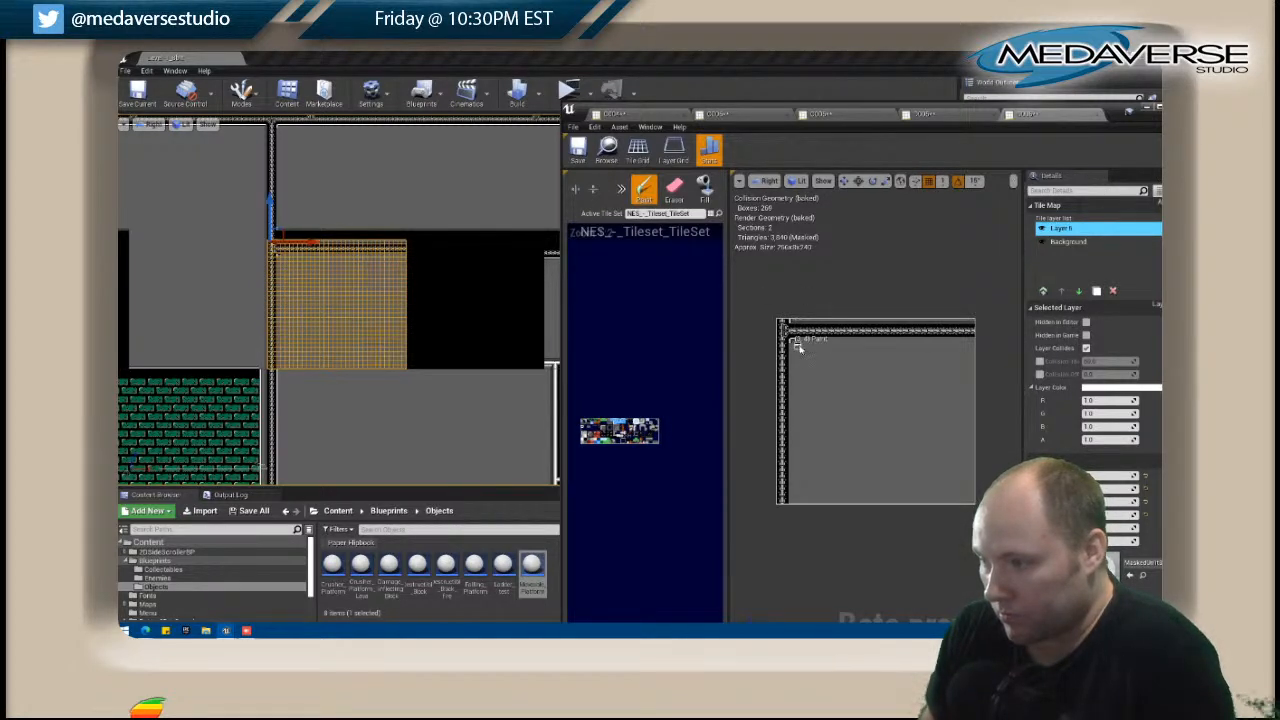
{"action": "left_click_drag", "start_coordinate": [799, 346], "coordinate": [968, 343]}
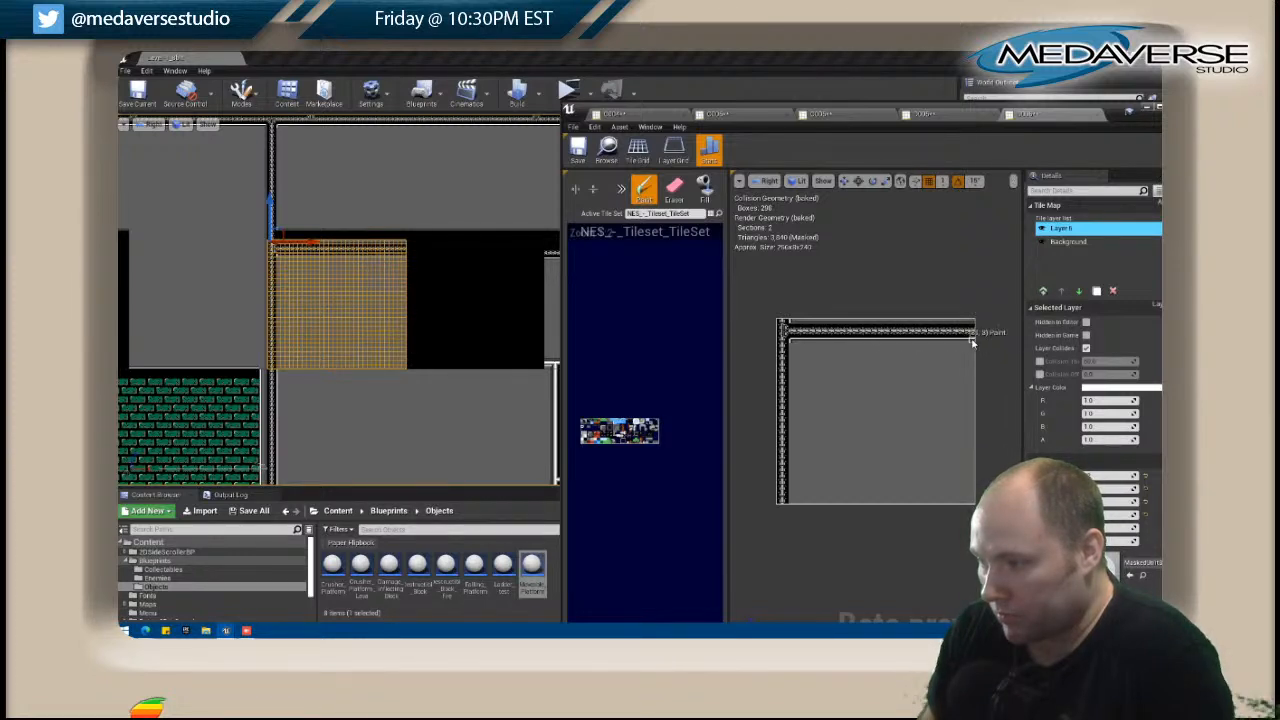
Sample the horizontal trim, rotate the brush counterclockwise, and stamp it down the inner side of the left truss.
{"action": "left_click_drag", "start_coordinate": [797, 343], "coordinate": [977, 342], "text": "shift"}
{"action": "left_click", "coordinate": [621, 191]}
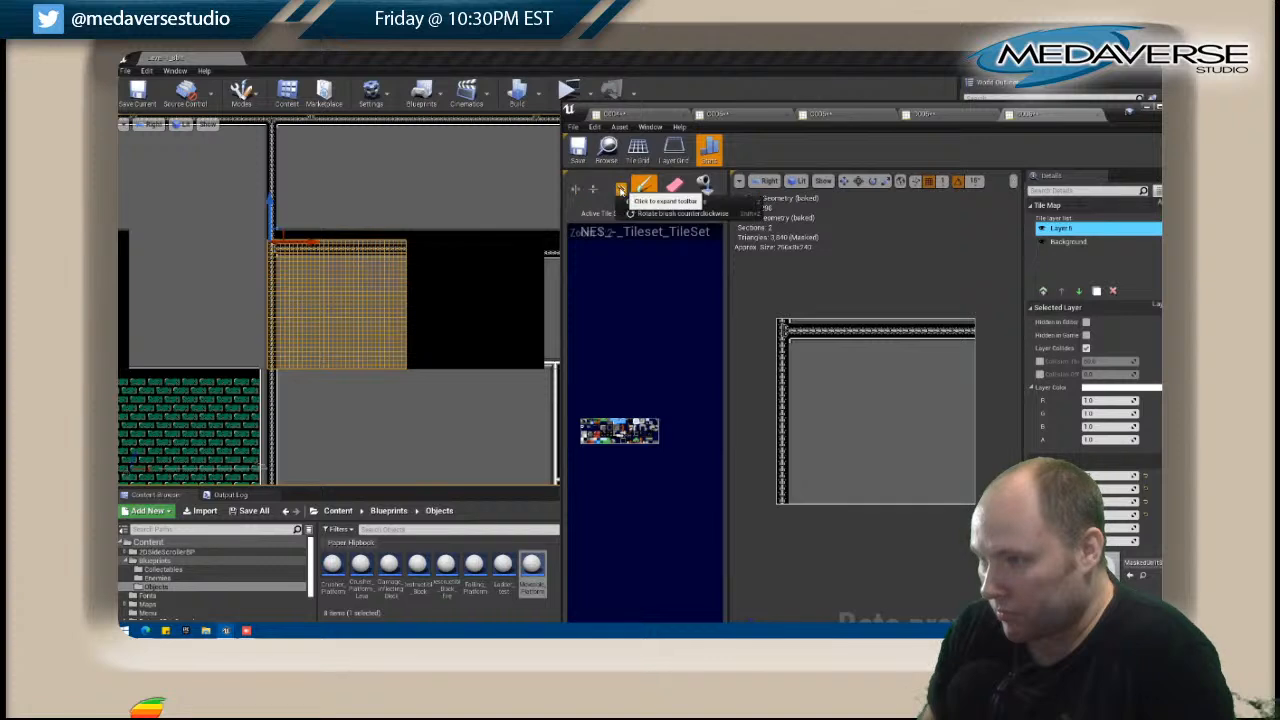
{"action": "left_click", "coordinate": [676, 213]}
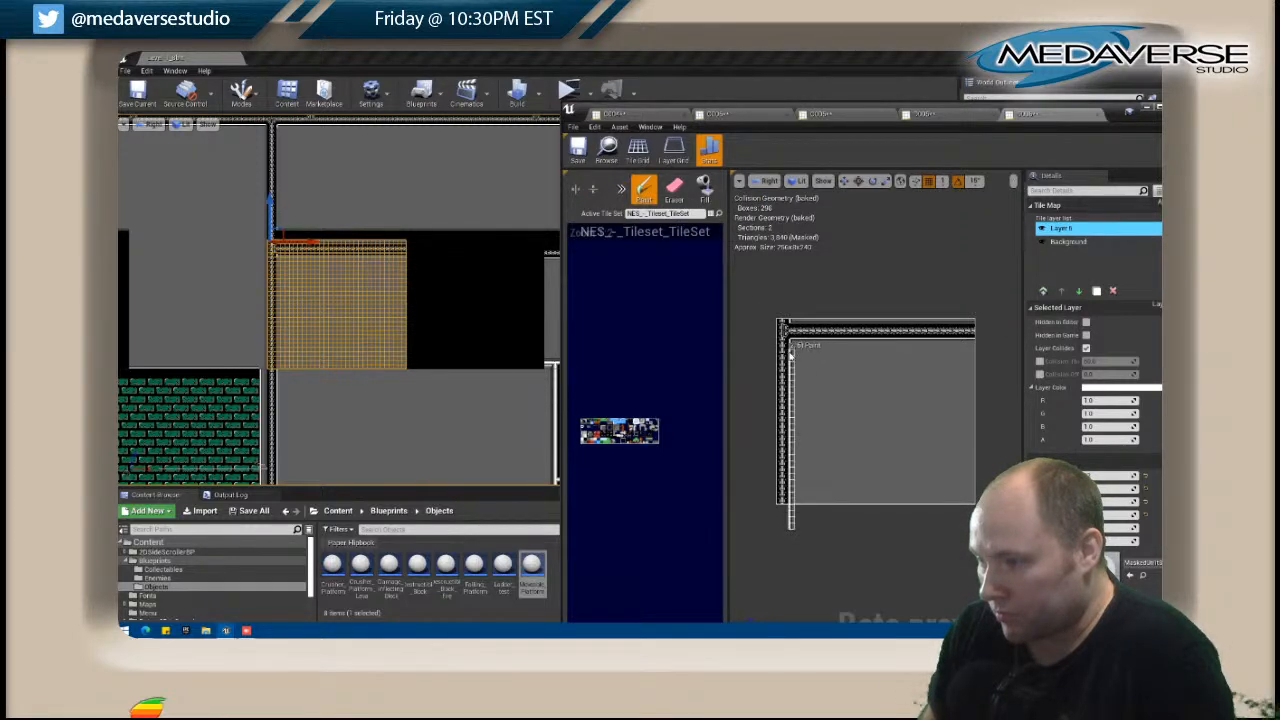
{"action": "left_click", "coordinate": [789, 345]}
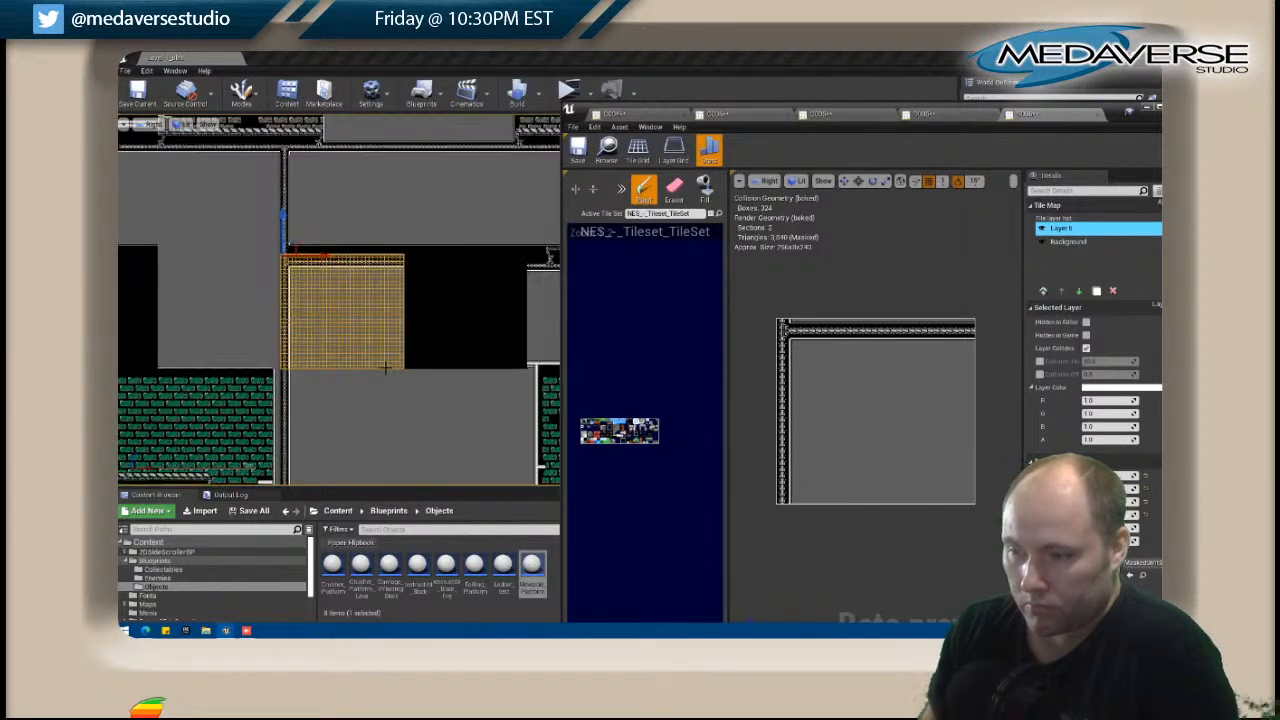
In the level, select the left-truss tile map directly above the edited one and open it for editing.
{"action": "left_click", "coordinate": [445, 322]}
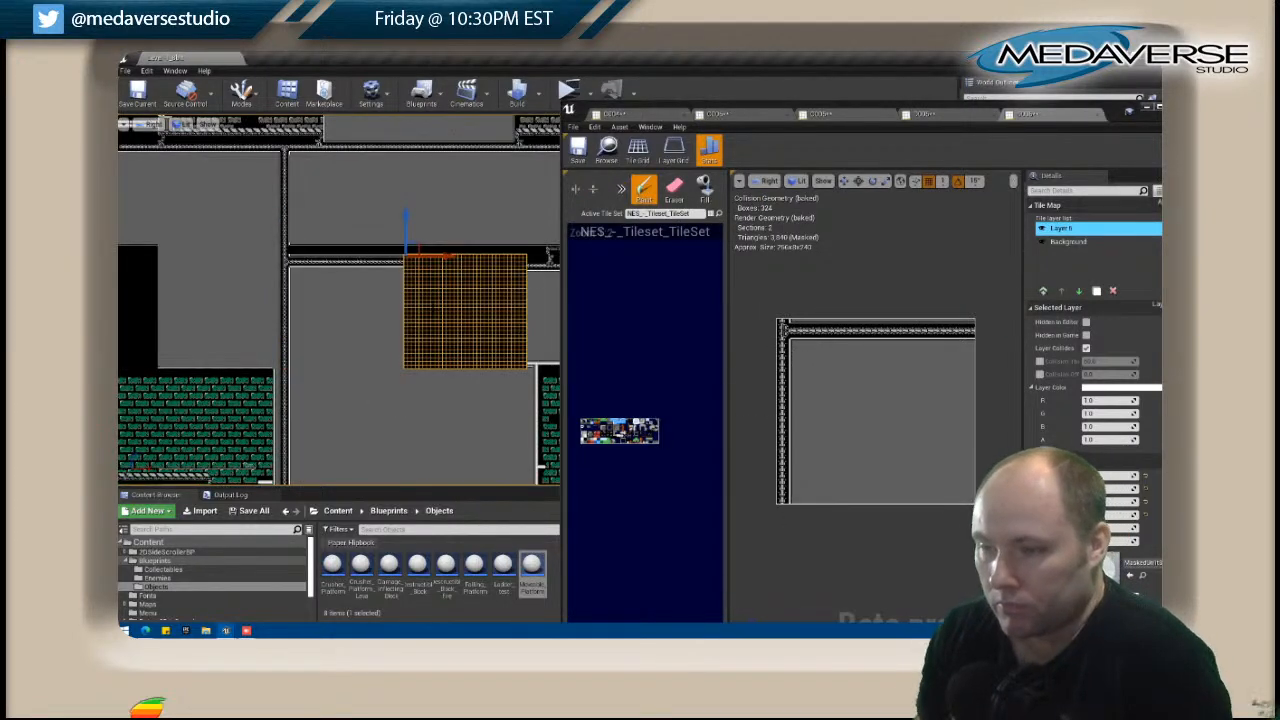
{"action": "left_click", "coordinate": [318, 242]}
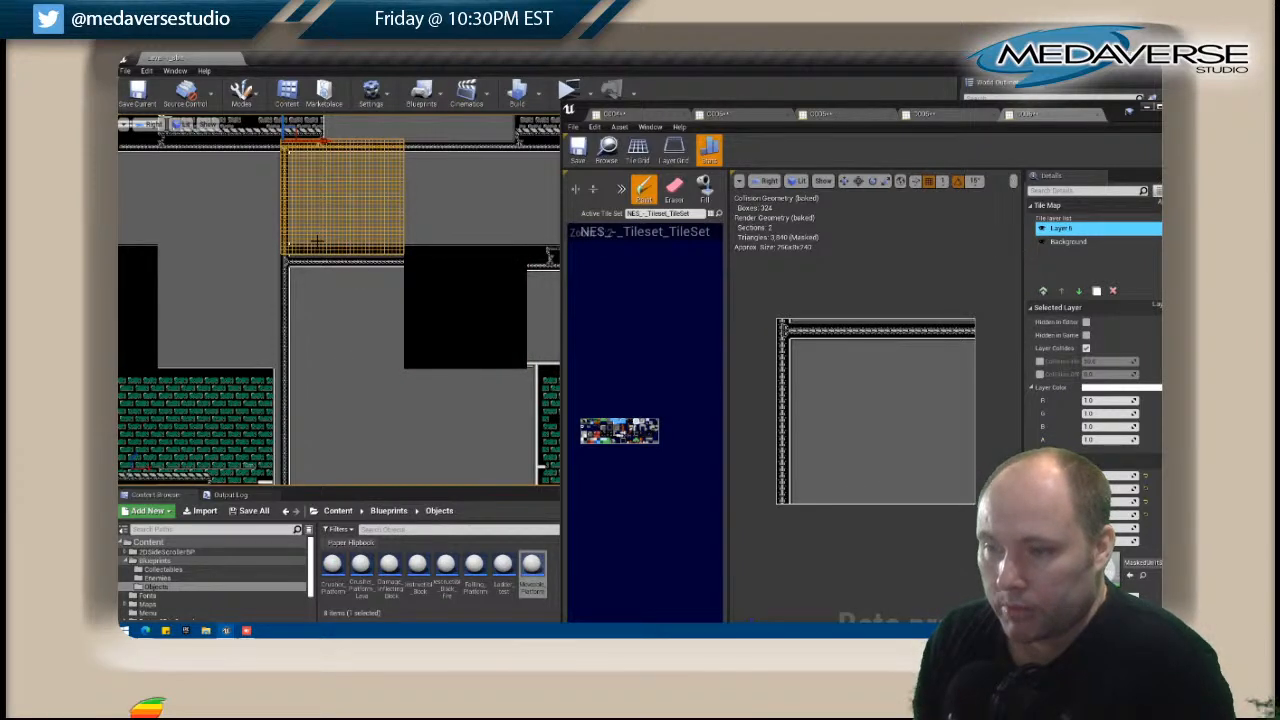
{"action": "right_click", "coordinate": [318, 242]}
{"action": "left_click", "coordinate": [347, 254]}
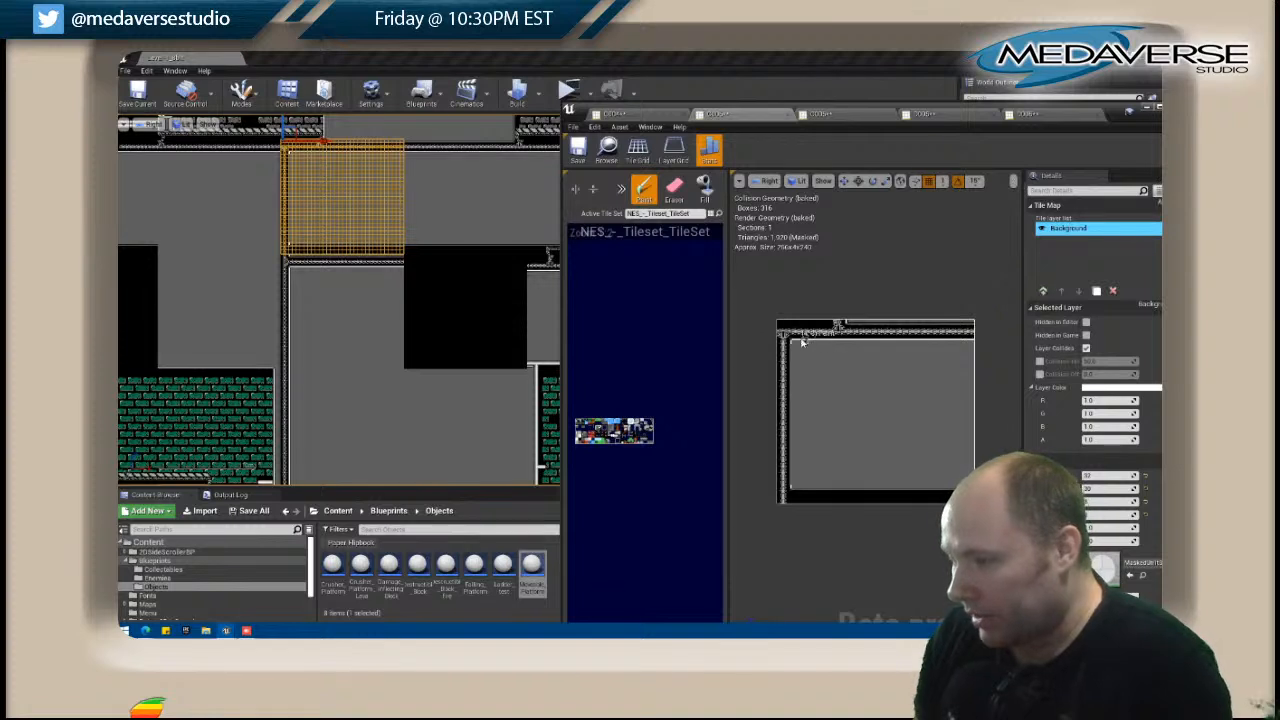
Extend the vertical trim beside the left truss to the map's bottom edge and fill the remaining black strip with grey wall.
{"action": "left_click_drag", "start_coordinate": [799, 343], "coordinate": [944, 349], "text": "shift"}
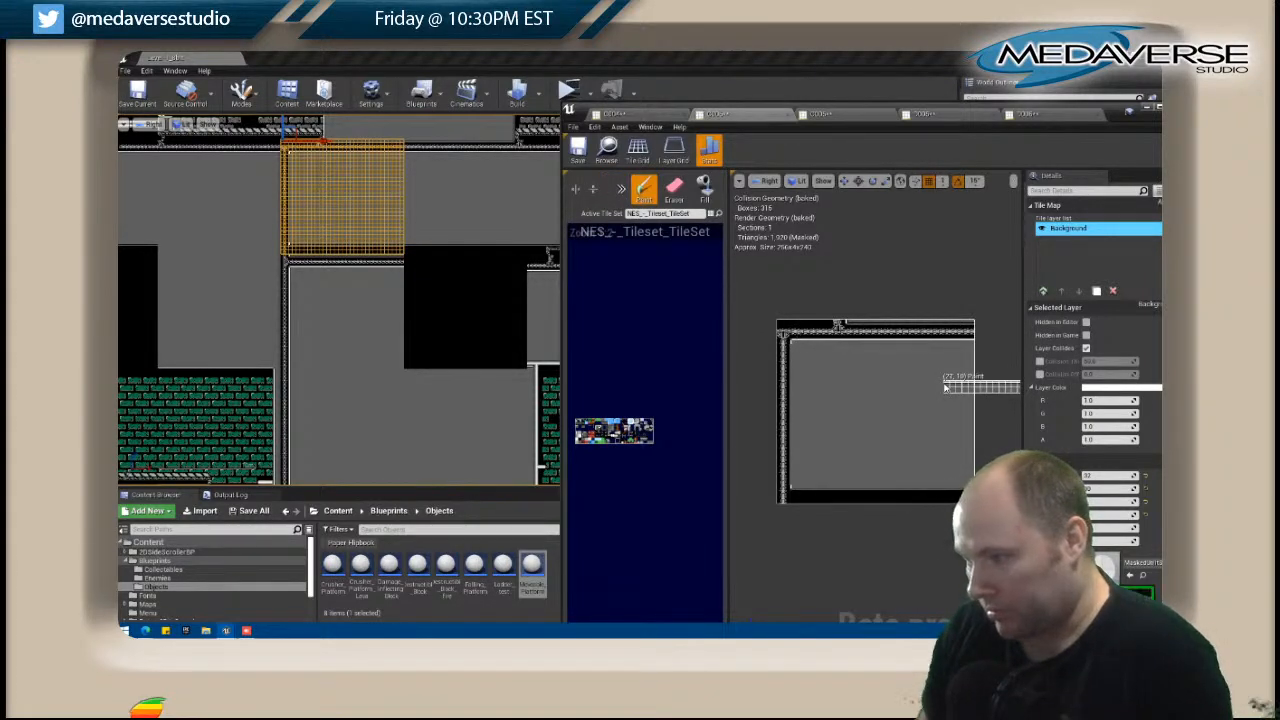
{"action": "left_click", "coordinate": [621, 188]}
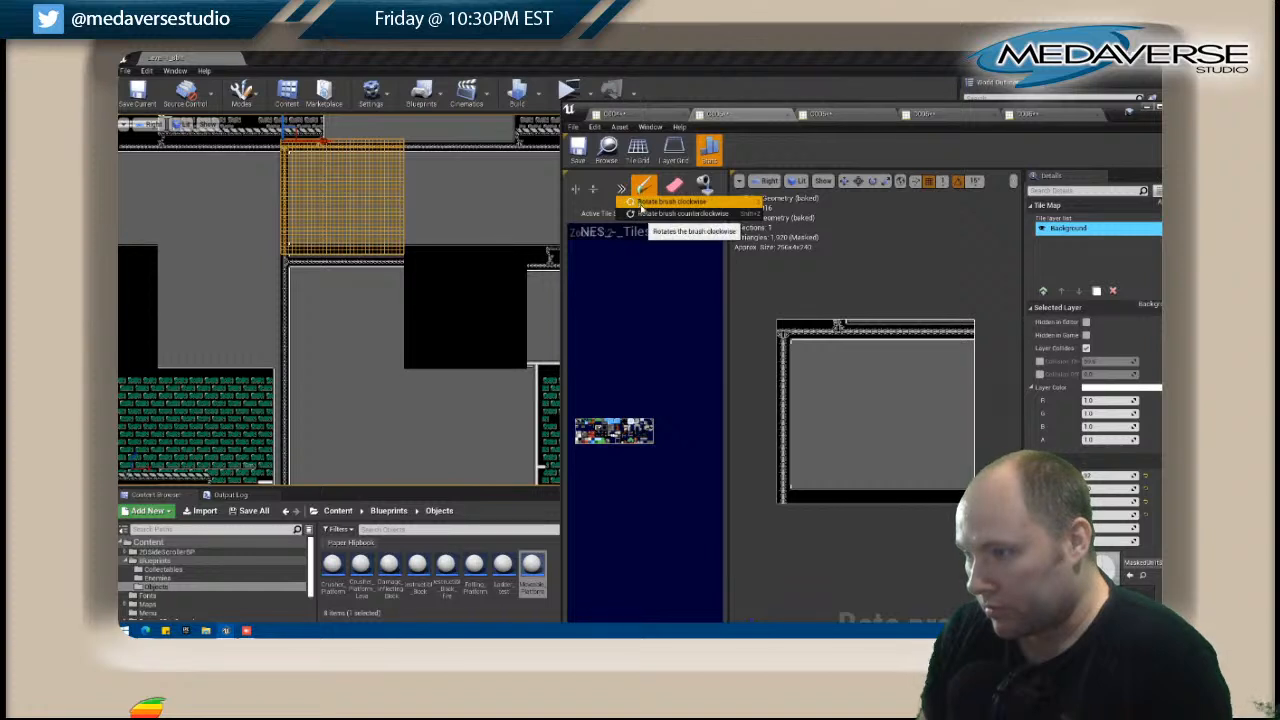
{"action": "left_click", "coordinate": [647, 216]}
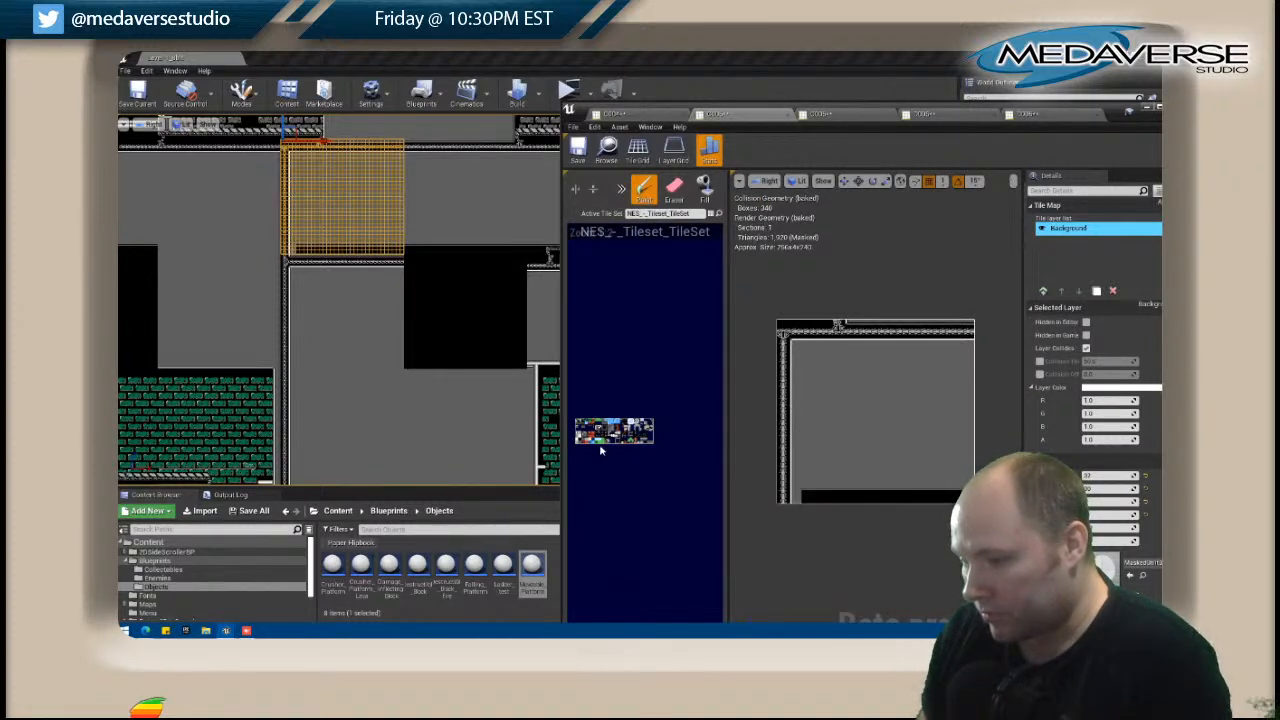
{"action": "right_click_drag", "start_coordinate": [581, 441], "coordinate": [584, 442]}
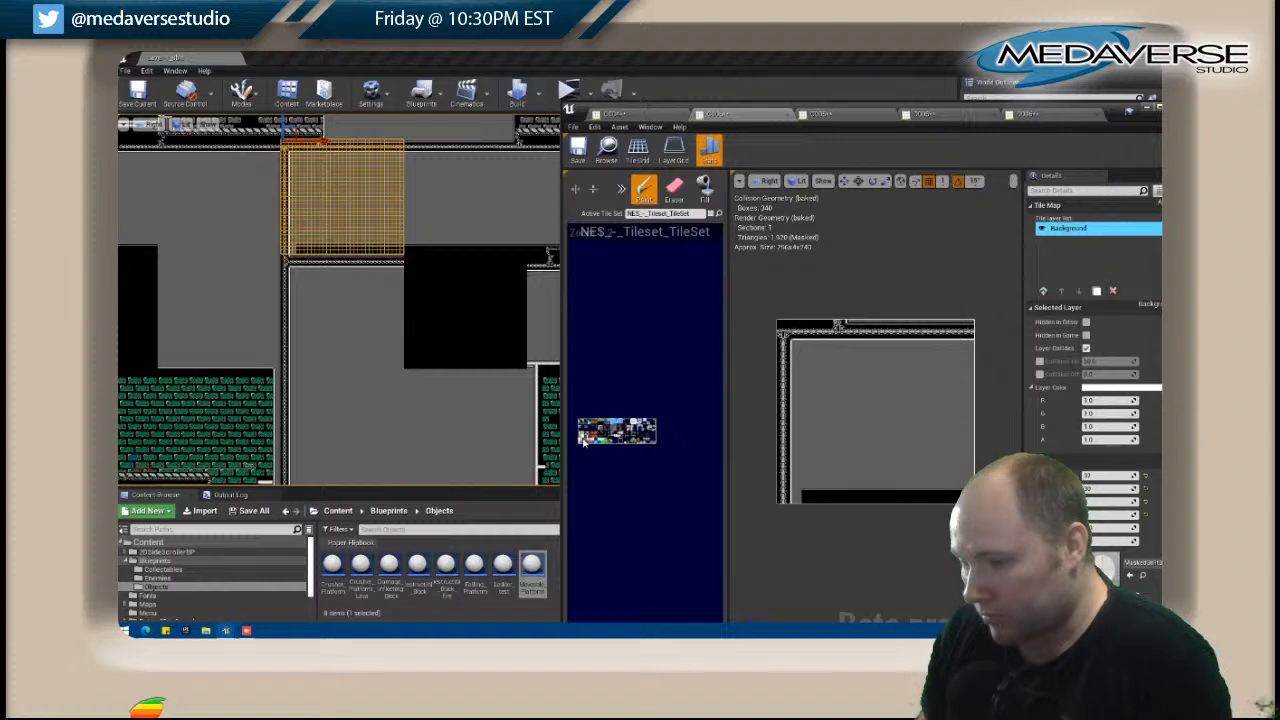
{"action": "left_click", "coordinate": [704, 188]}
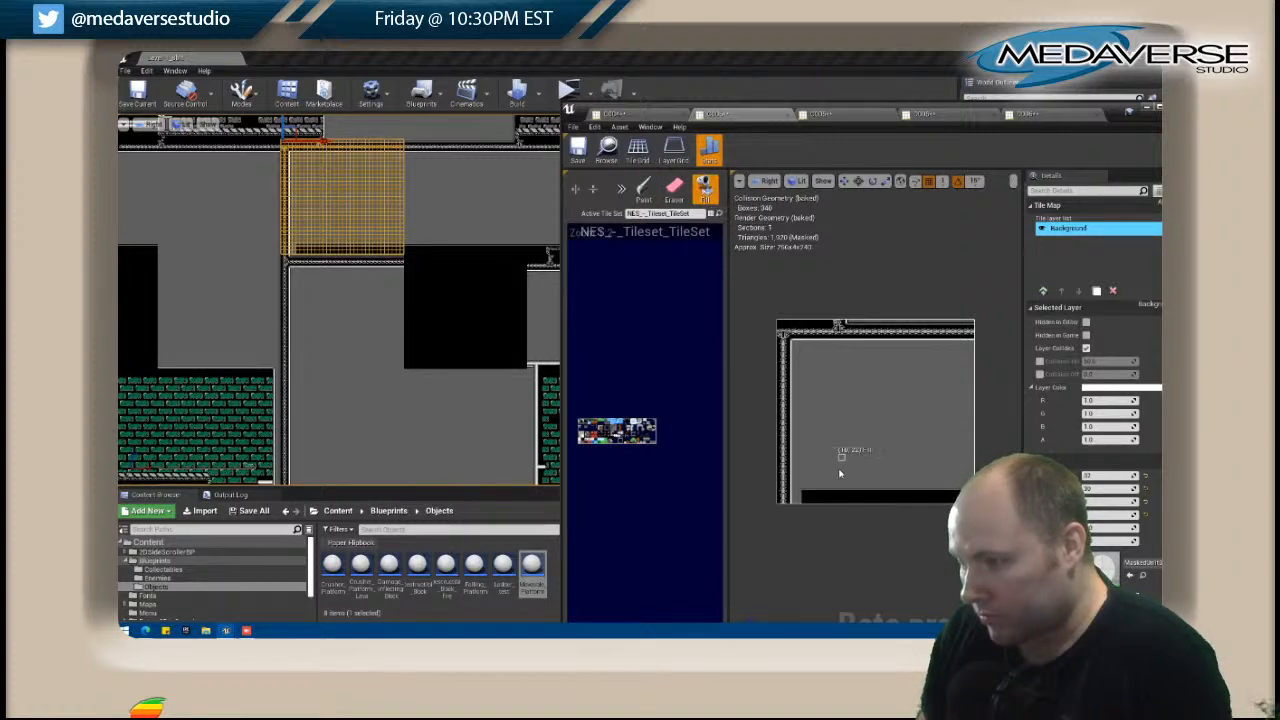
{"action": "left_click", "coordinate": [835, 496]}
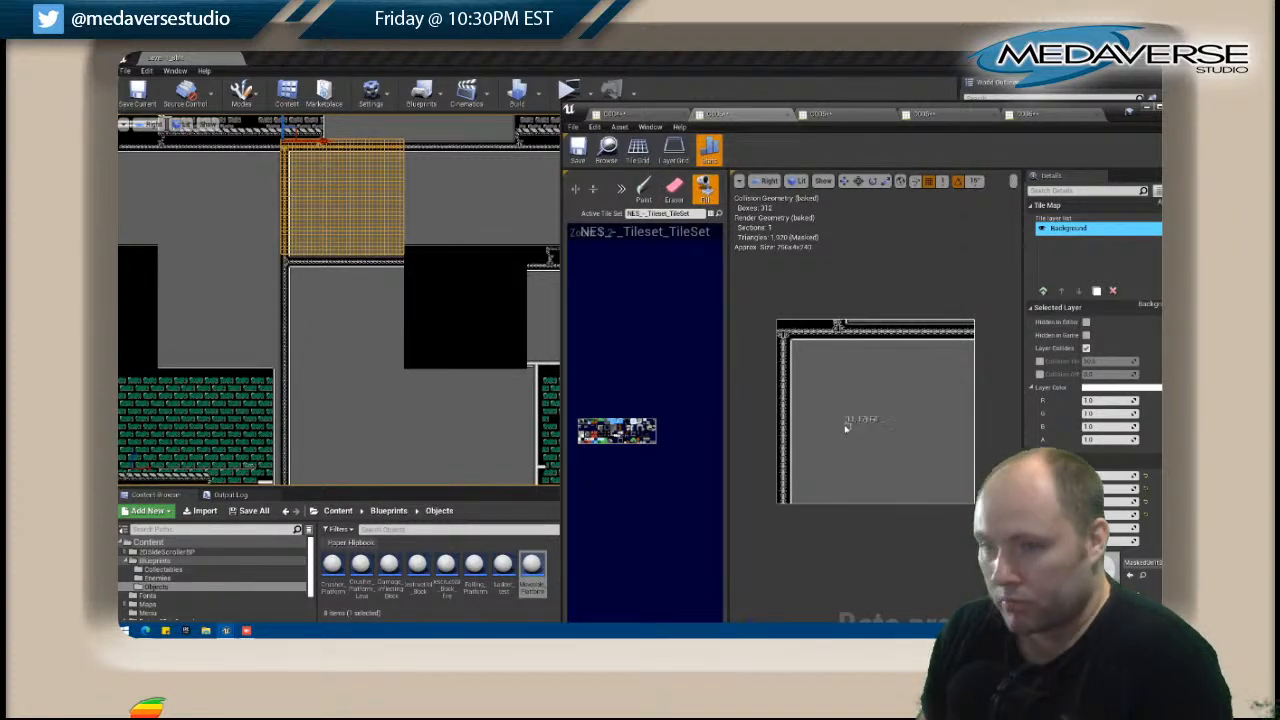
Open the all-black tile map in the level for editing and add a new layer above Background.
{"action": "right_click", "coordinate": [446, 277]}
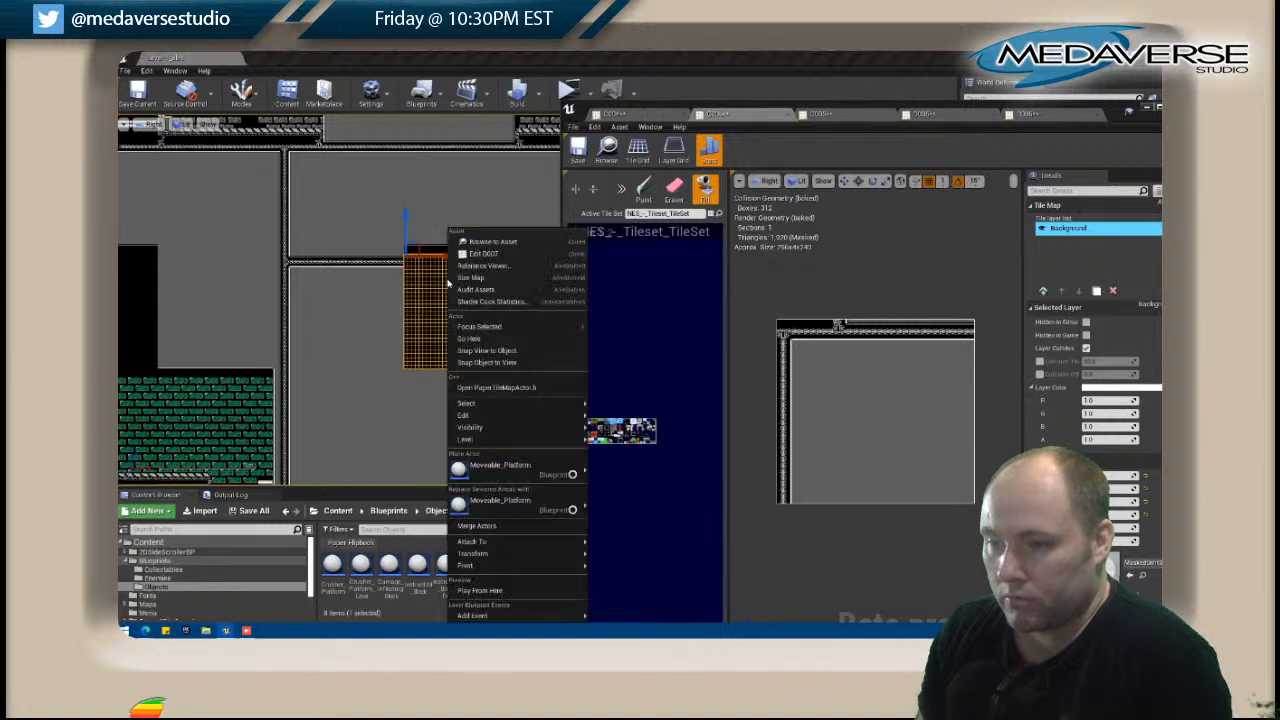
{"action": "left_click", "coordinate": [470, 255]}
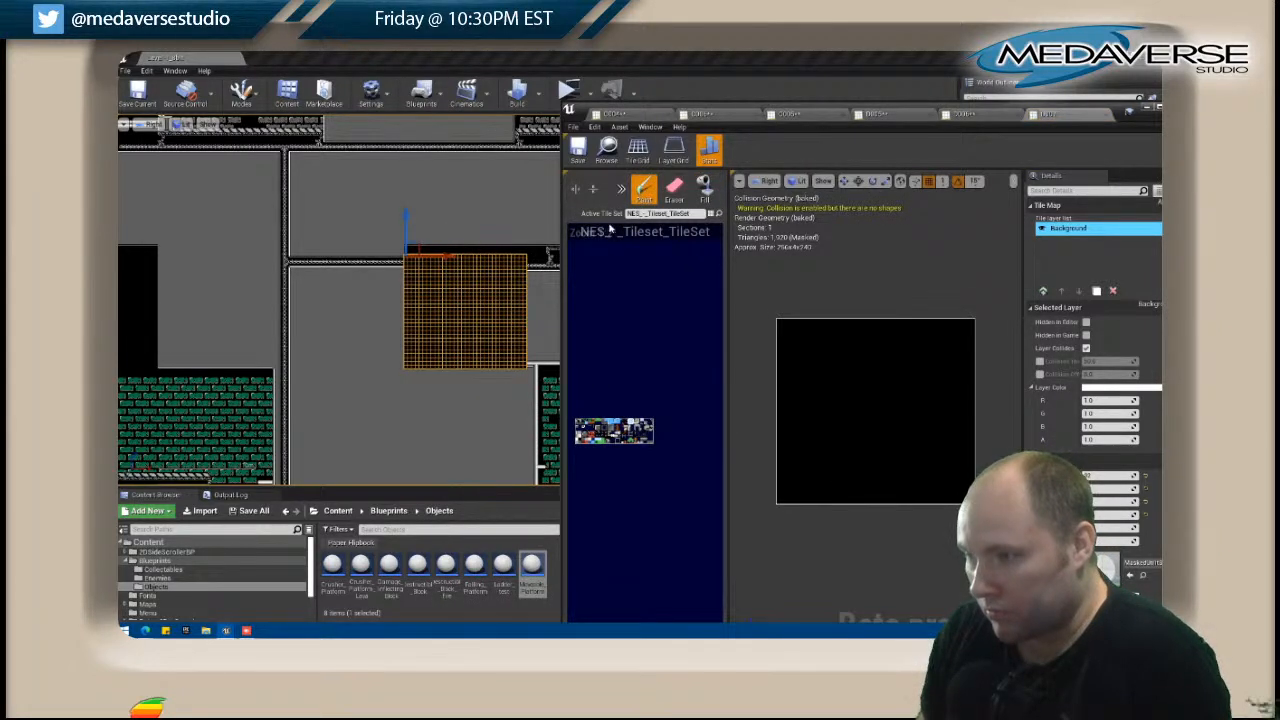
{"action": "left_click", "coordinate": [1096, 290]}
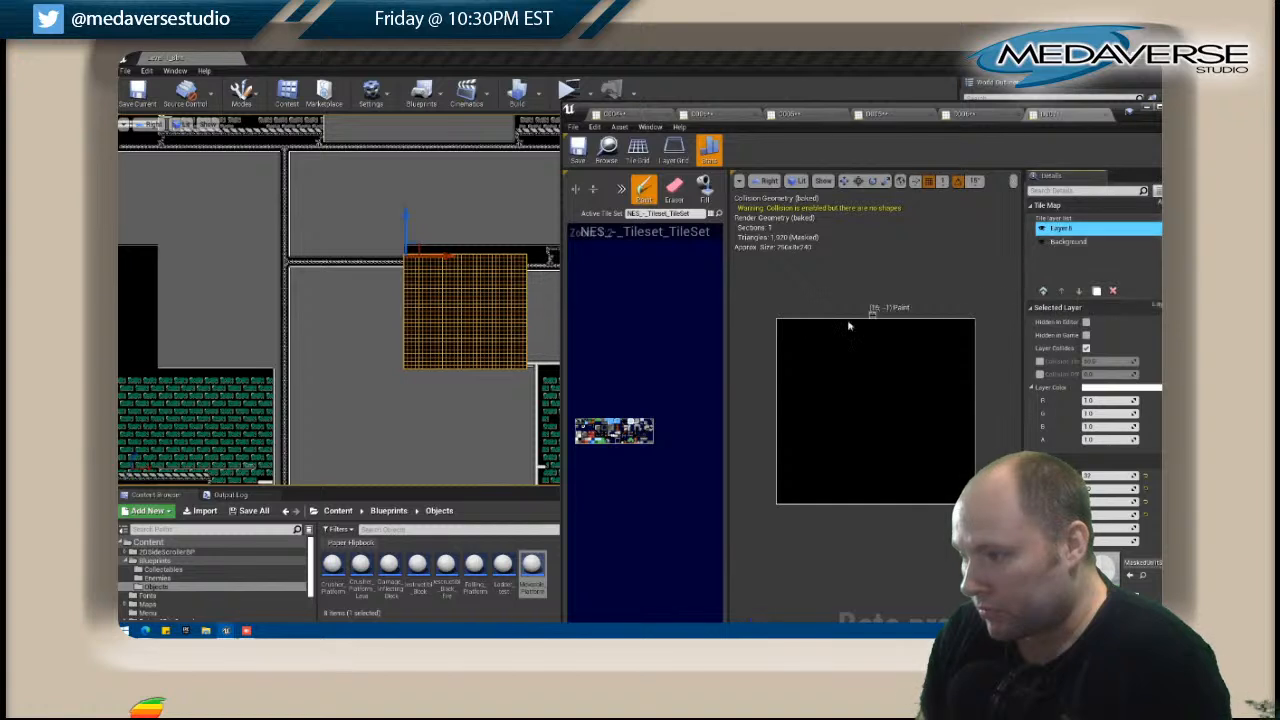
Paint a horizontal trim row across the map's top edge and stamp a copy of it a few rows below.
{"action": "left_click_drag", "start_coordinate": [781, 323], "coordinate": [972, 323]}
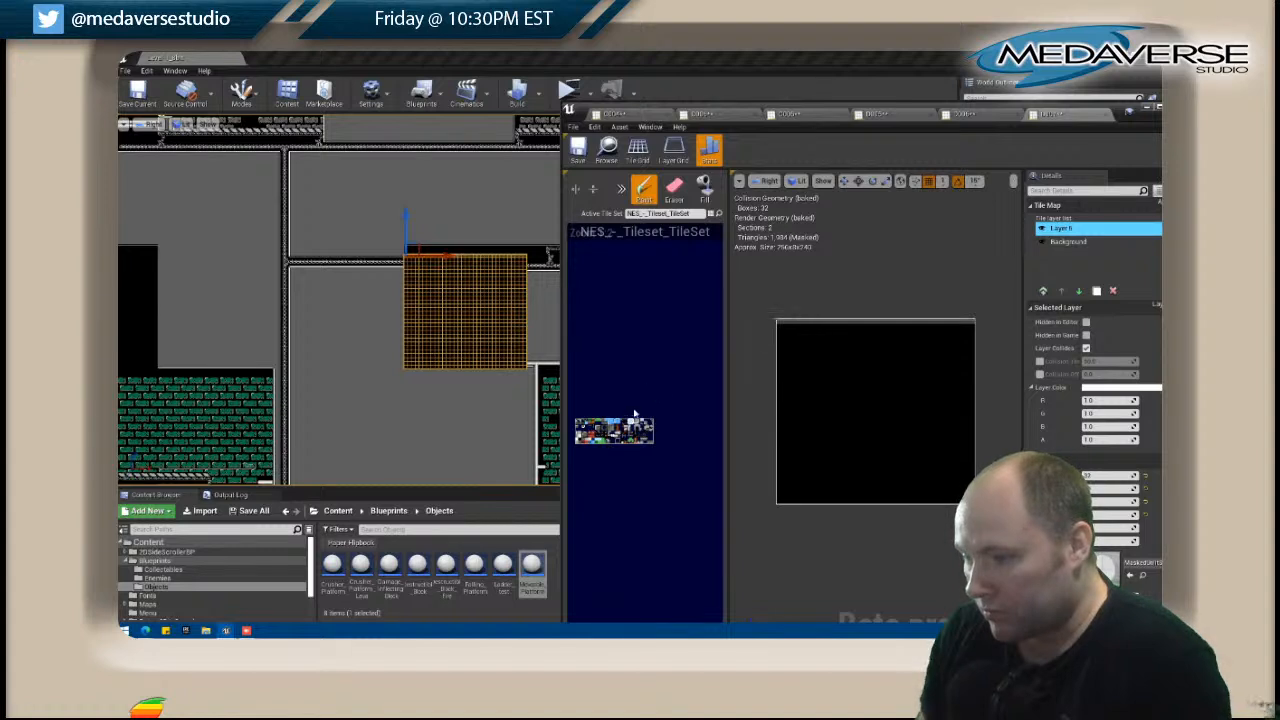
{"action": "key", "text": "shift"}
{"action": "left_click_drag", "start_coordinate": [781, 322], "coordinate": [972, 322], "text": "shift"}
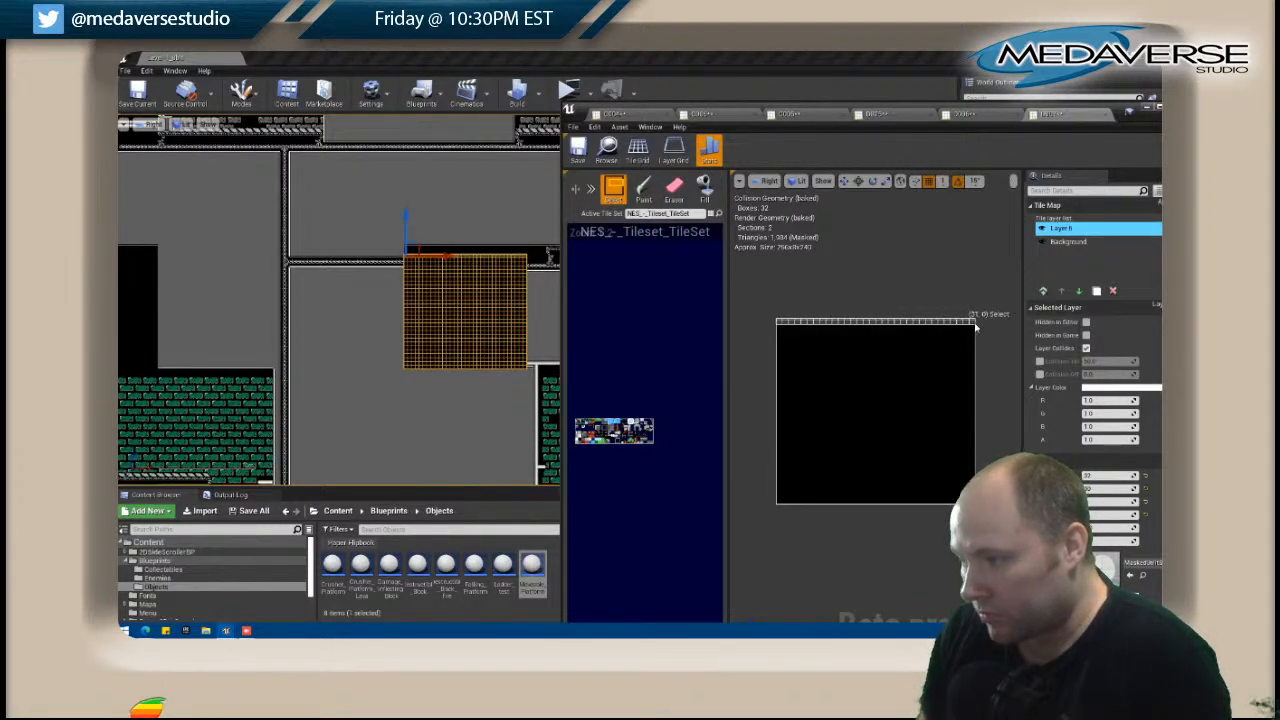
{"action": "left_click", "coordinate": [782, 340]}
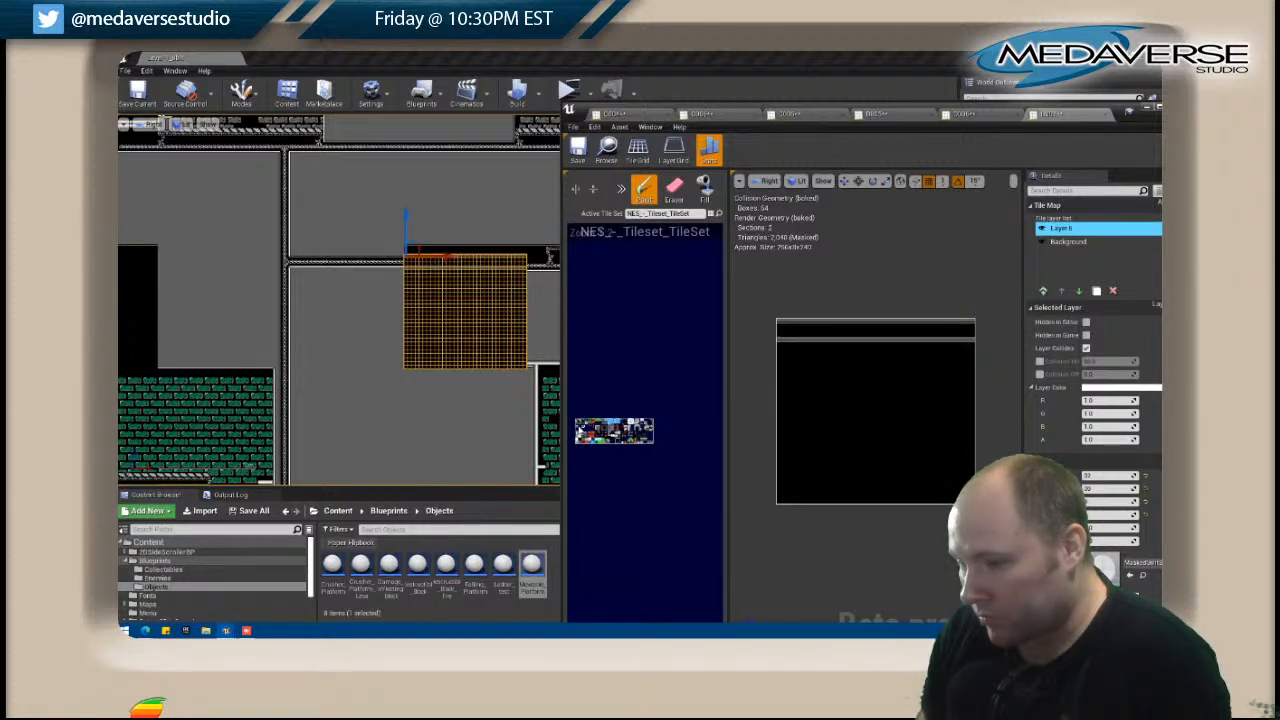
Fill the gap between the two trim rows with horizontal truss tiles and repaint the trim along the truss's underside.
{"action": "left_click", "coordinate": [704, 188]}
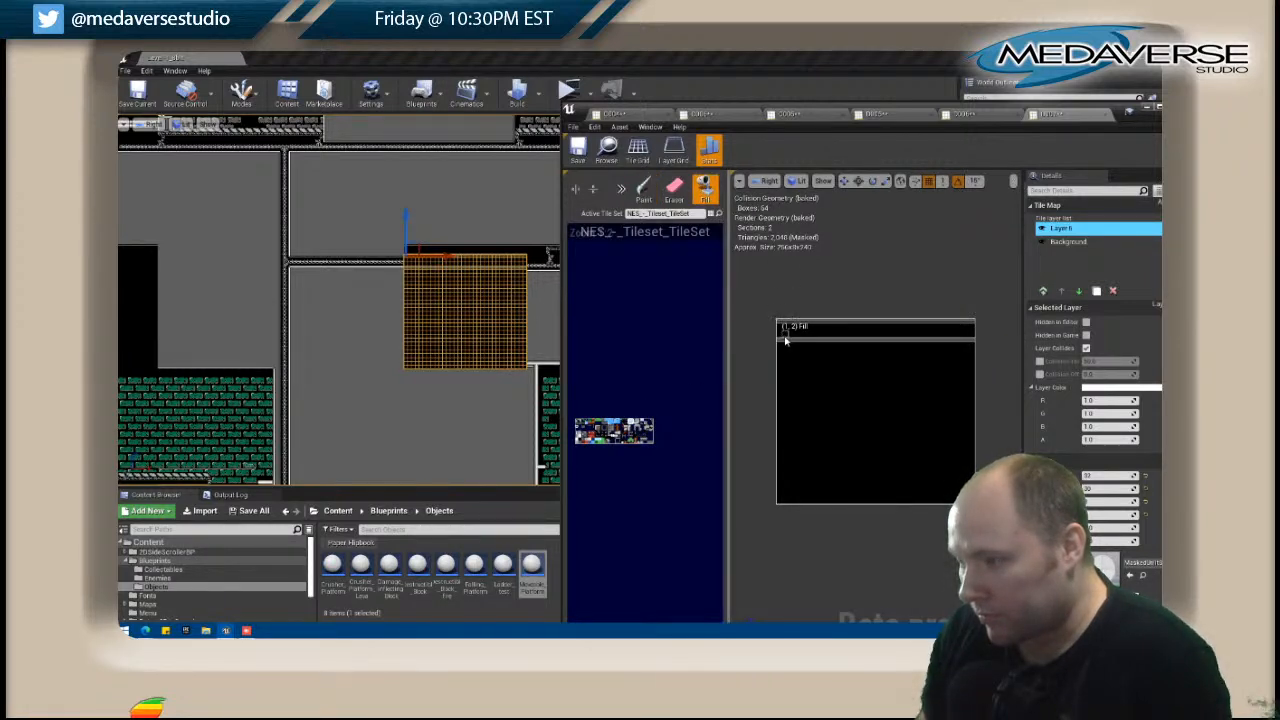
{"action": "left_click", "coordinate": [785, 341]}
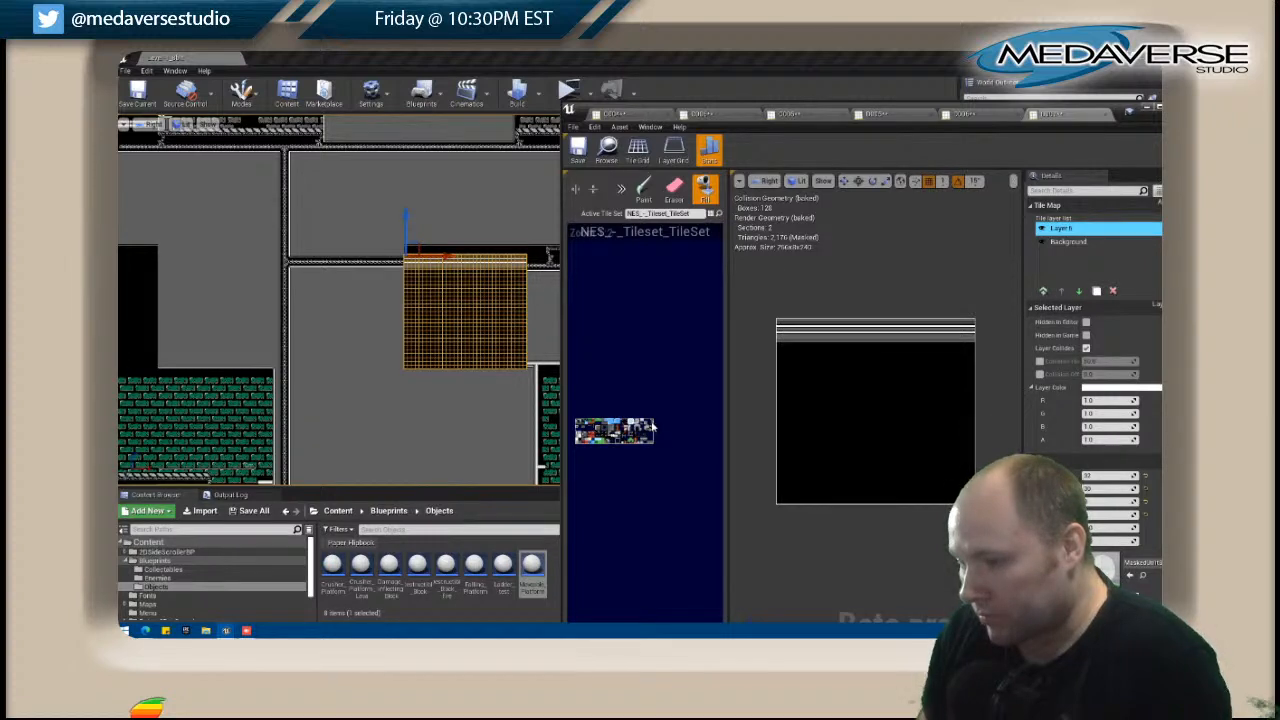
{"action": "left_click", "coordinate": [620, 189]}
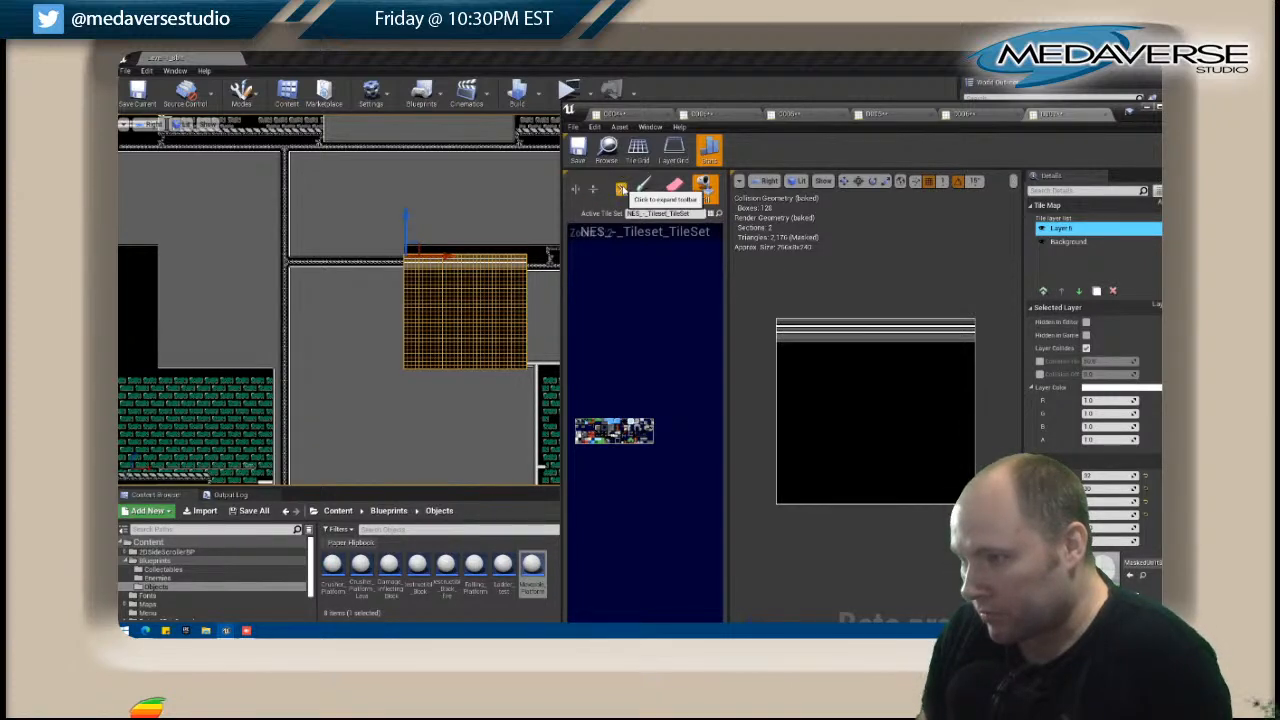
{"action": "left_click", "coordinate": [785, 332]}
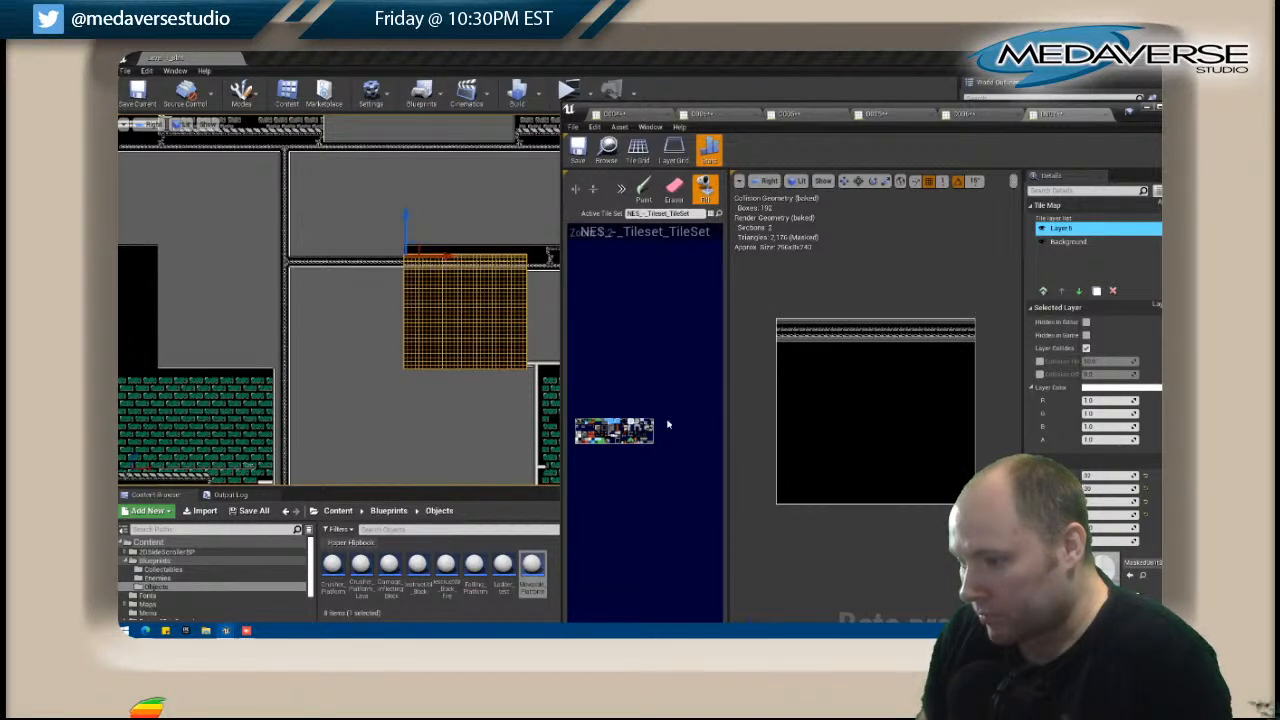
{"action": "left_click", "coordinate": [812, 341]}
{"action": "left_click_drag", "start_coordinate": [779, 338], "coordinate": [974, 339], "text": "shift"}
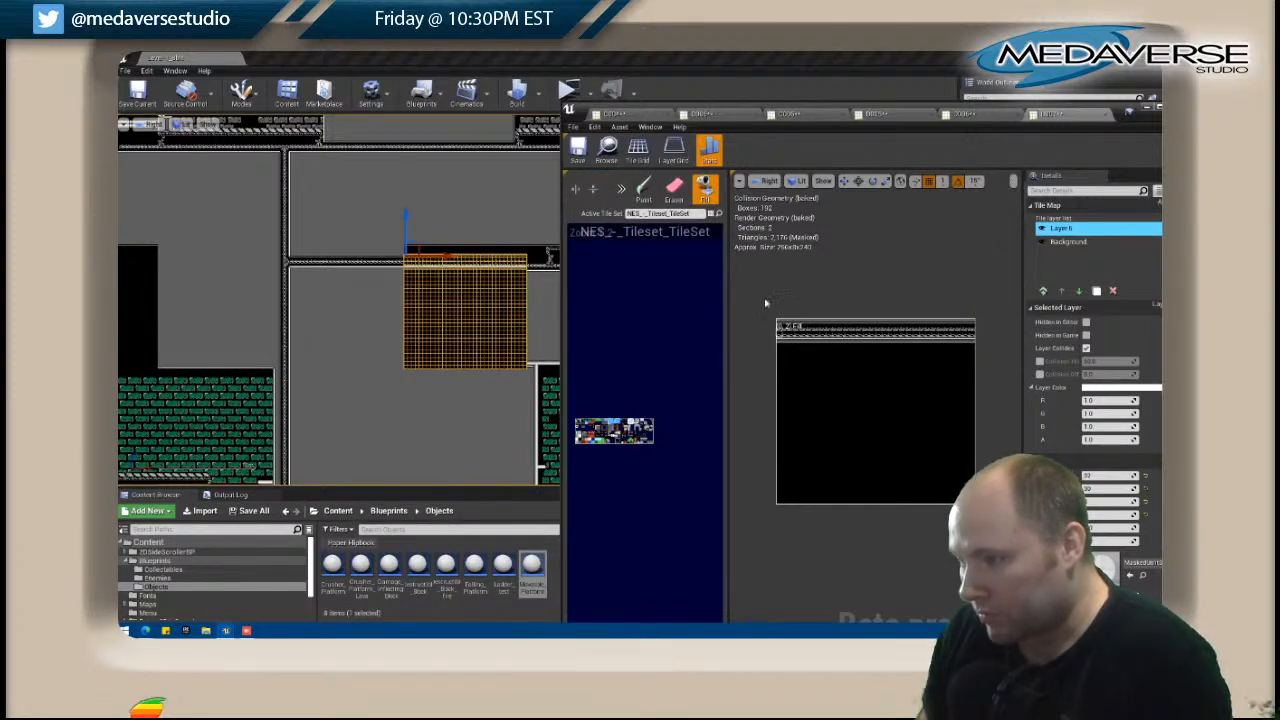
Stamp the trim and truss band one row lower and paint grey wall across the map's top row.
{"action": "left_click", "coordinate": [643, 188]}
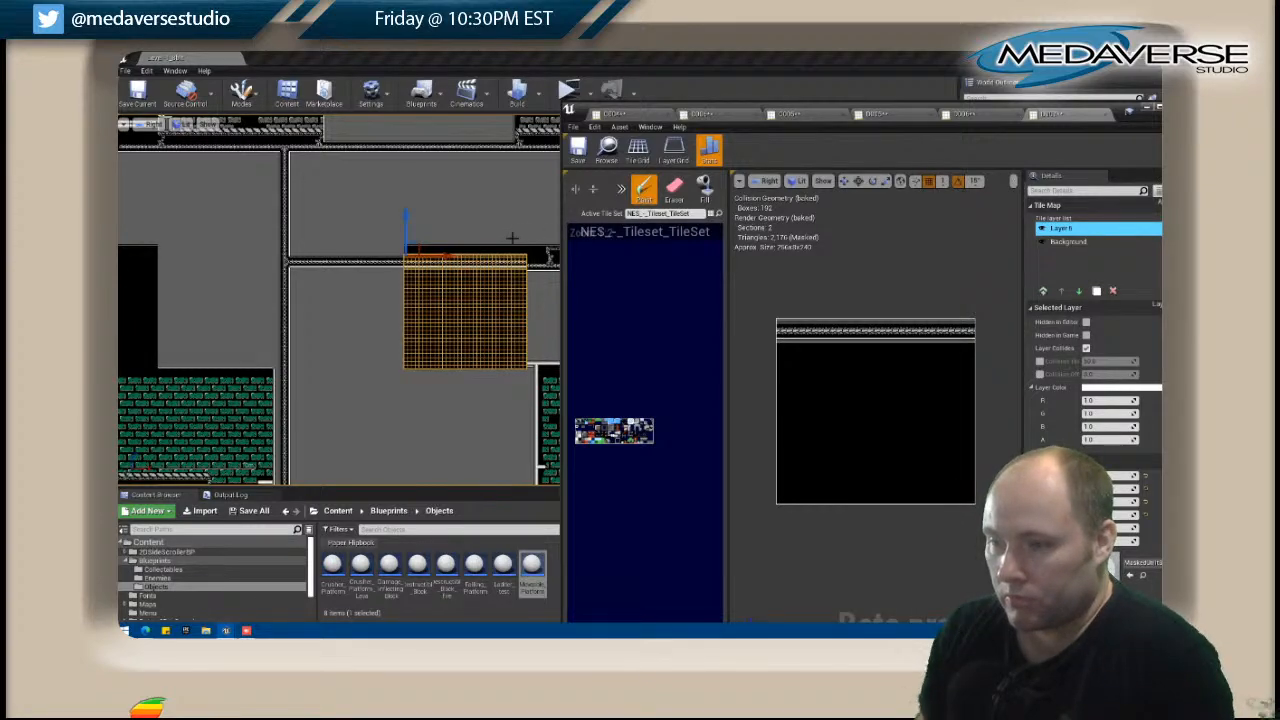
{"action": "mouse_move", "coordinate": [519, 323]}
{"action": "right_mouse_down"}
{"action": "mouse_move", "coordinate": [120, 302]}
{"action": "mouse_move", "coordinate": [523, 298]}
{"action": "right_mouse_up"}
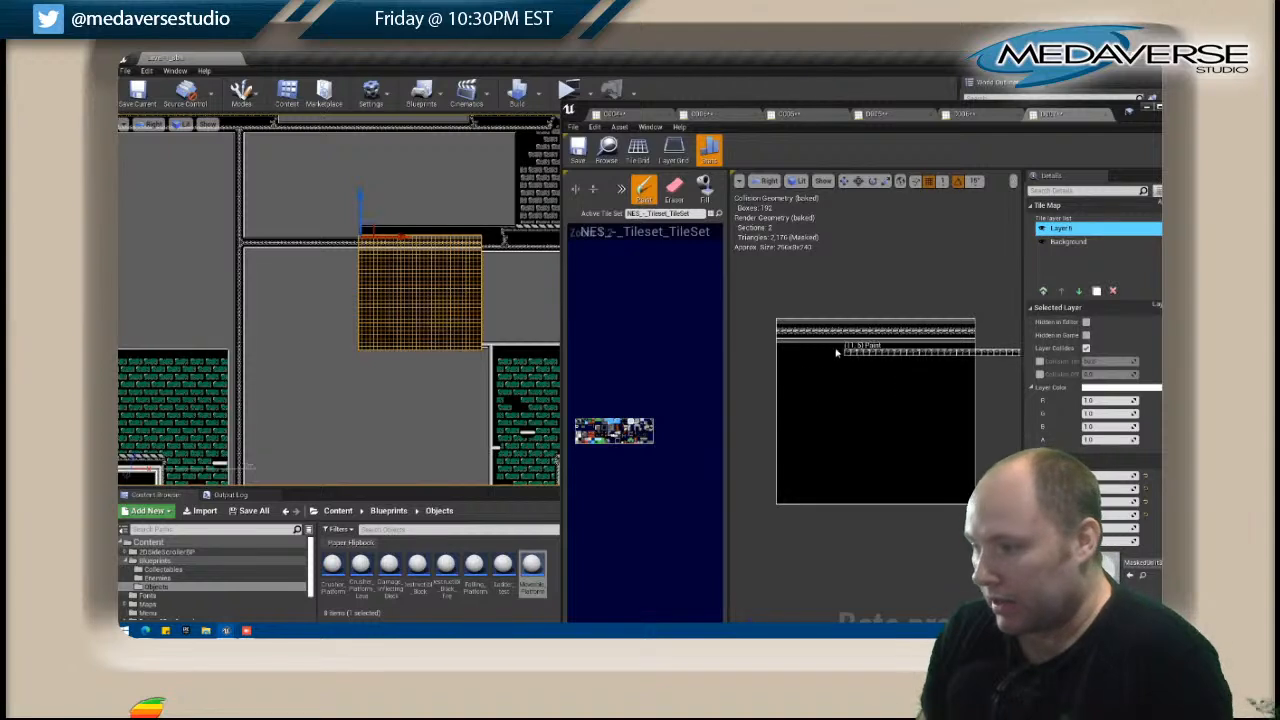
{"action": "left_click_drag", "start_coordinate": [780, 324], "coordinate": [975, 346], "text": "shift"}
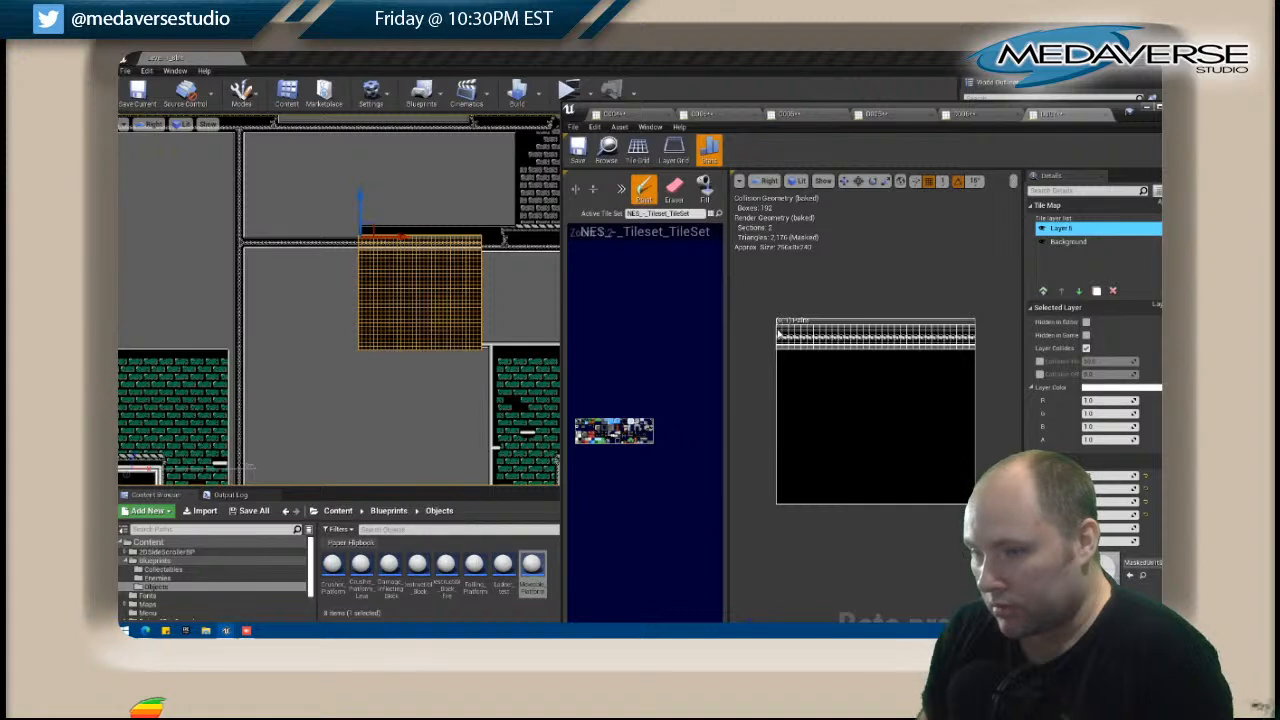
{"action": "left_click", "coordinate": [779, 334]}
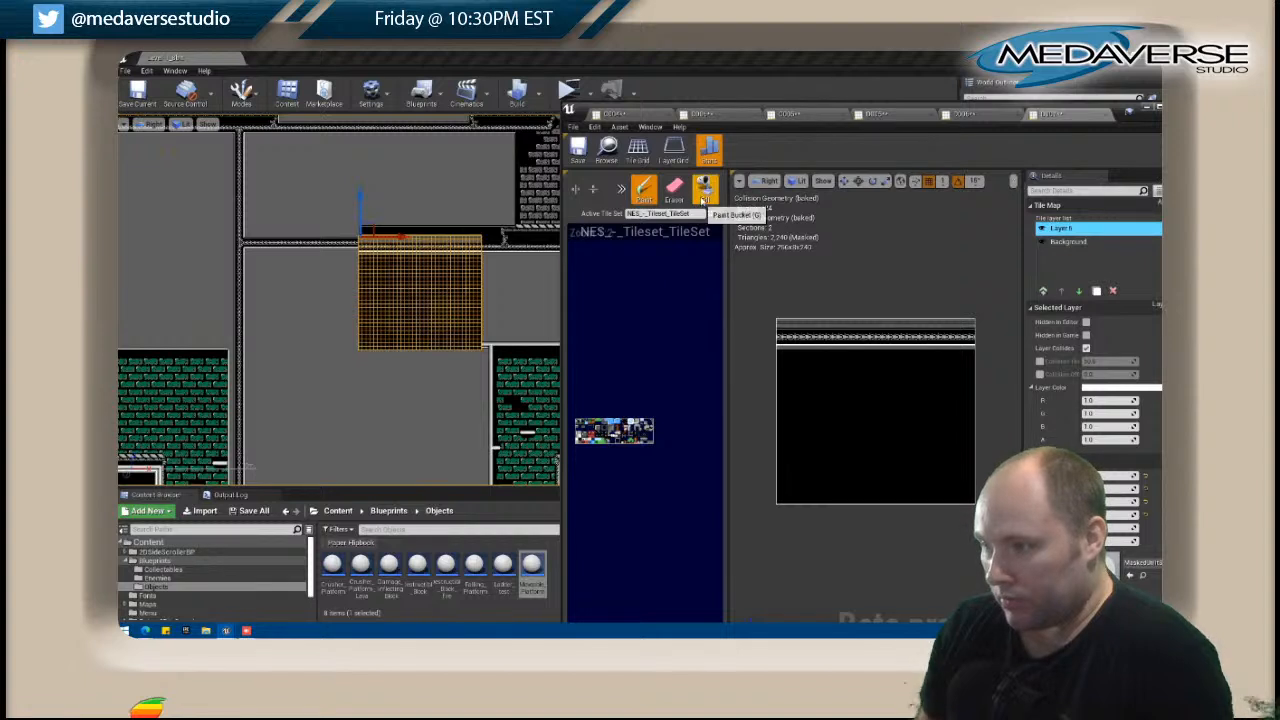
{"action": "left_click_drag", "start_coordinate": [781, 328], "coordinate": [968, 324]}
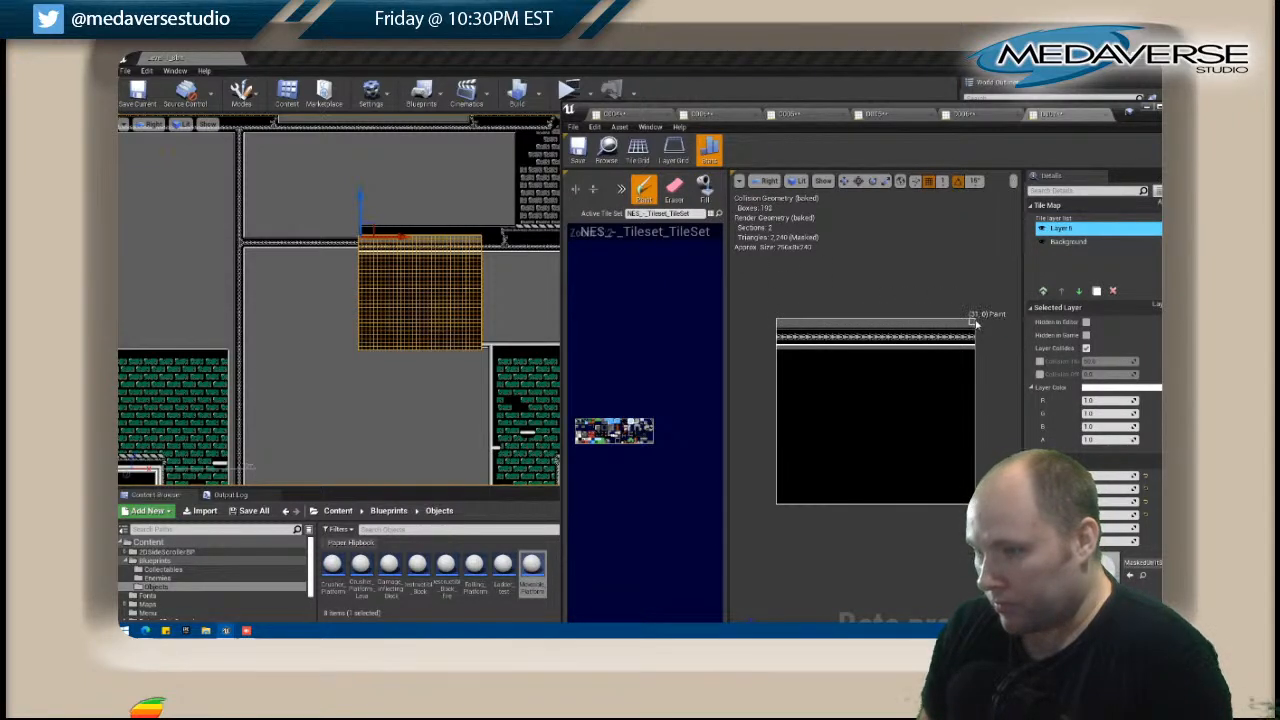
Fill the black area below the truss band with grey wall.
{"action": "left_click", "coordinate": [334, 232]}
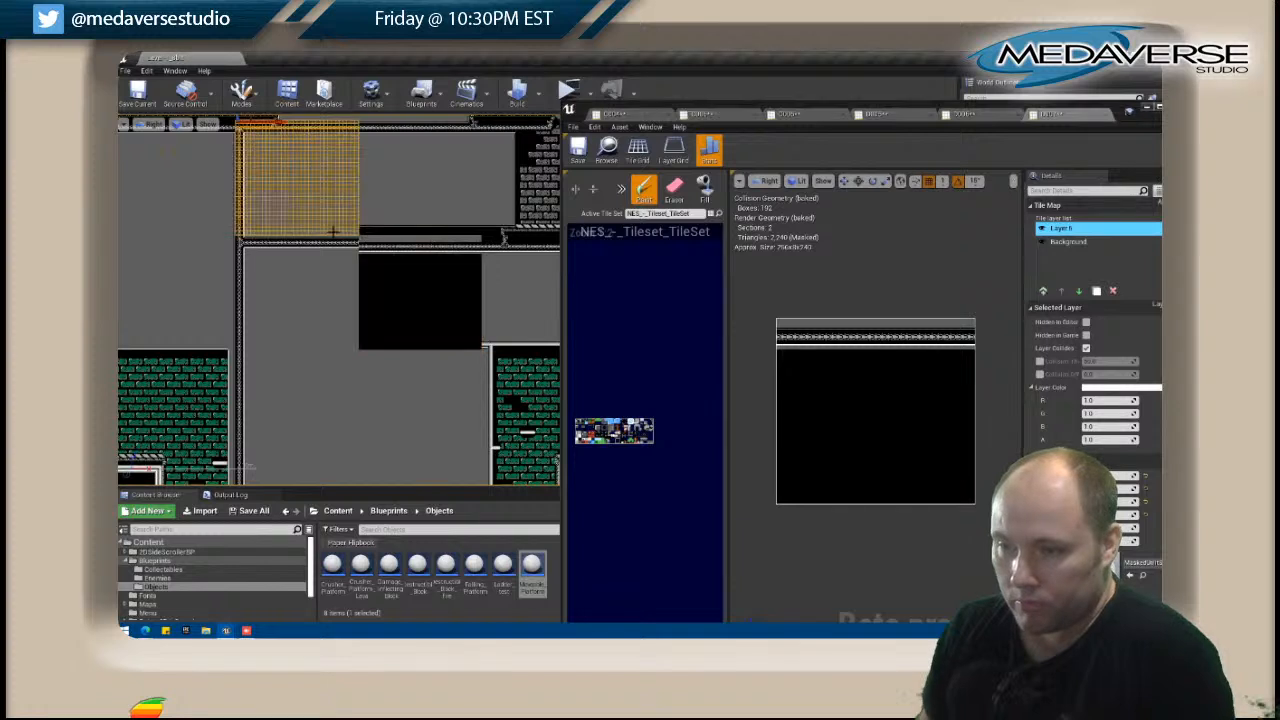
{"action": "right_click", "coordinate": [323, 261]}
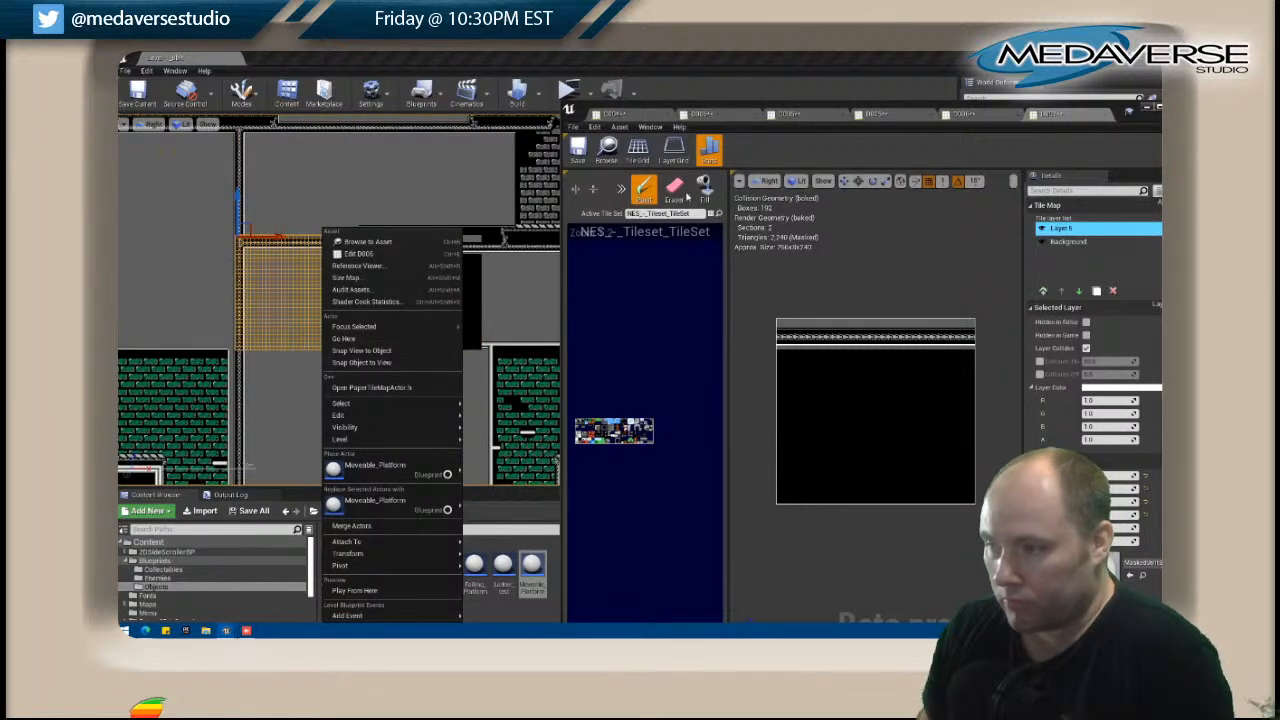
{"action": "left_click", "coordinate": [705, 187]}
{"action": "left_click", "coordinate": [846, 366]}
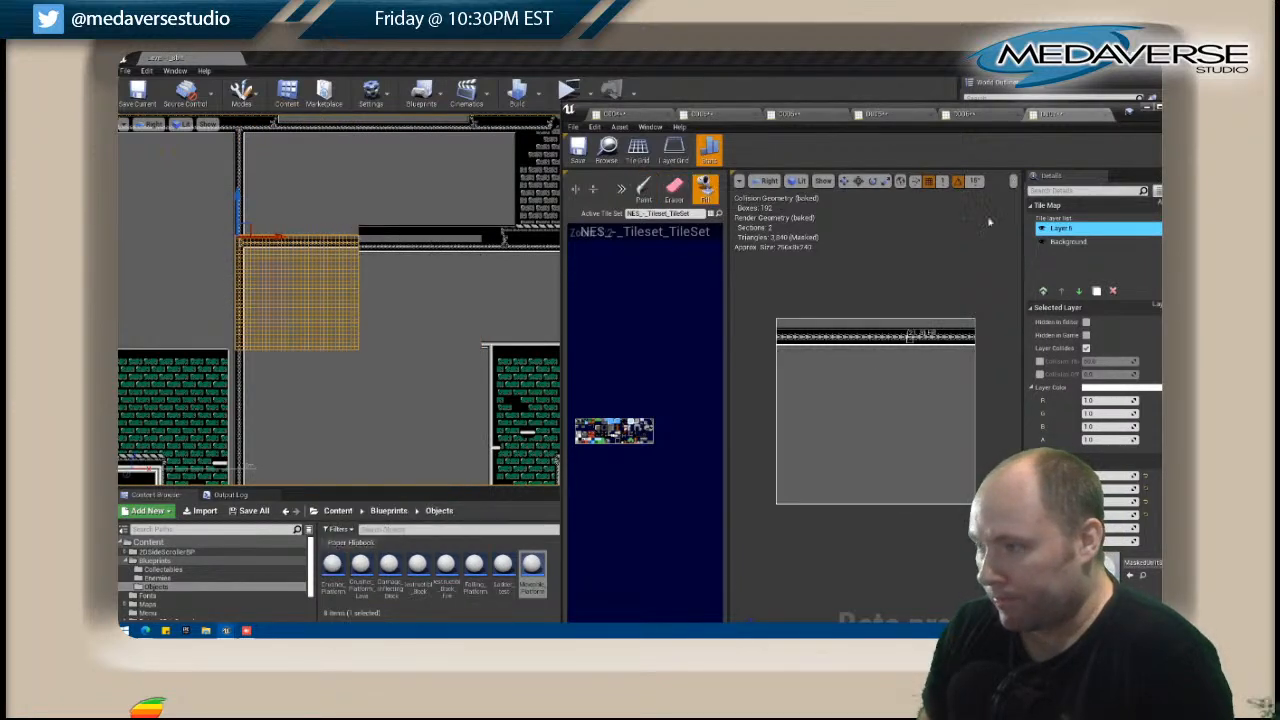
In tile map D006, stamp the horizontal truss band one row lower and cover the leftover trim above it with grey wall.
{"action": "left_click", "coordinate": [988, 121]}
{"action": "key", "text": "shift"}
{"action": "left_click_drag", "start_coordinate": [781, 326], "coordinate": [972, 346]}
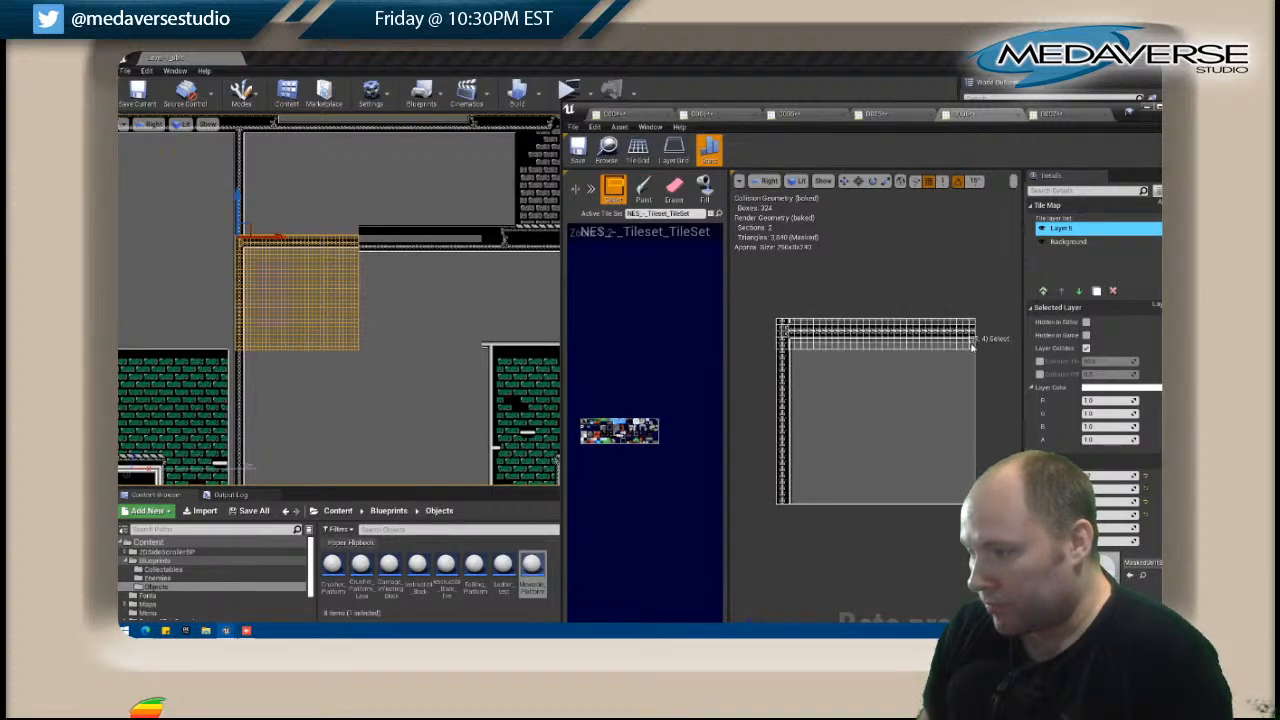
{"action": "left_click", "coordinate": [782, 327]}
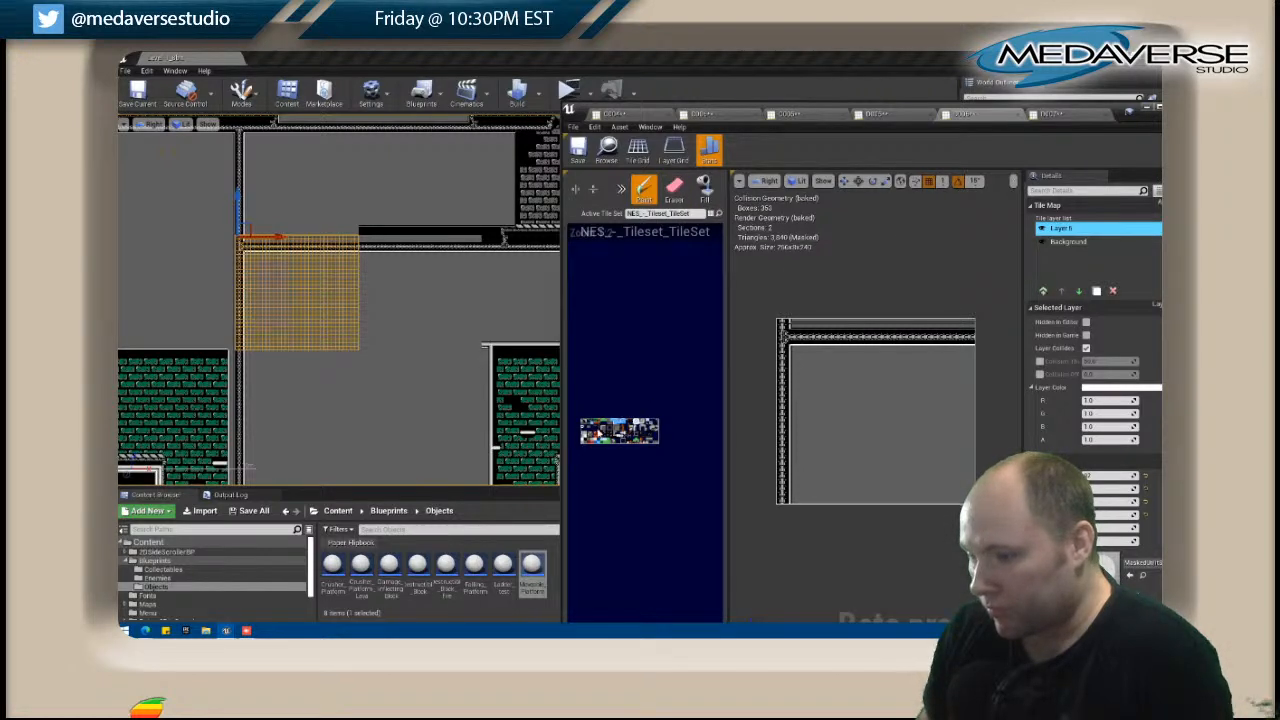
{"action": "key", "text": "shift"}
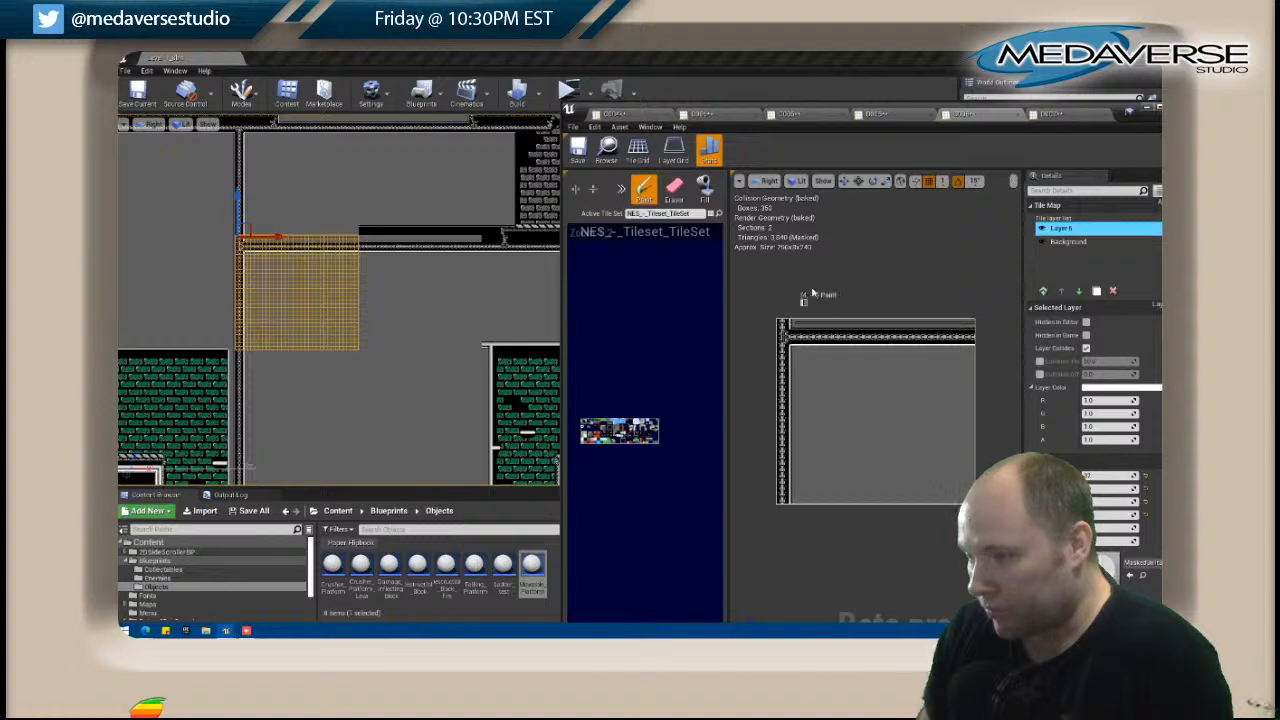
{"action": "key", "text": "shift"}
{"action": "left_click_drag", "start_coordinate": [796, 364], "coordinate": [983, 381], "text": "shift"}
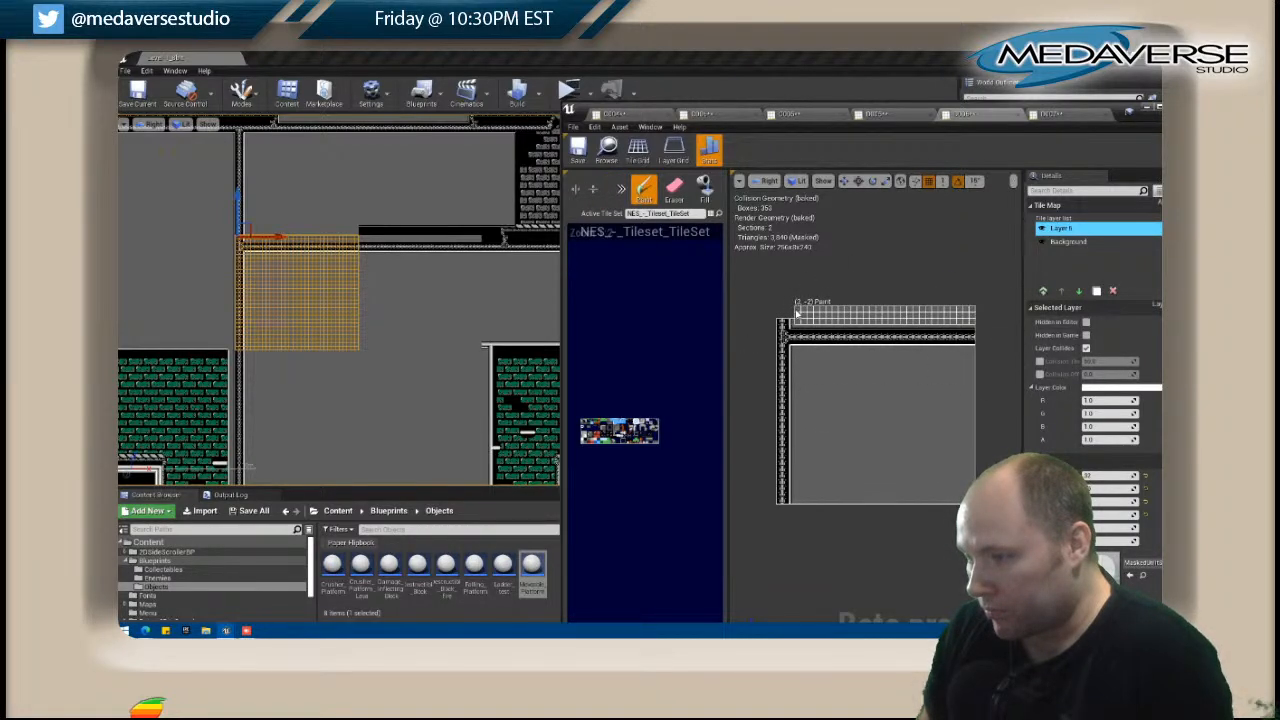
Open the tile map directly above the newly painted one and fill its black bottom strip with grey wall.
{"action": "left_click", "coordinate": [399, 218]}
{"action": "right_click", "coordinate": [399, 217]}
{"action": "left_click", "coordinate": [452, 247]}
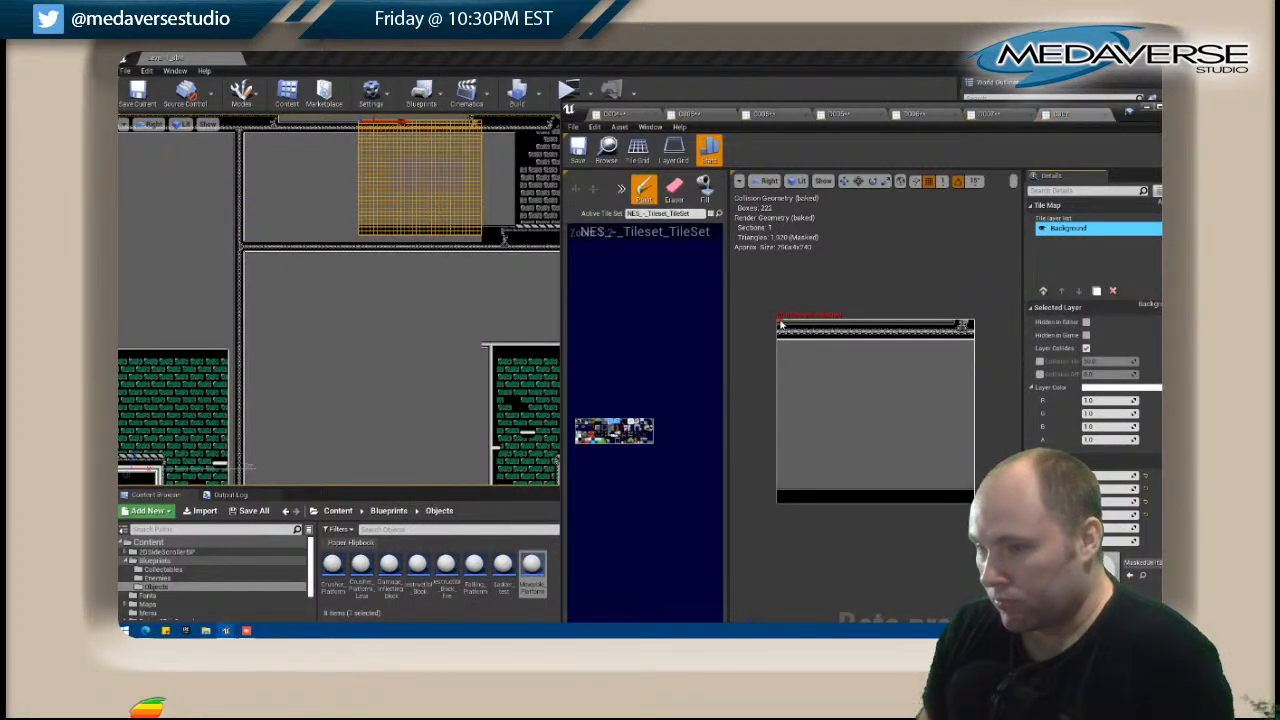
{"action": "left_click", "coordinate": [705, 188]}
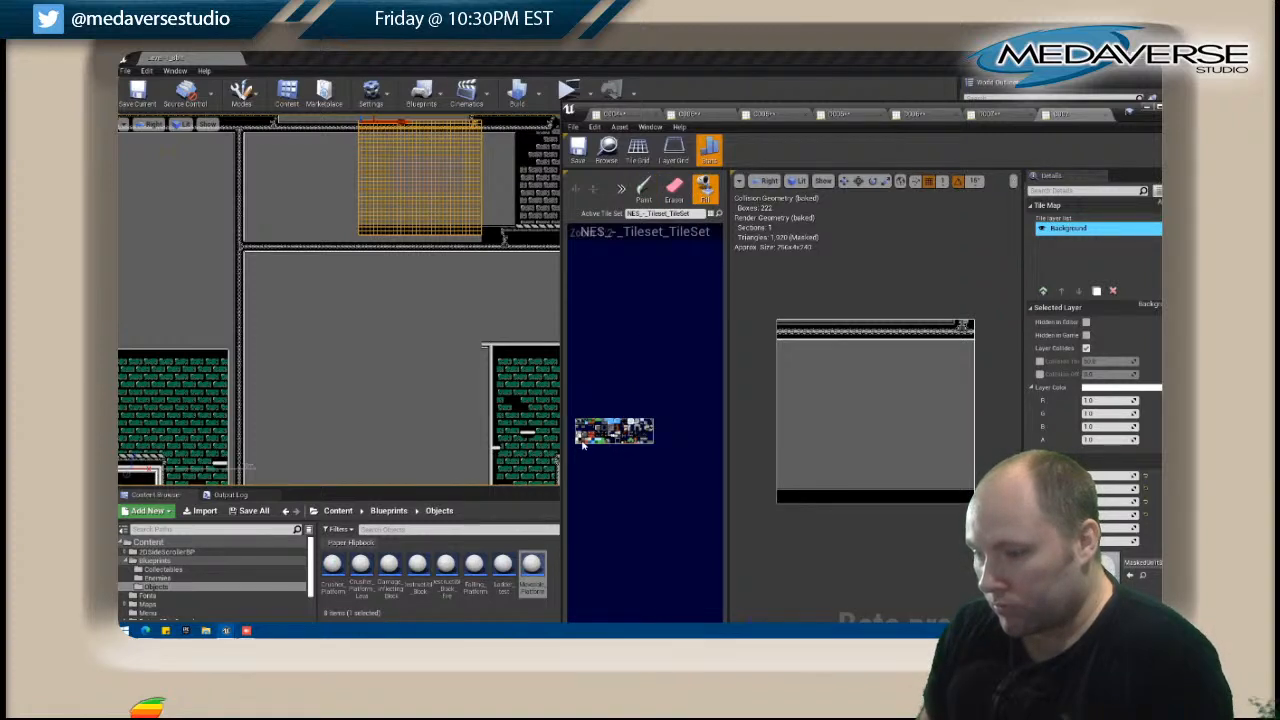
{"action": "left_click", "coordinate": [790, 492]}
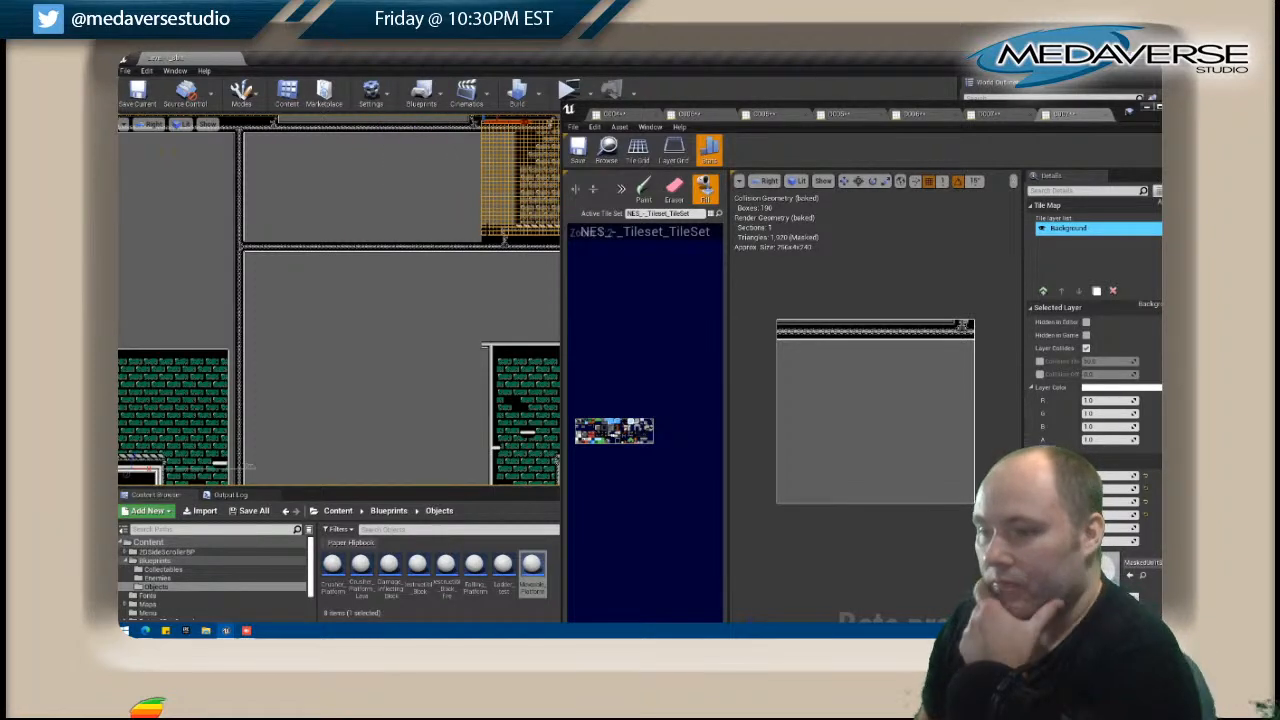
In the level, select the brick-filled tile map C008 beside the grey room and open it for editing.
{"action": "scroll", "coordinate": [802, 380], "scroll_direction": "up", "scroll_amount": 1}
{"action": "scroll", "coordinate": [400, 200], "scroll_direction": "up", "scroll_amount": 1}
{"action": "right_click_drag", "start_coordinate": [391, 207], "coordinate": [225, 312]}
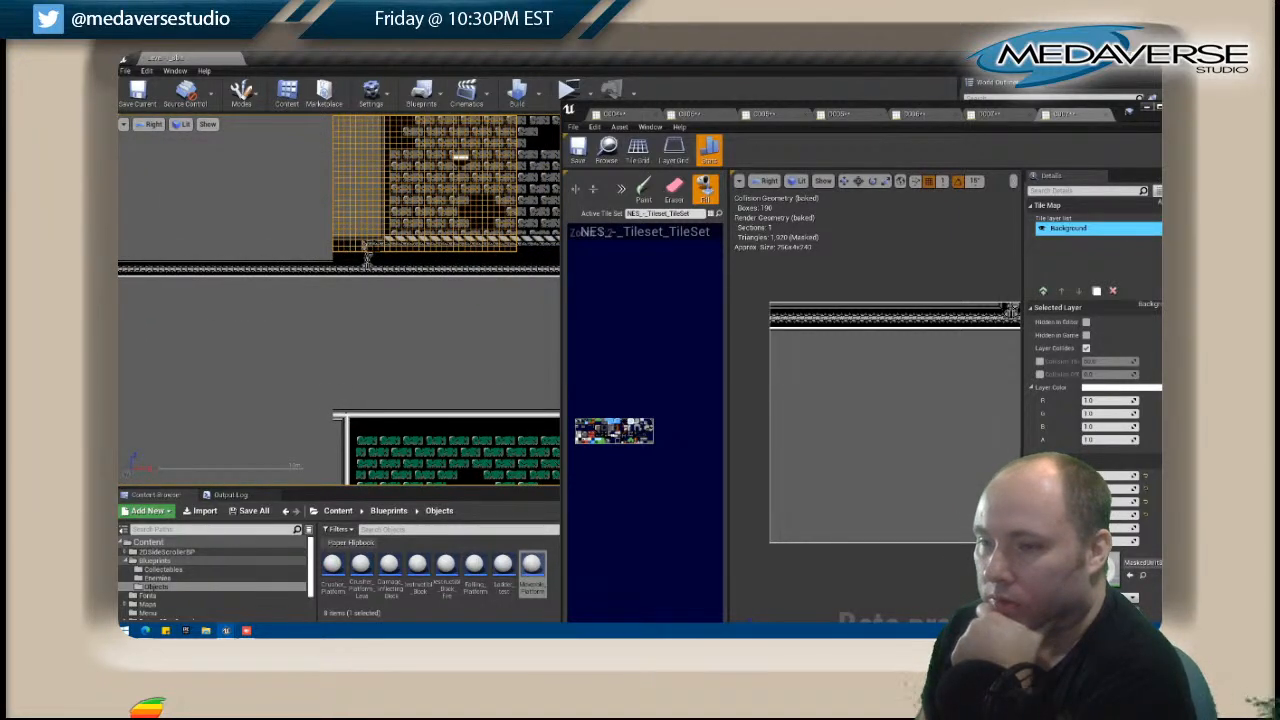
{"action": "right_click", "coordinate": [382, 242]}
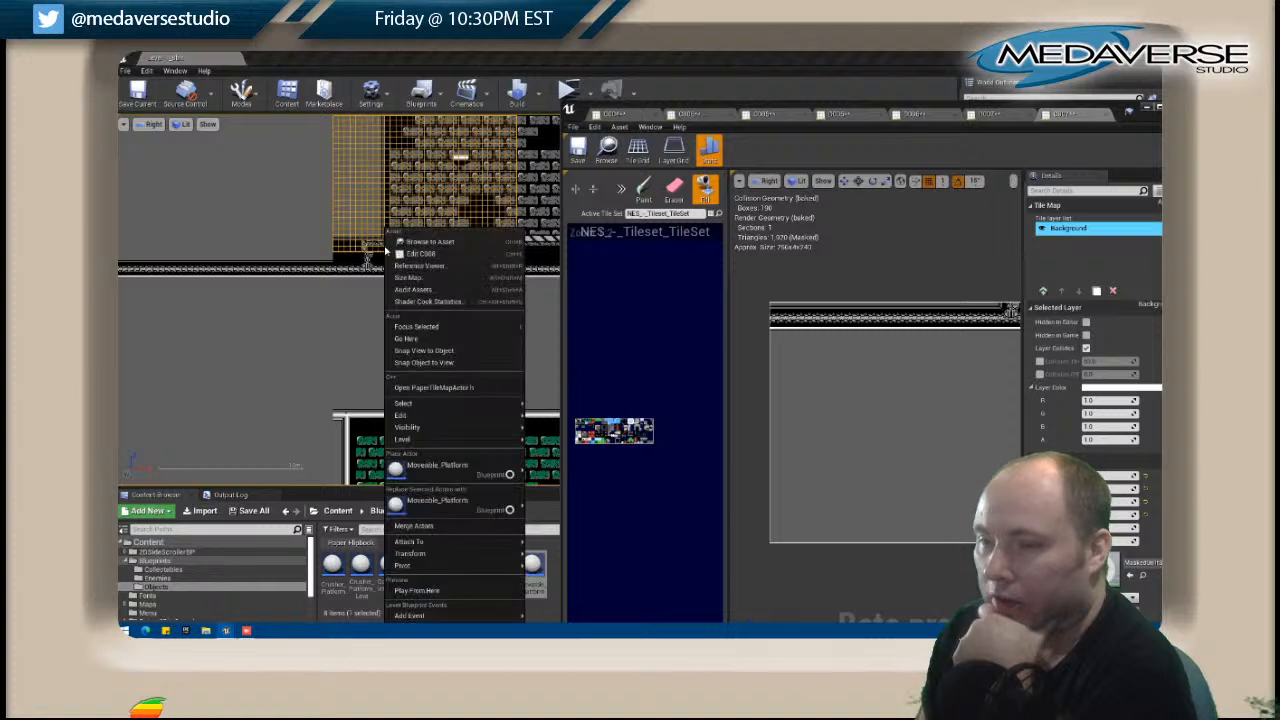
{"action": "left_click", "coordinate": [425, 254]}
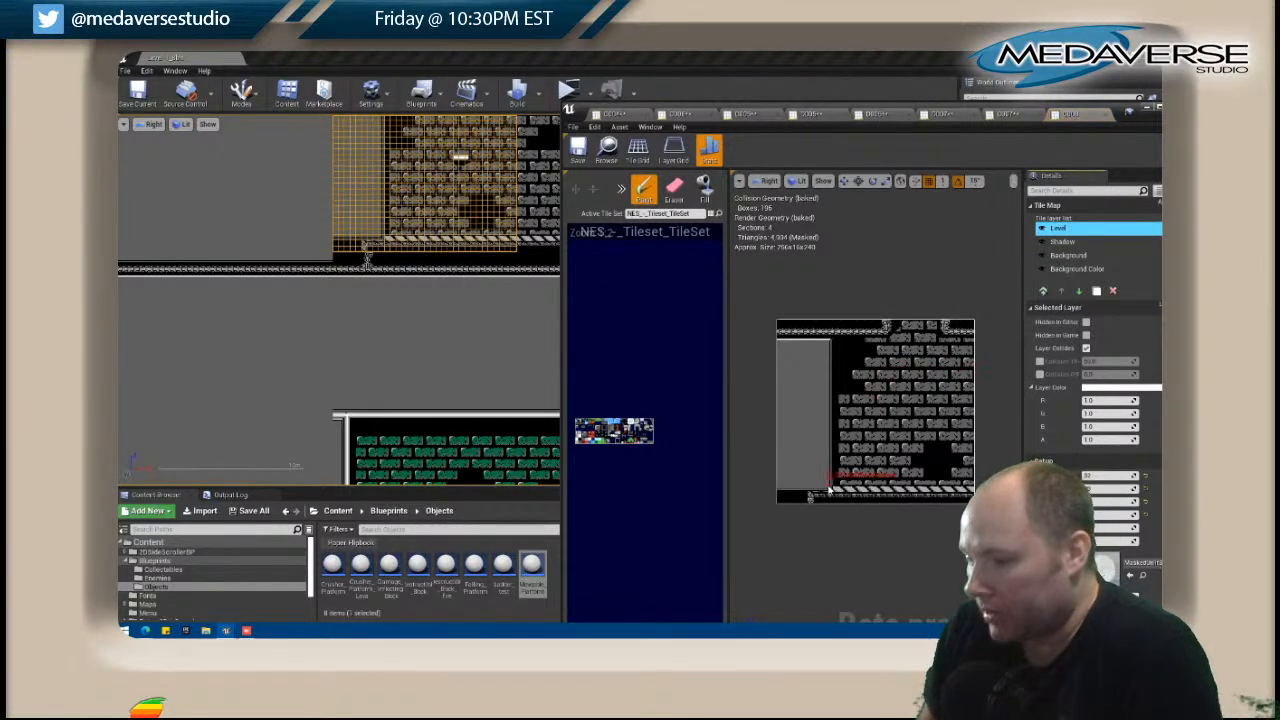
In tile map C008, repaint the truss support at the bottom edge beneath the brick room's corner and erase its old pieces.
{"action": "key", "text": "shift"}
{"action": "left_click_drag", "start_coordinate": [810, 501], "coordinate": [823, 497], "text": "shift"}
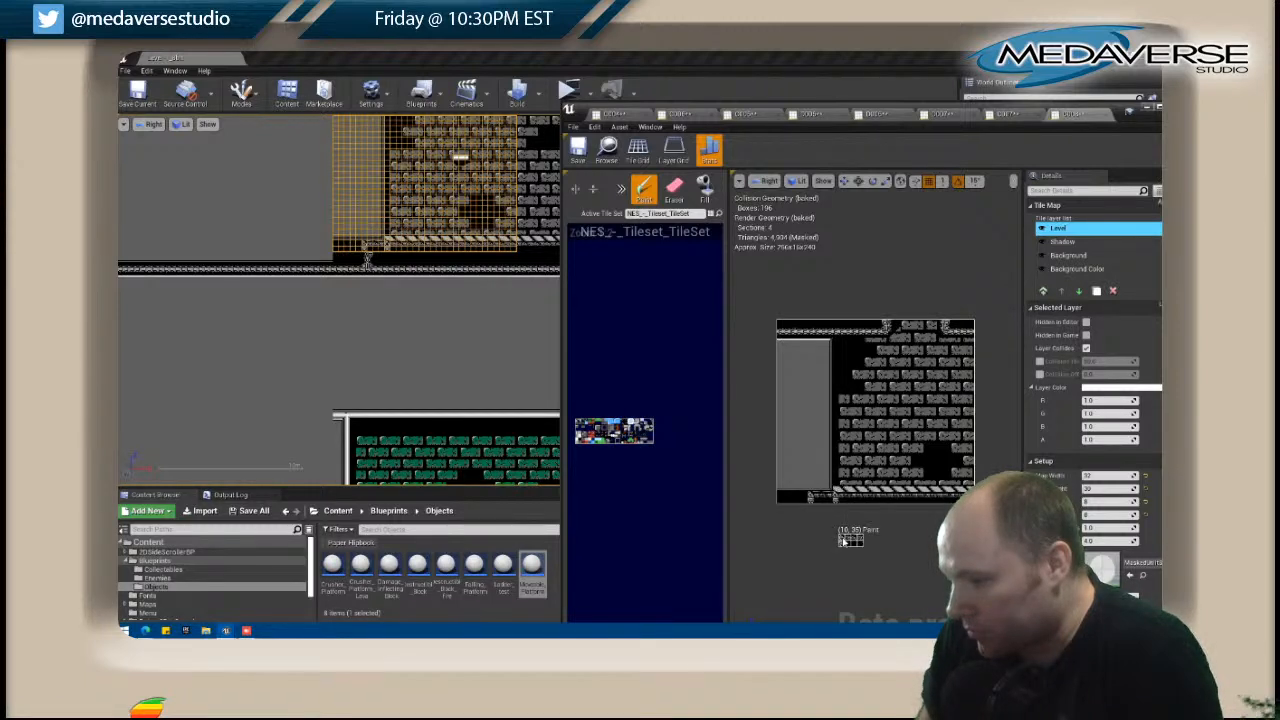
{"action": "left_click", "coordinate": [674, 188]}
{"action": "left_click_drag", "start_coordinate": [830, 496], "coordinate": [809, 503]}
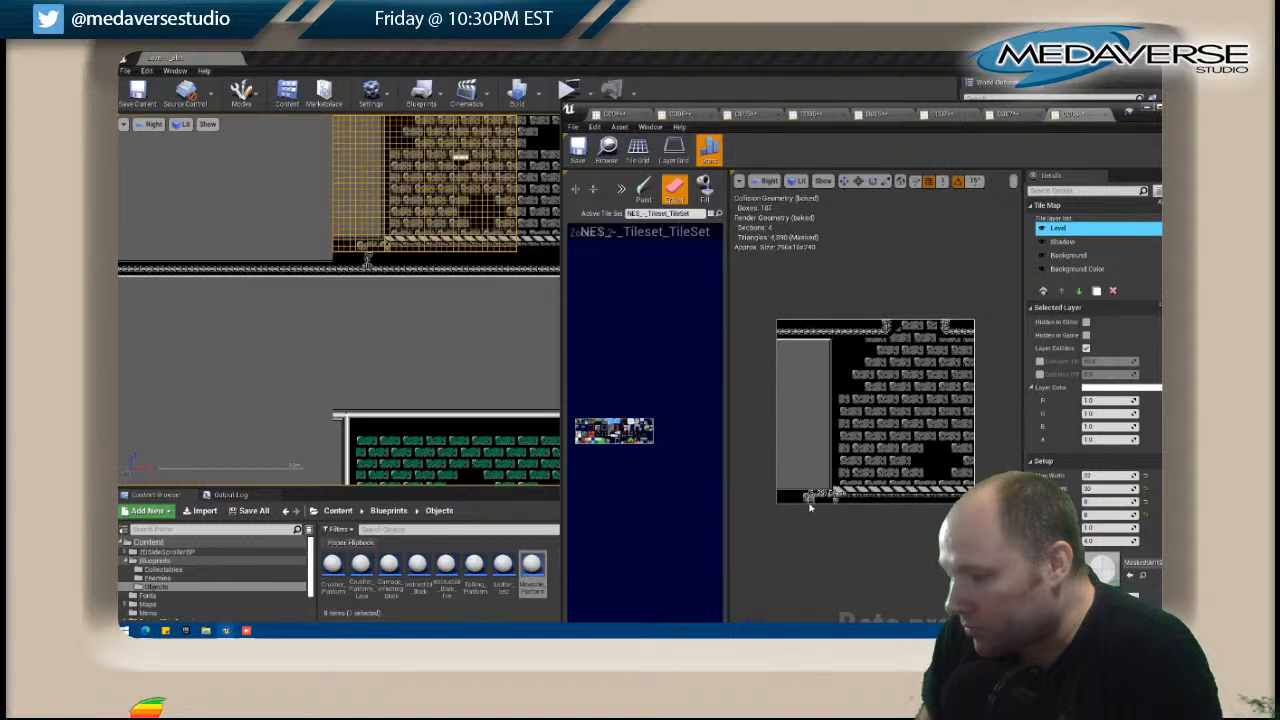
{"action": "left_click", "coordinate": [1062, 241]}
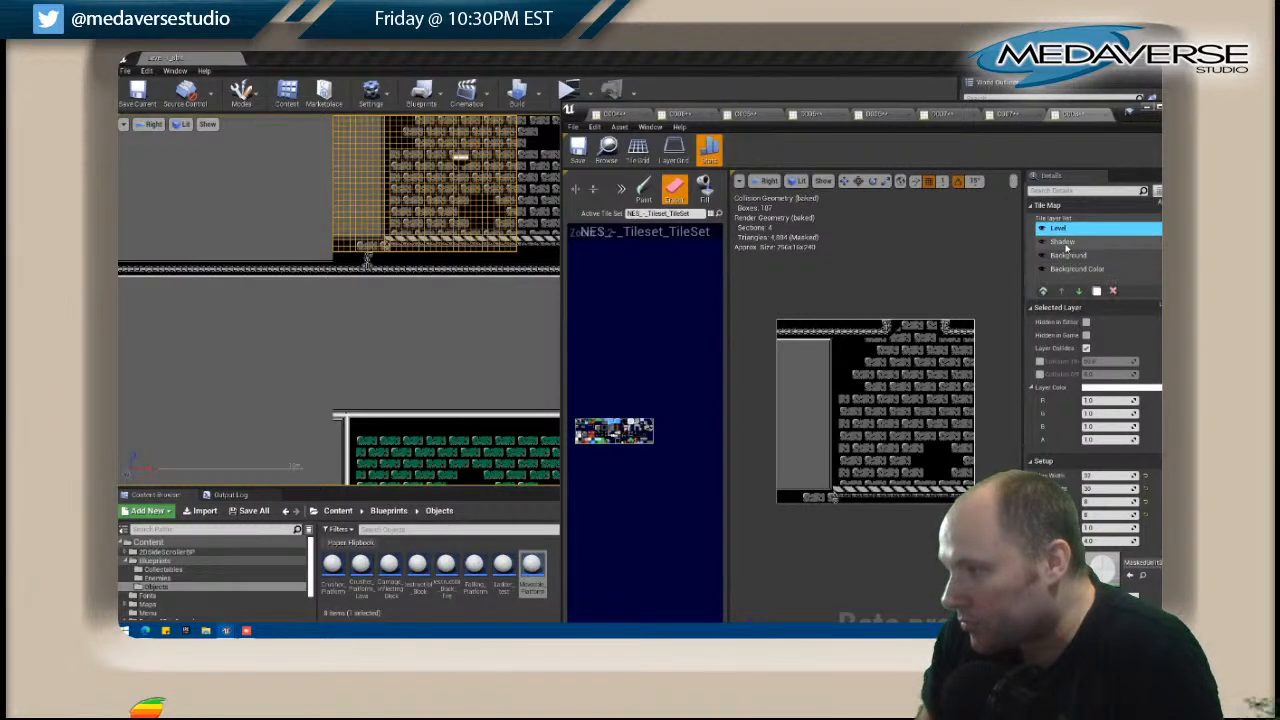
{"action": "left_click", "coordinate": [1058, 228]}
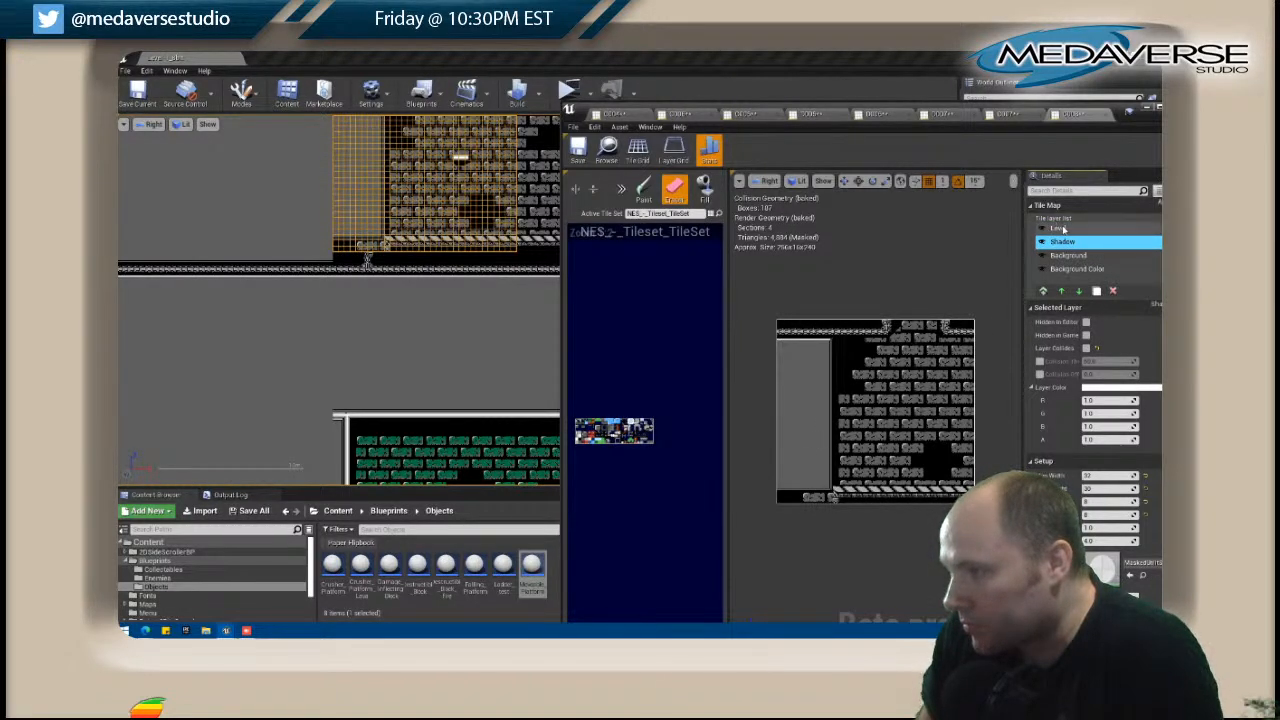
Extend the grey wall column beside the bricks down to the map's bottom edge and clear the leftover tiles there.
{"action": "left_click", "coordinate": [614, 188]}
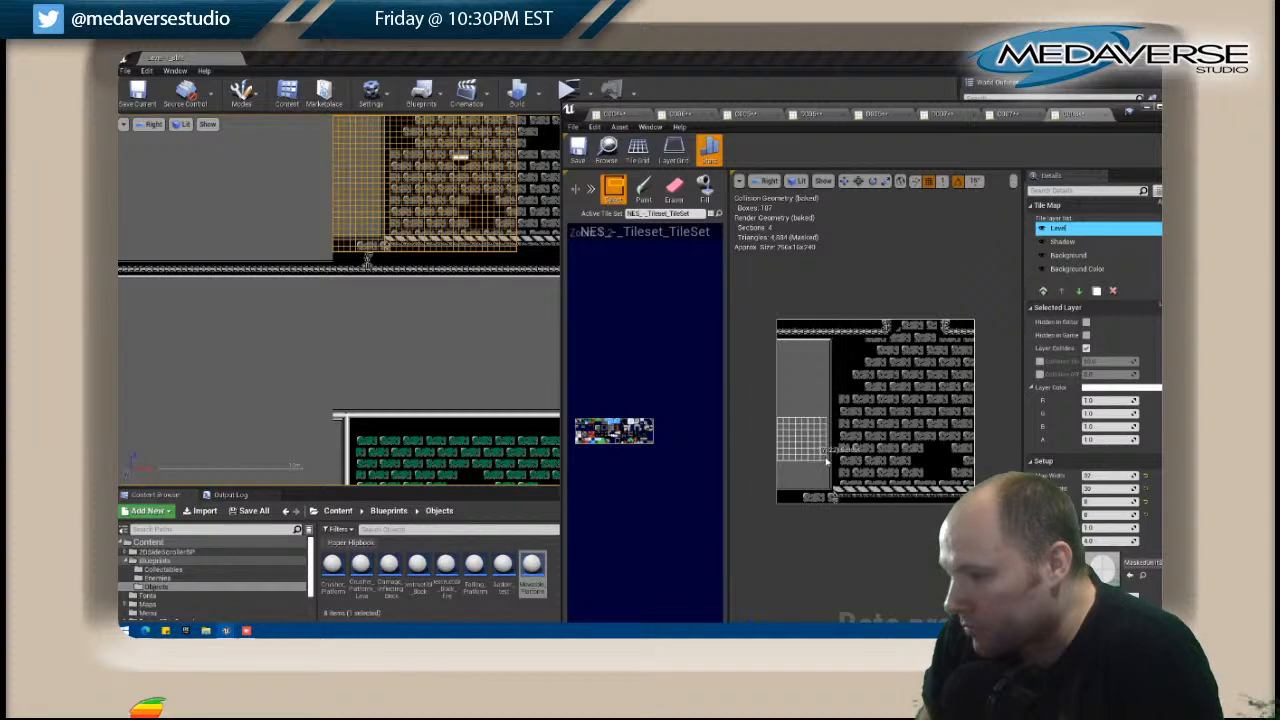
{"action": "left_click", "coordinate": [672, 190]}
{"action": "left_click", "coordinate": [644, 190]}
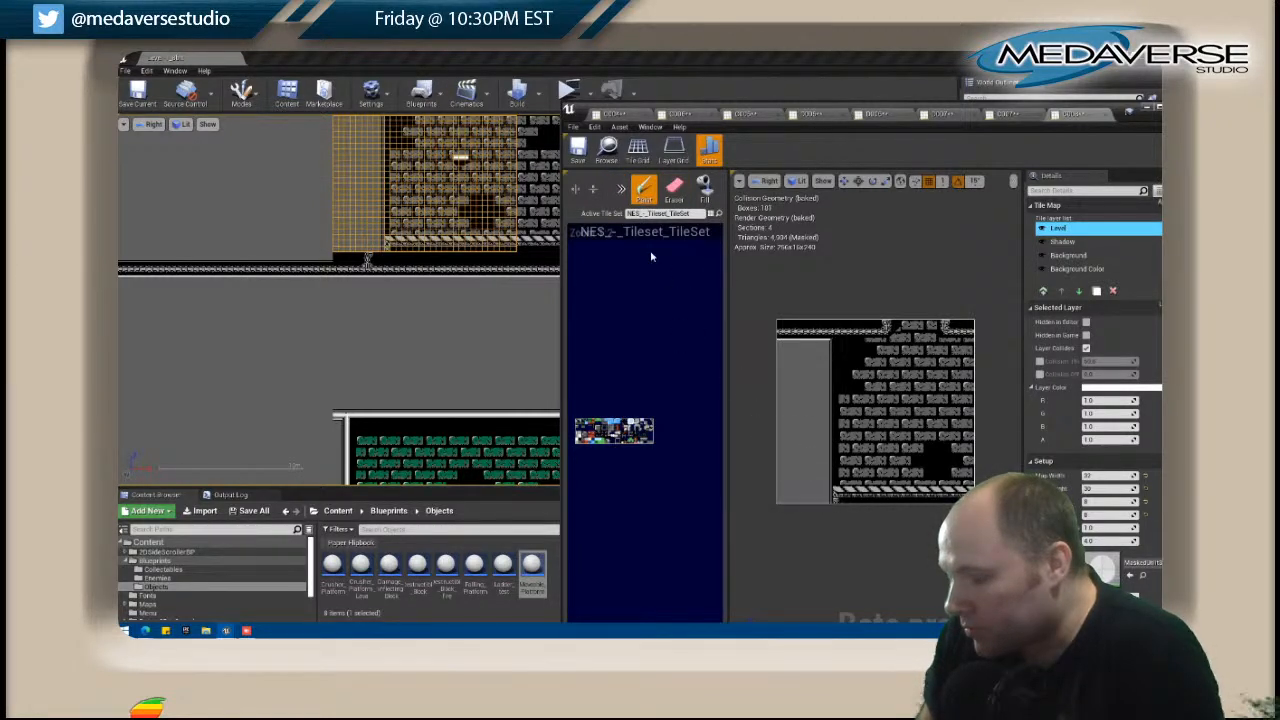
{"action": "left_click", "coordinate": [1062, 241]}
{"action": "left_click", "coordinate": [674, 190]}
{"action": "left_click", "coordinate": [1068, 255]}
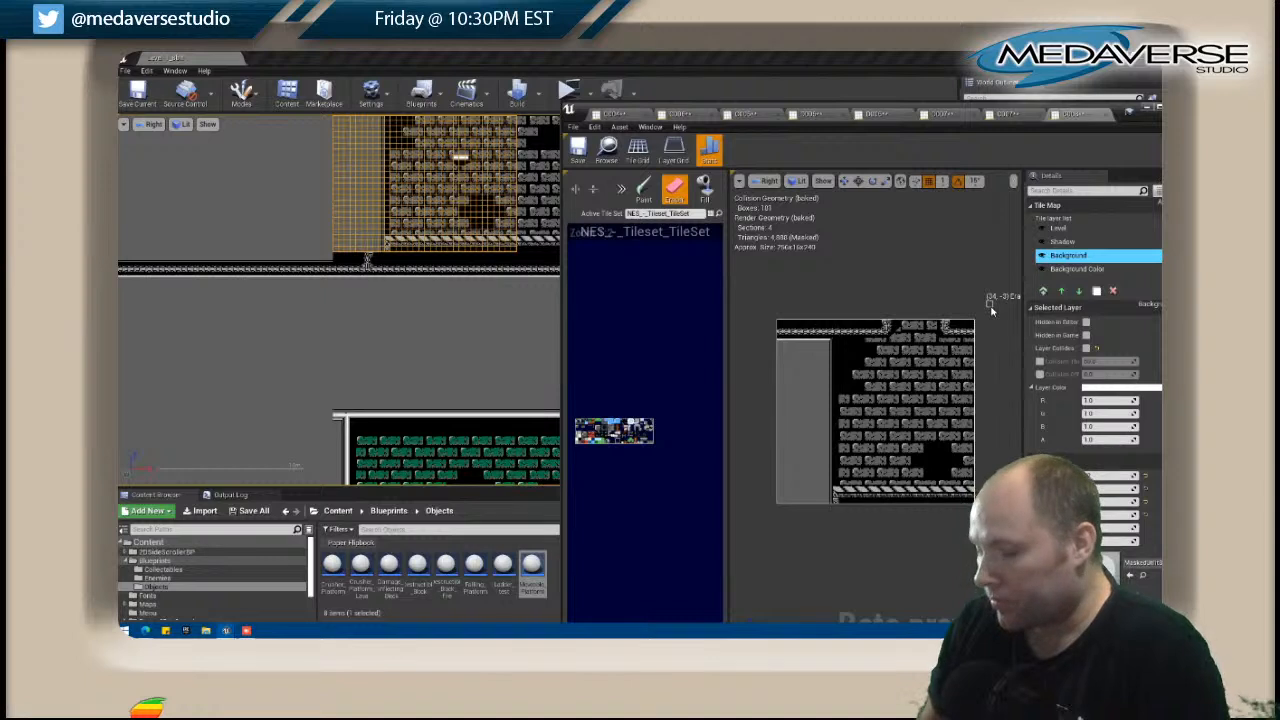
Open tile map D008 directly below C008 and shift the truss support at its upper edge to line up with the brick room's corner.
{"action": "left_click", "coordinate": [357, 268]}
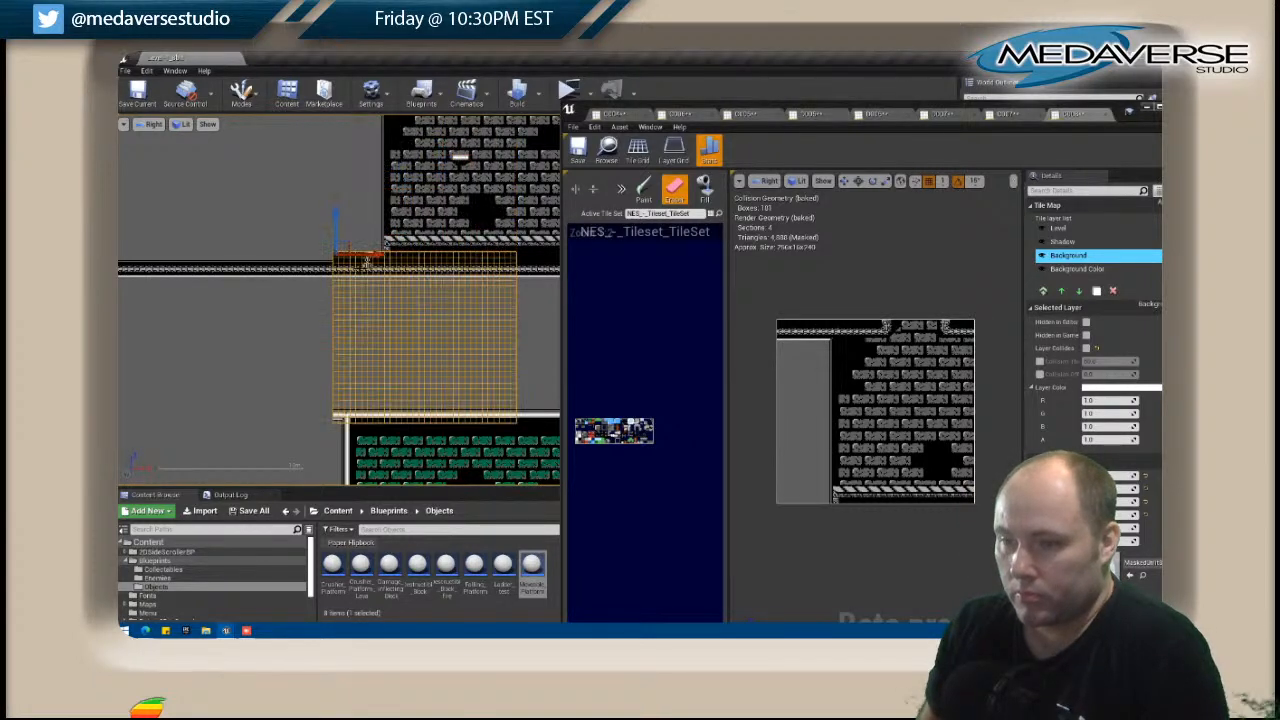
{"action": "right_click", "coordinate": [357, 268]}
{"action": "left_click", "coordinate": [408, 257]}
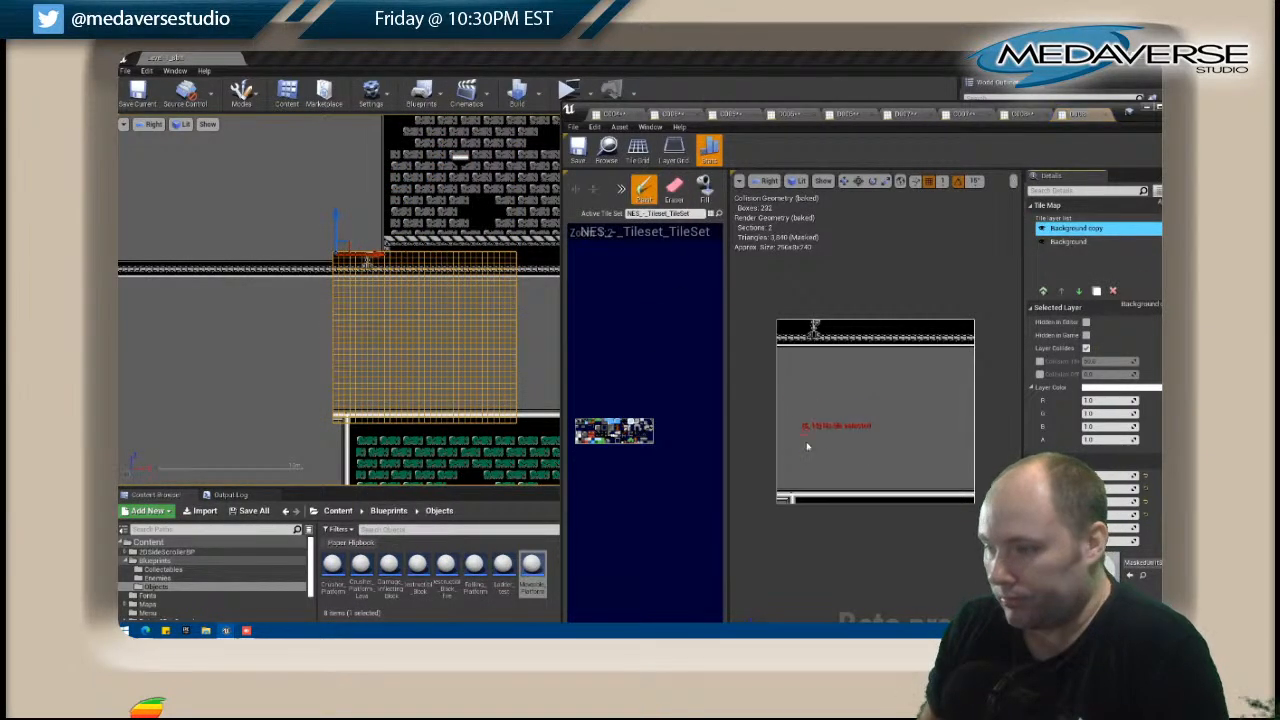
{"action": "left_click_drag", "start_coordinate": [782, 325], "coordinate": [825, 342], "text": "shift"}
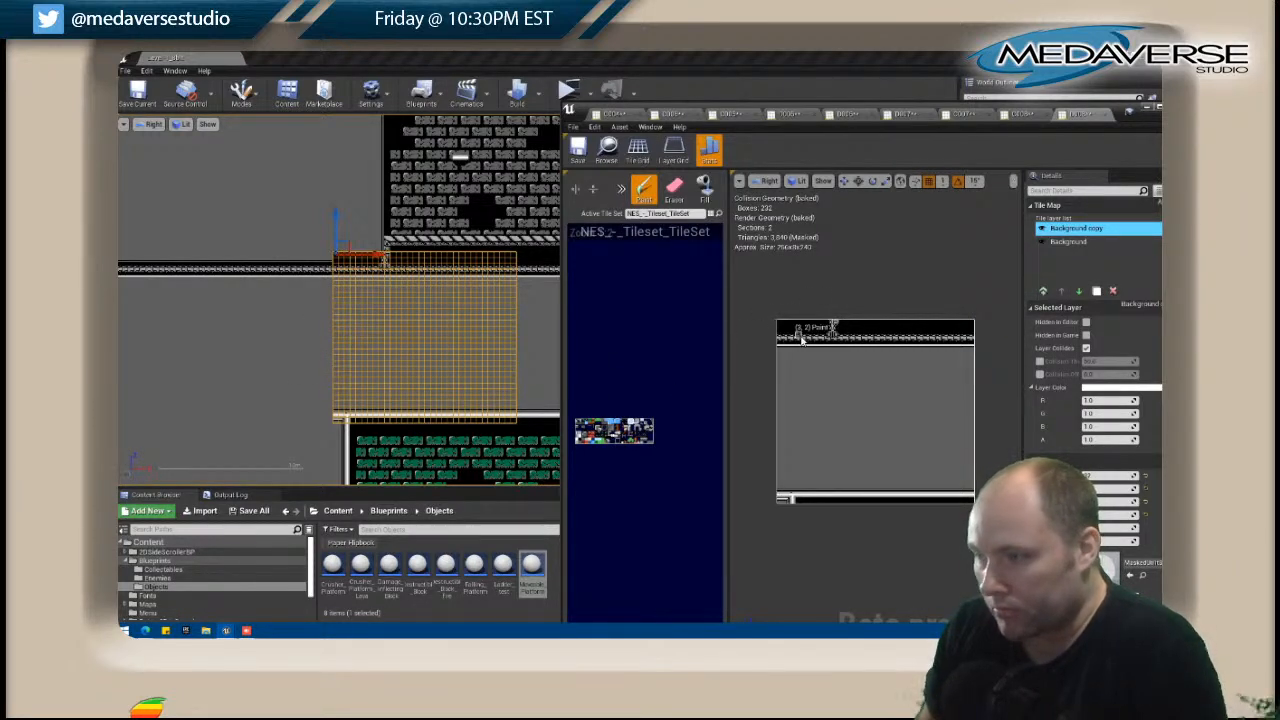
{"action": "left_click", "coordinate": [826, 327]}
{"action": "scroll", "coordinate": [398, 224], "scroll_direction": "up", "scroll_amount": 4}
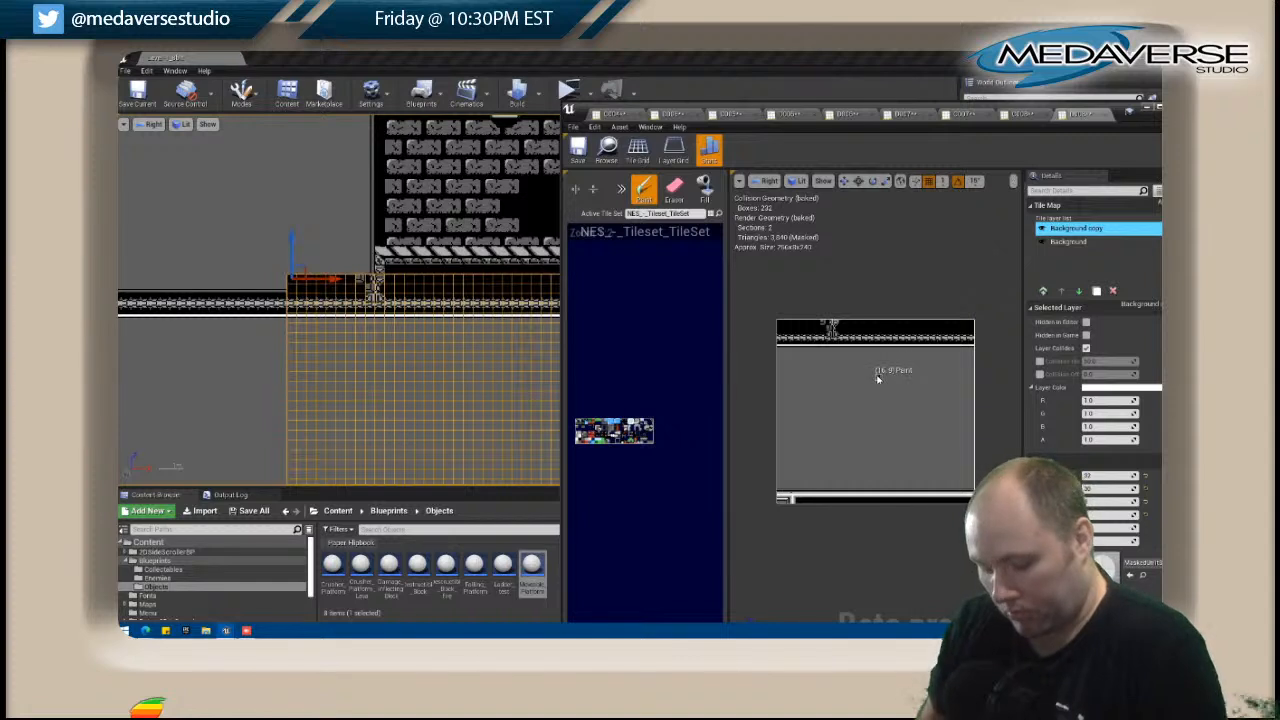
{"action": "key", "text": "i"}
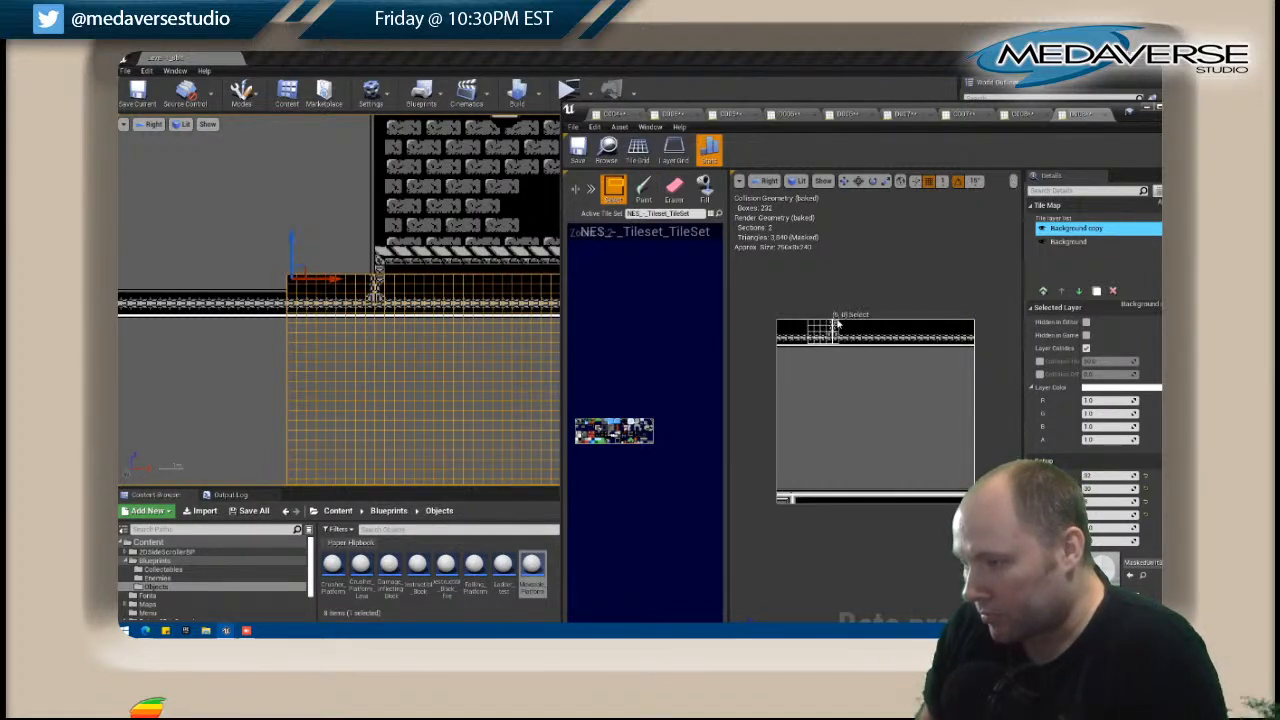
{"action": "left_click", "coordinate": [836, 326]}
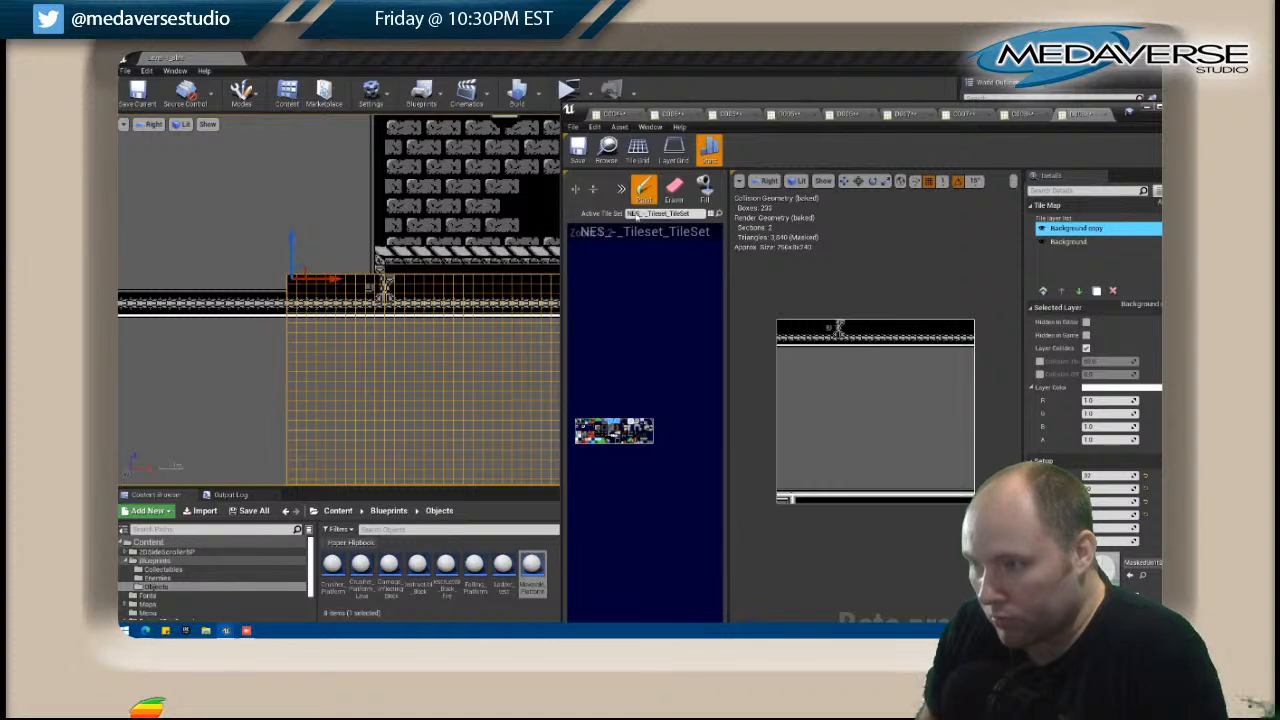
Paint a cornered trim from the map's edge up to the truss support and fill the strip above it with grey wall.
{"action": "left_click_drag", "start_coordinate": [786, 331], "coordinate": [823, 331]}
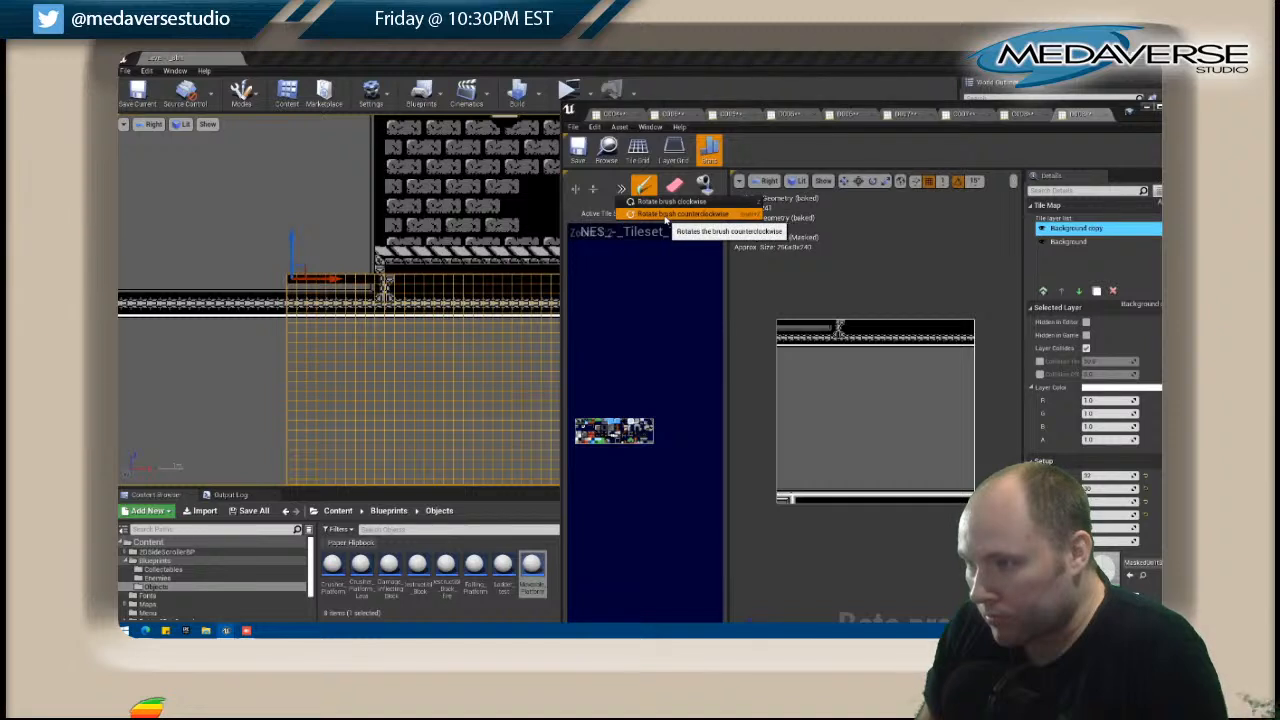
{"action": "left_click", "coordinate": [832, 326]}
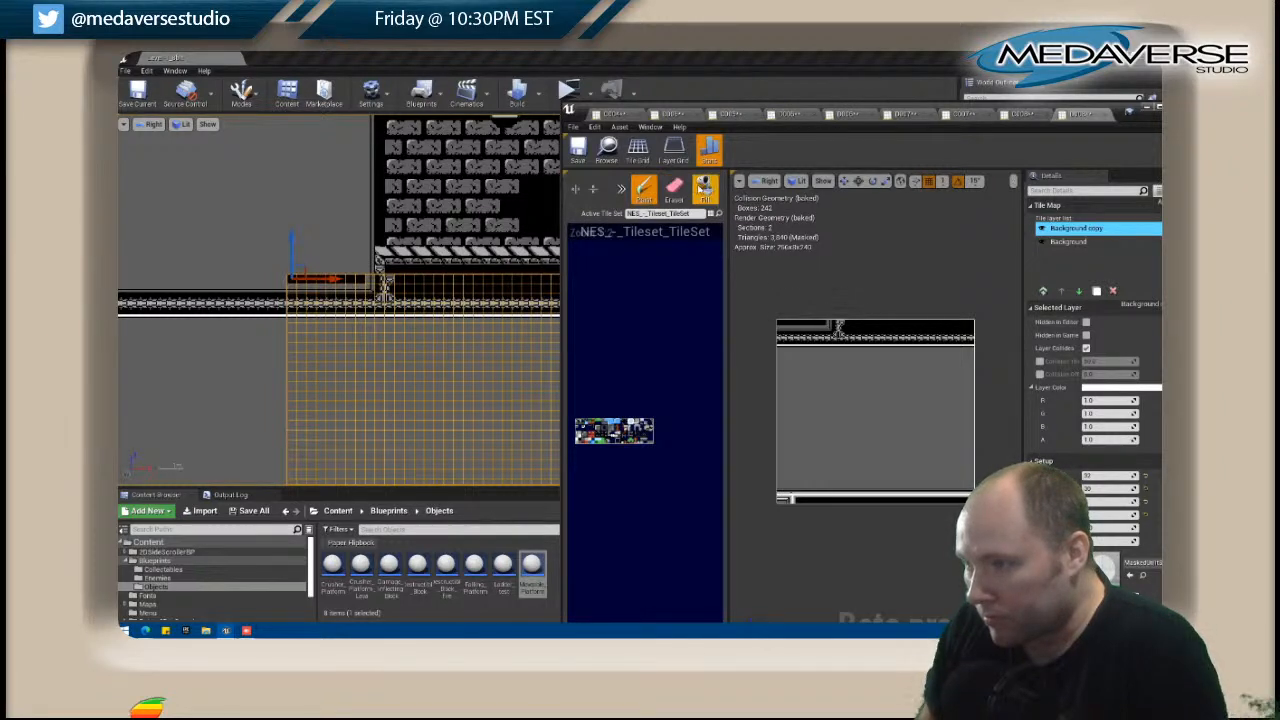
{"action": "left_click", "coordinate": [705, 188]}
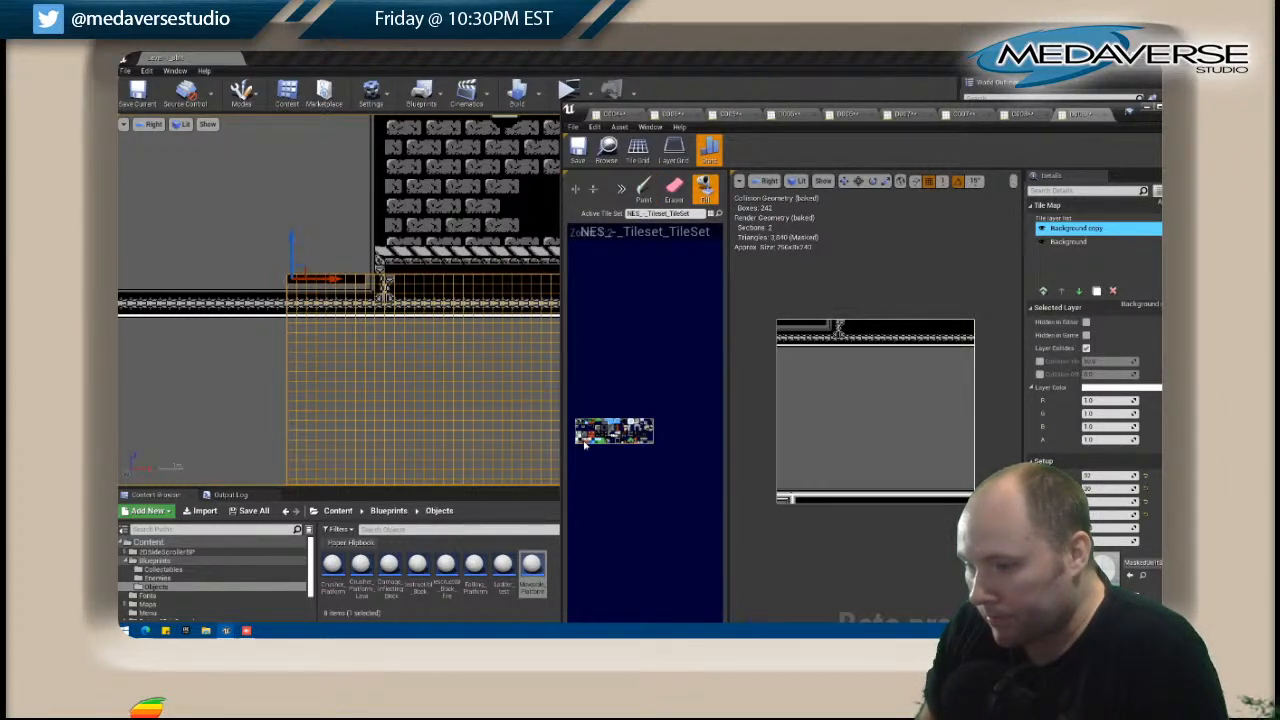
{"action": "left_click", "coordinate": [781, 323]}
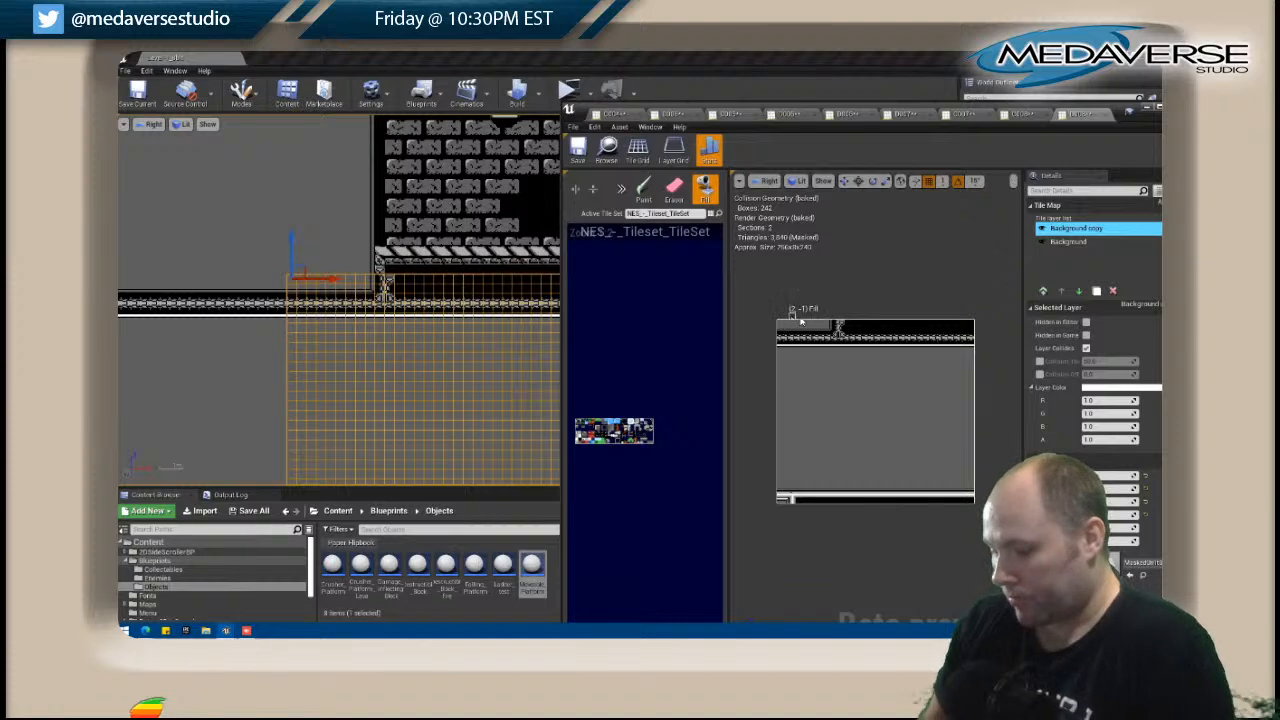
Close the tile map editor and save all unsaved levels and assets.
{"action": "left_click_drag", "start_coordinate": [1113, 110], "coordinate": [888, 105]}
{"action": "left_click", "coordinate": [953, 101]}
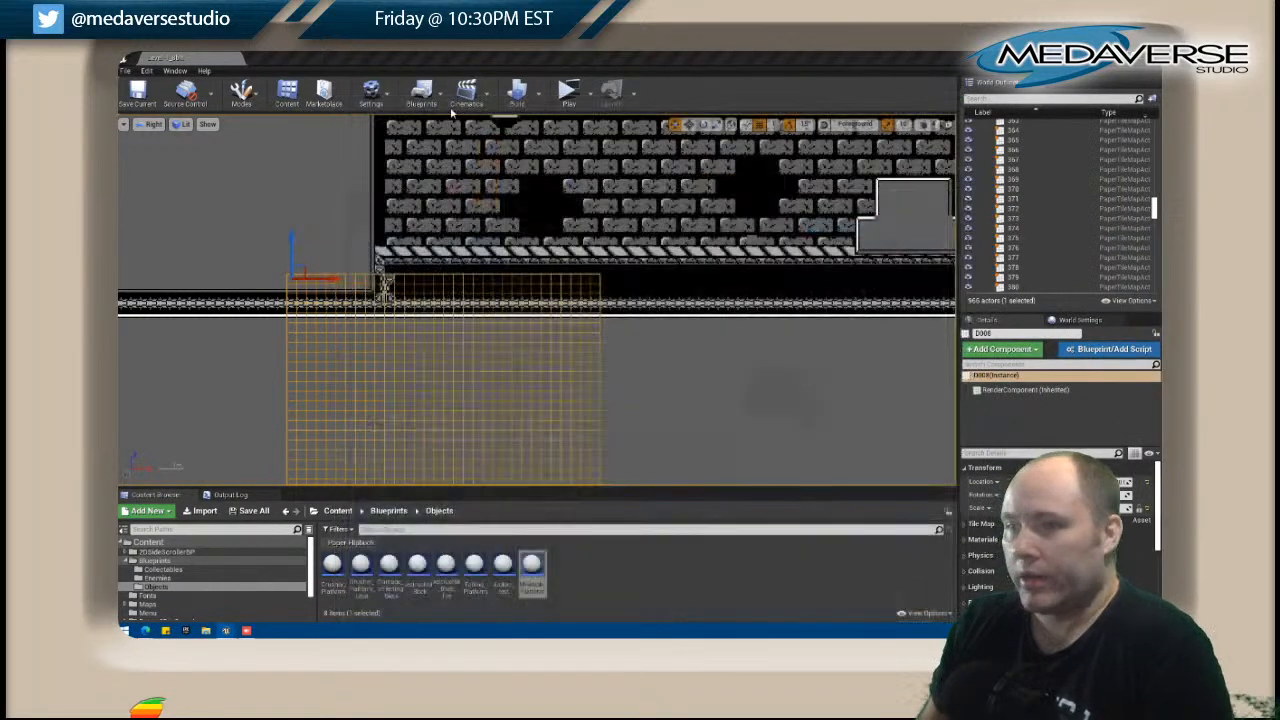
{"action": "left_click", "coordinate": [125, 71]}
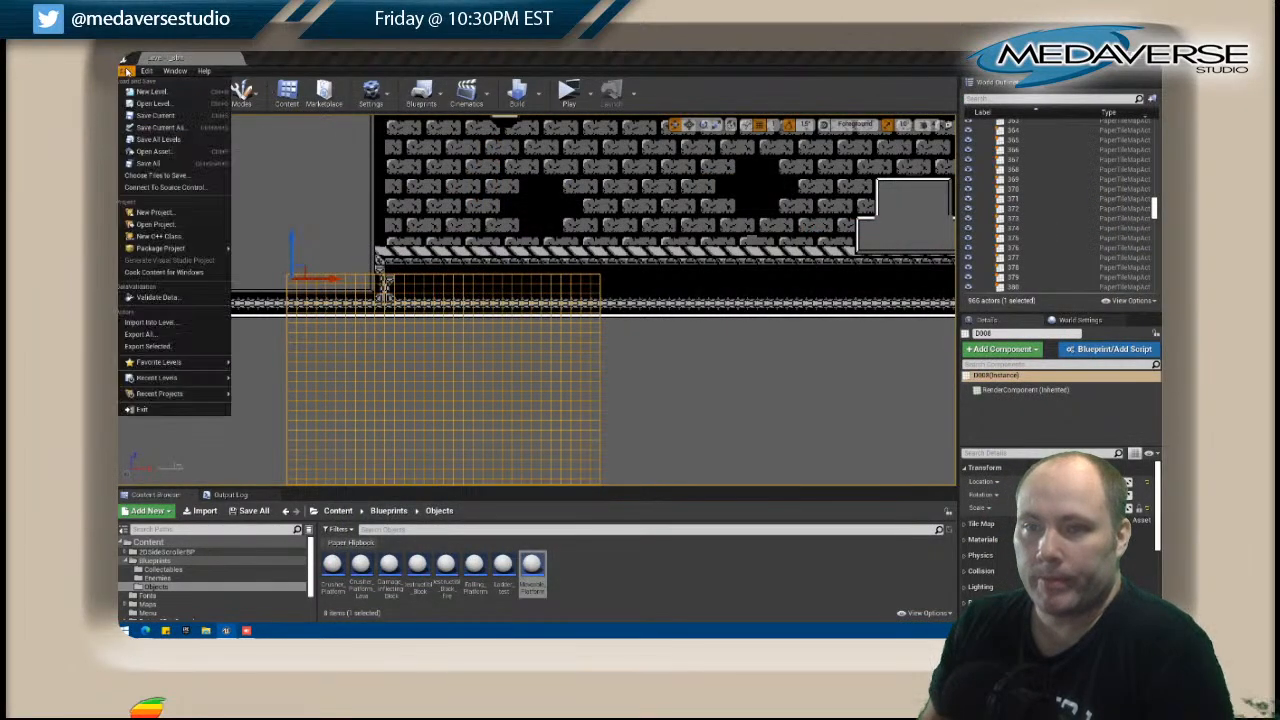
{"action": "left_click", "coordinate": [156, 163]}
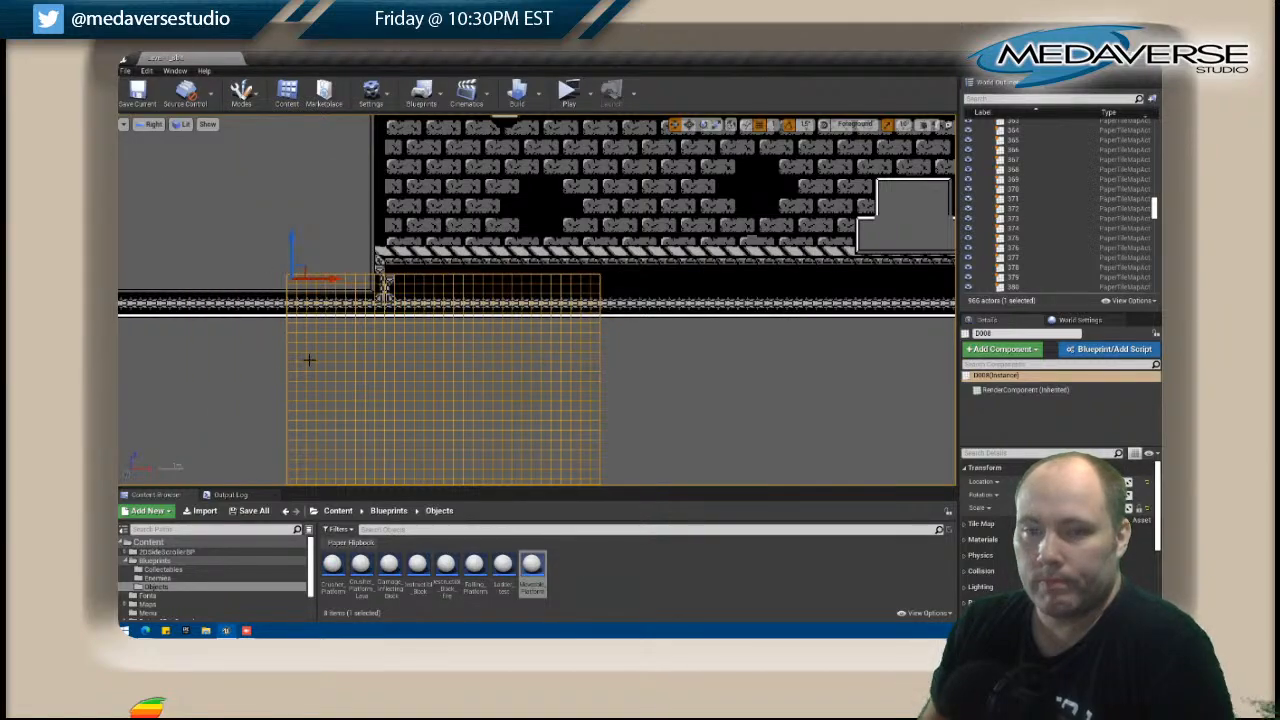
In the level, select the grey tile map D007 adjoining D008 and open it for editing.
{"action": "scroll", "coordinate": [309, 360], "scroll_direction": "down", "scroll_amount": 4}
{"action": "right_click_drag", "start_coordinate": [254, 360], "coordinate": [375, 261]}
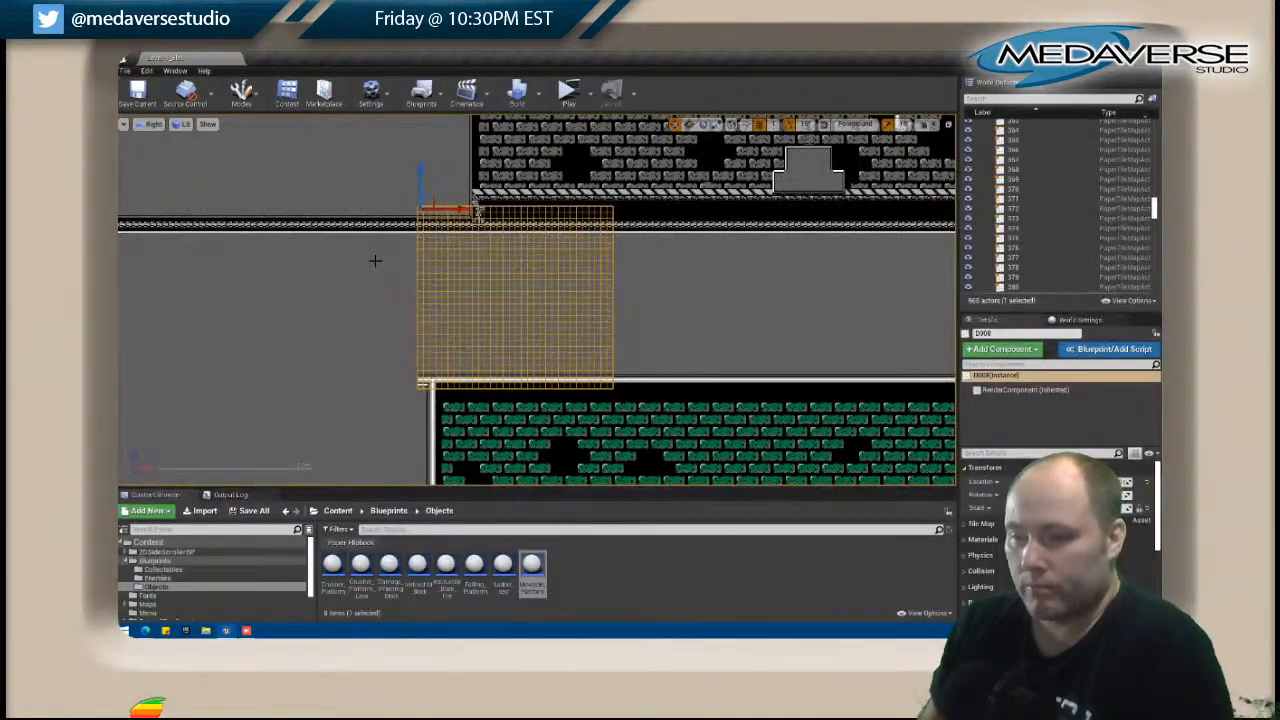
{"action": "scroll", "coordinate": [366, 262], "scroll_direction": "down", "scroll_amount": 1}
{"action": "right_click_drag", "start_coordinate": [287, 308], "coordinate": [719, 378]}
{"action": "left_click", "coordinate": [697, 368]}
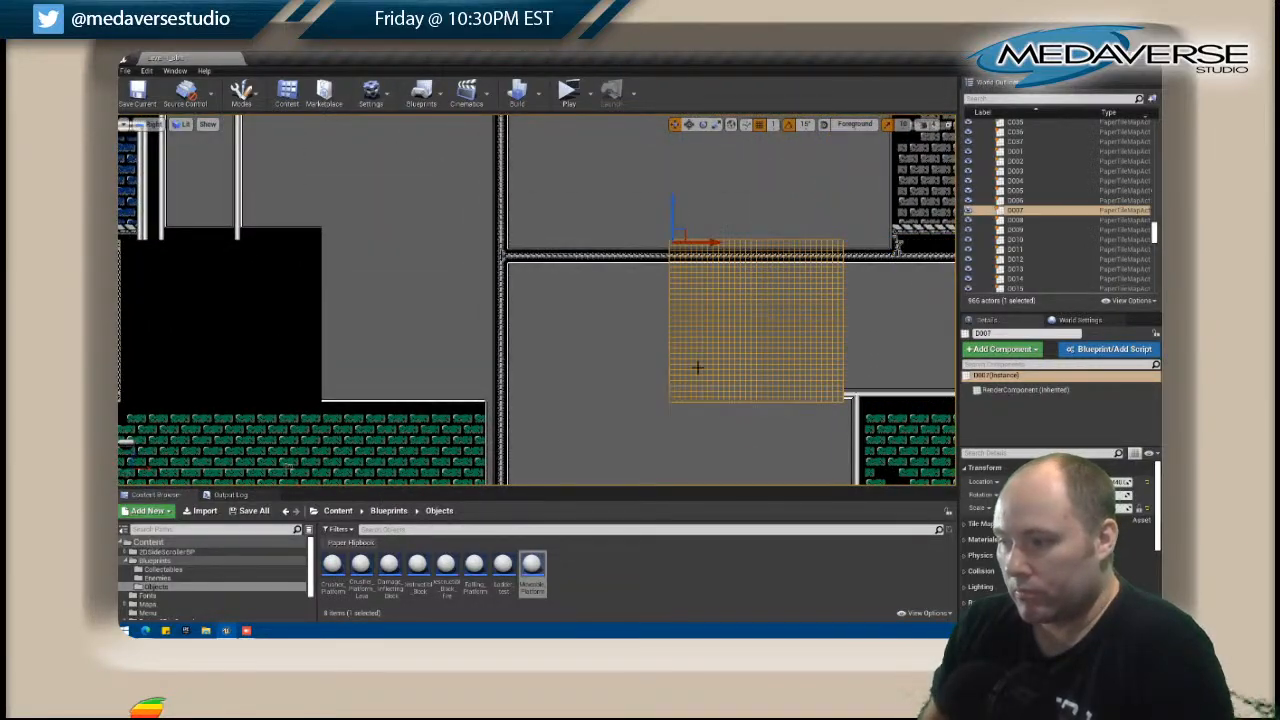
{"action": "right_click", "coordinate": [727, 363]}
{"action": "left_click", "coordinate": [775, 251]}
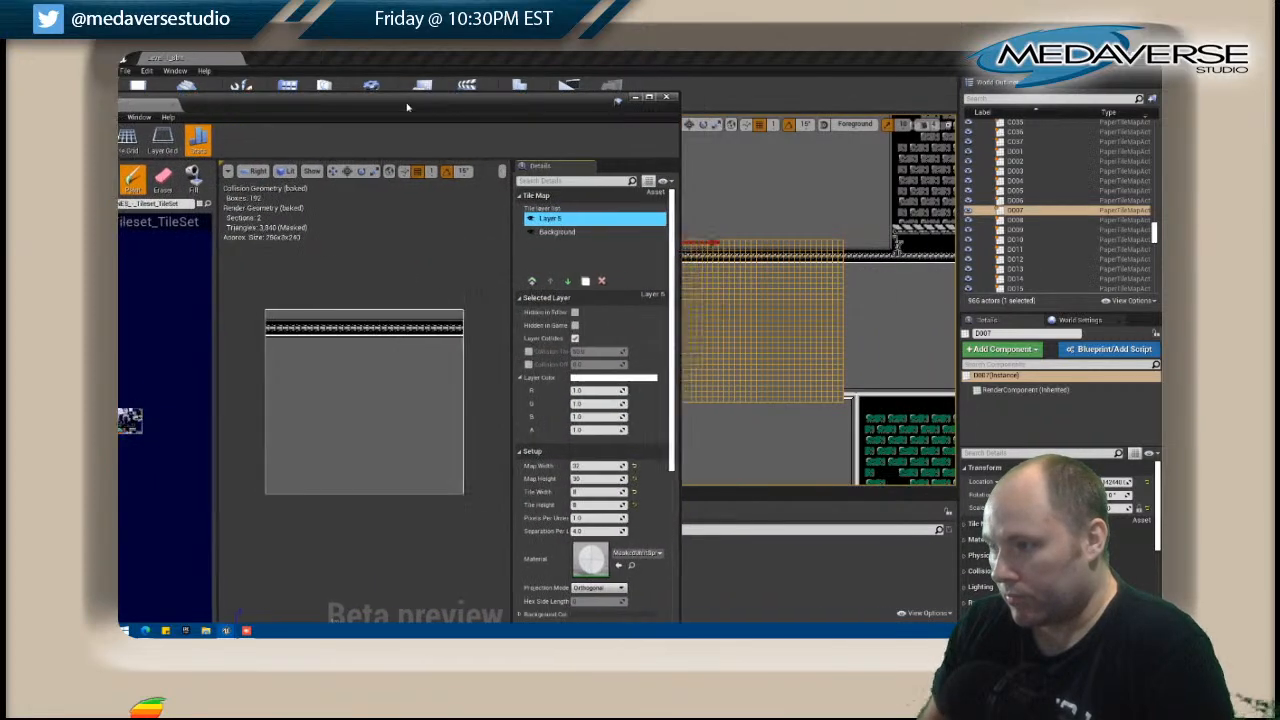
Paint the white trim band with its thin edge lines across the full width of D007's bottom, and close the tile map.
{"action": "left_click_drag", "start_coordinate": [700, 104], "coordinate": [466, 88]}
{"action": "scroll", "coordinate": [403, 414], "scroll_direction": "up", "scroll_amount": 3}
{"action": "scroll", "coordinate": [309, 423], "scroll_direction": "down", "scroll_amount": 2}
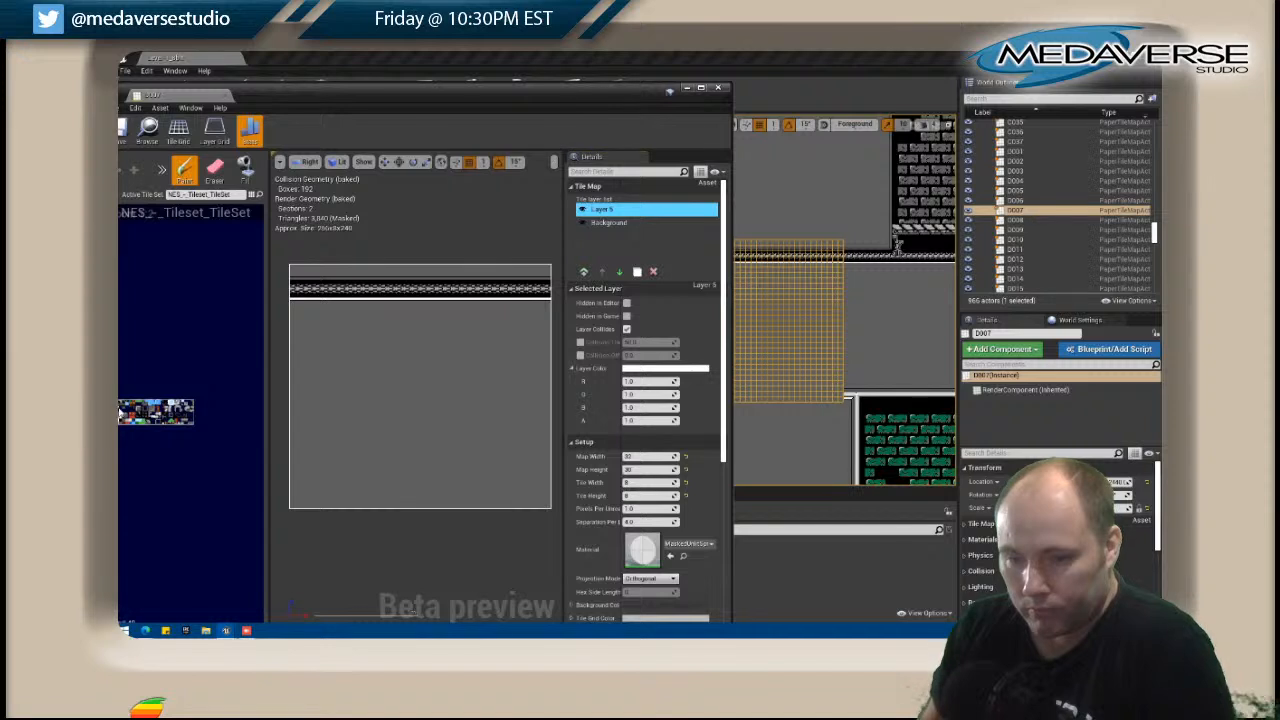
{"action": "left_click_drag", "start_coordinate": [292, 506], "coordinate": [523, 511]}
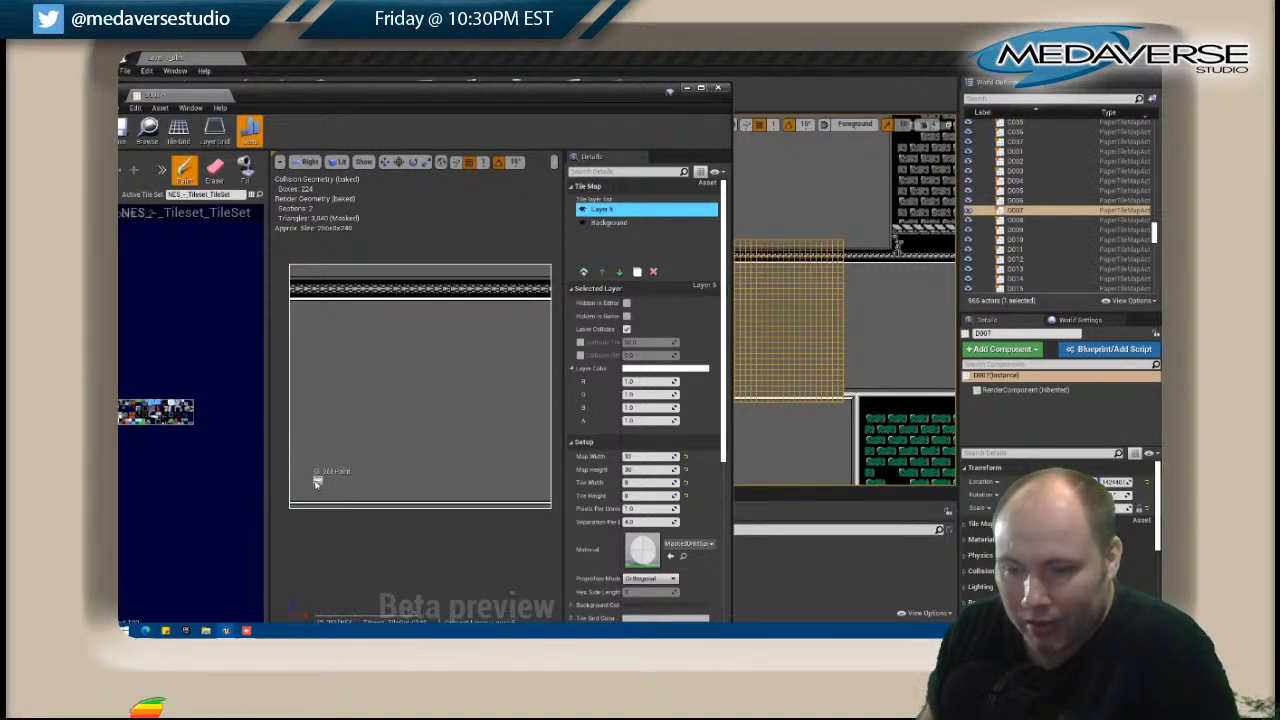
{"action": "left_click_drag", "start_coordinate": [305, 498], "coordinate": [417, 495]}
{"action": "key", "text": "ctrl+z"}
{"action": "key", "text": "ctrl+z"}
{"action": "key", "text": "ctrl+z"}
{"action": "key", "text": "ctrl+z"}
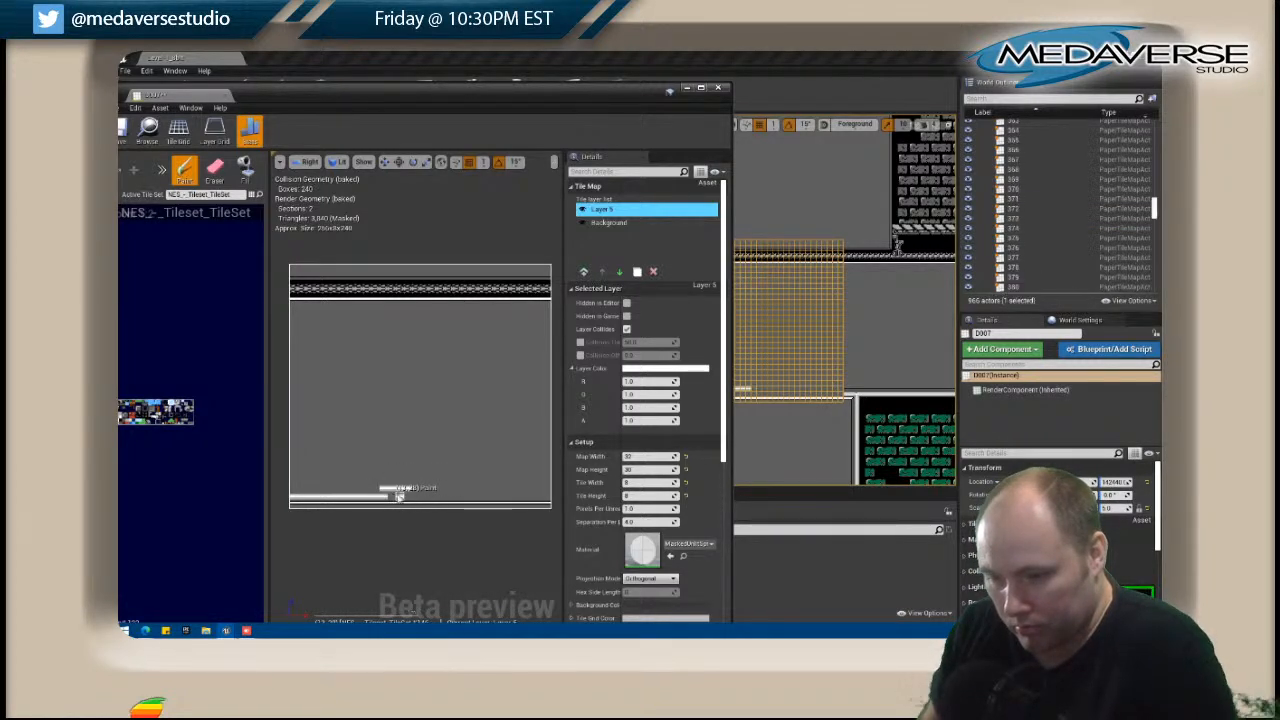
{"action": "left_click_drag", "start_coordinate": [392, 498], "coordinate": [548, 500]}
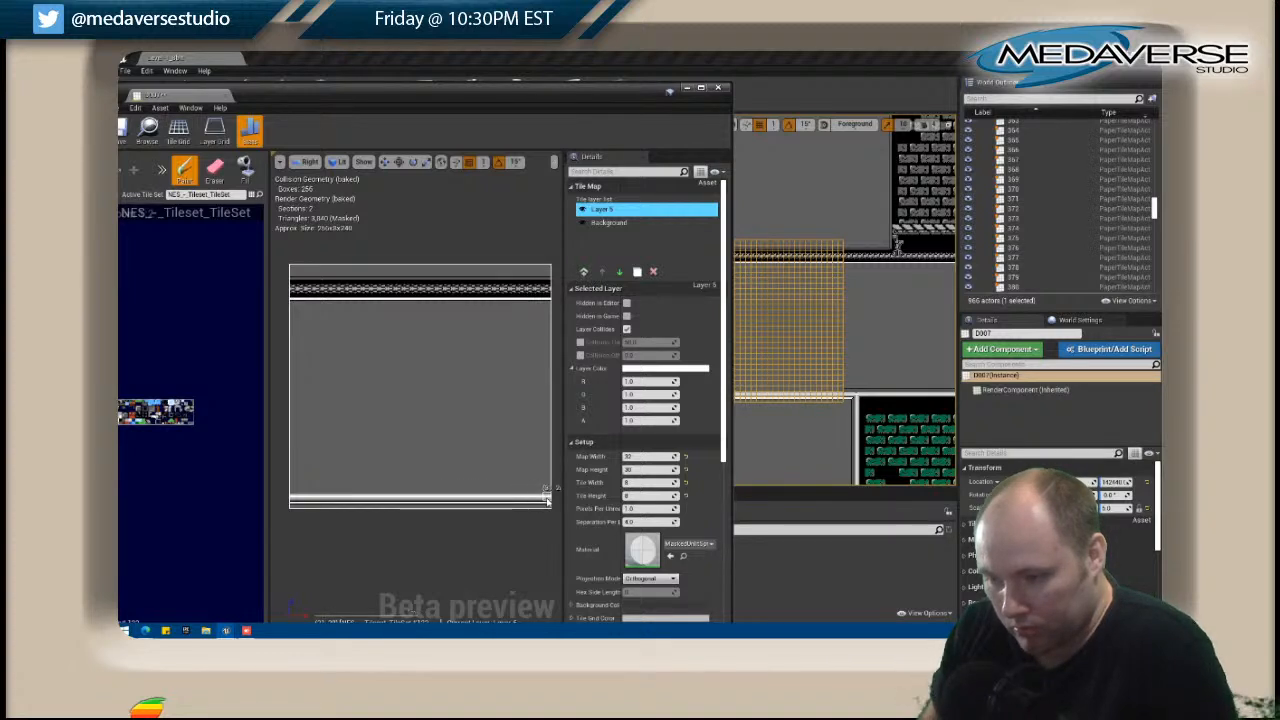
{"action": "left_click_drag", "start_coordinate": [293, 277], "coordinate": [550, 279], "text": "shift"}
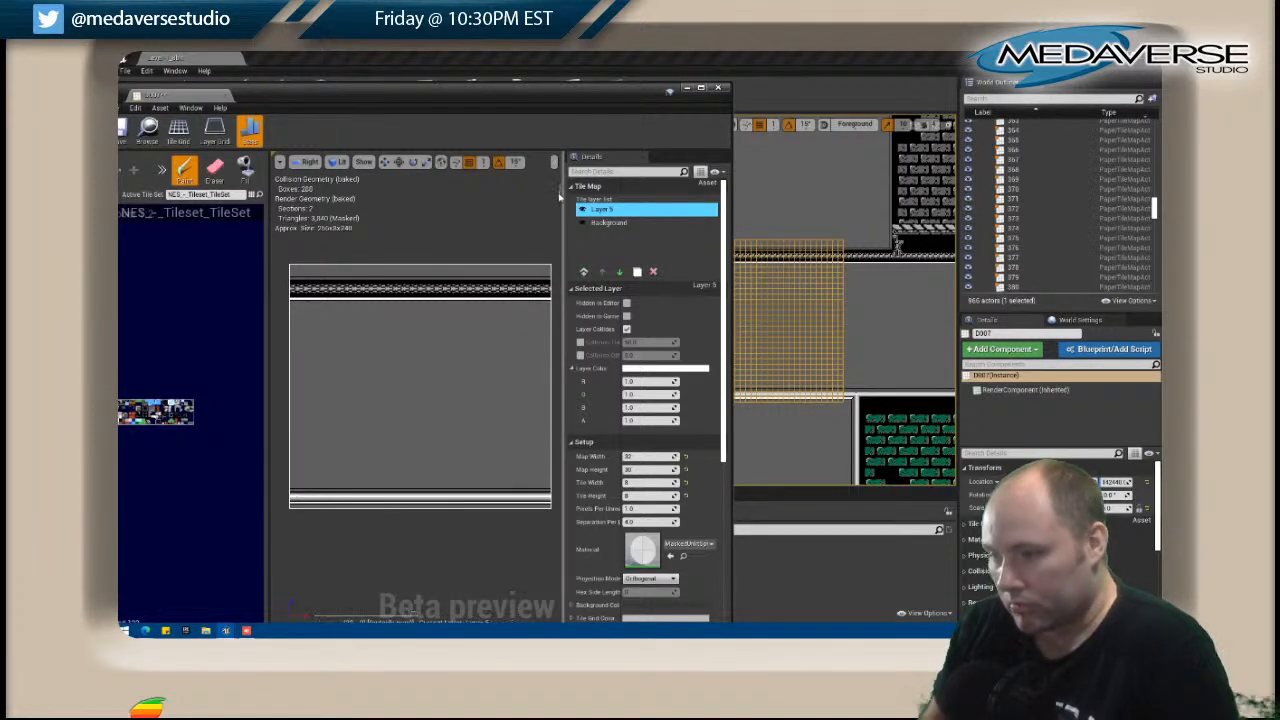
{"action": "left_click", "coordinate": [719, 89]}
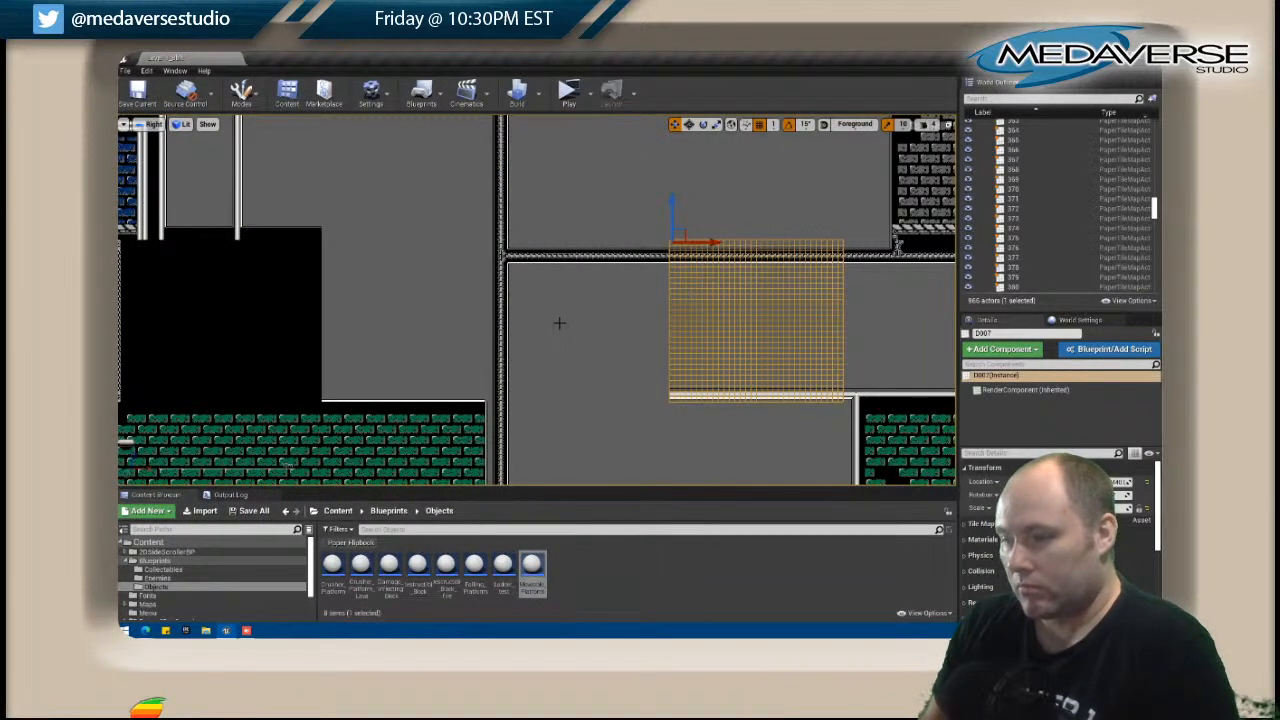
Select the black tile map D001 at the start of the room row in the level and open it for editing.
{"action": "left_click", "coordinate": [559, 322]}
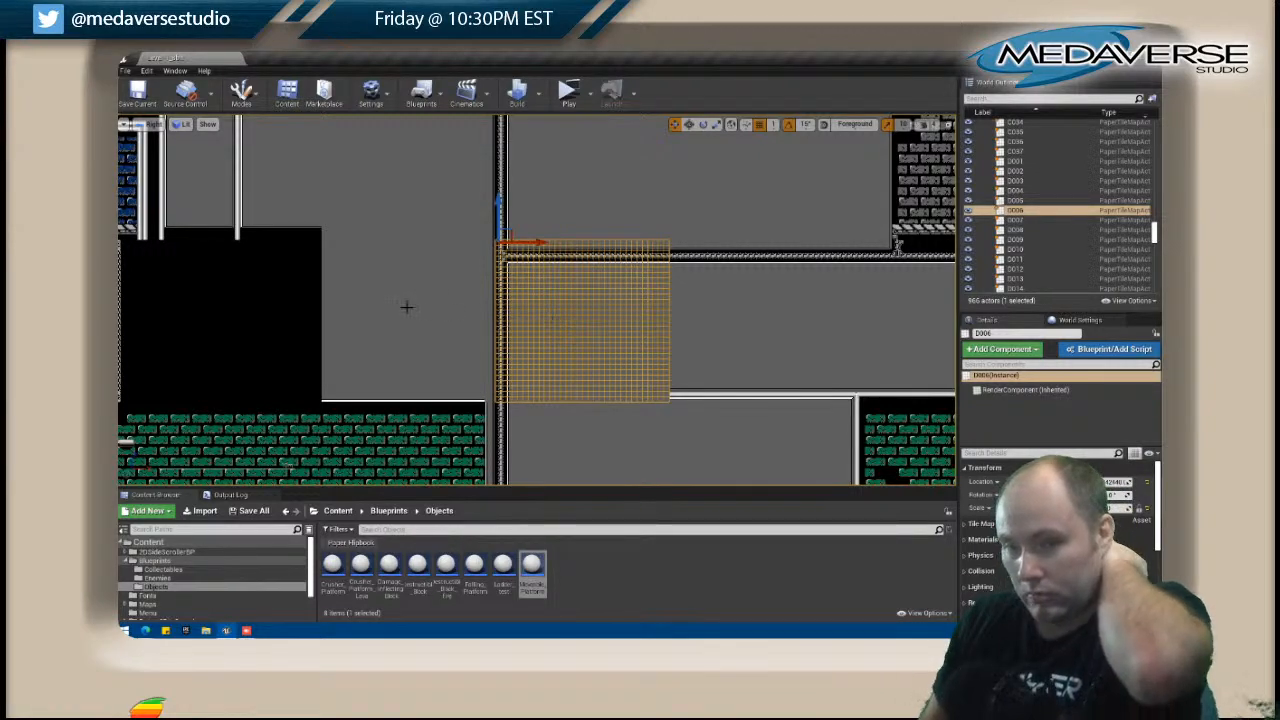
{"action": "scroll", "coordinate": [407, 307], "scroll_direction": "down", "scroll_amount": 2}
{"action": "right_click_drag", "start_coordinate": [300, 314], "coordinate": [357, 331]}
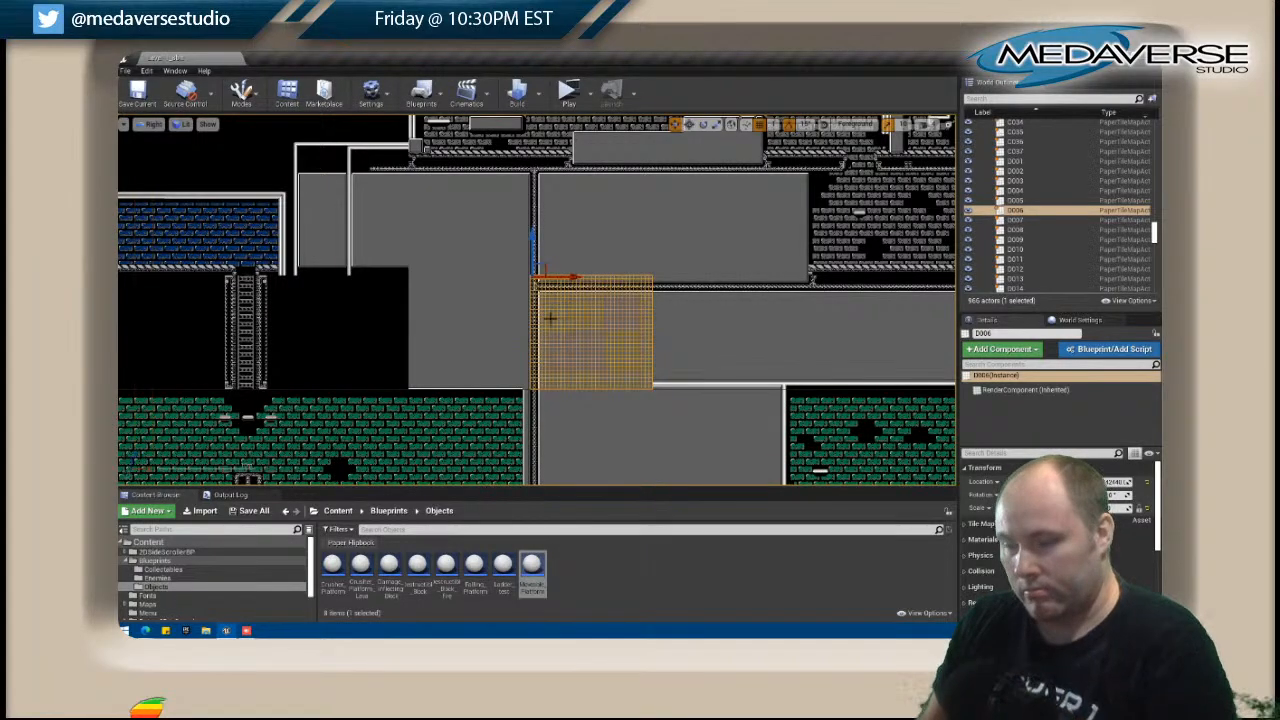
{"action": "scroll", "coordinate": [431, 307], "scroll_direction": "down", "scroll_amount": 1}
{"action": "right_click_drag", "start_coordinate": [431, 307], "coordinate": [518, 310]}
{"action": "left_click", "coordinate": [262, 314]}
{"action": "right_click", "coordinate": [263, 316]}
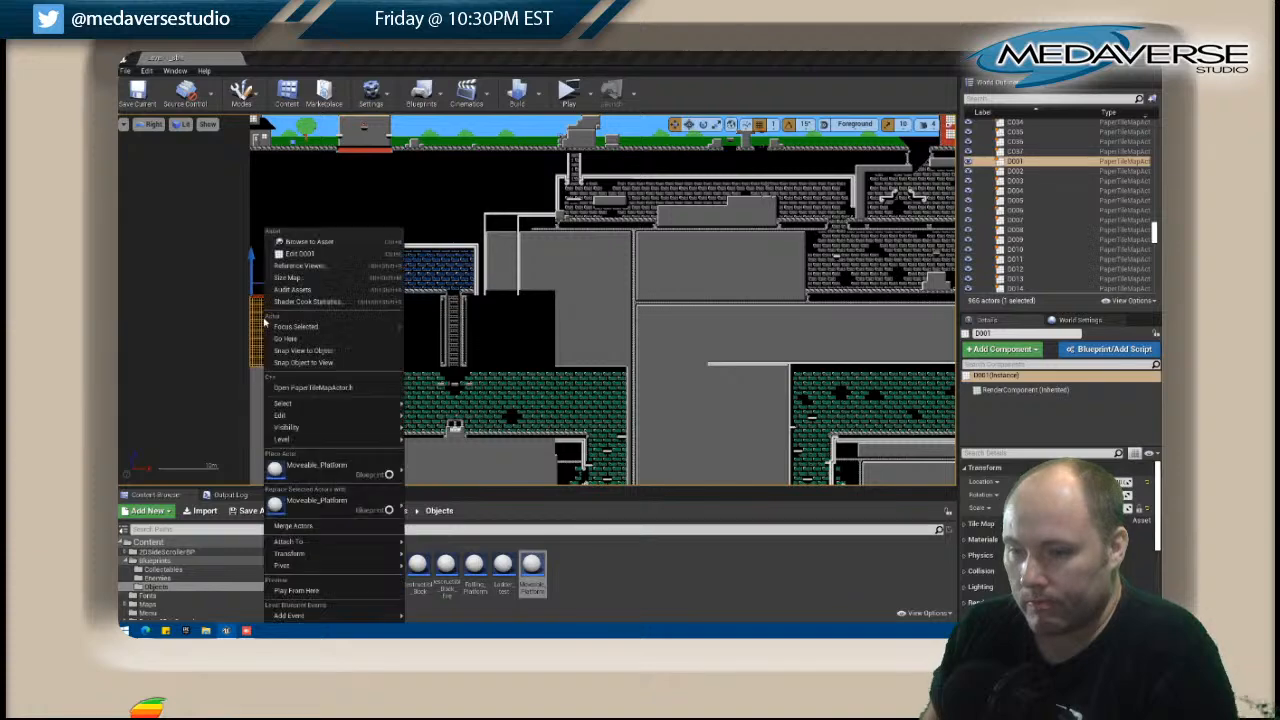
{"action": "left_click", "coordinate": [301, 253]}
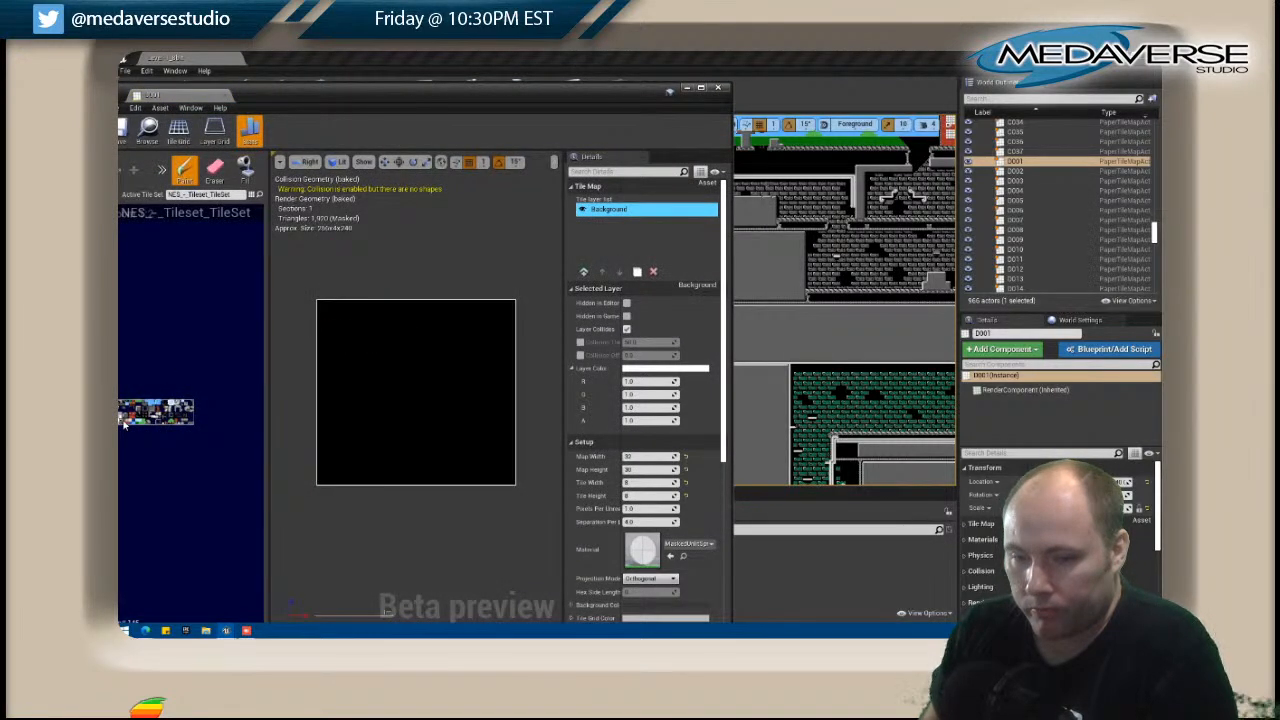
Fill the whole of tile map D001 with the grey wall tile and close it.
{"action": "left_click", "coordinate": [246, 168]}
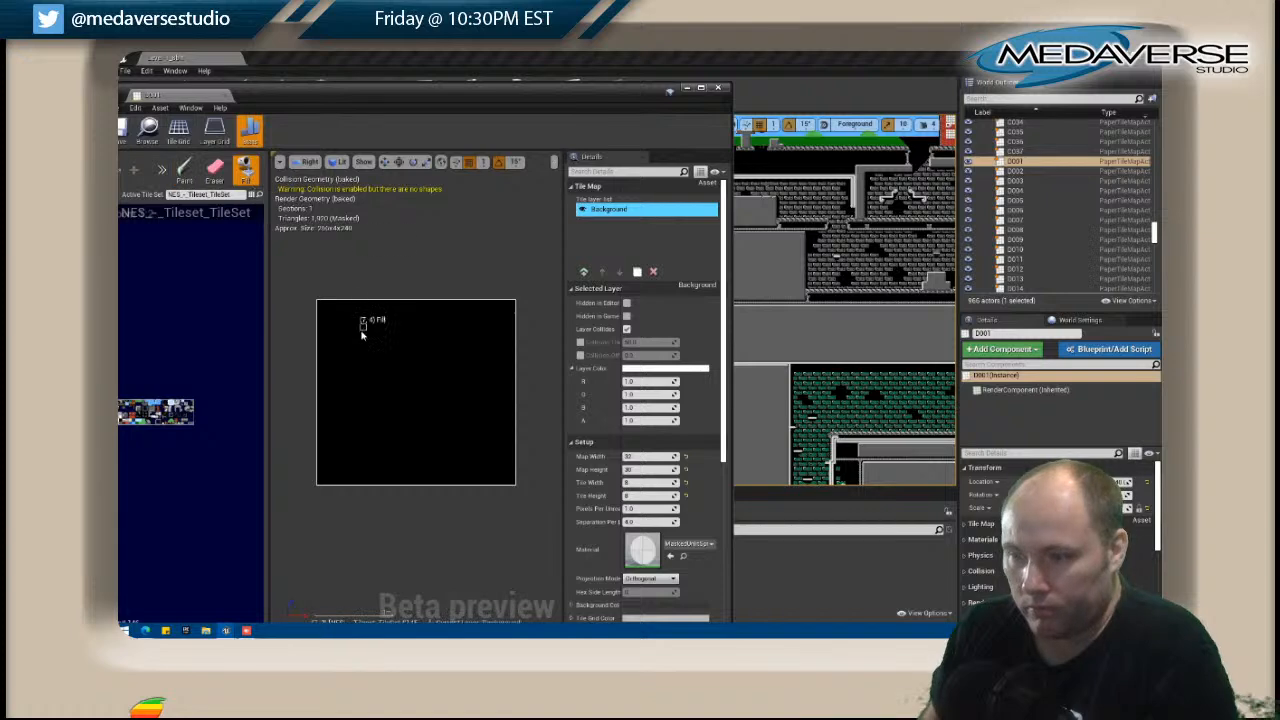
{"action": "left_click", "coordinate": [364, 329]}
{"action": "left_click", "coordinate": [720, 88]}
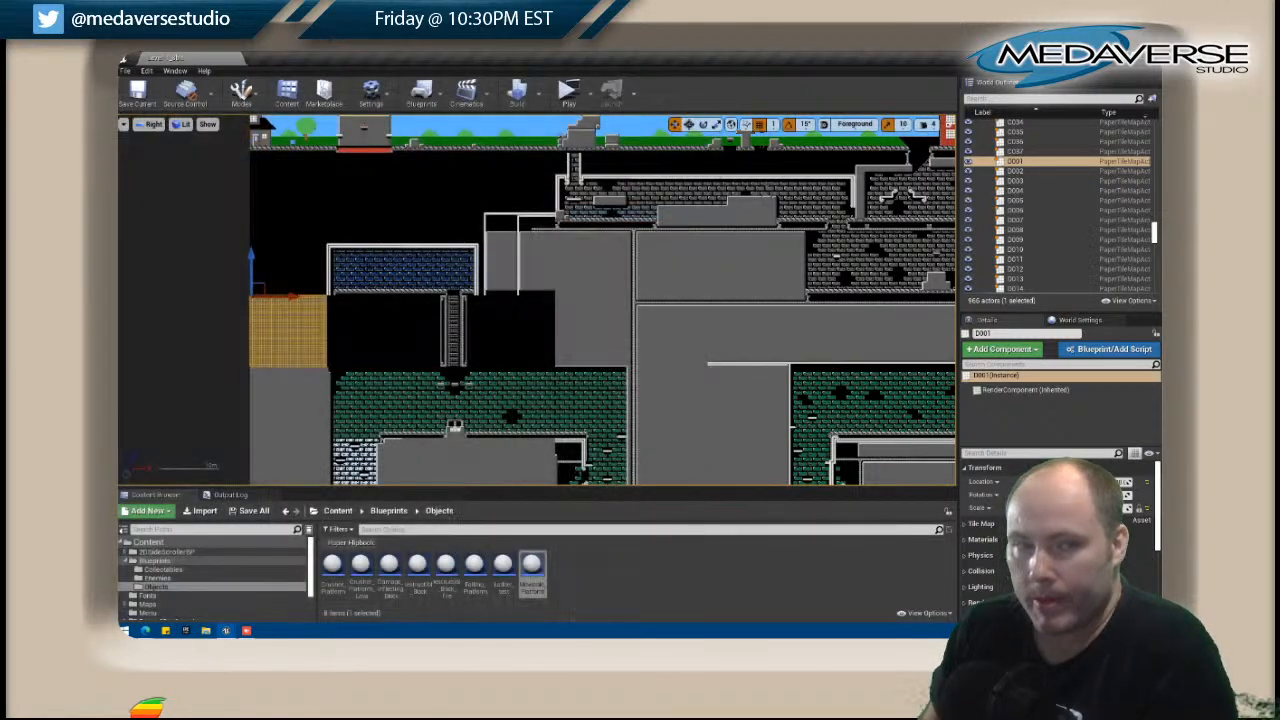
Open tile map C001 directly above D001, fill it entirely with the grey wall tile, and close it.
{"action": "left_click", "coordinate": [290, 240]}
{"action": "right_click", "coordinate": [299, 228]}
{"action": "left_click", "coordinate": [330, 252]}
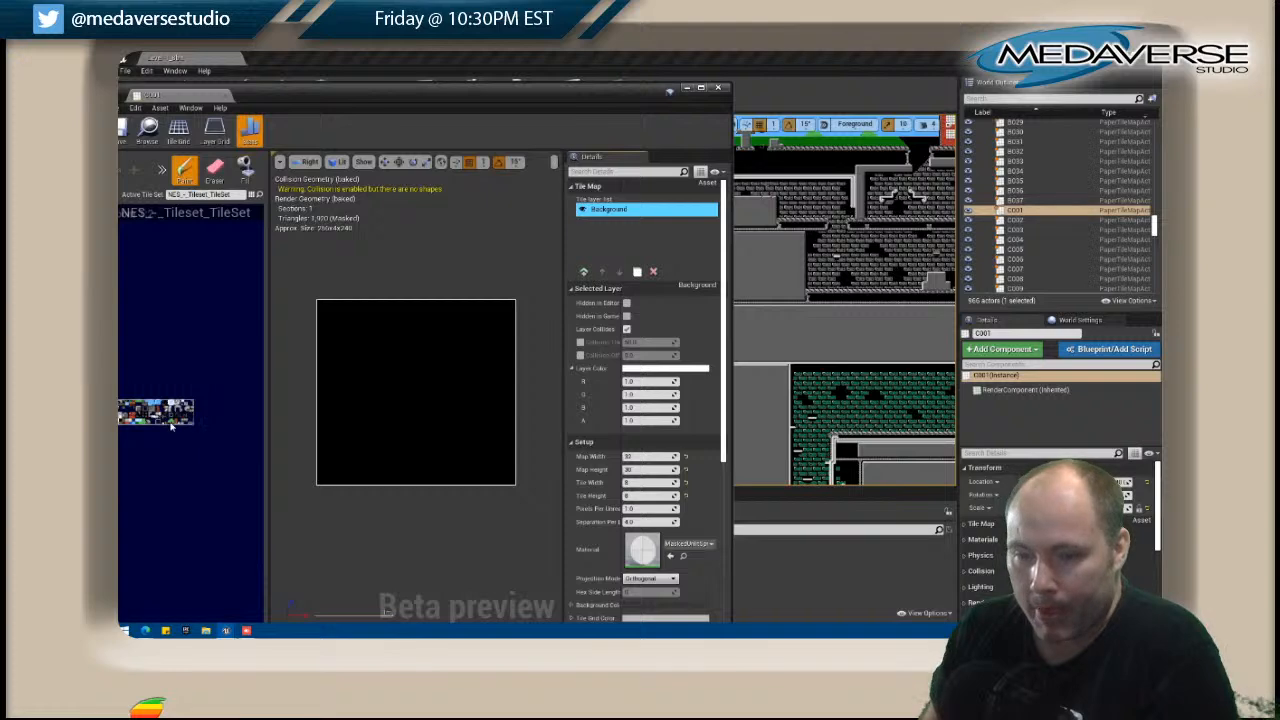
{"action": "left_click", "coordinate": [245, 168]}
{"action": "left_click", "coordinate": [396, 352]}
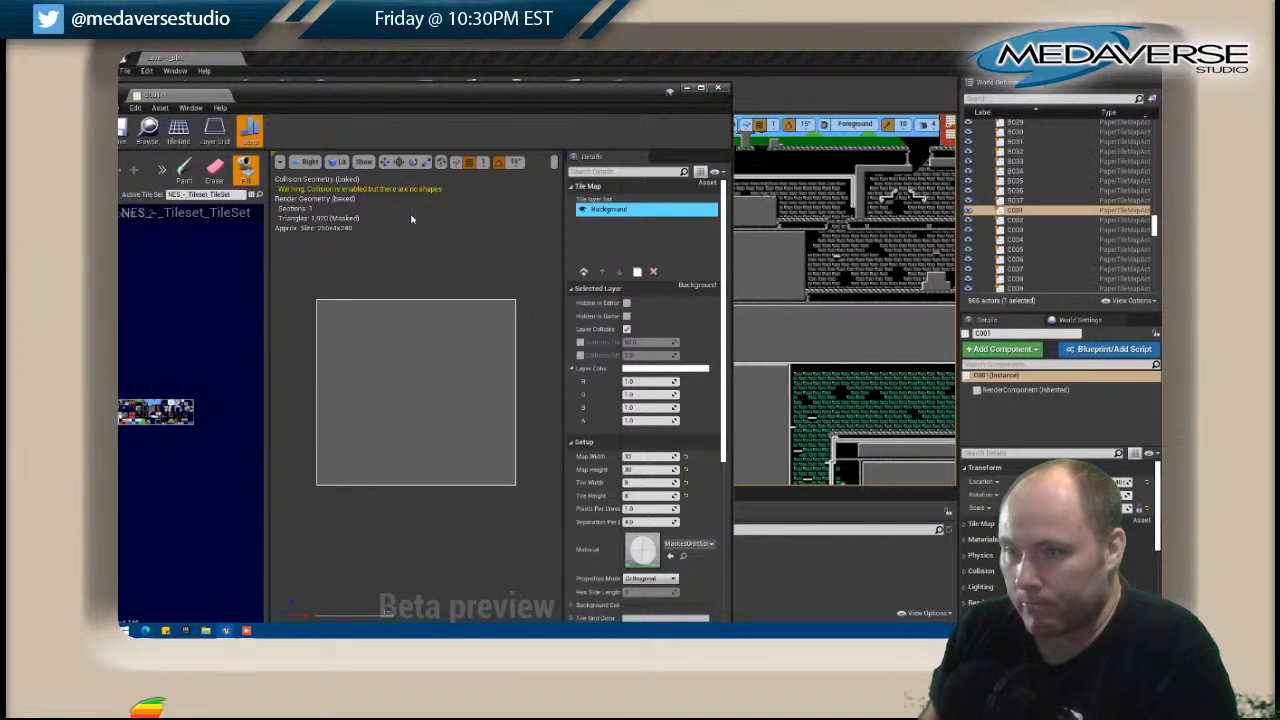
{"action": "left_click", "coordinate": [718, 91]}
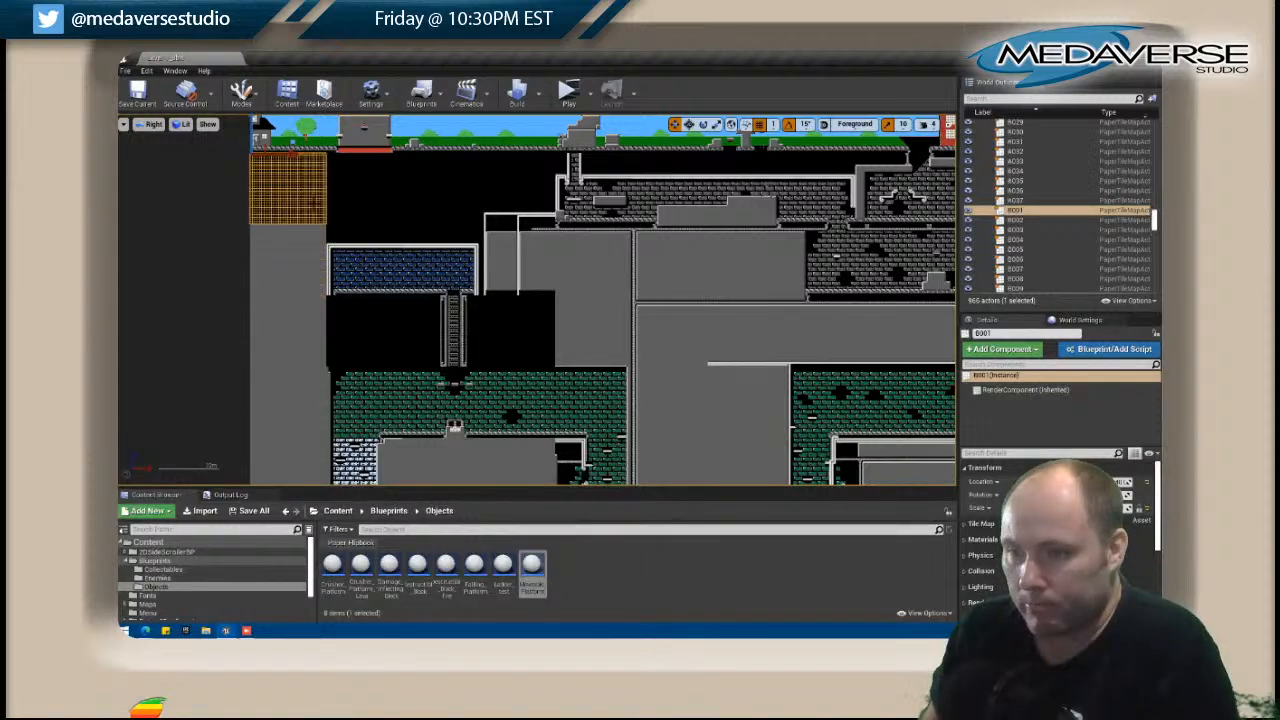
In the level, select the black tile map B001 just beneath the house and open it for editing.
{"action": "scroll", "coordinate": [303, 197], "scroll_direction": "up", "scroll_amount": 2}
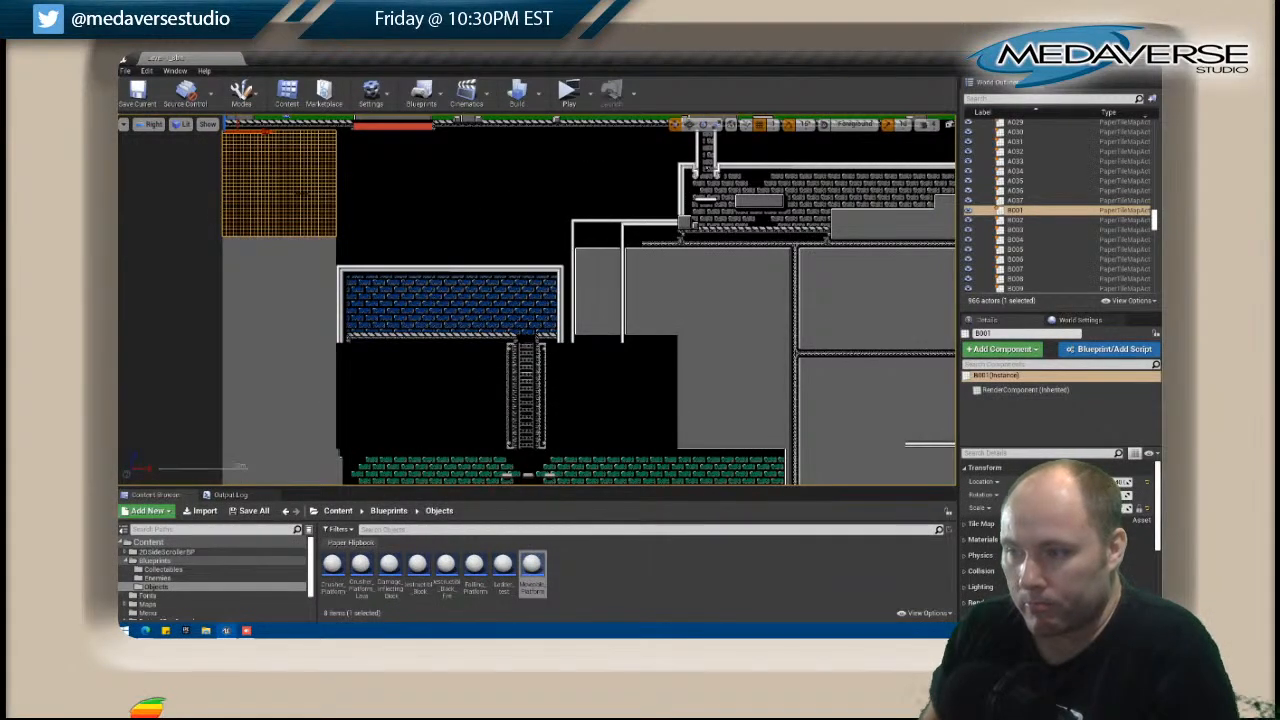
{"action": "right_click_drag", "start_coordinate": [349, 191], "coordinate": [431, 255]}
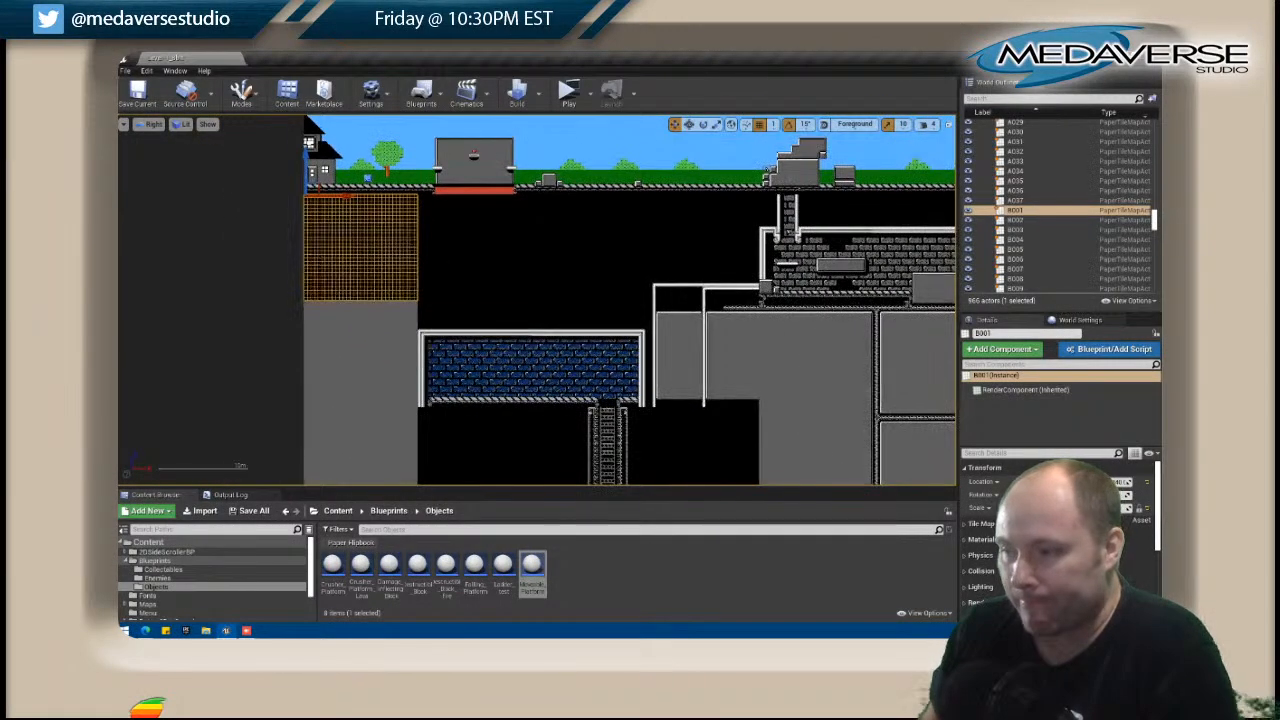
{"action": "right_click", "coordinate": [379, 264]}
{"action": "left_click", "coordinate": [416, 258]}
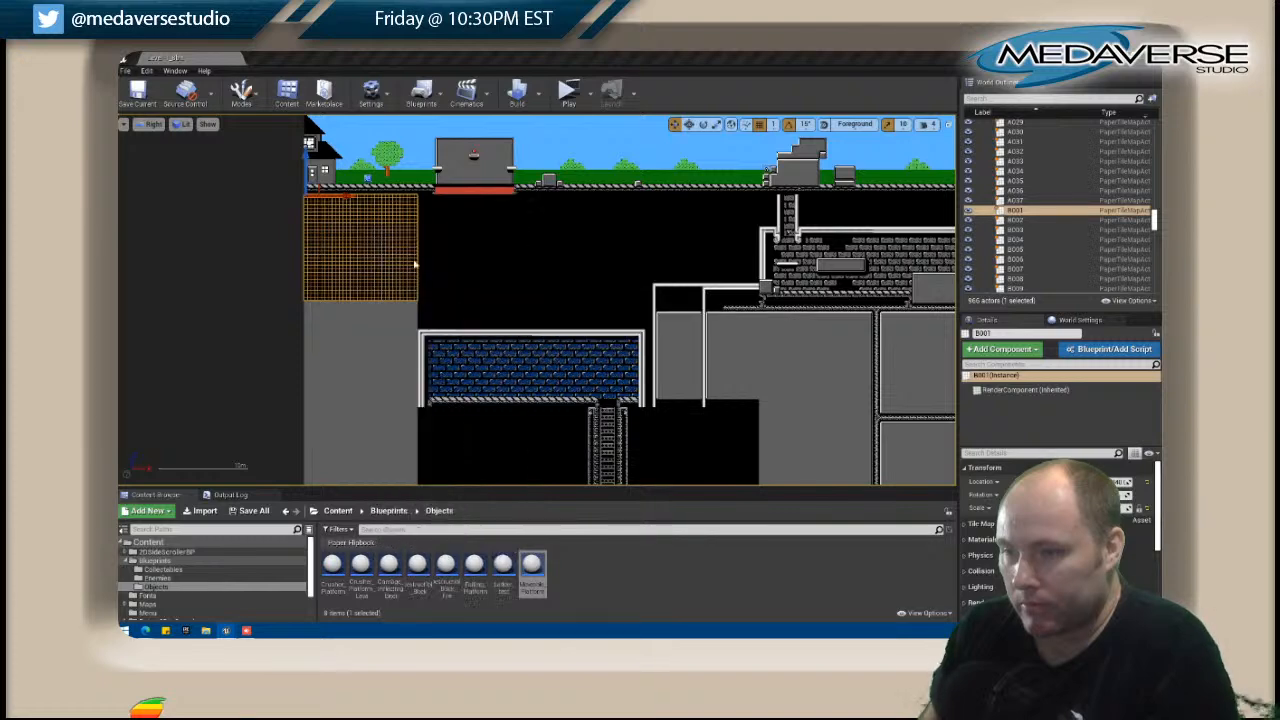
{"action": "left_click_drag", "start_coordinate": [416, 100], "coordinate": [569, 100]}
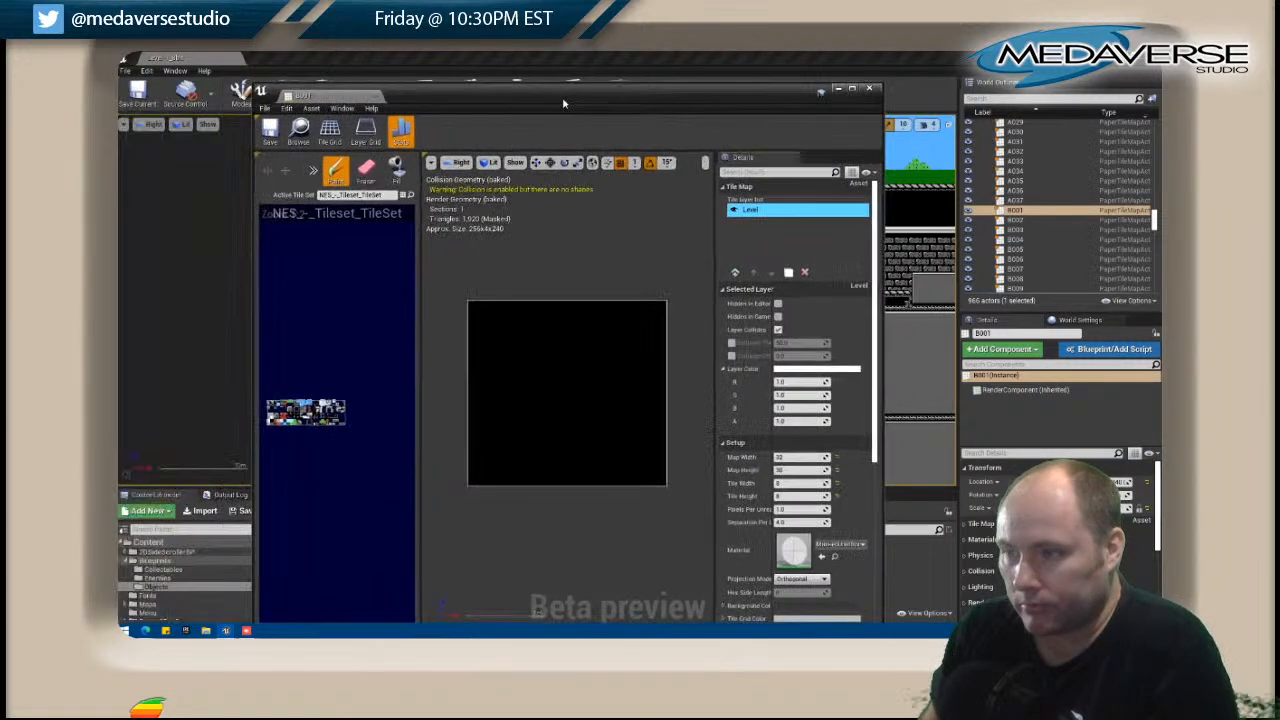
Add a new layer above Level in B001, fill it with the grey wall tile, and close the tile map.
{"action": "left_click", "coordinate": [736, 272]}
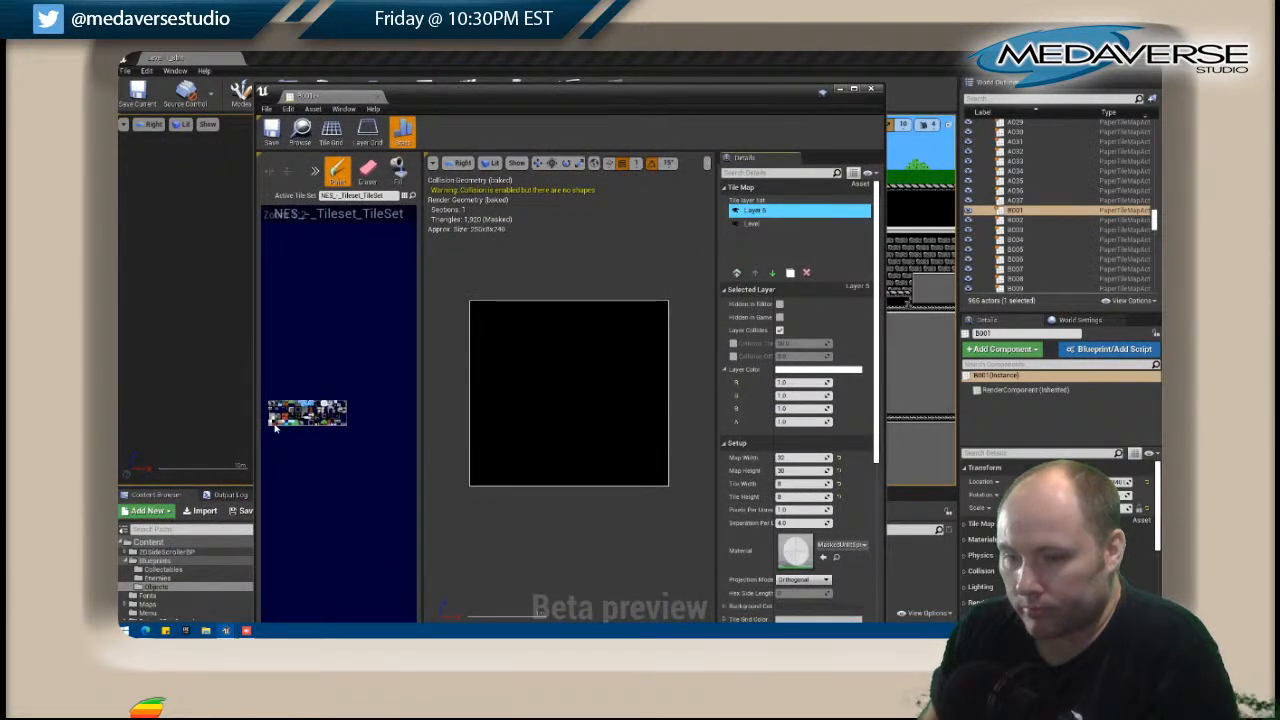
{"action": "left_click", "coordinate": [399, 170]}
{"action": "left_click", "coordinate": [536, 308]}
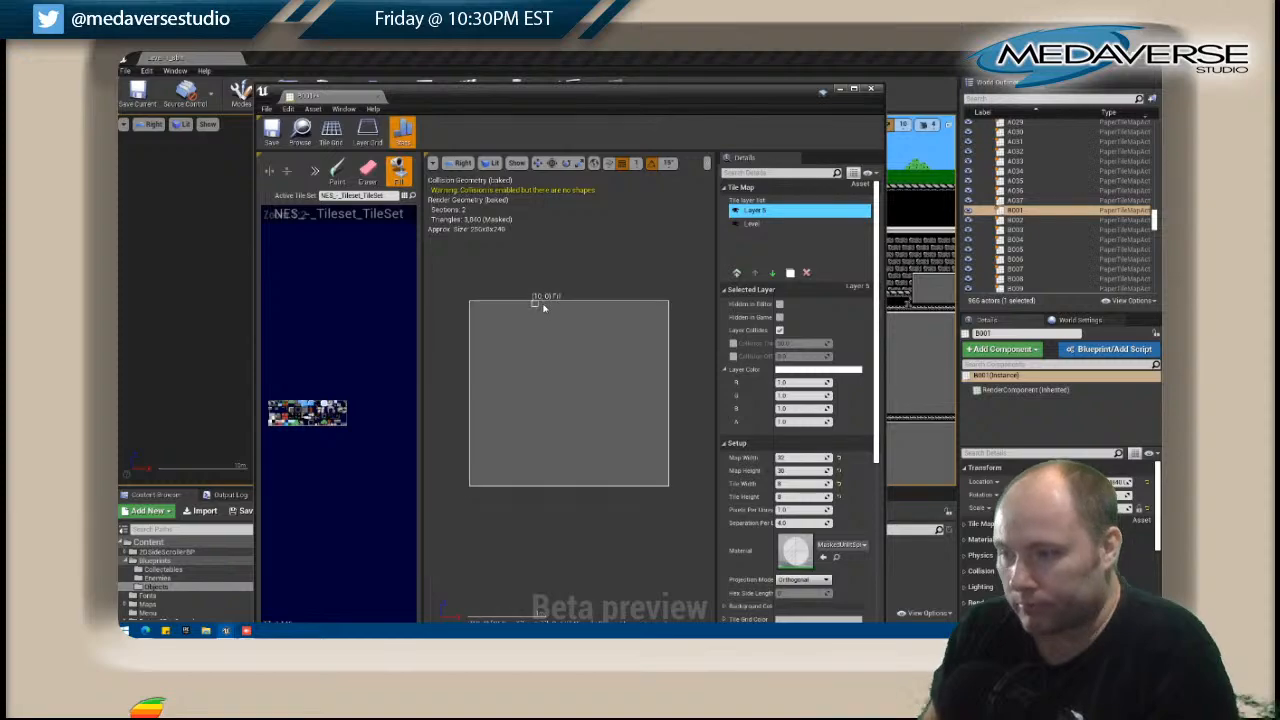
{"action": "left_click", "coordinate": [869, 89]}
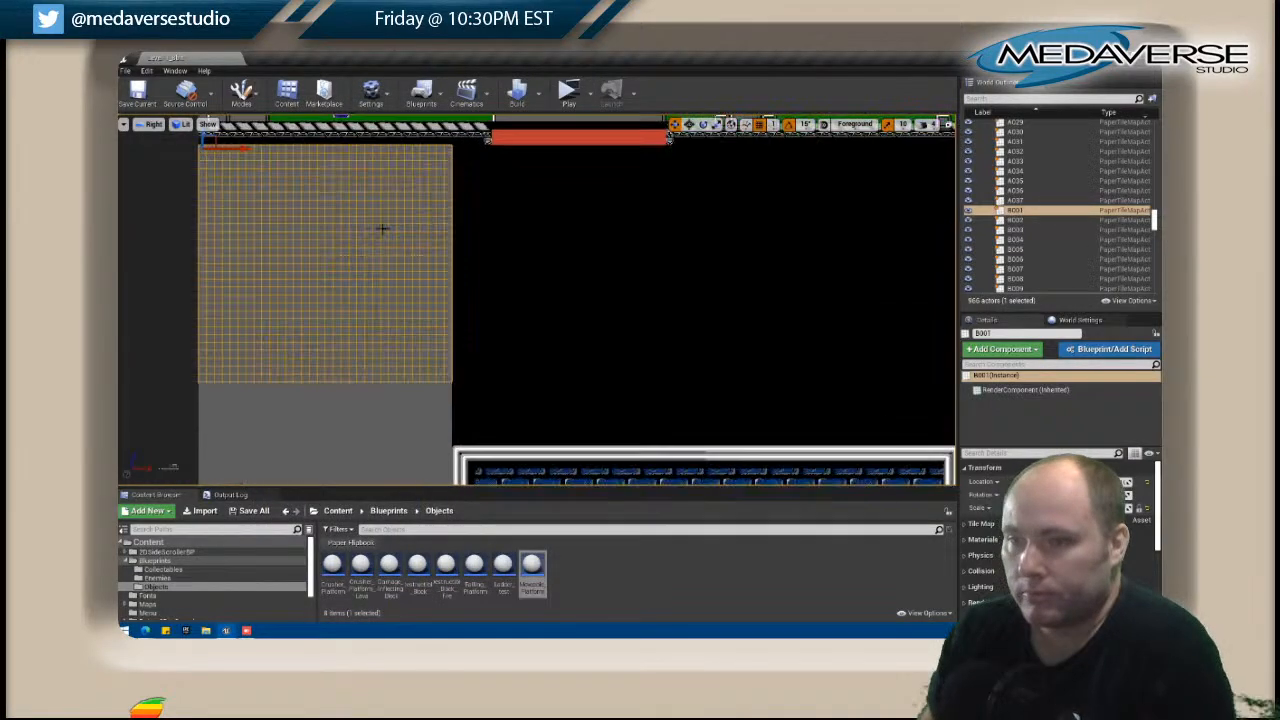
In the level, select the black tile map D002 under the blue brick room and open it for editing.
{"action": "right_click", "coordinate": [566, 292]}
{"action": "scroll", "coordinate": [540, 287], "scroll_direction": "down", "scroll_amount": 3}
{"action": "right_click_drag", "start_coordinate": [433, 273], "coordinate": [331, 152]}
{"action": "scroll", "coordinate": [464, 204], "scroll_direction": "up", "scroll_amount": 1}
{"action": "right_click_drag", "start_coordinate": [457, 197], "coordinate": [455, 343]}
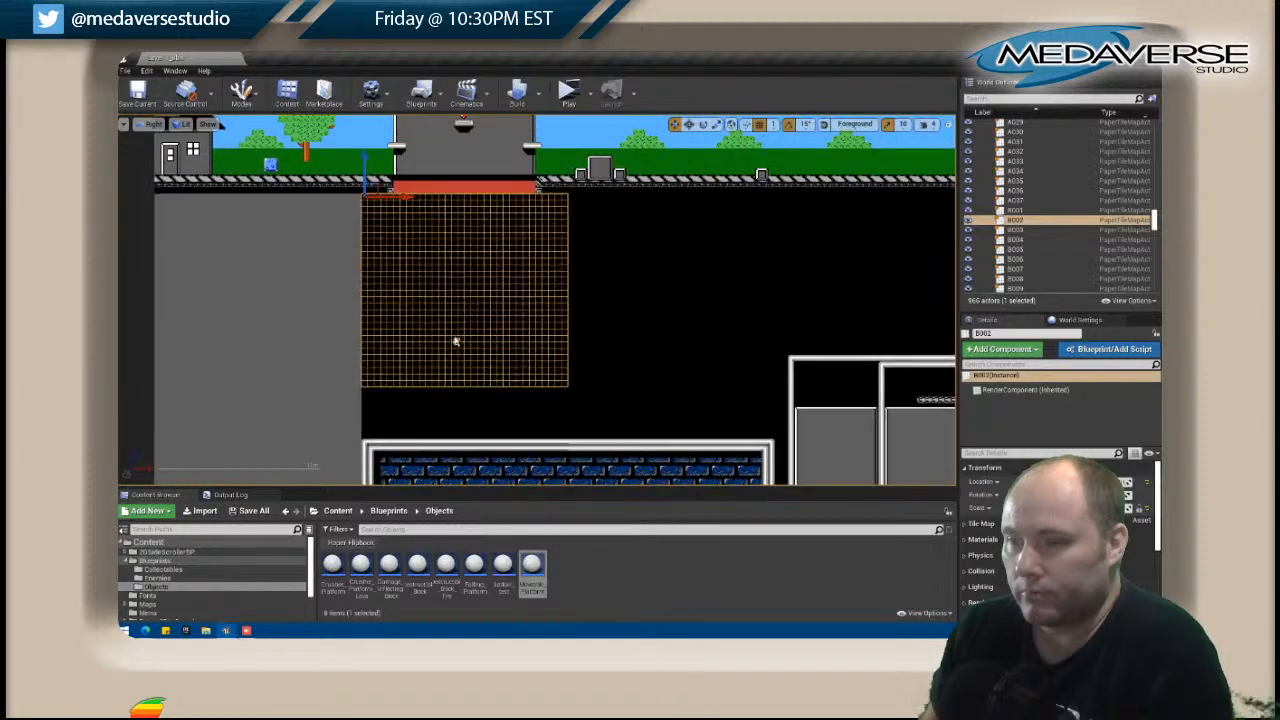
{"action": "right_click_drag", "start_coordinate": [723, 289], "coordinate": [636, 42]}
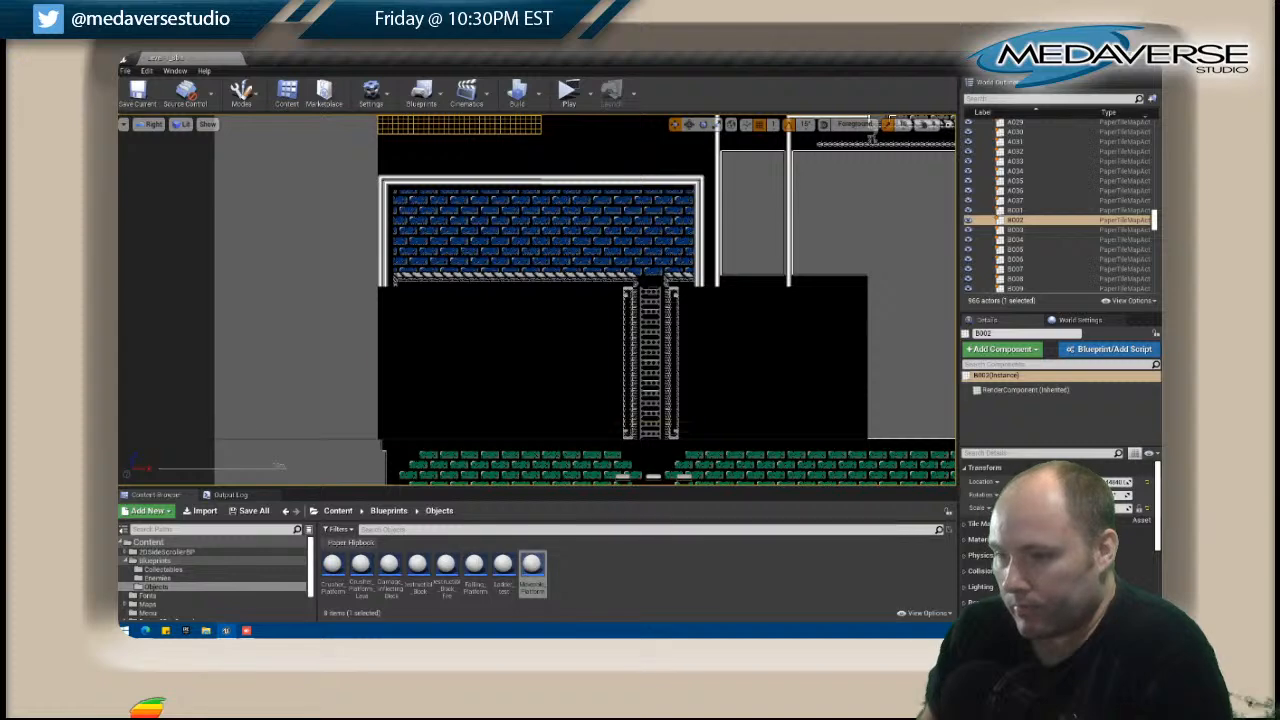
{"action": "left_click", "coordinate": [390, 240]}
{"action": "right_click", "coordinate": [388, 230]}
{"action": "left_click", "coordinate": [442, 255]}
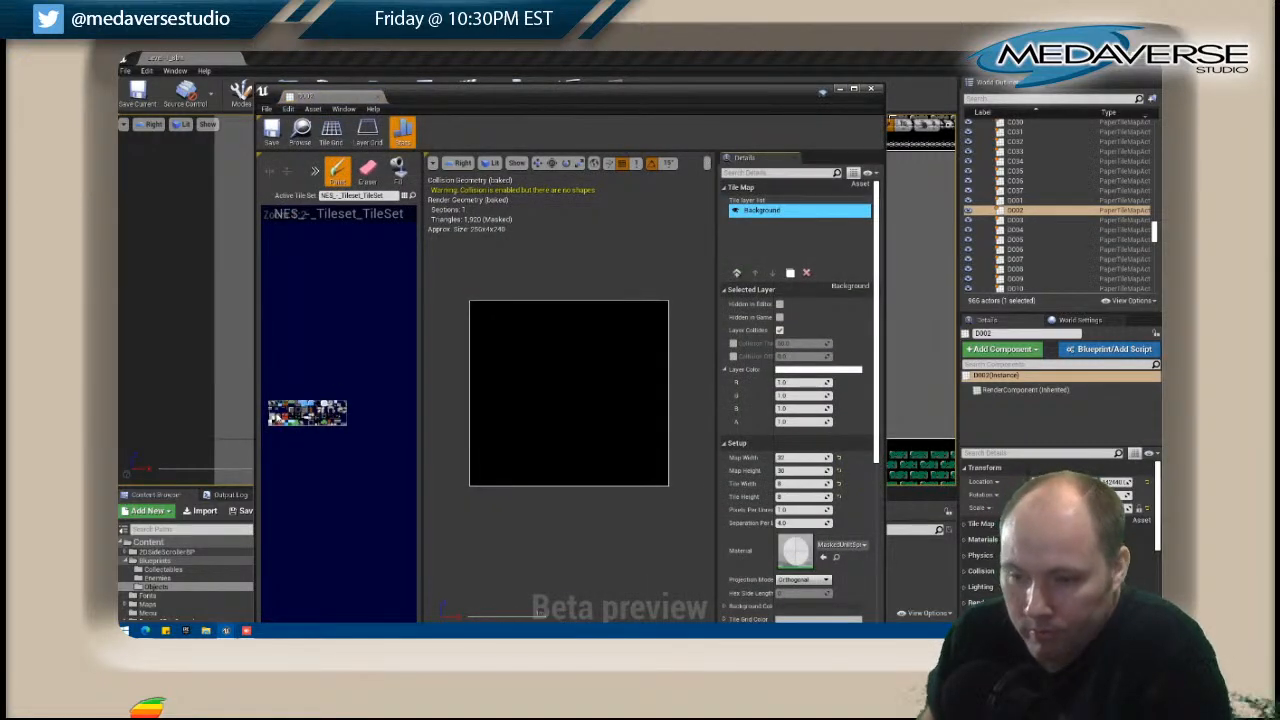
Paint rotated white wall-trim tiles in the upper-left corner of D002, beneath the blue room's white wall.
{"action": "scroll", "coordinate": [296, 420], "scroll_direction": "up", "scroll_amount": 4}
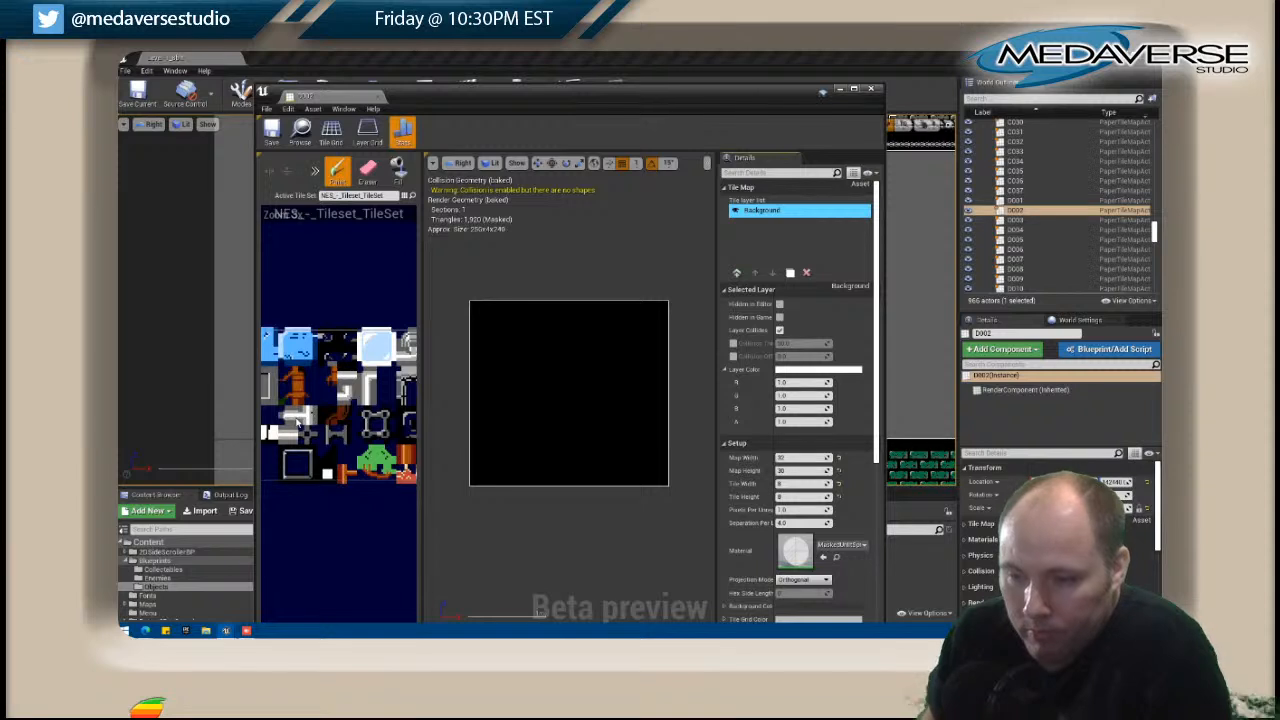
{"action": "left_click", "coordinate": [297, 420]}
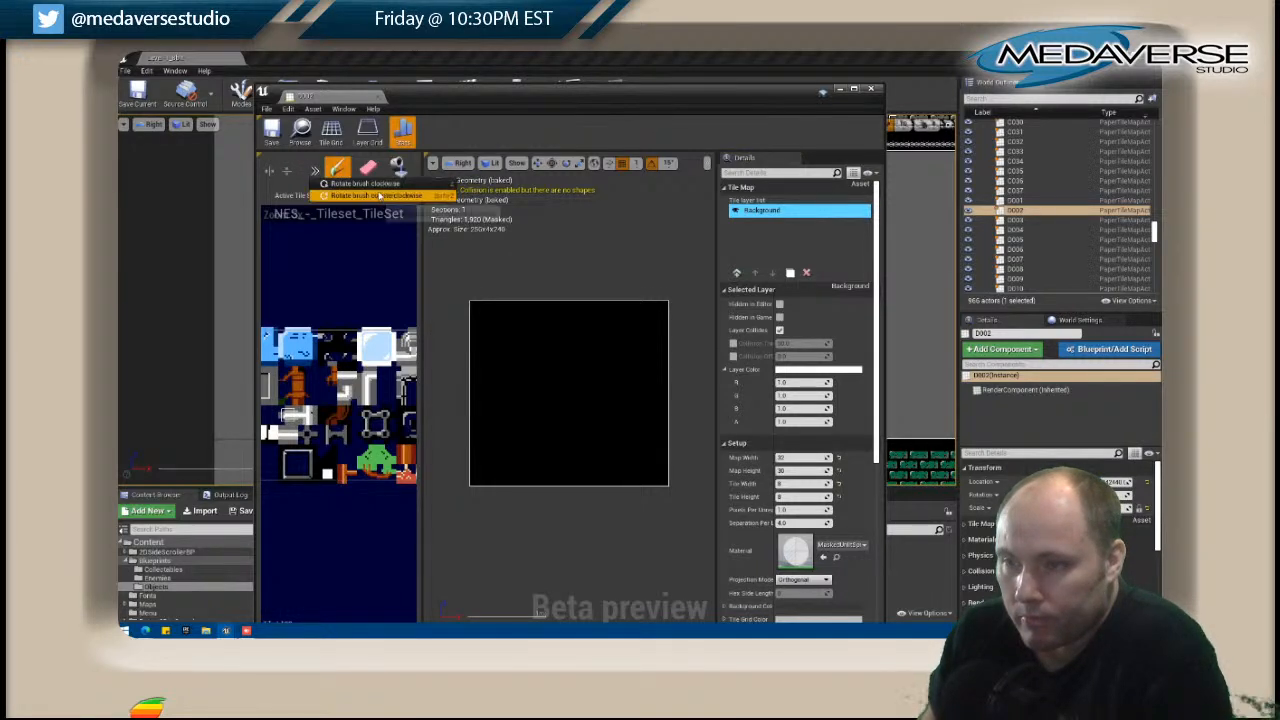
{"action": "left_click", "coordinate": [474, 306]}
{"action": "left_click_drag", "start_coordinate": [543, 93], "coordinate": [589, 309]}
{"action": "scroll", "coordinate": [446, 273], "scroll_direction": "up", "scroll_amount": 3}
{"action": "right_click_drag", "start_coordinate": [446, 273], "coordinate": [495, 155]}
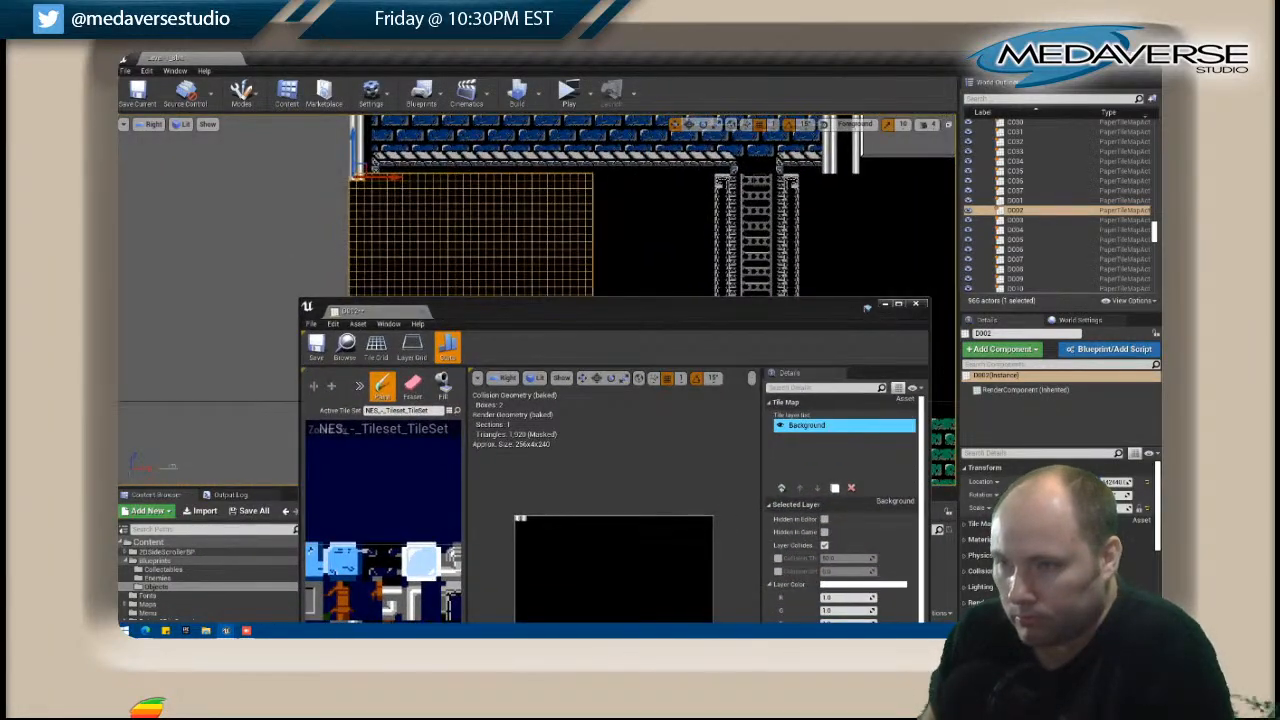
Paint a truss corner near D002's upper-left and extend a horizontal truss from it to the map's right edge.
{"action": "right_click_drag", "start_coordinate": [393, 534], "coordinate": [408, 457]}
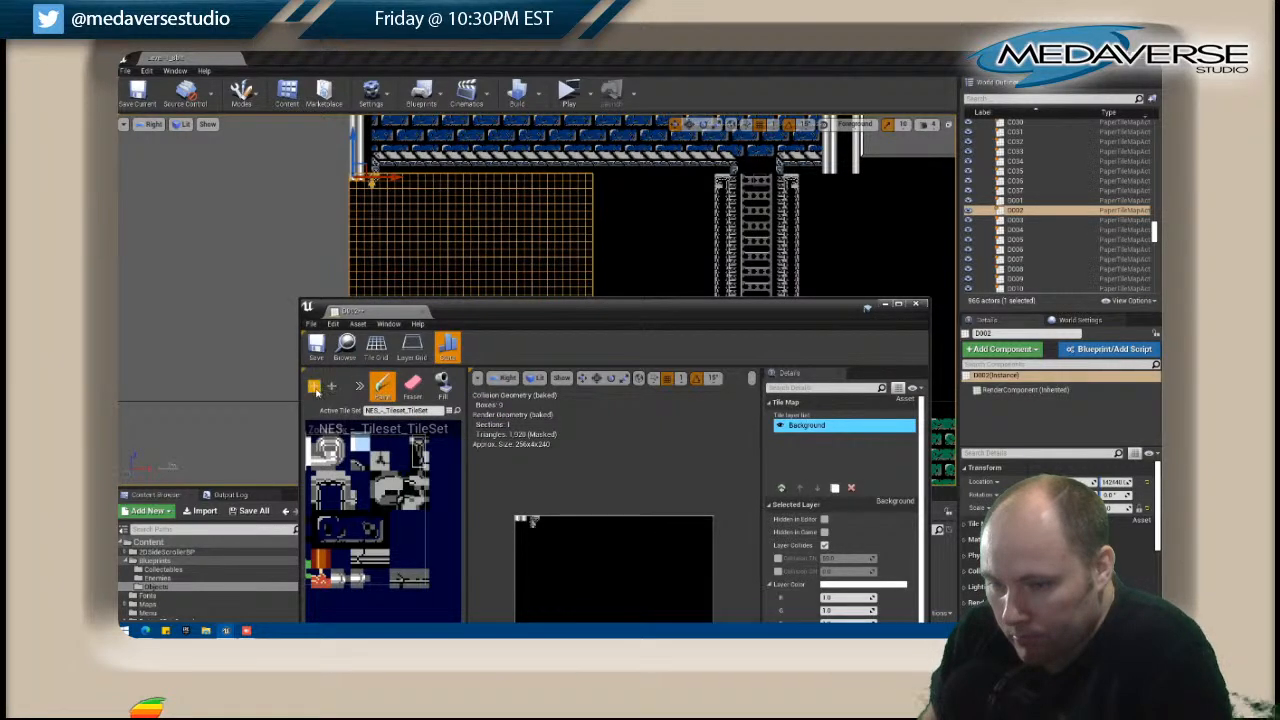
{"action": "left_click", "coordinate": [538, 534]}
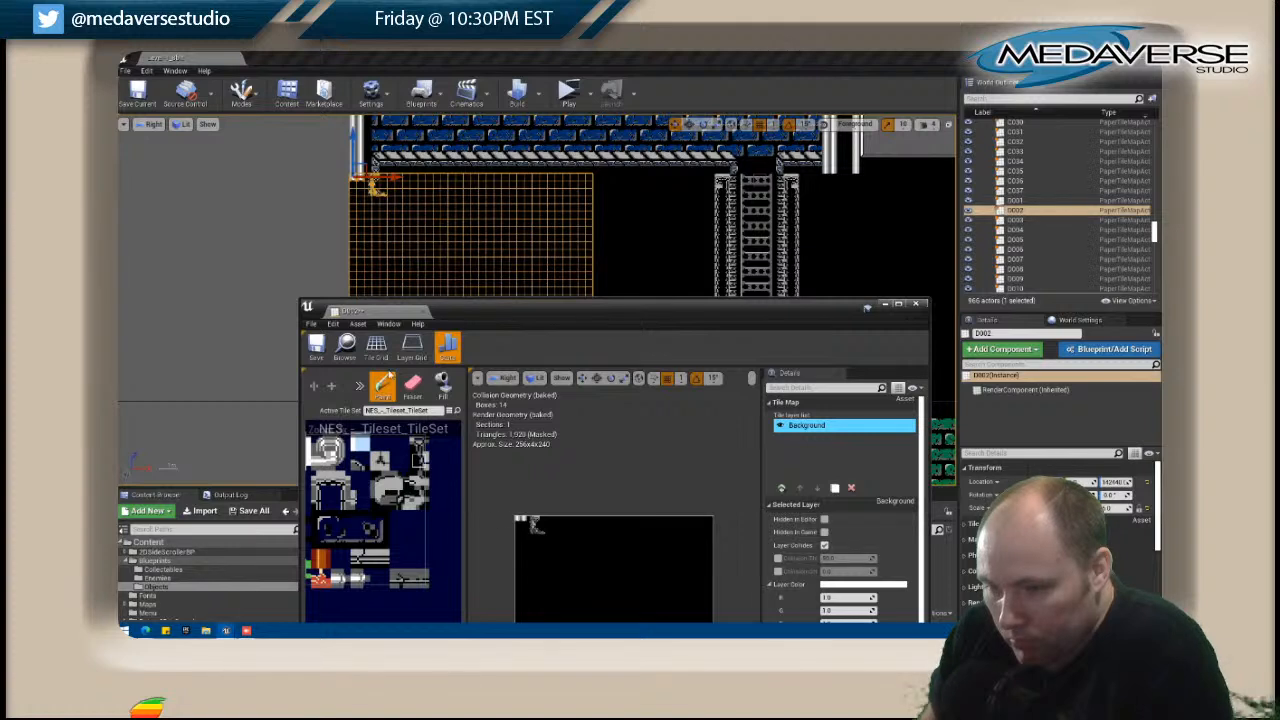
{"action": "left_click", "coordinate": [359, 387]}
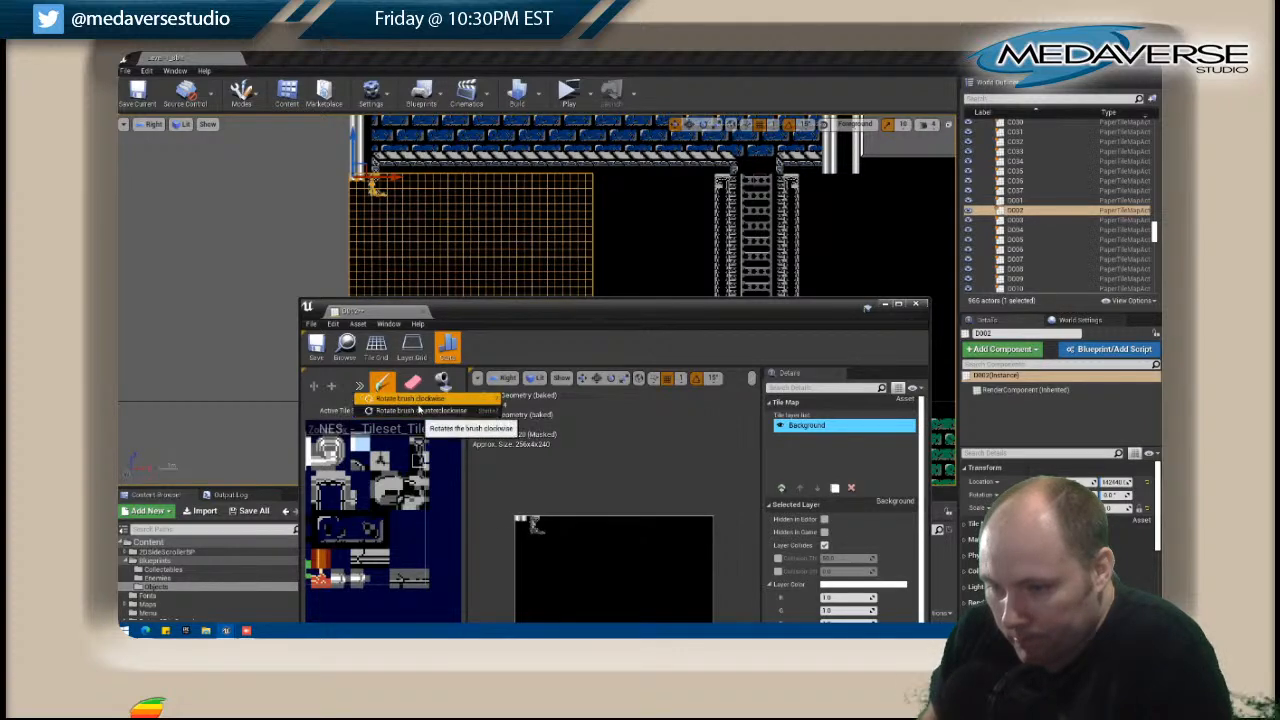
{"action": "left_click", "coordinate": [420, 411]}
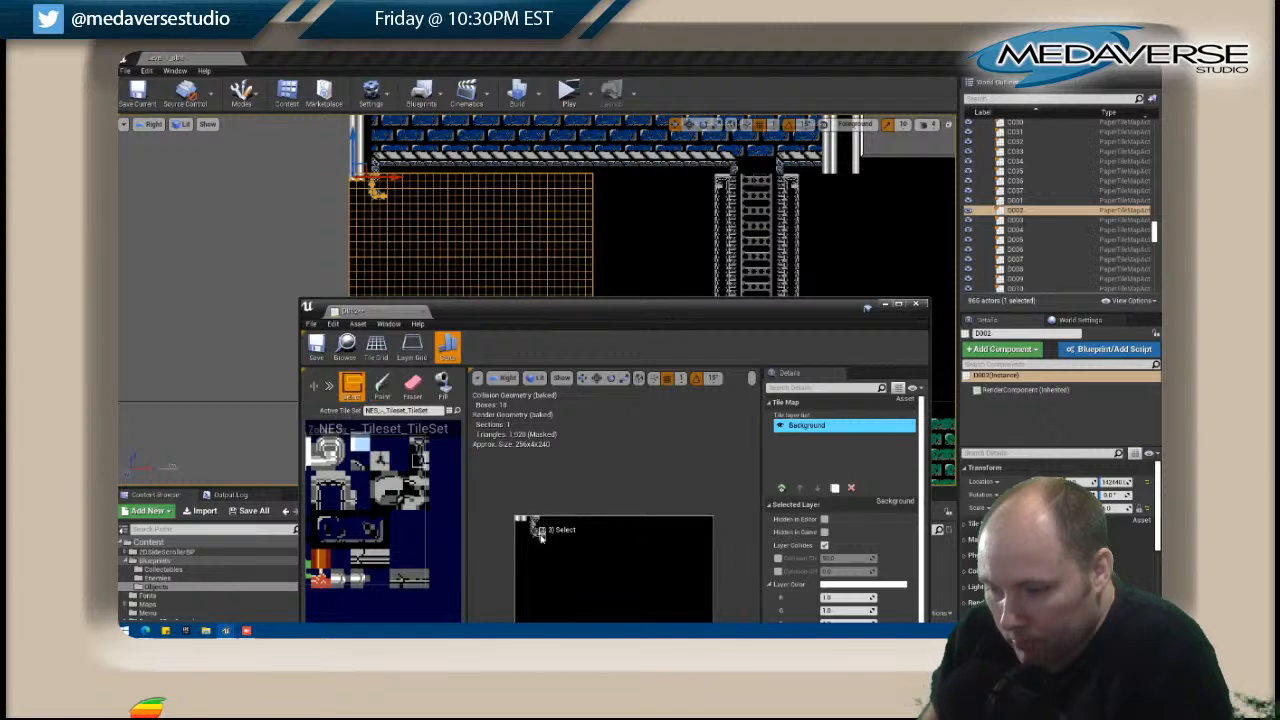
{"action": "left_click_drag", "start_coordinate": [545, 537], "coordinate": [706, 535]}
{"action": "key", "text": "ctrl+z"}
{"action": "key", "text": "ctrl+z"}
{"action": "key", "text": "ctrl+z"}
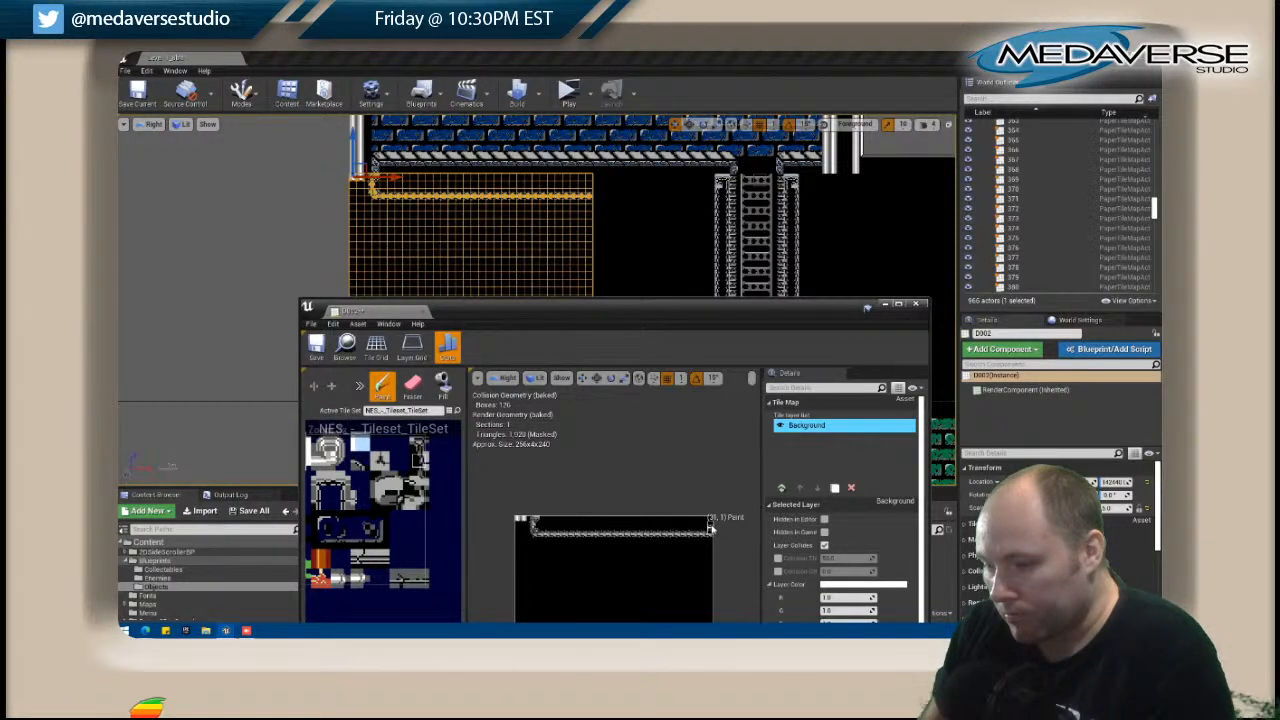
Shift D002's horizontal truss up by repainting a copy of it higher and covering the lower run with black tiles.
{"action": "left_click_drag", "start_coordinate": [531, 531], "coordinate": [713, 535], "text": "shift"}
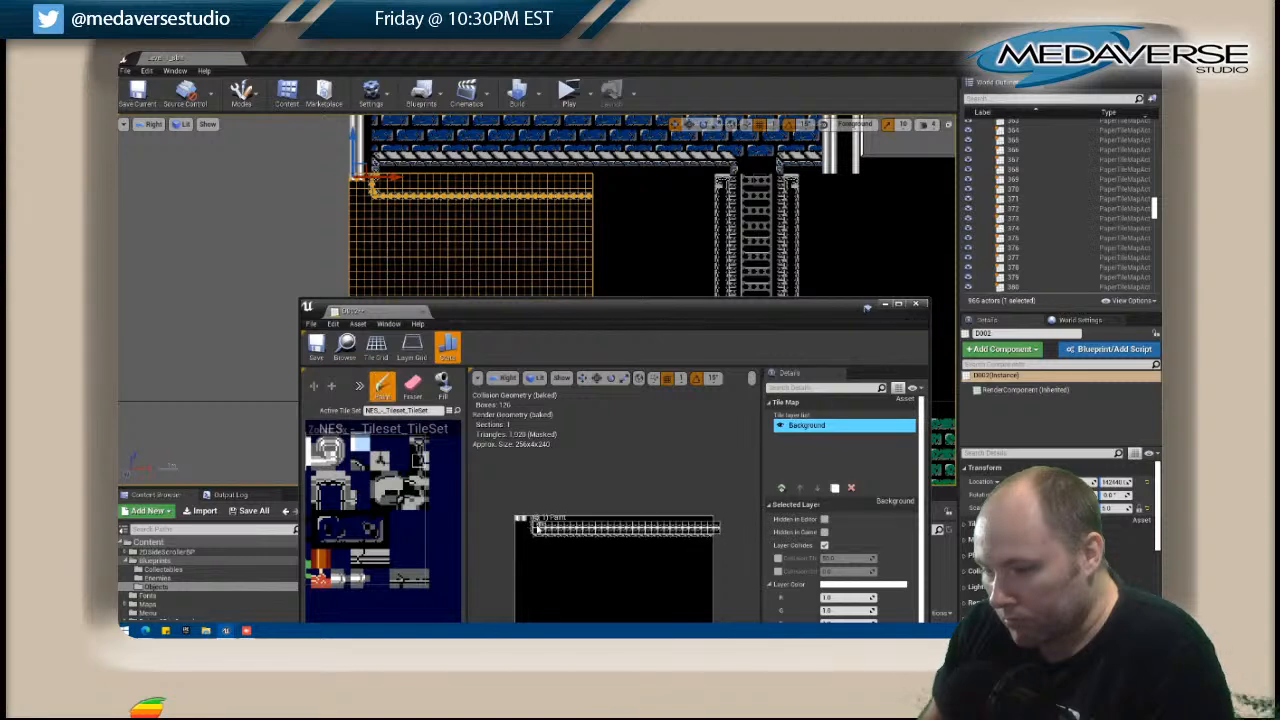
{"action": "left_click", "coordinate": [530, 520]}
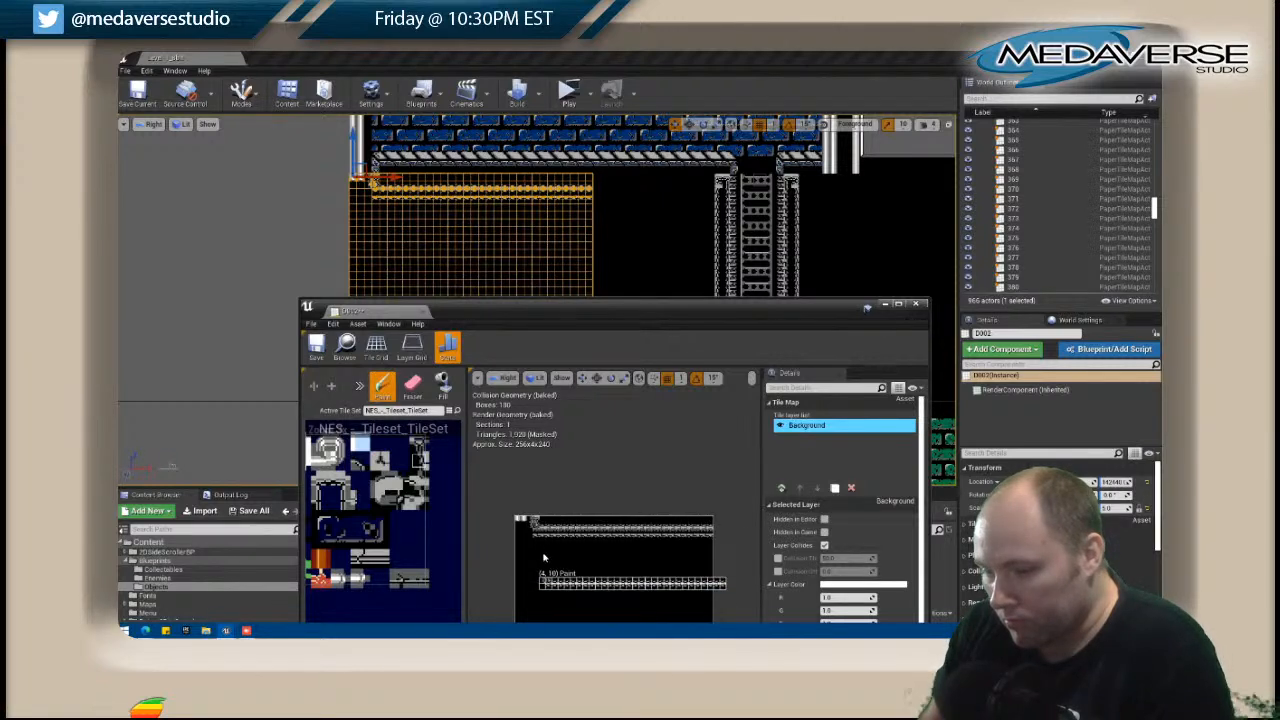
{"action": "key", "text": "shift+e"}
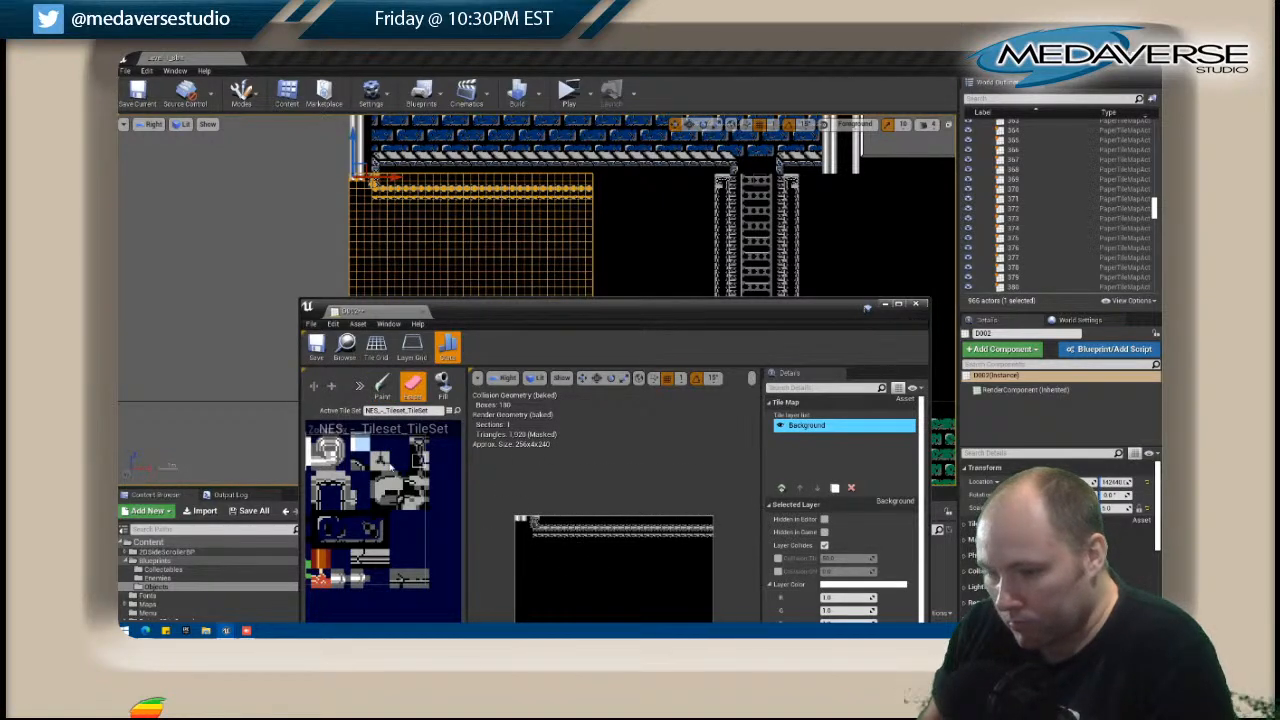
{"action": "scroll", "coordinate": [450, 492], "scroll_direction": "up", "scroll_amount": 2}
{"action": "mouse_move", "coordinate": [449, 492]}
{"action": "right_mouse_down"}
{"action": "mouse_move", "coordinate": [330, 476]}
{"action": "mouse_move", "coordinate": [457, 487]}
{"action": "right_mouse_up"}
{"action": "left_click", "coordinate": [366, 474]}
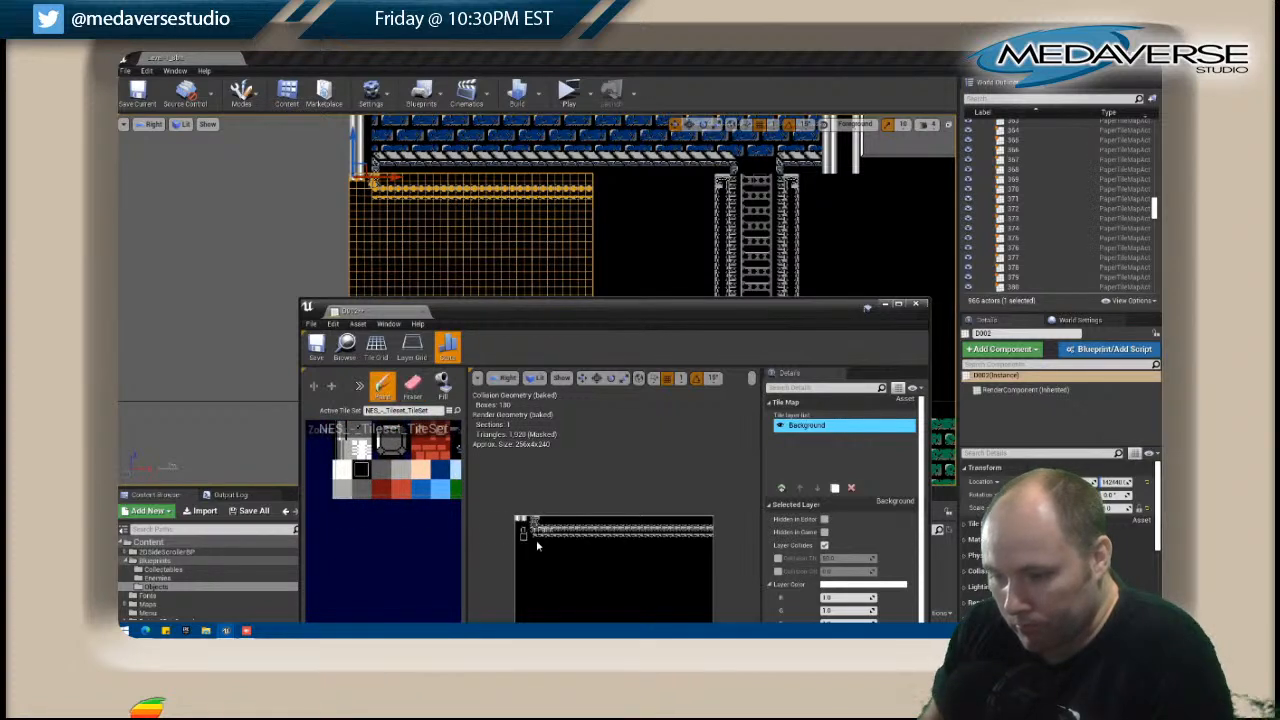
{"action": "left_click_drag", "start_coordinate": [537, 541], "coordinate": [699, 541]}
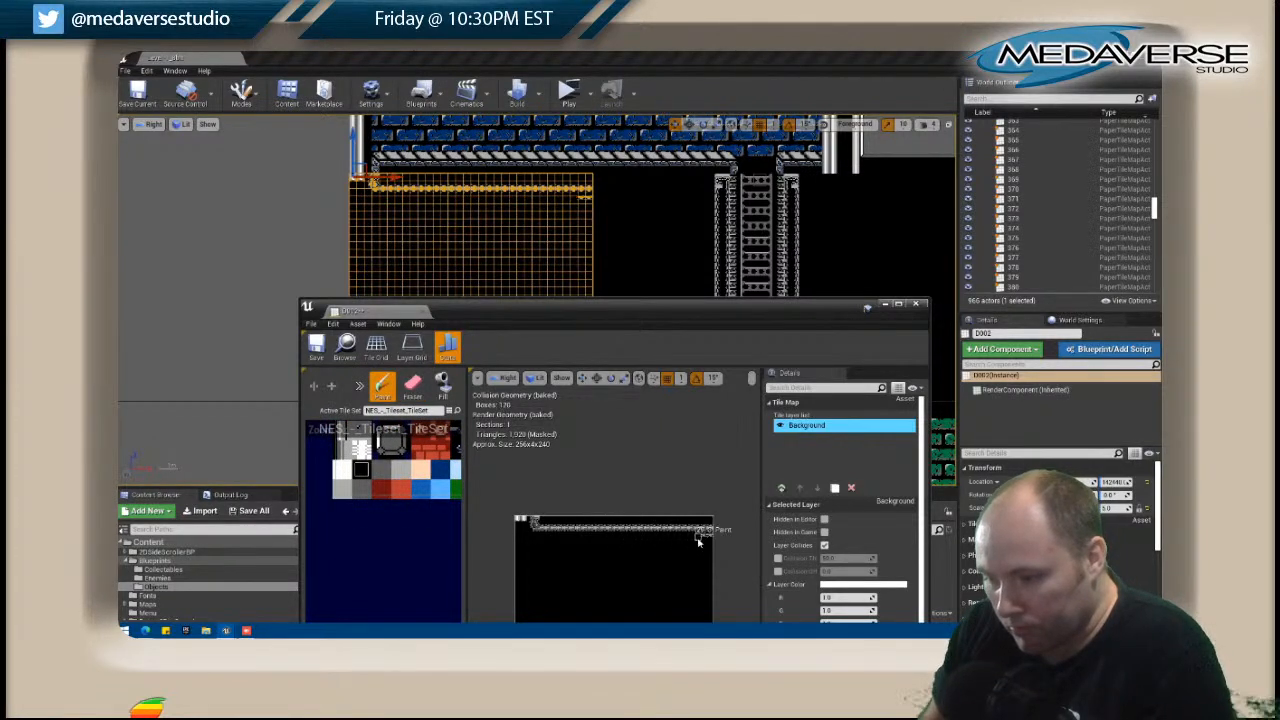
Add a layer beneath Background in D002, fill it with the black tile, and close the tile map.
{"action": "left_click", "coordinate": [781, 487]}
{"action": "left_click", "coordinate": [818, 488]}
{"action": "key", "text": "shift+f"}
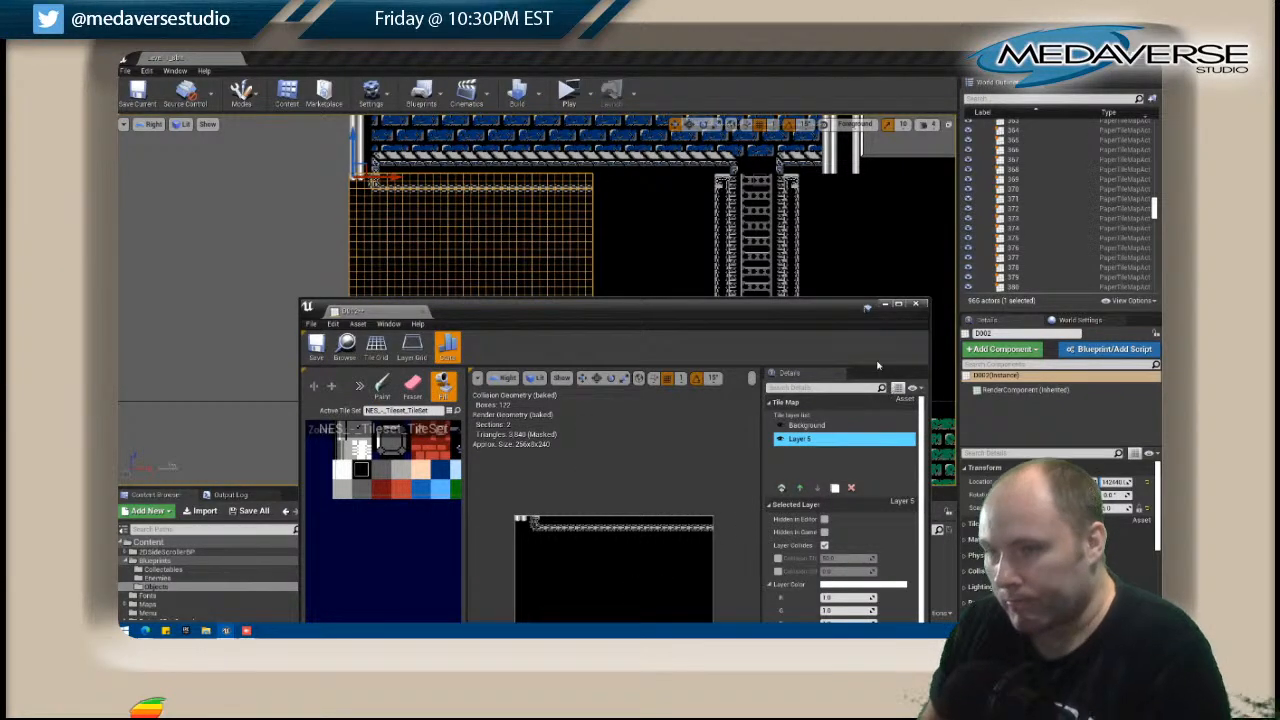
{"action": "left_click", "coordinate": [914, 304]}
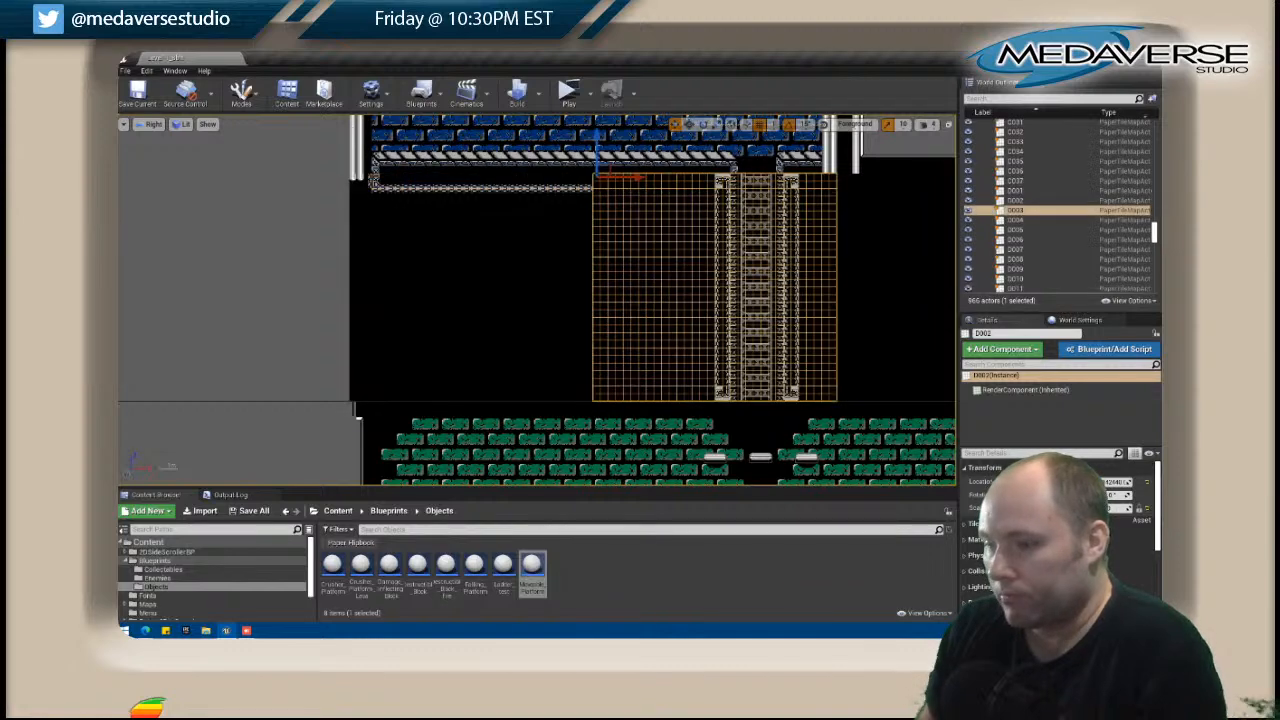
{"action": "left_click", "coordinate": [316, 284]}
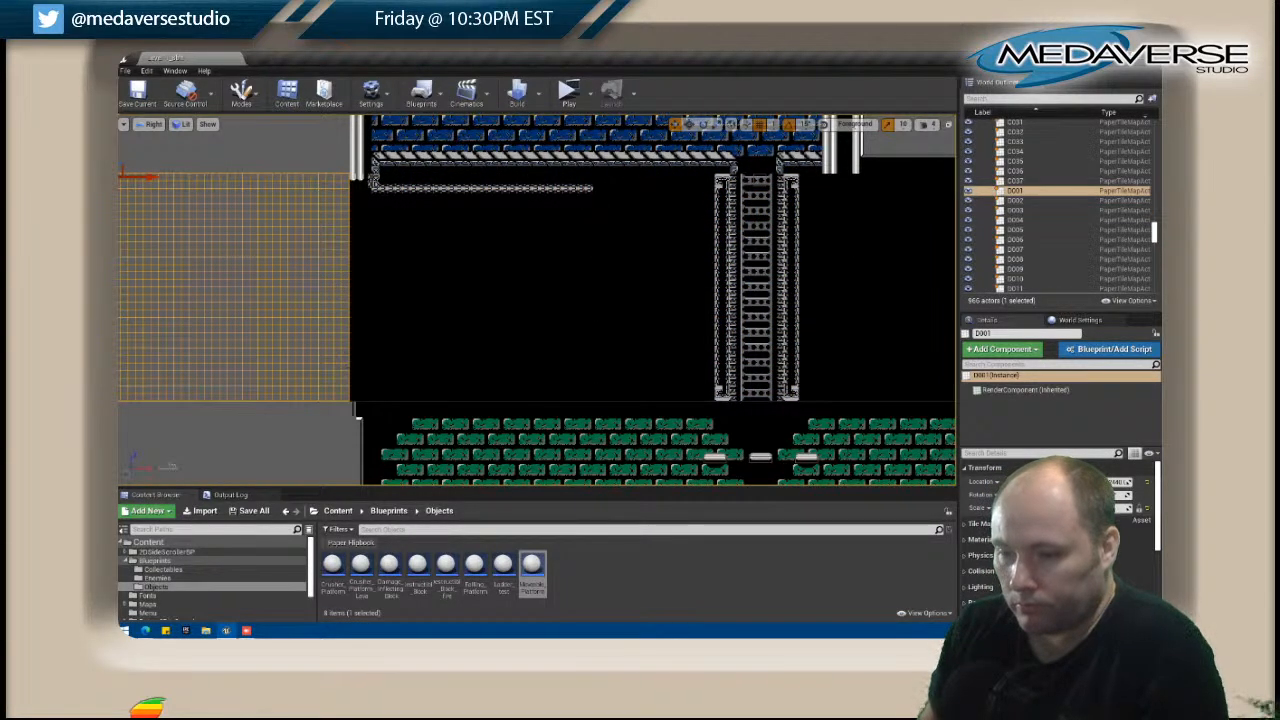
{"action": "right_click", "coordinate": [363, 366]}
{"action": "left_click", "coordinate": [408, 263]}
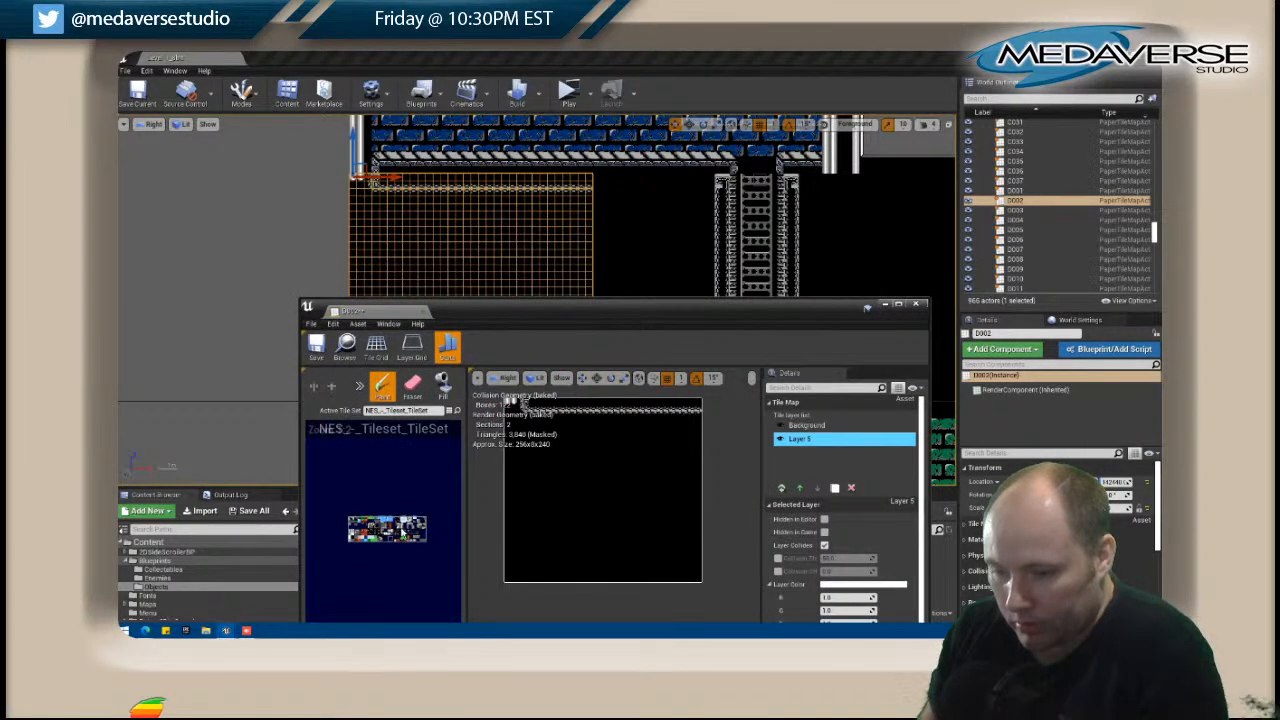
{"action": "left_click", "coordinate": [808, 425]}
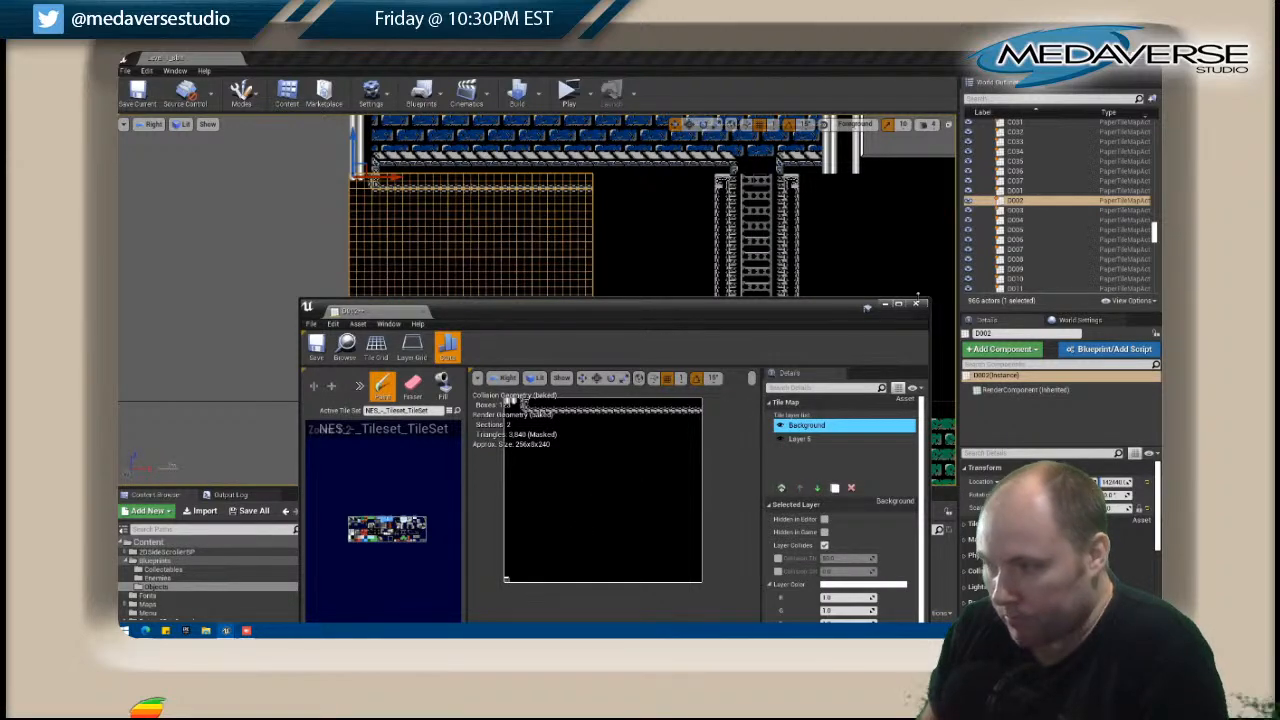
{"action": "left_click", "coordinate": [916, 304]}
In the level, select the grey tile map D001 adjoining D002 and open it for editing.
{"action": "left_click", "coordinate": [334, 310]}
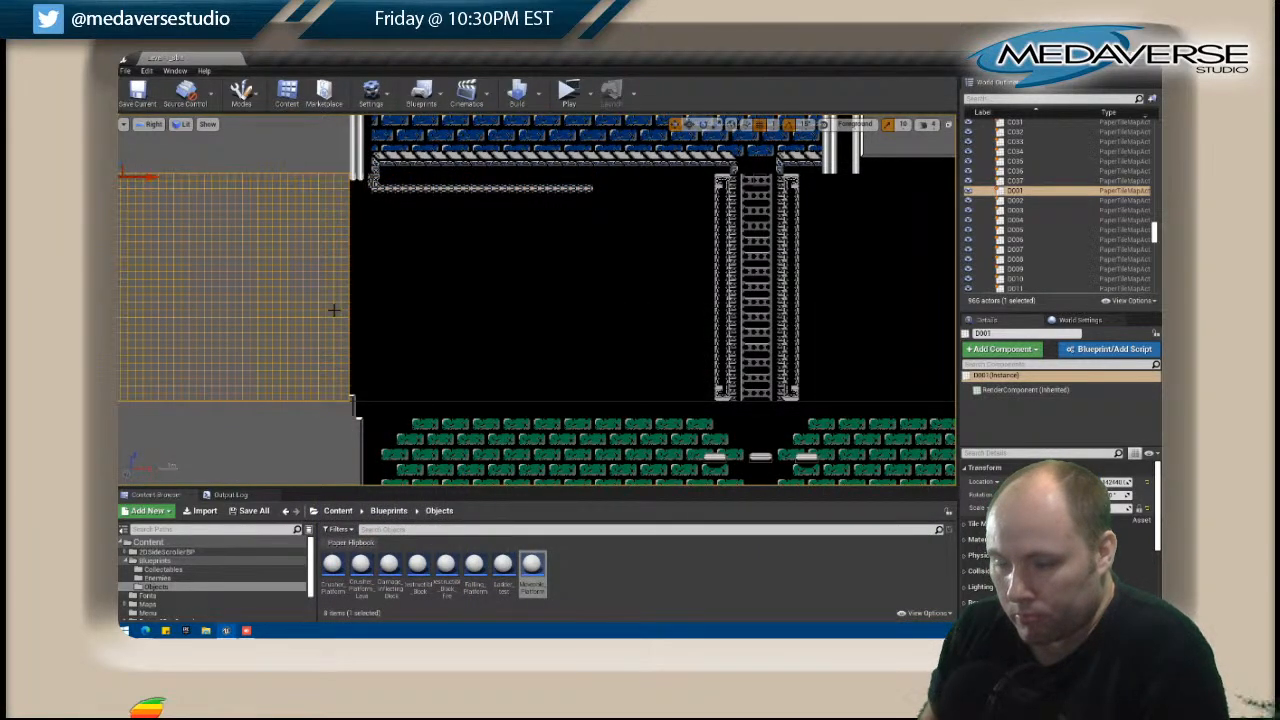
{"action": "right_click", "coordinate": [334, 310]}
{"action": "left_click", "coordinate": [385, 254]}
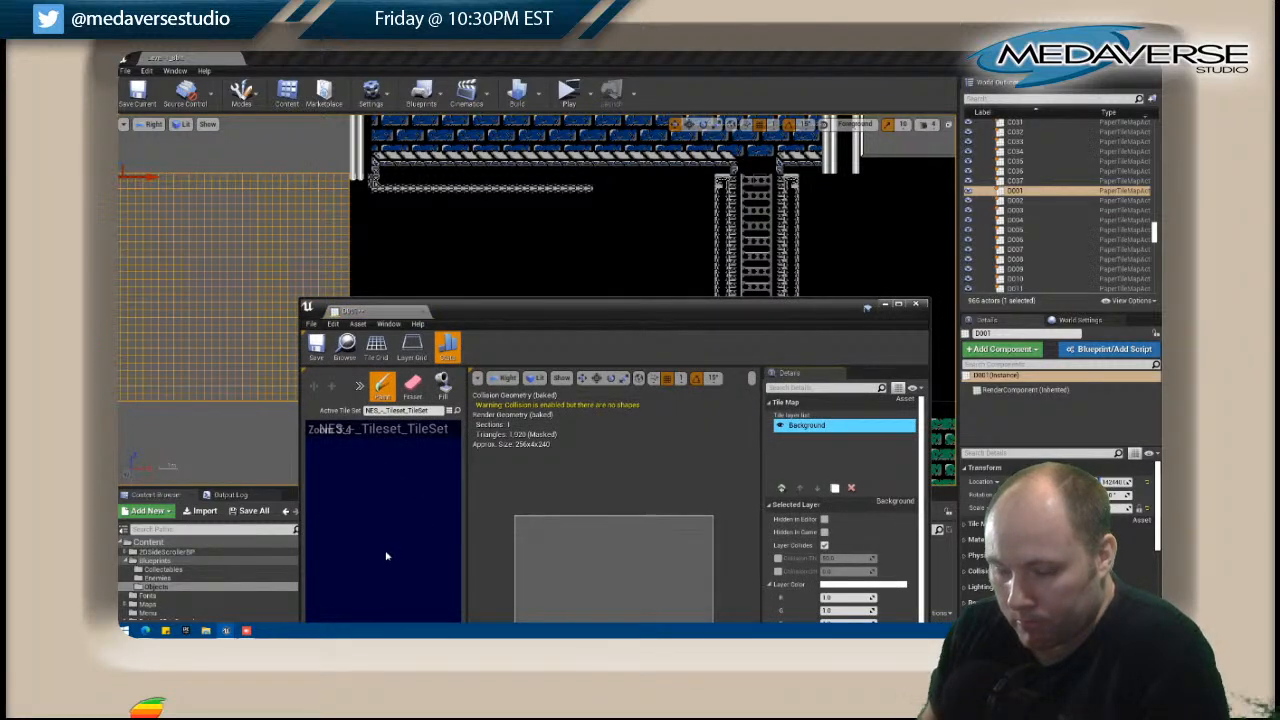
{"action": "right_click_drag", "start_coordinate": [348, 595], "coordinate": [383, 506]}
{"action": "scroll", "coordinate": [391, 502], "scroll_direction": "up", "scroll_amount": 3}
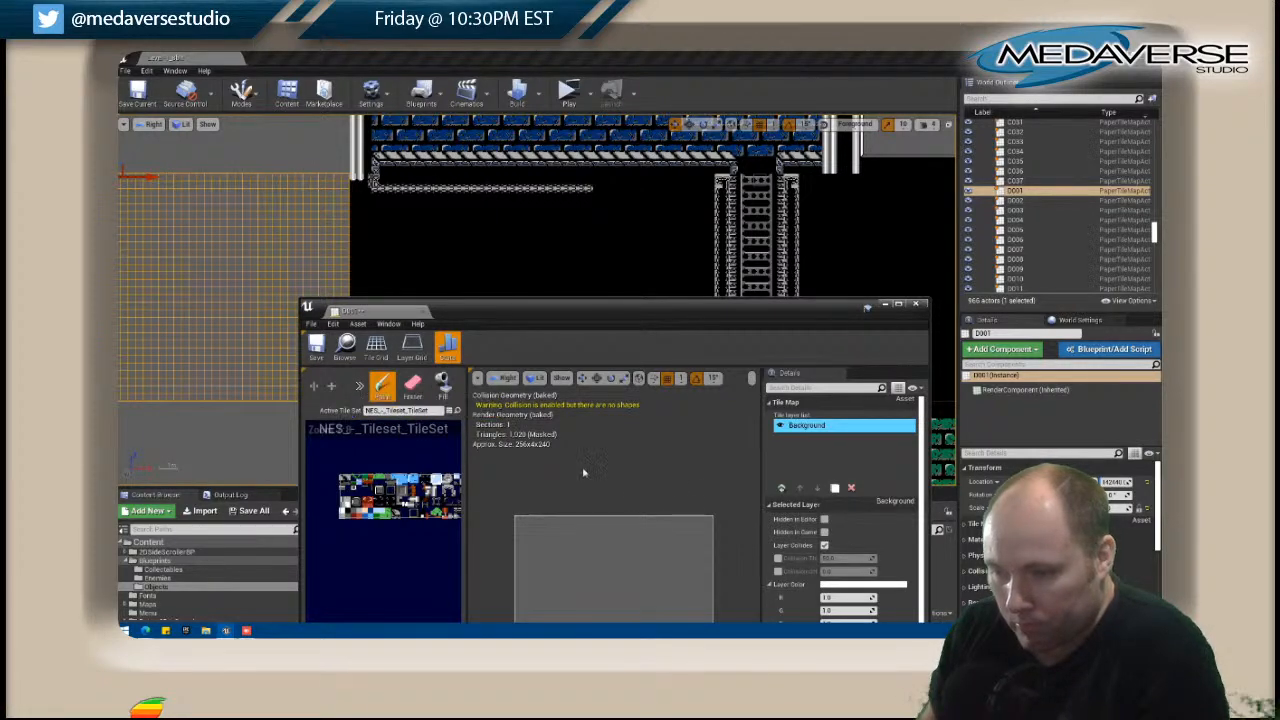
{"action": "left_click_drag", "start_coordinate": [675, 314], "coordinate": [724, 151]}
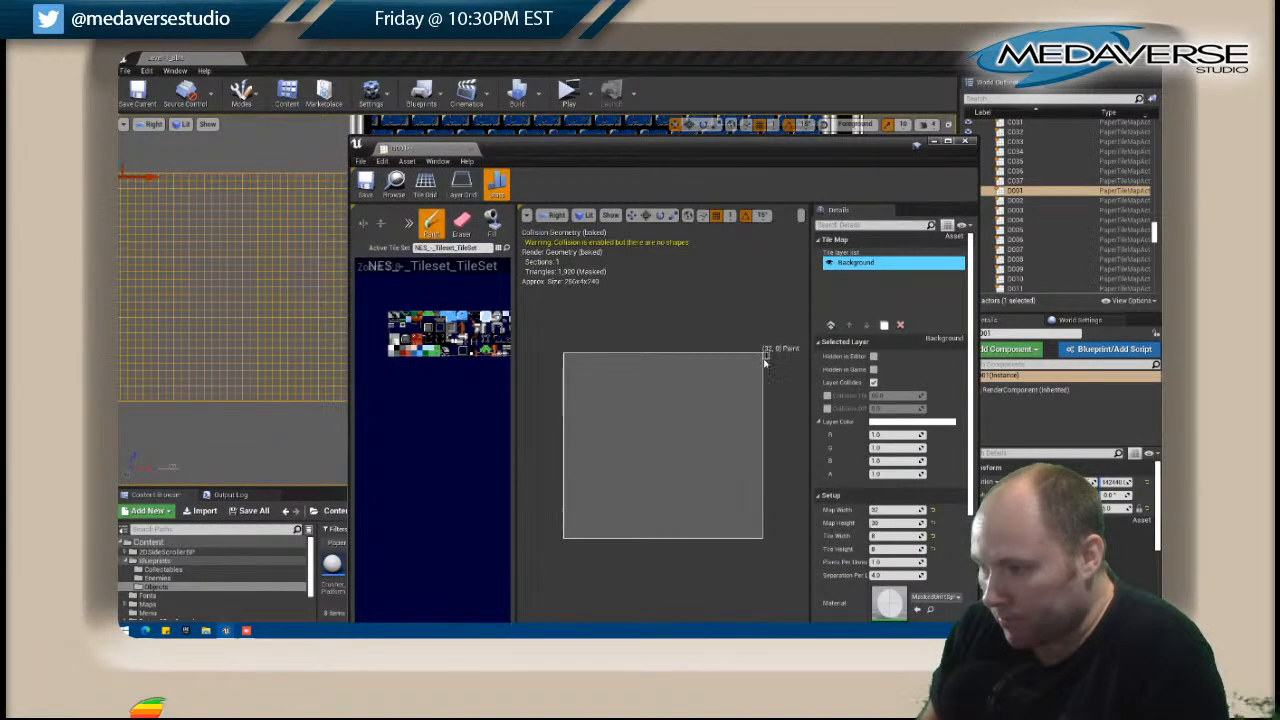
Paint a vertical edge trim down D001's right edge, tidy the stray tiles near its lower end, and close the tile map.
{"action": "mouse_move", "coordinate": [764, 393]}
{"action": "left_mouse_down"}
{"action": "mouse_move", "coordinate": [764, 529]}
{"action": "mouse_move", "coordinate": [752, 494]}
{"action": "left_mouse_up"}
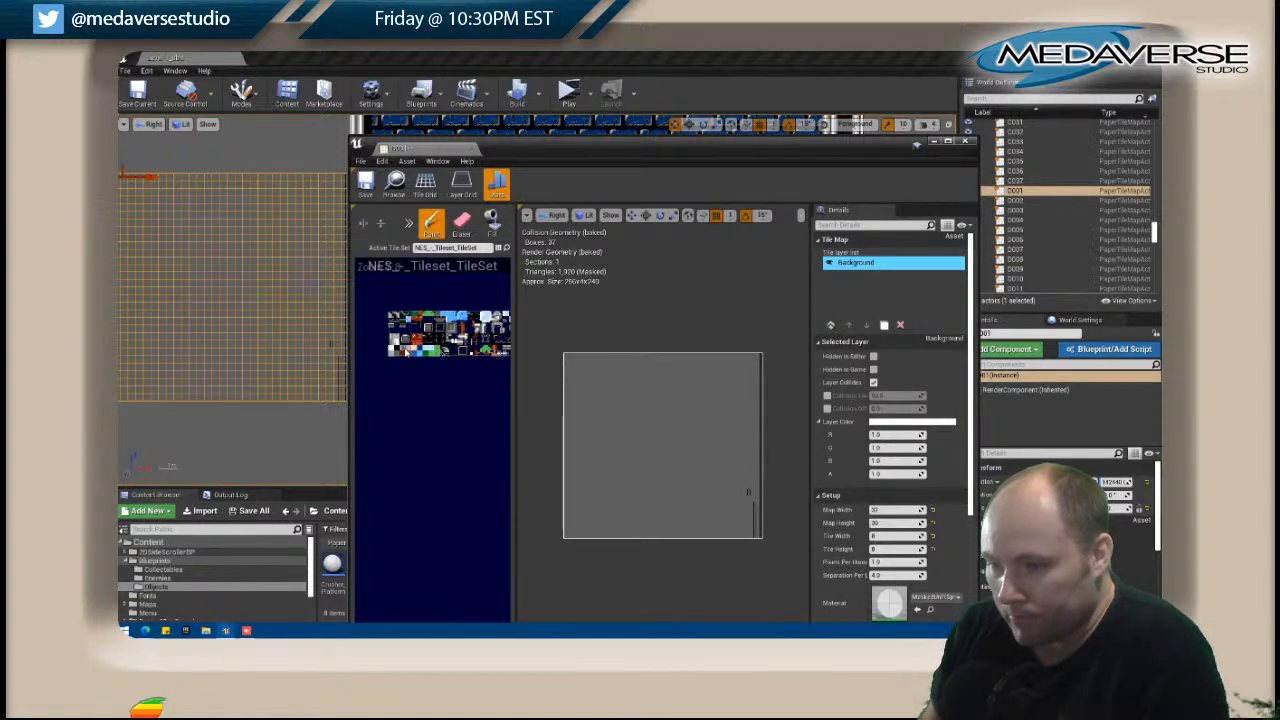
{"action": "left_click_drag", "start_coordinate": [747, 494], "coordinate": [757, 541]}
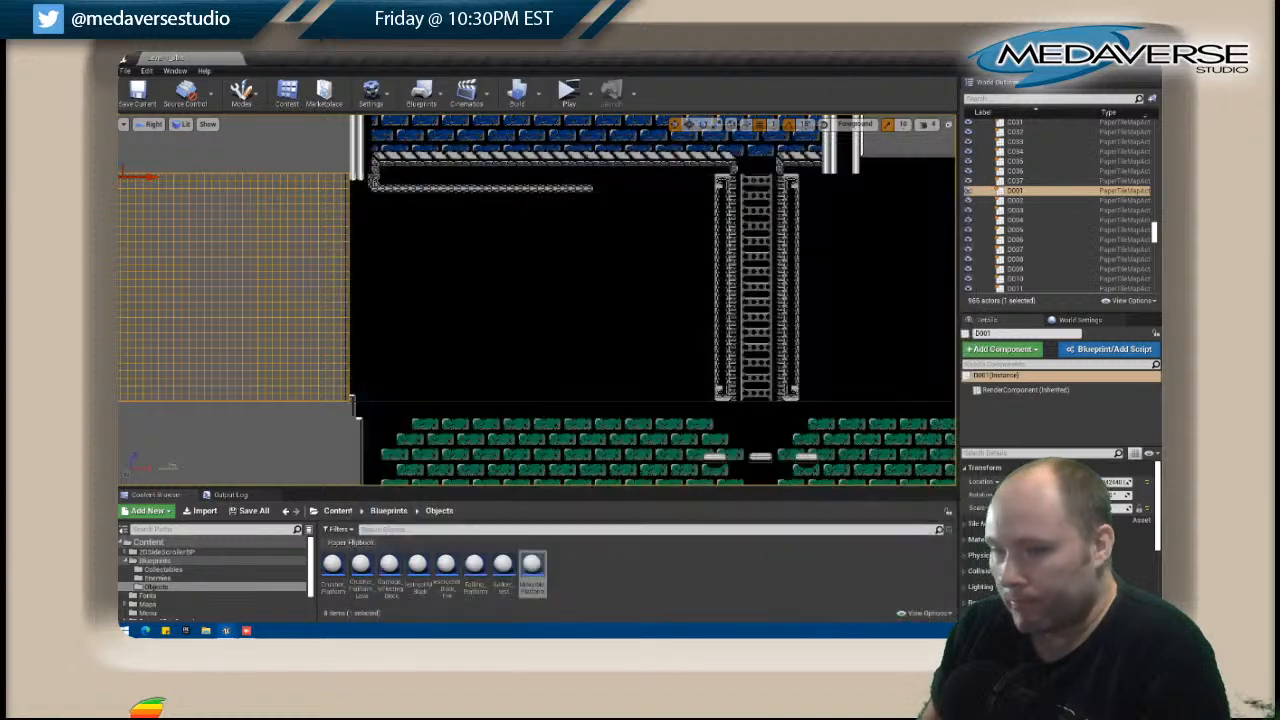
{"action": "left_click", "coordinate": [965, 141]}
{"action": "right_click", "coordinate": [321, 384]}
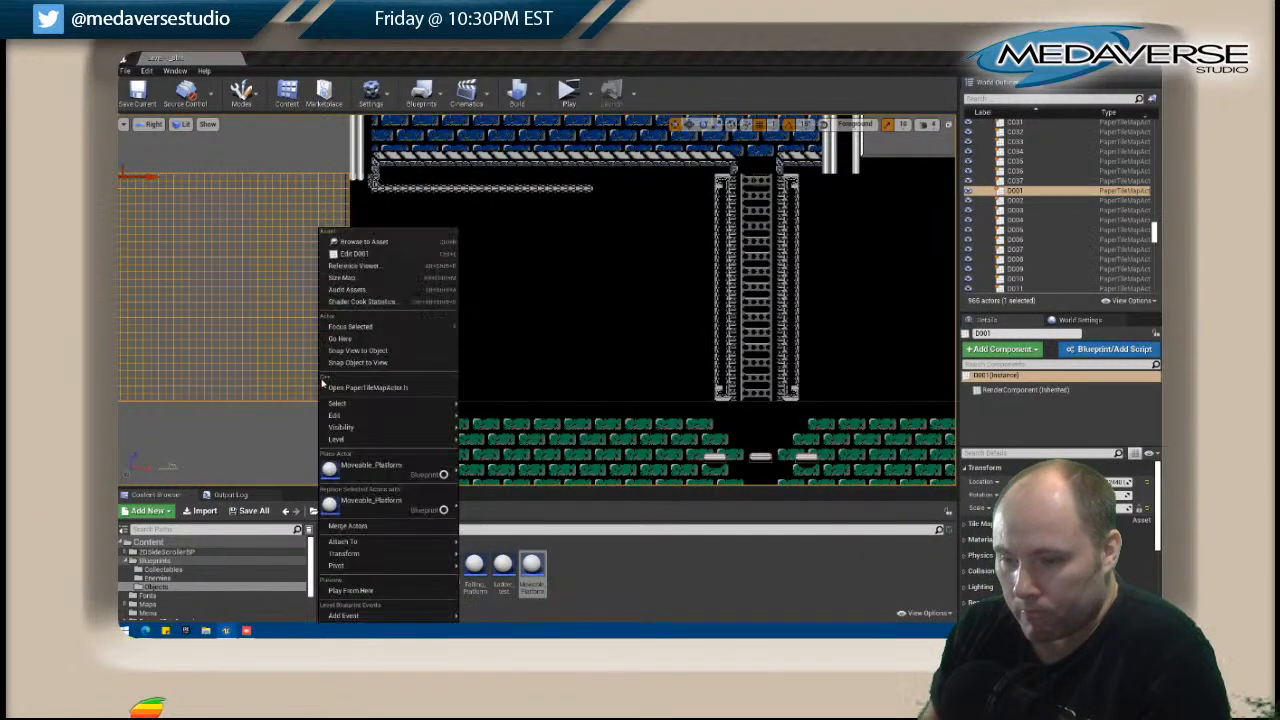
{"action": "left_click", "coordinate": [370, 257]}
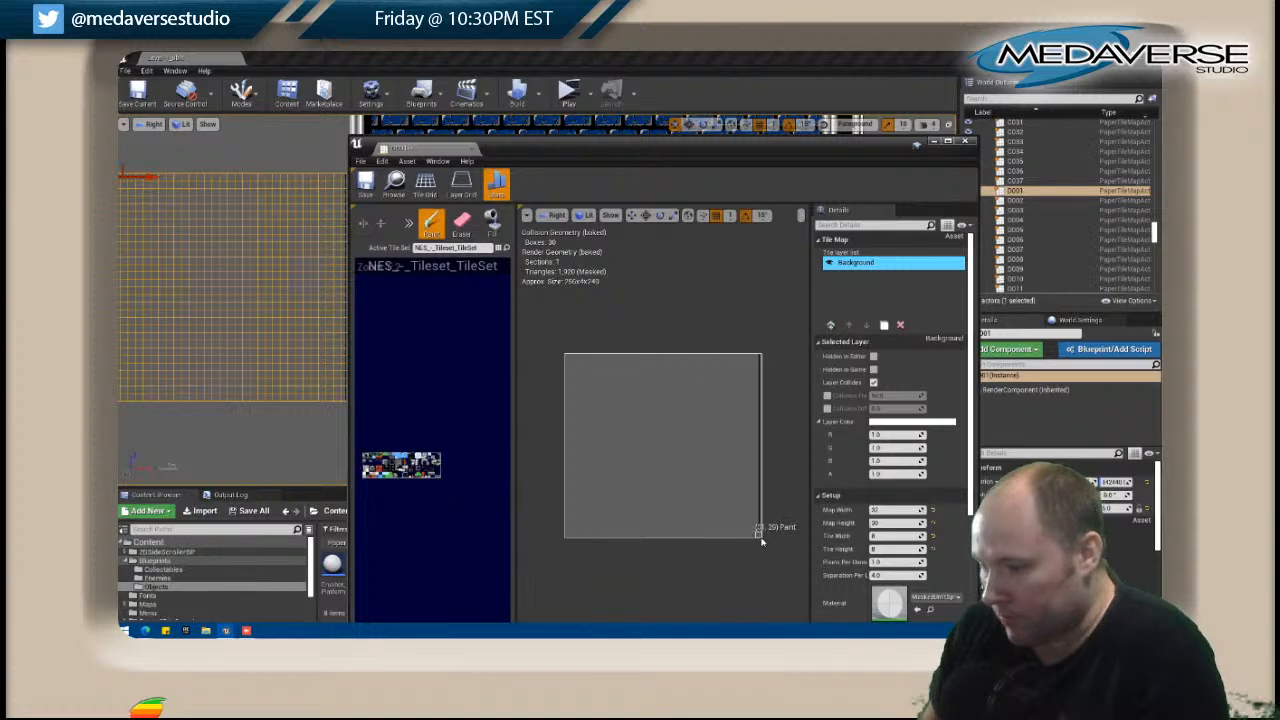
{"action": "left_click", "coordinate": [967, 143]}
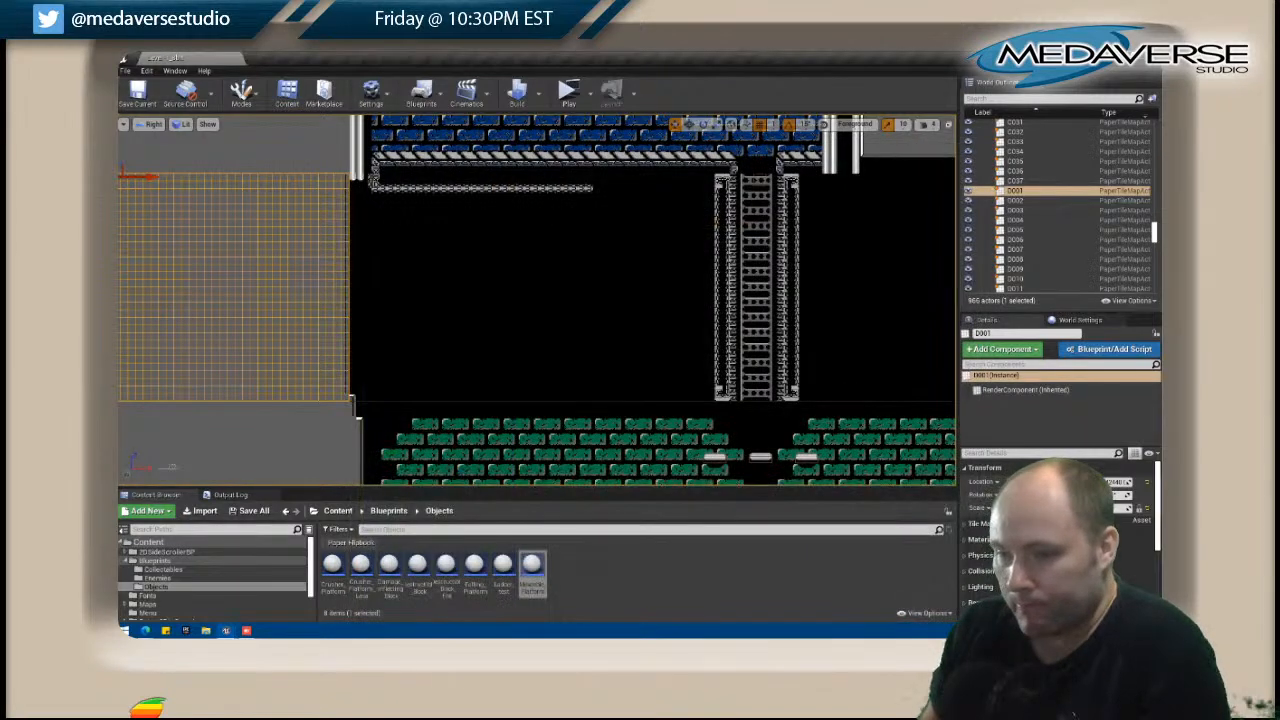
Open the grey tile map C001 above D001, paint the vertical edge trim down its right edge, and close it.
{"action": "scroll", "coordinate": [435, 352], "scroll_direction": "down", "scroll_amount": 4}
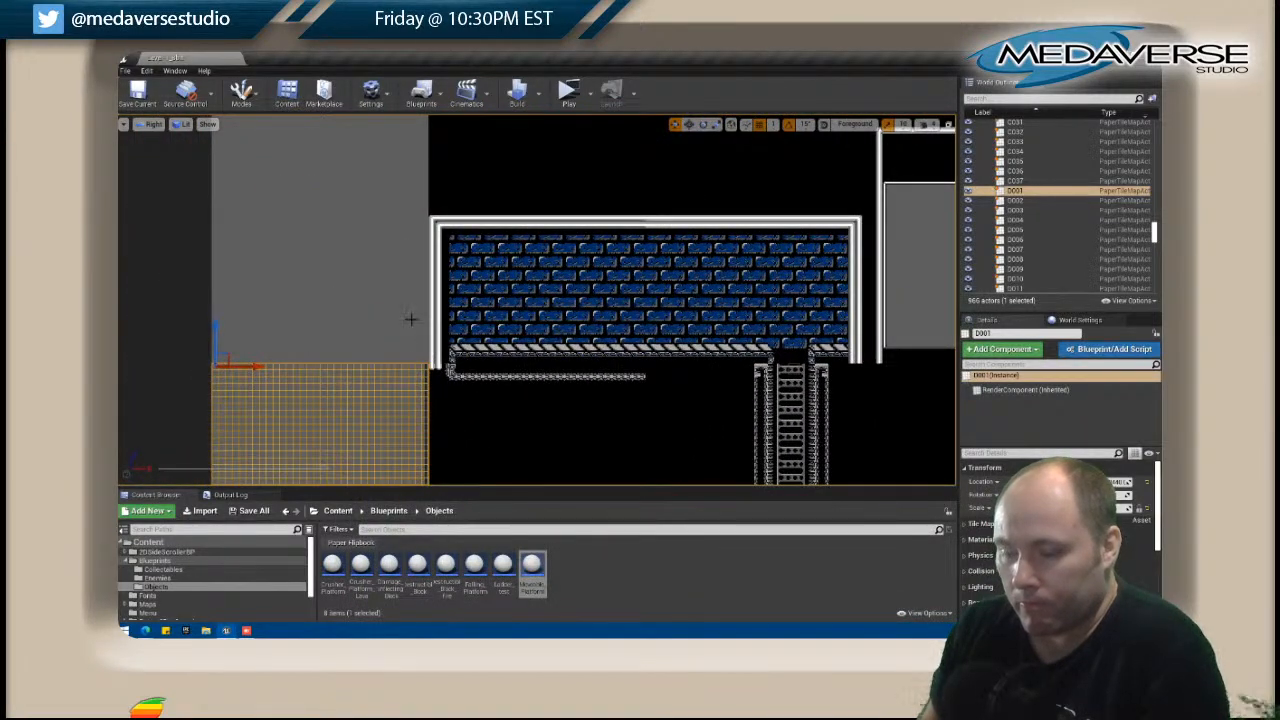
{"action": "right_click", "coordinate": [410, 319]}
{"action": "left_click", "coordinate": [449, 260]}
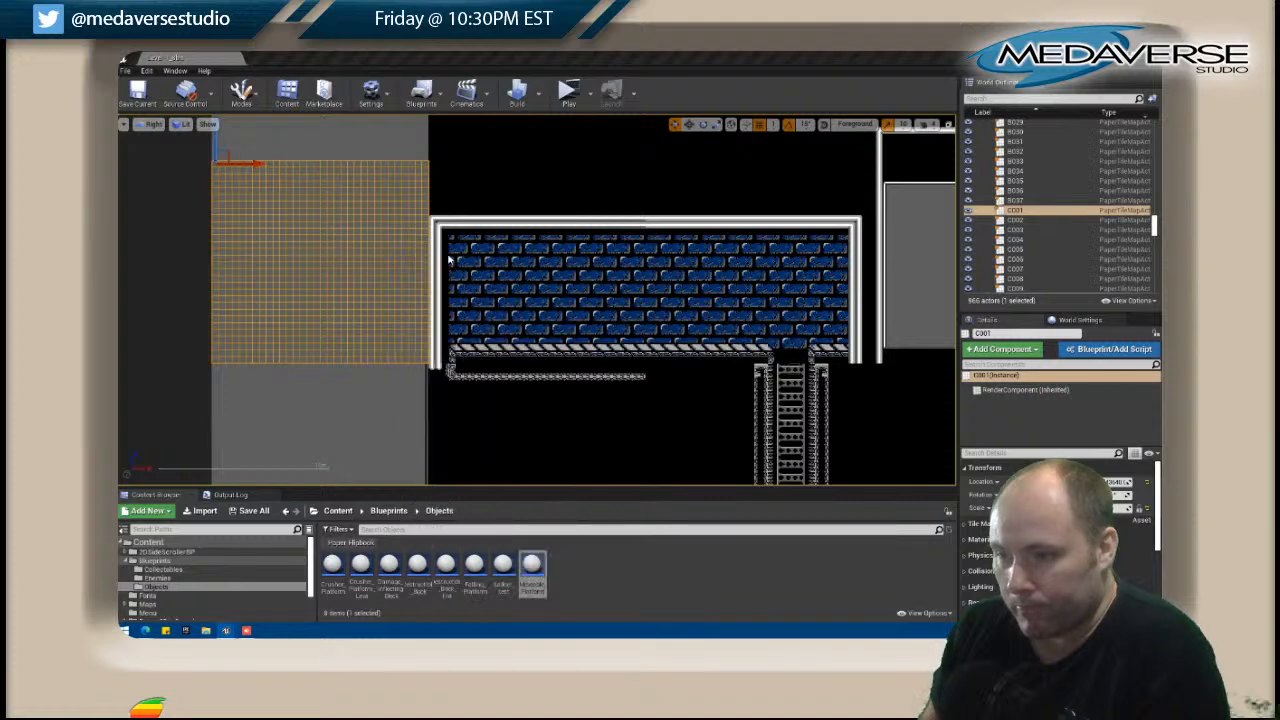
{"action": "right_click_drag", "start_coordinate": [371, 465], "coordinate": [374, 465]}
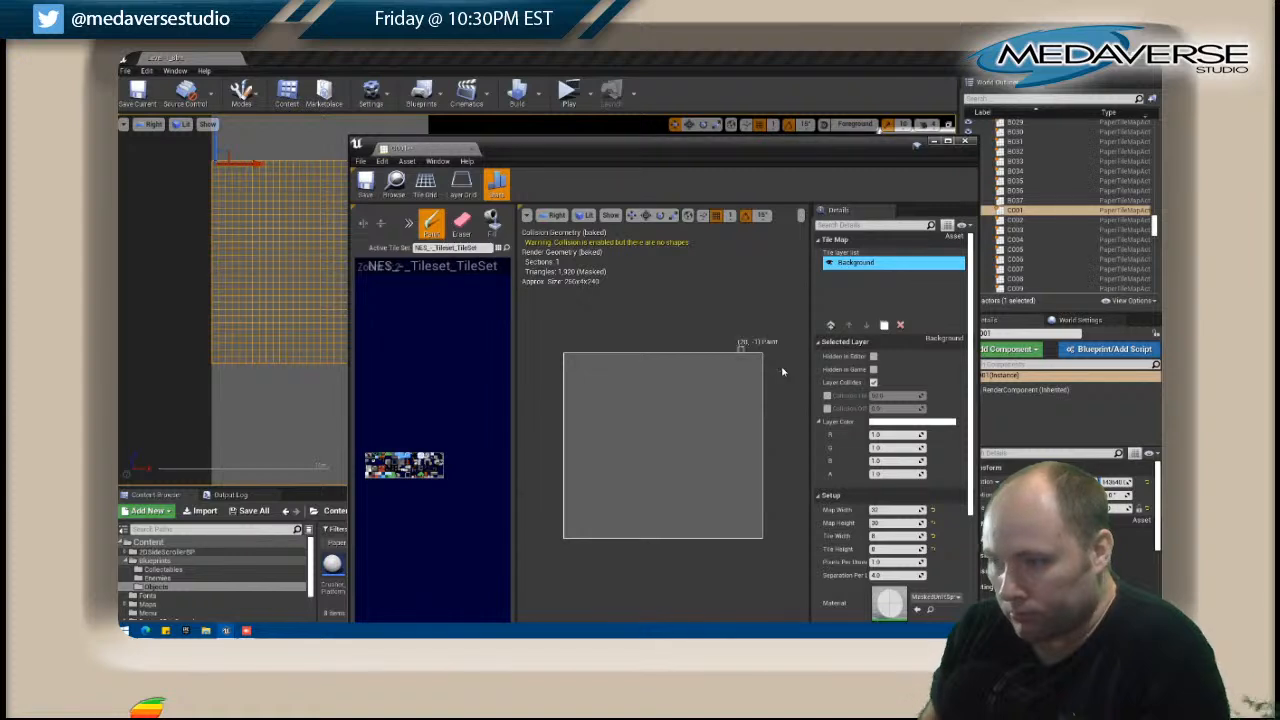
{"action": "left_click_drag", "start_coordinate": [760, 358], "coordinate": [761, 535]}
{"action": "left_click", "coordinate": [964, 143]}
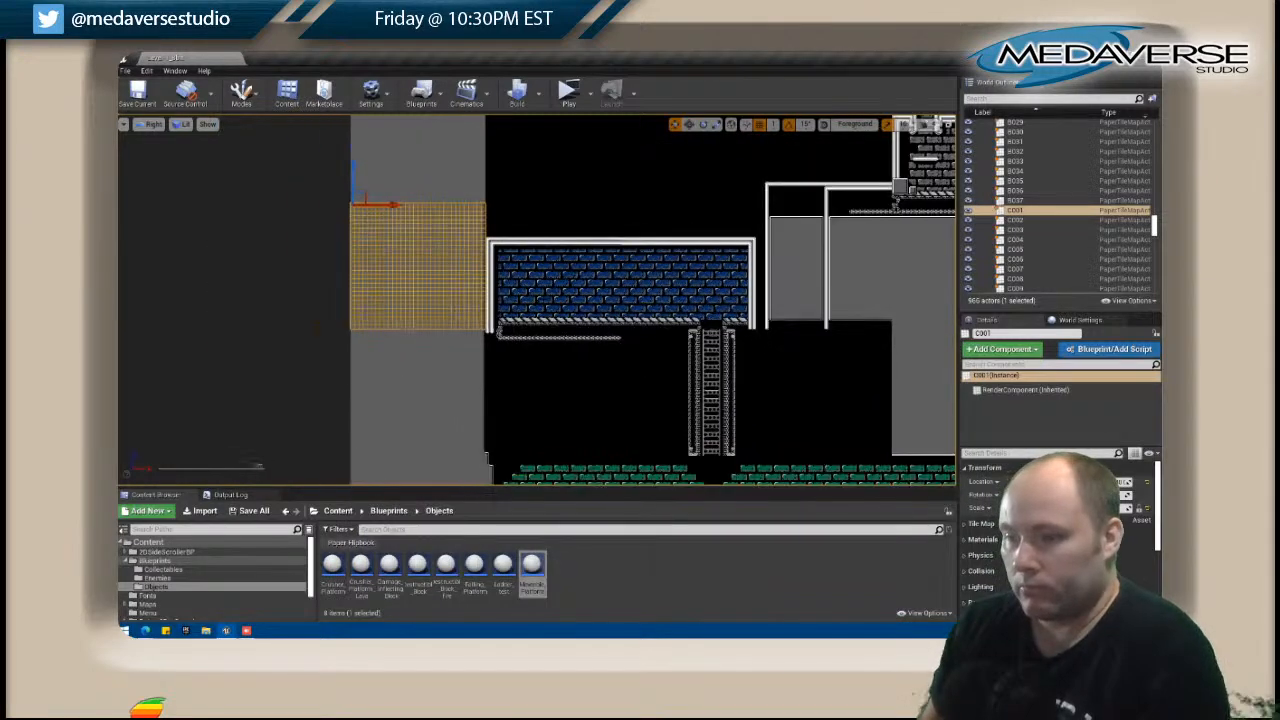
Open the black tile map B002 above the blue brick room and paint a horizontal edge trim along its bottom row.
{"action": "left_click", "coordinate": [553, 160]}
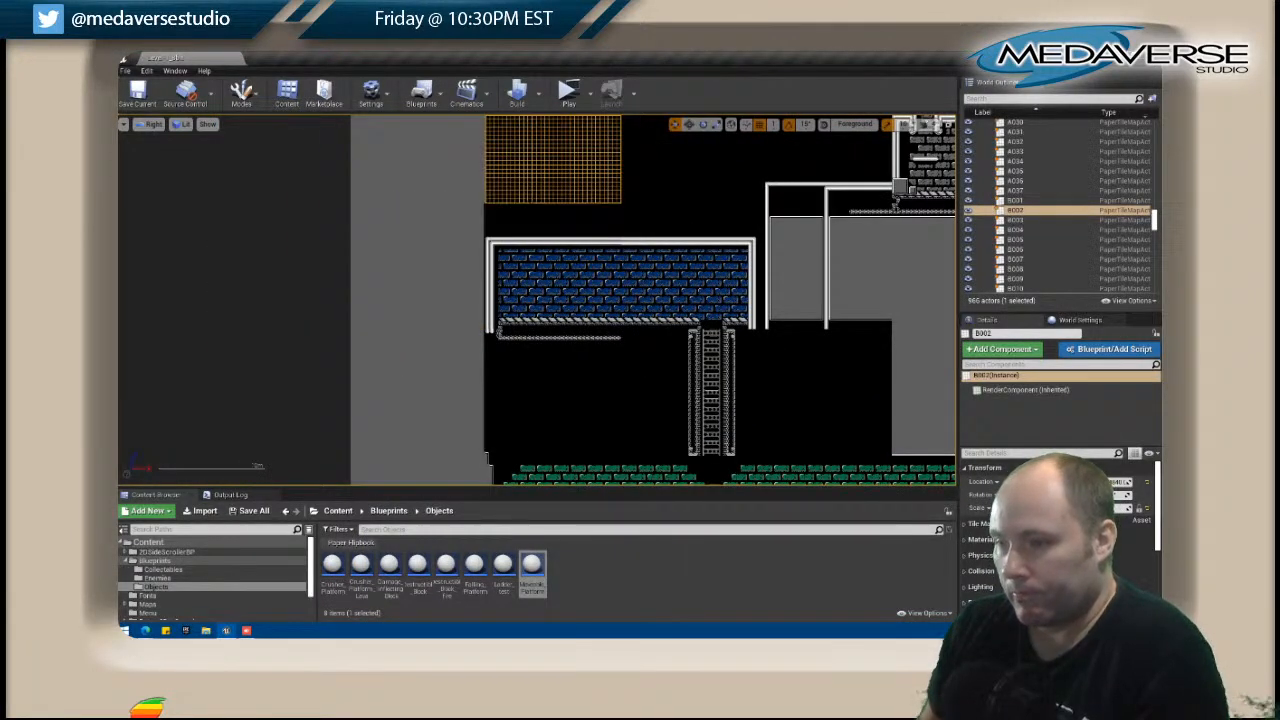
{"action": "left_click", "coordinate": [556, 272]}
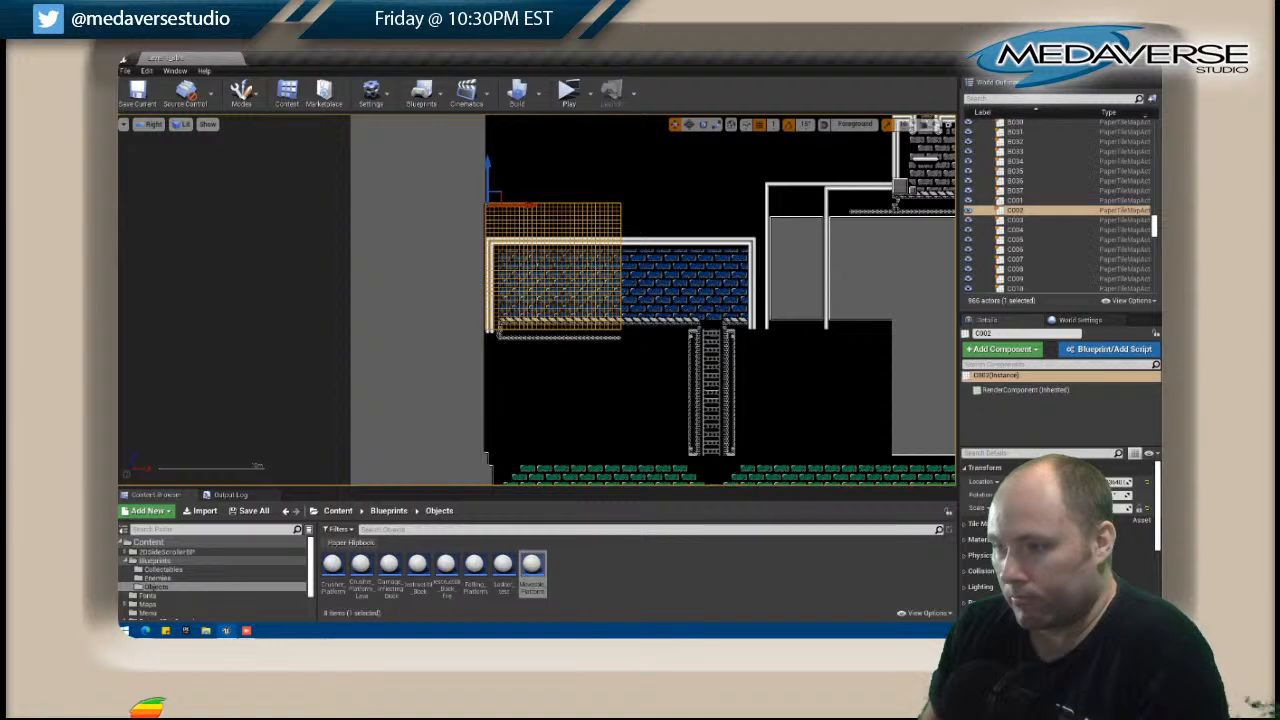
{"action": "left_click", "coordinate": [525, 184]}
{"action": "right_click", "coordinate": [525, 184]}
{"action": "left_click", "coordinate": [558, 210]}
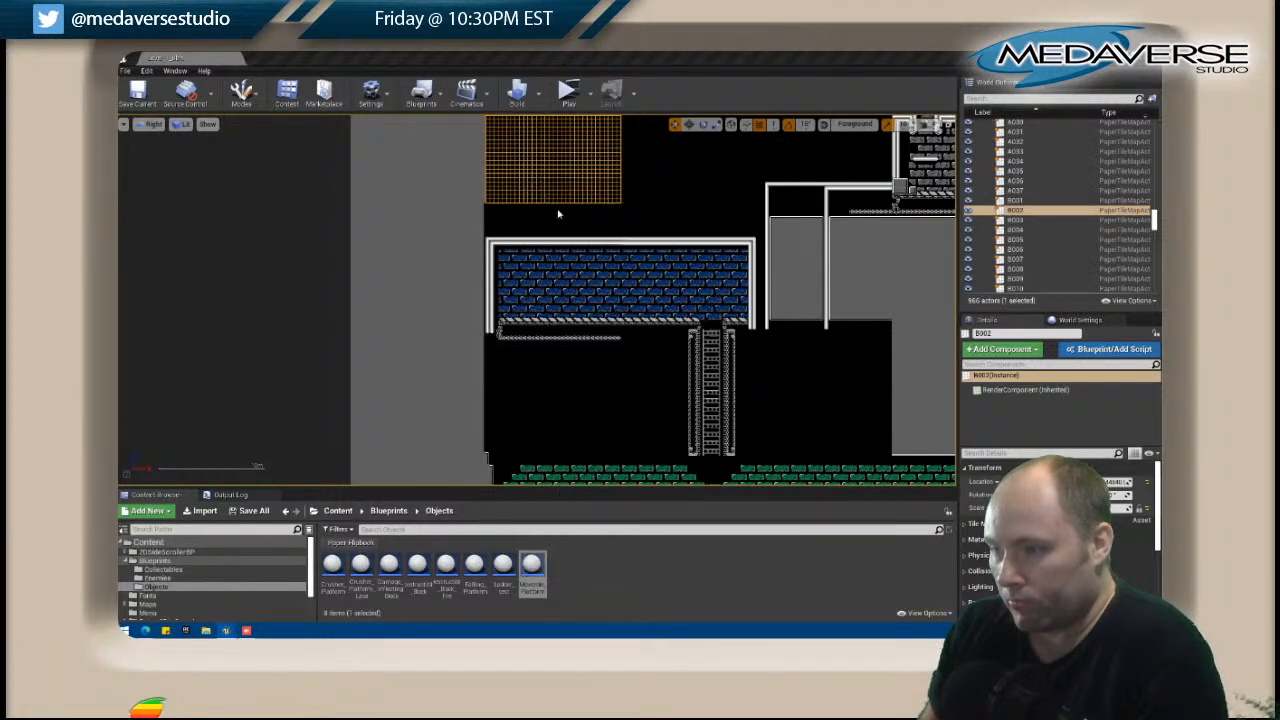
{"action": "right_click_drag", "start_coordinate": [370, 527], "coordinate": [466, 338]}
{"action": "scroll", "coordinate": [442, 399], "scroll_direction": "up", "scroll_amount": 1}
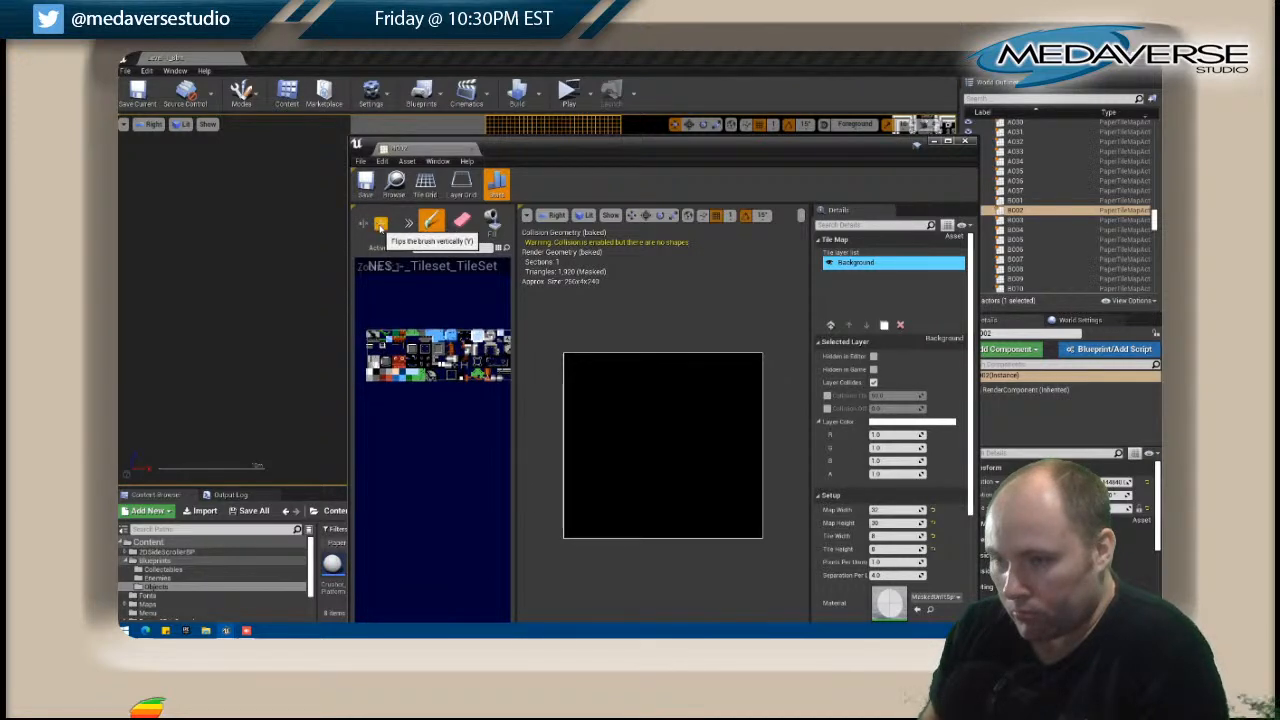
{"action": "left_click", "coordinate": [569, 536]}
{"action": "left_click_drag", "start_coordinate": [570, 538], "coordinate": [760, 536]}
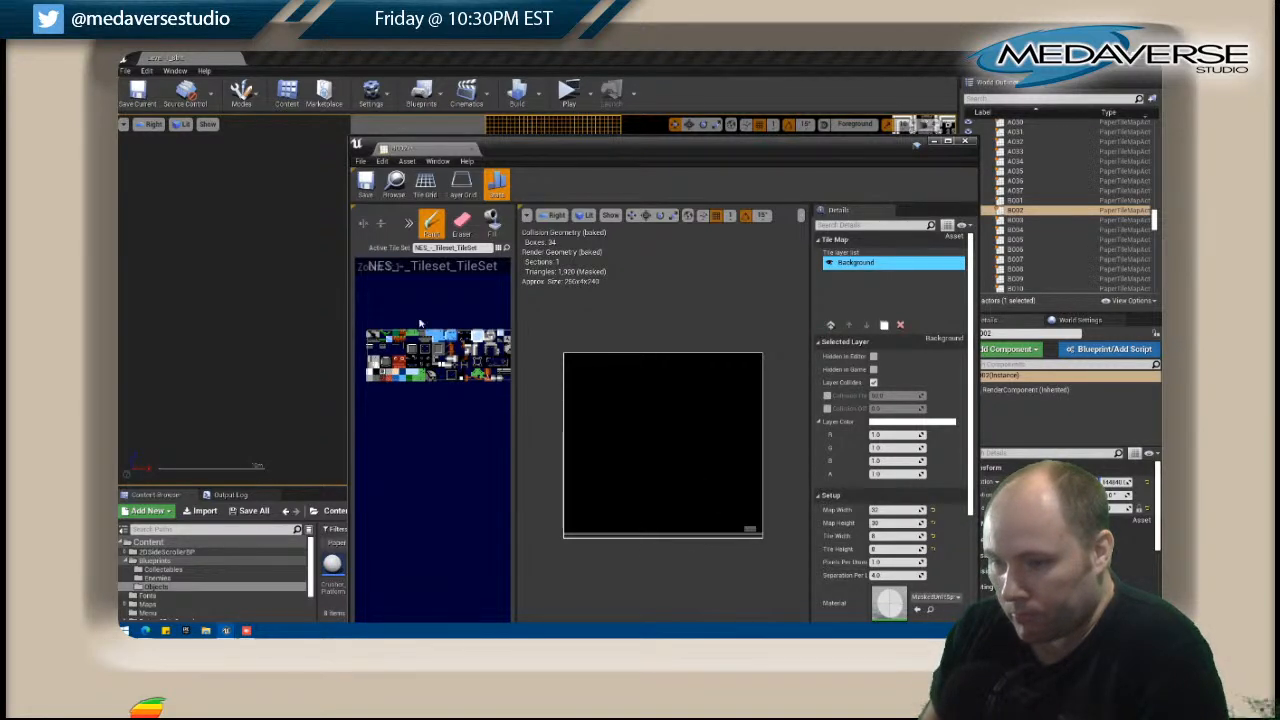
Fill the black area of B002 with the grey tile, clean up the stray tiles above the trim, and close the tile map.
{"action": "left_click", "coordinate": [492, 220]}
{"action": "left_click", "coordinate": [643, 434]}
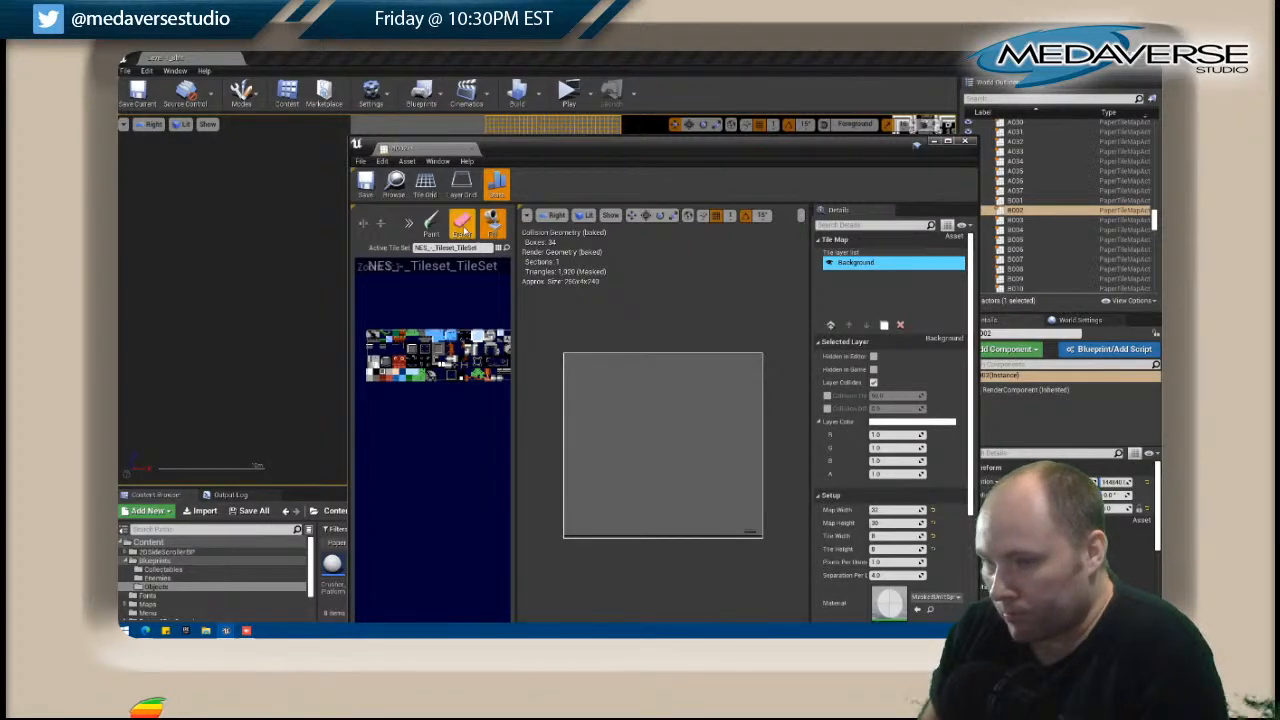
{"action": "key", "text": "b"}
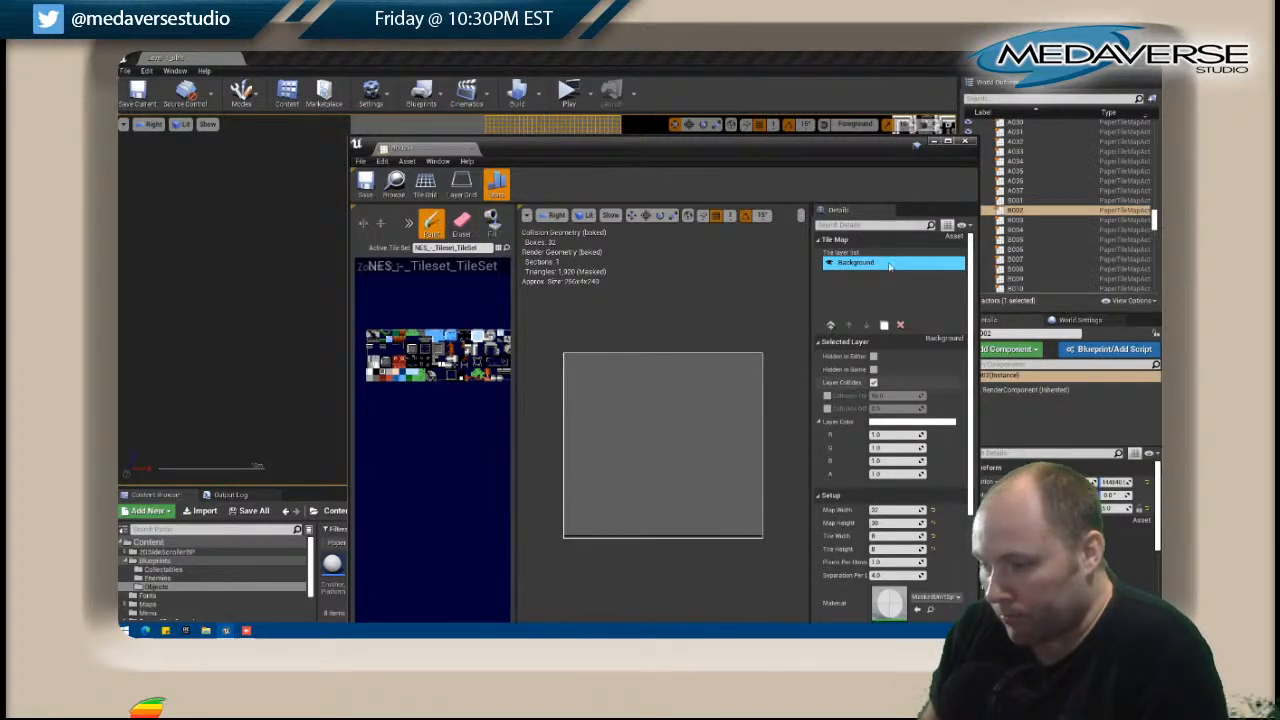
{"action": "left_click", "coordinate": [964, 141]}
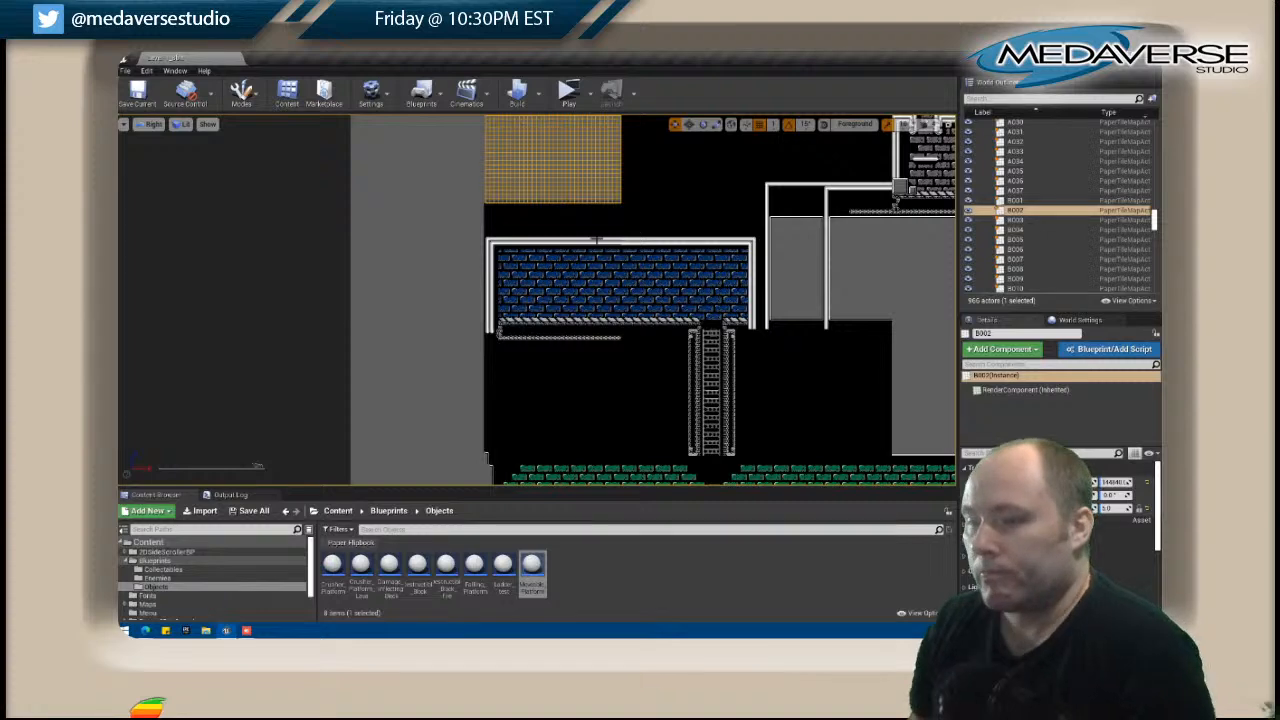
Open the adjoining black tile map B003 and paint the horizontal edge trim along its bottom row.
{"action": "left_click", "coordinate": [575, 216]}
{"action": "left_click", "coordinate": [664, 184]}
{"action": "right_click", "coordinate": [664, 184]}
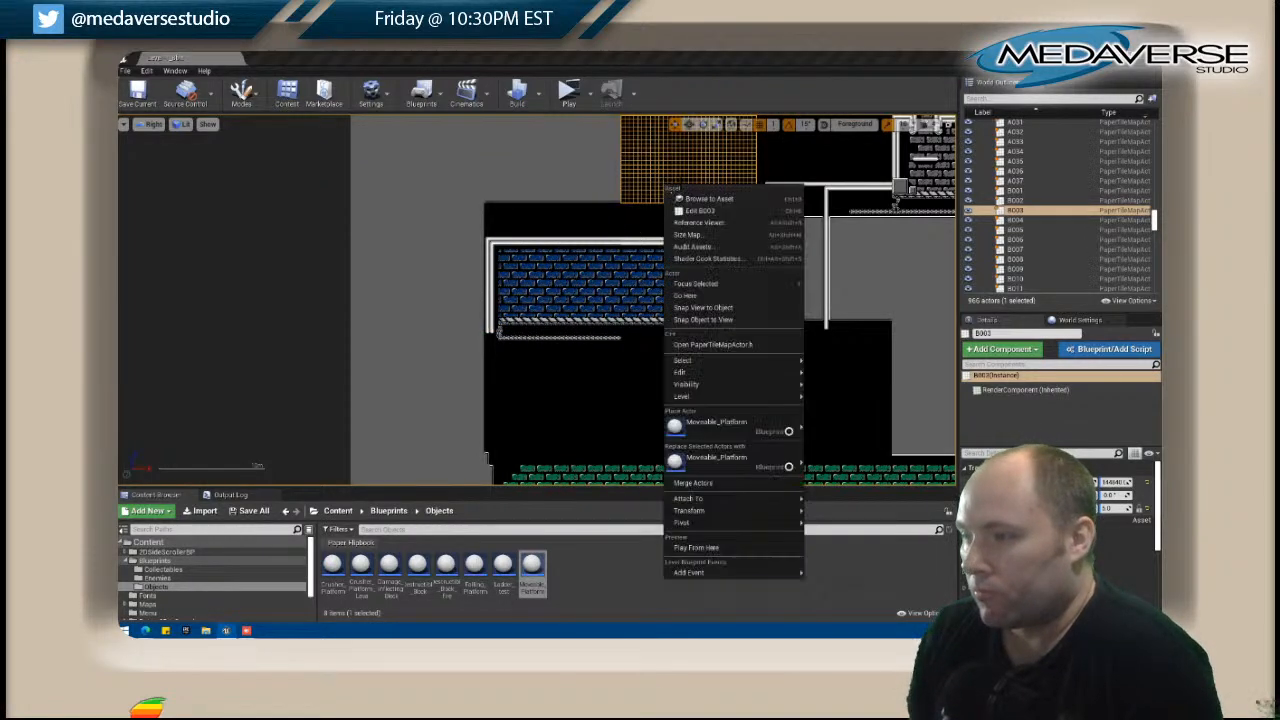
{"action": "left_click", "coordinate": [717, 212]}
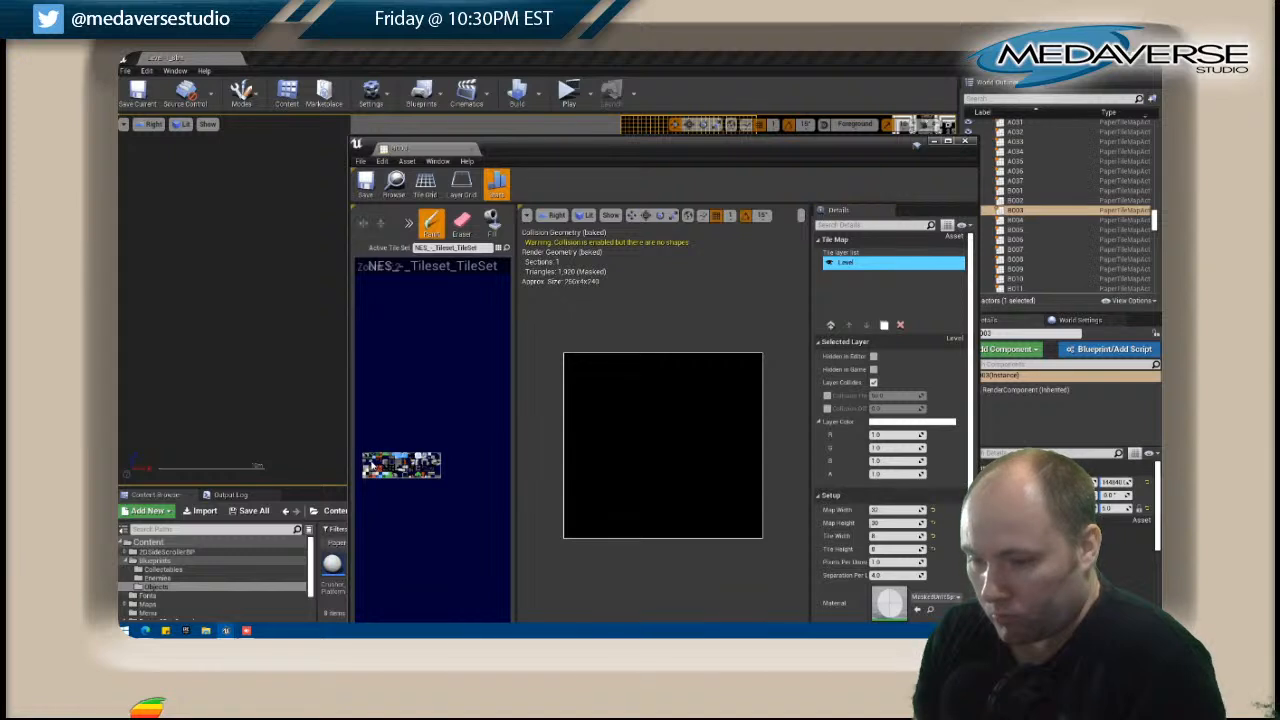
{"action": "left_click_drag", "start_coordinate": [565, 534], "coordinate": [762, 537]}
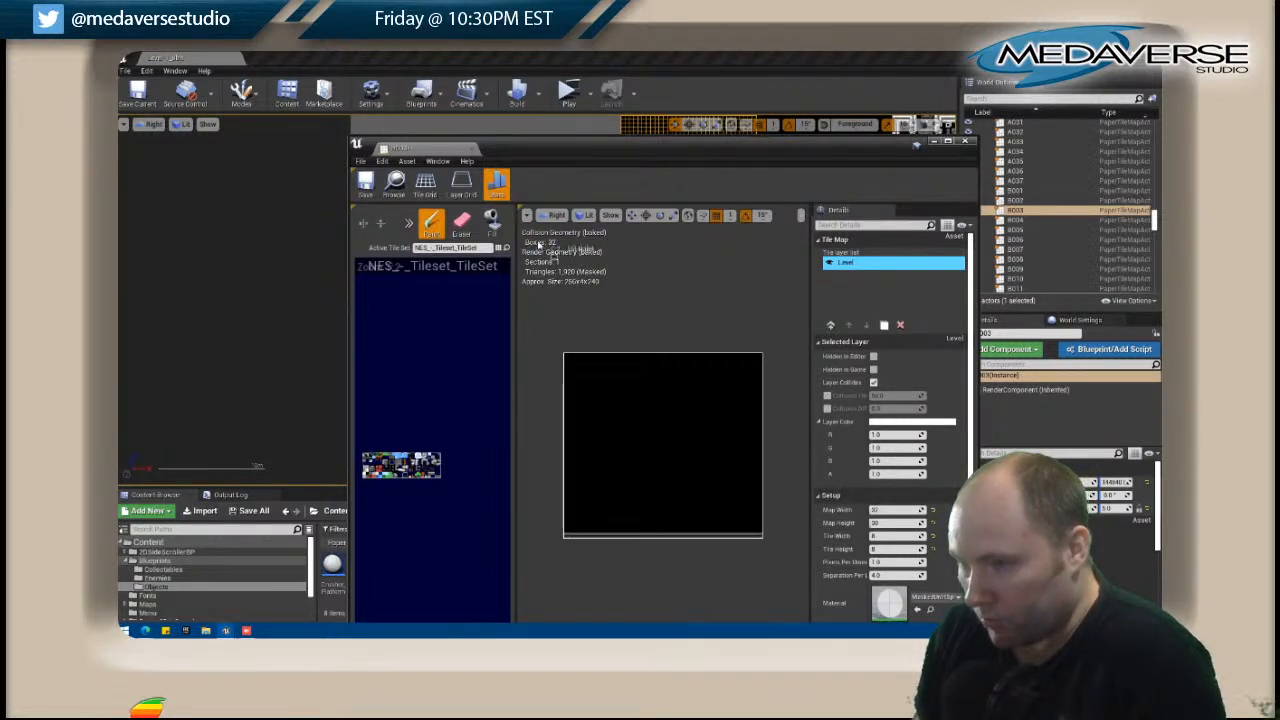
Fill the area above B003's bottom trim with the grey tile and close the tile map.
{"action": "left_click", "coordinate": [492, 222]}
{"action": "left_click", "coordinate": [651, 409]}
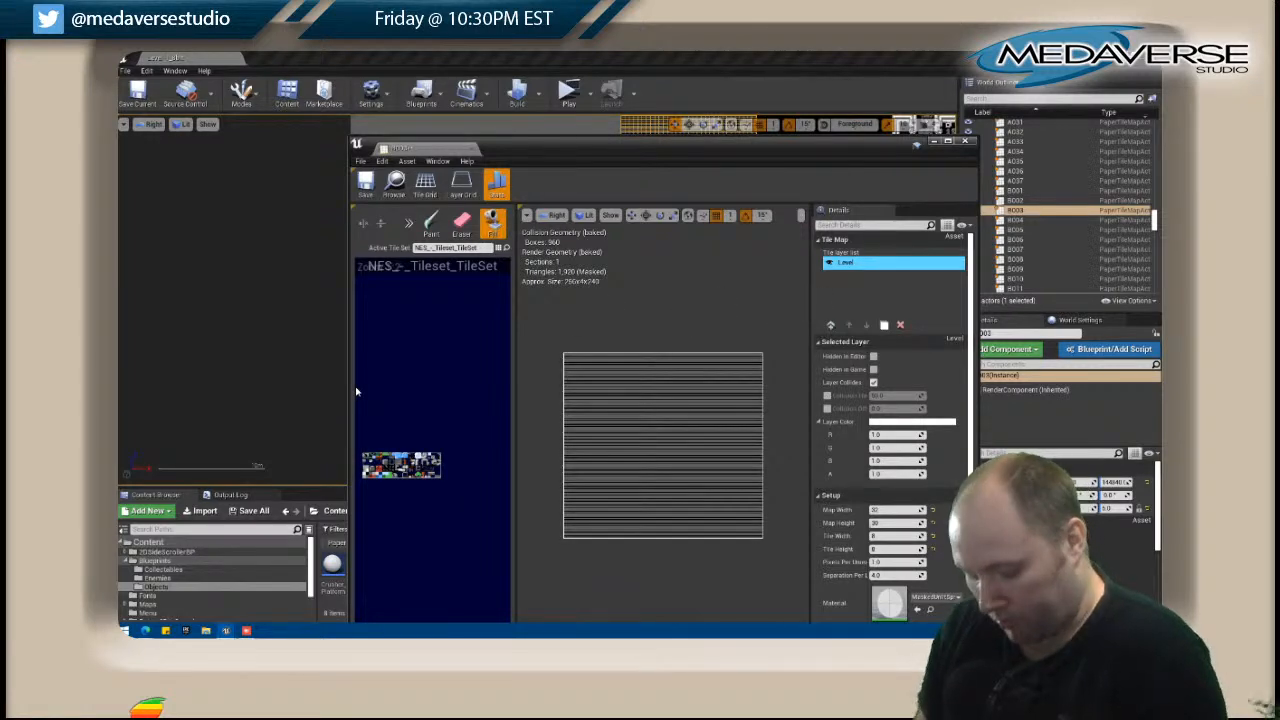
{"action": "key", "text": "ctrl+z"}
{"action": "left_click", "coordinate": [646, 434]}
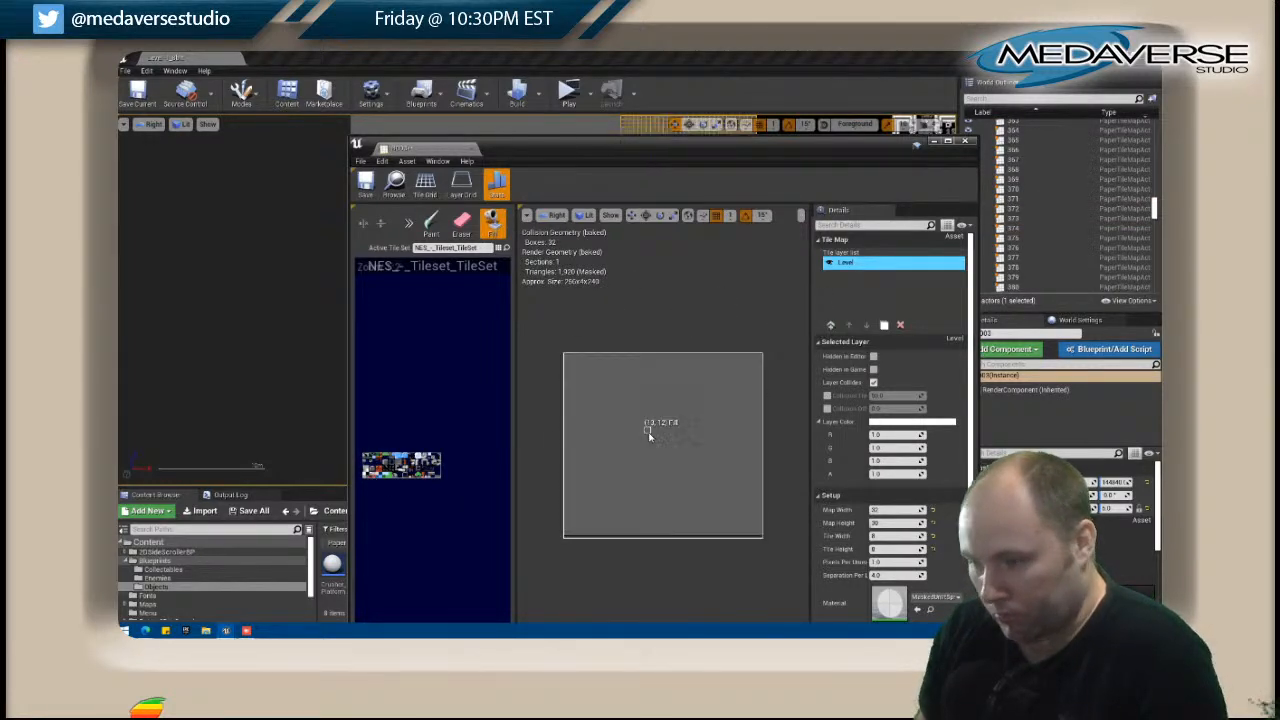
{"action": "left_click", "coordinate": [965, 141]}
Select tile map B004 beside B003, open it for editing, and move its window aside to keep the level in view.
{"action": "scroll", "coordinate": [612, 192], "scroll_direction": "down", "scroll_amount": 1}
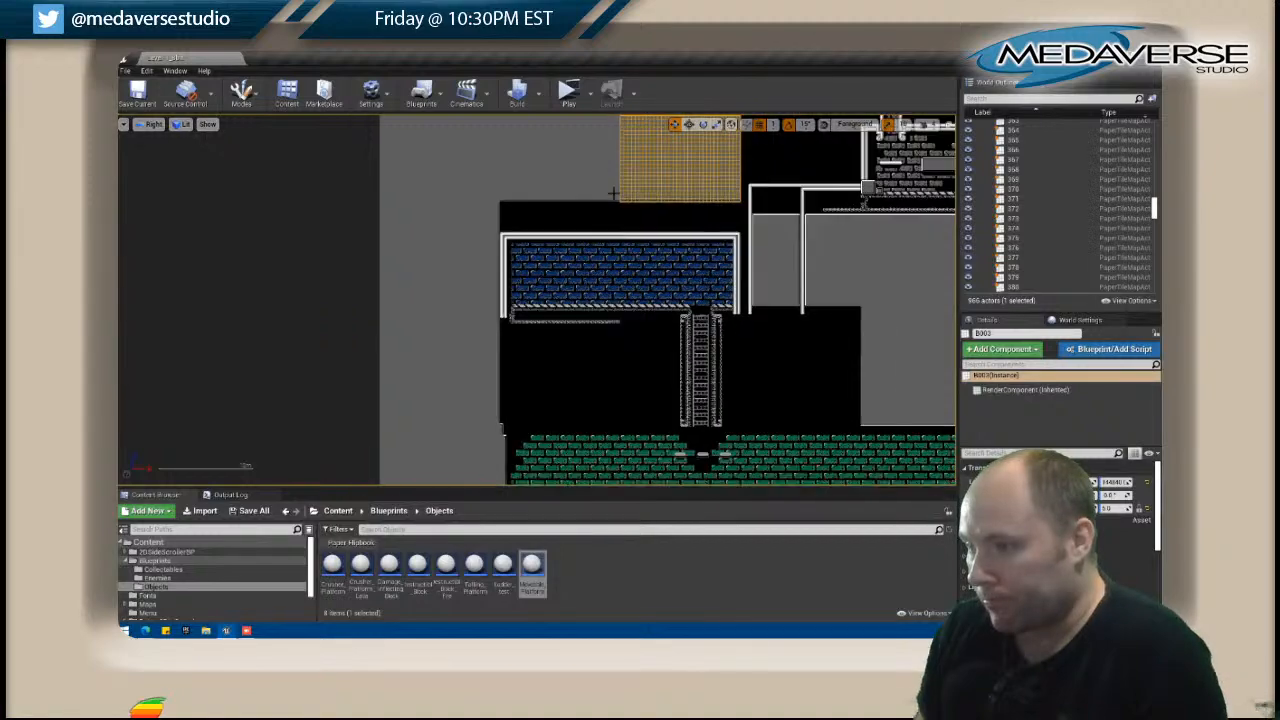
{"action": "right_click_drag", "start_coordinate": [571, 257], "coordinate": [461, 333]}
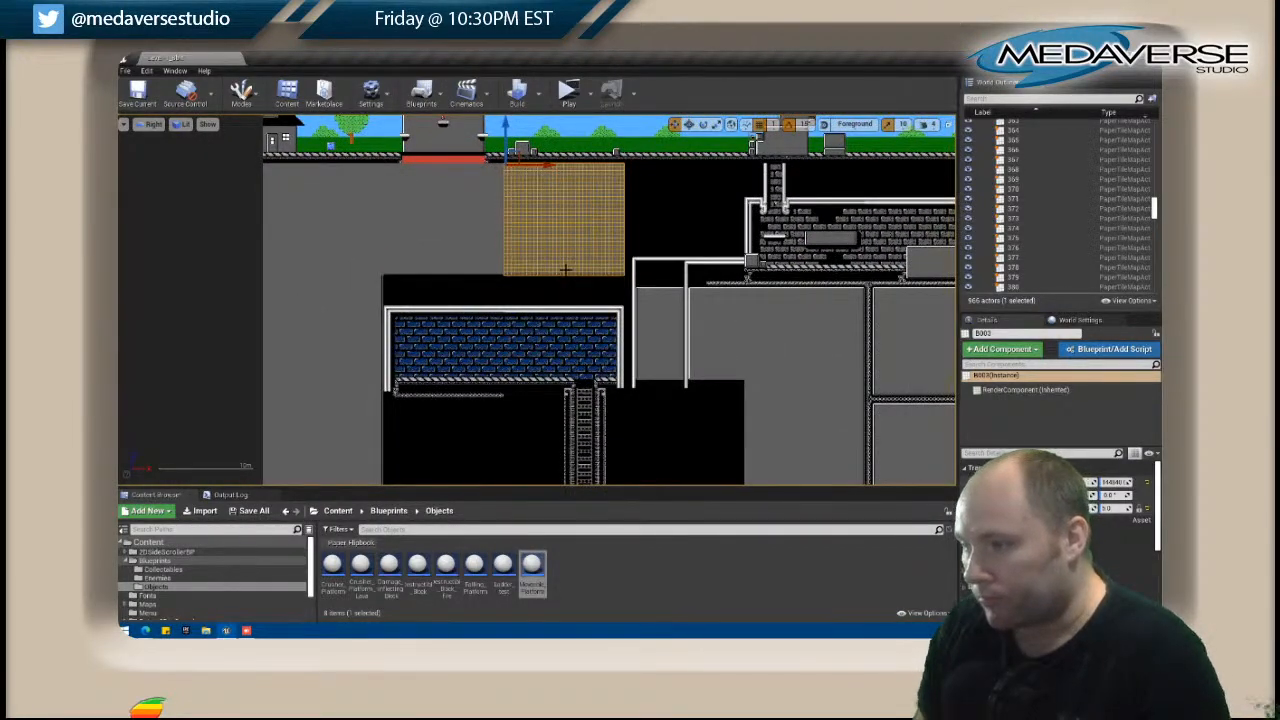
{"action": "left_click", "coordinate": [657, 241]}
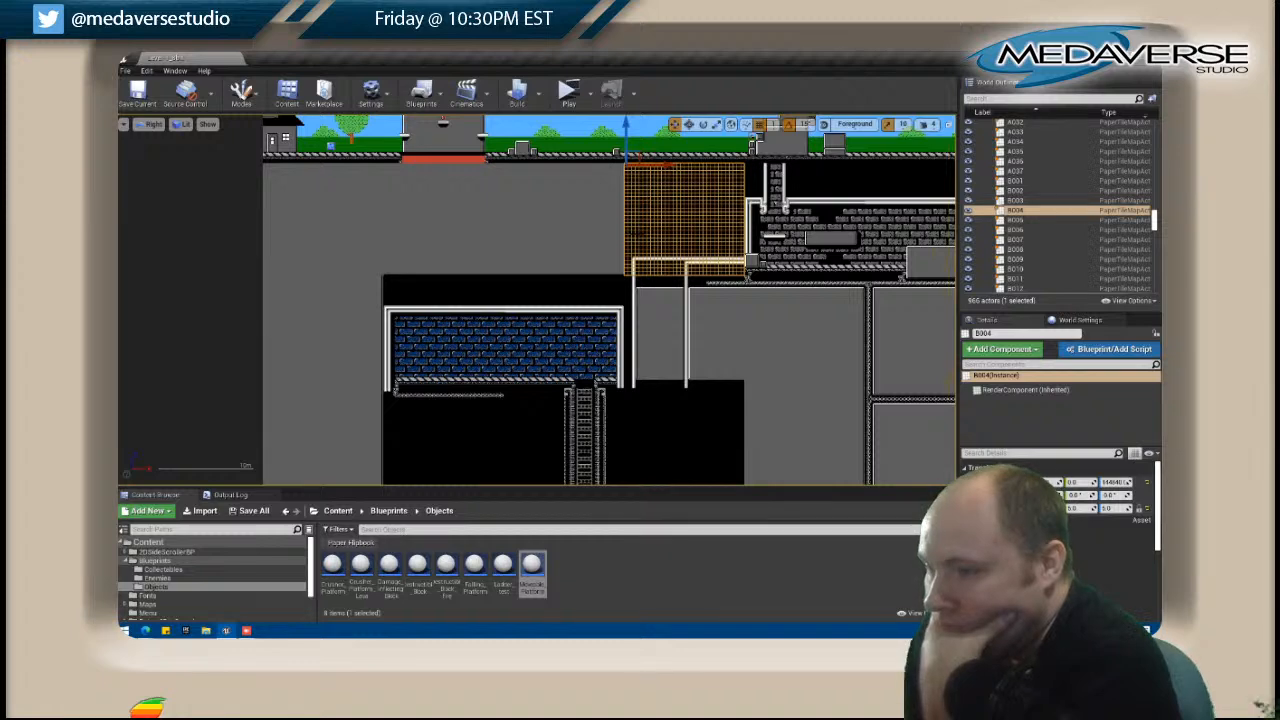
{"action": "right_click", "coordinate": [636, 233]}
{"action": "left_click", "coordinate": [655, 252]}
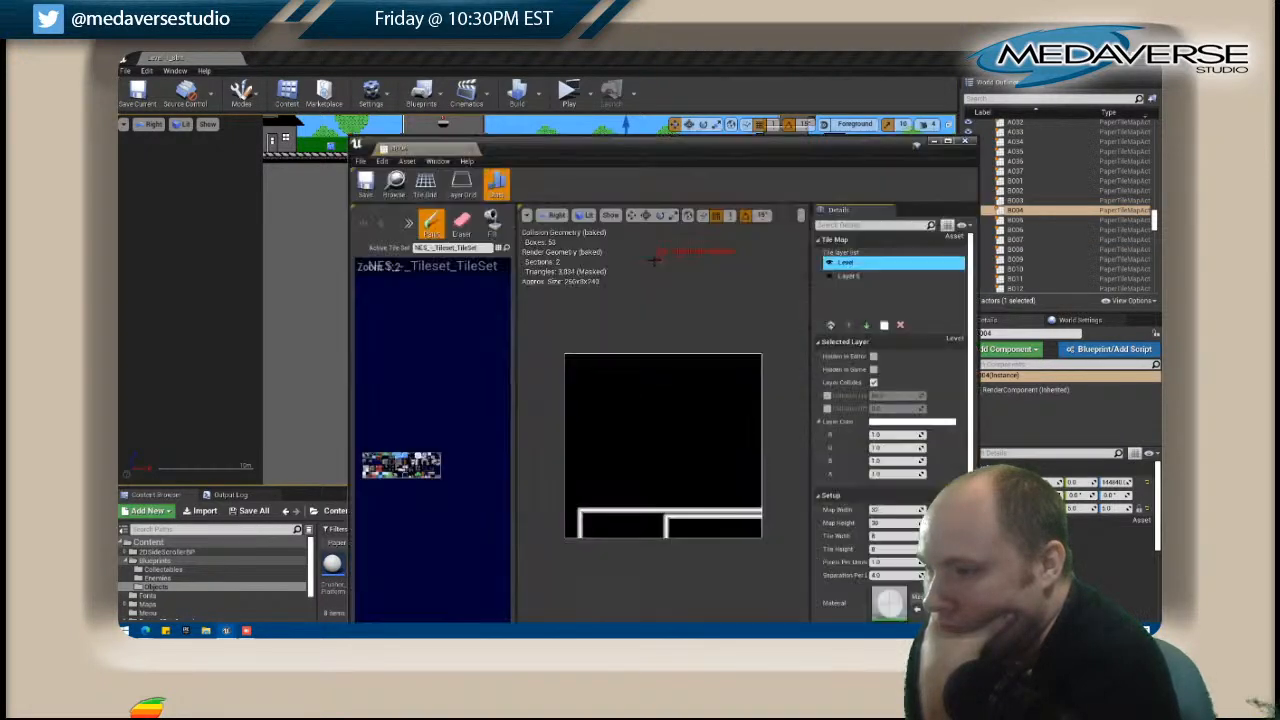
{"action": "left_click_drag", "start_coordinate": [571, 148], "coordinate": [781, 149]}
Paint edge trim up the outer left side and along the top of the white frame at the bottom of B004.
{"action": "right_click_drag", "start_coordinate": [422, 330], "coordinate": [214, 383]}
{"action": "scroll", "coordinate": [331, 320], "scroll_direction": "up", "scroll_amount": 3}
{"action": "right_click_drag", "start_coordinate": [409, 313], "coordinate": [366, 317]}
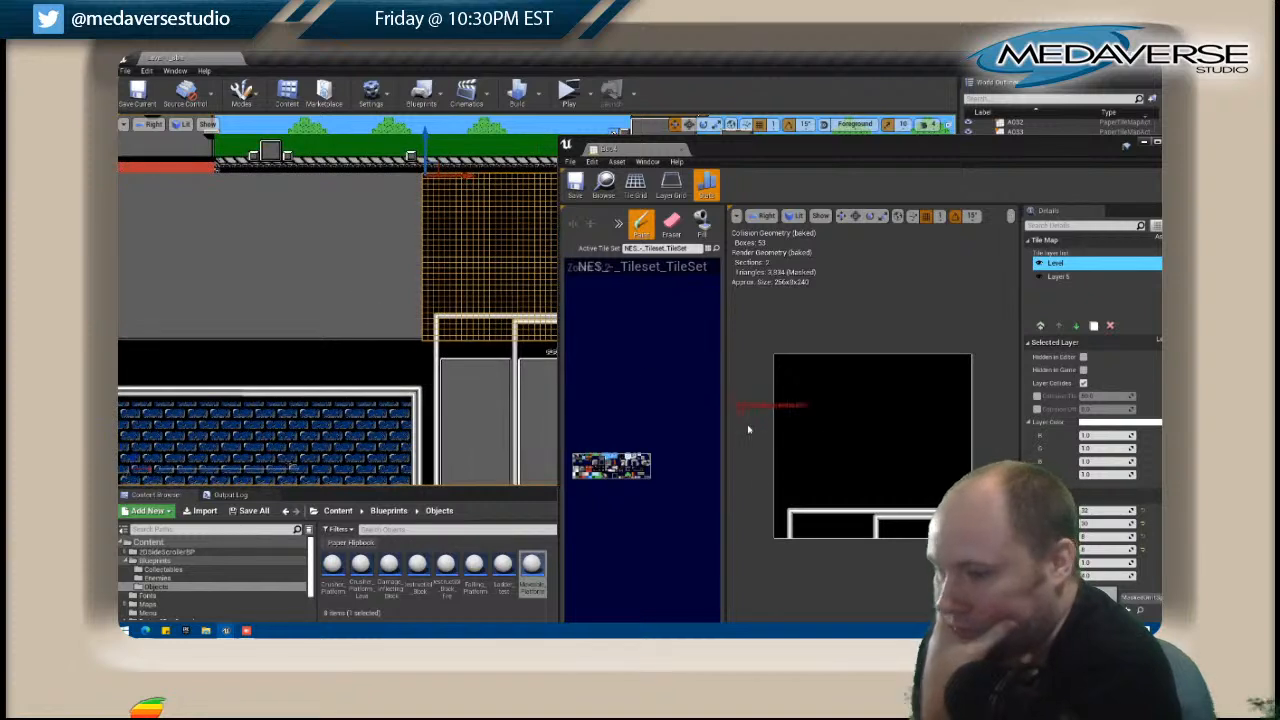
{"action": "left_click", "coordinate": [598, 467]}
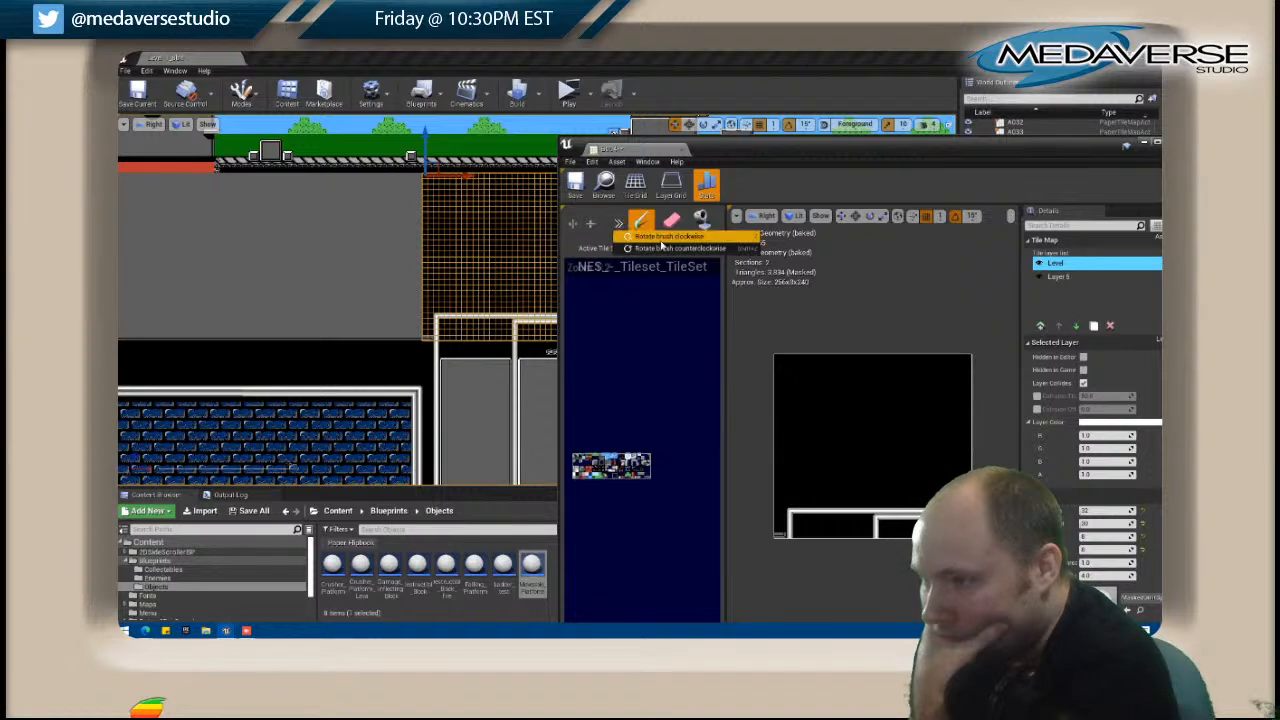
{"action": "left_click_drag", "start_coordinate": [781, 536], "coordinate": [784, 517]}
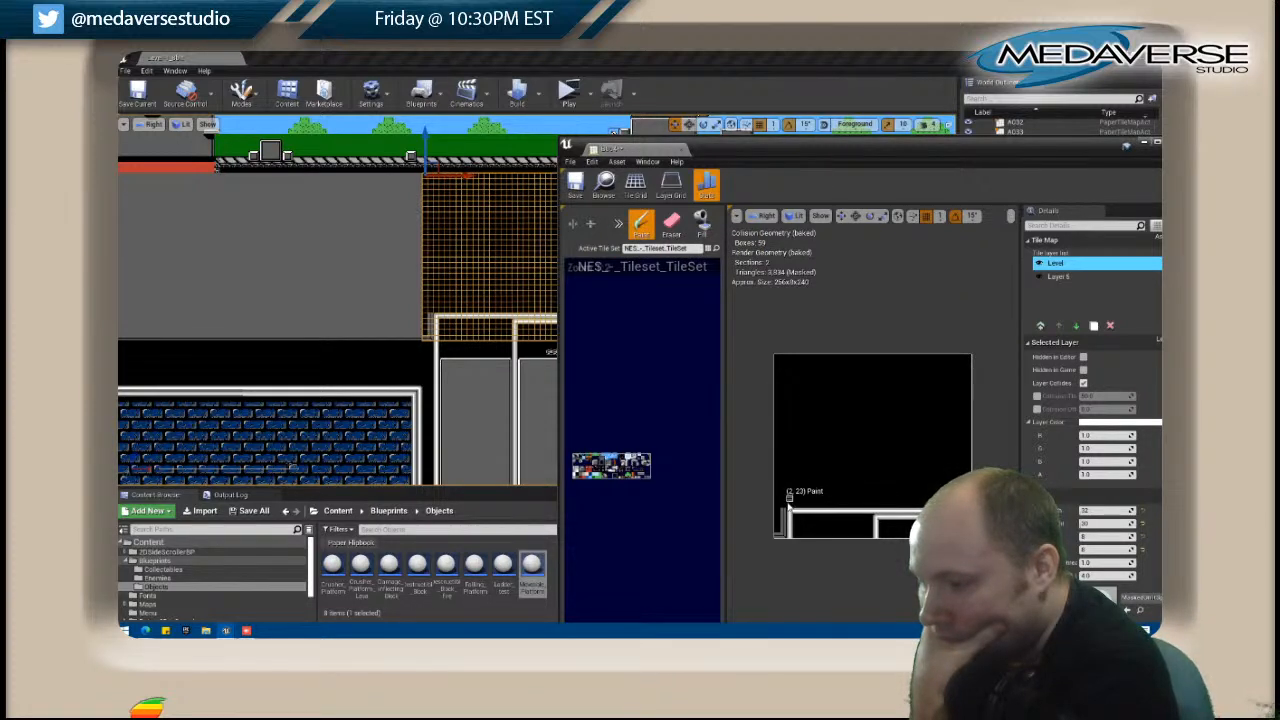
{"action": "left_click_drag", "start_coordinate": [803, 505], "coordinate": [907, 505]}
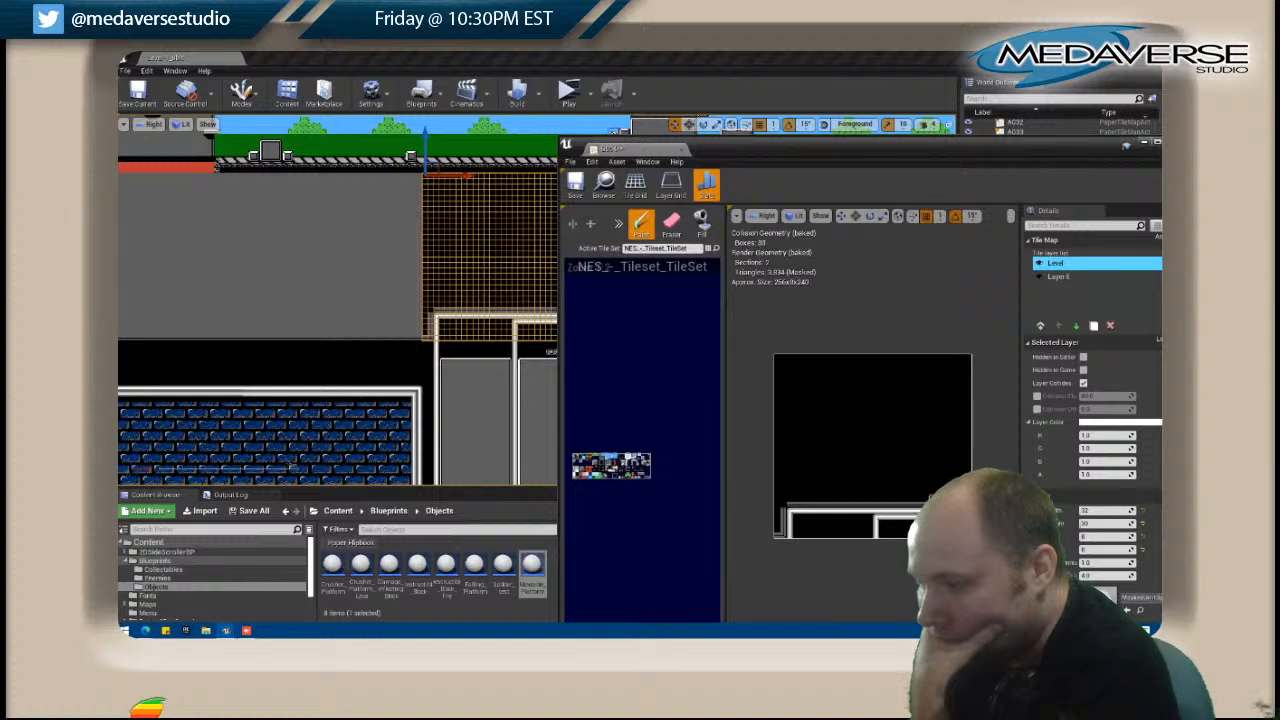
Fill the black area above the white frame in B004 with the grey tile.
{"action": "left_click", "coordinate": [702, 222]}
{"action": "left_click", "coordinate": [834, 436]}
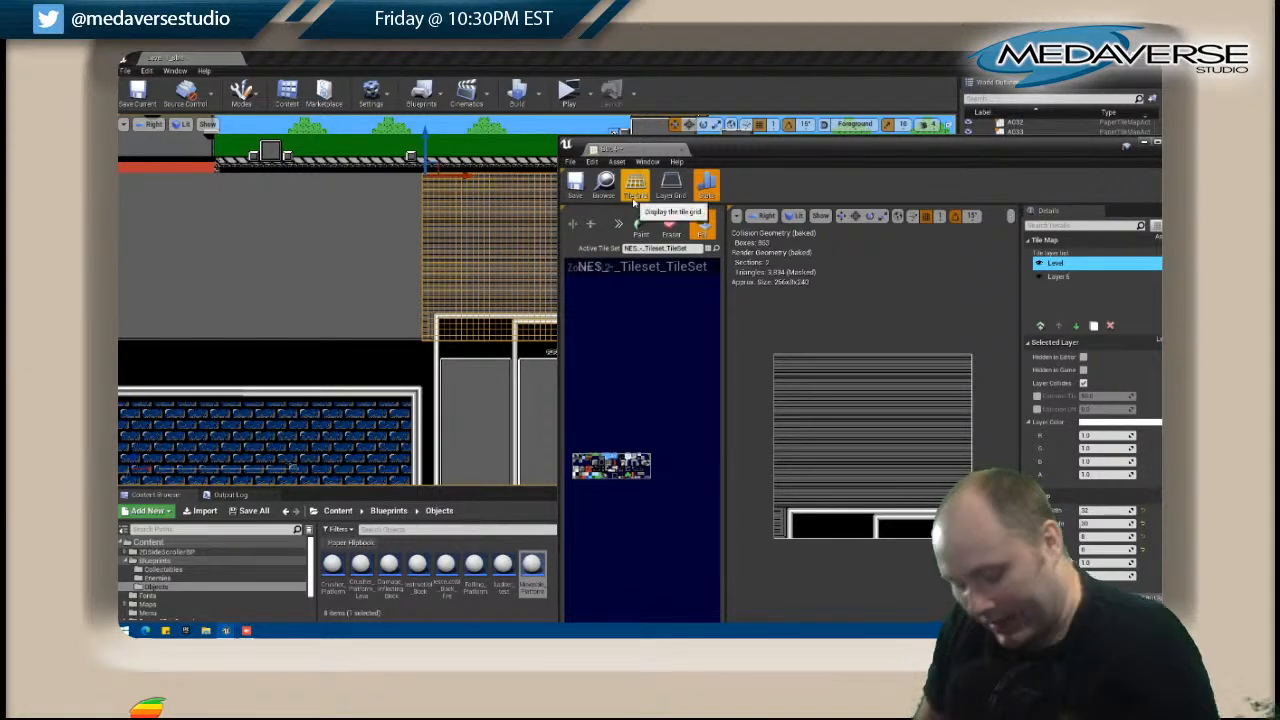
{"action": "key", "text": "ctrl+z"}
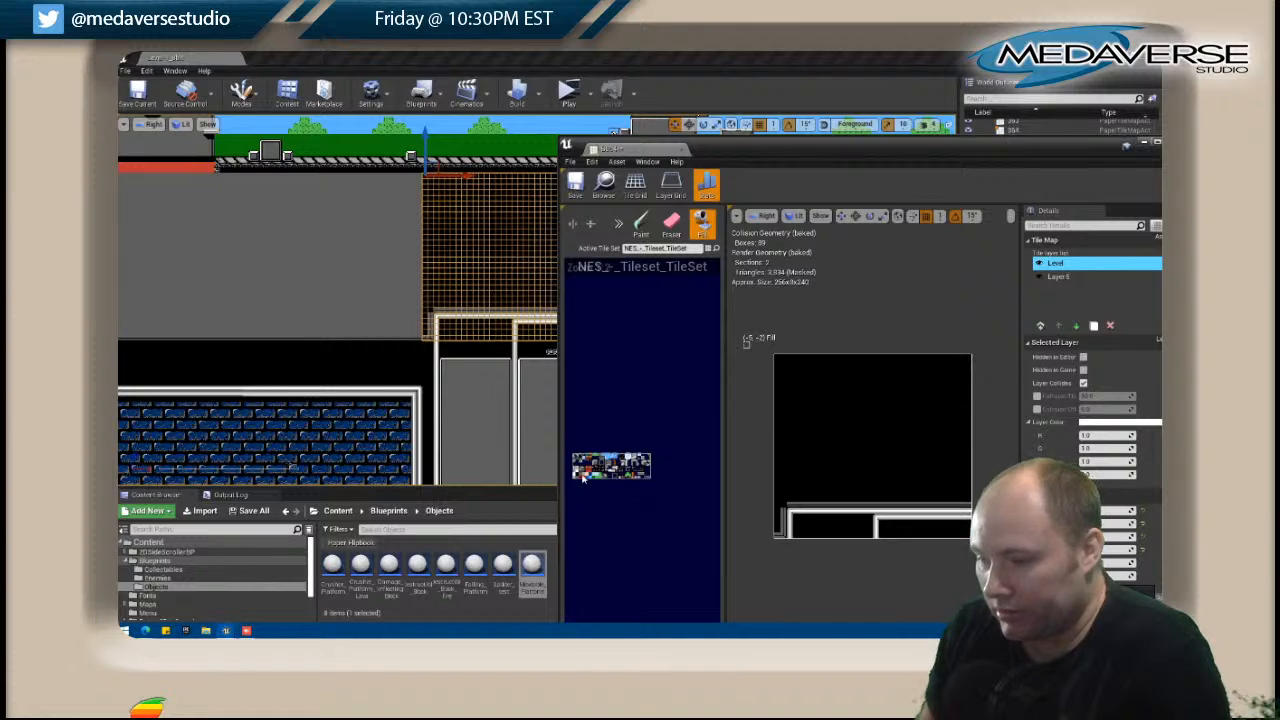
{"action": "left_click", "coordinate": [855, 420]}
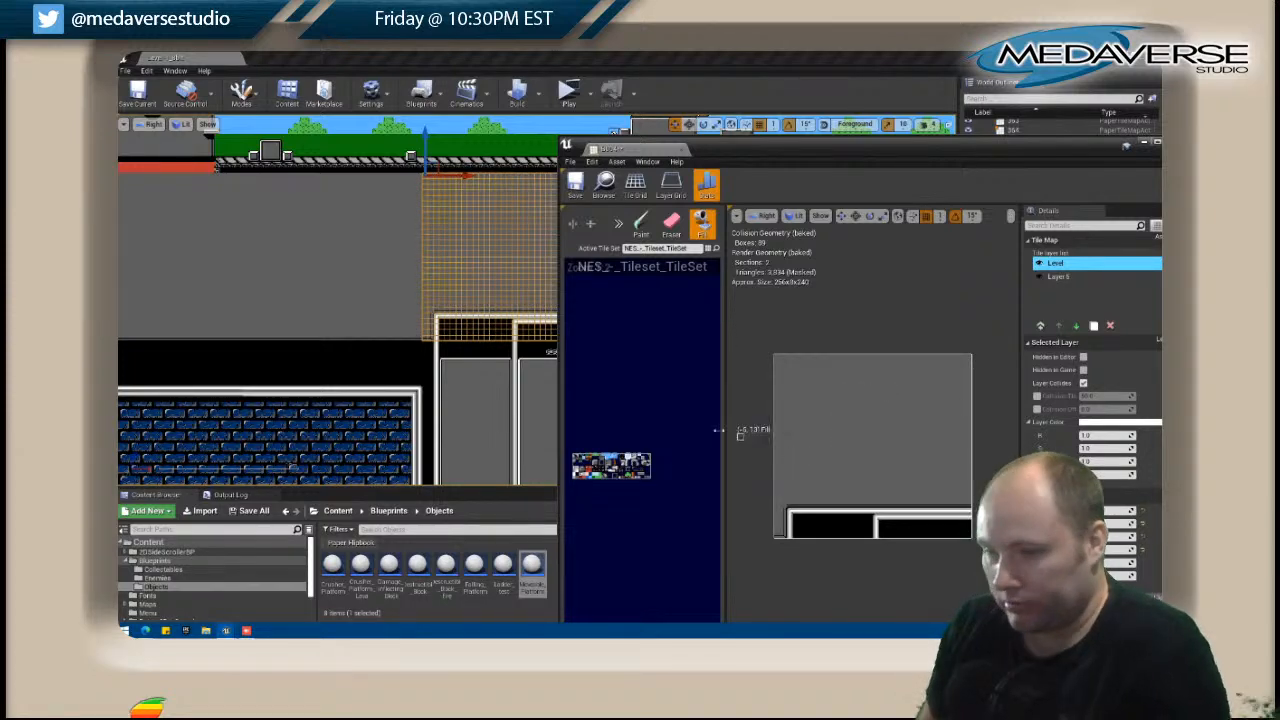
Paint vertical edge trim down the right side of B004's grey area, above the white frame.
{"action": "right_click_drag", "start_coordinate": [505, 404], "coordinate": [353, 408]}
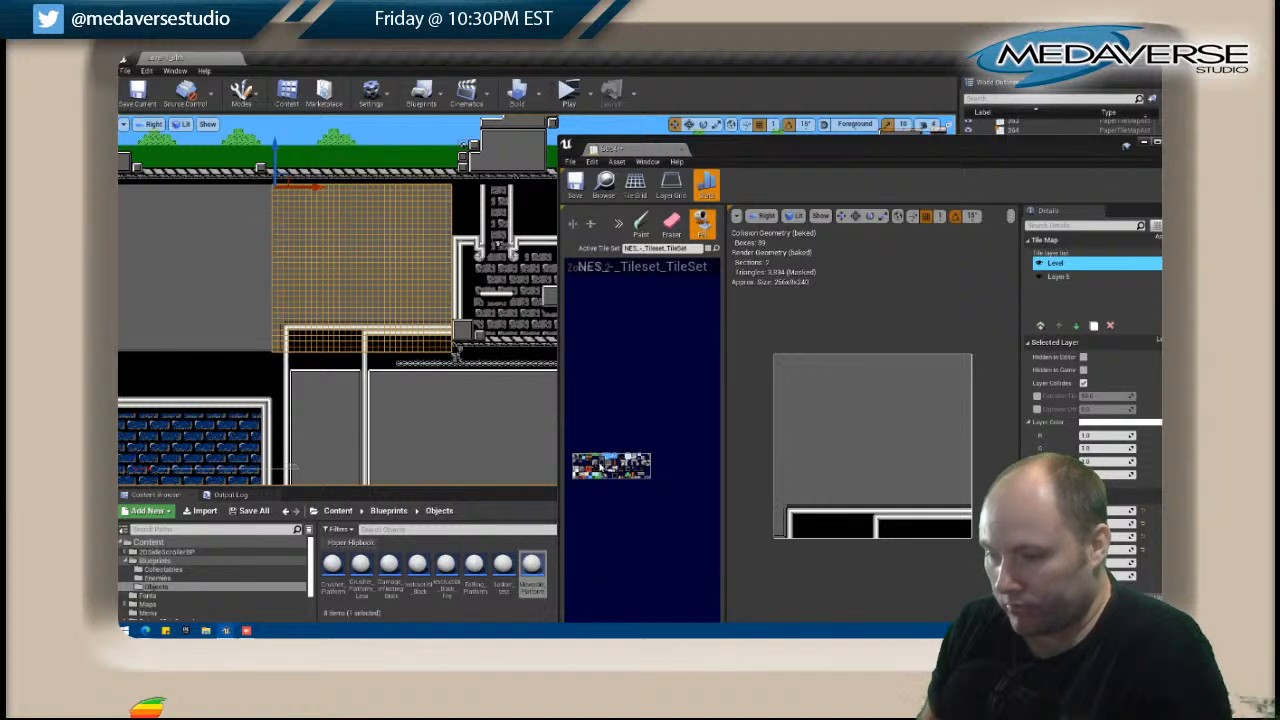
{"action": "left_click", "coordinate": [600, 468]}
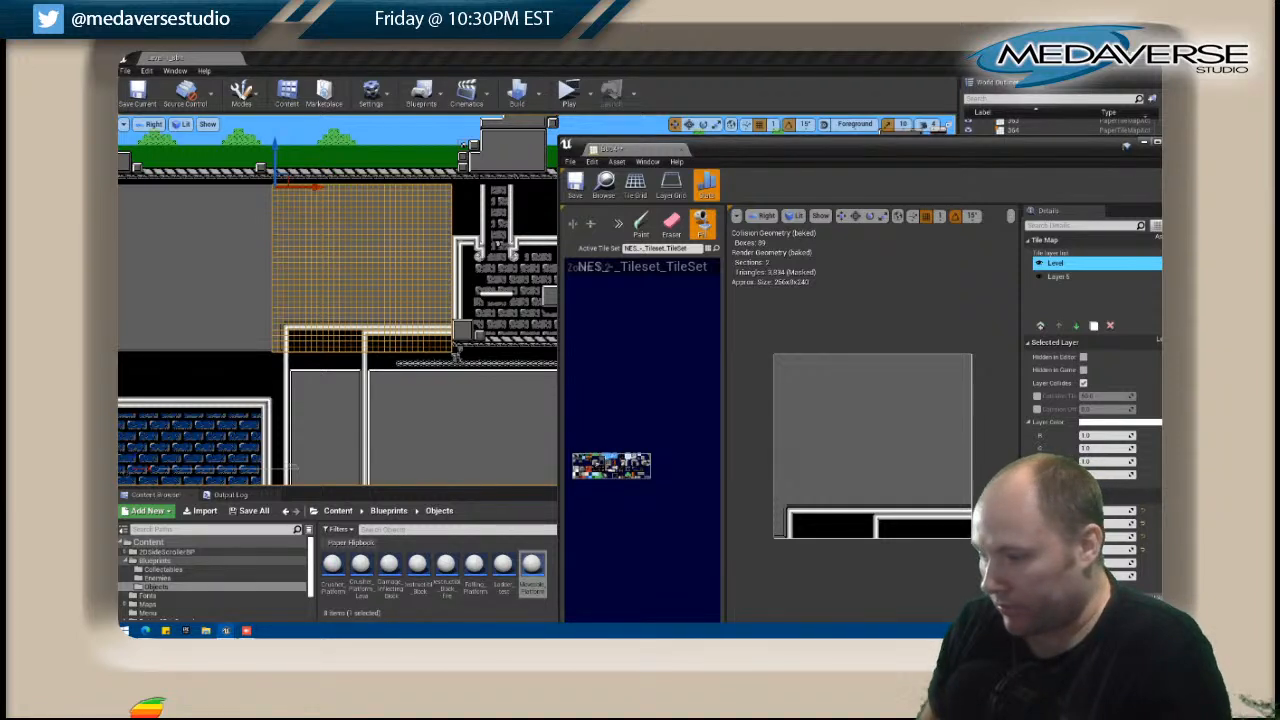
{"action": "key", "text": "shift+p"}
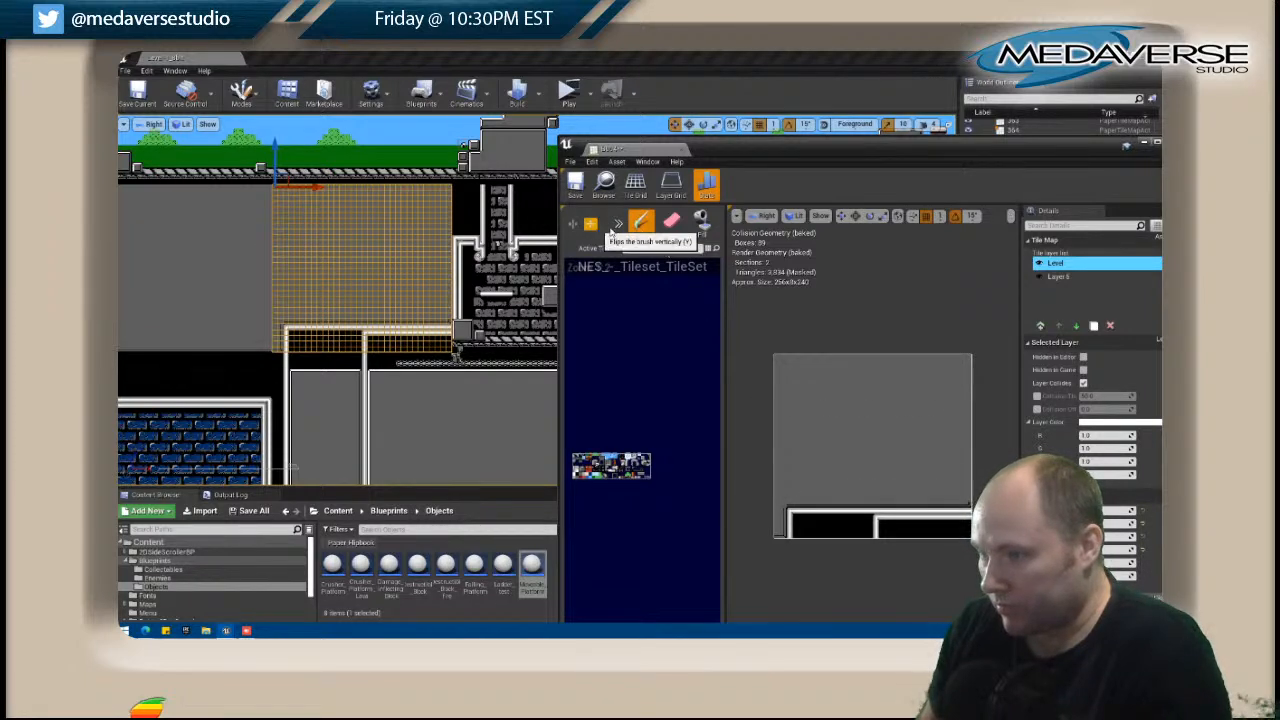
{"action": "left_click", "coordinate": [618, 223]}
{"action": "left_click", "coordinate": [669, 248]}
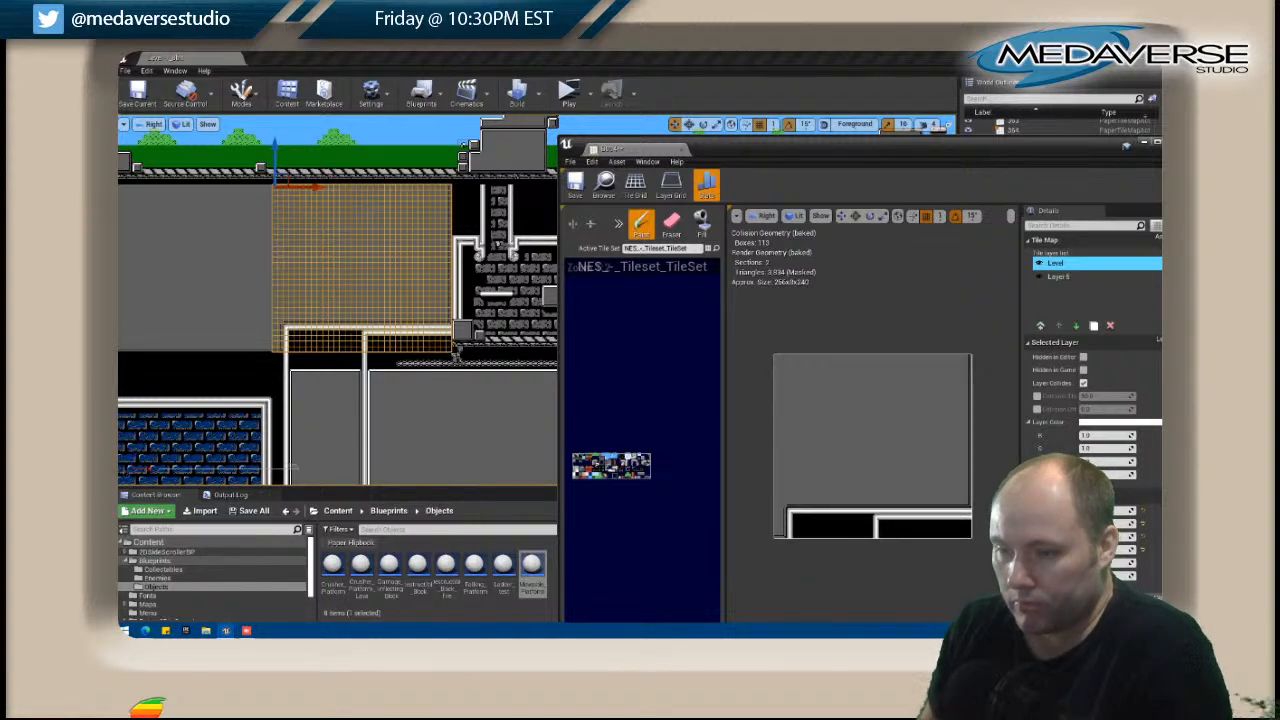
Select the tile map directly beneath B004 in the level and open it for editing.
{"action": "left_click", "coordinate": [394, 401]}
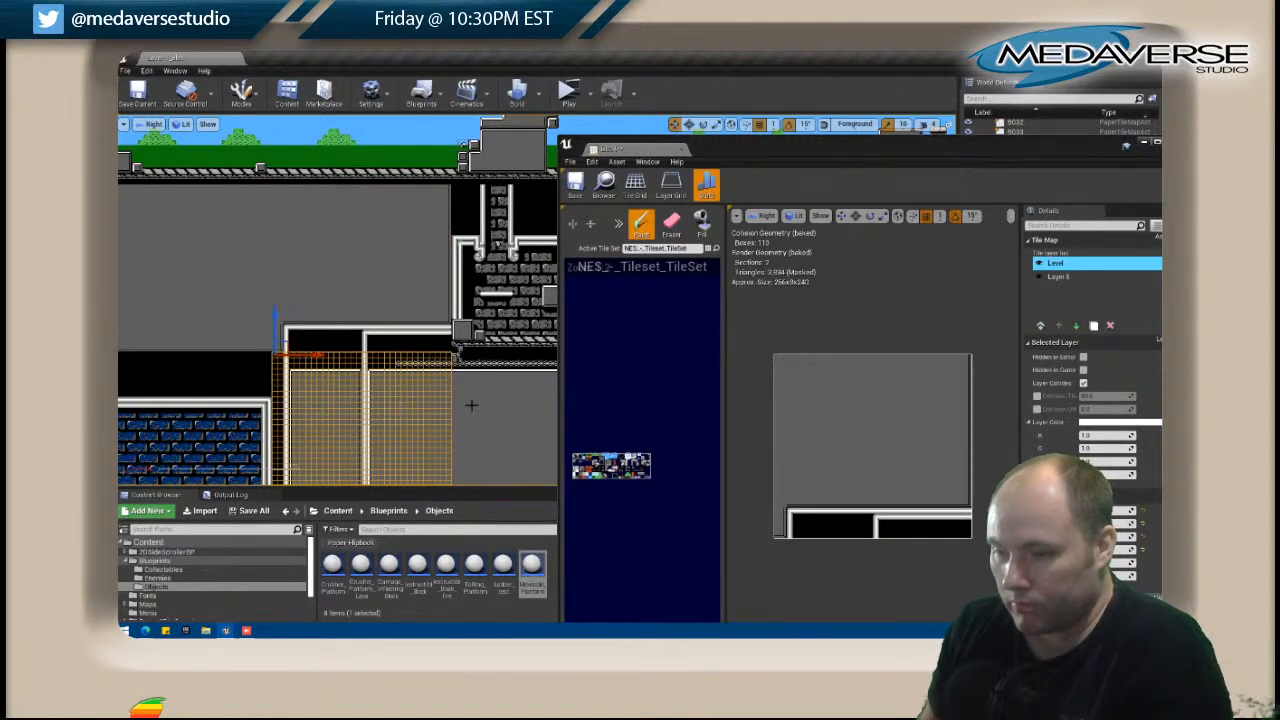
{"action": "right_click", "coordinate": [416, 403]}
{"action": "left_click", "coordinate": [452, 254]}
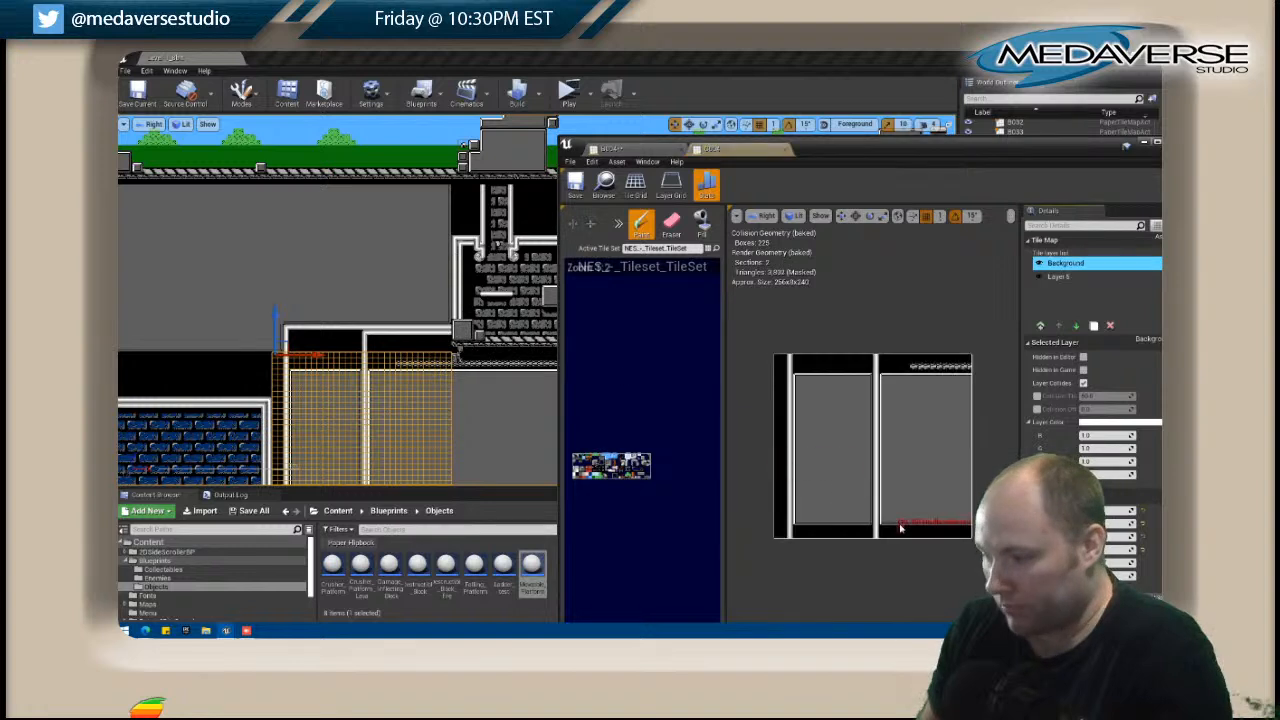
Try extending the horizontal truss leftward through the black band above both grey panels, and undo the extension.
{"action": "key", "text": "i"}
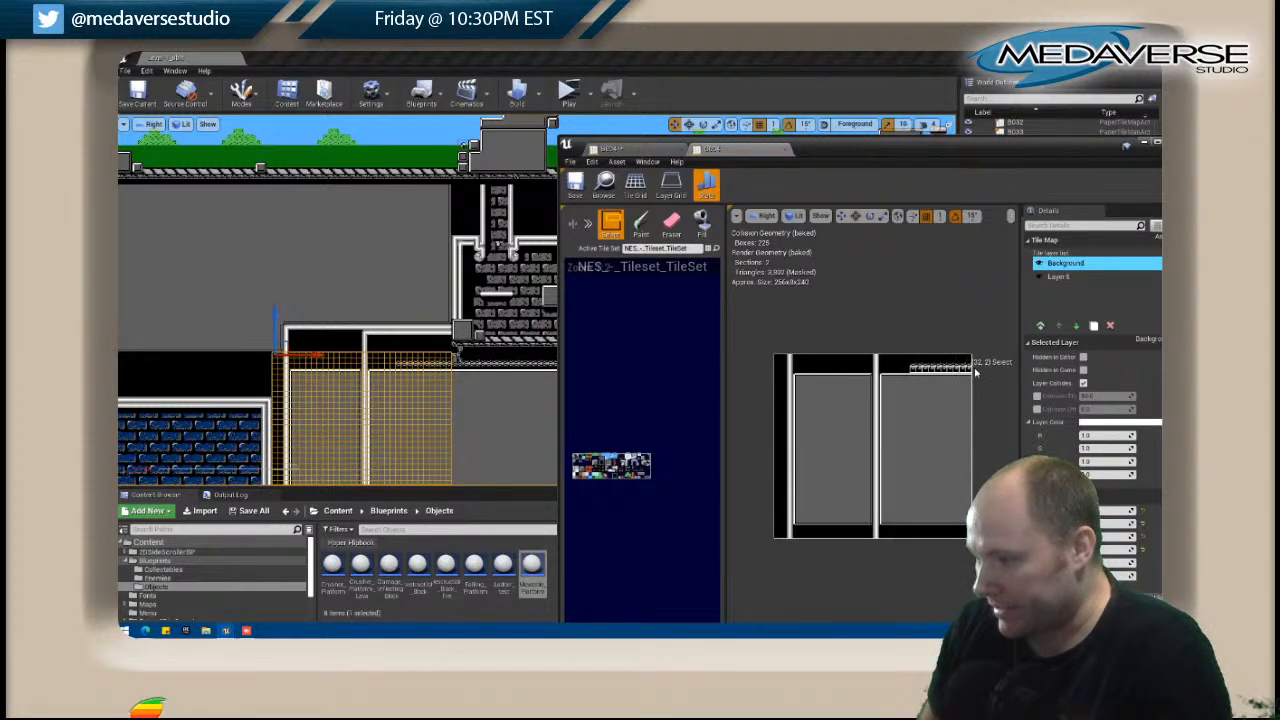
{"action": "key", "text": "b"}
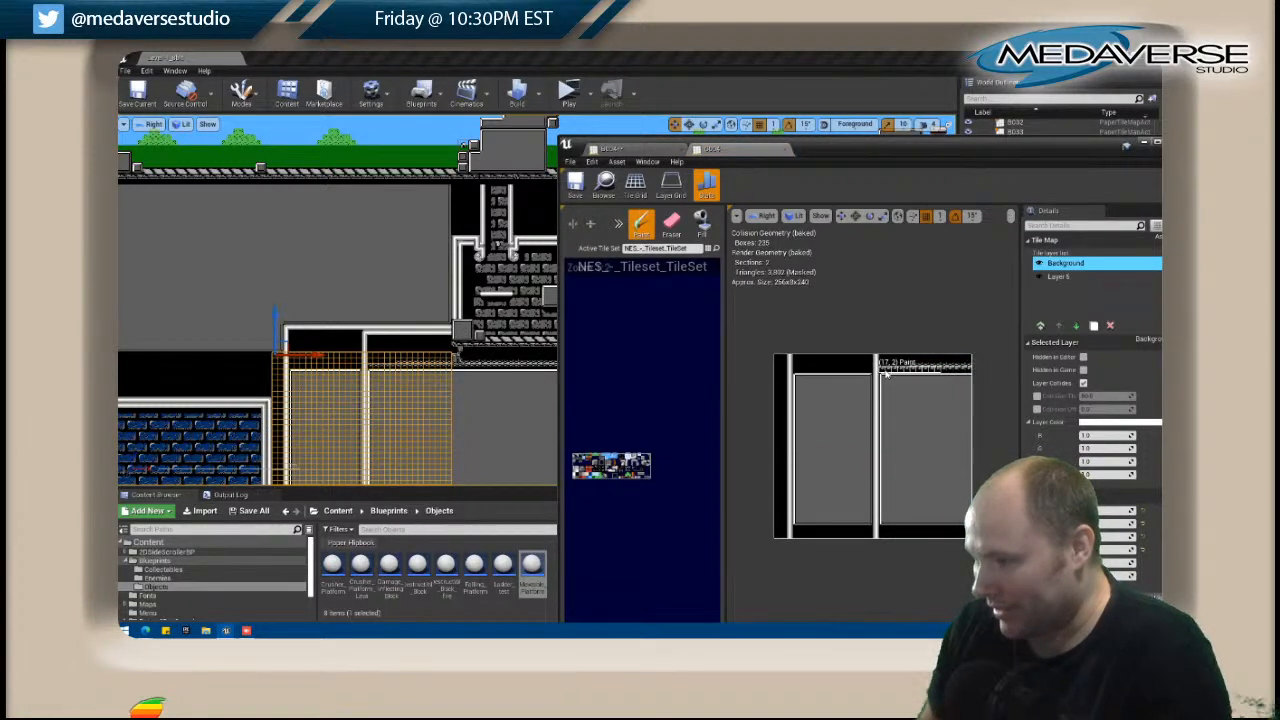
{"action": "left_click", "coordinate": [912, 362]}
{"action": "key", "text": "ctrl+z"}
{"action": "left_click_drag", "start_coordinate": [914, 358], "coordinate": [971, 372], "text": "shift"}
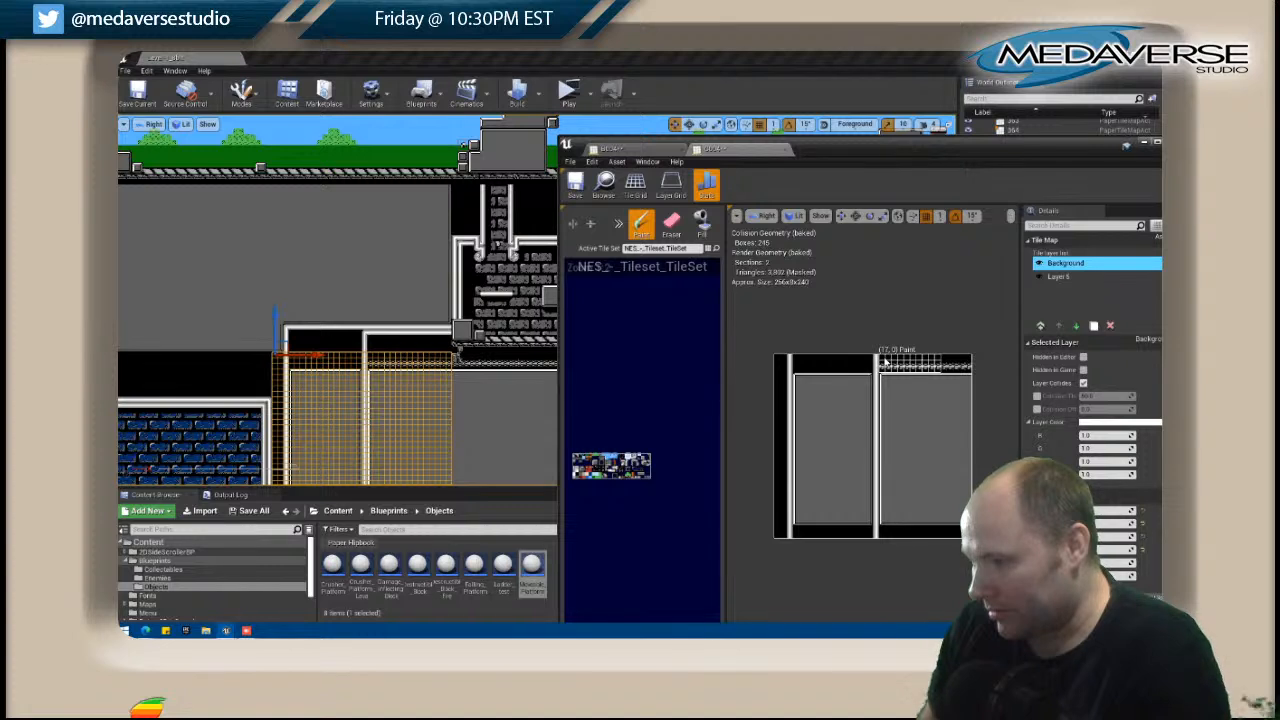
{"action": "left_click", "coordinate": [797, 362]}
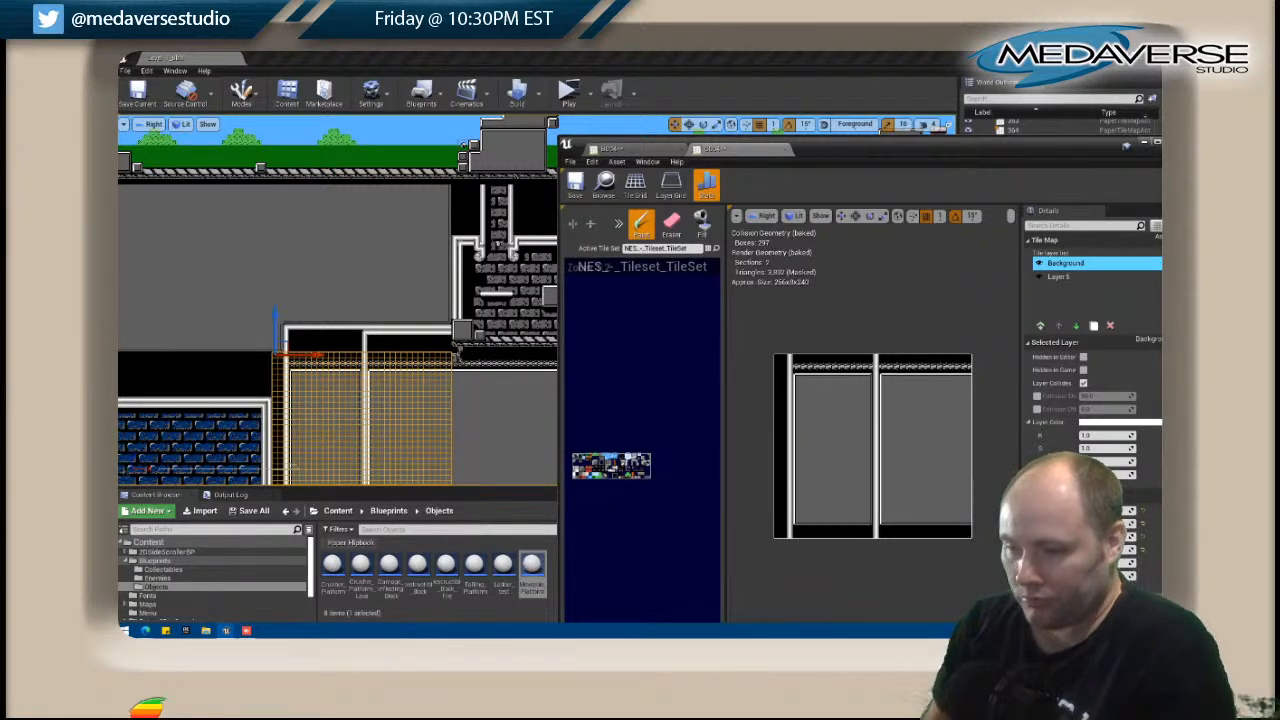
{"action": "scroll", "coordinate": [482, 377], "scroll_direction": "down", "scroll_amount": 1}
{"action": "right_click_drag", "start_coordinate": [482, 377], "coordinate": [491, 287]}
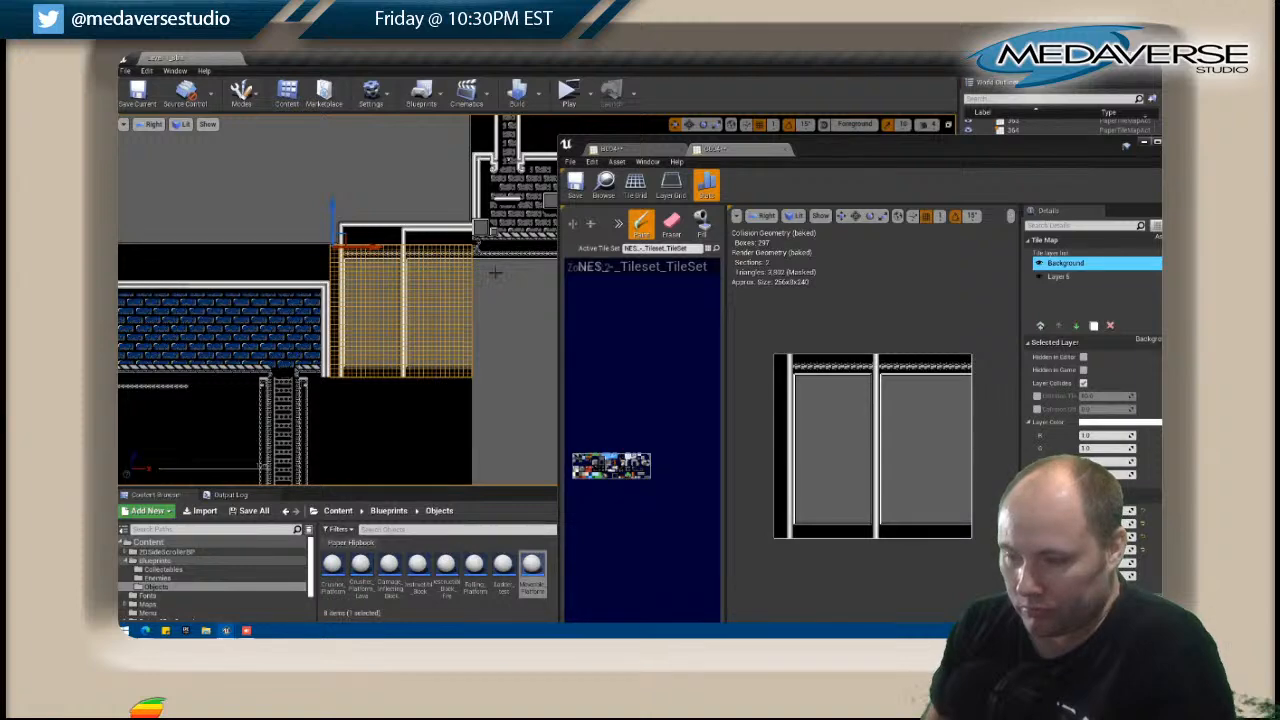
{"action": "right_click_drag", "start_coordinate": [432, 380], "coordinate": [452, 349]}
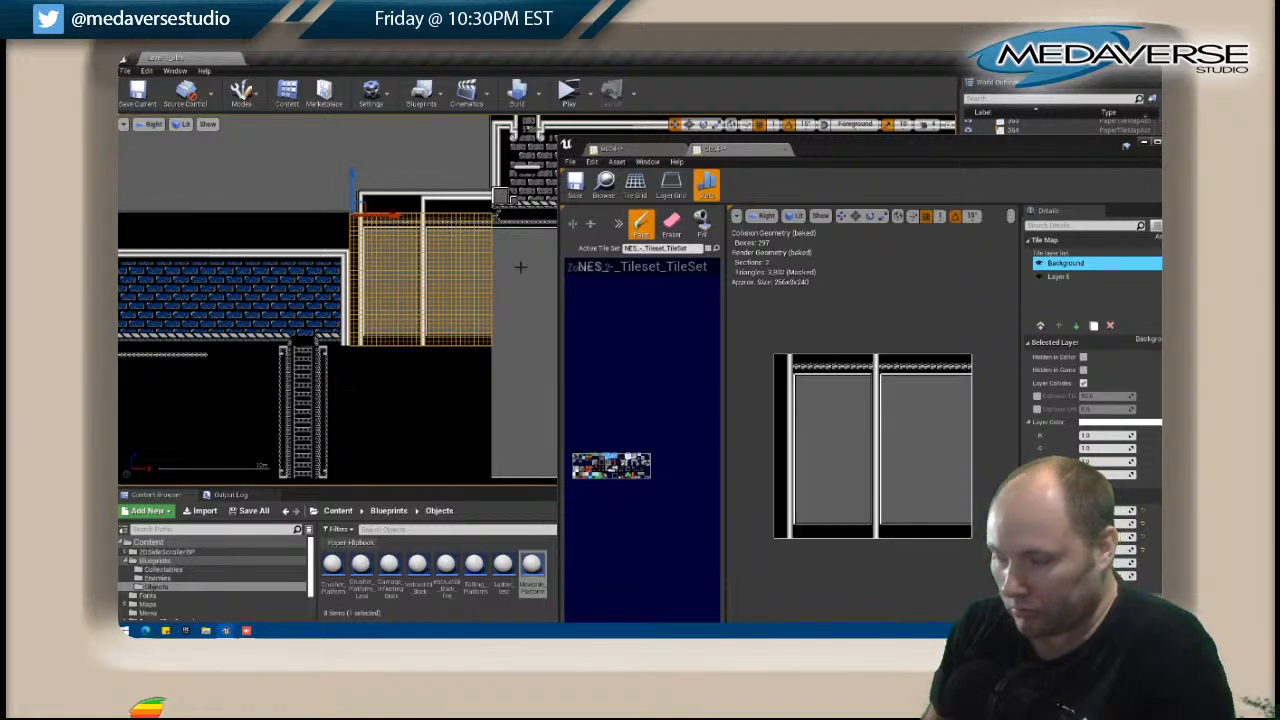
{"action": "key", "text": "ctrl+z"}
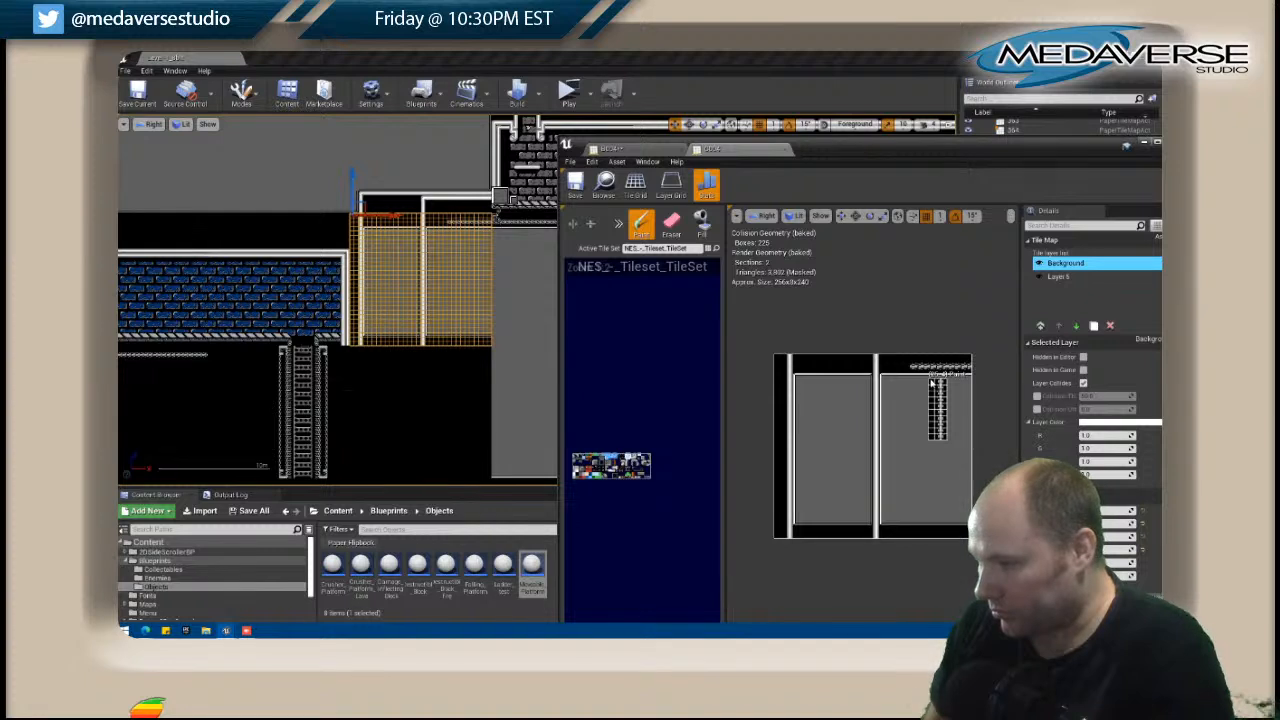
Paint a vertical truss with black margins down through the right grey panel, and erase the horizontal truss to its left.
{"action": "left_click", "coordinate": [931, 382]}
{"action": "left_click_drag", "start_coordinate": [933, 398], "coordinate": [935, 455]}
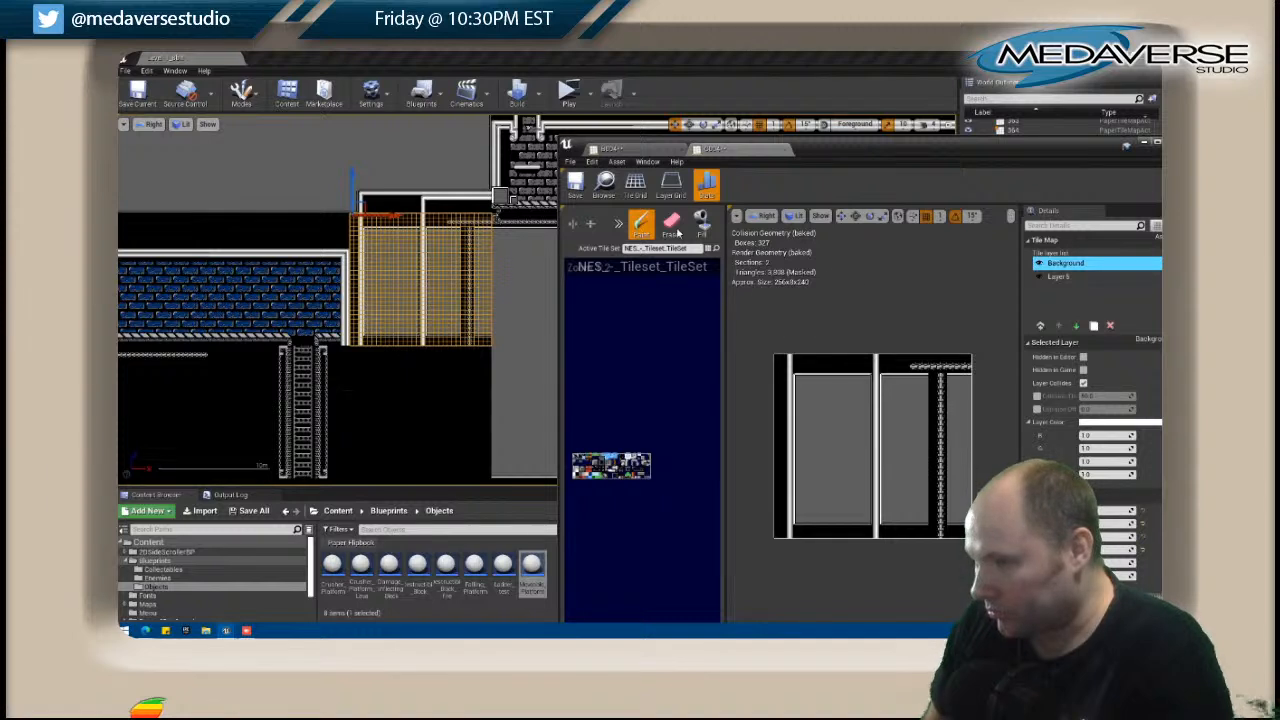
{"action": "key", "text": "e"}
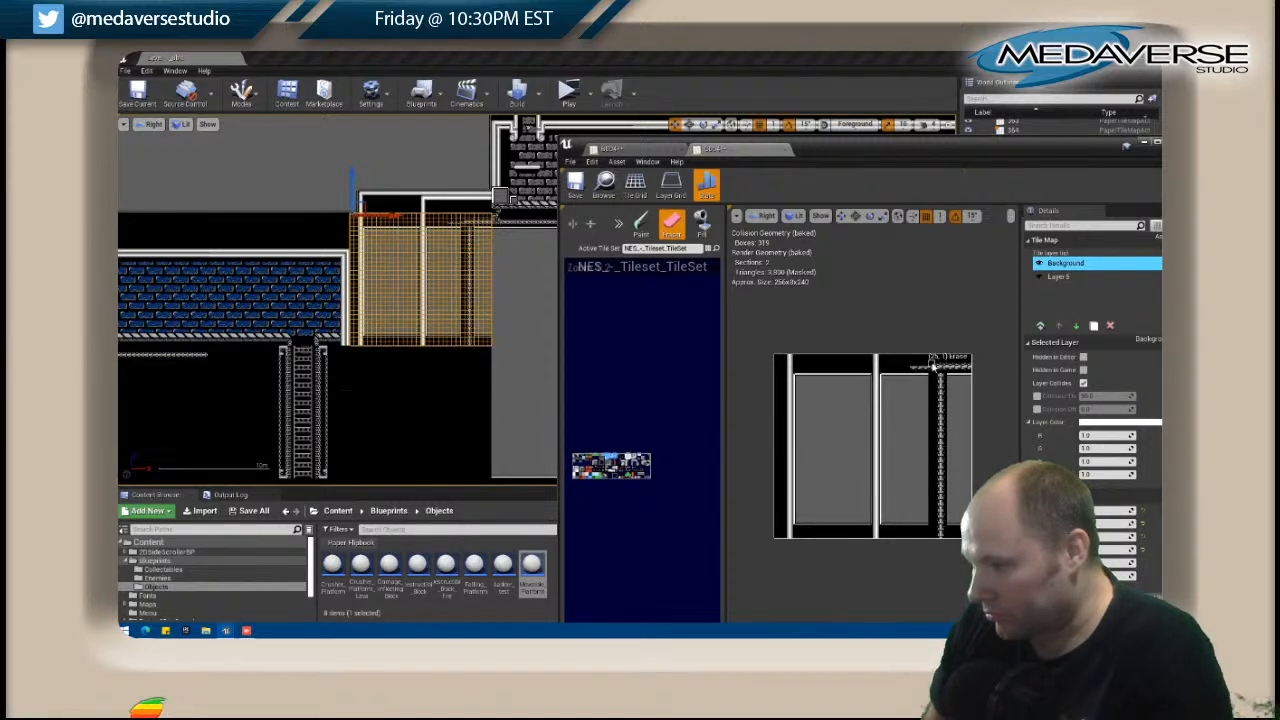
{"action": "left_click_drag", "start_coordinate": [931, 372], "coordinate": [906, 364]}
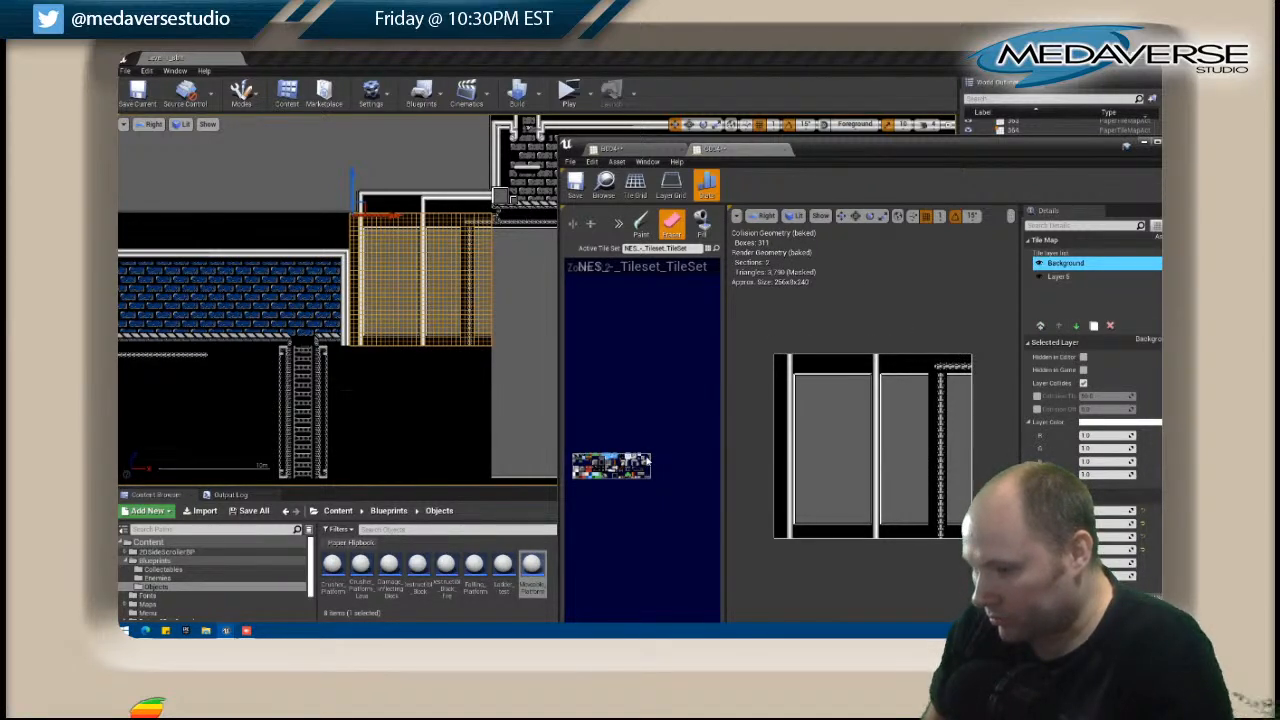
Fit a corner tile where the horizontal and vertical trusses meet, and erase the stray tile beside it.
{"action": "key", "text": "b"}
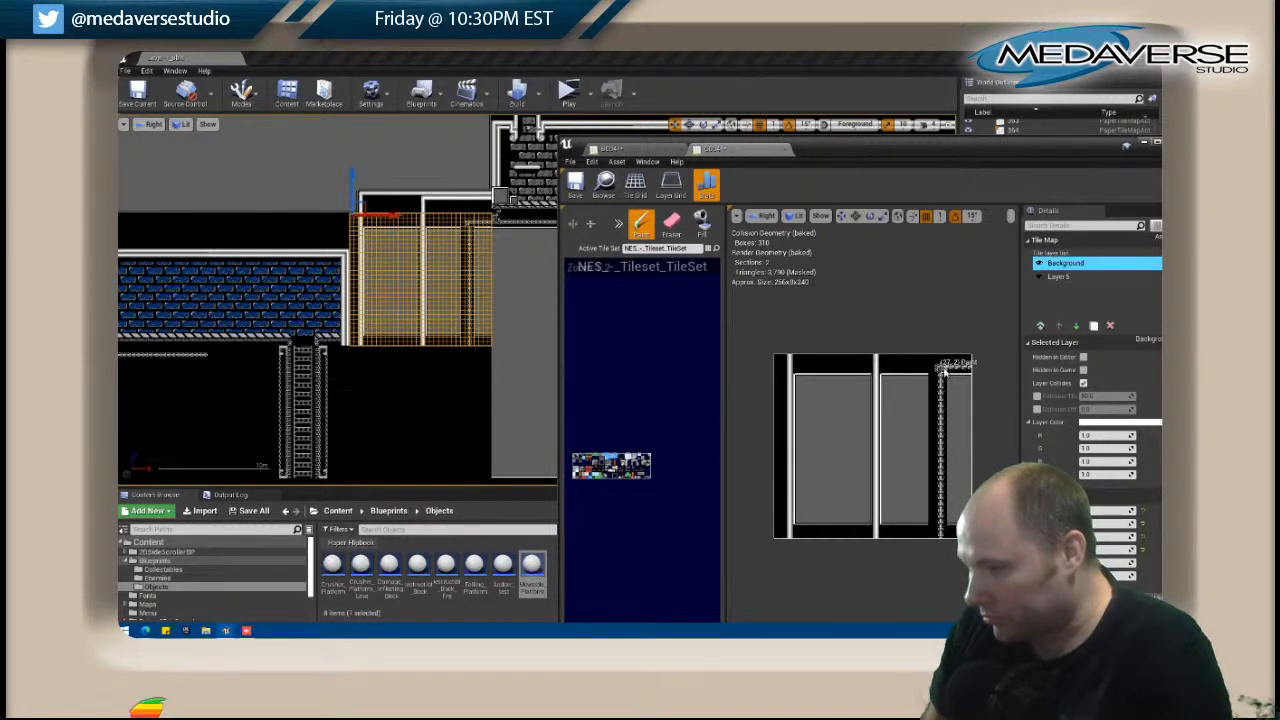
{"action": "scroll", "coordinate": [943, 372], "scroll_direction": "up", "scroll_amount": 2}
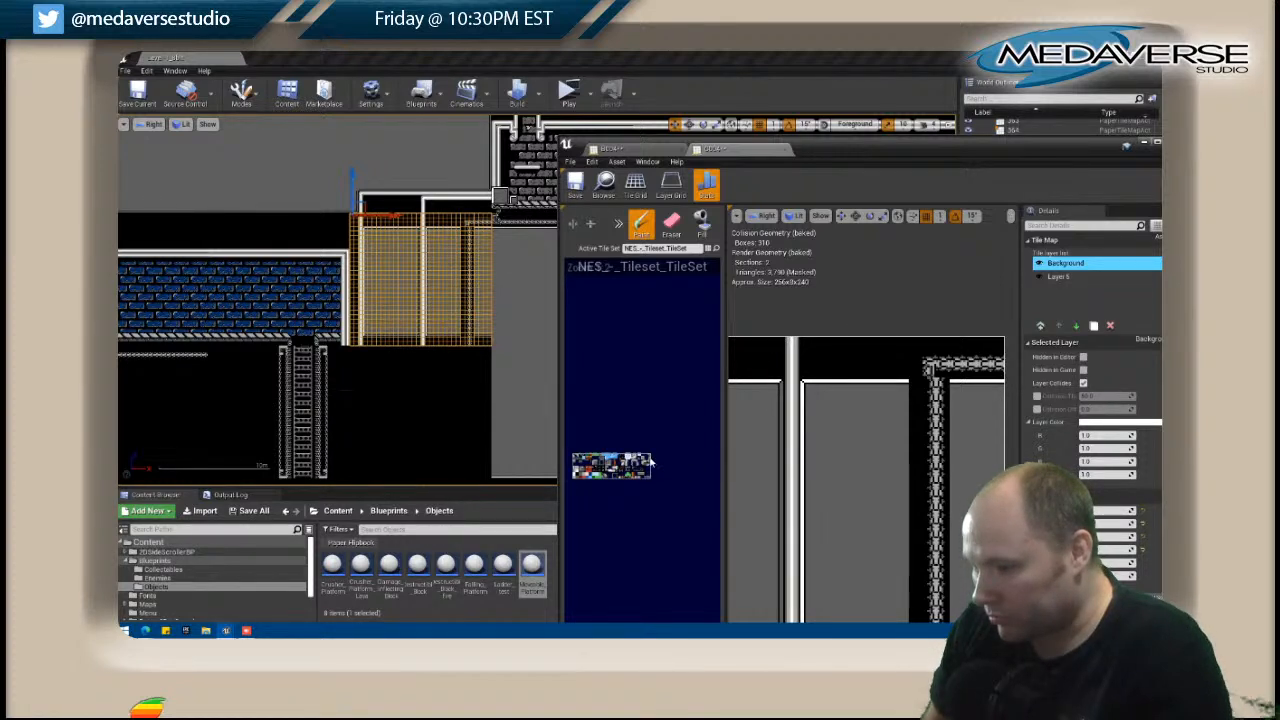
{"action": "scroll", "coordinate": [648, 460], "scroll_direction": "up", "scroll_amount": 5}
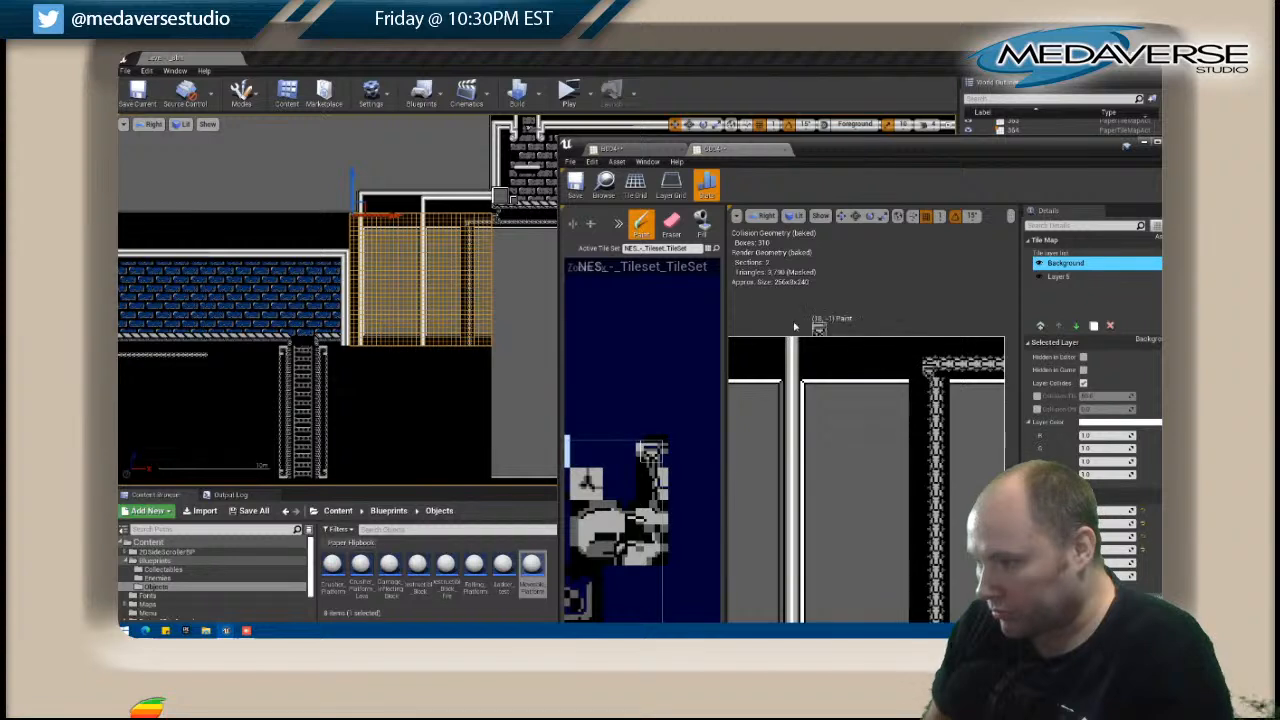
{"action": "left_click", "coordinate": [574, 230]}
{"action": "left_click", "coordinate": [940, 372]}
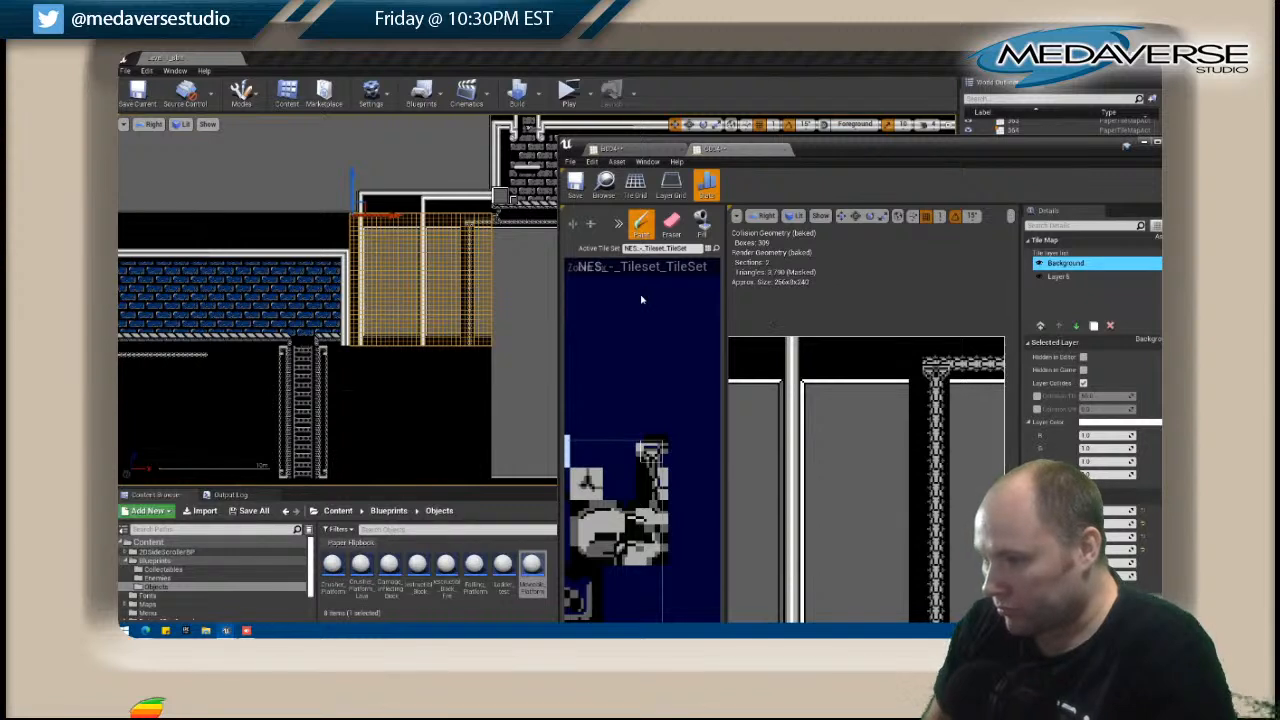
{"action": "left_click", "coordinate": [941, 372]}
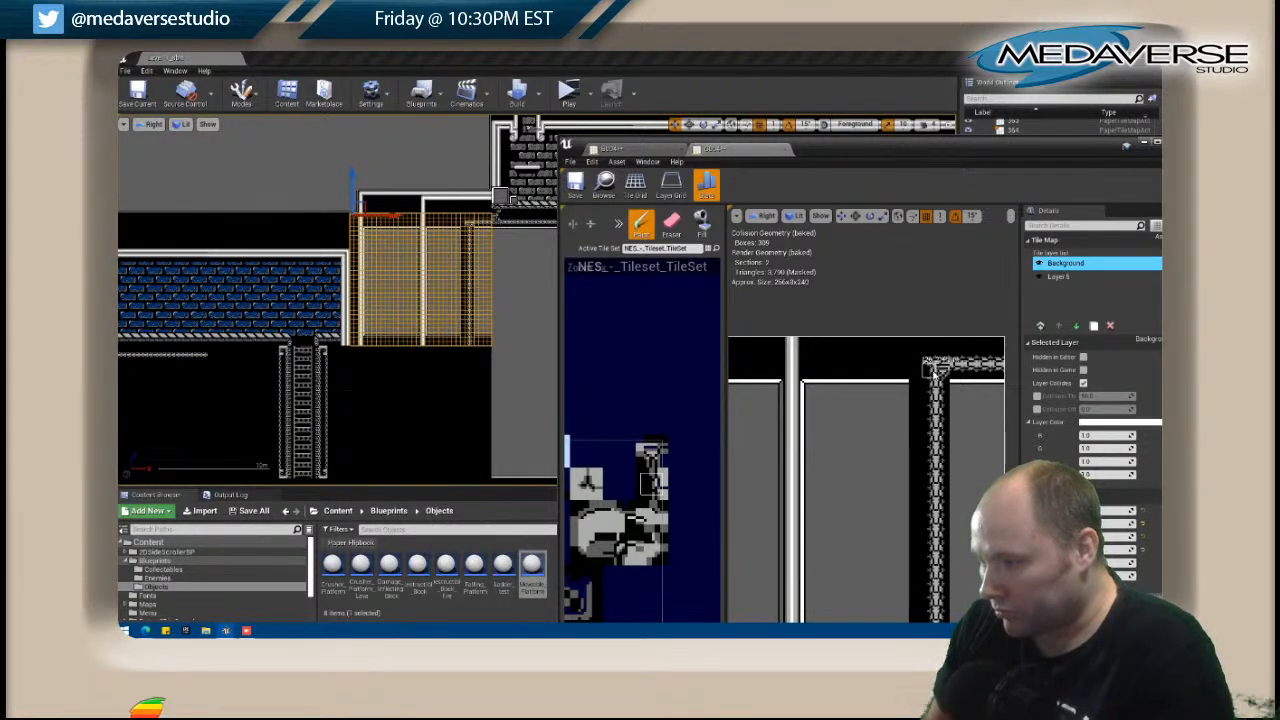
{"action": "left_click", "coordinate": [671, 222]}
{"action": "left_click", "coordinate": [929, 364]}
{"action": "scroll", "coordinate": [846, 342], "scroll_direction": "down", "scroll_amount": 5}
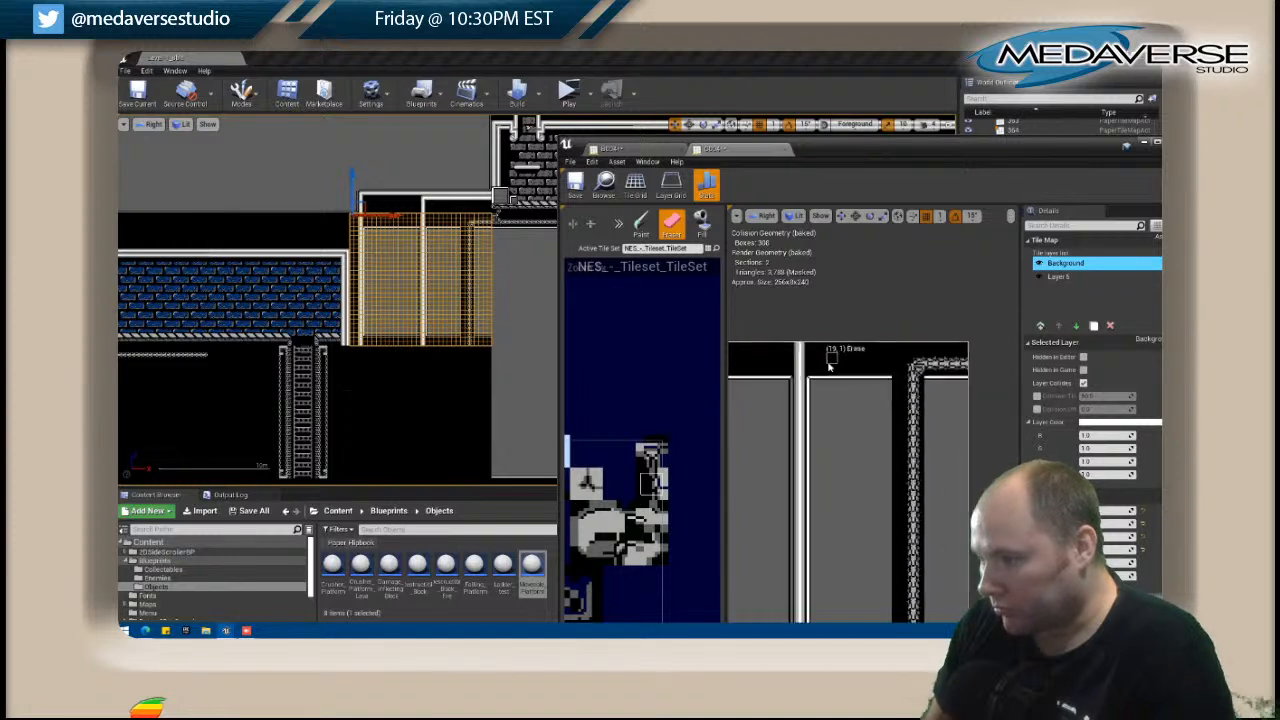
Copy the grey panels' side trim onto the panel edges on both sides of the vertical truss.
{"action": "right_click_drag", "start_coordinate": [592, 473], "coordinate": [641, 391]}
{"action": "key", "text": "shift"}
{"action": "left_click_drag", "start_coordinate": [810, 372], "coordinate": [808, 515]}
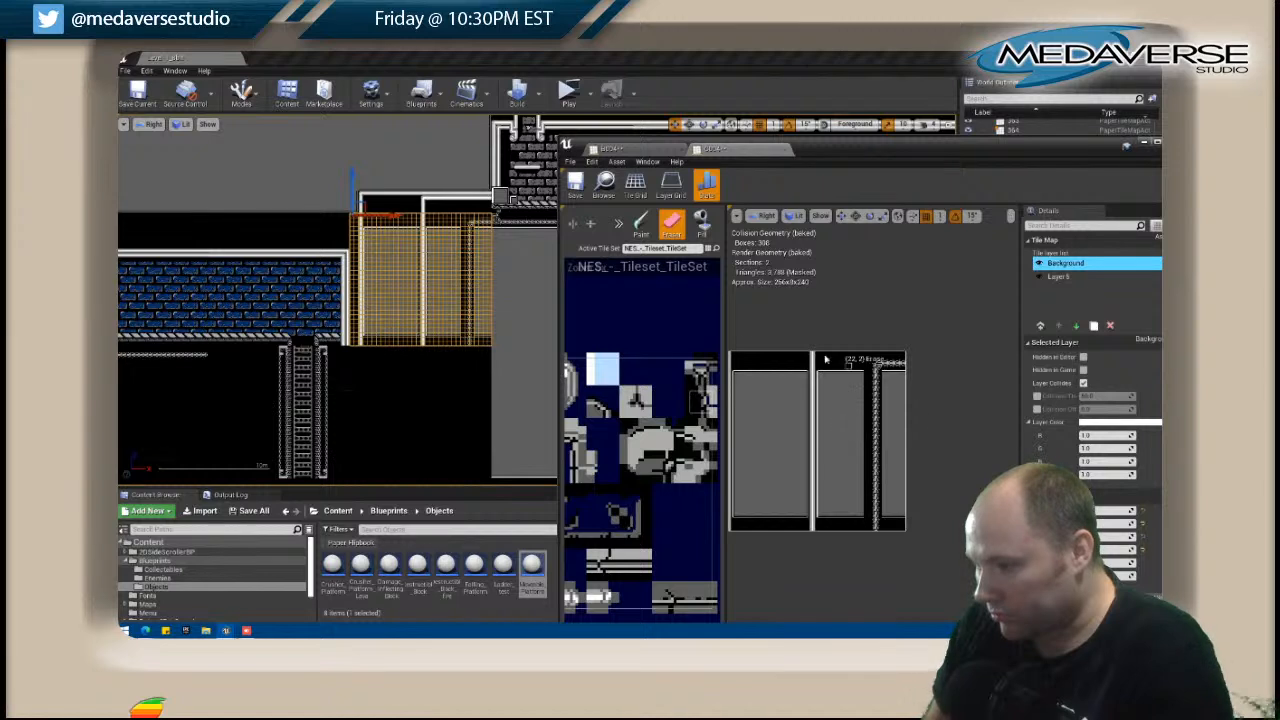
{"action": "left_click", "coordinate": [642, 225]}
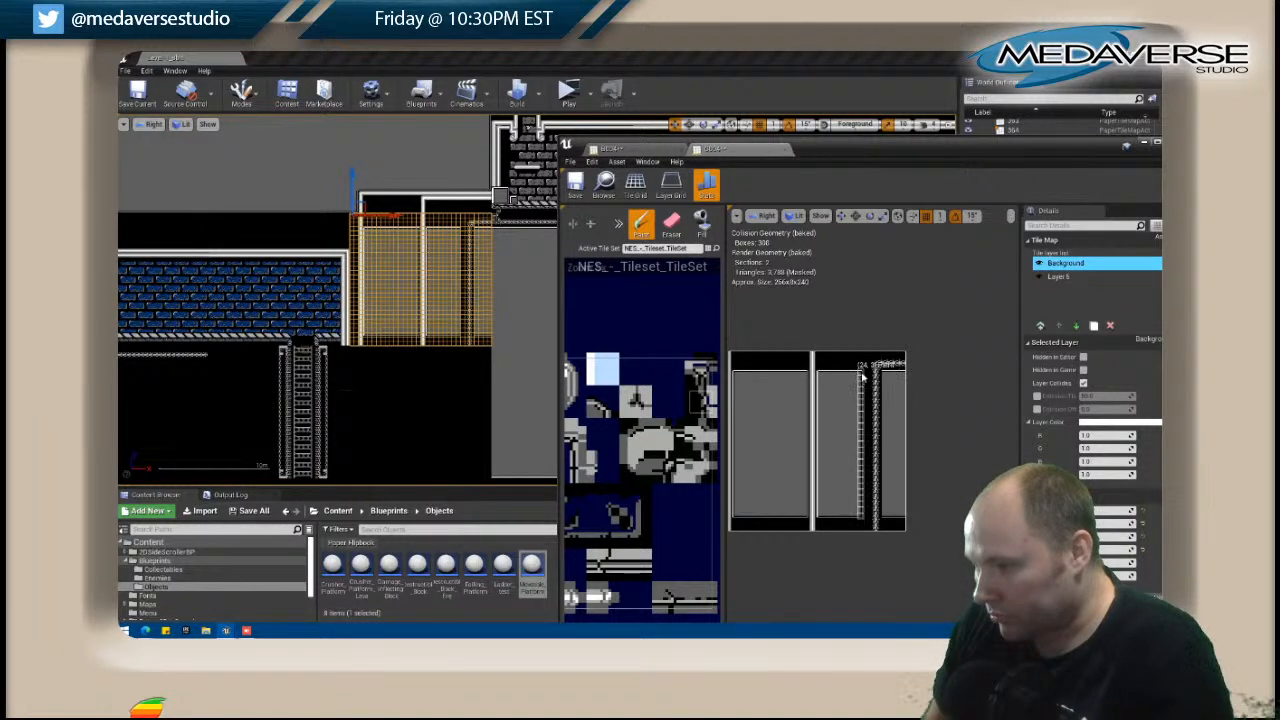
{"action": "left_click", "coordinate": [868, 375]}
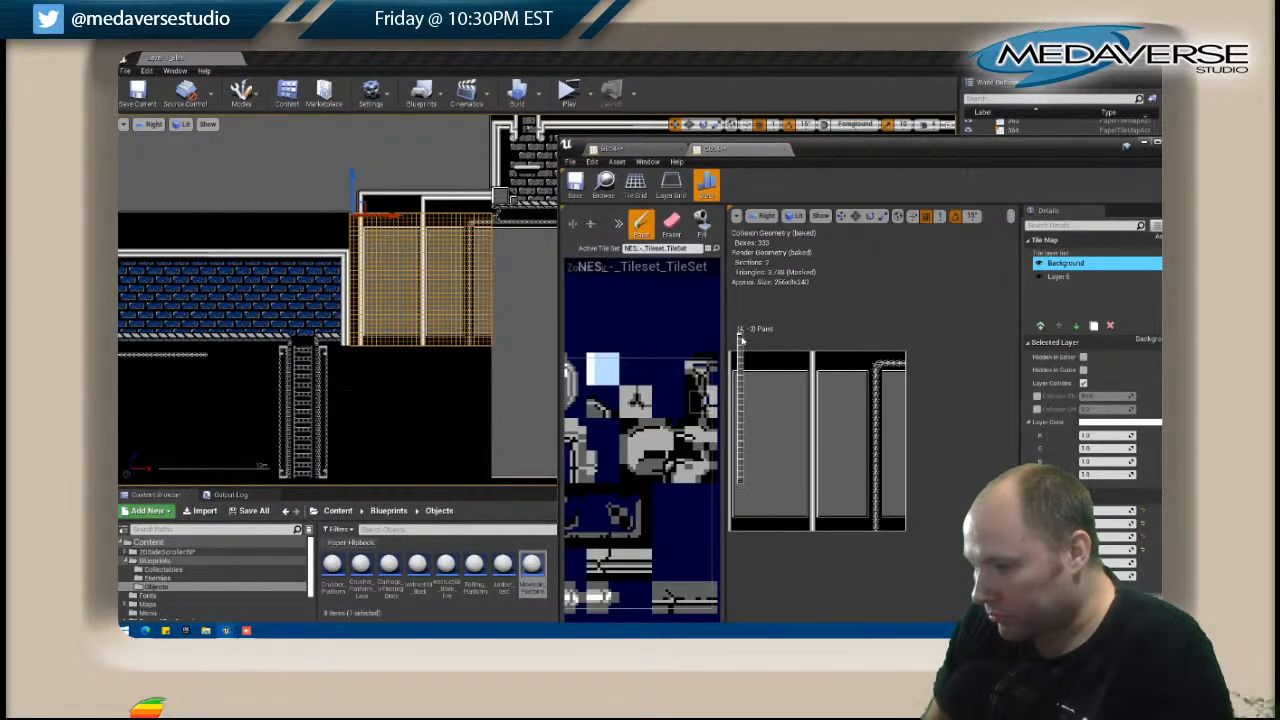
{"action": "left_click_drag", "start_coordinate": [819, 373], "coordinate": [817, 518], "text": "shift"}
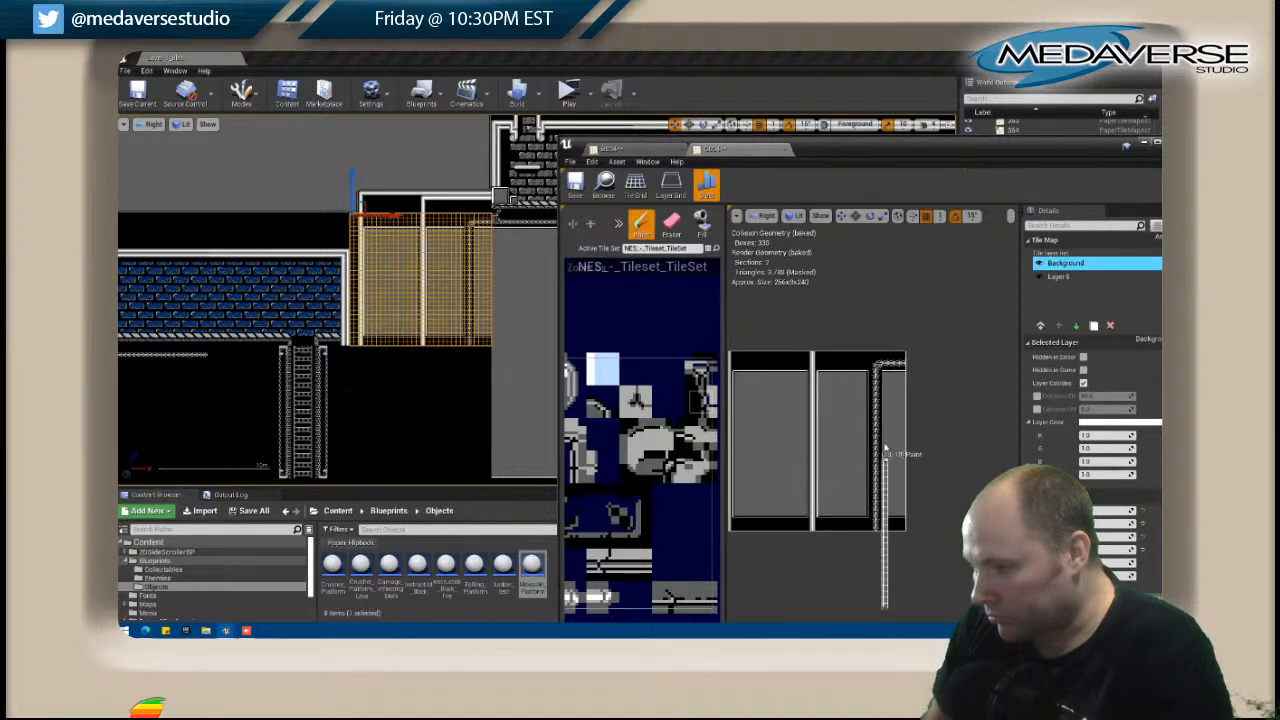
{"action": "left_click", "coordinate": [886, 376]}
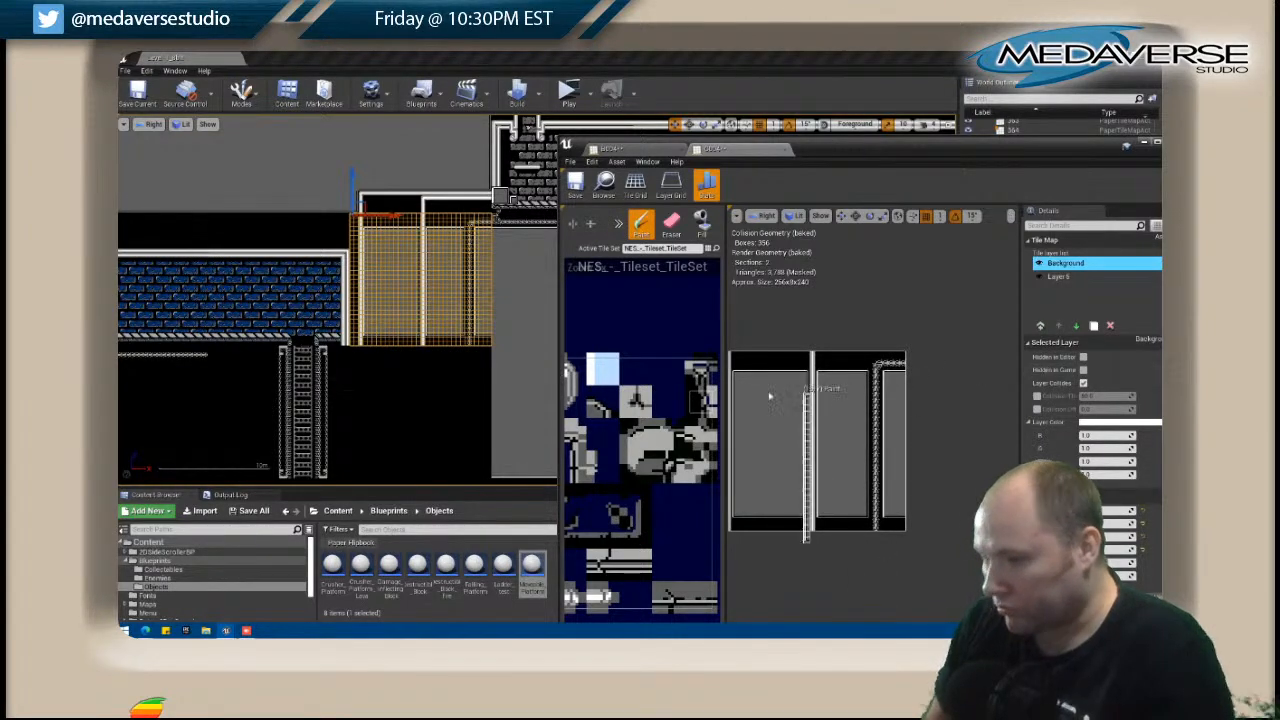
Extend the grey panels, white columns and truss over the black band to the bottom of the tile map.
{"action": "scroll", "coordinate": [481, 346], "scroll_direction": "down", "scroll_amount": 1}
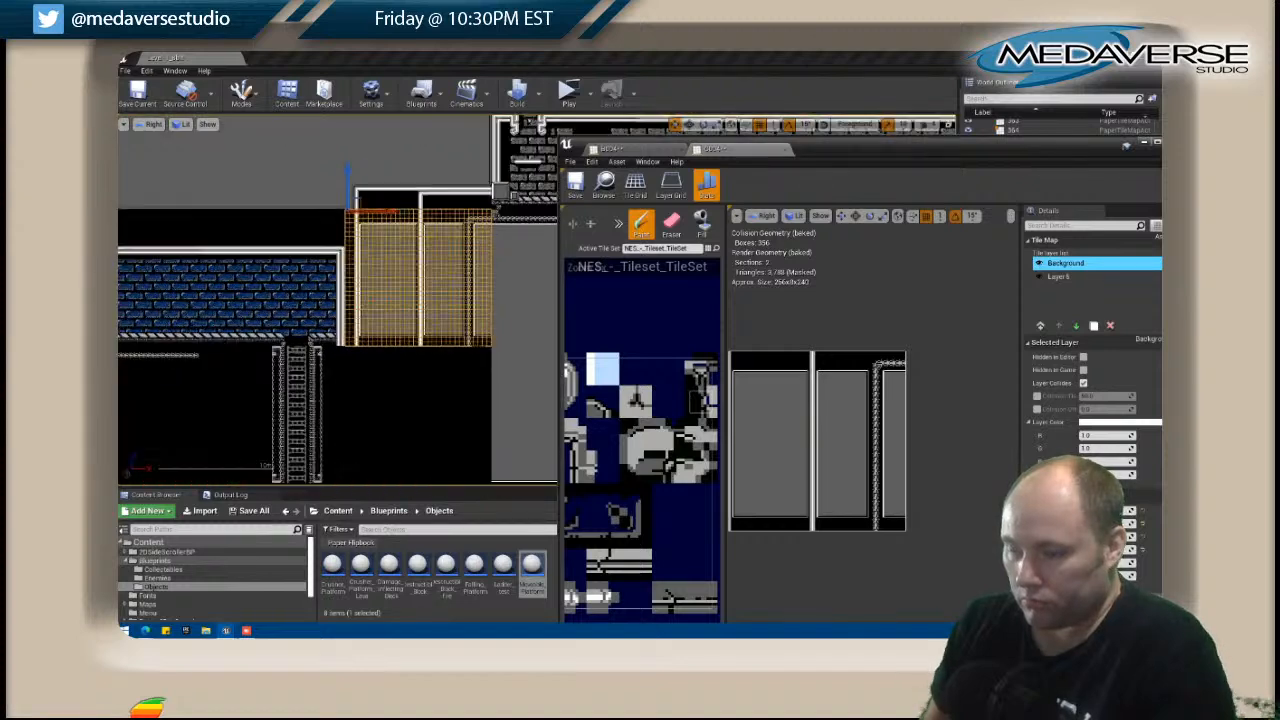
{"action": "scroll", "coordinate": [481, 346], "scroll_direction": "up", "scroll_amount": 2}
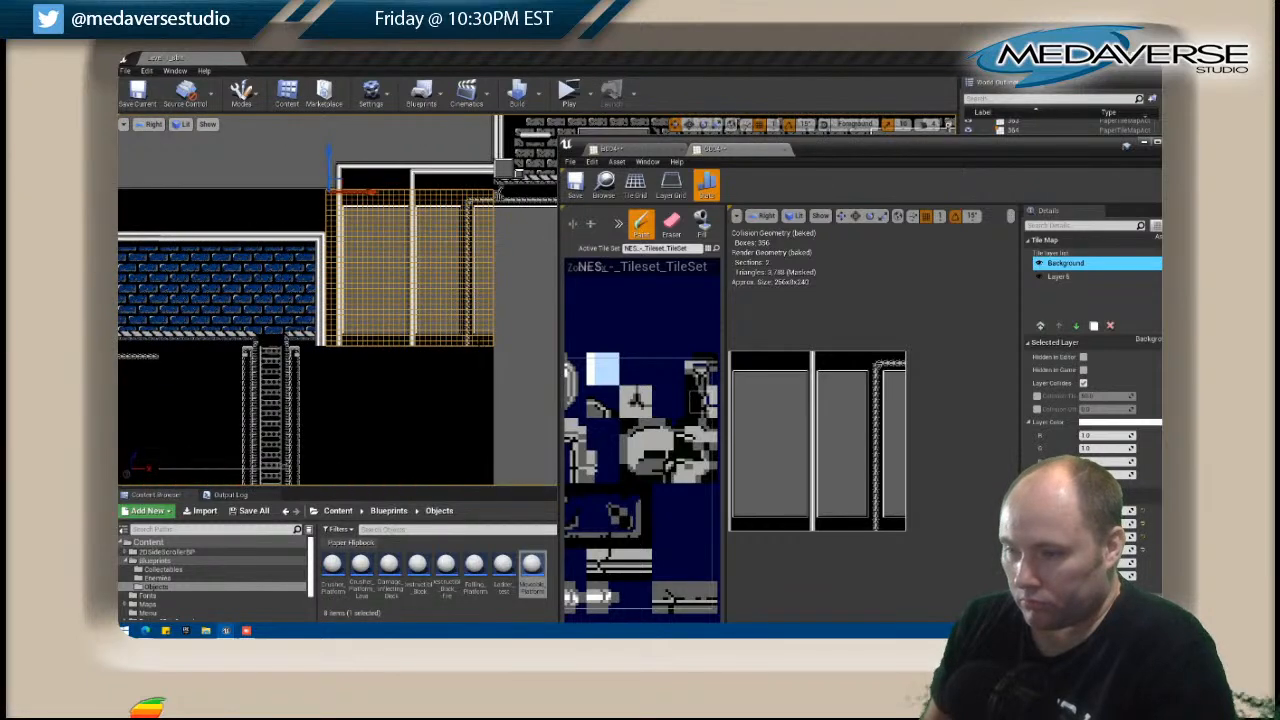
{"action": "left_click_drag", "start_coordinate": [735, 505], "coordinate": [913, 513], "text": "shift"}
{"action": "left_click", "coordinate": [735, 514]}
{"action": "left_click", "coordinate": [734, 526]}
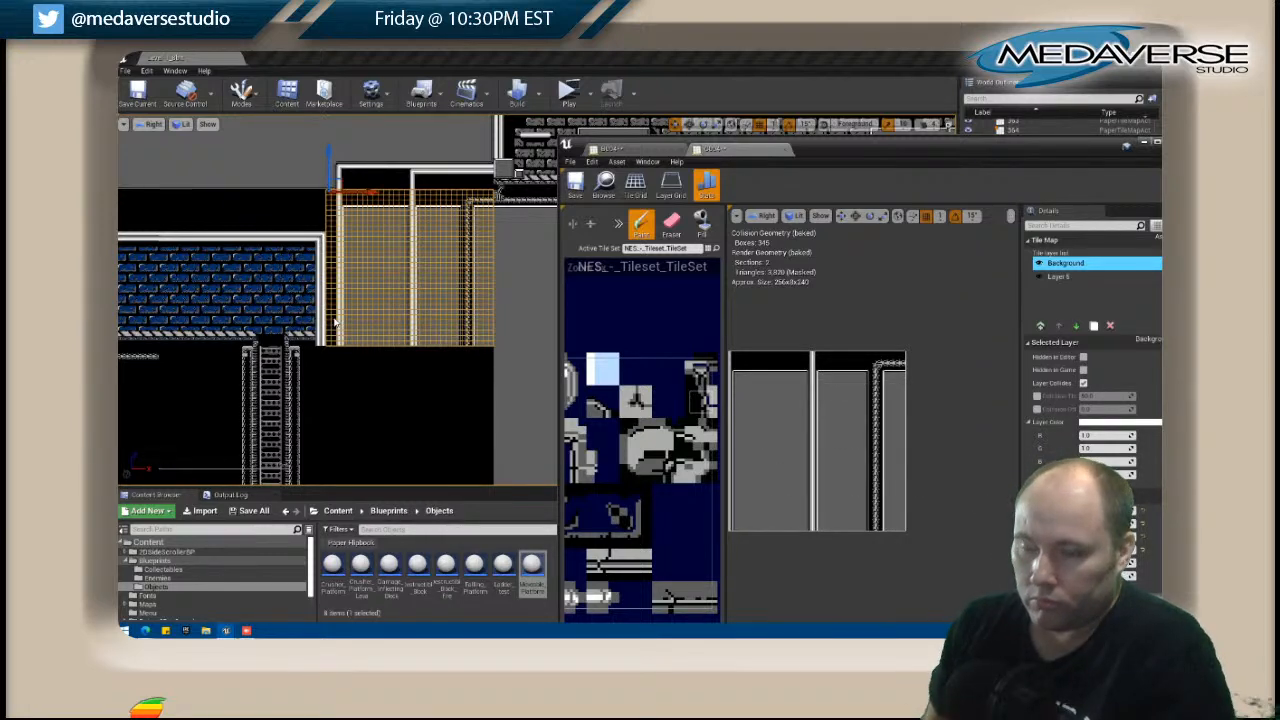
Paint white pipe tiles at the foot of the outer left column, turning it toward the map's left edge.
{"action": "scroll", "coordinate": [335, 323], "scroll_direction": "down", "scroll_amount": 1}
{"action": "right_click_drag", "start_coordinate": [356, 376], "coordinate": [386, 286]}
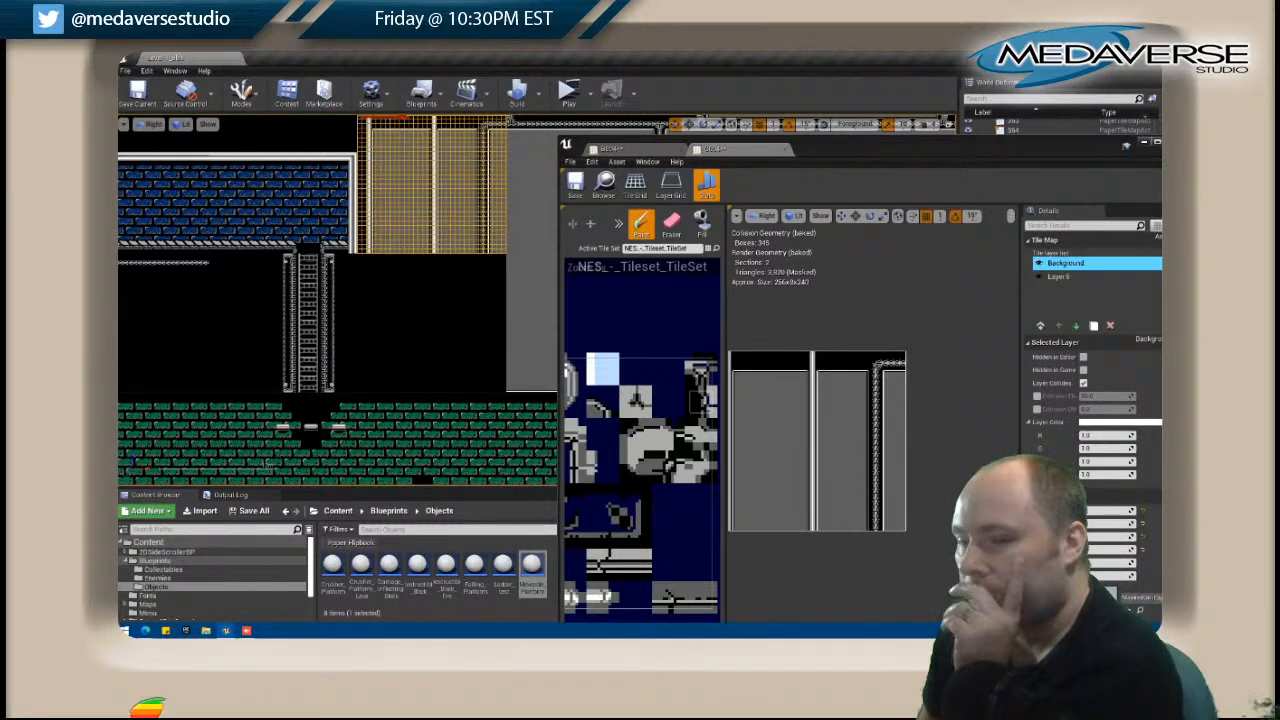
{"action": "right_click_drag", "start_coordinate": [806, 409], "coordinate": [855, 360]}
{"action": "right_click_drag", "start_coordinate": [612, 428], "coordinate": [711, 357]}
{"action": "right_click_drag", "start_coordinate": [623, 399], "coordinate": [682, 346]}
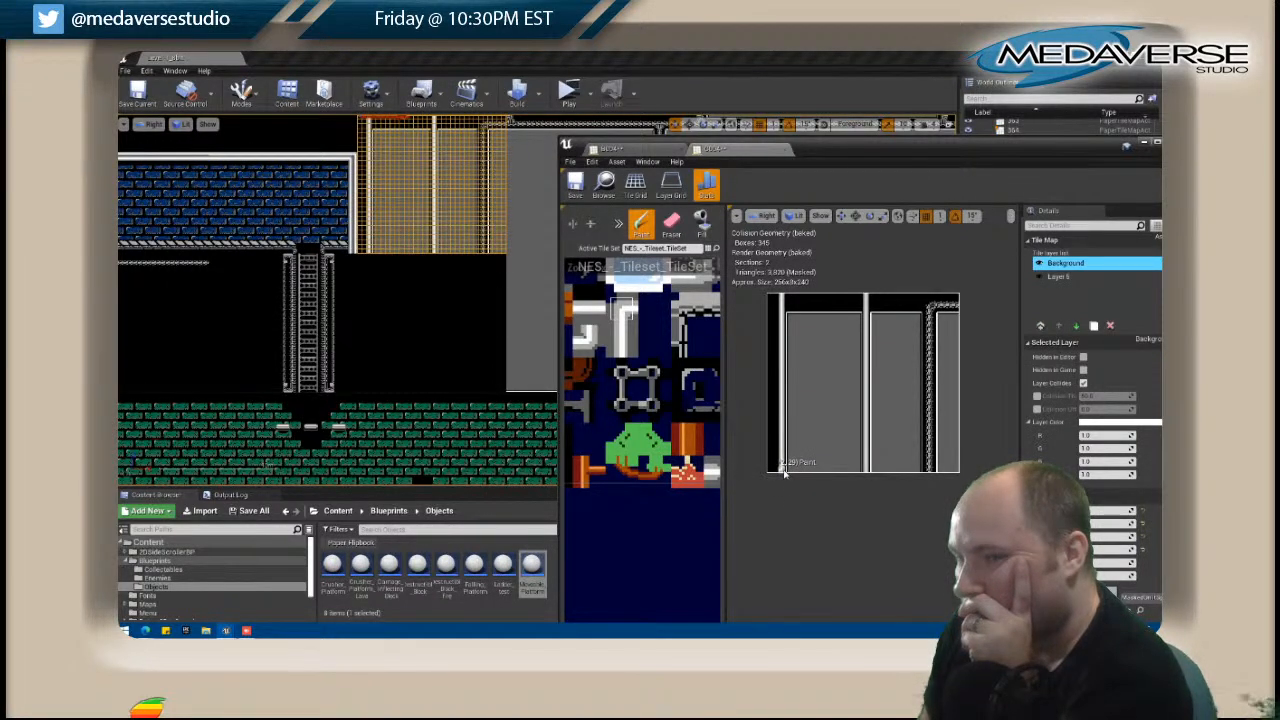
{"action": "right_click_drag", "start_coordinate": [576, 428], "coordinate": [629, 402]}
{"action": "right_click_drag", "start_coordinate": [580, 350], "coordinate": [621, 332]}
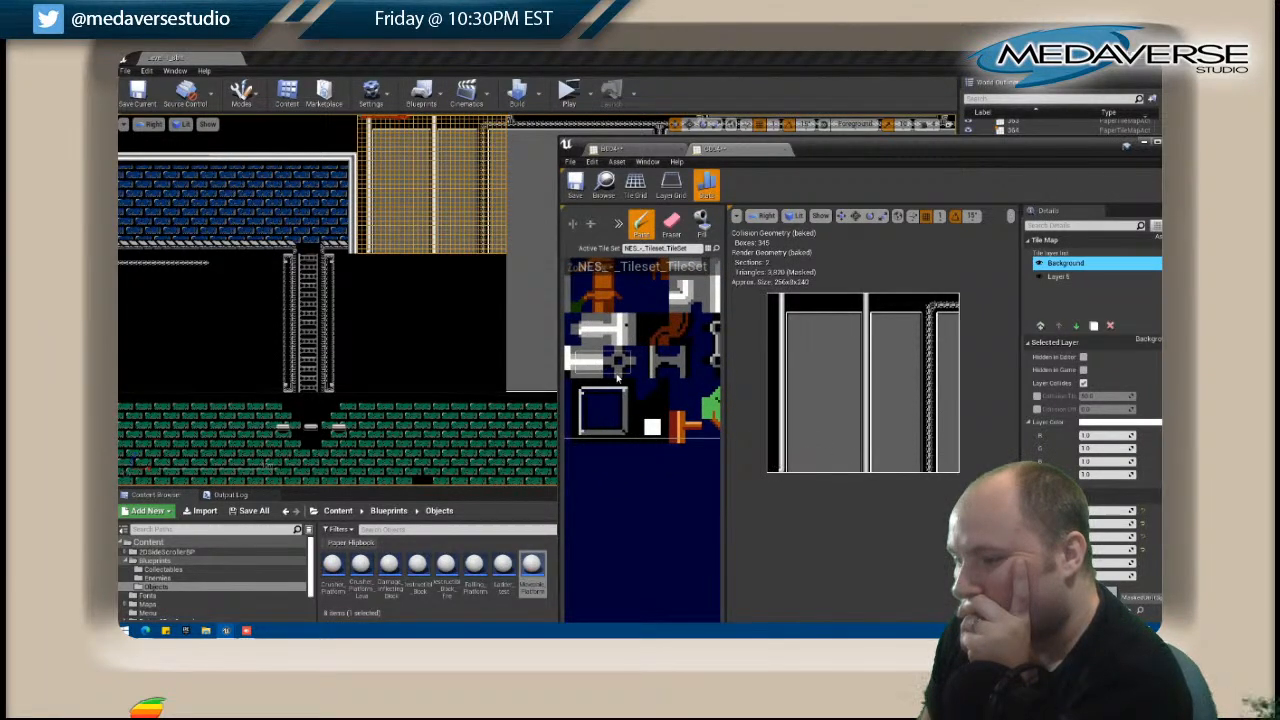
{"action": "right_click_drag", "start_coordinate": [580, 359], "coordinate": [596, 368]}
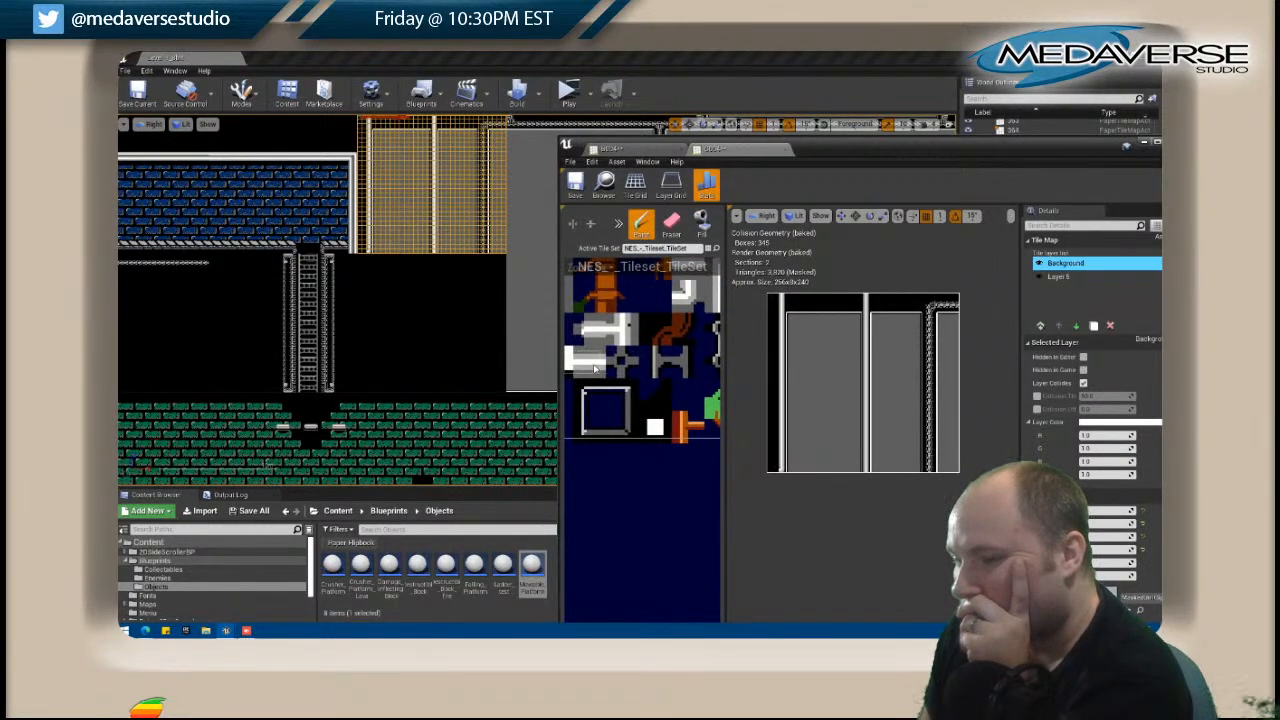
{"action": "left_click", "coordinate": [771, 474]}
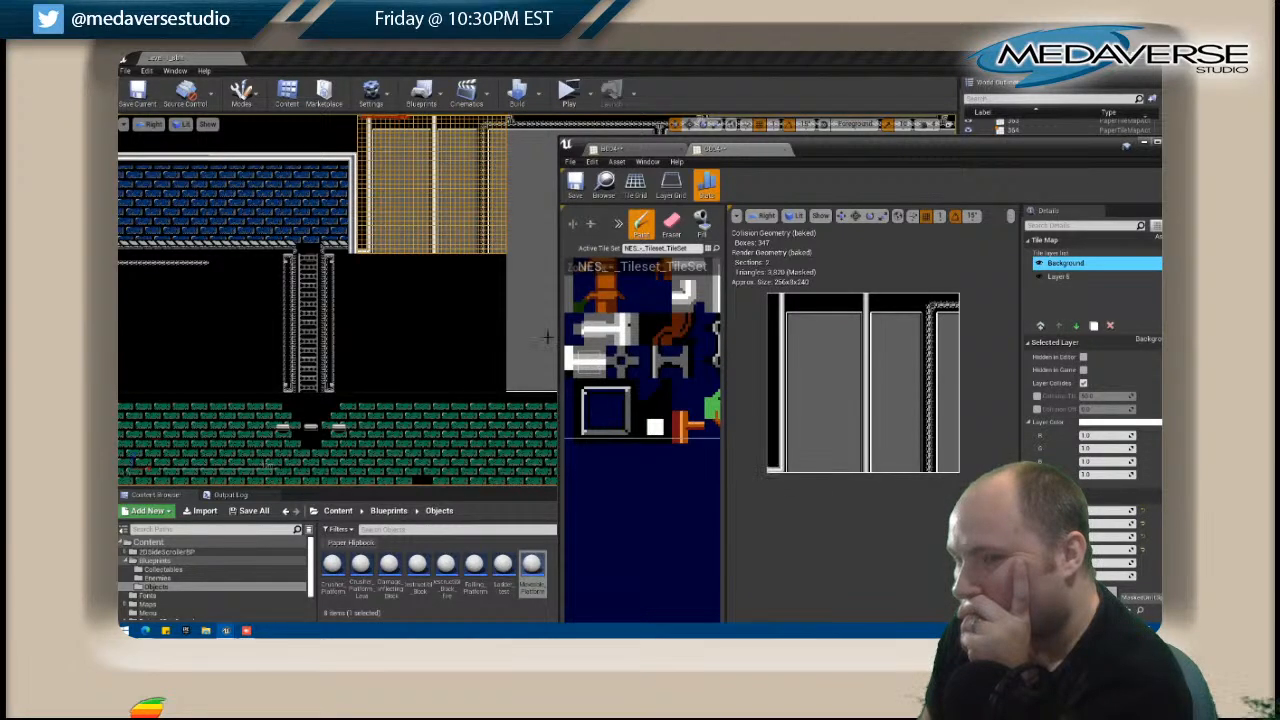
Open the blue brick room's tile map for editing and make its Level layer the active one.
{"action": "scroll", "coordinate": [372, 246], "scroll_direction": "up", "scroll_amount": 3}
{"action": "left_click", "coordinate": [346, 239]}
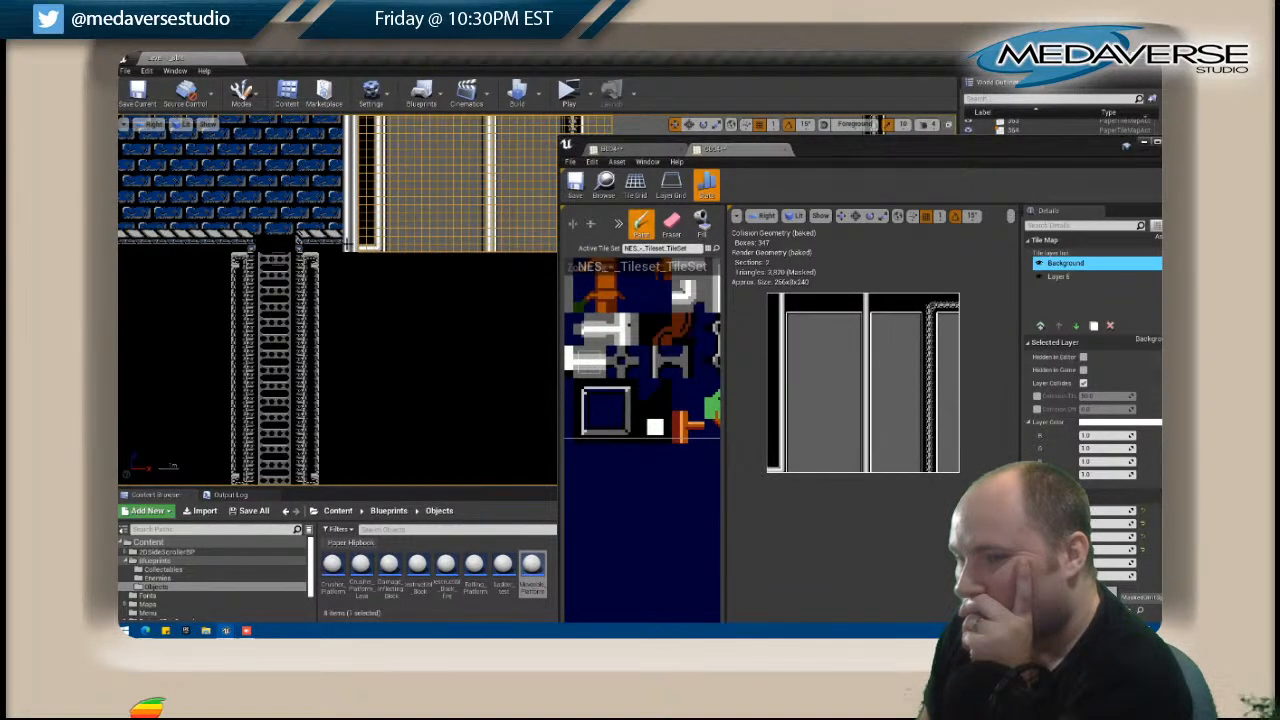
{"action": "right_click", "coordinate": [346, 239]}
{"action": "left_click", "coordinate": [366, 252]}
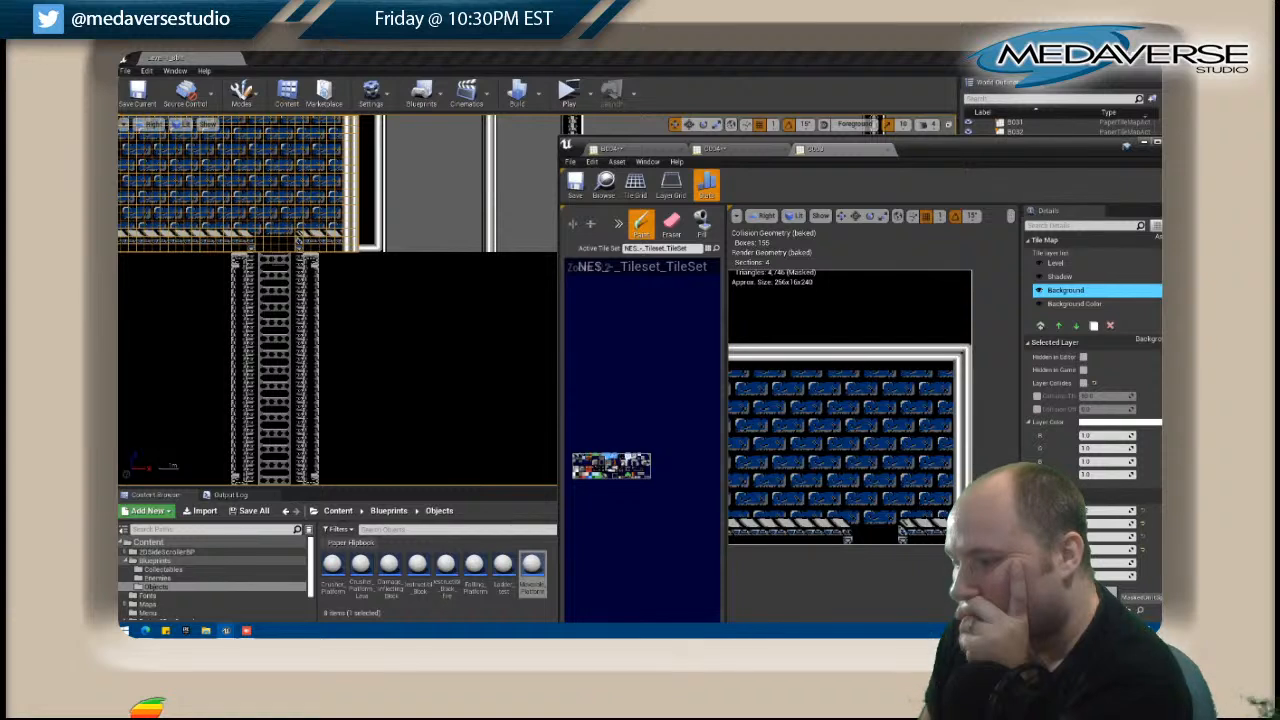
{"action": "left_click", "coordinate": [1052, 263]}
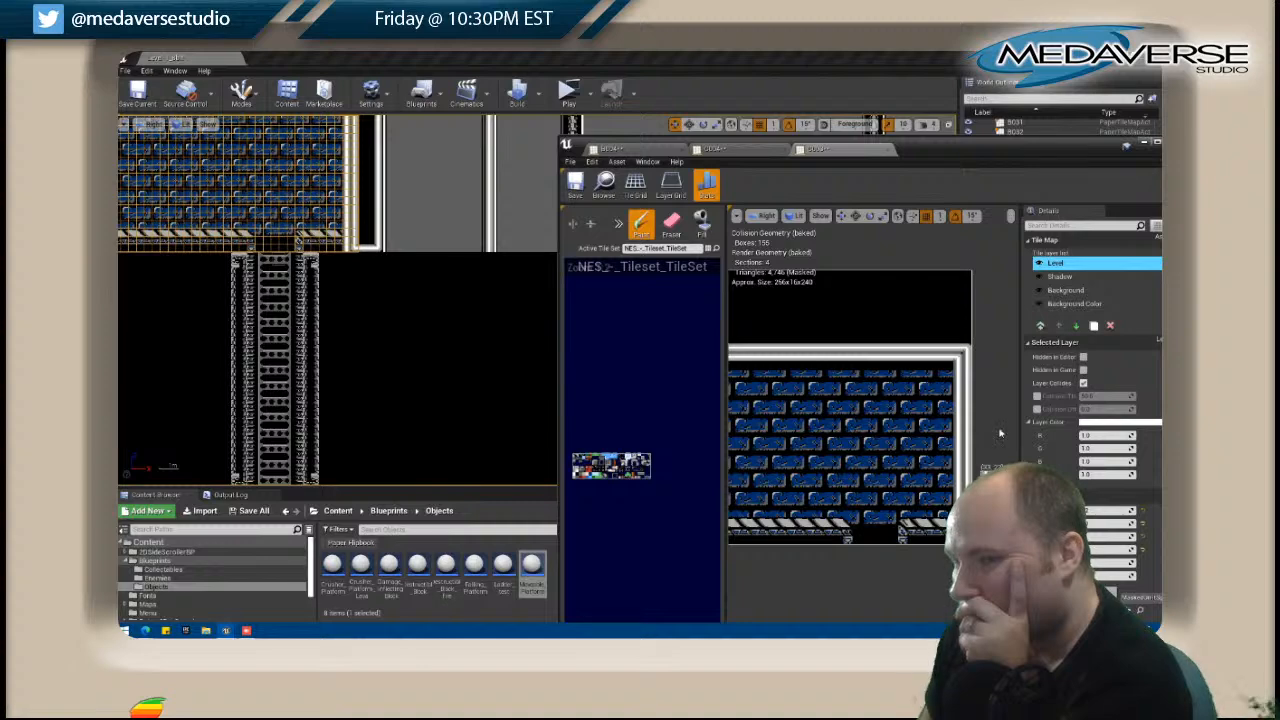
Open the ladder shaft's tile map D003 for editing and paint a white pipe tile near its upper right corner.
{"action": "left_click", "coordinate": [458, 297]}
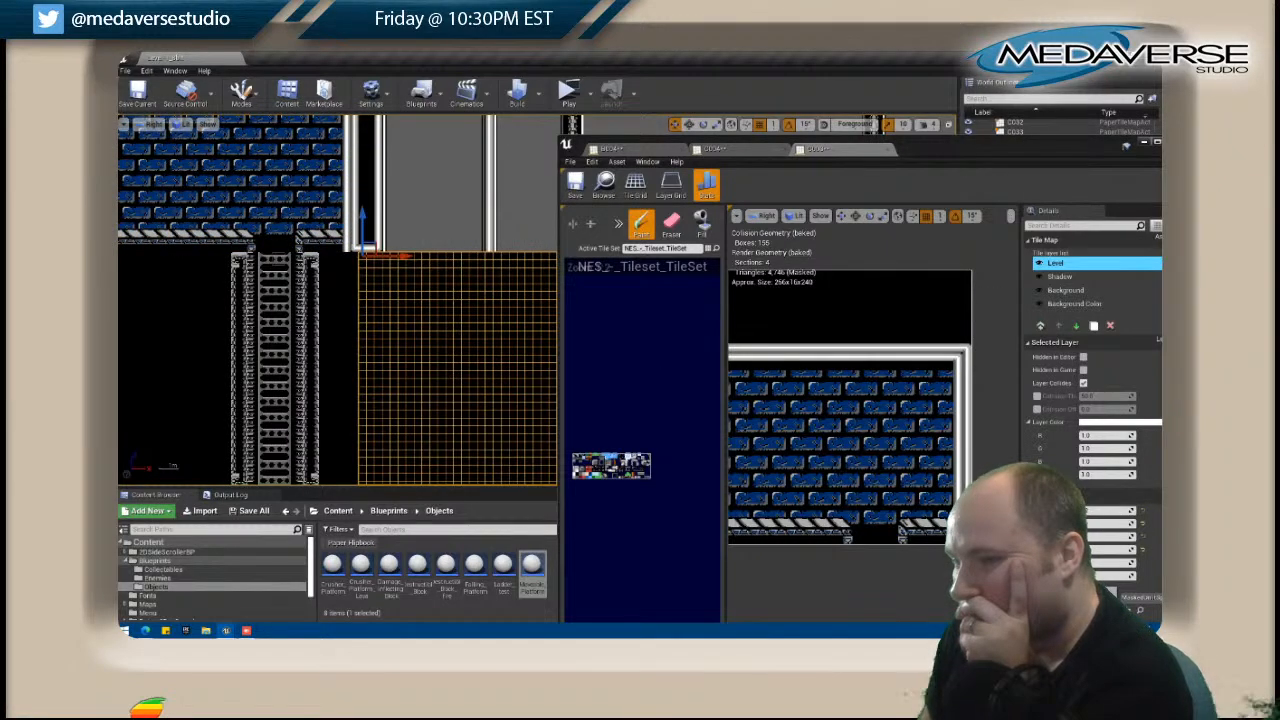
{"action": "left_click", "coordinate": [274, 335]}
{"action": "right_click", "coordinate": [342, 228]}
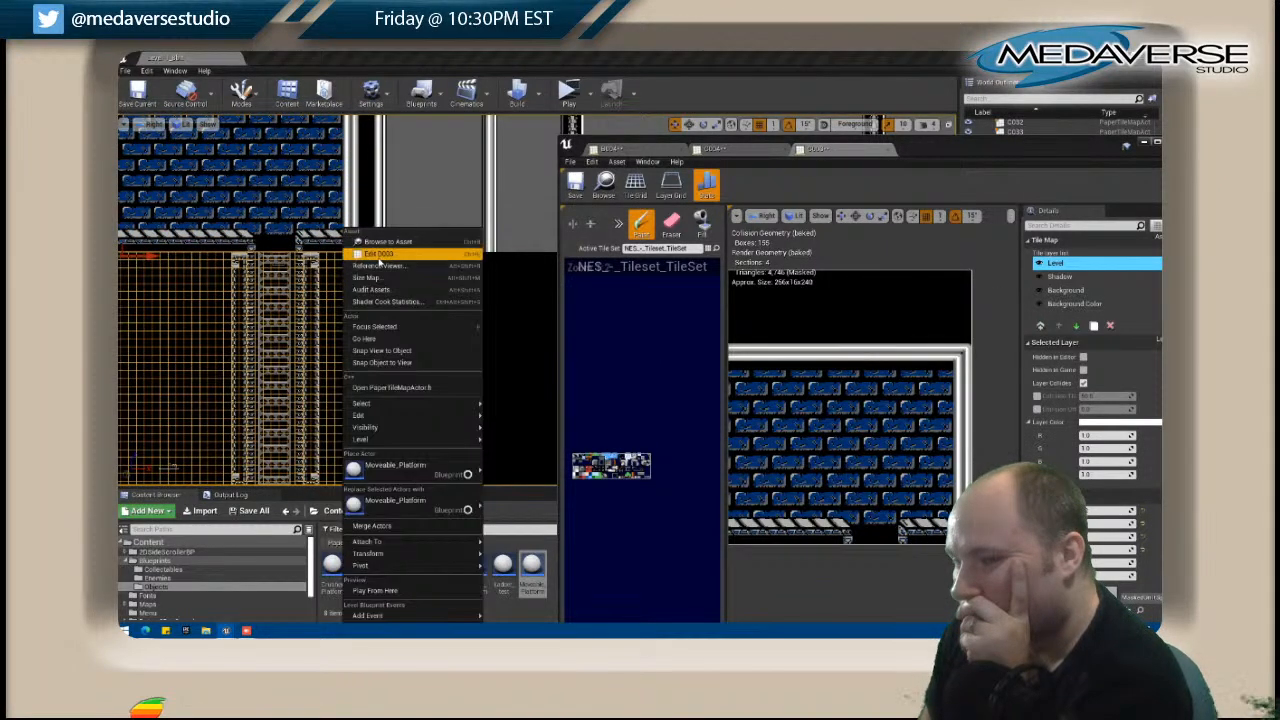
{"action": "left_click", "coordinate": [410, 258]}
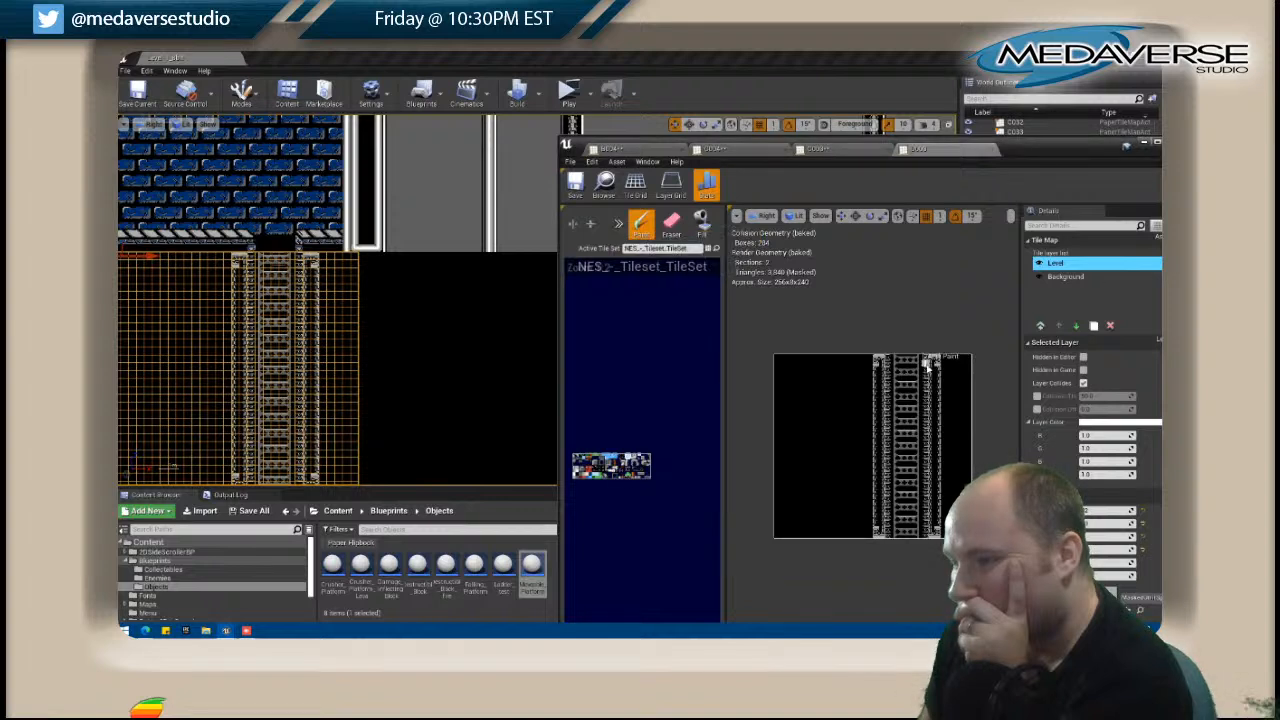
{"action": "left_click", "coordinate": [963, 357]}
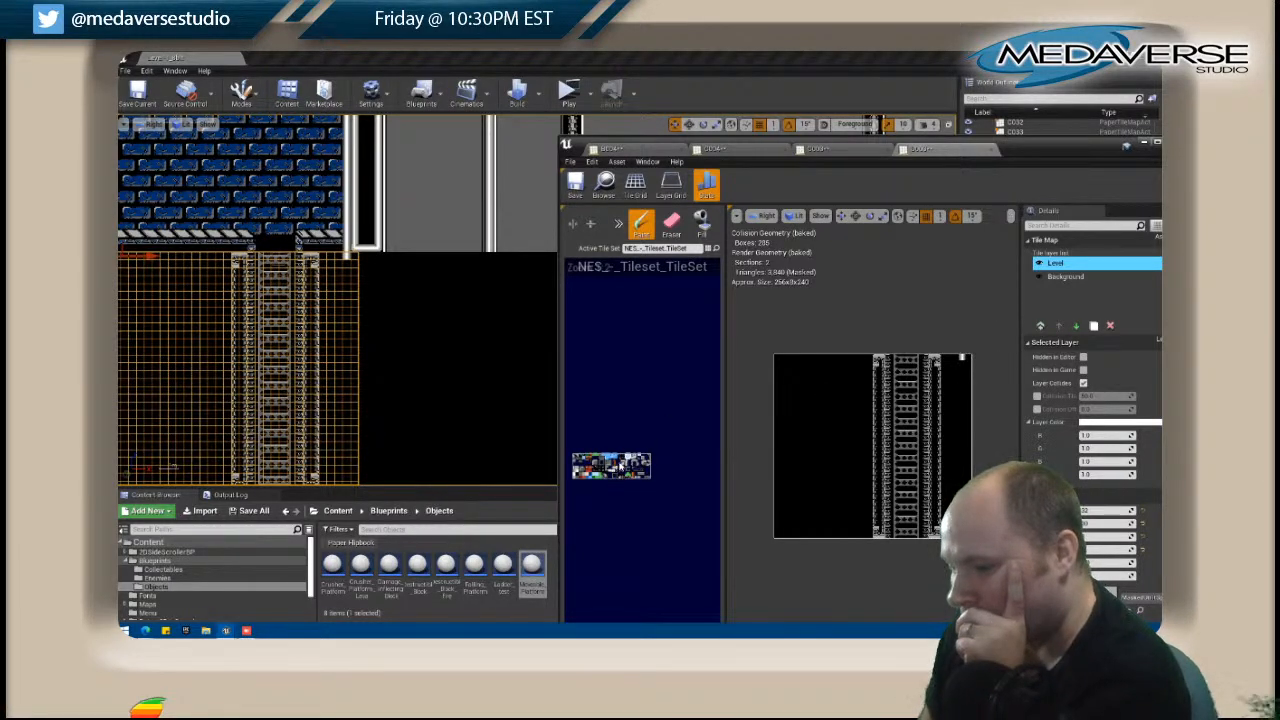
Complete the white pipe bend in D003's upper right corner using a counterclockwise-rotated brush, and erase the surplus tiles below it.
{"action": "left_click", "coordinate": [618, 223]}
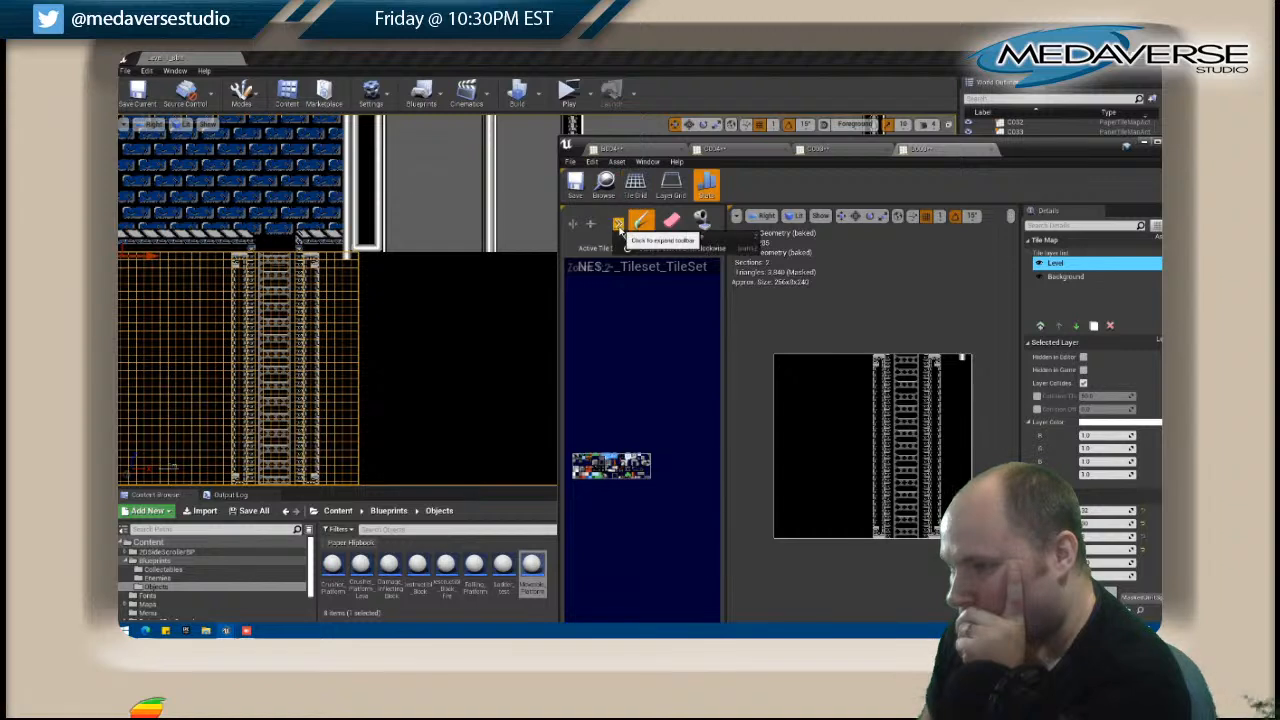
{"action": "left_click", "coordinate": [651, 249]}
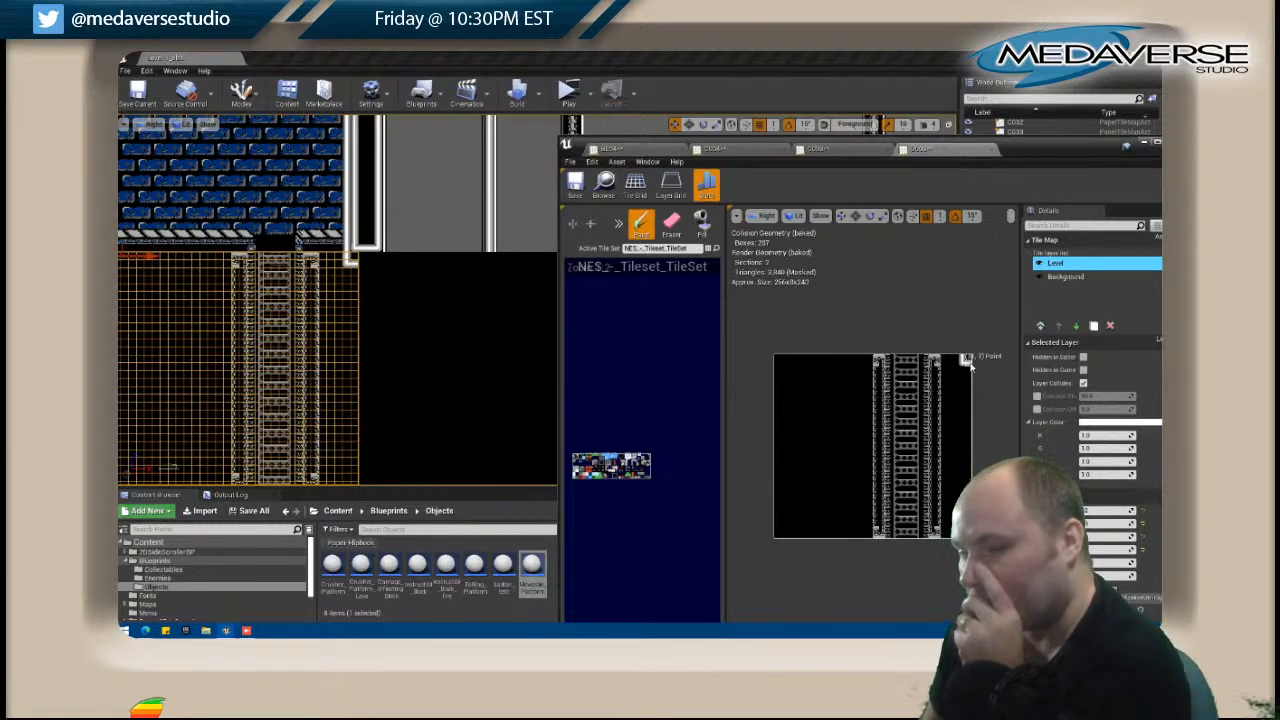
{"action": "key", "text": "i"}
{"action": "left_click", "coordinate": [968, 363], "text": "shift"}
{"action": "left_click", "coordinate": [968, 357]}
{"action": "left_click", "coordinate": [672, 224]}
{"action": "left_click_drag", "start_coordinate": [963, 364], "coordinate": [970, 362]}
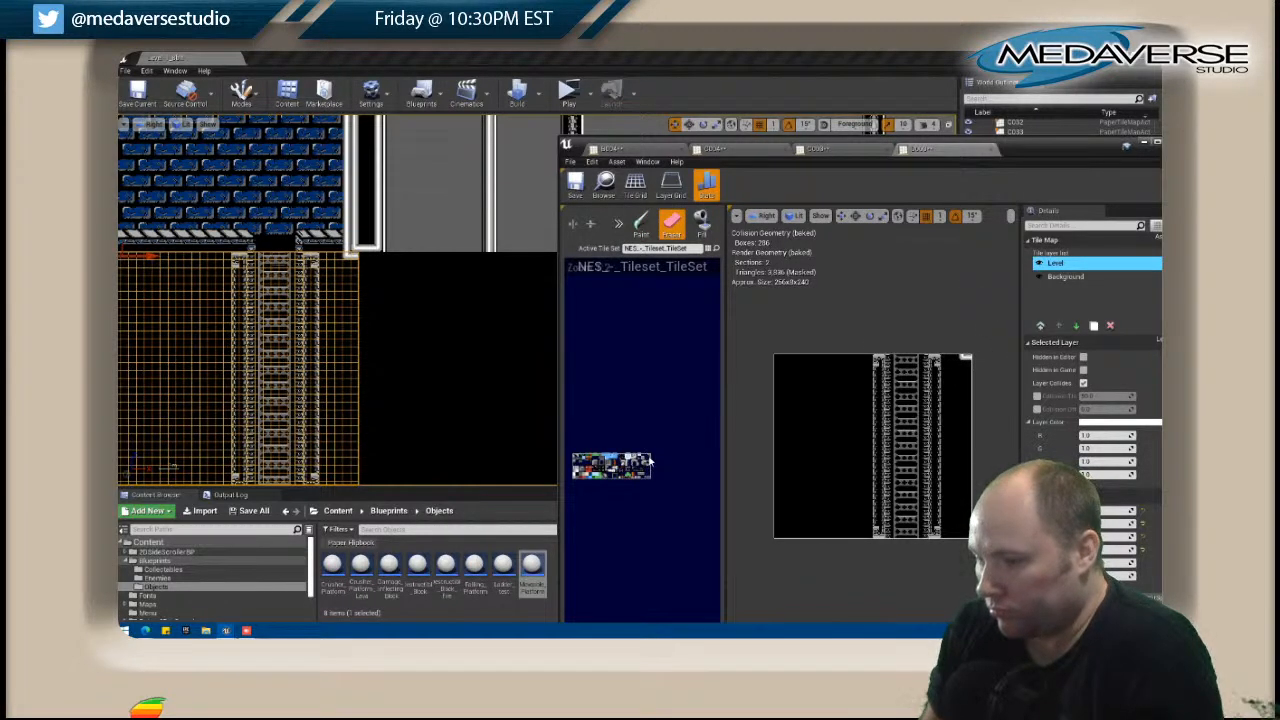
Paint a horizontal truss across D003 on both sides of the ladder shaft with a counterclockwise-rotated brush, fitting it to the vertical trusses.
{"action": "key", "text": "b"}
{"action": "left_click", "coordinate": [618, 223]}
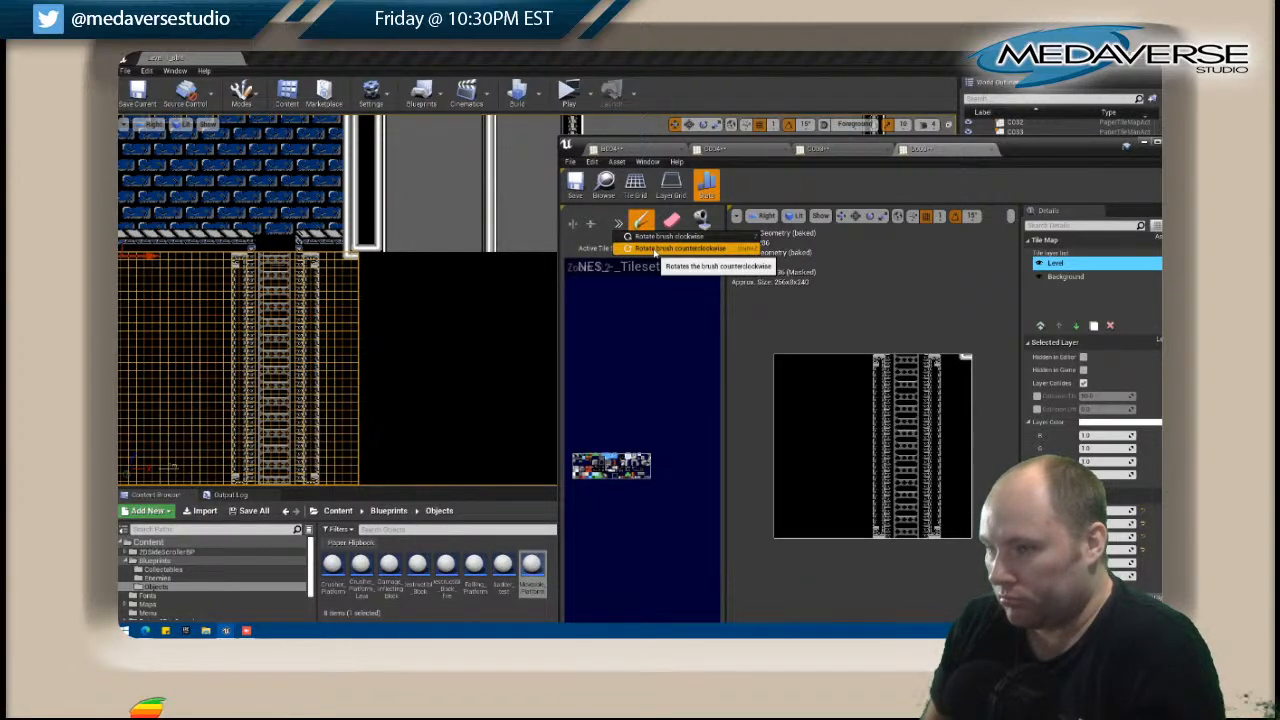
{"action": "left_click", "coordinate": [655, 250]}
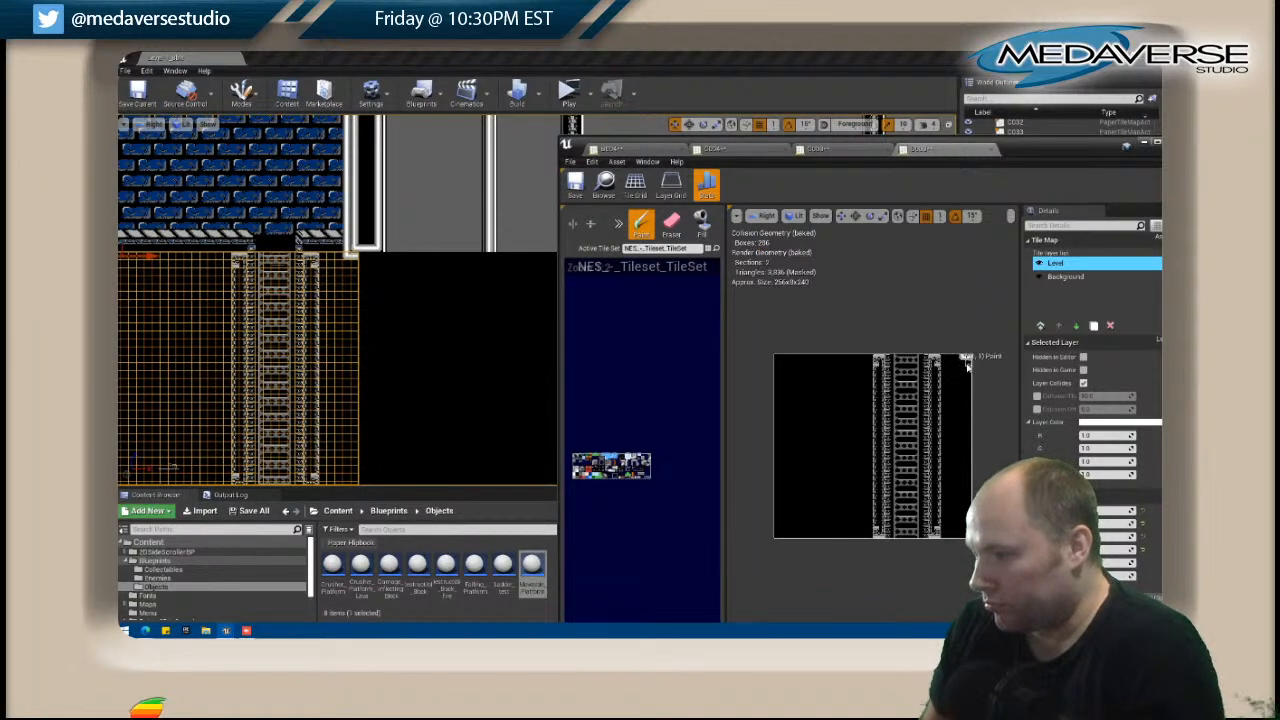
{"action": "left_click_drag", "start_coordinate": [967, 366], "coordinate": [945, 366]}
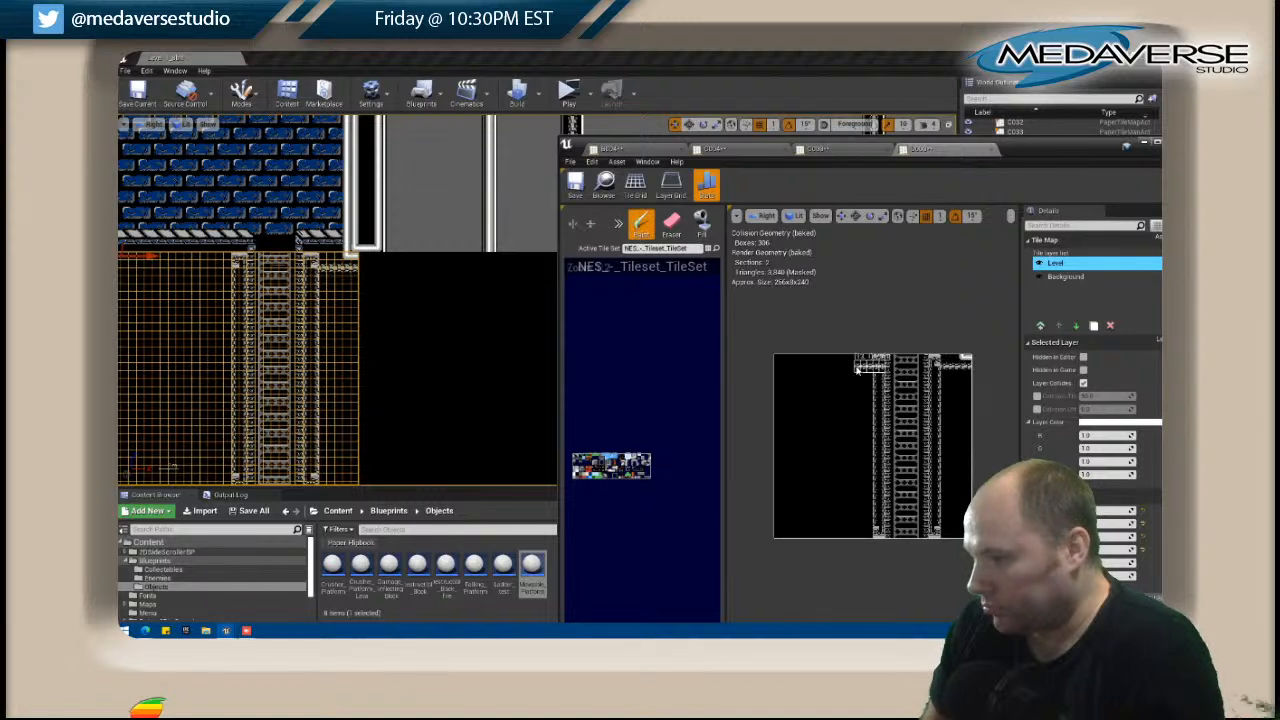
{"action": "left_click_drag", "start_coordinate": [858, 369], "coordinate": [778, 370]}
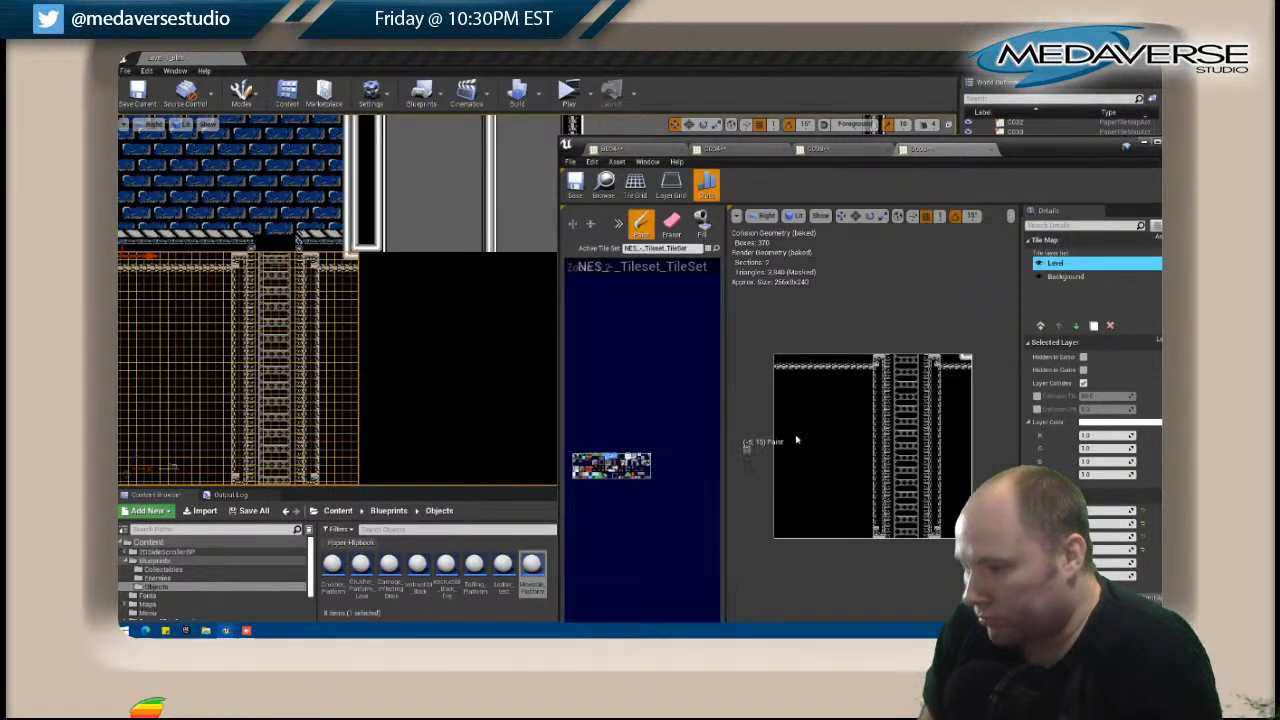
{"action": "left_click", "coordinate": [870, 370]}
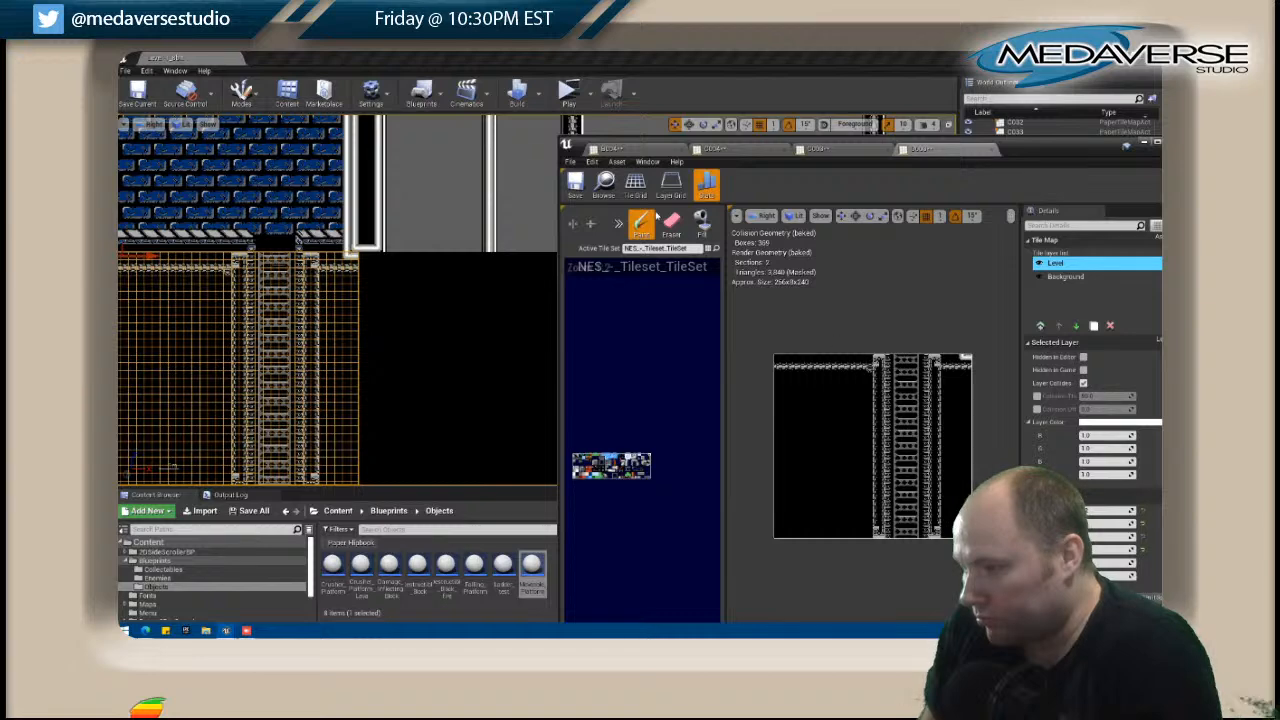
{"action": "left_click", "coordinate": [944, 372]}
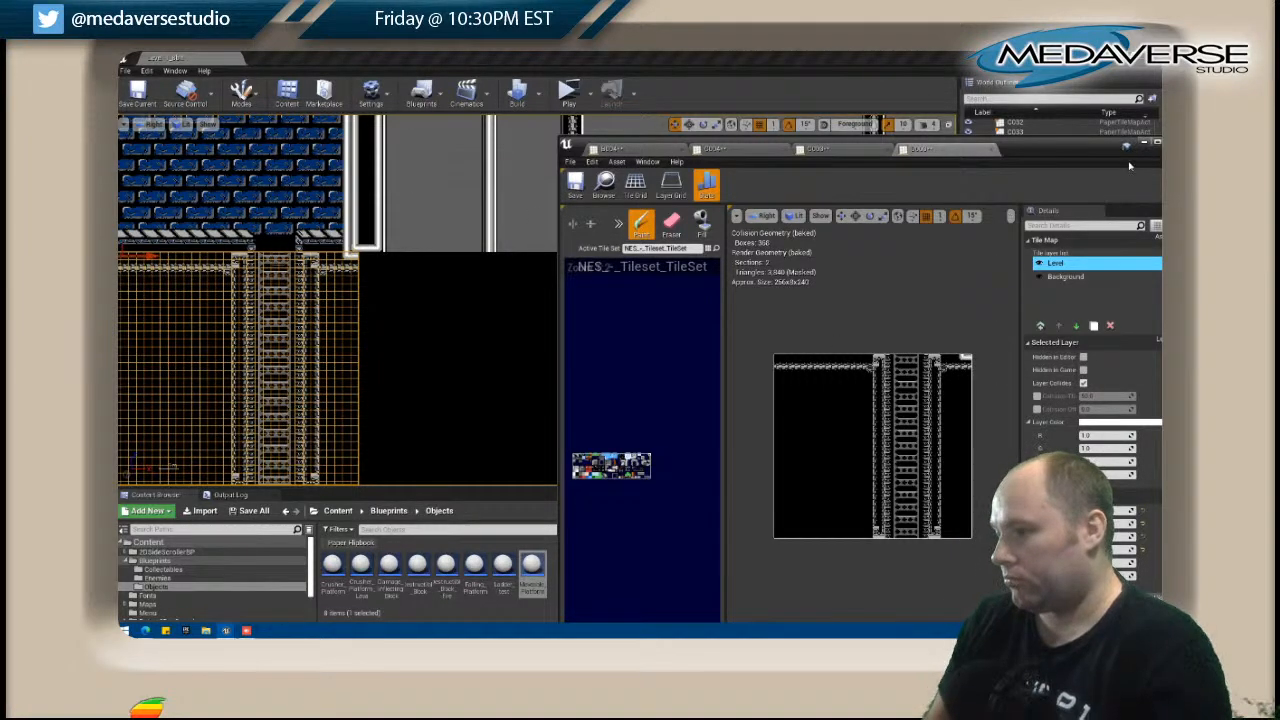
Close the tile map editor and save all changed levels and assets.
{"action": "left_click_drag", "start_coordinate": [1089, 150], "coordinate": [946, 162]}
{"action": "left_click", "coordinate": [1028, 155]}
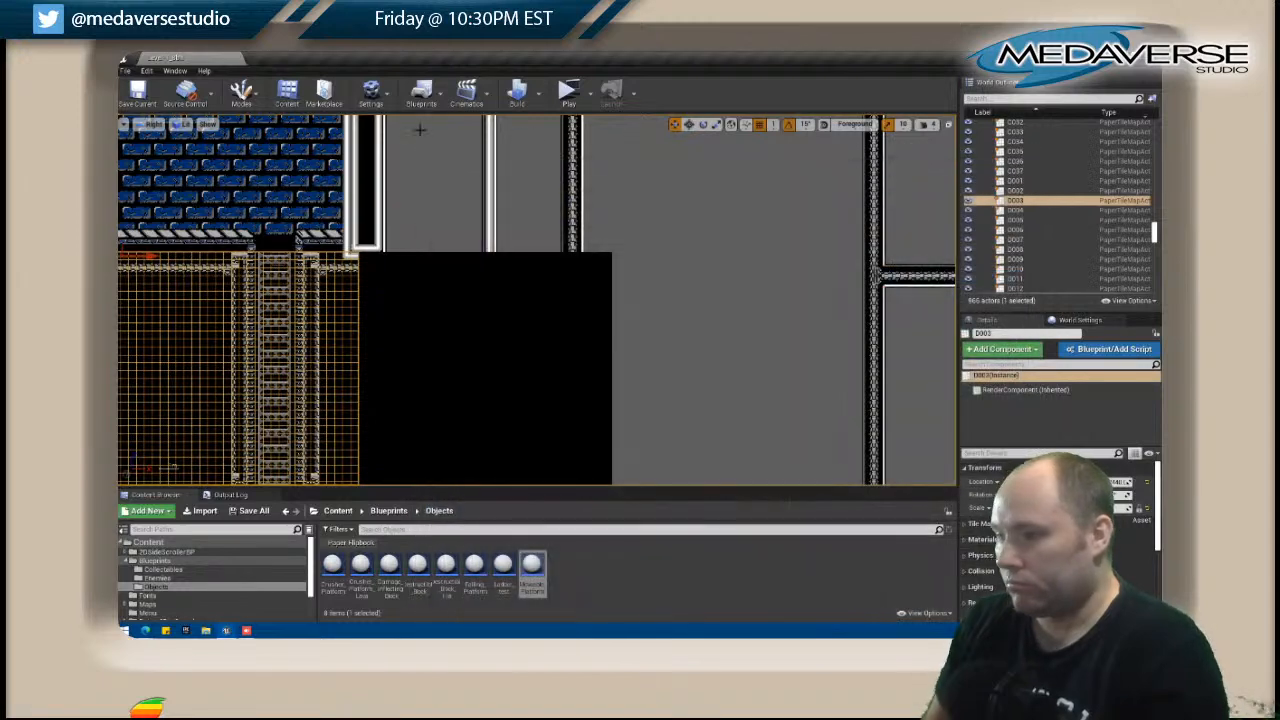
{"action": "left_click", "coordinate": [125, 71]}
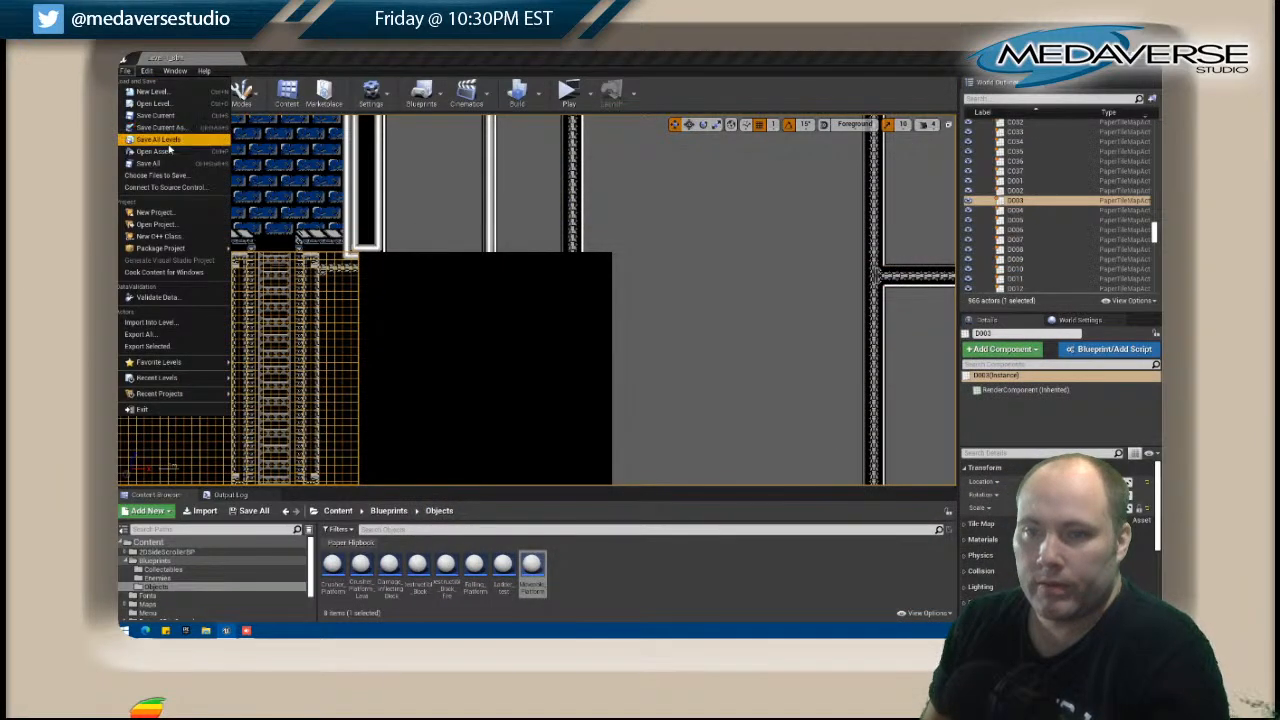
{"action": "left_click", "coordinate": [150, 164]}
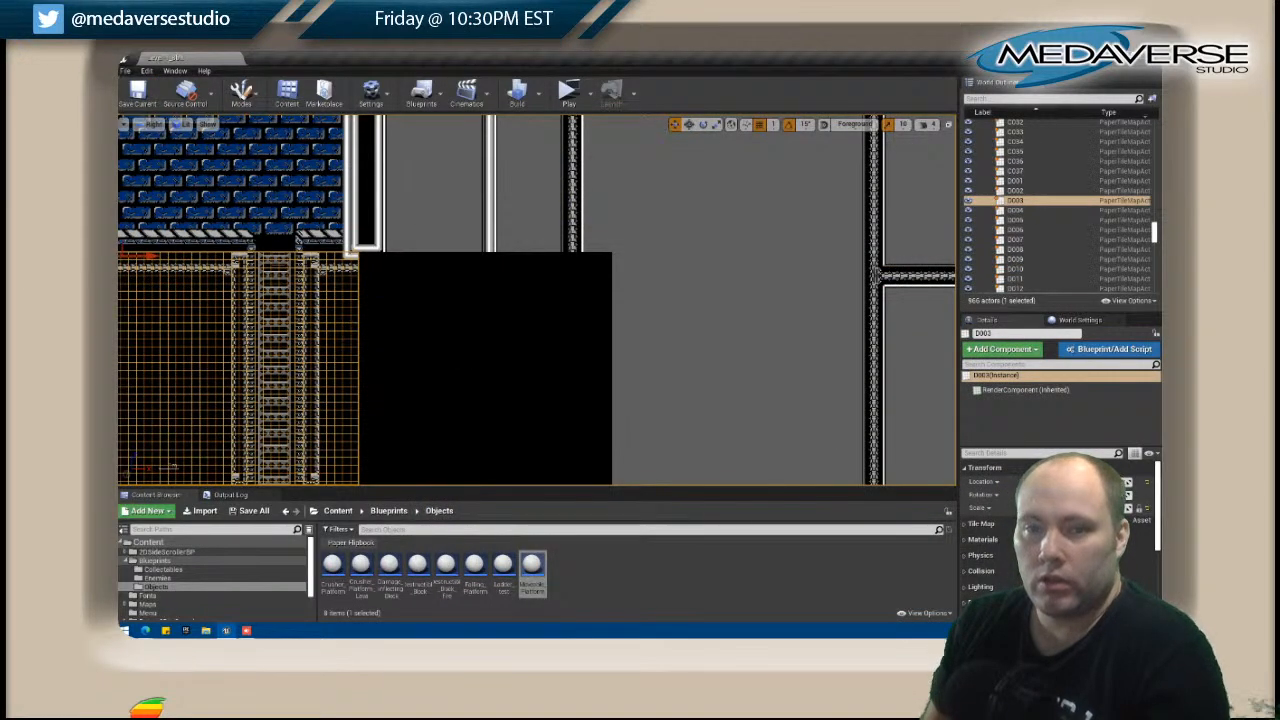
Open the empty tile map D004, add a layer above Background, and run a white pipe along its top edge to the second white column.
{"action": "left_click", "coordinate": [390, 280]}
{"action": "right_click", "coordinate": [386, 278]}
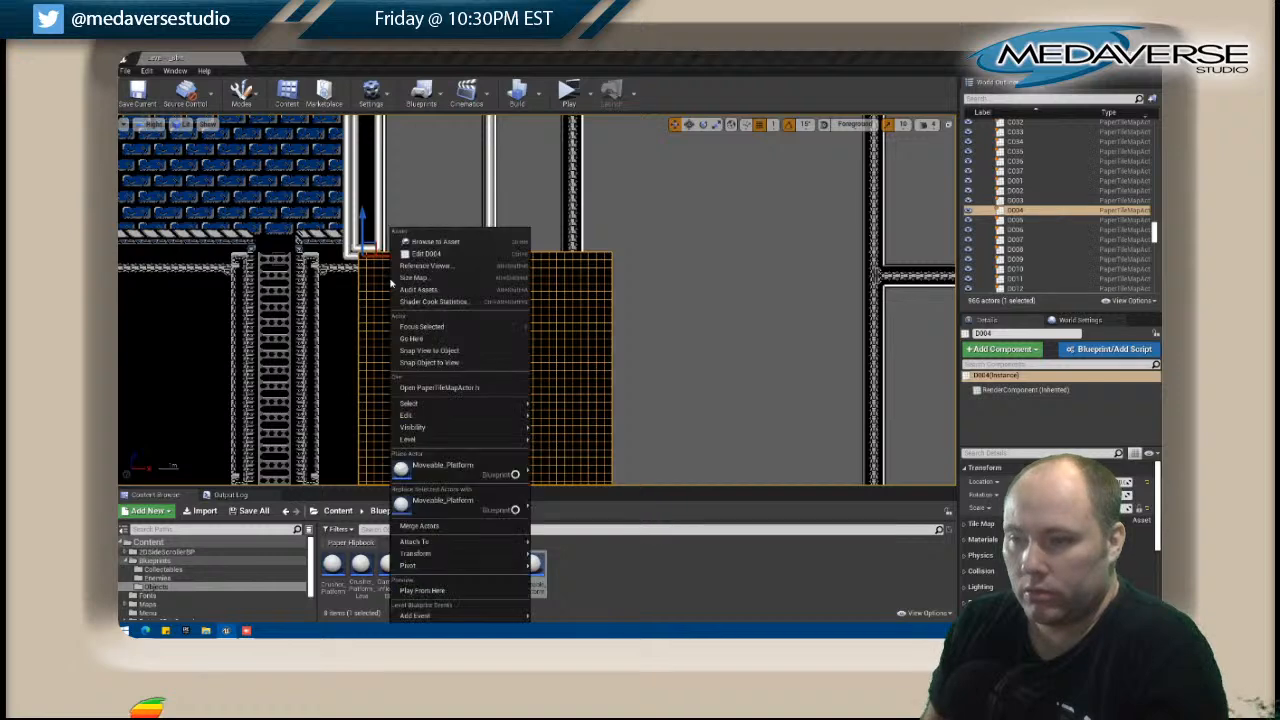
{"action": "left_click", "coordinate": [425, 256]}
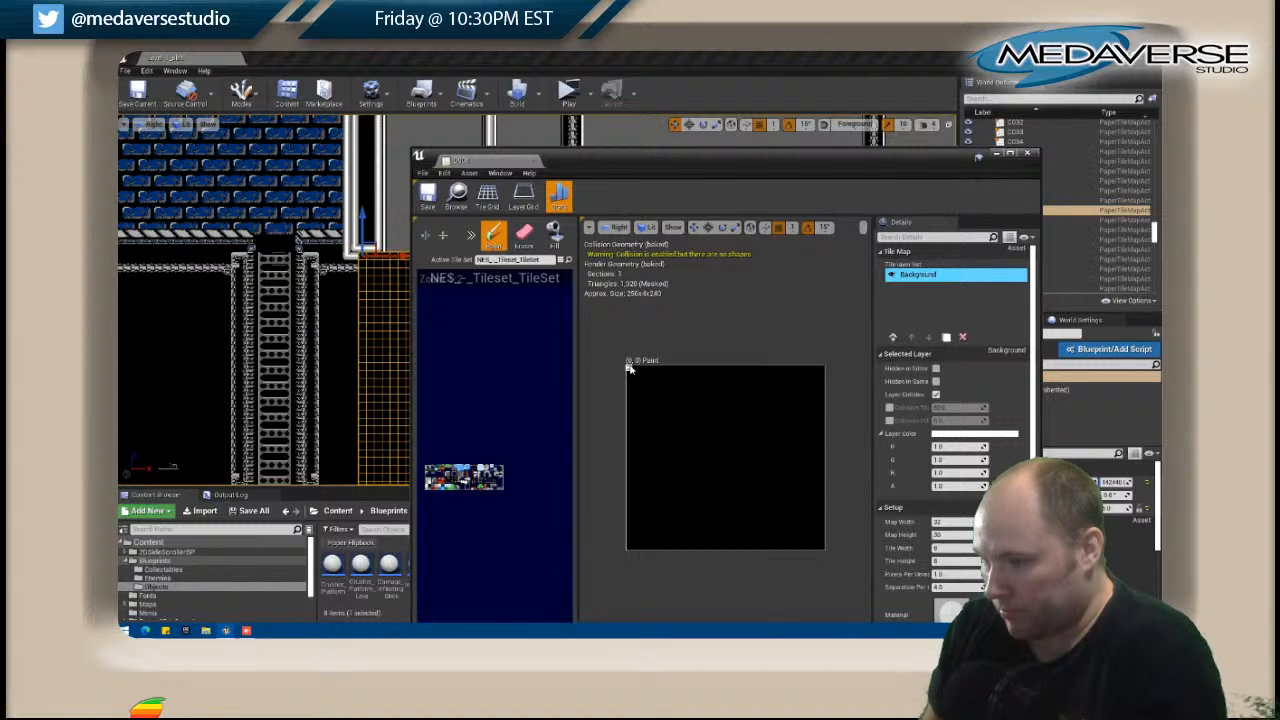
{"action": "left_click", "coordinate": [893, 337]}
{"action": "left_click_drag", "start_coordinate": [630, 366], "coordinate": [806, 366]}
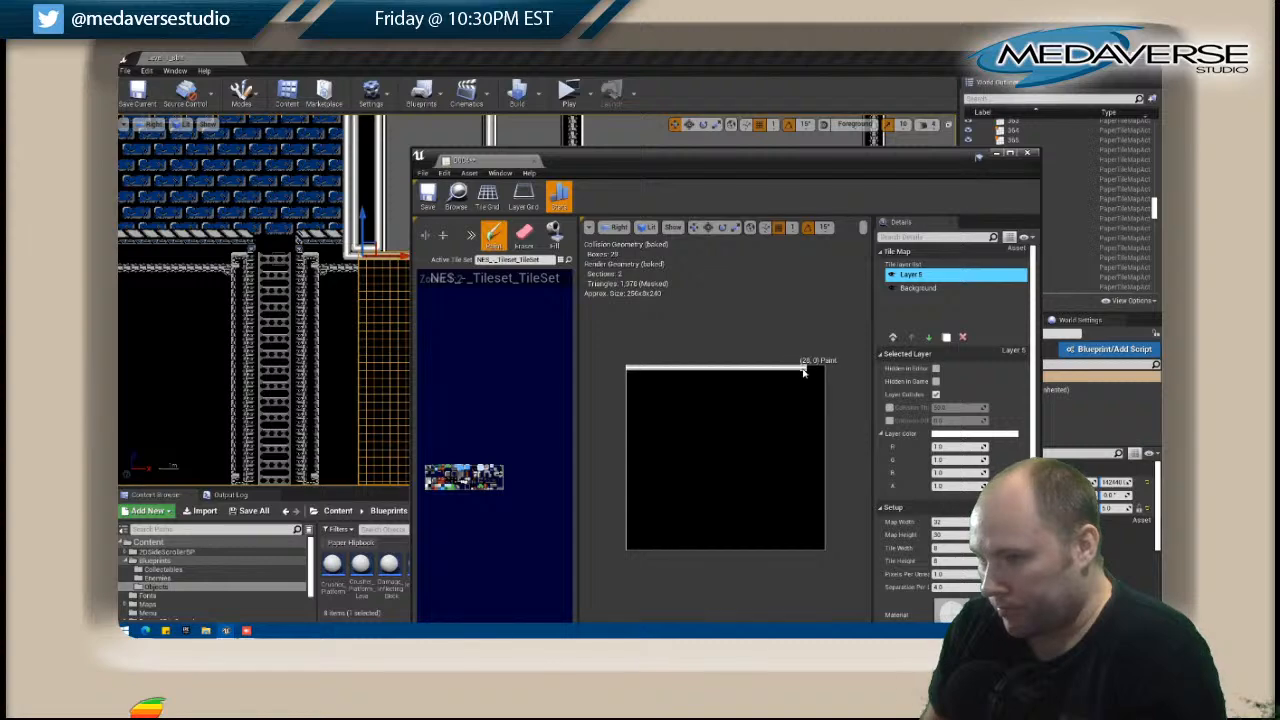
{"action": "mouse_move", "coordinate": [601, 155]}
{"action": "left_mouse_down"}
{"action": "mouse_move", "coordinate": [730, 186]}
{"action": "mouse_move", "coordinate": [797, 174]}
{"action": "left_mouse_up"}
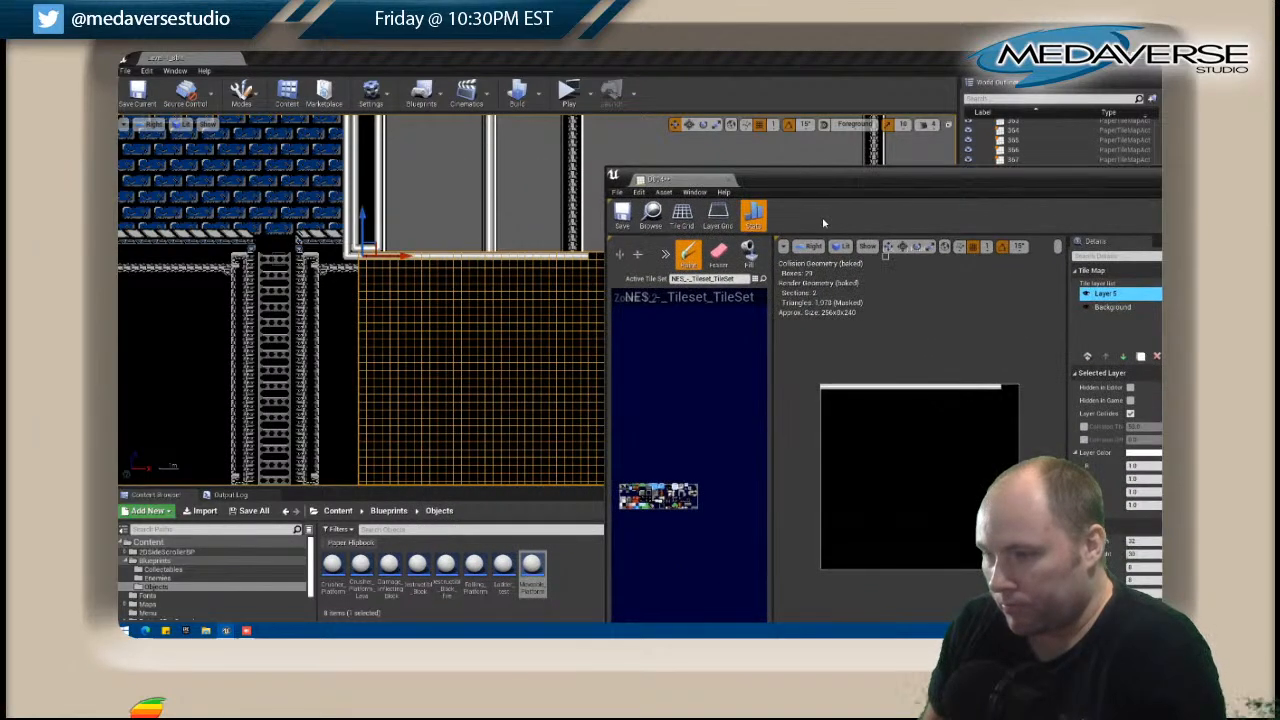
{"action": "key", "text": "ctrl+z"}
{"action": "key", "text": "ctrl+z"}
{"action": "key", "text": "ctrl+z"}
{"action": "key", "text": "ctrl+z"}
{"action": "key", "text": "ctrl+z"}
{"action": "key", "text": "ctrl+z"}
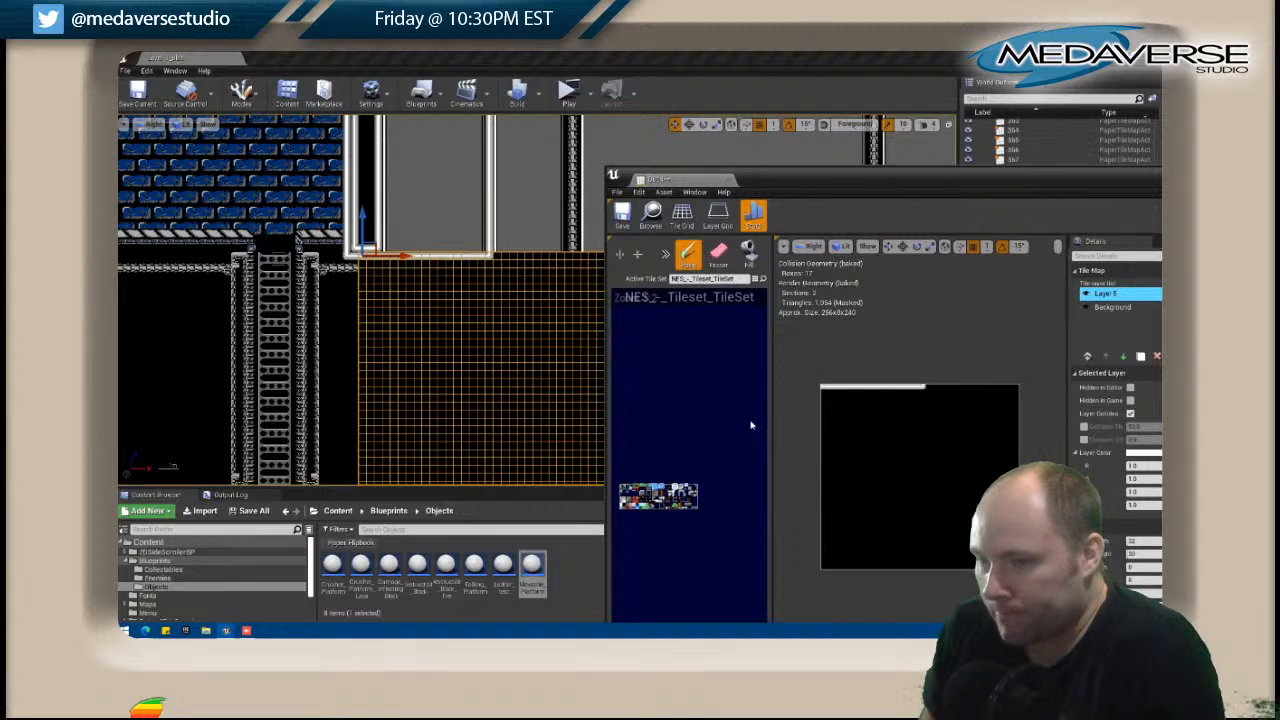
Open the grey panel tile map above D004 and paint dark trim along the bottom edge of the panel between the white columns.
{"action": "left_click", "coordinate": [431, 194]}
{"action": "right_click", "coordinate": [432, 194]}
{"action": "left_click", "coordinate": [470, 218]}
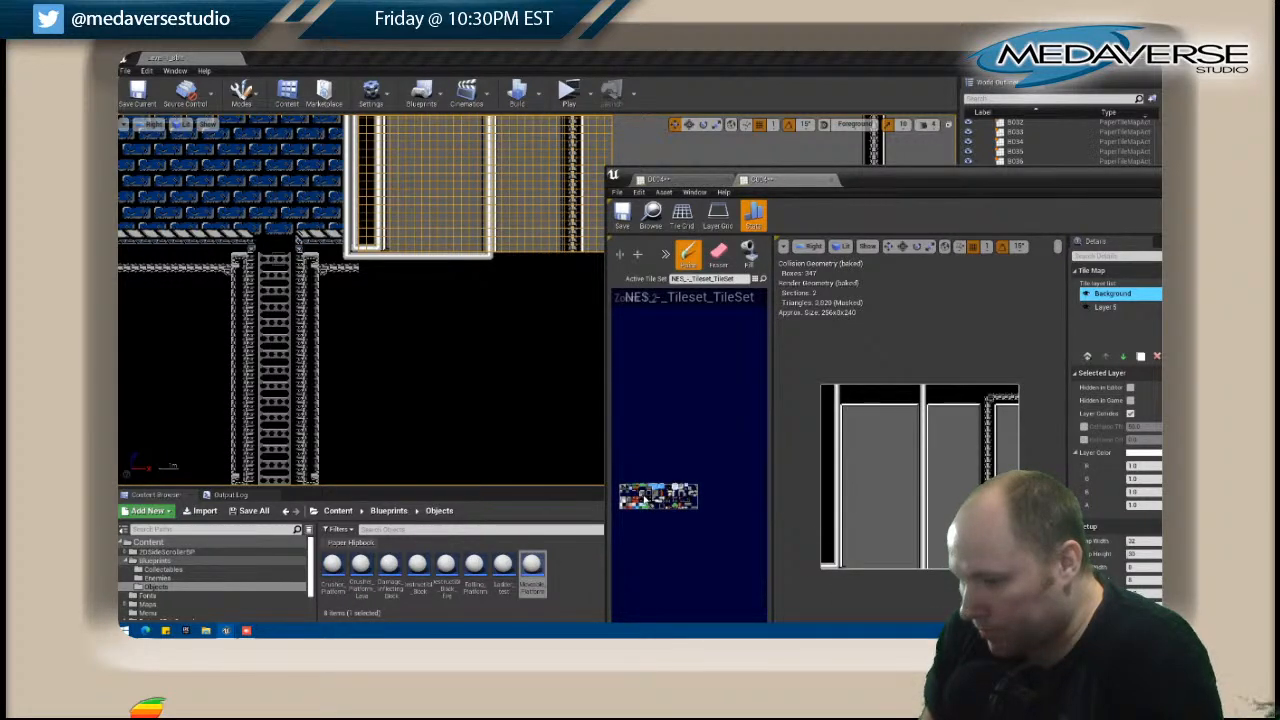
{"action": "left_click", "coordinate": [913, 568]}
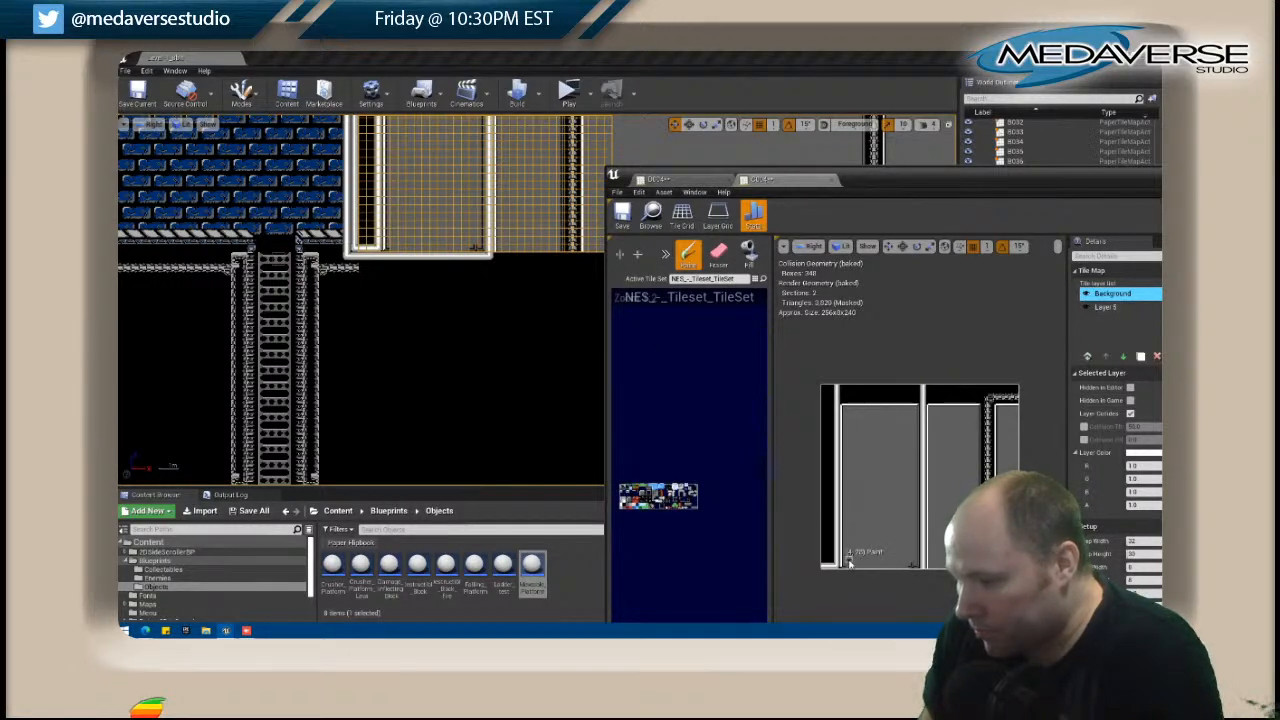
{"action": "left_click_drag", "start_coordinate": [849, 567], "coordinate": [905, 566]}
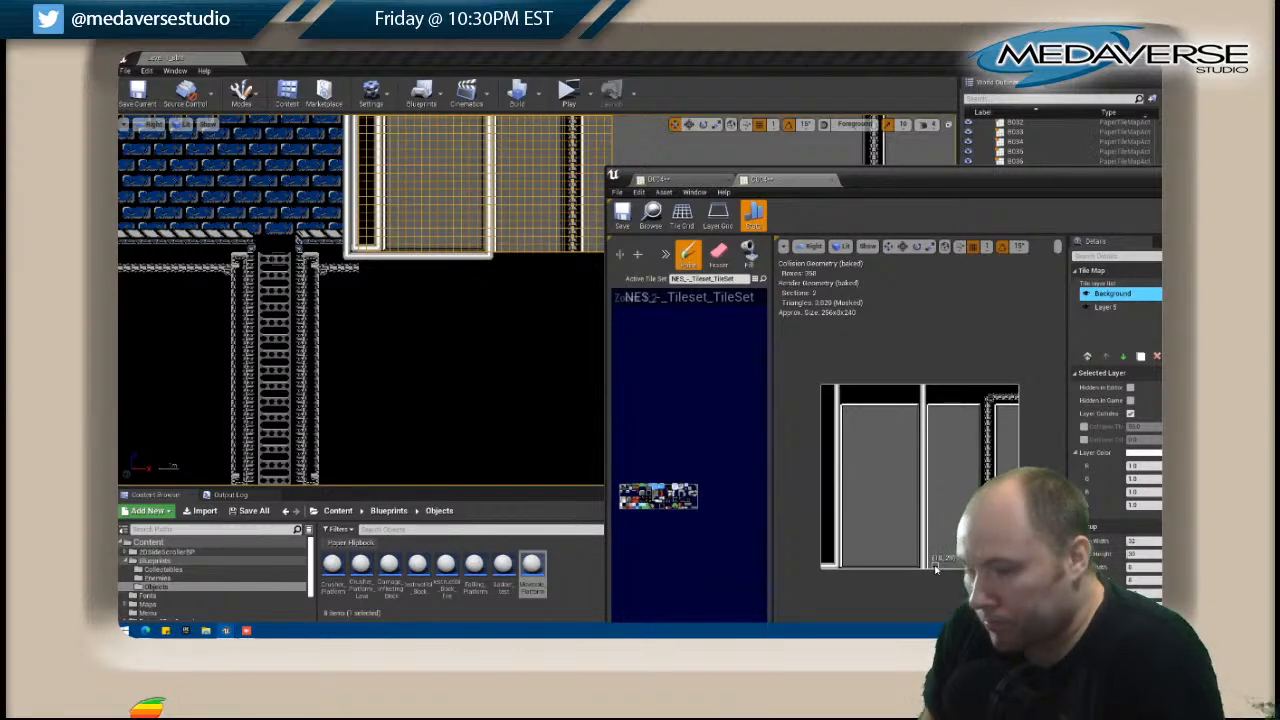
Return to editing tile map D004 and stamp a small group of pipe tiles near its lower right corner.
{"action": "left_click", "coordinate": [585, 303]}
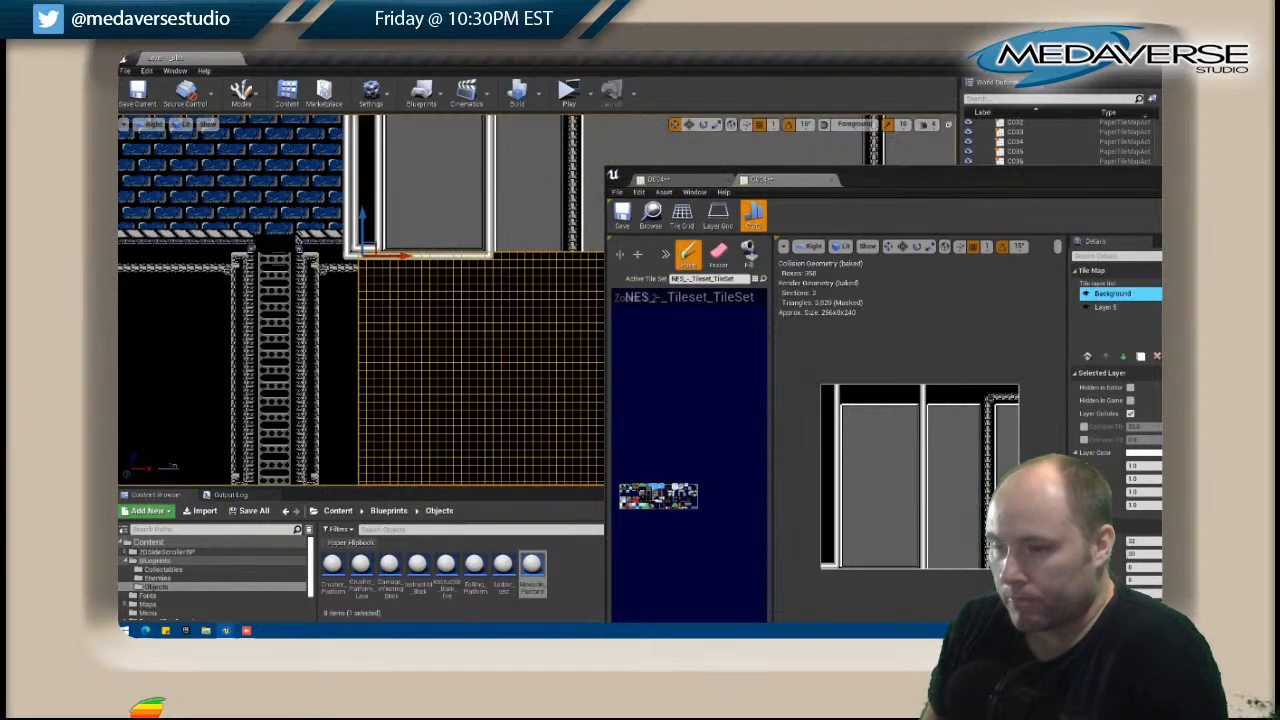
{"action": "scroll", "coordinate": [415, 274], "scroll_direction": "down", "scroll_amount": 3}
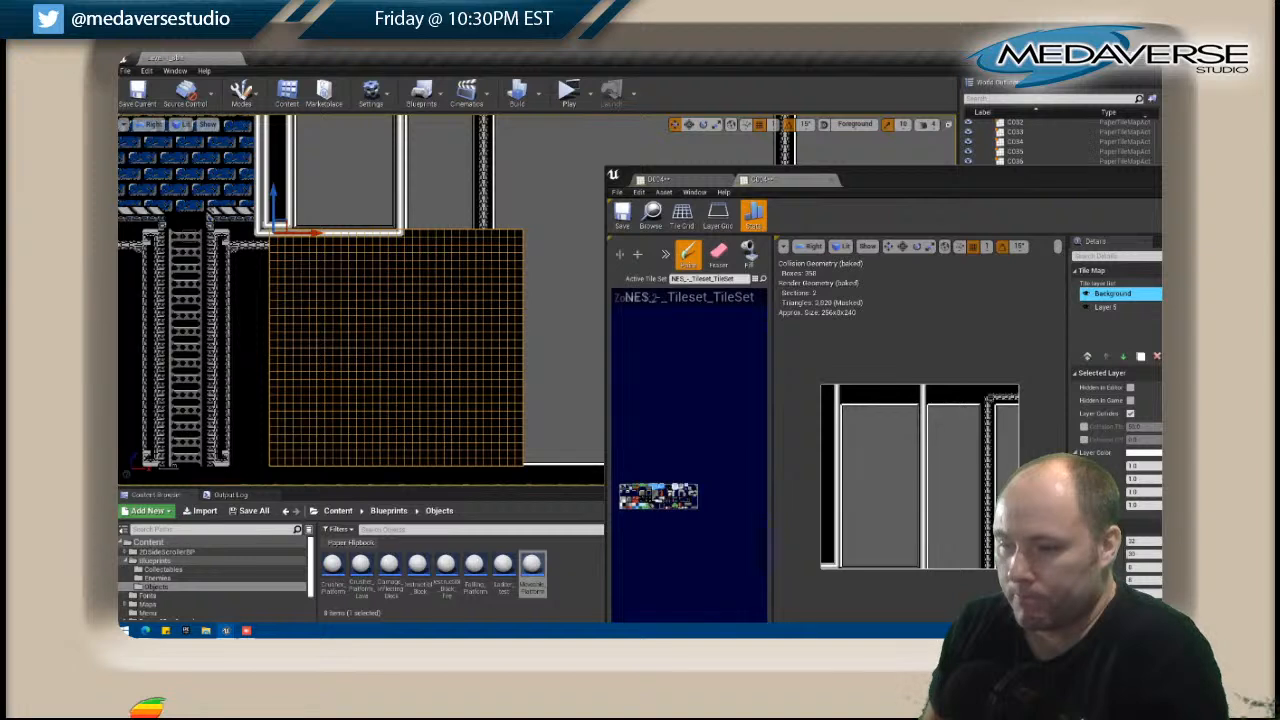
{"action": "right_click", "coordinate": [463, 285]}
{"action": "left_click", "coordinate": [510, 256]}
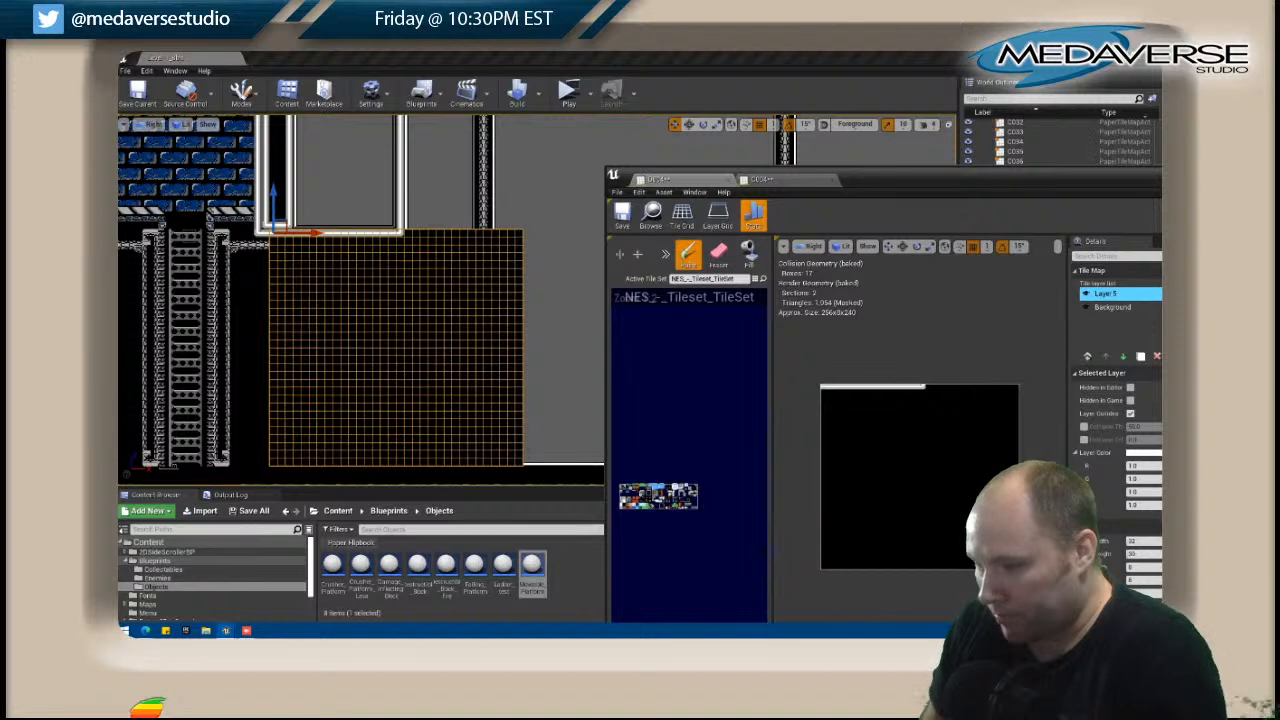
{"action": "left_click", "coordinate": [998, 566]}
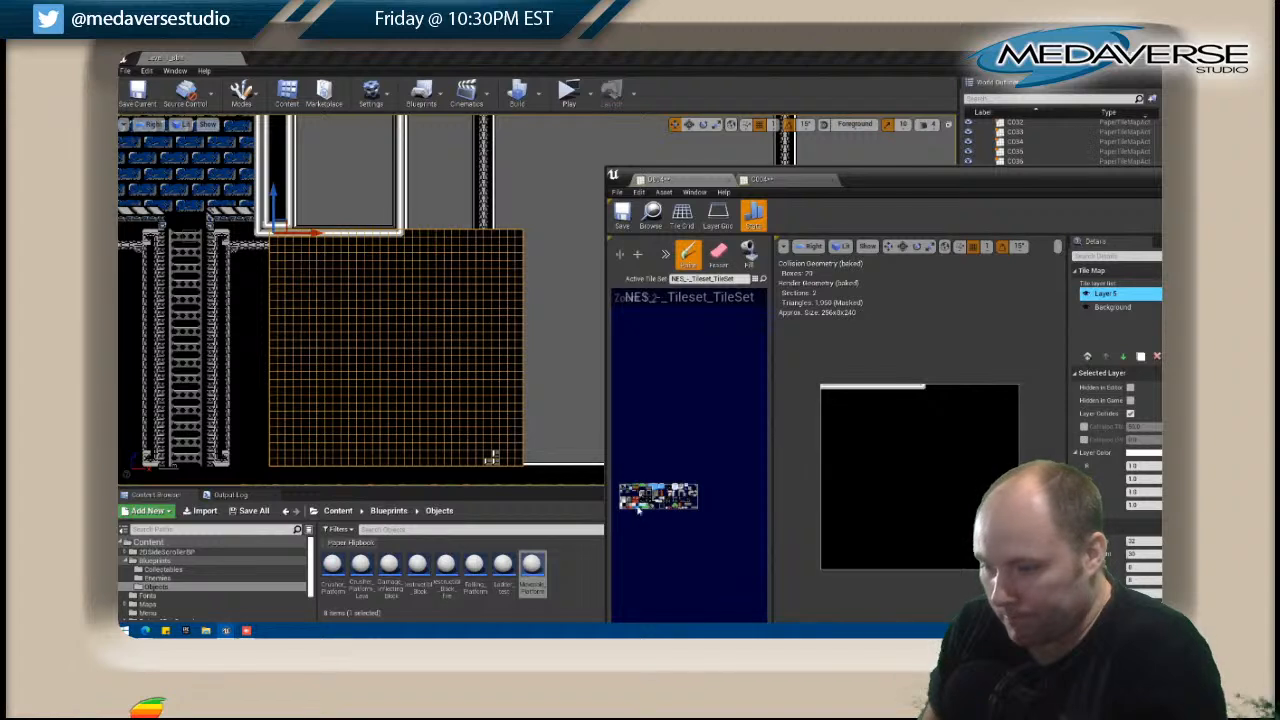
Paint a vertical white pipe near D004's right side, from the top edge down toward the pipe tiles at the bottom.
{"action": "right_click_drag", "start_coordinate": [622, 497], "coordinate": [625, 497]}
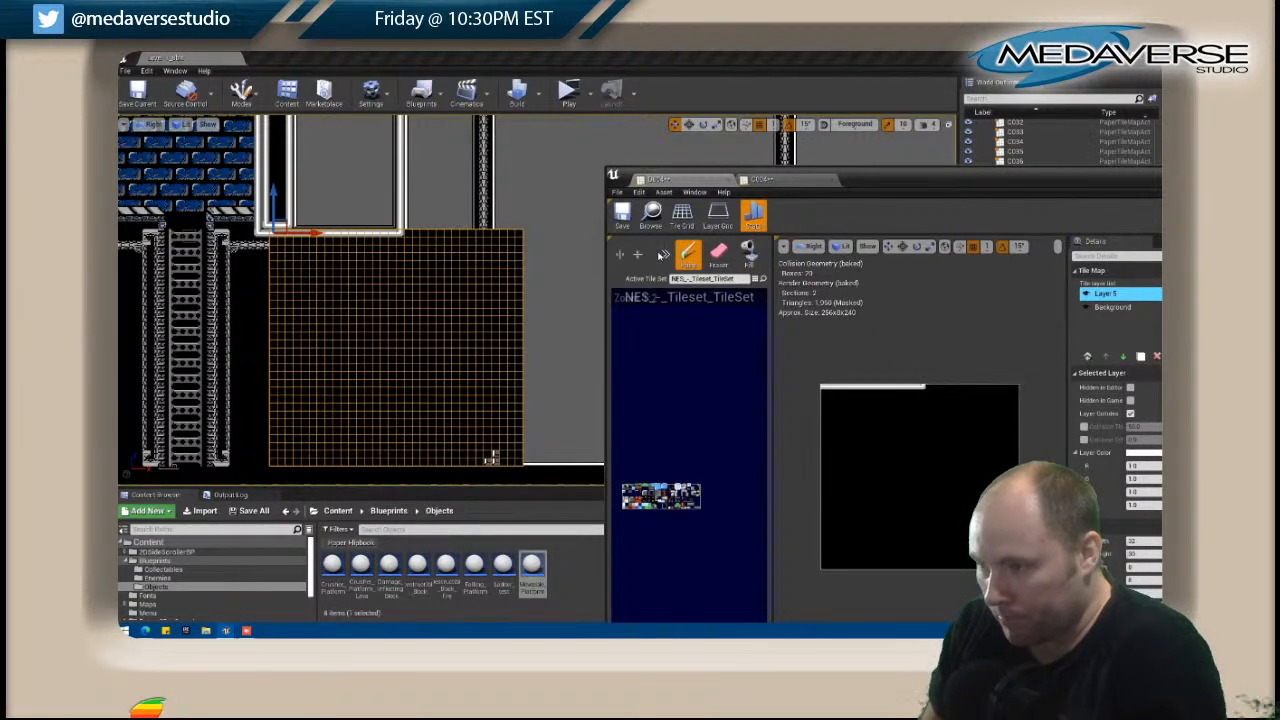
{"action": "left_click", "coordinate": [988, 386]}
{"action": "key", "text": "ctrl+z"}
{"action": "left_click", "coordinate": [1004, 391]}
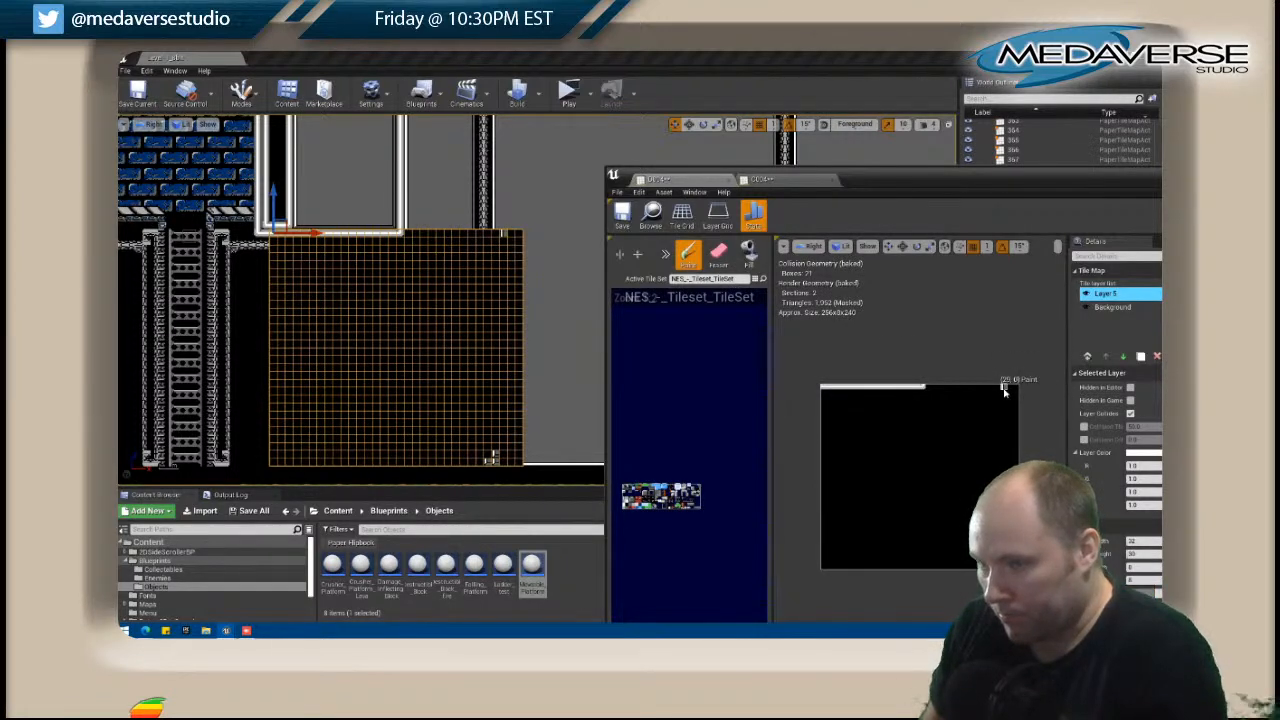
{"action": "left_click_drag", "start_coordinate": [1004, 391], "coordinate": [993, 462]}
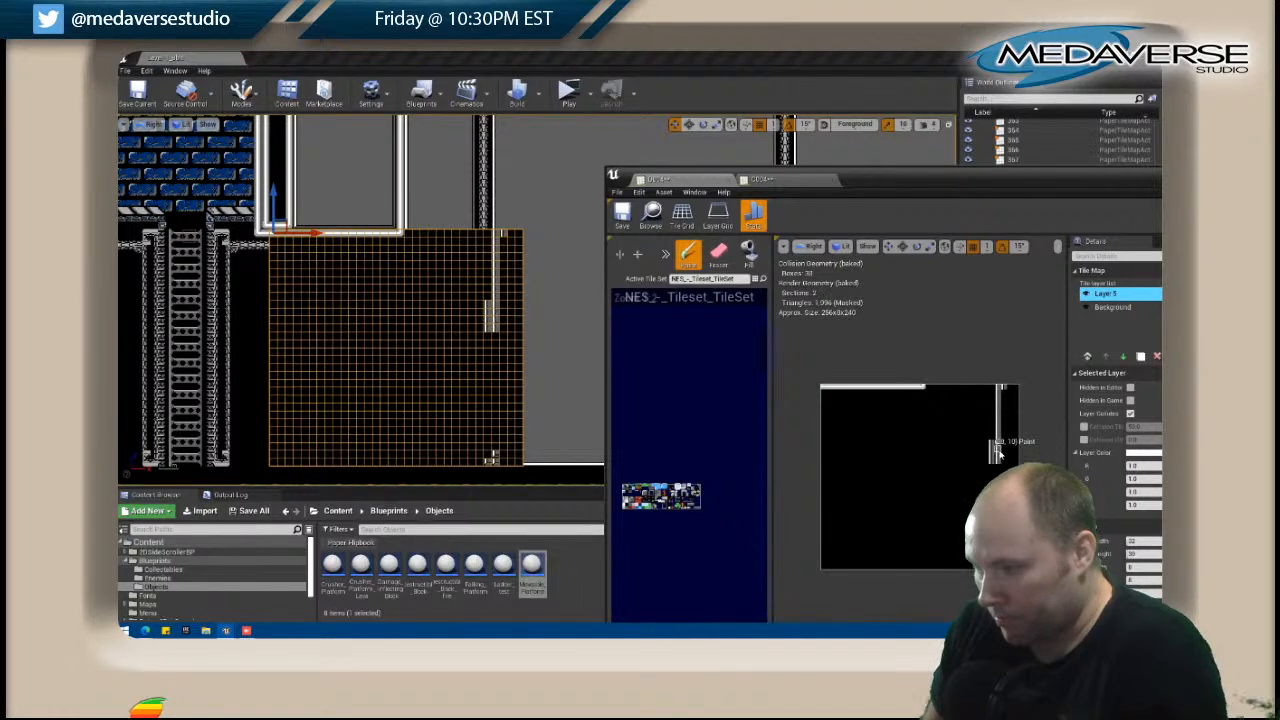
{"action": "left_click_drag", "start_coordinate": [993, 462], "coordinate": [992, 482]}
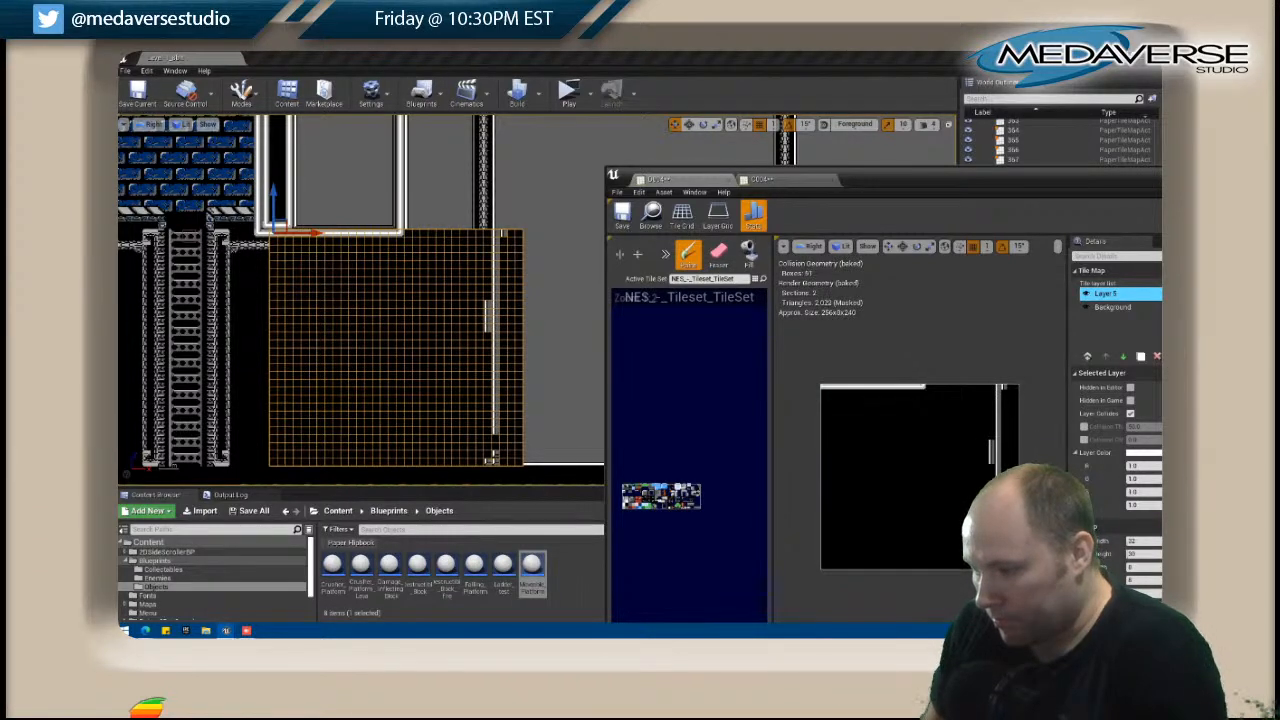
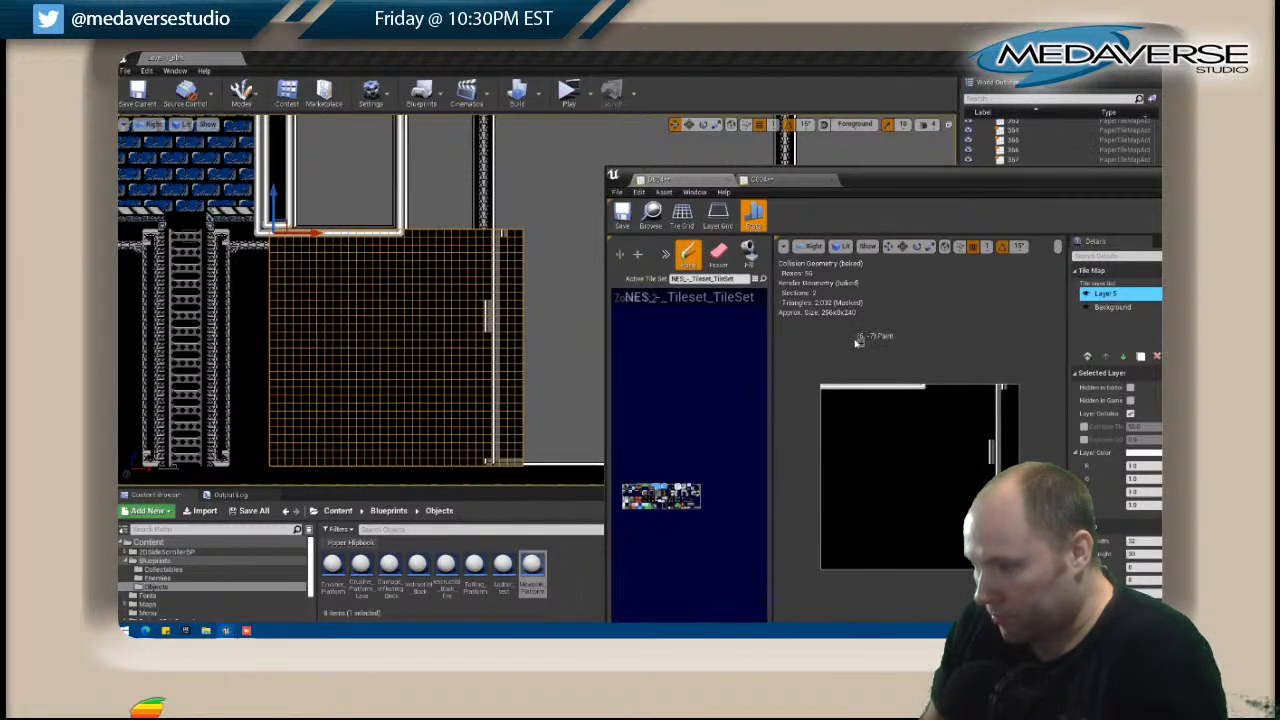
Erase the stray pipe tiles around D004's vertical white pipe and fill the narrow strip beside it with grey.
{"action": "left_click", "coordinate": [718, 253]}
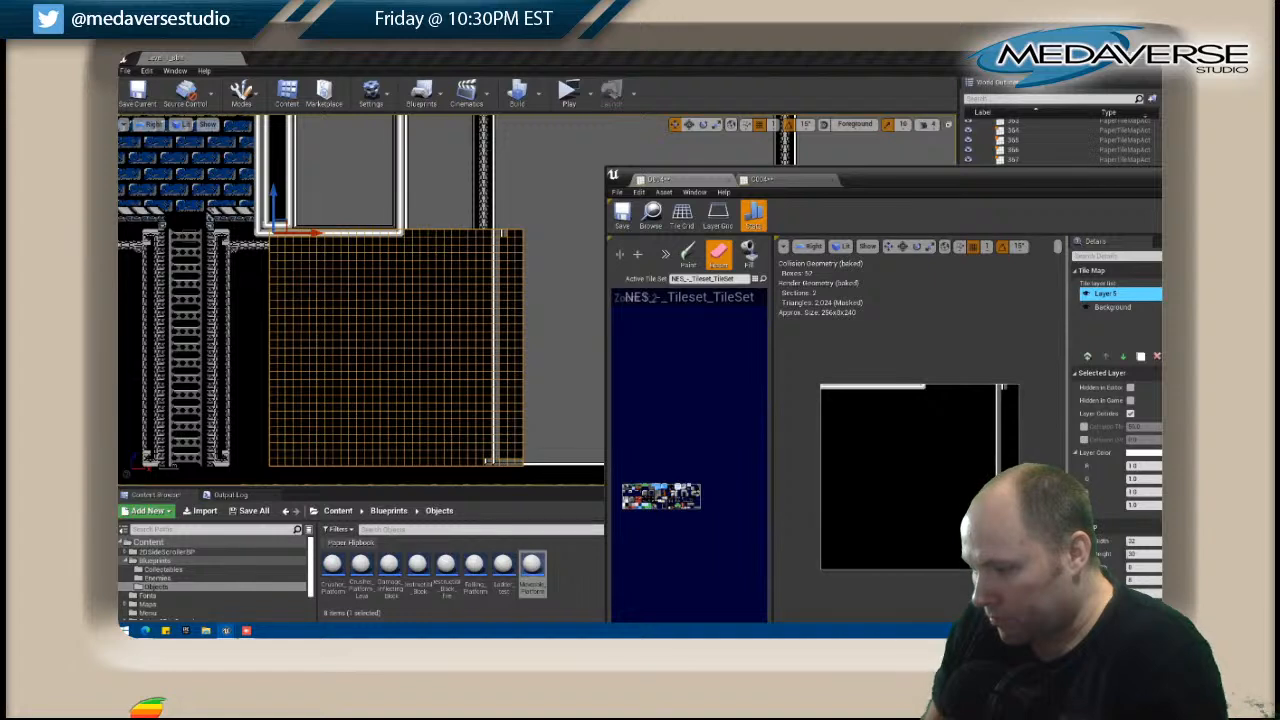
{"action": "left_click", "coordinate": [991, 567]}
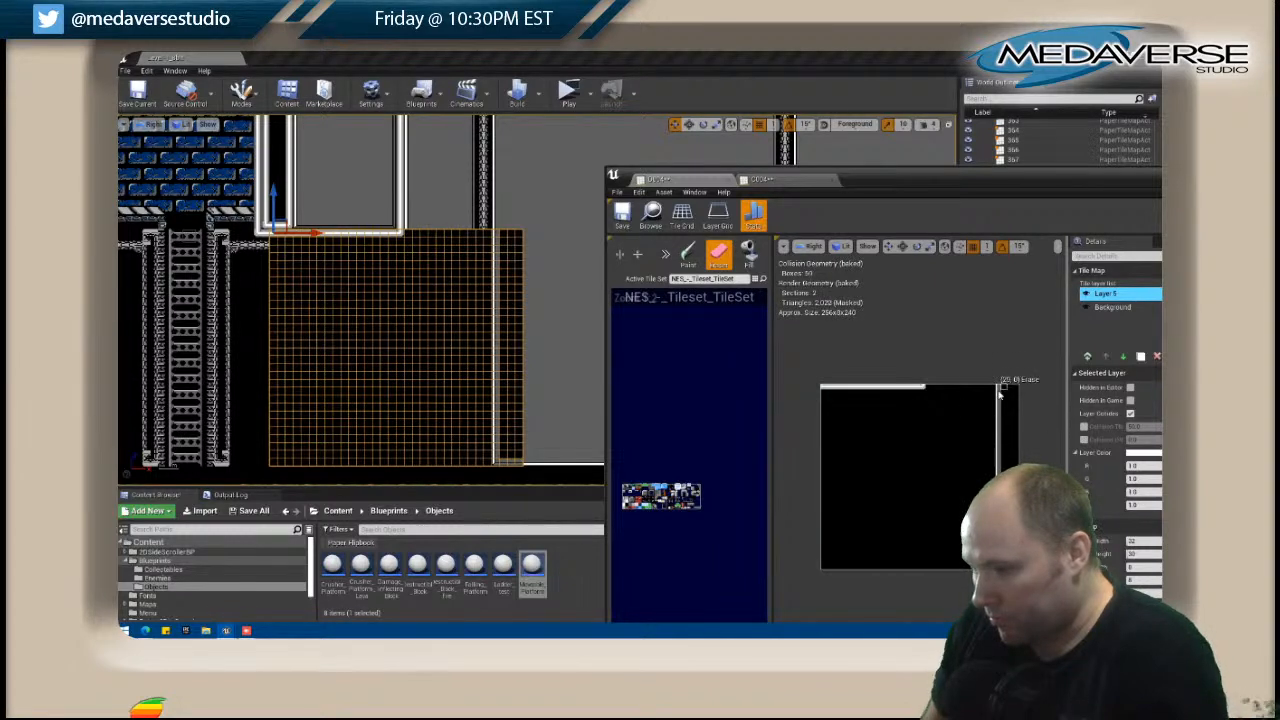
{"action": "left_click", "coordinate": [632, 508]}
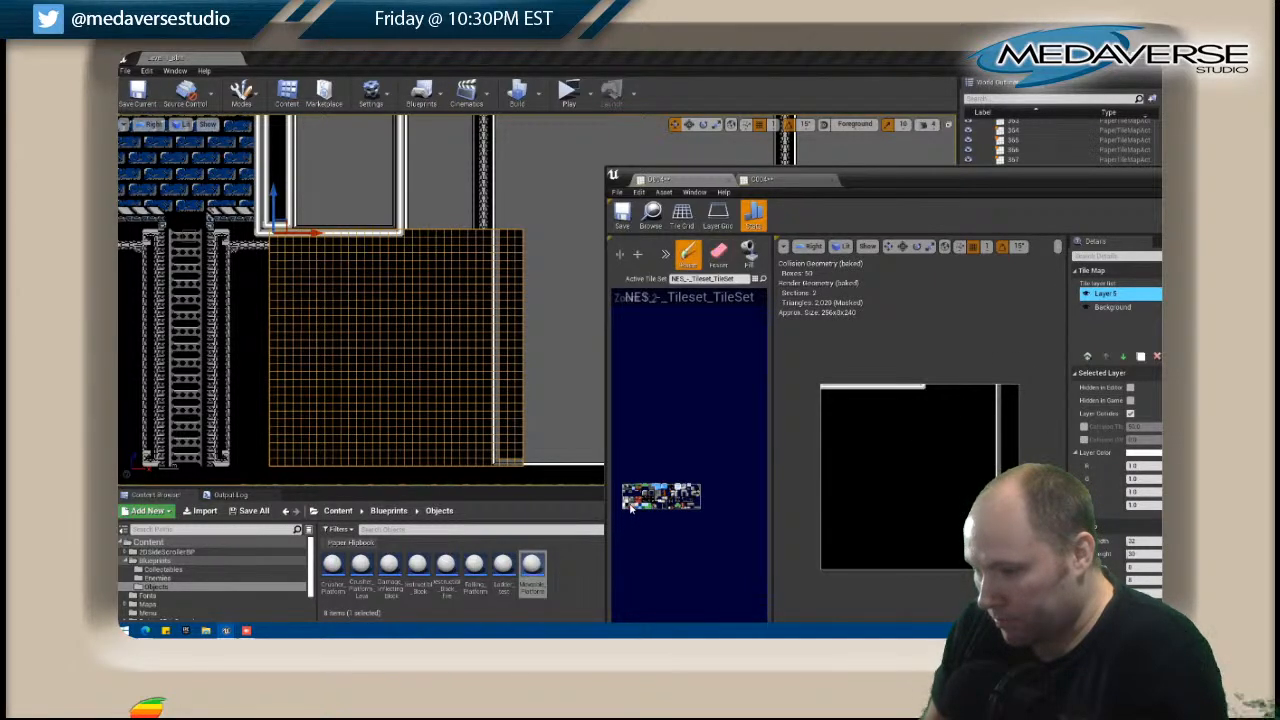
{"action": "left_click", "coordinate": [748, 258]}
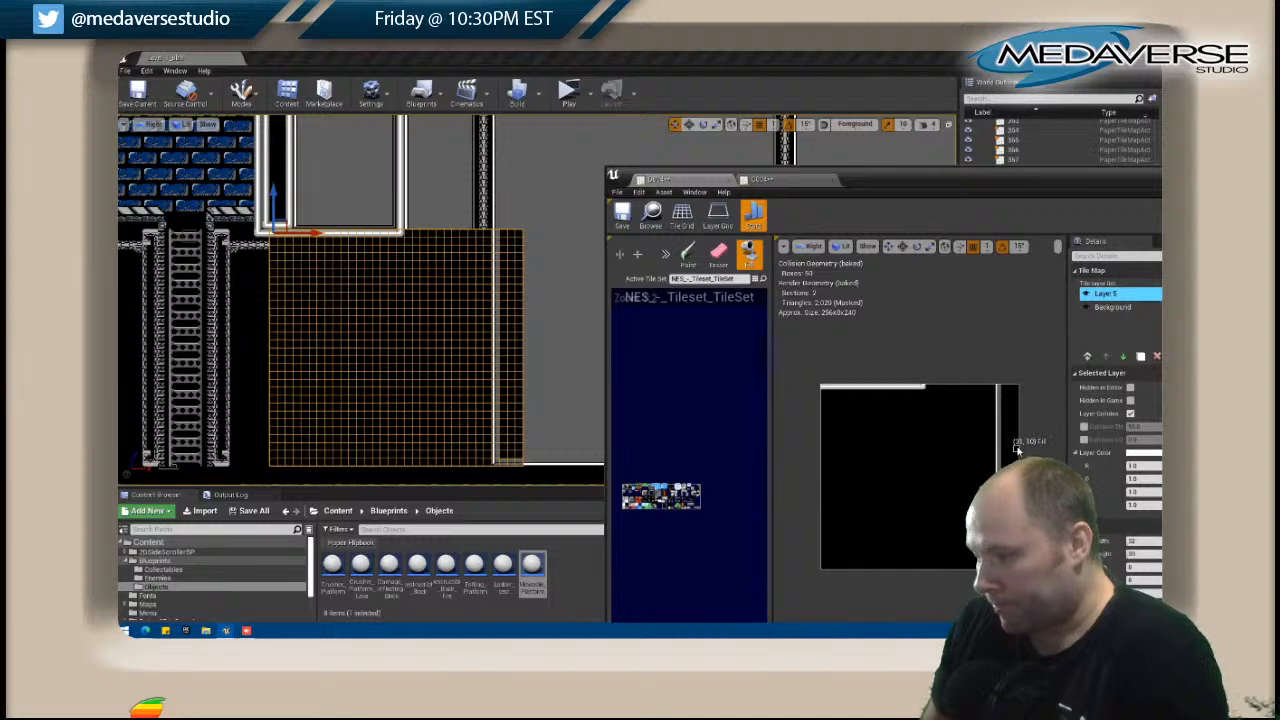
Open the adjoining tile map D005 and touch up its grey panel with the Fill tool.
{"action": "right_click_drag", "start_coordinate": [557, 280], "coordinate": [406, 211]}
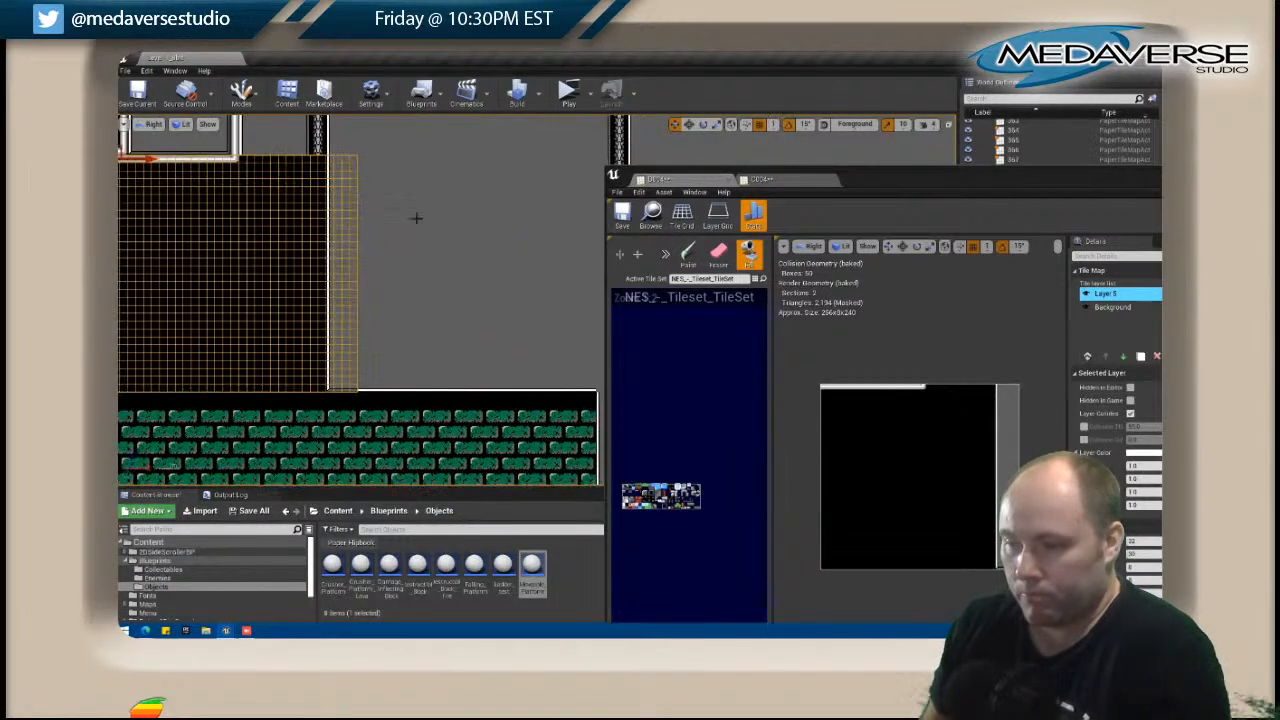
{"action": "left_click", "coordinate": [439, 263]}
{"action": "right_click", "coordinate": [438, 263]}
{"action": "left_click", "coordinate": [480, 255]}
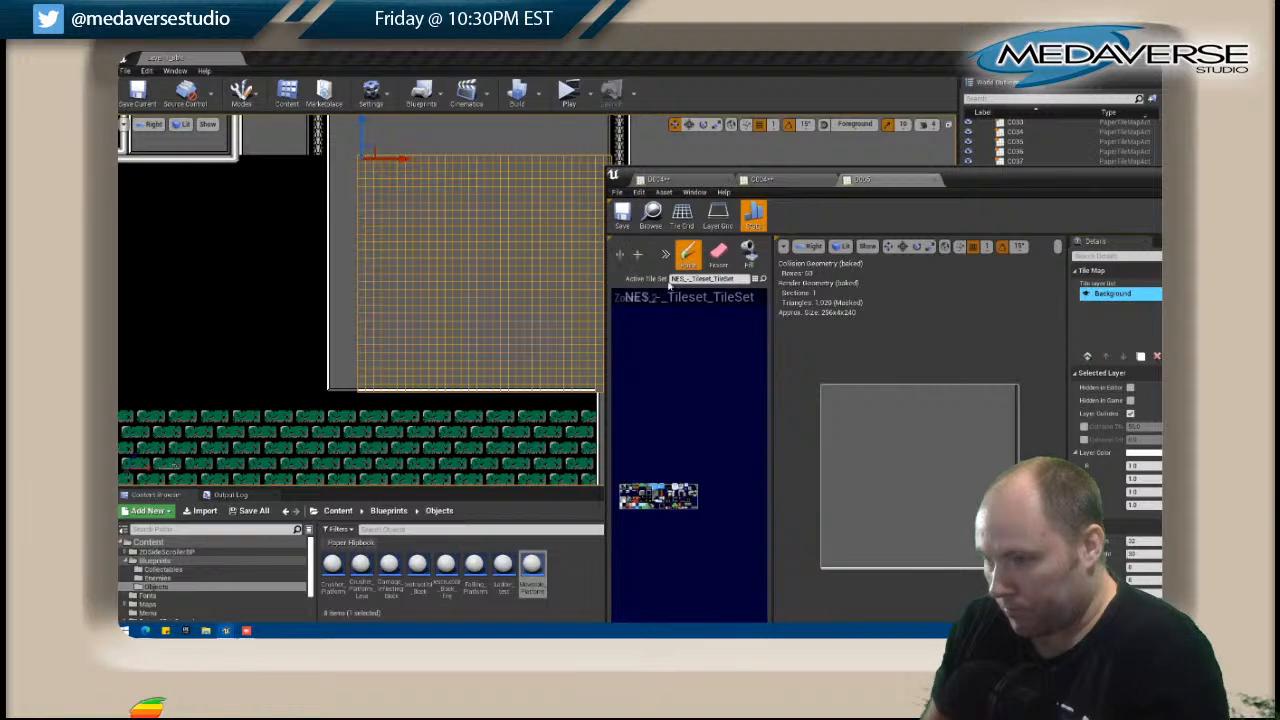
{"action": "left_click", "coordinate": [749, 255]}
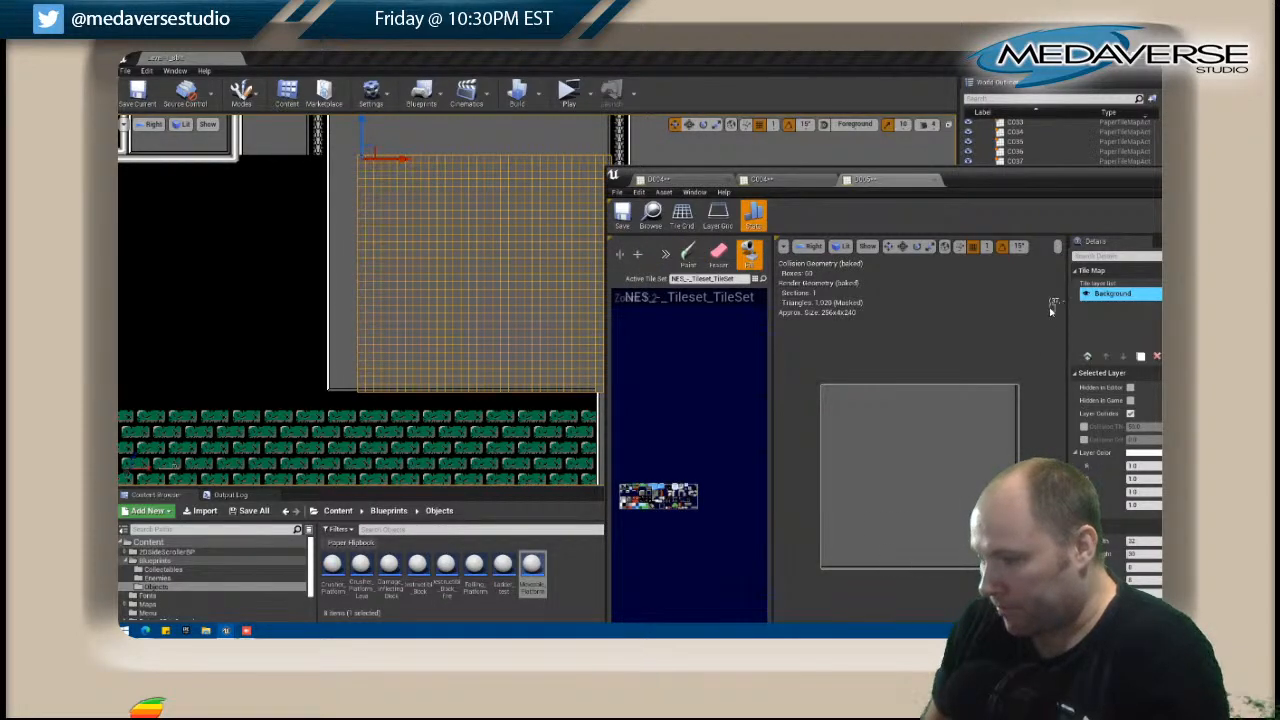
Close the tile map editor and save all changed files.
{"action": "left_click_drag", "start_coordinate": [1042, 190], "coordinate": [845, 228]}
{"action": "left_click", "coordinate": [1020, 214]}
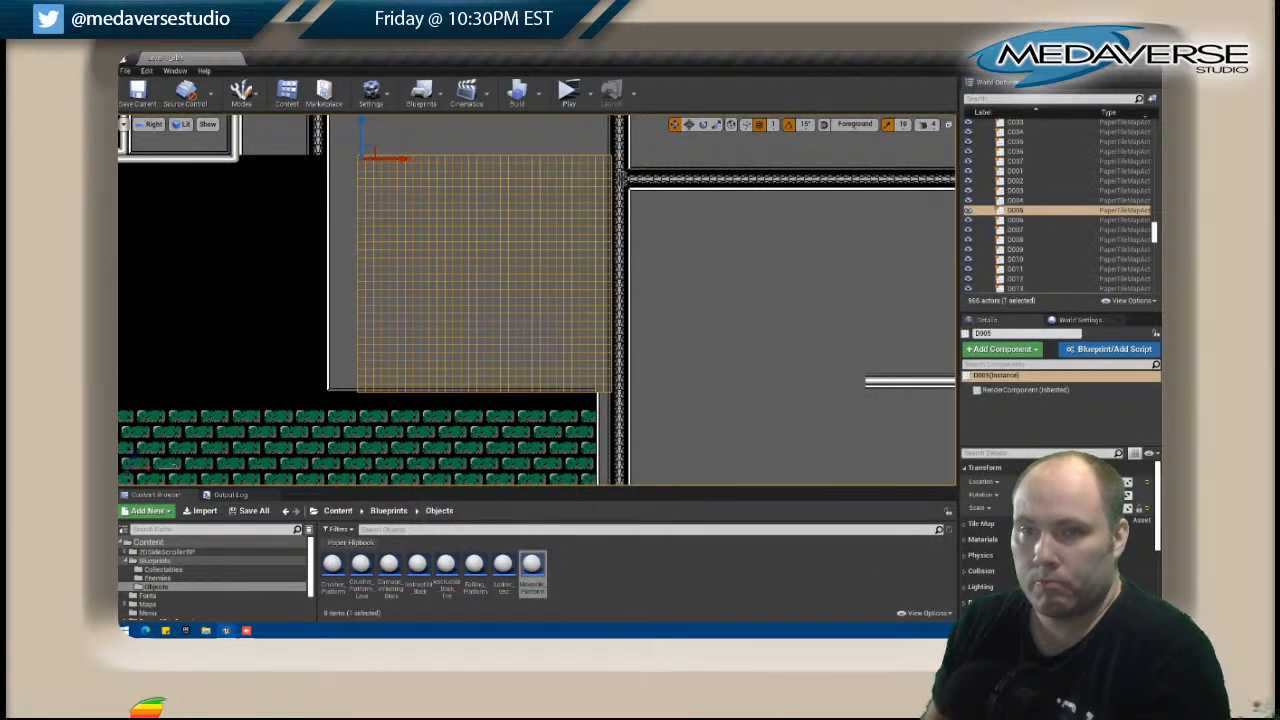
{"action": "left_click", "coordinate": [125, 70]}
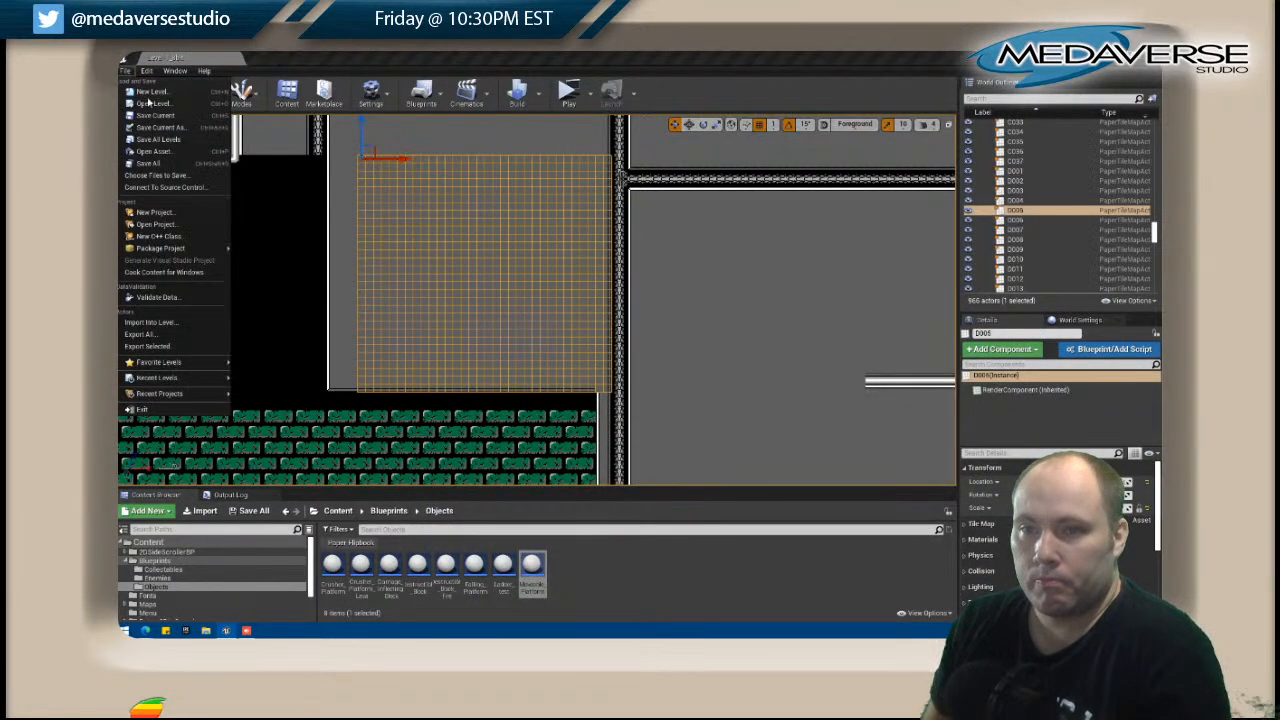
{"action": "left_click", "coordinate": [159, 165]}
Reopen tile map D004 and stamp the start of a horizontal truss beneath the white pipe at its upper left corner.
{"action": "scroll", "coordinate": [229, 184], "scroll_direction": "down", "scroll_amount": 3}
{"action": "right_click_drag", "start_coordinate": [225, 217], "coordinate": [438, 281]}
{"action": "left_click", "coordinate": [523, 305]}
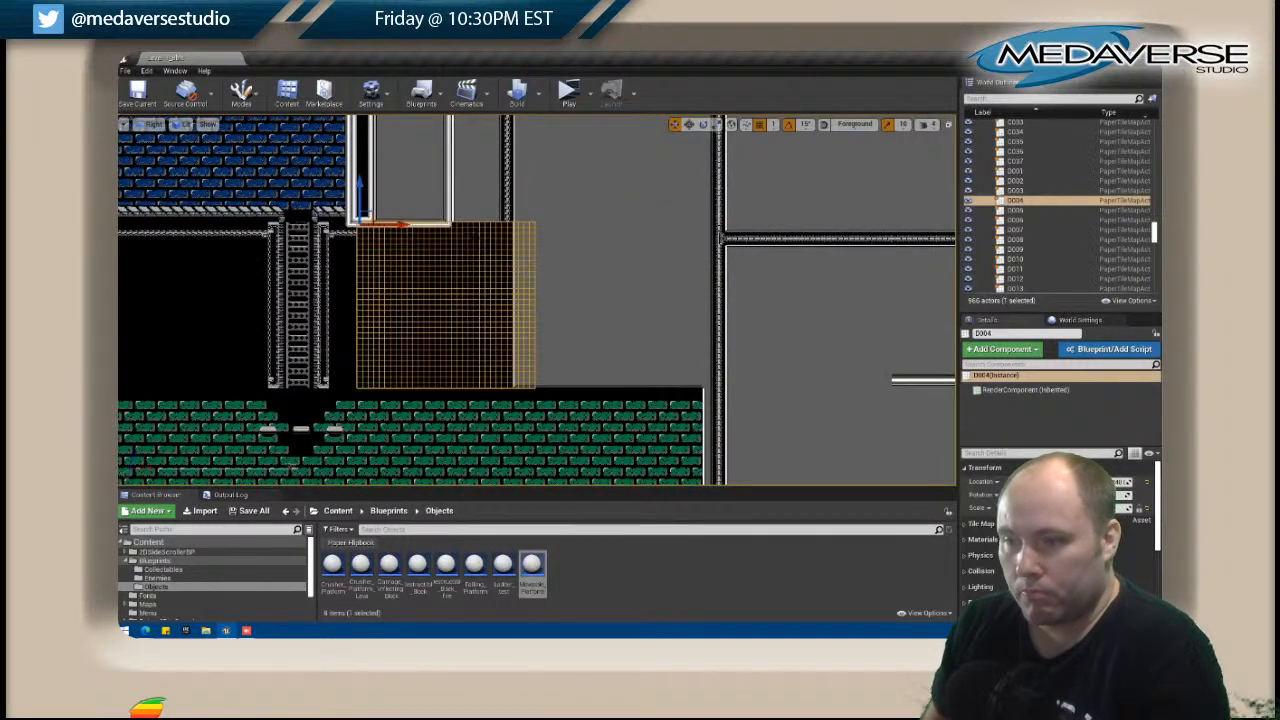
{"action": "right_click", "coordinate": [471, 228]}
{"action": "left_click", "coordinate": [520, 255]}
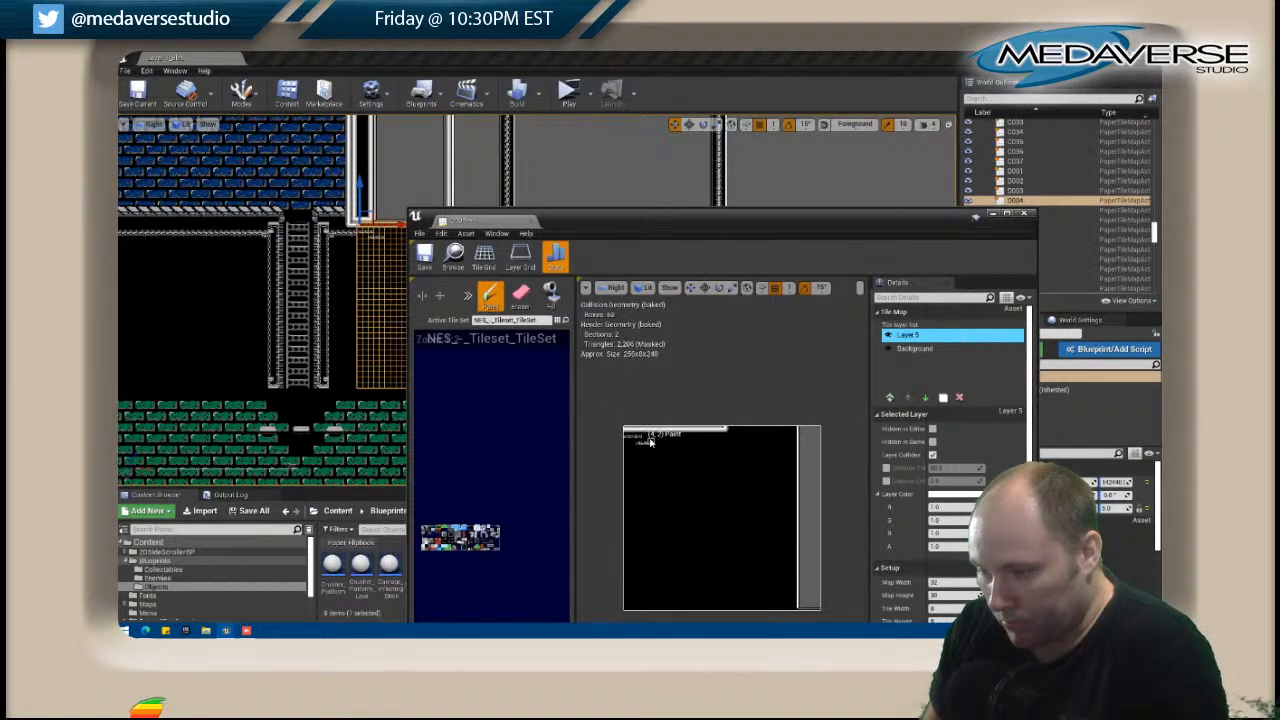
{"action": "key", "text": "shift"}
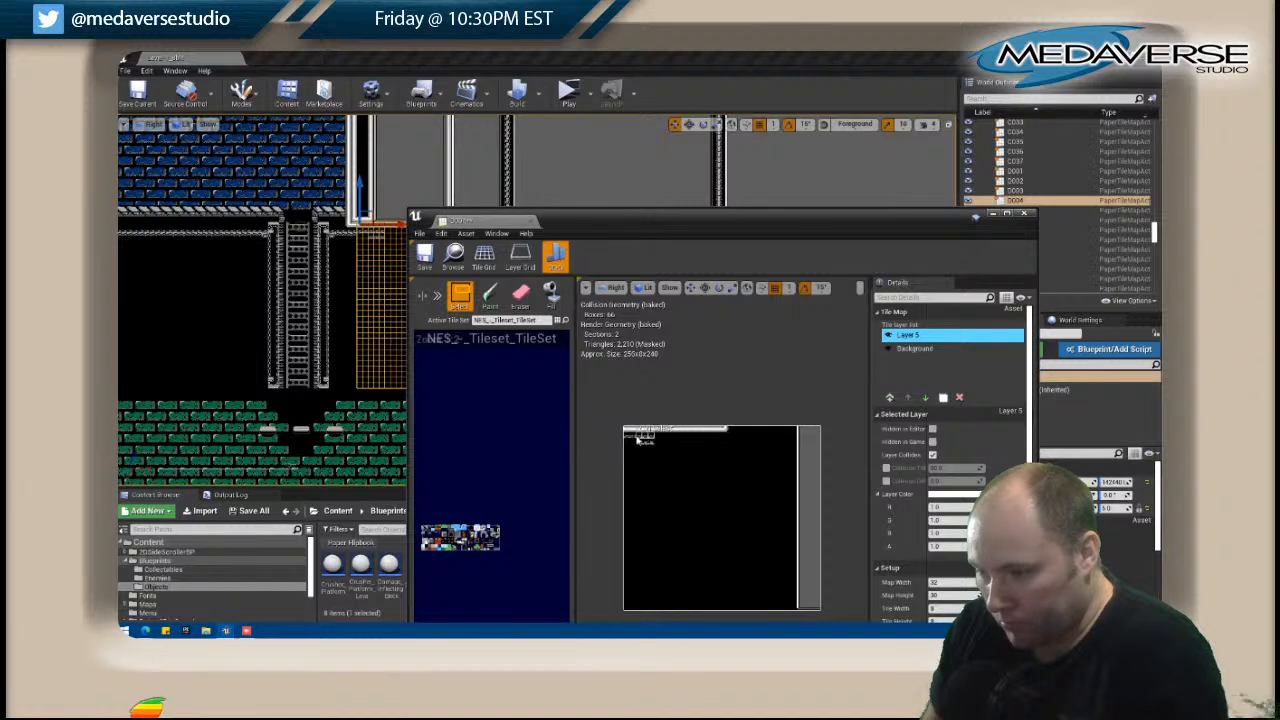
{"action": "left_click", "coordinate": [440, 296]}
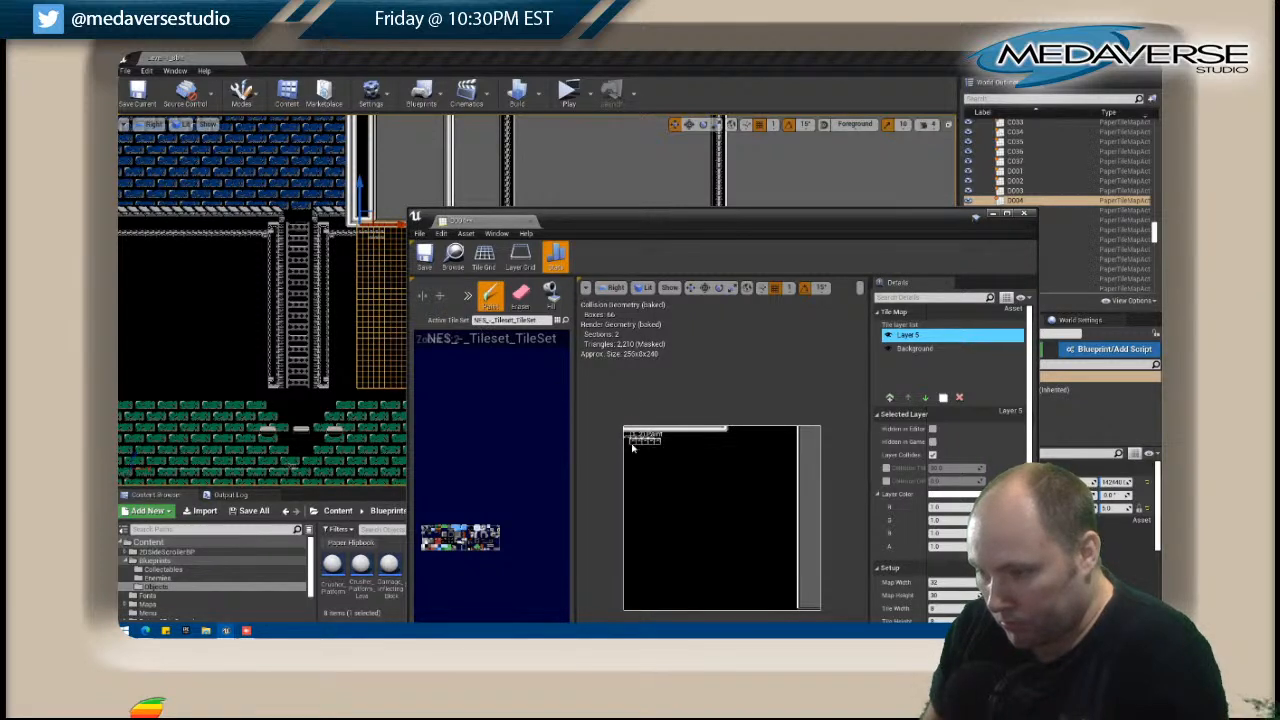
{"action": "key", "text": "shift"}
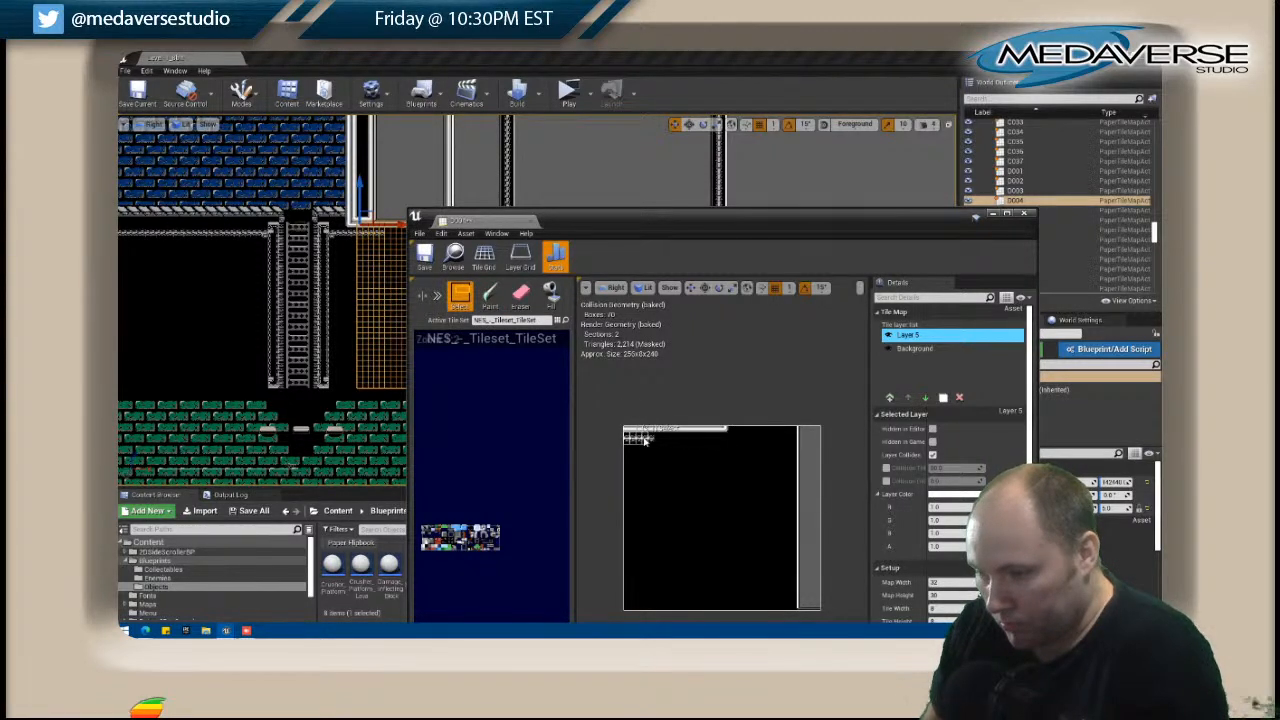
Extend D004's truss rightward to the vertical white pipe, undoing misaligned strokes.
{"action": "left_click_drag", "start_coordinate": [655, 440], "coordinate": [760, 443], "text": "shift"}
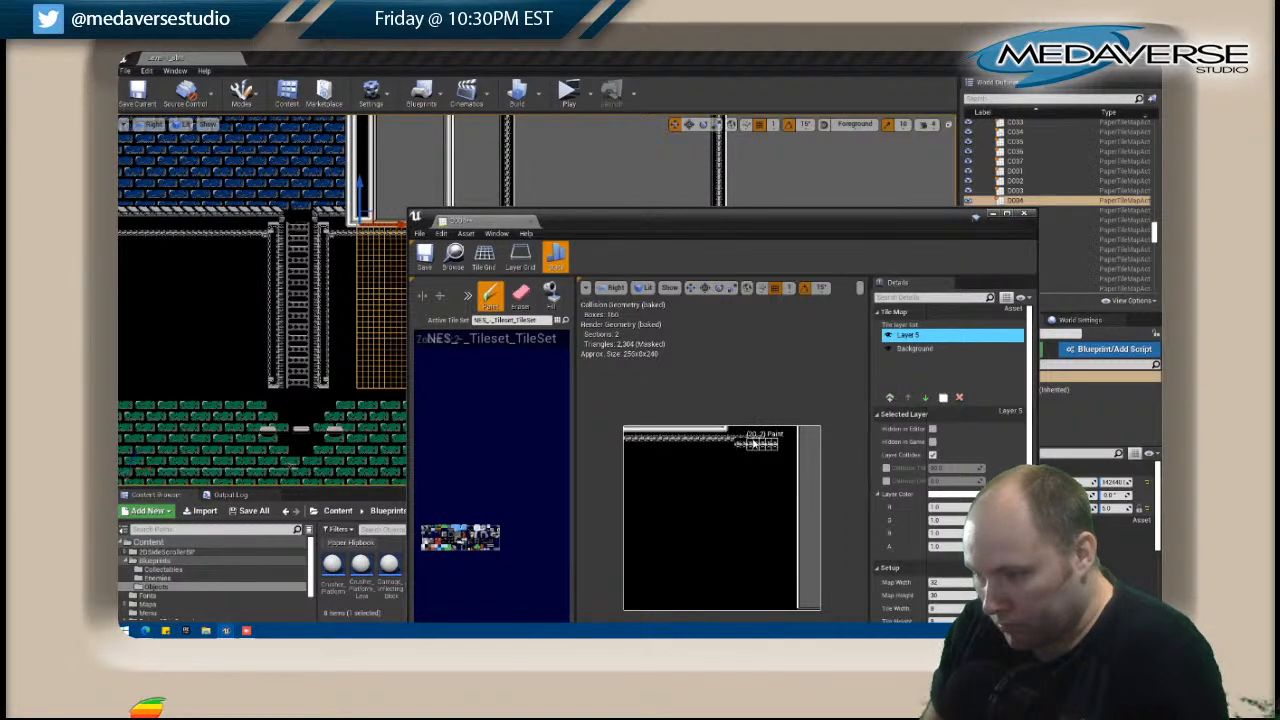
{"action": "key", "text": "ctrl+z"}
{"action": "key", "text": "ctrl+z"}
{"action": "key", "text": "ctrl+z"}
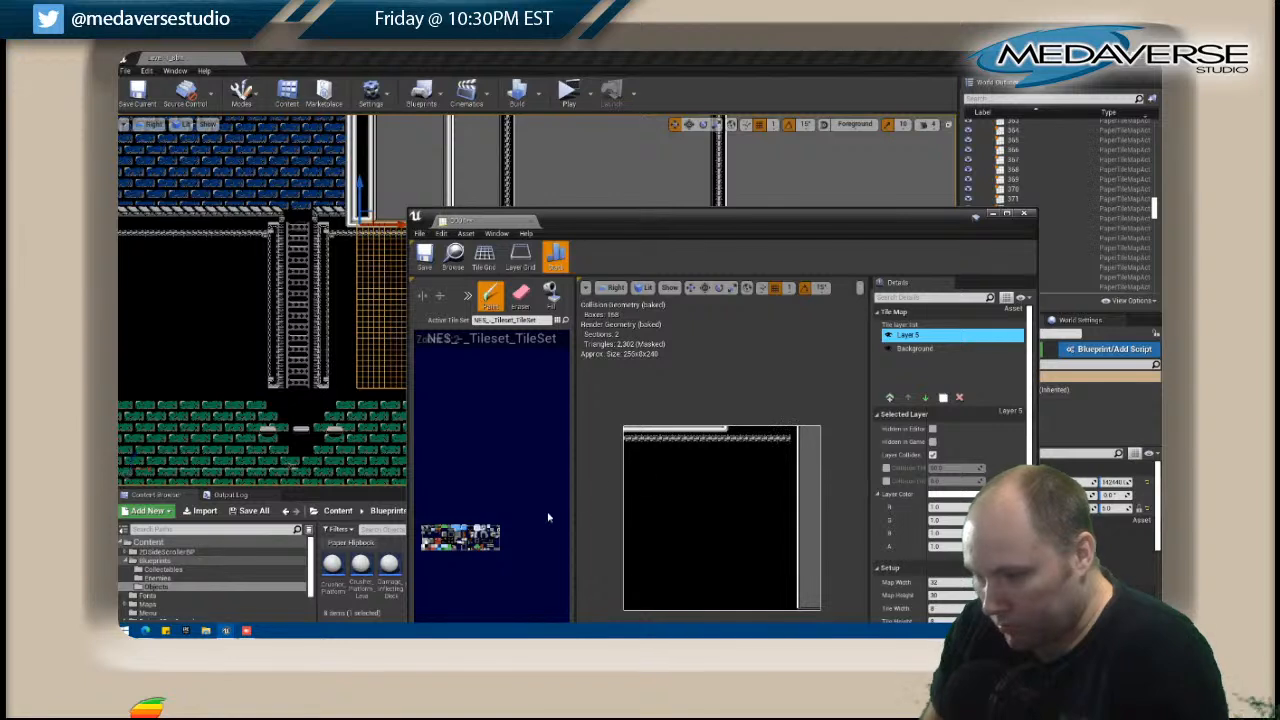
Rotate the truss brush counterclockwise and paint the truss's upward turn and corner beside D004's vertical white pipe.
{"action": "left_click", "coordinate": [467, 296]}
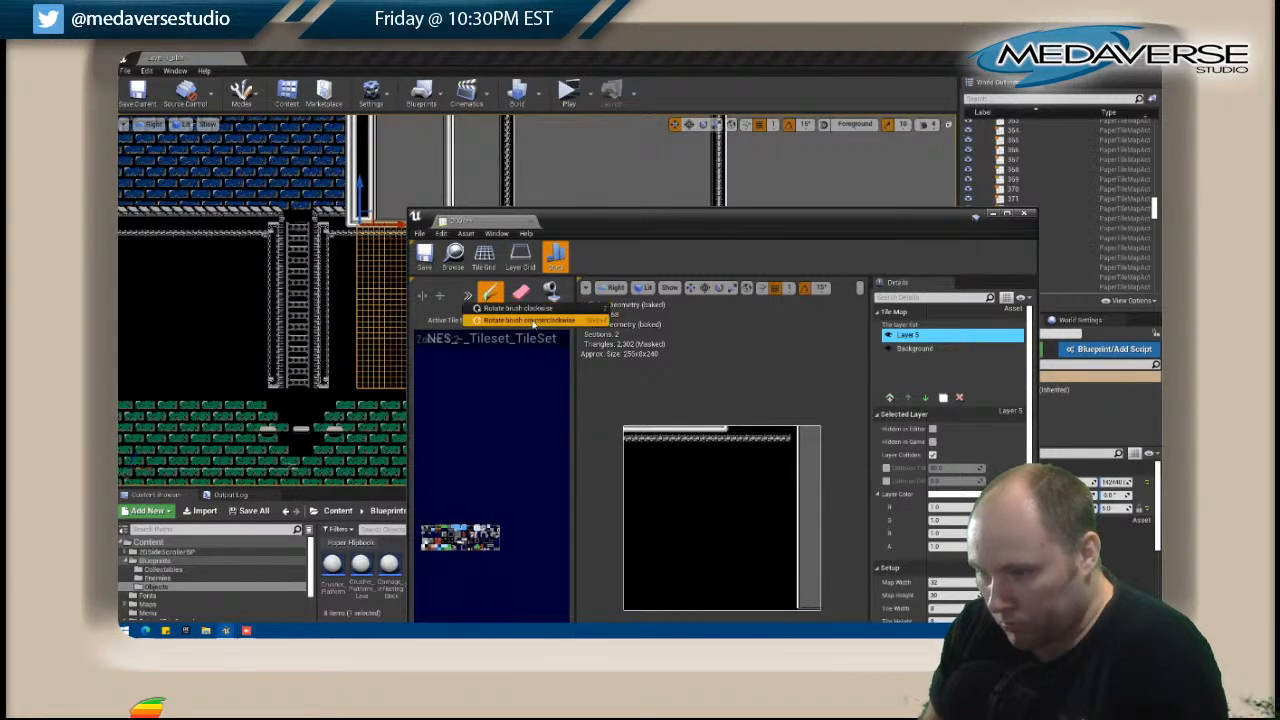
{"action": "left_click", "coordinate": [535, 320]}
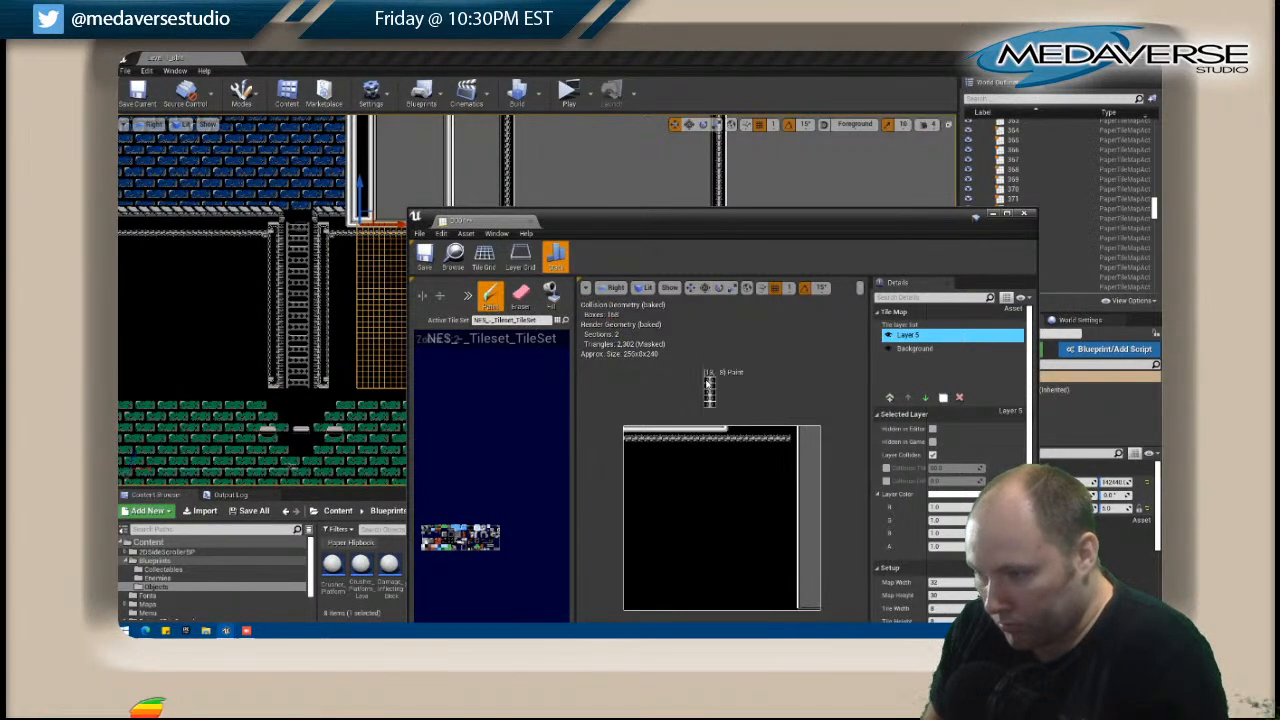
{"action": "left_click", "coordinate": [788, 410]}
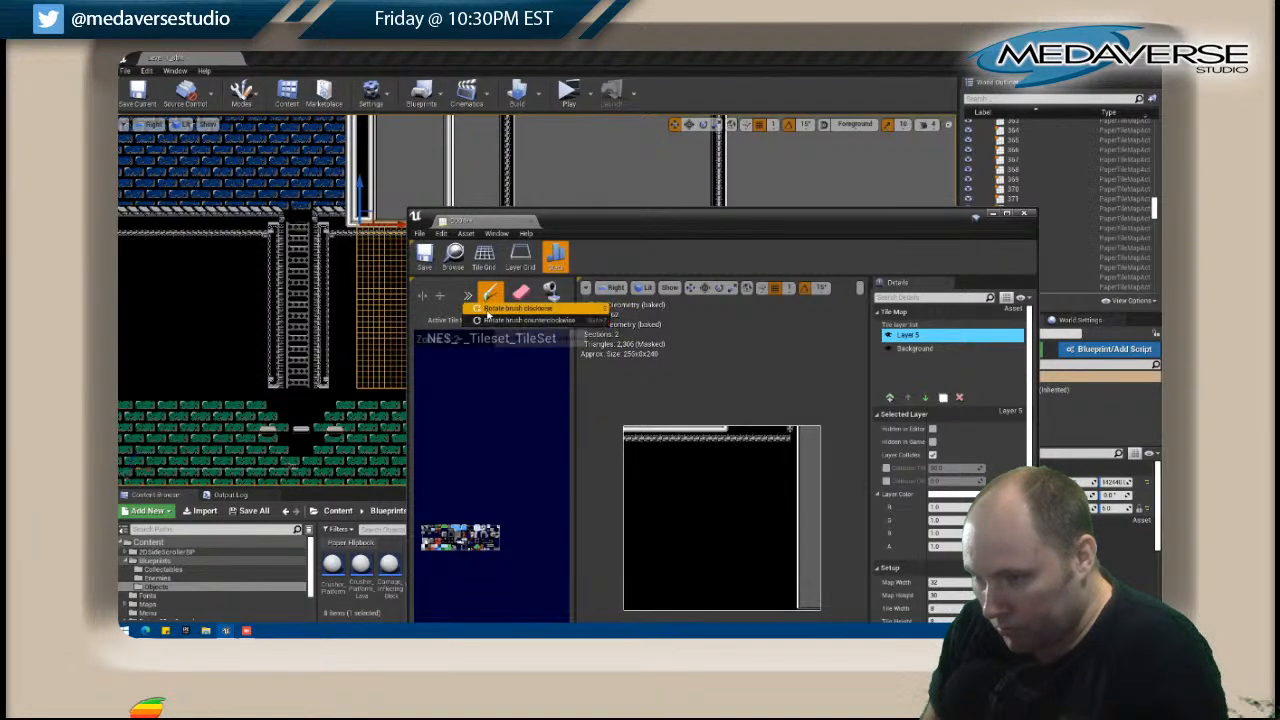
{"action": "left_click", "coordinate": [791, 434]}
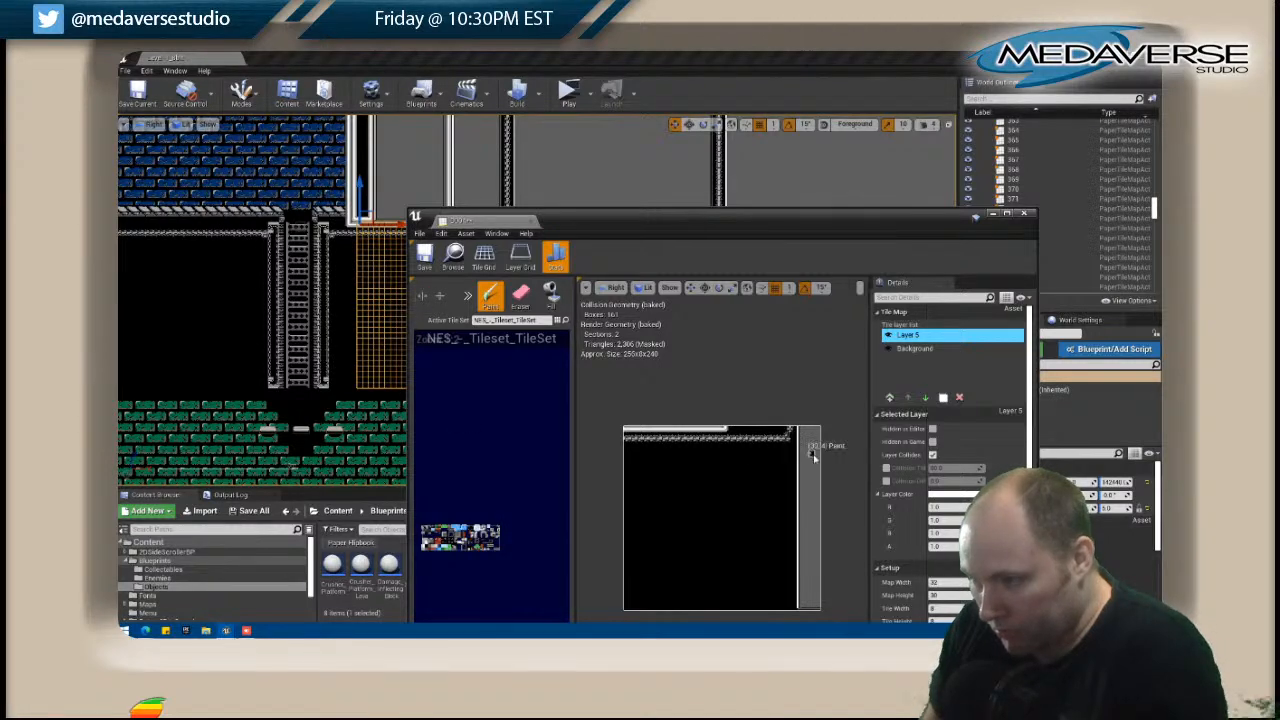
Paint trim along D004's top edge between the white pipe's end and the truss corner, and close the tile map.
{"action": "left_click_drag", "start_coordinate": [600, 225], "coordinate": [695, 187]}
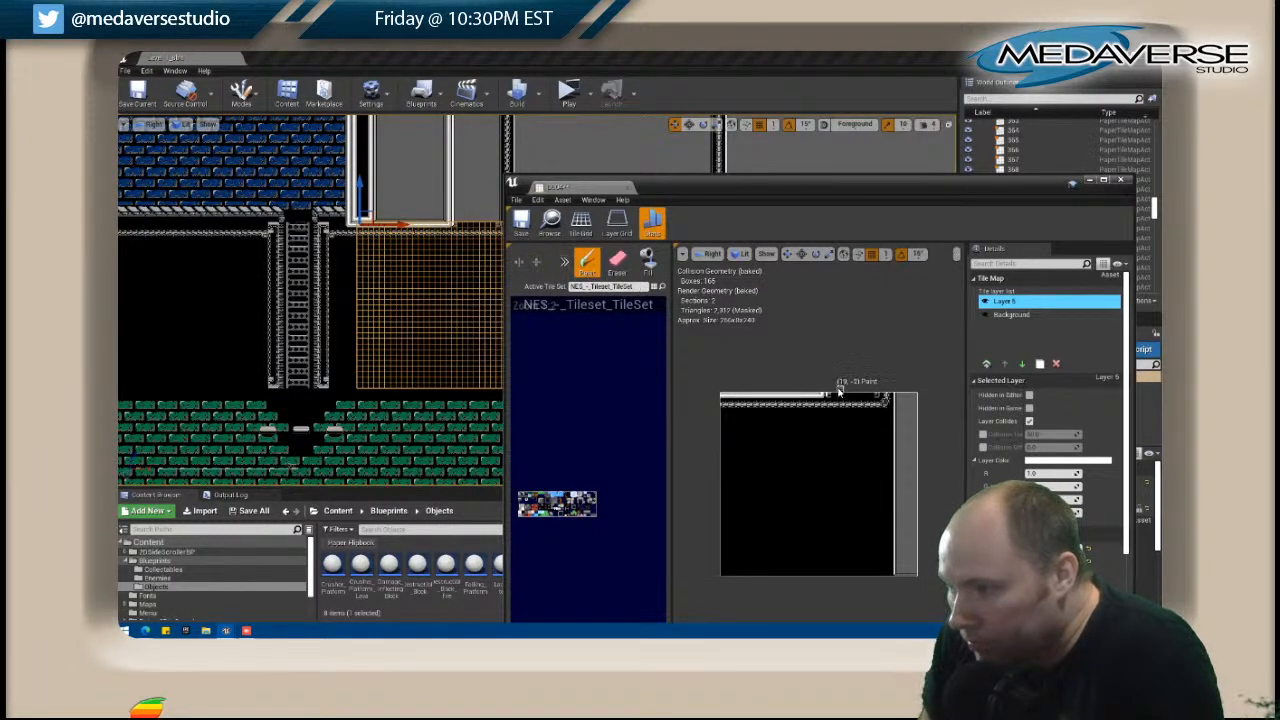
{"action": "left_click_drag", "start_coordinate": [843, 398], "coordinate": [886, 398]}
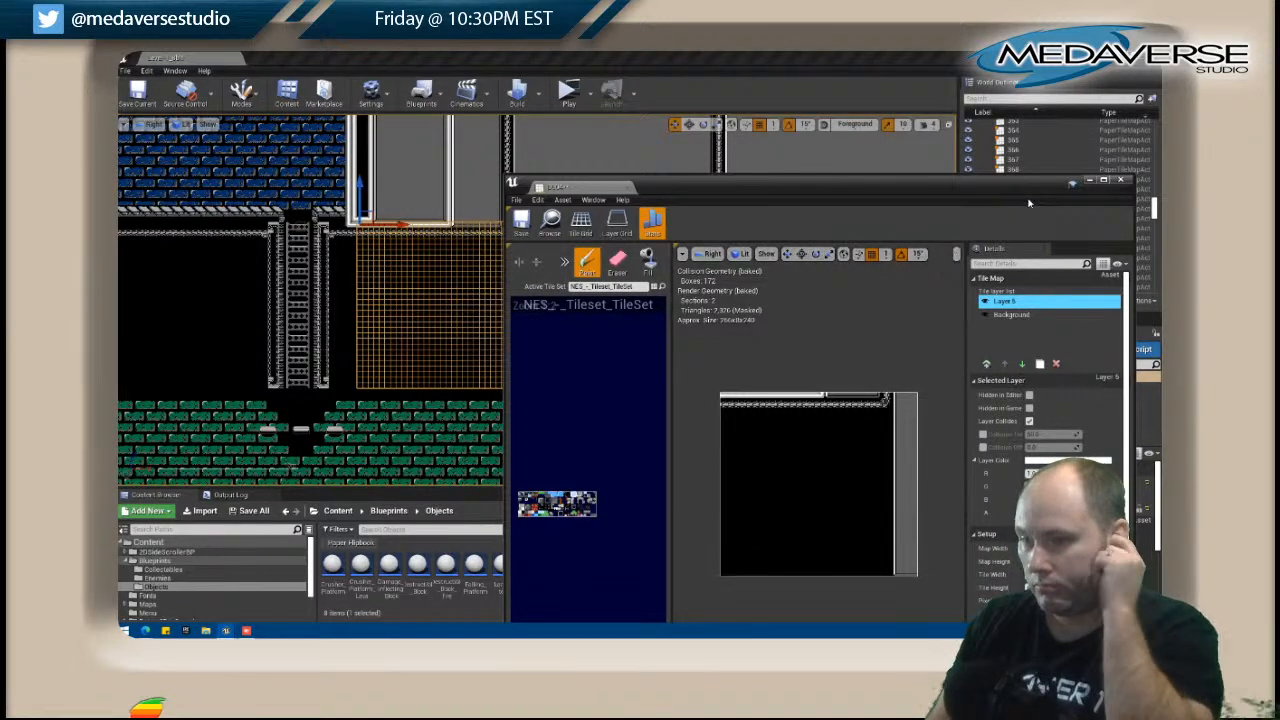
{"action": "left_click", "coordinate": [1121, 181]}
Open tile map D002 below the blue brick room, restamp the truss corner tiles near its upper left, and close it.
{"action": "left_click", "coordinate": [384, 393]}
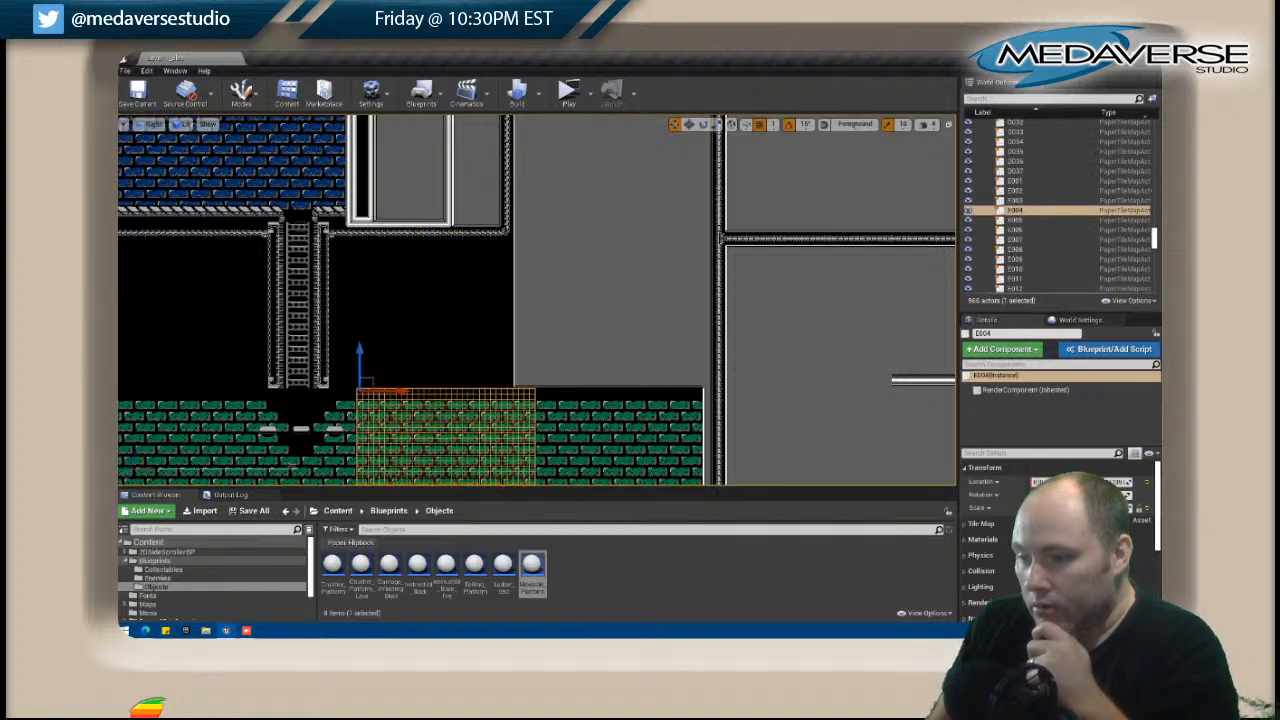
{"action": "scroll", "coordinate": [370, 358], "scroll_direction": "down", "scroll_amount": 5}
{"action": "scroll", "coordinate": [428, 300], "scroll_direction": "up", "scroll_amount": 4}
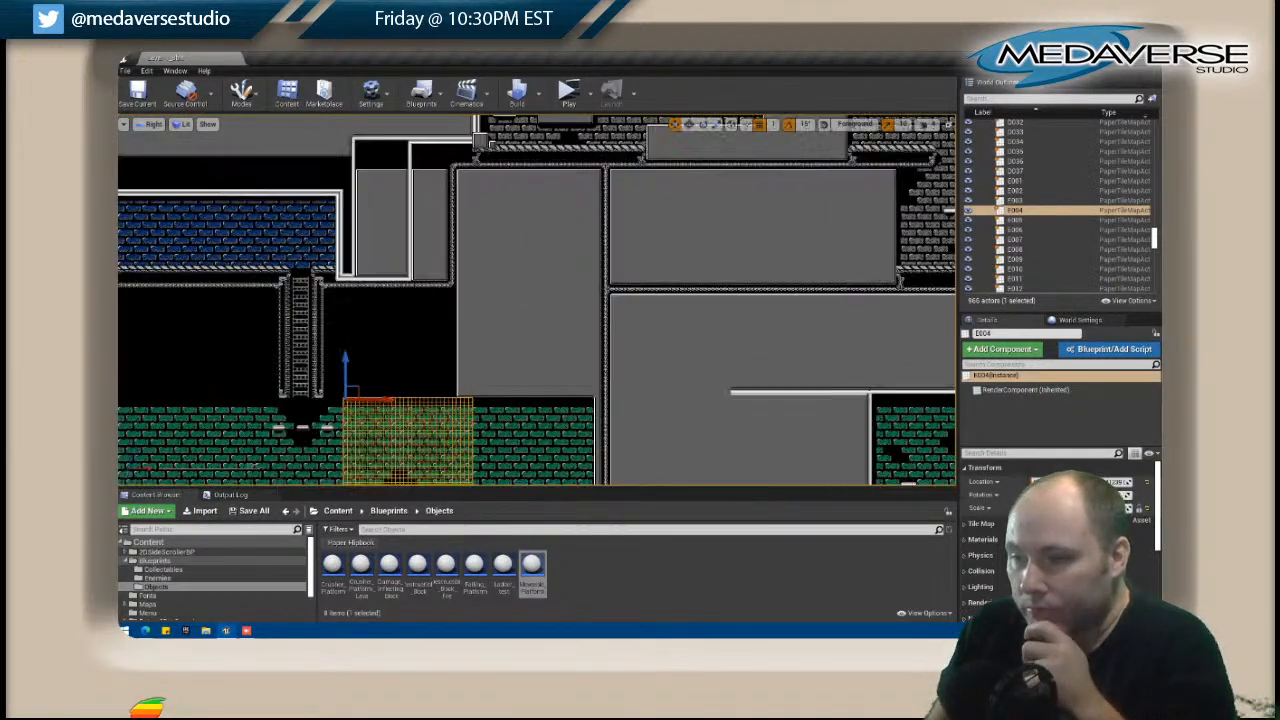
{"action": "right_click_drag", "start_coordinate": [435, 322], "coordinate": [750, 332]}
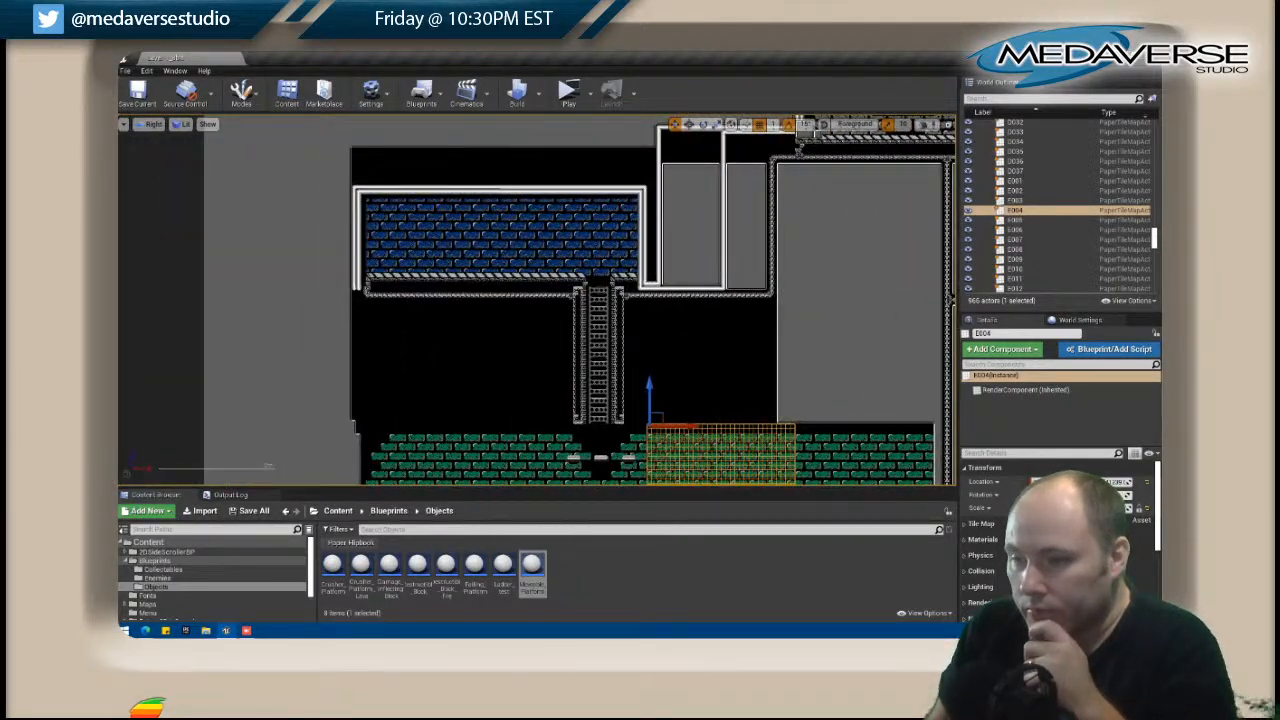
{"action": "scroll", "coordinate": [390, 290], "scroll_direction": "up", "scroll_amount": 4}
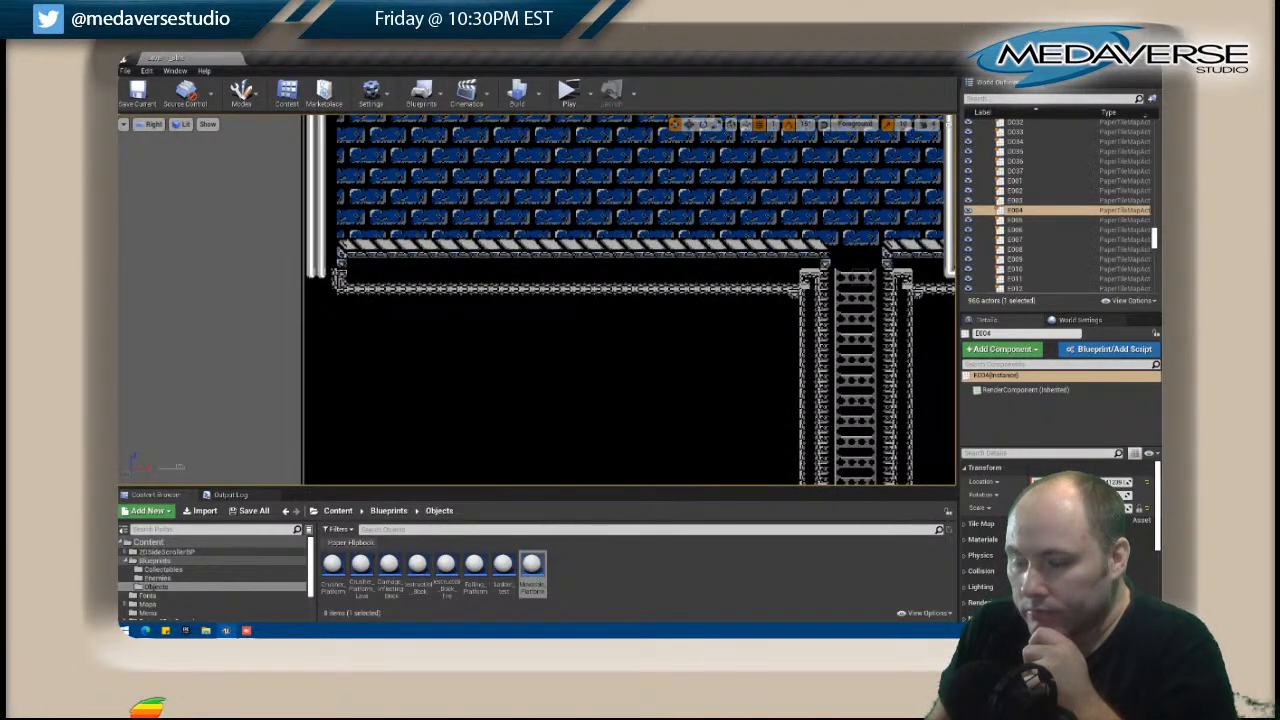
{"action": "left_click", "coordinate": [339, 279]}
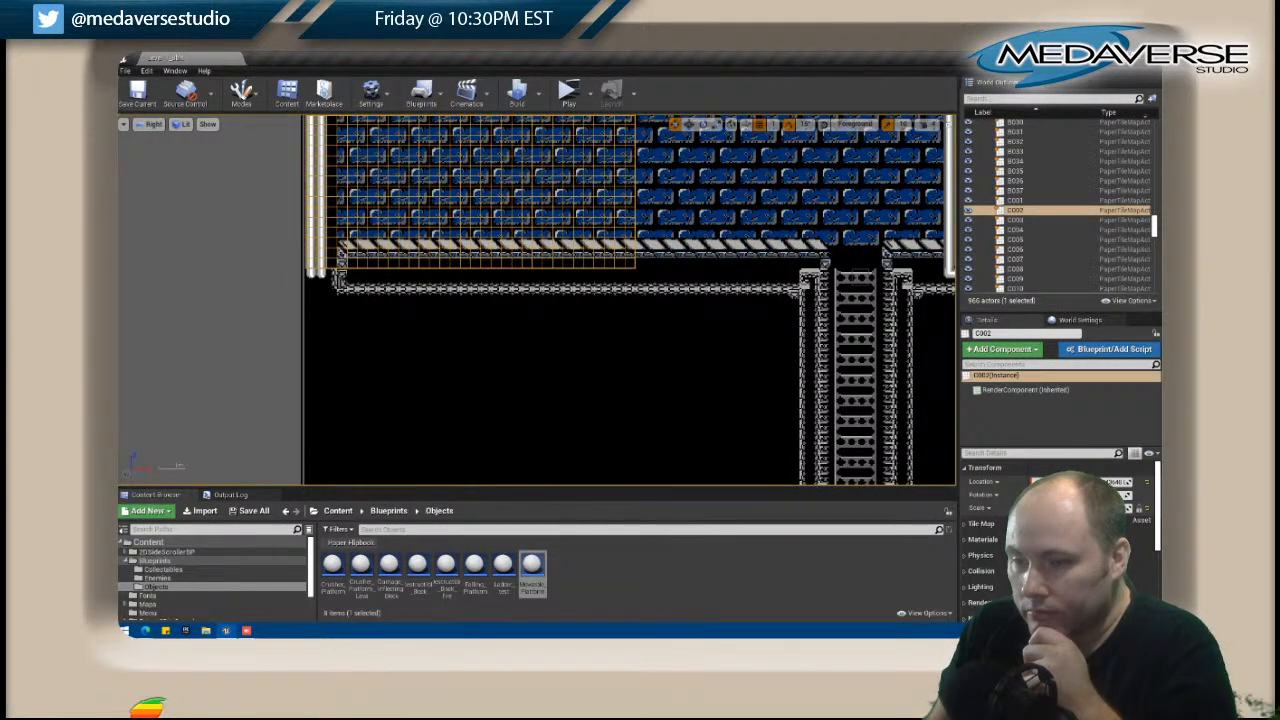
{"action": "right_click", "coordinate": [339, 281]}
{"action": "left_click", "coordinate": [395, 257]}
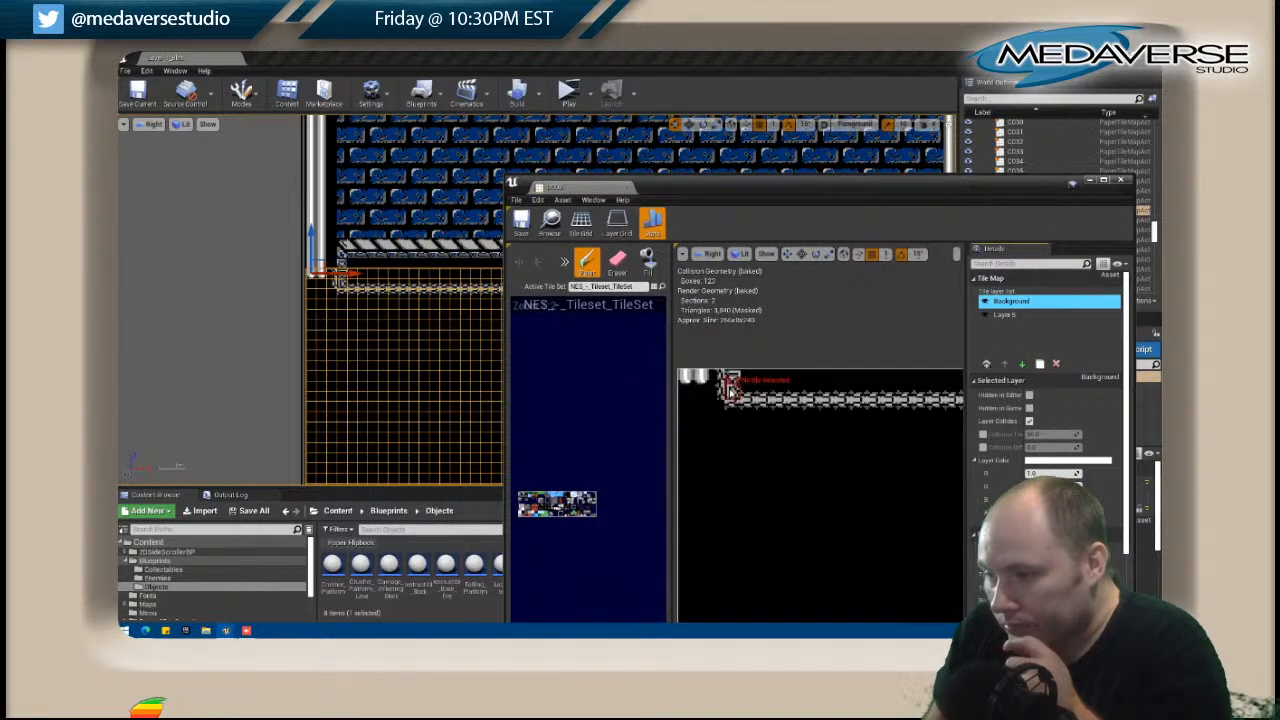
{"action": "key", "text": "shift"}
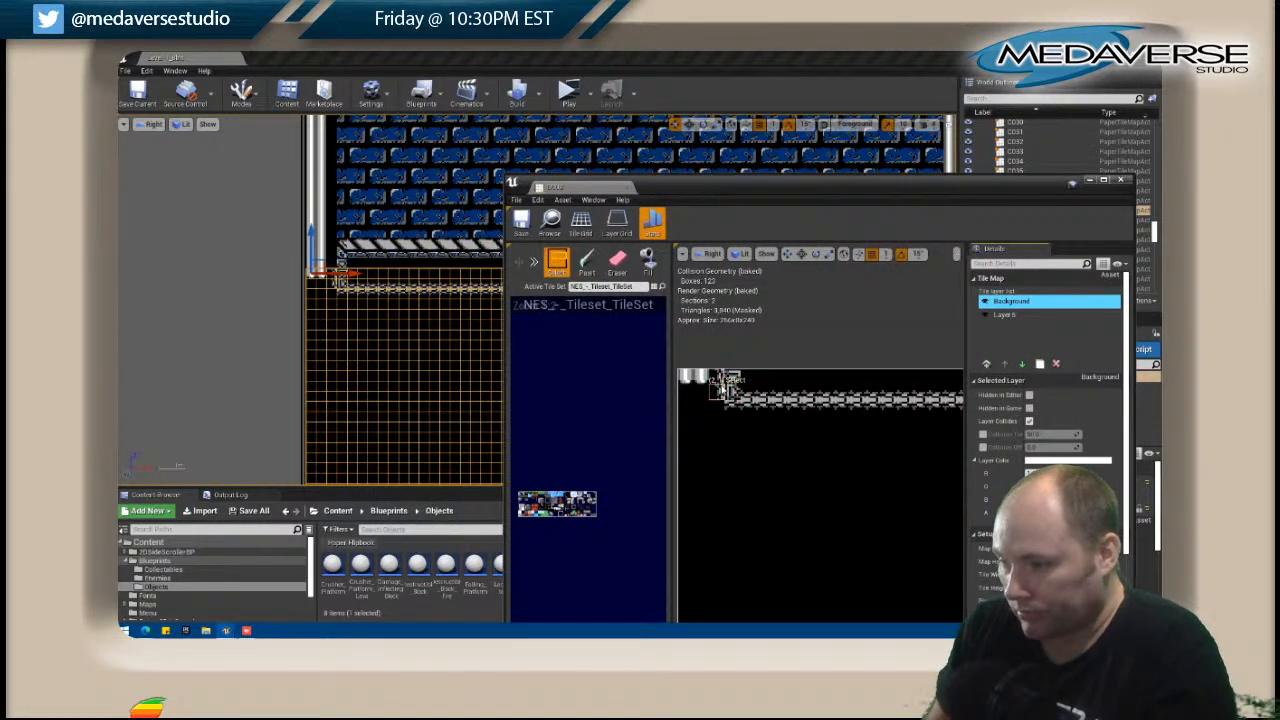
{"action": "key", "text": "shift"}
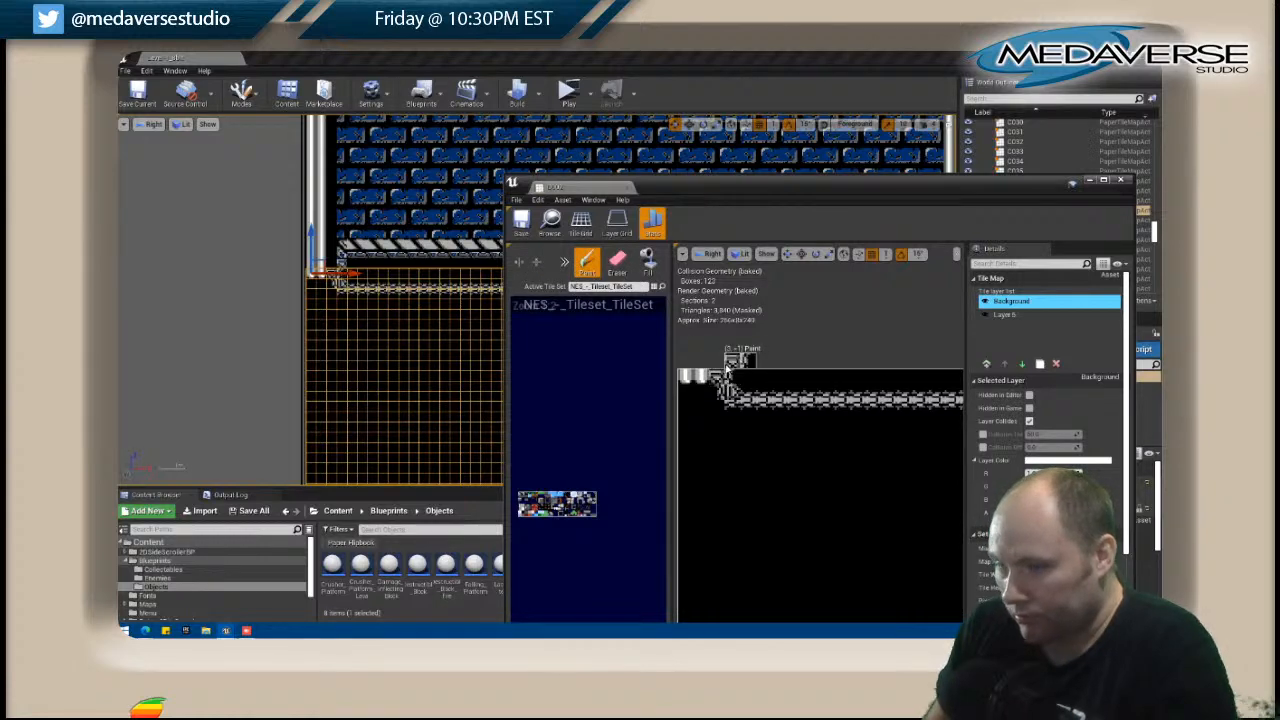
{"action": "left_click", "coordinate": [1121, 183]}
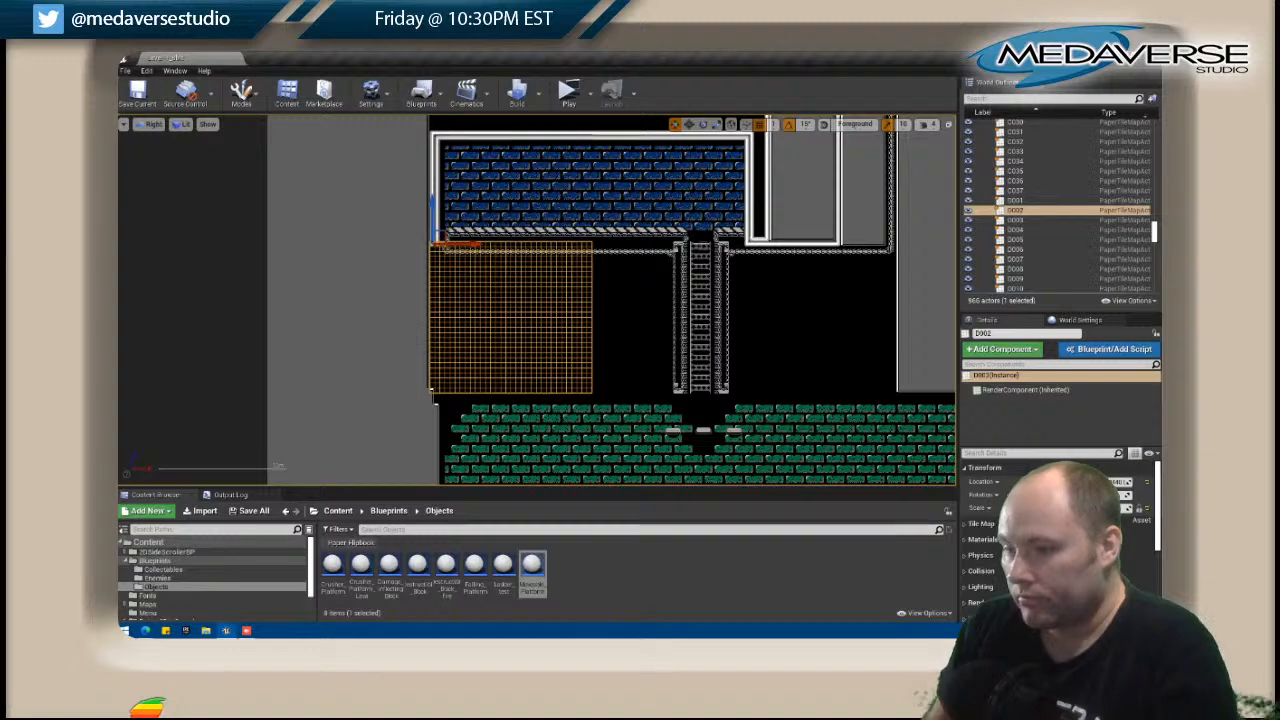
Open tile map D006, the grey panel where the vertical truss meets the horizontal one, for editing.
{"action": "scroll", "coordinate": [641, 290], "scroll_direction": "down", "scroll_amount": 2}
{"action": "right_click_drag", "start_coordinate": [640, 289], "coordinate": [482, 284]}
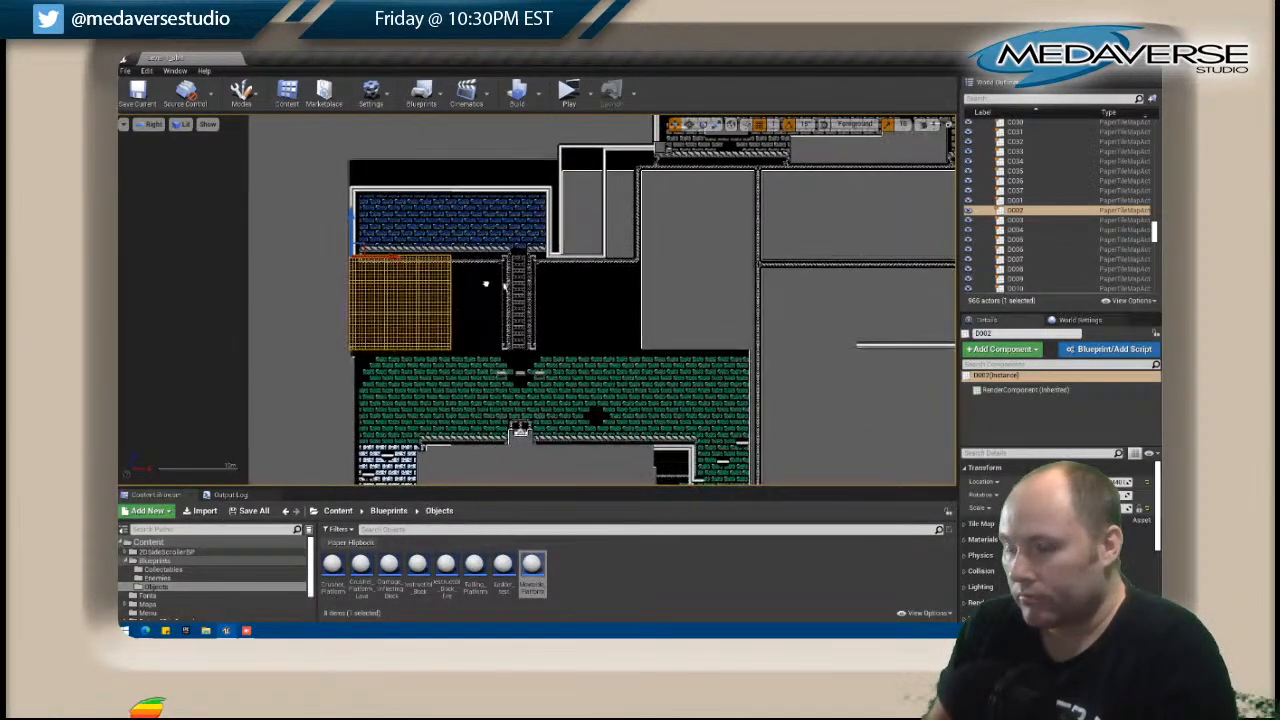
{"action": "left_click", "coordinate": [471, 180]}
{"action": "scroll", "coordinate": [471, 178], "scroll_direction": "down", "scroll_amount": 6}
{"action": "right_click_drag", "start_coordinate": [471, 172], "coordinate": [459, 260]}
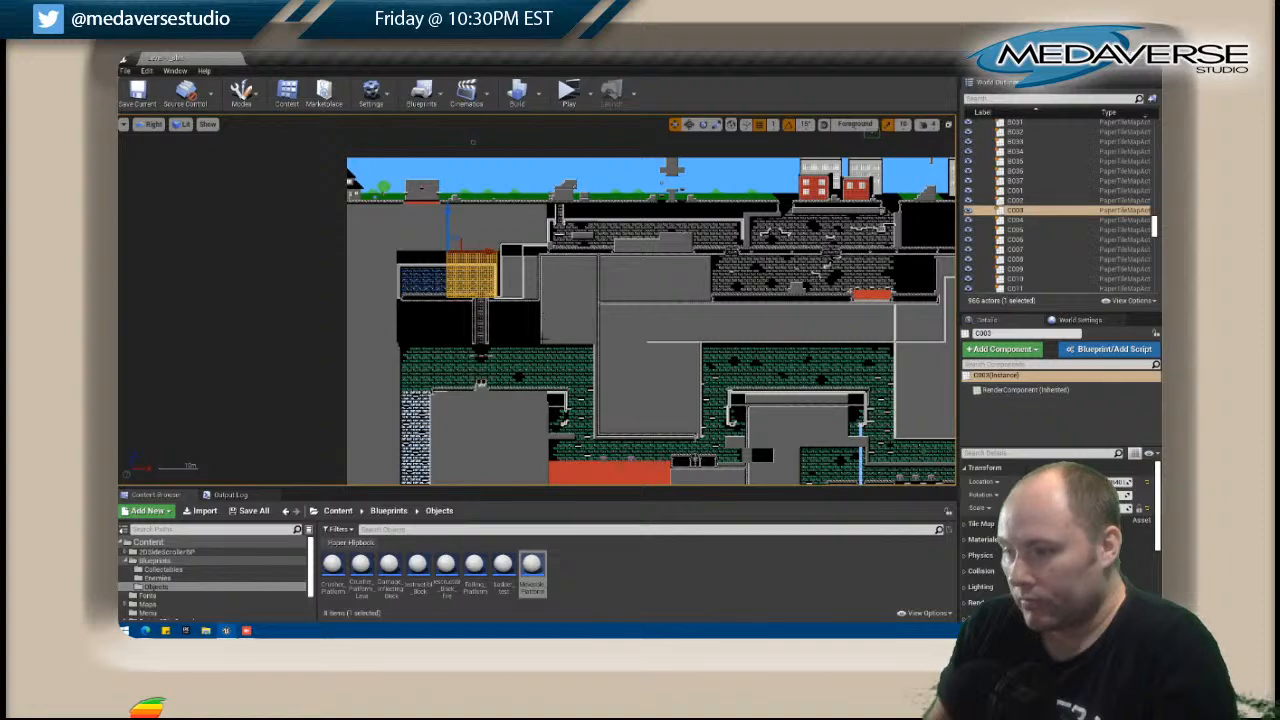
{"action": "scroll", "coordinate": [571, 294], "scroll_direction": "up", "scroll_amount": 5}
{"action": "scroll", "coordinate": [553, 322], "scroll_direction": "up", "scroll_amount": 2}
{"action": "left_click", "coordinate": [600, 300]}
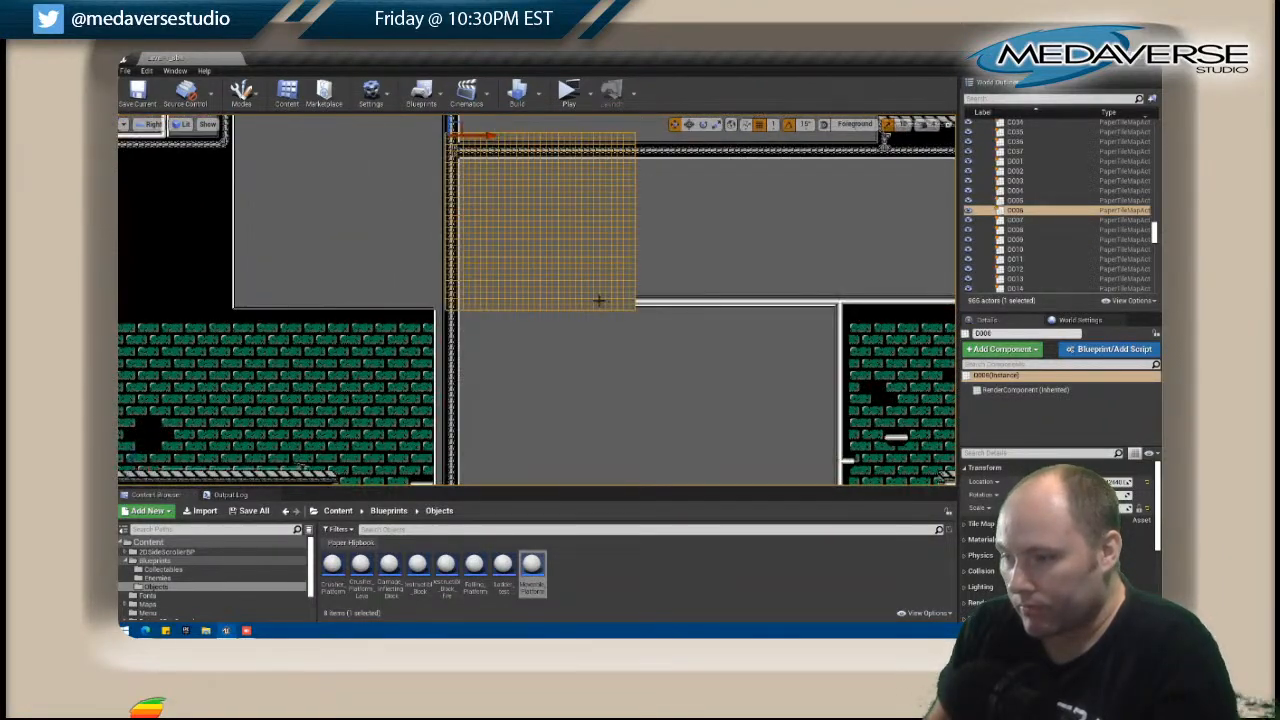
{"action": "right_click", "coordinate": [555, 274]}
{"action": "left_click", "coordinate": [600, 255]}
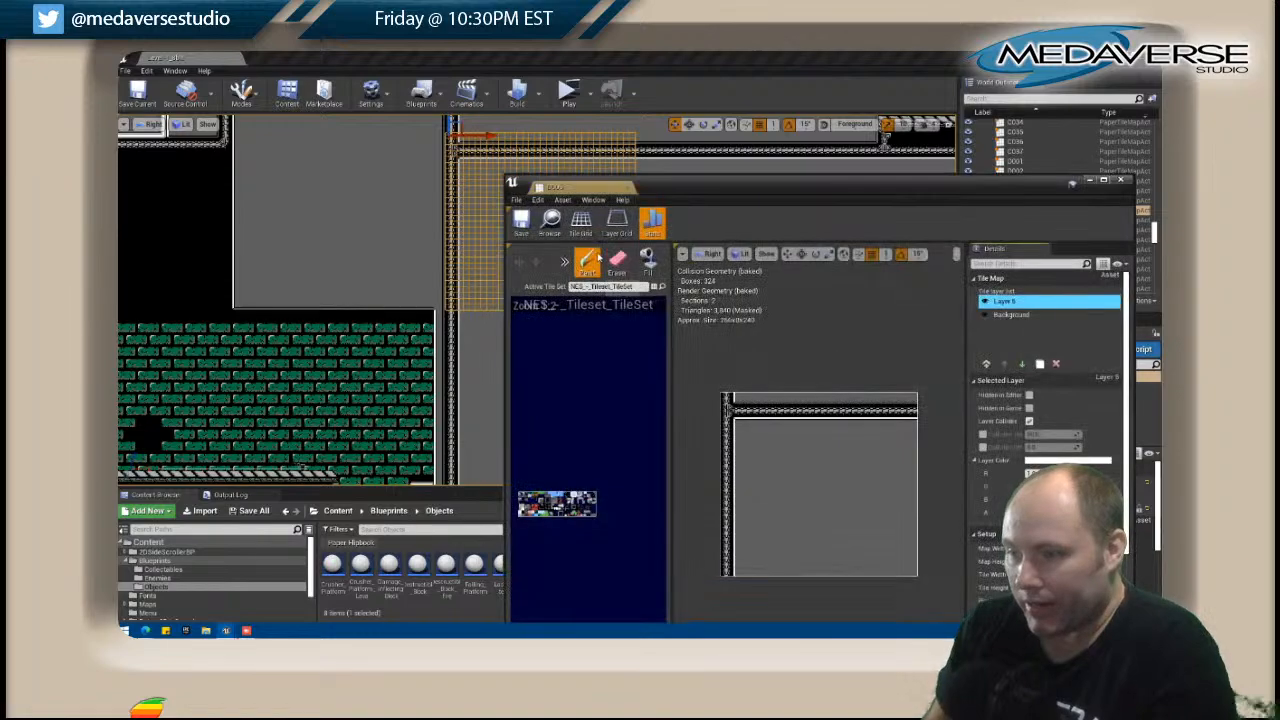
Move the tile map editor window beside the level view so D006's lower edge can be compared with the neighbouring pipe.
{"action": "left_click_drag", "start_coordinate": [693, 195], "coordinate": [828, 123]}
{"action": "right_click_drag", "start_coordinate": [609, 249], "coordinate": [409, 230]}
{"action": "left_click_drag", "start_coordinate": [853, 121], "coordinate": [685, 99]}
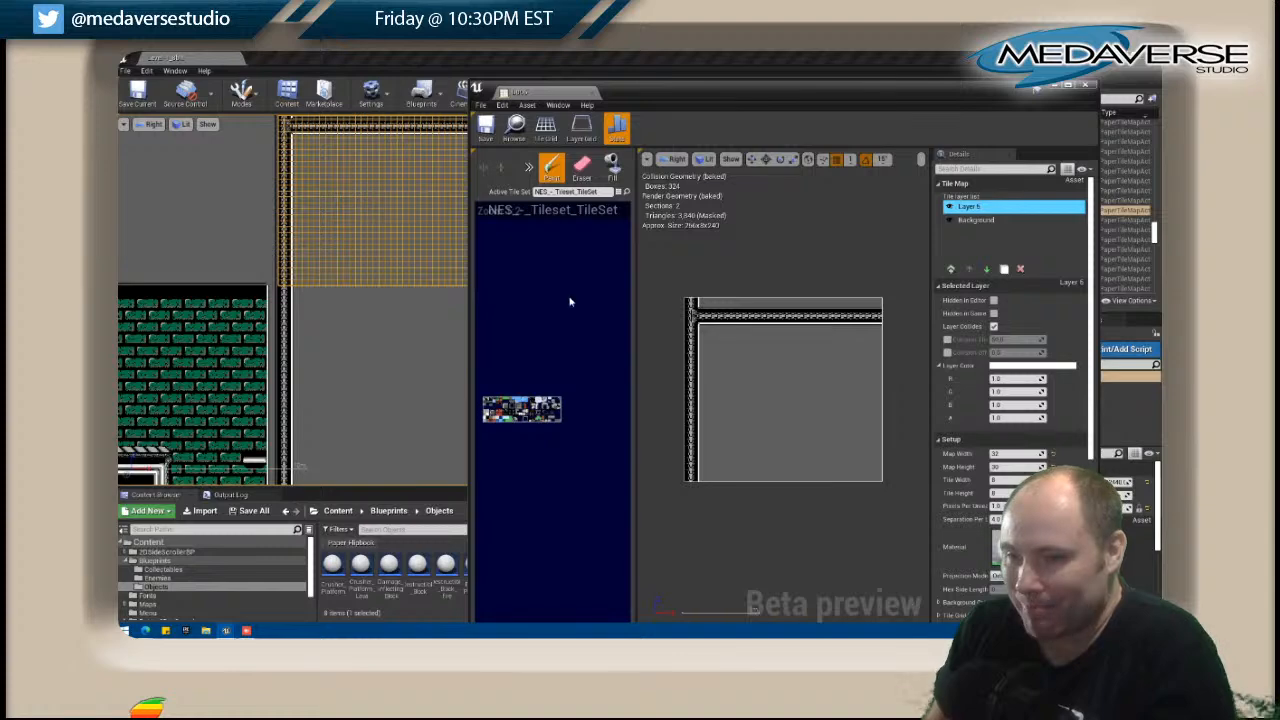
{"action": "right_click_drag", "start_coordinate": [412, 346], "coordinate": [268, 344]}
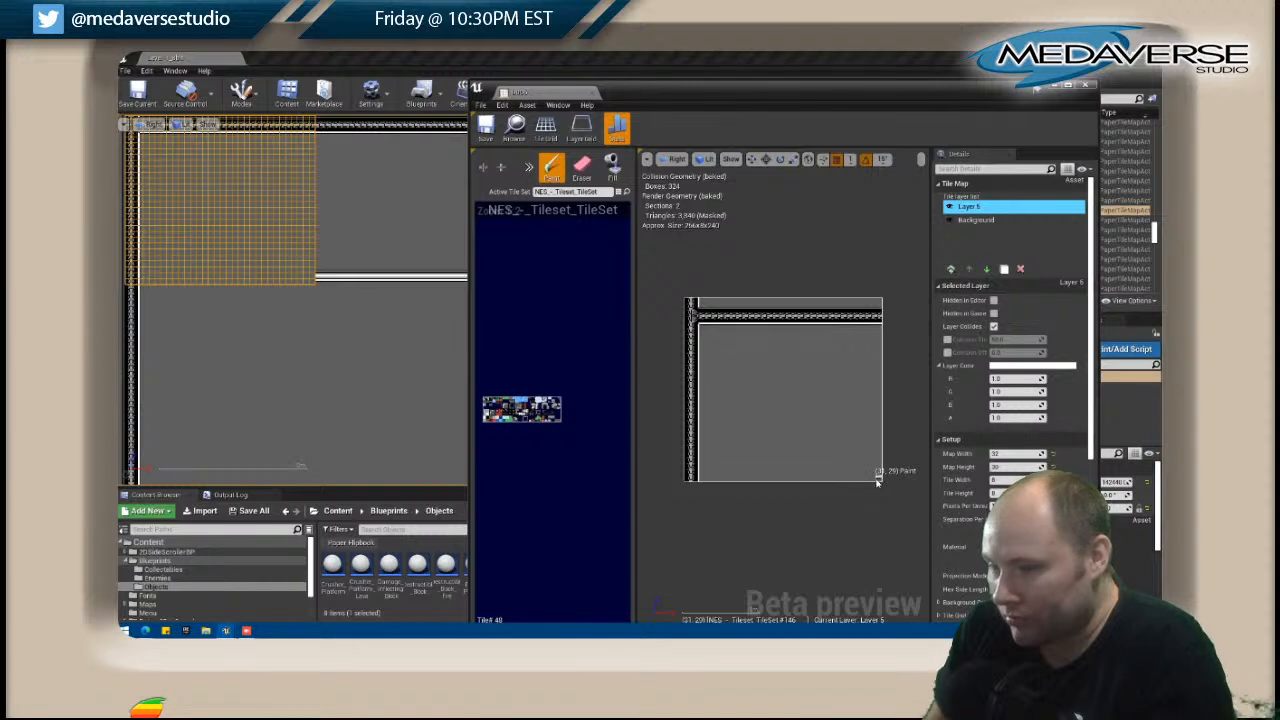
Paint the white pipe along D006's bottom edge from the vertical truss to the map's far side, with trim directly above it.
{"action": "mouse_move", "coordinate": [877, 481]}
{"action": "left_mouse_down"}
{"action": "mouse_move", "coordinate": [706, 482]}
{"action": "mouse_move", "coordinate": [734, 481]}
{"action": "left_mouse_up"}
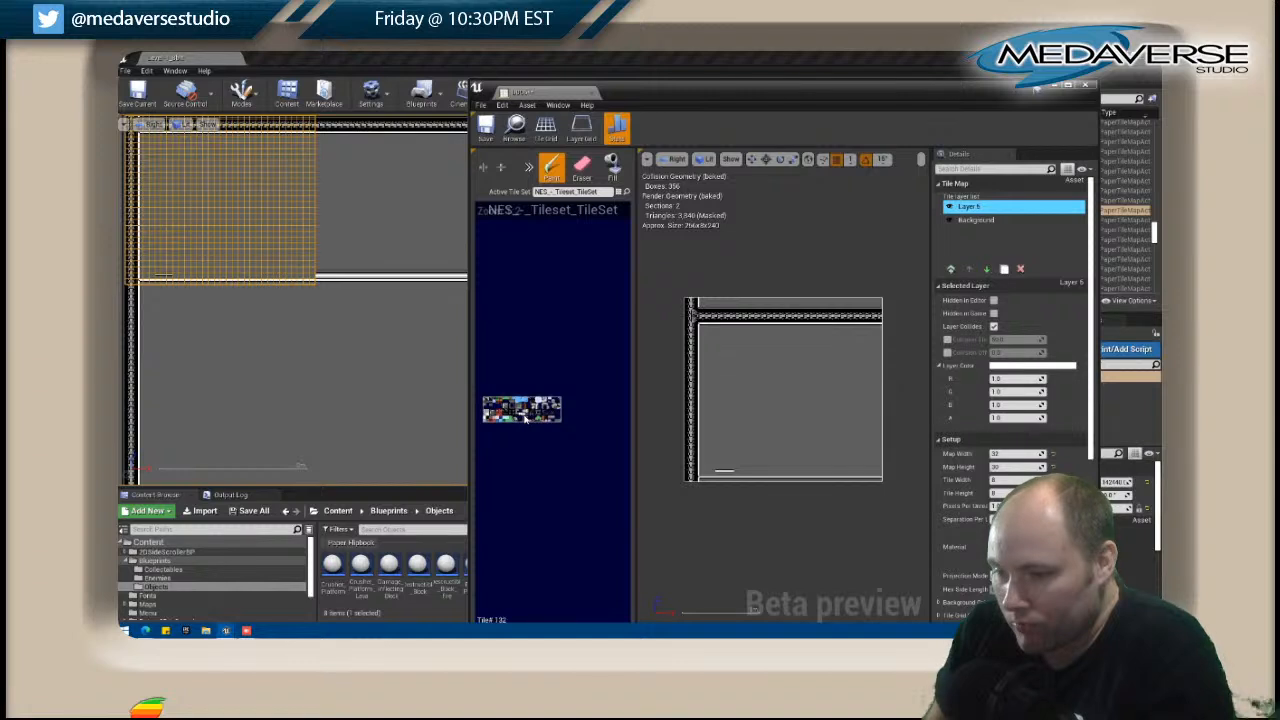
{"action": "left_click", "coordinate": [706, 475]}
{"action": "left_click_drag", "start_coordinate": [706, 475], "coordinate": [880, 477]}
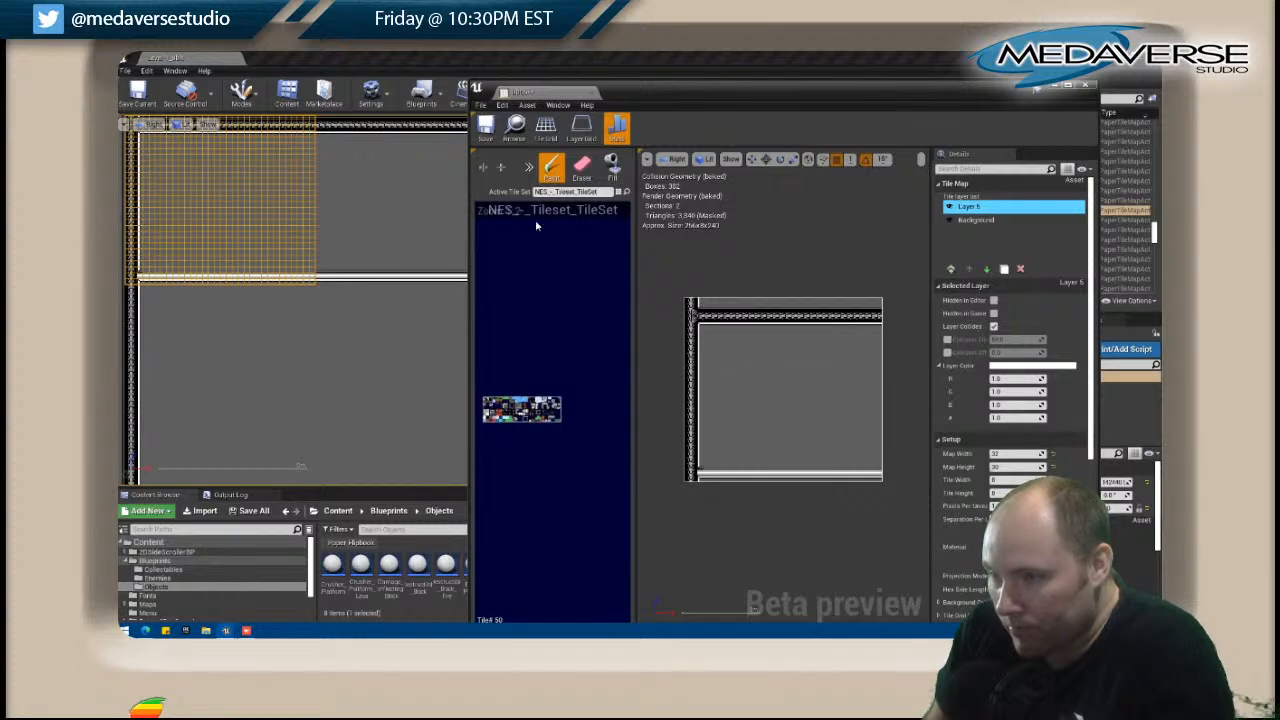
{"action": "left_click_drag", "start_coordinate": [705, 470], "coordinate": [782, 470]}
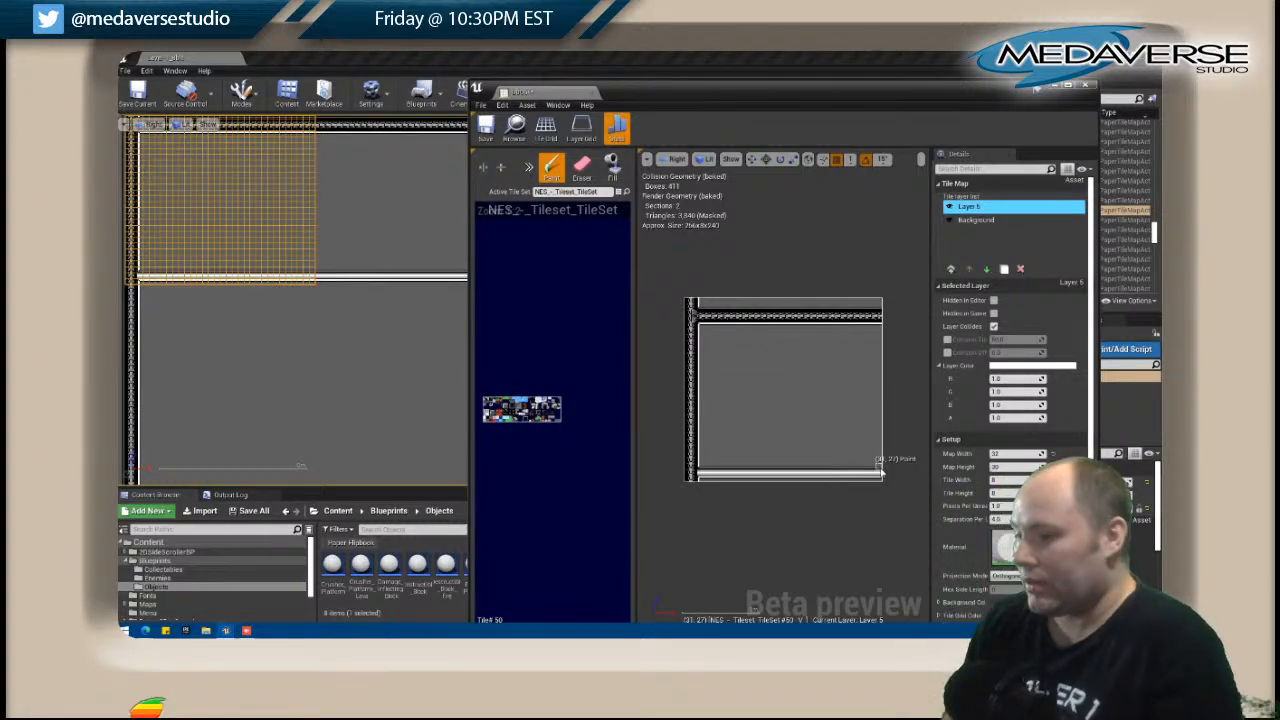
Examine how D006's painted pipe lines up with the trusses, grey panels and green brick areas around it.
{"action": "scroll", "coordinate": [349, 290], "scroll_direction": "down", "scroll_amount": 2}
{"action": "right_click_drag", "start_coordinate": [302, 349], "coordinate": [606, 363]}
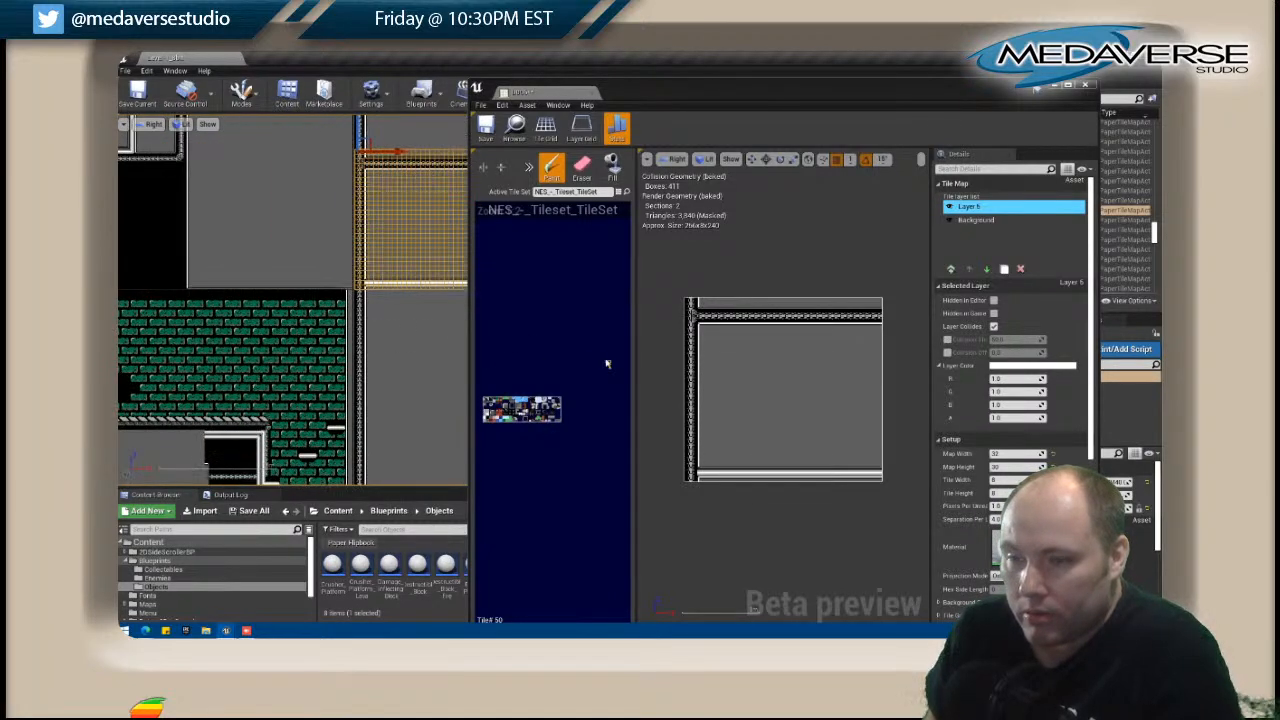
{"action": "right_click_drag", "start_coordinate": [345, 344], "coordinate": [492, 466]}
{"action": "scroll", "coordinate": [345, 438], "scroll_direction": "down", "scroll_amount": 3}
{"action": "right_click_drag", "start_coordinate": [312, 374], "coordinate": [170, 434]}
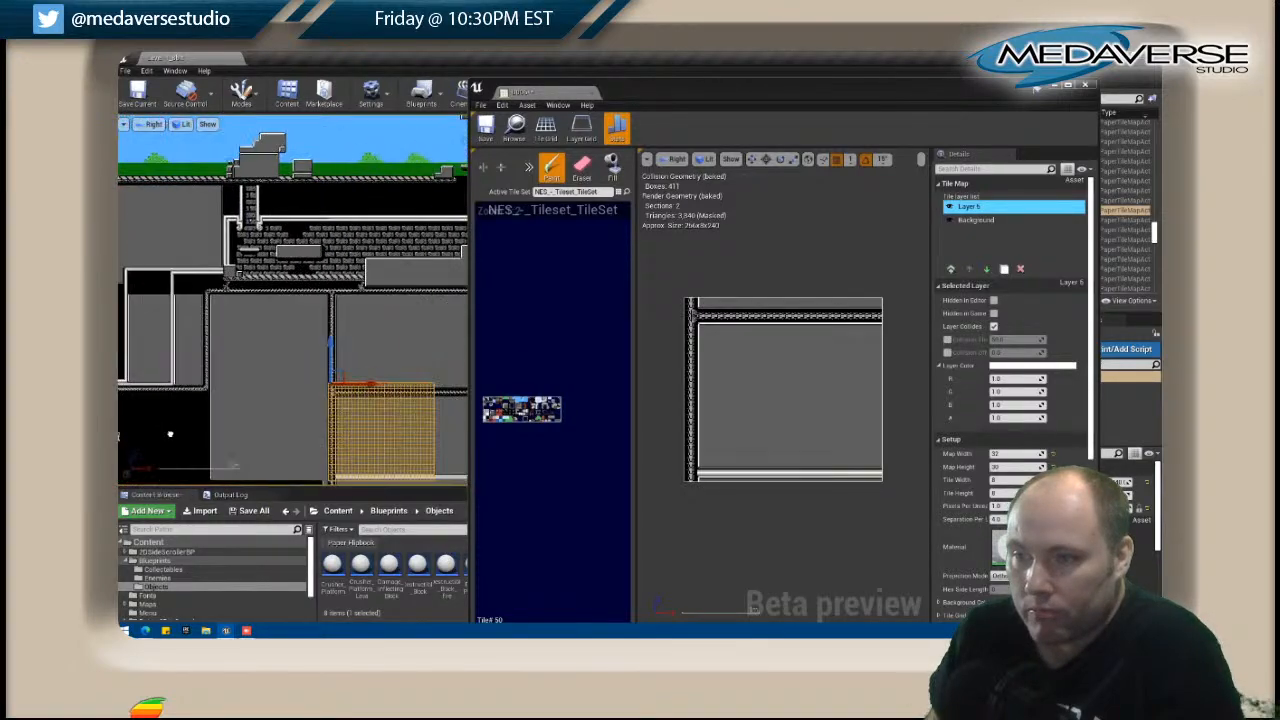
{"action": "right_click_drag", "start_coordinate": [275, 394], "coordinate": [467, 352]}
{"action": "right_click_drag", "start_coordinate": [165, 364], "coordinate": [197, 201]}
{"action": "right_click_drag", "start_coordinate": [403, 313], "coordinate": [231, 264]}
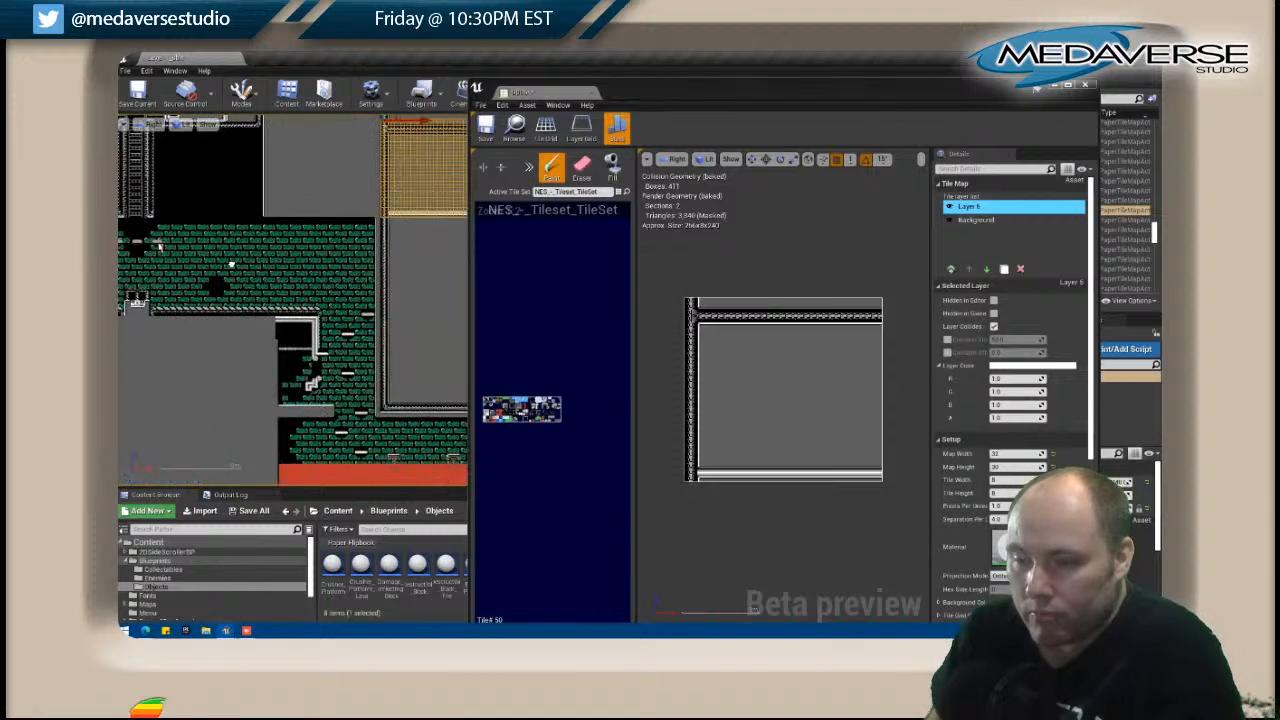
{"action": "right_click_drag", "start_coordinate": [400, 263], "coordinate": [320, 358]}
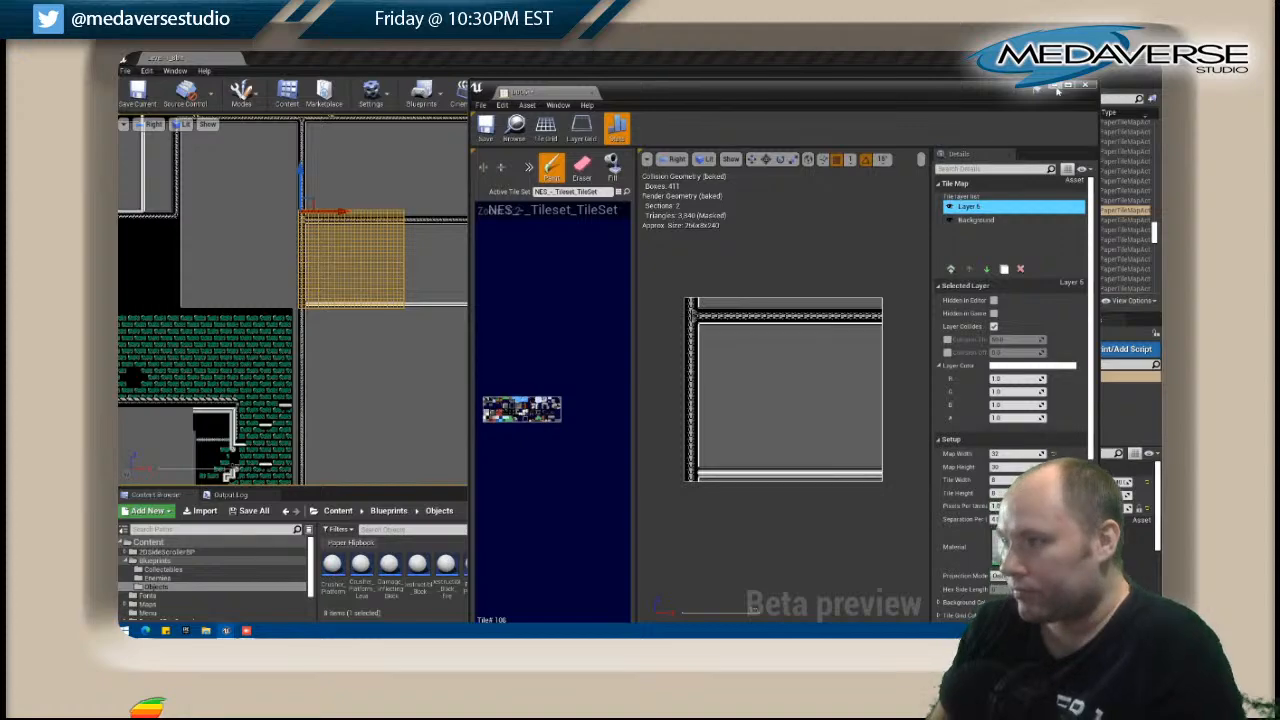
Inspect tile map F003 in the grey area beneath the green brick room and close it.
{"action": "left_click", "coordinate": [340, 246]}
{"action": "scroll", "coordinate": [340, 246], "scroll_direction": "down", "scroll_amount": 3}
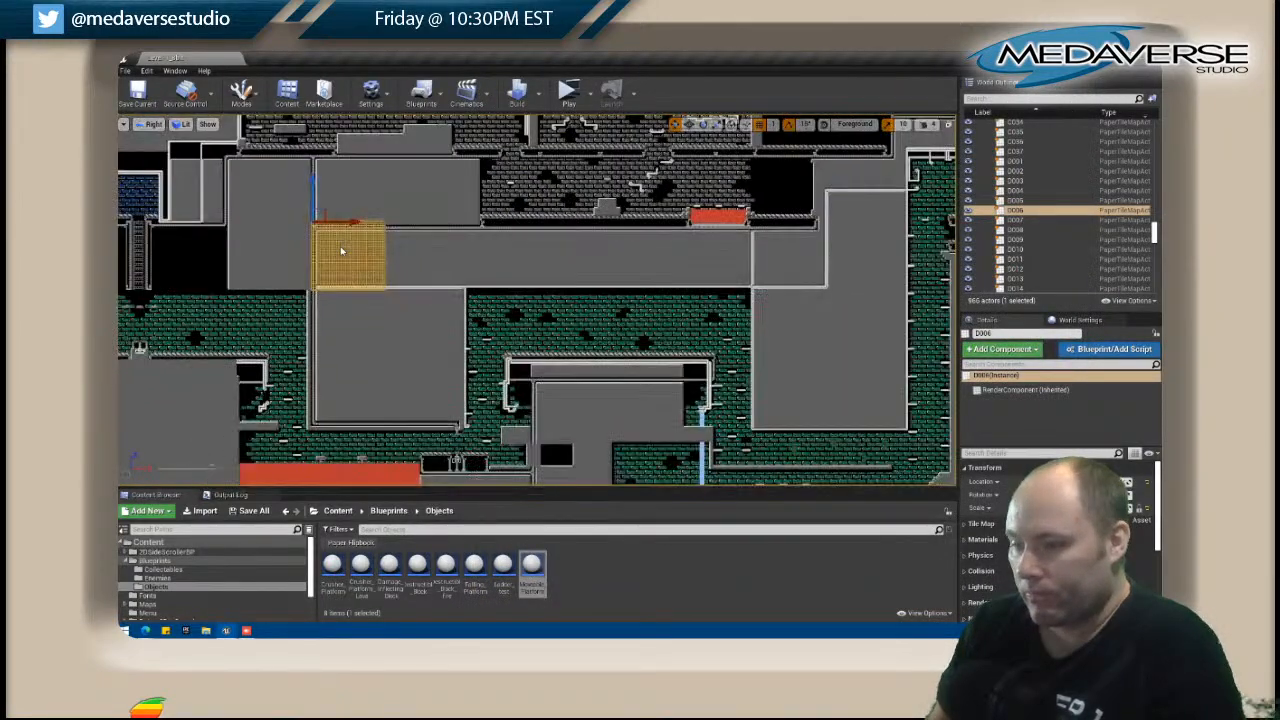
{"action": "right_click_drag", "start_coordinate": [378, 334], "coordinate": [551, 345]}
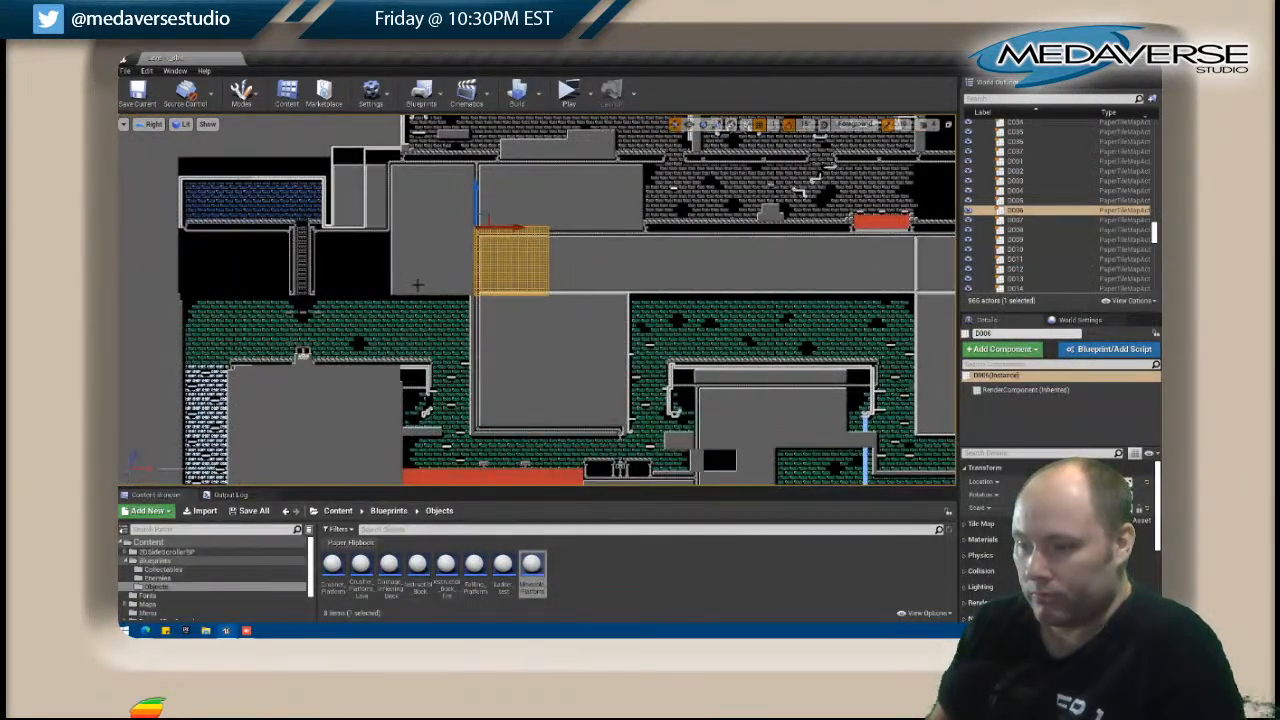
{"action": "scroll", "coordinate": [331, 378], "scroll_direction": "down", "scroll_amount": 1}
{"action": "scroll", "coordinate": [331, 378], "scroll_direction": "up", "scroll_amount": 2}
{"action": "scroll", "coordinate": [331, 378], "scroll_direction": "up", "scroll_amount": 1}
{"action": "left_click", "coordinate": [220, 372]}
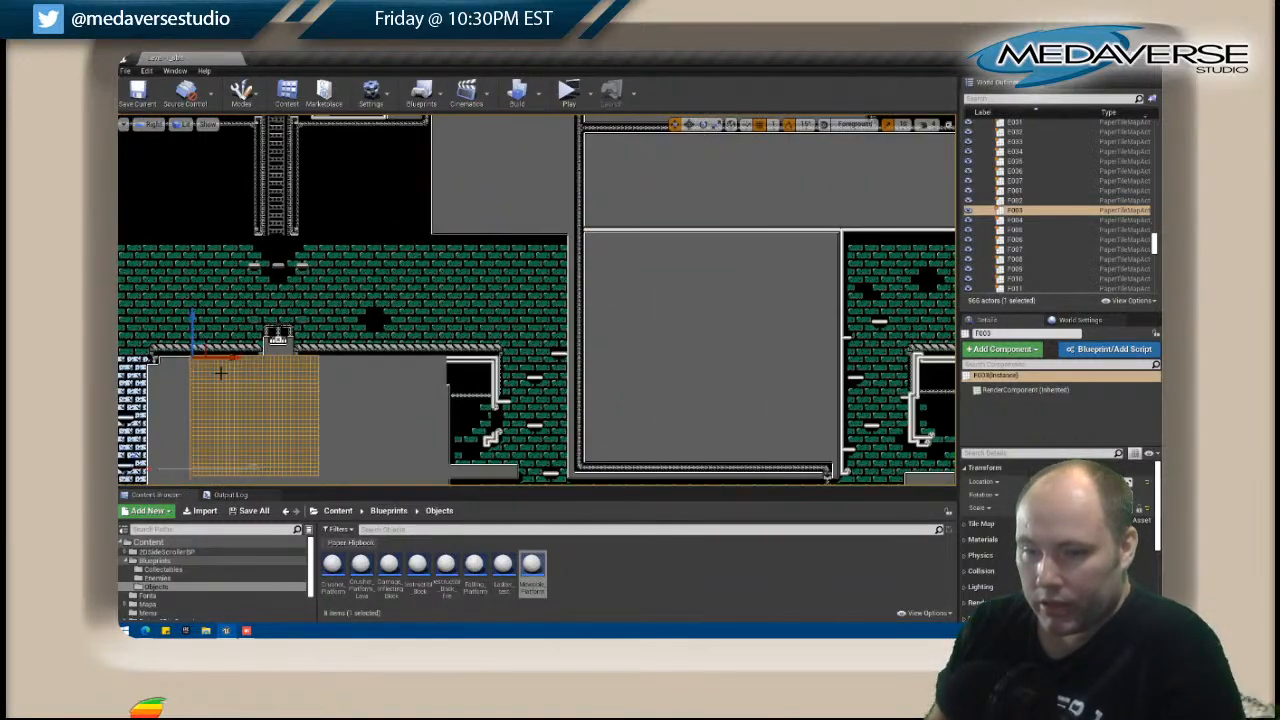
{"action": "right_click", "coordinate": [220, 372]}
{"action": "left_click", "coordinate": [286, 251]}
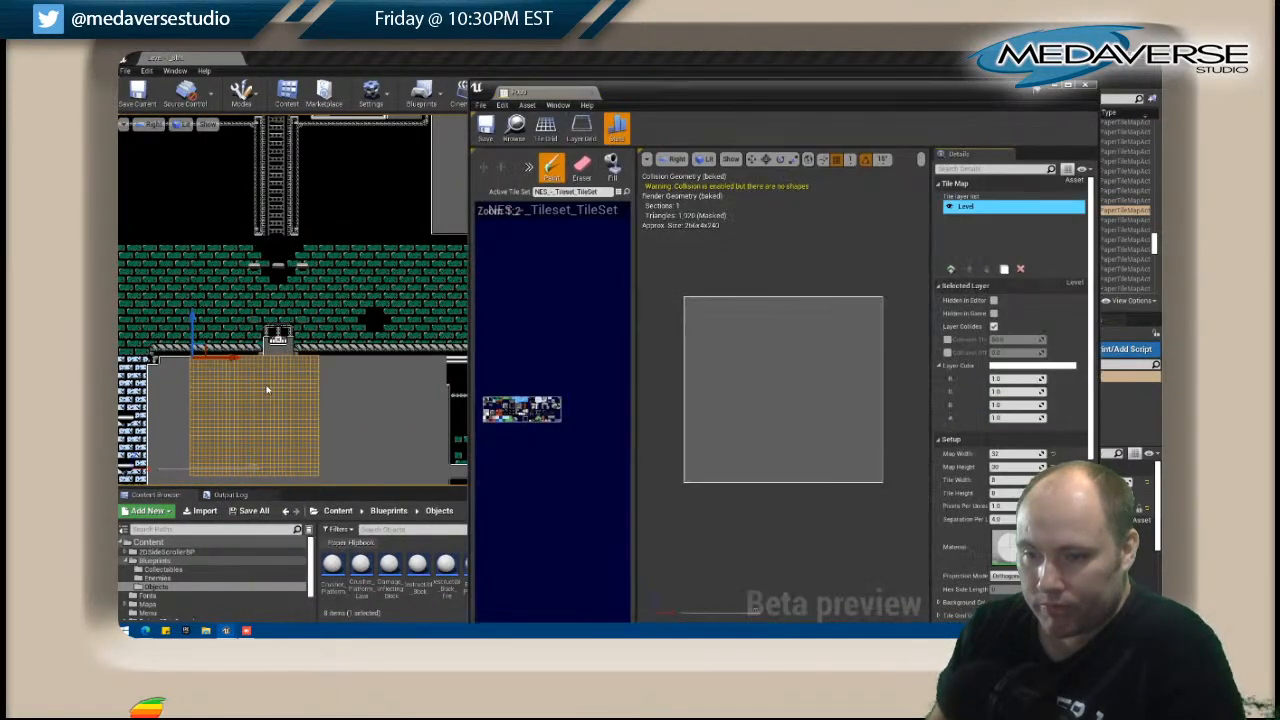
{"action": "scroll", "coordinate": [268, 390], "scroll_direction": "up", "scroll_amount": 1}
{"action": "right_click_drag", "start_coordinate": [268, 390], "coordinate": [341, 371]}
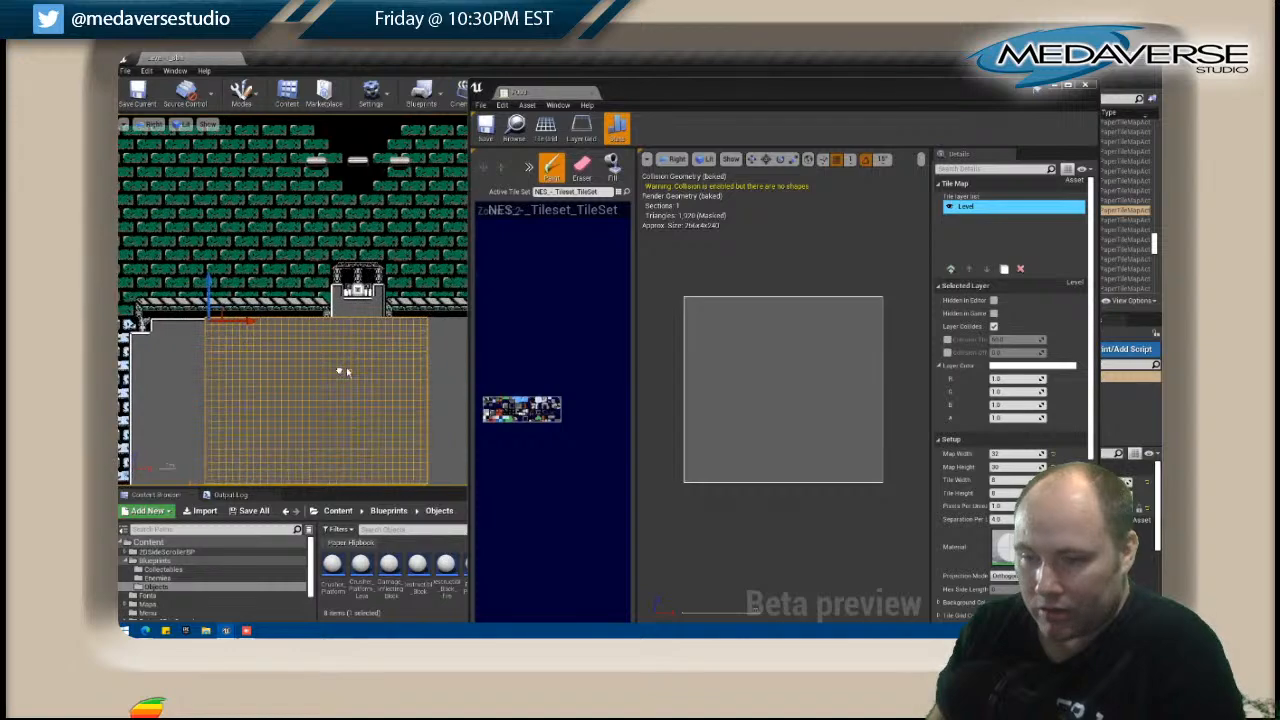
{"action": "left_click", "coordinate": [1092, 86]}
Save all modified tile maps and levels.
{"action": "right_click_drag", "start_coordinate": [466, 273], "coordinate": [546, 331]}
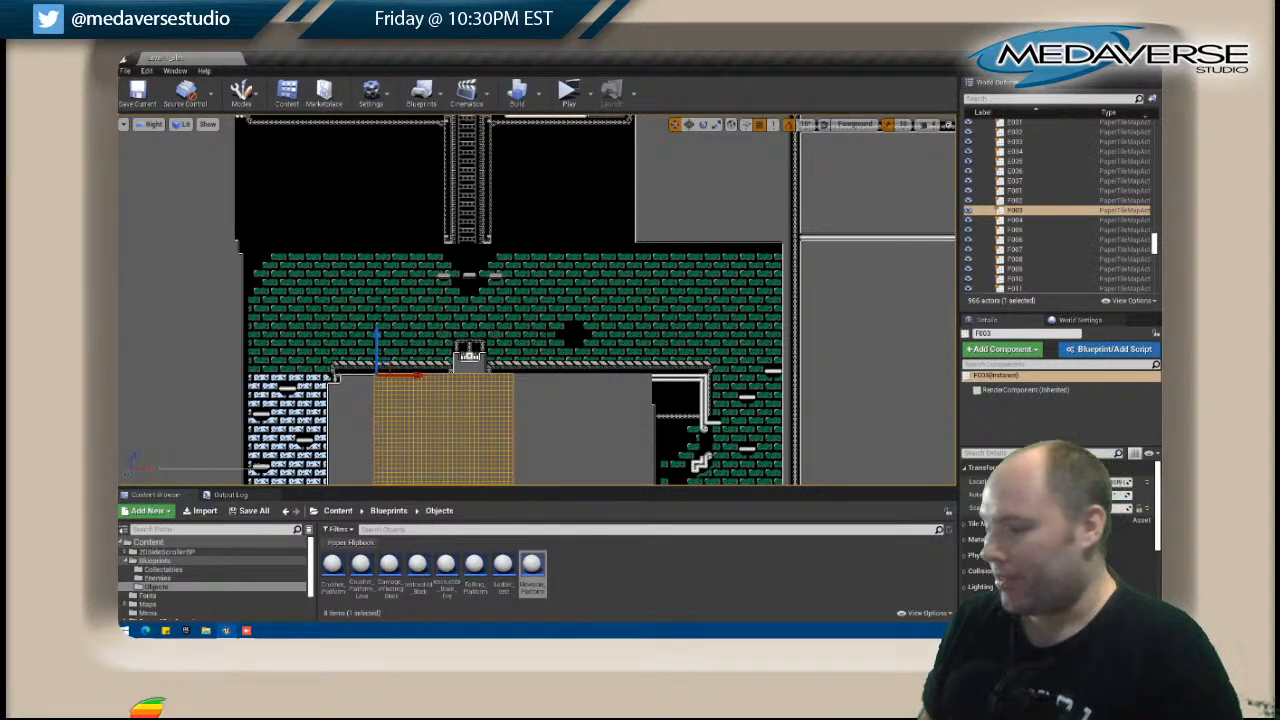
{"action": "left_click", "coordinate": [125, 71]}
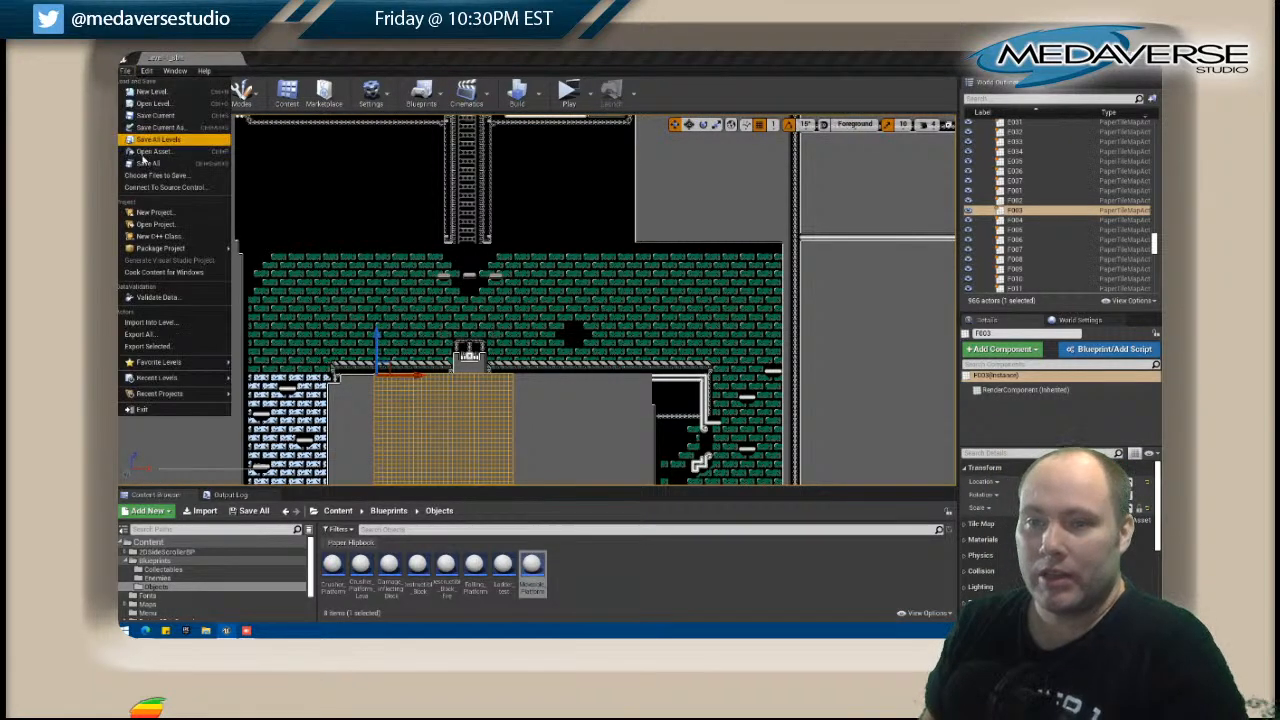
{"action": "left_click", "coordinate": [148, 165]}
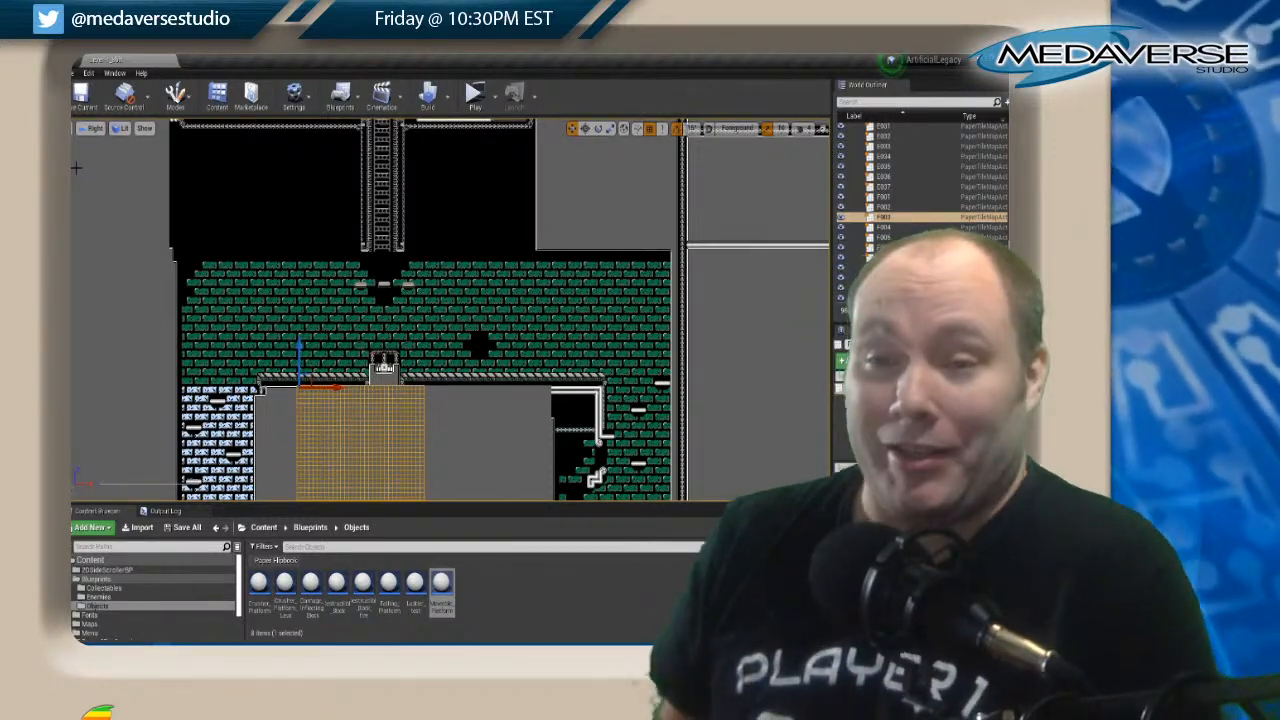
{"action": "scroll", "coordinate": [212, 228], "scroll_direction": "up", "scroll_amount": 4}
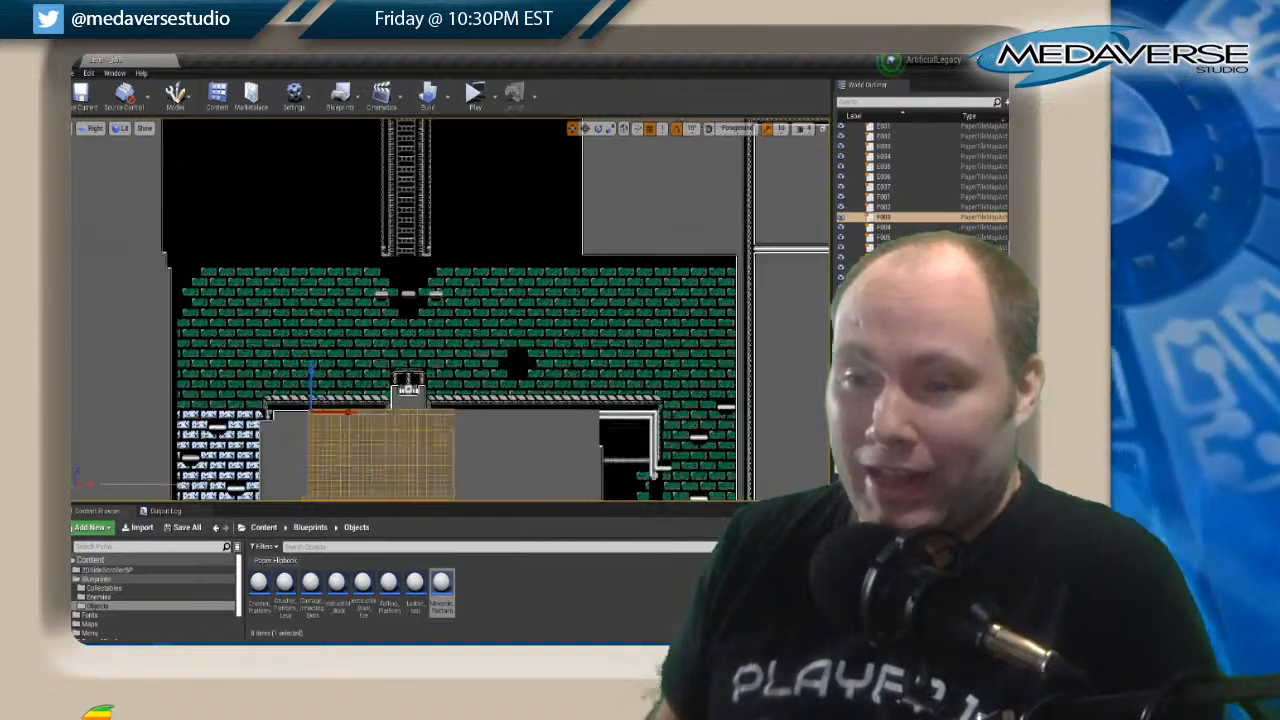
{"action": "right_click_drag", "start_coordinate": [212, 230], "coordinate": [215, 168]}
{"action": "scroll", "coordinate": [286, 378], "scroll_direction": "down", "scroll_amount": 2}
{"action": "scroll", "coordinate": [284, 362], "scroll_direction": "down", "scroll_amount": 2}
{"action": "scroll", "coordinate": [226, 343], "scroll_direction": "down", "scroll_amount": 1}
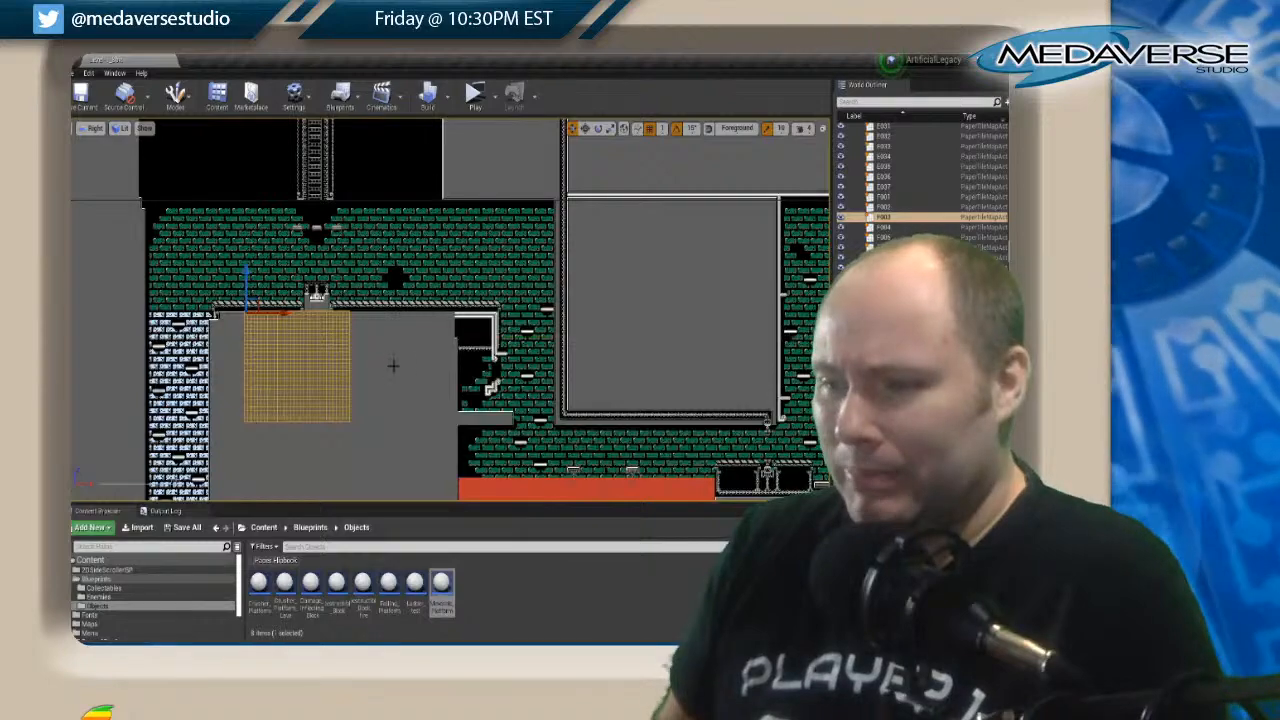
{"action": "right_click_drag", "start_coordinate": [528, 351], "coordinate": [423, 408]}
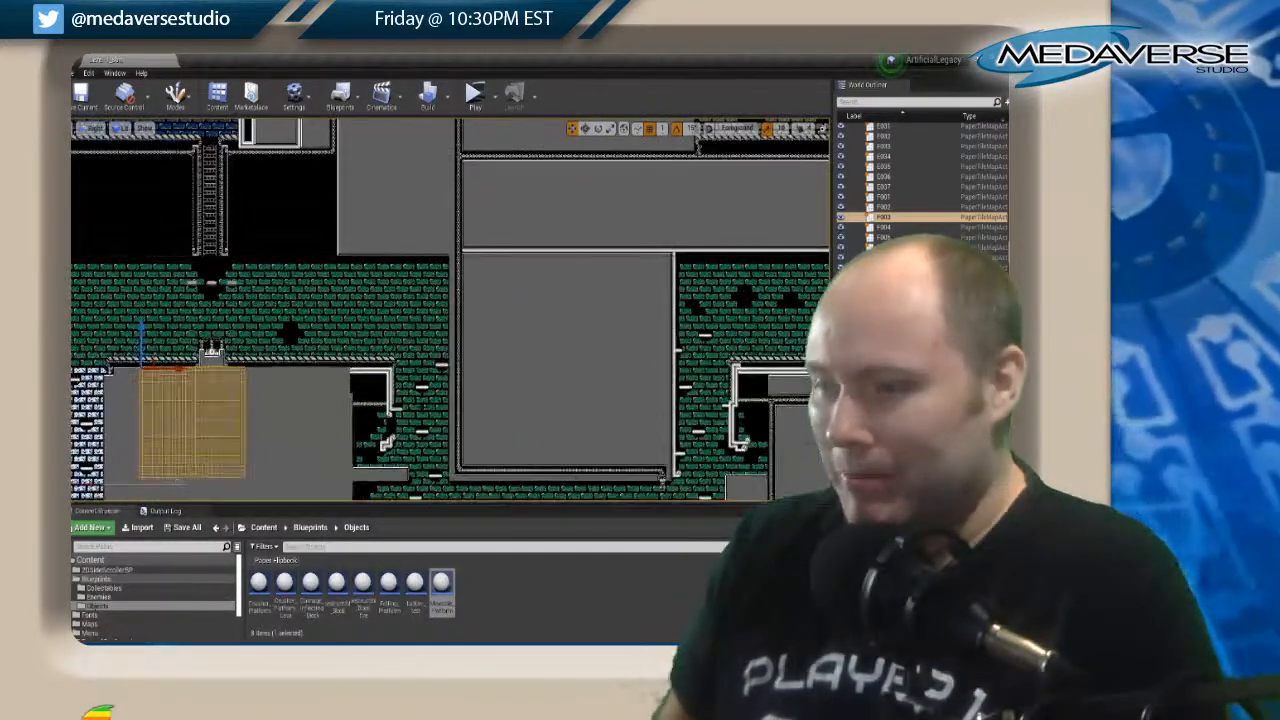